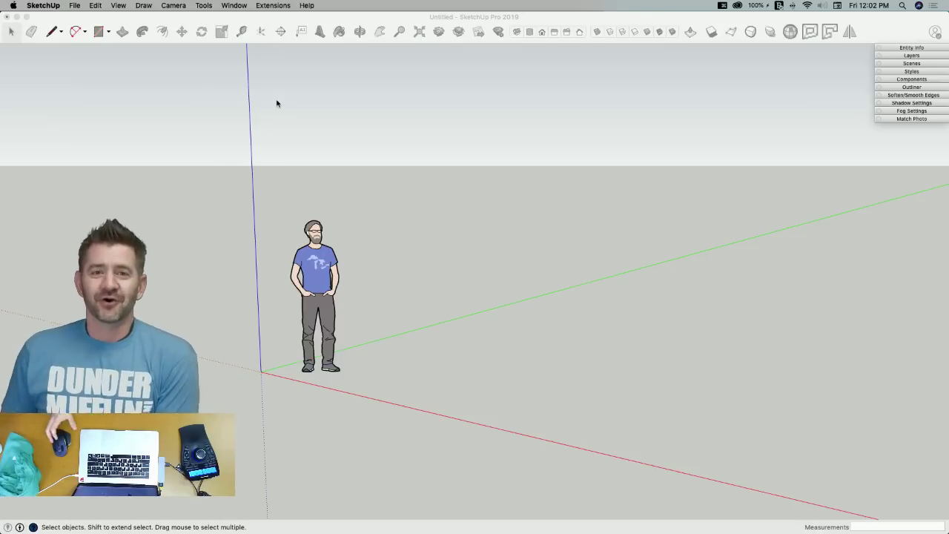
# View the photo IMG_1249.JPG in Preview, close it and return to SketchUp
pyautogui.moveTo(1, 180)
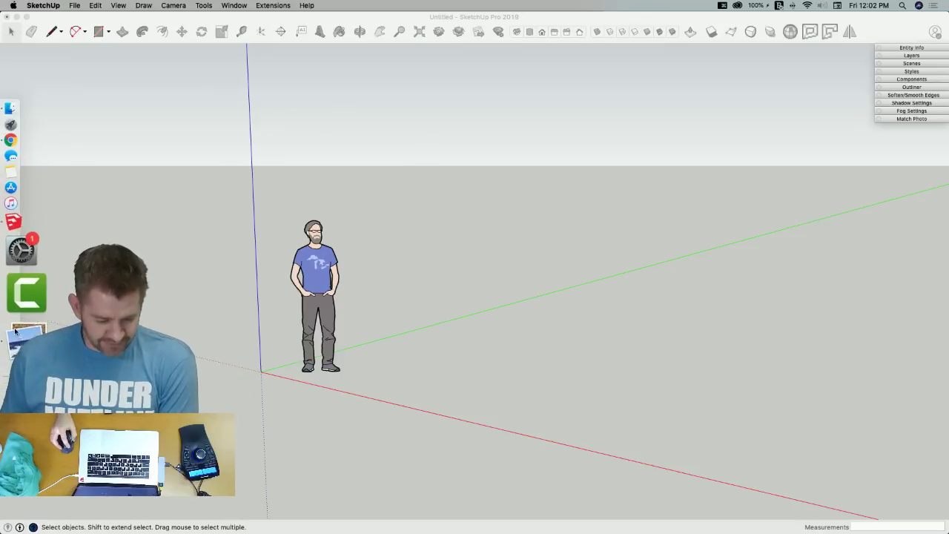
pyautogui.click(14, 332)
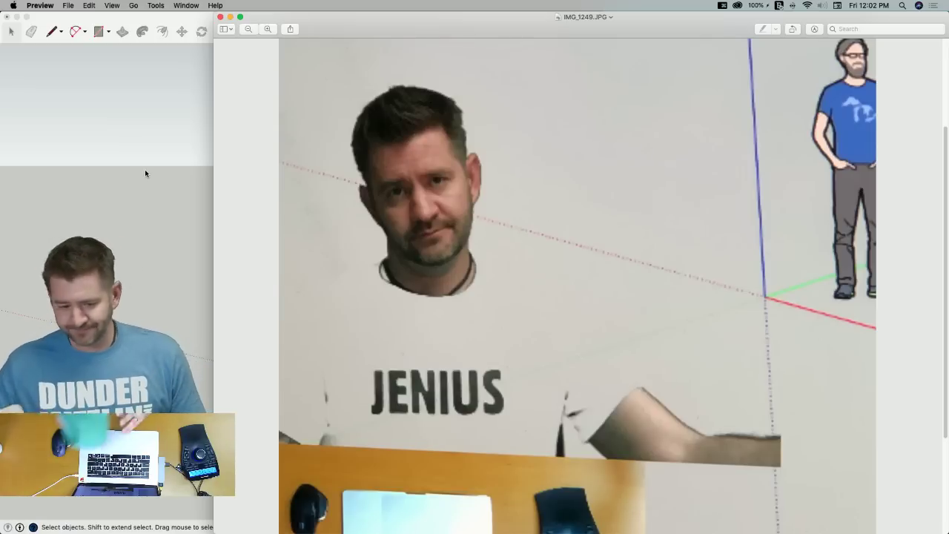
pyautogui.click(220, 16)
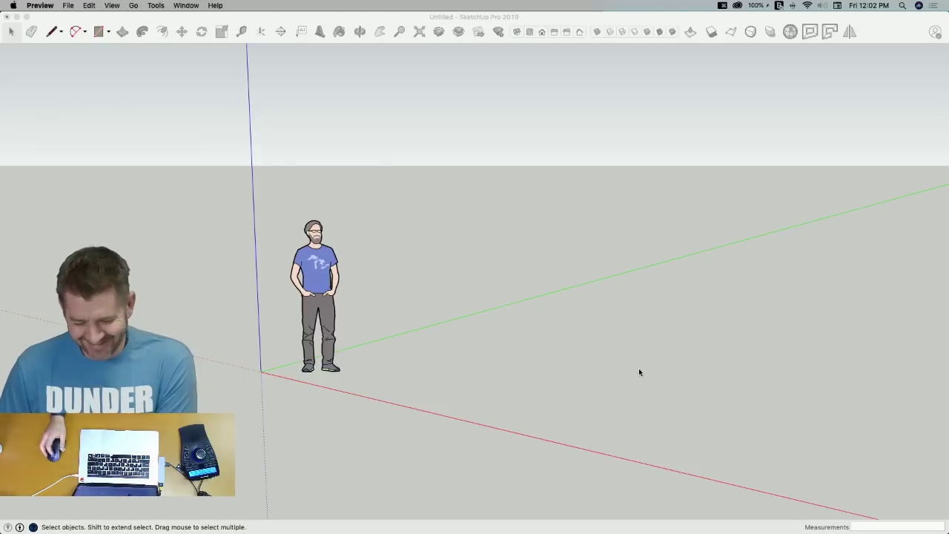
pyautogui.click(496, 332)
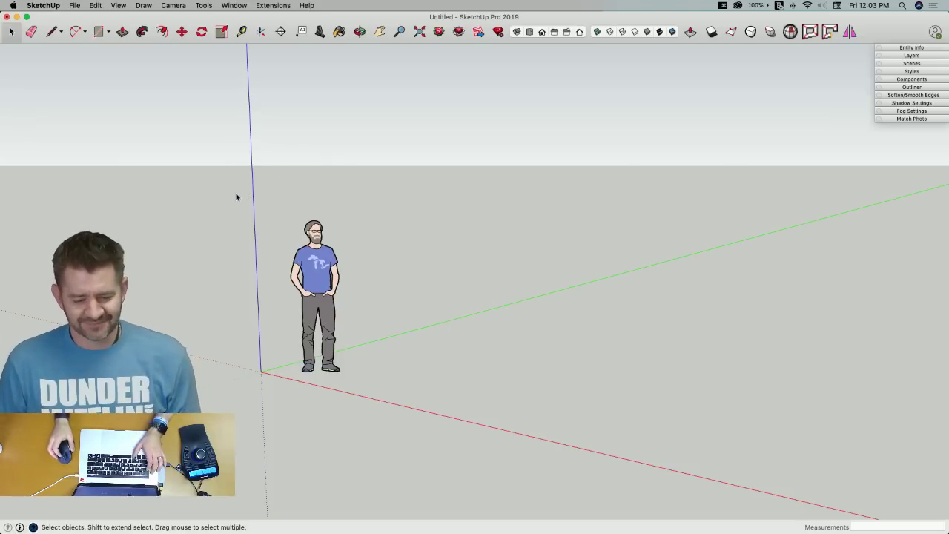
# Hide the SketchUp window and view the "Burj al Arab Live Model!" forum topic in Chrome before minimizing it
pyautogui.click(16, 17)
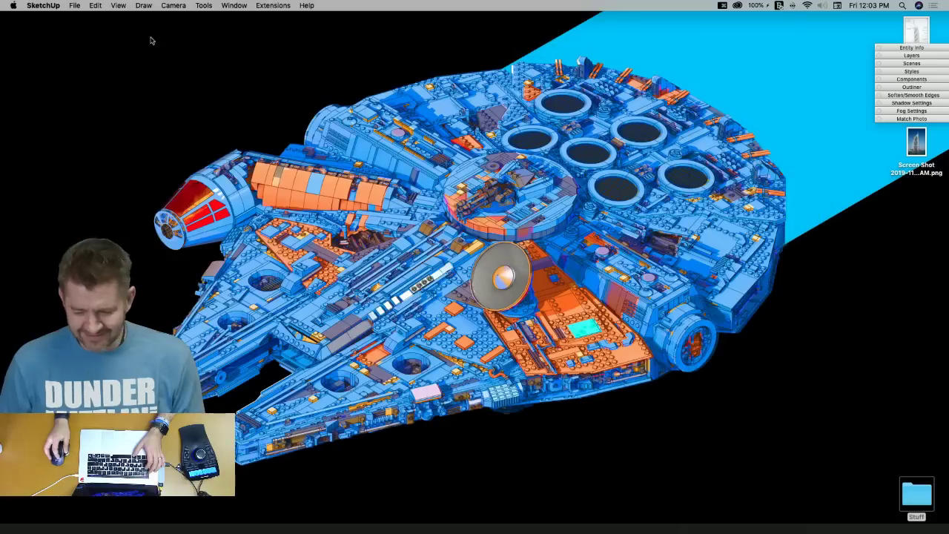
pyautogui.press('super+h')
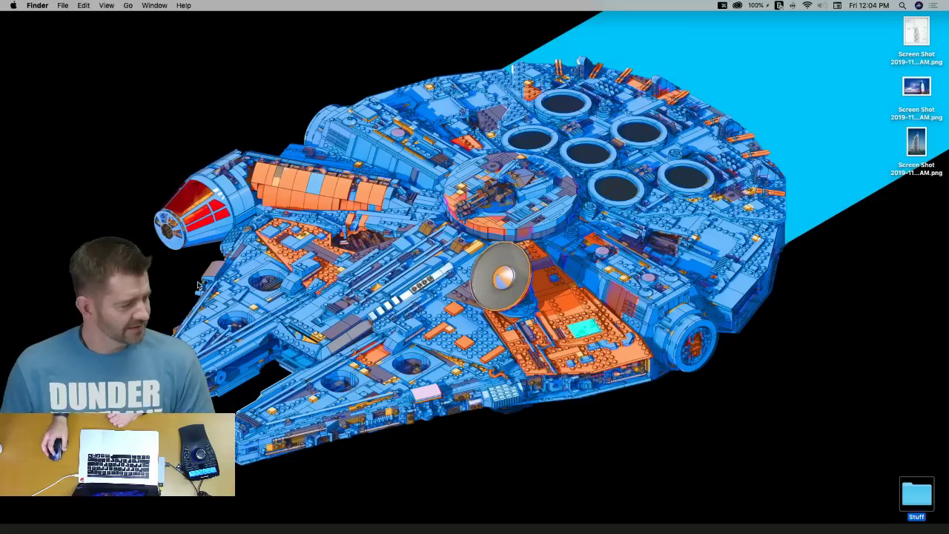
pyautogui.moveTo(1, 275)
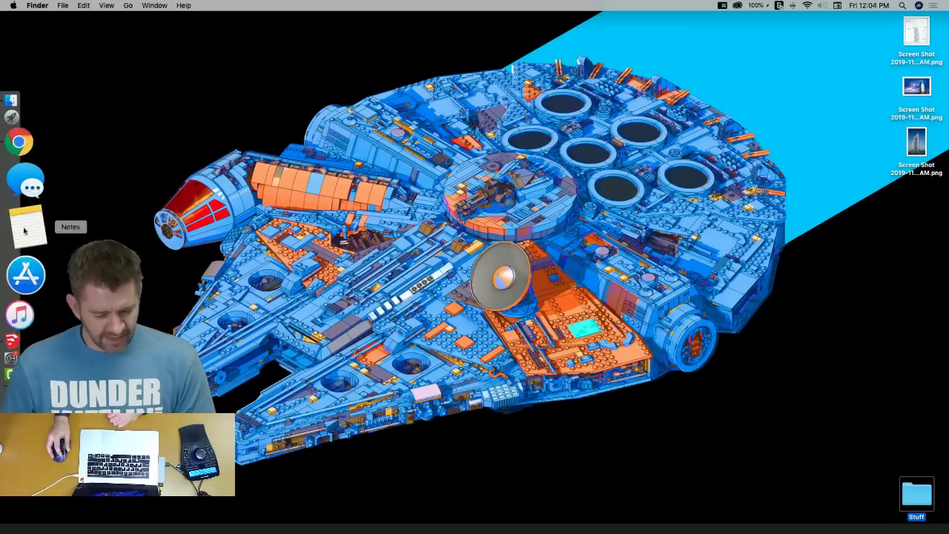
pyautogui.click(27, 206)
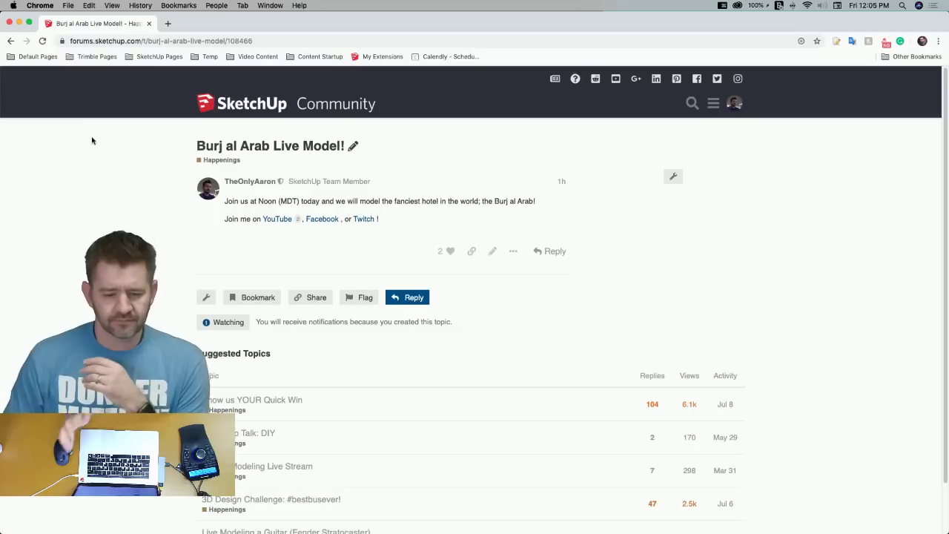
pyautogui.moveTo(2, 177)
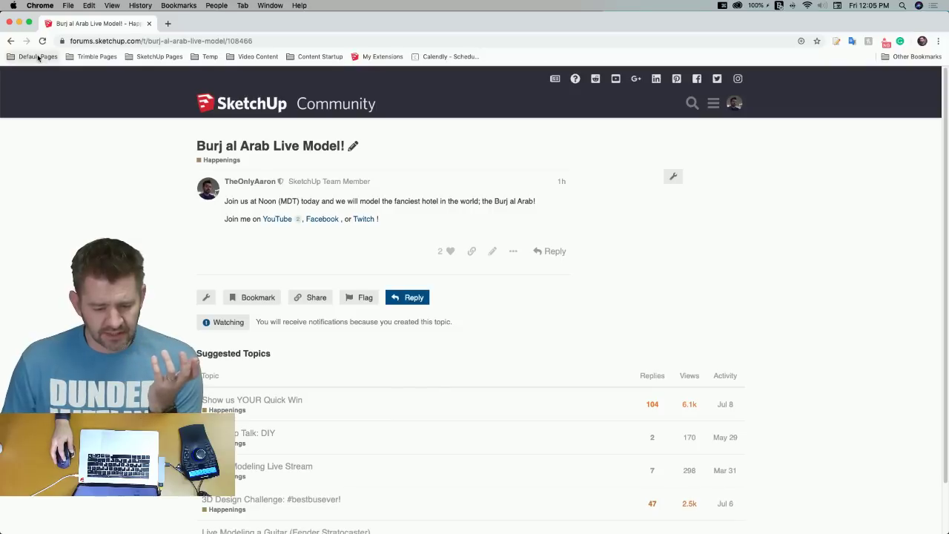
pyautogui.click(19, 24)
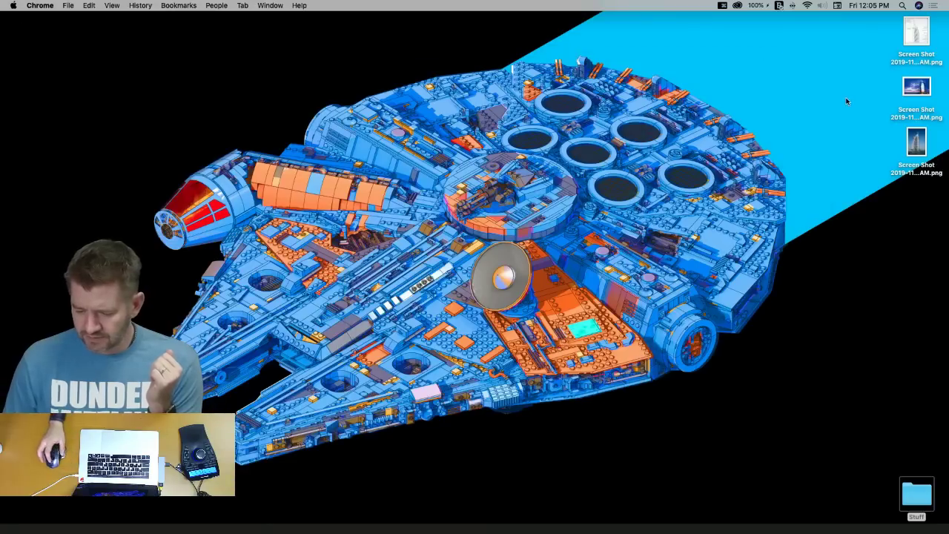
# Open the night and daytime Burj al Arab photos from the desktop in Preview and enlarge both windows
pyautogui.doubleClick(919, 91)
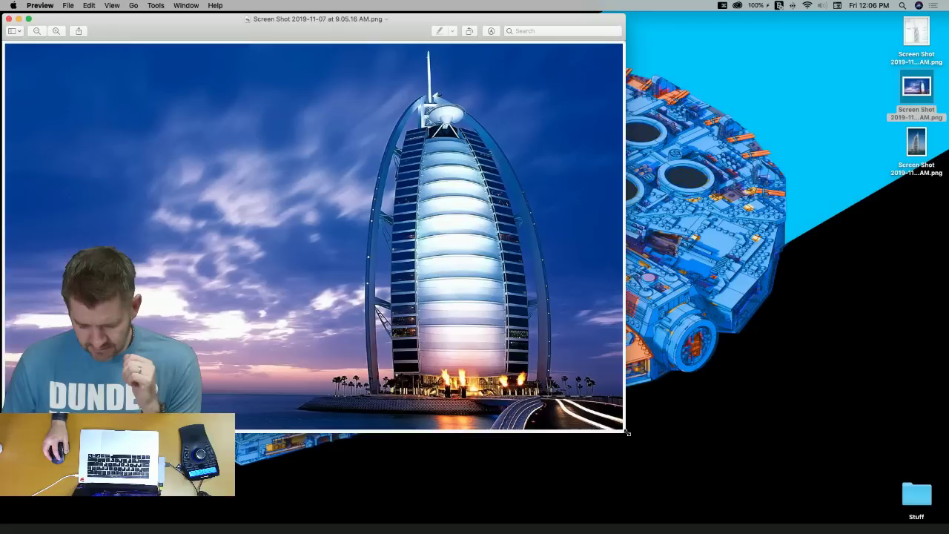
pyautogui.moveTo(626, 432); pyautogui.dragTo(846, 532)
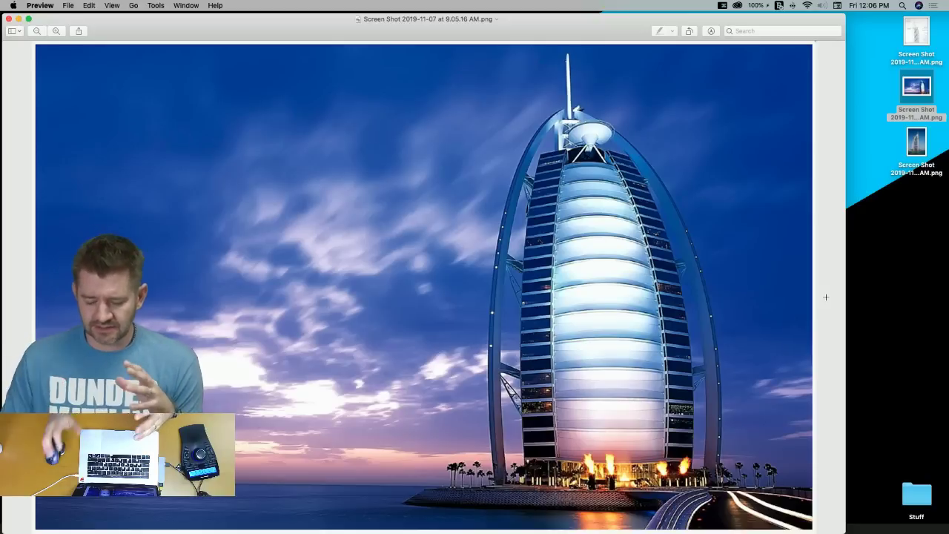
pyautogui.click(918, 147)
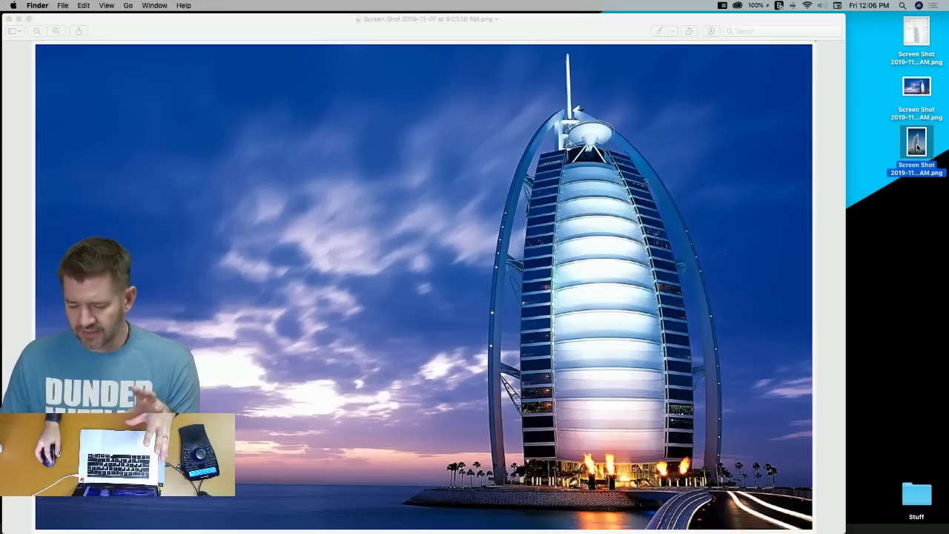
pyautogui.doubleClick(918, 147)
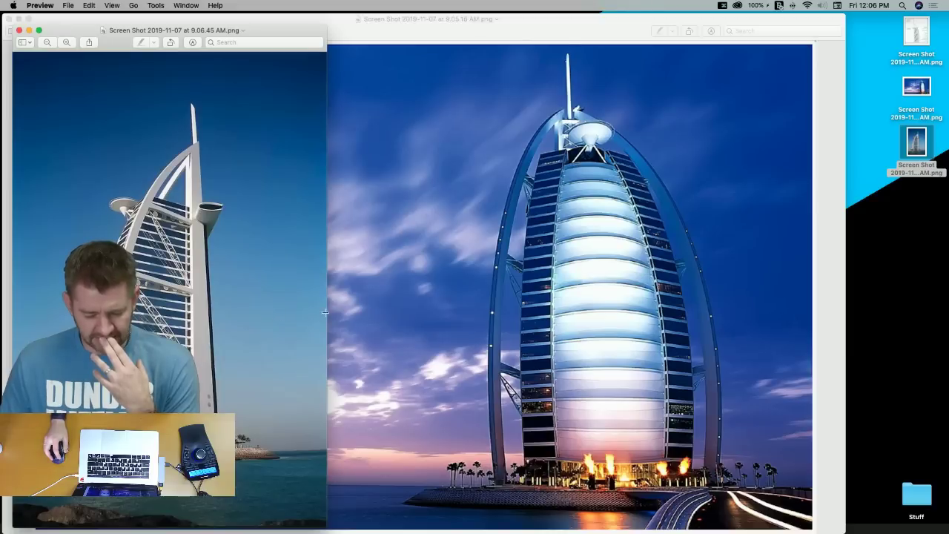
pyautogui.moveTo(324, 313); pyautogui.dragTo(665, 346)
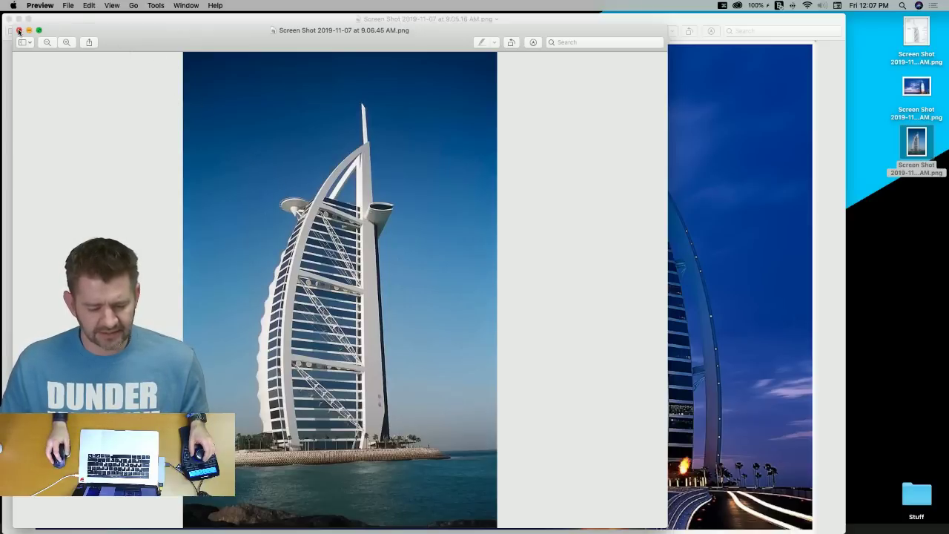
# Arrange the two photo windows side by side so that both views of the tower are fully visible
pyautogui.moveTo(81, 35); pyautogui.dragTo(263, 20)
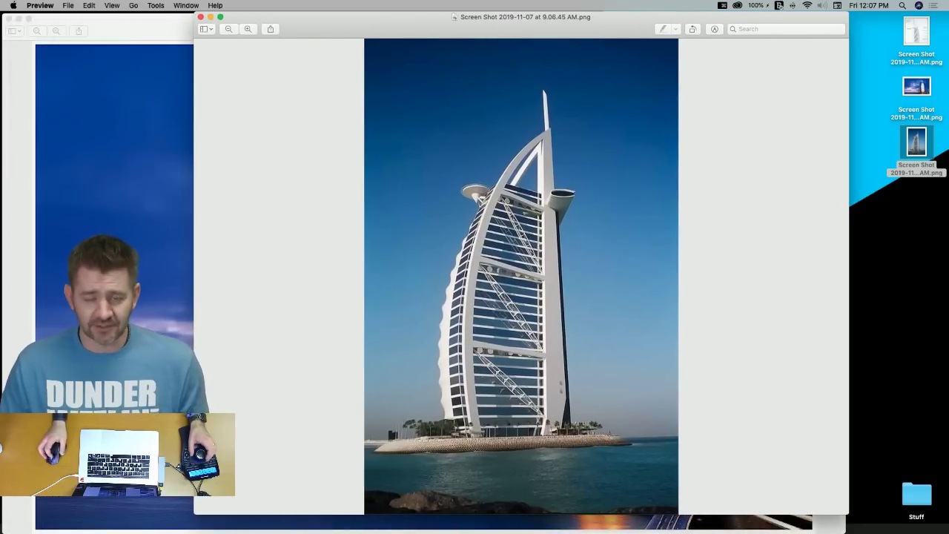
pyautogui.moveTo(196, 512); pyautogui.dragTo(505, 530)
pyautogui.moveTo(639, 34); pyautogui.dragTo(736, 17)
pyautogui.click(541, 88)
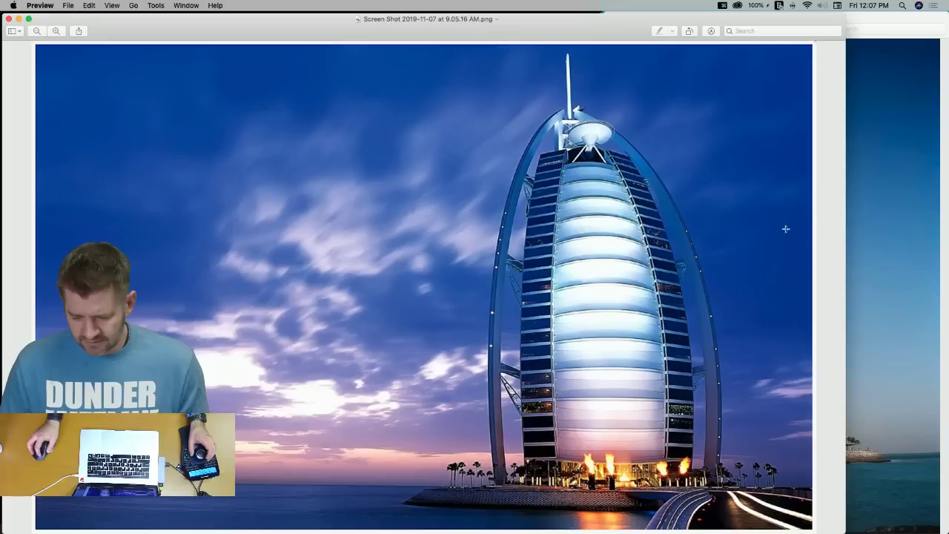
pyautogui.moveTo(846, 219); pyautogui.dragTo(792, 220)
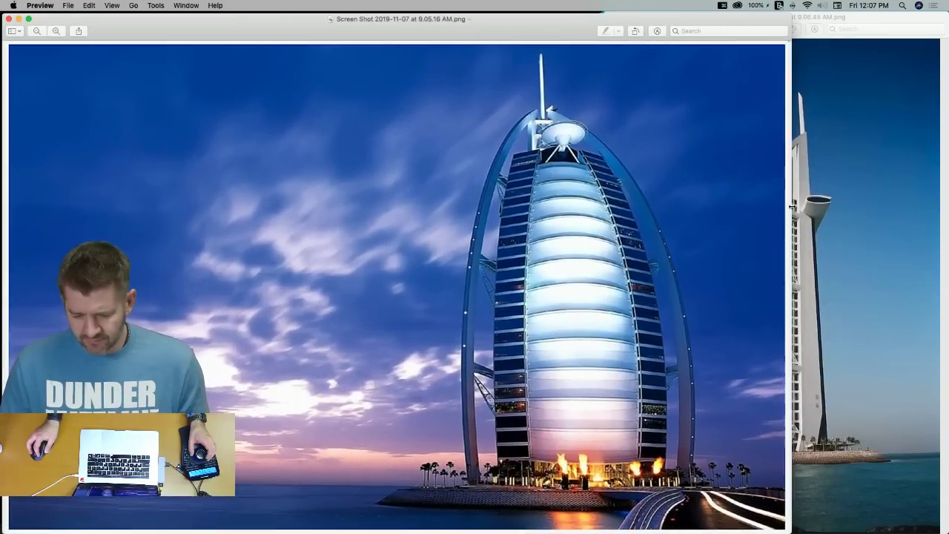
pyautogui.moveTo(547, 25); pyautogui.dragTo(365, 4)
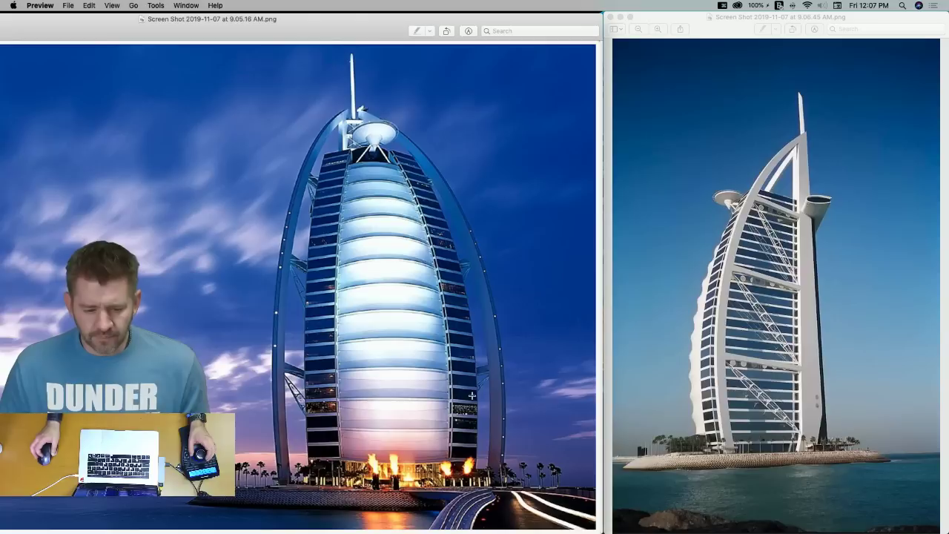
# Switch to SketchUp and import the tower elevation screenshot from the Desktop as an image, placed at the origin about 51' high
pyautogui.moveTo(3, 259)
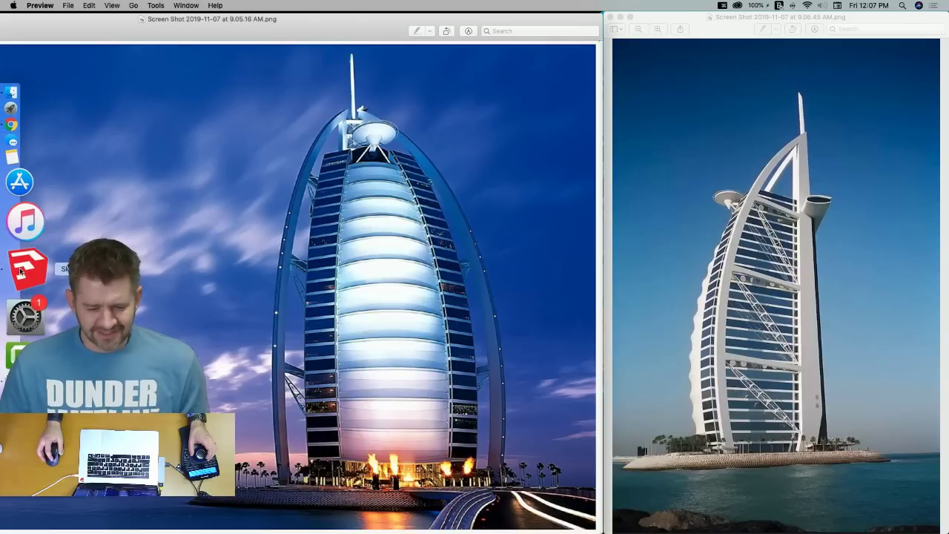
pyautogui.click(21, 273)
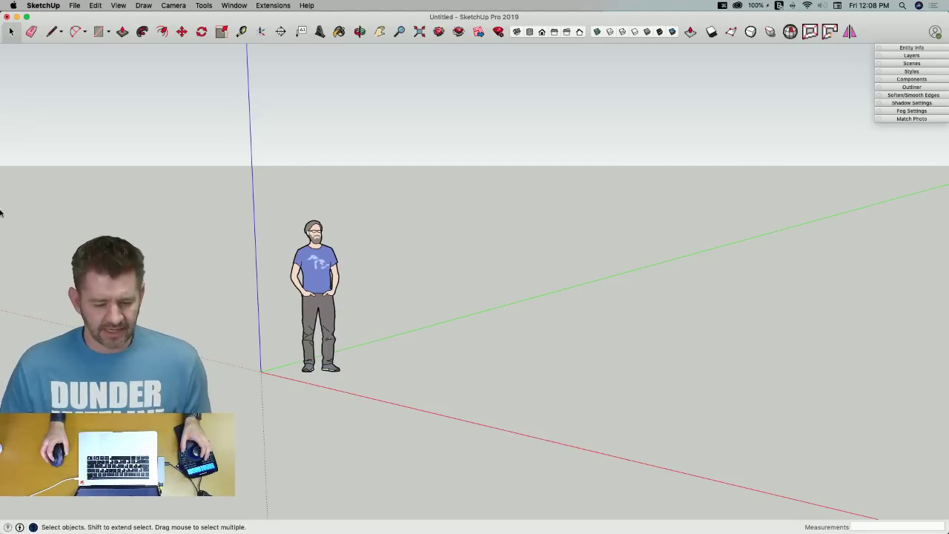
pyautogui.moveTo(2, 213)
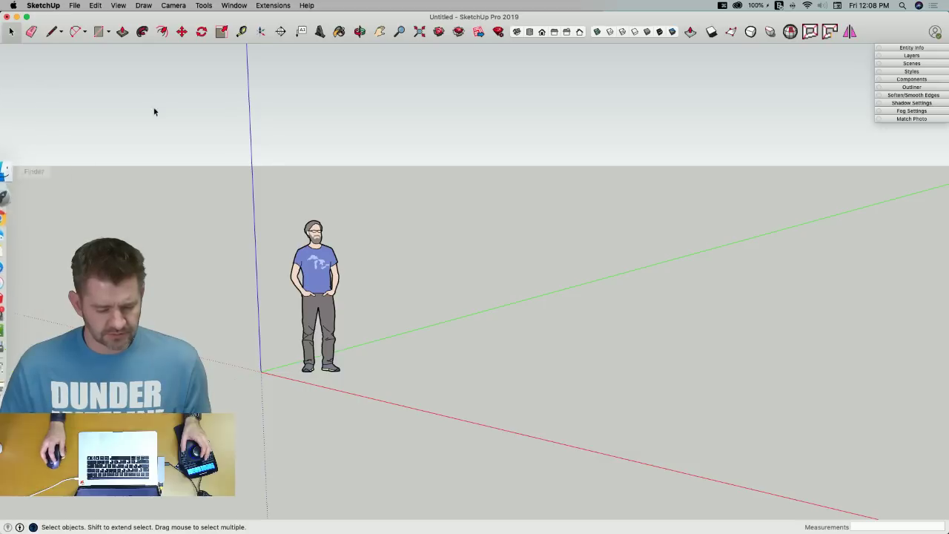
pyautogui.click(75, 6)
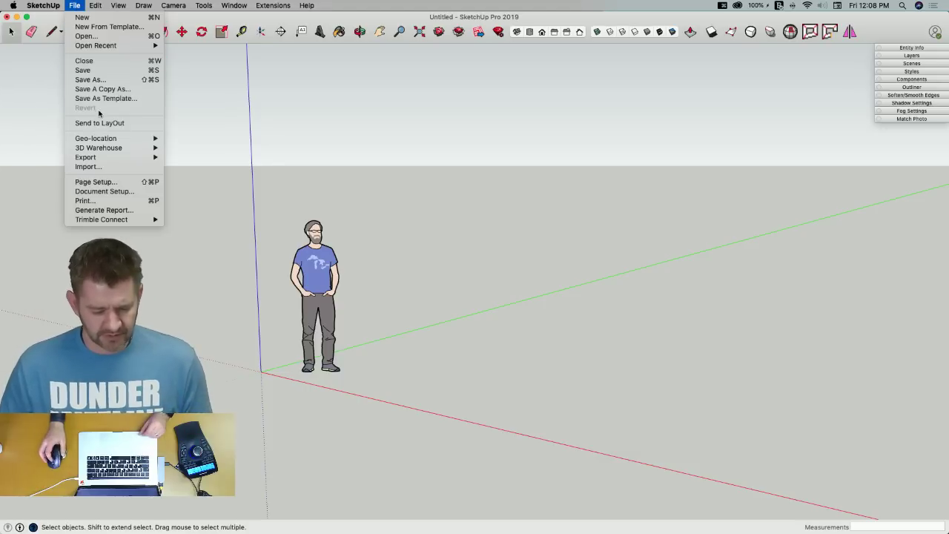
pyautogui.click(111, 166)
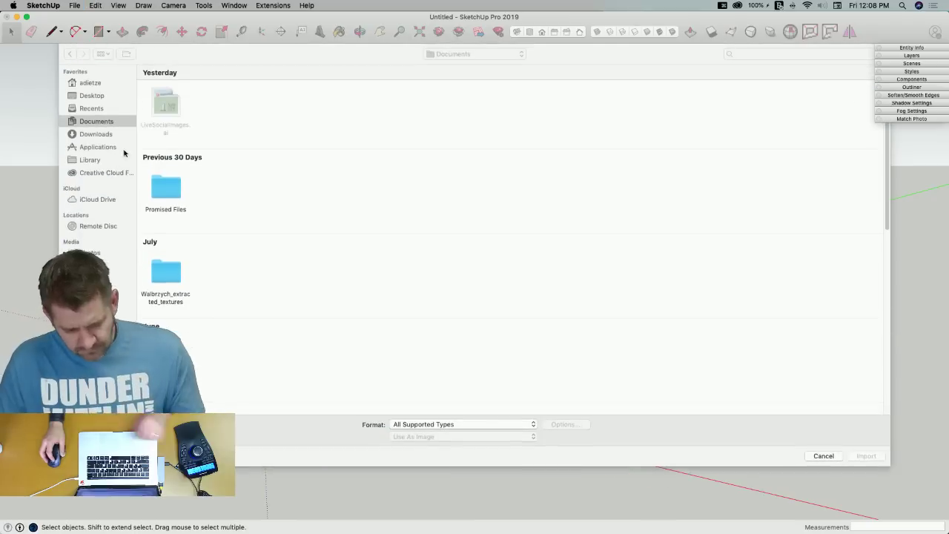
pyautogui.click(97, 96)
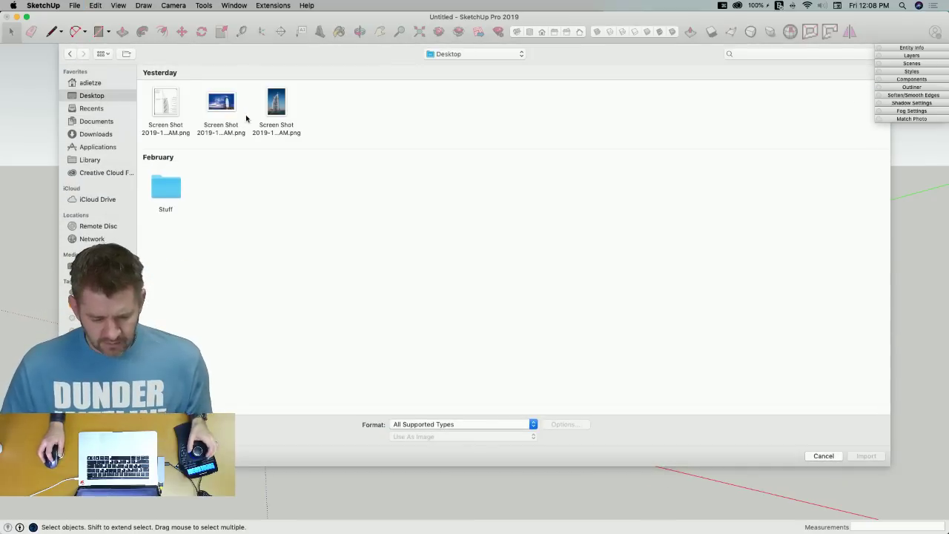
pyautogui.click(165, 108)
pyautogui.click(866, 456)
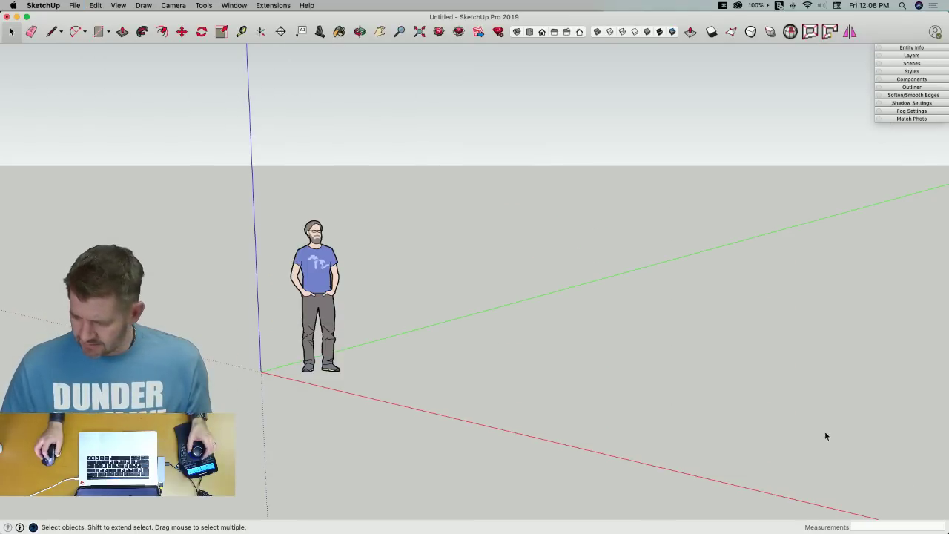
pyautogui.click(263, 371)
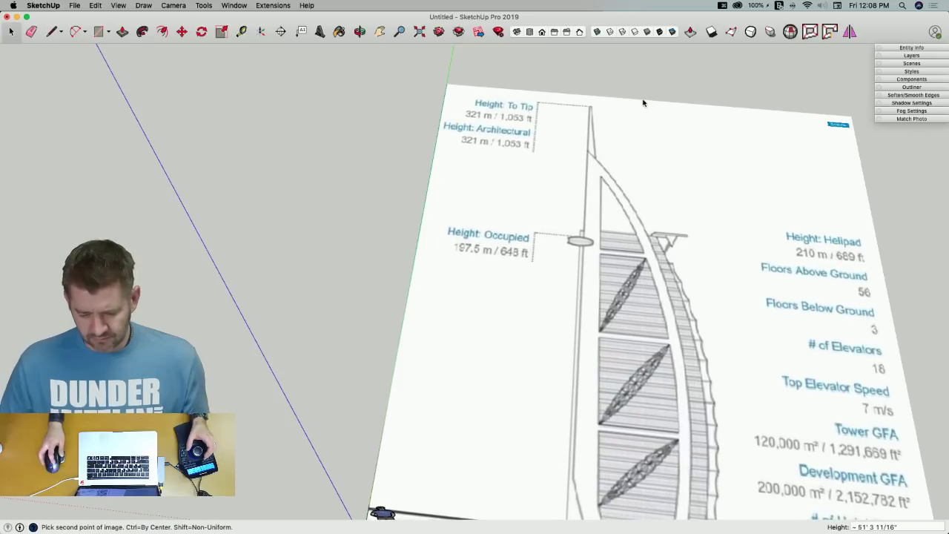
pyautogui.click(643, 103)
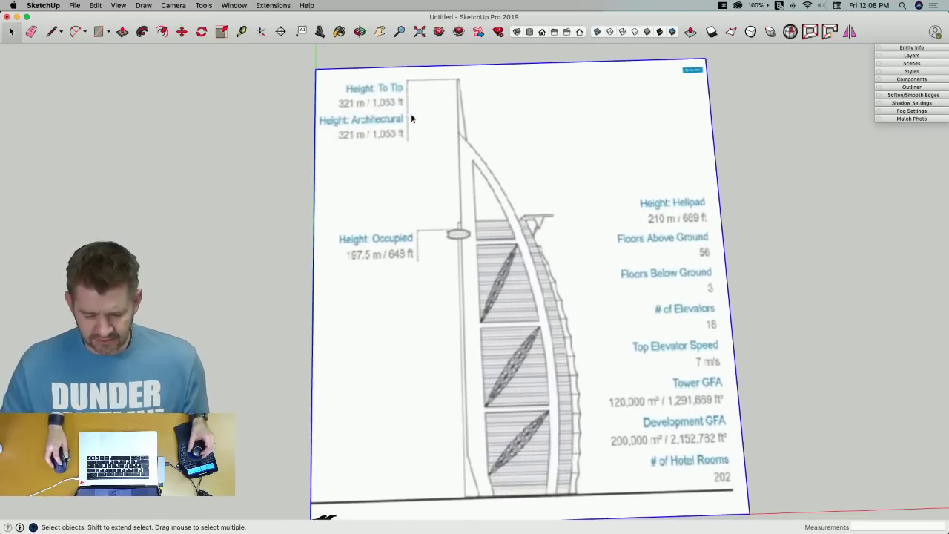
# Draw a straight line over the elevation image from the spire's tip down to the ground line
pyautogui.press('l')
pyautogui.scroll(10, 460, 85)
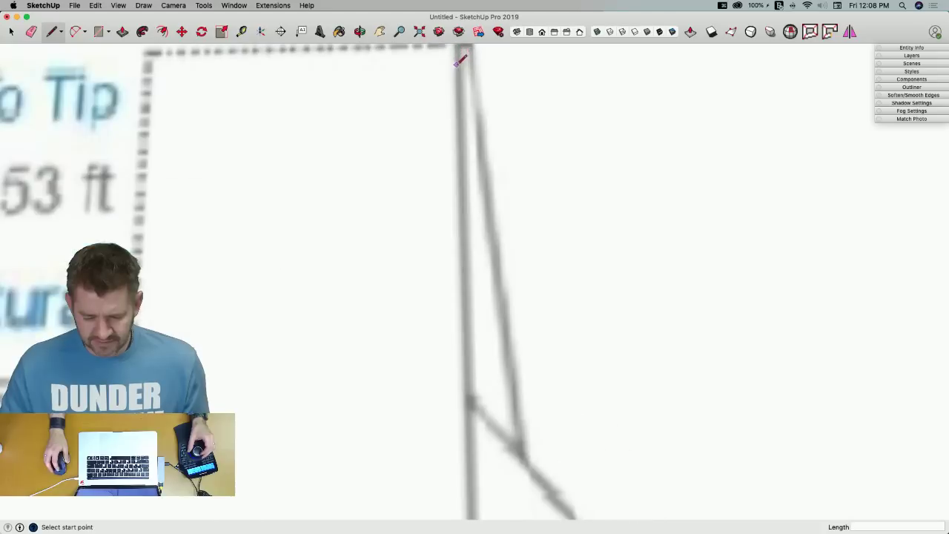
pyautogui.scroll(5, 466, 97)
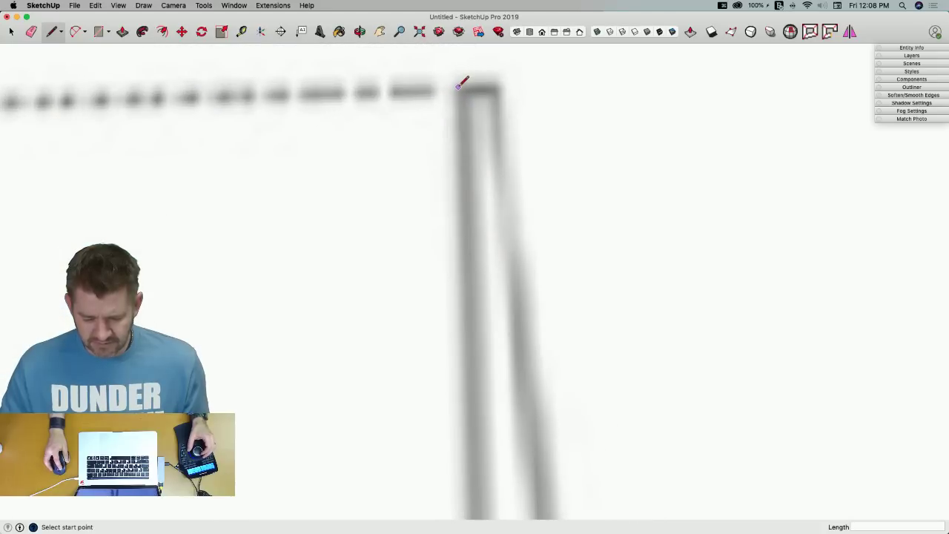
pyautogui.click(463, 84)
pyautogui.scroll(-10, 458, 214)
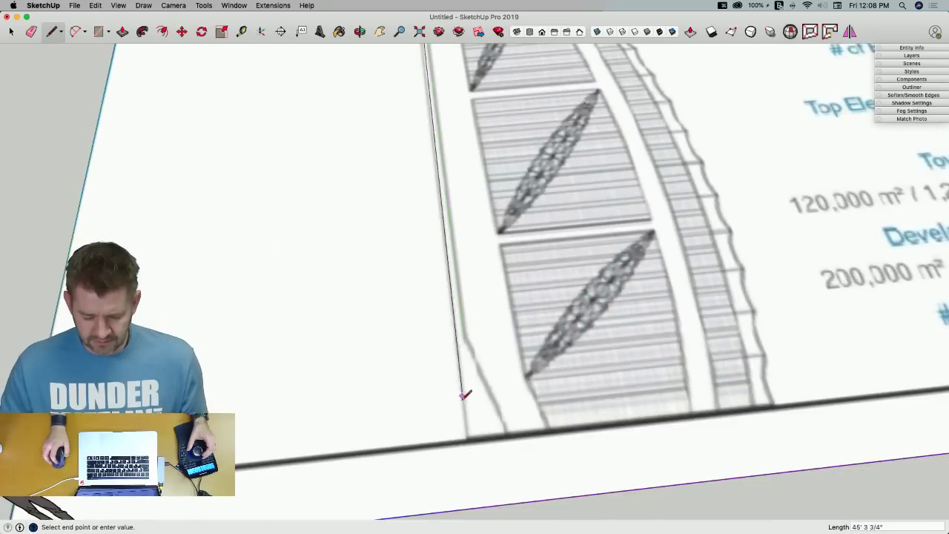
pyautogui.click(477, 438)
pyautogui.scroll(-10, 555, 370)
pyautogui.press('space')
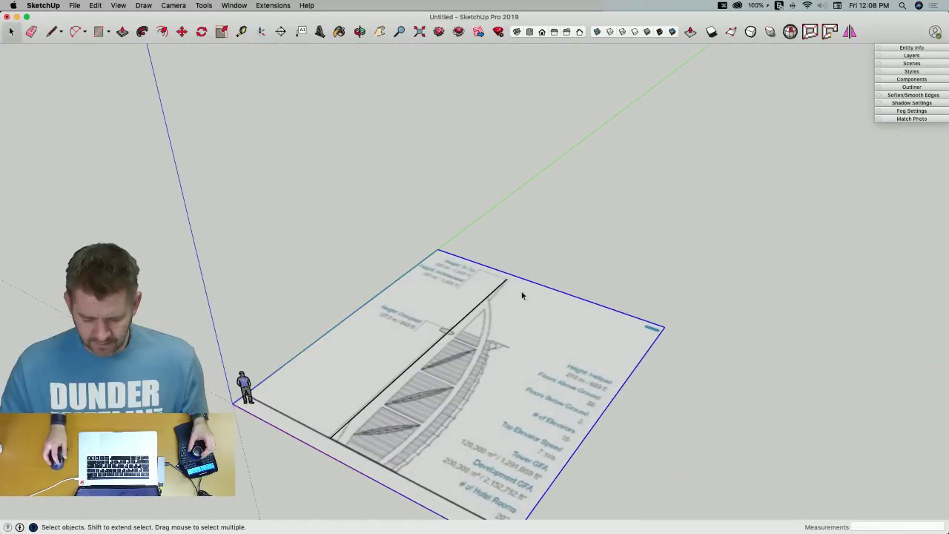
# Group the elevation image with the height line and open the group for editing
pyautogui.moveTo(428, 390); pyautogui.dragTo(447, 341, button='middle')
pyautogui.rightClick(448, 341)
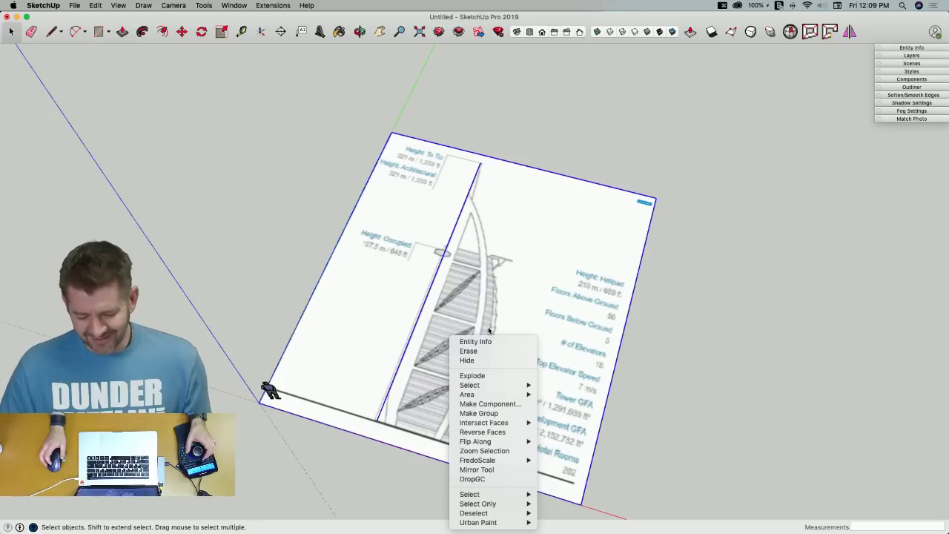
pyautogui.click(481, 413)
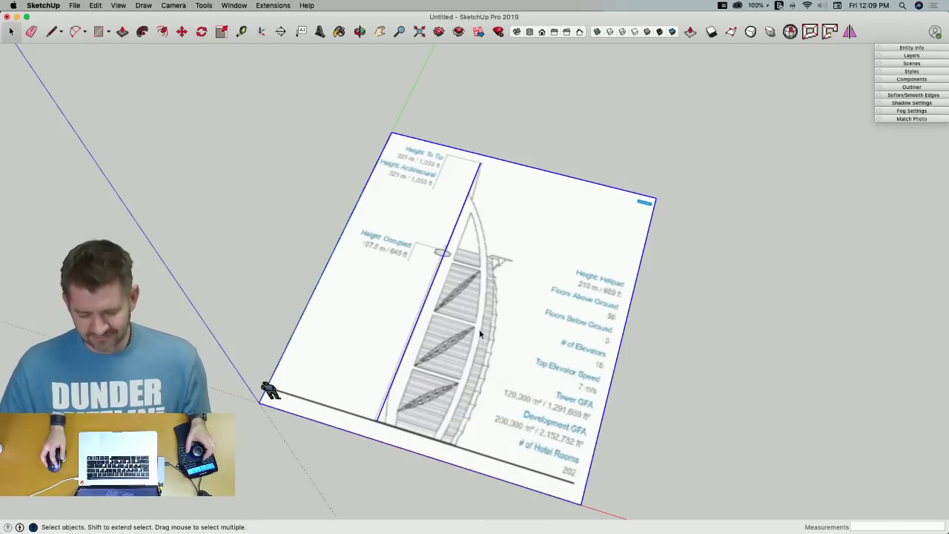
pyautogui.doubleClick(471, 328)
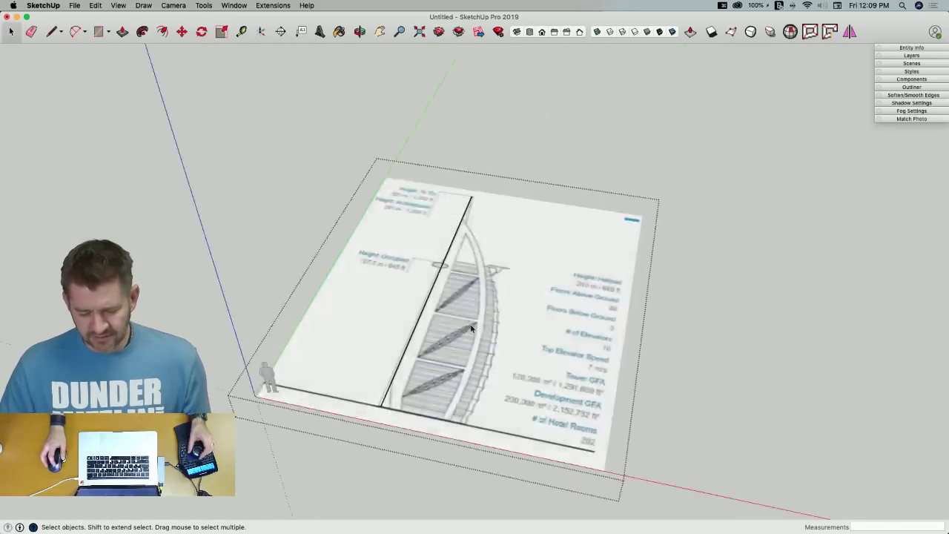
# Rescale the open group with the Tape Measure so the spire-tip-to-ground height line is 1053' long
pyautogui.click(242, 31)
pyautogui.click(456, 157)
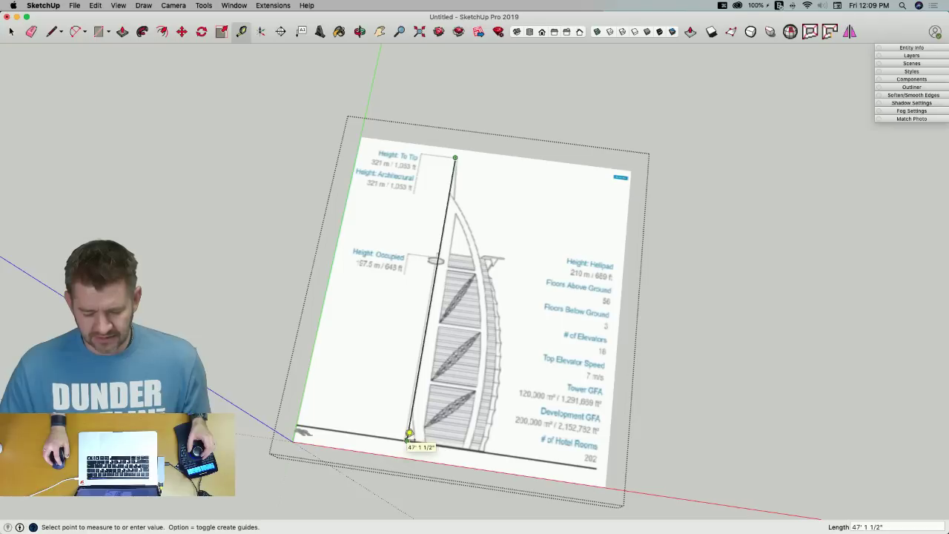
pyautogui.click(409, 434)
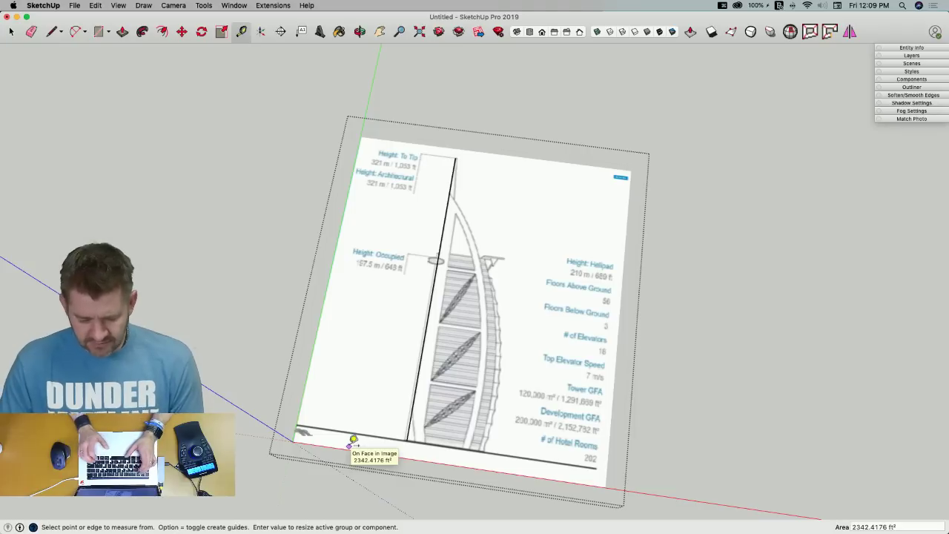
pyautogui.write('1')
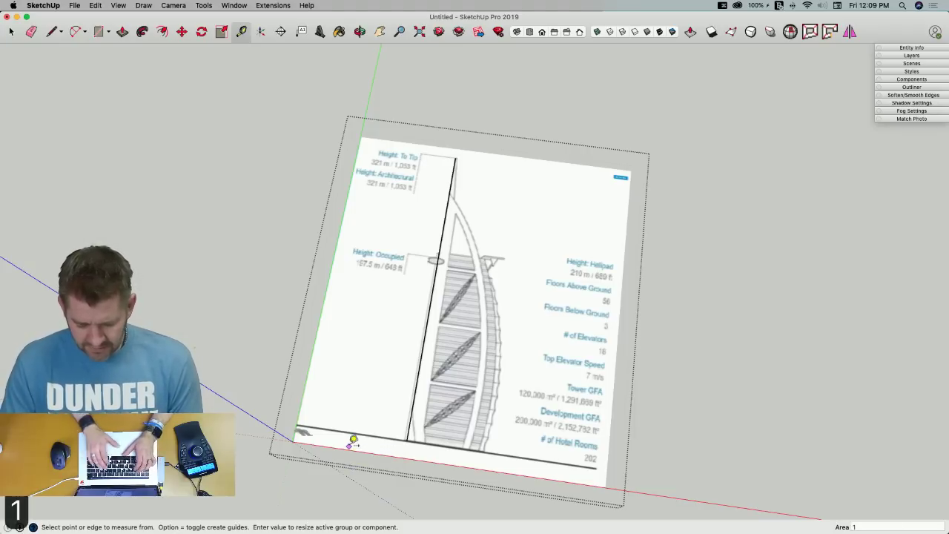
pyautogui.write('053')
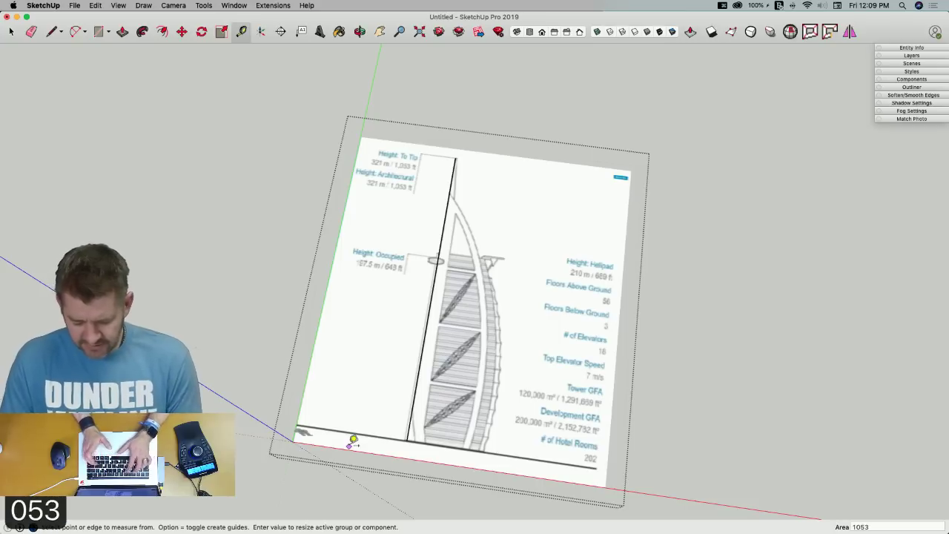
pyautogui.write("'")
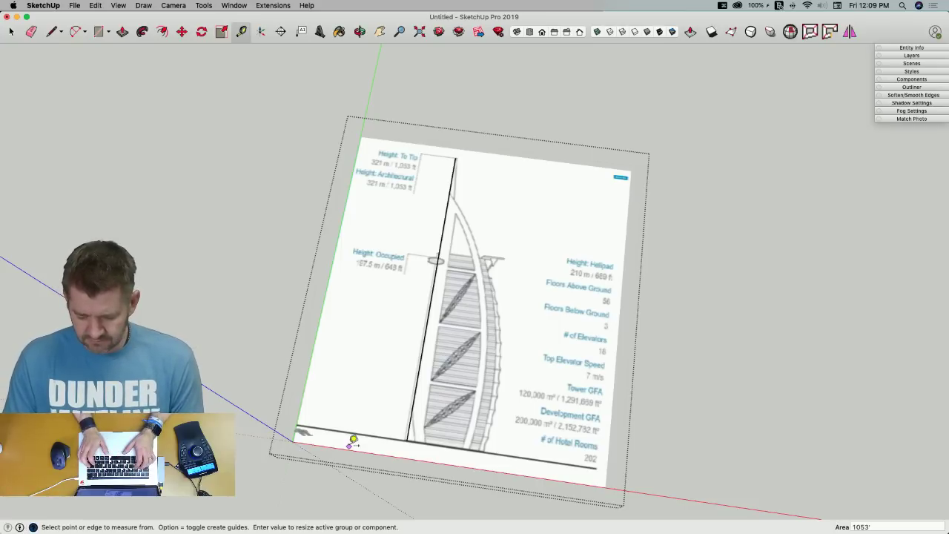
pyautogui.press('Return')
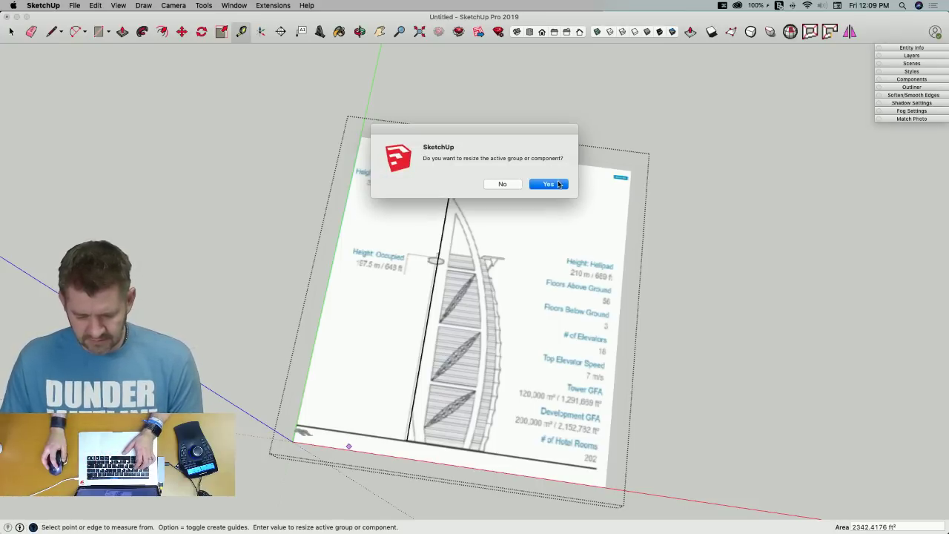
pyautogui.click(558, 184)
pyautogui.scroll(-5, 640, 279)
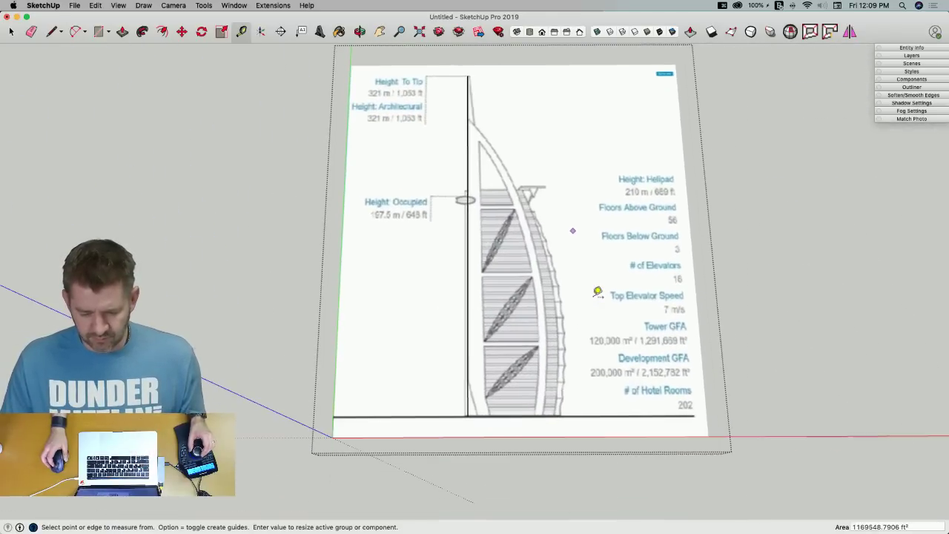
# Try to draw a line of length 643 up from the height line's foot, and undo it
pyautogui.press('l')
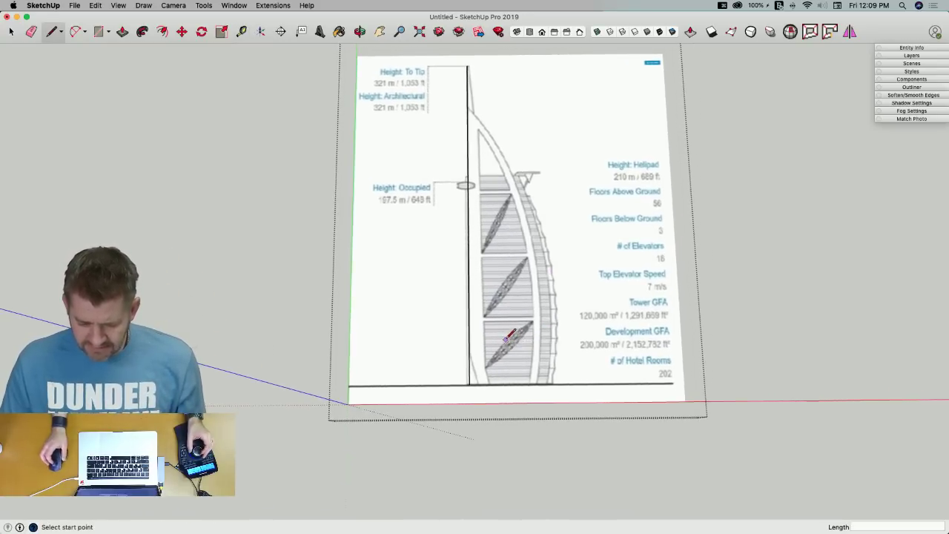
pyautogui.click(468, 386)
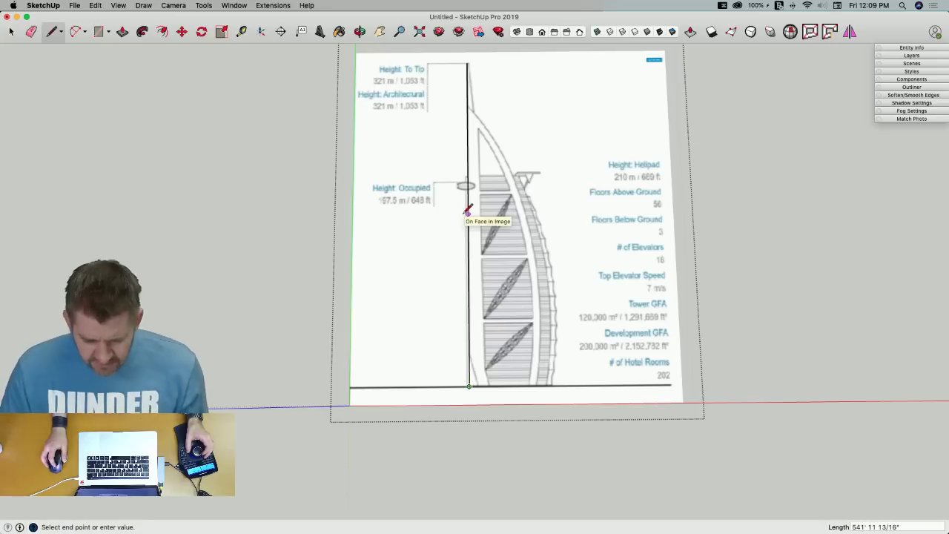
pyautogui.write('643')
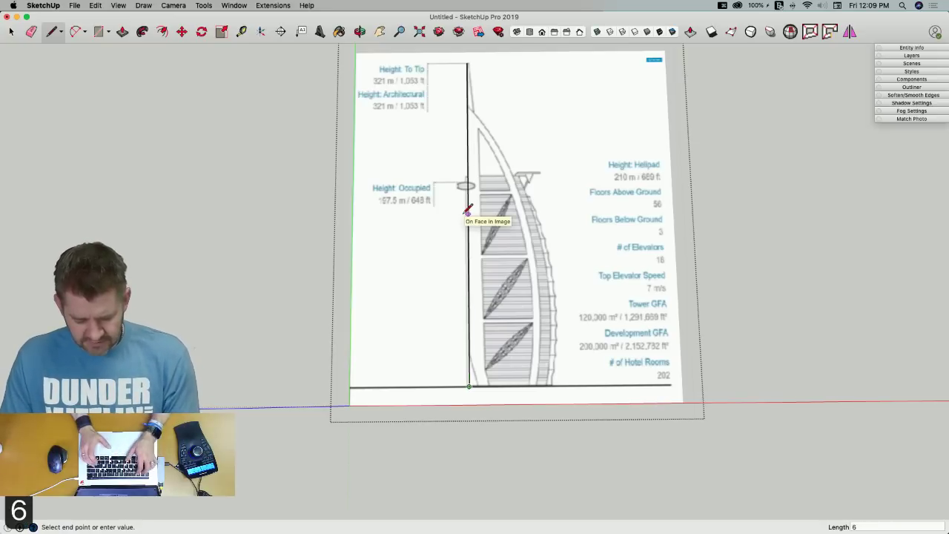
pyautogui.press('Return')
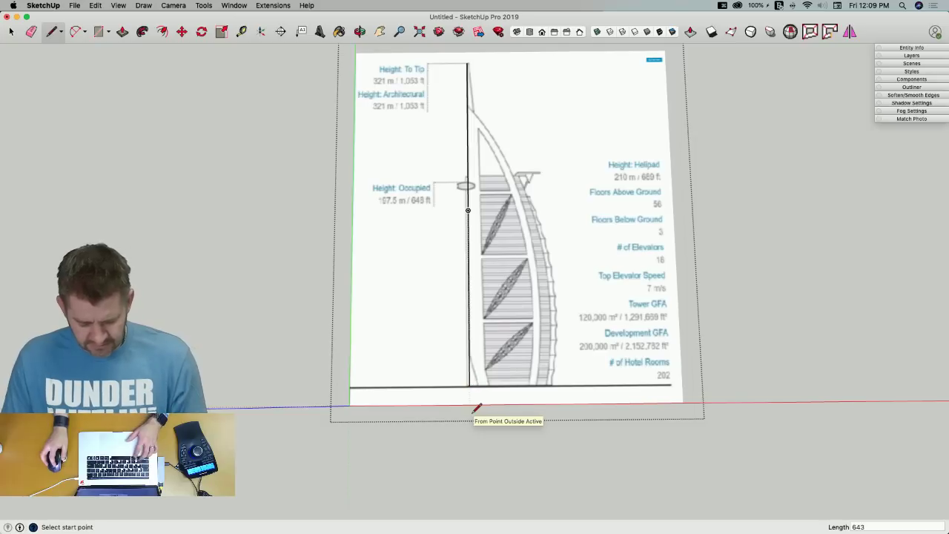
pyautogui.press('super+z')
# Draw a 643' line up the height line from the ground, and a horizontal line from its upper end across the Height: Occupied label
pyautogui.click(470, 385)
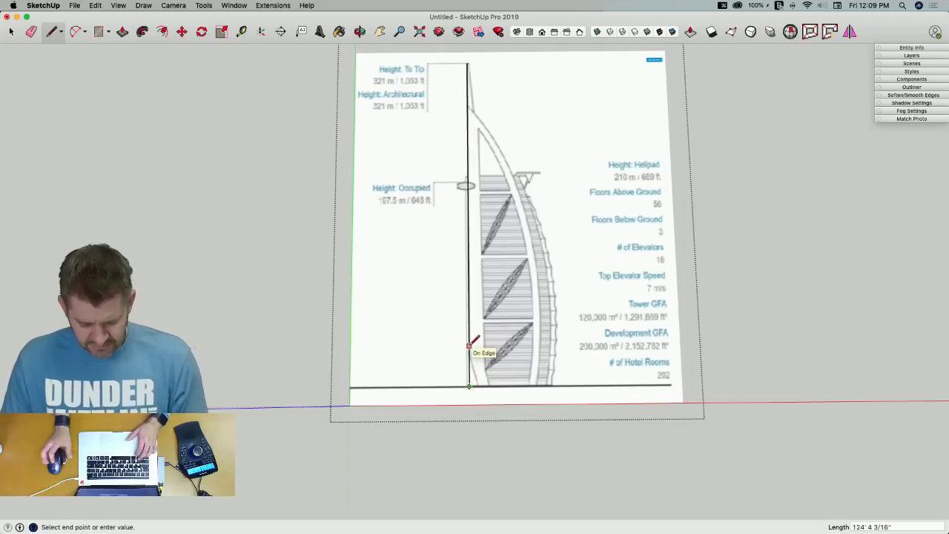
pyautogui.write("643'")
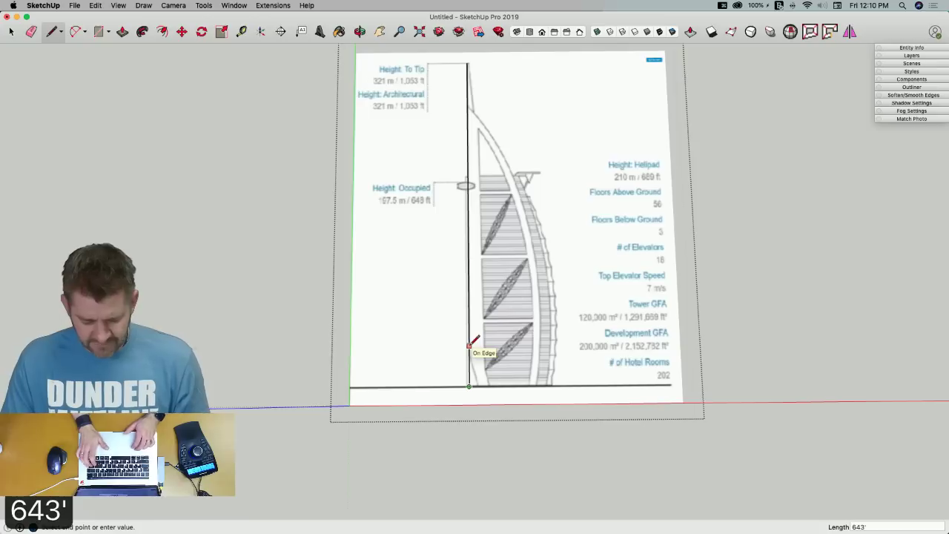
pyautogui.press('Return')
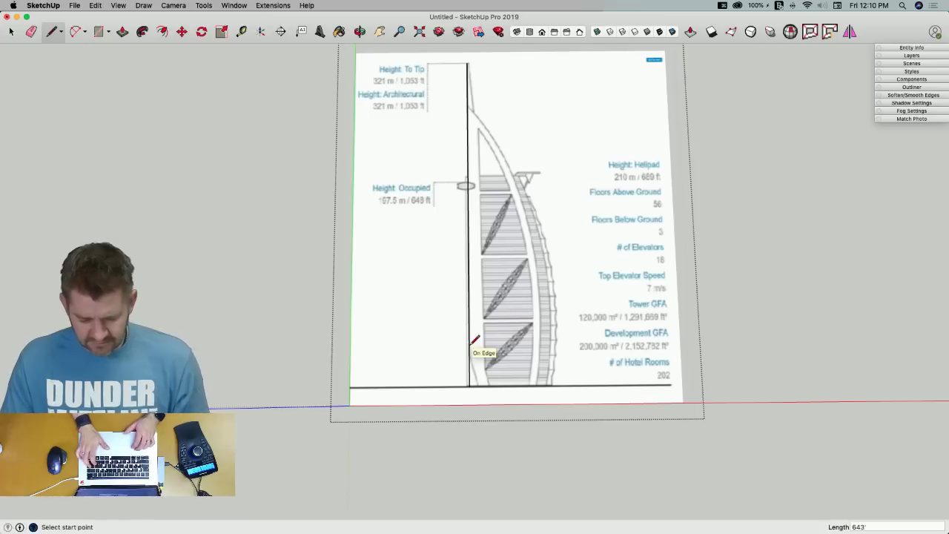
pyautogui.click(468, 184)
pyautogui.click(380, 184)
pyautogui.press('space')
# Draw a line along the ground from the height line's foot to the outer edge of the curved leg
pyautogui.scroll(3, 404, 202)
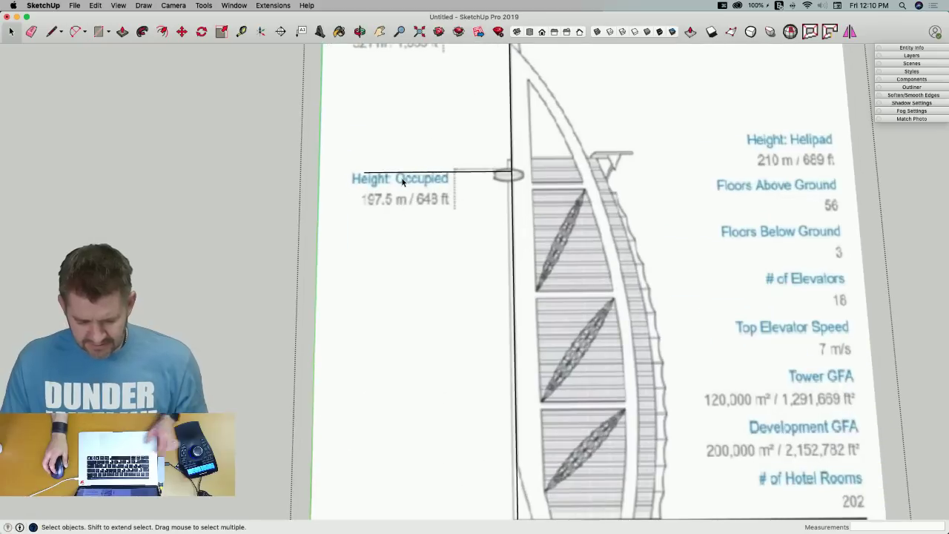
pyautogui.scroll(-2, 436, 186)
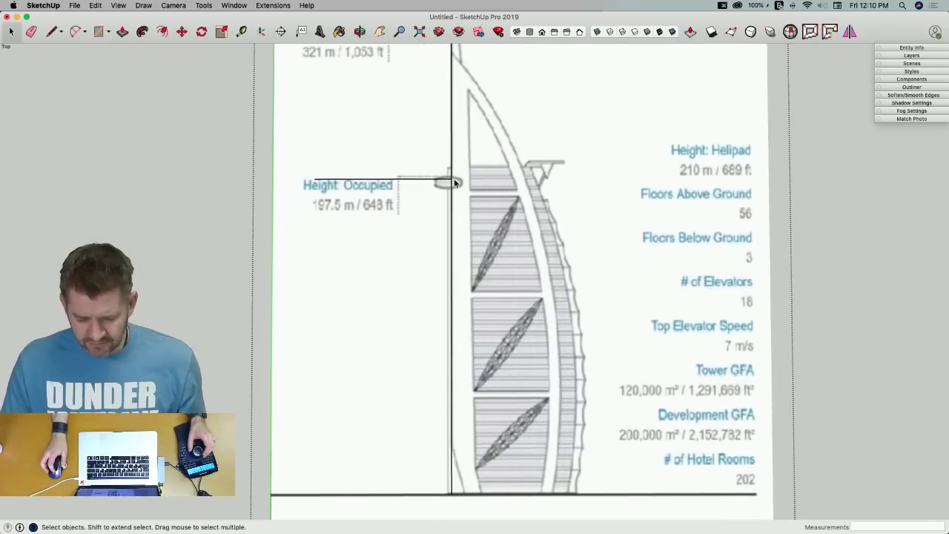
pyautogui.scroll(-3, 562, 185)
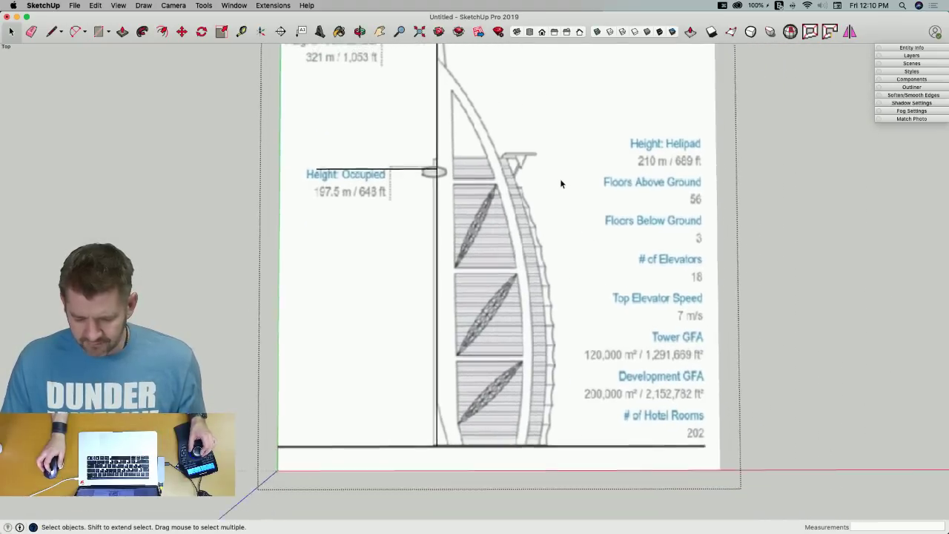
pyautogui.moveTo(528, 184); pyautogui.dragTo(528, 193, button='middle')
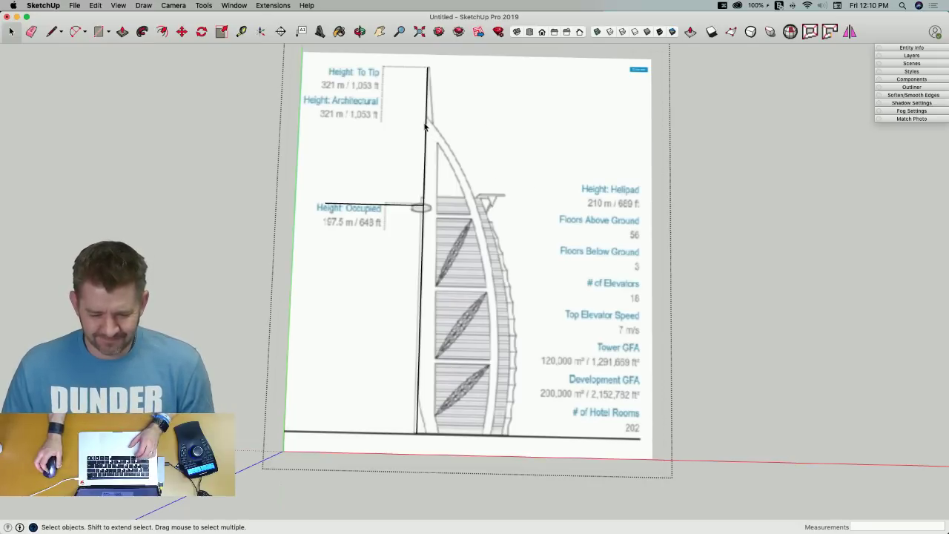
pyautogui.scroll(3, 424, 126)
pyautogui.scroll(-3, 424, 126)
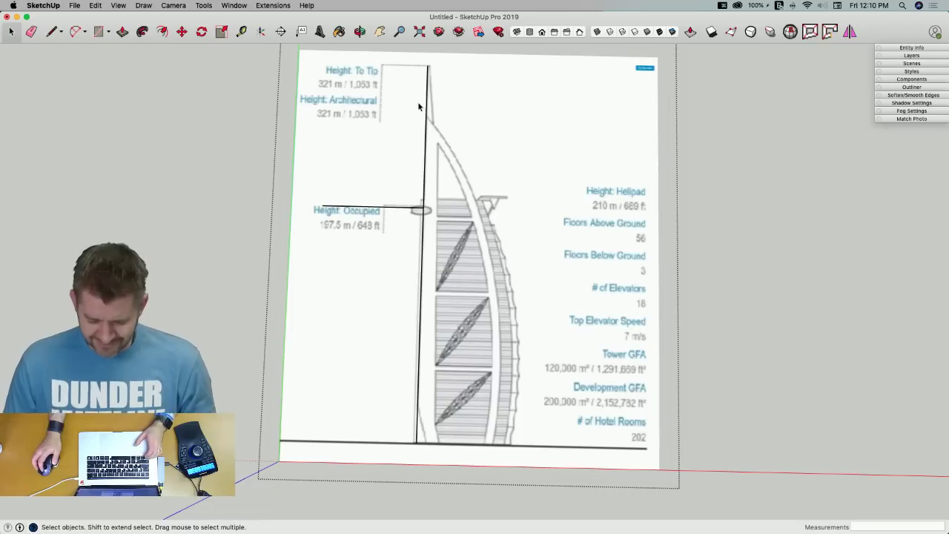
pyautogui.press('l')
pyautogui.scroll(3, 417, 439)
pyautogui.click(402, 428)
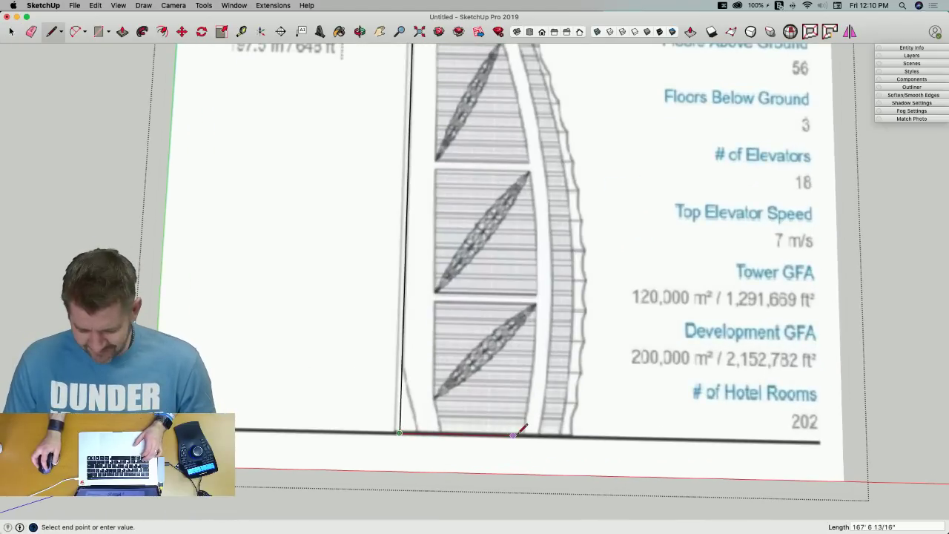
pyautogui.click(538, 436)
# Try to trace the tower's curved outer edge with an arc from the base line's end to the height line, bulging about 94'
pyautogui.press('a')
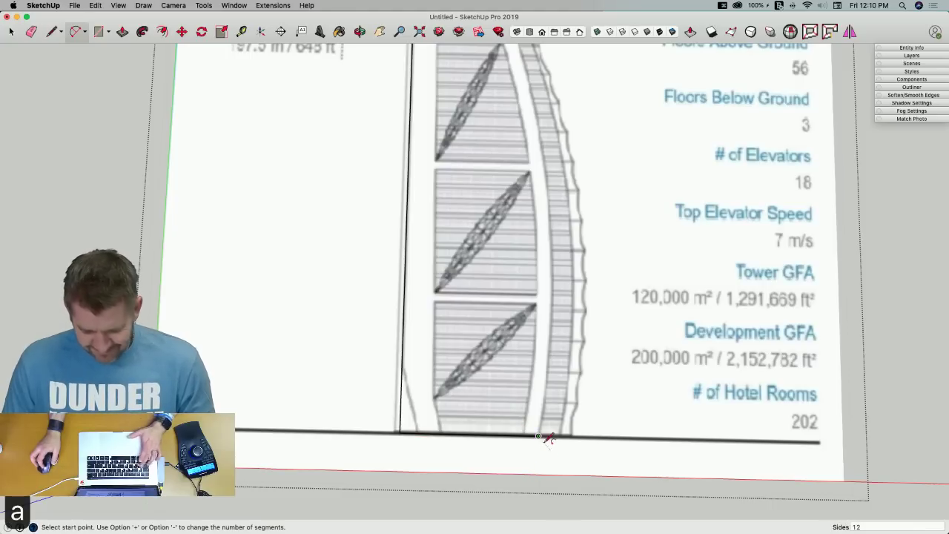
pyautogui.click(539, 436)
pyautogui.scroll(-3, 539, 435)
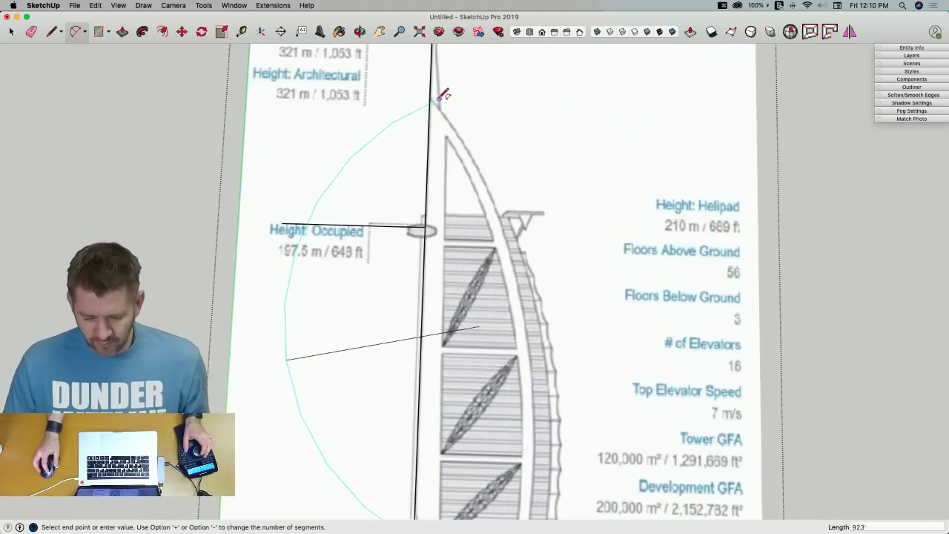
pyautogui.click(430, 99)
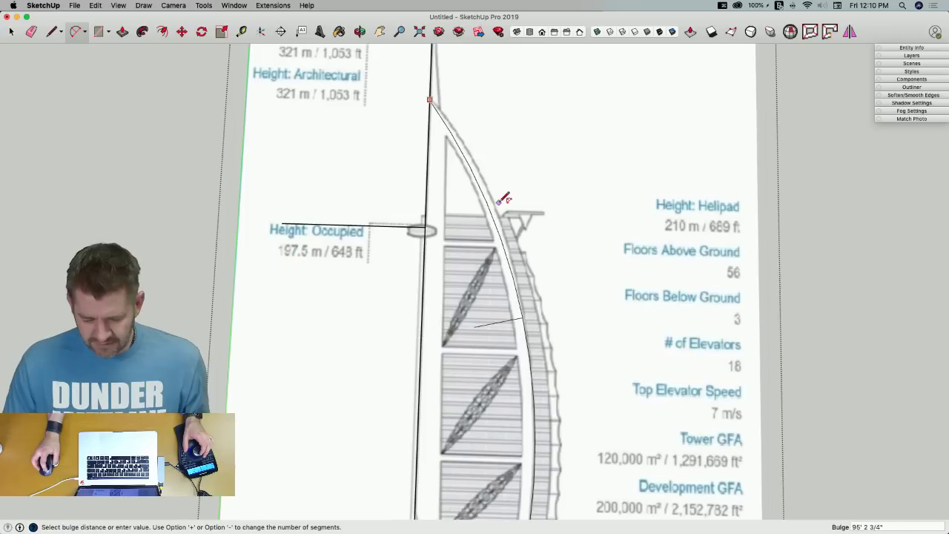
pyautogui.scroll(-2, 504, 200)
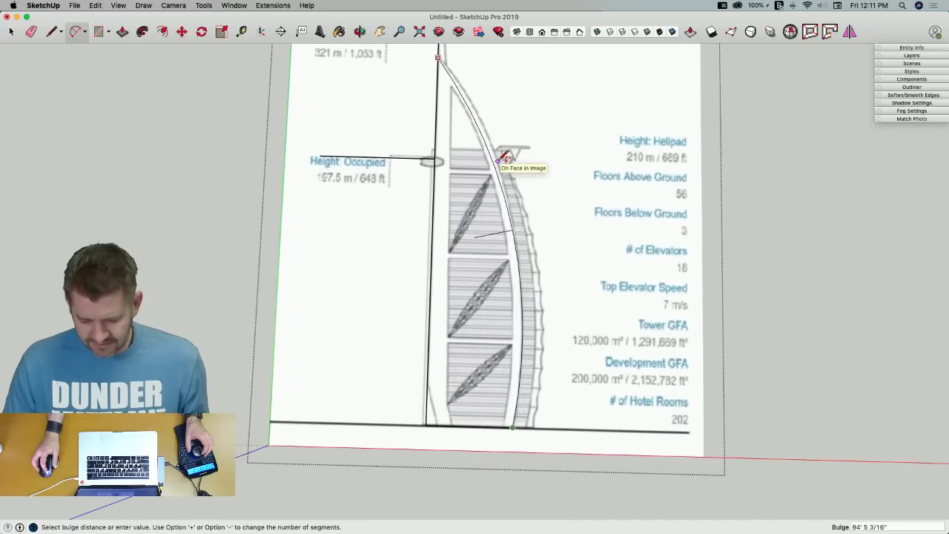
pyautogui.click(505, 157)
pyautogui.press('space')
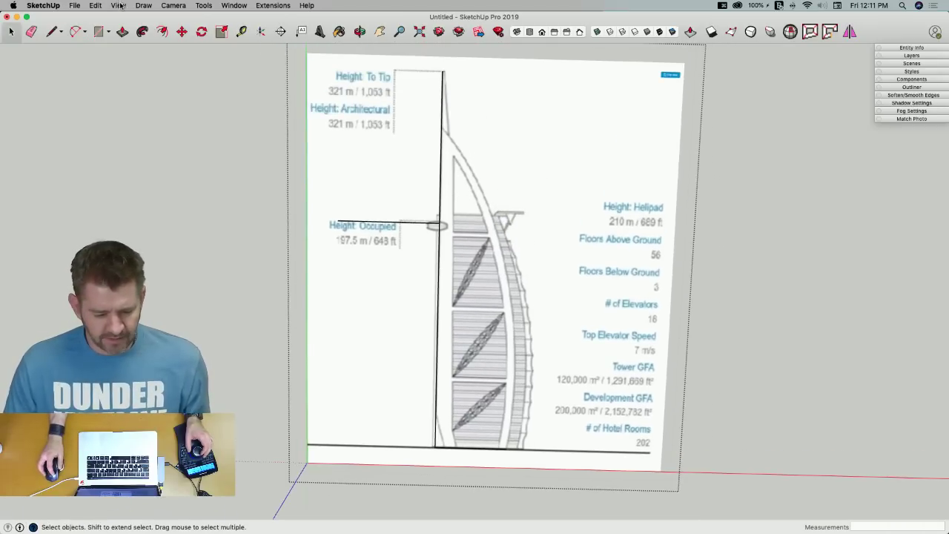
# Trace the tower's curved leg with a degree-3 Bezier curve from the height line below the spire to the base line's end, closing the sail-shaped face
pyautogui.click(143, 5)
pyautogui.click(163, 63)
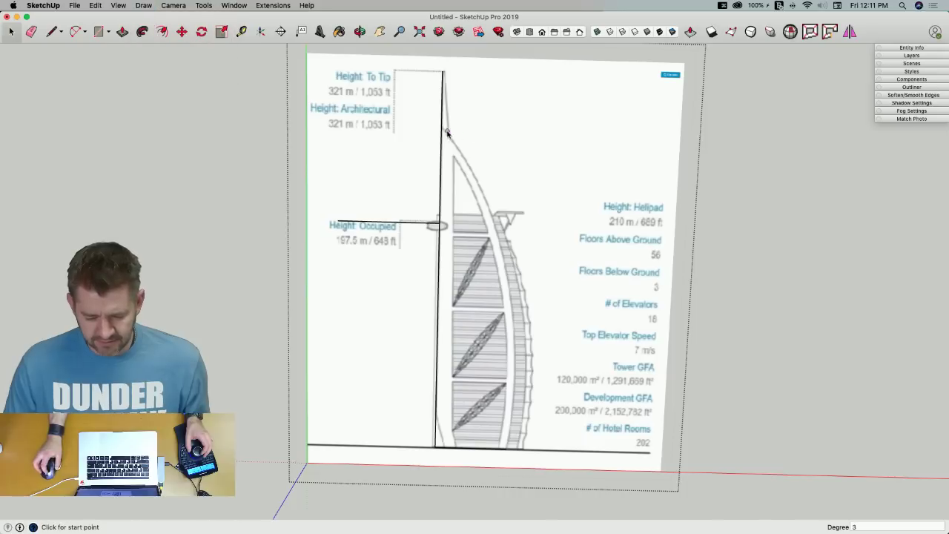
pyautogui.scroll(5, 448, 132)
pyautogui.click(429, 121)
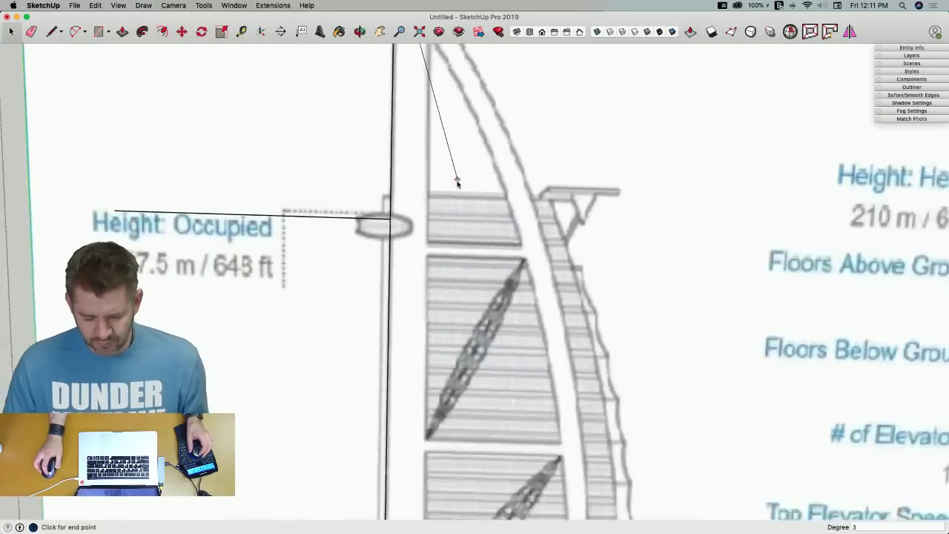
pyautogui.click(425, 322)
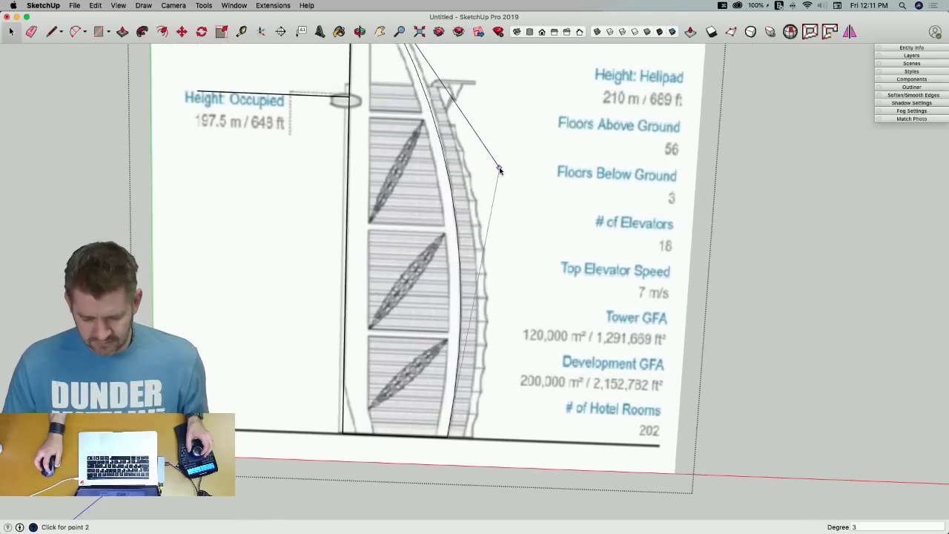
pyautogui.click(501, 170)
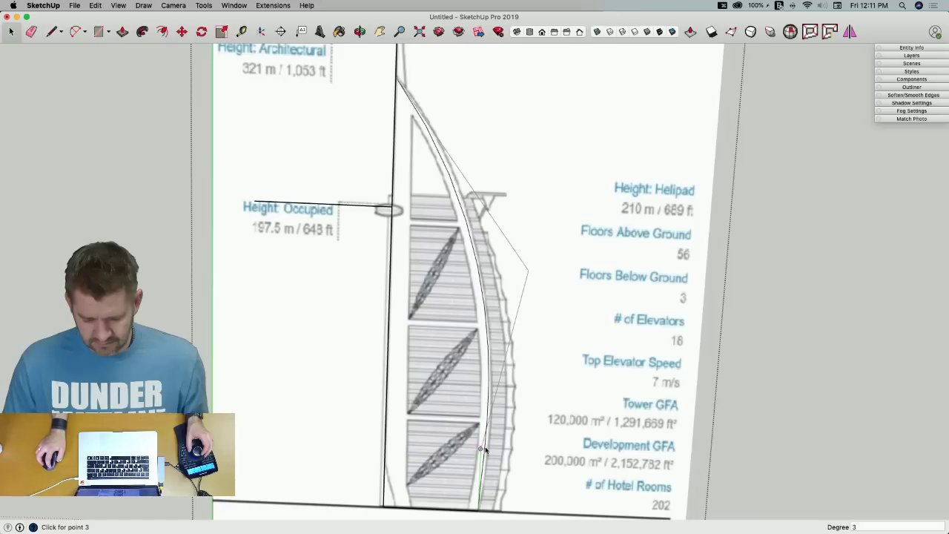
pyautogui.click(496, 397)
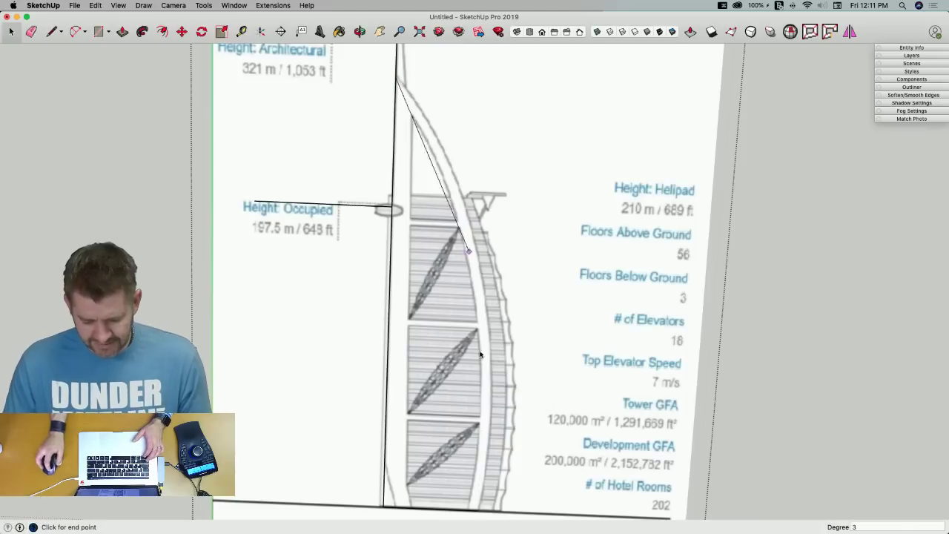
pyautogui.click(483, 511)
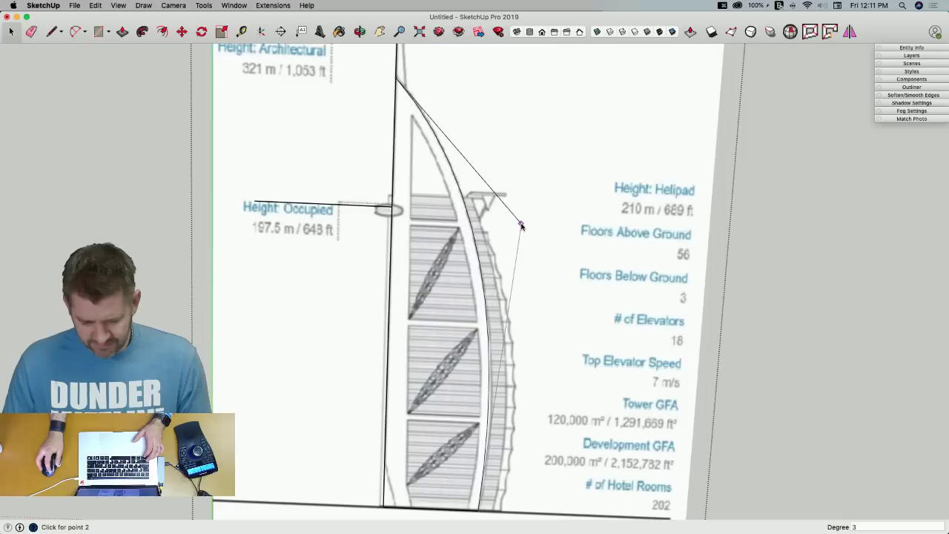
pyautogui.click(521, 224)
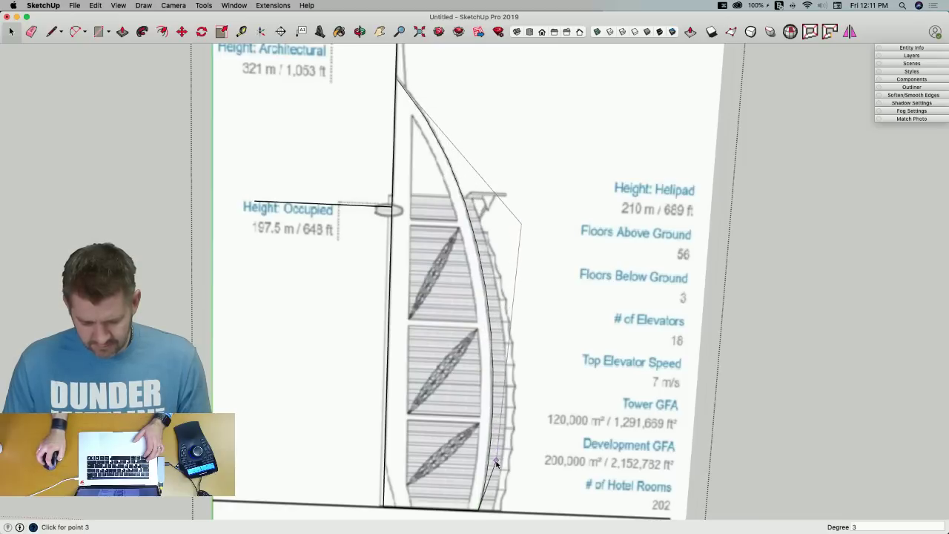
pyautogui.click(495, 467)
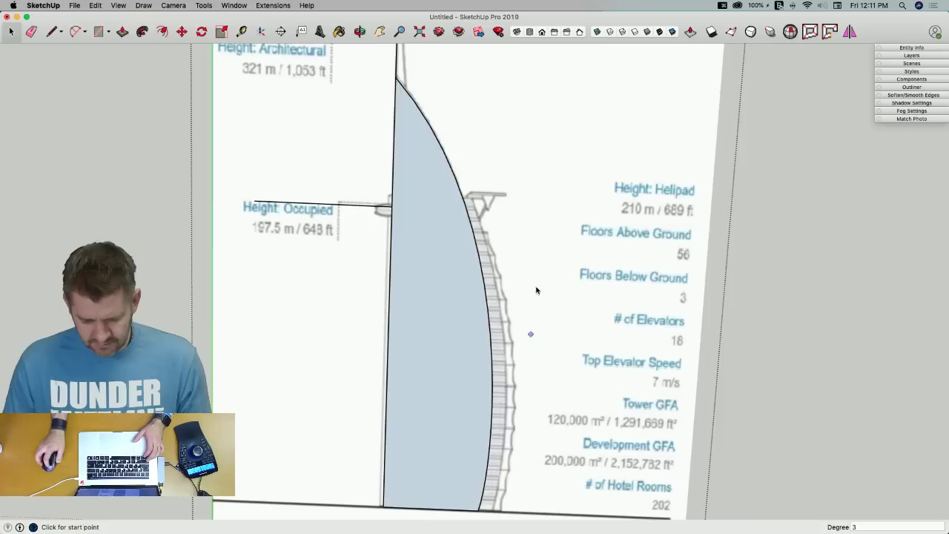
pyautogui.press('space')
pyautogui.moveTo(497, 229); pyautogui.dragTo(465, 291, button='middle')
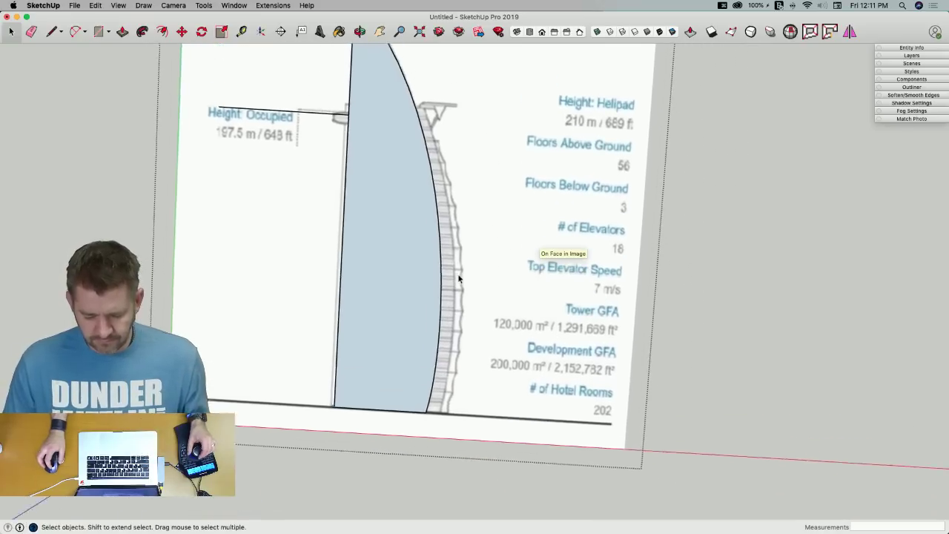
pyautogui.press('f')
pyautogui.click(442, 290)
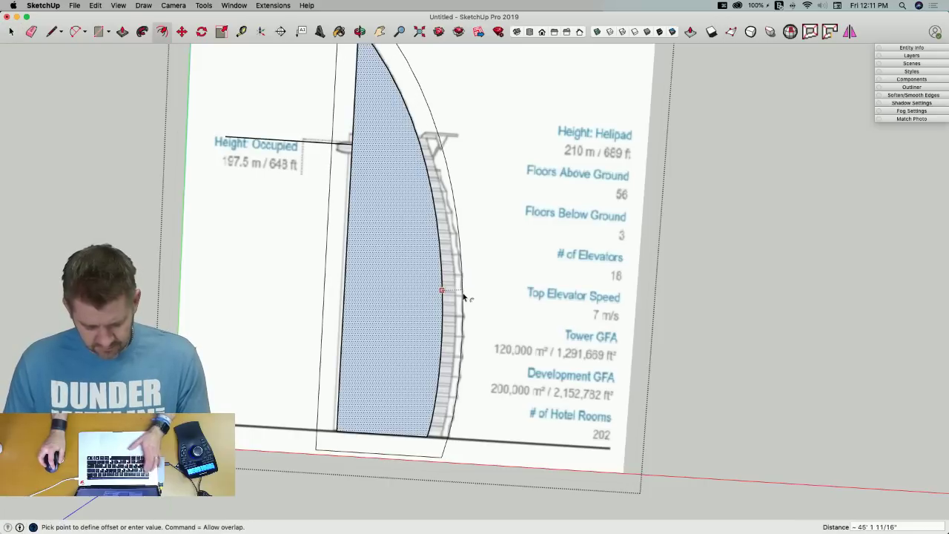
pyautogui.press('Escape')
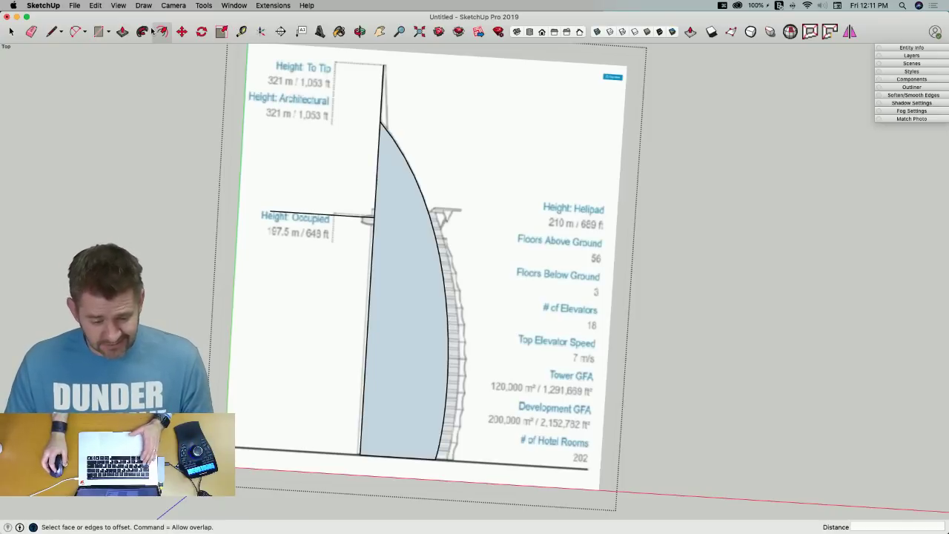
pyautogui.click(120, 5)
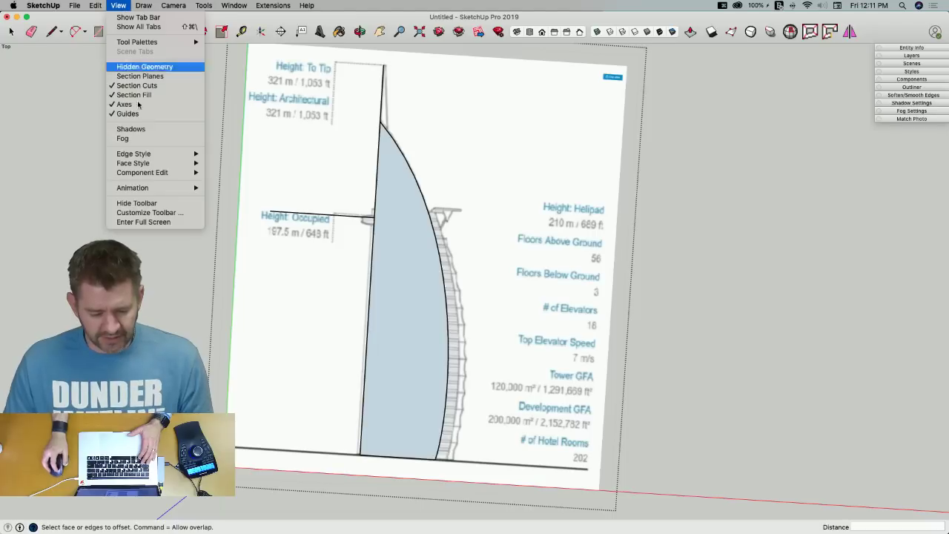
pyautogui.moveTo(144, 6)
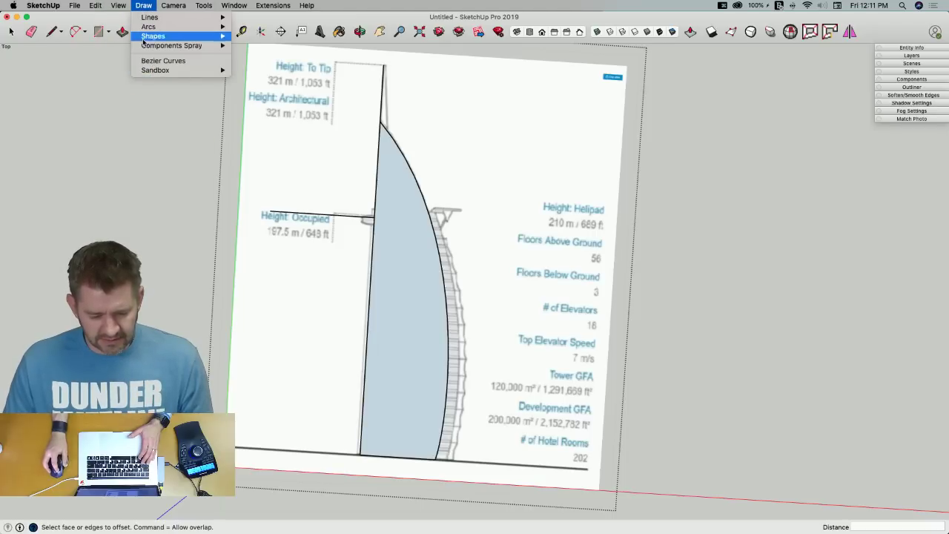
pyautogui.click(164, 60)
pyautogui.click(380, 122)
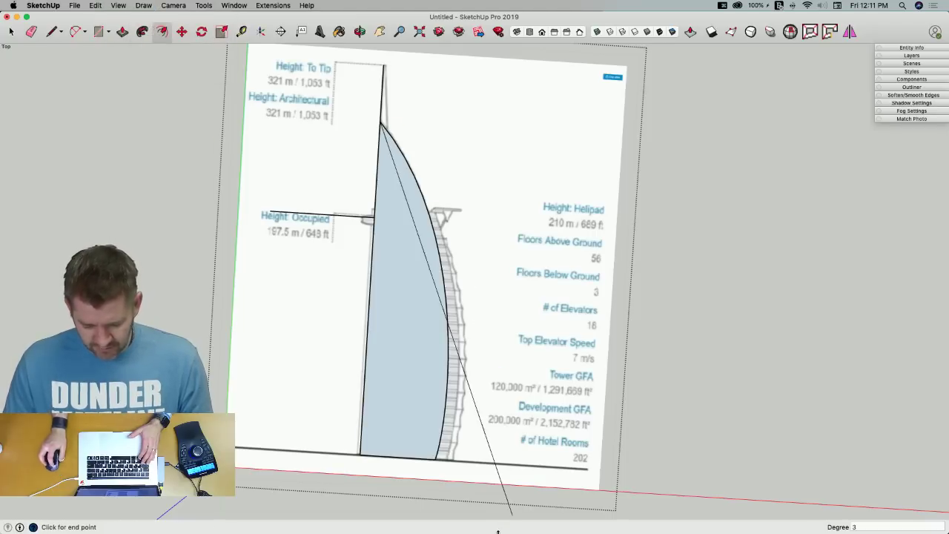
pyautogui.scroll(5, 445, 466)
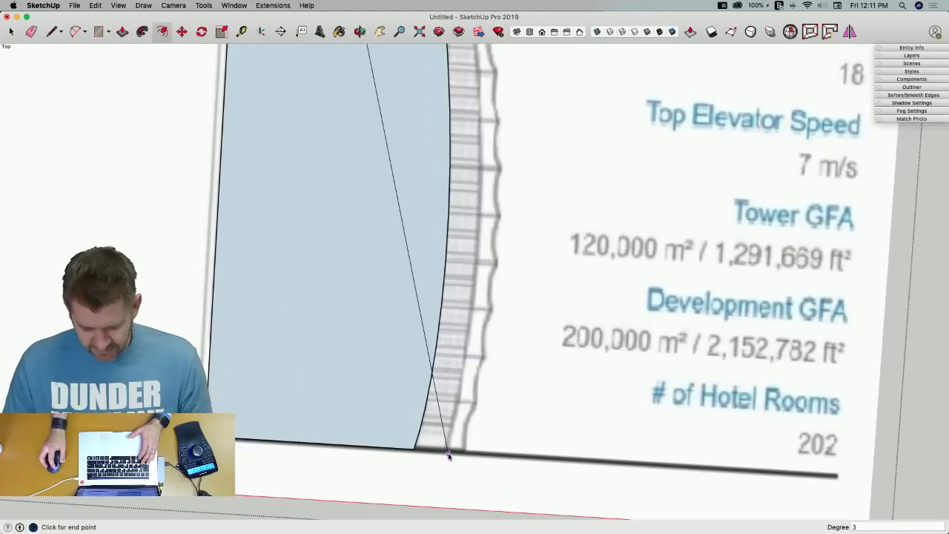
# Draw two short vertical lines across the ground line, marking the inner and outer edges of the facade band beside the curved leg
pyautogui.press('l')
pyautogui.click(414, 449)
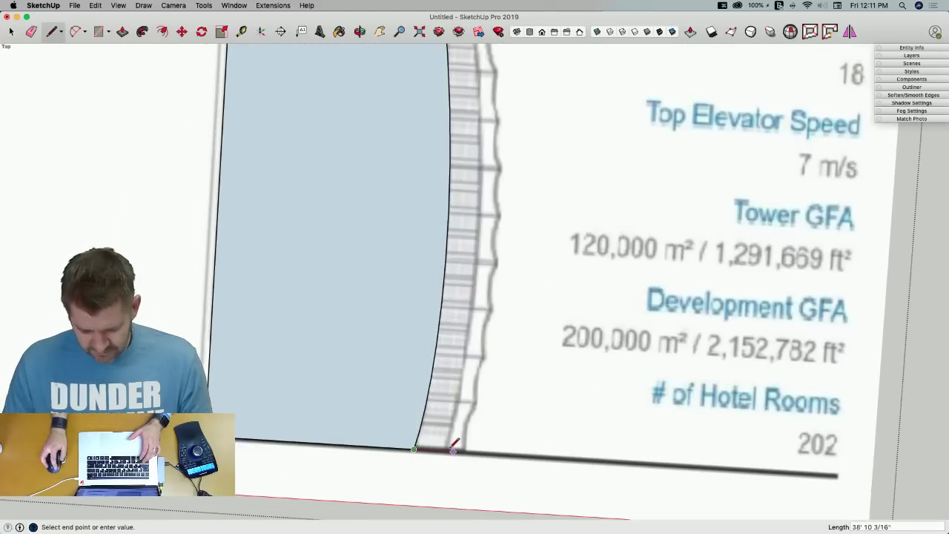
pyautogui.click(443, 480)
pyautogui.press('Escape')
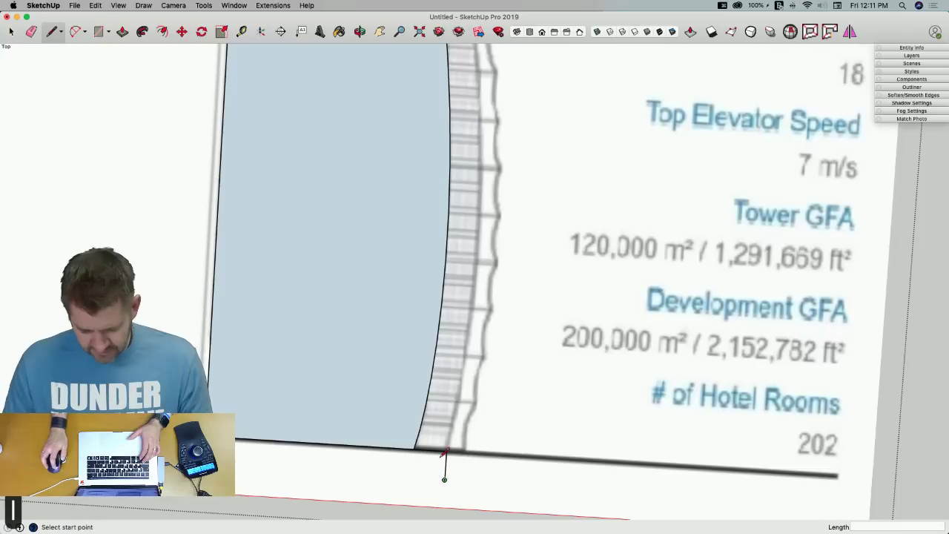
pyautogui.click(446, 450)
pyautogui.click(465, 453)
pyautogui.press('space')
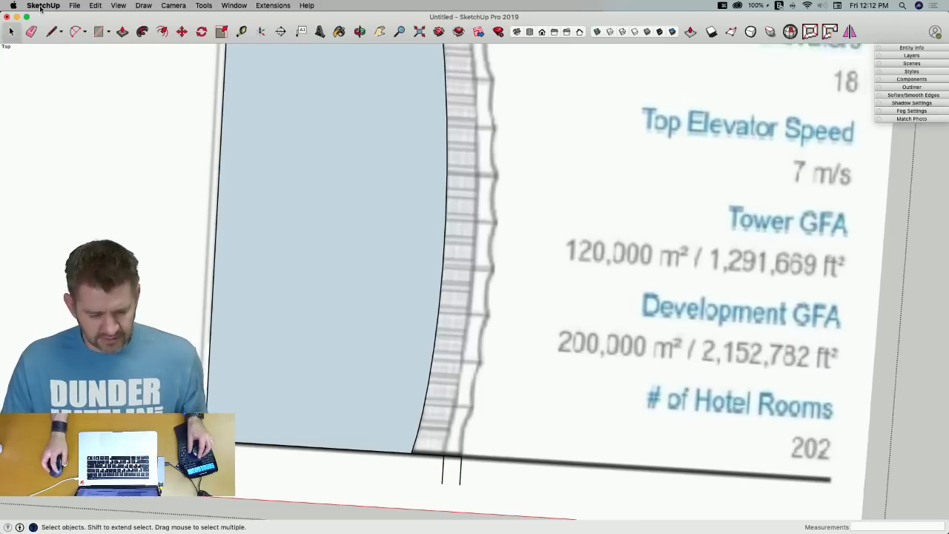
# Draw two horizontal lines outward from the sail's curved edge, one about 134' long at the helipad and one at the stepped ledge below
pyautogui.scroll(-5, 475, 267)
pyautogui.click(143, 5)
pyautogui.moveTo(176, 72)
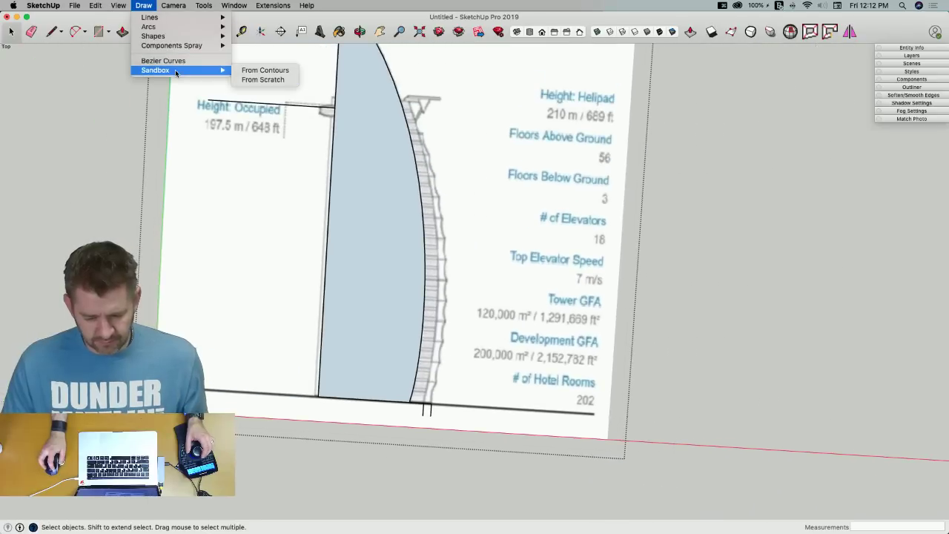
pyautogui.press('l')
pyautogui.press('l')
pyautogui.scroll(4, 398, 114)
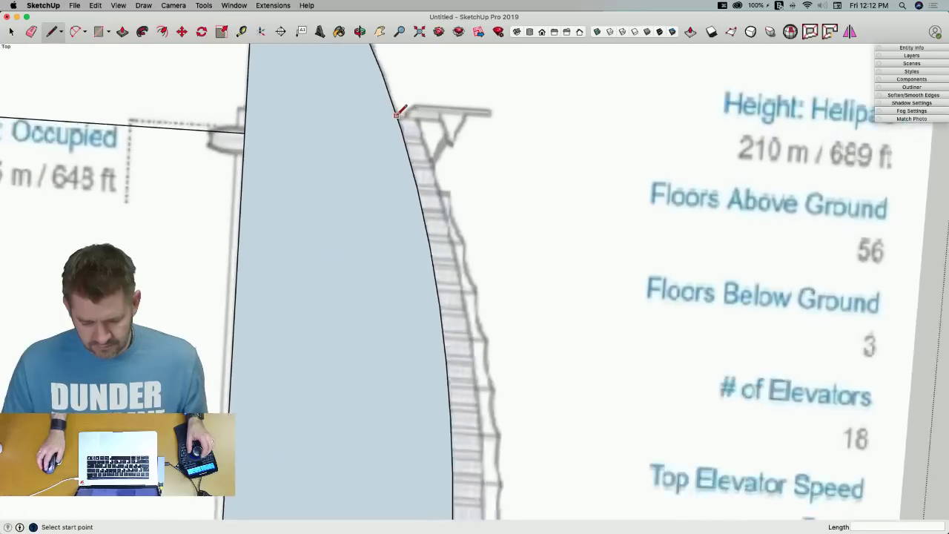
pyautogui.click(397, 117)
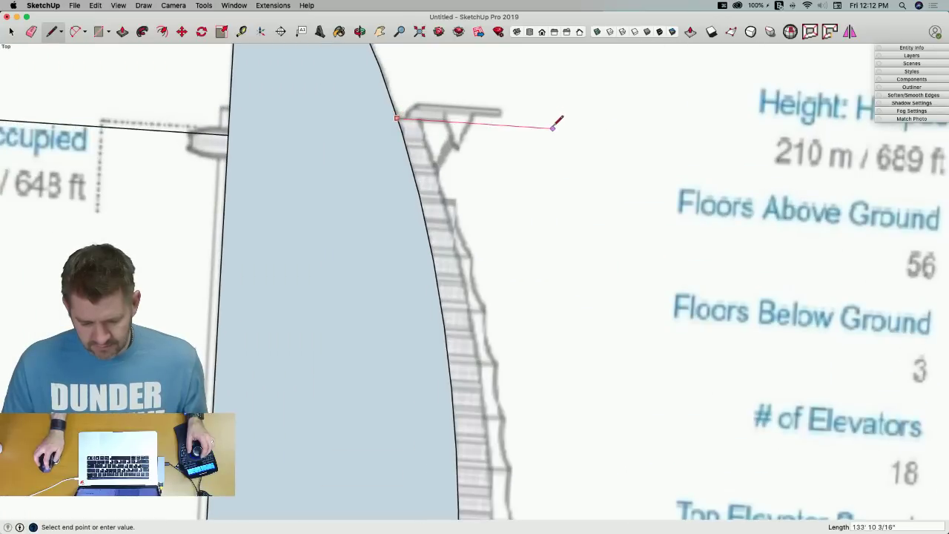
pyautogui.click(552, 127)
pyautogui.press('Escape')
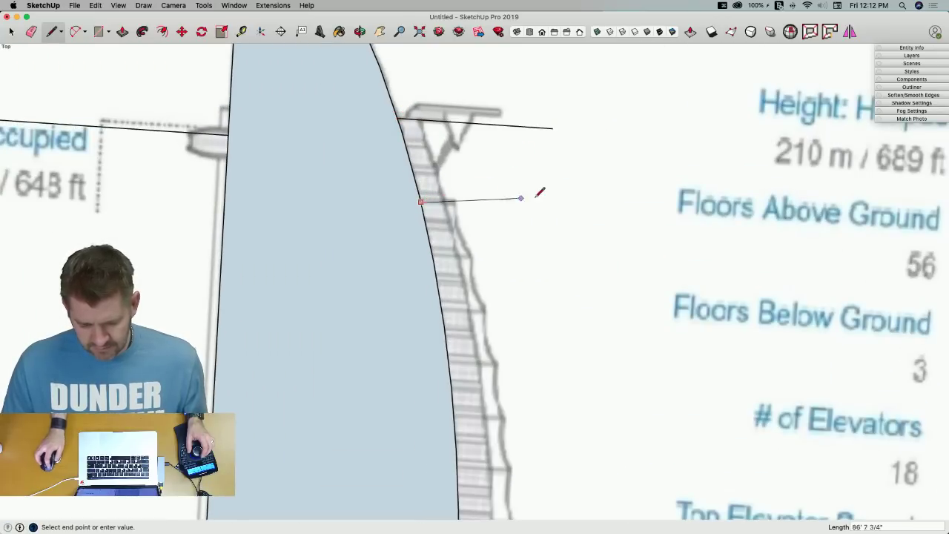
pyautogui.click(540, 210)
pyautogui.press('space')
pyautogui.scroll(-5, 454, 218)
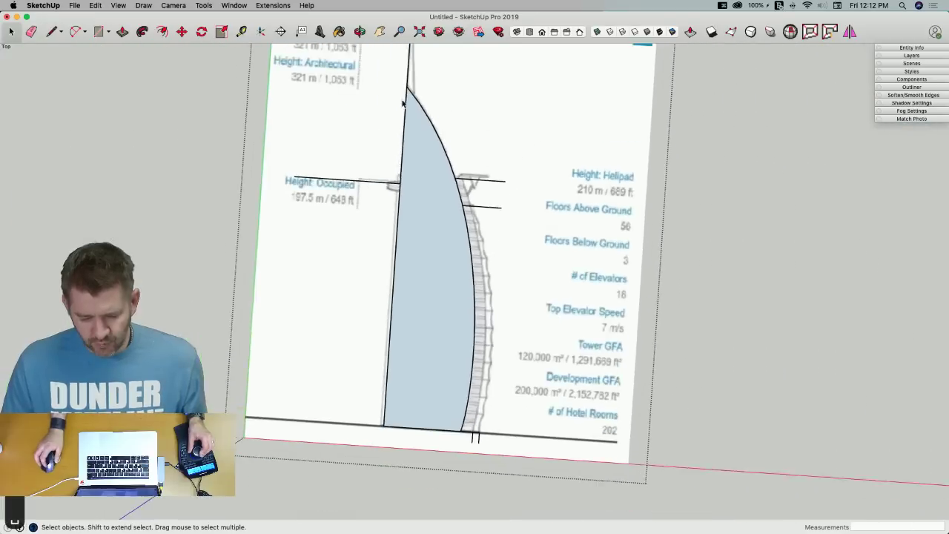
# Trace the facade band's inner boundary with a degree-3 Bezier curve from the sail's apex to the inner ground mark
pyautogui.click(143, 6)
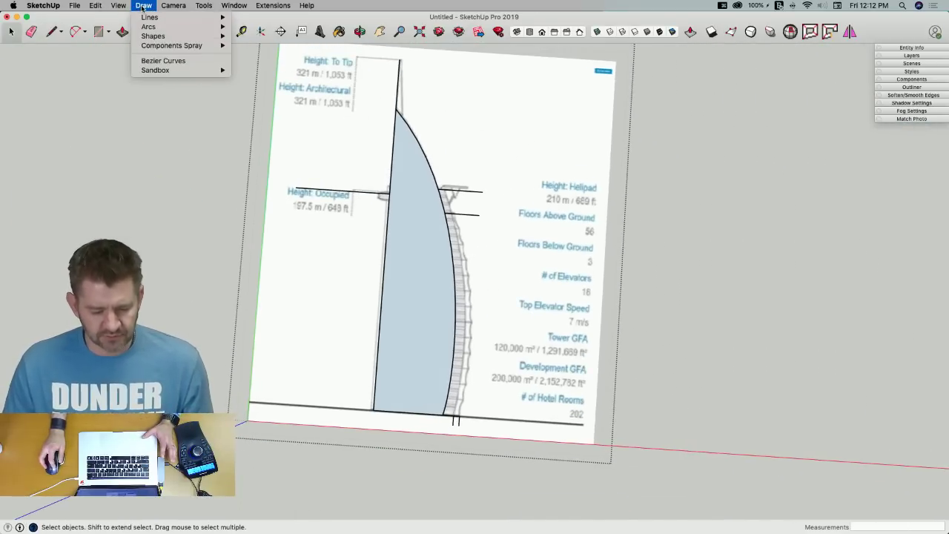
pyautogui.click(163, 60)
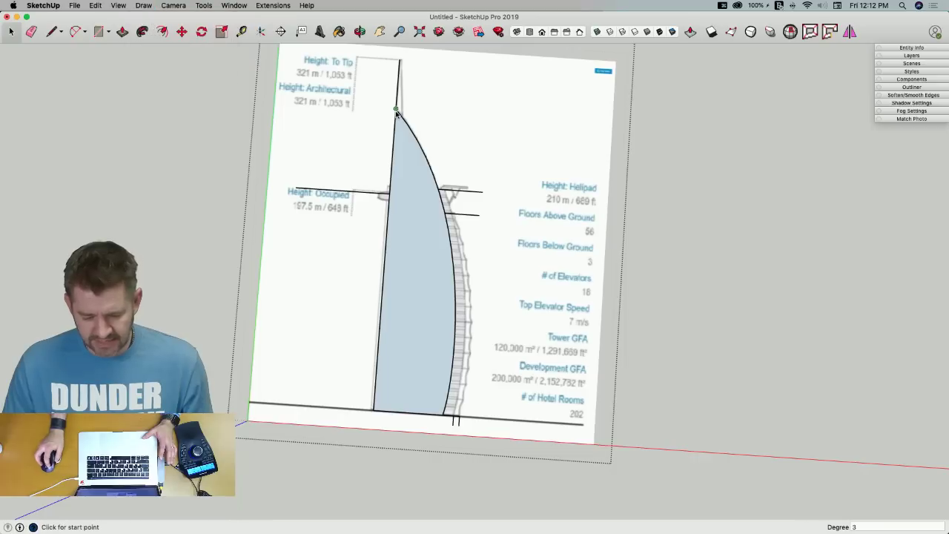
pyautogui.scroll(4, 464, 452)
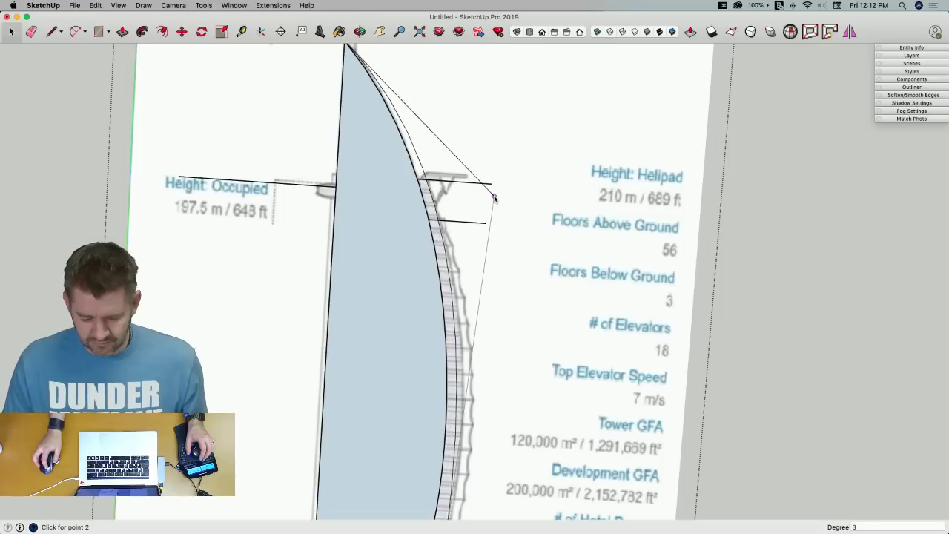
pyautogui.click(512, 252)
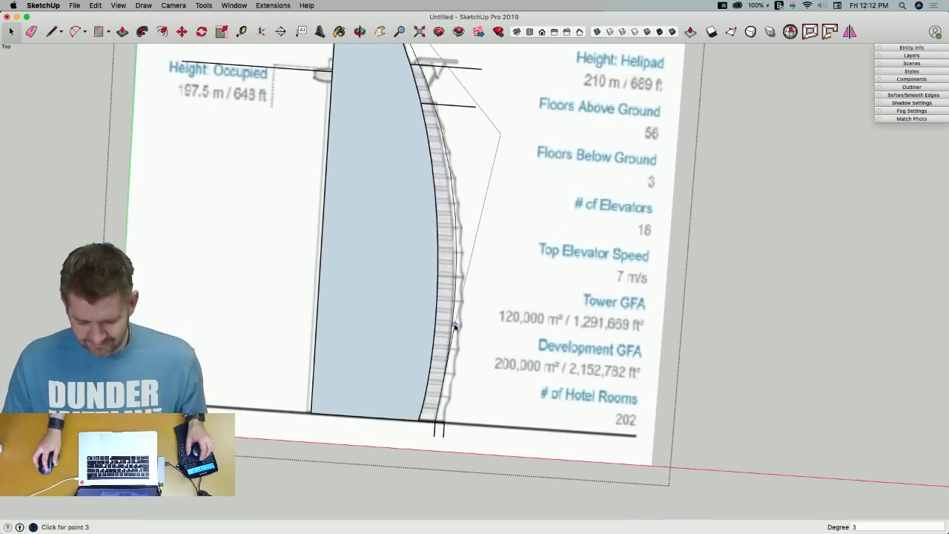
pyautogui.scroll(3, 452, 343)
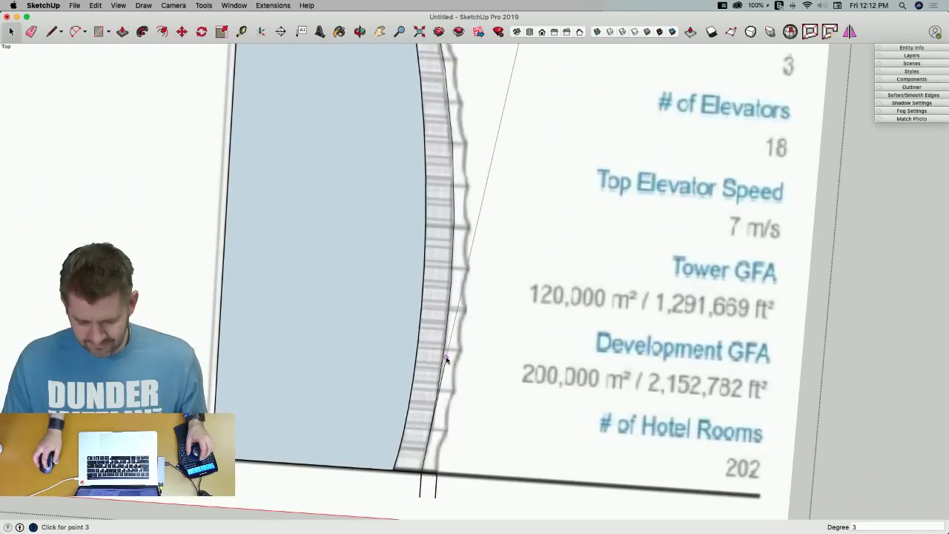
pyautogui.scroll(-3, 452, 222)
pyautogui.press('e')
pyautogui.scroll(-3, 435, 120)
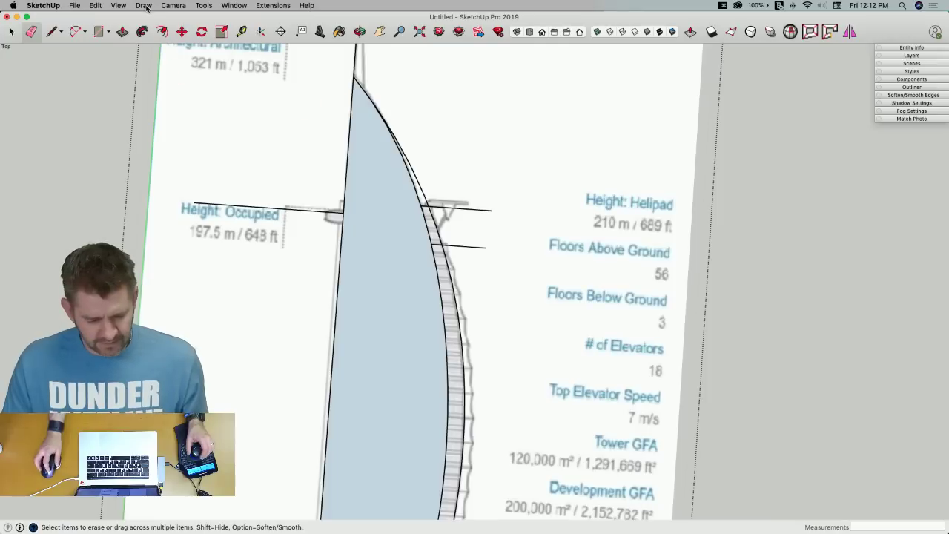
# Trace the scalloped outer facade edge with a second degree-3 Bezier curve from the sail's apex to the outer ground mark
pyautogui.click(143, 5)
pyautogui.click(163, 60)
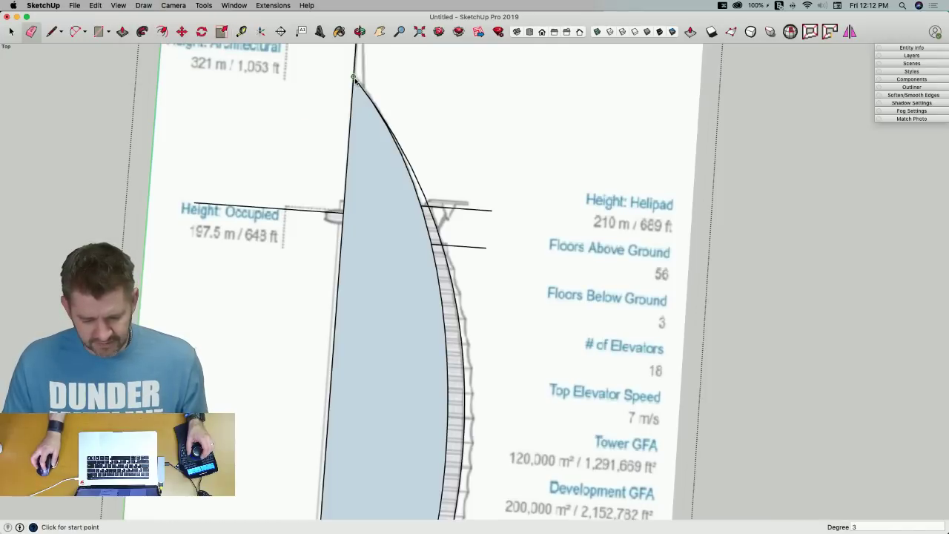
pyautogui.click(356, 80)
pyautogui.click(393, 256)
pyautogui.scroll(-2, 431, 197)
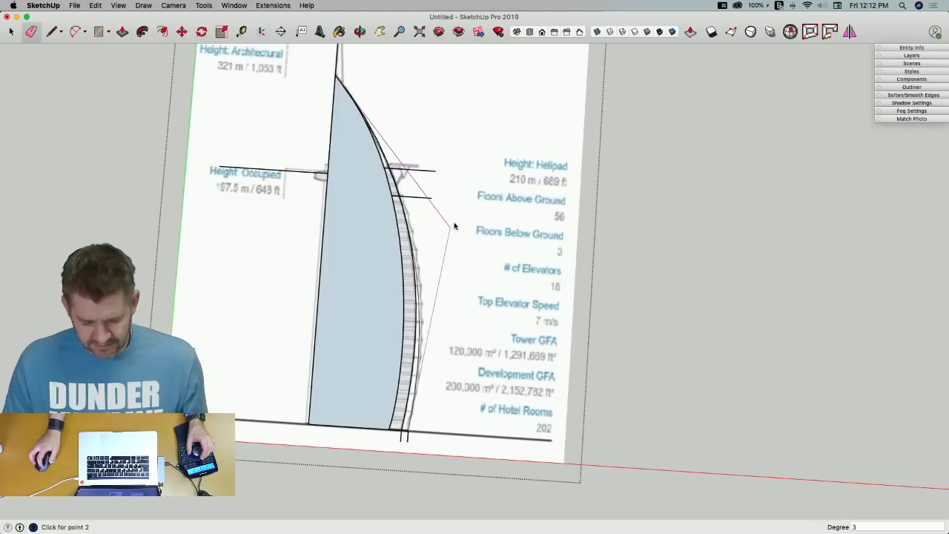
pyautogui.scroll(4, 448, 215)
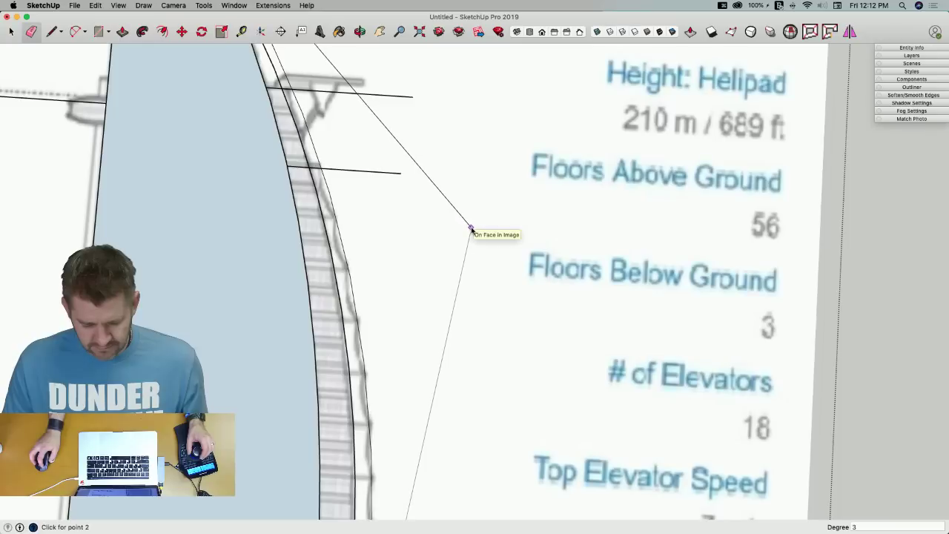
pyautogui.scroll(-3, 463, 222)
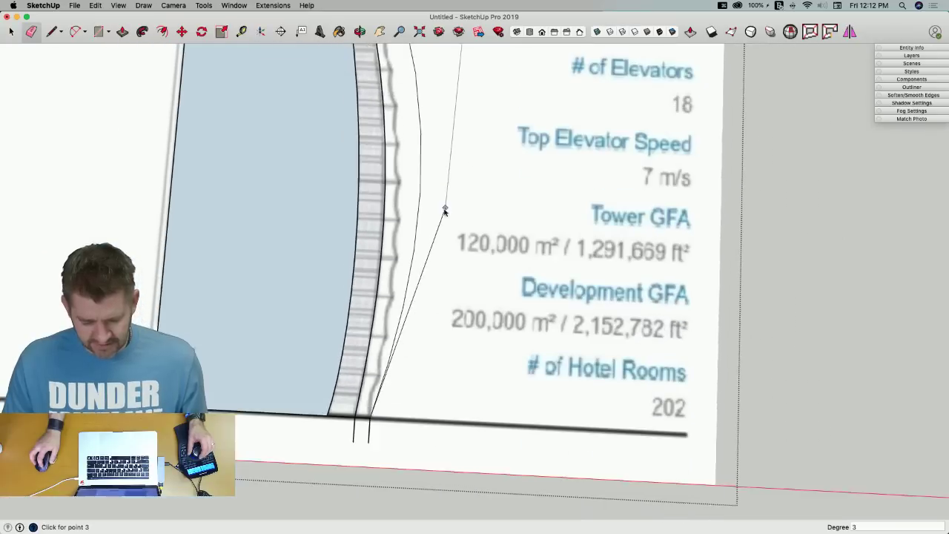
pyautogui.doubleClick(397, 319)
pyautogui.scroll(-1, 436, 281)
pyautogui.scroll(-2, 436, 280)
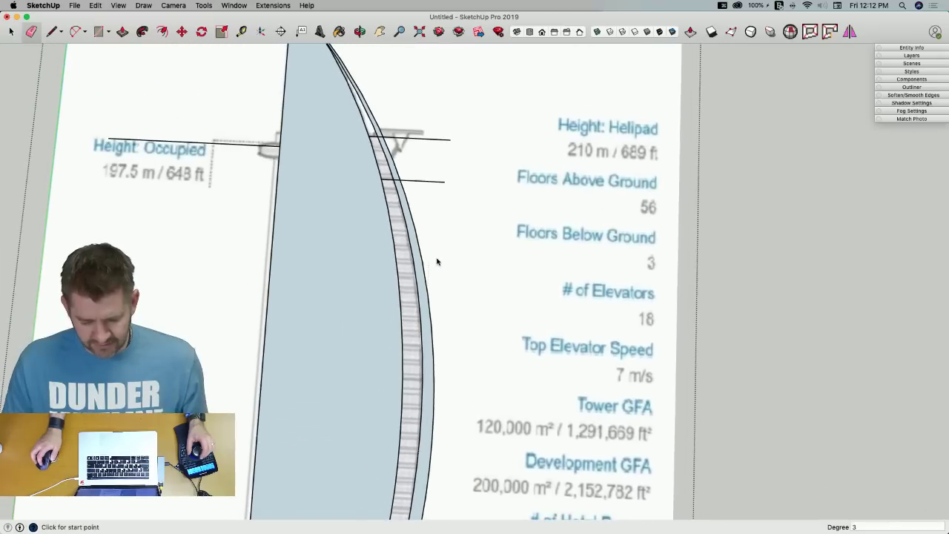
# Draw a line about 20' long across the facade band, along the lower horizontal line from the sail's curved edge
pyautogui.press('l')
pyautogui.scroll(1, 438, 261)
pyautogui.click(381, 178)
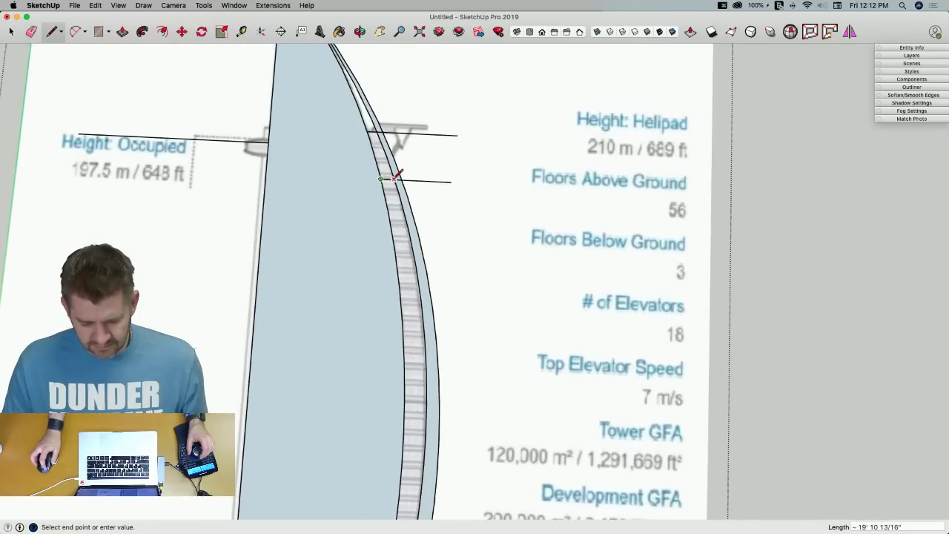
pyautogui.click(397, 175)
# Try to erase the outer curve together with the helipad-level line, and undo the erasure
pyautogui.press('e')
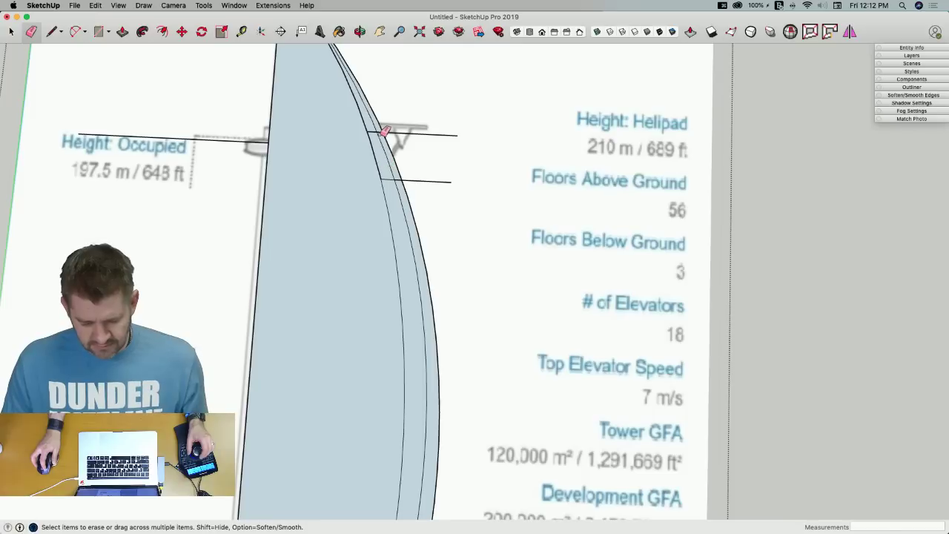
pyautogui.moveTo(389, 135); pyautogui.dragTo(402, 151)
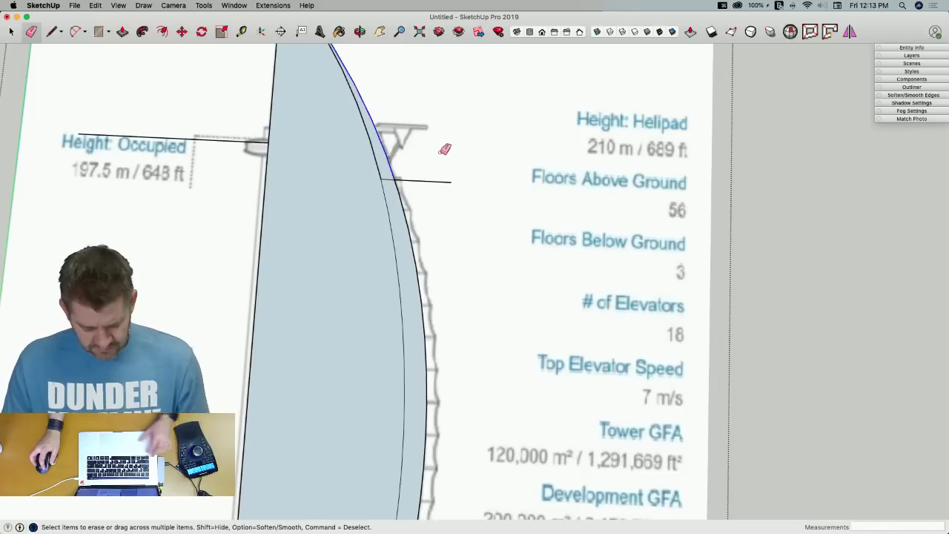
pyautogui.press('super+z')
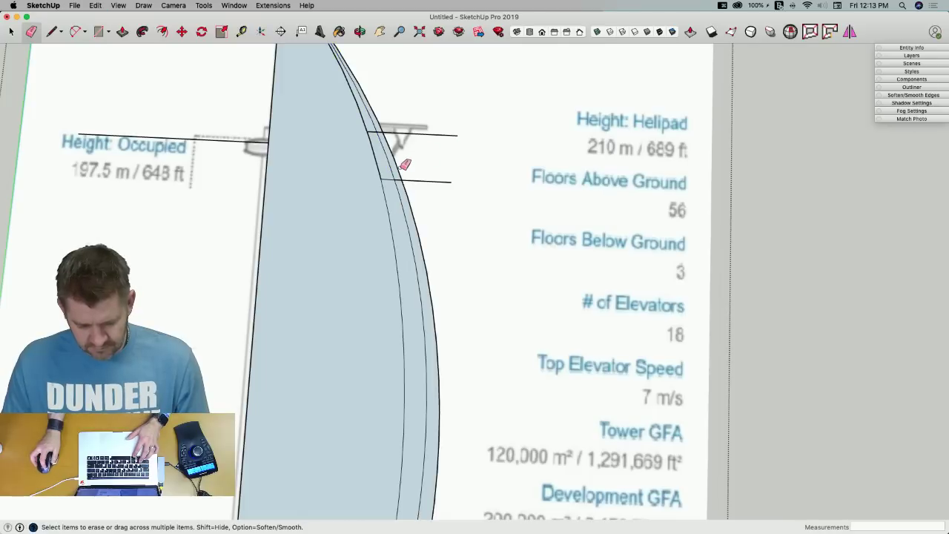
# Erase the lower horizontal line's overhang and the outermost curve above that line, keeping the line as the facade's stepped ledge
pyautogui.scroll(4, 404, 167)
pyautogui.press('l')
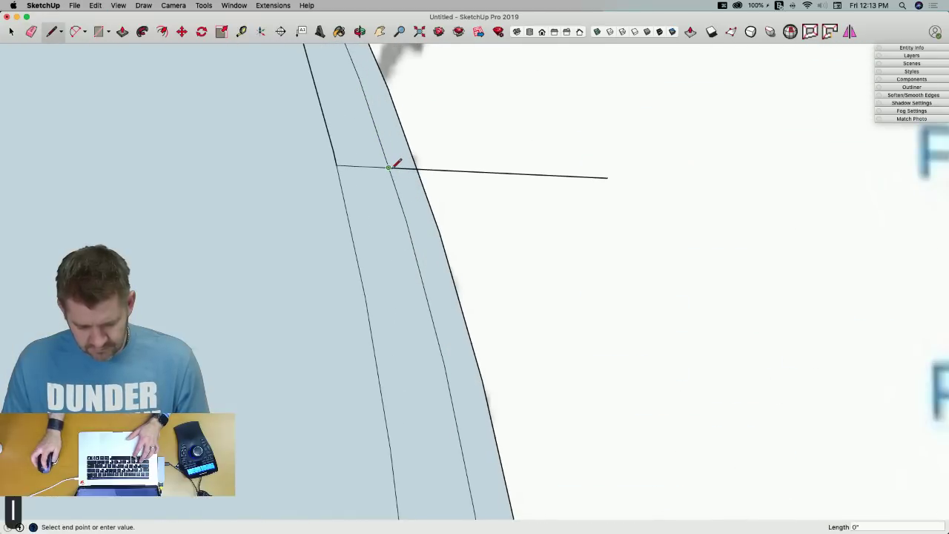
pyautogui.press('e')
pyautogui.click(432, 169)
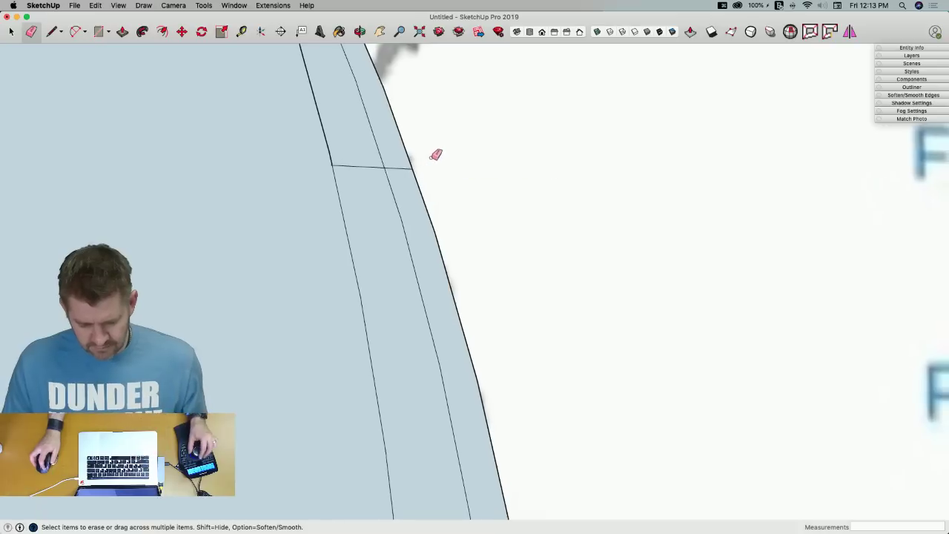
pyautogui.scroll(-3, 436, 155)
pyautogui.press('super+z')
pyautogui.moveTo(415, 192); pyautogui.dragTo(391, 241)
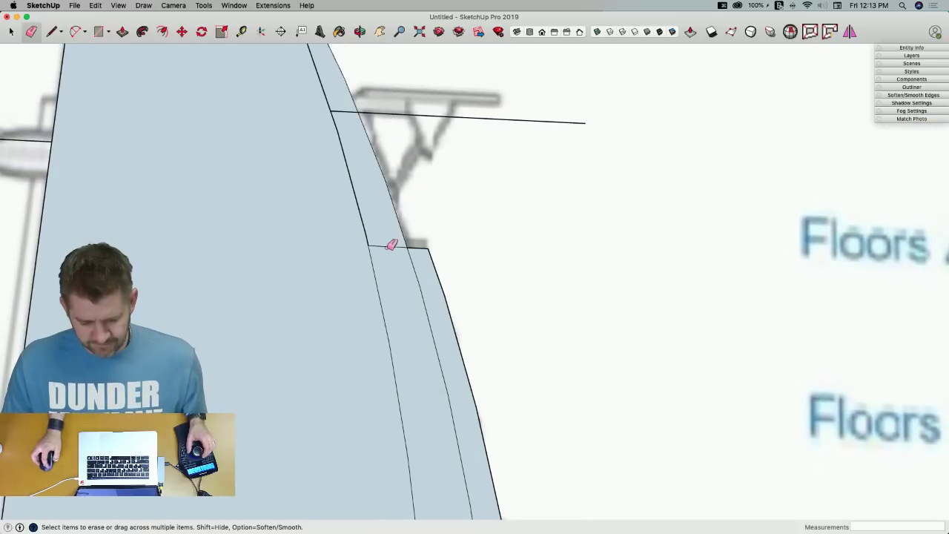
pyautogui.click(390, 245)
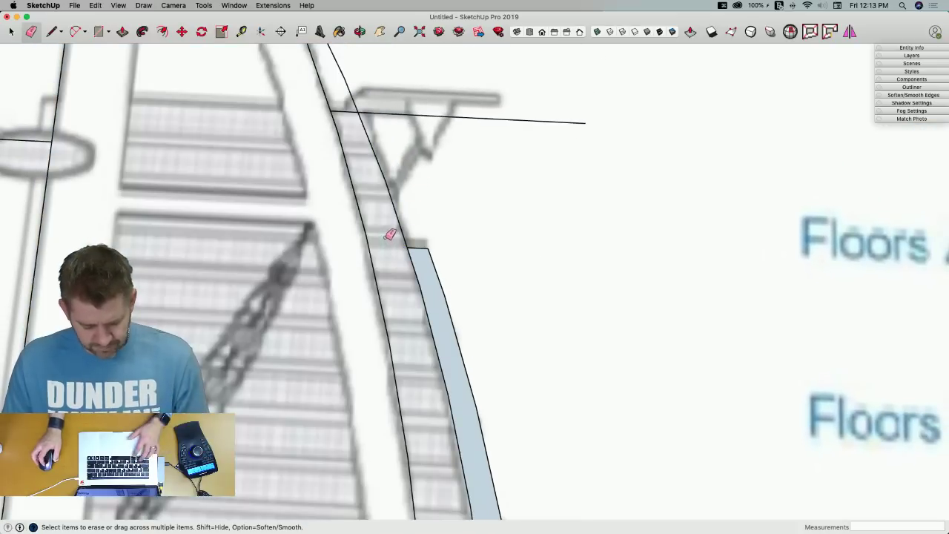
pyautogui.press('super+z')
# Fill the tower faces by retracing the sail-curve segment below the helipad-level line, and draw a line from the lower ledge across to the straight edge
pyautogui.press('l')
pyautogui.click(331, 111)
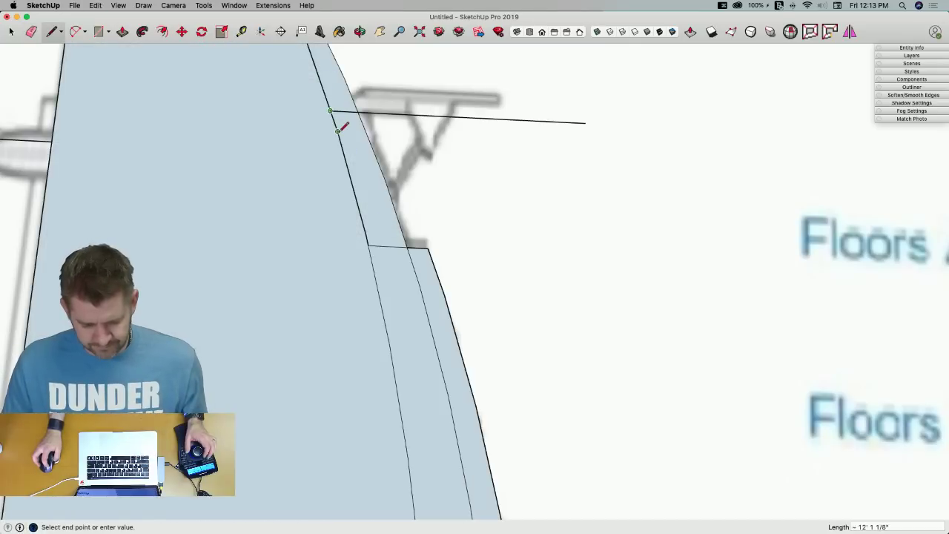
pyautogui.press('l')
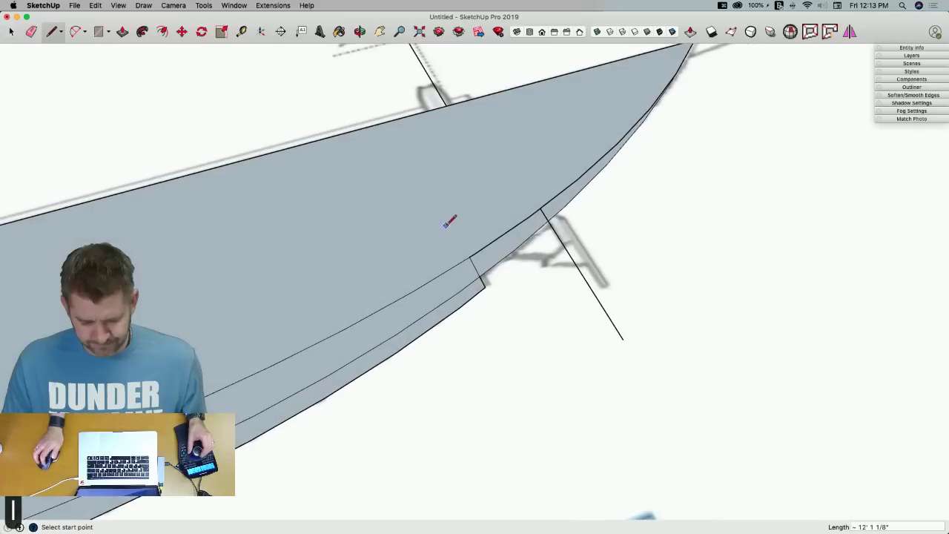
pyautogui.click(470, 256)
pyautogui.press('e')
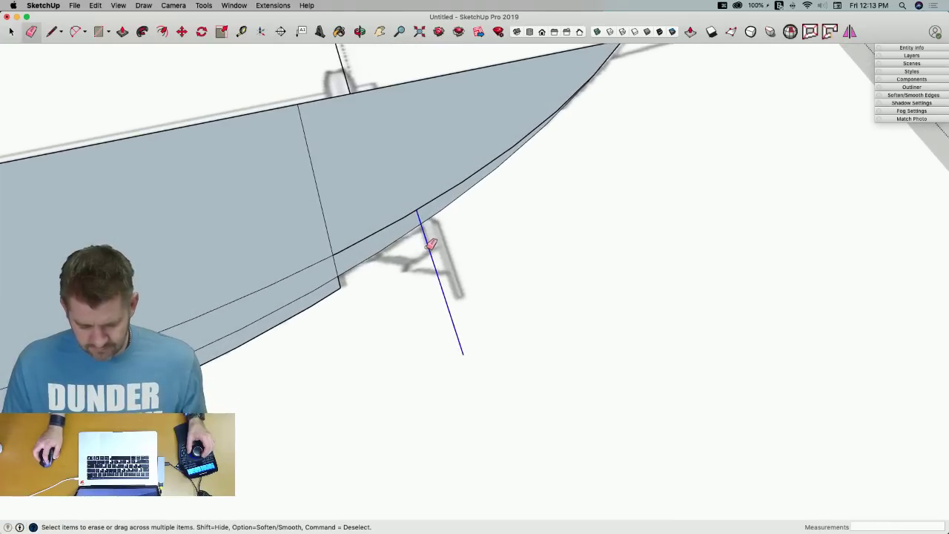
# Trim the helipad-level line to a short ledge at the facade, erasing its overhang and the outer curve above it
pyautogui.press('l')
pyautogui.click(419, 209)
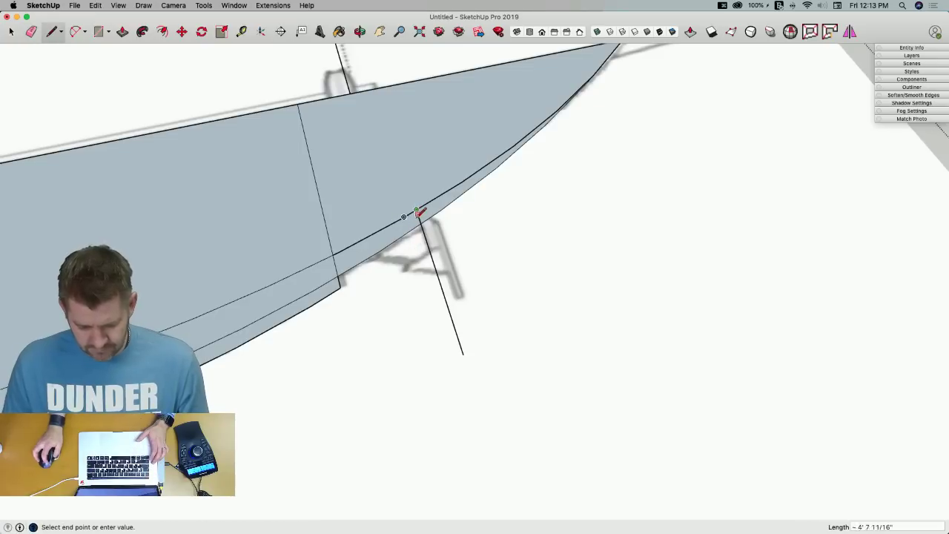
pyautogui.press('e')
pyautogui.moveTo(431, 221); pyautogui.dragTo(443, 225)
# Close the sail's upper face by retracing its straight edge to the apex, and erase the dividing cross line and the curve ends below ground
pyautogui.press('l')
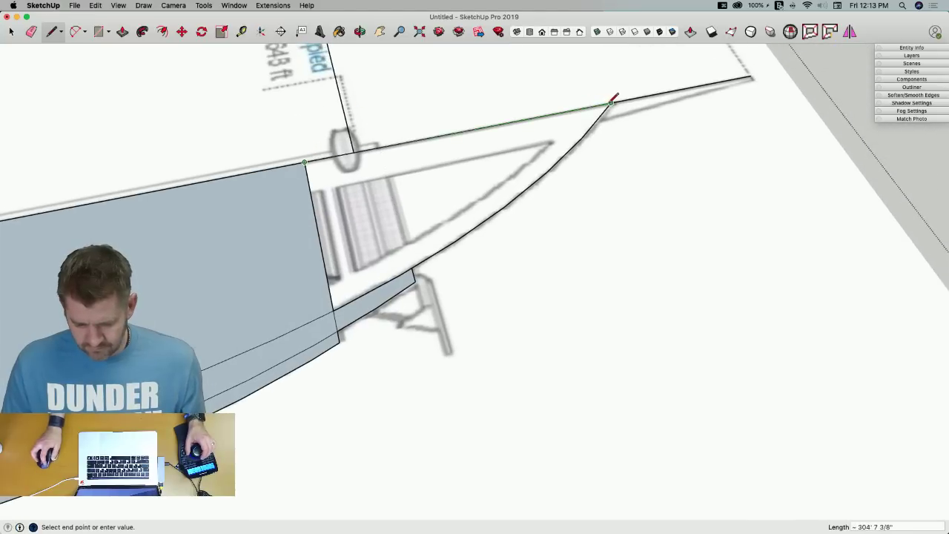
pyautogui.click(611, 102)
pyautogui.press('e')
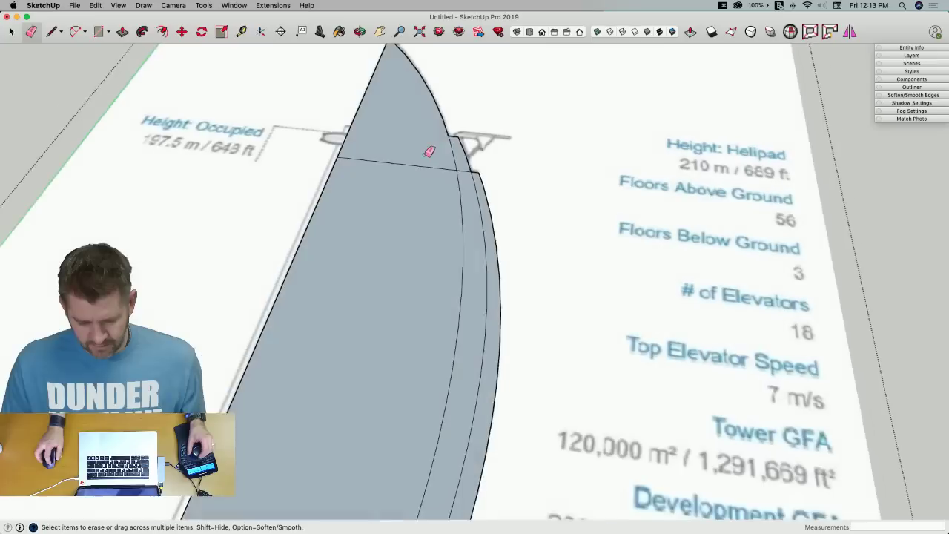
pyautogui.click(428, 164)
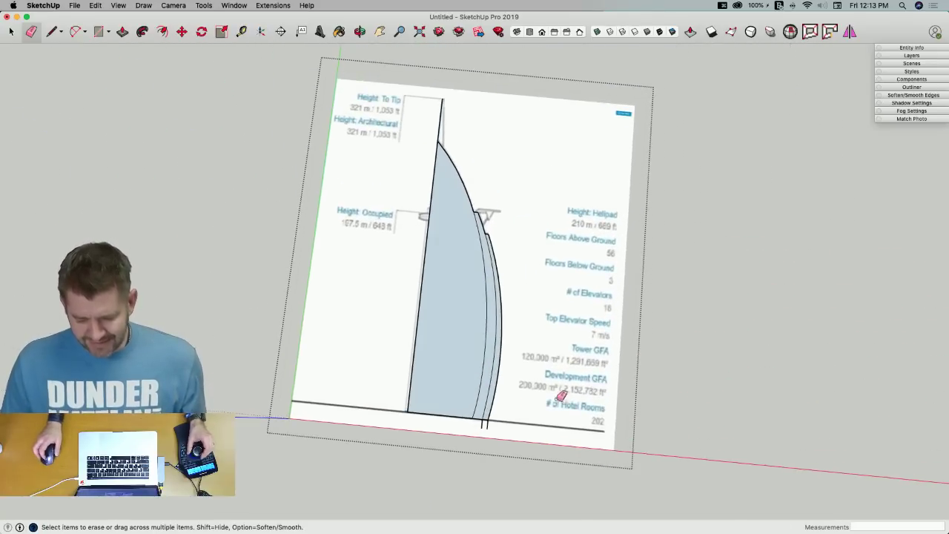
pyautogui.click(499, 422)
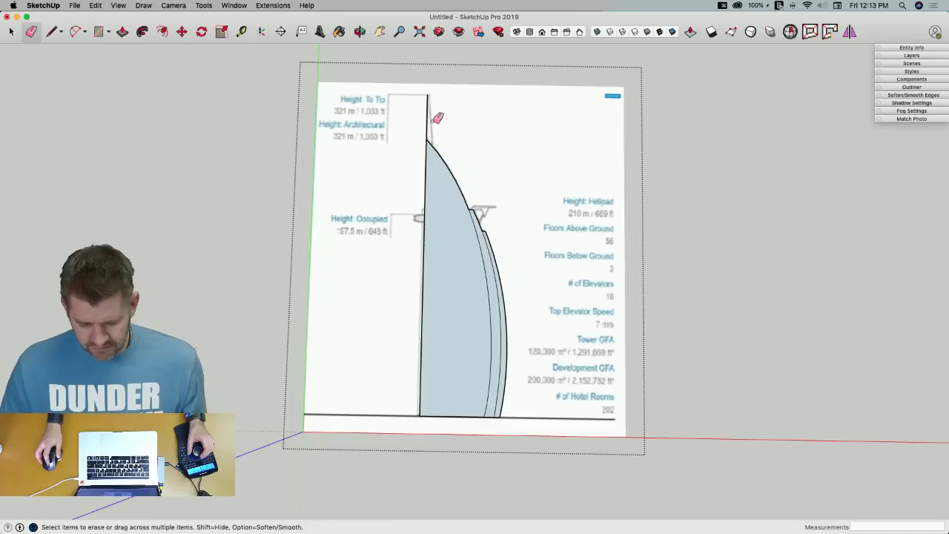
# Trace the tapered mast above the sail with a short top edge about 6' 8" wide and a sloping line down to the sail curve
pyautogui.press('l')
pyautogui.scroll(5, 437, 117)
pyautogui.click(462, 80)
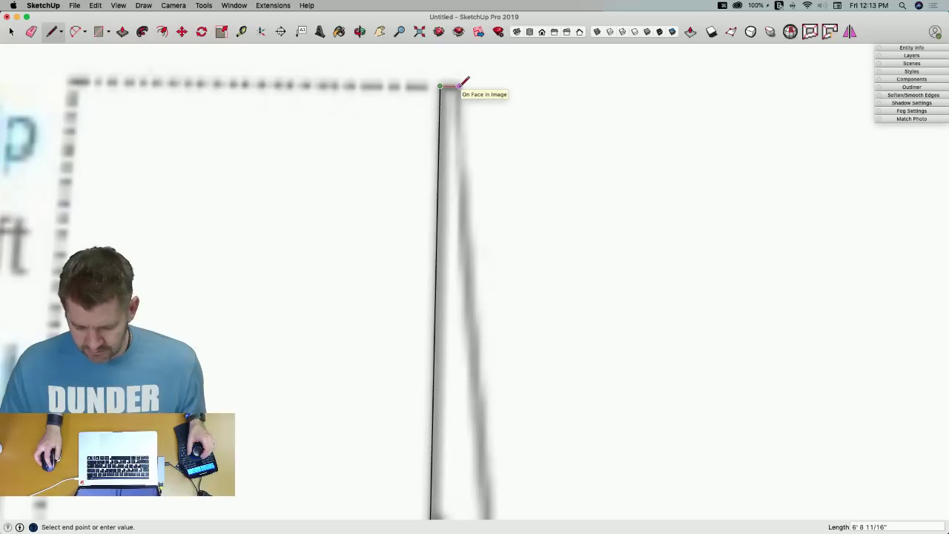
pyautogui.scroll(-5, 462, 81)
pyautogui.click(471, 389)
pyautogui.scroll(-8, 572, 261)
pyautogui.press('space')
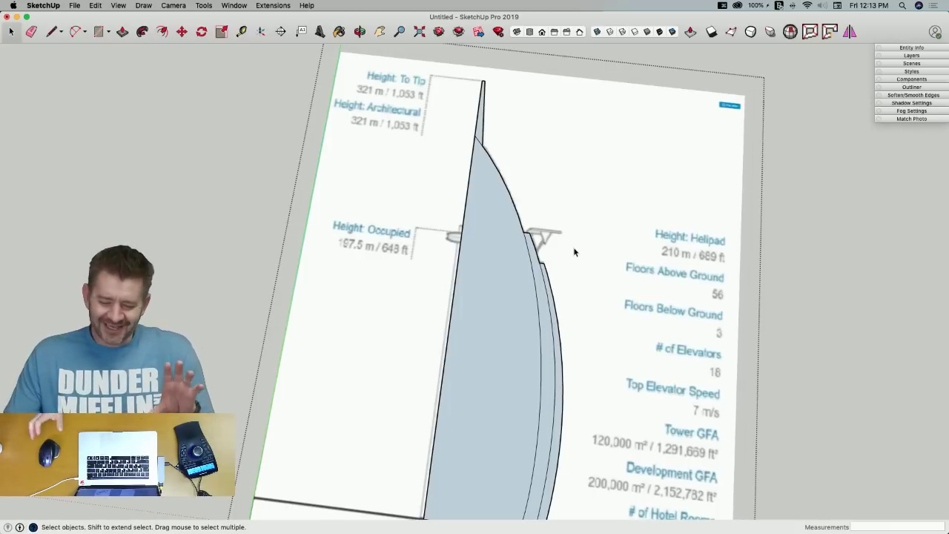
# Outline a strip about 8' wide along the tower's straight edge, from the upper ledge's level down to the ground line
pyautogui.press('l')
pyautogui.click(529, 232)
pyautogui.scroll(4, 457, 223)
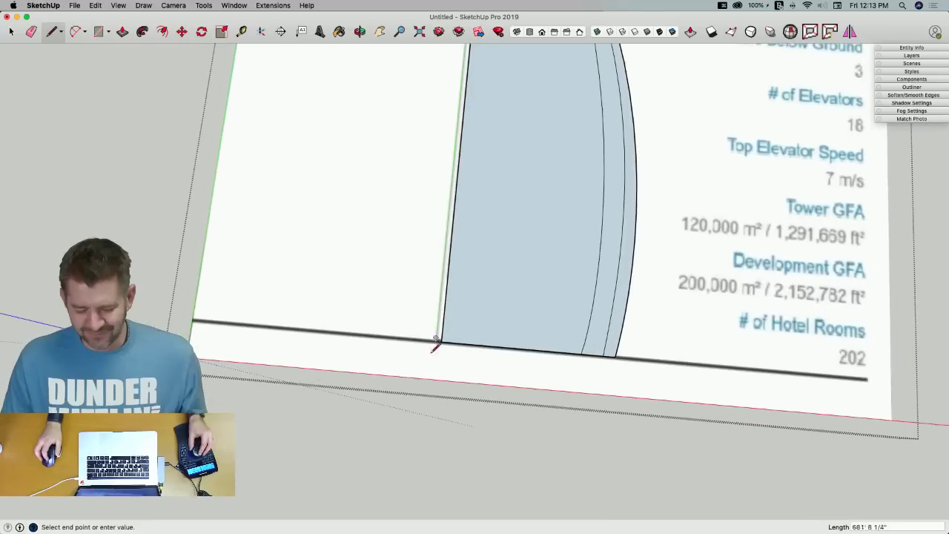
pyautogui.click(439, 340)
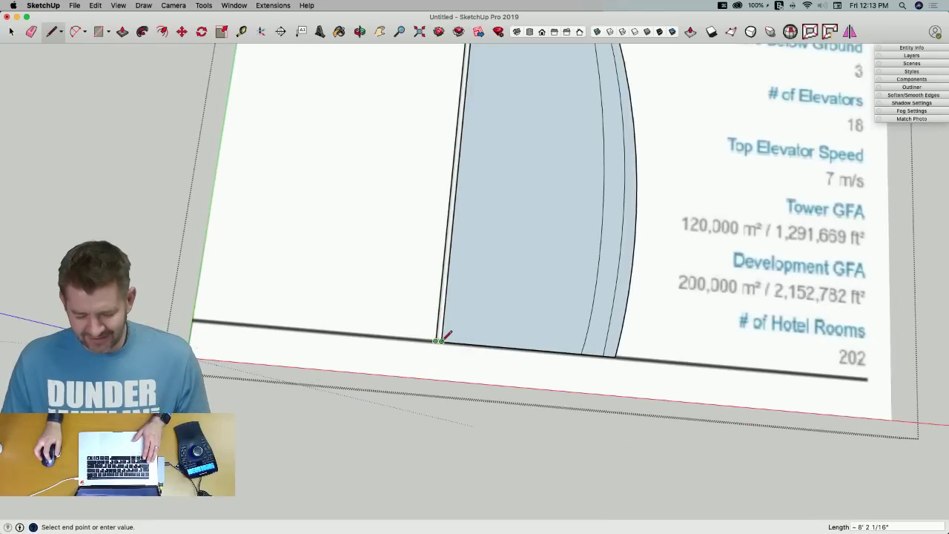
pyautogui.scroll(5, 464, 227)
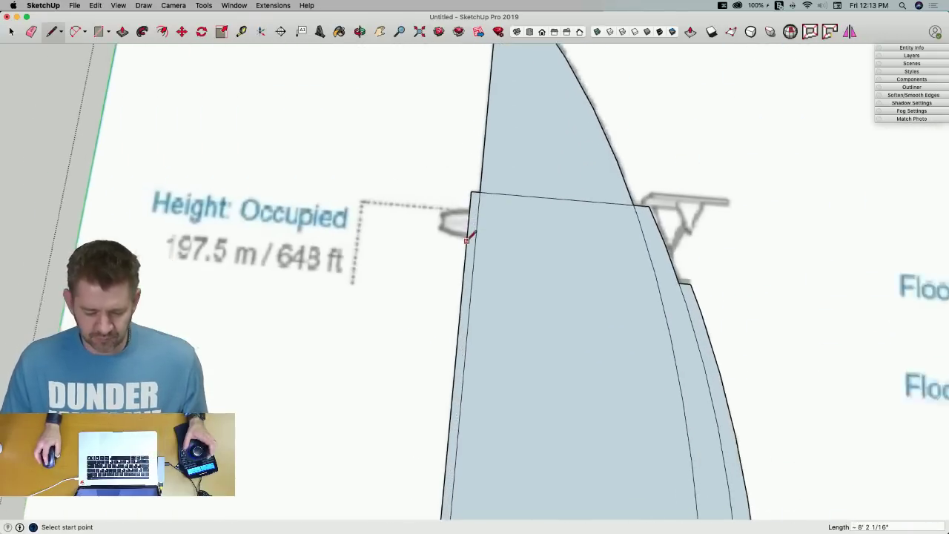
# Draw a horizontal line about 27' long across the Height: Occupied pod to the tower edge, with a short upright at its outer end
pyautogui.scroll(2, 452, 226)
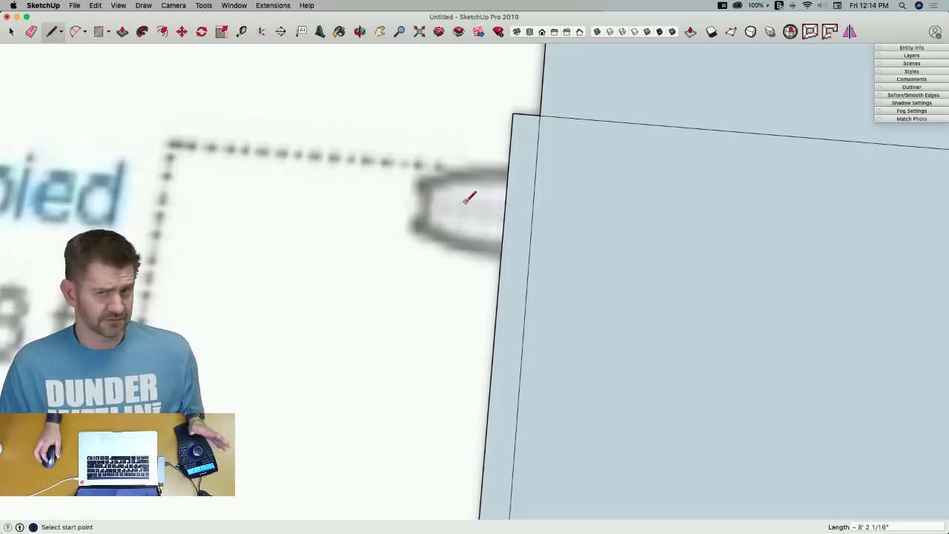
pyautogui.click(413, 191)
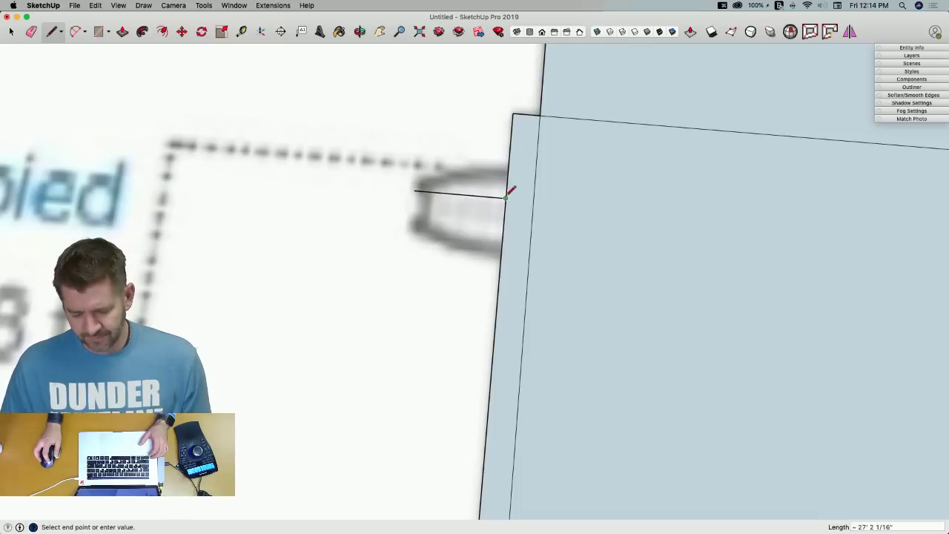
pyautogui.click(414, 190)
pyautogui.scroll(5, 421, 178)
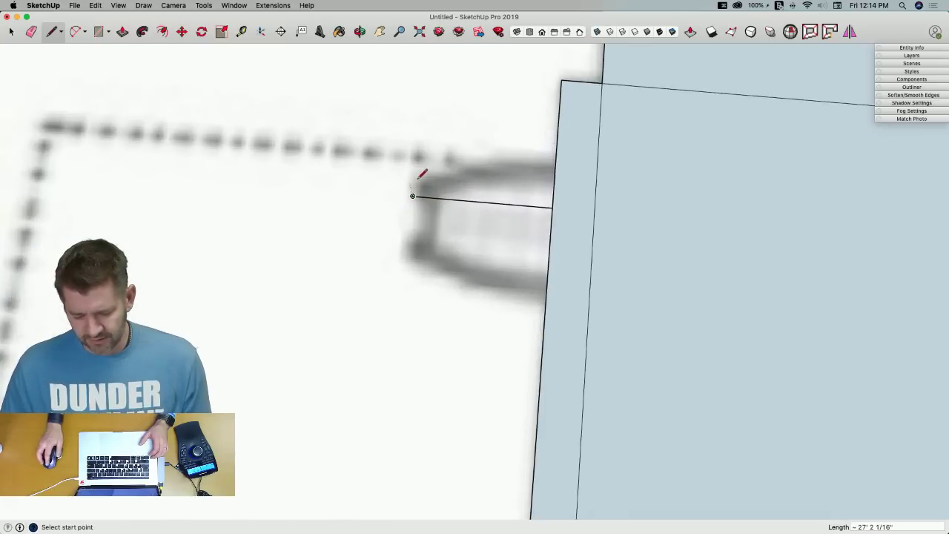
pyautogui.click(421, 168)
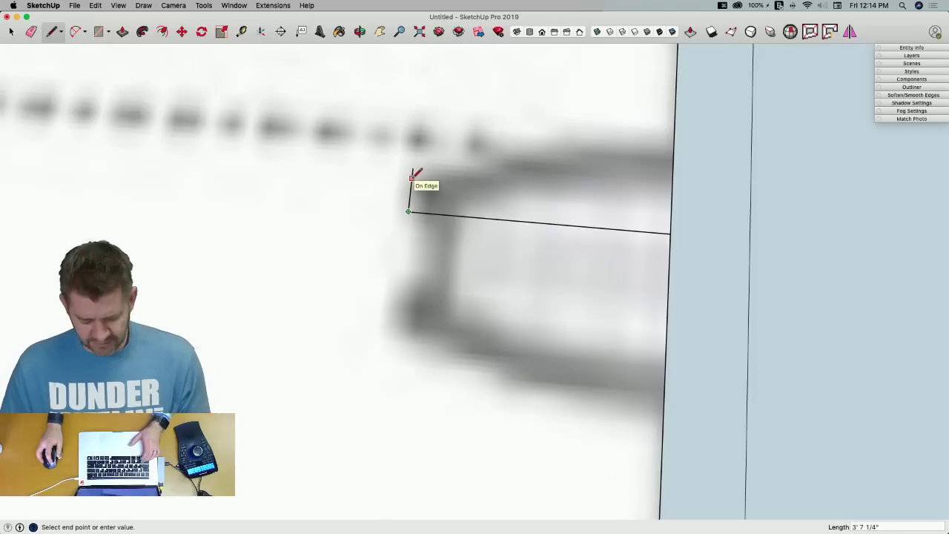
# Draw the pod's upper arc from the upright to the tower edge with a bulge of about 1' 5", and trim the upright's excess
pyautogui.press('a')
pyautogui.click(412, 175)
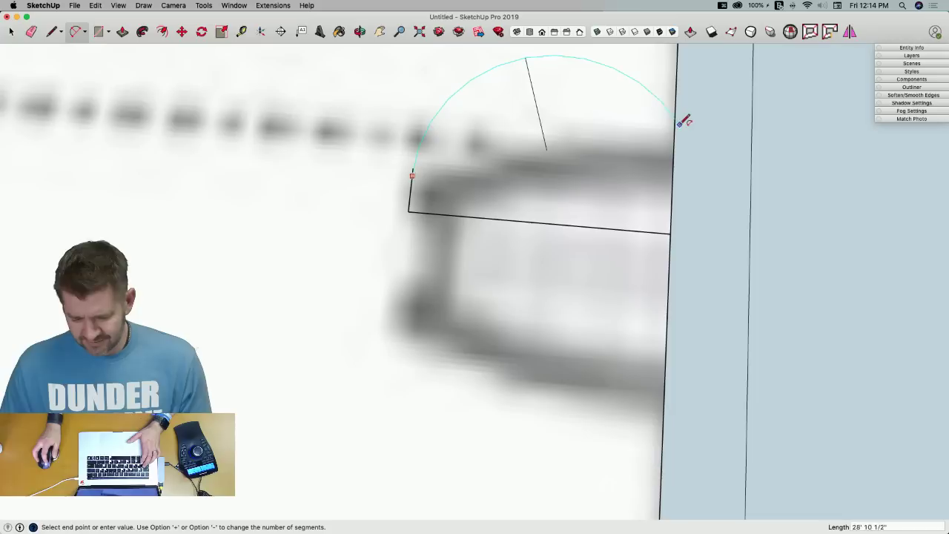
pyautogui.click(673, 135)
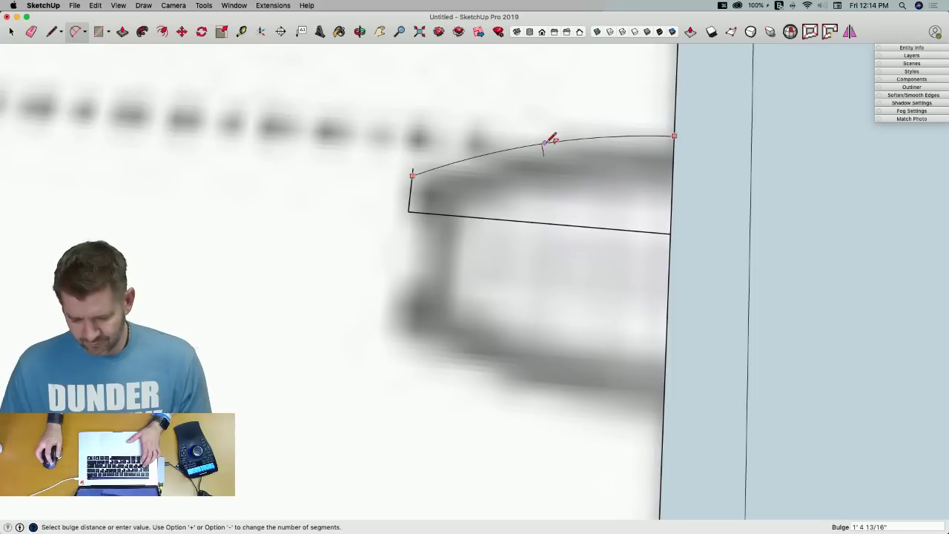
pyautogui.click(549, 141)
pyautogui.press('e')
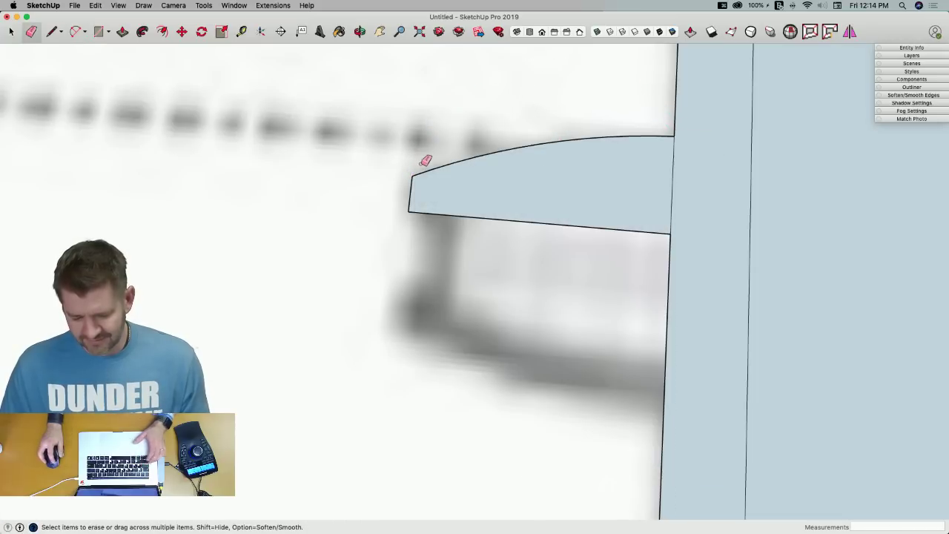
# Extend the pod's outer edge below the curved part and close it with a parallel line about 27' long to the tower edge
pyautogui.press('l')
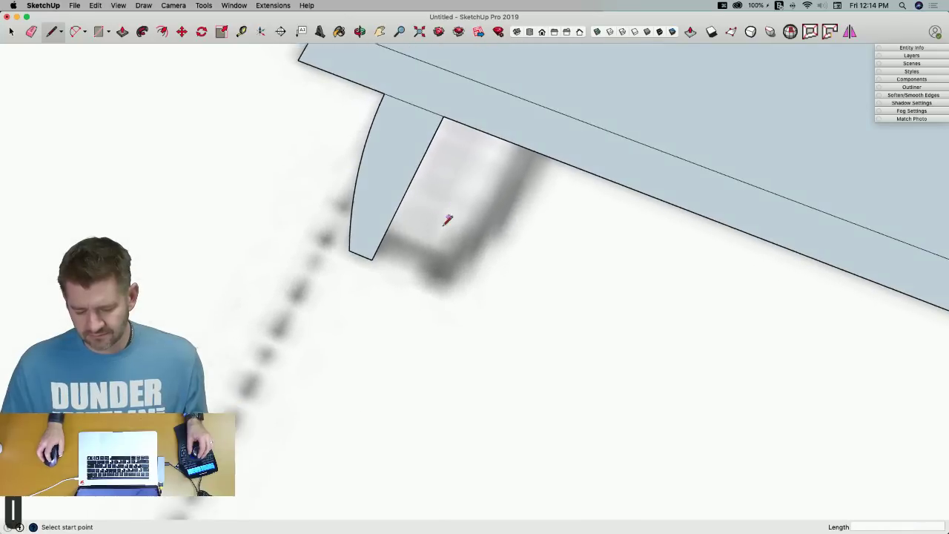
pyautogui.click(374, 259)
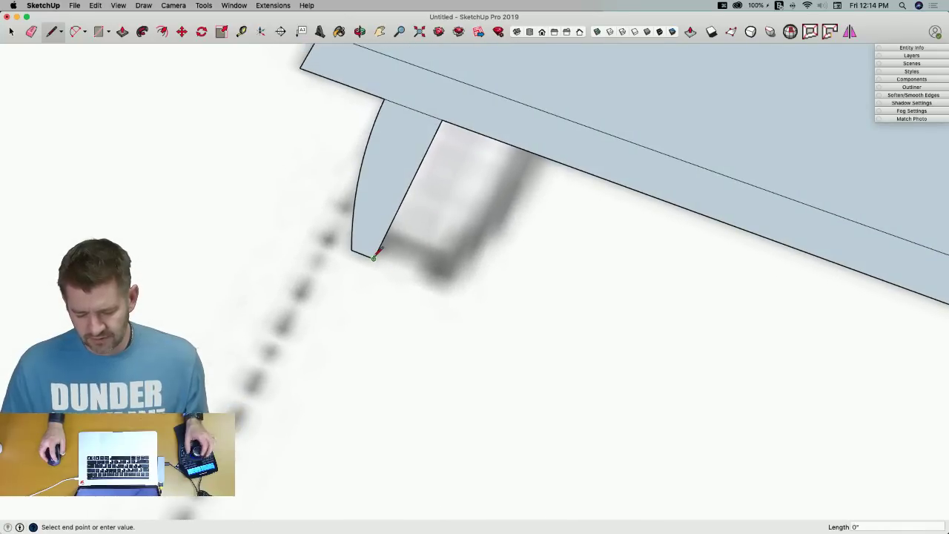
pyautogui.click(424, 278)
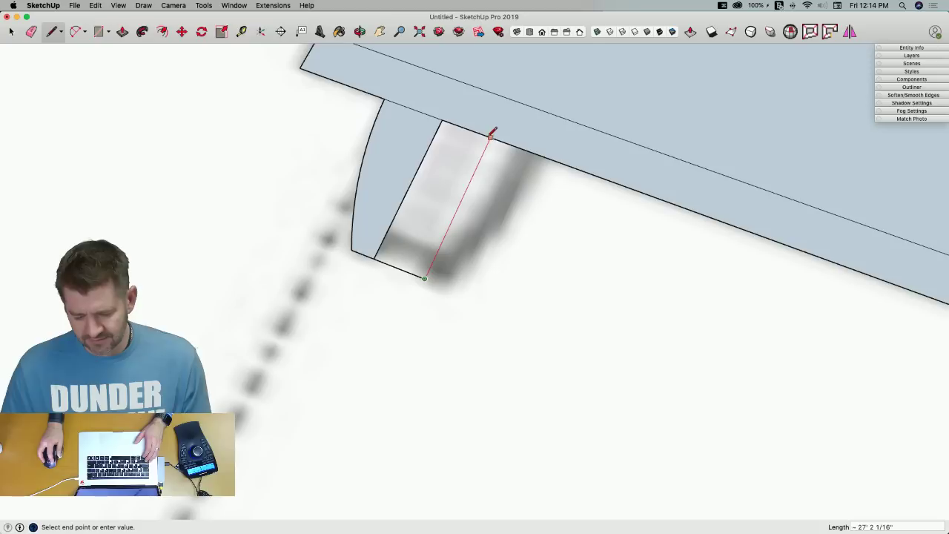
pyautogui.click(490, 137)
# Rotate a flipped copy of the pod's curved upper face about the red axis at the outer edge's midpoint to form the lower half
pyautogui.press('space')
pyautogui.click(393, 179)
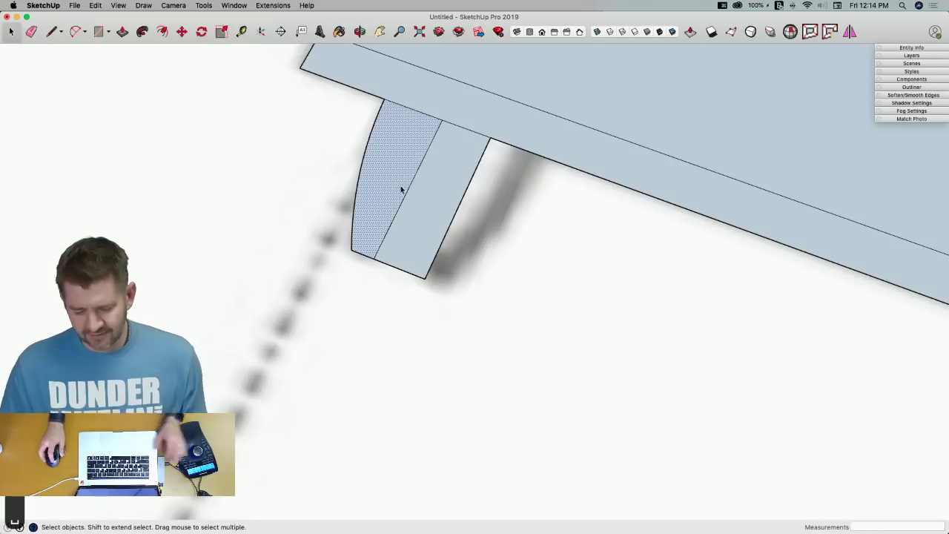
pyautogui.press('q')
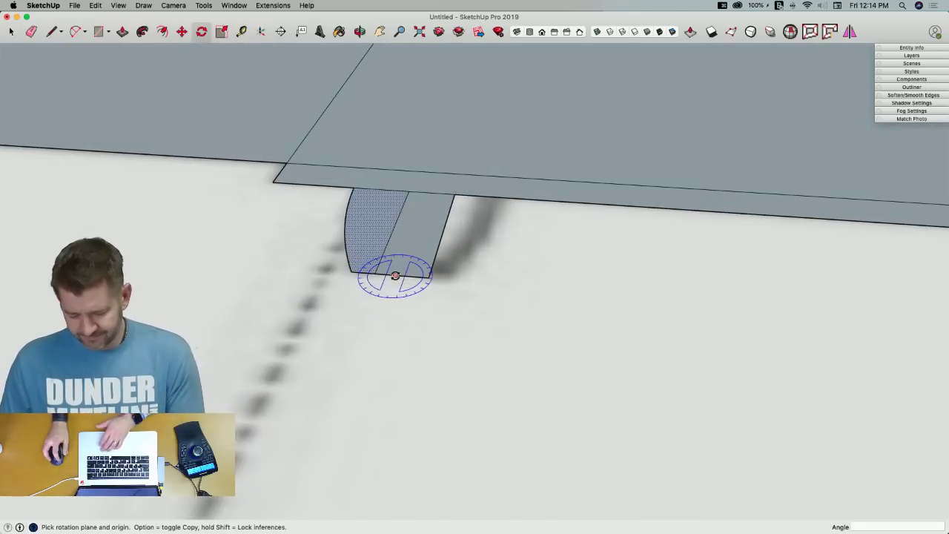
pyautogui.press('Right')
pyautogui.click(386, 273)
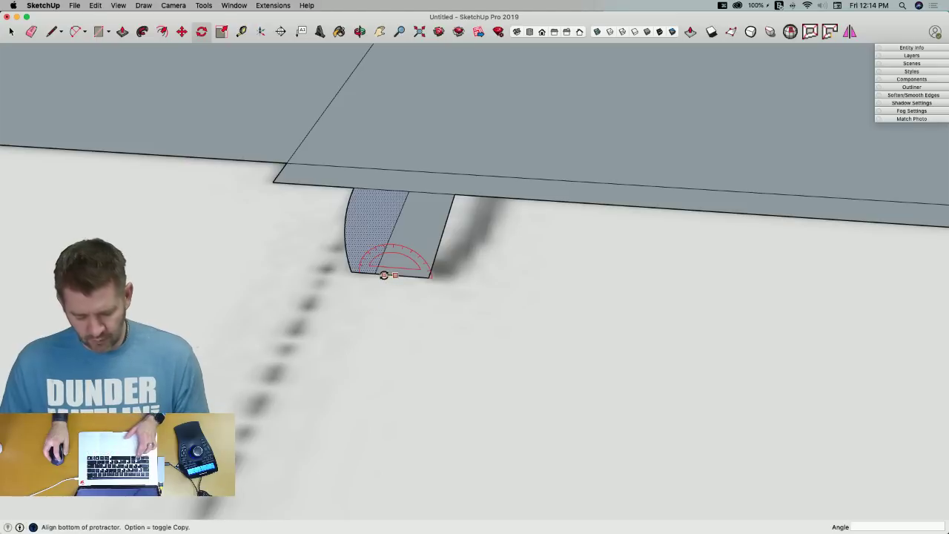
pyautogui.click(413, 276)
# Erase the leftover edges between the pod's two curved halves and join them with a slightly recessed outer line
pyautogui.press('e')
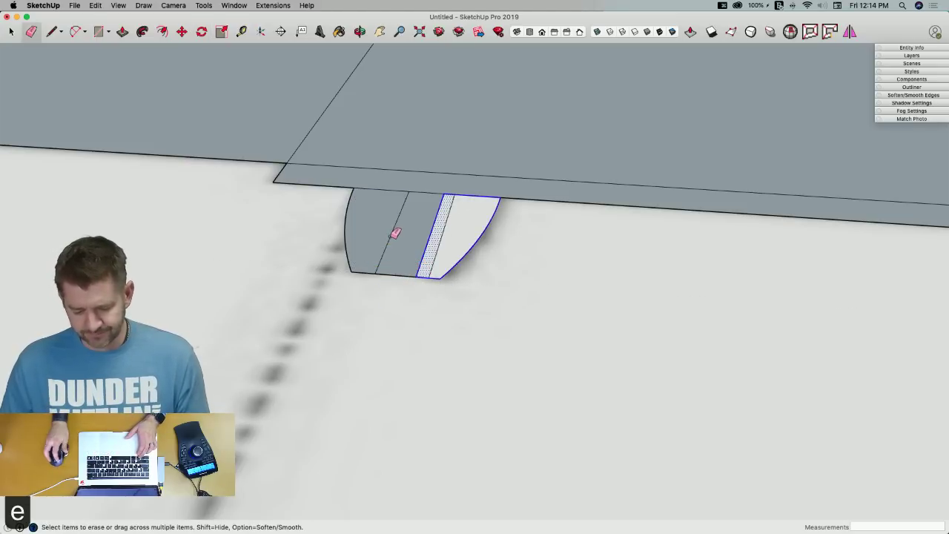
pyautogui.click(413, 271)
pyautogui.press('l')
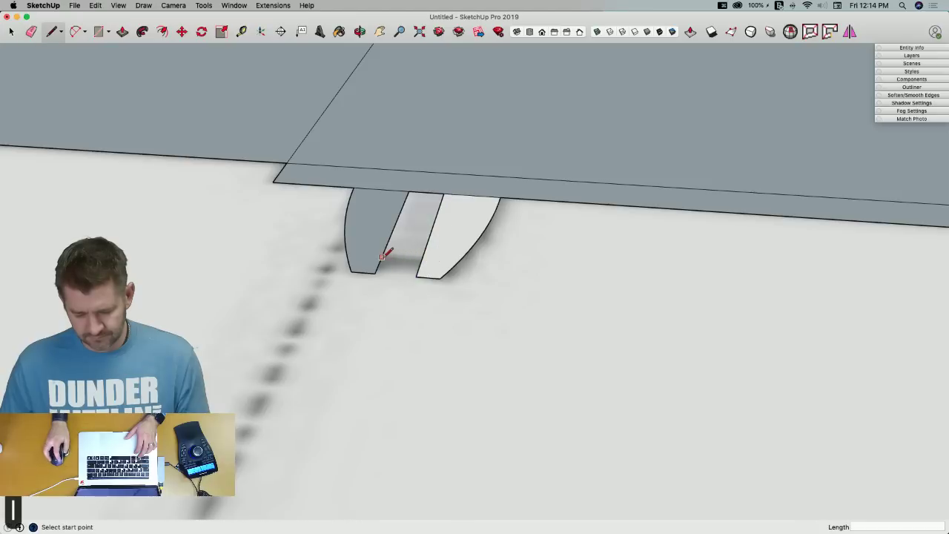
pyautogui.click(386, 256)
pyautogui.click(421, 261)
pyautogui.press('e')
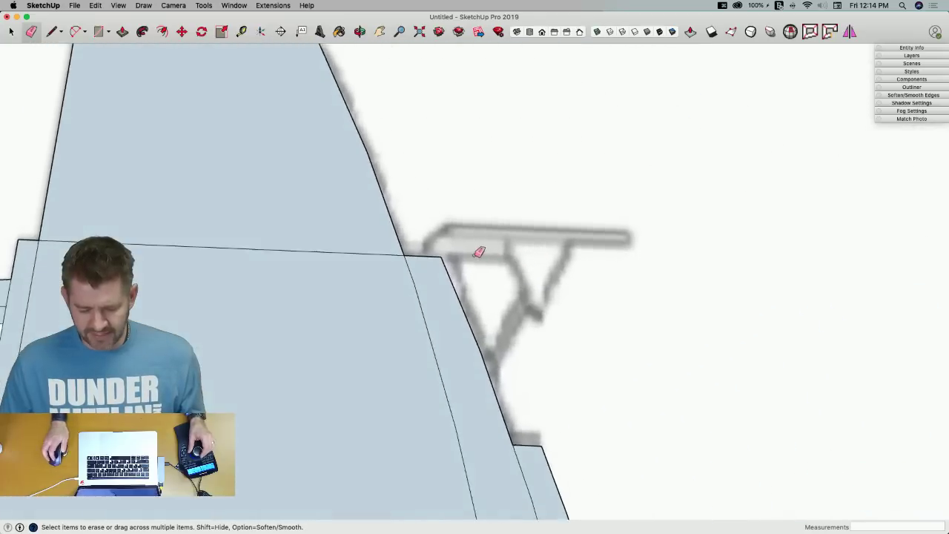
# Trace the helipad deck with a long, thin rectangle over the drawing
pyautogui.press('l')
pyautogui.press('r')
pyautogui.click(392, 238)
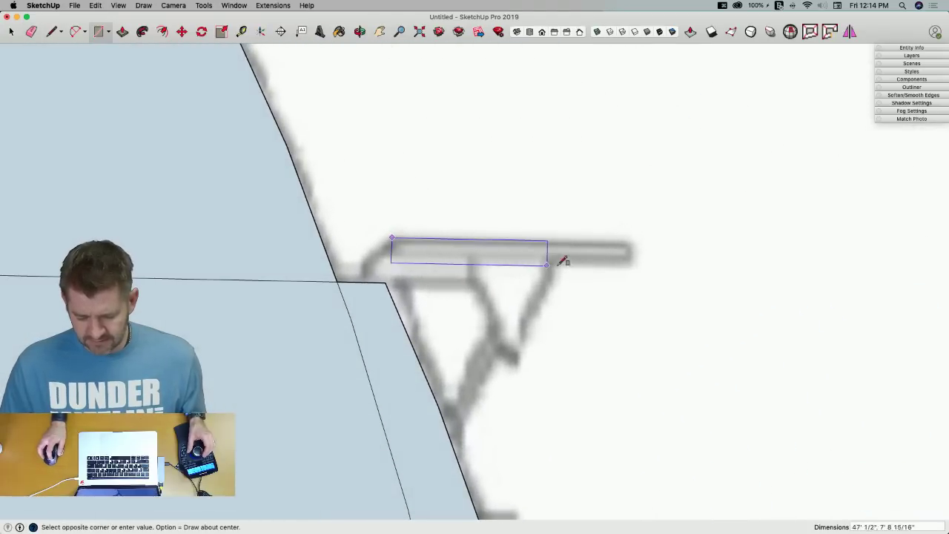
pyautogui.click(631, 260)
# Outline the helipad support with a diagonal from the deck's underside to the facade and a line about 15' long from its inner end to the ledge
pyautogui.press('l')
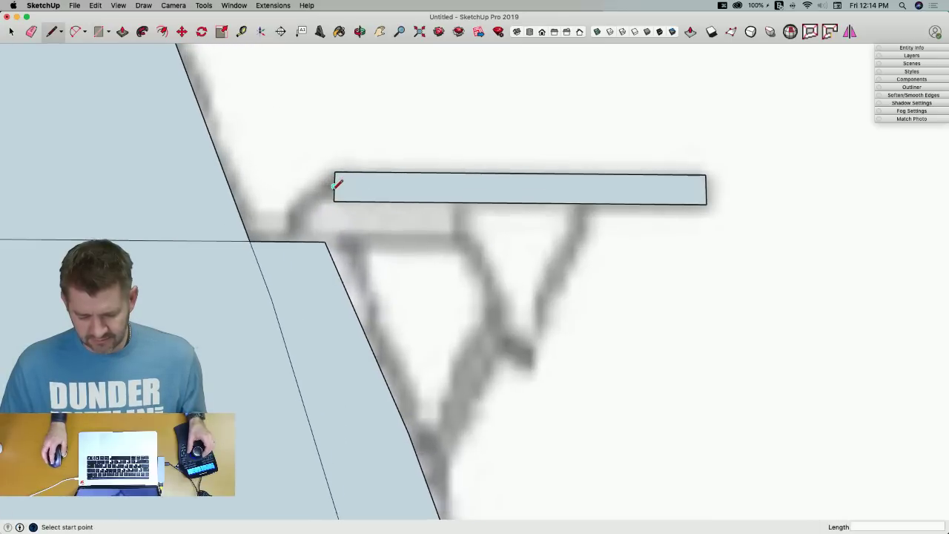
pyautogui.press('space')
pyautogui.press('l')
pyautogui.click(515, 150)
pyautogui.press('Escape')
pyautogui.scroll(3, 433, 149)
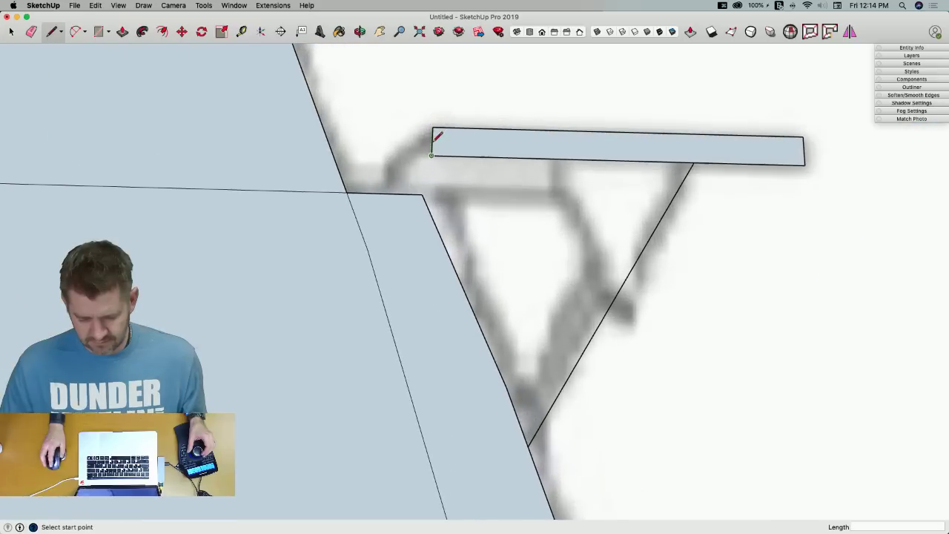
pyautogui.click(440, 146)
pyautogui.click(394, 186)
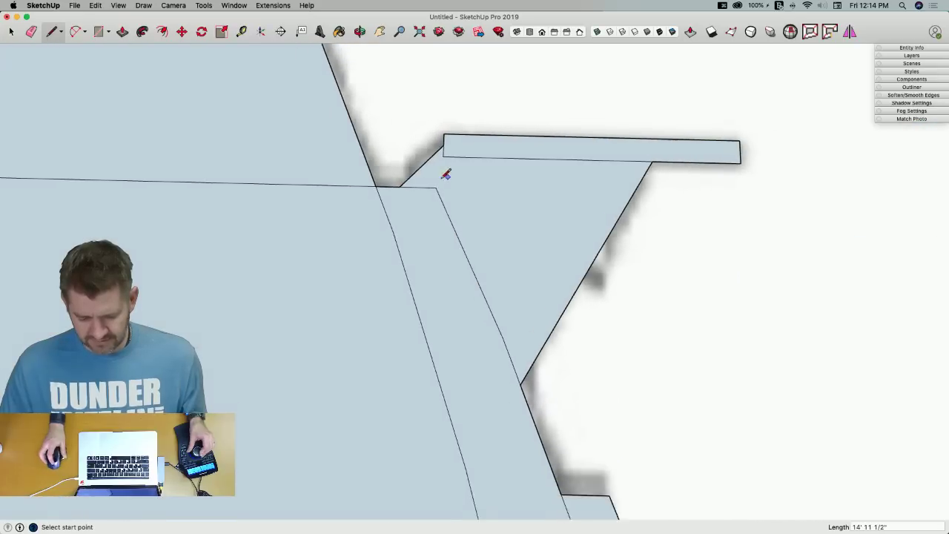
# Group all the traced faces and edges of the tower profile on the drawing
pyautogui.press('space')
pyautogui.scroll(-10, 464, 233)
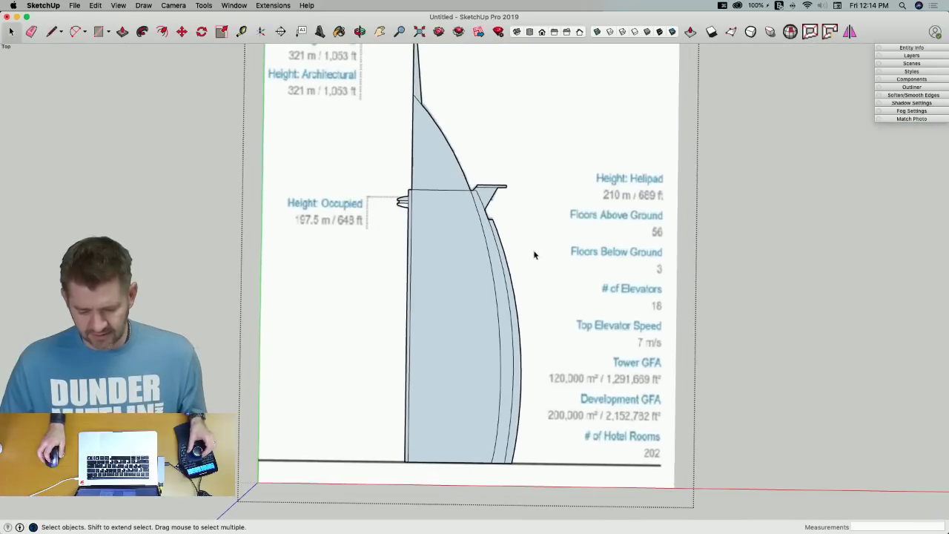
pyautogui.moveTo(534, 254); pyautogui.dragTo(455, 218, button='middle')
pyautogui.tripleClick(455, 221)
pyautogui.rightClick(456, 218)
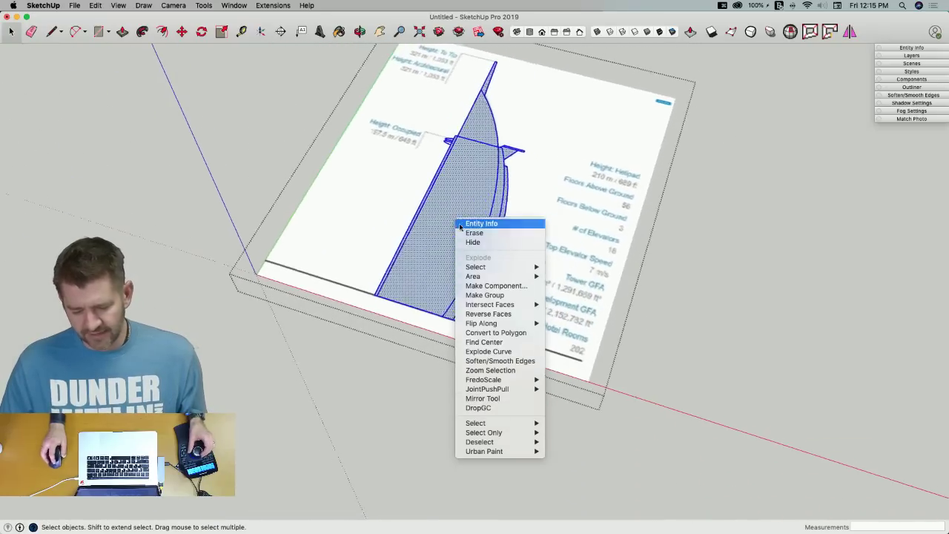
pyautogui.click(518, 297)
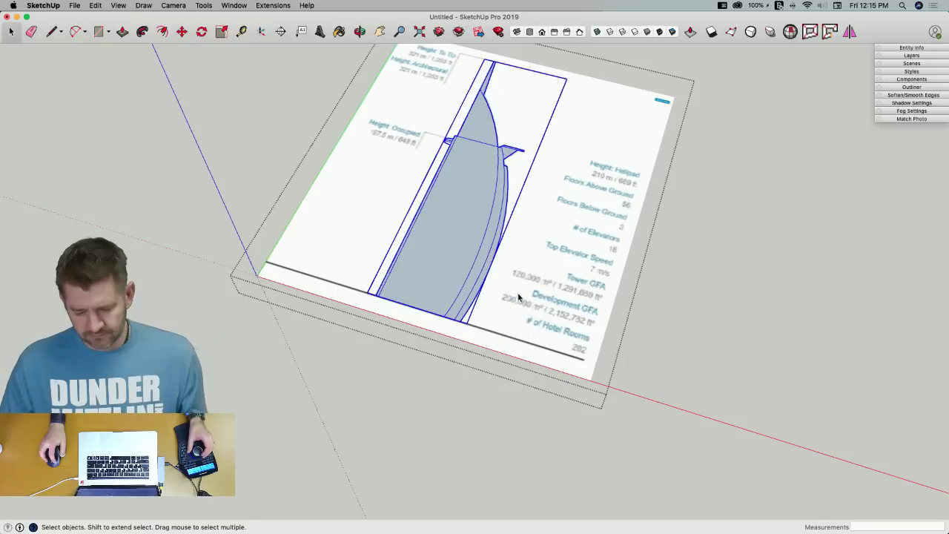
pyautogui.click(691, 208)
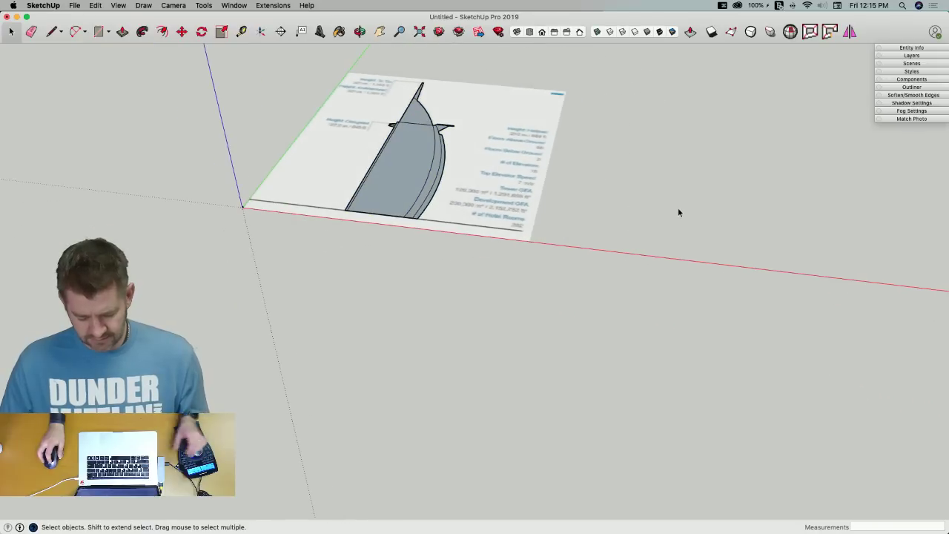
# Copy the grouped tower profile and place the duplicate on the red axis beside the reference drawing
pyautogui.press('super+v')
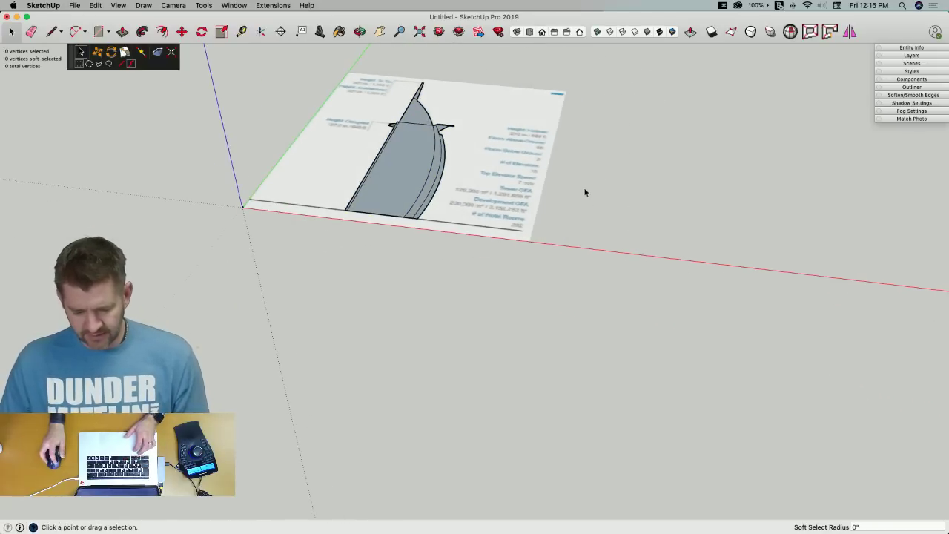
pyautogui.press('space')
pyautogui.click(397, 171)
pyautogui.doubleClick(397, 171)
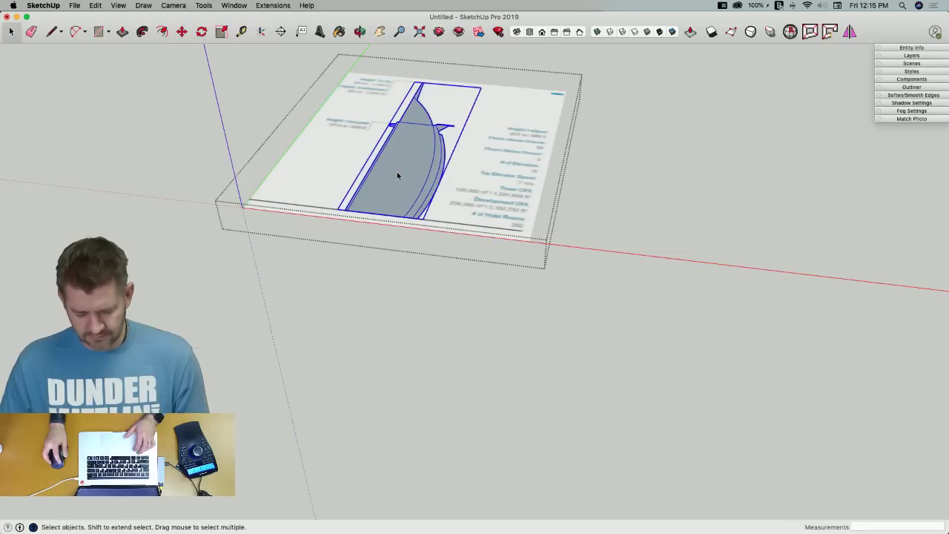
pyautogui.press('super+c')
pyautogui.click(674, 212)
pyautogui.press('super+v')
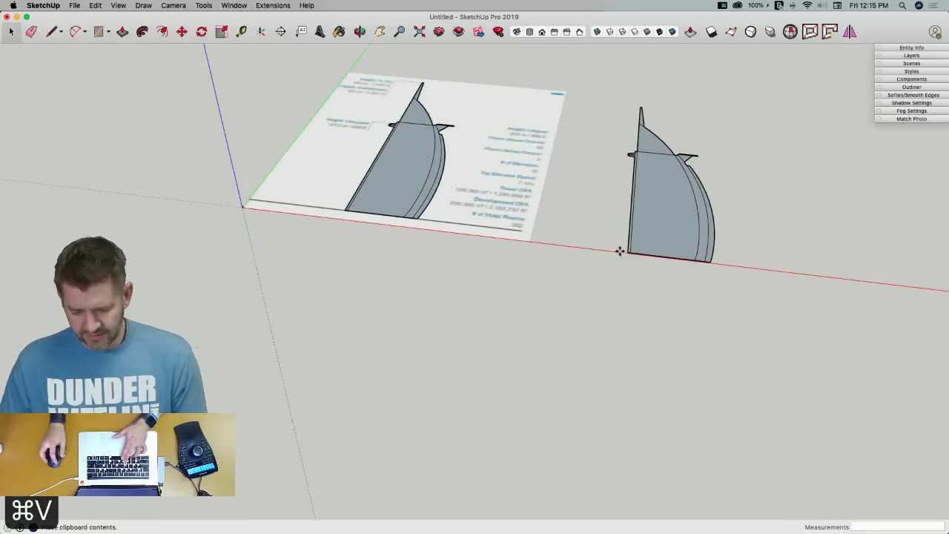
pyautogui.click(615, 247)
pyautogui.press('space')
# Mark the helipad height on the profile copy with a base line extension, a 689' vertical line and a horizontal line back toward the deck
pyautogui.click(515, 214)
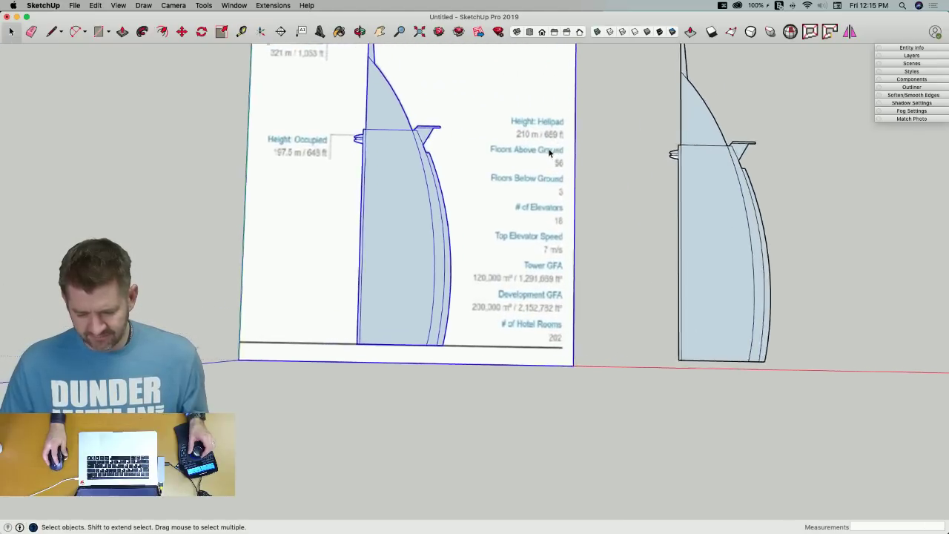
pyautogui.press('l')
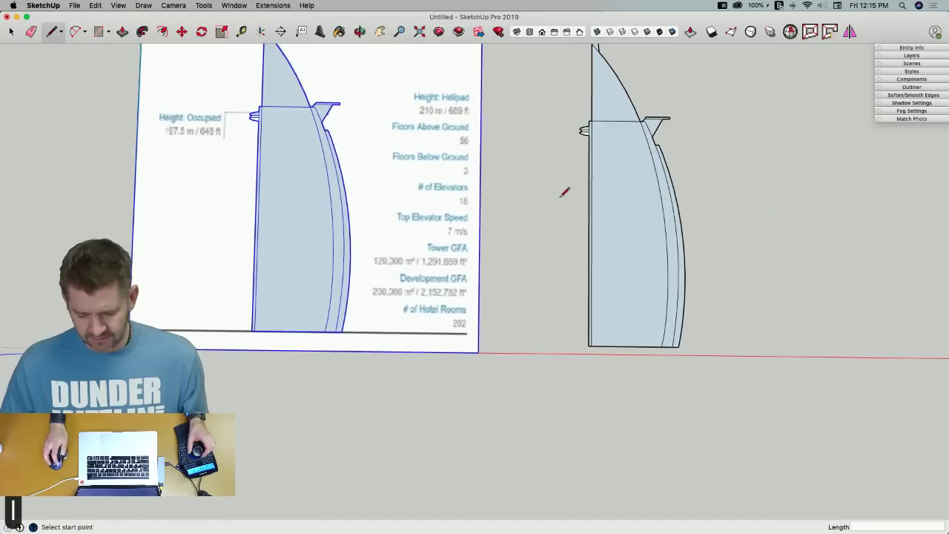
pyautogui.click(678, 345)
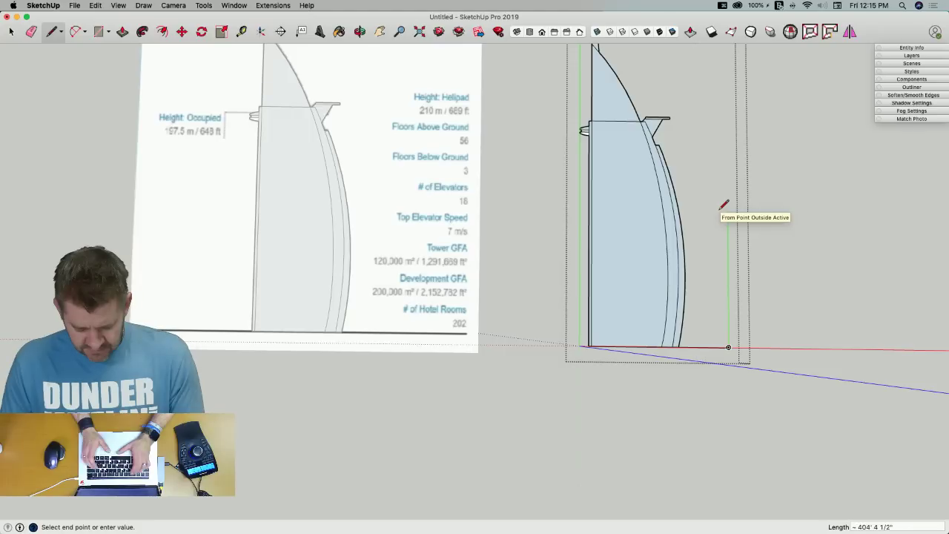
pyautogui.write('689')
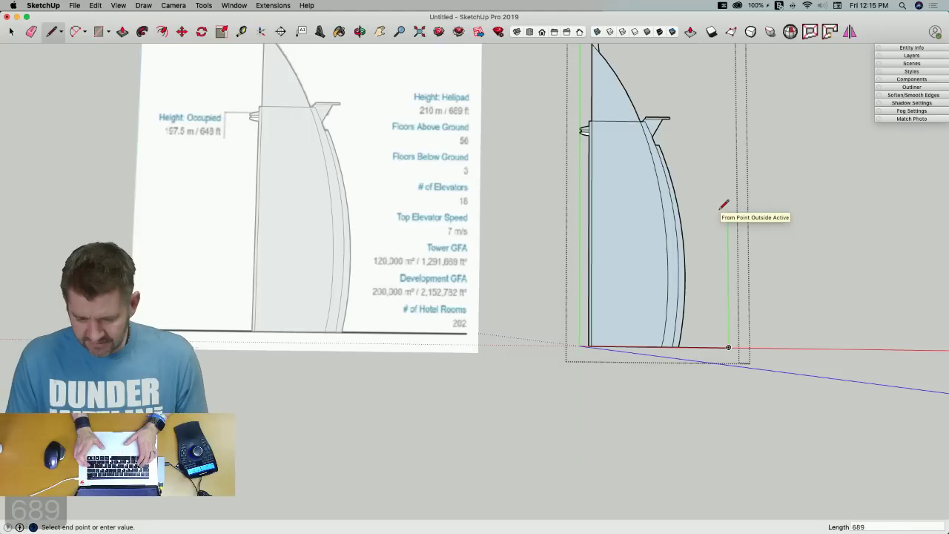
pyautogui.press('Return')
pyautogui.write('689')
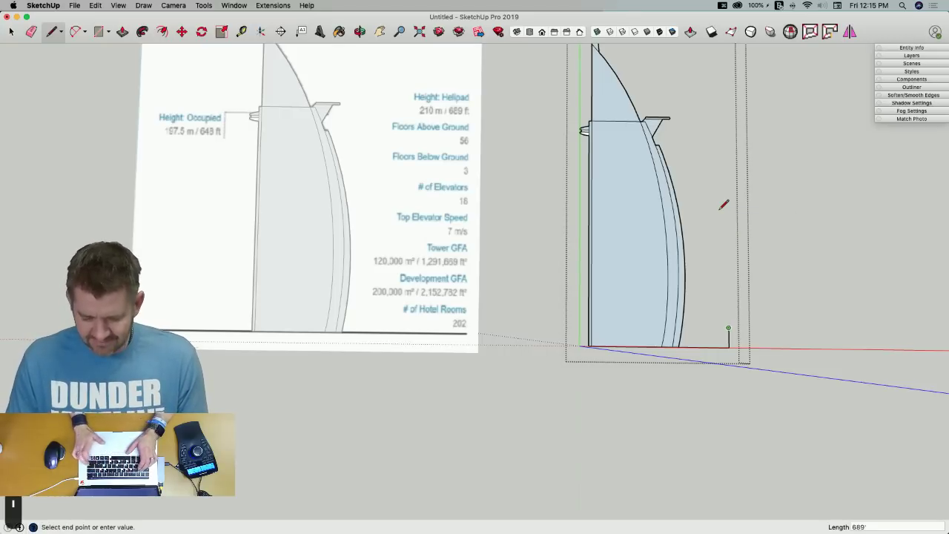
pyautogui.press('Return')
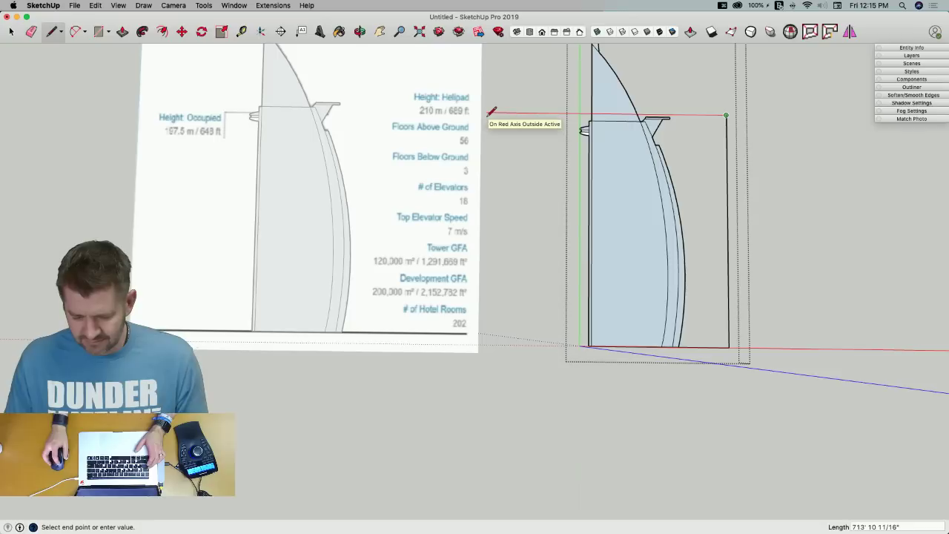
pyautogui.scroll(5, 679, 110)
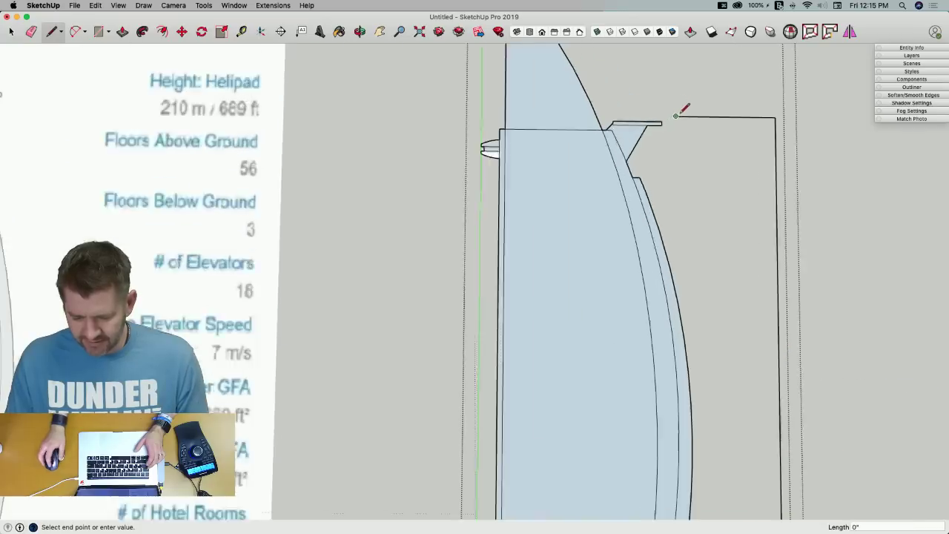
pyautogui.click(679, 119)
# Move the helipad deck up to the 689' reference line, then erase the vertical and horizontal height lines
pyautogui.press('space')
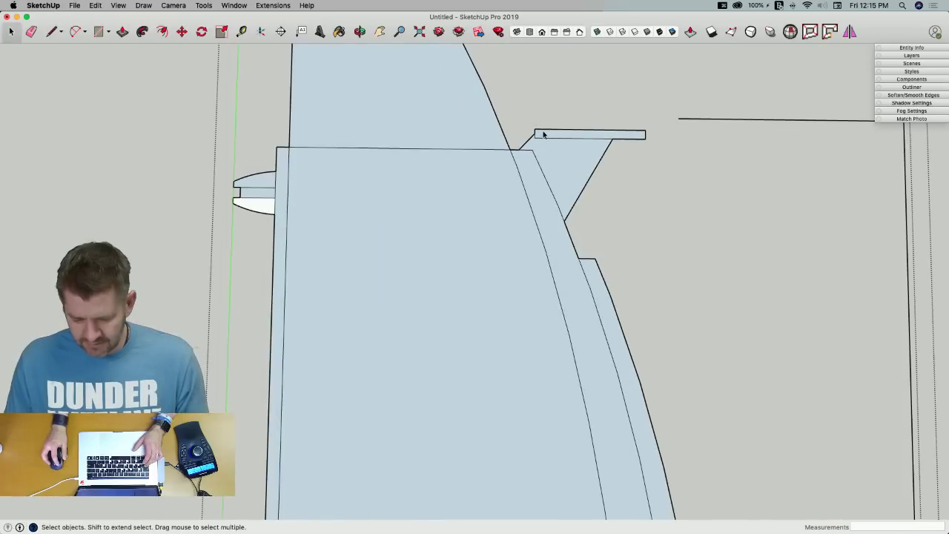
pyautogui.moveTo(656, 150); pyautogui.dragTo(655, 148)
pyautogui.press('m')
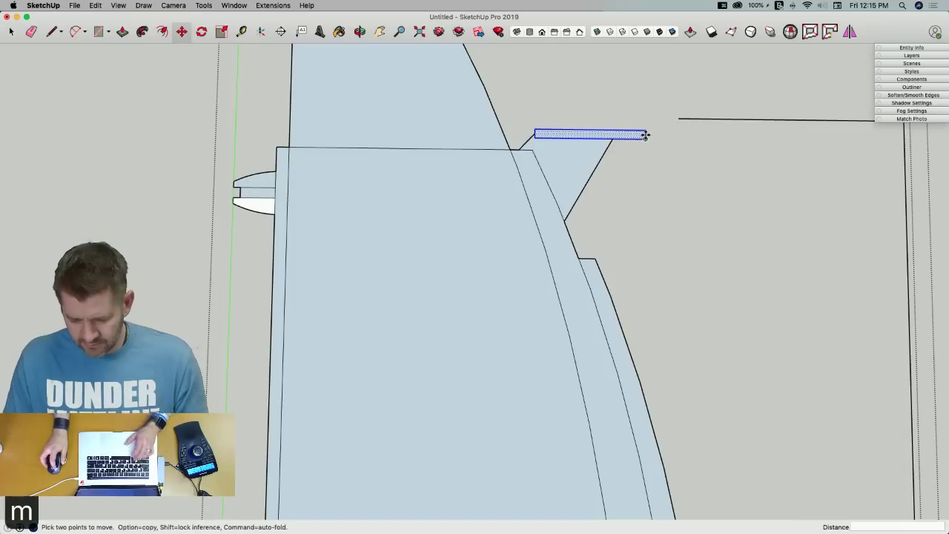
pyautogui.click(647, 134)
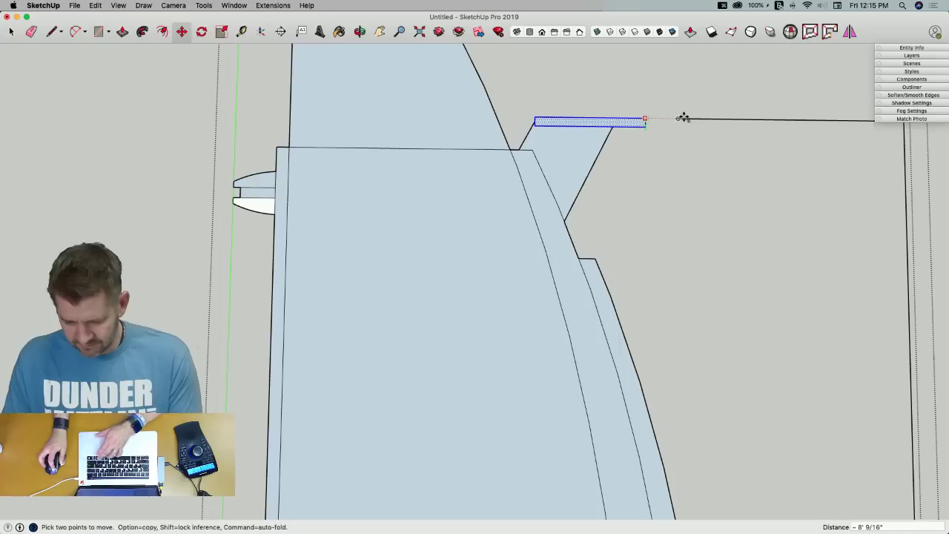
pyautogui.press('e')
pyautogui.click(677, 157)
pyautogui.scroll(-10, 611, 153)
# Delete the elevation drawing together with the original traced profile, keeping the adjusted copy
pyautogui.press('space')
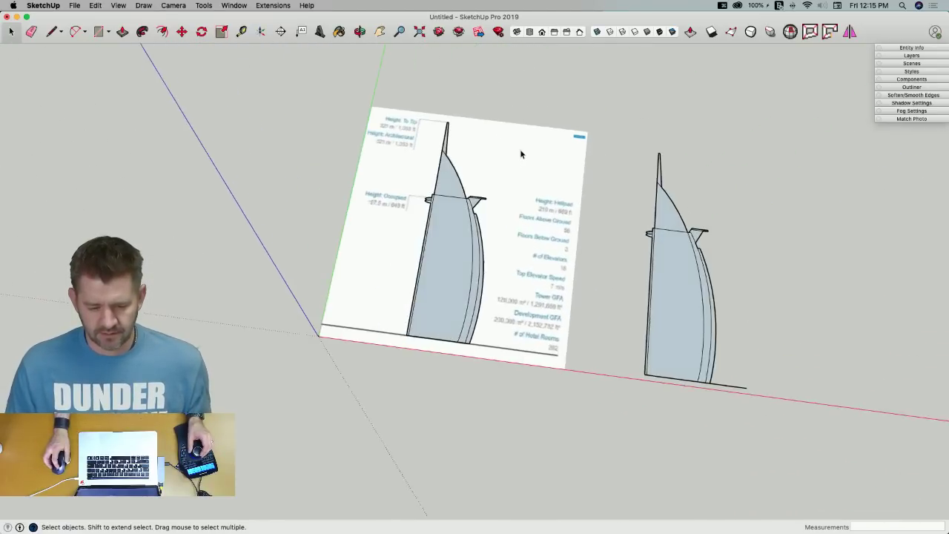
pyautogui.moveTo(357, 107); pyautogui.dragTo(565, 358)
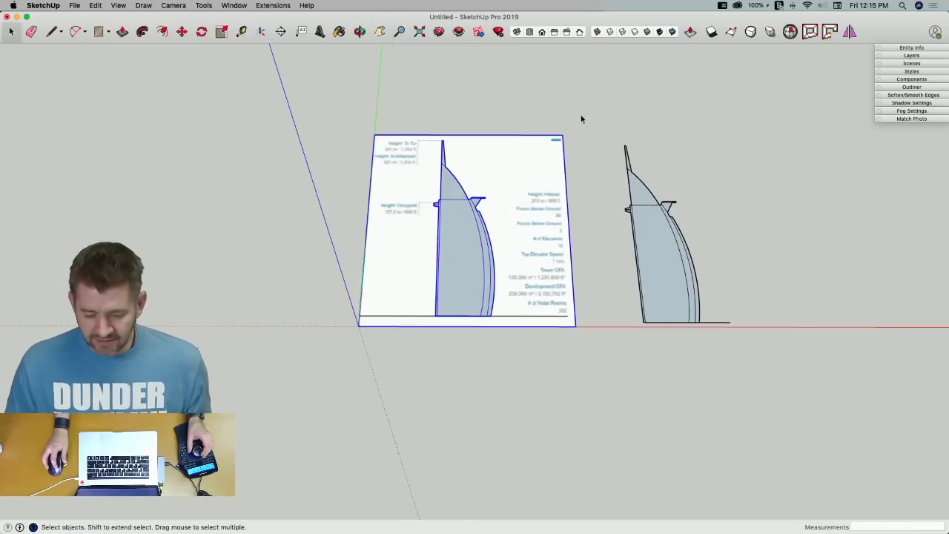
pyautogui.press('BackSpace')
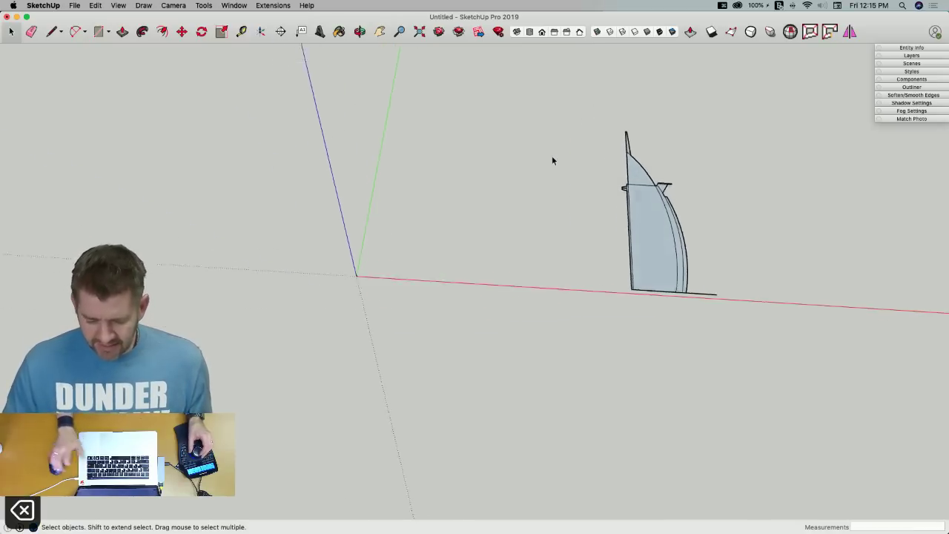
pyautogui.press('e')
pyautogui.press('super+z')
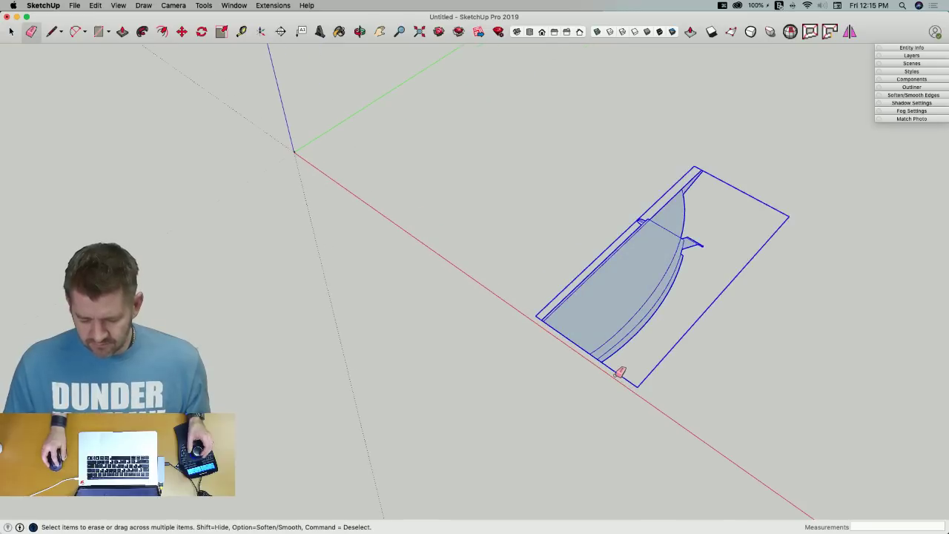
pyautogui.press('BackSpace')
pyautogui.press('space')
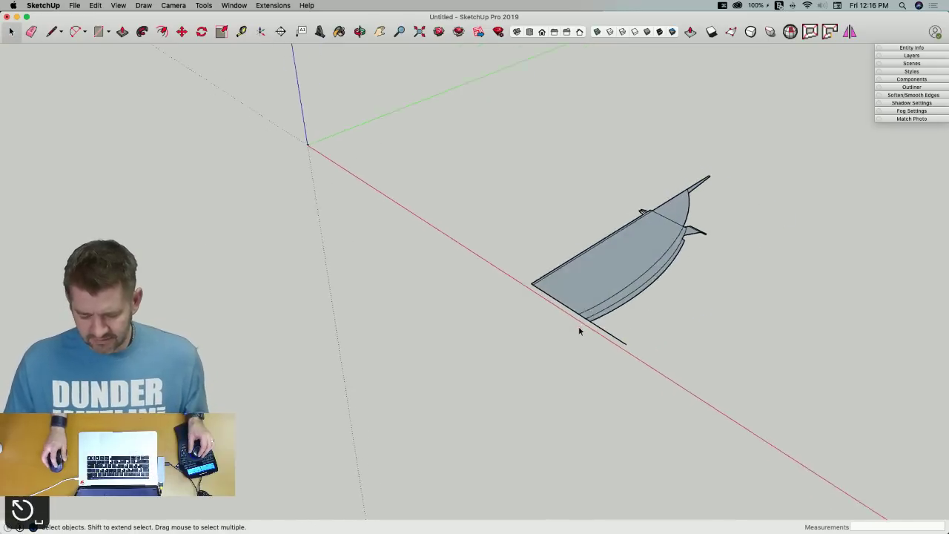
pyautogui.press('super+z')
# Rotate the tower profile 90° about the red axis at the end of its base line so it stands upright
pyautogui.press('q')
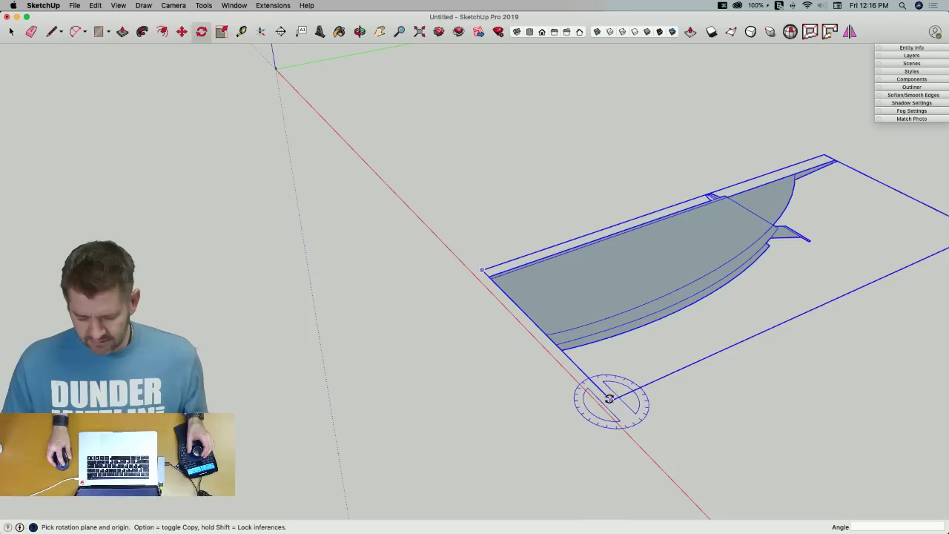
pyautogui.press('Left')
pyautogui.press('Right')
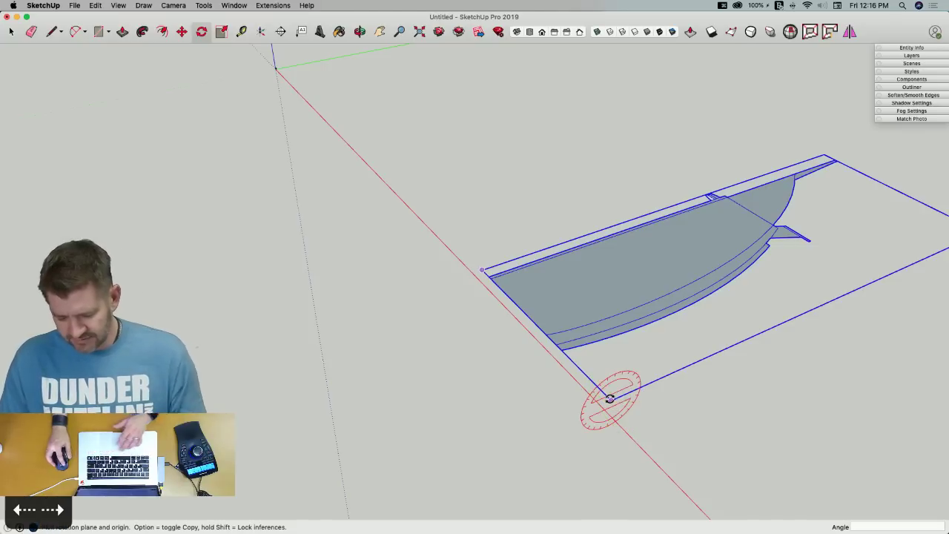
pyautogui.moveTo(610, 399); pyautogui.dragTo(643, 389)
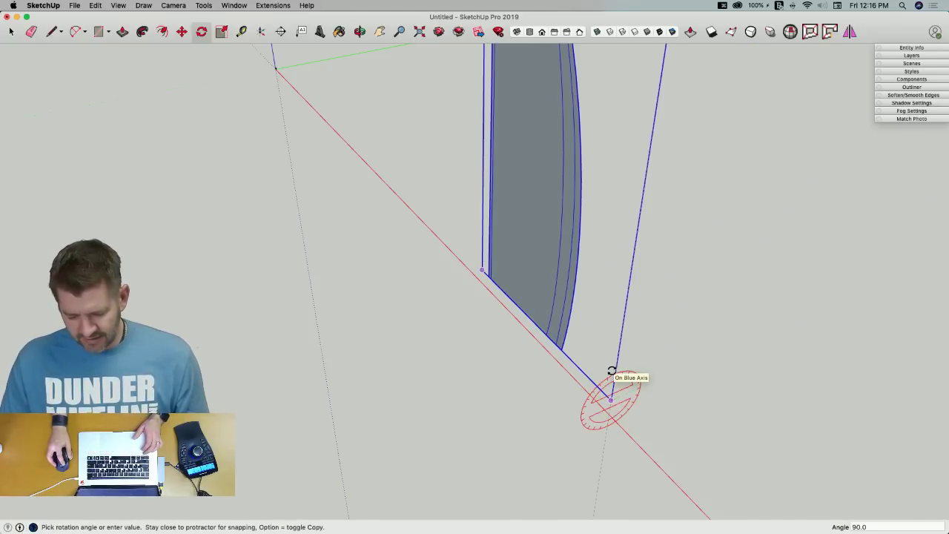
pyautogui.click(610, 373)
# Move the upright profile by the lower mast-side corner of the tower onto the origin
pyautogui.press('m')
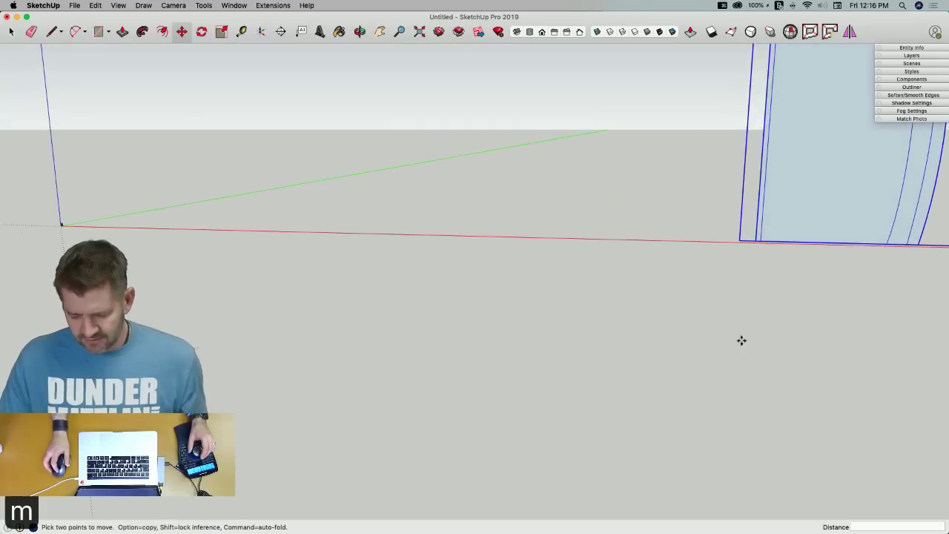
pyautogui.click(750, 303)
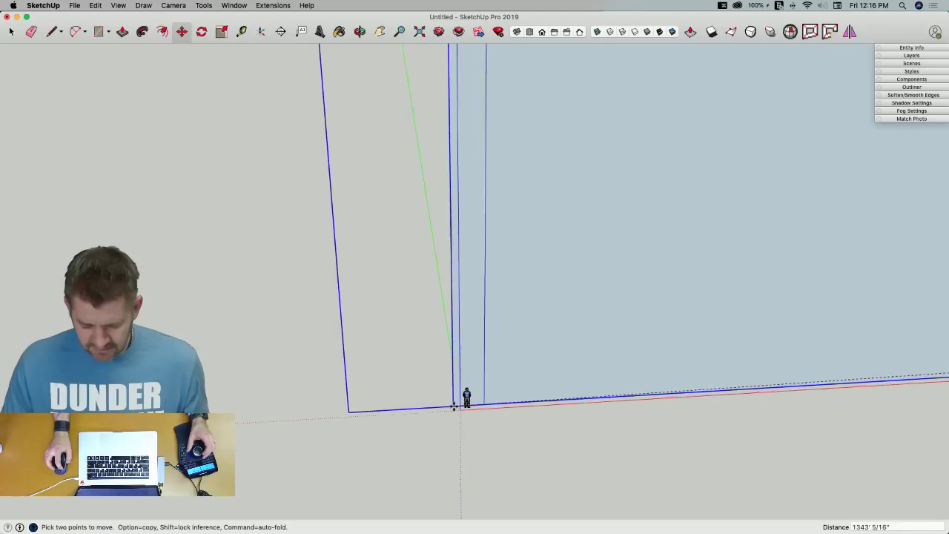
pyautogui.click(460, 409)
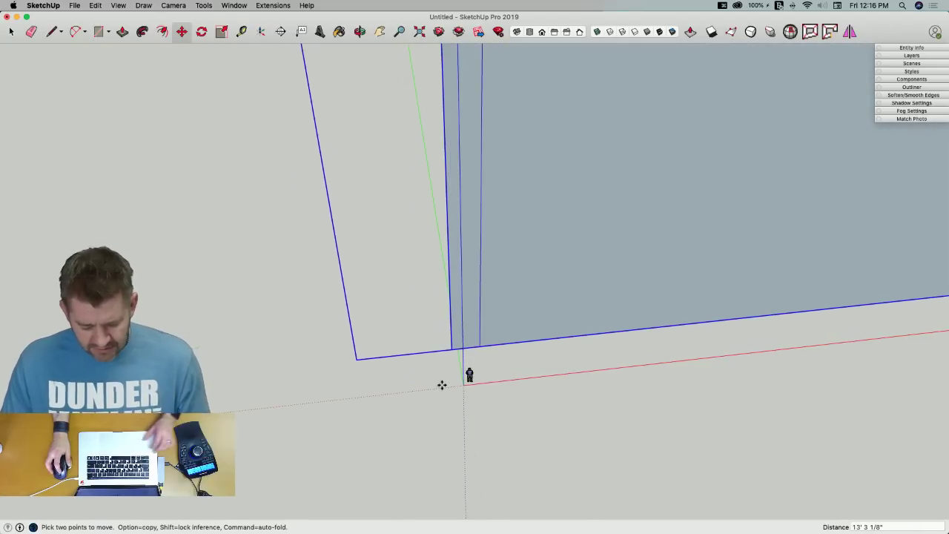
pyautogui.press('super+z')
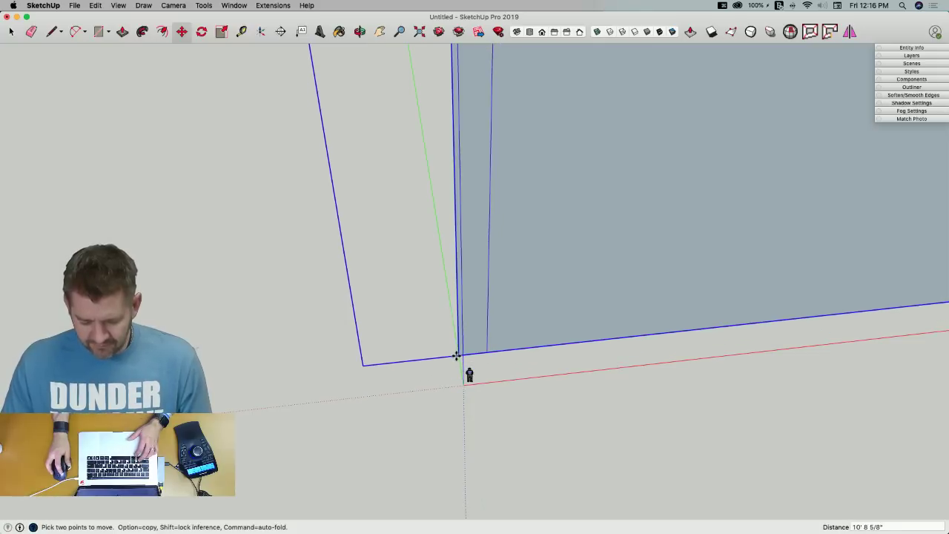
pyautogui.click(457, 357)
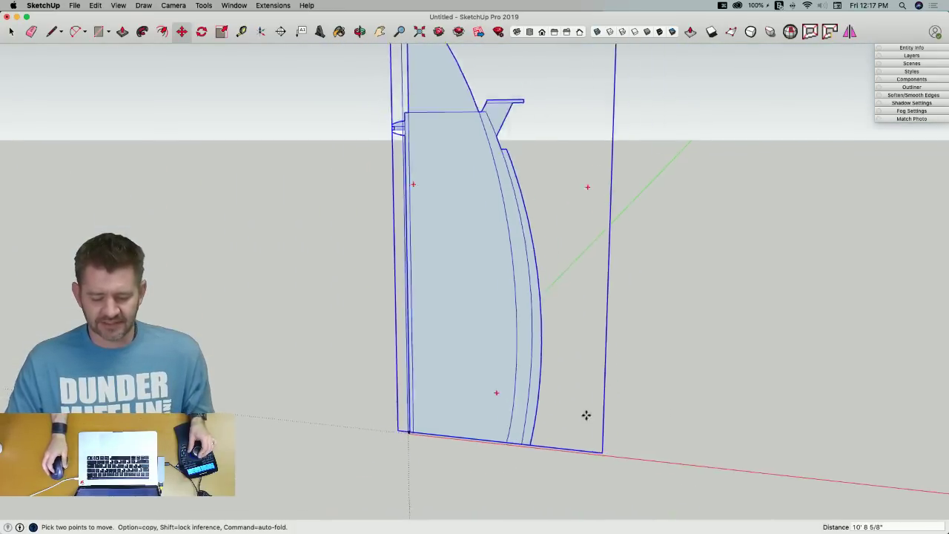
# Inside the profile group, flip the pod's white lower face so its orientation matches the other faces
pyautogui.press('space')
pyautogui.scroll(10, 435, 254)
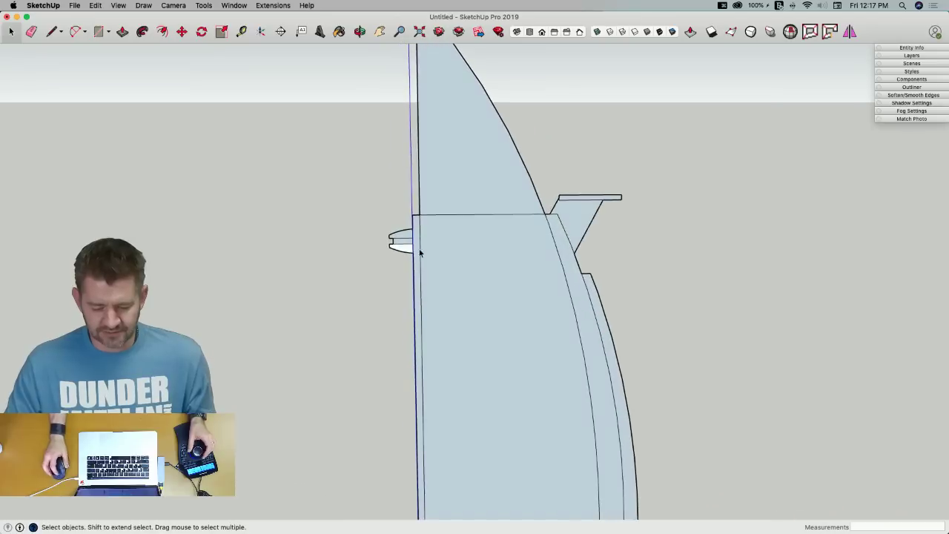
pyautogui.doubleClick(401, 254)
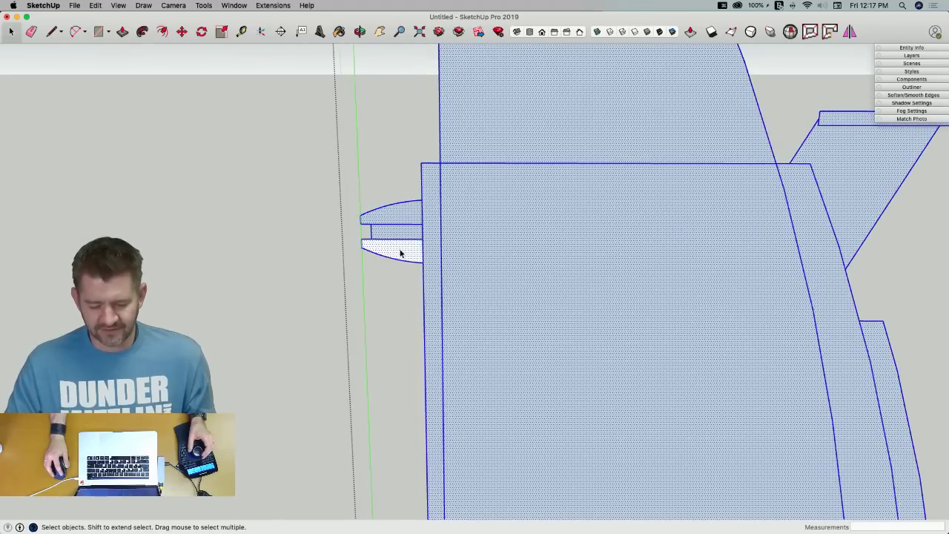
pyautogui.rightClick(399, 250)
pyautogui.click(433, 335)
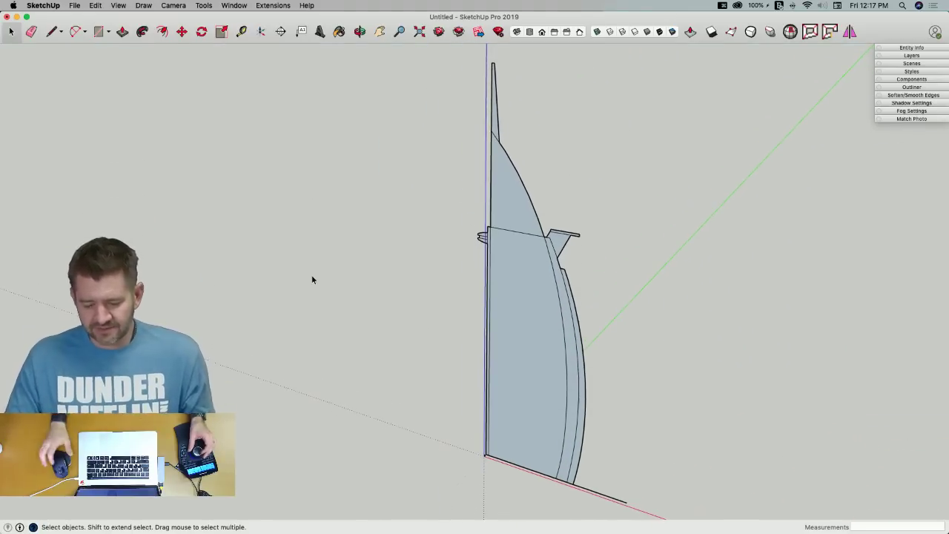
# Erase the leftover base line extending past the facade's foot inside the profile group and close the group
pyautogui.click(546, 421)
pyautogui.doubleClick(545, 420)
pyautogui.press('e')
pyautogui.moveTo(603, 449); pyautogui.dragTo(588, 460)
pyautogui.press('space')
pyautogui.click(517, 489)
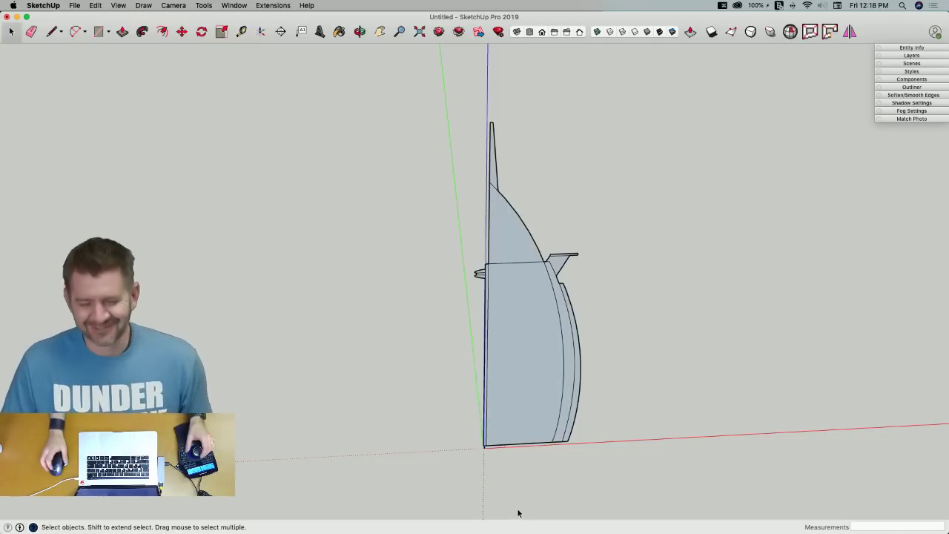
pyautogui.moveTo(604, 309); pyautogui.dragTo(645, 242, button='middle')
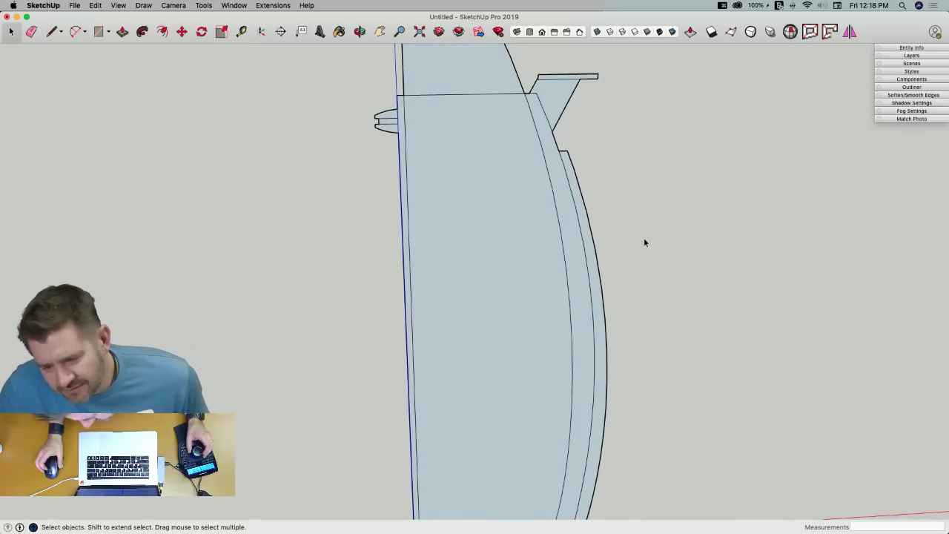
# Switch to Chrome and examine the top terrace plan posted in the Burj al Arab forum topic
pyautogui.moveTo(645, 242); pyautogui.dragTo(447, 150, button='middle')
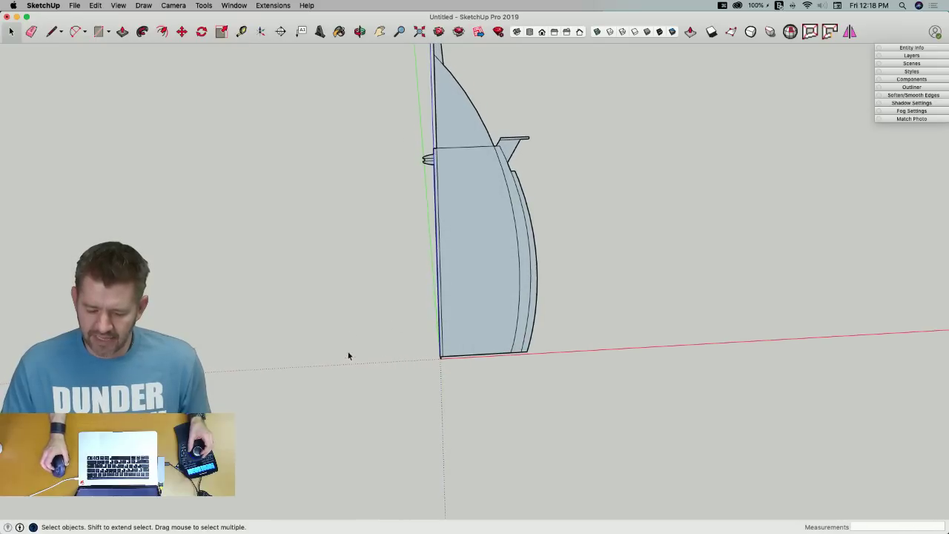
pyautogui.moveTo(7, 268)
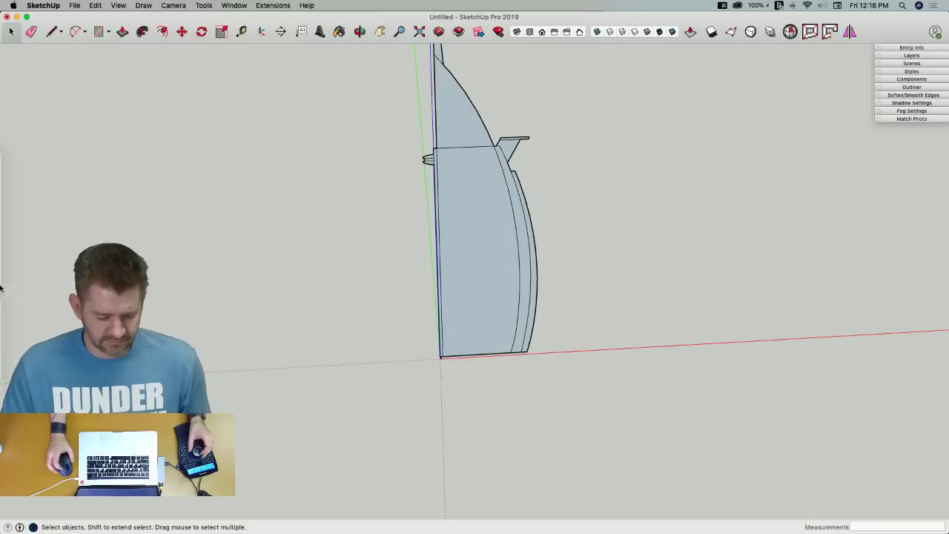
pyautogui.click(24, 198)
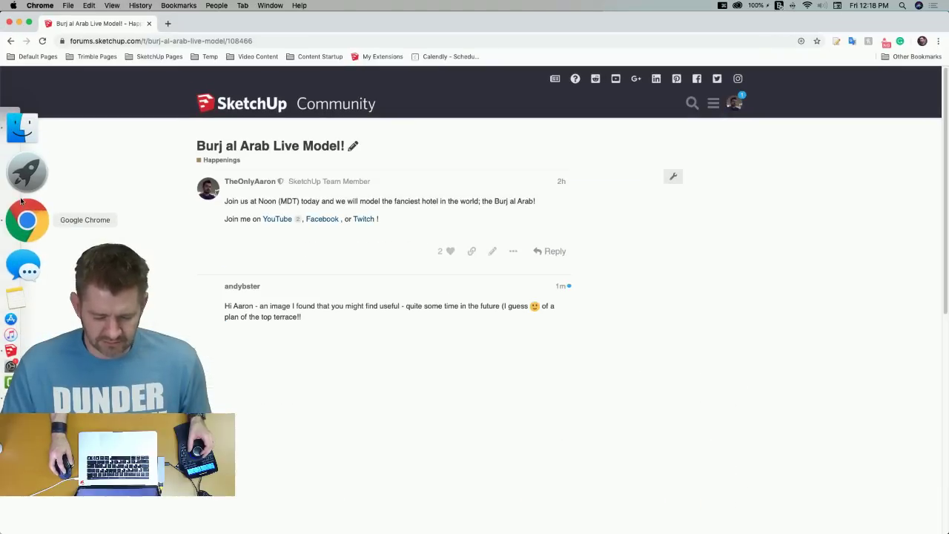
pyautogui.scroll(-5, 534, 382)
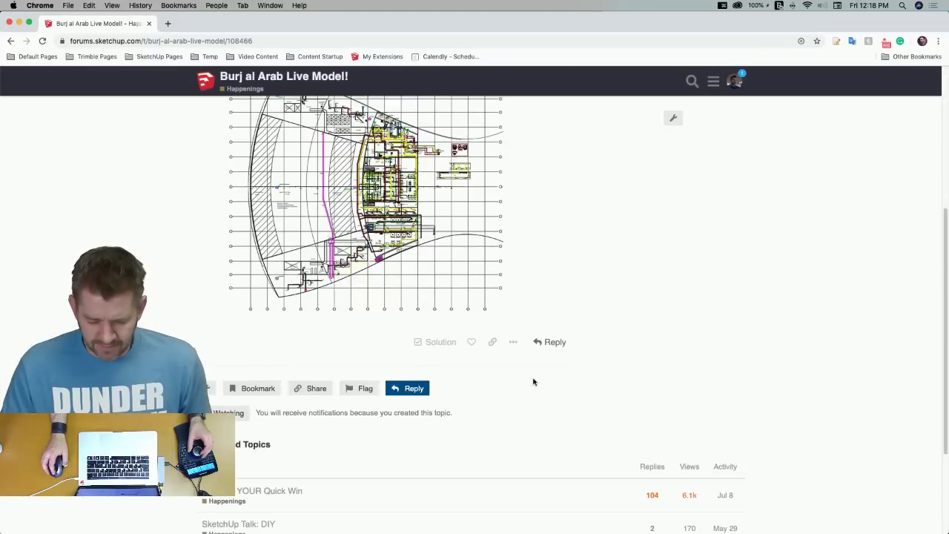
pyautogui.scroll(2, 523, 334)
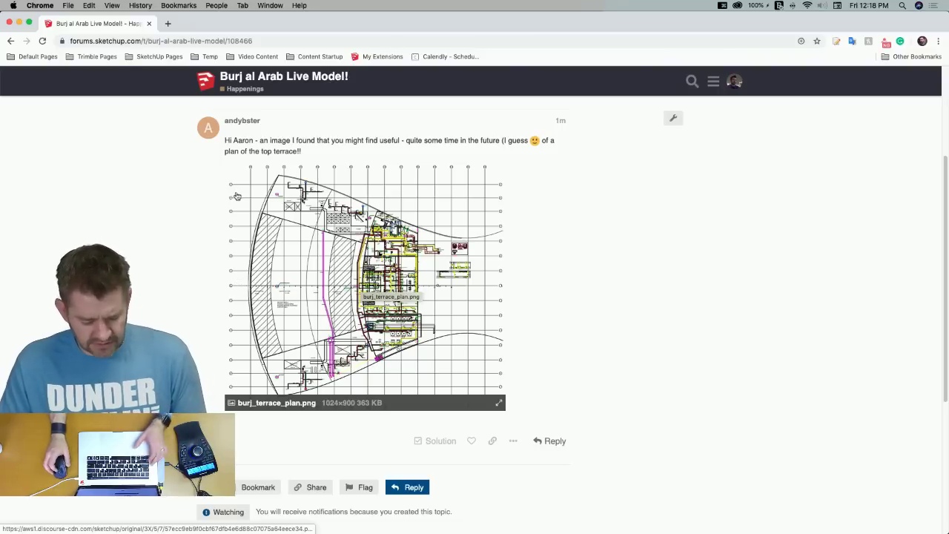
# Switch to Preview, study the two reference photos of the hotel, and return to SketchUp
pyautogui.press('super+Tab')
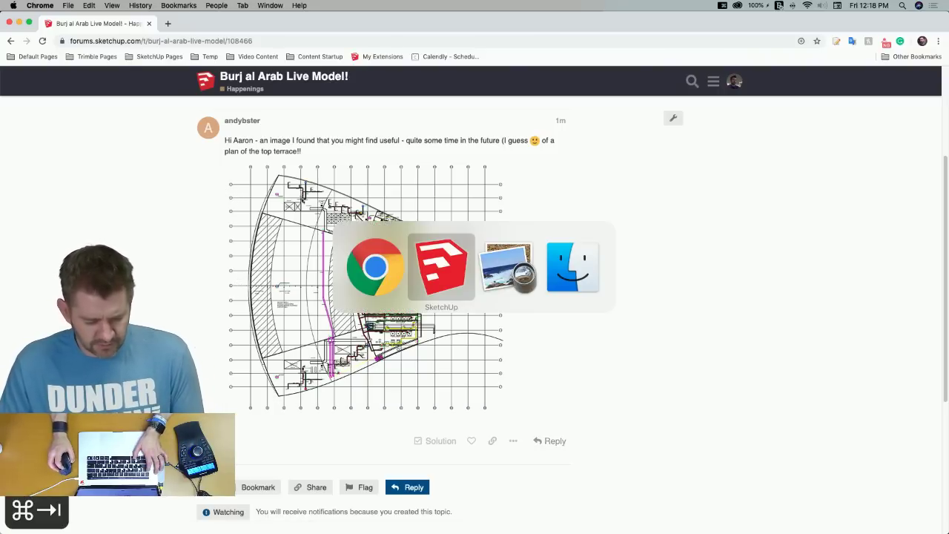
pyautogui.click(486, 269)
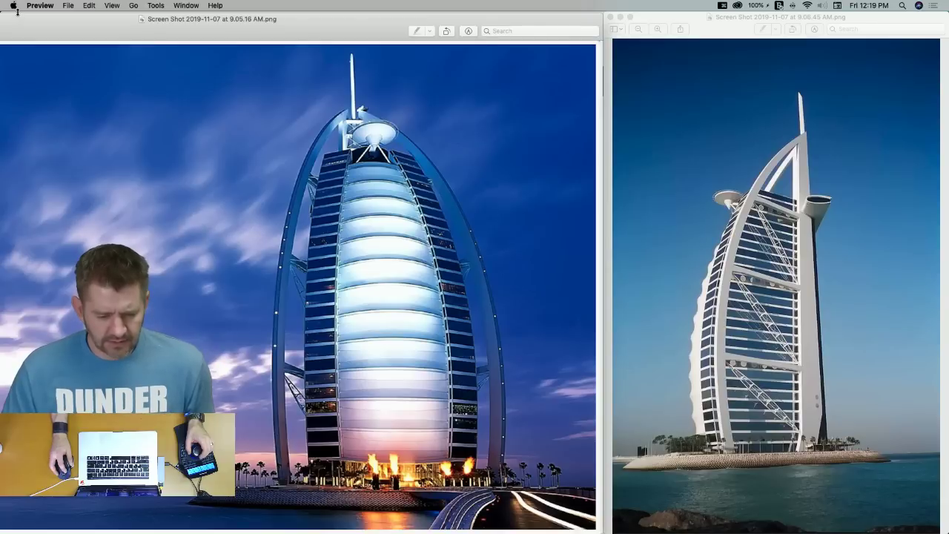
pyautogui.moveTo(3, 178)
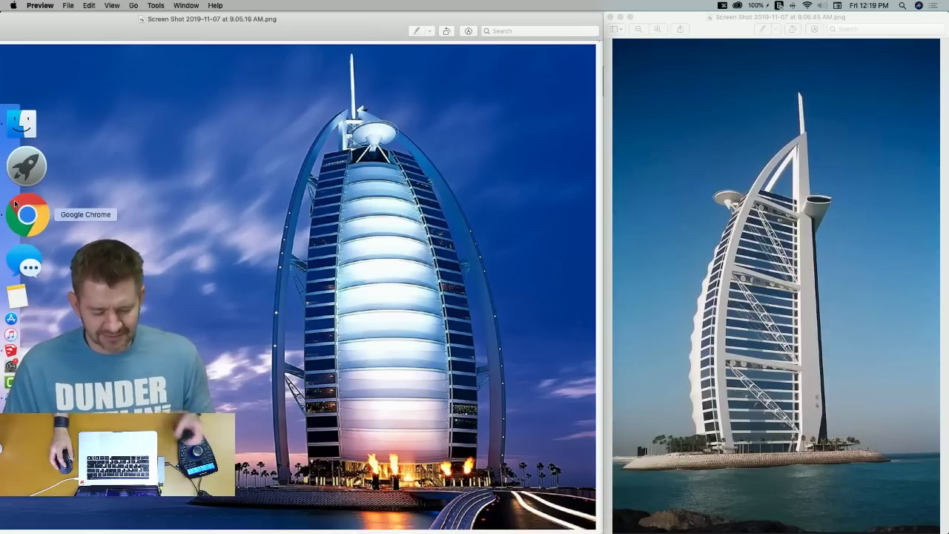
pyautogui.click(24, 265)
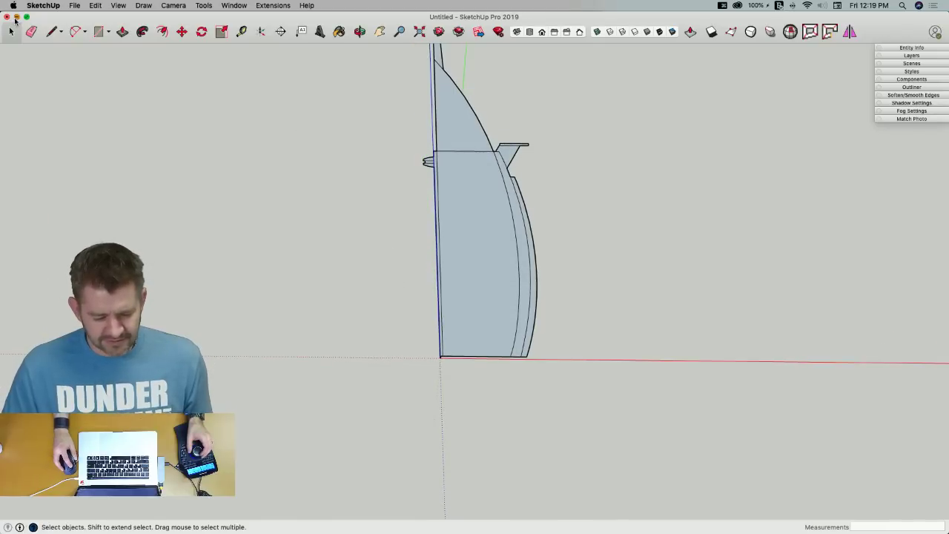
# Clear the desktop by minimizing the SketchUp, Chrome and Preview photo windows
pyautogui.click(17, 16)
pyautogui.moveTo(20, 27); pyautogui.dragTo(224, 67)
pyautogui.click(95, 55)
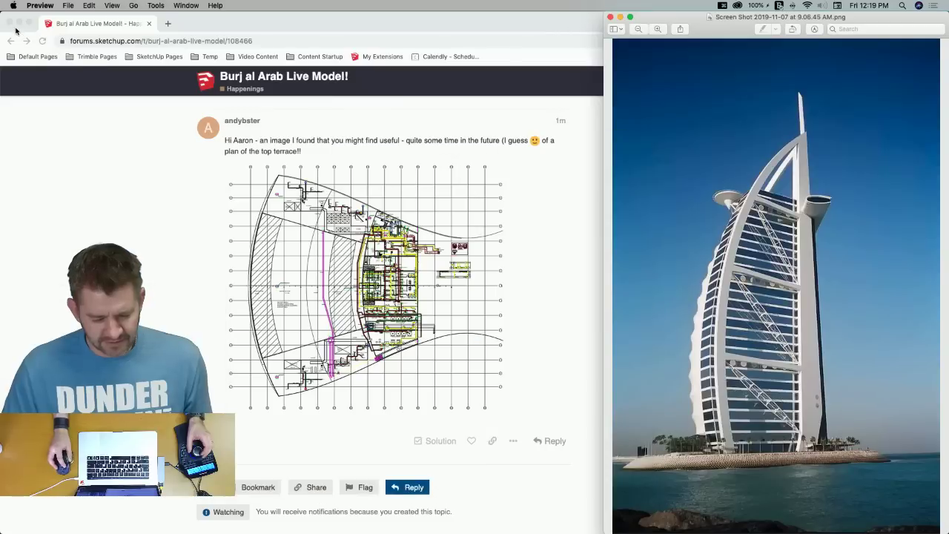
pyautogui.click(19, 25)
pyautogui.click(620, 17)
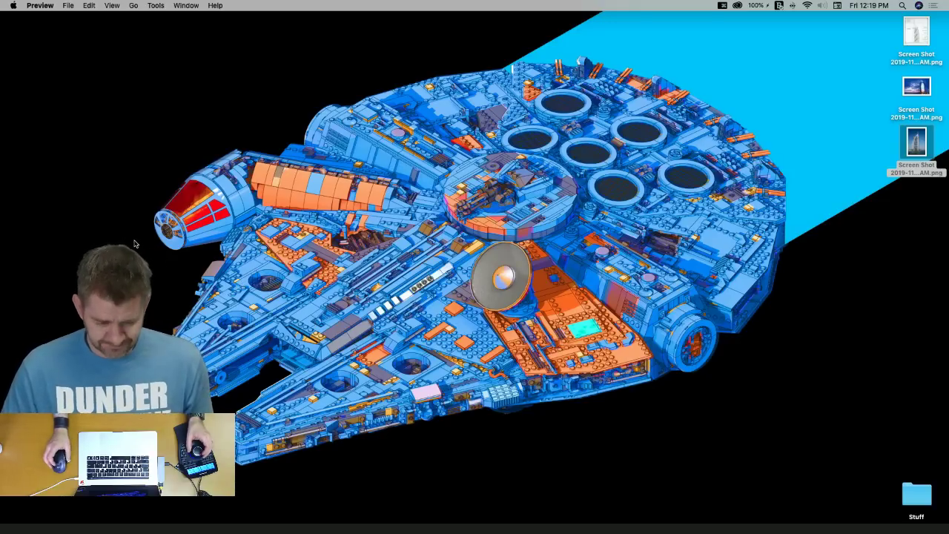
# Restore SketchUp, narrow its window, and open the daytime photo "Screen Shot 2019-11-07 at 9.06.45 AM.png" beside it
pyautogui.moveTo(2, 224)
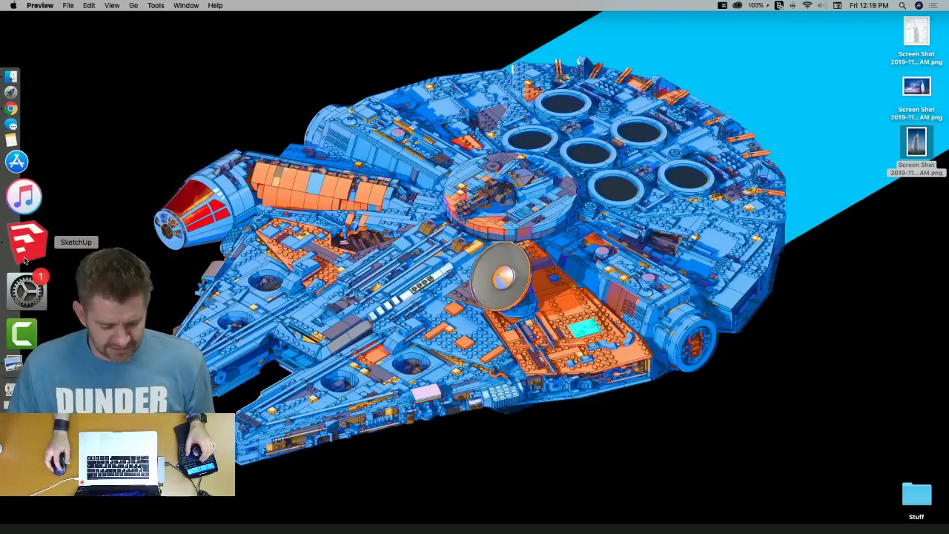
pyautogui.click(25, 245)
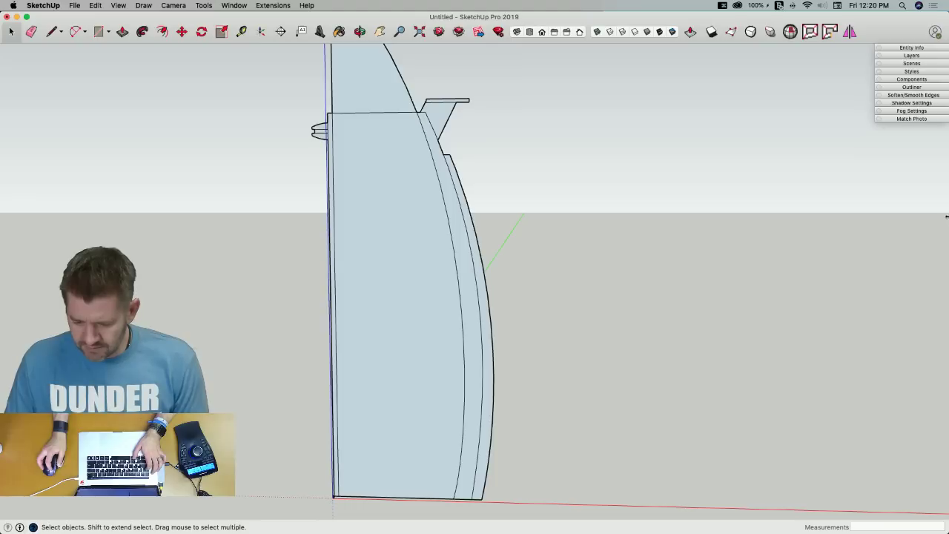
pyautogui.moveTo(947, 216); pyautogui.dragTo(643, 199)
pyautogui.click(917, 152)
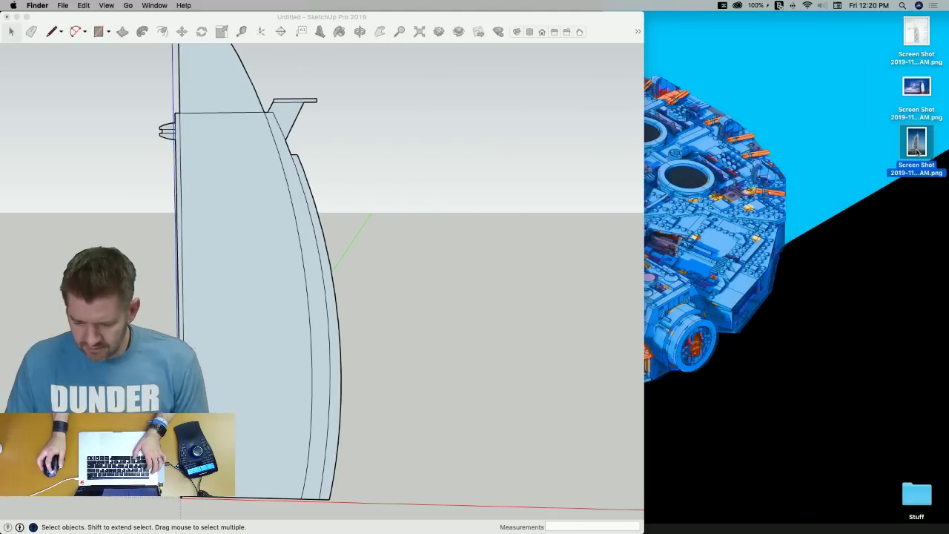
pyautogui.doubleClick(917, 152)
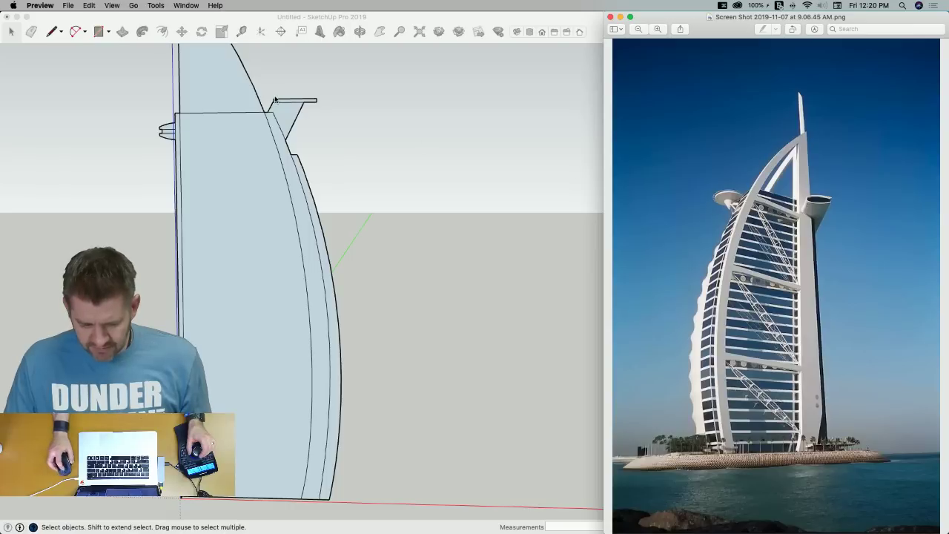
# Copy the tower's main sail-shaped faces from inside the profile group and paste them outside it on the red axis
pyautogui.scroll(-5, 230, 185)
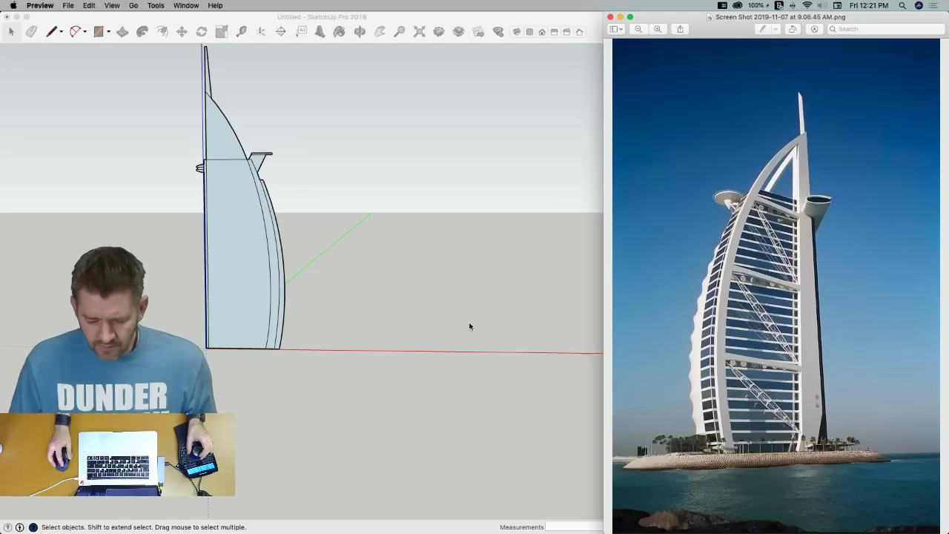
pyautogui.click(210, 183)
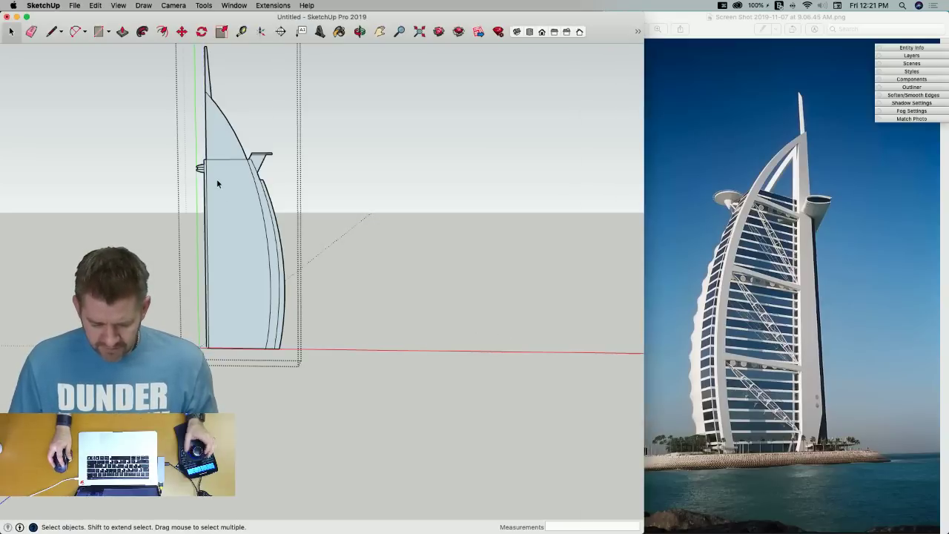
pyautogui.doubleClick(217, 179)
pyautogui.click(224, 184)
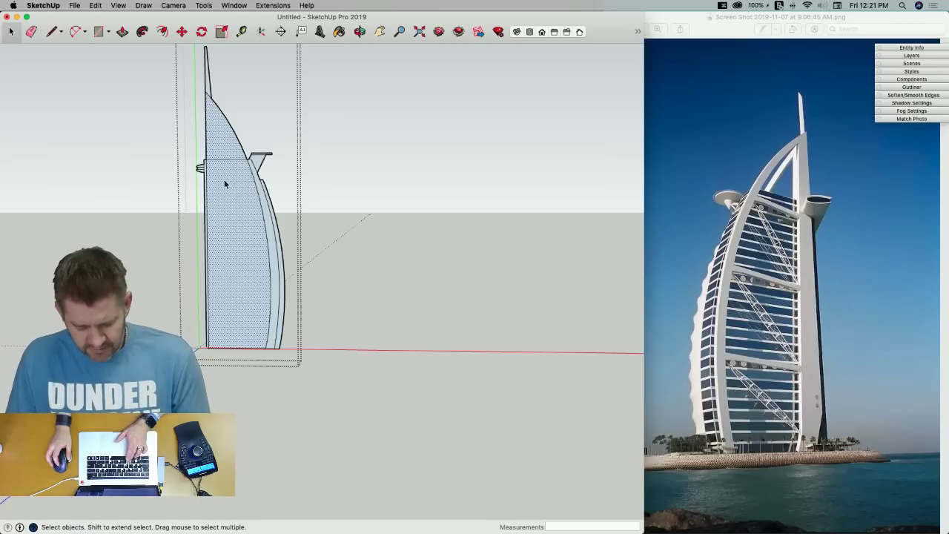
pyautogui.press('super+c')
pyautogui.click(339, 333)
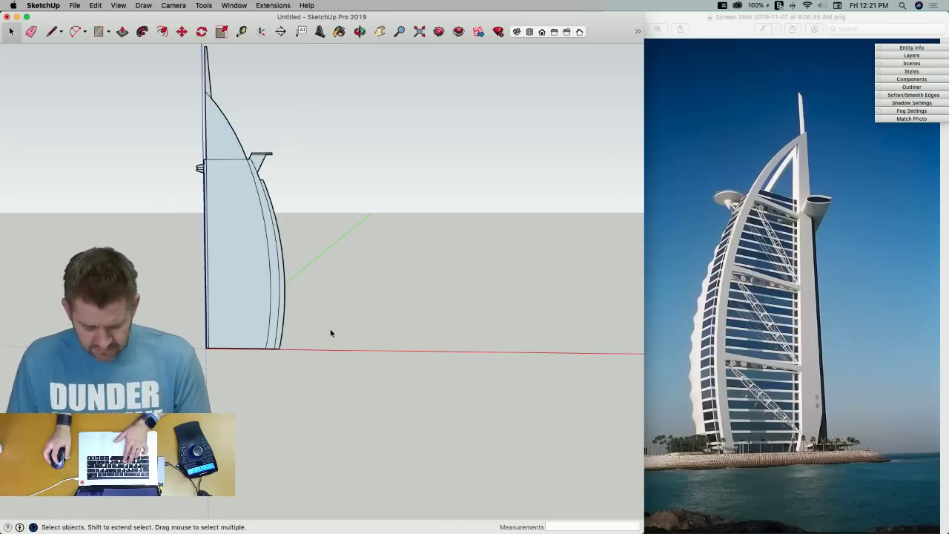
pyautogui.press('super+v')
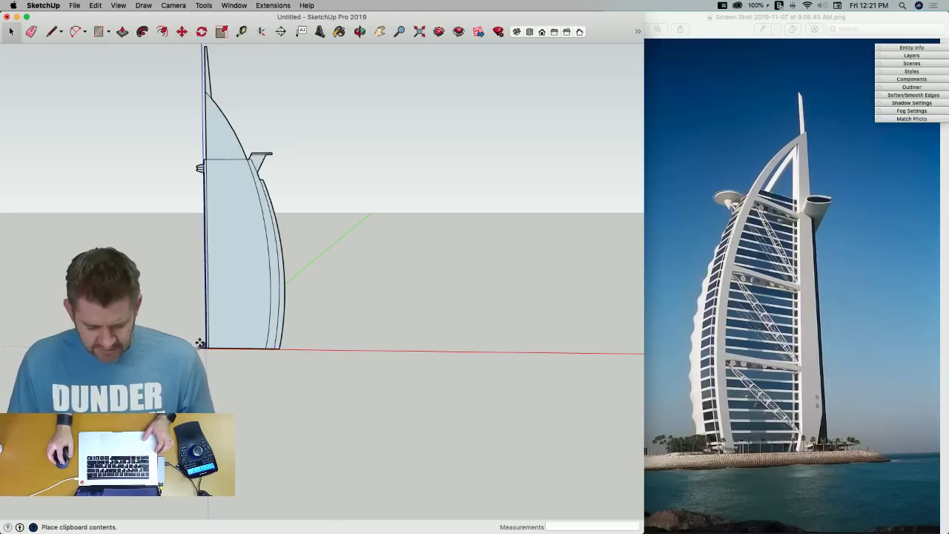
pyautogui.click(299, 350)
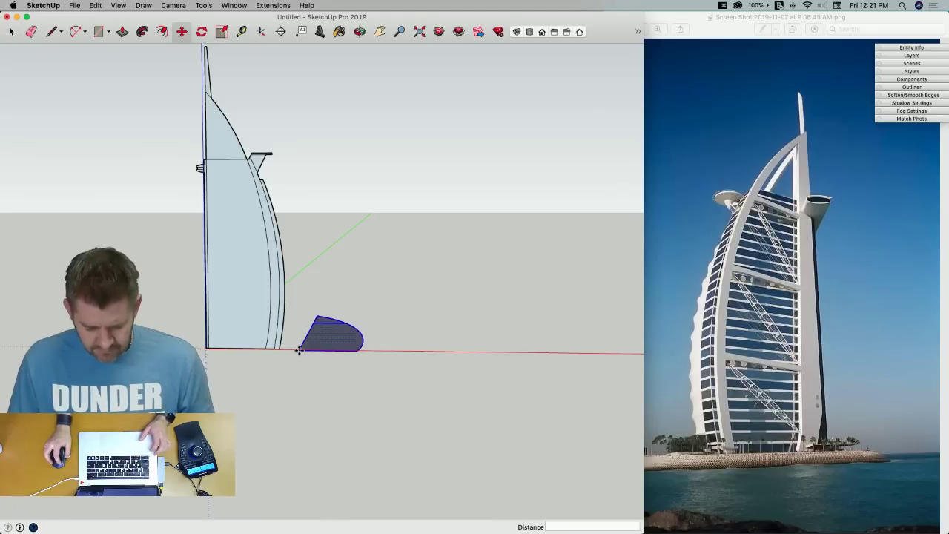
# Rotate the pasted faces about the red axis at their base corner so they stand upright, parallel to the tower profile
pyautogui.press('q')
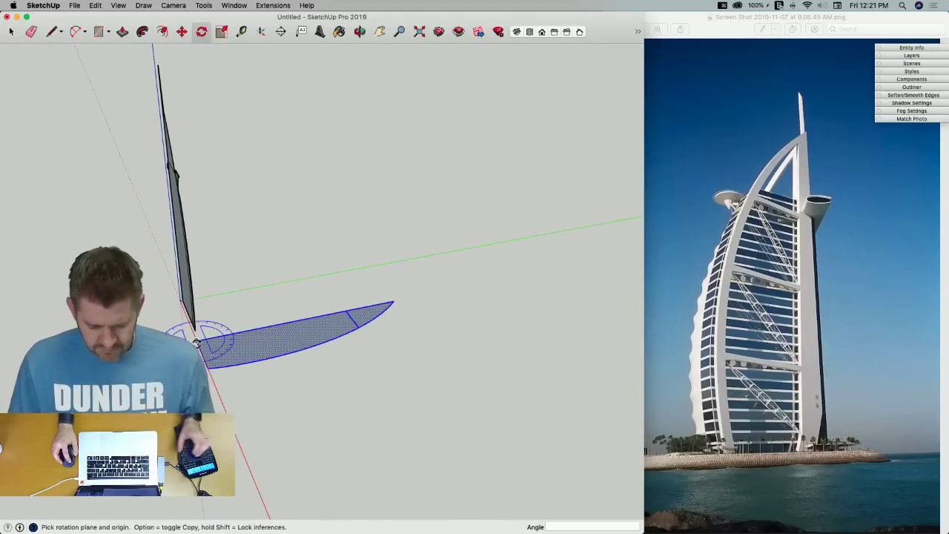
pyautogui.press('Left')
pyautogui.press('Right')
pyautogui.click(196, 343)
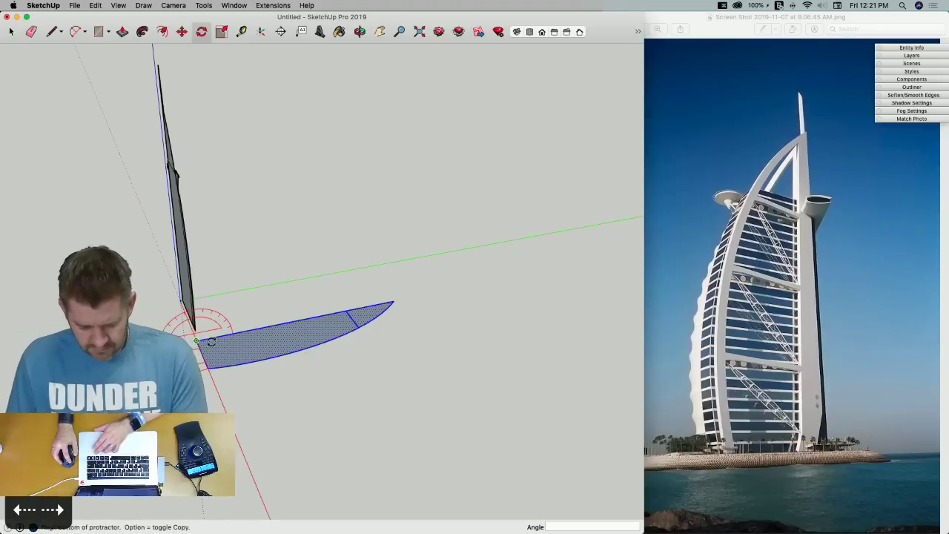
pyautogui.click(220, 340)
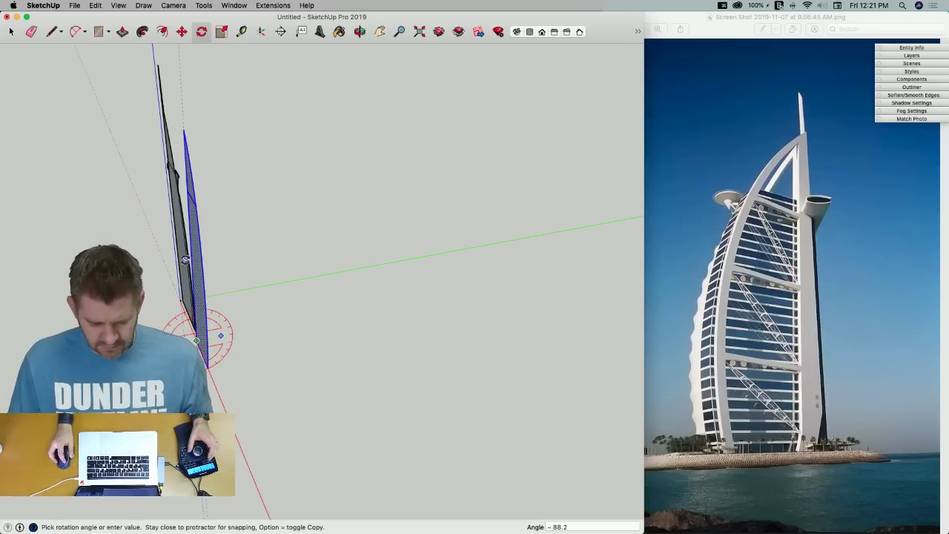
pyautogui.click(174, 89)
pyautogui.press('space')
# Snap the upright copy's lower corner to the profile's outer foot and move it about 91' 4" farther out along the red axis
pyautogui.press('m')
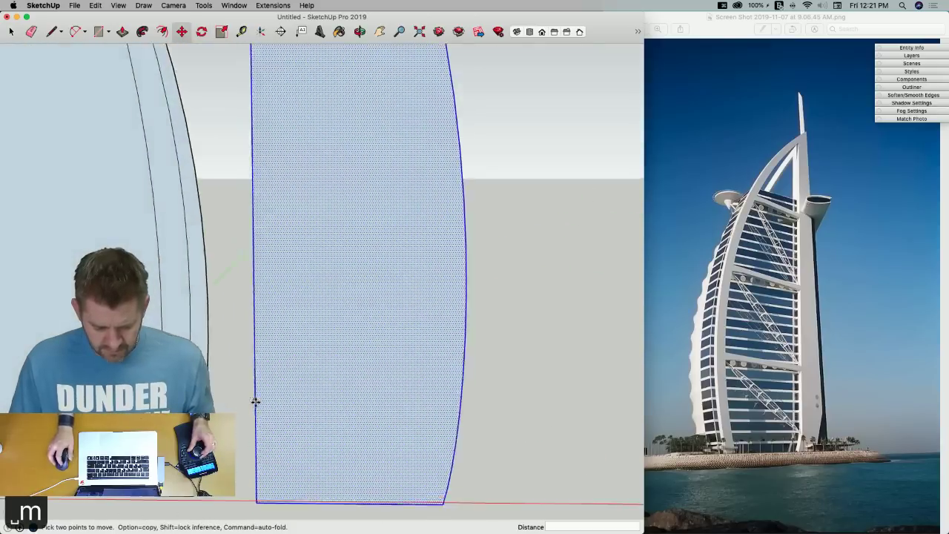
pyautogui.click(268, 483)
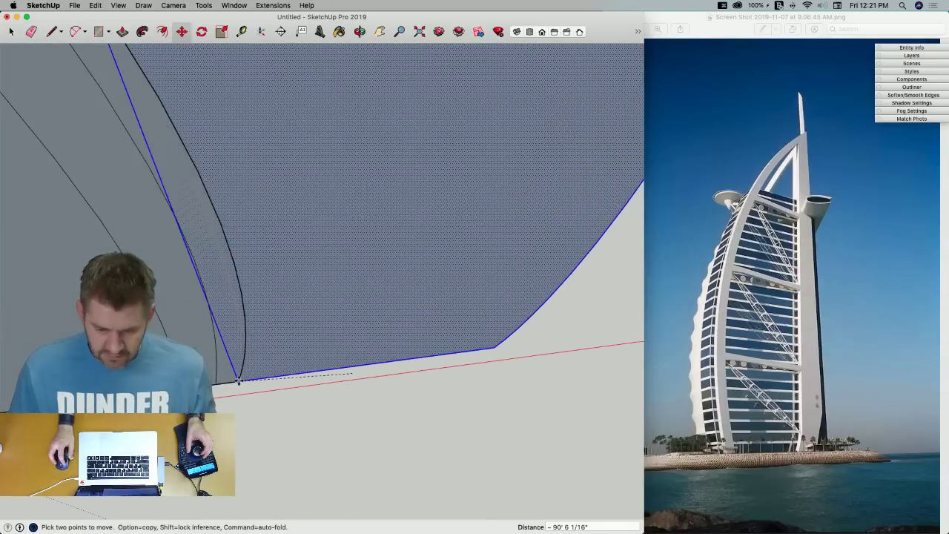
pyautogui.click(239, 381)
pyautogui.click(321, 351)
pyautogui.click(442, 339)
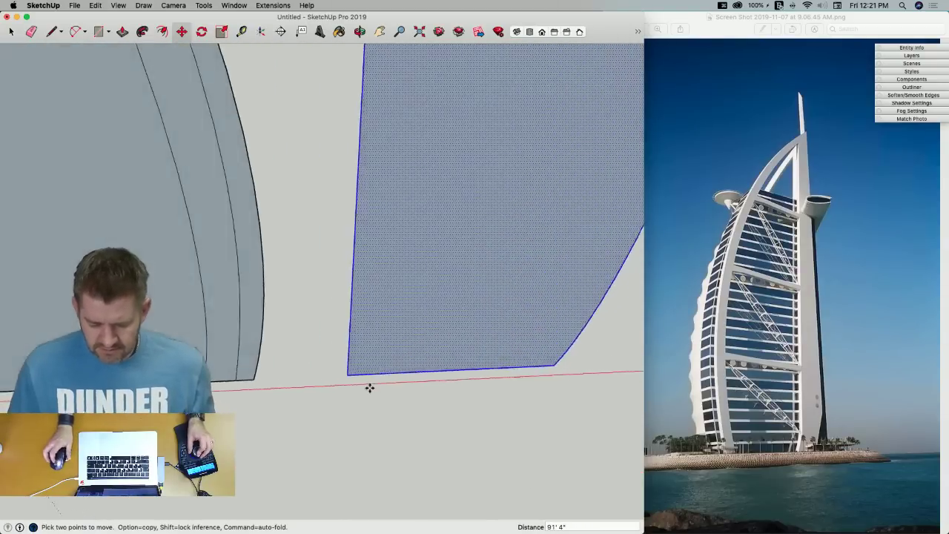
# Erase the horizontal line dividing the copied sail shape so it becomes a single face
pyautogui.scroll(-8, 369, 388)
pyautogui.press('e')
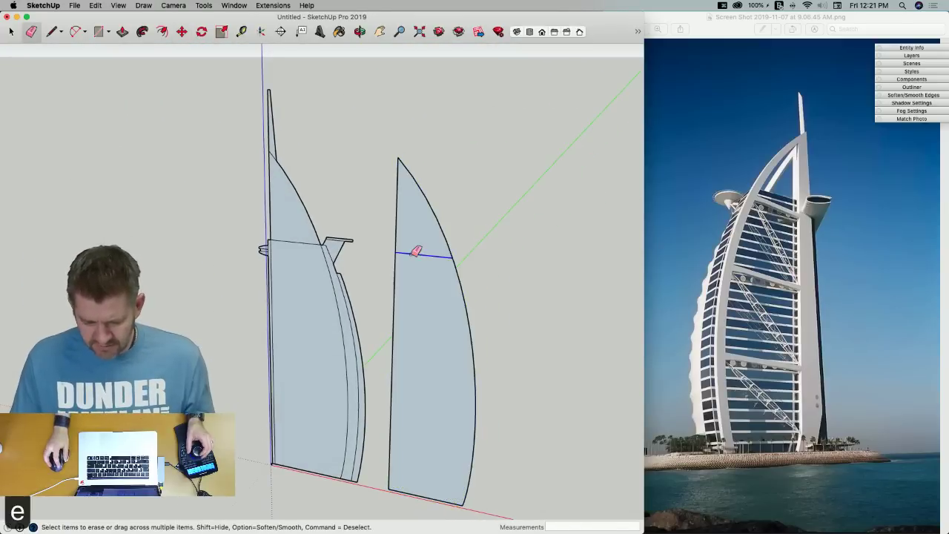
pyautogui.click(416, 250)
pyautogui.moveTo(420, 277); pyautogui.dragTo(348, 282, button='middle')
# Switch to Chrome and examine the terrace plan, aerial photo and V-shaped floor plan posted in the forum topic
pyautogui.moveTo(4, 252)
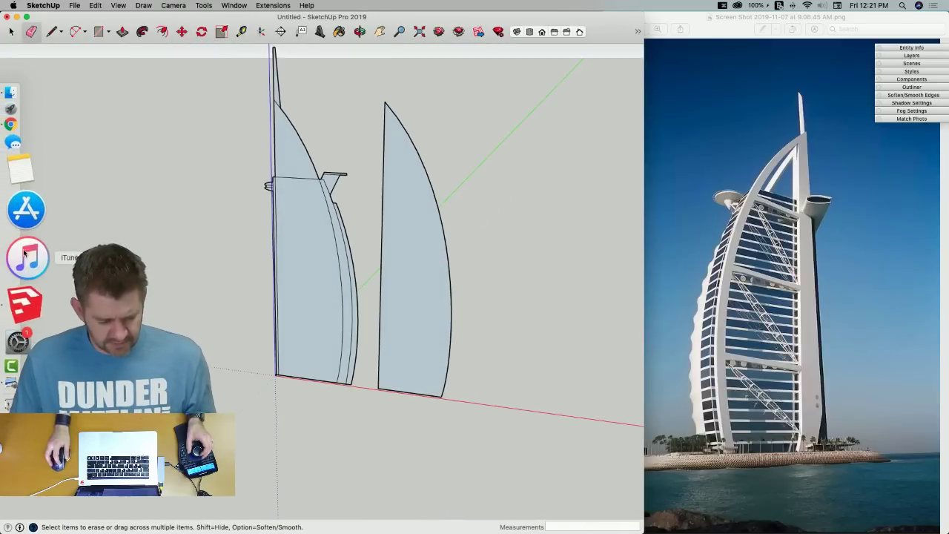
pyautogui.click(30, 188)
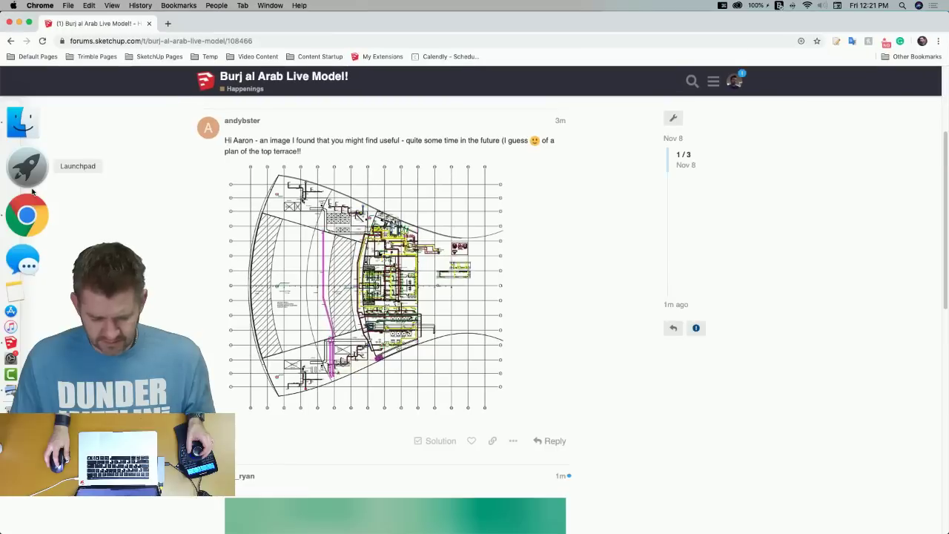
pyautogui.scroll(-5, 347, 256)
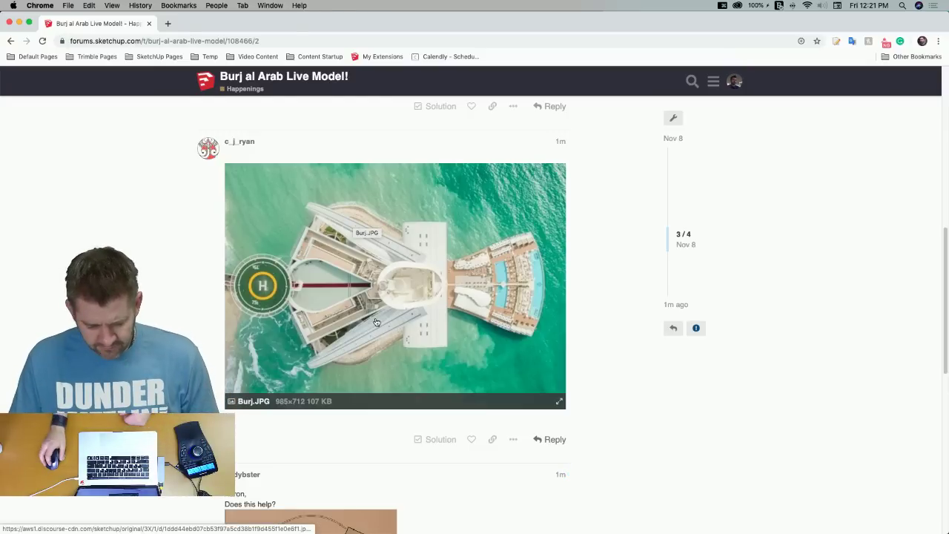
pyautogui.scroll(-5, 376, 322)
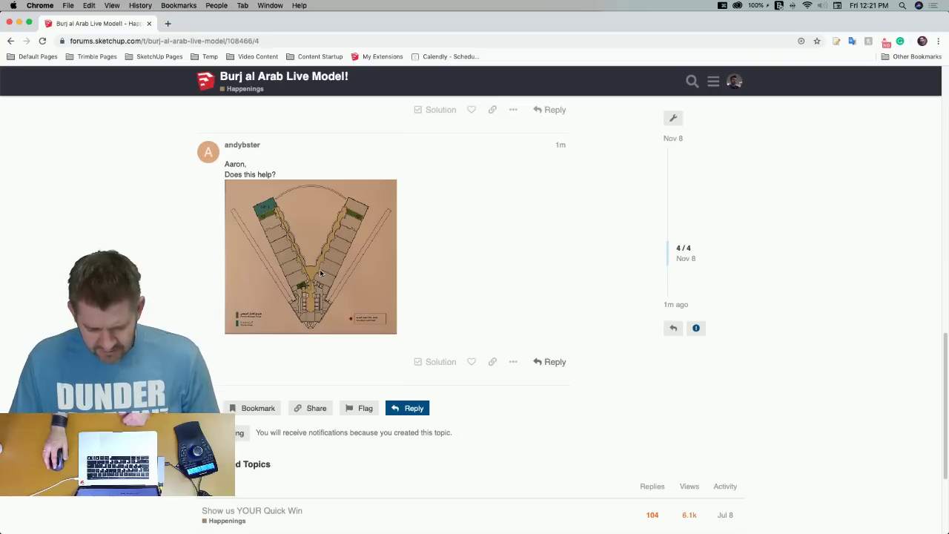
pyautogui.scroll(4, 321, 274)
pyautogui.scroll(-5, 320, 274)
pyautogui.scroll(2, 320, 274)
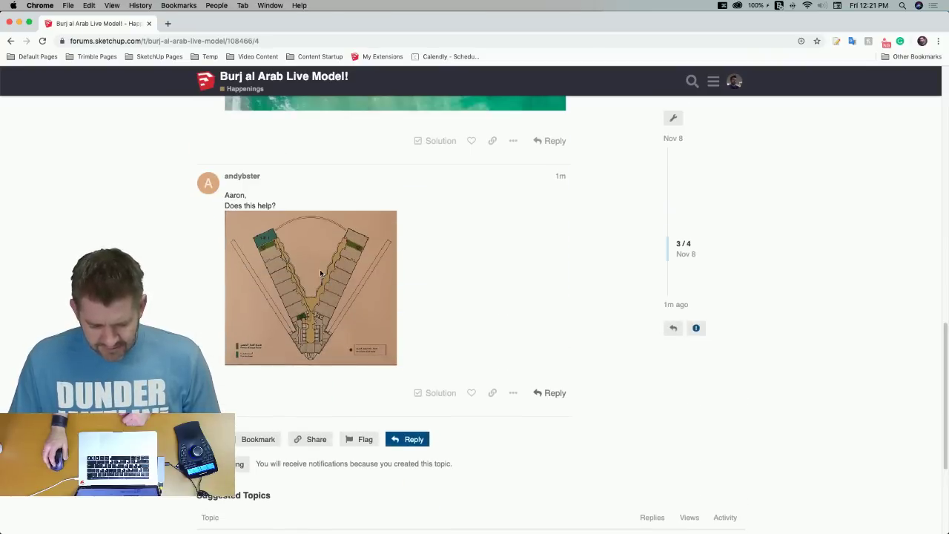
pyautogui.scroll(10, 320, 269)
pyautogui.scroll(-3, 321, 274)
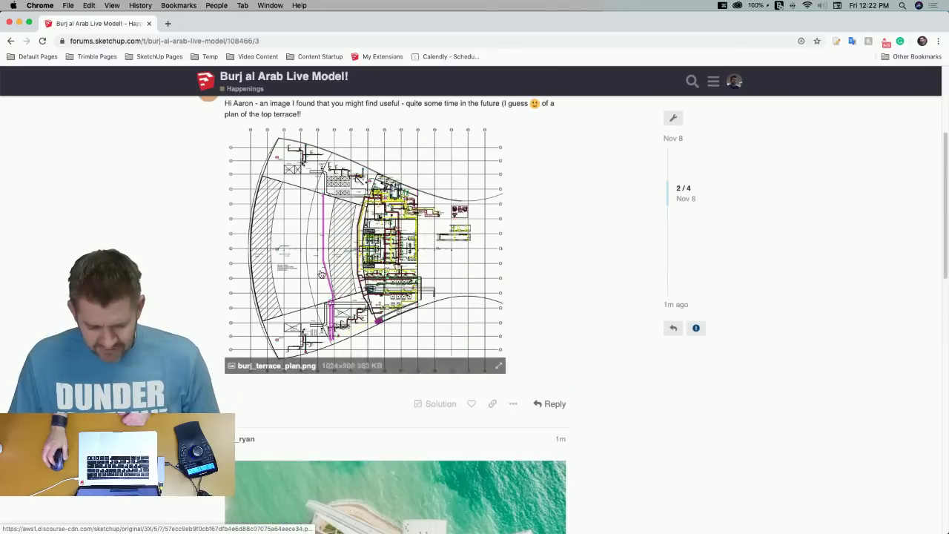
pyautogui.scroll(-10, 320, 274)
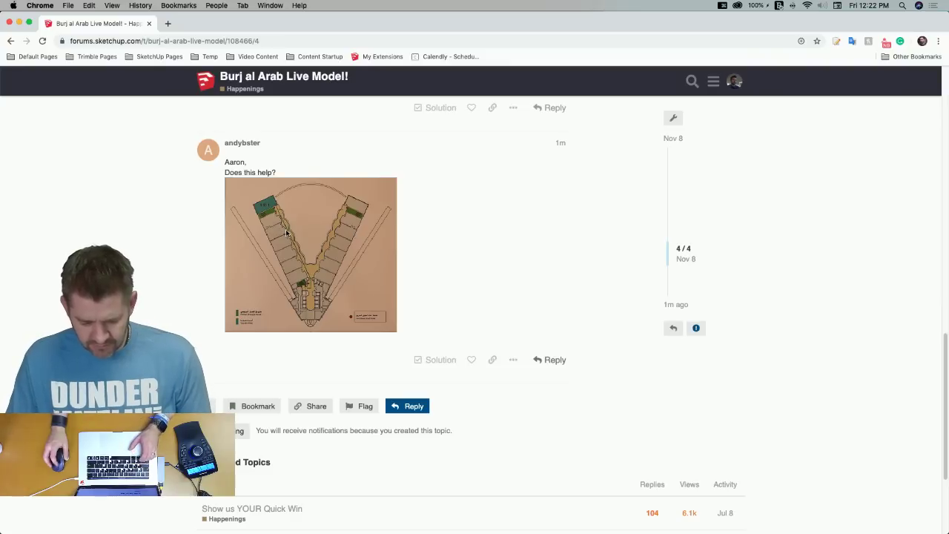
# Capture a screenshot of the V-shaped floor plan in the forum post and switch back to SketchUp
pyautogui.press('super+shift+4')
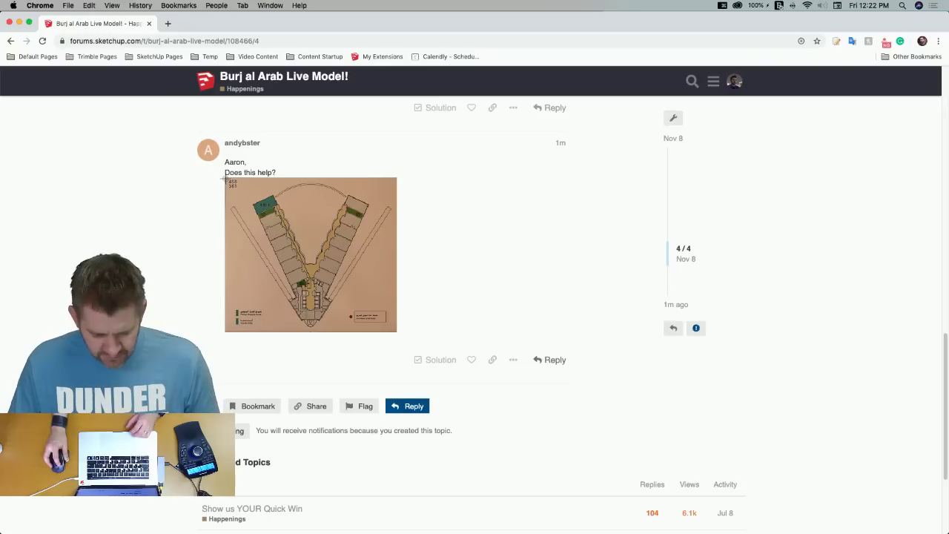
pyautogui.moveTo(225, 179); pyautogui.dragTo(394, 330)
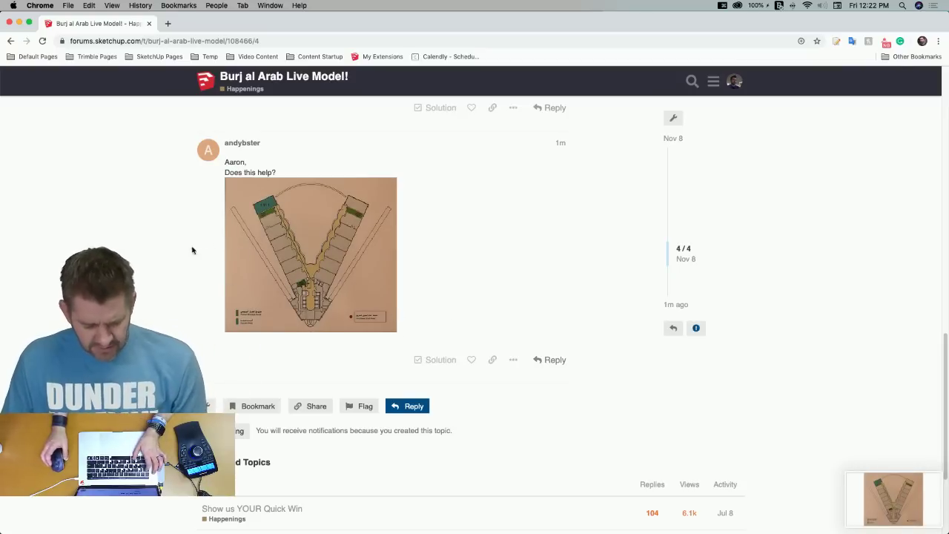
pyautogui.press('super+Tab')
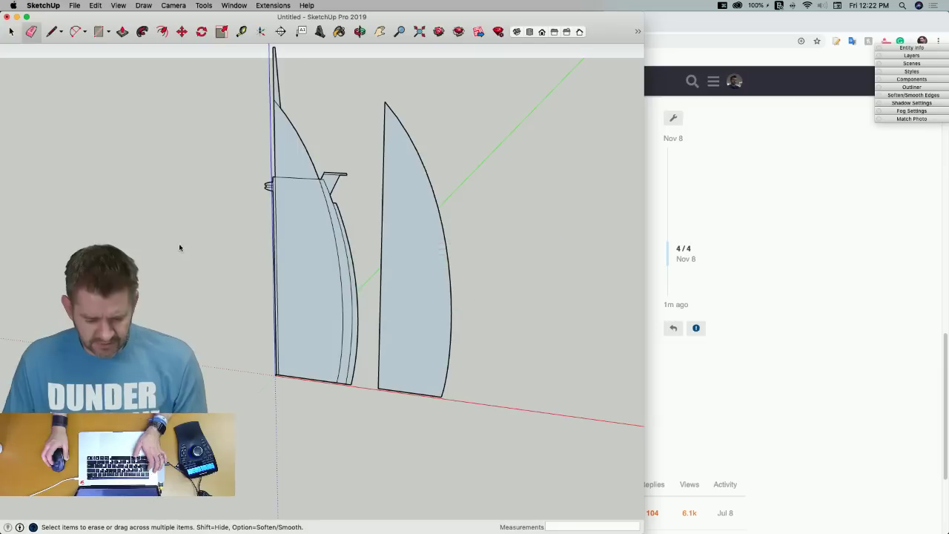
# Import the floor plan screenshot as an image and place it flat beside the sail shape near the red axis
pyautogui.click(74, 5)
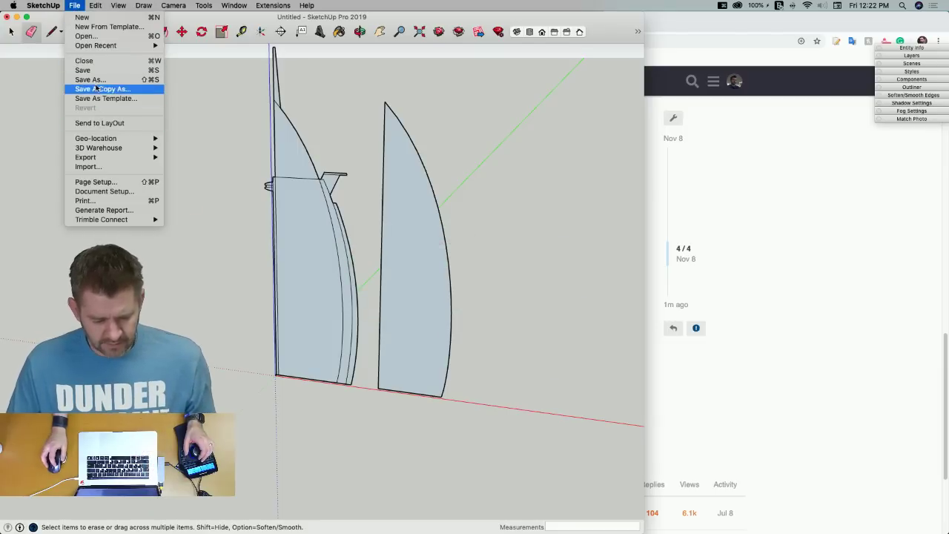
pyautogui.click(86, 167)
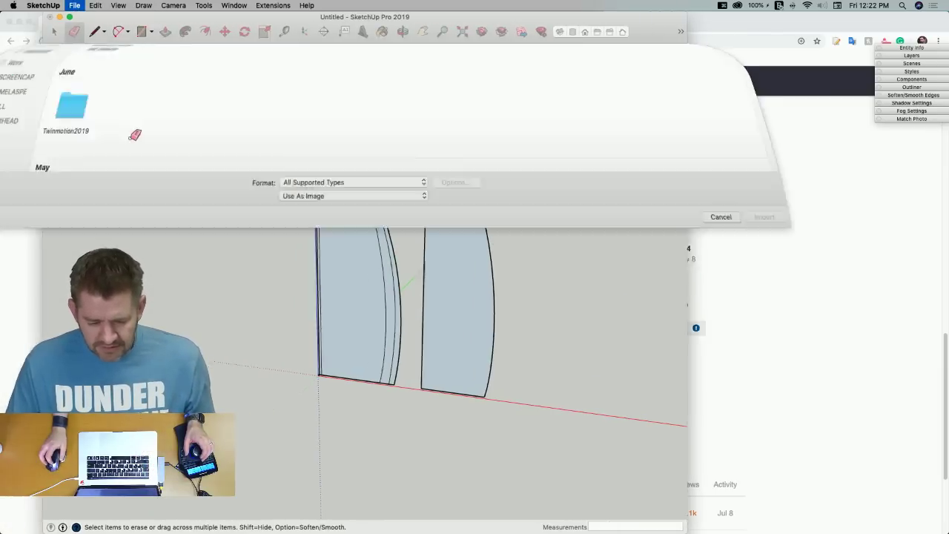
pyautogui.click(32, 95)
pyautogui.doubleClick(106, 101)
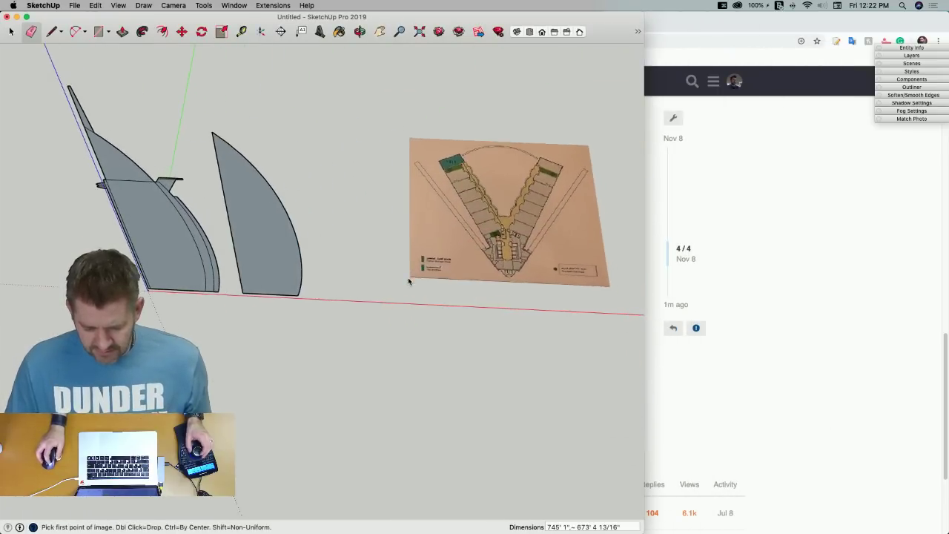
pyautogui.doubleClick(388, 295)
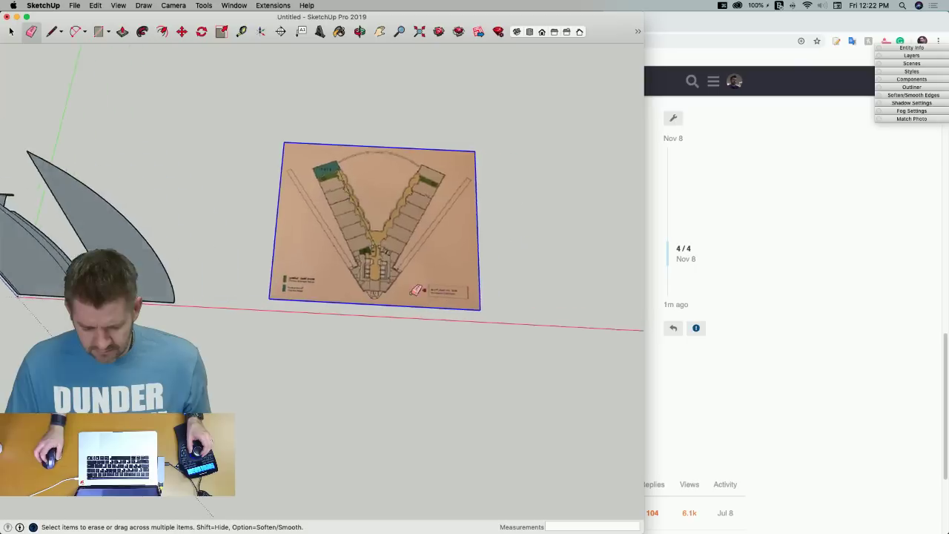
# Trace the left fin's outer edge from its tip to the plan's base corner, then along the base edge to its midpoint
pyautogui.press('l')
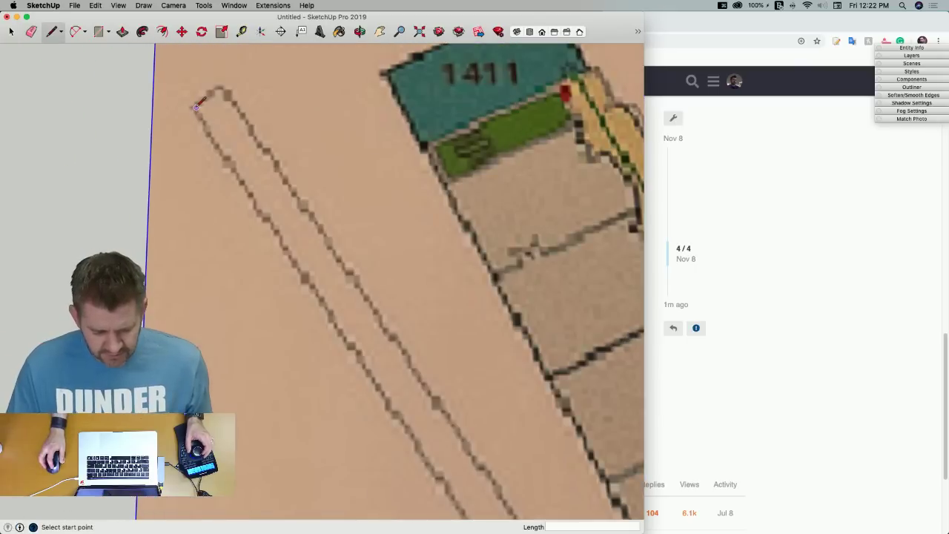
pyautogui.click(195, 104)
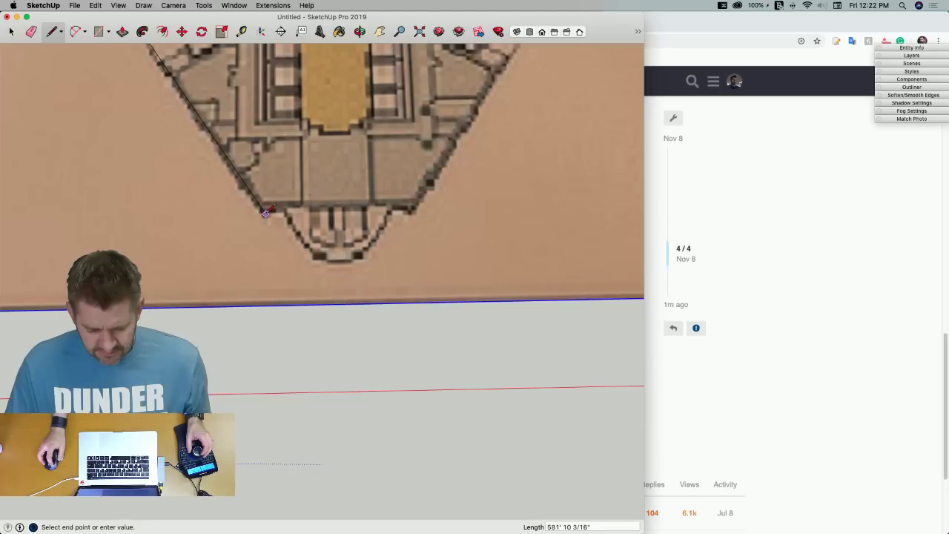
pyautogui.click(261, 205)
pyautogui.click(338, 204)
# Draw the plan's centreline along the green axis from the rounded base tip to the top of the arc, about 641' long
pyautogui.click(340, 262)
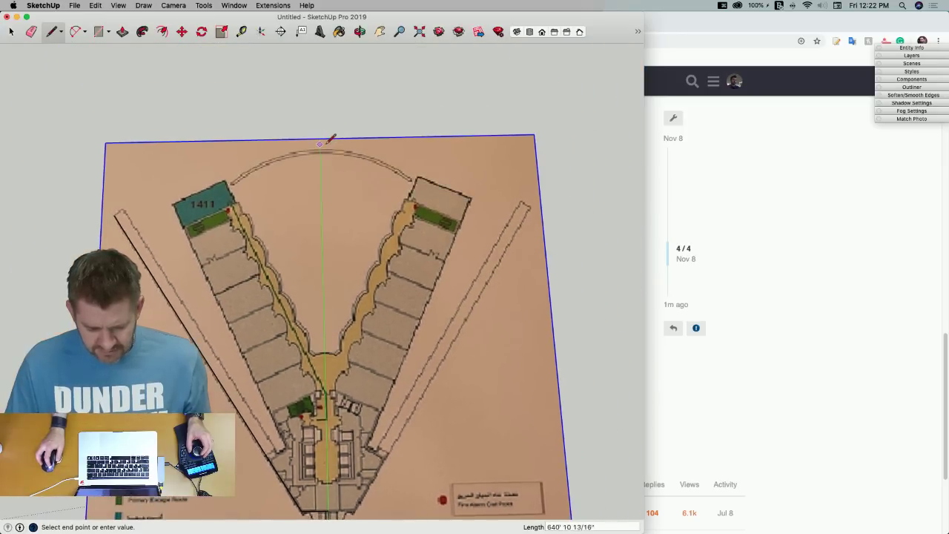
pyautogui.click(321, 148)
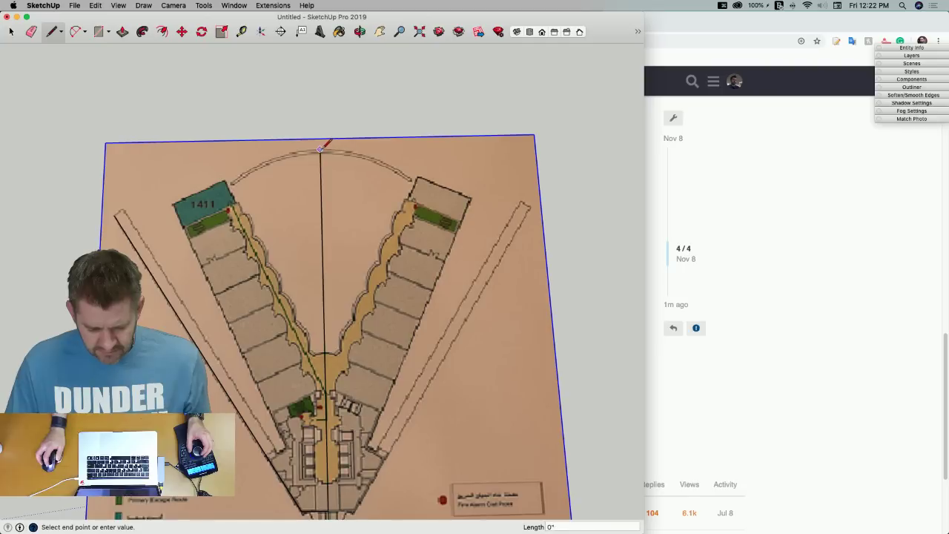
pyautogui.press('Escape')
# Trace the left wing's end edge, about 95' 8" long, and its outer edge down to the inner end of the fin
pyautogui.click(178, 206)
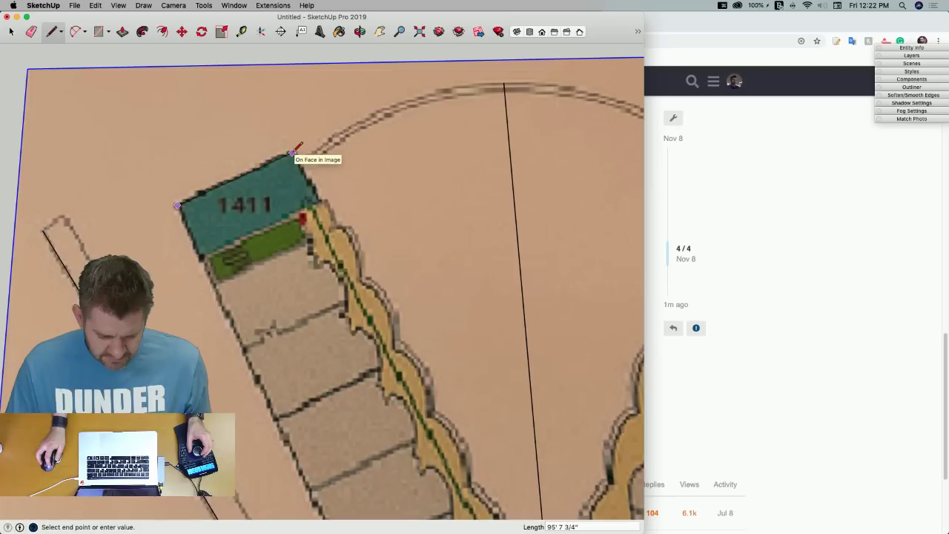
pyautogui.press('Escape')
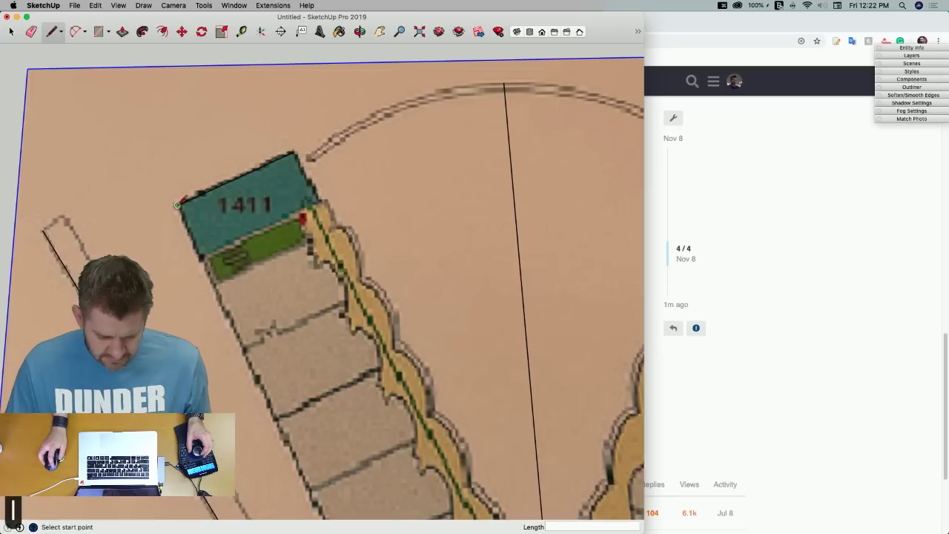
pyautogui.click(178, 205)
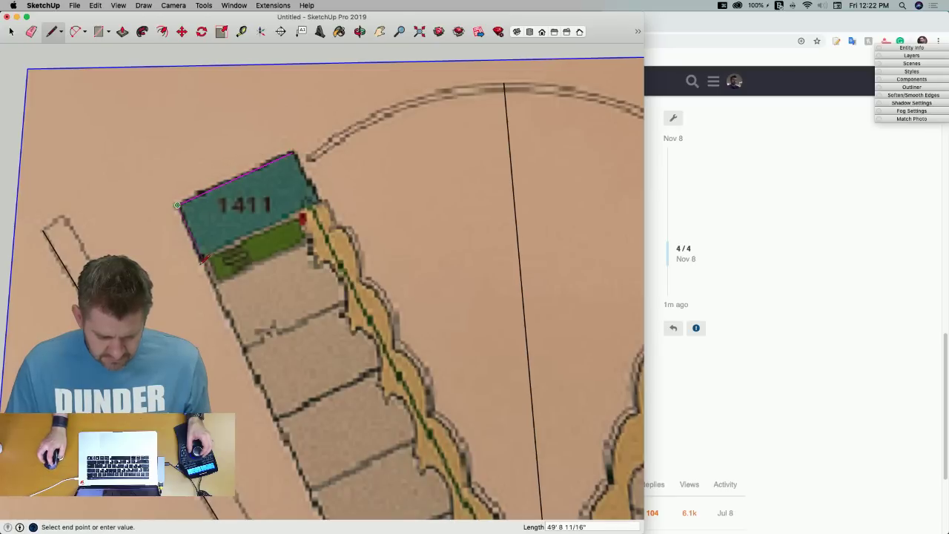
pyautogui.scroll(-4, 204, 258)
pyautogui.scroll(-3, 208, 252)
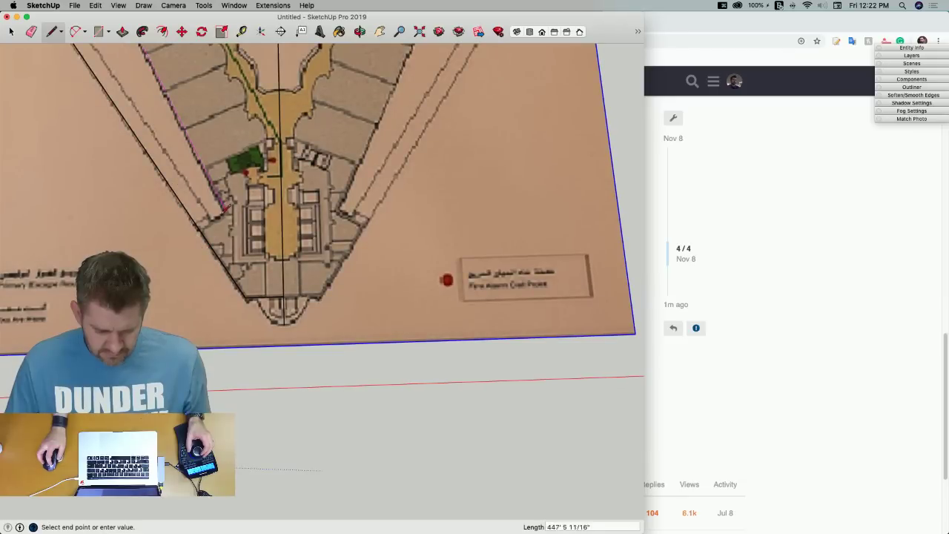
pyautogui.click(226, 211)
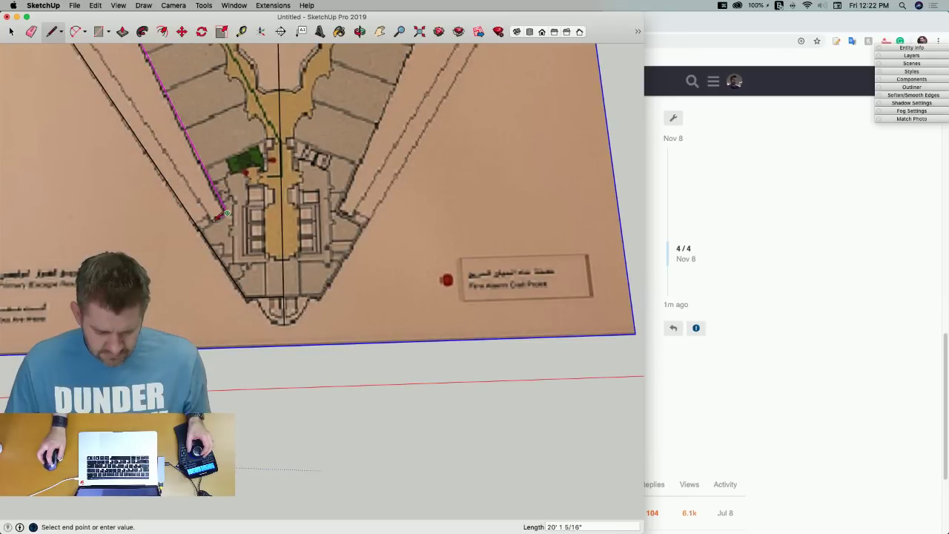
# Close the left fin's outline with its inner end, an inner edge about 483' long and a short edge across the tip
pyautogui.keyDown('shift'); pyautogui.moveTo(227, 213); pyautogui.dragTo(421, 434, button='middle'); pyautogui.keyUp('shift')
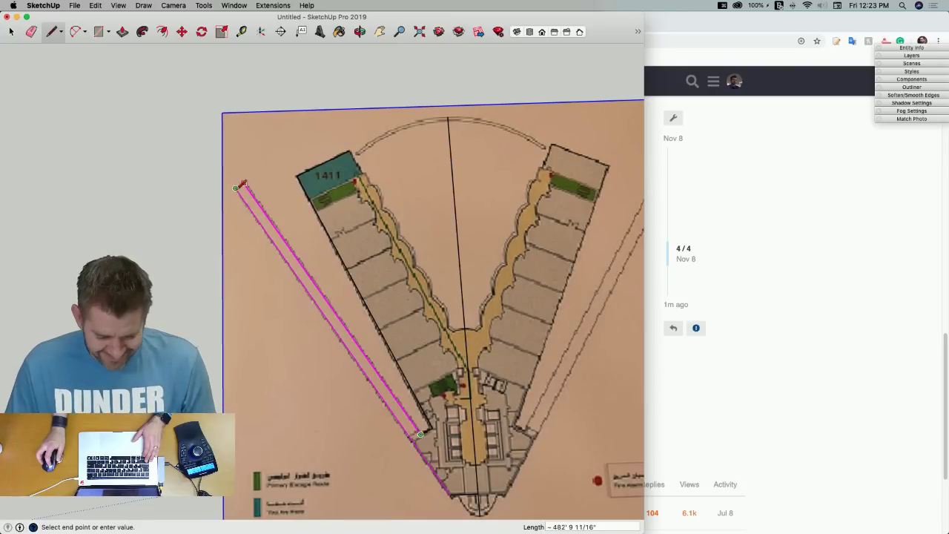
pyautogui.click(236, 187)
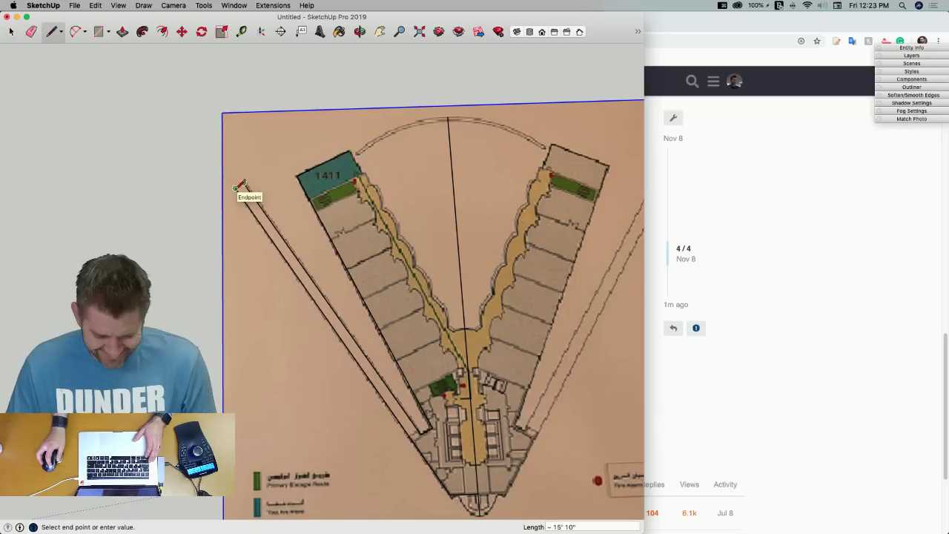
pyautogui.click(236, 188)
pyautogui.press('e')
# Draw the left wing's inner edge, about 388' long, from its end corner to the centreline to close the half-plan face
pyautogui.press('l')
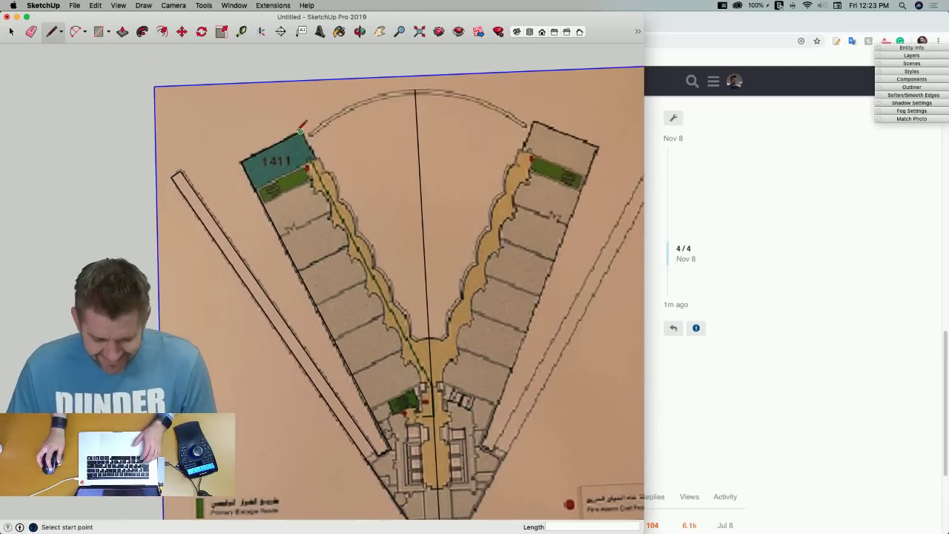
pyautogui.click(301, 131)
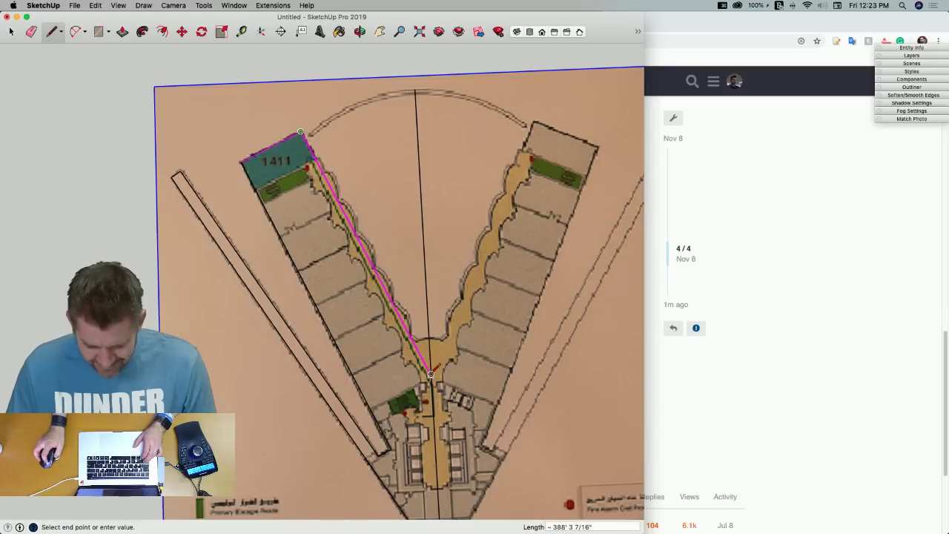
pyautogui.click(438, 384)
pyautogui.press('e')
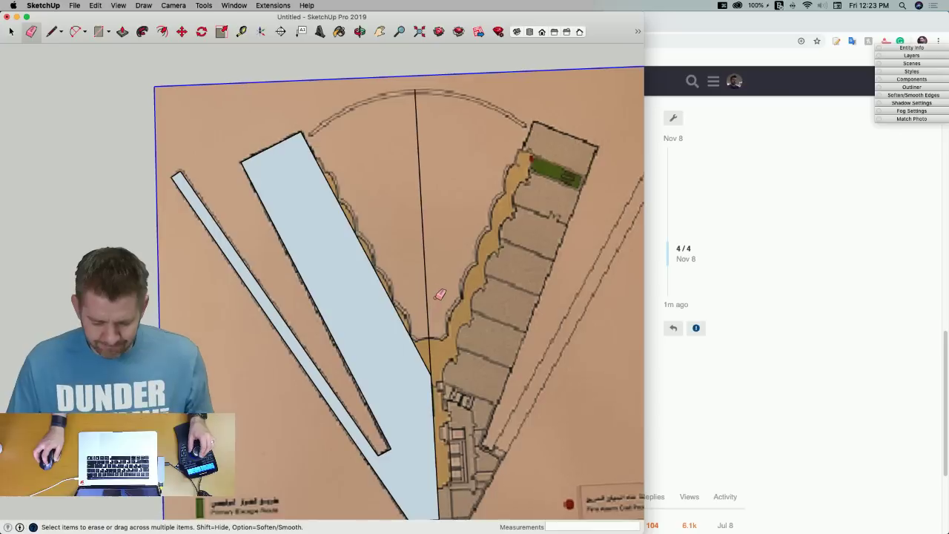
pyautogui.scroll(-5, 436, 294)
pyautogui.scroll(-2, 400, 304)
pyautogui.moveTo(401, 304); pyautogui.dragTo(426, 308, button='middle')
# Save the model to the Desktop as Burj.skp
pyautogui.click(75, 5)
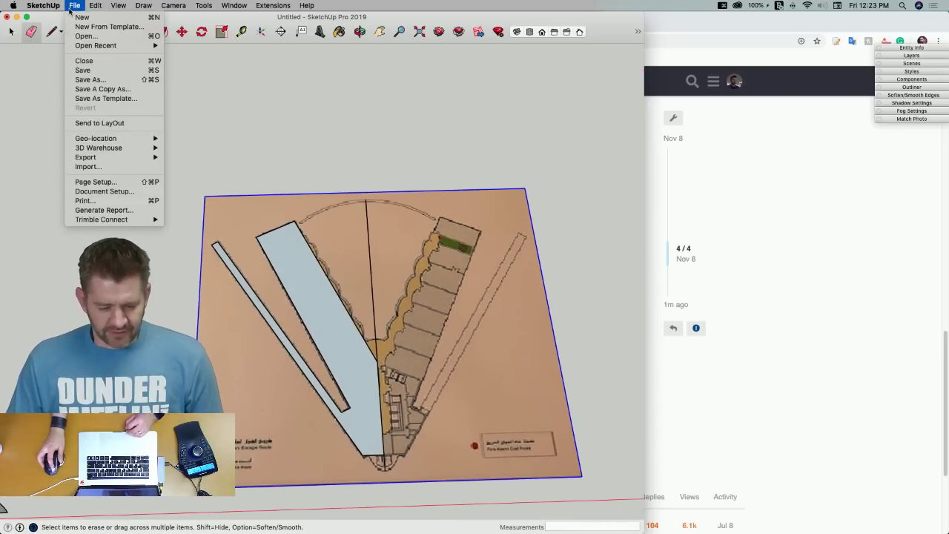
pyautogui.click(84, 71)
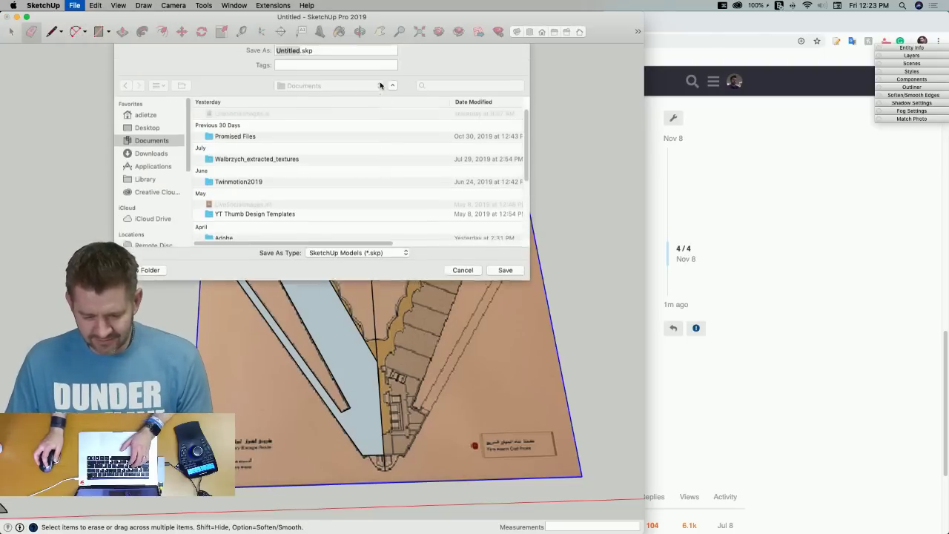
pyautogui.click(155, 135)
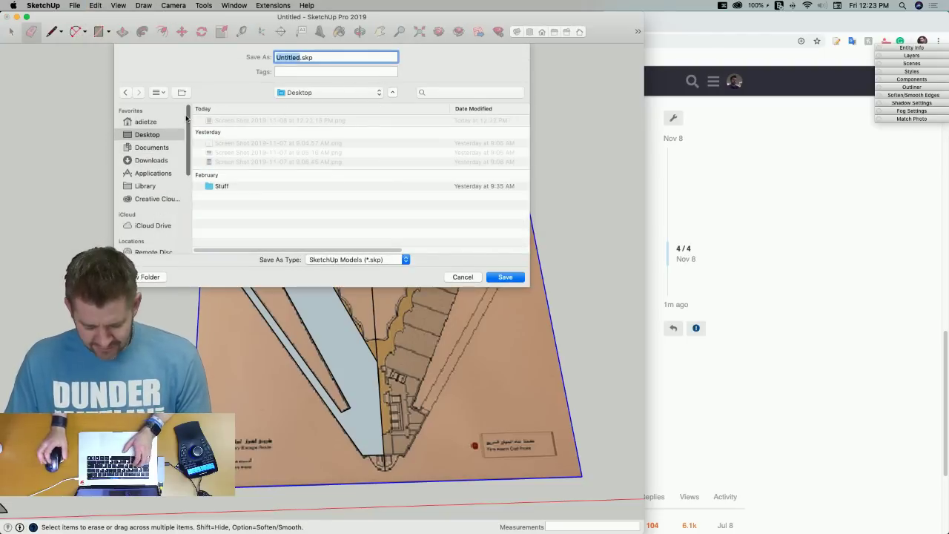
pyautogui.write('Ba')
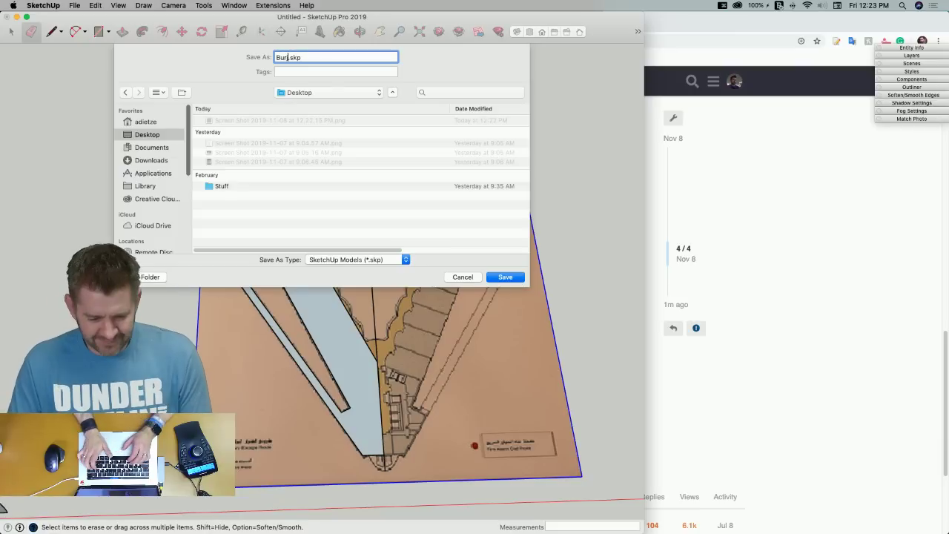
pyautogui.press('Return')
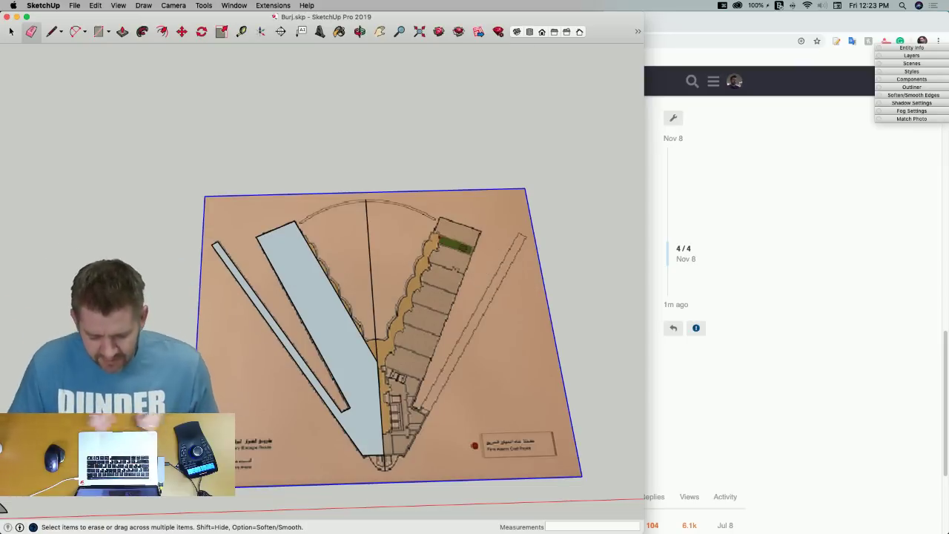
# Rotate a copy of the half plan 180° about the centreline and erase the seam so both halves form one face
pyautogui.scroll(10, 310, 333)
pyautogui.press('space')
pyautogui.moveTo(293, 340); pyautogui.dragTo(314, 392, button='middle')
pyautogui.press('q')
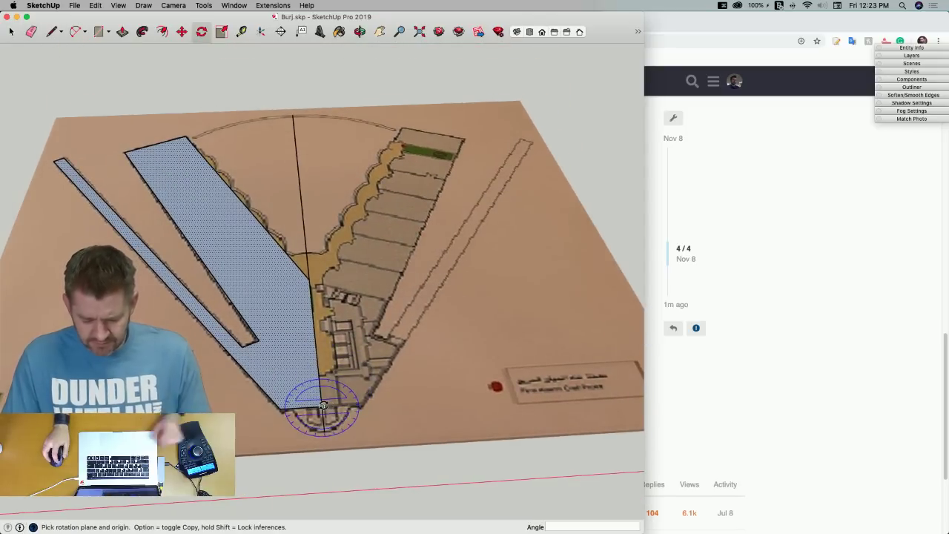
pyautogui.click(323, 406)
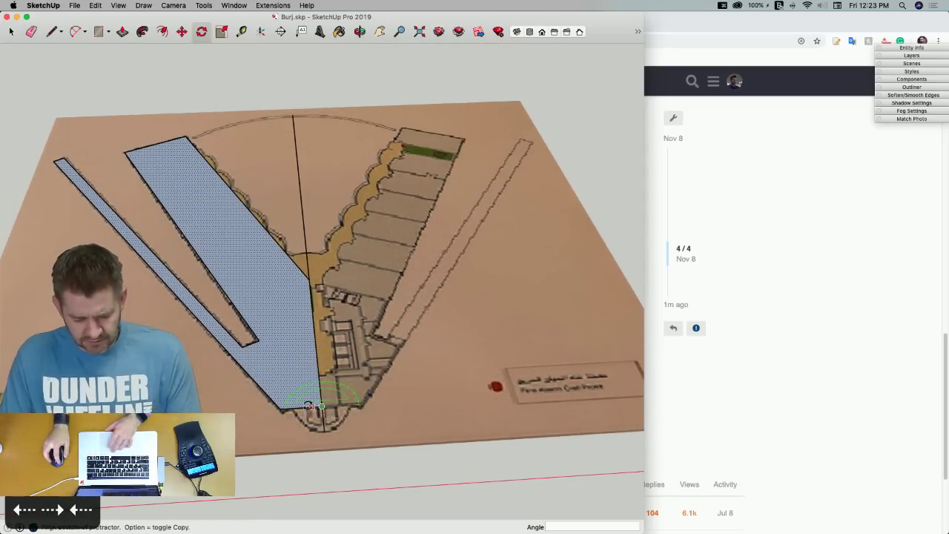
pyautogui.click(302, 407)
pyautogui.press('alt')
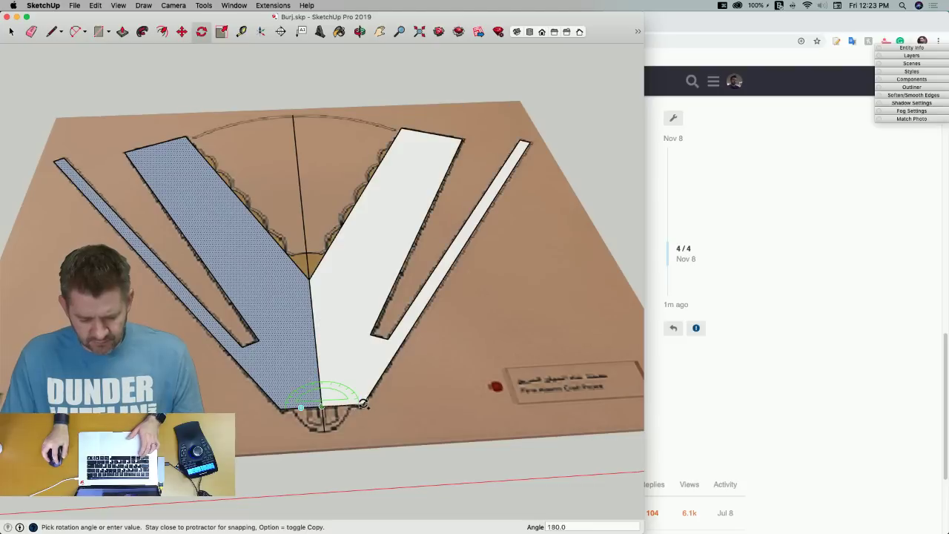
pyautogui.click(362, 405)
pyautogui.press('e')
pyautogui.moveTo(322, 339)
pyautogui.mouseDown(button='middle')
pyautogui.moveTo(361, 356)
pyautogui.moveTo(314, 307)
pyautogui.moveTo(297, 322)
pyautogui.mouseUp(button='middle')
# Extend both wings' outer edges with lines crossing at the plan's base tip and erase the overshooting ends
pyautogui.press('l')
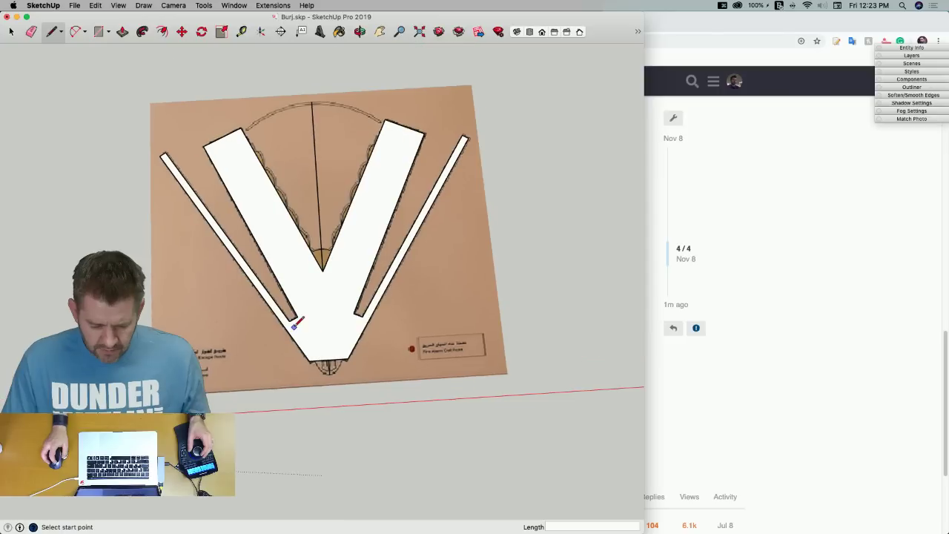
pyautogui.click(296, 318)
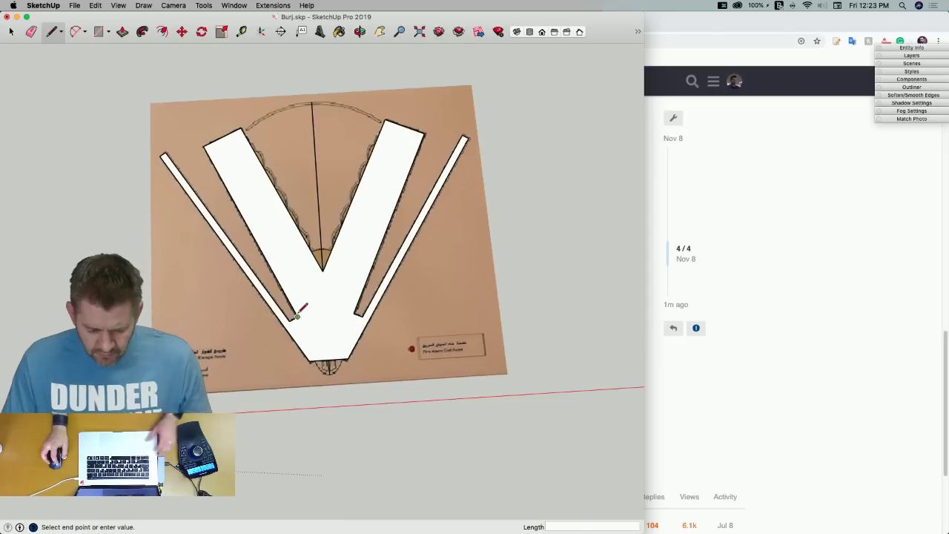
pyautogui.click(350, 410)
pyautogui.click(354, 313)
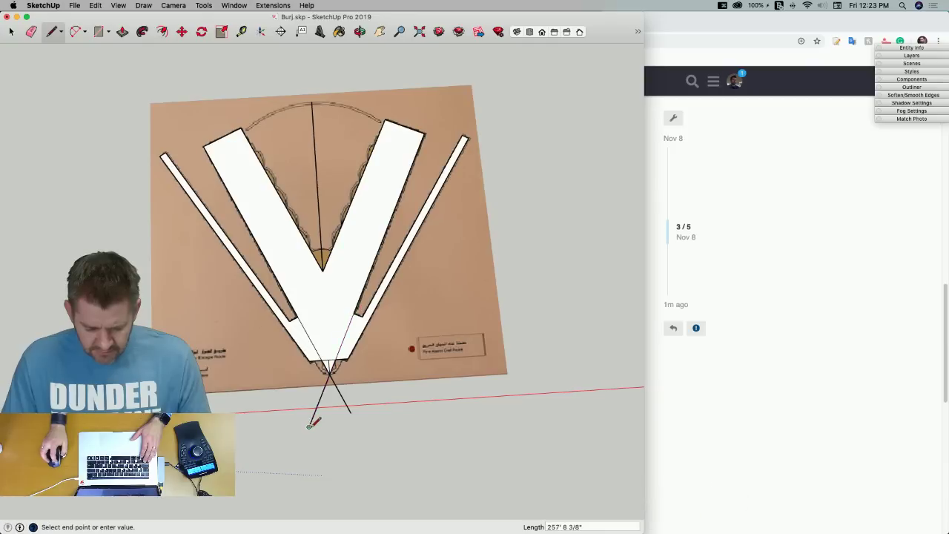
pyautogui.press('e')
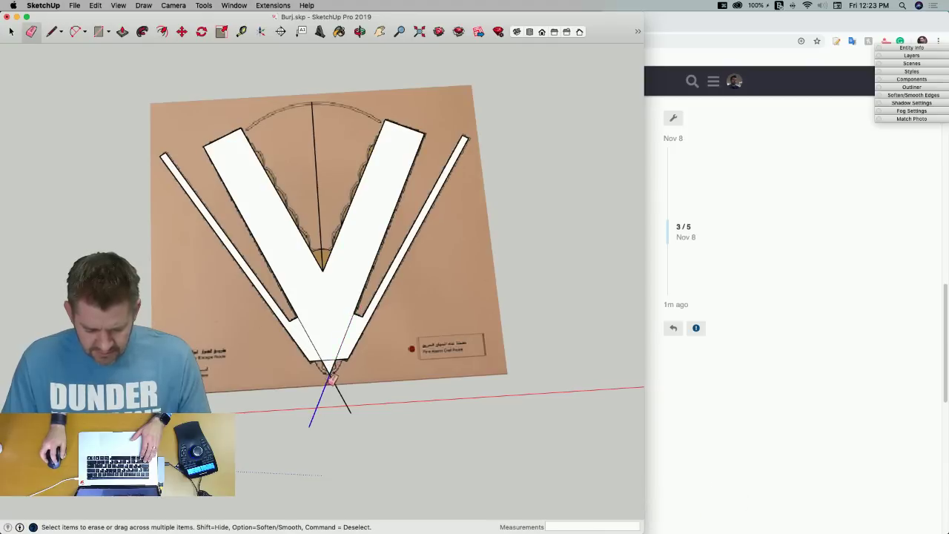
pyautogui.scroll(5, 331, 380)
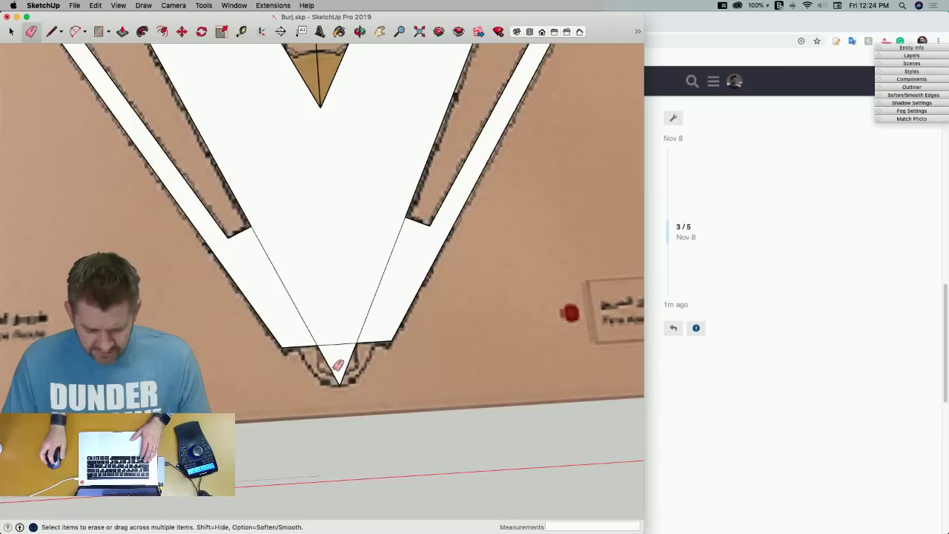
# Extend both outer struts' outside edges with lines crossing below the plan's base and erase the overshooting ends
pyautogui.press('l')
pyautogui.click(281, 347)
pyautogui.scroll(-3, 316, 410)
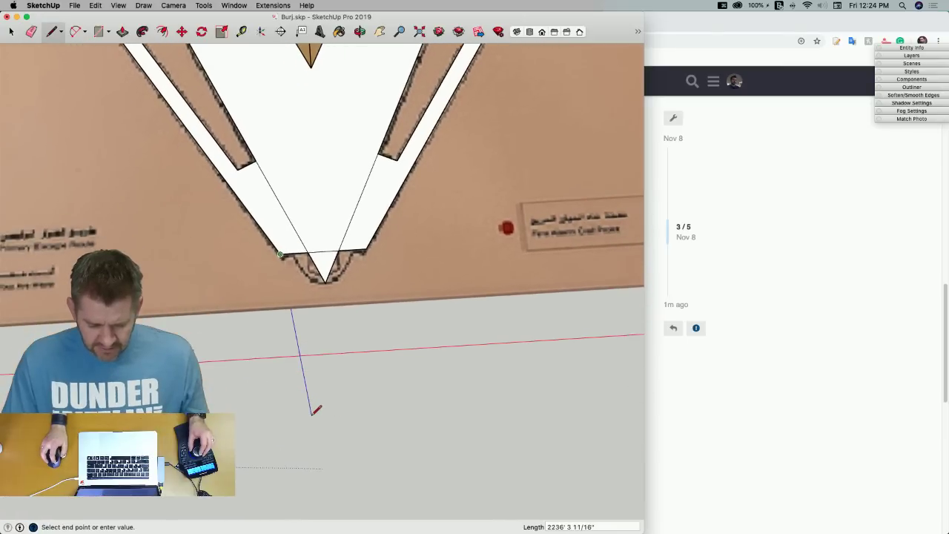
pyautogui.scroll(-2, 356, 386)
pyautogui.click(395, 365)
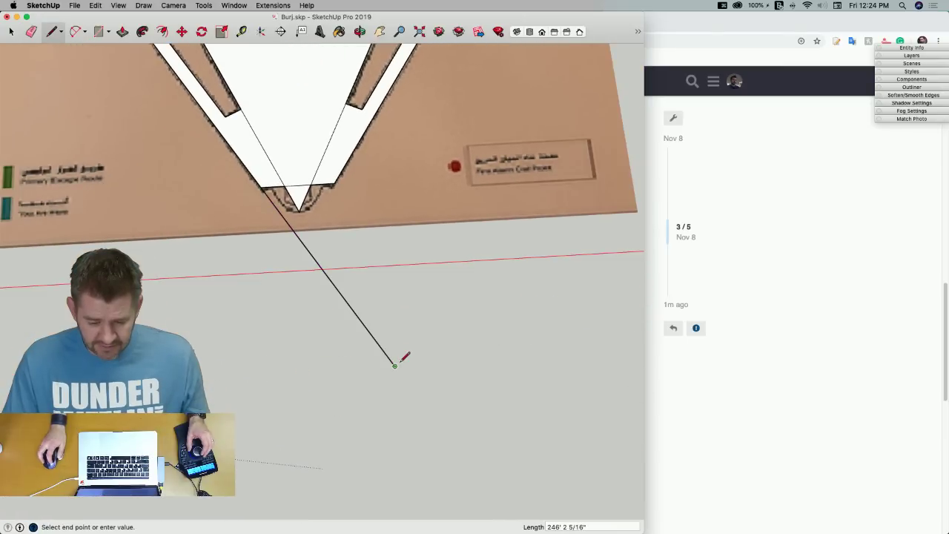
pyautogui.click(334, 183)
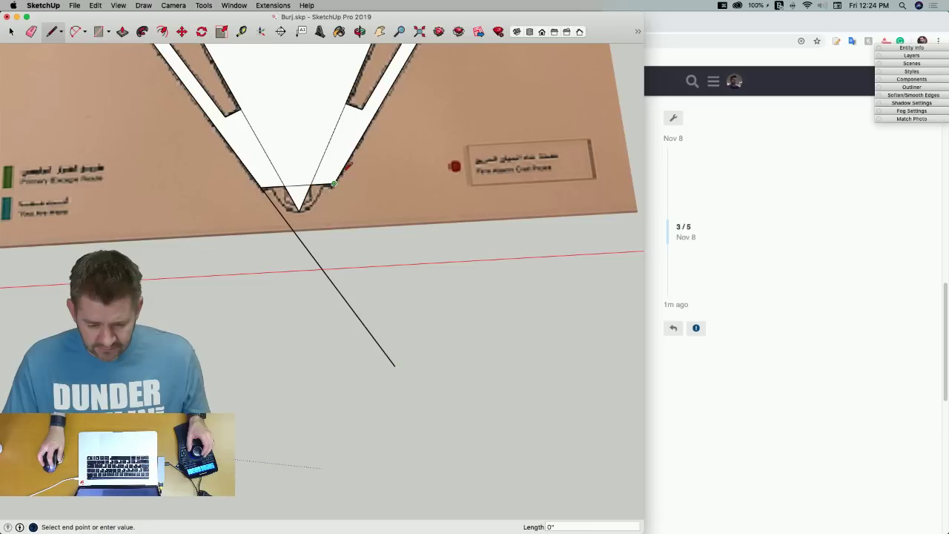
pyautogui.click(237, 348)
pyautogui.press('e')
pyautogui.moveTo(329, 262); pyautogui.dragTo(322, 259)
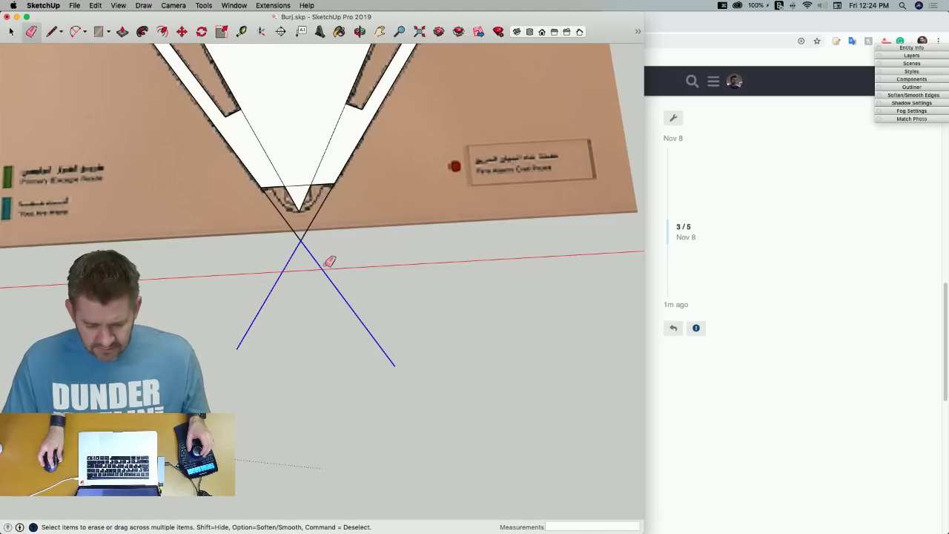
# Retrace an edge along the plan's base to fill the pointed tip between the extended lines with a face
pyautogui.scroll(3, 288, 258)
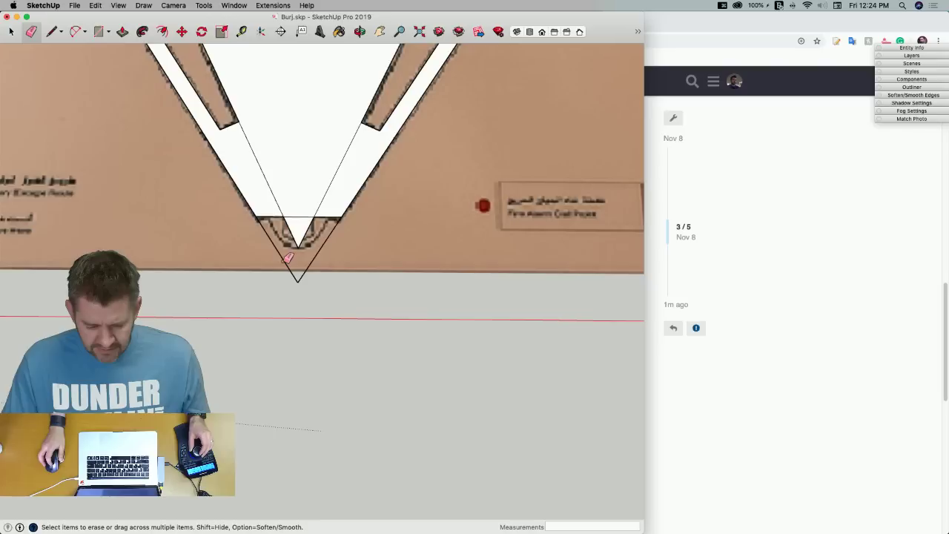
pyautogui.scroll(3, 276, 235)
pyautogui.press('l')
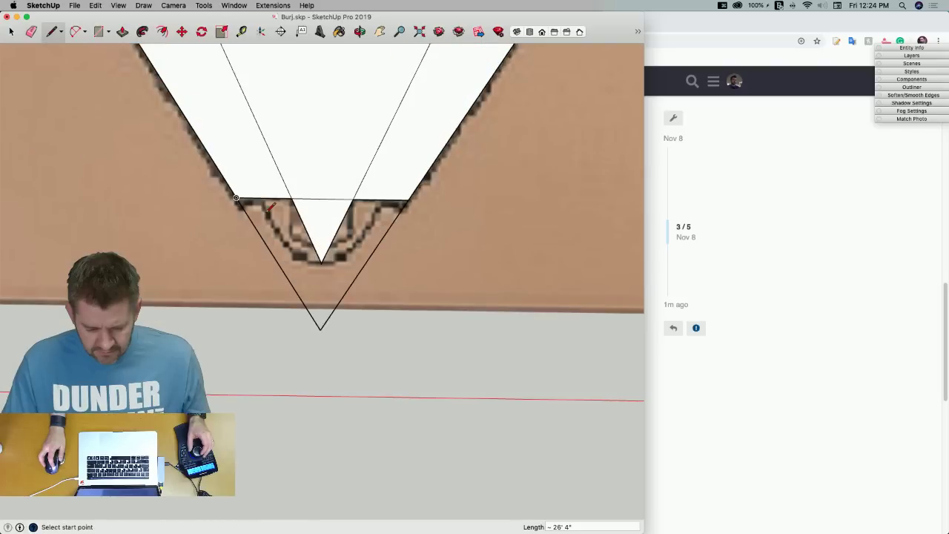
pyautogui.press('e')
pyautogui.scroll(2, 338, 297)
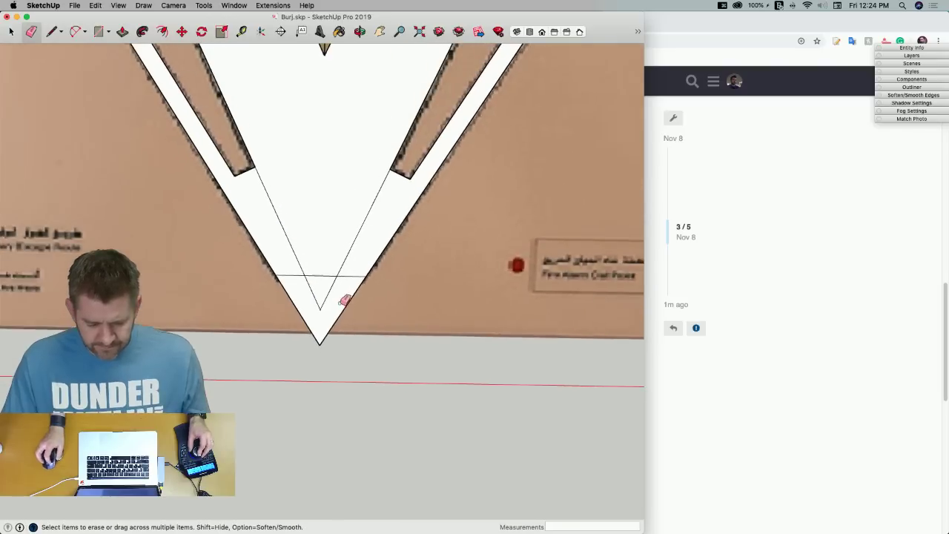
pyautogui.scroll(5, 301, 290)
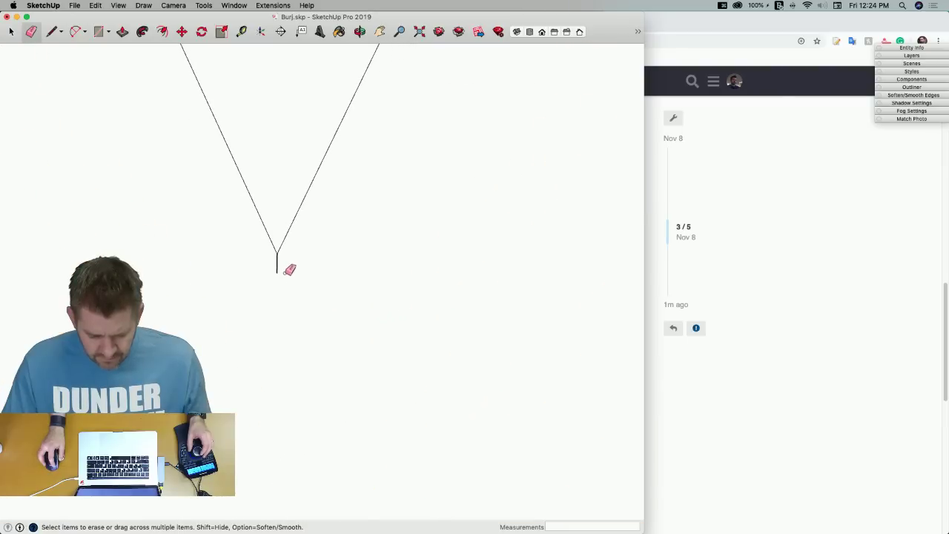
pyautogui.scroll(-6, 278, 261)
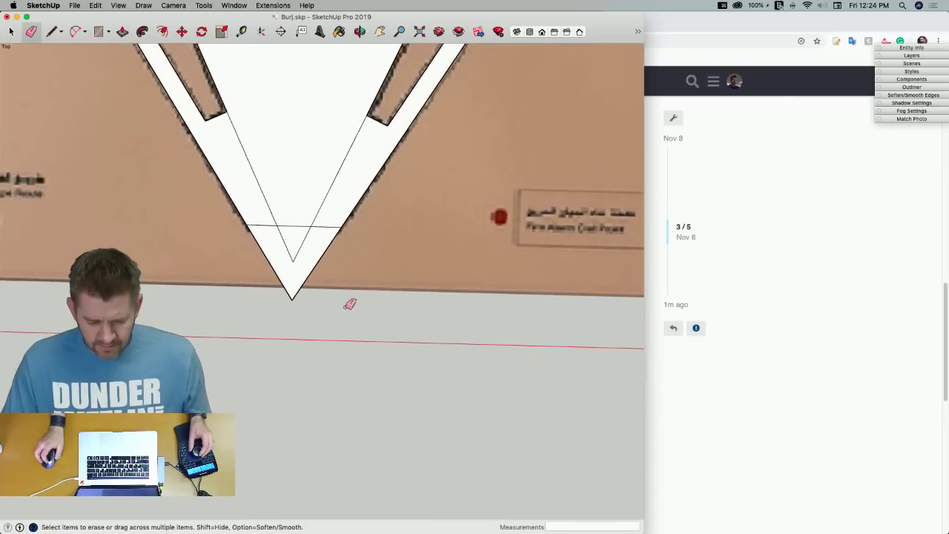
pyautogui.scroll(2, 311, 268)
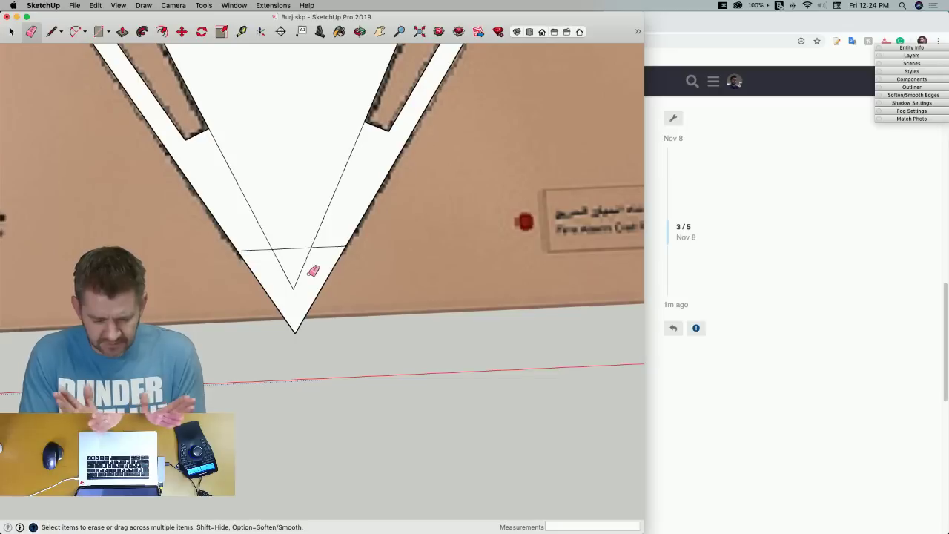
pyautogui.scroll(-5, 313, 271)
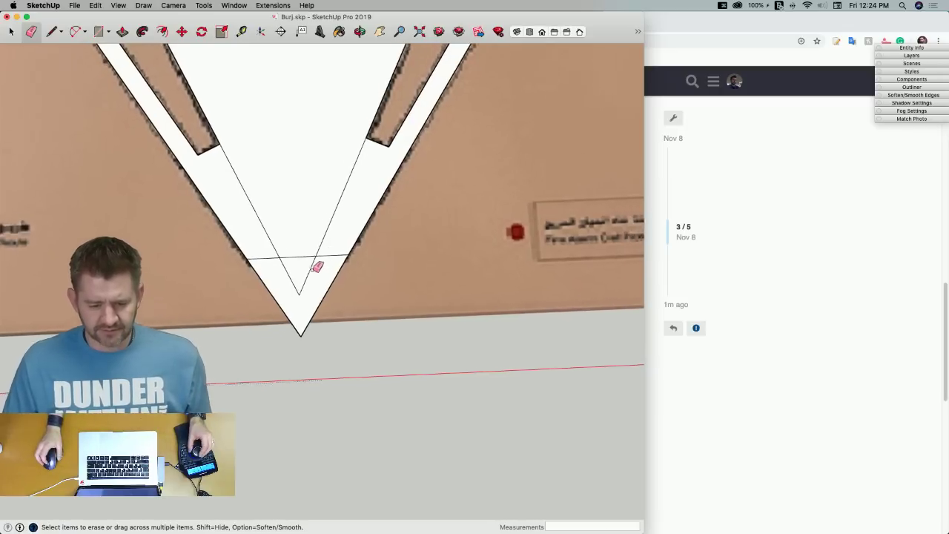
pyautogui.scroll(-6, 222, 156)
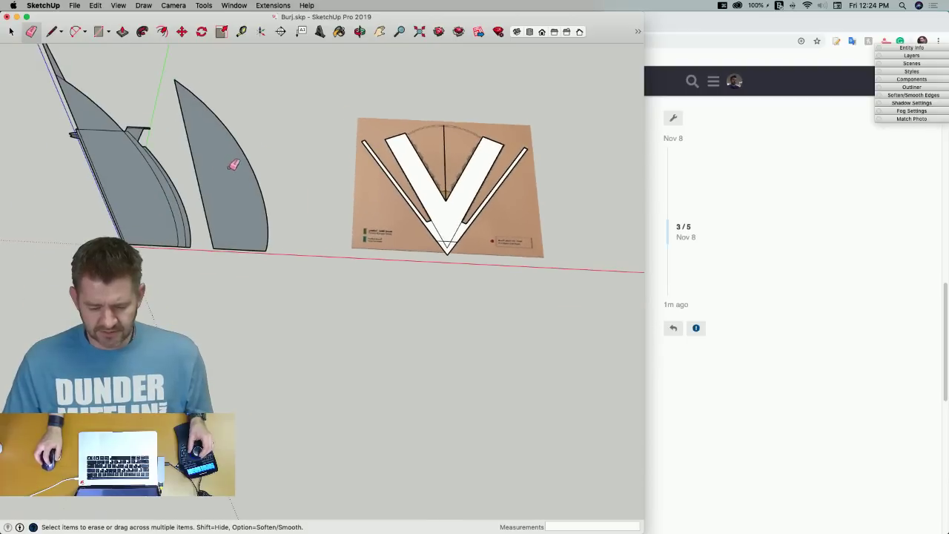
pyautogui.scroll(4, 361, 178)
pyautogui.click(74, 6)
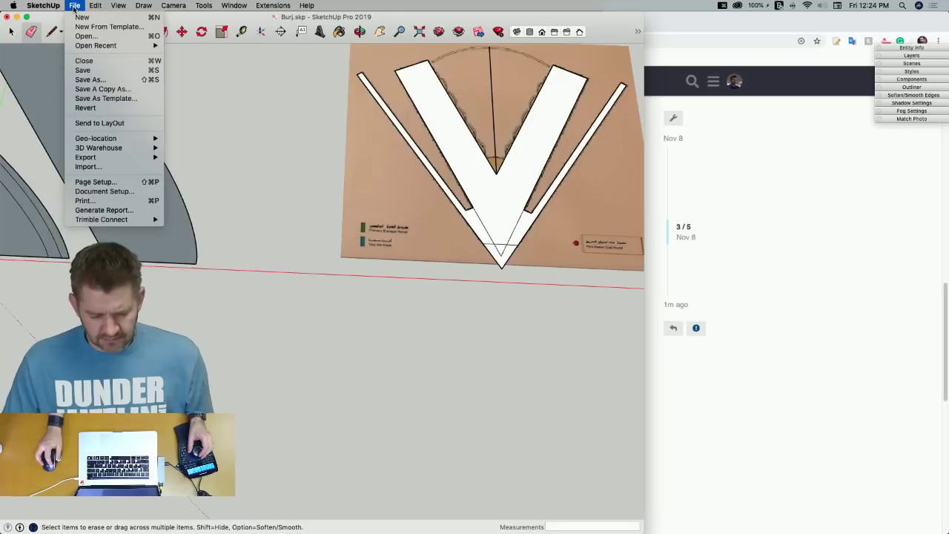
pyautogui.scroll(8, 401, 172)
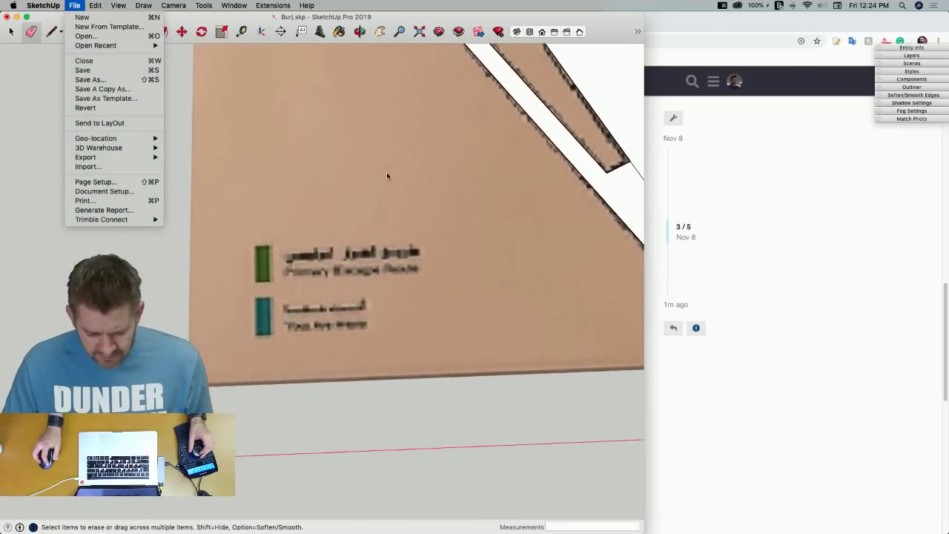
pyautogui.scroll(10, 386, 175)
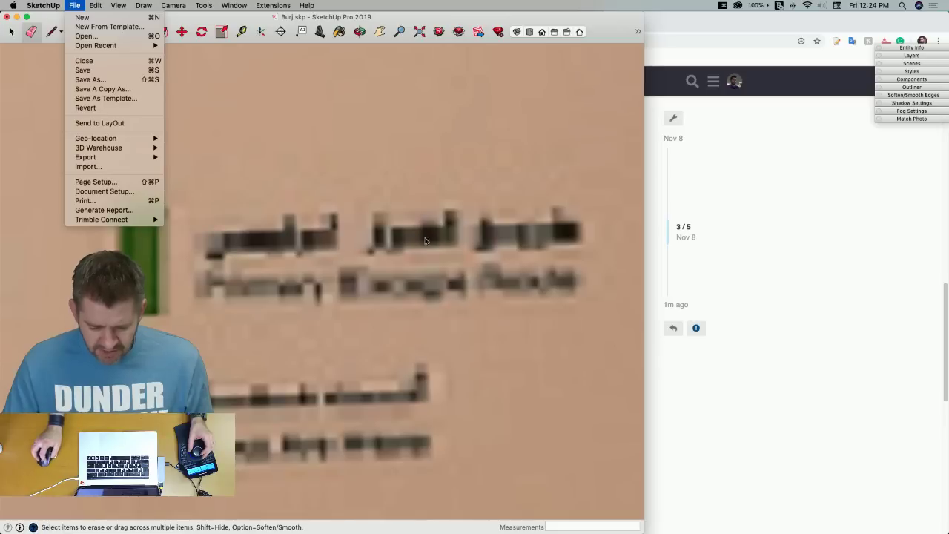
pyautogui.scroll(-15, 349, 183)
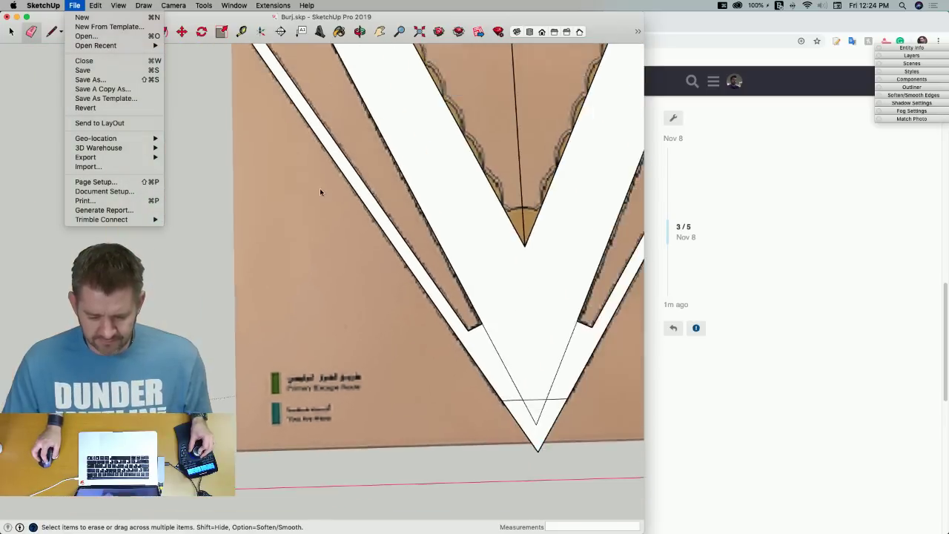
# Measure the angle between the plan's two outer edges at the extended tip with the Protractor
pyautogui.moveTo(119, 7)
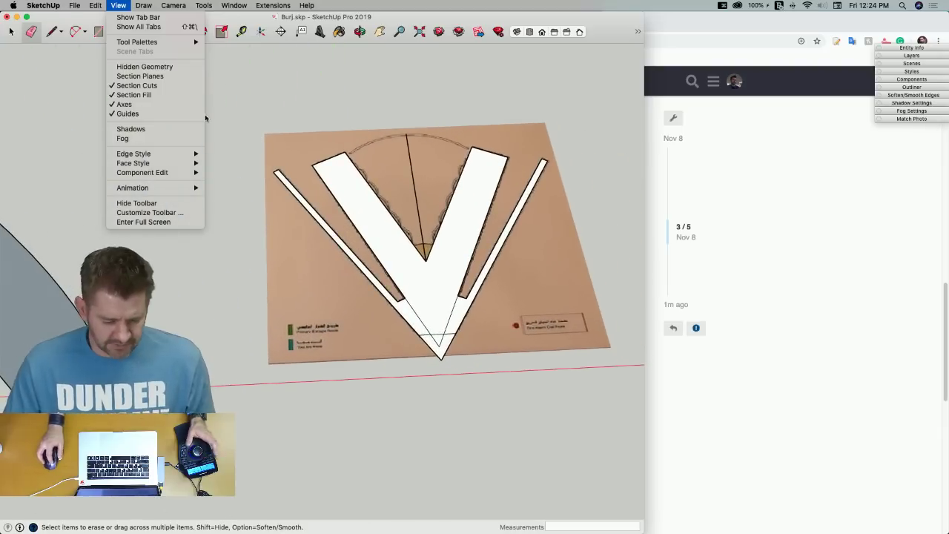
pyautogui.moveTo(152, 6)
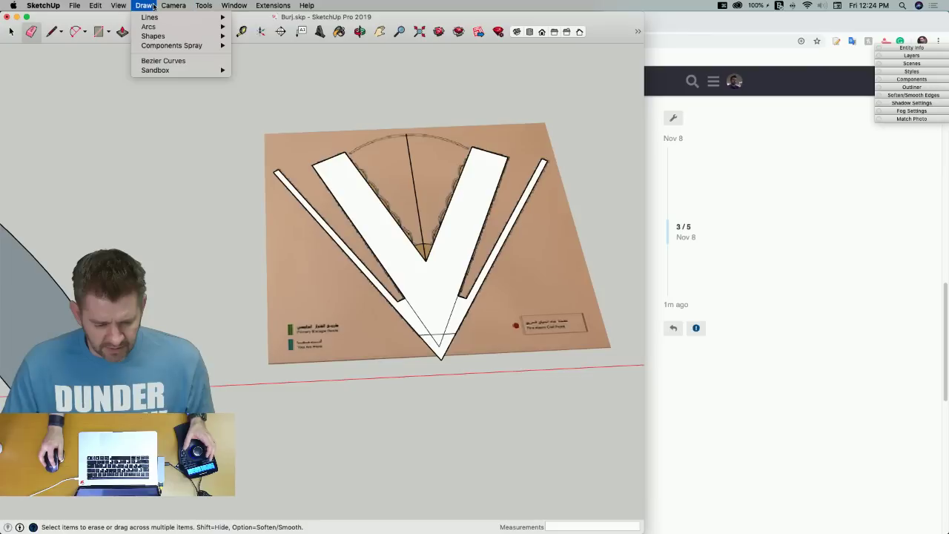
pyautogui.click(241, 153)
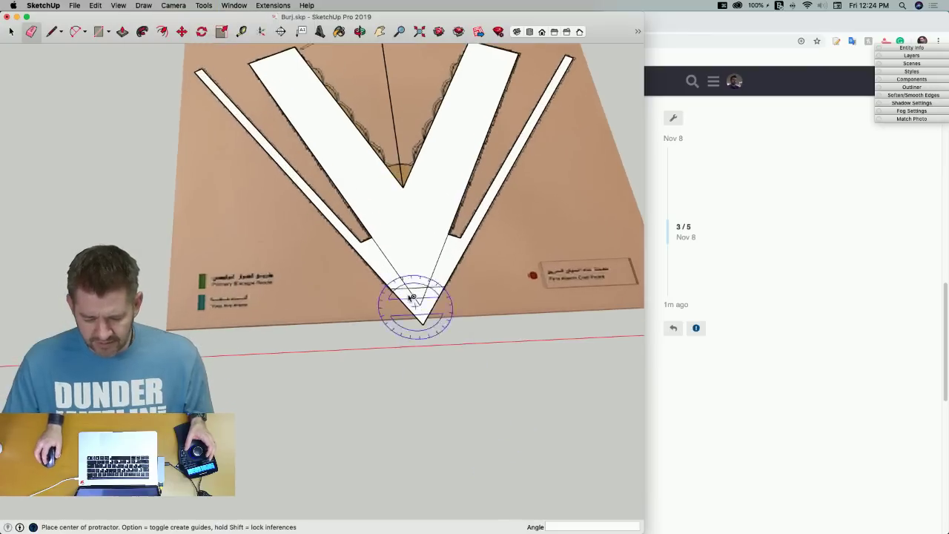
pyautogui.click(444, 365)
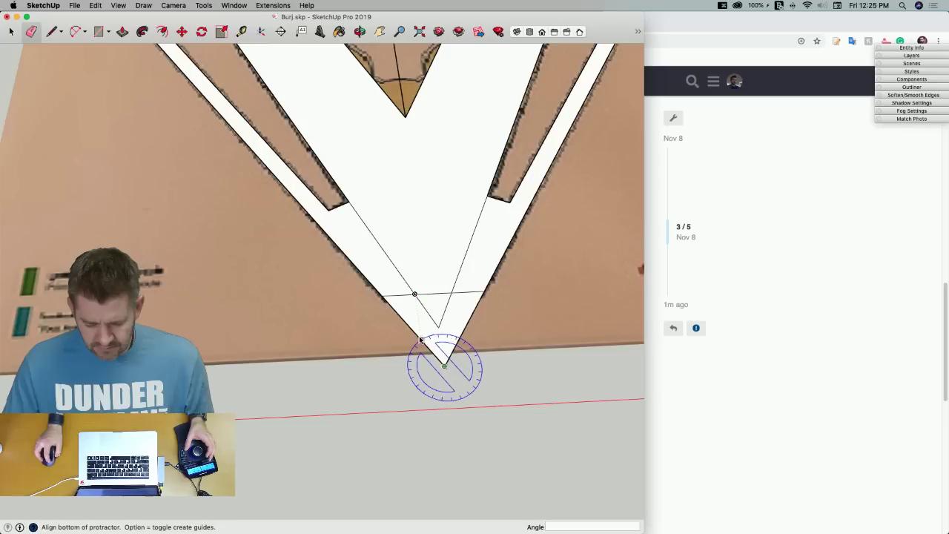
pyautogui.click(420, 340)
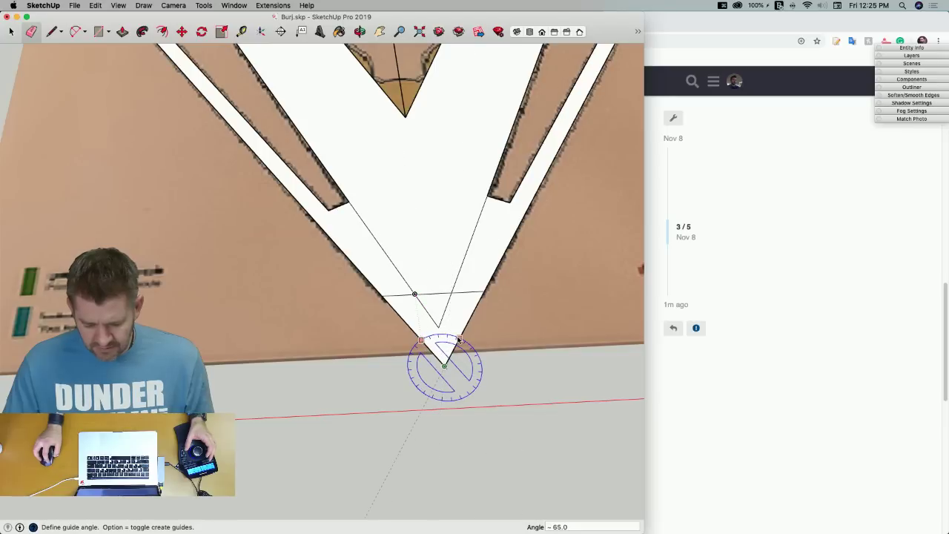
pyautogui.click(459, 340)
# Measure the angle between the two inner extension lines at their meeting point with the Protractor
pyautogui.click(438, 327)
pyautogui.click(398, 272)
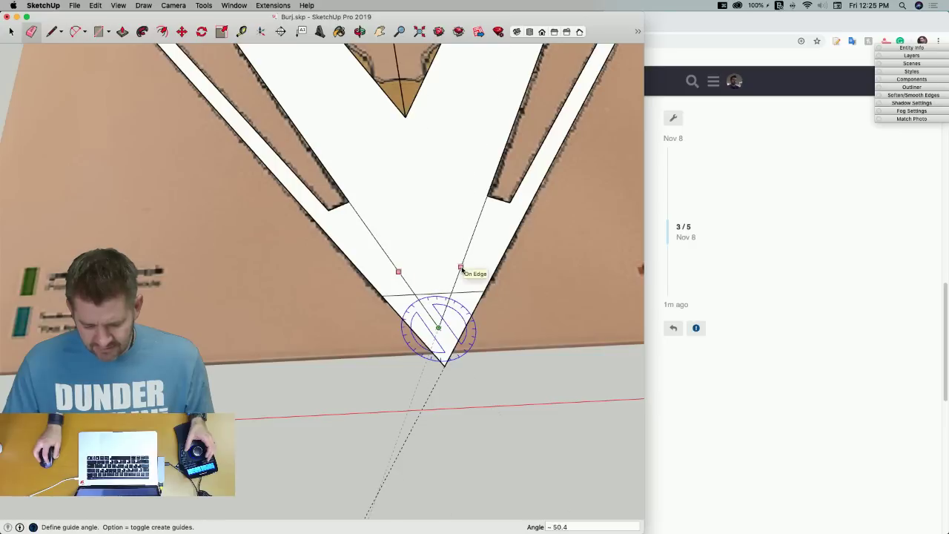
pyautogui.click(462, 268)
pyautogui.press('space')
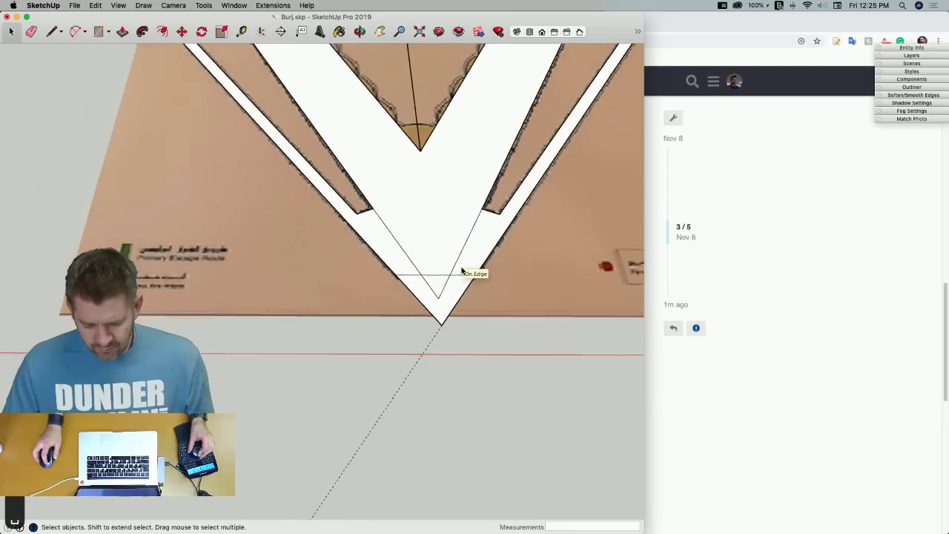
# Copy the sail-shaped face with its edges about 1146' along the red axis to the far side of the elevation profile
pyautogui.click(244, 316)
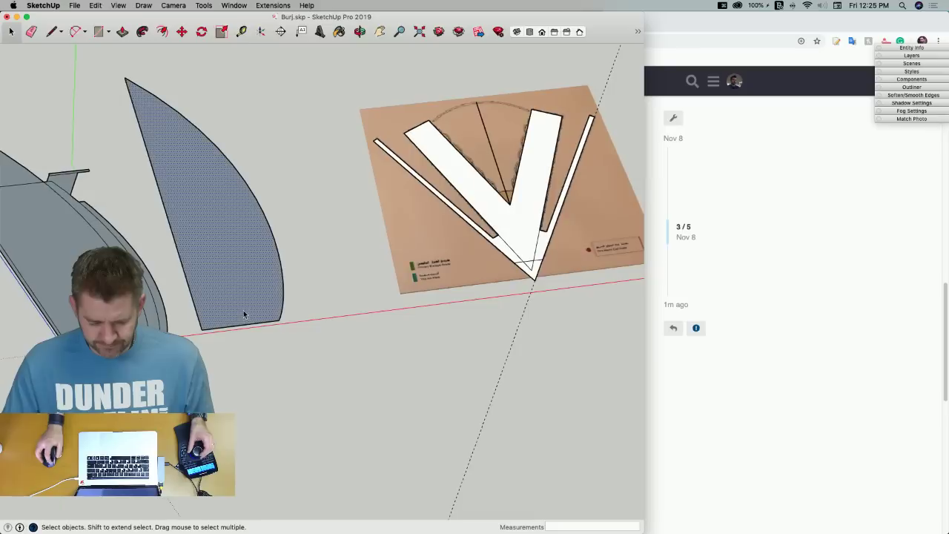
pyautogui.press('m')
pyautogui.press('space')
pyautogui.click(530, 271)
pyautogui.click(334, 356)
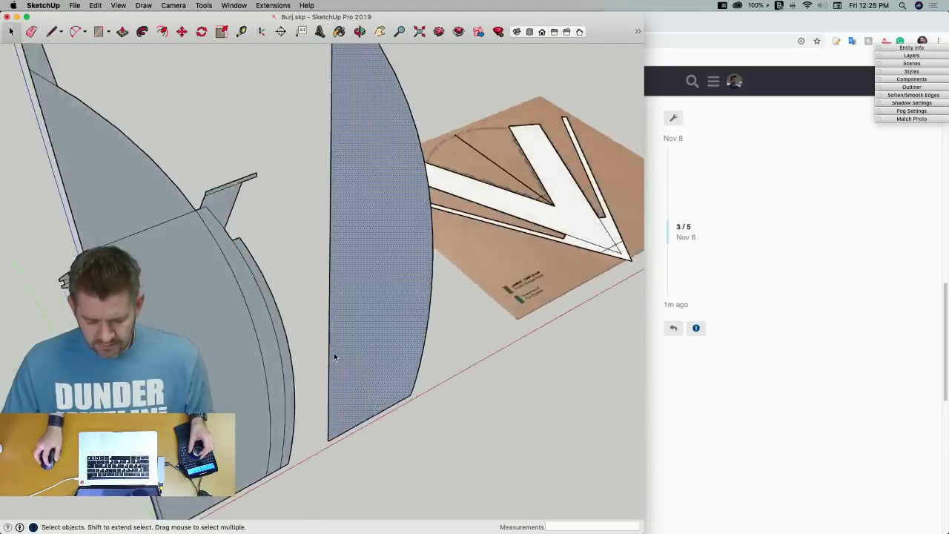
pyautogui.press('m')
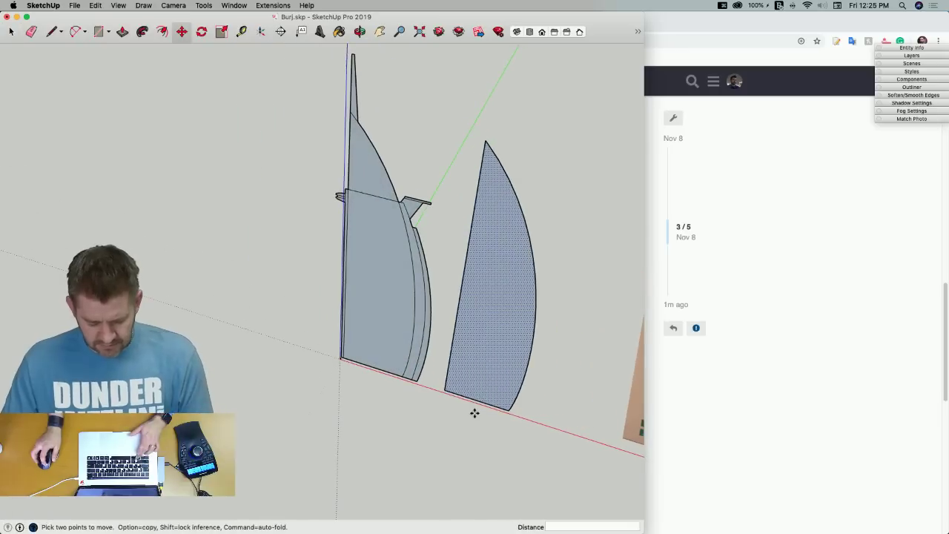
pyautogui.press('alt')
pyautogui.click(475, 414)
pyautogui.click(158, 308)
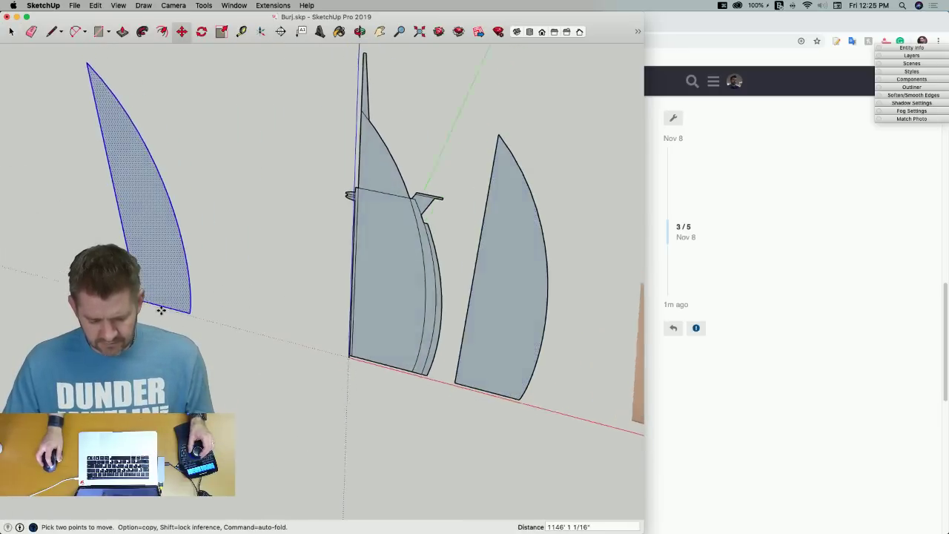
# Make the copied sail-shaped face a component named Steel Outer Structure
pyautogui.press('l')
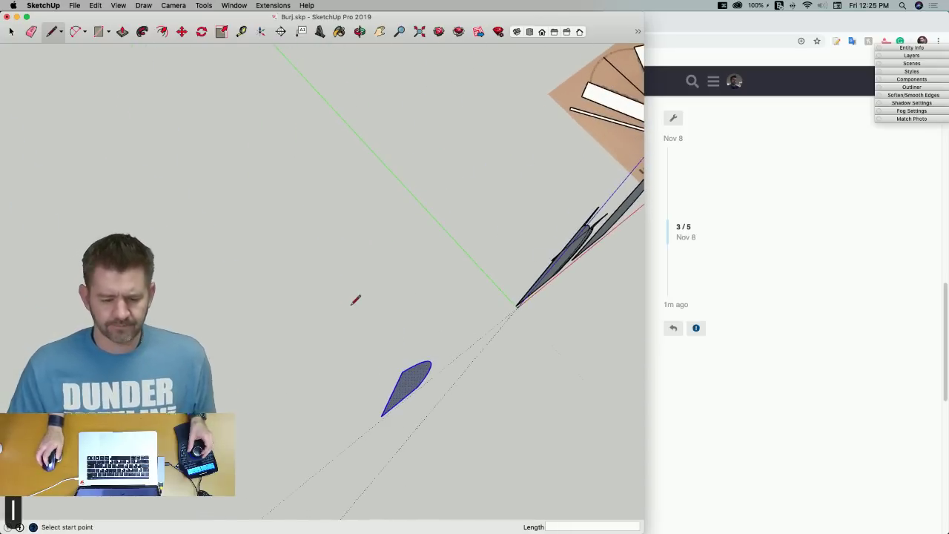
pyautogui.press('space')
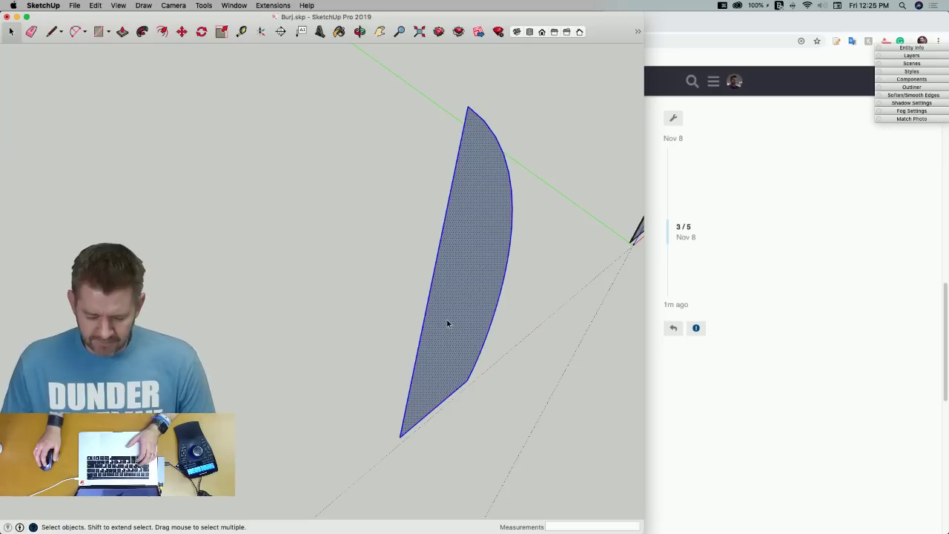
pyautogui.rightClick(448, 324)
pyautogui.moveTo(491, 396)
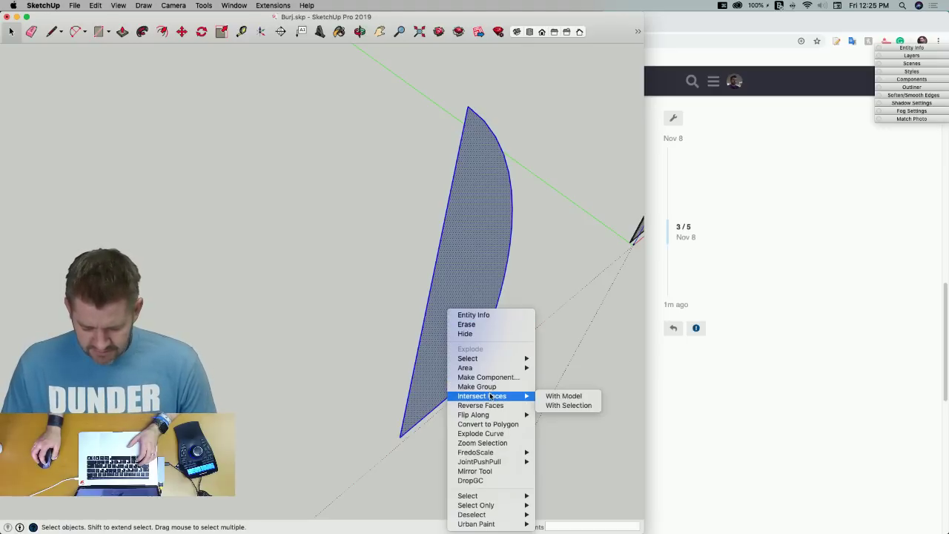
pyautogui.click(489, 377)
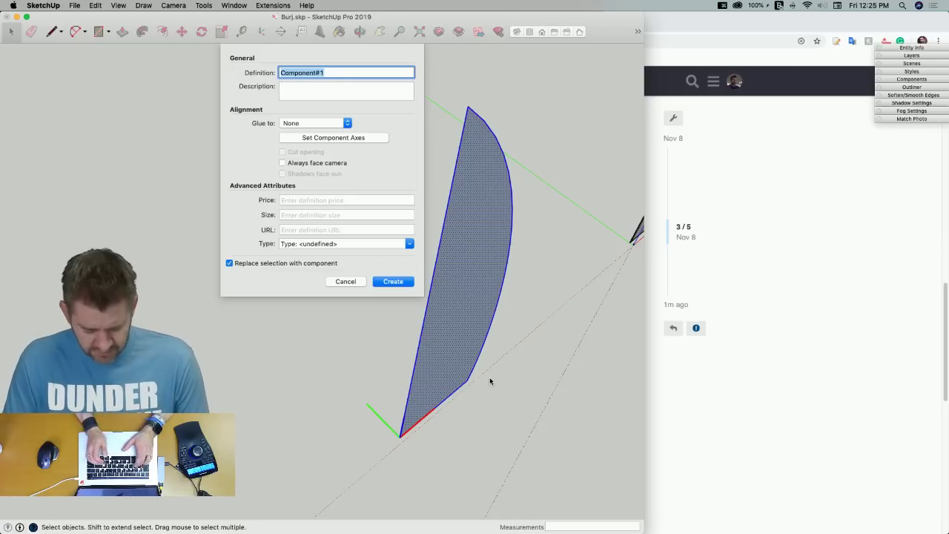
pyautogui.write('Steel Outer Structire')
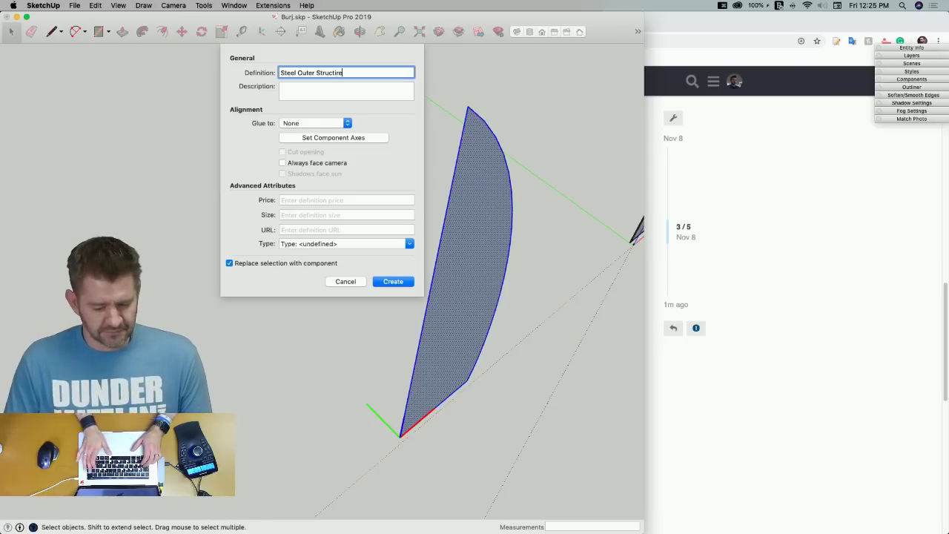
pyautogui.press('BackSpace')
pyautogui.press('BackSpace')
pyautogui.press('BackSpace')
pyautogui.write('ur')
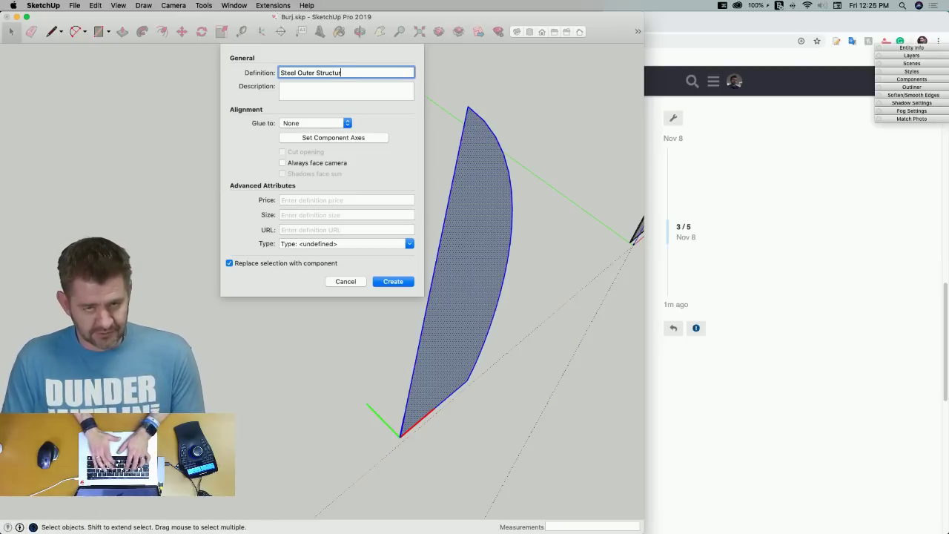
pyautogui.write('e')
pyautogui.press('Return')
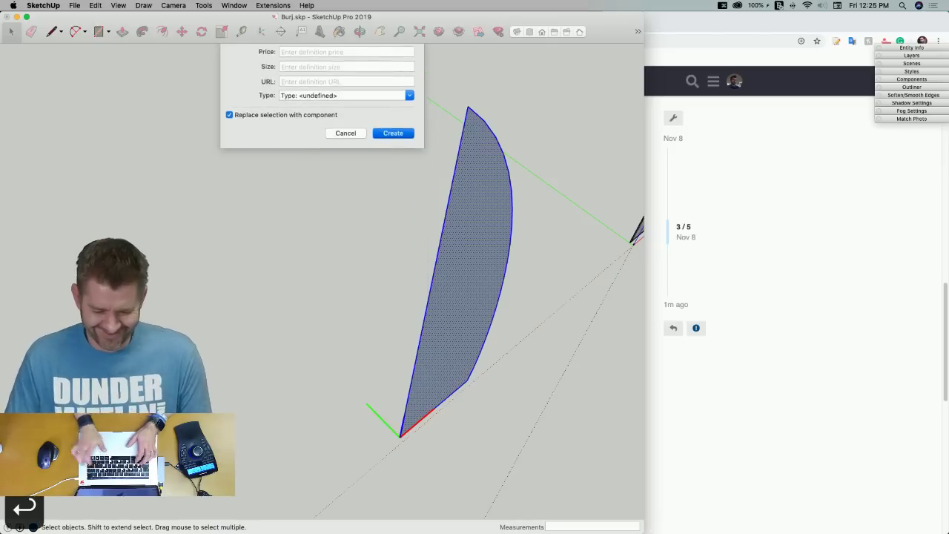
# Copy the Steel Outer Structure component about 98' to the side and flip the copy along its green axis
pyautogui.moveTo(481, 436); pyautogui.dragTo(443, 450, button='middle')
pyautogui.press('m')
pyautogui.click(442, 452)
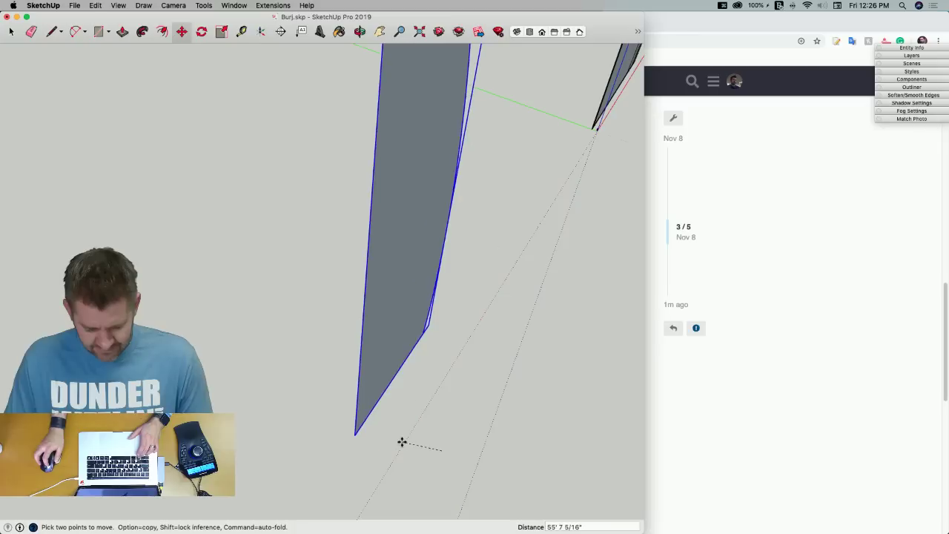
pyautogui.press('alt')
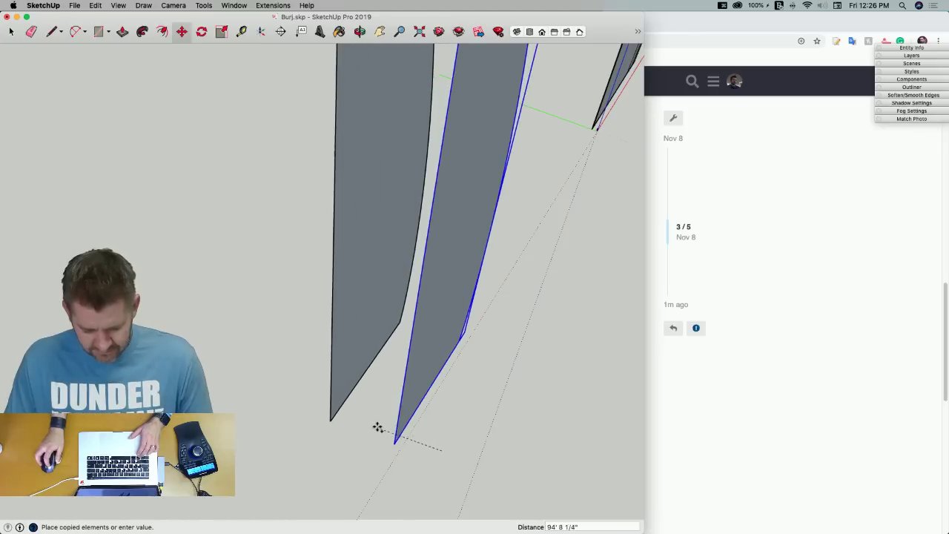
pyautogui.click(379, 419)
pyautogui.rightClick(351, 372)
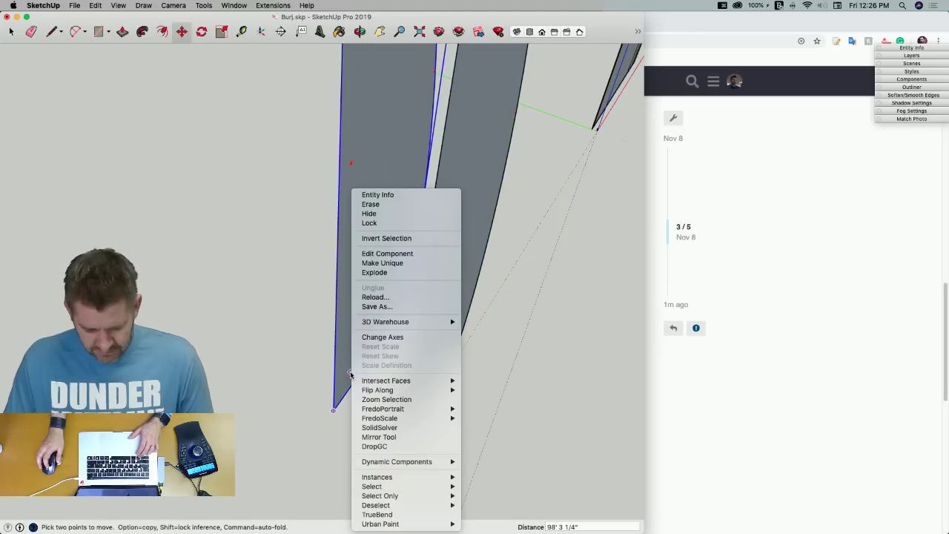
pyautogui.moveTo(391, 390)
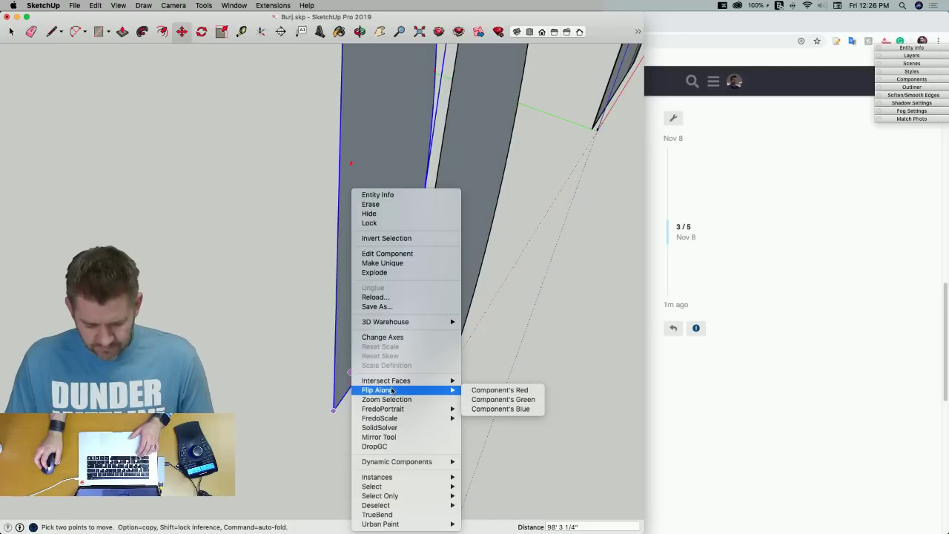
pyautogui.click(501, 399)
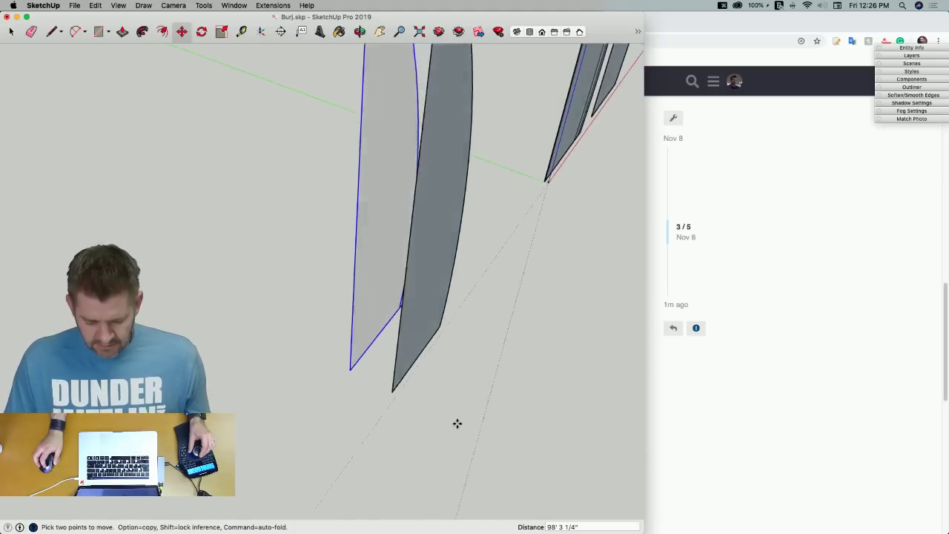
# Draw a line from the original sail component's bottom corner outward along the red axis
pyautogui.press('space')
pyautogui.press('l')
pyautogui.click(410, 401)
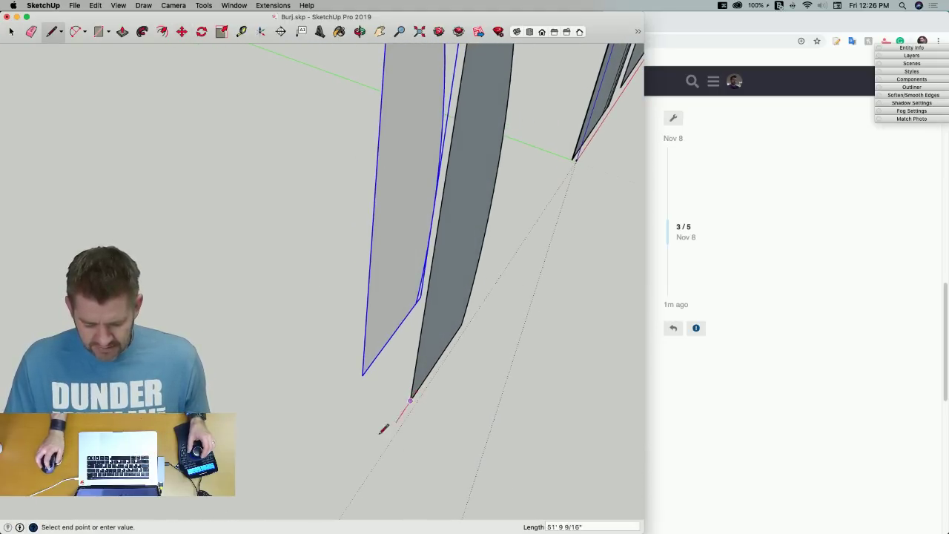
pyautogui.click(356, 481)
pyautogui.press('Escape')
pyautogui.press('space')
# Rotate a copy of the new line 65 degrees about its free end
pyautogui.click(374, 460)
pyautogui.press('q')
pyautogui.click(356, 480)
pyautogui.click(376, 450)
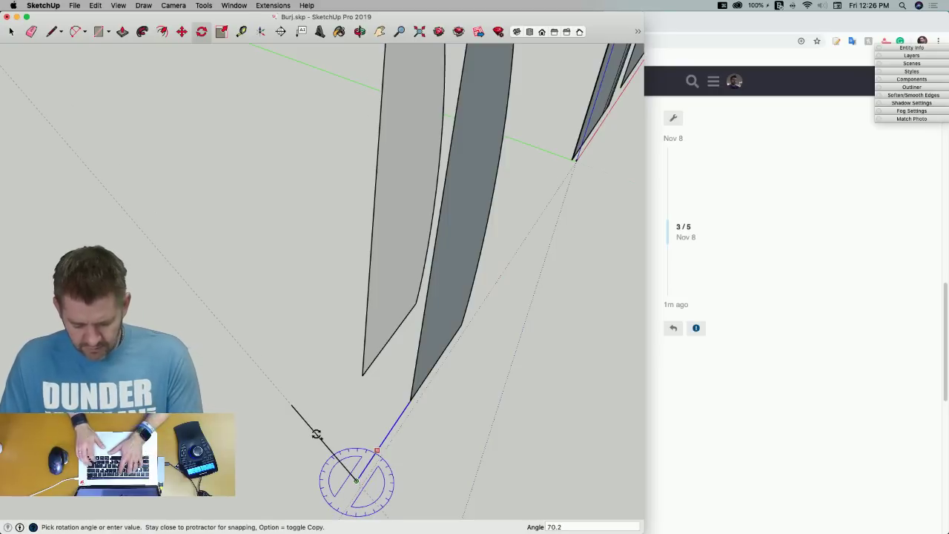
pyautogui.write('65')
pyautogui.press('Return')
# Rotate the flipped sail component 65 degrees about its bottom corner
pyautogui.press('space')
pyautogui.click(385, 367)
pyautogui.press('q')
pyautogui.click(371, 380)
pyautogui.click(385, 350)
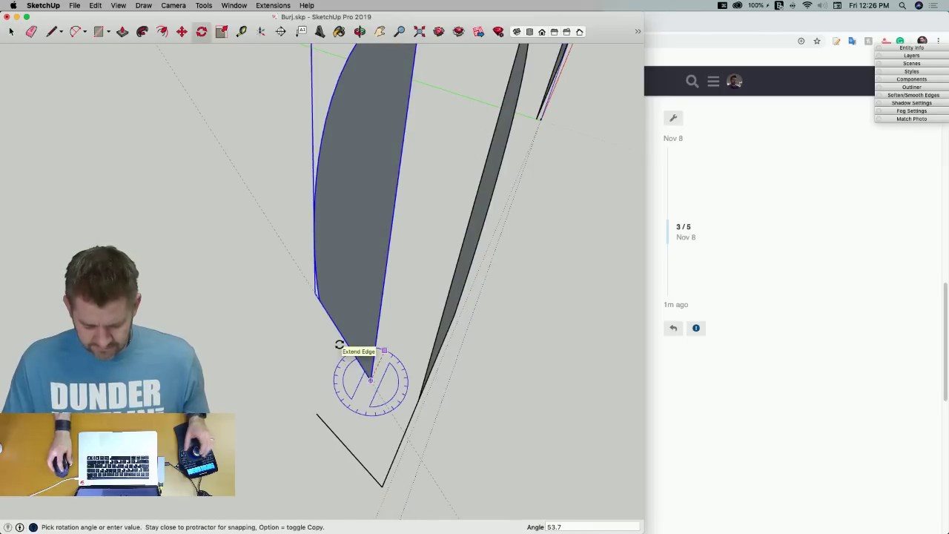
pyautogui.write('65')
pyautogui.press('Return')
# Move the rotated sail by its bottom corner onto the free end of the angled line
pyautogui.press('m')
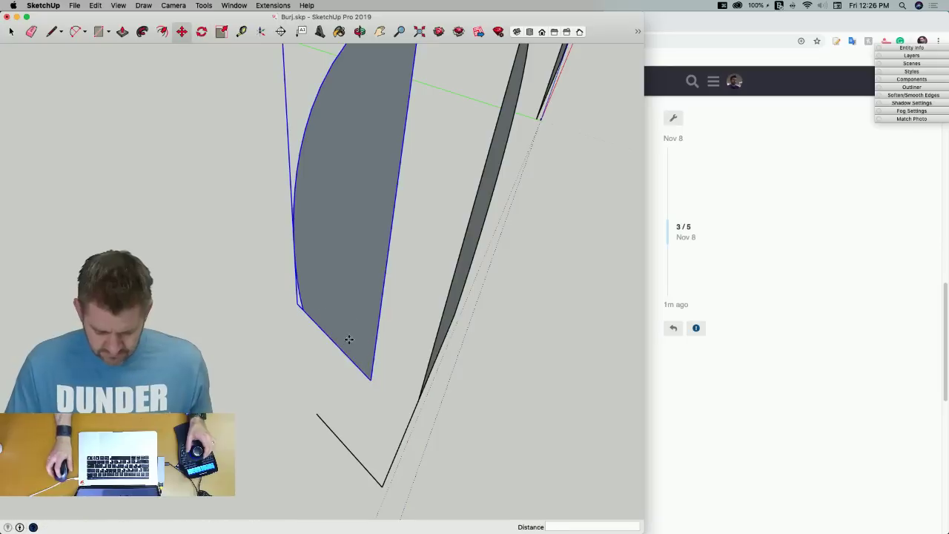
pyautogui.click(372, 379)
pyautogui.click(318, 414)
pyautogui.press('space')
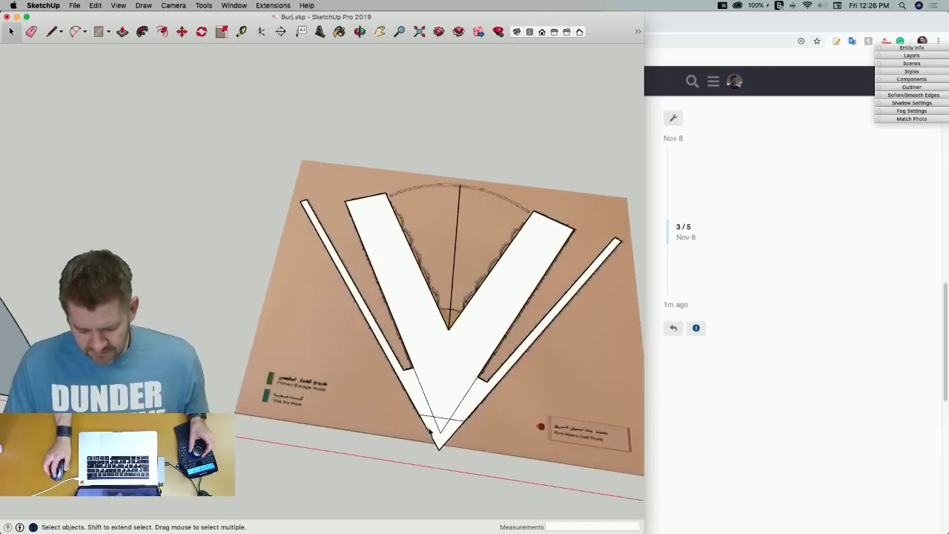
# Measure the line crossing the tip of the V-shaped plan and save the model
pyautogui.press('l')
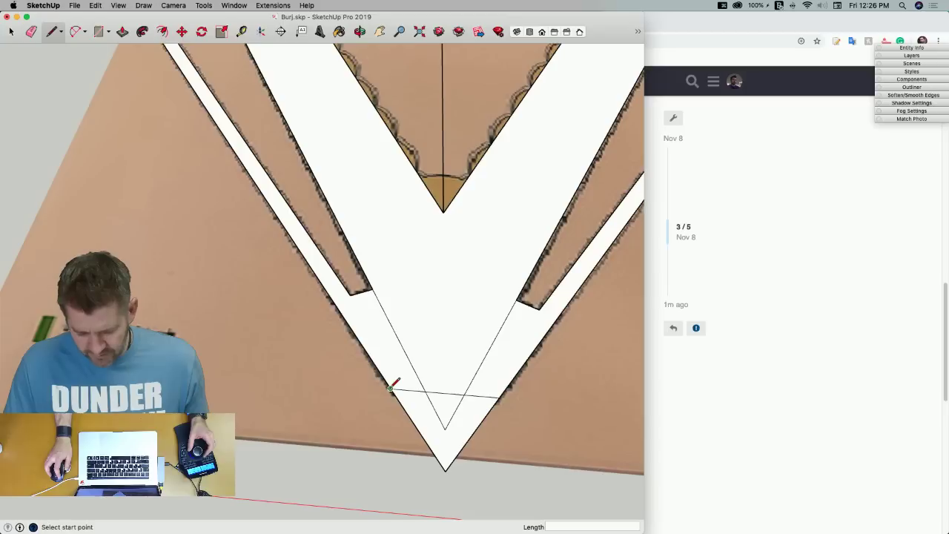
pyautogui.click(499, 399)
pyautogui.press('super+s')
pyautogui.press('space')
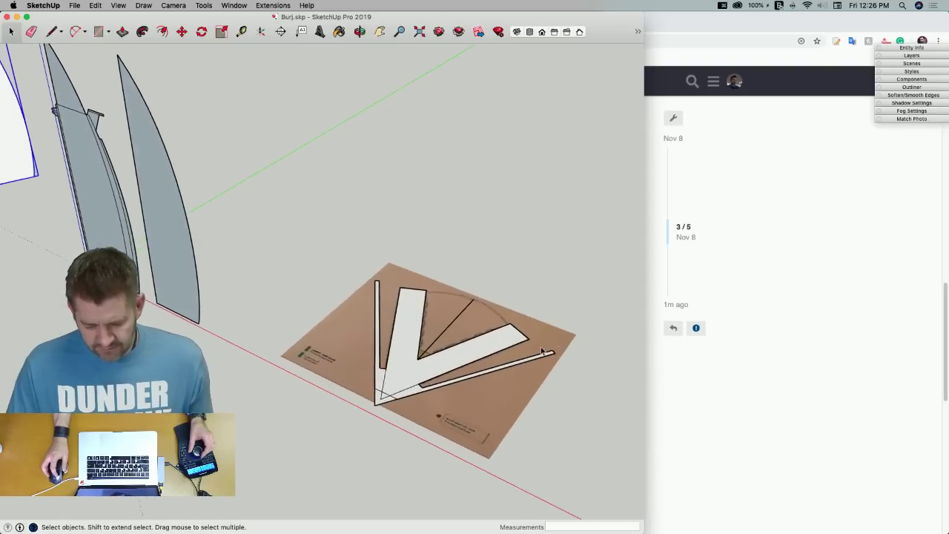
# Select all the connected faces and edges of the V-shaped floor plan
pyautogui.moveTo(387, 393); pyautogui.dragTo(241, 289, button='middle')
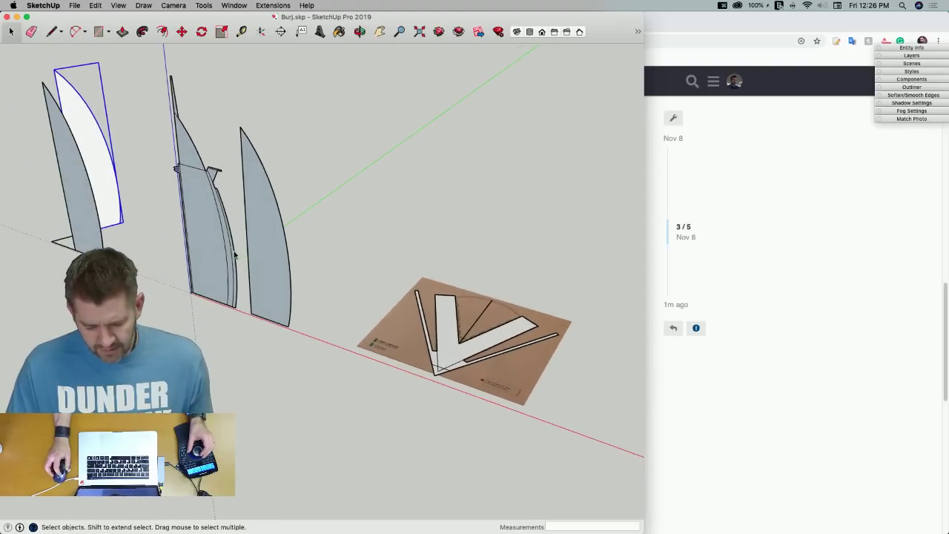
pyautogui.moveTo(557, 341)
pyautogui.mouseDown(button='middle')
pyautogui.moveTo(360, 330)
pyautogui.moveTo(198, 215)
pyautogui.moveTo(444, 427)
pyautogui.moveTo(494, 343)
pyautogui.moveTo(514, 342)
pyautogui.moveTo(275, 334)
pyautogui.moveTo(318, 356)
pyautogui.moveTo(248, 306)
pyautogui.mouseUp(button='middle')
pyautogui.tripleClick(519, 346)
pyautogui.press('l')
pyautogui.scroll(4, 198, 312)
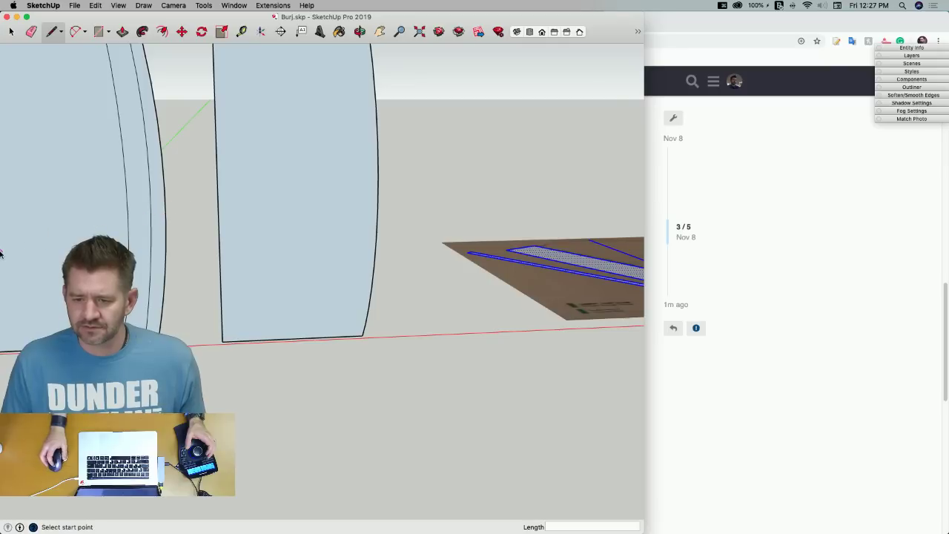
# Switch to Chrome, examine the enlarged bigger_plan.jpg in the Burj al Arab forum thread, and put the browser away
pyautogui.moveTo(1, 252)
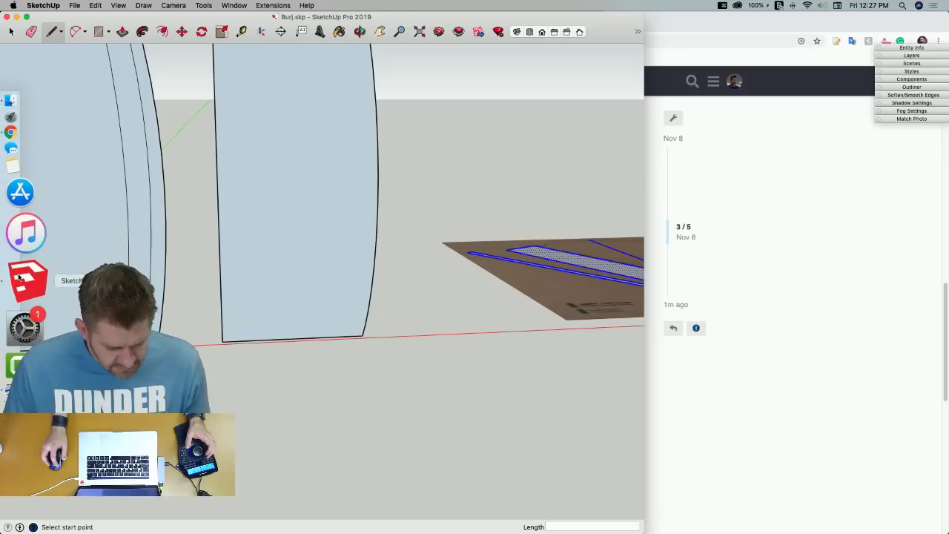
pyautogui.click(15, 203)
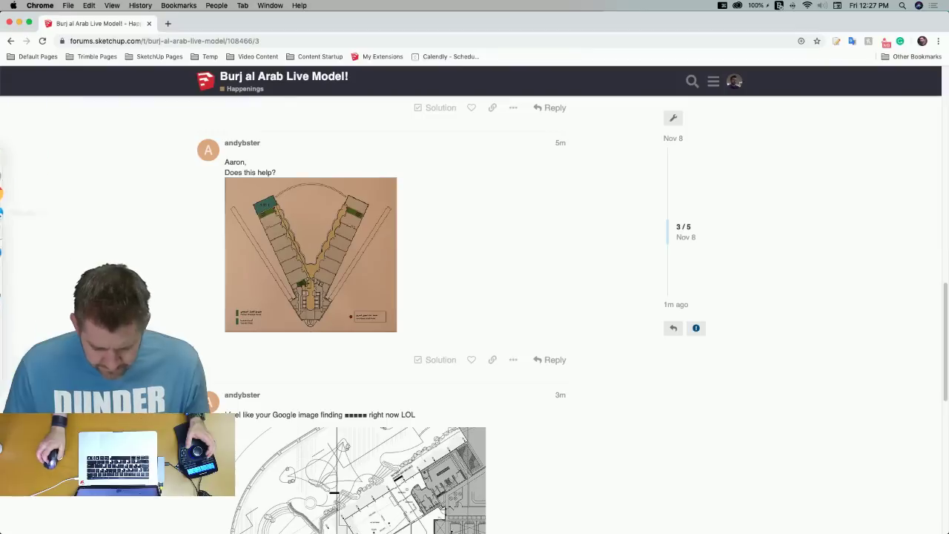
pyautogui.scroll(-10, 444, 523)
pyautogui.scroll(5, 422, 440)
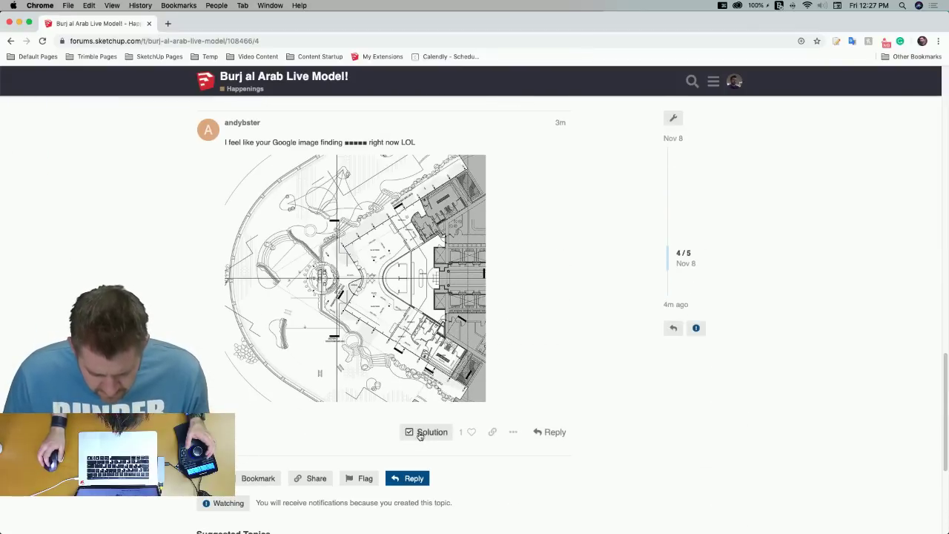
pyautogui.click(376, 348)
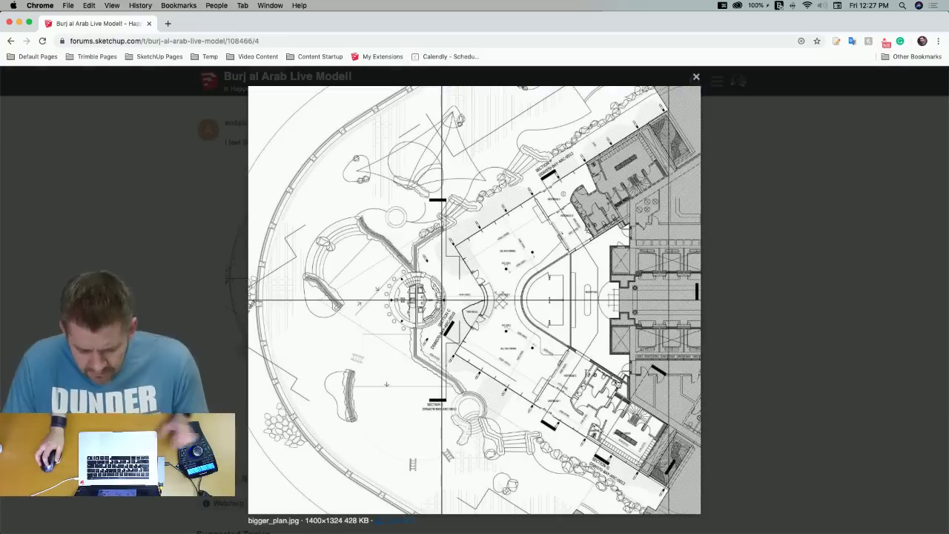
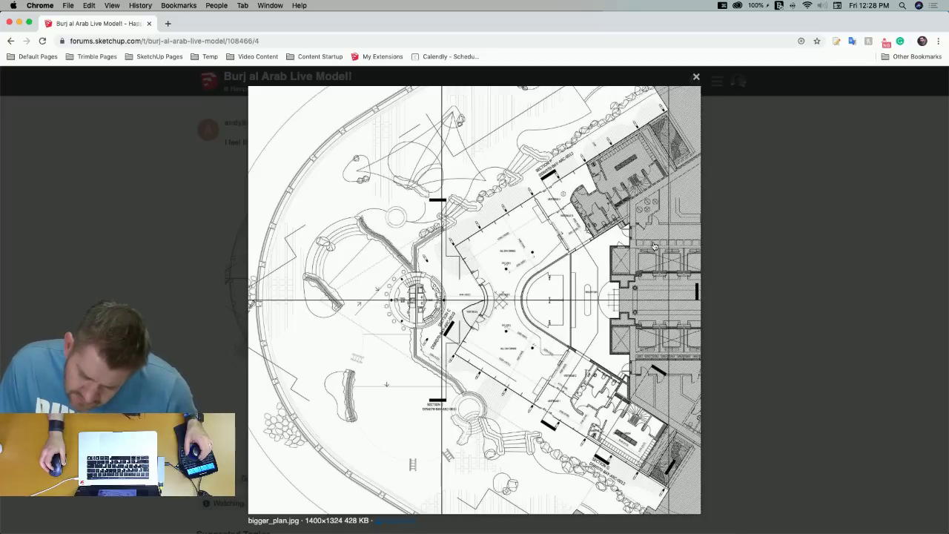
pyautogui.click(763, 256)
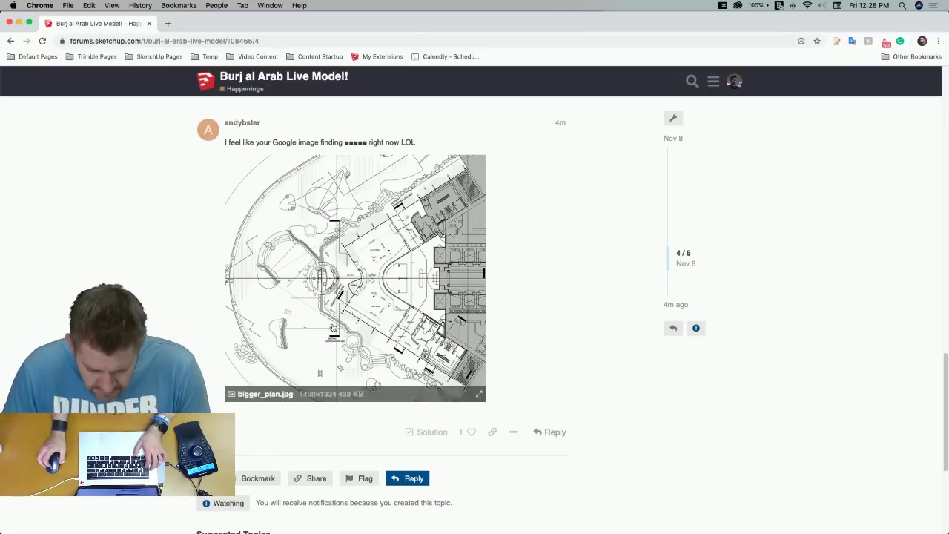
pyautogui.click(369, 307)
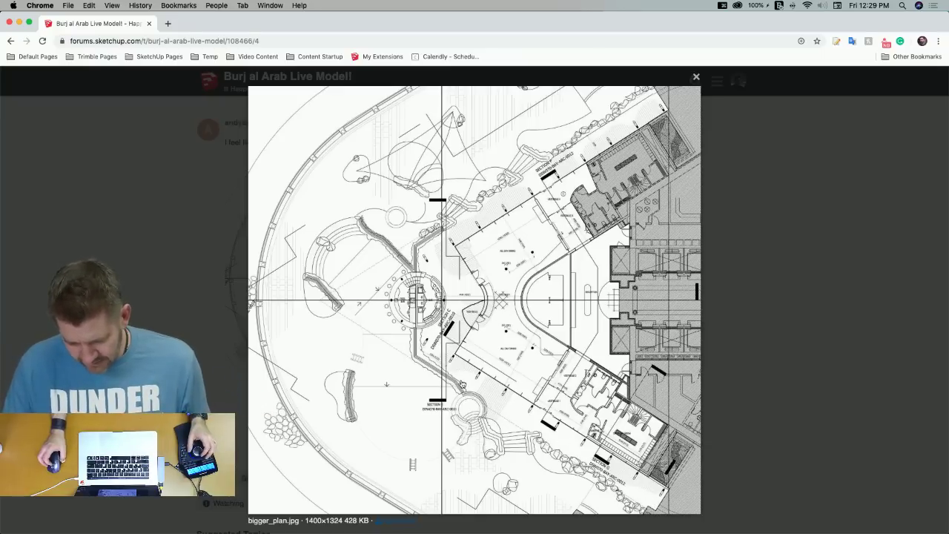
pyautogui.click(20, 24)
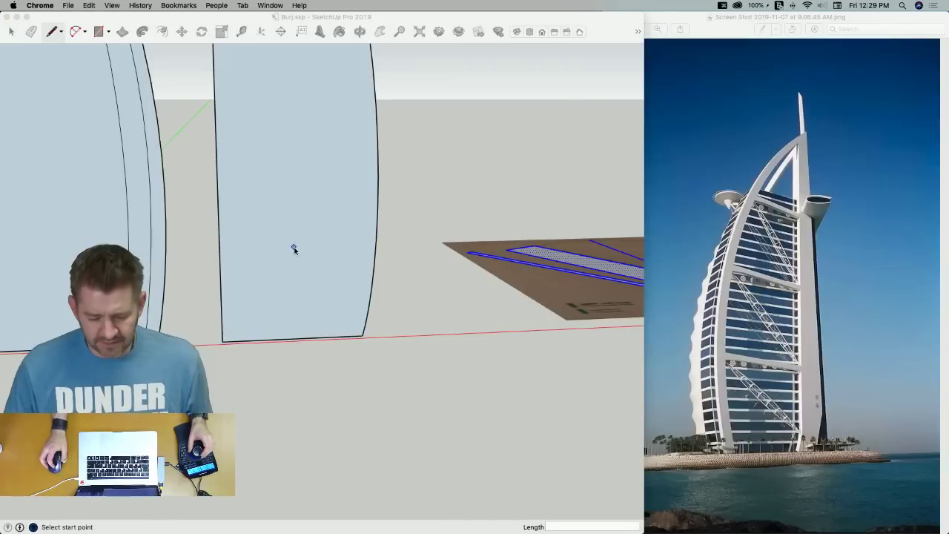
# Measure the outer edge of the plan's thin side leg from its far end to the crossing line
pyautogui.click(439, 198)
pyautogui.press('space')
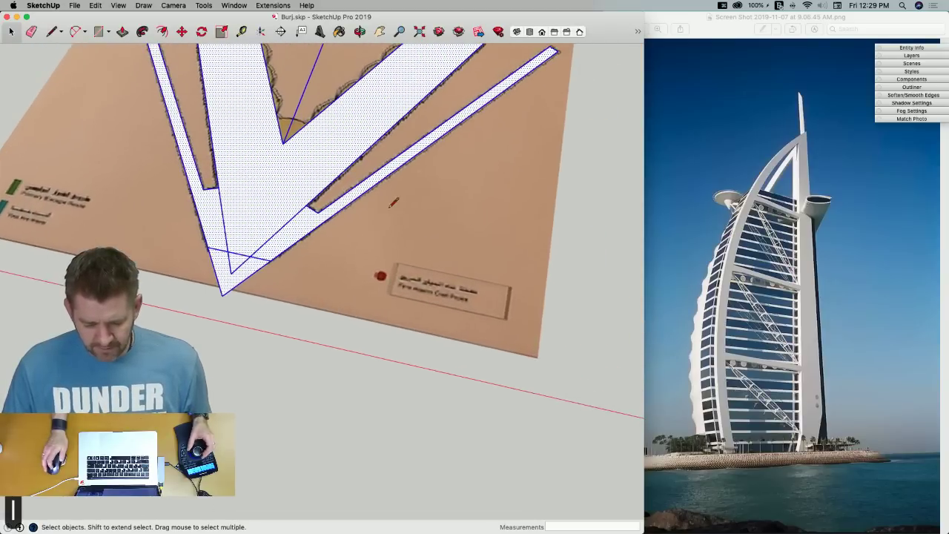
pyautogui.press('l')
pyautogui.click(544, 108)
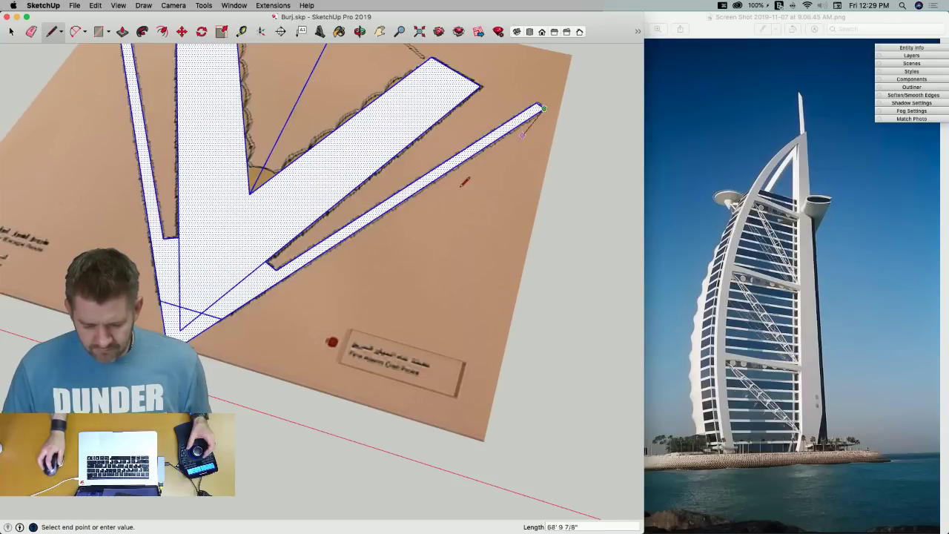
pyautogui.click(221, 319)
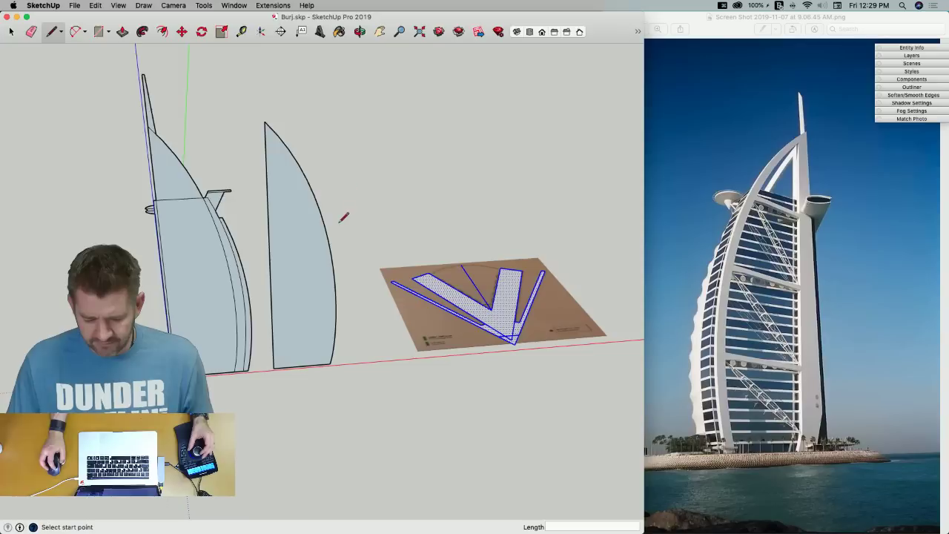
# Measure the width across the lower part of the copied sail-shaped face
pyautogui.press('space')
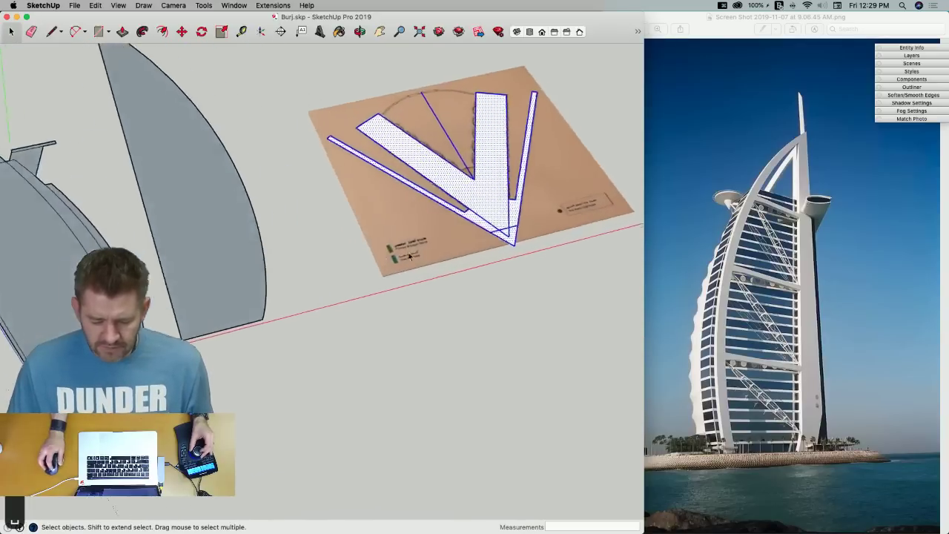
pyautogui.press('l')
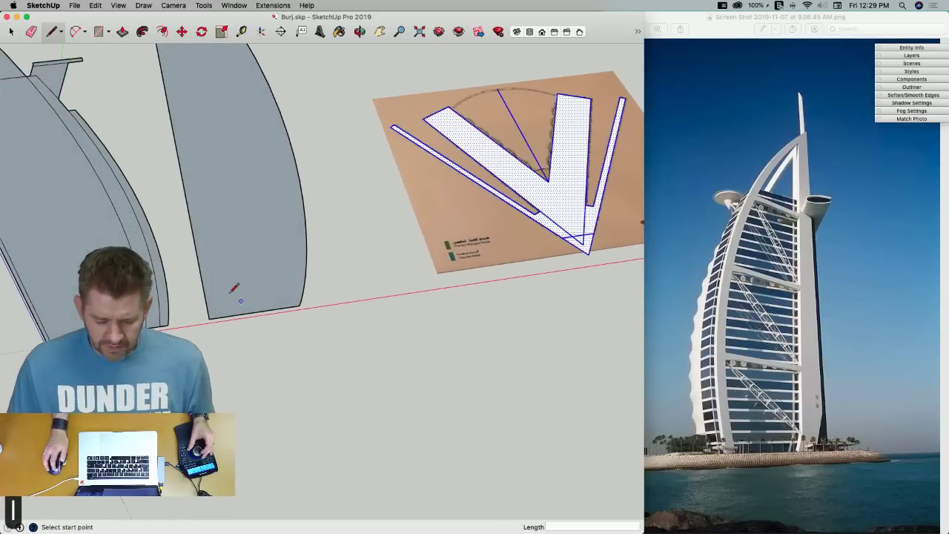
pyautogui.click(203, 243)
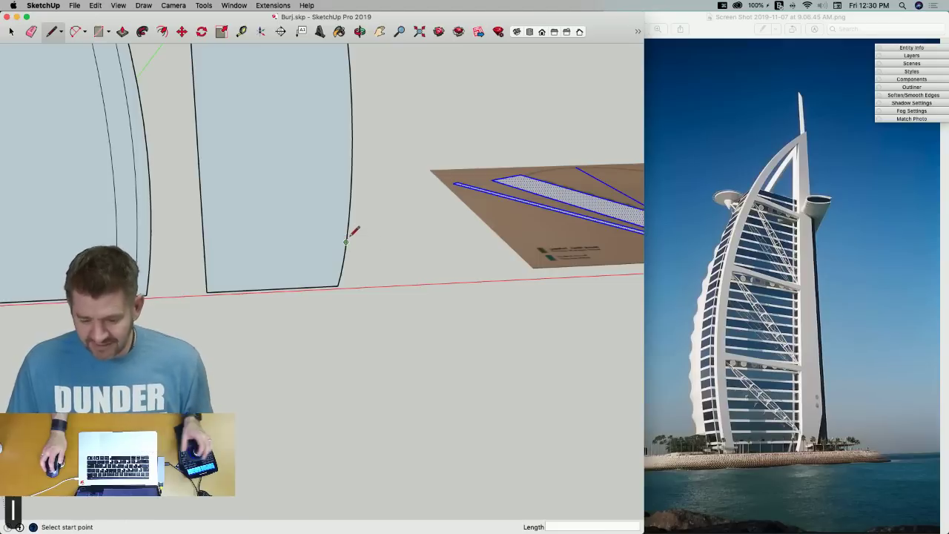
pyautogui.click(346, 243)
# Group the selected V-shaped plan geometry and copy the group about 862' beside the plan image
pyautogui.press('space')
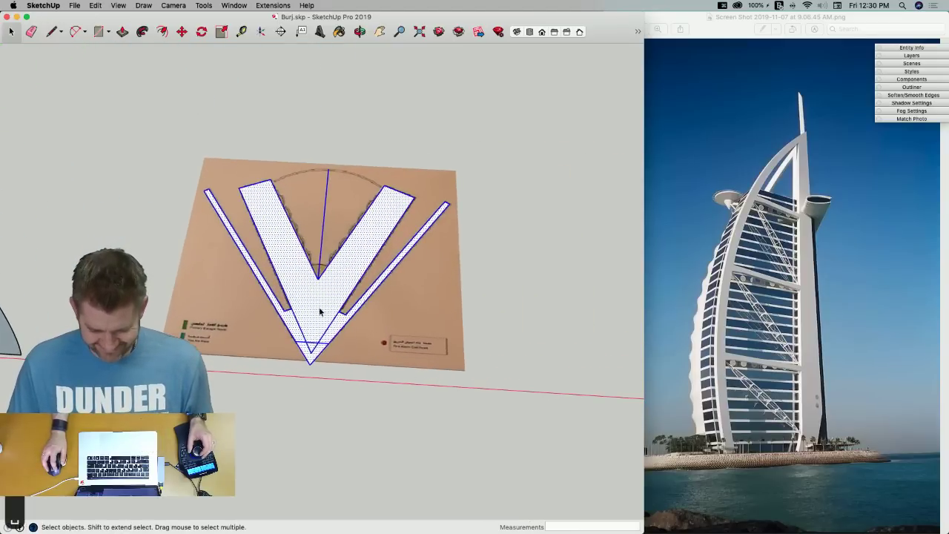
pyautogui.rightClick(321, 311)
pyautogui.click(341, 383)
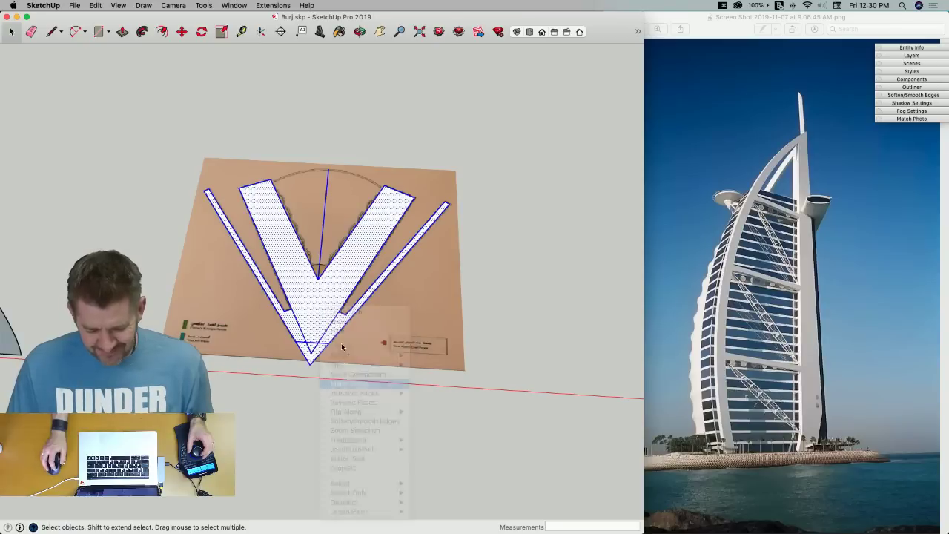
pyautogui.press('m')
pyautogui.click(317, 315)
pyautogui.press('alt')
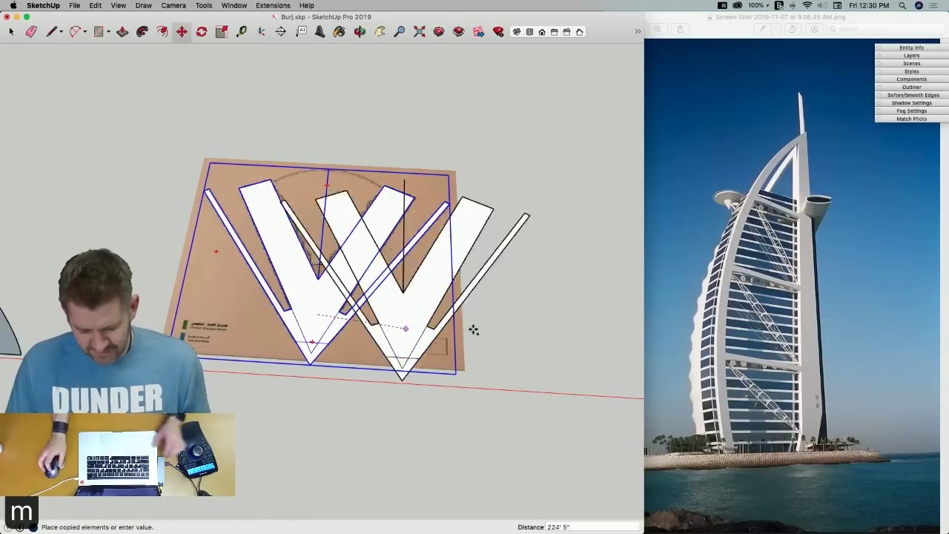
pyautogui.click(535, 324)
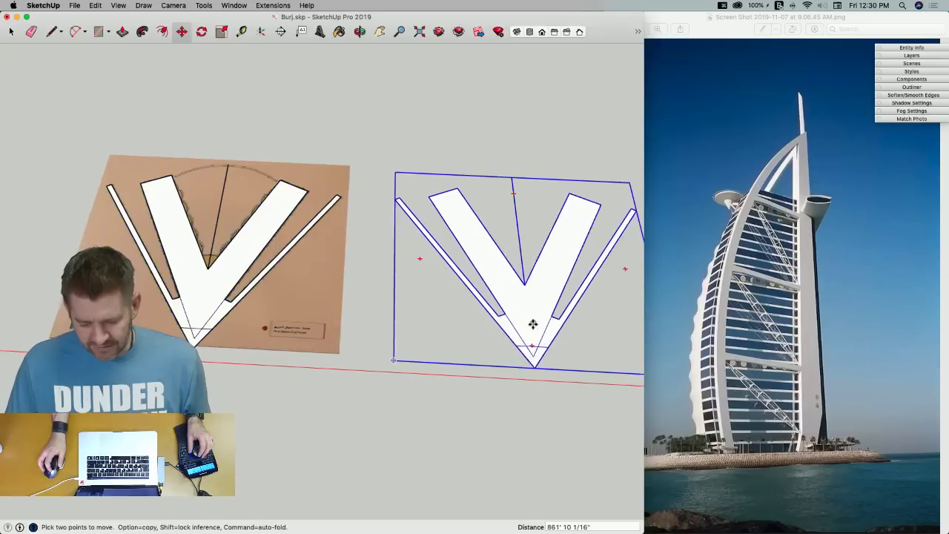
# Open the copied plan group and resize it by setting the thin leg's outer edge from crossing line to far end to 220'
pyautogui.press('space')
pyautogui.doubleClick(376, 352)
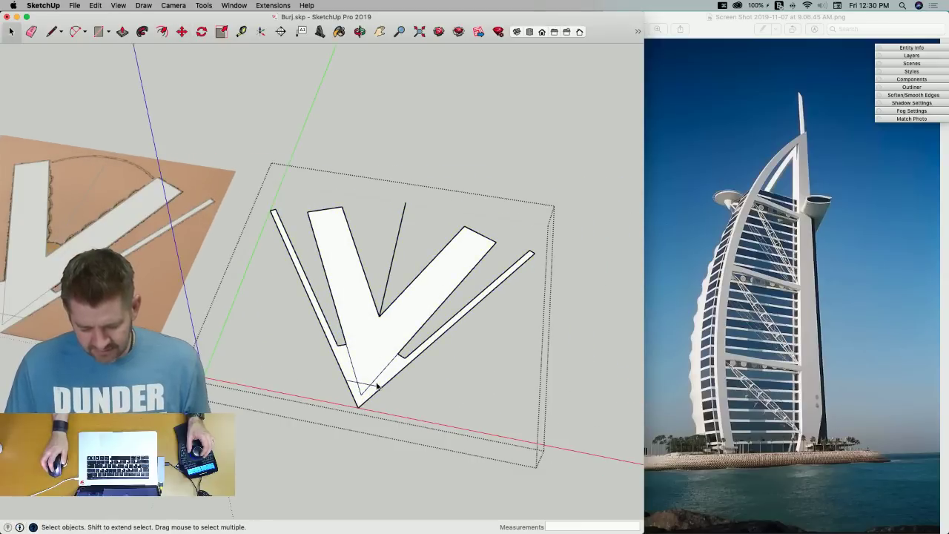
pyautogui.press('l')
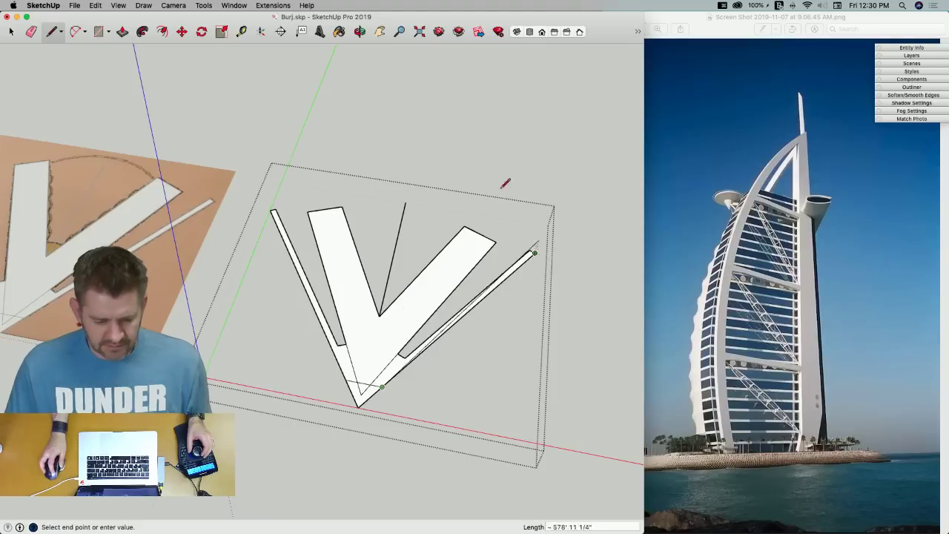
pyautogui.click(241, 32)
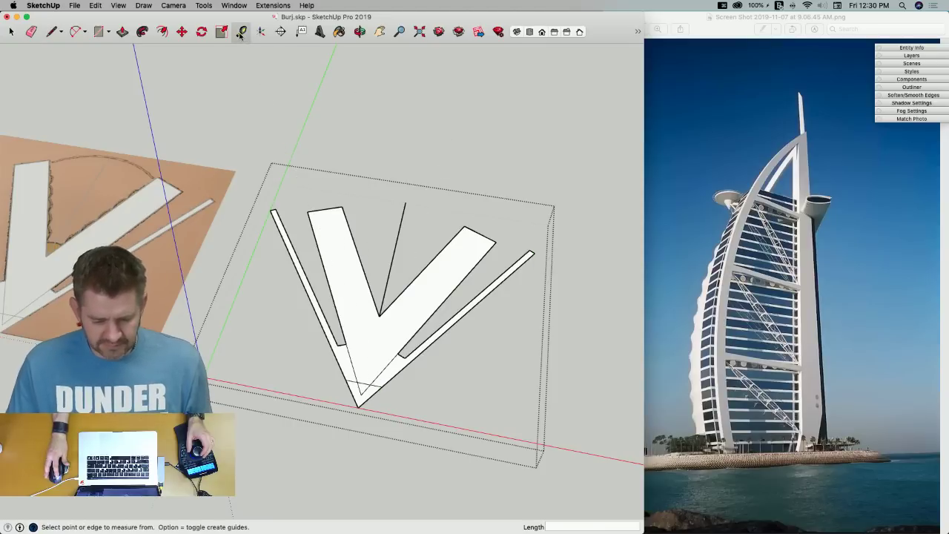
pyautogui.click(386, 383)
pyautogui.click(542, 245)
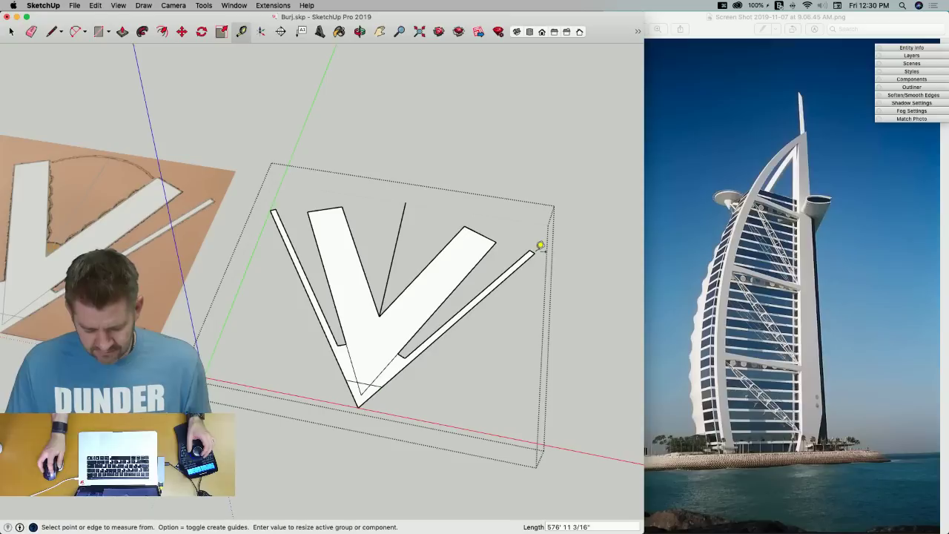
pyautogui.write('220')
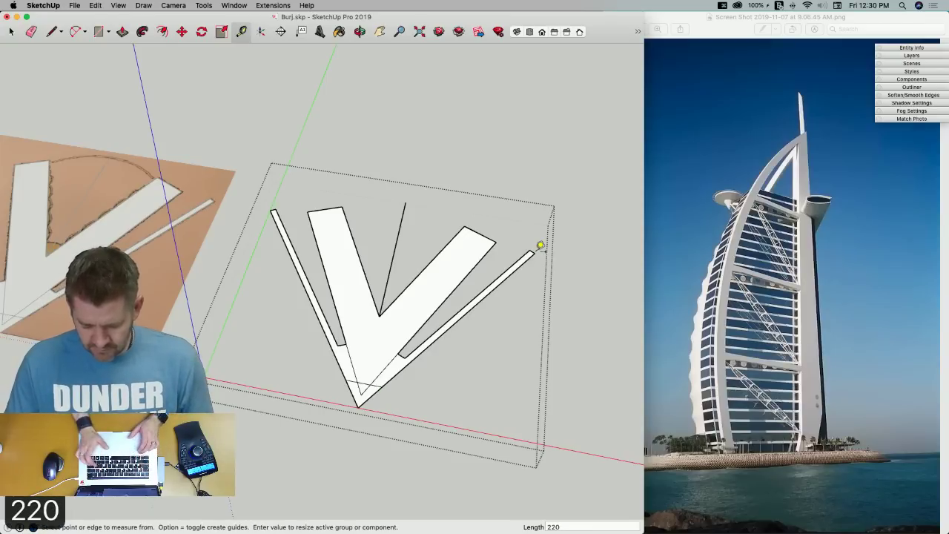
pyautogui.click(549, 190)
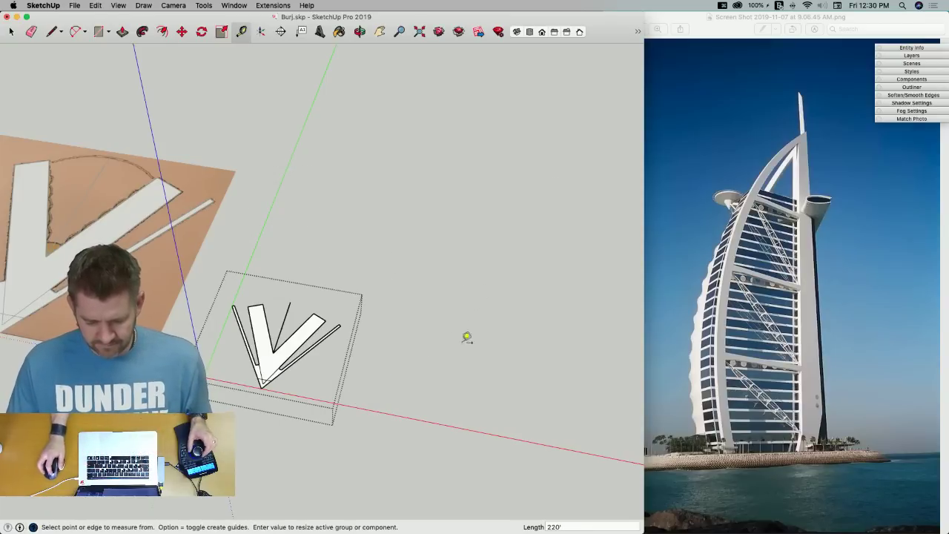
# Move the resized plan group so the thin leg's far end meets the copied sail face's lower corner on the curved side
pyautogui.press('space')
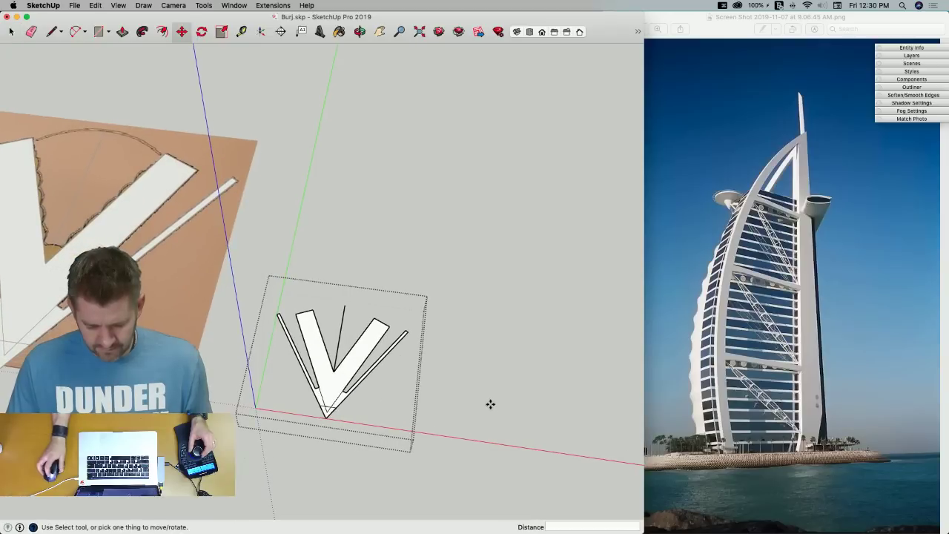
pyautogui.click(443, 393)
pyautogui.press('m')
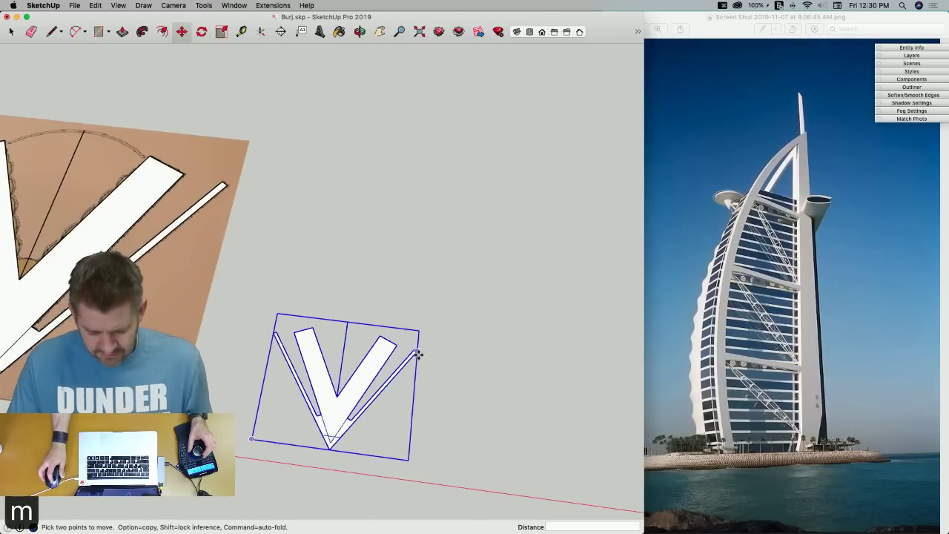
pyautogui.click(414, 356)
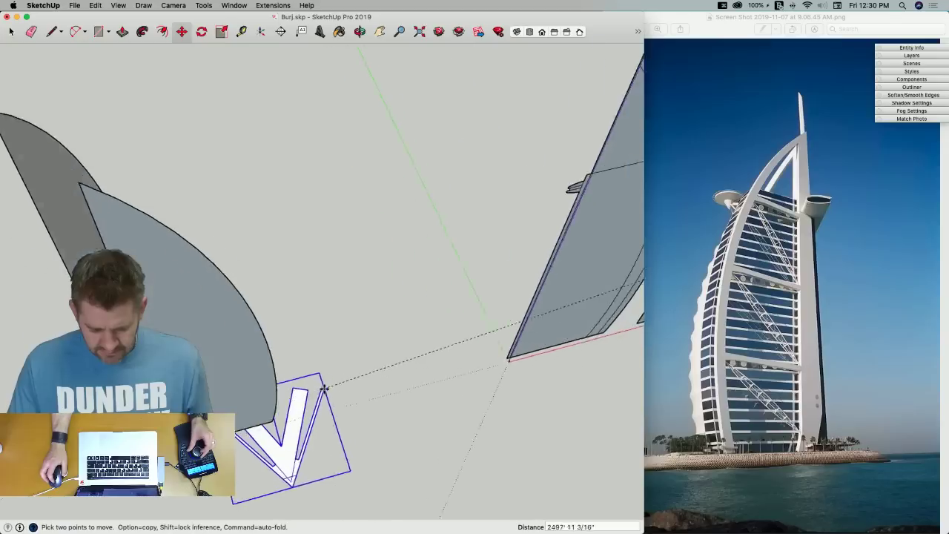
pyautogui.click(410, 420)
pyautogui.press('q')
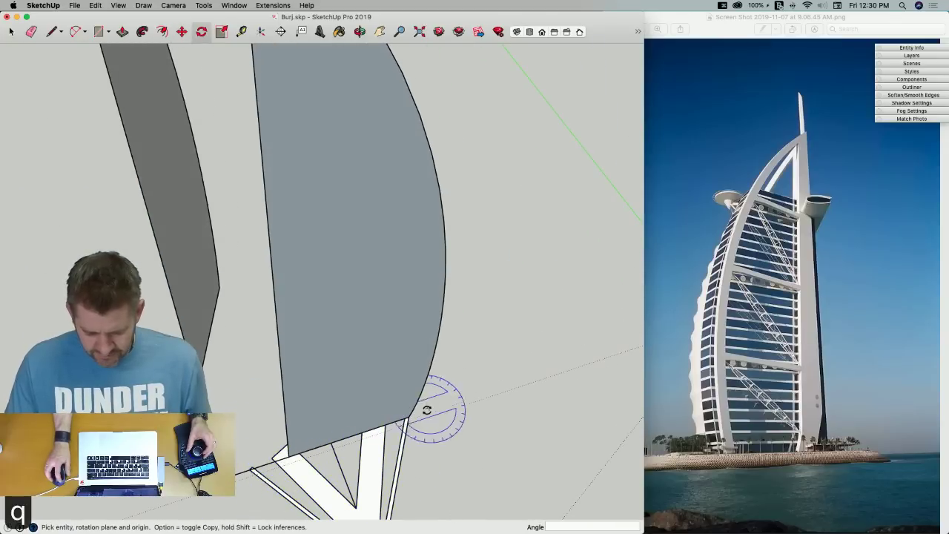
pyautogui.click(412, 420)
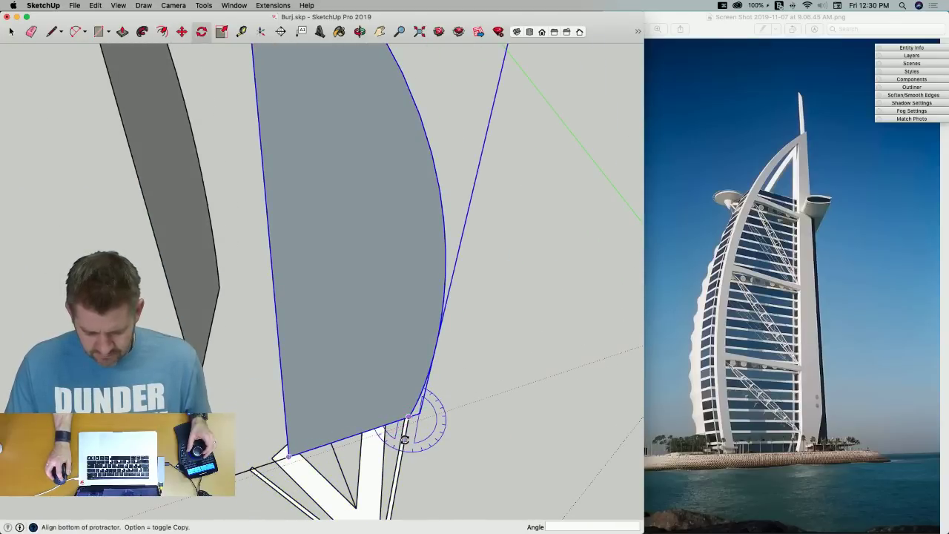
pyautogui.click(405, 438)
pyautogui.press('Escape')
# Rotate the plan group about 57.5° around the thin leg's end so its outer edge aligns with the sail face's base
pyautogui.press('space')
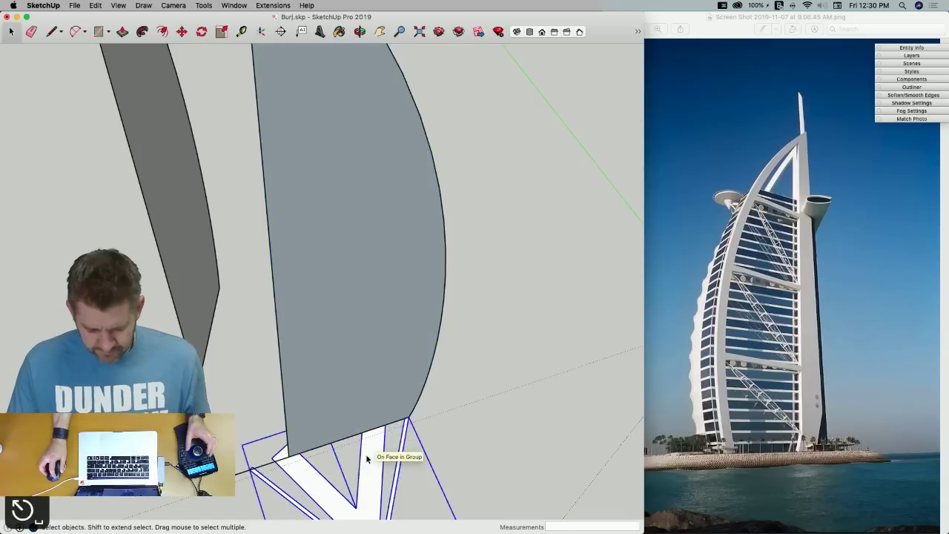
pyautogui.press('q')
pyautogui.click(431, 364)
pyautogui.click(412, 386)
pyautogui.click(404, 358)
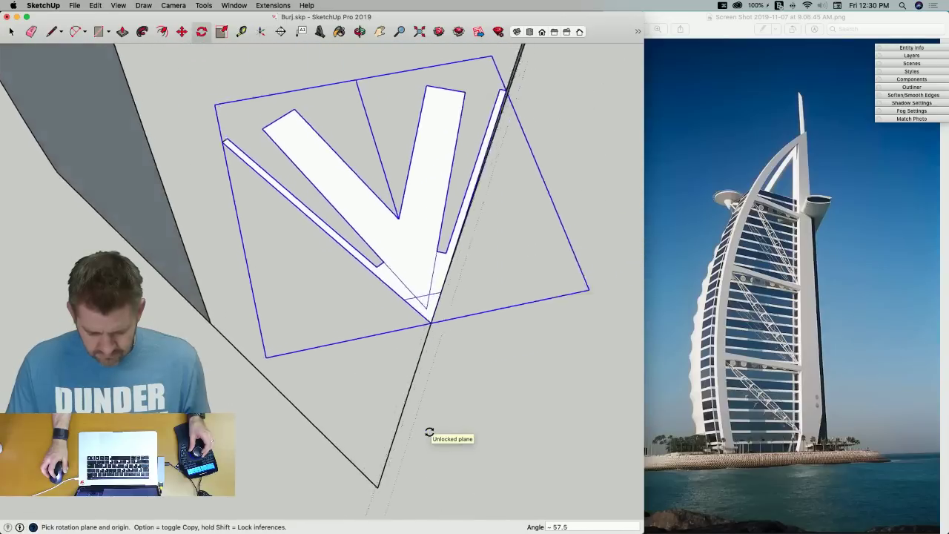
# Move the plan group about 16' so the crossing line's outer end meets the lower corner of the sail's straight edge
pyautogui.press('m')
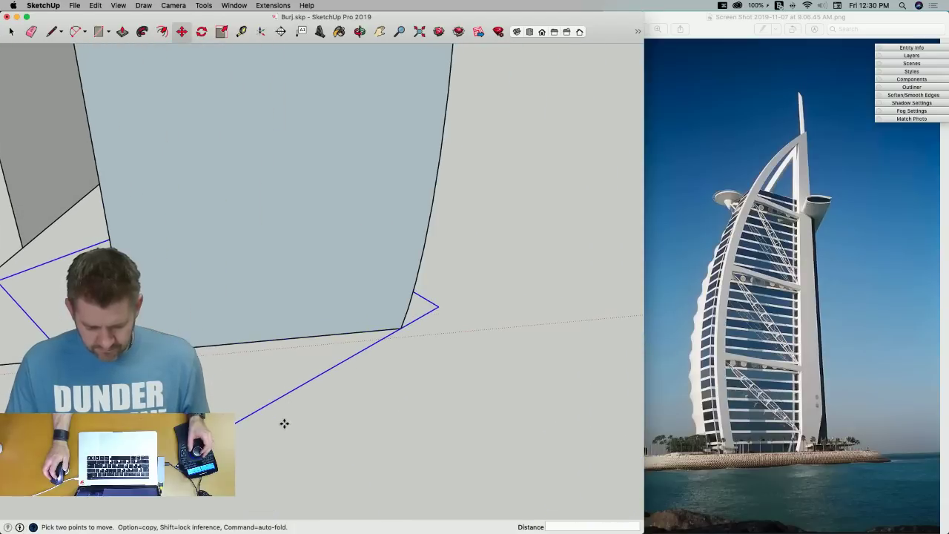
pyautogui.press('l')
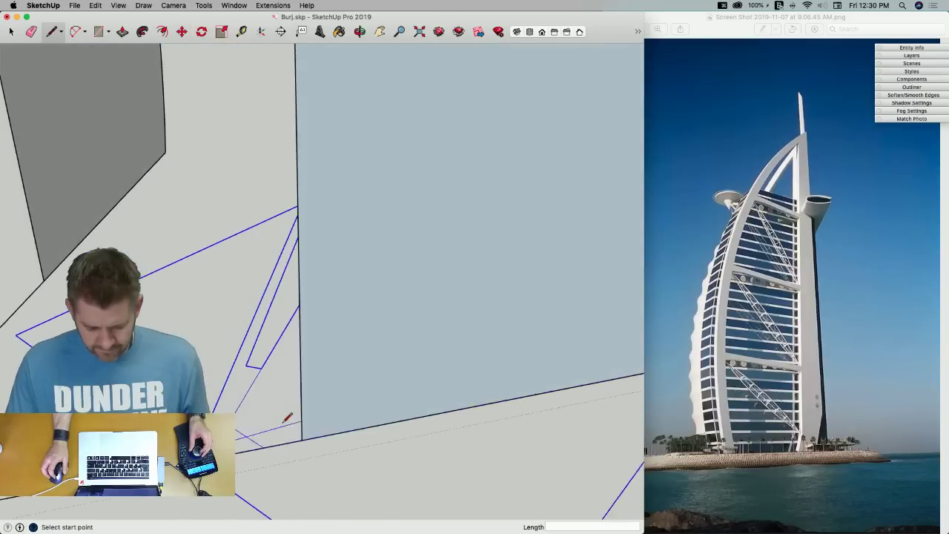
pyautogui.press('m')
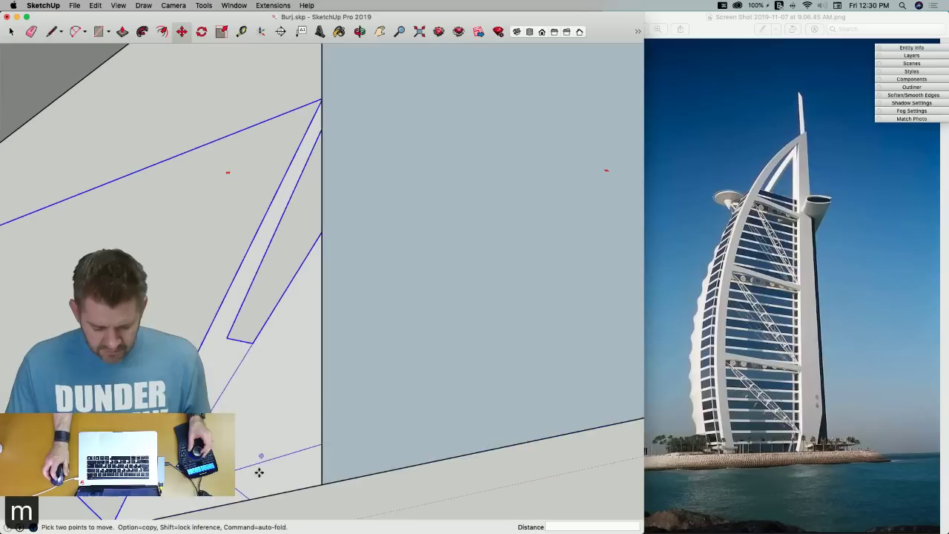
pyautogui.click(251, 499)
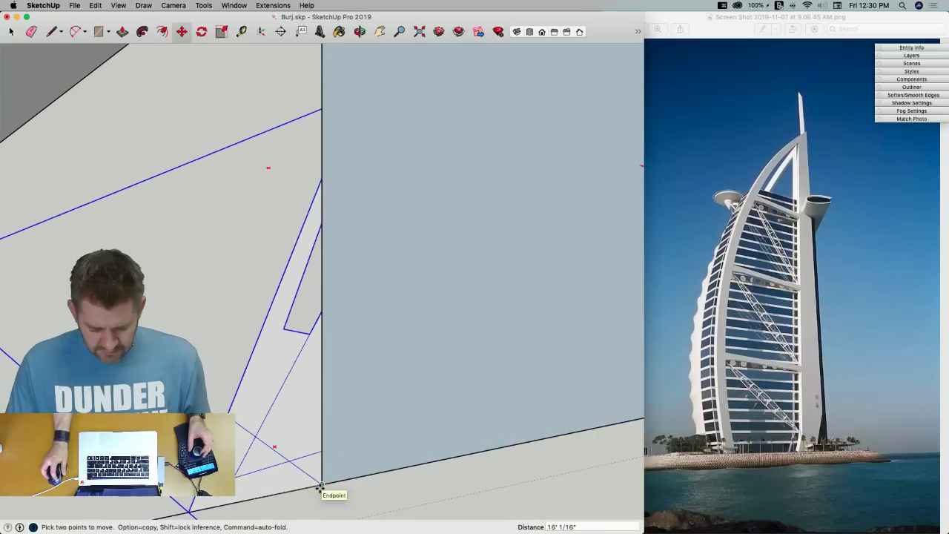
# Raise the plan group vertically about 106' so the thin leg's far end touches the sail's curved edge
pyautogui.press('m')
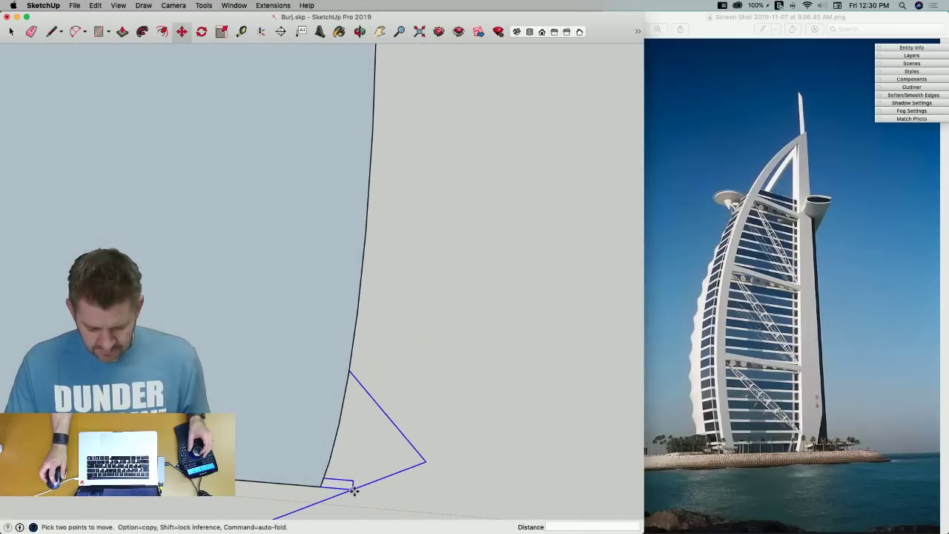
pyautogui.click(355, 488)
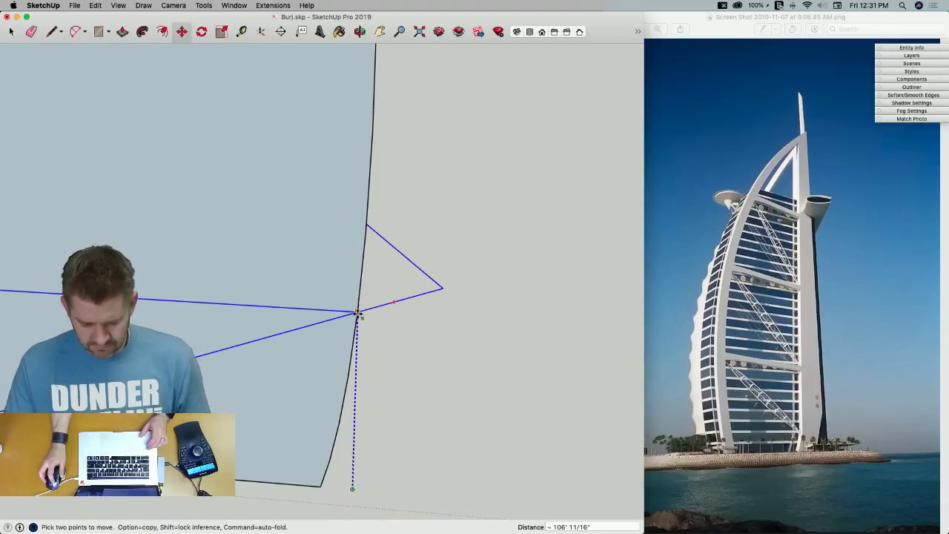
pyautogui.press('space')
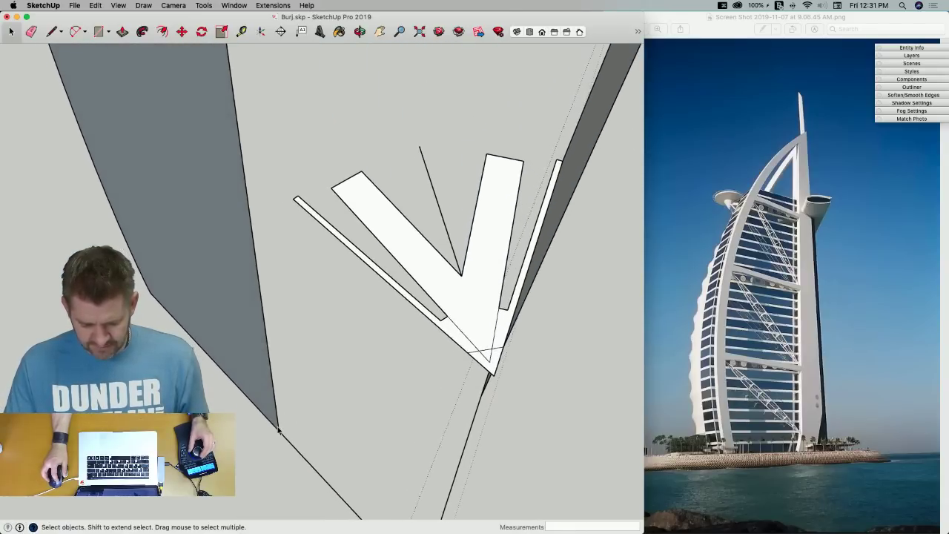
# Move the second sail face along the red axis and along the green axis into line with the raised plan's tip
pyautogui.click(279, 429)
pyautogui.press('m')
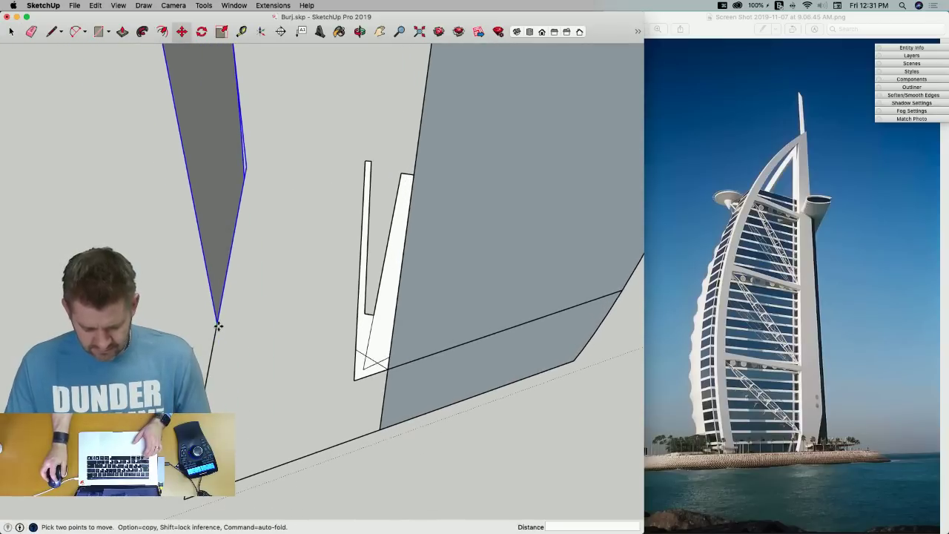
pyautogui.click(217, 324)
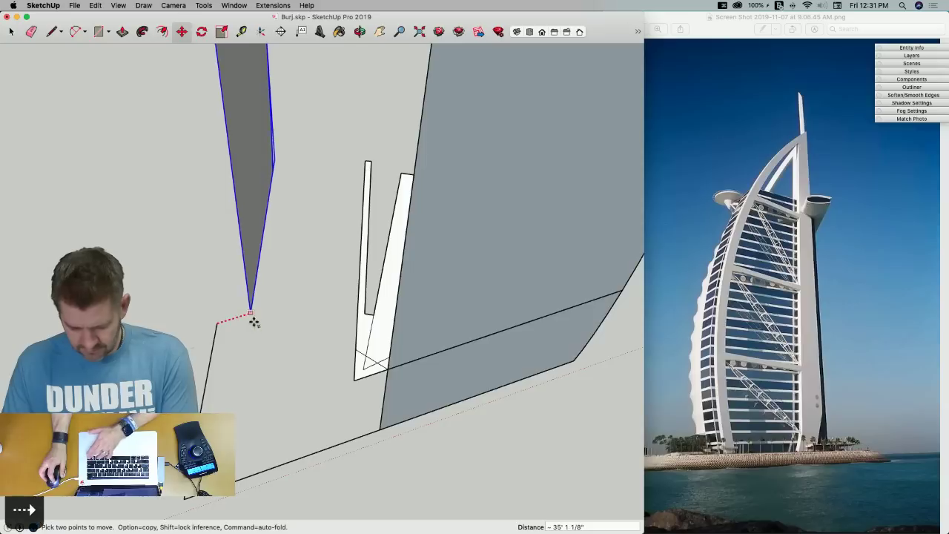
pyautogui.click(354, 379)
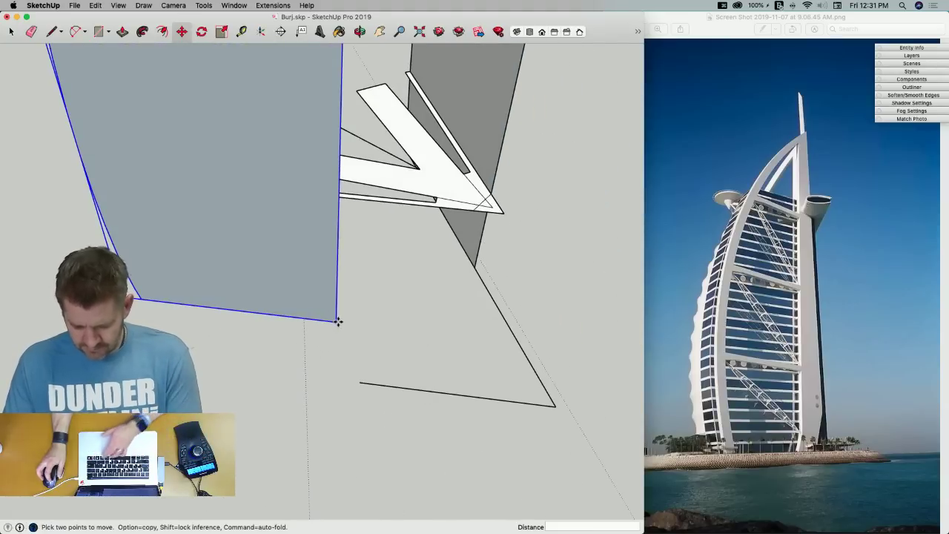
pyautogui.click(338, 321)
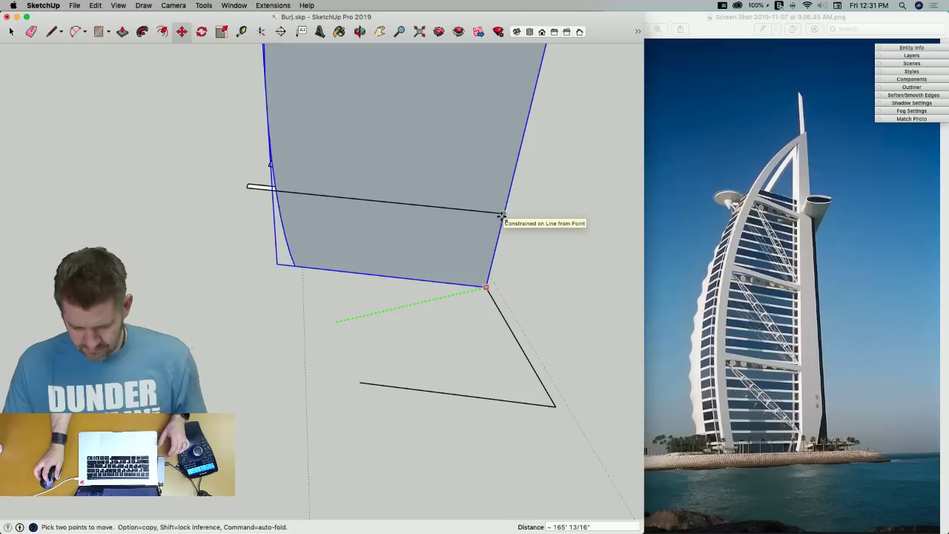
pyautogui.click(502, 216)
# Move the second sail face about 29' from the plan's tip to the crossing line's end and erase the leftover V lines
pyautogui.scroll(5, 352, 319)
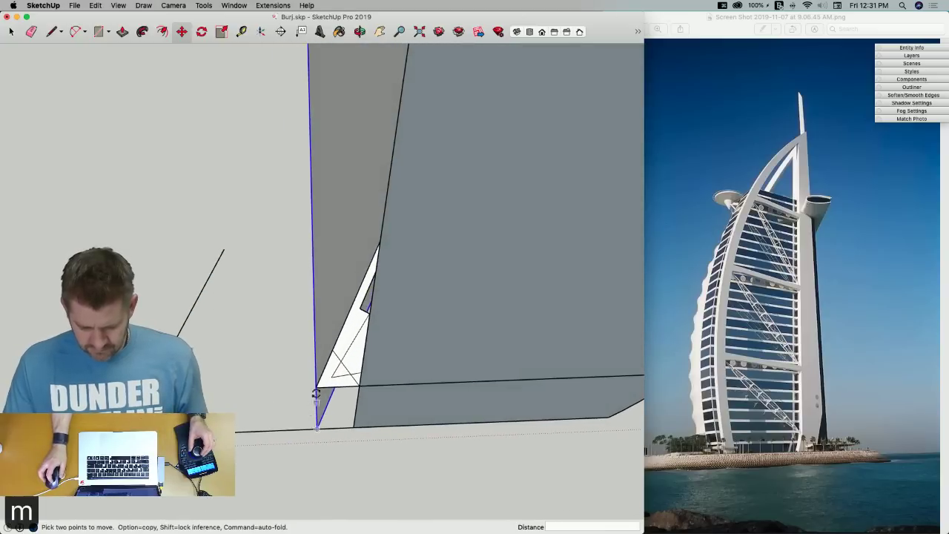
pyautogui.moveTo(313, 402); pyautogui.dragTo(313, 391, button='middle')
pyautogui.click(316, 389)
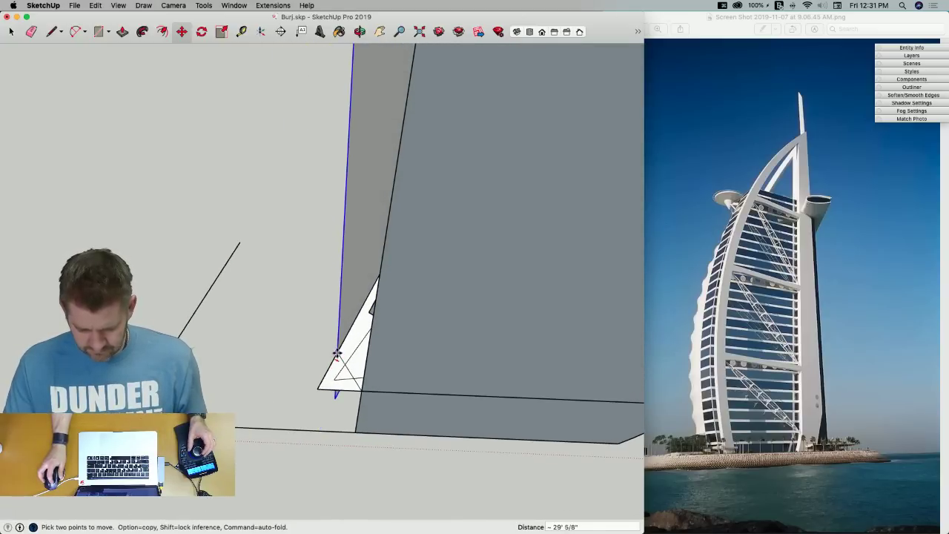
pyautogui.click(338, 354)
pyautogui.press('e')
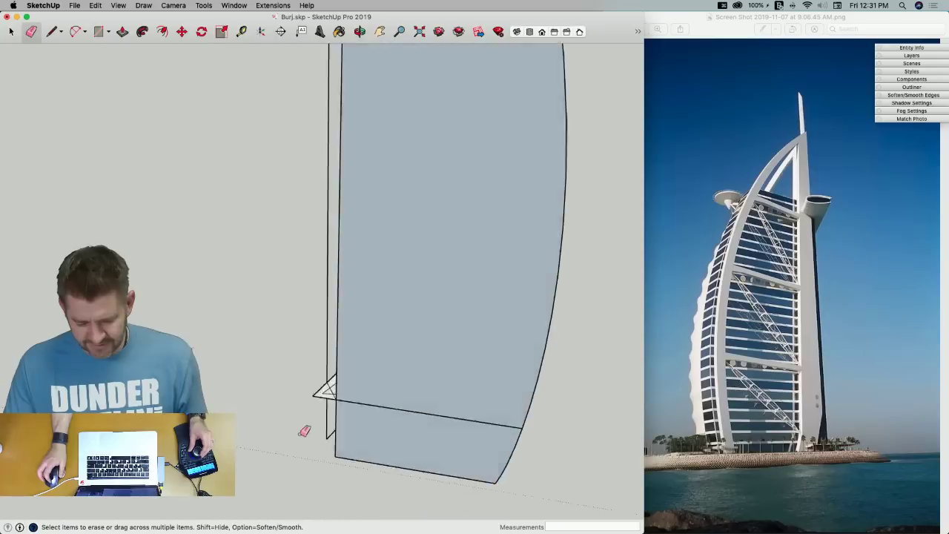
# Move the original traced plan group about 530' off the plan image and examine the floor plan's tip and thin legs
pyautogui.press('l')
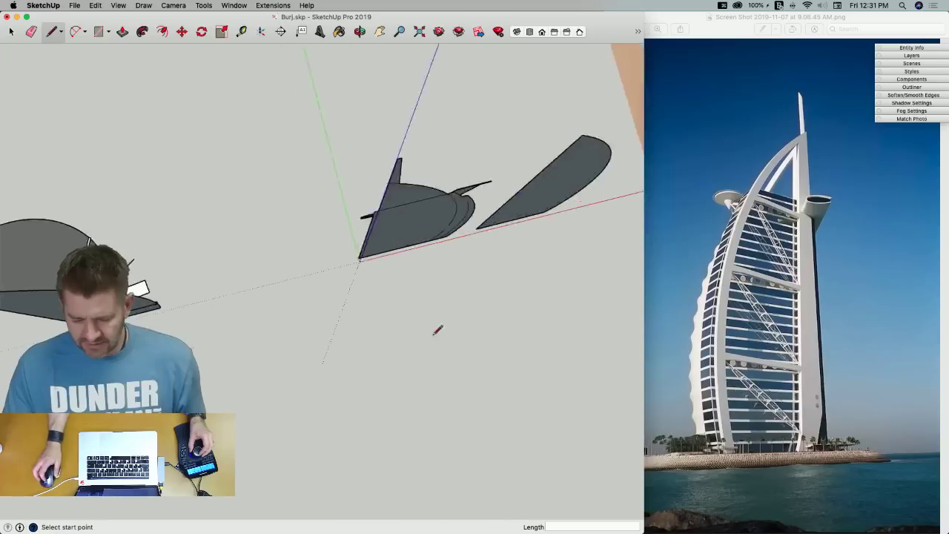
pyautogui.press('space')
pyautogui.click(381, 255)
pyautogui.press('m')
pyautogui.click(424, 377)
pyautogui.scroll(8, 419, 379)
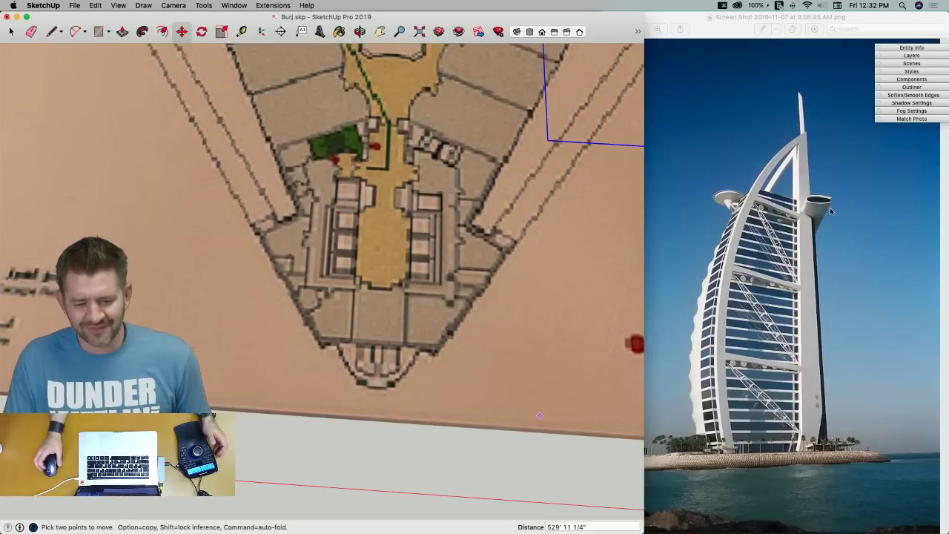
pyautogui.scroll(-2, 519, 295)
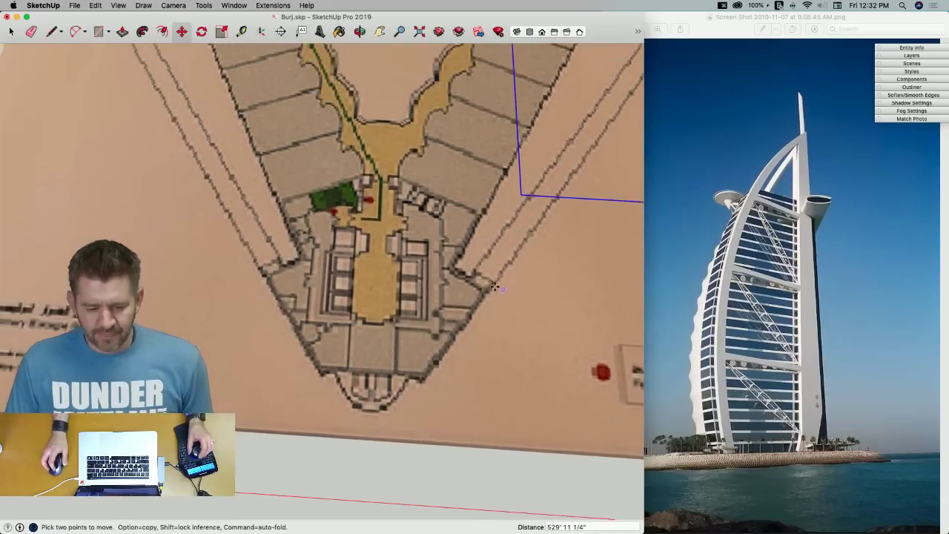
pyautogui.scroll(-2, 460, 267)
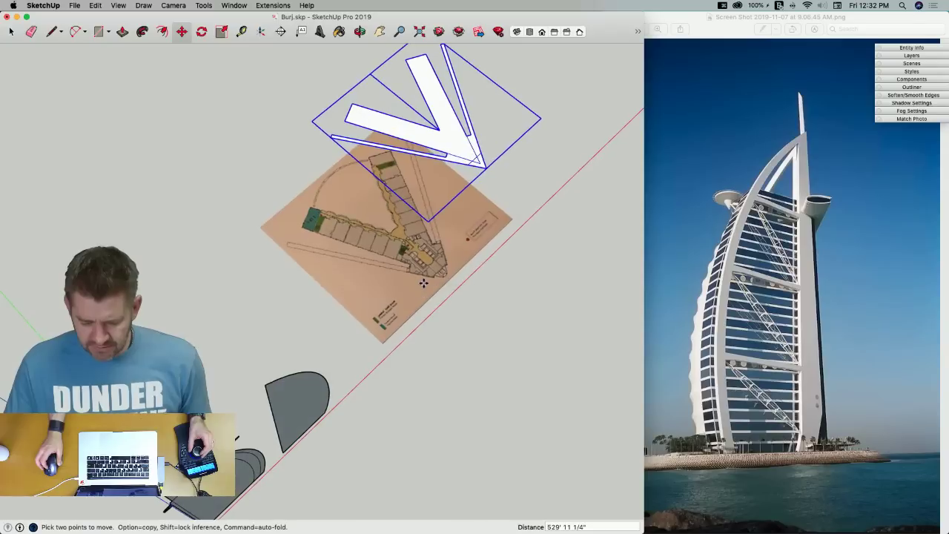
pyautogui.scroll(5, 442, 278)
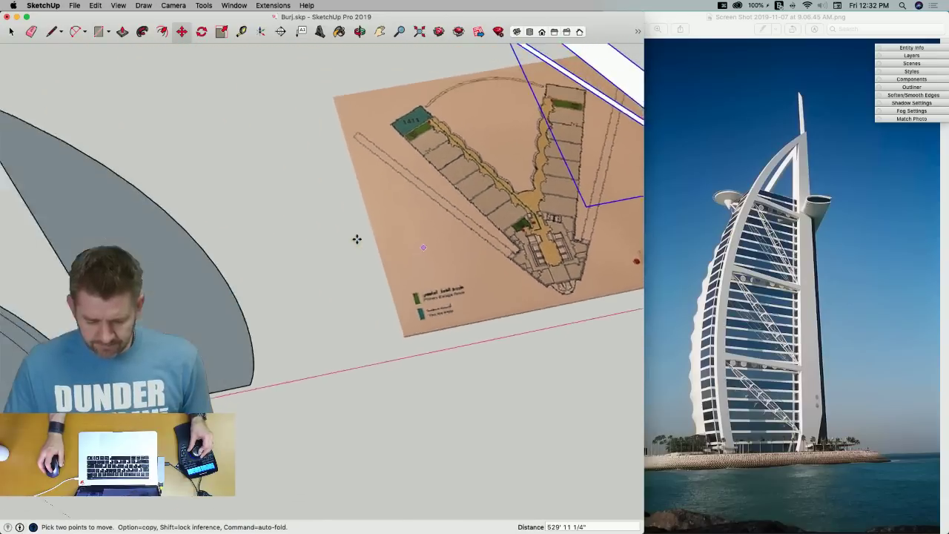
# Open the sail group above the plan and extrude its face about 5' 10" with Push/Pull
pyautogui.press('l')
pyautogui.press('space')
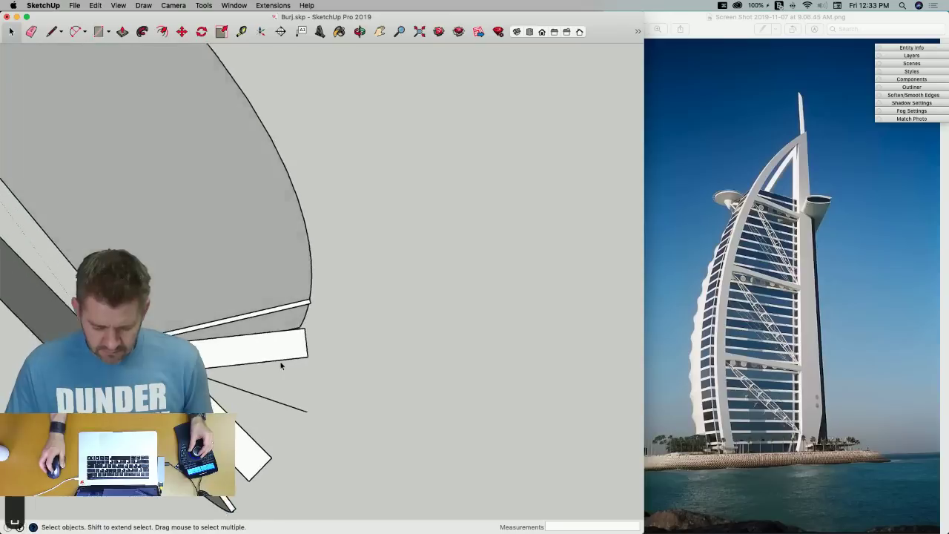
pyautogui.doubleClick(422, 289)
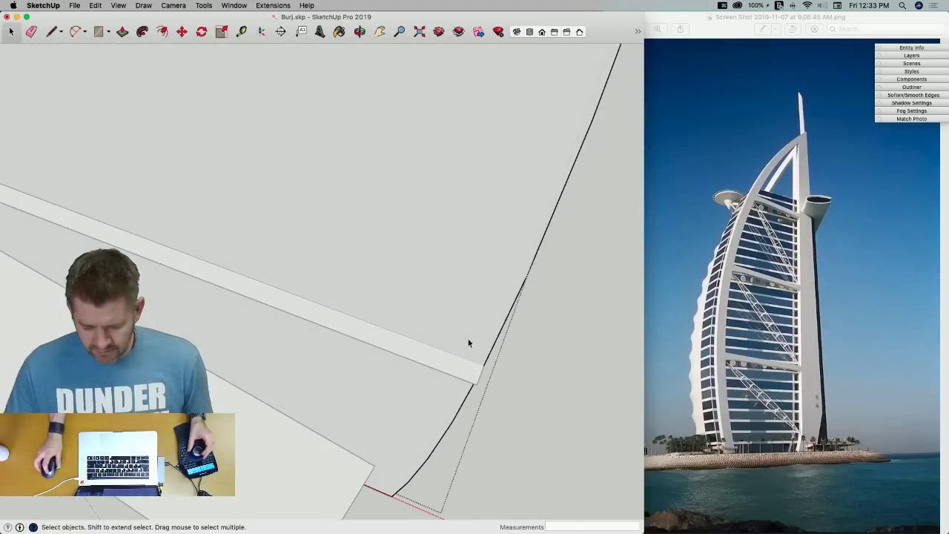
pyautogui.press('p')
pyautogui.moveTo(462, 340); pyautogui.dragTo(442, 345)
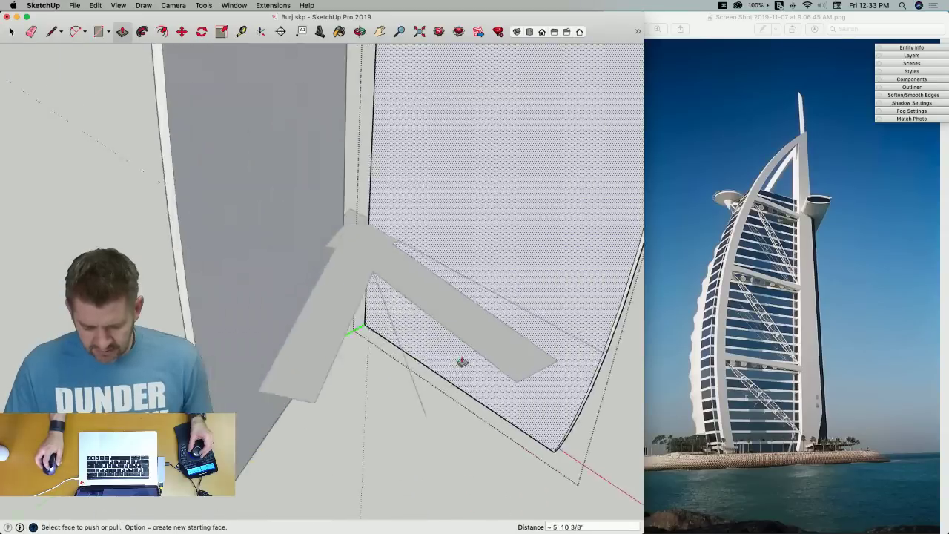
# Draw the core outline on the plan's tip: a centre line from the crossing line and a line from the leg's corner to it
pyautogui.press('space')
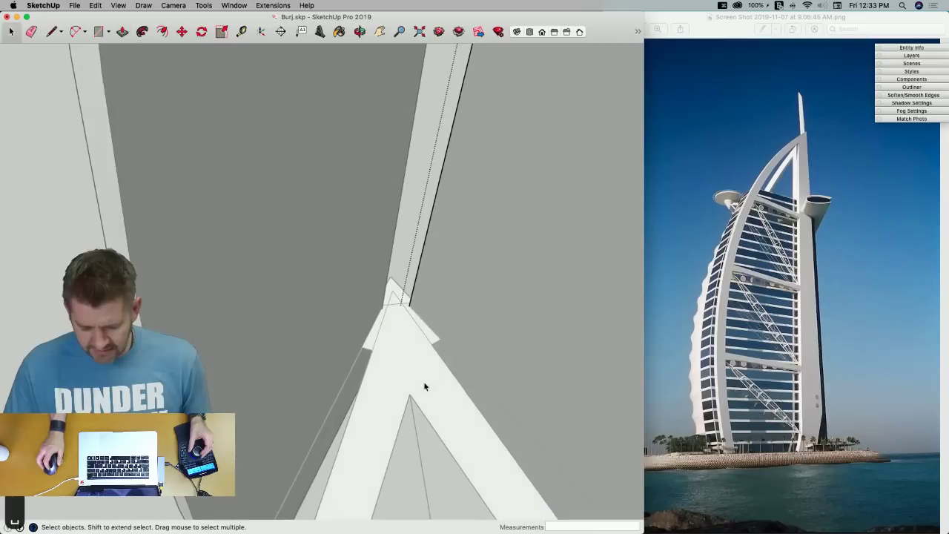
pyautogui.press('l')
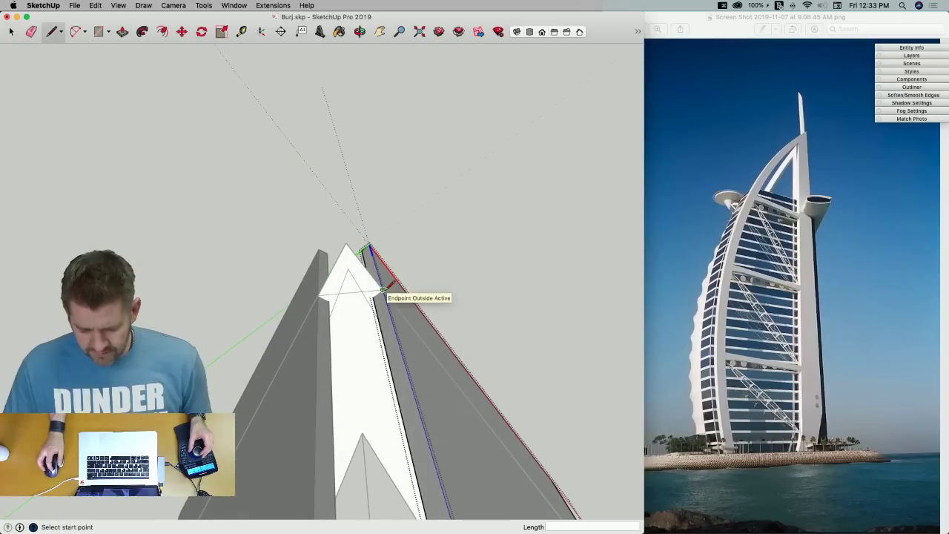
pyautogui.click(382, 288)
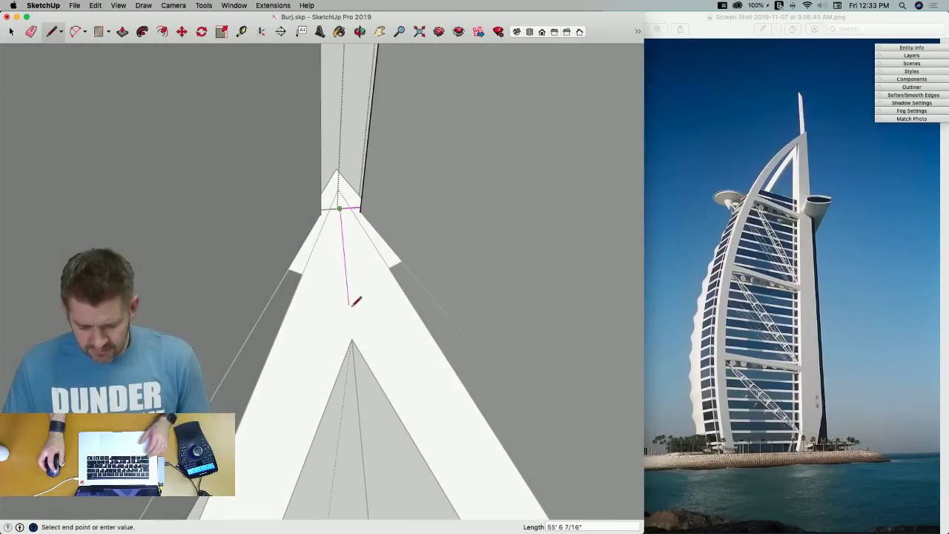
pyautogui.click(350, 319)
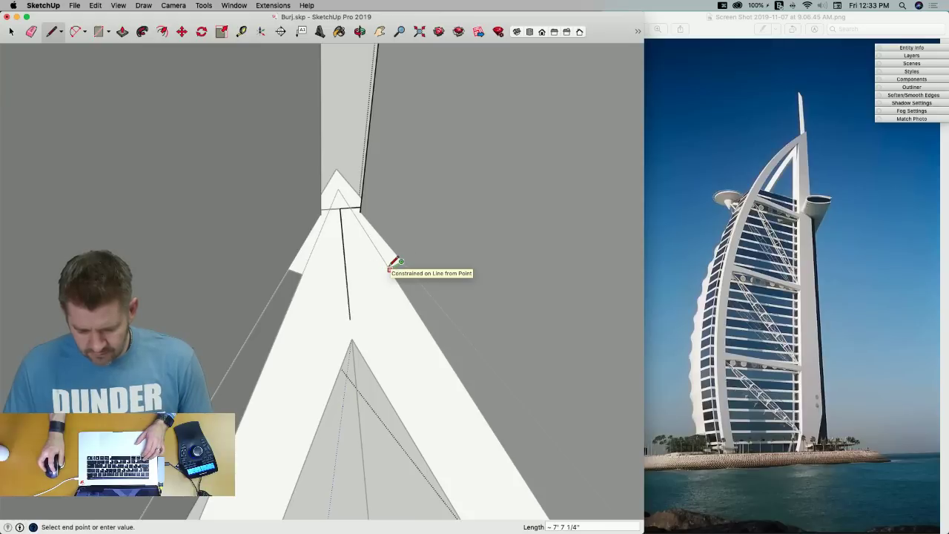
pyautogui.scroll(5, 394, 261)
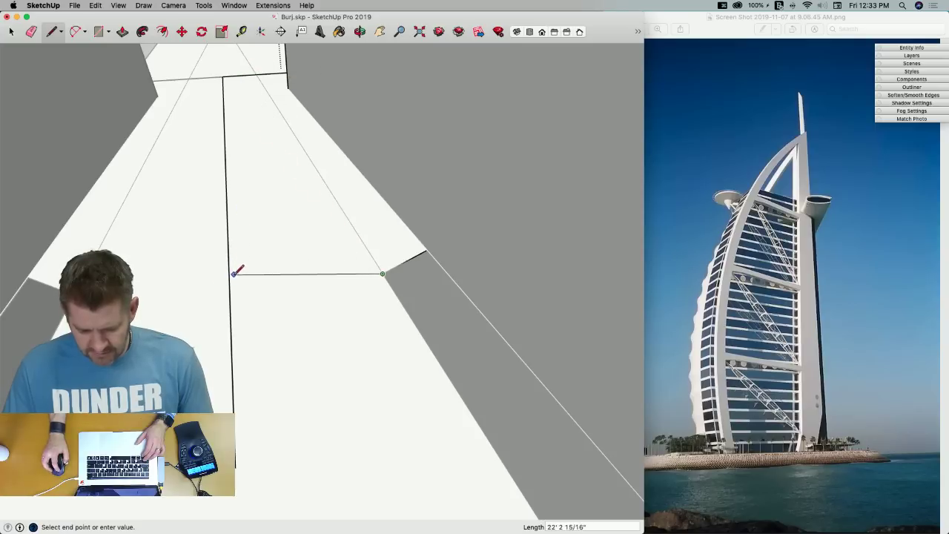
pyautogui.press('p')
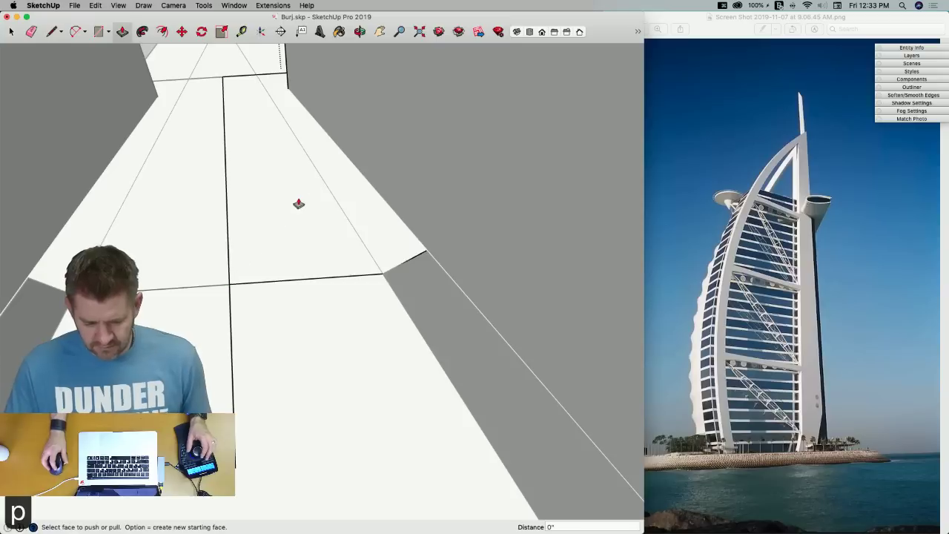
# Close the core outline with a line about 35' 10" long from the sail's inner corner to the plan's shoulder corner
pyautogui.press('space')
pyautogui.press('l')
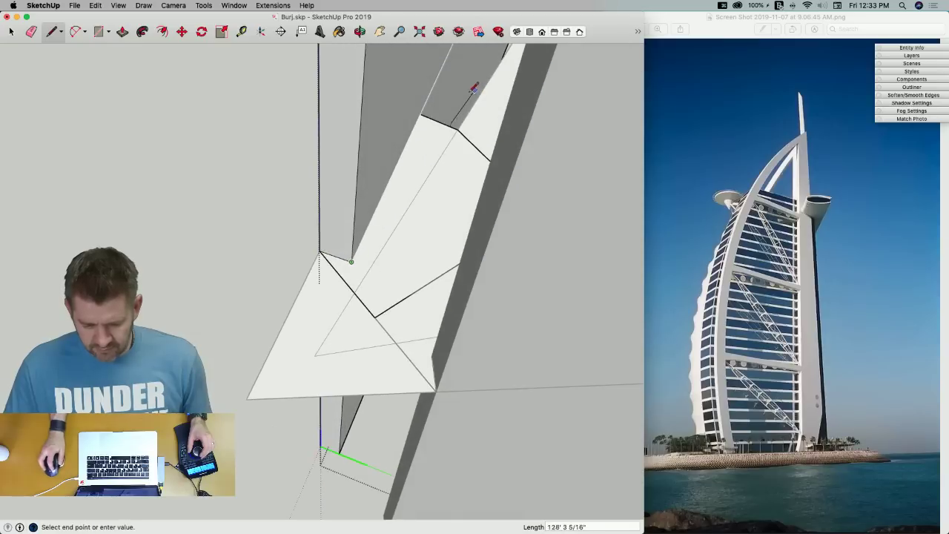
pyautogui.click(421, 114)
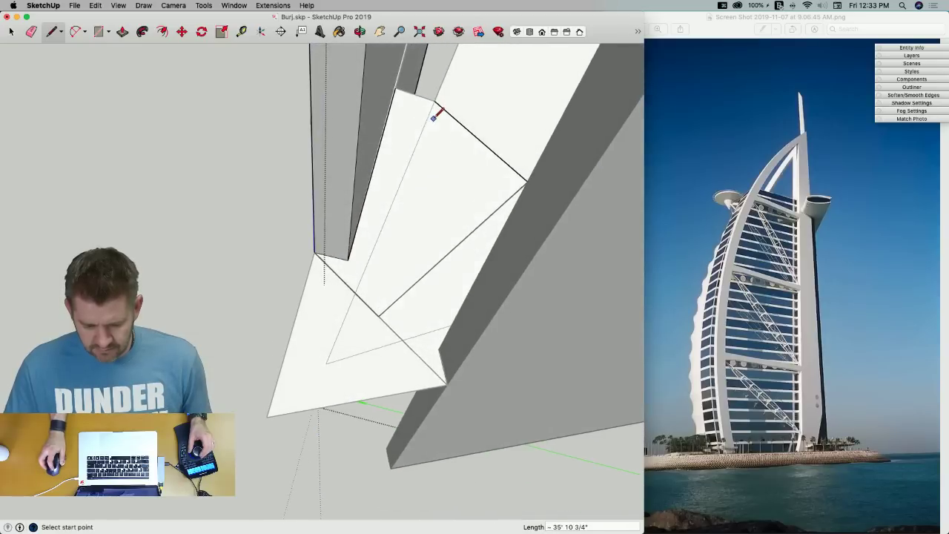
# Extrude the core face about 106' down to the sail's base and its top about 614' up between the sails
pyautogui.press('p')
pyautogui.click(367, 138)
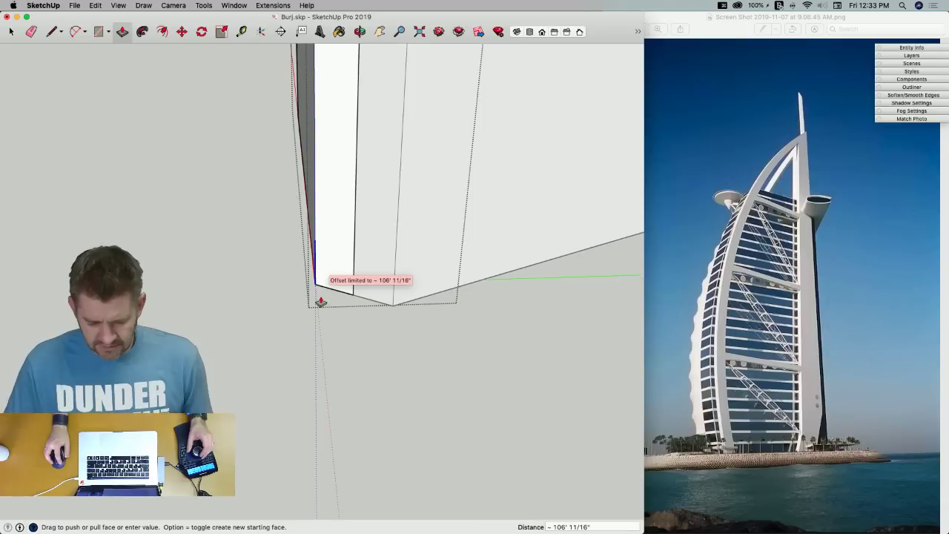
pyautogui.click(317, 291)
pyautogui.click(347, 300)
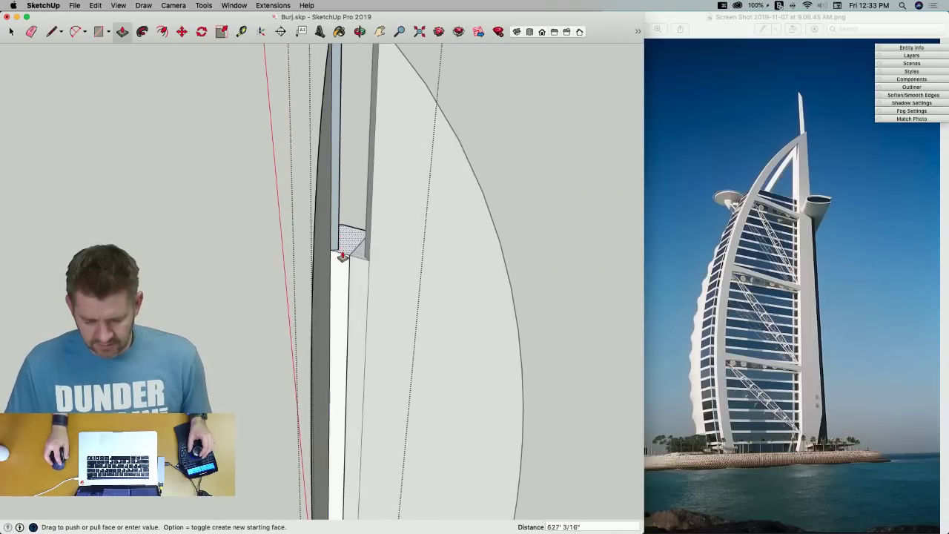
pyautogui.click(344, 262)
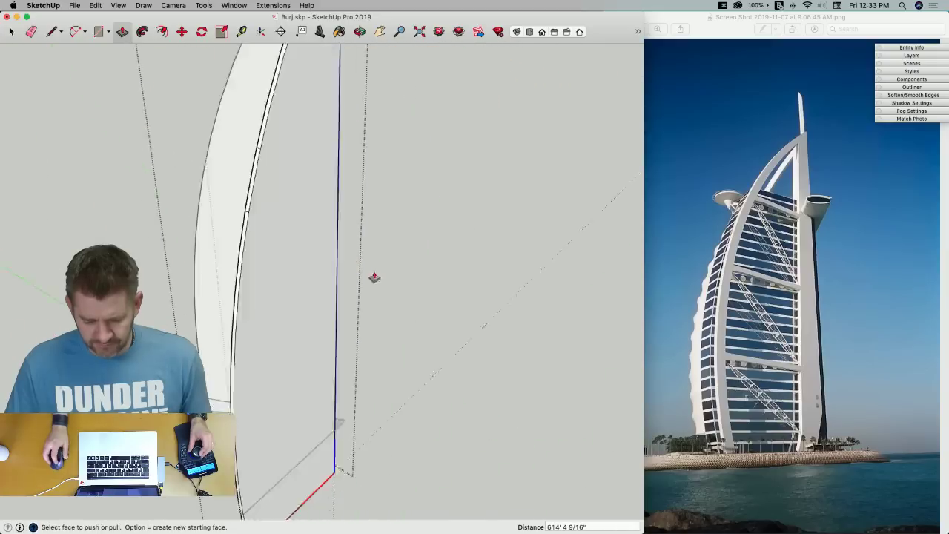
# Hide the floor plan crossing the base of the sails
pyautogui.press('e')
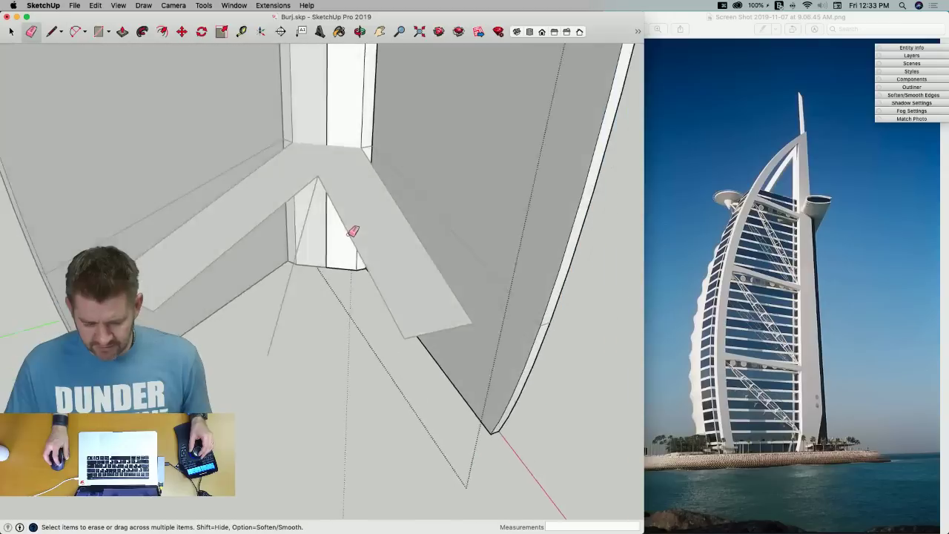
pyautogui.press('space')
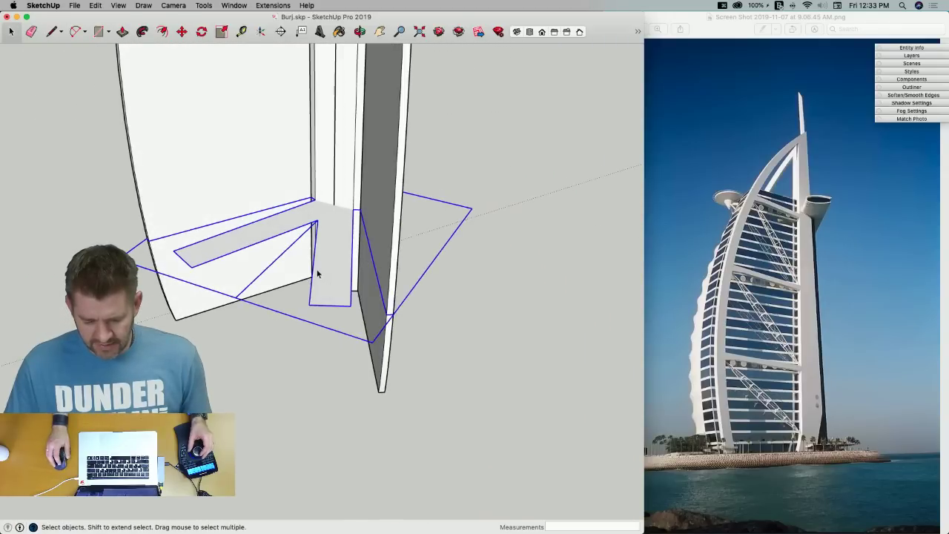
pyautogui.rightClick(318, 275)
pyautogui.click(489, 276)
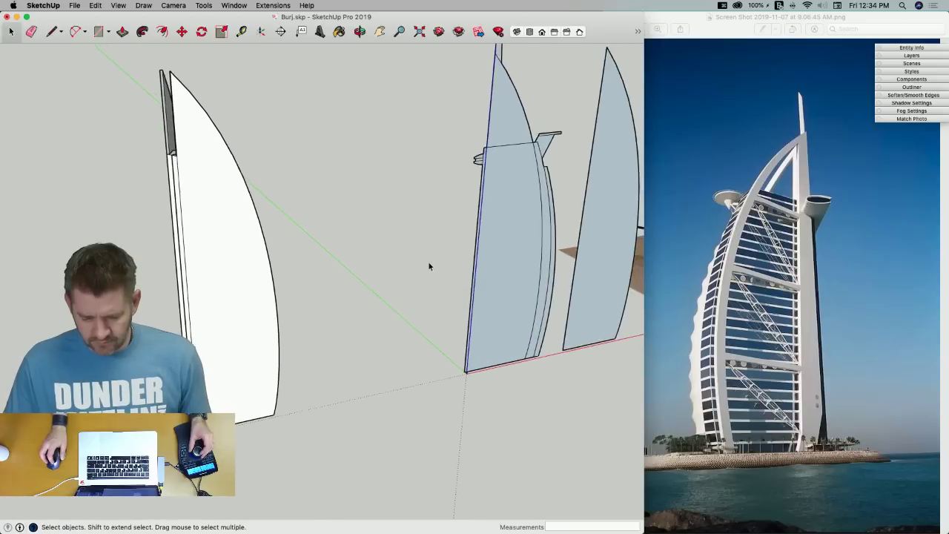
# Reopen the sail group and lower the core's top face about 53' 4" with Push/Pull
pyautogui.press('p')
pyautogui.press('space')
pyautogui.doubleClick(363, 319)
pyautogui.press('p')
pyautogui.click(366, 328)
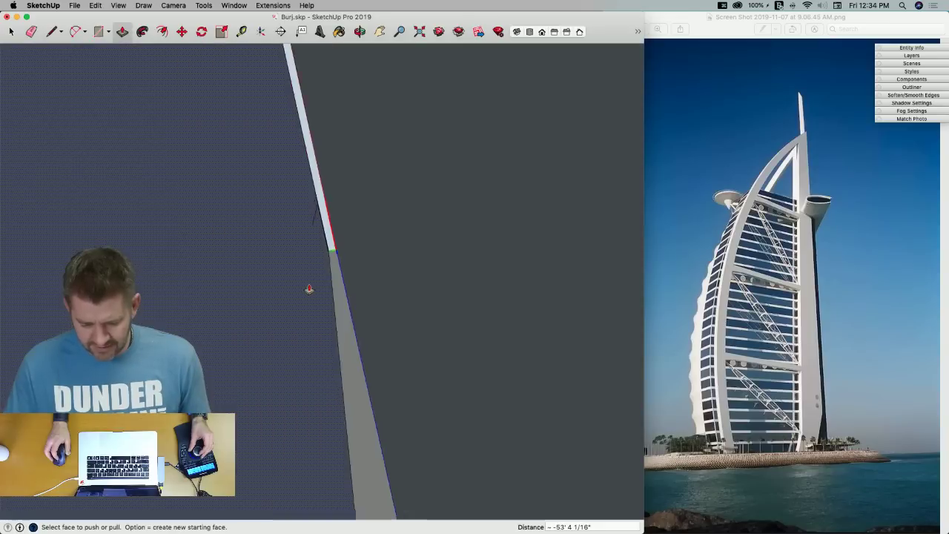
pyautogui.press('space')
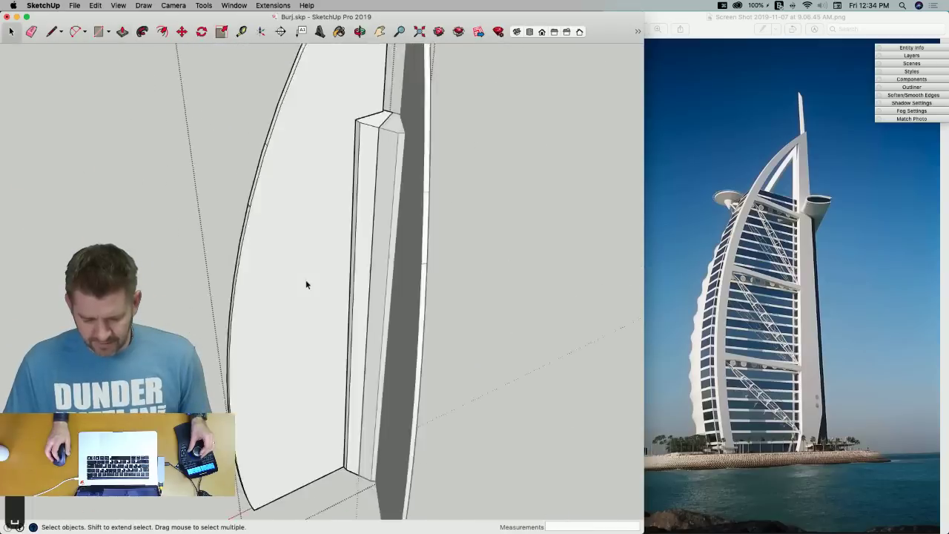
# Draw a line along the sail face at the core's top corner and push the thin strip about 667' 1" down to the base
pyautogui.press('l')
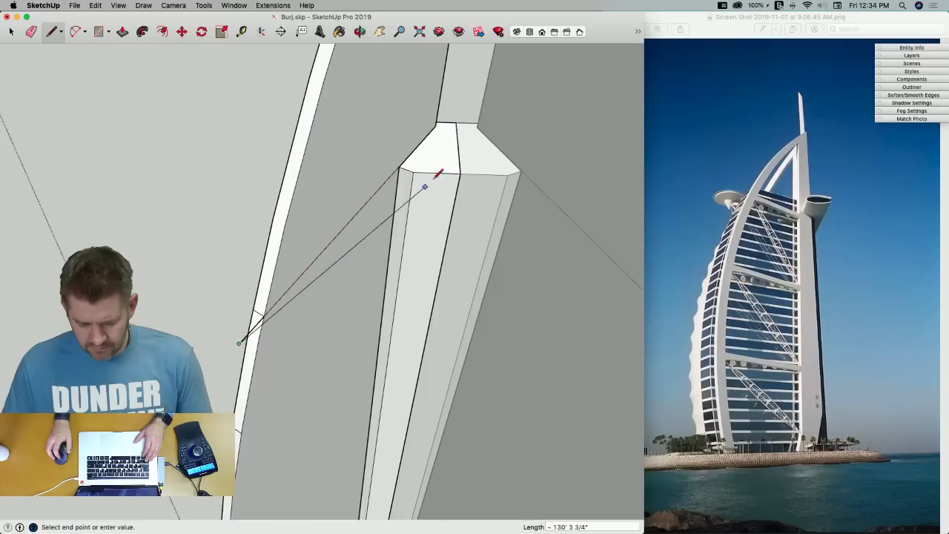
pyautogui.scroll(5, 416, 193)
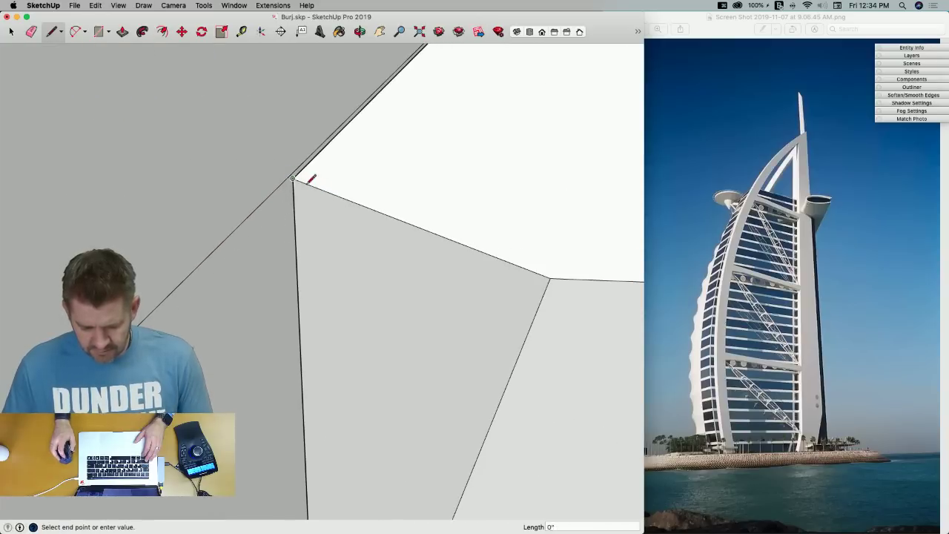
pyautogui.press('p')
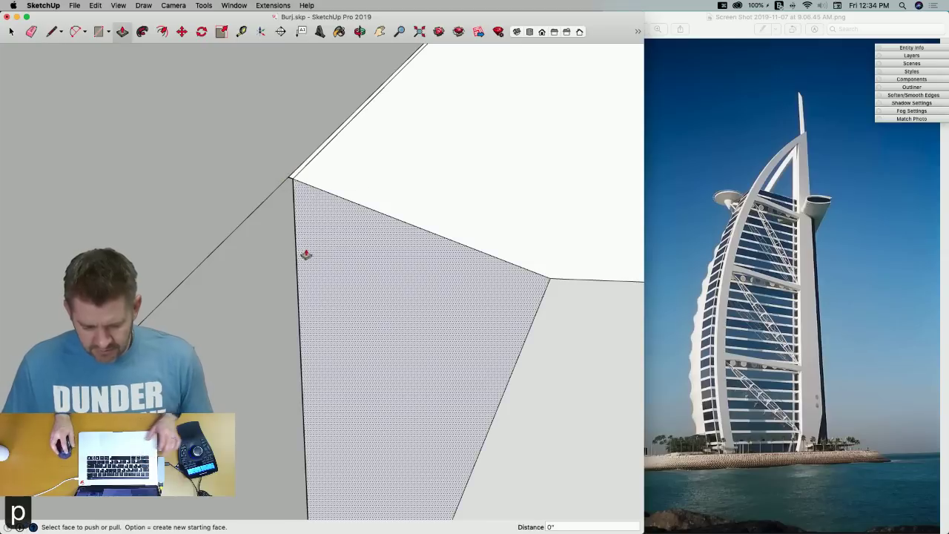
pyautogui.moveTo(298, 184); pyautogui.dragTo(296, 210)
pyautogui.scroll(-10, 297, 210)
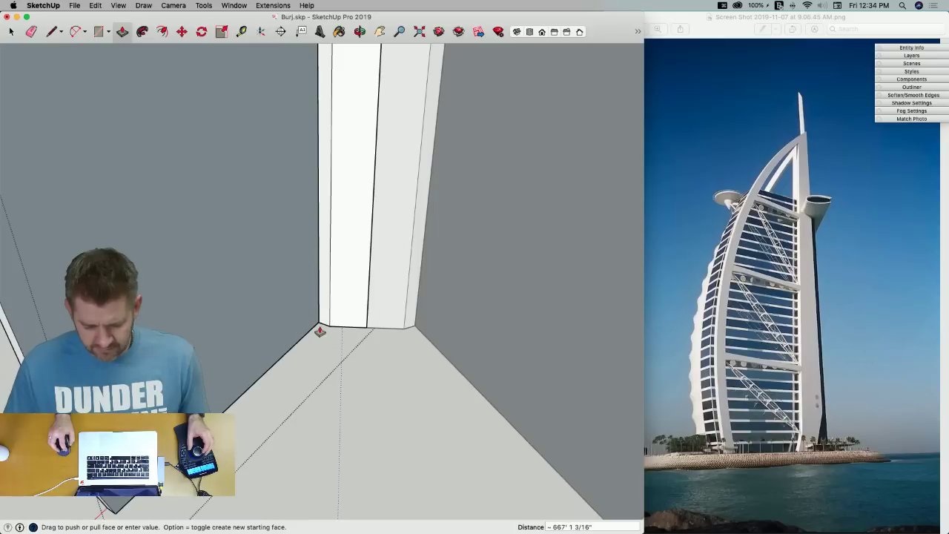
pyautogui.scroll(10, 339, 329)
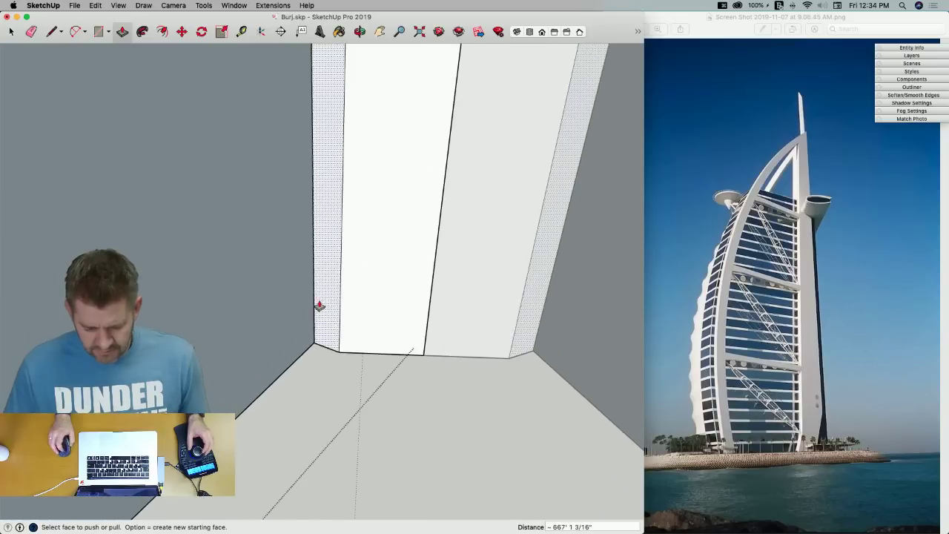
# Clean up the core's top corner and erase the leftover line sticking out across the sail's outer edge
pyautogui.press('e')
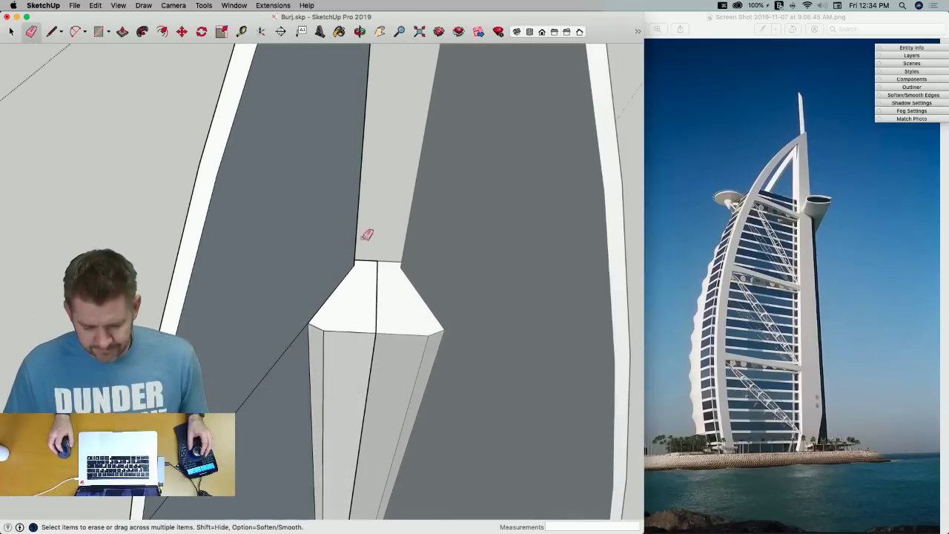
pyautogui.scroll(5, 304, 337)
pyautogui.scroll(5, 307, 332)
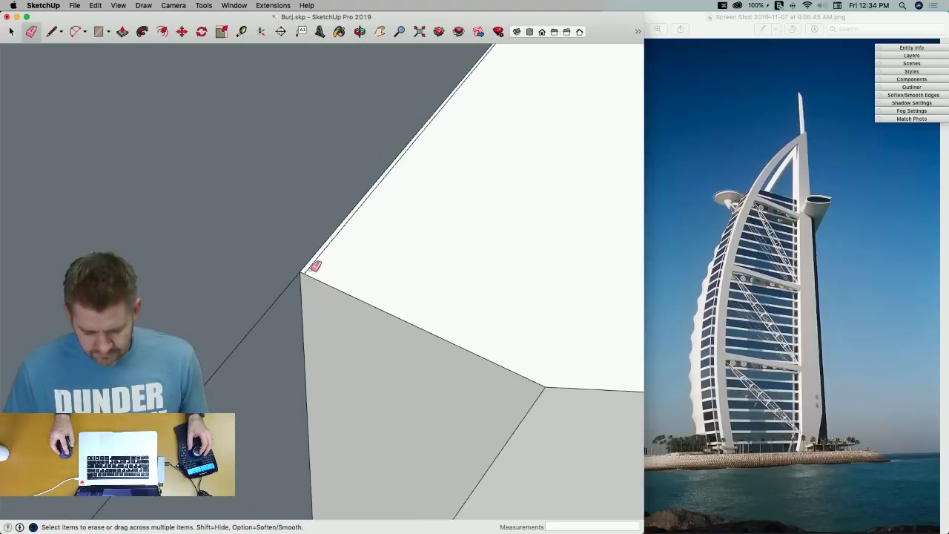
pyautogui.scroll(-6, 311, 286)
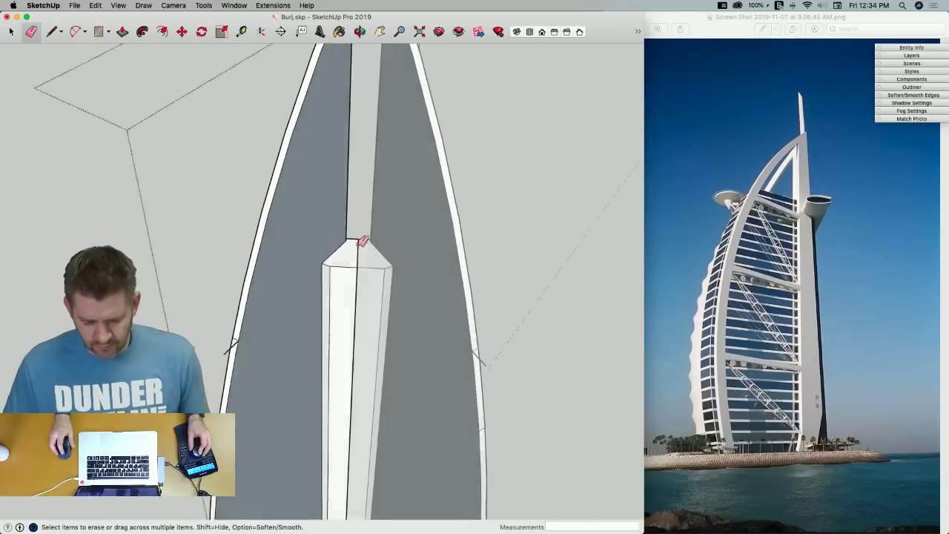
pyautogui.scroll(2, 356, 248)
pyautogui.scroll(4, 354, 246)
pyautogui.press('e')
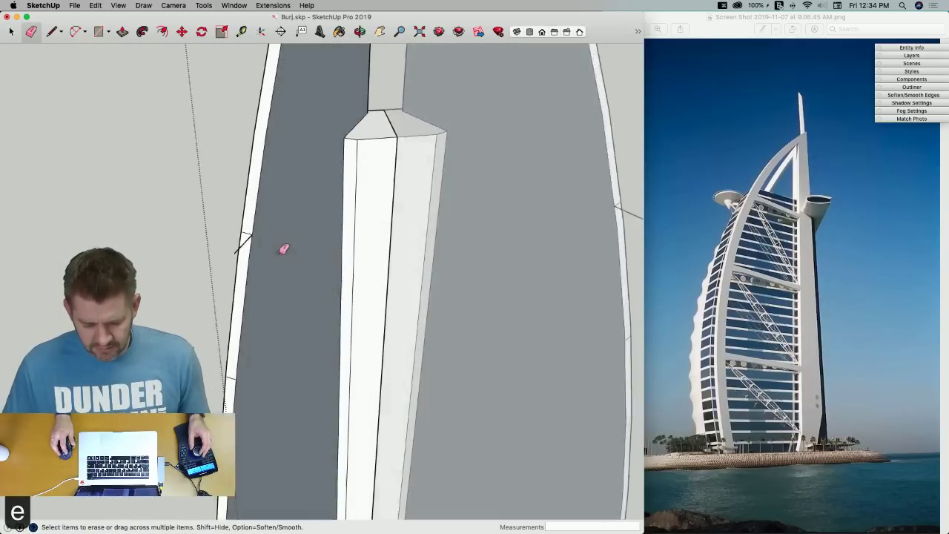
pyautogui.moveTo(284, 249); pyautogui.dragTo(201, 234, button='middle')
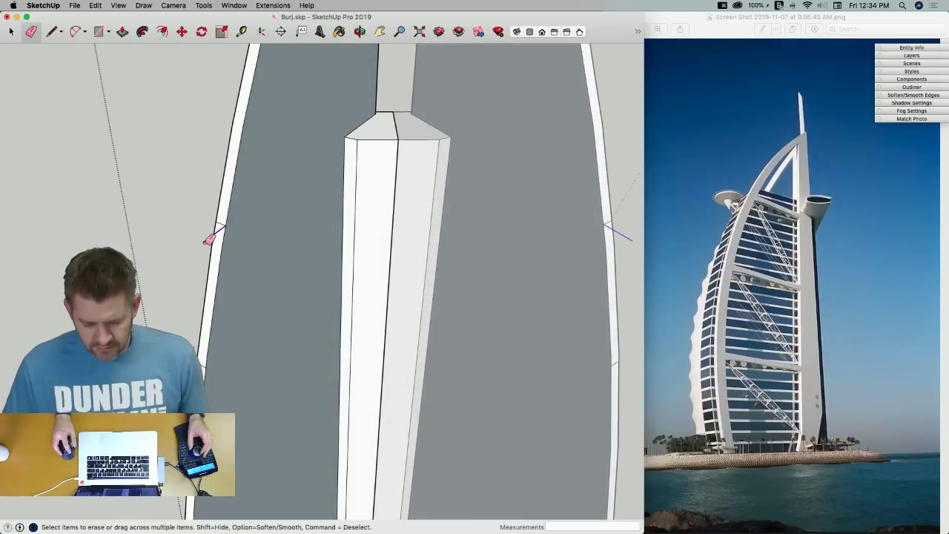
pyautogui.scroll(5, 346, 215)
# Reverse the sail's large inner face and the narrow back-edge face above the core
pyautogui.rightClick(317, 215)
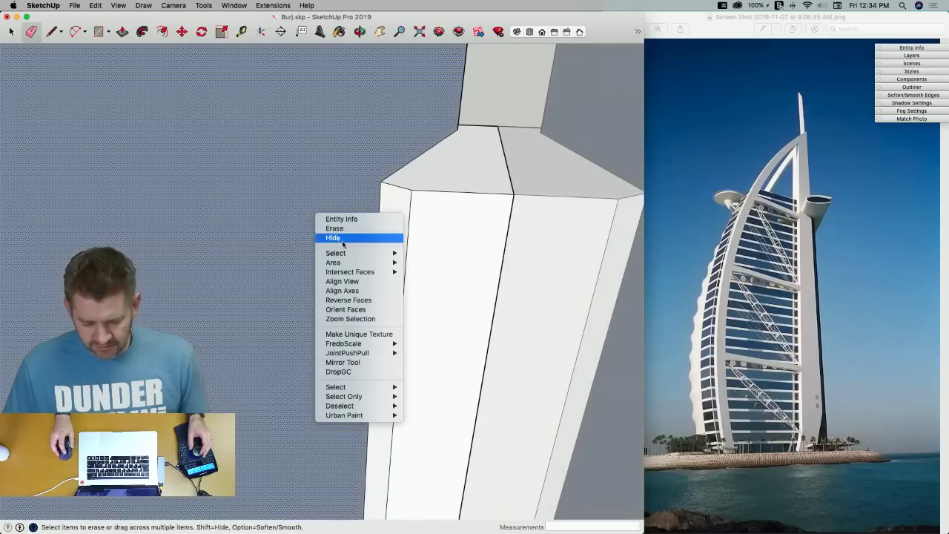
pyautogui.click(366, 305)
pyautogui.moveTo(430, 274); pyautogui.dragTo(481, 204, button='middle')
pyautogui.press('space')
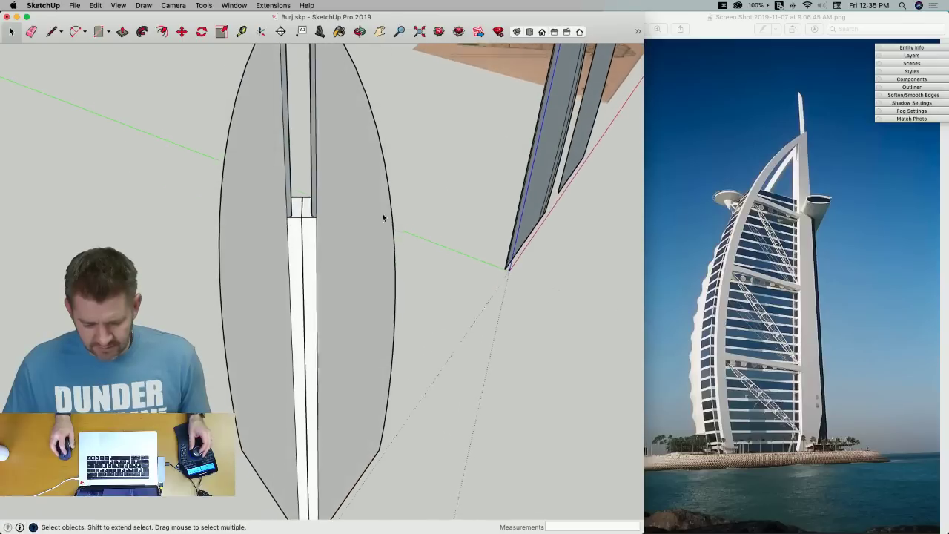
pyautogui.scroll(3, 337, 237)
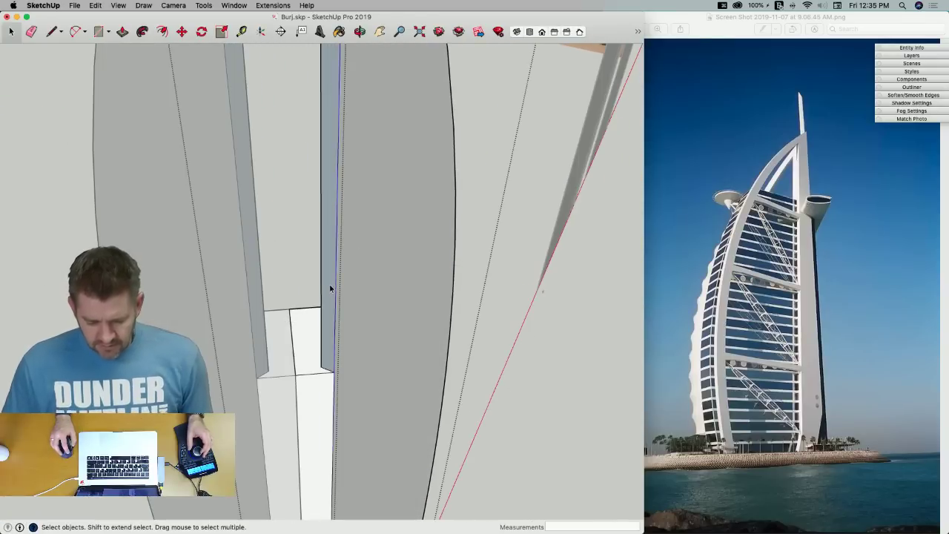
pyautogui.rightClick(330, 286)
pyautogui.click(363, 370)
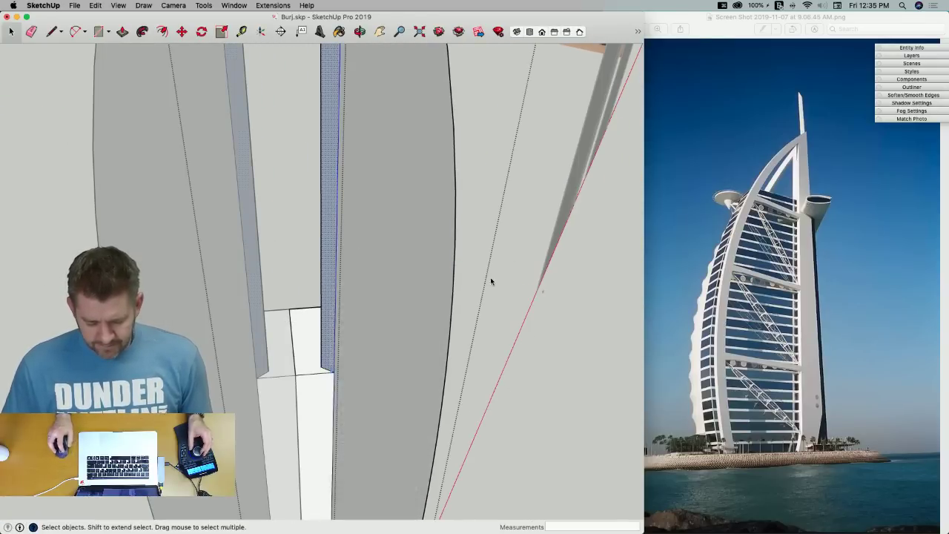
# Erase the horizontal edge crossing the narrow outer strip of the core
pyautogui.scroll(-6, 509, 238)
pyautogui.moveTo(486, 245); pyautogui.dragTo(438, 275, button='middle')
pyautogui.scroll(8, 428, 237)
pyautogui.doubleClick(352, 321)
pyautogui.press('e')
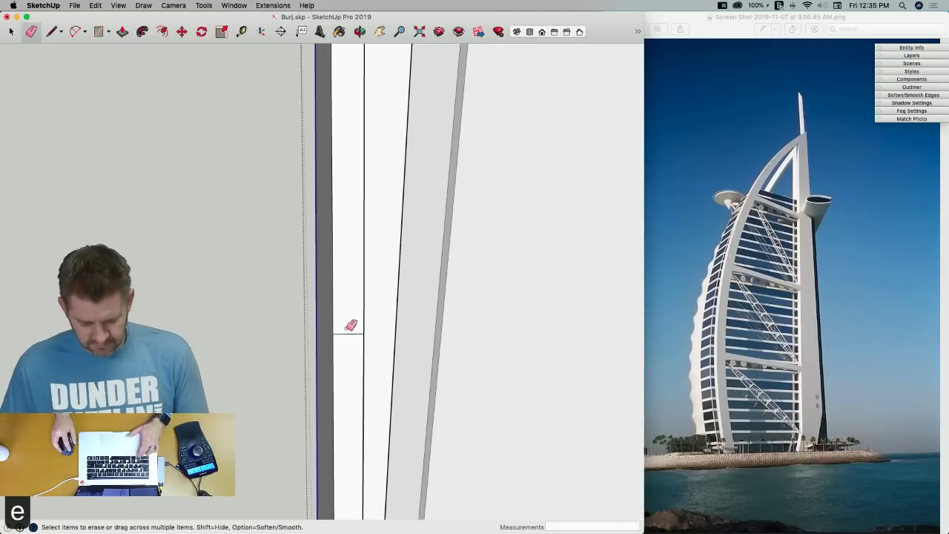
pyautogui.click(352, 337)
pyautogui.moveTo(352, 339); pyautogui.dragTo(340, 414, button='middle')
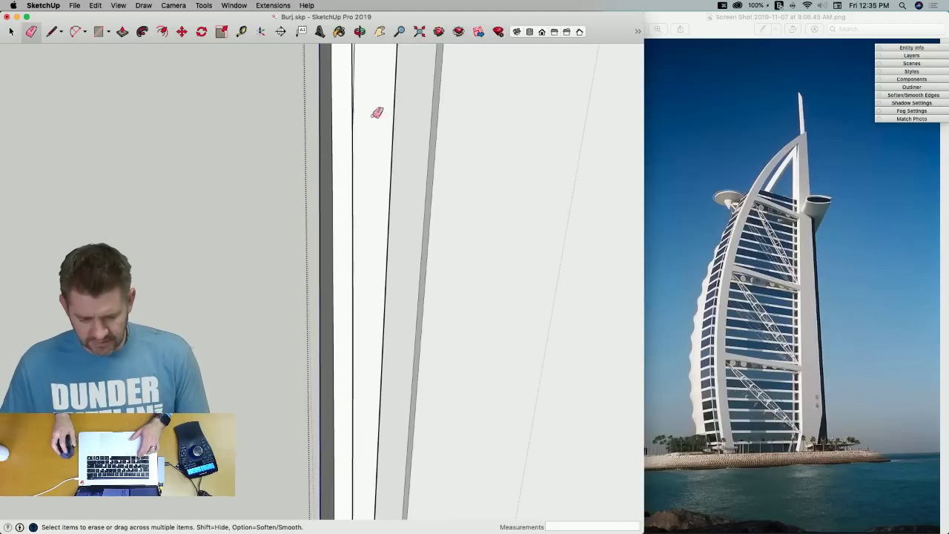
pyautogui.scroll(-6, 445, 110)
# Erase the short dividing edge across the sail's curved outer rim near its upper end
pyautogui.press('space')
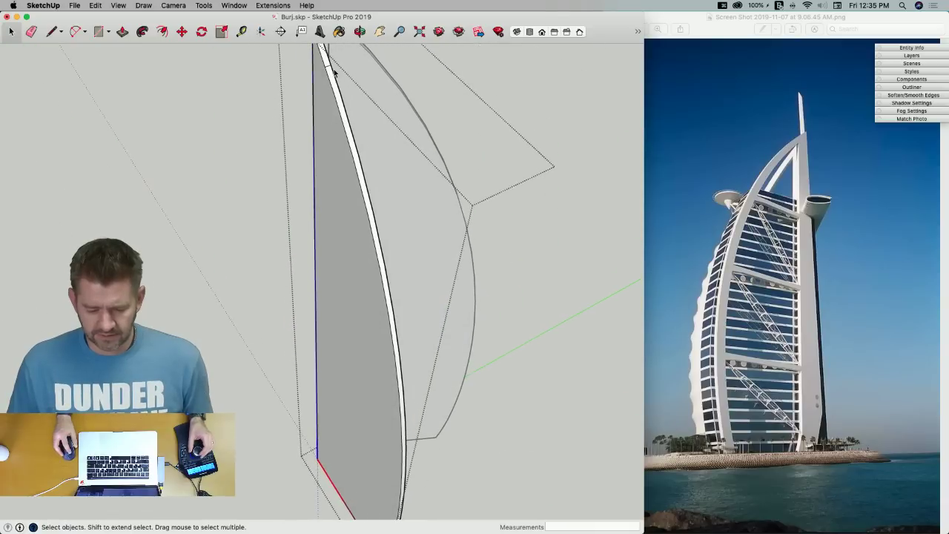
pyautogui.click(320, 63)
pyautogui.press('e')
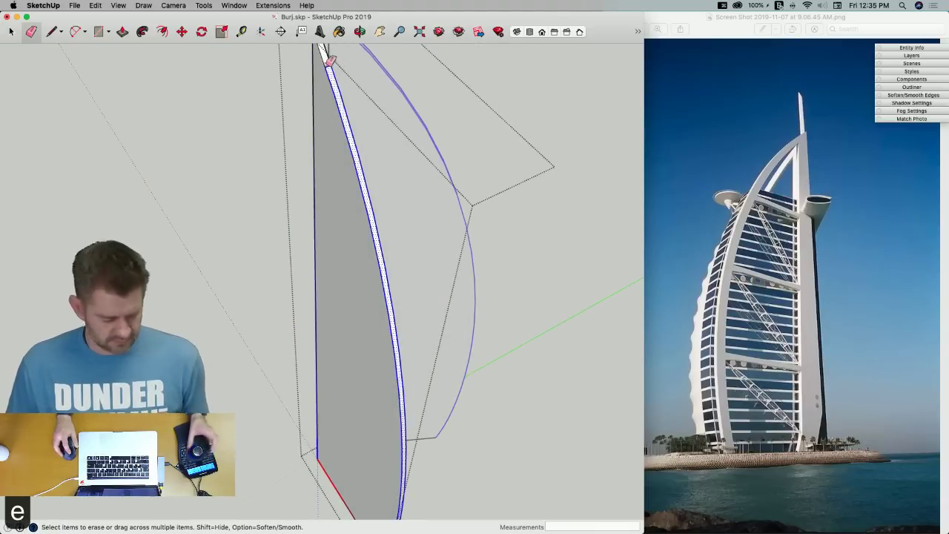
pyautogui.moveTo(331, 72); pyautogui.dragTo(327, 64)
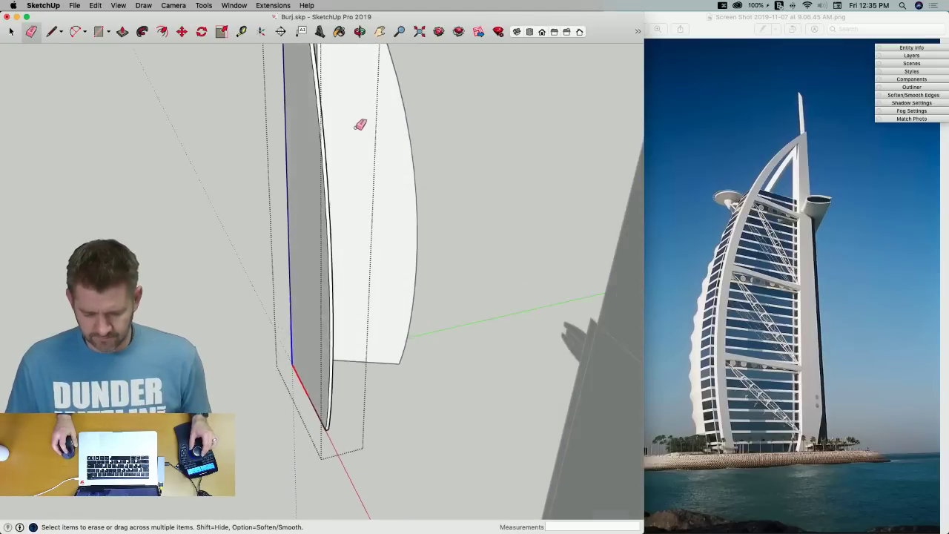
# Save the model
pyautogui.press('space')
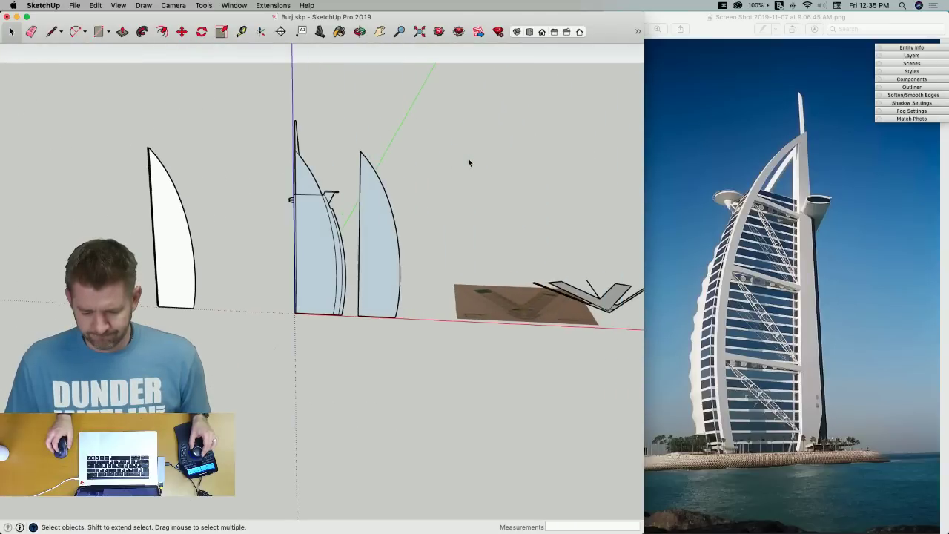
pyautogui.press('super+s')
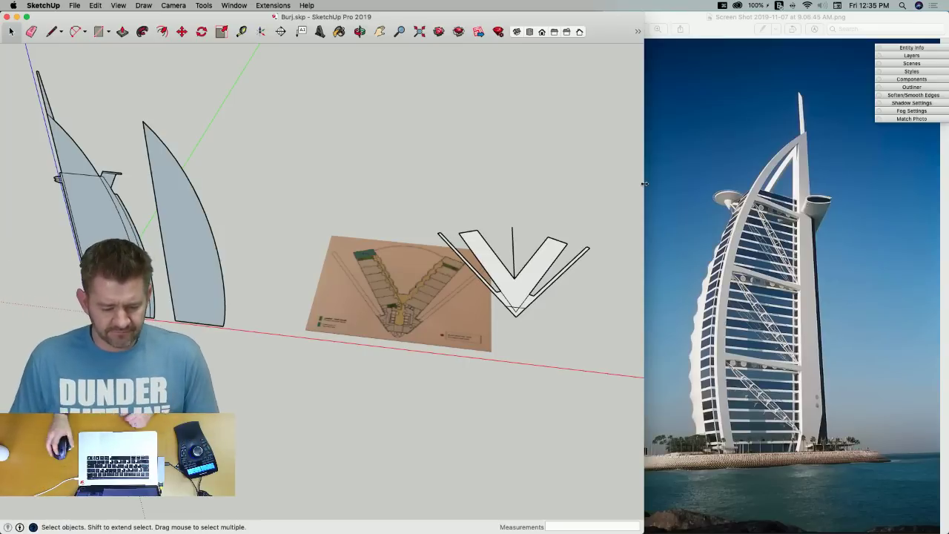
# Switch to Chrome and examine the Burj al Arab forum thread's posted plan images and the enlarged three-view elevation drawing
pyautogui.moveTo(18, 241)
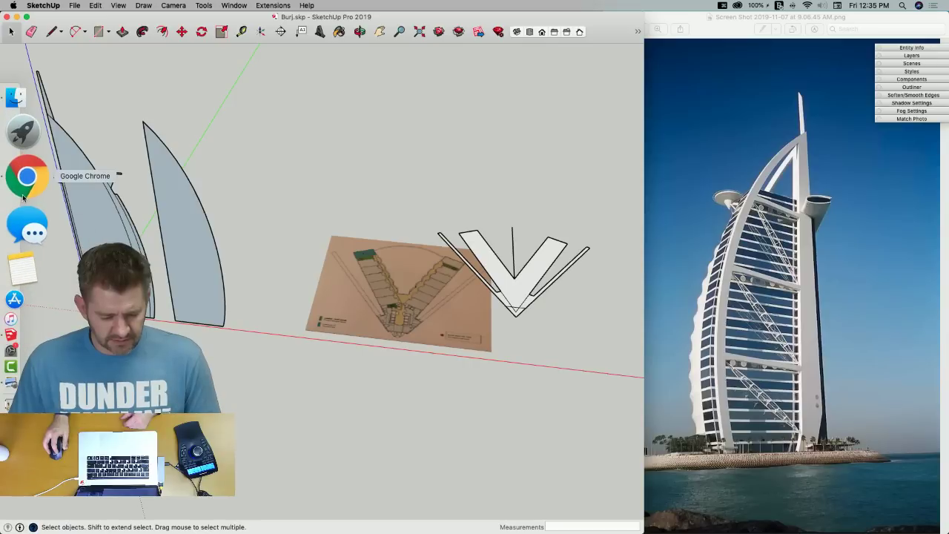
pyautogui.click(23, 198)
pyautogui.click(94, 221)
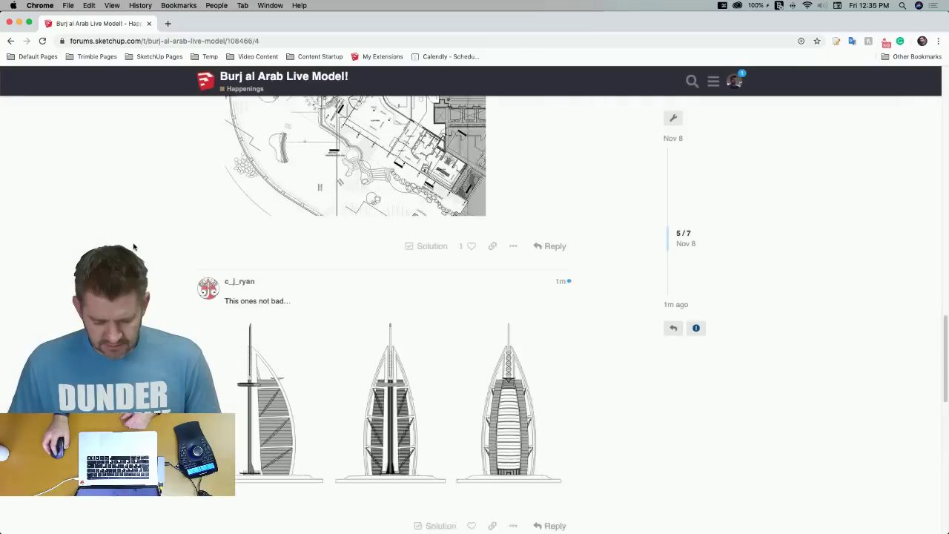
pyautogui.scroll(-3, 206, 282)
pyautogui.scroll(-5, 249, 303)
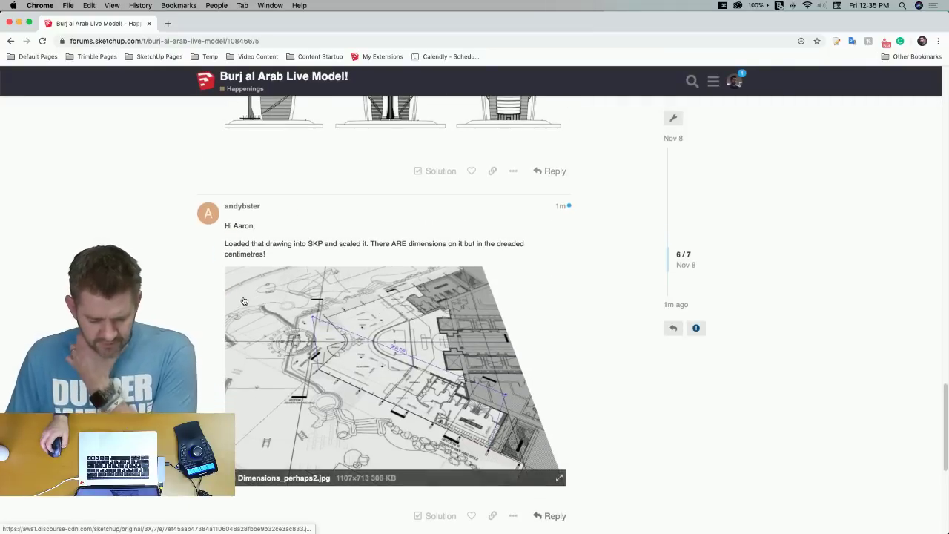
pyautogui.scroll(1, 273, 220)
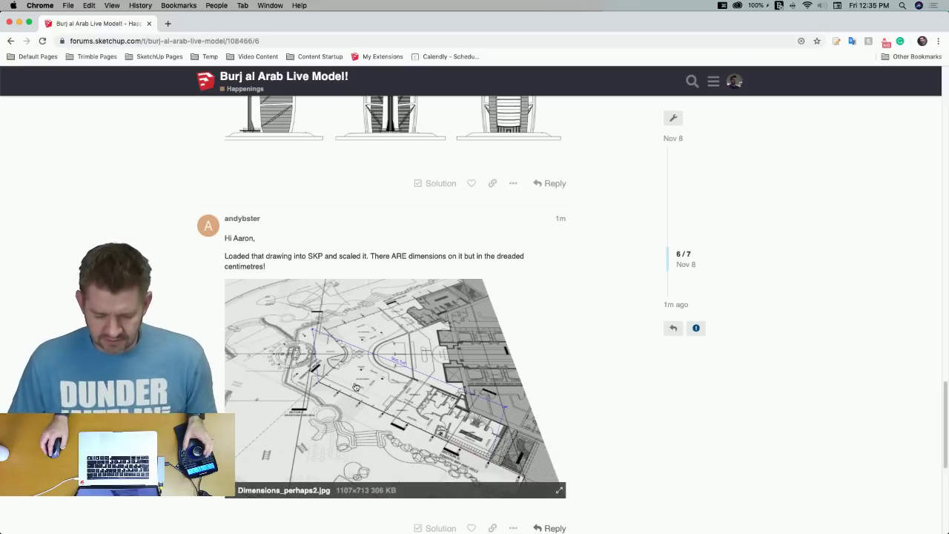
pyautogui.scroll(5, 350, 380)
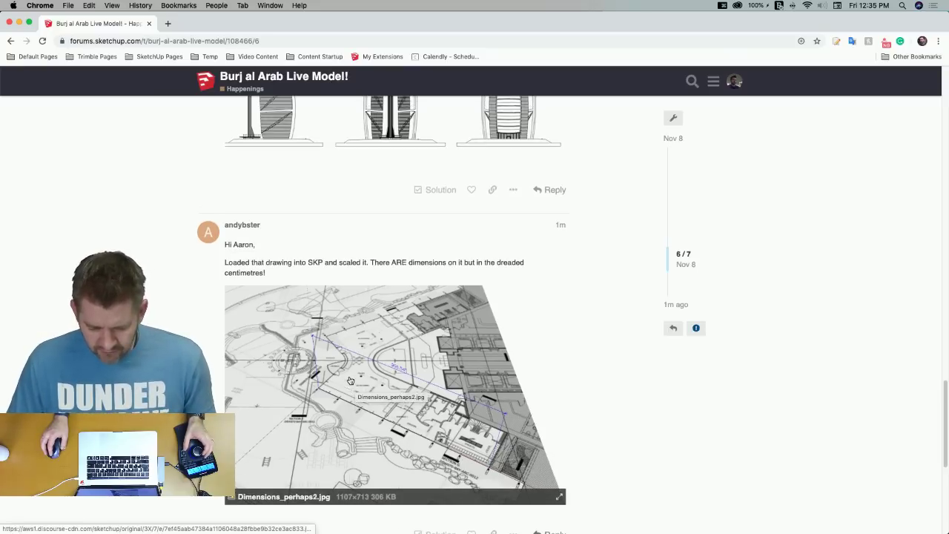
pyautogui.click(275, 238)
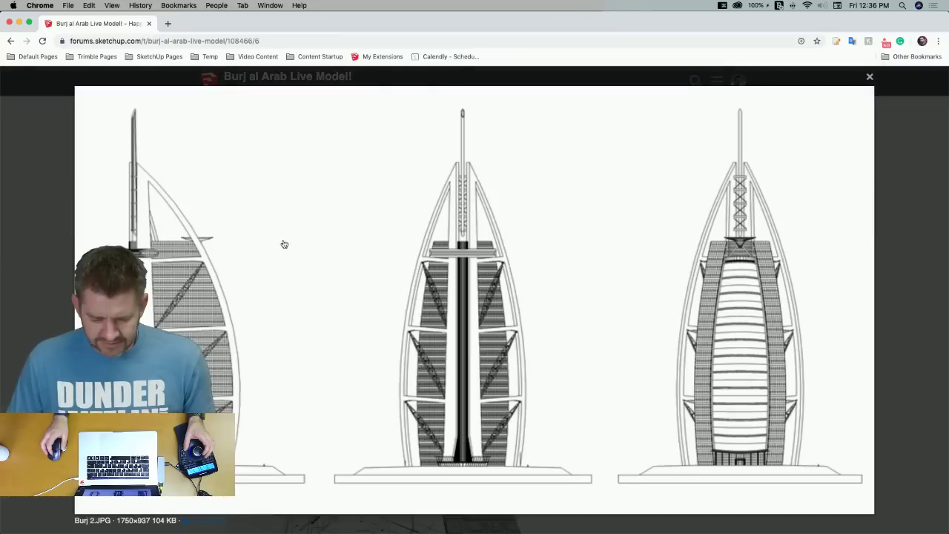
pyautogui.click(241, 287)
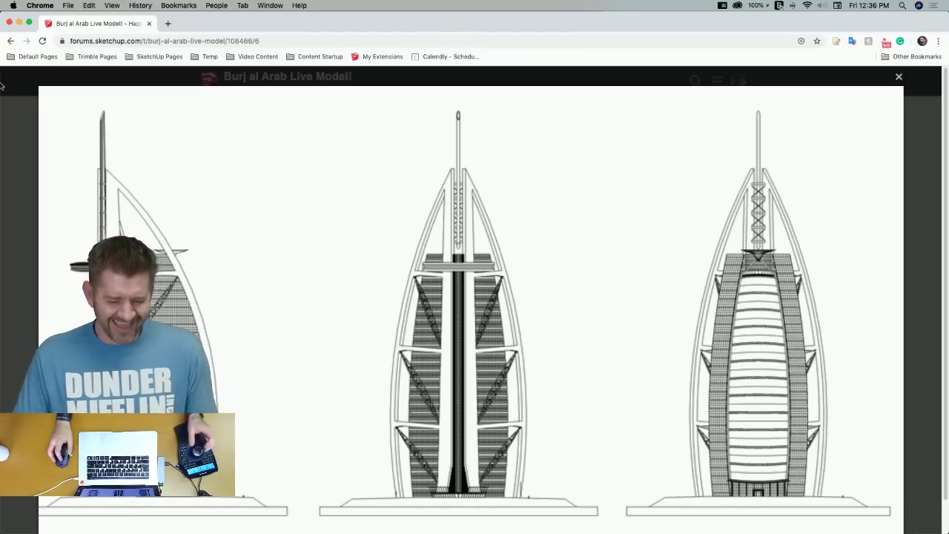
pyautogui.click(15, 124)
pyautogui.scroll(-10, 434, 364)
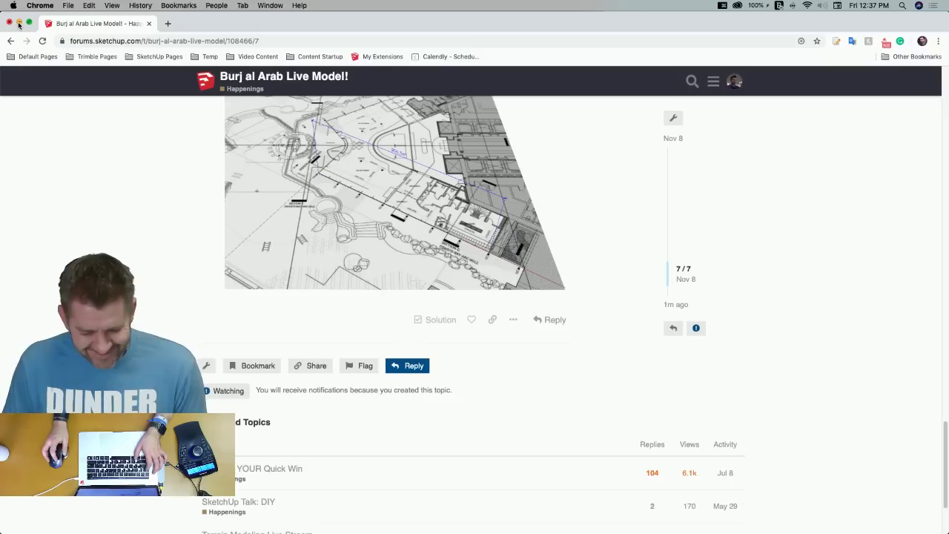
# Switch back to SketchUp and measure the bottom edge of the sail with the Line tool
pyautogui.press('super+Tab')
pyautogui.scroll(5, 193, 326)
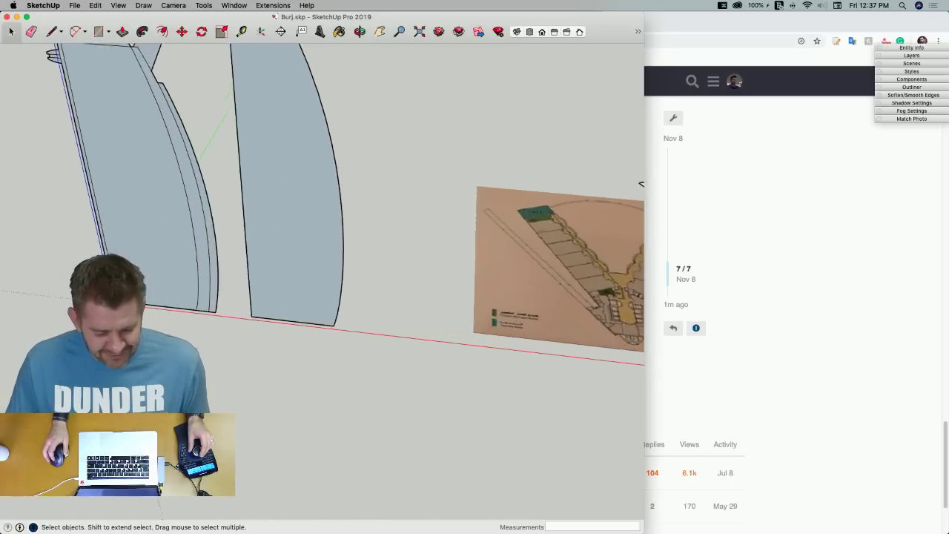
pyautogui.moveTo(194, 326)
pyautogui.mouseDown(button='middle')
pyautogui.moveTo(349, 361)
pyautogui.moveTo(278, 364)
pyautogui.moveTo(278, 381)
pyautogui.moveTo(291, 368)
pyautogui.mouseUp(button='middle')
pyautogui.press('l')
pyautogui.click(304, 309)
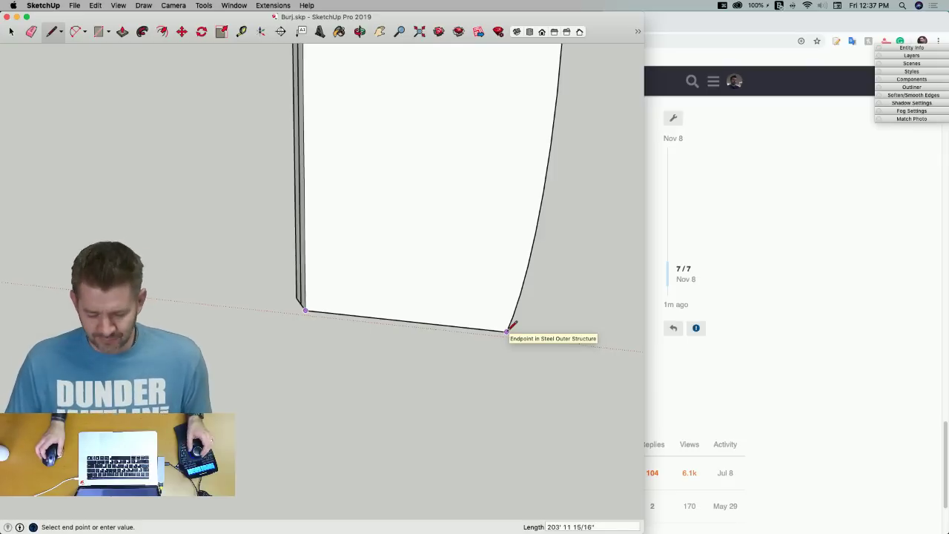
pyautogui.press('space')
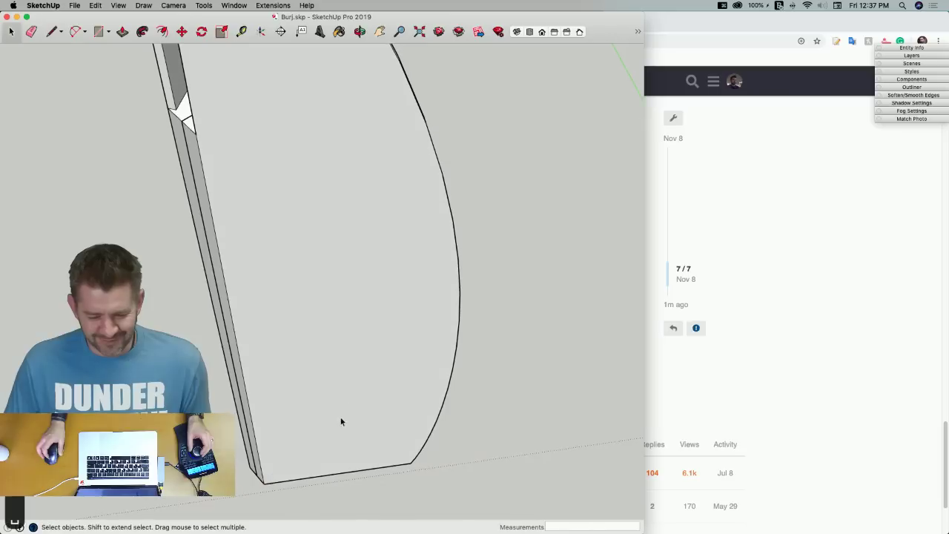
# Draw a rectangular ground outline from the sail's bottom inner corner, 966 inches along the red axis and about 26' 3" deep, closing on the base edge
pyautogui.press('l')
pyautogui.click(243, 380)
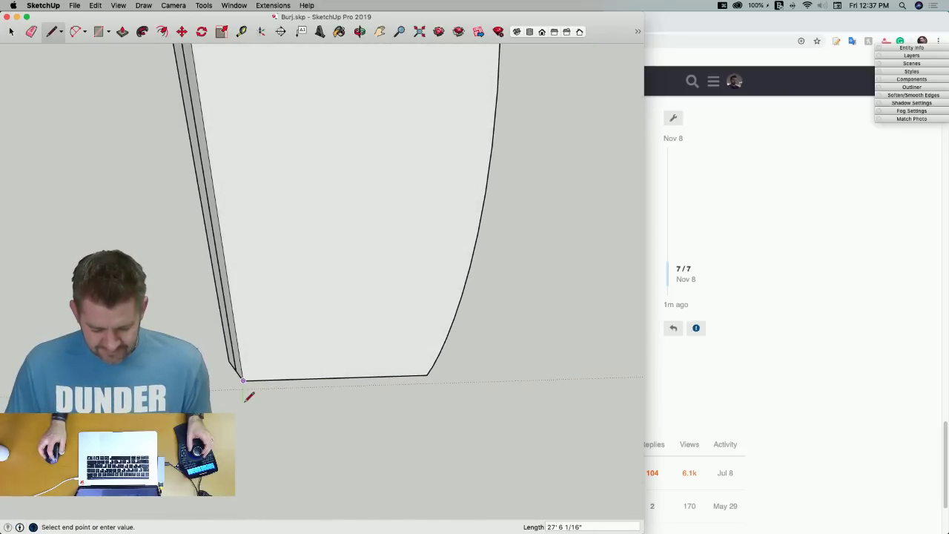
pyautogui.write('966')
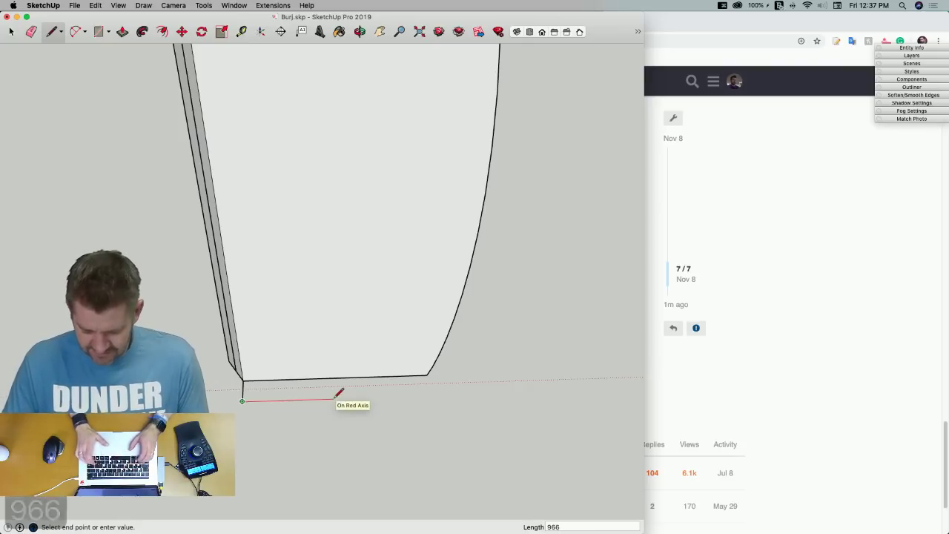
pyautogui.press('Return')
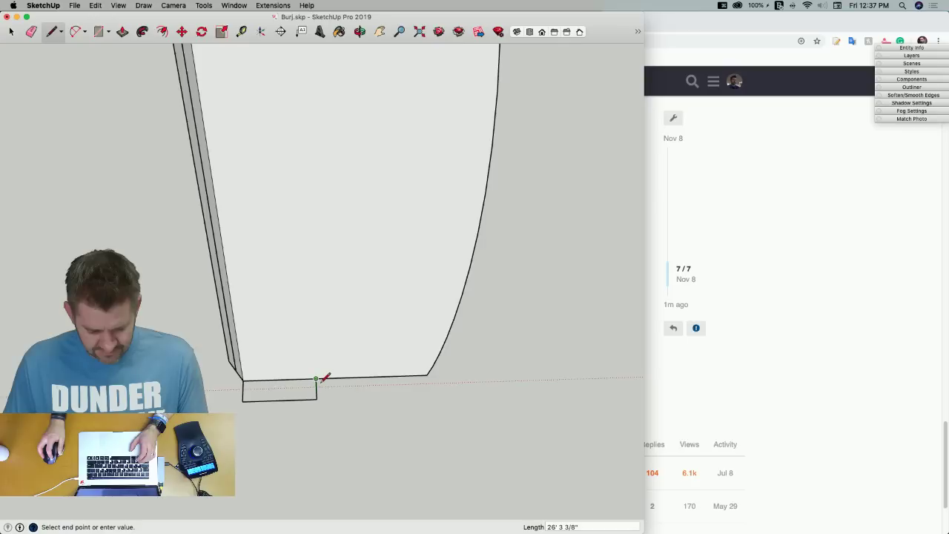
pyautogui.press('super+Tab')
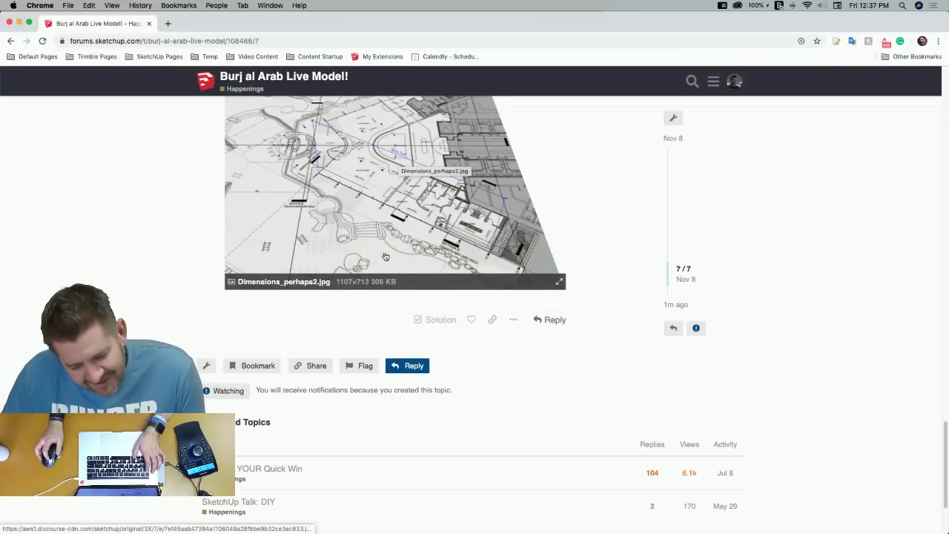
pyautogui.press('super+Tab')
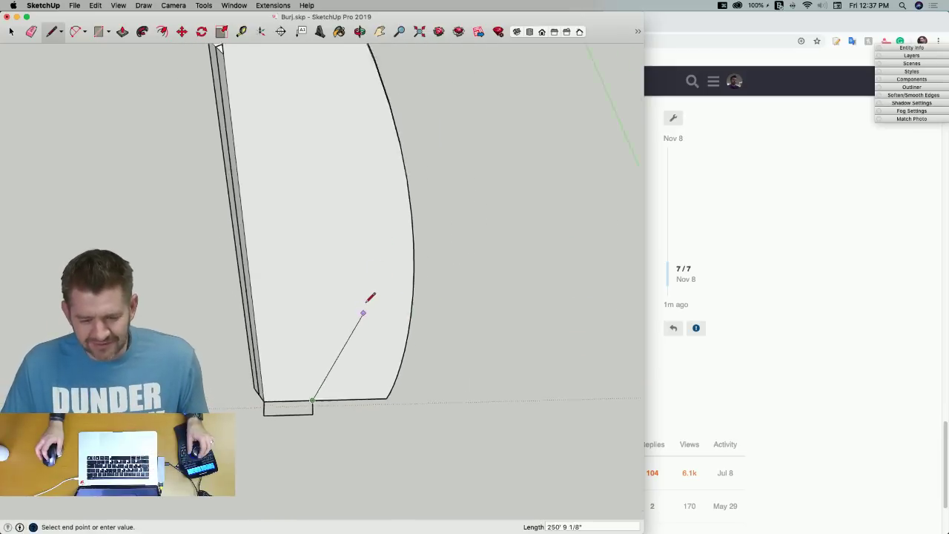
pyautogui.press('space')
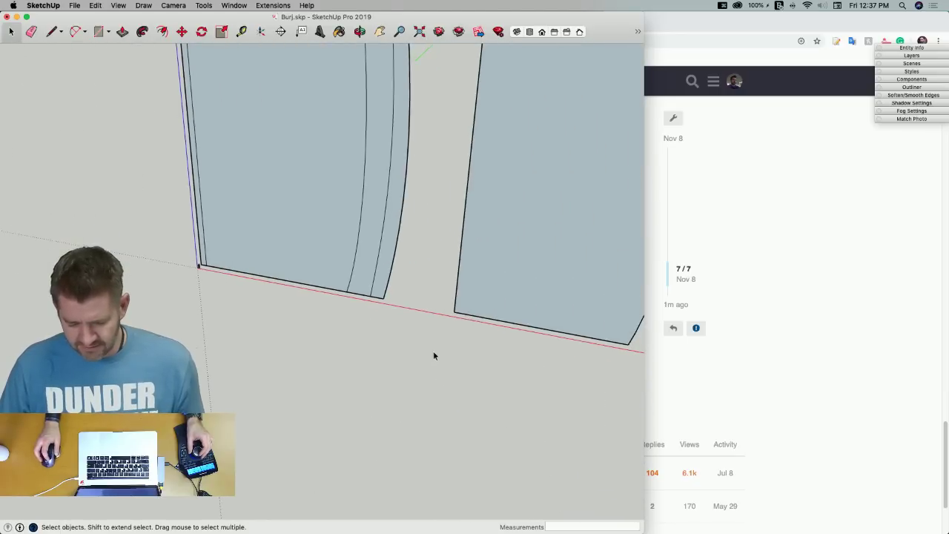
# Move the human scale figure into the rectangular outline near the sail's bottom inner corner
pyautogui.press('m')
pyautogui.click(218, 297)
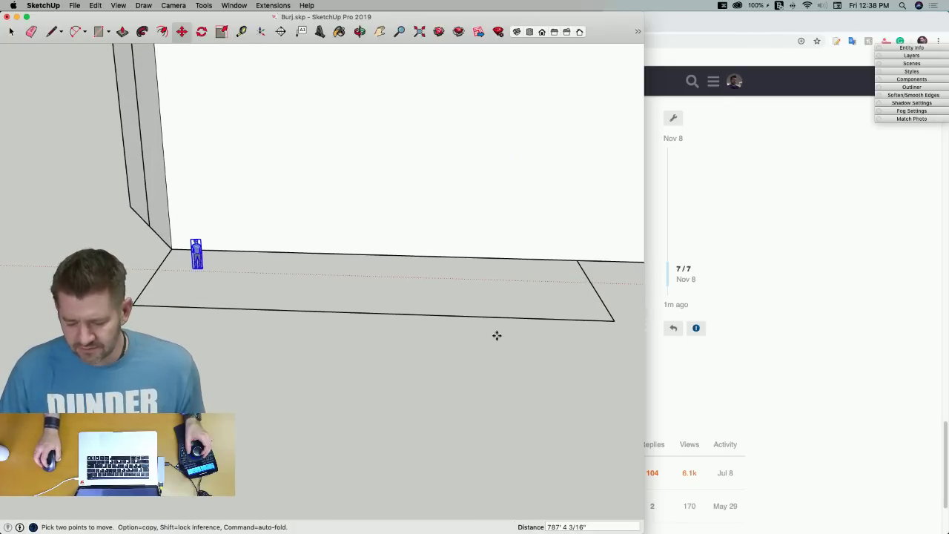
# Check the plan drawing in the forum thread in Chrome, and erase the rectangle at the foot of the sail in SketchUp
pyautogui.click(791, 324)
pyautogui.scroll(2, 208, 170)
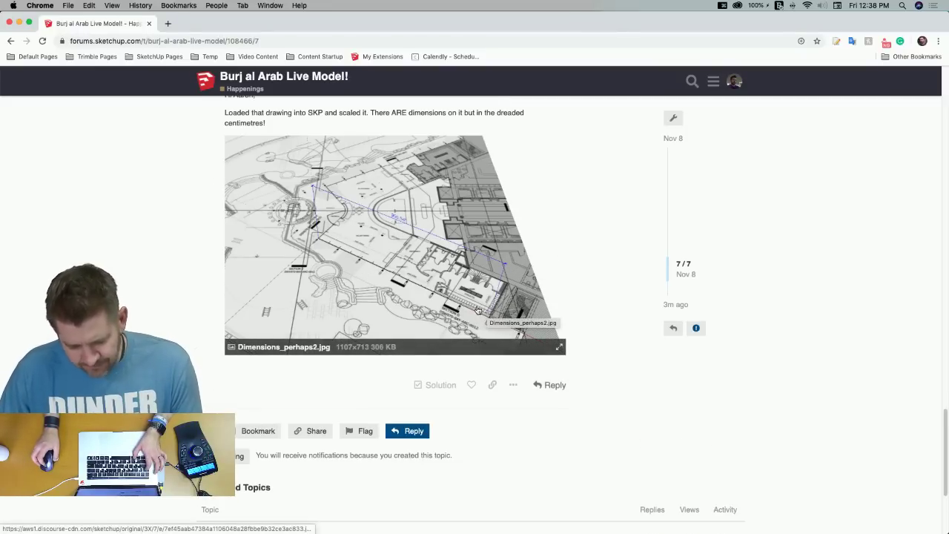
pyautogui.press('super+Tab')
pyautogui.press('space')
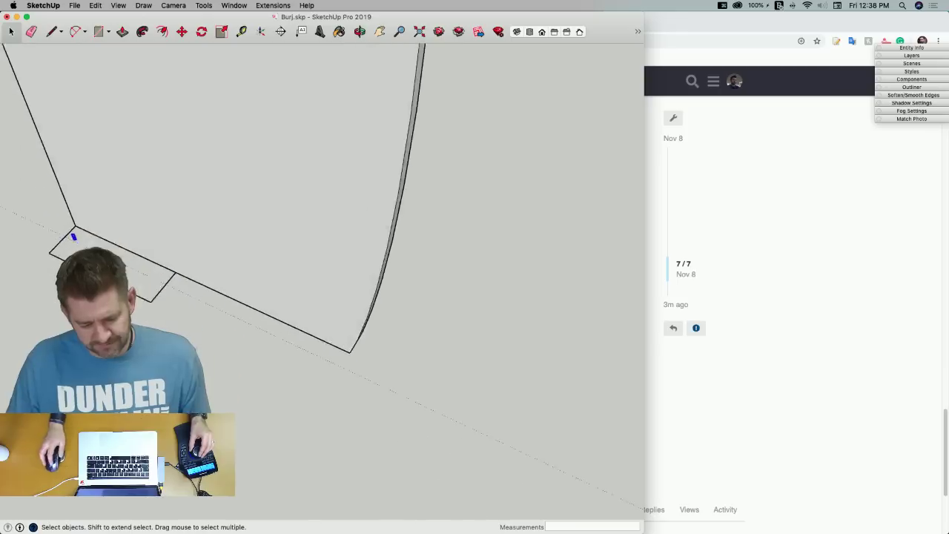
pyautogui.press('e')
pyautogui.moveTo(141, 261); pyautogui.dragTo(263, 292)
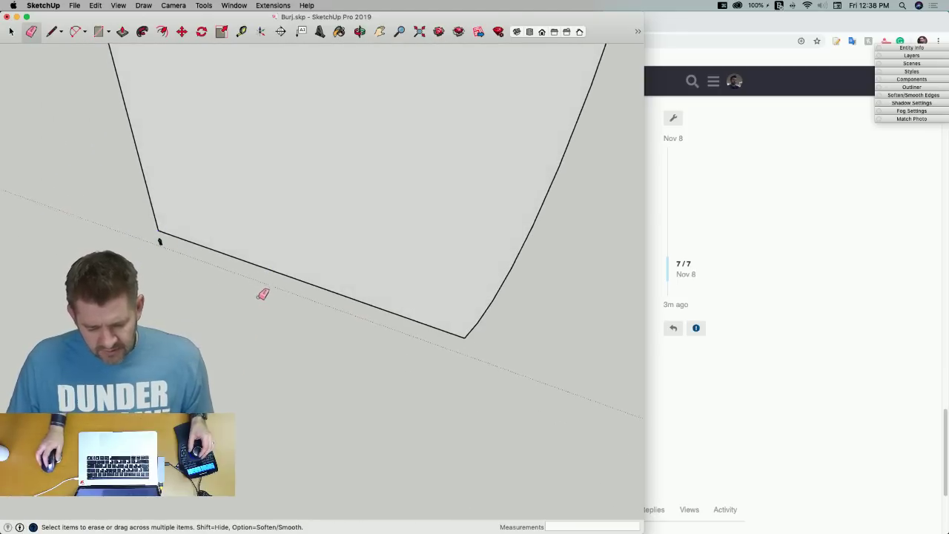
pyautogui.press('space')
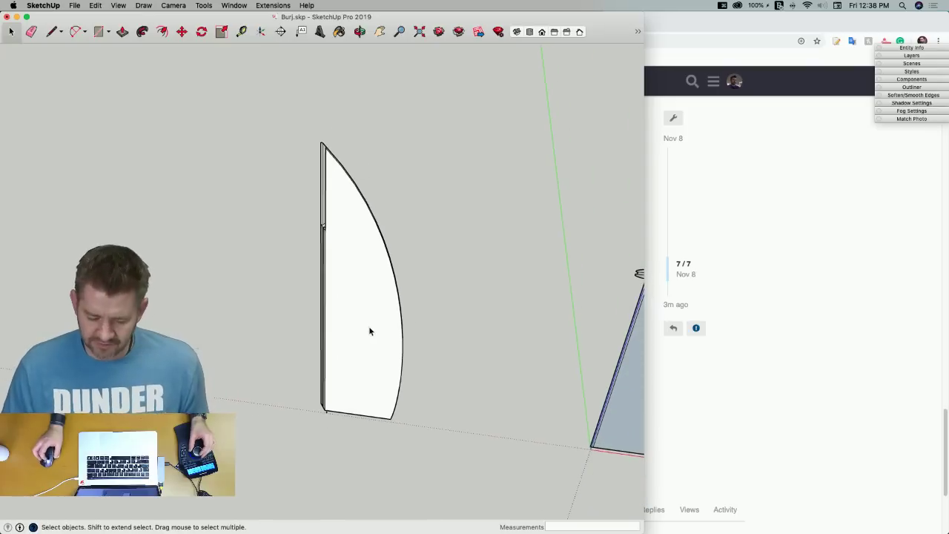
# Start a file import, and capture a screenshot of the side elevation in the Burj 2.JPG drawing from the forum thread in Chrome
pyautogui.click(76, 6)
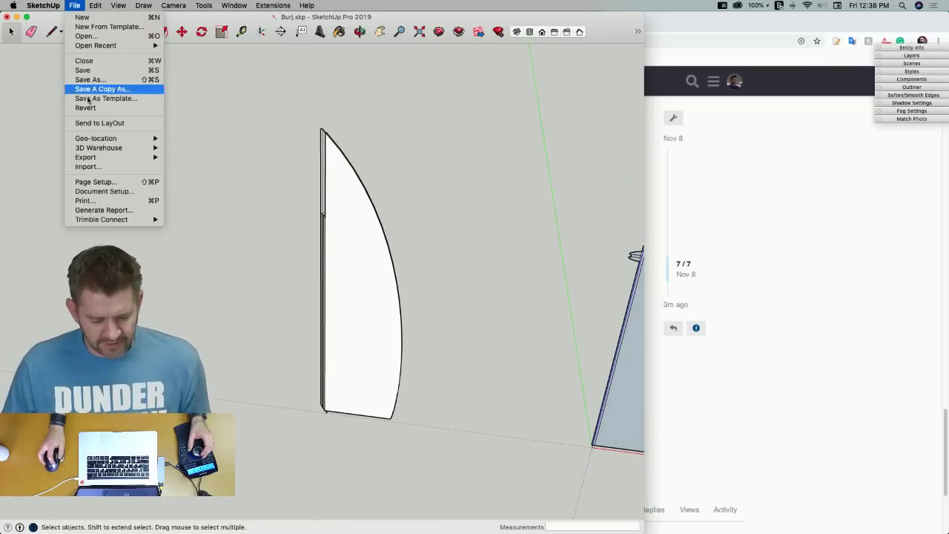
pyautogui.click(88, 169)
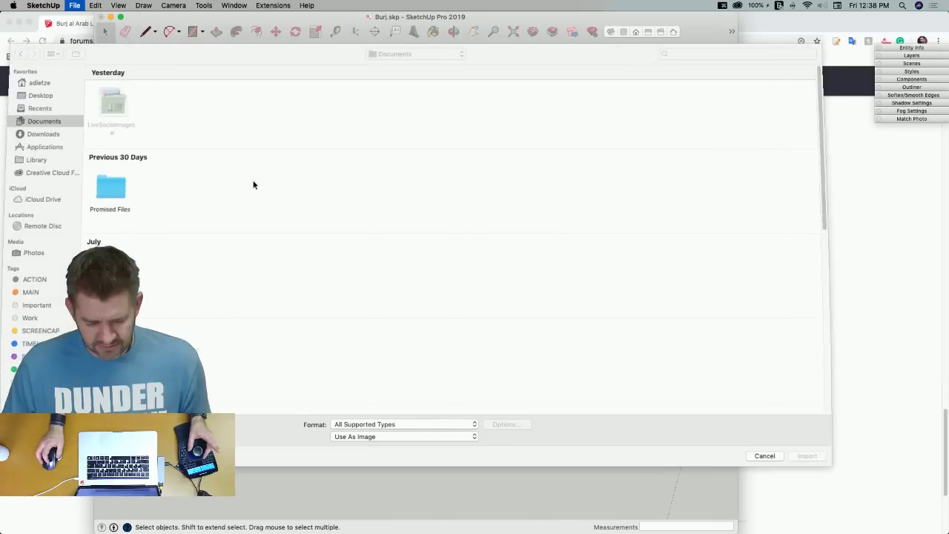
pyautogui.press('super+Tab')
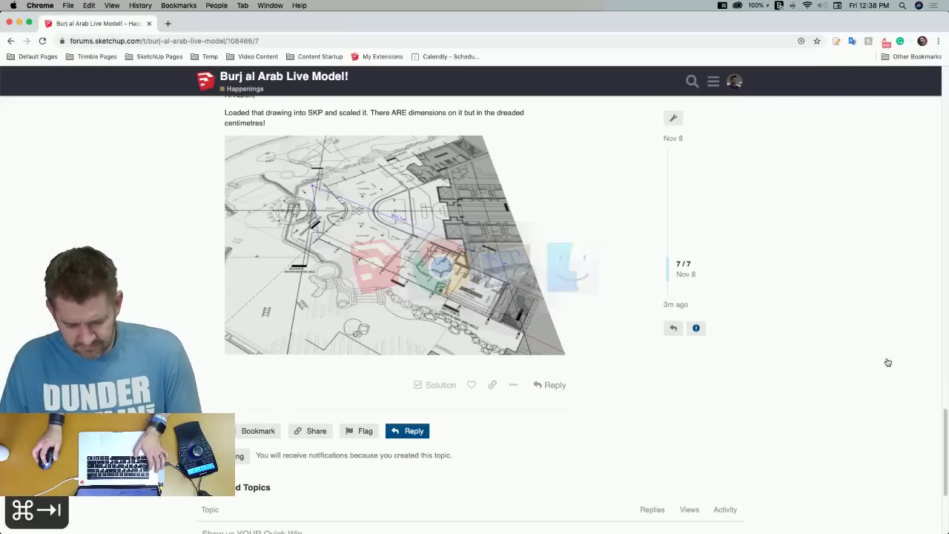
pyautogui.scroll(5, 296, 239)
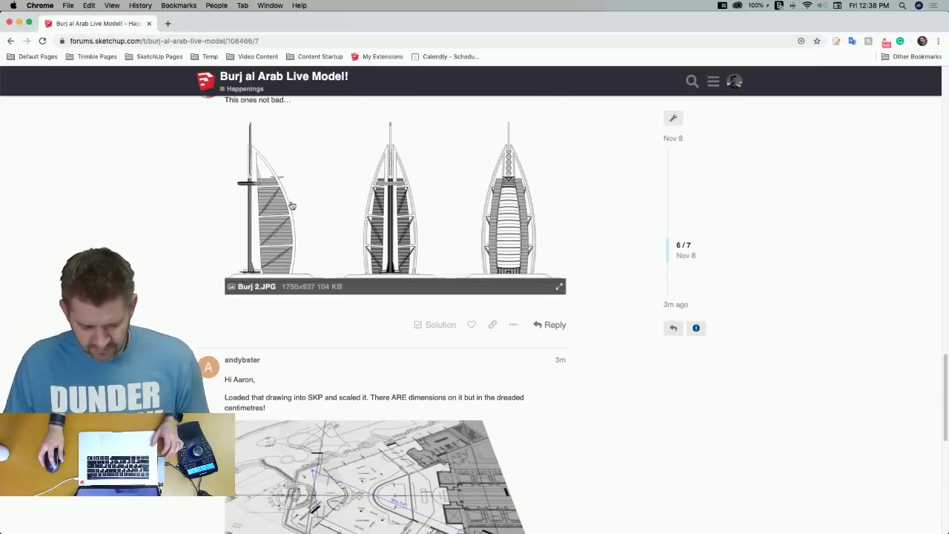
pyautogui.click(297, 235)
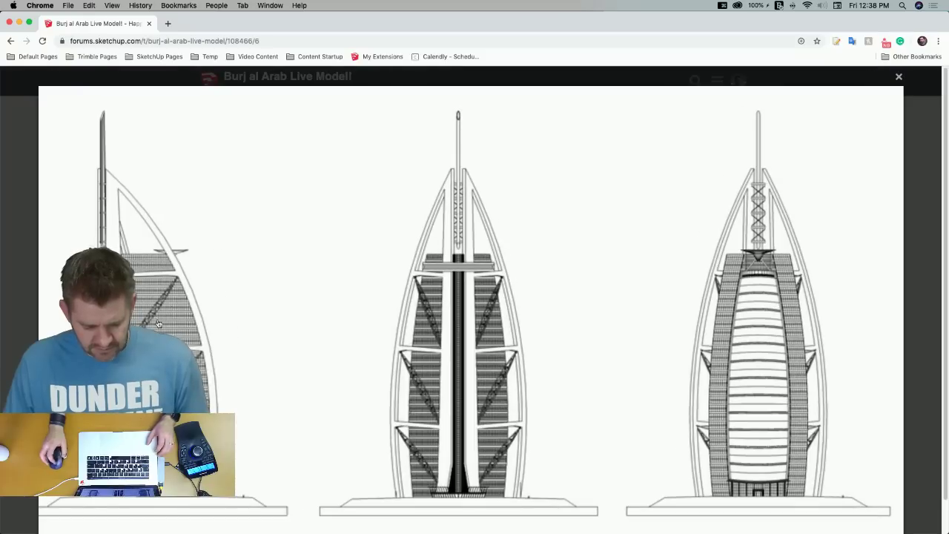
pyautogui.press('shift+super+4')
pyautogui.moveTo(48, 97); pyautogui.dragTo(267, 518)
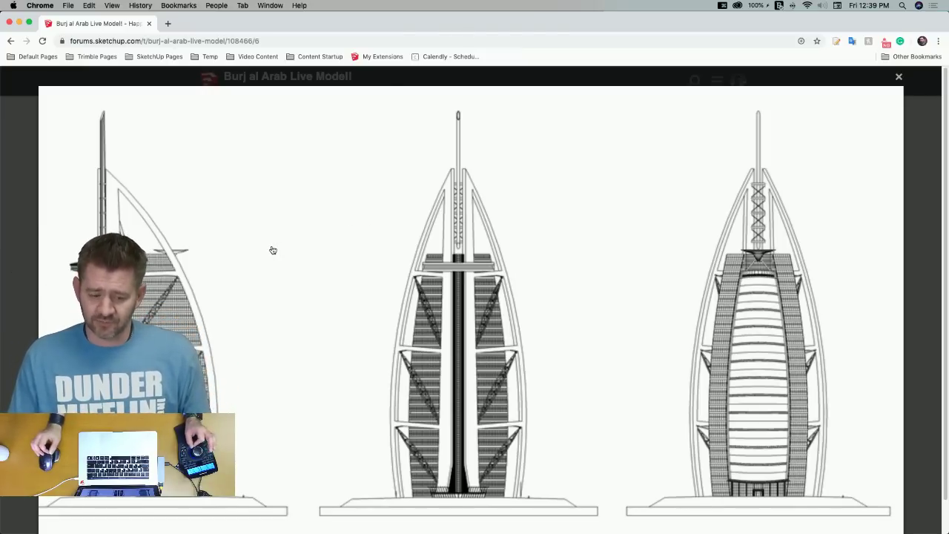
# Import the captured side elevation from the Desktop into SketchUp as an image, starting on the sail's face near its base
pyautogui.click(18, 25)
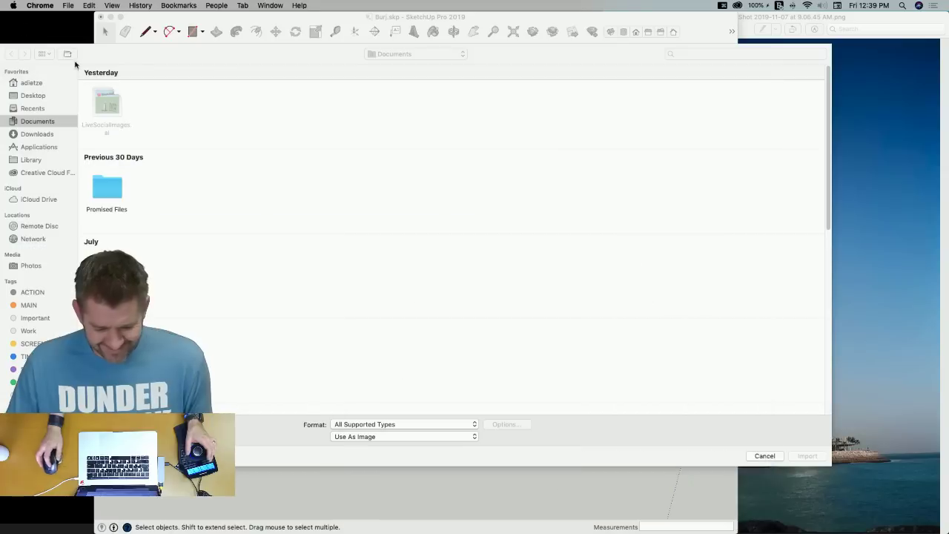
pyautogui.click(139, 113)
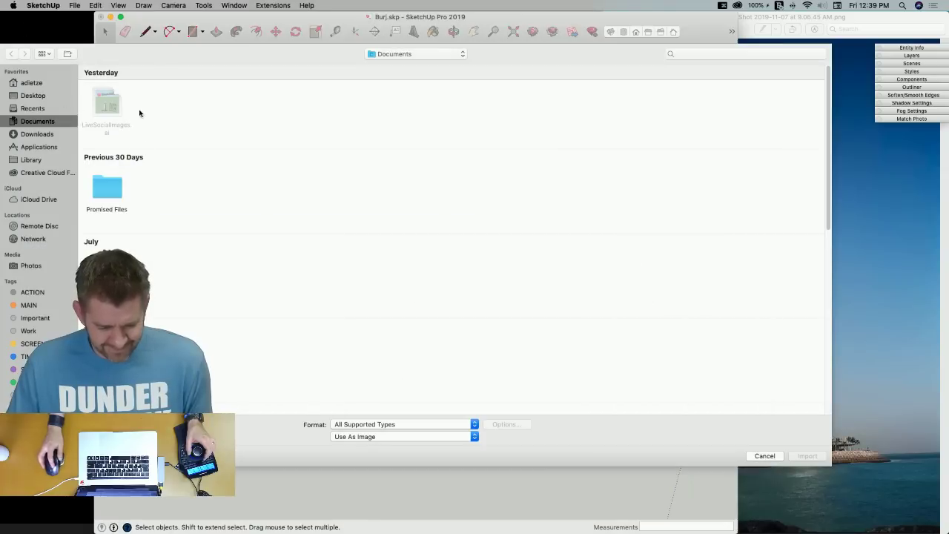
pyautogui.click(33, 95)
pyautogui.doubleClick(271, 108)
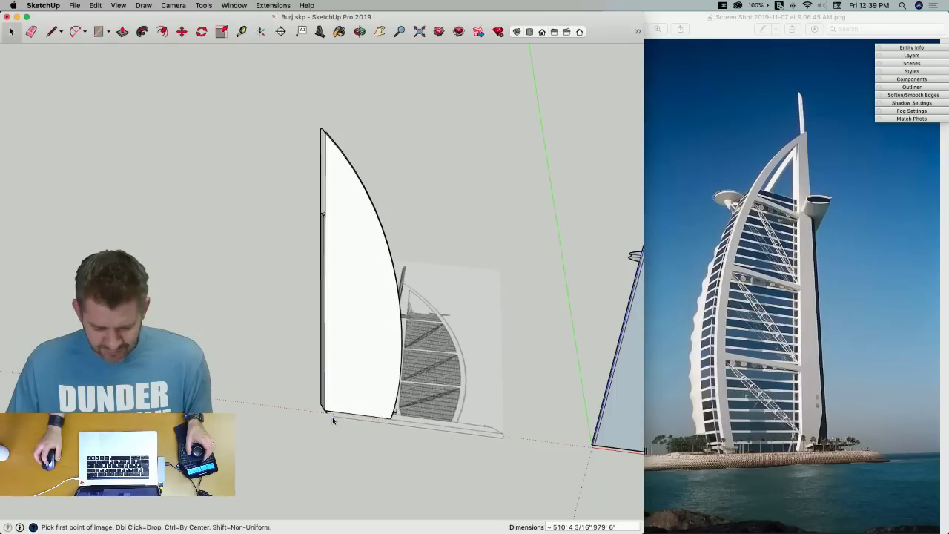
pyautogui.click(337, 398)
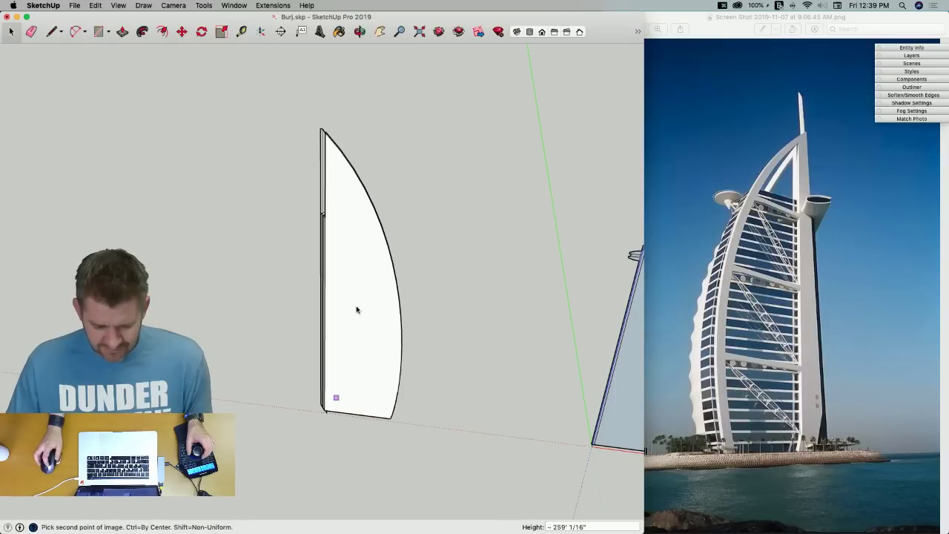
pyautogui.click(511, 295)
# Move the imported elevation image sideways, away from the sail model
pyautogui.moveTo(494, 322); pyautogui.dragTo(449, 417, button='middle')
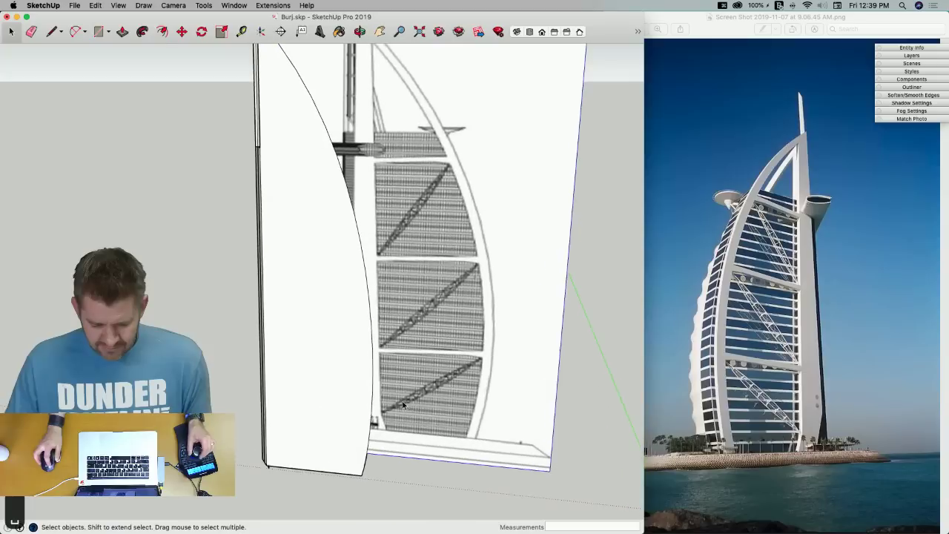
pyautogui.press('m')
pyautogui.moveTo(451, 418); pyautogui.dragTo(532, 424)
pyautogui.press('l')
pyautogui.scroll(5, 417, 484)
pyautogui.scroll(-5, 417, 484)
pyautogui.scroll(5, 415, 180)
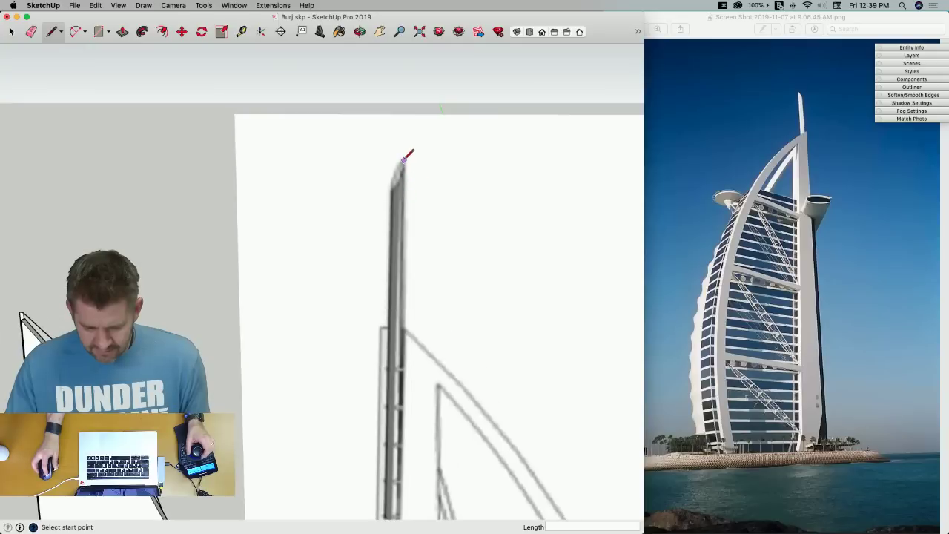
pyautogui.scroll(-5, 407, 272)
pyautogui.scroll(4, 398, 269)
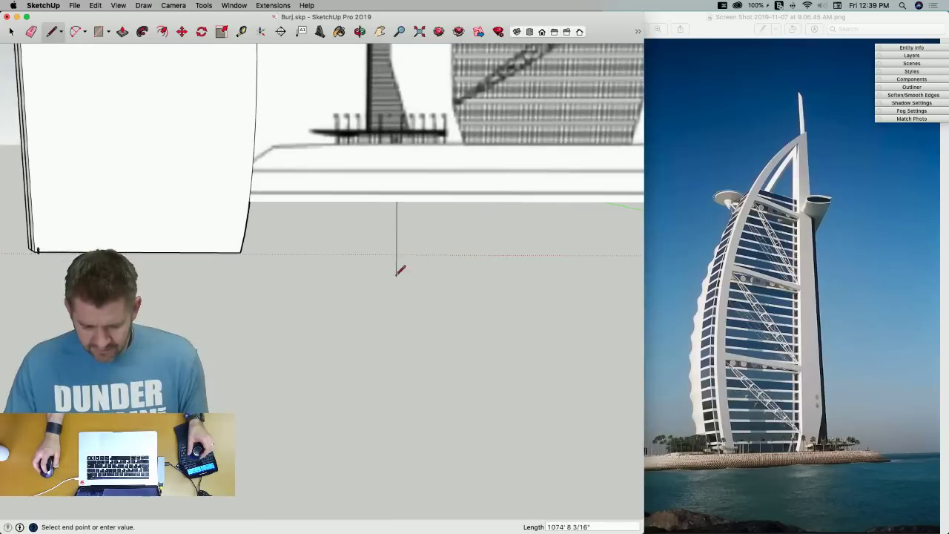
pyautogui.click(384, 141)
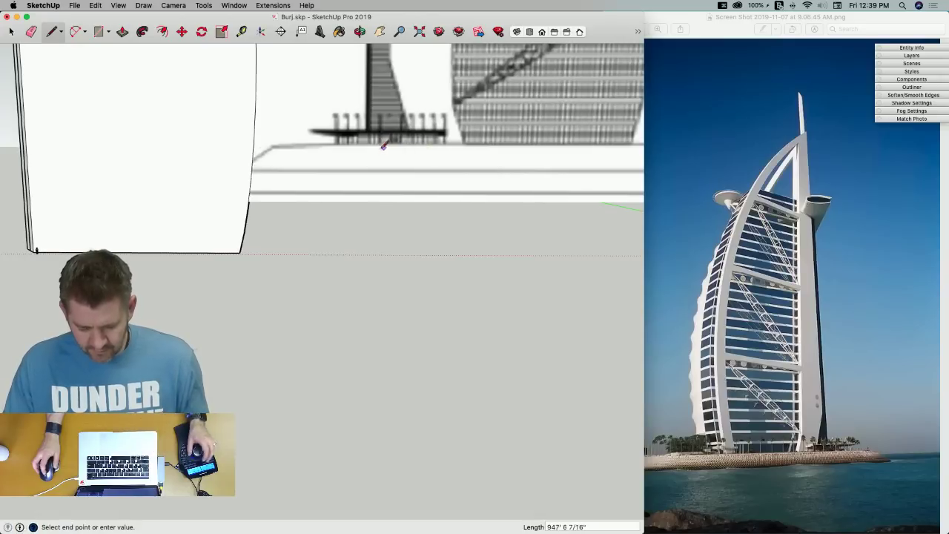
# Draw a vertical line about 800' long on the elevation image, from the top of the sail frame down to the building's base
pyautogui.scroll(-5, 384, 152)
pyautogui.scroll(5, 355, 256)
pyautogui.scroll(2, 305, 230)
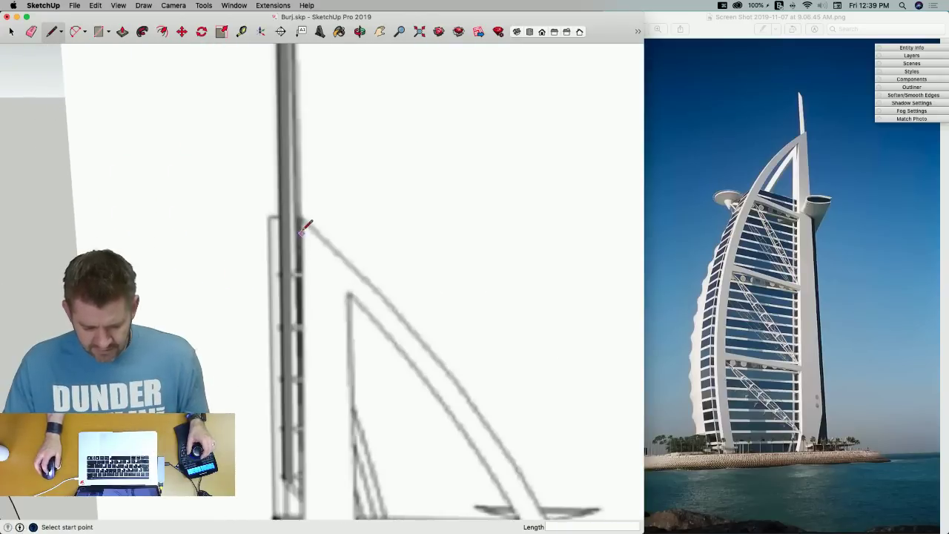
pyautogui.click(302, 218)
pyautogui.scroll(-5, 303, 296)
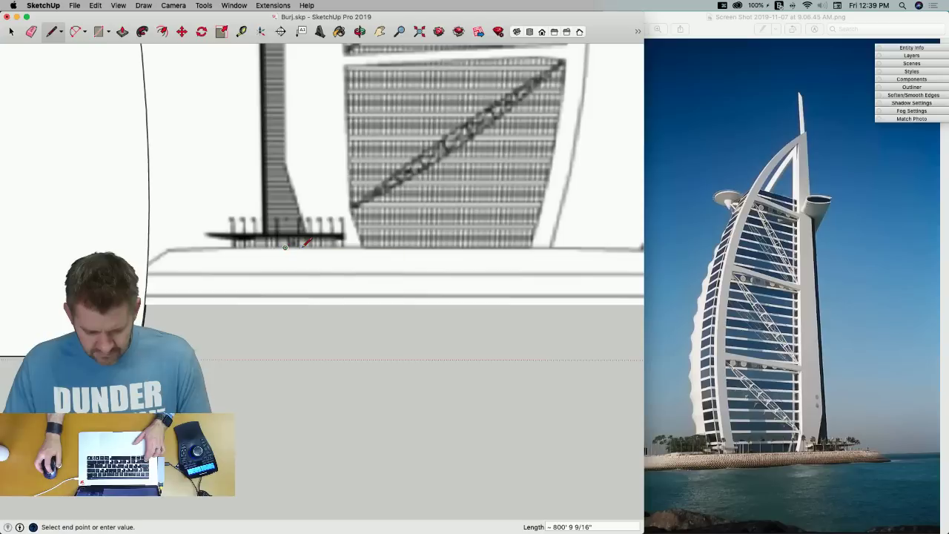
# Group the vertical line with the elevation image, and open the group for editing
pyautogui.press('space')
pyautogui.moveTo(339, 172); pyautogui.dragTo(223, 308)
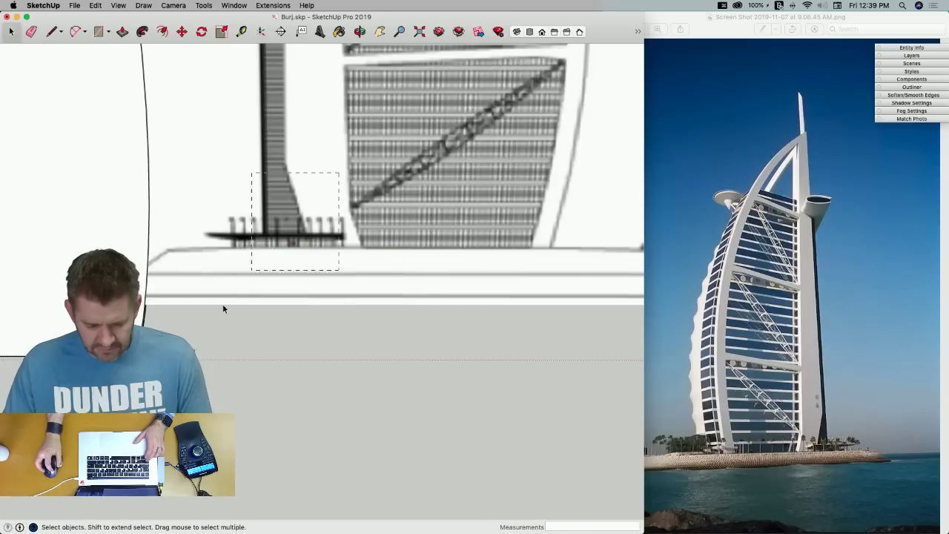
pyautogui.rightClick(271, 258)
pyautogui.click(304, 329)
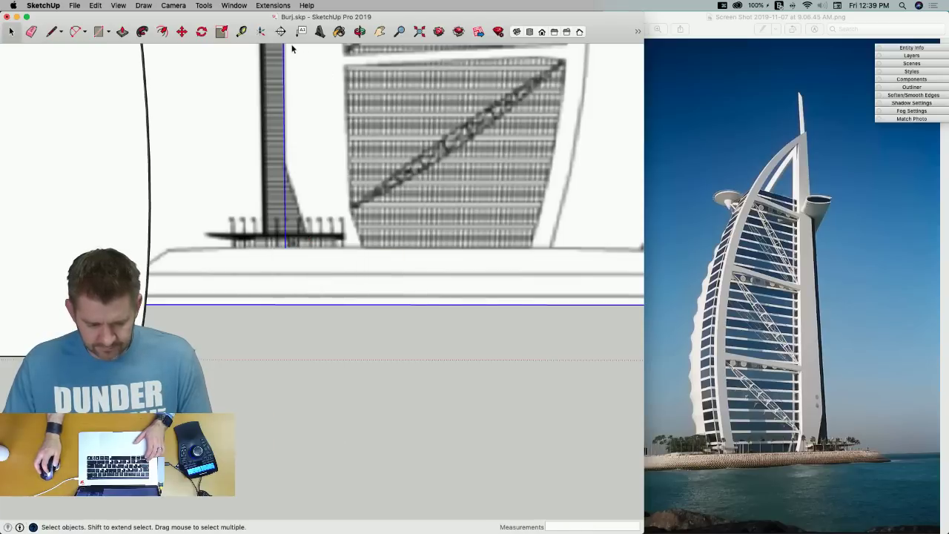
pyautogui.press('l')
pyautogui.press('space')
pyautogui.click(305, 91)
pyautogui.press('l')
pyautogui.click(242, 32)
pyautogui.click(287, 241)
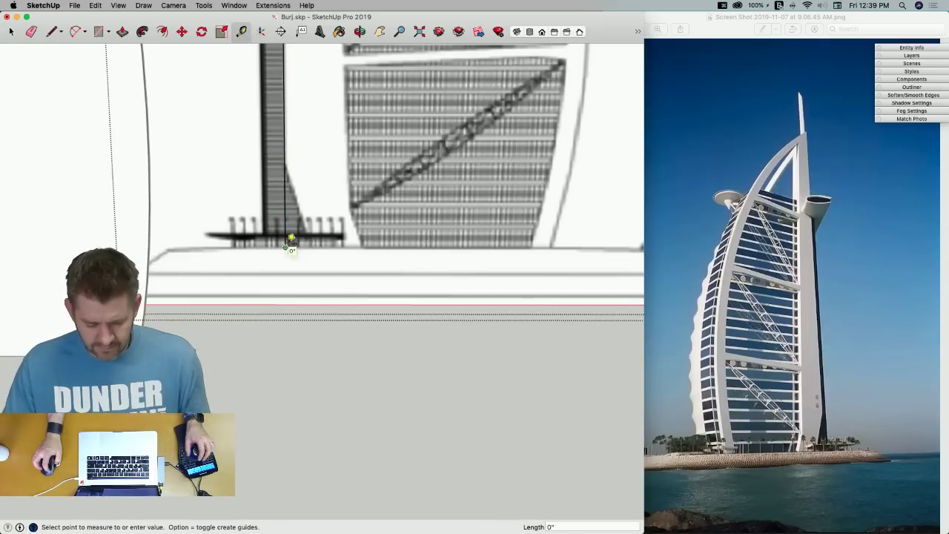
# Measure the height of the modelled sail from its lower inner corner to its peak
pyautogui.press('l')
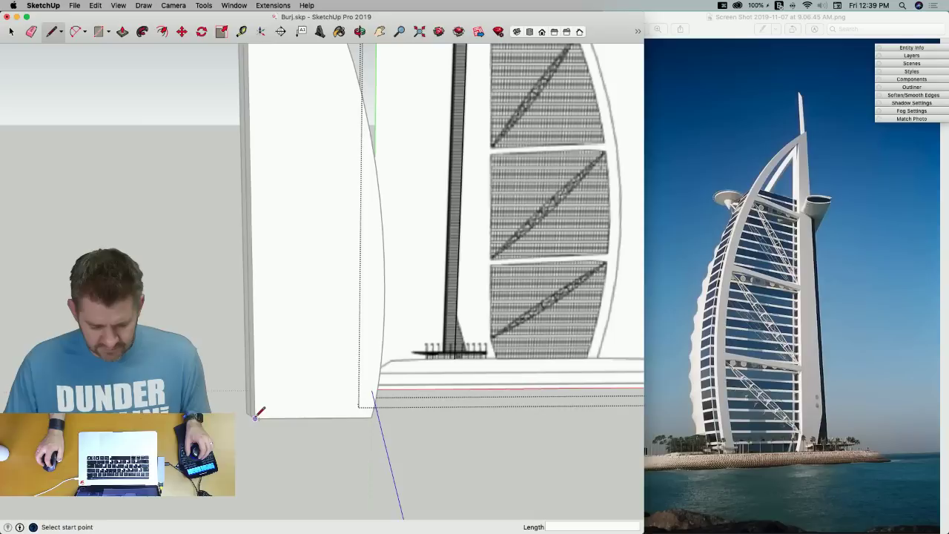
pyautogui.scroll(-3, 267, 170)
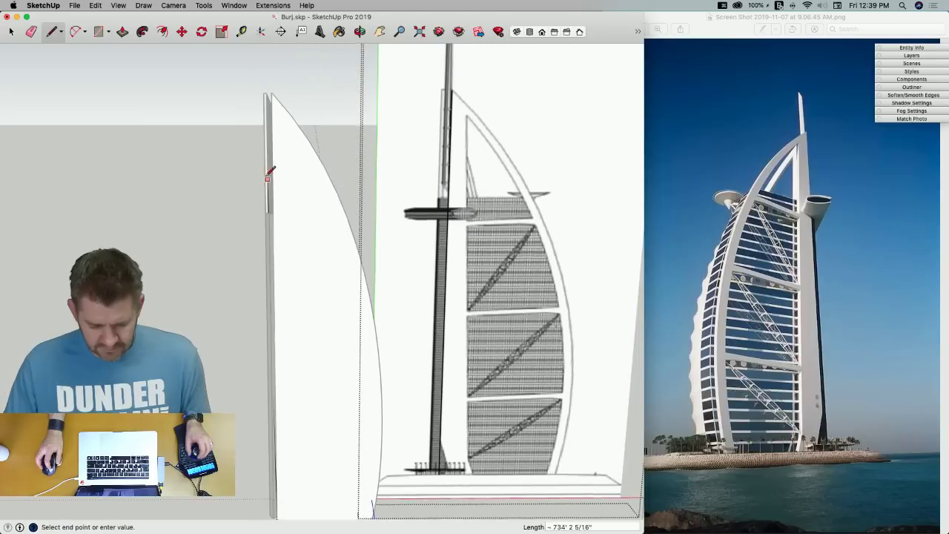
pyautogui.click(273, 94)
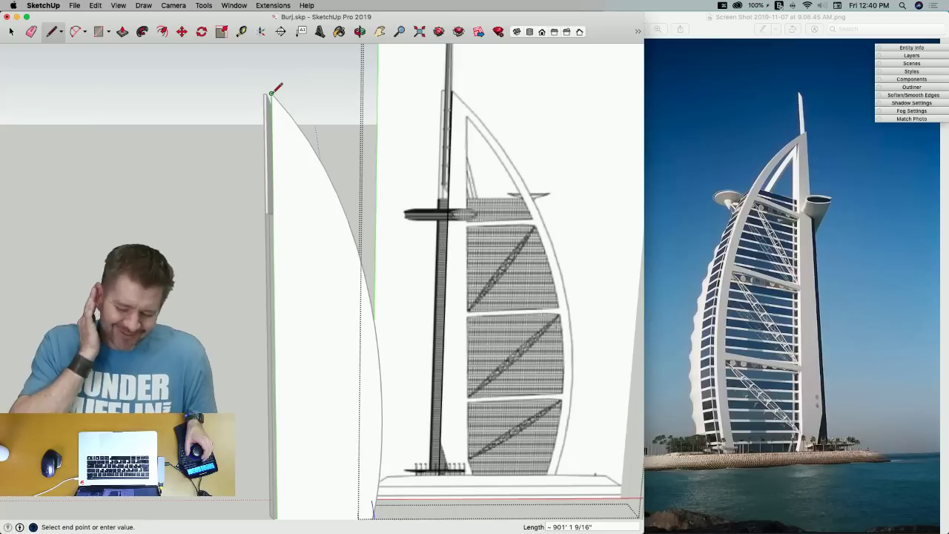
pyautogui.click(270, 104)
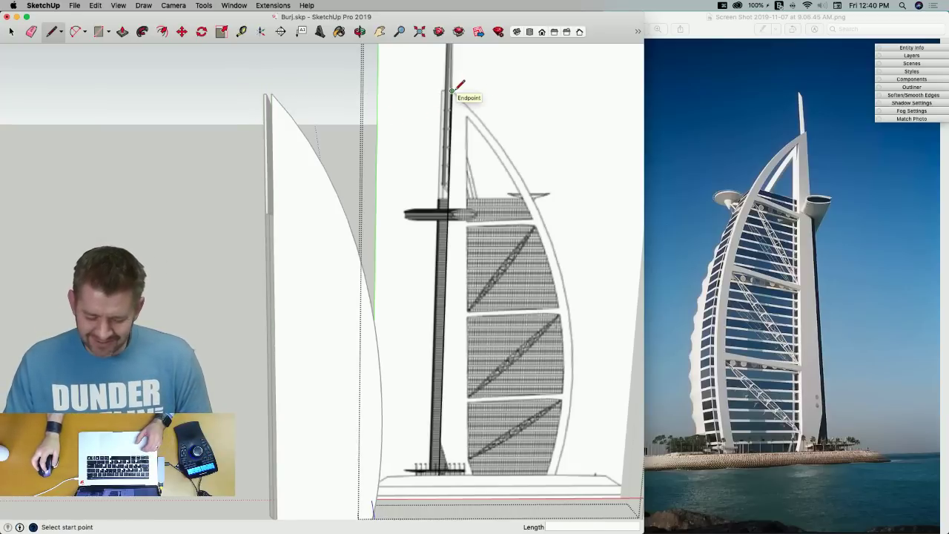
# Rescale the image group with the Tape Measure by setting its vertical line's length to 901' 1 9/16"
pyautogui.press('space')
pyautogui.press('t')
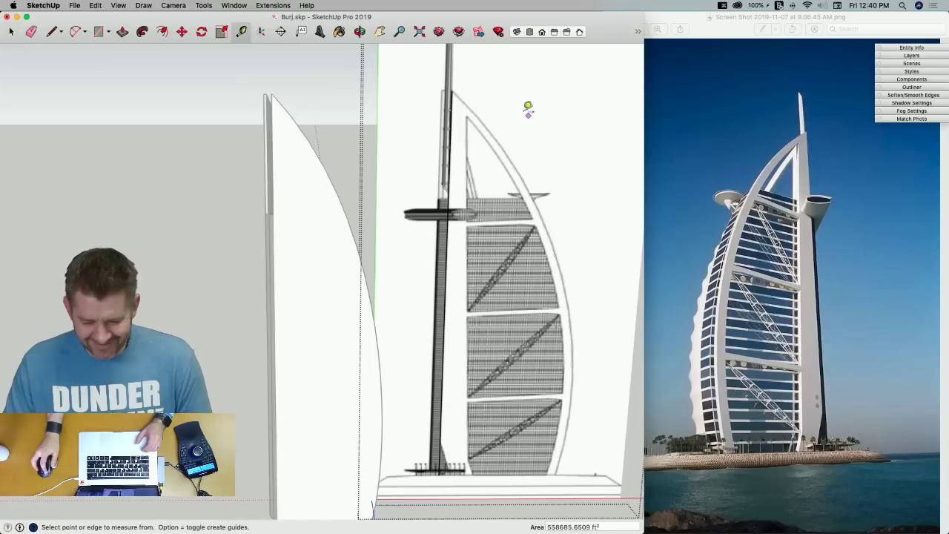
pyautogui.click(452, 91)
pyautogui.click(449, 465)
pyautogui.write('90')
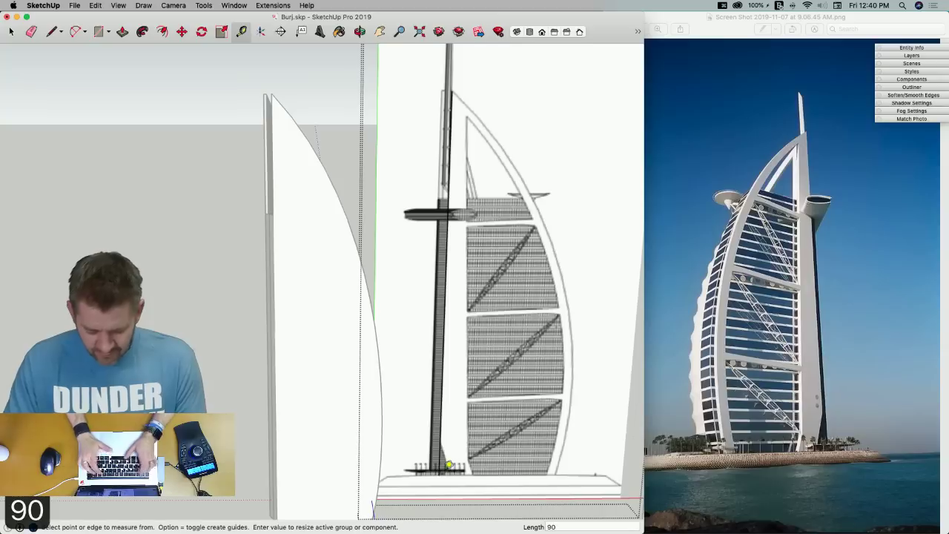
pyautogui.write("1' 1 9/16")
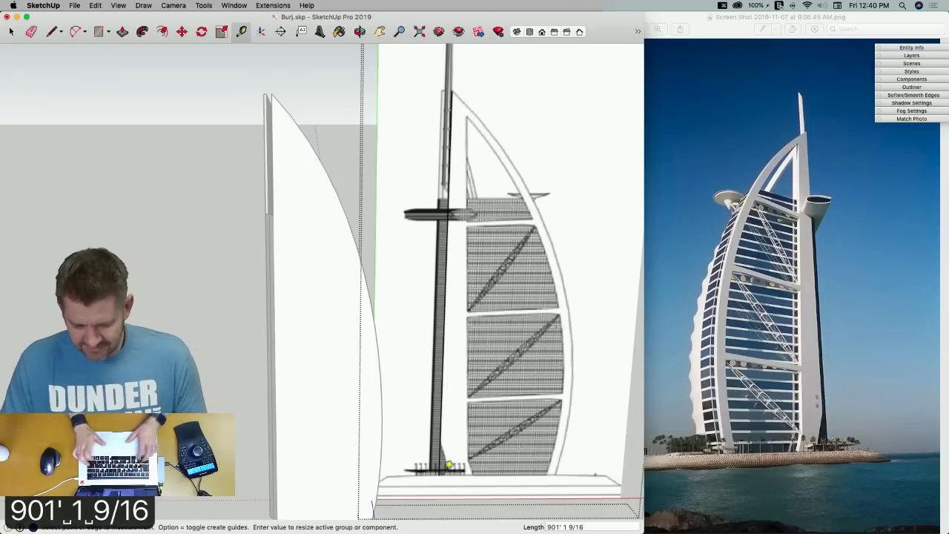
pyautogui.press('Return')
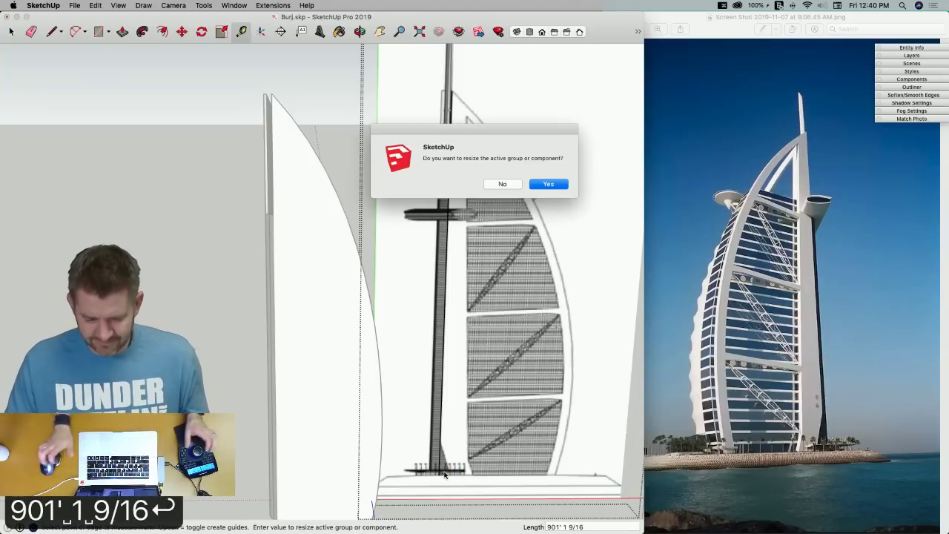
pyautogui.click(563, 185)
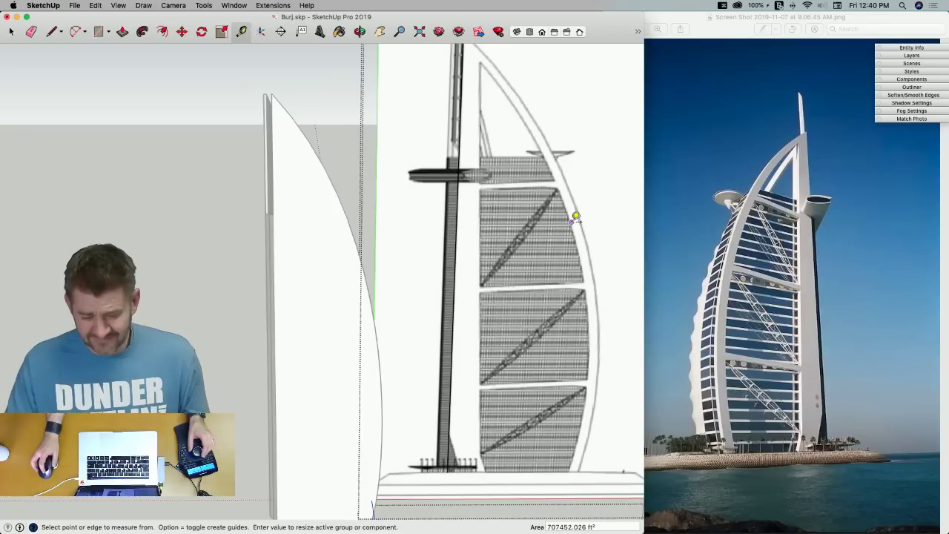
# Move the elevation image group about 383' so the base of its mast meets the modelled sail's lower inner corner
pyautogui.scroll(-5, 568, 218)
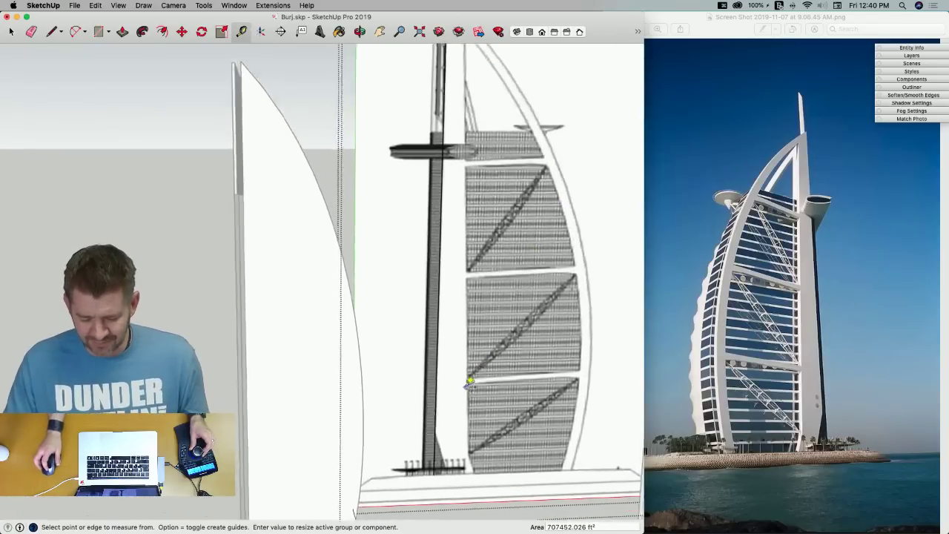
pyautogui.press('m')
pyautogui.scroll(5, 465, 389)
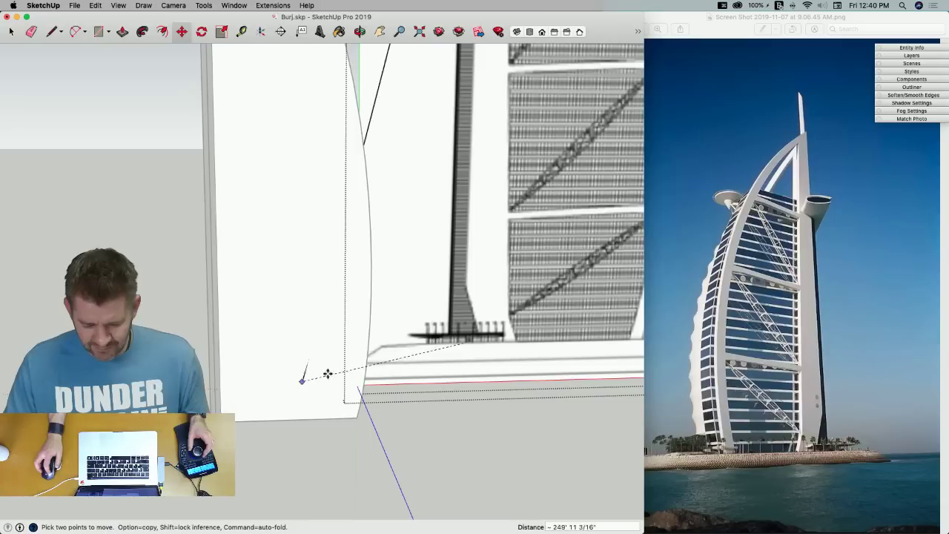
pyautogui.press('space')
pyautogui.press('m')
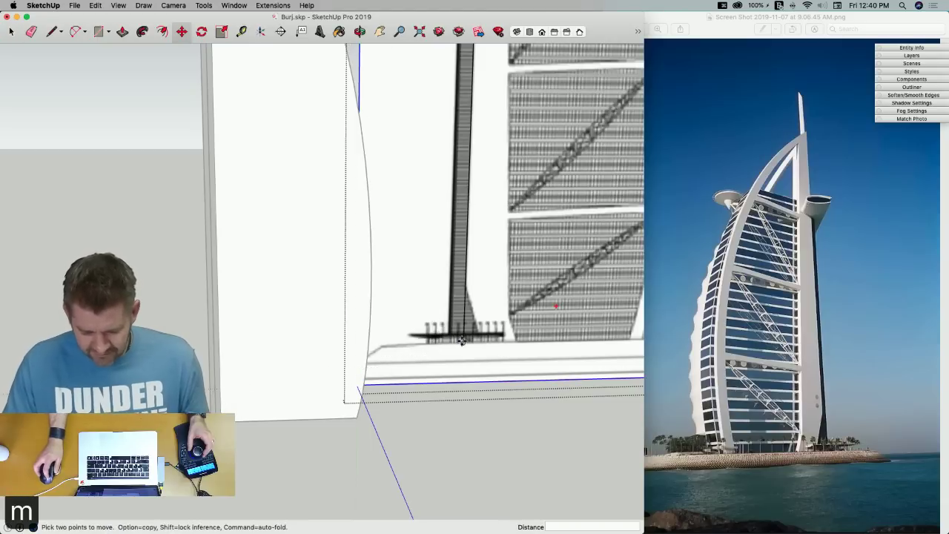
pyautogui.click(463, 343)
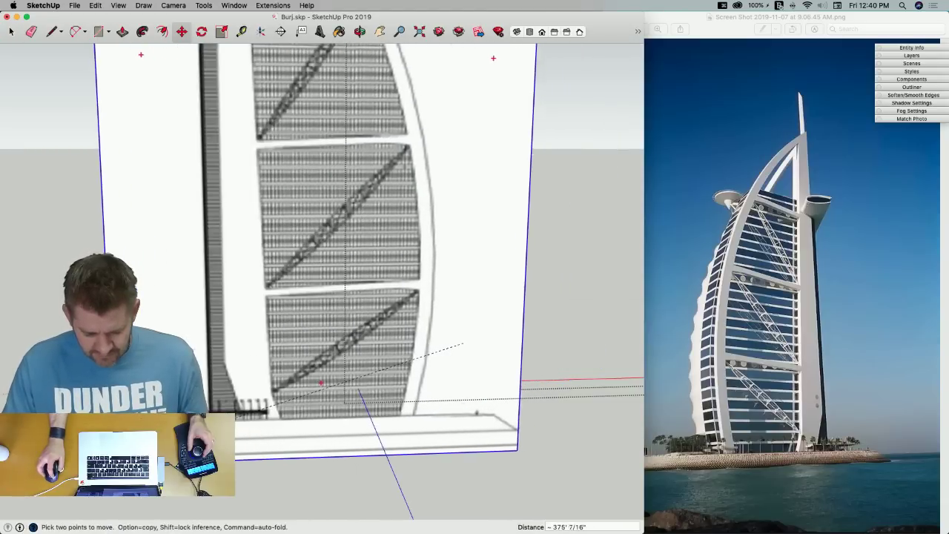
pyautogui.scroll(5, 423, 342)
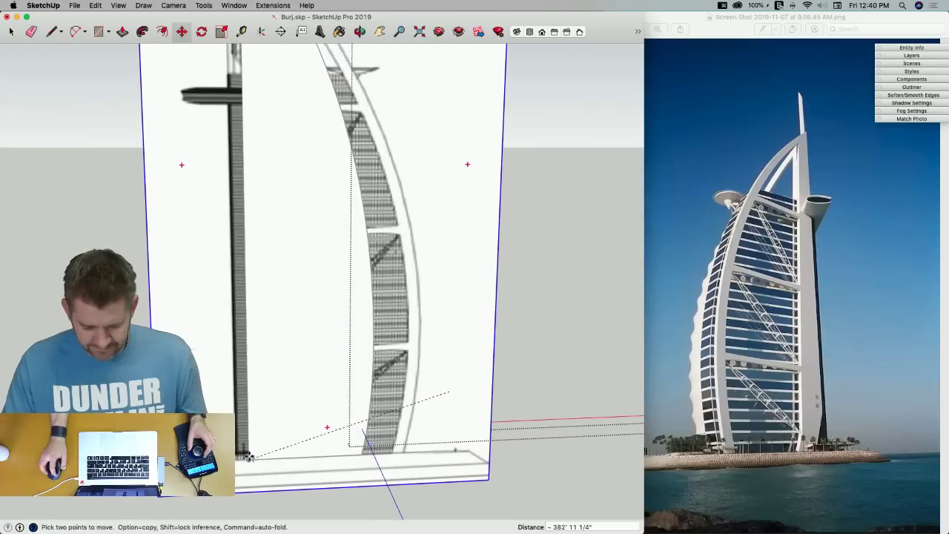
pyautogui.scroll(-4, 475, 374)
pyautogui.scroll(2, 333, 283)
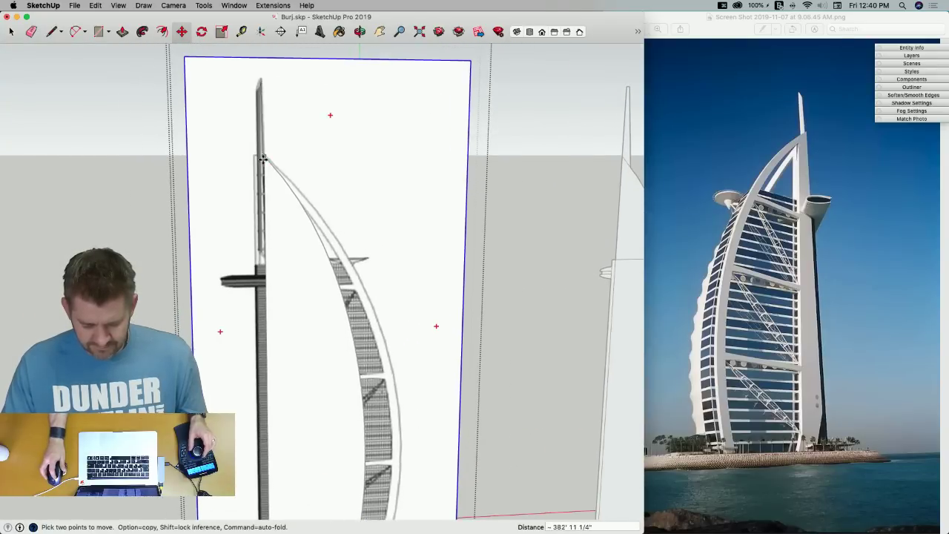
pyautogui.scroll(-2, 322, 323)
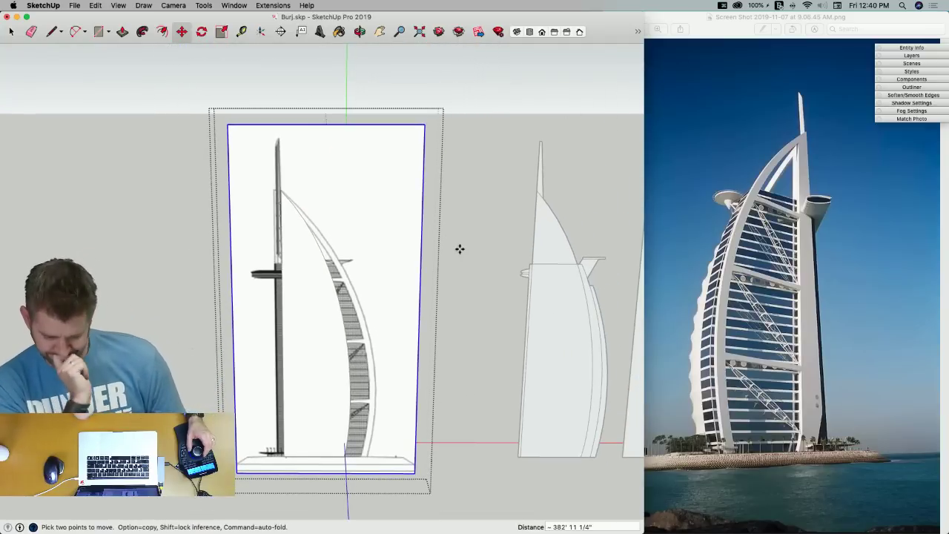
pyautogui.scroll(-4, 459, 249)
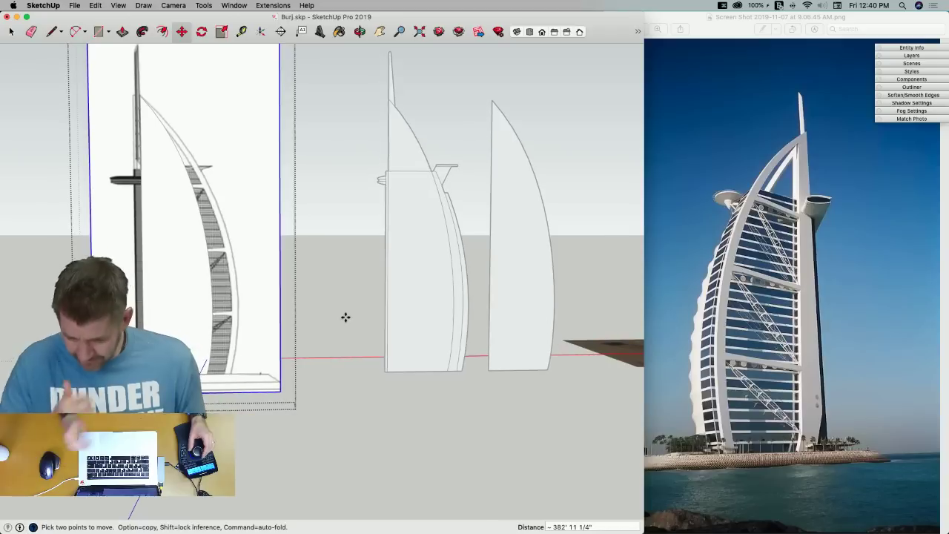
pyautogui.press('space')
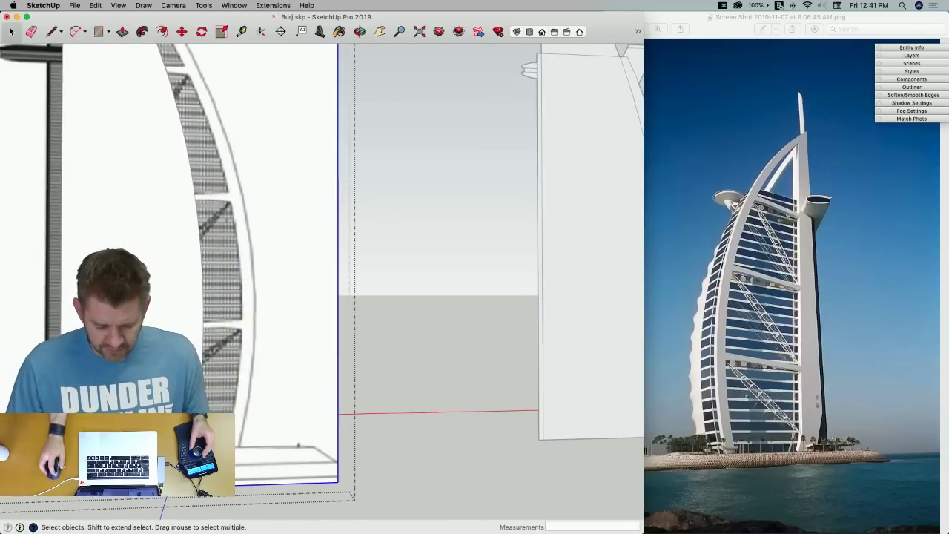
# Open the sail group and move its lower outer corner 80' 6" along the red axis to the elevation's outer sail edge
pyautogui.press('m')
pyautogui.press('space')
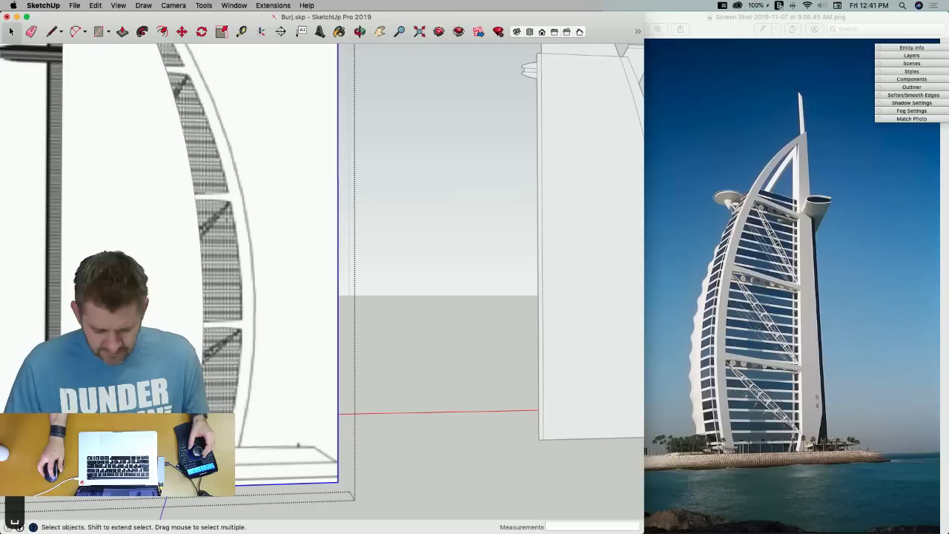
pyautogui.click(360, 455)
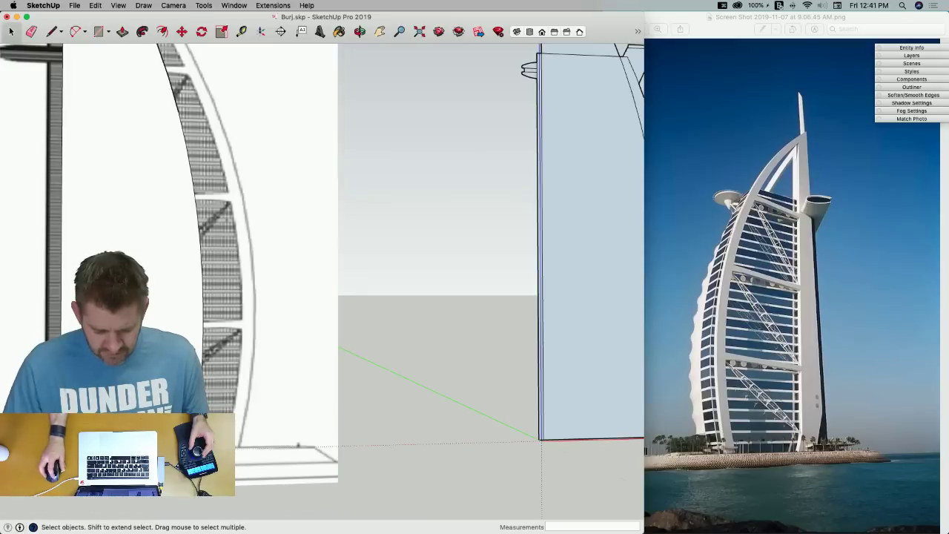
pyautogui.press('m')
pyautogui.press('space')
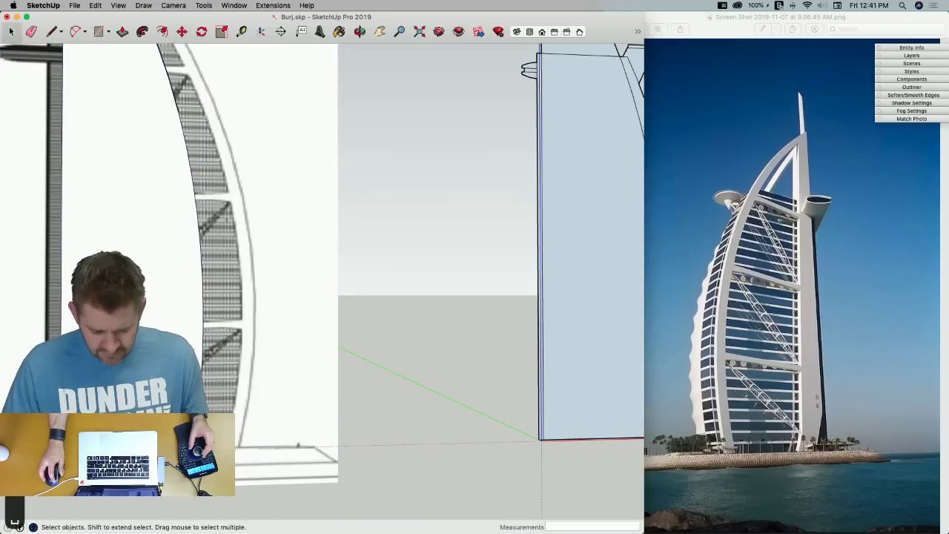
pyautogui.doubleClick(63, 400)
pyautogui.press('m')
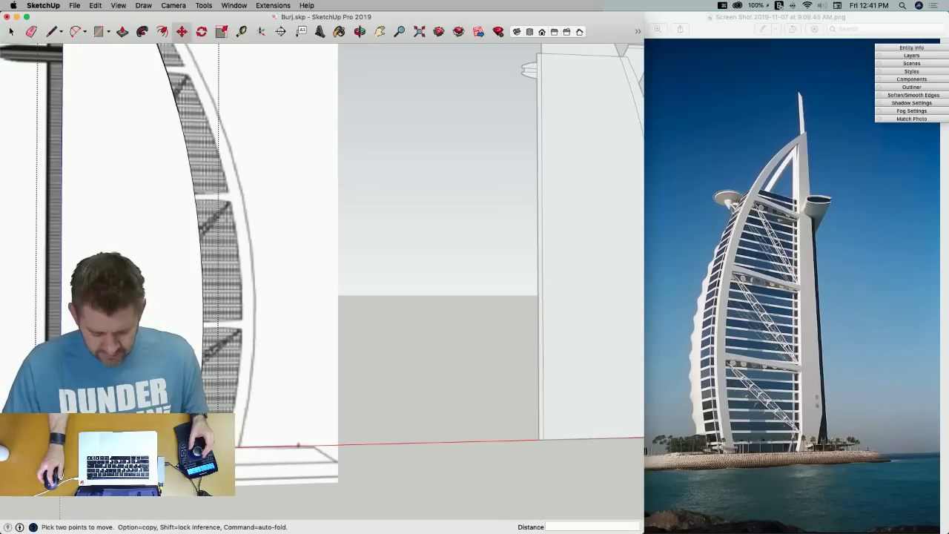
pyautogui.press('space')
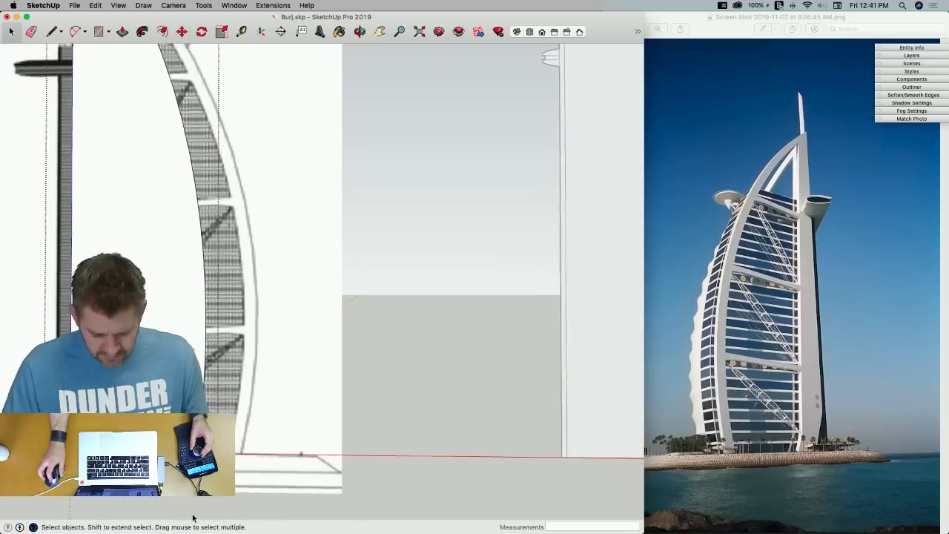
pyautogui.press('m')
pyautogui.click(208, 483)
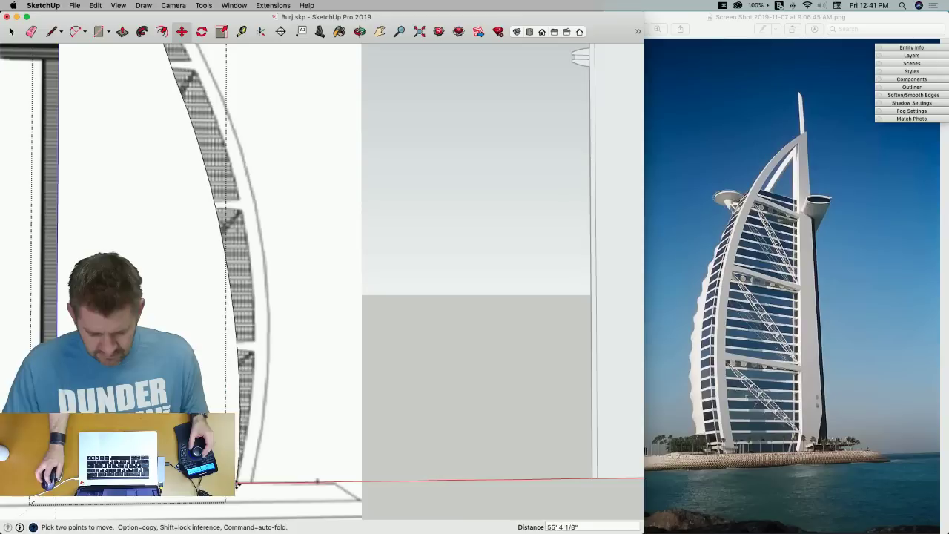
pyautogui.click(250, 483)
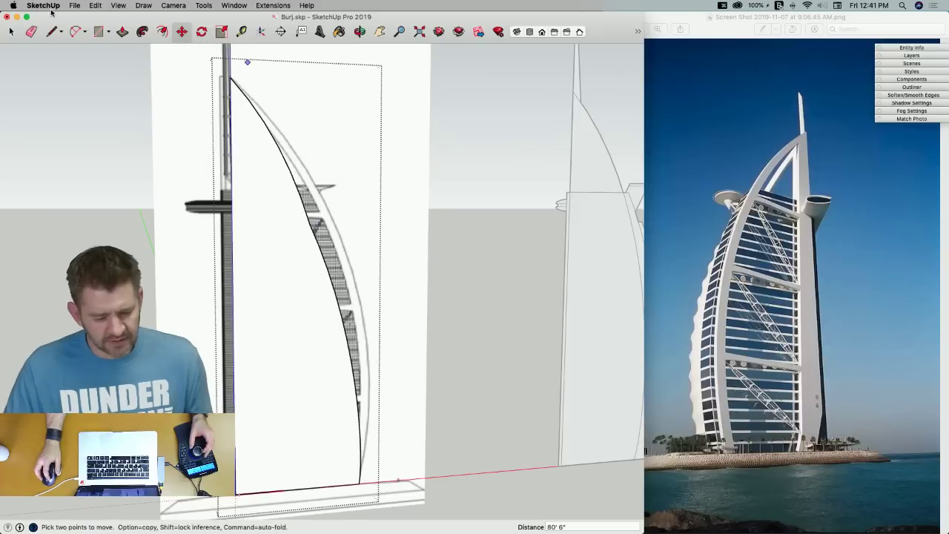
pyautogui.click(146, 6)
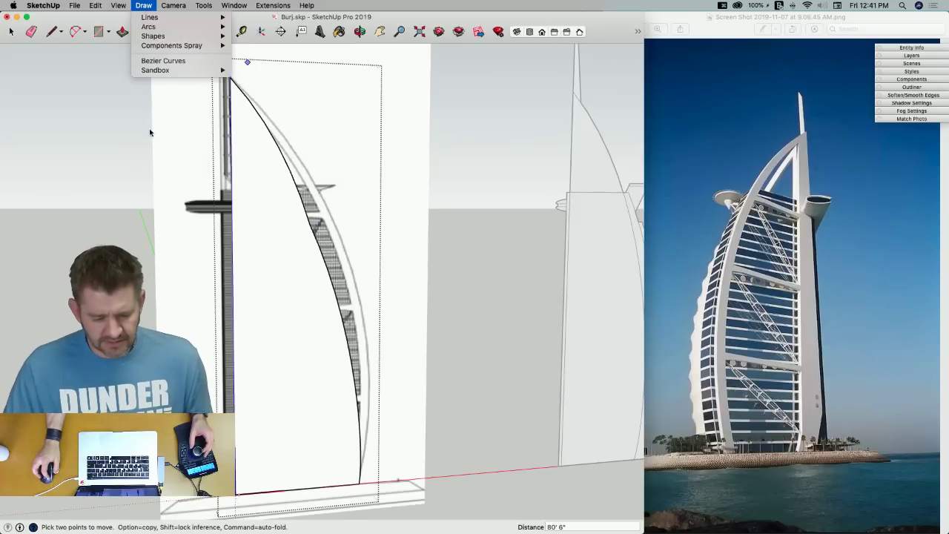
pyautogui.click(175, 61)
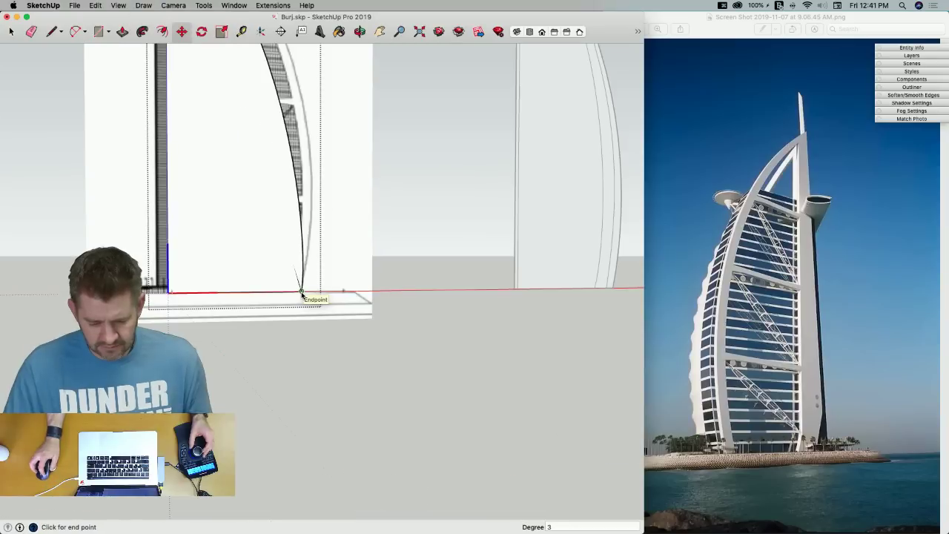
pyautogui.click(302, 294)
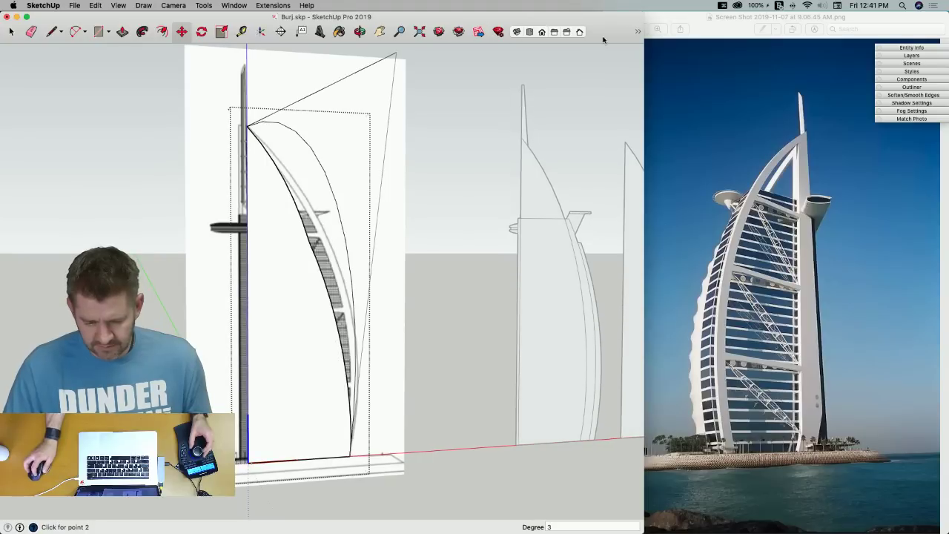
# Turn on the X-Ray display style to see the elevation image through the sail
pyautogui.click(638, 31)
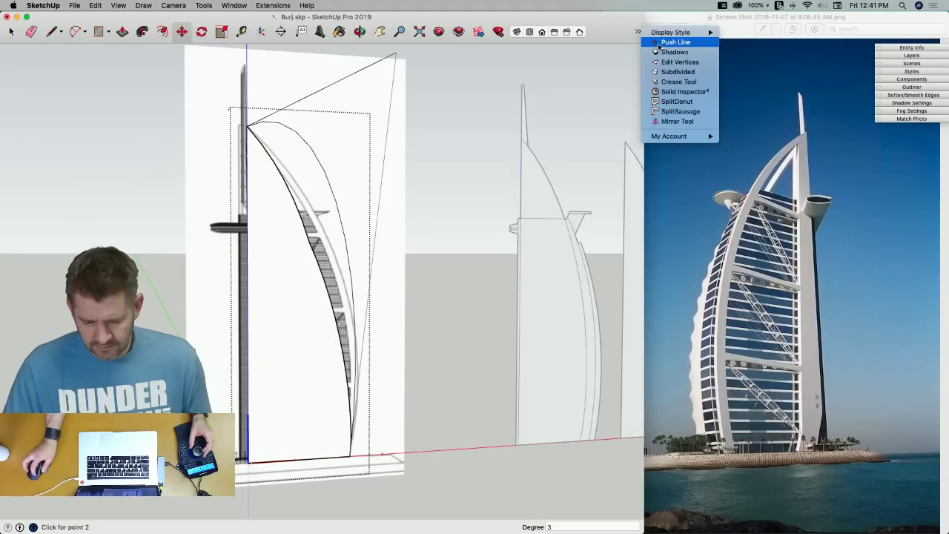
pyautogui.moveTo(673, 33)
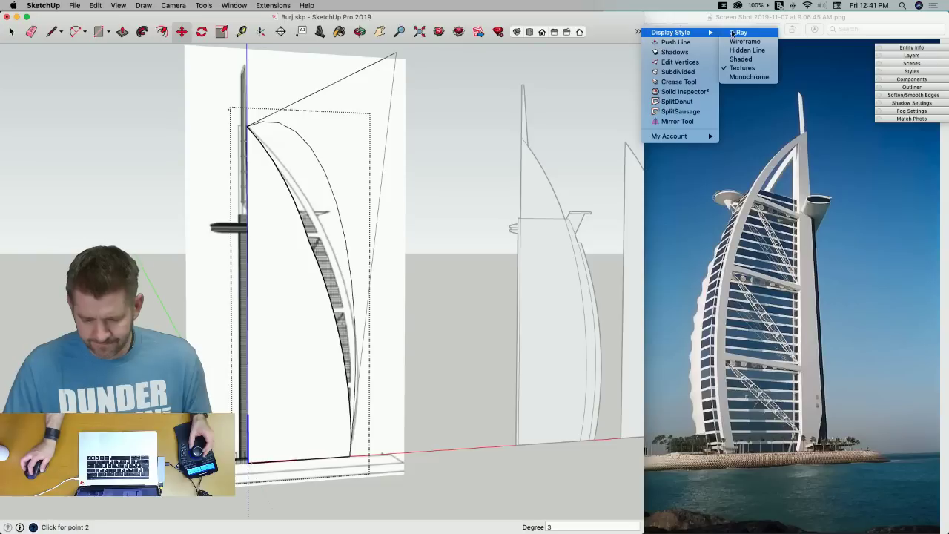
pyautogui.click(741, 32)
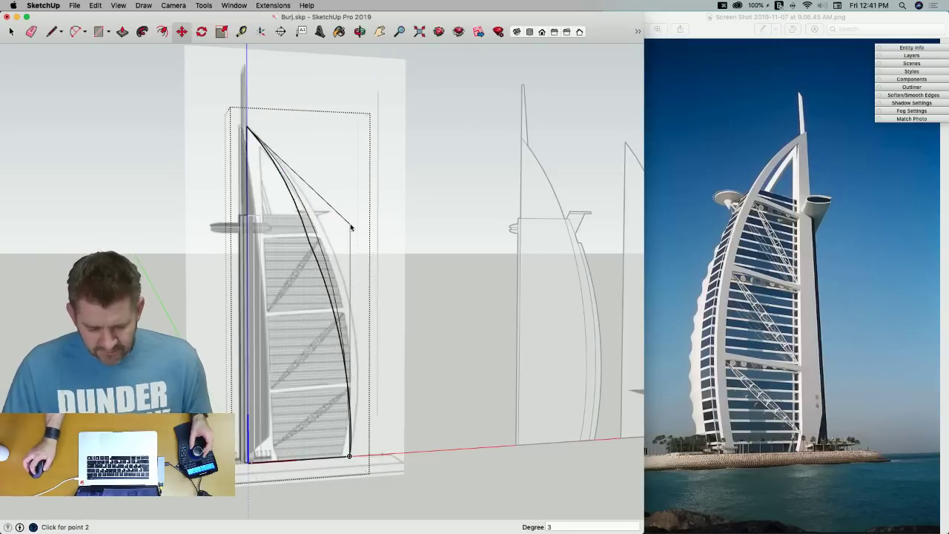
pyautogui.scroll(3, 344, 218)
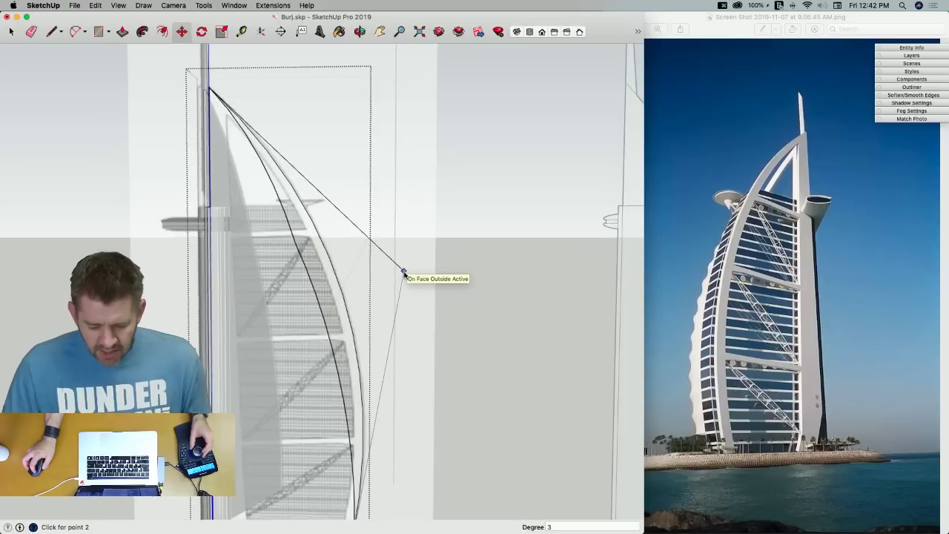
pyautogui.scroll(-1, 405, 274)
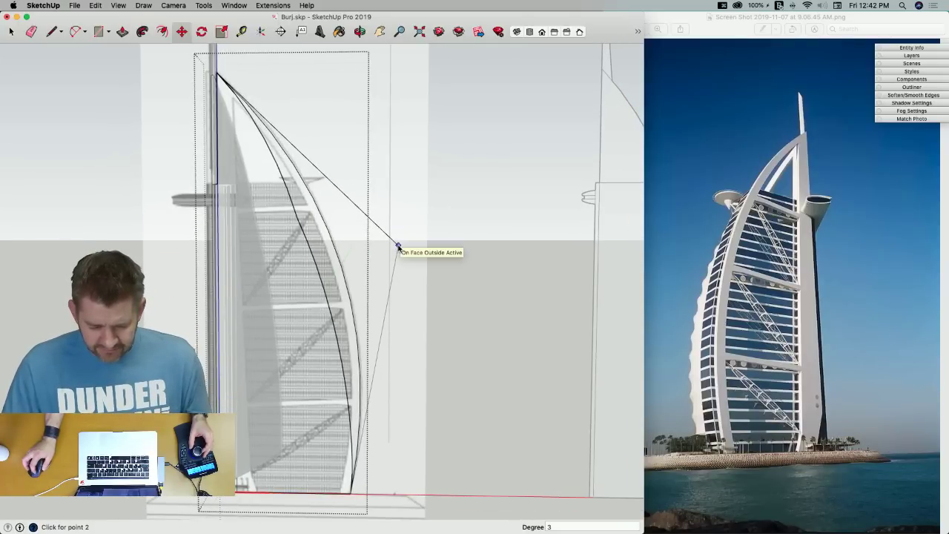
pyautogui.press('Escape')
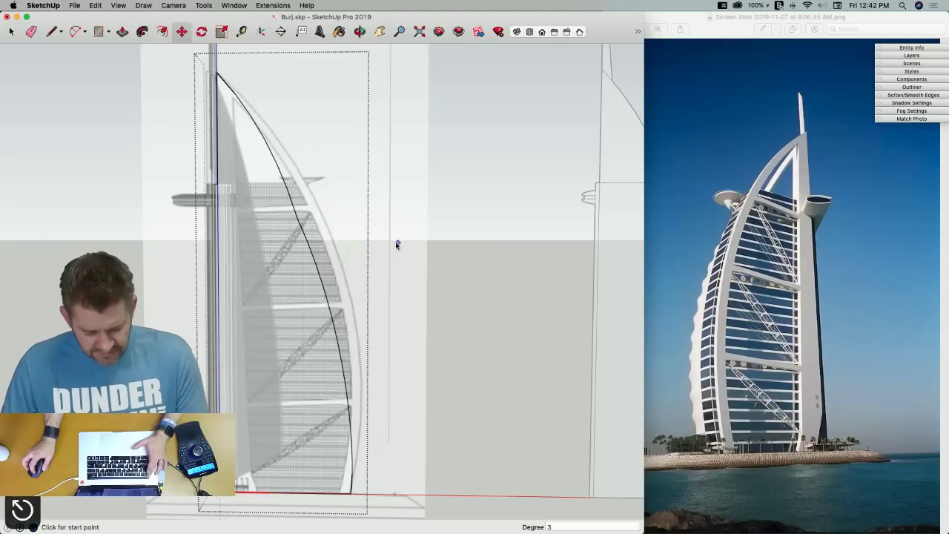
# Draw a two-point arc from the sail's peak to its lower outer corner, with a bulge of about 130' following the elevation's outer curve
pyautogui.press('a')
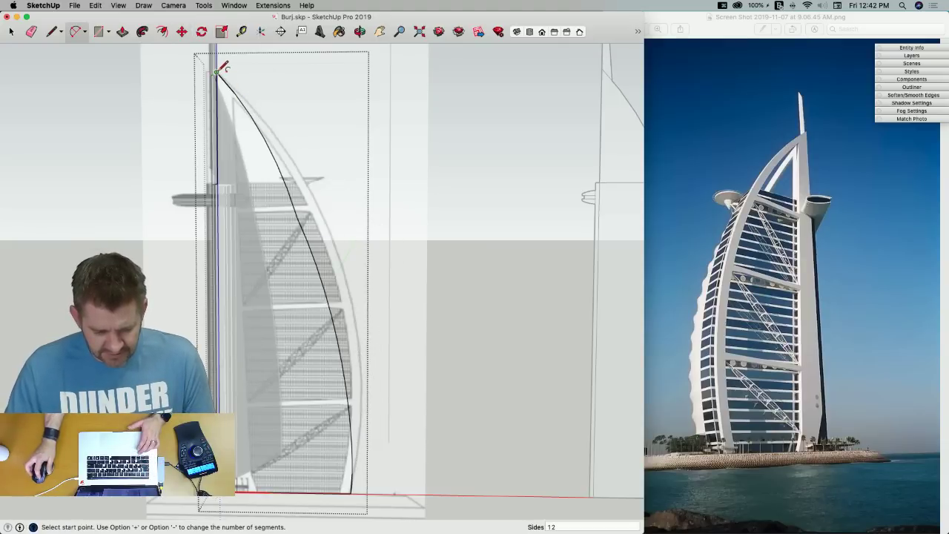
pyautogui.click(216, 72)
pyautogui.click(351, 496)
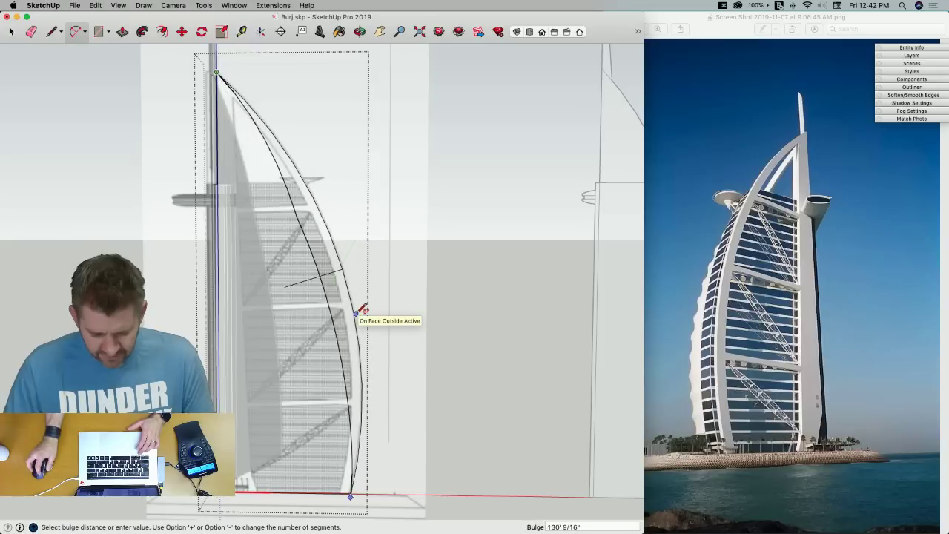
pyautogui.click(362, 309)
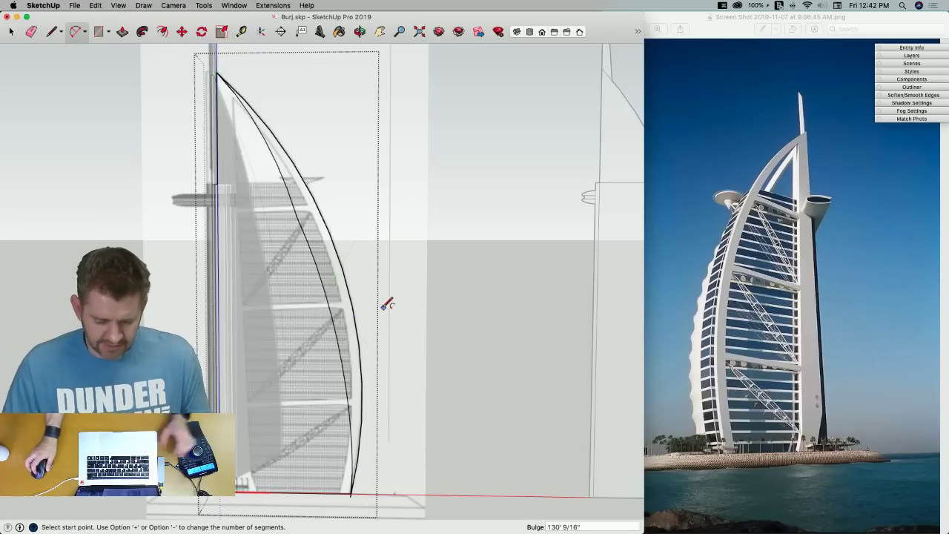
pyautogui.press('space')
# Examine the new arc against the elevation image and the sail, and reopen the sail group for editing
pyautogui.scroll(10, 320, 271)
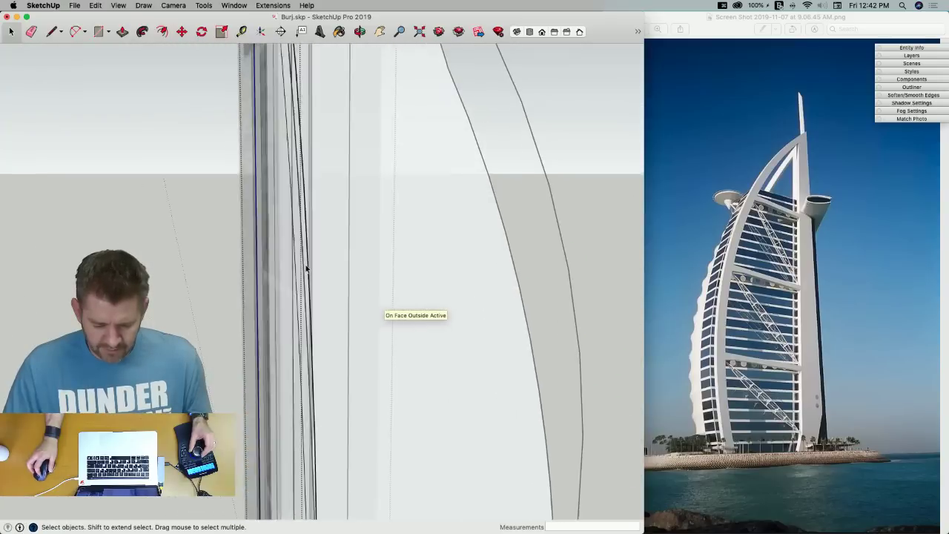
pyautogui.scroll(5, 308, 271)
pyautogui.press('p')
pyautogui.press('space')
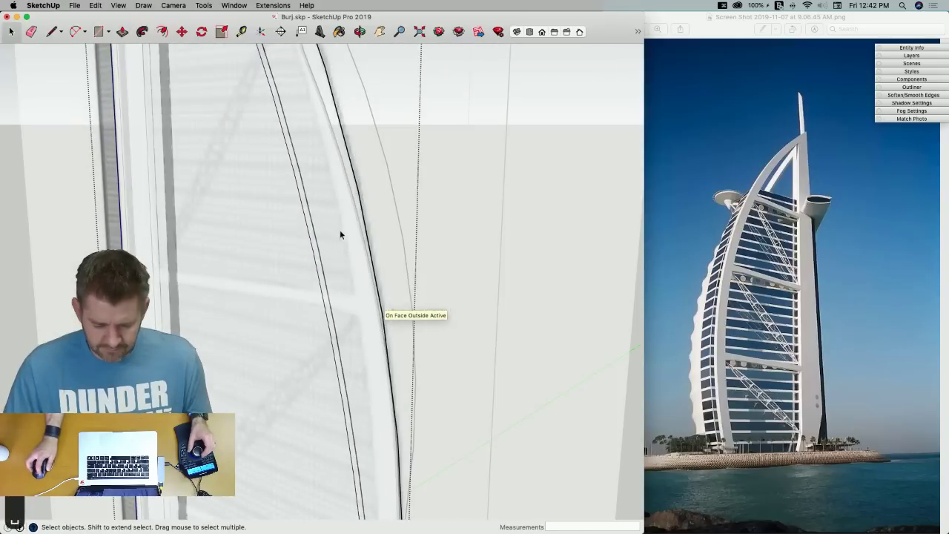
pyautogui.scroll(-6, 340, 230)
pyautogui.scroll(-4, 452, 221)
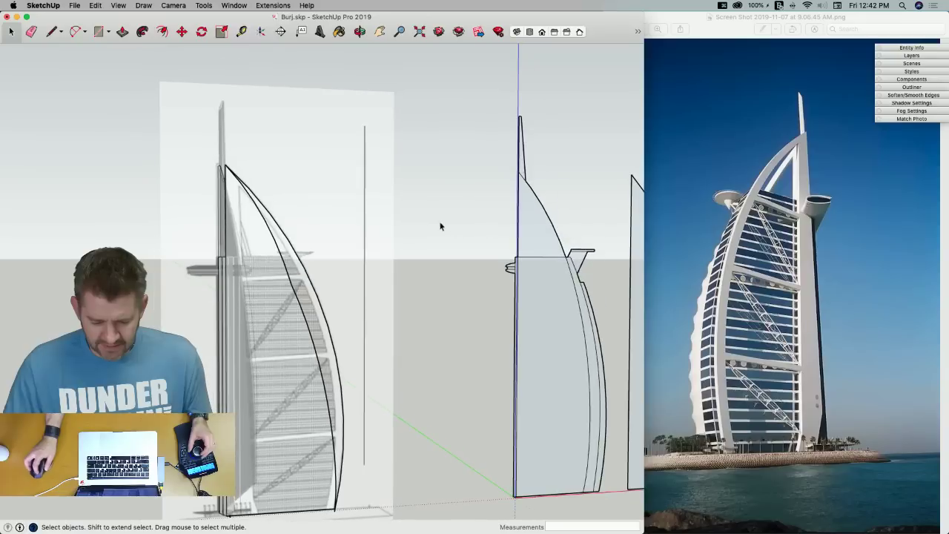
pyautogui.scroll(3, 304, 332)
pyautogui.doubleClick(307, 328)
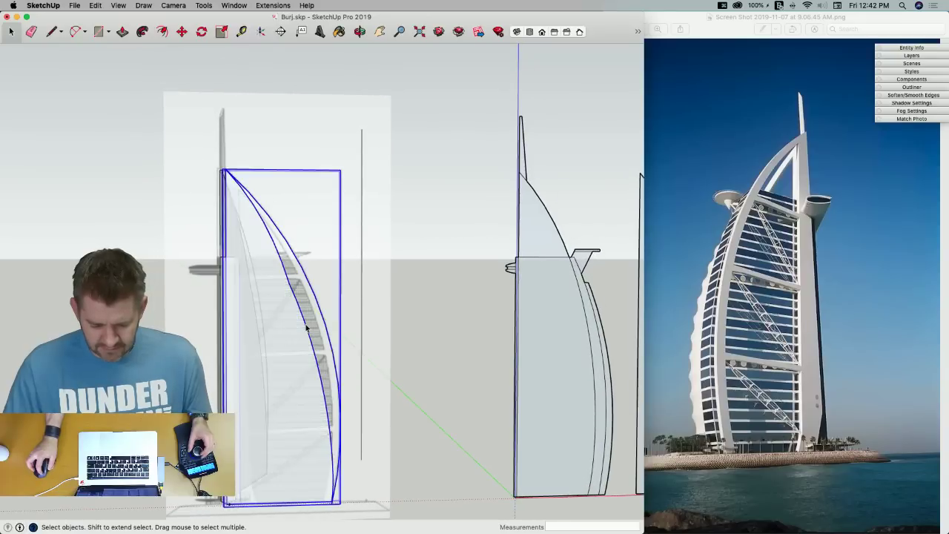
pyautogui.scroll(4, 227, 126)
pyautogui.scroll(3, 215, 108)
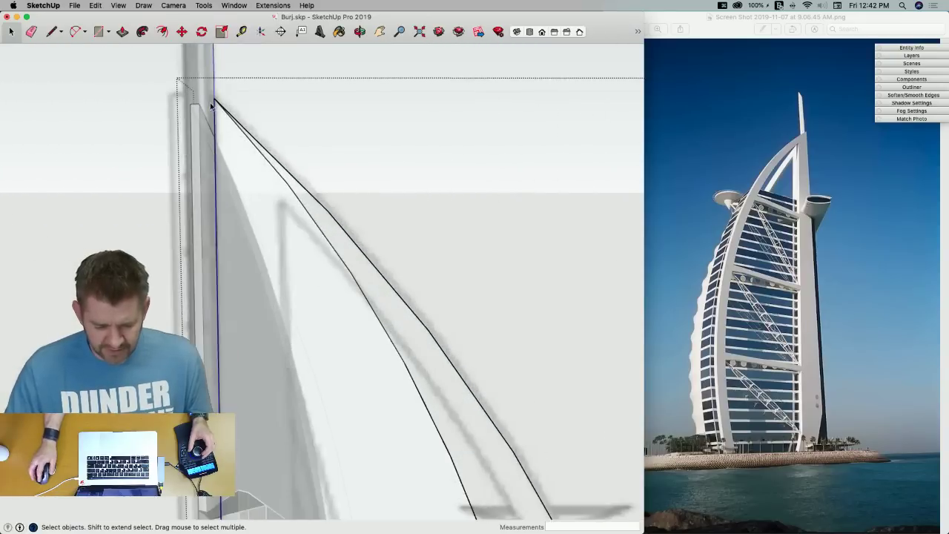
# Trace a line from the sail's peak along the first segment of its original inner curve
pyautogui.press('l')
pyautogui.click(215, 97)
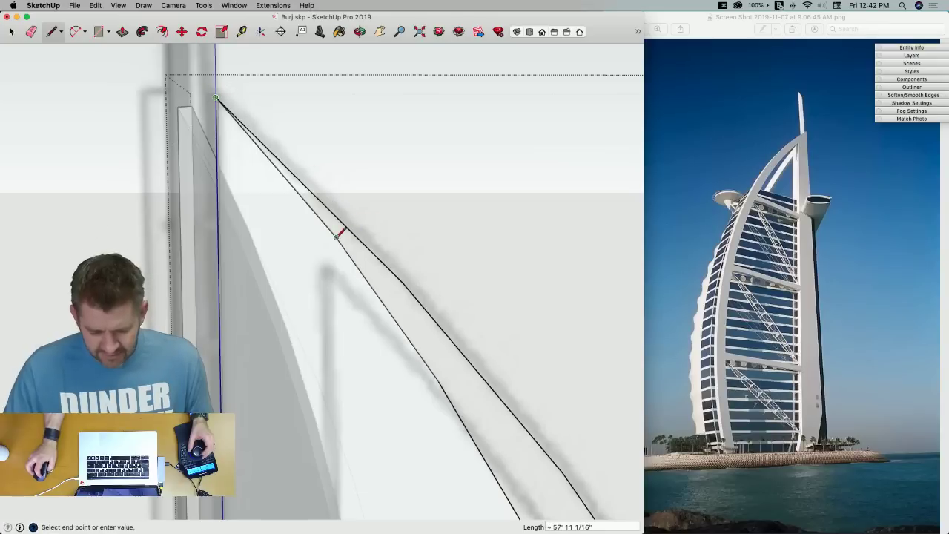
pyautogui.press('space')
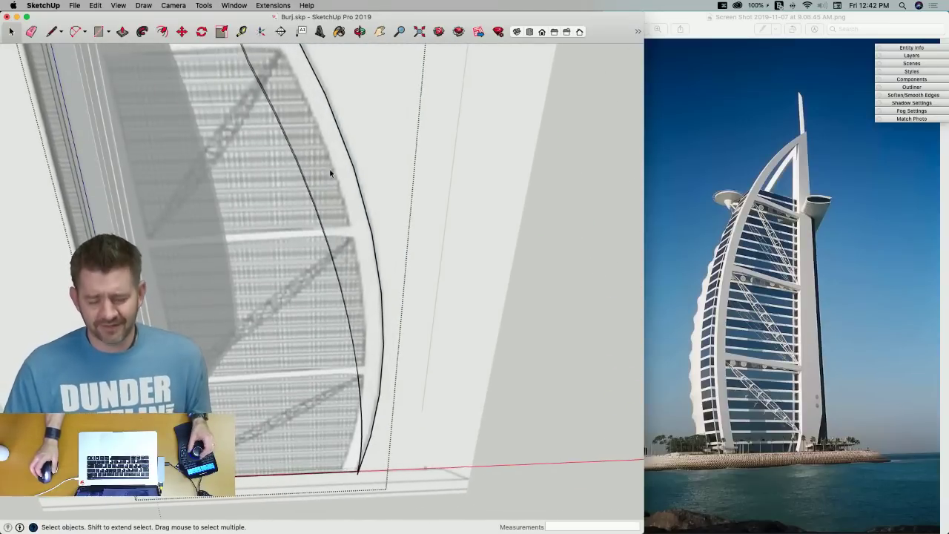
# Select the scaled elevation image group and add a new layer named REF
pyautogui.press('l')
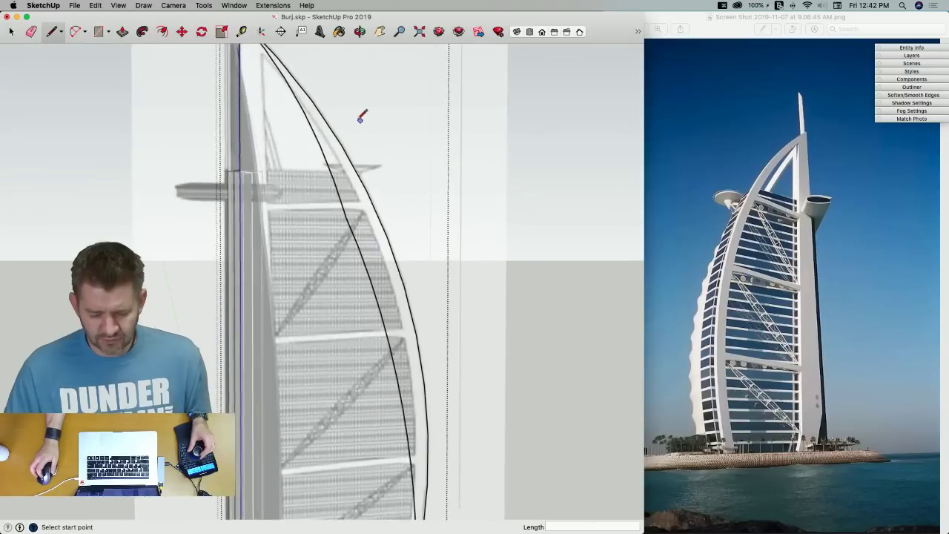
pyautogui.press('space')
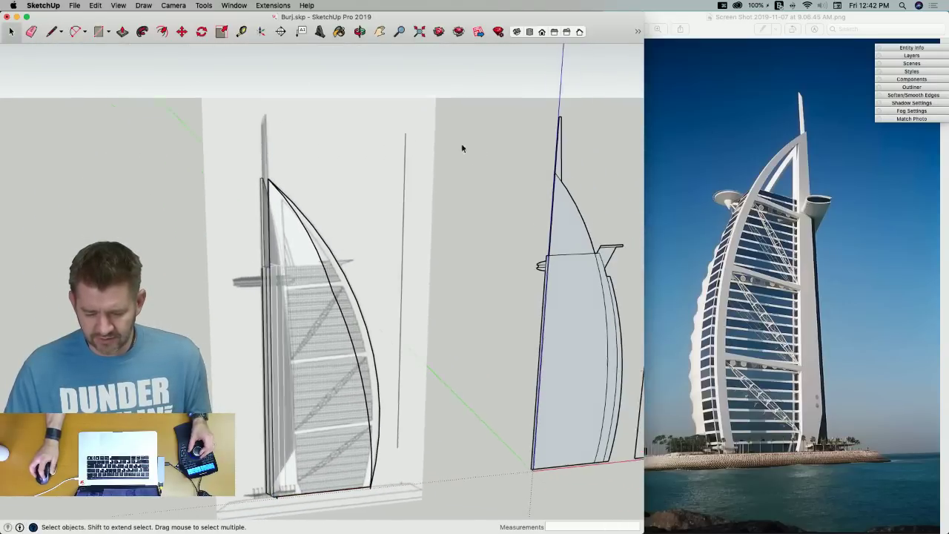
pyautogui.click(914, 55)
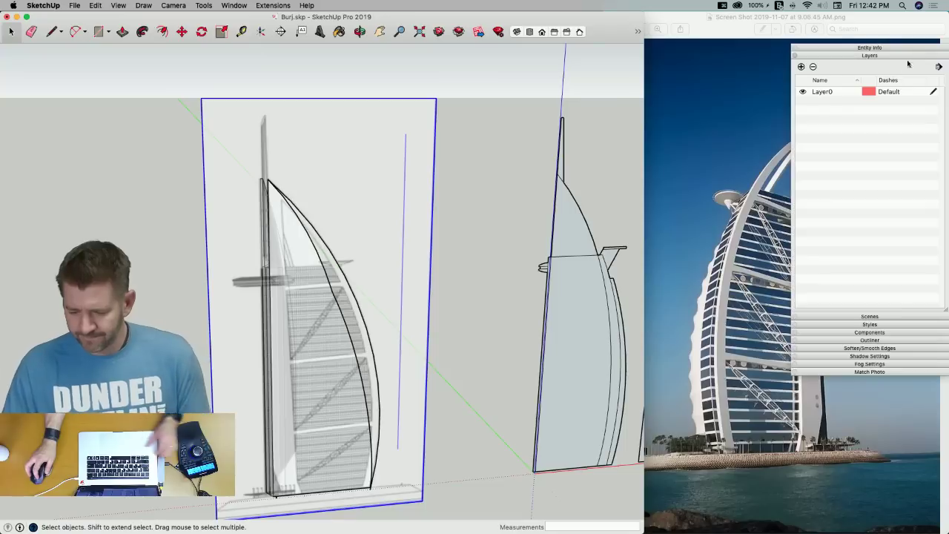
pyautogui.click(801, 66)
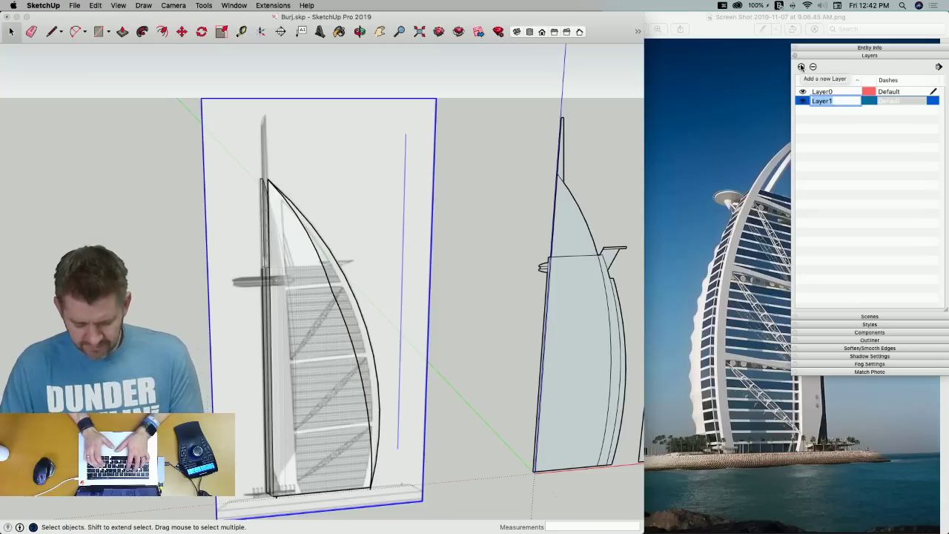
pyautogui.write('REF')
pyautogui.press('Return')
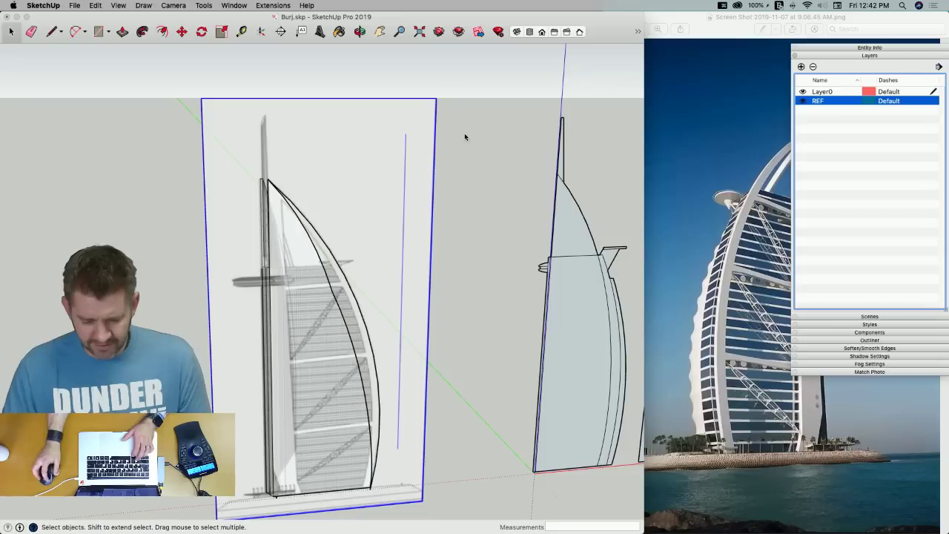
# Assign the selected elevation image group to the REF layer and hide that layer
pyautogui.click(868, 49)
pyautogui.click(878, 82)
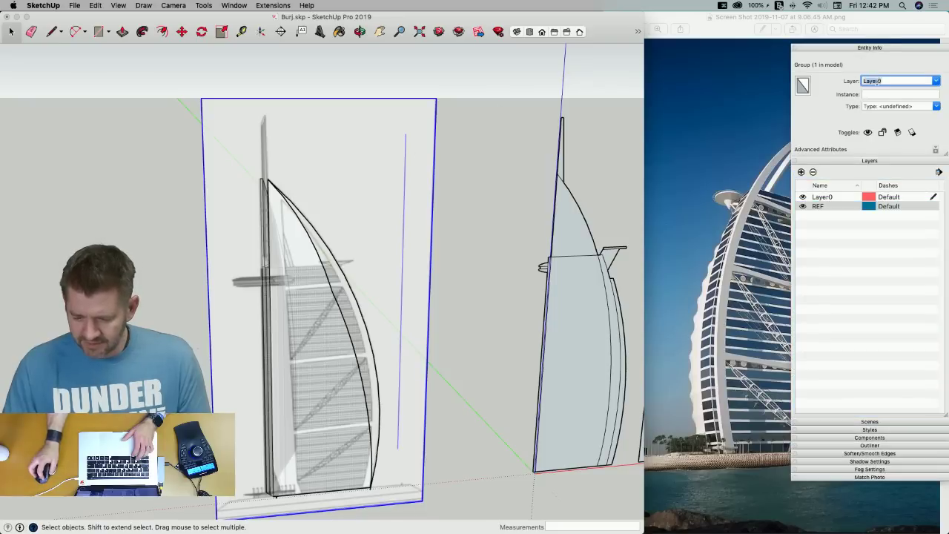
pyautogui.click(937, 81)
pyautogui.click(879, 101)
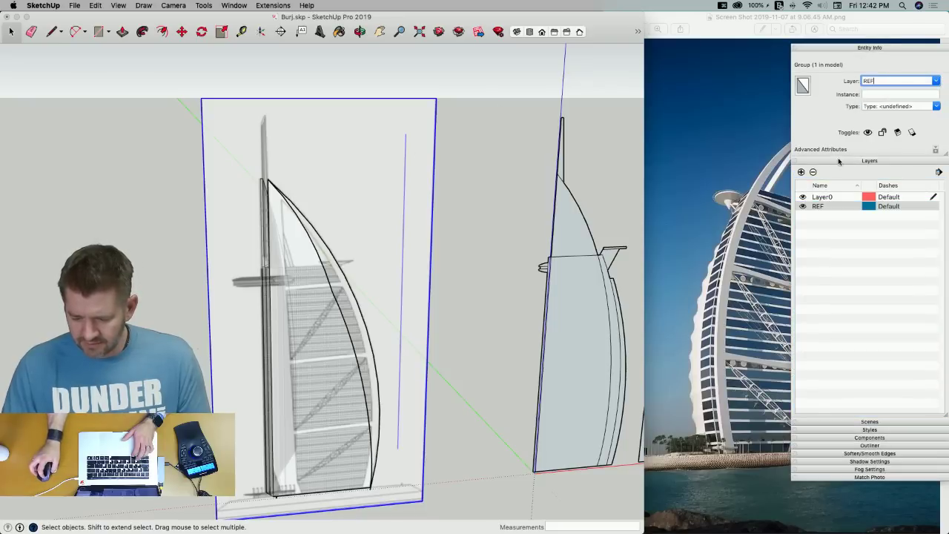
pyautogui.click(803, 206)
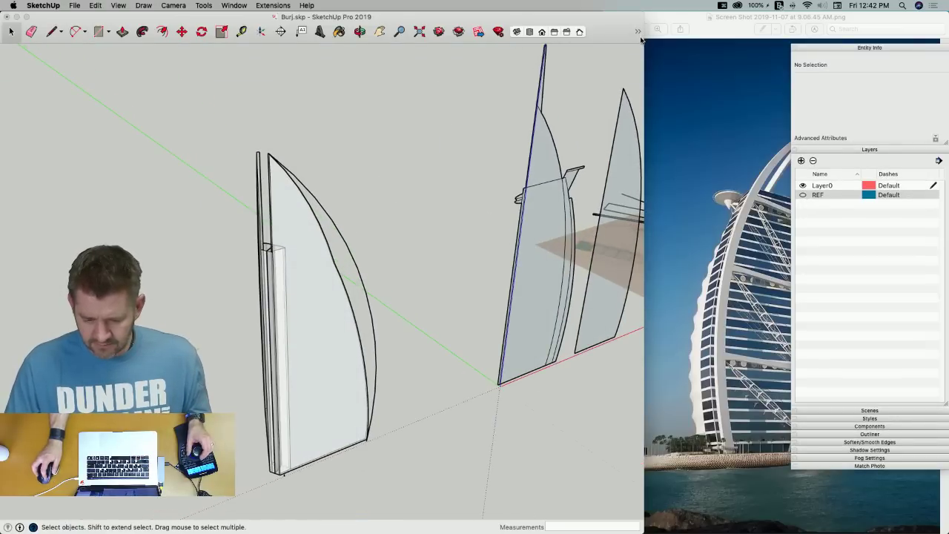
# Turn off X-Ray, open the sail group, and move the new arc's loose lower end onto the sail's lower outer corner
pyautogui.moveTo(644, 41); pyautogui.dragTo(694, 49)
pyautogui.click(597, 33)
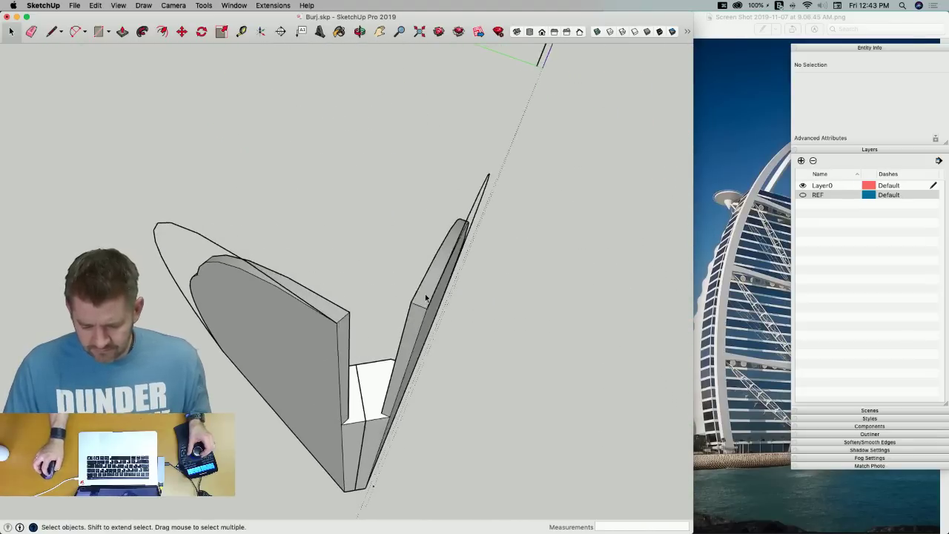
pyautogui.doubleClick(445, 293)
pyautogui.press('l')
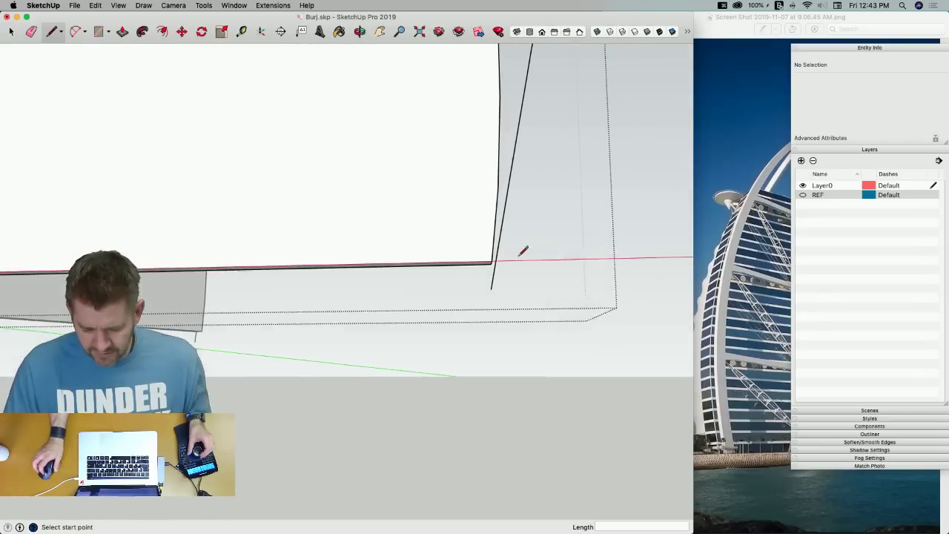
pyautogui.press('m')
pyautogui.click(493, 293)
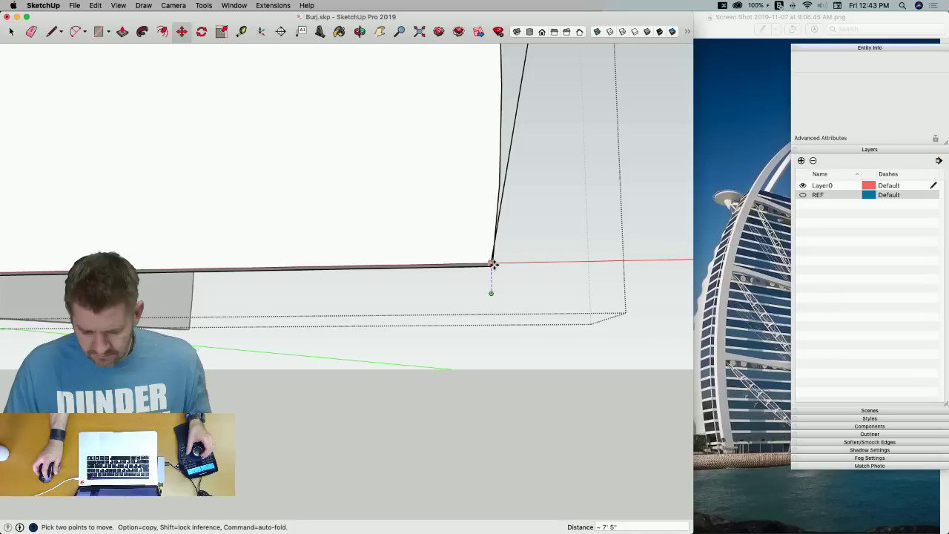
pyautogui.scroll(4, 494, 263)
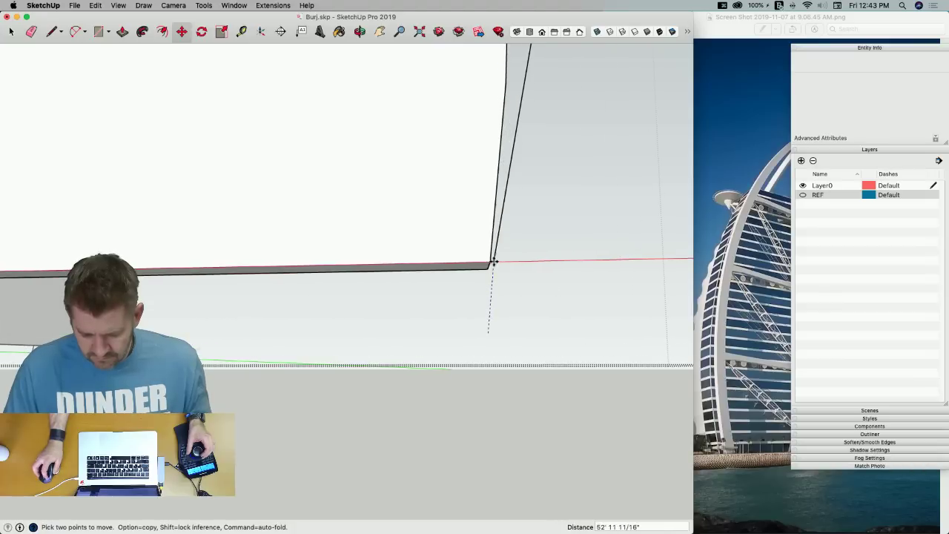
pyautogui.click(493, 262)
# Try to close the gap between the sail's original edge and the new arc with short connecting lines
pyautogui.press('l')
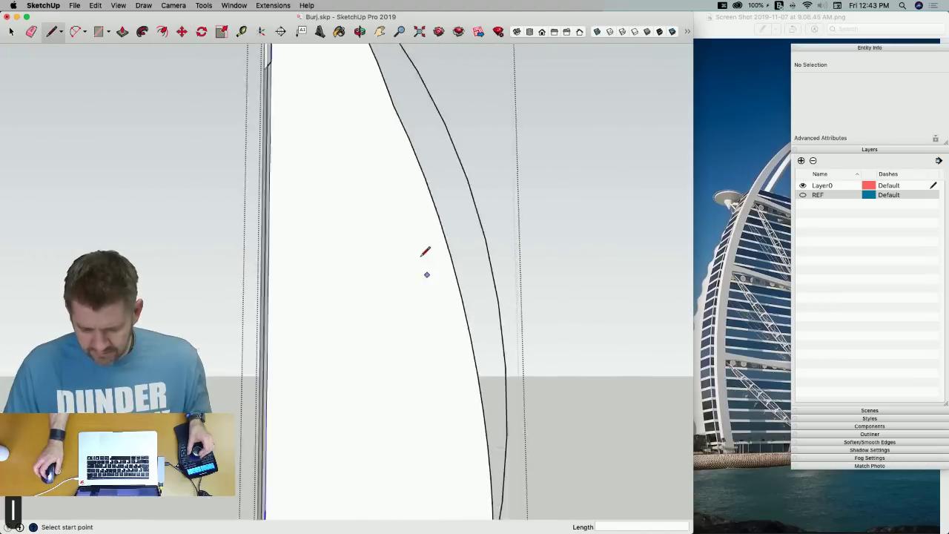
pyautogui.scroll(5, 342, 117)
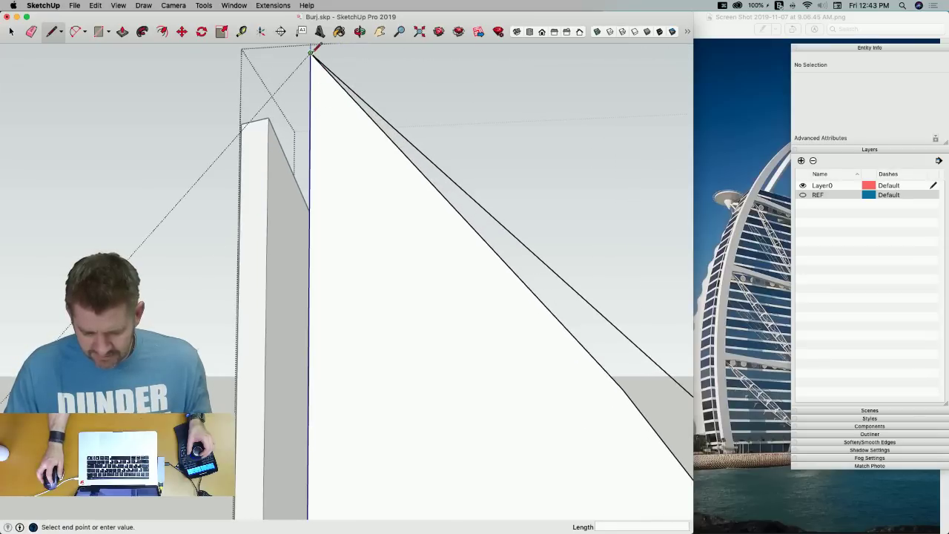
pyautogui.click(442, 192)
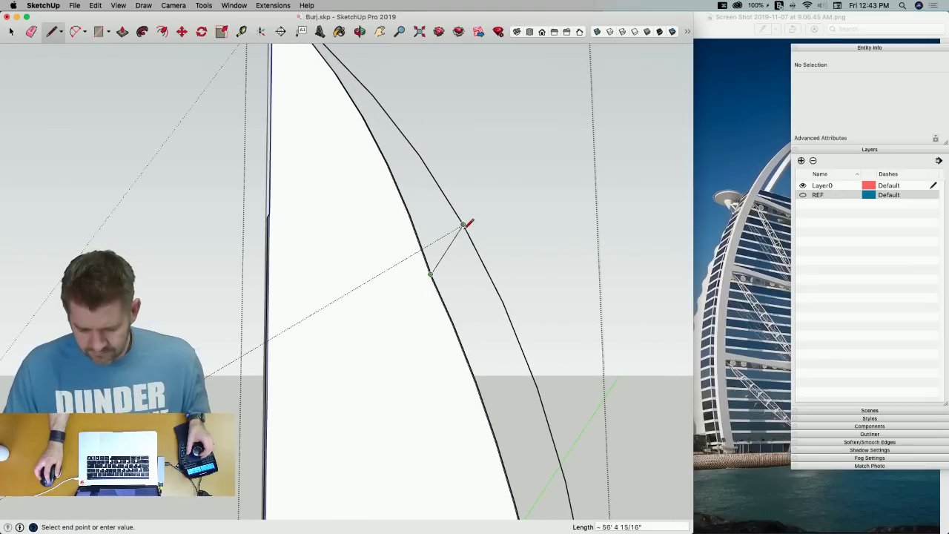
pyautogui.click(463, 224)
pyautogui.press('e')
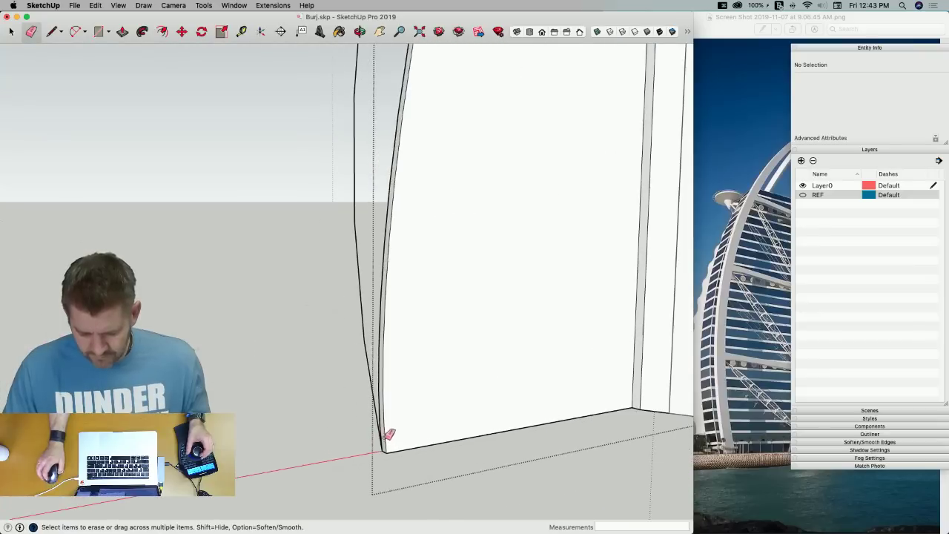
pyautogui.press('l')
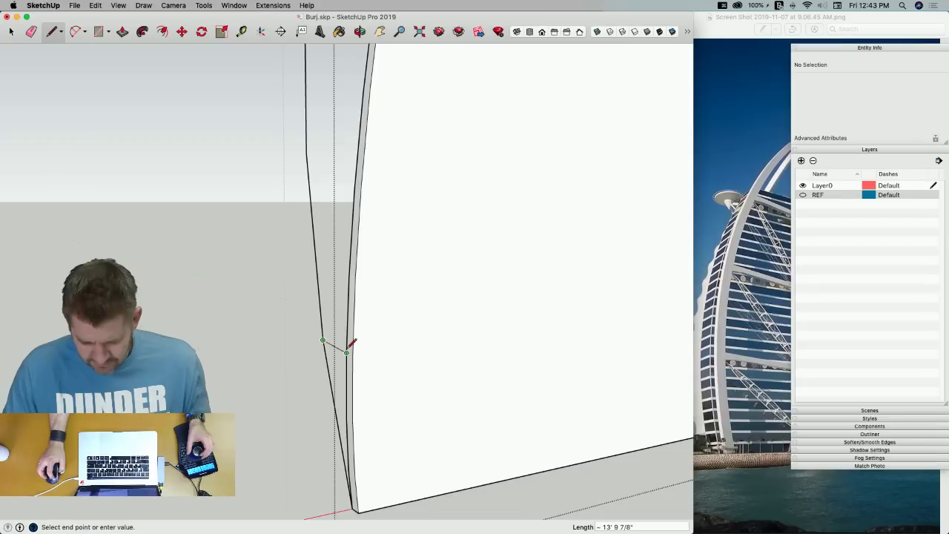
pyautogui.click(347, 353)
# Push the old sail panel's face through its full thickness to remove it, and erase the leftover connecting lines
pyautogui.moveTo(347, 307); pyautogui.dragTo(434, 259, button='middle')
pyautogui.press('l')
pyautogui.scroll(3, 428, 235)
pyautogui.press('p')
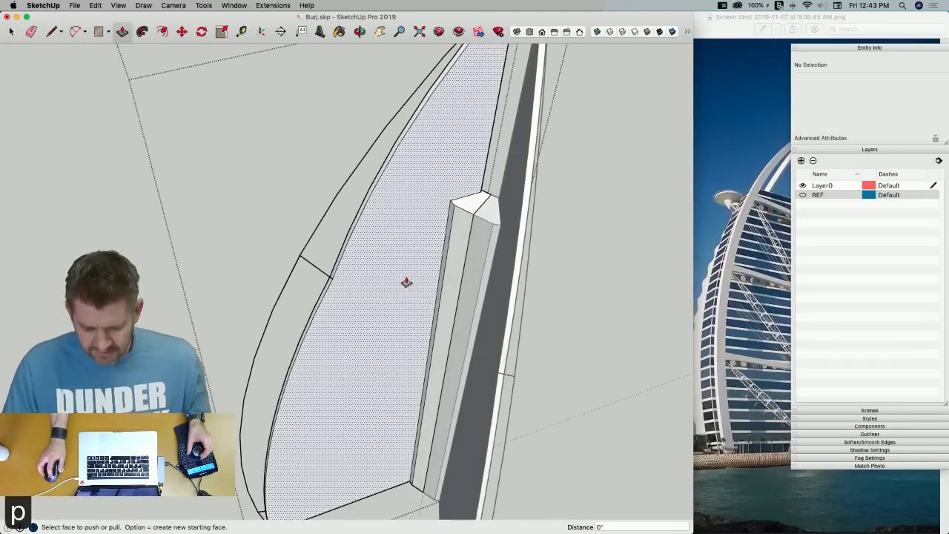
pyautogui.click(408, 281)
pyautogui.click(392, 271)
pyautogui.press('e')
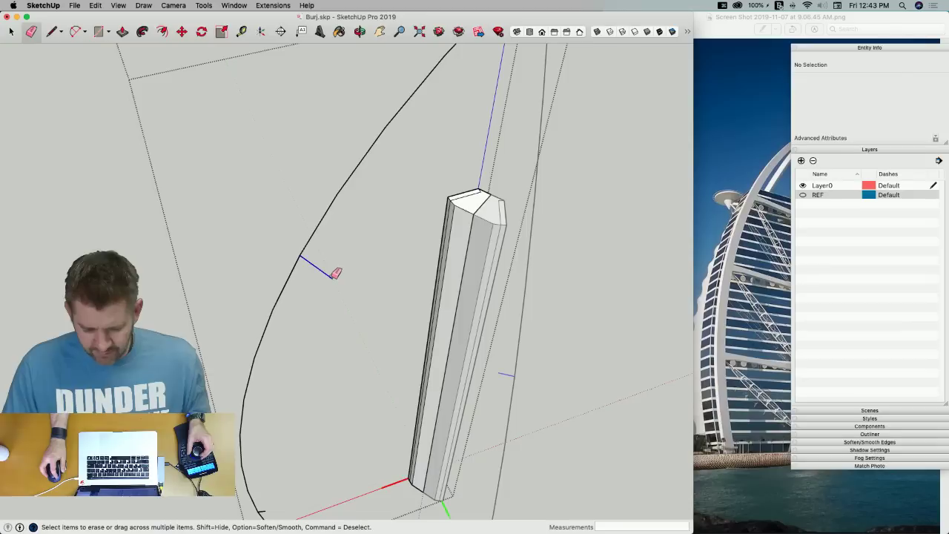
pyautogui.moveTo(320, 313)
pyautogui.mouseDown(button='middle')
pyautogui.moveTo(287, 428)
pyautogui.moveTo(264, 427)
pyautogui.mouseUp(button='middle')
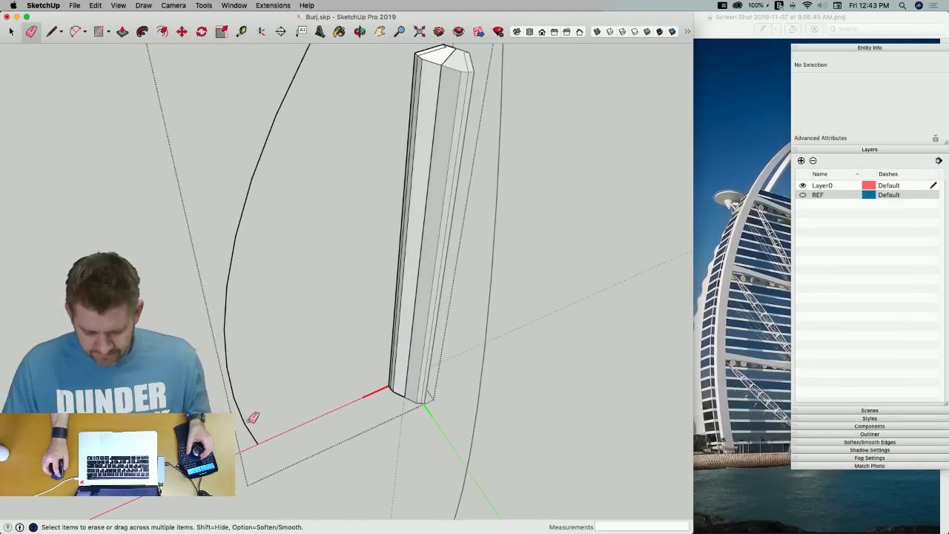
# Draw a base line from the arc's lower end along the red axis and a vertical edge from the sail's peak to the core
pyautogui.press('l')
pyautogui.click(257, 443)
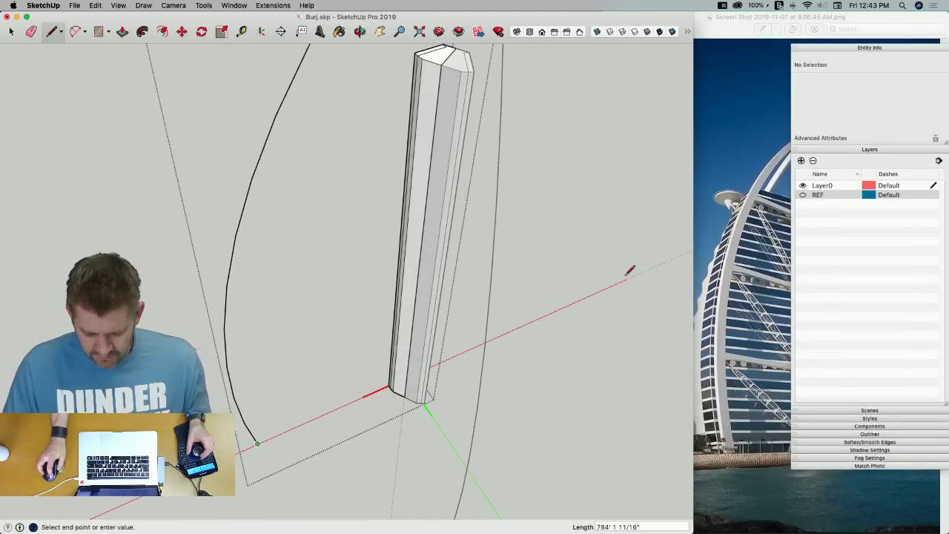
pyautogui.moveTo(630, 270); pyautogui.dragTo(604, 254, button='middle')
pyautogui.scroll(5, 586, 261)
pyautogui.press('Escape')
pyautogui.scroll(3, 415, 296)
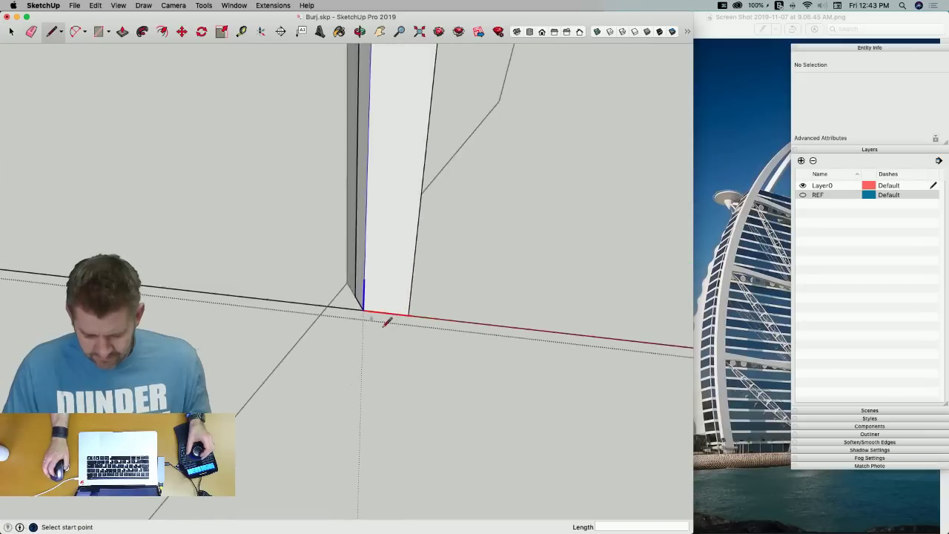
pyautogui.scroll(4, 378, 307)
pyautogui.moveTo(374, 299); pyautogui.dragTo(372, 296, button='middle')
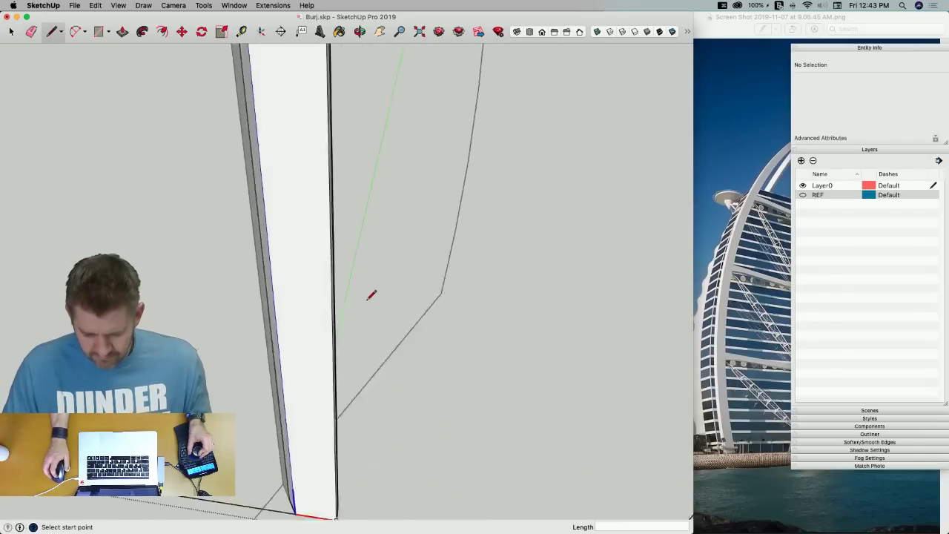
pyautogui.scroll(-5, 378, 282)
pyautogui.moveTo(426, 309); pyautogui.dragTo(366, 132, button='middle')
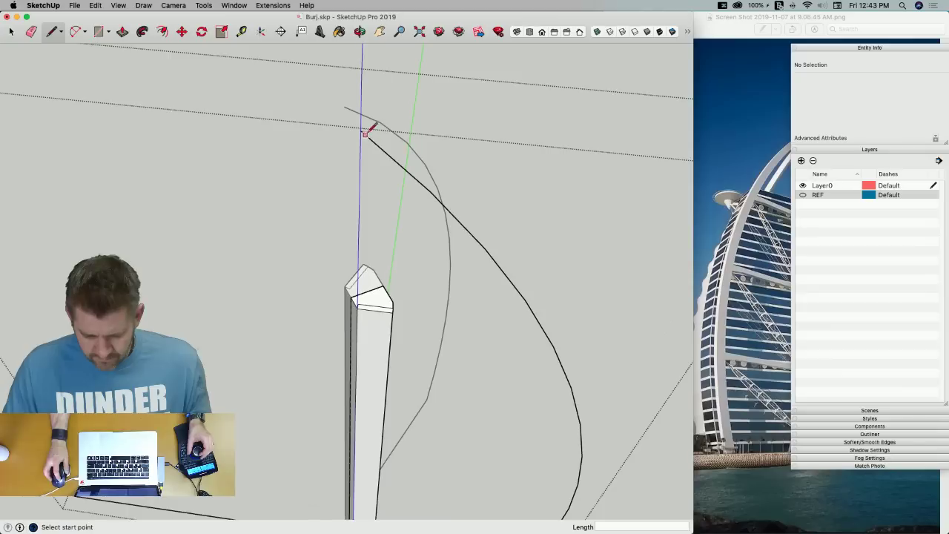
pyautogui.moveTo(469, 314); pyautogui.dragTo(398, 300, button='middle')
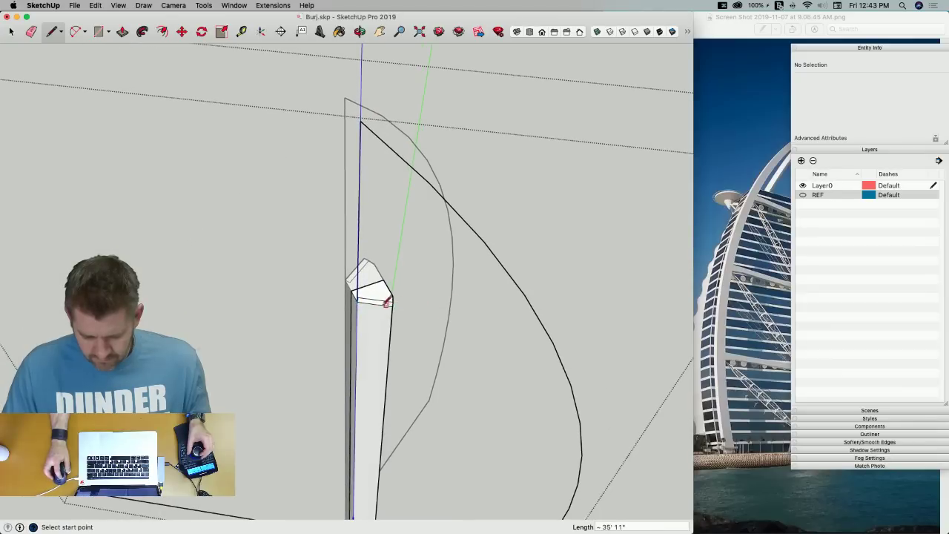
pyautogui.click(625, 335)
pyautogui.press('e')
pyautogui.moveTo(623, 326)
pyautogui.mouseDown(button='middle')
pyautogui.moveTo(589, 322)
pyautogui.moveTo(453, 346)
pyautogui.moveTo(630, 322)
pyautogui.moveTo(558, 276)
pyautogui.mouseUp(button='middle')
pyautogui.press('space')
pyautogui.click(442, 346)
pyautogui.press('e')
pyautogui.click(560, 276)
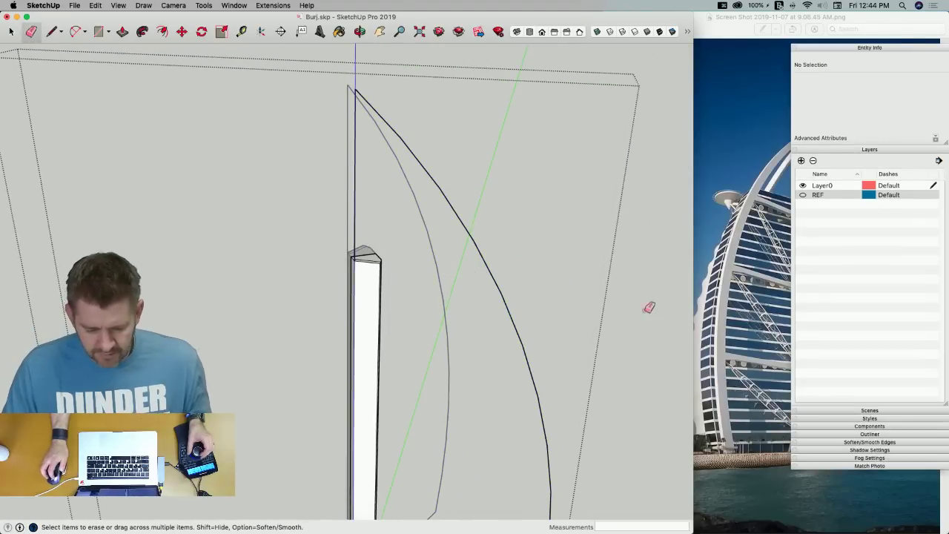
# Draw a rectangular face from the sail's peak out past the arc, down to the red axis and back to the core's base, and erase the old arc
pyautogui.press('l')
pyautogui.click(356, 87)
pyautogui.moveTo(356, 88); pyautogui.dragTo(511, 84, button='middle')
pyautogui.click(507, 89)
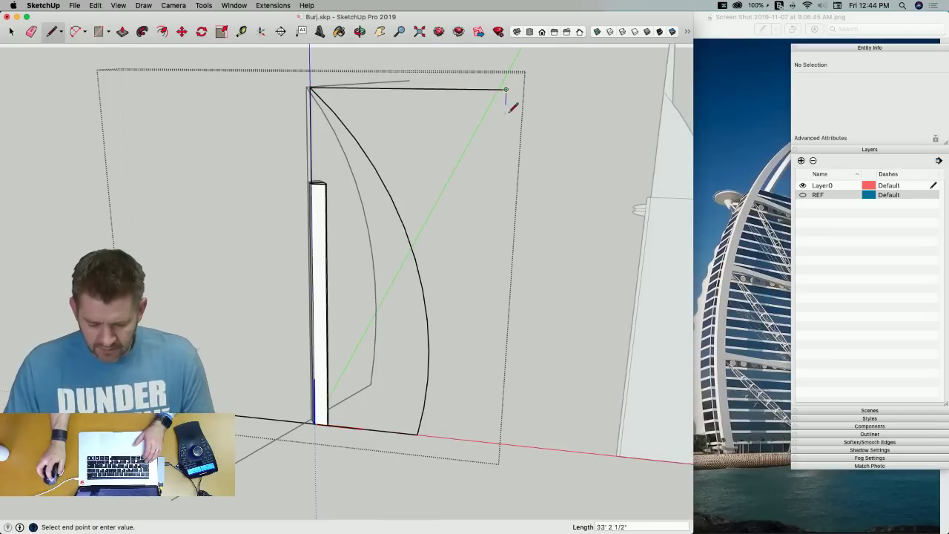
pyautogui.click(485, 441)
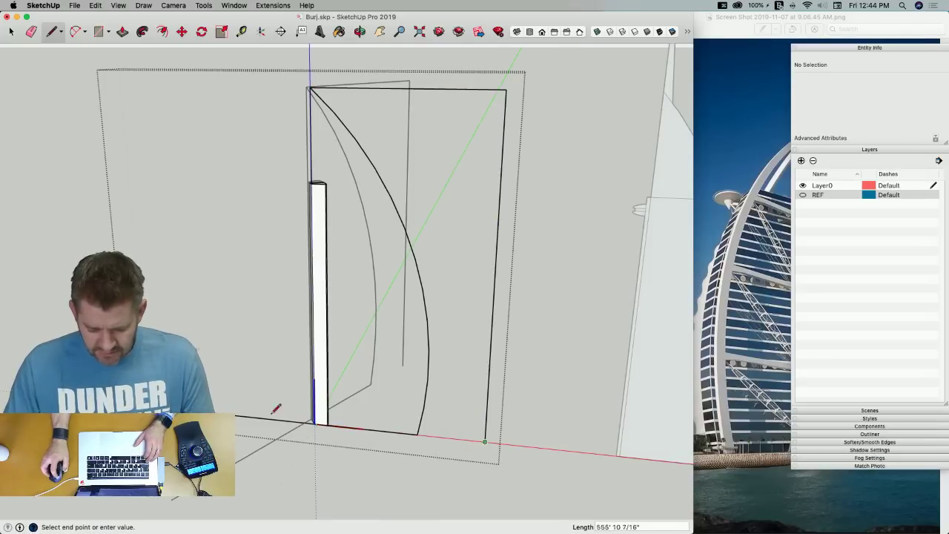
pyautogui.click(315, 424)
pyautogui.press('e')
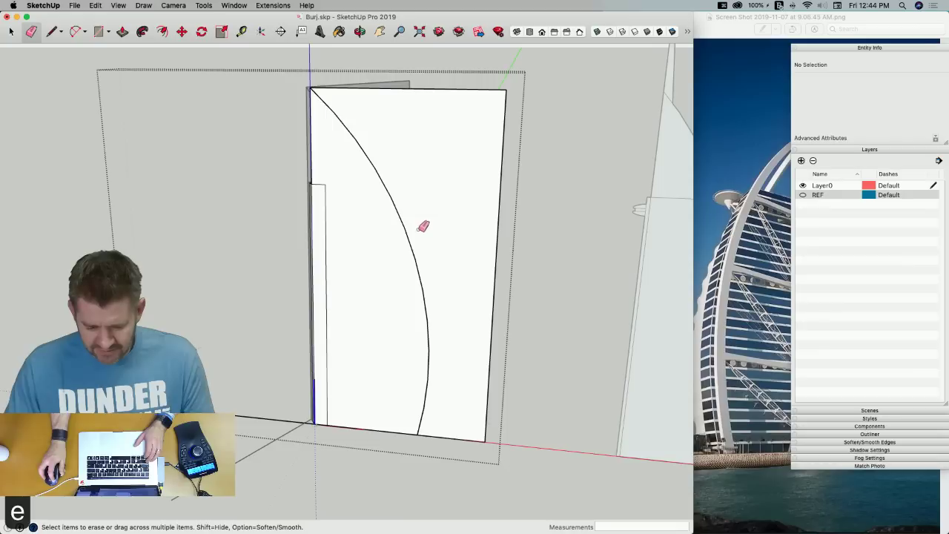
pyautogui.click(409, 244)
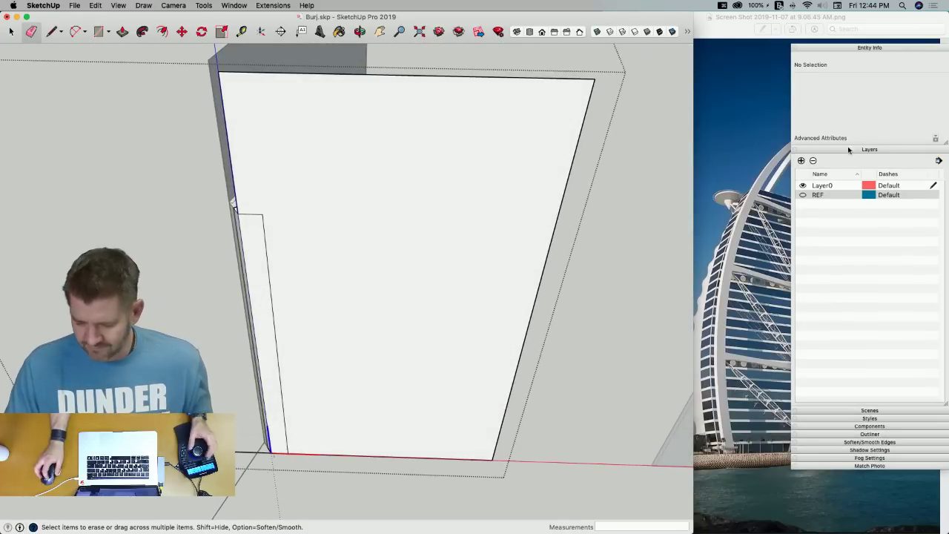
# Show the REF layer with X-Ray on and draw a two-point arc from the sail's peak to the base along the elevation's outer curve, bulging about 130' 6"
pyautogui.click(803, 195)
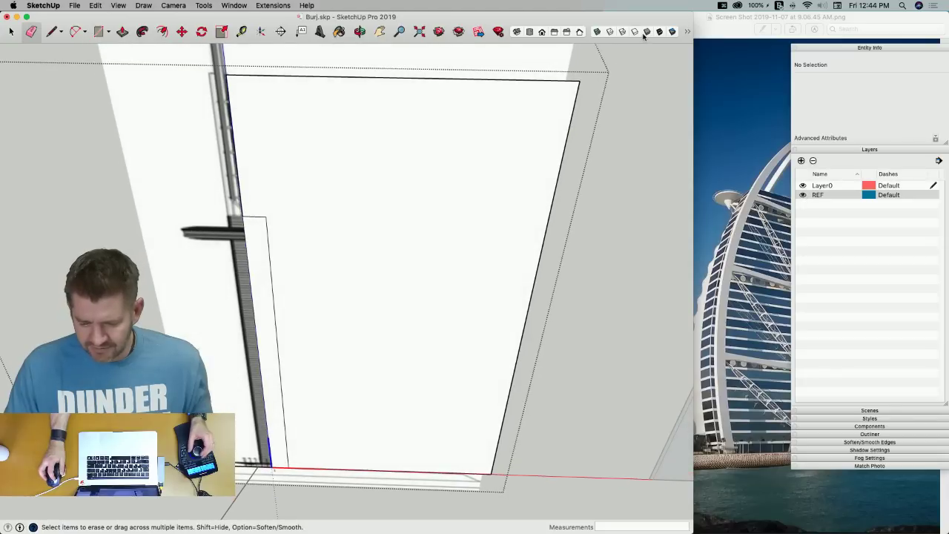
pyautogui.click(598, 32)
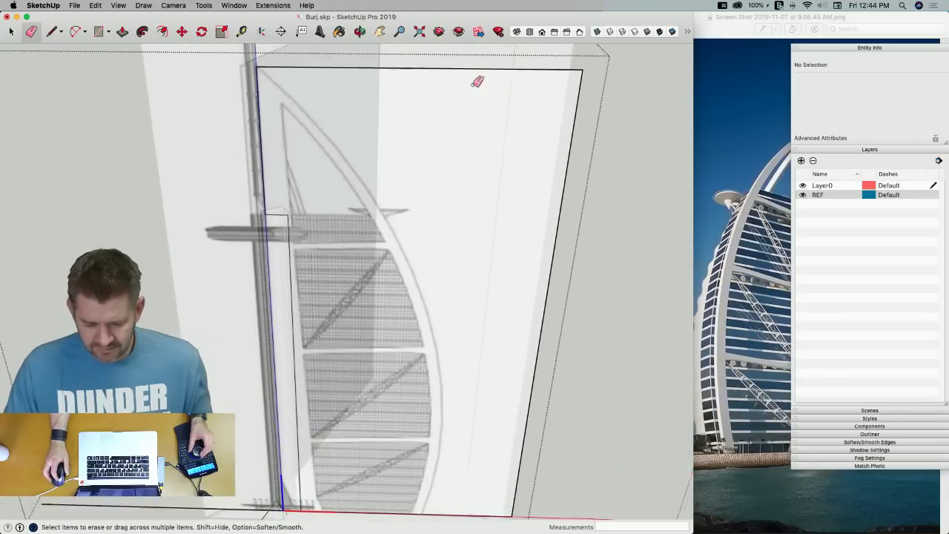
pyautogui.press('a')
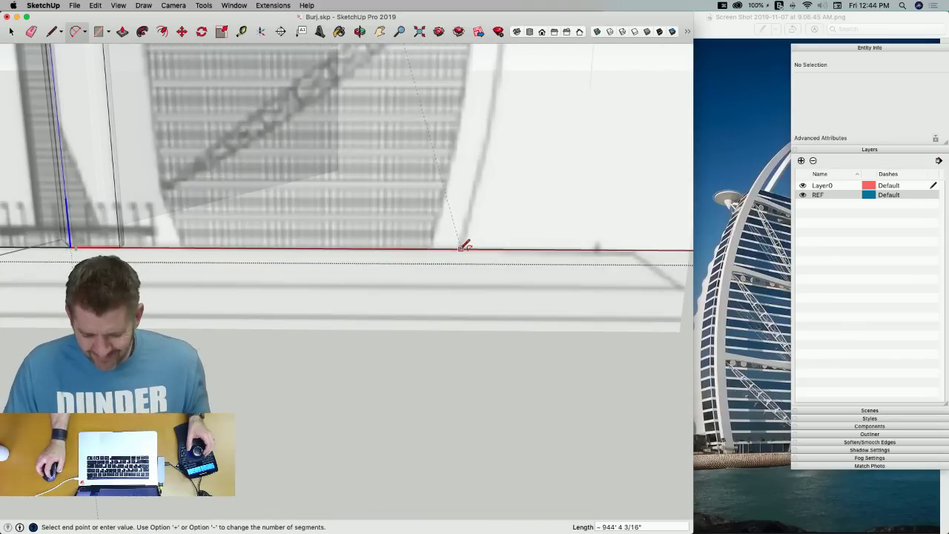
pyautogui.click(461, 247)
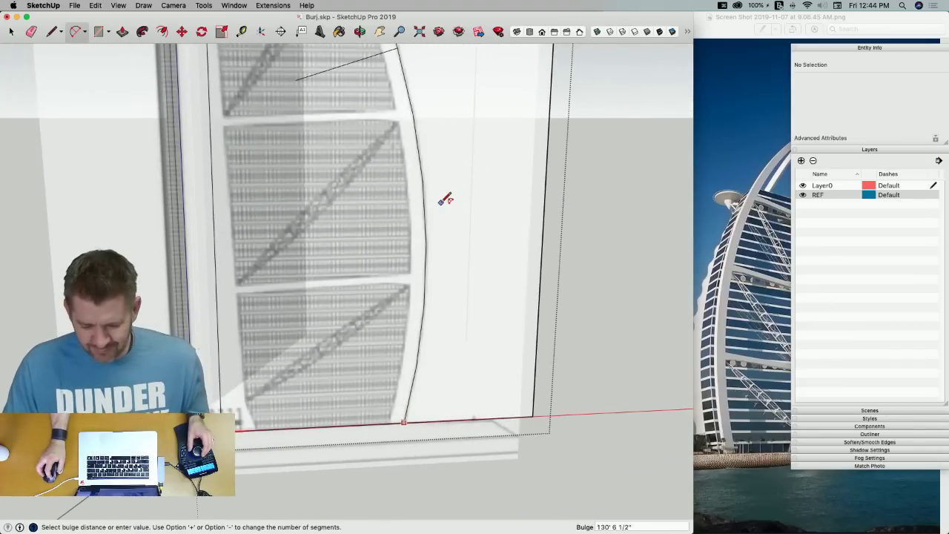
pyautogui.click(448, 200)
pyautogui.press('e')
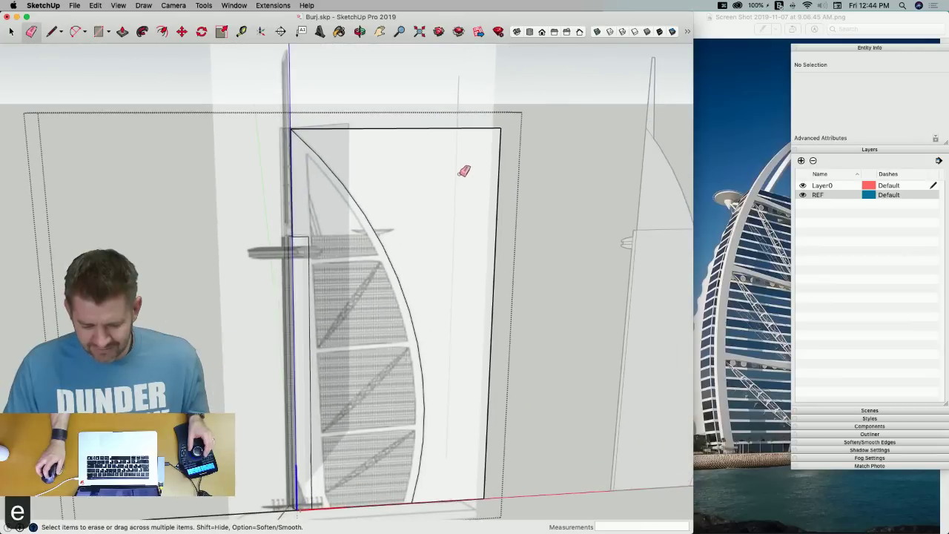
# Erase the leftover rectangle edges outside the new sail arc and hide the REF layer
pyautogui.moveTo(504, 107)
pyautogui.mouseDown()
pyautogui.moveTo(507, 131)
pyautogui.moveTo(448, 152)
pyautogui.mouseUp()
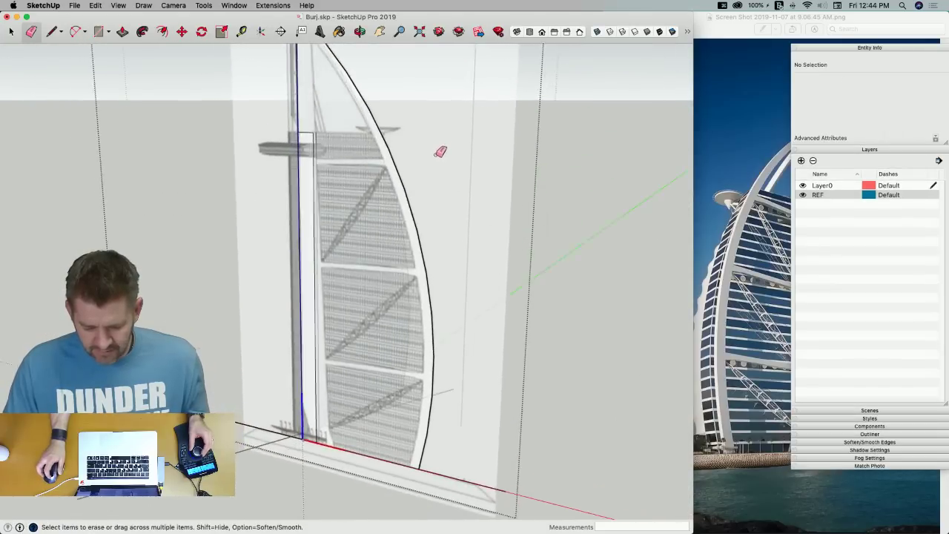
pyautogui.moveTo(482, 471); pyautogui.dragTo(483, 427)
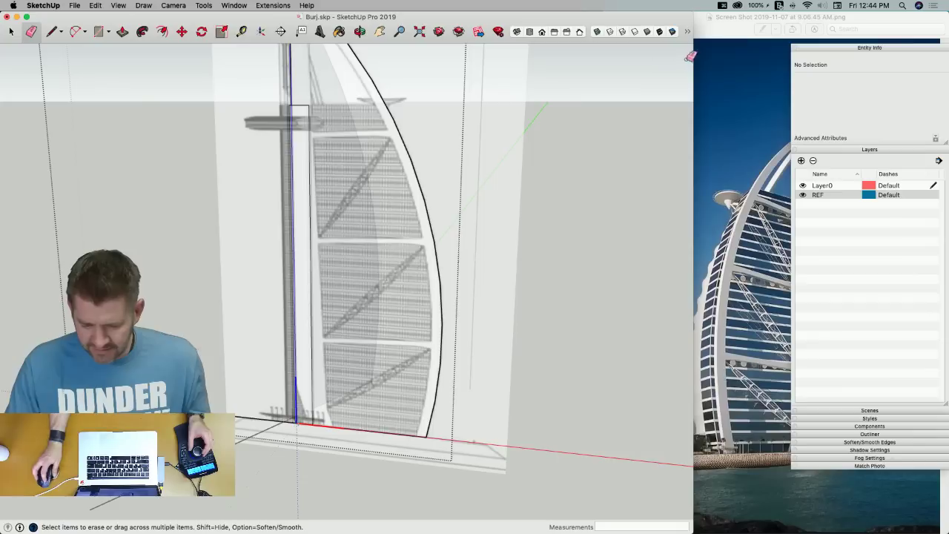
pyautogui.click(803, 195)
# Push/Pull the new sail face to give the panel its thickness beside the core, and turn off X-Ray
pyautogui.moveTo(460, 156); pyautogui.dragTo(346, 178, button='middle')
pyautogui.press('p')
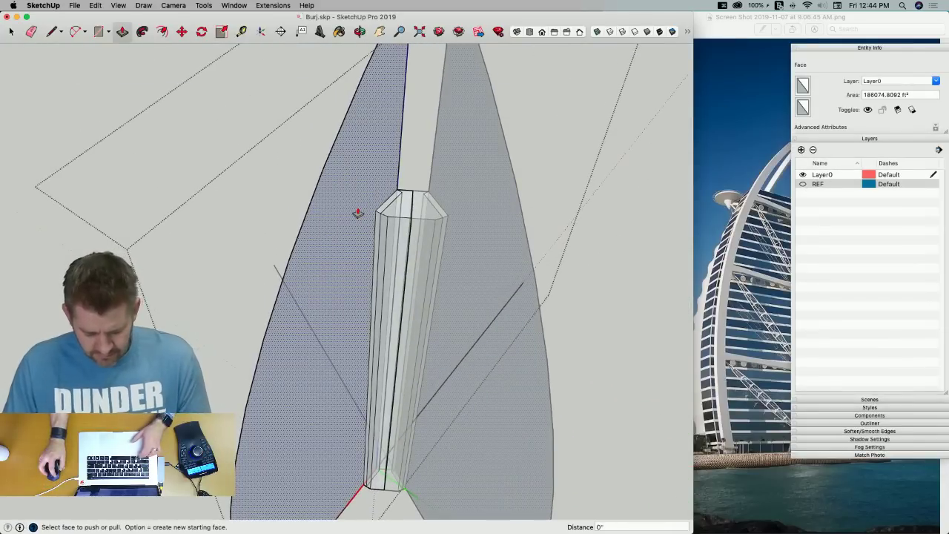
pyautogui.moveTo(358, 213); pyautogui.dragTo(380, 217)
pyautogui.press('e')
pyautogui.scroll(5, 381, 206)
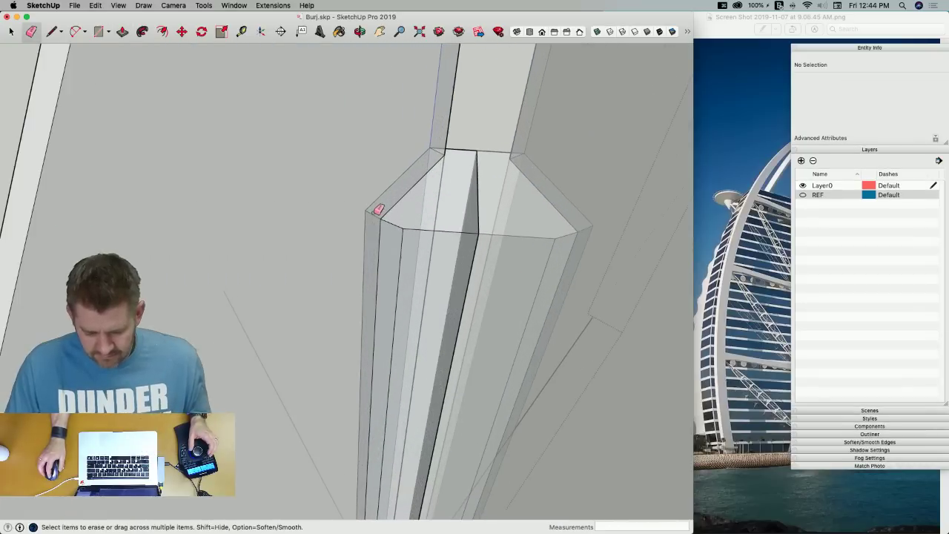
pyautogui.scroll(-6, 439, 163)
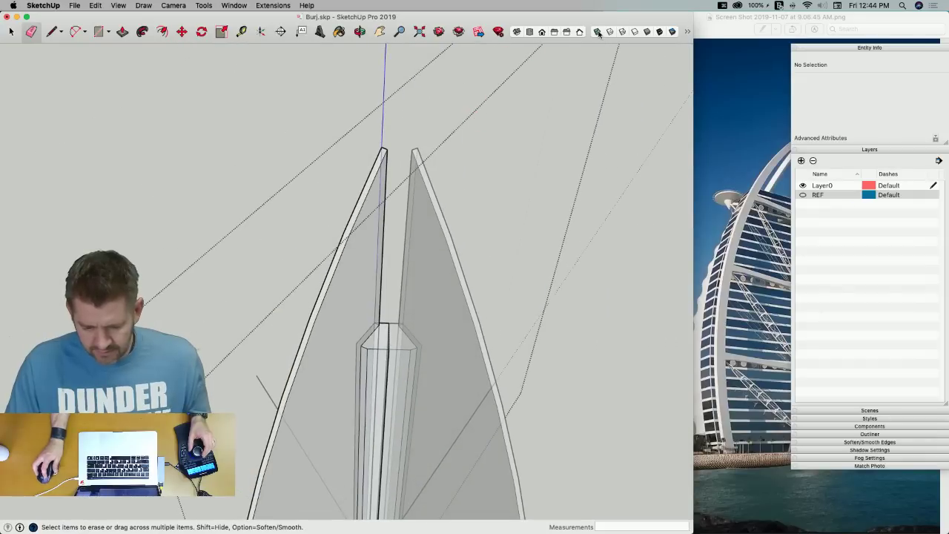
pyautogui.click(597, 33)
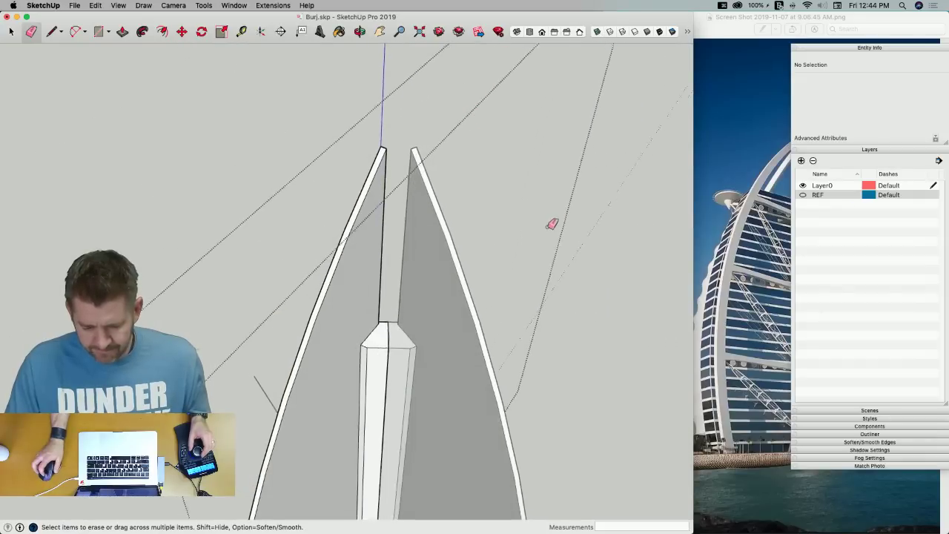
pyautogui.moveTo(268, 235); pyautogui.dragTo(274, 237)
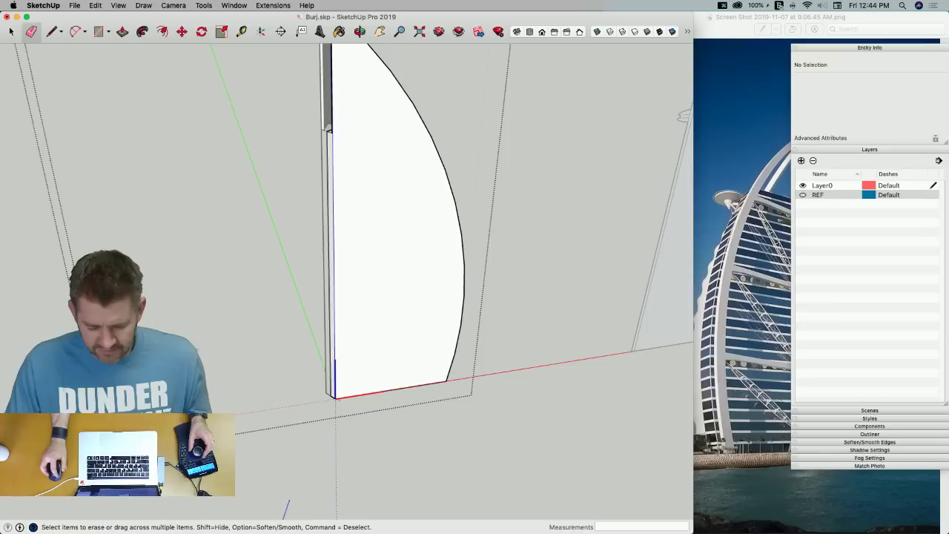
# Show the REF layer with X-Ray on and offset the sail's outer arc inward about 15' 8" along the elevation's frame
pyautogui.press('space')
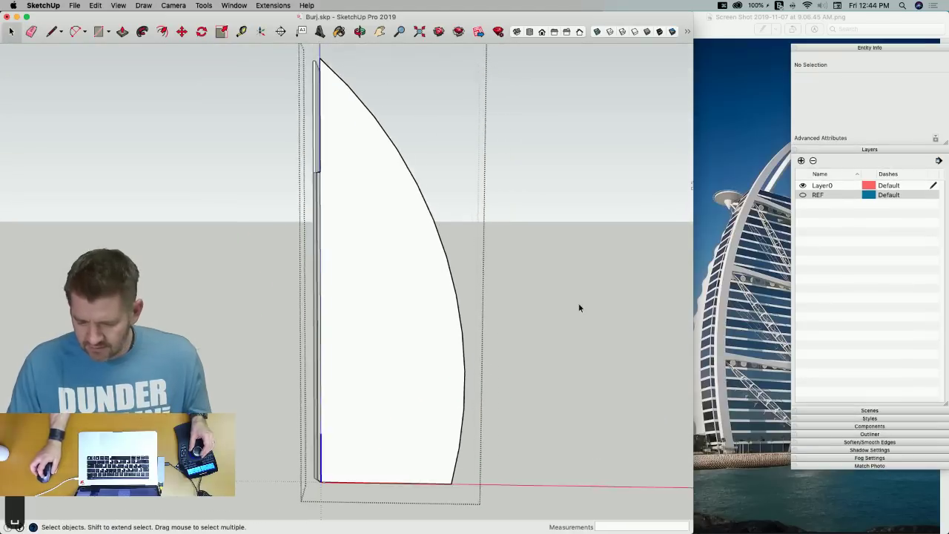
pyautogui.click(803, 194)
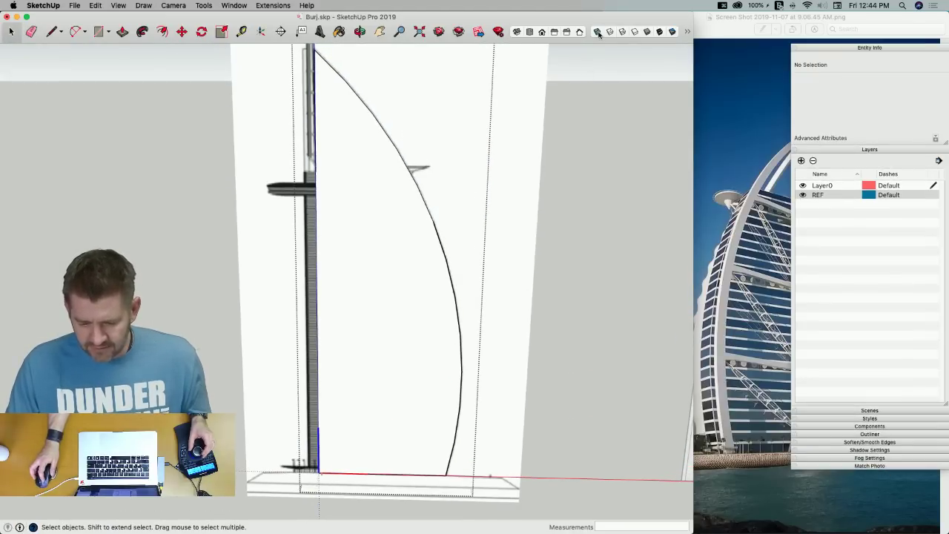
pyautogui.click(598, 32)
pyautogui.scroll(5, 360, 153)
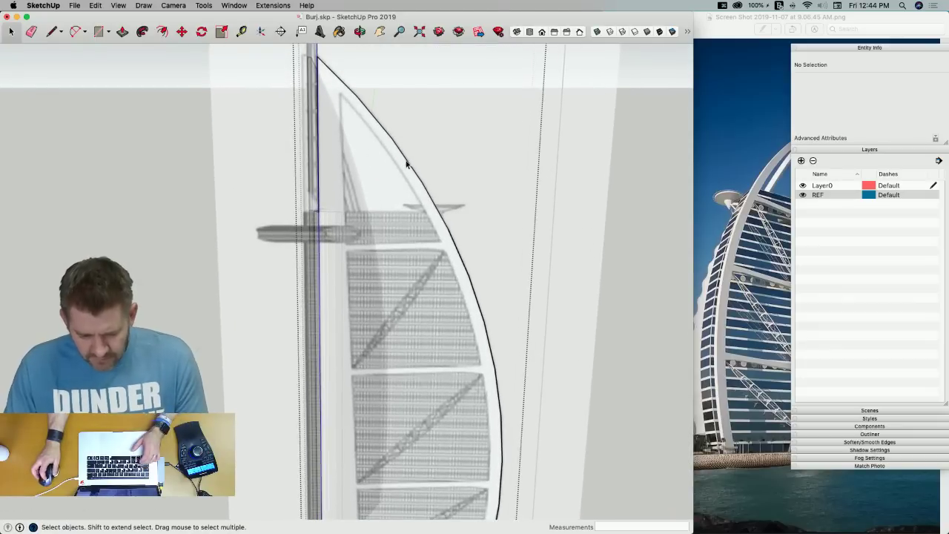
pyautogui.scroll(-3, 407, 163)
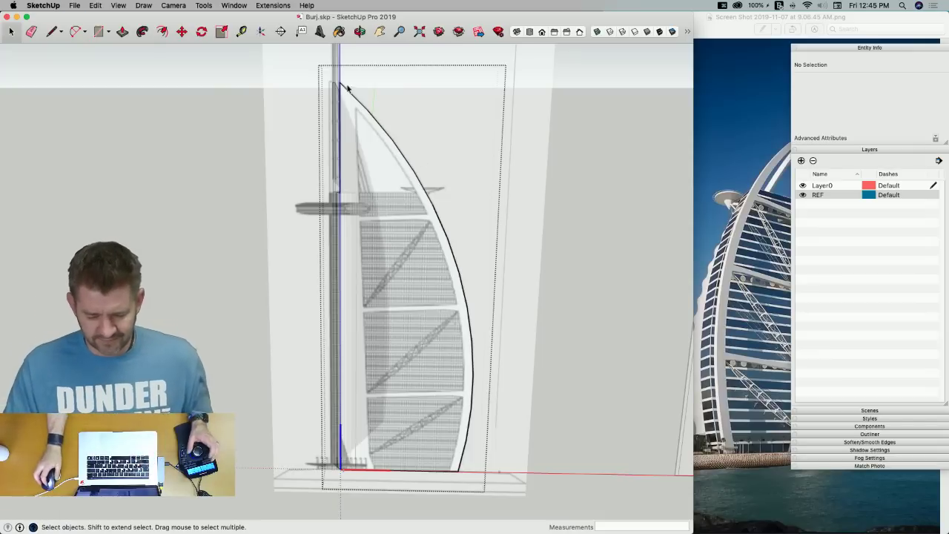
pyautogui.scroll(3, 353, 111)
pyautogui.click(387, 123)
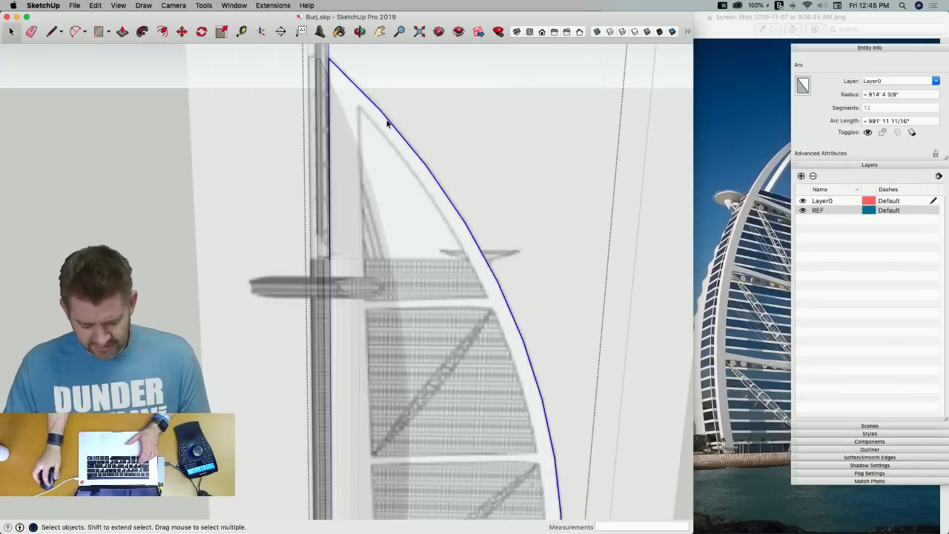
pyautogui.press('f')
pyautogui.click(386, 120)
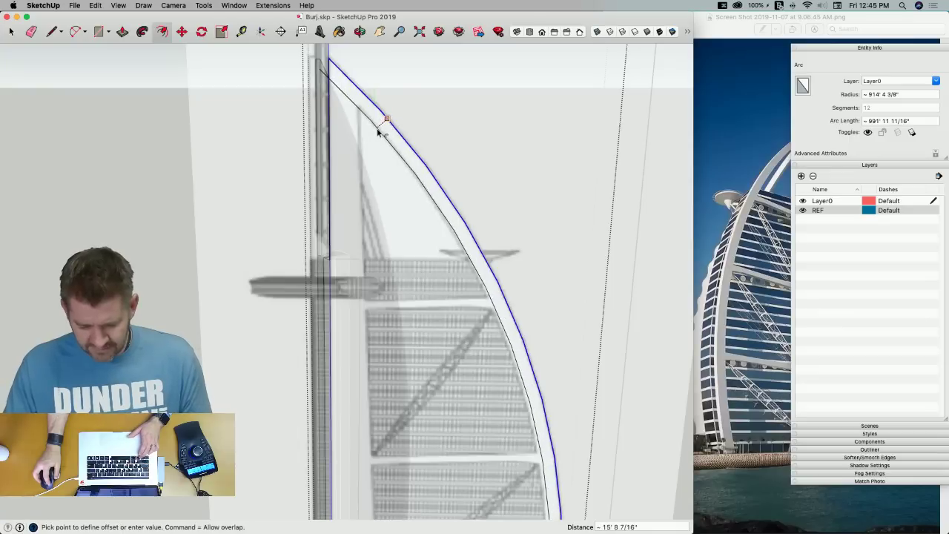
pyautogui.click(376, 131)
# Trace the frame's inner edge from the offset arc near the peak to the base, and draw a diagonal about 80' long at the core's foot
pyautogui.press('l')
pyautogui.click(359, 111)
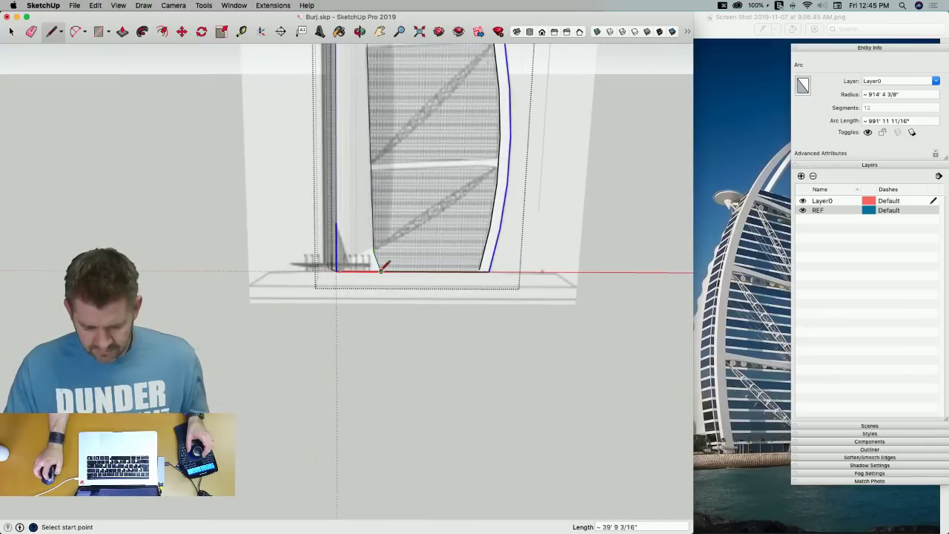
pyautogui.scroll(5, 356, 269)
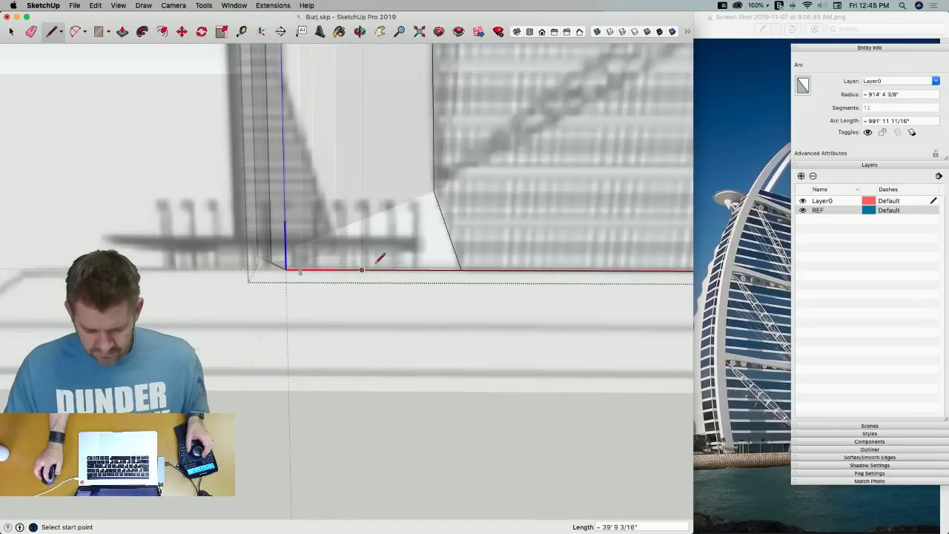
pyautogui.click(345, 269)
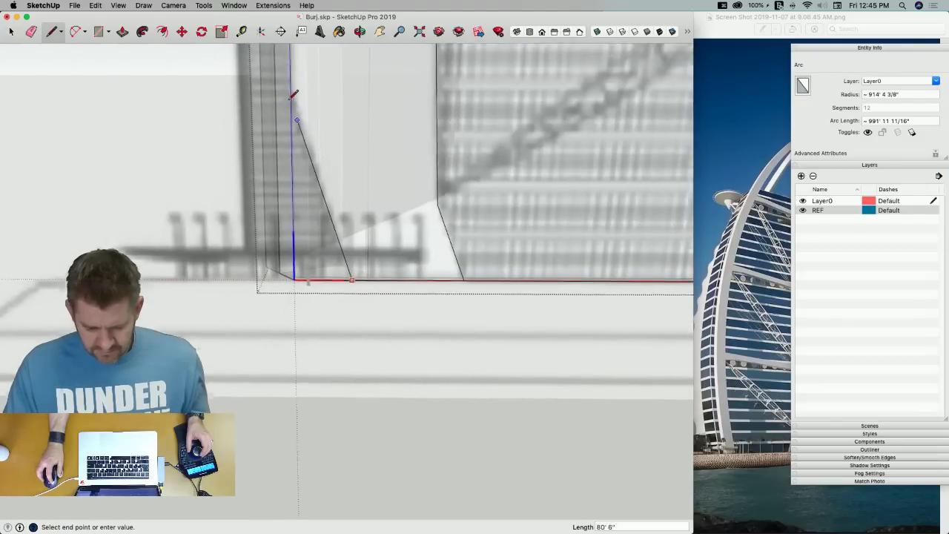
pyautogui.click(296, 106)
pyautogui.press('space')
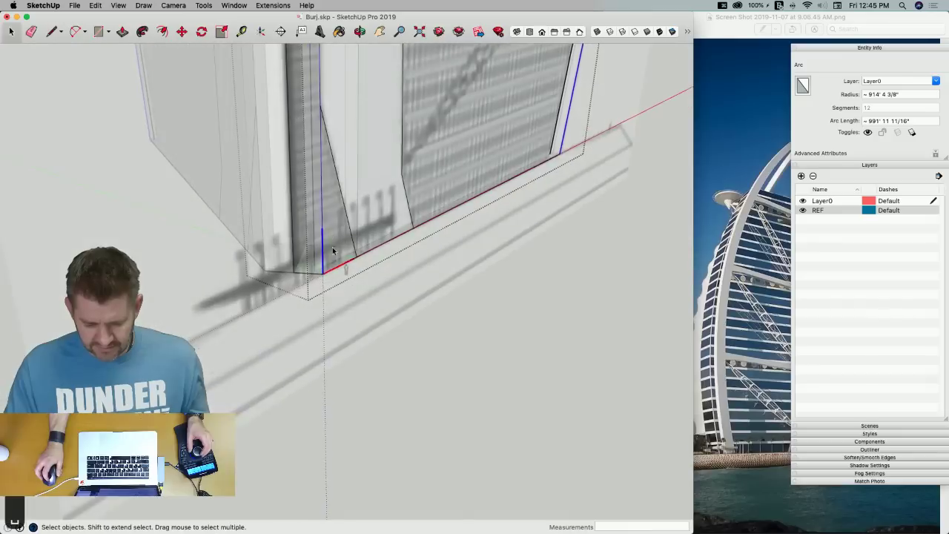
# Push the small triangular face at the core's foot inward about 5' 10"
pyautogui.press('p')
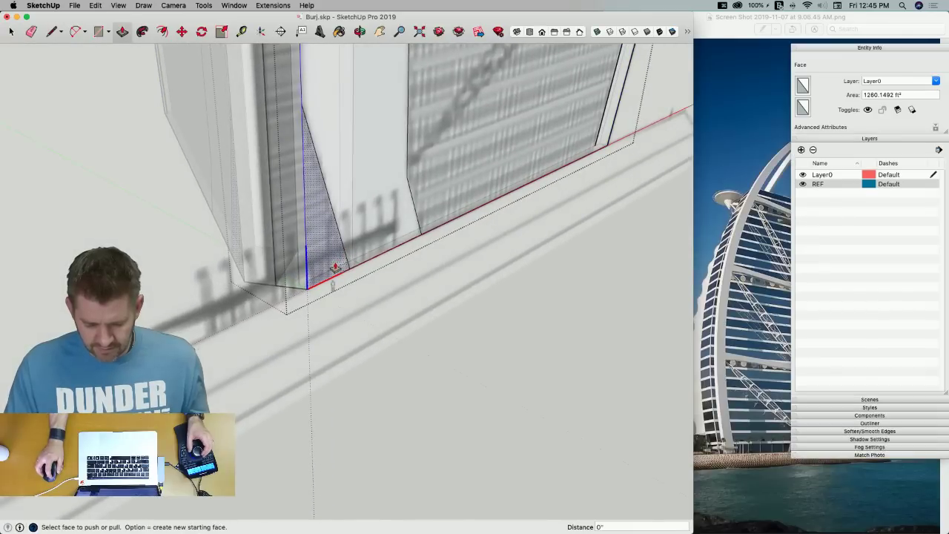
pyautogui.click(323, 265)
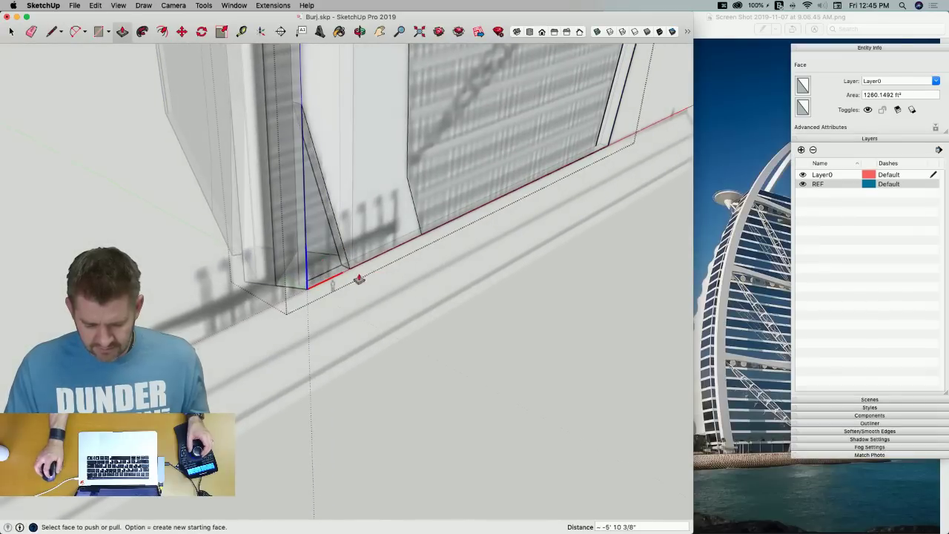
pyautogui.scroll(-4, 386, 250)
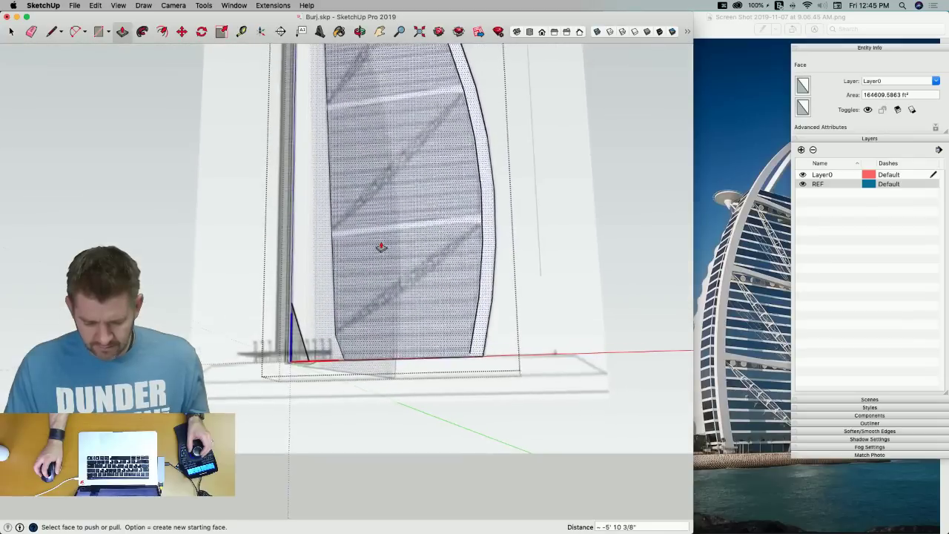
# Trace the elevation's lowest crossband between the inner frame edges, including its angled lower corner at the arc
pyautogui.press('super+3')
pyautogui.scroll(8, 356, 222)
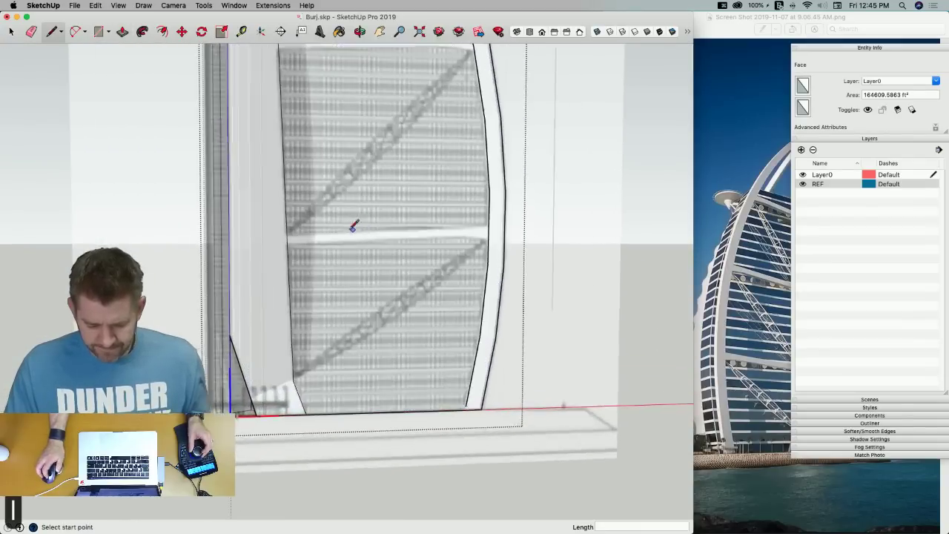
pyautogui.press('l')
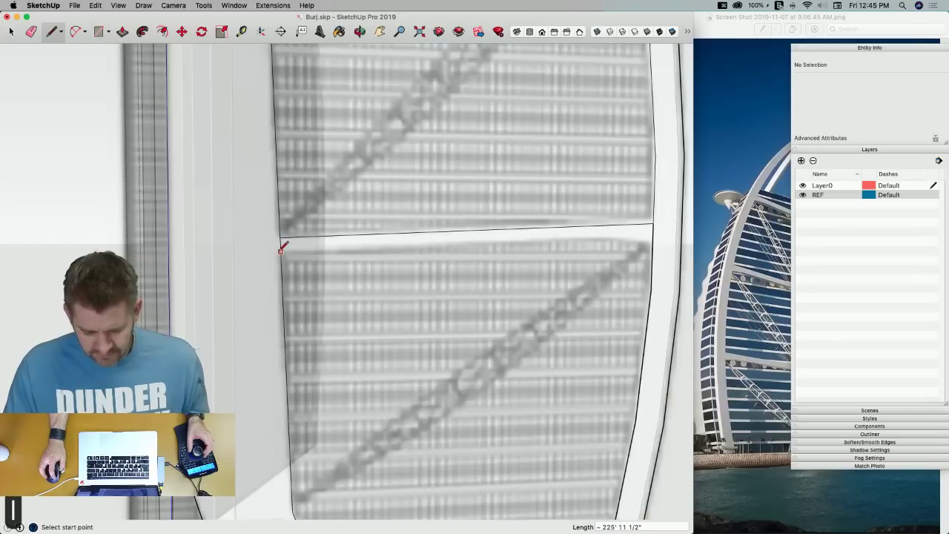
pyautogui.click(652, 243)
pyautogui.press('space')
# Copy the crossband up along the inner arc to the two higher bands, about 211' 6" and another 217' 11" away
pyautogui.scroll(-3, 645, 248)
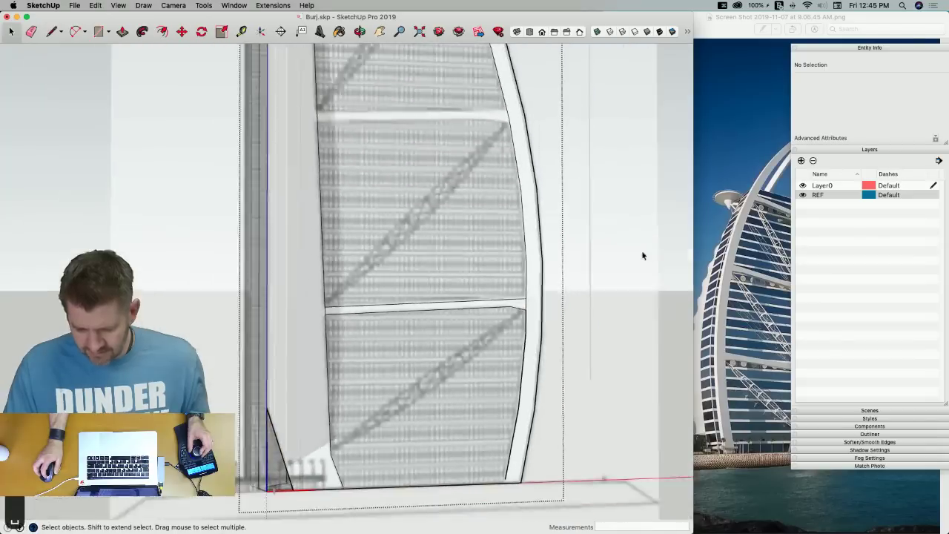
pyautogui.scroll(2, 534, 317)
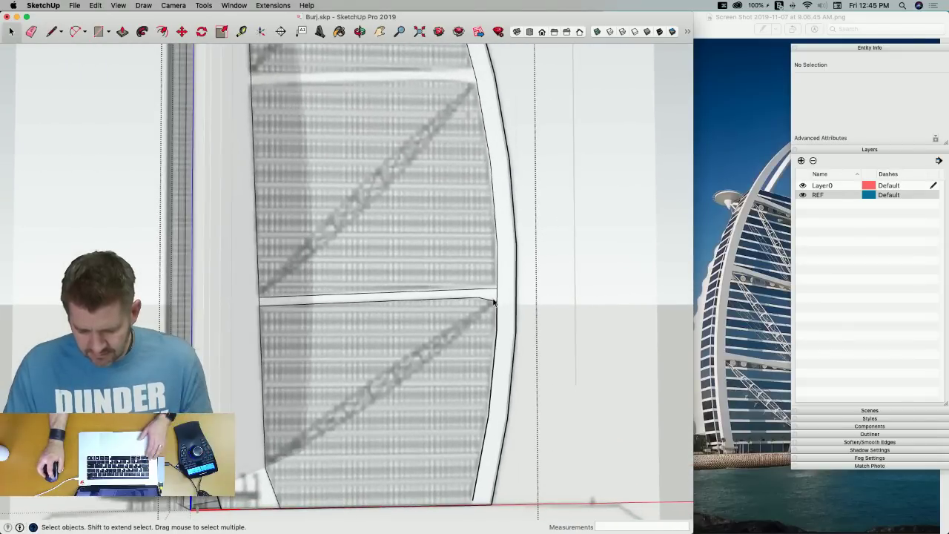
pyautogui.click(500, 299)
pyautogui.press('m')
pyautogui.press('alt')
pyautogui.click(495, 287)
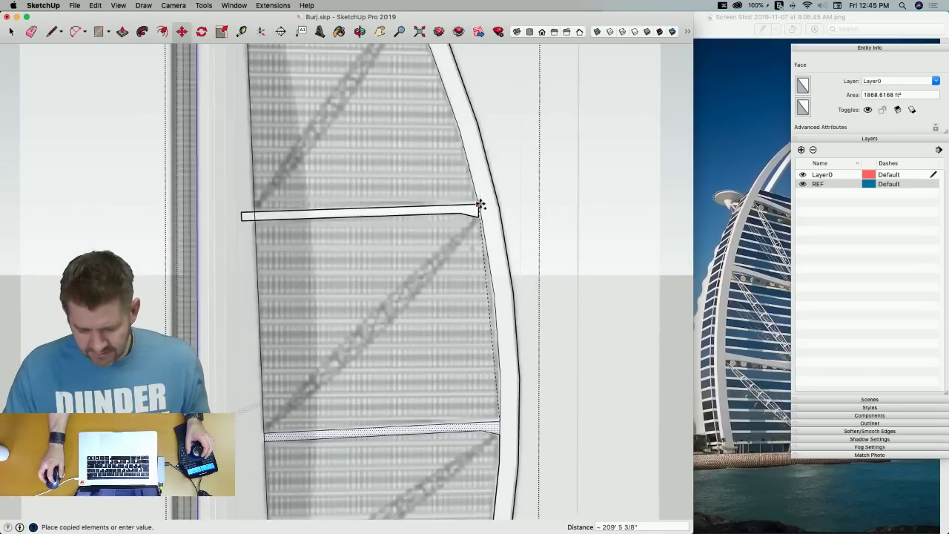
pyautogui.scroll(5, 478, 198)
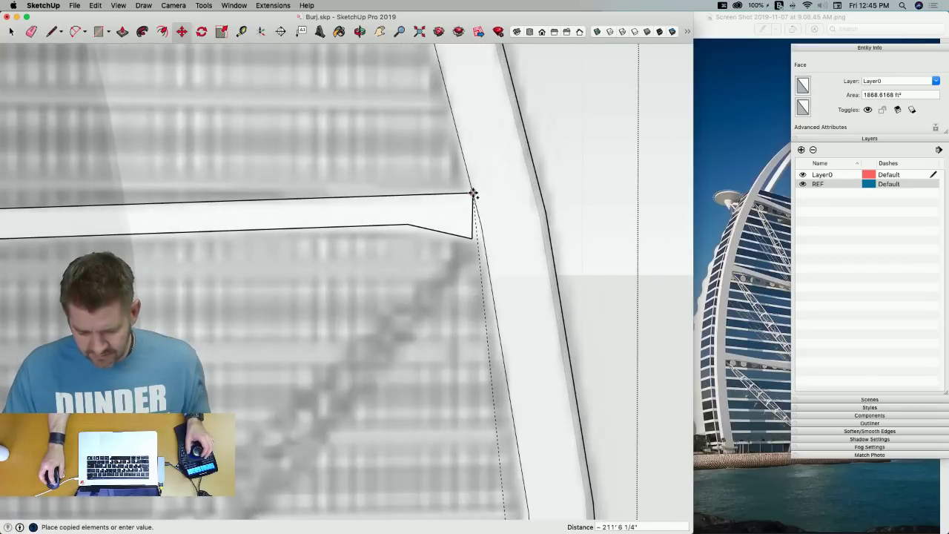
pyautogui.click(473, 191)
pyautogui.click(473, 192)
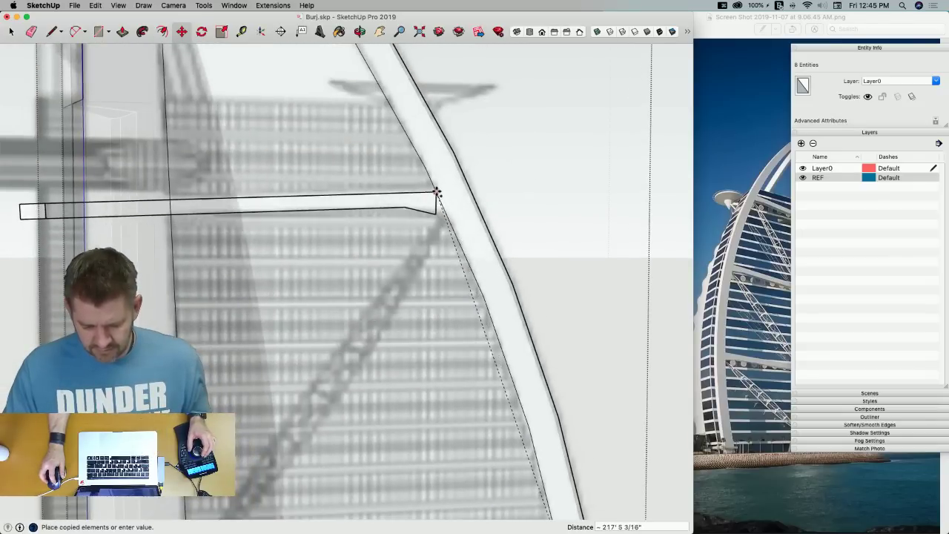
pyautogui.click(437, 191)
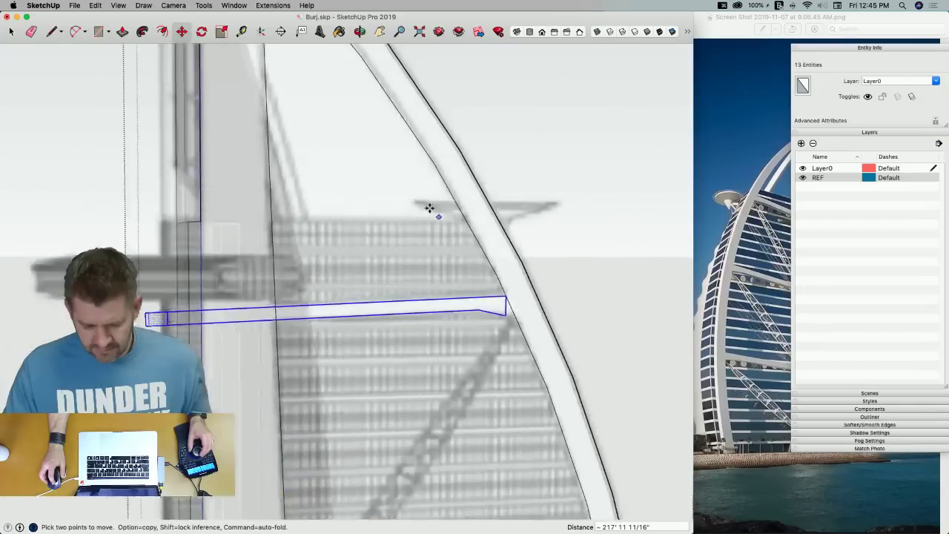
# Erase the uppermost crossband's overhang past the frame's straight inner edge and the core
pyautogui.press('e')
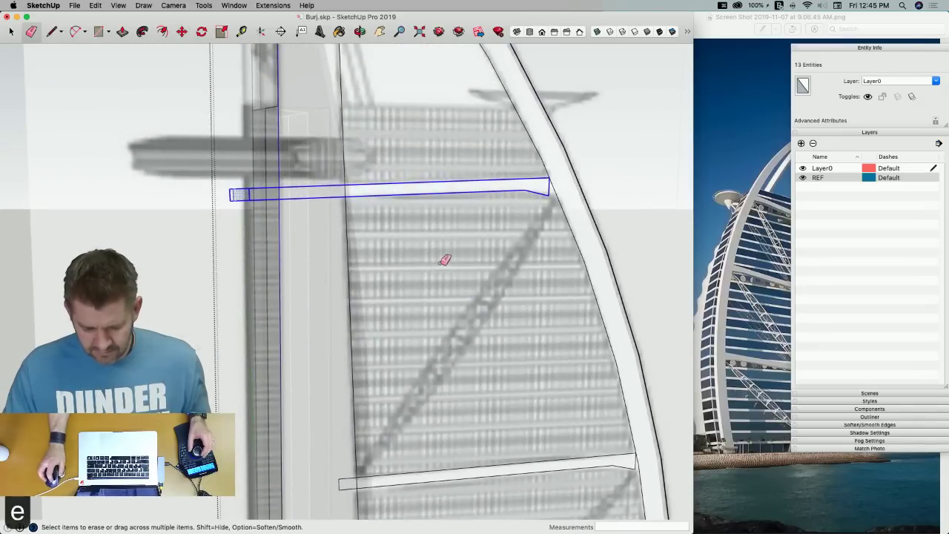
pyautogui.moveTo(334, 190); pyautogui.dragTo(321, 198)
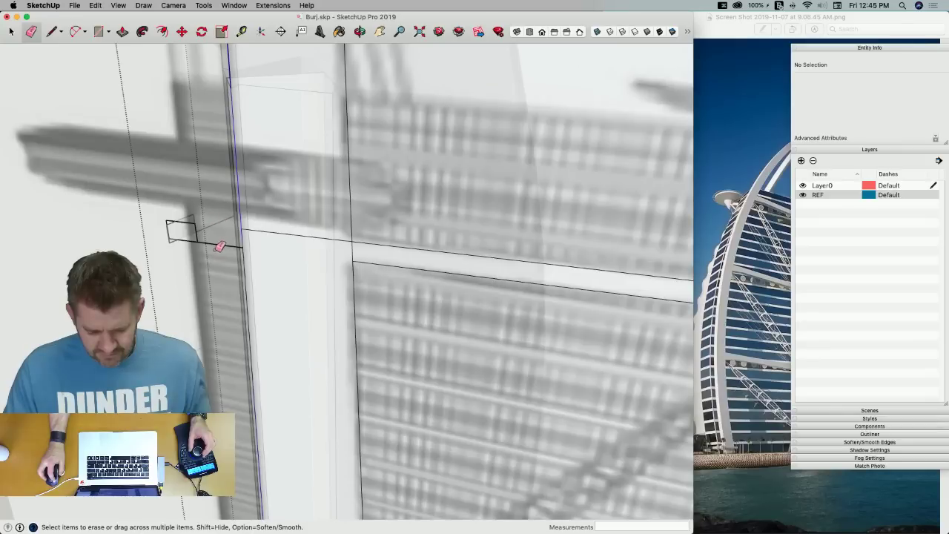
pyautogui.moveTo(194, 232)
pyautogui.mouseDown()
pyautogui.moveTo(176, 226)
pyautogui.moveTo(201, 244)
pyautogui.mouseUp()
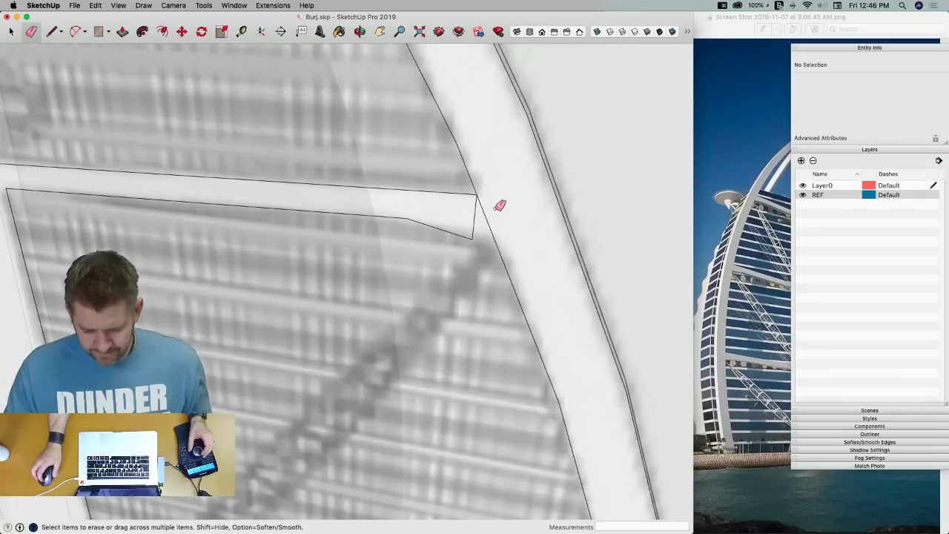
# Extend the uppermost crossband's angled lower edge to the inner arc and erase the short edges closing off its end
pyautogui.press('l')
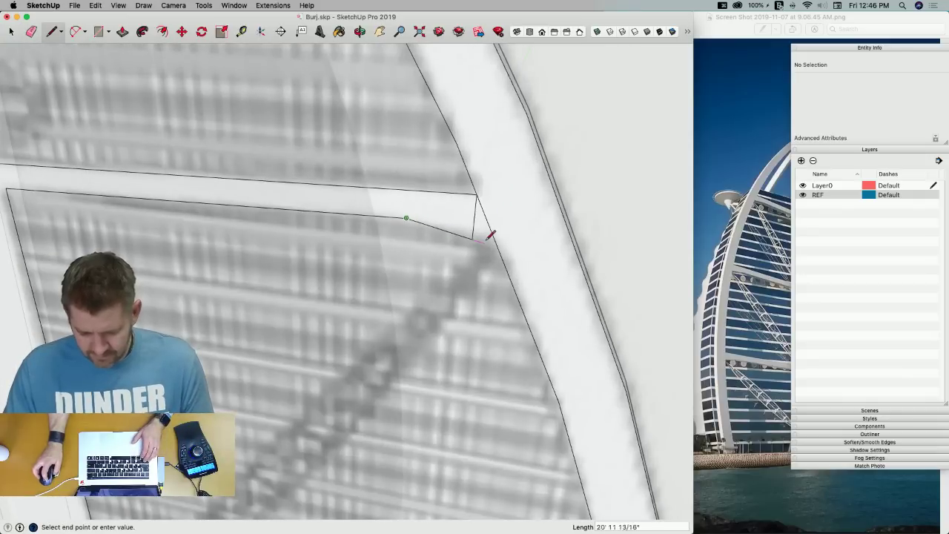
pyautogui.click(499, 247)
pyautogui.press('e')
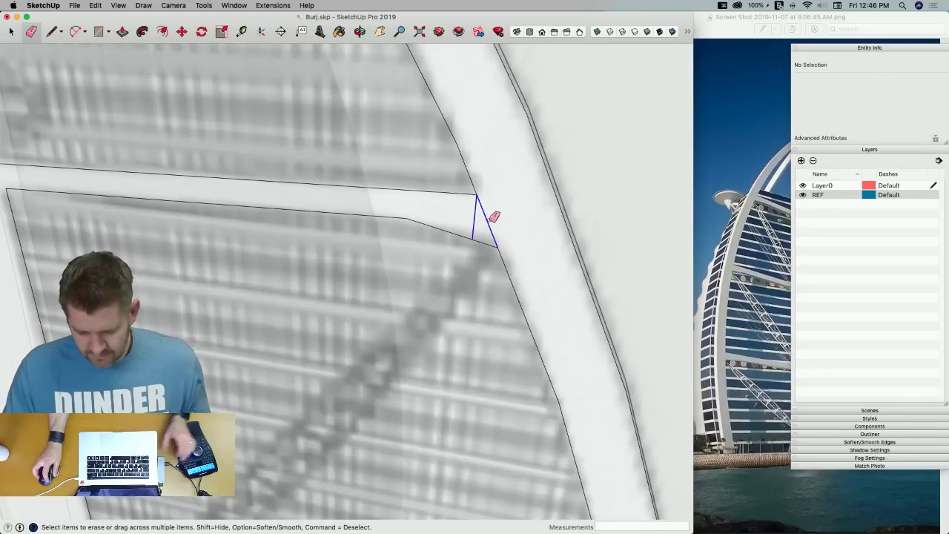
# Erase the middle crossband's overhang past the frame's straight inner edge, and turn off X-Ray
pyautogui.press('e')
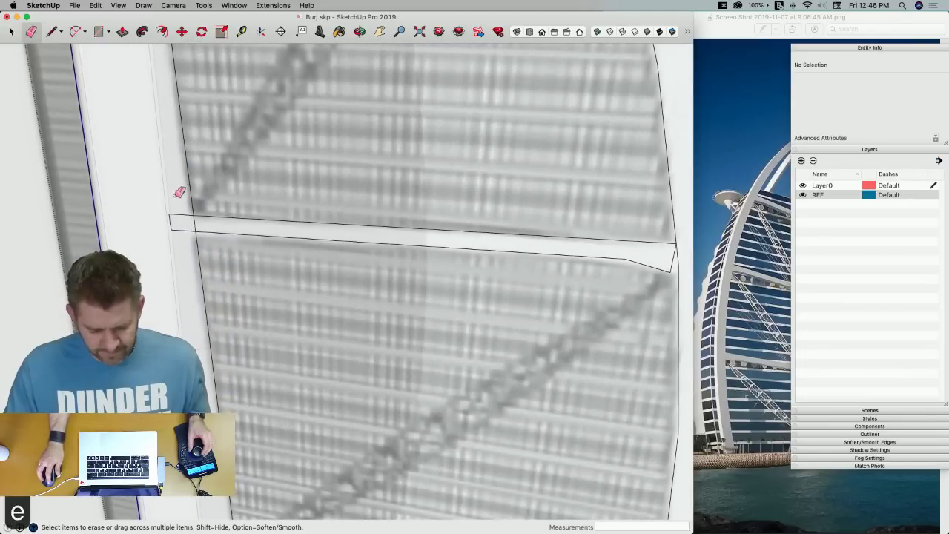
pyautogui.moveTo(169, 217)
pyautogui.mouseDown()
pyautogui.moveTo(174, 227)
pyautogui.moveTo(184, 218)
pyautogui.moveTo(158, 227)
pyautogui.moveTo(167, 237)
pyautogui.mouseUp()
pyautogui.click(597, 32)
pyautogui.press('e')
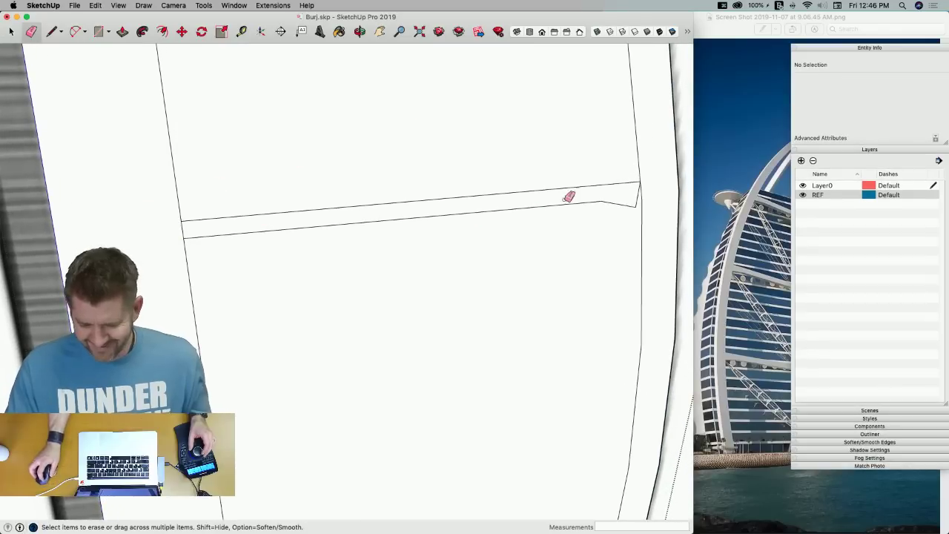
# Open the middle and lowest crossbands into the frame by erasing their end edges, and extend the middle crossband's lower edge to the inner arc
pyautogui.click(186, 226)
pyautogui.press('l')
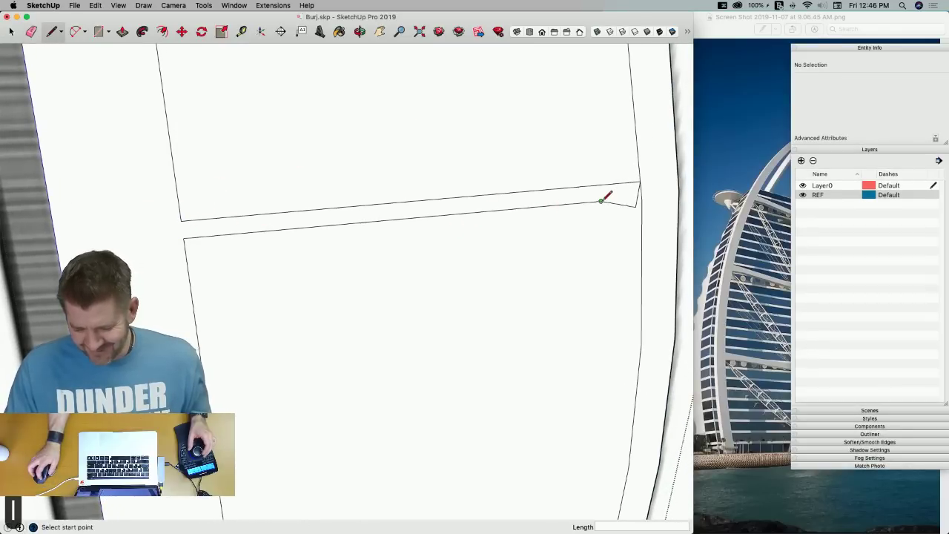
pyautogui.press('e')
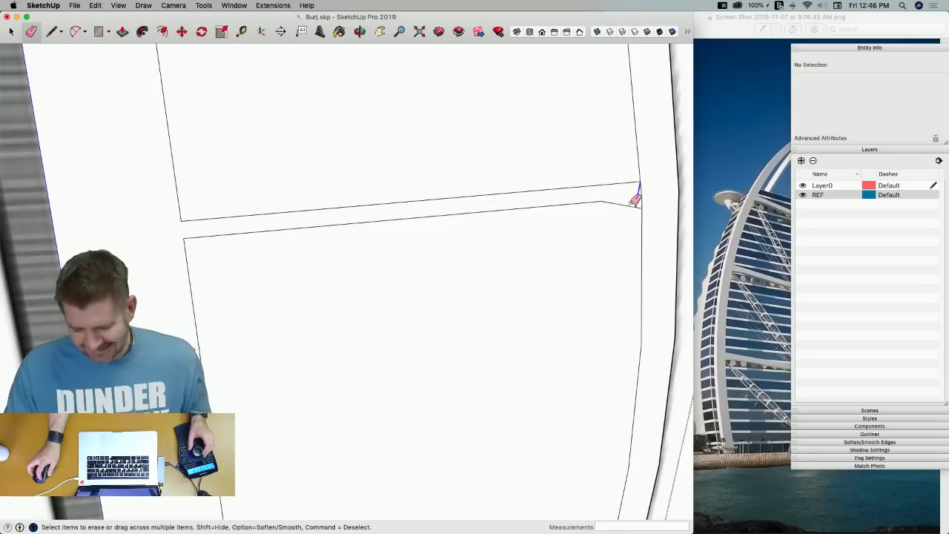
pyautogui.press('l')
pyautogui.press('e')
pyautogui.click(595, 102)
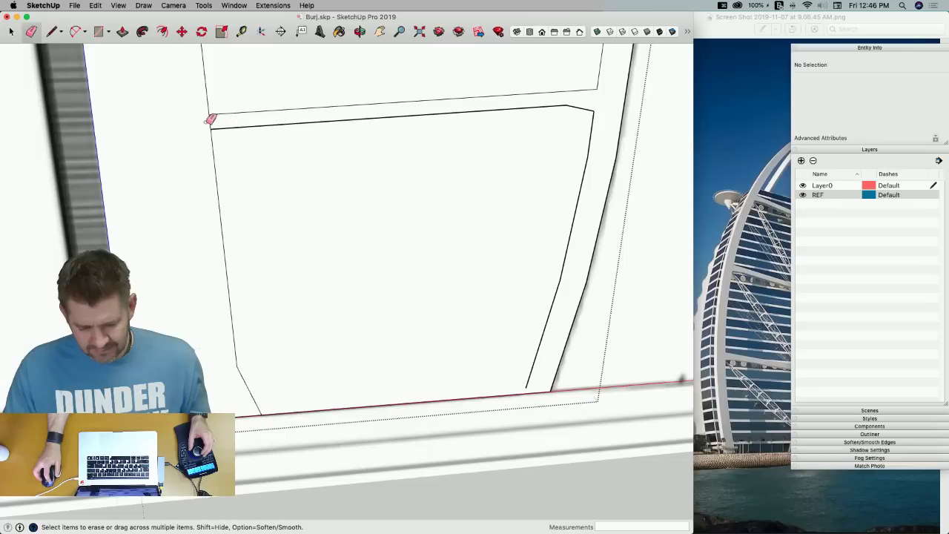
# Extend the frame's inner arc down to the base line and erase the overshoot below it
pyautogui.press('l')
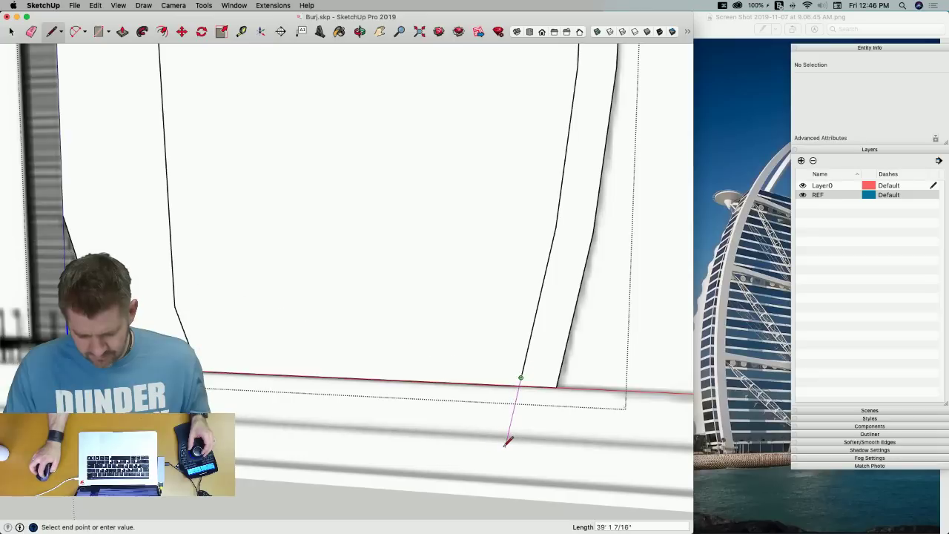
pyautogui.press('e')
pyautogui.press('space')
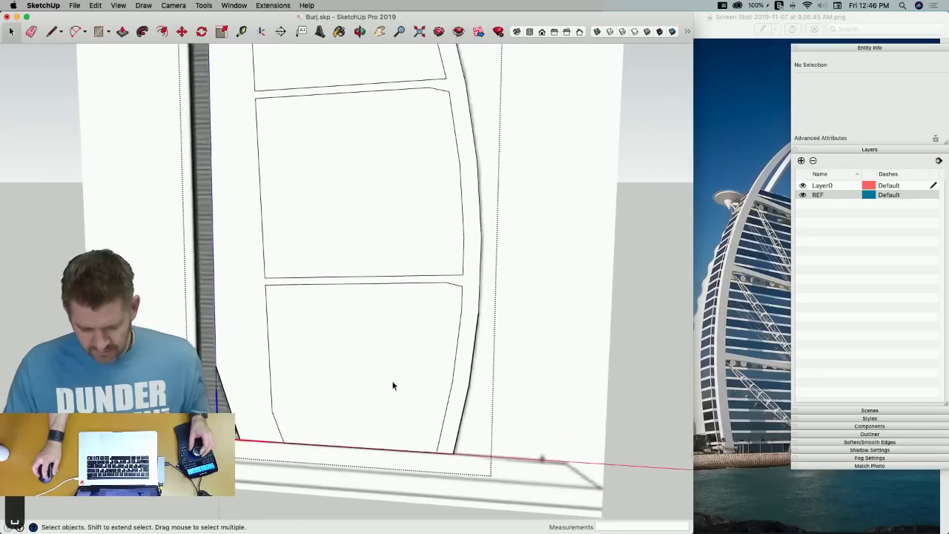
# With the REF layer hidden, push the four panels enclosed by the frame through into openings and erase the stray edges at the sail's tip
pyautogui.press('p')
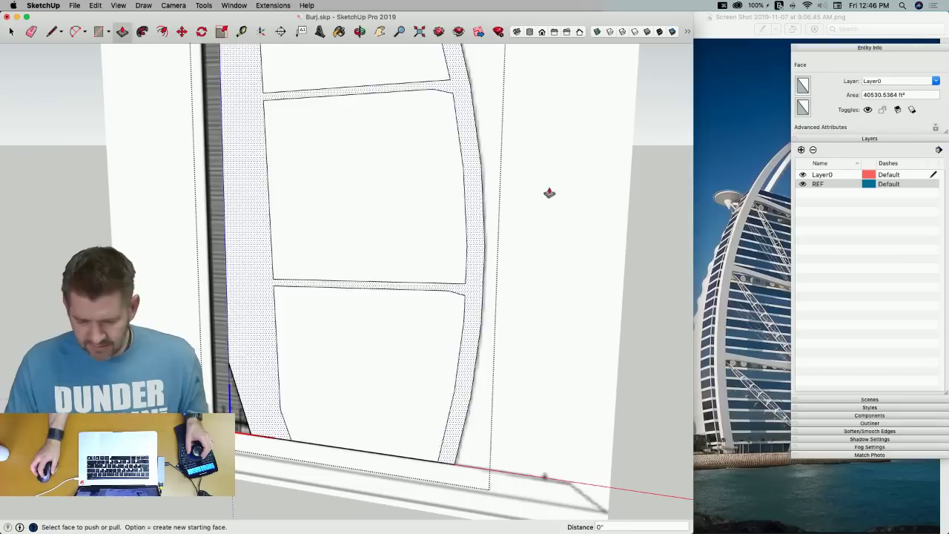
pyautogui.click(803, 194)
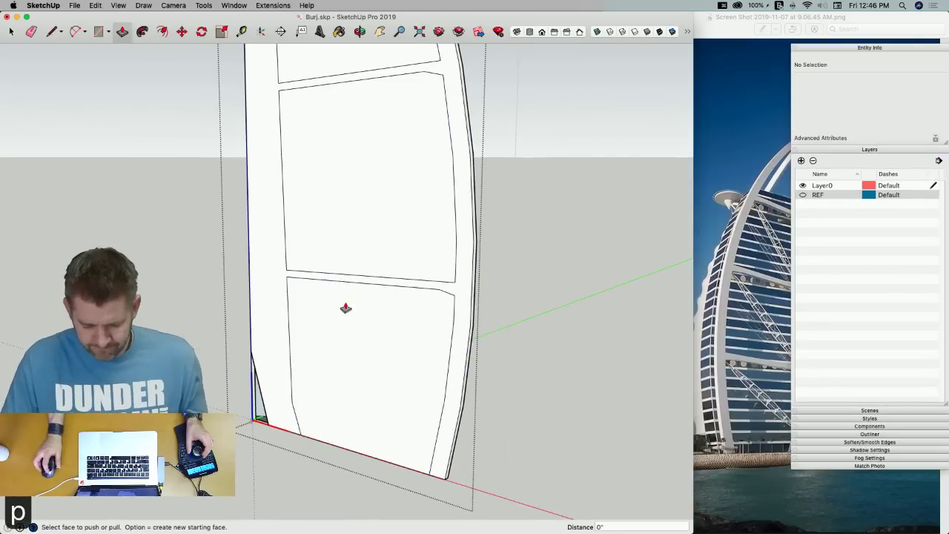
pyautogui.click(345, 312)
pyautogui.click(368, 340)
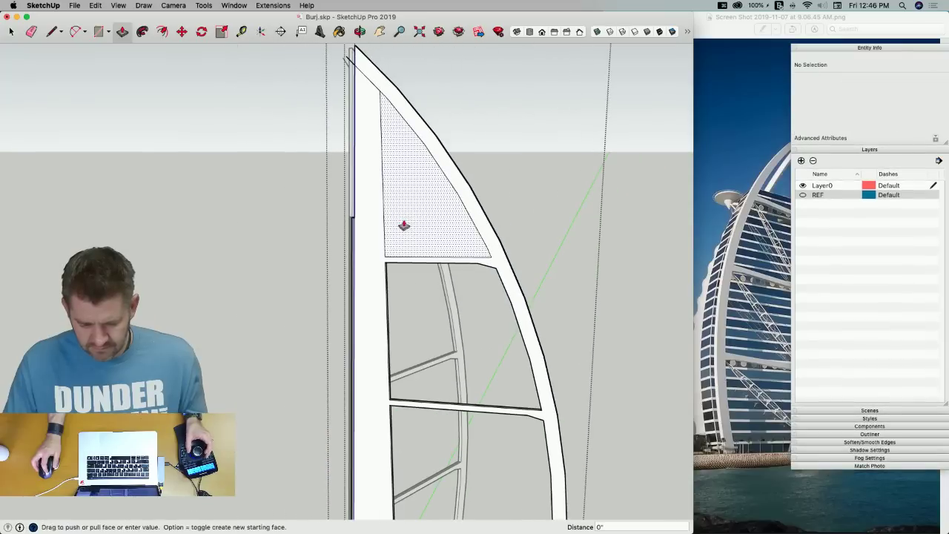
pyautogui.press('e')
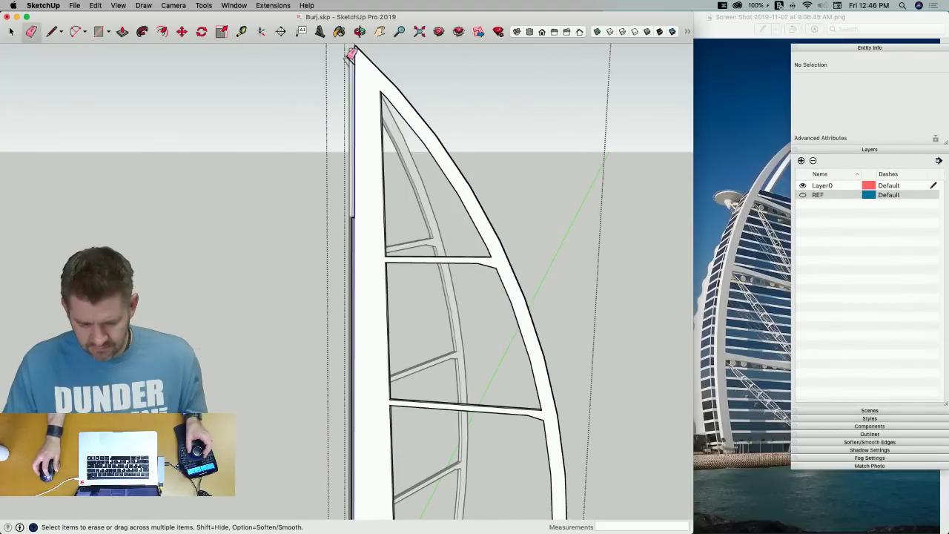
pyautogui.press('space')
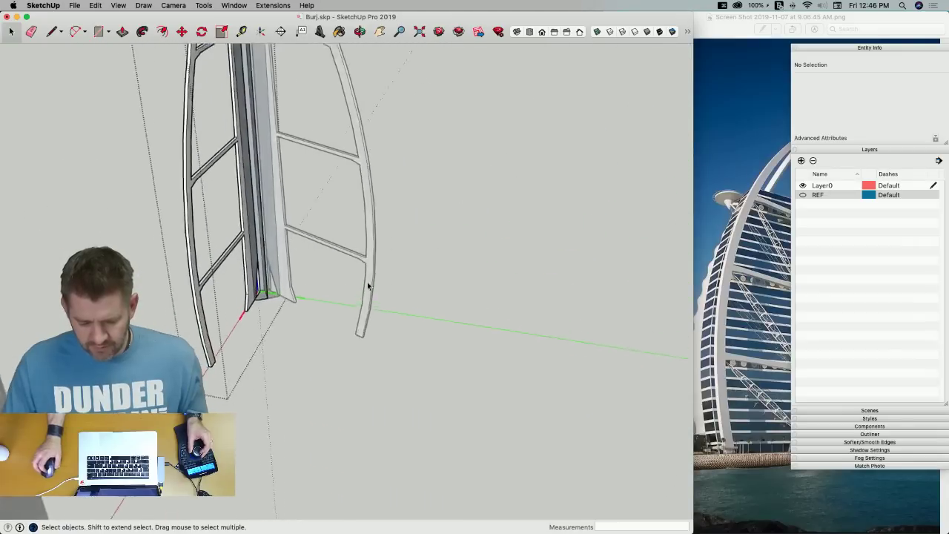
# Draw a vertical edge about 667' long up the core wall from its base to its upper corner, and erase surplus edges
pyautogui.press('l')
pyautogui.click(304, 287)
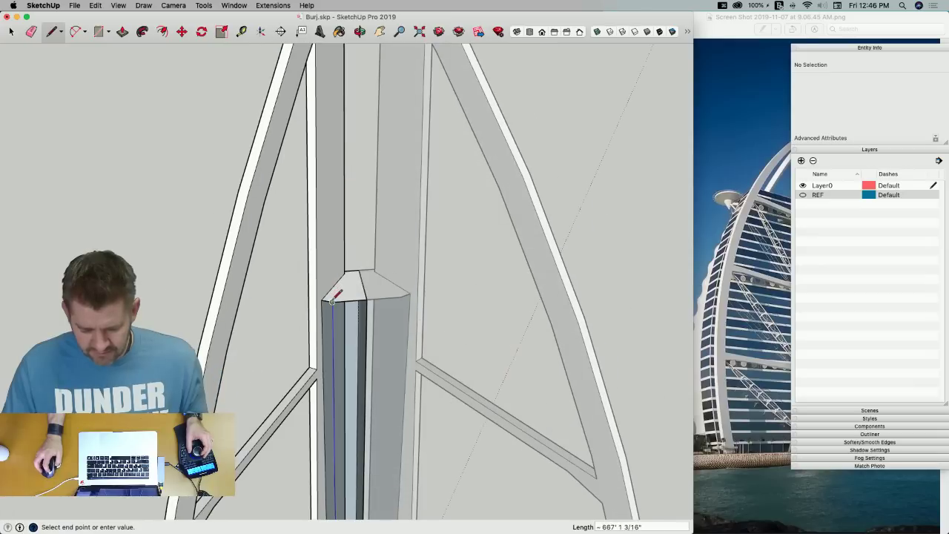
pyautogui.press('e')
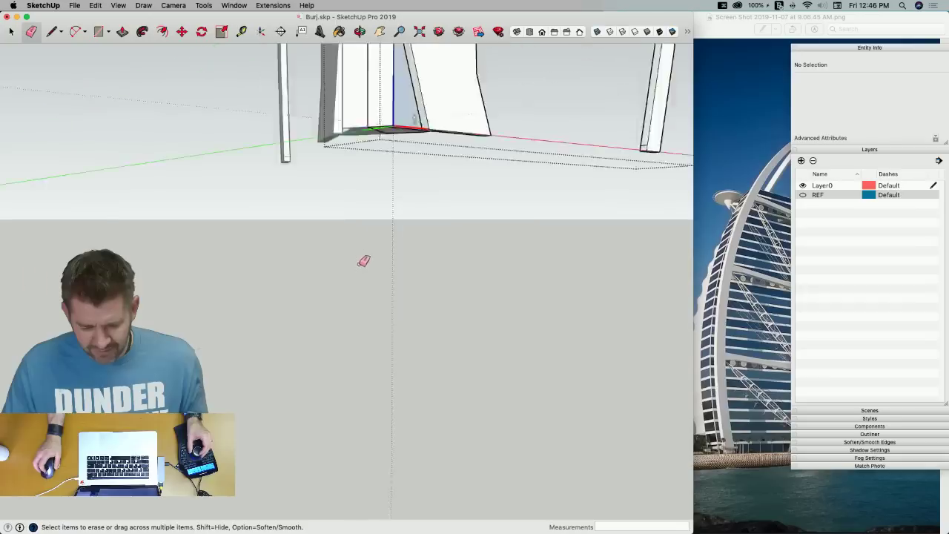
# Draw an edge across the recess at the core's base, push/pull the adjoining face and erase leftover edges
pyautogui.press('l')
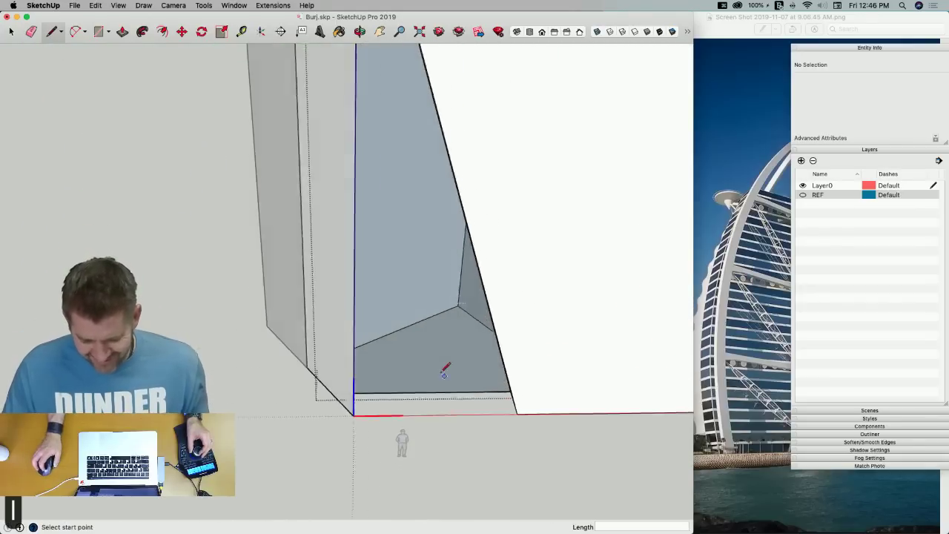
pyautogui.moveTo(374, 390); pyautogui.dragTo(469, 214, button='middle')
pyautogui.click(360, 373)
pyautogui.click(463, 214)
pyautogui.press('p')
pyautogui.moveTo(451, 207); pyautogui.dragTo(495, 232)
pyautogui.press('e')
pyautogui.moveTo(496, 232)
pyautogui.mouseDown(button='middle')
pyautogui.moveTo(522, 206)
pyautogui.moveTo(534, 250)
pyautogui.moveTo(526, 208)
pyautogui.moveTo(435, 254)
pyautogui.moveTo(449, 185)
pyautogui.moveTo(470, 188)
pyautogui.moveTo(522, 237)
pyautogui.moveTo(545, 193)
pyautogui.moveTo(513, 269)
pyautogui.moveTo(482, 246)
pyautogui.moveTo(557, 229)
pyautogui.moveTo(600, 237)
pyautogui.mouseUp(button='middle')
pyautogui.scroll(-10, 545, 193)
pyautogui.press('space')
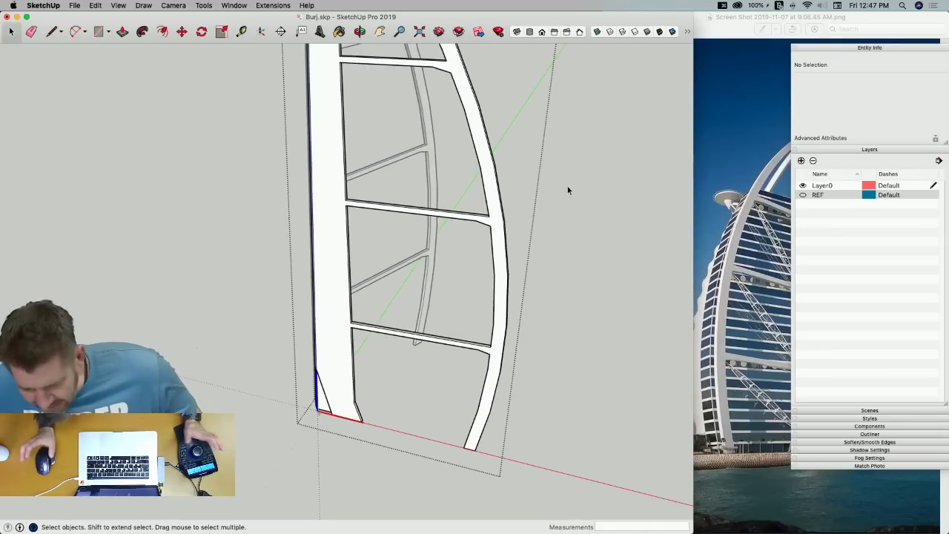
pyautogui.moveTo(568, 191); pyautogui.dragTo(676, 205, button='middle')
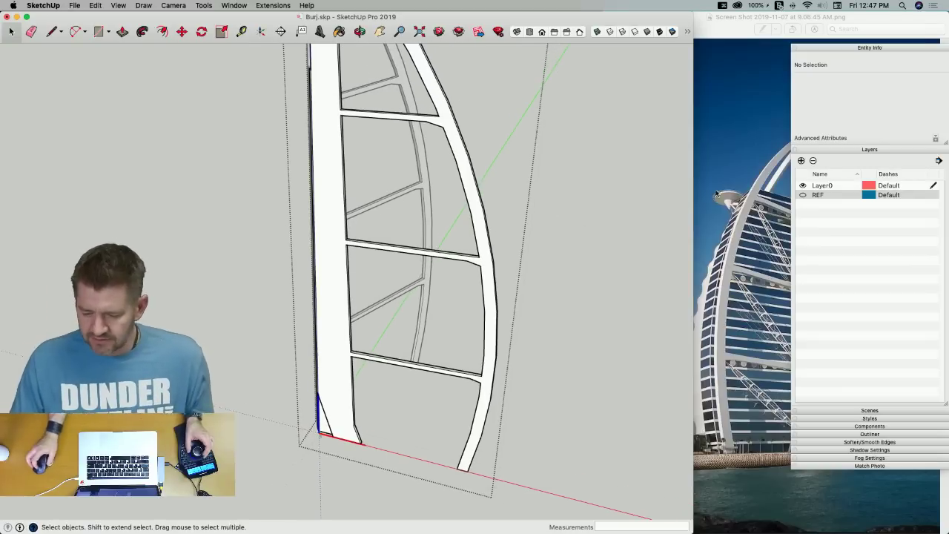
# Show the REF layer again and switch to the tower photo in Preview to compare the diagonal trusses
pyautogui.click(802, 196)
pyautogui.scroll(5, 452, 260)
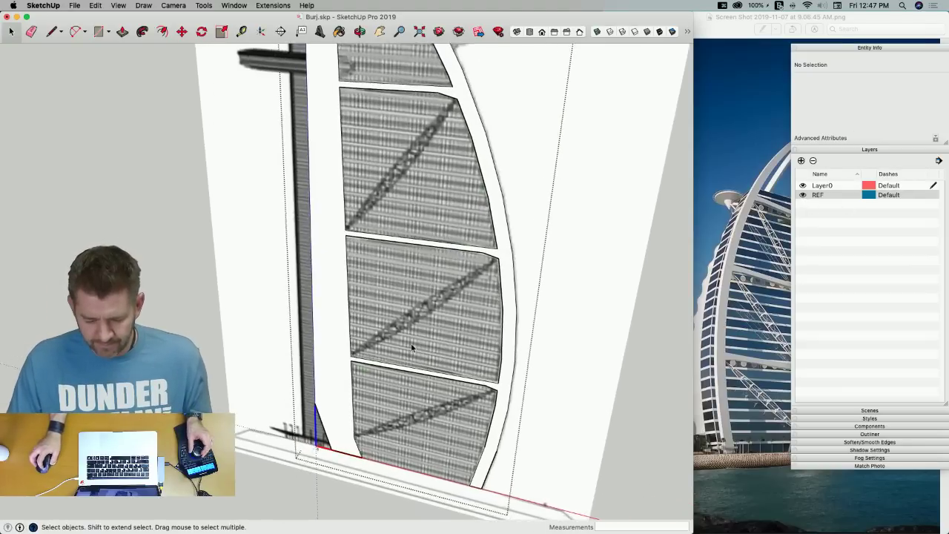
pyautogui.press('super+Tab')
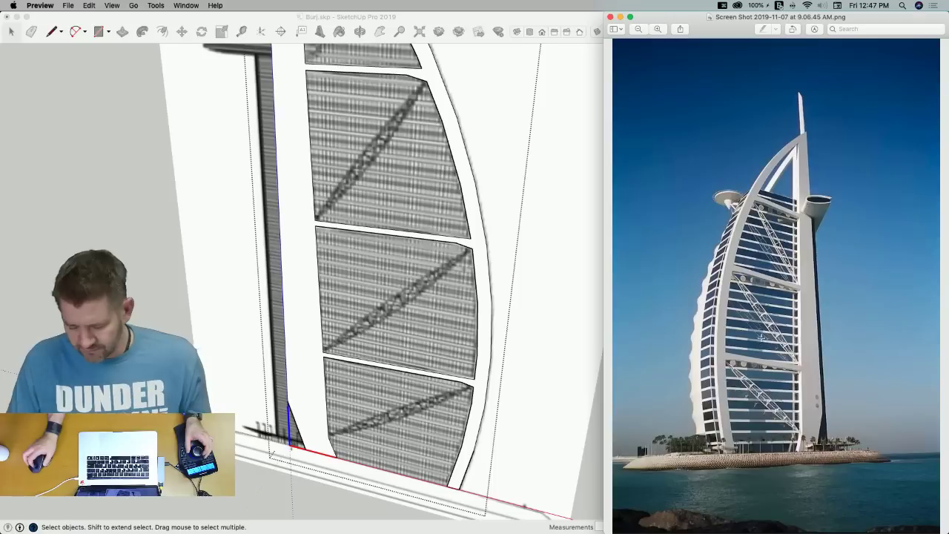
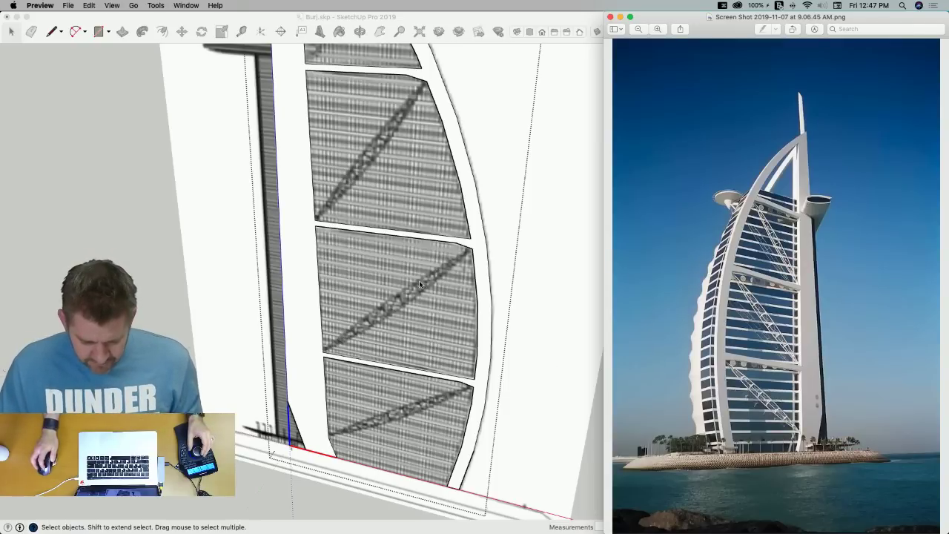
# Back in SketchUp, draw a diagonal about 292' long across the middle panel from its lower inner corner to its upper corner at the arc
pyautogui.scroll(-5, 346, 343)
pyautogui.scroll(15, 334, 360)
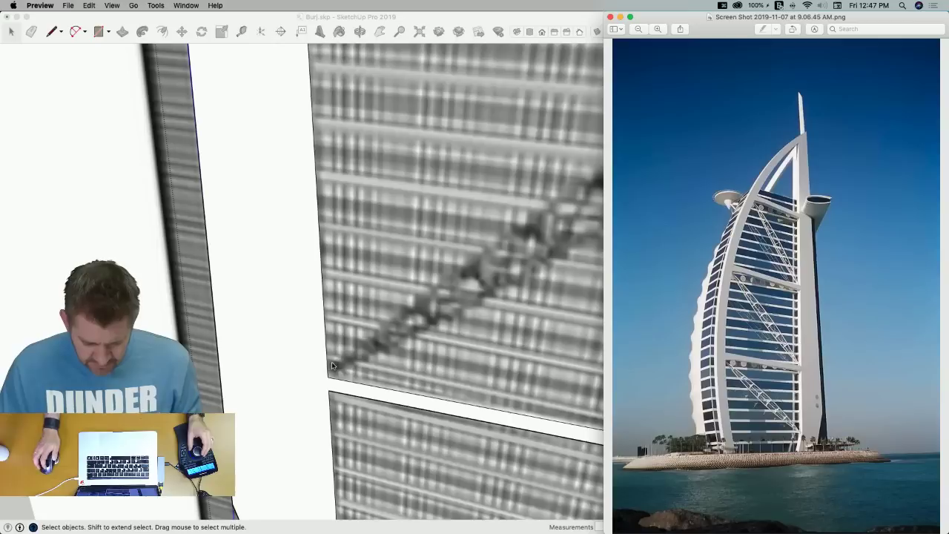
pyautogui.click(332, 374)
pyautogui.click(332, 374)
pyautogui.press('l')
pyautogui.click(329, 375)
pyautogui.scroll(-6, 356, 326)
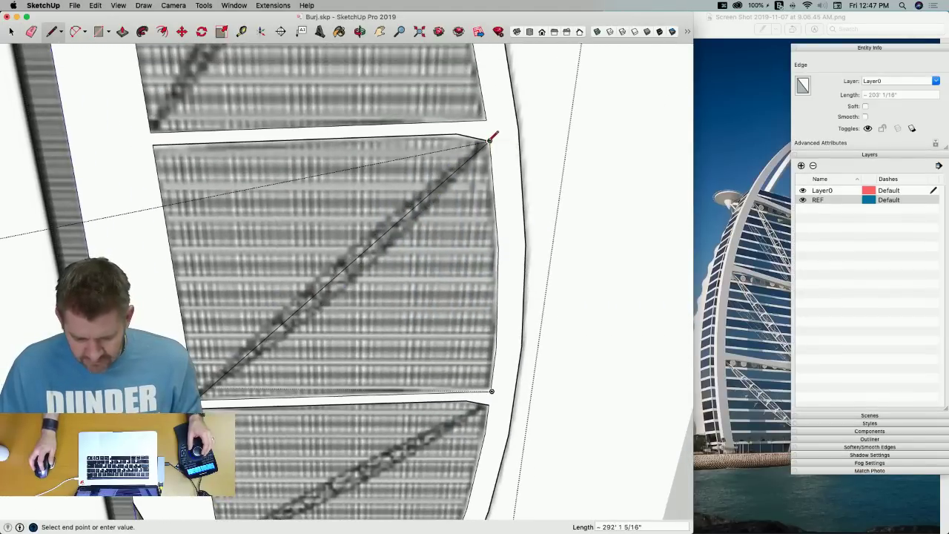
pyautogui.click(490, 140)
# Draw matching diagonals along the REF trusses across the lowest panel, about 268' long, and the upper panel, about 247' long
pyautogui.scroll(-3, 445, 223)
pyautogui.click(241, 387)
pyautogui.click(464, 251)
pyautogui.scroll(-1, 432, 241)
pyautogui.click(271, 273)
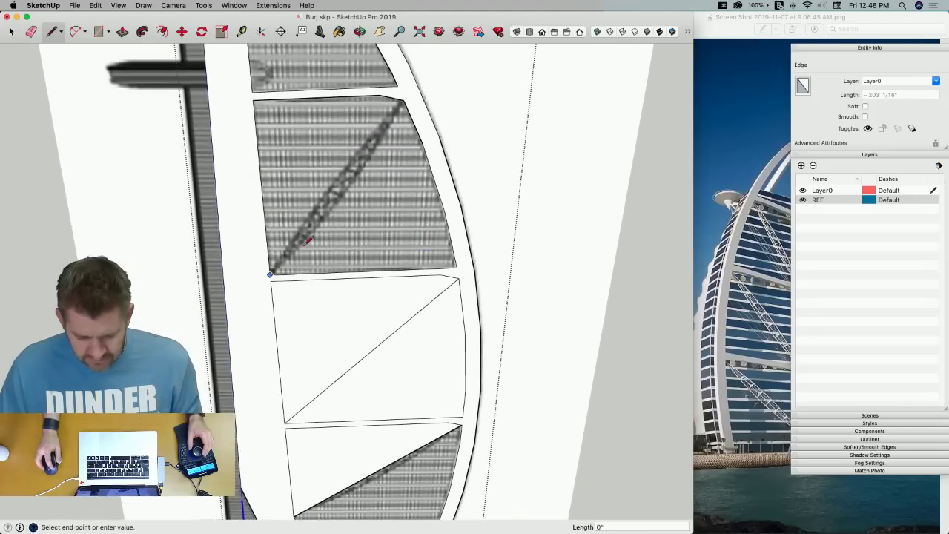
pyautogui.click(402, 100)
pyautogui.scroll(-1, 444, 210)
# Close the lowest panel with a base edge about 179' 9" long between the frame's straight inner edge and the inner arc
pyautogui.scroll(4, 350, 339)
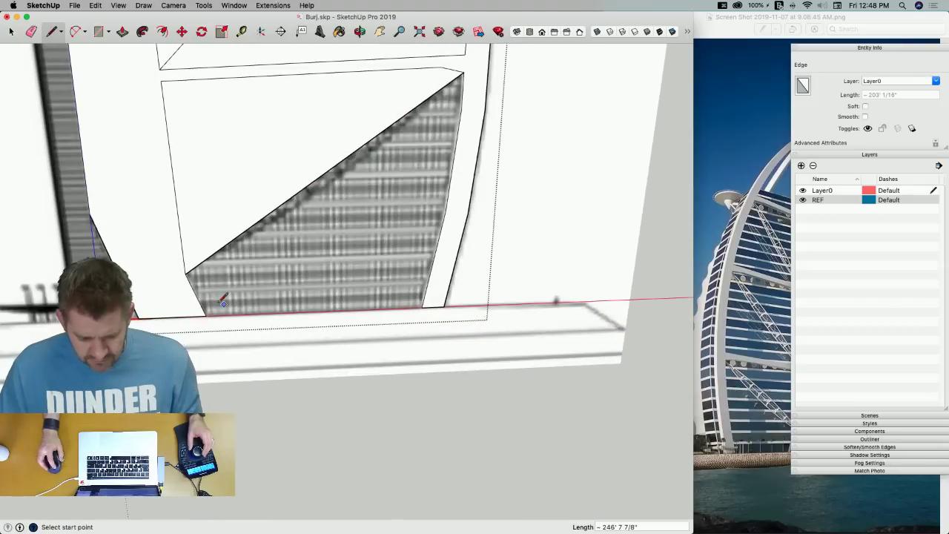
pyautogui.click(206, 315)
pyautogui.click(421, 306)
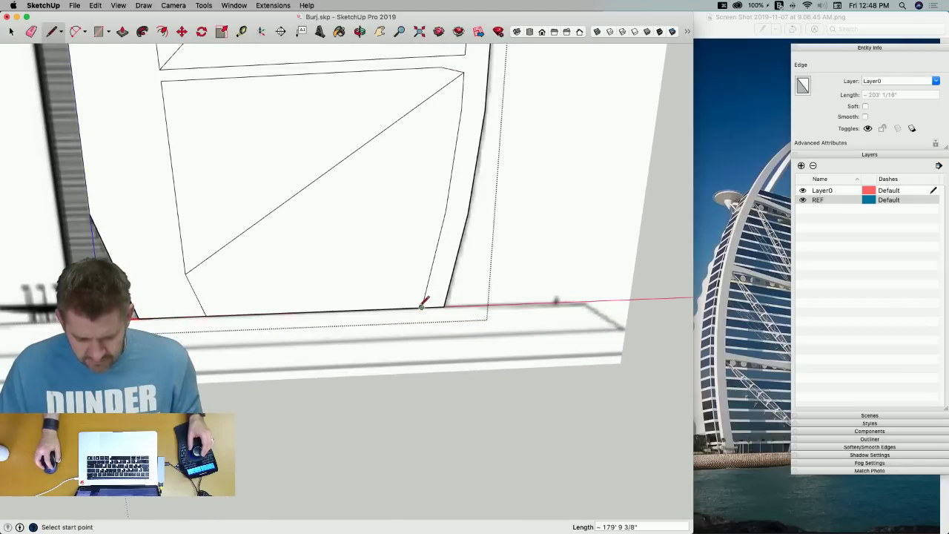
pyautogui.scroll(-6, 423, 301)
pyautogui.press('space')
pyautogui.scroll(2, 360, 228)
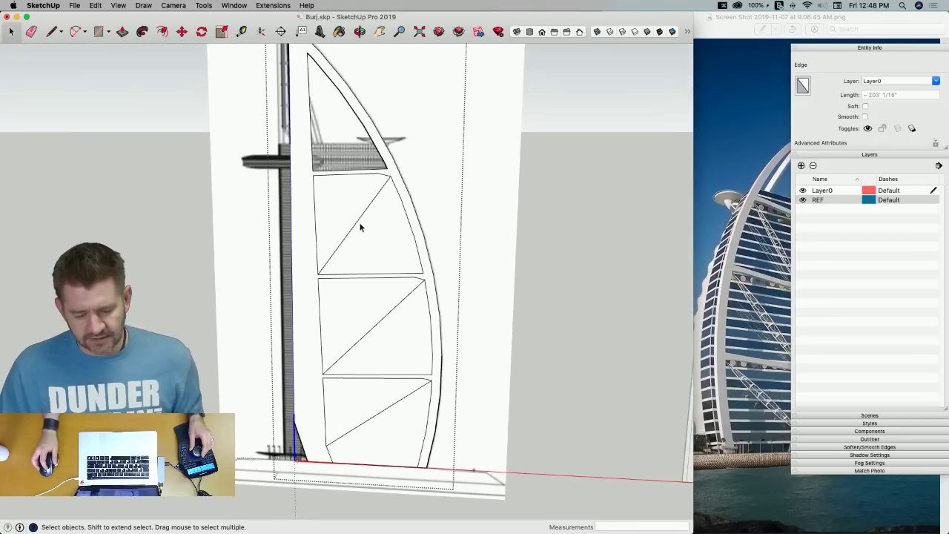
# Copy the middle panel's diagonal edge out in front of the sail, about 492' 9" away
pyautogui.click(375, 324)
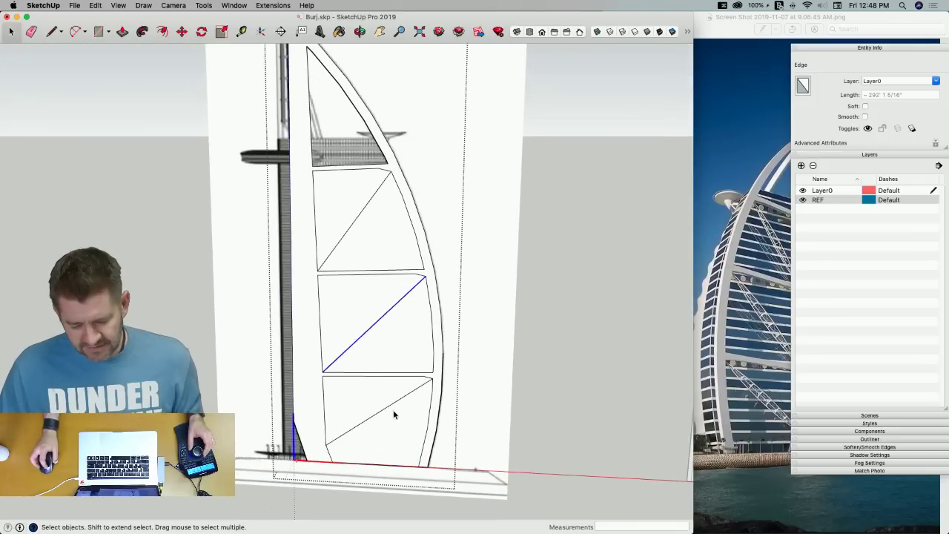
pyautogui.click(387, 410)
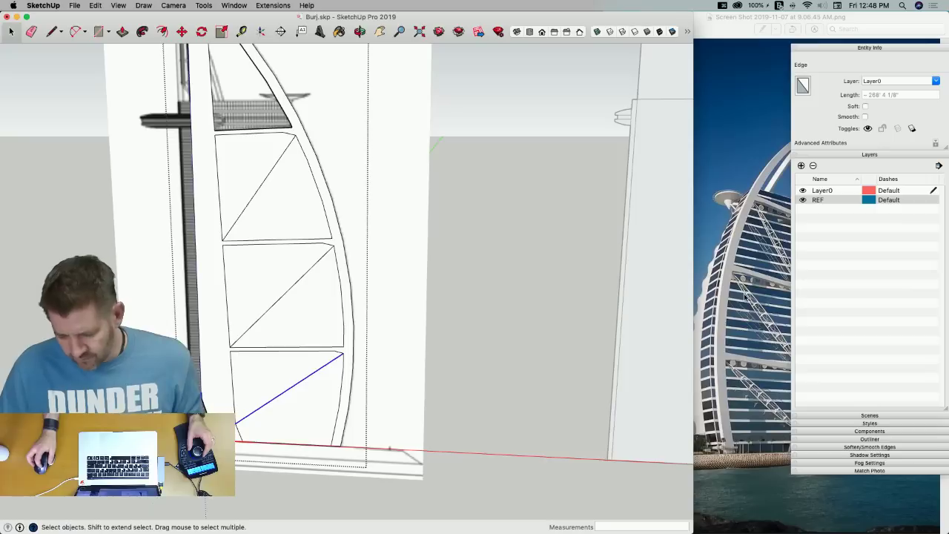
pyautogui.scroll(2, 530, 335)
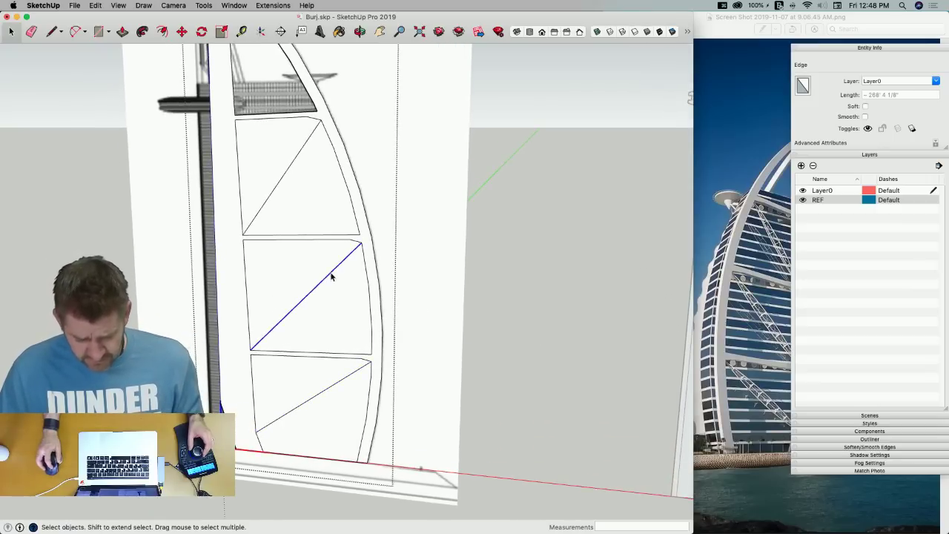
pyautogui.press('m')
pyautogui.click(354, 339)
pyautogui.press('alt')
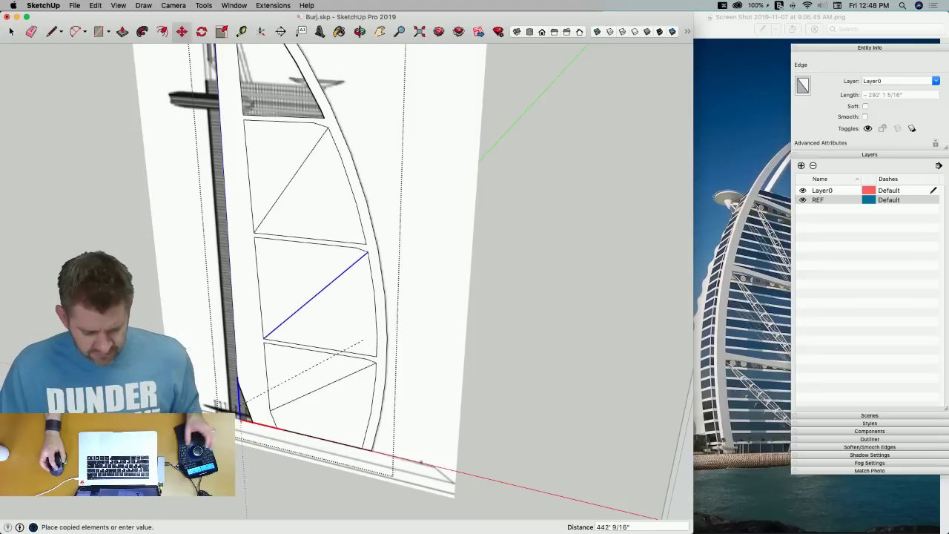
pyautogui.click(245, 400)
pyautogui.scroll(6, 311, 467)
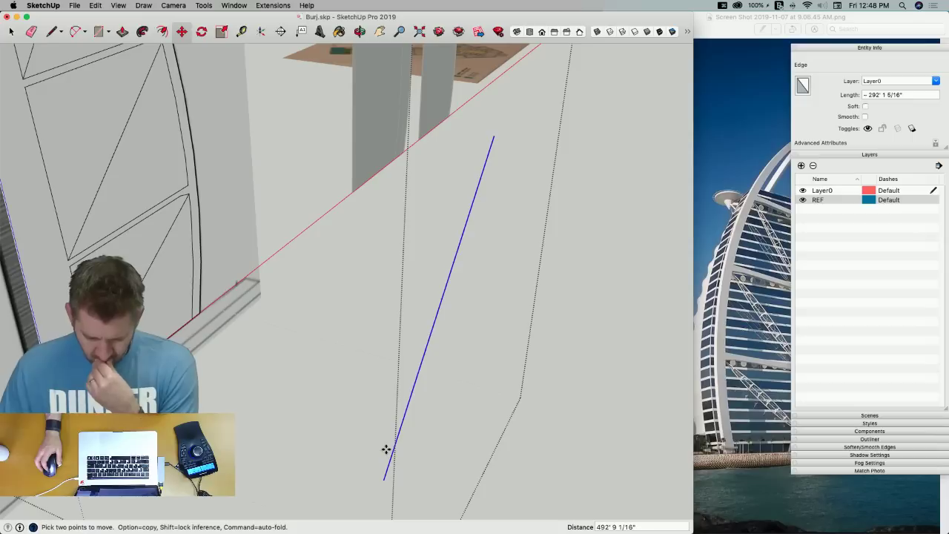
pyautogui.scroll(-6, 419, 417)
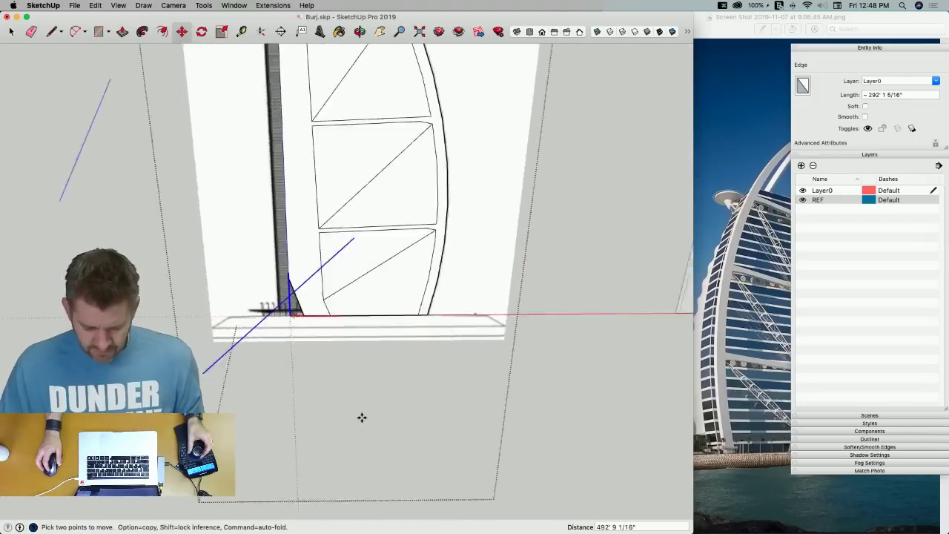
# Try drawing a two-point arc between the ends of the copied diagonal, cancel it and undo the copy
pyautogui.press('a')
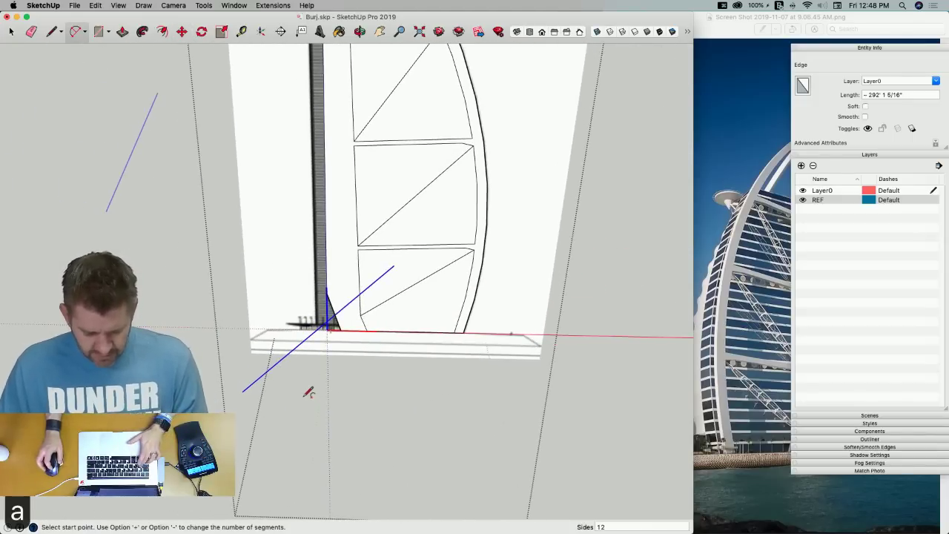
pyautogui.click(243, 391)
pyautogui.click(393, 265)
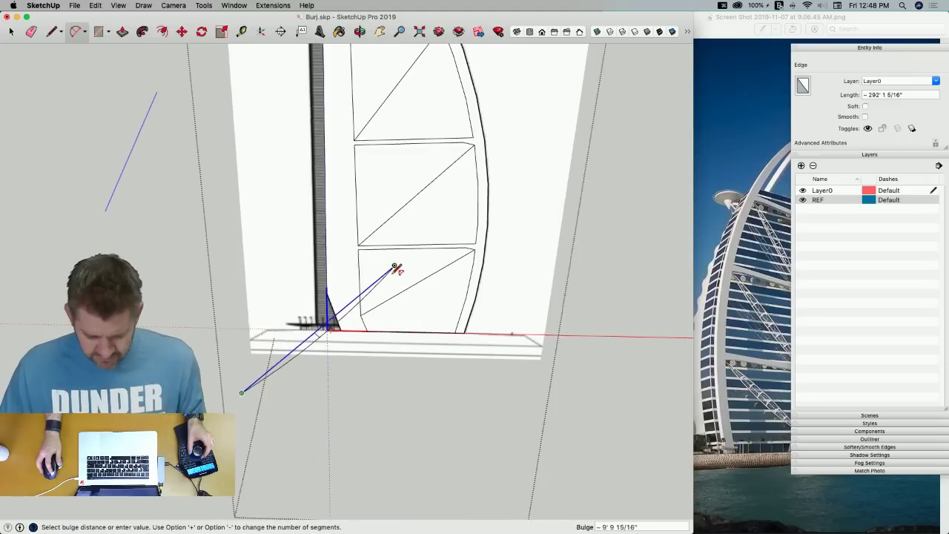
pyautogui.scroll(2, 394, 273)
pyautogui.scroll(3, 391, 347)
pyautogui.moveTo(385, 341); pyautogui.dragTo(388, 365, button='middle')
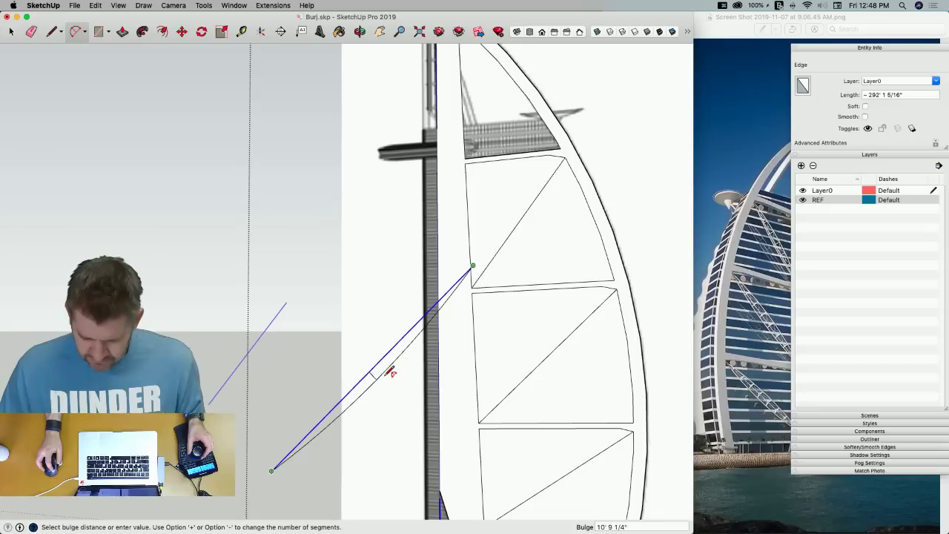
pyautogui.press('Escape')
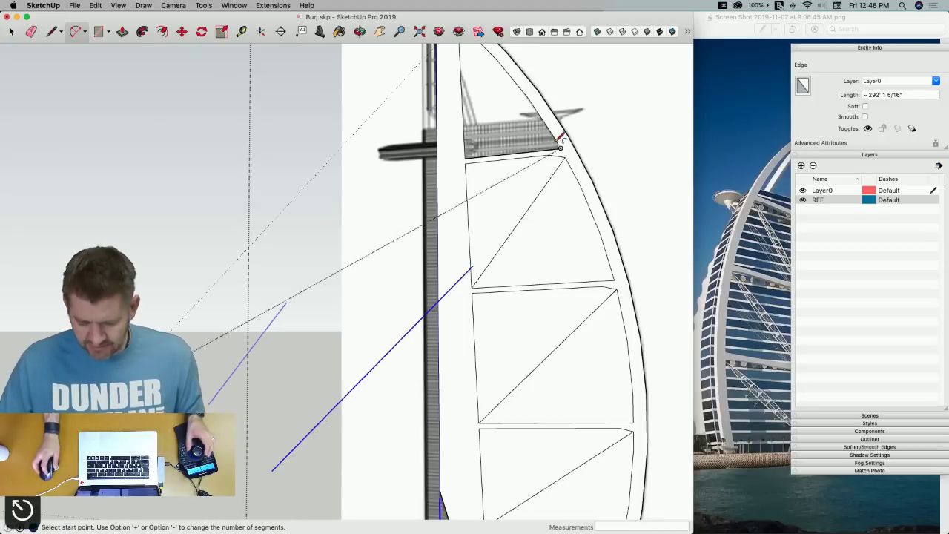
pyautogui.press('super+z')
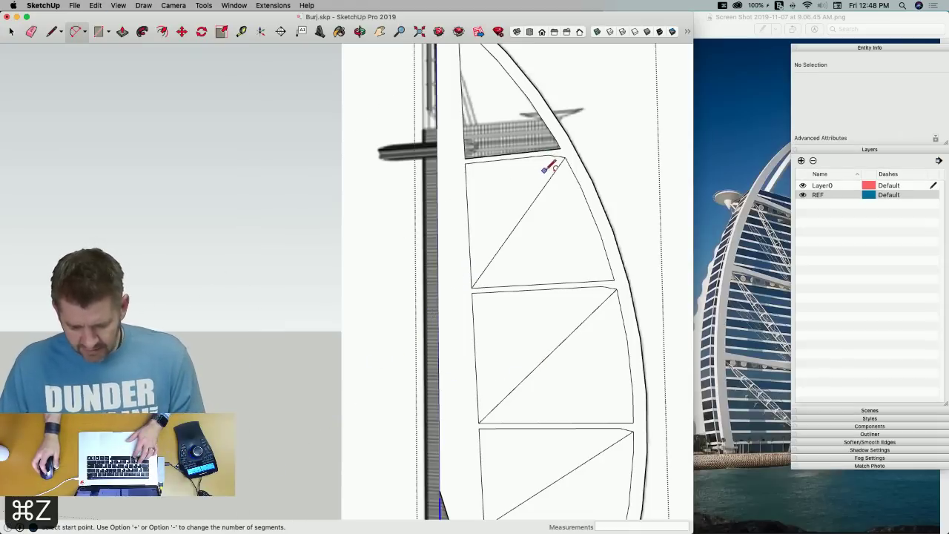
# Turn on X-ray faces so the REF elevation shows through the sail panels
pyautogui.click(597, 34)
pyautogui.scroll(6, 528, 286)
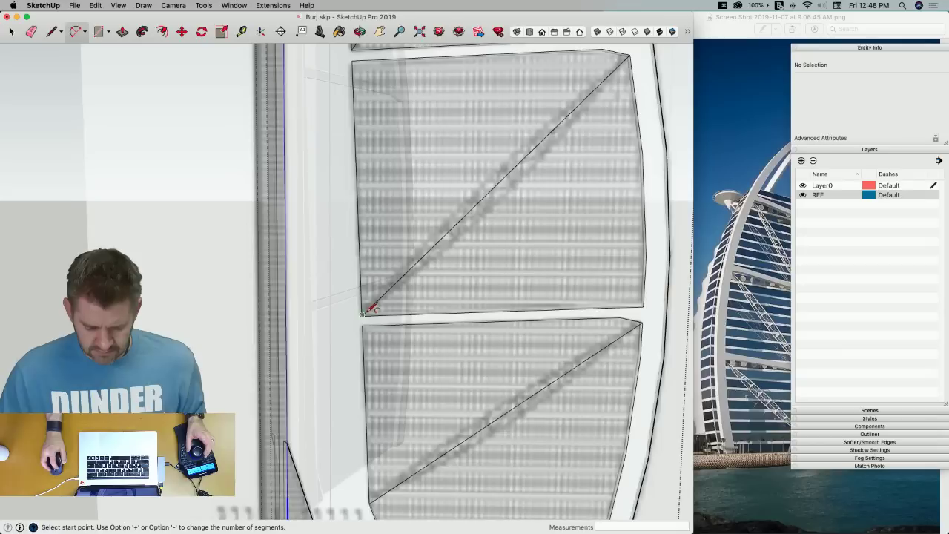
# Try drawing a two-point arc between the ends of the middle panel's diagonal, and undo it
pyautogui.click(363, 313)
pyautogui.click(629, 57)
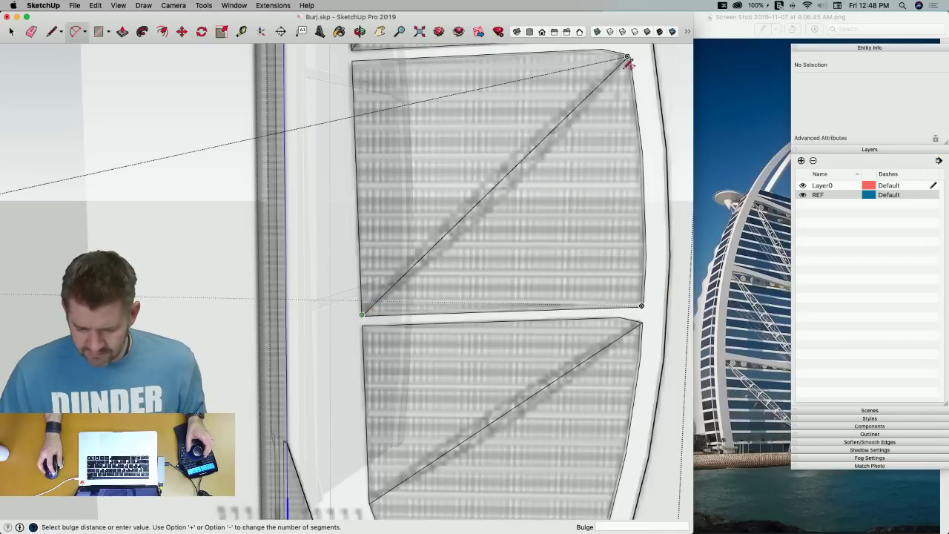
pyautogui.click(541, 164)
pyautogui.press('space')
pyautogui.click(511, 185)
pyautogui.moveTo(511, 185); pyautogui.dragTo(429, 194, button='middle')
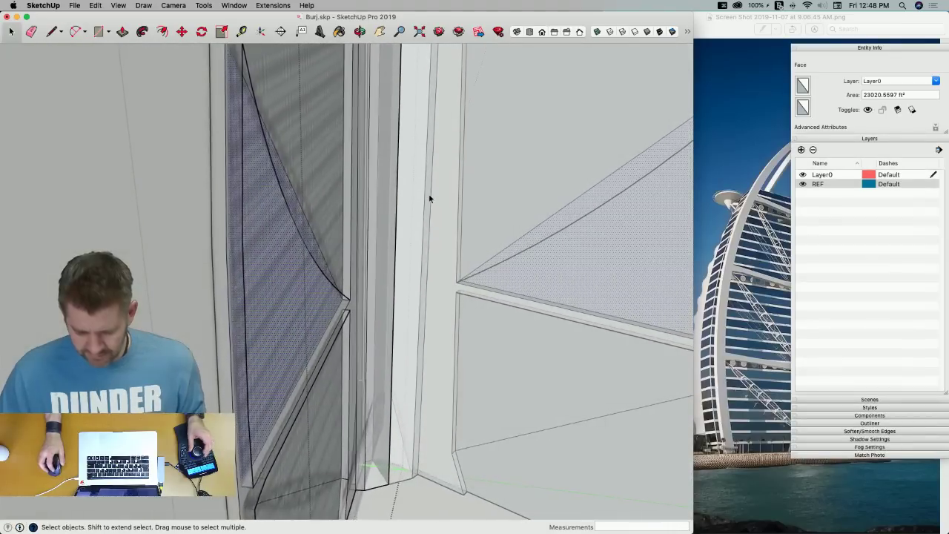
pyautogui.press('super+z')
# Draw a two-point arc in the panel's plane between the ends of the middle diagonal, bulging about 11' 10" below it
pyautogui.press('a')
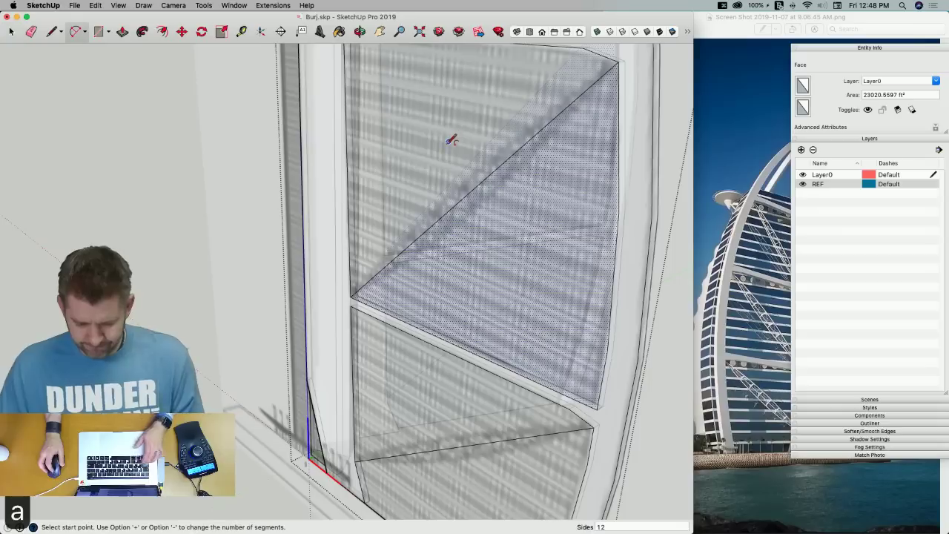
pyautogui.click(351, 294)
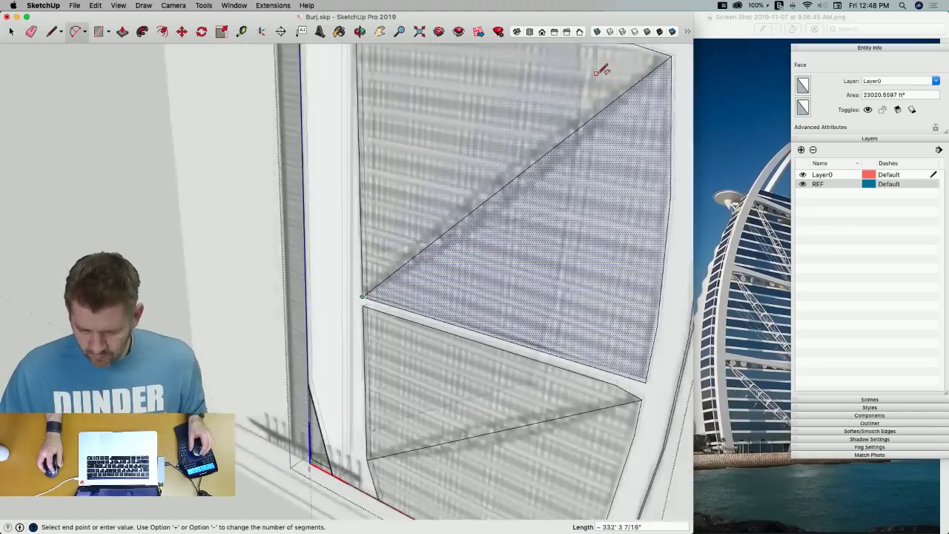
pyautogui.click(683, 54)
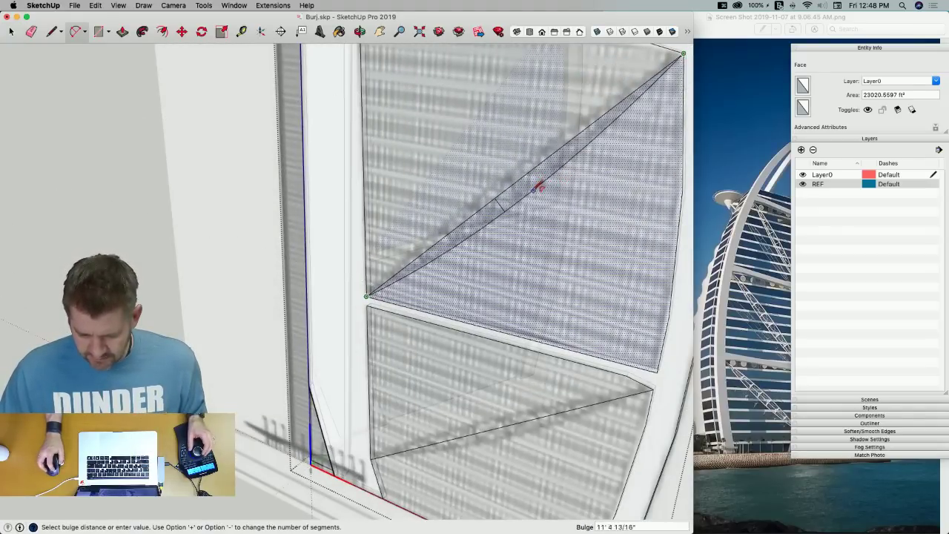
pyautogui.click(528, 196)
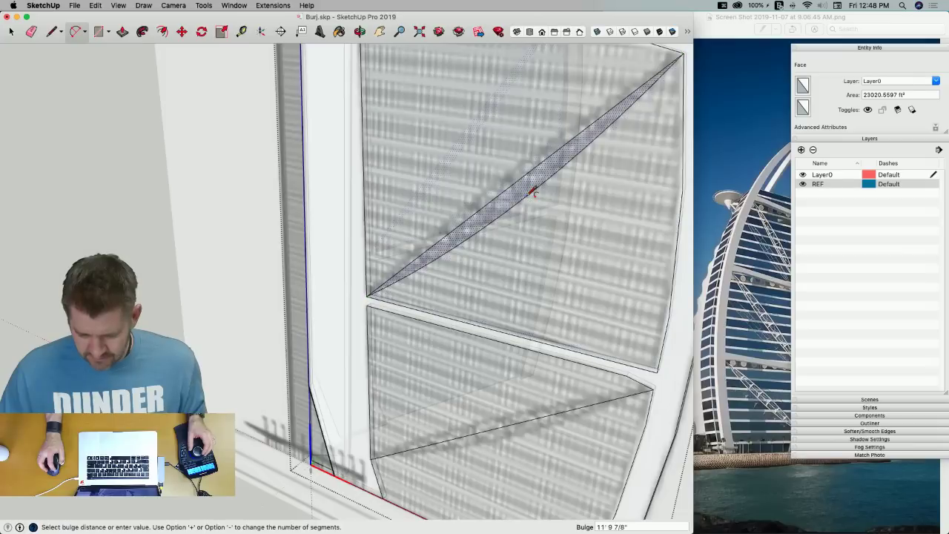
# Copy the bowed sliver face with its edges straight out in front of the sail, about 514' 2" away
pyautogui.press('space')
pyautogui.press('m')
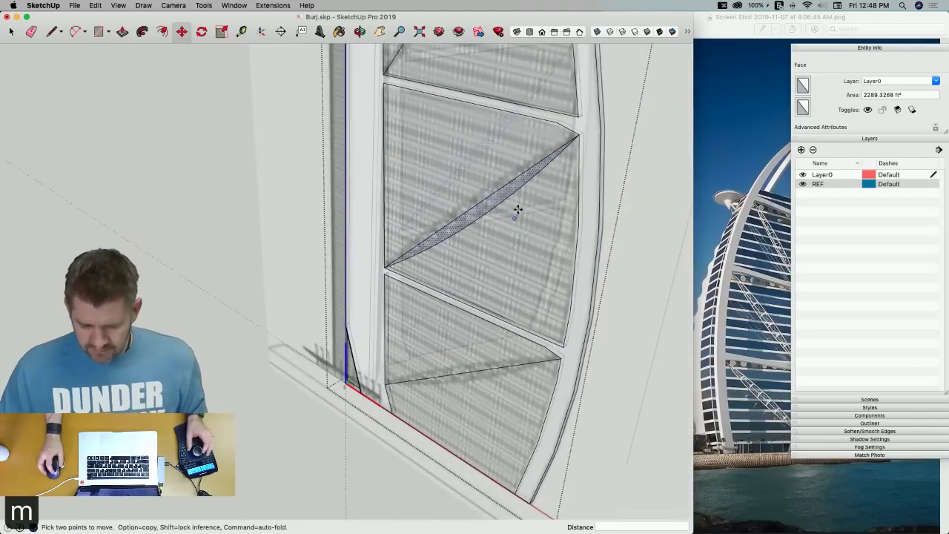
pyautogui.click(577, 135)
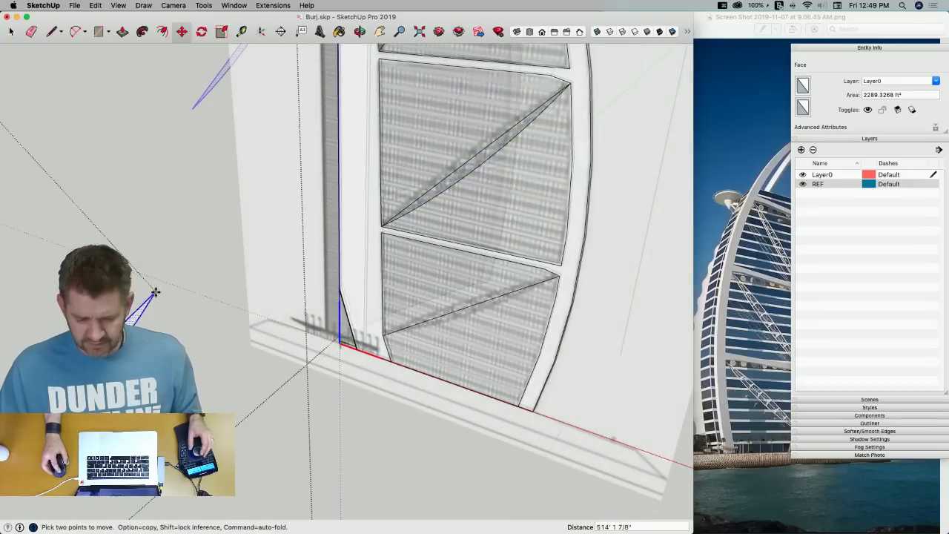
pyautogui.click(154, 293)
pyautogui.moveTo(223, 282); pyautogui.dragTo(458, 333, button='middle')
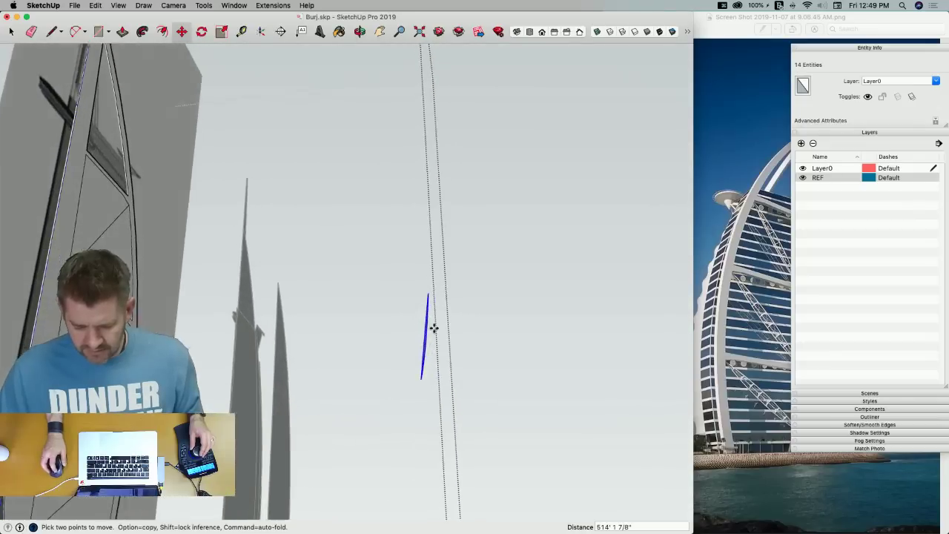
# Group the copied sliver face together with its bounding edges
pyautogui.press('space')
pyautogui.click(422, 281)
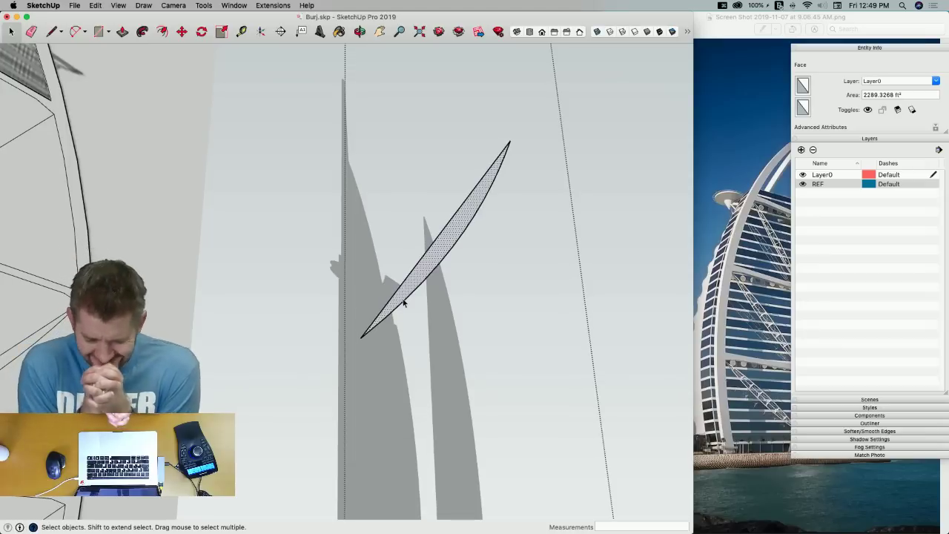
pyautogui.doubleClick(421, 274)
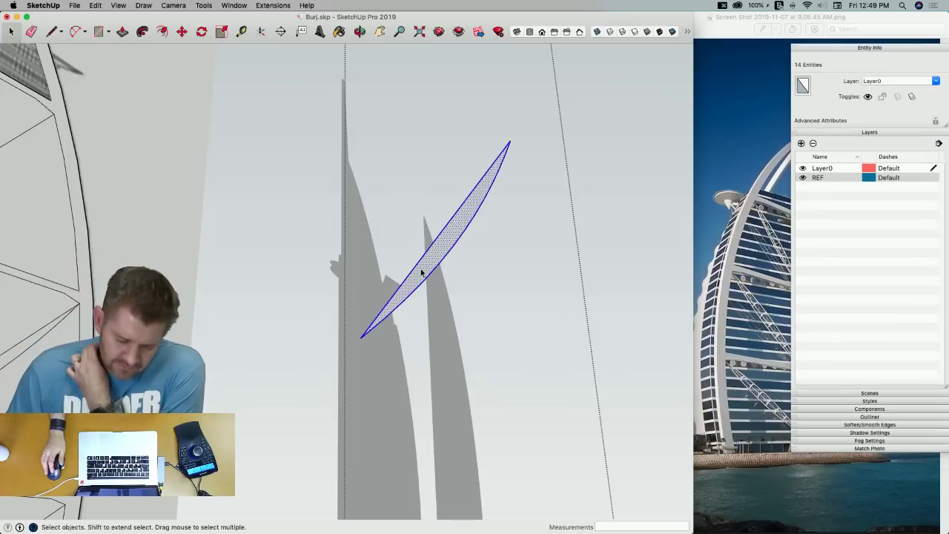
pyautogui.rightClick(423, 272)
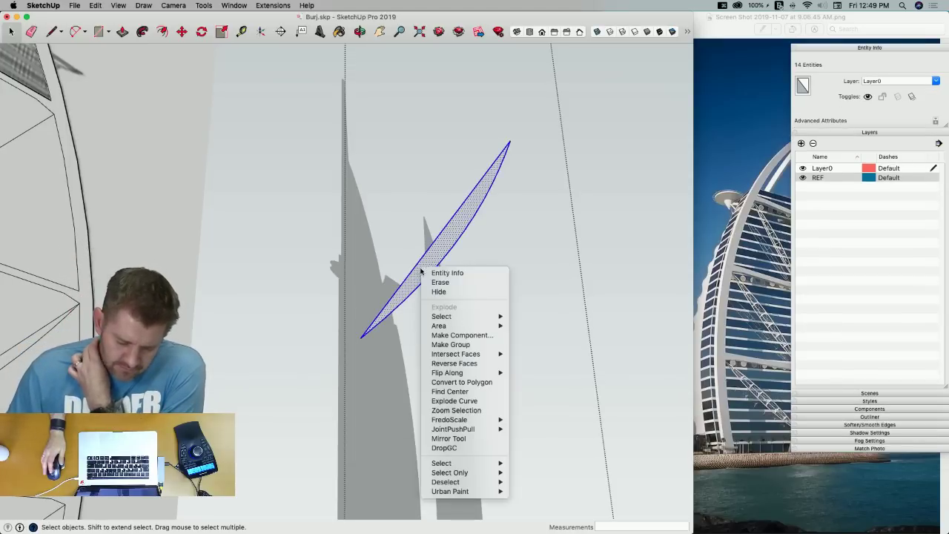
pyautogui.click(455, 345)
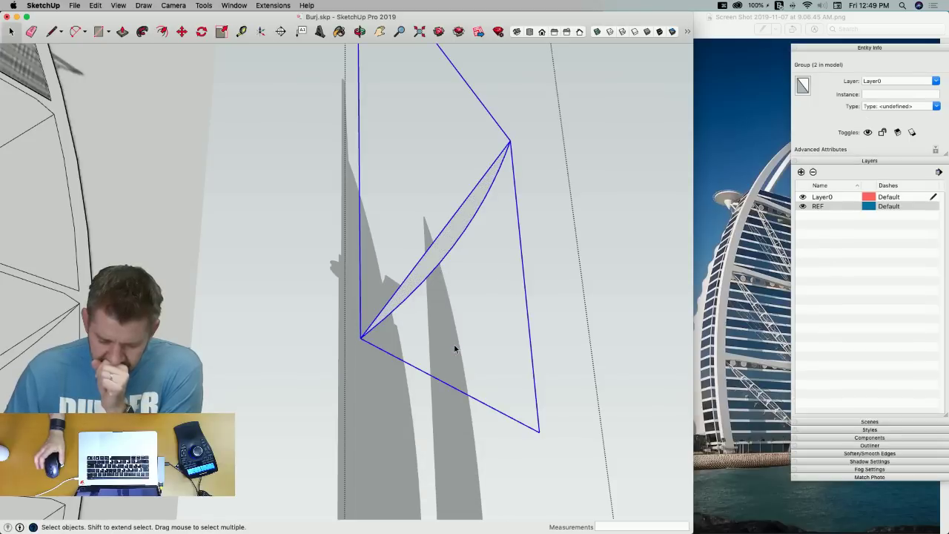
# Open the sliver group and place its axes at the lower tip, with the red axis along the straight edge
pyautogui.doubleClick(416, 284)
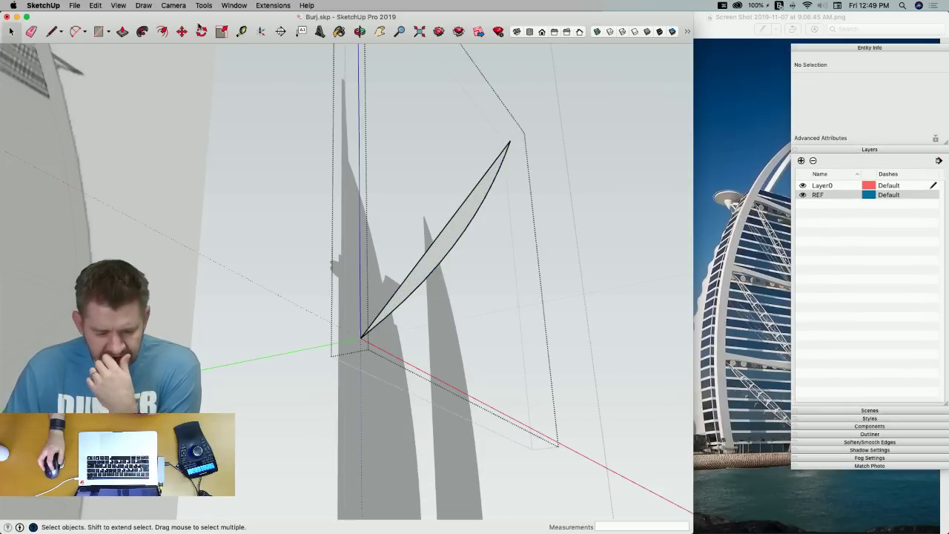
pyautogui.click(263, 32)
pyautogui.click(362, 336)
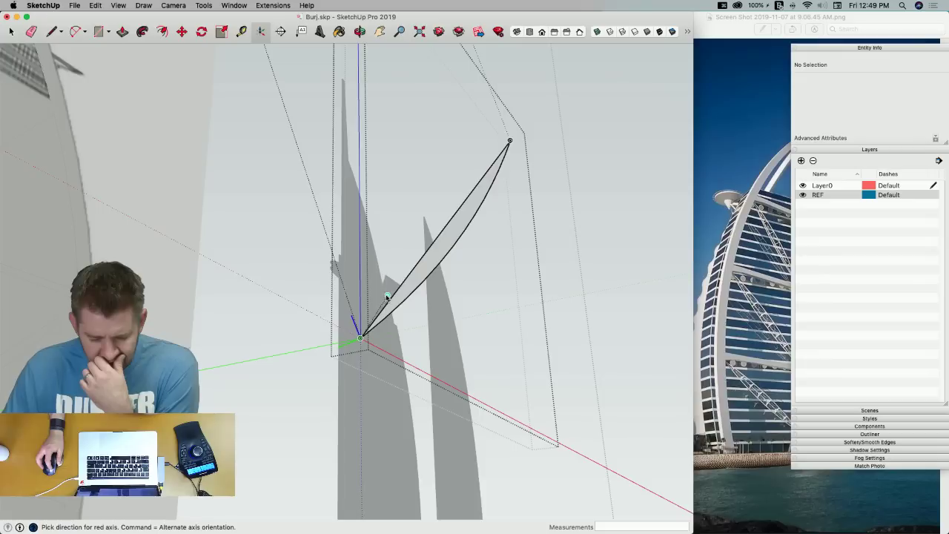
pyautogui.click(508, 146)
pyautogui.click(508, 144)
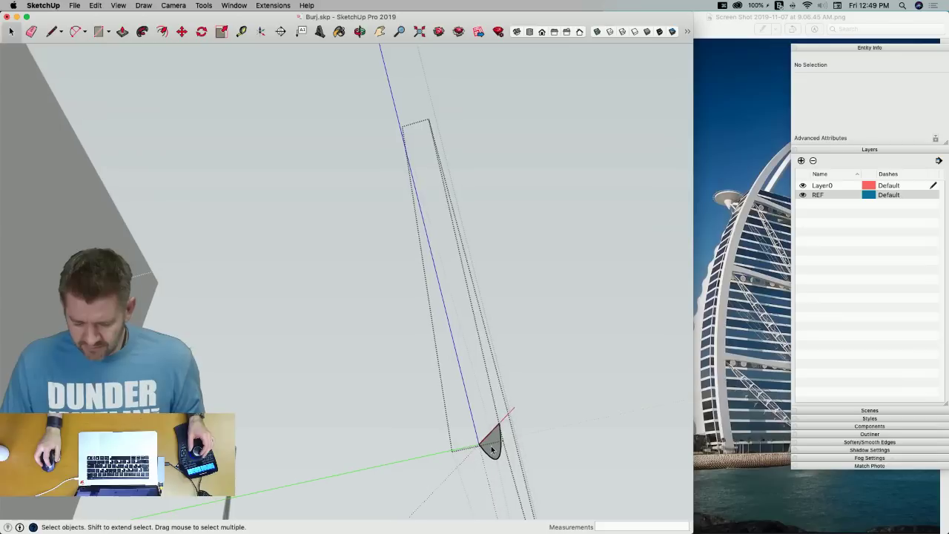
# Rotate-copy the sliver around its straight edge by 120 degrees, with 2x copies to form three bowed fins
pyautogui.click(490, 443)
pyautogui.press('q')
pyautogui.click(478, 444)
pyautogui.click(509, 487)
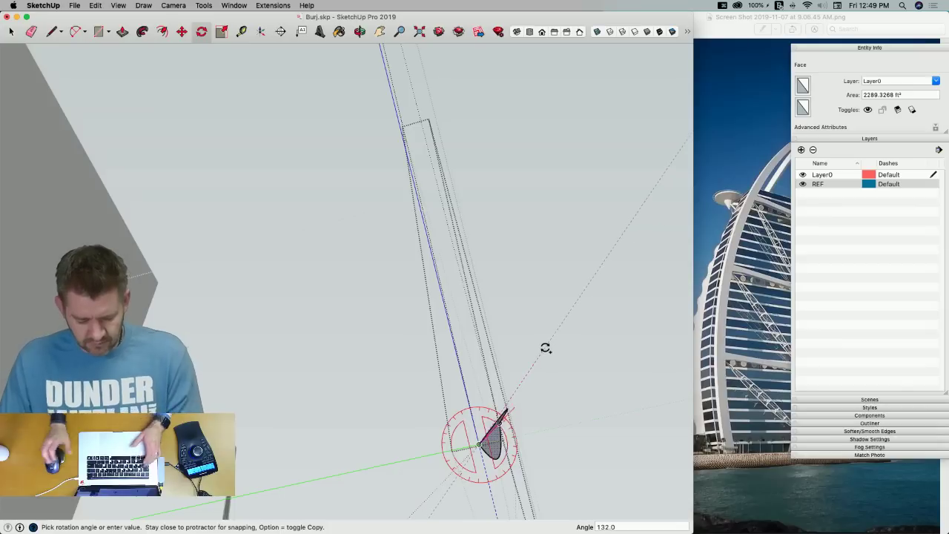
pyautogui.write('120')
pyautogui.press('Return')
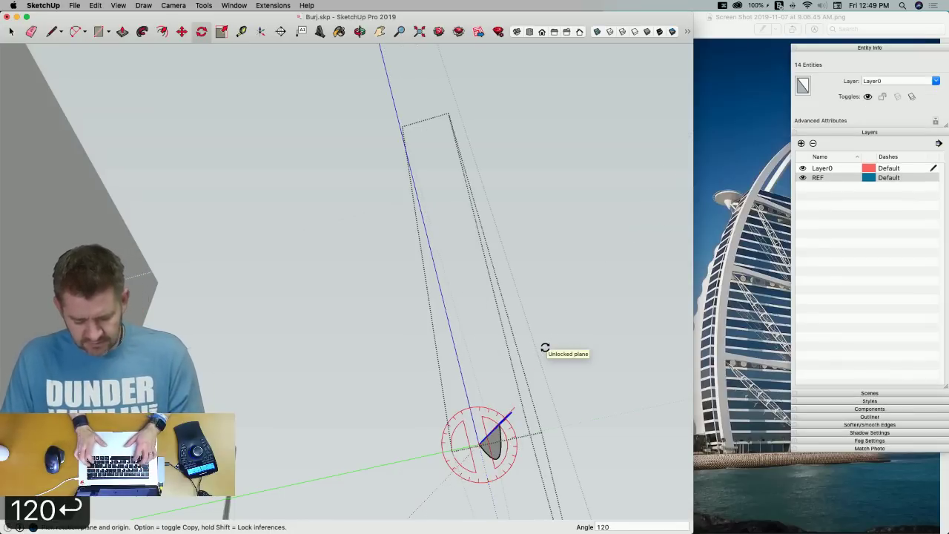
pyautogui.write('2x')
pyautogui.press('Return')
# Erase the straight edge shared by the three fins, leaving only the three bowed arcs
pyautogui.press('space')
pyautogui.press('e')
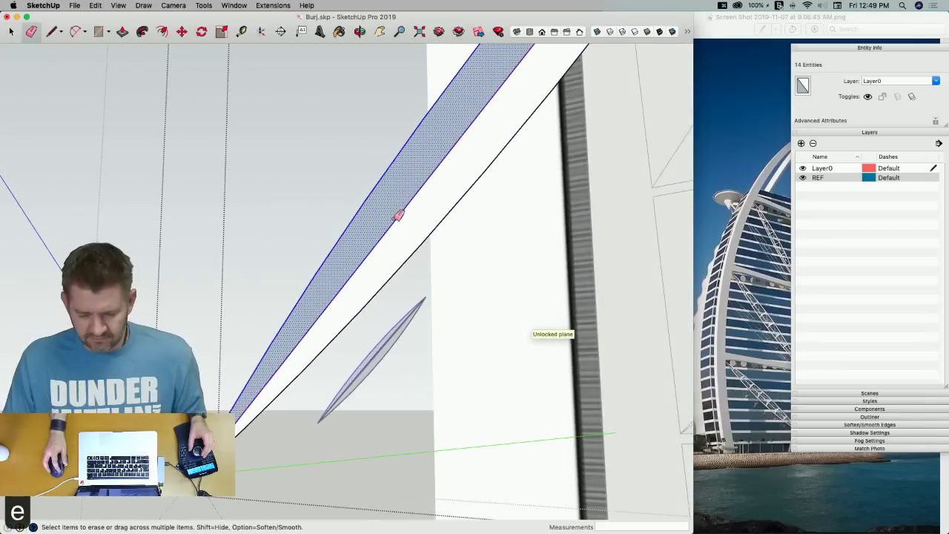
pyautogui.click(394, 218)
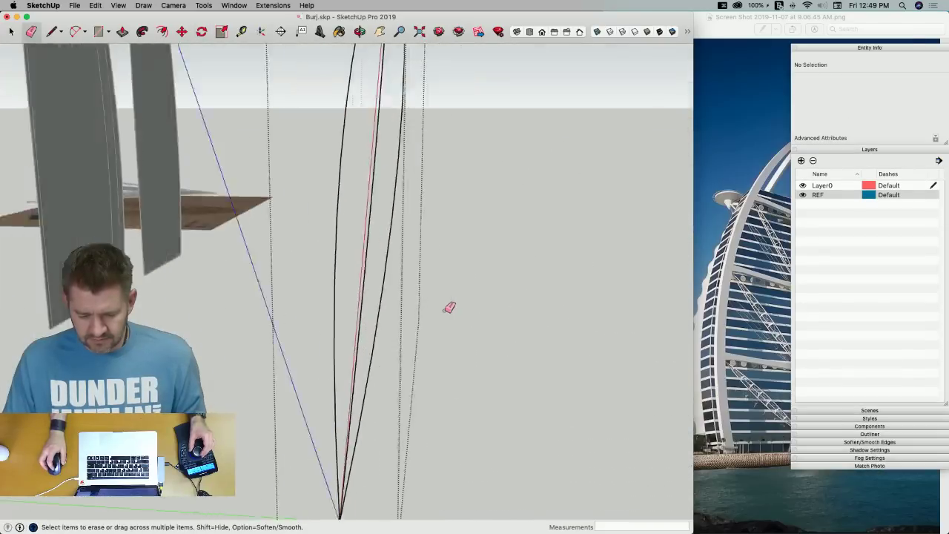
pyautogui.press('super+5')
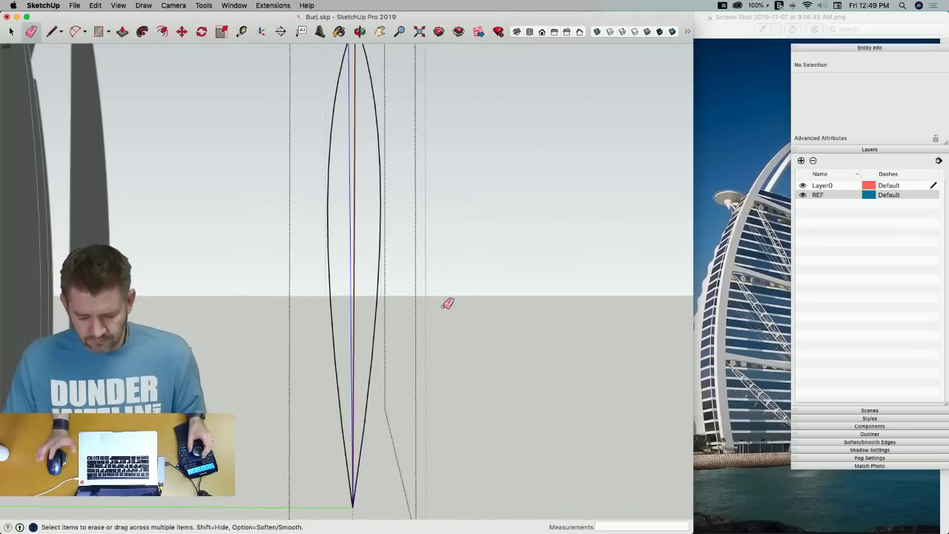
# Draw a line parallel to the green axis between the matching midpoints of two of the arcs
pyautogui.press('l')
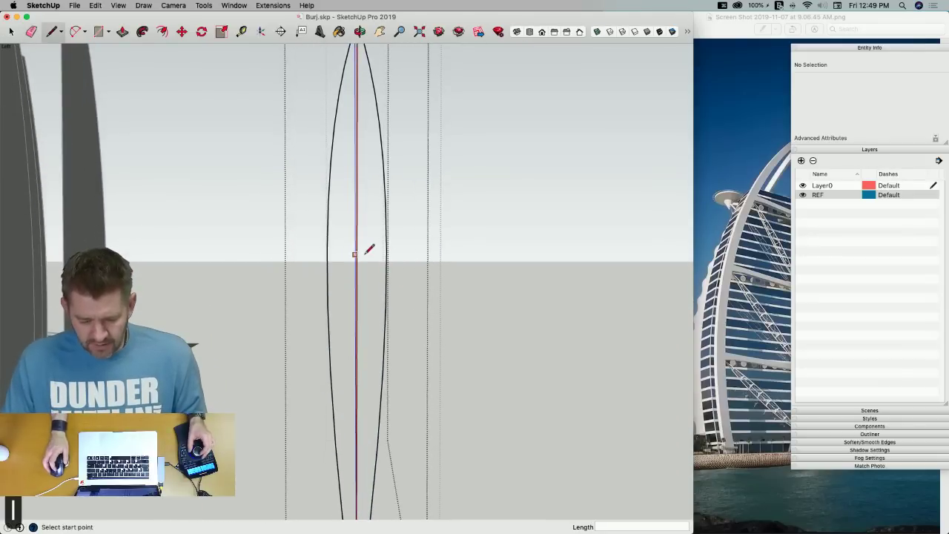
pyautogui.press('space')
pyautogui.click(331, 291)
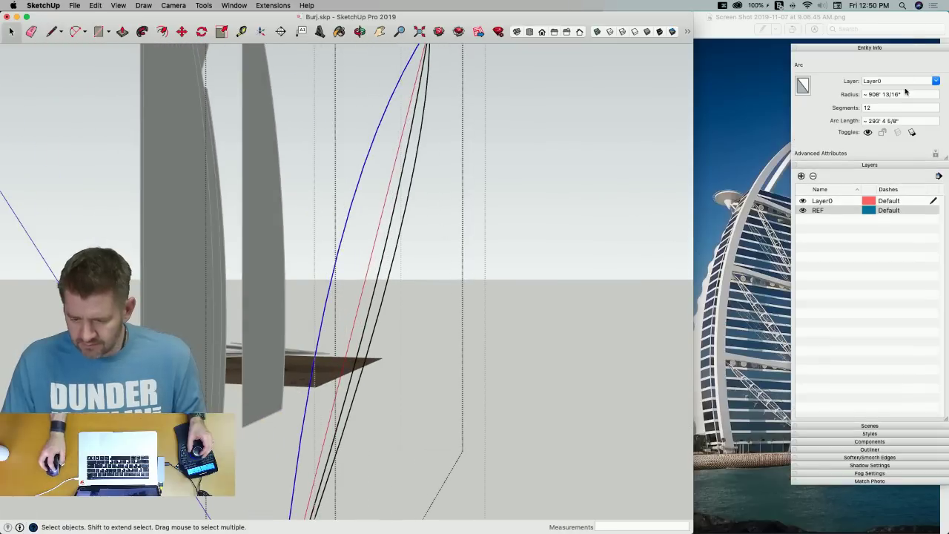
pyautogui.press('l')
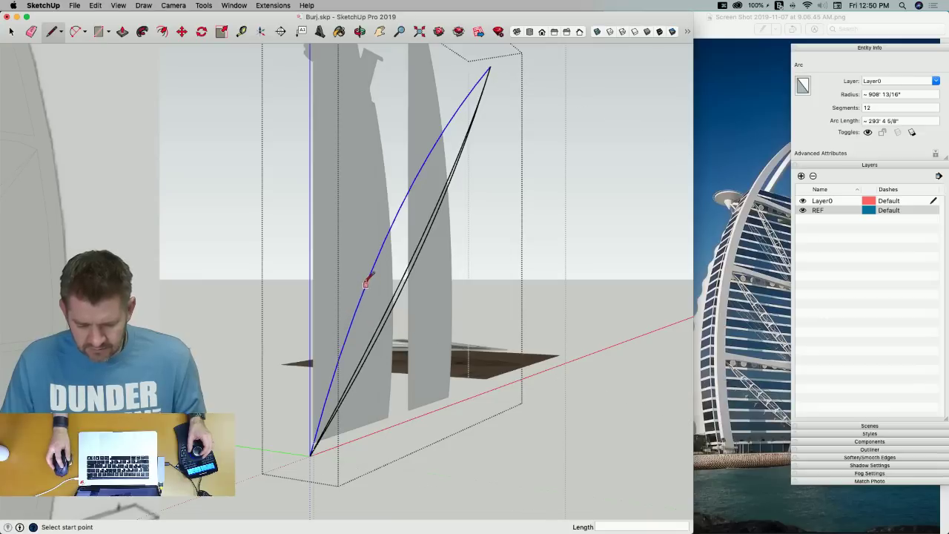
pyautogui.click(401, 208)
pyautogui.press('Escape')
pyautogui.click(408, 216)
pyautogui.moveTo(489, 232)
pyautogui.mouseDown(button='middle')
pyautogui.moveTo(505, 272)
pyautogui.moveTo(468, 253)
pyautogui.moveTo(460, 307)
pyautogui.moveTo(424, 285)
pyautogui.mouseUp(button='middle')
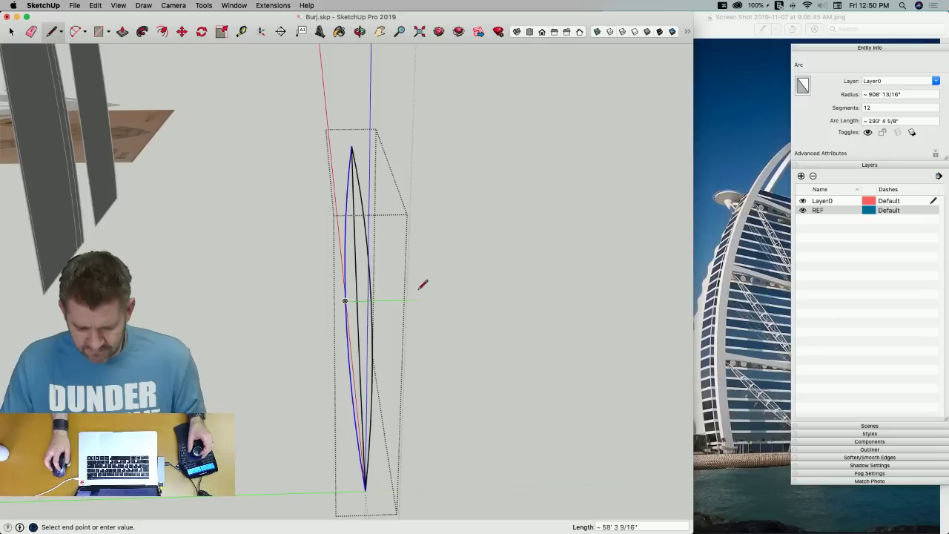
pyautogui.click(371, 300)
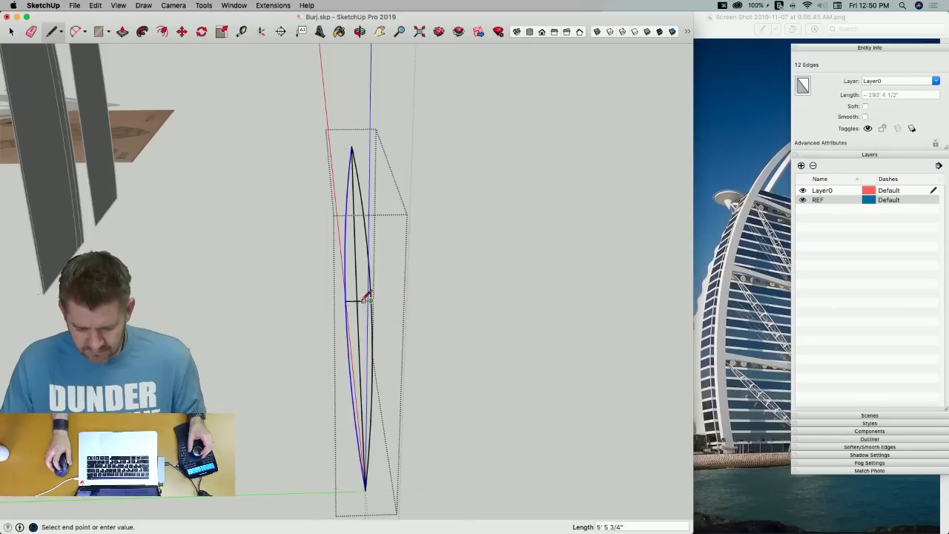
pyautogui.scroll(5, 365, 302)
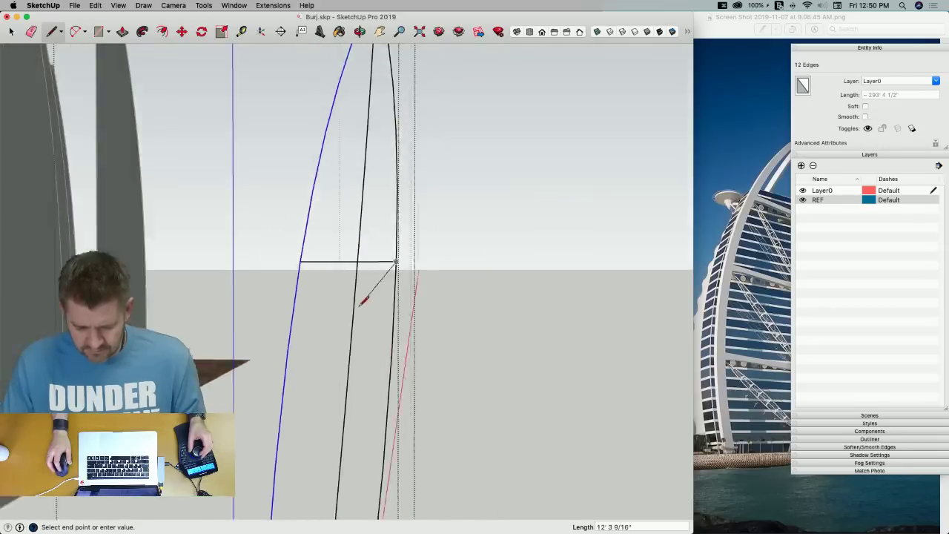
pyautogui.moveTo(363, 301); pyautogui.dragTo(358, 263, button='middle')
pyautogui.press('space')
# Connect both ends of the crossline to the third arc's midpoint, closing a triangular face across the truss
pyautogui.press('super+3')
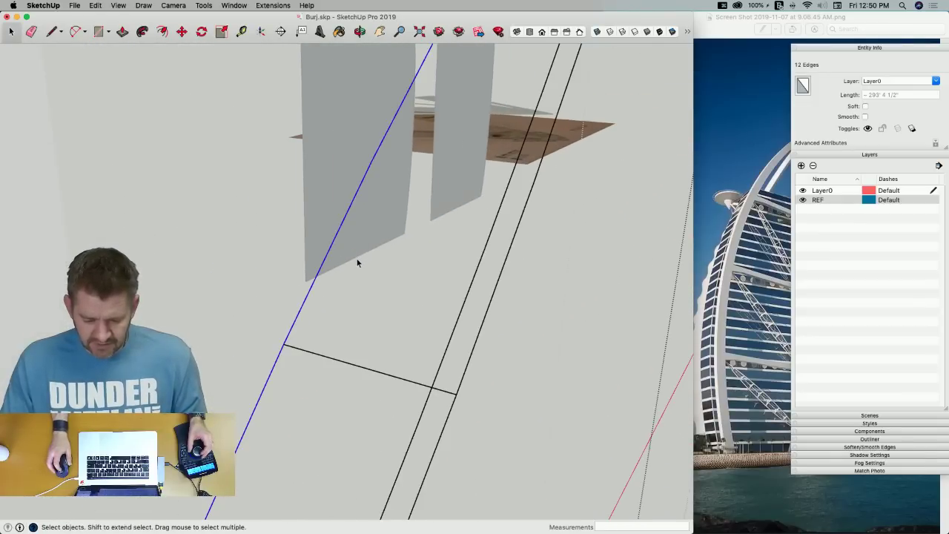
pyautogui.press('l')
pyautogui.click(282, 342)
pyautogui.moveTo(427, 394); pyautogui.dragTo(469, 305, button='middle')
pyautogui.click(478, 297)
pyautogui.click(511, 244)
pyautogui.press('space')
# Examine how the triangular cross-frame meets the bowed arcs, and uncover the full reference photo of the building's trusses
pyautogui.moveTo(465, 293); pyautogui.dragTo(463, 318, button='middle')
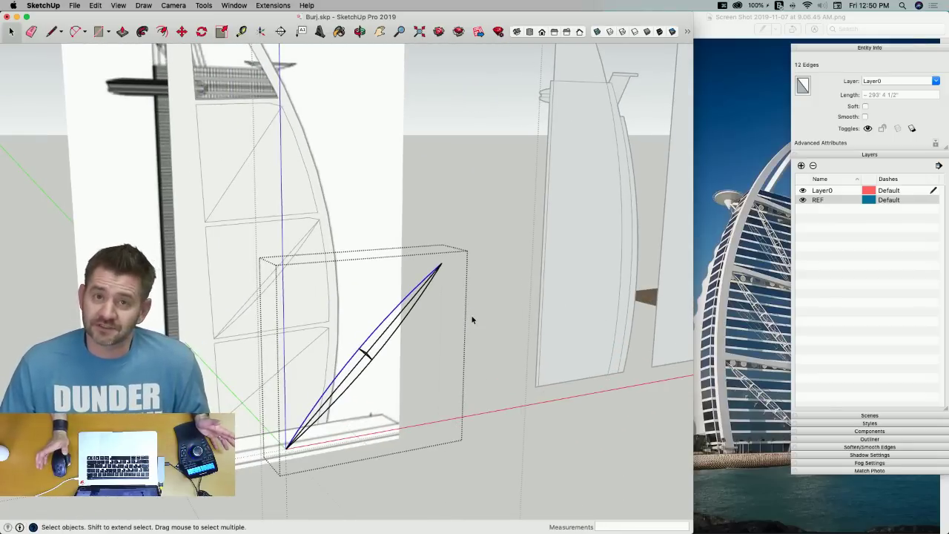
pyautogui.moveTo(360, 403); pyautogui.dragTo(377, 370, button='middle')
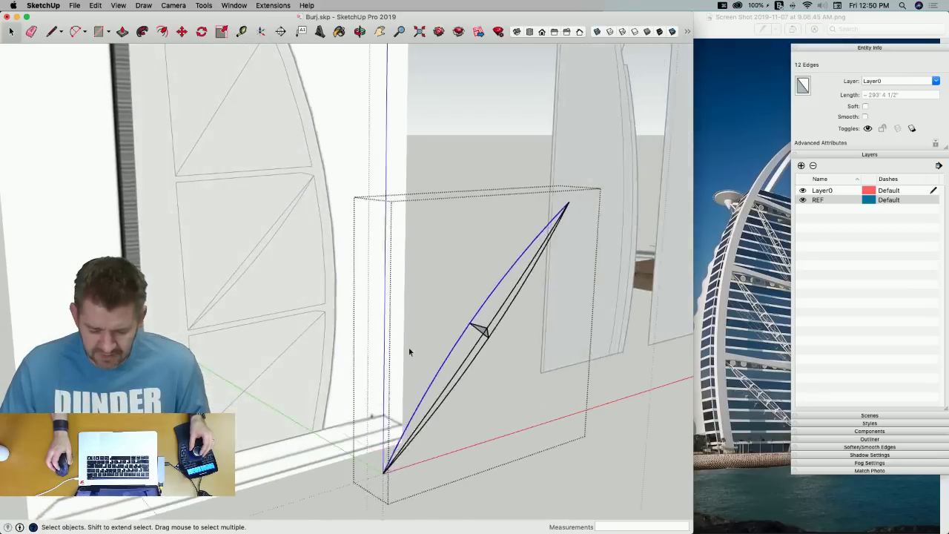
pyautogui.scroll(3, 377, 365)
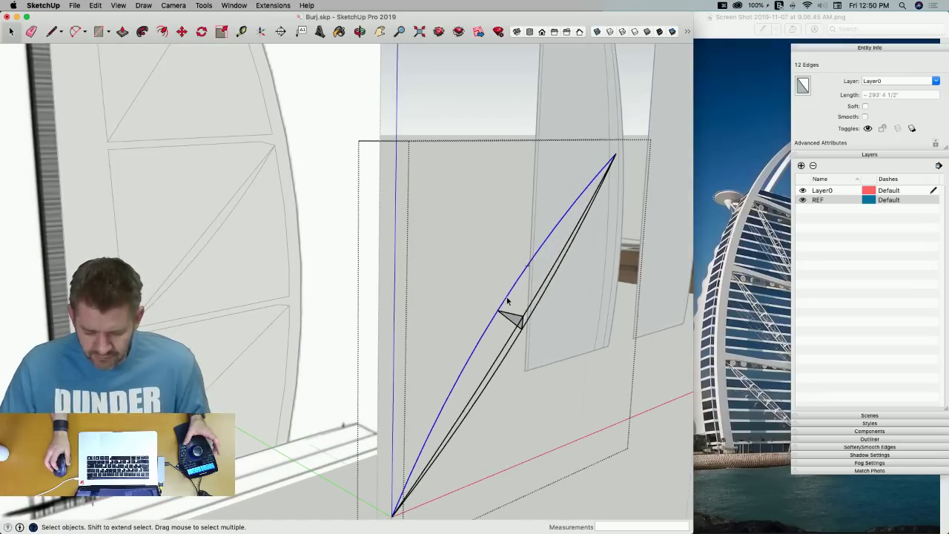
pyautogui.scroll(3, 466, 375)
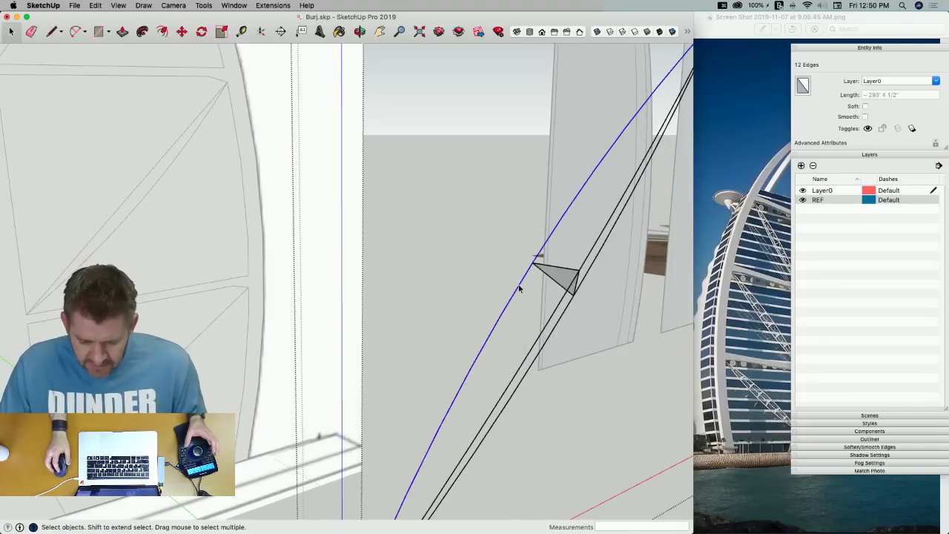
pyautogui.scroll(5, 538, 268)
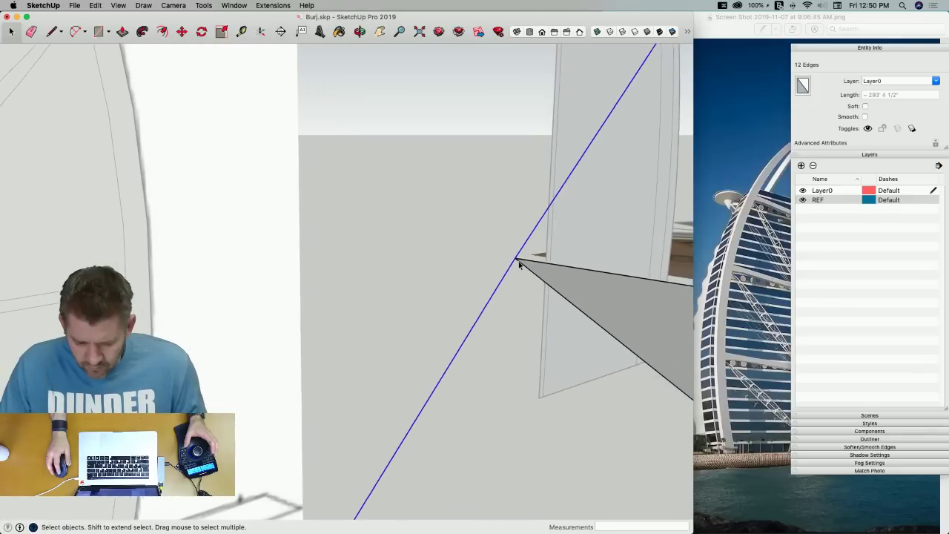
pyautogui.scroll(1, 518, 262)
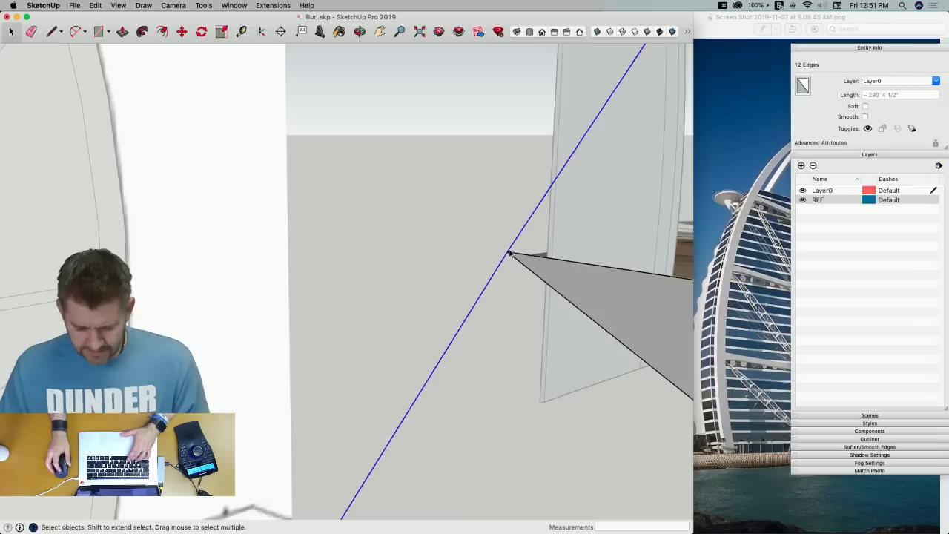
pyautogui.scroll(-2, 504, 258)
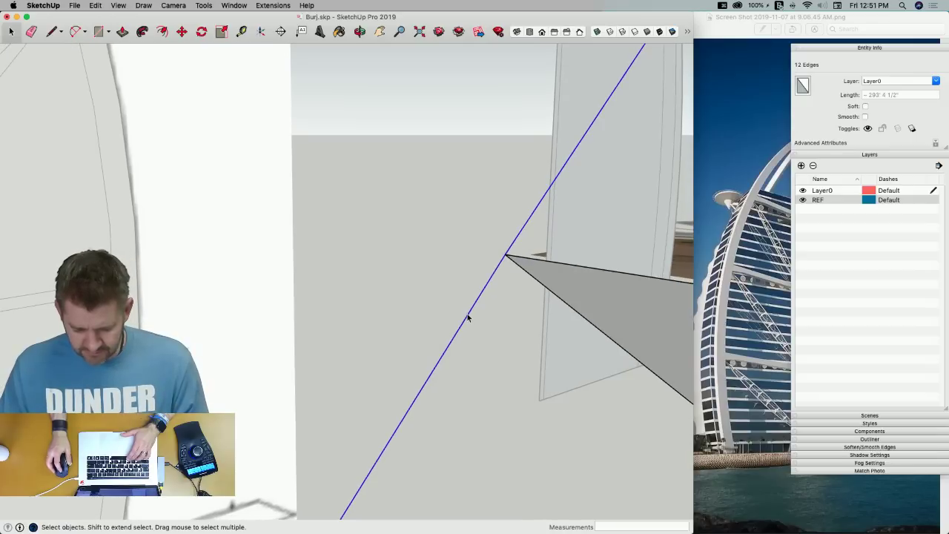
pyautogui.scroll(-10, 469, 317)
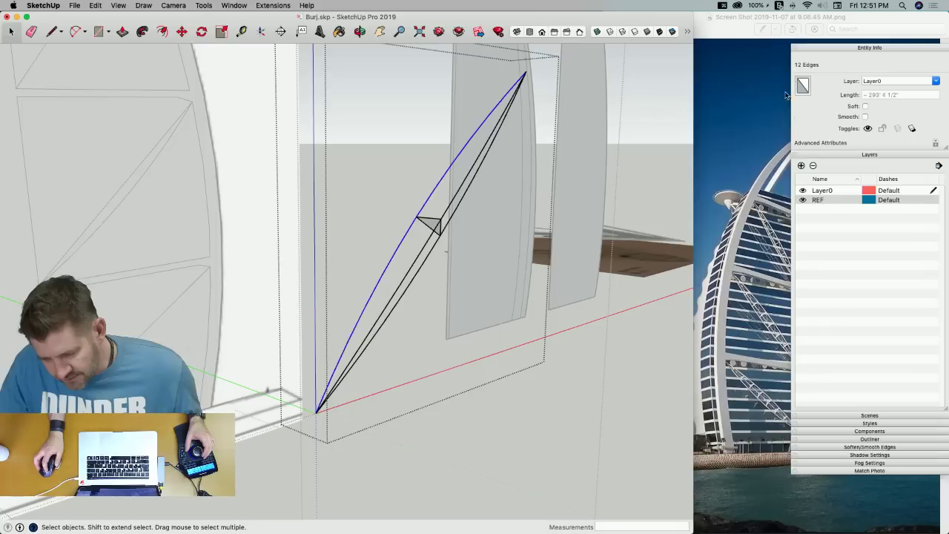
pyautogui.moveTo(815, 47); pyautogui.dragTo(855, 46)
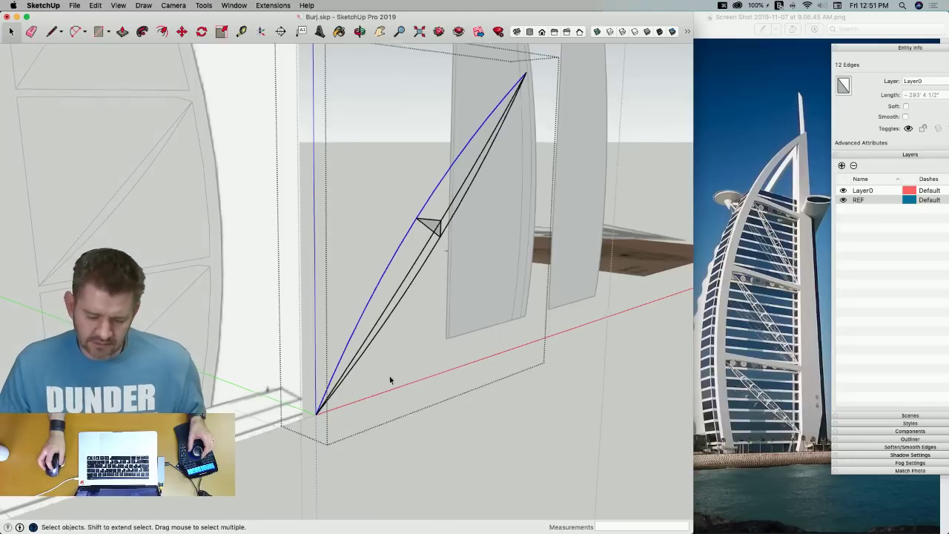
pyautogui.moveTo(379, 388); pyautogui.dragTo(432, 335, button='middle')
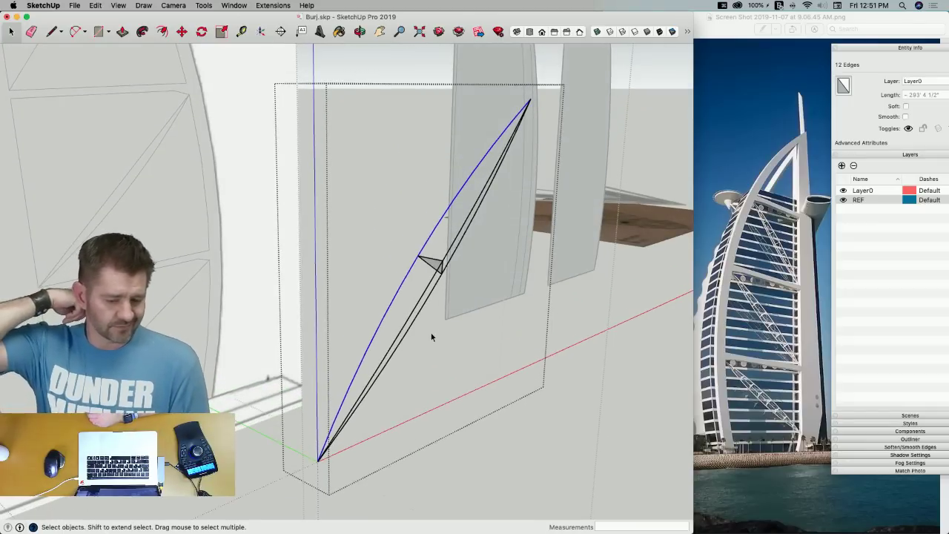
pyautogui.press('e')
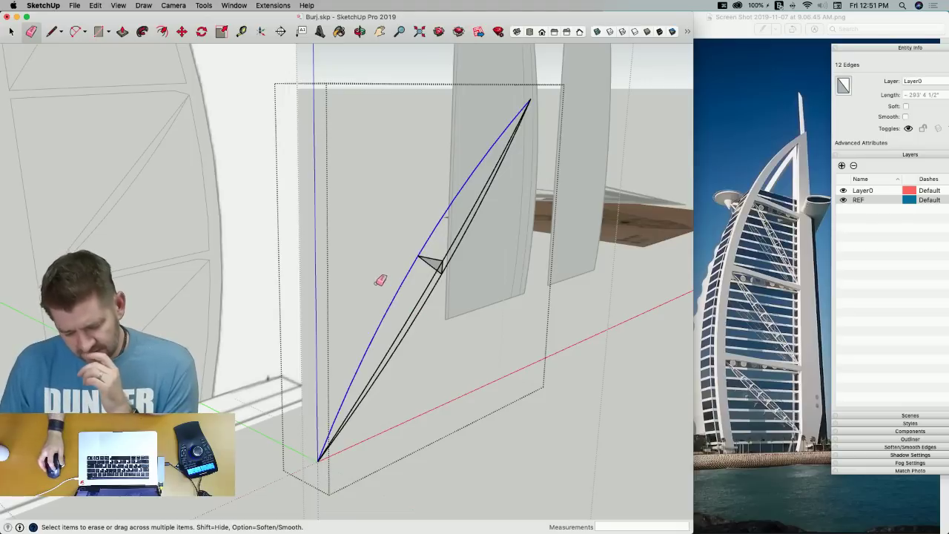
pyautogui.click(423, 303)
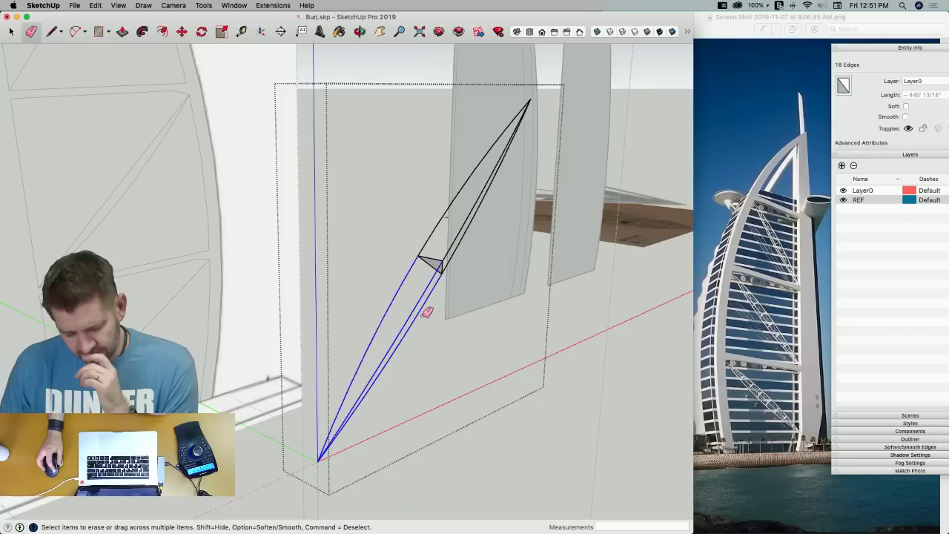
pyautogui.press('Escape')
# Draw marker lines at the arcs' shared ends: about 49' along the green axis at the lower end, a short one along red at the upper
pyautogui.press('l')
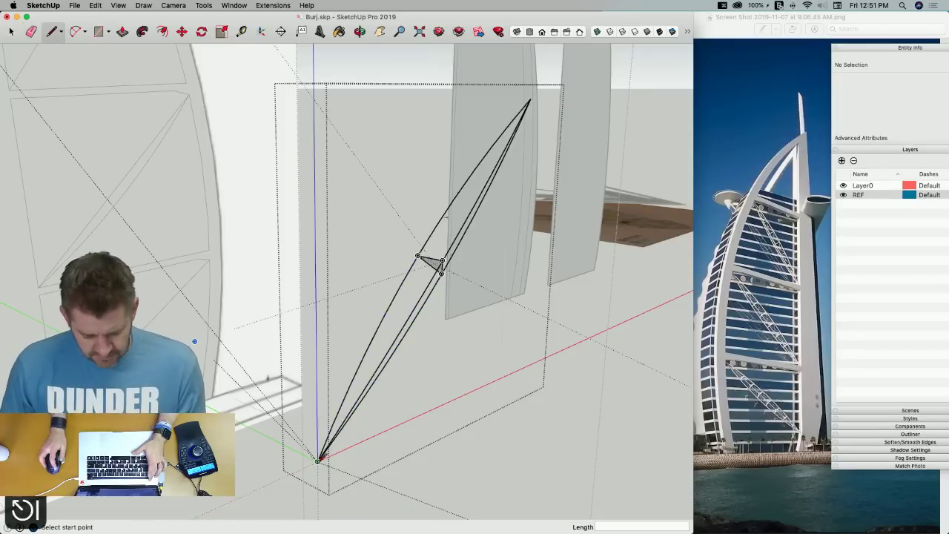
pyautogui.click(317, 461)
pyautogui.click(379, 491)
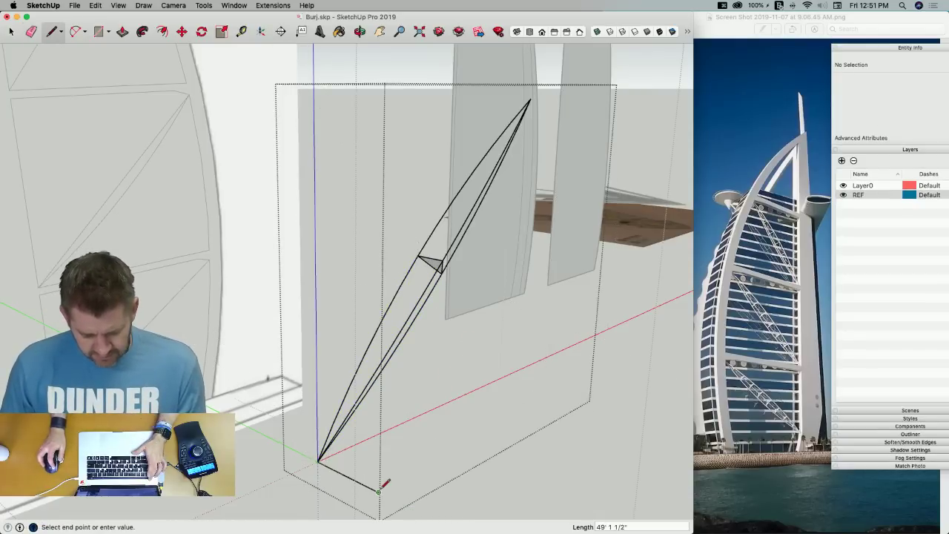
pyautogui.click(531, 99)
pyautogui.click(574, 99)
# Erase the upper and lower halves of all three arcs, leaving only the triangular face and the two end markers
pyautogui.press('e')
pyautogui.moveTo(462, 165); pyautogui.dragTo(483, 213)
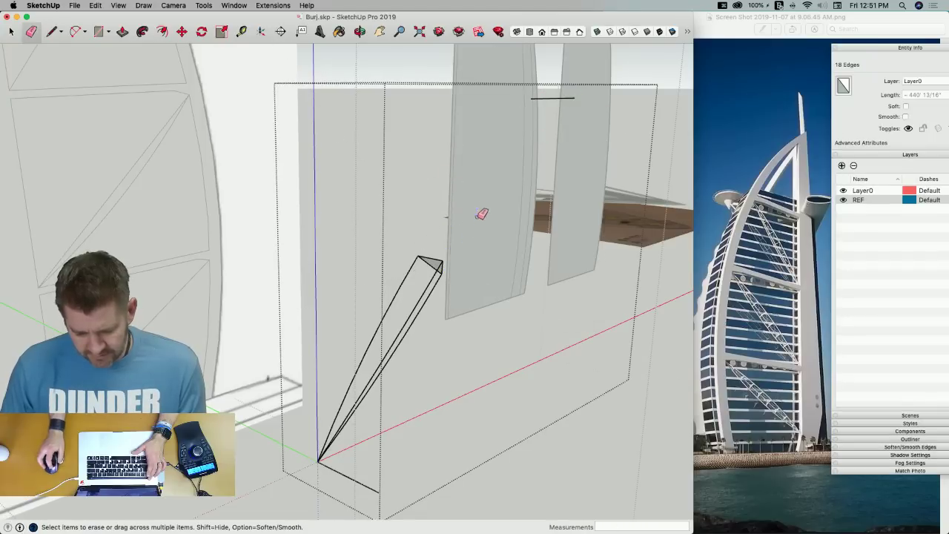
pyautogui.moveTo(392, 286); pyautogui.dragTo(428, 309)
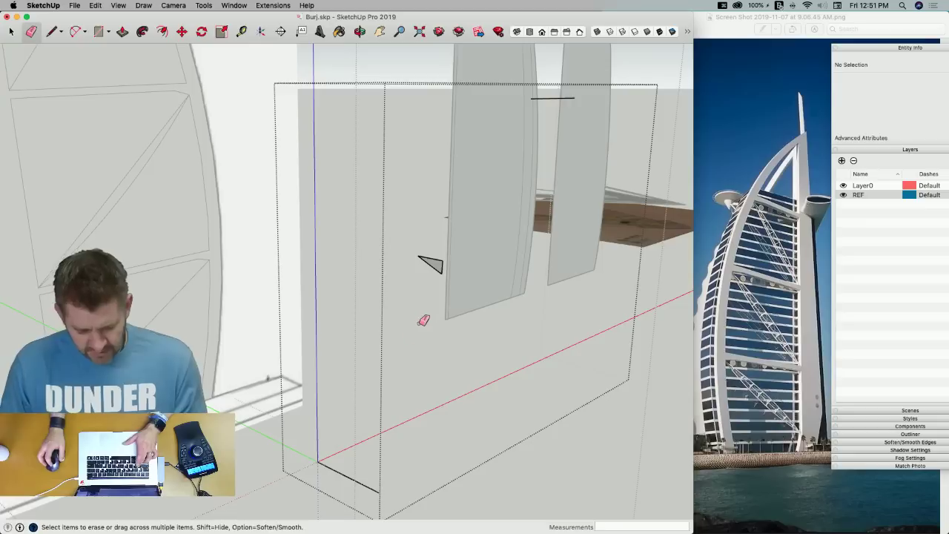
pyautogui.press('a')
pyautogui.click(317, 462)
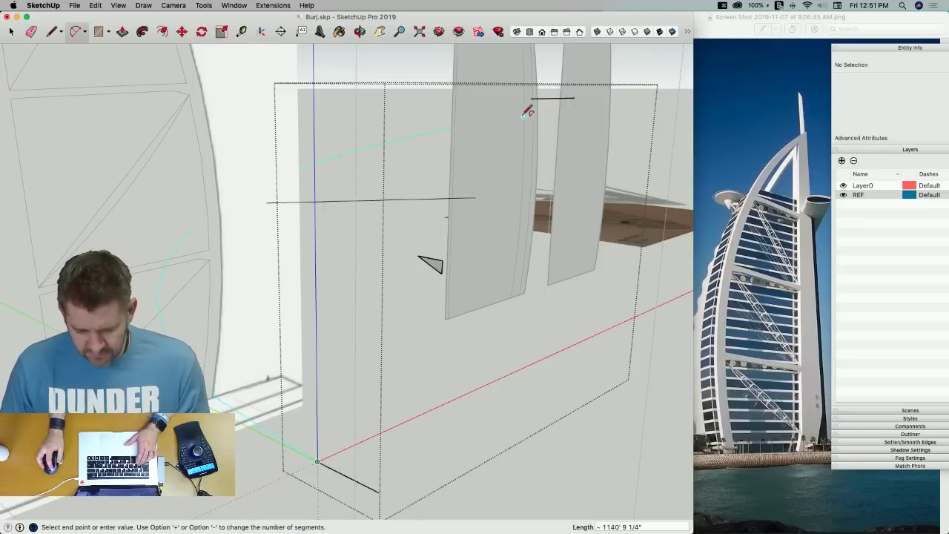
pyautogui.click(553, 97)
pyautogui.press('Escape')
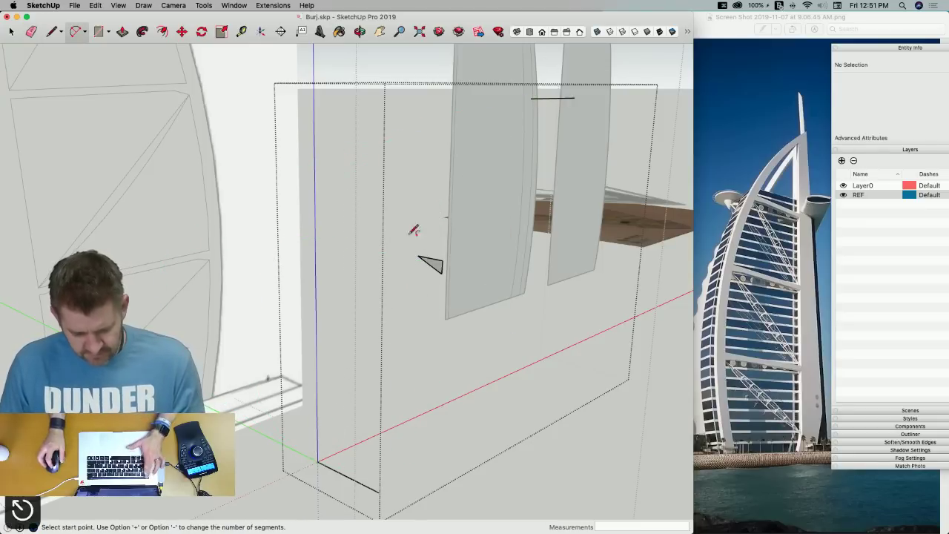
pyautogui.press('r')
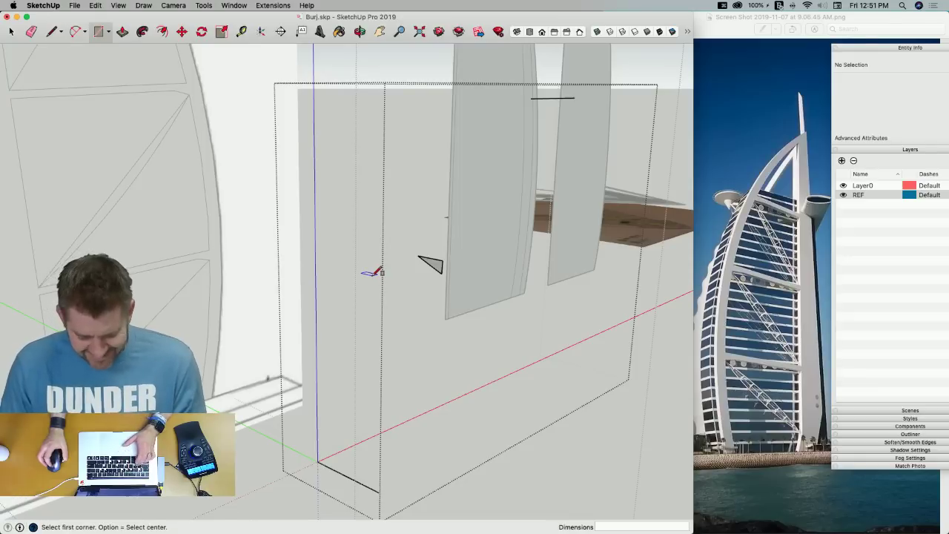
# Set the Arc tool's number of sides to 9
pyautogui.press('a')
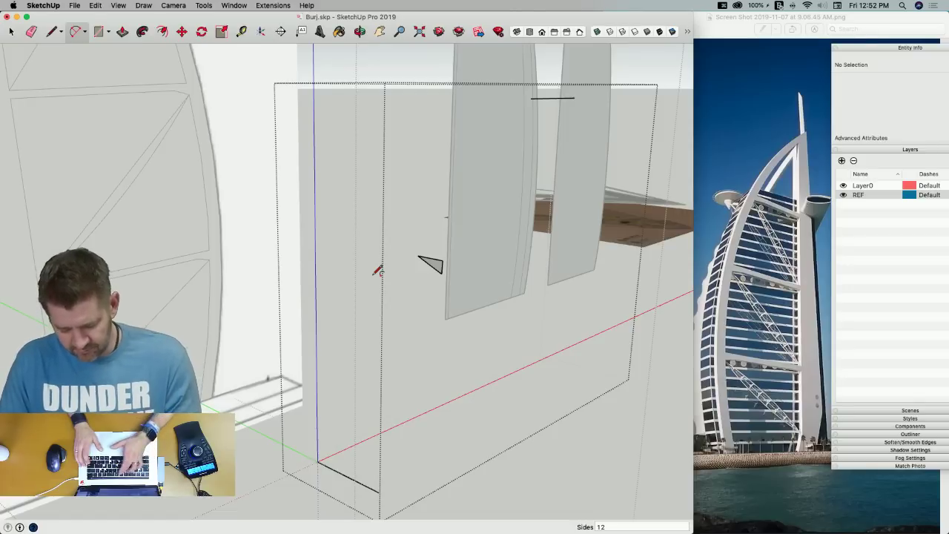
pyautogui.write('9')
pyautogui.press('Return')
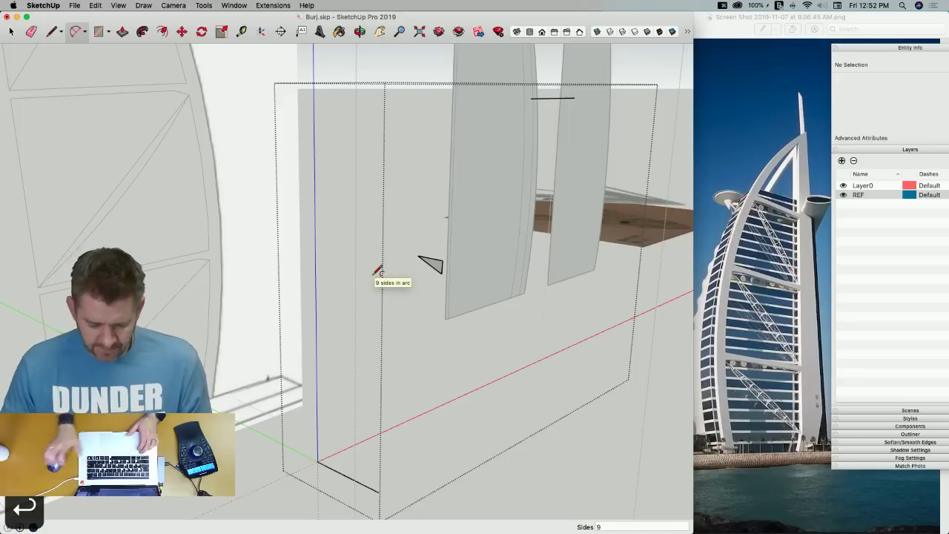
# Try an arc between the two end markers, bulging 11' 9 7/8" to the triangle's sharp corner
pyautogui.click(317, 461)
pyautogui.click(531, 99)
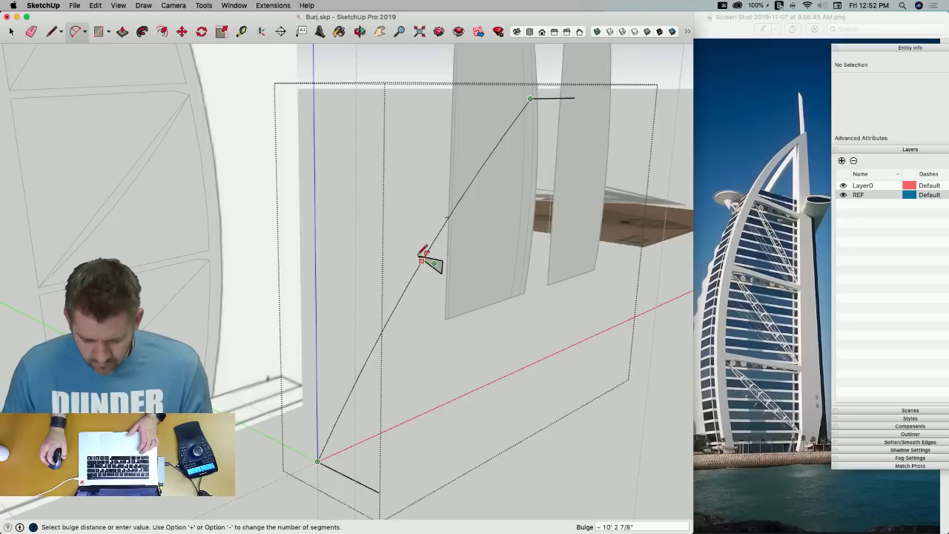
pyautogui.scroll(4, 422, 256)
pyautogui.scroll(-2, 438, 260)
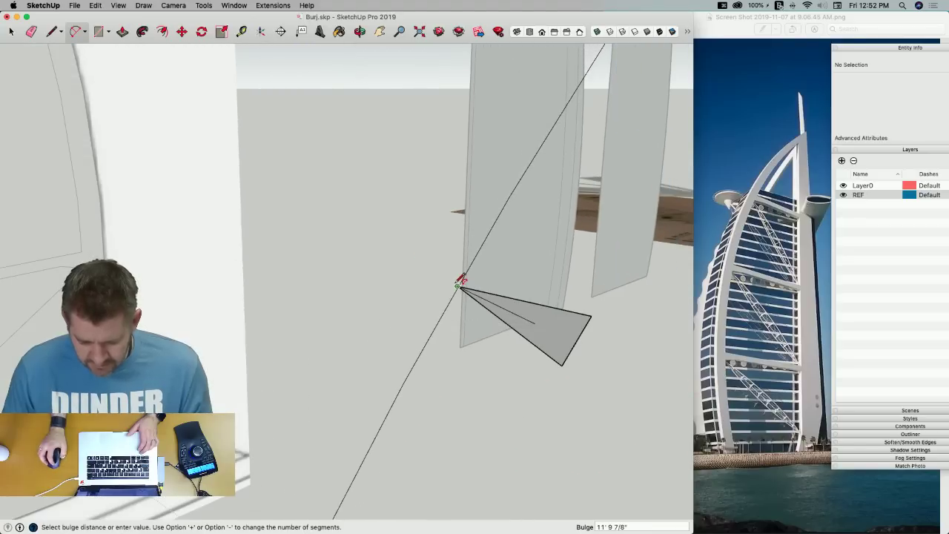
pyautogui.click(461, 281)
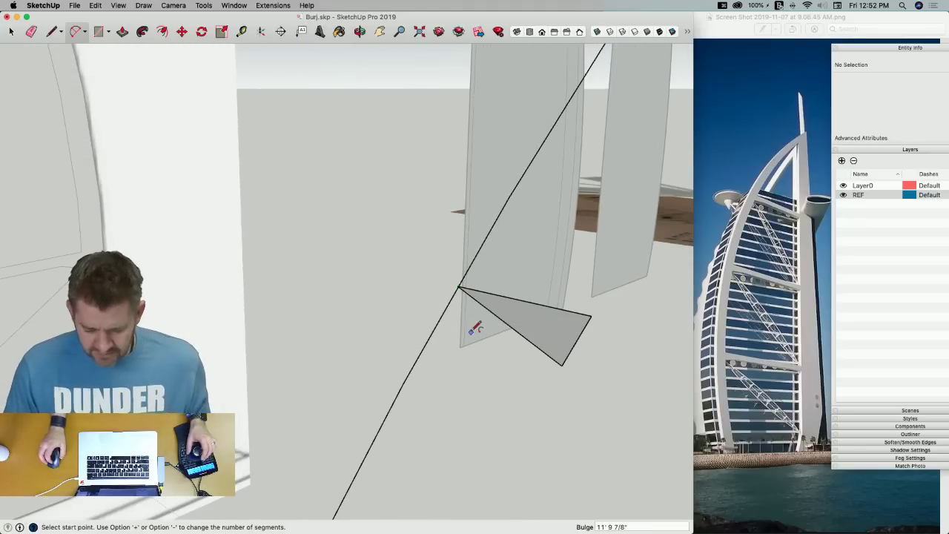
# Erase the newly drawn arc, keeping the triangle and the end markers
pyautogui.scroll(2, 463, 307)
pyautogui.scroll(-4, 455, 282)
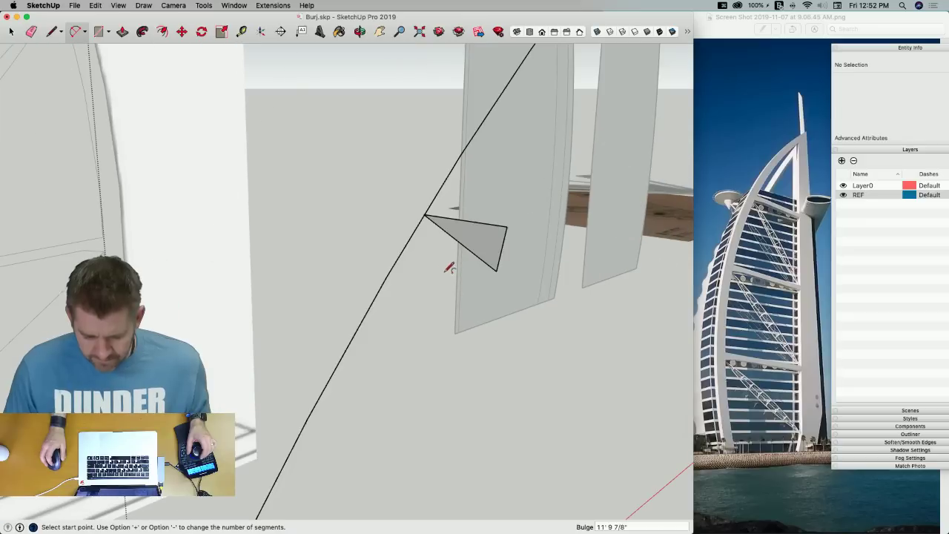
pyautogui.scroll(4, 443, 222)
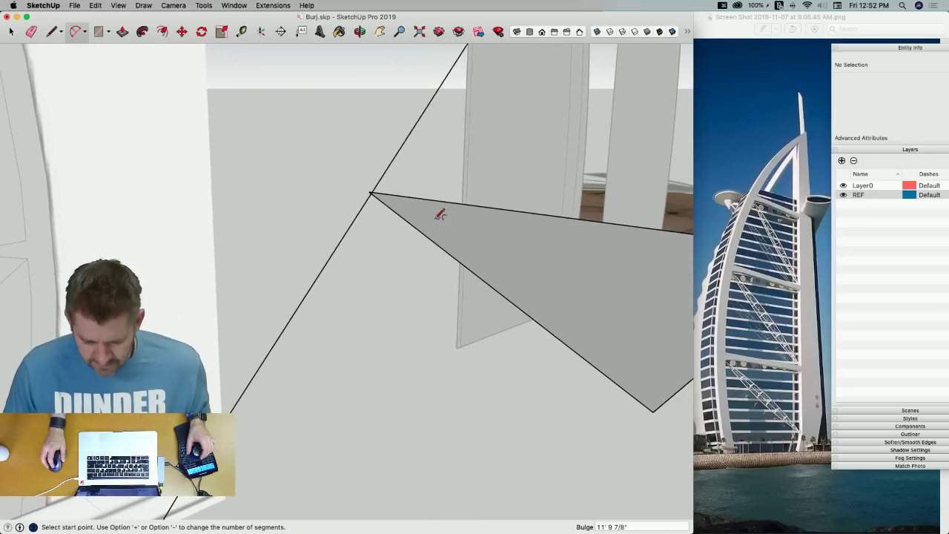
pyautogui.press('e')
pyautogui.click(360, 213)
pyautogui.scroll(-5, 366, 219)
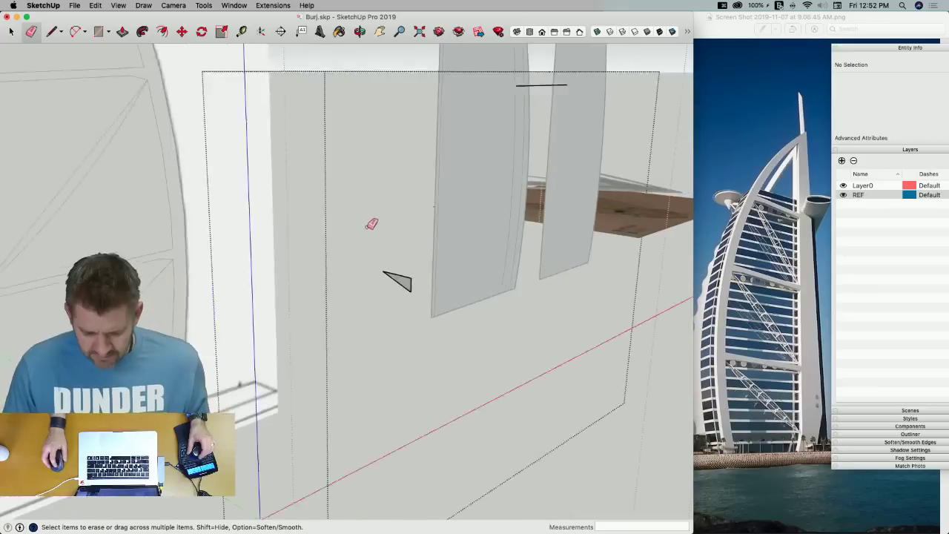
# Draw a nine-sided arc between the end markers, bulging 11' 9 7/8" to the triangle's sharp corner, and erase the triangle
pyautogui.press('a')
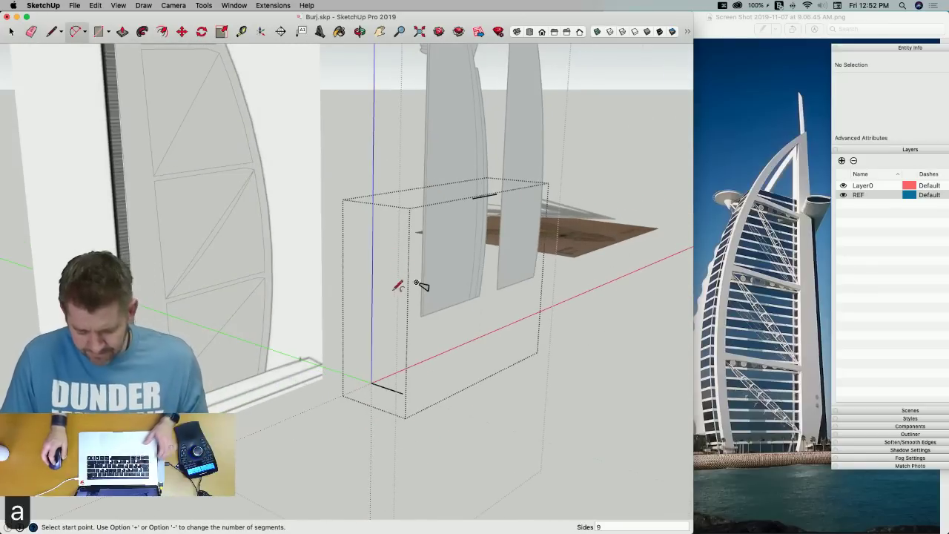
pyautogui.click(371, 382)
pyautogui.click(473, 198)
pyautogui.scroll(5, 423, 285)
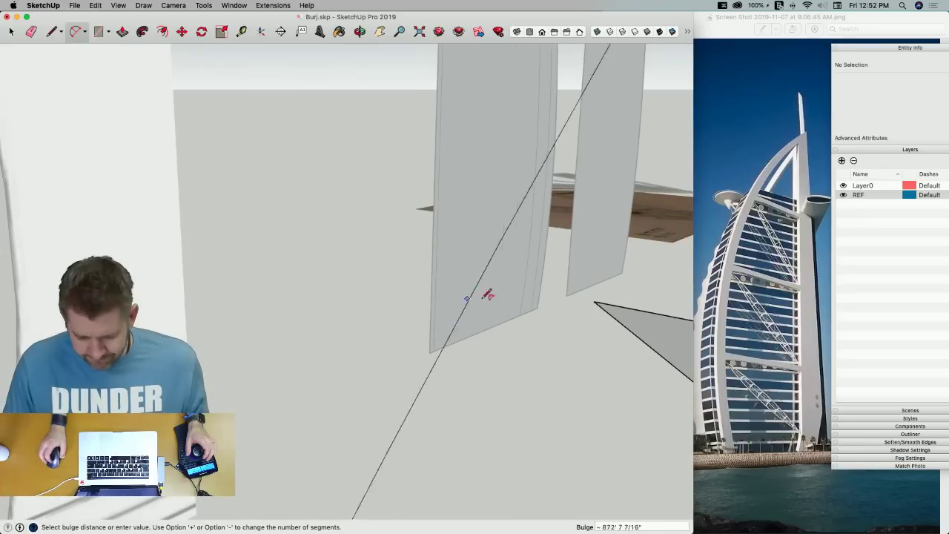
pyautogui.click(594, 298)
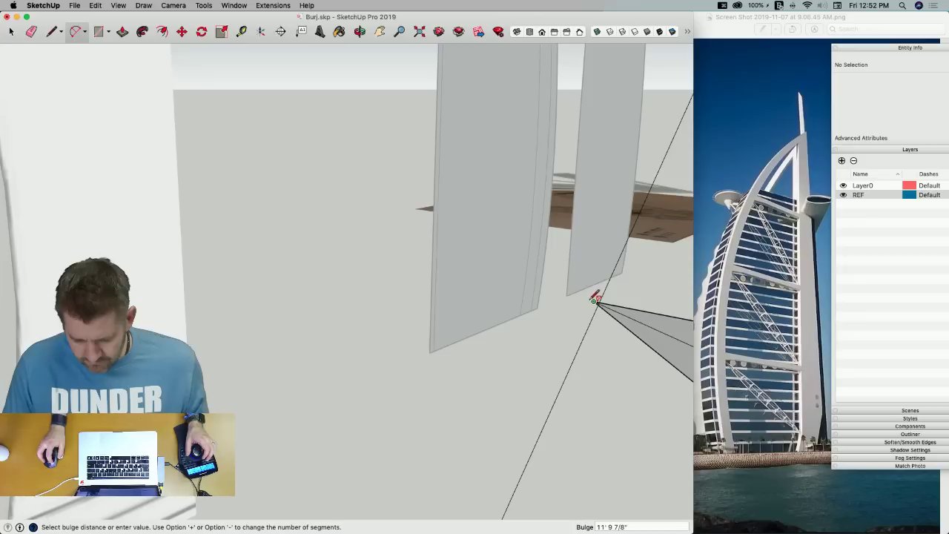
pyautogui.press('e')
pyautogui.moveTo(615, 304); pyautogui.dragTo(610, 310)
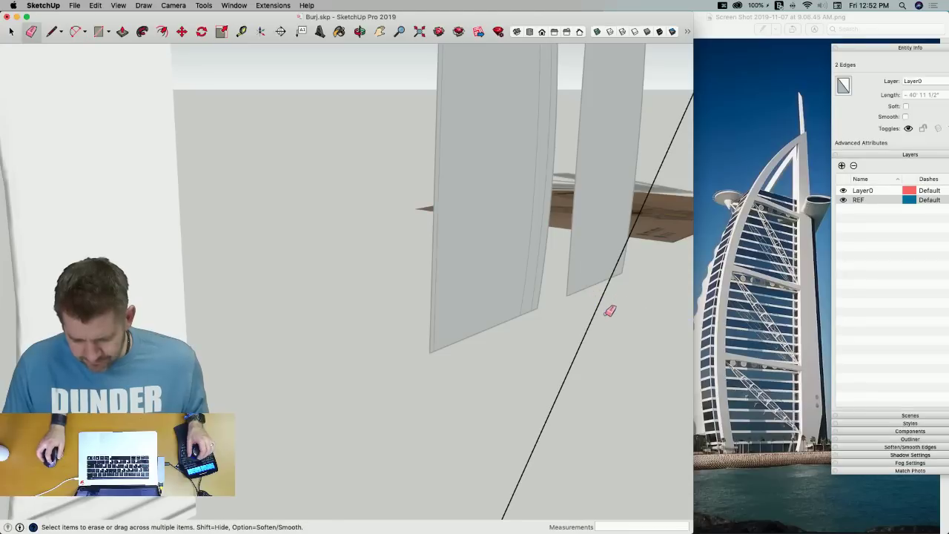
# Select the arc and realign the drawing axes, with the origin at its lower end and the red axis towards its upper end
pyautogui.moveTo(609, 311)
pyautogui.mouseDown(button='middle')
pyautogui.moveTo(536, 282)
pyautogui.moveTo(447, 207)
pyautogui.moveTo(409, 251)
pyautogui.moveTo(369, 237)
pyautogui.mouseUp(button='middle')
pyautogui.press('space')
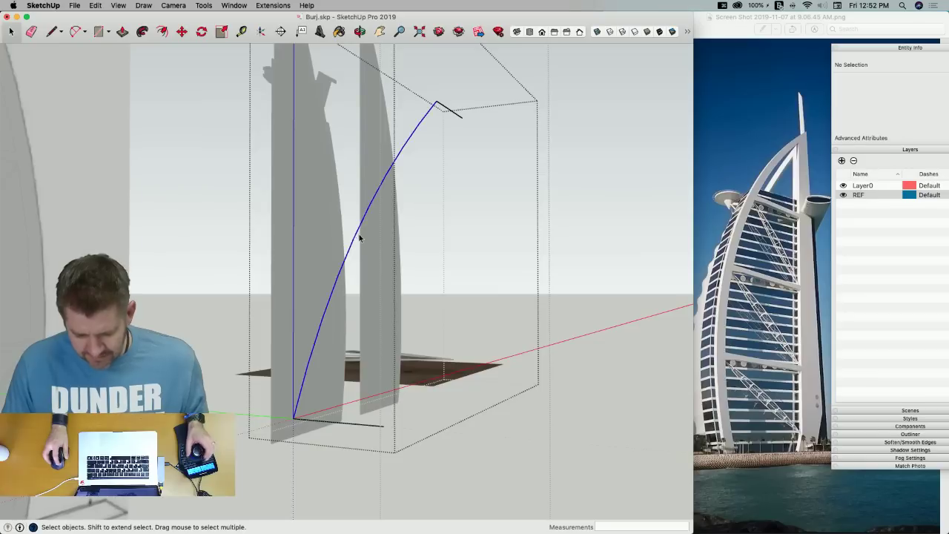
pyautogui.click(359, 235)
pyautogui.press('q')
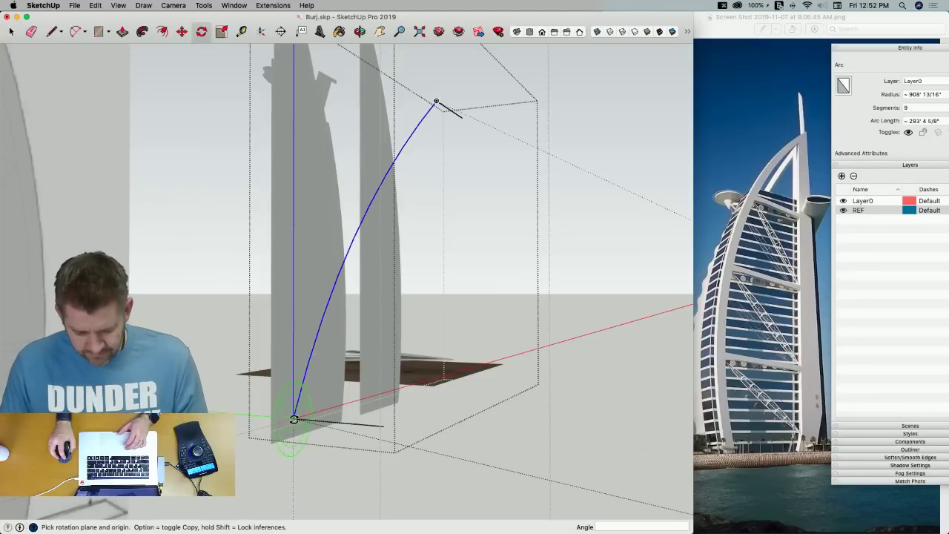
pyautogui.moveTo(455, 214)
pyautogui.mouseDown(button='middle')
pyautogui.moveTo(480, 233)
pyautogui.moveTo(452, 220)
pyautogui.mouseUp(button='middle')
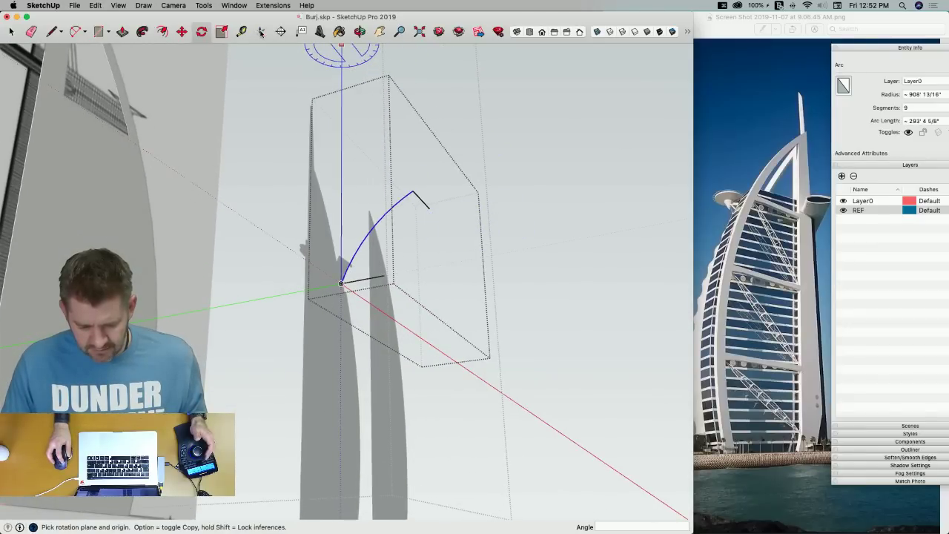
pyautogui.click(261, 32)
pyautogui.moveTo(341, 286); pyautogui.dragTo(397, 330, button='middle')
pyautogui.moveTo(342, 286)
pyautogui.mouseDown(button='middle')
pyautogui.moveTo(341, 298)
pyautogui.moveTo(345, 291)
pyautogui.mouseUp(button='middle')
pyautogui.click(347, 284)
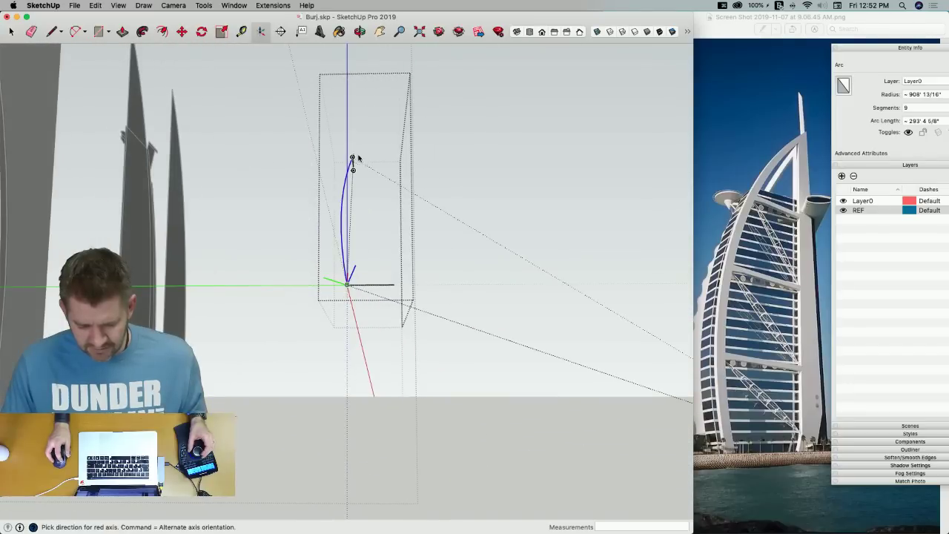
pyautogui.click(353, 160)
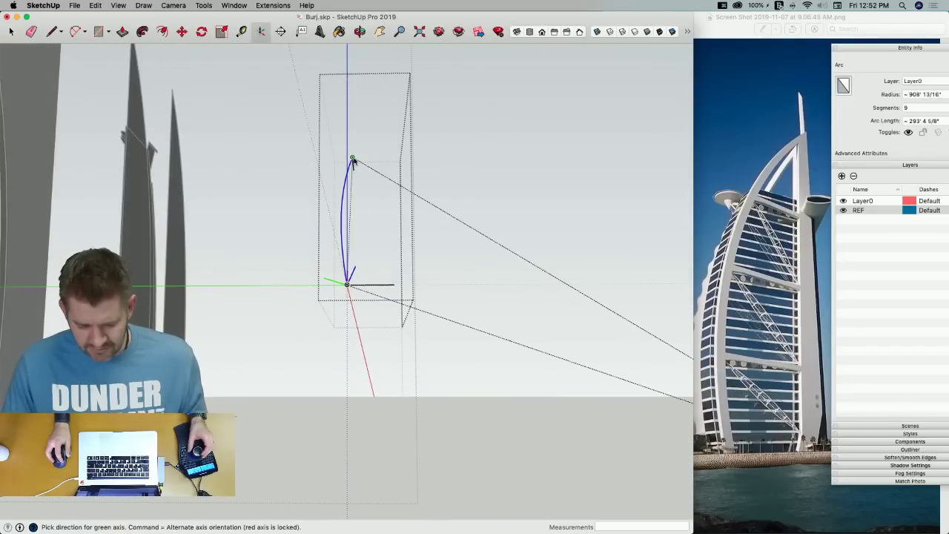
pyautogui.click(353, 159)
# Rotate two copies (2x) of the arc about the red axis at 120° spacing, centred on its lower end
pyautogui.press('q')
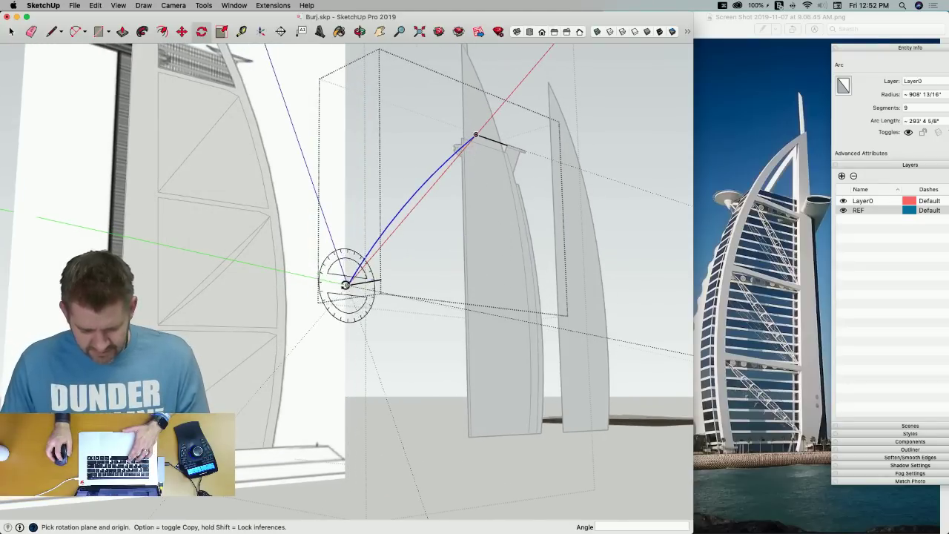
pyautogui.click(347, 284)
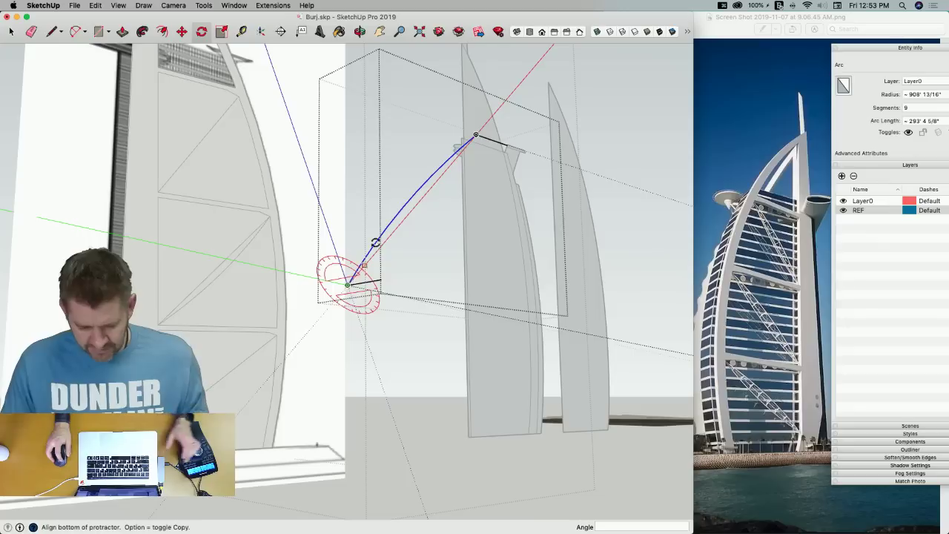
pyautogui.click(399, 210)
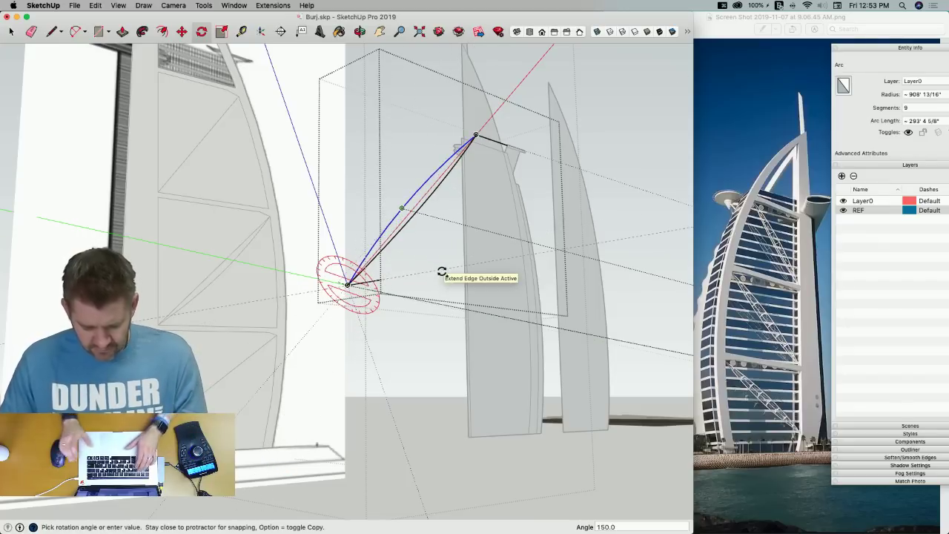
pyautogui.write('1203')
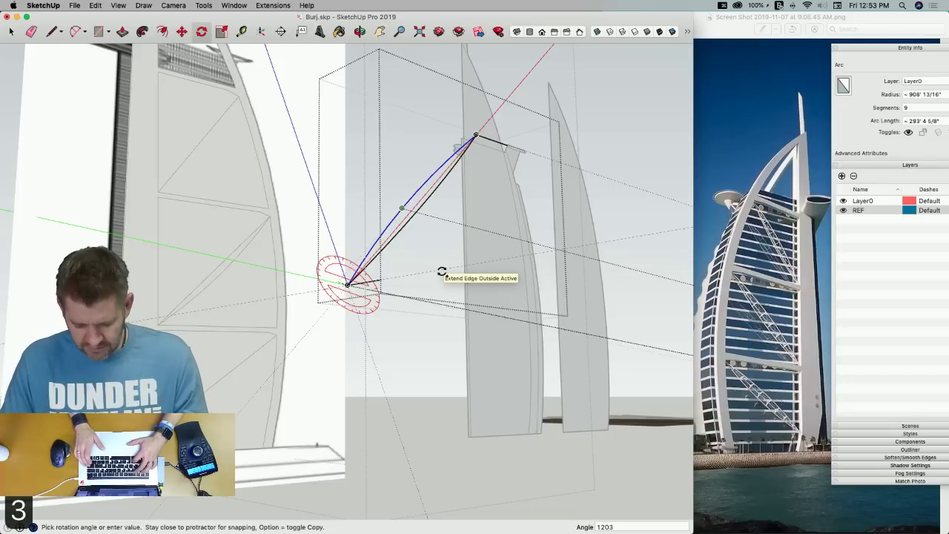
pyautogui.press('Return')
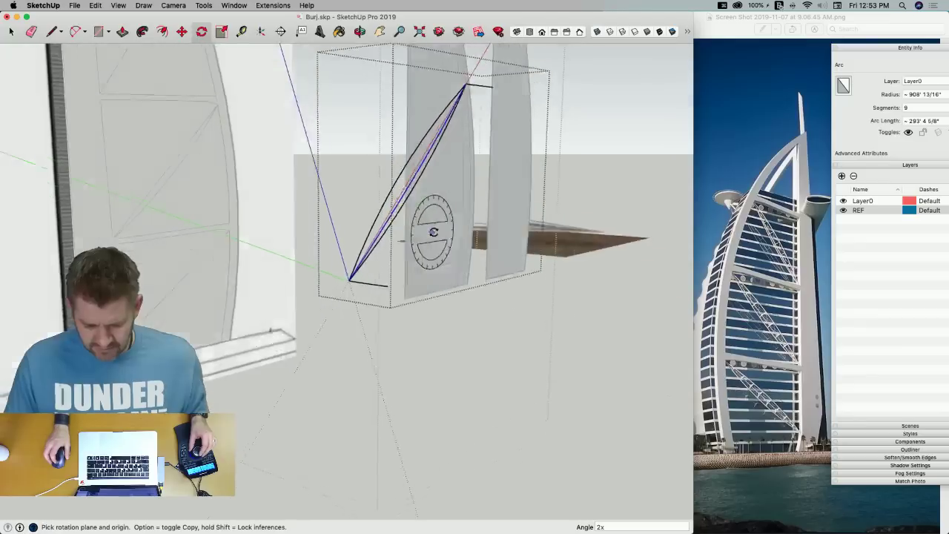
# Draw a triangle of lines joining matching vertices near the middle of the three arcs
pyautogui.press('e')
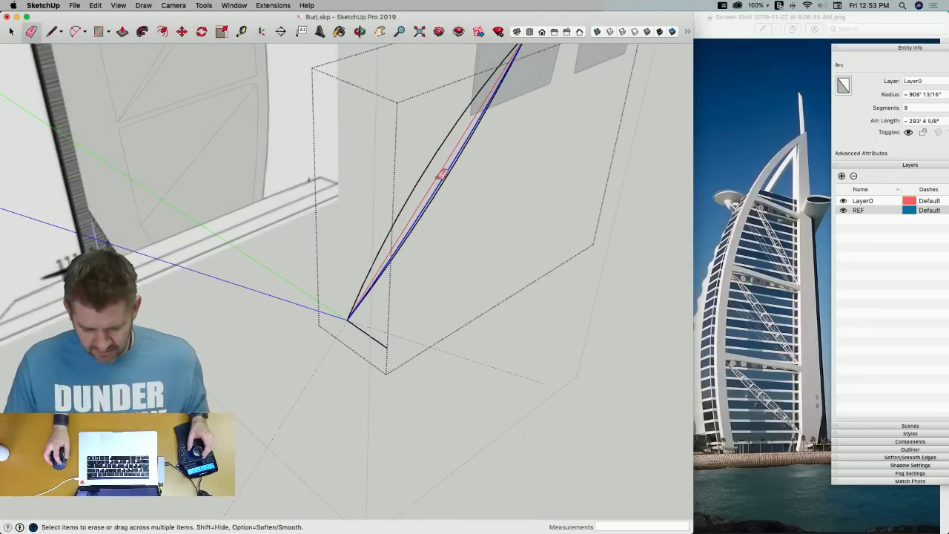
pyautogui.press('l')
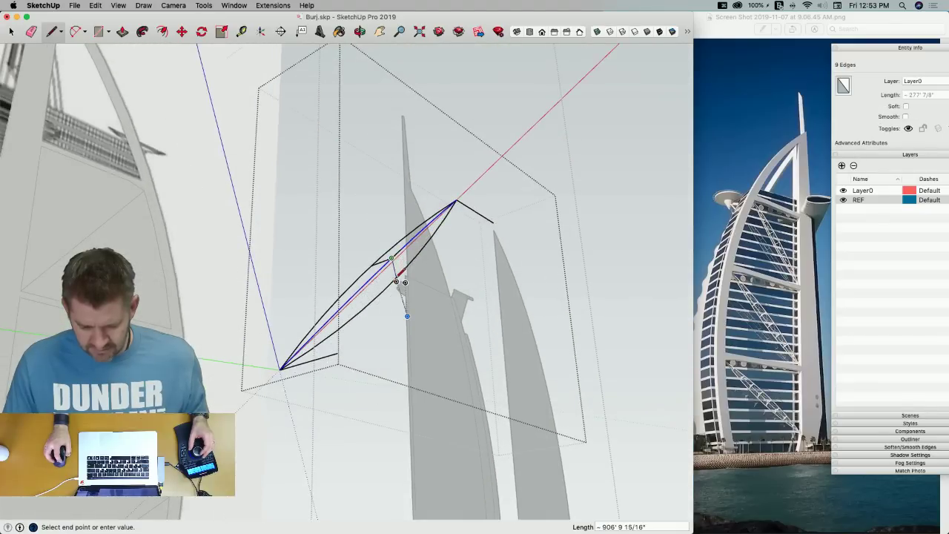
pyautogui.click(393, 278)
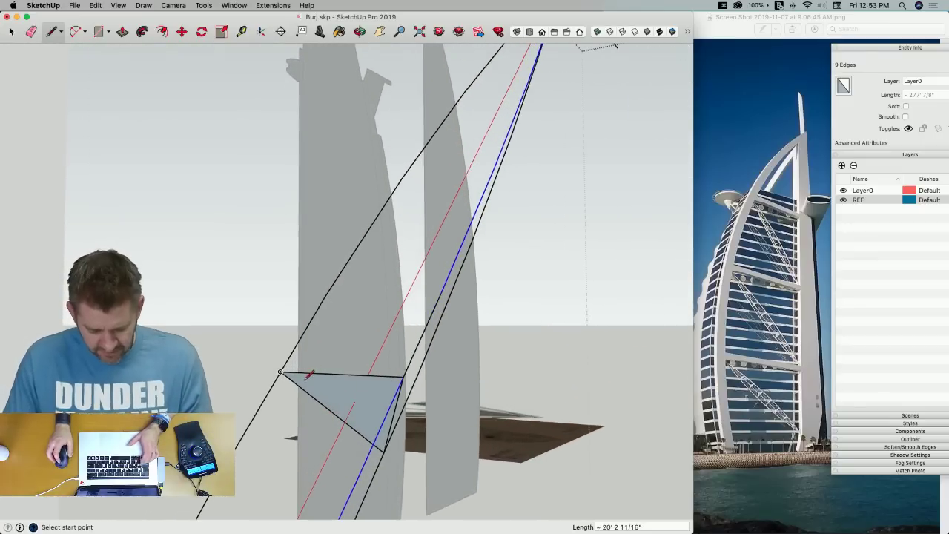
pyautogui.press('c')
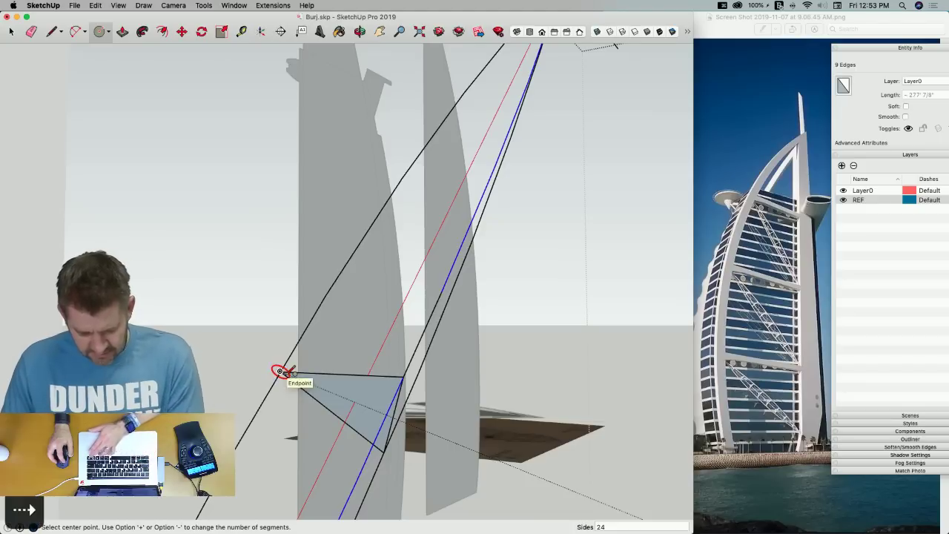
pyautogui.click(280, 372)
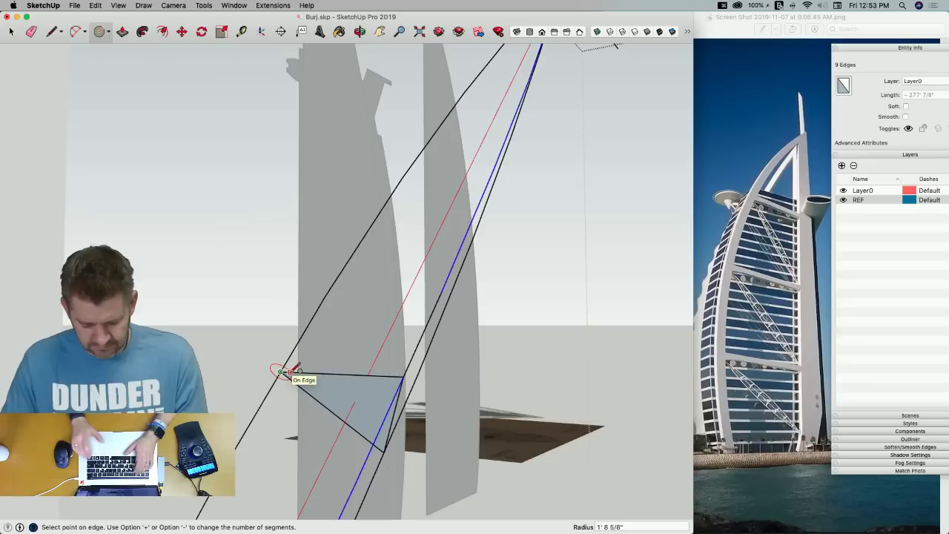
pyautogui.write('24')
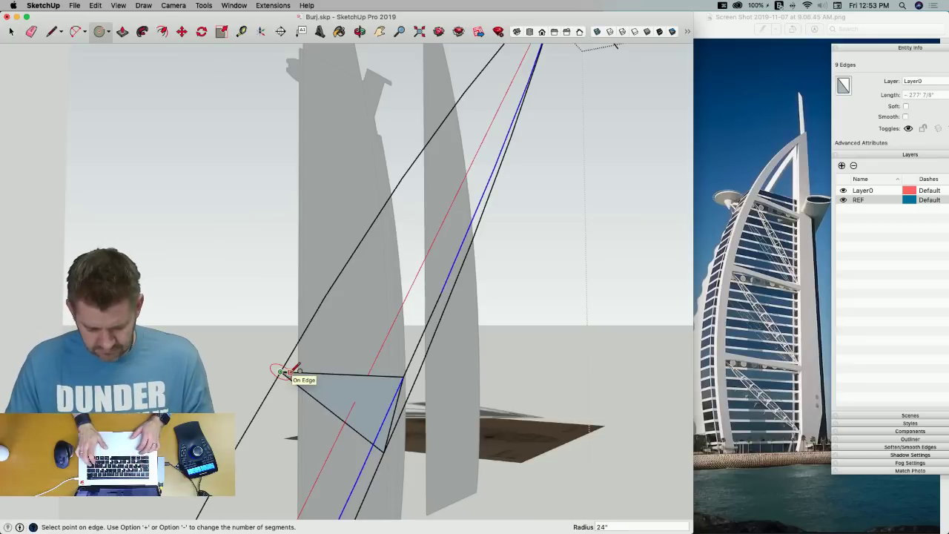
pyautogui.press('Escape')
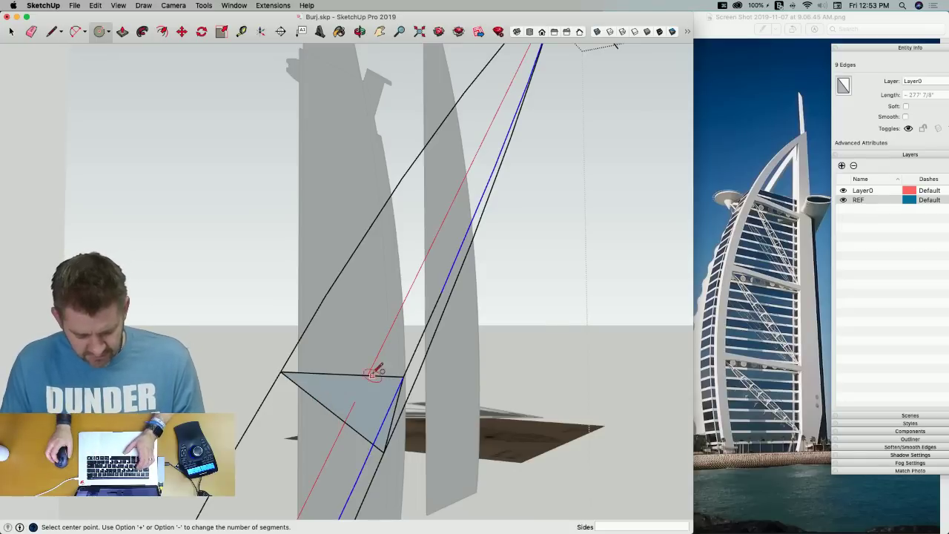
# Draw a 12-sided circle with a 24" radius, centred on the triangle's sharp corner on the outer arc
pyautogui.write('12')
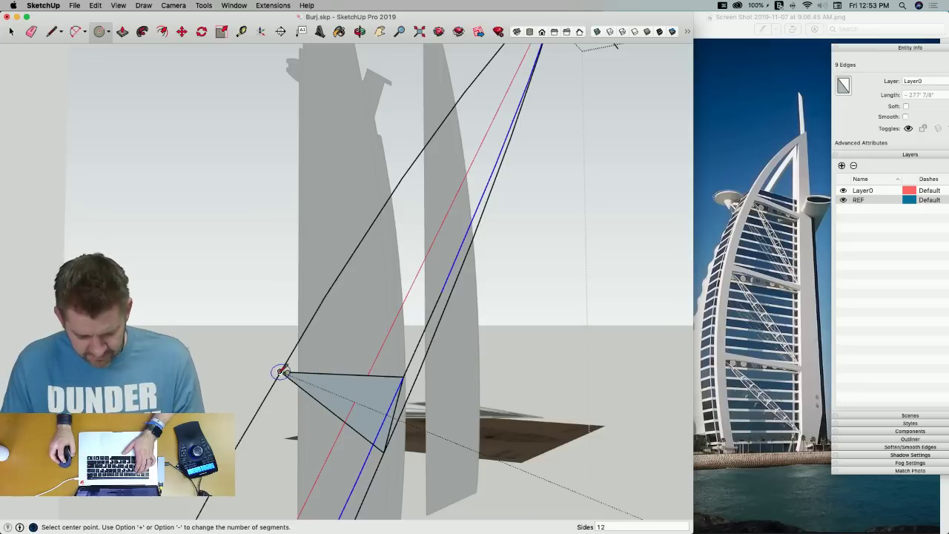
pyautogui.click(283, 372)
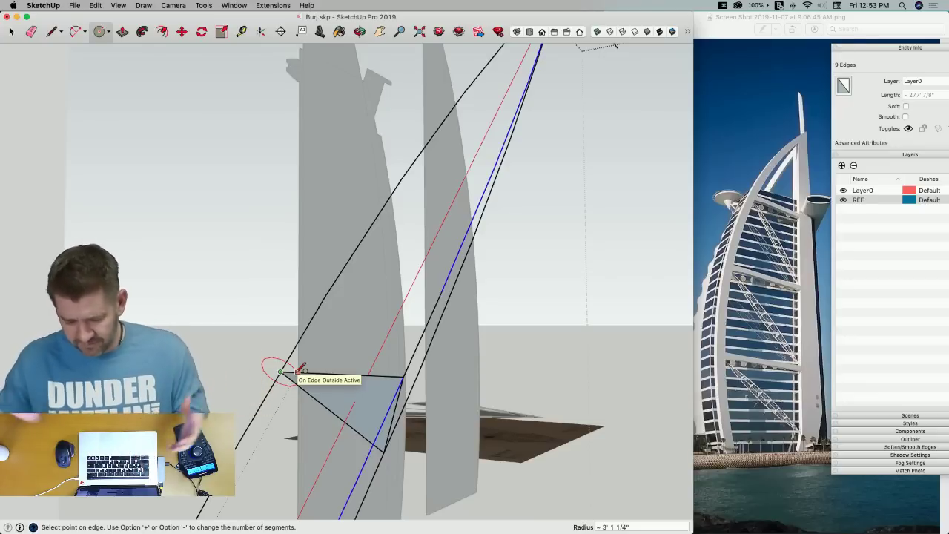
pyautogui.write('24"')
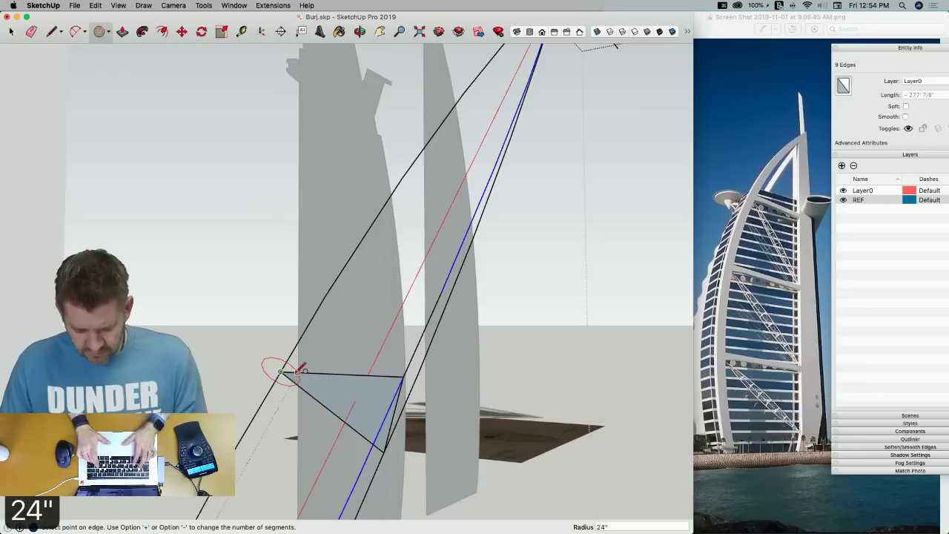
pyautogui.press('Return')
# Erase the triangle joining the three arcs, keeping the circle
pyautogui.press('e')
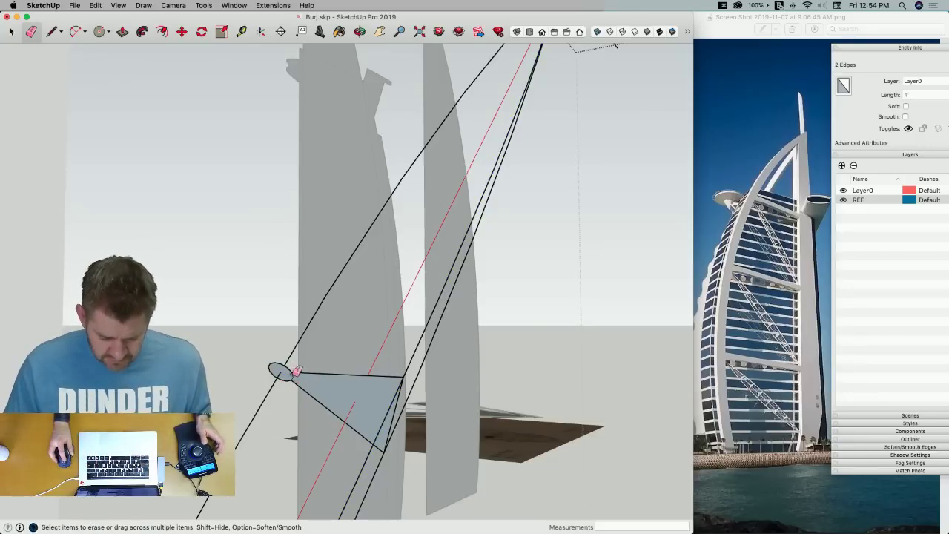
pyautogui.click(314, 371)
pyautogui.click(324, 397)
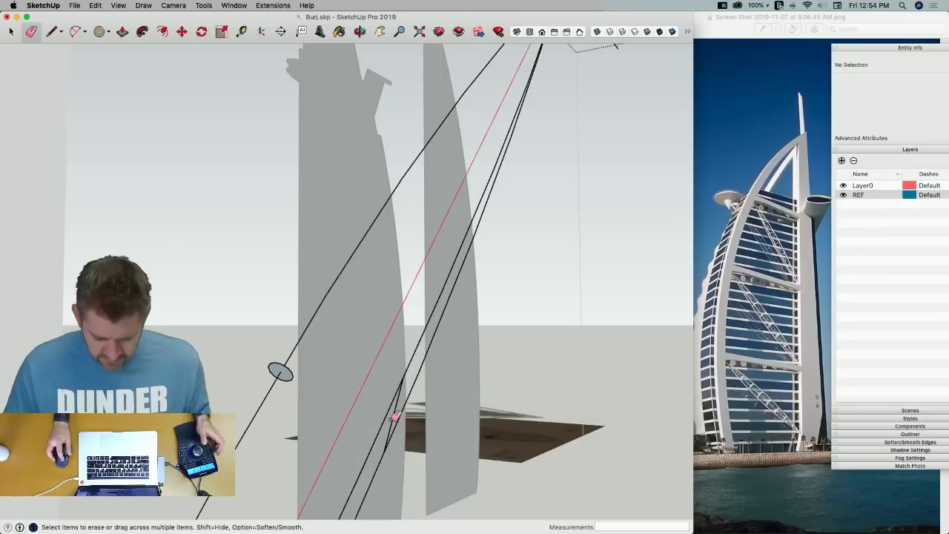
# Save the model and extrude the circle along the outer arc with Follow Me to form a curved tube
pyautogui.press('space')
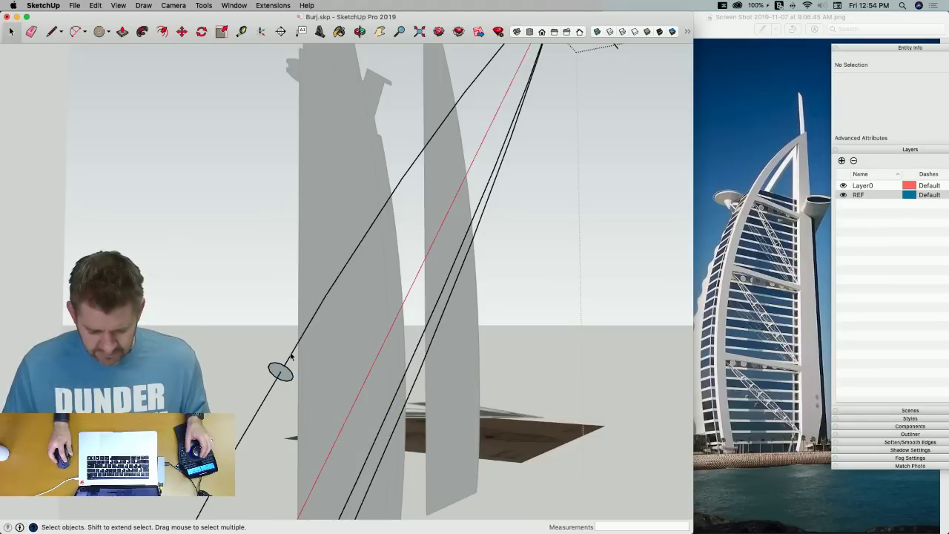
pyautogui.click(284, 369)
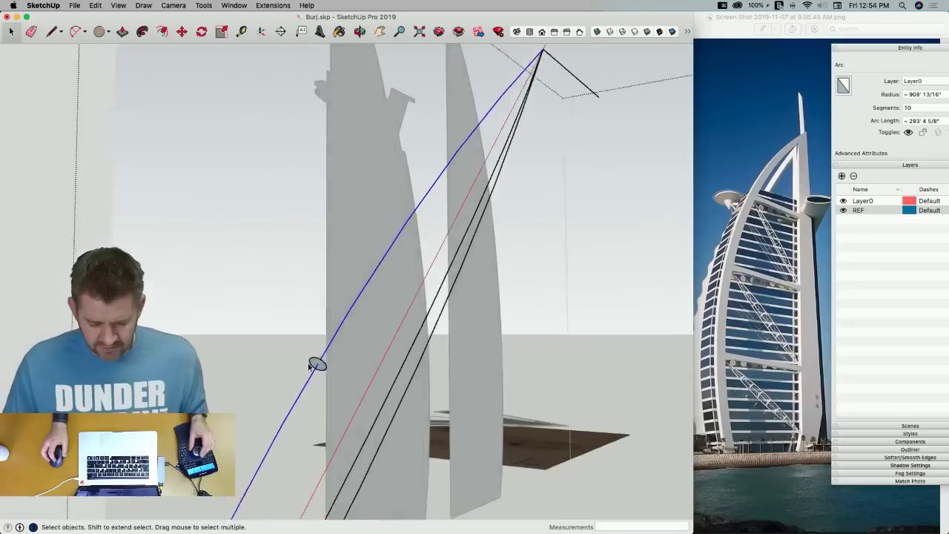
pyautogui.press('super+s')
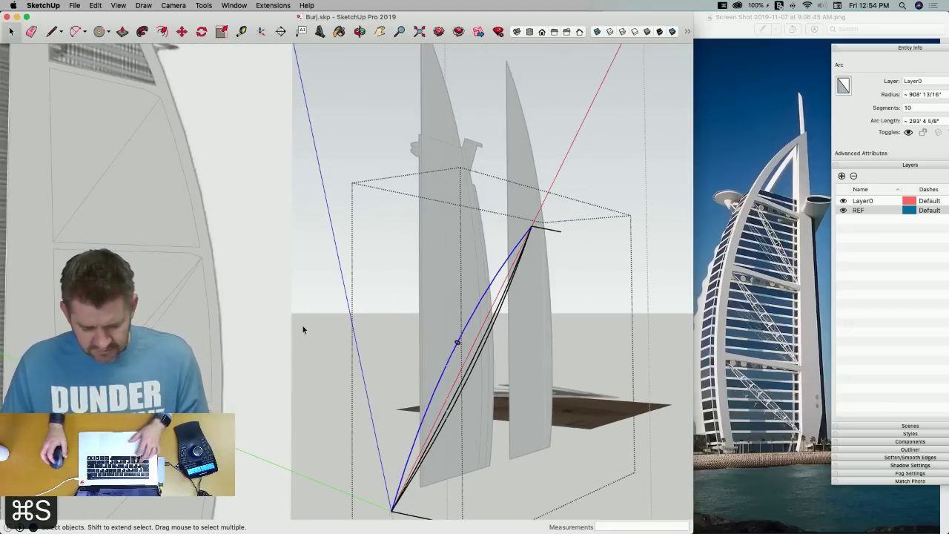
pyautogui.click(141, 32)
pyautogui.scroll(5, 470, 349)
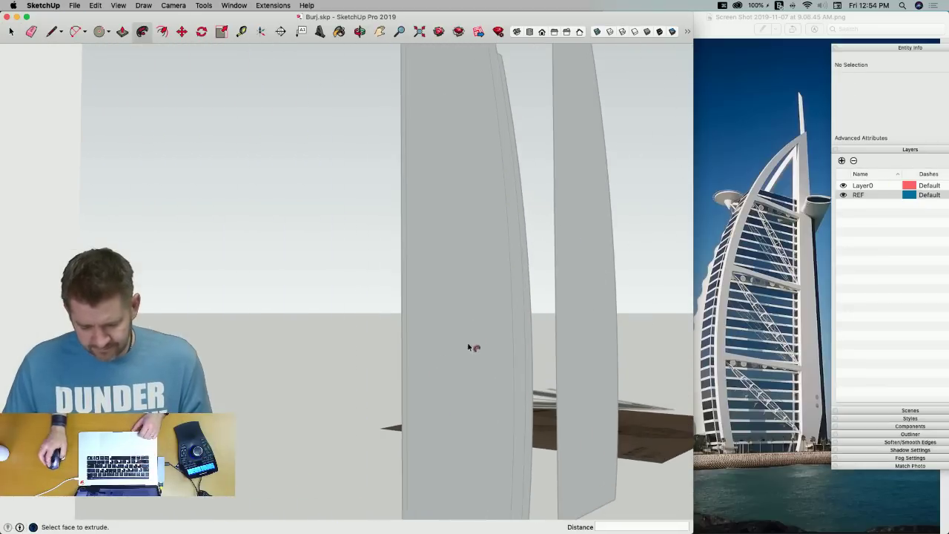
pyautogui.click(689, 137)
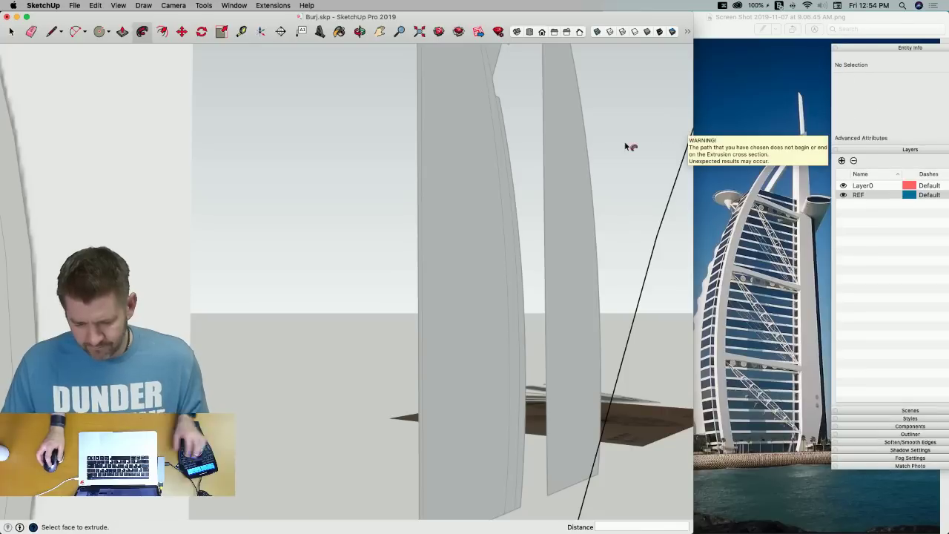
pyautogui.scroll(-8, 375, 295)
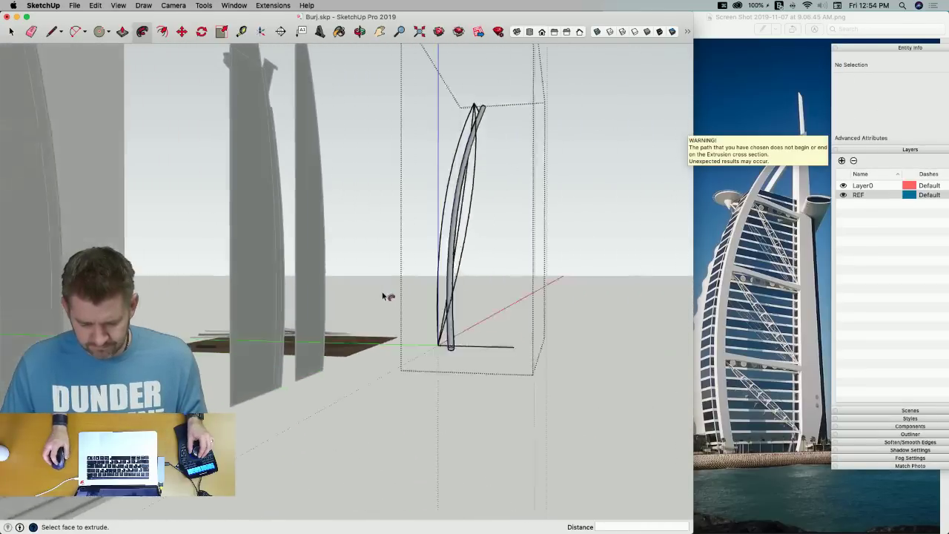
# Select the whole tube and draw a line across the full diameter of its lower end face
pyautogui.press('space')
pyautogui.scroll(3, 436, 301)
pyautogui.moveTo(437, 300); pyautogui.dragTo(374, 310, button='middle')
pyautogui.click(376, 310)
pyautogui.scroll(3, 386, 312)
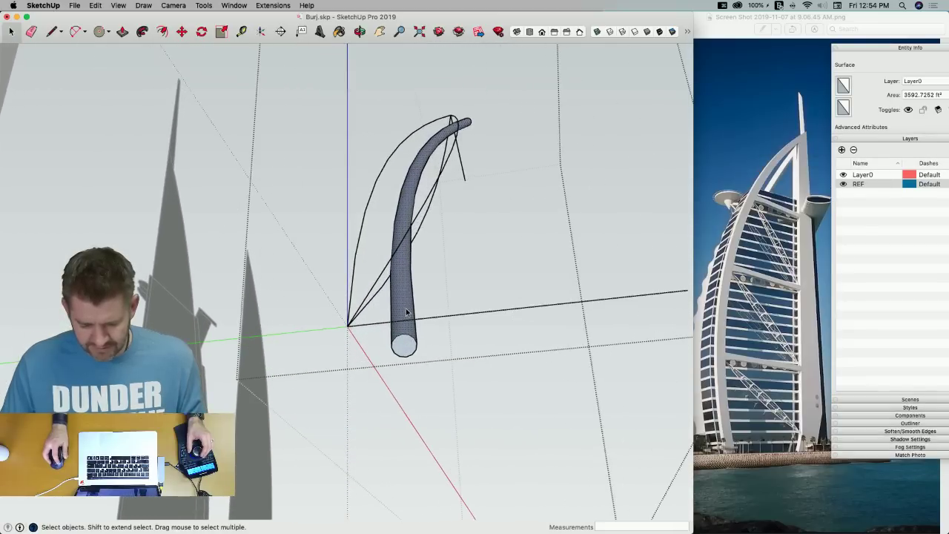
pyautogui.press('m')
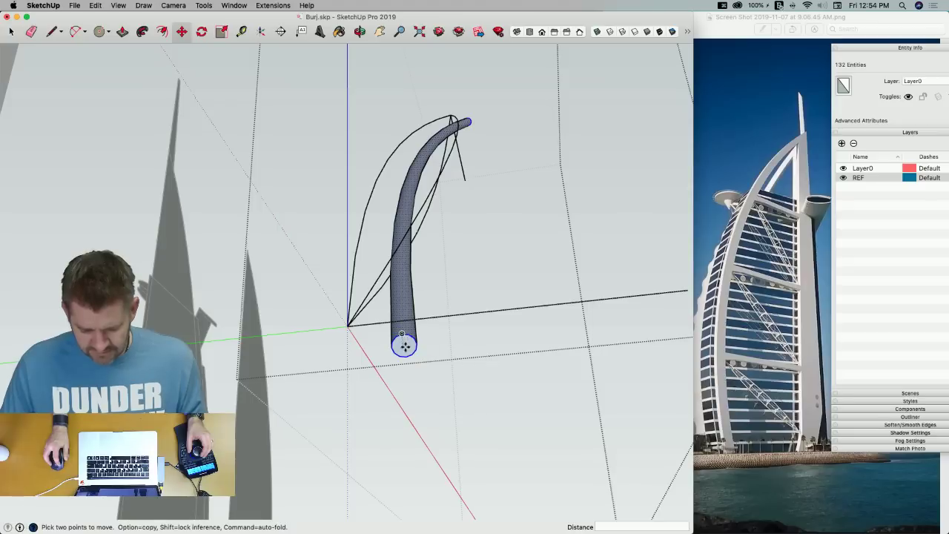
pyautogui.scroll(2, 407, 356)
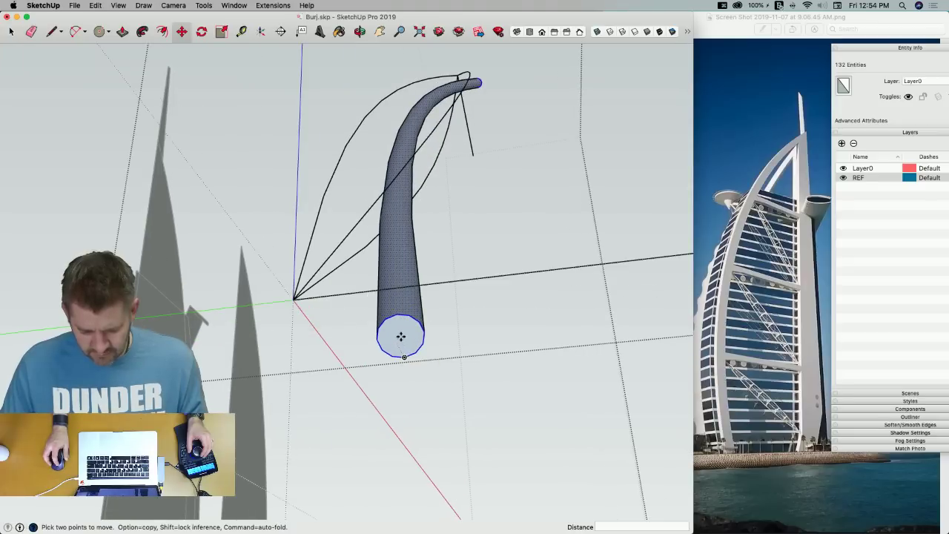
pyautogui.scroll(2, 395, 332)
pyautogui.press('l')
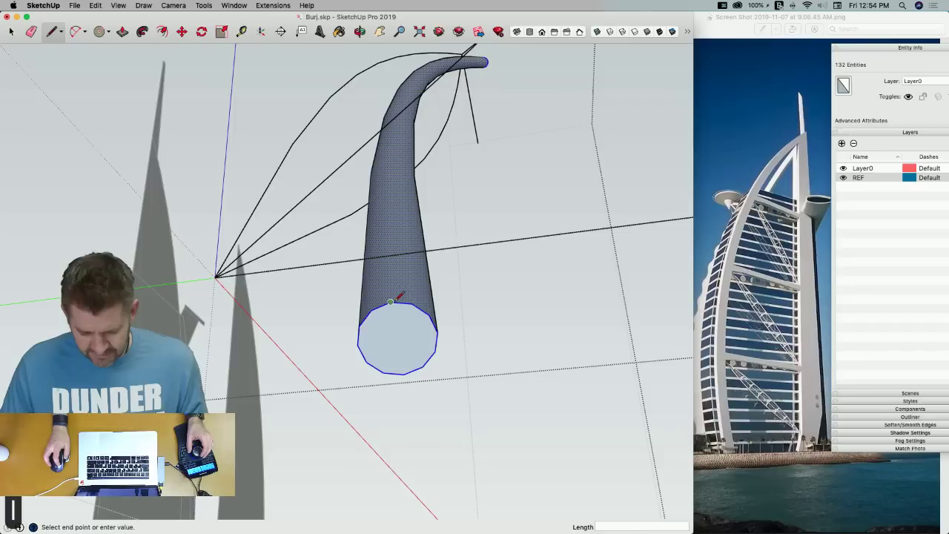
pyautogui.click(390, 302)
# Move the tube from the midpoint of the diameter line to the arcs' shared lower endpoint
pyautogui.press('m')
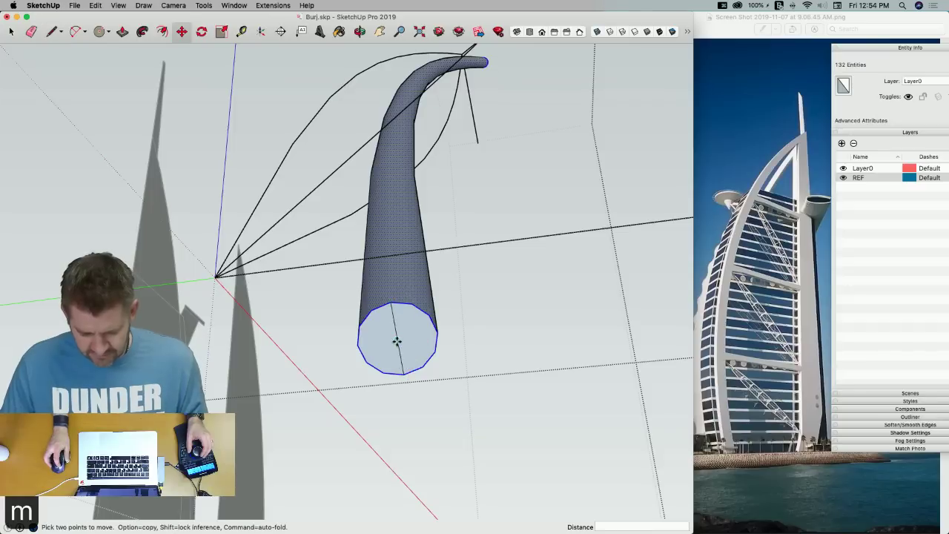
pyautogui.click(396, 339)
pyautogui.click(213, 271)
pyautogui.scroll(-2, 414, 321)
pyautogui.moveTo(414, 321); pyautogui.dragTo(452, 368, button='middle')
pyautogui.press('q')
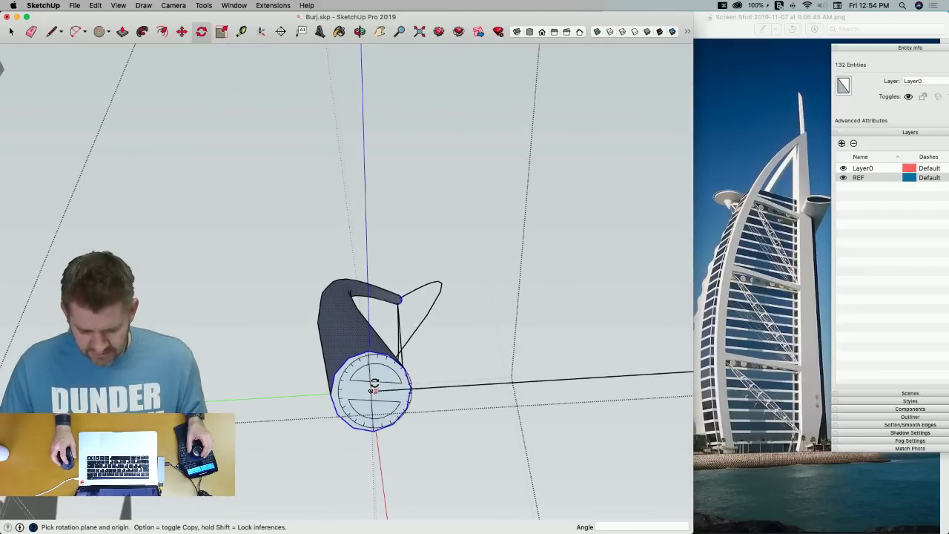
pyautogui.press('Right')
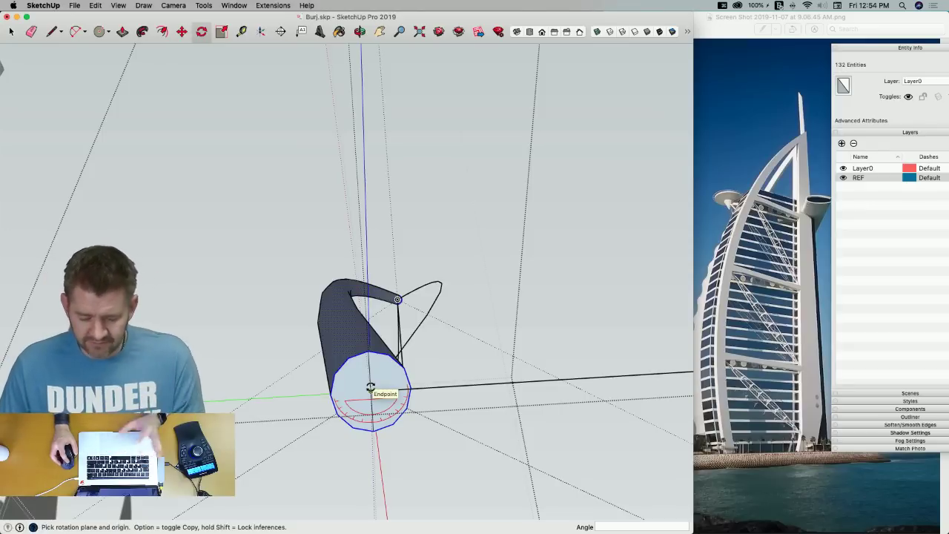
pyautogui.click(371, 388)
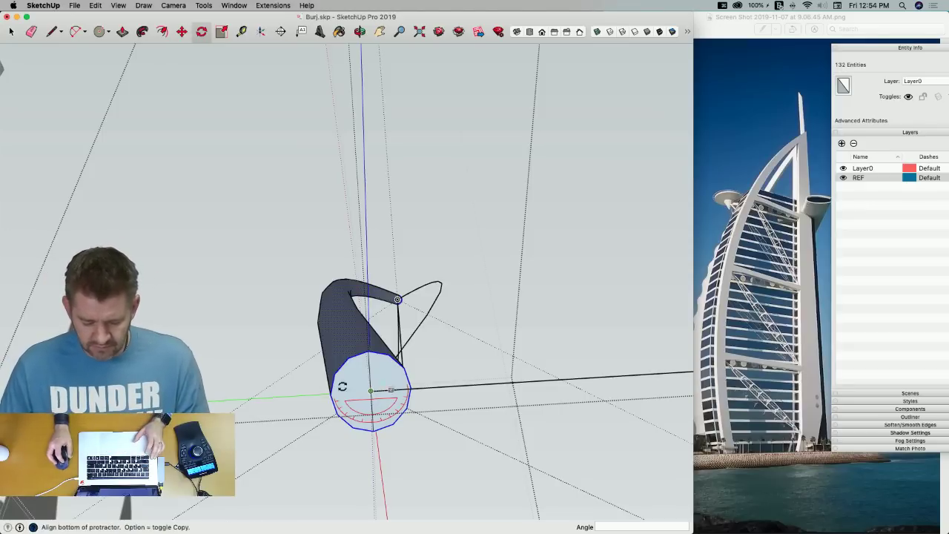
pyautogui.click(244, 396)
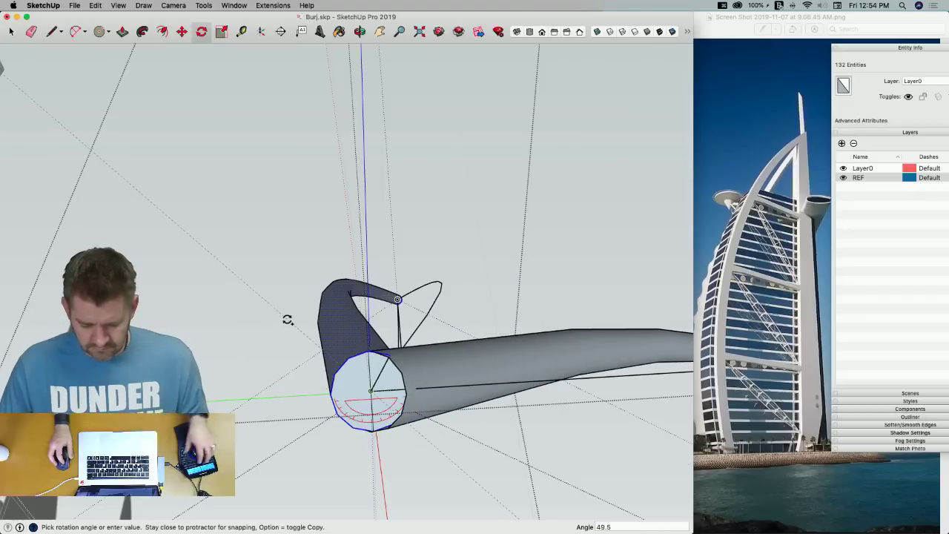
pyautogui.scroll(10, 288, 319)
pyautogui.scroll(-12, 236, 317)
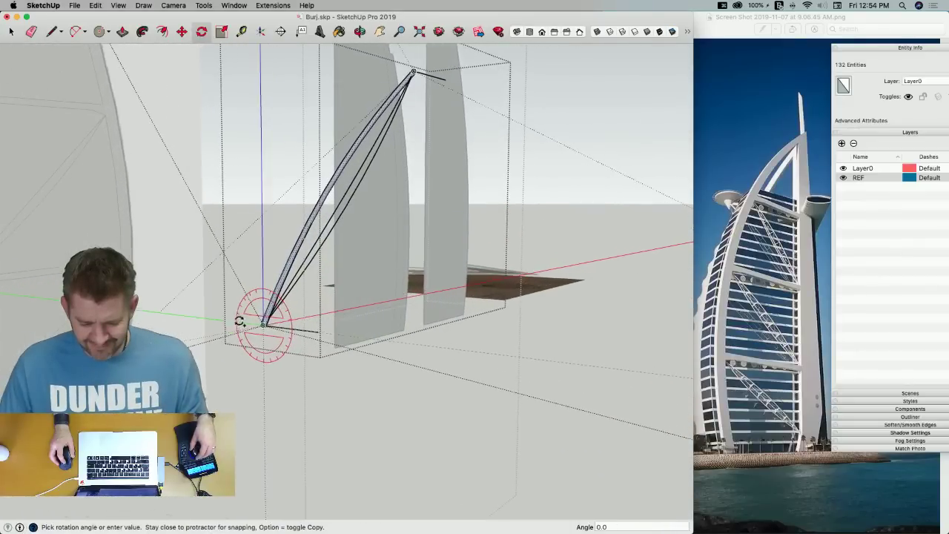
pyautogui.press('Escape')
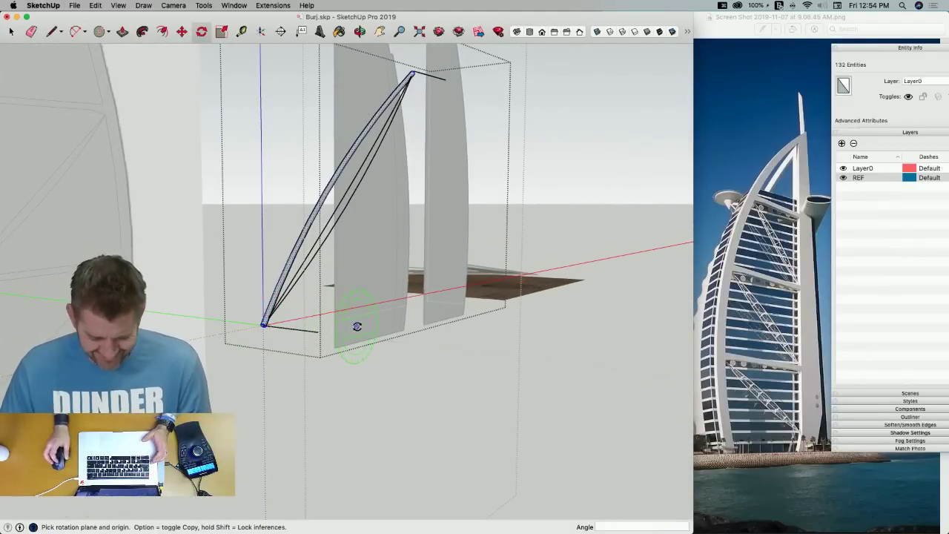
# Place the drawing axes' origin at the arcs' shared lower endpoint and aim the red axis at their shared upper endpoint
pyautogui.click(261, 33)
pyautogui.scroll(2, 247, 342)
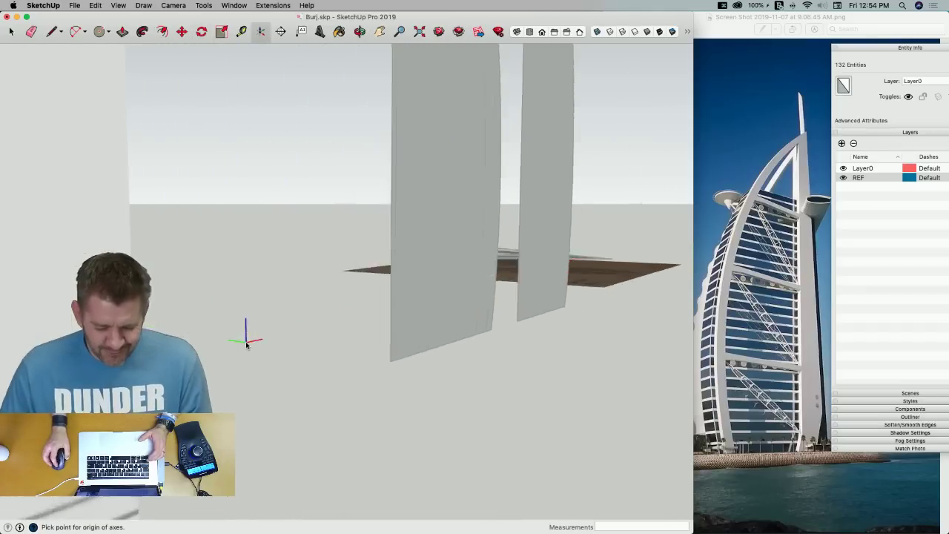
pyautogui.scroll(-3, 238, 340)
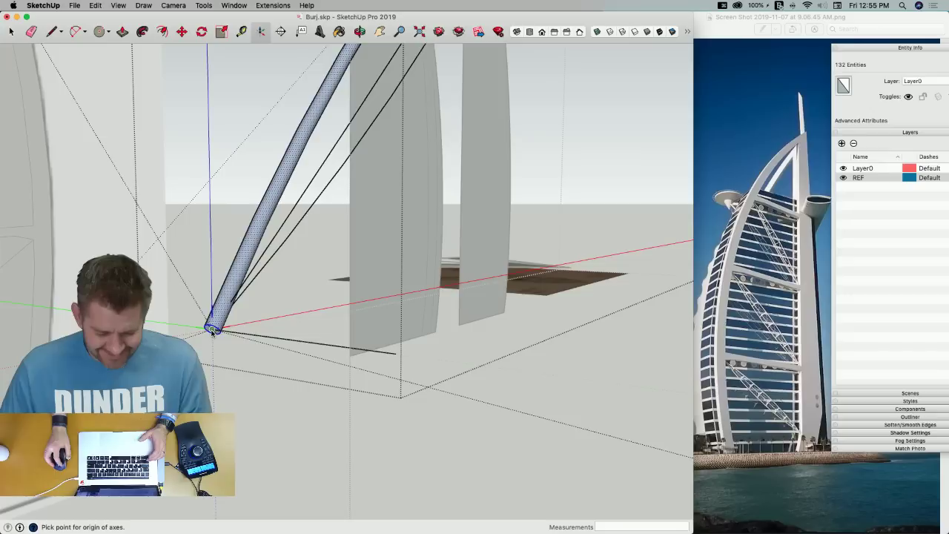
pyautogui.scroll(2, 214, 331)
pyautogui.click(214, 331)
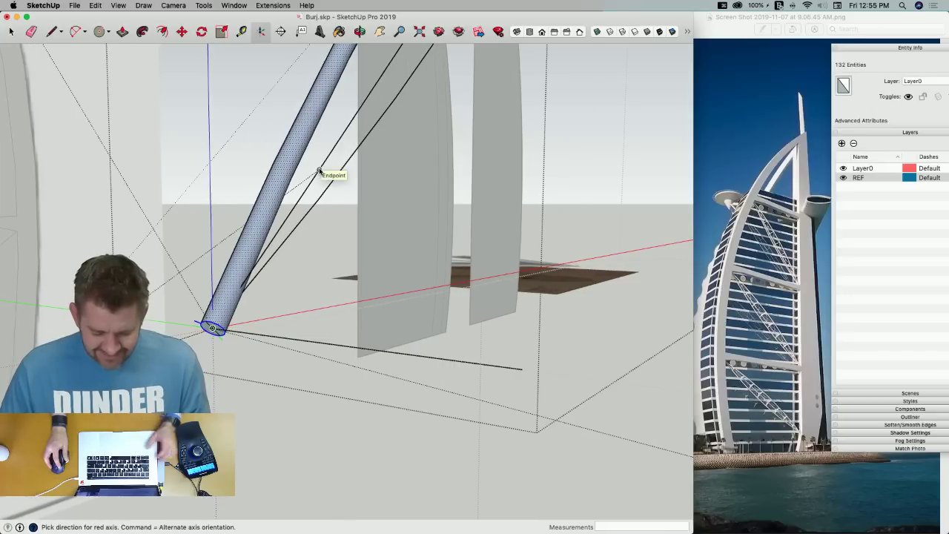
pyautogui.scroll(3, 392, 238)
pyautogui.scroll(-2, 398, 233)
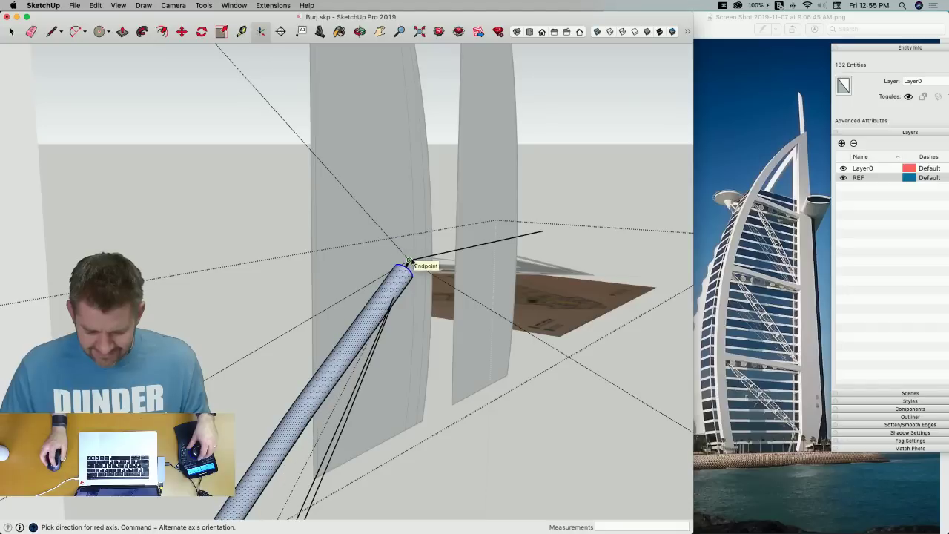
pyautogui.click(409, 261)
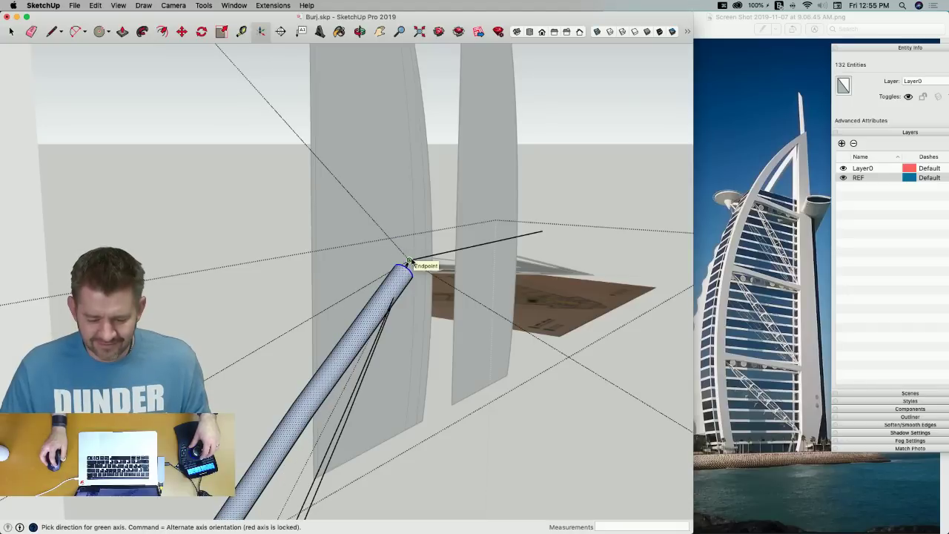
# Rotate-copy the tube 120 degrees around the red axis from the shared lower endpoint, making two copies
pyautogui.press('q')
pyautogui.scroll(-3, 409, 248)
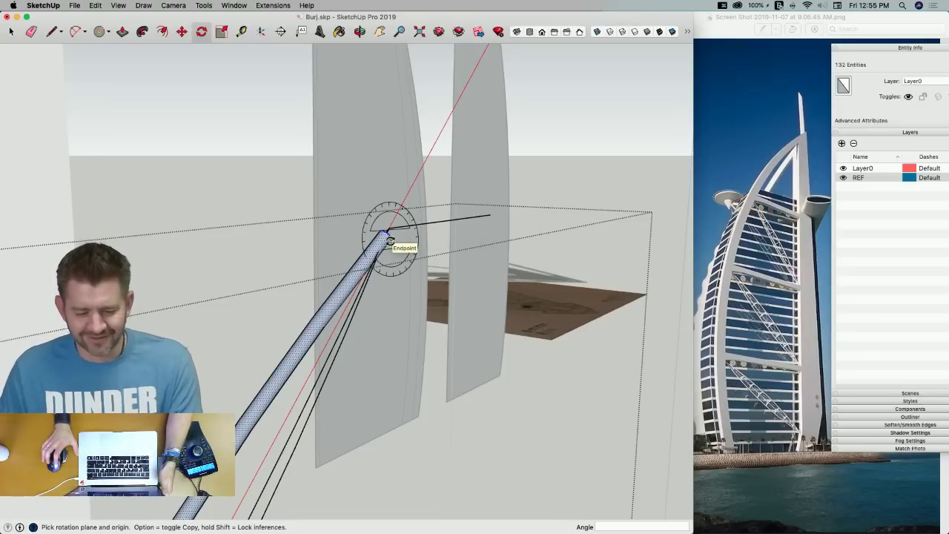
pyautogui.moveTo(402, 360); pyautogui.dragTo(364, 302, button='middle')
pyautogui.press('space')
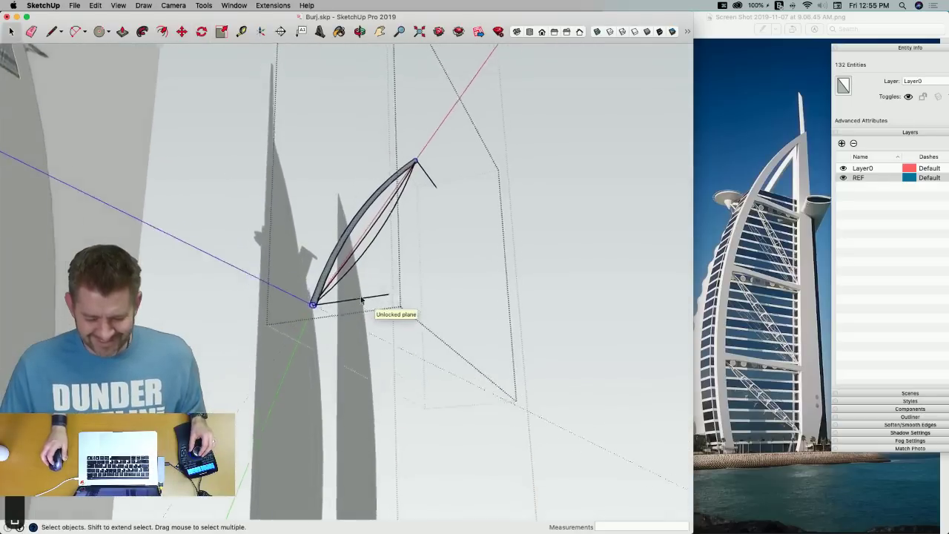
pyautogui.scroll(3, 364, 302)
pyautogui.press('q')
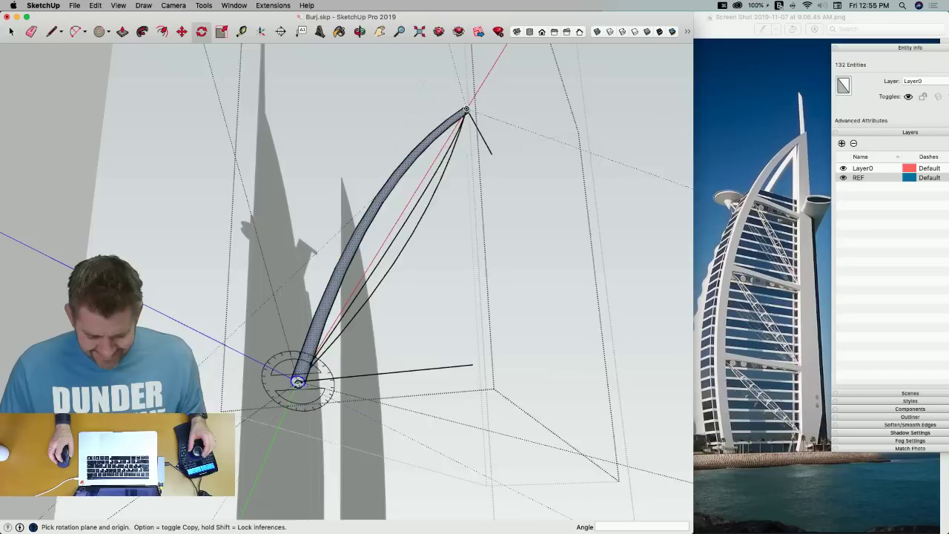
pyautogui.scroll(2, 298, 381)
pyautogui.press('Right')
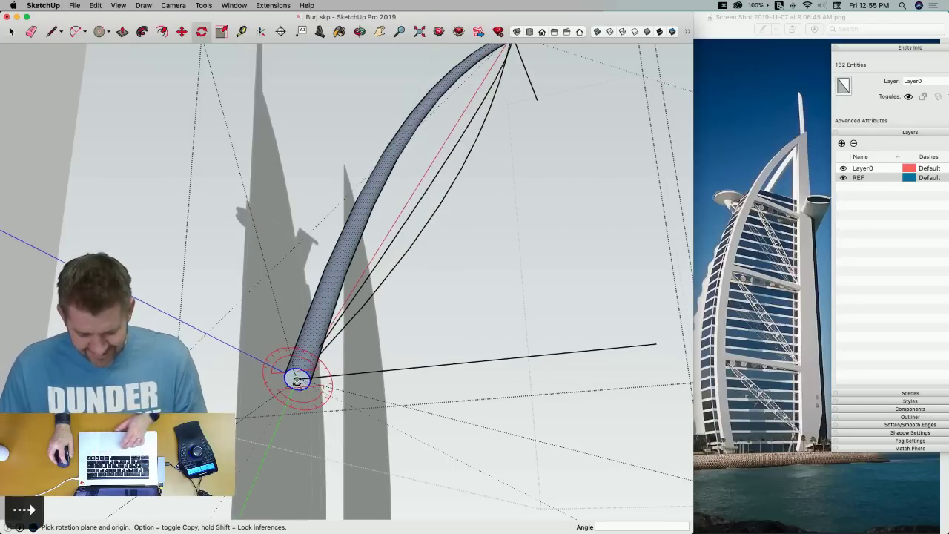
pyautogui.click(298, 381)
pyautogui.click(214, 313)
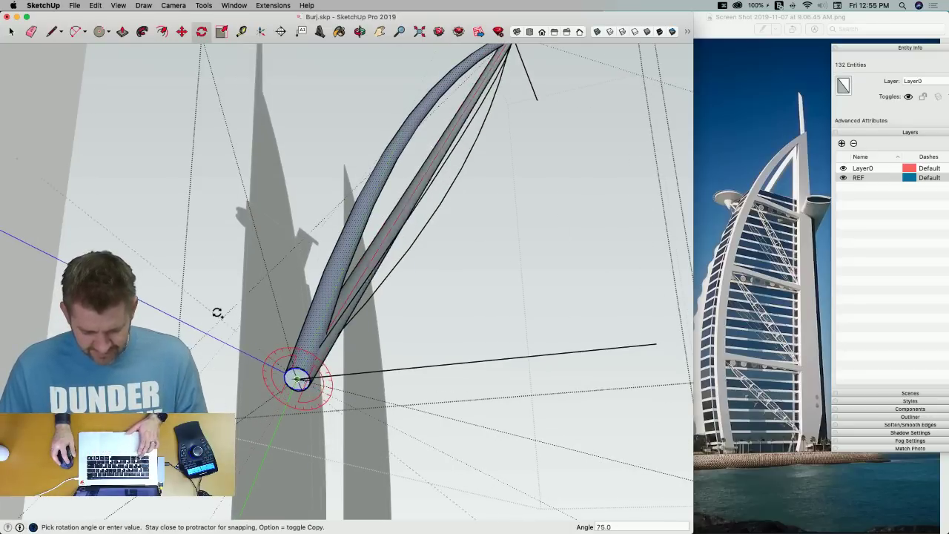
pyautogui.write('120')
pyautogui.press('Return')
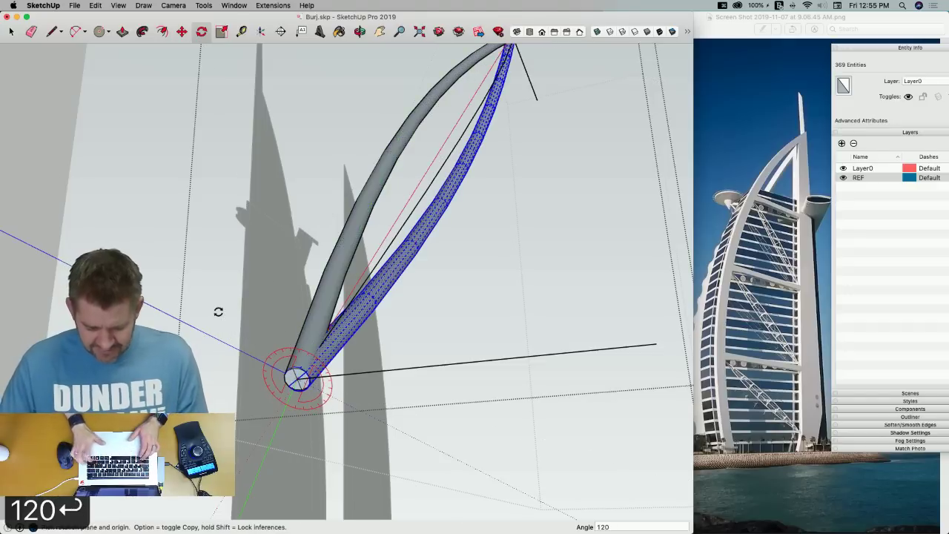
pyautogui.write('3x')
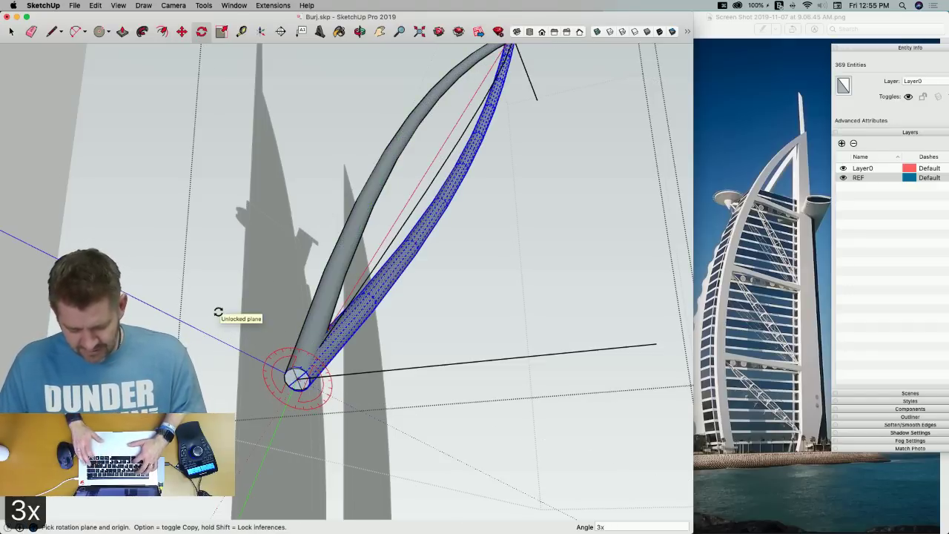
pyautogui.press('BackSpace')
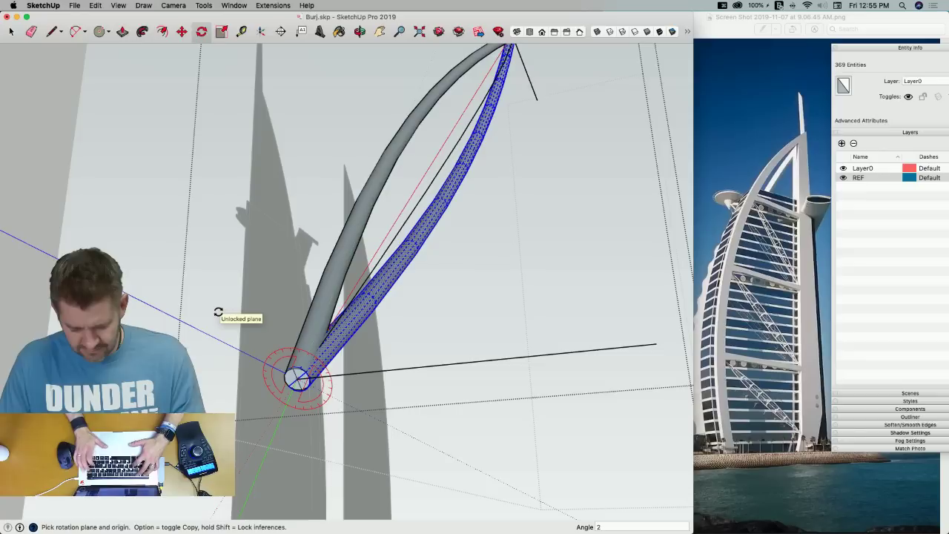
# Try to erase the straight line sticking out from the tubes' shared upper end
pyautogui.moveTo(218, 312)
pyautogui.mouseDown(button='middle')
pyautogui.moveTo(265, 287)
pyautogui.moveTo(541, 349)
pyautogui.moveTo(574, 344)
pyautogui.moveTo(536, 328)
pyautogui.mouseUp(button='middle')
pyautogui.press('e')
pyautogui.moveTo(497, 269); pyautogui.dragTo(475, 221, button='middle')
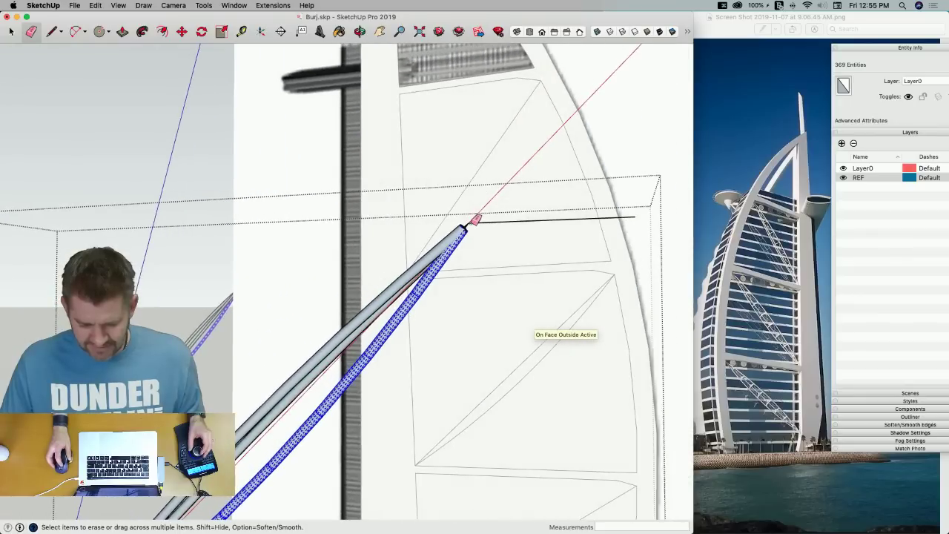
pyautogui.moveTo(471, 220); pyautogui.dragTo(523, 224)
pyautogui.moveTo(524, 224)
pyautogui.mouseDown(button='middle')
pyautogui.moveTo(417, 349)
pyautogui.moveTo(315, 399)
pyautogui.mouseUp(button='middle')
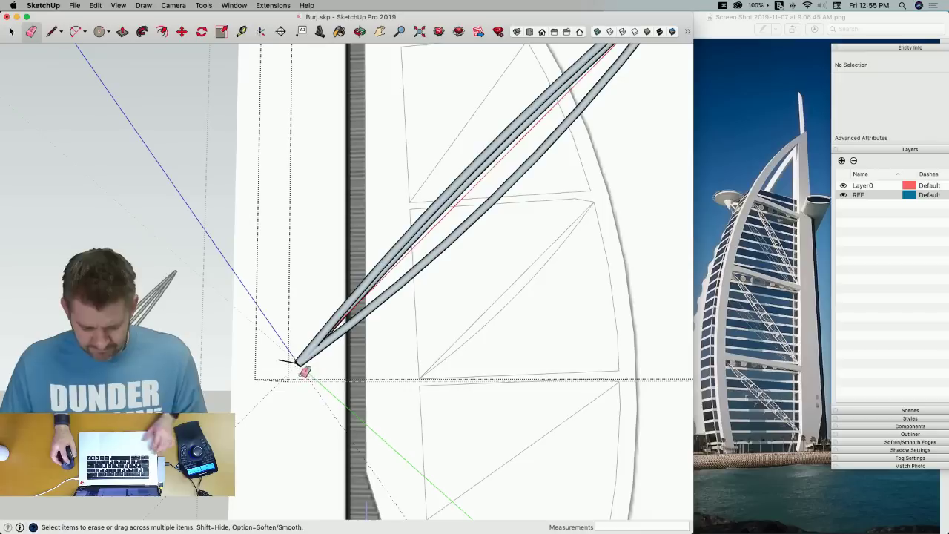
pyautogui.press('super+z')
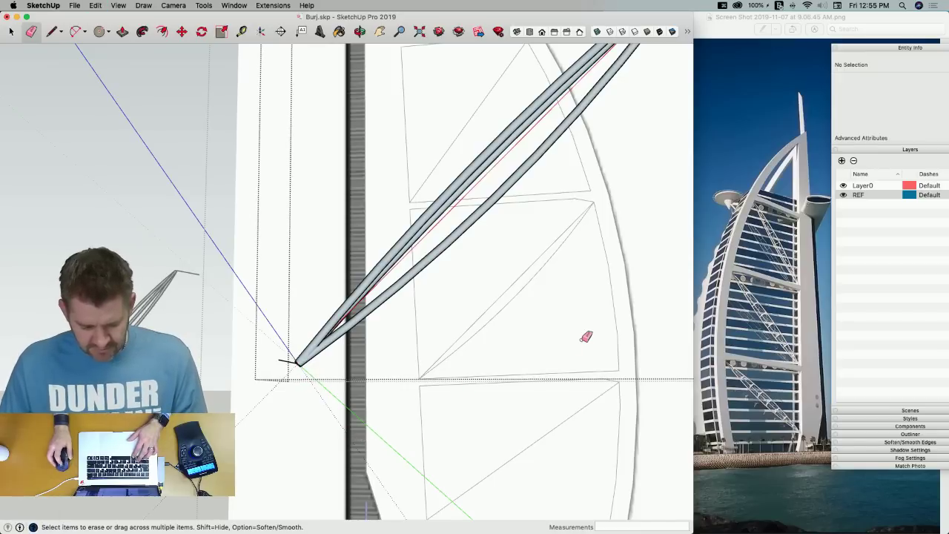
# Reverse the surface faces of all three tubes and hide them, leaving the arcs exposed
pyautogui.moveTo(586, 336); pyautogui.dragTo(554, 307, button='middle')
pyautogui.press('space')
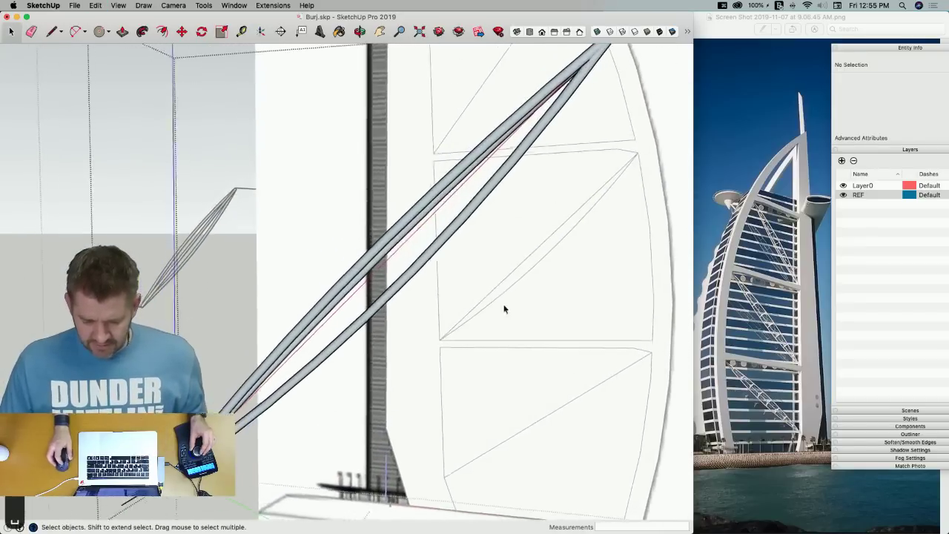
pyautogui.click(420, 239)
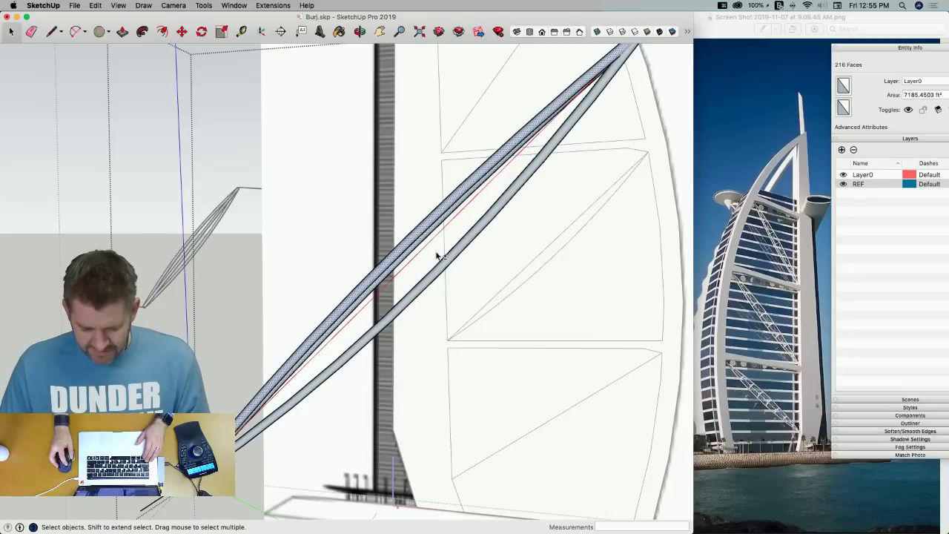
pyautogui.keyDown('shift'); pyautogui.click(443, 269); pyautogui.keyUp('shift')
pyautogui.rightClick(443, 269)
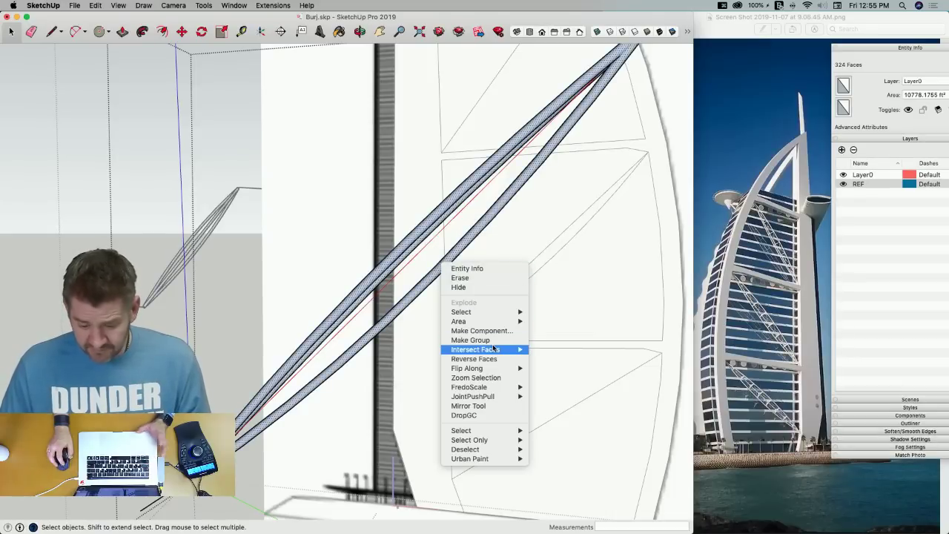
pyautogui.click(494, 359)
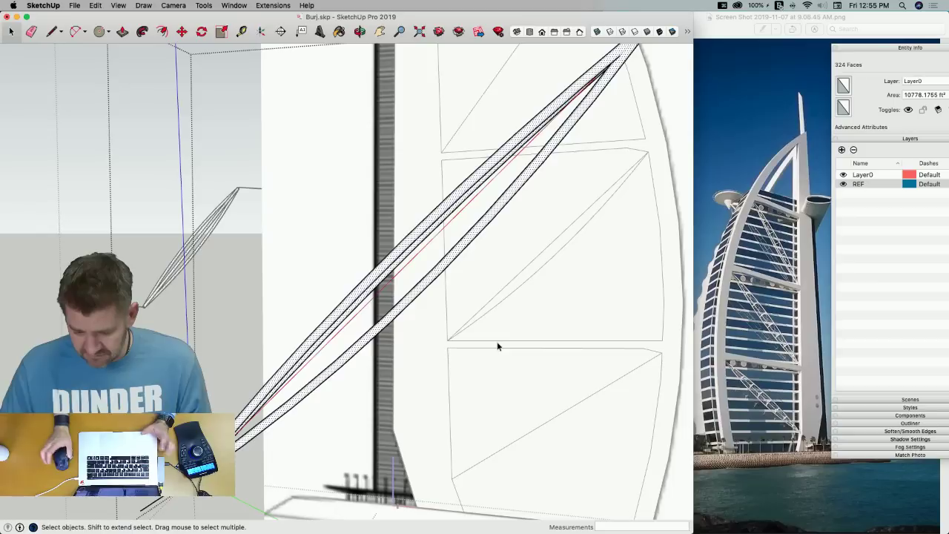
pyautogui.rightClick(461, 251)
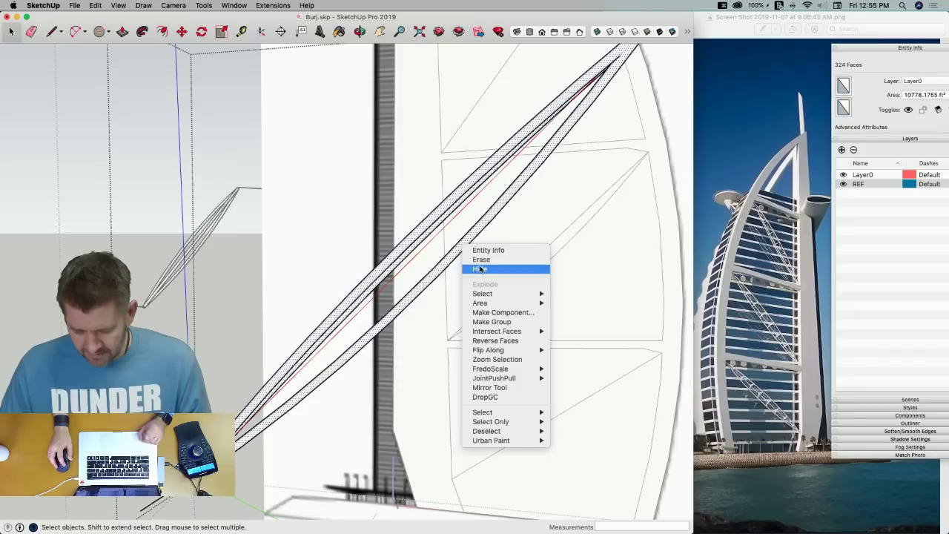
pyautogui.click(481, 269)
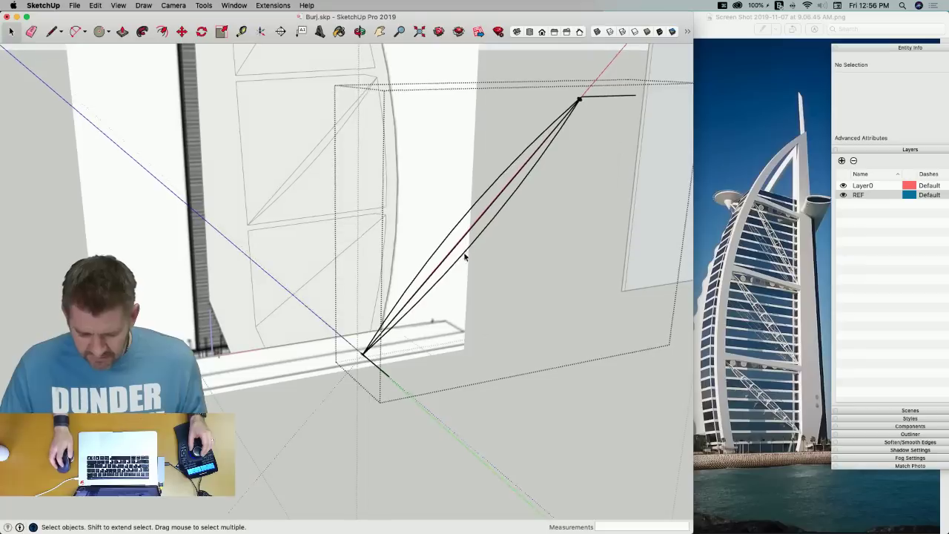
# Draw cross-frame lines about 8' long joining matching segment endpoints of the three arcs near their lower end
pyautogui.press('l')
pyautogui.scroll(-3, 370, 315)
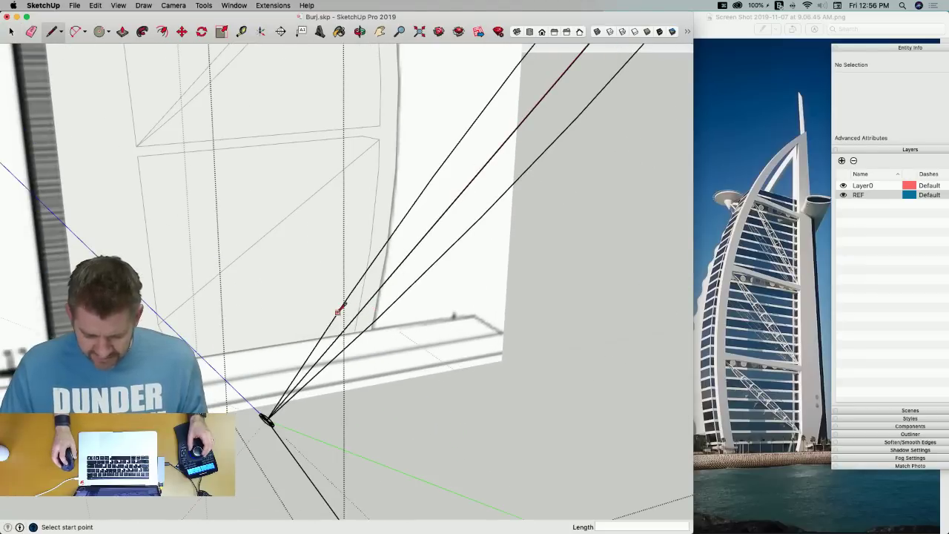
pyautogui.click(350, 294)
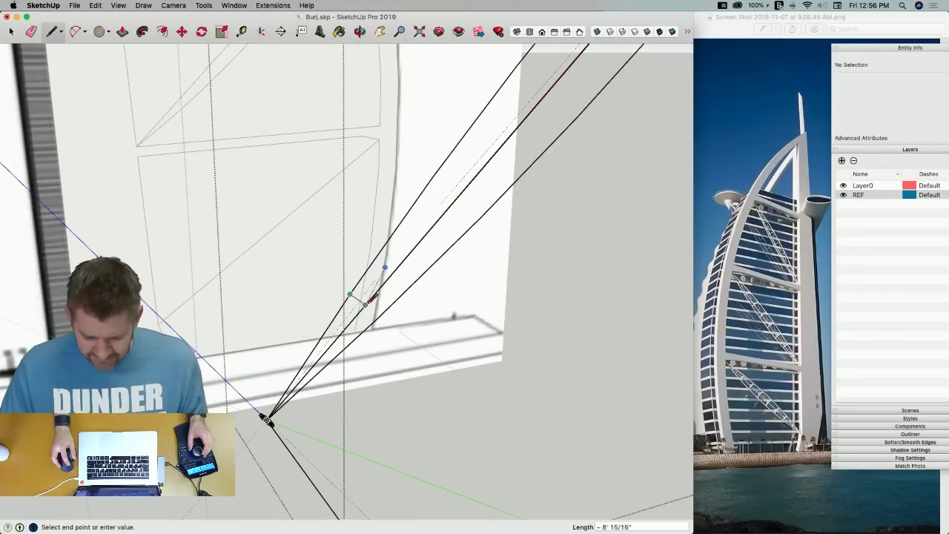
pyautogui.click(365, 304)
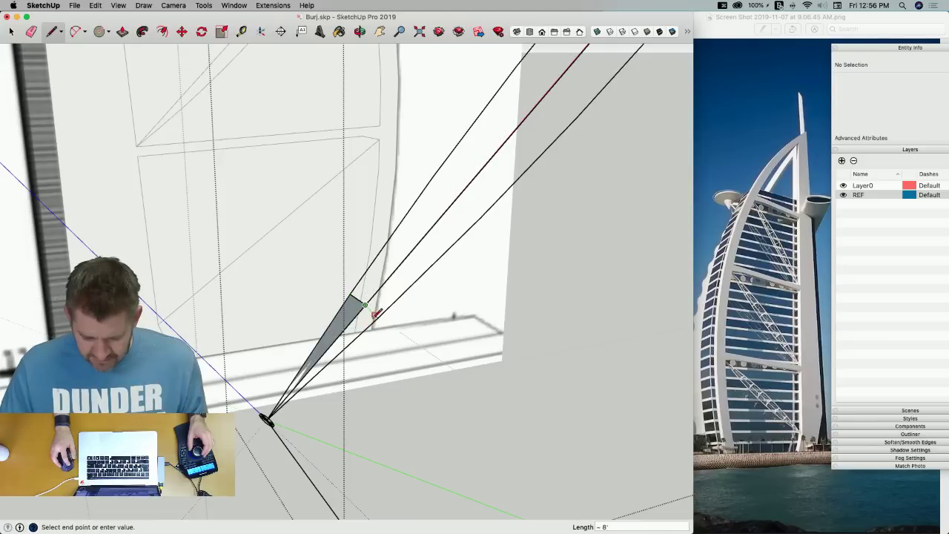
pyautogui.scroll(3, 375, 314)
pyautogui.click(379, 316)
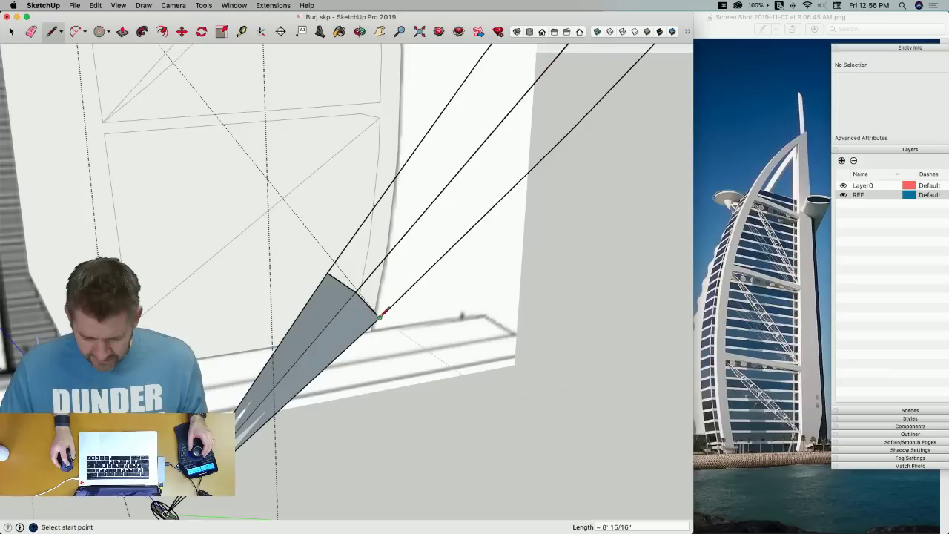
# Try to delete the faces that span between the three arcs below the cross-frame lines
pyautogui.press('space')
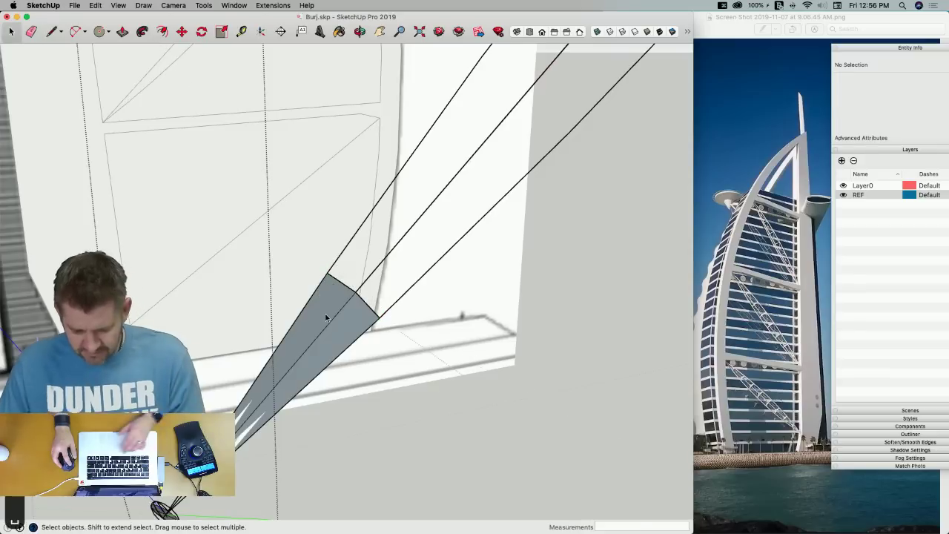
pyautogui.click(326, 319)
pyautogui.press('Delete')
pyautogui.press('Delete')
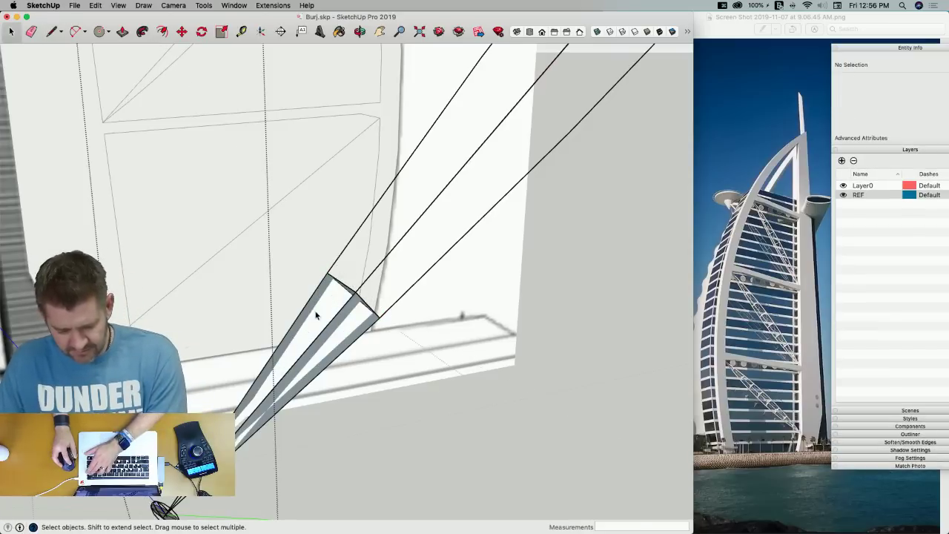
pyautogui.click(339, 336)
pyautogui.press('Delete')
pyautogui.click(324, 323)
pyautogui.press('Delete')
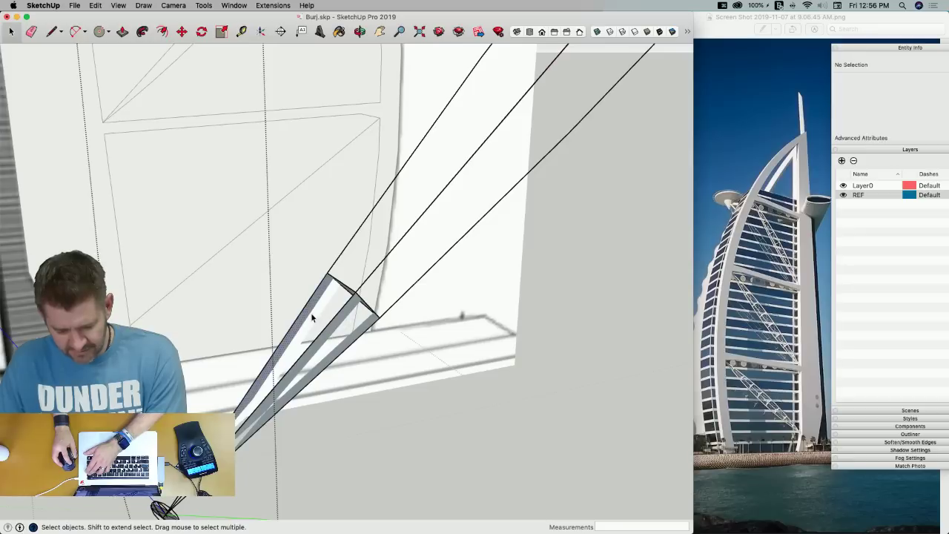
pyautogui.click(310, 312)
pyautogui.press('Delete')
pyautogui.click(311, 321)
pyautogui.press('Delete')
pyautogui.click(331, 340)
pyautogui.press('Delete')
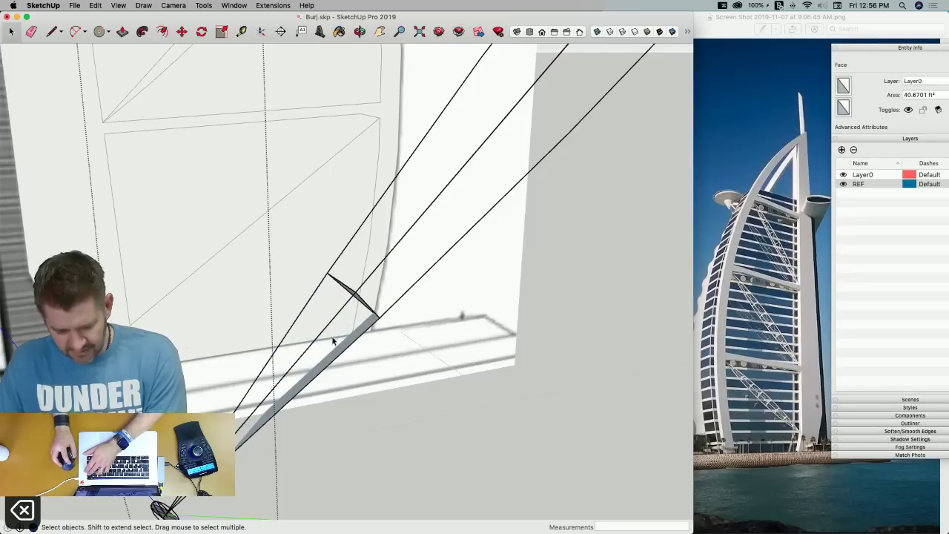
pyautogui.click(342, 343)
pyautogui.press('Delete')
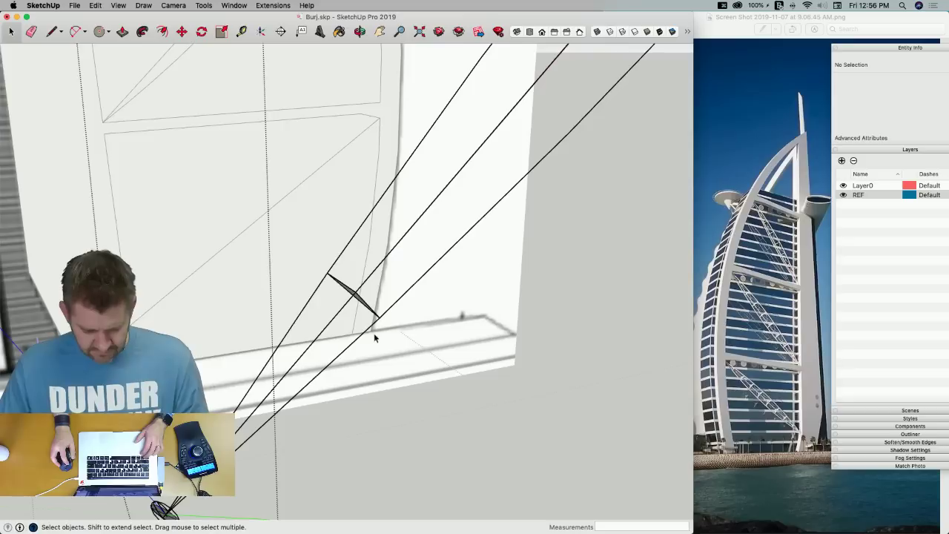
# Undo the face deletions, the cross-frame lines and the hiding of the three tubes' surfaces
pyautogui.press('super+z')
pyautogui.press('super+z')
pyautogui.press('super+z')
pyautogui.press('super+z')
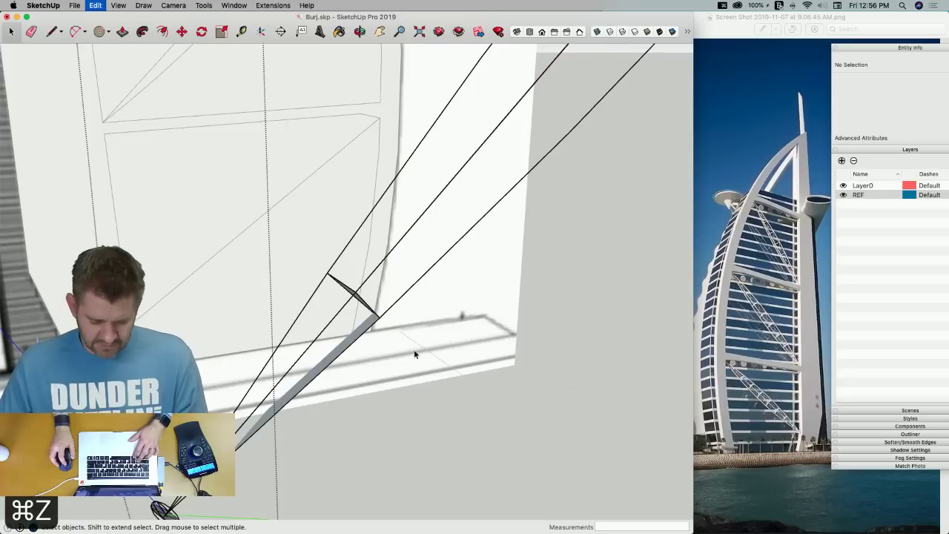
pyautogui.press('super+z')
pyautogui.press('super+z')
pyautogui.press('super+z')
pyautogui.press('super+z')
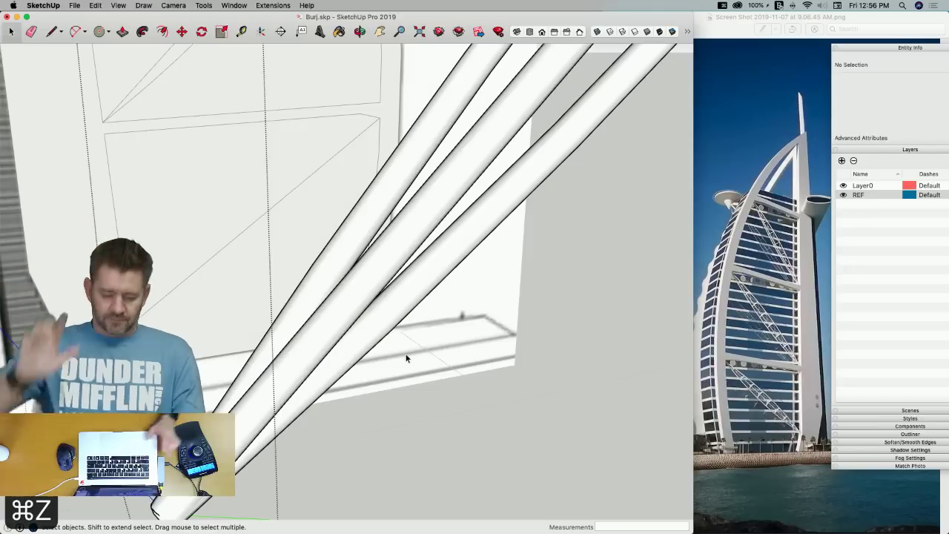
# Group the surface faces of all three tubes and hide the group, leaving the arcs exposed
pyautogui.moveTo(408, 357); pyautogui.dragTo(454, 294, button='middle')
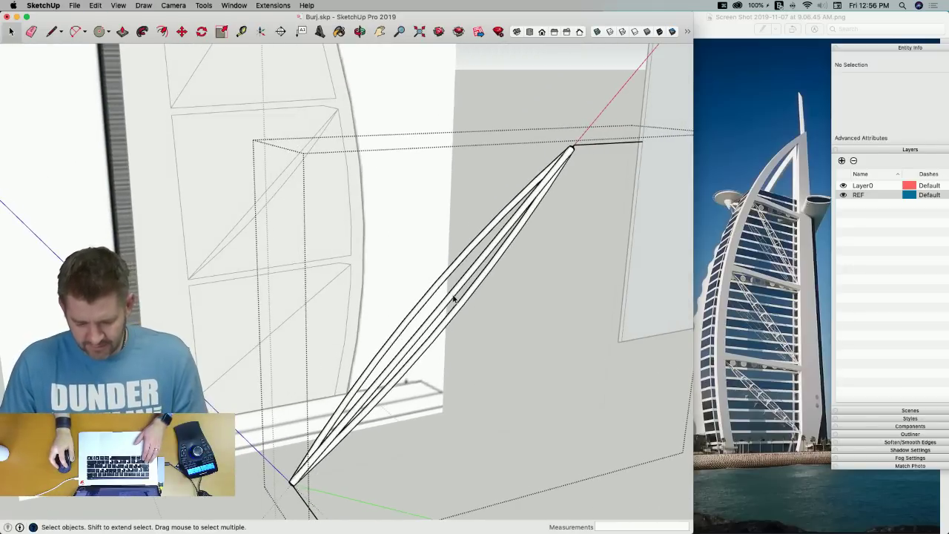
pyautogui.click(441, 290)
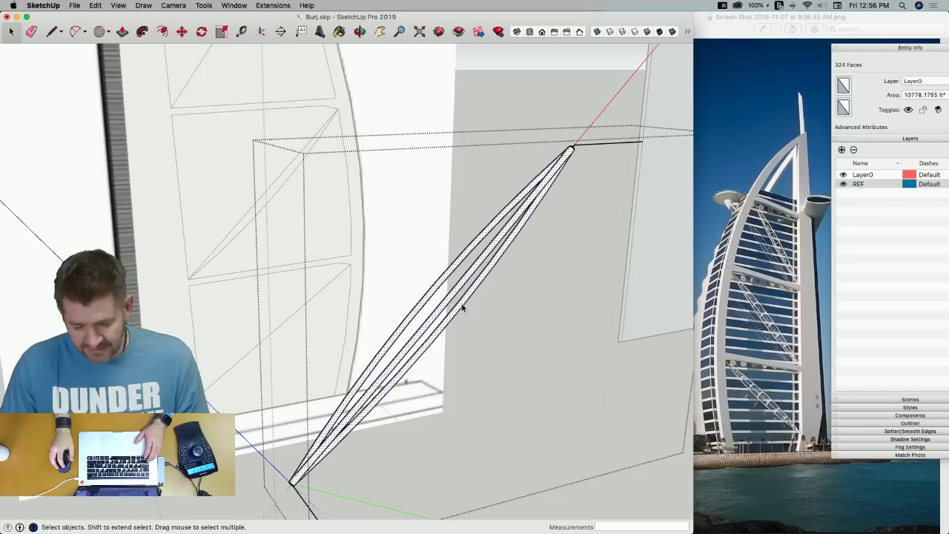
pyautogui.rightClick(463, 306)
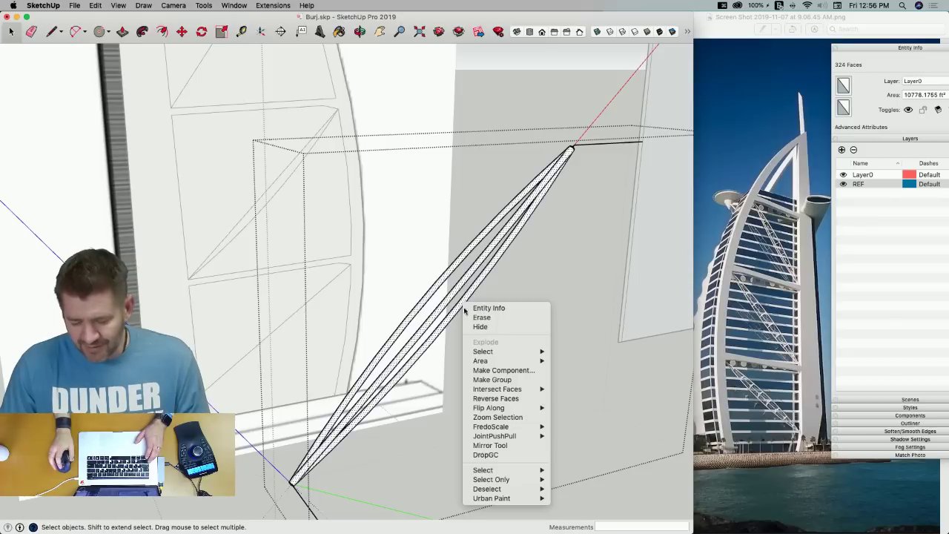
pyautogui.click(510, 380)
pyautogui.rightClick(461, 255)
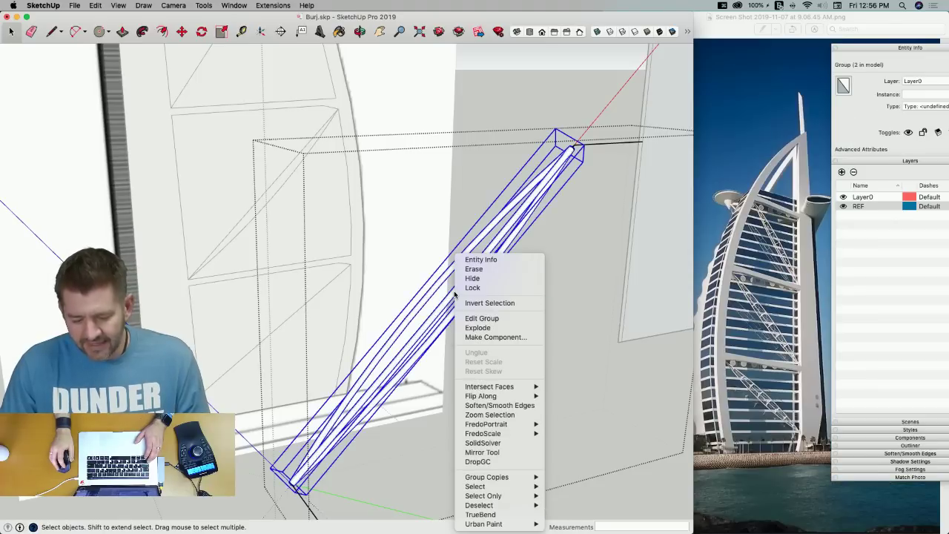
pyautogui.click(470, 282)
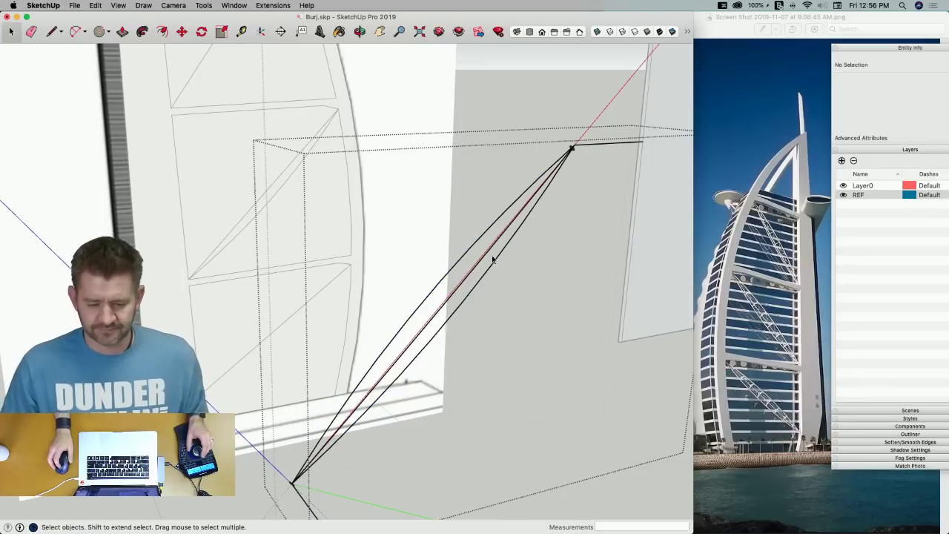
# Delete the leftover circular profile edges and the straight line at the arcs' shared lower end
pyautogui.scroll(10, 415, 345)
pyautogui.scroll(-8, 390, 362)
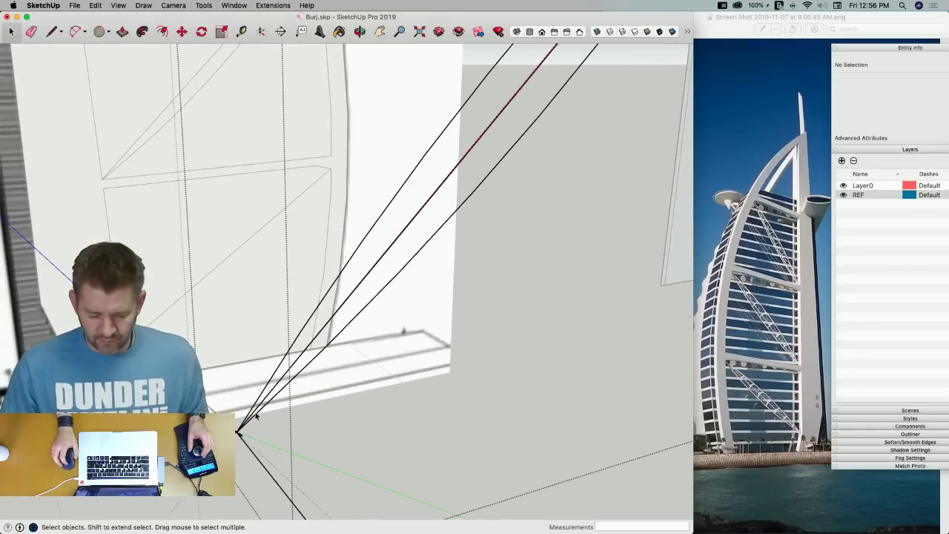
pyautogui.scroll(6, 261, 417)
pyautogui.scroll(-4, 269, 425)
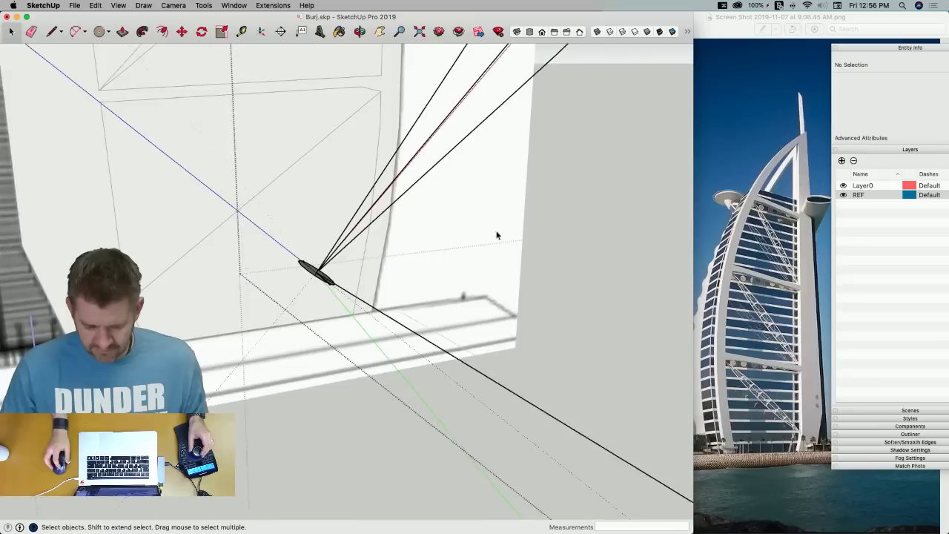
pyautogui.moveTo(357, 360); pyautogui.dragTo(356, 357)
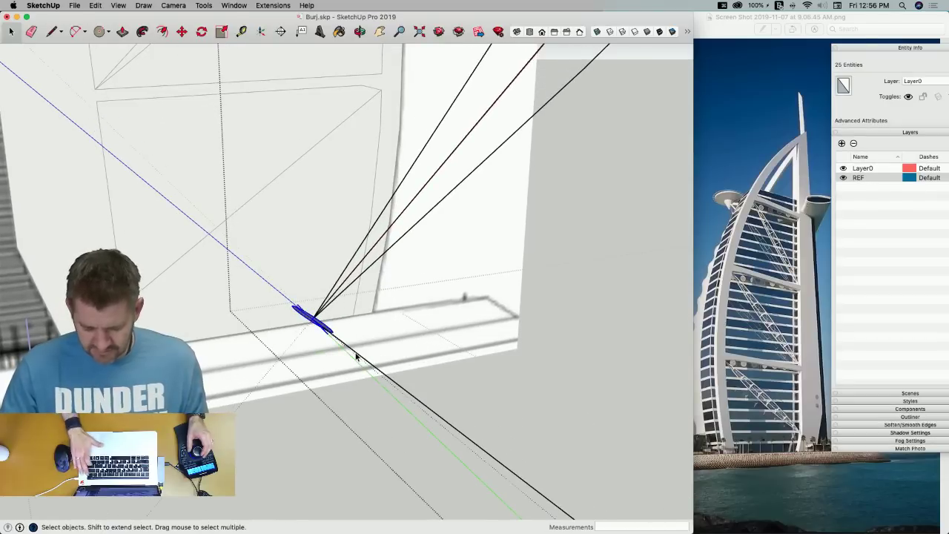
pyautogui.press('BackSpace')
pyautogui.press('e')
# Delete the leftover profile edges and the straight line at the arcs' shared upper end
pyautogui.press('space')
pyautogui.moveTo(331, 285); pyautogui.dragTo(364, 317)
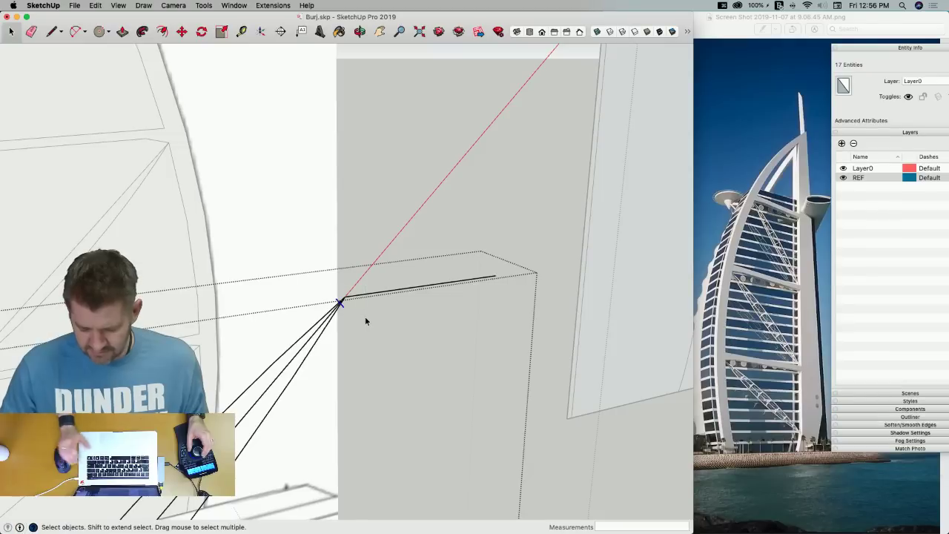
pyautogui.press('e')
pyautogui.press('space')
pyautogui.click(333, 319)
pyautogui.press('BackSpace')
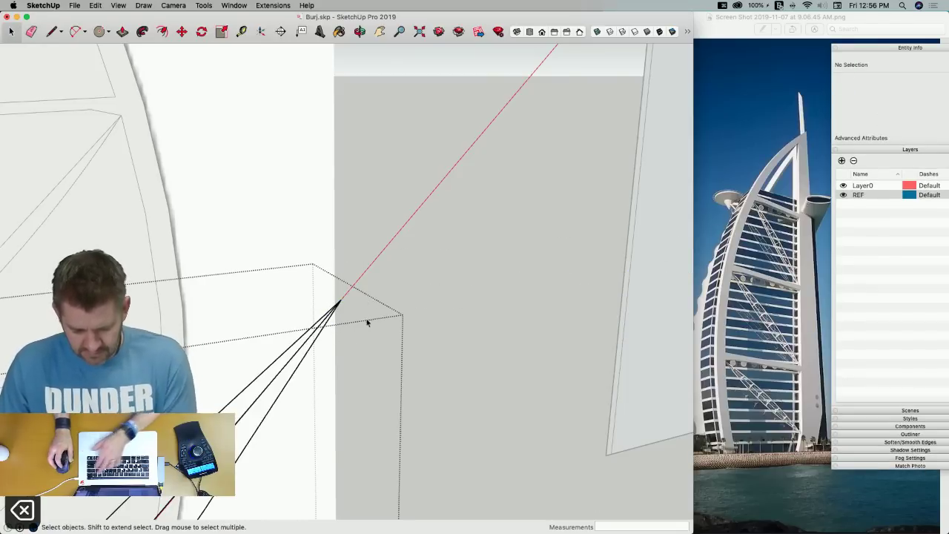
# Draw a triangular cross-frame with sides about 8' long between matching segment endpoints of the three arcs near their lower end
pyautogui.moveTo(384, 267); pyautogui.dragTo(404, 330, button='middle')
pyautogui.scroll(5, 334, 282)
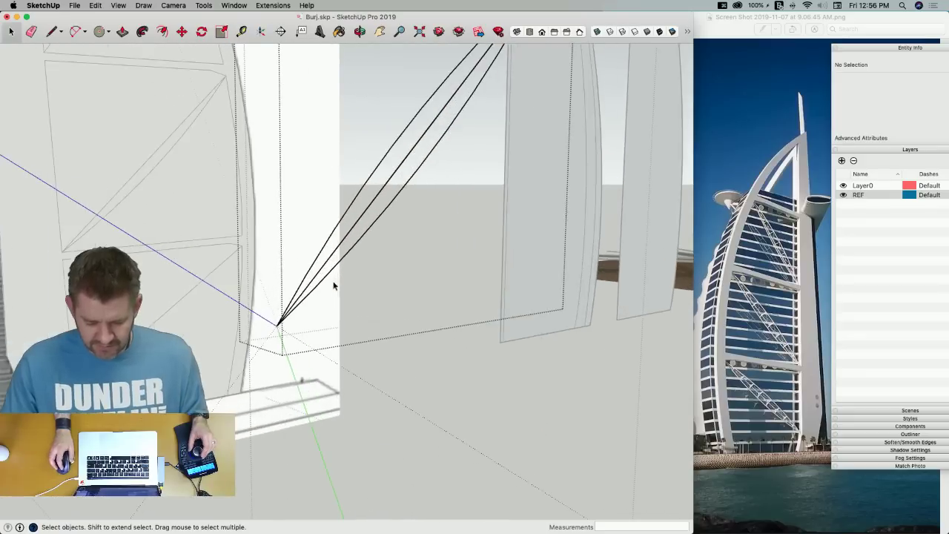
pyautogui.press('l')
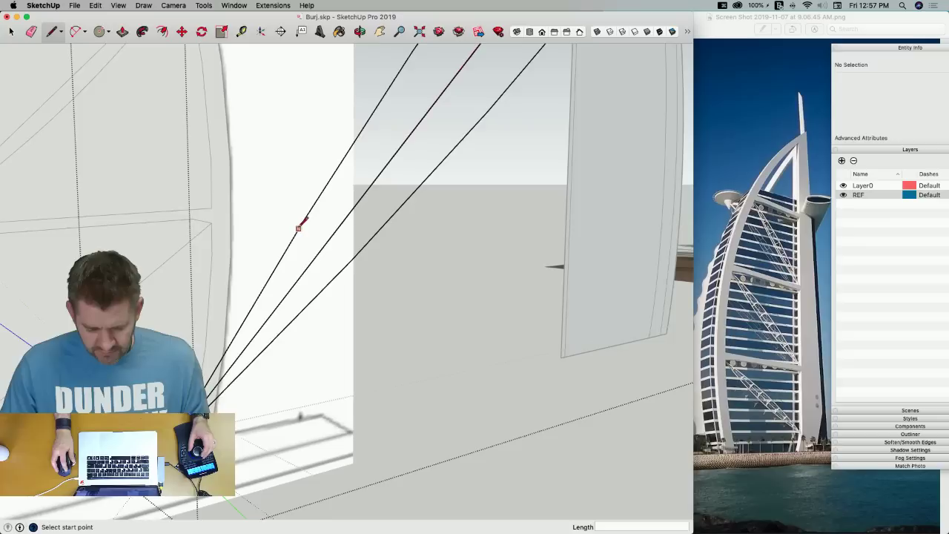
pyautogui.click(303, 221)
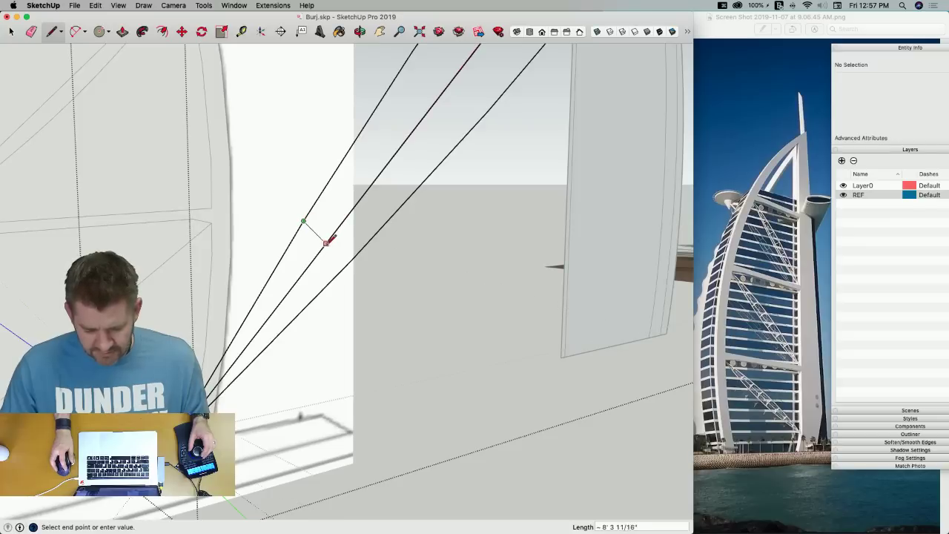
pyautogui.click(339, 223)
pyautogui.click(341, 223)
pyautogui.click(354, 258)
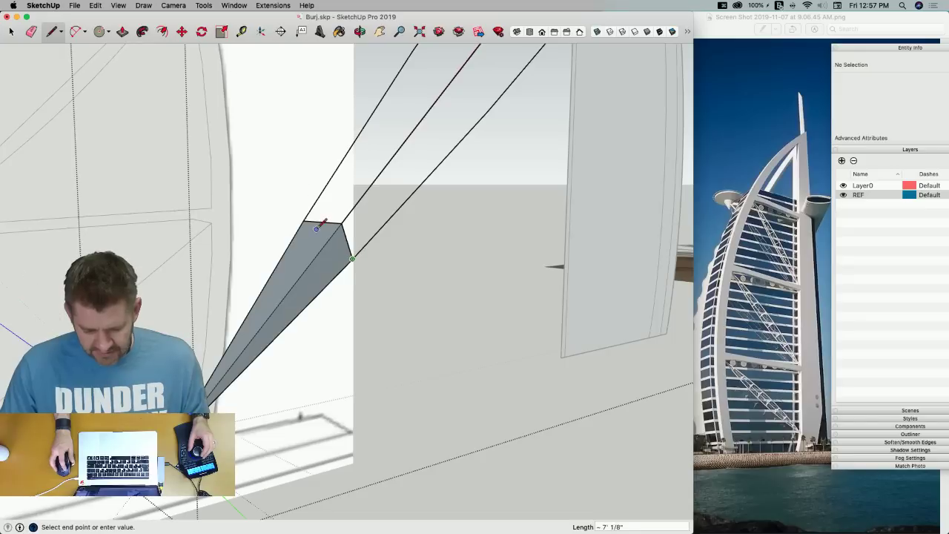
# Delete the side faces between the arcs below the triangular cross-frame, keeping the triangle itself
pyautogui.press('space')
pyautogui.click(313, 251)
pyautogui.press('Delete')
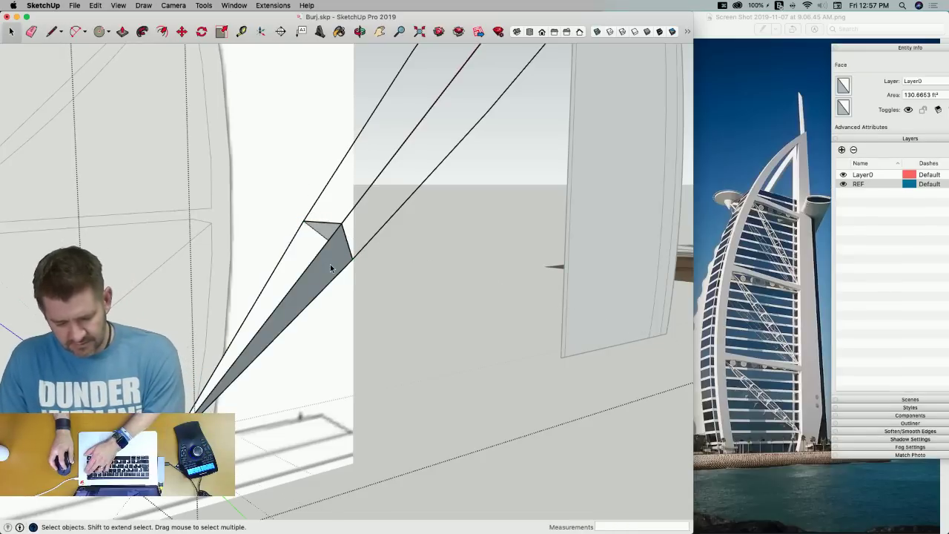
pyautogui.click(330, 264)
pyautogui.press('Delete')
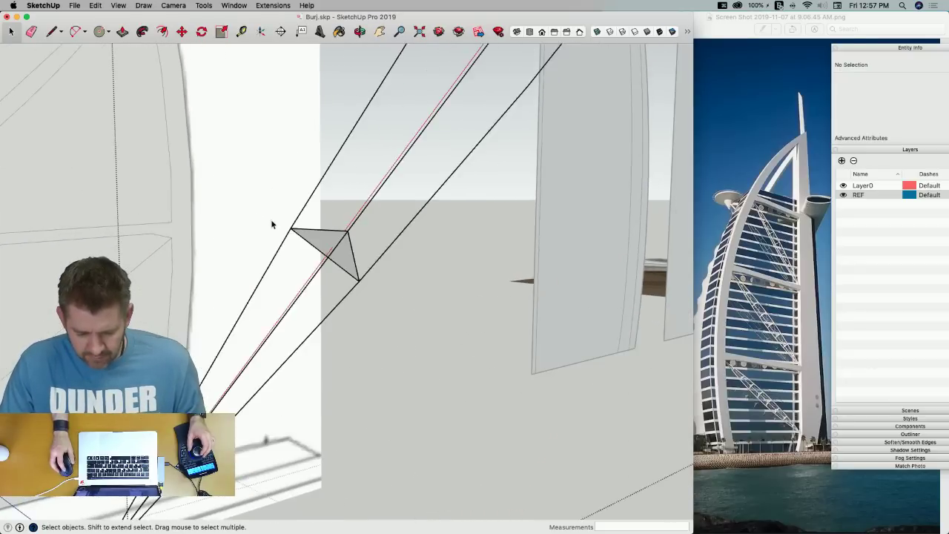
# Place the drawing axes on a corner of the triangle with the red axis aligned along one of its edges
pyautogui.scroll(5, 294, 229)
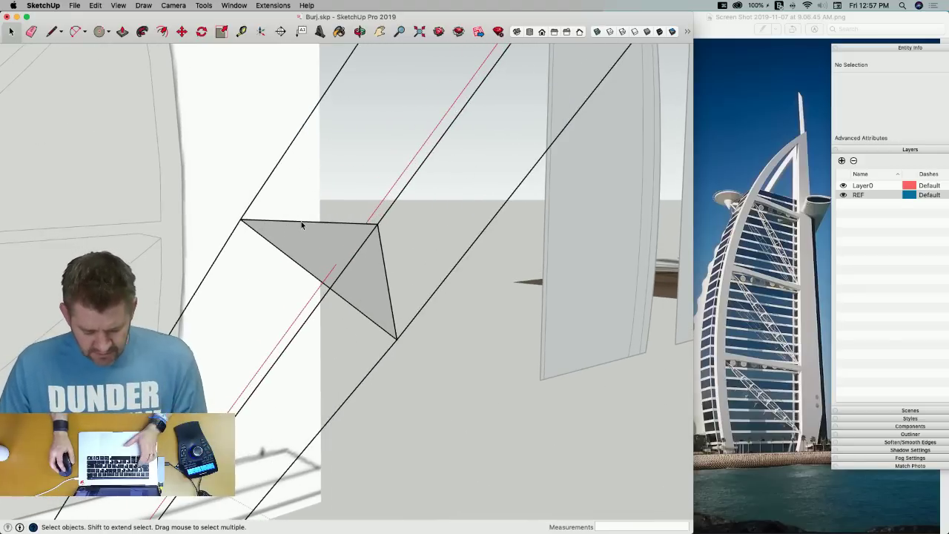
pyautogui.press('c')
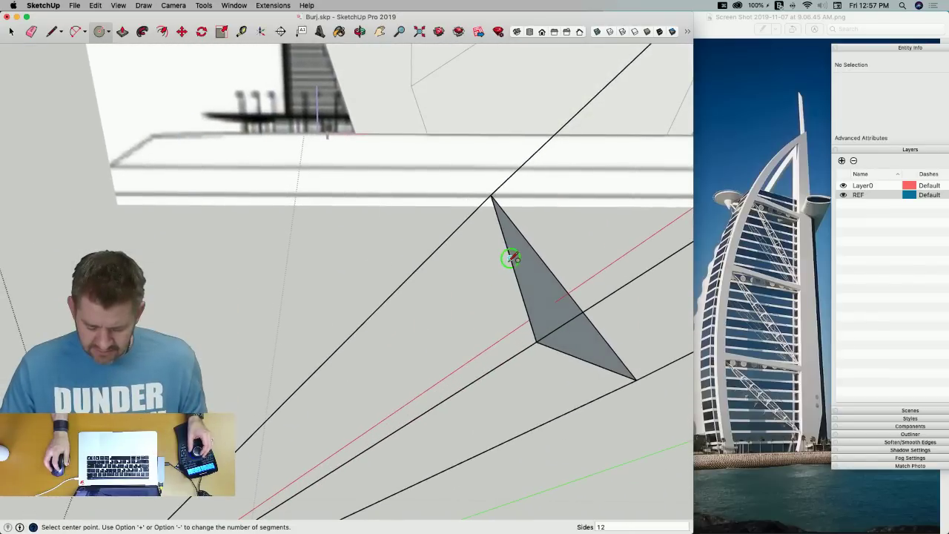
pyautogui.press('space')
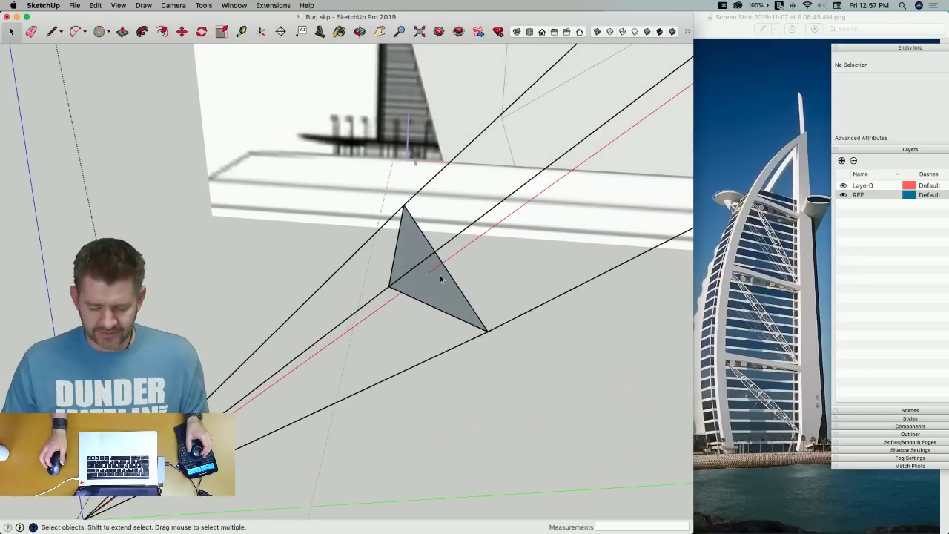
pyautogui.click(261, 31)
pyautogui.click(389, 285)
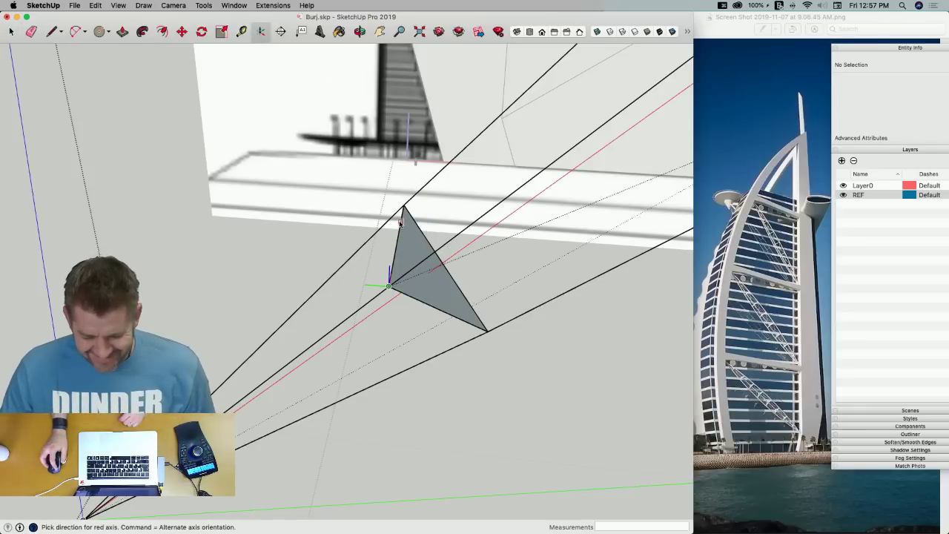
pyautogui.click(486, 331)
pyautogui.click(403, 208)
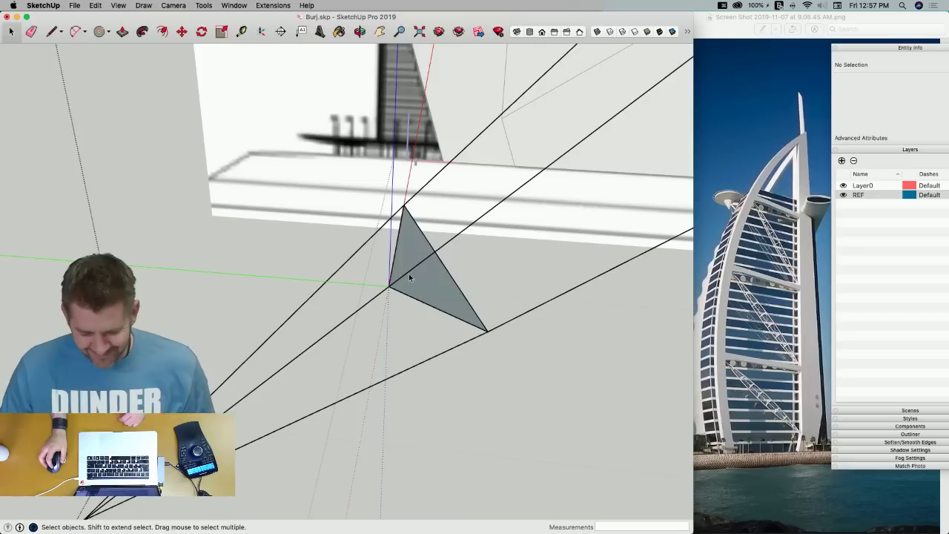
# Draw a 12-sided circle with a 12" radius around the midpoint of the triangle's edge, perpendicular to that edge
pyautogui.press('c')
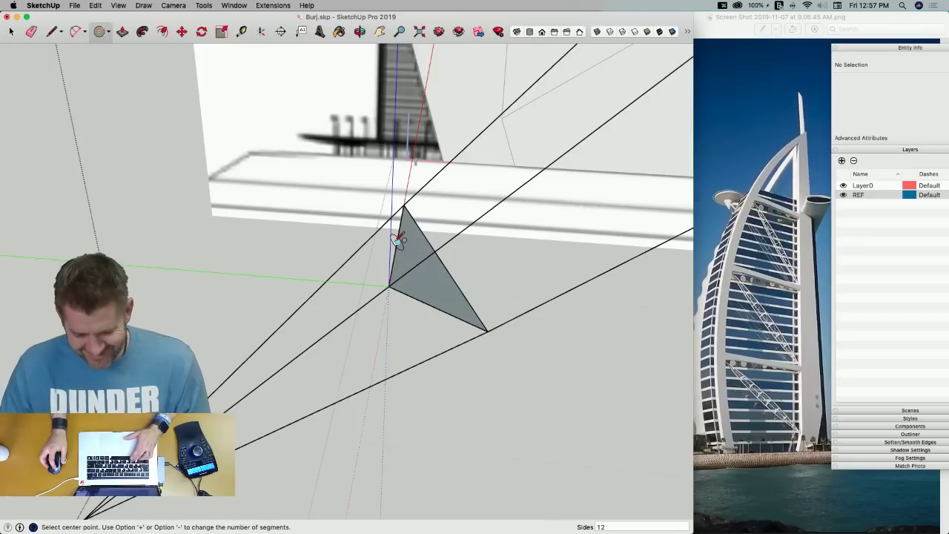
pyautogui.click(397, 241)
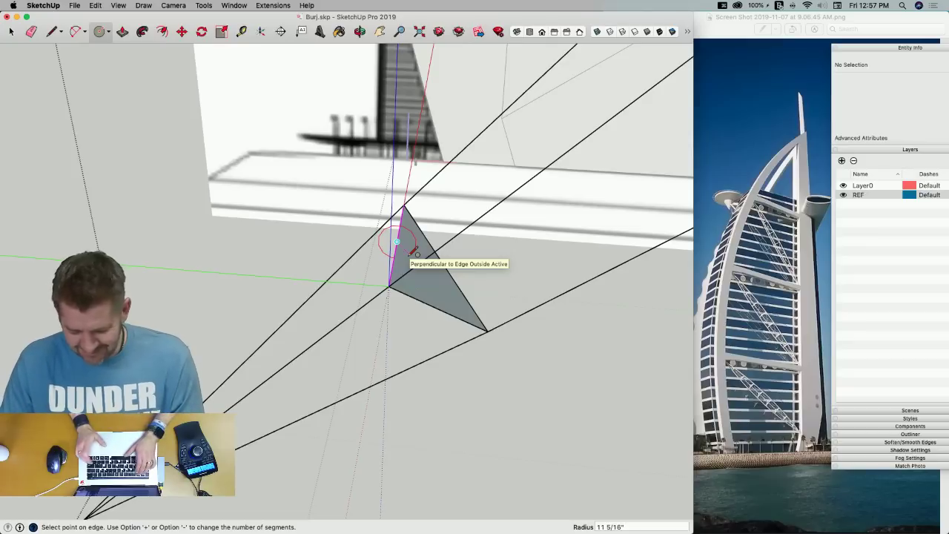
pyautogui.write('12"')
pyautogui.press('Return')
pyautogui.press('space')
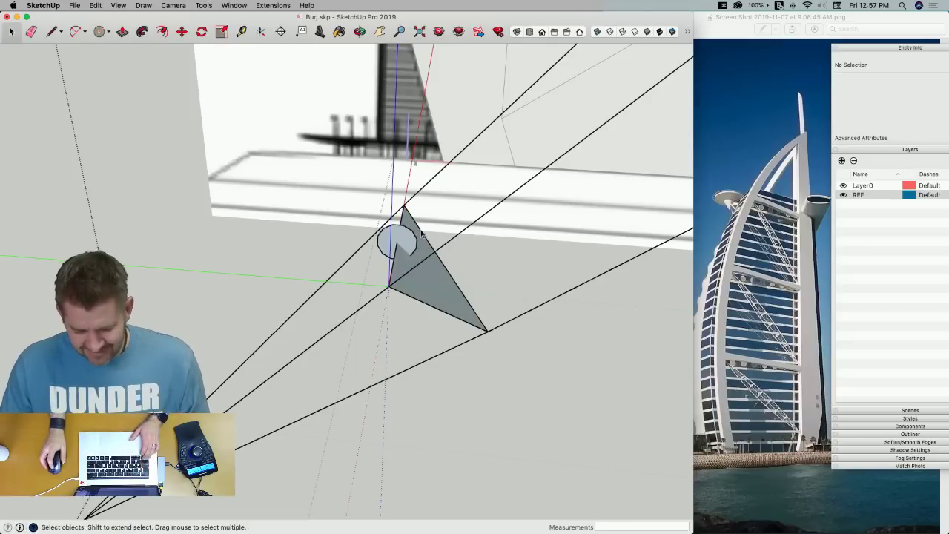
# Copy the triangle's edges and the circular profile from the triangle's corner to a higher segment endpoint on the same arc
pyautogui.click(393, 269)
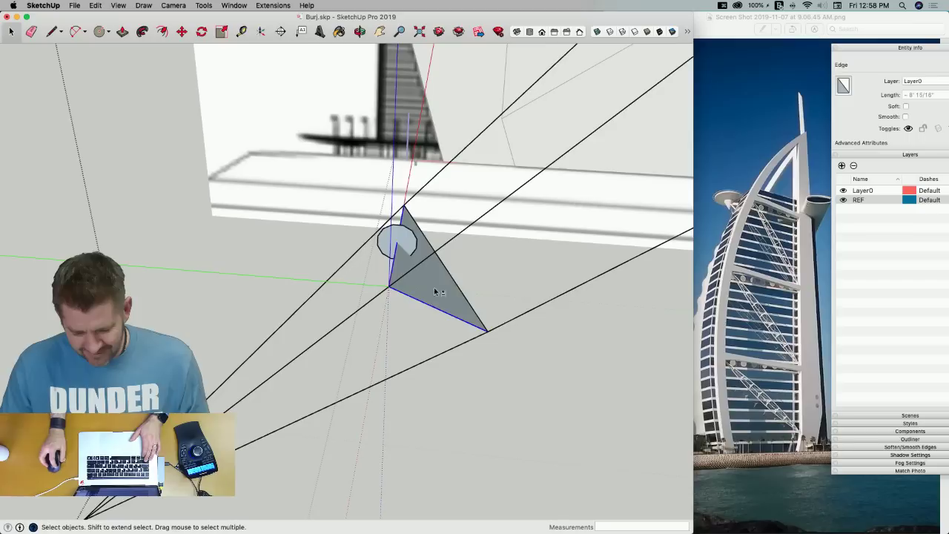
pyautogui.keyDown('shift'); pyautogui.click(391, 248); pyautogui.keyUp('shift')
pyautogui.press('m')
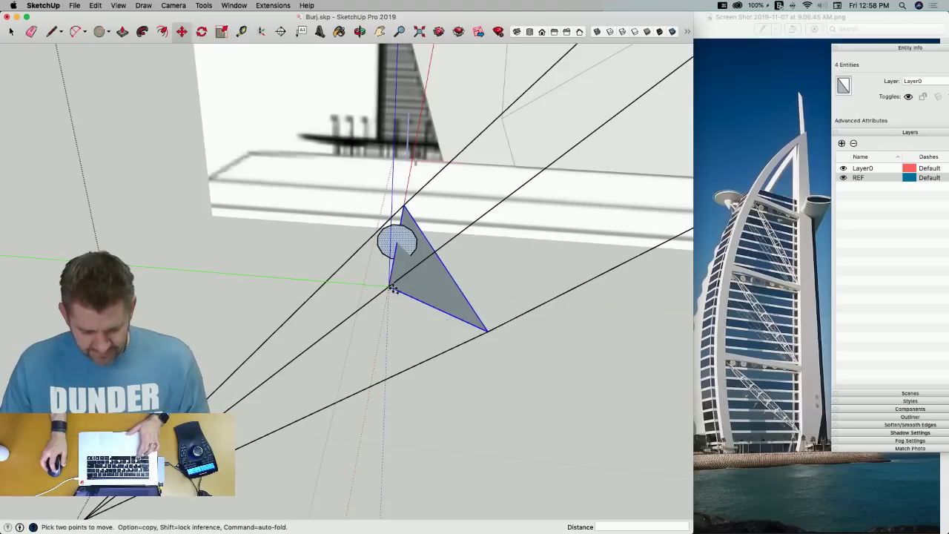
pyautogui.press('alt')
pyautogui.click(393, 290)
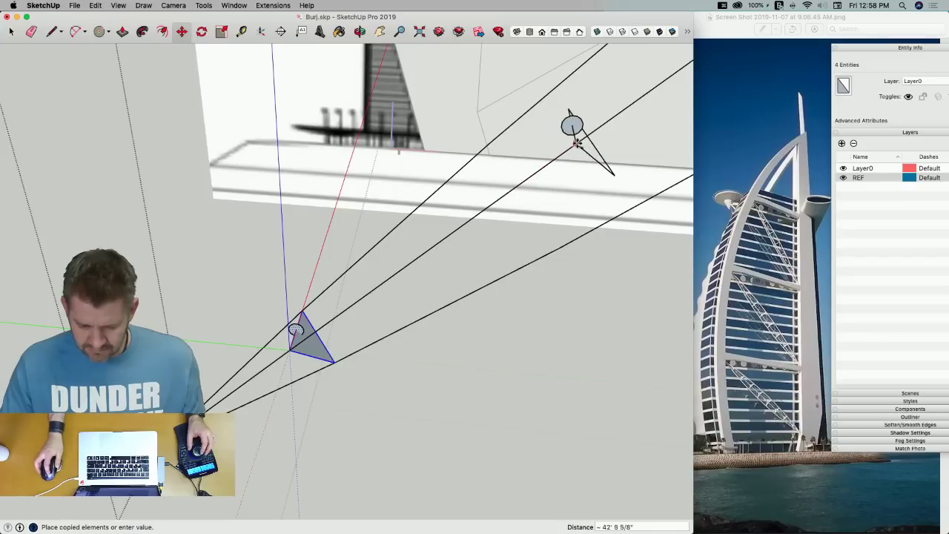
pyautogui.moveTo(604, 97); pyautogui.dragTo(486, 149, button='middle')
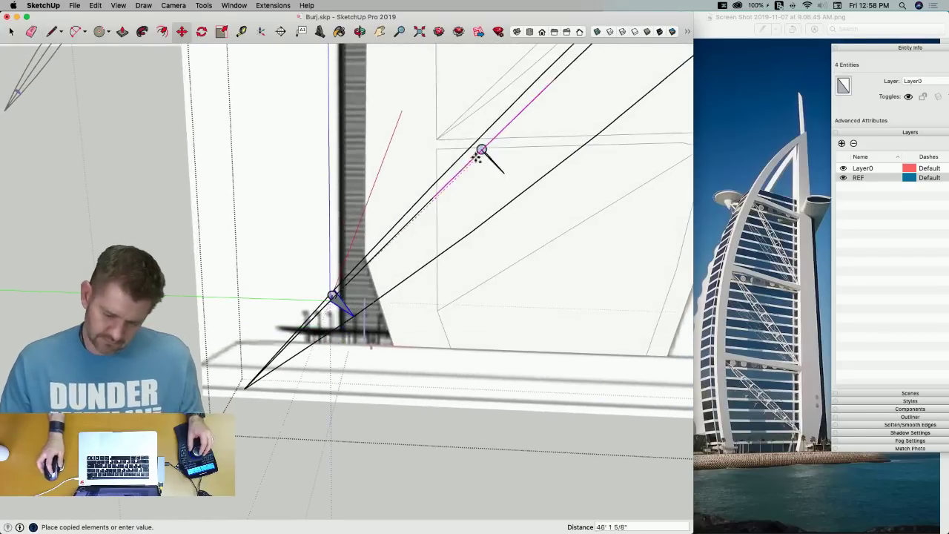
pyautogui.click(435, 196)
pyautogui.moveTo(445, 254); pyautogui.dragTo(336, 302, button='middle')
pyautogui.scroll(10, 336, 301)
# Sweep the circle around the three edges of the lower triangle with Follow Me to make a tubular cross-frame
pyautogui.press('space')
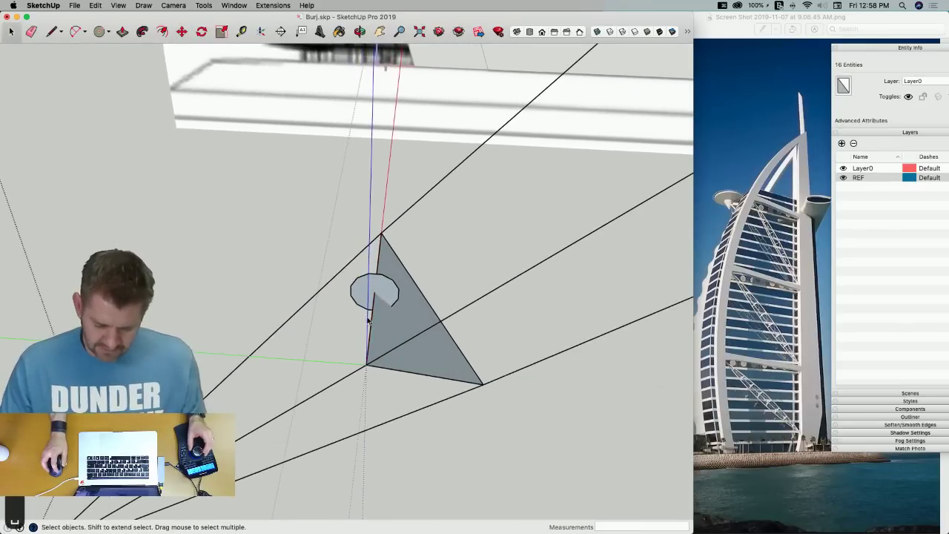
pyautogui.click(373, 318)
pyautogui.keyDown('shift'); pyautogui.click(381, 367); pyautogui.keyUp('shift')
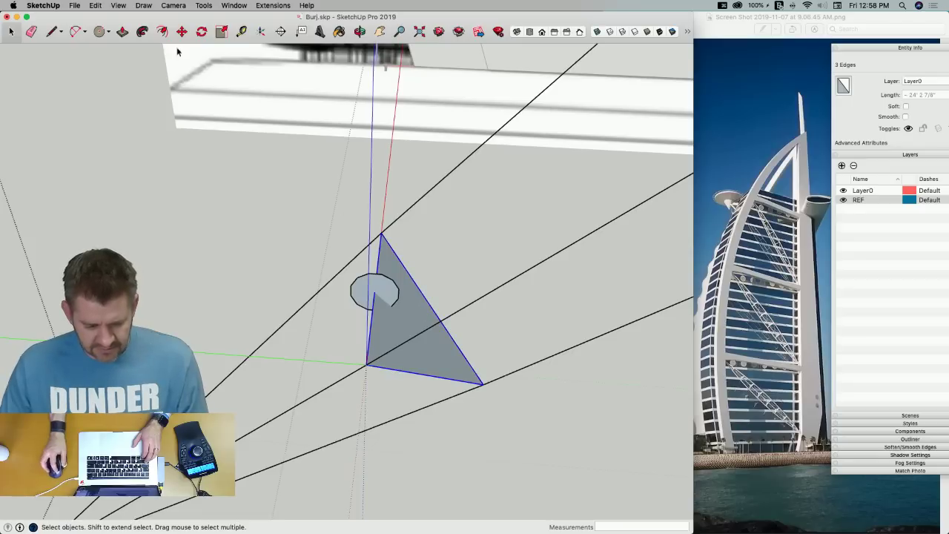
pyautogui.click(142, 32)
pyautogui.click(376, 291)
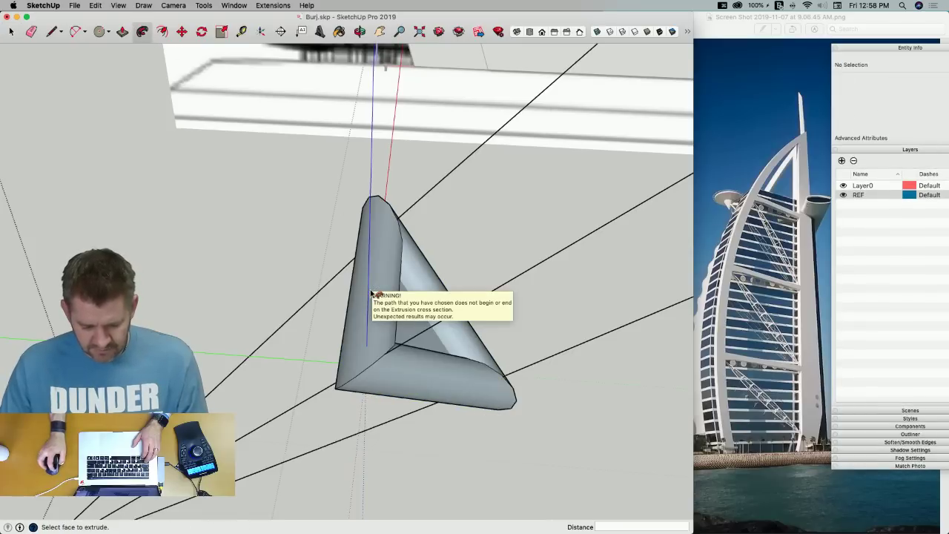
pyautogui.press('space')
# Delete the face filling the inside of the tubular cross-frame and reverse the frame's faces
pyautogui.moveTo(376, 291); pyautogui.dragTo(414, 338, button='middle')
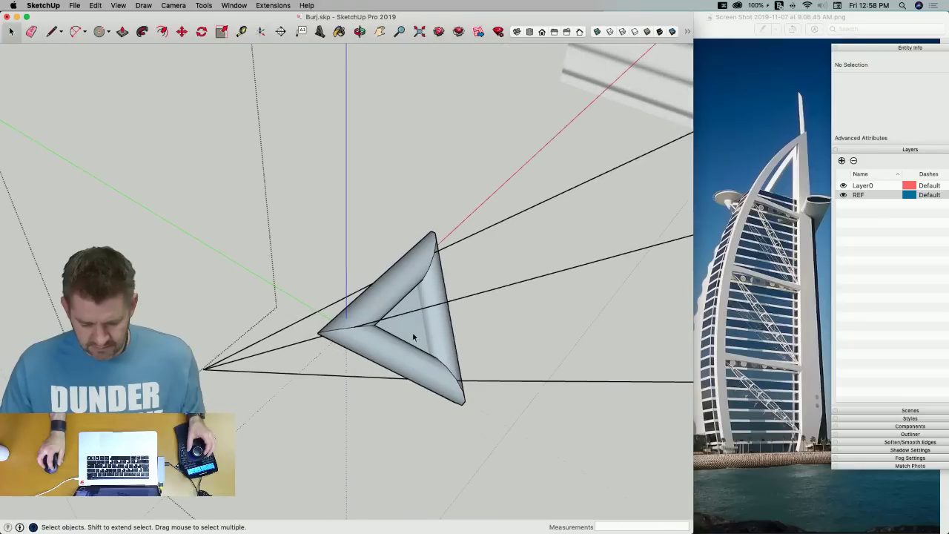
pyautogui.click(413, 336)
pyautogui.press('Delete')
pyautogui.doubleClick(388, 307)
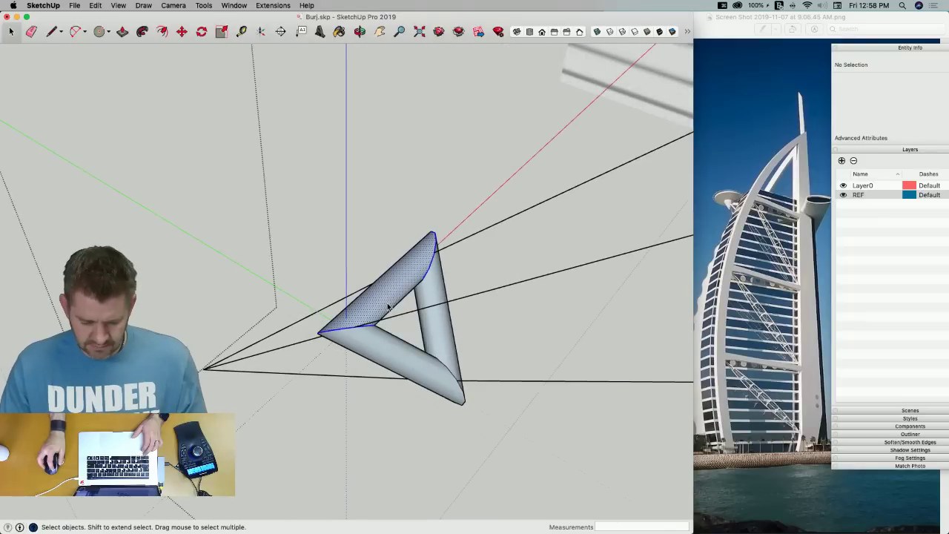
pyautogui.tripleClick(627, 259)
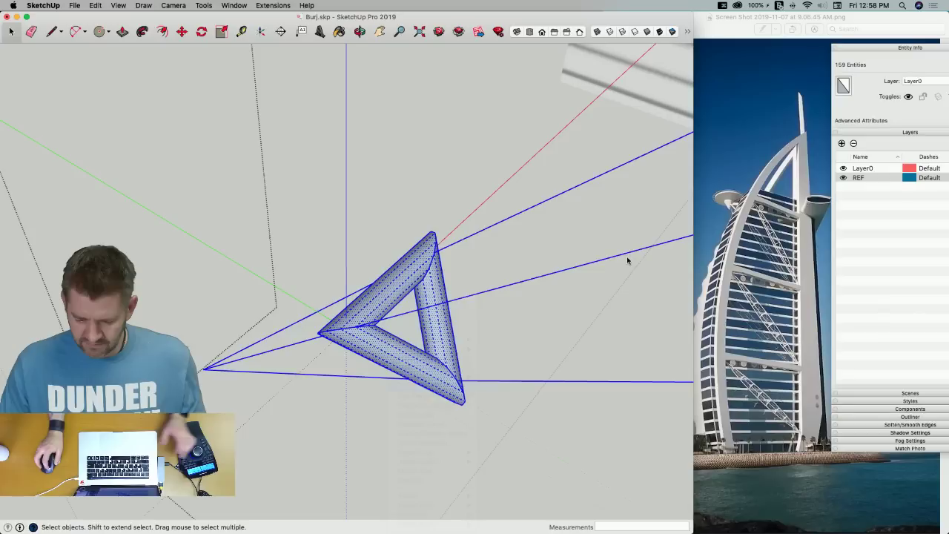
pyautogui.click(239, 155)
# Unhide all hidden geometry, assign the three-tube truss group to a new layer "Truss", and hide that layer
pyautogui.click(96, 6)
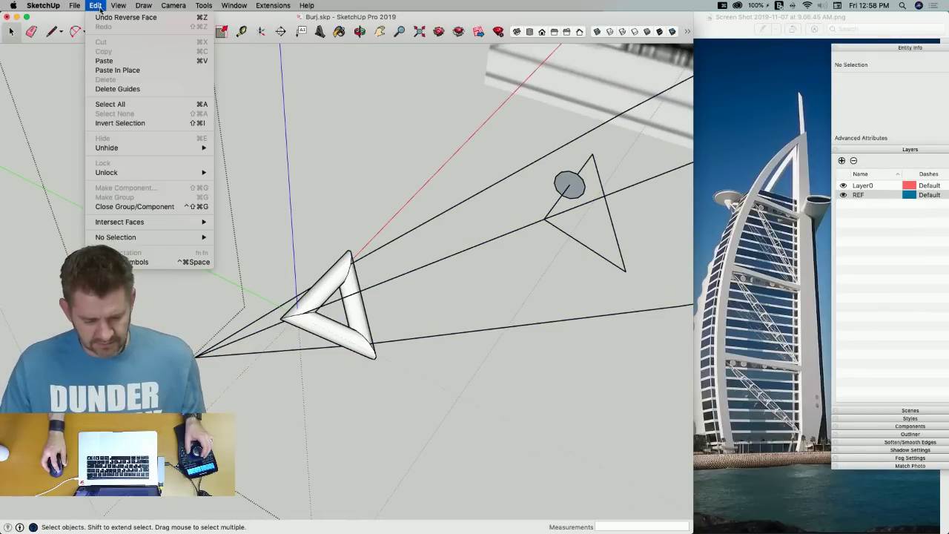
pyautogui.moveTo(135, 148)
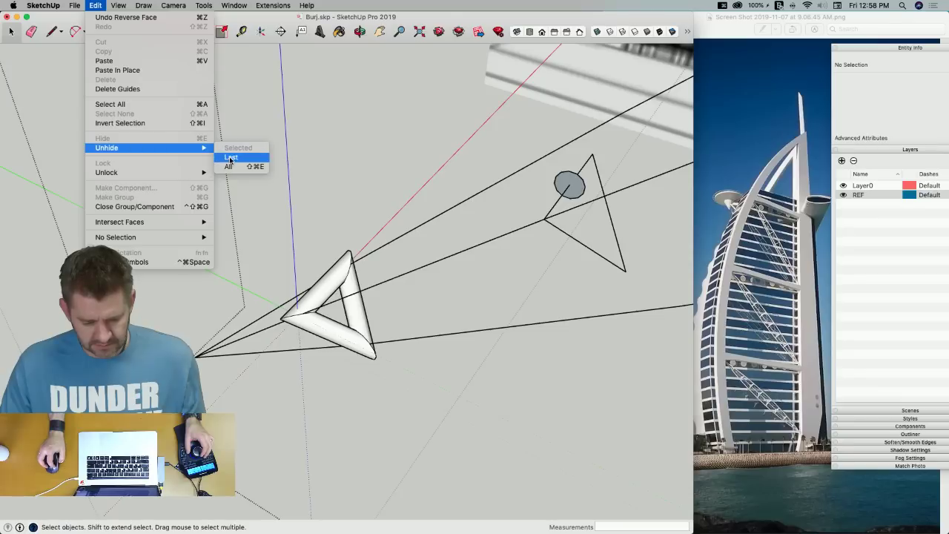
pyautogui.click(231, 167)
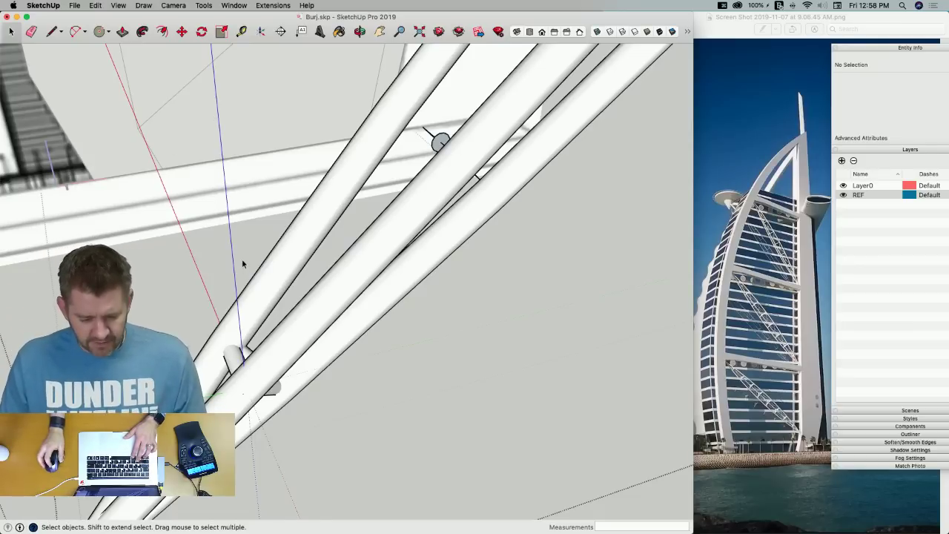
pyautogui.click(269, 262)
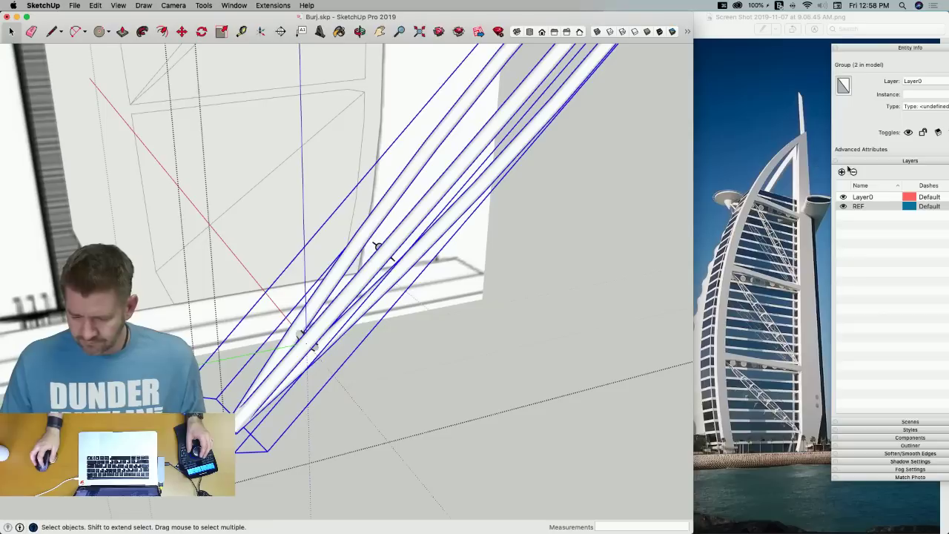
pyautogui.moveTo(866, 50); pyautogui.dragTo(792, 47)
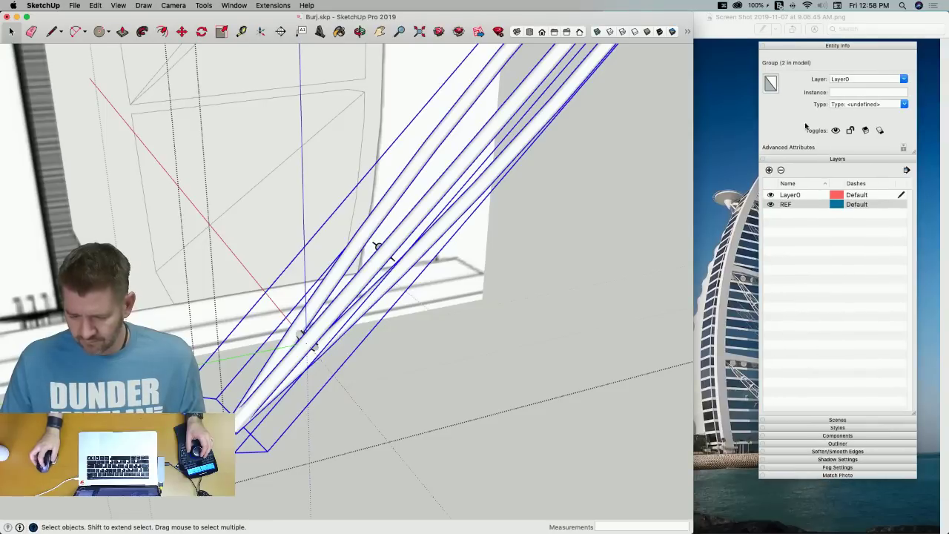
pyautogui.click(856, 78)
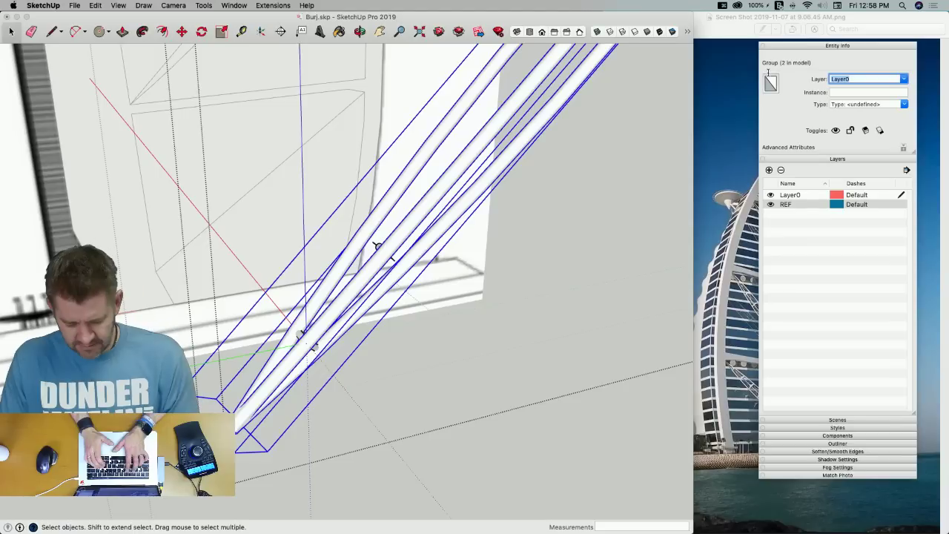
pyautogui.write('Truss')
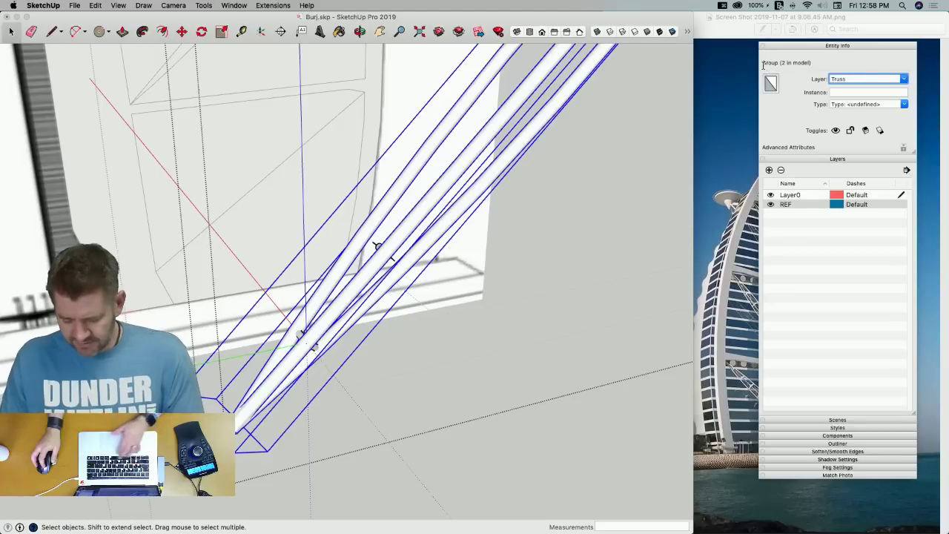
pyautogui.press('Return')
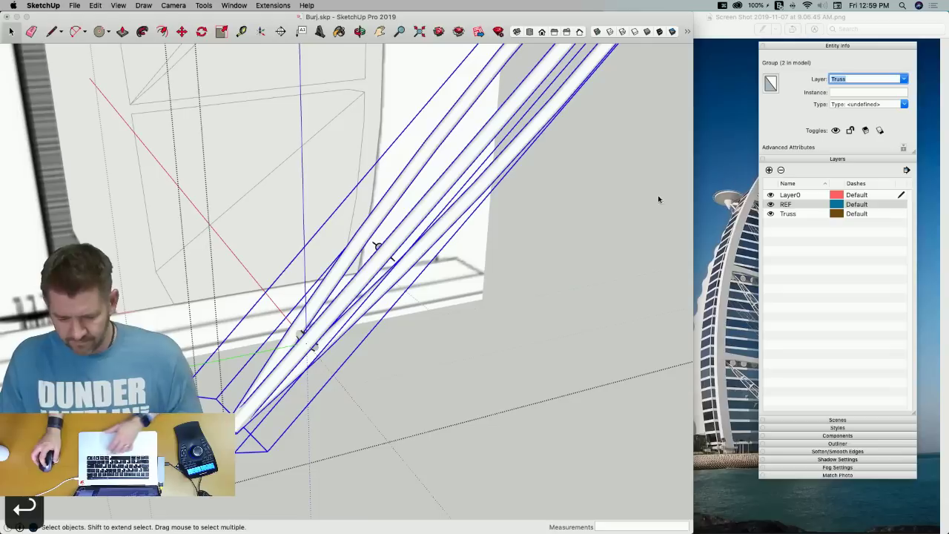
pyautogui.click(771, 215)
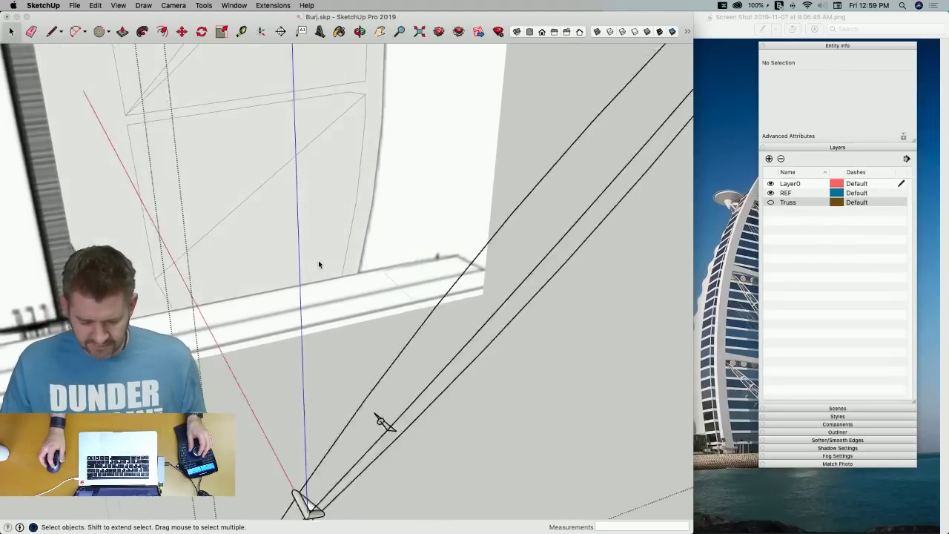
# Turn on X-ray view and copy the tubular cross-frame's surfaces by their inner corner point about 227' 7" up along the arc
pyautogui.scroll(3, 292, 314)
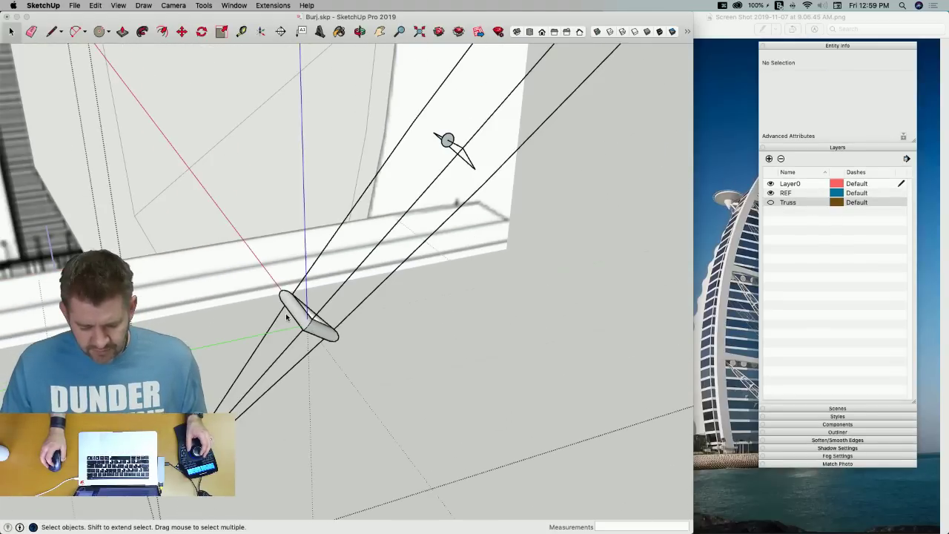
pyautogui.scroll(3, 286, 317)
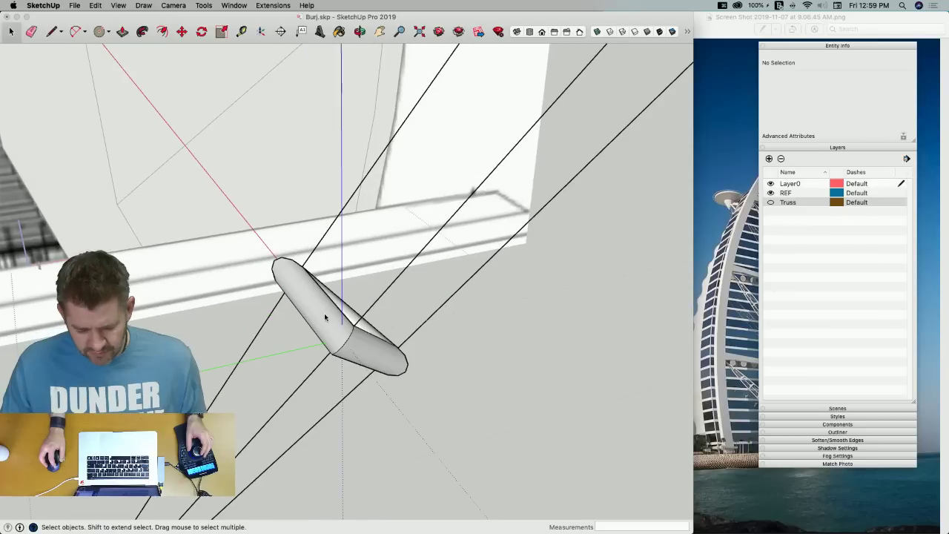
pyautogui.click(324, 313)
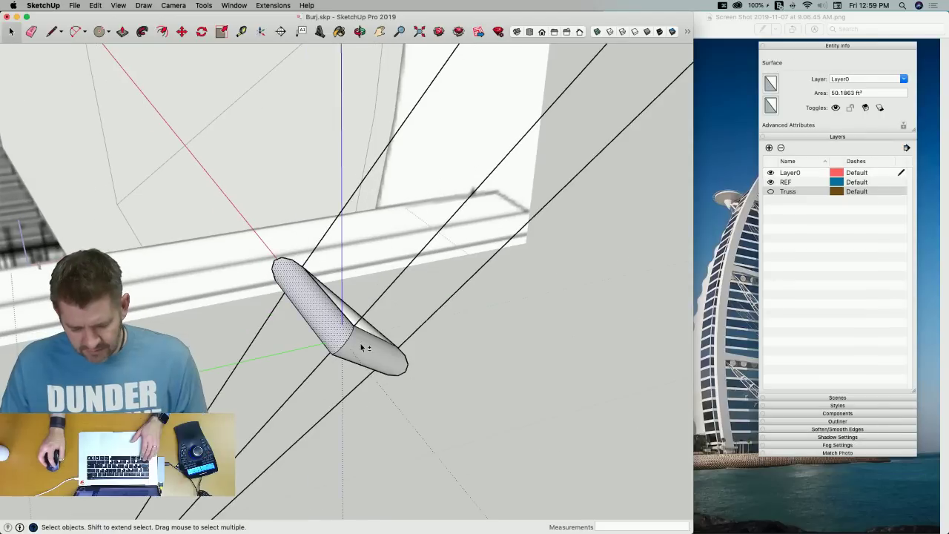
pyautogui.moveTo(402, 316)
pyautogui.mouseDown(button='middle')
pyautogui.moveTo(312, 340)
pyautogui.moveTo(345, 342)
pyautogui.mouseUp(button='middle')
pyautogui.moveTo(308, 385); pyautogui.dragTo(259, 359, button='middle')
pyautogui.scroll(5, 256, 358)
pyautogui.press('m')
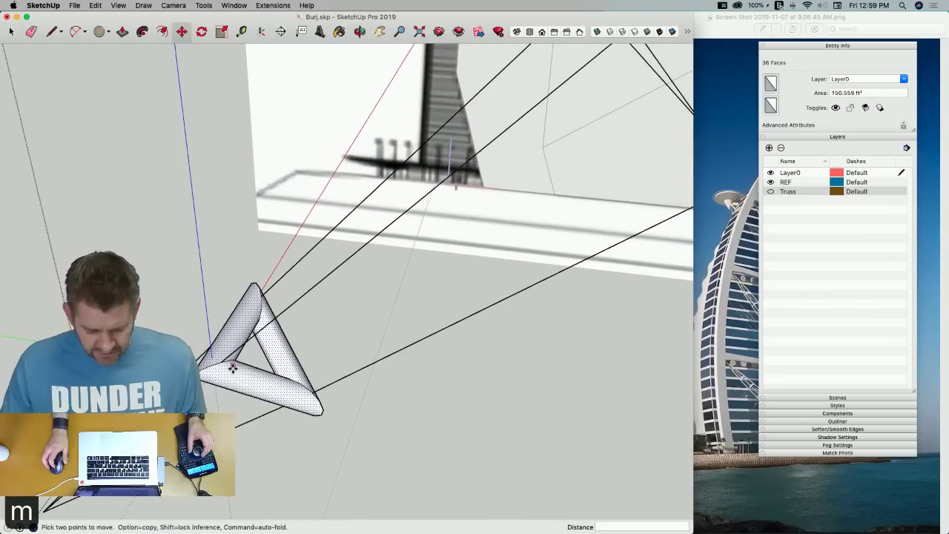
pyautogui.click(598, 32)
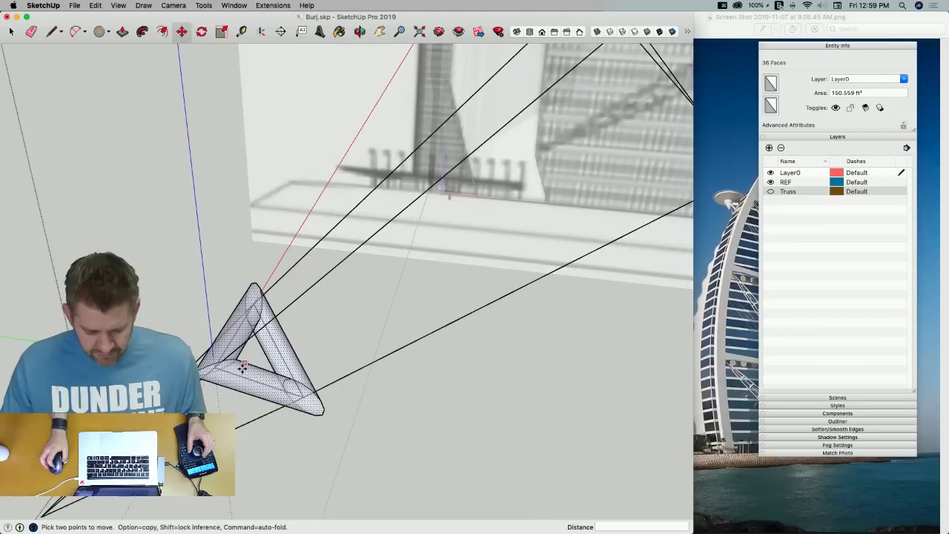
pyautogui.scroll(4, 243, 366)
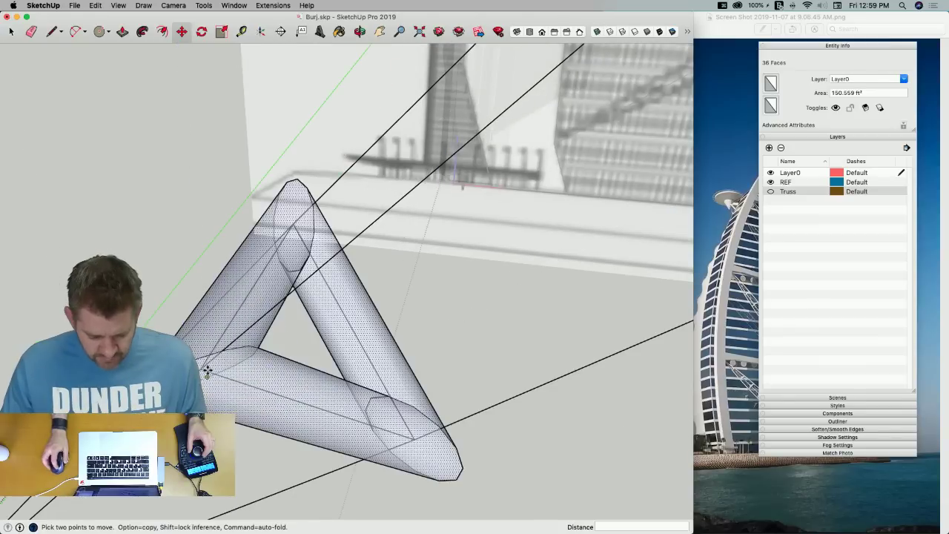
pyautogui.press('alt')
pyautogui.click(202, 368)
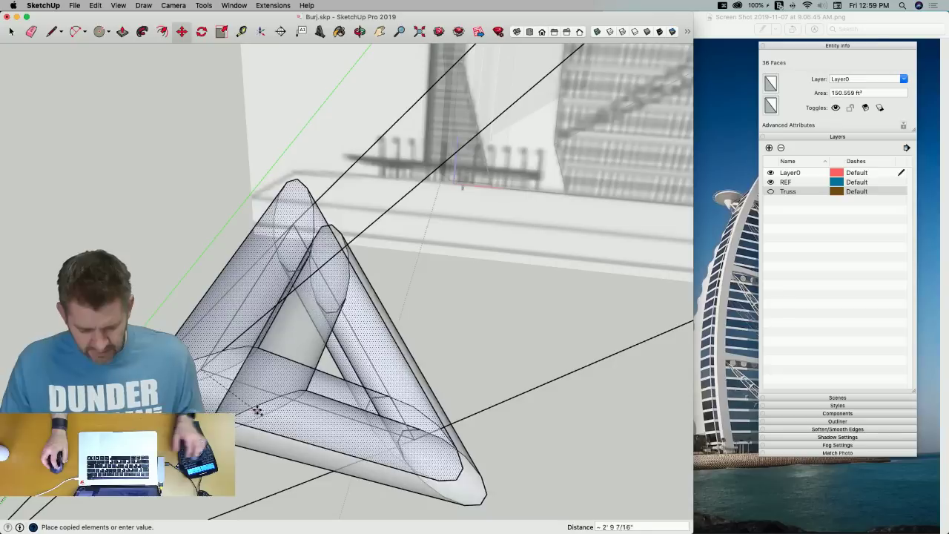
pyautogui.scroll(3, 357, 344)
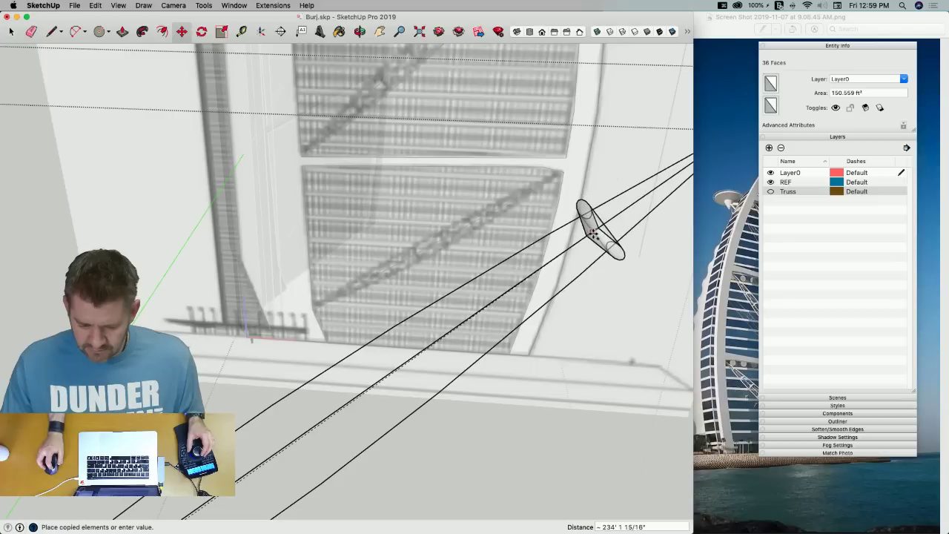
pyautogui.moveTo(564, 258); pyautogui.dragTo(662, 341, button='middle')
pyautogui.click(456, 97)
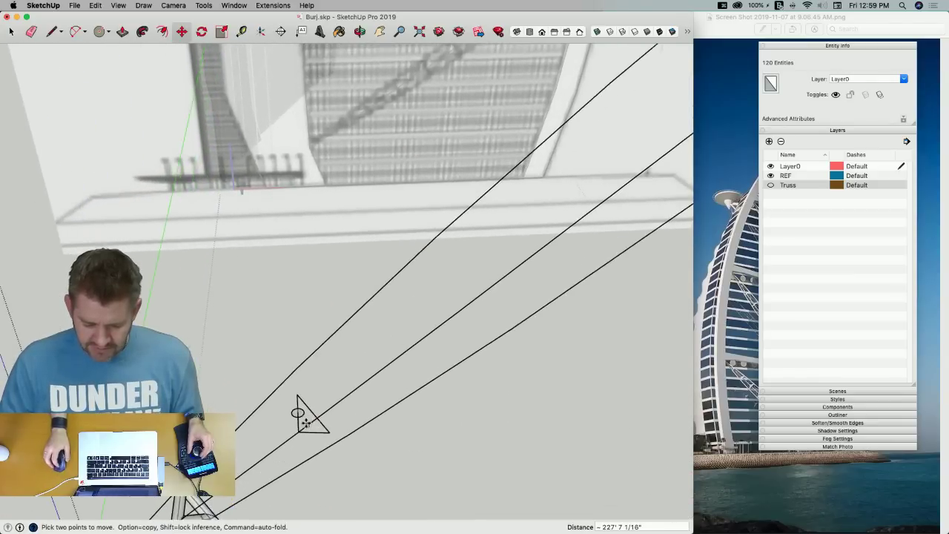
# Stretch the copied triangle outline by moving its two loose corners onto the other two arcs
pyautogui.press('space')
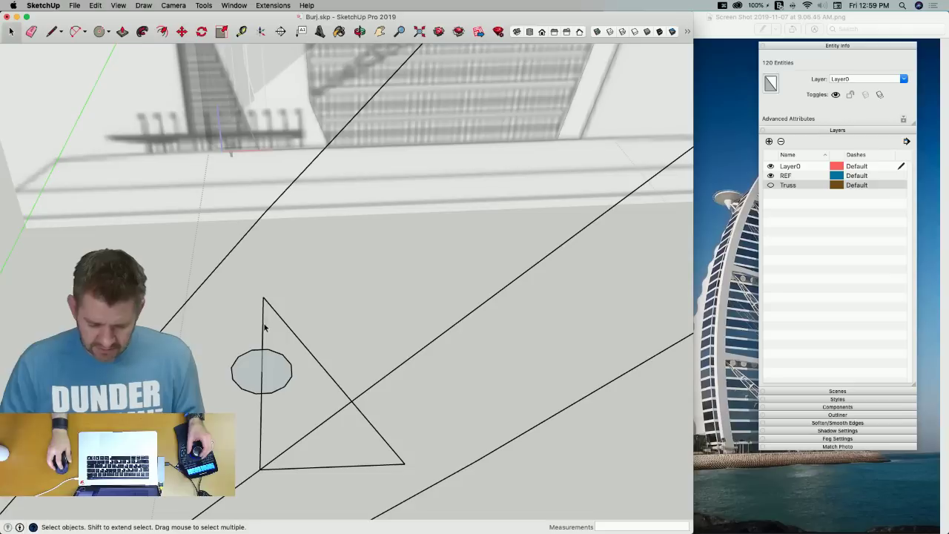
pyautogui.press('m')
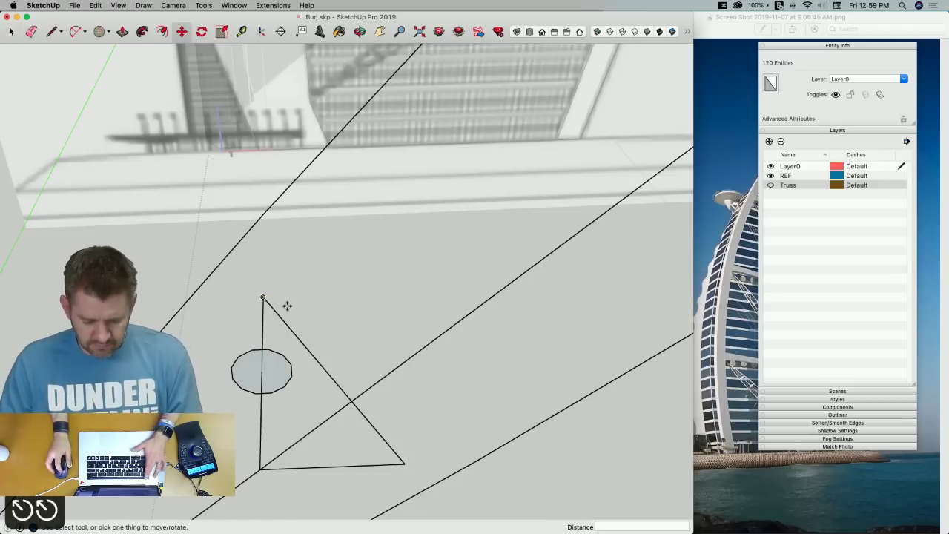
pyautogui.press('super+t')
pyautogui.click(263, 298)
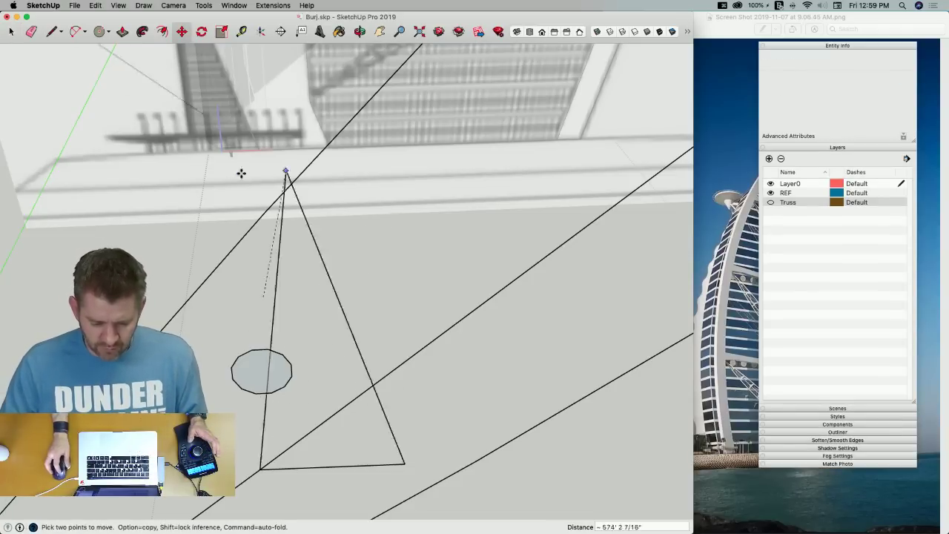
pyautogui.click(280, 234)
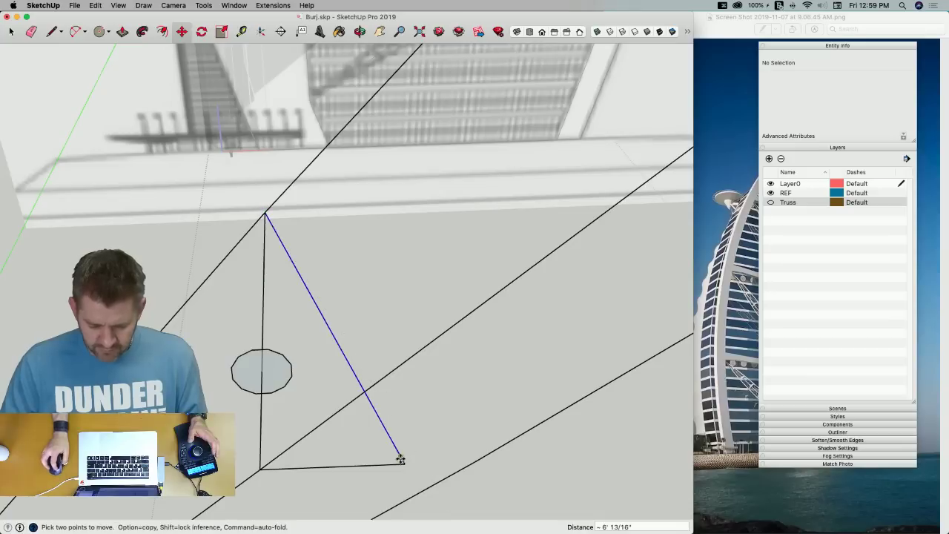
pyautogui.click(405, 464)
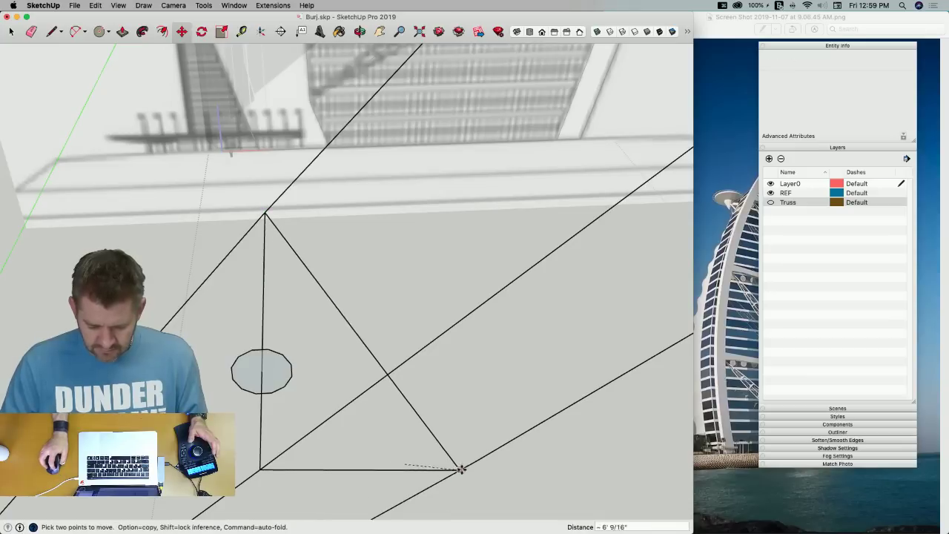
pyautogui.click(476, 462)
pyautogui.press('space')
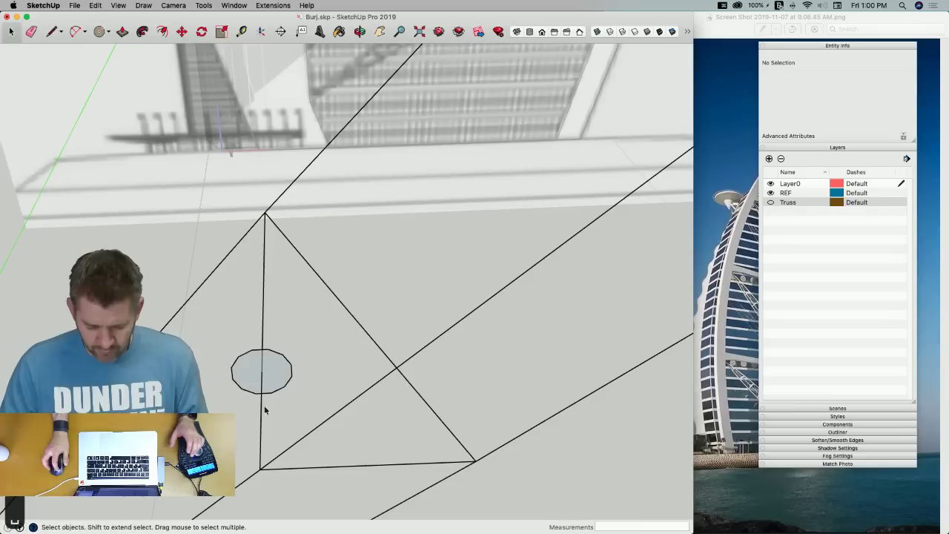
# Copy the triangle outline with its circle profile by its inner corner about 32' 7" up along the inner arc
pyautogui.moveTo(194, 191); pyautogui.dragTo(506, 489)
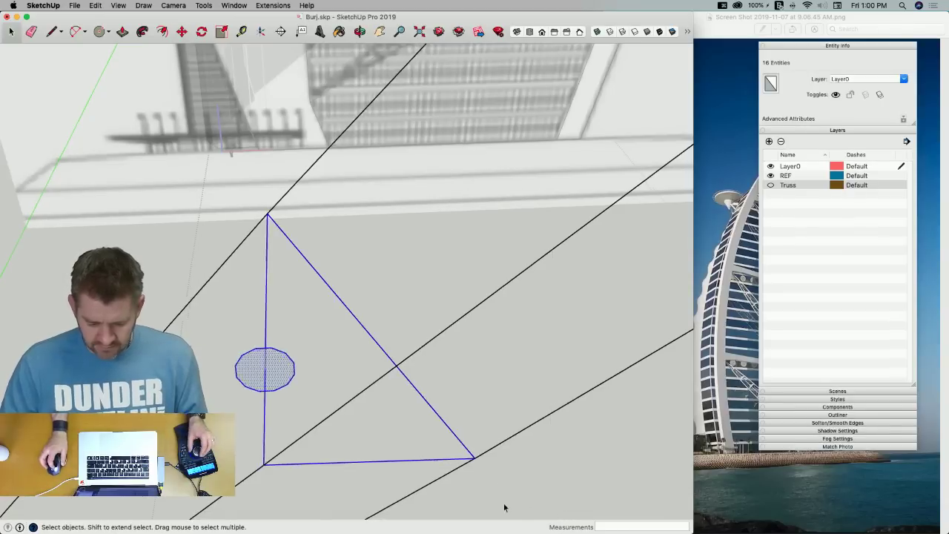
pyautogui.scroll(-5, 368, 474)
pyautogui.press('m')
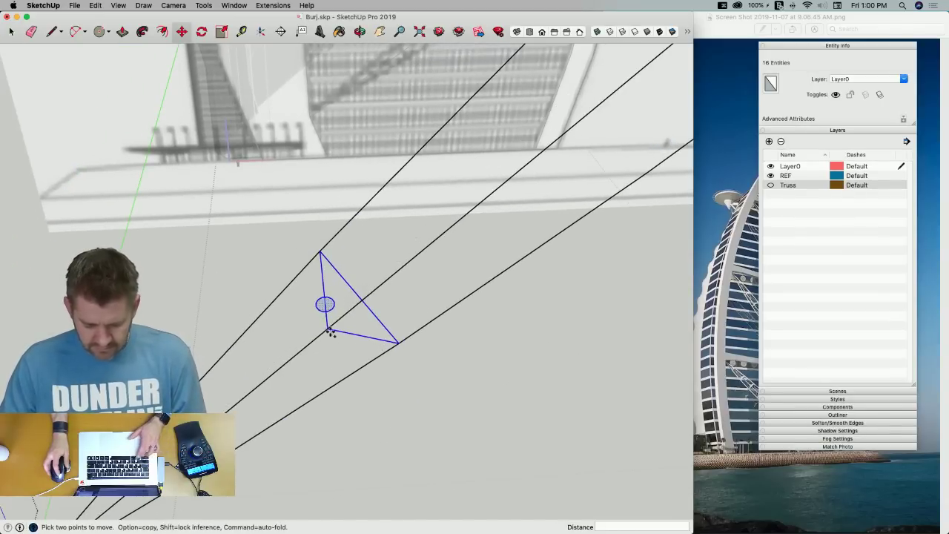
pyautogui.click(329, 329)
pyautogui.press('alt')
pyautogui.scroll(-3, 346, 398)
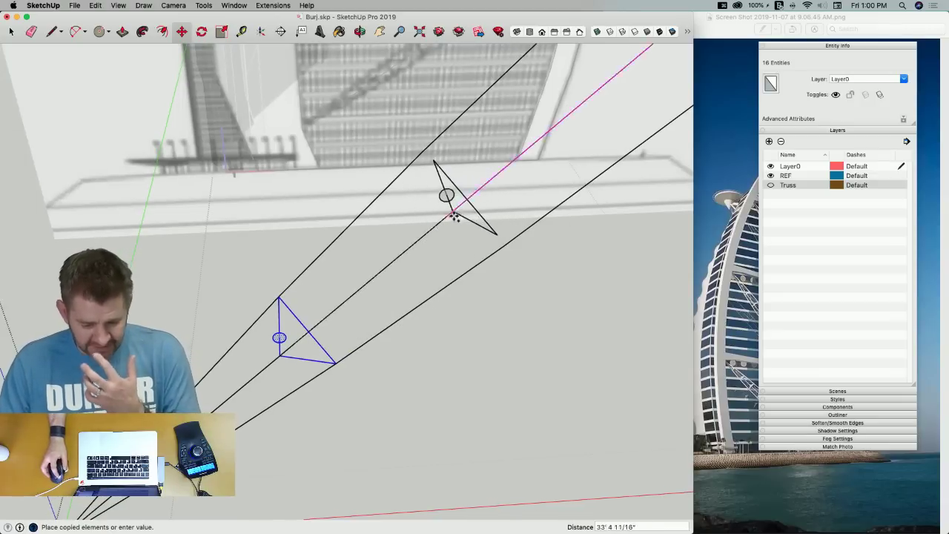
pyautogui.click(448, 217)
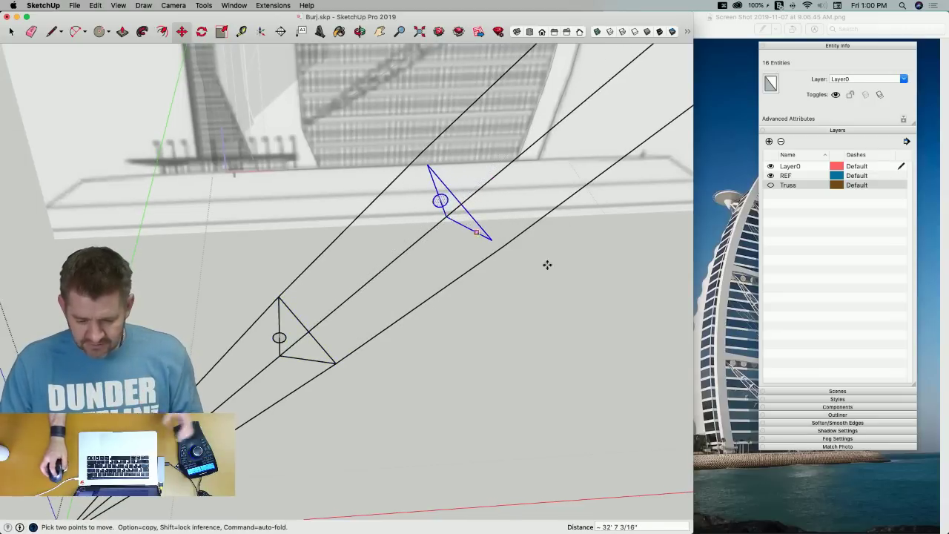
# Try the Endpoints and Extension edge display options in the style's edge settings
pyautogui.click(839, 399)
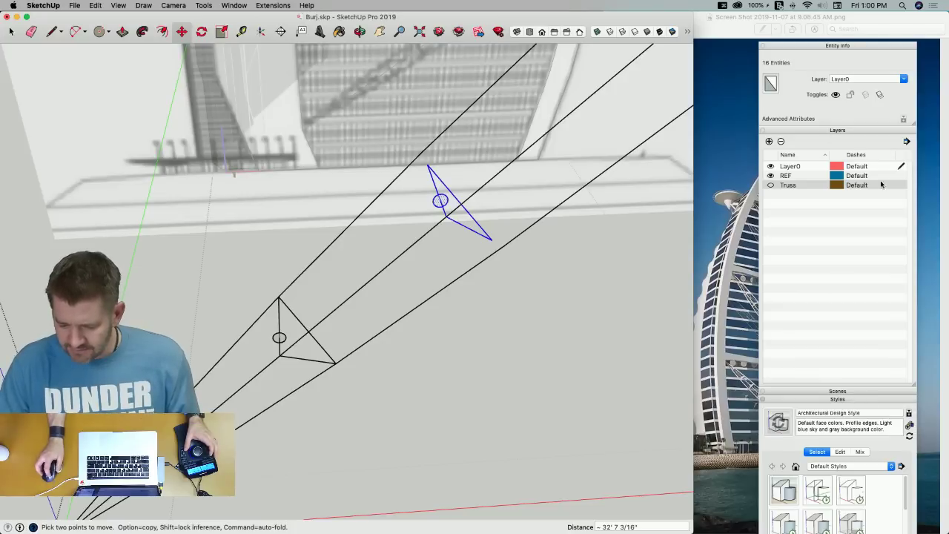
pyautogui.moveTo(915, 386); pyautogui.dragTo(900, 209)
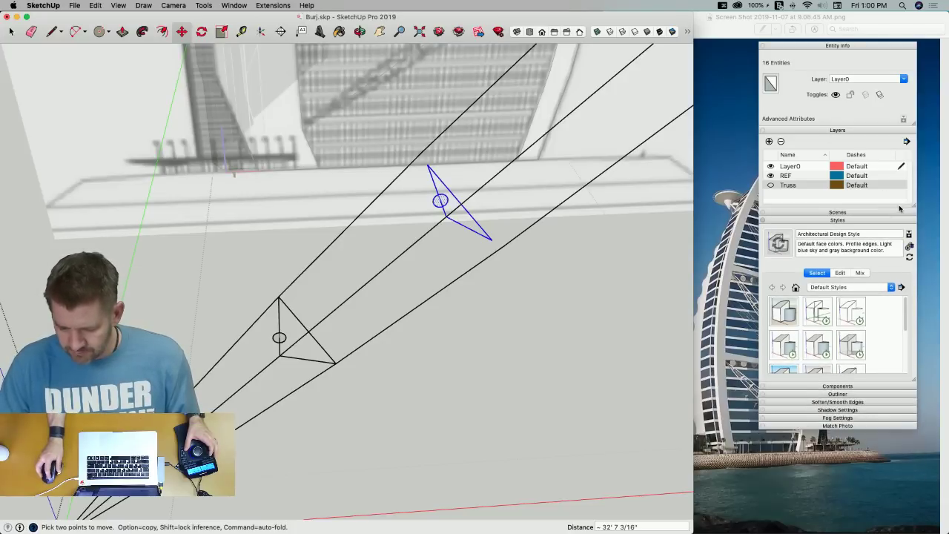
pyautogui.click(841, 274)
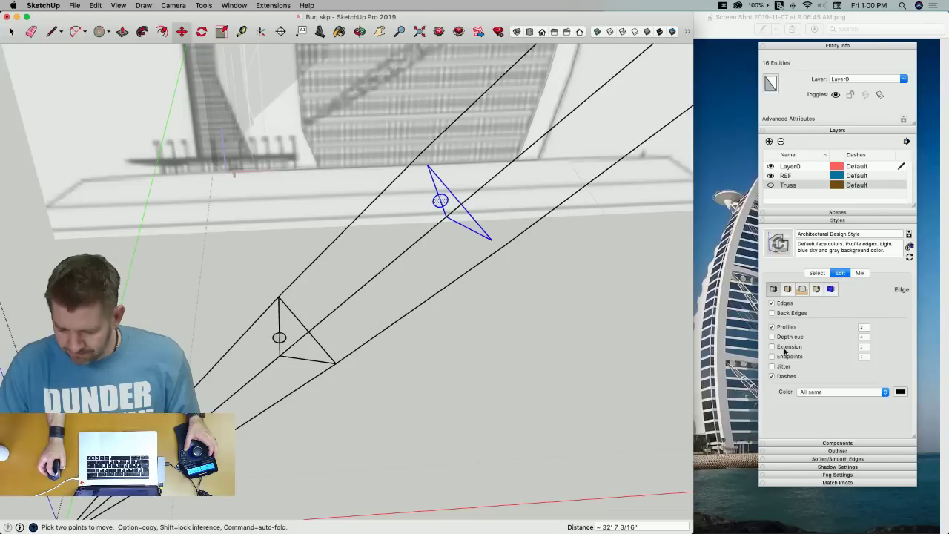
pyautogui.click(772, 356)
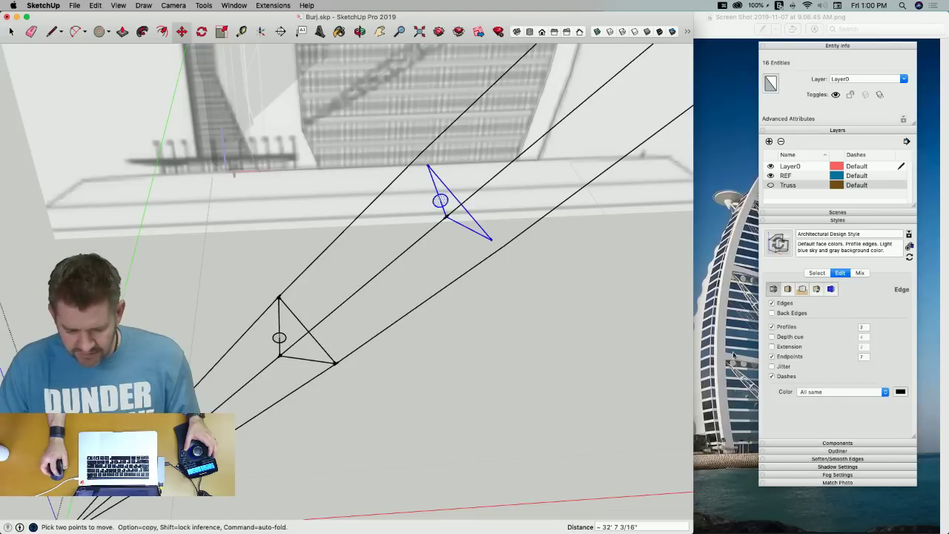
pyautogui.moveTo(539, 312); pyautogui.dragTo(496, 284, button='middle')
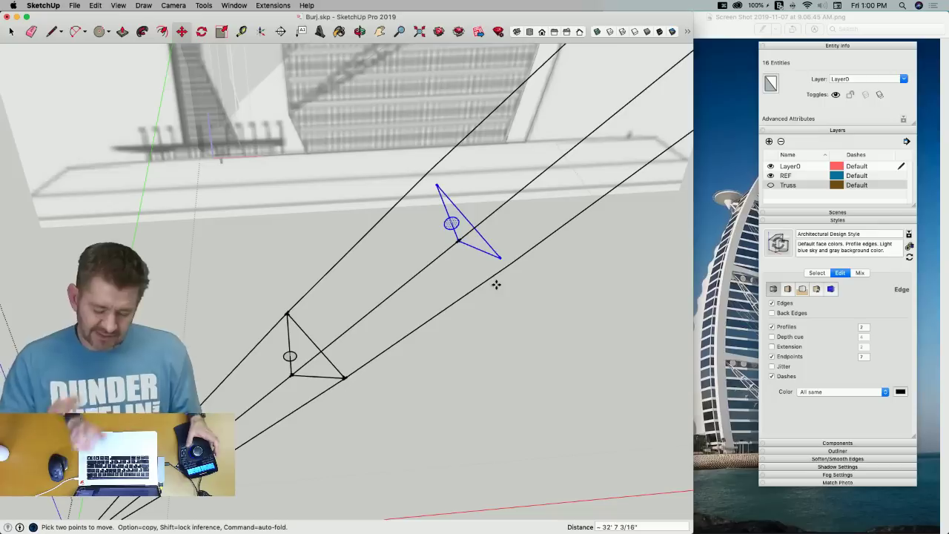
pyautogui.moveTo(606, 223); pyautogui.dragTo(428, 299, button='middle')
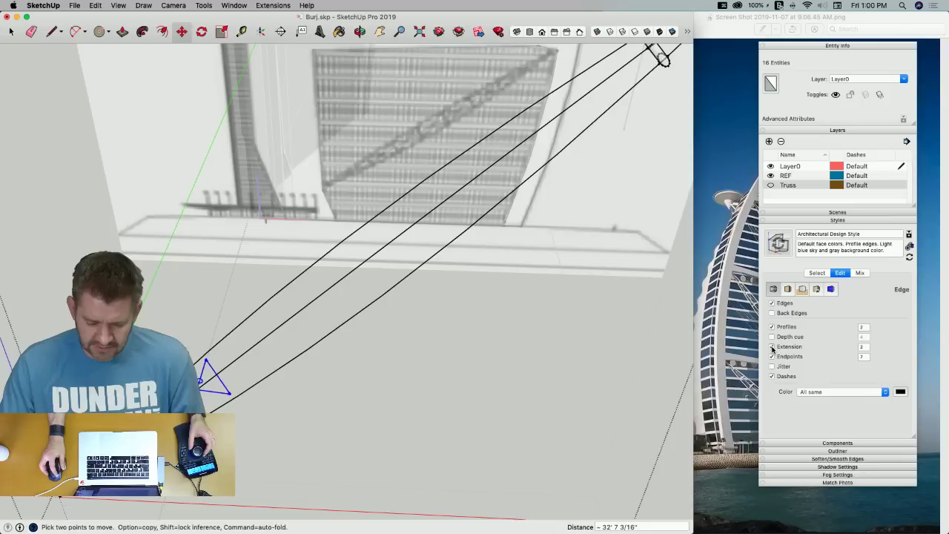
pyautogui.click(772, 346)
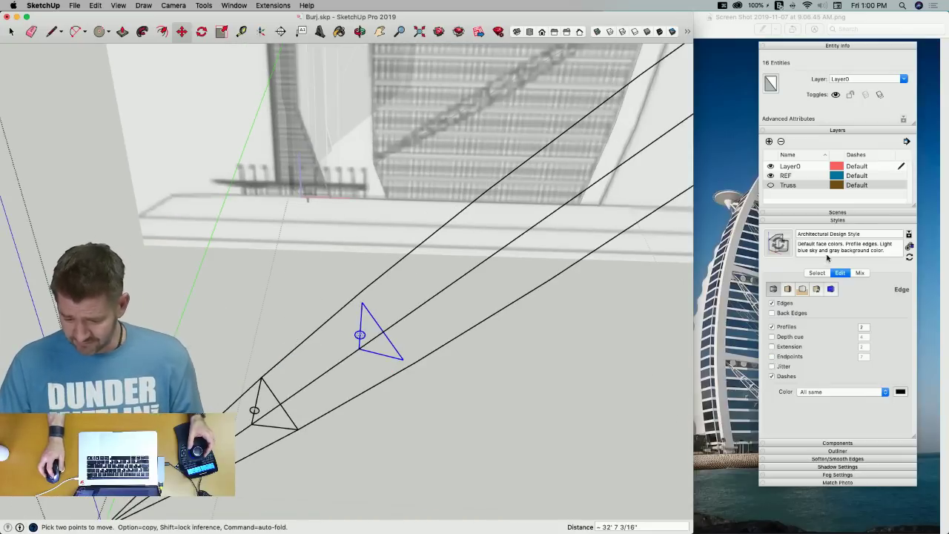
pyautogui.click(831, 221)
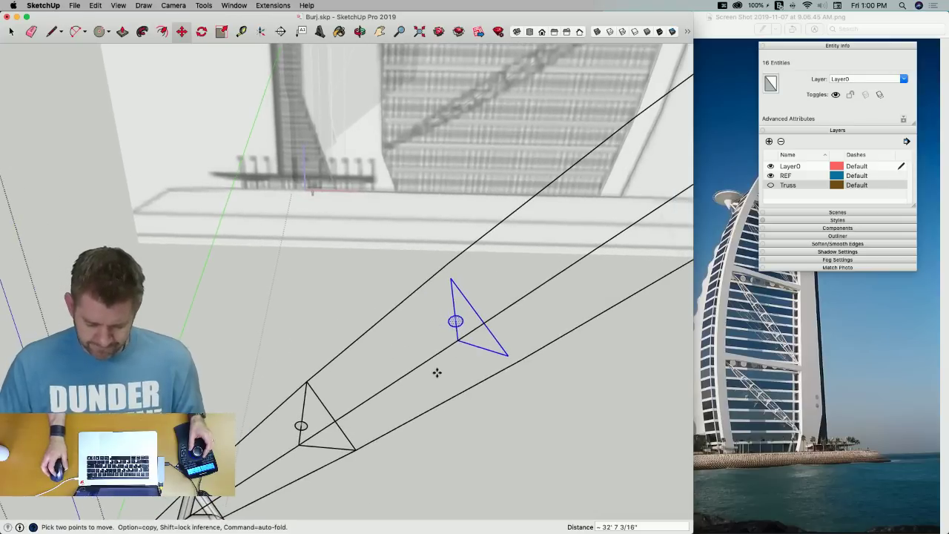
# Copy the newest triangle outline and its circle another 32' 7" or so up along the inner arc
pyautogui.click(458, 340)
pyautogui.press('alt')
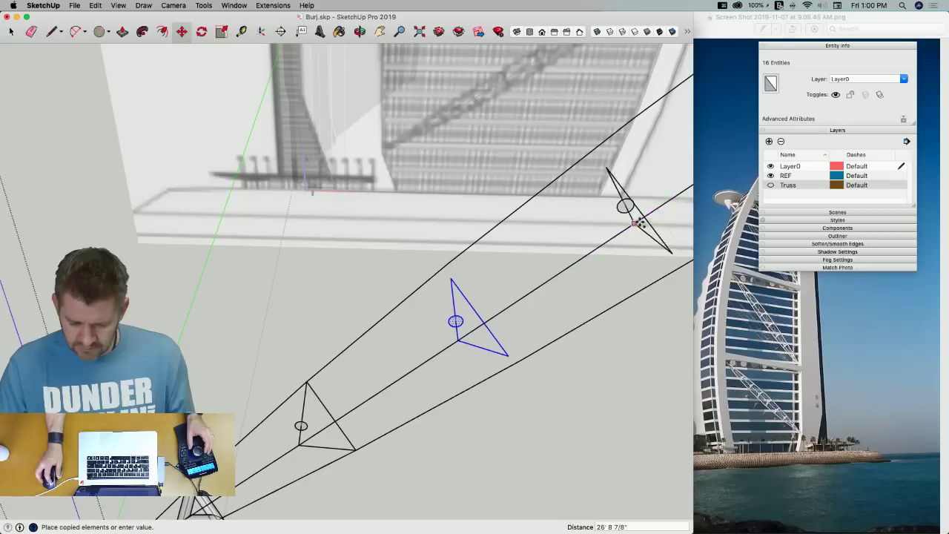
pyautogui.click(680, 197)
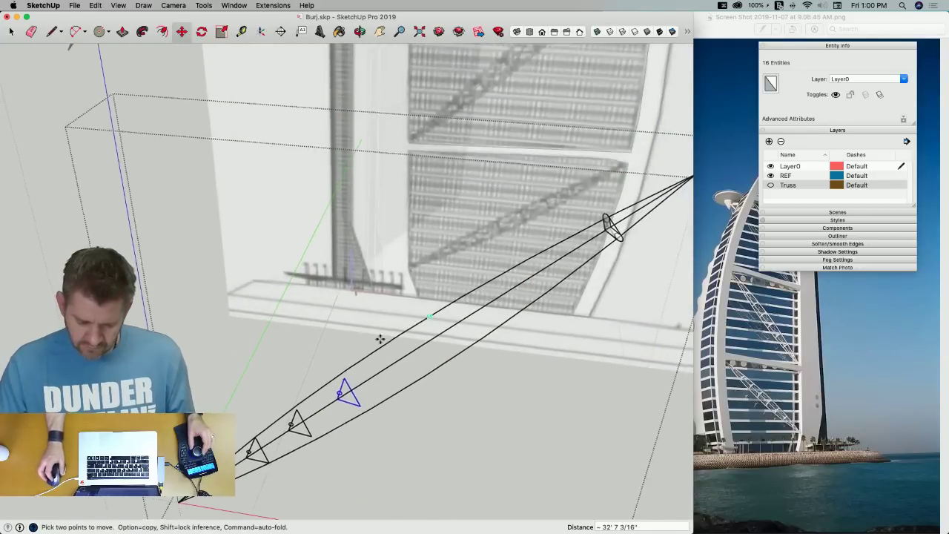
# Sweep the circle around the fitted first triangle outline with Follow Me to form a tubular cross-frame
pyautogui.press('space')
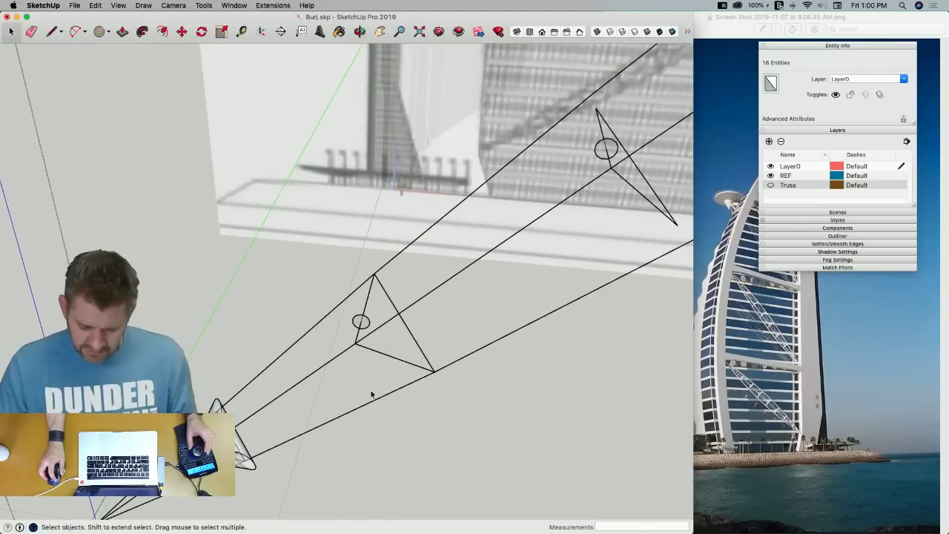
pyautogui.click(375, 353)
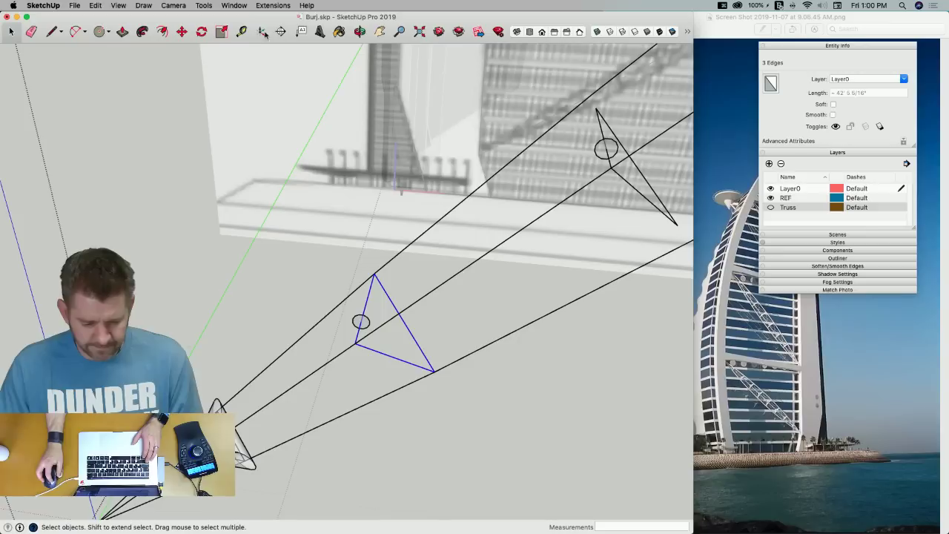
pyautogui.click(143, 31)
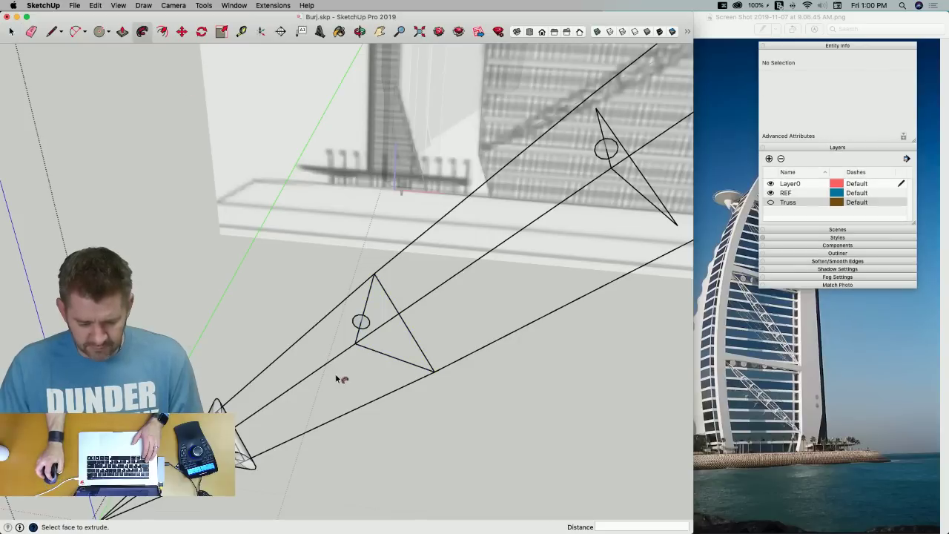
pyautogui.press('space')
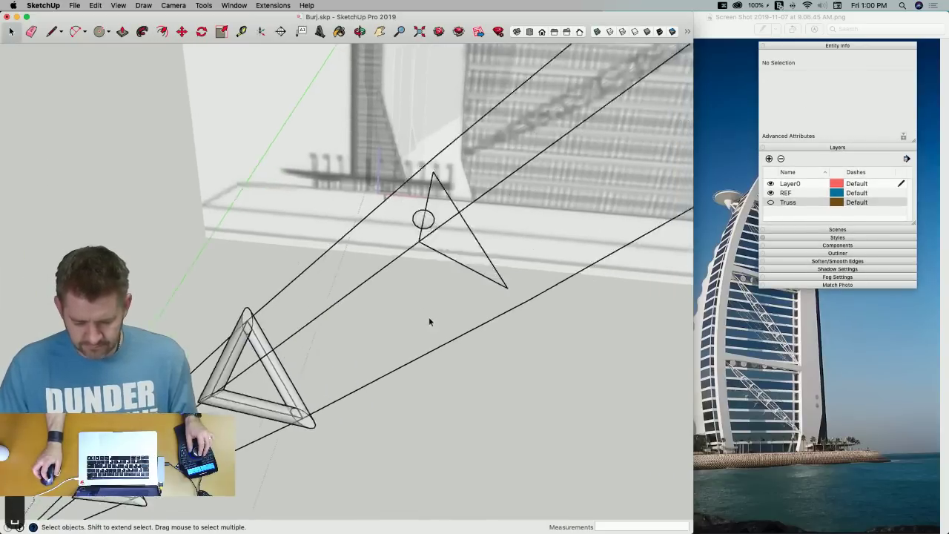
# Stretch the second triangle outline by moving its two loose corners onto the two outer arcs
pyautogui.press('m')
pyautogui.click(291, 209)
pyautogui.click(310, 207)
pyautogui.click(359, 321)
pyautogui.click(383, 333)
# Sweep the circle around the second triangle outline's three edges with Follow Me
pyautogui.press('space')
pyautogui.click(349, 318)
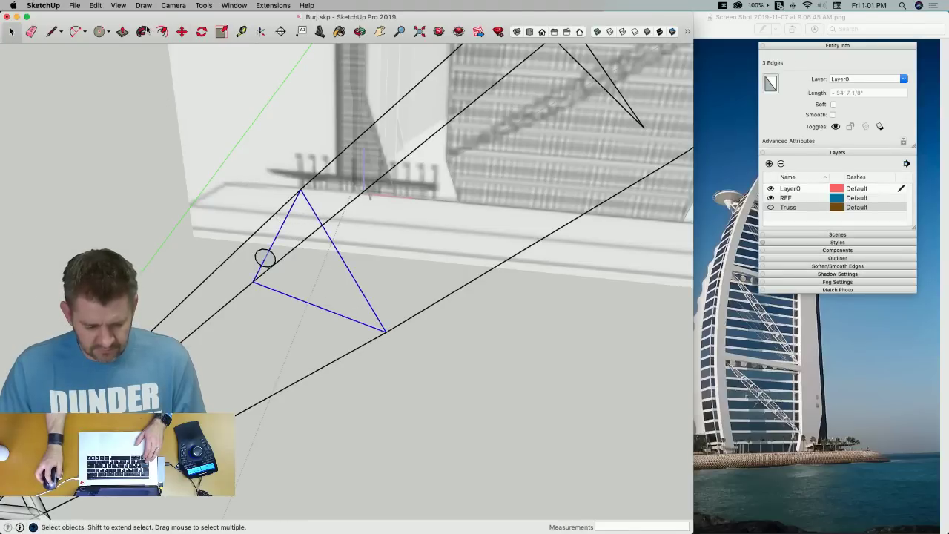
pyautogui.click(144, 31)
pyautogui.click(265, 258)
# Fit the third triangle outline to the arcs by moving its two loose corners onto the outer arcs
pyautogui.press('super+z')
pyautogui.moveTo(271, 264); pyautogui.dragTo(277, 240, button='middle')
pyautogui.press('m')
pyautogui.click(280, 238)
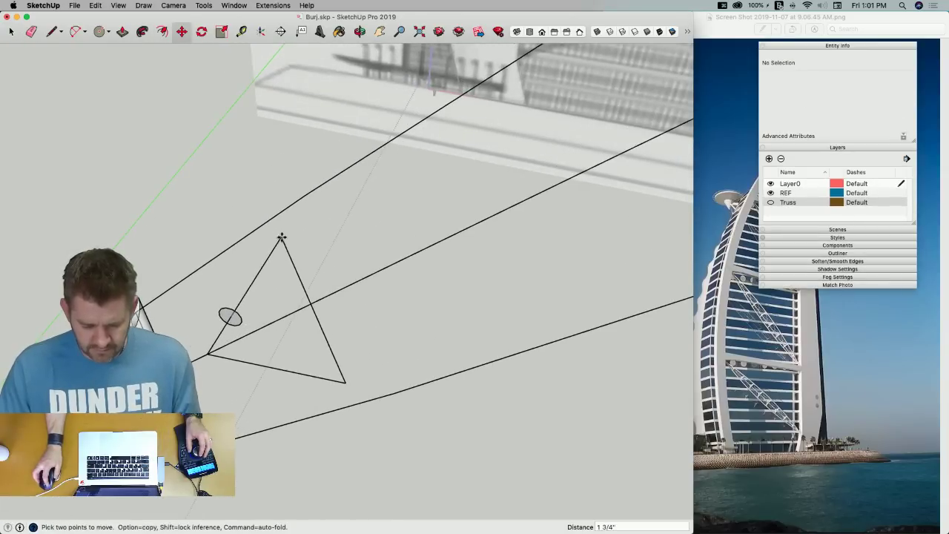
pyautogui.click(304, 197)
pyautogui.click(343, 384)
pyautogui.click(393, 394)
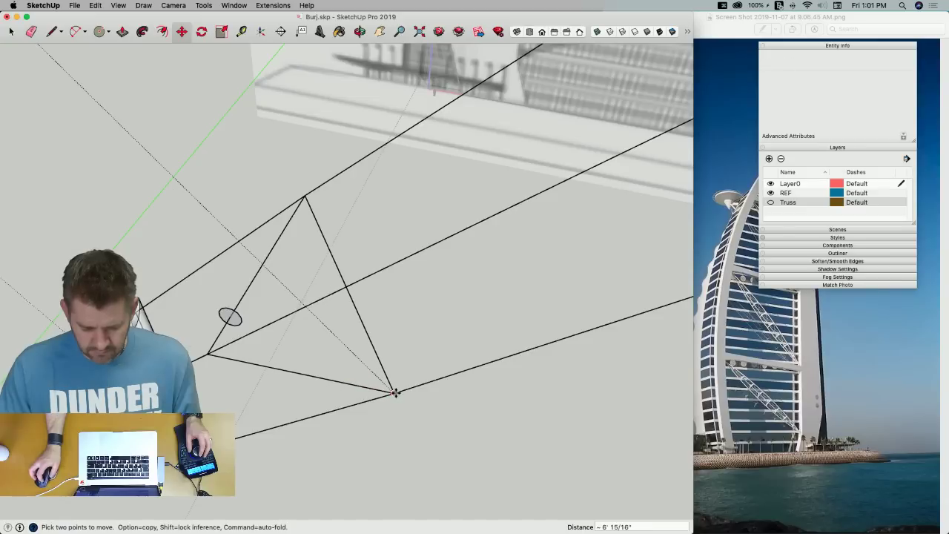
# Sweep the circle around the third triangle outline's three edges with Follow Me
pyautogui.press('space')
pyautogui.click(287, 370)
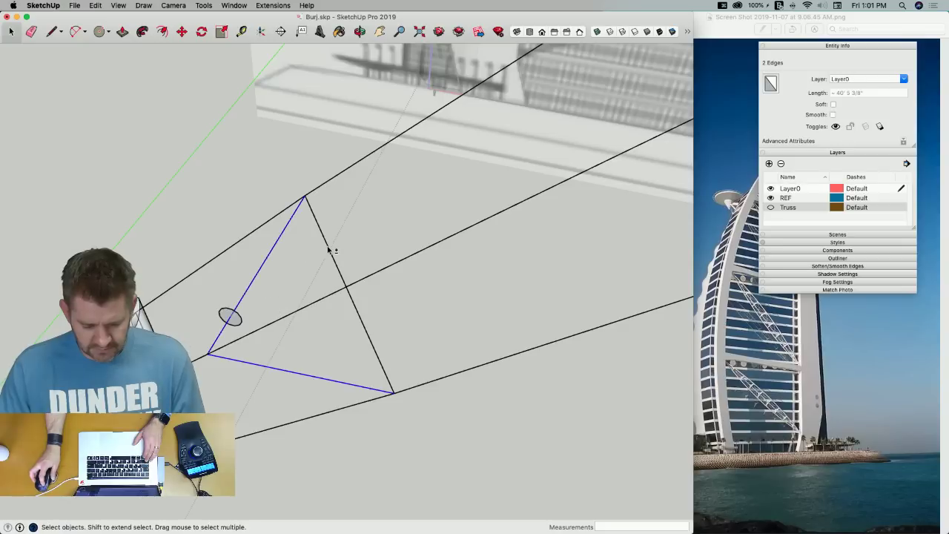
pyautogui.keyDown('shift'); pyautogui.click(373, 351); pyautogui.keyUp('shift')
pyautogui.click(142, 31)
pyautogui.click(230, 318)
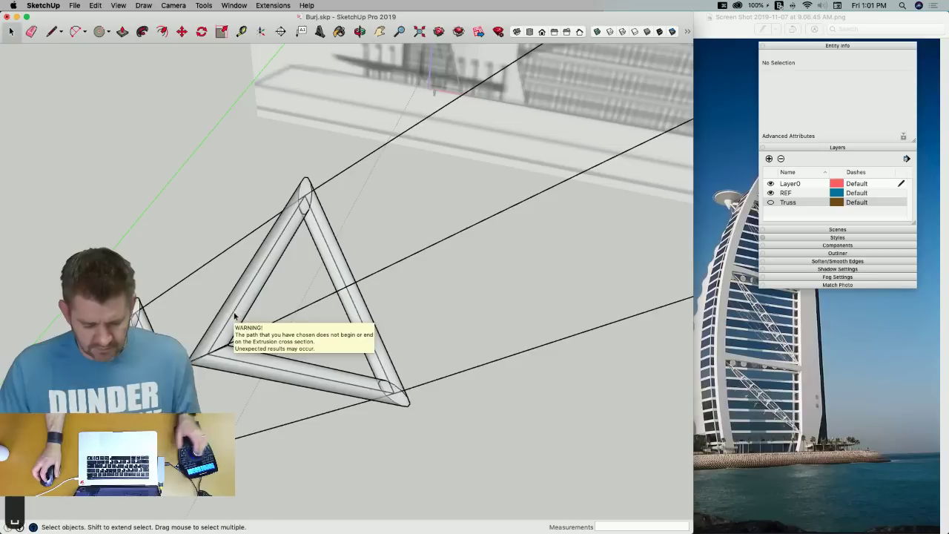
# Copy the tube surfaces of the second cross-frame from the arcs' lower end about 162' 9" up along the inner arc
pyautogui.press('space')
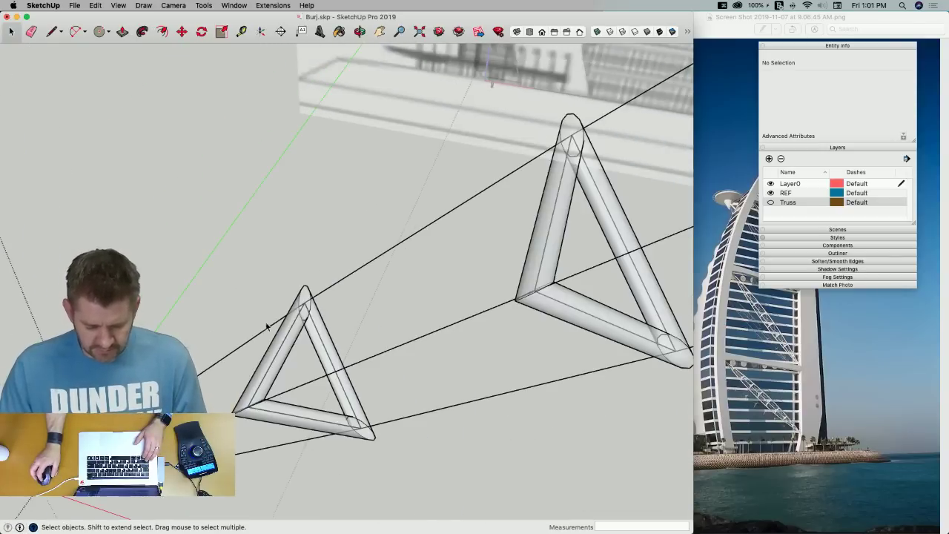
pyautogui.click(294, 335)
pyautogui.keyDown('shift'); pyautogui.click(318, 344); pyautogui.keyUp('shift')
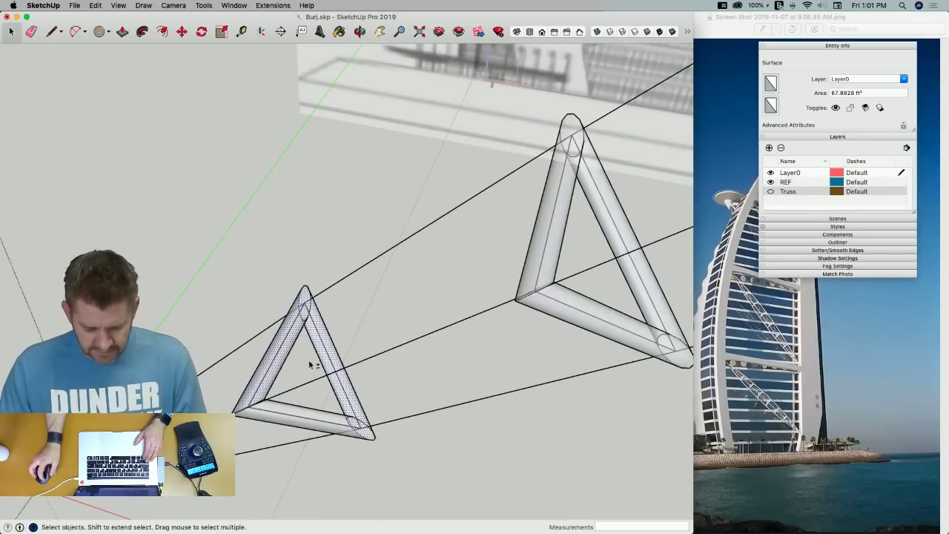
pyautogui.keyDown('shift'); pyautogui.click(259, 421); pyautogui.keyUp('shift')
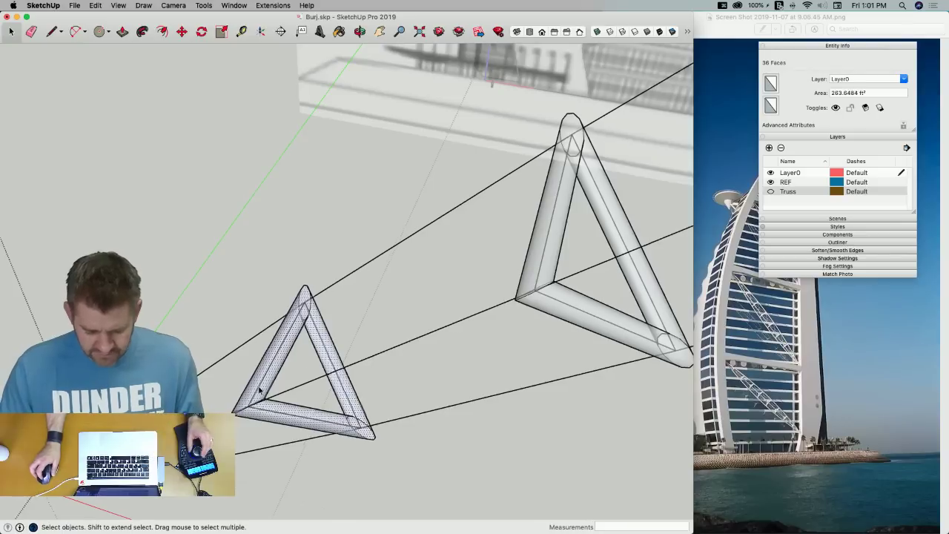
pyautogui.press('m')
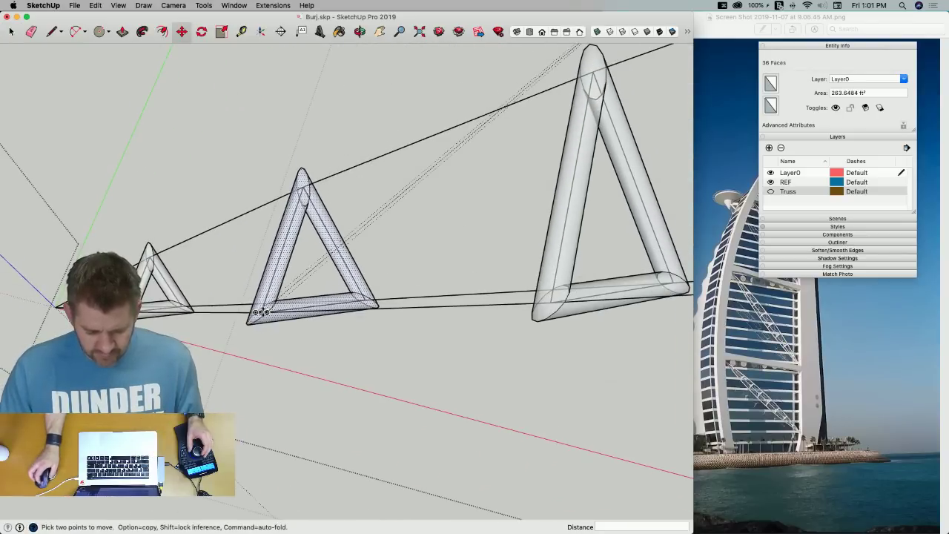
pyautogui.click(259, 310)
pyautogui.press('alt')
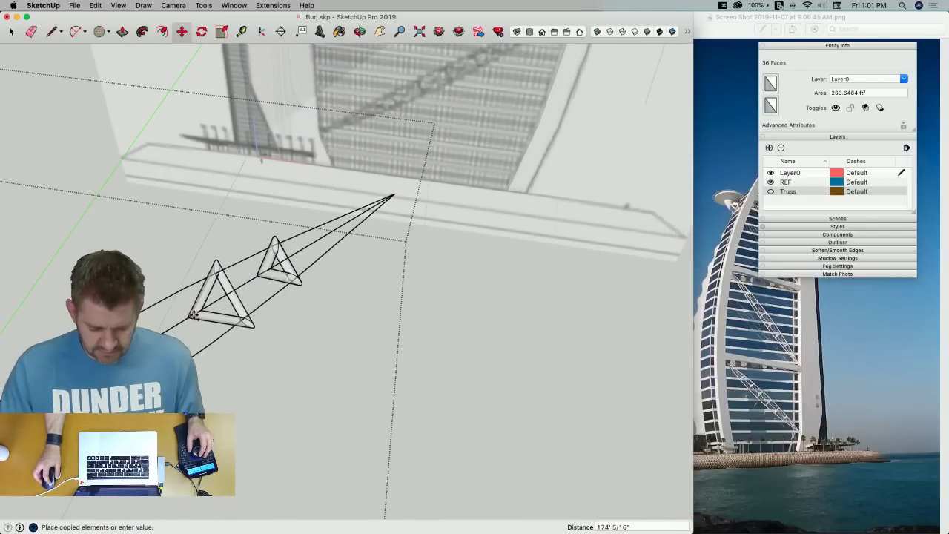
pyautogui.click(259, 274)
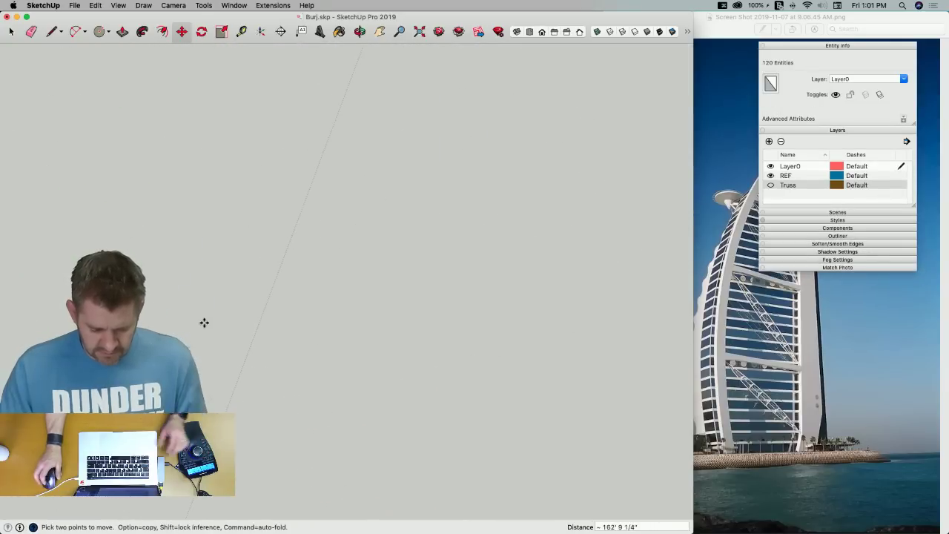
# Copy the tube surfaces of the third cross-frame from the arcs' lower end about 97' 9" up along the inner arc
pyautogui.press('space')
pyautogui.scroll(-5, 195, 317)
pyautogui.scroll(6, 350, 355)
pyautogui.click(349, 359)
pyautogui.keyDown('shift'); pyautogui.click(309, 291); pyautogui.keyUp('shift')
pyautogui.keyDown('shift'); pyautogui.click(361, 275); pyautogui.keyUp('shift')
pyautogui.press('m')
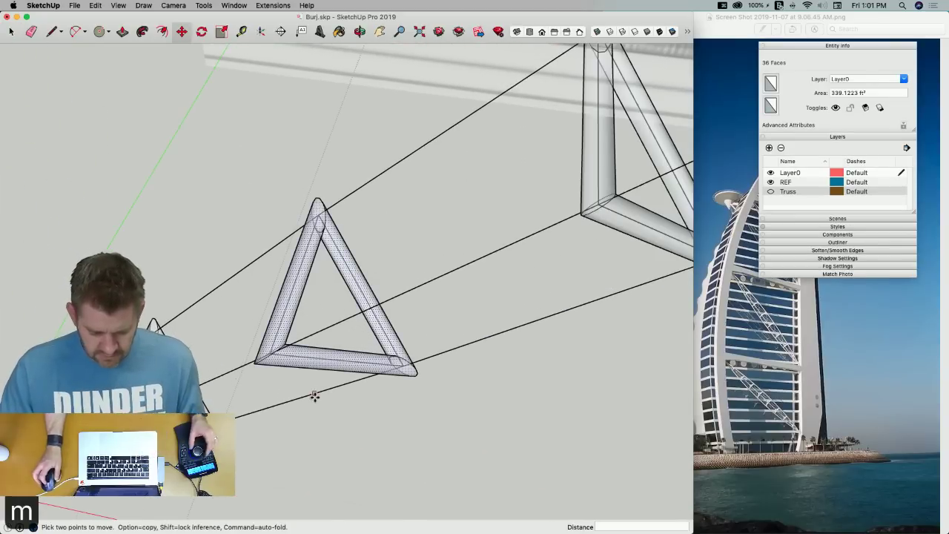
pyautogui.scroll(3, 283, 387)
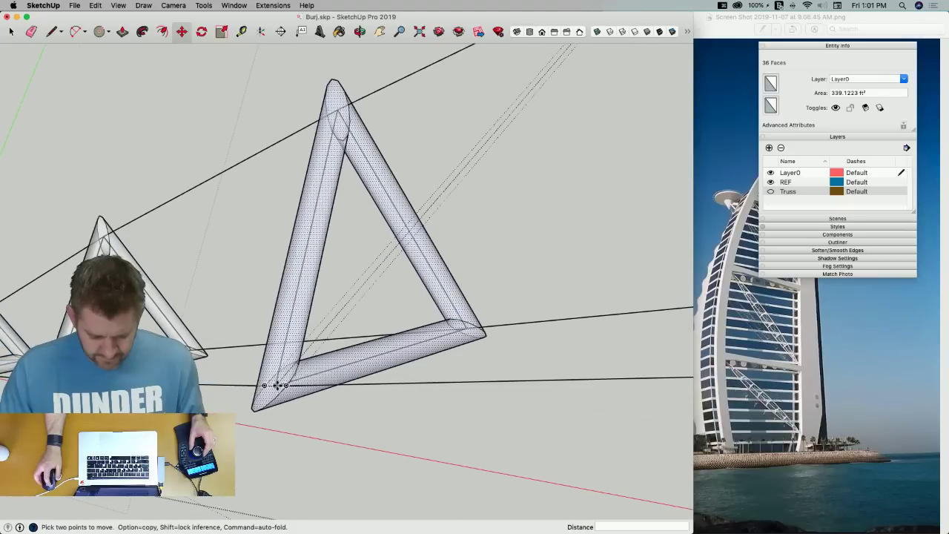
pyautogui.click(276, 385)
pyautogui.press('alt')
pyautogui.scroll(-3, 363, 386)
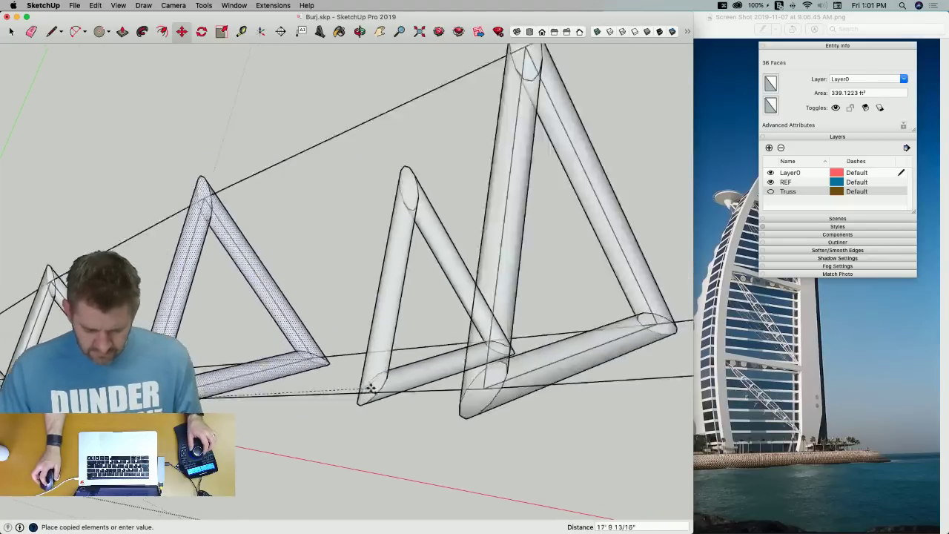
pyautogui.scroll(-5, 371, 387)
pyautogui.moveTo(384, 333); pyautogui.dragTo(380, 286, button='middle')
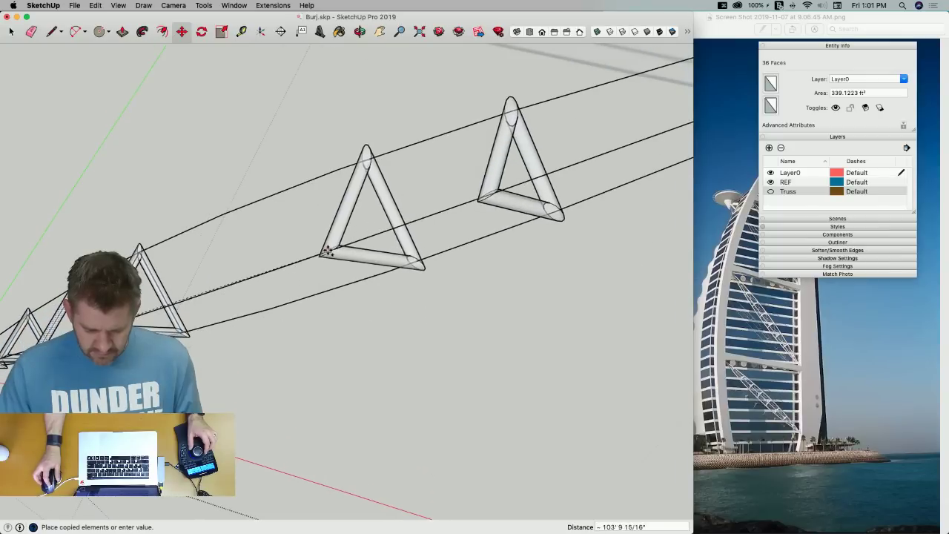
pyautogui.click(301, 262)
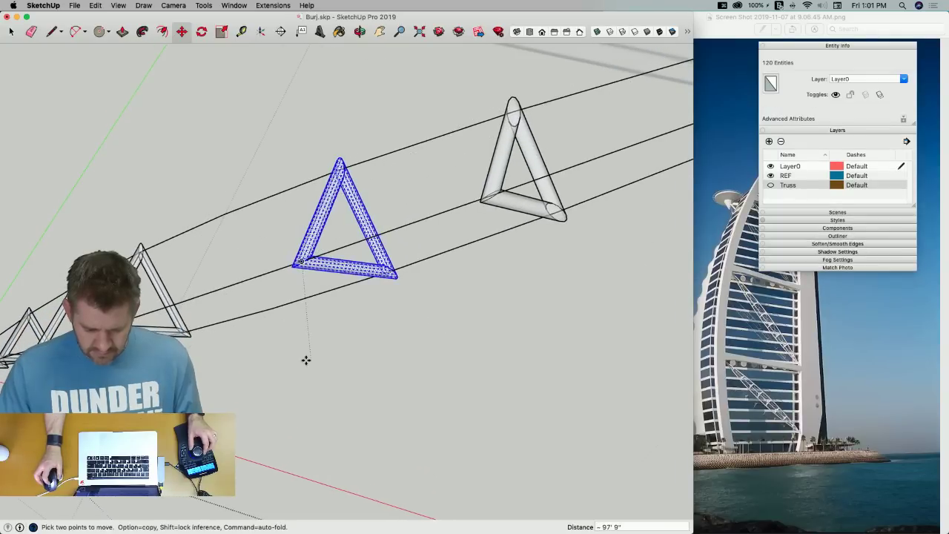
# Copy the three tubes of the triangular cross frame to the next station along the truss
pyautogui.press('space')
pyautogui.scroll(5, 297, 326)
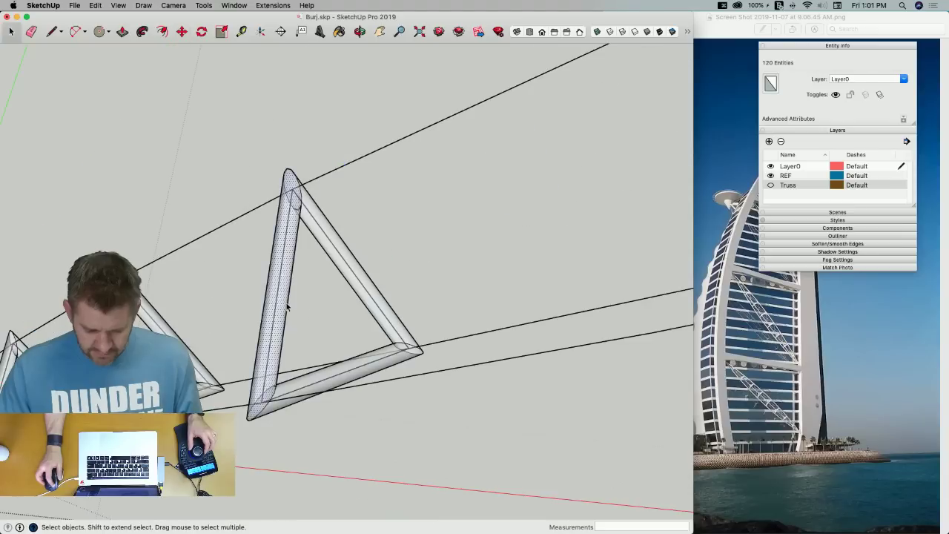
pyautogui.click(286, 302)
pyautogui.keyDown('shift'); pyautogui.click(345, 275); pyautogui.keyUp('shift')
pyautogui.keyDown('shift'); pyautogui.click(366, 375); pyautogui.keyUp('shift')
pyautogui.press('m')
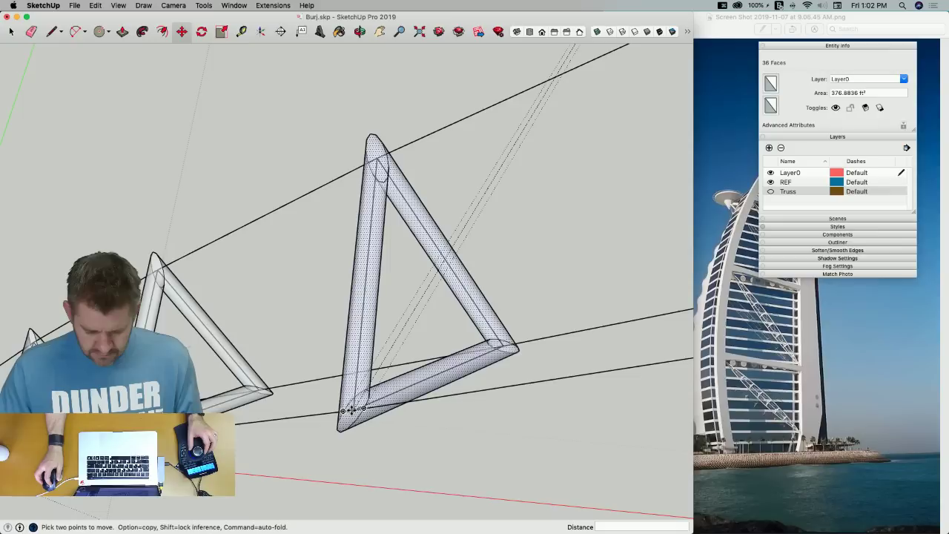
pyautogui.click(353, 409)
pyautogui.press('alt')
pyautogui.scroll(-5, 353, 408)
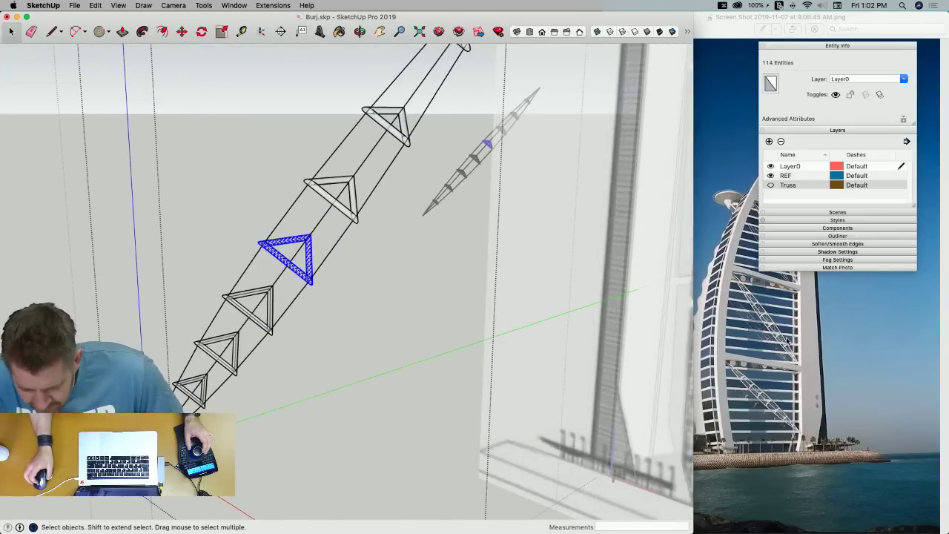
# Switch to the reference photo in Preview, zoom in on the diagonal truss bracing, and return to SketchUp
pyautogui.click(764, 317)
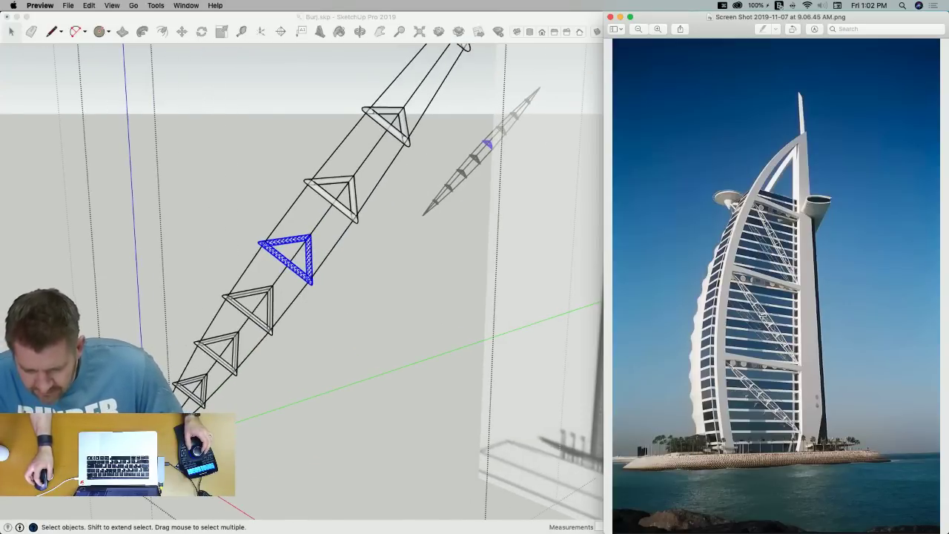
pyautogui.click(661, 31)
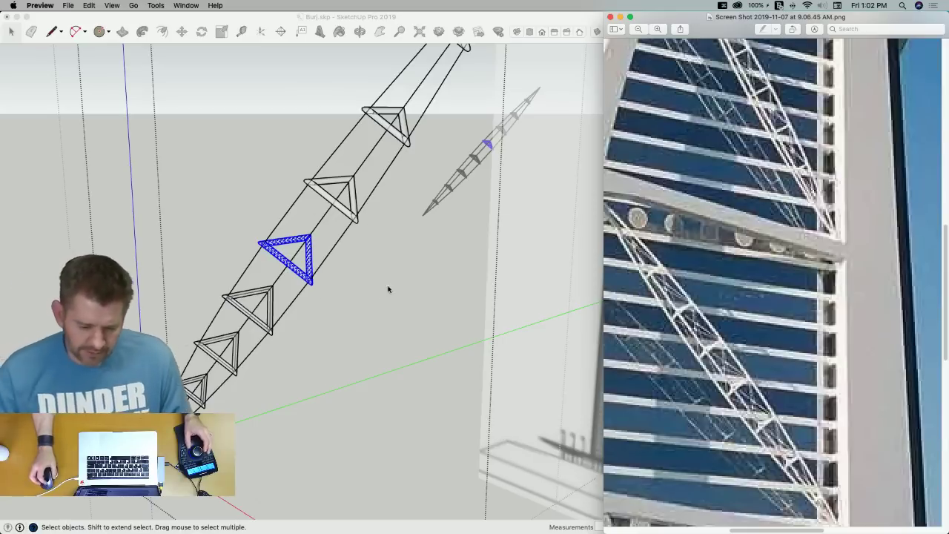
pyautogui.click(261, 412)
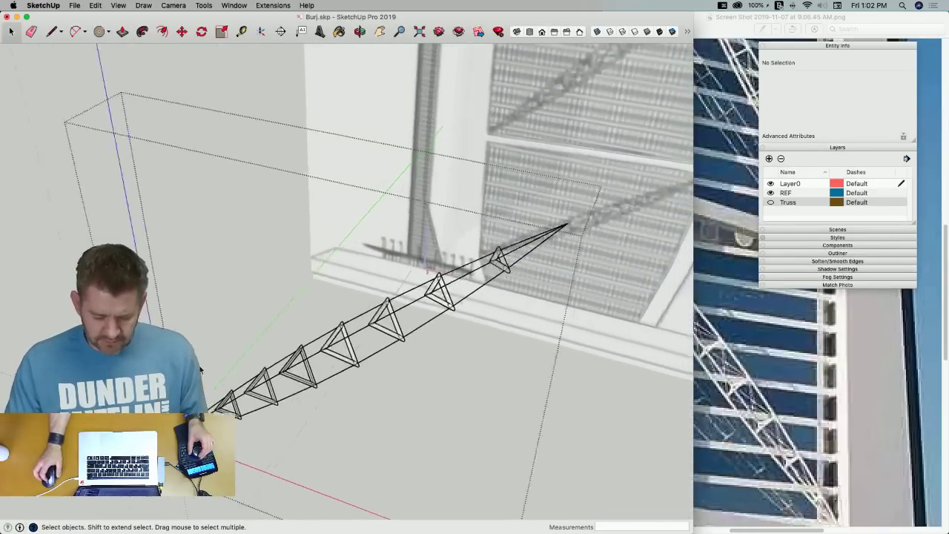
# Widen the modelling window and group only the faces of all the triangular frames along the truss
pyautogui.moveTo(143, 310); pyautogui.dragTo(334, 390)
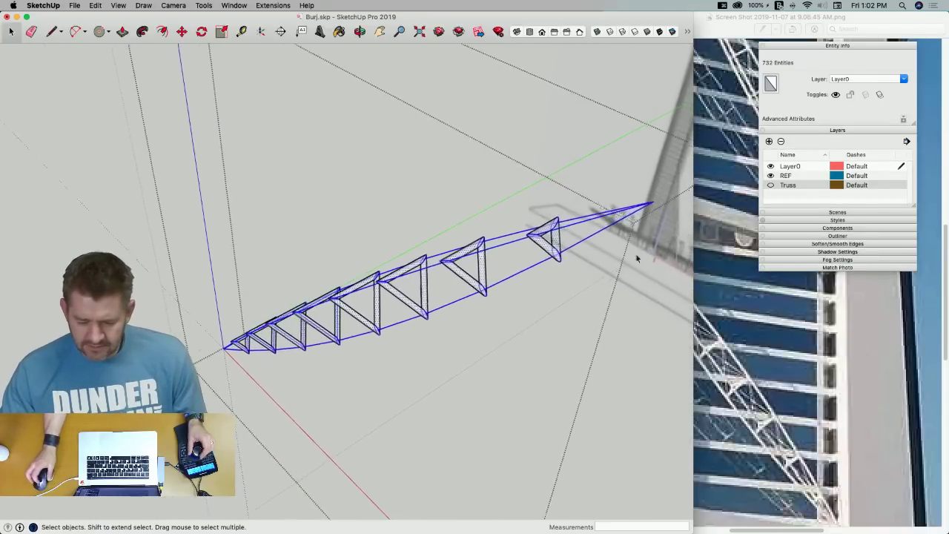
pyautogui.moveTo(695, 287); pyautogui.dragTo(947, 290)
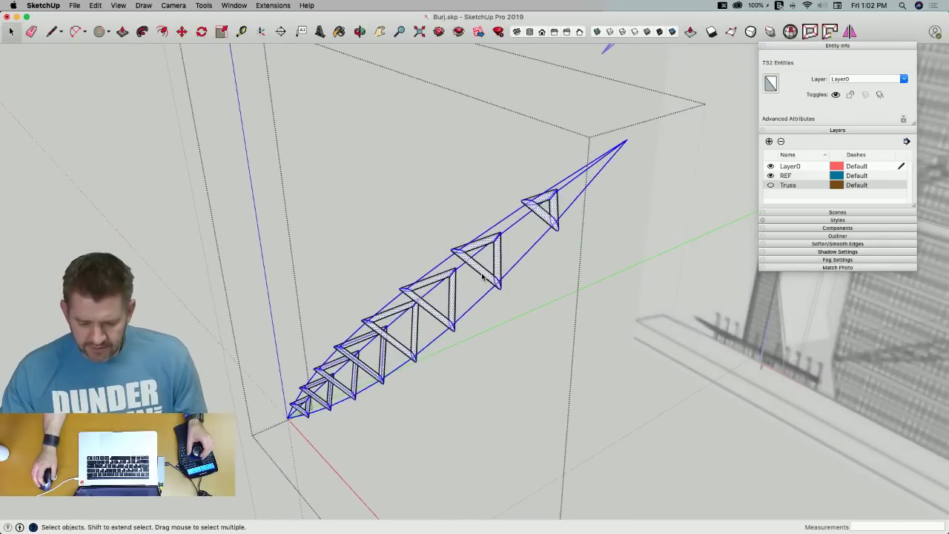
pyautogui.click(482, 276)
pyautogui.moveTo(189, 107); pyautogui.dragTo(722, 491)
pyautogui.click(424, 310)
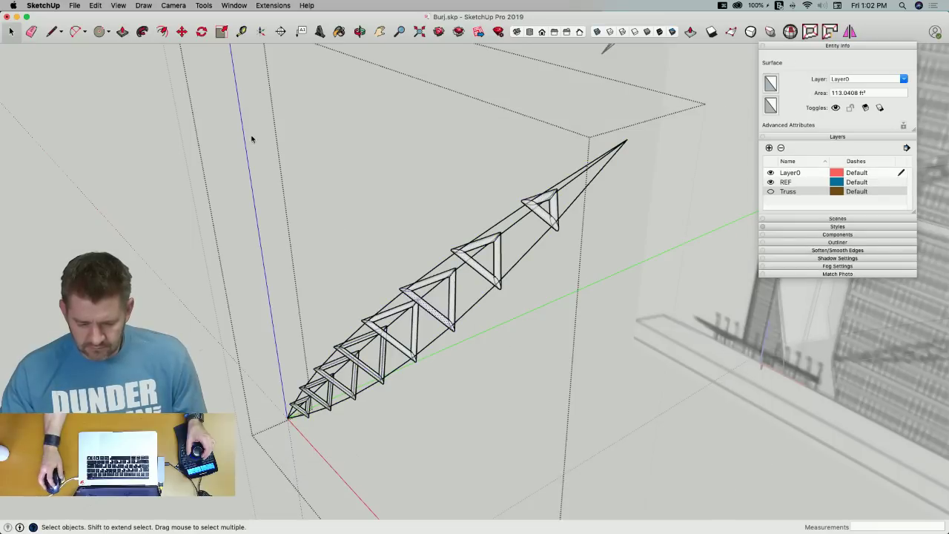
pyautogui.moveTo(230, 95); pyautogui.dragTo(665, 488)
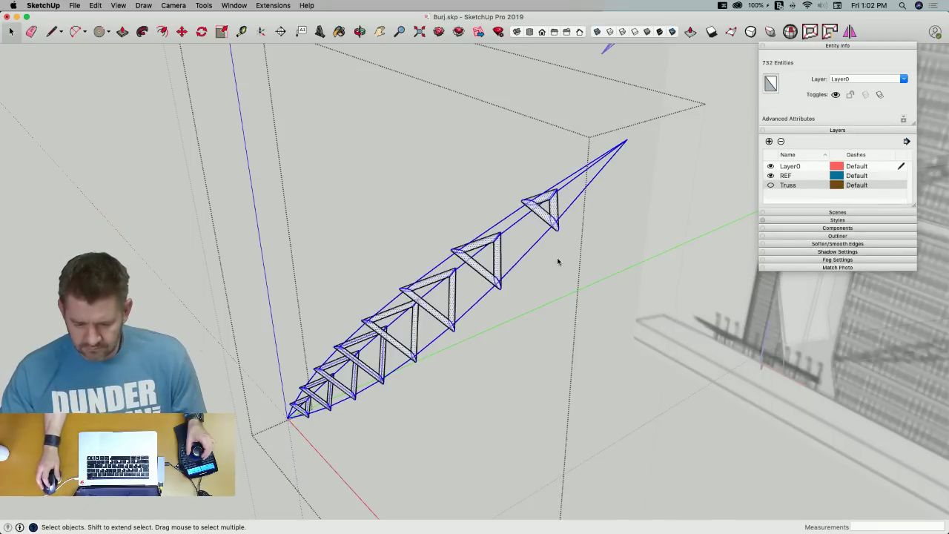
pyautogui.rightClick(576, 200)
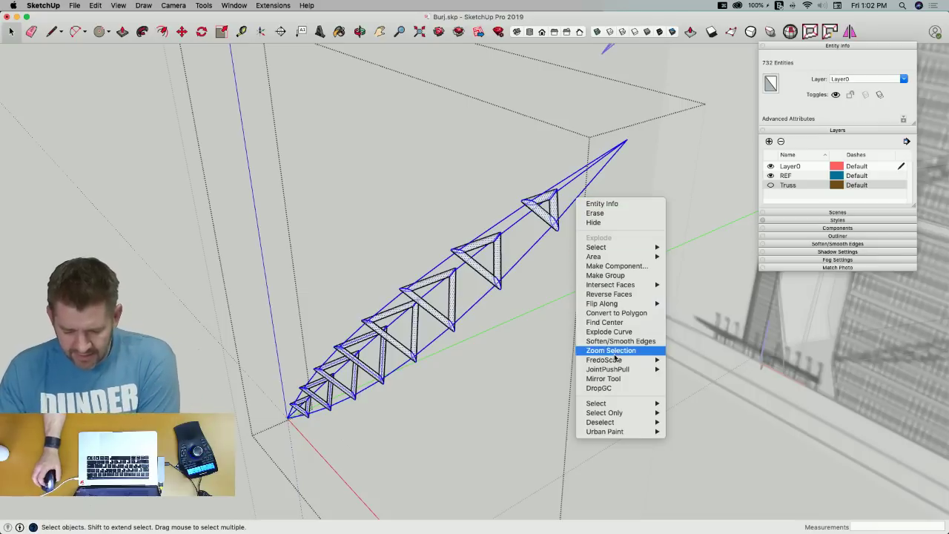
pyautogui.moveTo(626, 416)
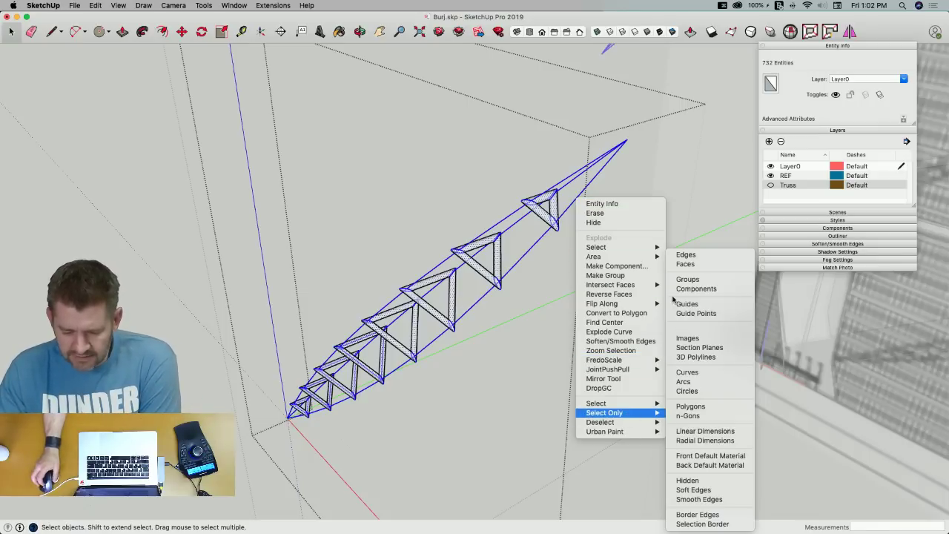
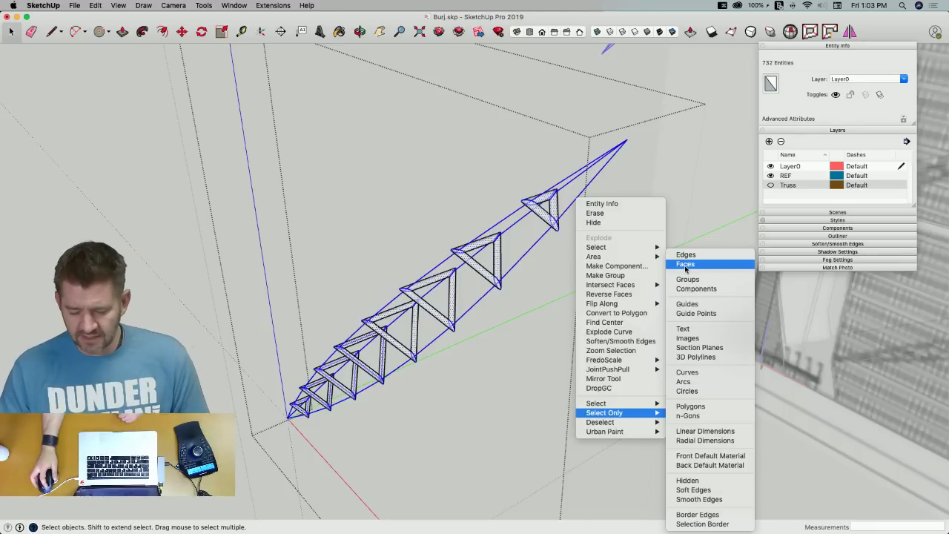
pyautogui.click(686, 265)
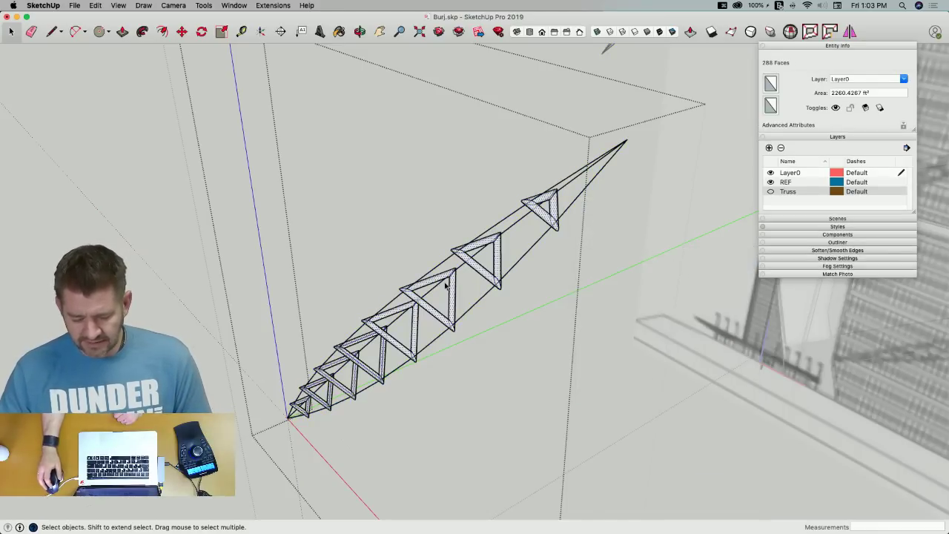
pyautogui.rightClick(400, 345)
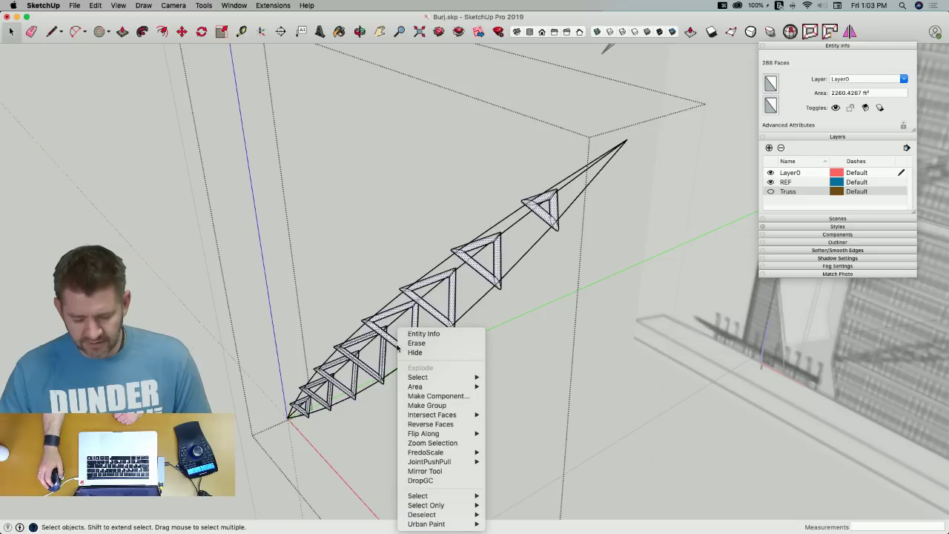
pyautogui.click(445, 405)
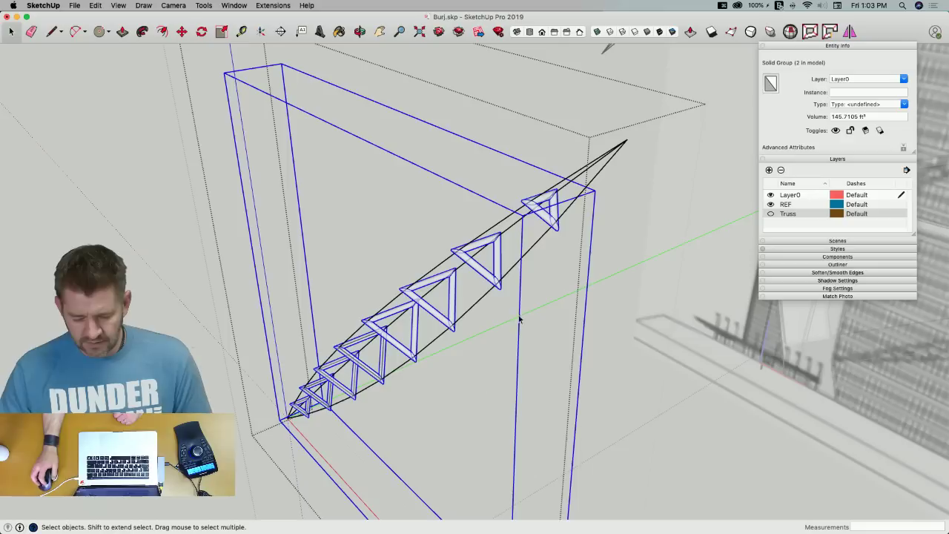
# Assign the new frame group to the Truss layer and save the model
pyautogui.click(905, 79)
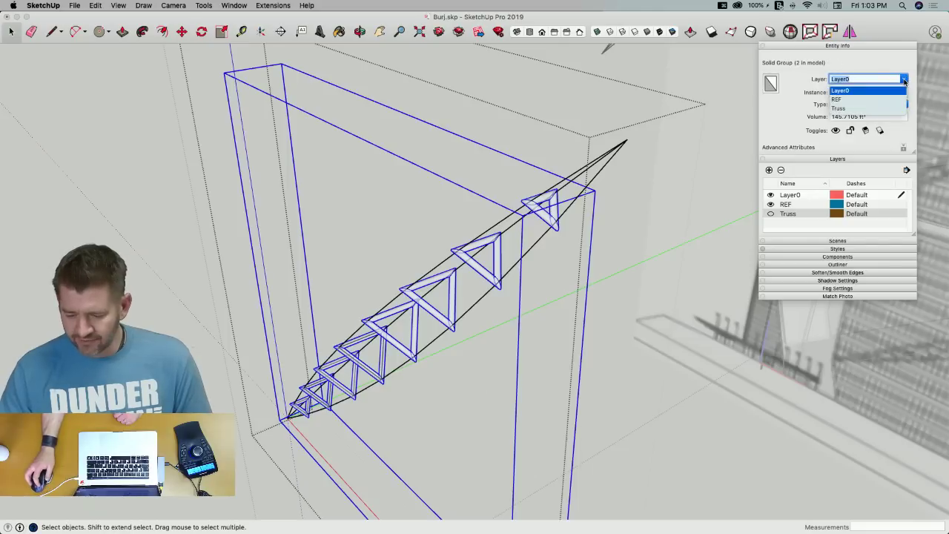
pyautogui.click(838, 108)
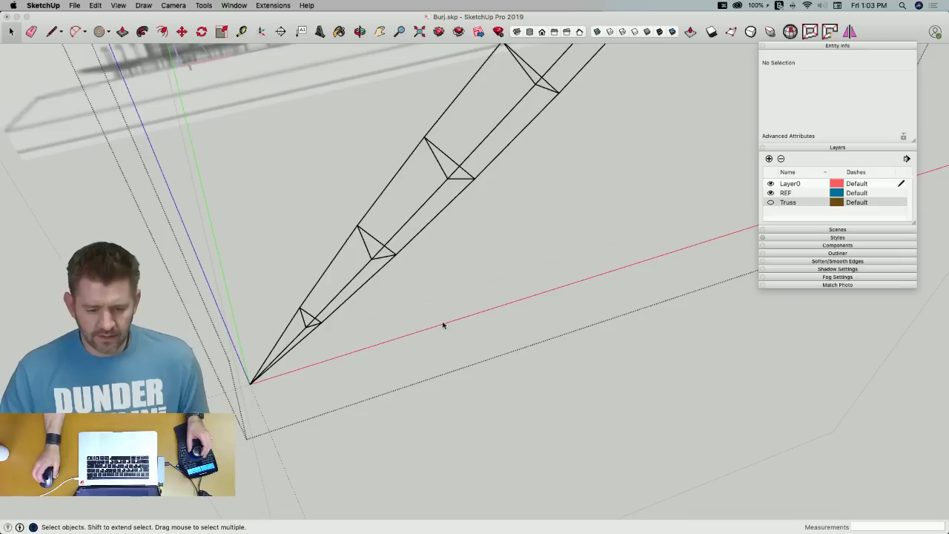
pyautogui.press('super+s')
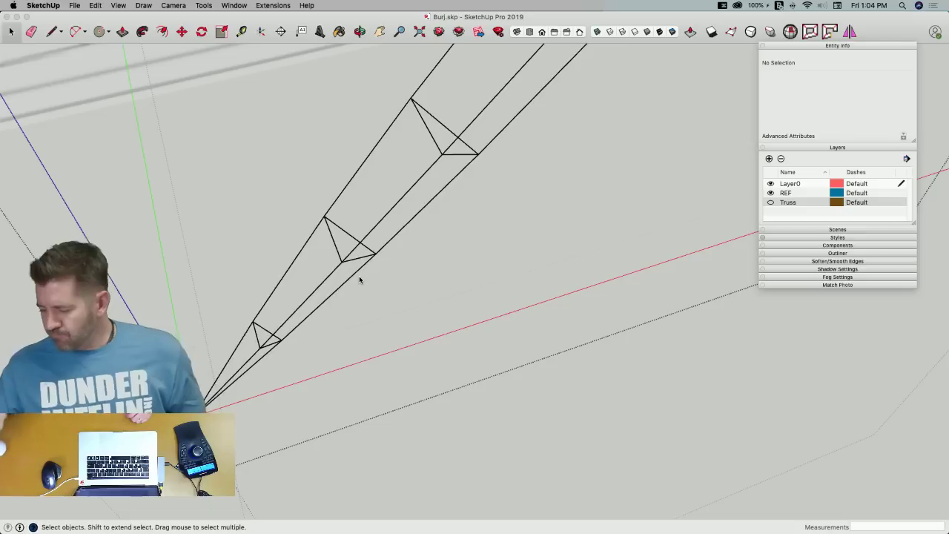
# Draw two crossing diagonal lines between the corners of neighbouring frame triangles on one side of the truss bay
pyautogui.moveTo(359, 276)
pyautogui.mouseDown(button='middle')
pyautogui.moveTo(381, 346)
pyautogui.moveTo(368, 407)
pyautogui.moveTo(292, 364)
pyautogui.moveTo(263, 364)
pyautogui.mouseUp(button='middle')
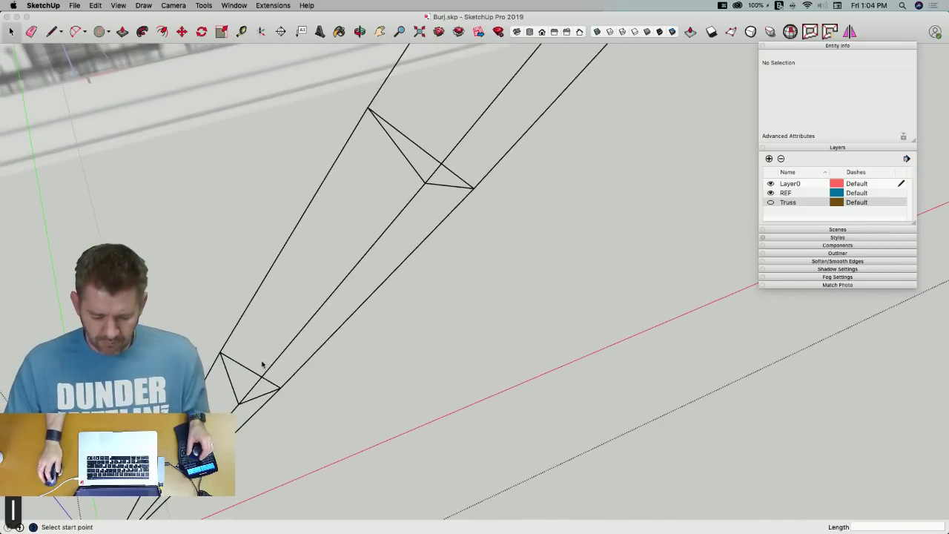
pyautogui.press('l')
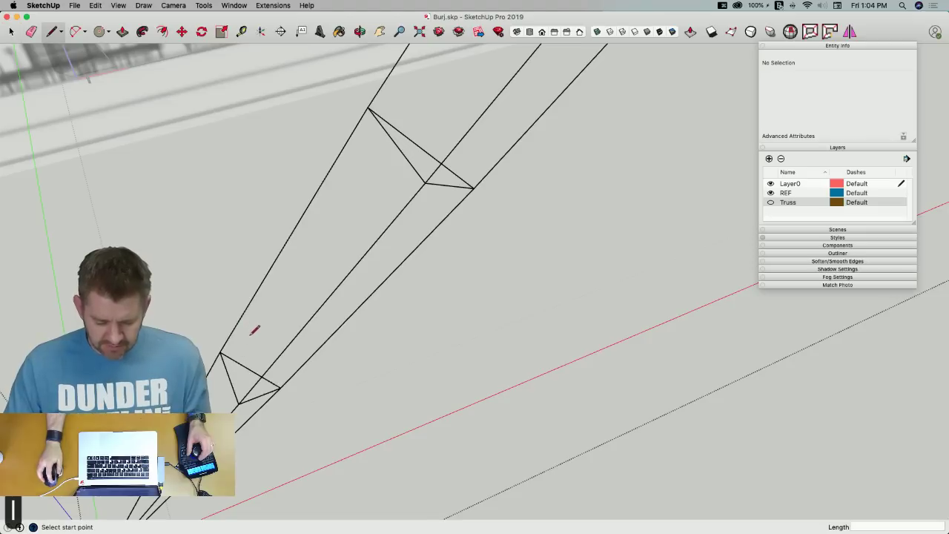
pyautogui.click(243, 399)
pyautogui.click(369, 109)
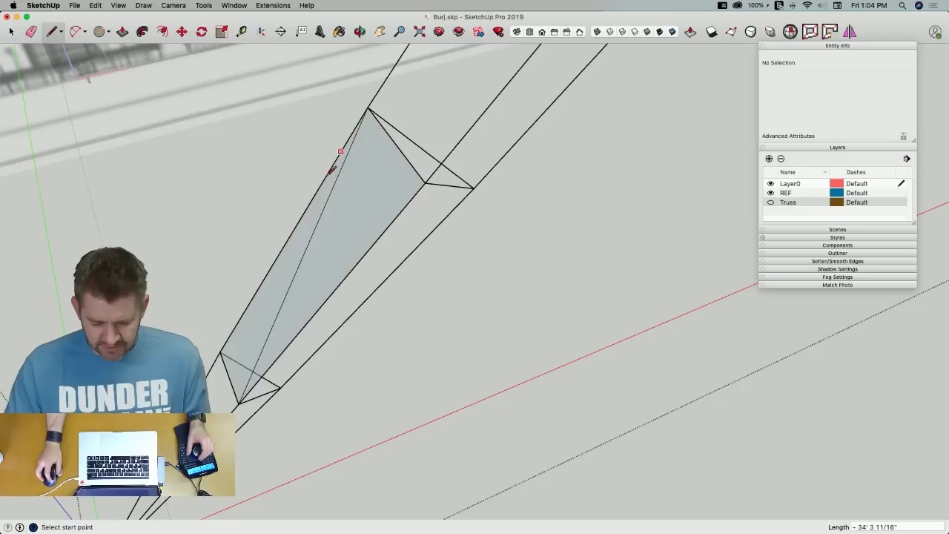
pyautogui.click(220, 352)
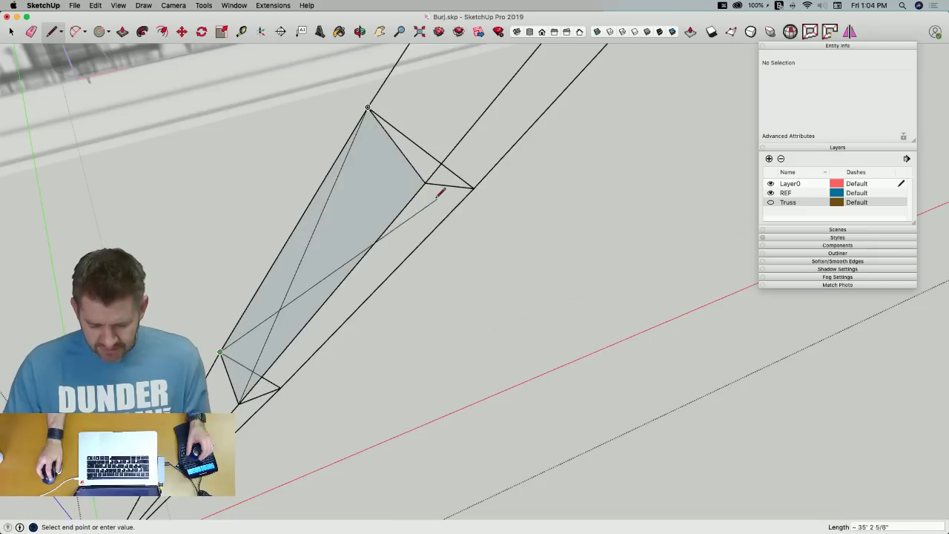
pyautogui.click(425, 182)
pyautogui.press('space')
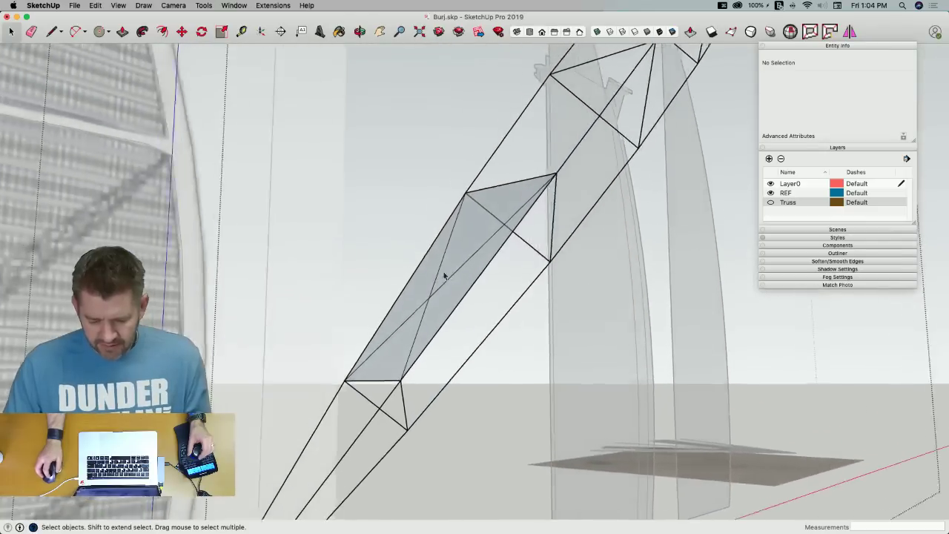
# Delete the face pieces between the crossing diagonals, keeping the edges
pyautogui.click(453, 269)
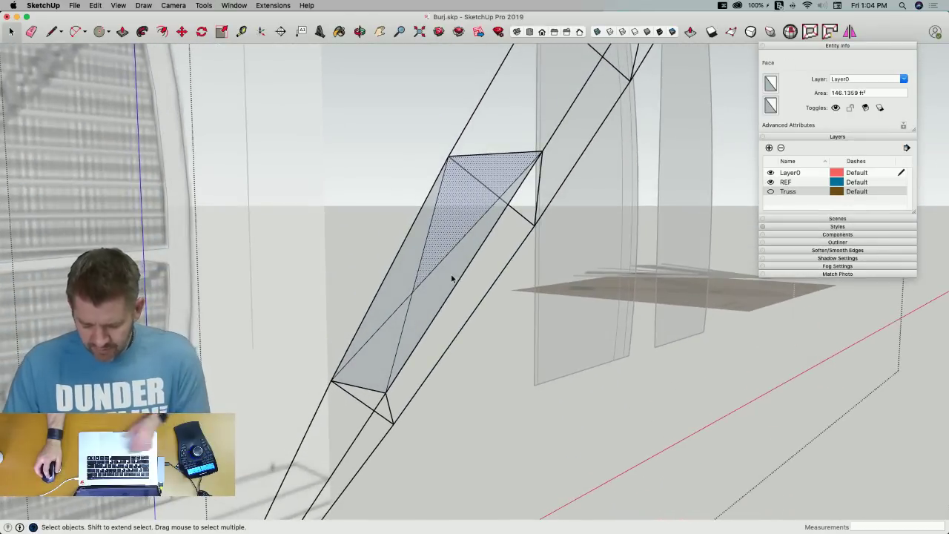
pyautogui.press('BackSpace')
pyautogui.click(441, 293)
pyautogui.press('BackSpace')
pyautogui.click(386, 333)
pyautogui.press('BackSpace')
pyautogui.click(438, 237)
pyautogui.press('BackSpace')
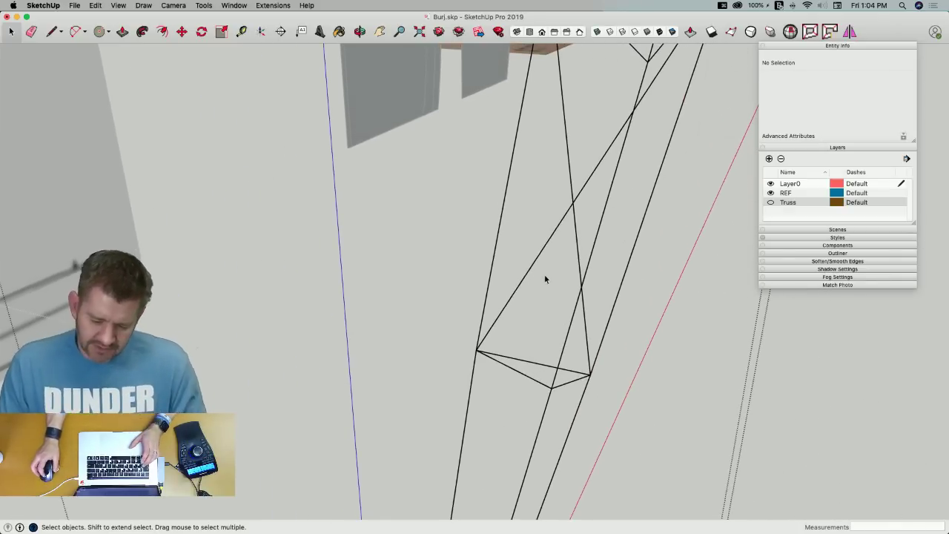
# Erase both segments of one of the two crossing diagonals, leaving a single diagonal brace line
pyautogui.press('e')
pyautogui.click(579, 223)
pyautogui.click(572, 191)
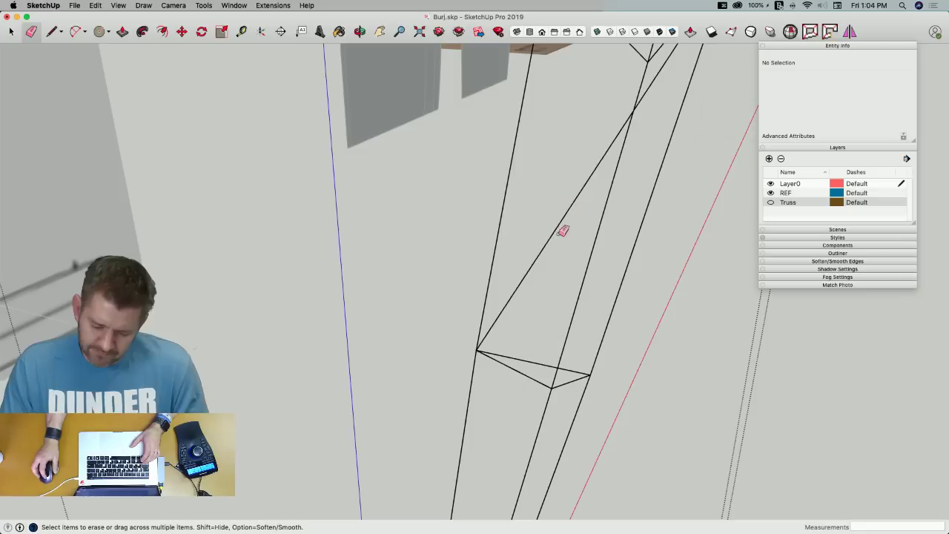
# Place the drawing axes at the brace line's lower corner with the red axis running along the line
pyautogui.press('c')
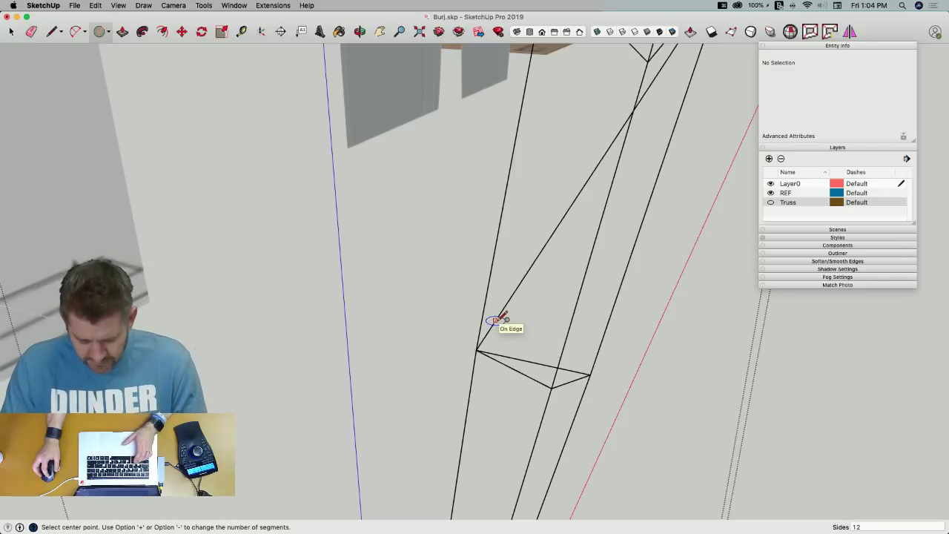
pyautogui.click(261, 32)
pyautogui.click(475, 350)
pyautogui.click(553, 233)
pyautogui.click(555, 235)
# Draw a 12-sided circle with a 6" radius centred on the diagonal brace line and perpendicular to it
pyautogui.press('c')
pyautogui.press('c')
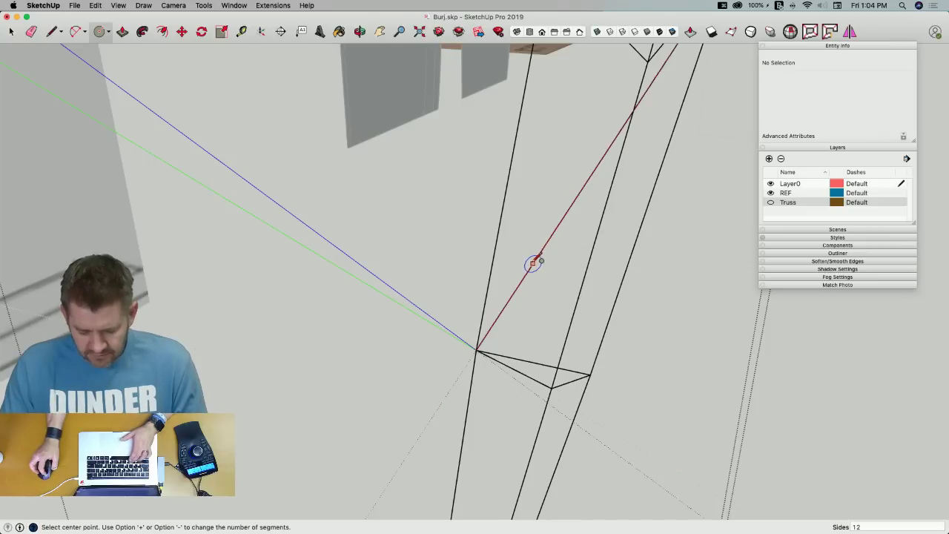
pyautogui.click(533, 264)
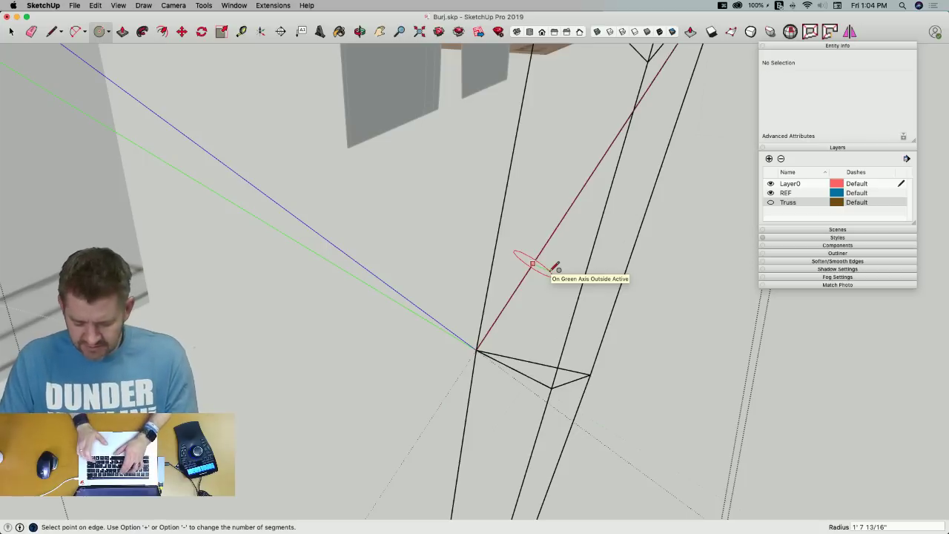
pyautogui.write('6"')
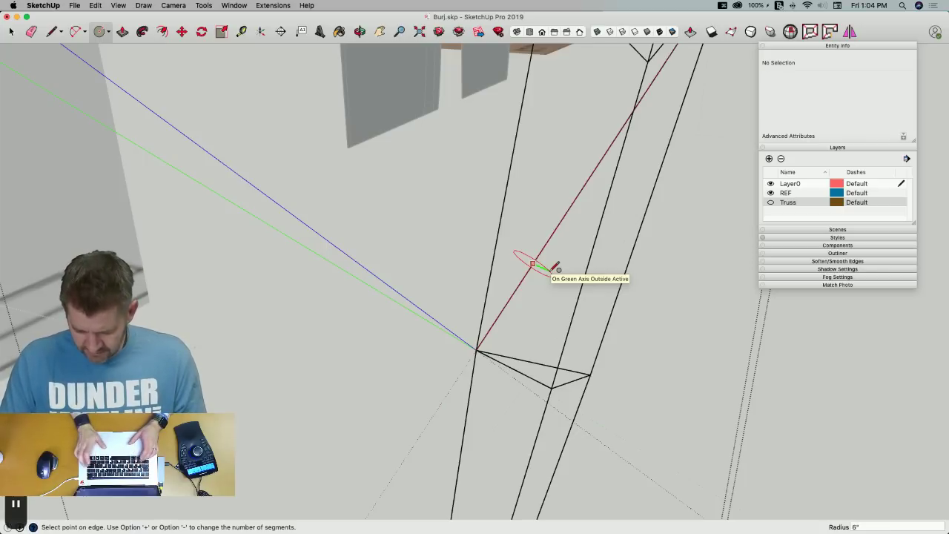
pyautogui.press('Return')
pyautogui.press('space')
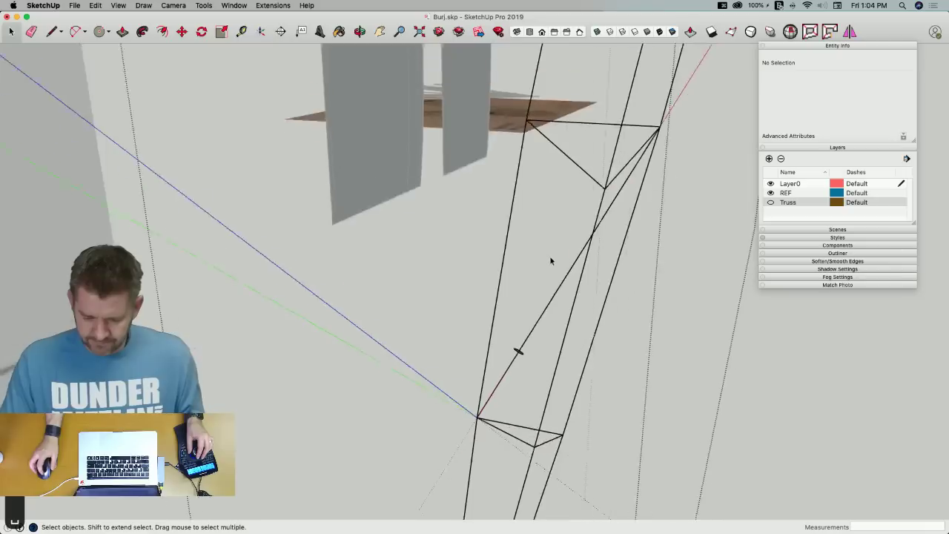
pyautogui.scroll(-5, 523, 313)
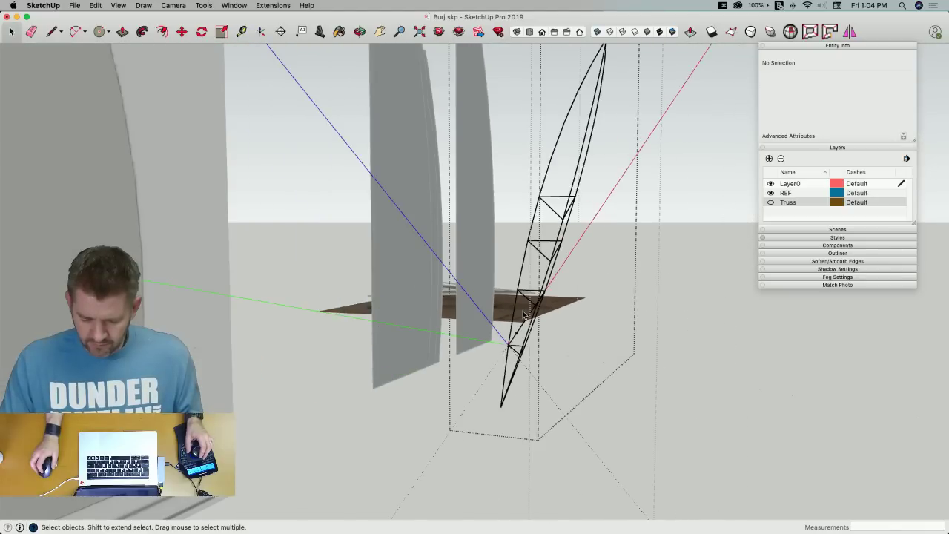
pyautogui.scroll(2, 523, 315)
pyautogui.scroll(2, 509, 398)
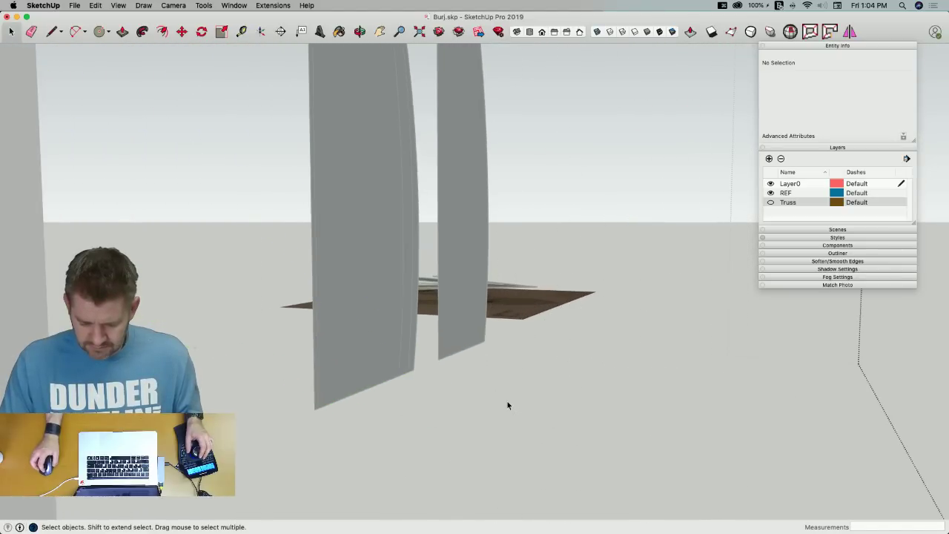
pyautogui.scroll(4, 501, 398)
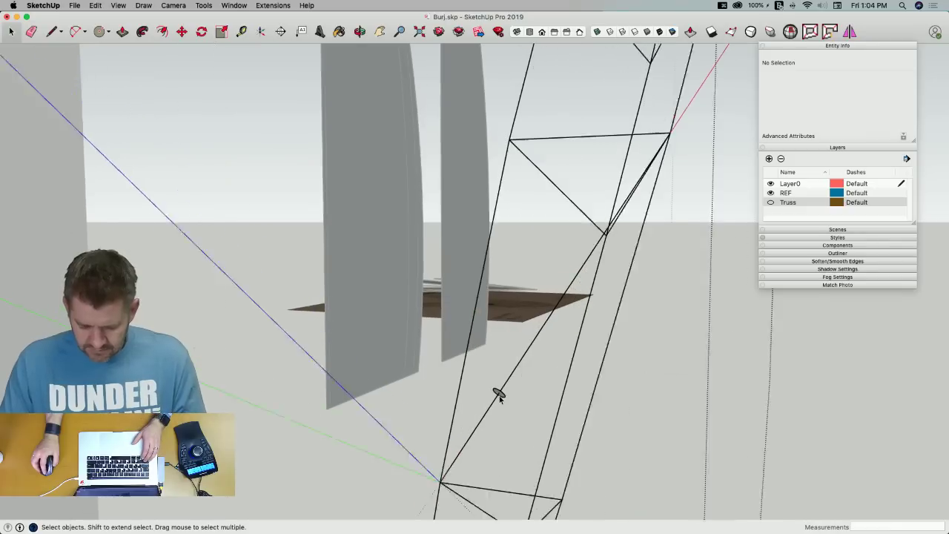
# Group the 12-sided circle together with the diagonal brace line it is centred on
pyautogui.doubleClick(504, 397)
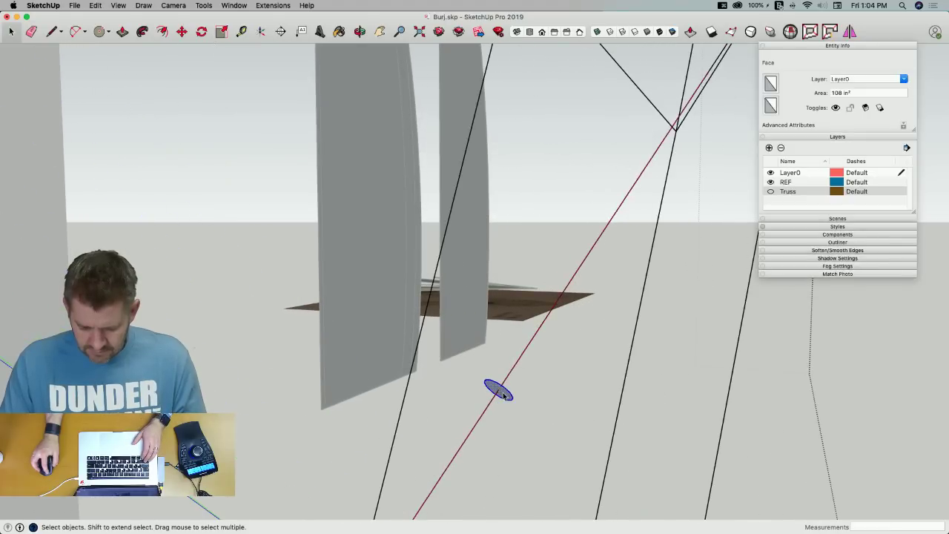
pyautogui.rightClick(505, 385)
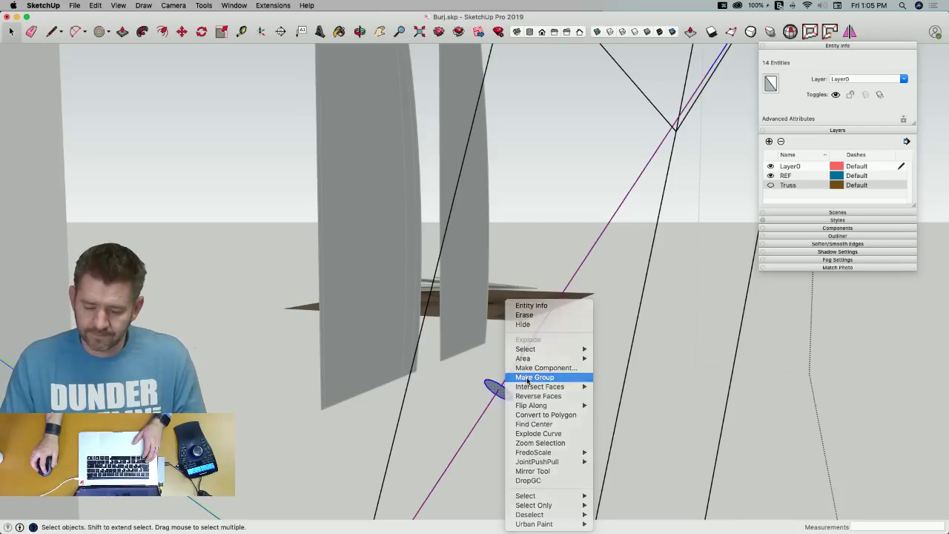
pyautogui.click(534, 377)
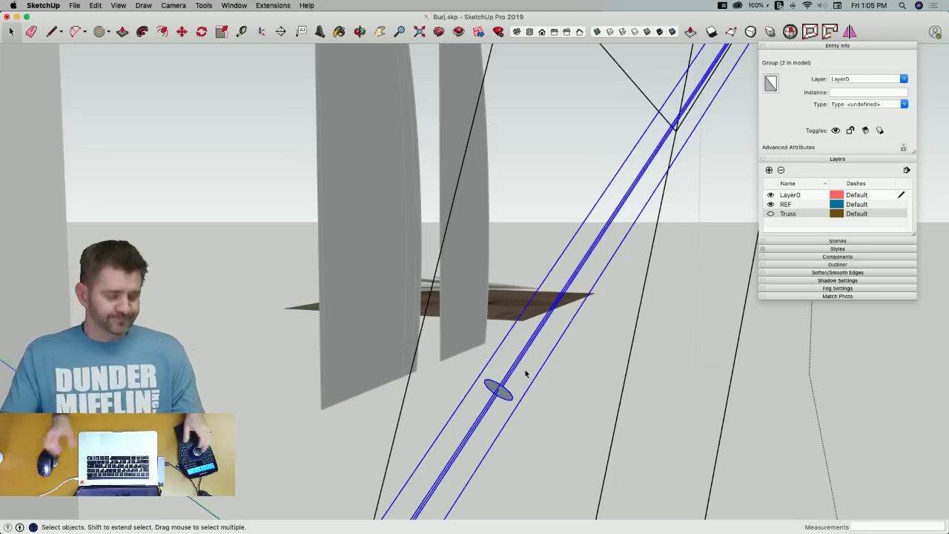
pyautogui.moveTo(525, 370); pyautogui.dragTo(490, 285, button='middle')
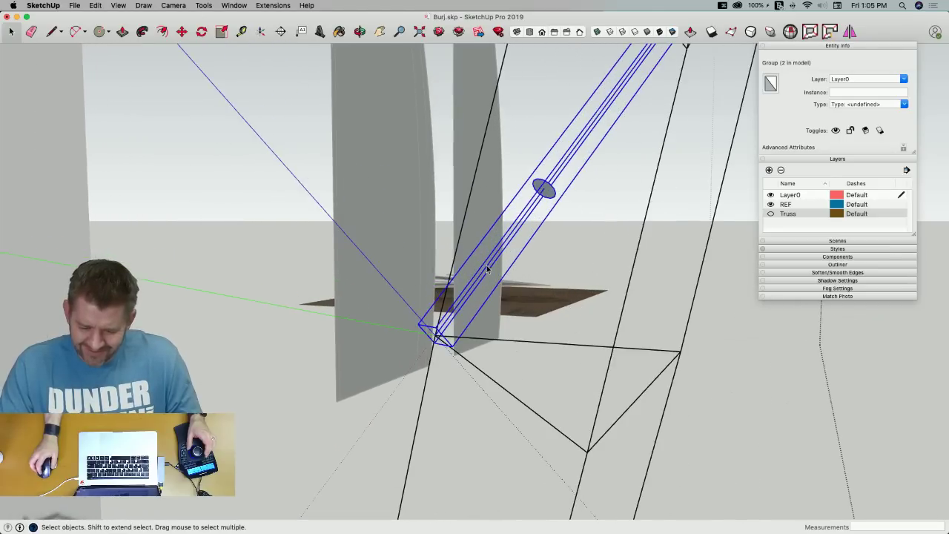
pyautogui.press('m')
pyautogui.scroll(-5, 449, 326)
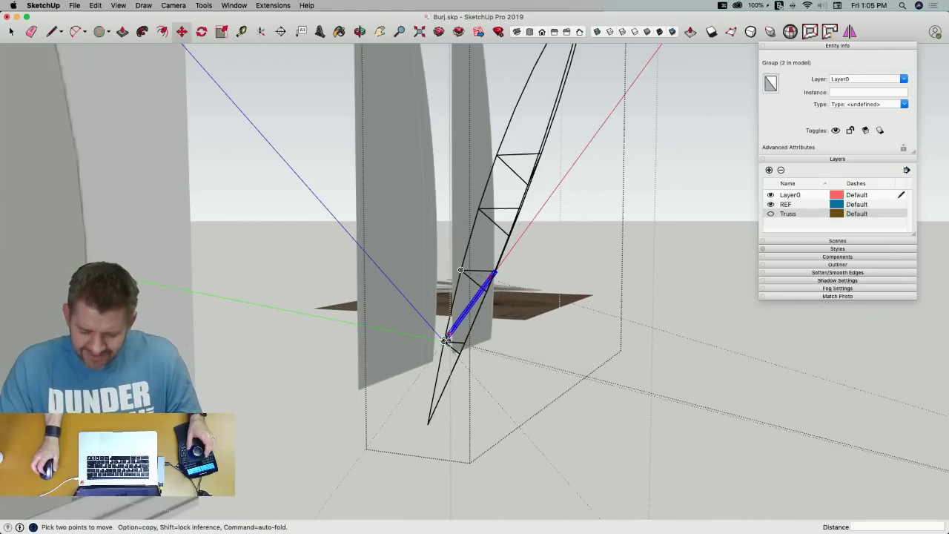
pyautogui.scroll(6, 445, 336)
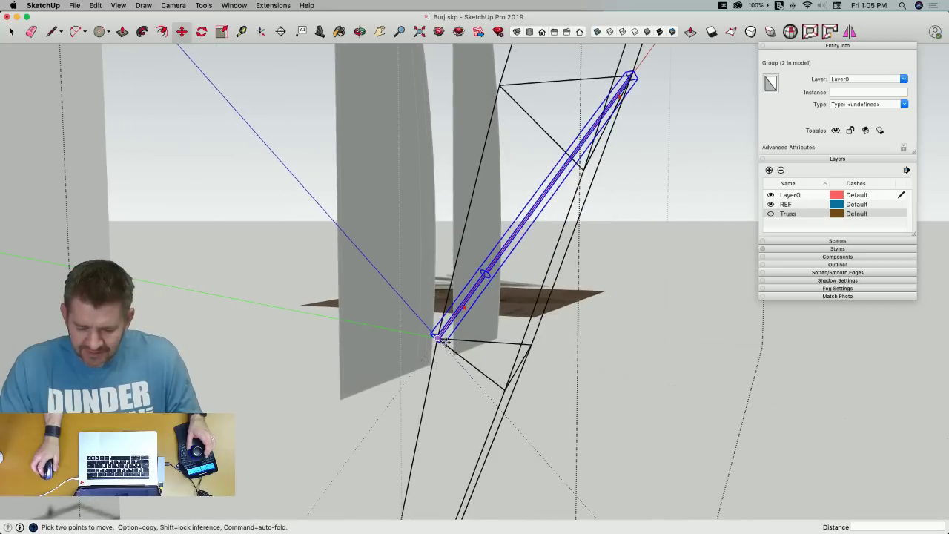
pyautogui.scroll(3, 444, 335)
pyautogui.scroll(-2, 443, 334)
pyautogui.scroll(2, 443, 334)
pyautogui.scroll(-1, 443, 335)
pyautogui.scroll(-2, 443, 336)
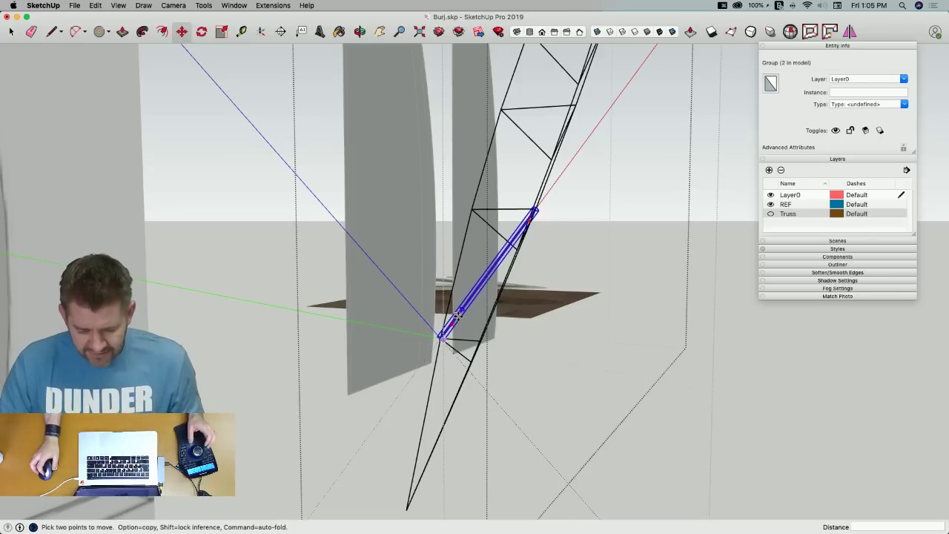
pyautogui.scroll(5, 459, 316)
pyautogui.scroll(-5, 458, 317)
pyautogui.scroll(8, 458, 317)
pyautogui.scroll(-2, 458, 317)
pyautogui.scroll(-3, 458, 316)
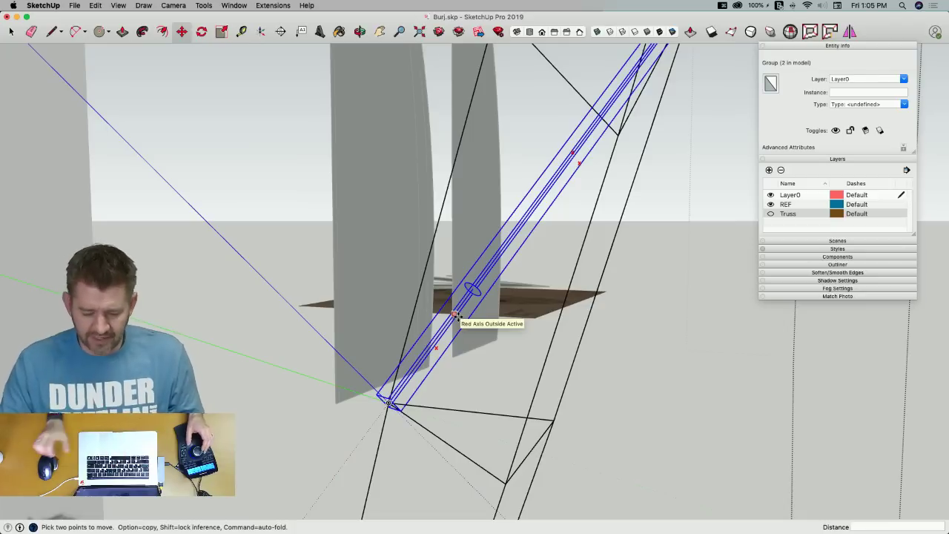
pyautogui.scroll(3, 457, 315)
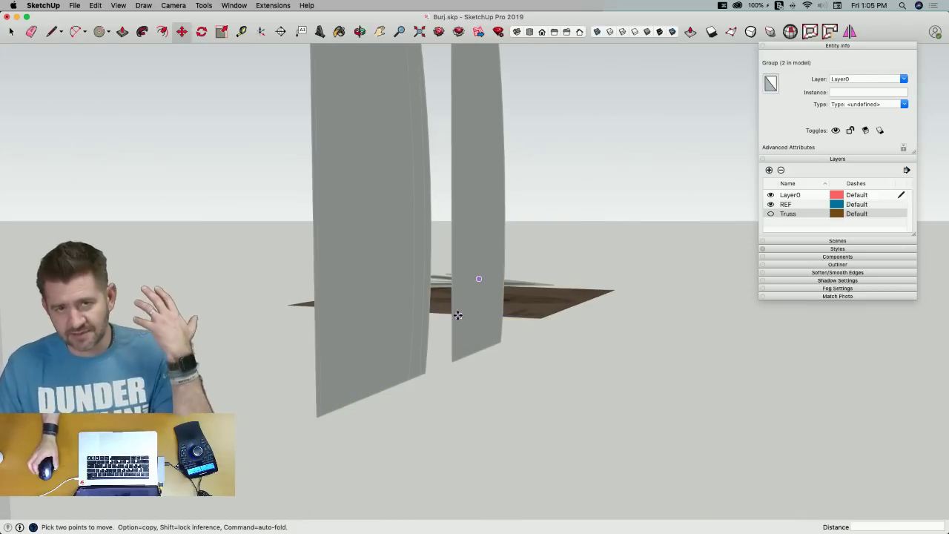
pyautogui.scroll(5, 540, 340)
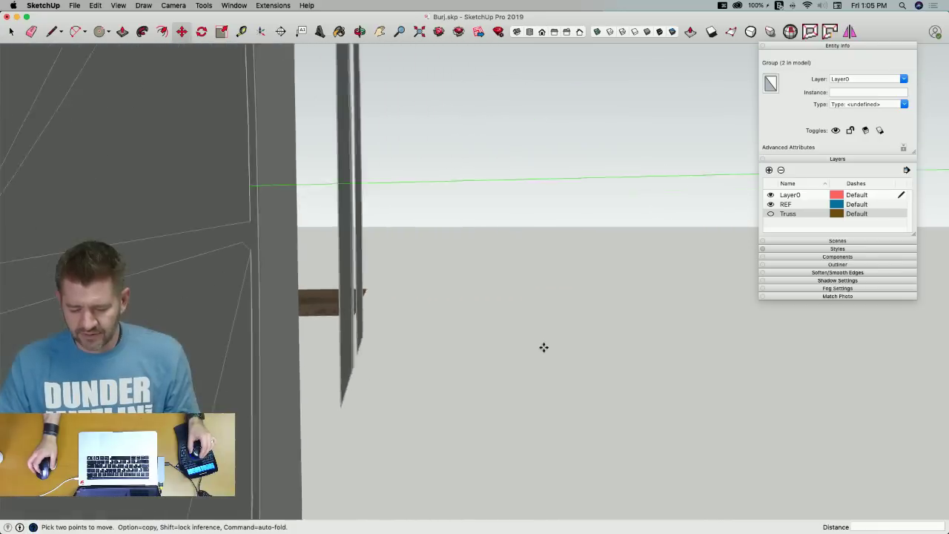
pyautogui.moveTo(520, 348); pyautogui.dragTo(330, 212, button='middle')
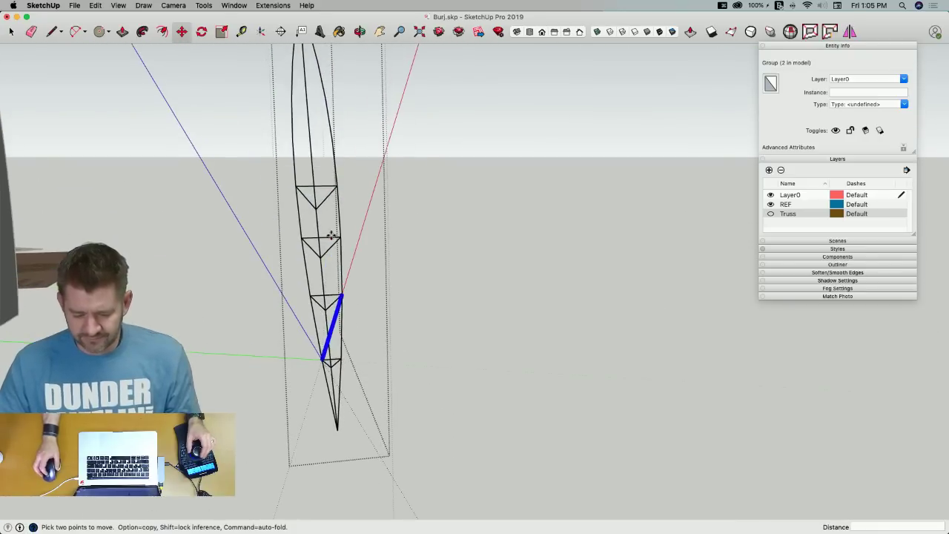
pyautogui.scroll(5, 335, 318)
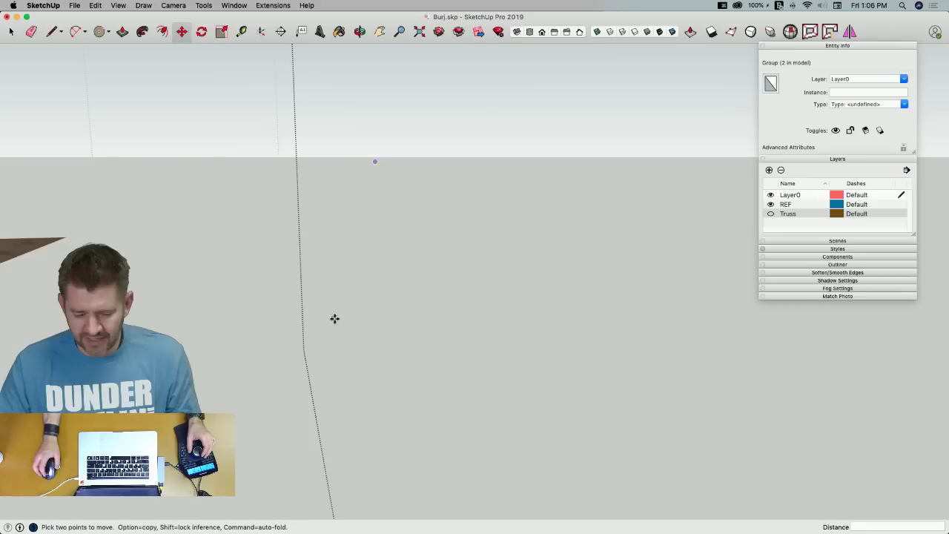
pyautogui.scroll(-4, 335, 317)
pyautogui.scroll(-2, 335, 317)
pyautogui.scroll(6, 335, 317)
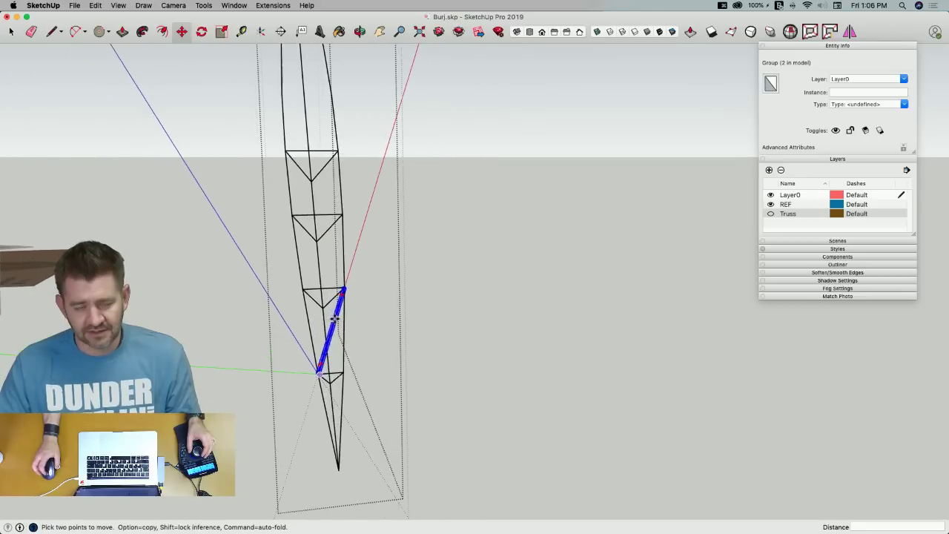
pyautogui.scroll(-2, 335, 318)
pyautogui.scroll(4, 335, 317)
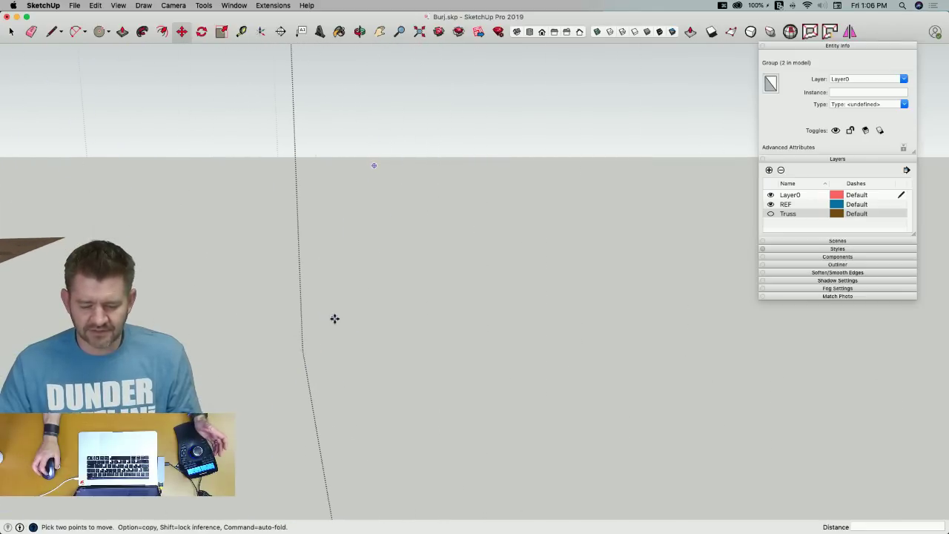
pyautogui.scroll(-5, 335, 318)
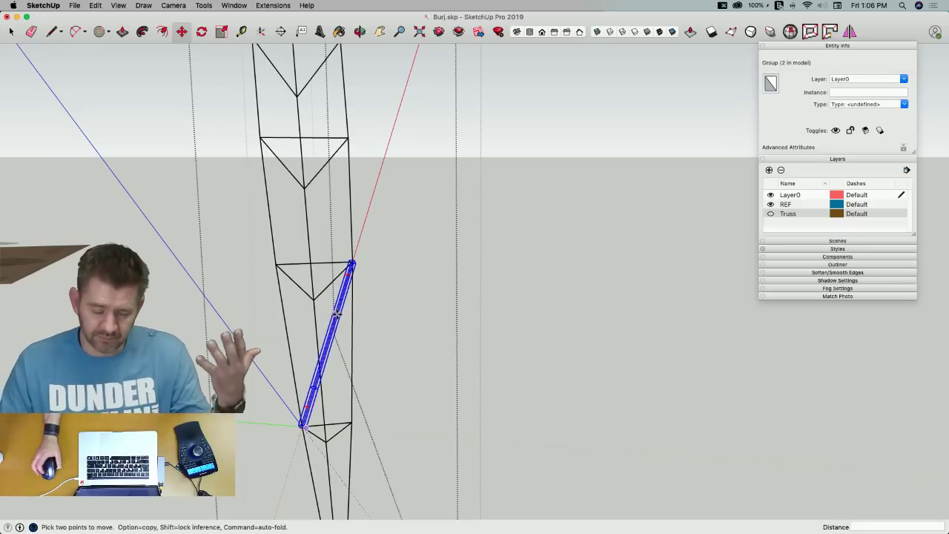
pyautogui.scroll(4, 314, 396)
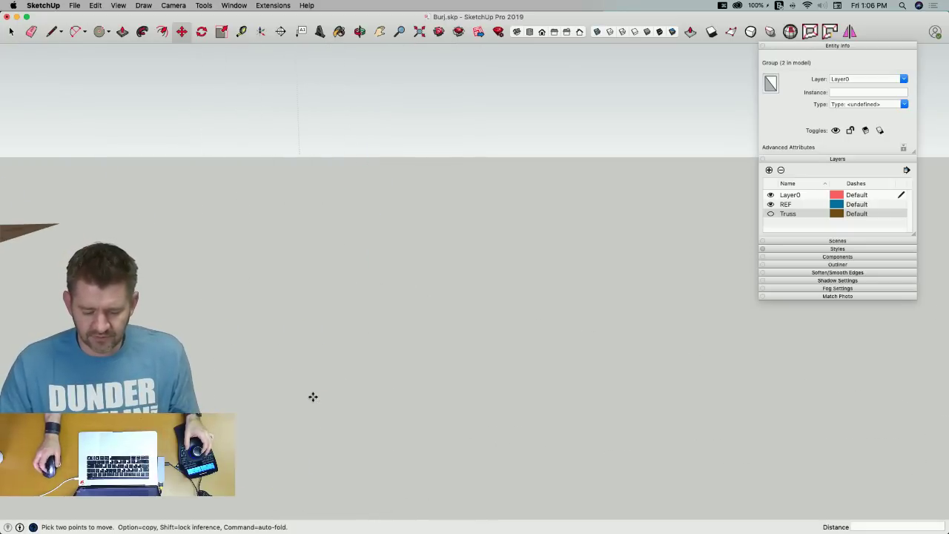
pyautogui.scroll(-4, 313, 396)
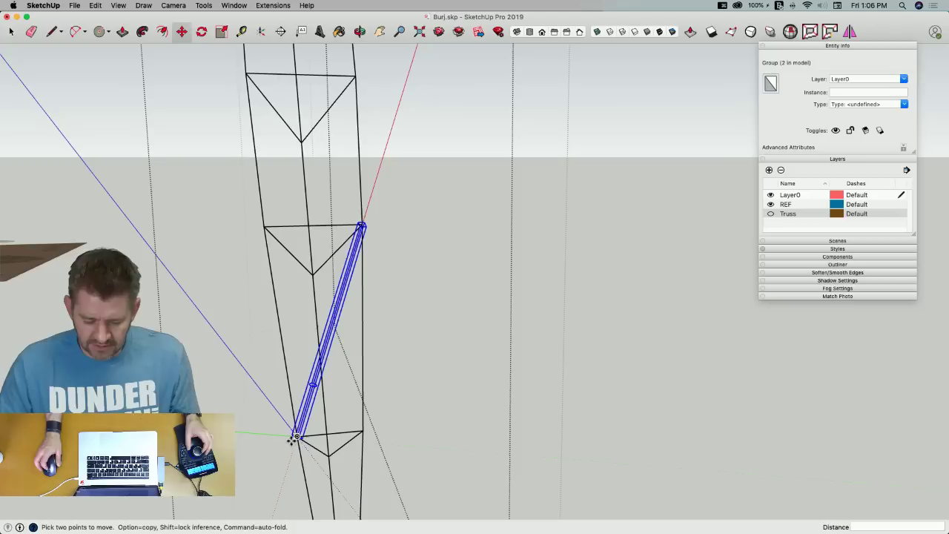
# Copy the brace group from its lower corner to the opposite lower corner of the same cross frame
pyautogui.scroll(3, 297, 436)
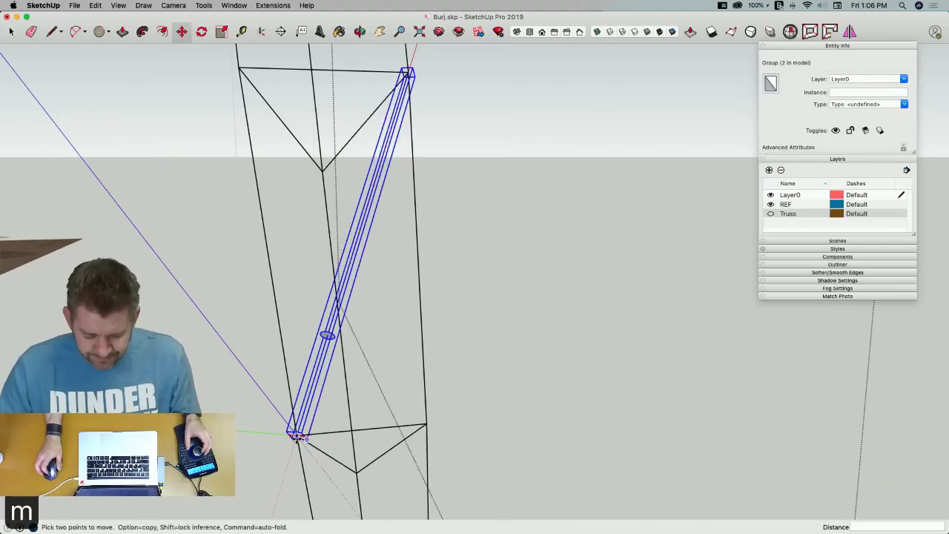
pyautogui.click(298, 435)
pyautogui.press('alt')
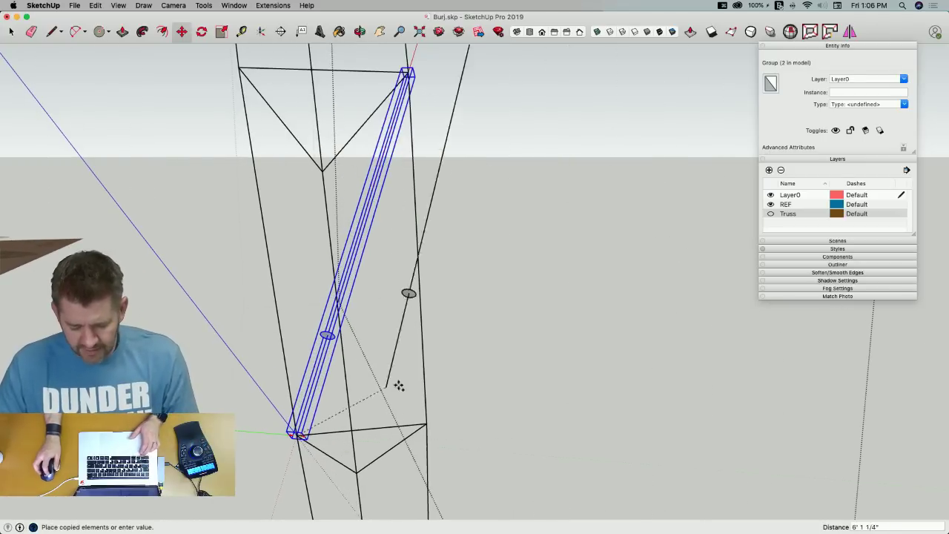
pyautogui.click(428, 423)
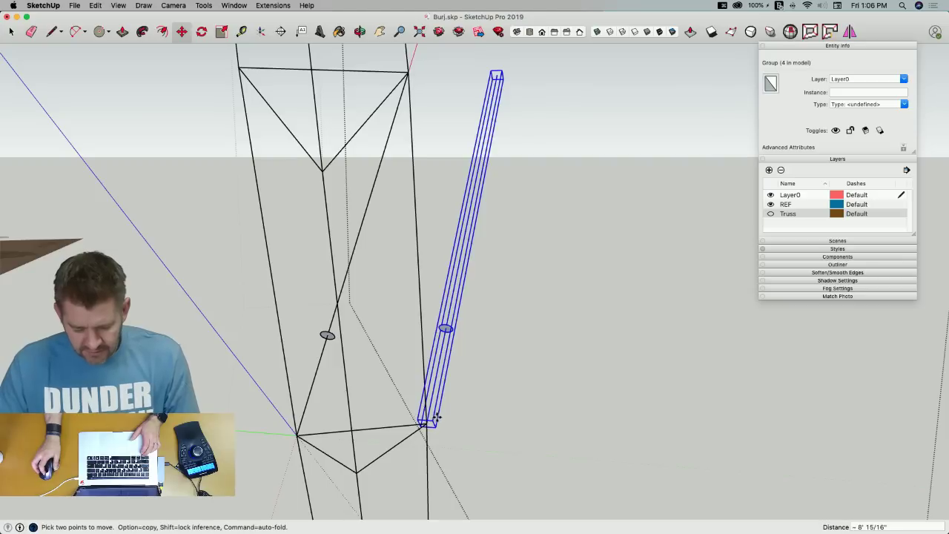
pyautogui.press('q')
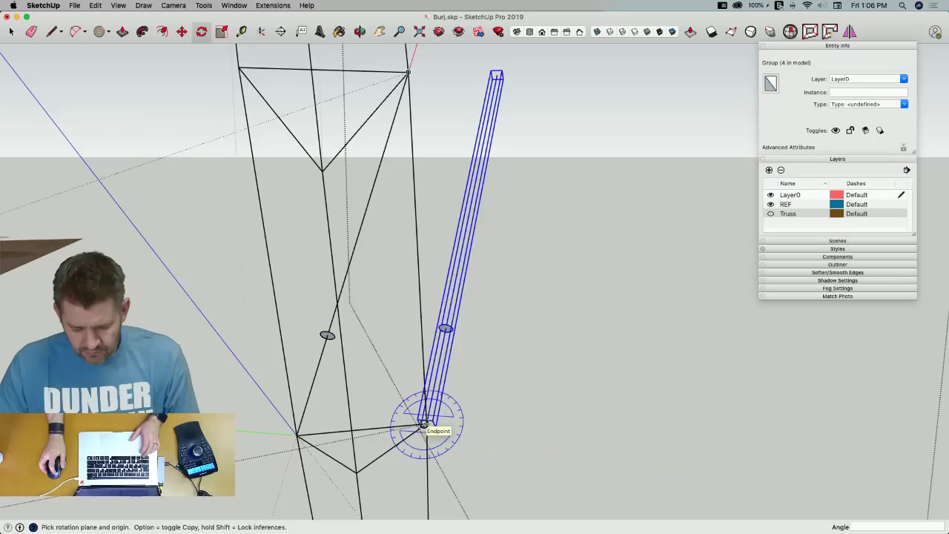
pyautogui.click(424, 424)
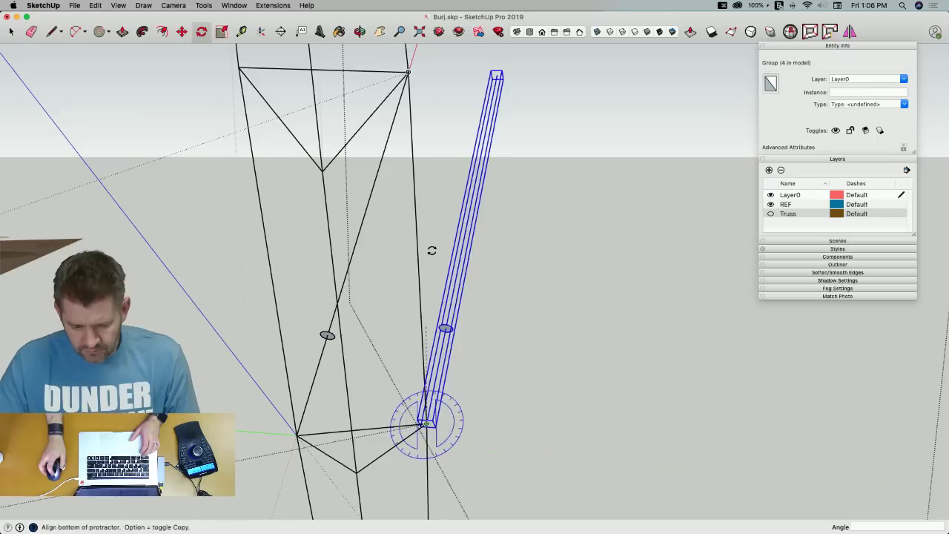
pyautogui.click(496, 75)
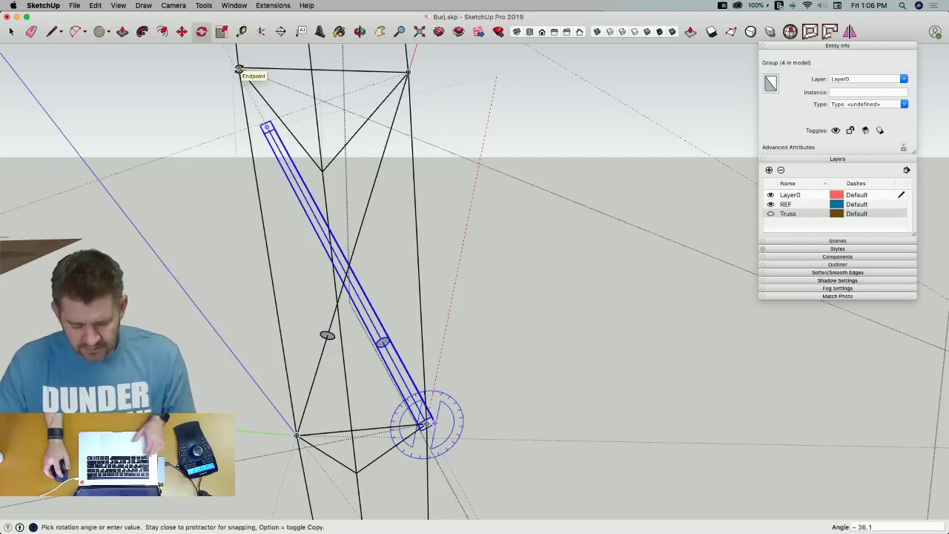
pyautogui.press('space')
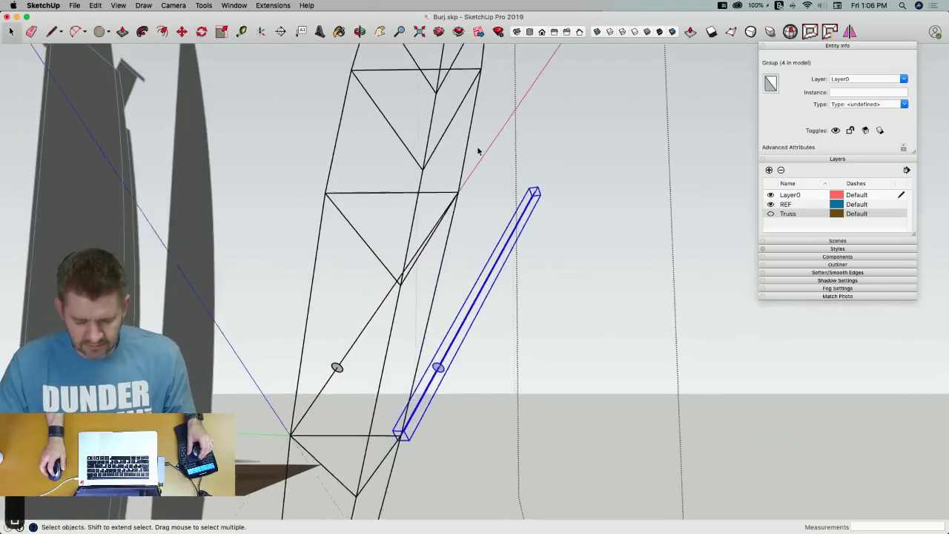
# Retrace the upper cross frame's horizontal edge from corner to corner to create reference faces on the truss side
pyautogui.press('l')
pyautogui.click(302, 175)
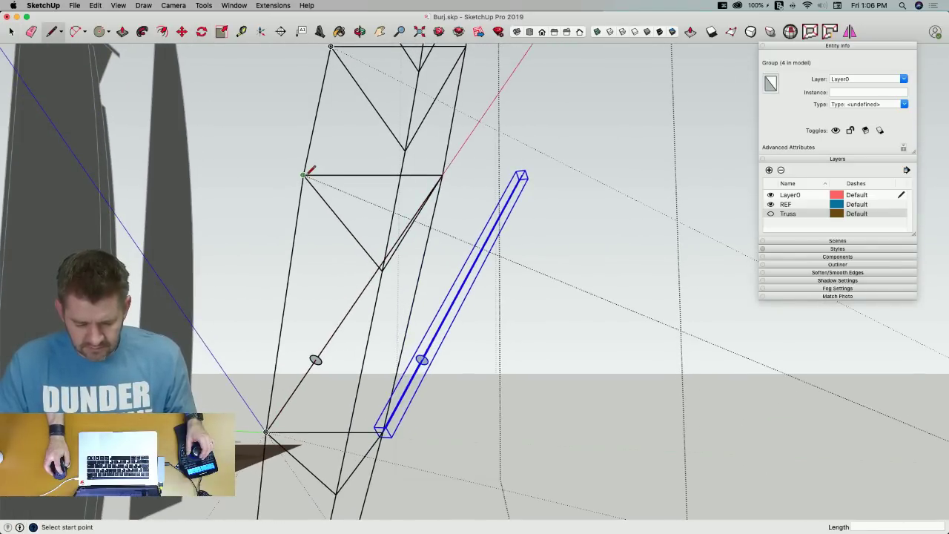
pyautogui.click(443, 175)
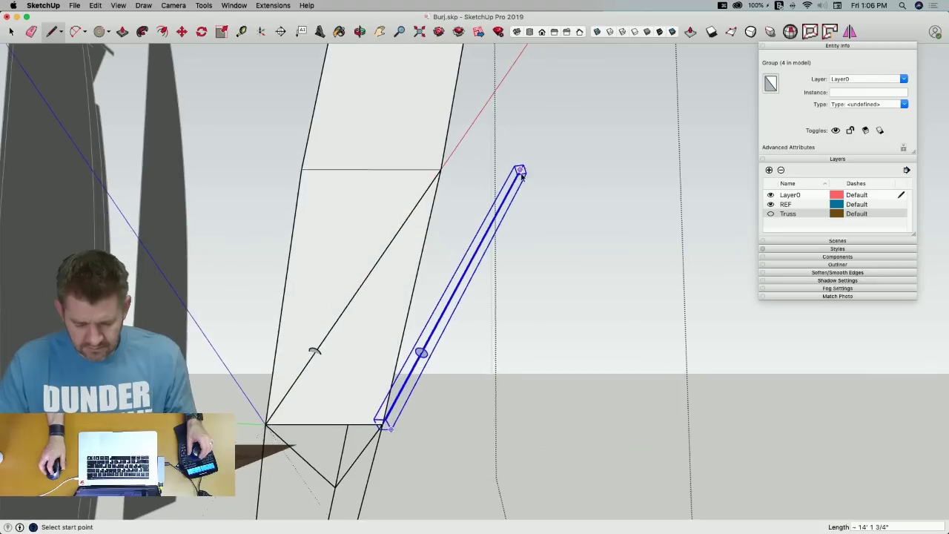
pyautogui.press('space')
# Rotate the copied brace about its lower end, in the plane of the new face, to meet the opposite upper frame corner
pyautogui.press('q')
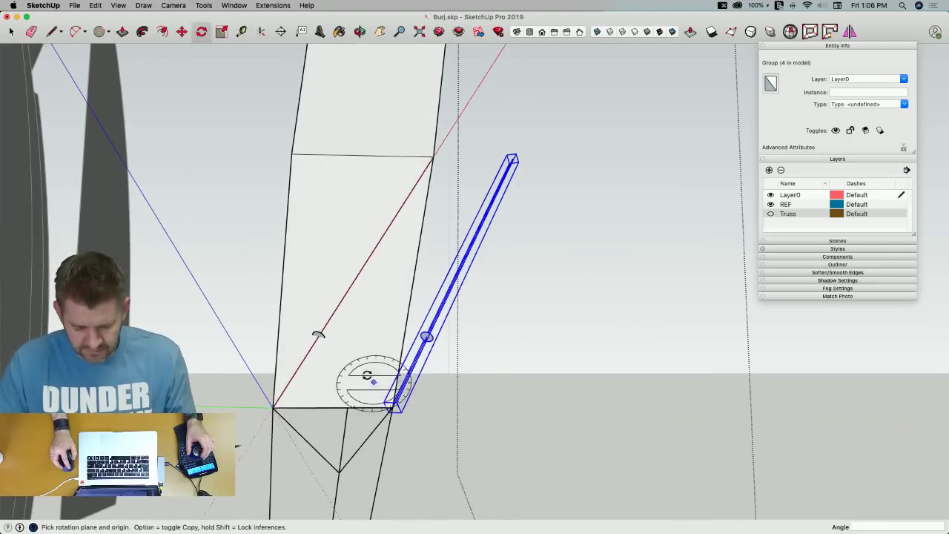
pyautogui.press('Down')
pyautogui.click(392, 407)
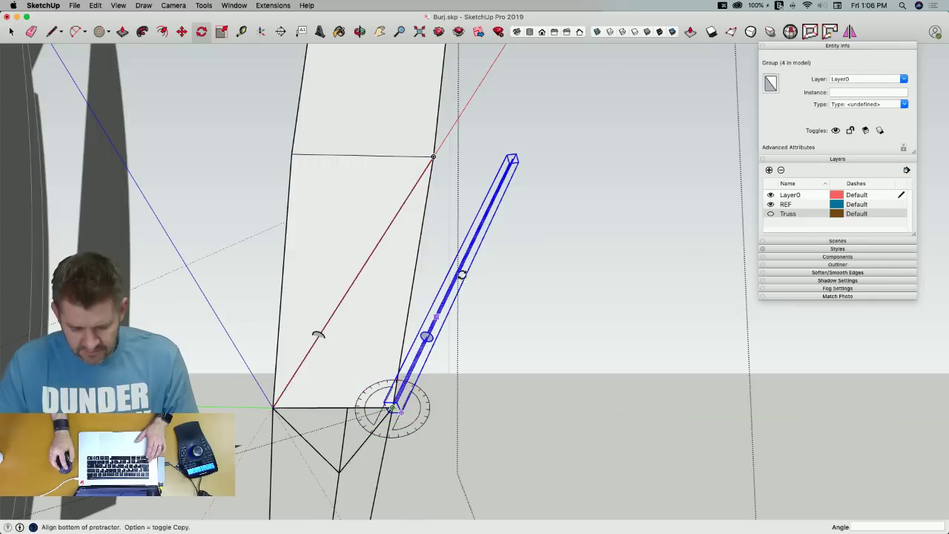
pyautogui.click(512, 159)
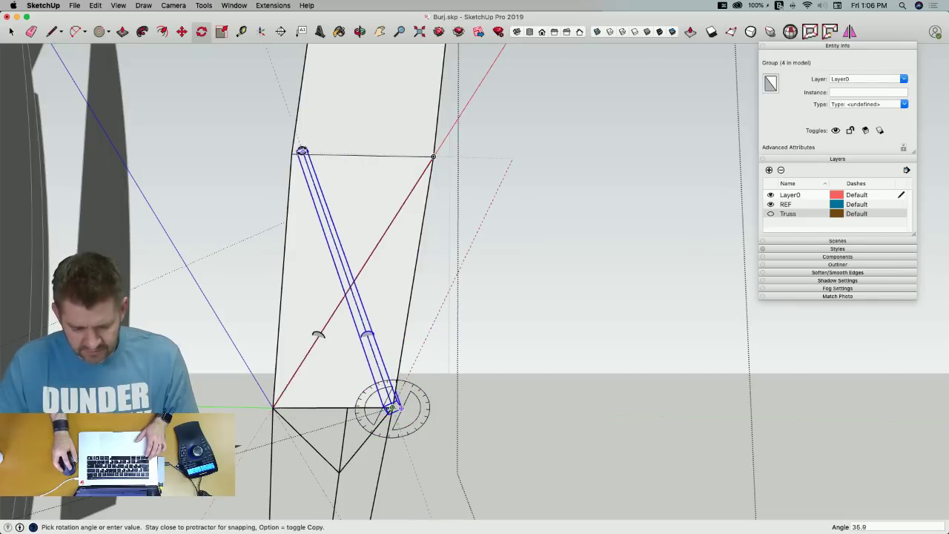
pyautogui.click(291, 153)
# Delete the reference faces around the crossing braces, keeping the truss edges and both brace groups
pyautogui.press('space')
pyautogui.click(366, 190)
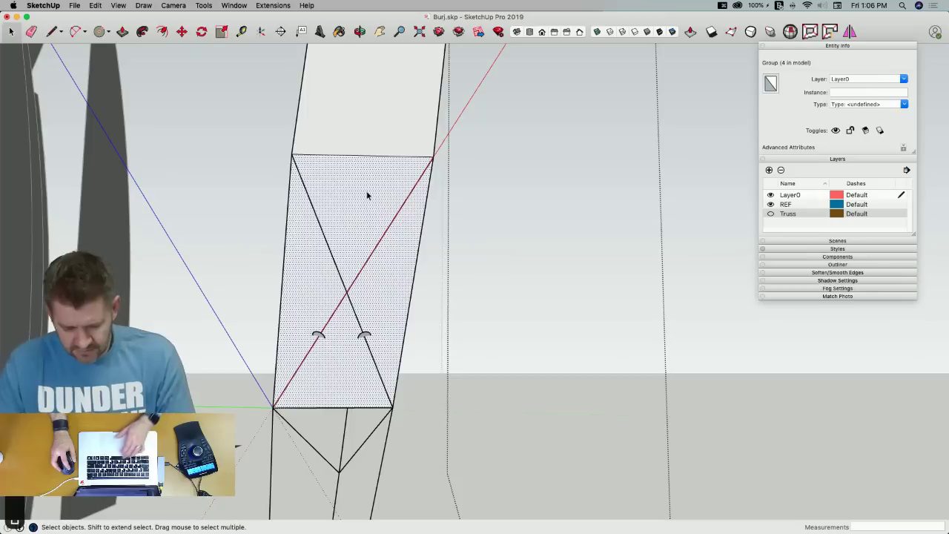
pyautogui.press('Delete')
pyautogui.click(380, 123)
pyautogui.press('Delete')
pyautogui.click(361, 195)
pyautogui.press('Delete')
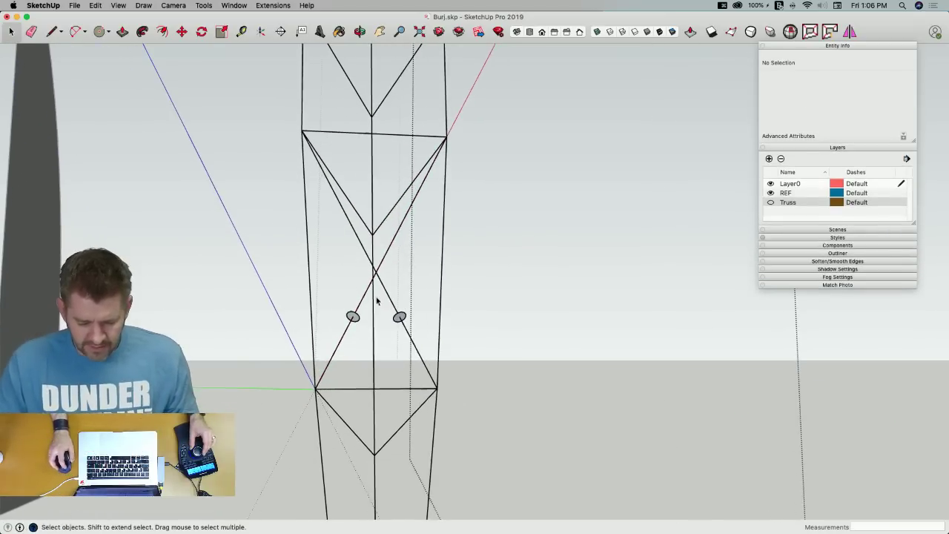
# Copy both crossing brace groups from the lower frame's corner to the matching corner of the next cross frame up
pyautogui.click(385, 293)
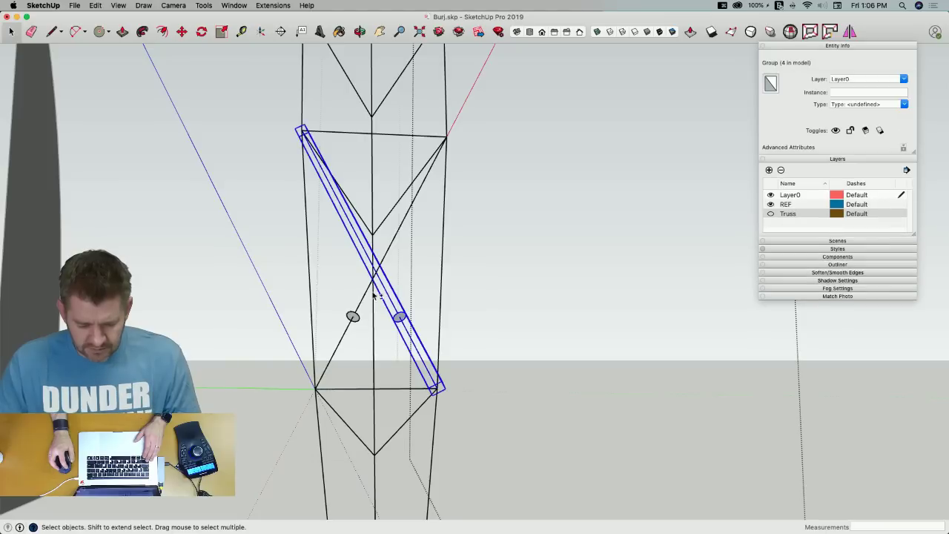
pyautogui.keyDown('shift'); pyautogui.click(361, 307); pyautogui.keyUp('shift')
pyautogui.press('m')
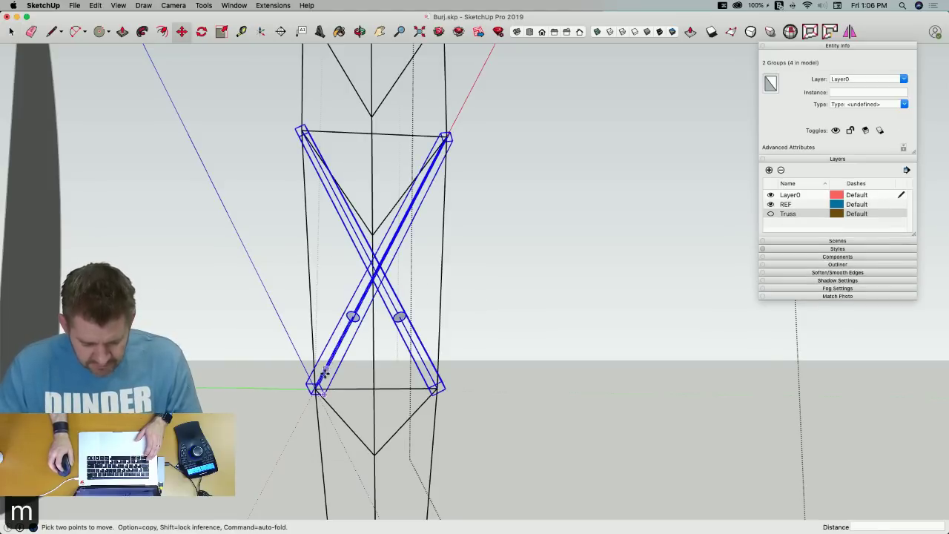
pyautogui.click(315, 389)
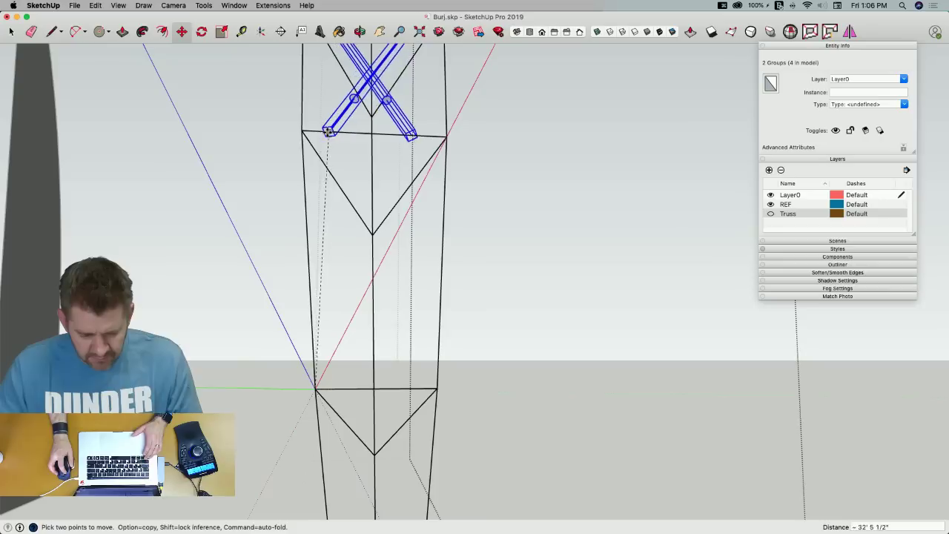
pyautogui.press('alt')
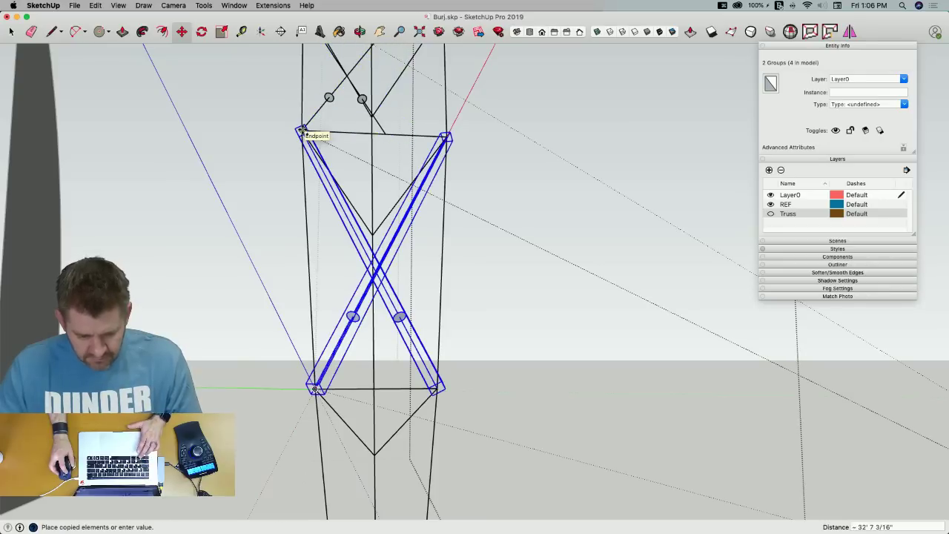
pyautogui.click(302, 131)
# Move the second copied brace by its lower end to the opposite corner of the same cross frame
pyautogui.click(387, 134)
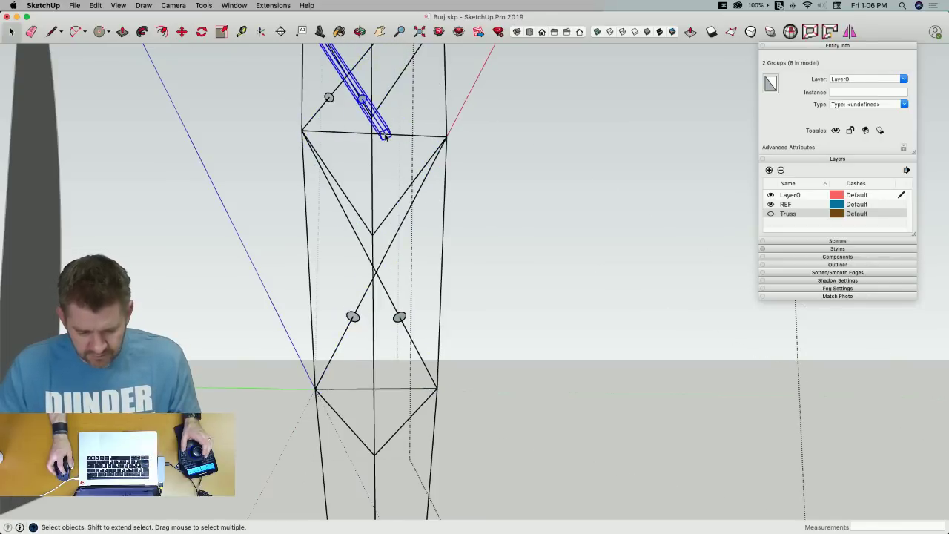
pyautogui.press('m')
pyautogui.click(387, 134)
pyautogui.click(447, 137)
# Open one brace group in the lower bay and sweep its circle along the brace edge with Follow Me
pyautogui.moveTo(523, 231); pyautogui.dragTo(473, 209, button='middle')
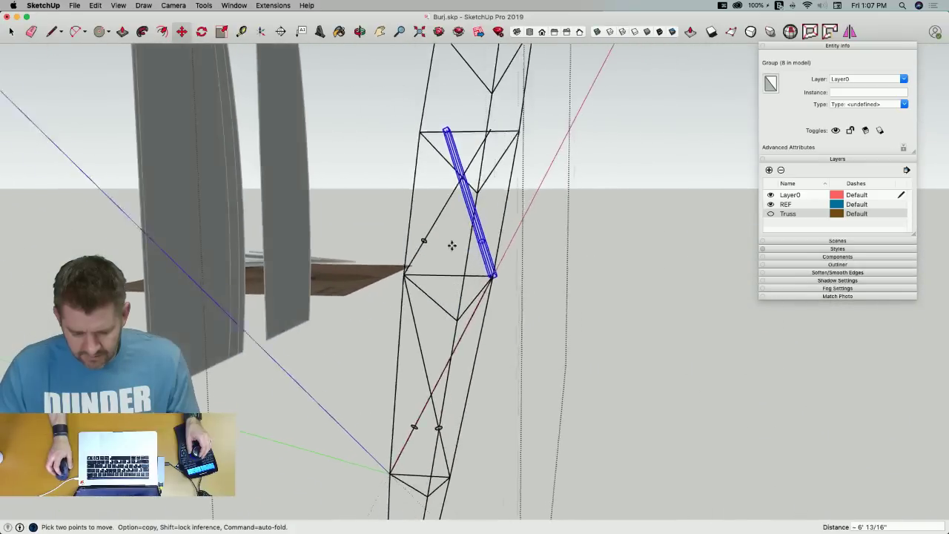
pyautogui.moveTo(475, 160); pyautogui.dragTo(474, 285, button='middle')
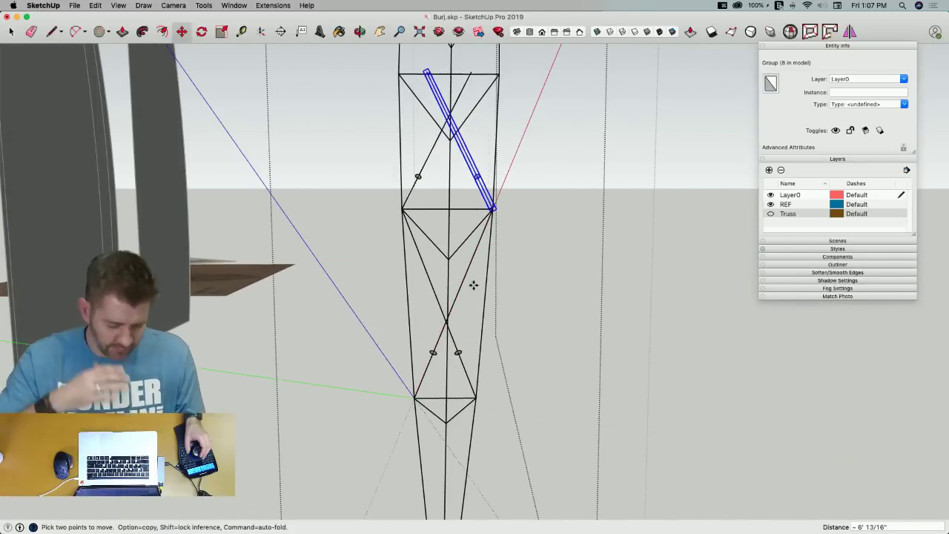
pyautogui.scroll(4, 476, 287)
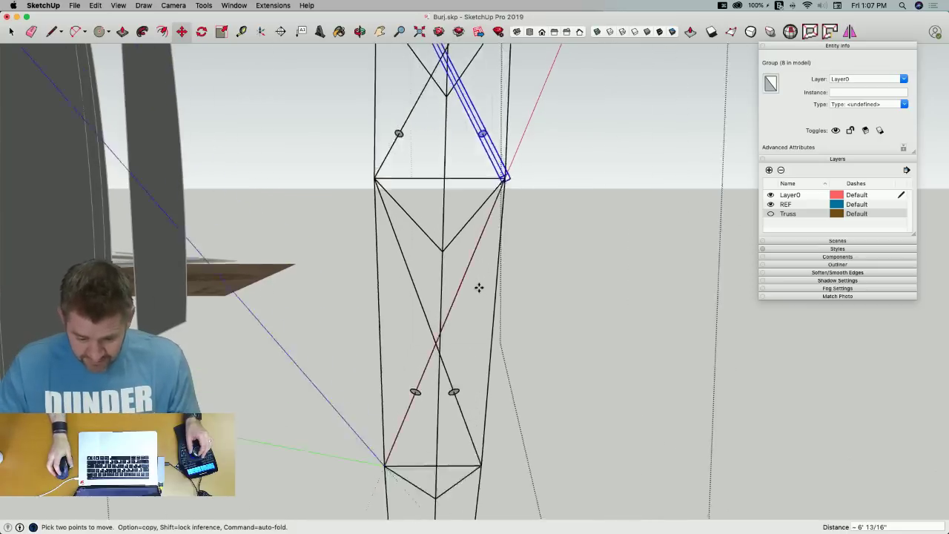
pyautogui.press('space')
pyautogui.doubleClick(405, 379)
pyautogui.click(405, 379)
pyautogui.doubleClick(405, 378)
pyautogui.click(405, 378)
pyautogui.click(404, 377)
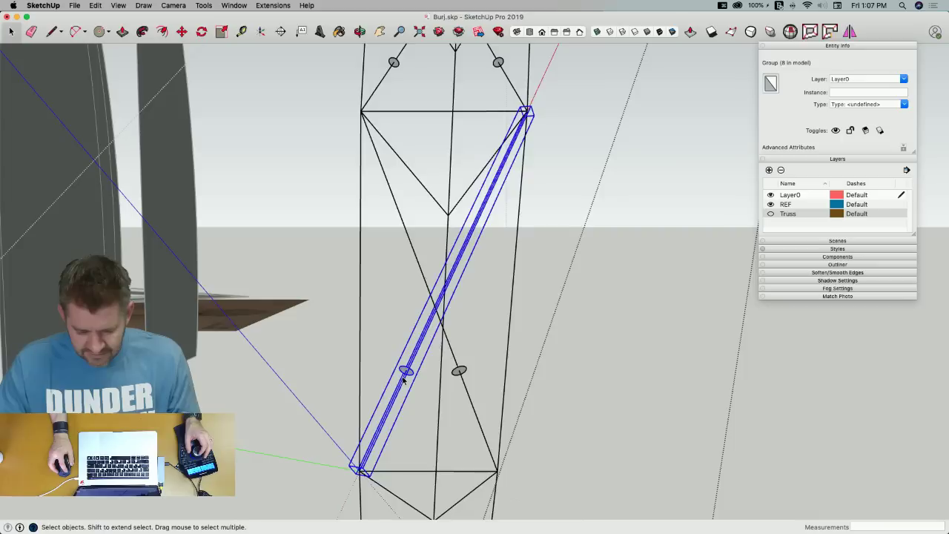
pyautogui.doubleClick(405, 374)
pyautogui.click(406, 375)
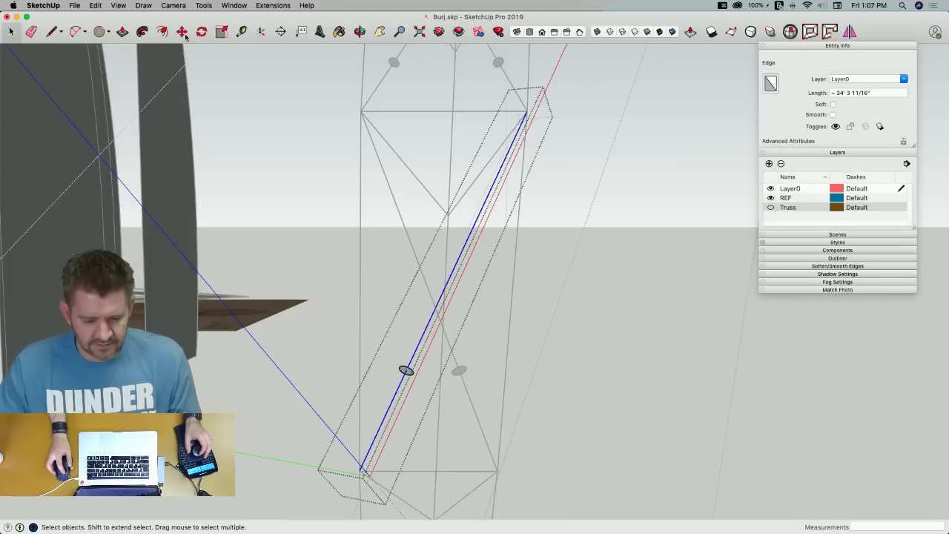
pyautogui.click(140, 32)
pyautogui.click(408, 374)
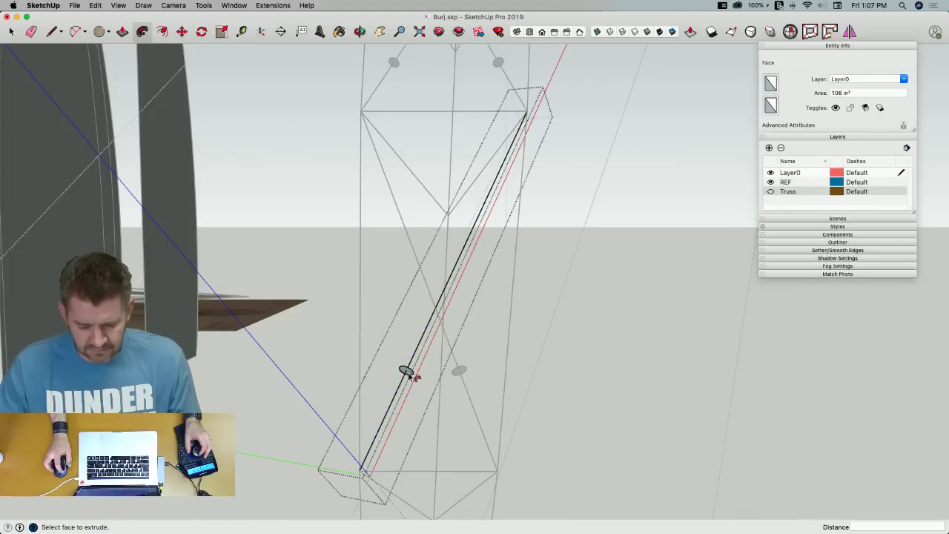
# Reverse all faces of the swept brace tube and leave its group
pyautogui.press('space')
pyautogui.tripleClick(416, 366)
pyautogui.rightClick(417, 365)
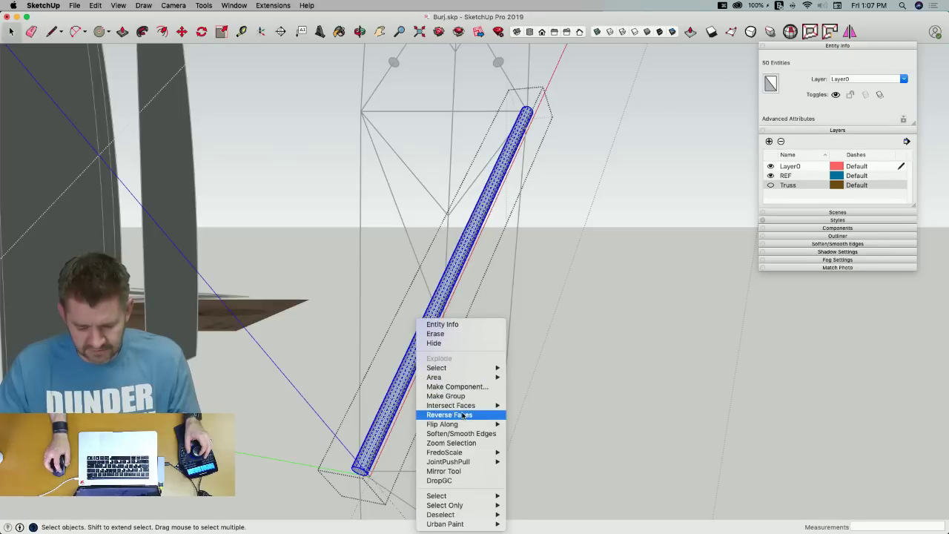
pyautogui.click(463, 415)
pyautogui.click(602, 375)
# Open the other brace group in the lower bay and sweep its circle along the brace edge with Follow Me
pyautogui.doubleClick(462, 379)
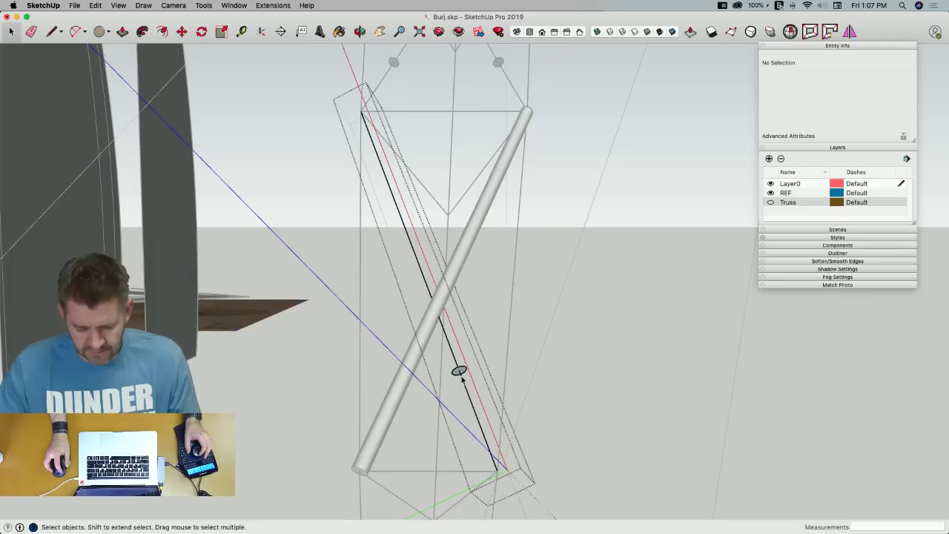
pyautogui.click(462, 379)
pyautogui.click(142, 31)
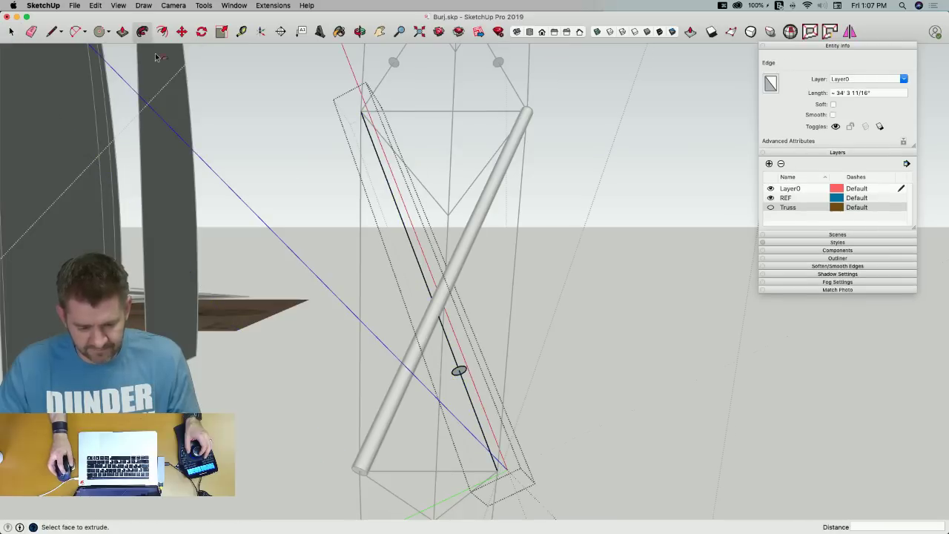
pyautogui.doubleClick(460, 373)
# Reverse all faces of the second brace tube and close its group
pyautogui.press('space')
pyautogui.tripleClick(471, 403)
pyautogui.rightClick(471, 403)
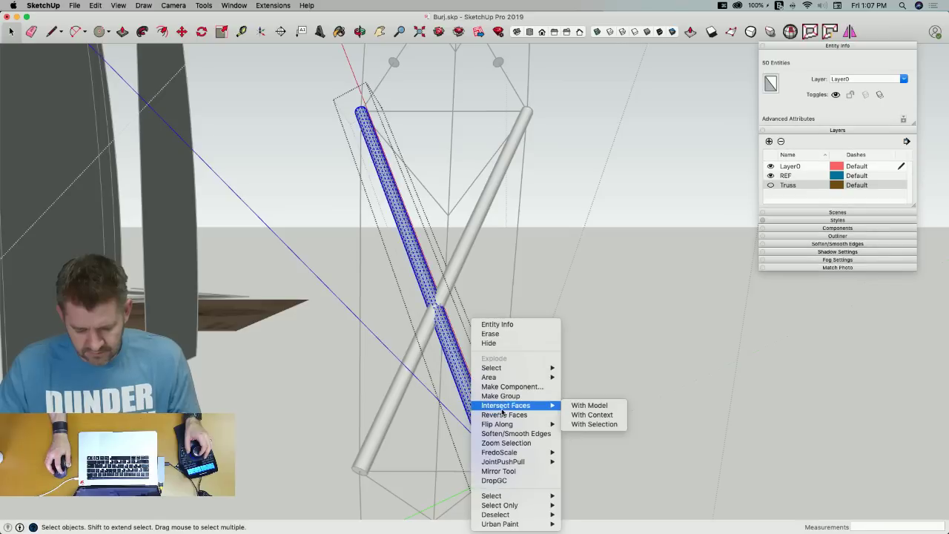
pyautogui.click(505, 414)
pyautogui.click(646, 388)
pyautogui.moveTo(646, 387); pyautogui.dragTo(613, 379, button='middle')
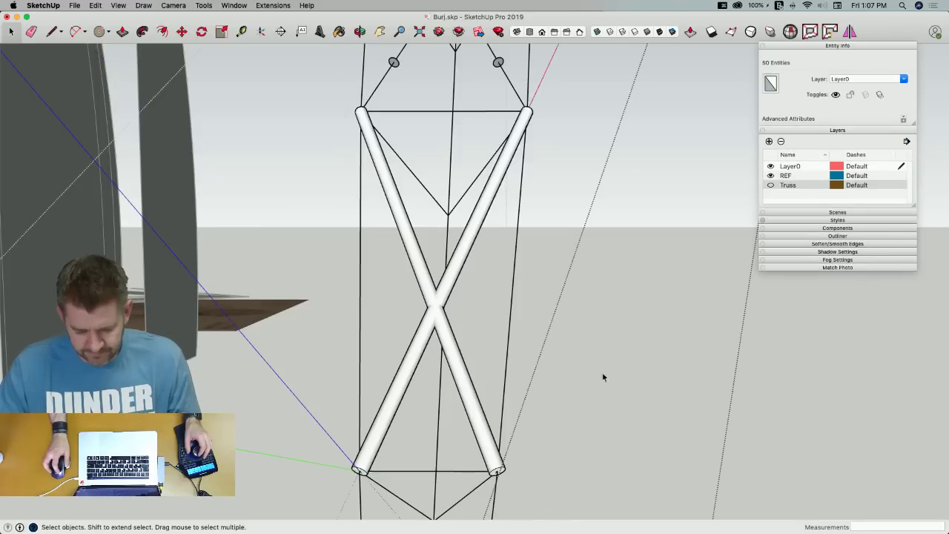
# Select both brace tubes and reset the drawing axes at the truss's lower tip, with the red axis running to its upper tip
pyautogui.scroll(-4, 600, 374)
pyautogui.click(470, 306)
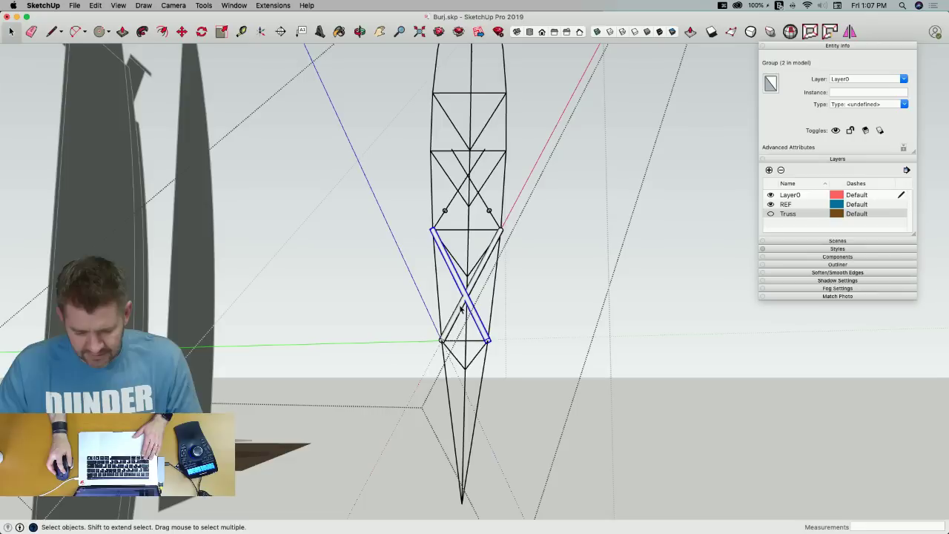
pyautogui.keyDown('shift'); pyautogui.click(458, 311); pyautogui.keyUp('shift')
pyautogui.moveTo(530, 397); pyautogui.dragTo(269, 27, button='middle')
pyautogui.moveTo(253, 80); pyautogui.dragTo(238, 42, button='middle')
pyautogui.click(262, 33)
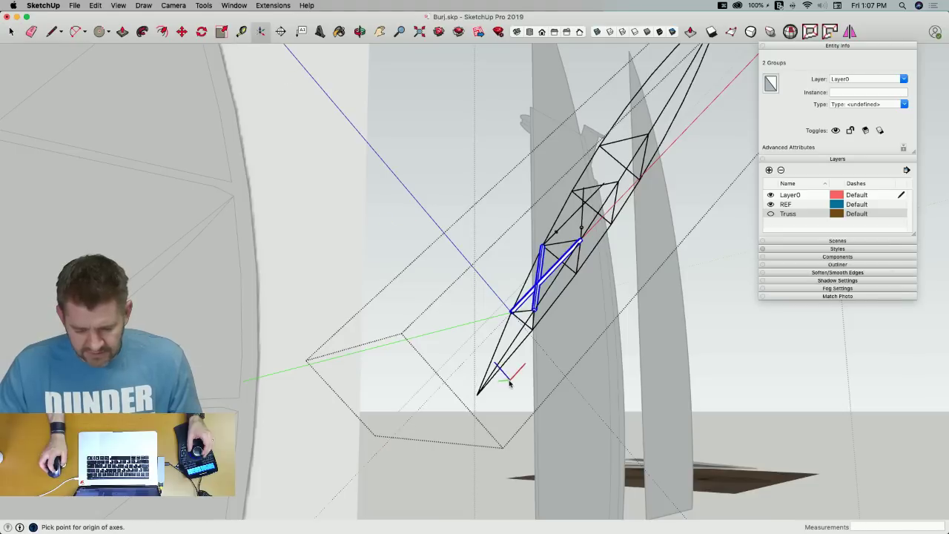
pyautogui.click(482, 398)
pyautogui.scroll(5, 519, 327)
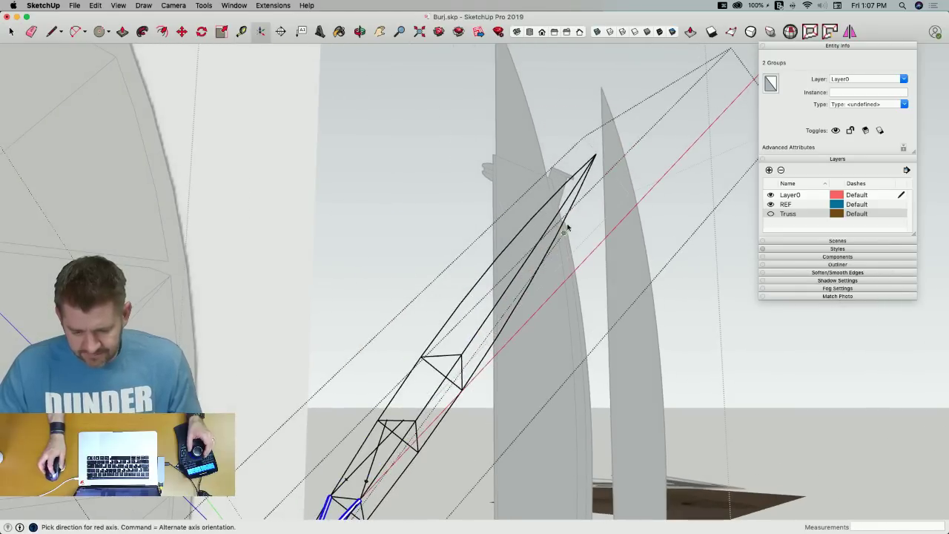
pyautogui.click(595, 157)
pyautogui.click(597, 155)
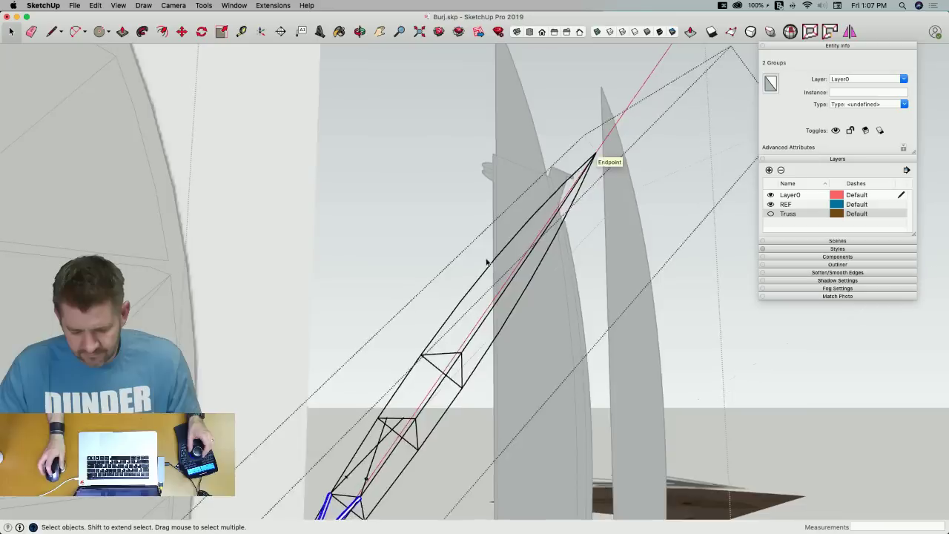
# Rotate-copy the two brace tubes about the truss's red axis by 120° from corner to corner, making 2 copies
pyautogui.press('q')
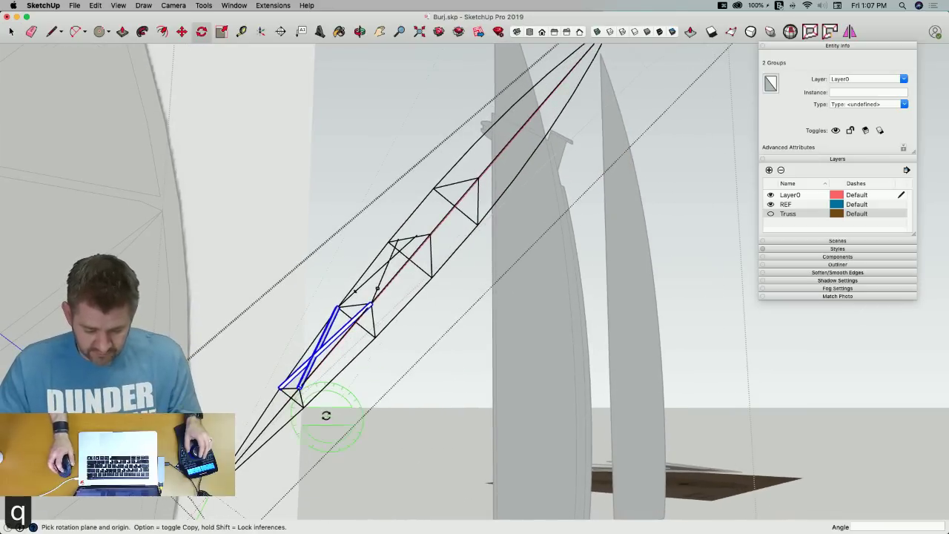
pyautogui.press('Right')
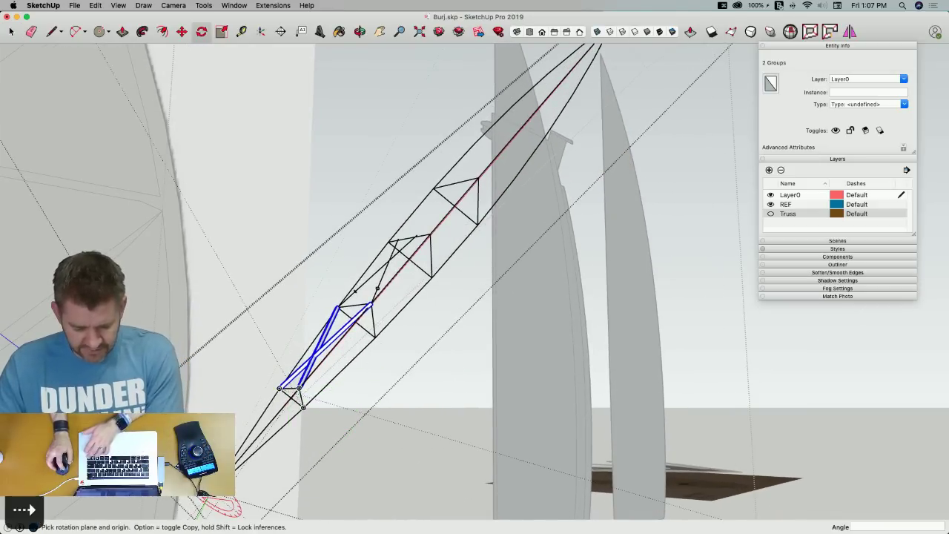
pyautogui.scroll(8, 291, 389)
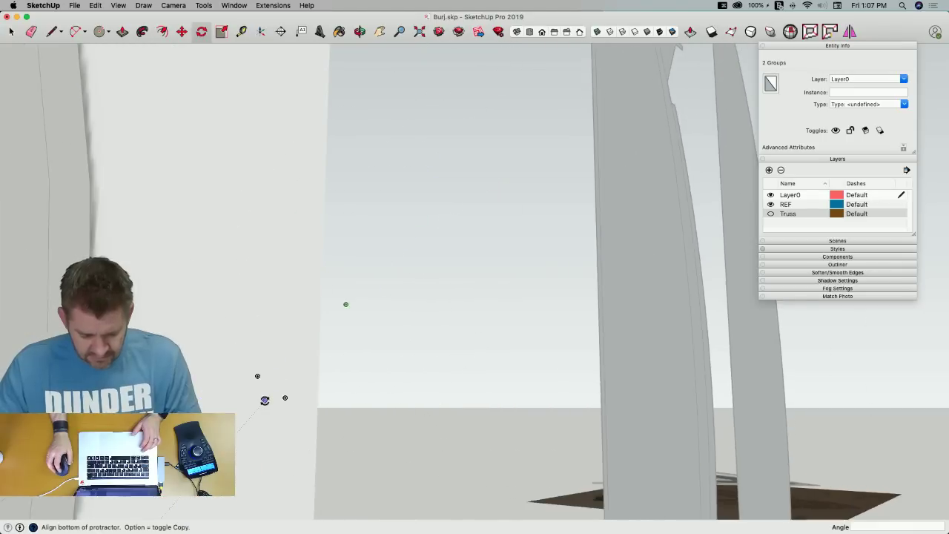
pyautogui.scroll(-1, 272, 411)
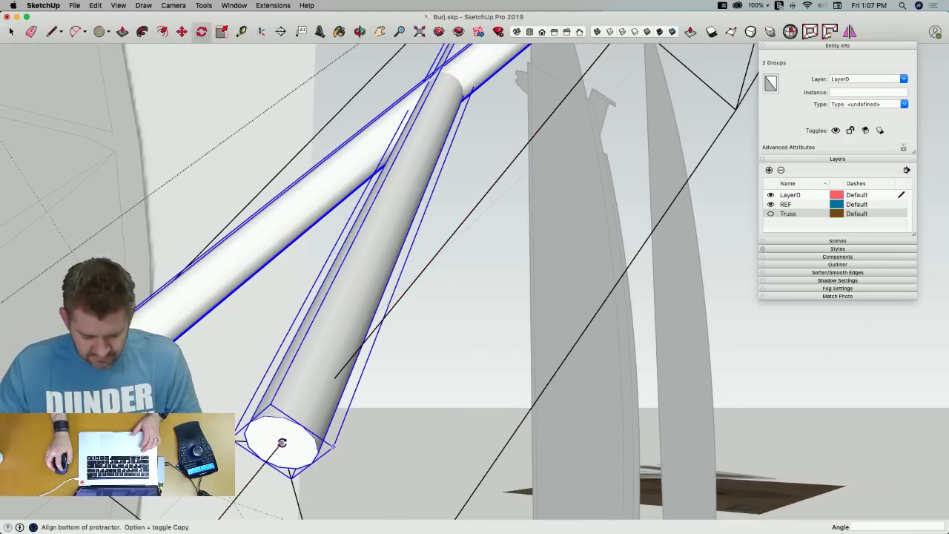
pyautogui.press('alt')
pyautogui.click(283, 442)
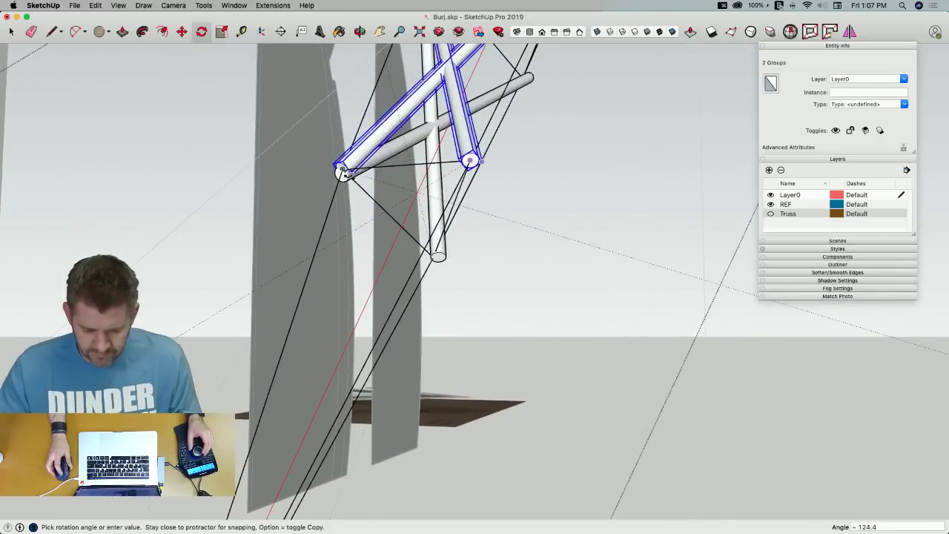
pyautogui.click(470, 160)
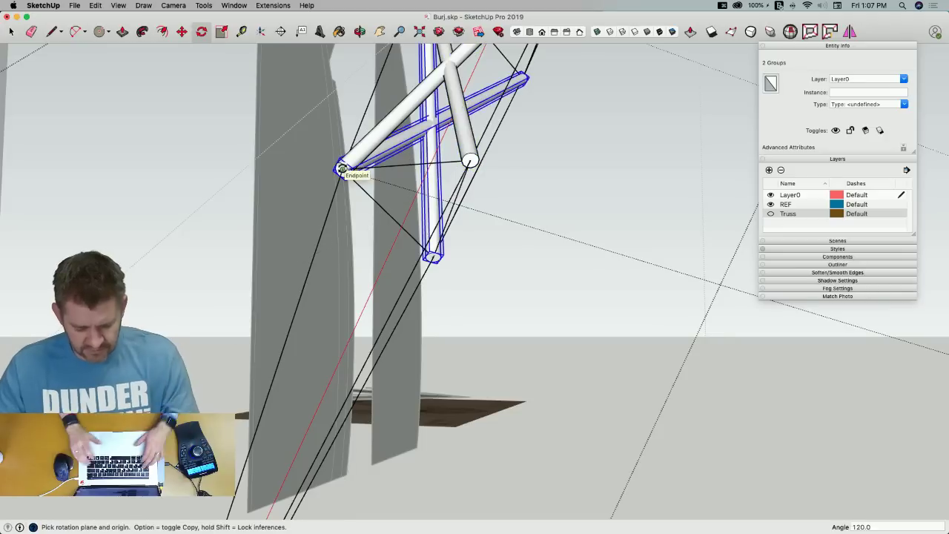
pyautogui.write('2x')
pyautogui.press('Return')
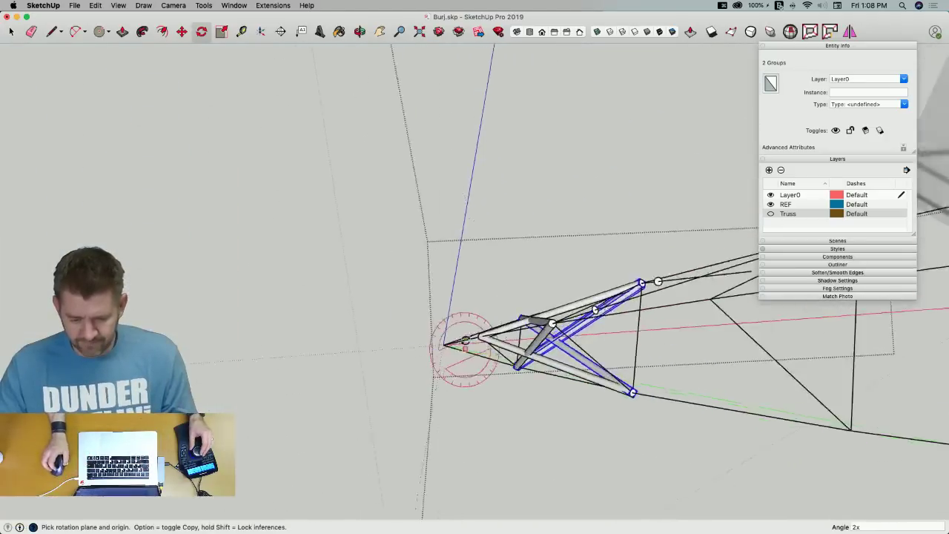
# Show the Truss layer briefly to compare the braces with the main tubes, hide it again and clear the selection
pyautogui.click(772, 214)
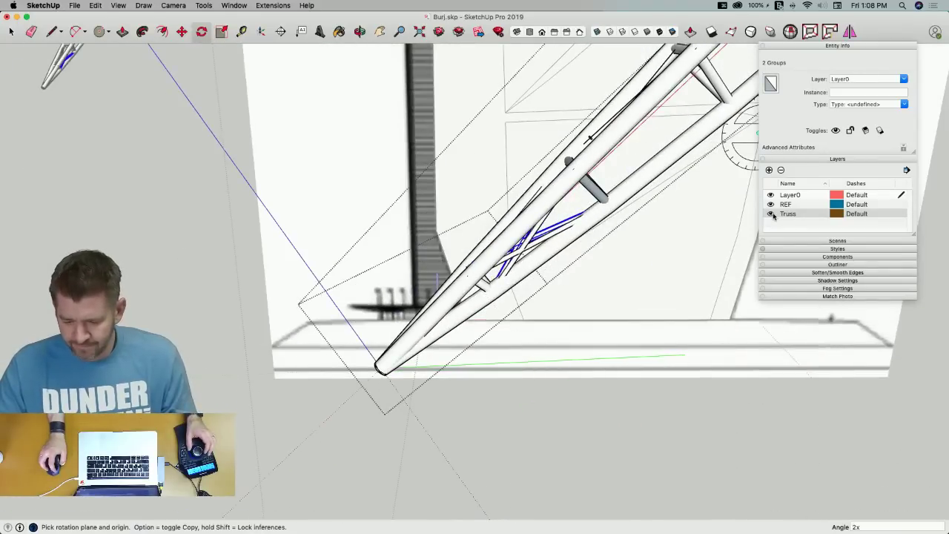
pyautogui.click(771, 214)
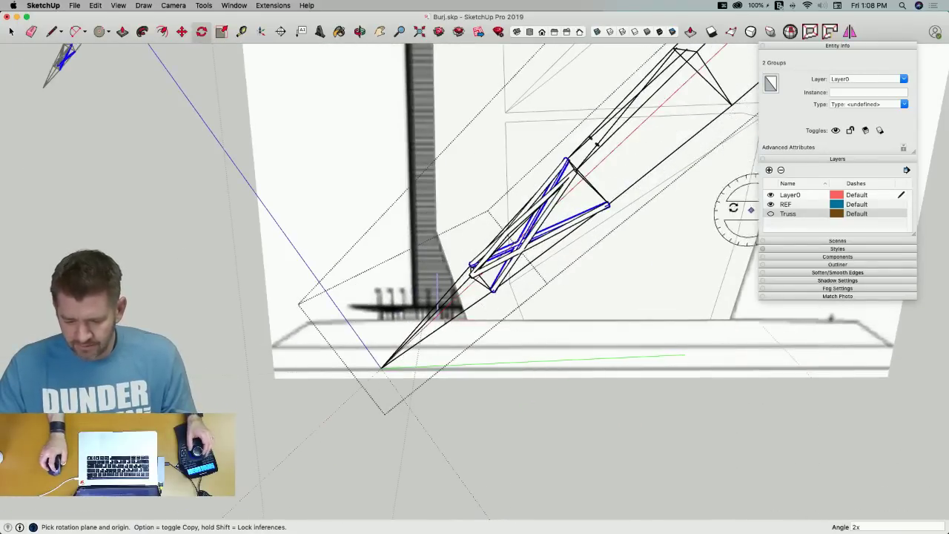
pyautogui.press('space')
pyautogui.click(619, 202)
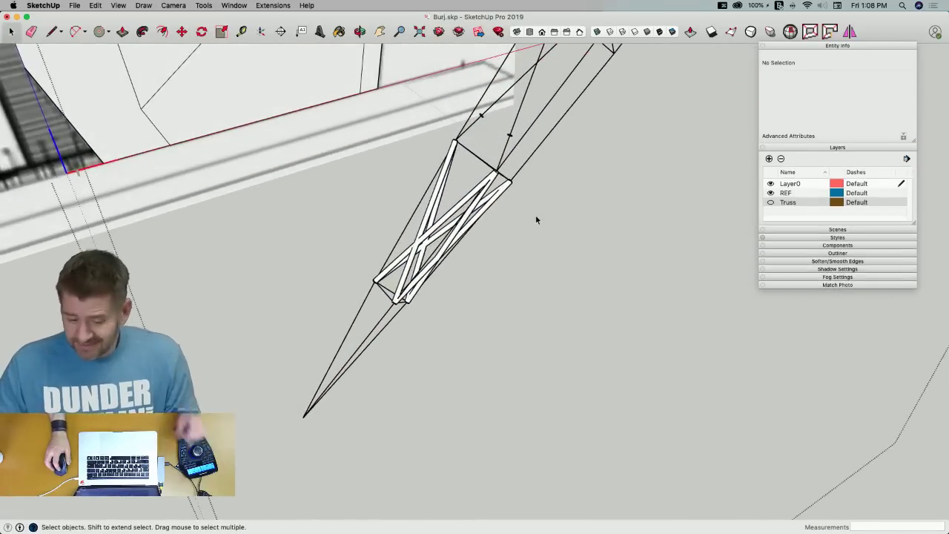
pyautogui.click(457, 217)
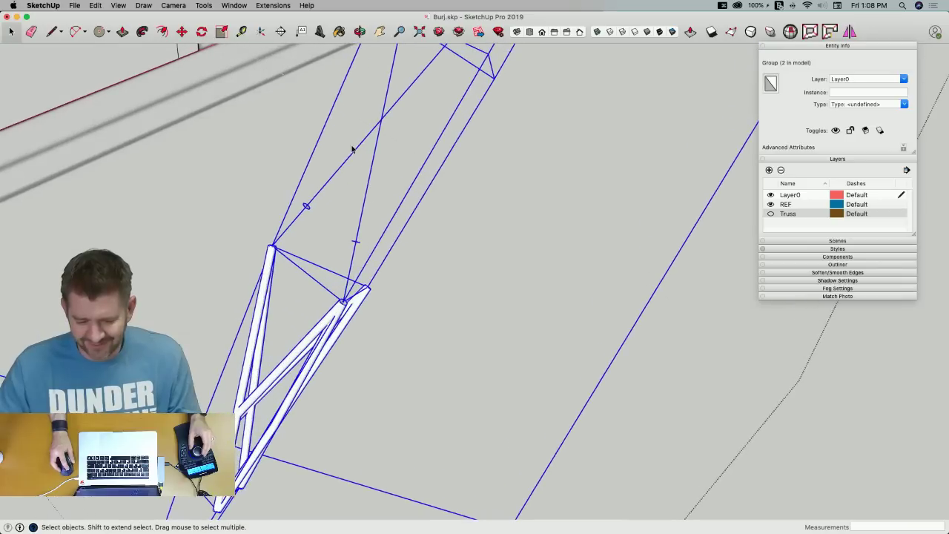
pyautogui.click(260, 186)
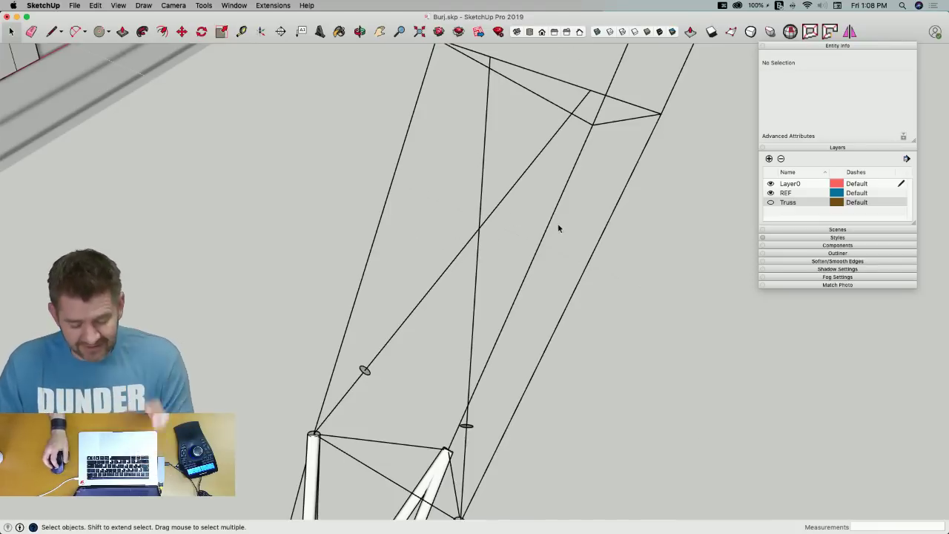
# Draw a line between two corners of the next triangular cross frame to form faces along that side of the truss
pyautogui.press('l')
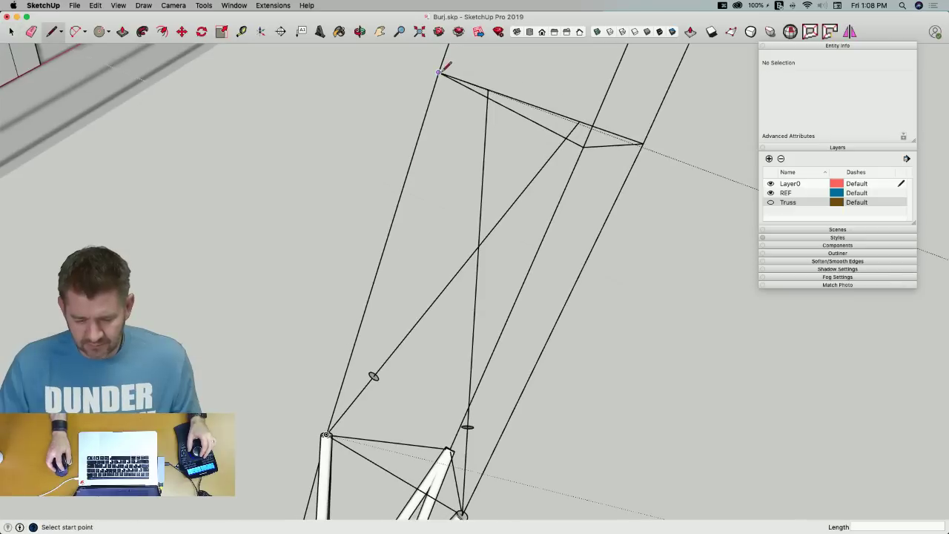
pyautogui.press('space')
pyautogui.press('super+a')
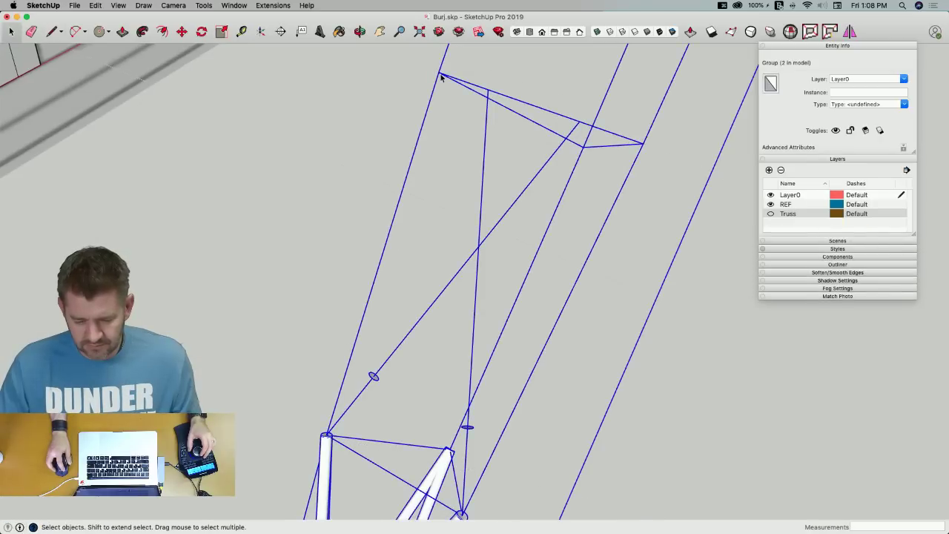
pyautogui.press('super+shift+a')
pyautogui.press('l')
pyautogui.click(441, 71)
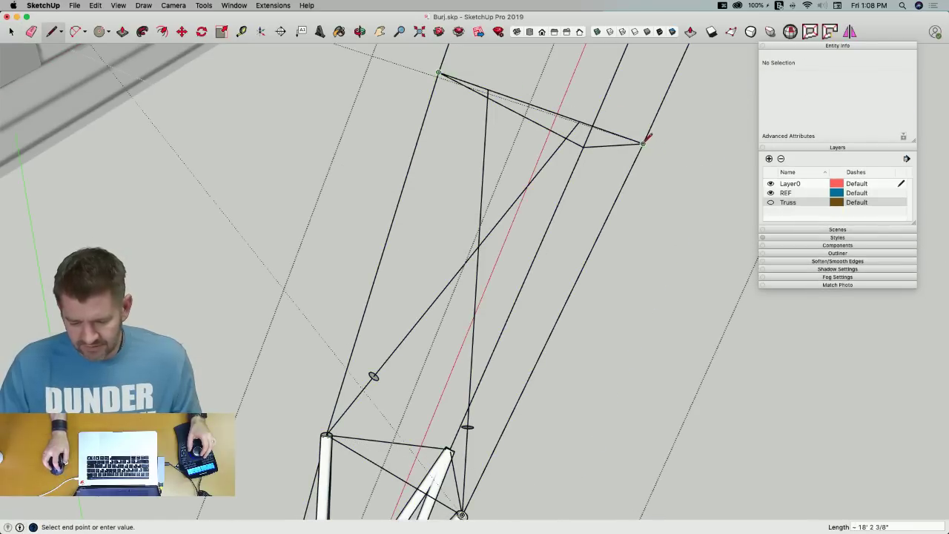
pyautogui.click(643, 143)
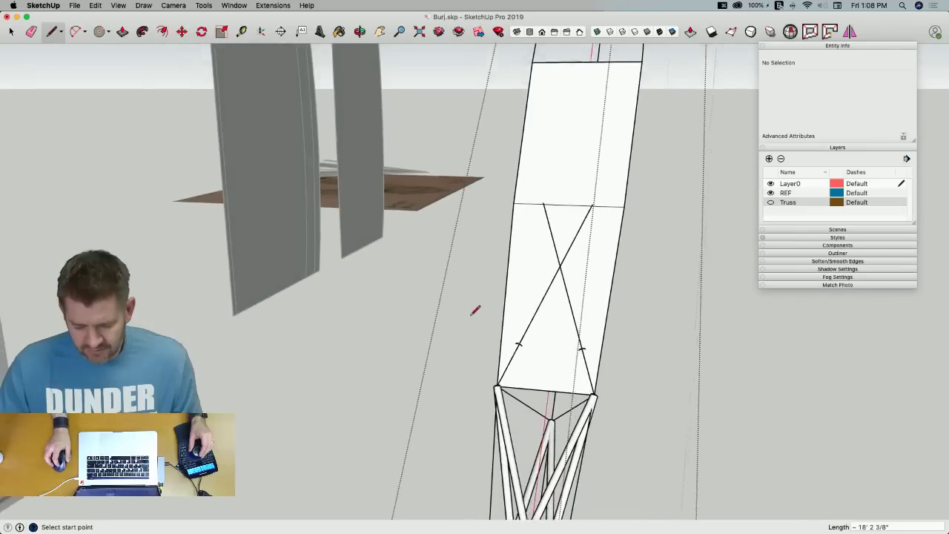
# Try to rotate one copied brace about its lower corner so it aligns with the opposite corner of the upper cross frame
pyautogui.press('q')
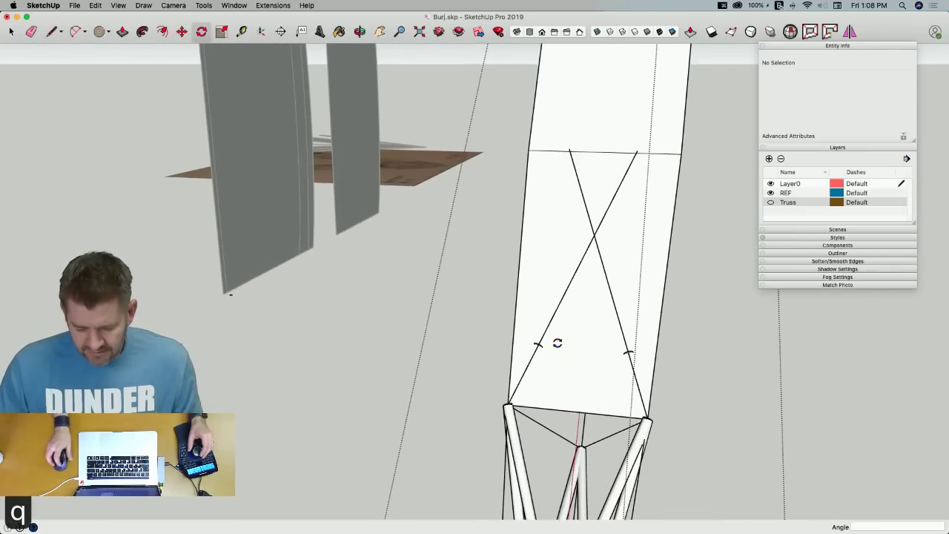
pyautogui.click(509, 401)
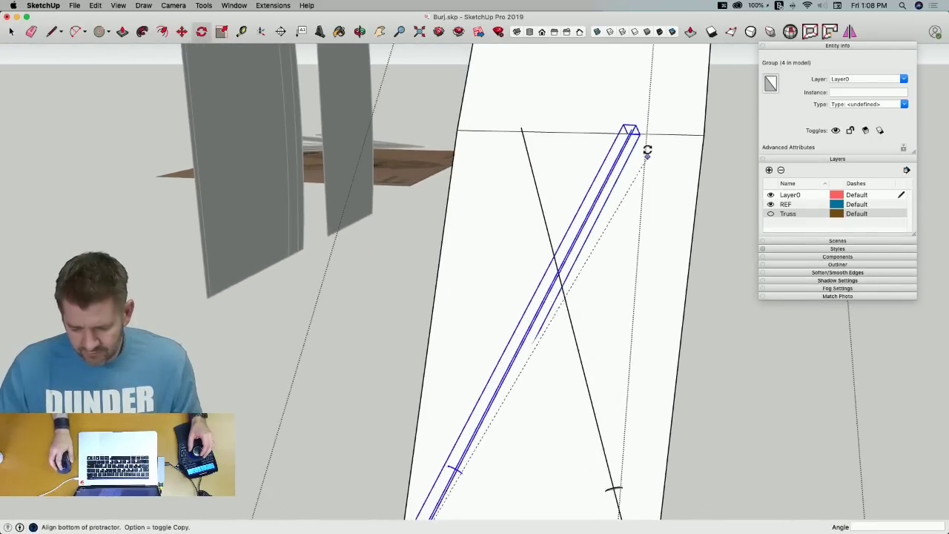
pyautogui.click(634, 129)
pyautogui.click(702, 133)
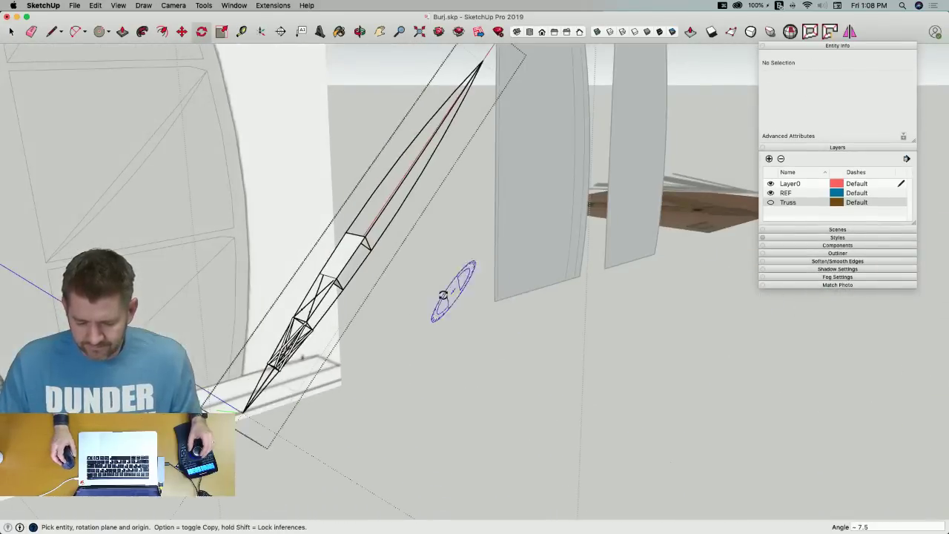
# Erase the copied brace guides in the second bay and draw two crossing diagonal lines between the bay's opposite corners
pyautogui.press('e')
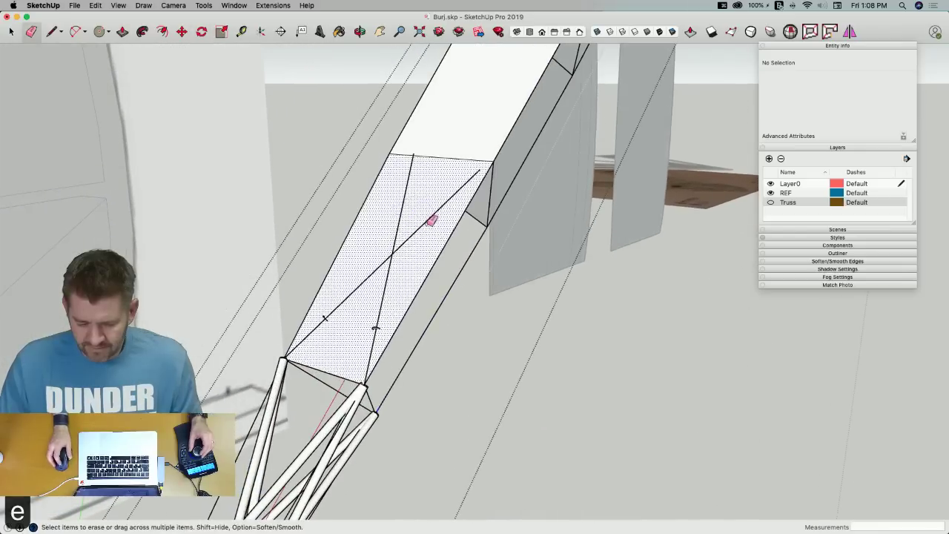
pyautogui.moveTo(469, 236); pyautogui.dragTo(475, 228)
pyautogui.press('l')
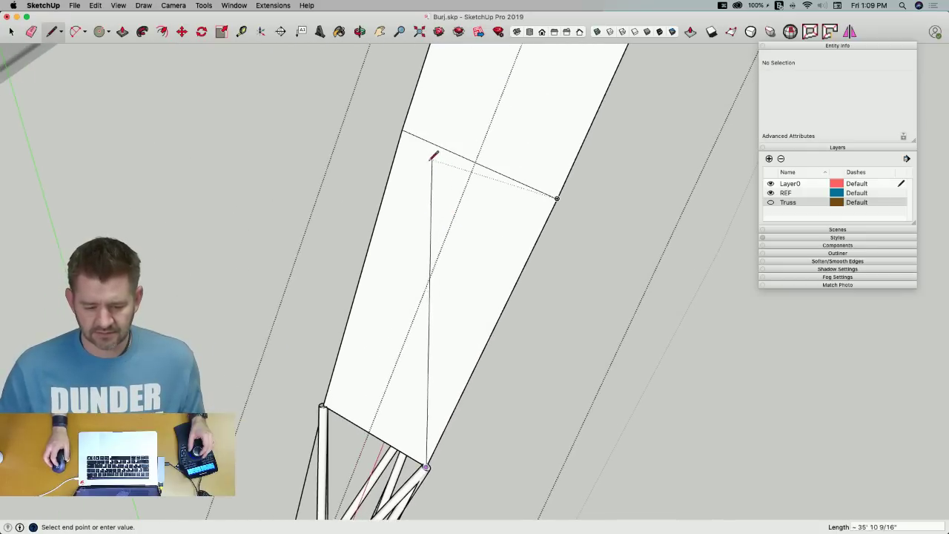
pyautogui.click(402, 129)
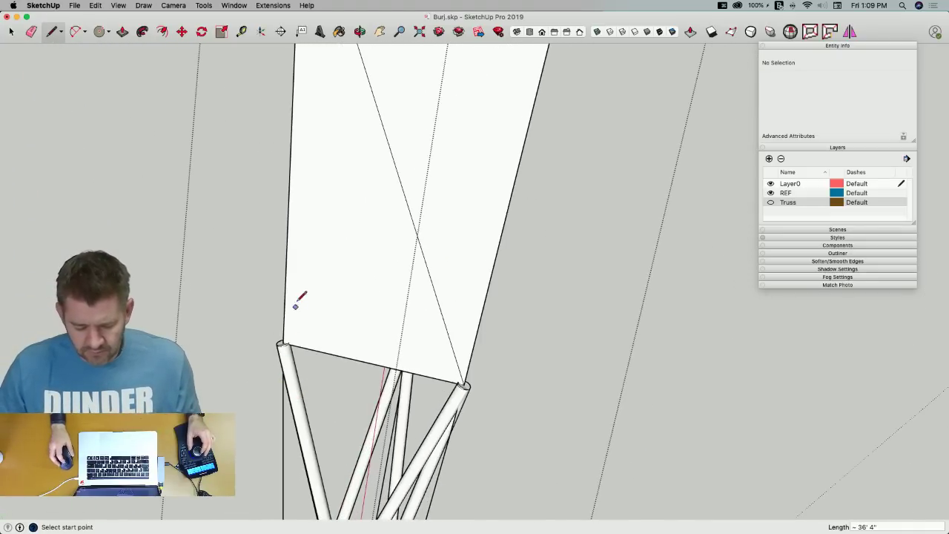
pyautogui.click(283, 344)
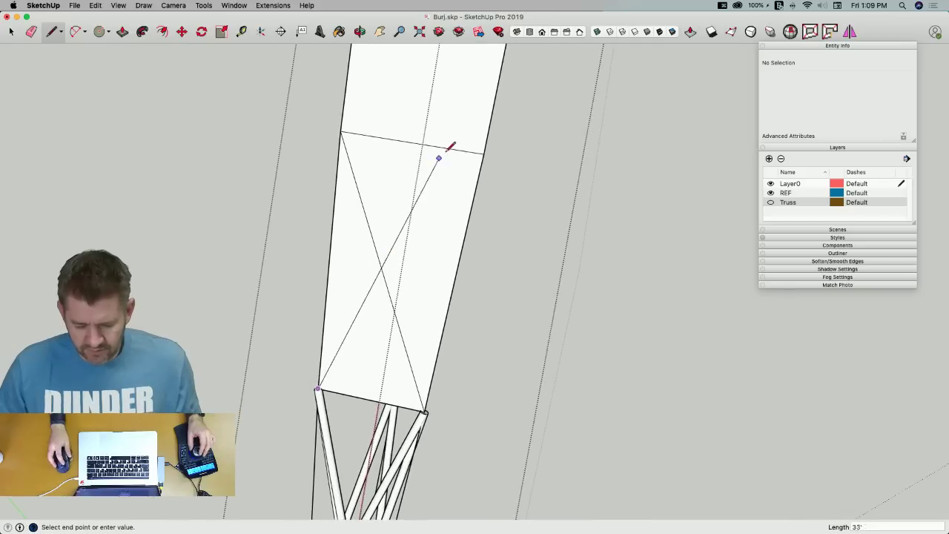
pyautogui.click(484, 152)
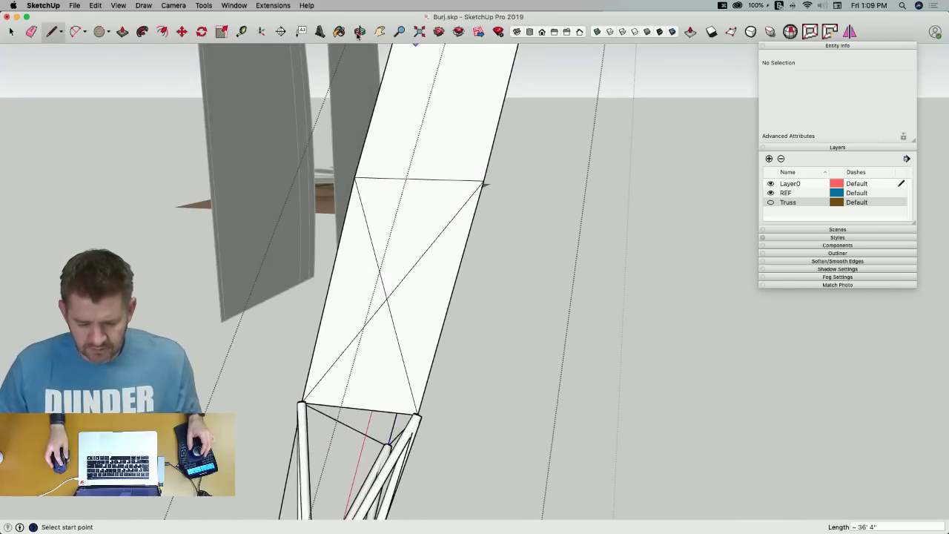
# Align the drawing axes' red direction with the first diagonal and draw a 6-inch-radius circle centred on that diagonal
pyautogui.click(261, 32)
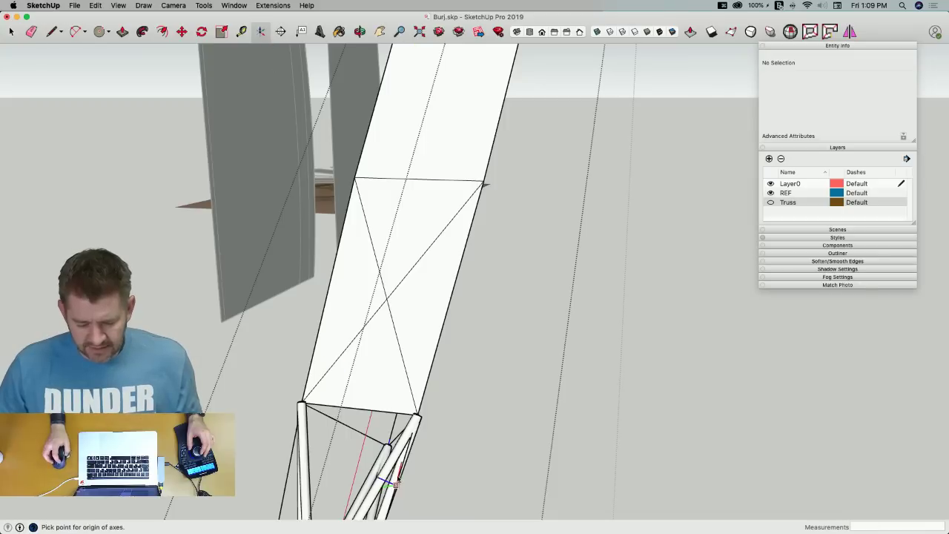
pyautogui.click(410, 391)
pyautogui.click(399, 343)
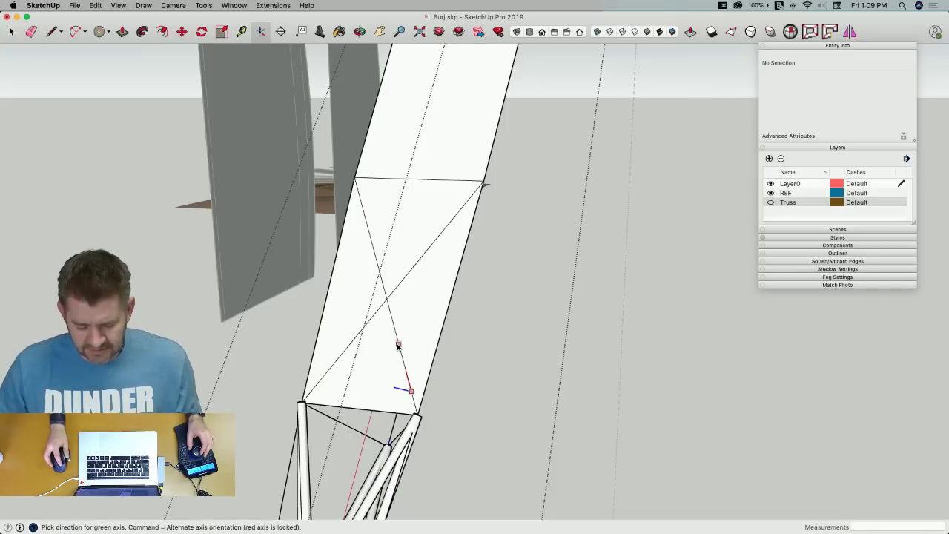
pyautogui.click(398, 349)
pyautogui.press('l')
pyautogui.press('c')
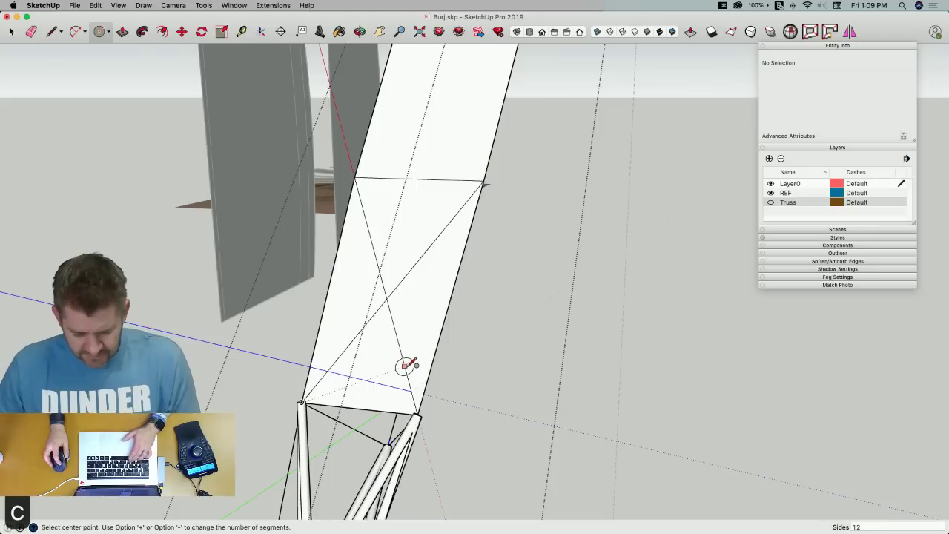
pyautogui.click(404, 365)
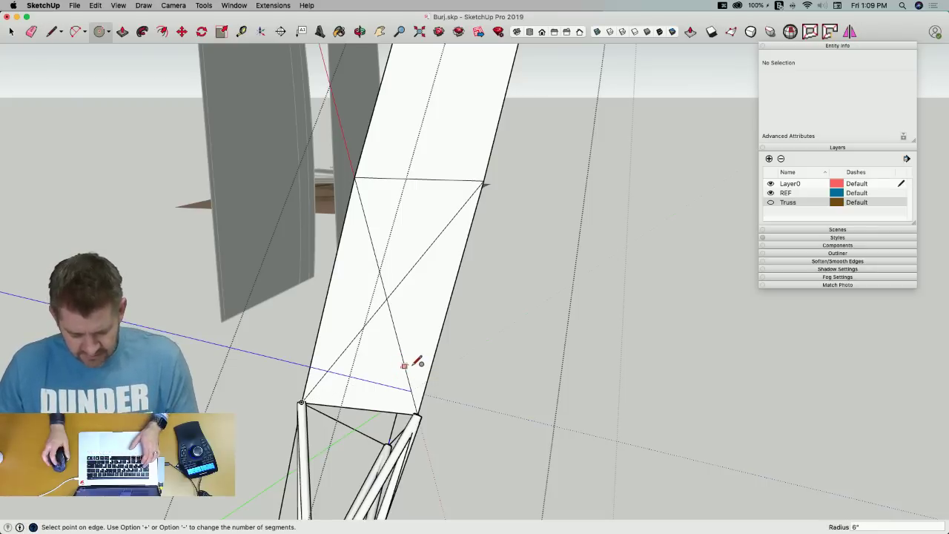
pyautogui.write('6')
pyautogui.press('Return')
# Extrude the circle along the full first diagonal with Follow Me to make a brace tube
pyautogui.press('space')
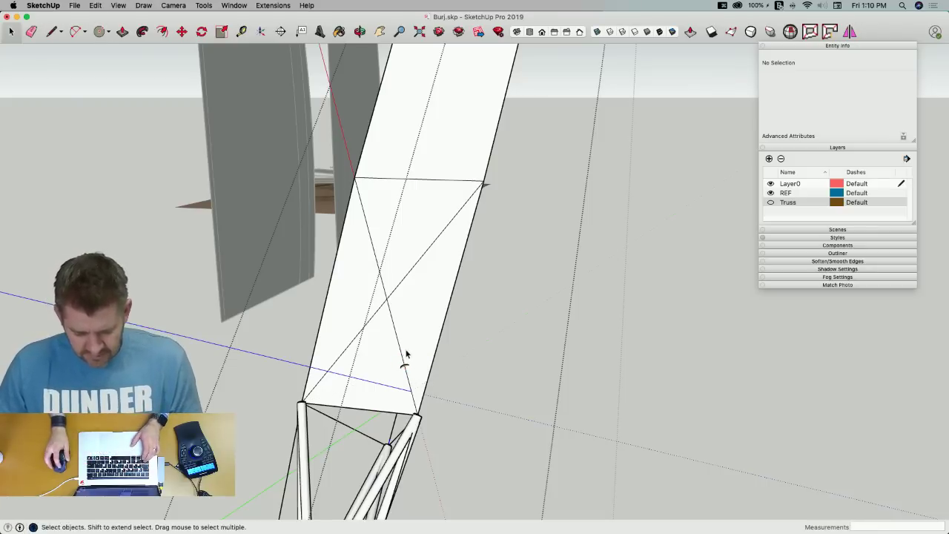
pyautogui.click(399, 354)
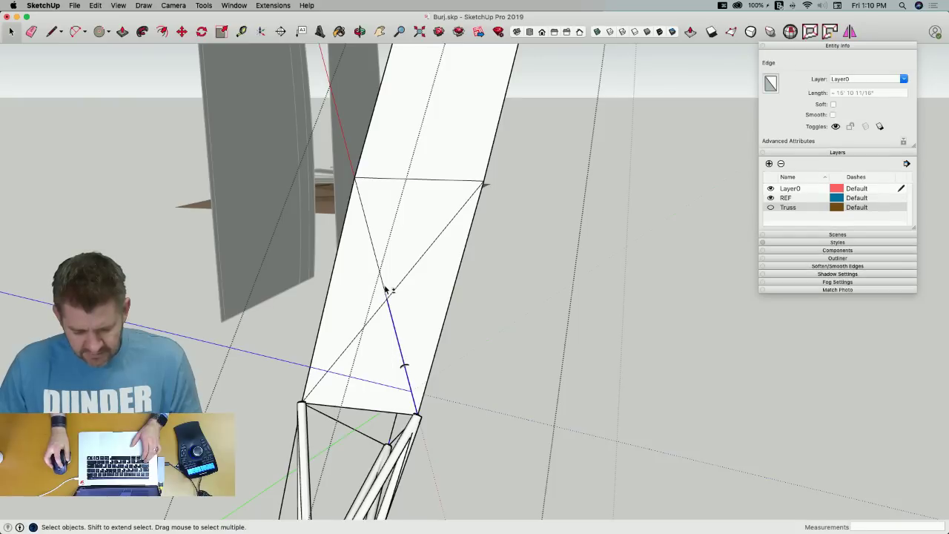
pyautogui.press('p')
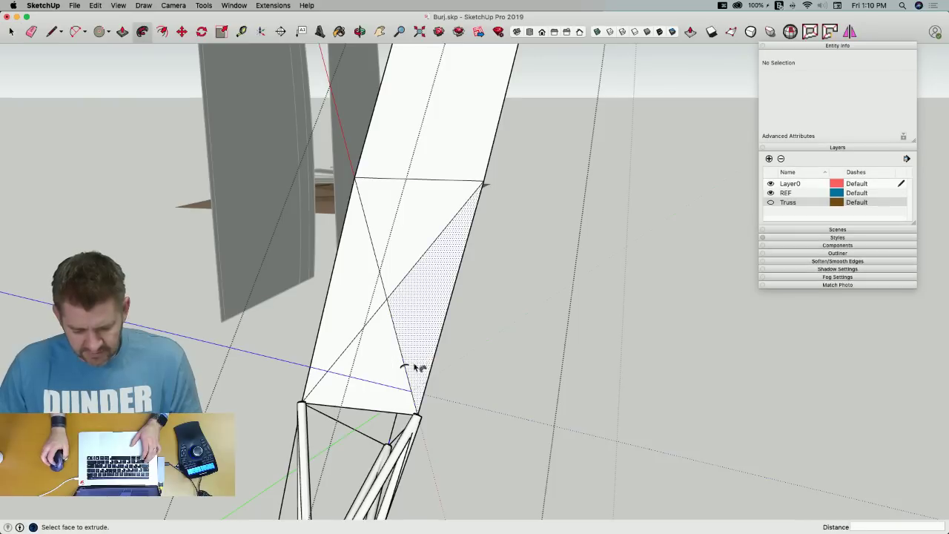
pyautogui.scroll(3, 405, 368)
pyautogui.click(401, 369)
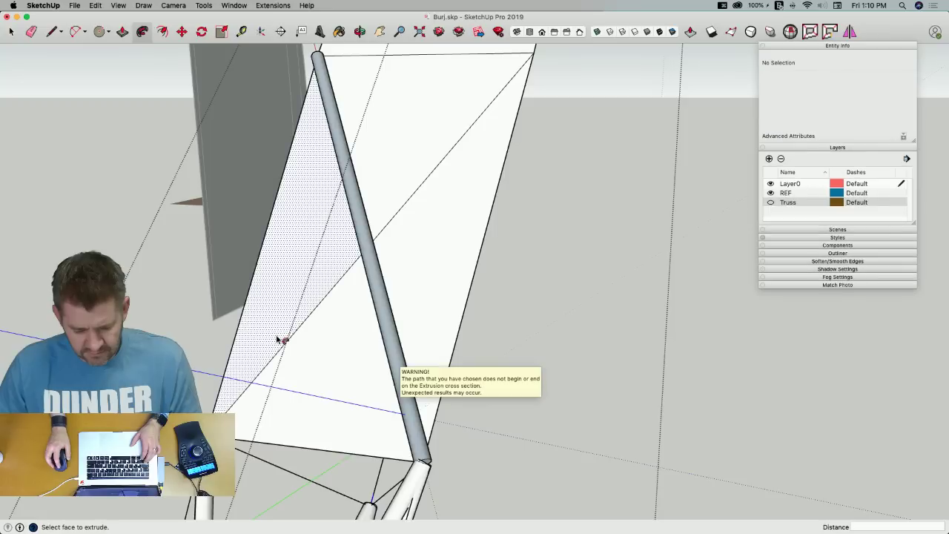
# Align the drawing axes' red direction with the second diagonal and draw a 6-inch-radius circle centred on it
pyautogui.moveTo(277, 340); pyautogui.dragTo(452, 315, button='middle')
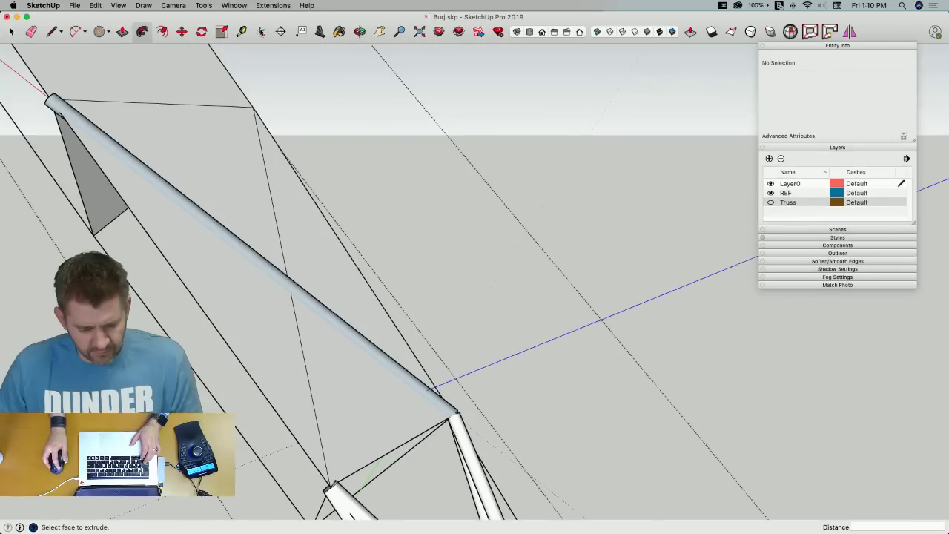
pyautogui.click(261, 32)
pyautogui.click(303, 354)
pyautogui.click(278, 229)
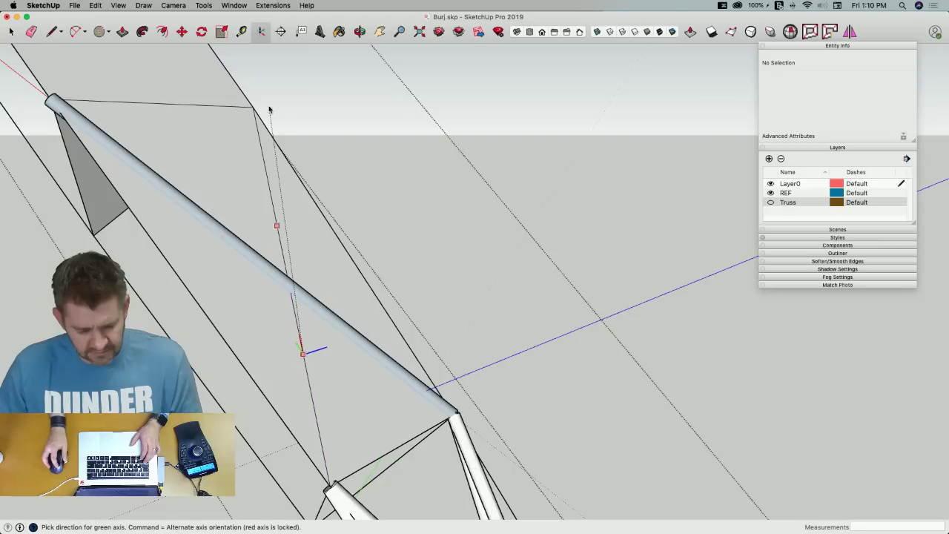
pyautogui.click(262, 150)
pyautogui.press('Escape')
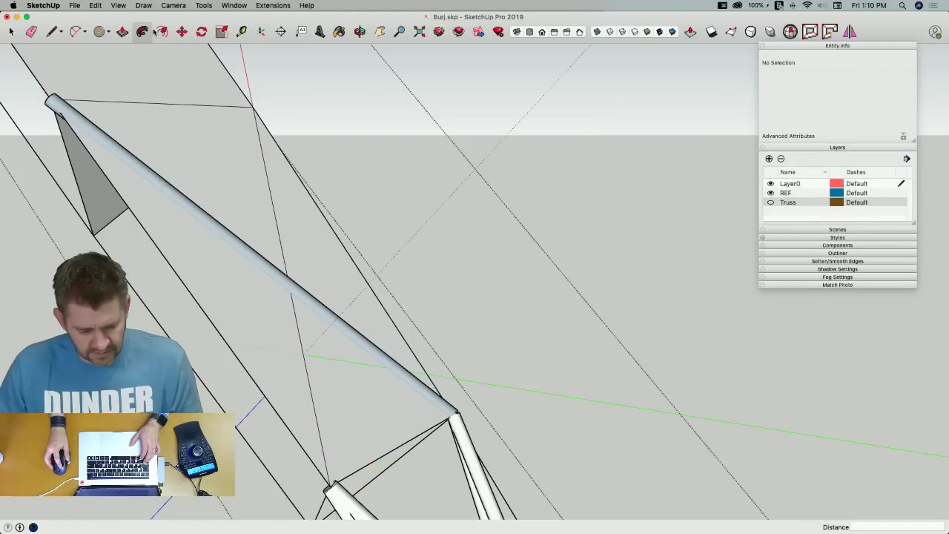
pyautogui.press('c')
pyautogui.click(310, 389)
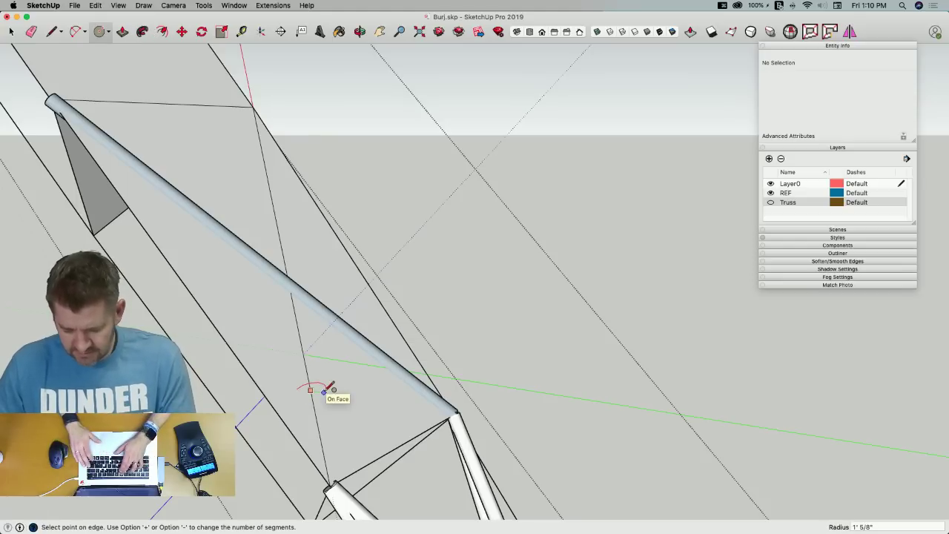
pyautogui.write('6')
pyautogui.press('Return')
# Extrude the second circle along both segments of the crossing diagonal with Follow Me
pyautogui.press('space')
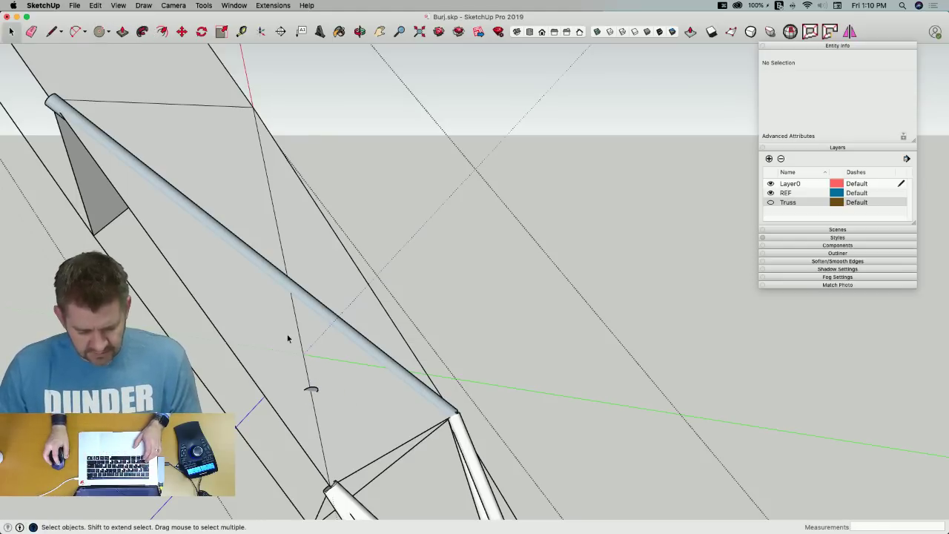
pyautogui.doubleClick(296, 311)
pyautogui.click(295, 311)
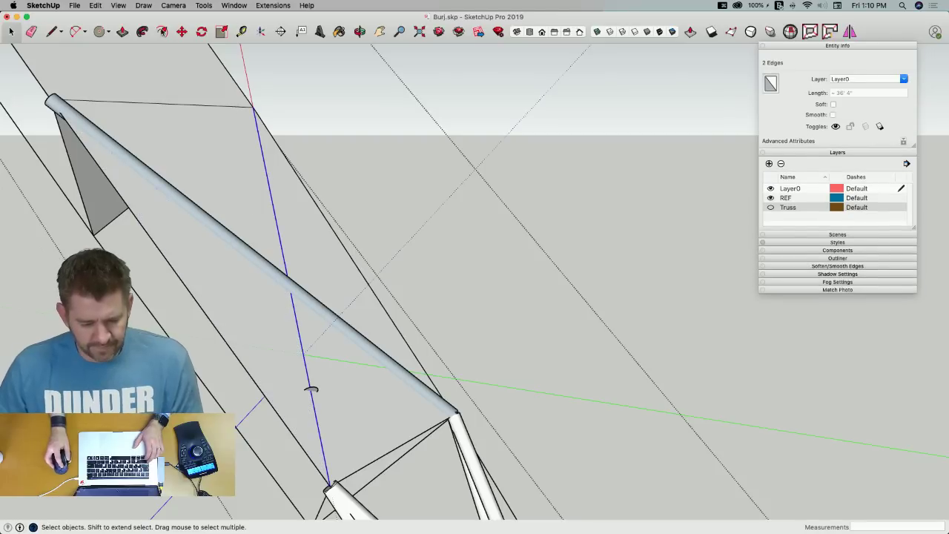
pyautogui.click(142, 32)
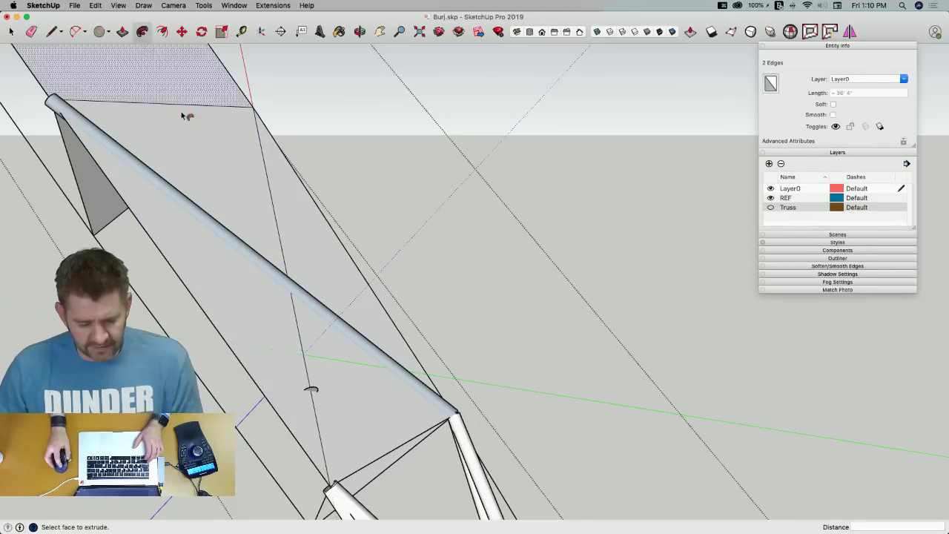
pyautogui.click(312, 391)
# Delete the flat faces around the two brace tubes, inside the upper cross frame and in the bay above, keeping the frame edges
pyautogui.press('space')
pyautogui.tripleClick(311, 378)
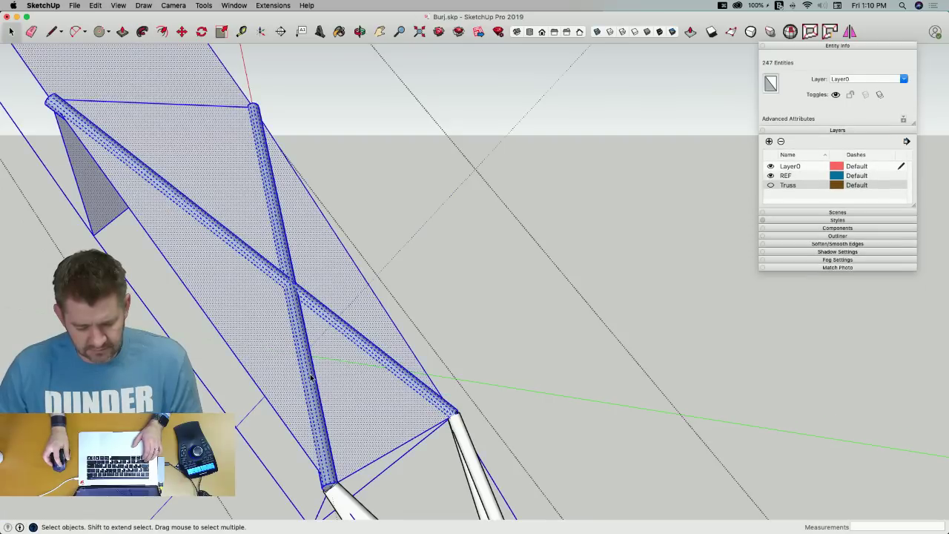
pyautogui.doubleClick(270, 348)
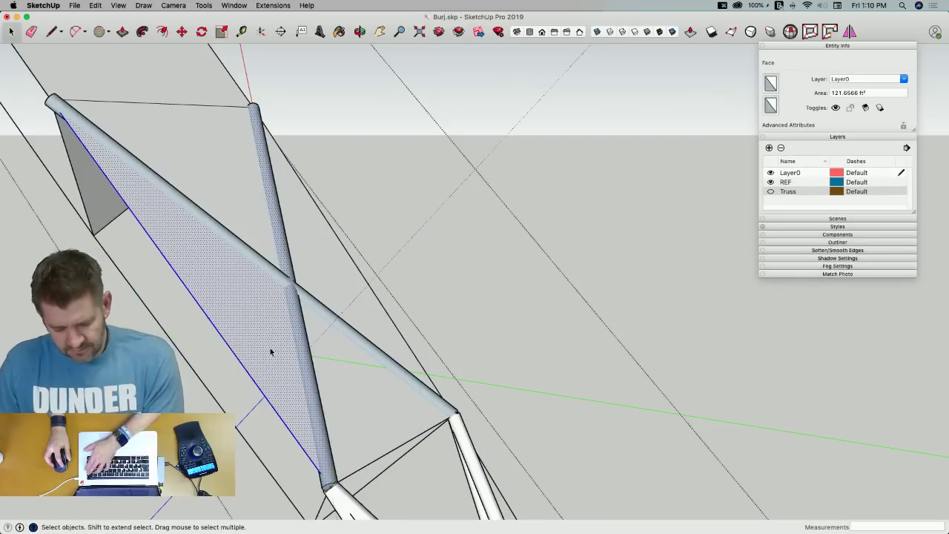
pyautogui.press('BackSpace')
pyautogui.press('BackSpace')
pyautogui.press('BackSpace')
pyautogui.press('BackSpace')
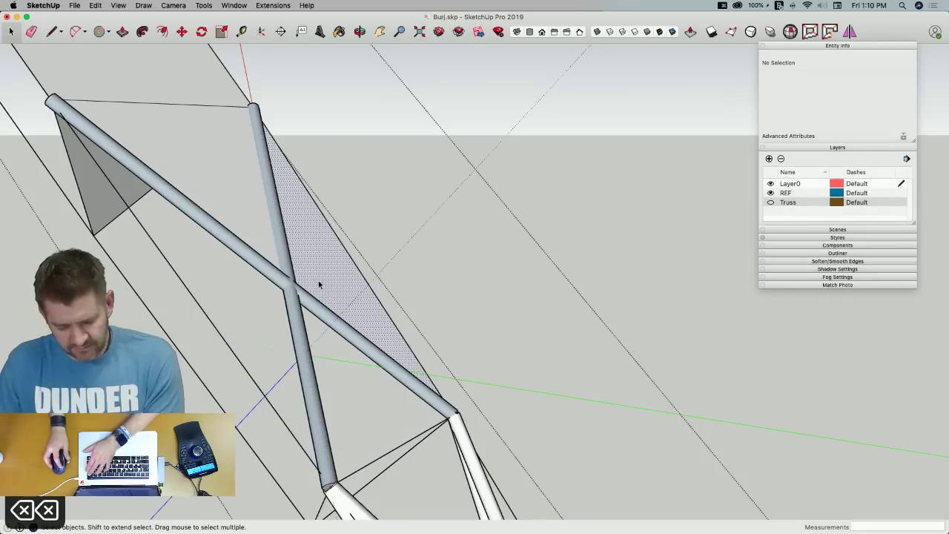
pyautogui.tripleClick(134, 120)
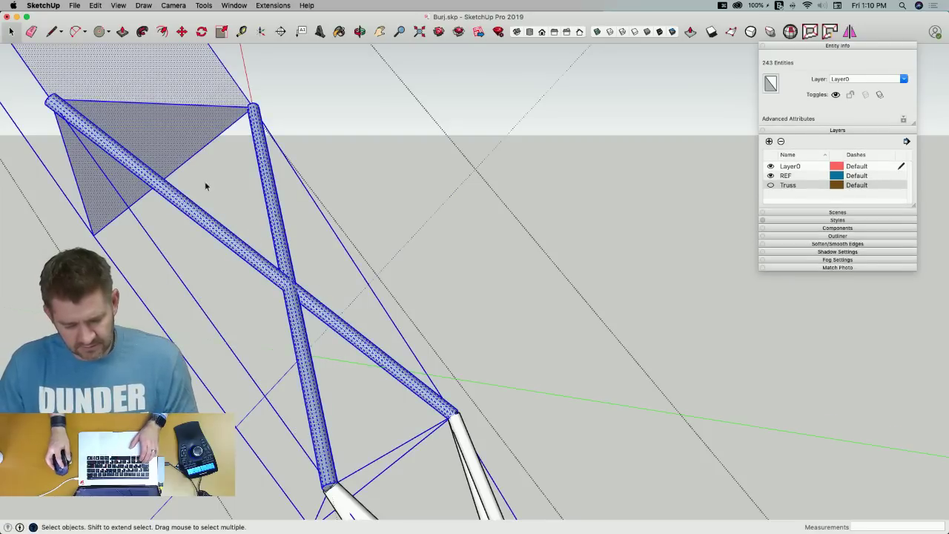
pyautogui.click(133, 117)
pyautogui.press('BackSpace')
pyautogui.click(115, 65)
pyautogui.press('BackSpace')
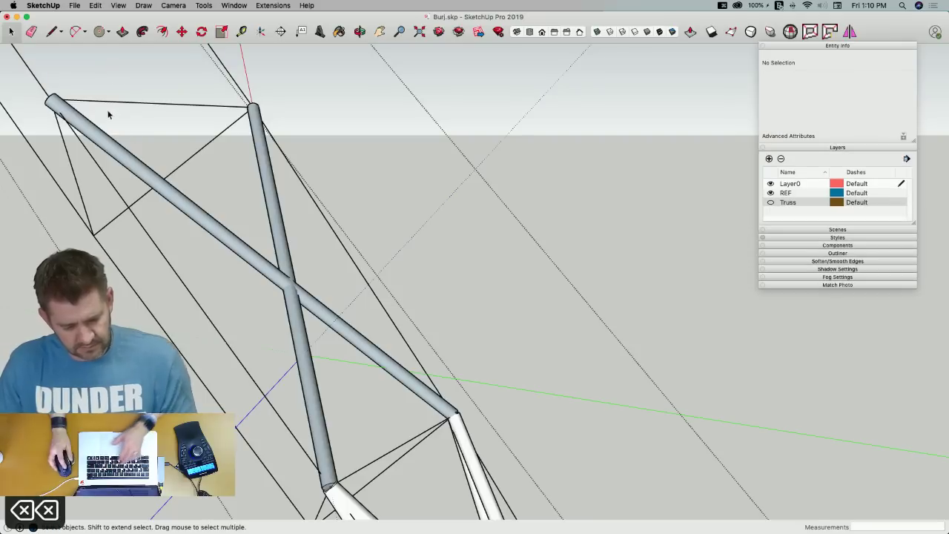
# Select both crossing brace tubes and set the drawing axes at the truss's lower tip, with red aimed at the opposite tip
pyautogui.click(115, 147)
pyautogui.keyDown('shift'); pyautogui.click(303, 359); pyautogui.keyUp('shift')
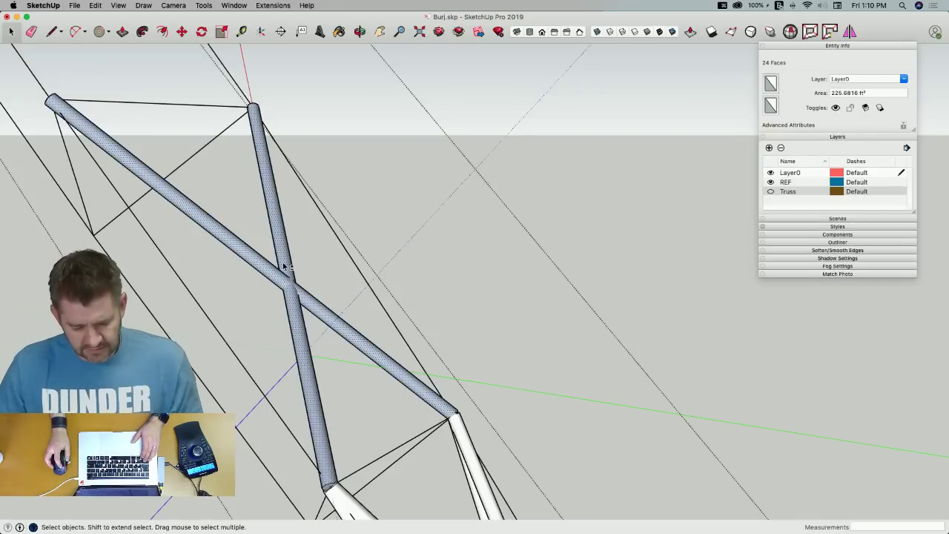
pyautogui.moveTo(346, 333); pyautogui.dragTo(470, 345, button='middle')
pyautogui.press('q')
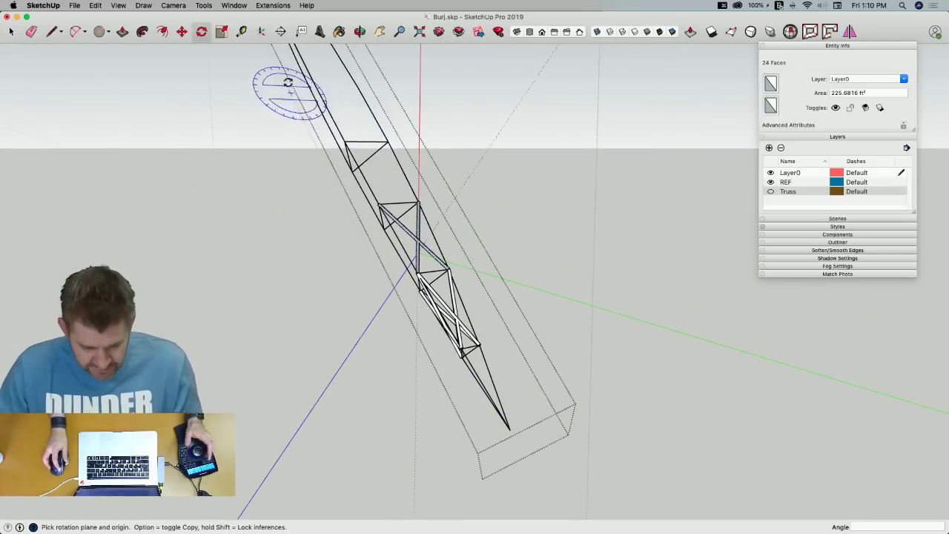
pyautogui.click(261, 31)
pyautogui.click(509, 428)
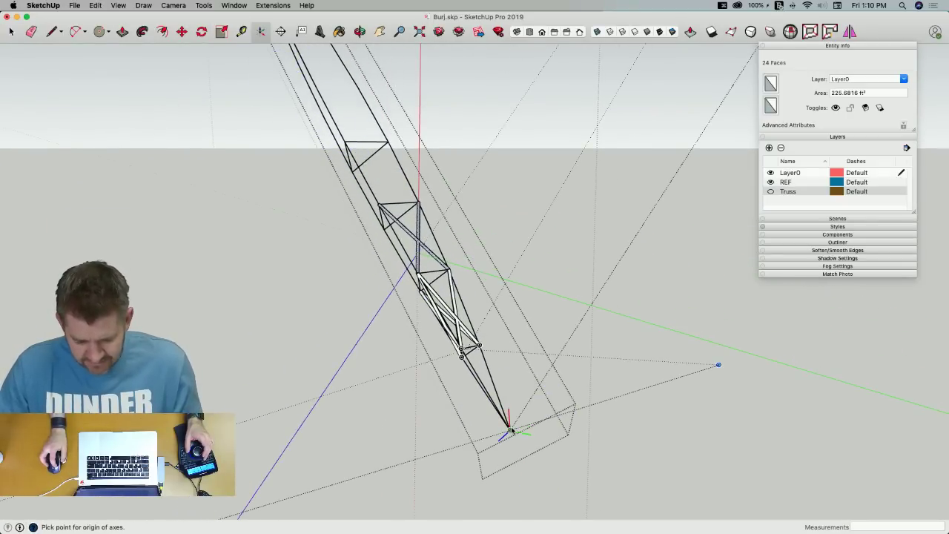
pyautogui.click(504, 419)
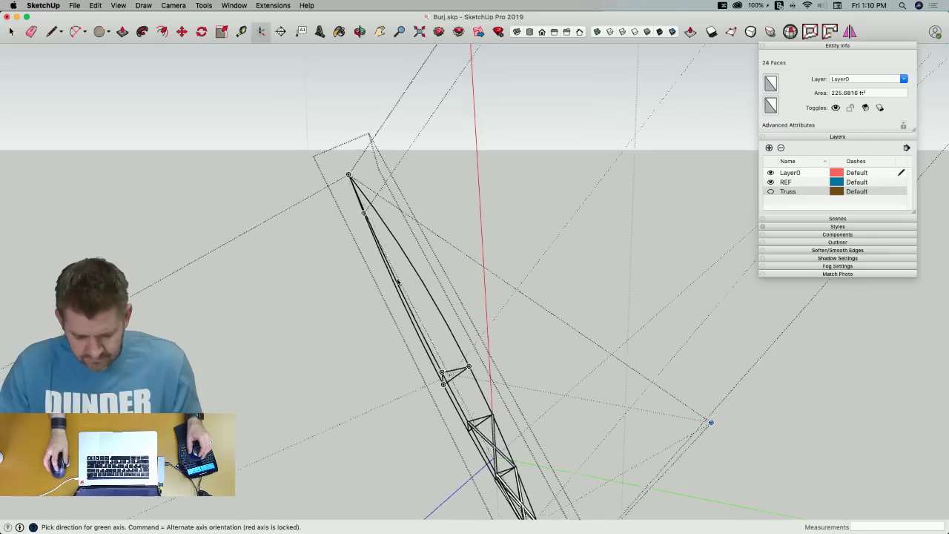
pyautogui.click(454, 487)
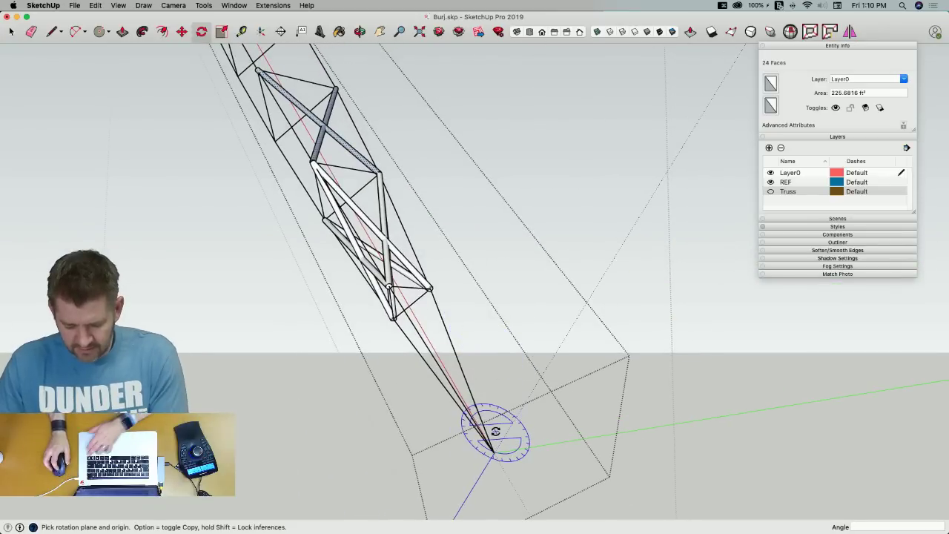
# Rotate-copy the brace tubes about the truss's long axis from its lower tip by 120 degrees, using the multiplier 3x
pyautogui.click(493, 450)
pyautogui.click(521, 382)
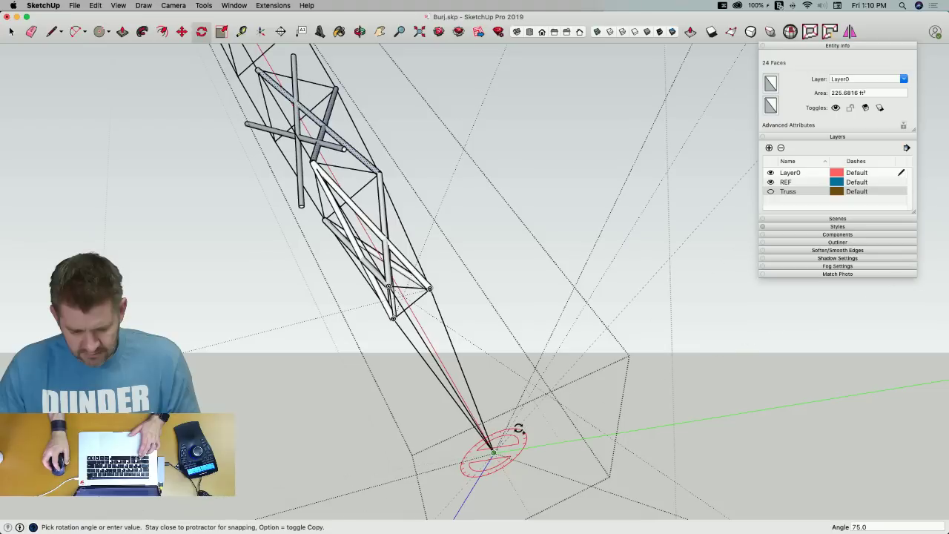
pyautogui.write('120')
pyautogui.press('Return')
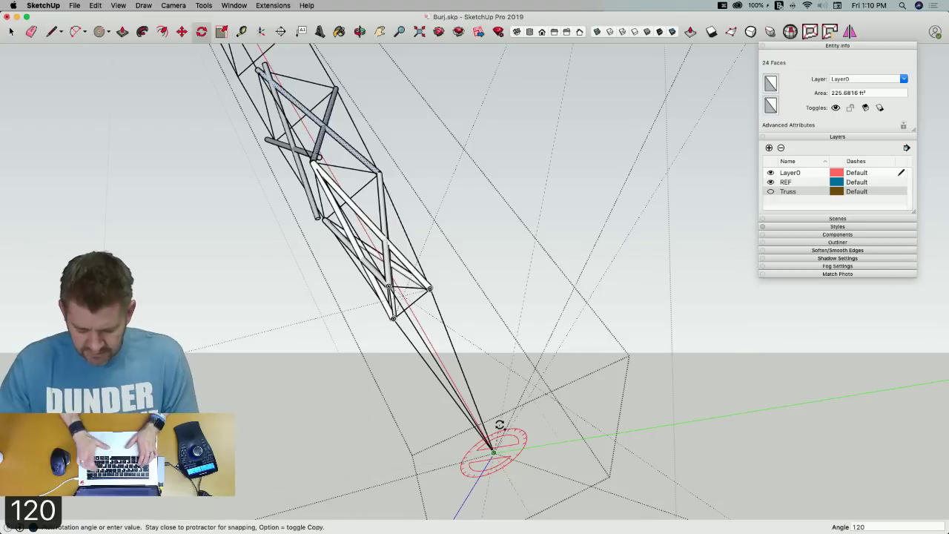
pyautogui.write('3x')
pyautogui.press('Return')
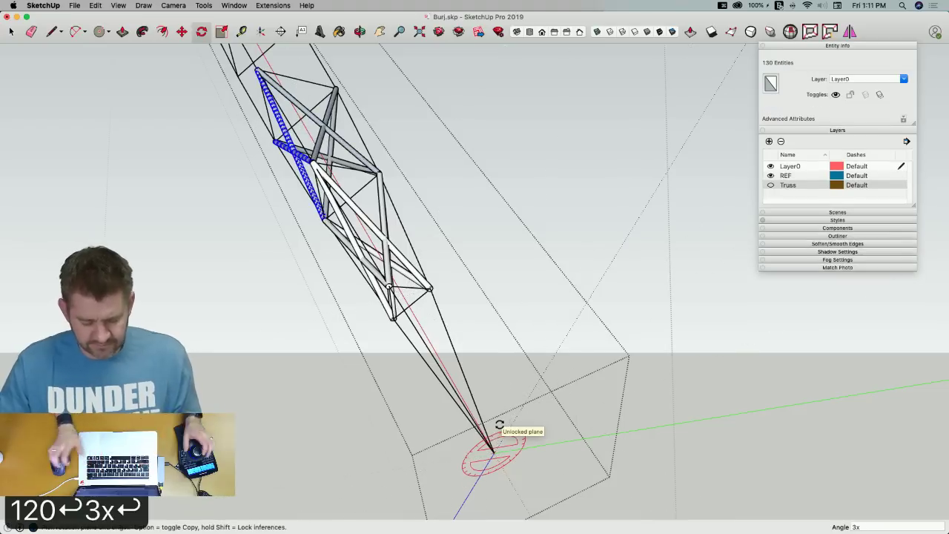
pyautogui.press('space')
pyautogui.click(515, 395)
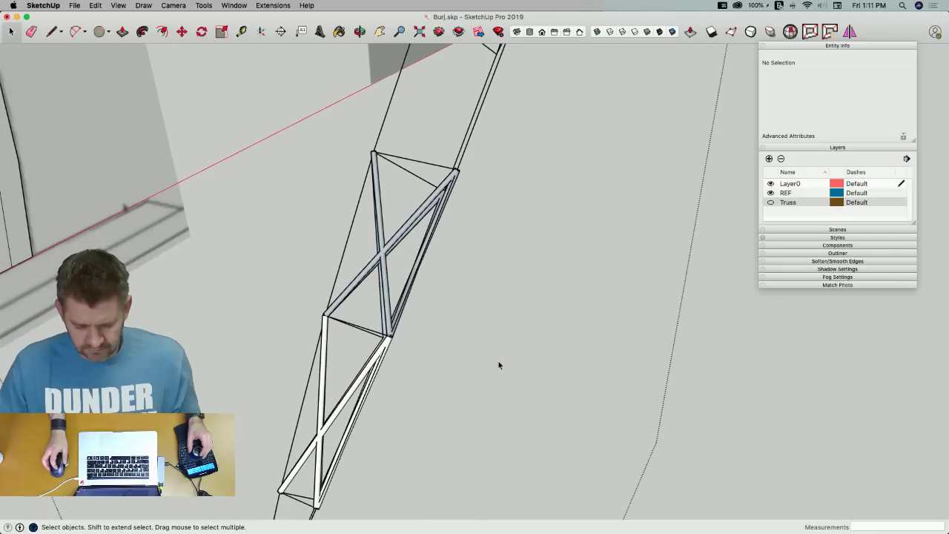
# Select the faces of the crossing brace tubes on all three sides of the bay and reverse them
pyautogui.scroll(5, 391, 258)
pyautogui.click(440, 313)
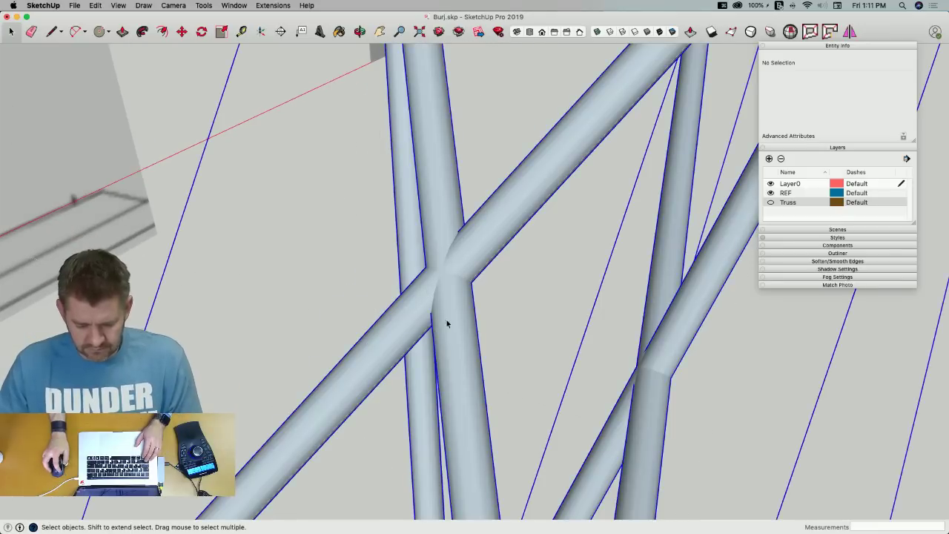
pyautogui.doubleClick(449, 323)
pyautogui.click(416, 316)
pyautogui.keyDown('shift'); pyautogui.click(447, 327); pyautogui.keyUp('shift')
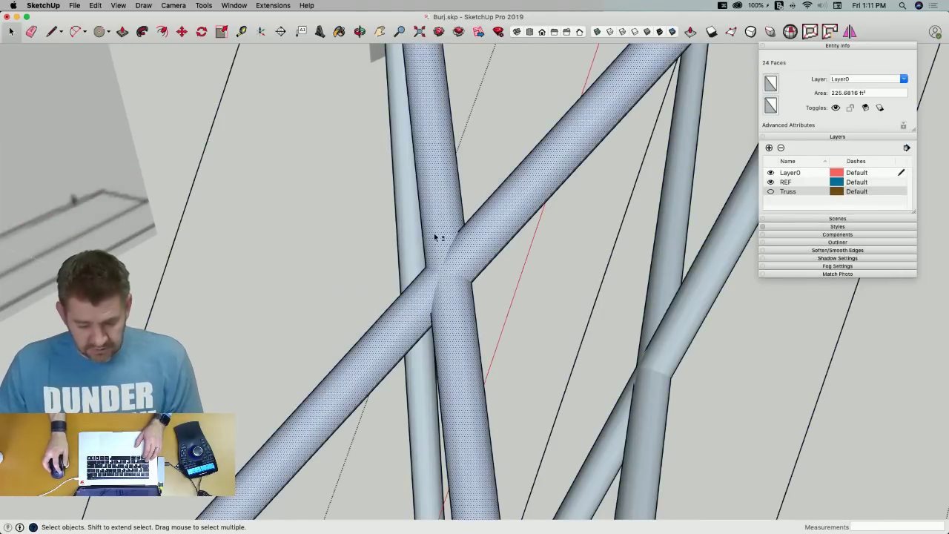
pyautogui.keyDown('shift'); pyautogui.click(414, 405); pyautogui.keyUp('shift')
pyautogui.scroll(-3, 377, 346)
pyautogui.moveTo(377, 346); pyautogui.dragTo(477, 322, button='middle')
pyautogui.keyDown('shift'); pyautogui.click(472, 298); pyautogui.keyUp('shift')
pyautogui.keyDown('shift'); pyautogui.click(568, 360); pyautogui.keyUp('shift')
pyautogui.scroll(-3, 565, 359)
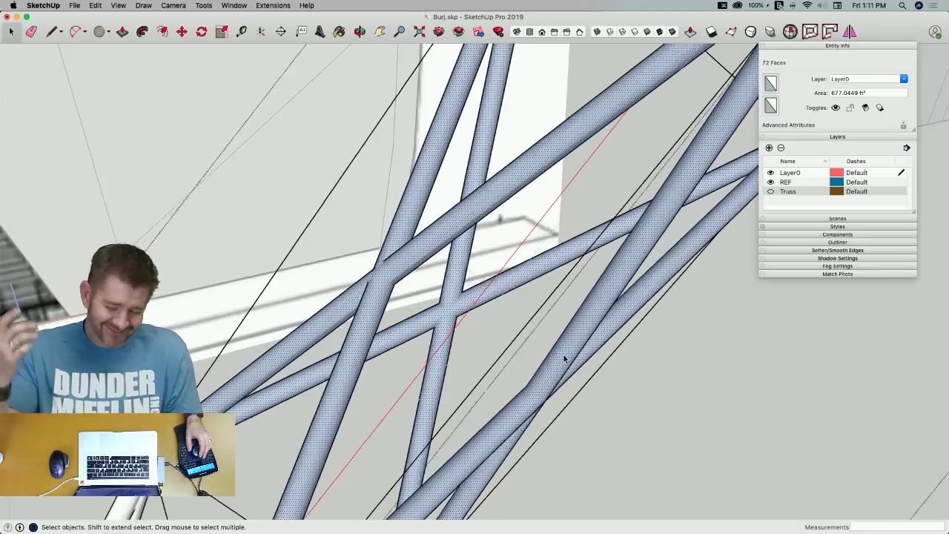
pyautogui.scroll(-5, 564, 354)
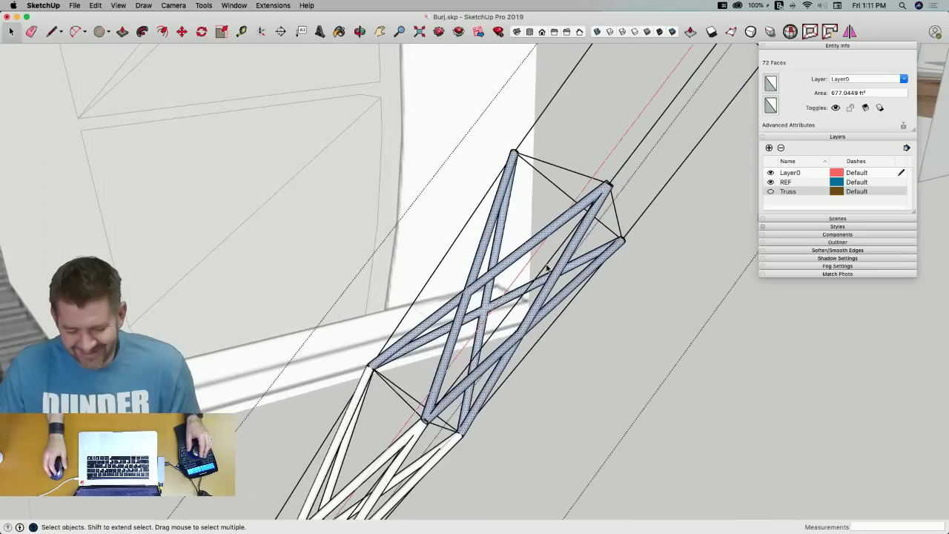
pyautogui.rightClick(510, 260)
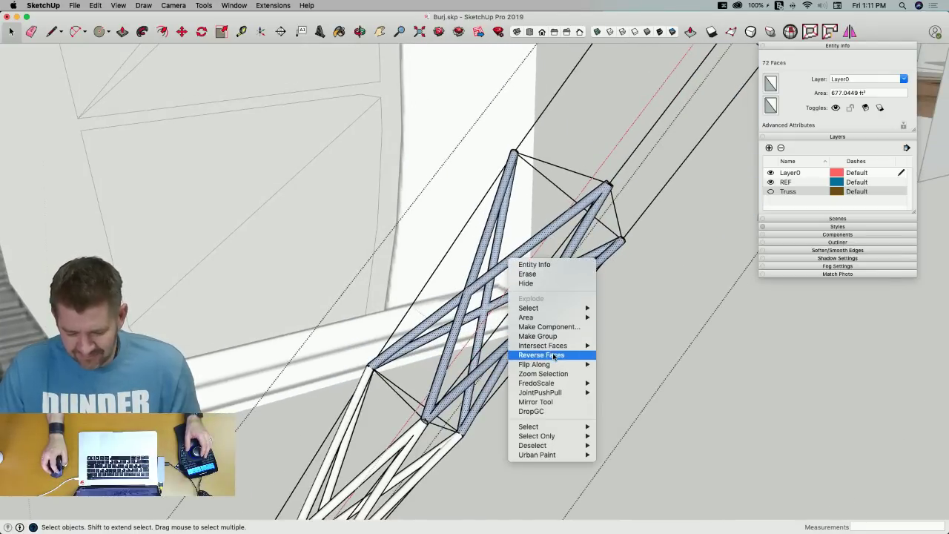
pyautogui.click(659, 321)
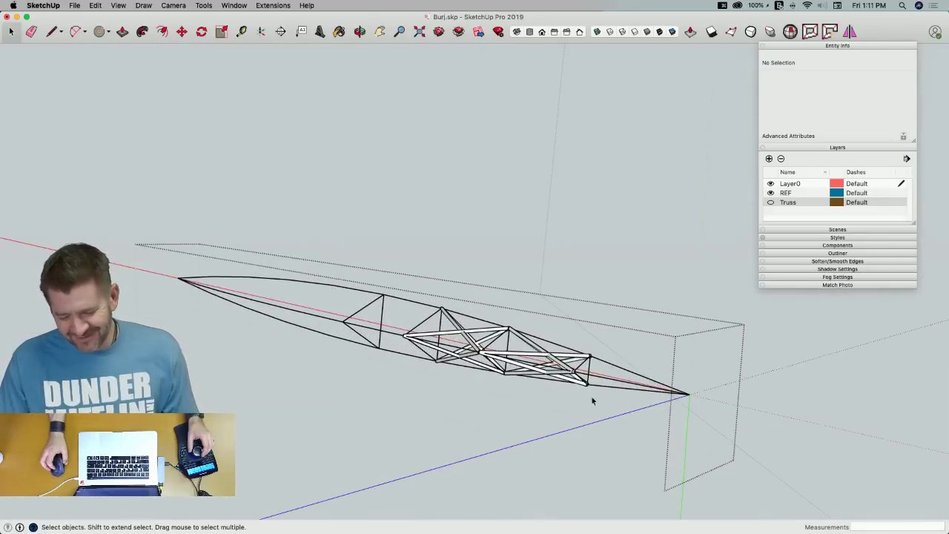
# Show the Truss layer and reverse all the tube faces of the gray cross frame between the two braced bays
pyautogui.click(770, 204)
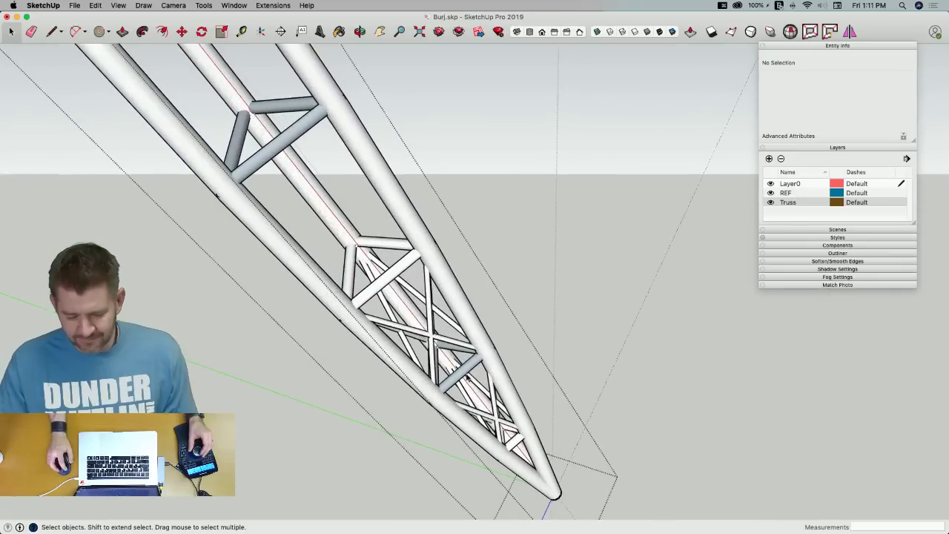
pyautogui.doubleClick(466, 377)
pyautogui.click(463, 377)
pyautogui.scroll(2, 450, 355)
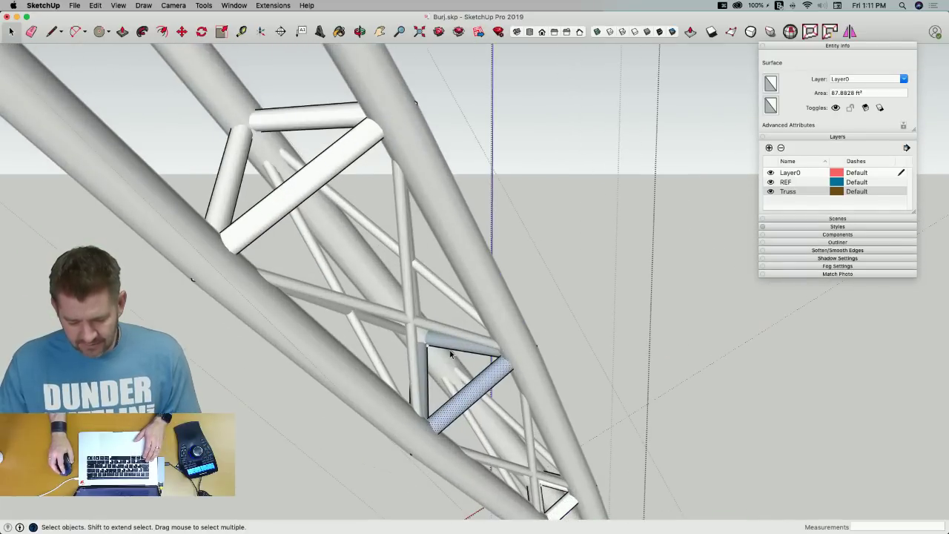
pyautogui.tripleClick(450, 351)
pyautogui.rightClick(427, 365)
pyautogui.moveTo(479, 415)
pyautogui.click(539, 415)
pyautogui.scroll(-5, 623, 253)
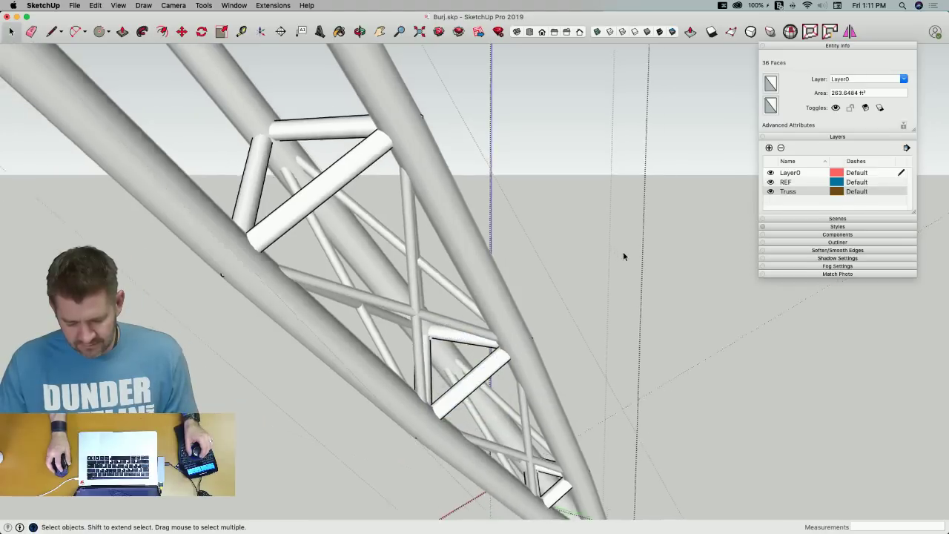
pyautogui.click(622, 253)
# Hide the Truss layer to work on the centreline wireframe of the next unbraced bay
pyautogui.moveTo(636, 255); pyautogui.dragTo(384, 328, button='middle')
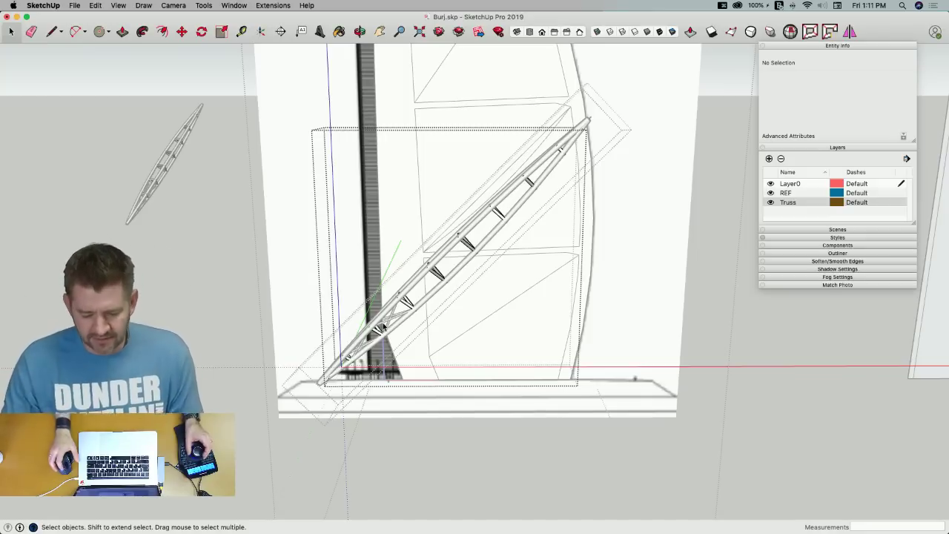
pyautogui.click(770, 204)
pyautogui.click(552, 185)
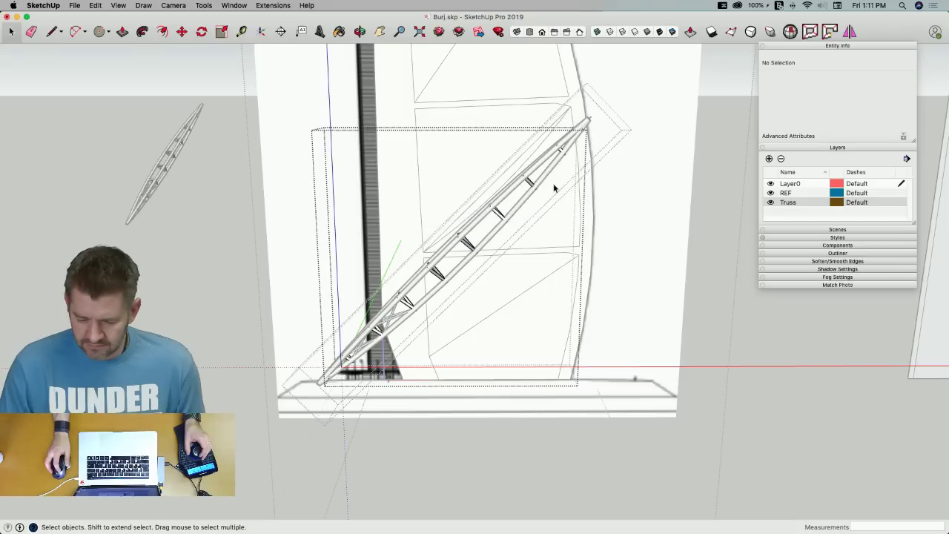
pyautogui.doubleClick(554, 185)
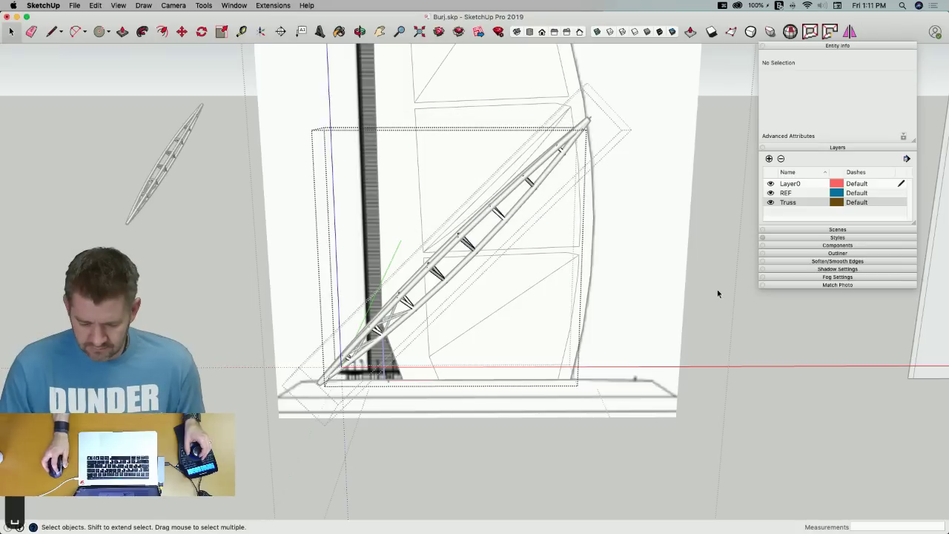
pyautogui.click(772, 203)
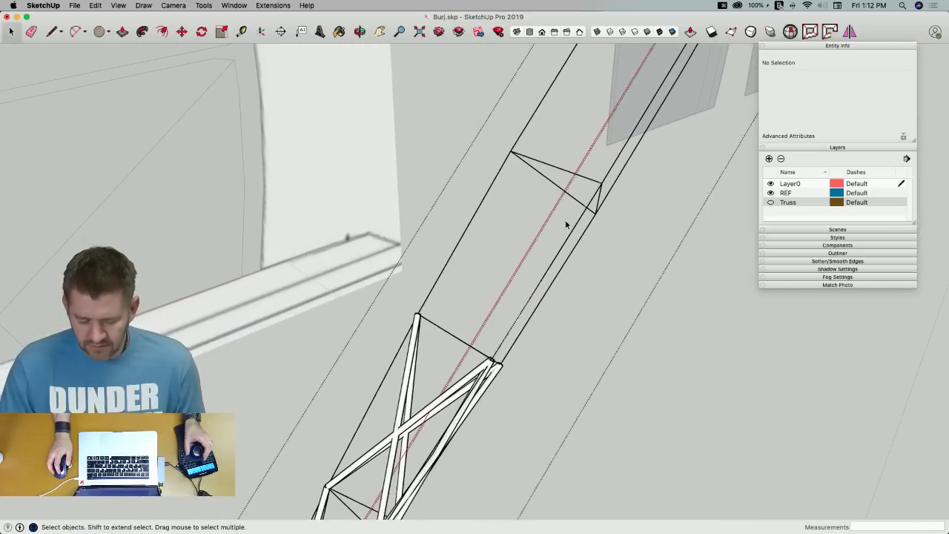
pyautogui.press('l')
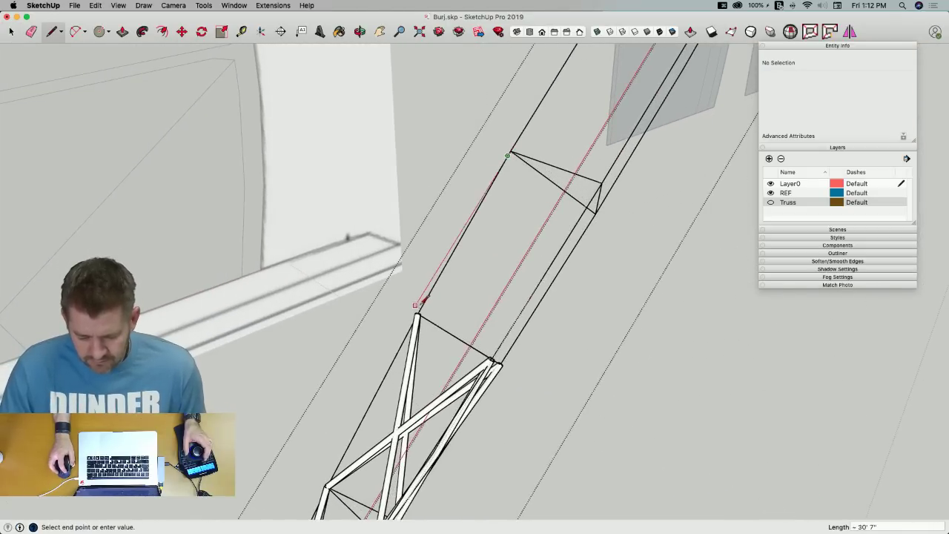
pyautogui.press('space')
pyautogui.press('super+z')
# Trace the upper cross frame's edge corner to corner to close a flat face over one side of the next bay
pyautogui.click(460, 289)
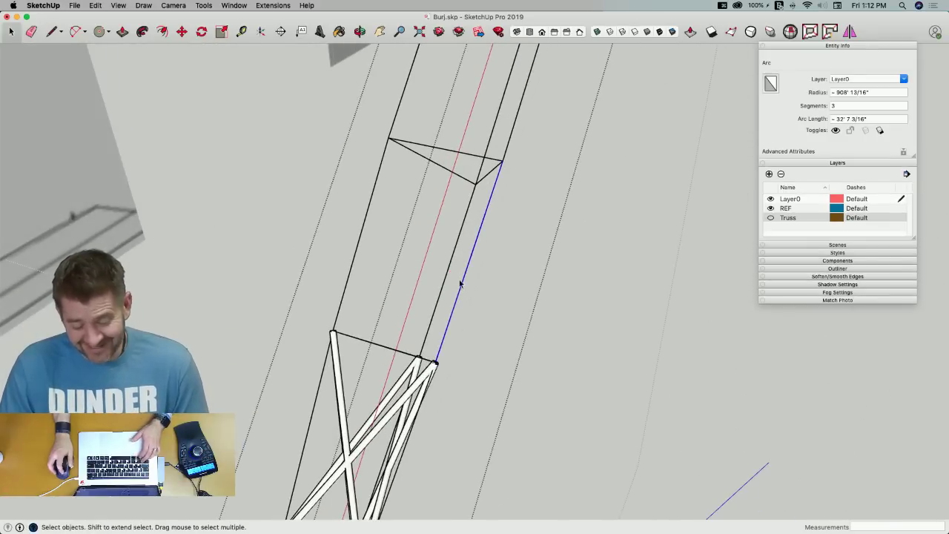
pyautogui.press('l')
pyautogui.click(388, 139)
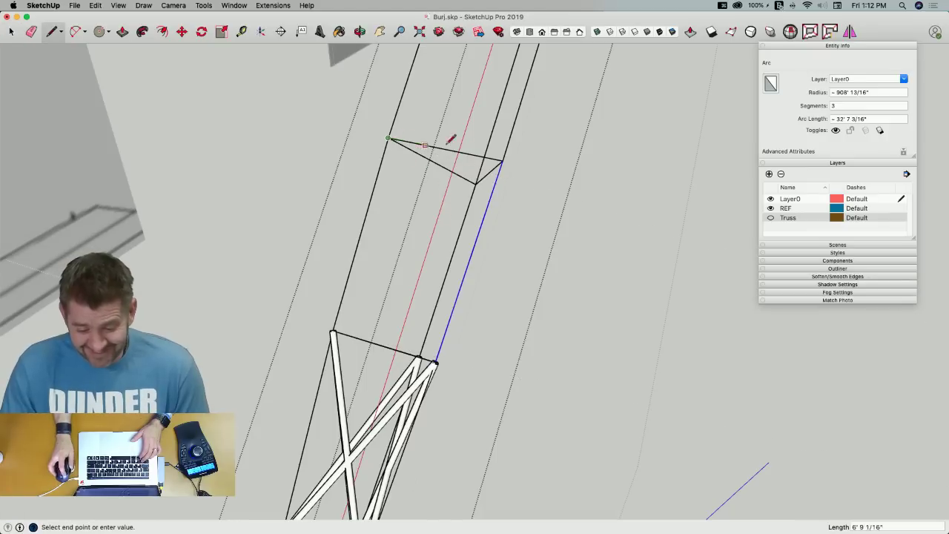
pyautogui.click(503, 161)
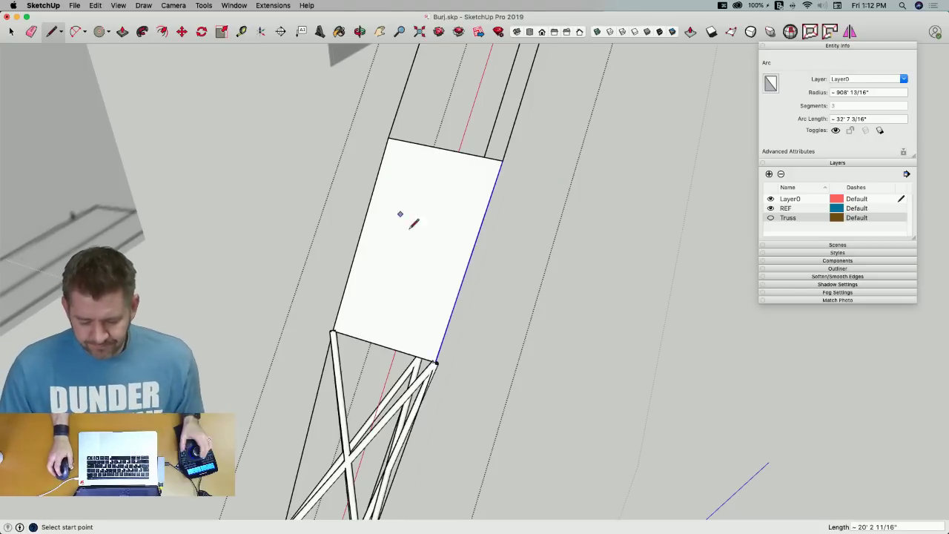
# Draw the first diagonal across the new face, from a lower corner at the brace tube ends to the opposite upper corner
pyautogui.scroll(10, 436, 361)
pyautogui.scroll(-2, 441, 354)
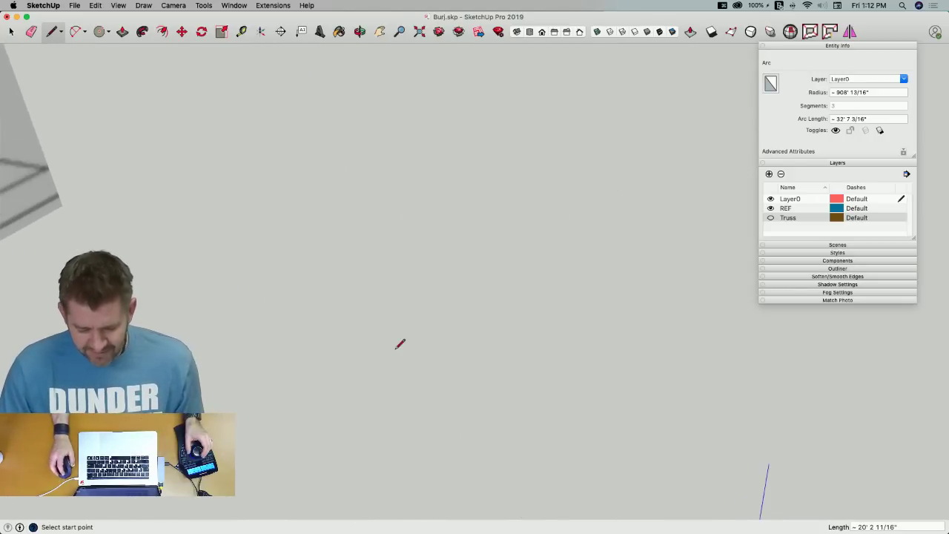
pyautogui.scroll(-3, 400, 343)
pyautogui.scroll(2, 192, 257)
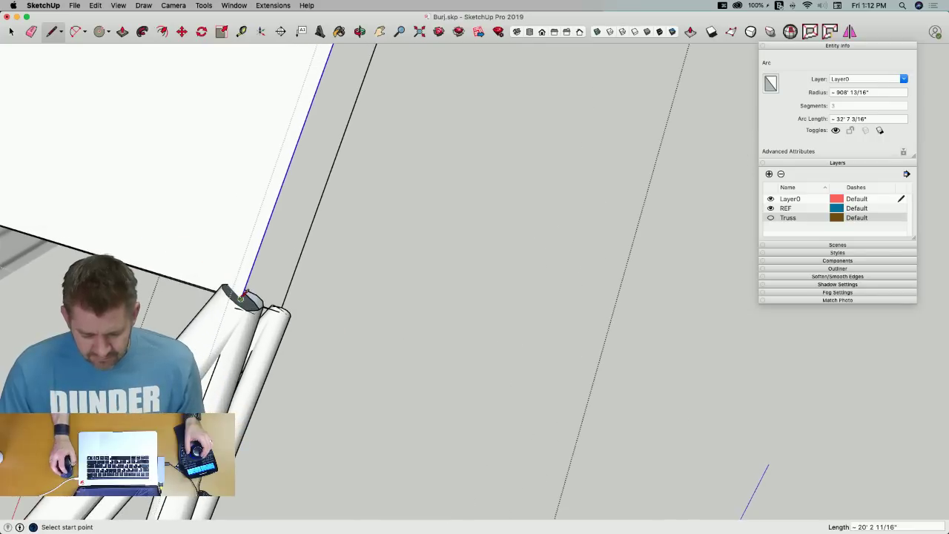
pyautogui.moveTo(247, 295); pyautogui.dragTo(505, 255, button='middle')
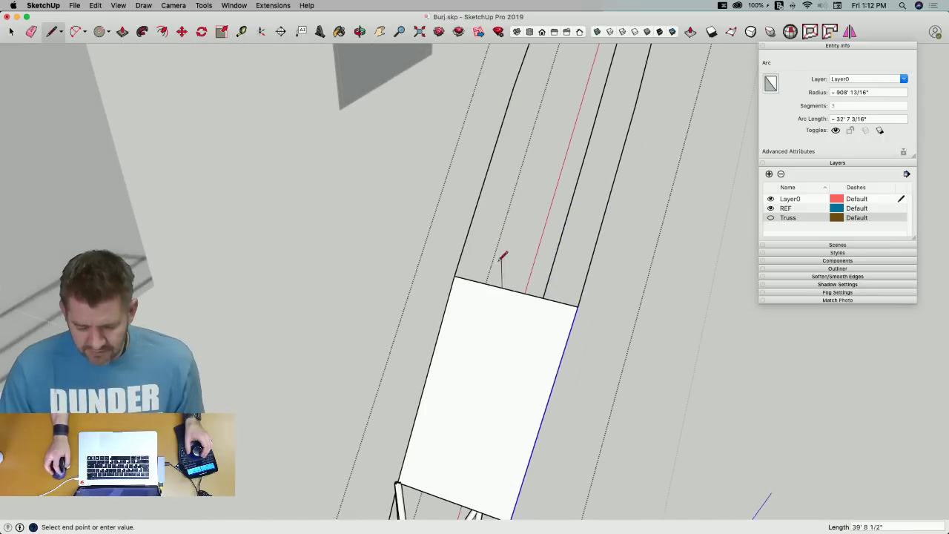
pyautogui.click(455, 276)
pyautogui.moveTo(462, 388)
pyautogui.mouseDown(button='middle')
pyautogui.moveTo(451, 424)
pyautogui.moveTo(396, 400)
pyautogui.moveTo(461, 403)
pyautogui.mouseUp(button='middle')
# Draw the second diagonal between the face's other two corners so that it crosses the first one
pyautogui.scroll(-10, 460, 403)
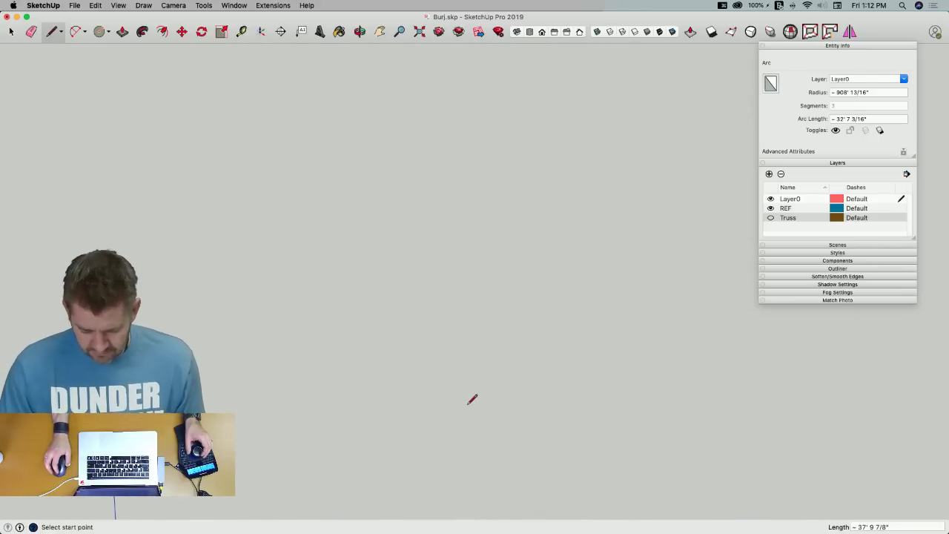
pyautogui.scroll(12, 470, 399)
pyautogui.scroll(-2, 470, 398)
pyautogui.scroll(2, 492, 385)
pyautogui.scroll(2, 493, 389)
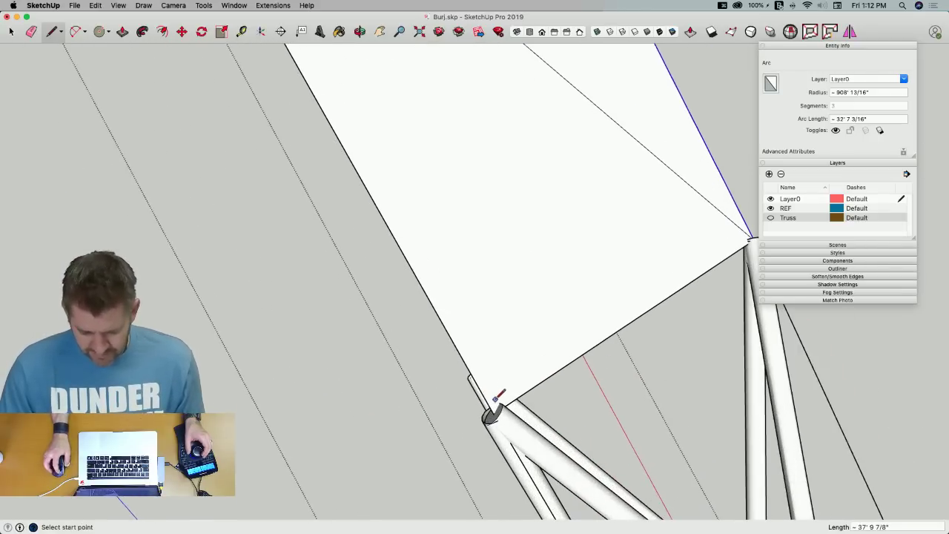
pyautogui.moveTo(497, 410); pyautogui.dragTo(498, 250, button='middle')
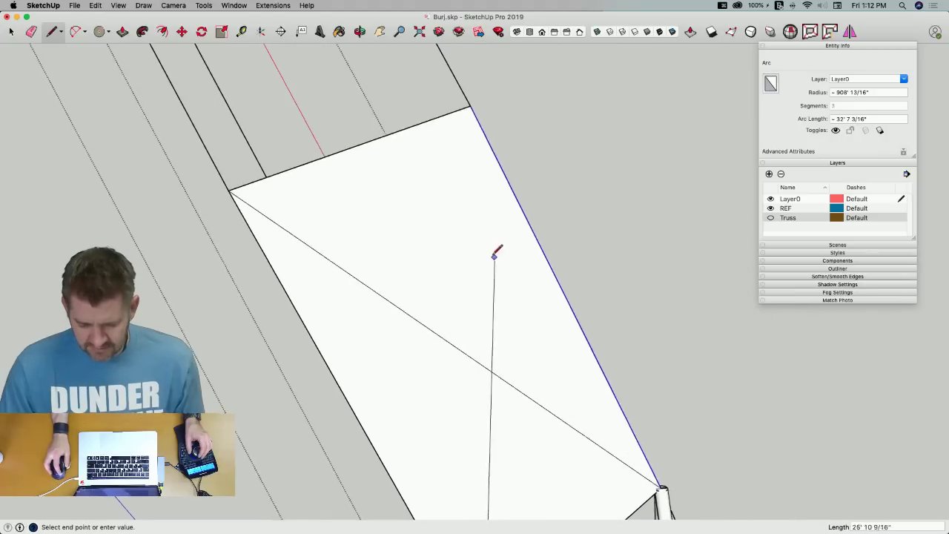
pyautogui.click(472, 112)
pyautogui.press('space')
pyautogui.scroll(-4, 562, 194)
pyautogui.moveTo(563, 193); pyautogui.dragTo(545, 328, button='middle')
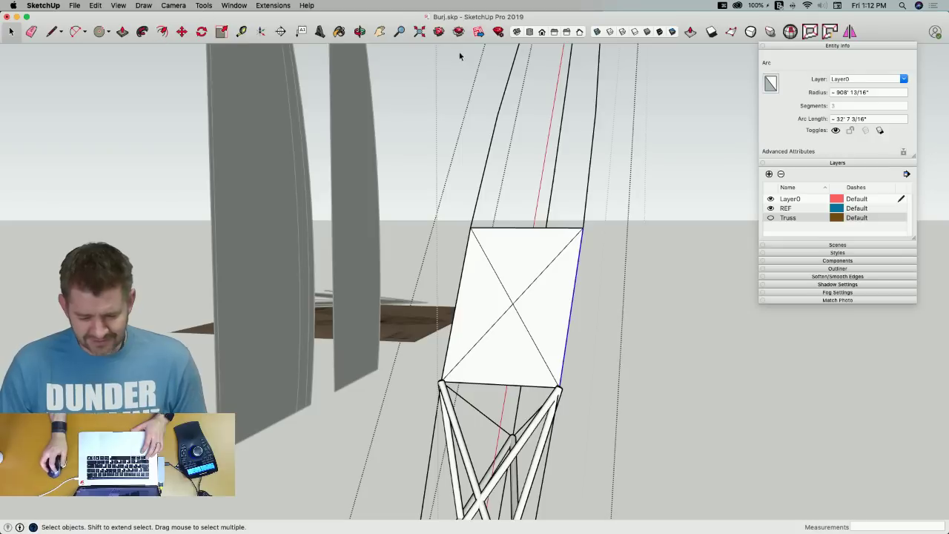
# Align the drawing axes with the new face's first diagonal and draw a 12-sided circle of radius 6" around that diagonal at the origin
pyautogui.click(261, 32)
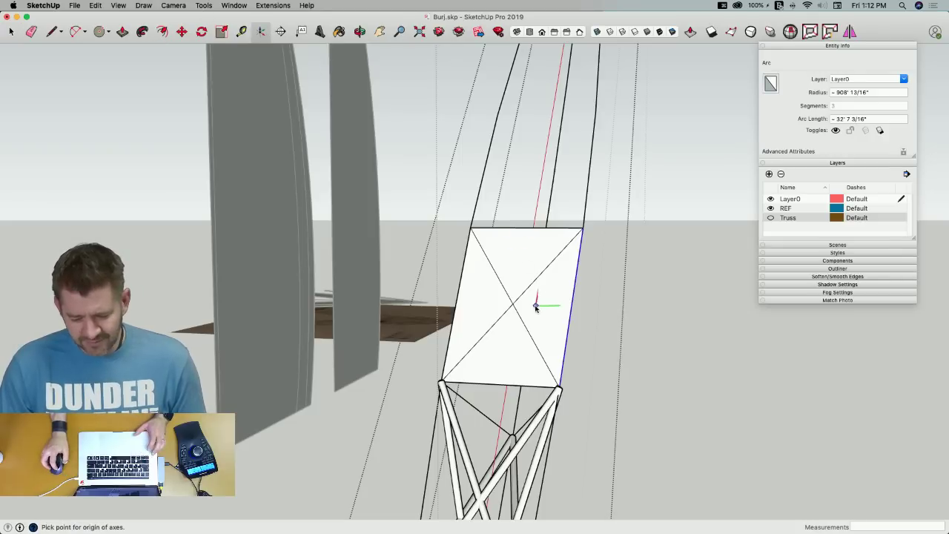
pyautogui.click(528, 329)
pyautogui.click(495, 277)
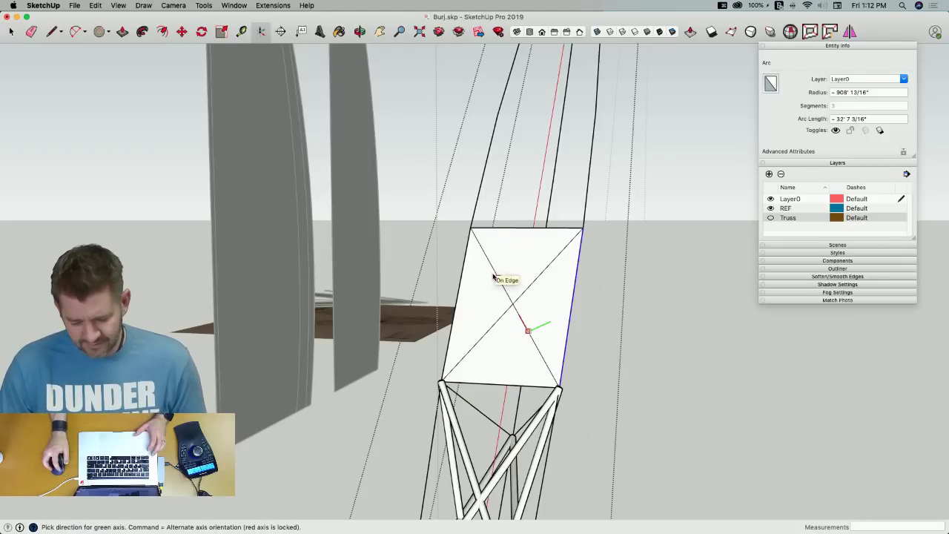
pyautogui.click(495, 276)
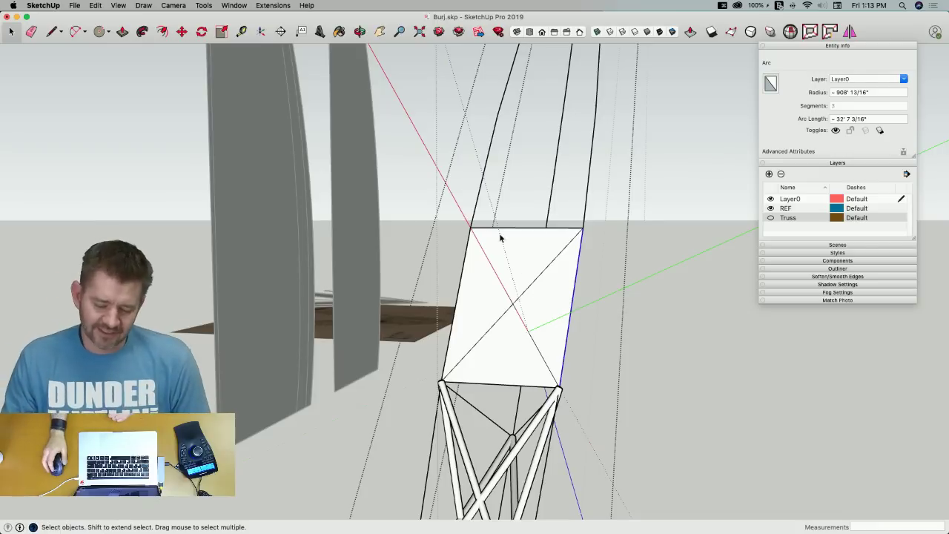
pyautogui.click(99, 32)
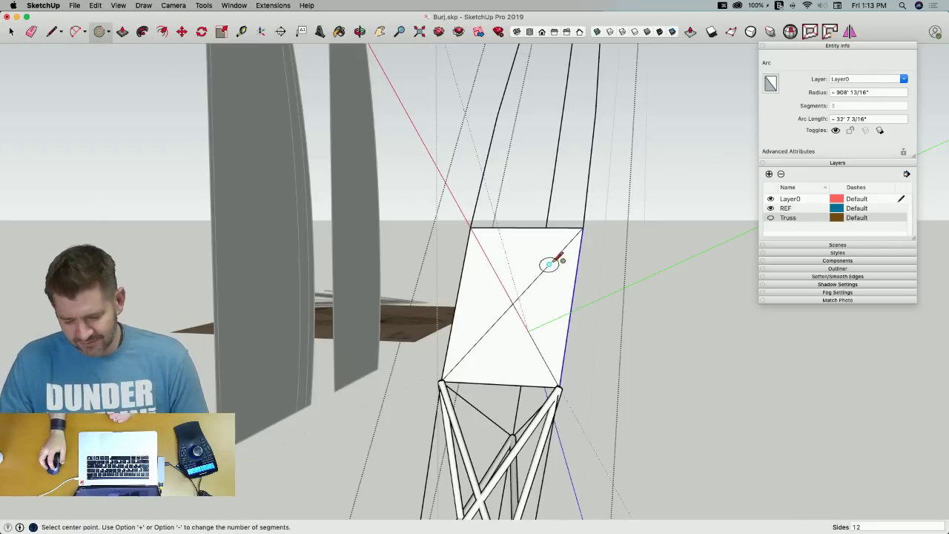
pyautogui.click(535, 342)
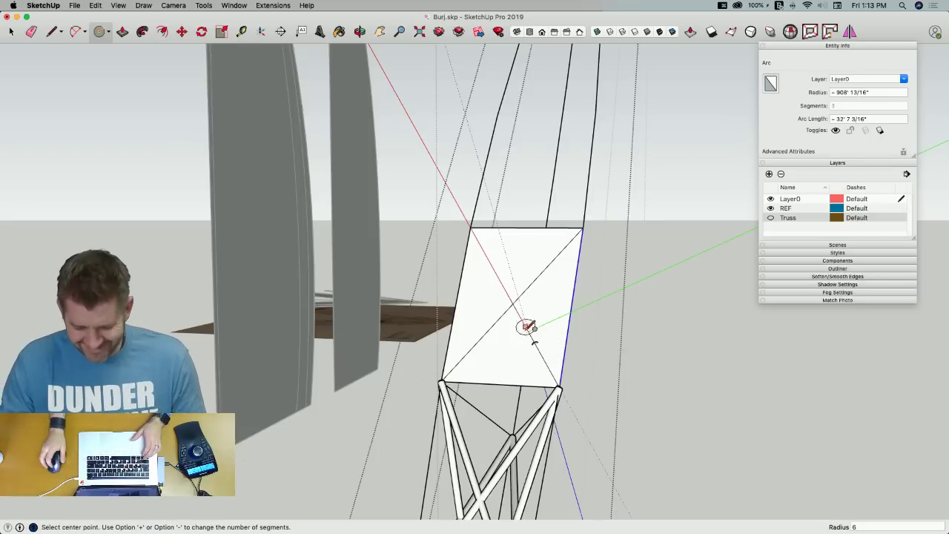
# Push/Pull the circle along the first diagonal into a tube towards the lower corner at the existing brace ends
pyautogui.scroll(2, 536, 333)
pyautogui.press('p')
pyautogui.click(536, 353)
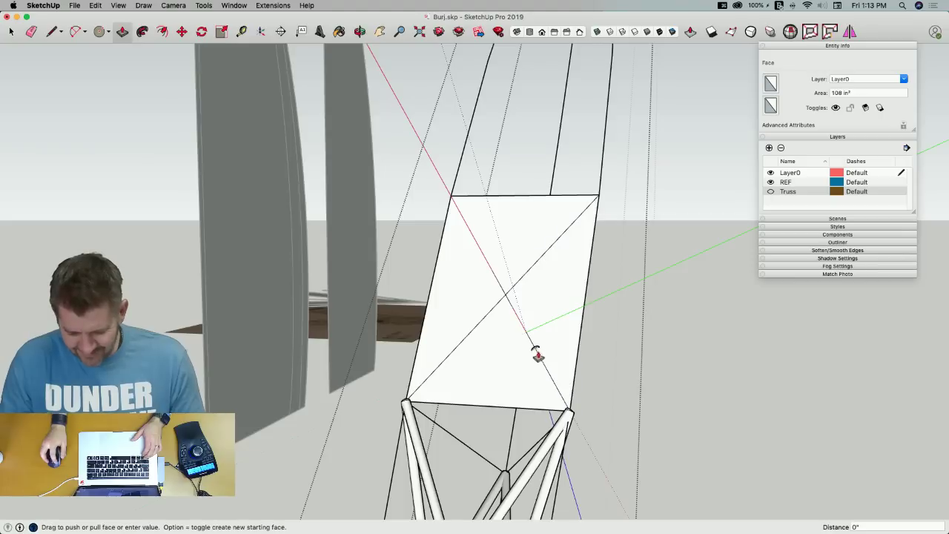
pyautogui.scroll(5, 570, 414)
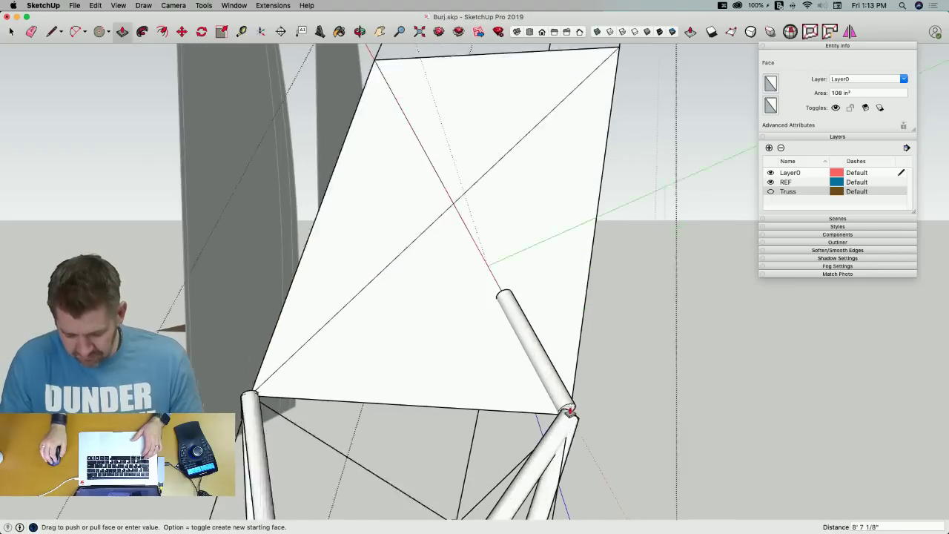
pyautogui.moveTo(584, 427); pyautogui.dragTo(669, 366, button='middle')
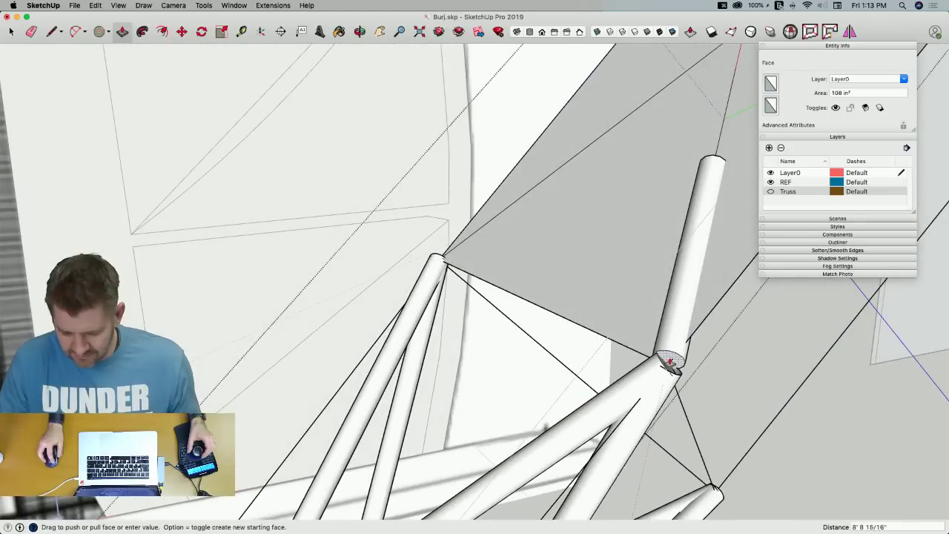
pyautogui.moveTo(669, 366); pyautogui.dragTo(594, 448, button='middle')
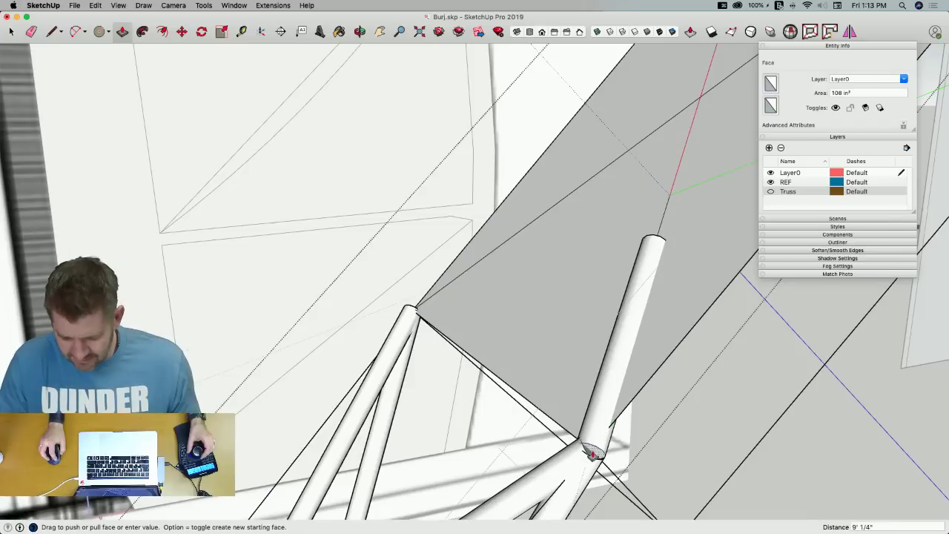
pyautogui.click(603, 420)
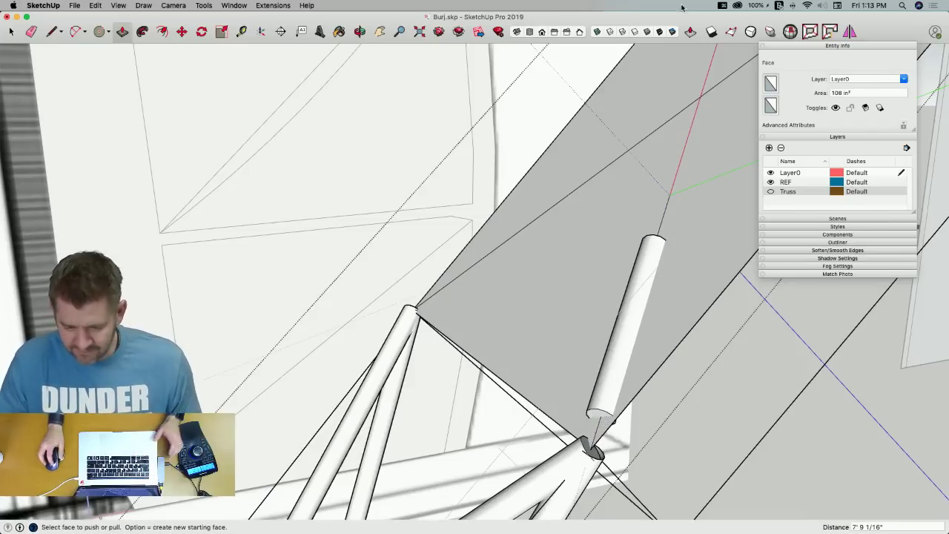
# Turn on X-ray face display and extend the new tube's lower end to the centre of the corner joint
pyautogui.click(597, 32)
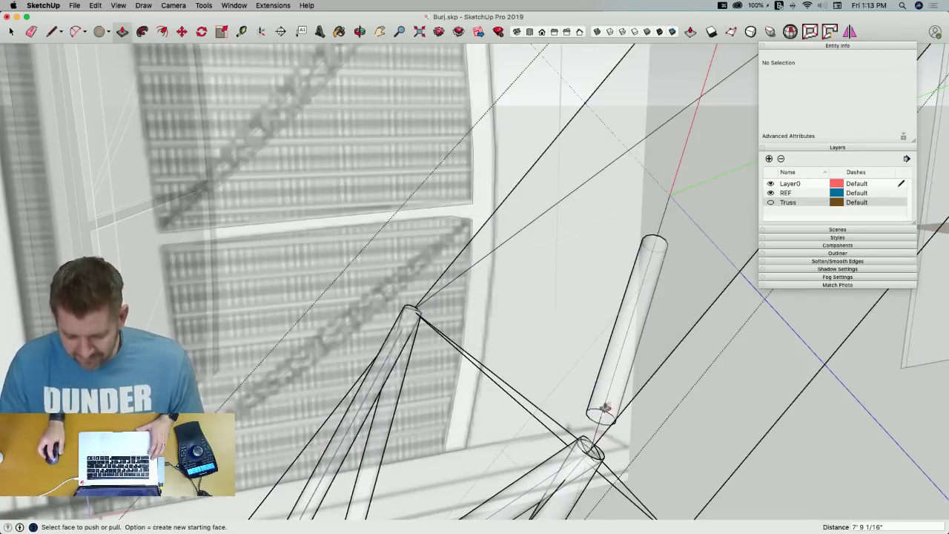
pyautogui.click(596, 418)
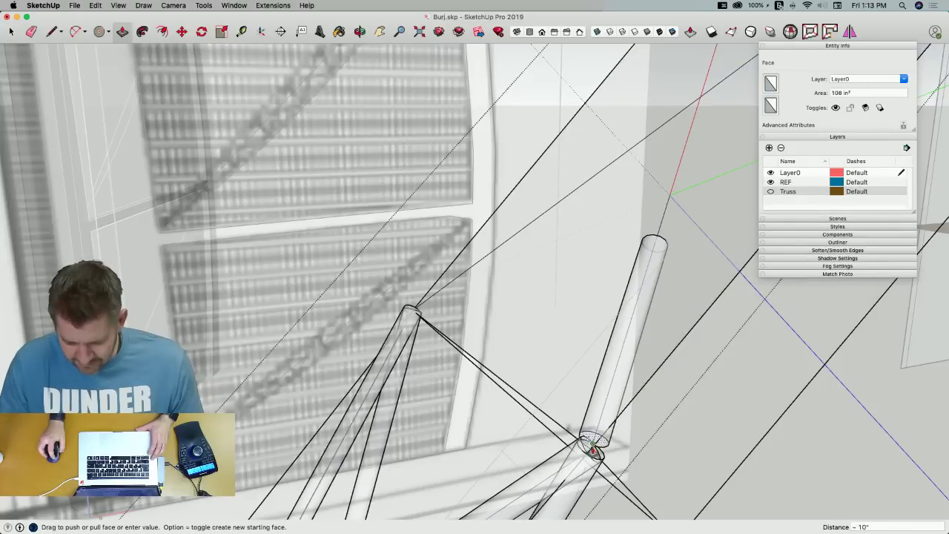
pyautogui.click(498, 354)
# Extend the tube's other end along the diagonal to the opposite upper corner of the bay
pyautogui.moveTo(739, 204); pyautogui.dragTo(408, 180, button='middle')
pyautogui.click(364, 255)
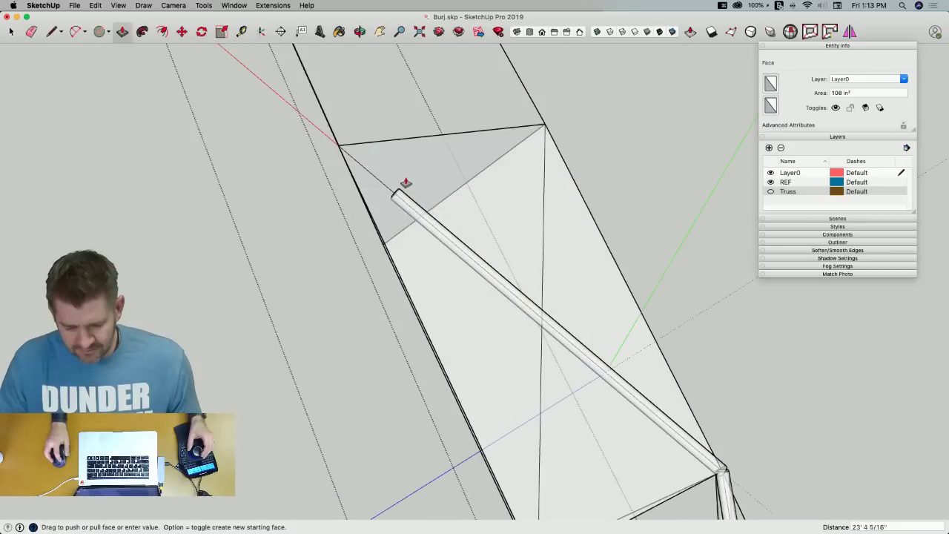
pyautogui.moveTo(338, 148); pyautogui.dragTo(337, 245, button='middle')
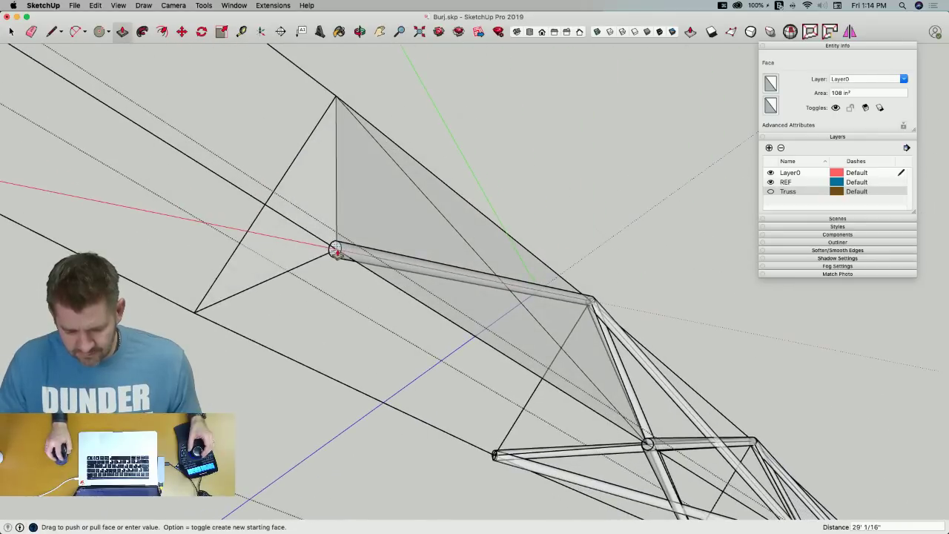
pyautogui.click(334, 250)
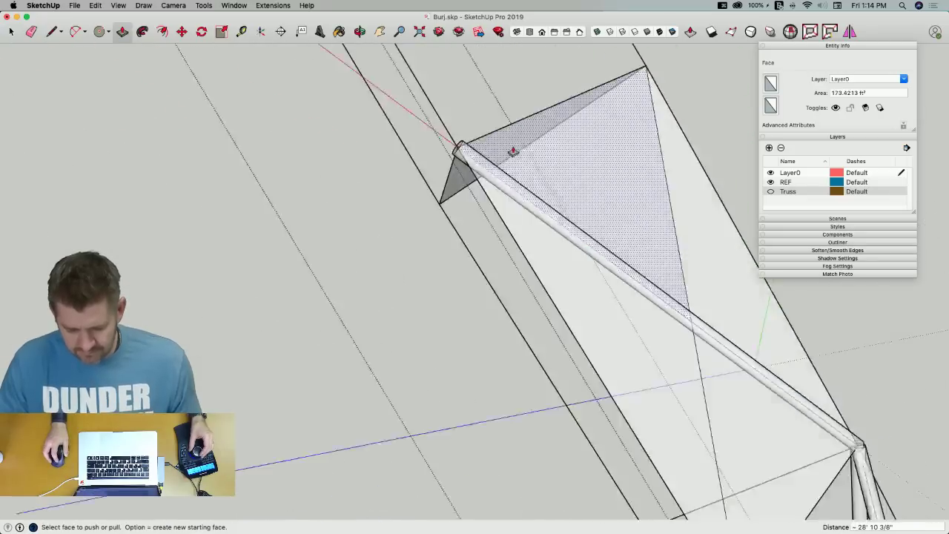
pyautogui.press('space')
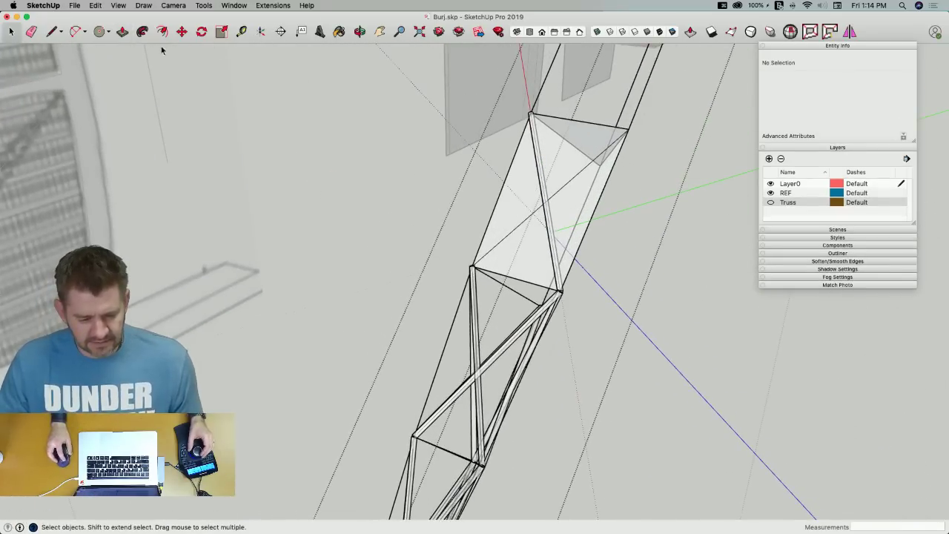
# Realign the drawing axes with the face's second diagonal and draw a circle of radius 6" around it at the origin, perpendicular to the diagonal
pyautogui.click(261, 31)
pyautogui.click(495, 247)
pyautogui.click(517, 229)
pyautogui.click(517, 228)
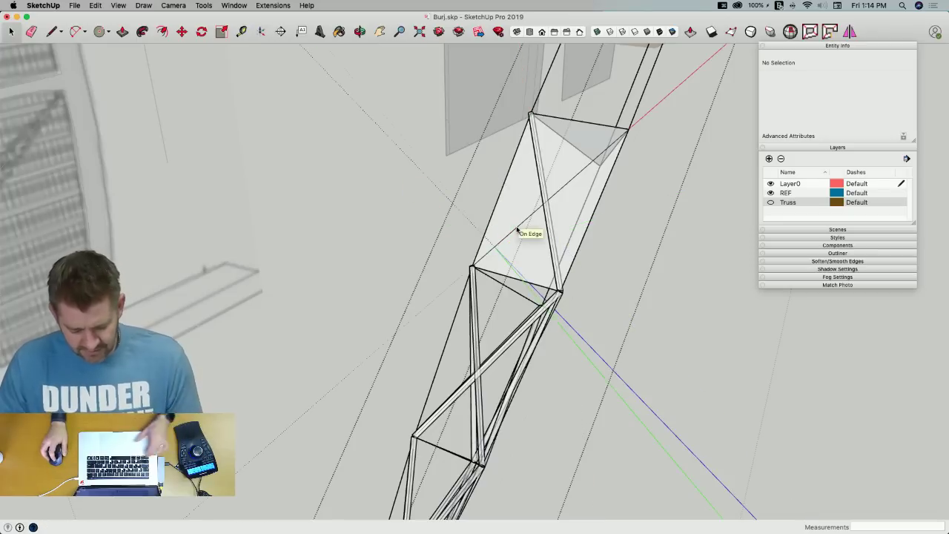
pyautogui.press('c')
pyautogui.click(494, 246)
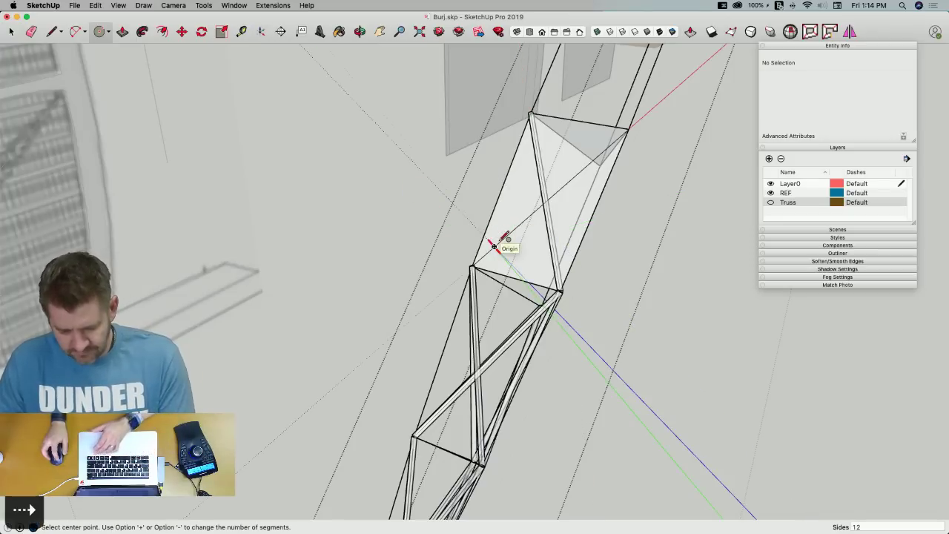
pyautogui.write('6')
pyautogui.press('Return')
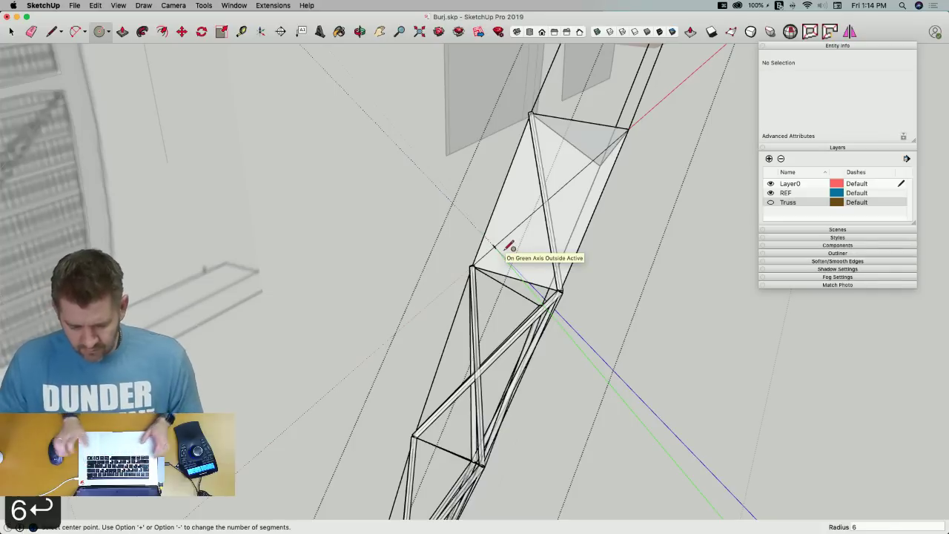
# Push/Pull the second circle along its diagonal into a tube ending at the nearby lower corner joint
pyautogui.moveTo(496, 245); pyautogui.dragTo(474, 237, button='middle')
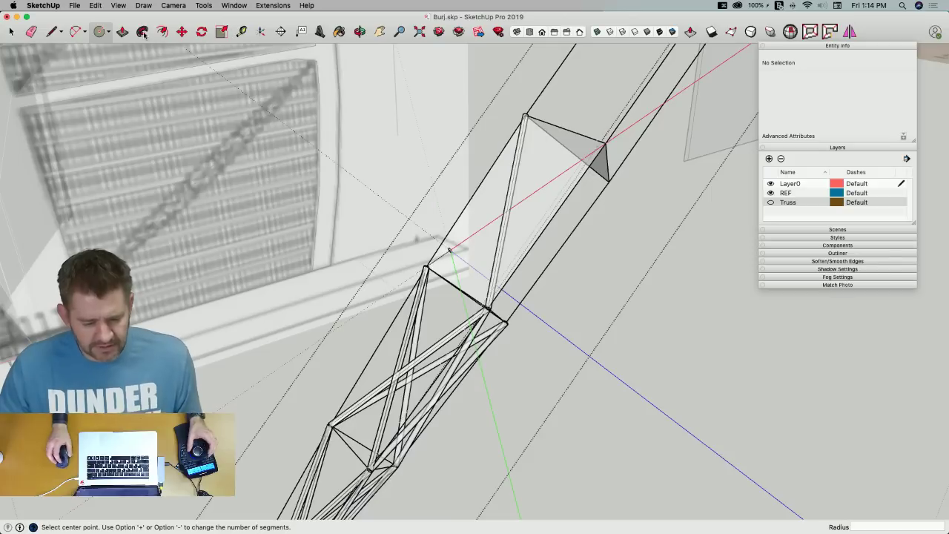
pyautogui.moveTo(314, 44); pyautogui.dragTo(229, 38, button='middle')
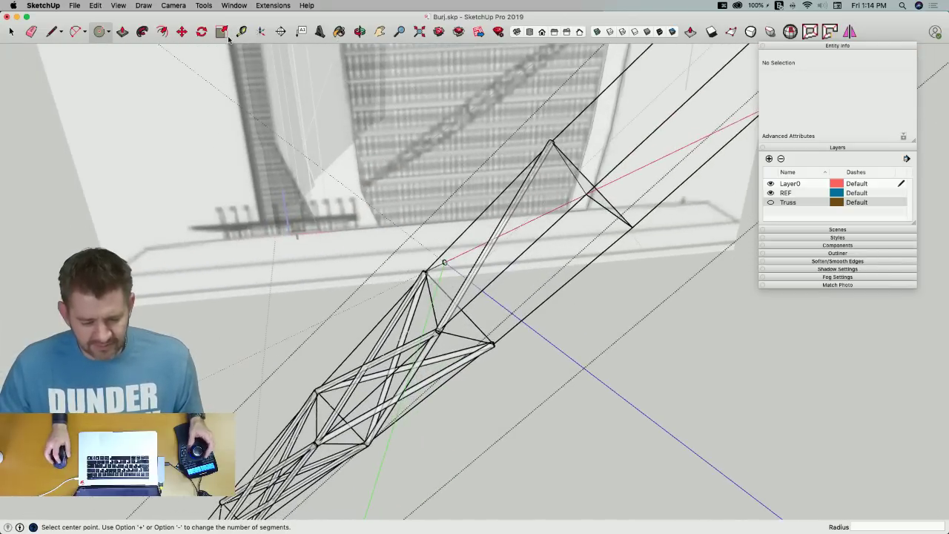
pyautogui.click(123, 32)
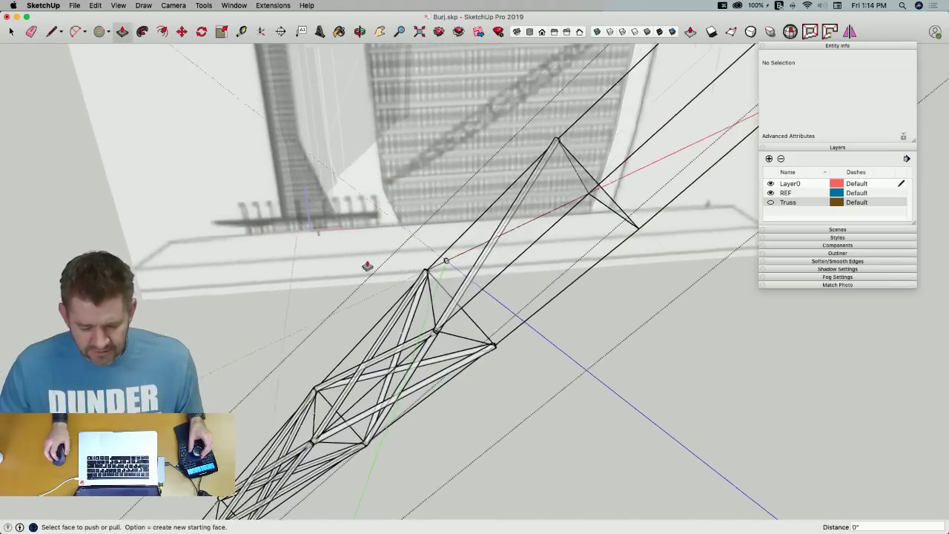
pyautogui.scroll(8, 349, 260)
pyautogui.click(425, 303)
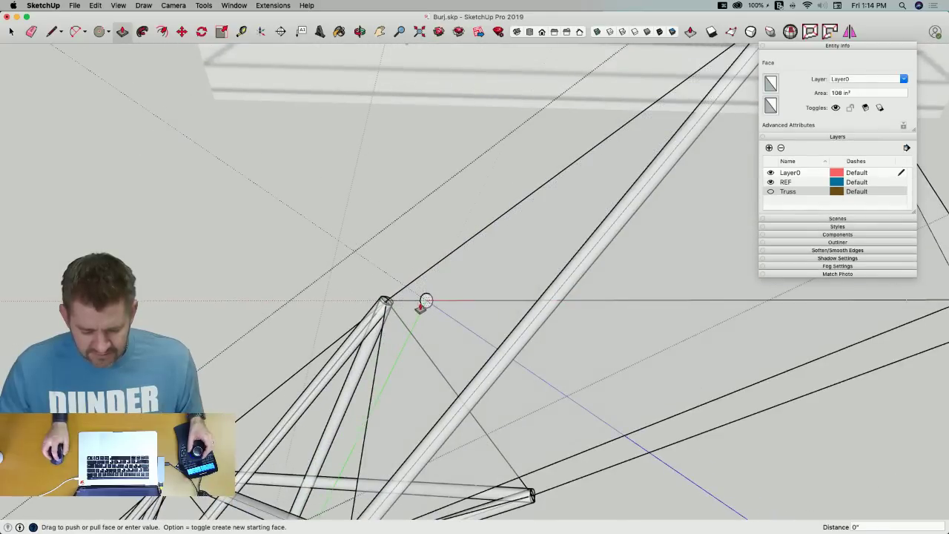
pyautogui.moveTo(385, 311); pyautogui.dragTo(501, 413, button='middle')
pyautogui.click(550, 447)
# Extend the second tube's other end to the opposite upper corner so that both braces cross the face
pyautogui.click(470, 275)
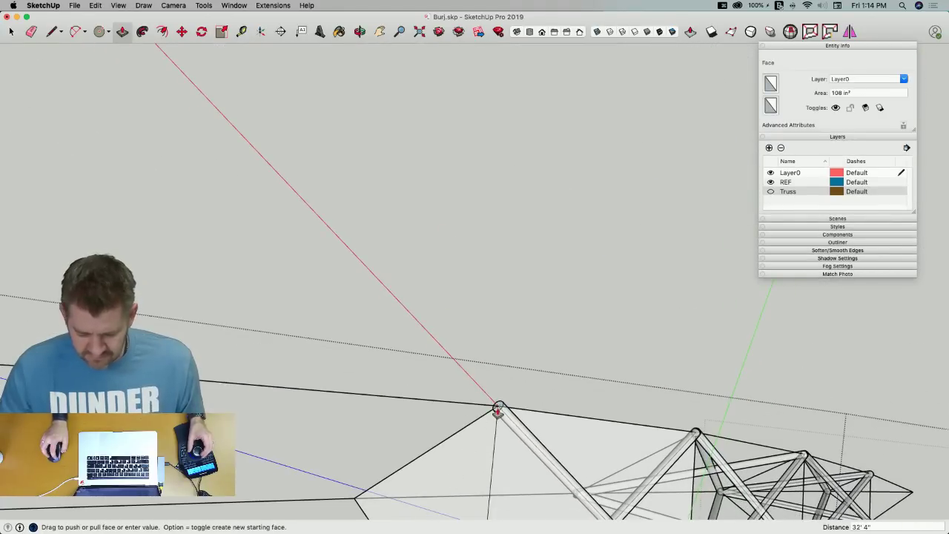
pyautogui.moveTo(499, 409); pyautogui.dragTo(507, 272, button='middle')
pyautogui.click(494, 401)
pyautogui.press('space')
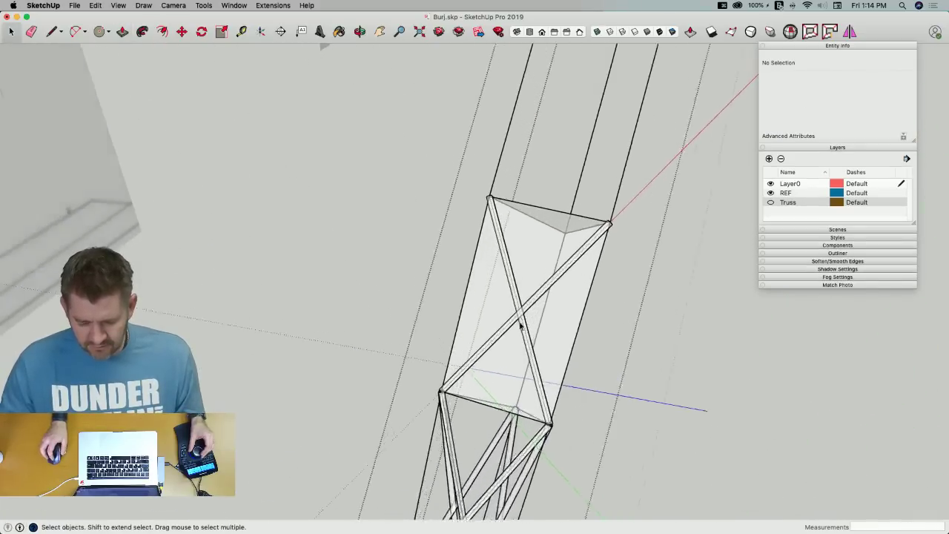
# Select both crossing tubes and reposition the drawing axes at the truss's bottom tip, with the red axis along the truss's length
pyautogui.click(517, 277)
pyautogui.scroll(2, 539, 296)
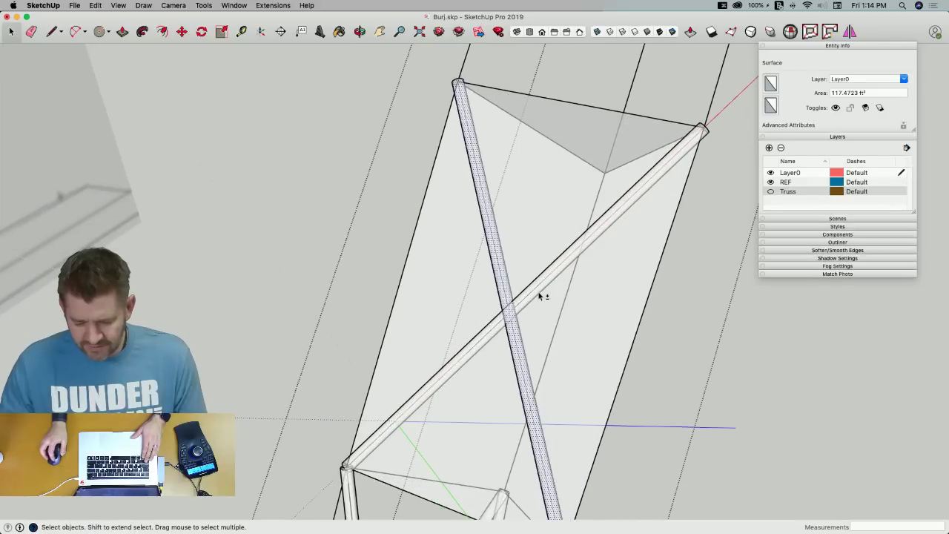
pyautogui.keyDown('shift'); pyautogui.click(541, 295); pyautogui.keyUp('shift')
pyautogui.scroll(-6, 549, 285)
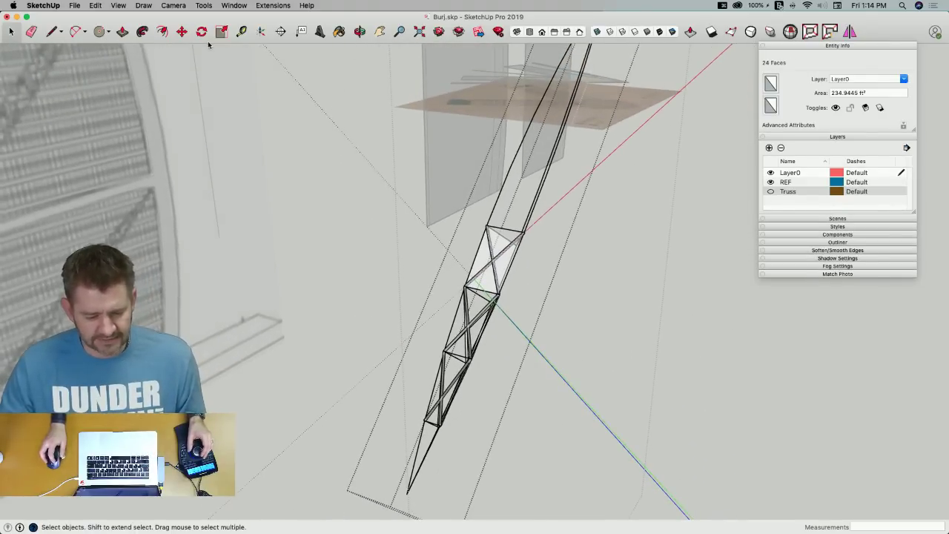
pyautogui.click(260, 31)
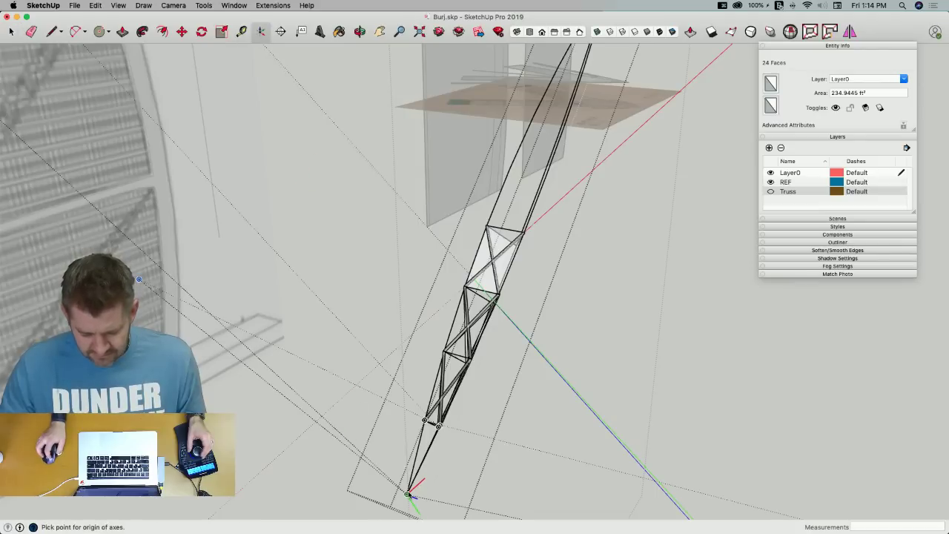
pyautogui.click(412, 500)
pyautogui.click(579, 142)
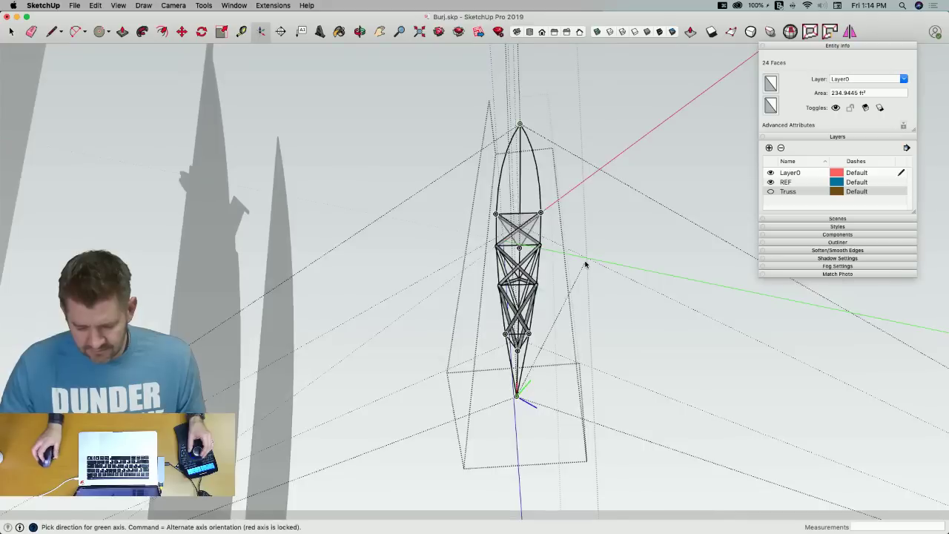
pyautogui.click(585, 264)
# Rotate-copy the two brace tubes 120° about the red axis at the bottom tip, making 2 copies for the bay's other sides
pyautogui.press('q')
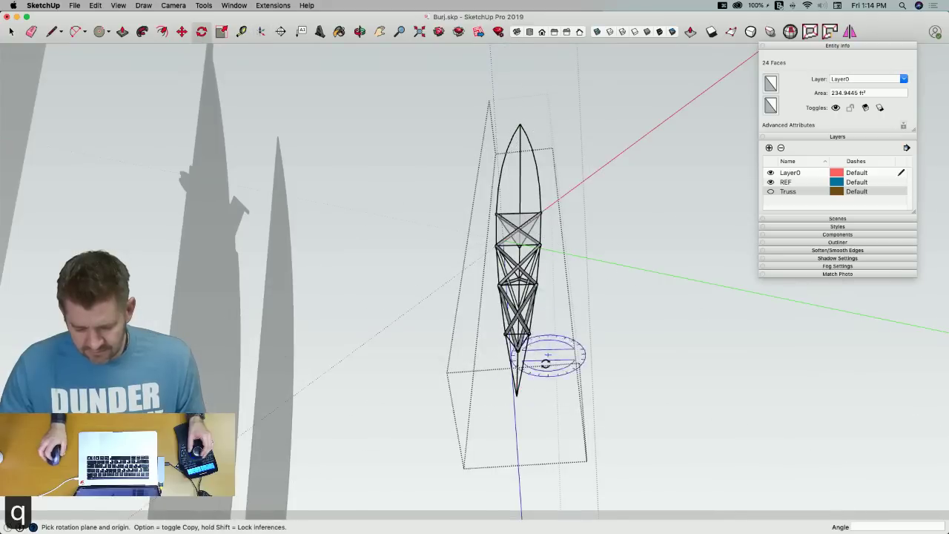
pyautogui.press('Right')
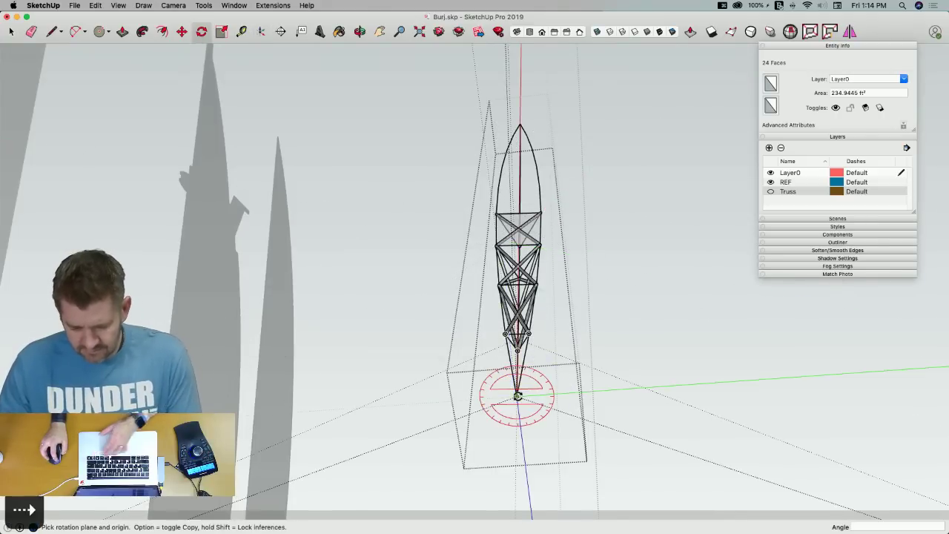
pyautogui.click(517, 397)
pyautogui.click(421, 417)
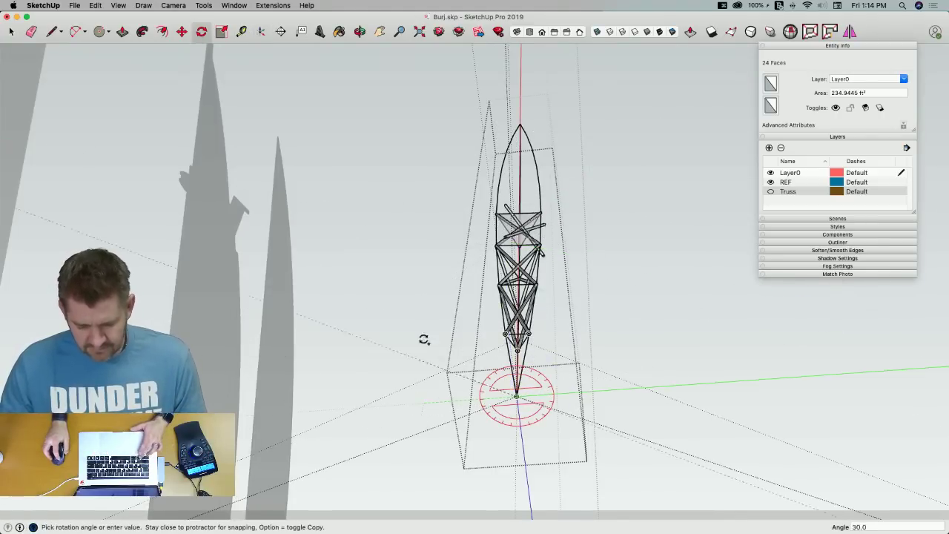
pyautogui.write('120')
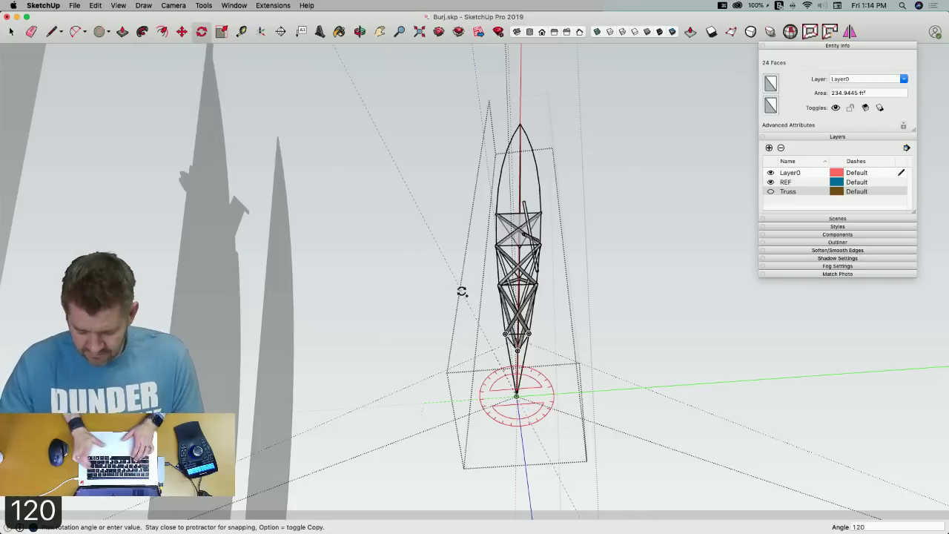
pyautogui.press('Return')
pyautogui.write('2x')
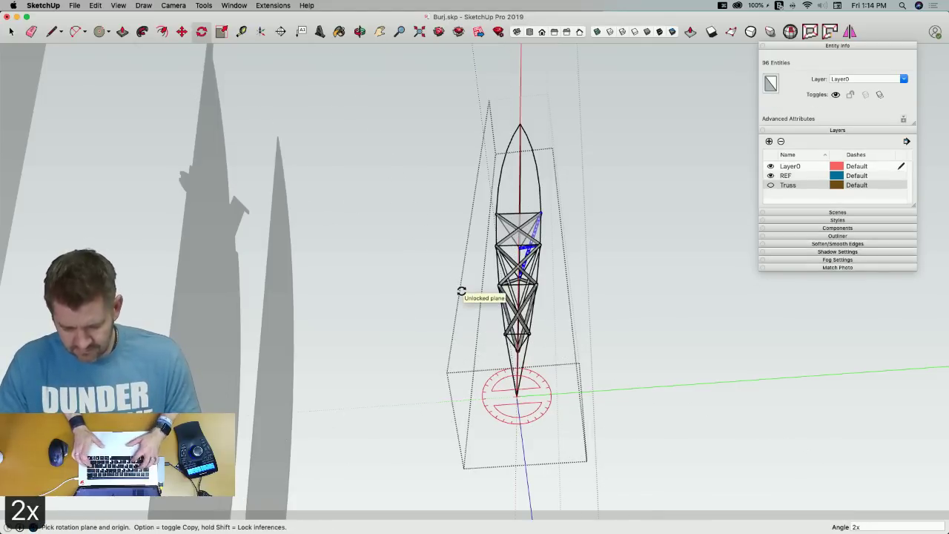
pyautogui.press('Return')
pyautogui.press('space')
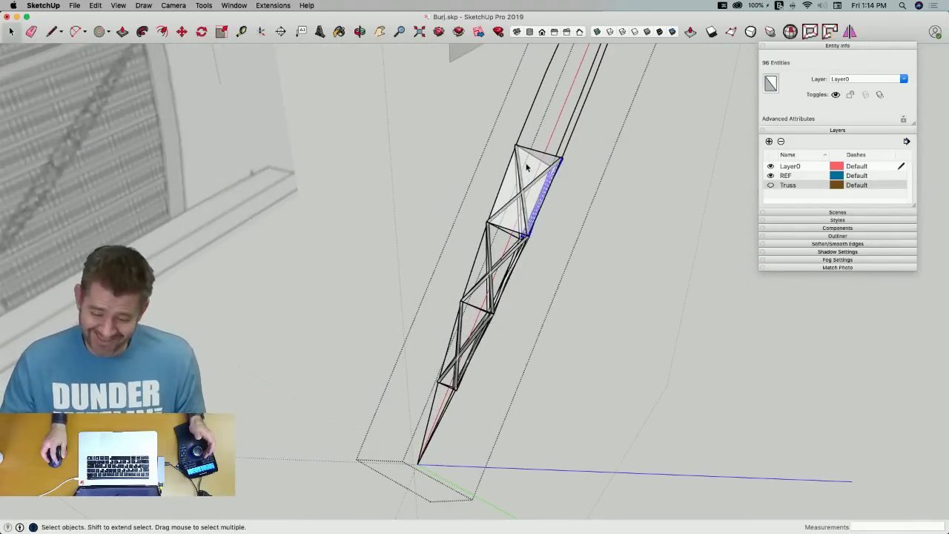
# Delete the leftover flat faces on the sides of the uppermost braced bay so only its tubes and edges remain
pyautogui.click(526, 159)
pyautogui.press('BackSpace')
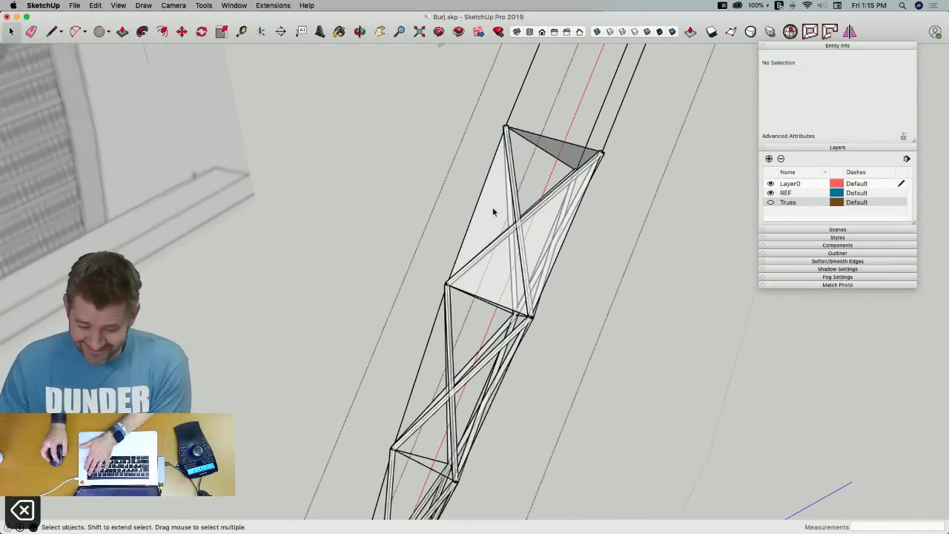
pyautogui.click(538, 230)
pyautogui.press('BackSpace')
pyautogui.moveTo(561, 152); pyautogui.dragTo(662, 76, button='middle')
pyautogui.moveTo(623, 160); pyautogui.dragTo(127, 209, button='middle')
pyautogui.scroll(2, 130, 210)
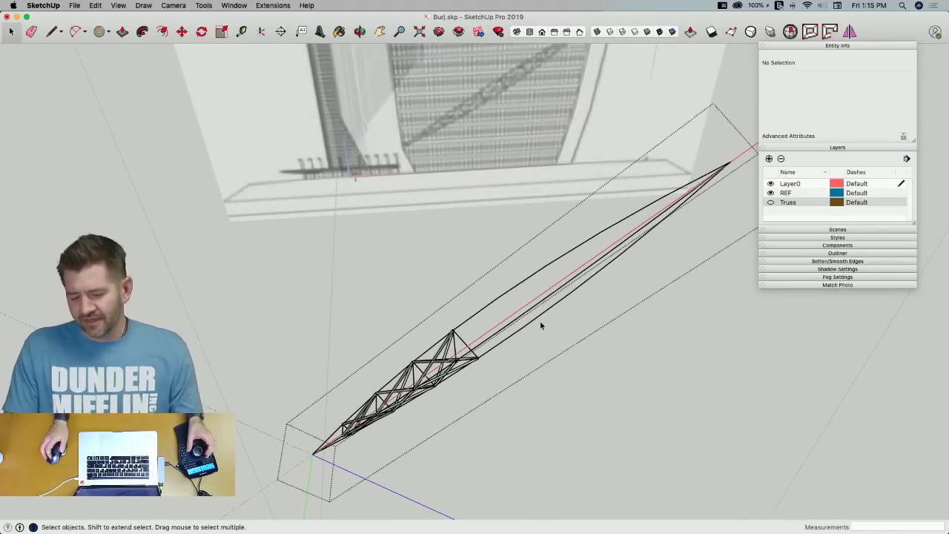
# Draw a triangle of lines joining the three long truss edges just beyond the uppermost braced bay's frame
pyautogui.press('l')
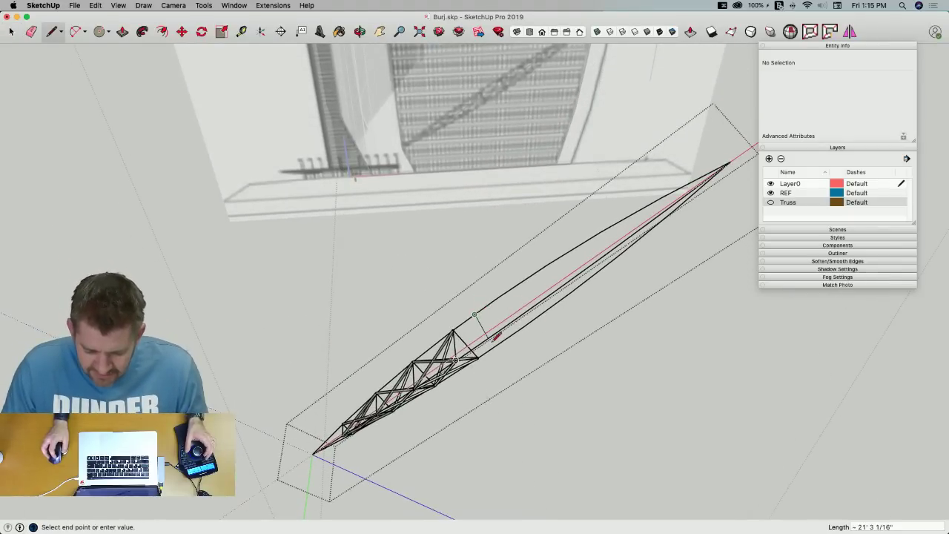
pyautogui.press('Escape')
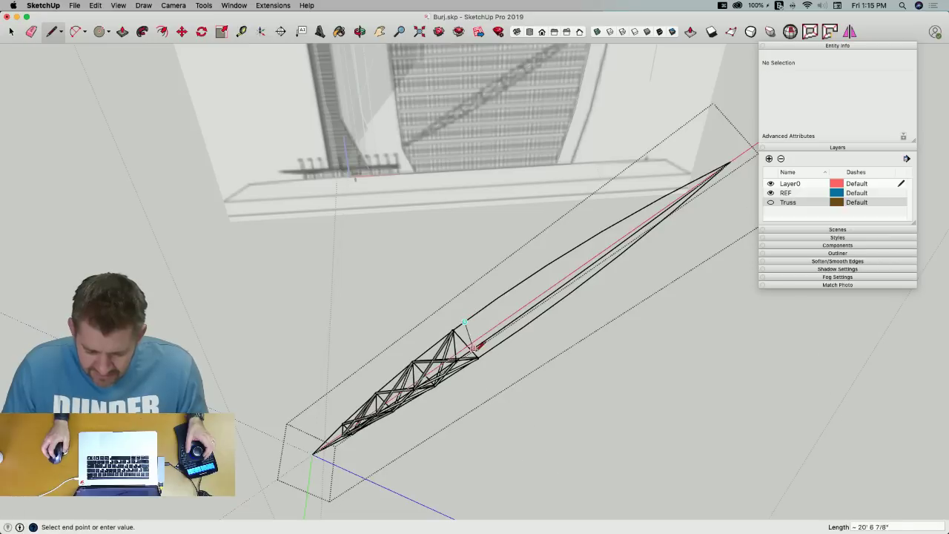
pyautogui.click(468, 350)
pyautogui.click(468, 350)
pyautogui.click(493, 346)
pyautogui.click(482, 347)
pyautogui.click(490, 342)
# Delete the unwanted side faces between the last frame and the new triangle, keeping the triangular face
pyautogui.press('space')
pyautogui.scroll(3, 470, 348)
pyautogui.click(470, 328)
pyautogui.press('BackSpace')
pyautogui.click(471, 326)
pyautogui.press('BackSpace')
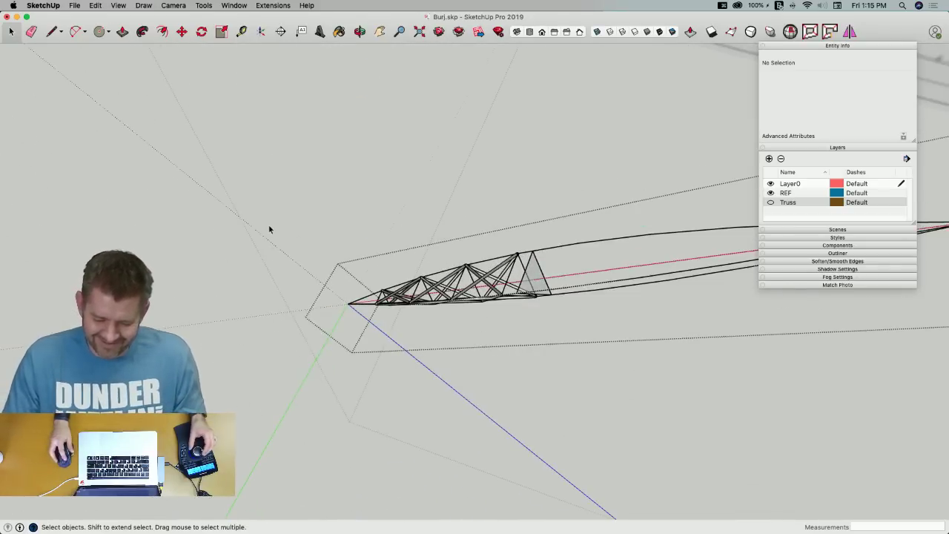
# Select the lower truss section through the end triangle, restrict the selection to faces, and save the model
pyautogui.moveTo(266, 222); pyautogui.dragTo(602, 385)
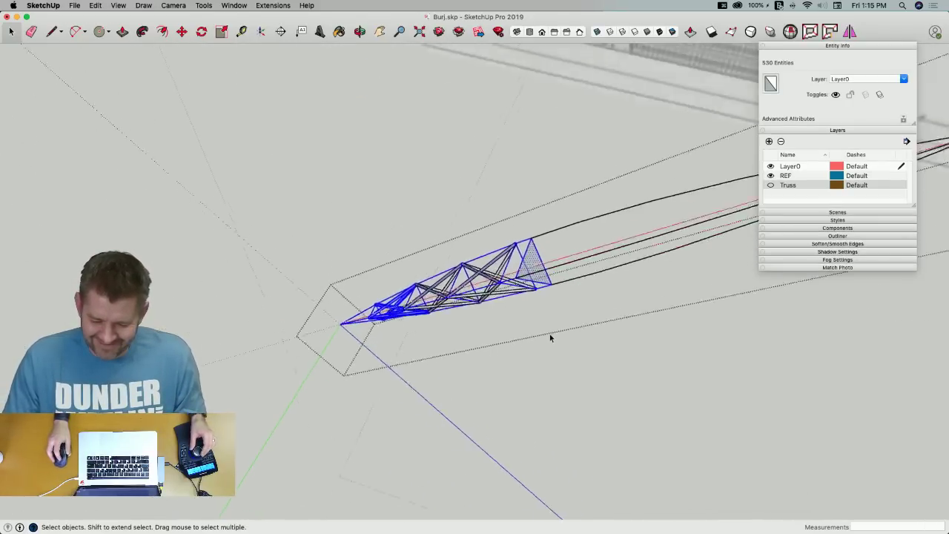
pyautogui.rightClick(545, 264)
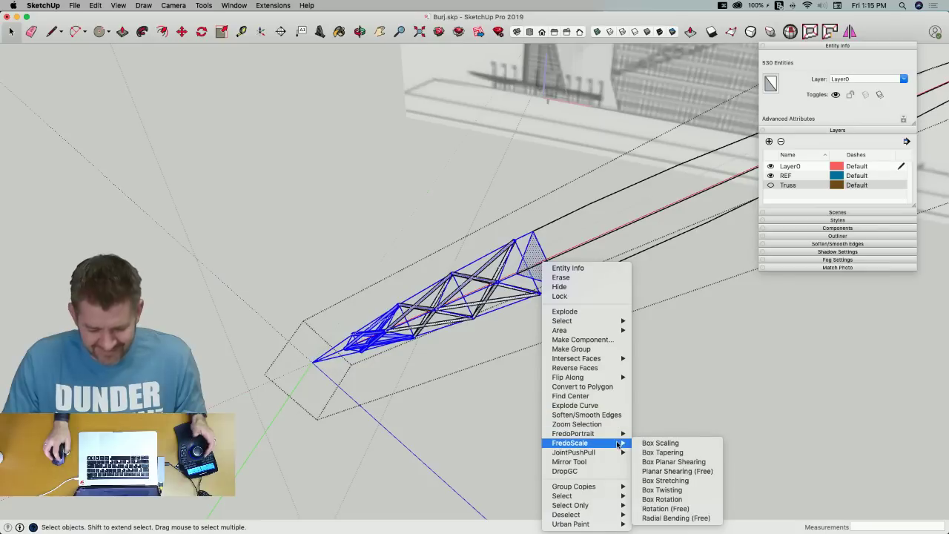
pyautogui.moveTo(621, 487)
pyautogui.moveTo(619, 505)
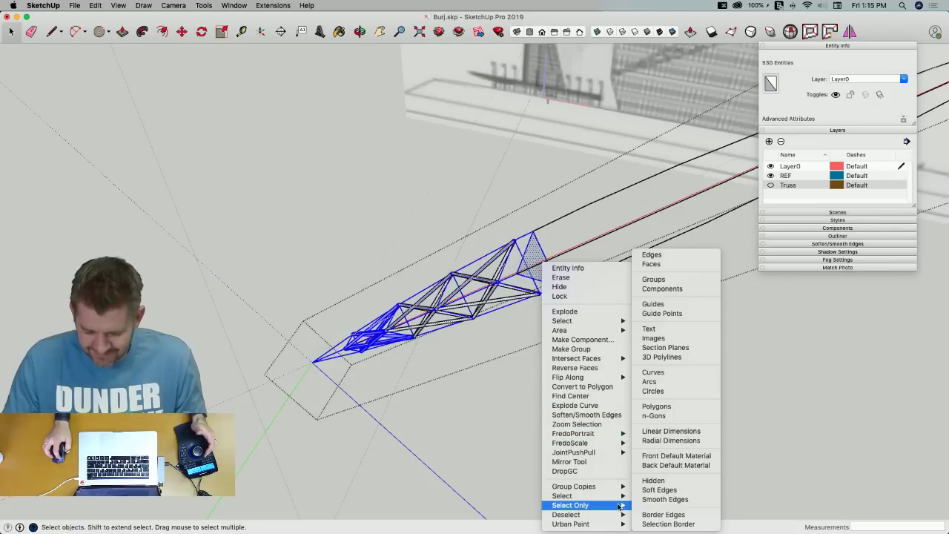
pyautogui.click(665, 265)
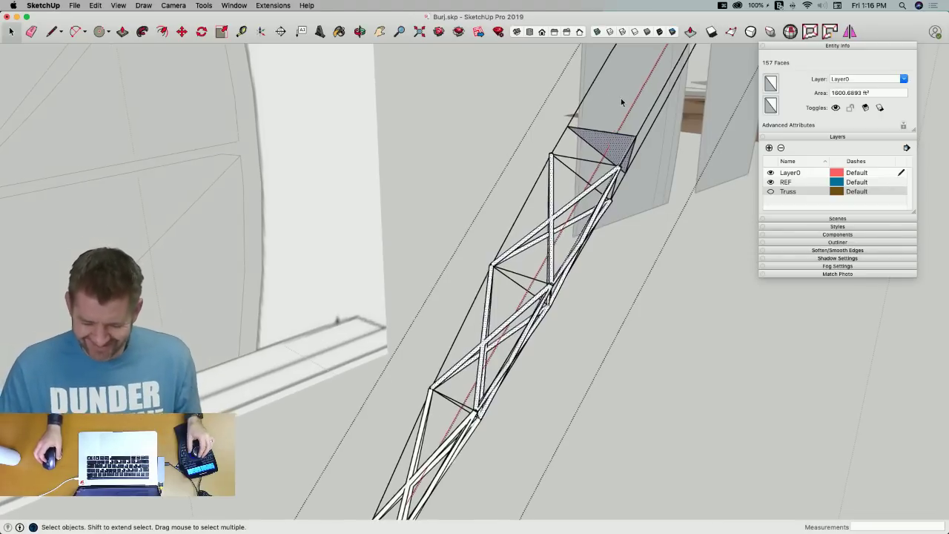
pyautogui.press('super+s')
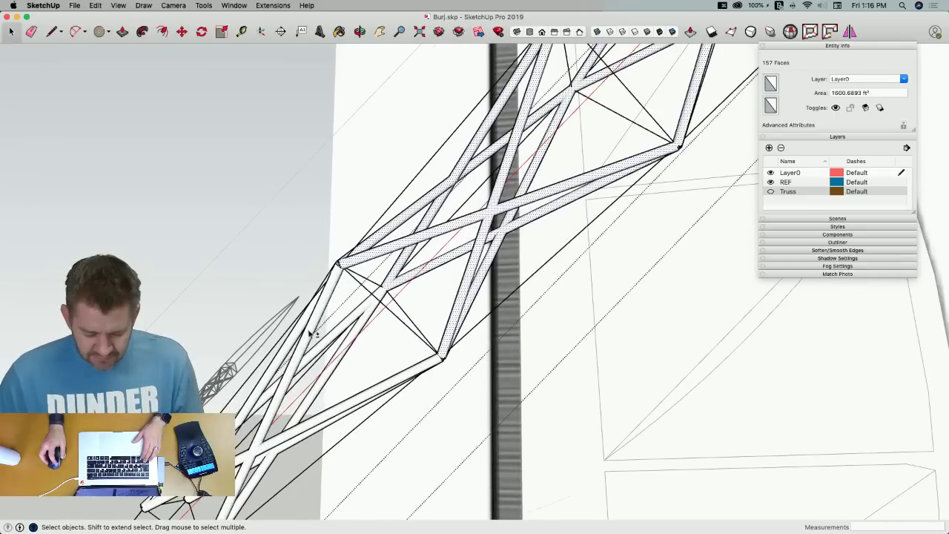
# Add the lowest bay's six grouped brace tubes to the selection and explode the groups into loose geometry
pyautogui.keyDown('shift'); pyautogui.click(298, 337); pyautogui.keyUp('shift')
pyautogui.keyDown('shift'); pyautogui.click(281, 366); pyautogui.keyUp('shift')
pyautogui.keyDown('shift'); pyautogui.click(350, 329); pyautogui.keyUp('shift')
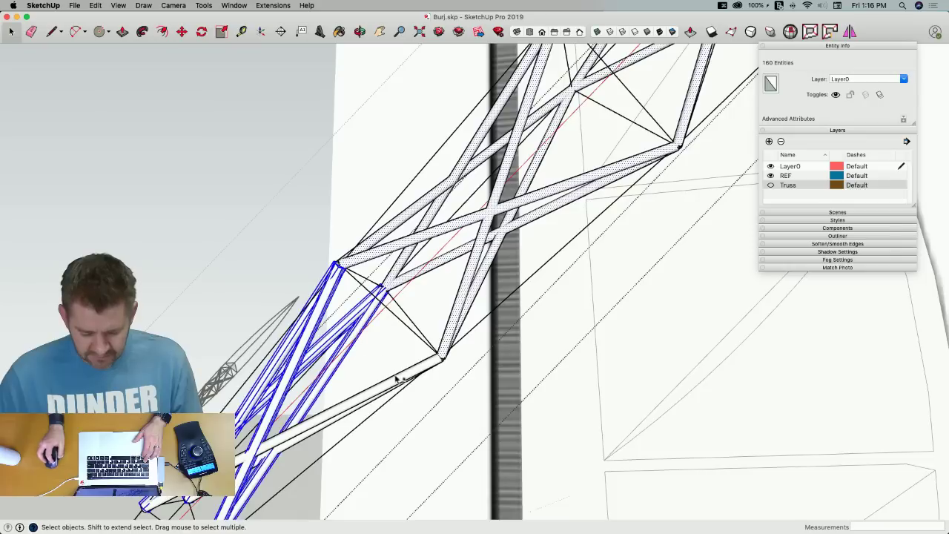
pyautogui.keyDown('shift'); pyautogui.click(281, 448); pyautogui.keyUp('shift')
pyautogui.rightClick(285, 447)
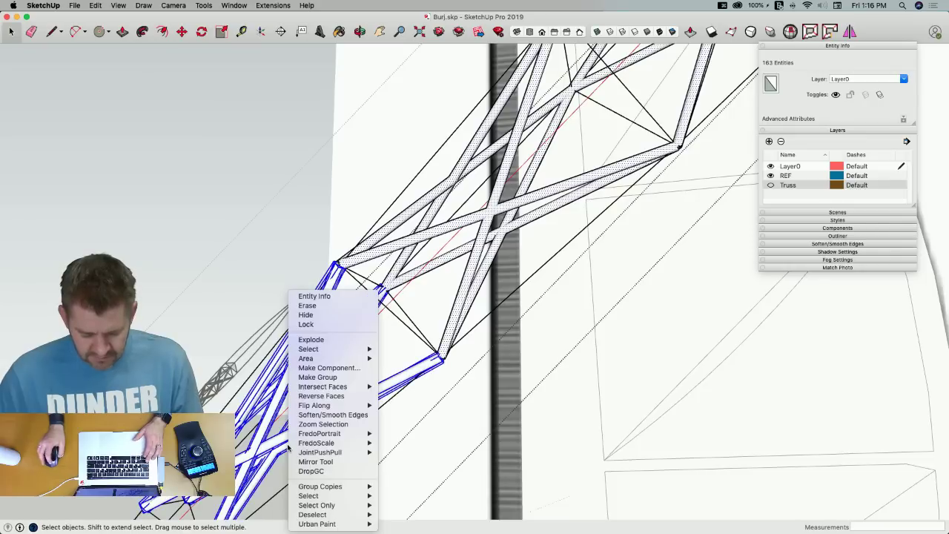
pyautogui.click(321, 340)
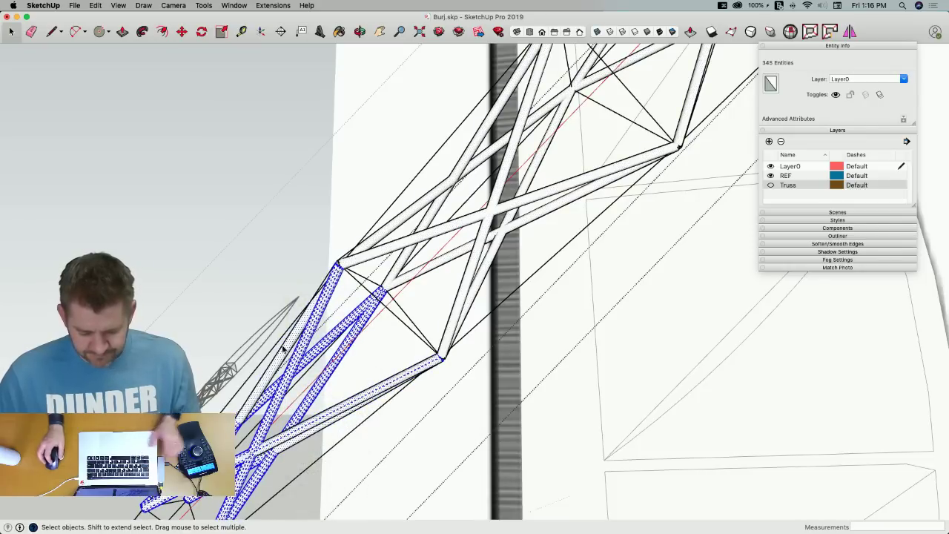
# Select the whole lower truss section with its end triangle and restrict the selection to faces only
pyautogui.scroll(-5, 159, 300)
pyautogui.moveTo(160, 308); pyautogui.dragTo(309, 249, button='middle')
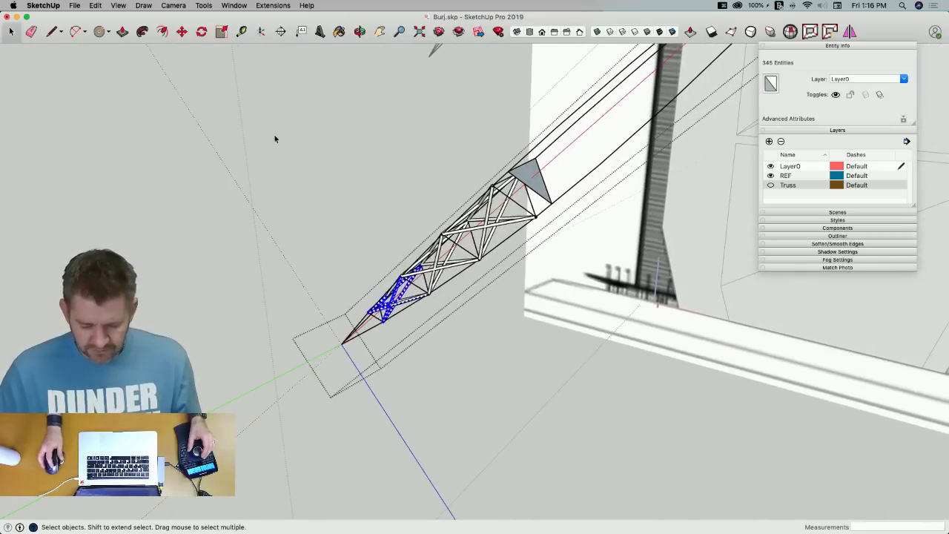
pyautogui.moveTo(279, 86); pyautogui.dragTo(593, 383)
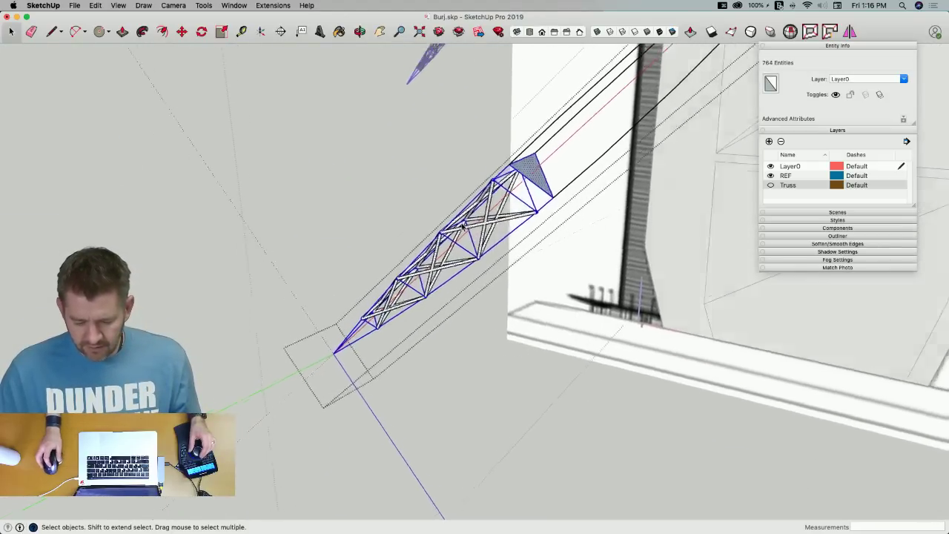
pyautogui.scroll(5, 525, 175)
pyautogui.moveTo(524, 175); pyautogui.dragTo(541, 192, button='middle')
pyautogui.rightClick(542, 192)
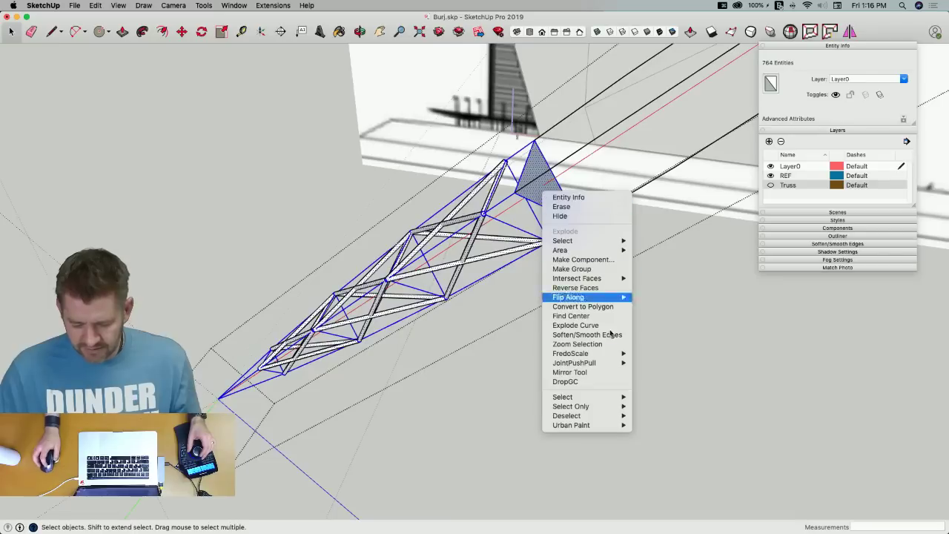
pyautogui.moveTo(613, 356)
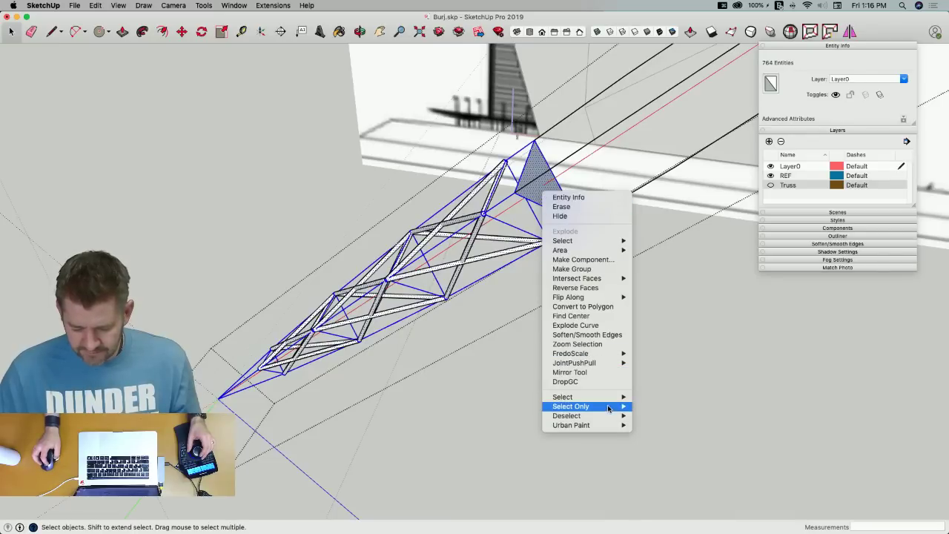
pyautogui.moveTo(616, 408)
pyautogui.click(668, 268)
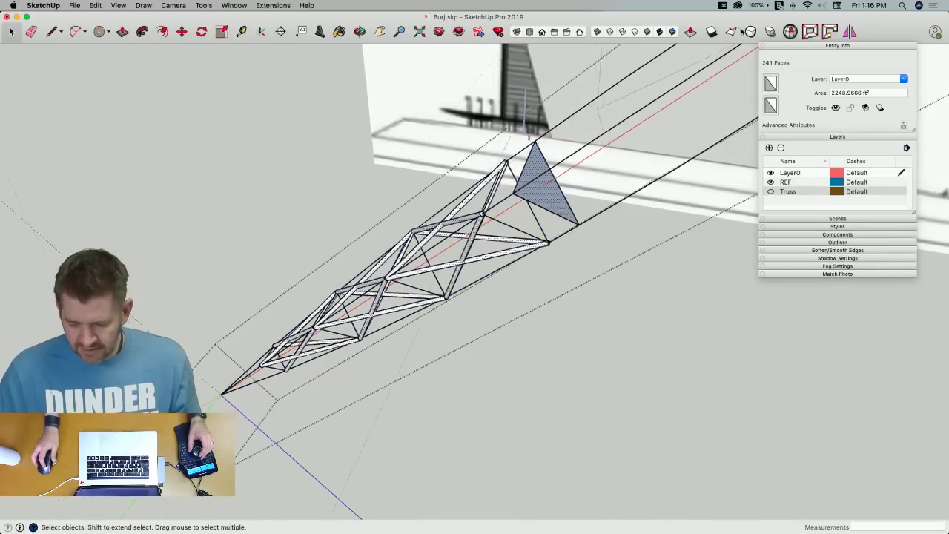
# Try to mirror the selected truss faces across the triangular end face and erase stray geometry around the result
pyautogui.click(850, 31)
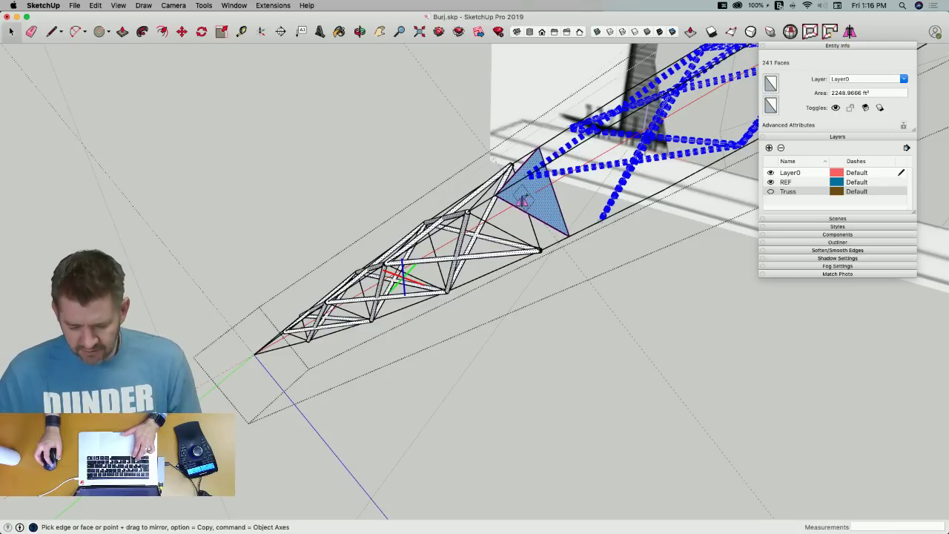
pyautogui.click(525, 202)
pyautogui.moveTo(522, 199)
pyautogui.mouseDown(button='middle')
pyautogui.moveTo(464, 350)
pyautogui.moveTo(470, 371)
pyautogui.moveTo(596, 381)
pyautogui.moveTo(556, 332)
pyautogui.moveTo(418, 344)
pyautogui.moveTo(356, 299)
pyautogui.moveTo(346, 279)
pyautogui.moveTo(655, 286)
pyautogui.moveTo(784, 333)
pyautogui.mouseUp(button='middle')
pyautogui.press('space')
pyautogui.press('e')
pyautogui.moveTo(787, 337); pyautogui.dragTo(781, 347)
pyautogui.moveTo(727, 366)
pyautogui.mouseDown(button='middle')
pyautogui.moveTo(645, 289)
pyautogui.moveTo(720, 318)
pyautogui.moveTo(592, 271)
pyautogui.moveTo(449, 251)
pyautogui.moveTo(289, 258)
pyautogui.mouseUp(button='middle')
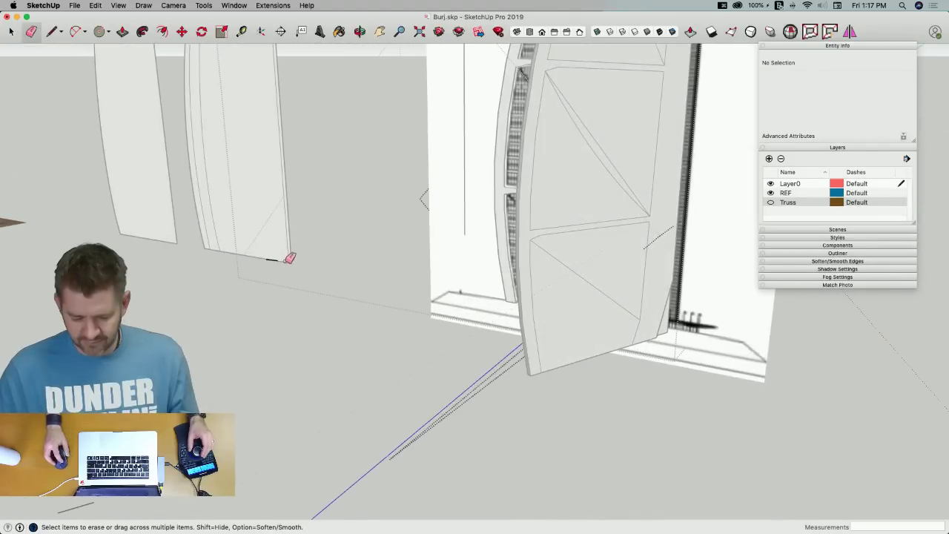
# Return to SketchUp, relaunch it with the saved Burj.skp model and dismiss the crash report
pyautogui.press('super+Tab')
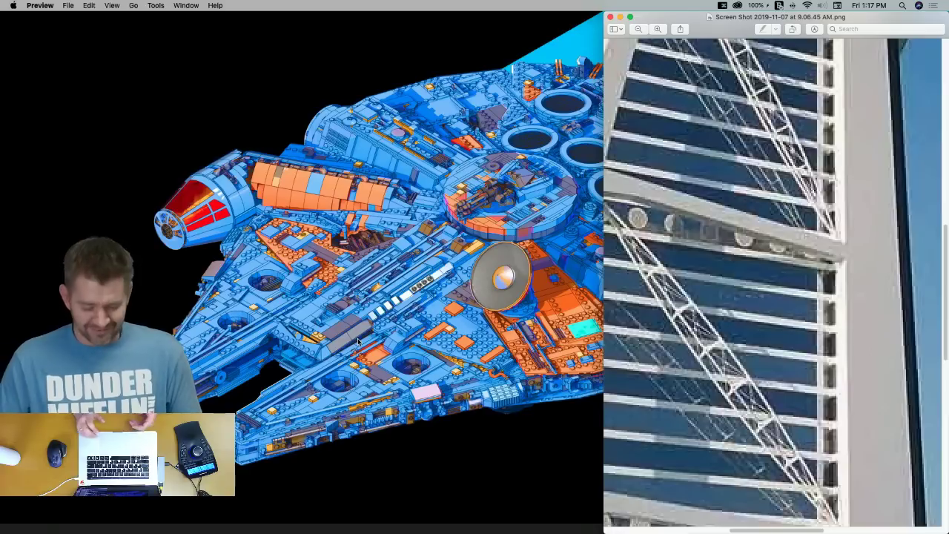
pyautogui.moveTo(4, 274)
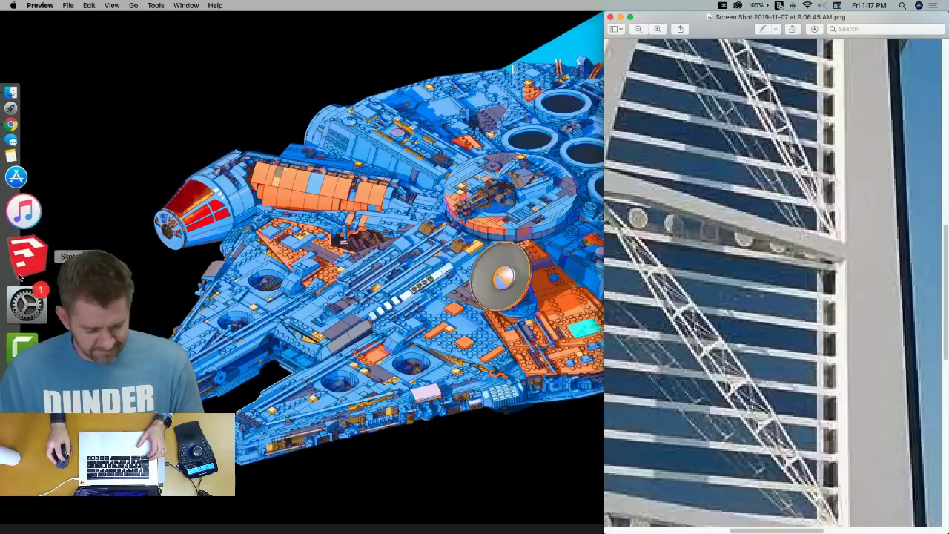
pyautogui.click(20, 267)
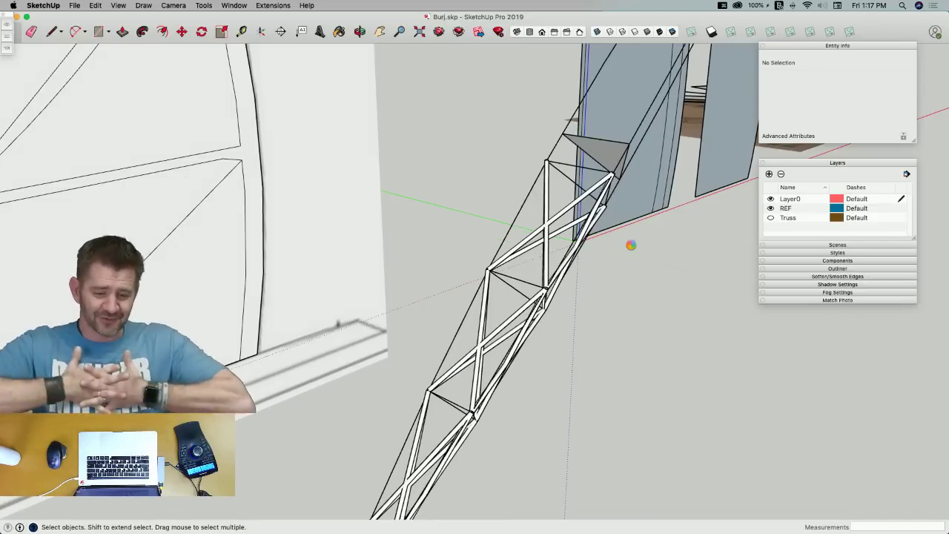
pyautogui.click(629, 250)
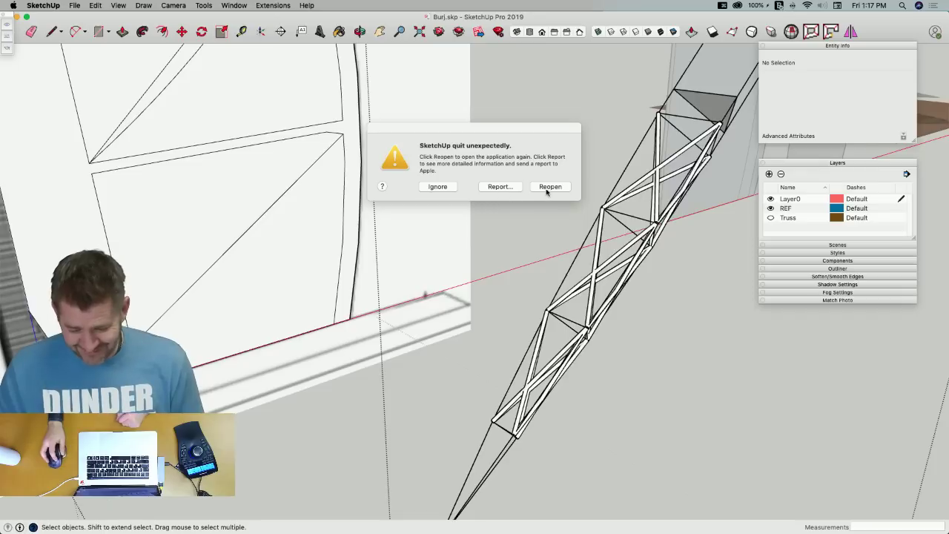
pyautogui.click(437, 187)
# Open the truss group for editing and explode the lowest bay's six brace tube groups
pyautogui.click(547, 374)
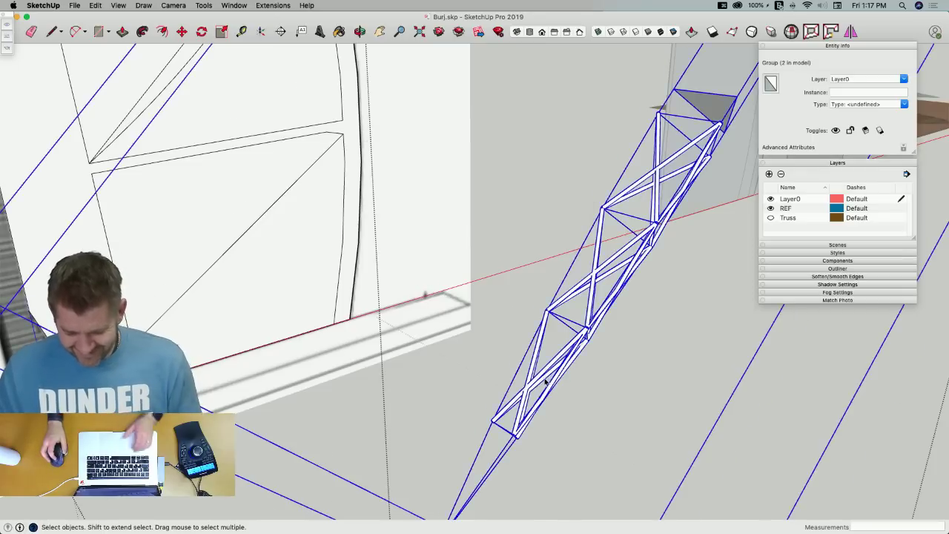
pyautogui.doubleClick(545, 378)
pyautogui.click(544, 382)
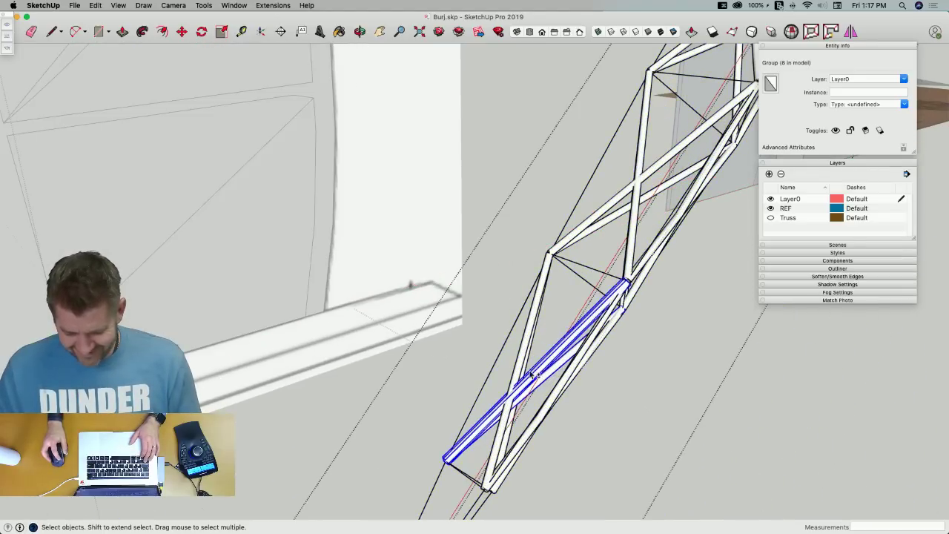
pyautogui.keyDown('shift'); pyautogui.click(521, 366); pyautogui.keyUp('shift')
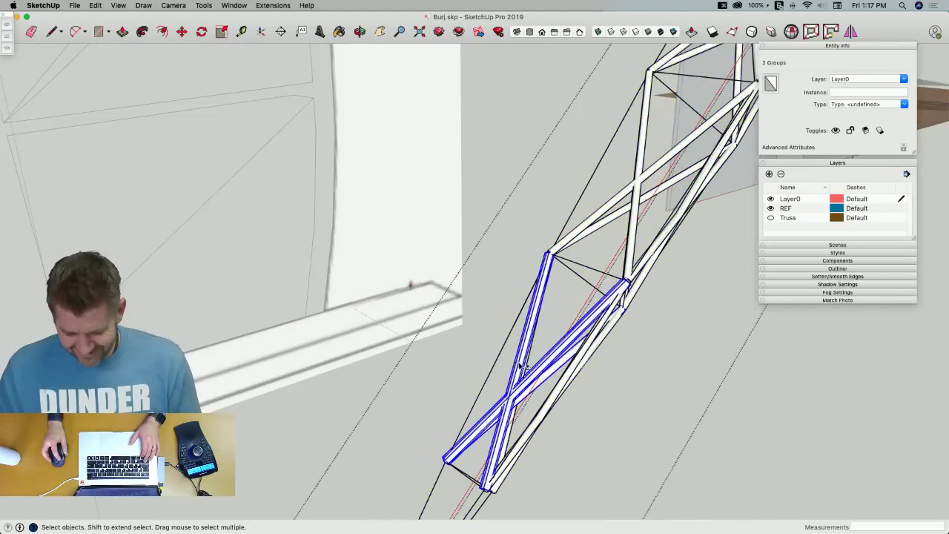
pyautogui.keyDown('shift'); pyautogui.click(517, 473); pyautogui.keyUp('shift')
pyautogui.keyDown('shift'); pyautogui.click(532, 439); pyautogui.keyUp('shift')
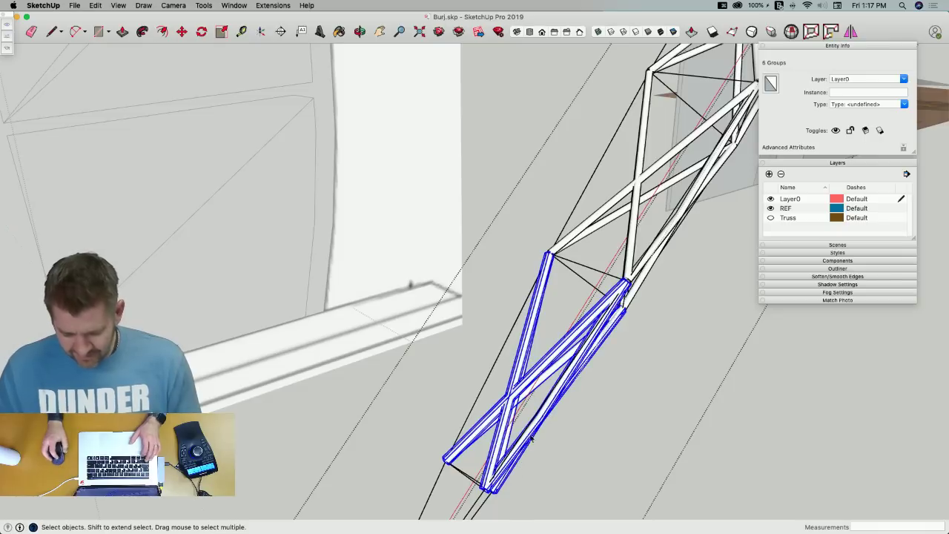
pyautogui.rightClick(575, 369)
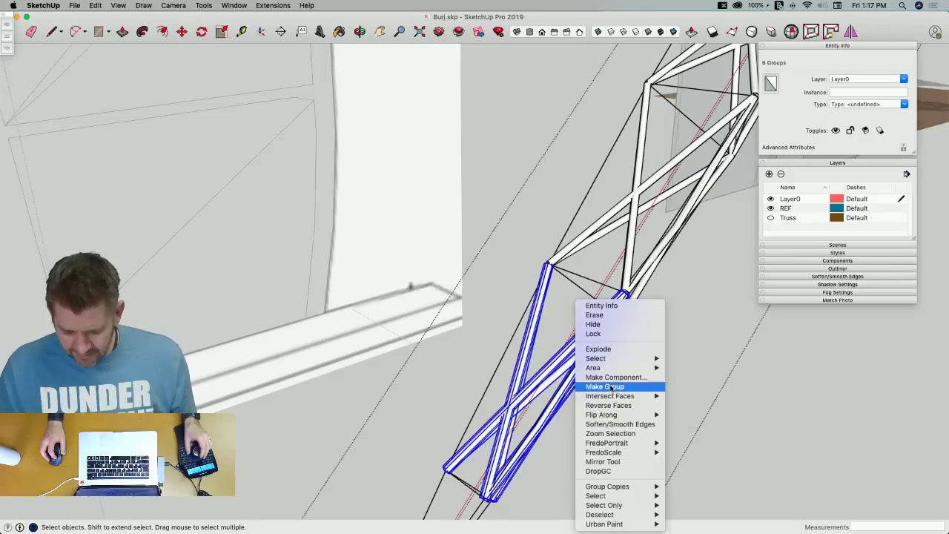
pyautogui.click(610, 353)
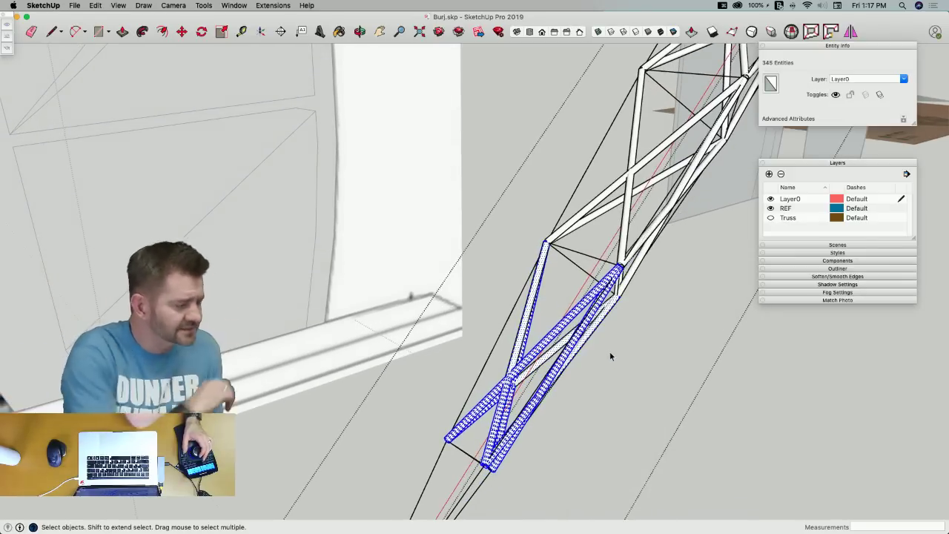
# Select the lower truss section up to and including the end triangle, and save the model
pyautogui.moveTo(613, 325); pyautogui.dragTo(644, 380, button='middle')
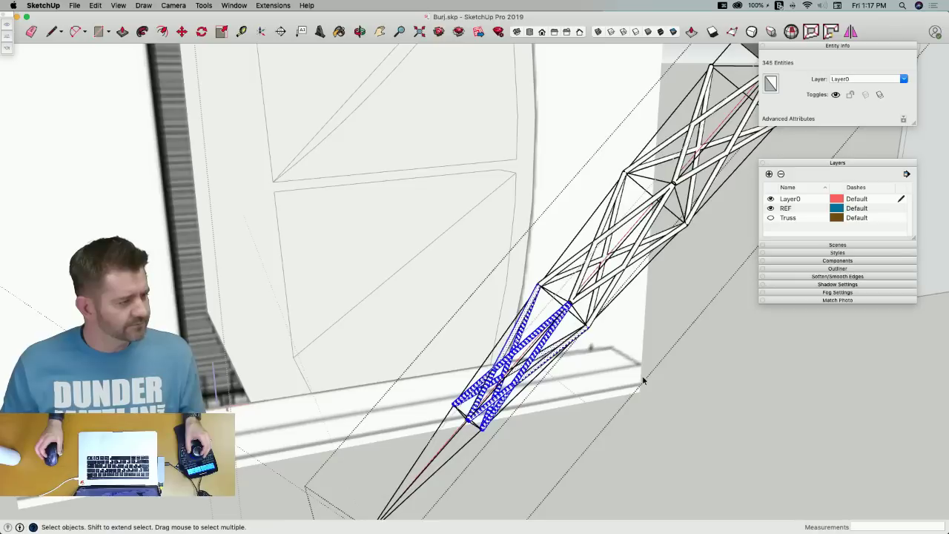
pyautogui.click(703, 388)
pyautogui.moveTo(572, 353); pyautogui.dragTo(99, 243, button='middle')
pyautogui.click(327, 433)
pyautogui.scroll(5, 374, 424)
pyautogui.moveTo(341, 437); pyautogui.dragTo(494, 526)
pyautogui.moveTo(494, 525); pyautogui.dragTo(447, 362, button='middle')
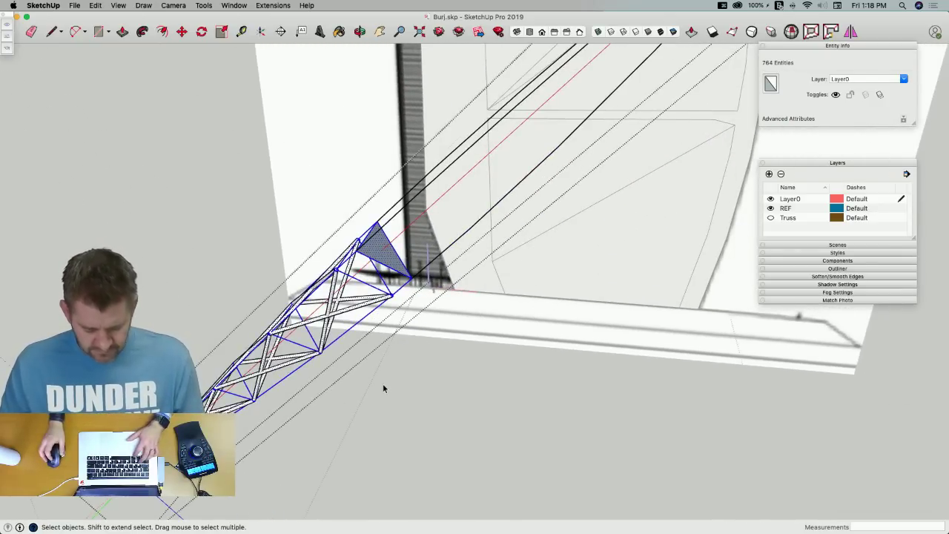
pyautogui.press('super+s')
# Reselect the lower truss section with its triangular end face and reduce the selection to faces only
pyautogui.moveTo(375, 332); pyautogui.dragTo(401, 275, button='middle')
pyautogui.click(327, 310)
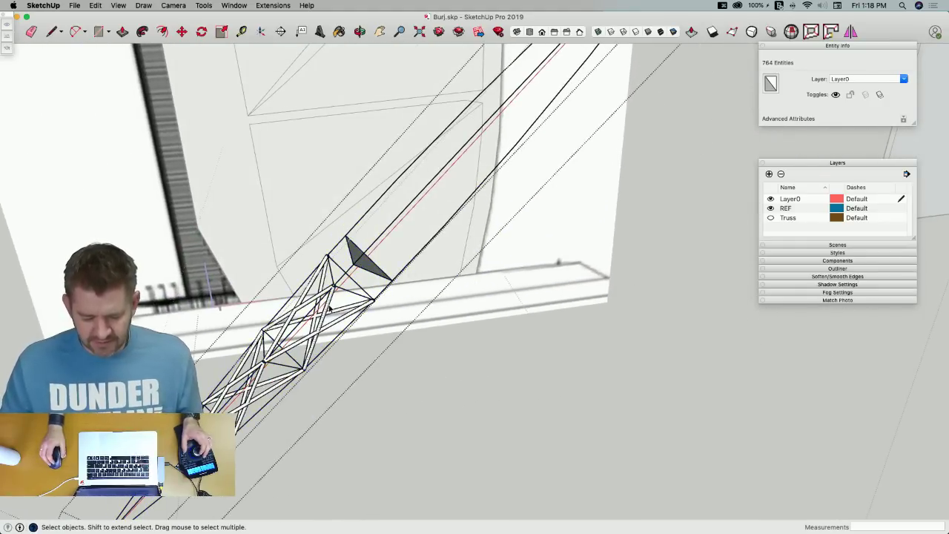
pyautogui.moveTo(327, 310); pyautogui.dragTo(248, 180, button='middle')
pyautogui.moveTo(186, 117); pyautogui.dragTo(394, 364)
pyautogui.rightClick(333, 188)
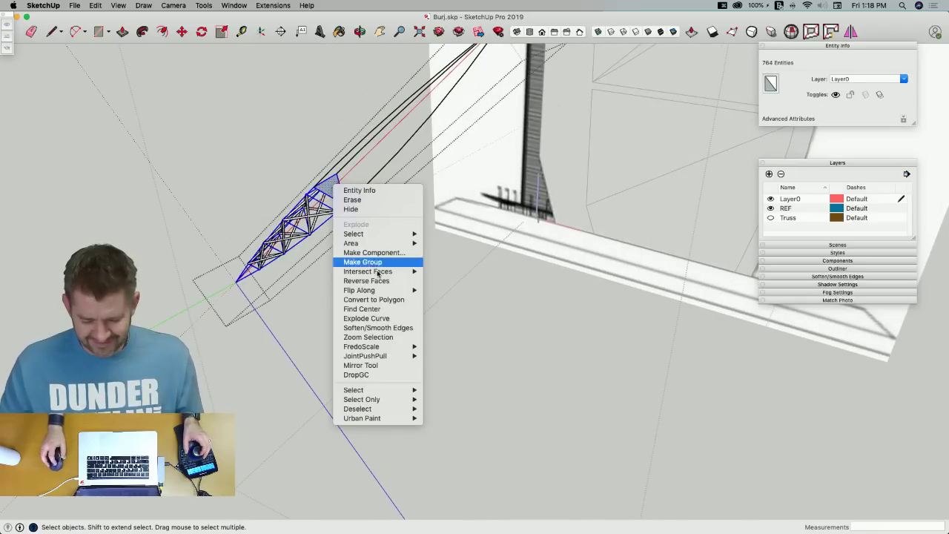
pyautogui.moveTo(416, 397)
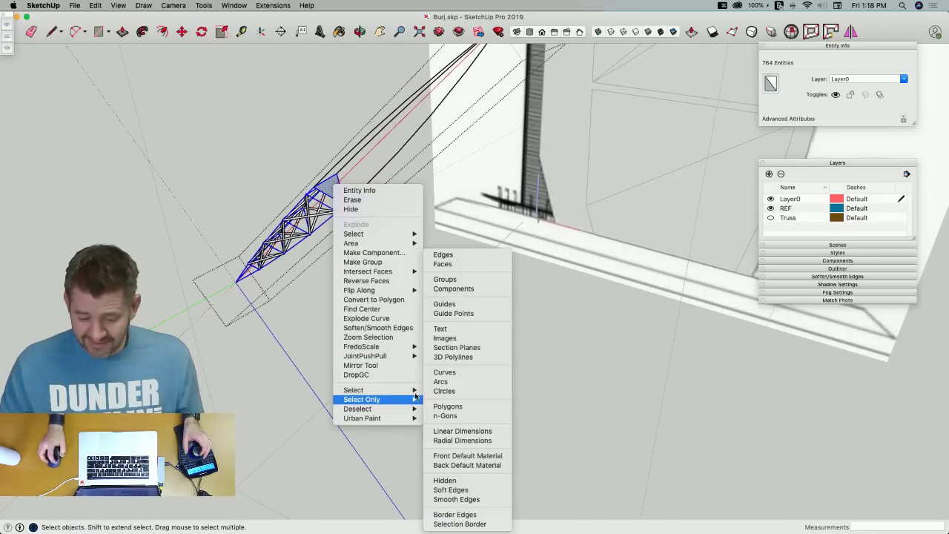
pyautogui.click(474, 266)
pyautogui.scroll(3, 330, 188)
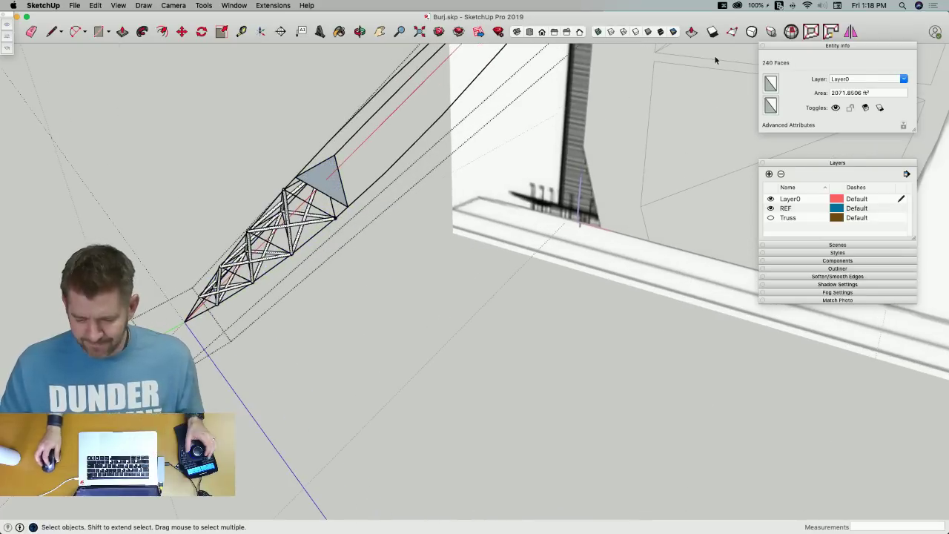
# Try to mirror the selected tube faces across the triangular end face and save the model
pyautogui.click(851, 32)
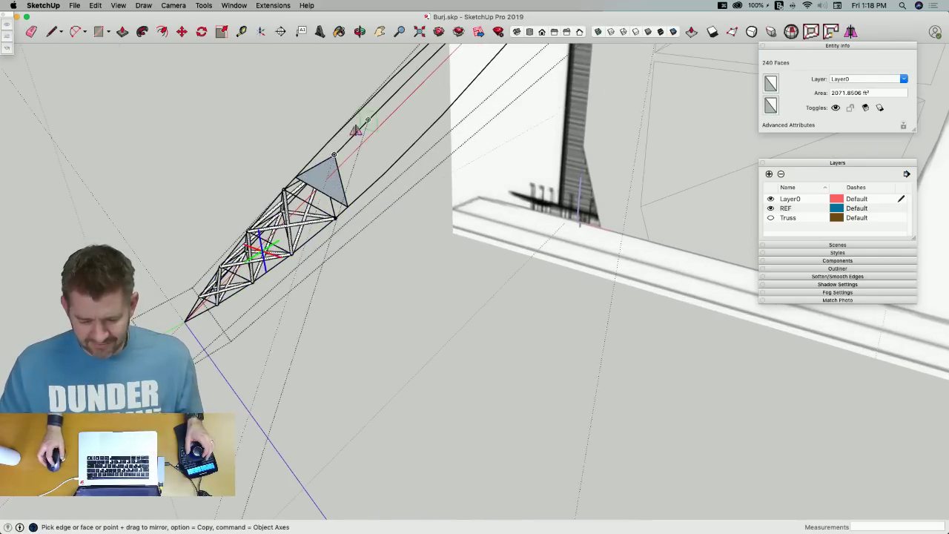
pyautogui.click(326, 189)
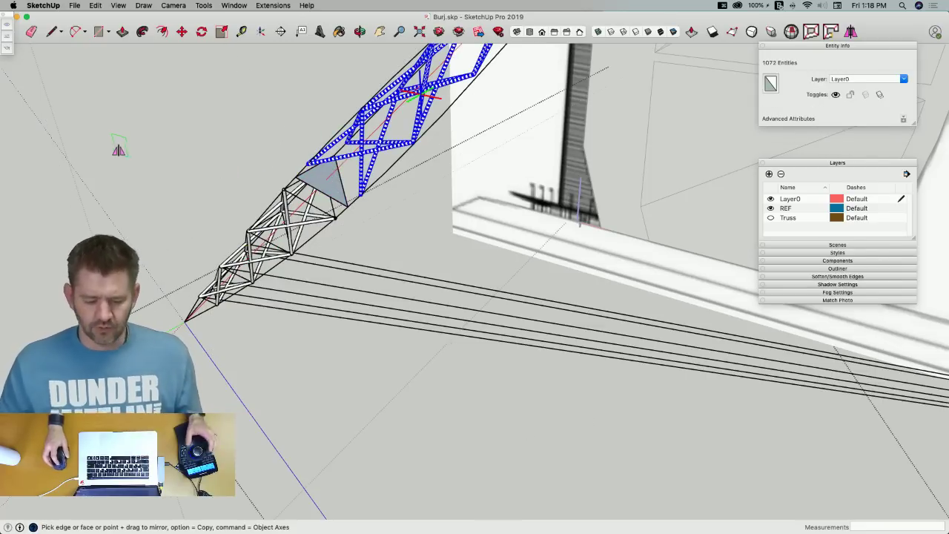
pyautogui.press('space')
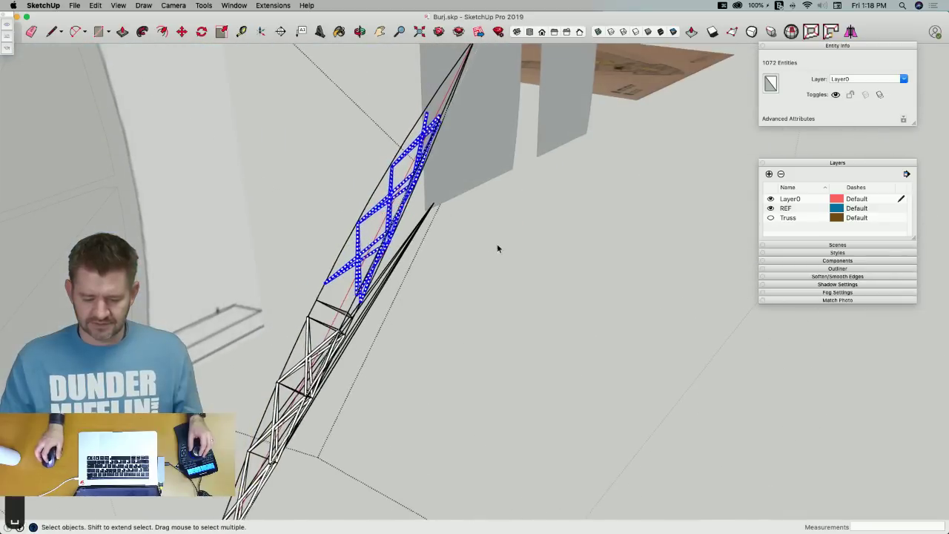
pyautogui.press('super+s')
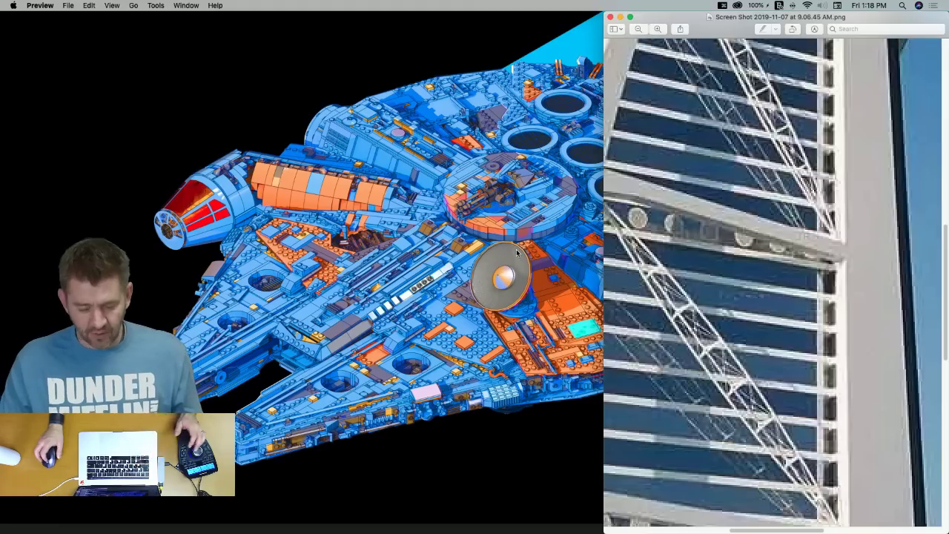
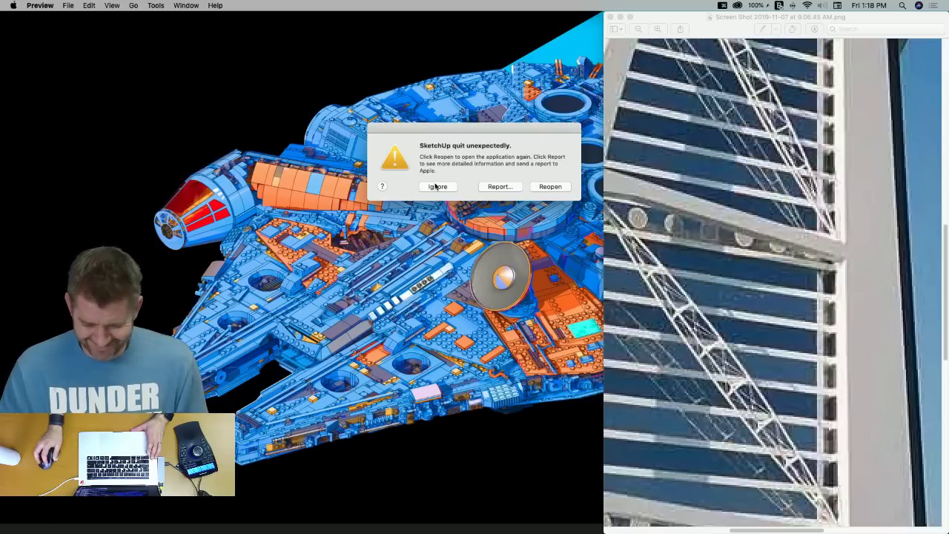
# Dismiss the crash report and relaunch SketchUp with the saved Burj.skp model
pyautogui.click(437, 186)
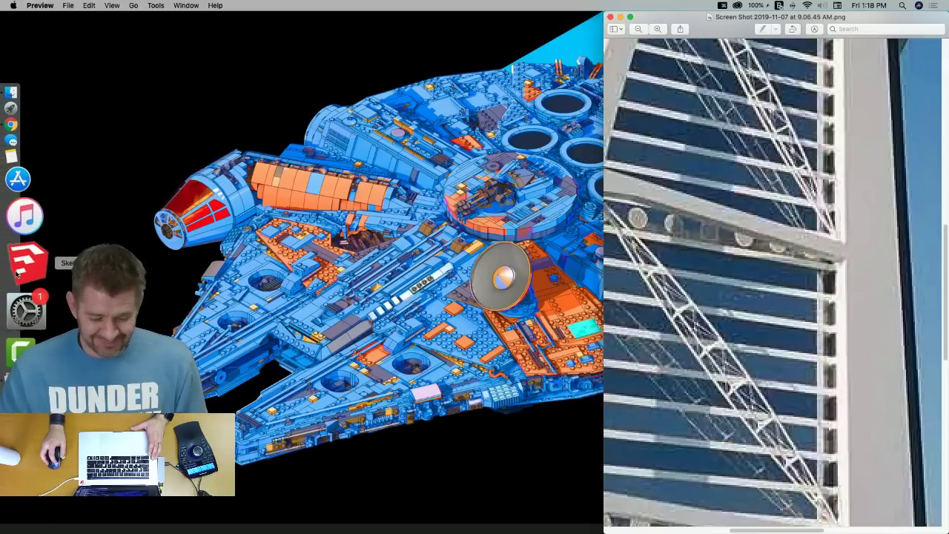
pyautogui.click(18, 273)
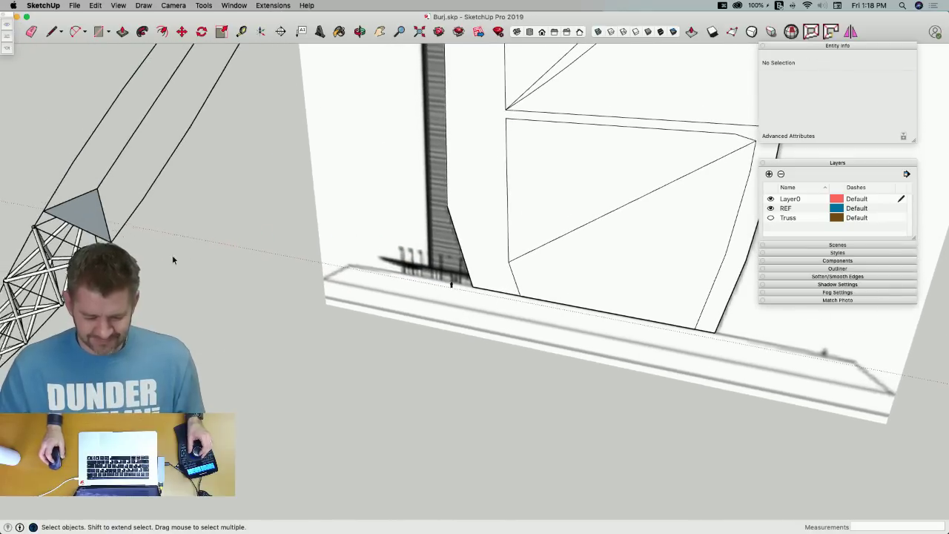
# Draw median lines across the triangular end face to find its centre, and a line from the centre to the truss's upper apex
pyautogui.press('l')
pyautogui.click(233, 235)
pyautogui.click(175, 169)
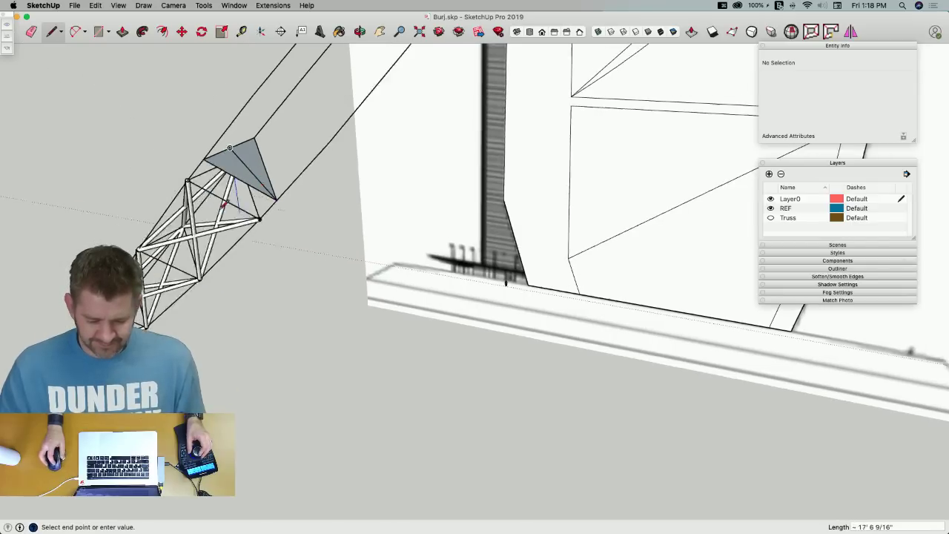
pyautogui.press('l')
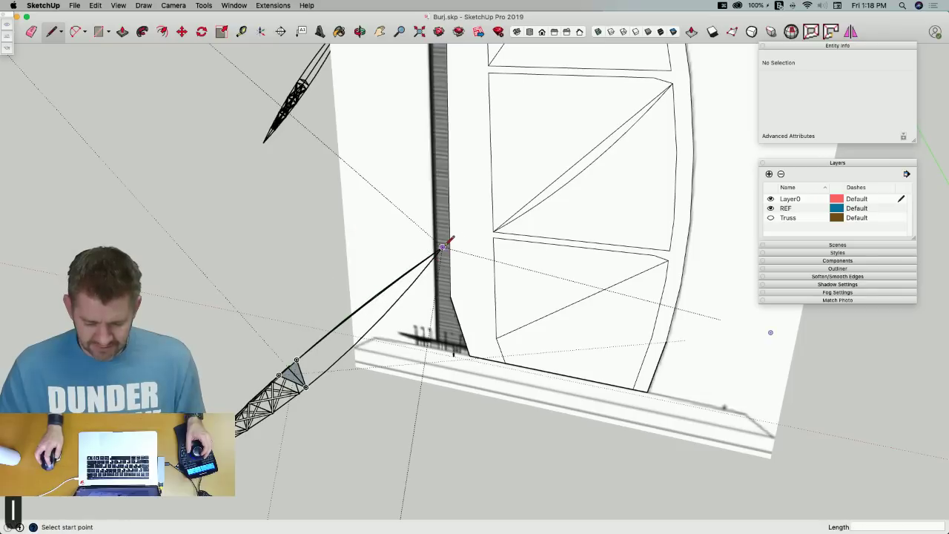
pyautogui.click(448, 250)
pyautogui.scroll(3, 400, 379)
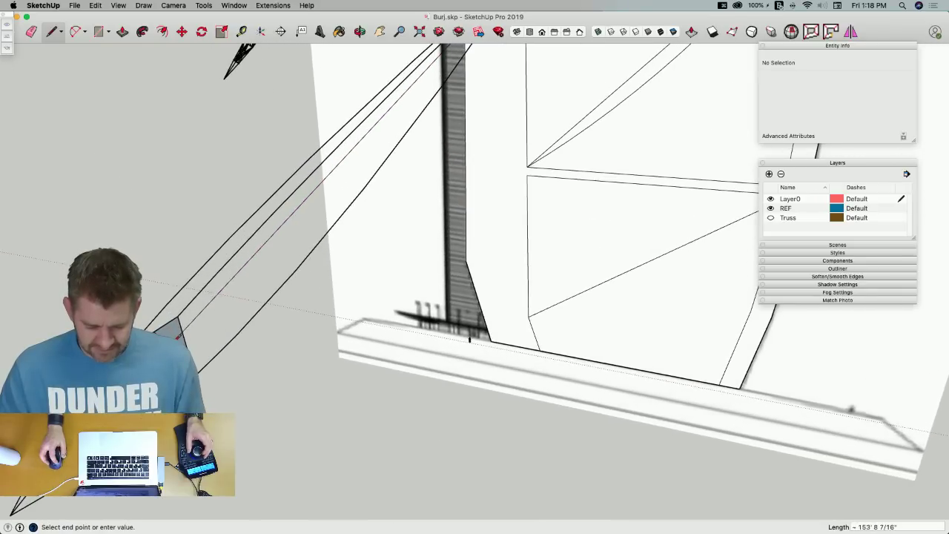
pyautogui.press('Escape')
pyautogui.scroll(2, 182, 340)
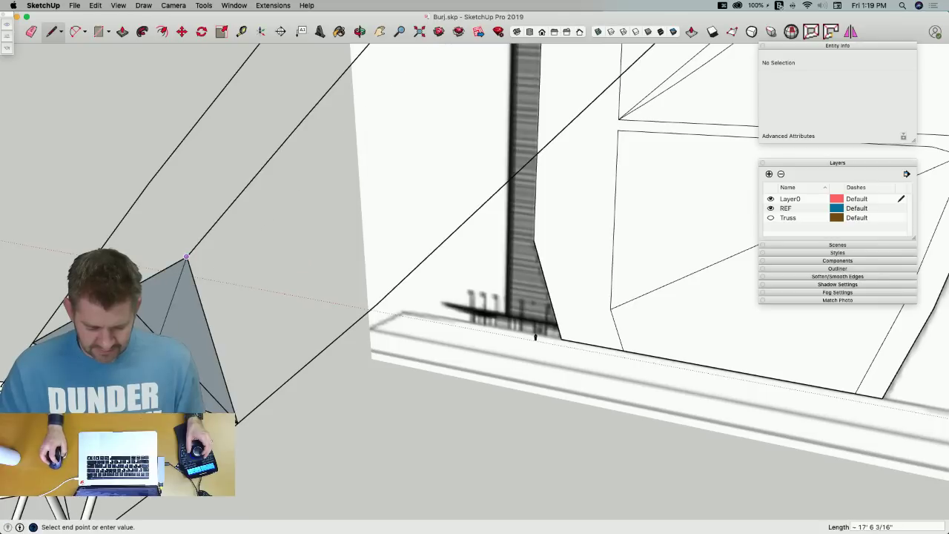
pyautogui.press('Escape')
pyautogui.click(162, 335)
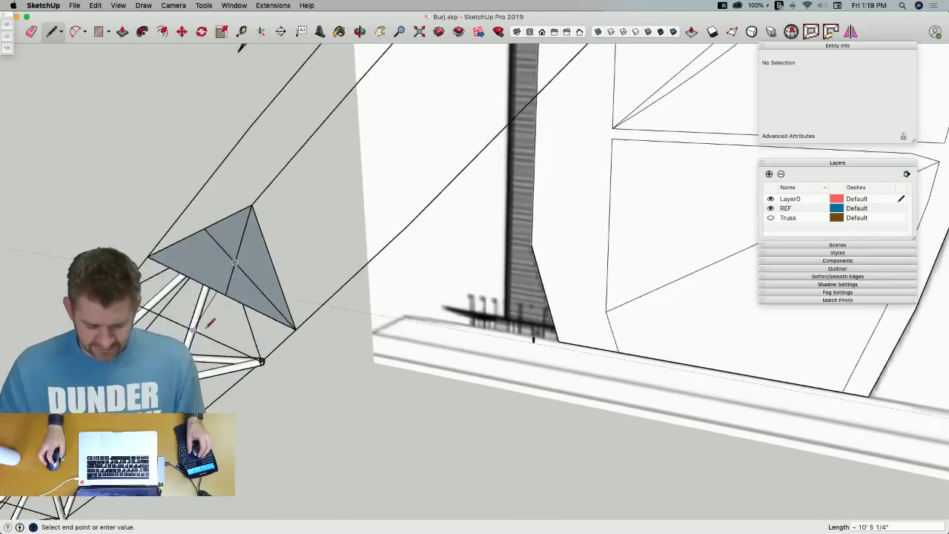
pyautogui.click(430, 234)
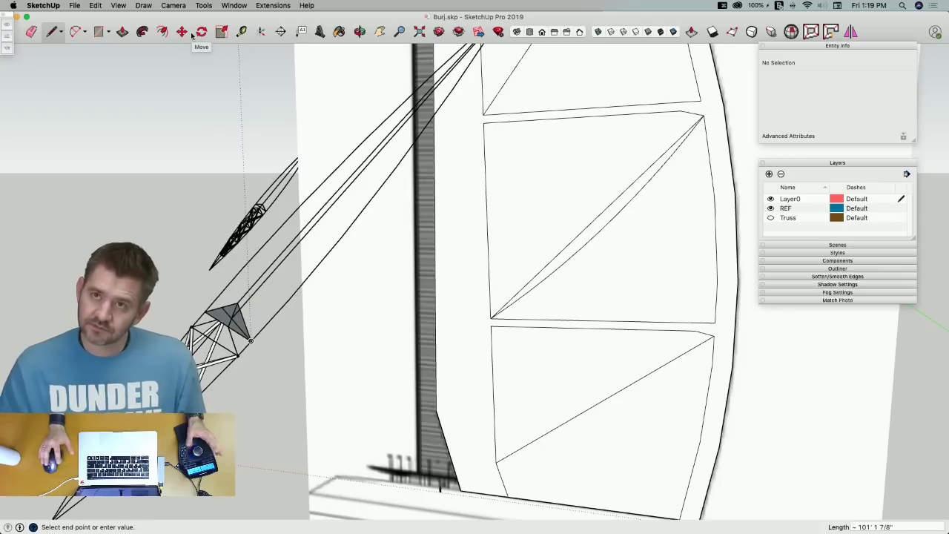
# Leave the Line tool and open the truss group for editing
pyautogui.press('space')
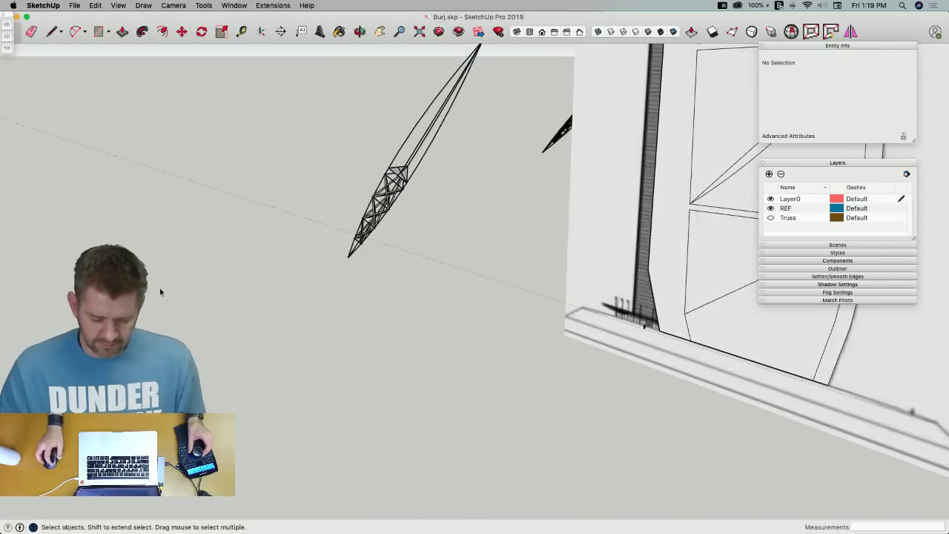
pyautogui.moveTo(280, 127); pyautogui.dragTo(420, 250)
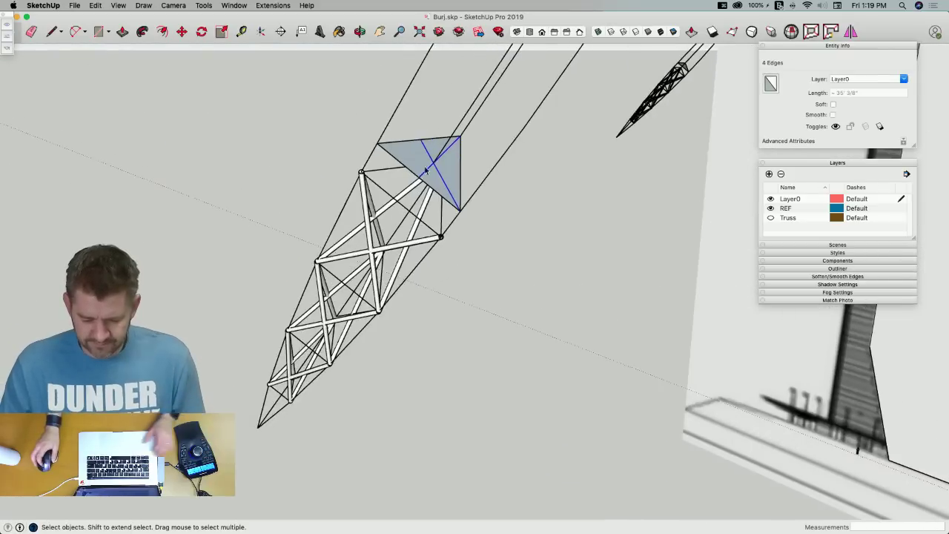
pyautogui.doubleClick(321, 215)
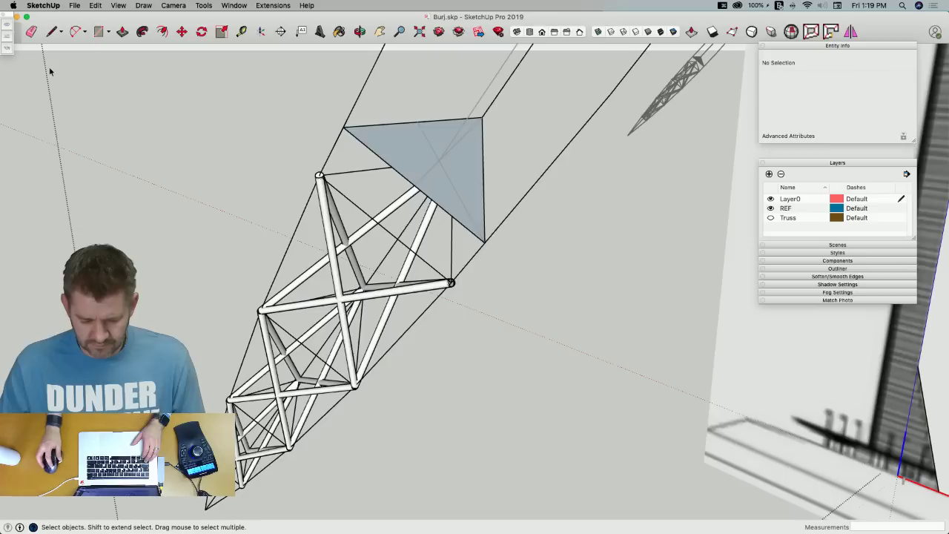
pyautogui.scroll(-5, 97, 123)
pyautogui.click(243, 298)
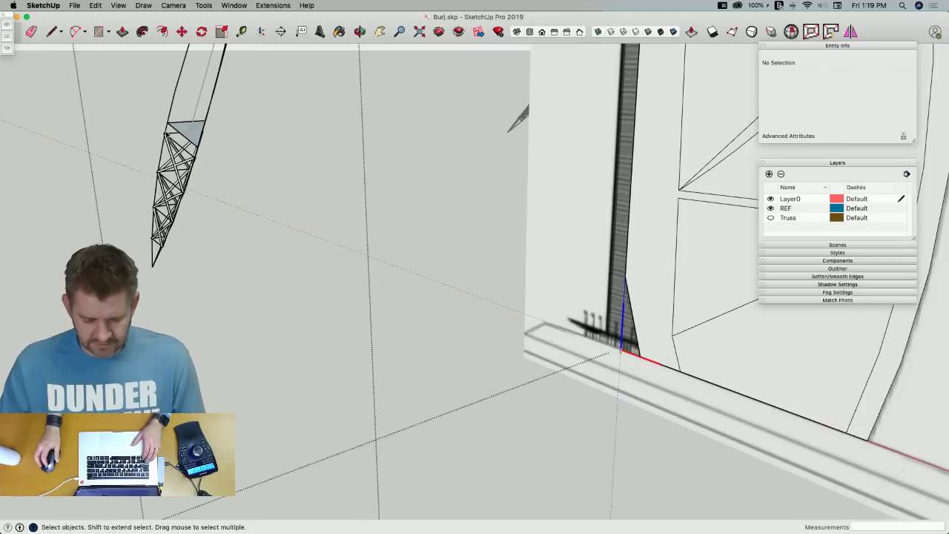
pyautogui.doubleClick(173, 158)
# Try to select the braced lower bays of the truss and filter the selection to faces
pyautogui.moveTo(118, 97); pyautogui.dragTo(265, 294)
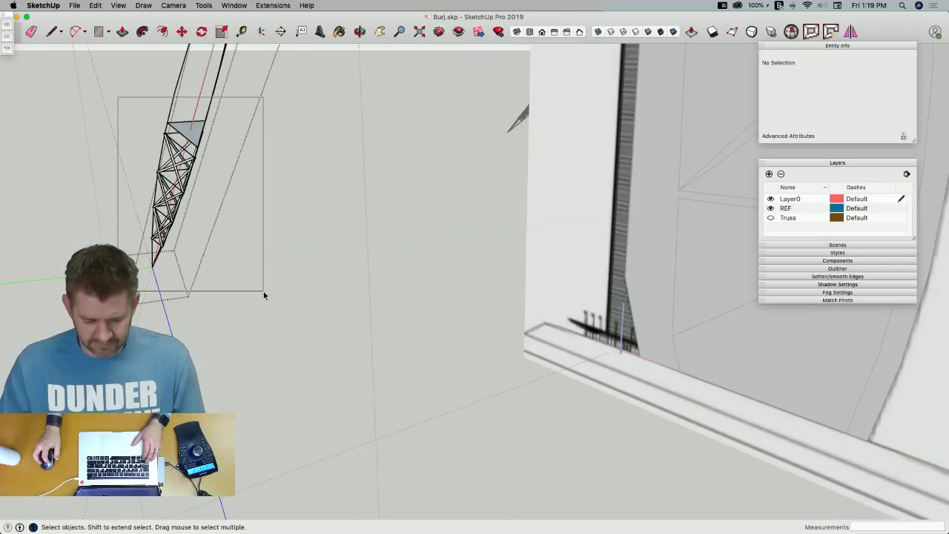
pyautogui.scroll(2, 181, 165)
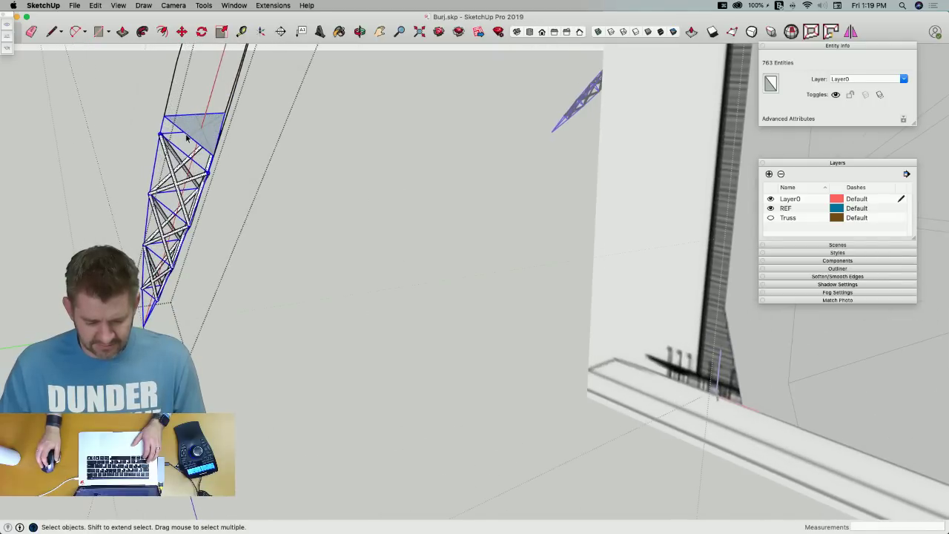
pyautogui.rightClick(187, 137)
pyautogui.moveTo(248, 348)
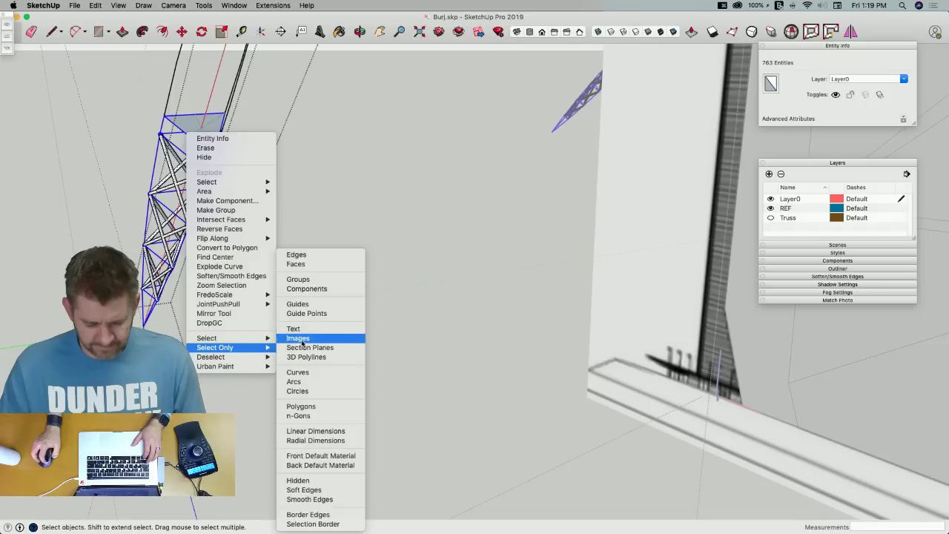
pyautogui.click(297, 264)
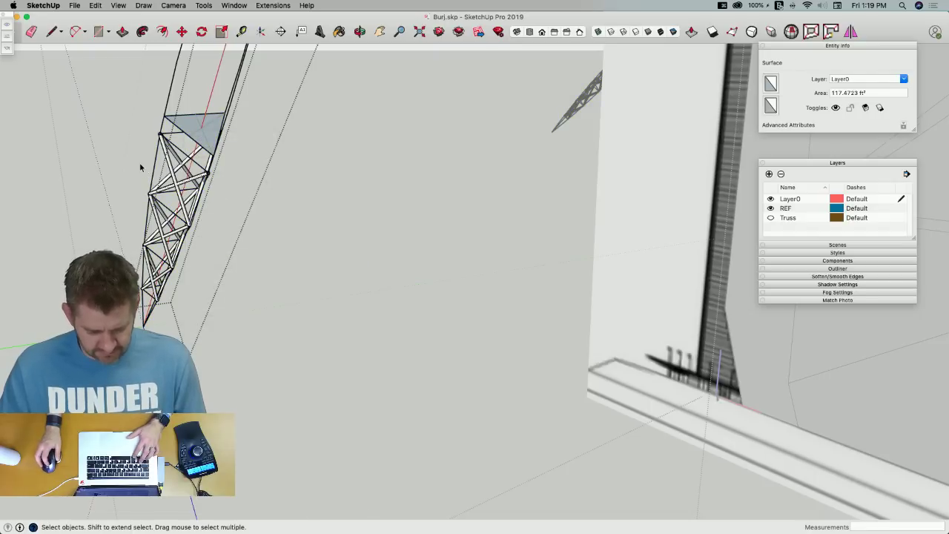
# Select the lower truss section together with the triangular end face and keep only the faces selected
pyautogui.moveTo(71, 53); pyautogui.dragTo(223, 213)
pyautogui.rightClick(197, 127)
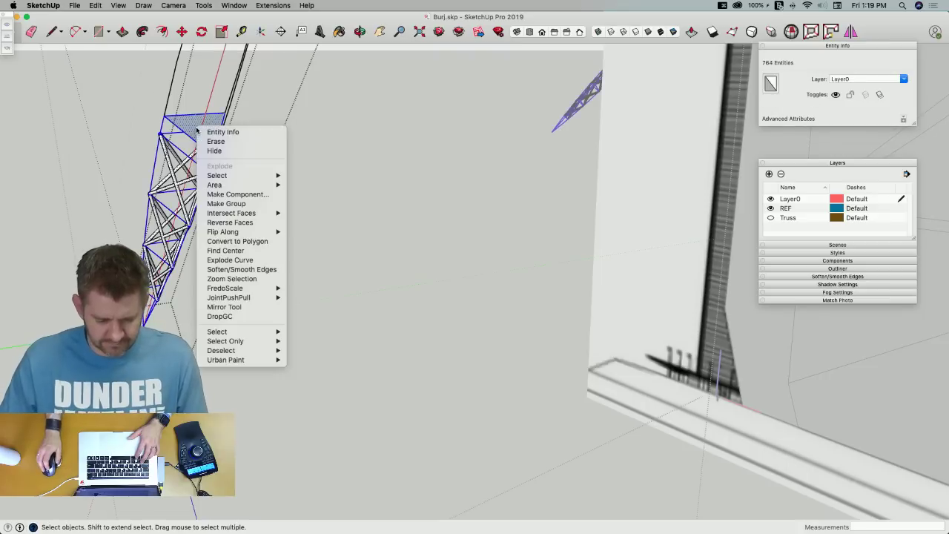
pyautogui.moveTo(258, 233)
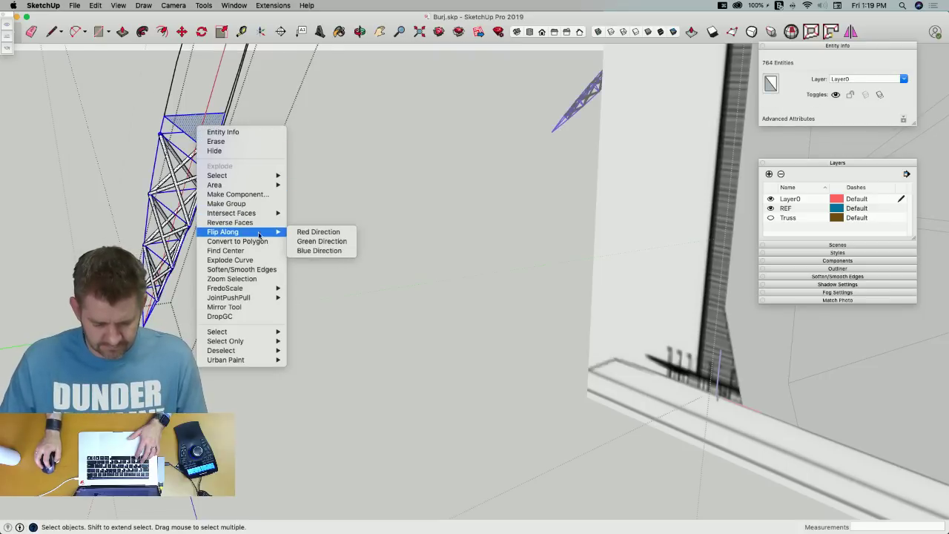
pyautogui.moveTo(273, 341)
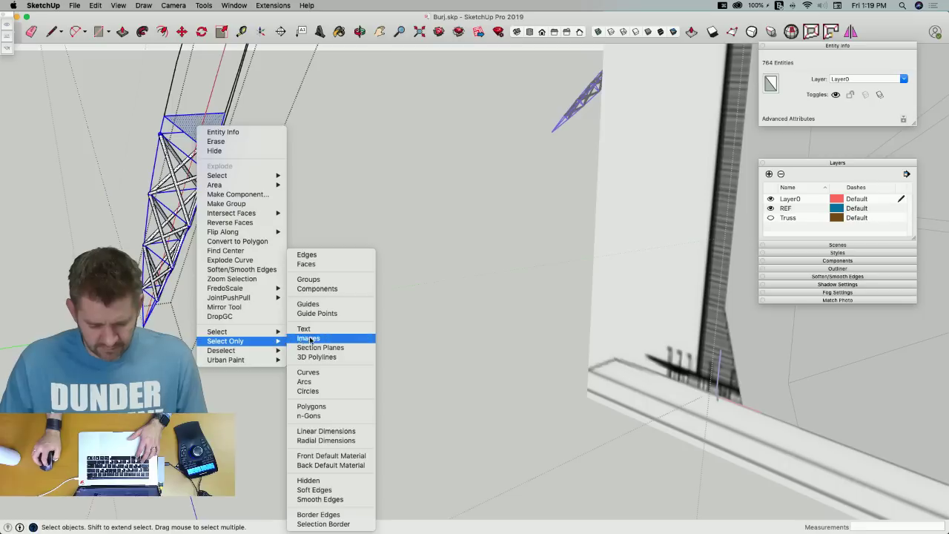
pyautogui.click(308, 264)
# Group the selected tube faces with the triangular end face and save the model
pyautogui.rightClick(205, 127)
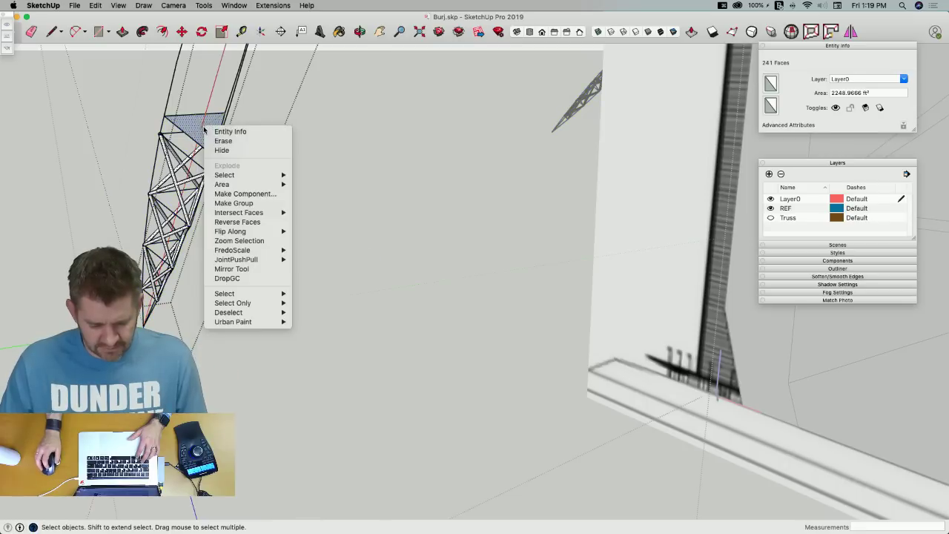
pyautogui.click(250, 203)
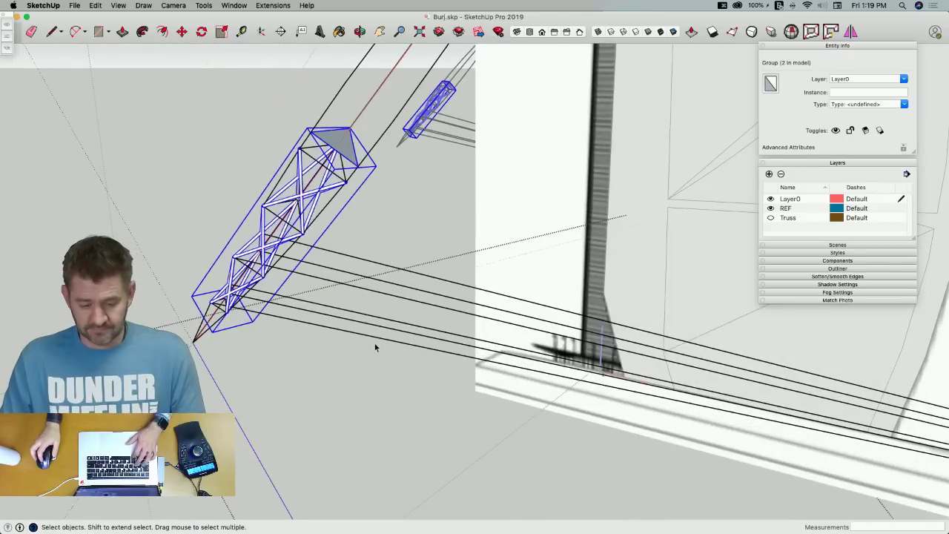
pyautogui.press('super+s')
# Erase the long stray lines running sideways from the lower truss bays and save the model
pyautogui.press('e')
pyautogui.moveTo(428, 244); pyautogui.dragTo(402, 383)
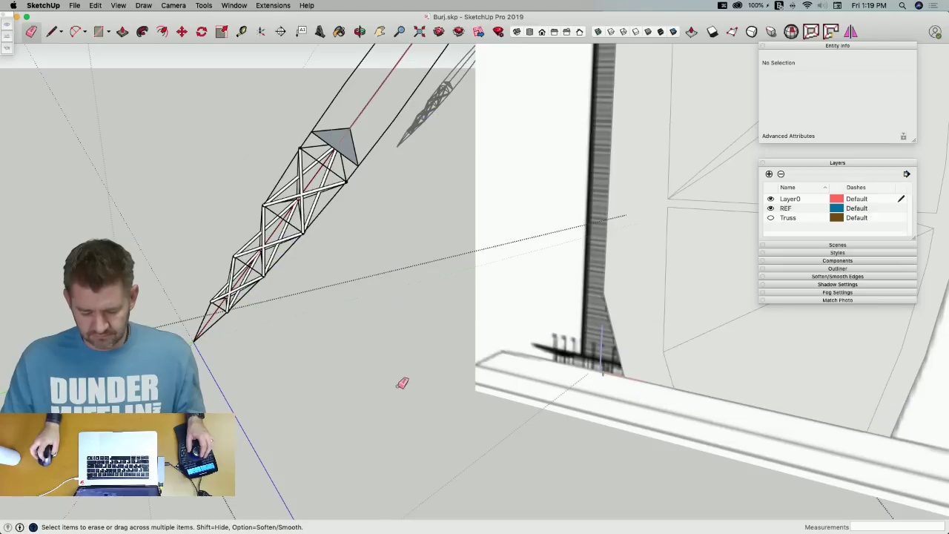
pyautogui.press('super+s')
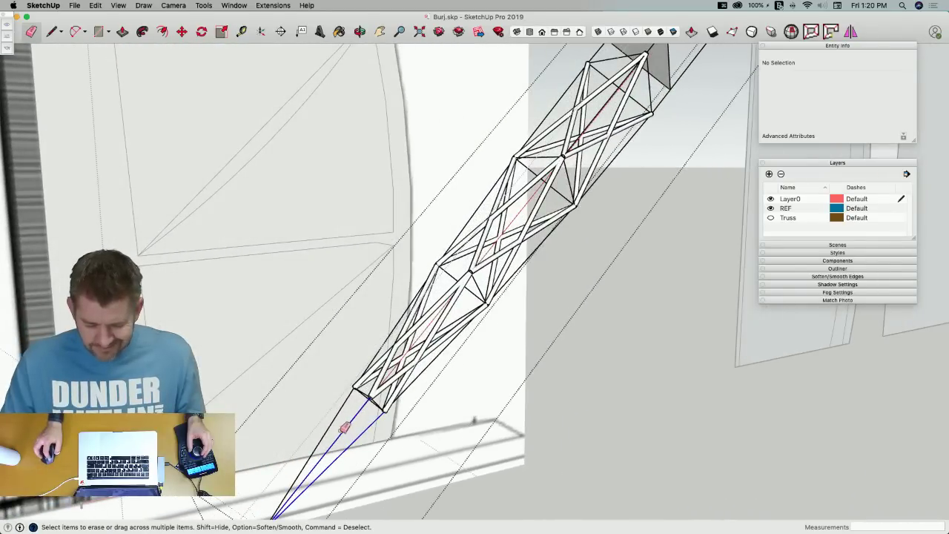
# Erase the loose chord edges along the braced lower section and down to the truss tip
pyautogui.click(345, 428)
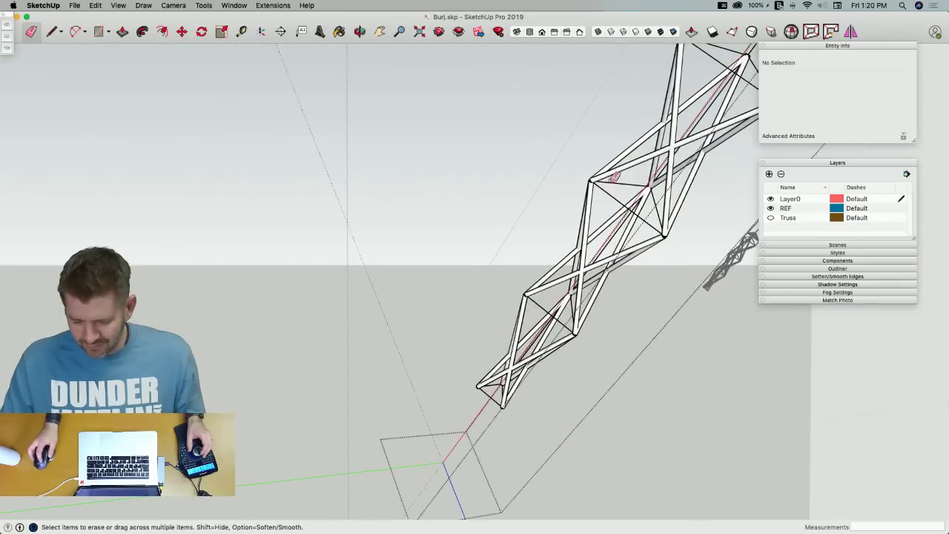
pyautogui.moveTo(615, 176)
pyautogui.mouseDown(button='middle')
pyautogui.moveTo(589, 314)
pyautogui.moveTo(625, 277)
pyautogui.moveTo(600, 344)
pyautogui.mouseUp(button='middle')
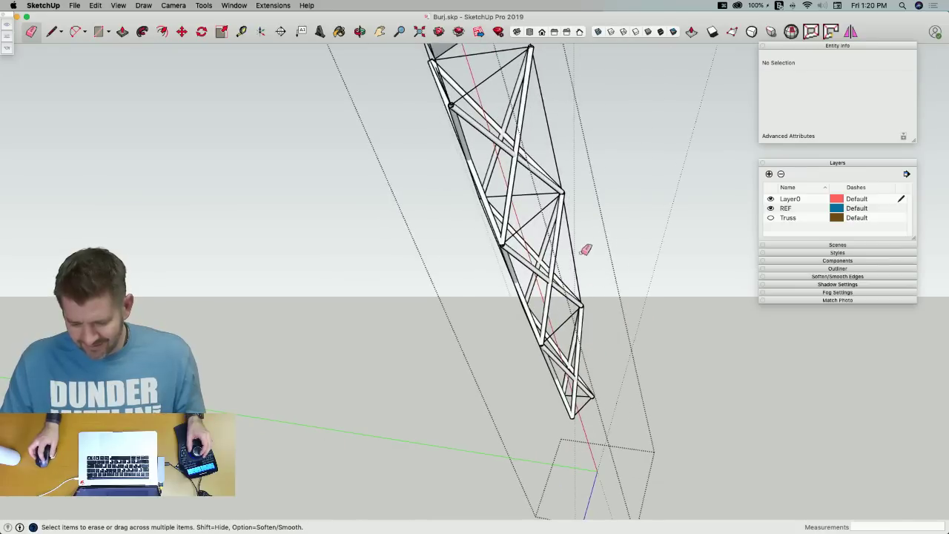
pyautogui.moveTo(558, 146)
pyautogui.mouseDown(button='middle')
pyautogui.moveTo(619, 176)
pyautogui.moveTo(586, 252)
pyautogui.moveTo(467, 247)
pyautogui.moveTo(452, 257)
pyautogui.moveTo(547, 207)
pyautogui.moveTo(538, 225)
pyautogui.moveTo(610, 248)
pyautogui.moveTo(656, 82)
pyautogui.mouseUp(button='middle')
# Mirror the group of lower truss braces across its triangular end face to the upper half of the truss
pyautogui.press('space')
pyautogui.click(540, 227)
pyautogui.click(851, 31)
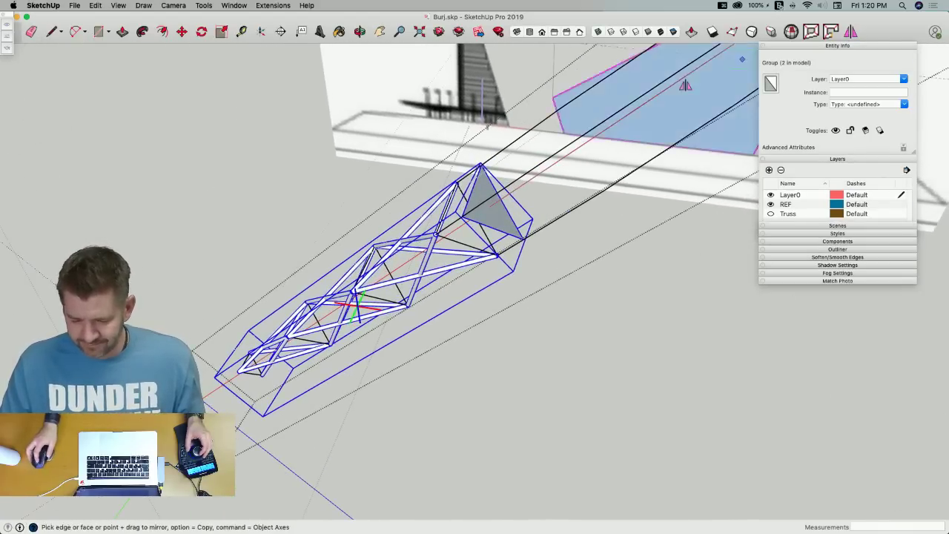
pyautogui.click(492, 211)
pyautogui.press('space')
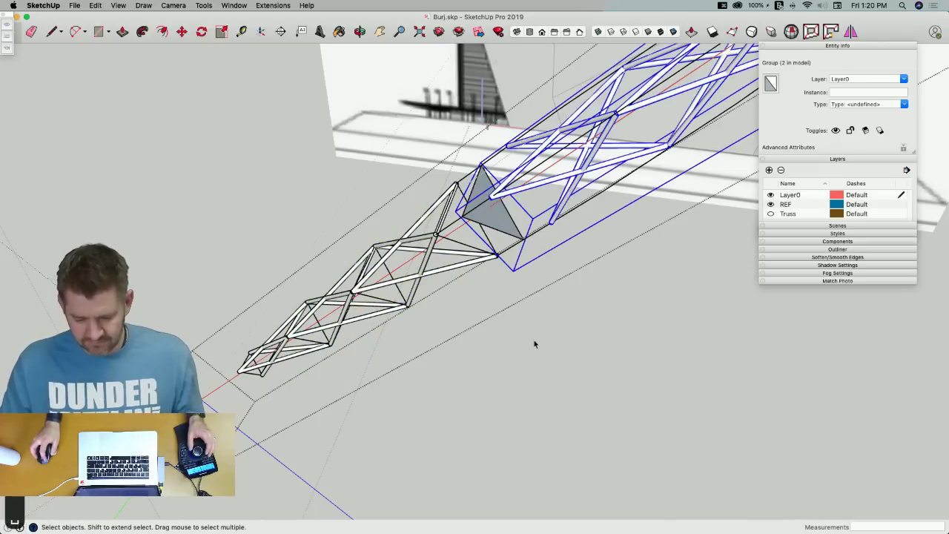
pyautogui.click(525, 331)
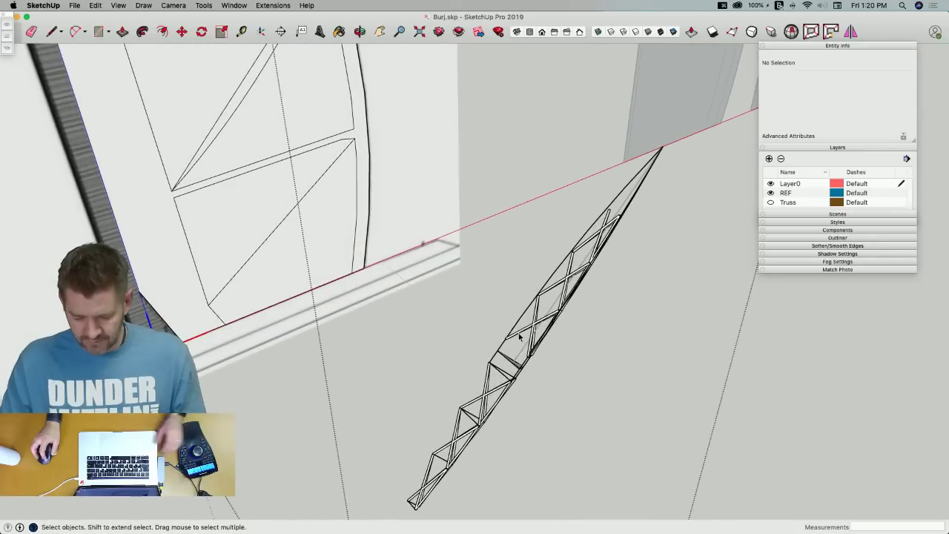
# Select the mirrored bracing group inside the truss group and make the Truss layer visible
pyautogui.click(519, 335)
pyautogui.doubleClick(518, 335)
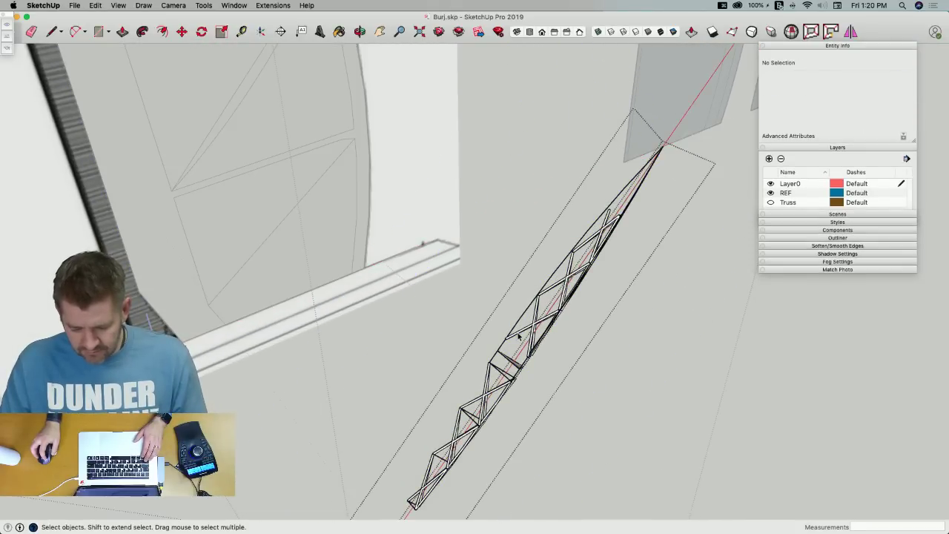
pyautogui.click(518, 334)
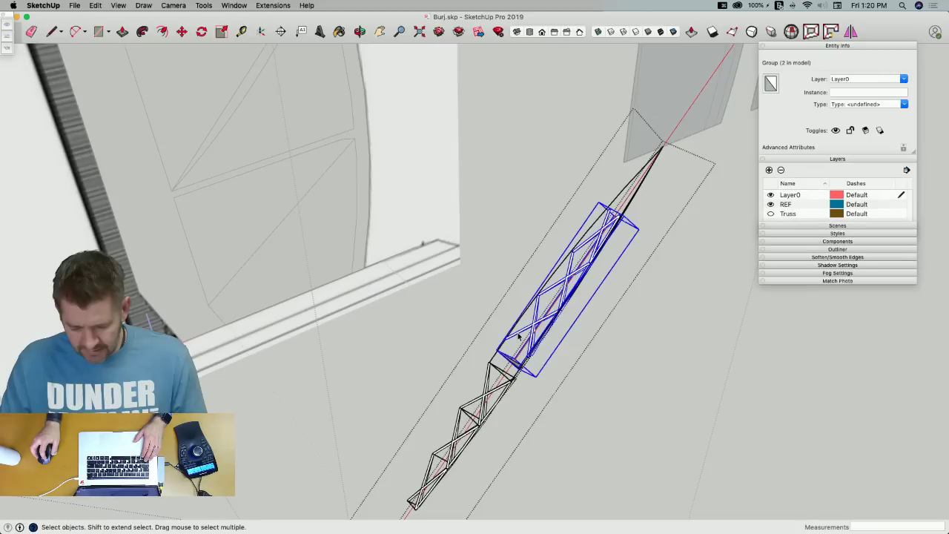
pyautogui.click(770, 215)
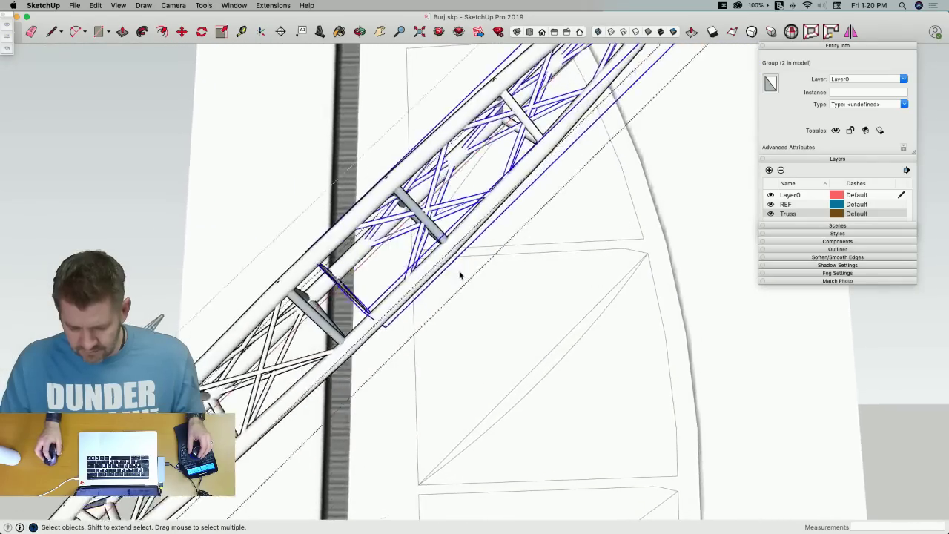
# Turn on X-ray view and move the mirrored bracing so its end tube joint meets the crossbar node on the upper half's chord
pyautogui.press('m')
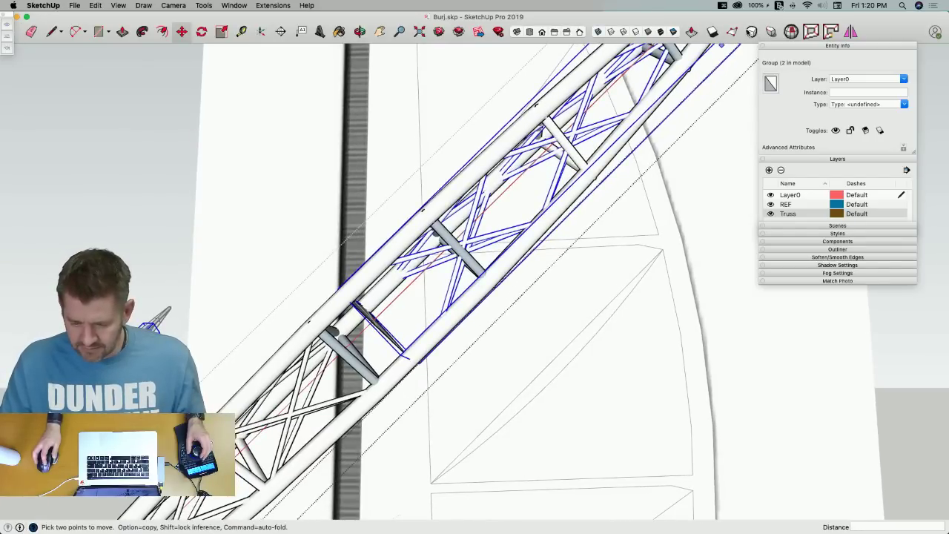
pyautogui.click(599, 32)
pyautogui.press('space')
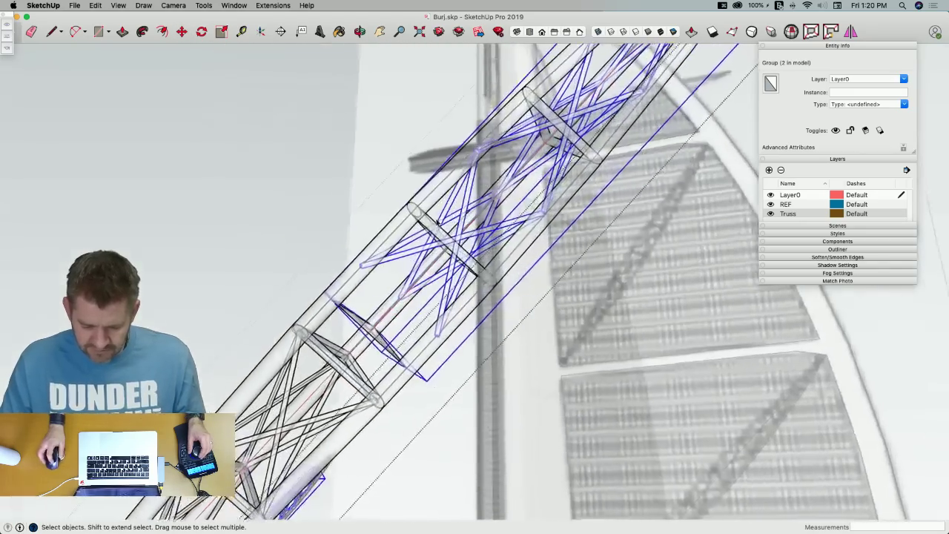
pyautogui.press('m')
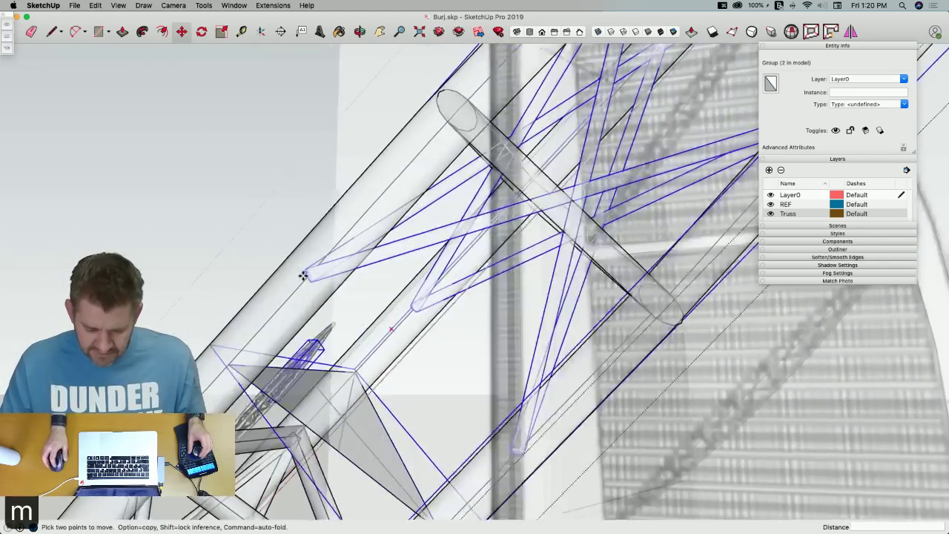
pyautogui.scroll(8, 365, 266)
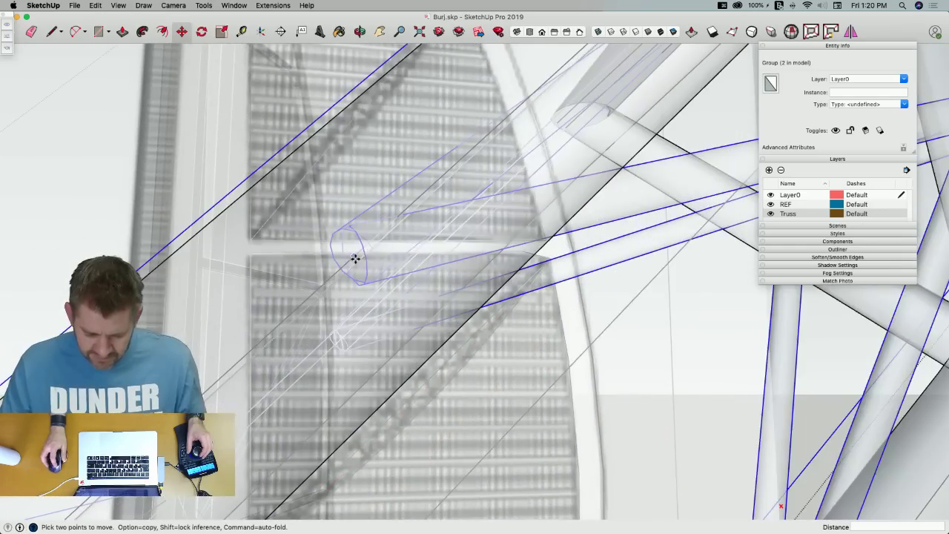
pyautogui.click(355, 258)
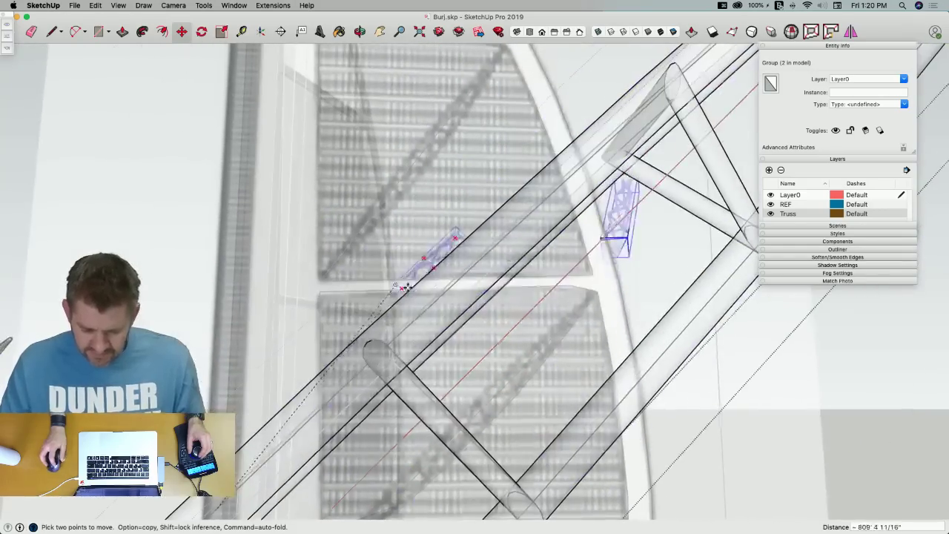
pyautogui.click(377, 356)
pyautogui.press('space')
pyautogui.scroll(-6, 445, 349)
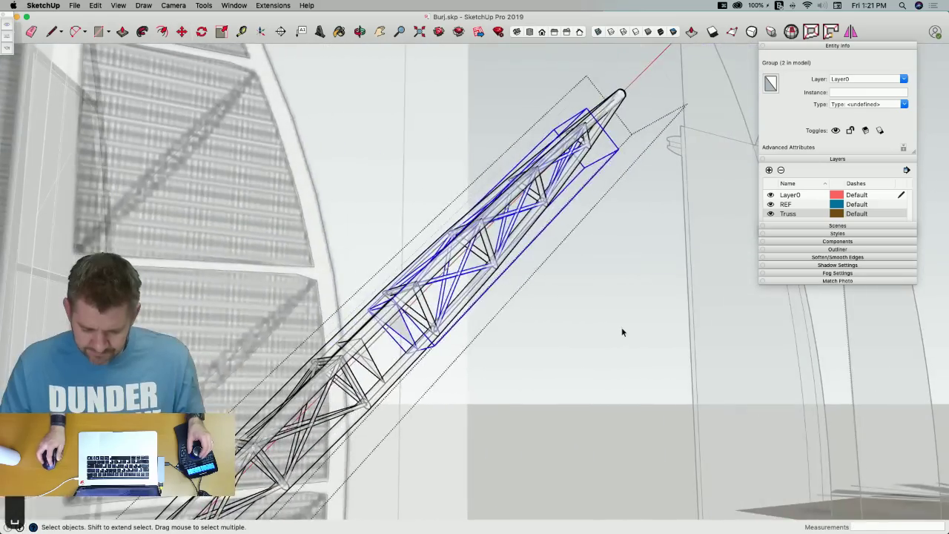
pyautogui.click(621, 329)
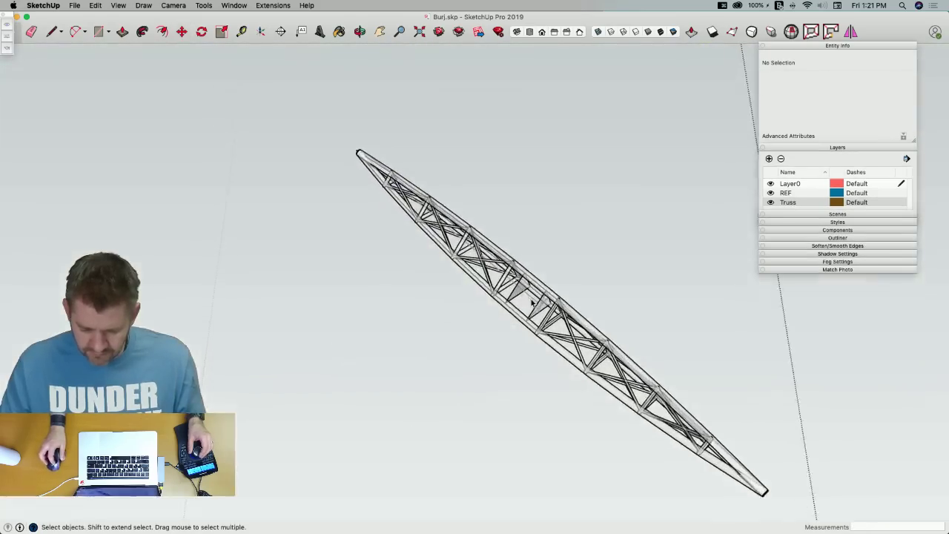
# Delete the triangular end face and its edges from both the mirrored and the original bracing groups
pyautogui.click(524, 289)
pyautogui.doubleClick(524, 288)
pyautogui.doubleClick(523, 290)
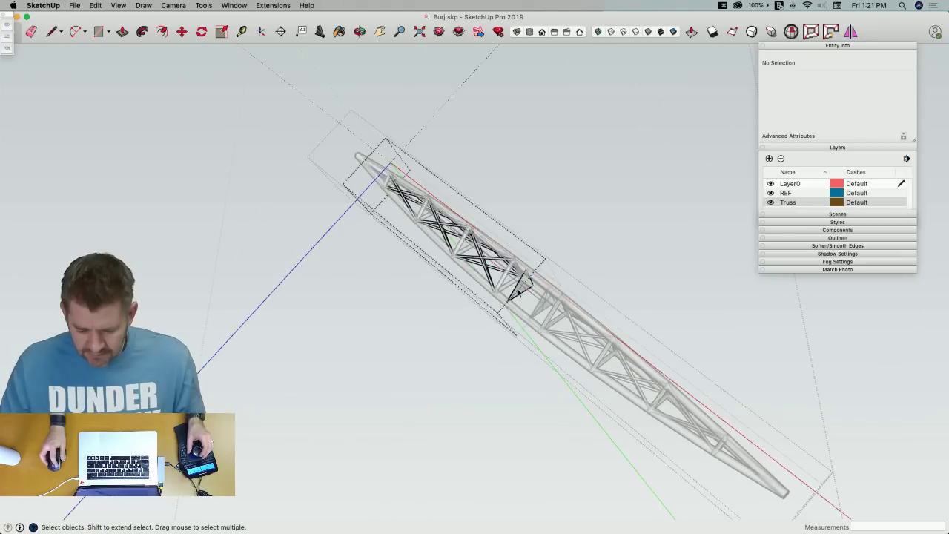
pyautogui.doubleClick(520, 293)
pyautogui.press('BackSpace')
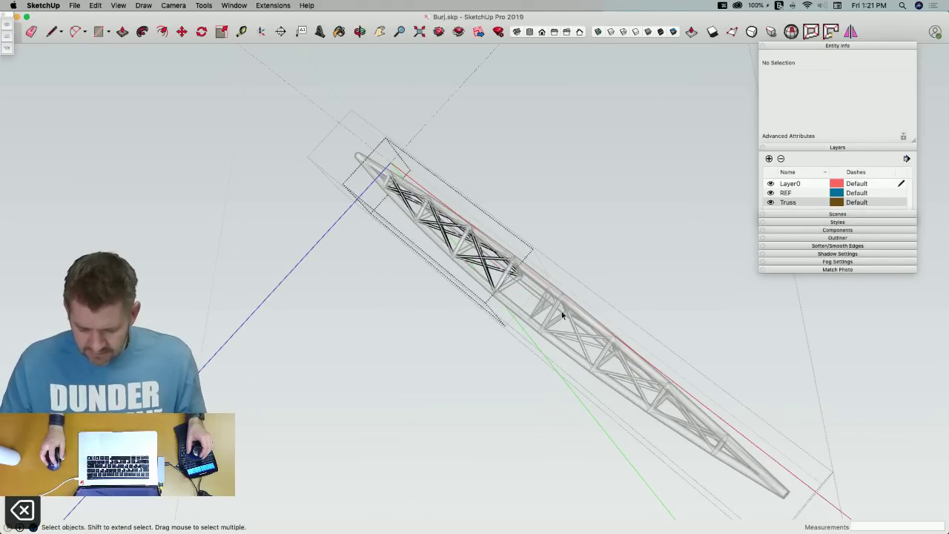
pyautogui.doubleClick(540, 312)
pyautogui.click(542, 308)
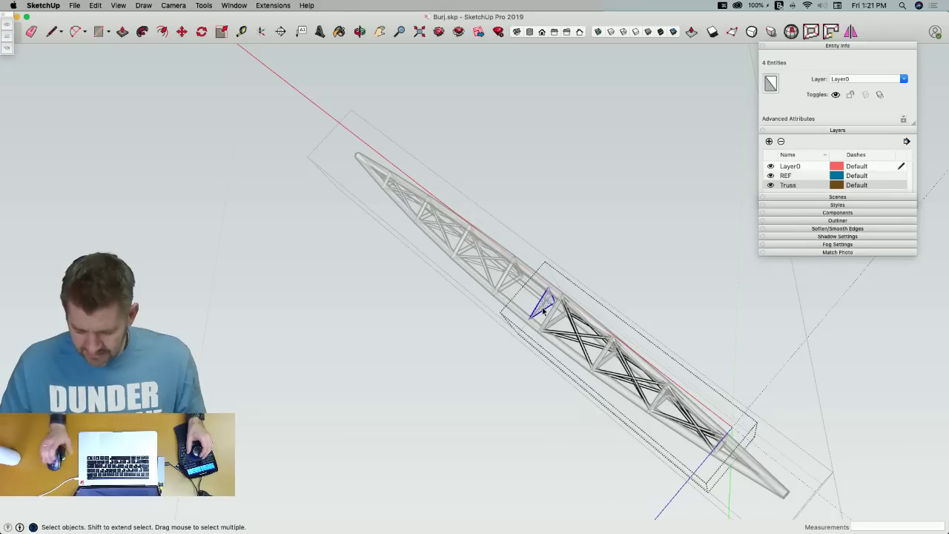
pyautogui.press('BackSpace')
# Turn off X-ray view and erase the stray construction lines left in the open middle bay of the truss
pyautogui.scroll(10, 573, 266)
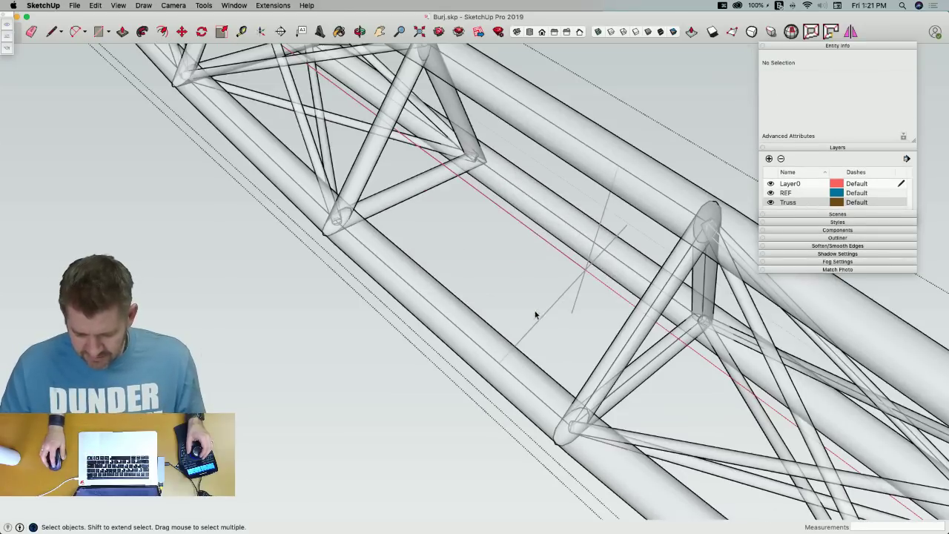
pyautogui.press('e')
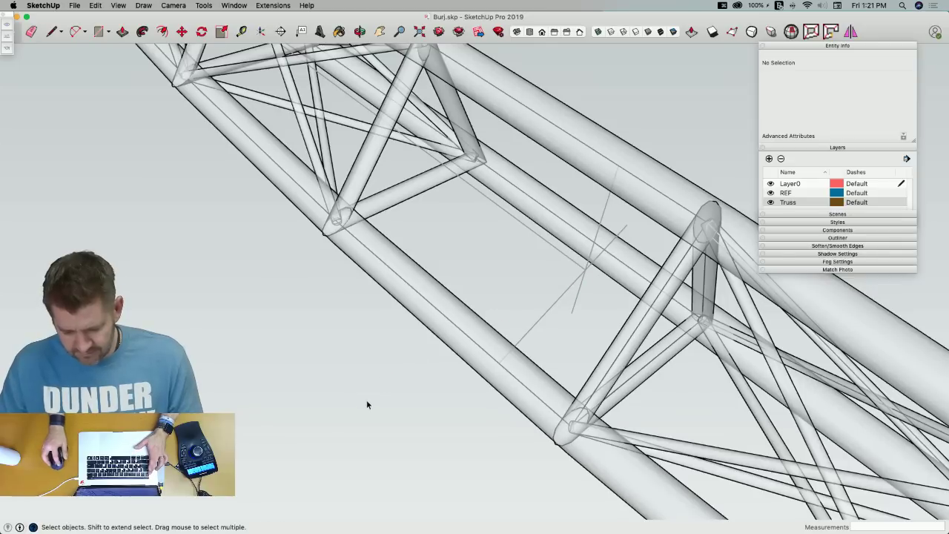
pyautogui.scroll(-10, 569, 288)
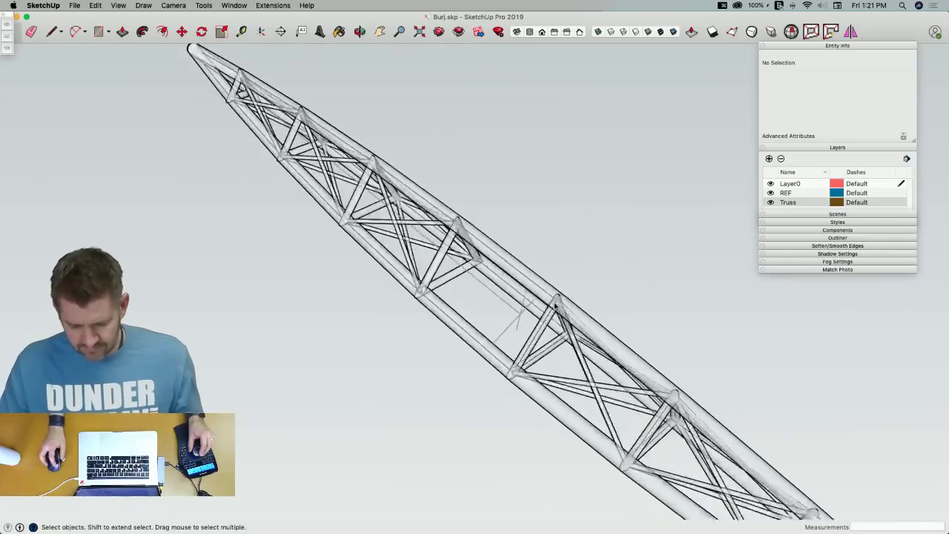
pyautogui.scroll(10, 573, 273)
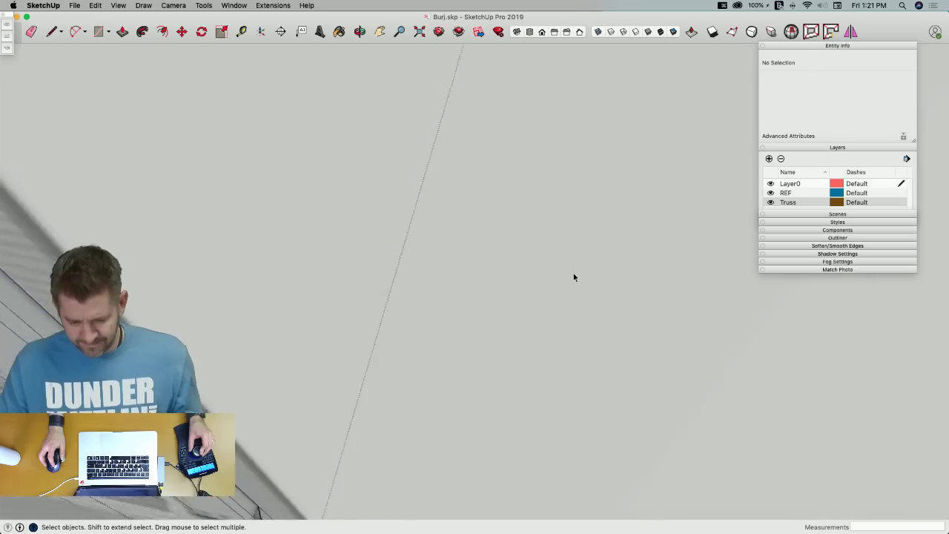
pyautogui.scroll(10, 611, 316)
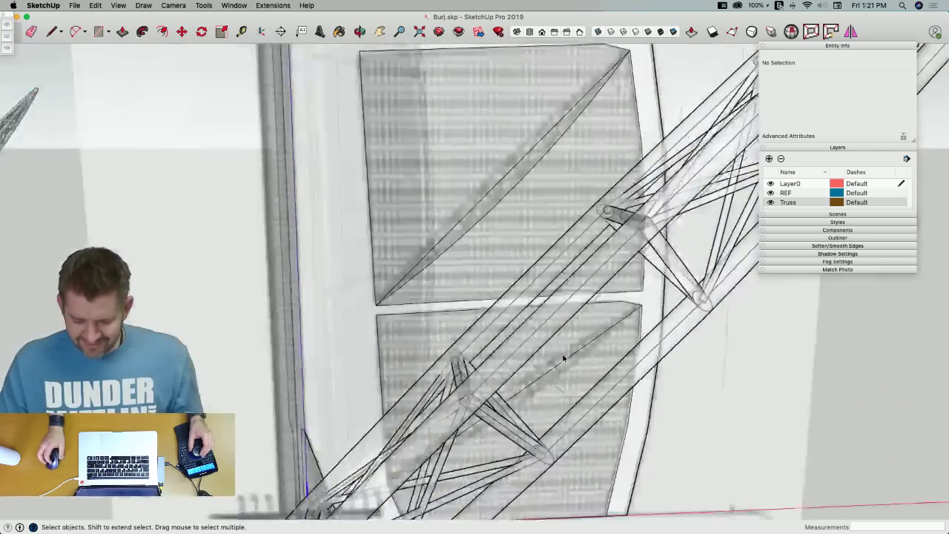
pyautogui.moveTo(563, 358); pyautogui.dragTo(341, 309, button='middle')
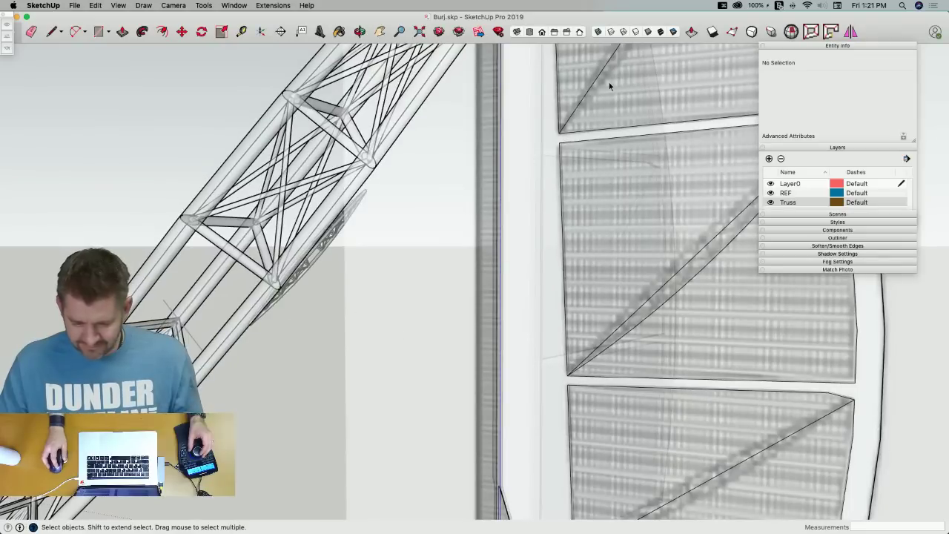
pyautogui.click(598, 32)
pyautogui.moveTo(170, 311); pyautogui.dragTo(245, 340, button='middle')
pyautogui.scroll(-10, 238, 343)
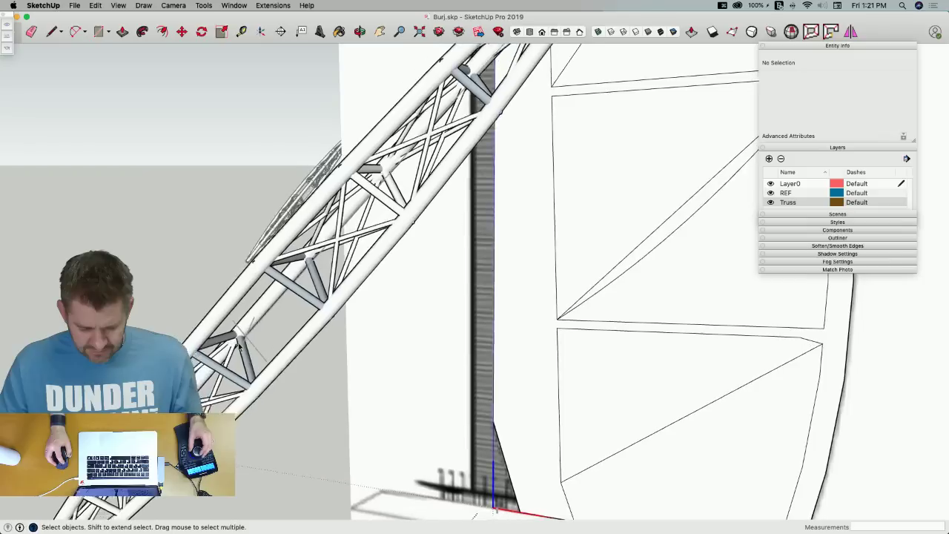
pyautogui.scroll(10, 374, 296)
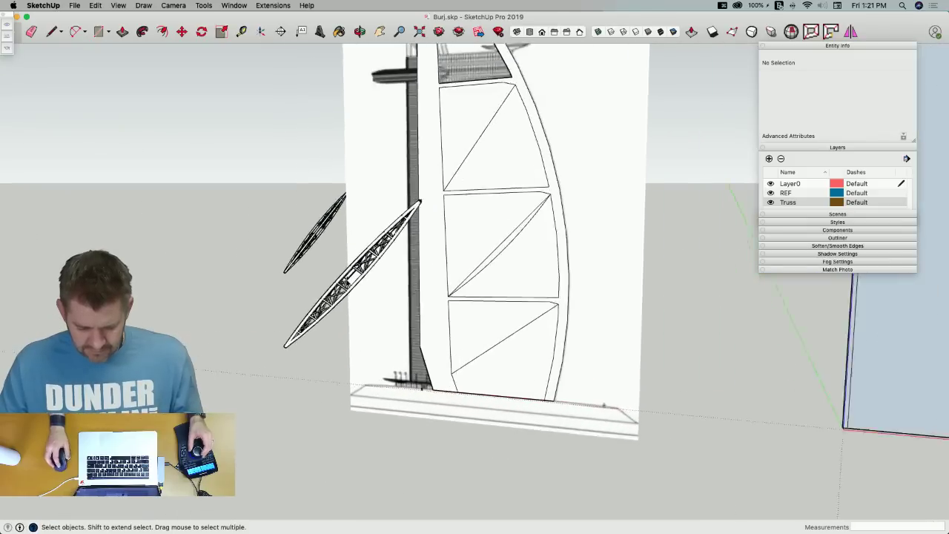
pyautogui.scroll(5, 343, 289)
pyautogui.press('e')
pyautogui.moveTo(299, 266)
pyautogui.mouseDown()
pyautogui.moveTo(312, 267)
pyautogui.moveTo(289, 252)
pyautogui.moveTo(312, 245)
pyautogui.mouseUp()
pyautogui.press('space')
pyautogui.scroll(-10, 392, 279)
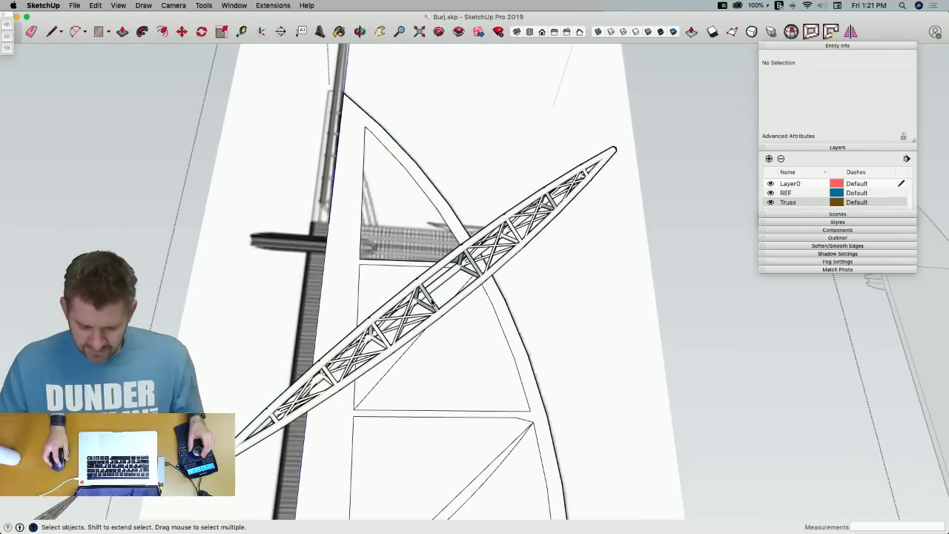
# Reverse the faces of the three dark triangular crossbar frames and close their group
pyautogui.click(434, 302)
pyautogui.doubleClick(432, 302)
pyautogui.click(429, 302)
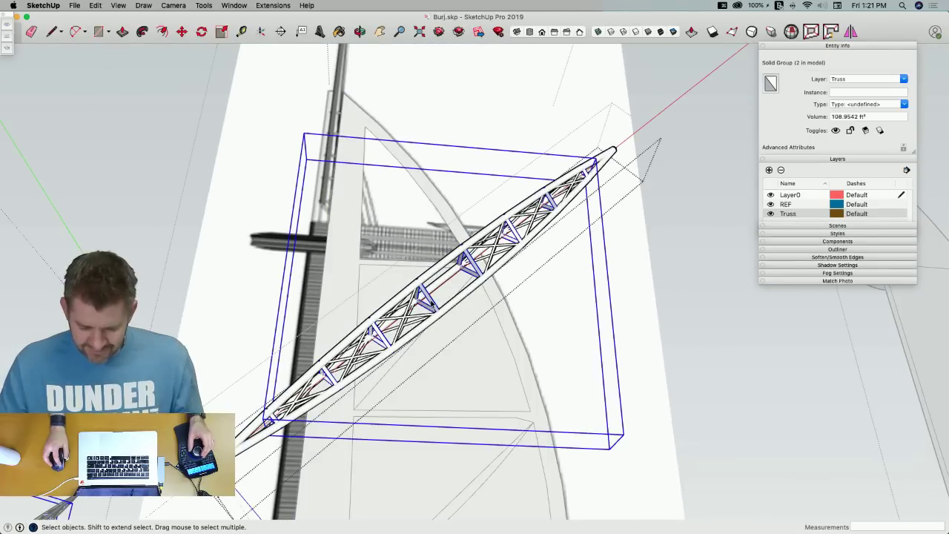
pyautogui.doubleClick(429, 301)
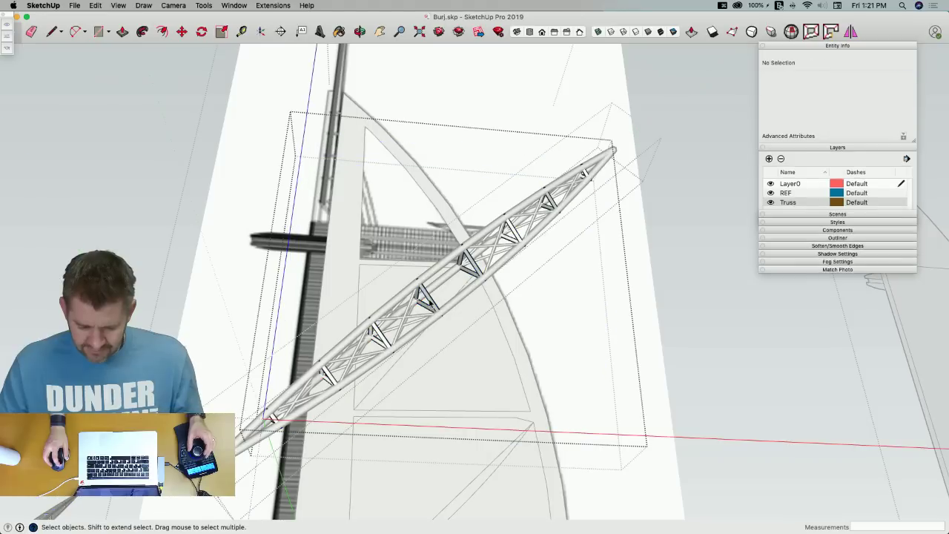
pyautogui.press('super+a')
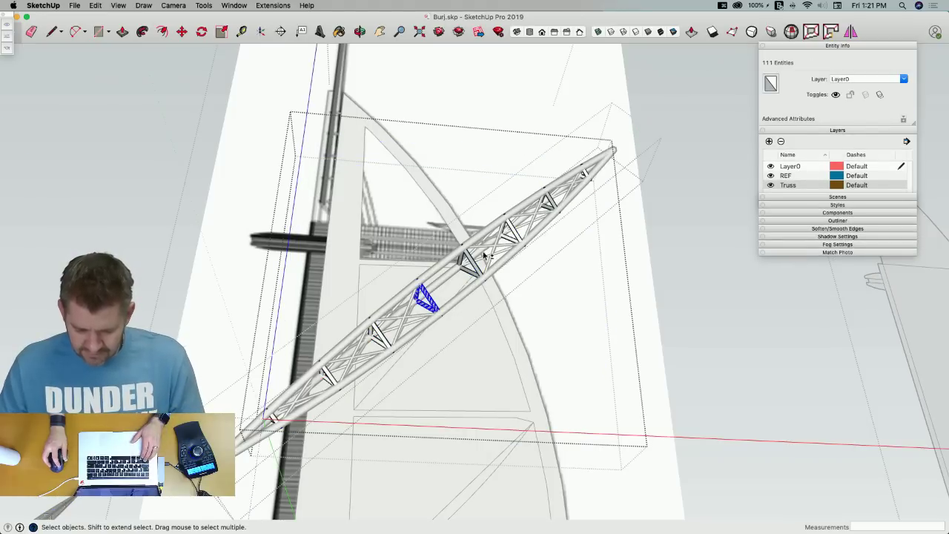
pyautogui.rightClick(560, 206)
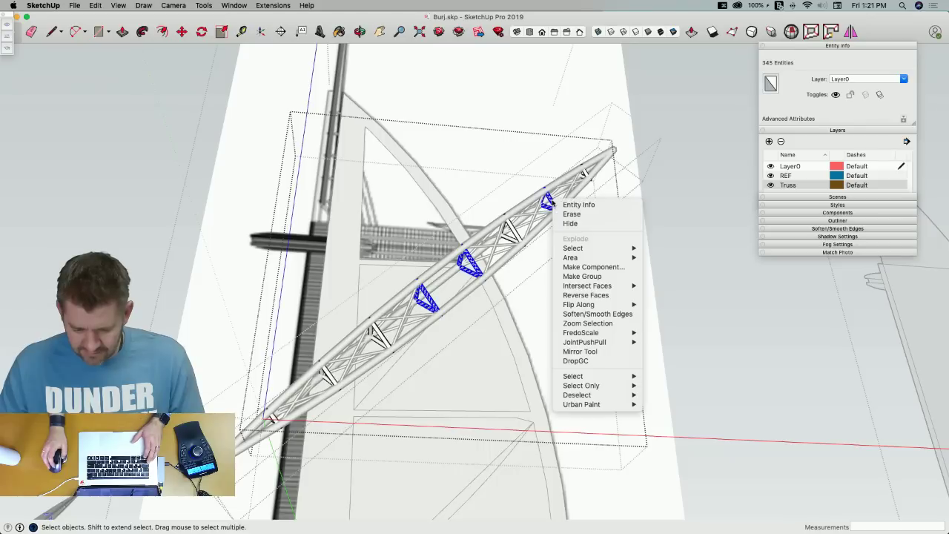
pyautogui.click(602, 295)
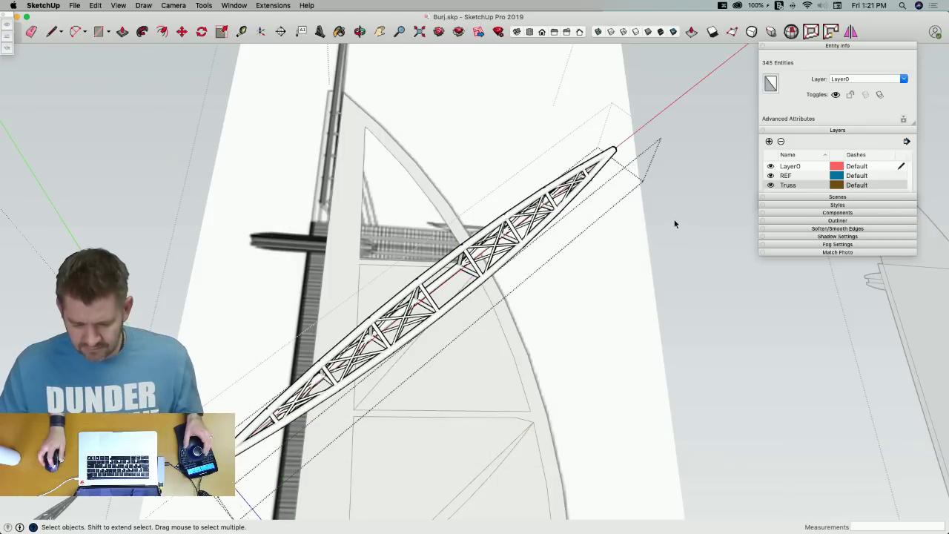
pyautogui.click(675, 219)
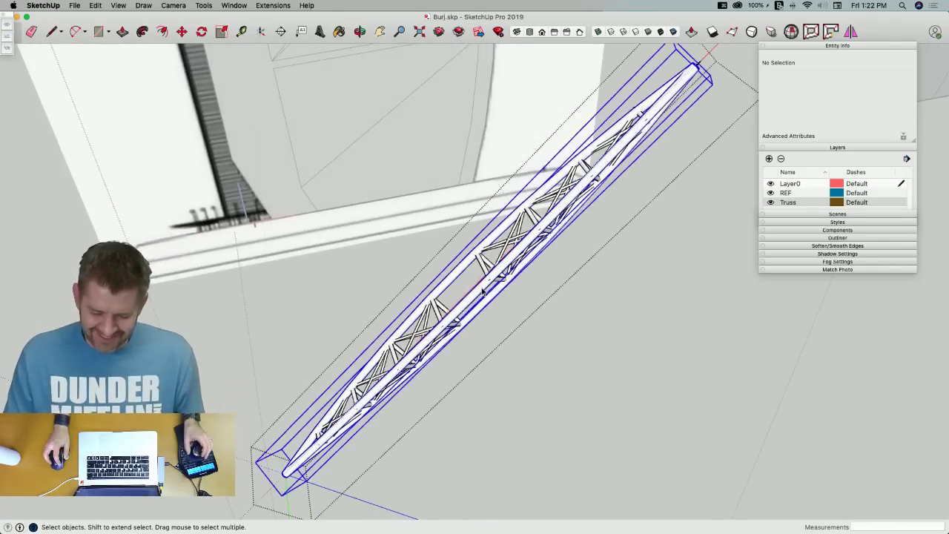
pyautogui.click(483, 293)
pyautogui.press('m')
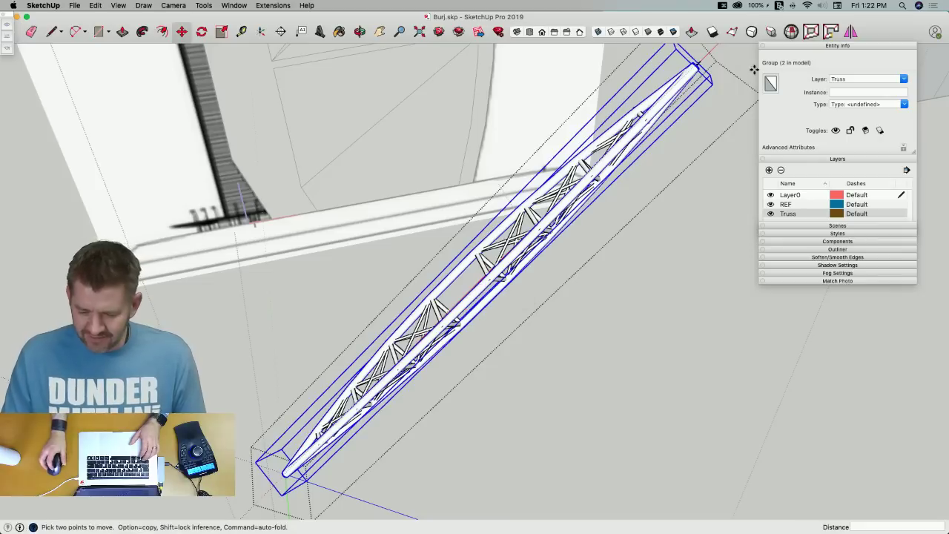
pyautogui.press('space')
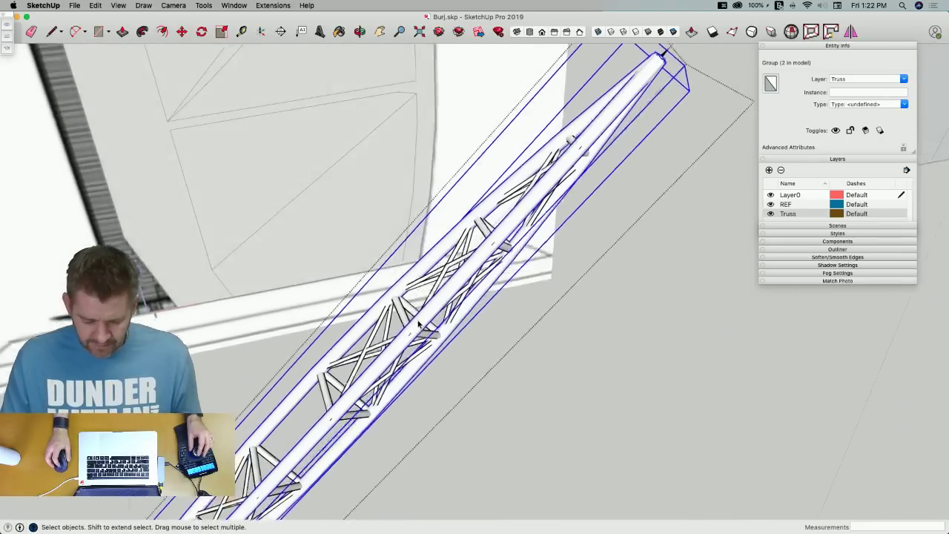
# Hide the Truss layer and draw a line about 20 feet long between the two tube ends at the upper edge of the middle bay
pyautogui.click(771, 214)
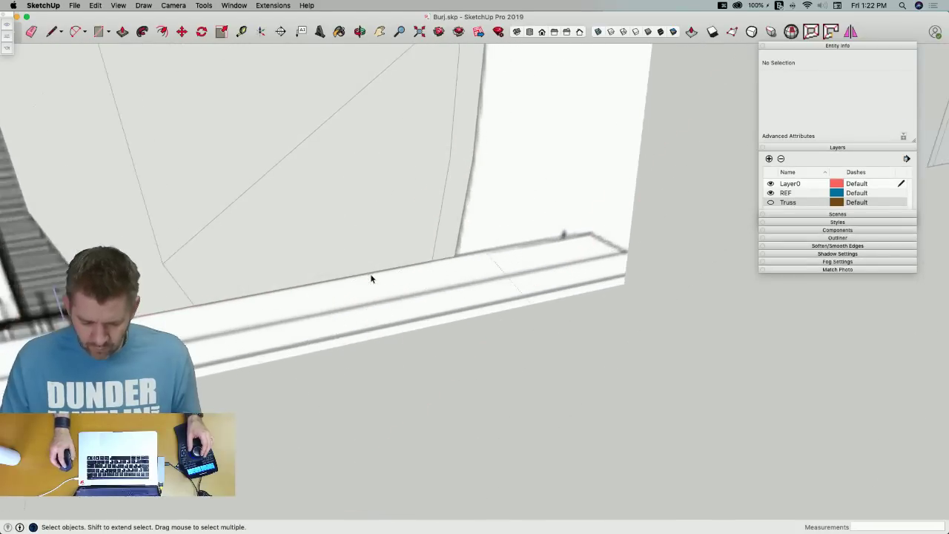
pyautogui.press('l')
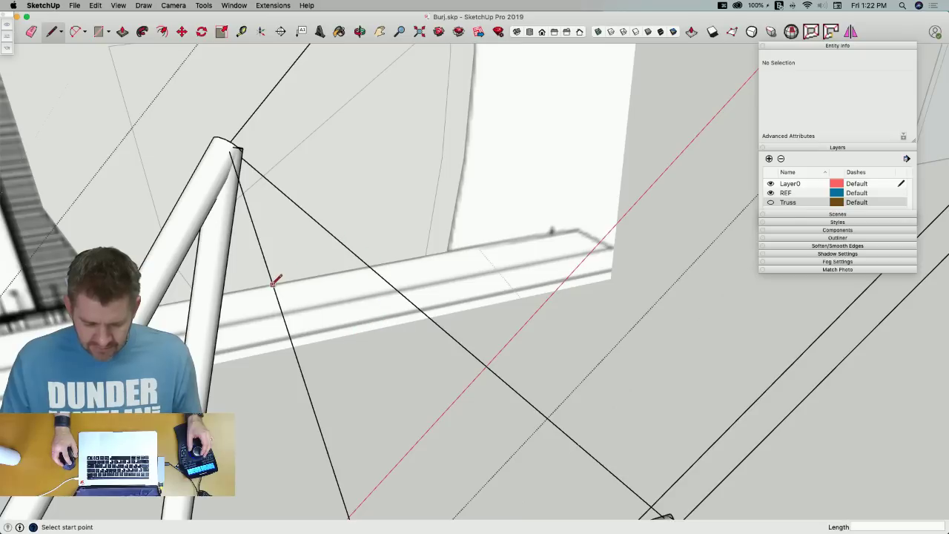
pyautogui.click(301, 370)
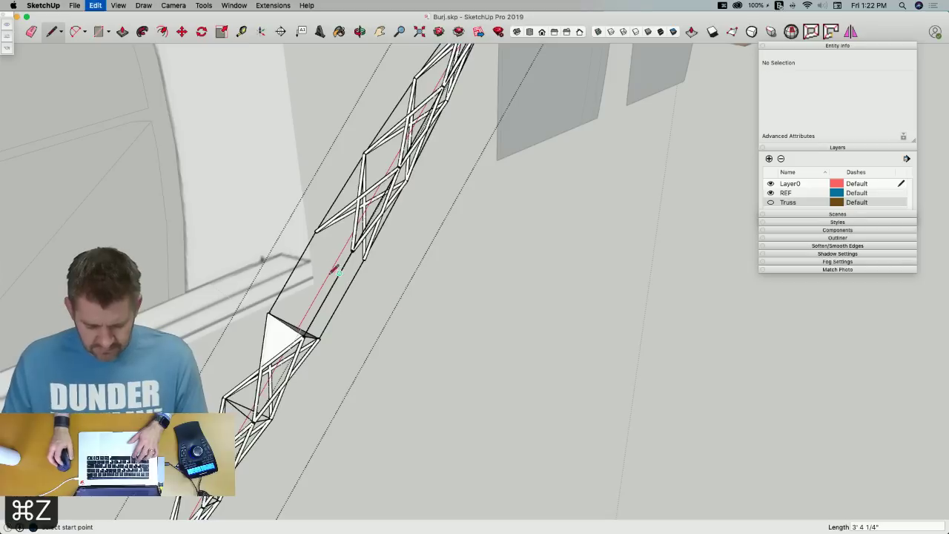
pyautogui.press('super+z')
pyautogui.moveTo(432, 262)
pyautogui.mouseDown(button='middle')
pyautogui.moveTo(440, 257)
pyautogui.moveTo(412, 214)
pyautogui.mouseUp(button='middle')
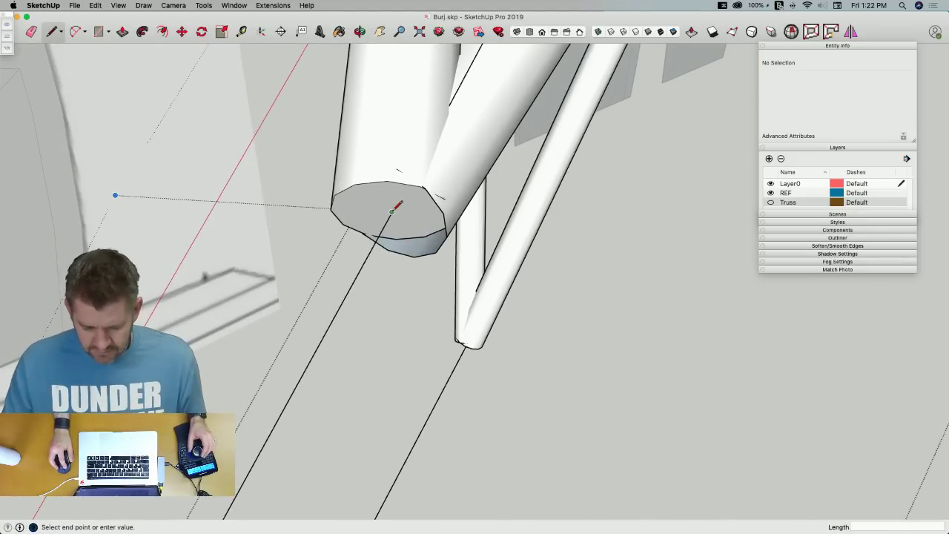
pyautogui.scroll(-10, 393, 210)
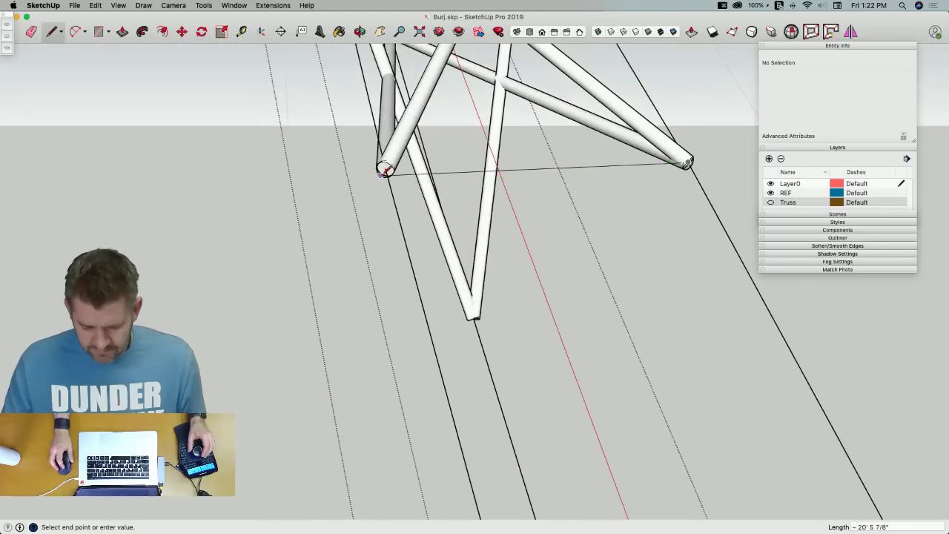
pyautogui.click(384, 169)
pyautogui.moveTo(509, 191); pyautogui.dragTo(504, 199, button='middle')
pyautogui.scroll(5, 482, 199)
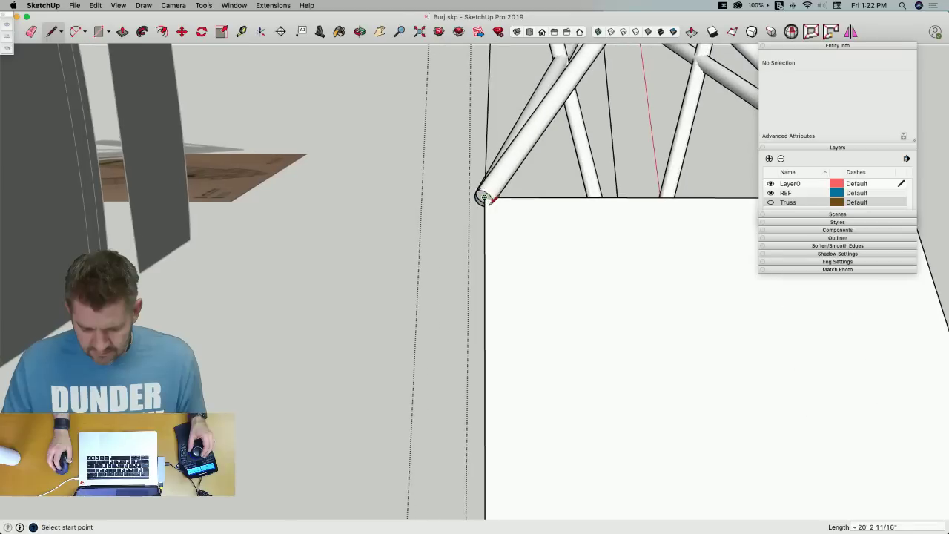
# Draw a diagonal line about 38 feet long across the bay face, from one upper node to the opposite lower node
pyautogui.click(484, 198)
pyautogui.moveTo(485, 197); pyautogui.dragTo(482, 262, button='middle')
pyautogui.scroll(3, 397, 290)
pyautogui.scroll(3, 397, 290)
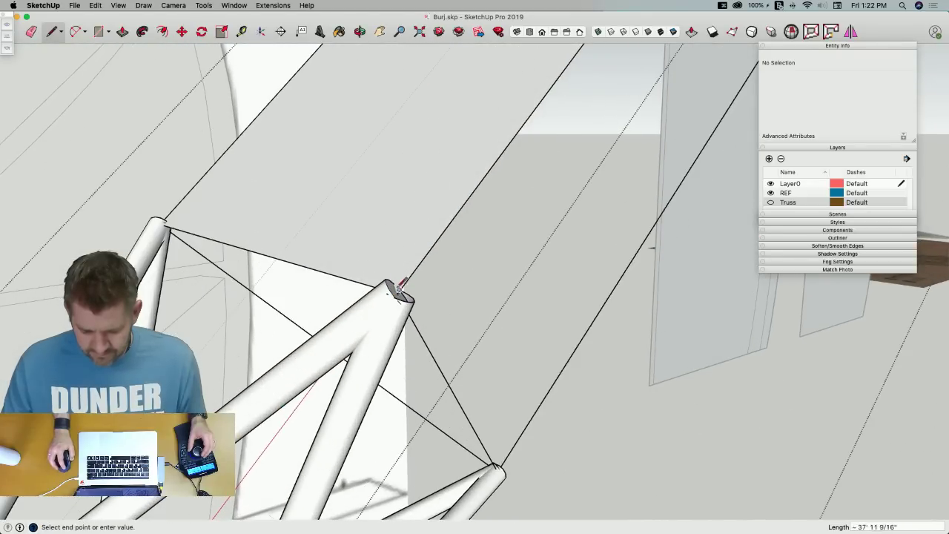
pyautogui.click(399, 291)
pyautogui.moveTo(399, 291); pyautogui.dragTo(388, 394, button='middle')
# Draw the second diagonal across the bay face between the remaining two nodes, about 38 feet long, to complete the X
pyautogui.click(393, 389)
pyautogui.scroll(-5, 393, 389)
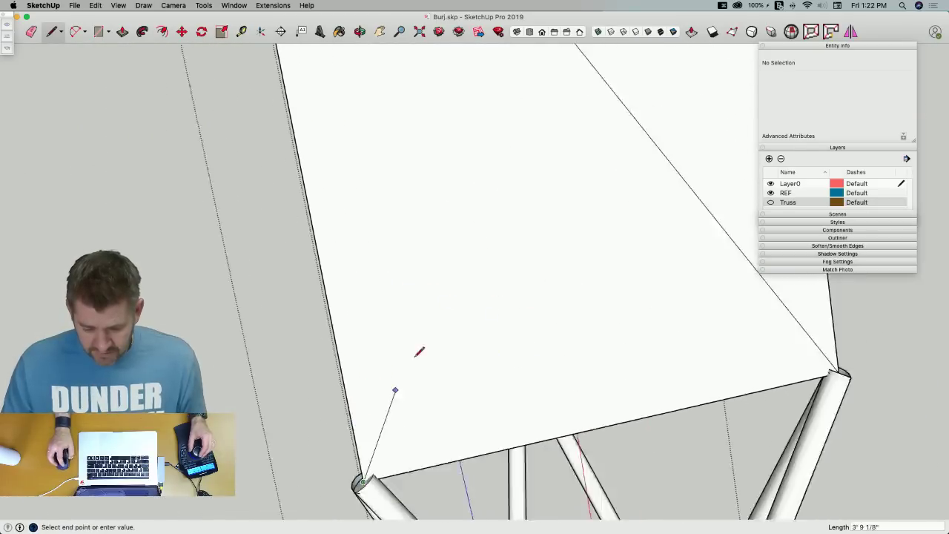
pyautogui.scroll(-5, 402, 315)
pyautogui.scroll(6, 409, 388)
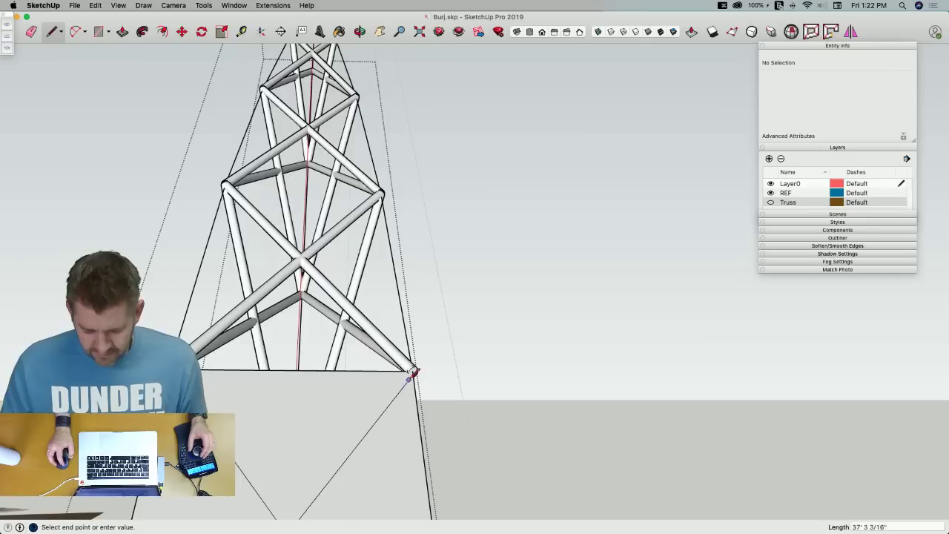
pyautogui.click(413, 371)
pyautogui.scroll(-3, 413, 370)
pyautogui.moveTo(409, 329); pyautogui.dragTo(373, 41, button='middle')
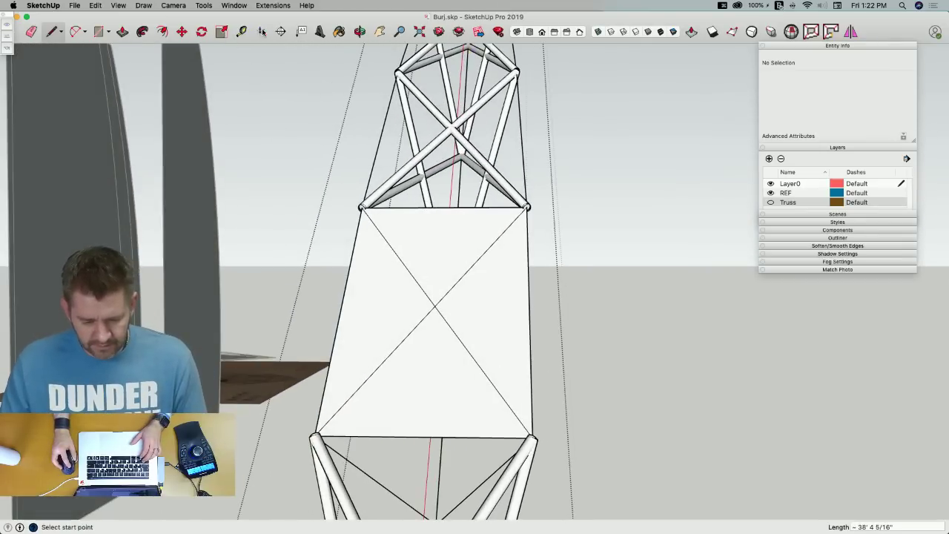
# Draw a circle of radius 6 inches centred on the first diagonal, perpendicular to it, near the lower end of the bay
pyautogui.click(486, 374)
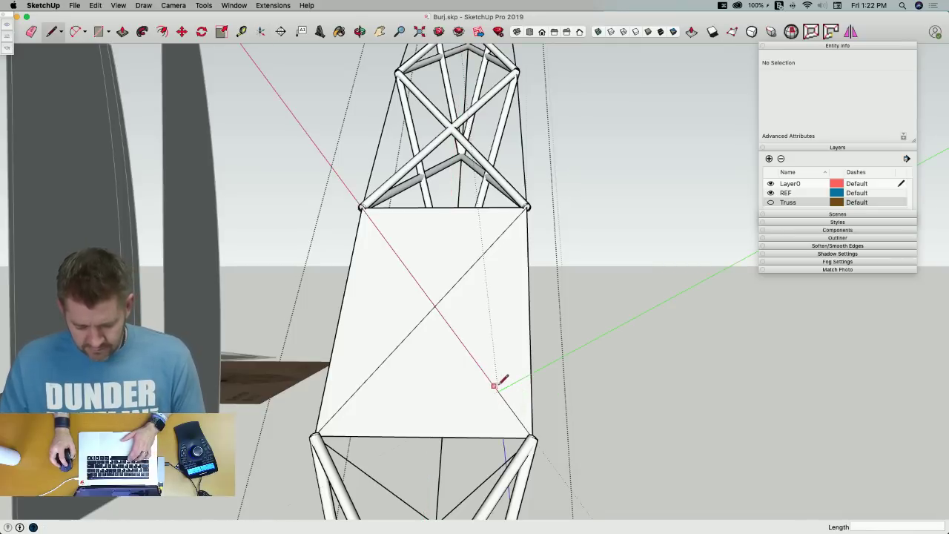
pyautogui.press('c')
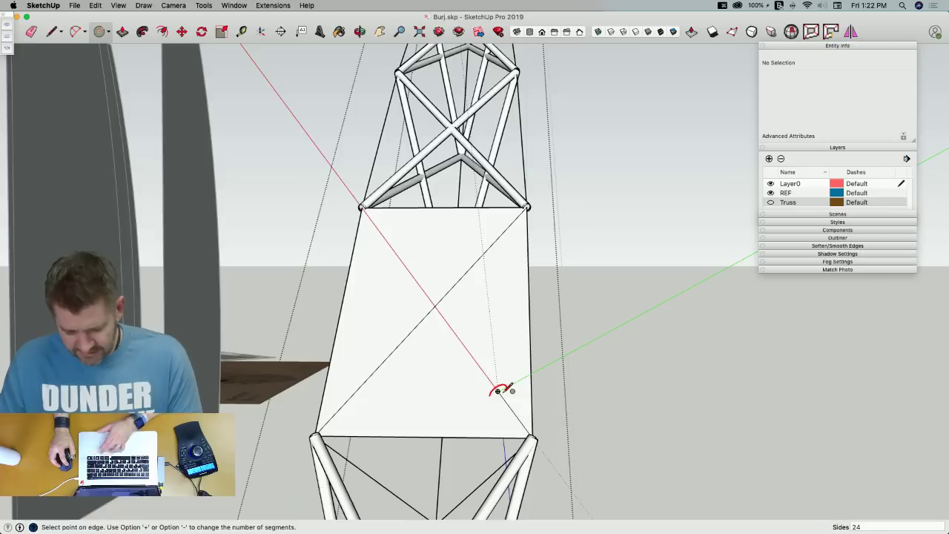
pyautogui.write('6')
pyautogui.press('Return')
pyautogui.press('space')
# Push/pull both faces of the circle along the first diagonal, about 5 feet and 32 feet, forming a tube between the corner joints
pyautogui.click(495, 390)
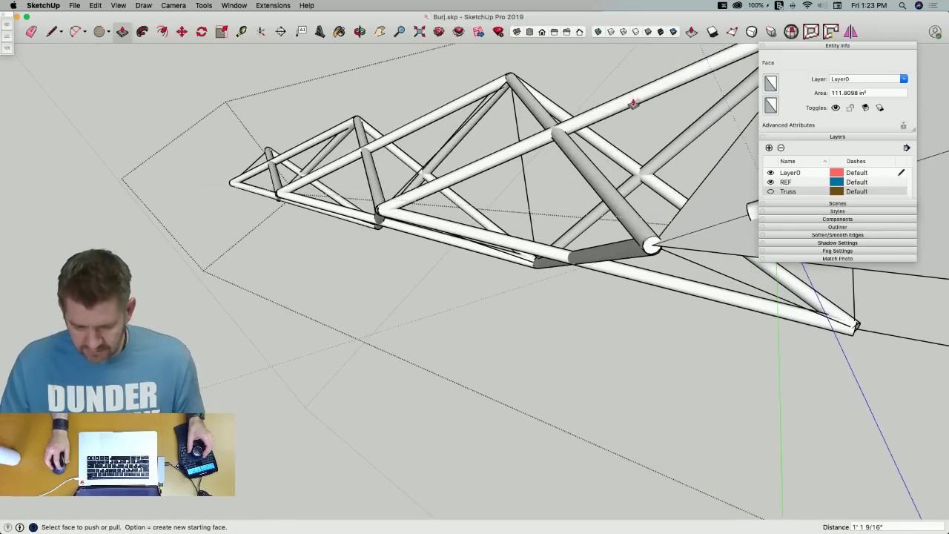
pyautogui.click(658, 115)
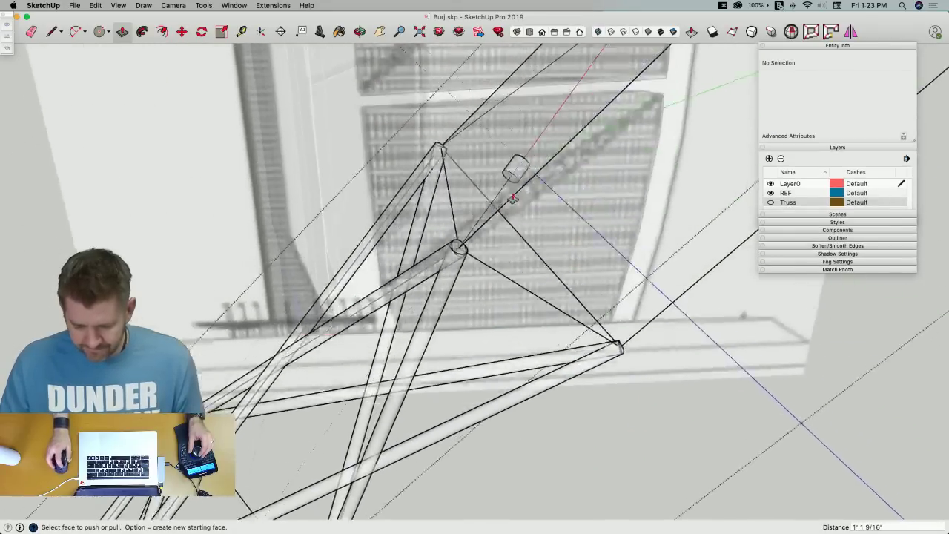
pyautogui.click(512, 174)
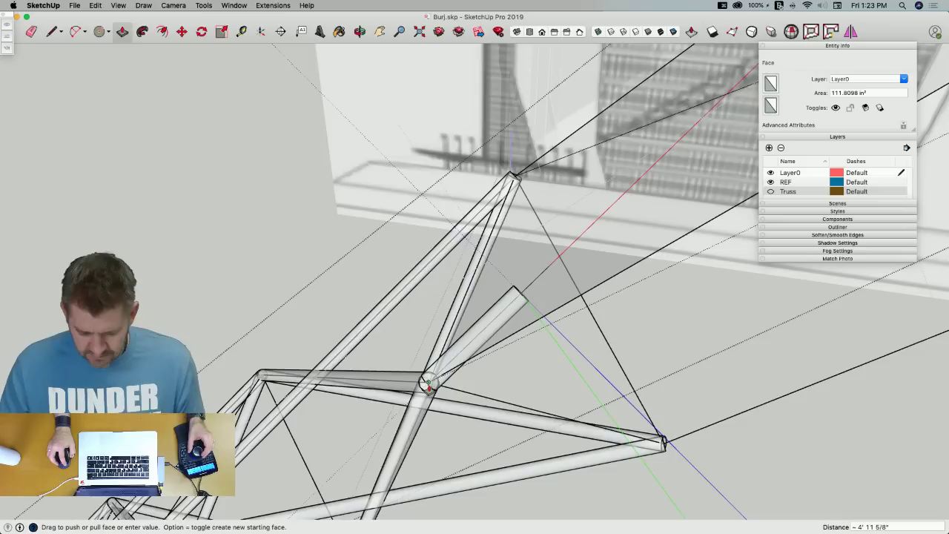
pyautogui.click(430, 384)
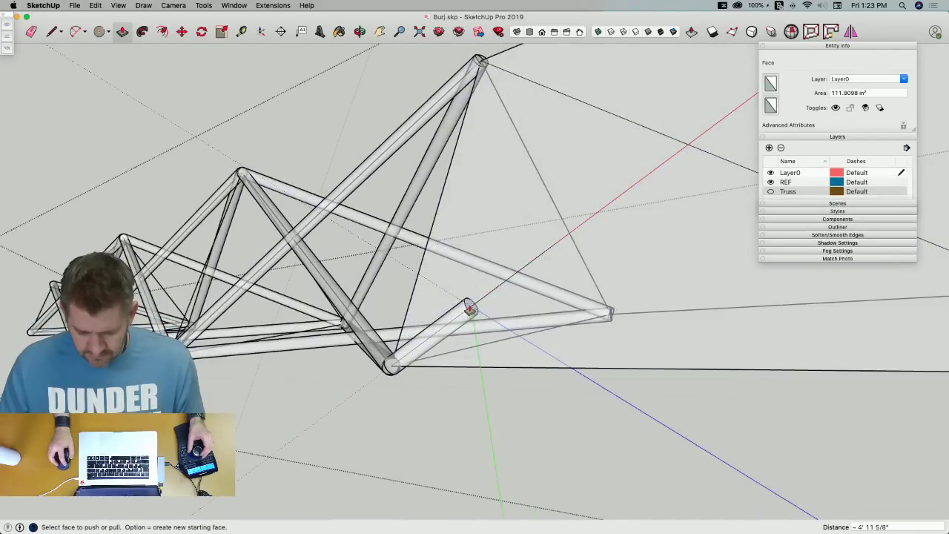
pyautogui.click(469, 308)
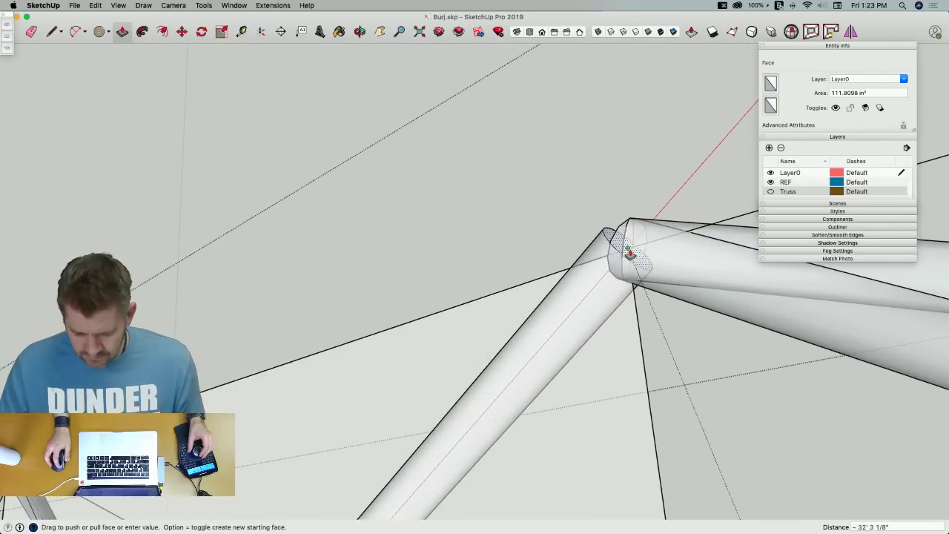
pyautogui.click(629, 253)
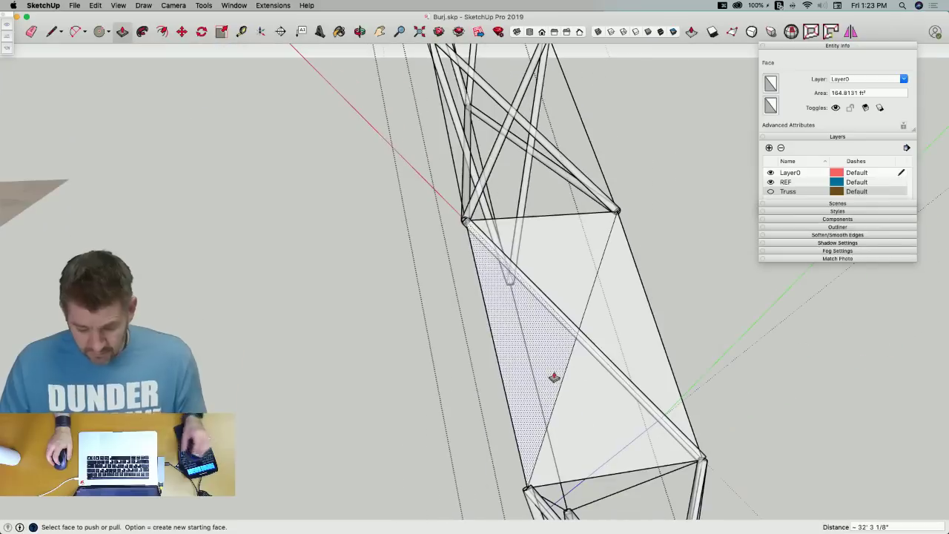
pyautogui.press('c')
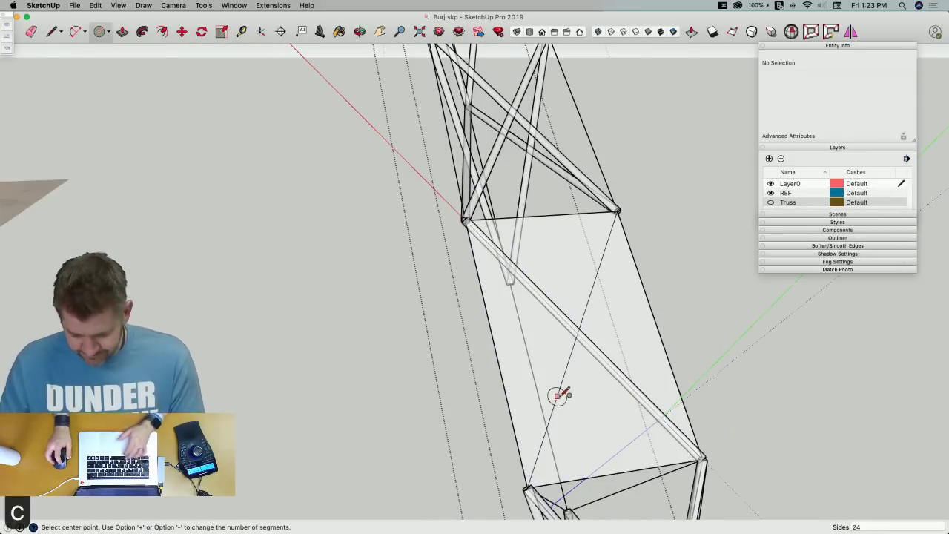
pyautogui.click(558, 396)
pyautogui.press('Escape')
# Align the drawing axes with the second diagonal and draw a perpendicular circle of radius 6 inches centred on it
pyautogui.click(261, 32)
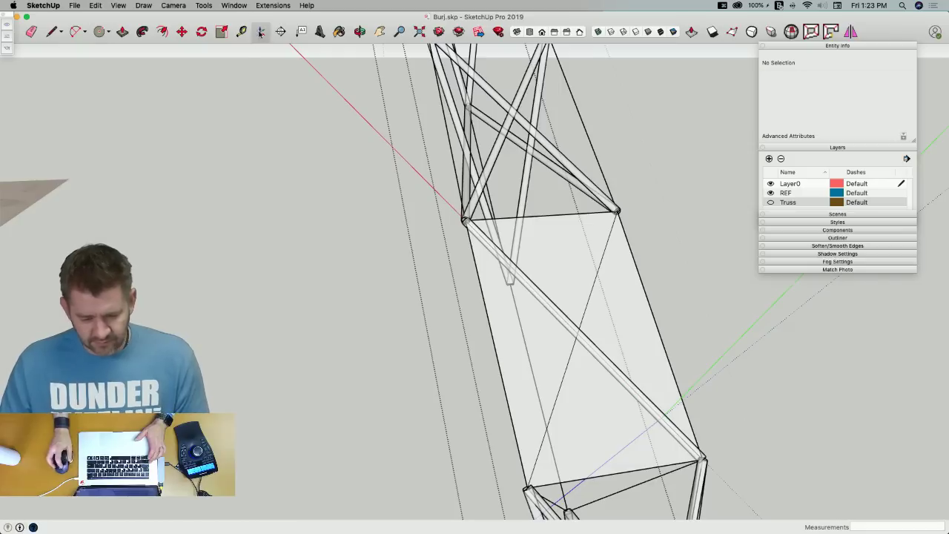
pyautogui.click(600, 271)
pyautogui.press('c')
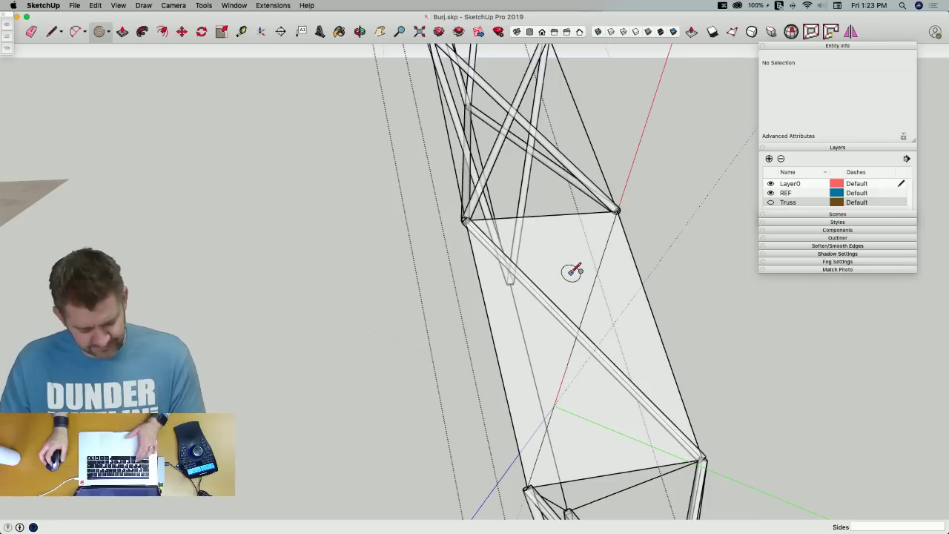
pyautogui.press('c')
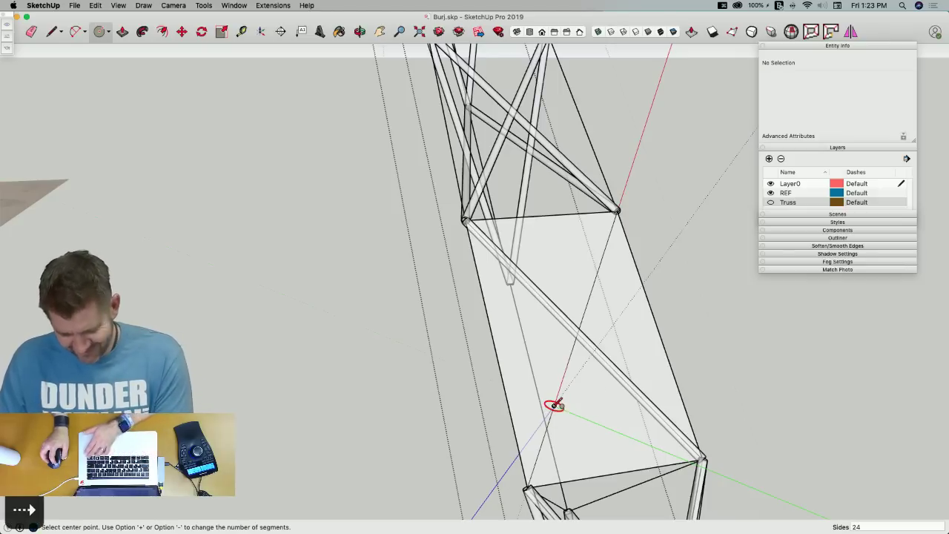
pyautogui.write('6')
pyautogui.press('Return')
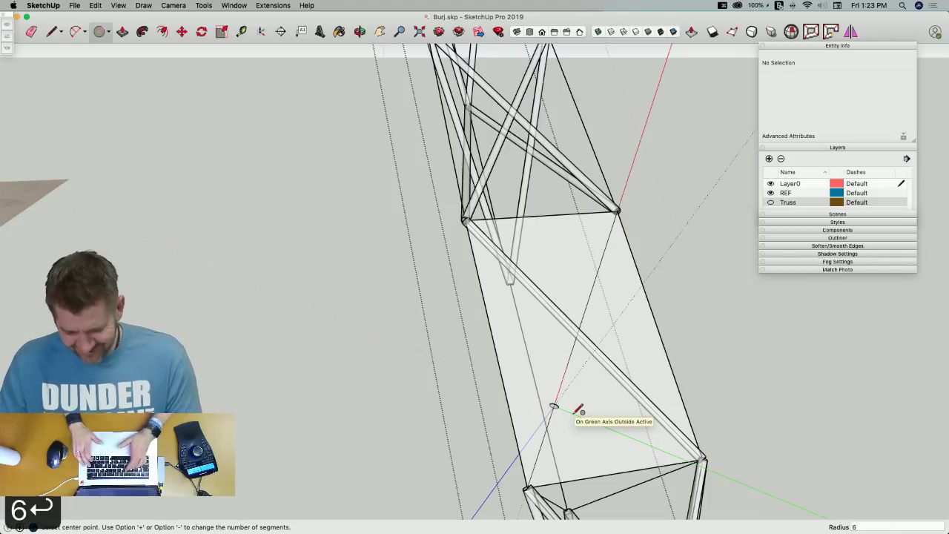
pyautogui.press('space')
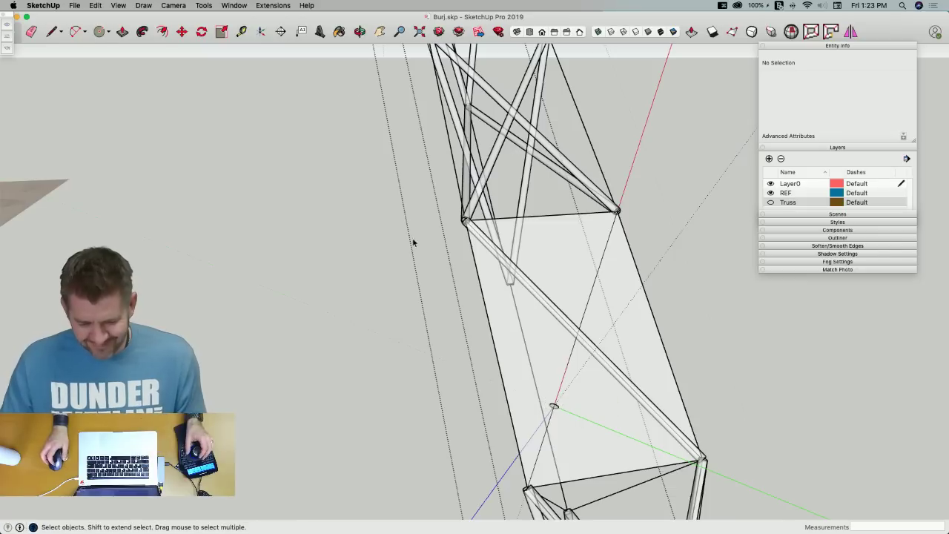
# Push/pull the circle along the second diagonal to both corner joints, about 9' 7" one way and 29 feet the other
pyautogui.click(122, 31)
pyautogui.click(552, 393)
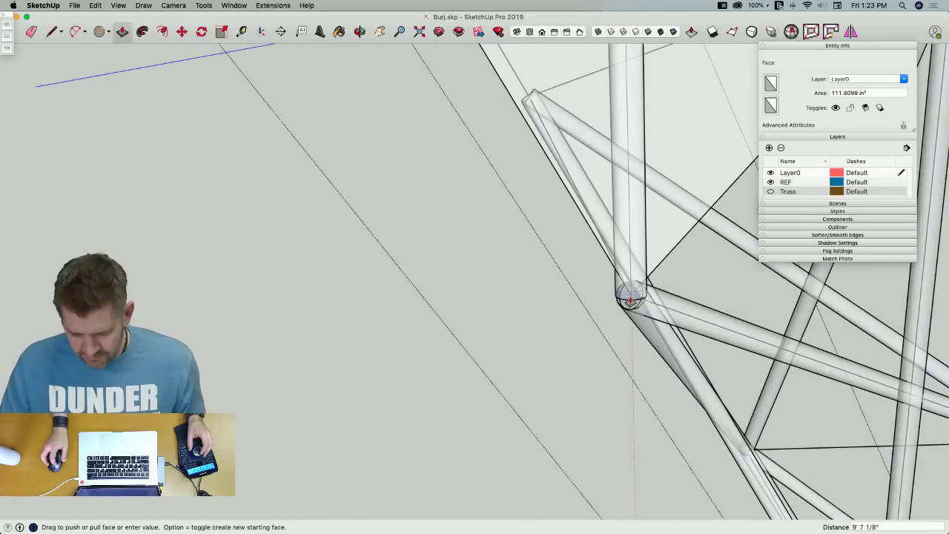
pyautogui.click(632, 298)
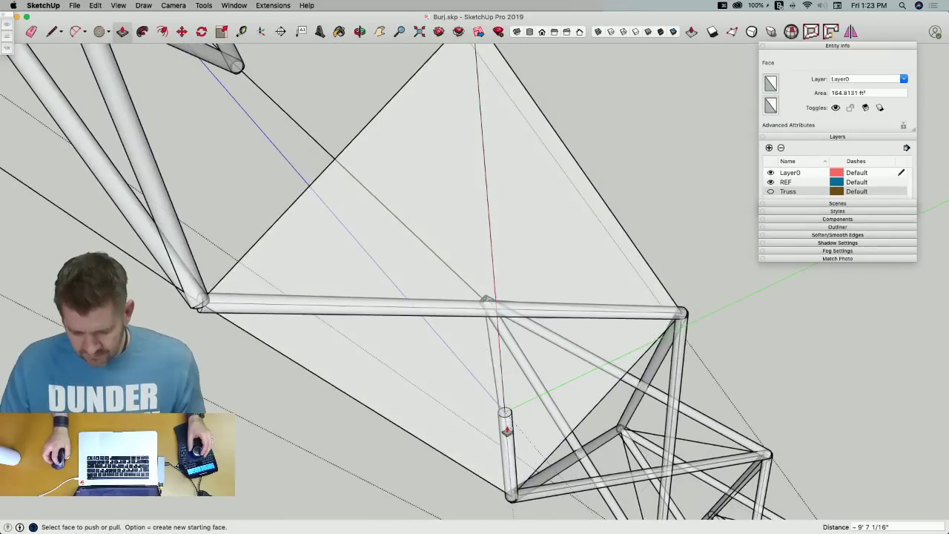
pyautogui.click(505, 427)
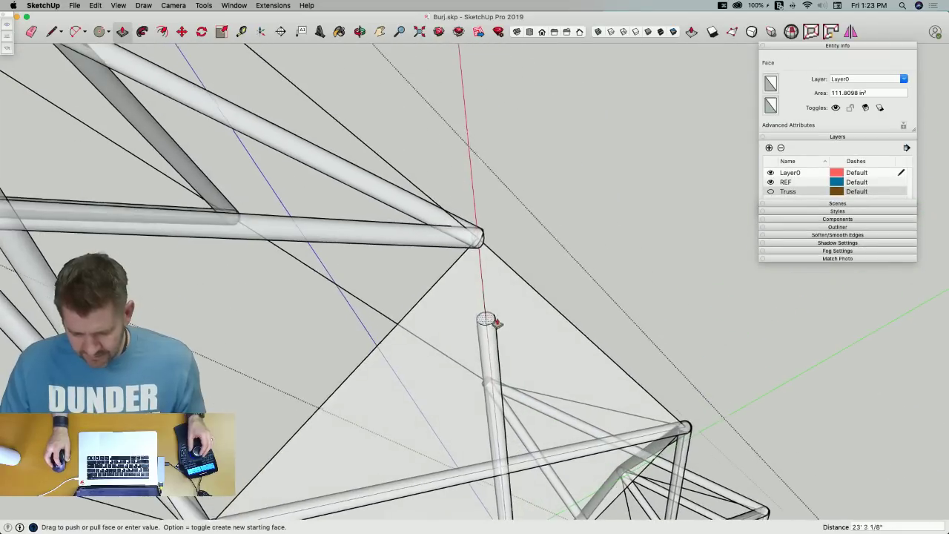
pyautogui.scroll(5, 486, 281)
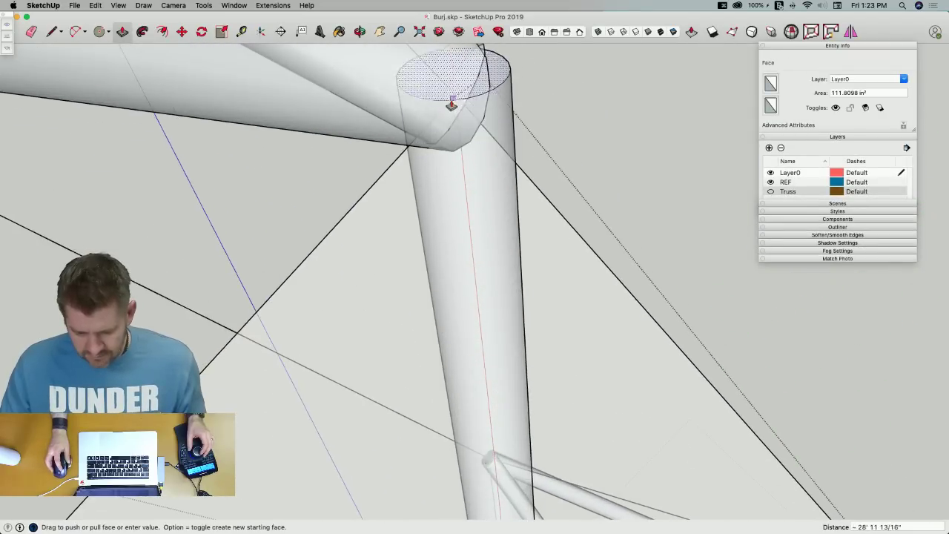
pyautogui.click(456, 101)
pyautogui.press('space')
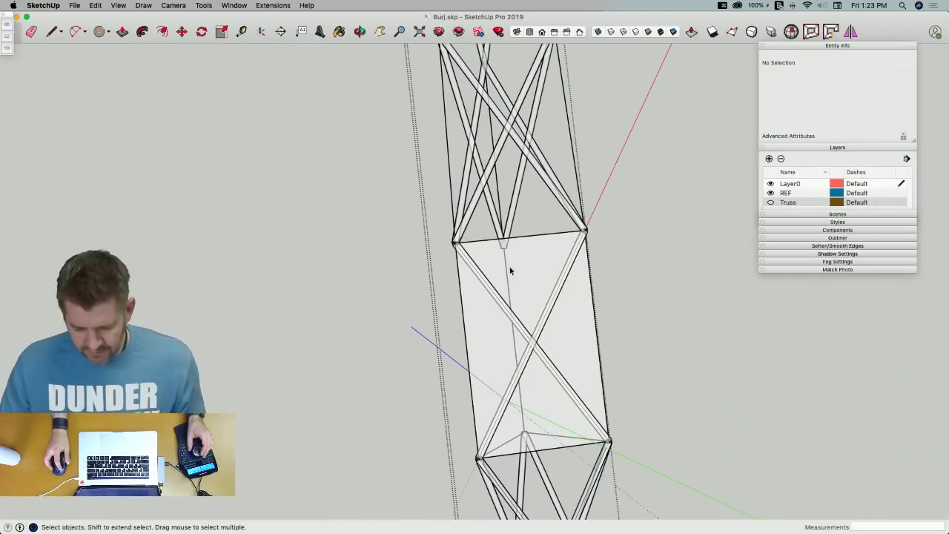
# Delete the leftover triangular faces and their edges around the crossed tubes, and undo the last deletion, which took the chord lines
pyautogui.doubleClick(510, 271)
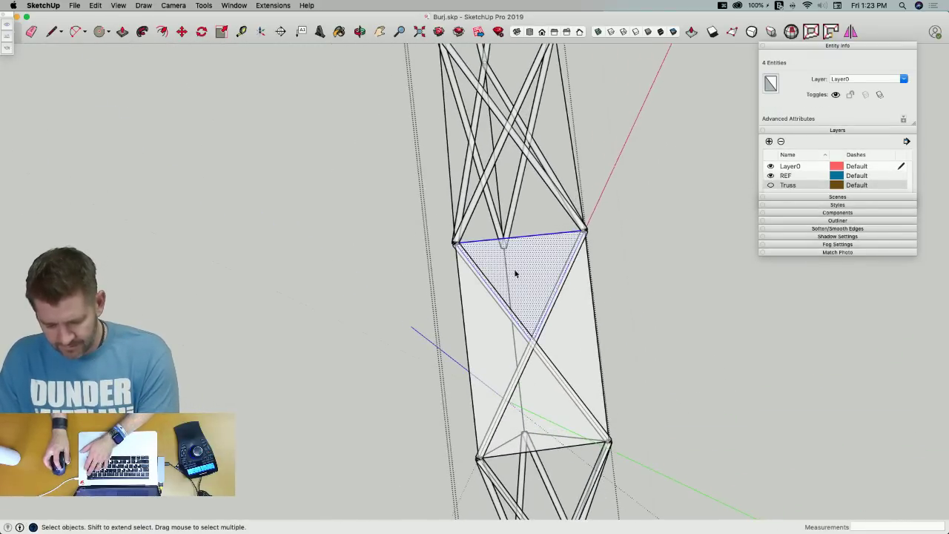
pyautogui.press('Delete')
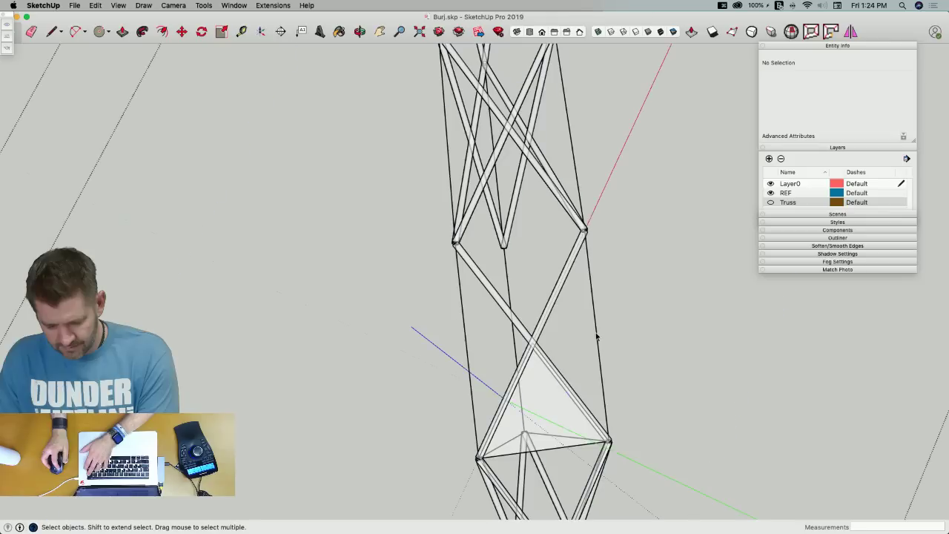
pyautogui.tripleClick(595, 337)
pyautogui.click(596, 332)
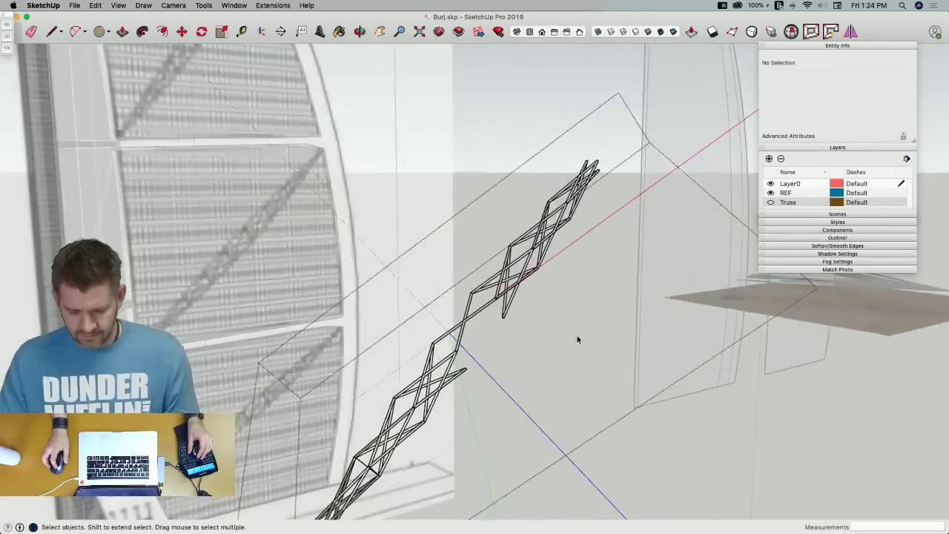
pyautogui.press('super+z')
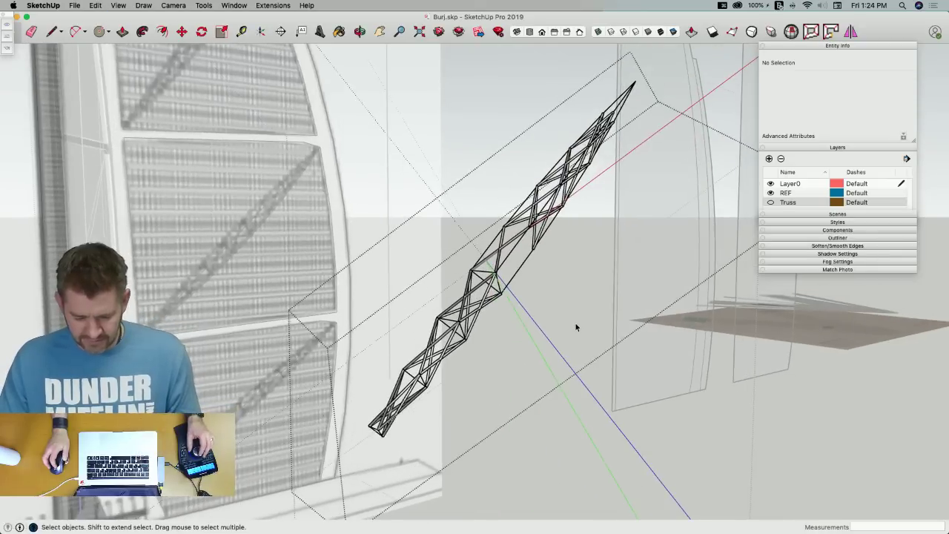
pyautogui.press('l')
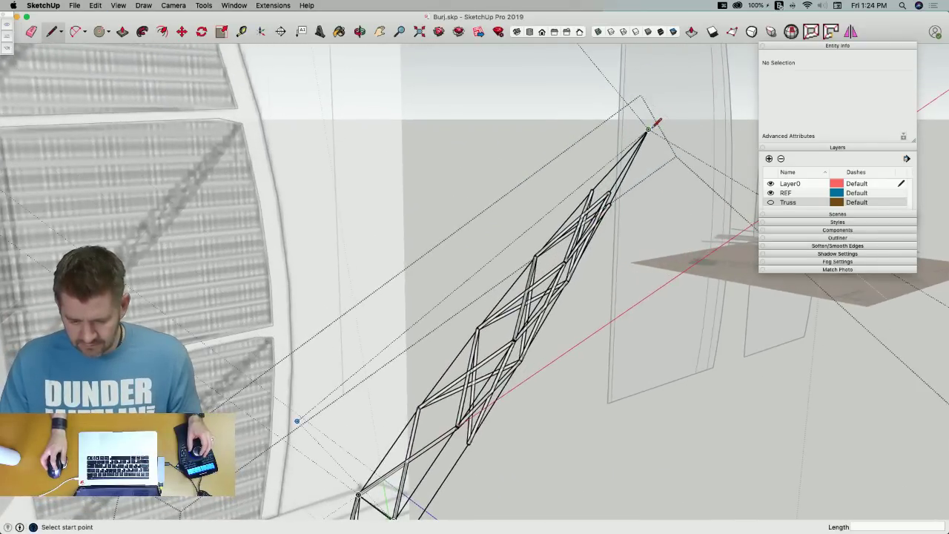
pyautogui.click(654, 123)
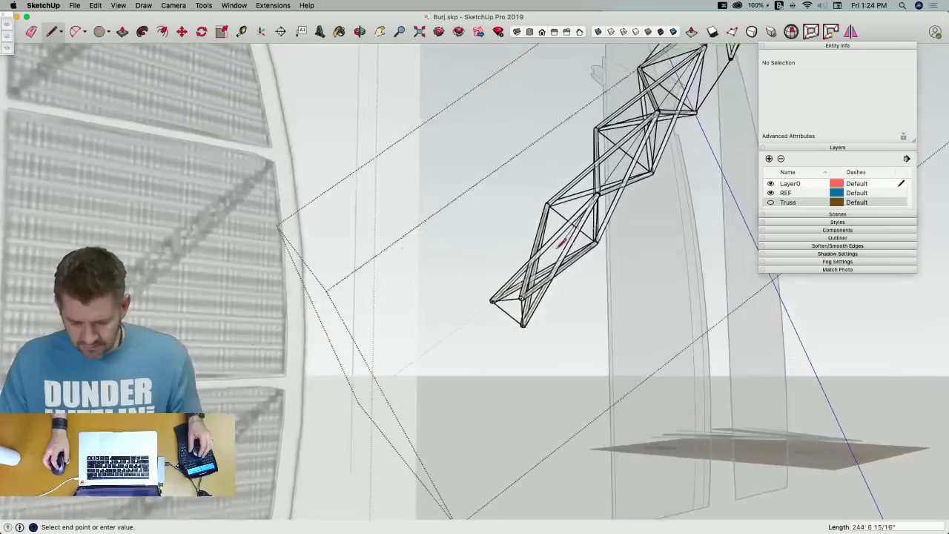
pyautogui.press('Escape')
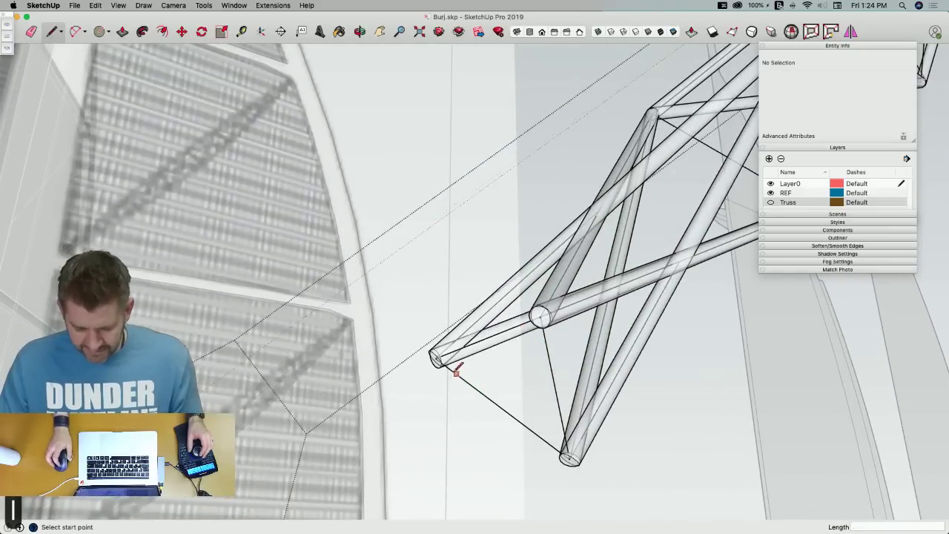
# Draw two lines across the truss's end triangle, from corners to the midpoints of the opposite sides, marking its centre
pyautogui.click(433, 353)
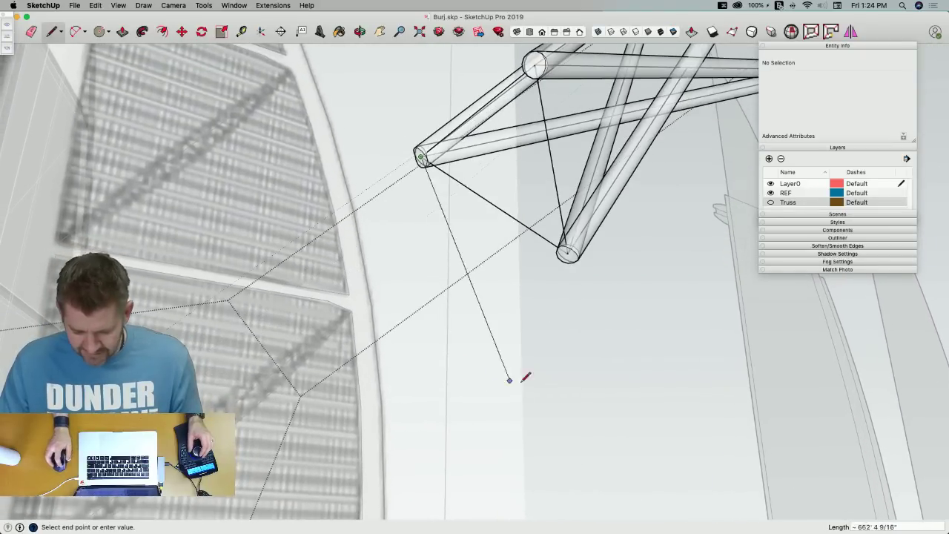
pyautogui.click(552, 165)
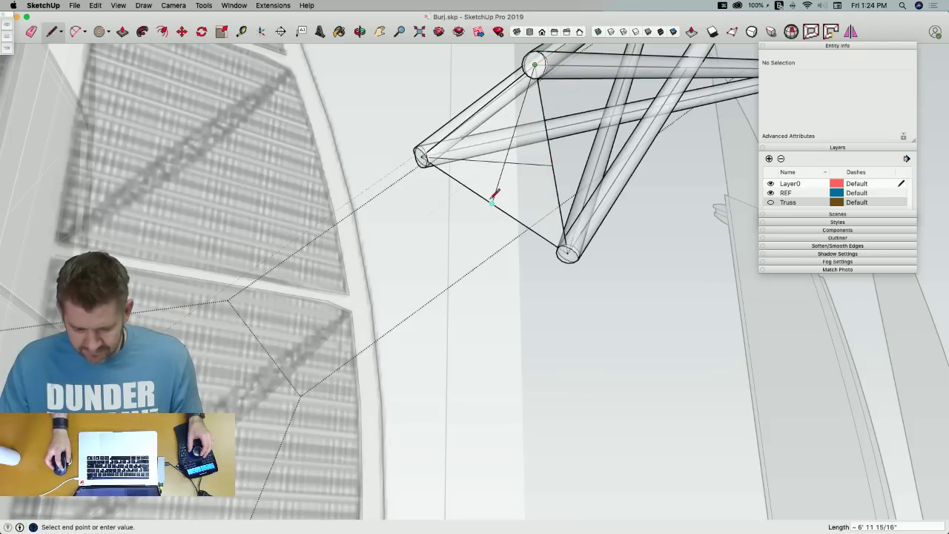
pyautogui.click(505, 163)
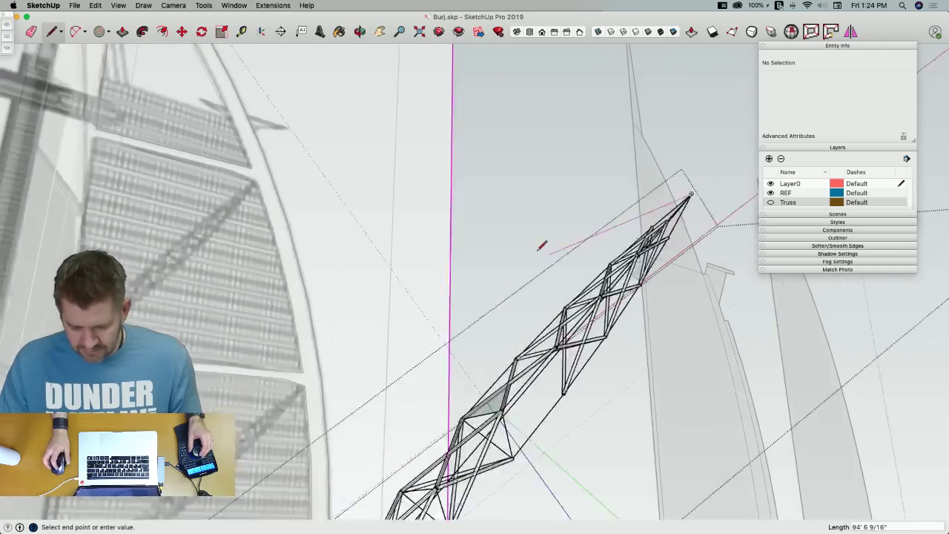
pyautogui.press('space')
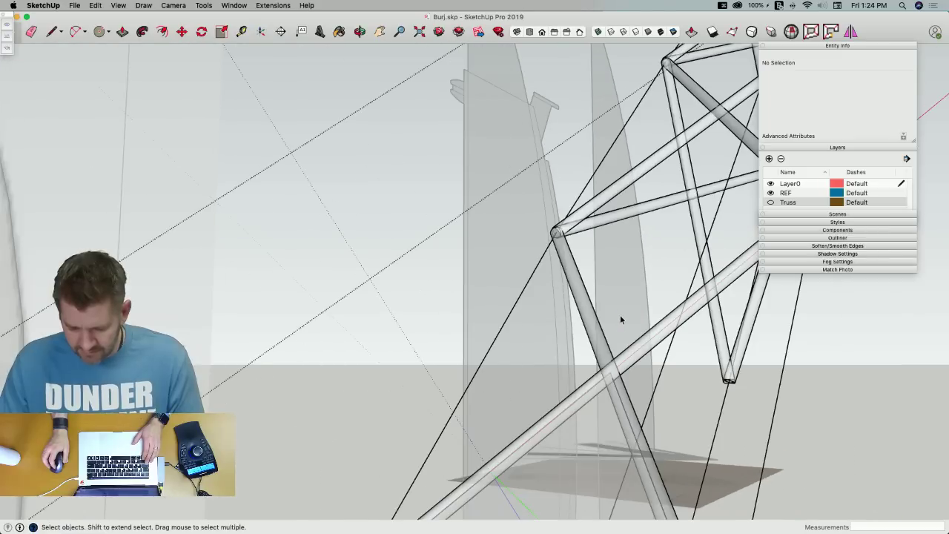
# Turn off X-ray display and rotate-copy the two crossed tubes by 120 degrees about the end triangle's centre, making two copies
pyautogui.click(599, 330)
pyautogui.keyDown('shift'); pyautogui.click(641, 356); pyautogui.keyUp('shift')
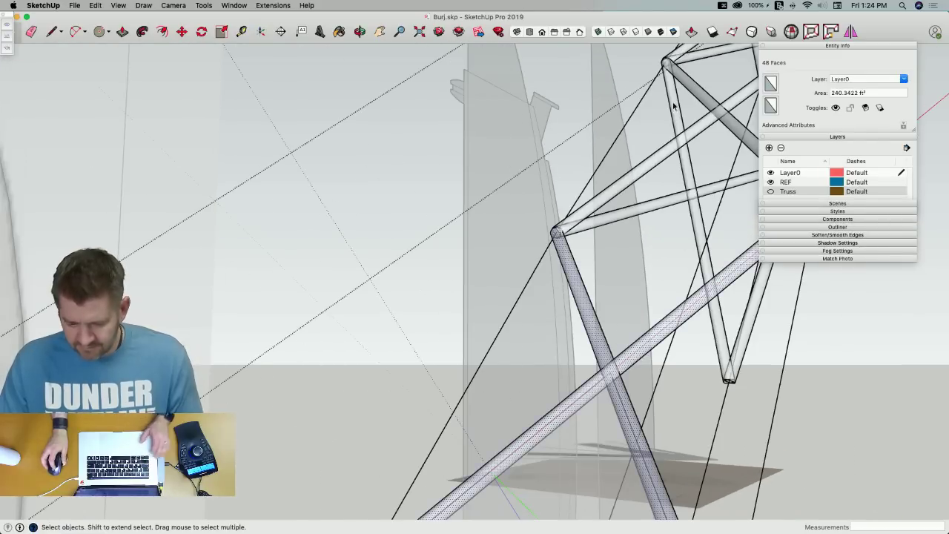
pyautogui.click(603, 32)
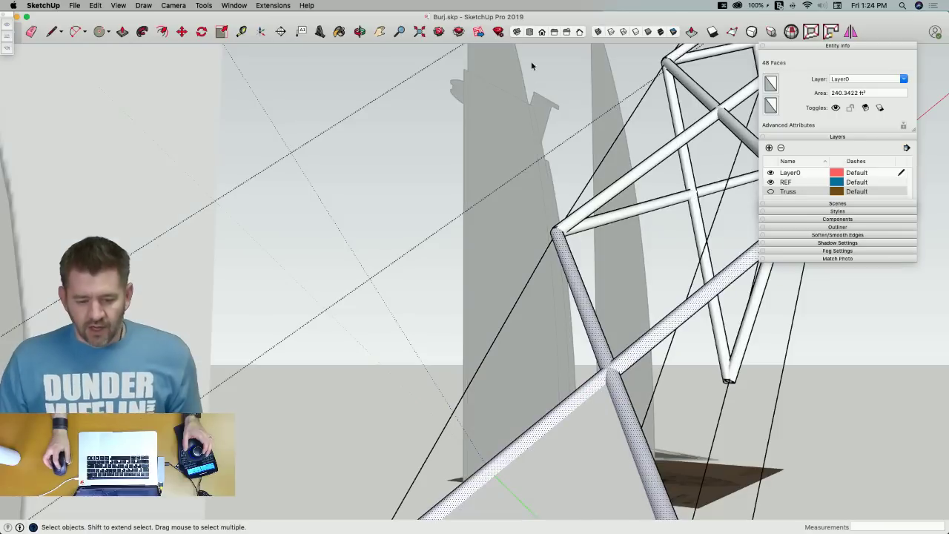
pyautogui.press('q')
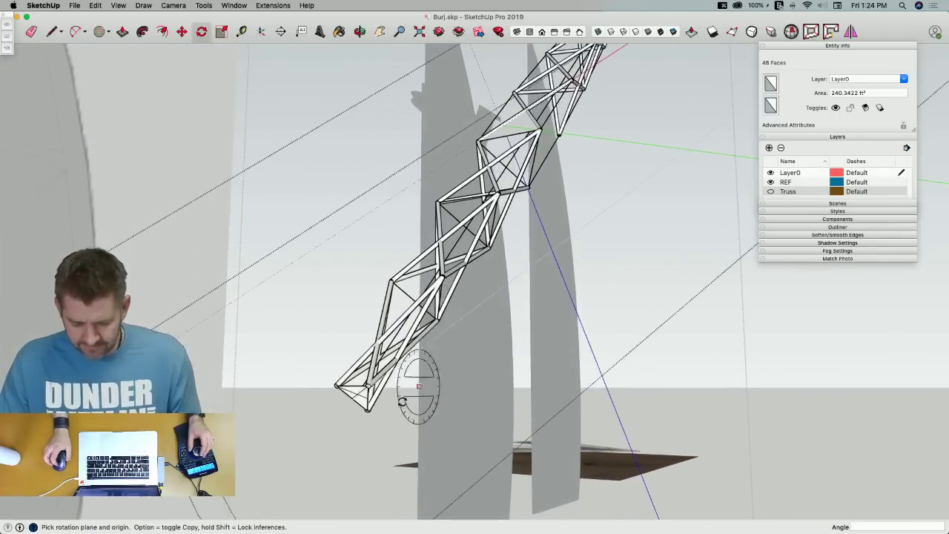
pyautogui.click(356, 387)
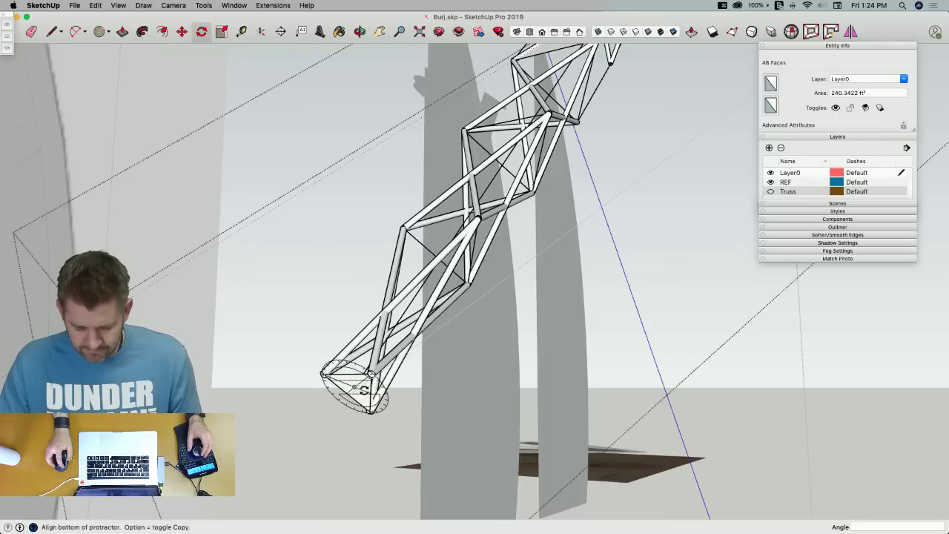
pyautogui.click(404, 404)
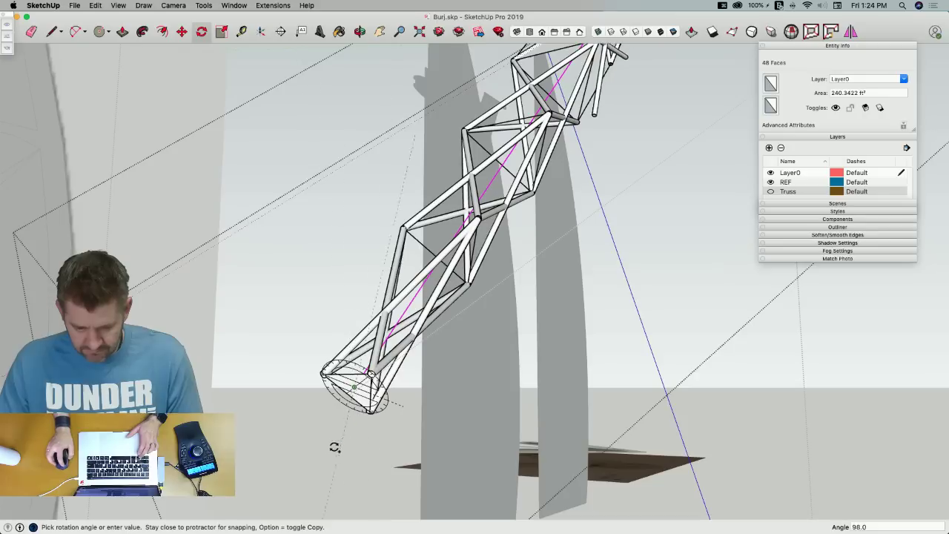
pyautogui.write('120')
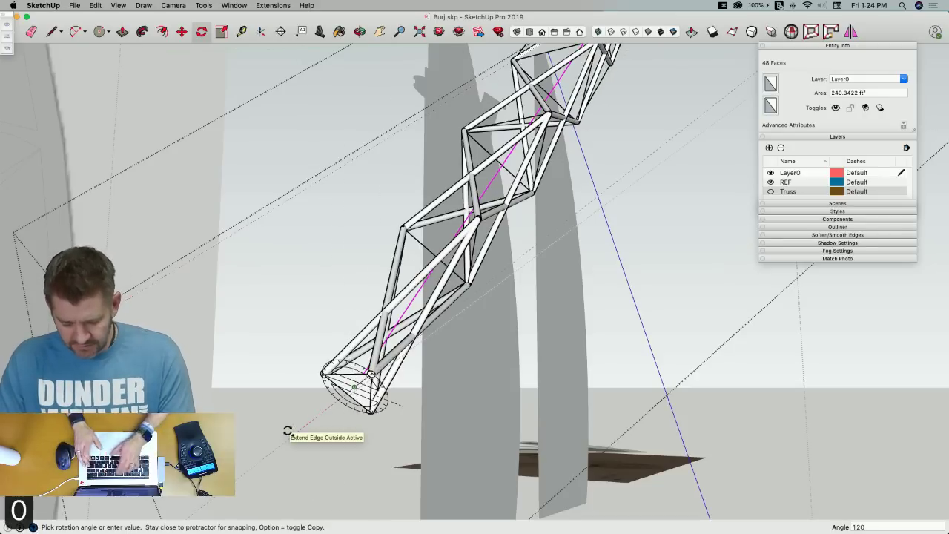
pyautogui.press('Return')
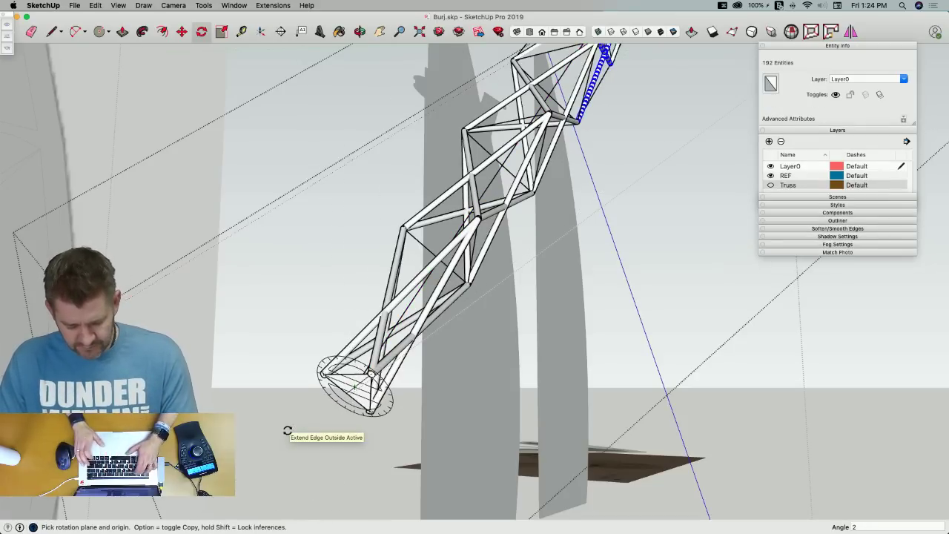
pyautogui.write('2x')
pyautogui.press('Return')
pyautogui.press('space')
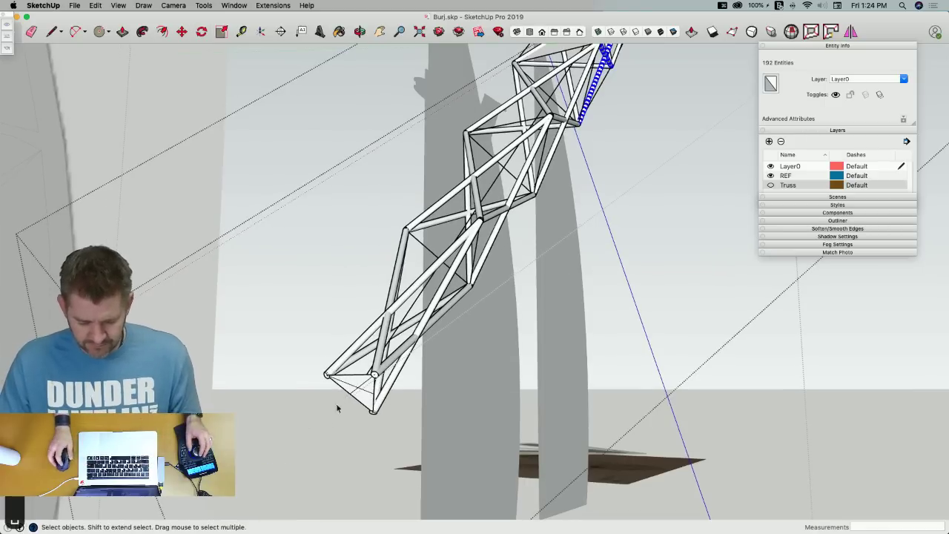
# Erase the lines across the end triangle and select the leftover triangular face and its edges at mid-truss for removal
pyautogui.press('e')
pyautogui.click(358, 380)
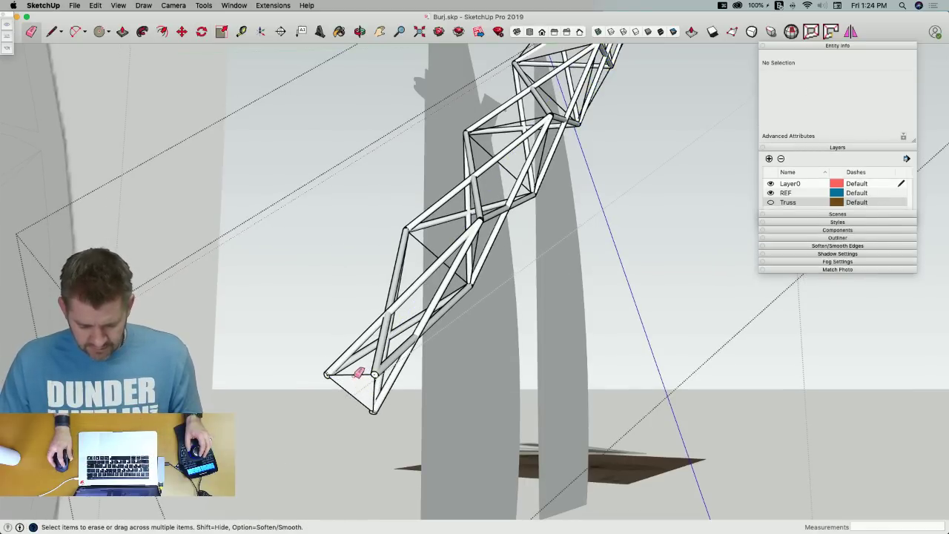
pyautogui.moveTo(351, 389)
pyautogui.mouseDown(button='middle')
pyautogui.moveTo(364, 396)
pyautogui.moveTo(423, 334)
pyautogui.moveTo(441, 307)
pyautogui.moveTo(440, 272)
pyautogui.moveTo(485, 301)
pyautogui.moveTo(509, 282)
pyautogui.mouseUp(button='middle')
pyautogui.scroll(-3, 440, 294)
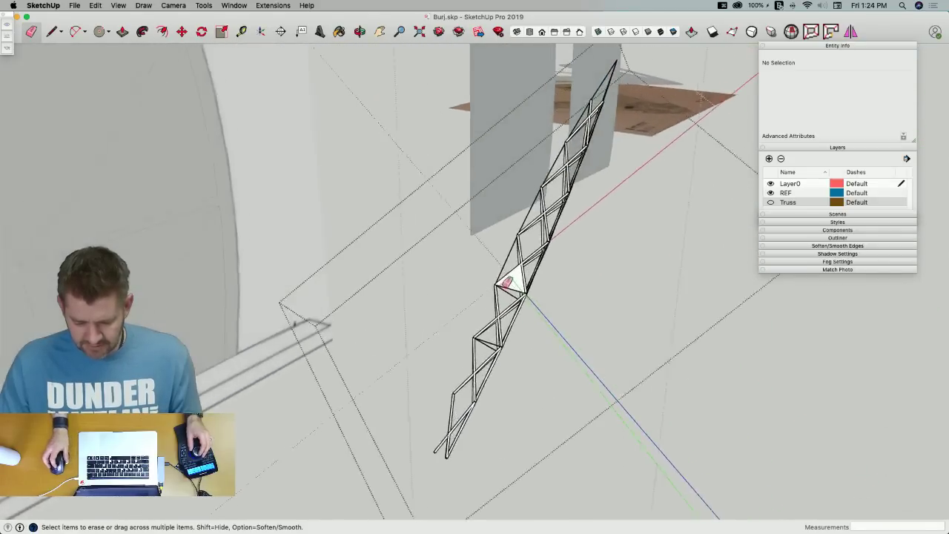
pyautogui.scroll(3, 509, 281)
pyautogui.press('space')
pyautogui.doubleClick(525, 292)
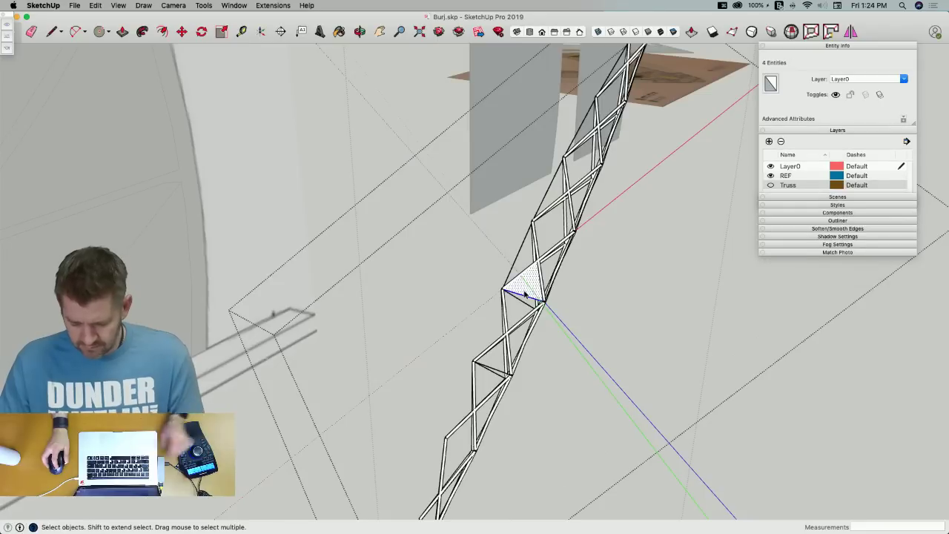
# Delete the leftover chord arcs and the stray cross lines remaining between the bracing tubes
pyautogui.click(520, 276)
pyautogui.click(514, 267)
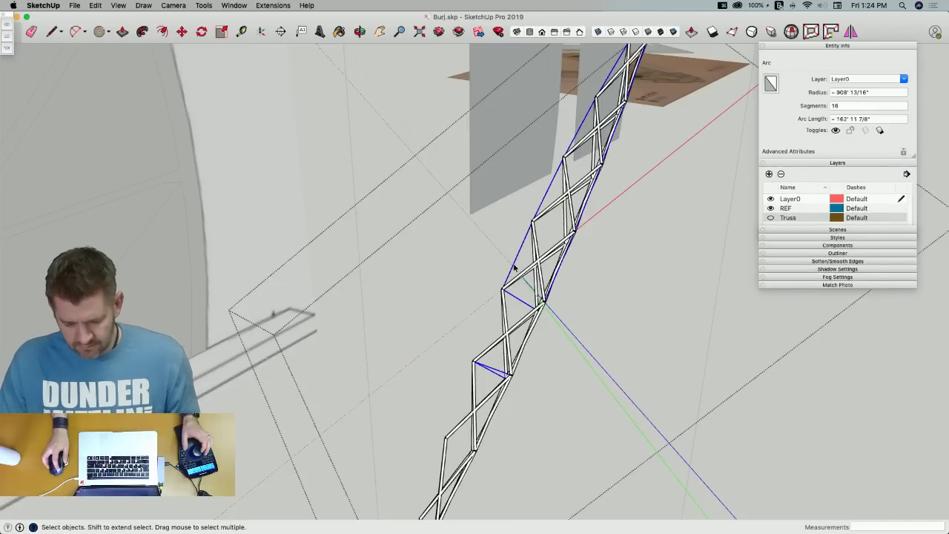
pyautogui.scroll(-3, 613, 310)
pyautogui.scroll(2, 614, 310)
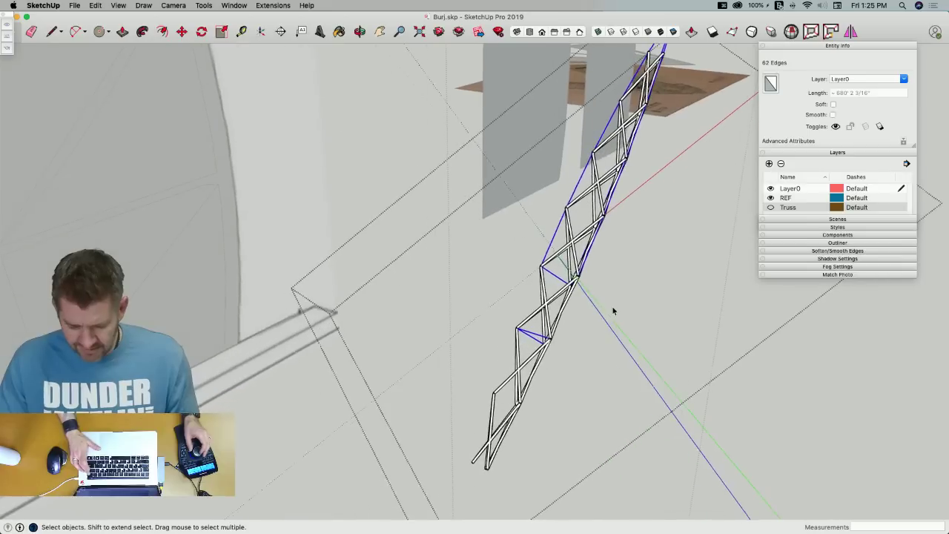
pyautogui.press('Delete')
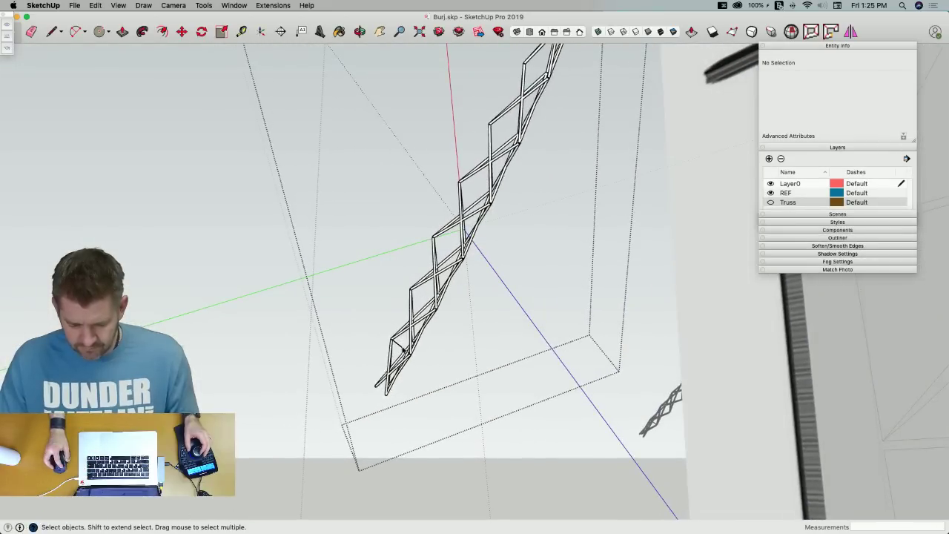
pyautogui.click(403, 349)
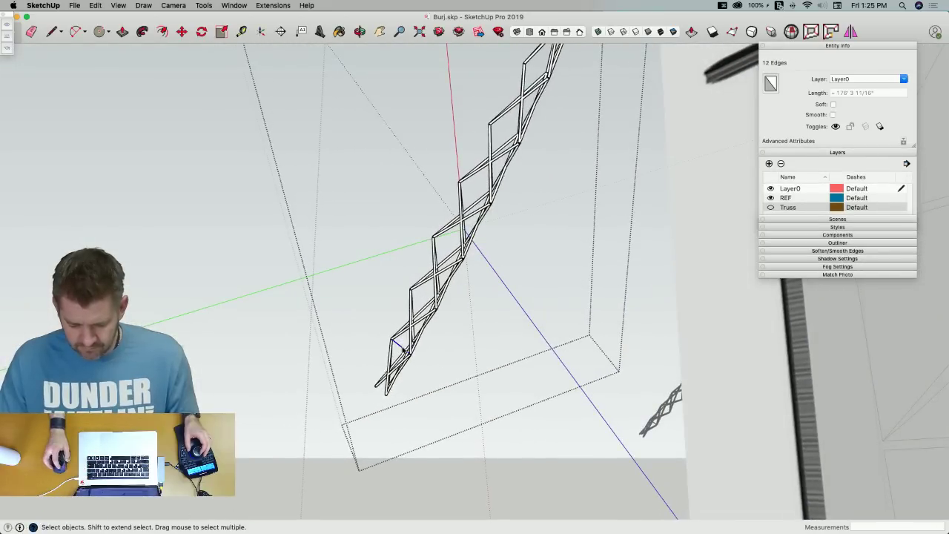
pyautogui.press('Delete')
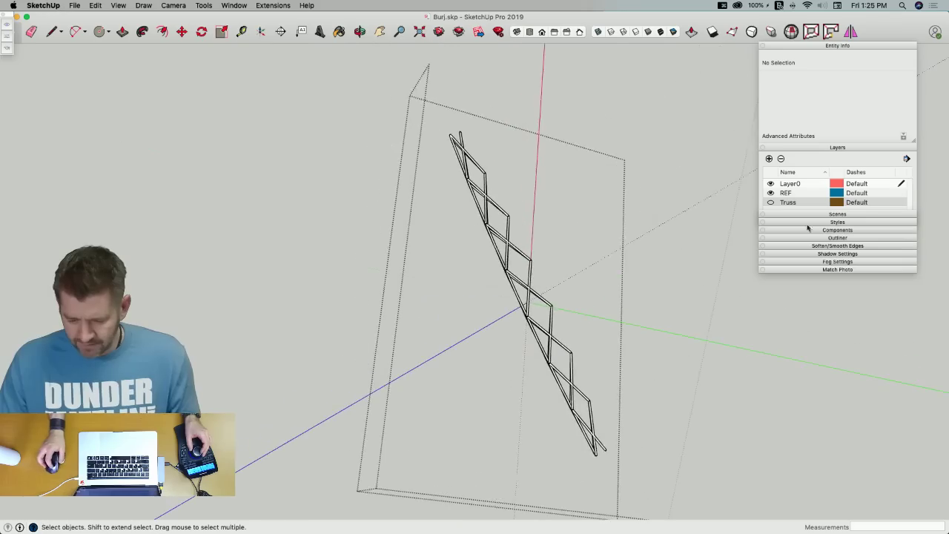
# Show the Truss layer again and select the truss group for moving
pyautogui.click(771, 204)
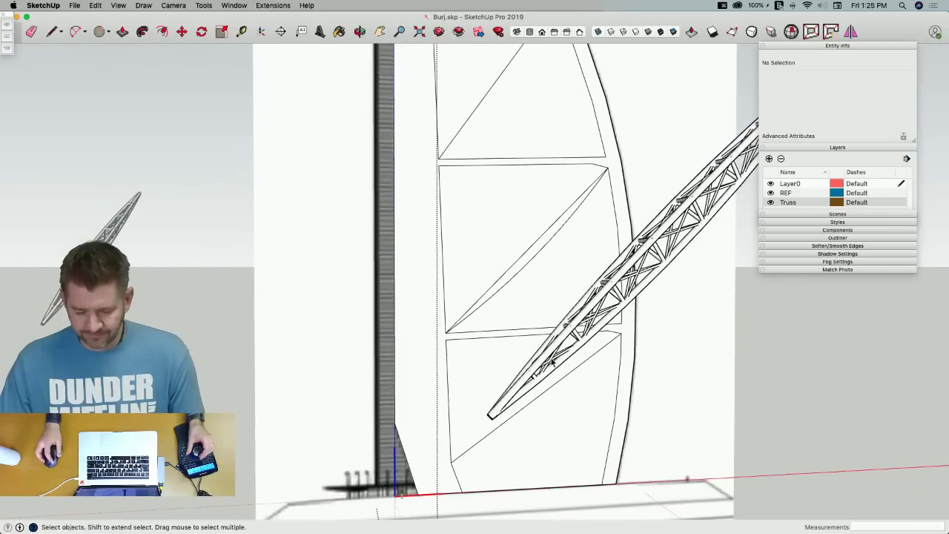
pyautogui.click(551, 362)
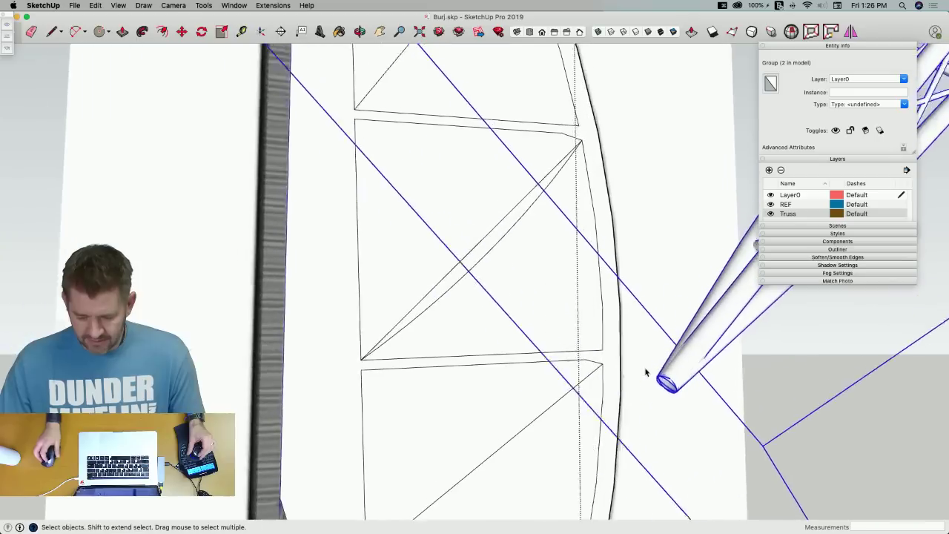
pyautogui.press('m')
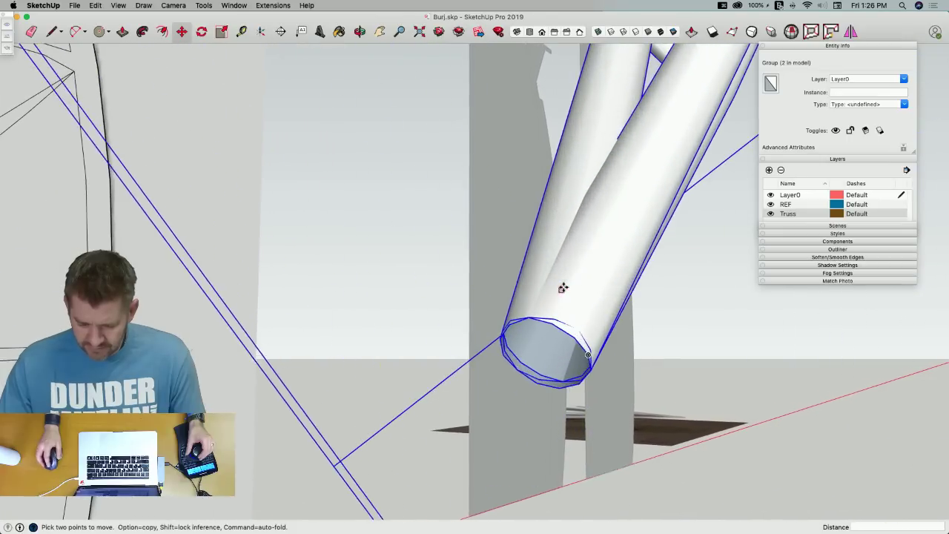
# Draw a triangle across the open end of the truss tube and align the view to its face
pyautogui.press('l')
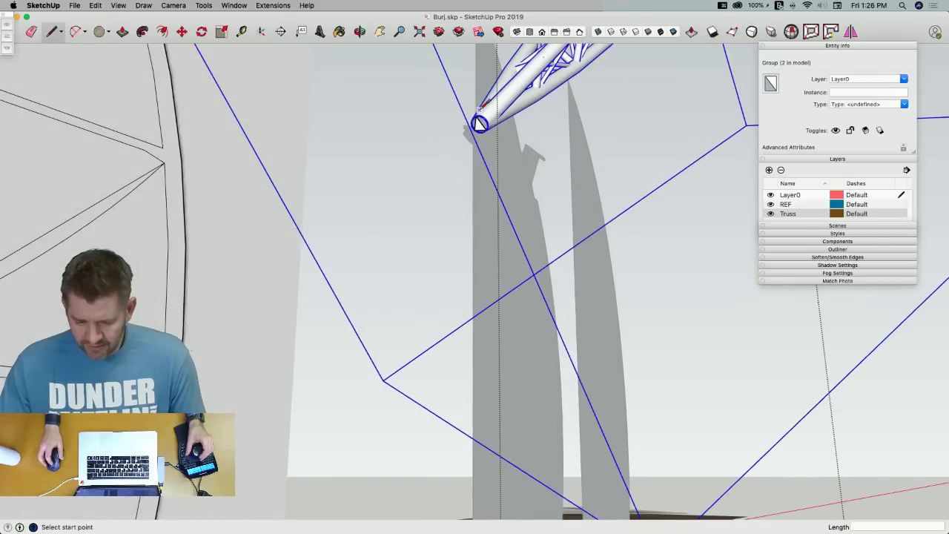
pyautogui.scroll(10, 482, 111)
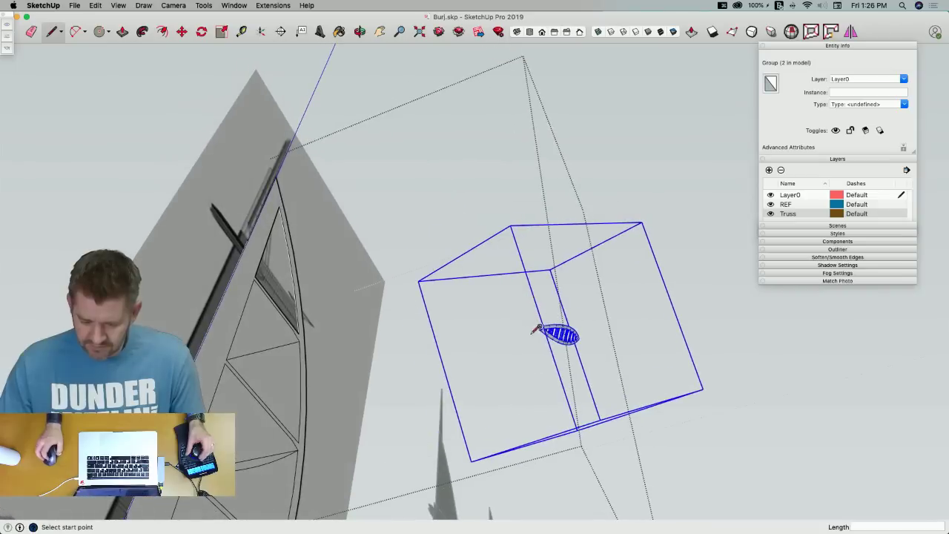
pyautogui.scroll(10, 537, 325)
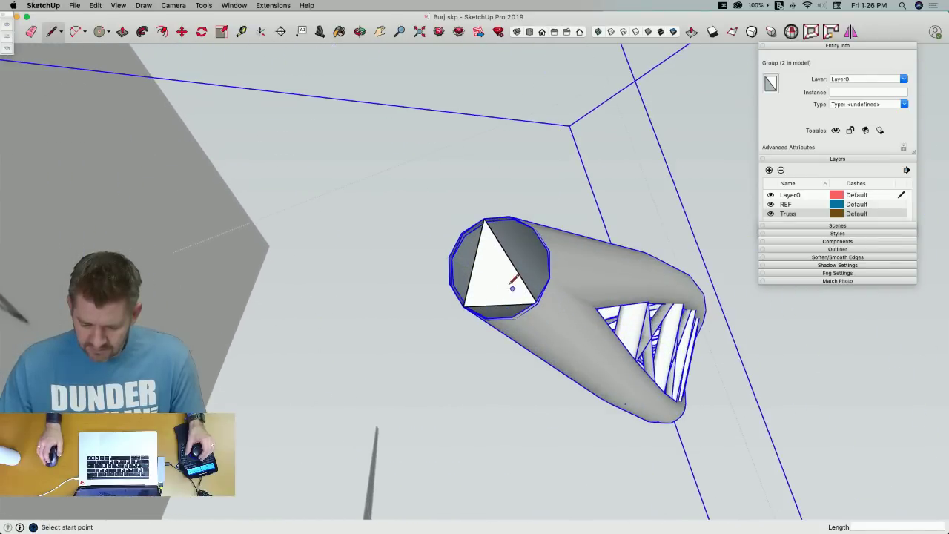
pyautogui.rightClick(503, 282)
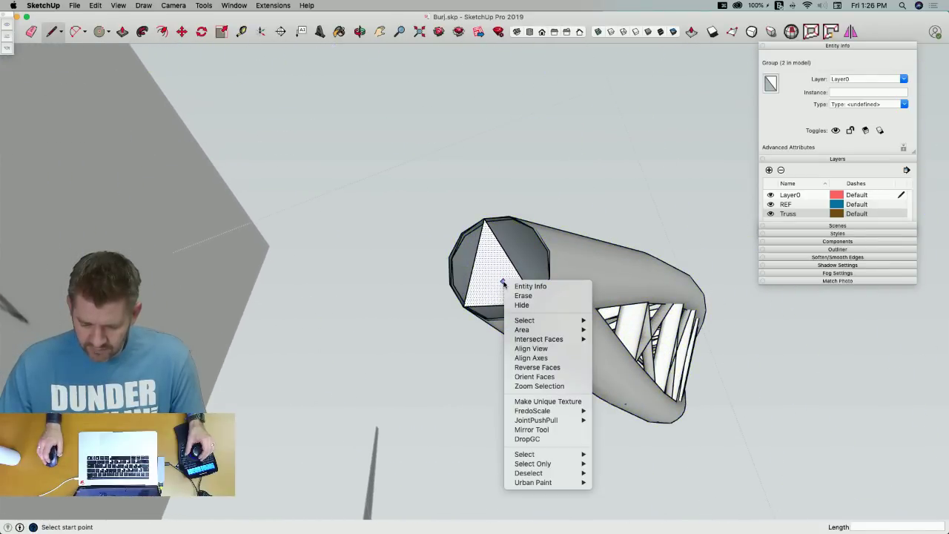
pyautogui.click(562, 348)
pyautogui.scroll(4, 486, 312)
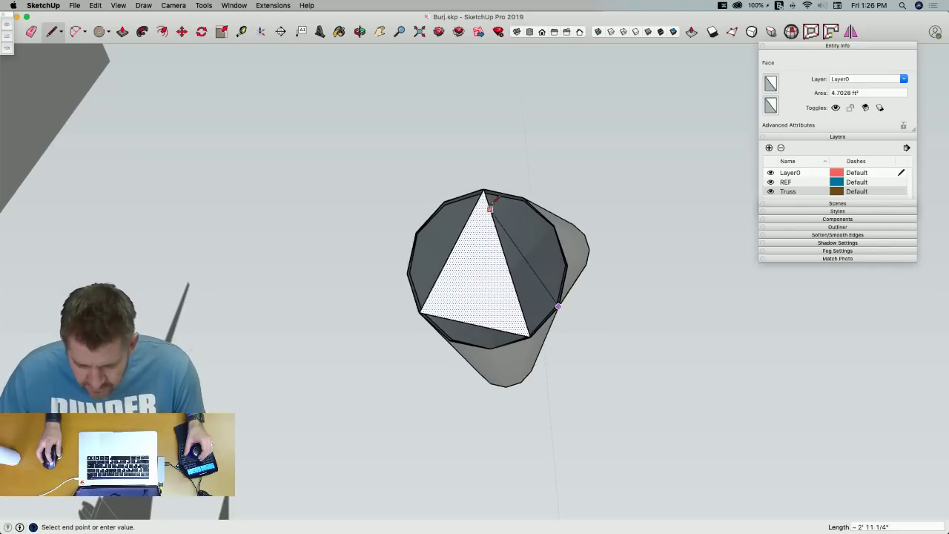
# Redraw the end triangle with equal sides between evenly spaced rim vertices and erase the old uneven edges
pyautogui.click(421, 312)
pyautogui.press('e')
pyautogui.moveTo(526, 321); pyautogui.dragTo(506, 334)
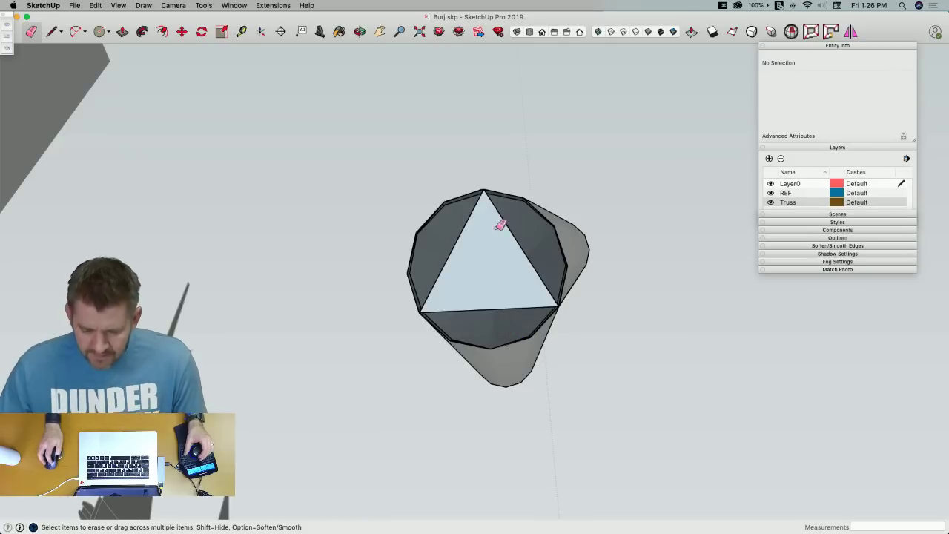
# Draw two lines from the triangle's corners to the opposite sides, crossing at the centre of the tube opening
pyautogui.press('l')
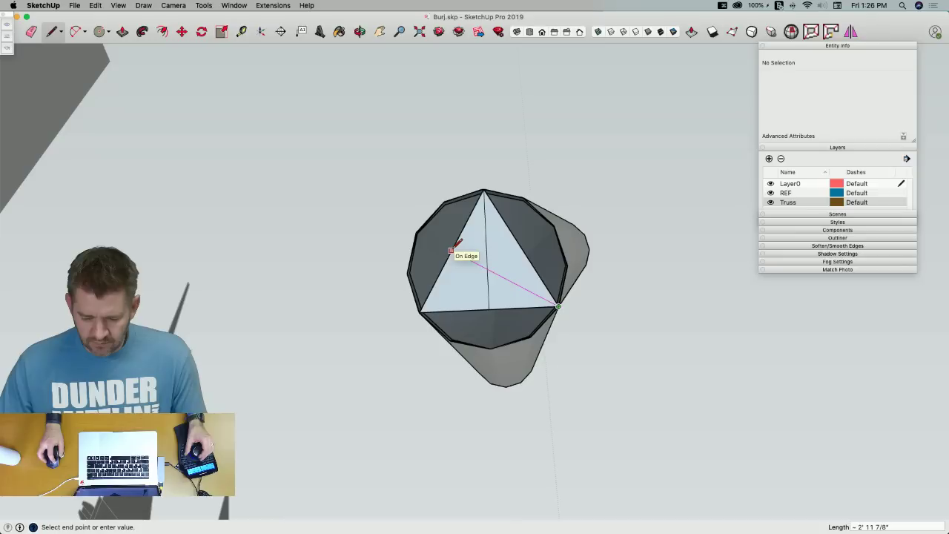
pyautogui.click(451, 250)
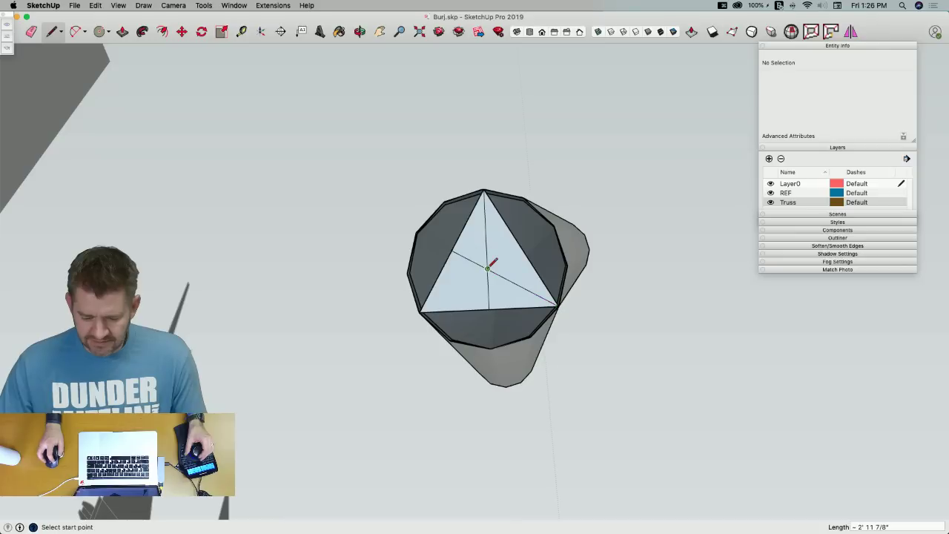
pyautogui.press('space')
pyautogui.press('l')
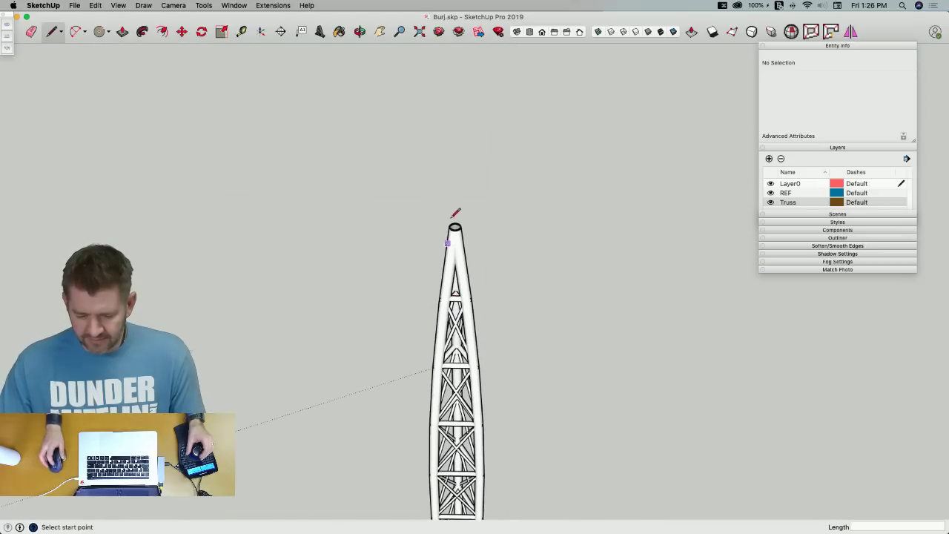
# Draw an evenly spaced triangle in the truss's other tube opening and cross two corner-to-side lines at its centre
pyautogui.scroll(10, 456, 225)
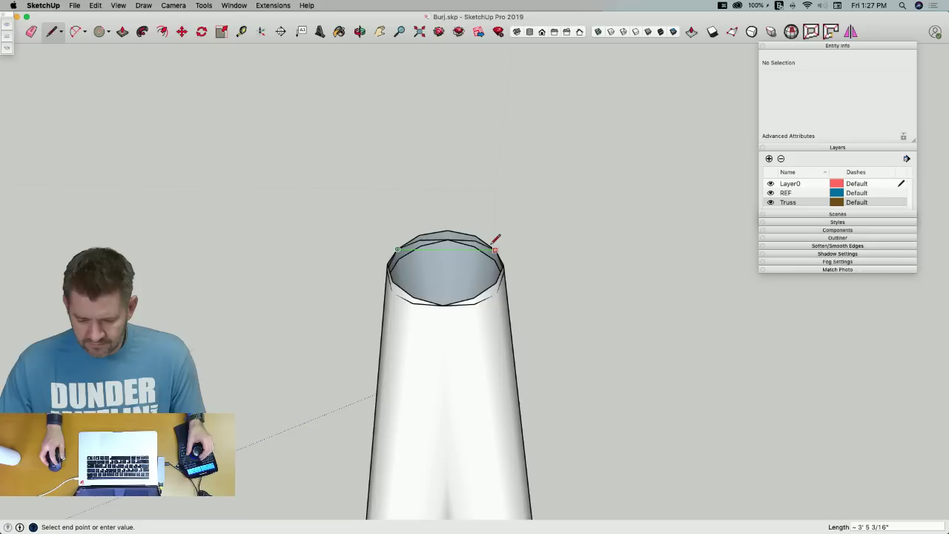
pyautogui.click(399, 249)
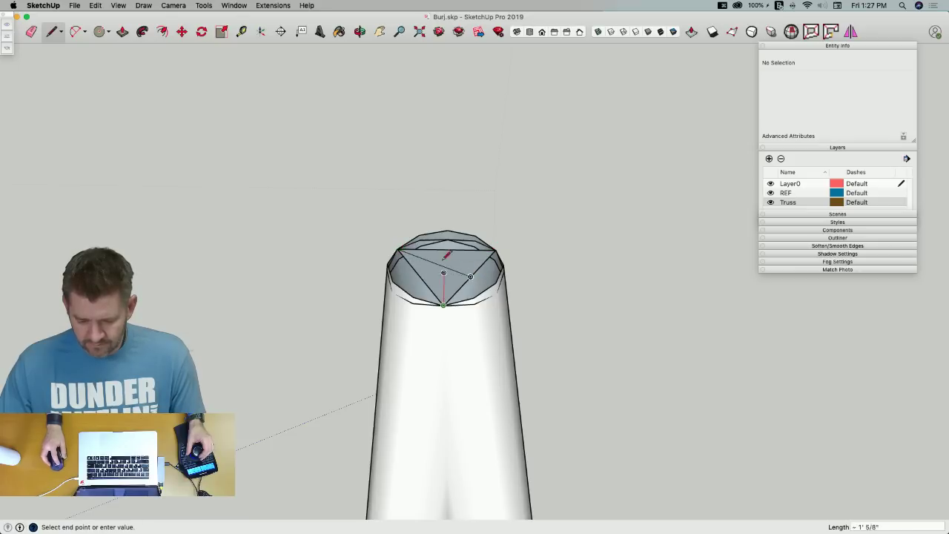
pyautogui.scroll(-15, 448, 264)
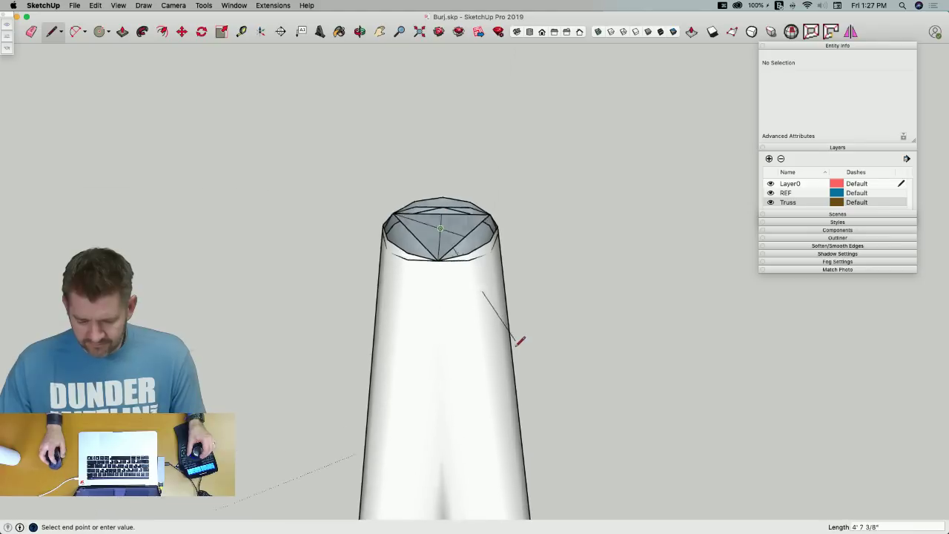
# Draw a centre line projecting outward from each end of the truss, about 25 ft long at the upper end
pyautogui.scroll(-2, 498, 257)
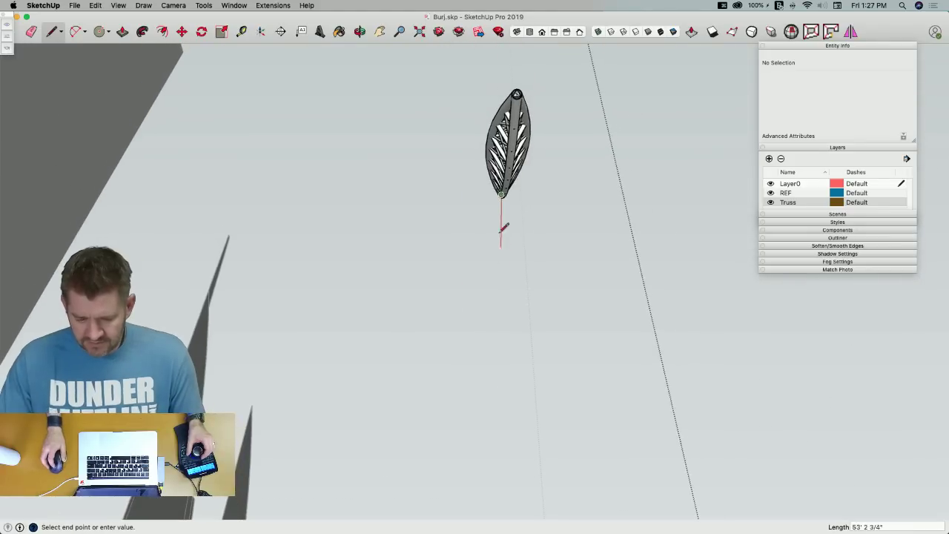
pyautogui.moveTo(501, 194); pyautogui.dragTo(734, 159, button='middle')
pyautogui.click(725, 167)
pyautogui.press('space')
pyautogui.moveTo(717, 271); pyautogui.dragTo(636, 254, button='middle')
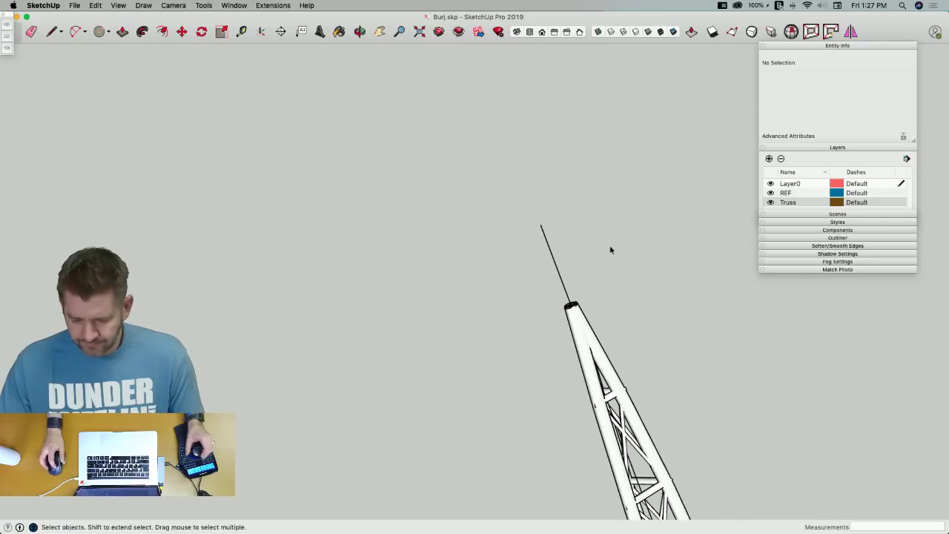
pyautogui.click(557, 269)
pyautogui.scroll(5, 584, 300)
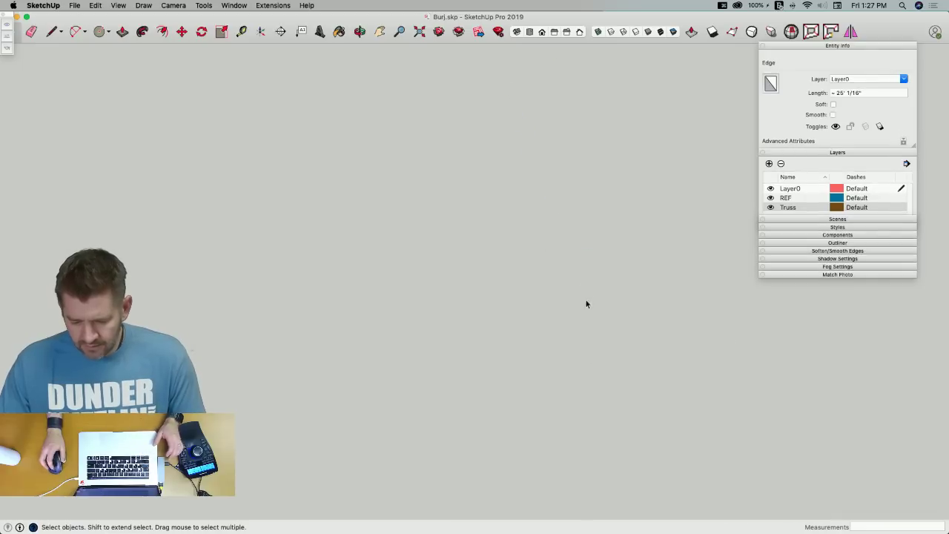
pyautogui.moveTo(639, 273); pyautogui.dragTo(641, 336, button='middle')
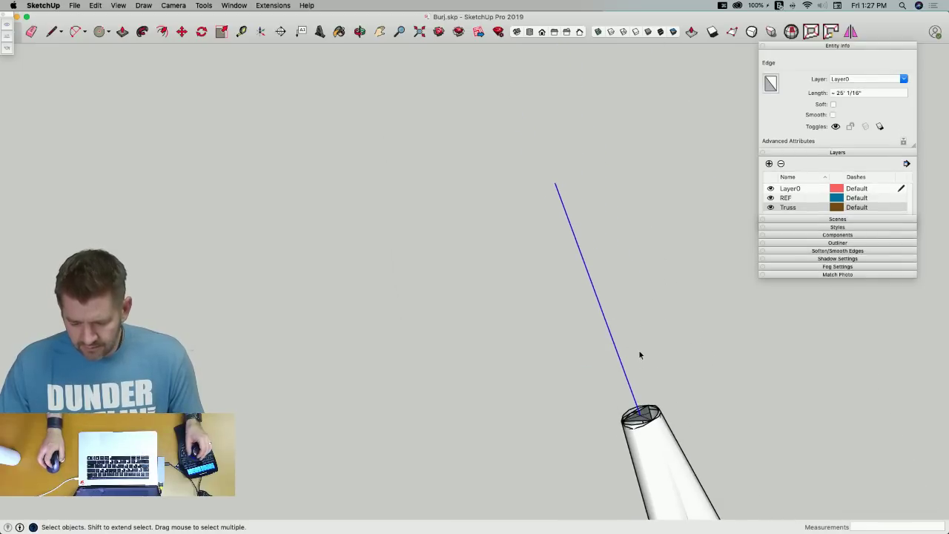
pyautogui.scroll(3, 646, 416)
pyautogui.press('m')
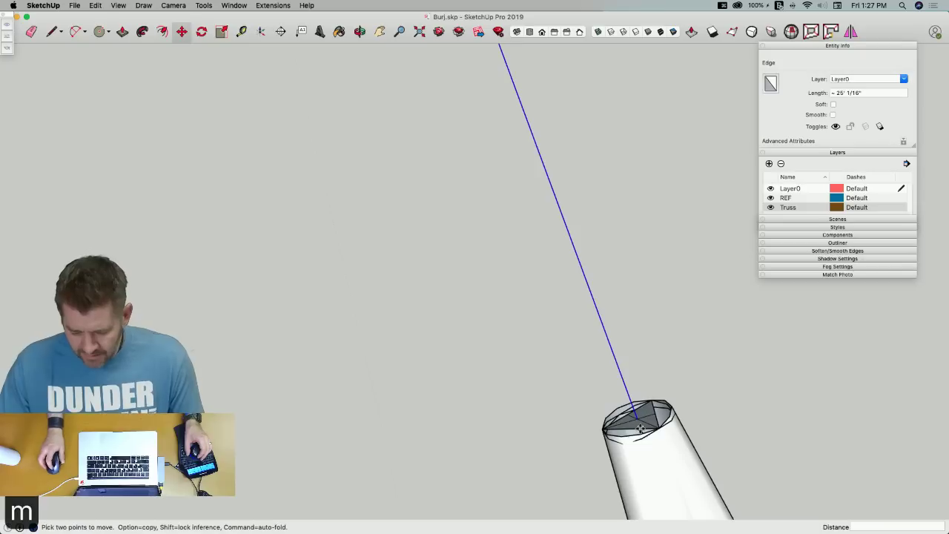
pyautogui.click(640, 418)
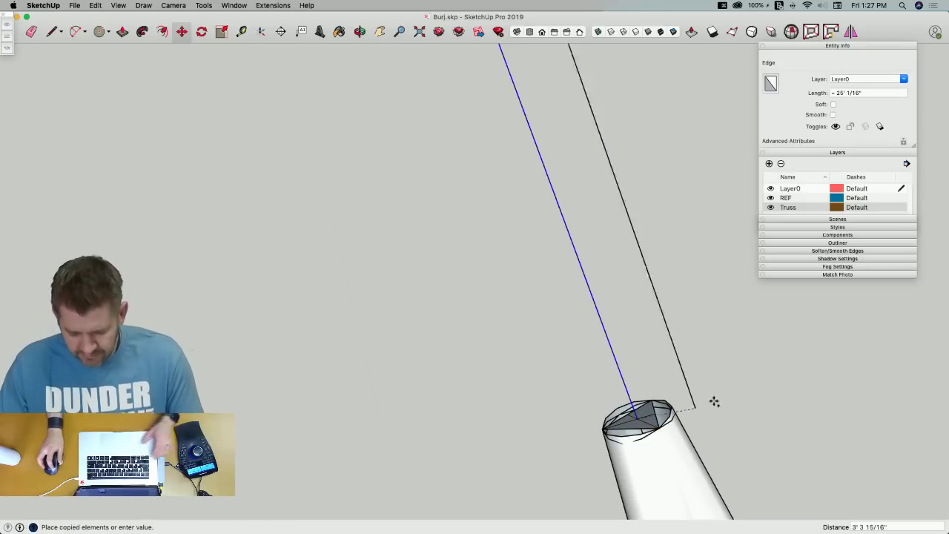
pyautogui.press('space')
# Copy the truss group from its end centre onto the upper outer corner of the middle facade panel's diagonal
pyautogui.click(671, 444)
pyautogui.press('m')
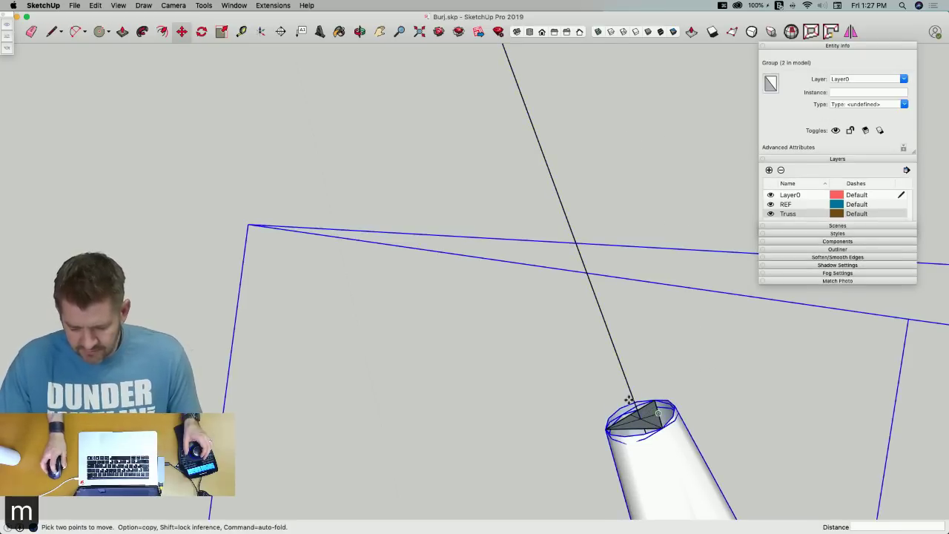
pyautogui.click(641, 418)
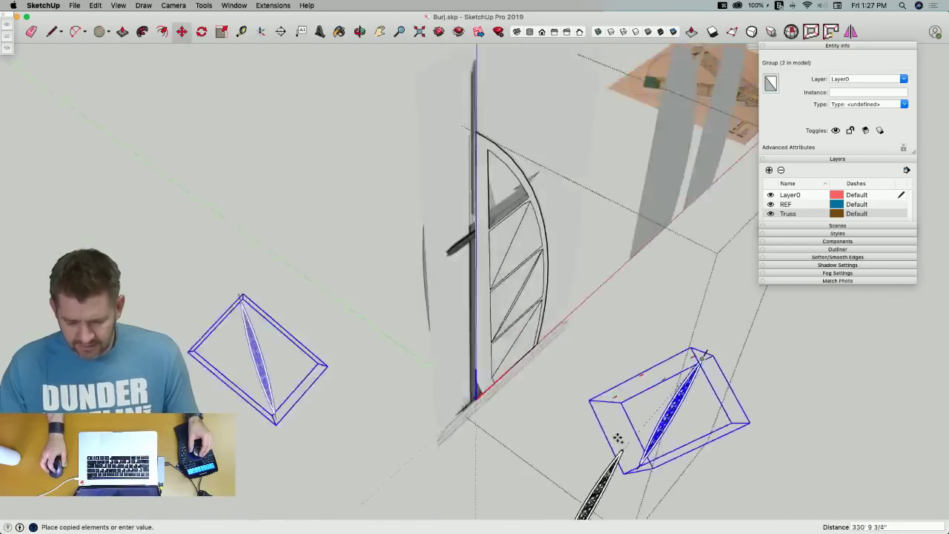
pyautogui.scroll(8, 595, 332)
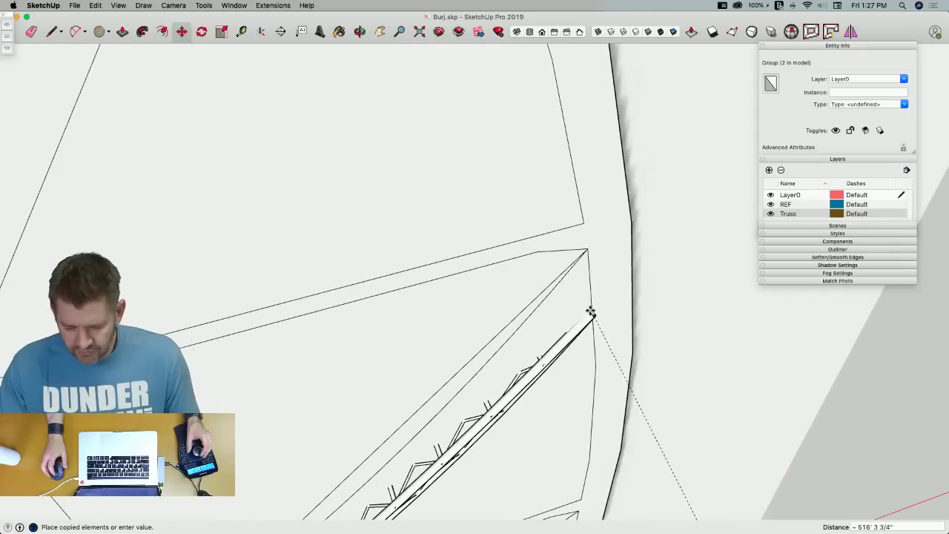
pyautogui.click(589, 250)
pyautogui.scroll(-5, 589, 364)
pyautogui.moveTo(389, 488)
pyautogui.mouseDown(button='middle')
pyautogui.moveTo(403, 473)
pyautogui.moveTo(364, 361)
pyautogui.moveTo(509, 381)
pyautogui.moveTo(509, 321)
pyautogui.mouseUp(button='middle')
# Erase the spare diagonal edge beside the truss placed in the middle facade panel
pyautogui.press('space')
pyautogui.press('e')
pyautogui.click(504, 319)
# Delete the middle panel's faces on both sides of the placed truss and save the model
pyautogui.press('space')
pyautogui.click(535, 387)
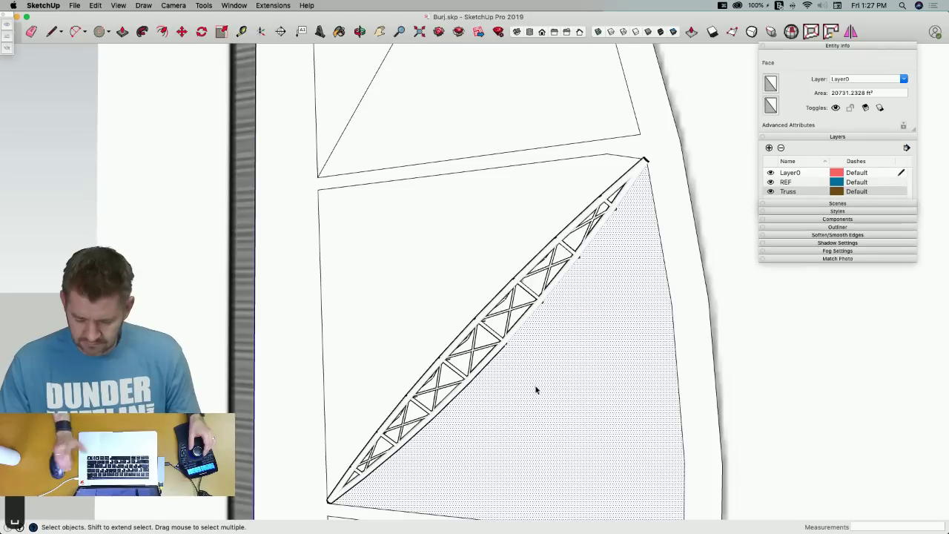
pyautogui.press('super+a')
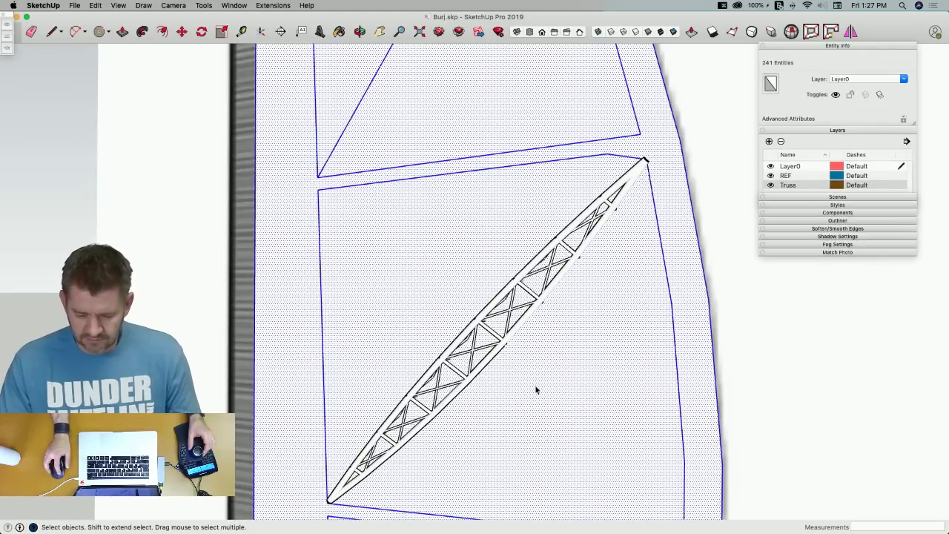
pyautogui.click(536, 388)
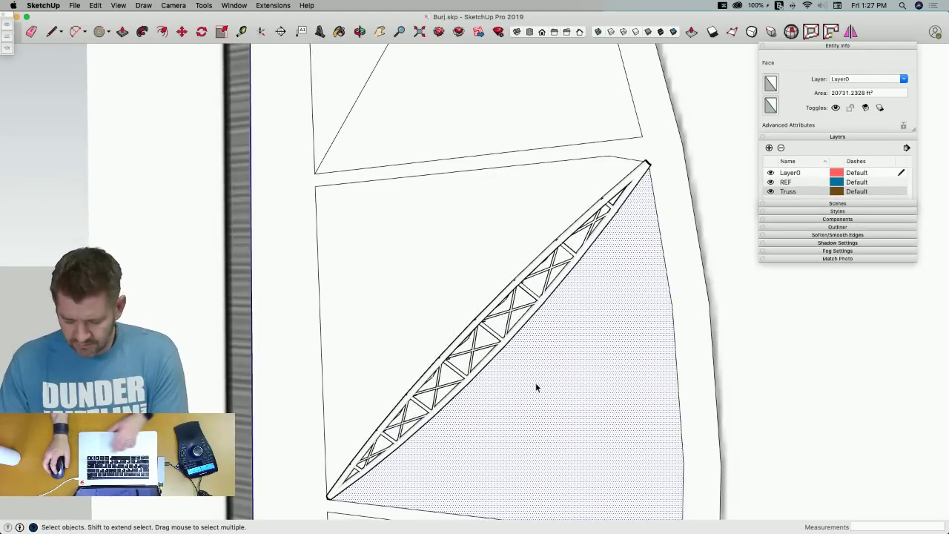
pyautogui.press('super+z')
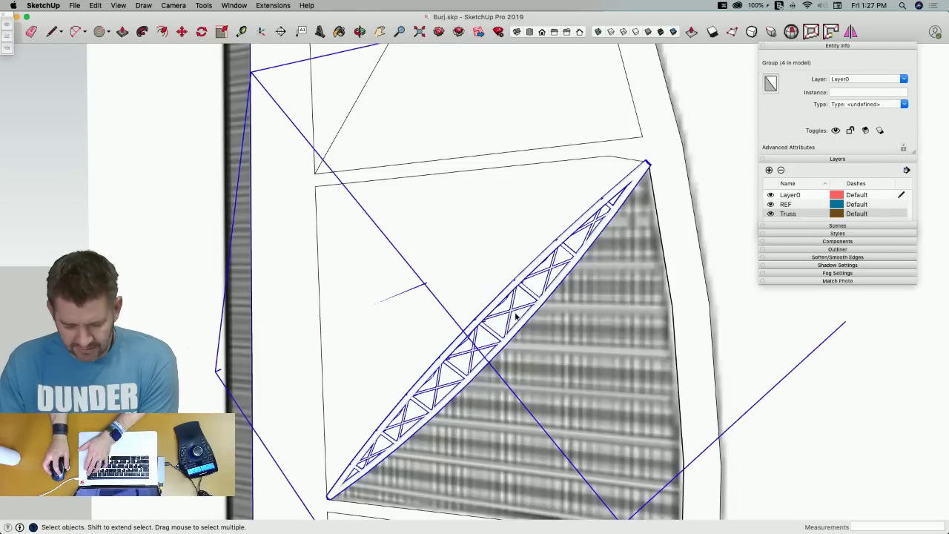
pyautogui.press('Delete')
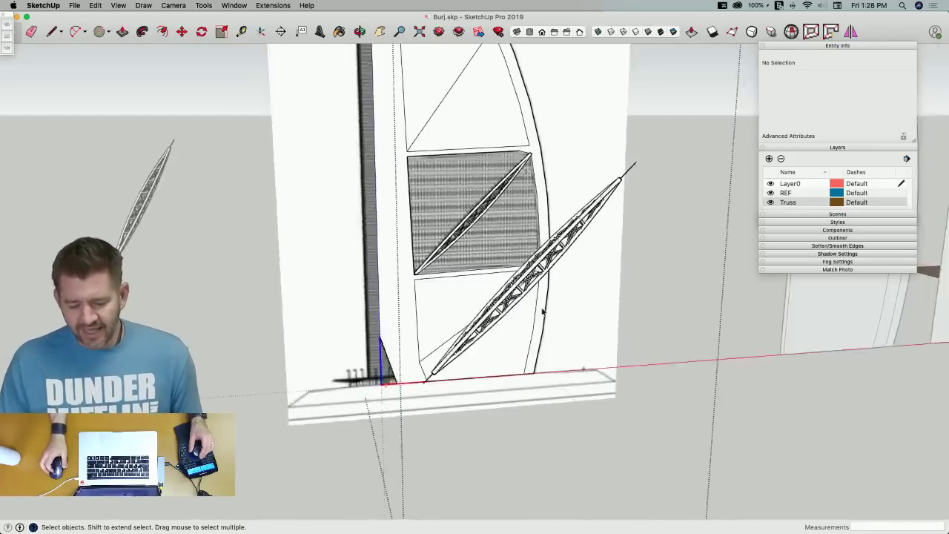
pyautogui.press('super+s')
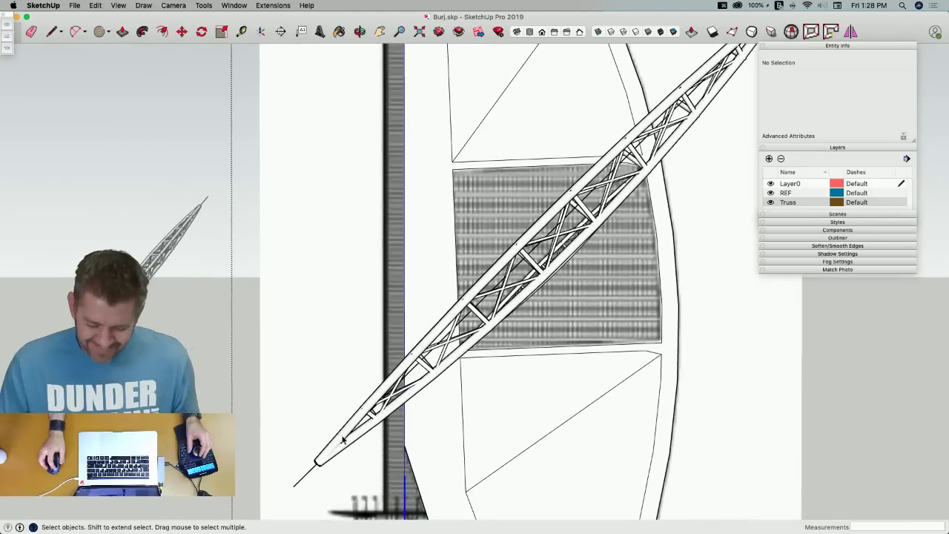
# Inside the truss group, reset the axes from one end centre with the red axis along the truss's length
pyautogui.click(343, 441)
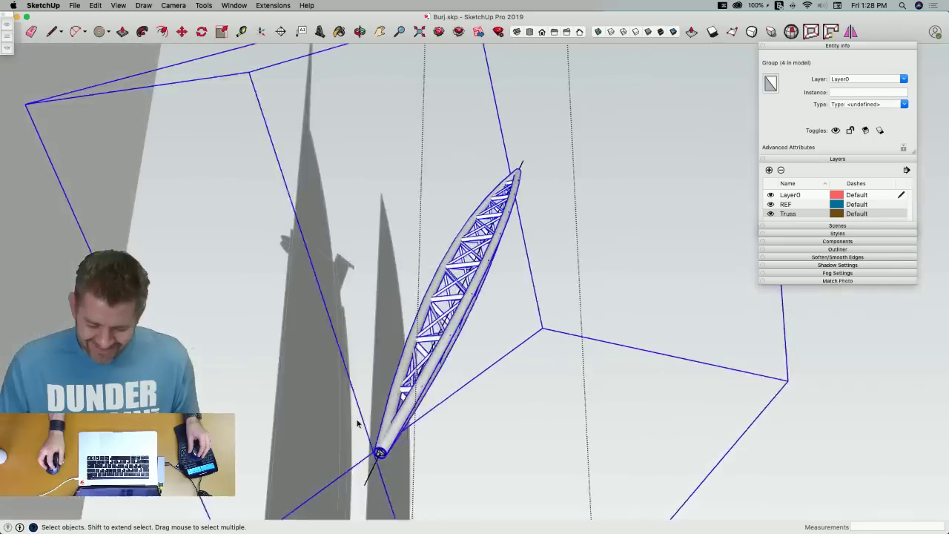
pyautogui.doubleClick(400, 426)
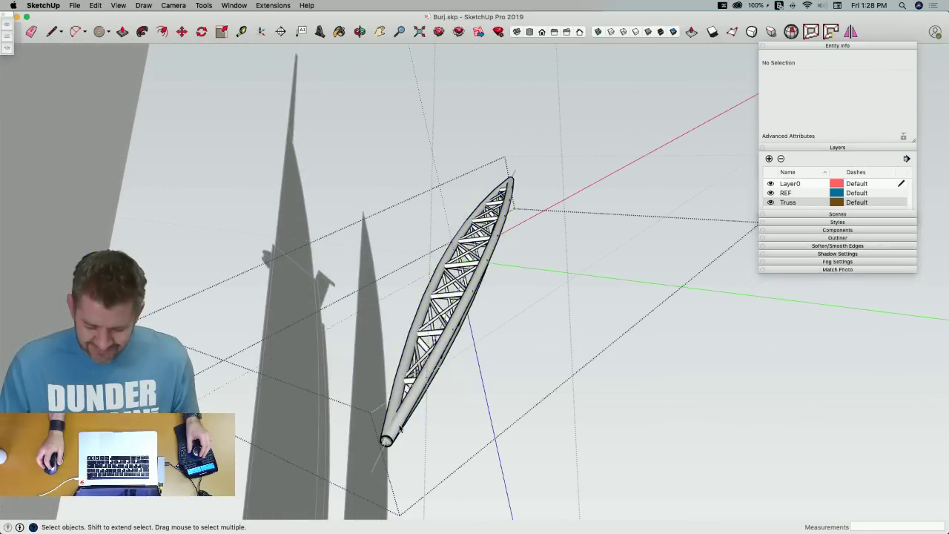
pyautogui.click(401, 428)
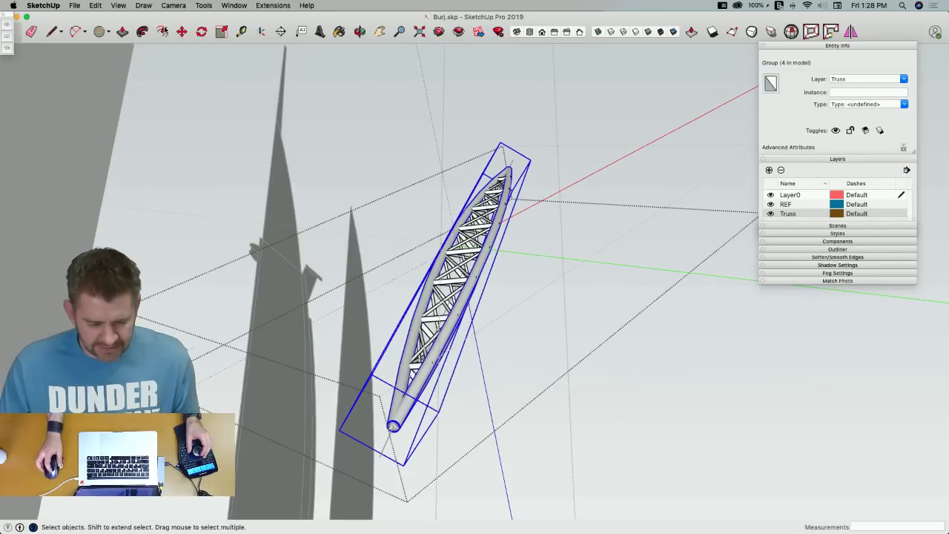
pyautogui.click(261, 33)
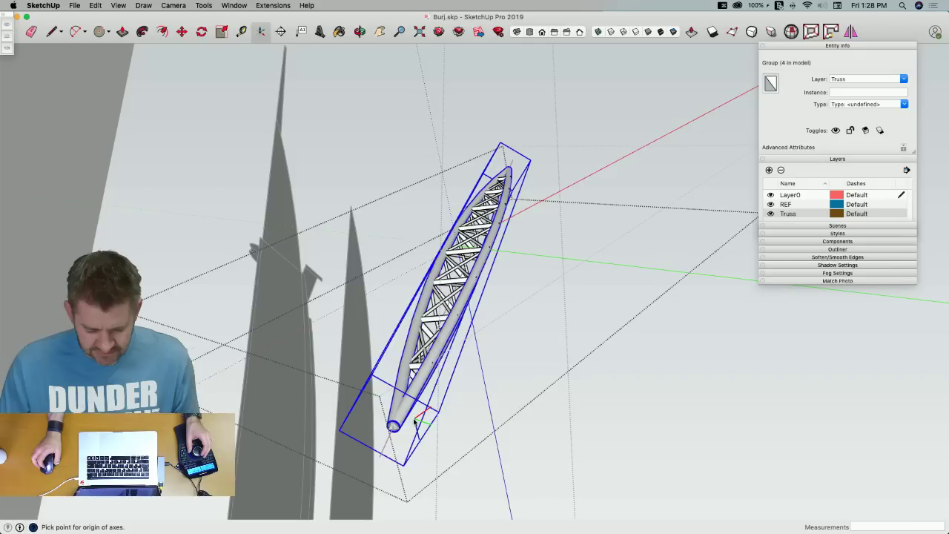
pyautogui.click(352, 417)
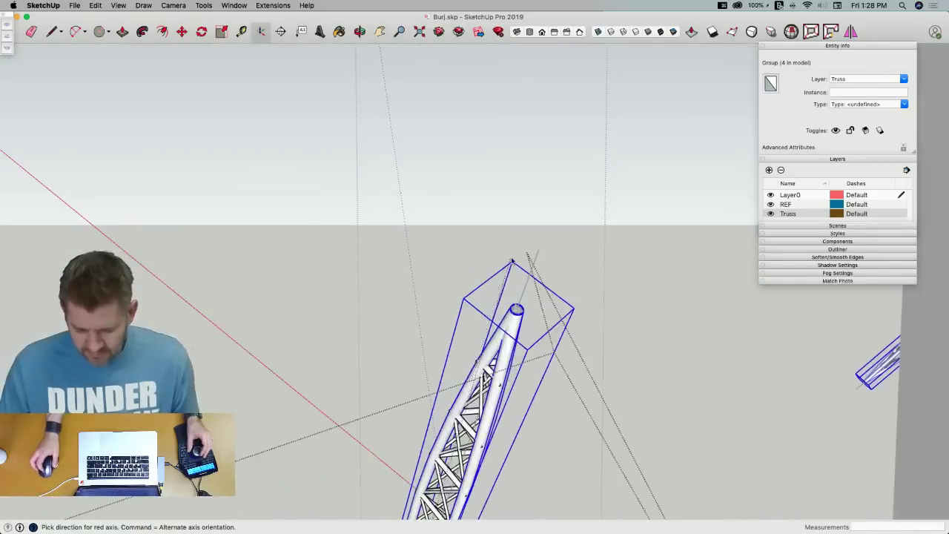
pyautogui.click(517, 369)
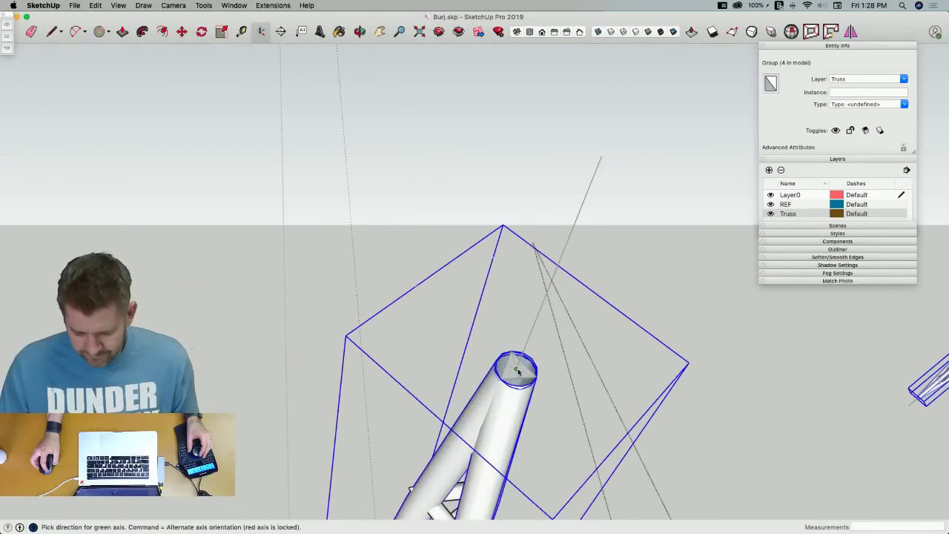
pyautogui.click(518, 368)
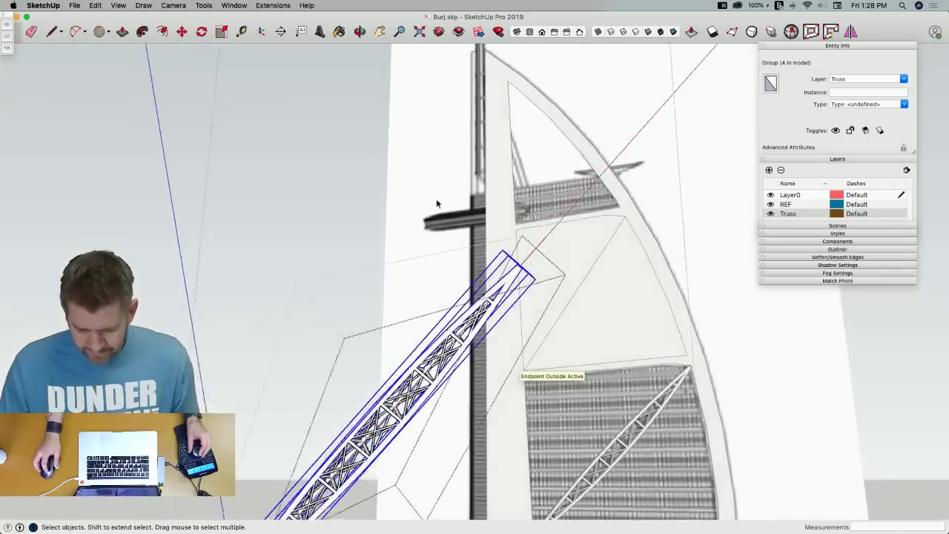
pyautogui.click(311, 180)
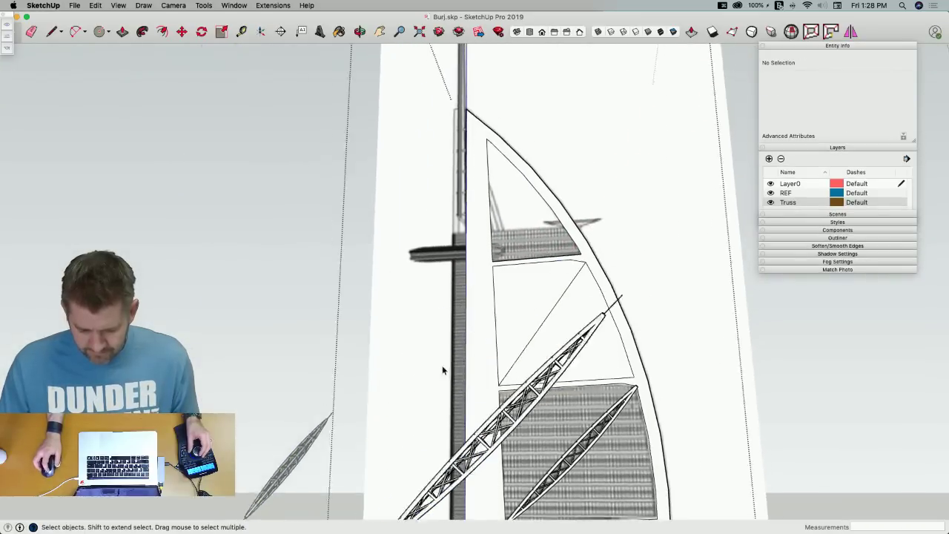
# Grab the large truss group by its lower end centre and bring it to the diagonal of the upper facade panel
pyautogui.click(522, 392)
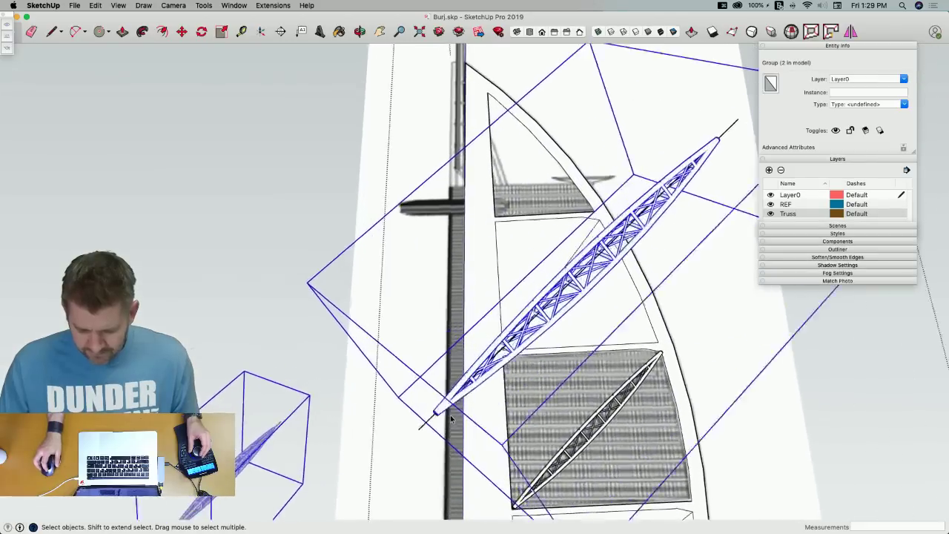
pyautogui.scroll(10, 451, 420)
pyautogui.press('m')
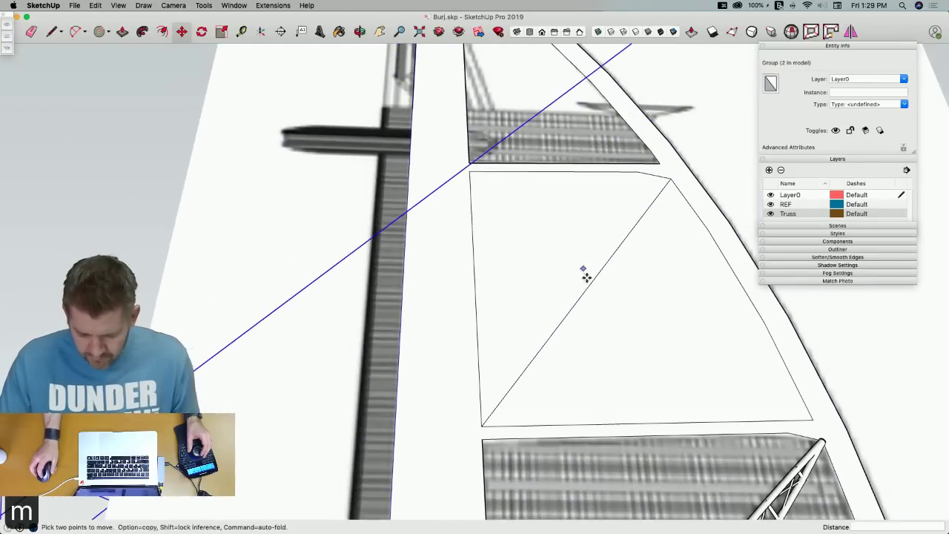
pyautogui.scroll(-3, 591, 310)
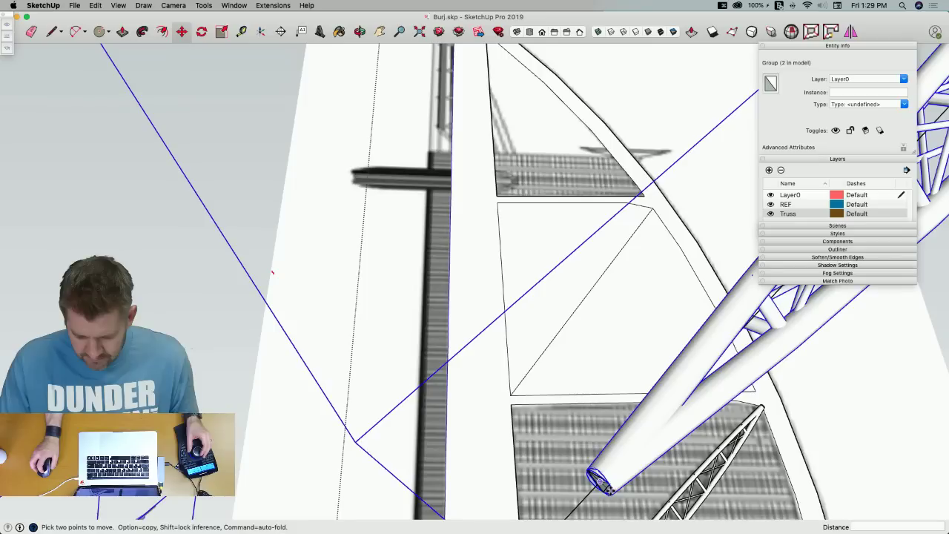
pyautogui.click(601, 481)
pyautogui.scroll(3, 630, 422)
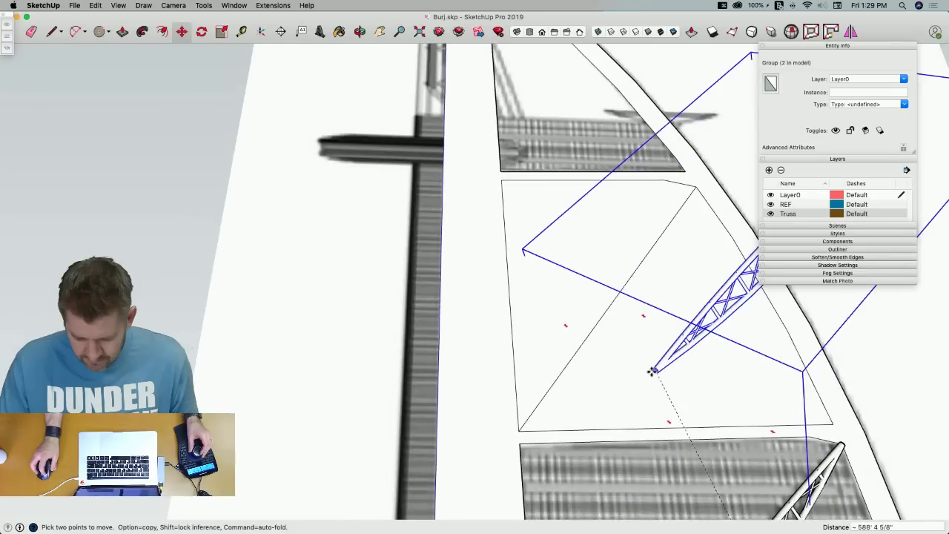
# Try to move the truss so its end sits at the lower-left corner of the panel above the first truss
pyautogui.scroll(5, 512, 439)
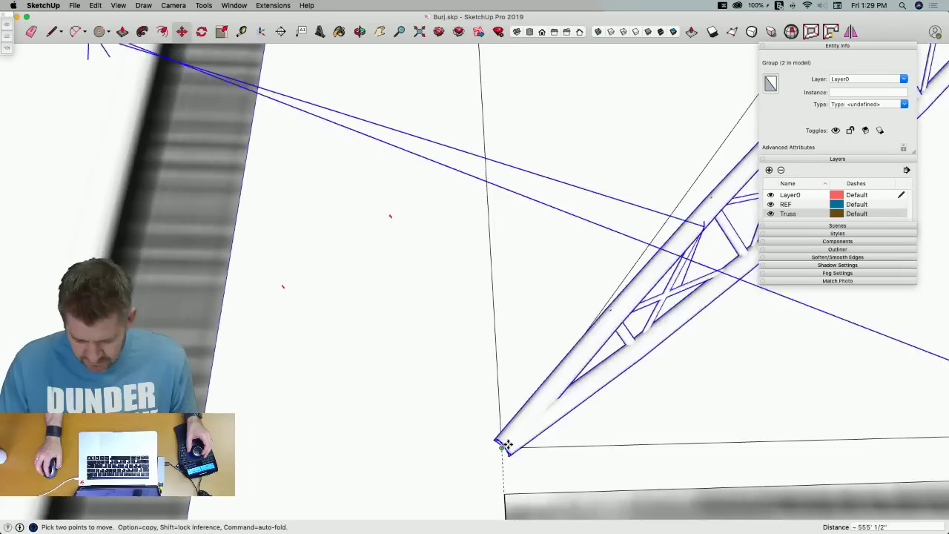
pyautogui.scroll(2, 512, 441)
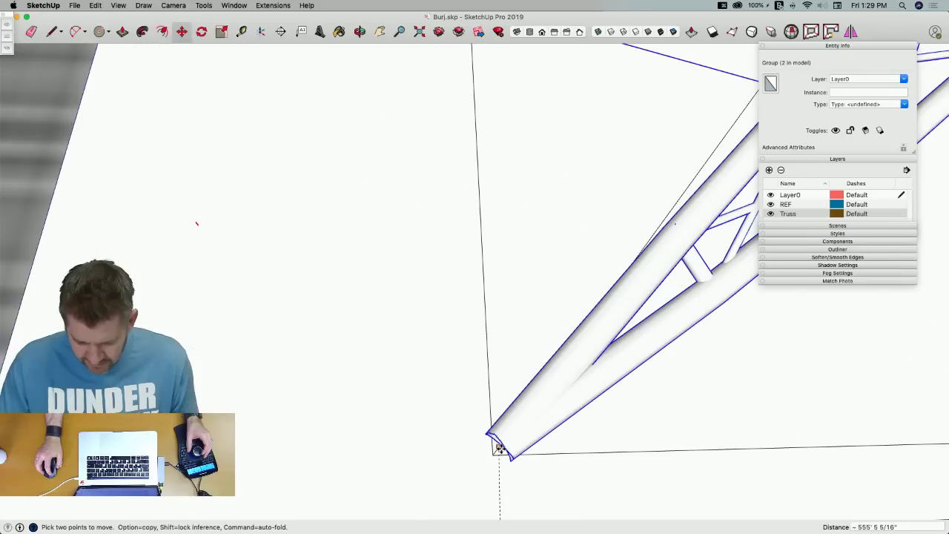
pyautogui.scroll(3, 499, 445)
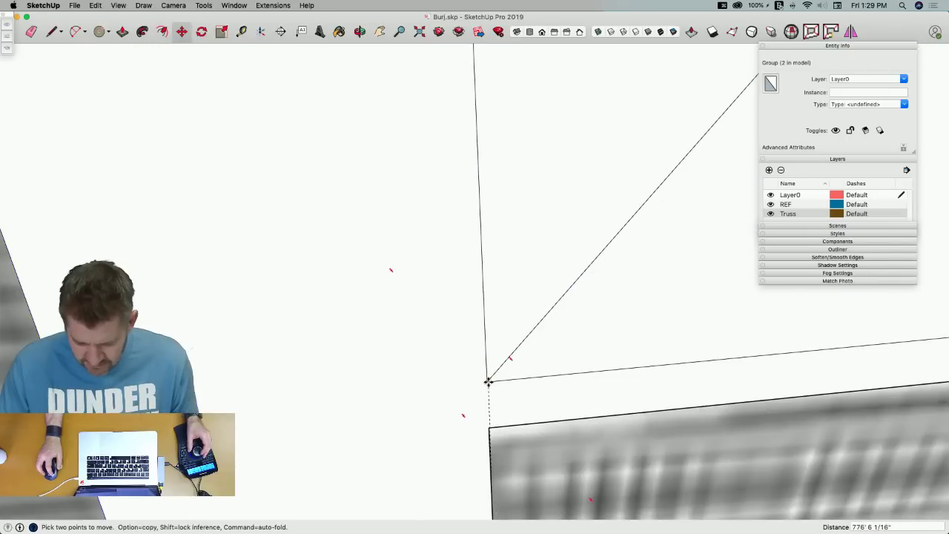
pyautogui.scroll(-3, 489, 382)
pyautogui.scroll(3, 520, 437)
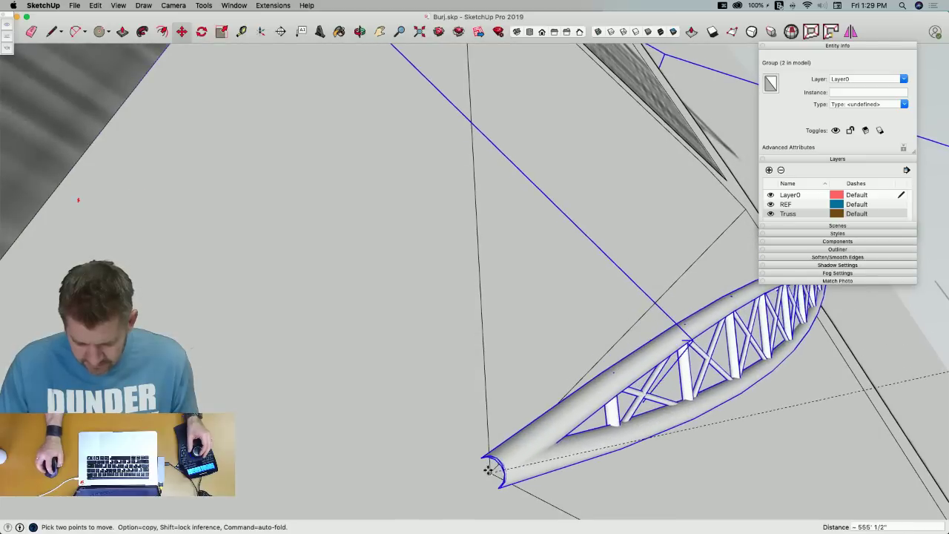
pyautogui.click(488, 469)
# Abandon rotating the truss about its lower end and undo its placement on the panel
pyautogui.press('q')
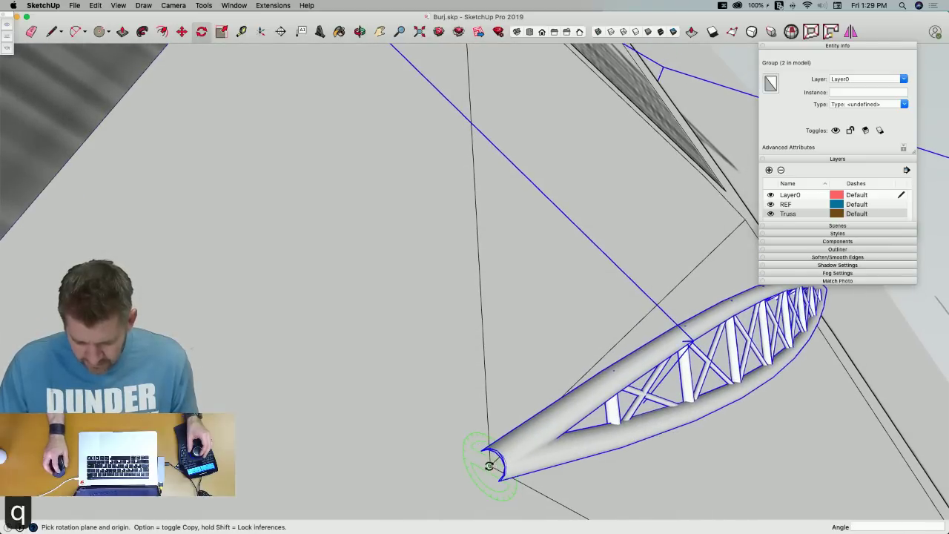
pyautogui.click(491, 465)
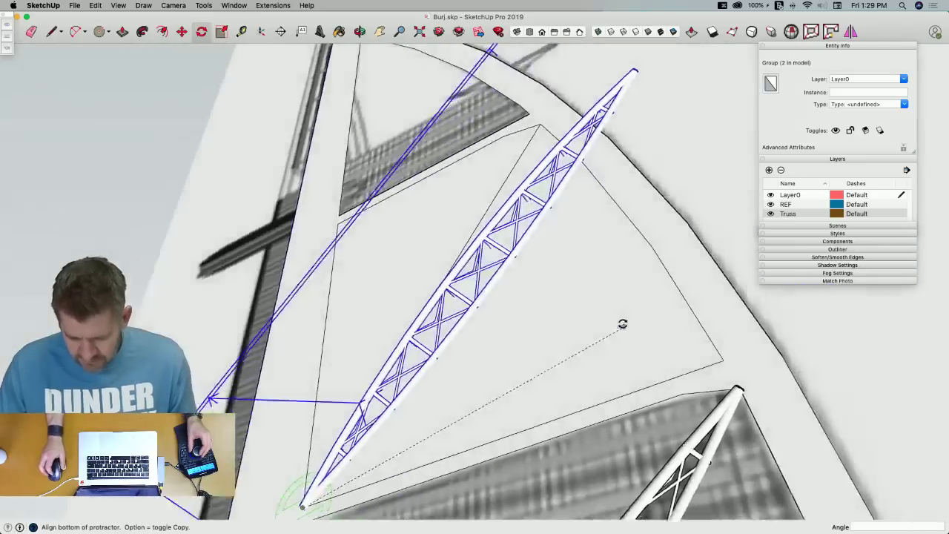
pyautogui.scroll(3, 519, 297)
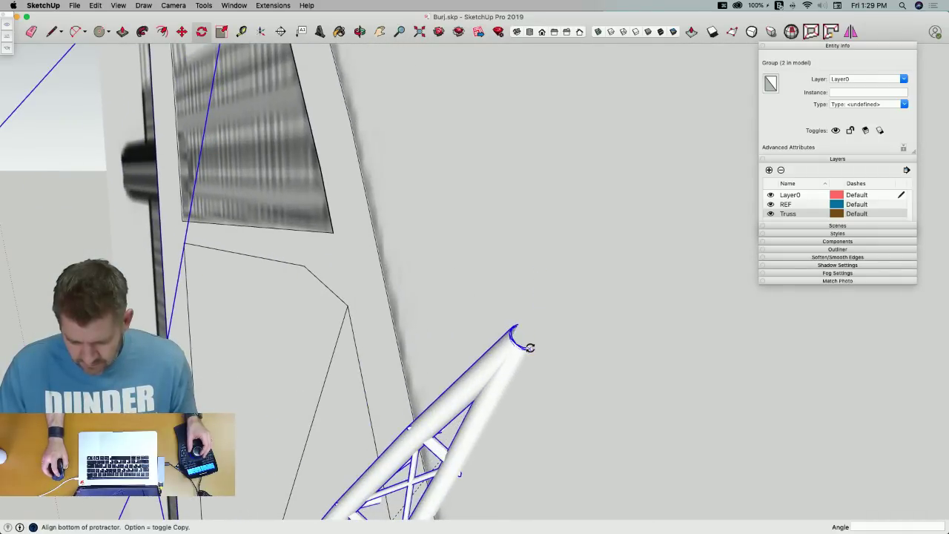
pyautogui.press('space')
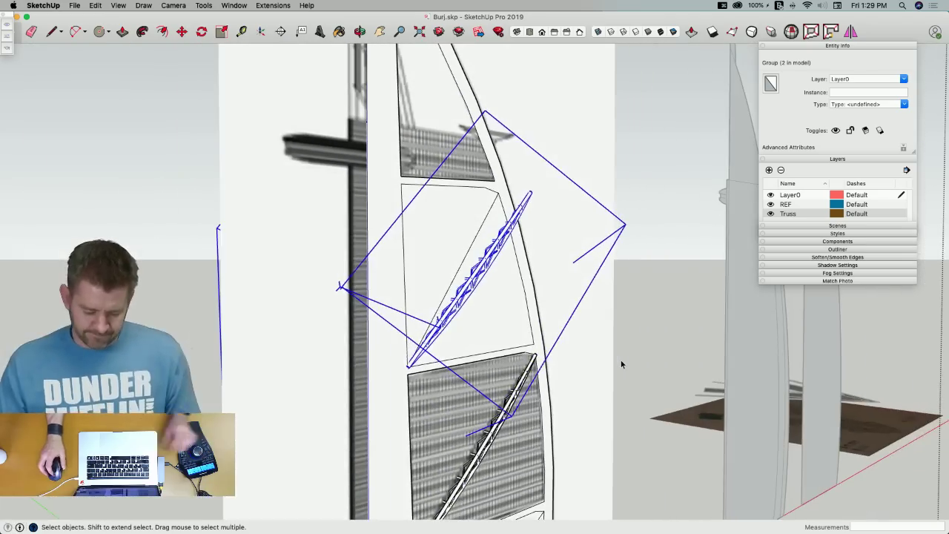
pyautogui.press('super+z')
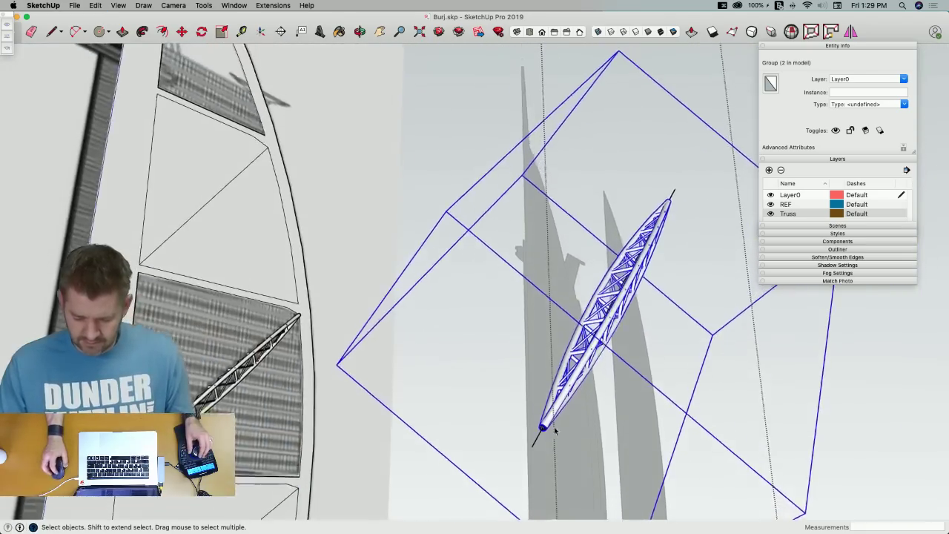
# Group the free-standing truss together with its extended centre line
pyautogui.click(542, 434)
pyautogui.moveTo(473, 148); pyautogui.dragTo(709, 491)
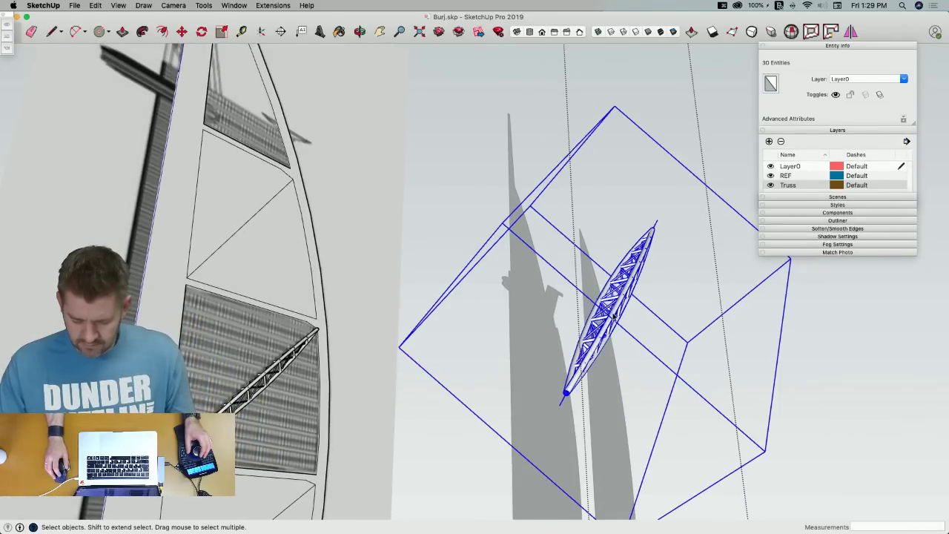
pyautogui.rightClick(615, 315)
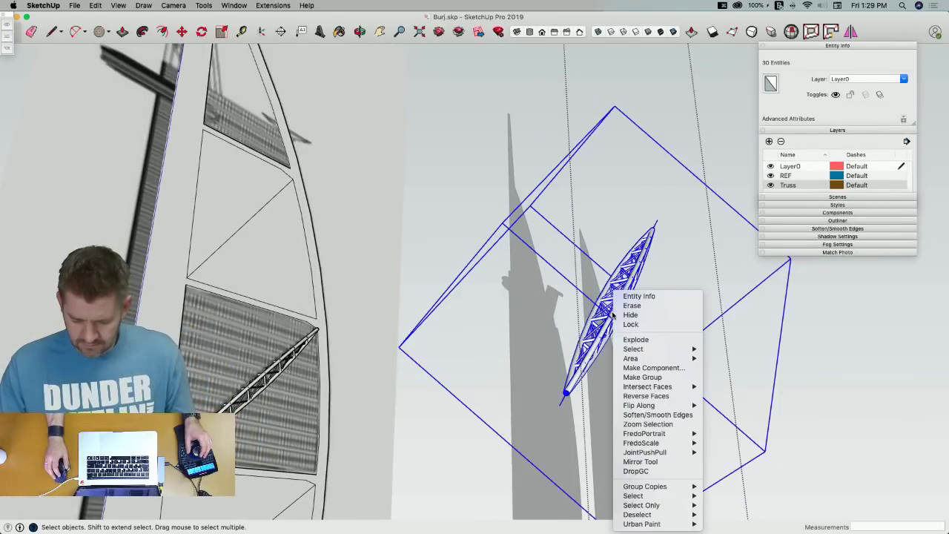
pyautogui.click(642, 378)
# Copy the truss group from its end-cap centre to the lower-left corner of the upper outlined panel
pyautogui.press('m')
pyautogui.moveTo(642, 378)
pyautogui.mouseDown(button='middle')
pyautogui.moveTo(573, 348)
pyautogui.moveTo(621, 316)
pyautogui.moveTo(532, 386)
pyautogui.moveTo(542, 402)
pyautogui.moveTo(573, 276)
pyautogui.moveTo(617, 304)
pyautogui.moveTo(619, 275)
pyautogui.mouseUp(button='middle')
pyautogui.press('m')
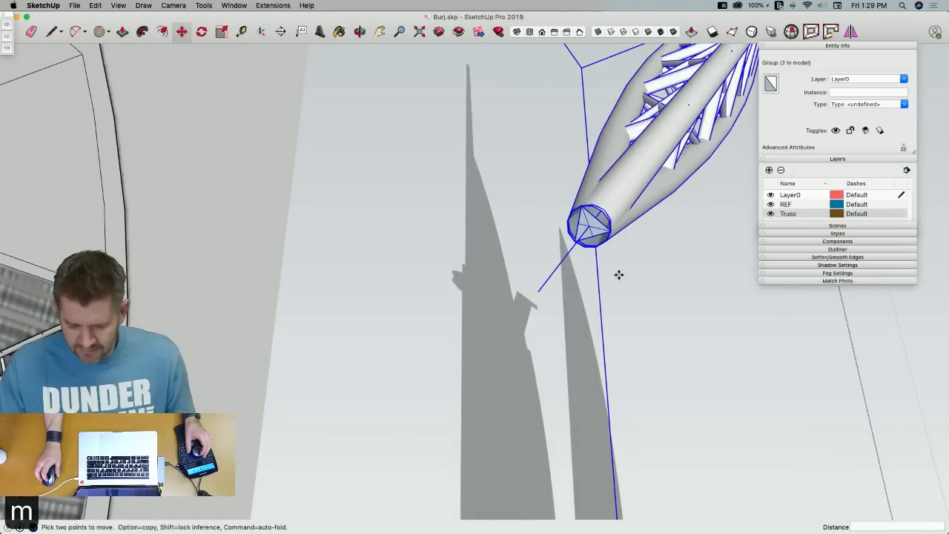
pyautogui.click(589, 226)
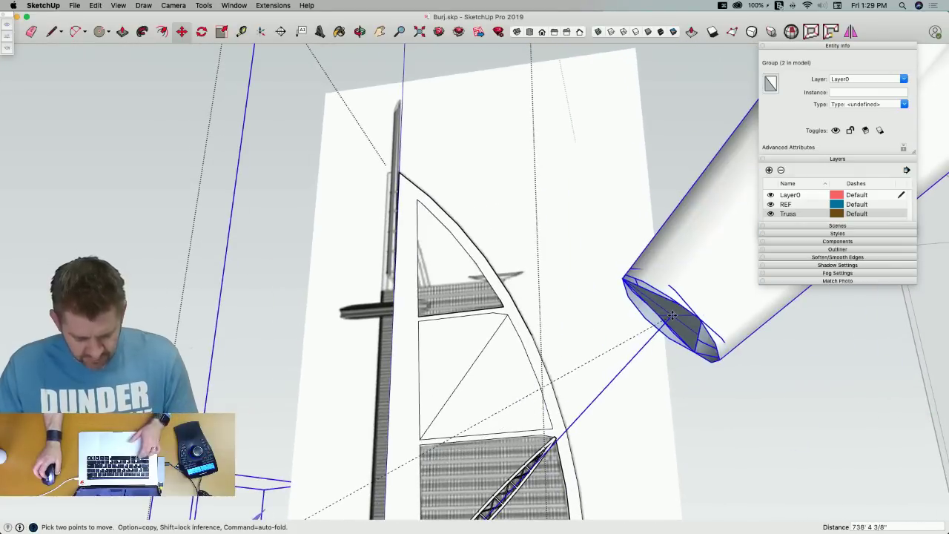
pyautogui.press('alt')
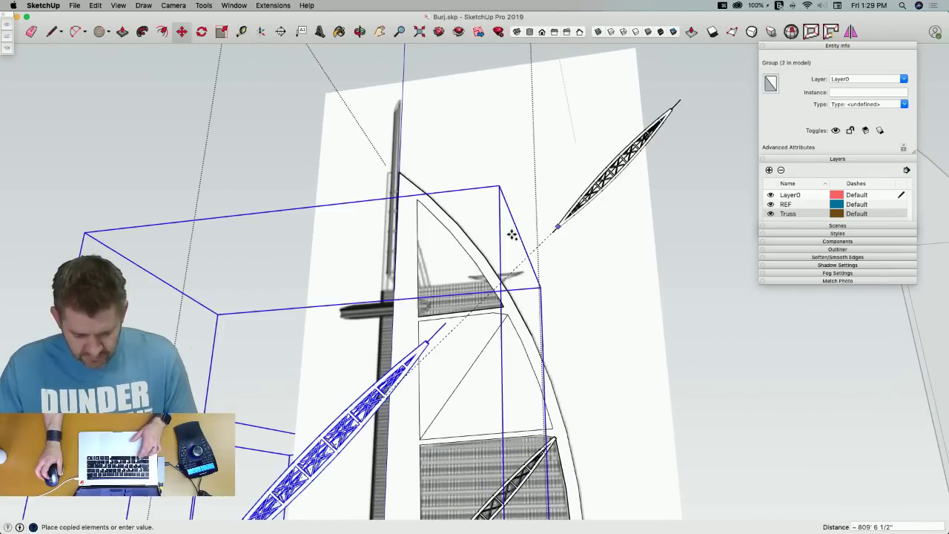
pyautogui.scroll(5, 511, 236)
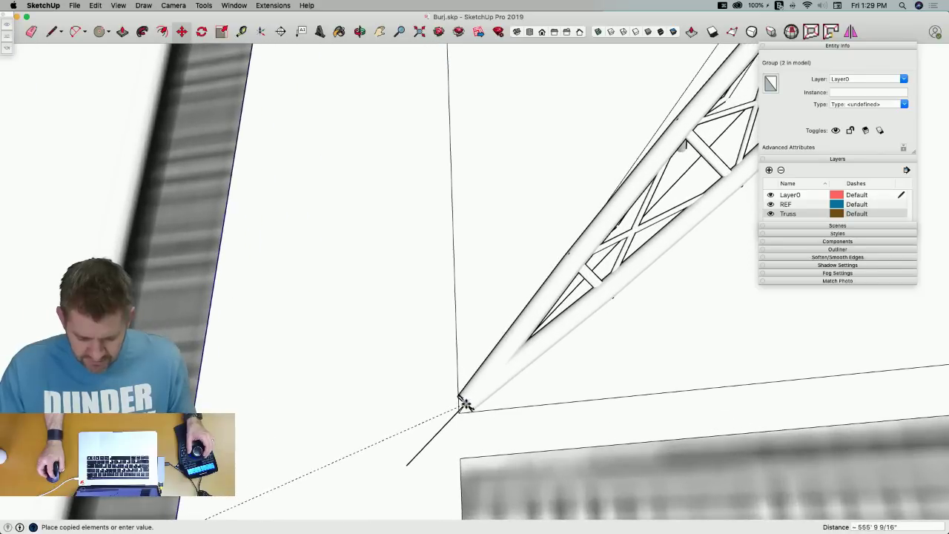
pyautogui.click(460, 413)
# Rotate the copied truss about 9 degrees around its lower end so its centre line follows the upper panel's diagonal
pyautogui.moveTo(460, 407); pyautogui.dragTo(549, 370, button='middle')
pyautogui.press('q')
pyautogui.click(462, 384)
pyautogui.moveTo(462, 385); pyautogui.dragTo(758, 334, button='middle')
pyautogui.click(776, 317)
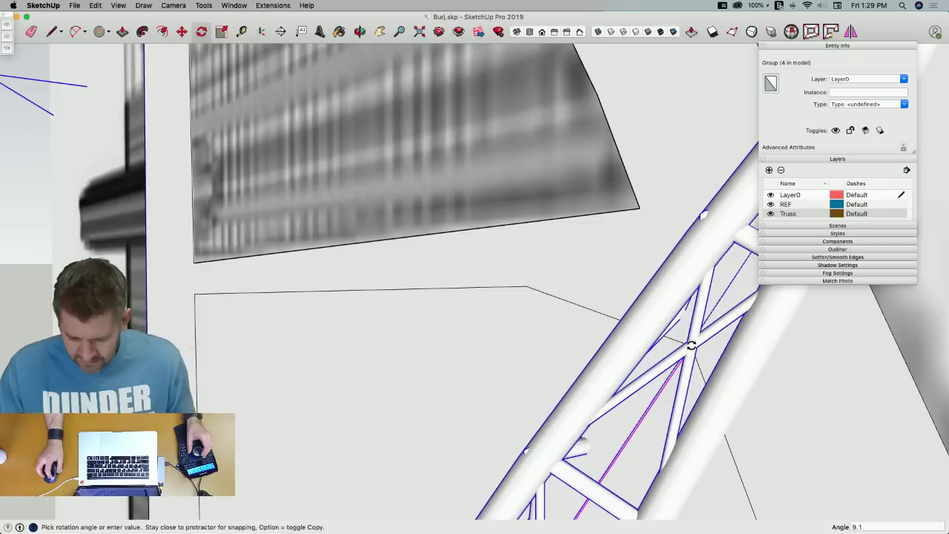
pyautogui.moveTo(689, 345); pyautogui.dragTo(631, 273, button='middle')
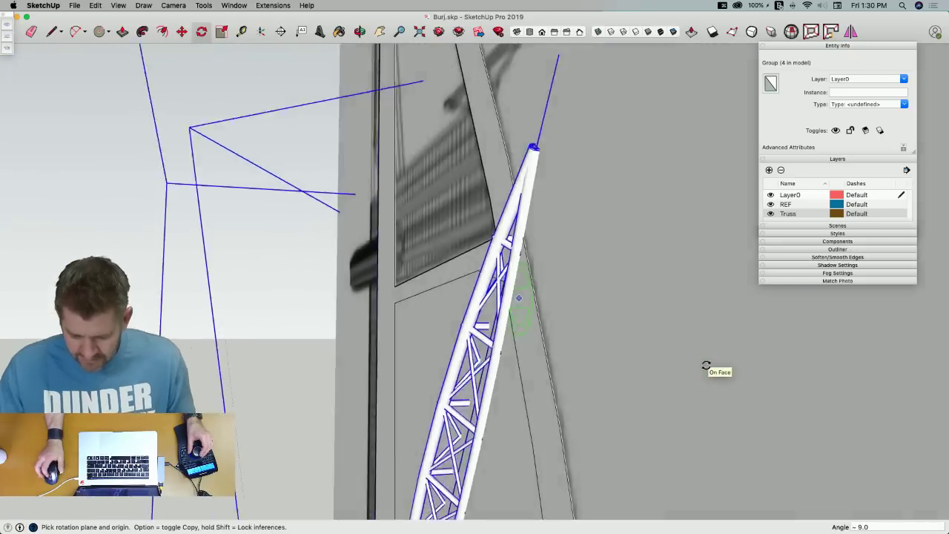
pyautogui.press('space')
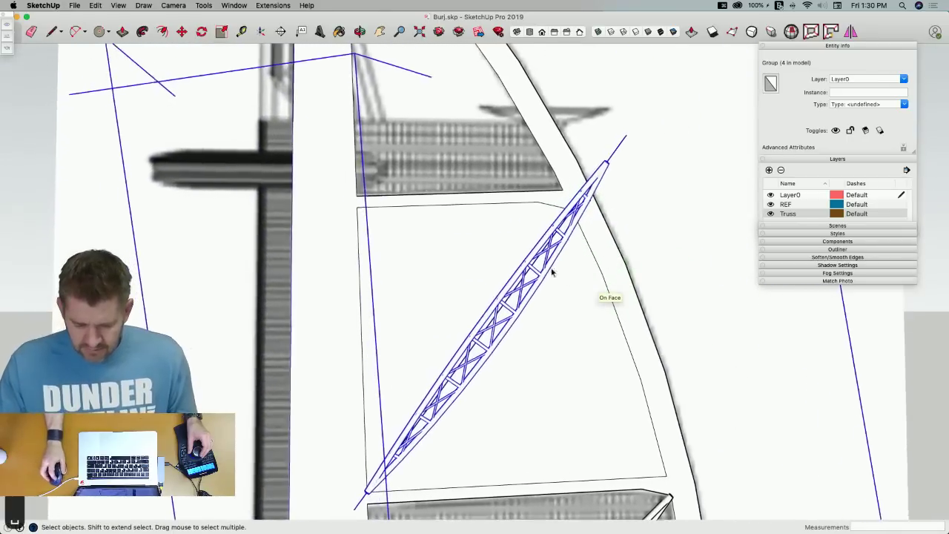
# Scale the truss inside its group to 0.85 along its length, ending it at the upper panel's far corner
pyautogui.doubleClick(544, 279)
pyautogui.click(543, 282)
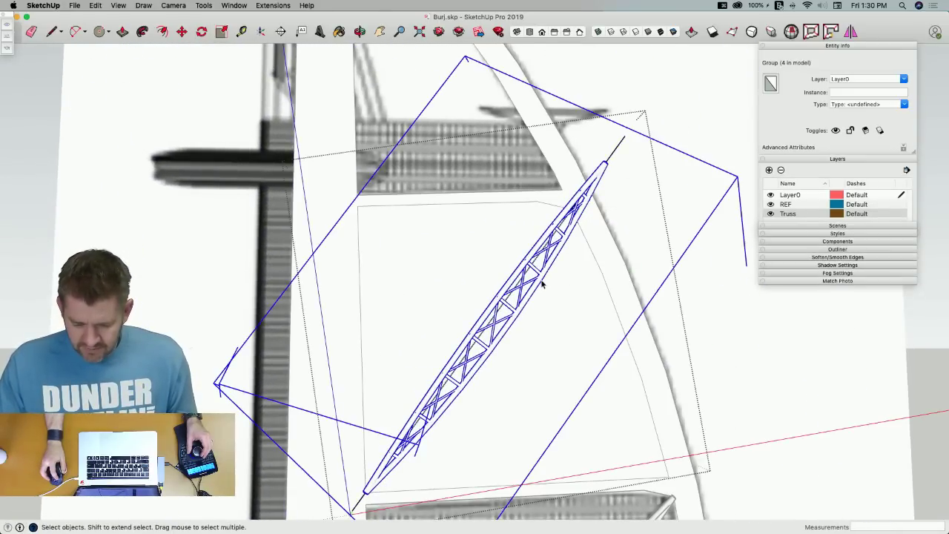
pyautogui.press('s')
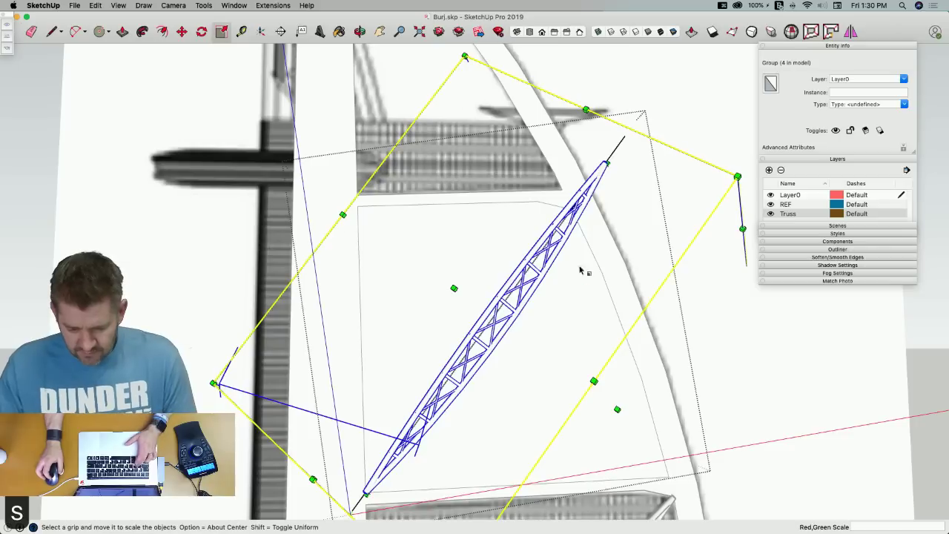
pyautogui.moveTo(607, 163); pyautogui.dragTo(572, 211)
pyautogui.moveTo(657, 210); pyautogui.dragTo(467, 375, button='middle')
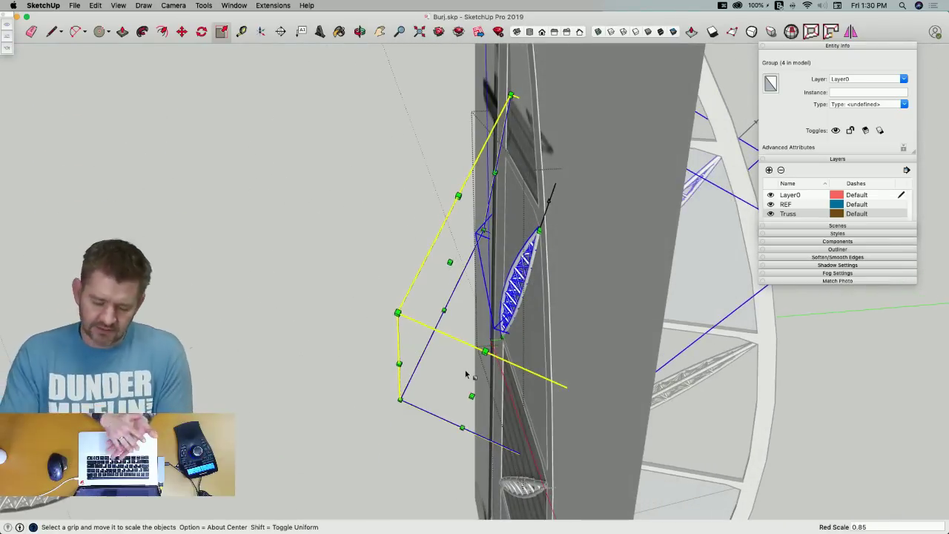
pyautogui.moveTo(483, 306); pyautogui.dragTo(634, 282, button='middle')
pyautogui.press('space')
pyautogui.scroll(5, 305, 311)
pyautogui.click(340, 313)
# Copy the fitted truss group from its lower end centre to the lower-left corner of the bottom panel
pyautogui.scroll(10, 567, 347)
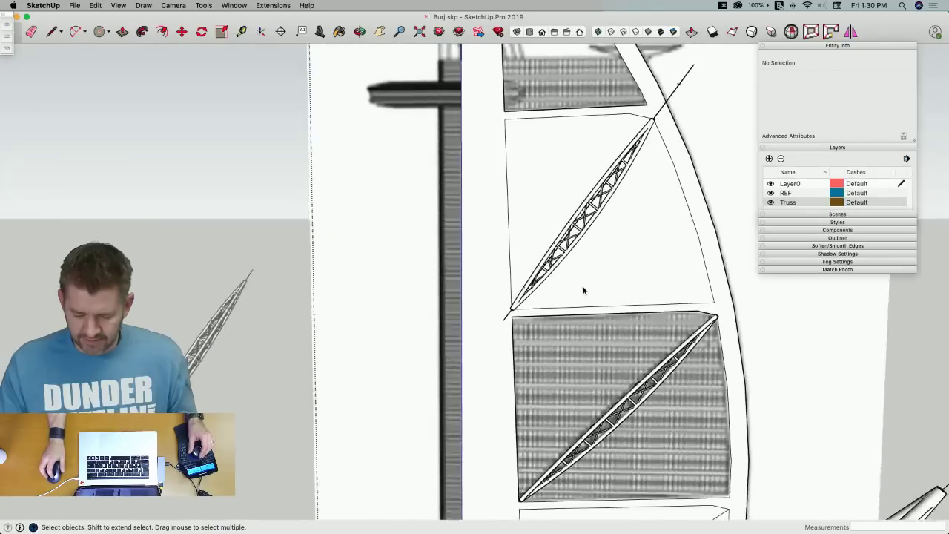
pyautogui.click(568, 347)
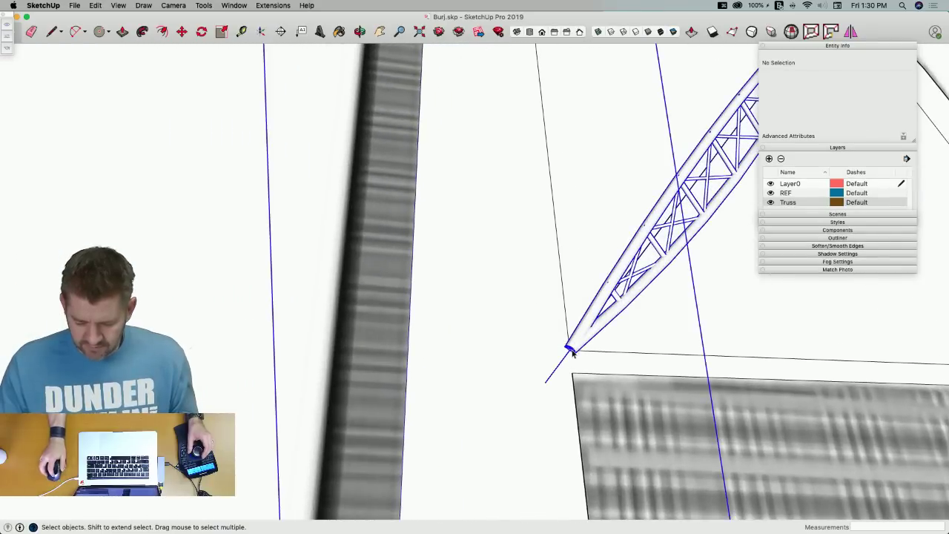
pyautogui.scroll(2, 568, 348)
pyautogui.press('m')
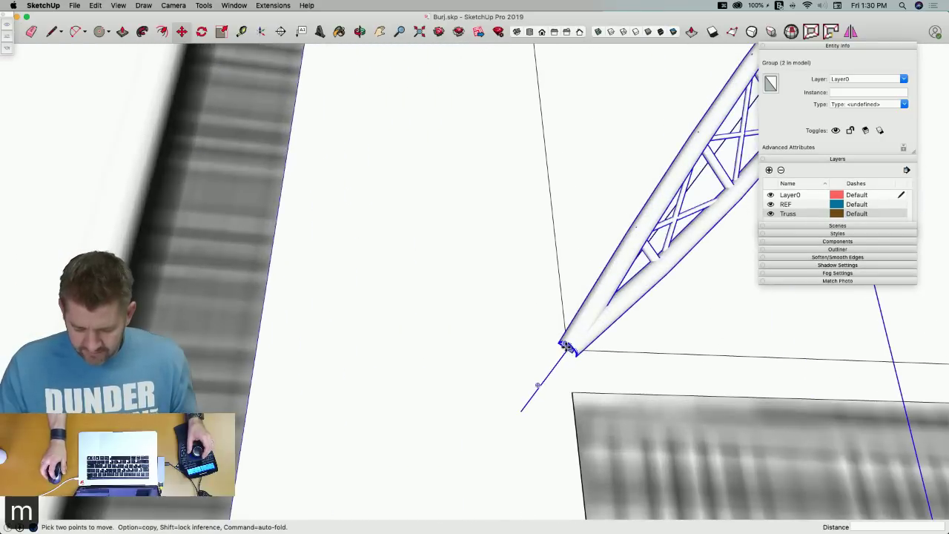
pyautogui.click(568, 349)
pyautogui.press('alt')
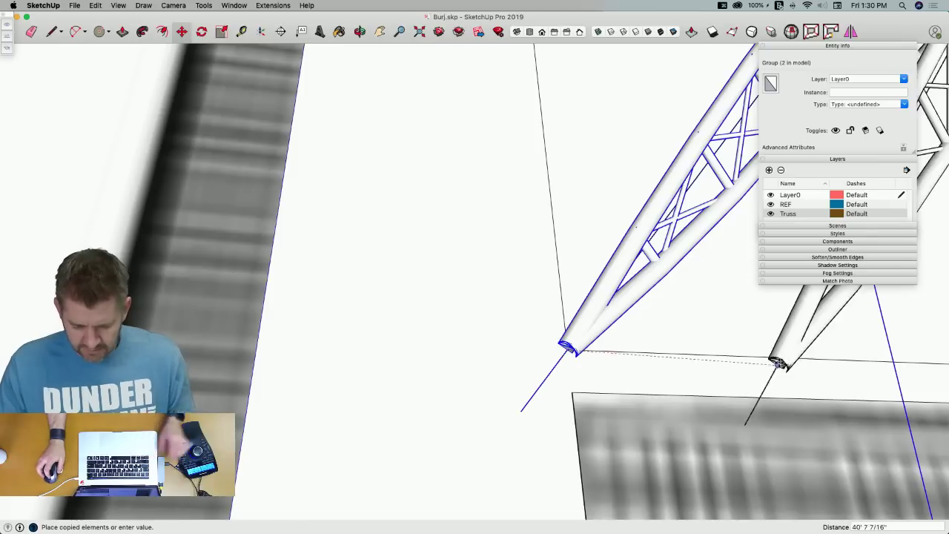
pyautogui.scroll(-5, 700, 318)
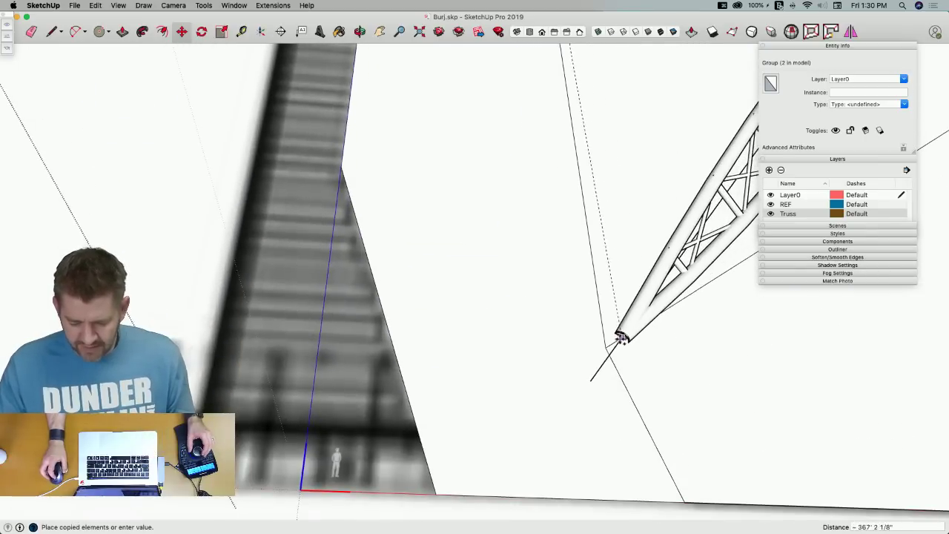
pyautogui.click(606, 346)
# Rotate the bottom truss about 18.6 degrees around its lower end so its centre line meets the panel's upper-right corner
pyautogui.press('q')
pyautogui.moveTo(606, 345); pyautogui.dragTo(649, 342, button='middle')
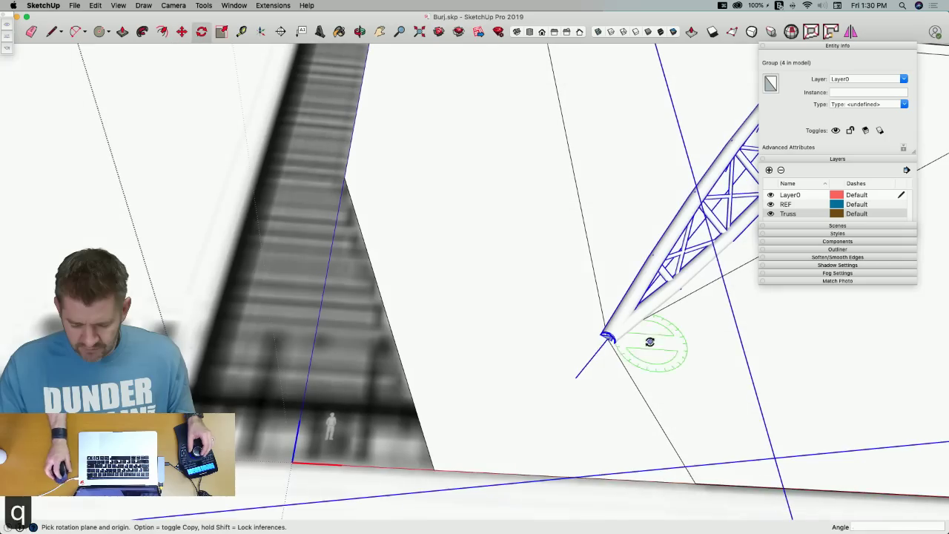
pyautogui.click(607, 339)
pyautogui.moveTo(615, 335); pyautogui.dragTo(599, 273, button='middle')
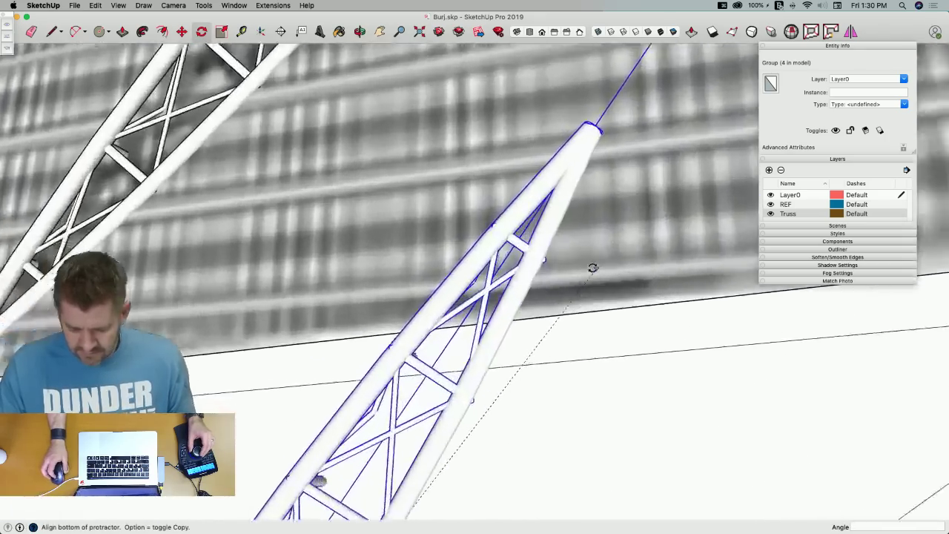
pyautogui.scroll(6, 599, 273)
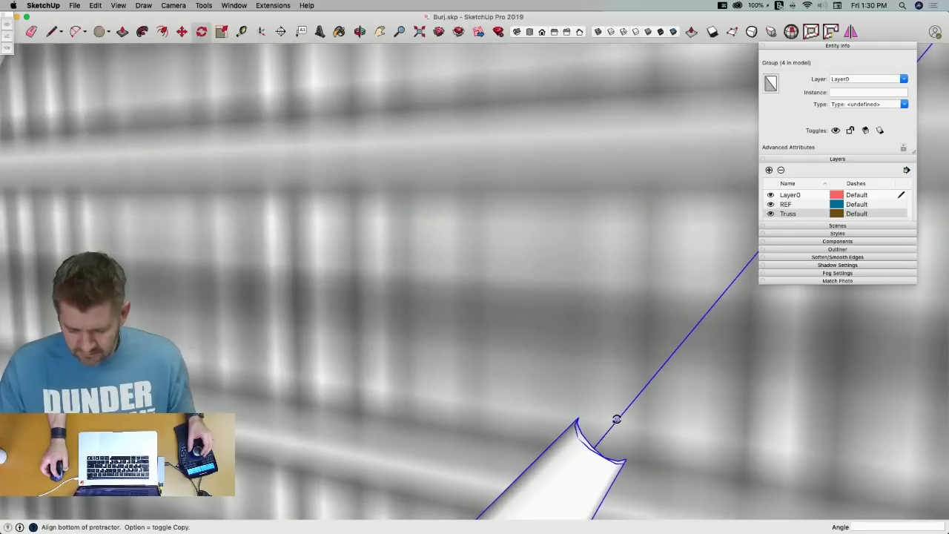
pyautogui.click(618, 416)
pyautogui.scroll(-6, 653, 420)
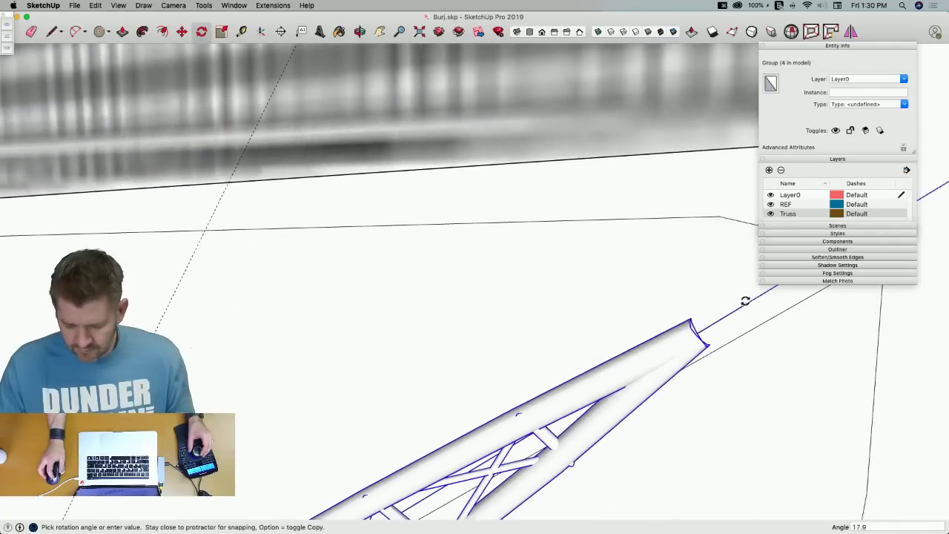
pyautogui.click(649, 256)
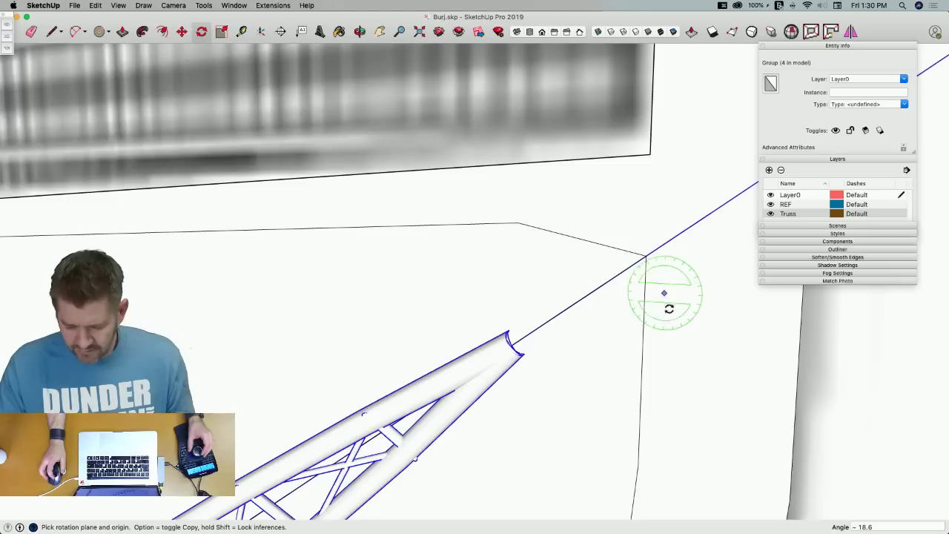
pyautogui.press('space')
# Scale the bottom truss inside its group to 1.09 along its length so it reaches the panel's upper-right corner
pyautogui.press('super+t')
pyautogui.click(486, 363)
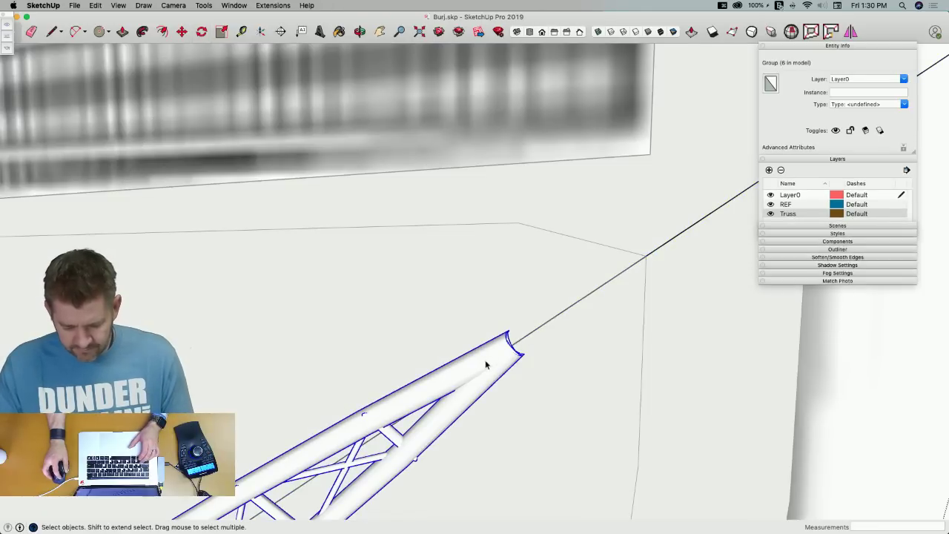
pyautogui.press('s')
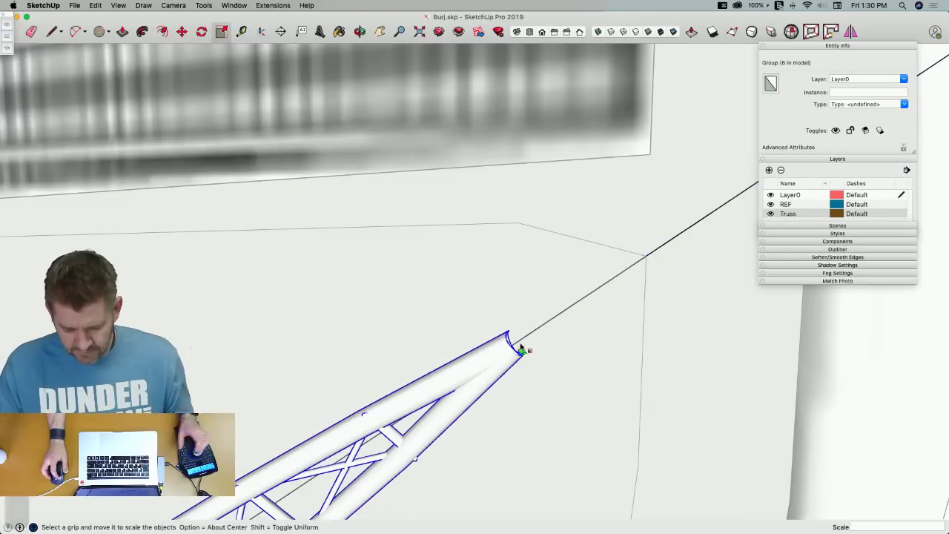
pyautogui.moveTo(523, 351); pyautogui.dragTo(653, 265)
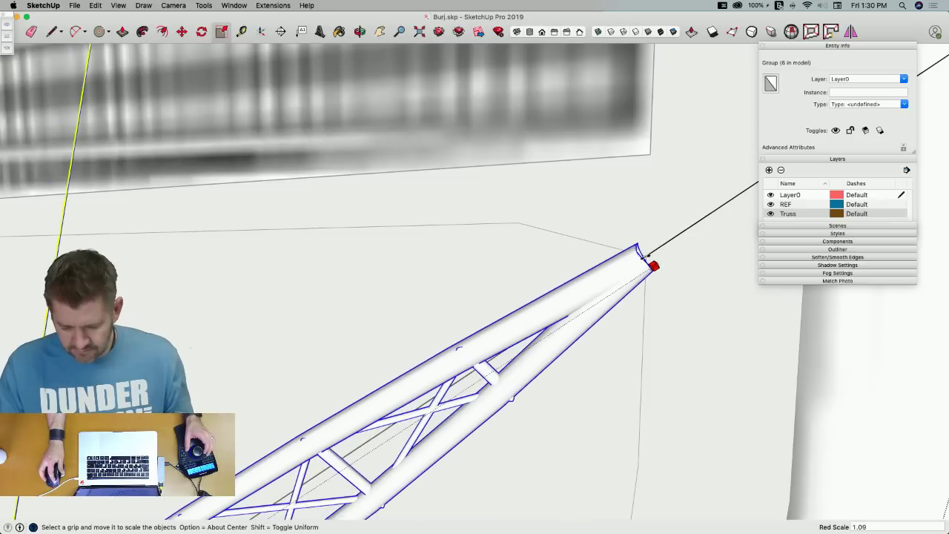
pyautogui.press('space')
pyautogui.scroll(-10, 652, 296)
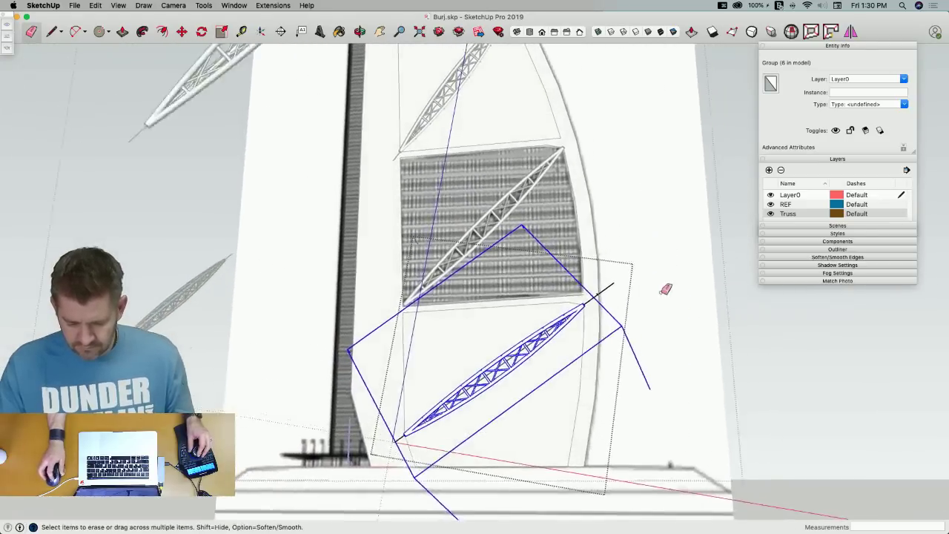
# Delete the oversized spare truss lying across the middle panels of the facade
pyautogui.click(692, 359)
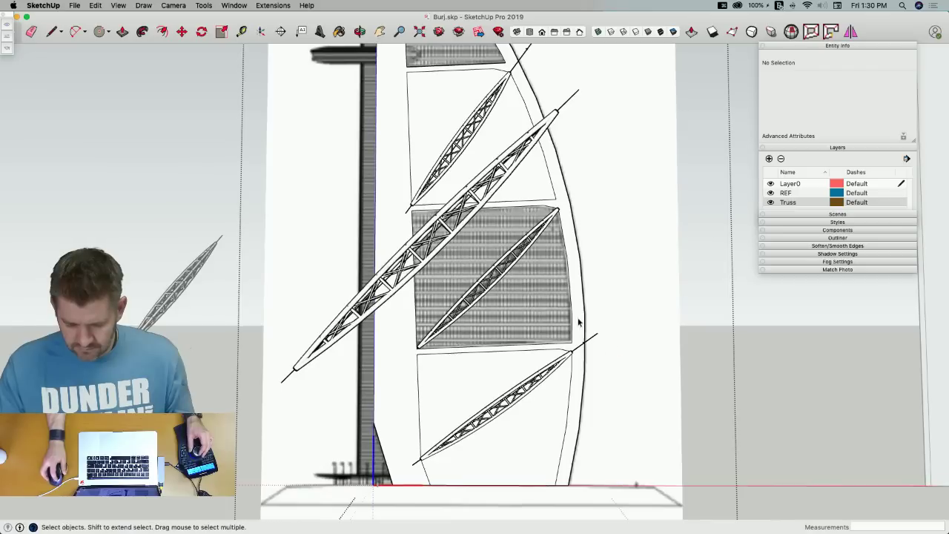
pyautogui.click(562, 184)
pyautogui.press('Delete')
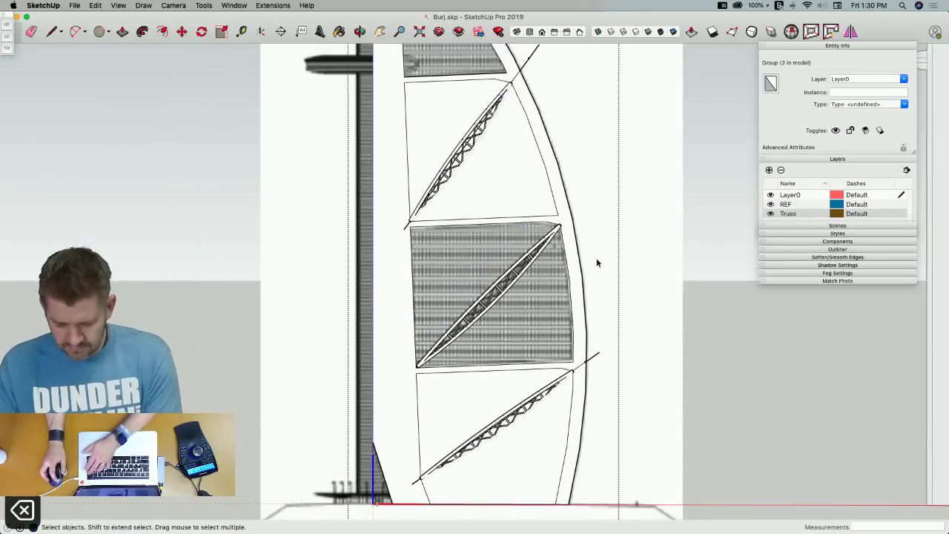
# Erase the centre-line stub and its leftover fragments beyond the upper end of the bottom truss
pyautogui.click(581, 368)
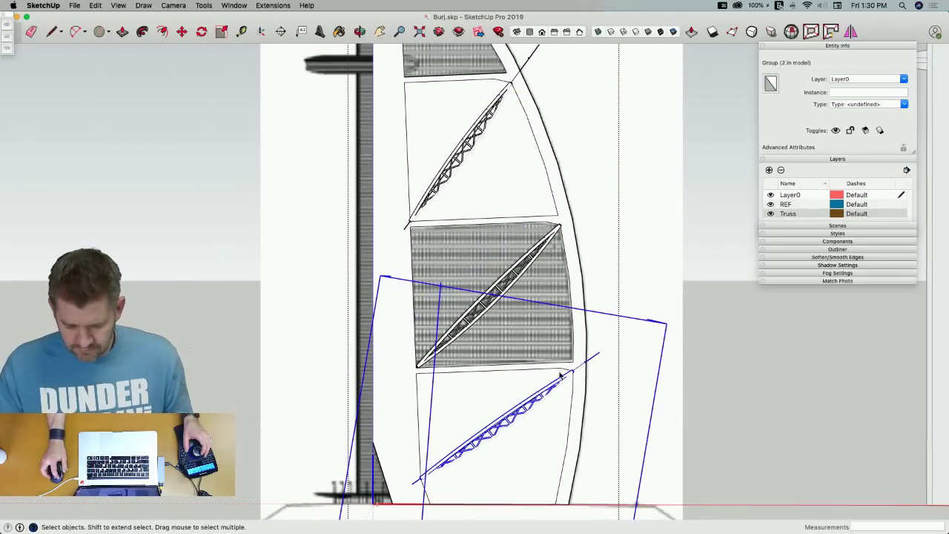
pyautogui.press('e')
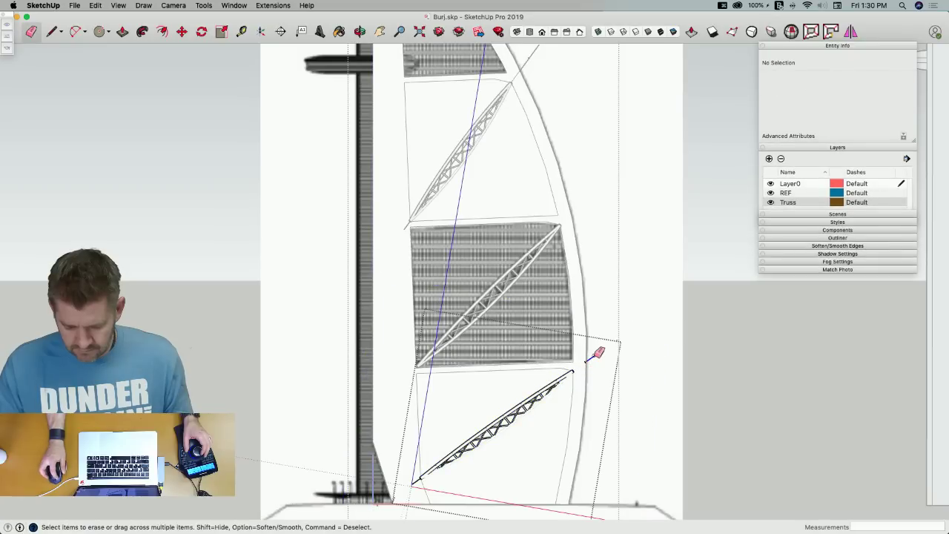
pyautogui.press('space')
pyautogui.click(595, 379)
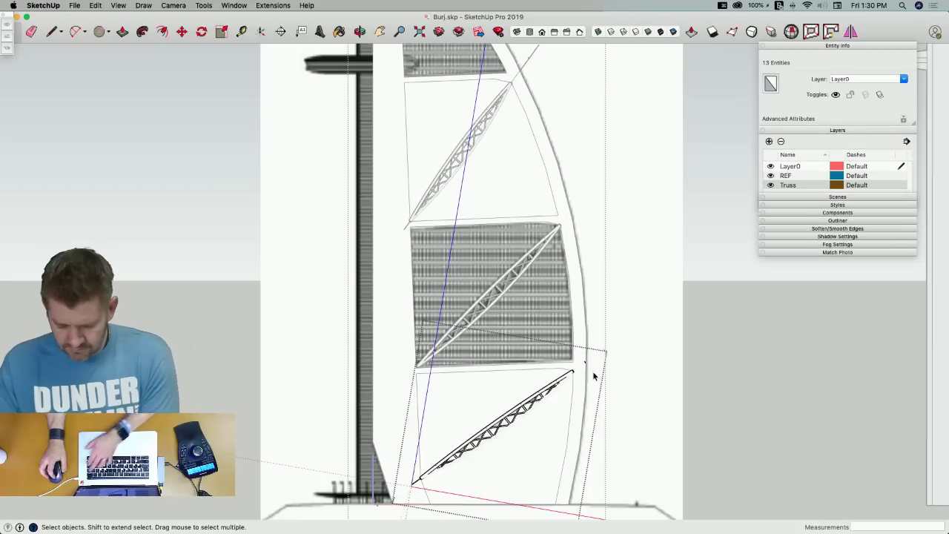
pyautogui.press('BackSpace')
# Erase the centre-line stub beyond the upper end of the upper panel's truss inside its group
pyautogui.press('e')
pyautogui.press('space')
pyautogui.doubleClick(550, 187)
pyautogui.press('e')
pyautogui.click(571, 153)
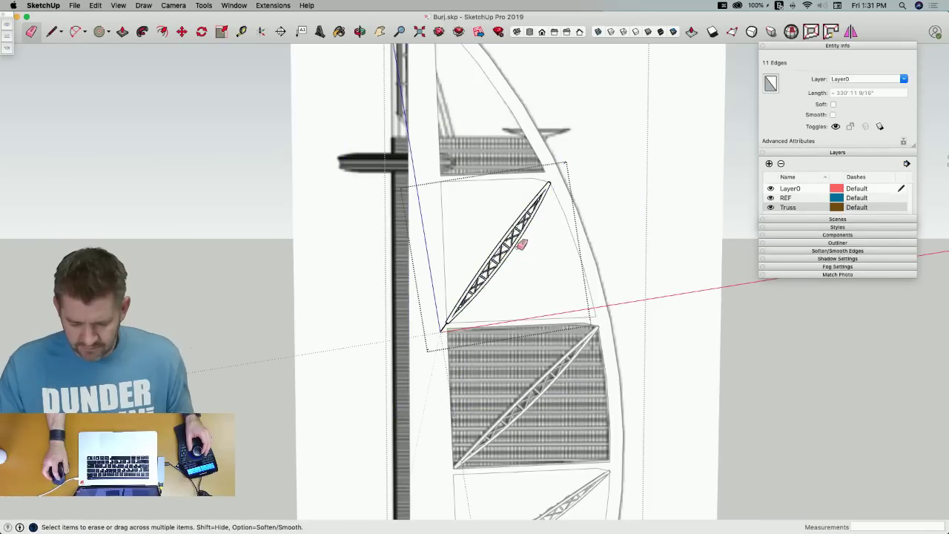
pyautogui.press('space')
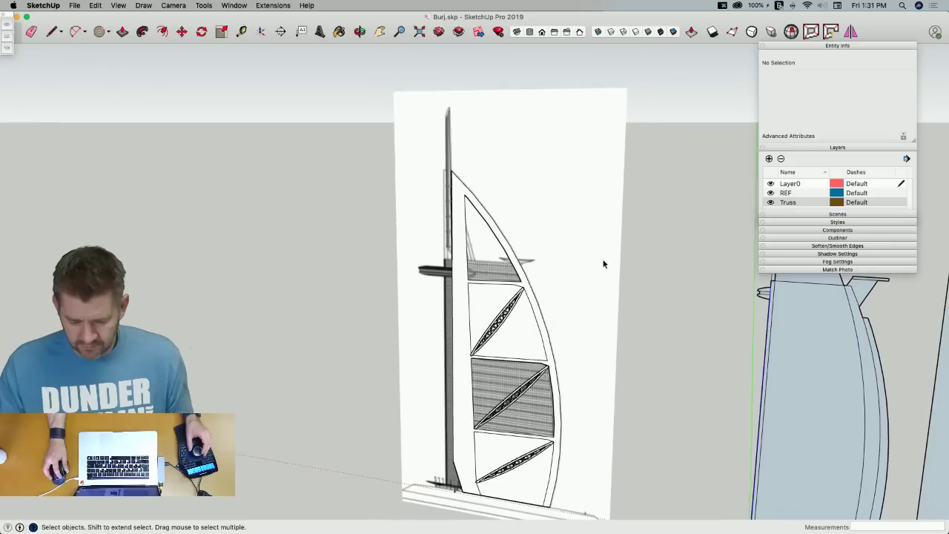
# Hide the REF layer holding the reference image
pyautogui.click(604, 265)
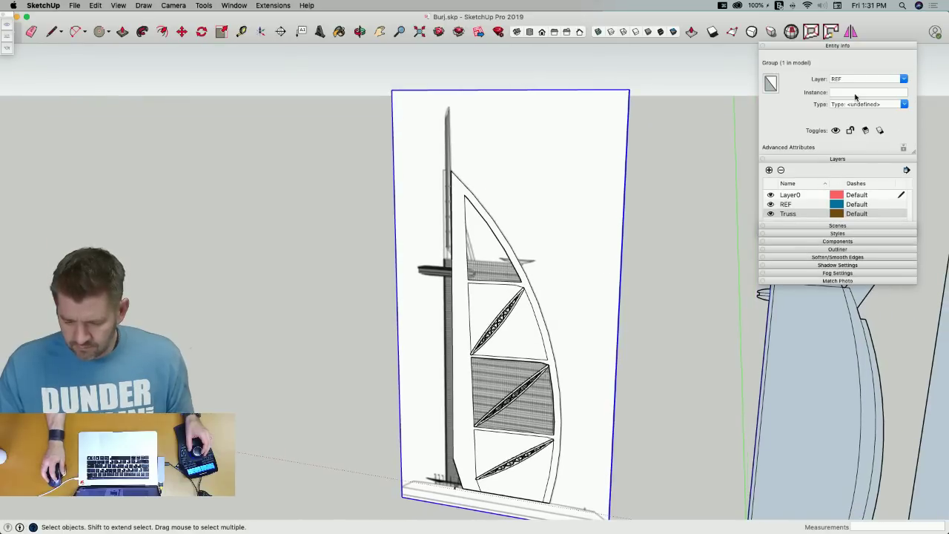
pyautogui.click(771, 204)
pyautogui.click(634, 276)
pyautogui.scroll(5, 526, 318)
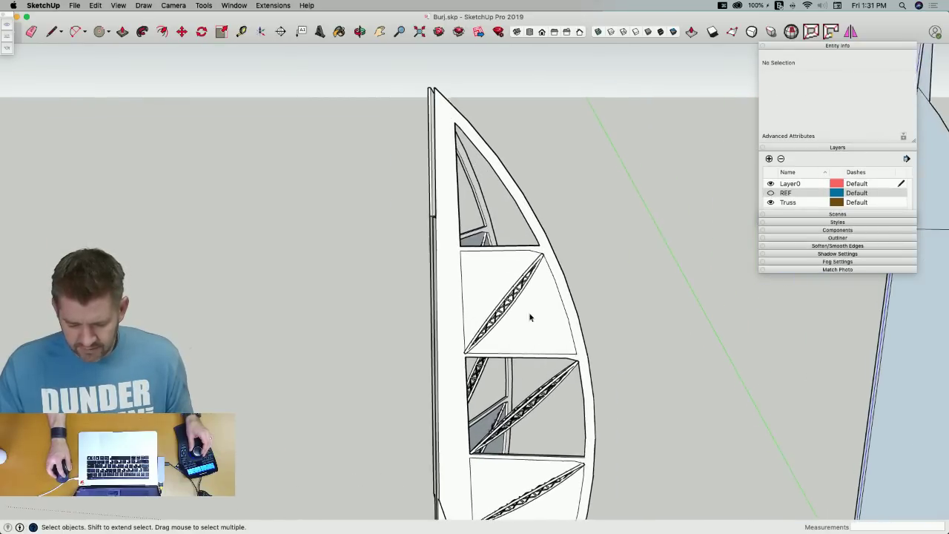
# Delete the infill faces of the upper and bottom panels inside the outer structure group, leaving open frames
pyautogui.click(530, 316)
pyautogui.doubleClick(530, 317)
pyautogui.press('super+a')
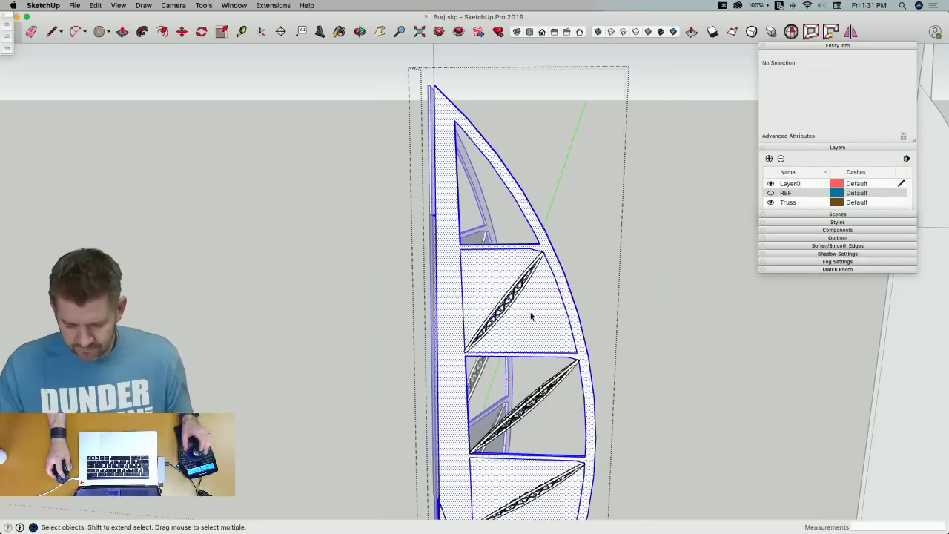
pyautogui.click(531, 317)
pyautogui.press('Delete')
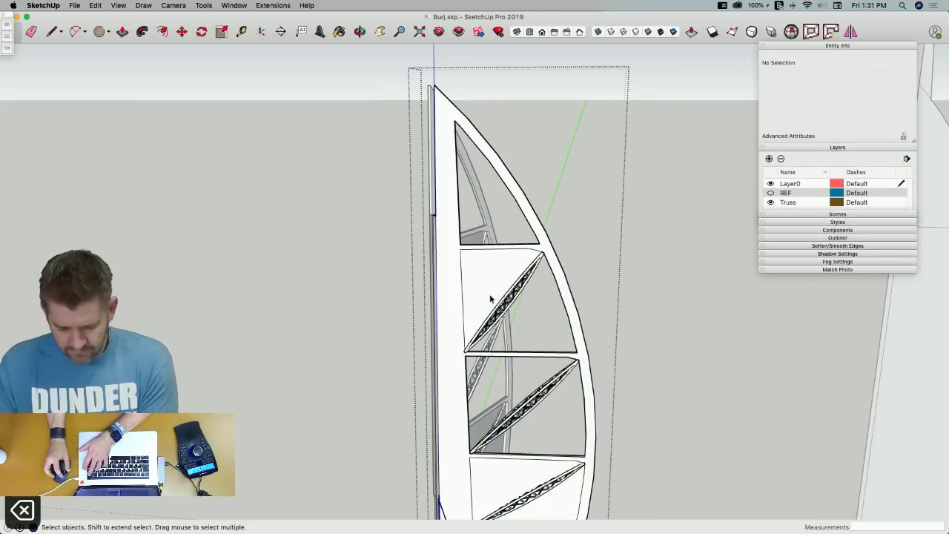
pyautogui.click(541, 509)
pyautogui.press('Delete')
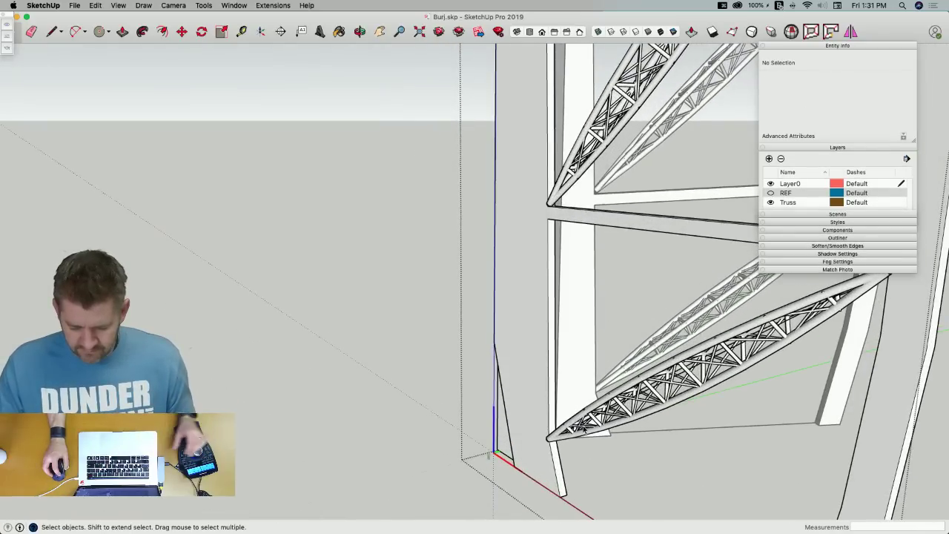
# Select the three trusses and move them about 2' 11" to the middle of the frame's thickness
pyautogui.press('super+a')
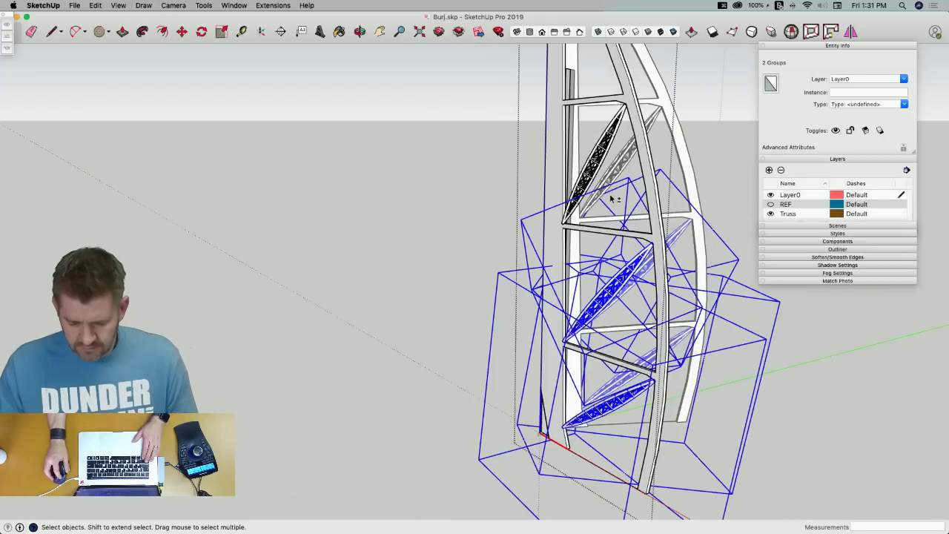
pyautogui.keyDown('shift'); pyautogui.click(588, 189); pyautogui.keyUp('shift')
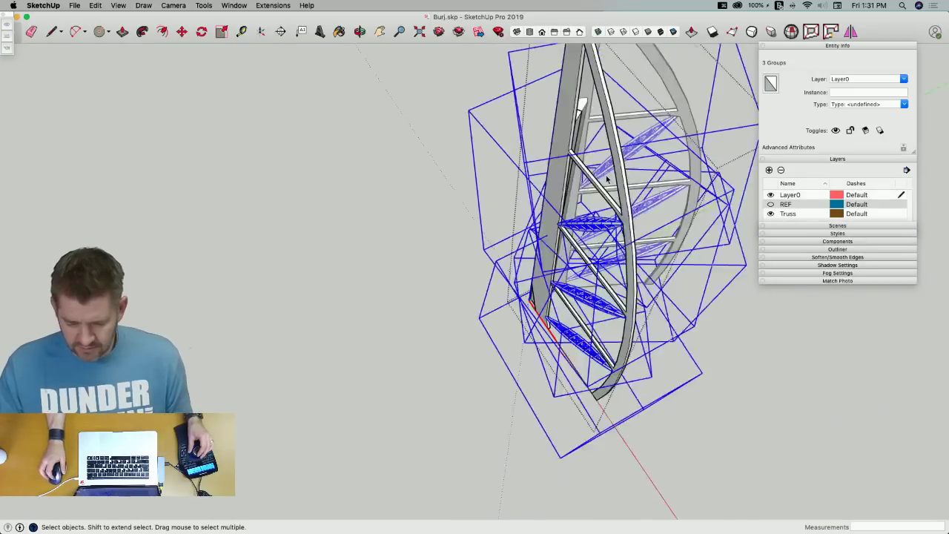
pyautogui.press('m')
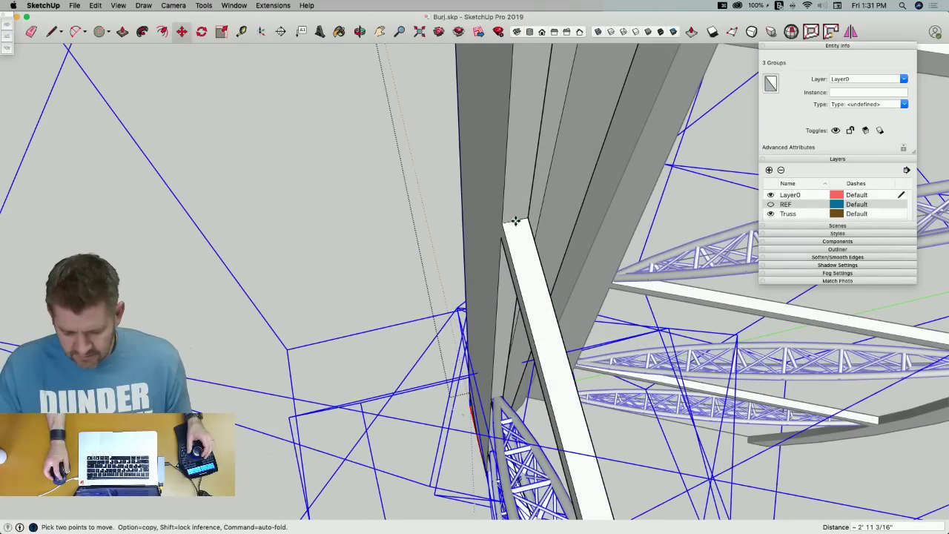
pyautogui.press('space')
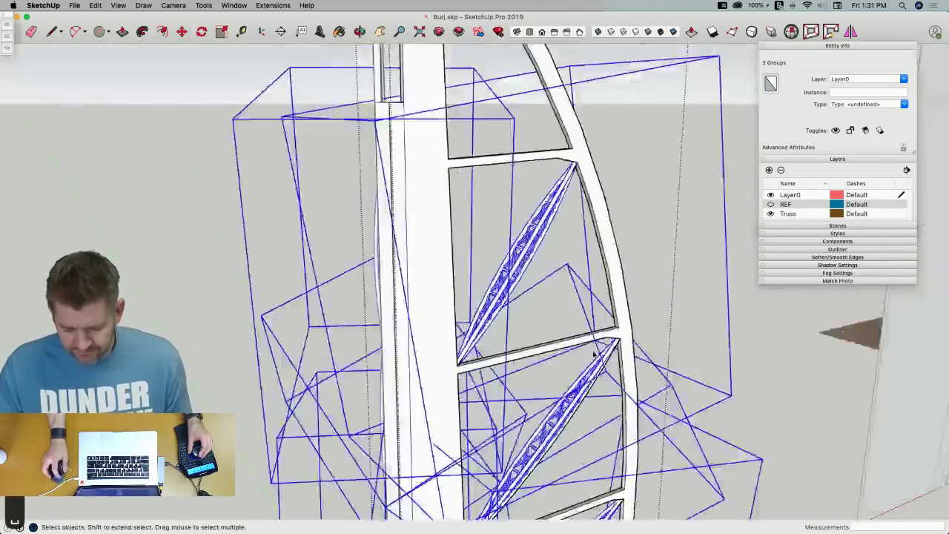
pyautogui.click(552, 317)
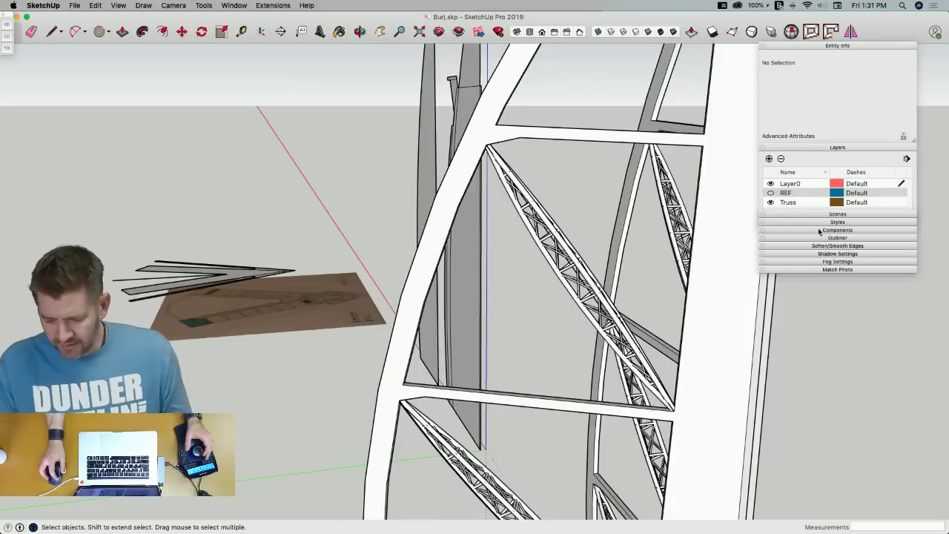
# Turn off Profiles in the style's edge settings and save the model
pyautogui.click(820, 222)
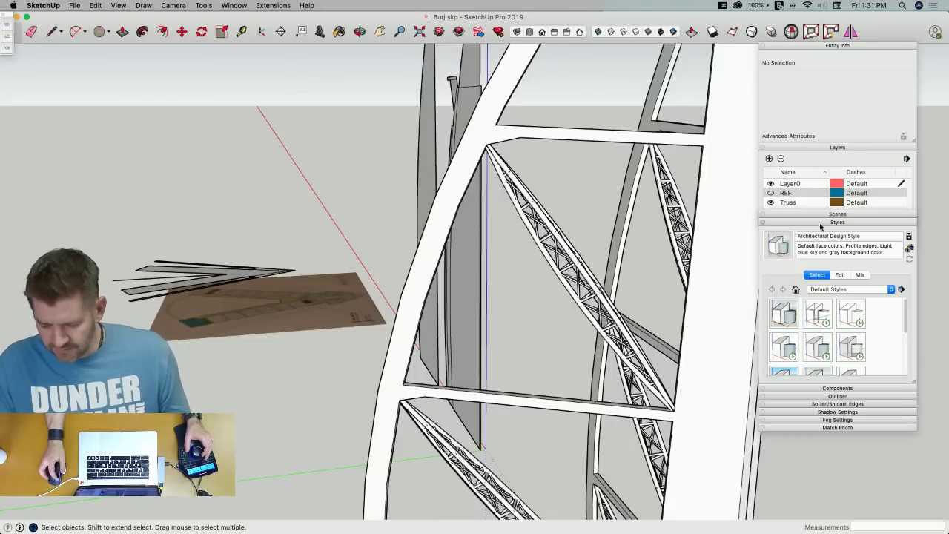
pyautogui.click(839, 276)
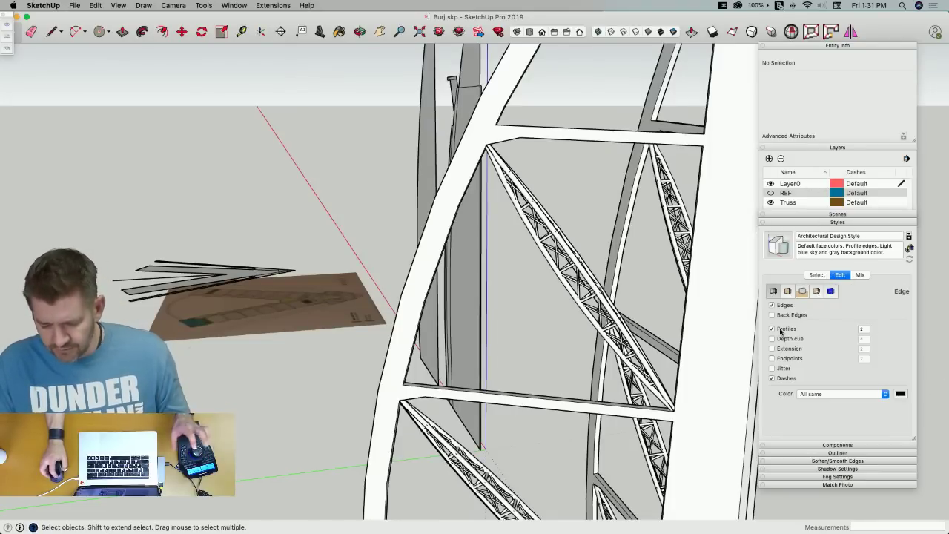
pyautogui.click(772, 329)
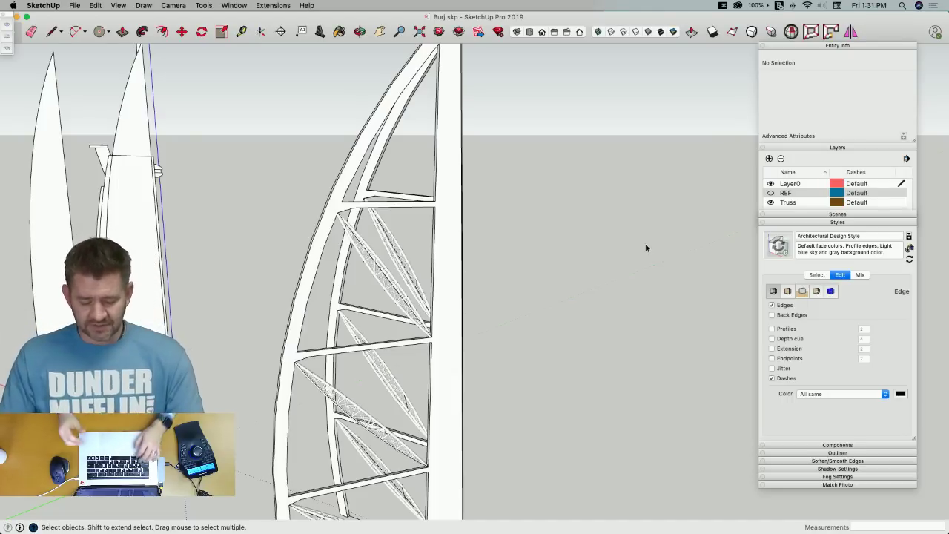
pyautogui.press('super+s')
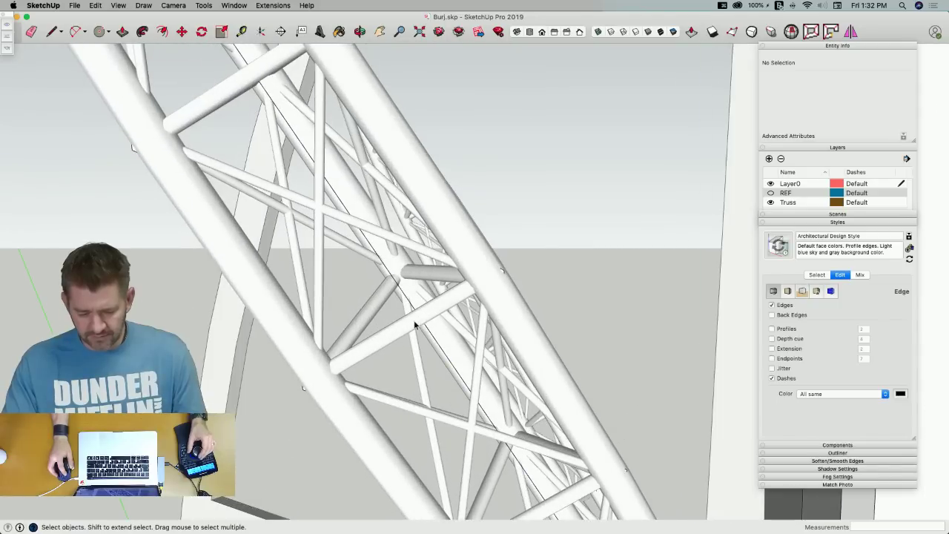
# Delete the leftover straight construction edges and the arc running along the trusses
pyautogui.press('e')
pyautogui.press('space')
pyautogui.click(404, 296)
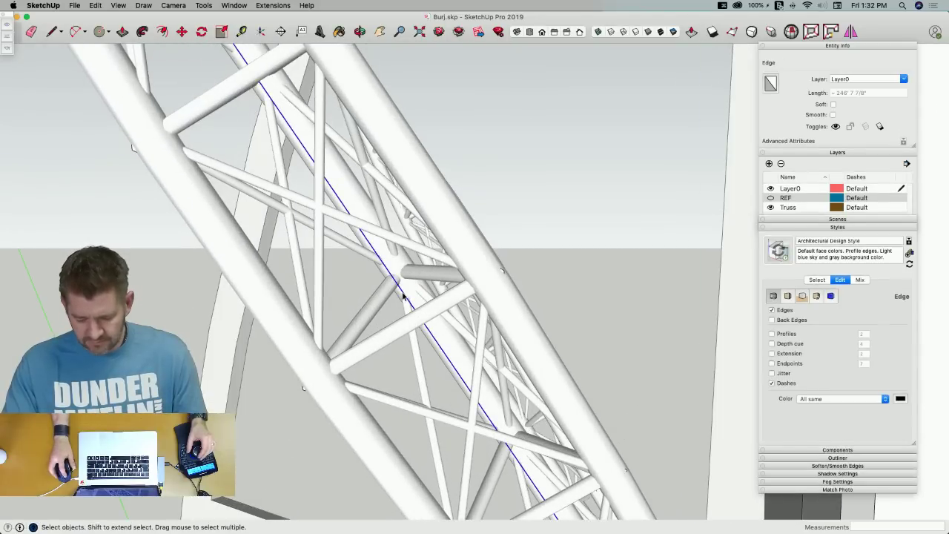
pyautogui.press('Escape')
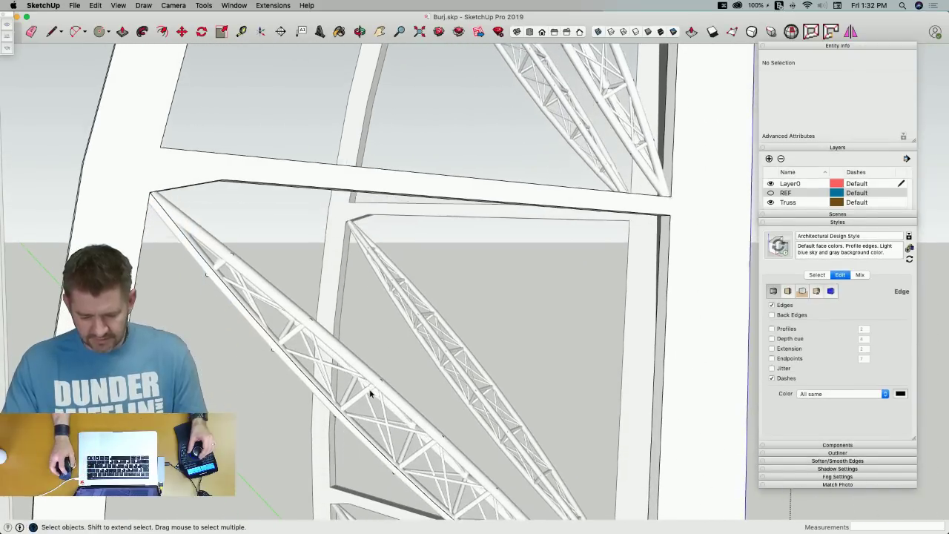
pyautogui.click(366, 392)
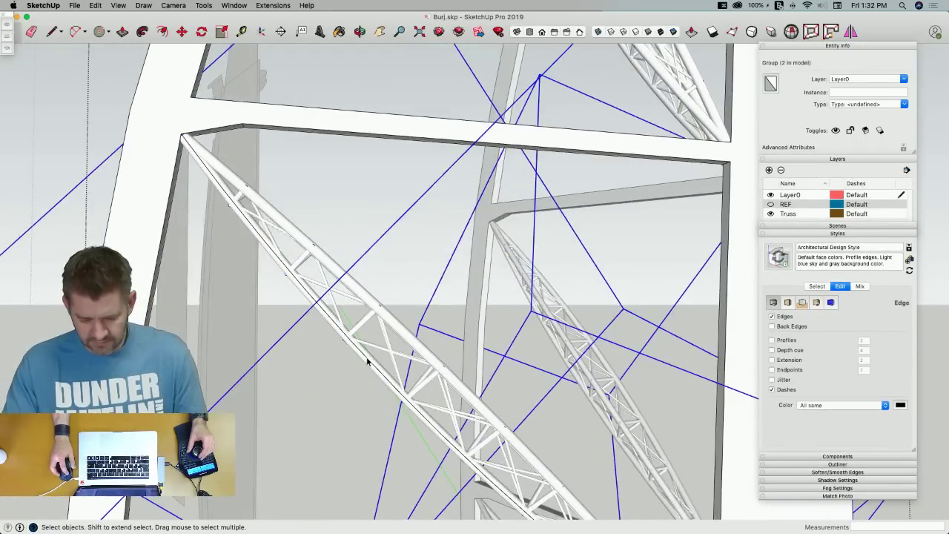
pyautogui.click(366, 361)
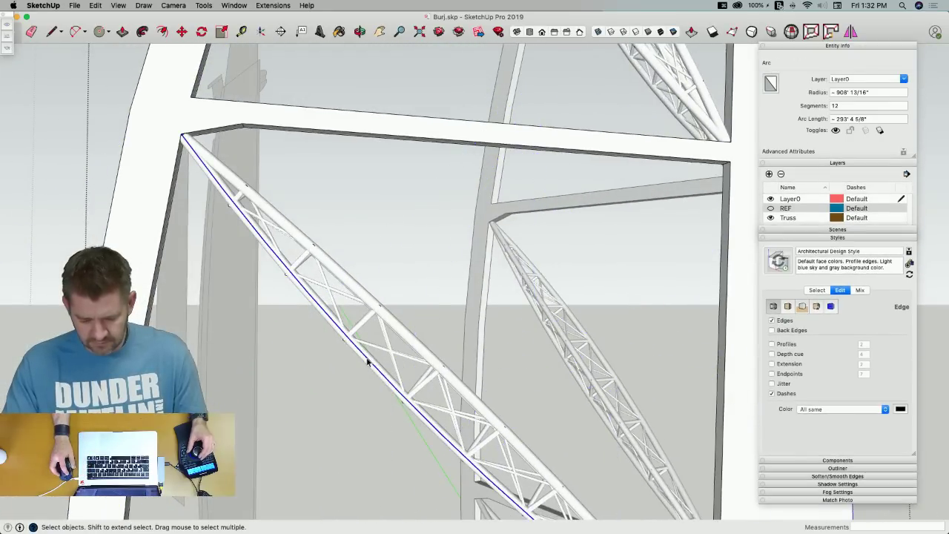
pyautogui.press('Escape')
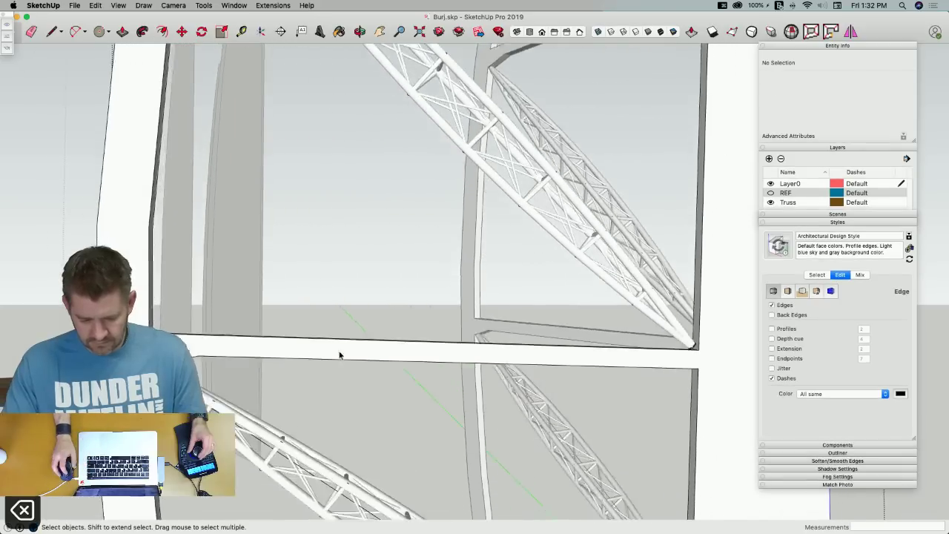
pyautogui.click(369, 395)
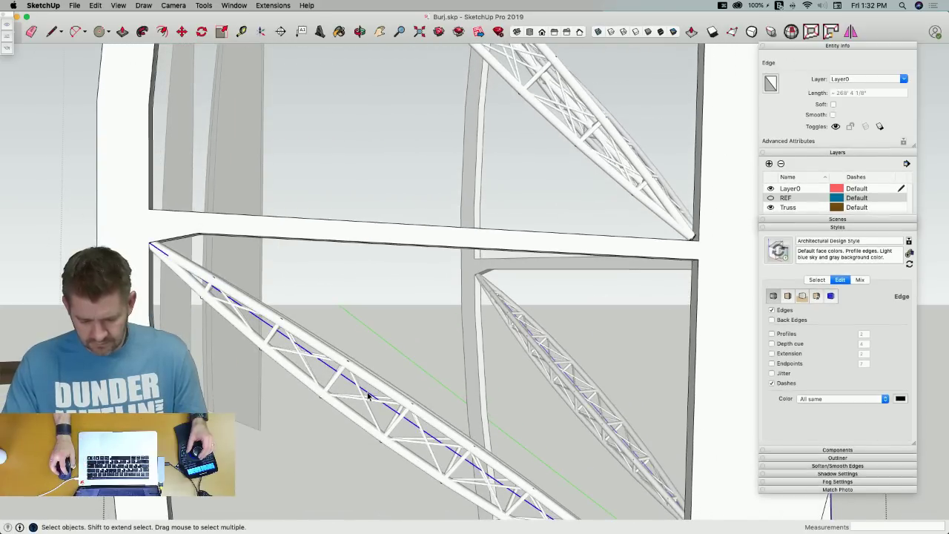
pyautogui.press('Escape')
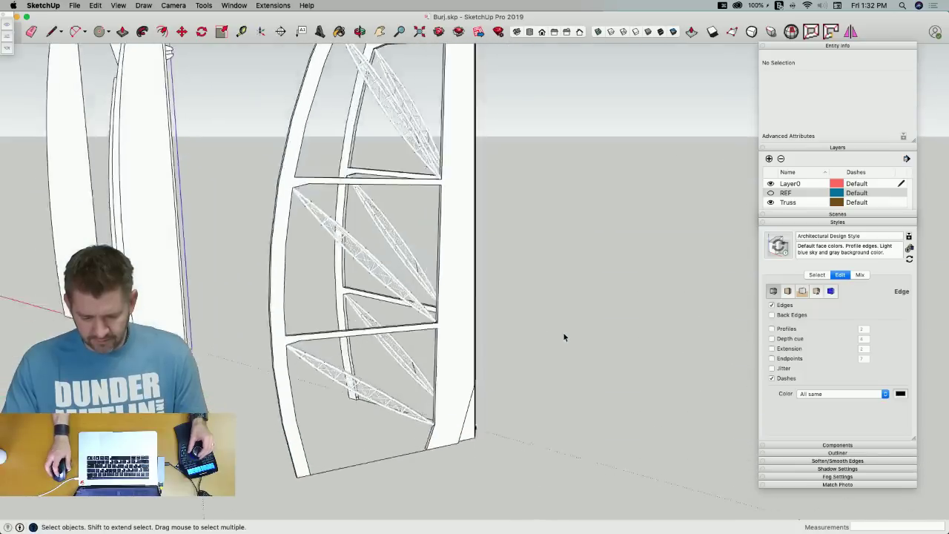
pyautogui.press('e')
pyautogui.moveTo(366, 461); pyautogui.dragTo(435, 462)
pyautogui.press('super+z')
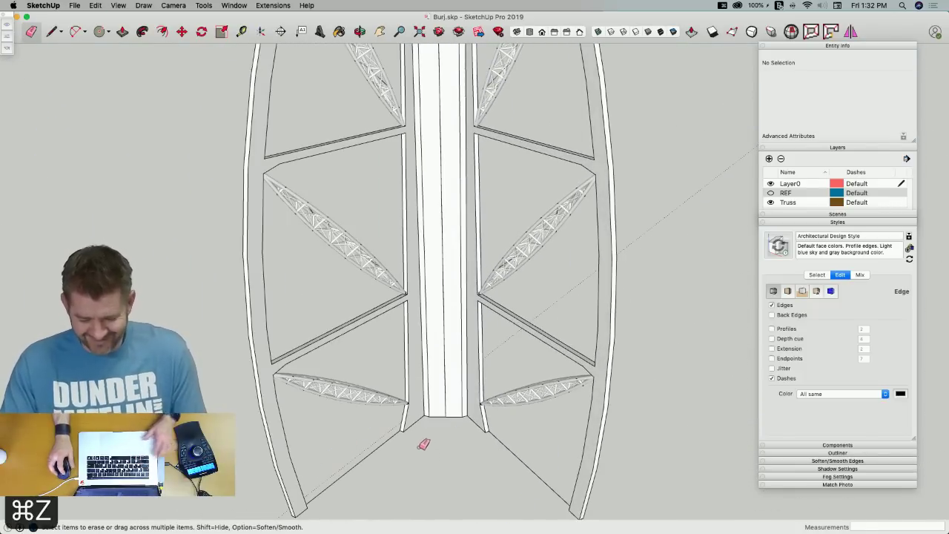
# Erase the leftover ground-level edges between the column and the outer legs inside the outer structure group
pyautogui.doubleClick(403, 426)
pyautogui.press('e')
pyautogui.moveTo(367, 451); pyautogui.dragTo(380, 465)
pyautogui.press('space')
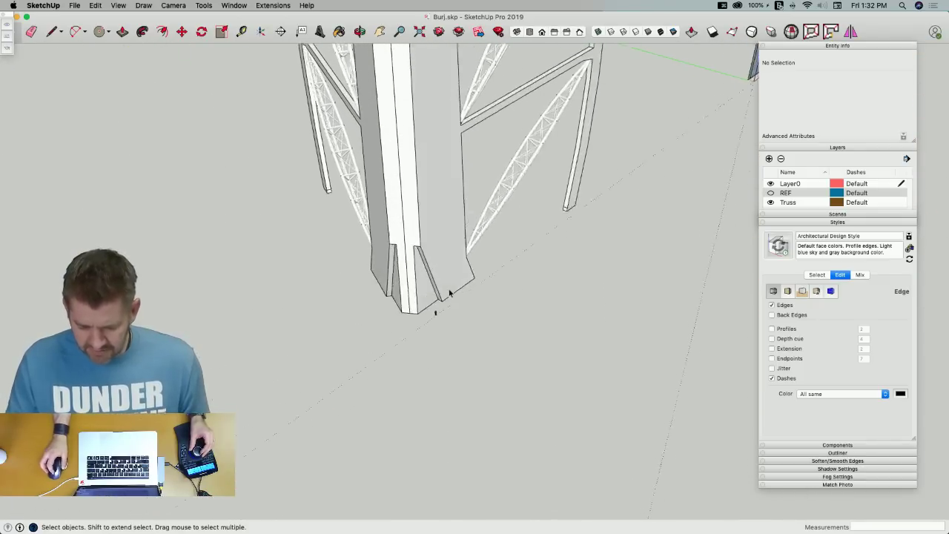
pyautogui.scroll(8, 496, 421)
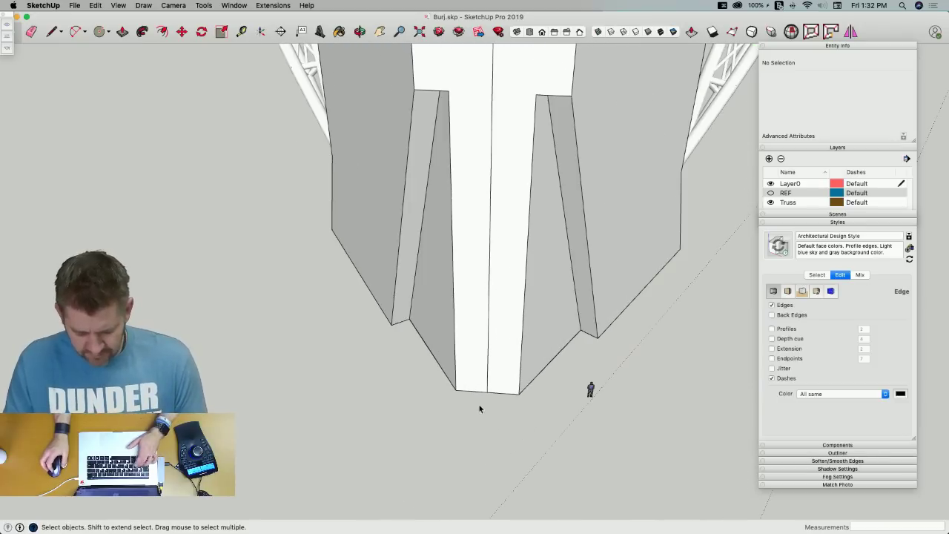
pyautogui.press('a')
pyautogui.click(455, 390)
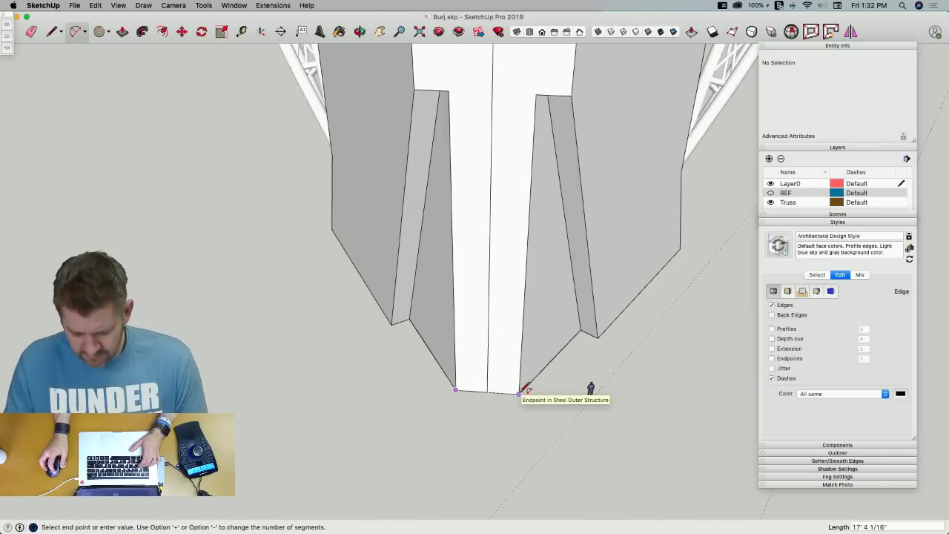
pyautogui.press('space')
# Draw an arc with a bulge of about 6' across the column's front base corners and close it with a straight line
pyautogui.press('a')
pyautogui.click(456, 390)
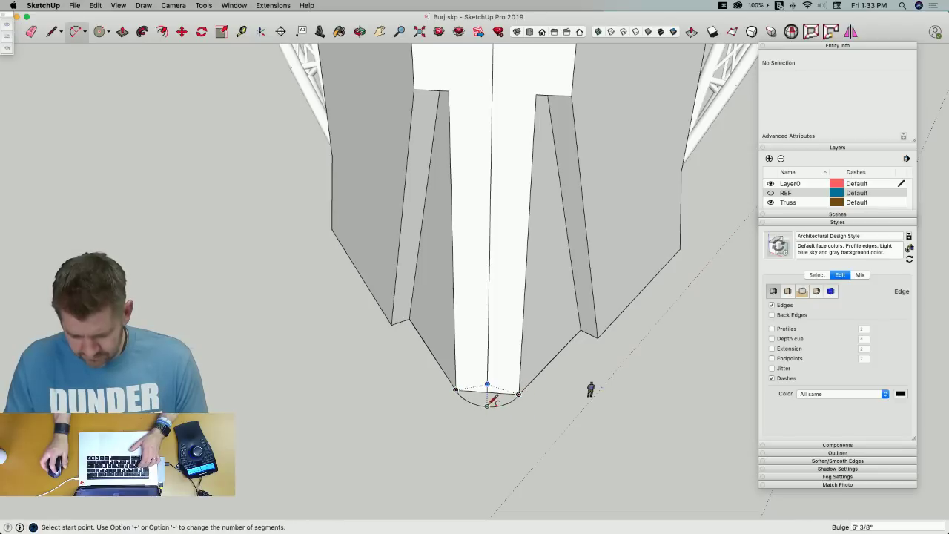
pyautogui.press('l')
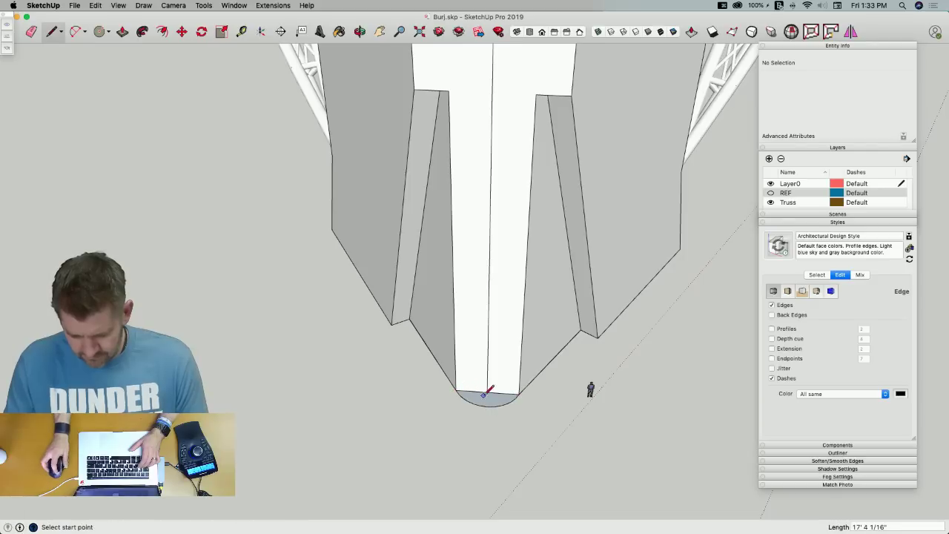
pyautogui.press('p')
pyautogui.moveTo(486, 399); pyautogui.dragTo(473, 416)
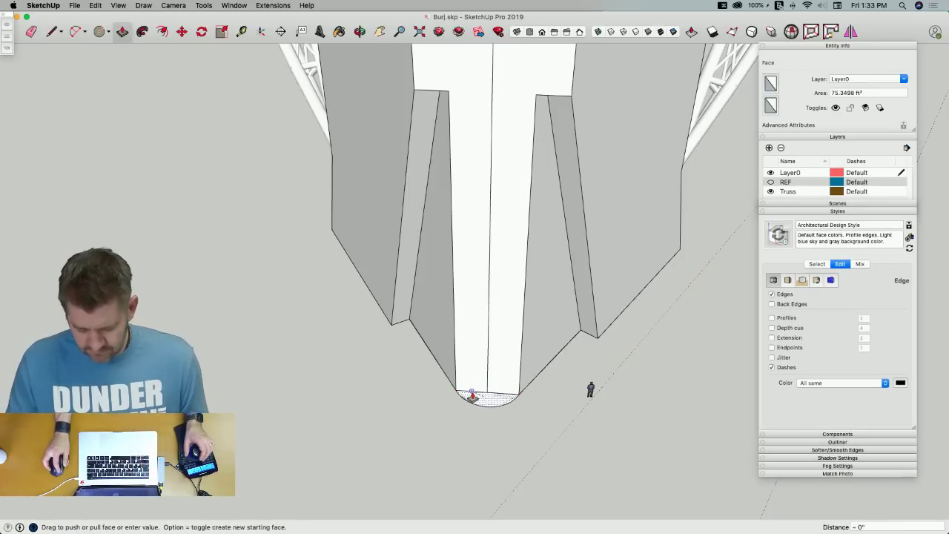
pyautogui.press('Escape')
pyautogui.press('space')
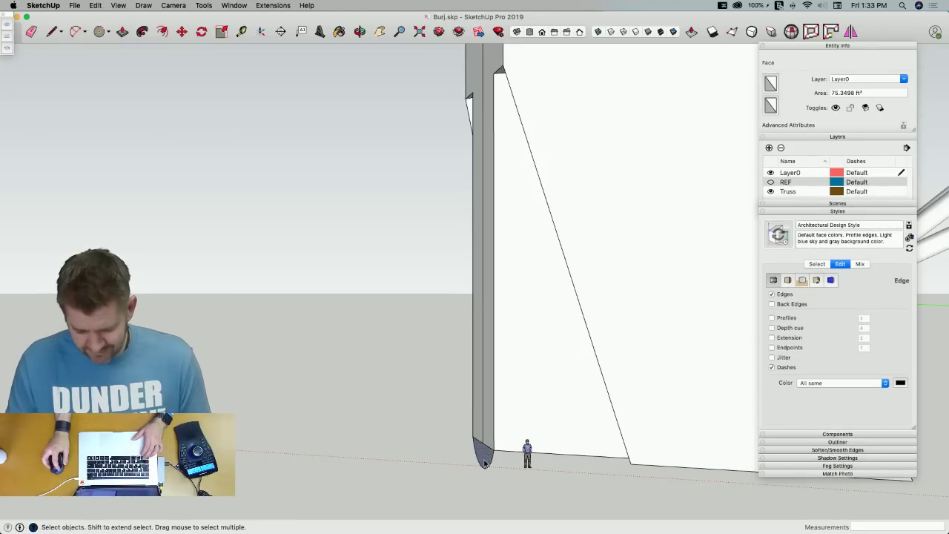
# Erase the tilted arc profile at the column's front base
pyautogui.press('e')
pyautogui.moveTo(494, 469); pyautogui.dragTo(471, 460)
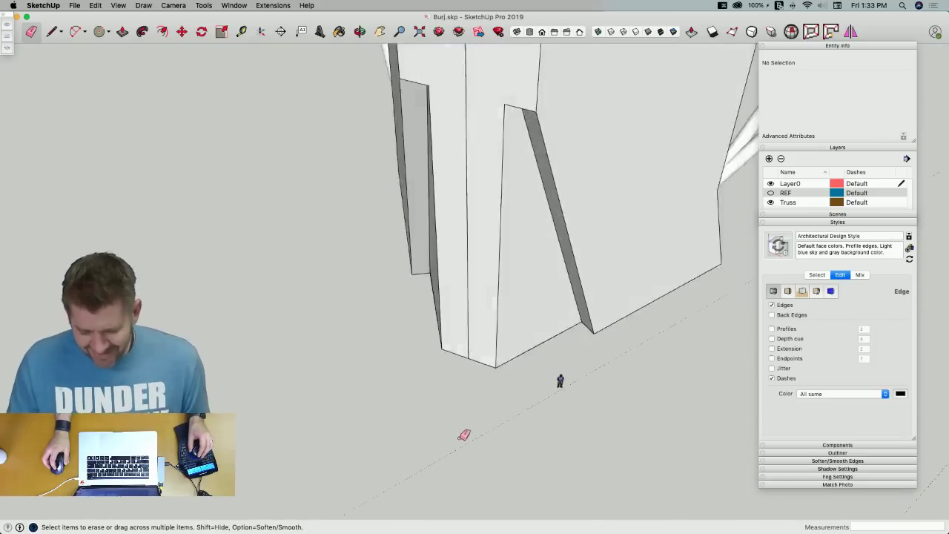
# Redraw the arc across the column's front base corners and extrude the profile up to the underside of the upper block
pyautogui.moveTo(463, 436); pyautogui.dragTo(448, 350, button='middle')
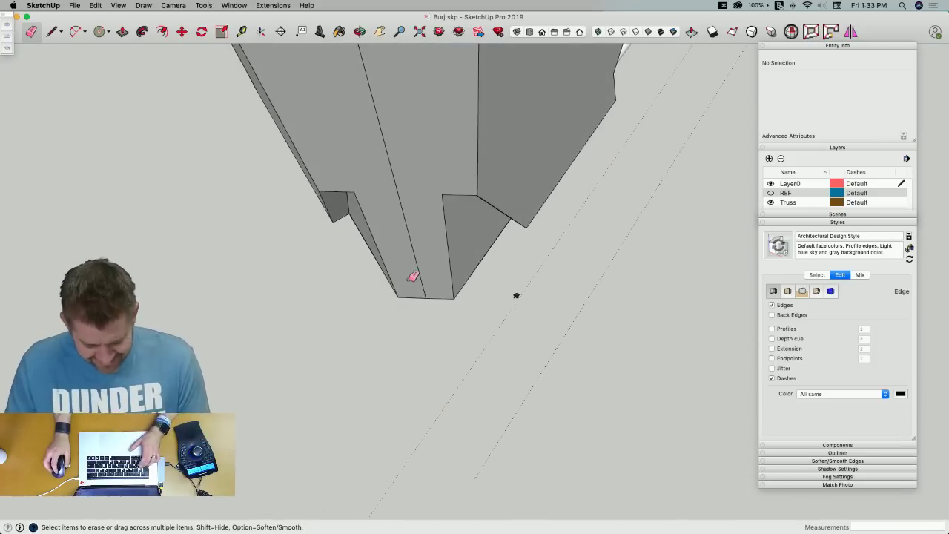
pyautogui.press('a')
pyautogui.click(398, 296)
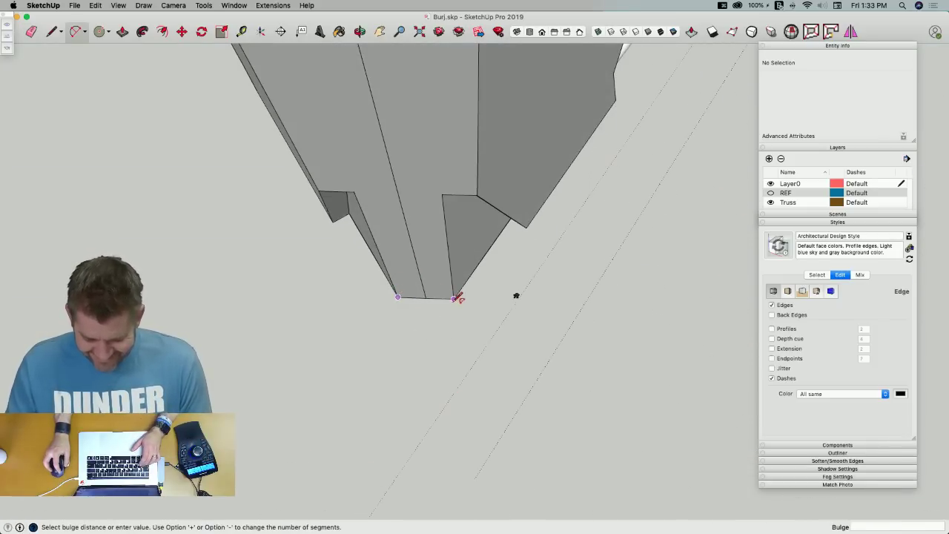
pyautogui.press('p')
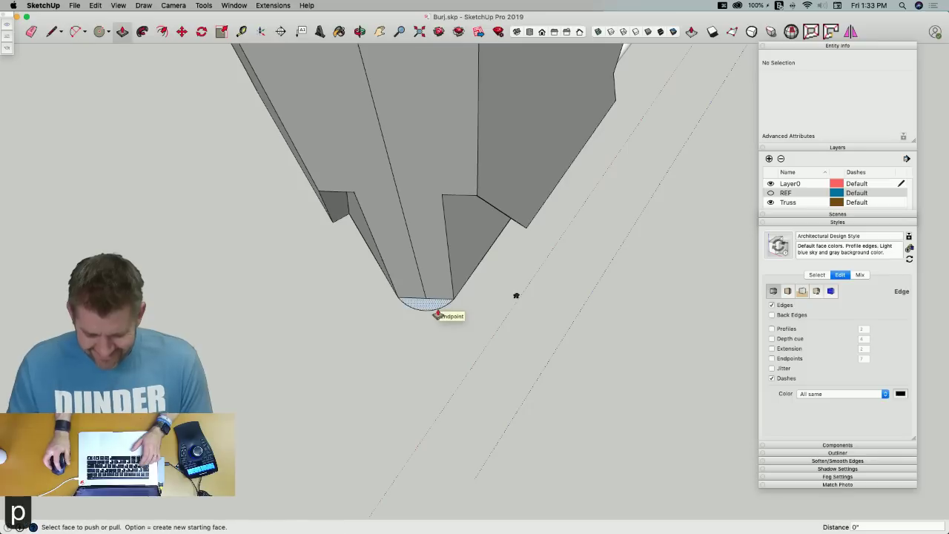
pyautogui.click(436, 310)
pyautogui.moveTo(398, 109); pyautogui.dragTo(458, 144, button='middle')
pyautogui.click(472, 55)
pyautogui.moveTo(527, 104); pyautogui.dragTo(467, 247, button='middle')
pyautogui.press('space')
pyautogui.doubleClick(466, 245)
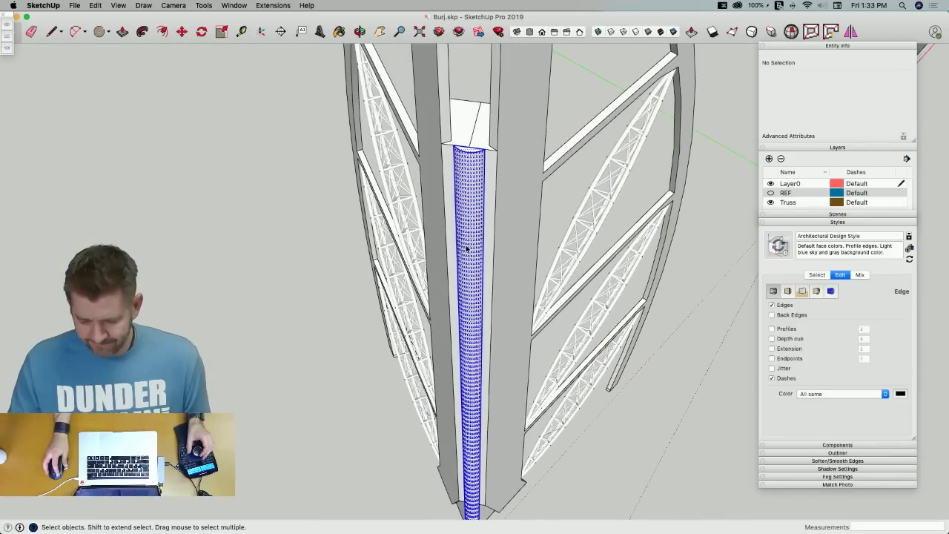
pyautogui.rightClick(466, 246)
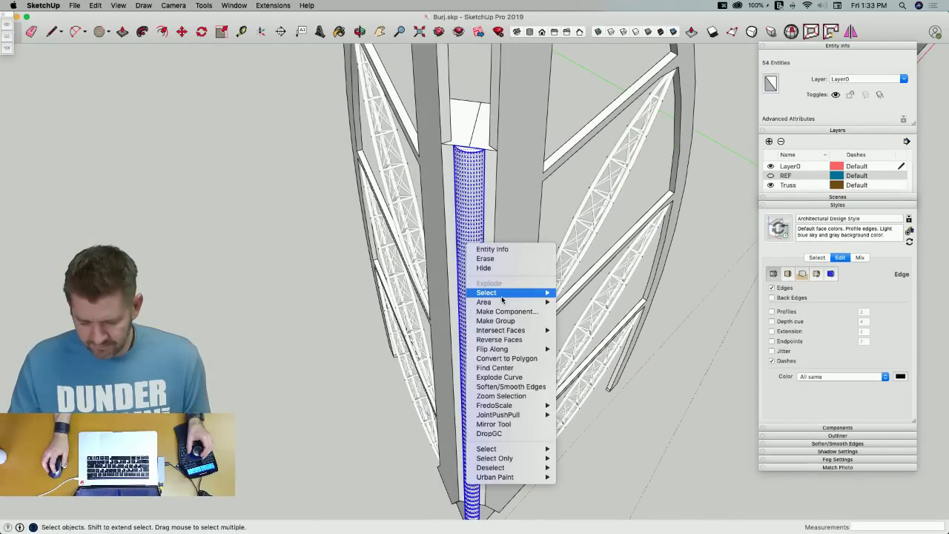
pyautogui.click(419, 336)
pyautogui.click(420, 336)
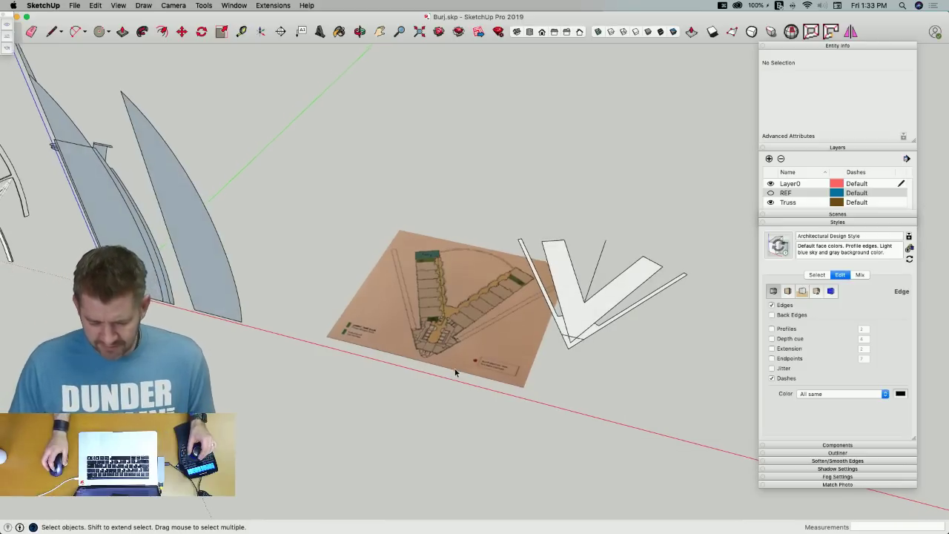
# Narrow the modelling window to uncover the tower photo in Preview, and zoom out on its upper frame and projecting platform
pyautogui.moveTo(947, 262); pyautogui.dragTo(581, 263)
pyautogui.click(673, 275)
pyautogui.scroll(-4, 673, 275)
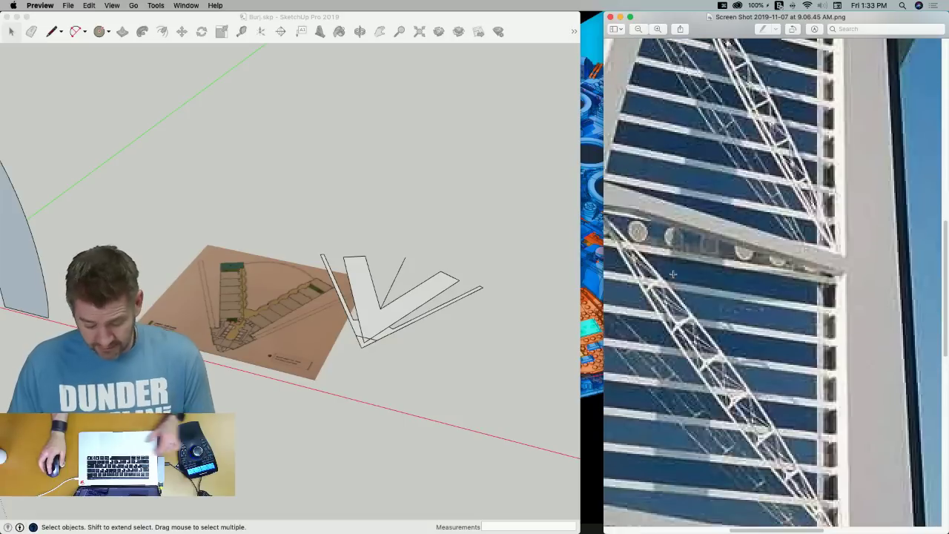
pyautogui.scroll(10, 673, 275)
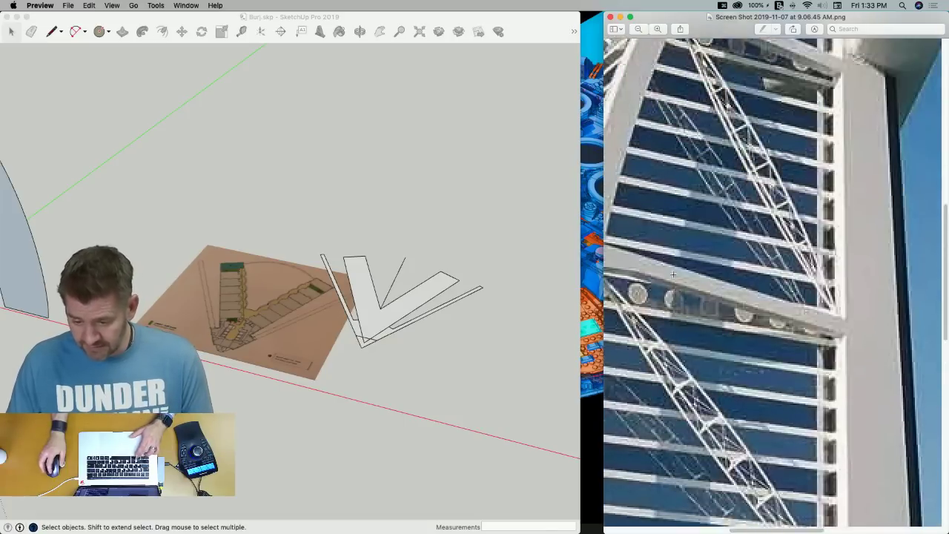
pyautogui.click(637, 31)
pyautogui.click(638, 30)
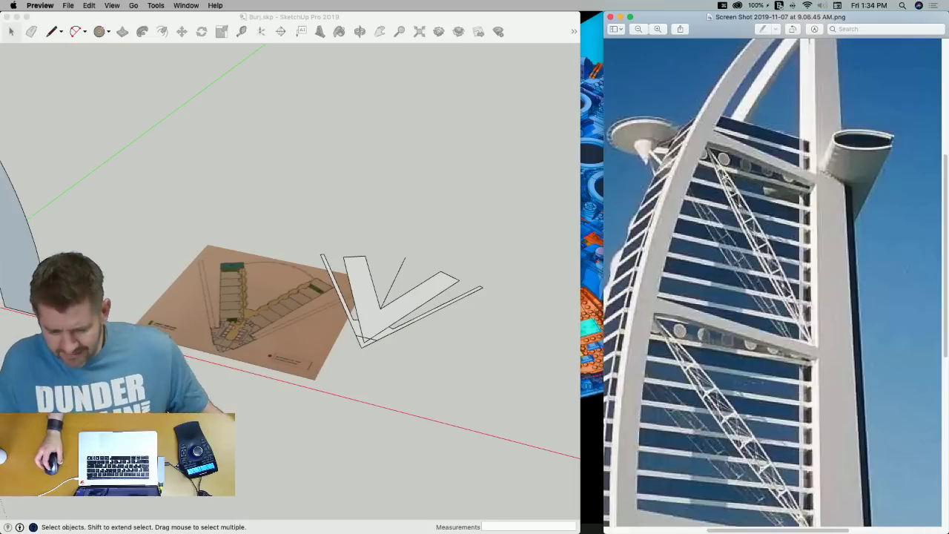
# Minimize the modelling window to uncover the desktop
pyautogui.click(583, 41)
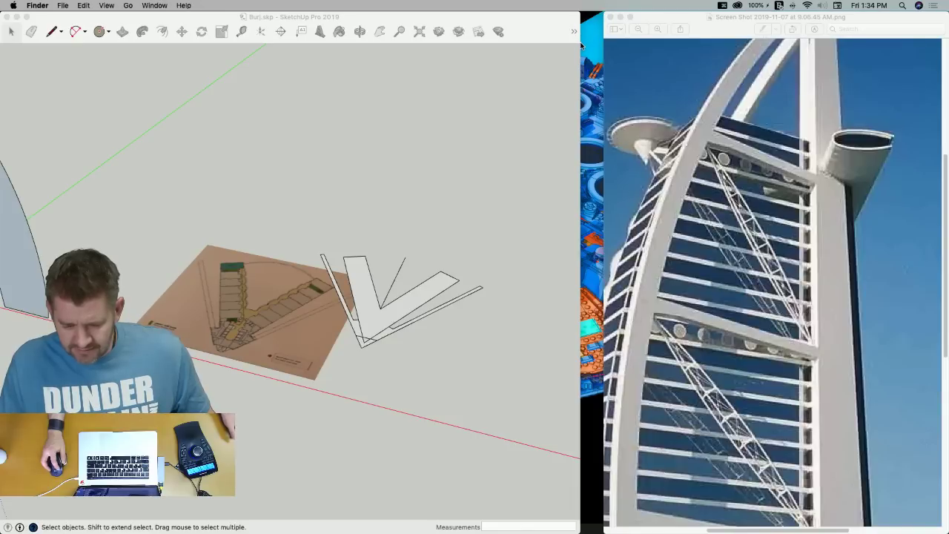
pyautogui.click(579, 46)
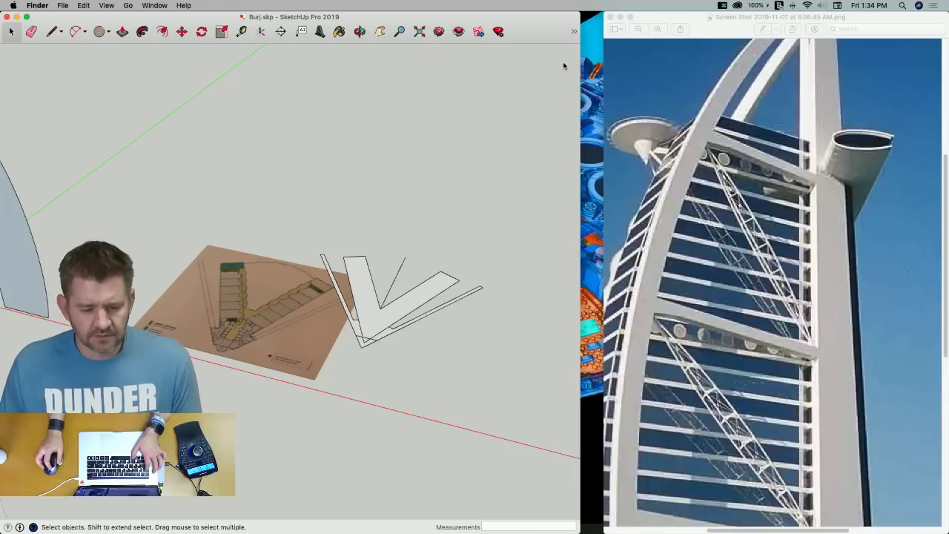
pyautogui.press('super+Tab')
pyautogui.press('super+Tab')
pyautogui.press('super+shift+Tab')
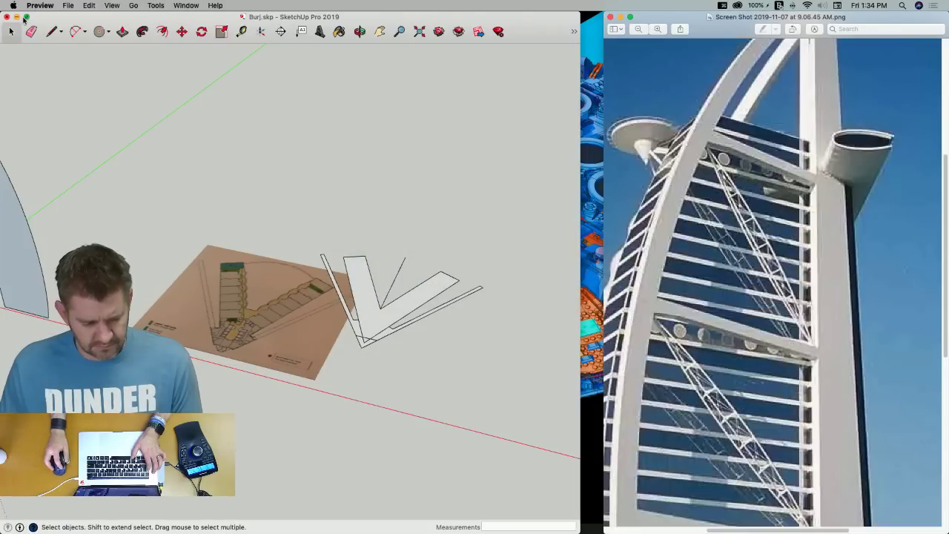
pyautogui.click(16, 16)
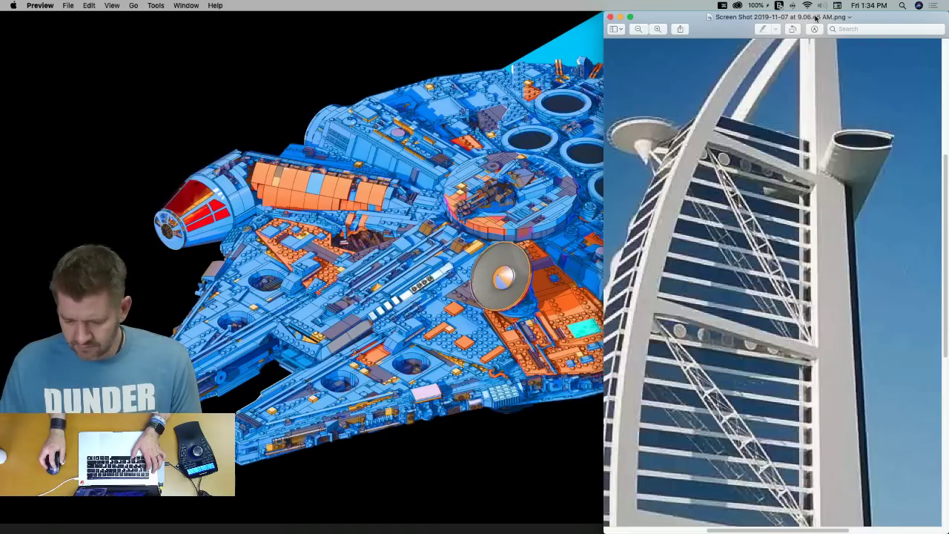
# Open the dusk photo of the tower from the desktop files, view it, put it away and return the daytime photo to its place
pyautogui.moveTo(816, 16); pyautogui.dragTo(729, 15)
pyautogui.doubleClick(917, 88)
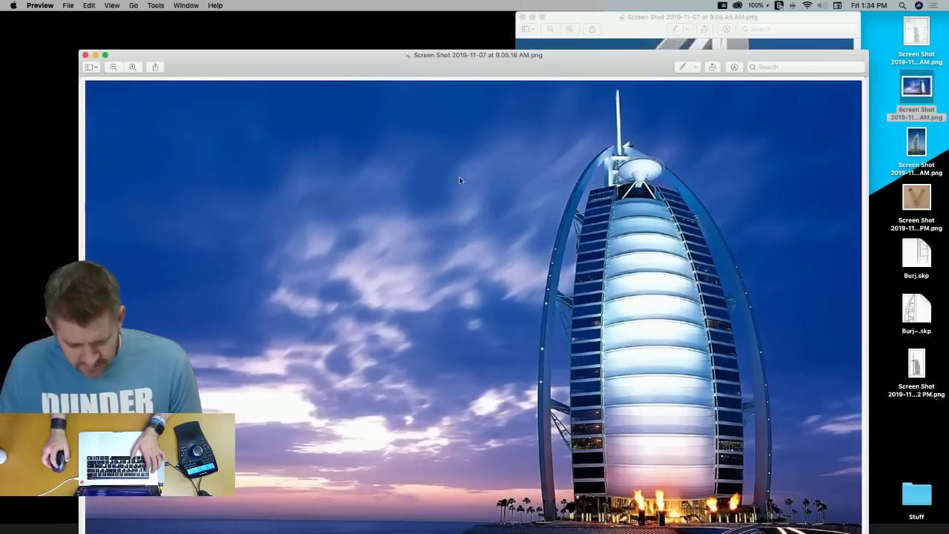
pyautogui.click(95, 57)
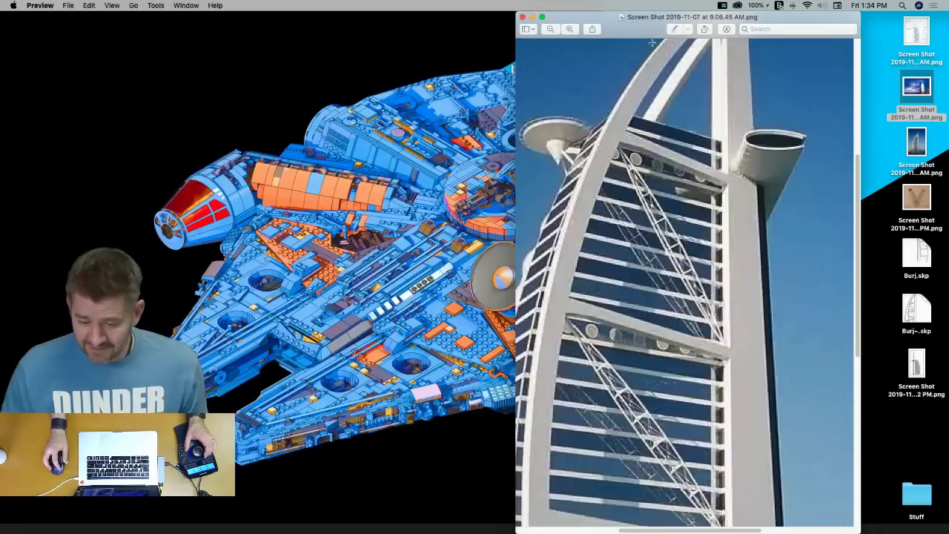
pyautogui.moveTo(649, 28); pyautogui.dragTo(739, 17)
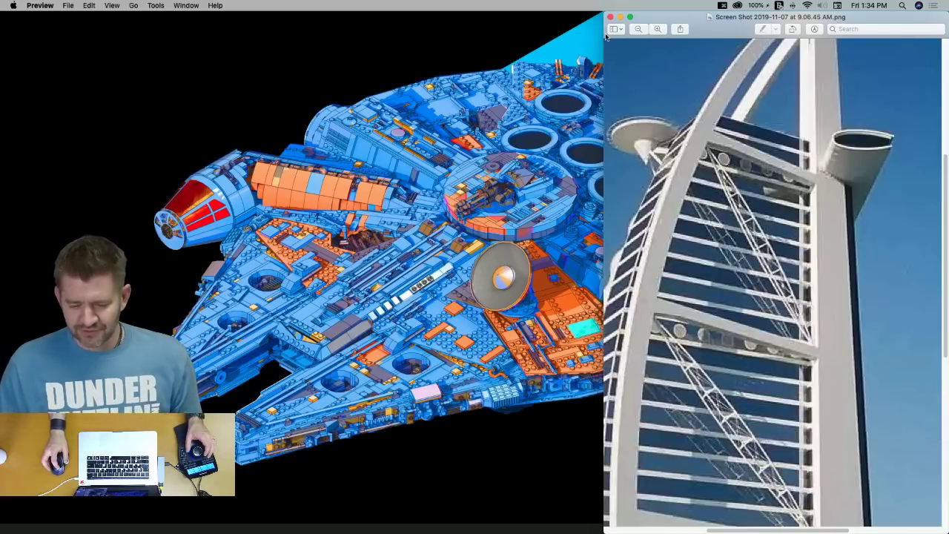
# Zoom out on the daytime photo to examine the whole tower
pyautogui.click(640, 29)
pyautogui.click(640, 29)
pyautogui.click(639, 29)
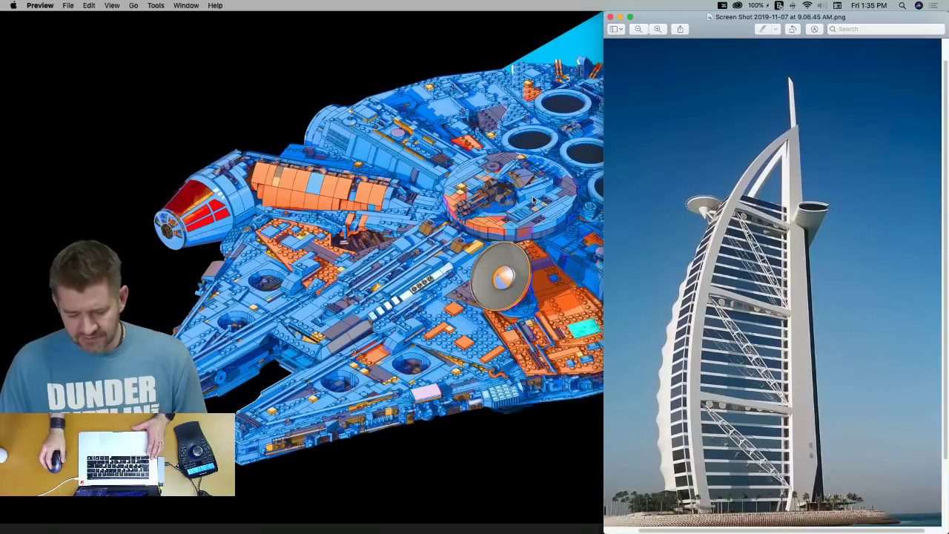
# Switch back to SketchUp and widen the modelling window to the full screen
pyautogui.moveTo(2, 182)
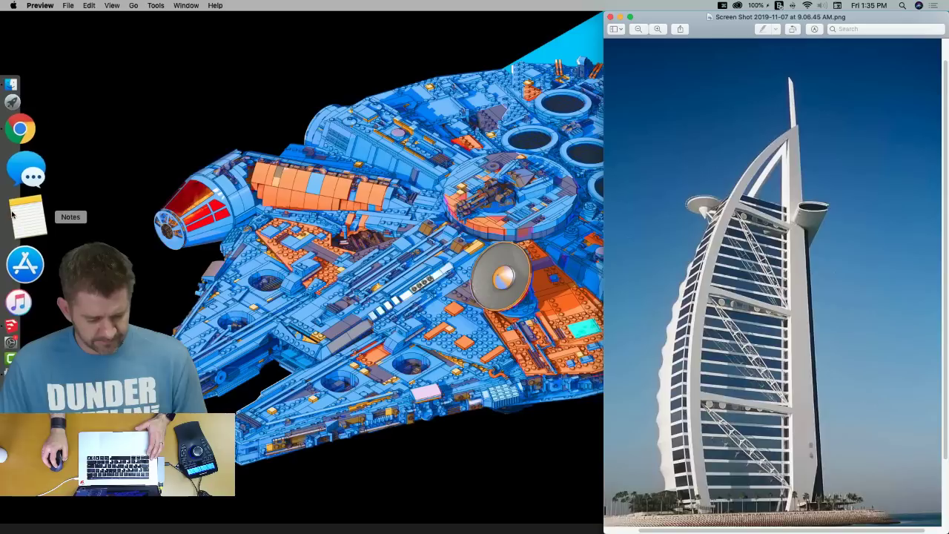
pyautogui.click(15, 272)
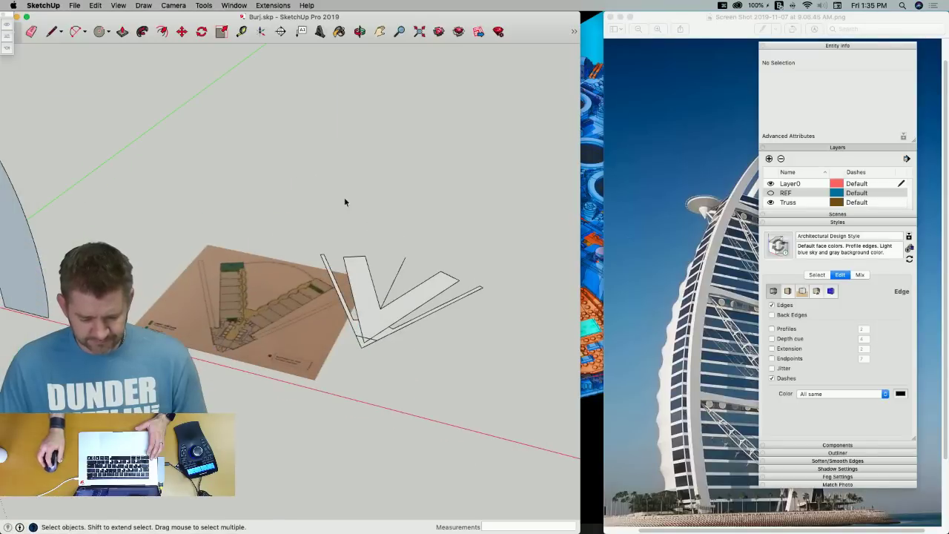
pyautogui.moveTo(582, 260); pyautogui.dragTo(948, 260)
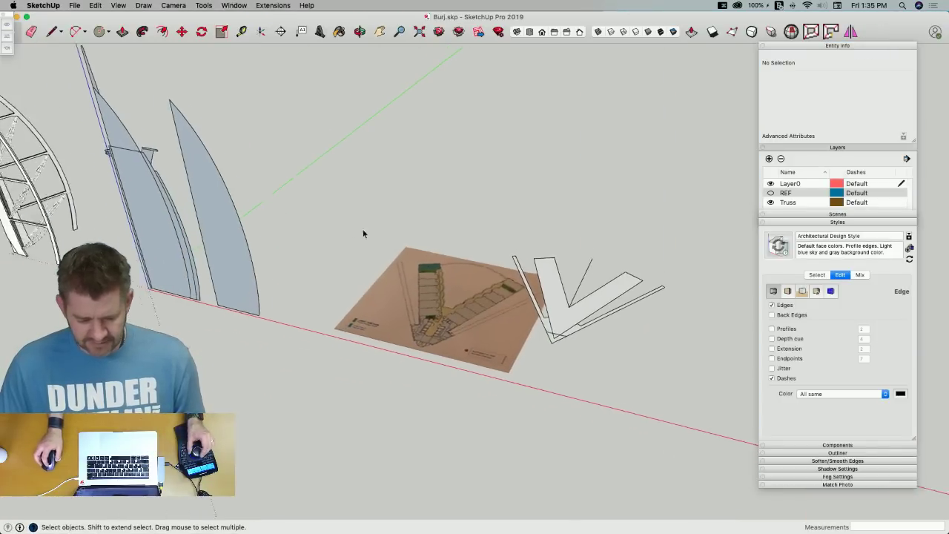
pyautogui.scroll(10, 474, 179)
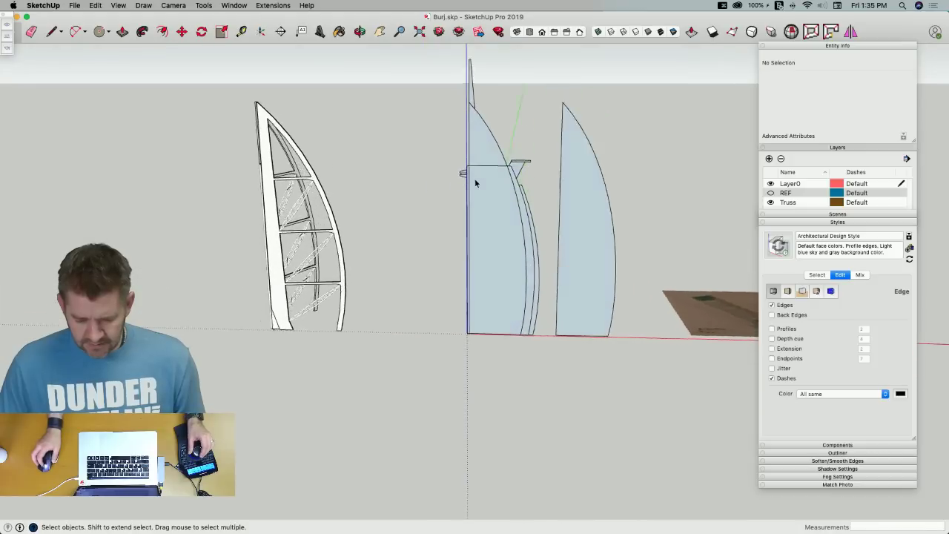
pyautogui.scroll(1, 499, 176)
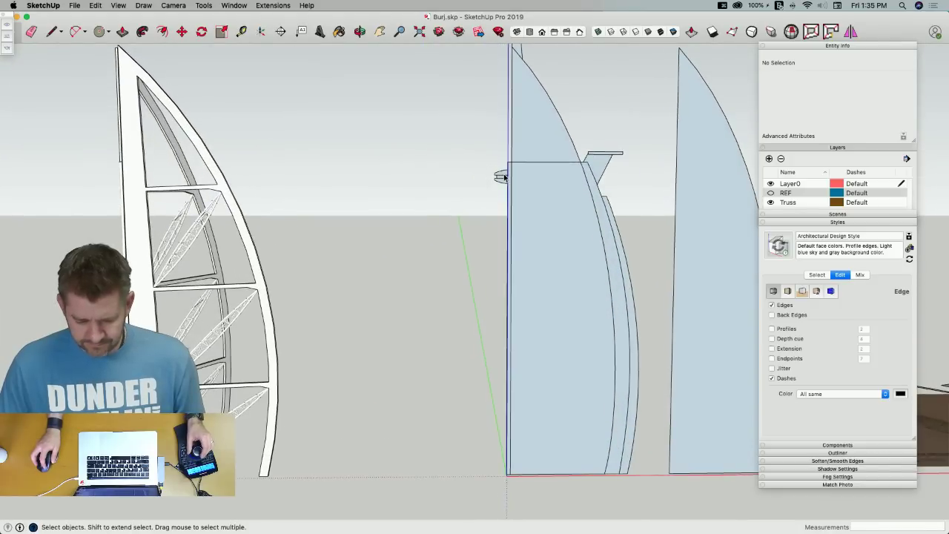
pyautogui.scroll(10, 502, 176)
pyautogui.press('e')
pyautogui.moveTo(480, 203); pyautogui.dragTo(481, 233)
pyautogui.press('Escape')
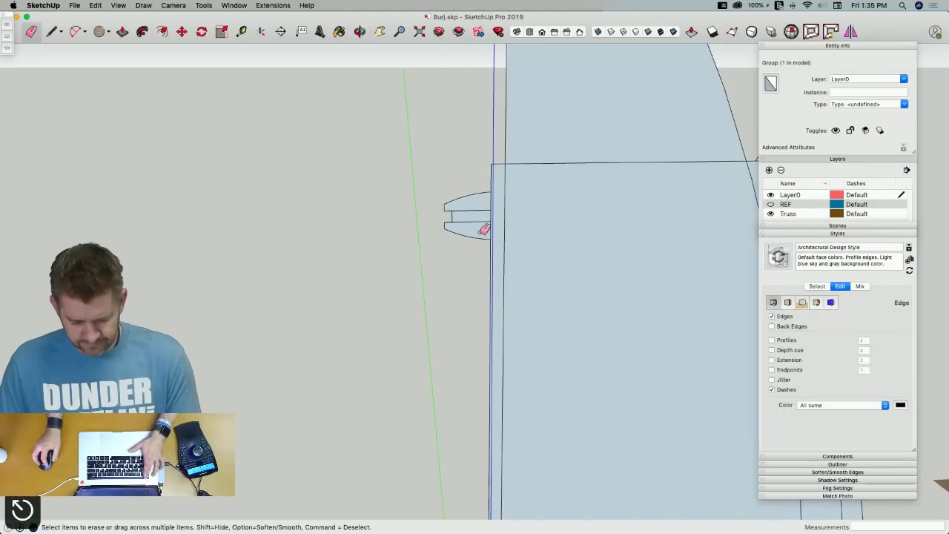
pyautogui.press('space')
# Show the REF layer with the side elevation drawing
pyautogui.scroll(2, 519, 238)
pyautogui.scroll(-10, 515, 232)
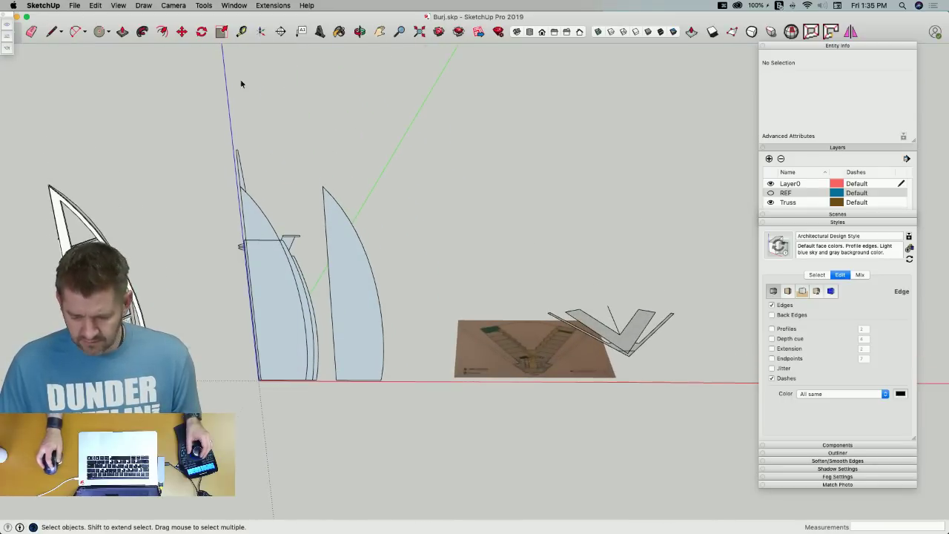
pyautogui.click(771, 194)
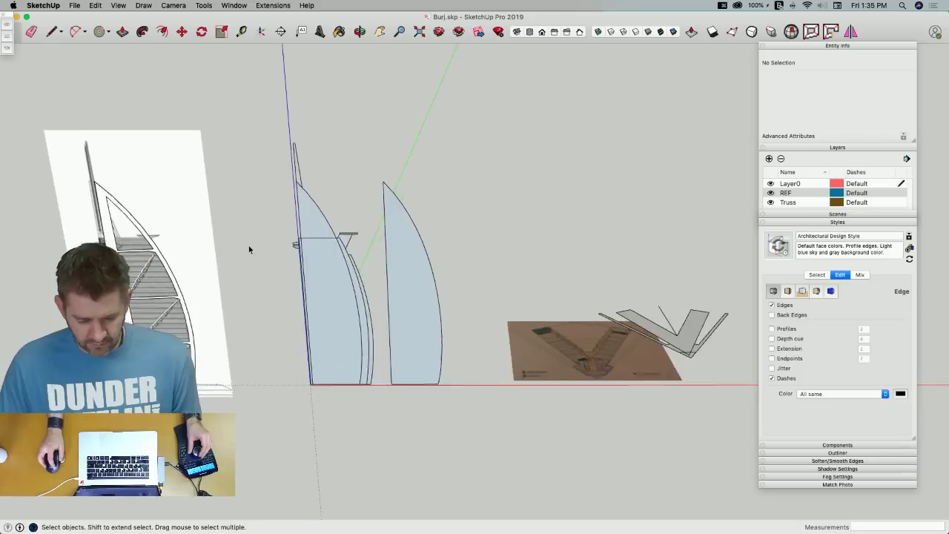
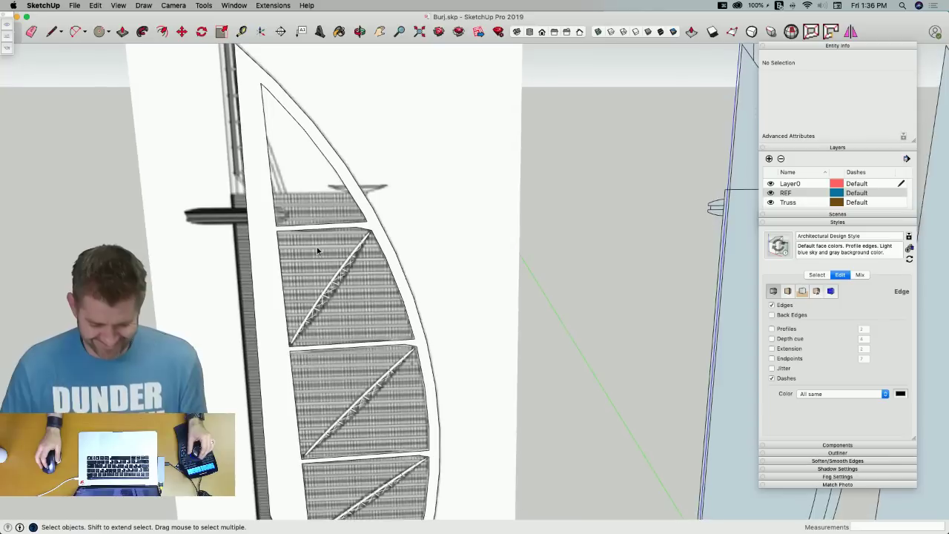
pyautogui.scroll(5, 393, 188)
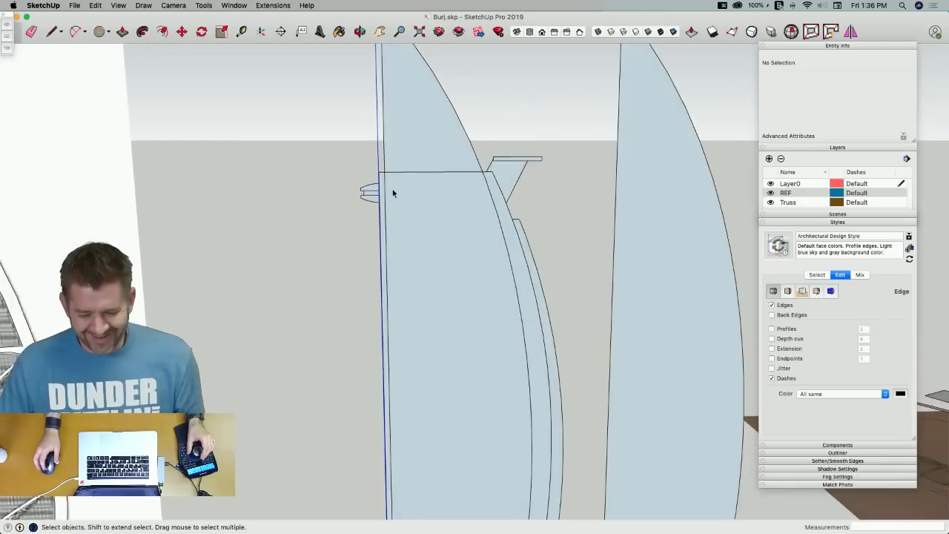
pyautogui.scroll(6, 243, 280)
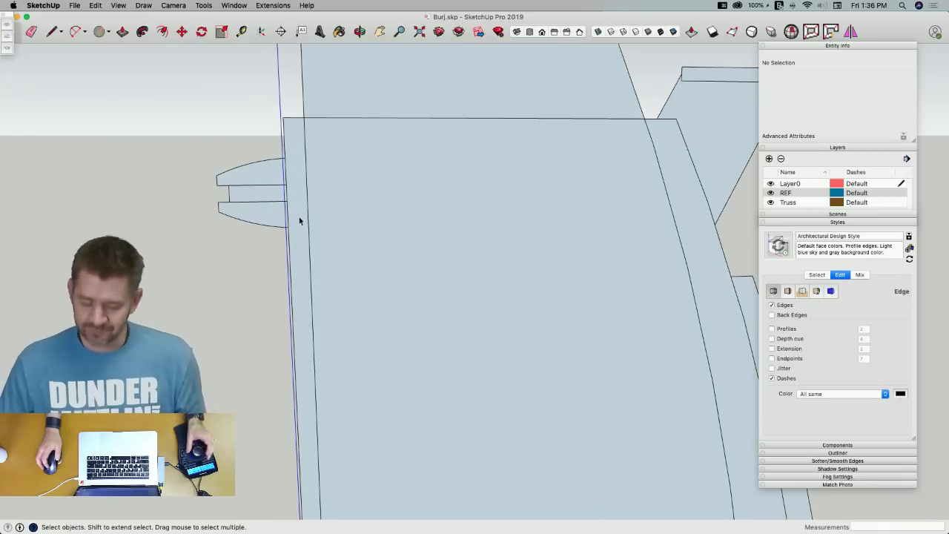
pyautogui.press('l')
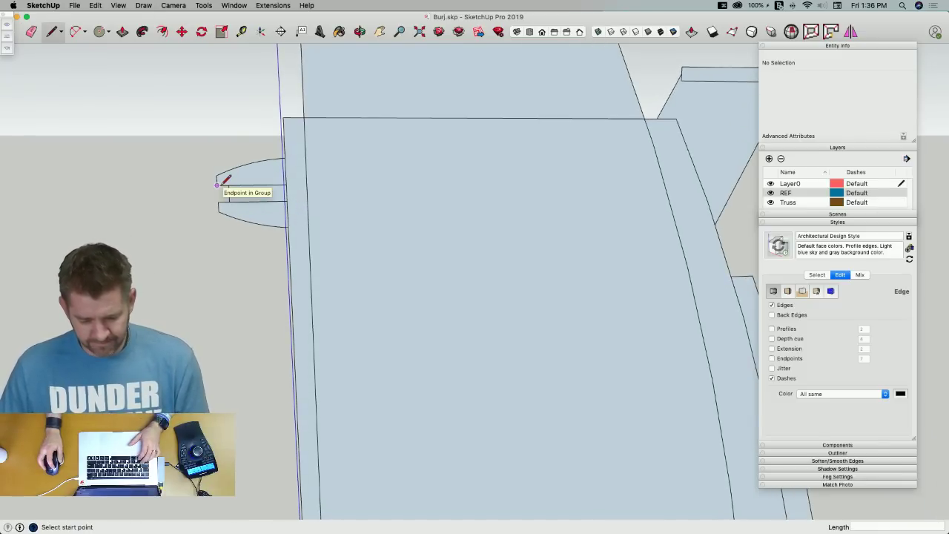
pyautogui.scroll(-10, 203, 326)
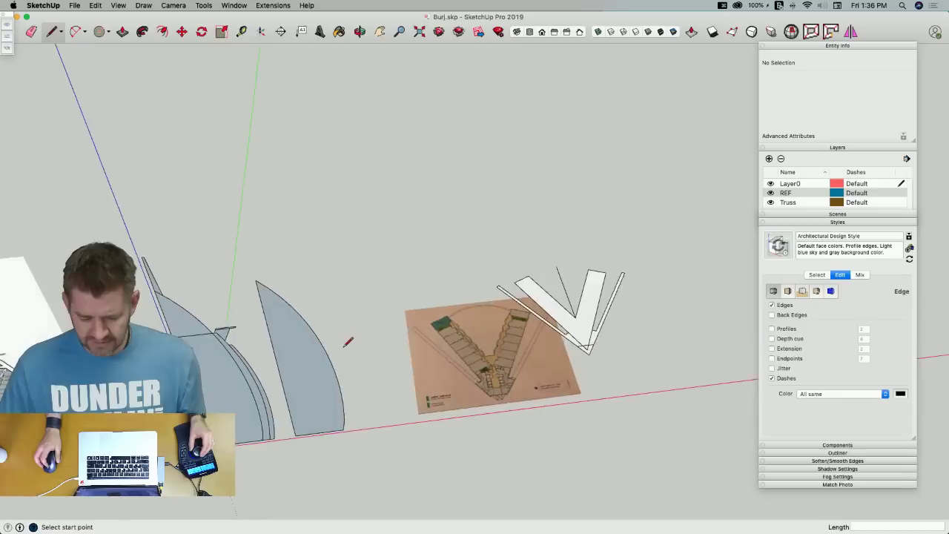
pyautogui.scroll(8, 224, 332)
pyautogui.click(303, 171)
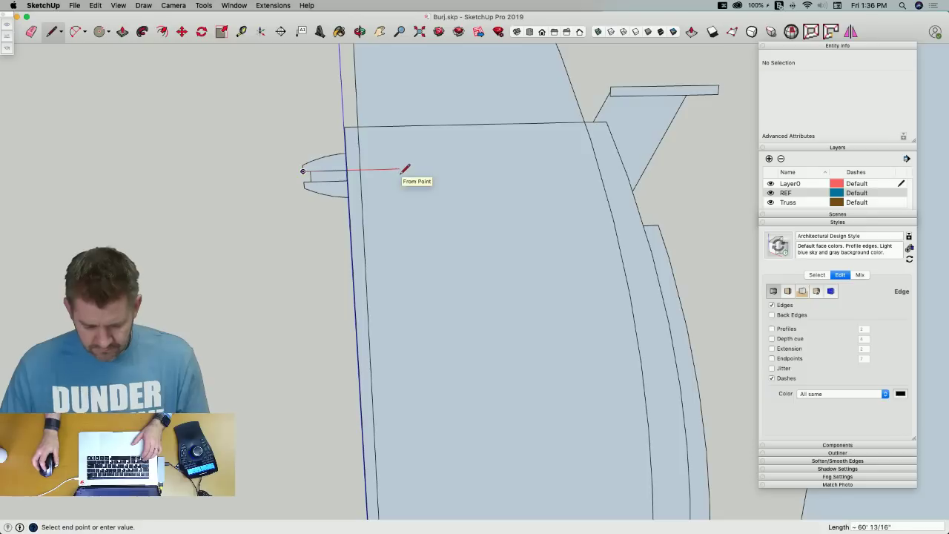
pyautogui.press('space')
pyautogui.click(343, 175)
pyautogui.tripleClick(344, 175)
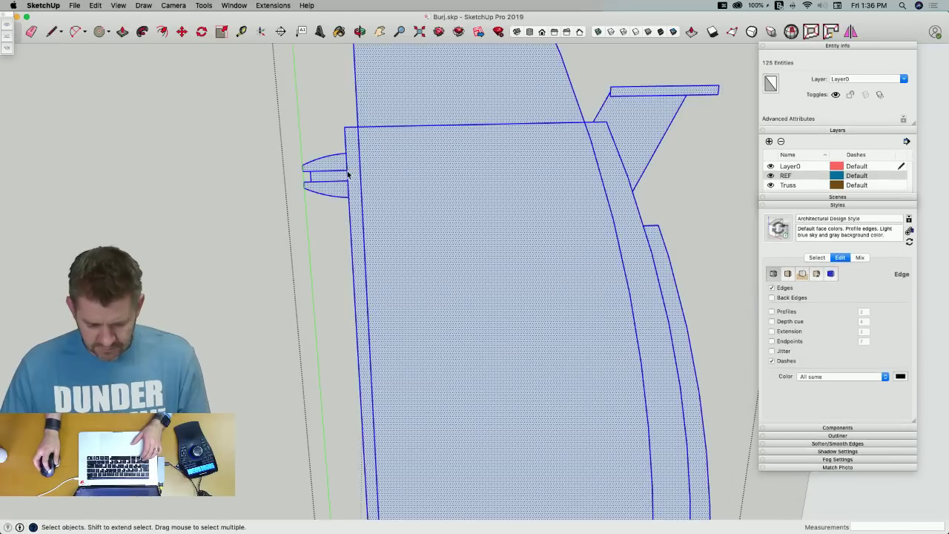
pyautogui.click(342, 172)
pyautogui.press('q')
pyautogui.press('space')
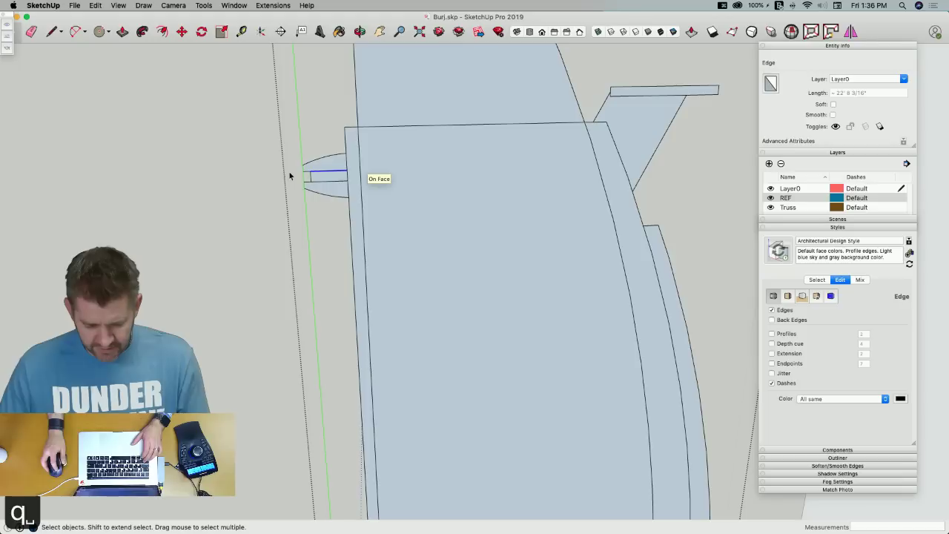
pyautogui.keyDown('shift'); pyautogui.click(309, 176); pyautogui.keyUp('shift')
pyautogui.press('q')
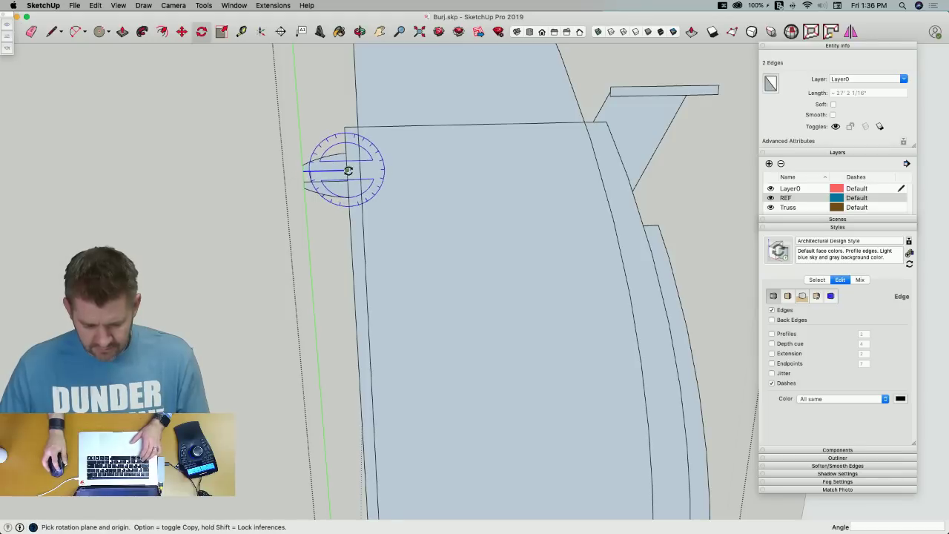
# Rotate a copy of the upper half of the platform profile 180° about the vertical axis at the column edge
pyautogui.press('space')
pyautogui.click(345, 168)
pyautogui.press('q')
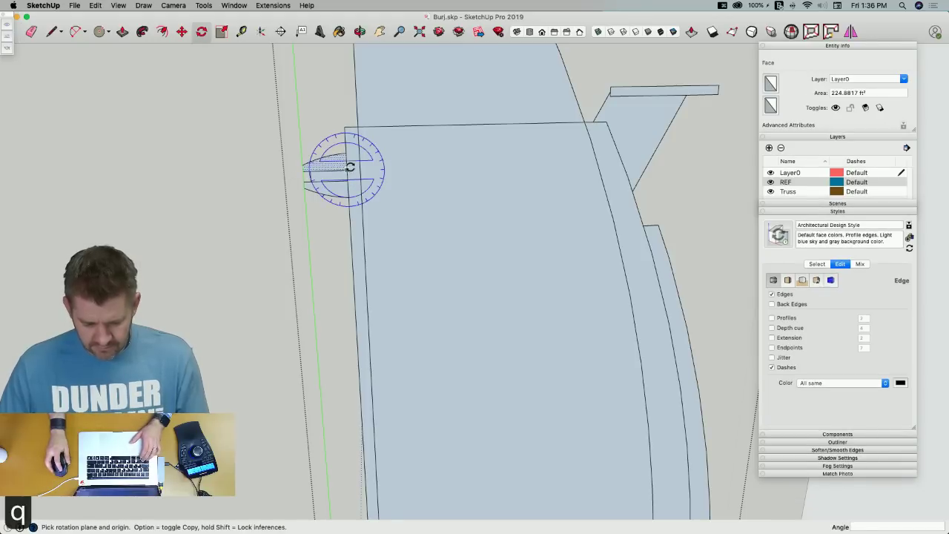
pyautogui.press('Right')
pyautogui.press('Left')
pyautogui.click(347, 170)
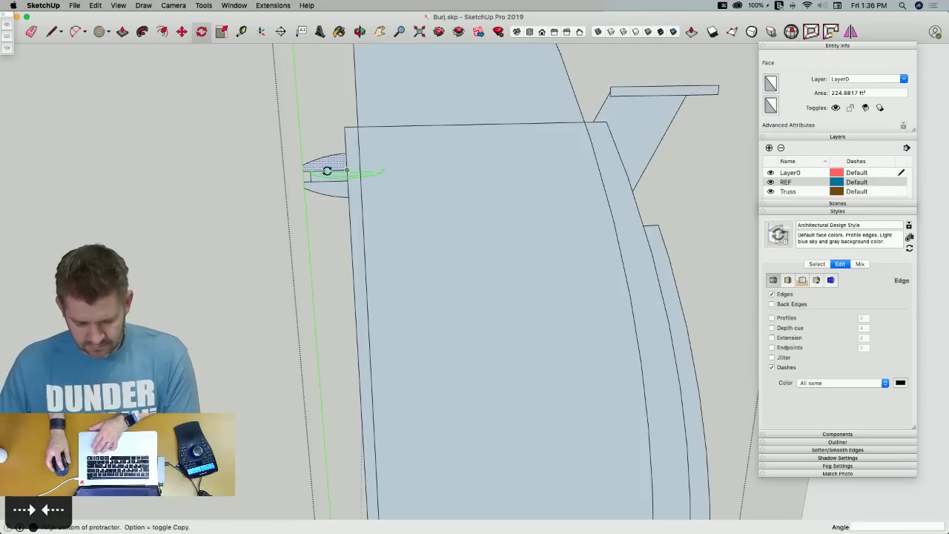
pyautogui.click(325, 170)
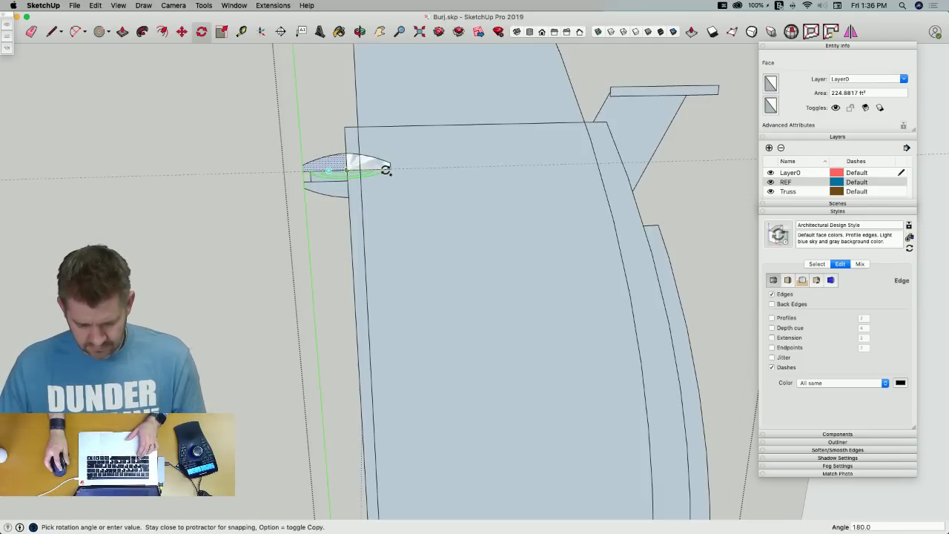
pyautogui.click(387, 170)
# Make a 180° rotated copy of the profile's lower half about the vertical axis at the column edge
pyautogui.press('space')
pyautogui.click(348, 191)
pyautogui.press('q')
pyautogui.press('Right')
pyautogui.press('Left')
pyautogui.click(346, 183)
pyautogui.click(329, 183)
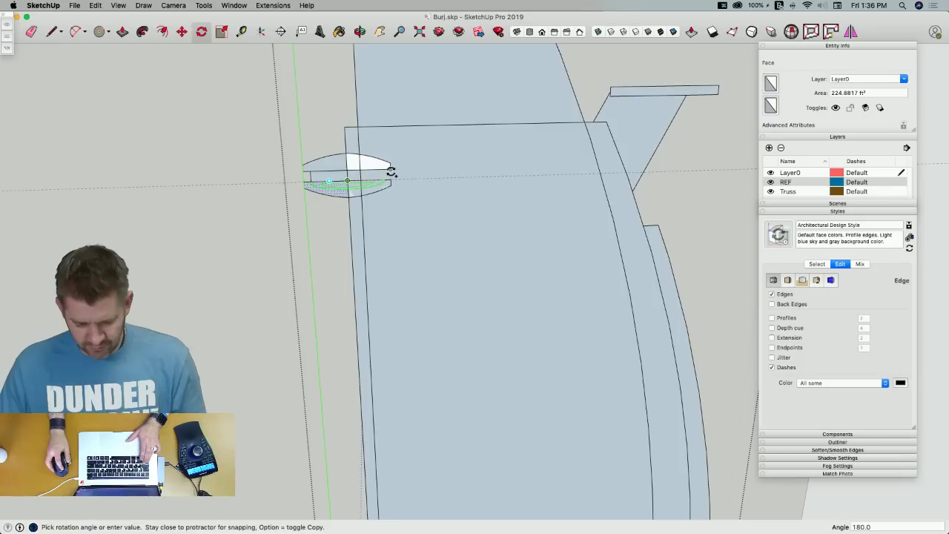
pyautogui.click(390, 169)
# Join the inner ends of the two copied halves with an arc bulging outward about 4' 6"
pyautogui.scroll(3, 382, 156)
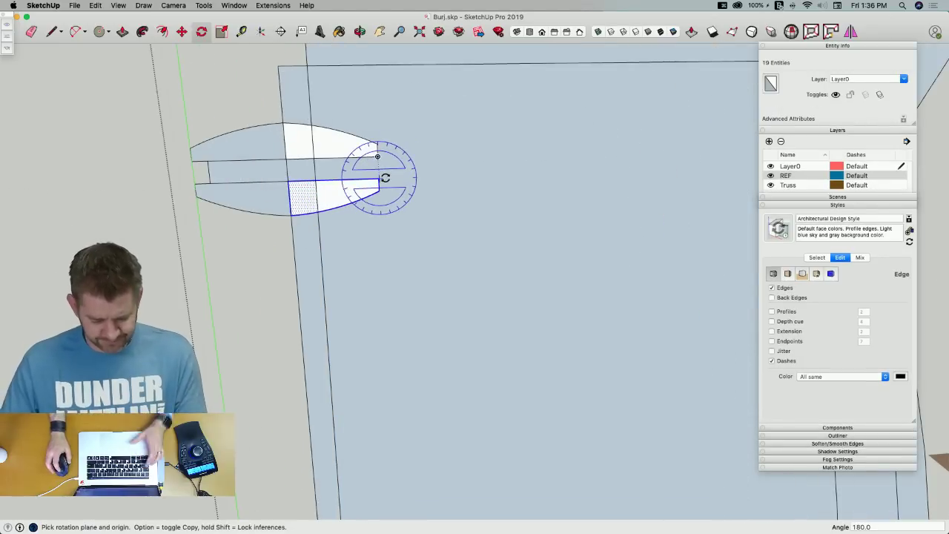
pyautogui.press('a')
pyautogui.click(380, 190)
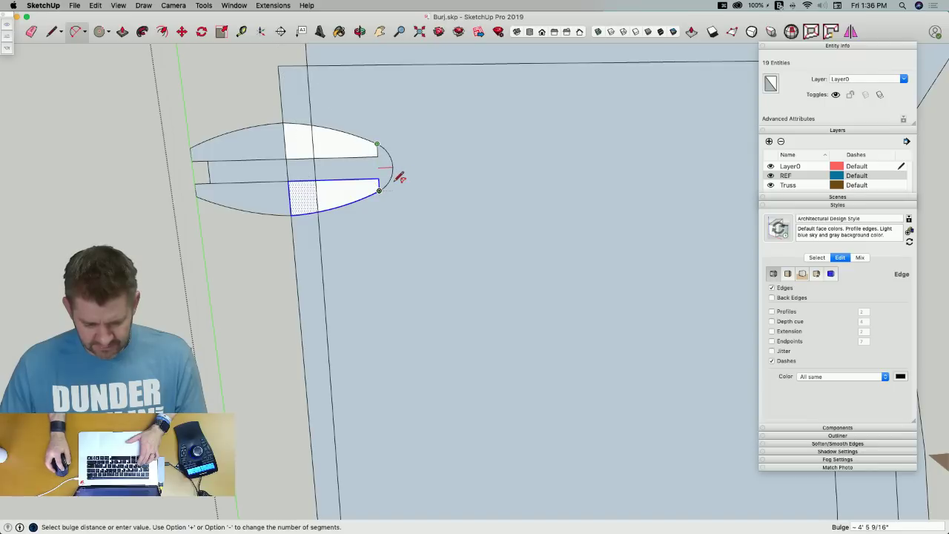
pyautogui.click(397, 175)
# Erase the interior edges of the platform profile to merge it into one face, keeping the notch at its outer end
pyautogui.press('e')
pyautogui.moveTo(383, 152); pyautogui.dragTo(381, 174)
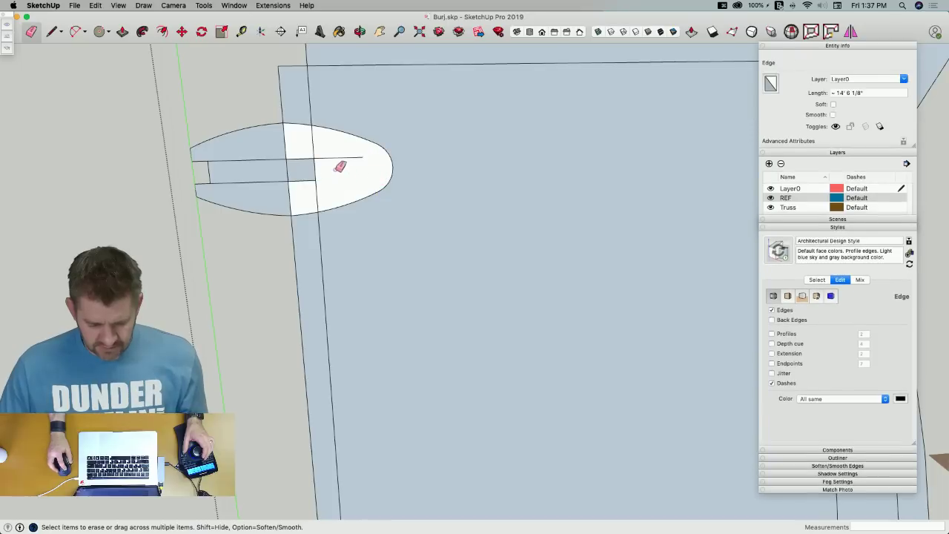
pyautogui.moveTo(318, 155)
pyautogui.mouseDown()
pyautogui.moveTo(303, 178)
pyautogui.moveTo(322, 186)
pyautogui.moveTo(254, 165)
pyautogui.mouseUp()
pyautogui.moveTo(306, 149)
pyautogui.mouseDown()
pyautogui.moveTo(290, 153)
pyautogui.moveTo(307, 154)
pyautogui.mouseUp()
pyautogui.scroll(3, 307, 154)
pyautogui.moveTo(304, 143); pyautogui.dragTo(361, 148, button='middle')
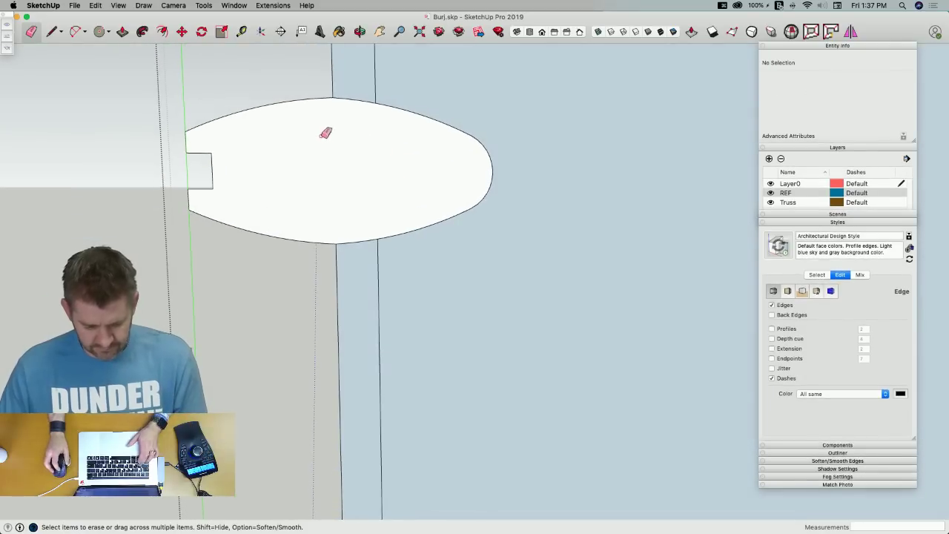
# Smooth the peaks on the upper and lower outlines of the platform profile with arcs spanning the mirrored halves
pyautogui.press('a')
pyautogui.click(323, 452)
pyautogui.click(471, 136)
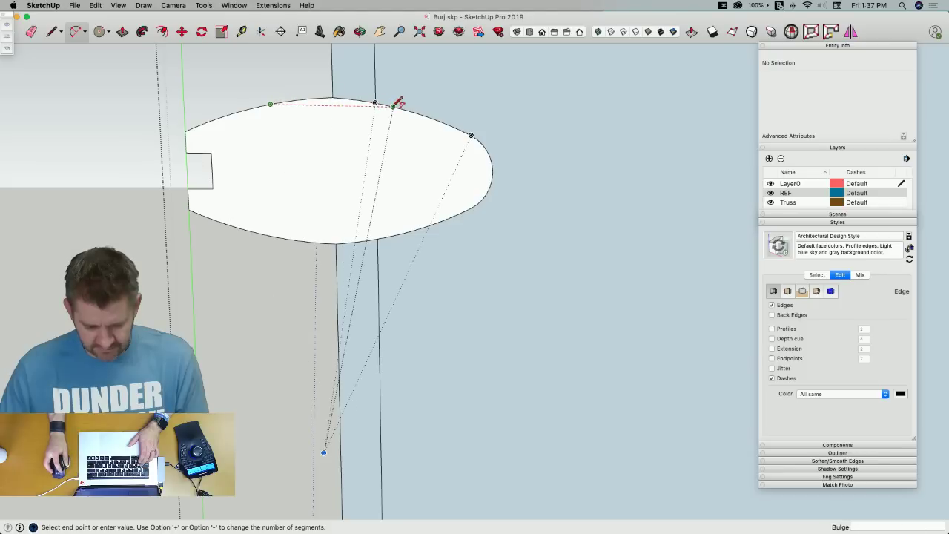
pyautogui.click(353, 96)
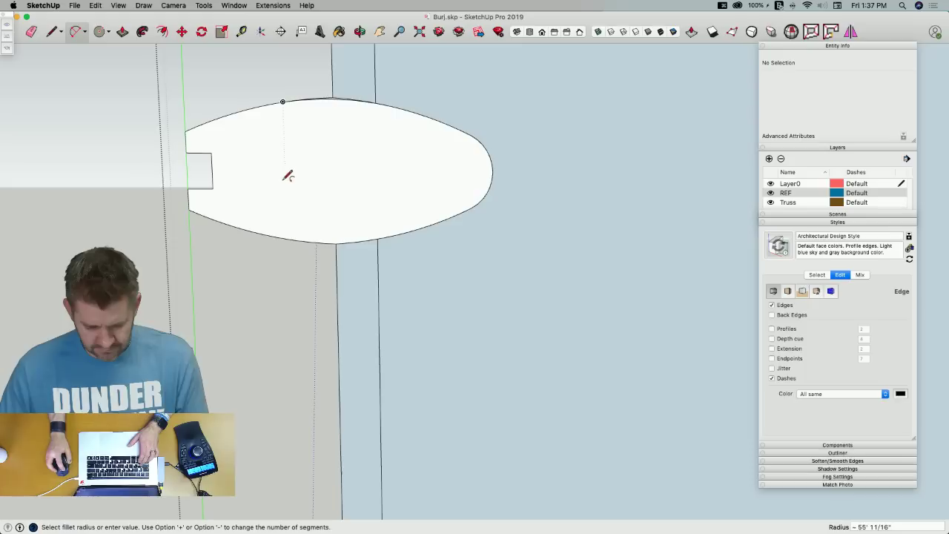
pyautogui.click(287, 236)
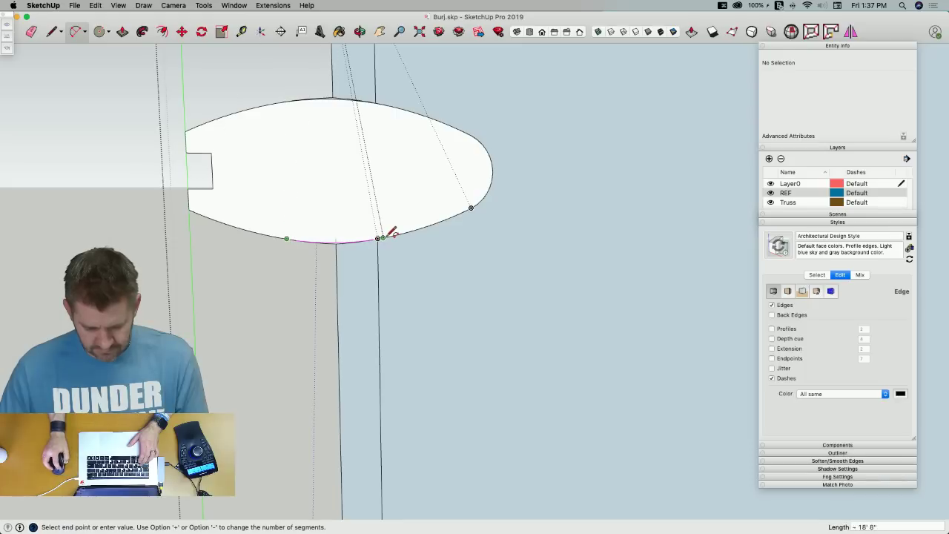
pyautogui.press('Escape')
pyautogui.scroll(2, 356, 159)
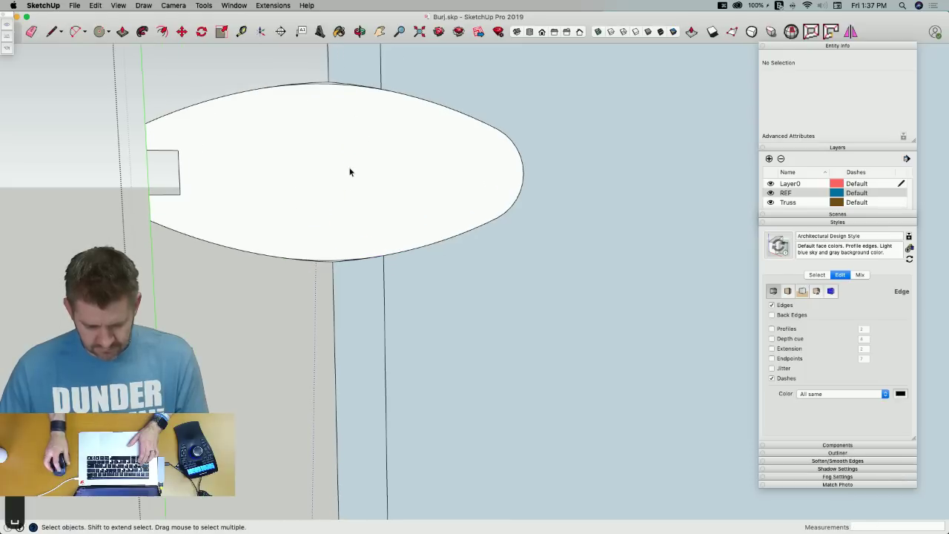
# Copy the finished platform profile face and paste the copy beside the tower profiles
pyautogui.press('space')
pyautogui.click(347, 175)
pyautogui.press('super+c')
pyautogui.click(297, 340)
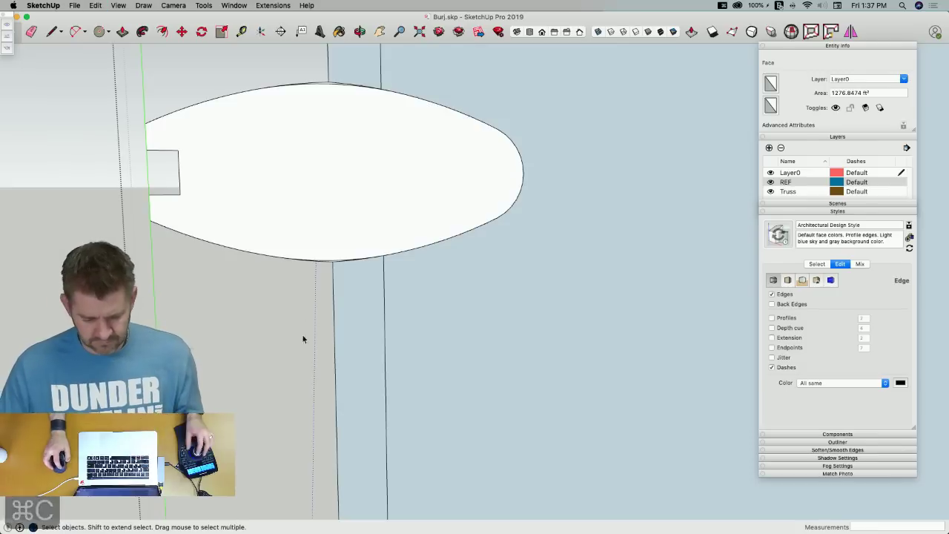
pyautogui.keyDown('shift'); pyautogui.moveTo(425, 331); pyautogui.dragTo(467, 300, button='middle'); pyautogui.keyUp('shift')
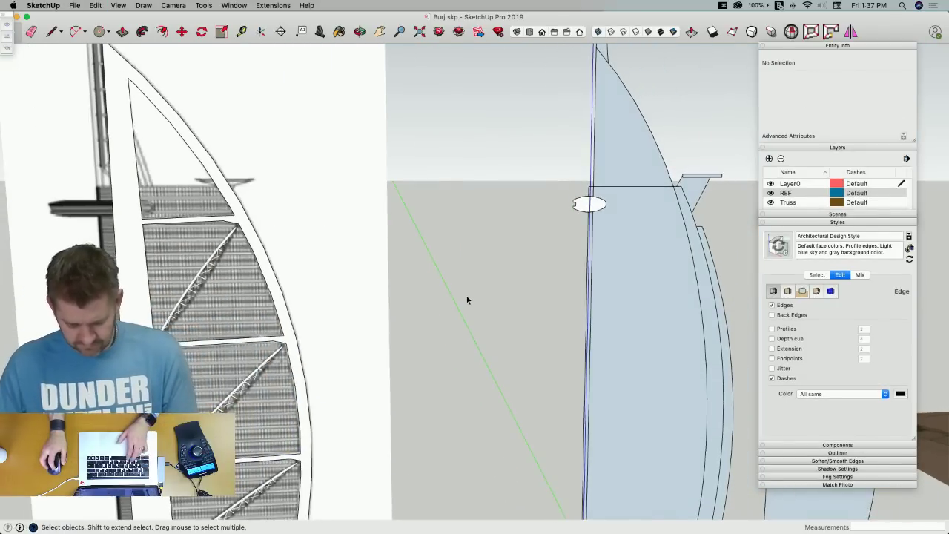
pyautogui.press('super+v')
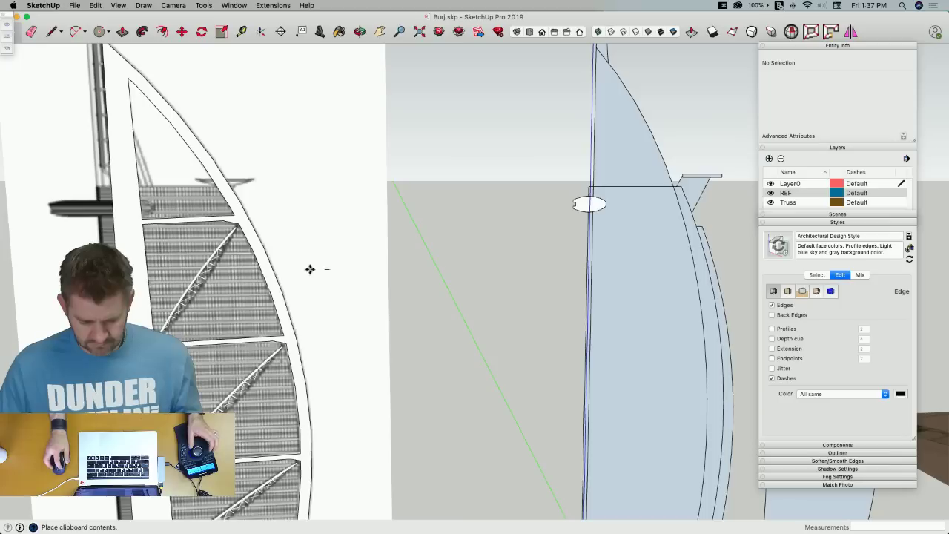
pyautogui.click(470, 475)
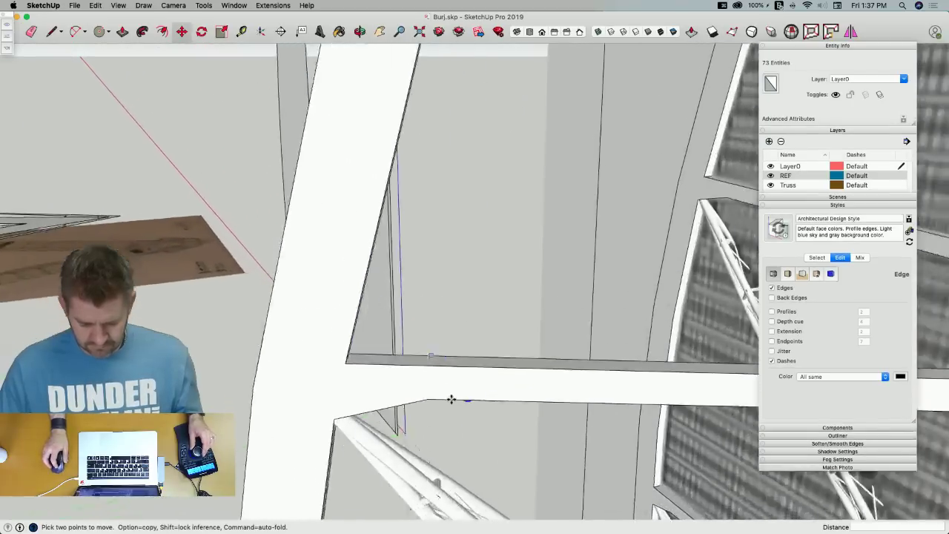
# Rotate the pasted platform profile about the red axis through its centre until it stands upright
pyautogui.scroll(-5, 451, 400)
pyautogui.press('q')
pyautogui.press('Left')
pyautogui.press('Right')
pyautogui.click(413, 364)
pyautogui.click(465, 354)
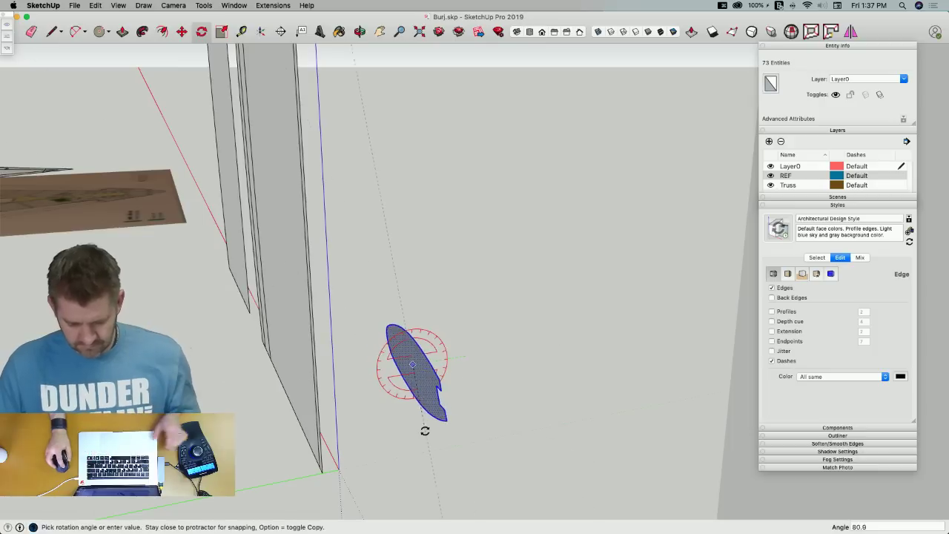
pyautogui.click(412, 433)
# Move the upright platform profile onto the side elevation drawing at the height of the projecting platform
pyautogui.press('m')
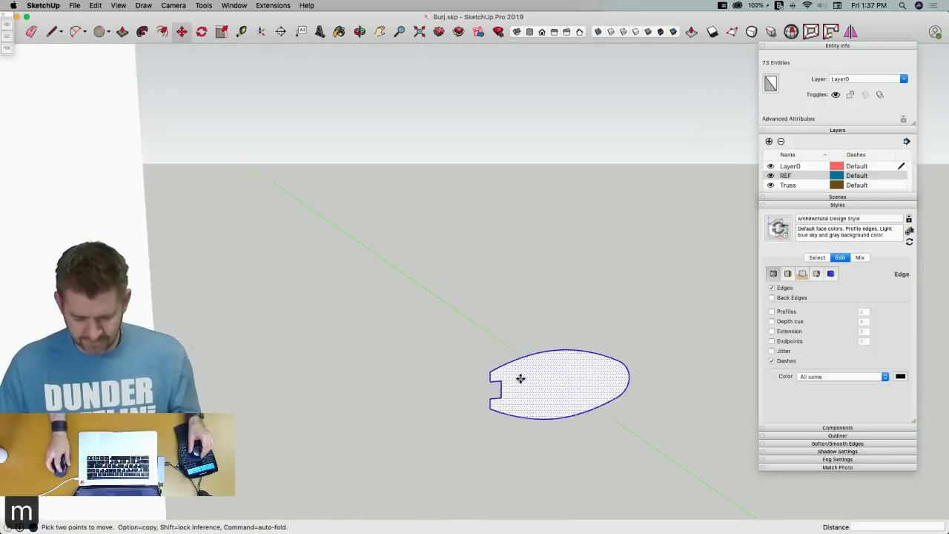
pyautogui.moveTo(561, 391); pyautogui.dragTo(604, 430, button='middle')
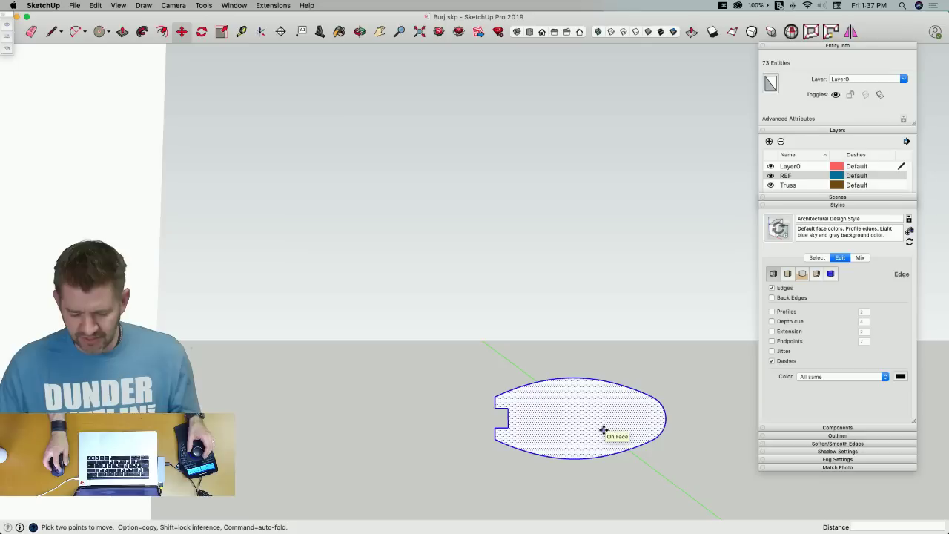
pyautogui.click(603, 430)
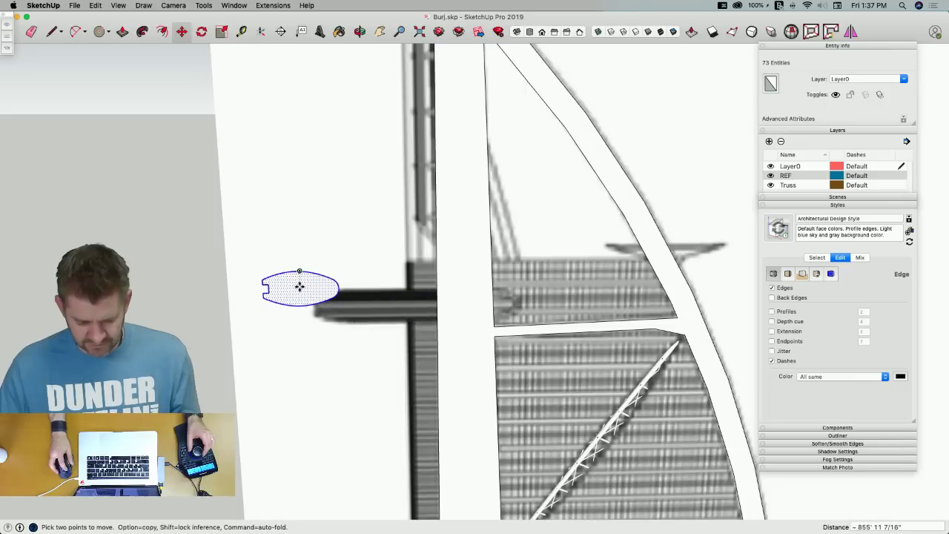
pyautogui.moveTo(439, 376); pyautogui.dragTo(430, 297, button='middle')
pyautogui.scroll(-10, 441, 295)
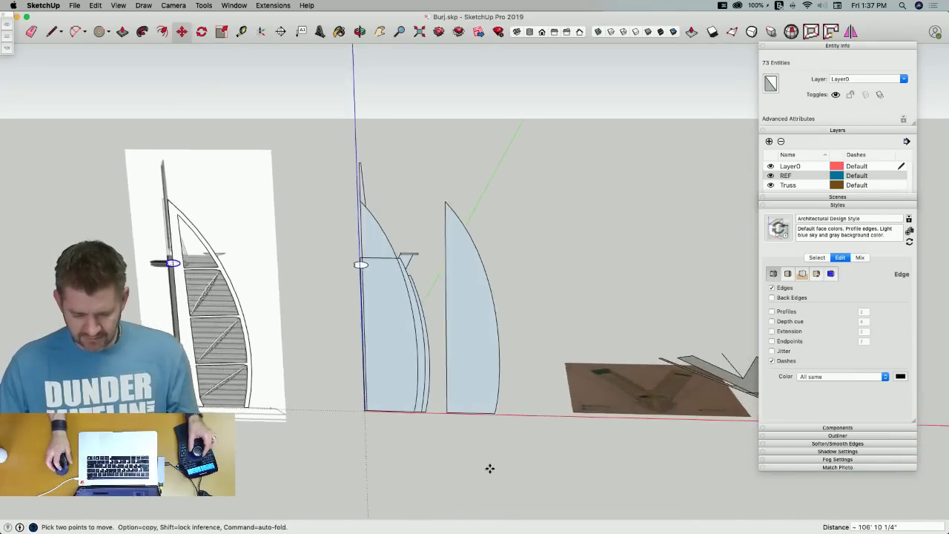
# Narrow the modelling window to reveal the daytime tower photo beside it, and compare the platform with the photo
pyautogui.moveTo(490, 468); pyautogui.dragTo(507, 458, button='middle')
pyautogui.moveTo(947, 280); pyautogui.dragTo(710, 253)
pyautogui.click(731, 207)
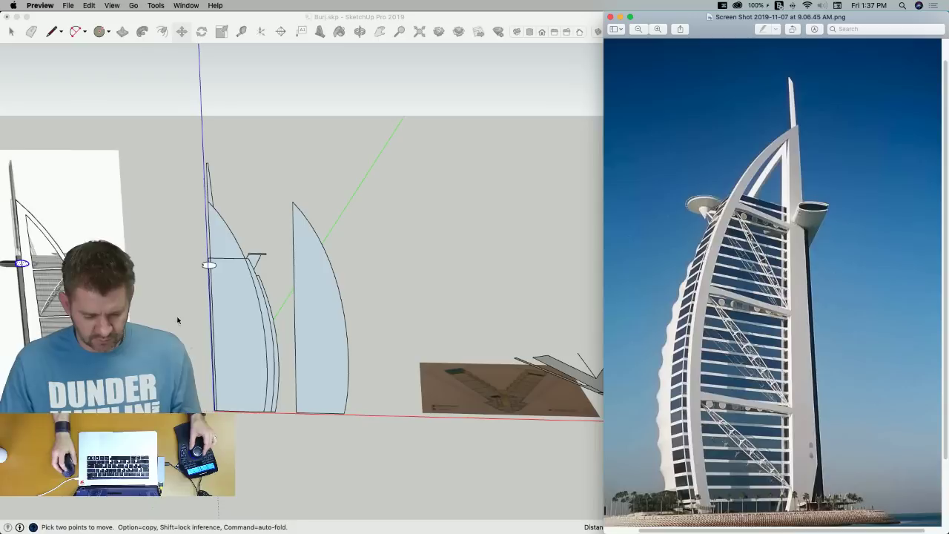
pyautogui.scroll(-3, 25, 274)
pyautogui.scroll(6, 25, 274)
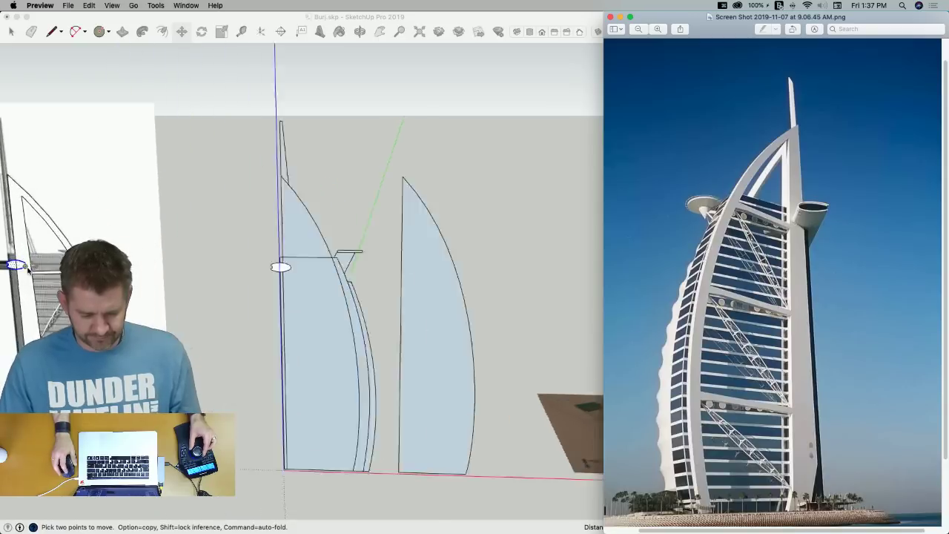
pyautogui.moveTo(605, 213); pyautogui.dragTo(631, 215)
pyautogui.click(324, 207)
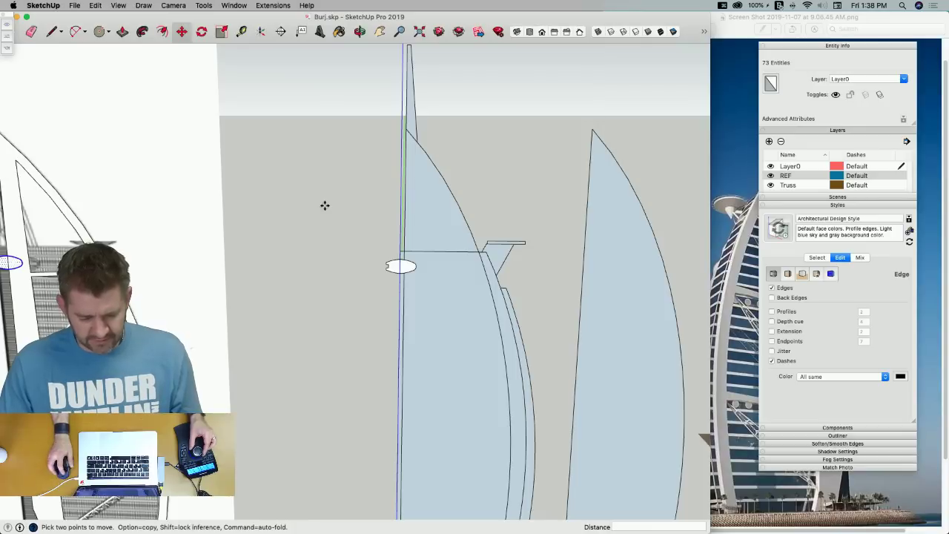
# Scale the platform profile longer and slightly flatter to fit the platform's thickness on the side elevation drawing
pyautogui.press('space')
pyautogui.scroll(5, 328, 286)
pyautogui.scroll(3, 433, 271)
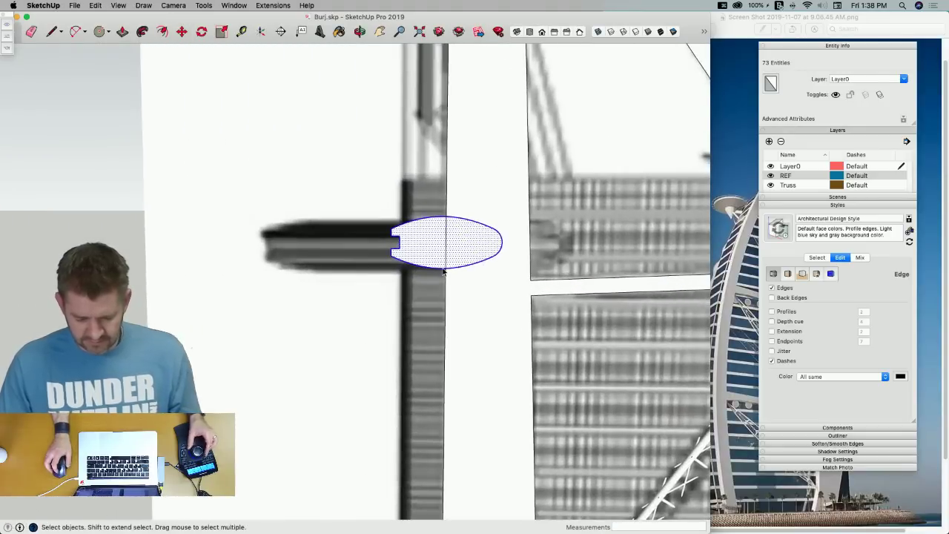
pyautogui.press('s')
pyautogui.moveTo(392, 242); pyautogui.dragTo(346, 243)
pyautogui.moveTo(421, 218); pyautogui.dragTo(407, 256)
# Move the scaled profile horizontally about 15' so its rounded end meets the column's inner edge
pyautogui.press('m')
pyautogui.click(407, 248)
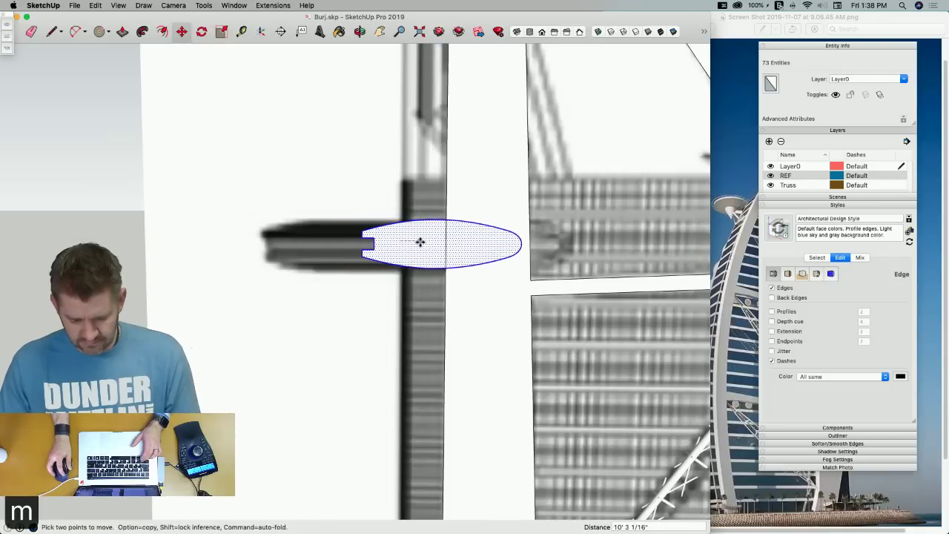
pyautogui.click(430, 242)
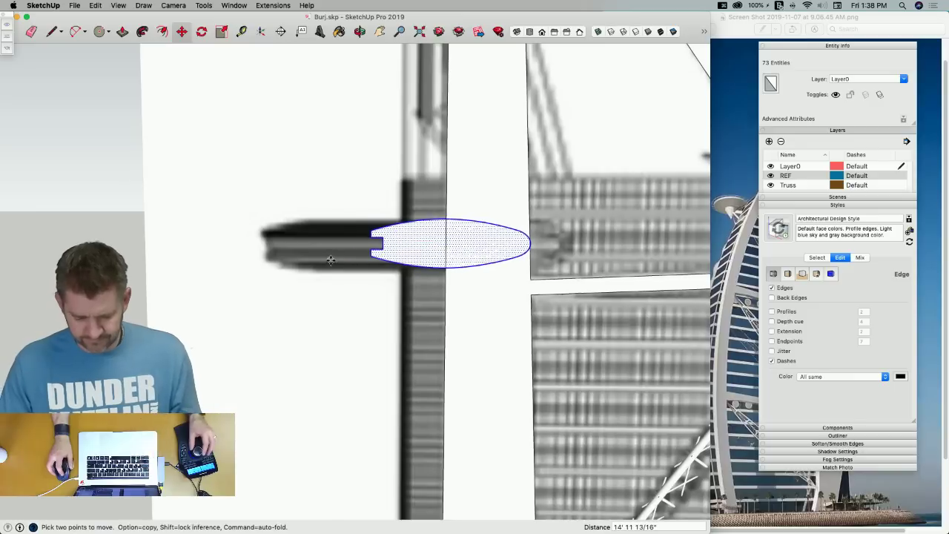
# Collapse the Entity Info, Layers and Styles panels and move the panel stack away from the tower in the photo
pyautogui.scroll(-5, 330, 267)
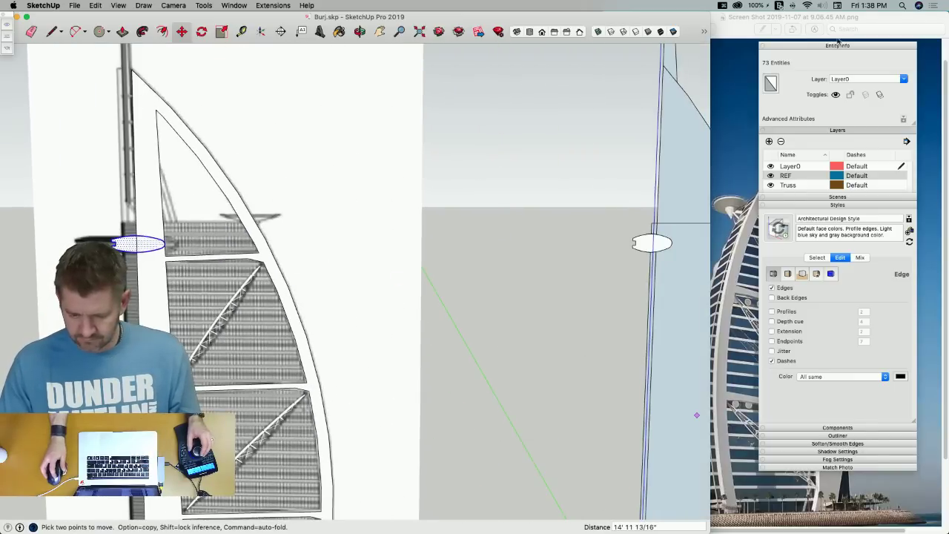
pyautogui.click(838, 45)
pyautogui.moveTo(855, 126); pyautogui.dragTo(940, 71)
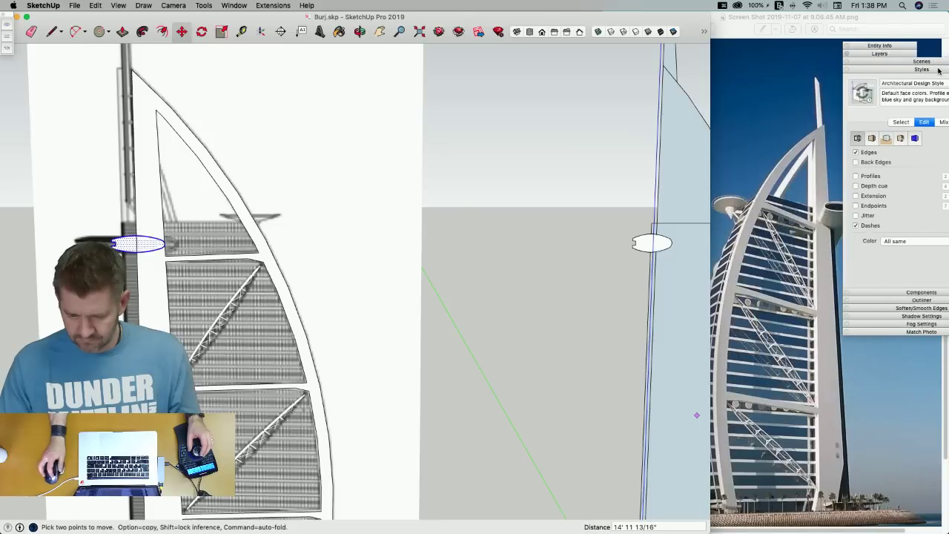
pyautogui.click(900, 70)
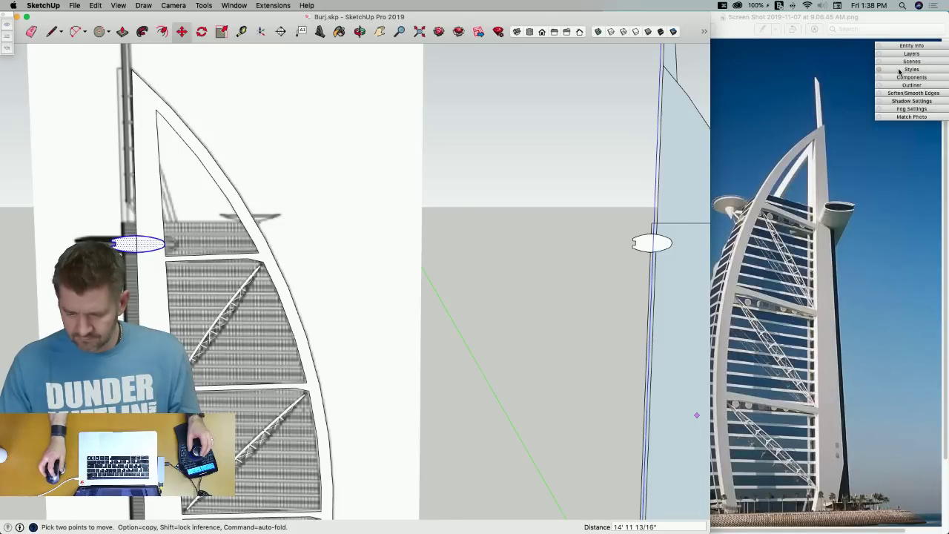
pyautogui.moveTo(899, 72); pyautogui.dragTo(870, 69)
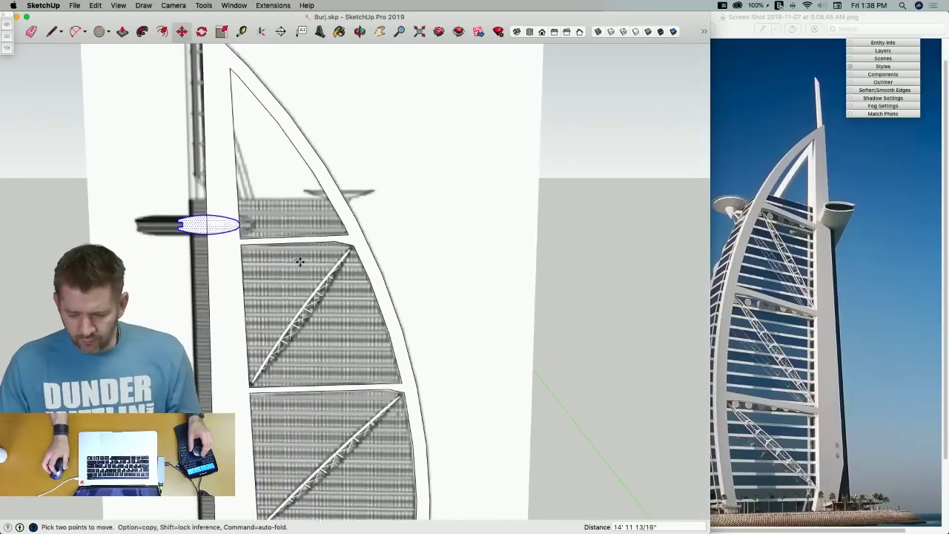
# Move the platform profile horizontally about 5' 4" outward, away from the column's inner edge
pyautogui.press('m')
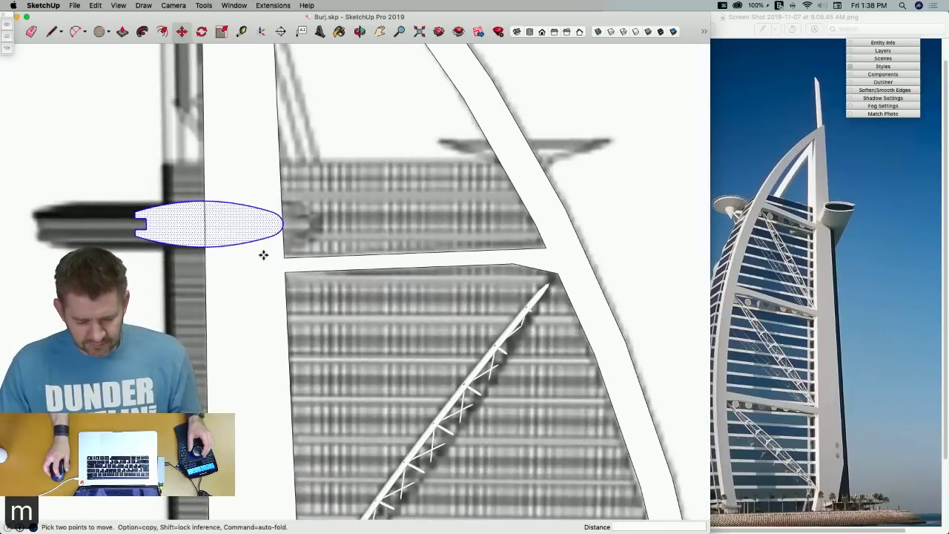
pyautogui.click(263, 254)
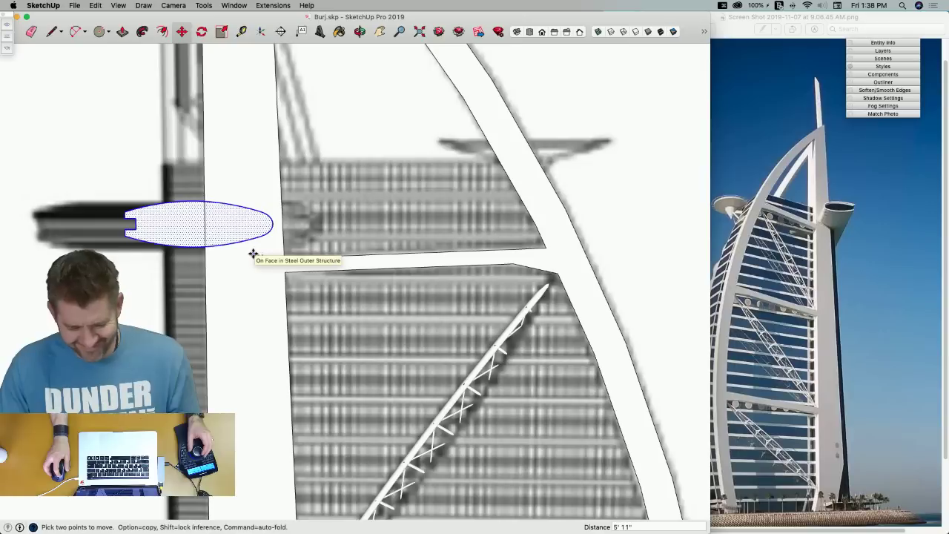
pyautogui.click(254, 253)
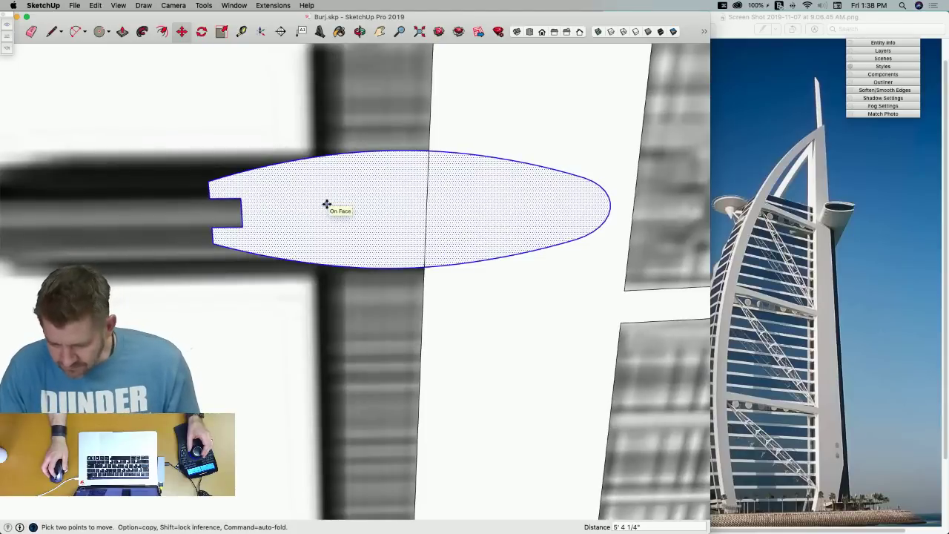
# Close the rectangular notch in the profile's flat outer end with an edge, and erase the notch outline inside it
pyautogui.press('l')
pyautogui.press('space')
pyautogui.doubleClick(353, 194)
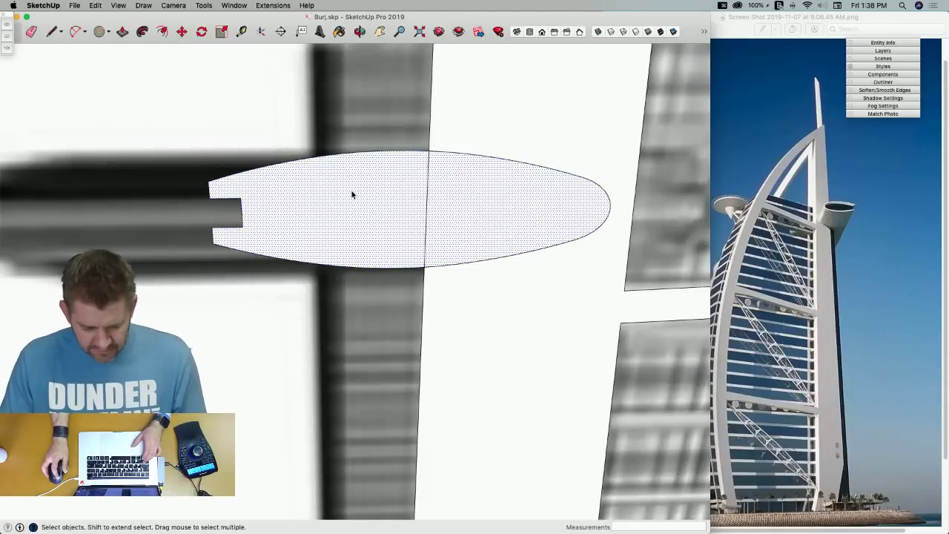
pyautogui.press('l')
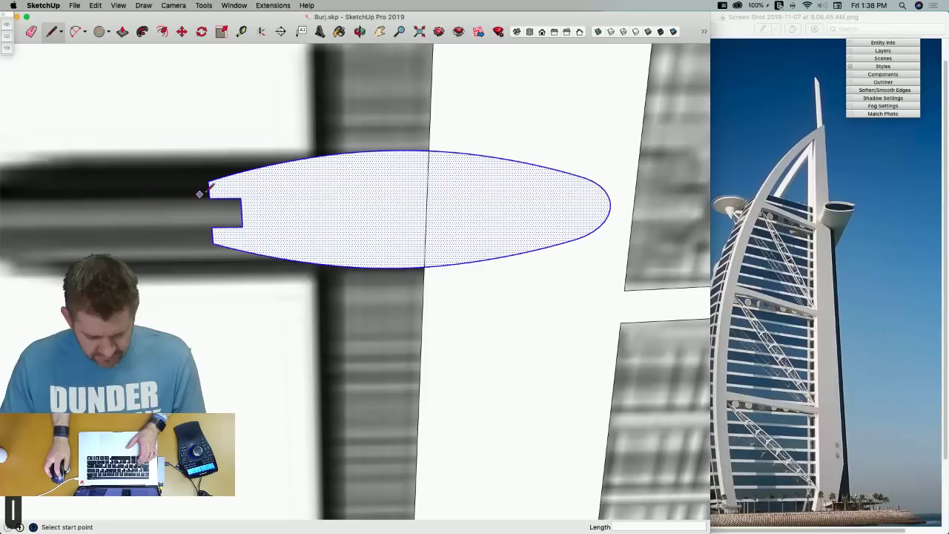
pyautogui.click(213, 226)
pyautogui.press('e')
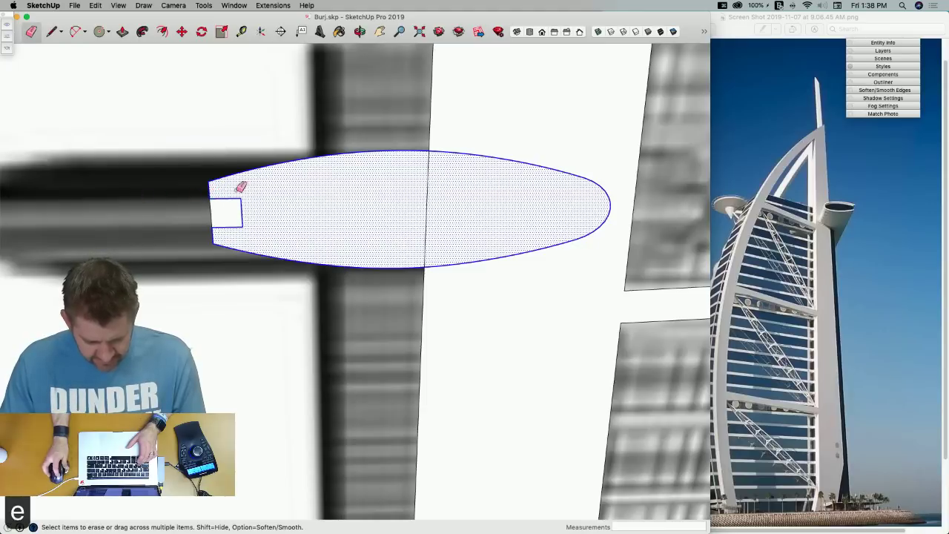
pyautogui.moveTo(236, 190); pyautogui.dragTo(244, 224)
# Offset the profile outline inward twice, about 1' and about 1' 11" from its outer edge
pyautogui.press('space')
pyautogui.click(241, 224)
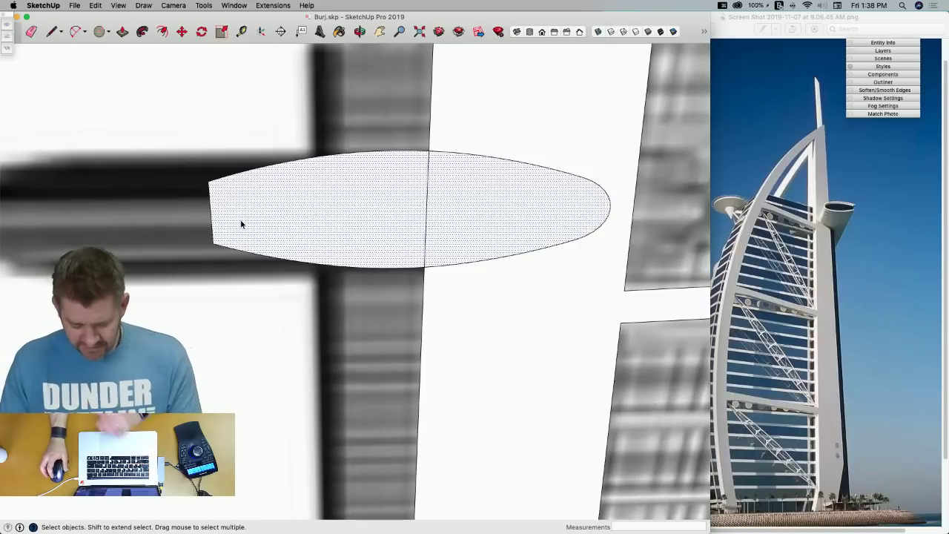
pyautogui.press('f')
pyautogui.click(238, 198)
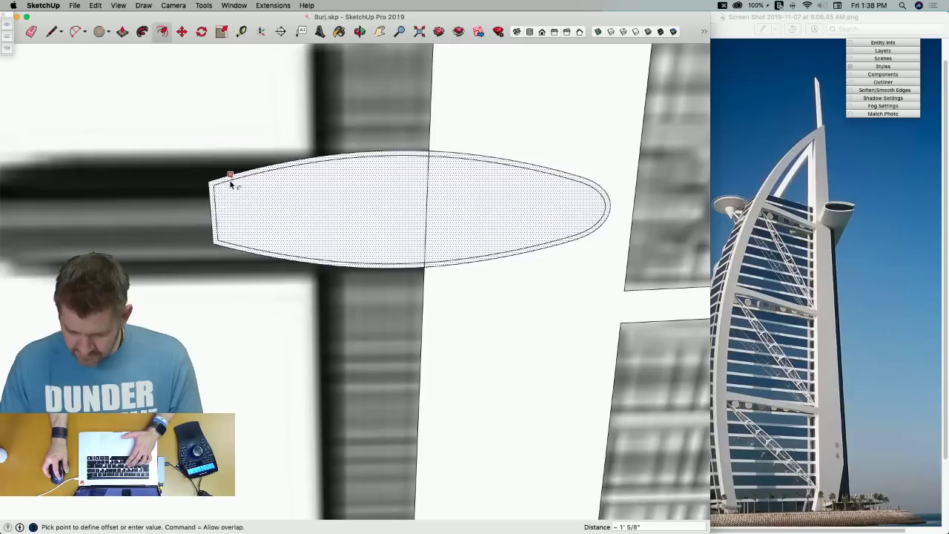
pyautogui.click(230, 184)
pyautogui.press('f')
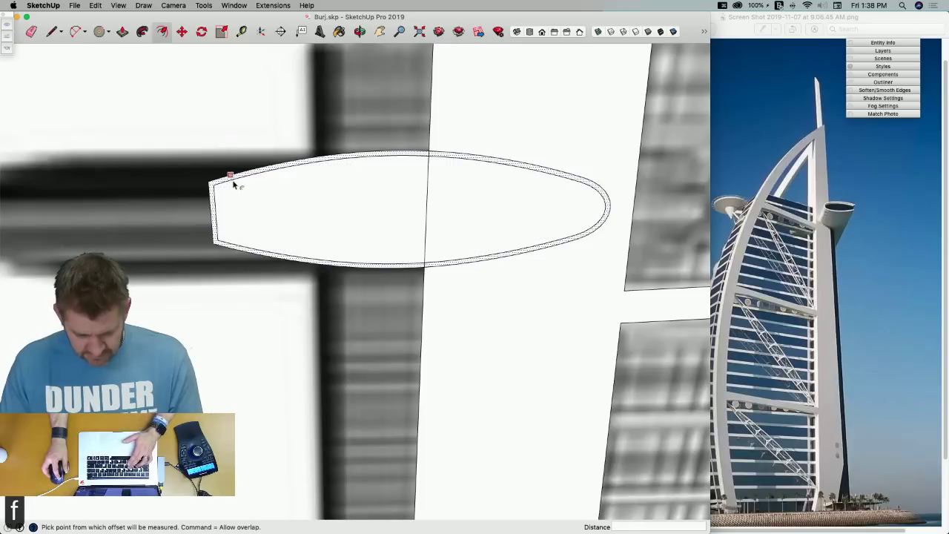
pyautogui.click(234, 187)
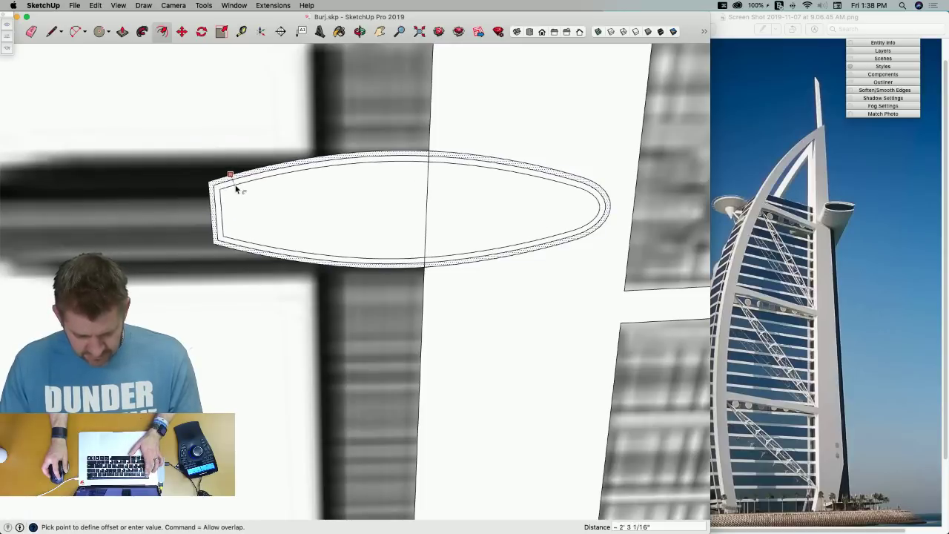
pyautogui.click(235, 188)
# Step back both bands at the flat end by extending the offset curves to the end edges and erasing the end segments between them
pyautogui.scroll(5, 222, 184)
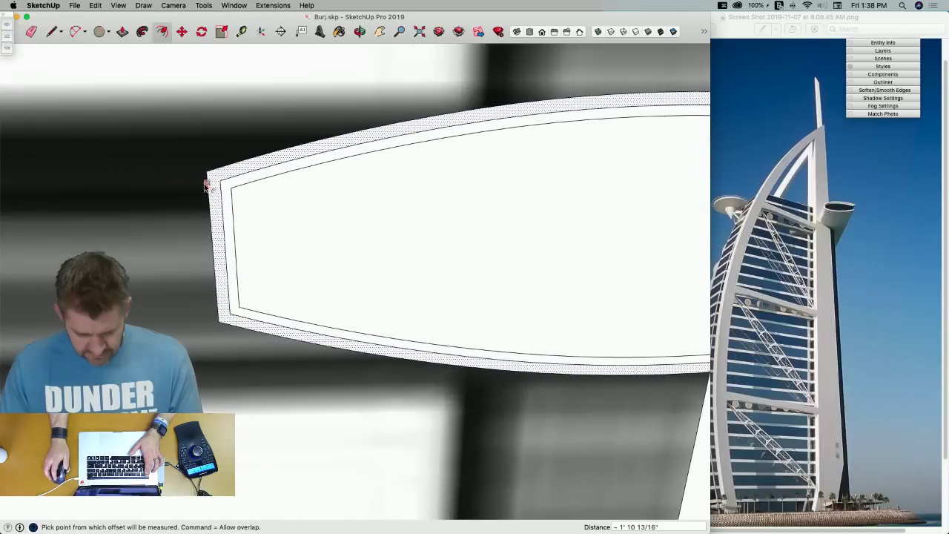
pyautogui.press('l')
pyautogui.click(221, 179)
pyautogui.click(206, 236)
pyautogui.press('l')
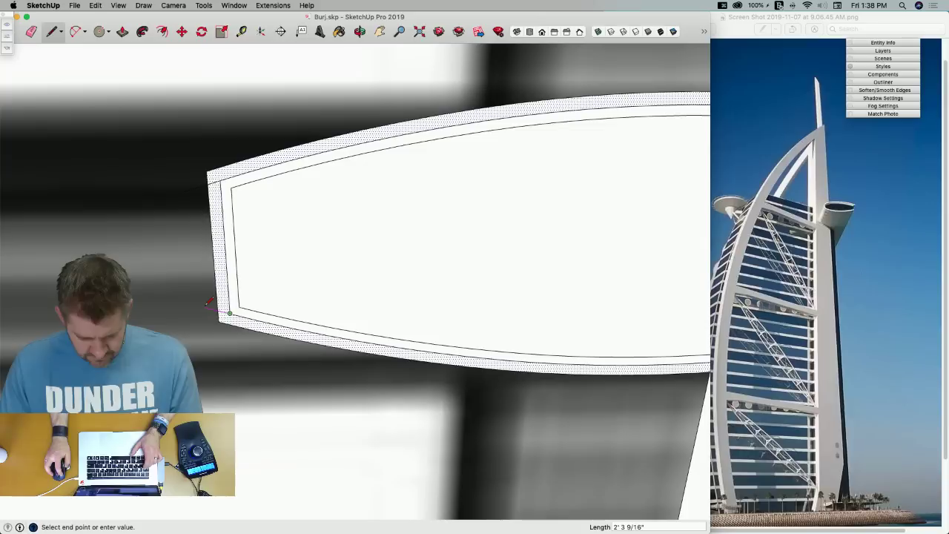
pyautogui.press('e')
pyautogui.click(217, 284)
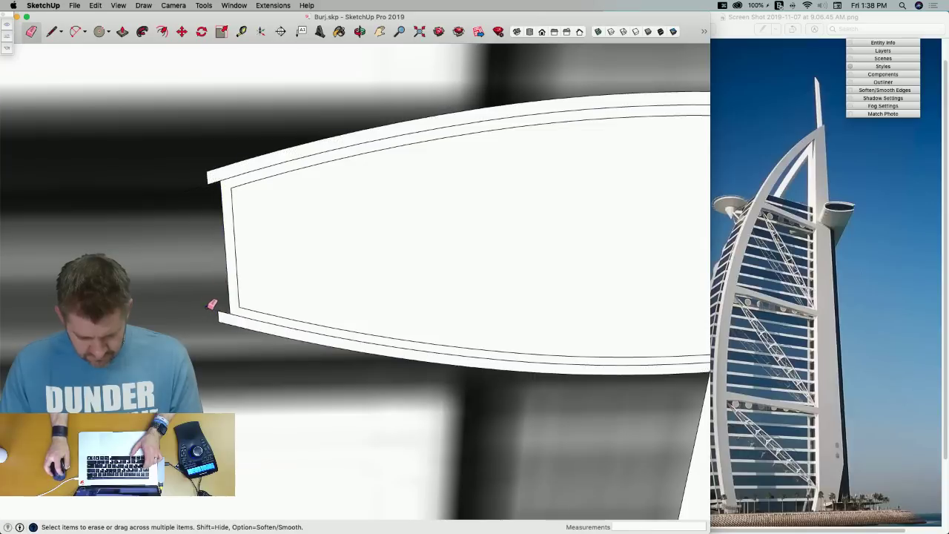
pyautogui.press('l')
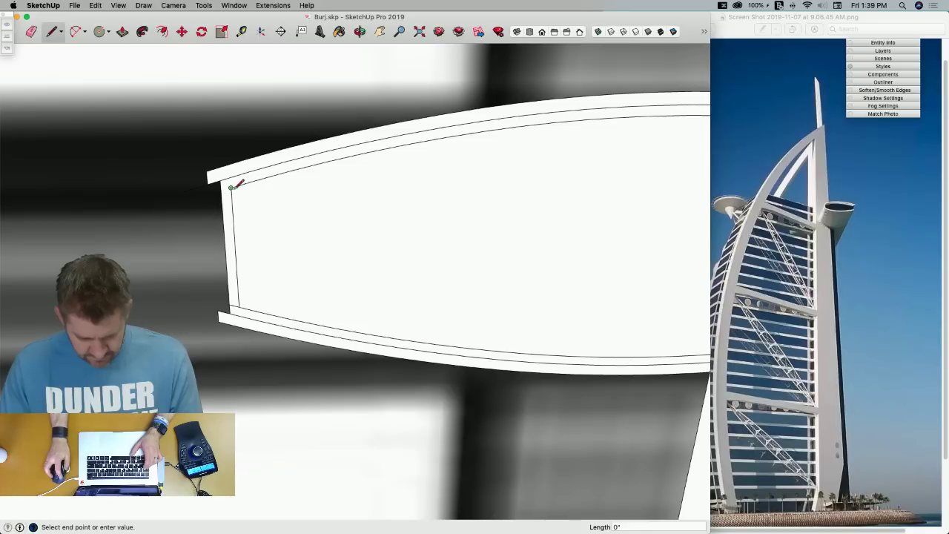
pyautogui.press('e')
pyautogui.click(232, 226)
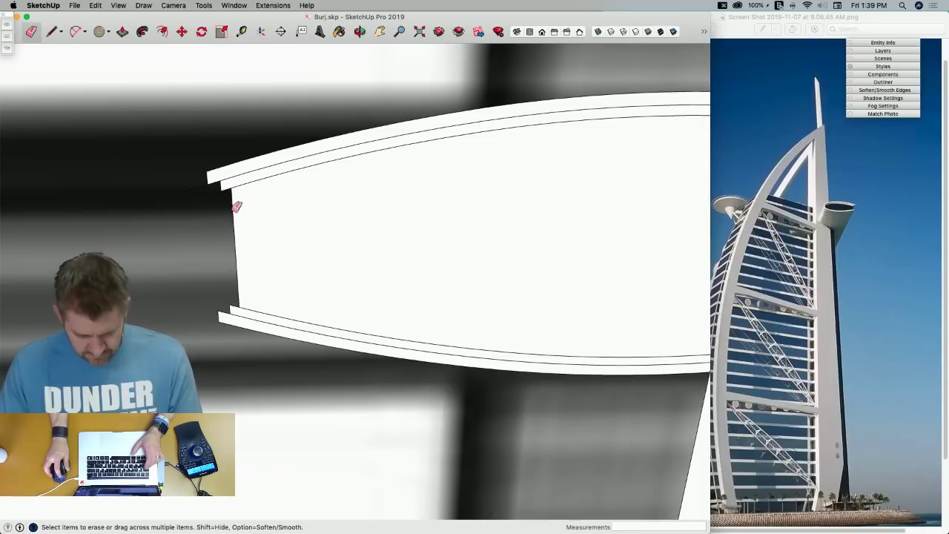
# Compare the profile with the whole tower and hide the REF layer
pyautogui.scroll(-5, 254, 250)
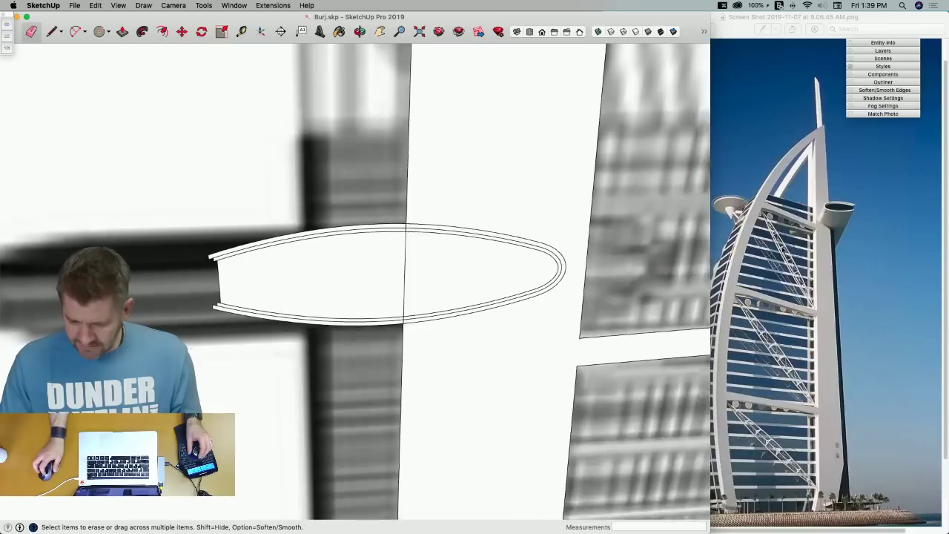
pyautogui.scroll(-5, 456, 269)
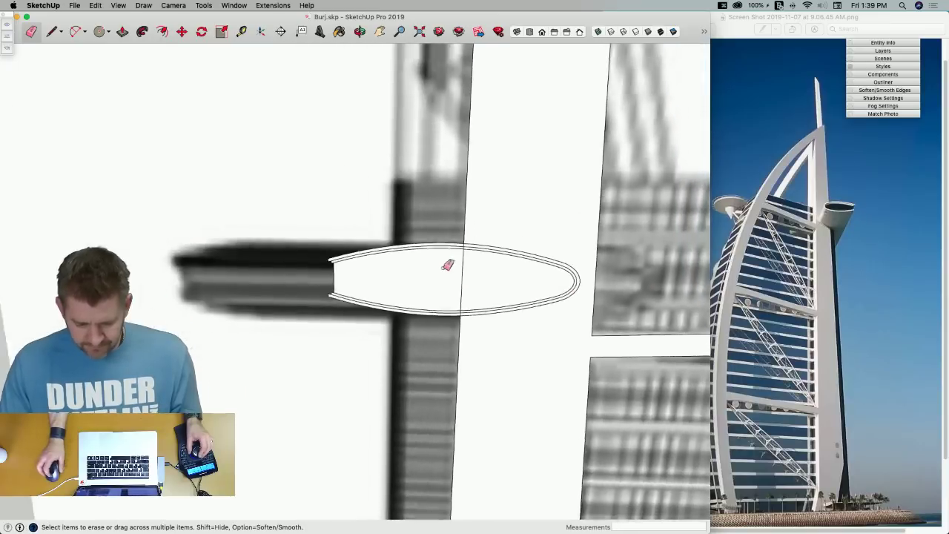
pyautogui.scroll(-8, 440, 266)
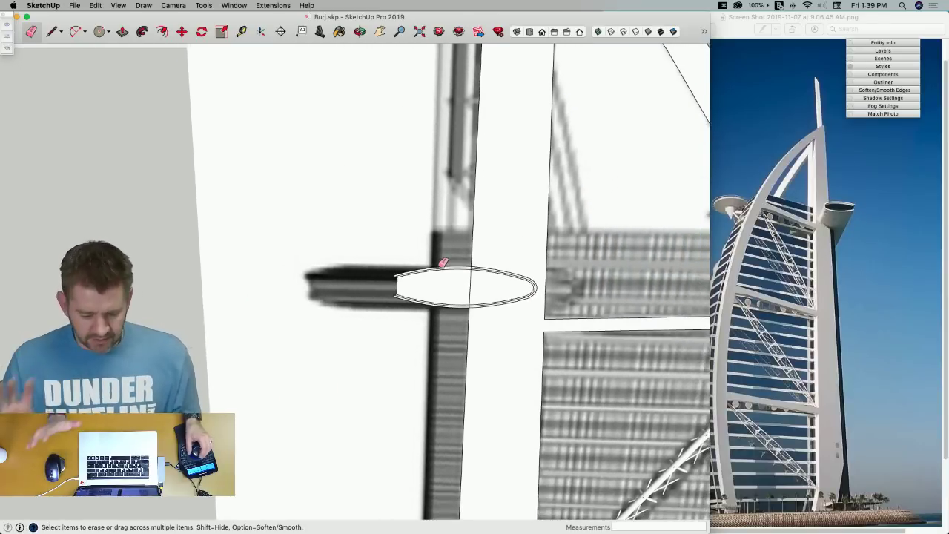
pyautogui.moveTo(440, 266); pyautogui.dragTo(461, 273, button='middle')
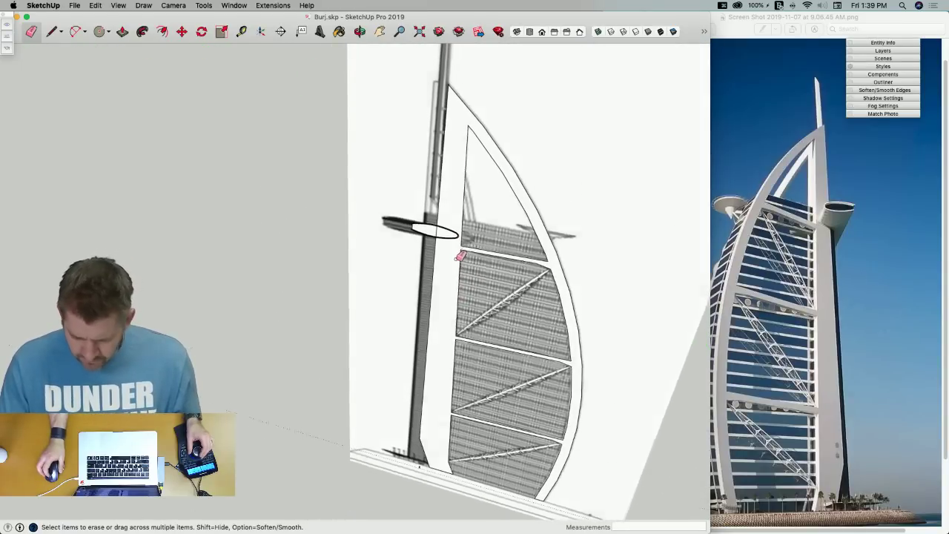
pyautogui.click(880, 43)
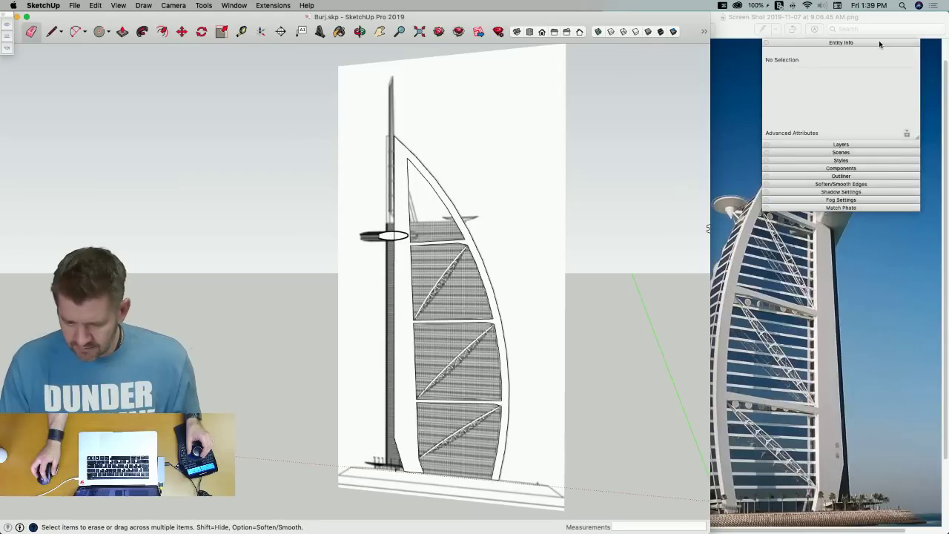
pyautogui.click(842, 144)
pyautogui.click(774, 96)
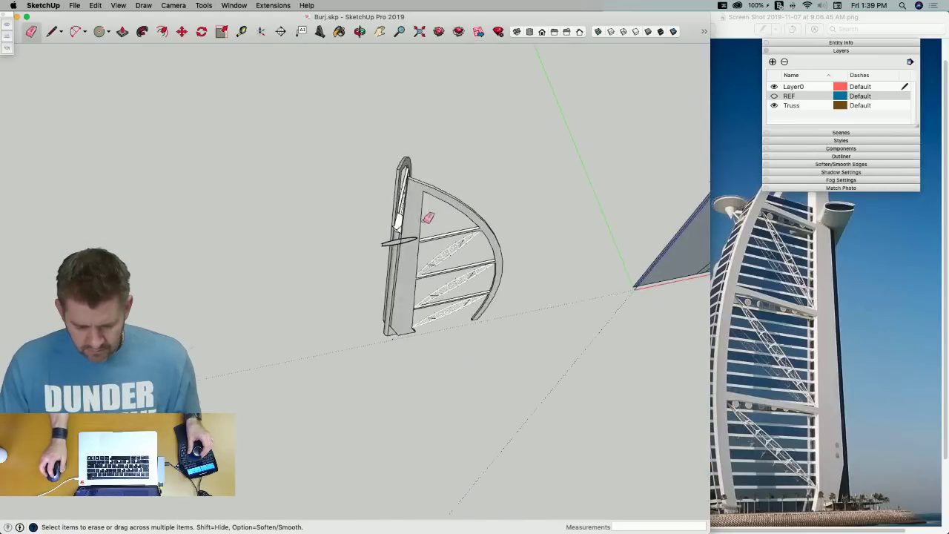
# Erase the stray edge stub sticking out at the upper corner of the profile's flat end
pyautogui.press('space')
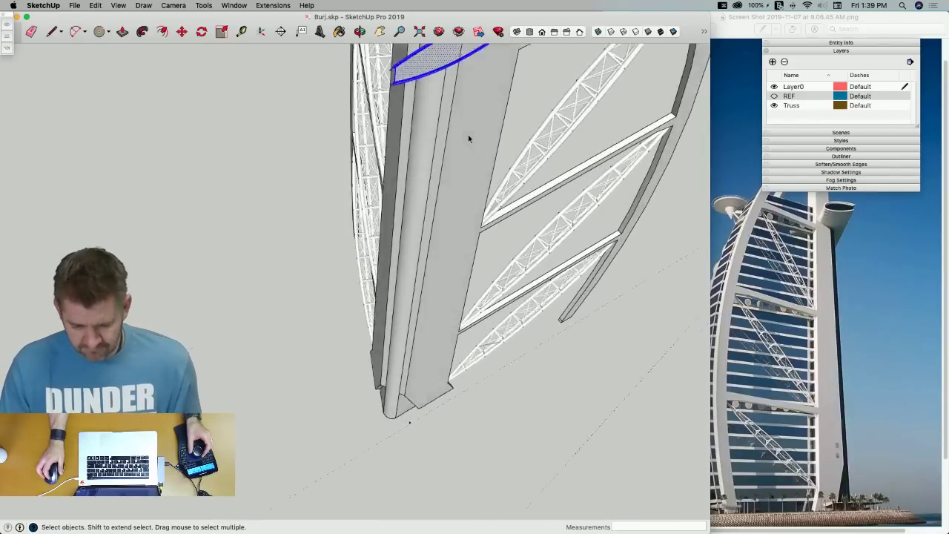
pyautogui.press('m')
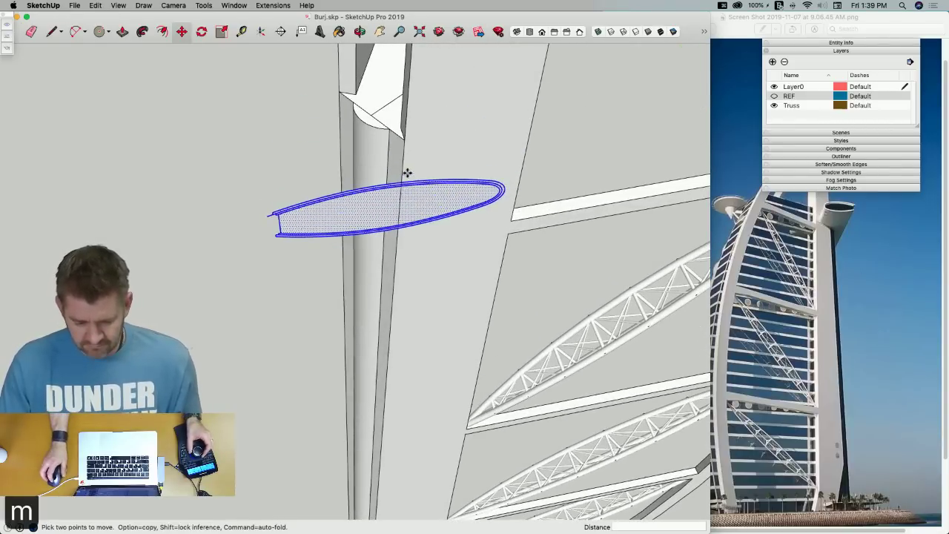
pyautogui.press('e')
pyautogui.click(273, 213)
pyautogui.press('space')
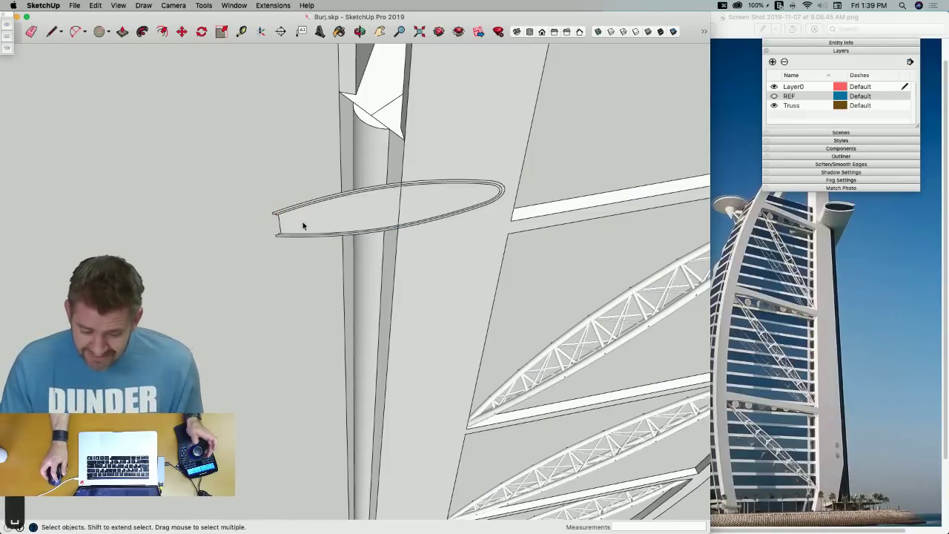
# Select the entire platform profile with all its connected edges and faces, and make it a group
pyautogui.click(302, 225)
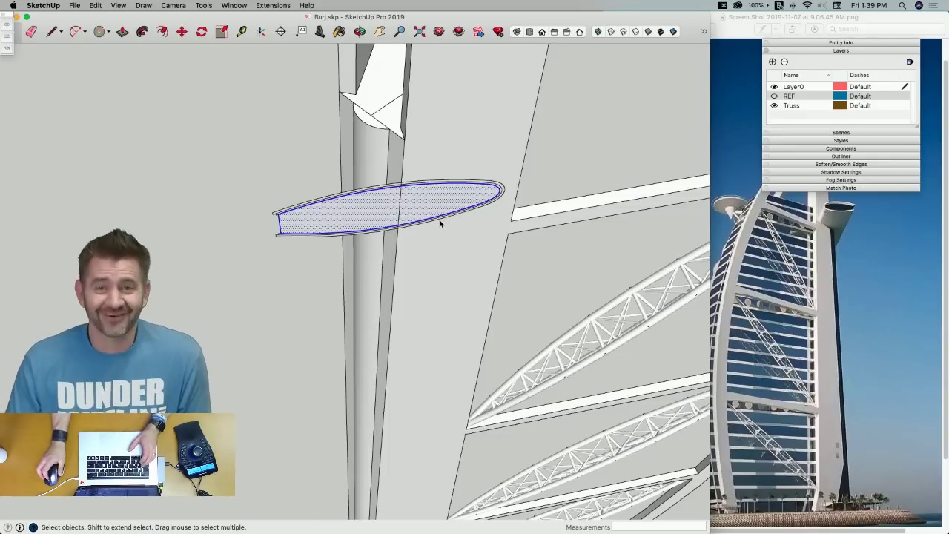
pyautogui.doubleClick(413, 218)
pyautogui.rightClick(413, 215)
pyautogui.click(447, 291)
# Move the profile group to the middle of the rounded central column's top, and lower it vertically about 38'
pyautogui.press('m')
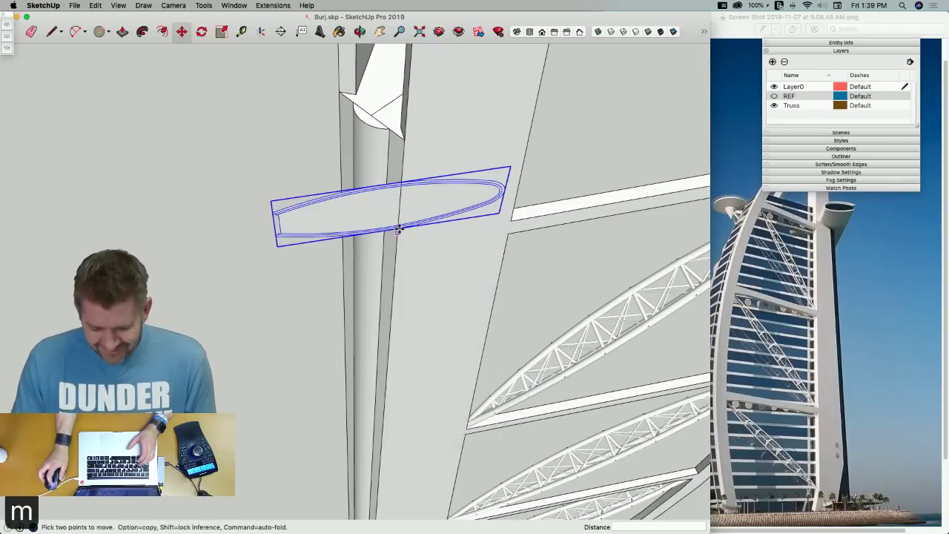
pyautogui.click(393, 187)
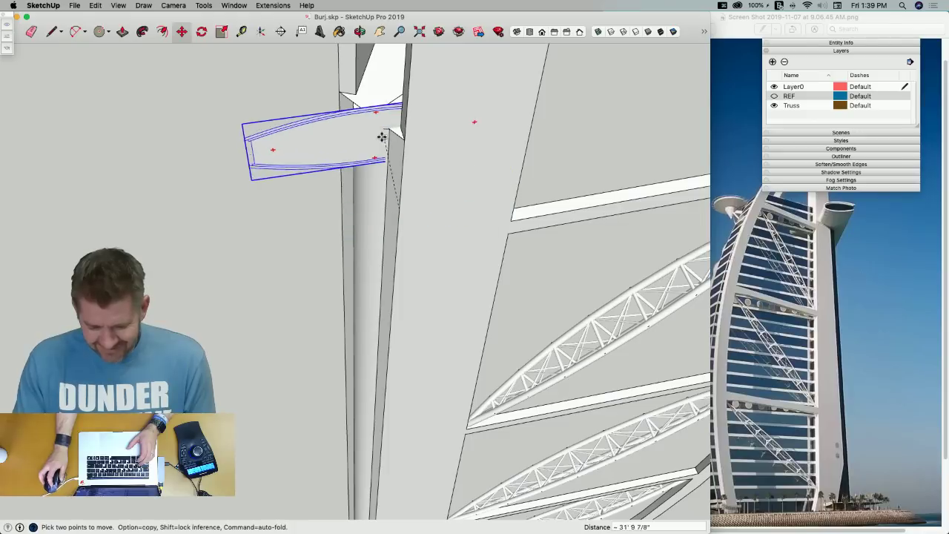
pyautogui.click(374, 118)
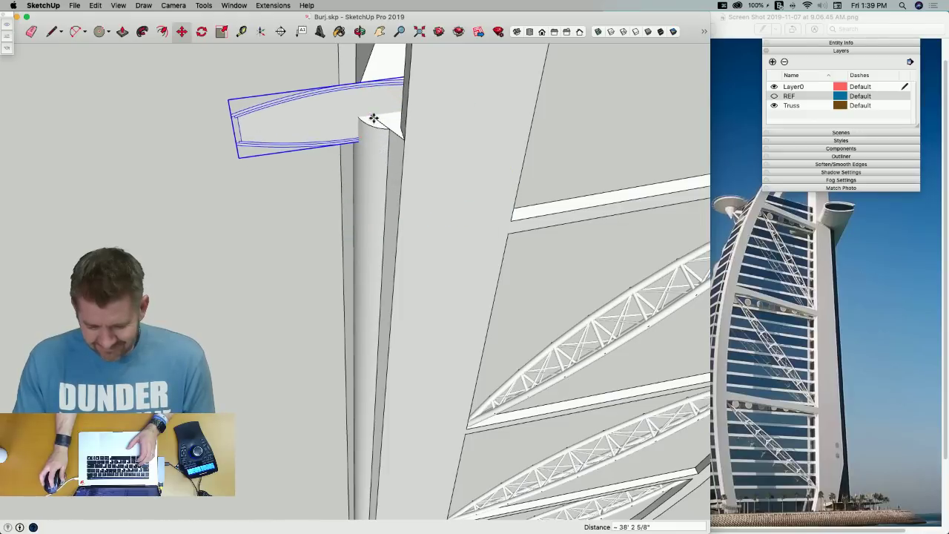
pyautogui.press('q')
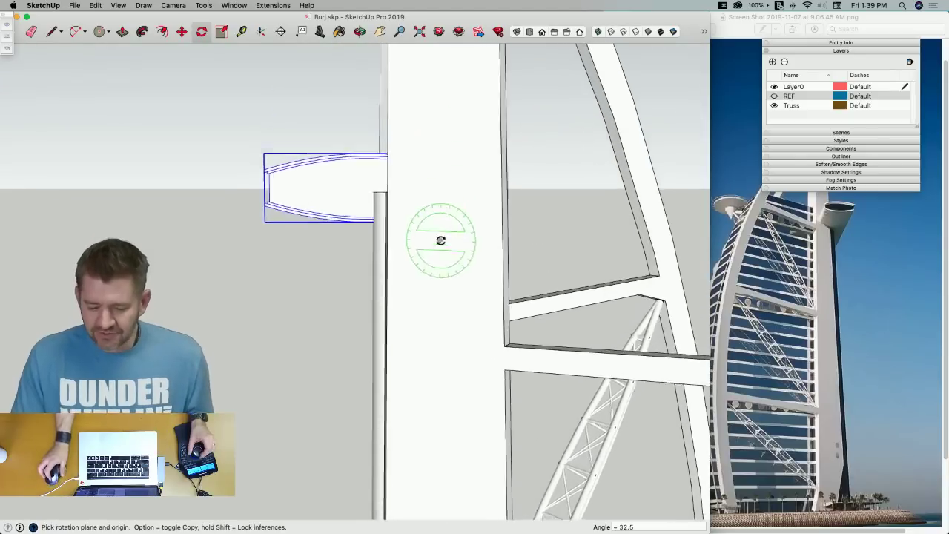
pyautogui.press('m')
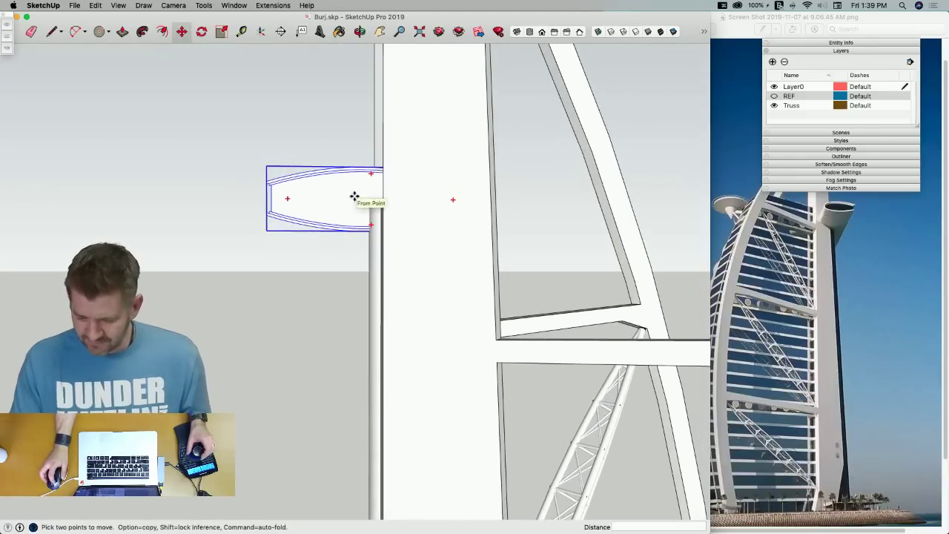
pyautogui.click(317, 202)
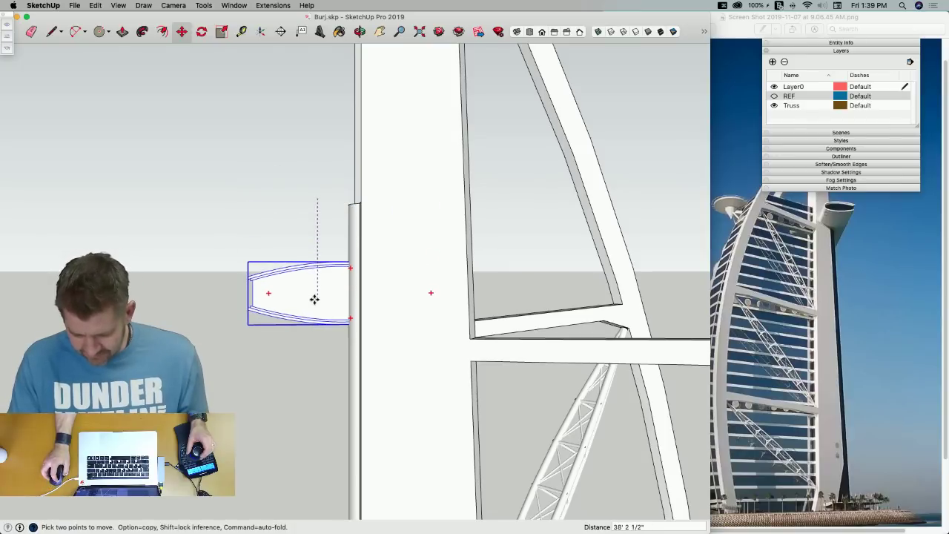
# Open the profile group and extrude the outermost band about 73' sideways with Push/Pull to form the platform's outer shell
pyautogui.press('space')
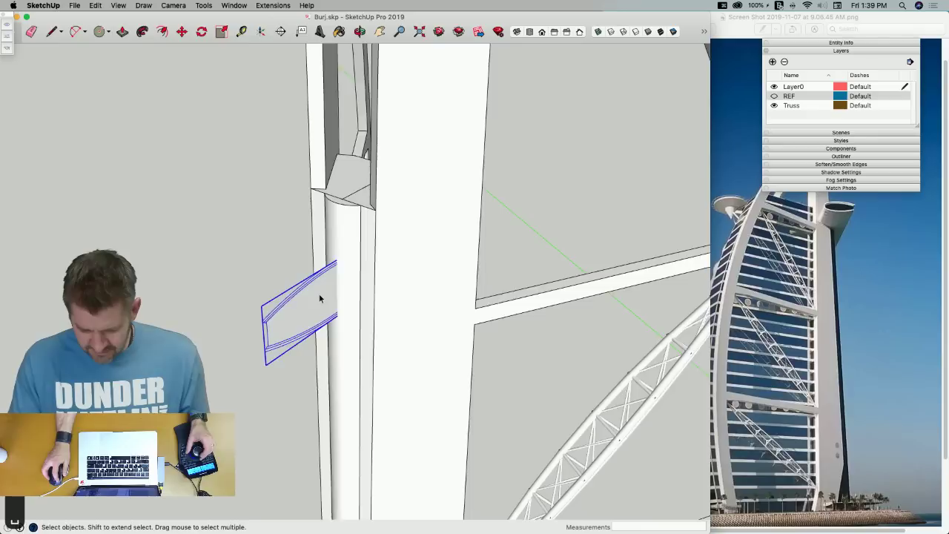
pyautogui.doubleClick(319, 298)
pyautogui.press('p')
pyautogui.click(305, 273)
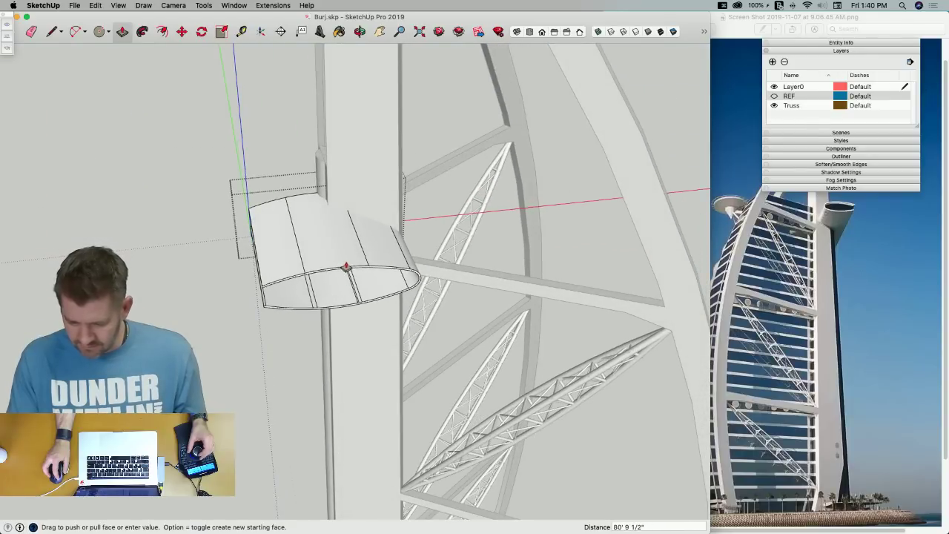
pyautogui.click(342, 265)
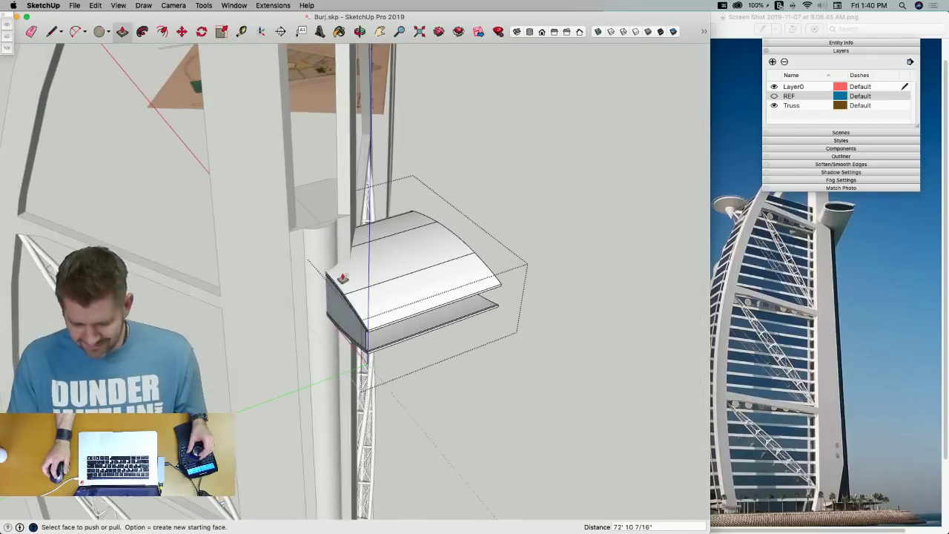
pyautogui.press('l')
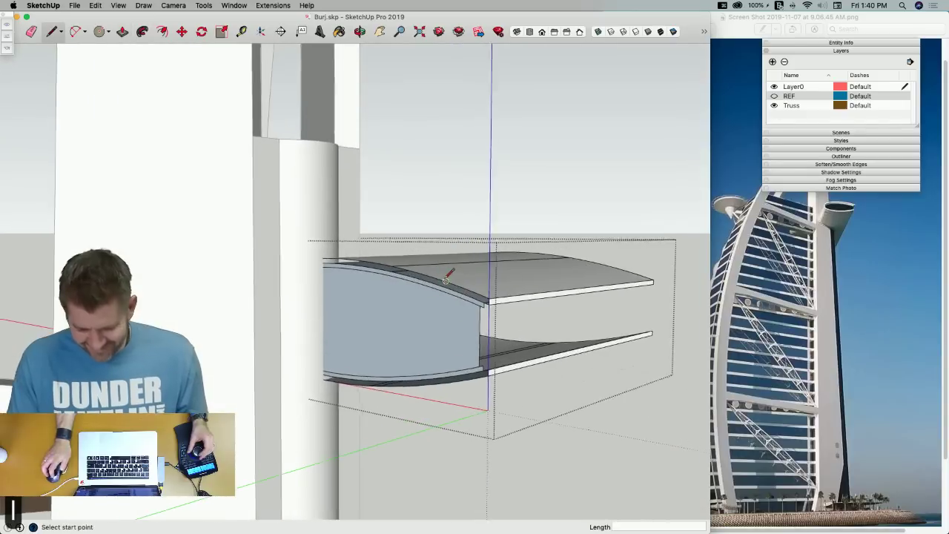
pyautogui.click(490, 303)
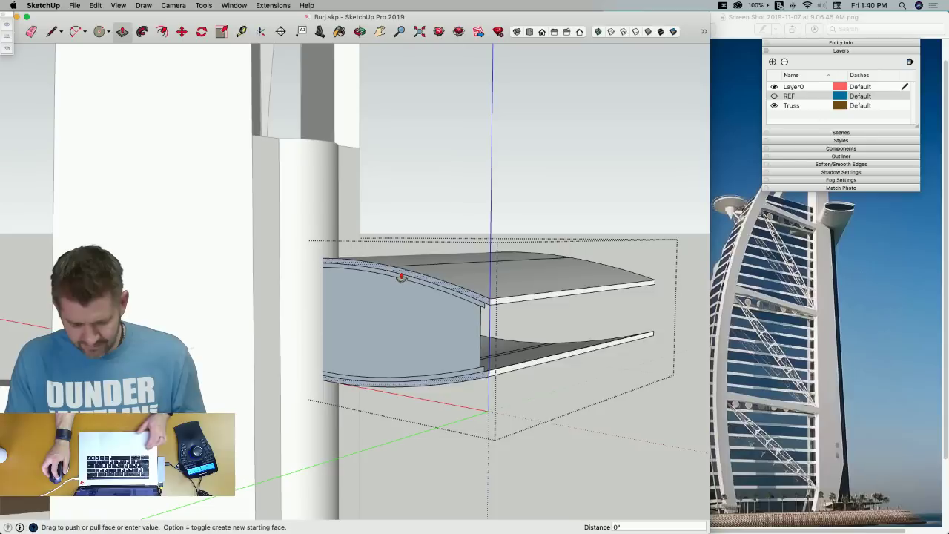
pyautogui.press('Escape')
pyautogui.press('super+z')
# Extrude the platform's next inner band about 71' 8" and its innermost face about 70' 10" sideways with Push/Pull
pyautogui.moveTo(401, 277); pyautogui.dragTo(189, 282, button='middle')
pyautogui.scroll(5, 378, 277)
pyautogui.scroll(-3, 378, 276)
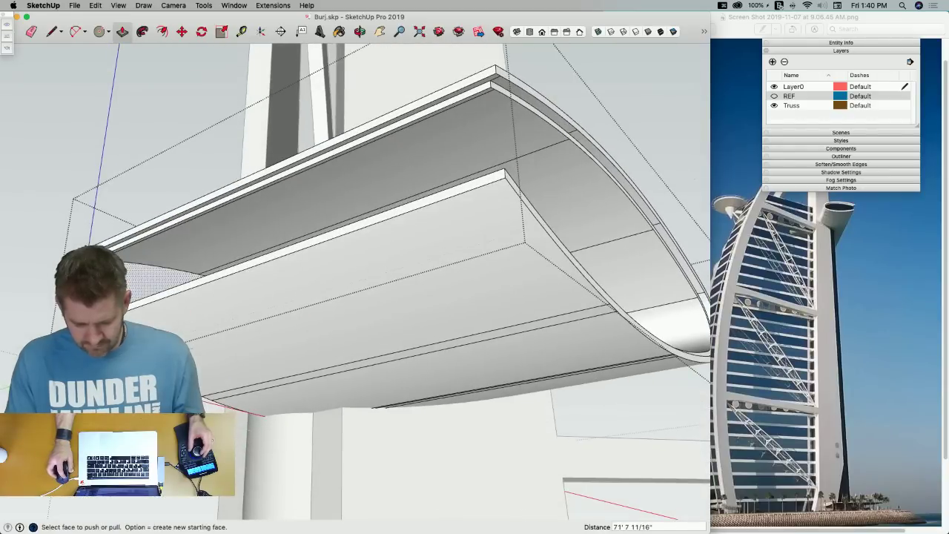
pyautogui.moveTo(214, 270); pyautogui.dragTo(519, 173)
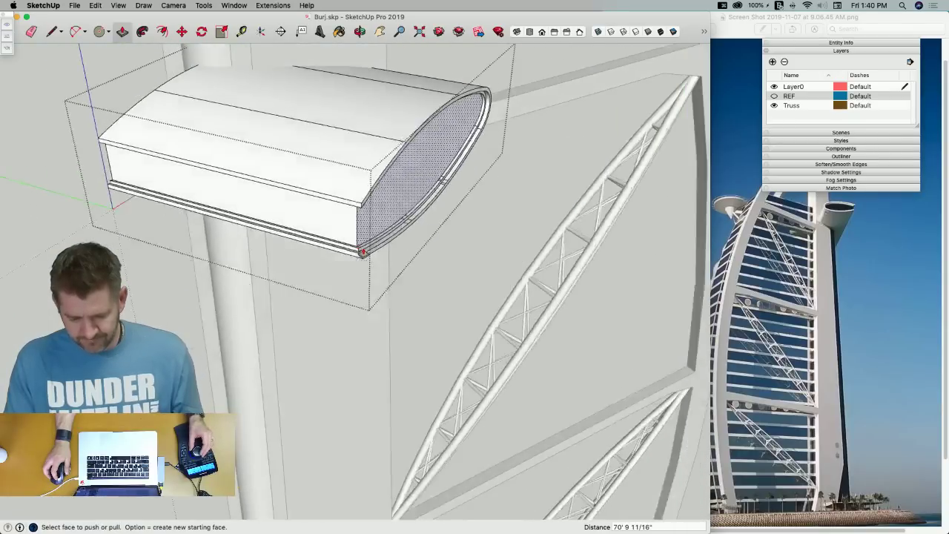
# Erase the edges dividing the bands on the platform's flat inner side, leaving one continuous face
pyautogui.moveTo(362, 252); pyautogui.dragTo(366, 292, button='middle')
pyautogui.press('space')
pyautogui.press('e')
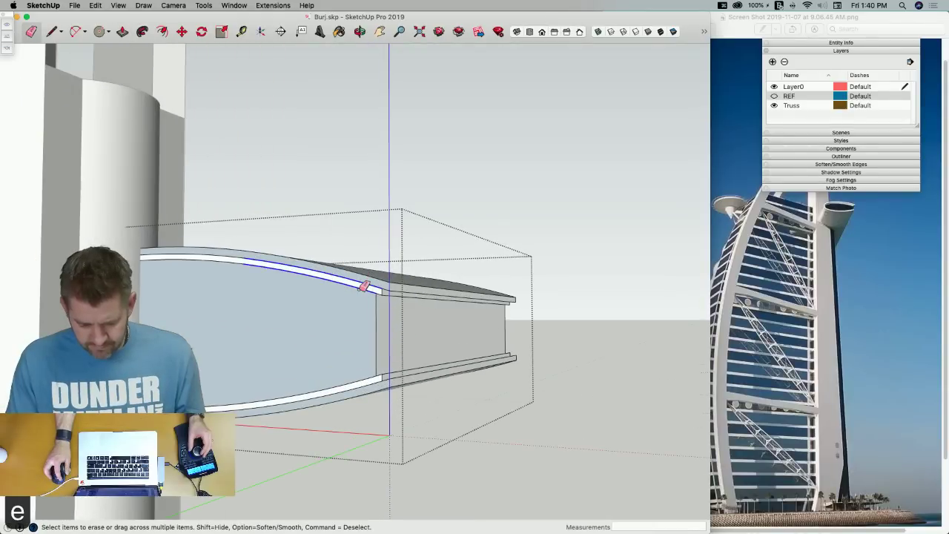
pyautogui.moveTo(364, 287); pyautogui.dragTo(221, 251)
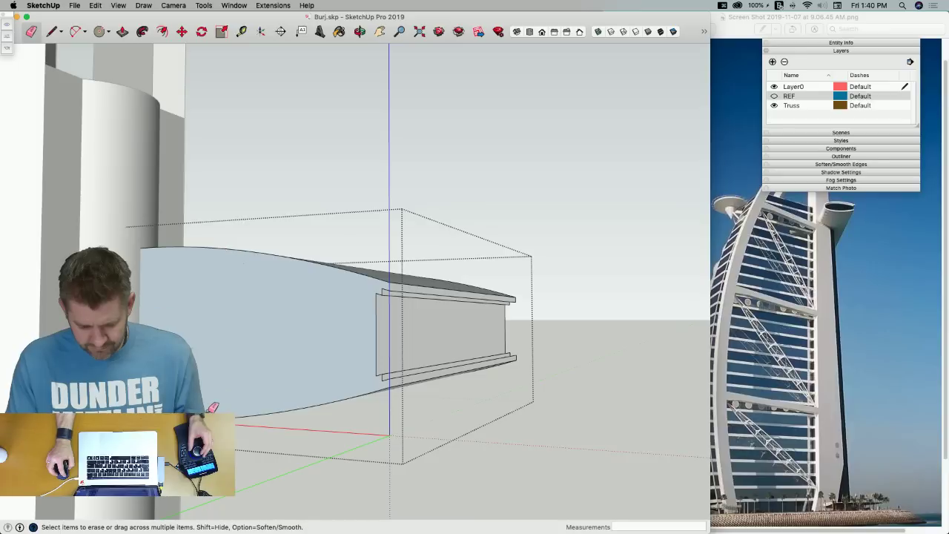
# Select all of the platform's geometry, soften its edges with coplanar softening enabled, and close the group
pyautogui.press('space')
pyautogui.tripleClick(445, 326)
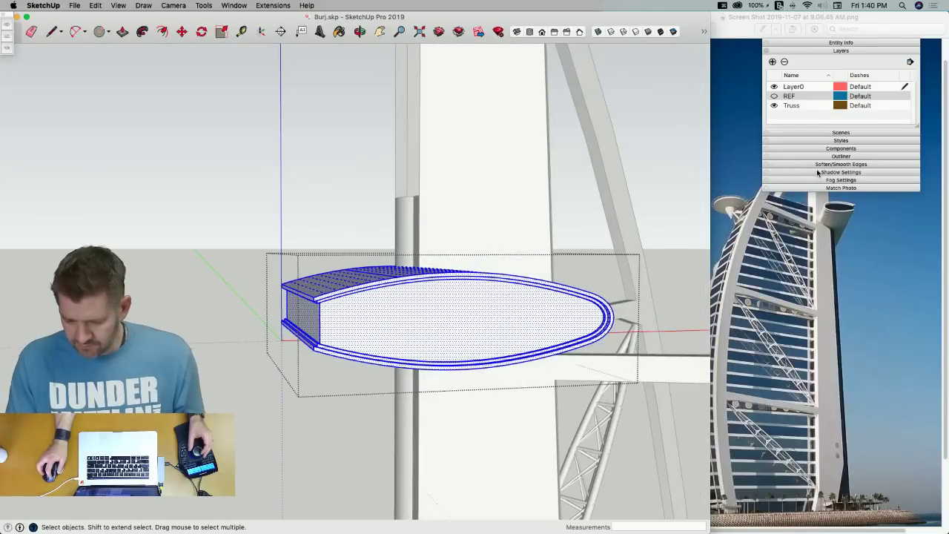
pyautogui.click(818, 165)
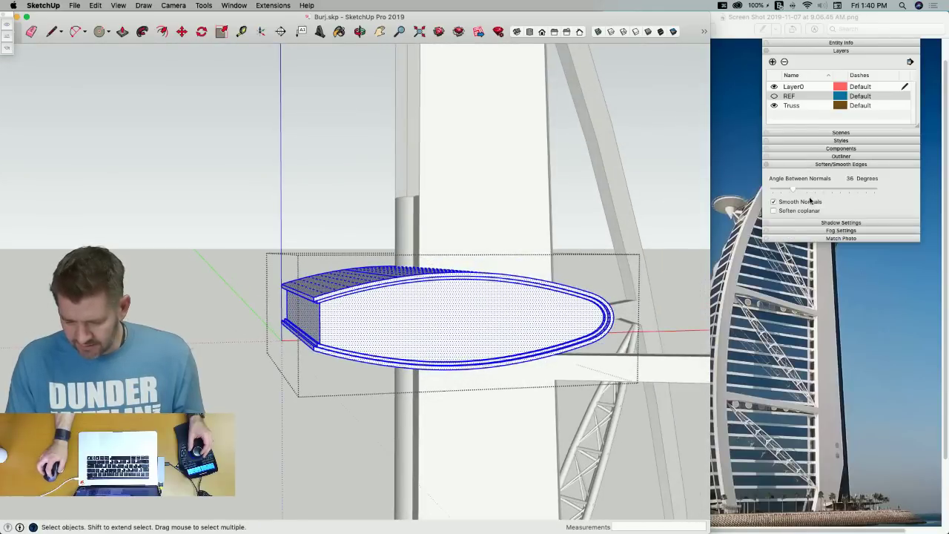
pyautogui.click(773, 211)
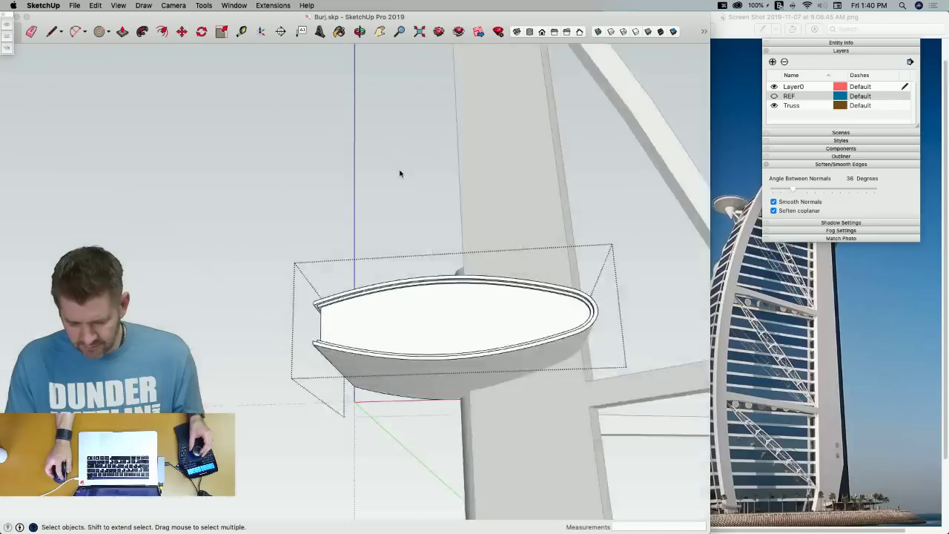
pyautogui.click(400, 173)
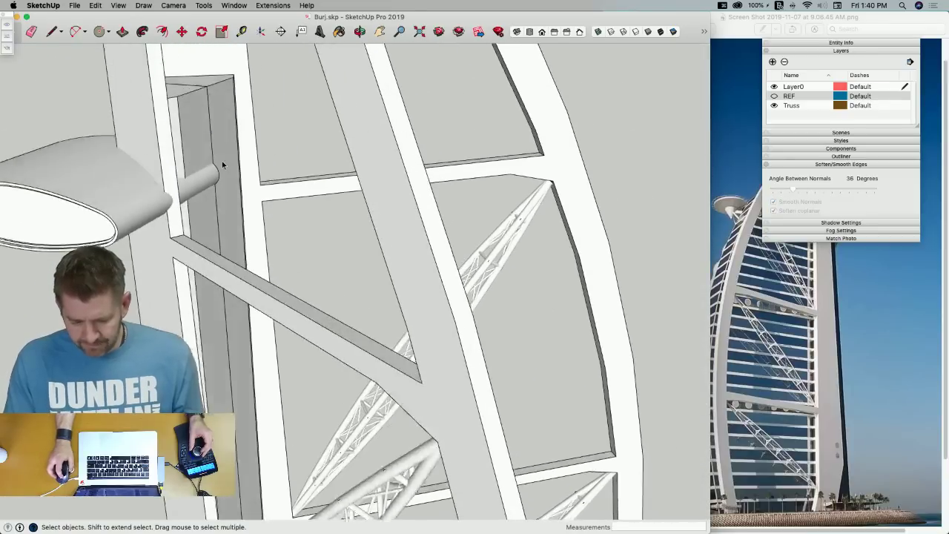
# Move the platform group so its flat inner side lines up with the tower's centreline, and save the model
pyautogui.moveTo(222, 161); pyautogui.dragTo(264, 183, button='middle')
pyautogui.click(222, 224)
pyautogui.moveTo(222, 224); pyautogui.dragTo(414, 279, button='middle')
pyautogui.press('m')
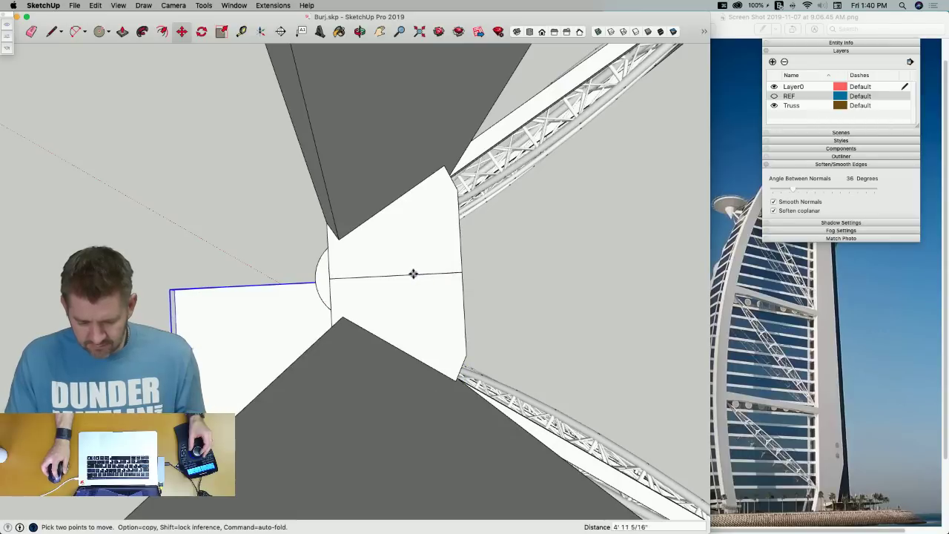
pyautogui.moveTo(406, 274); pyautogui.dragTo(704, 276, button='middle')
pyautogui.click(799, 52)
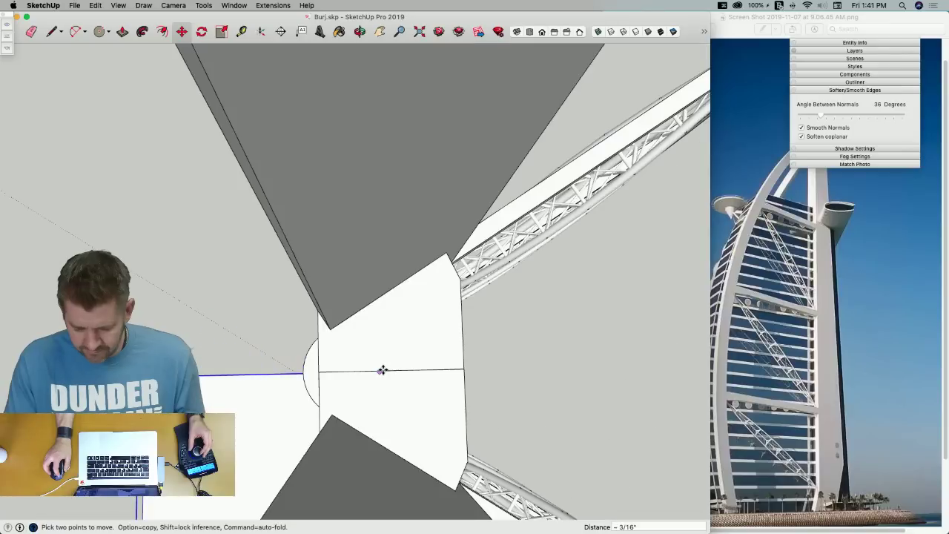
pyautogui.press('Escape')
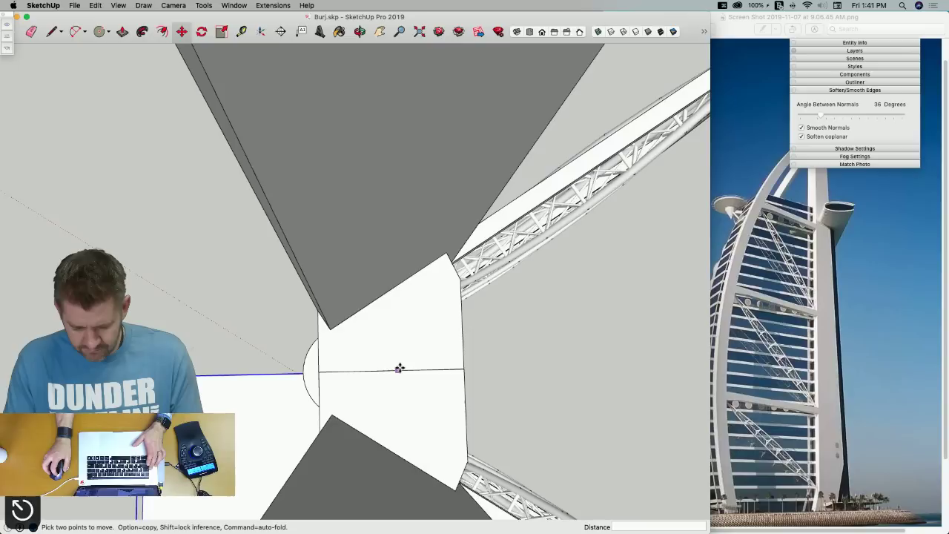
pyautogui.scroll(3, 419, 368)
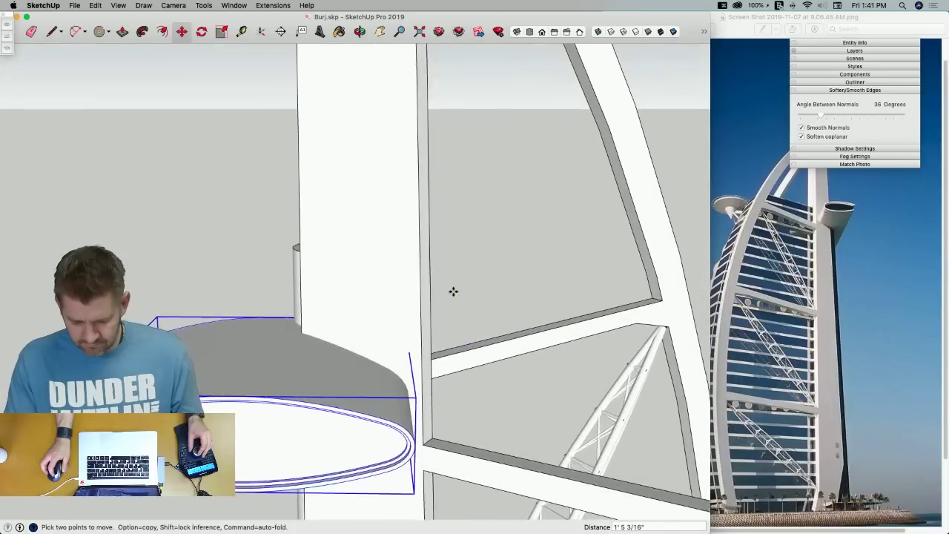
pyautogui.press('space')
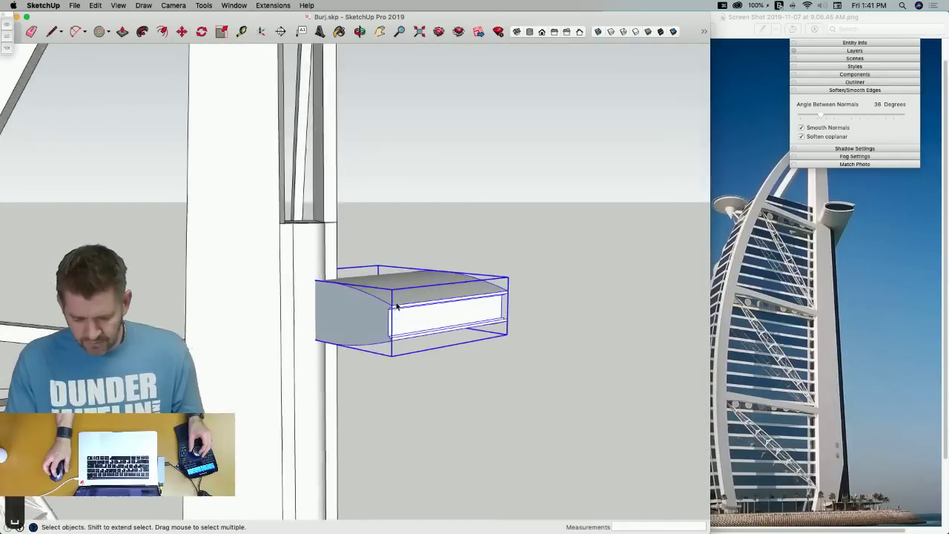
pyautogui.press('super+s')
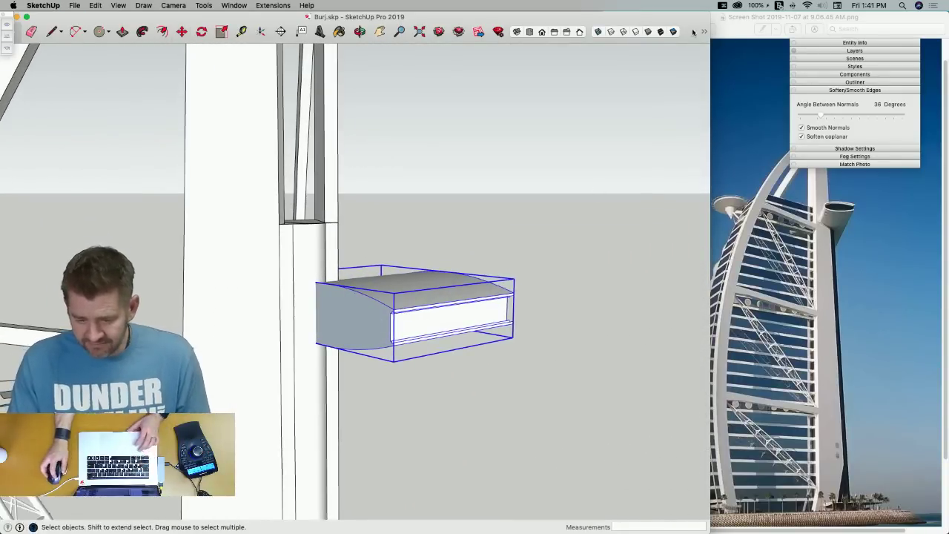
# Mirror a copy of the platform across its flat inner side to form the opposite half, and save the model
pyautogui.moveTo(717, 42); pyautogui.dragTo(946, 41)
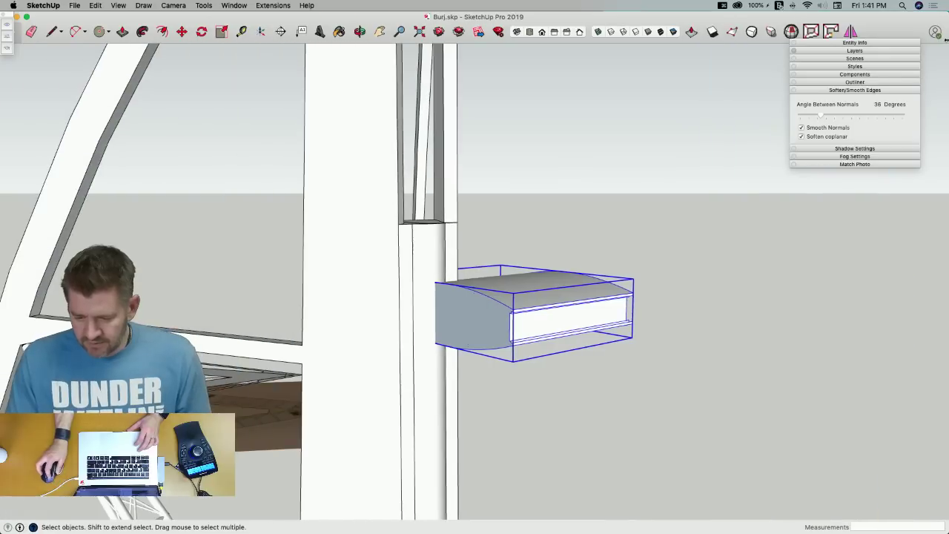
pyautogui.click(851, 32)
pyautogui.click(465, 324)
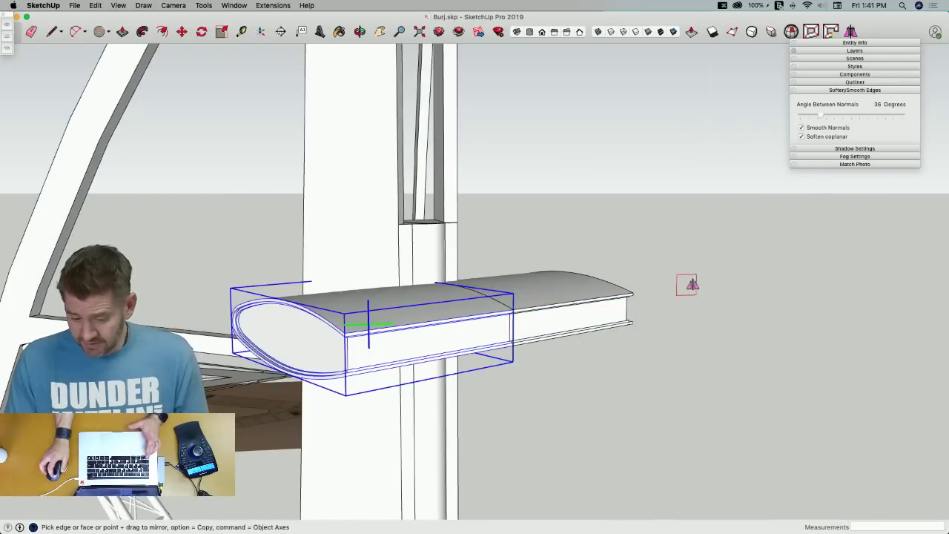
pyautogui.press('space')
pyautogui.keyDown('shift'); pyautogui.click(561, 315); pyautogui.keyUp('shift')
pyautogui.press('super+s')
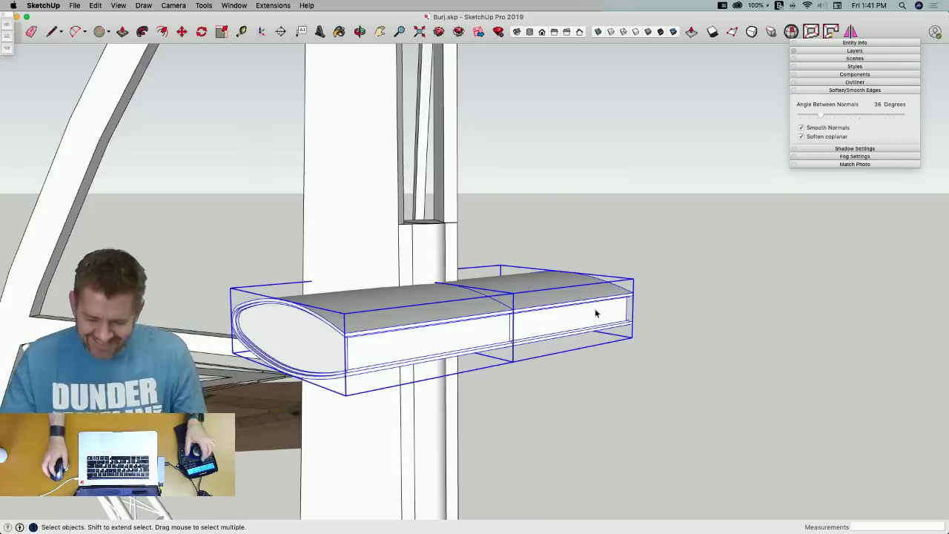
# Combine both platform halves into one group, and explode the two halves inside it
pyautogui.scroll(-10, 577, 300)
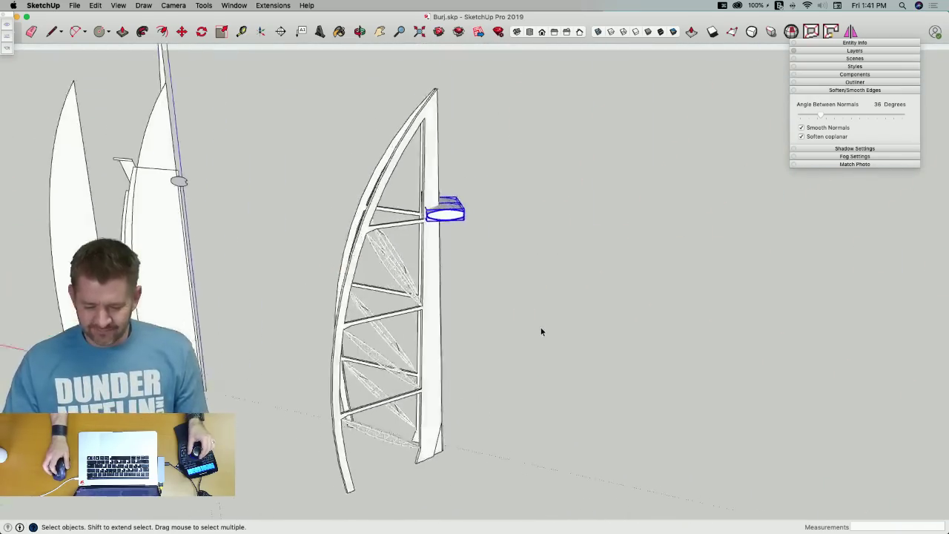
pyautogui.click(541, 327)
pyautogui.moveTo(541, 331); pyautogui.dragTo(533, 297, button='middle')
pyautogui.click(533, 297)
pyautogui.keyDown('shift'); pyautogui.click(642, 265); pyautogui.keyUp('shift')
pyautogui.rightClick(643, 265)
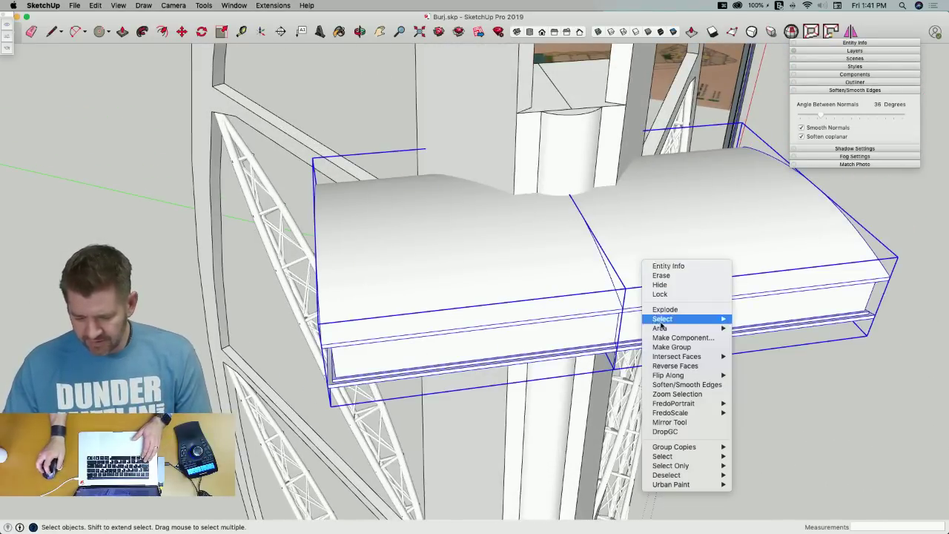
pyautogui.click(670, 347)
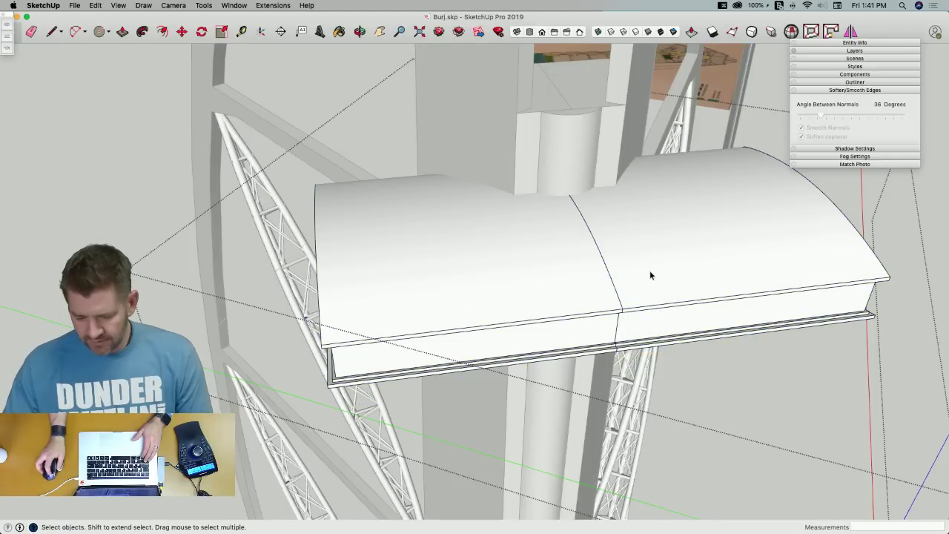
pyautogui.rightClick(655, 265)
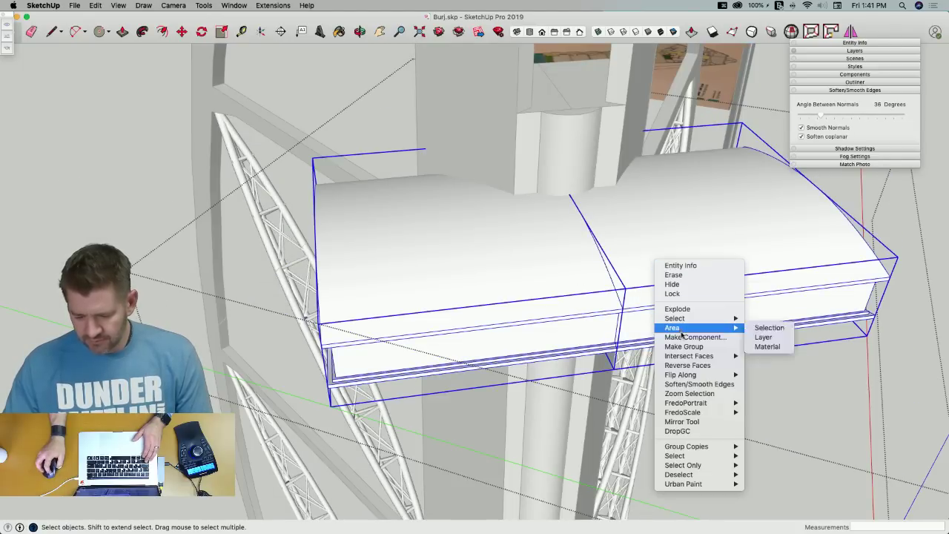
pyautogui.click(677, 309)
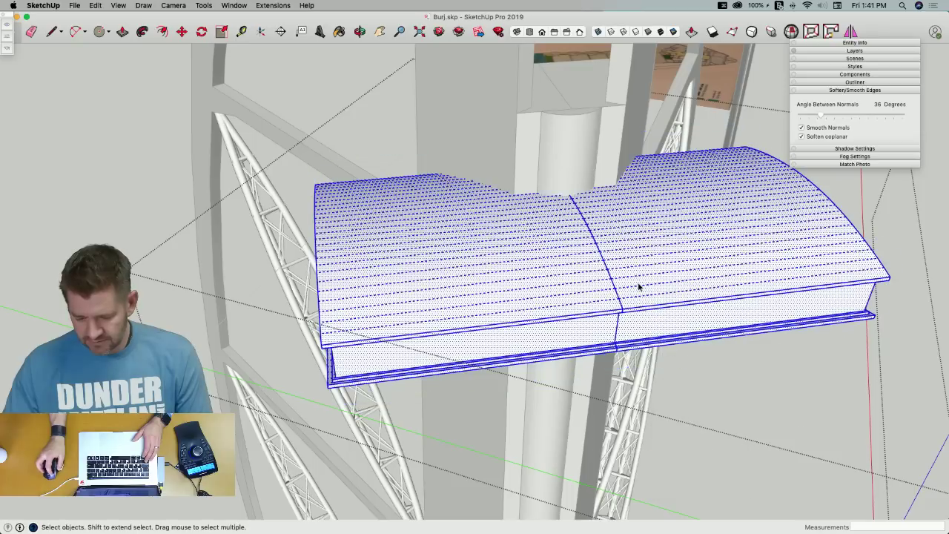
# Run CleanUp's Merge Faces on all of the exploded platform geometry
pyautogui.tripleClick(647, 287)
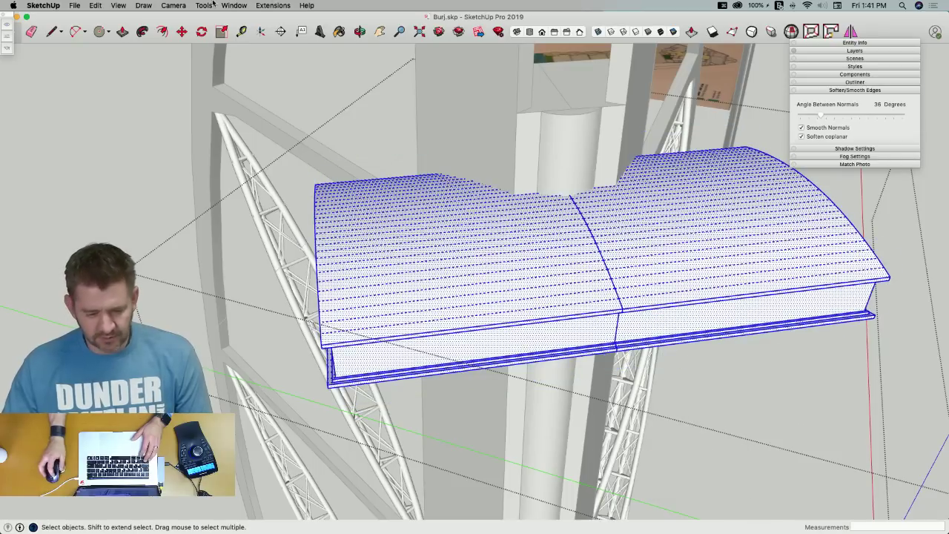
pyautogui.click(268, 6)
pyautogui.moveTo(297, 141)
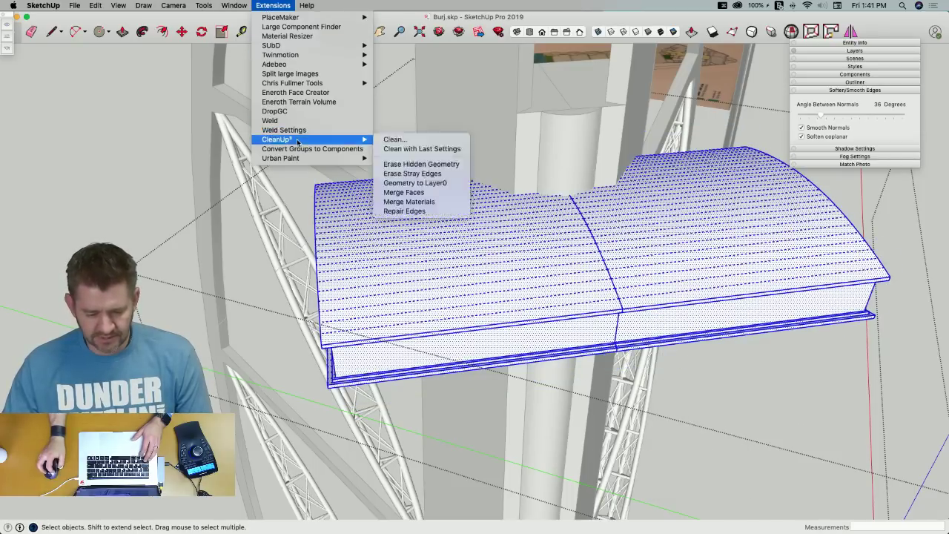
pyautogui.click(427, 193)
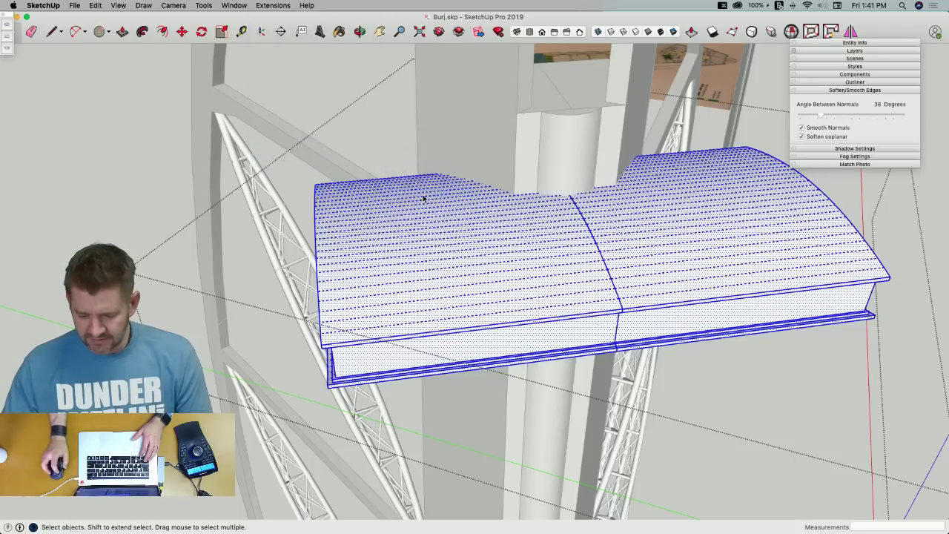
pyautogui.click(628, 297)
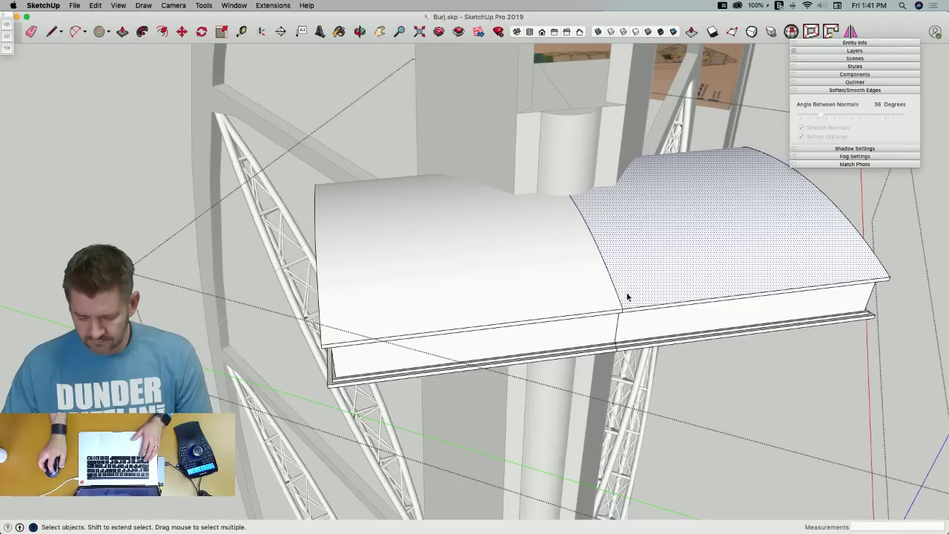
# Erase part of the seam between the platform halves, and run Merge Faces again to clear the remaining seam edges
pyautogui.press('e')
pyautogui.click(618, 291)
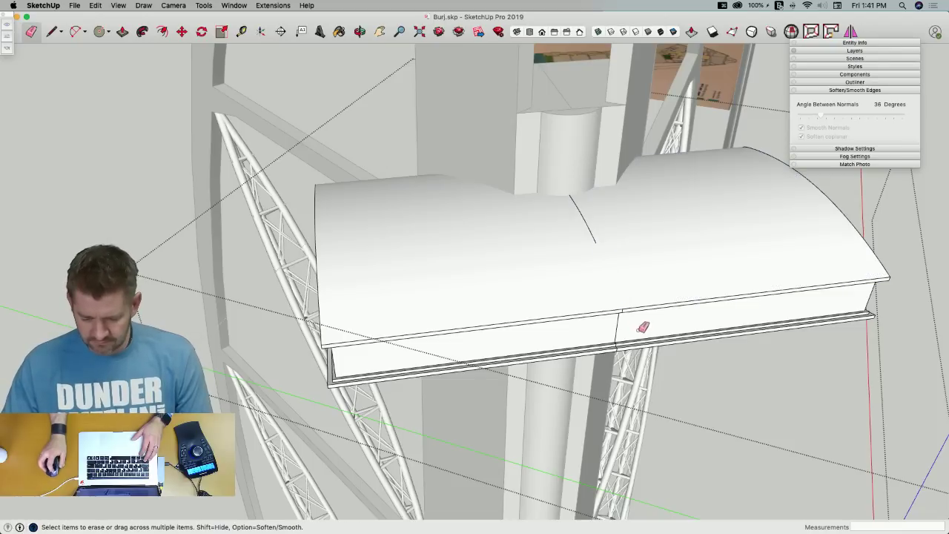
pyautogui.click(273, 5)
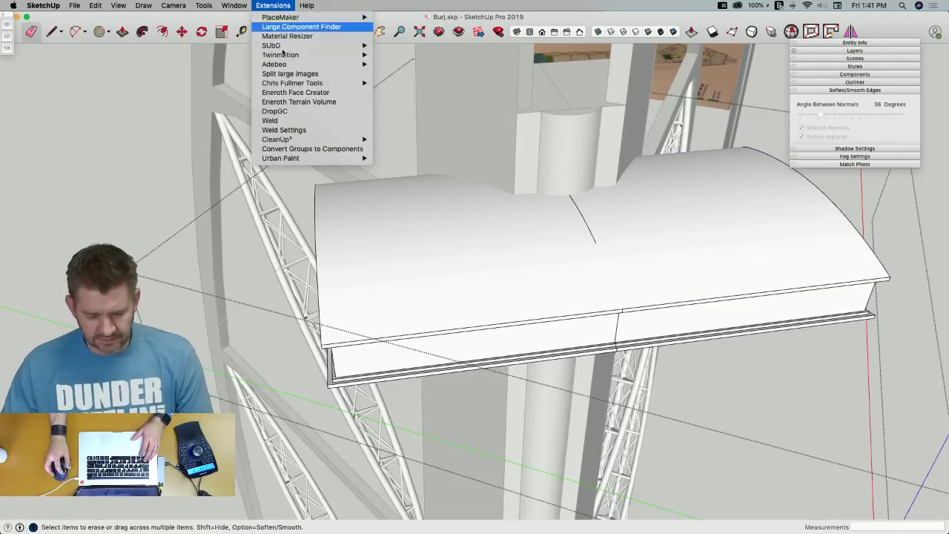
pyautogui.moveTo(311, 140)
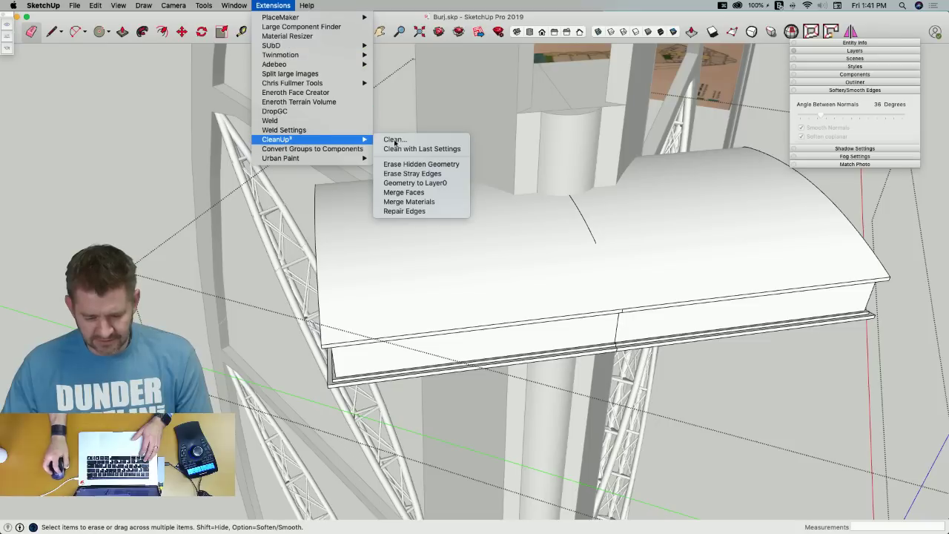
pyautogui.click(449, 193)
pyautogui.press('space')
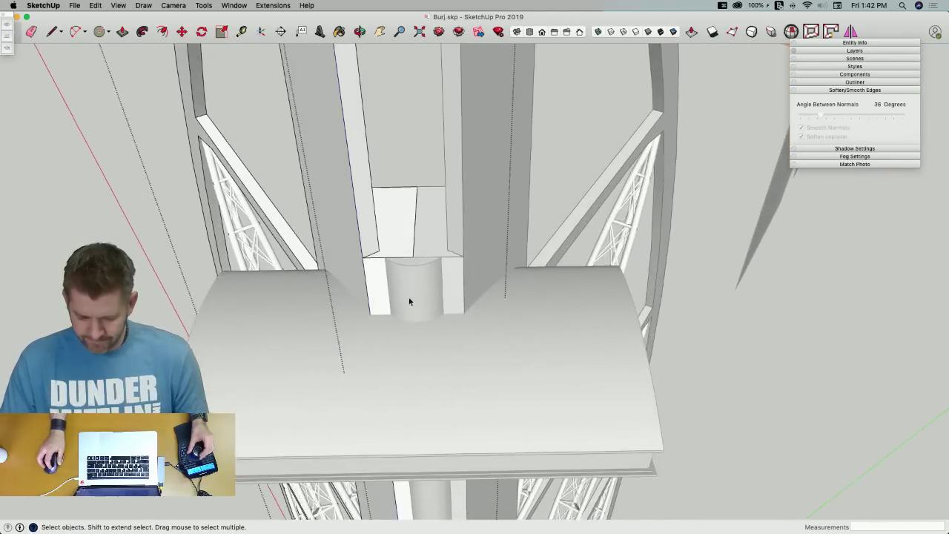
# Open the rounded central column's group and extend its top upward with Push/Pull
pyautogui.press('p')
pyautogui.click(389, 207)
pyautogui.press('space')
pyautogui.press('p')
pyautogui.press('space')
pyautogui.doubleClick(407, 245)
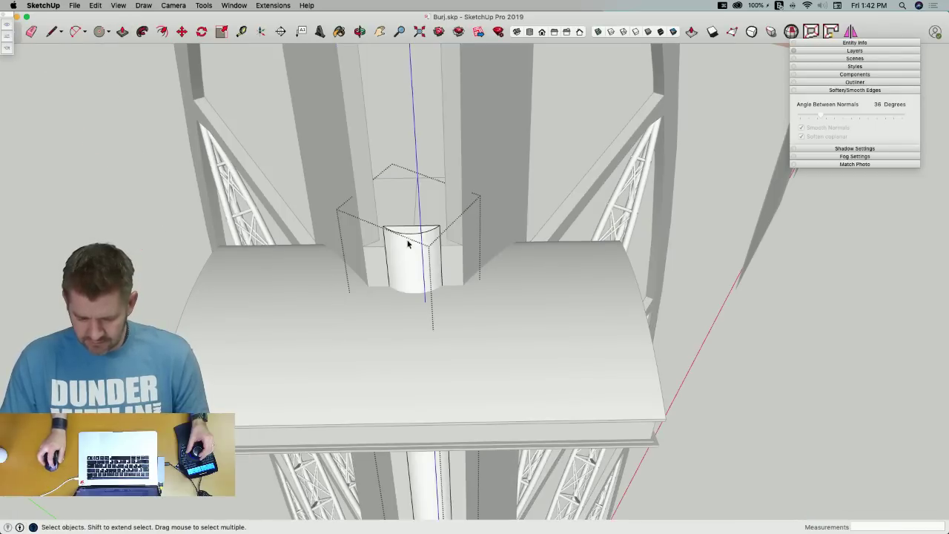
# Unhide the V-shaped floor plan group at the tower's base and switch off the display of hidden geometry
pyautogui.press('space')
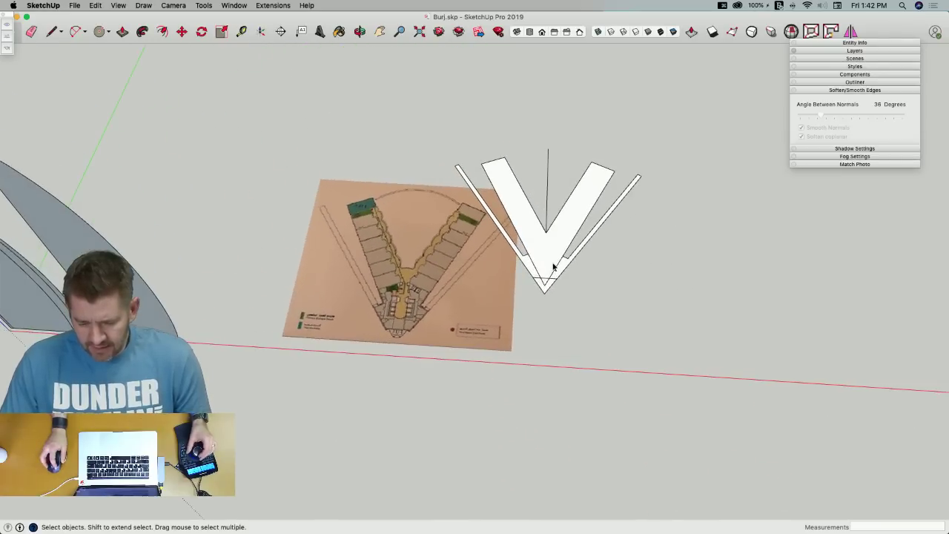
pyautogui.click(553, 267)
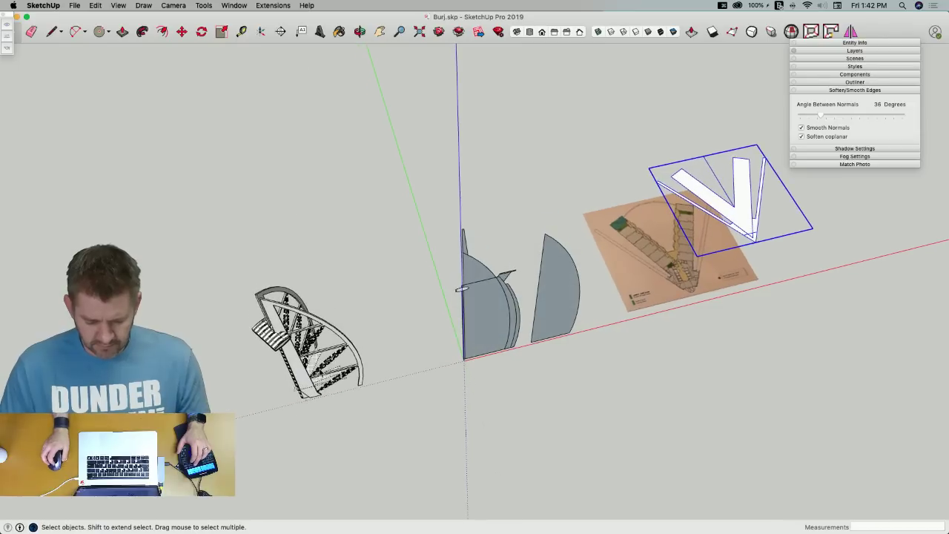
pyautogui.rightClick(315, 365)
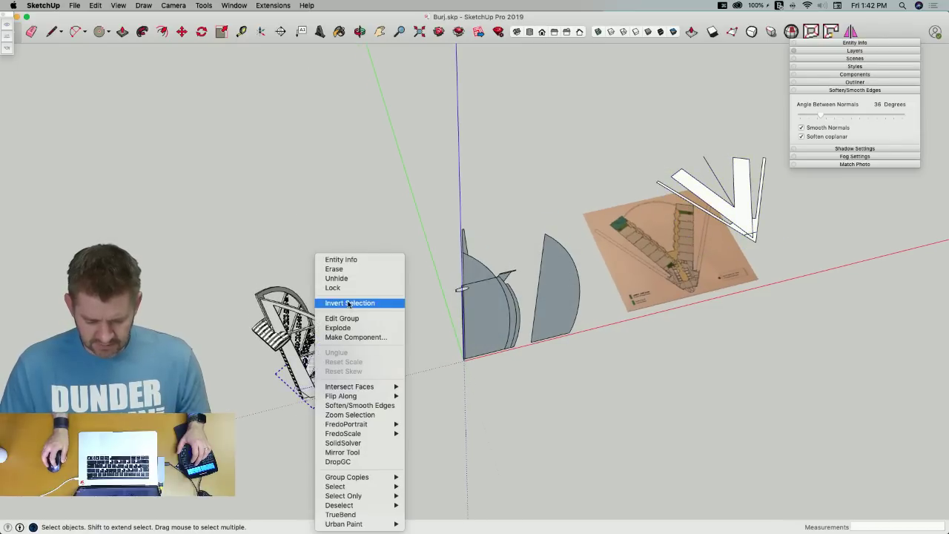
pyautogui.click(345, 278)
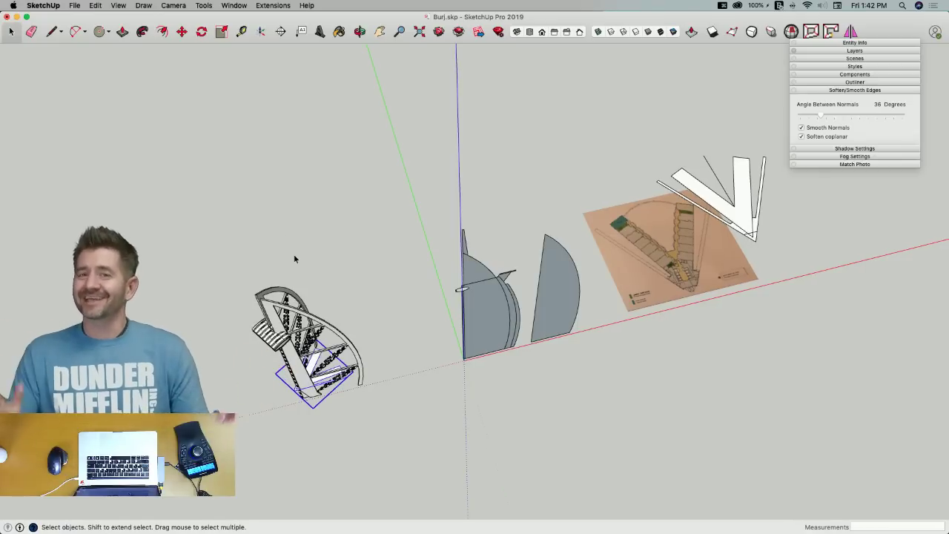
pyautogui.scroll(5, 289, 239)
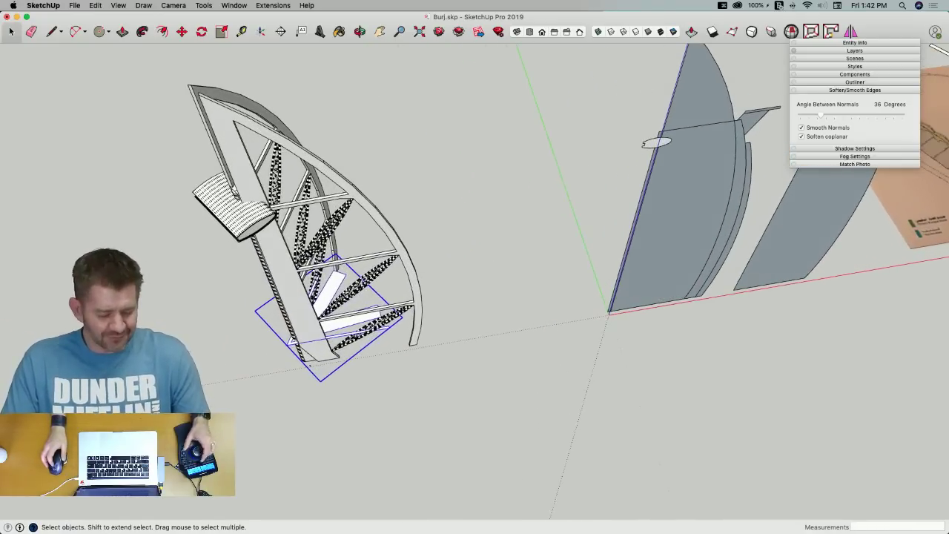
pyautogui.hotkey('alt', 'h')
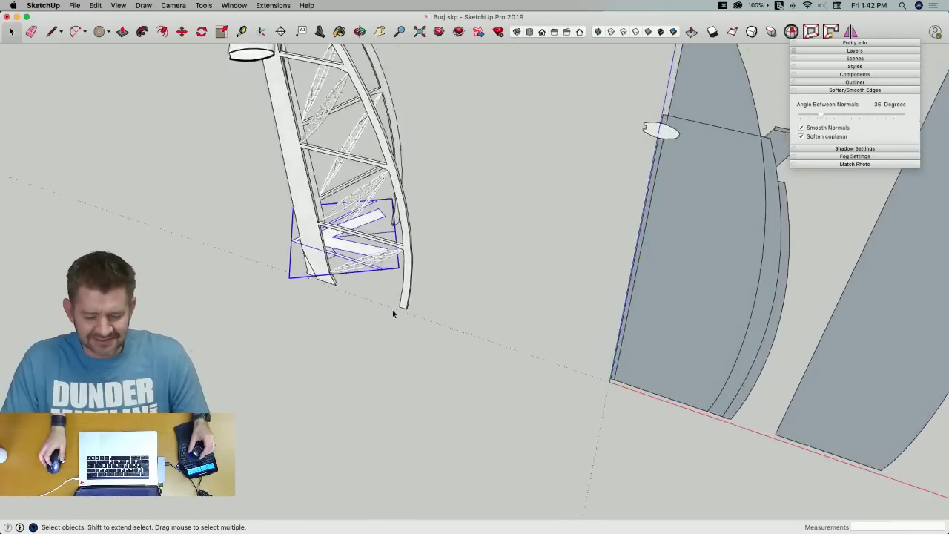
# Open the floor plan group at the tower's base and copy its large V-shaped wing face
pyautogui.scroll(5, 392, 309)
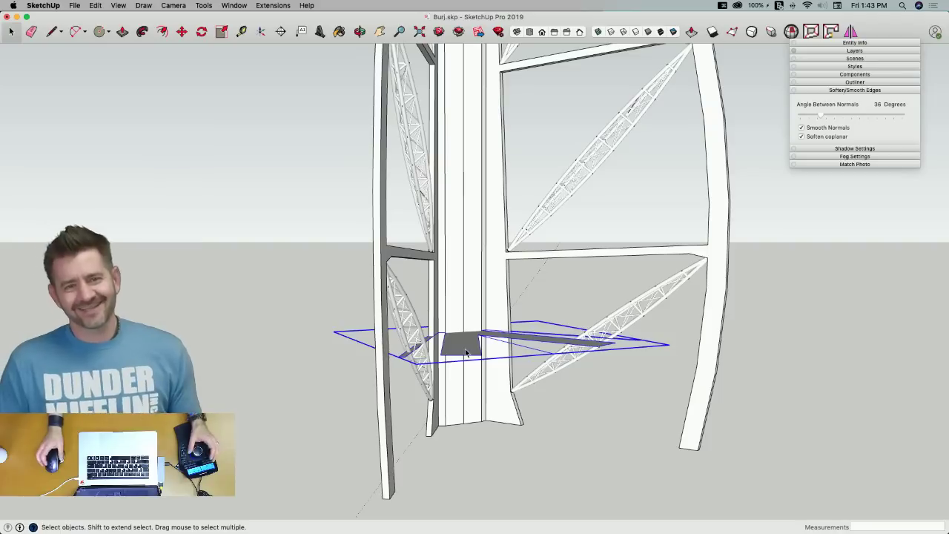
pyautogui.scroll(3, 462, 338)
pyautogui.scroll(5, 450, 361)
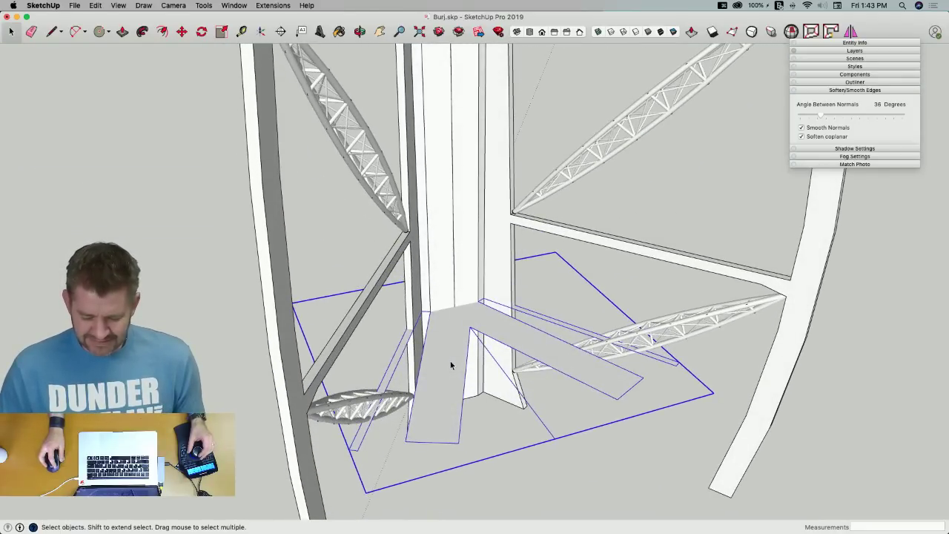
pyautogui.moveTo(450, 361); pyautogui.dragTo(432, 319, button='middle')
pyautogui.press('l')
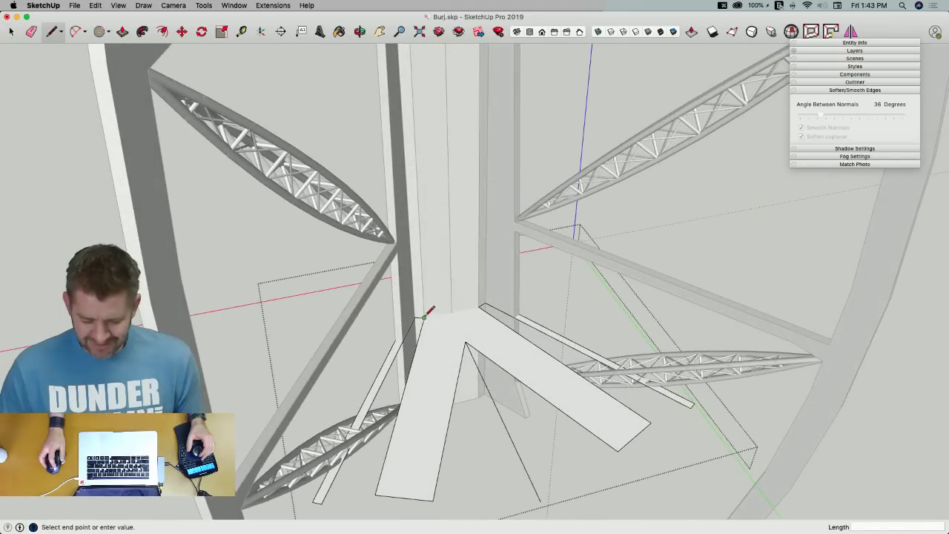
pyautogui.press('space')
pyautogui.moveTo(486, 301); pyautogui.dragTo(447, 348, button='middle')
pyautogui.press('p')
pyautogui.press('space')
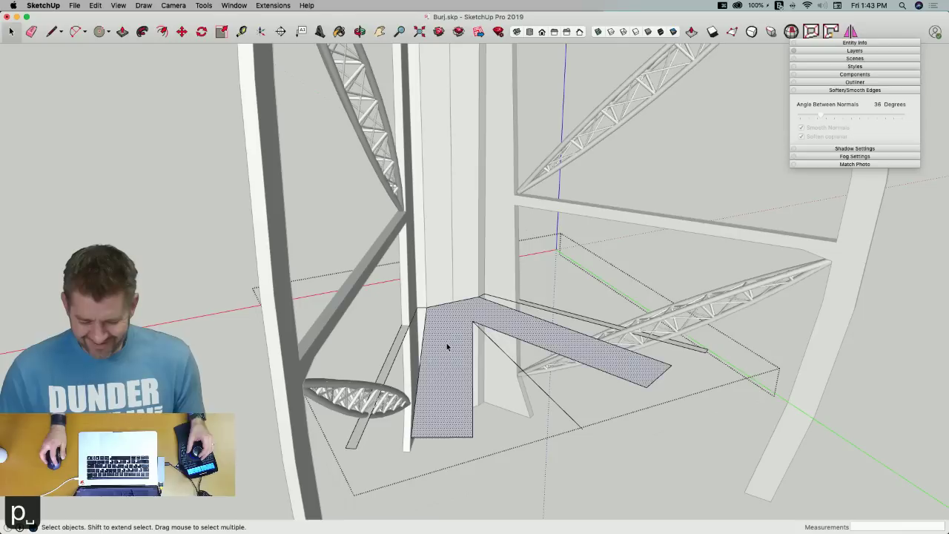
pyautogui.click(446, 348)
pyautogui.press('super+x')
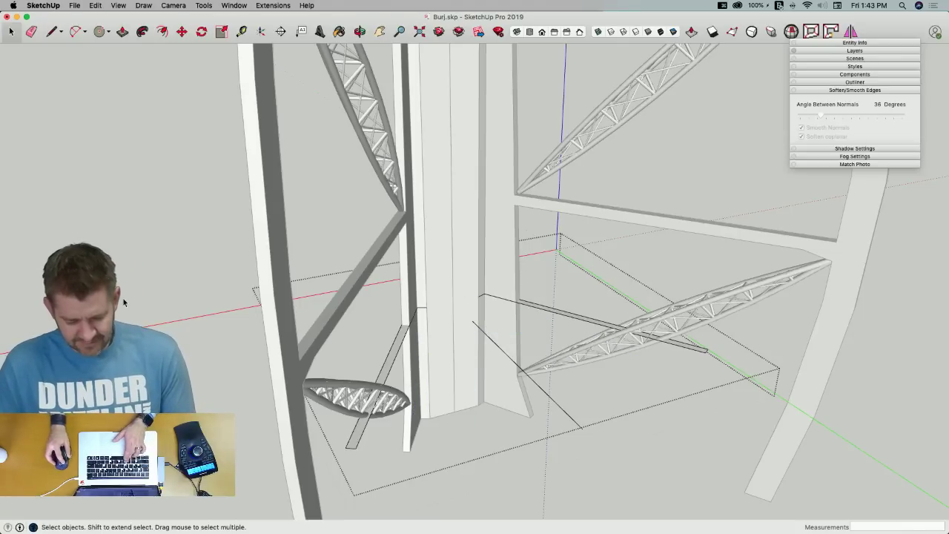
pyautogui.press('super+z')
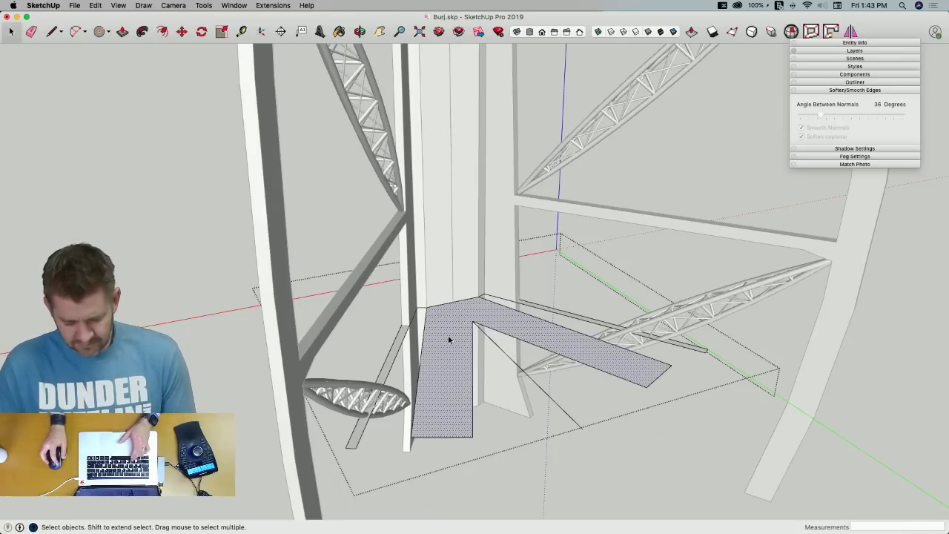
pyautogui.press('super+c')
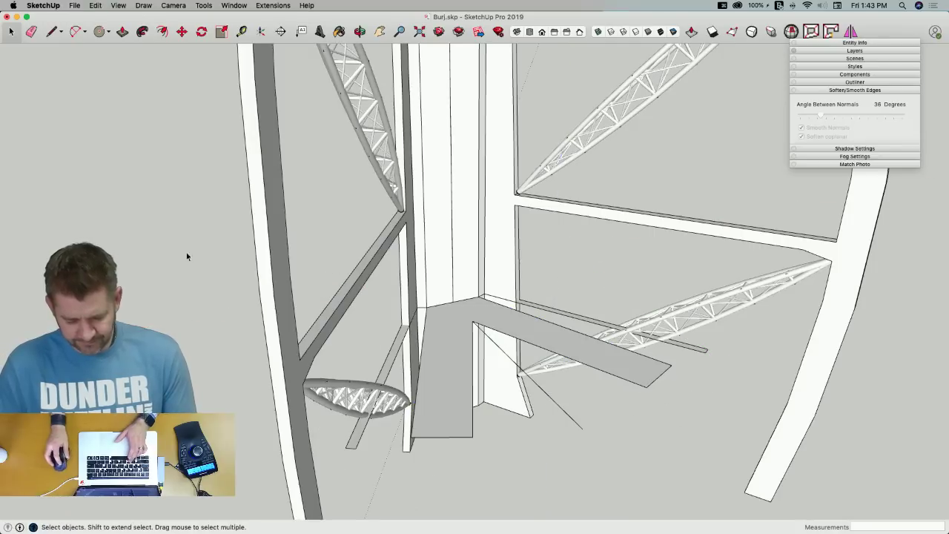
# Delete the floor plan group at the tower's base and paste the copied V-shaped face in place
pyautogui.click(444, 352)
pyautogui.press('BackSpace')
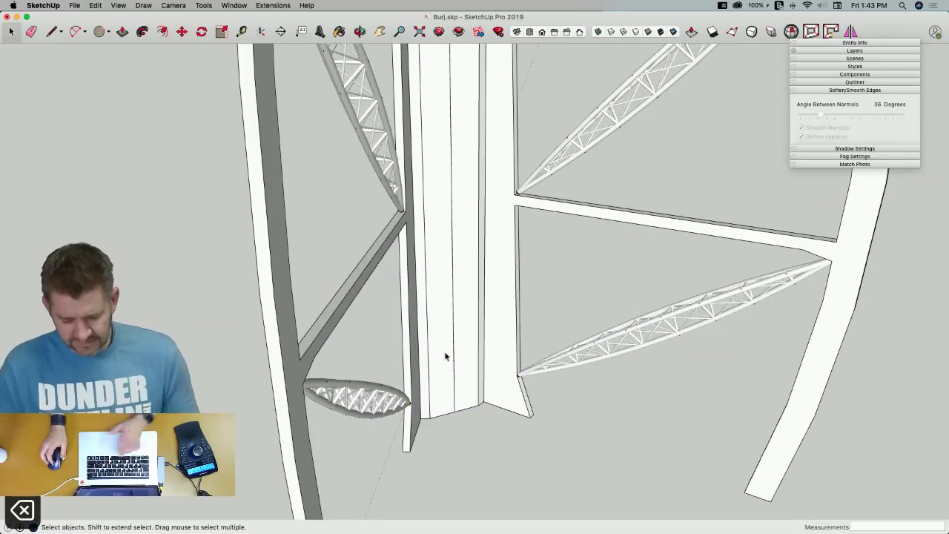
pyautogui.click(118, 5)
pyautogui.moveTo(96, 6)
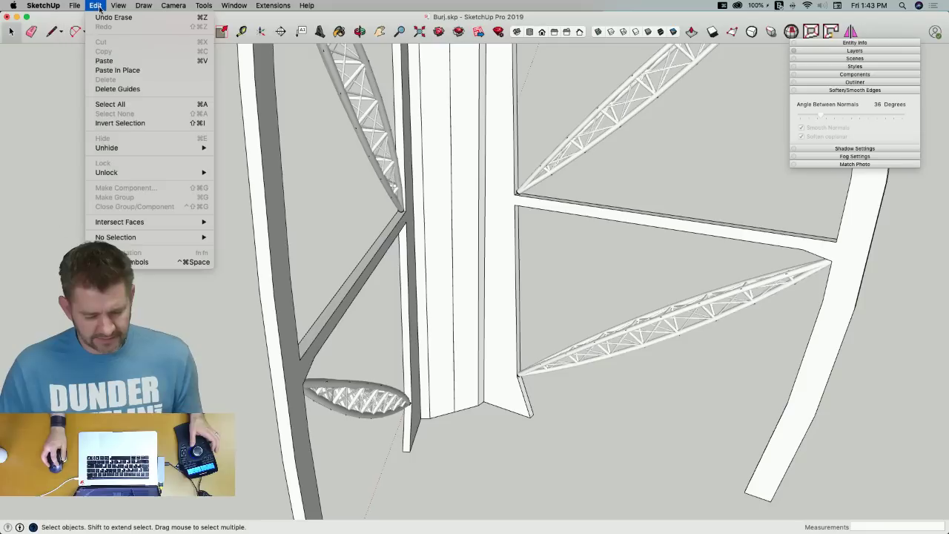
pyautogui.click(104, 70)
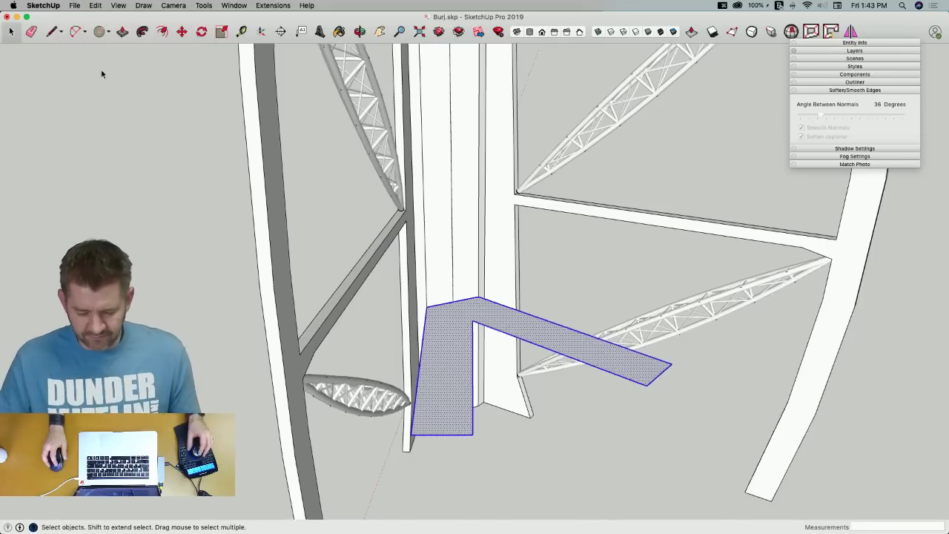
# Push/Pull the V-shaped face about 106' down to the base endpoint of the steel outer structure
pyautogui.press('p')
pyautogui.click(417, 307)
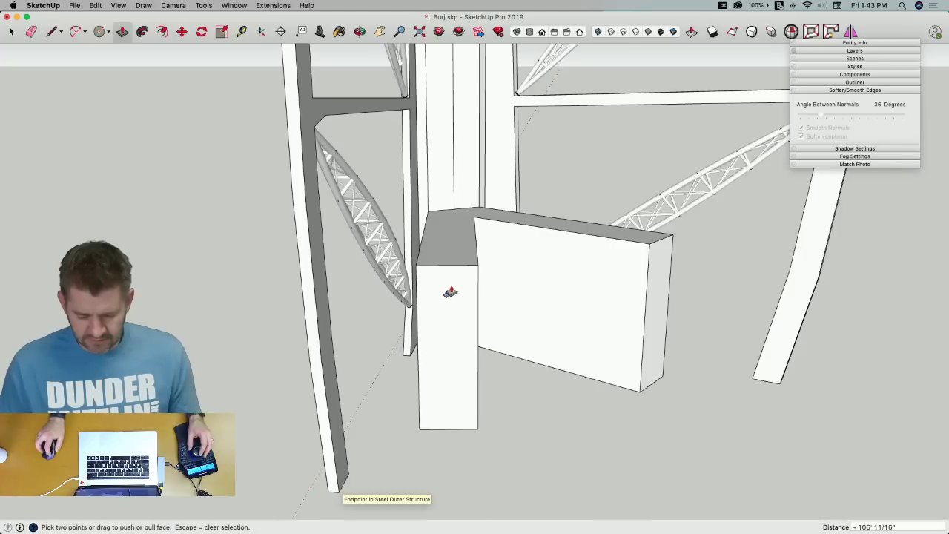
pyautogui.click(448, 258)
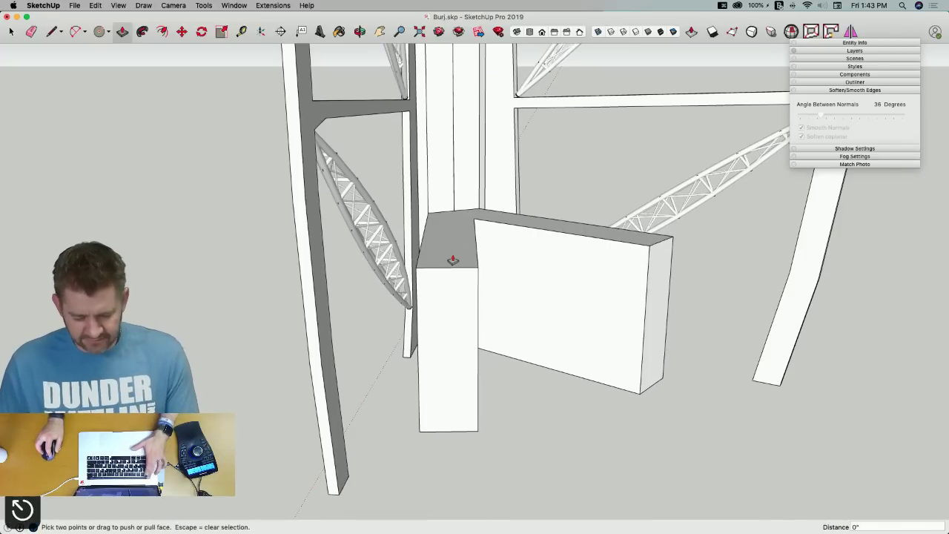
# Raise the V-shaped block's top to about the projecting platform's height and lengthen its wings past the curved outer frame
pyautogui.click(443, 249)
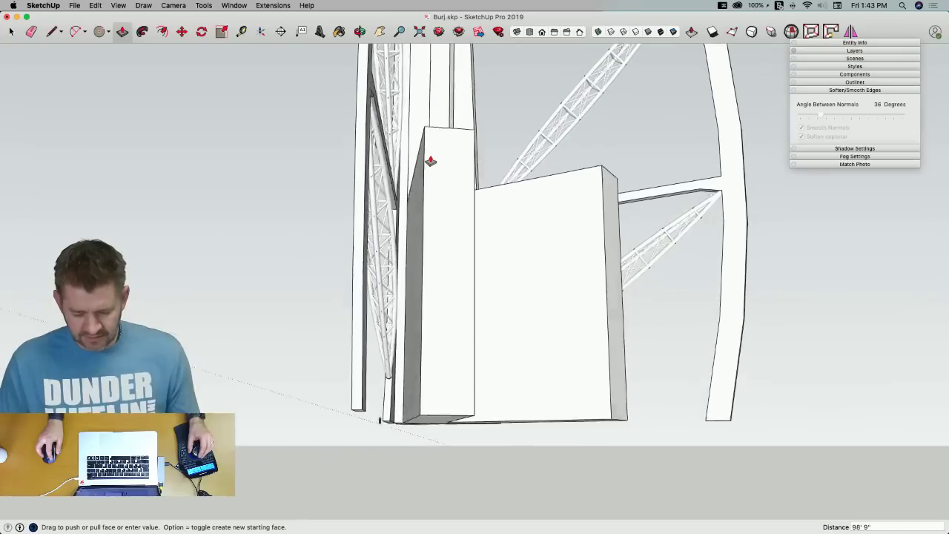
pyautogui.moveTo(432, 159); pyautogui.dragTo(414, 202, button='middle')
pyautogui.moveTo(411, 206); pyautogui.dragTo(394, 313, button='middle')
pyautogui.press('space')
pyautogui.press('p')
pyautogui.moveTo(395, 313); pyautogui.dragTo(321, 319)
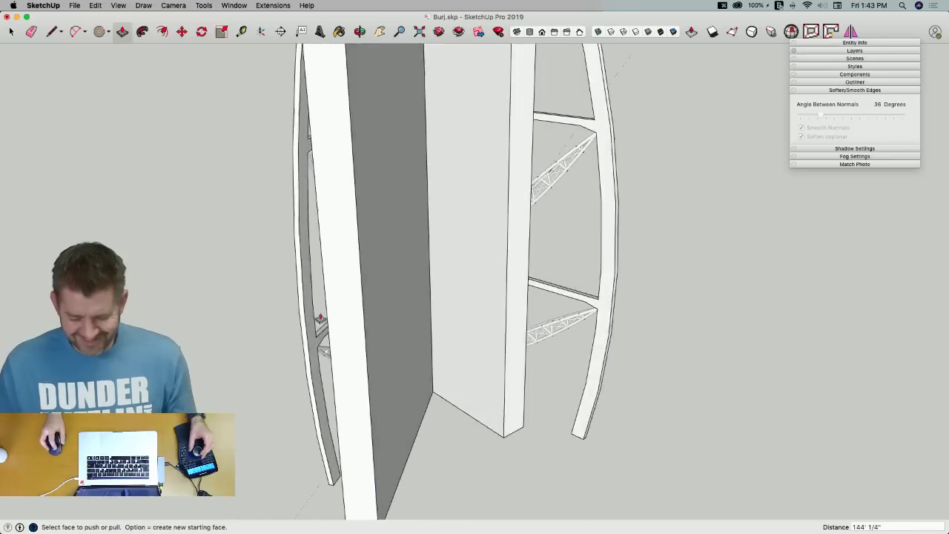
pyautogui.moveTo(320, 319); pyautogui.dragTo(521, 349, button='middle')
pyautogui.moveTo(513, 352); pyautogui.dragTo(796, 333)
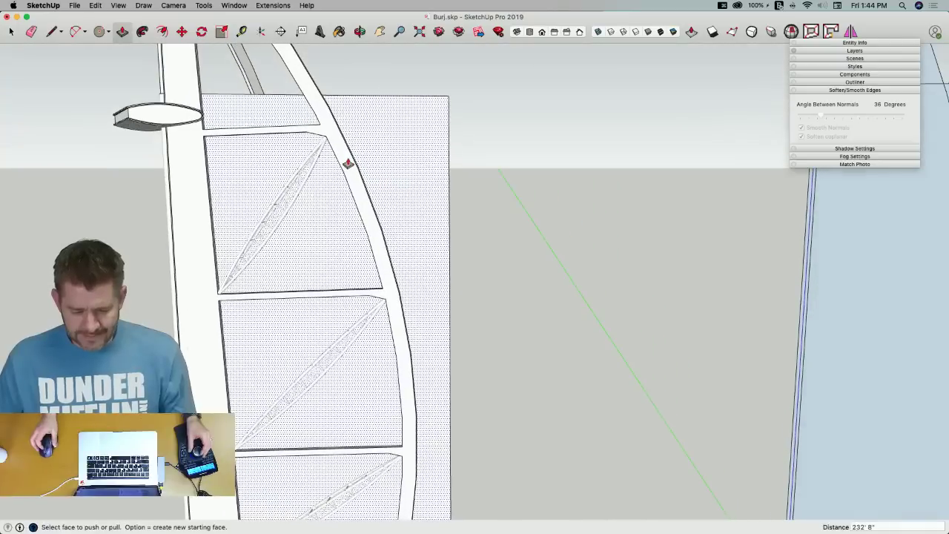
# Open the steel outer structure's curved side frame for editing and copy its flat face
pyautogui.press('space')
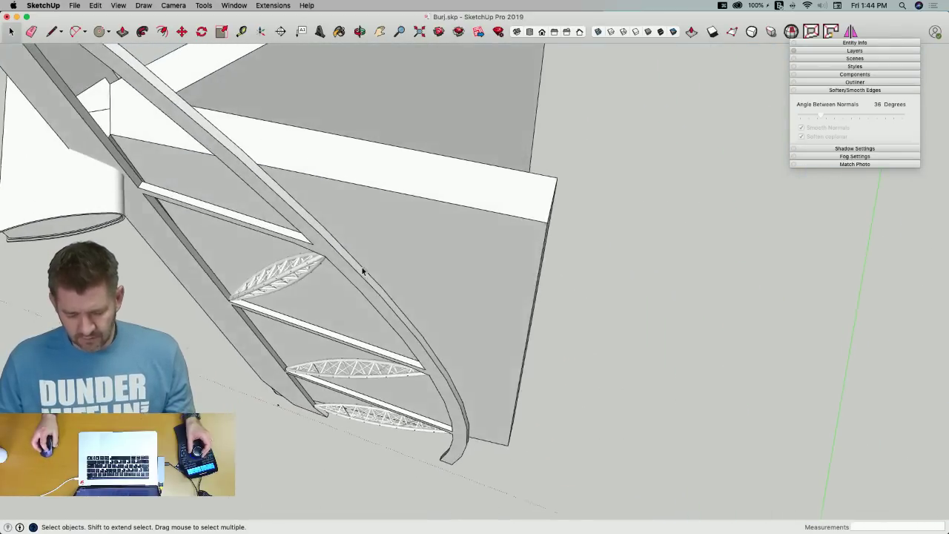
pyautogui.click(363, 280)
pyautogui.doubleClick(379, 293)
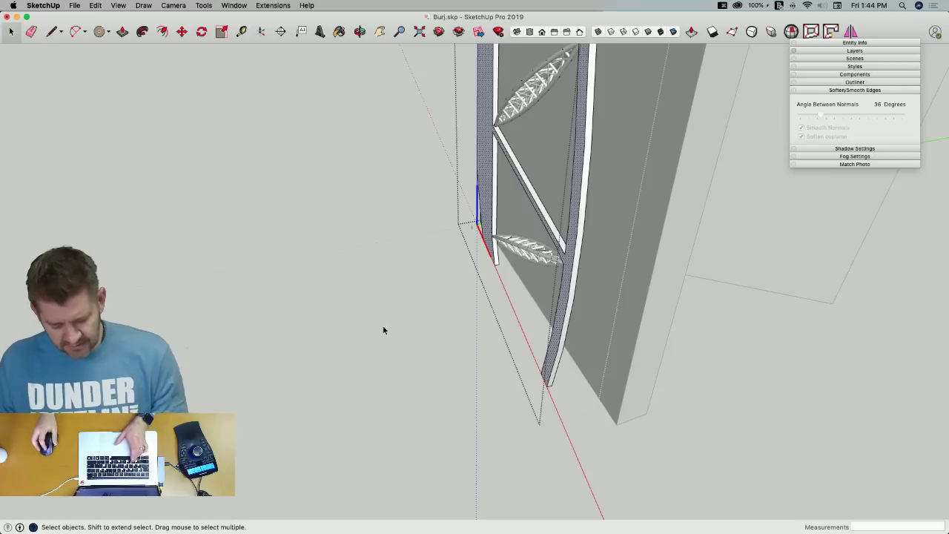
pyautogui.press('super+c')
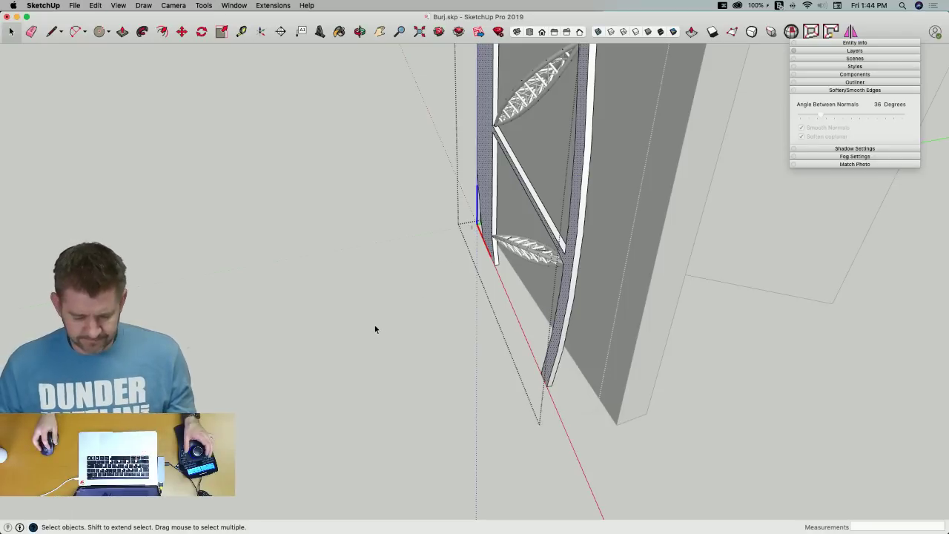
# Assign the four outer tower groups to a new layer named Outer Structure, and hide that layer and the REF layer
pyautogui.click(457, 298)
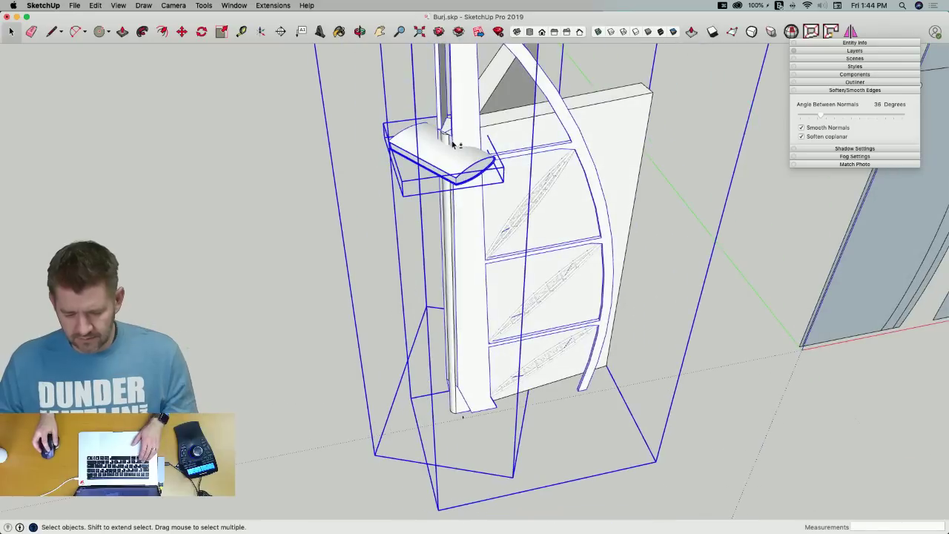
pyautogui.keyDown('shift'); pyautogui.click(446, 141); pyautogui.keyUp('shift')
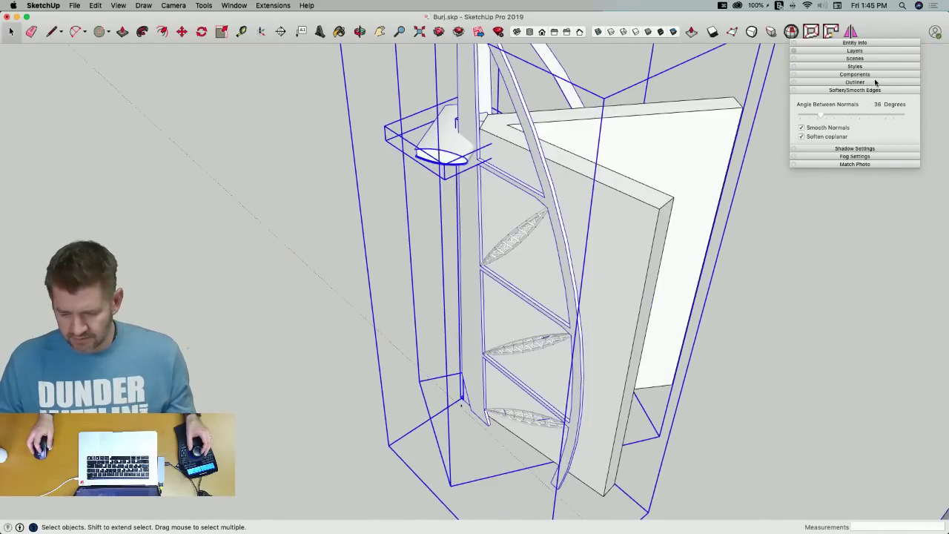
pyautogui.click(853, 43)
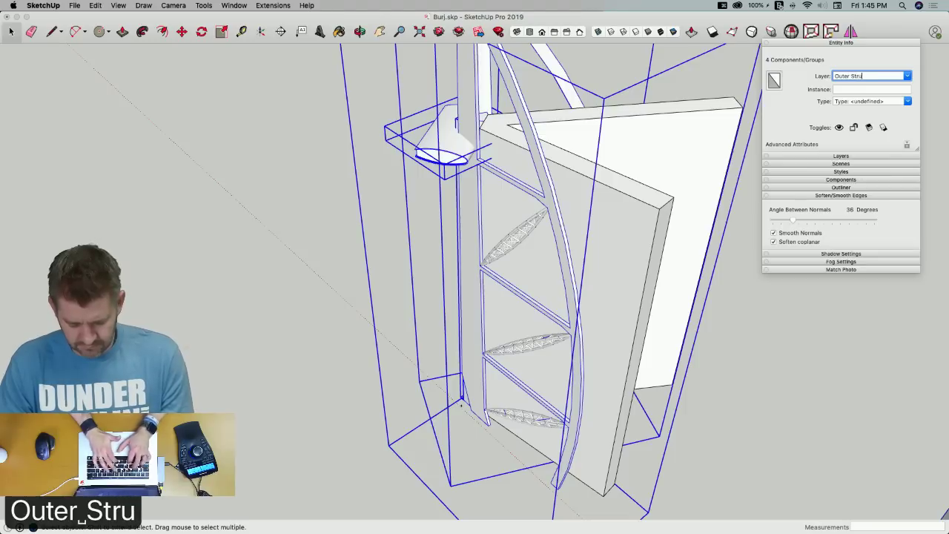
pyautogui.press('Return')
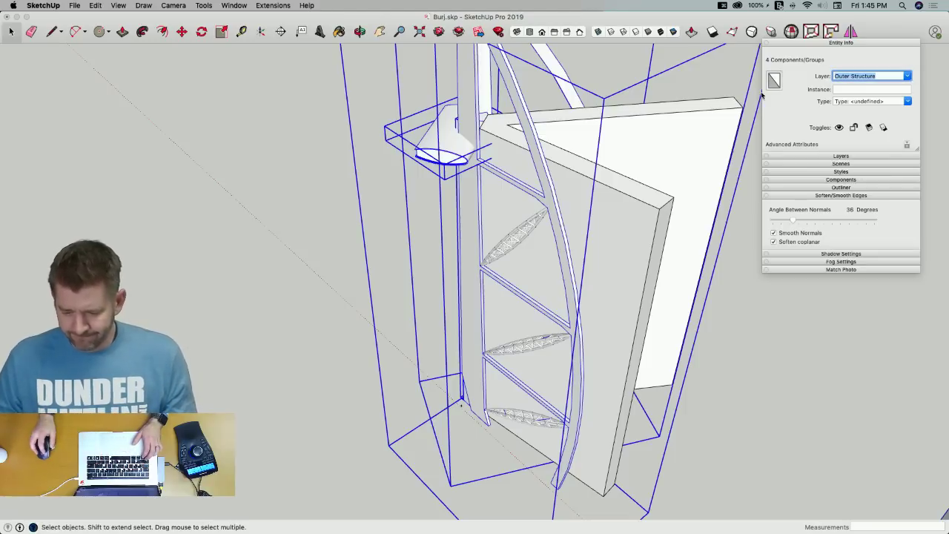
pyautogui.click(808, 156)
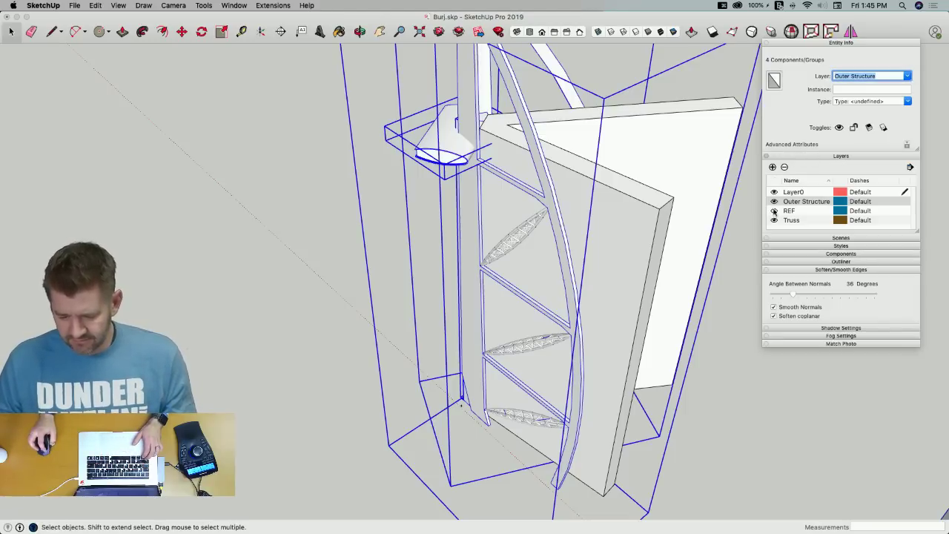
pyautogui.click(774, 201)
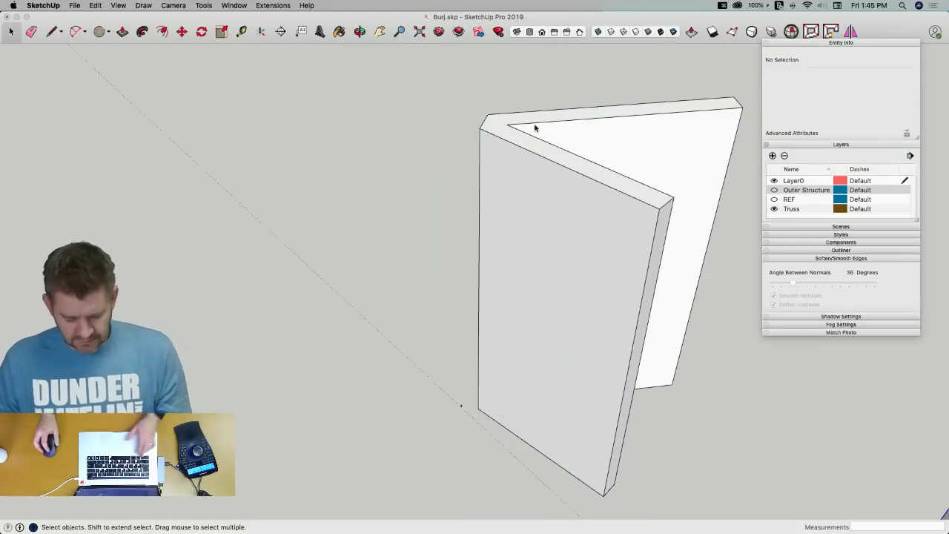
pyautogui.press('super+v')
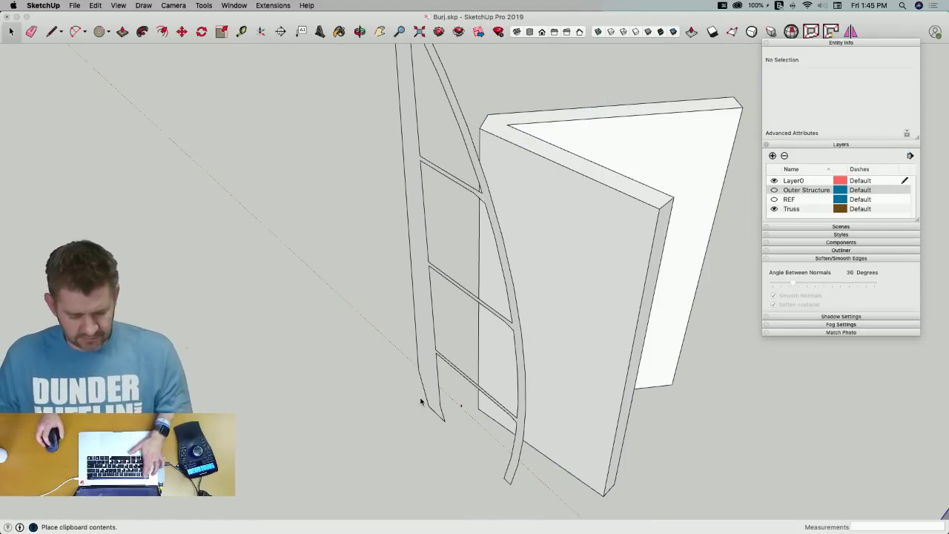
pyautogui.click(102, 5)
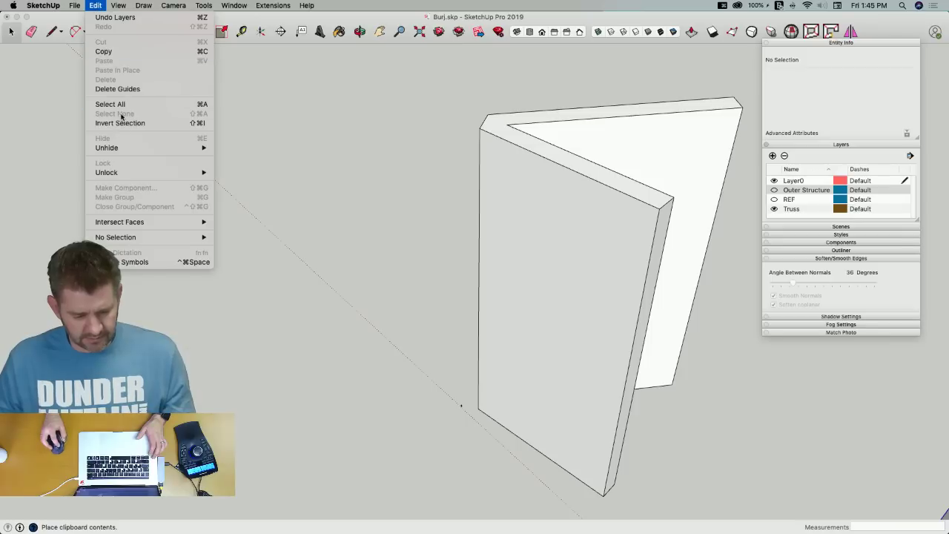
pyautogui.click(340, 235)
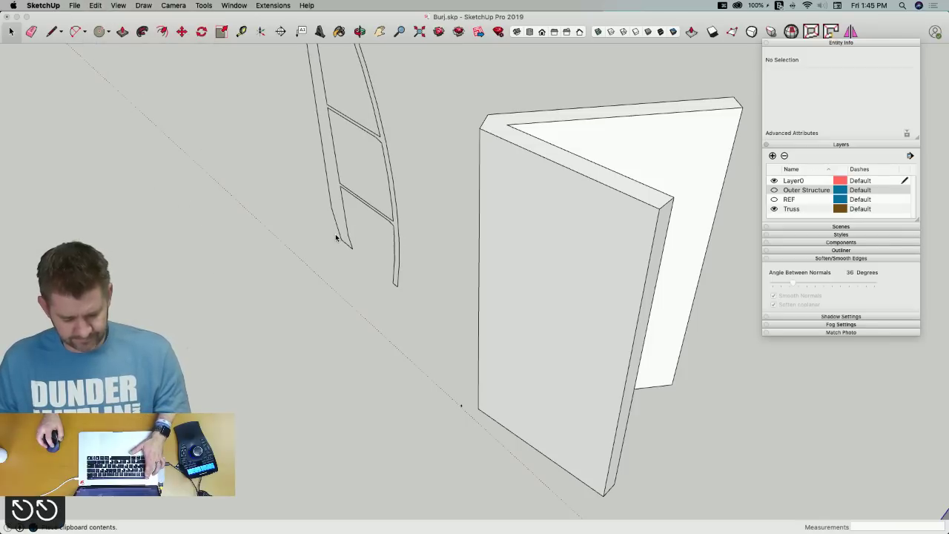
pyautogui.press('Escape')
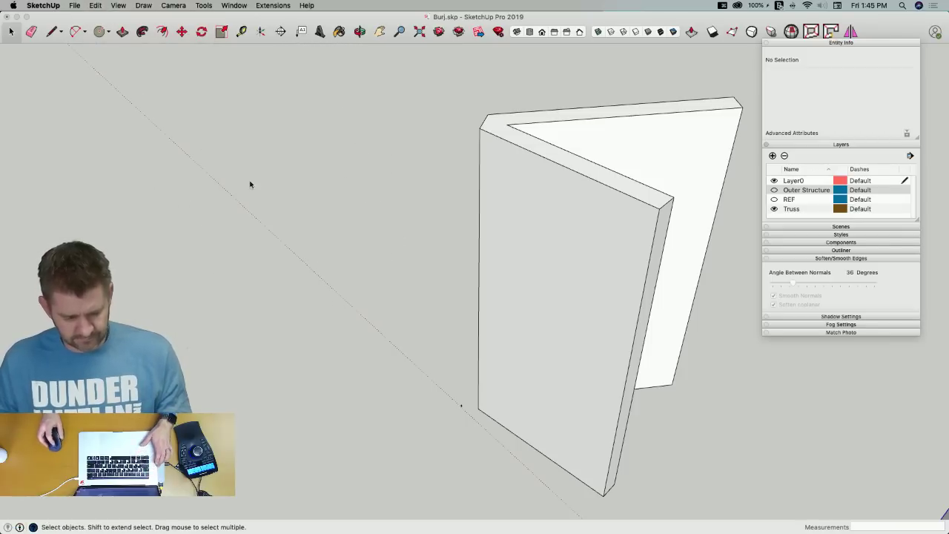
# Paste the copied side frame face in place alongside the V-shaped block
pyautogui.click(95, 6)
pyautogui.click(111, 71)
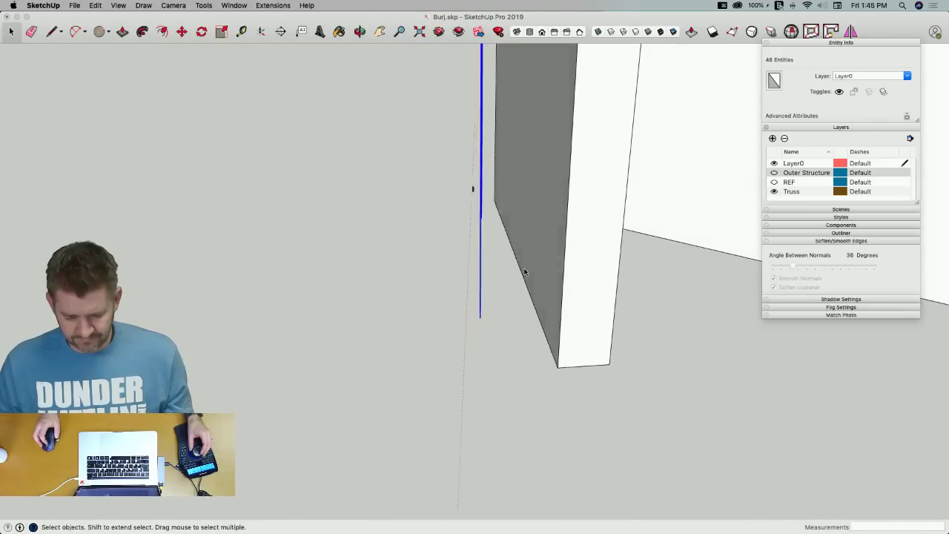
# Draw guide lines along the pasted frame's base, about 353' long, and the adjacent wing's base, about 777' long, so they cross
pyautogui.press('l')
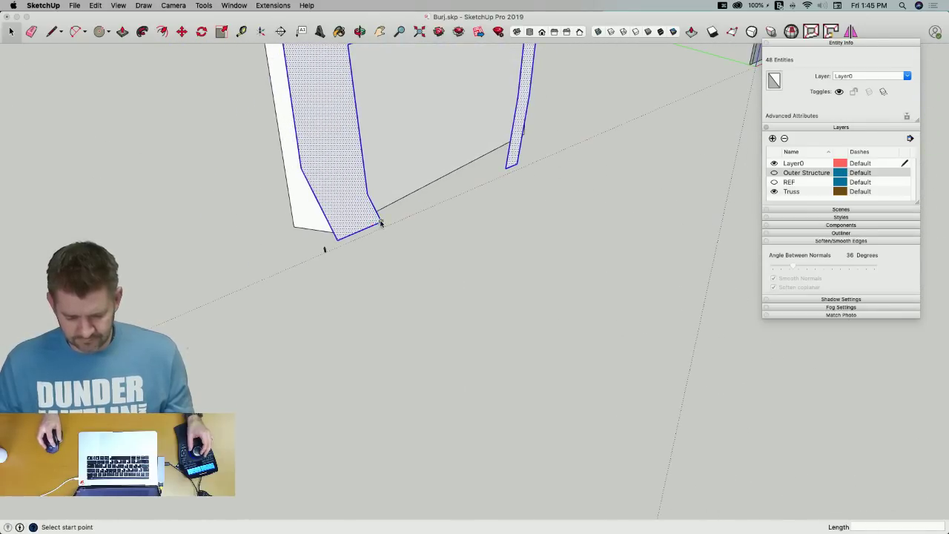
pyautogui.click(381, 221)
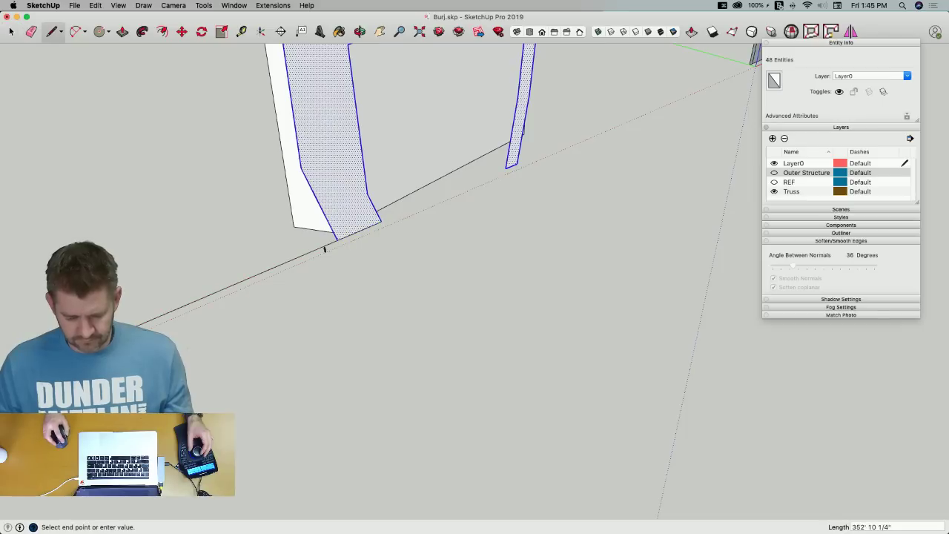
pyautogui.press('Escape')
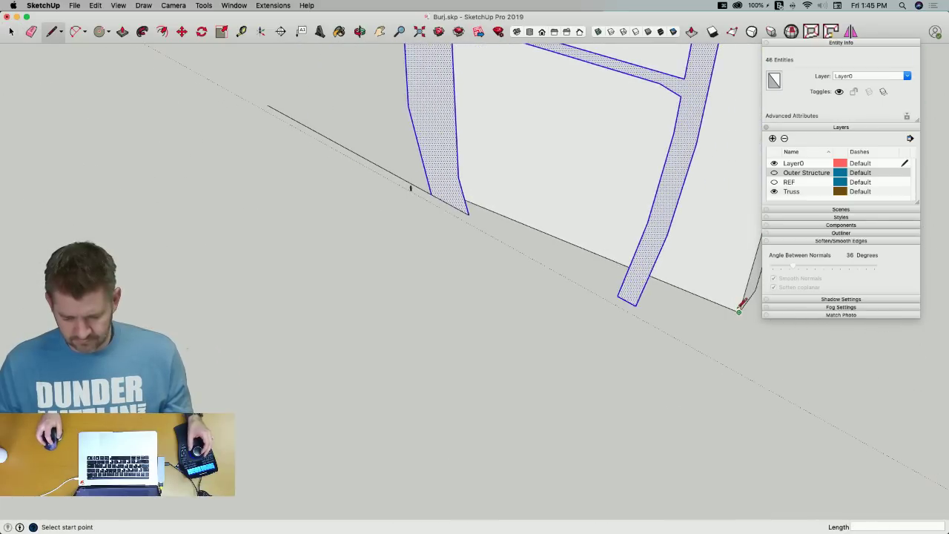
pyautogui.click(740, 308)
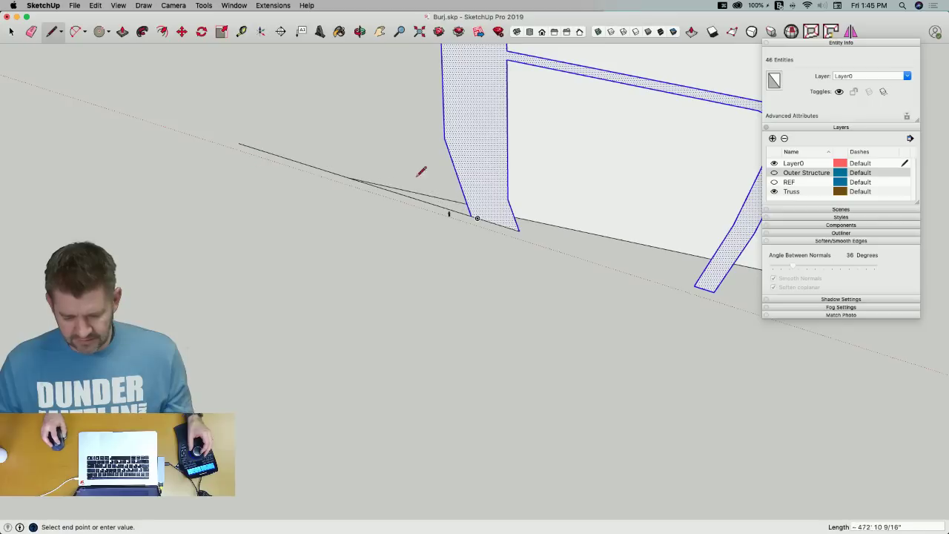
pyautogui.click(109, 131)
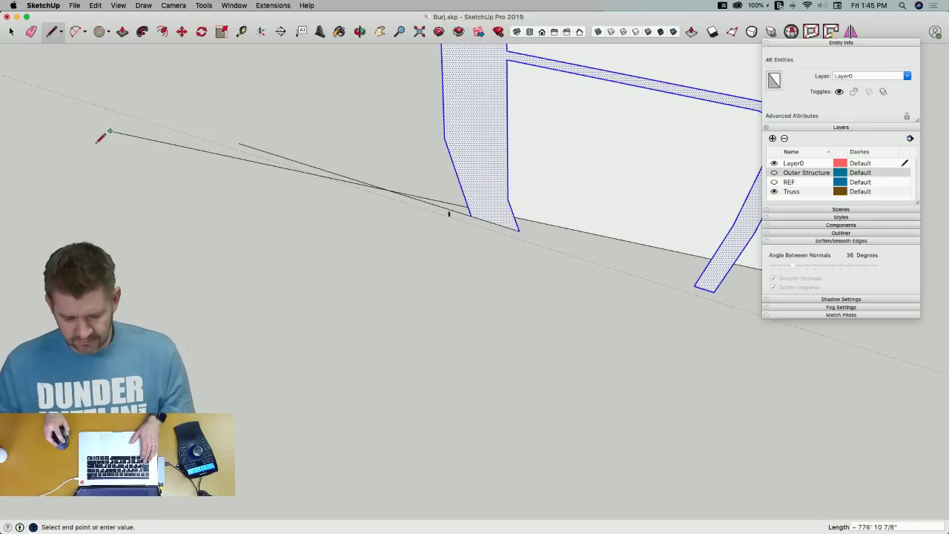
pyautogui.press('space')
# Rotate the whole pasted side frame by about 7.3 degrees around the guide lines' crossing to lie flush on the wing's face
pyautogui.moveTo(259, 147); pyautogui.dragTo(484, 158, button='middle')
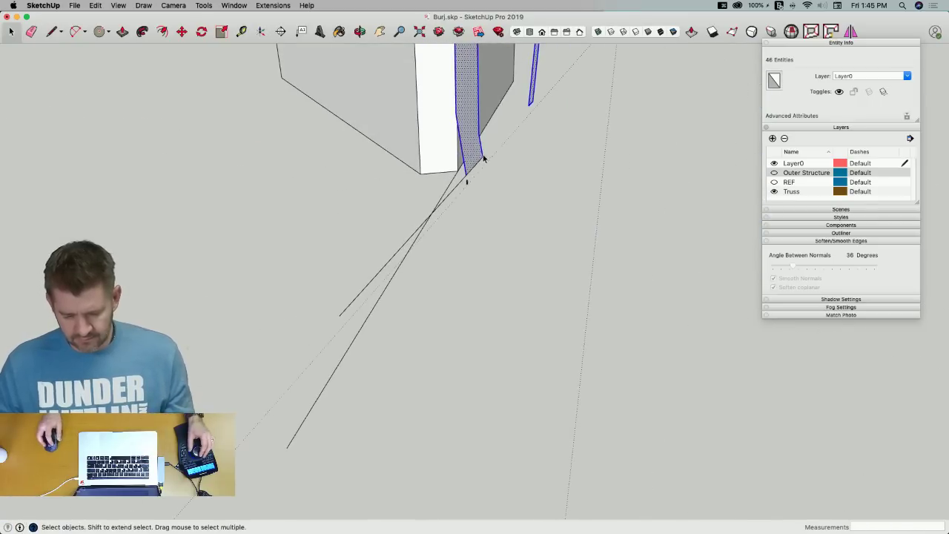
pyautogui.click(483, 161)
pyautogui.tripleClick(475, 159)
pyautogui.press('q')
pyautogui.moveTo(541, 148); pyautogui.dragTo(397, 184, button='middle')
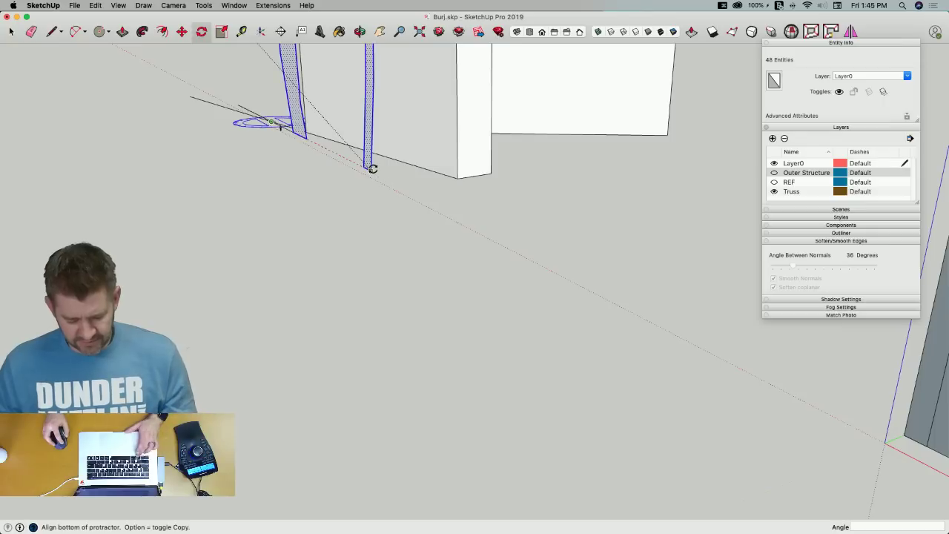
pyautogui.click(371, 170)
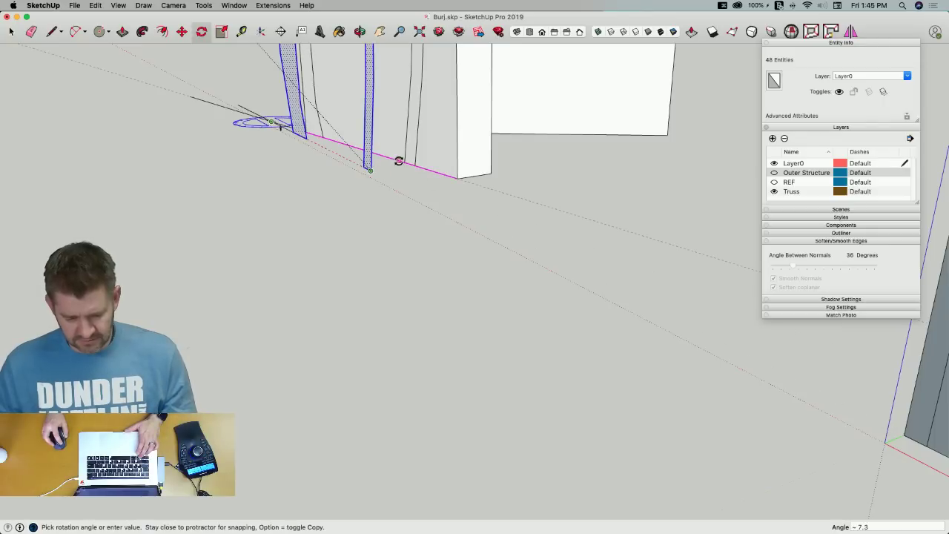
pyautogui.click(399, 162)
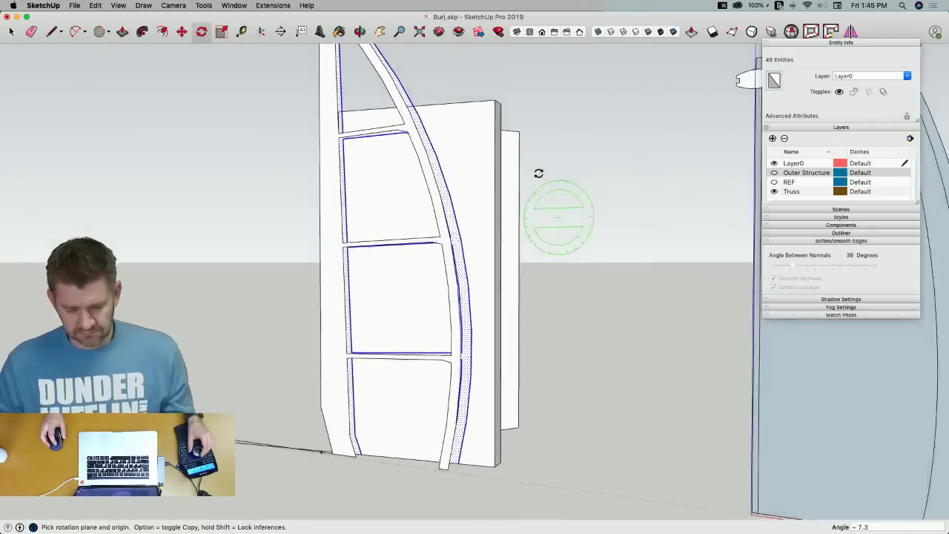
# Delete the leftover guide lines and the unrotated frame geometry beside the rotated frame
pyautogui.moveTo(539, 173)
pyautogui.mouseDown(button='middle')
pyautogui.moveTo(474, 125)
pyautogui.moveTo(433, 111)
pyautogui.mouseUp(button='middle')
pyautogui.press('e')
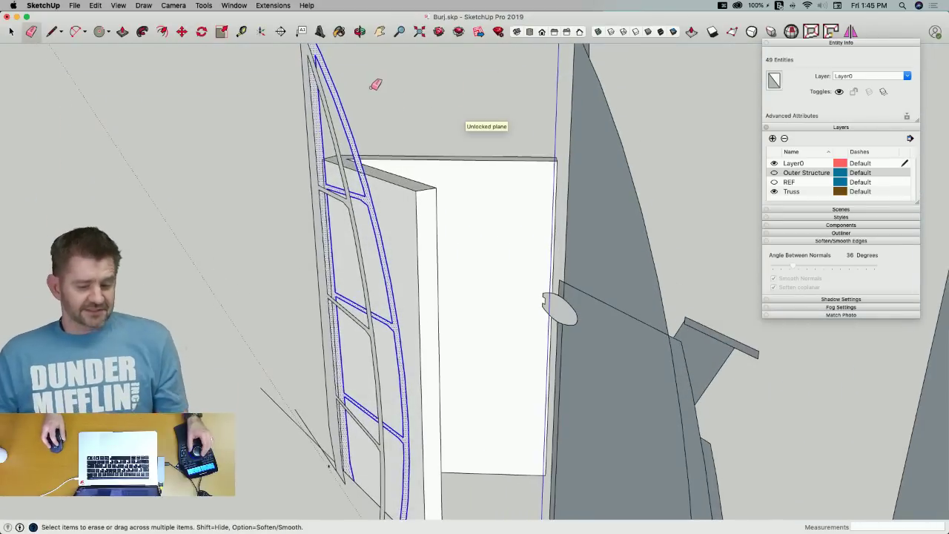
pyautogui.moveTo(376, 83); pyautogui.dragTo(374, 91, button='middle')
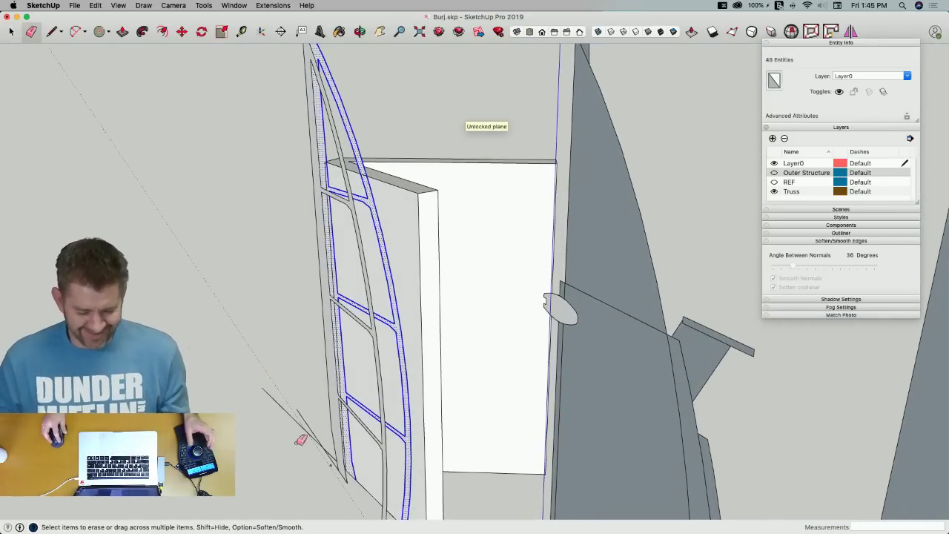
pyautogui.click(331, 454)
pyautogui.press('space')
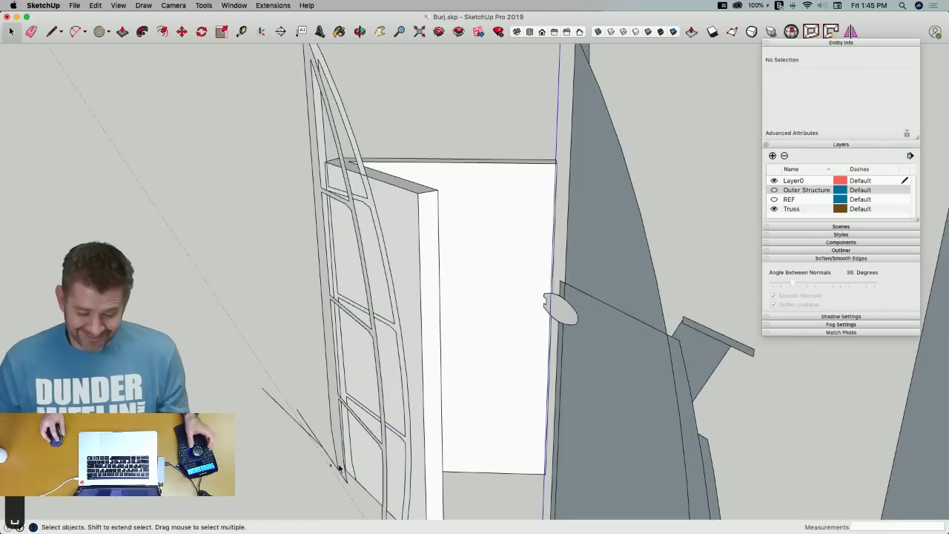
pyautogui.click(343, 466)
pyautogui.press('BackSpace')
# Erase the frame's part above the block and its inner edges, keeping only the outer curve on the wing face
pyautogui.press('e')
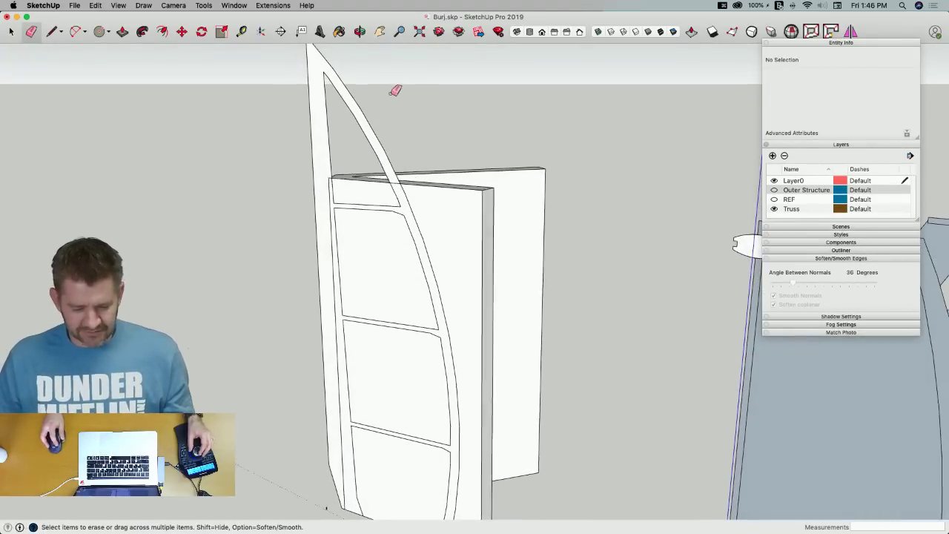
pyautogui.moveTo(366, 86)
pyautogui.mouseDown()
pyautogui.moveTo(312, 81)
pyautogui.moveTo(325, 136)
pyautogui.mouseUp()
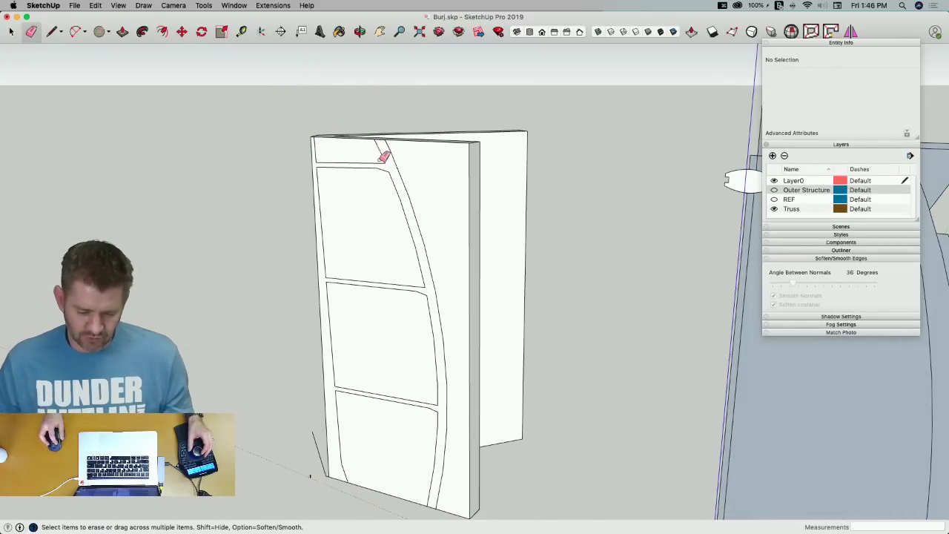
pyautogui.moveTo(394, 173); pyautogui.dragTo(388, 156)
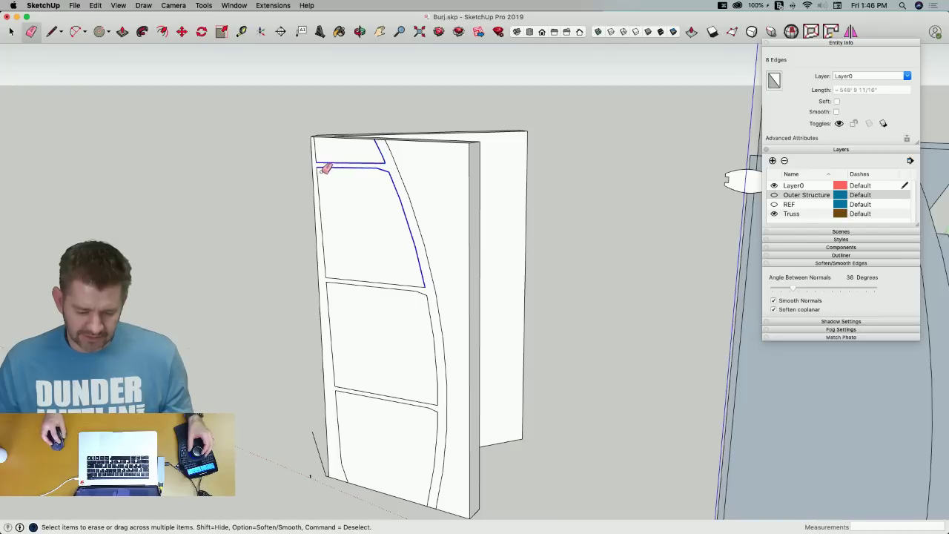
pyautogui.moveTo(321, 155); pyautogui.dragTo(332, 276)
pyautogui.moveTo(329, 461)
pyautogui.mouseDown()
pyautogui.moveTo(330, 471)
pyautogui.moveTo(339, 404)
pyautogui.mouseUp()
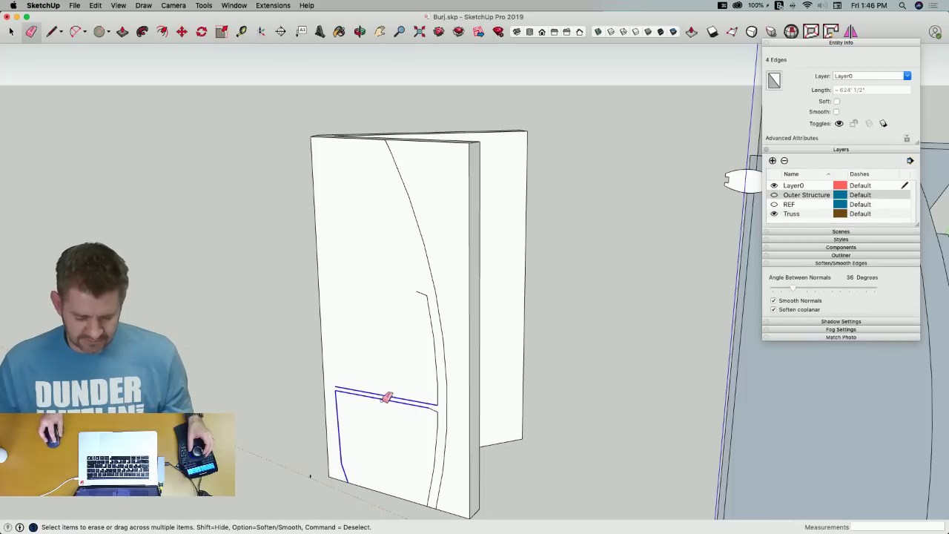
pyautogui.moveTo(425, 286); pyautogui.dragTo(425, 285)
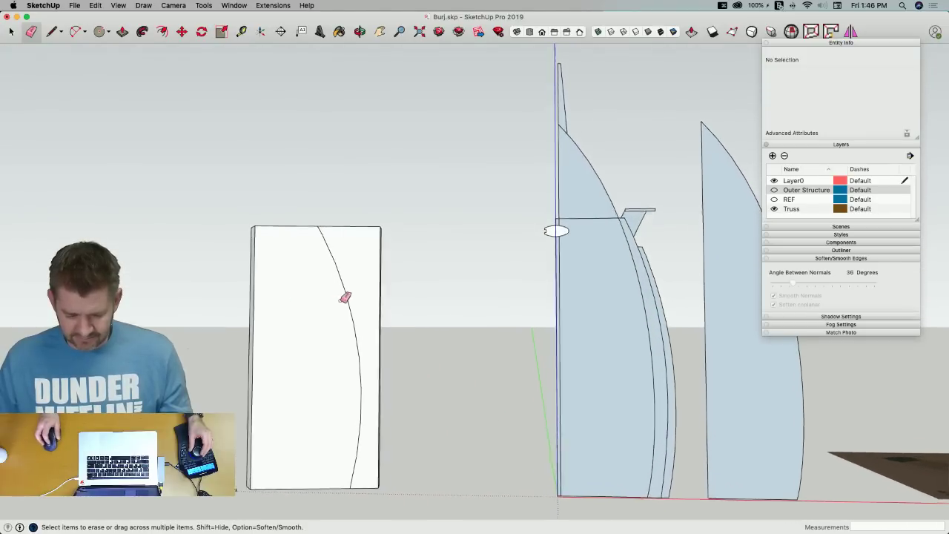
# Try to offset the outer curve toward the wing's end, and undo the erasing of the frame's edges
pyautogui.press('space')
pyautogui.click(348, 305)
pyautogui.press('f')
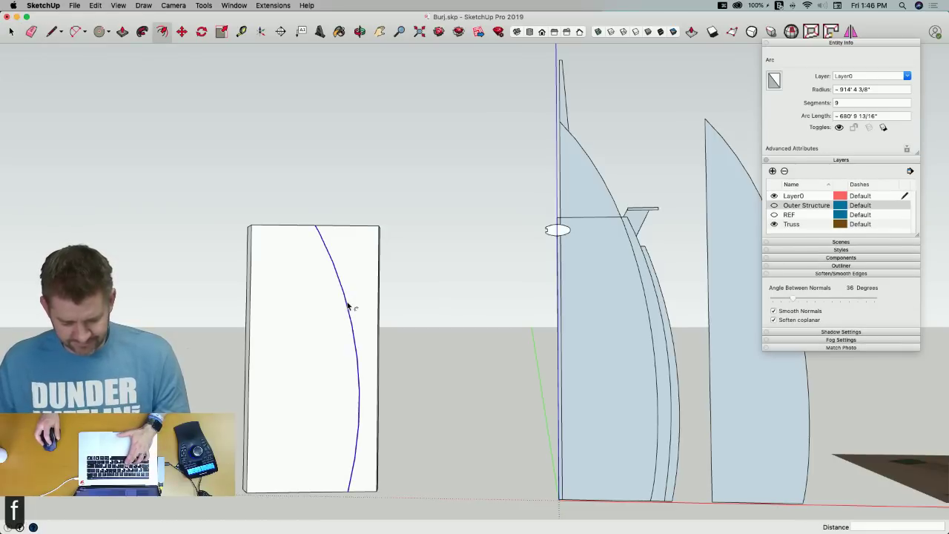
pyautogui.click(347, 303)
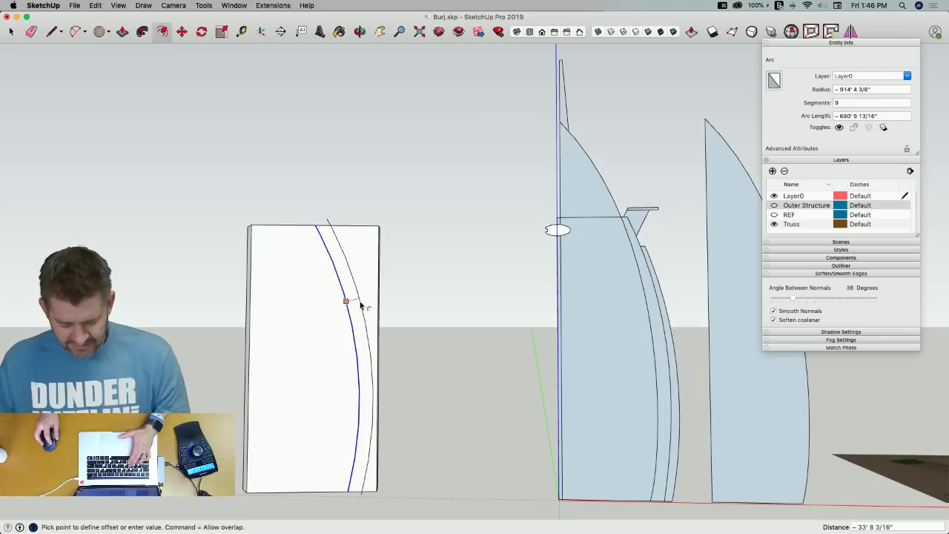
pyautogui.press('Escape')
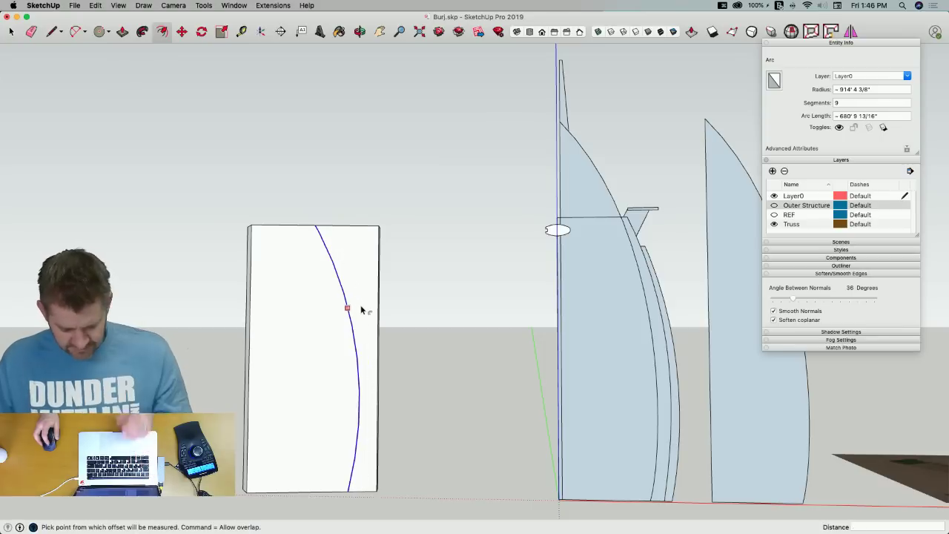
pyautogui.press('super+z')
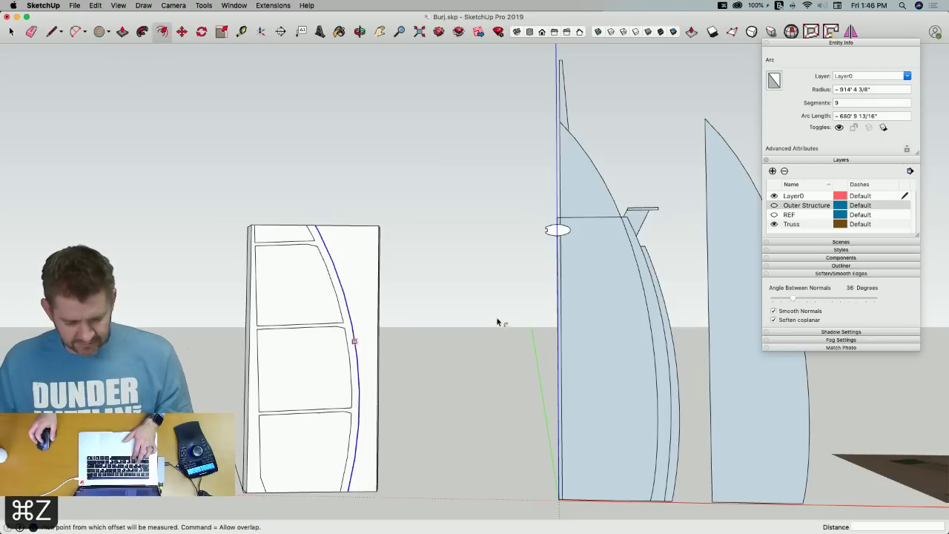
pyautogui.press('super+z')
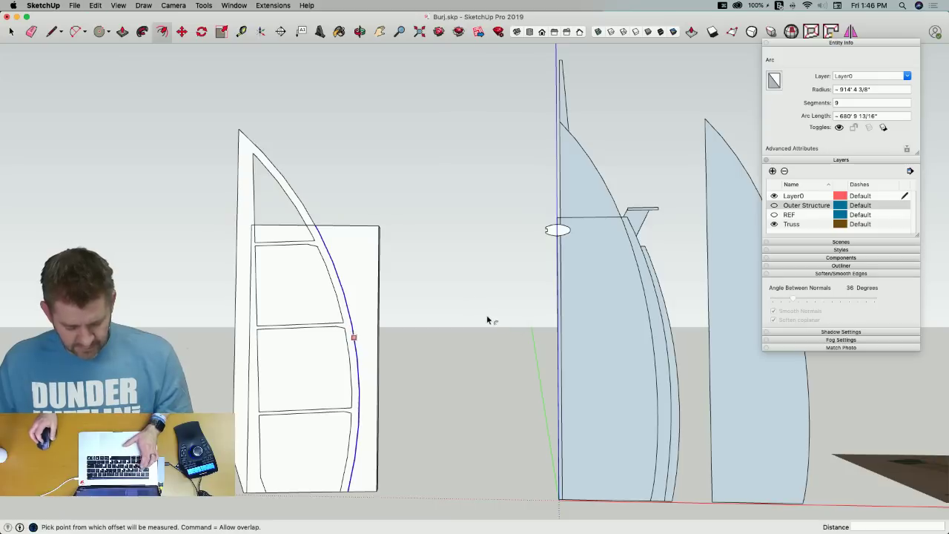
# Draw an arc from the base midpoint between the frame's curve and the wing's end to the frame's tip, bulging about 139'
pyautogui.press('a')
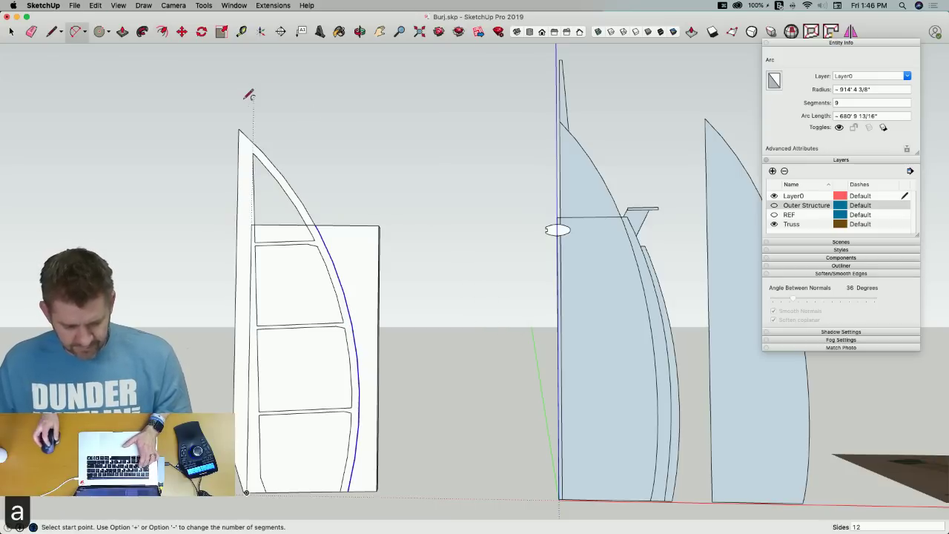
pyautogui.click(239, 130)
pyautogui.click(348, 491)
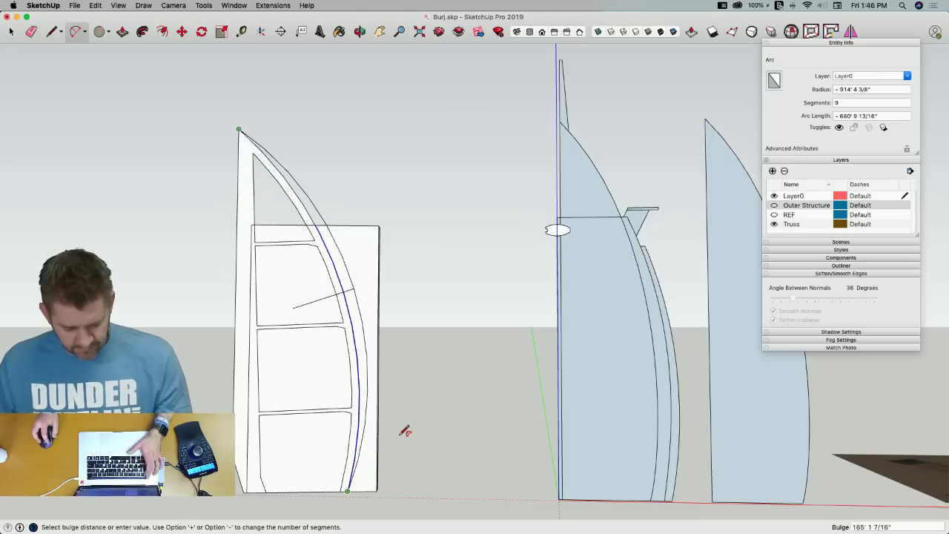
pyautogui.press('Escape')
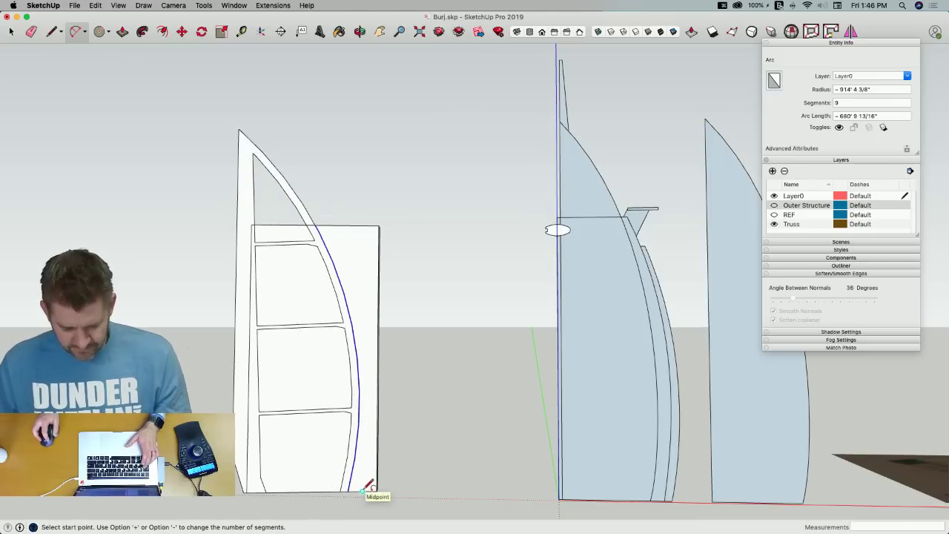
pyautogui.click(362, 491)
pyautogui.click(239, 130)
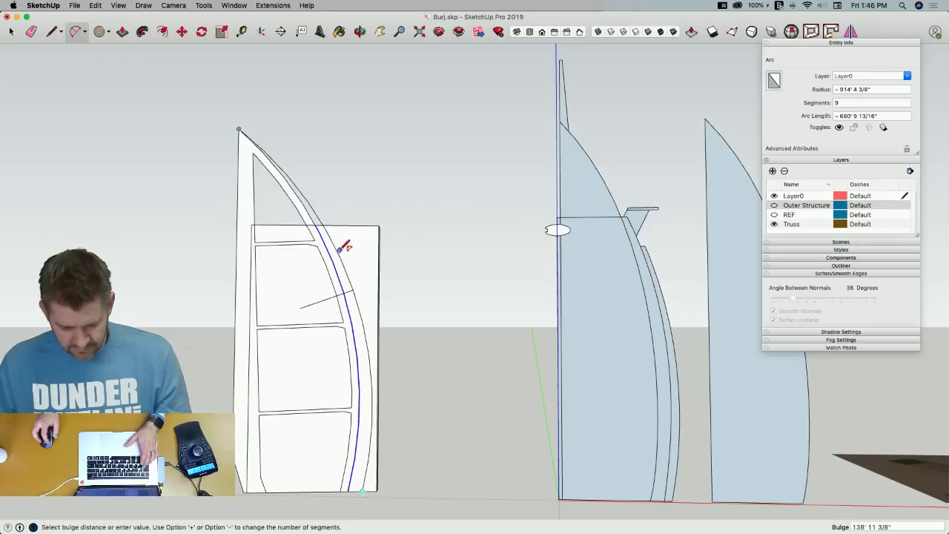
# Erase all of the side frame's edges on and above the block, leaving only the new arc on the wing face
pyautogui.press('e')
pyautogui.moveTo(305, 184)
pyautogui.mouseDown()
pyautogui.moveTo(237, 183)
pyautogui.moveTo(247, 240)
pyautogui.mouseUp()
pyautogui.click(237, 267)
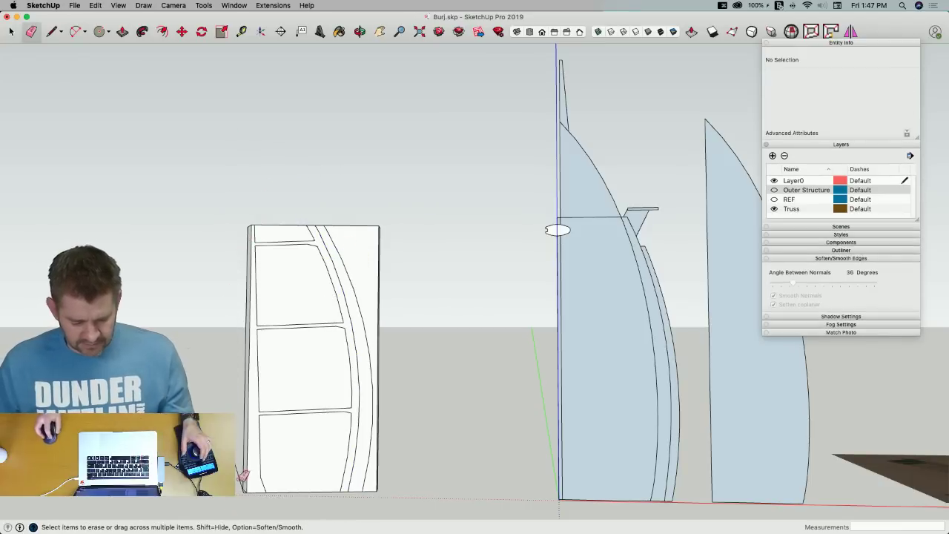
pyautogui.scroll(5, 241, 468)
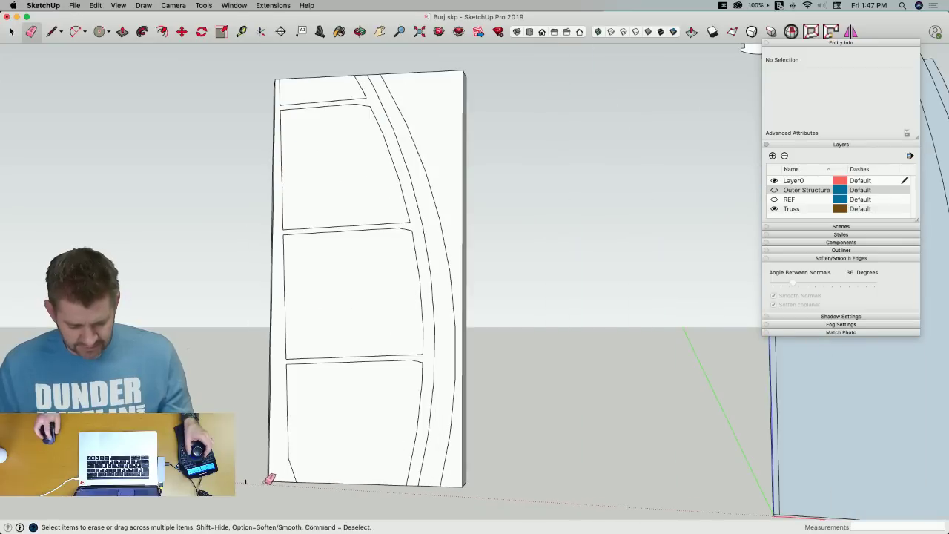
pyautogui.moveTo(290, 472); pyautogui.dragTo(297, 261)
pyautogui.moveTo(287, 228)
pyautogui.mouseDown()
pyautogui.moveTo(295, 208)
pyautogui.moveTo(264, 104)
pyautogui.moveTo(304, 106)
pyautogui.mouseUp()
pyautogui.moveTo(349, 83)
pyautogui.mouseDown()
pyautogui.moveTo(376, 123)
pyautogui.moveTo(386, 120)
pyautogui.moveTo(358, 122)
pyautogui.mouseUp()
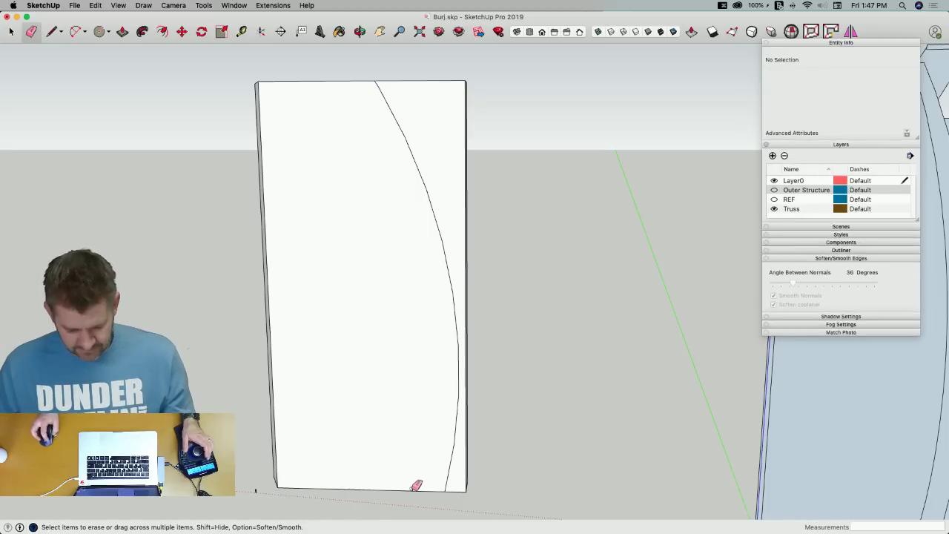
# Push the wing region outside the arc through the full wing thickness to cut it away
pyautogui.press('p')
pyautogui.click(475, 195)
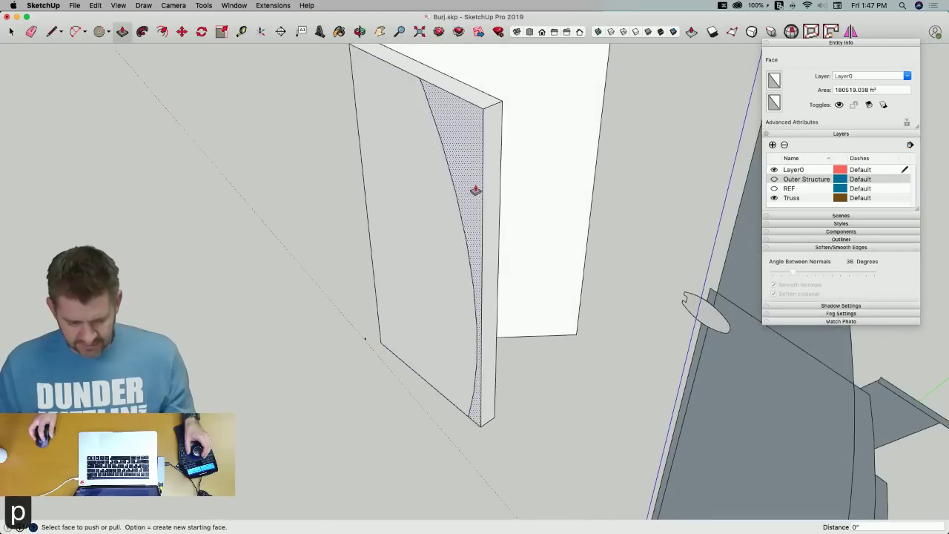
pyautogui.click(560, 147)
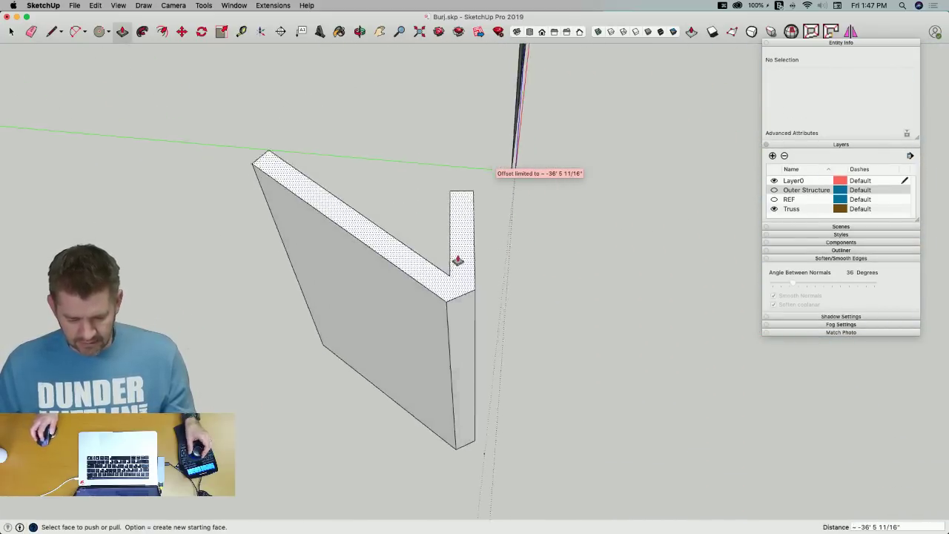
# Draw lines from the V's inner corner to the narrow outer face's midpoint, down that face and back underneath, dividing the two wings
pyautogui.press('l')
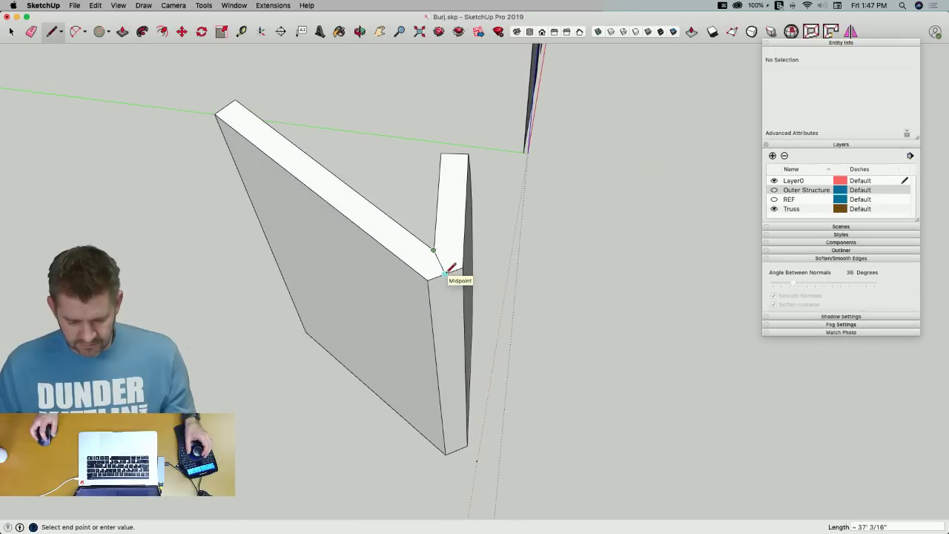
pyautogui.click(445, 273)
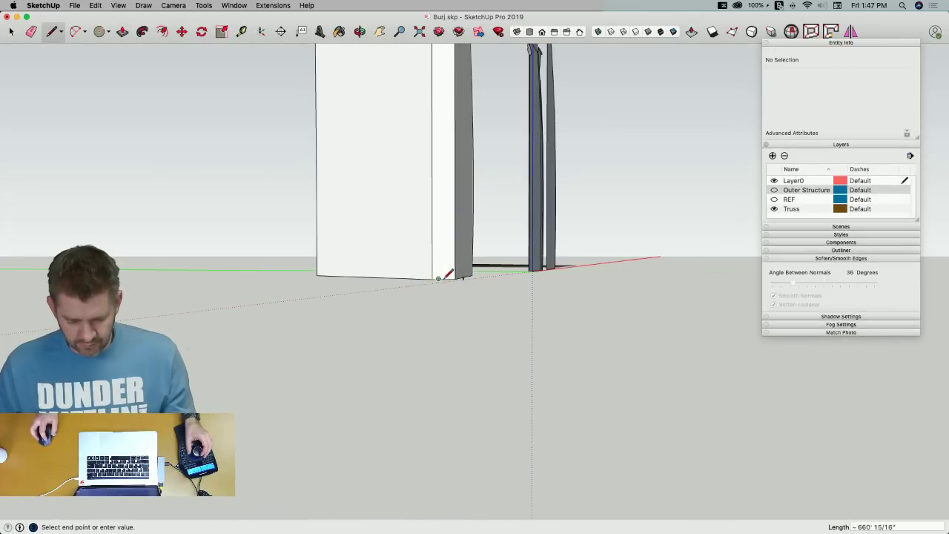
pyautogui.click(445, 278)
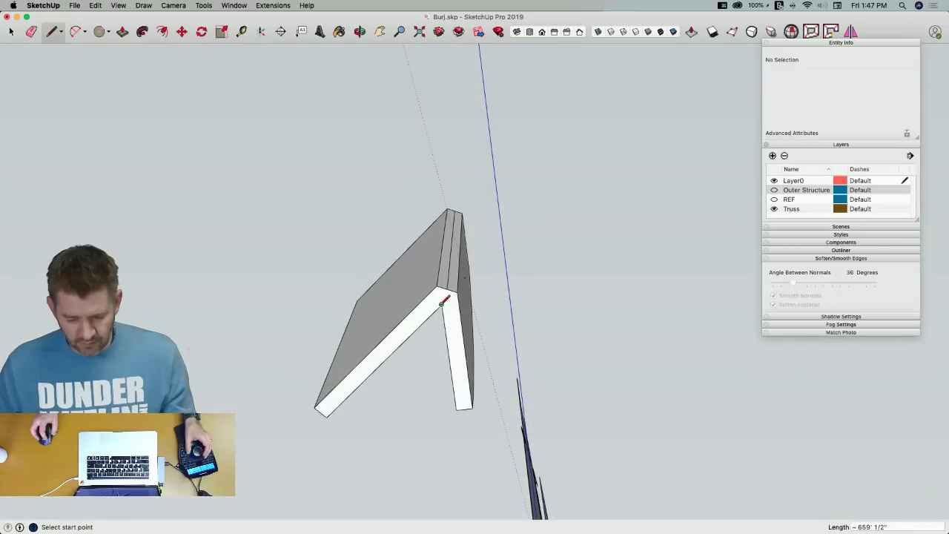
pyautogui.press('space')
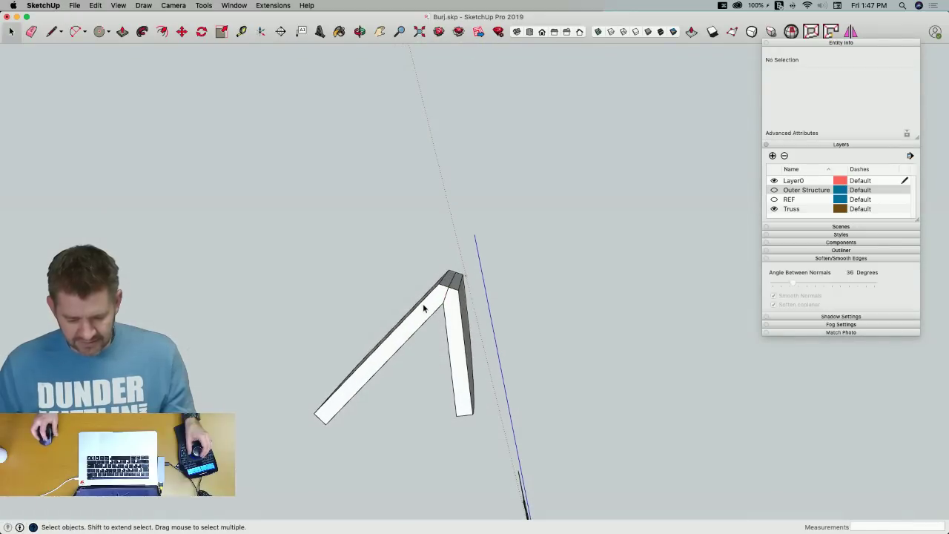
# Push one wing's base face up through its full height to remove that wing, and save the model
pyautogui.press('p')
pyautogui.click(423, 310)
pyautogui.click(450, 216)
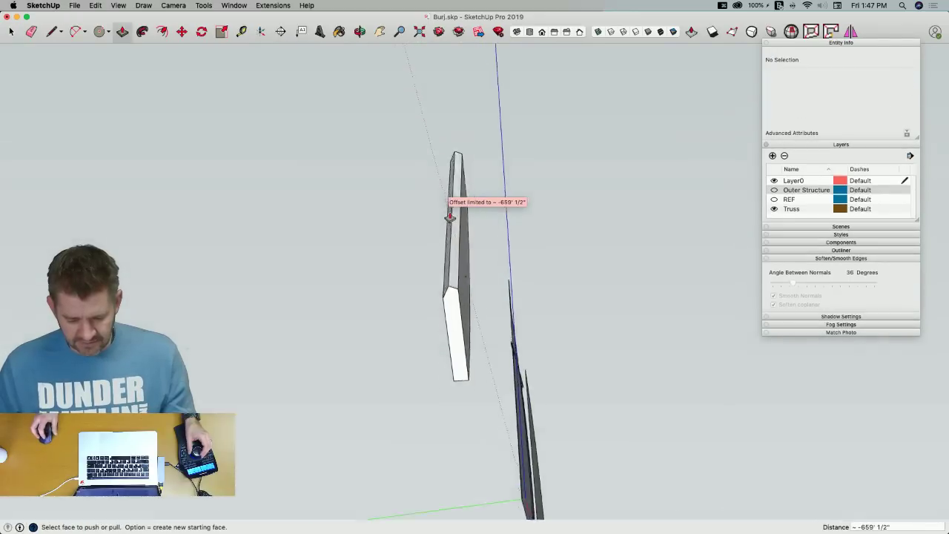
pyautogui.press('space')
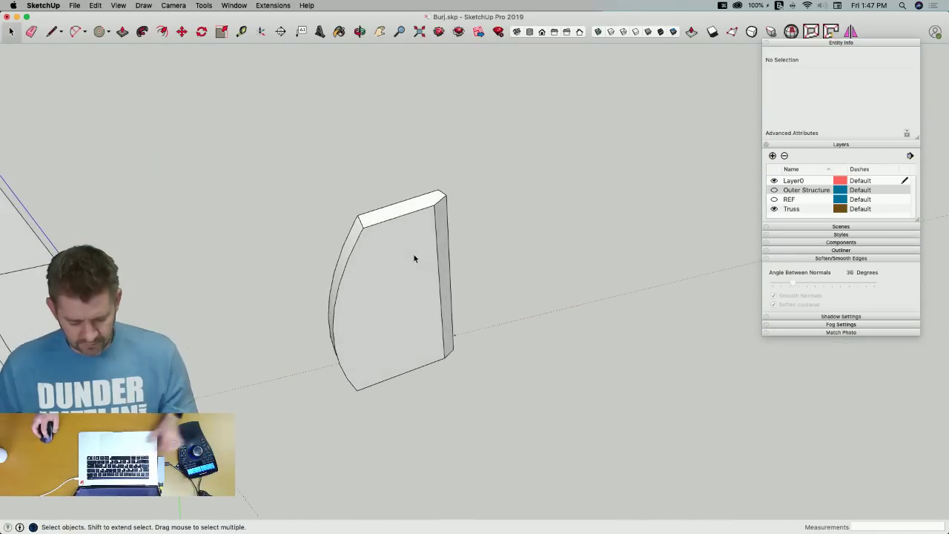
pyautogui.press('super+s')
# Mirror a copy of the remaining trimmed wing across its mitred face and erase the seam edges at the joint
pyautogui.tripleClick(412, 255)
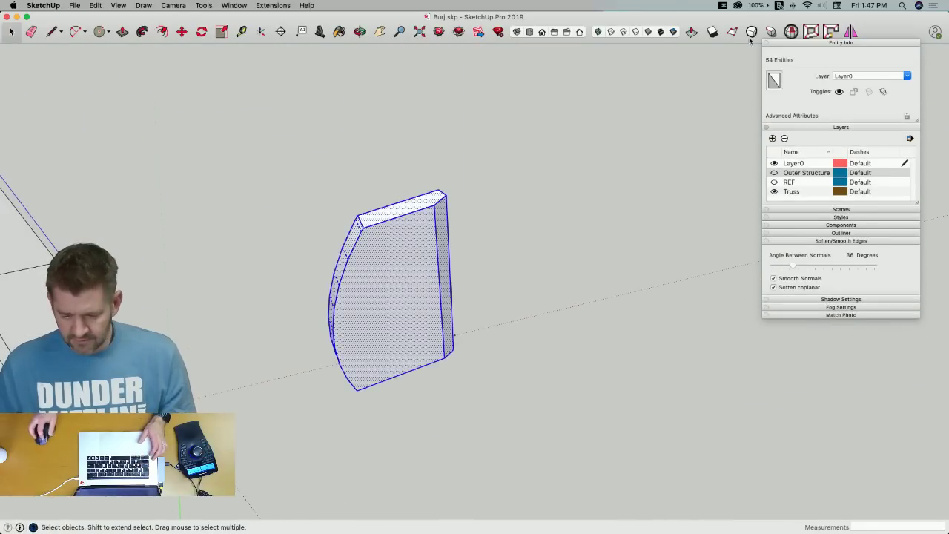
pyautogui.hotkey('shift', 'm')
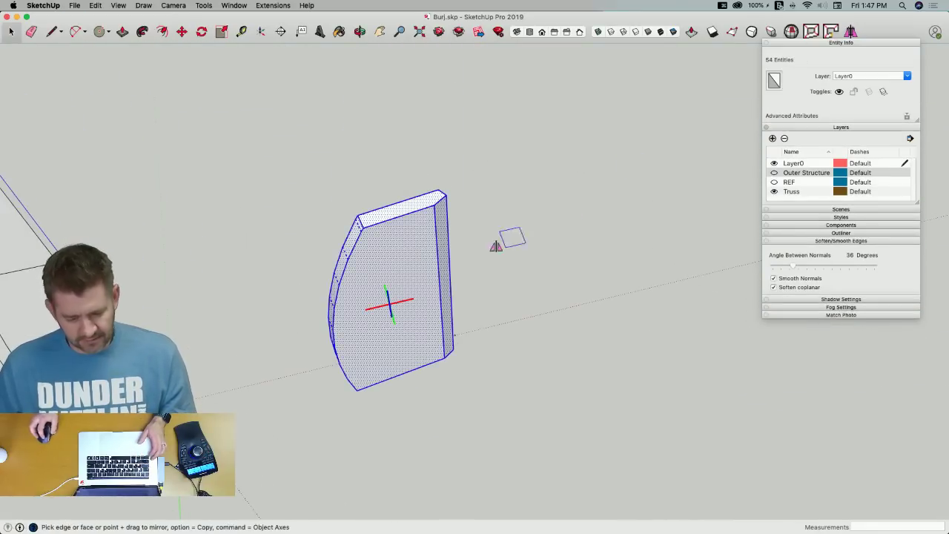
pyautogui.click(441, 236)
pyautogui.press('e')
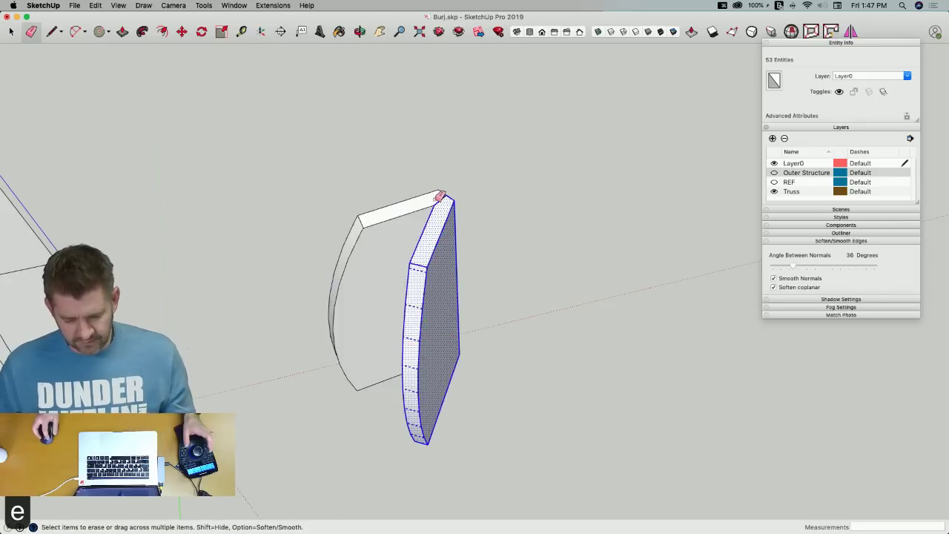
pyautogui.moveTo(438, 199); pyautogui.dragTo(446, 199)
pyautogui.moveTo(289, 348); pyautogui.dragTo(386, 243, button='middle')
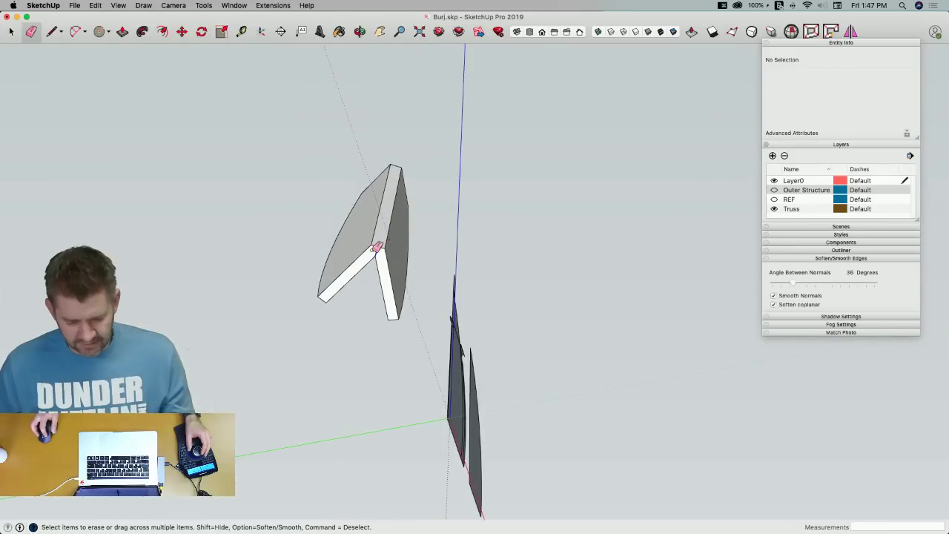
pyautogui.press('space')
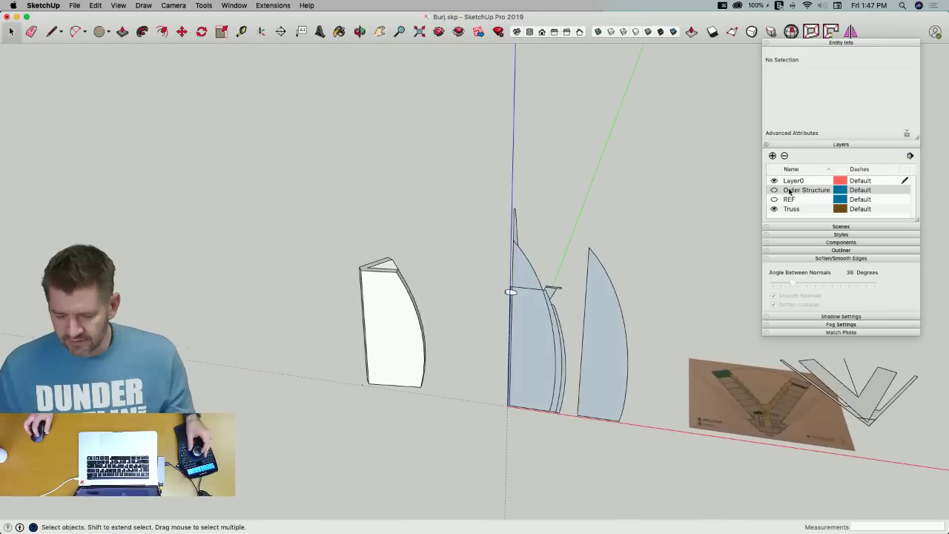
# Show the Outer Structure layer and draw an 89' line from the midpoint of the curved platform's upper front edge past its red-axis end
pyautogui.click(774, 190)
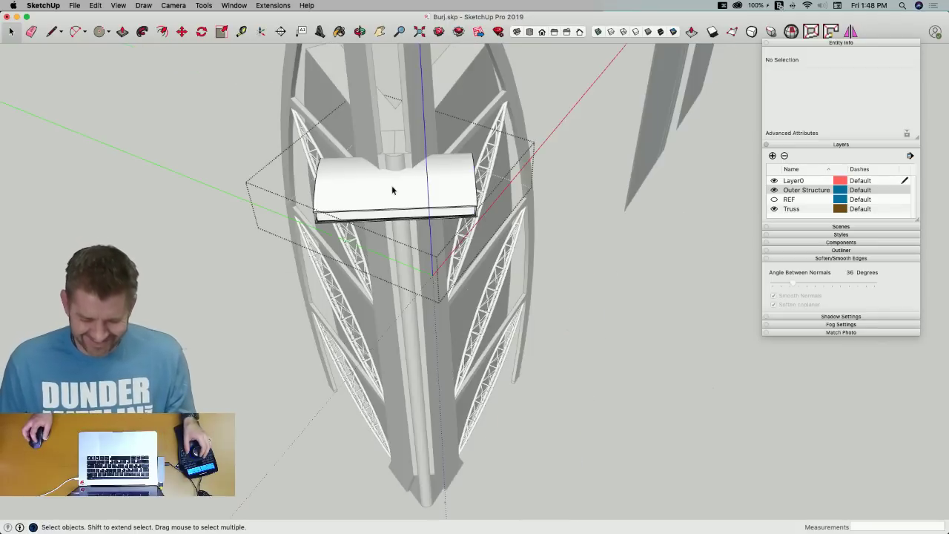
pyautogui.press('l')
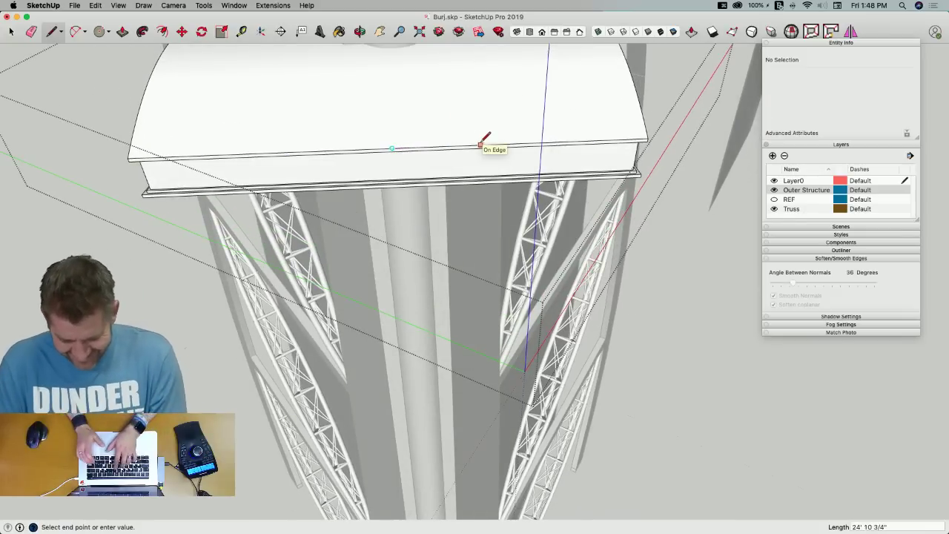
pyautogui.write('89')
pyautogui.press('Return')
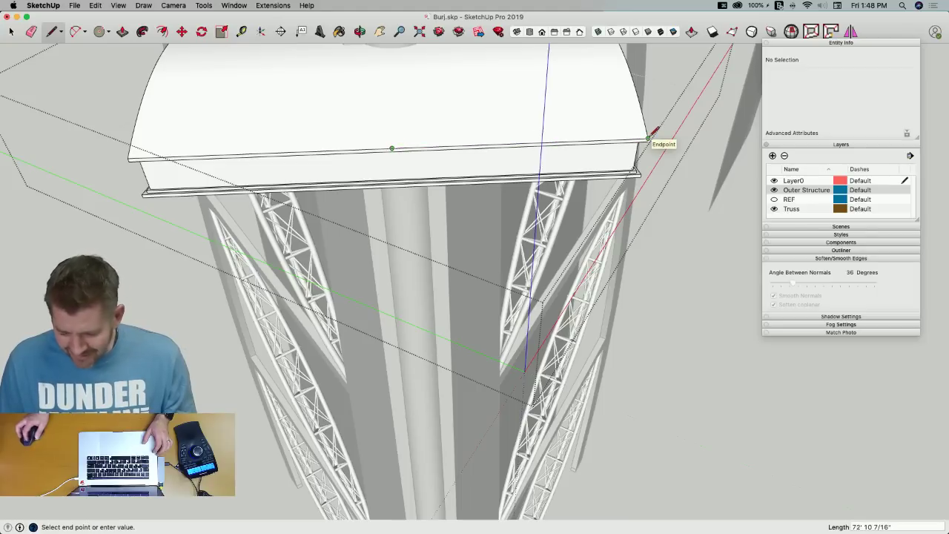
pyautogui.moveTo(654, 132); pyautogui.dragTo(634, 128, button='middle')
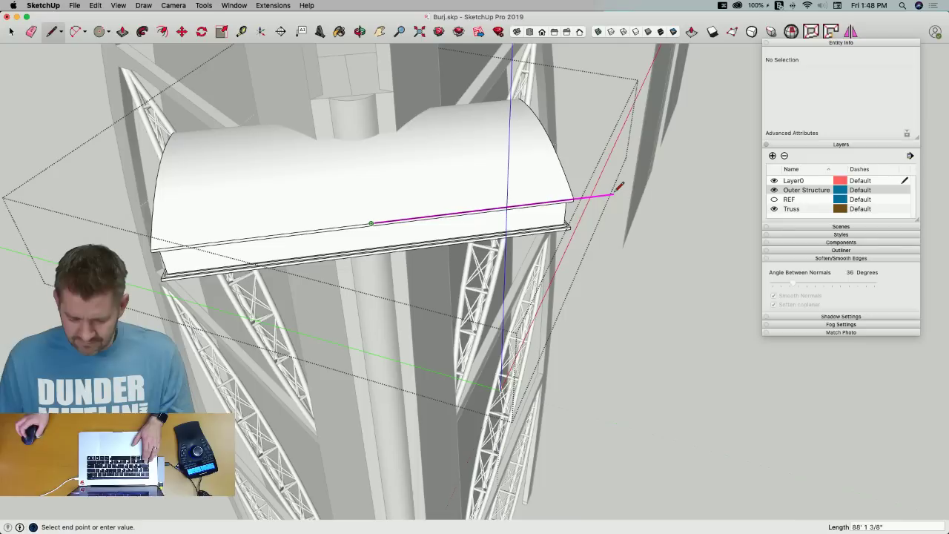
pyautogui.write('*')
pyautogui.hotkey('shift', 'BackSpace')
pyautogui.write("89'")
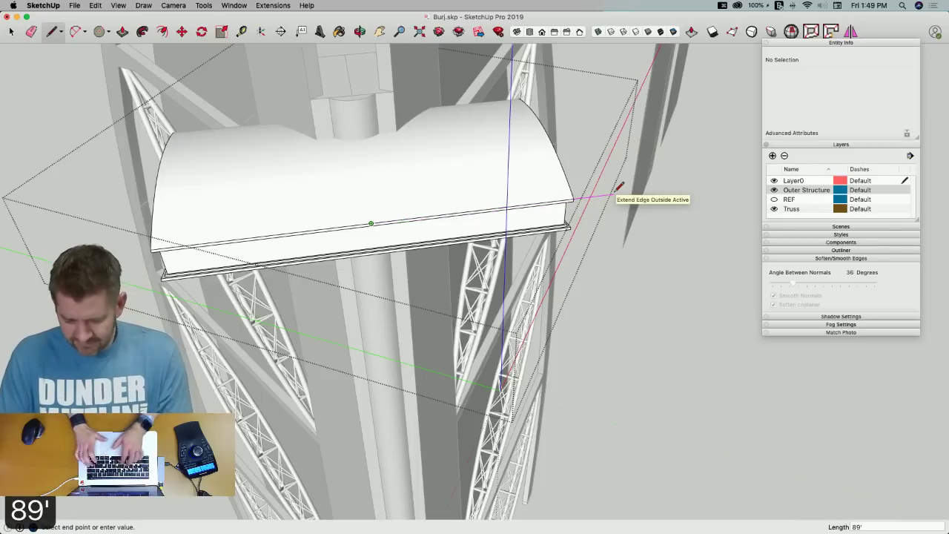
pyautogui.press('Return')
pyautogui.press('space')
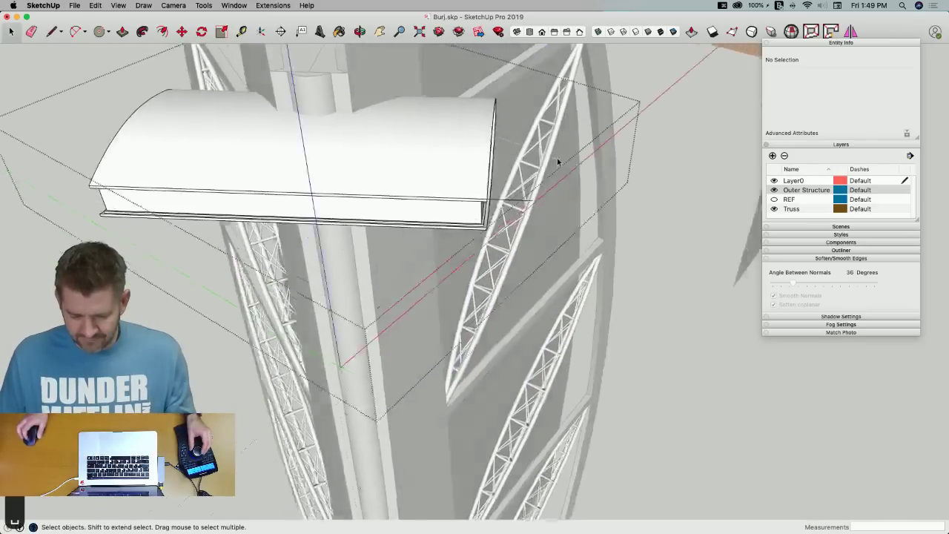
# Select all the faces and edges of the curved platform's end on the side of the 89' line
pyautogui.press('p')
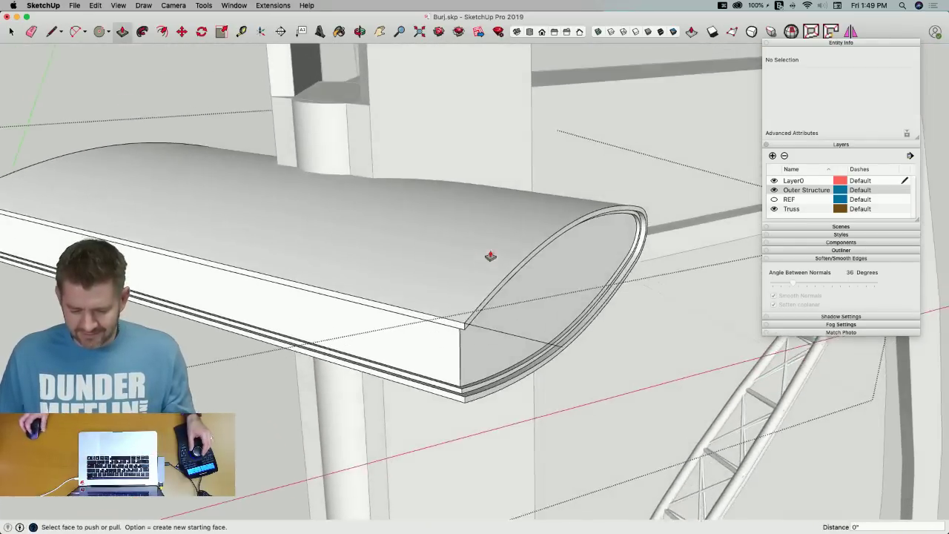
pyautogui.press('space')
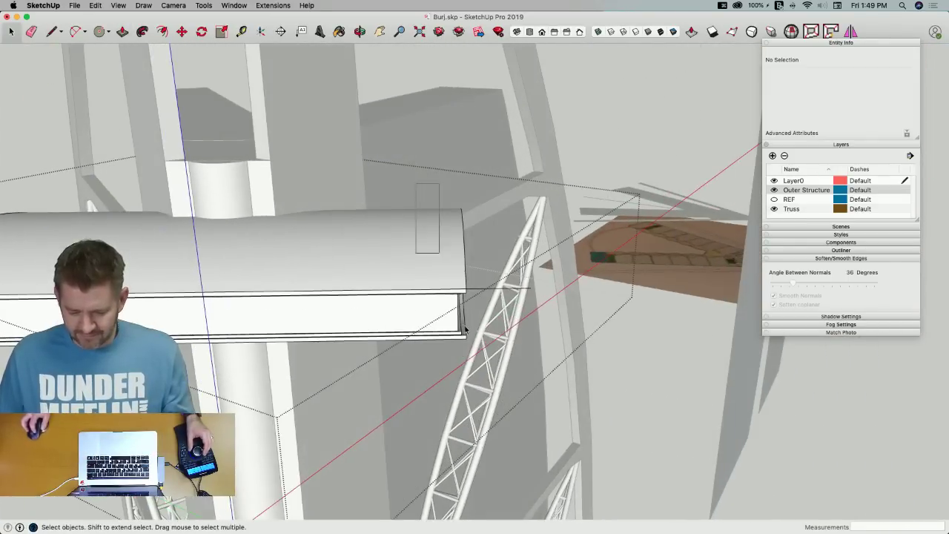
pyautogui.moveTo(439, 253); pyautogui.dragTo(481, 294)
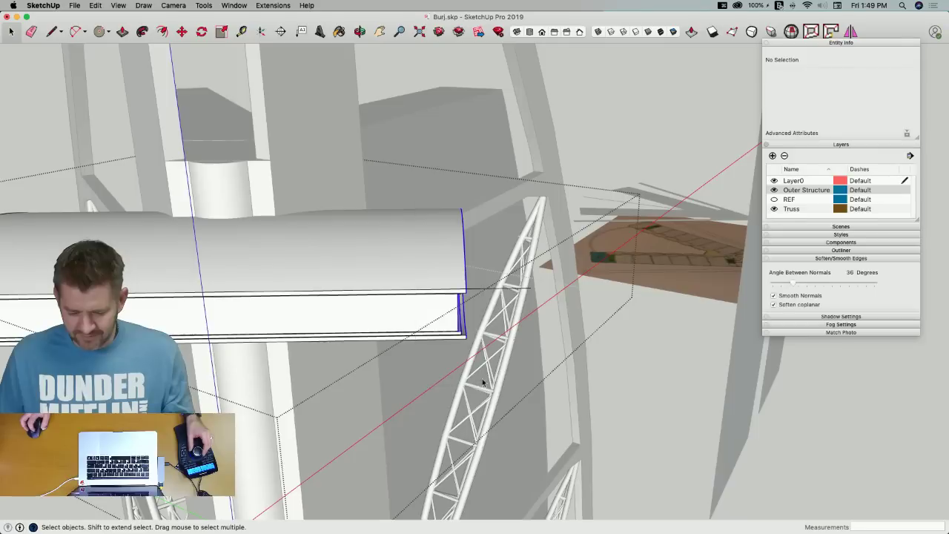
pyautogui.press('m')
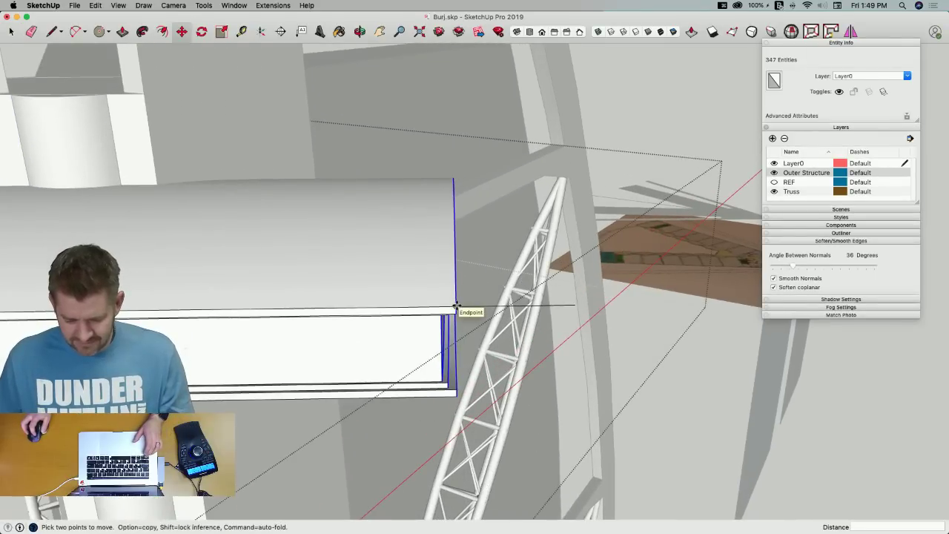
# Draw a second 89' line from the platform's front edge midpoint past its opposite end
pyautogui.press('l')
pyautogui.click(327, 294)
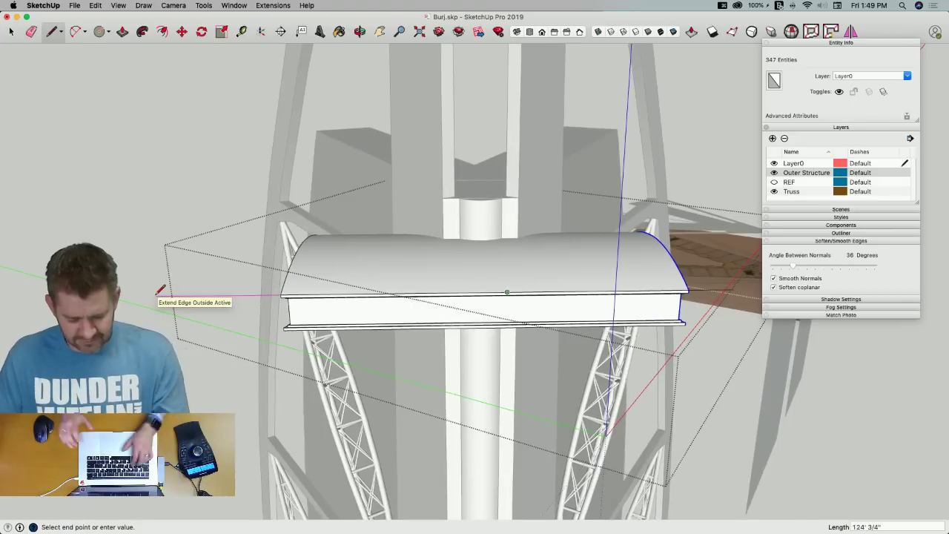
pyautogui.write('89')
pyautogui.press('Return')
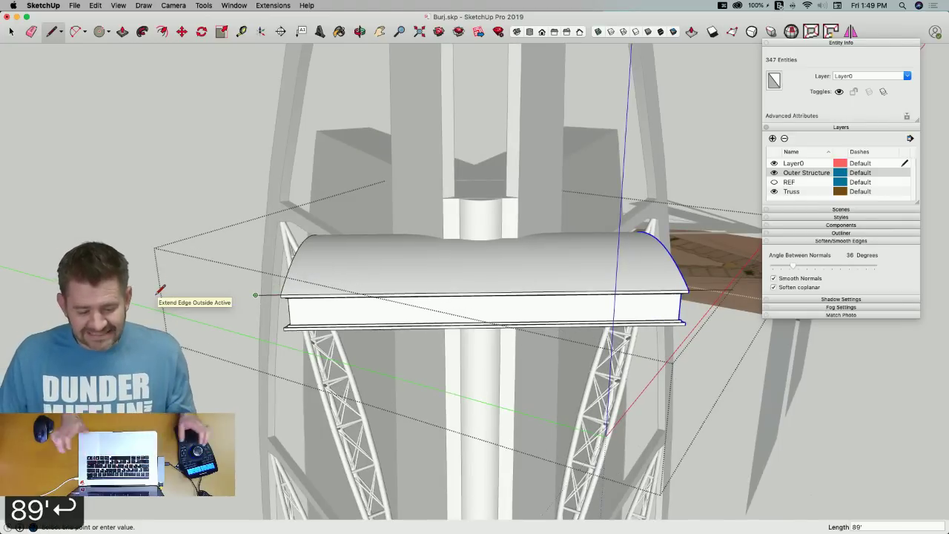
pyautogui.press('space')
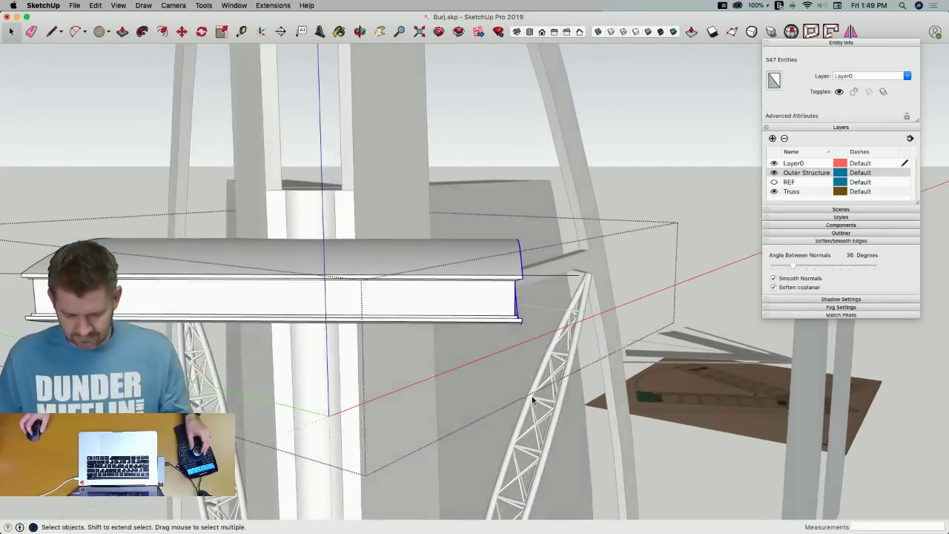
# Try to move the selected platform end out to the end of its 89' line
pyautogui.press('m')
pyautogui.click(529, 286)
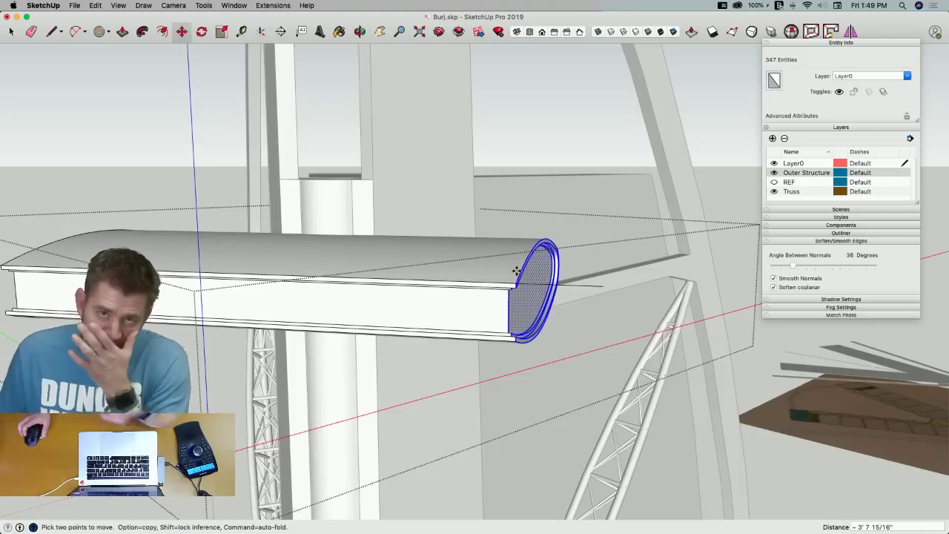
pyautogui.scroll(4, 512, 263)
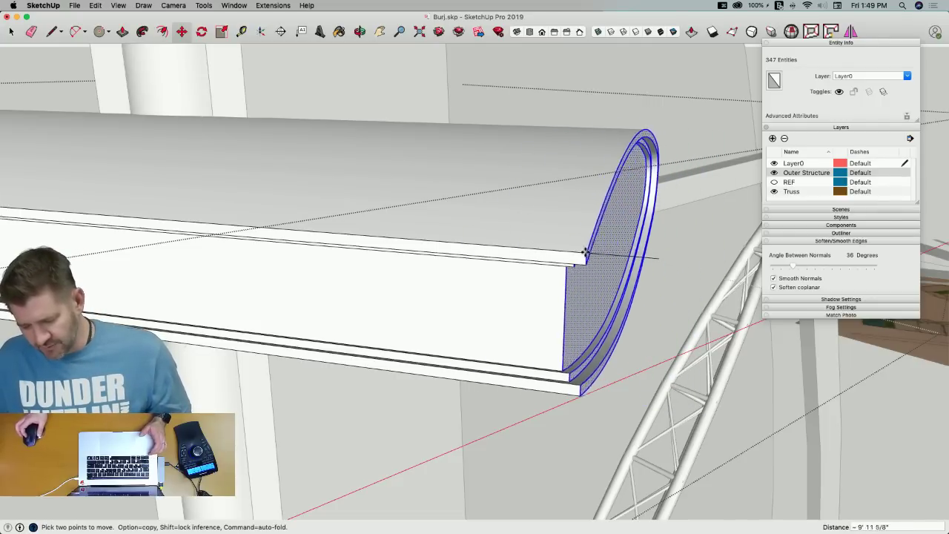
pyautogui.click(570, 256)
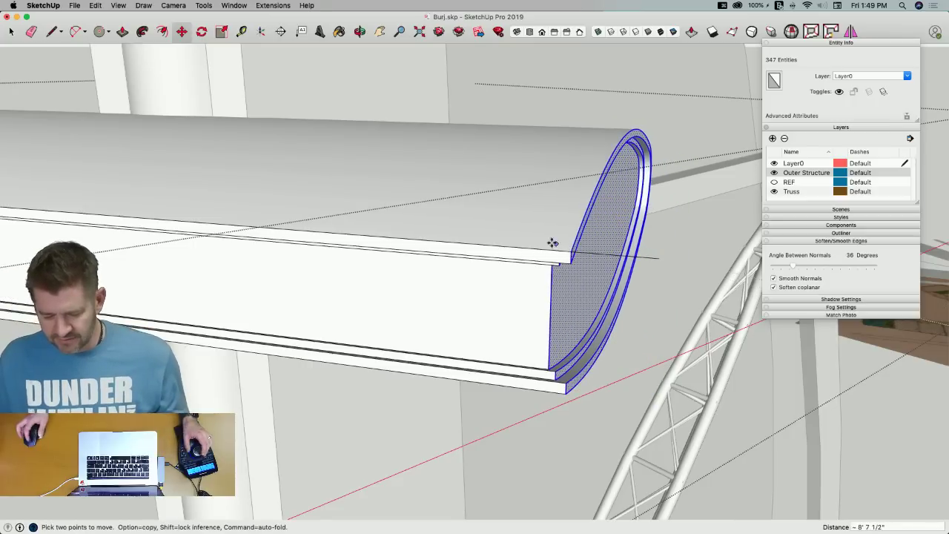
# Move the selected platform end out to a vertical line drawn up from the 89' line's end, and erase that vertical line
pyautogui.press('l')
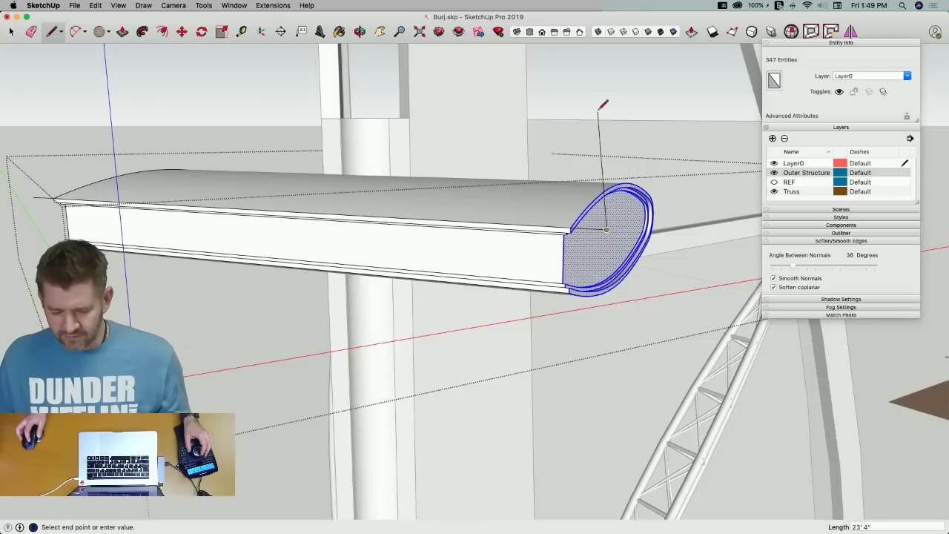
pyautogui.click(617, 95)
pyautogui.press('m')
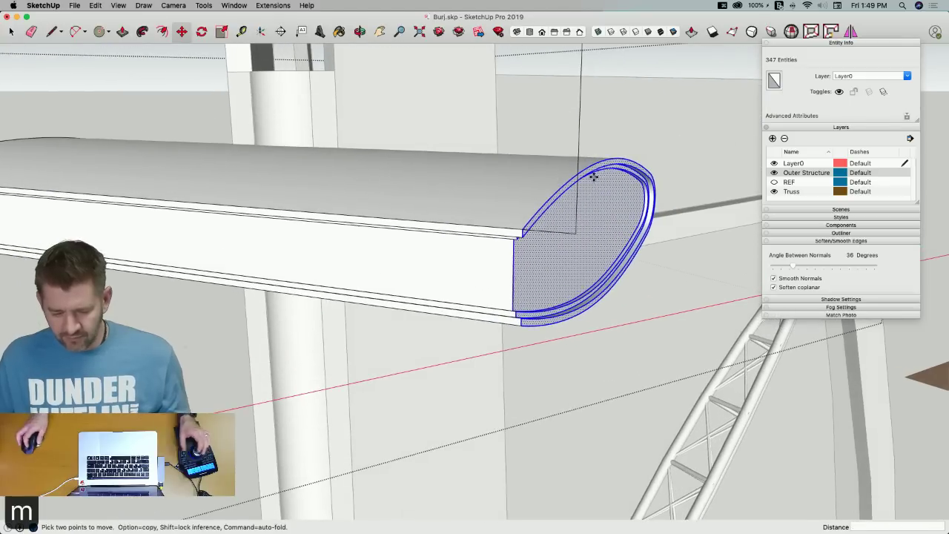
pyautogui.click(524, 230)
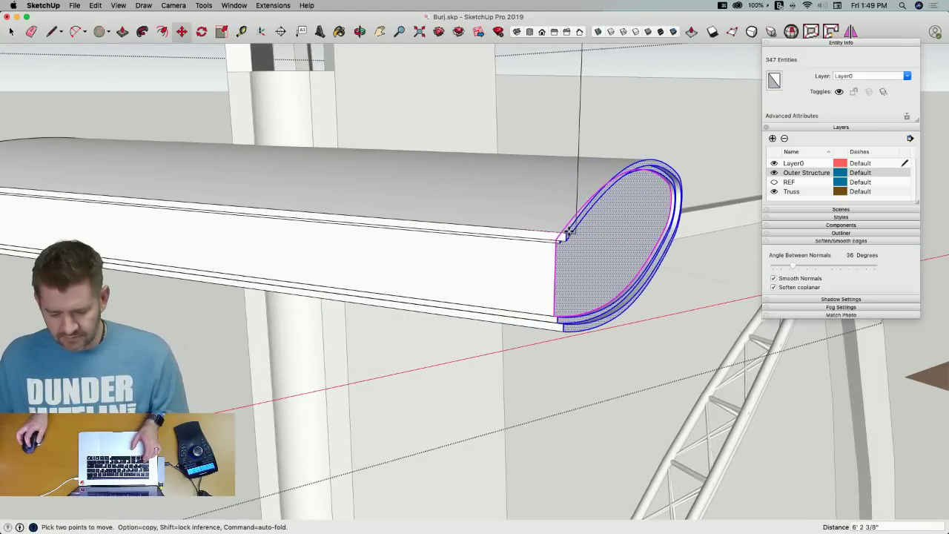
pyautogui.click(582, 183)
pyautogui.press('e')
pyautogui.click(573, 155)
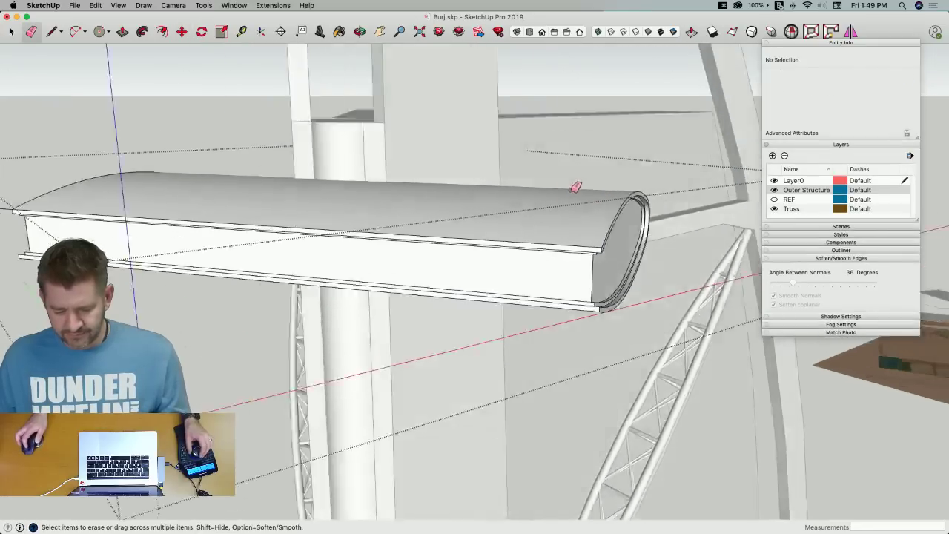
# Draw a vertical line up from the other 89' line's end and move the platform's opposite end out to it
pyautogui.press('l')
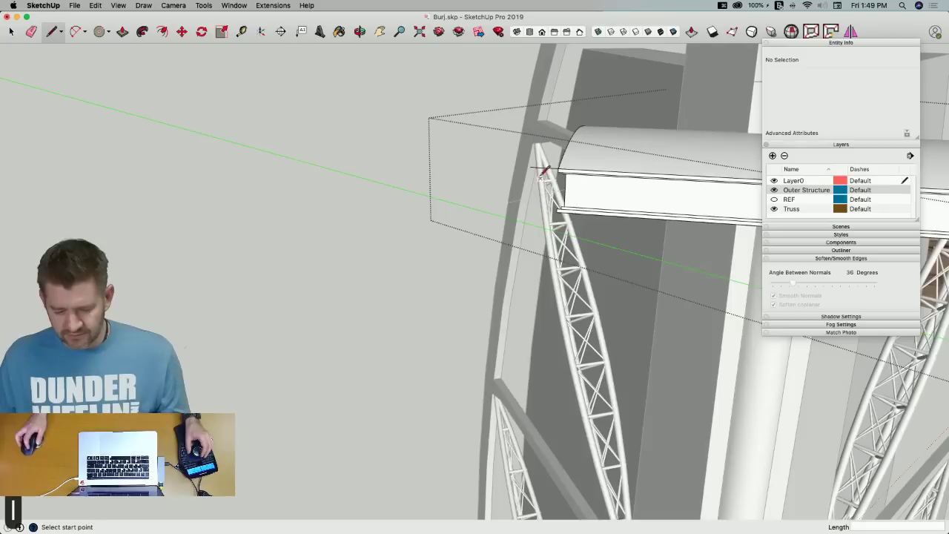
pyautogui.click(533, 165)
pyautogui.click(531, 128)
pyautogui.press('space')
pyautogui.moveTo(590, 317); pyautogui.dragTo(587, 317)
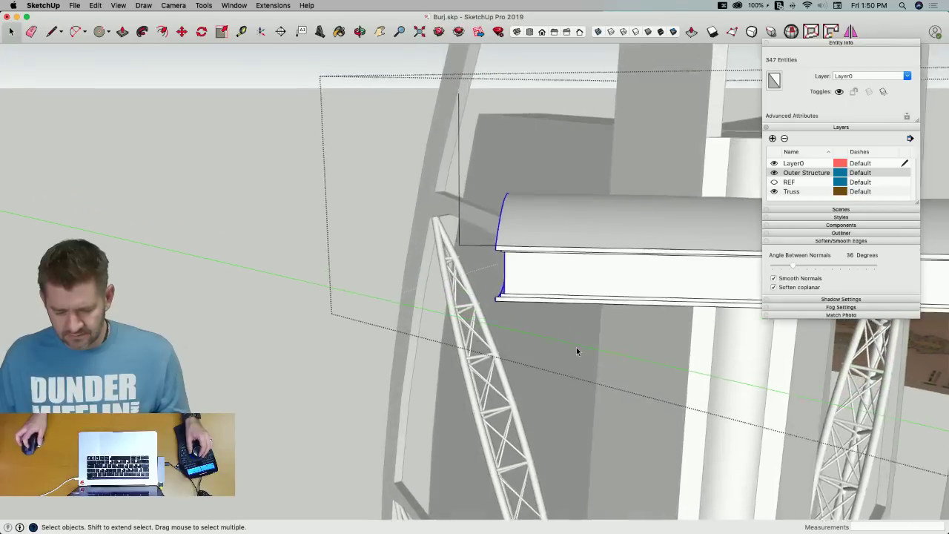
pyautogui.press('m')
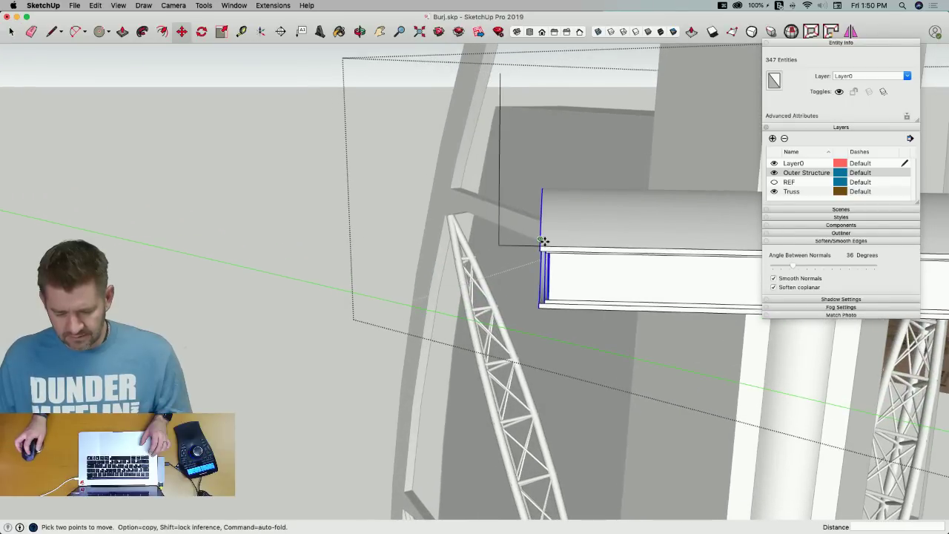
pyautogui.click(544, 240)
pyautogui.click(504, 200)
# Draw an 89' line sideways from the midpoint at the core column behind the platform, parallel to the platform's front edge
pyautogui.press('l')
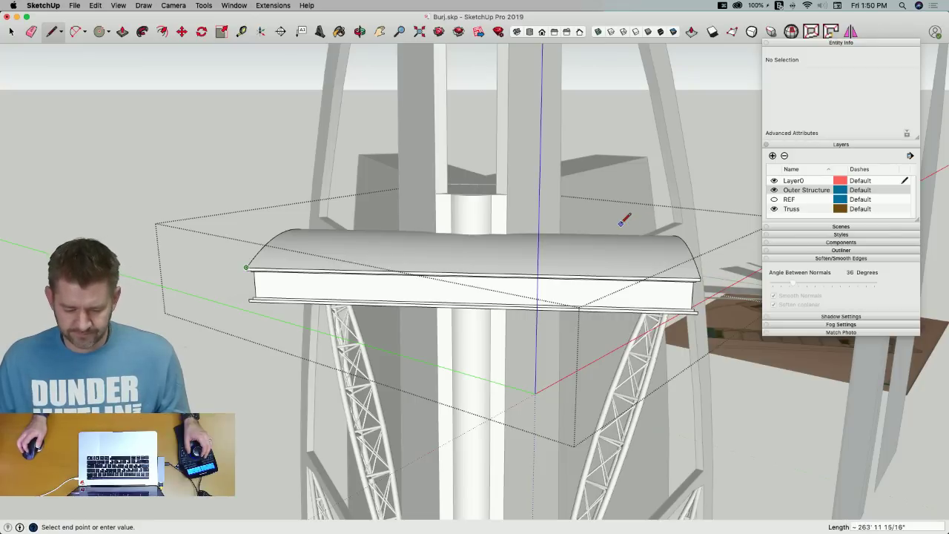
pyautogui.press('Escape')
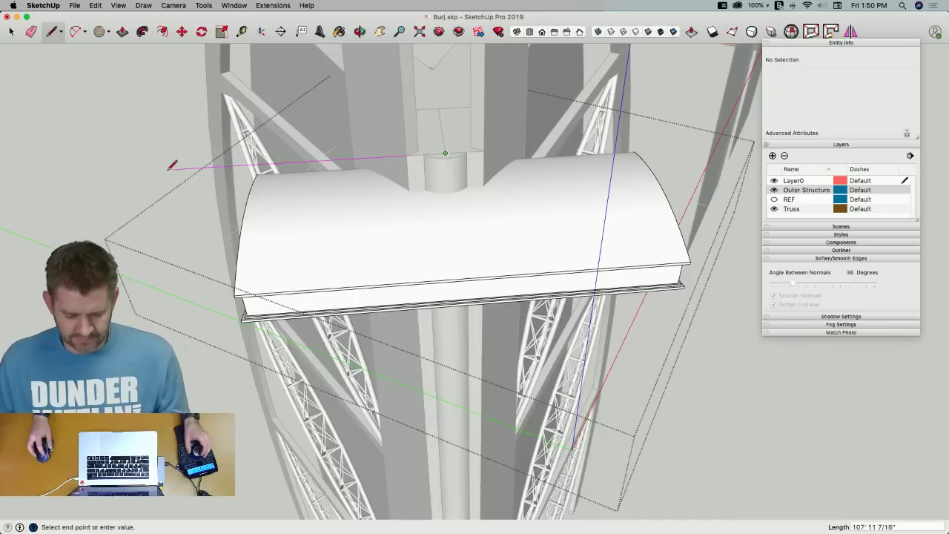
pyautogui.write("89'")
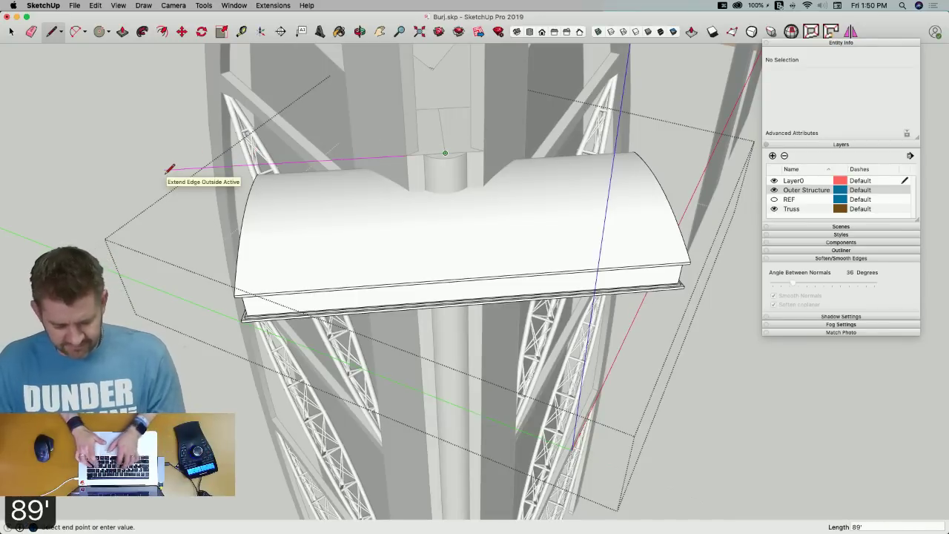
pyautogui.press('Return')
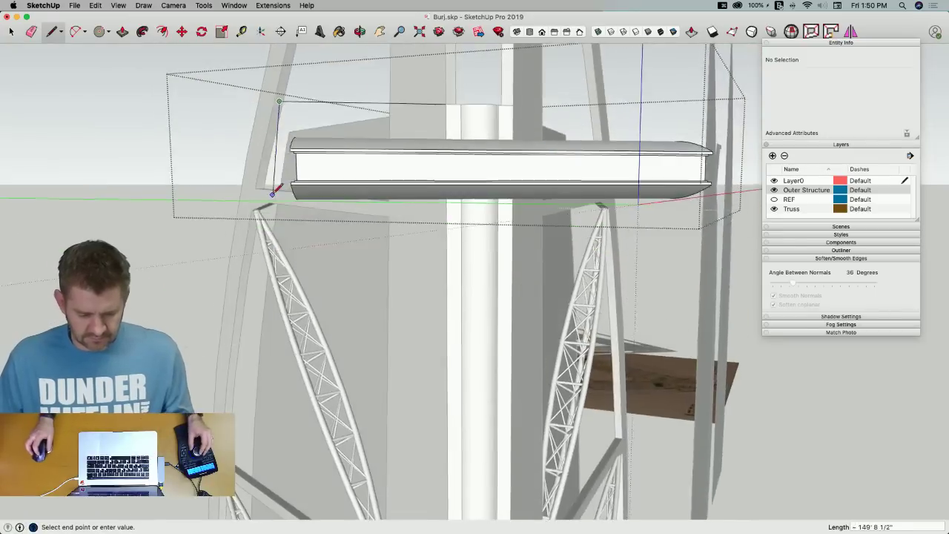
# Select the platform's short end and draw a vertical line up from the end of the 89' line
pyautogui.press('space')
pyautogui.moveTo(272, 134); pyautogui.dragTo(354, 274)
pyautogui.press('m')
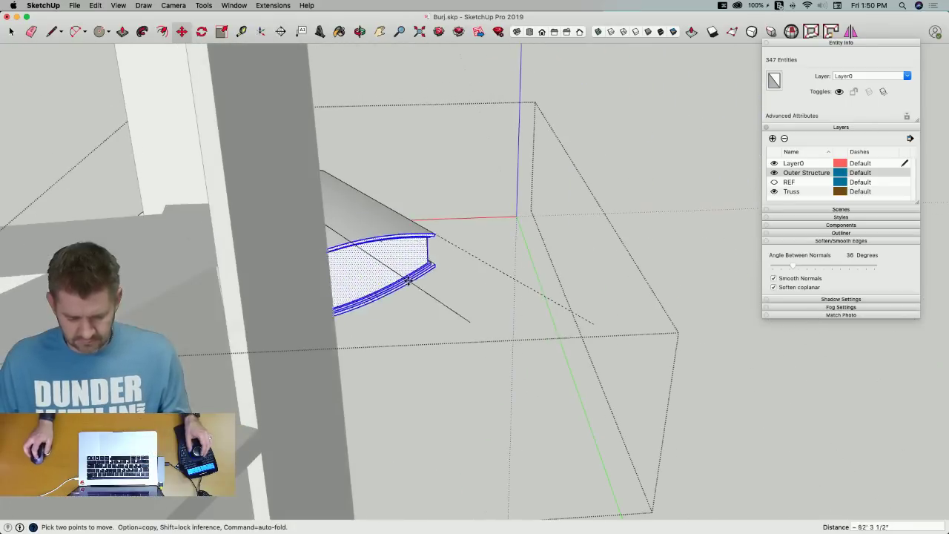
pyautogui.press('l')
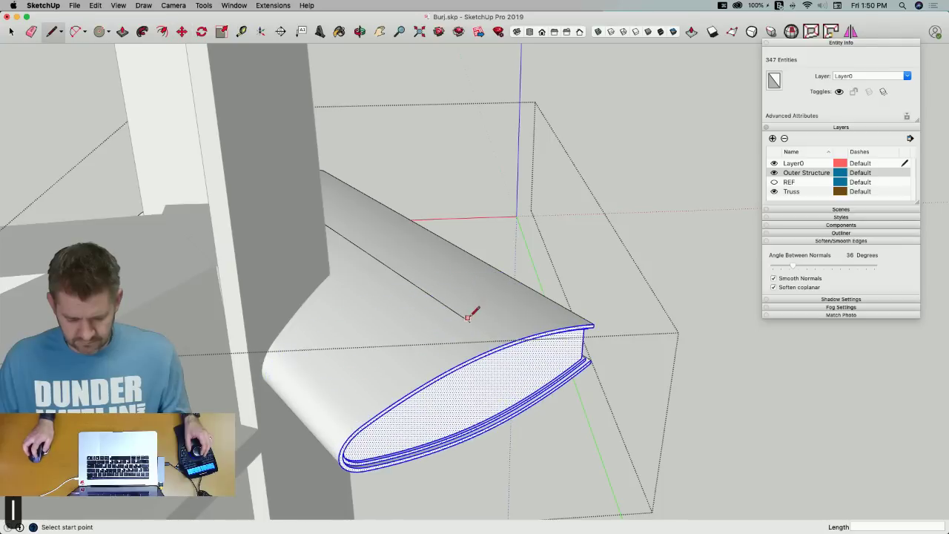
pyautogui.press('space')
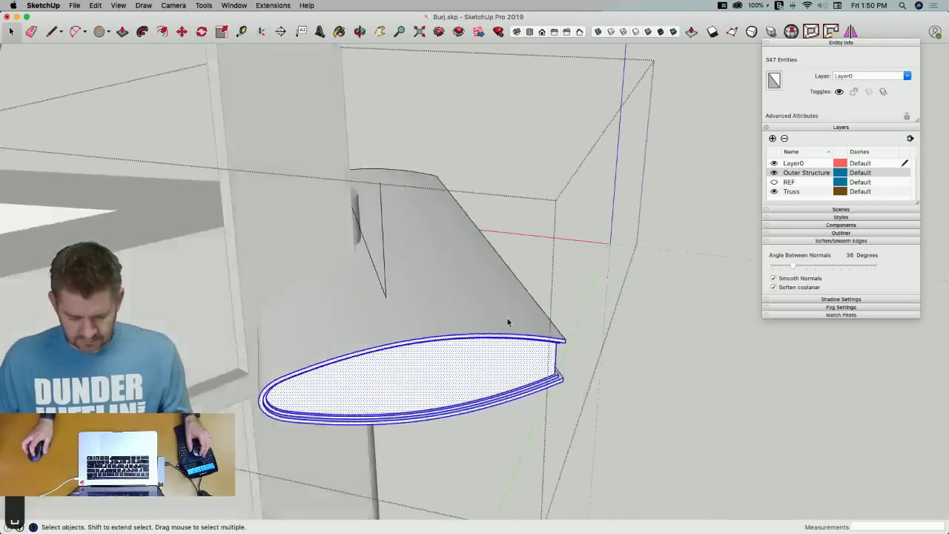
# Try to move the selected platform end out to the vertical line
pyautogui.press('m')
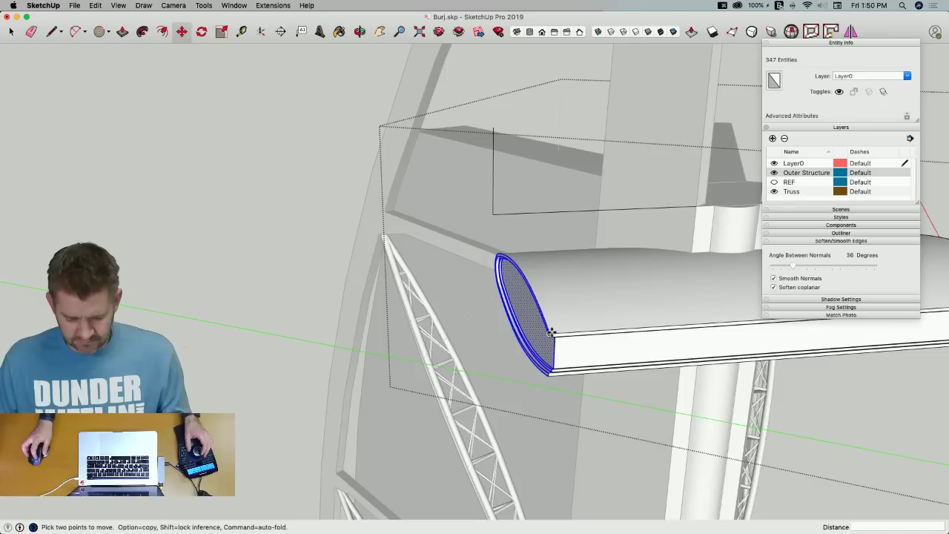
pyautogui.click(552, 333)
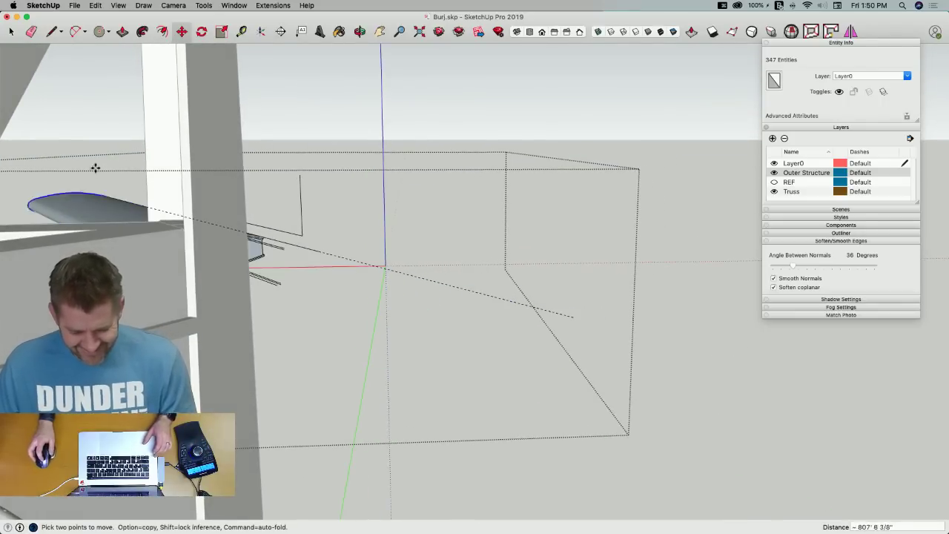
pyautogui.click(488, 298)
pyautogui.press('space')
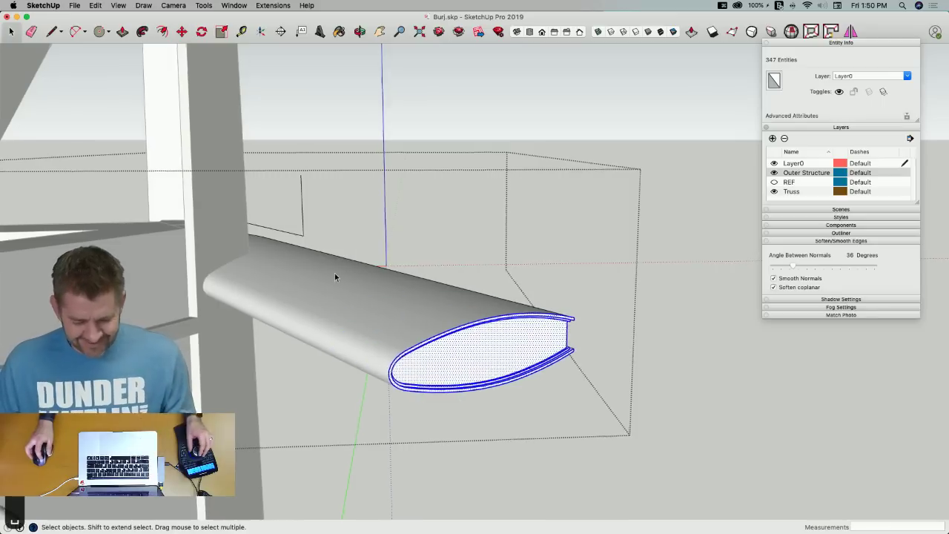
# Draw a line straight down from the 89' line's end and try to move the platform end to it with an axis-locked move
pyautogui.press('l')
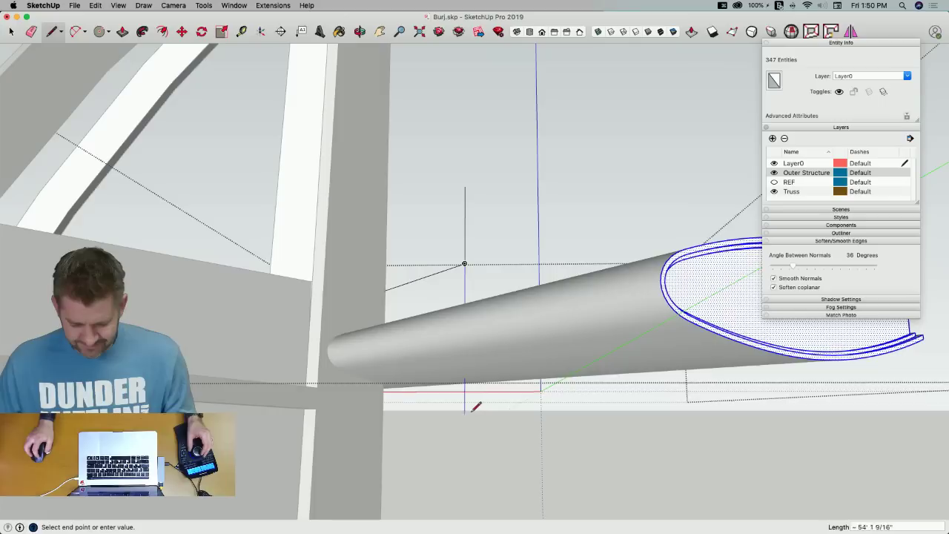
pyautogui.click(464, 401)
pyautogui.press('m')
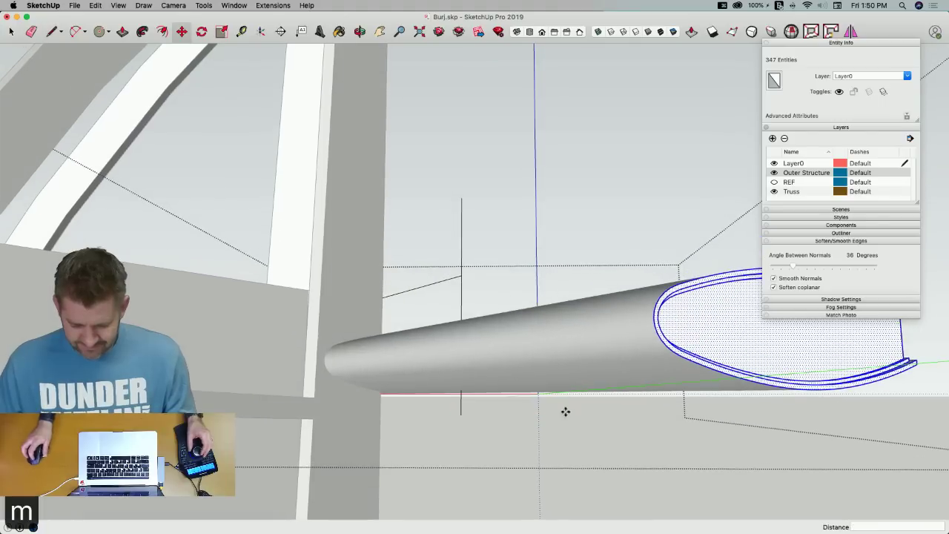
pyautogui.click(675, 356)
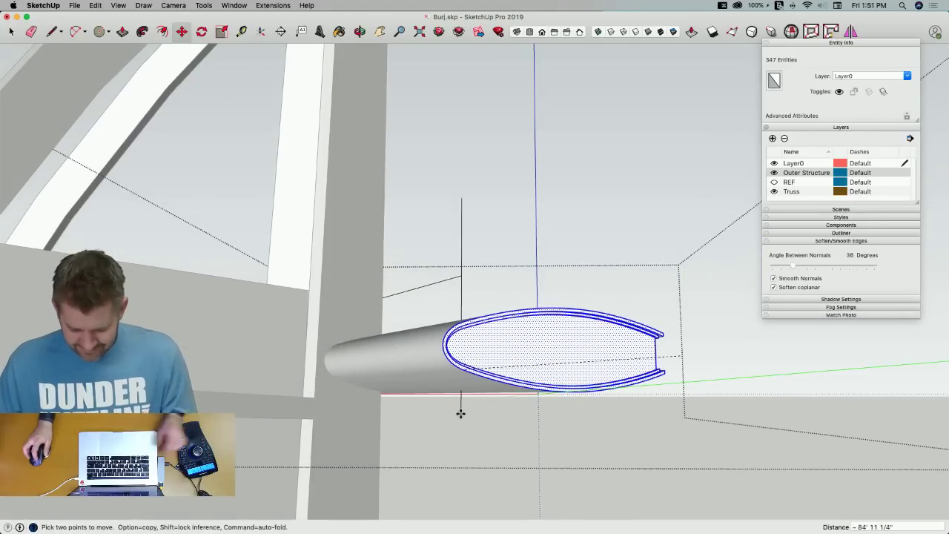
pyautogui.press('Up')
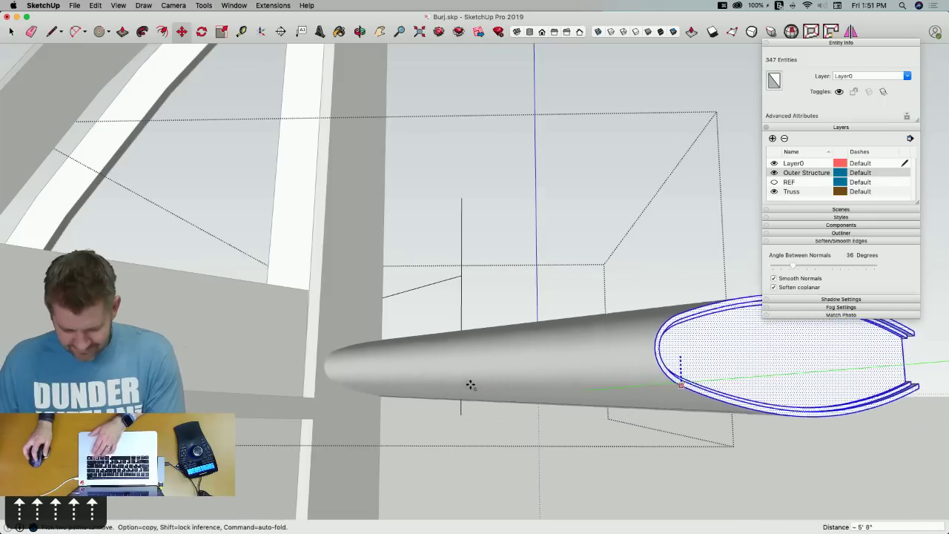
pyautogui.press('Left')
pyautogui.press('Left')
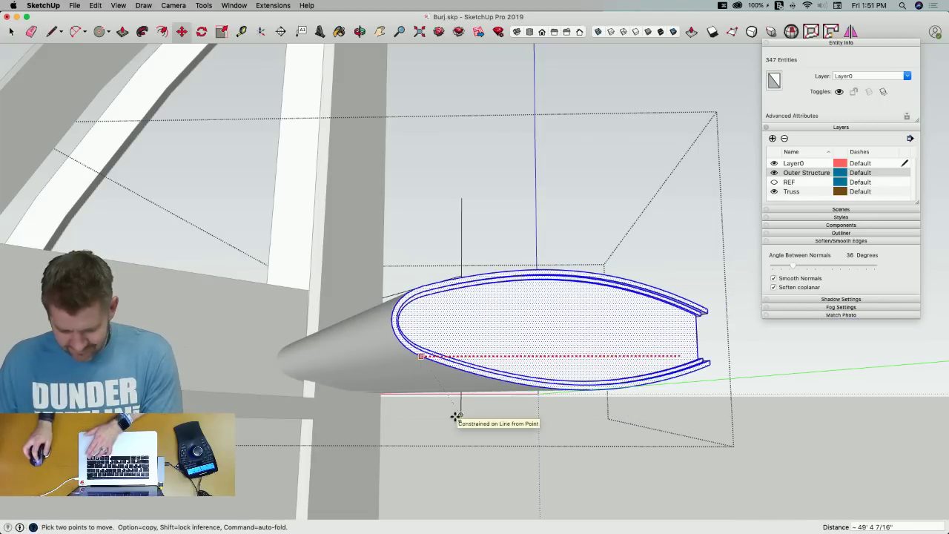
pyautogui.press('Escape')
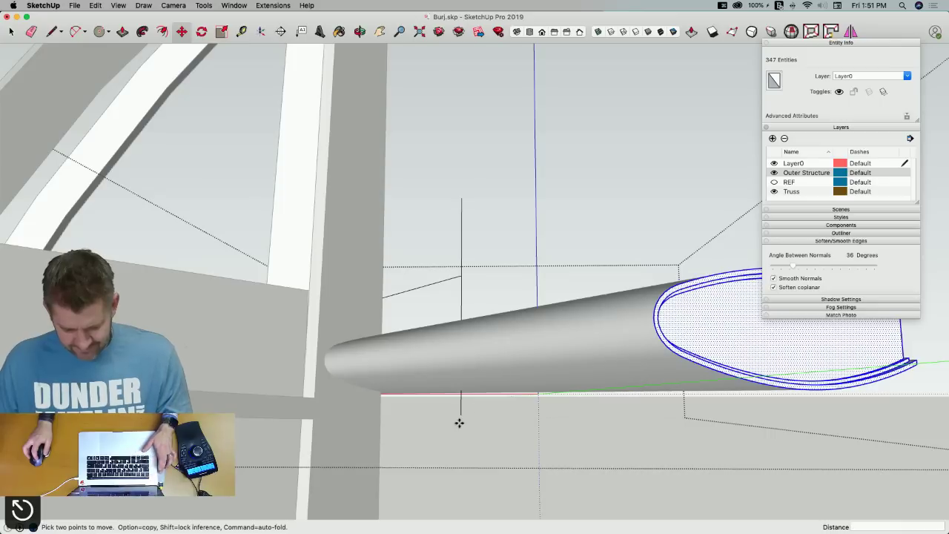
pyautogui.press('Escape')
# Erase the vertical lines at the end of the 89' line, keeping the 89' line itself
pyautogui.press('space')
pyautogui.moveTo(506, 361)
pyautogui.mouseDown(button='middle')
pyautogui.moveTo(477, 373)
pyautogui.moveTo(398, 363)
pyautogui.moveTo(487, 277)
pyautogui.moveTo(471, 271)
pyautogui.moveTo(481, 269)
pyautogui.moveTo(489, 307)
pyautogui.moveTo(490, 300)
pyautogui.mouseUp(button='middle')
pyautogui.press('e')
pyautogui.click(492, 283)
pyautogui.press('space')
pyautogui.press('l')
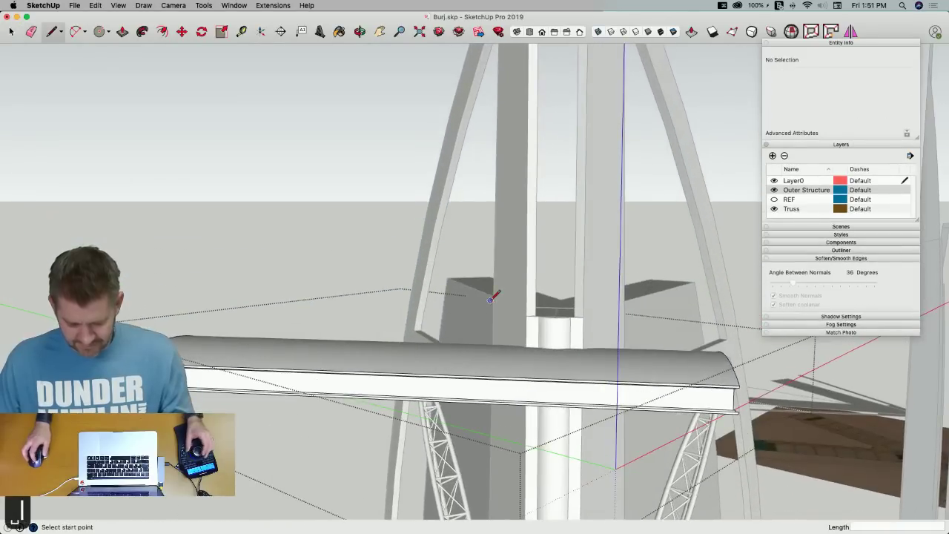
pyautogui.press('super+z')
pyautogui.press('e')
# Draw a new vertical line down from the 89' line's end and try to move the platform end out to it
pyautogui.press('l')
pyautogui.moveTo(456, 295)
pyautogui.mouseDown(button='middle')
pyautogui.moveTo(564, 314)
pyautogui.moveTo(493, 272)
pyautogui.mouseUp(button='middle')
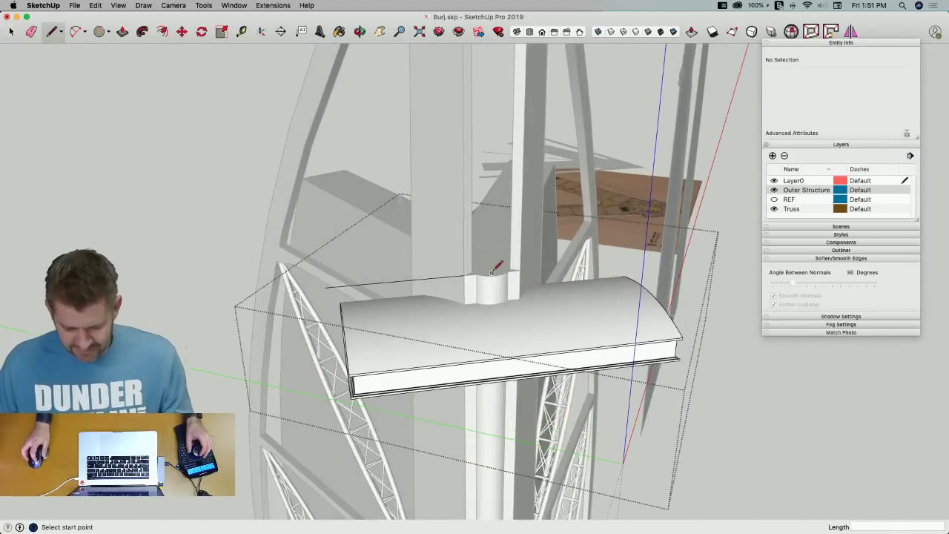
pyautogui.moveTo(326, 284); pyautogui.dragTo(337, 348, button='middle')
pyautogui.click(338, 303)
pyautogui.press('space')
pyautogui.press('m')
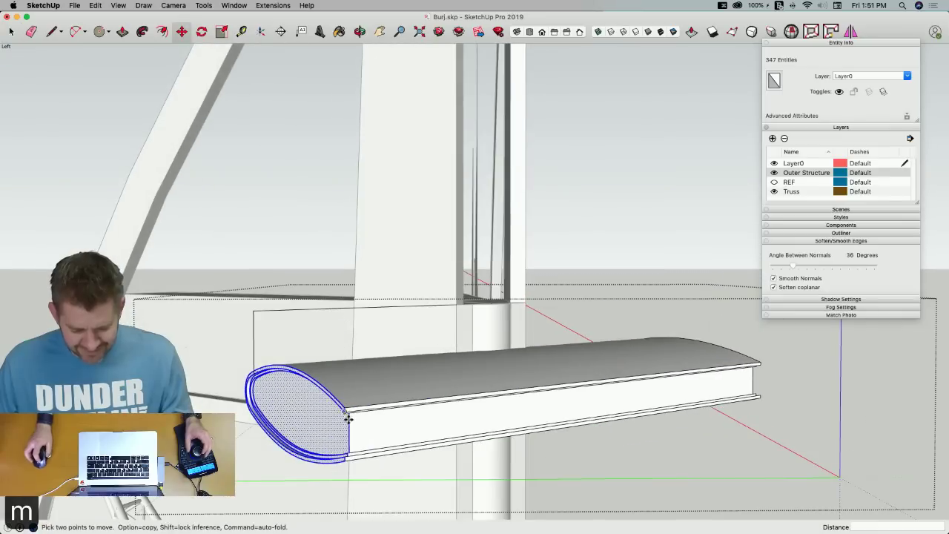
pyautogui.click(348, 409)
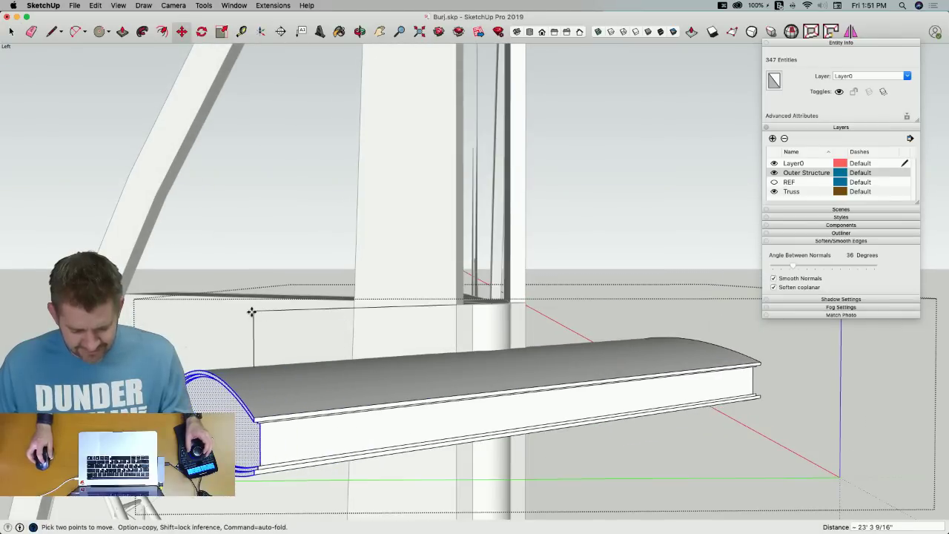
pyautogui.moveTo(253, 365); pyautogui.dragTo(438, 373, button='middle')
pyautogui.click(371, 375)
pyautogui.moveTo(371, 375); pyautogui.dragTo(414, 343, button='middle')
# Erase the vertical line and the 89' line behind the platform
pyautogui.press('e')
pyautogui.click(494, 317)
pyautogui.moveTo(494, 317)
pyautogui.mouseDown(button='middle')
pyautogui.moveTo(498, 324)
pyautogui.moveTo(610, 234)
pyautogui.moveTo(499, 313)
pyautogui.mouseUp(button='middle')
pyautogui.press('space')
# Draw an 89' line sideways from the midpoint at the core column, parallel to the platform's front edge
pyautogui.press('l')
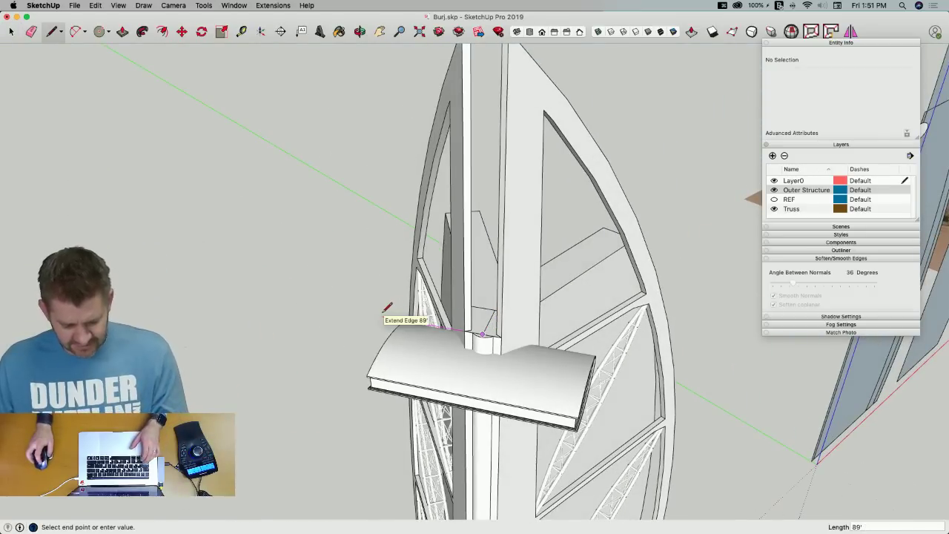
pyautogui.write('89')
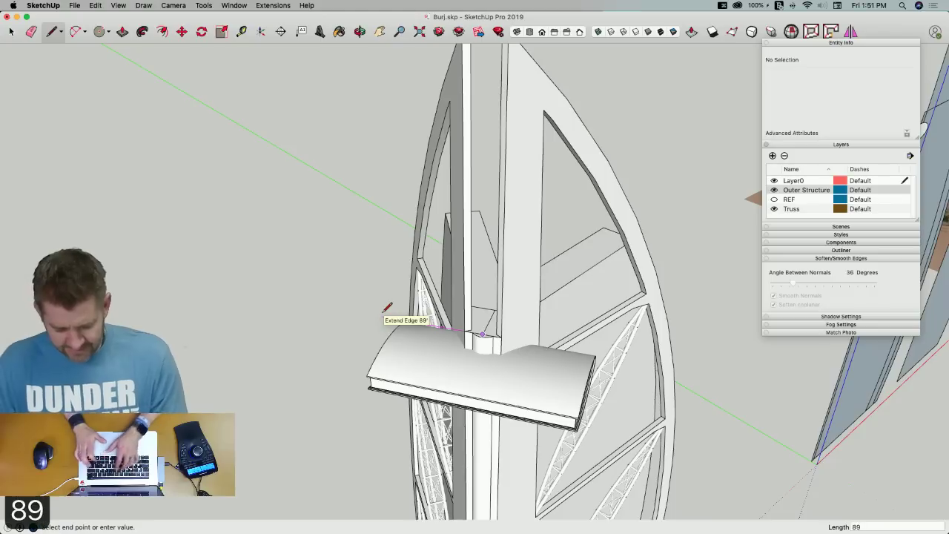
pyautogui.press('Return')
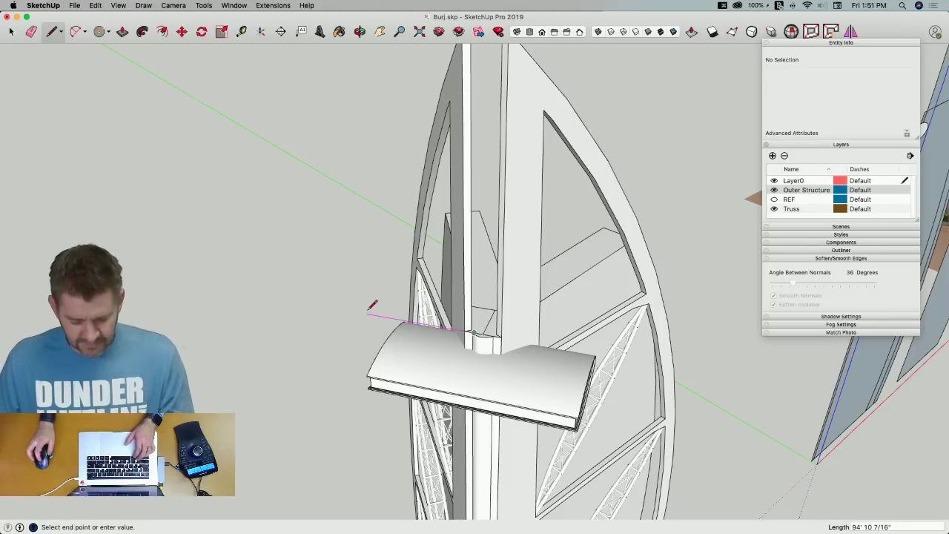
pyautogui.press('super+z')
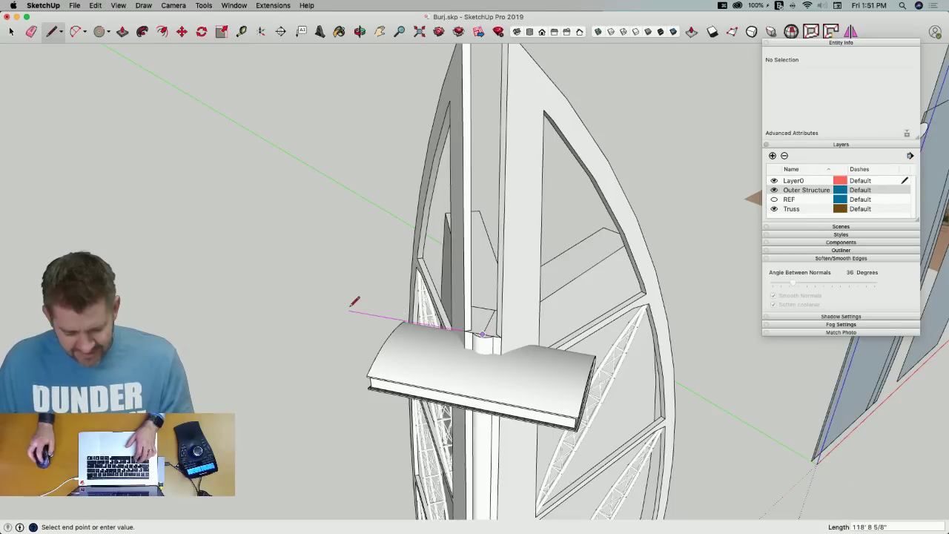
pyautogui.write('89')
pyautogui.press('Return')
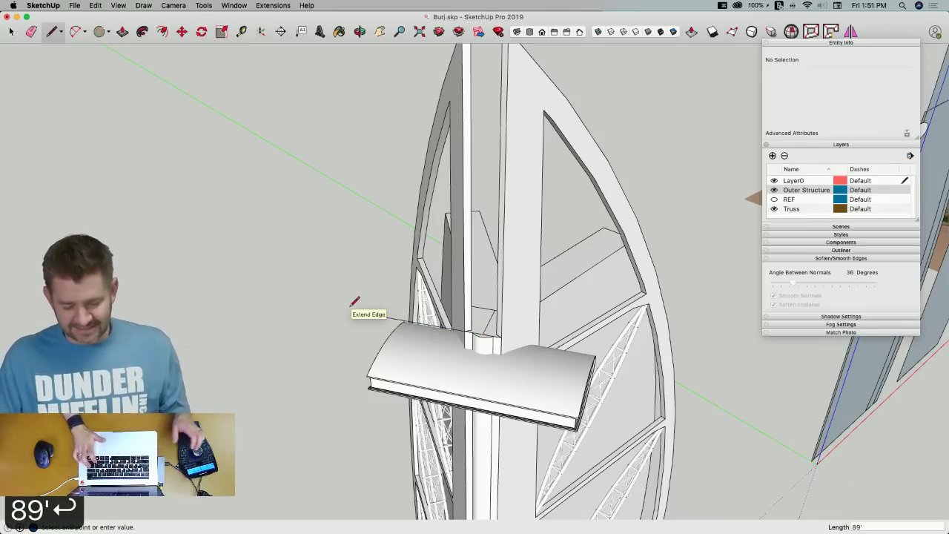
# Select the platform end beside the 89' line and try to move it out to that line's end
pyautogui.press('space')
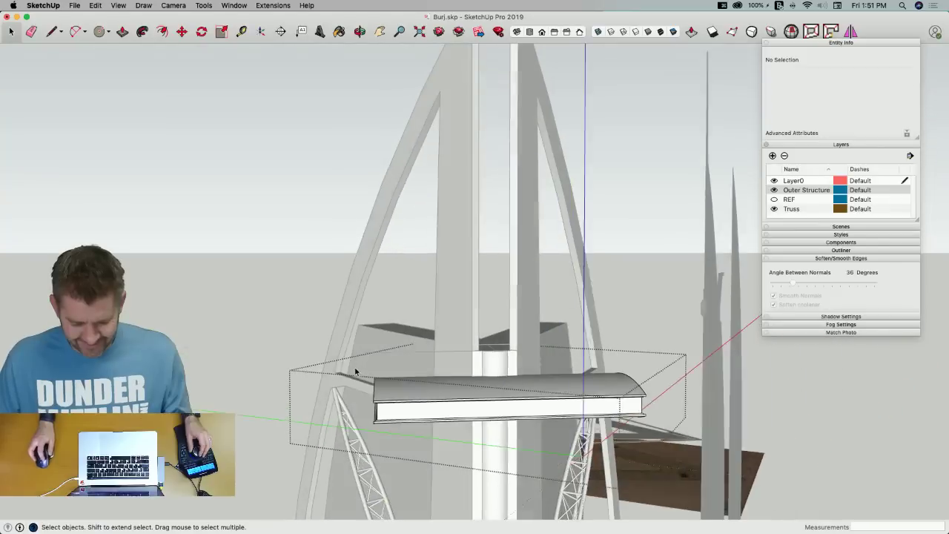
pyautogui.moveTo(334, 361); pyautogui.dragTo(435, 484)
pyautogui.press('m')
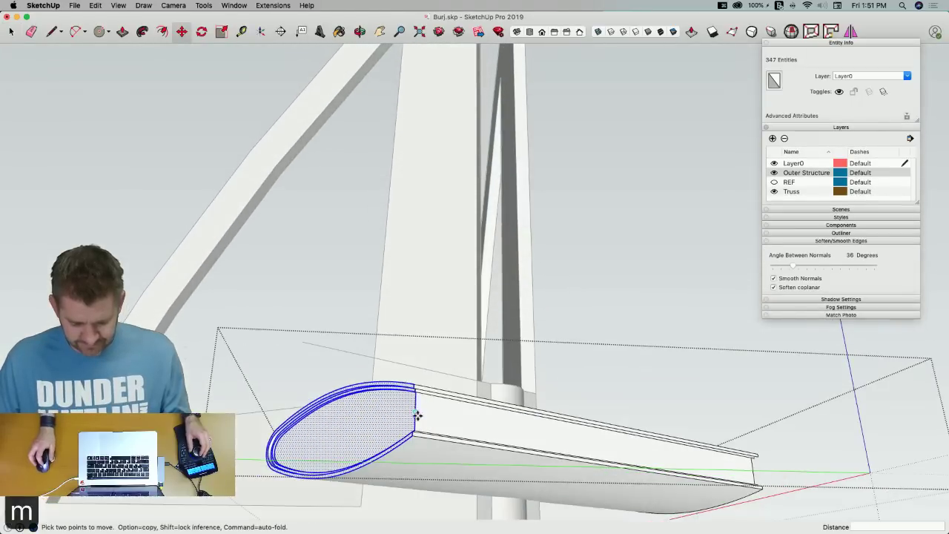
pyautogui.click(413, 382)
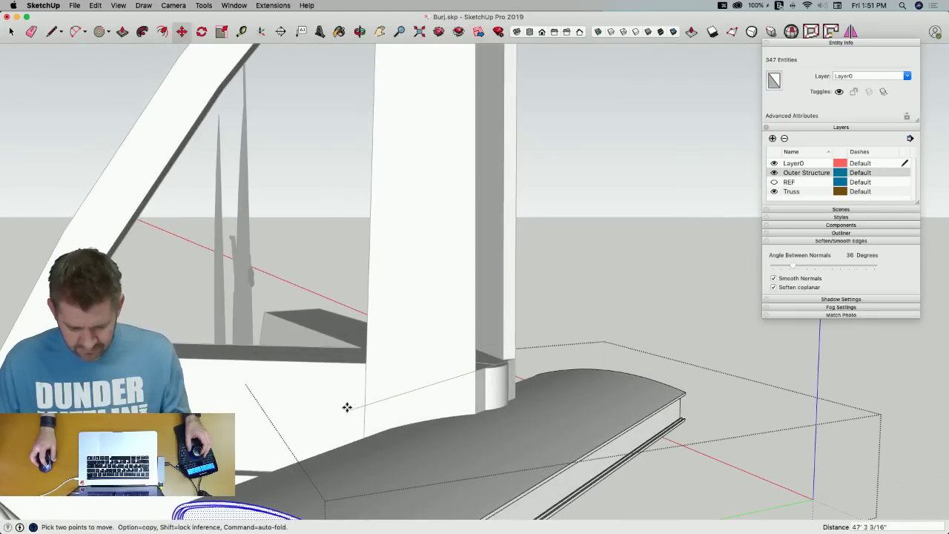
pyautogui.press('space')
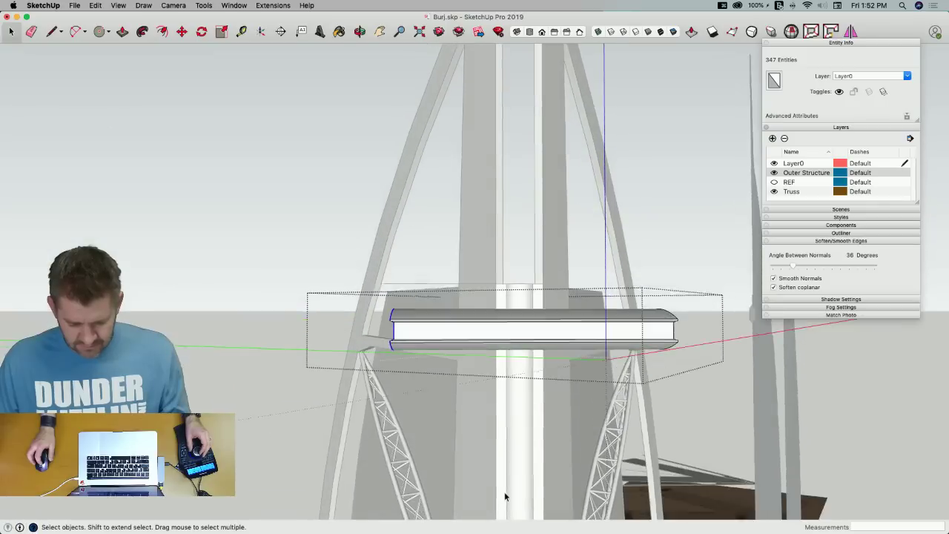
# Push/Pull the platform end's outer rim 7' 5" to the 89' line's end and its recessed face 5' 11", and erase the line
pyautogui.press('e')
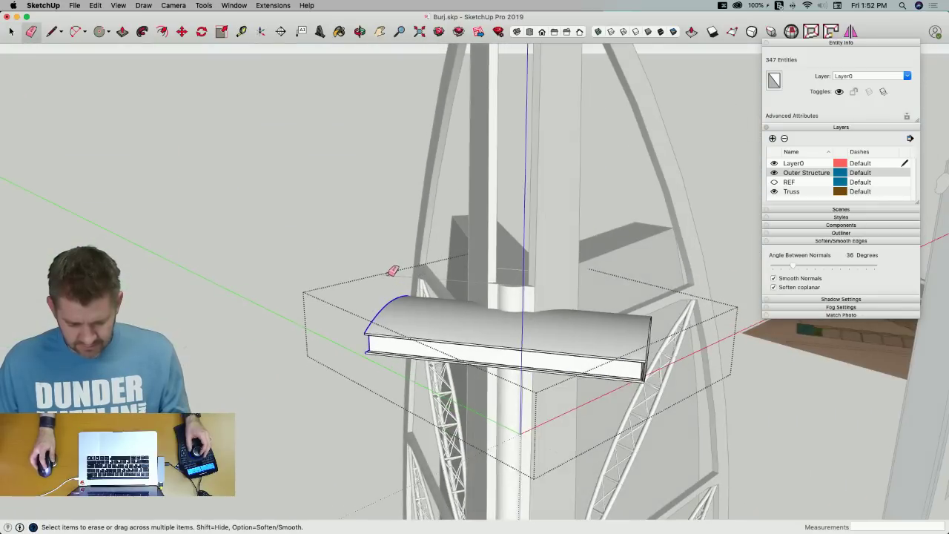
pyautogui.press('p')
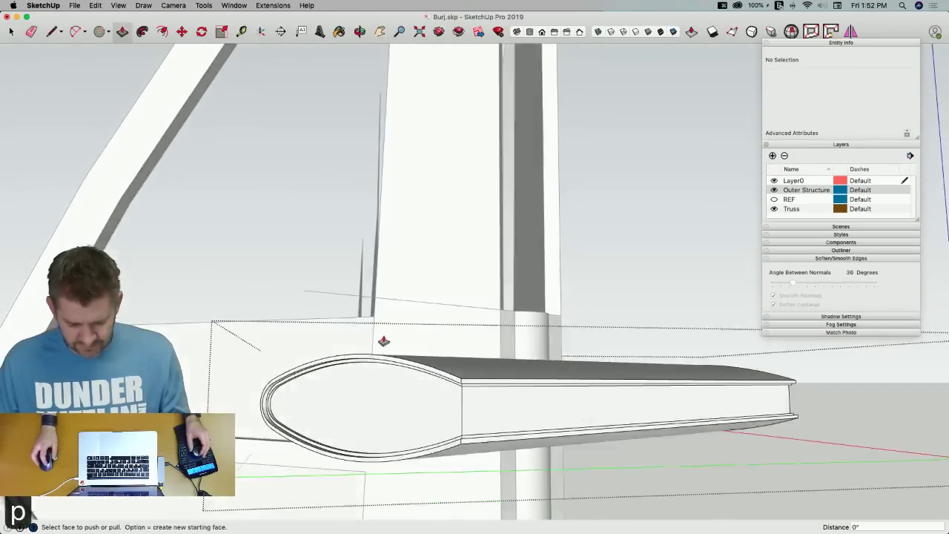
pyautogui.click(378, 343)
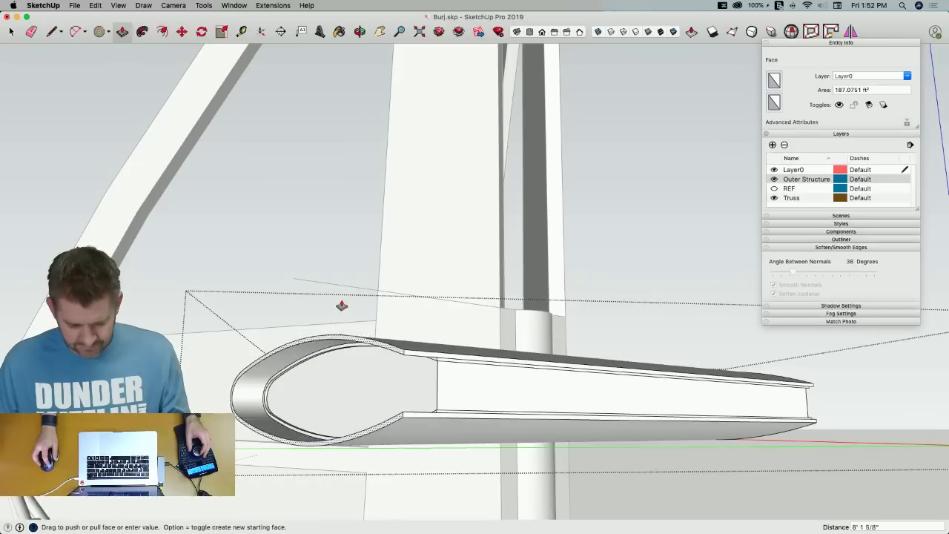
pyautogui.click(293, 282)
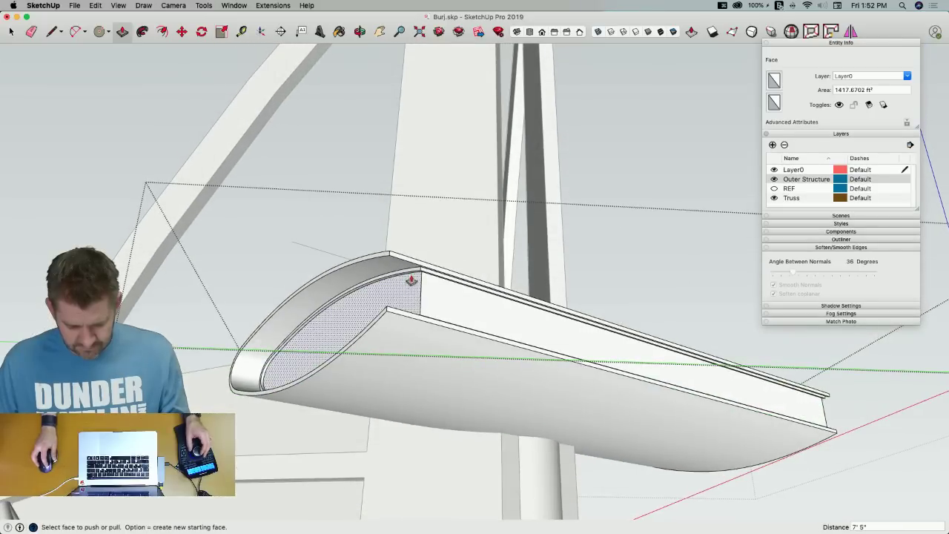
pyautogui.click(413, 275)
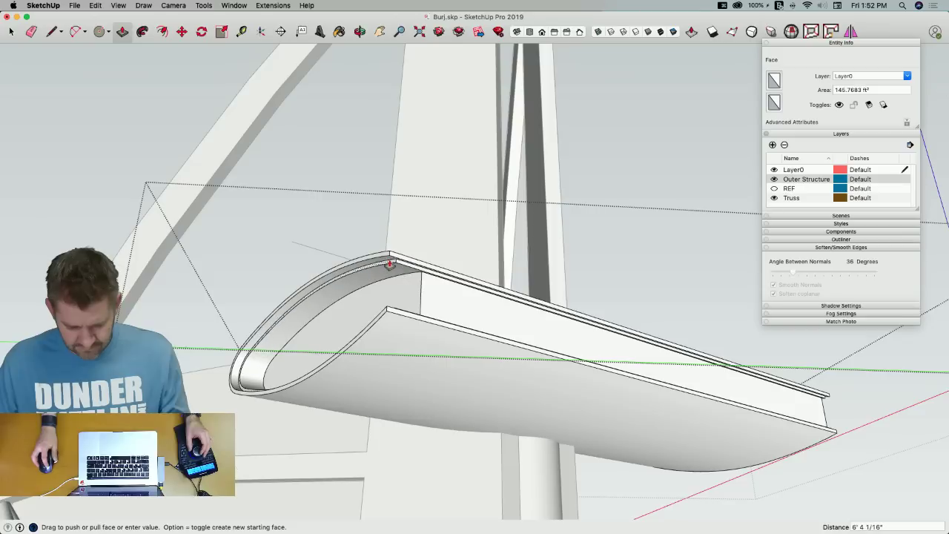
pyautogui.click(389, 262)
pyautogui.click(388, 277)
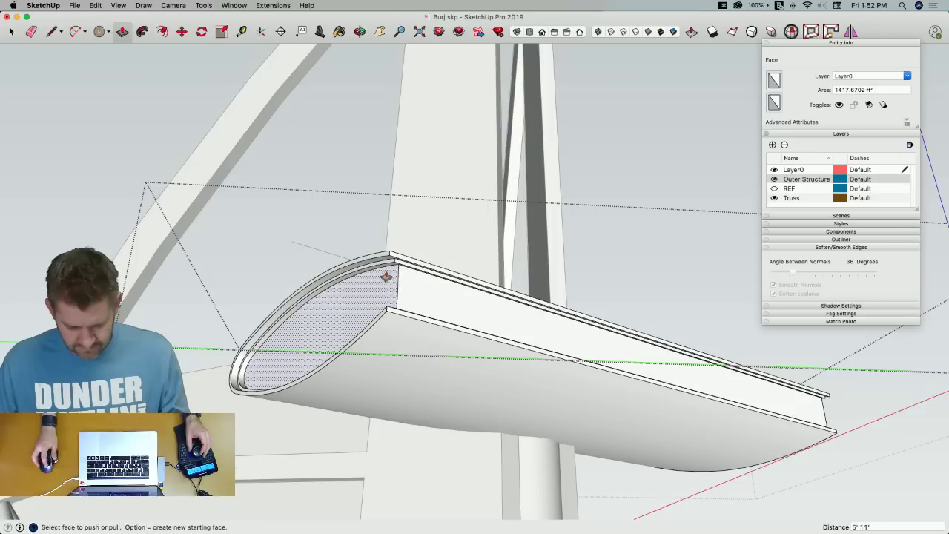
pyautogui.press('e')
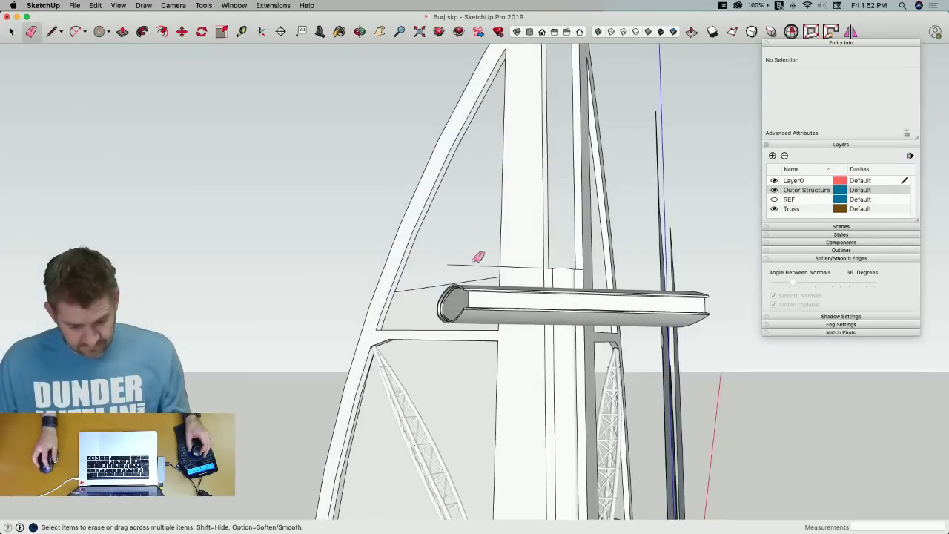
# Group all connected geometry of the V-shaped building body and hide the Outer Structure layer
pyautogui.press('space')
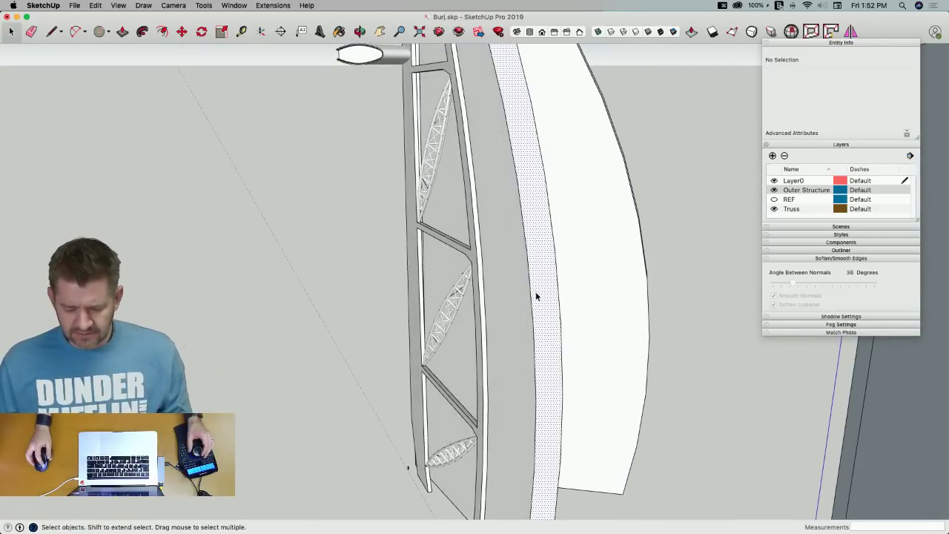
pyautogui.tripleClick(536, 296)
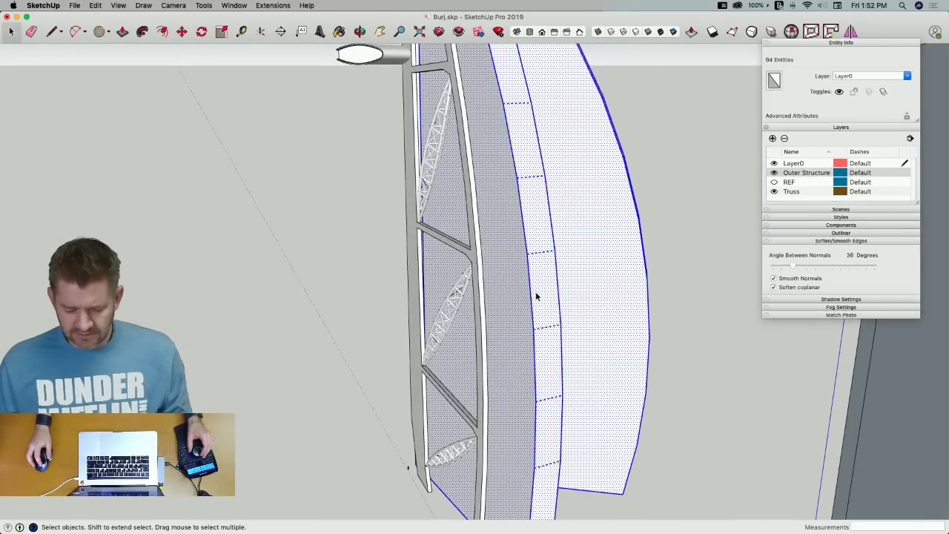
pyautogui.rightClick(536, 296)
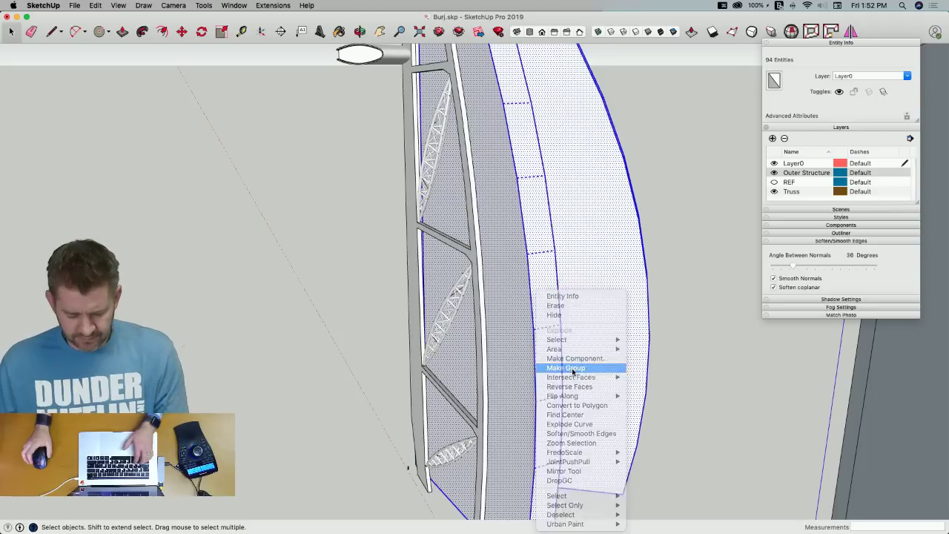
pyautogui.click(573, 368)
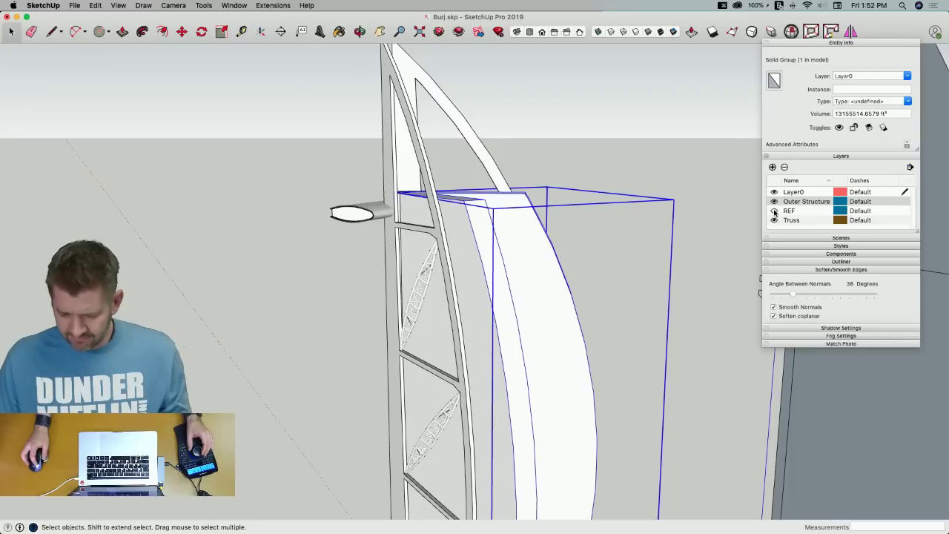
pyautogui.click(775, 203)
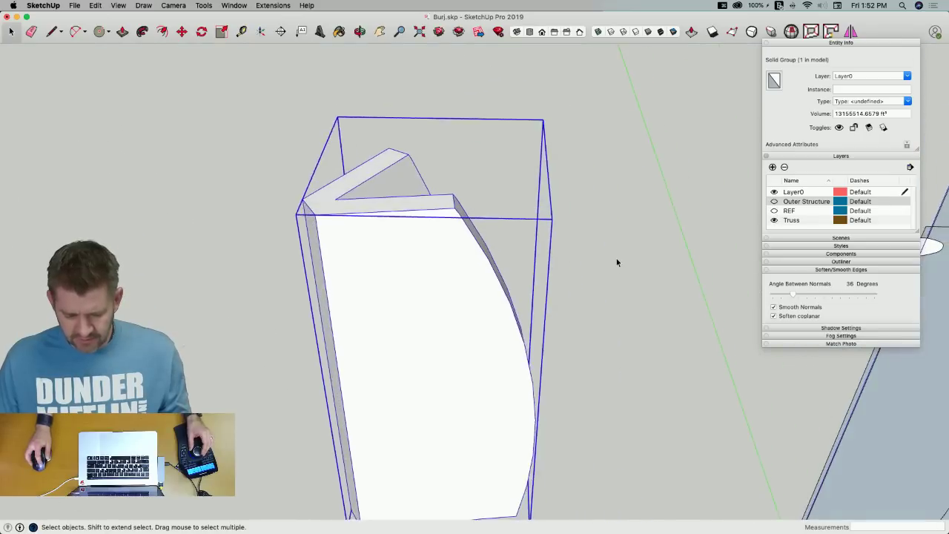
pyautogui.click(616, 258)
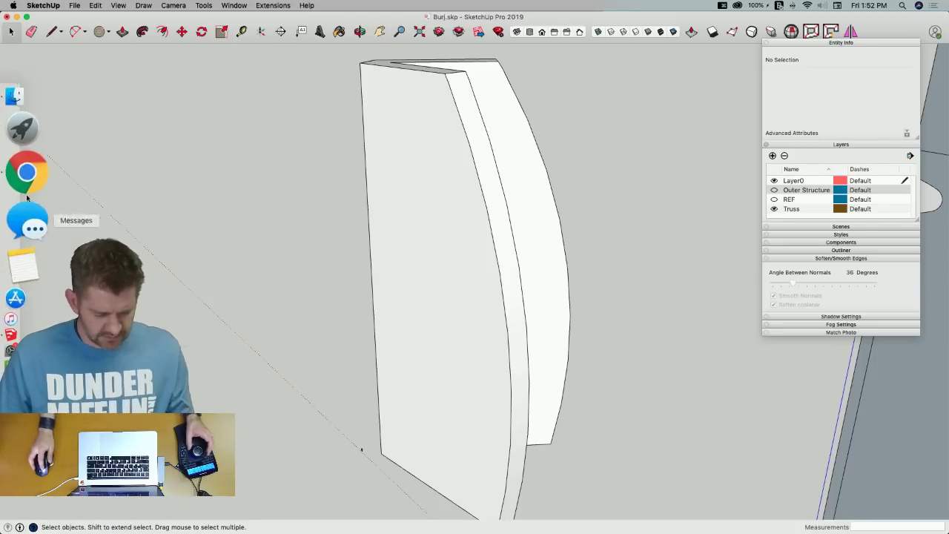
# Switch to Chrome and examine the forum's Burj al Arab photos of the helipad and the cantilevered platform, enlarging the helipad photo
pyautogui.click(28, 199)
pyautogui.click(33, 145)
pyautogui.scroll(-10, 319, 298)
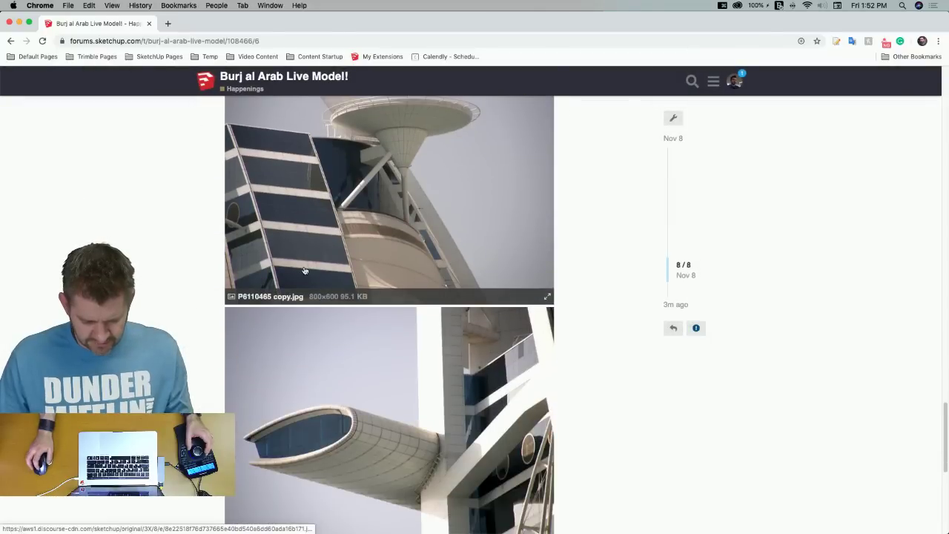
pyautogui.scroll(-2, 328, 339)
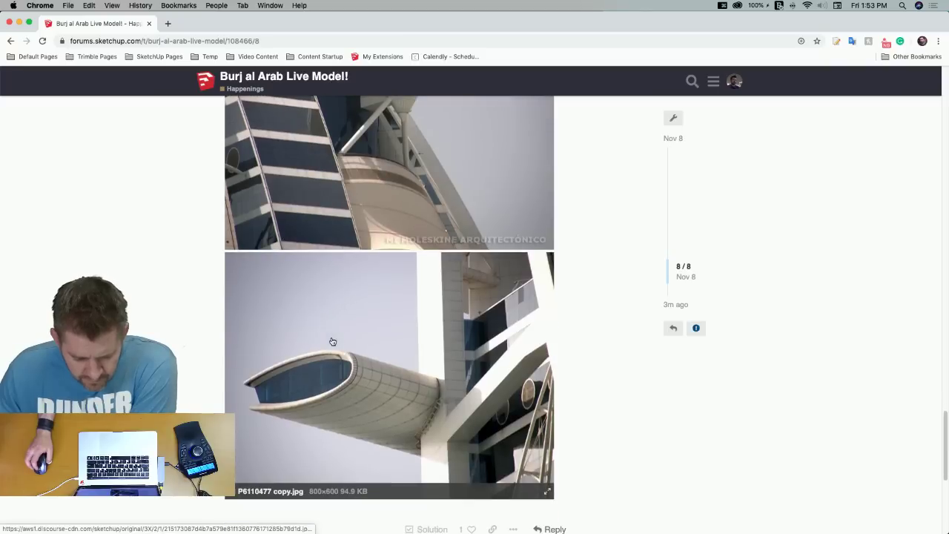
pyautogui.scroll(-7, 333, 341)
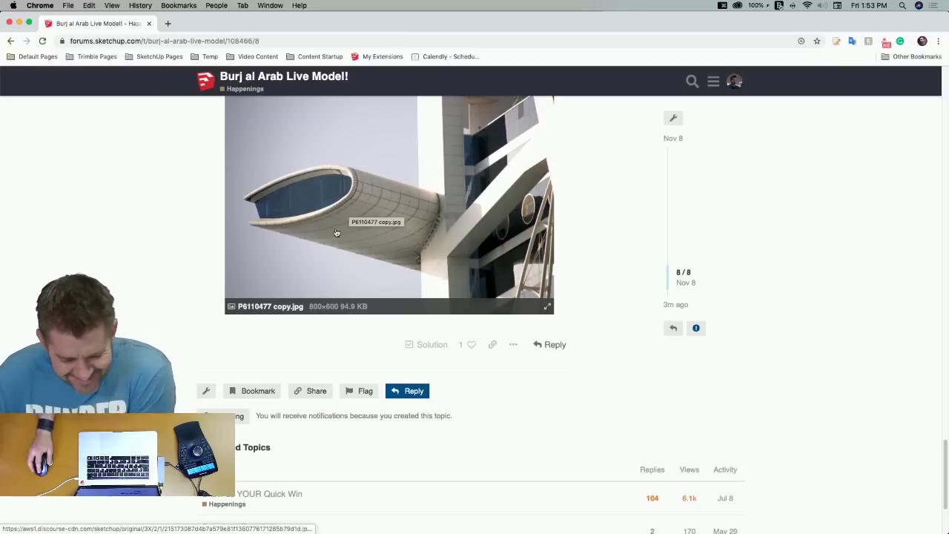
pyautogui.scroll(8, 344, 241)
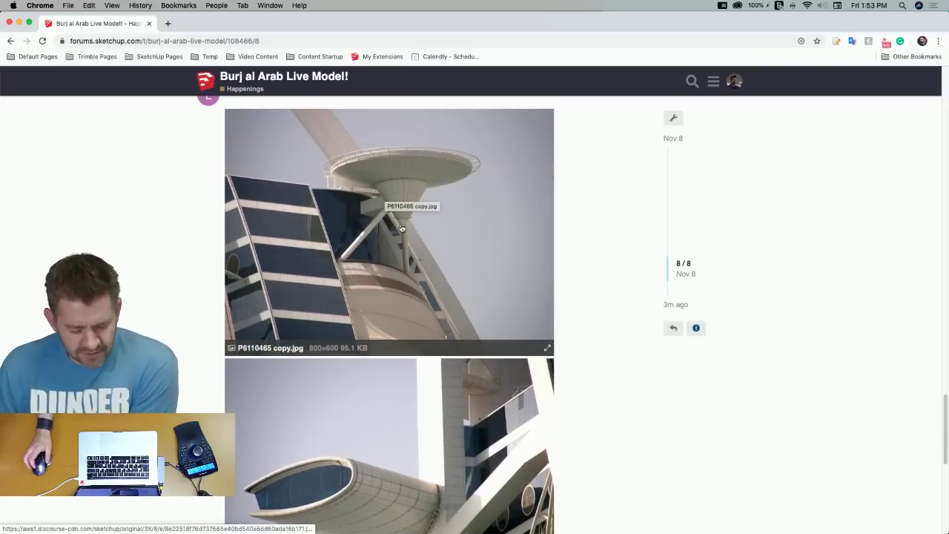
pyautogui.click(284, 265)
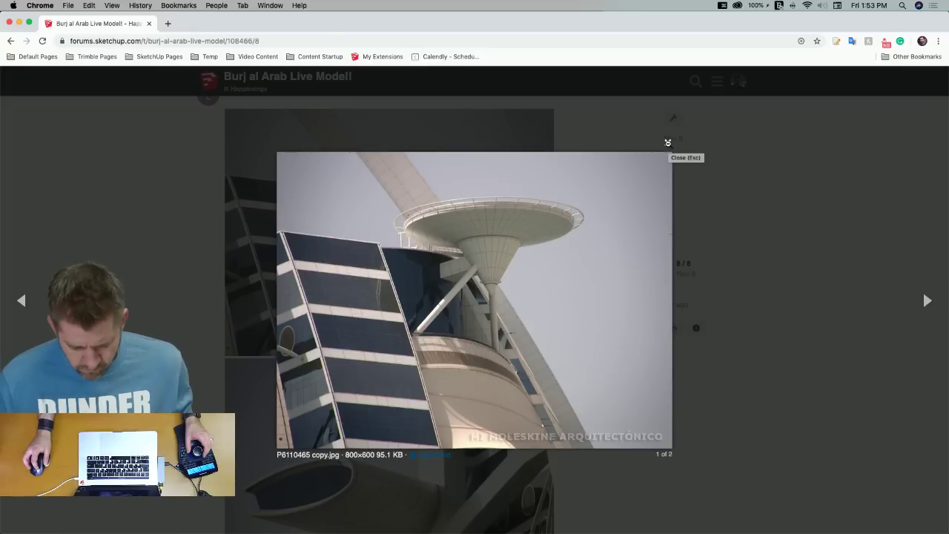
pyautogui.click(668, 143)
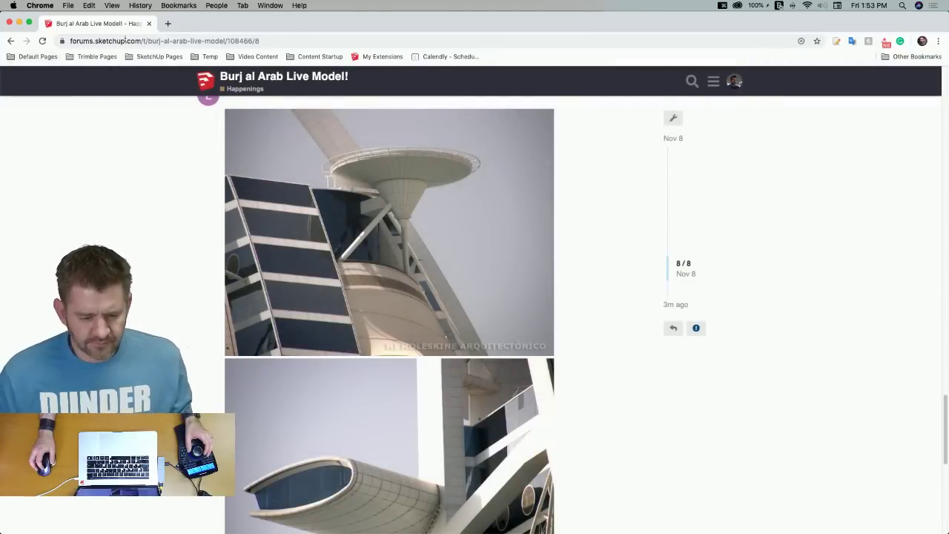
# Put the browser window away, return to the SketchUp model and save it
pyautogui.click(19, 23)
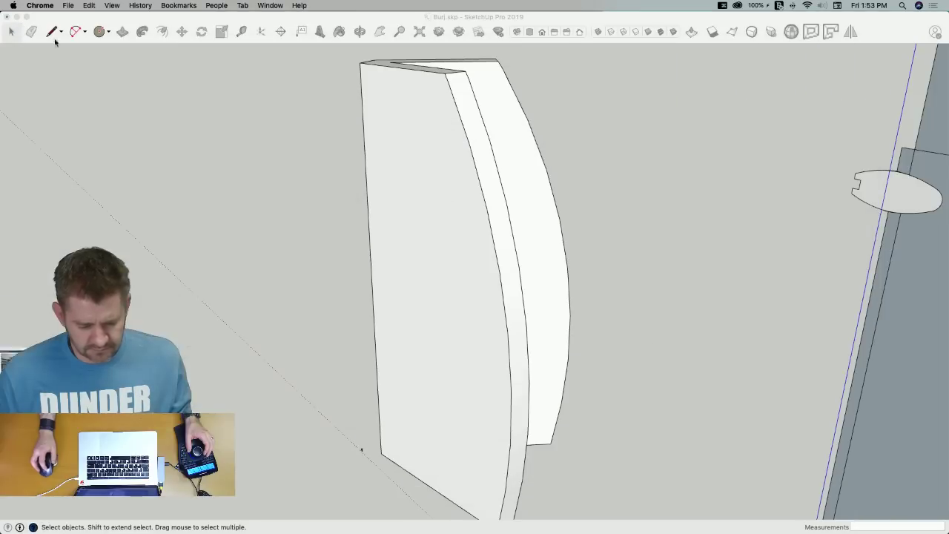
pyautogui.moveTo(2, 258)
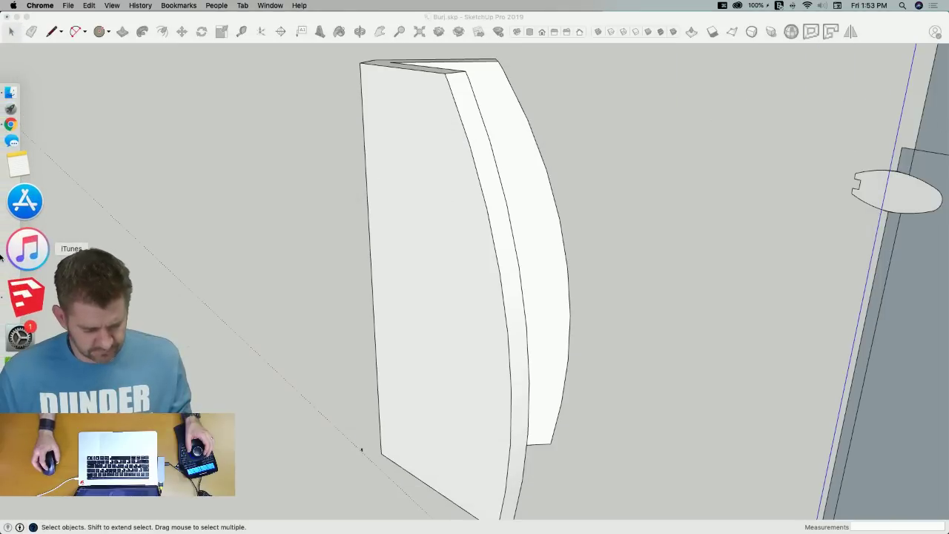
pyautogui.click(305, 229)
pyautogui.moveTo(304, 228)
pyautogui.mouseDown(button='middle')
pyautogui.moveTo(316, 290)
pyautogui.moveTo(408, 362)
pyautogui.moveTo(409, 394)
pyautogui.moveTo(225, 312)
pyautogui.moveTo(0, 260)
pyautogui.mouseUp(button='middle')
pyautogui.moveTo(2, 258)
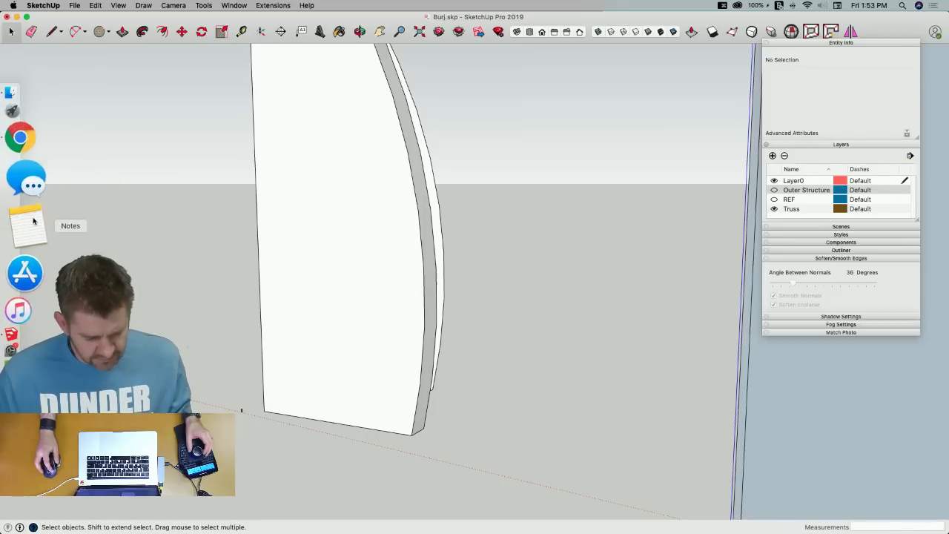
pyautogui.press('super+s')
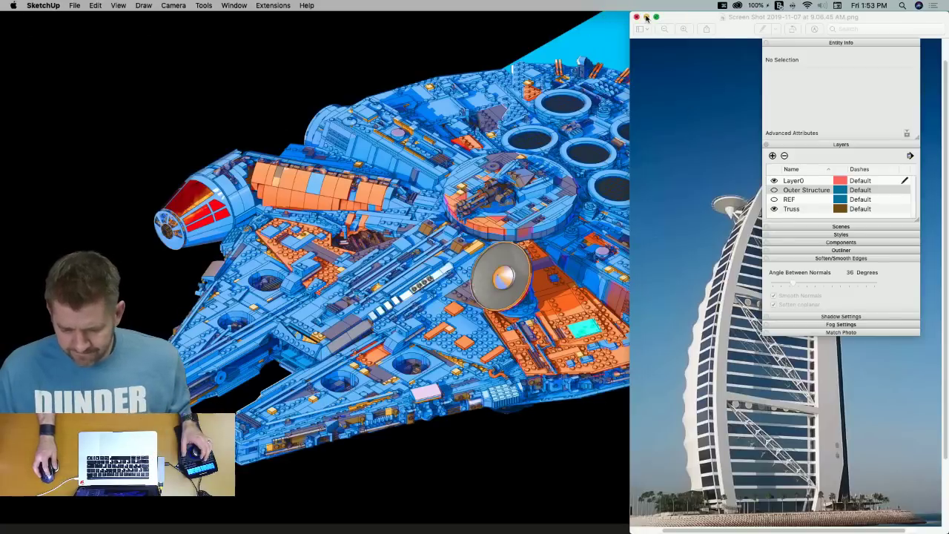
# Open the desktop screenshot listing the tower's heights and floors, check the number of floors above ground, and return to SketchUp
pyautogui.click(645, 16)
pyautogui.click(806, 32)
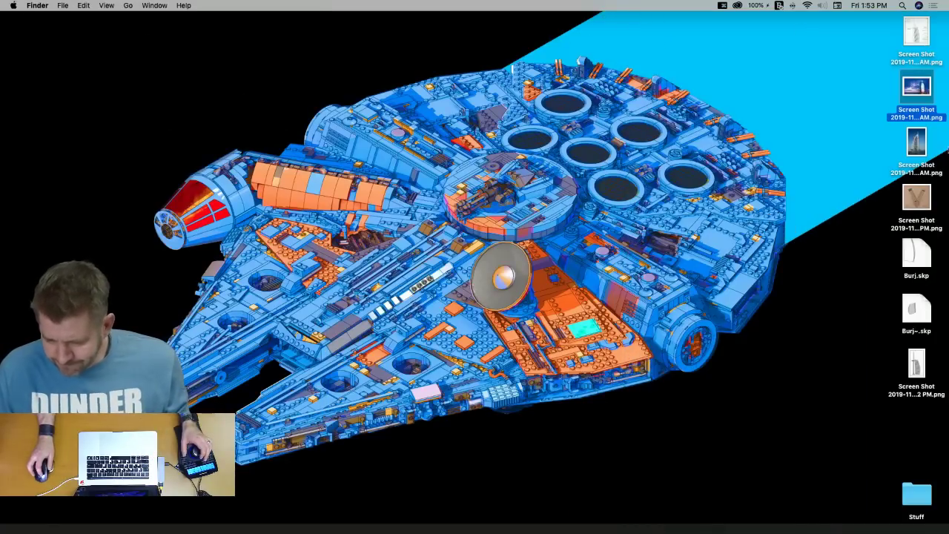
pyautogui.doubleClick(915, 35)
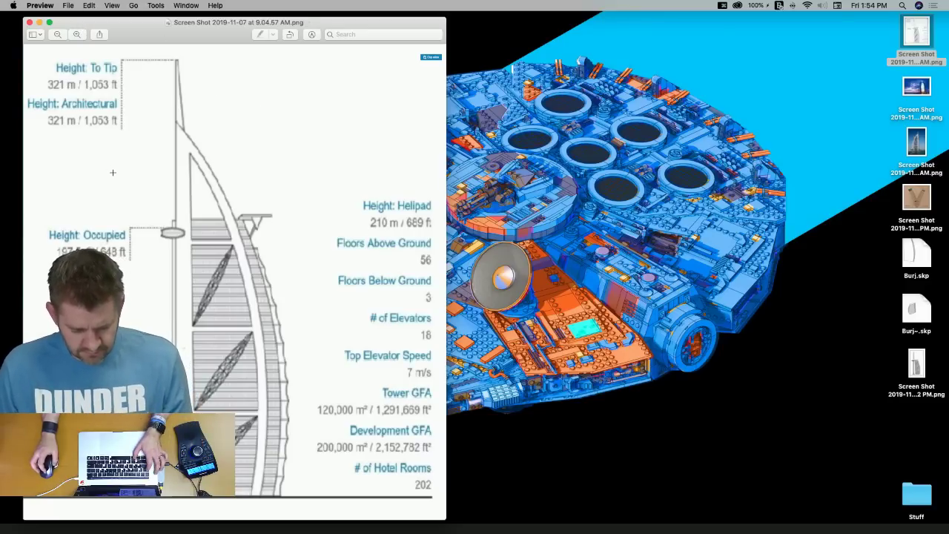
pyautogui.press('super+Tab')
pyautogui.press('super+Tab')
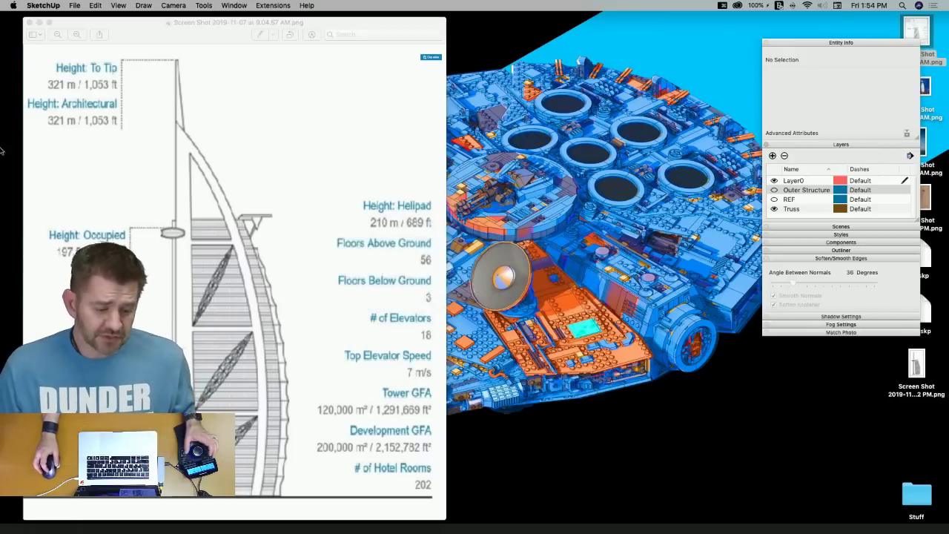
pyautogui.moveTo(9, 244)
pyautogui.click(27, 277)
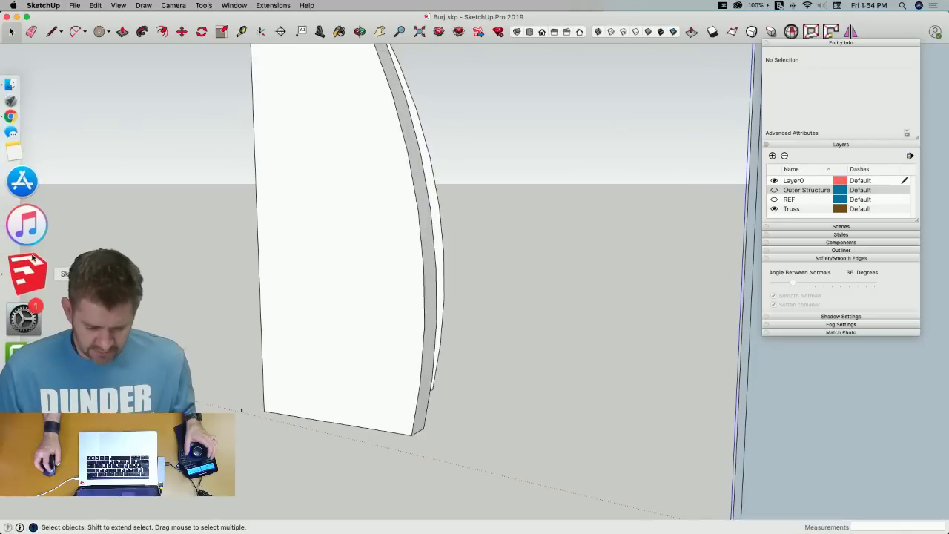
# Draw a short line outward from the body's base corner and a vertical line from its end up to the body's top height
pyautogui.moveTo(419, 337); pyautogui.dragTo(383, 438, button='middle')
pyautogui.press('l')
pyautogui.click(371, 456)
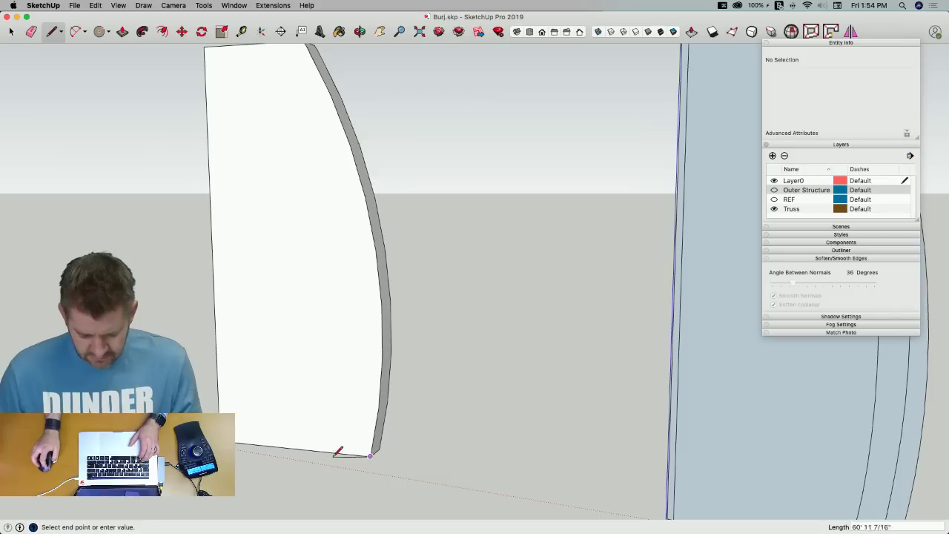
pyautogui.click(422, 461)
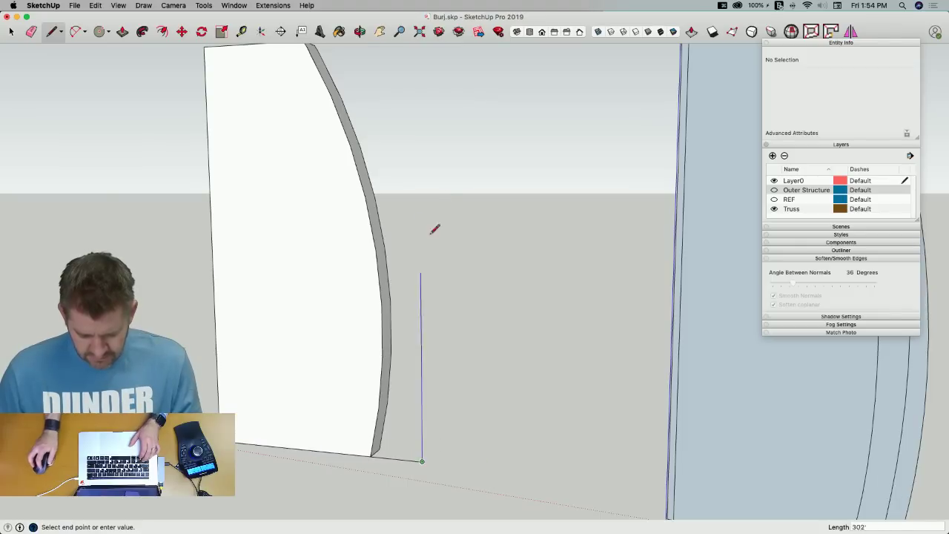
pyautogui.click(204, 47)
pyautogui.press('space')
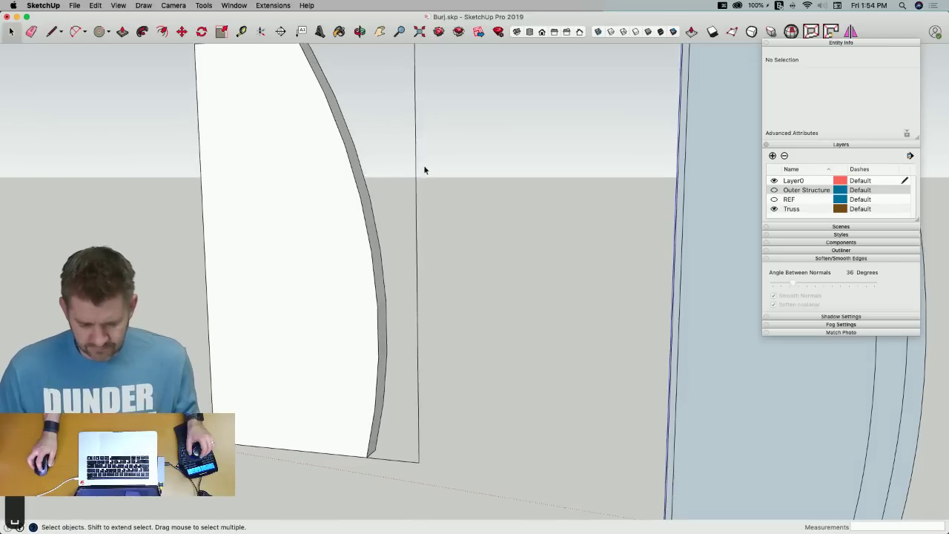
# Divide the vertical line beside the body into 56 equal segments
pyautogui.click(419, 181)
pyautogui.rightClick(420, 180)
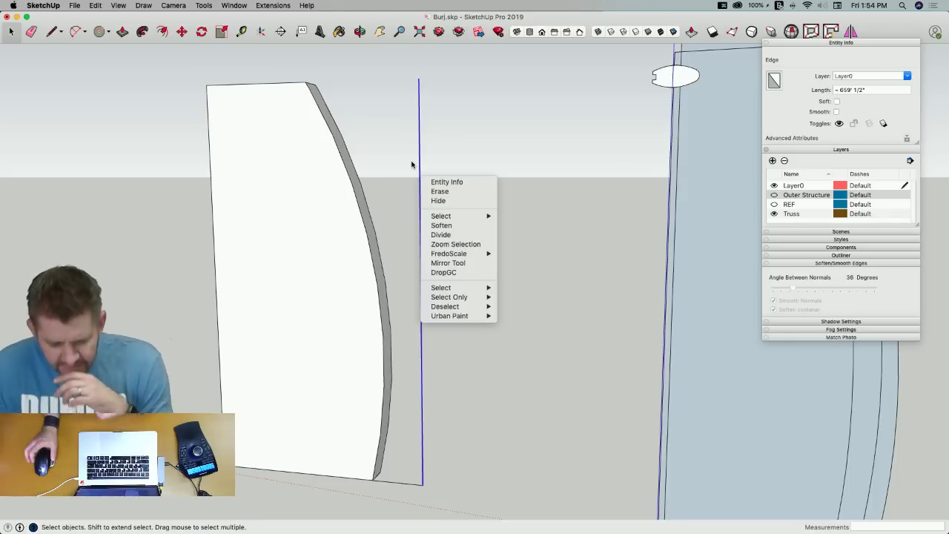
pyautogui.click(443, 234)
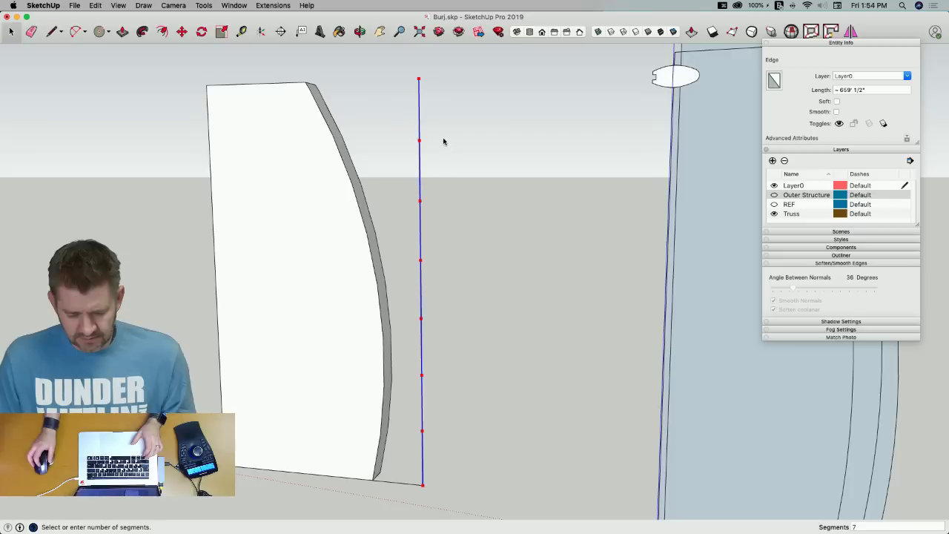
pyautogui.write('56')
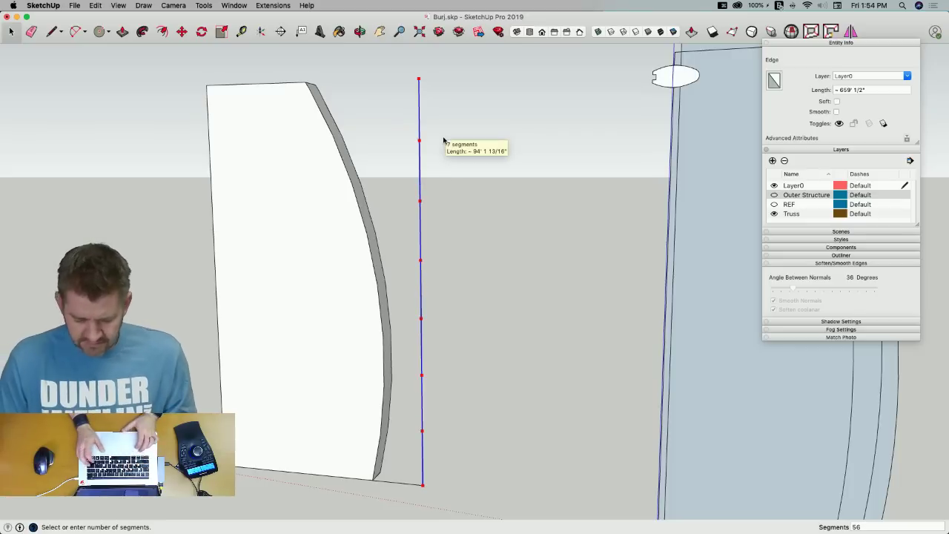
pyautogui.press('Return')
# Try to draw a closed rectangular outline around the body's base with the Line tool, starting from an extension of the base line
pyautogui.press('l')
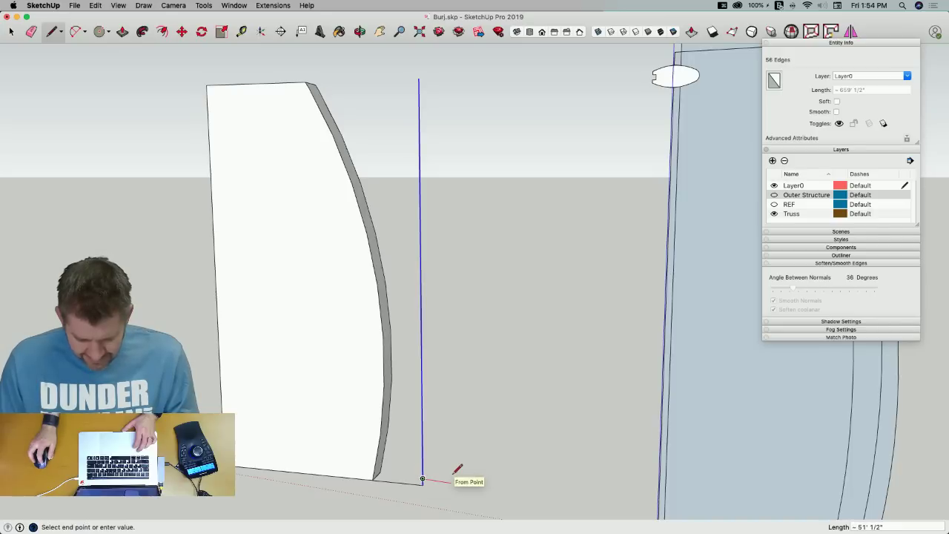
pyautogui.moveTo(487, 487); pyautogui.dragTo(486, 419, button='middle')
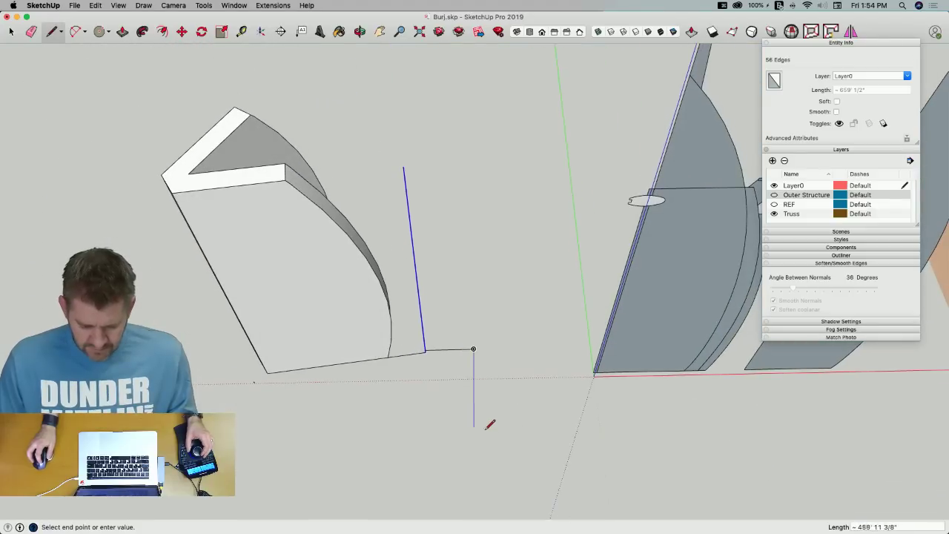
pyautogui.click(473, 439)
pyautogui.click(161, 445)
pyautogui.click(220, 145)
pyautogui.keyDown('shift'); pyautogui.click(484, 360); pyautogui.keyUp('shift')
pyautogui.click(481, 366)
pyautogui.press('Escape')
pyautogui.click(482, 464)
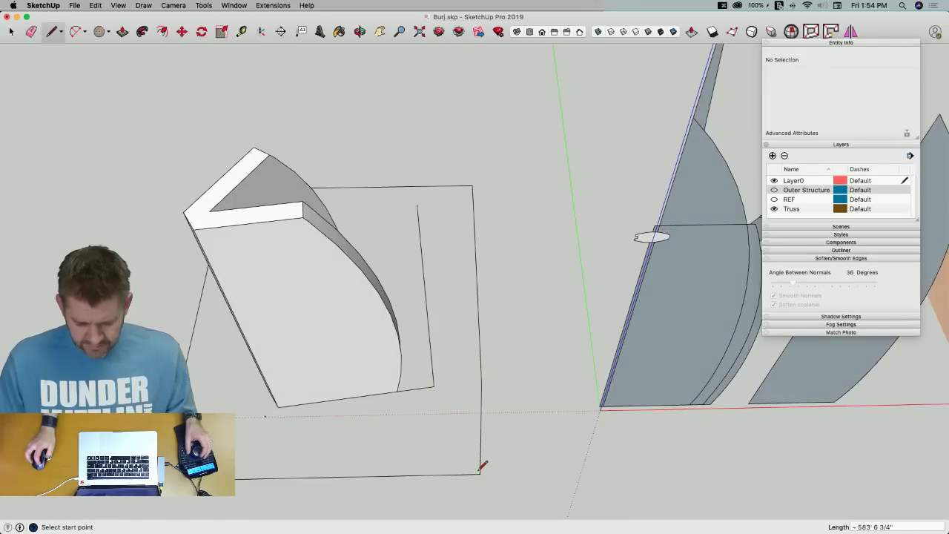
pyautogui.moveTo(442, 395); pyautogui.dragTo(381, 418, button='middle')
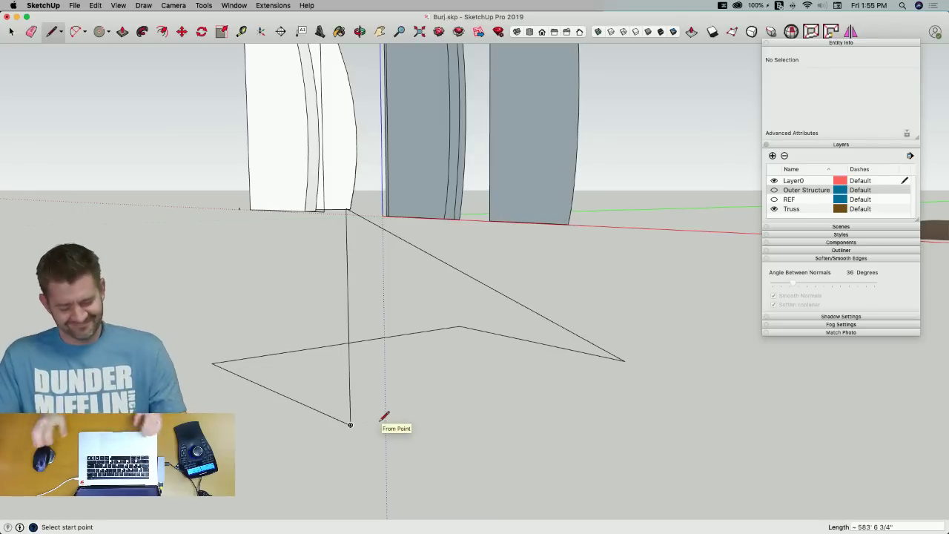
# Undo the skewed outline segments drawn around the body
pyautogui.press('super+z')
pyautogui.press('super+z')
pyautogui.press('super+z')
pyautogui.press('super+z')
pyautogui.press('super+z')
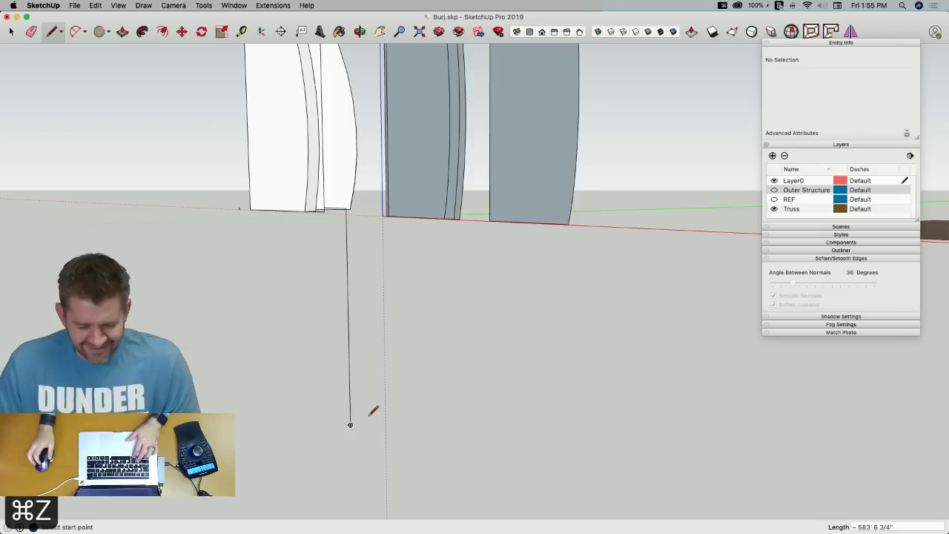
# Draw a large four-sided face on the ground plane around the body's base and erase the line joining it to the vertical line
pyautogui.click(349, 202)
pyautogui.click(478, 226)
pyautogui.click(222, 194)
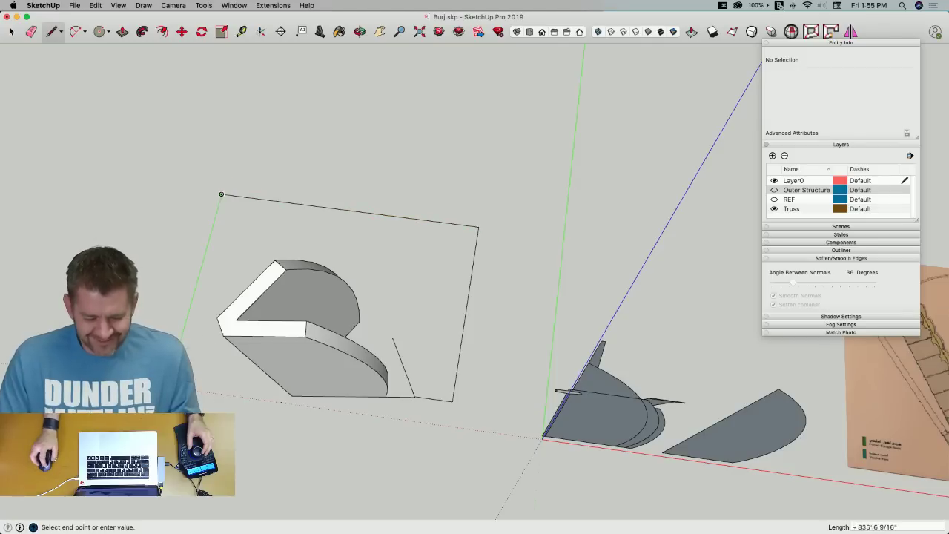
pyautogui.click(148, 451)
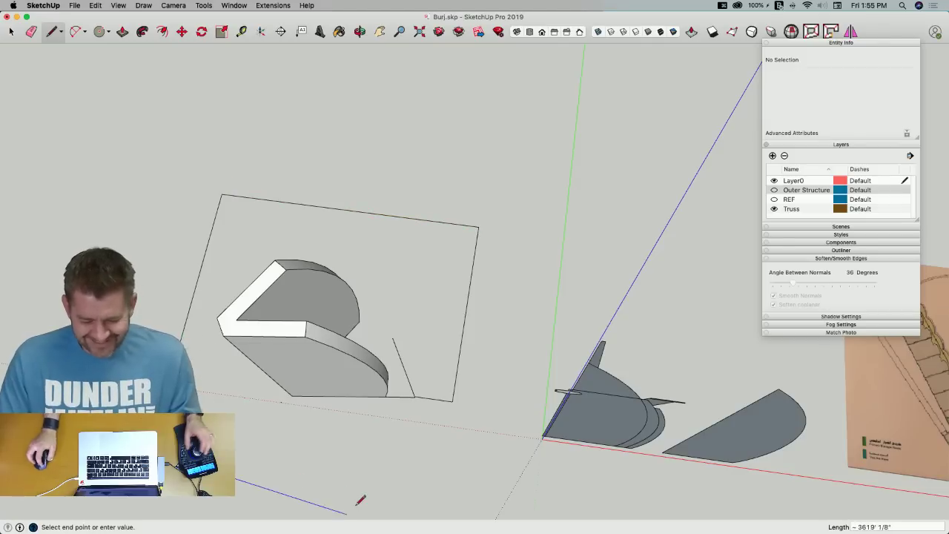
pyautogui.click(454, 391)
pyautogui.press('e')
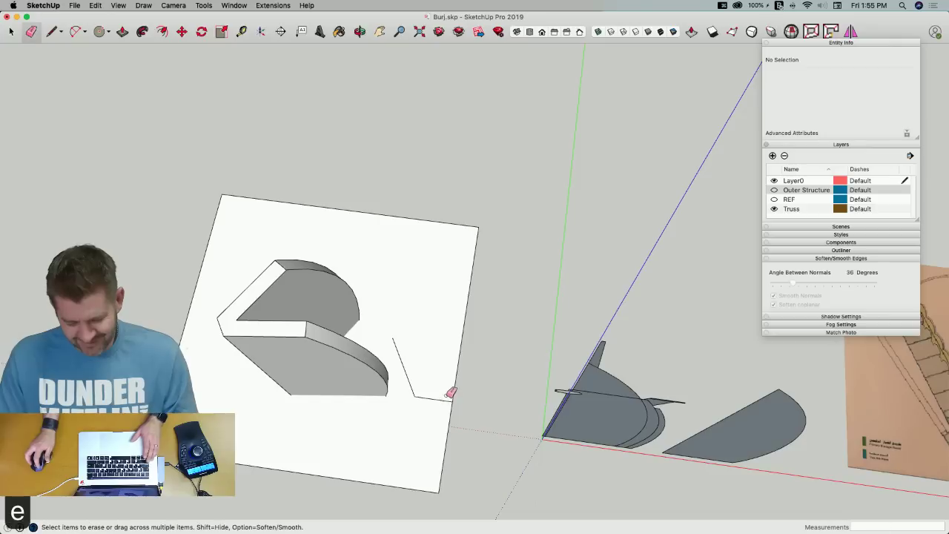
pyautogui.click(438, 402)
pyautogui.press('space')
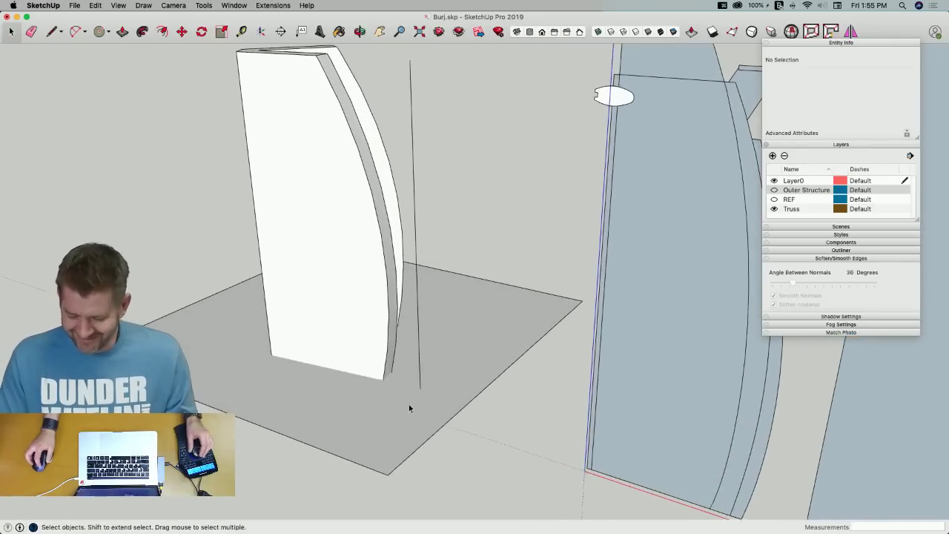
# Try to copy the ground face up along the divided vertical line by about 23' 6 7/16" as an x55 array, then undo it
pyautogui.click(413, 410)
pyautogui.press('m')
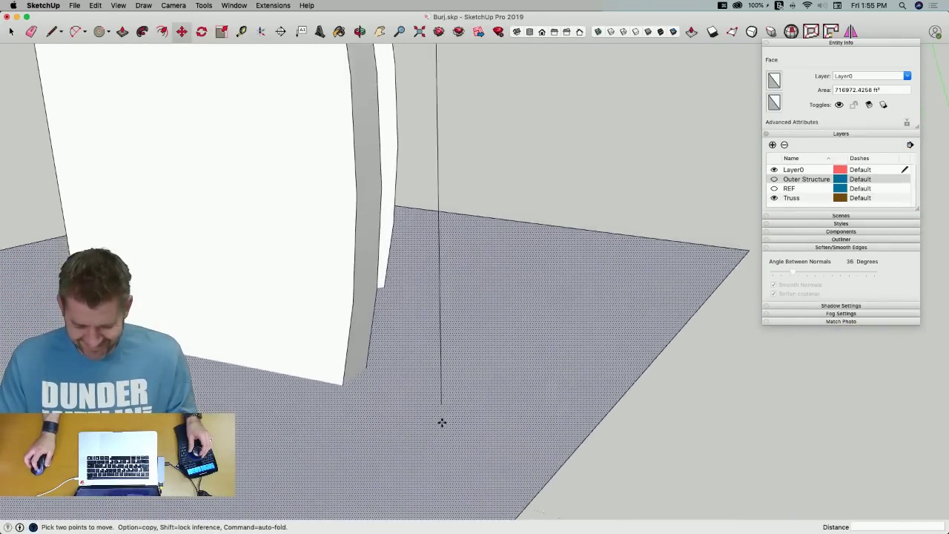
pyautogui.press('alt')
pyautogui.click(450, 386)
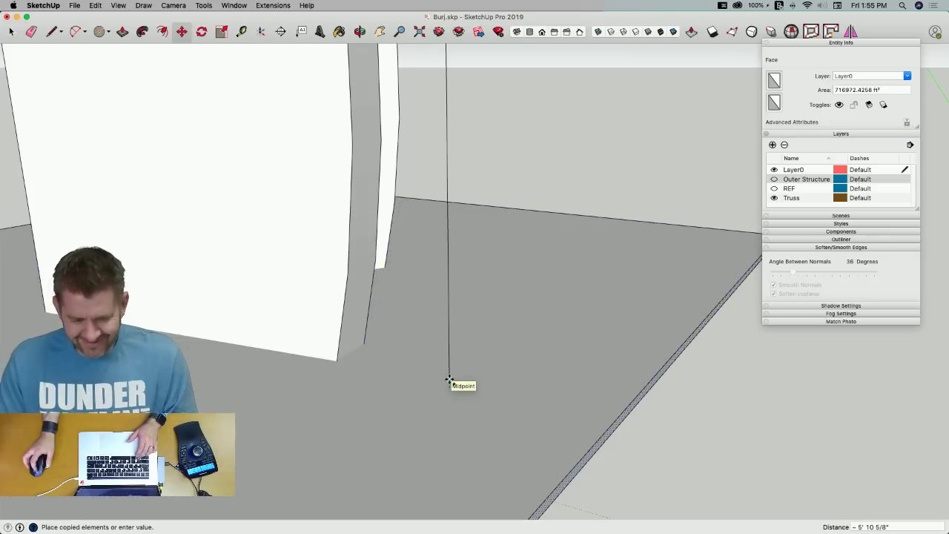
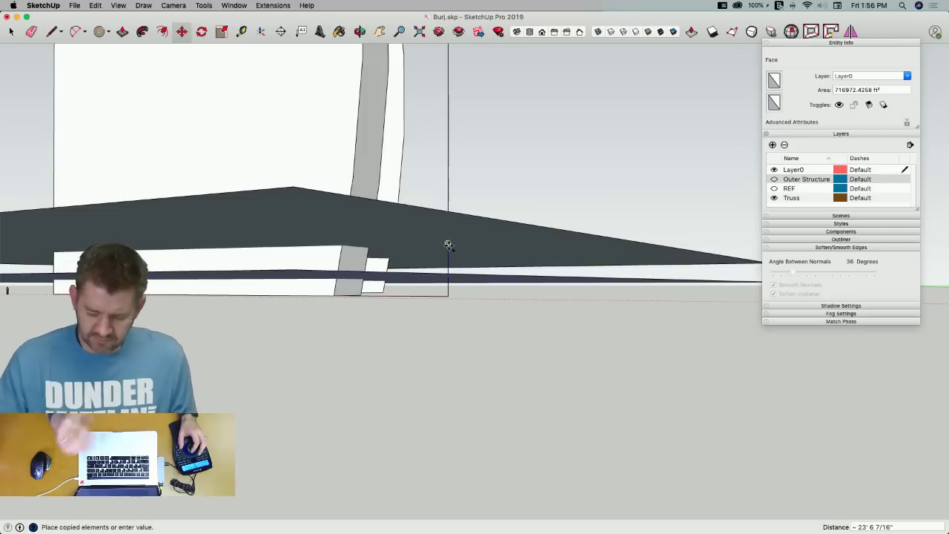
pyautogui.click(448, 245)
pyautogui.write('x55')
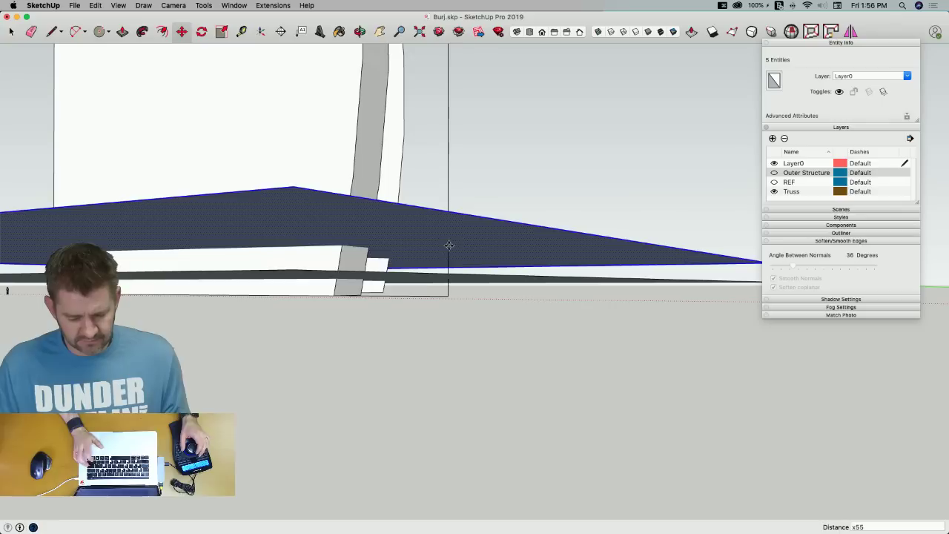
pyautogui.press('Return')
pyautogui.scroll(-10, 448, 245)
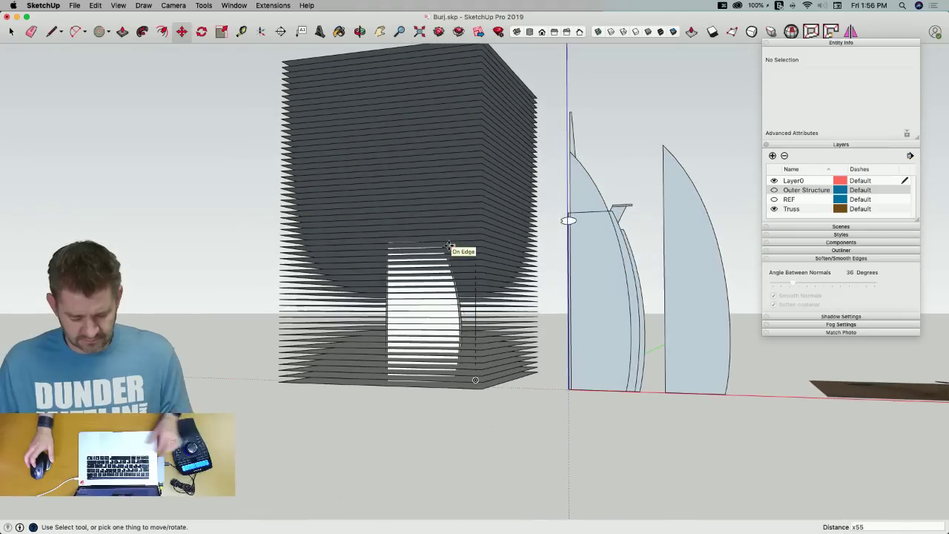
pyautogui.press('super+z')
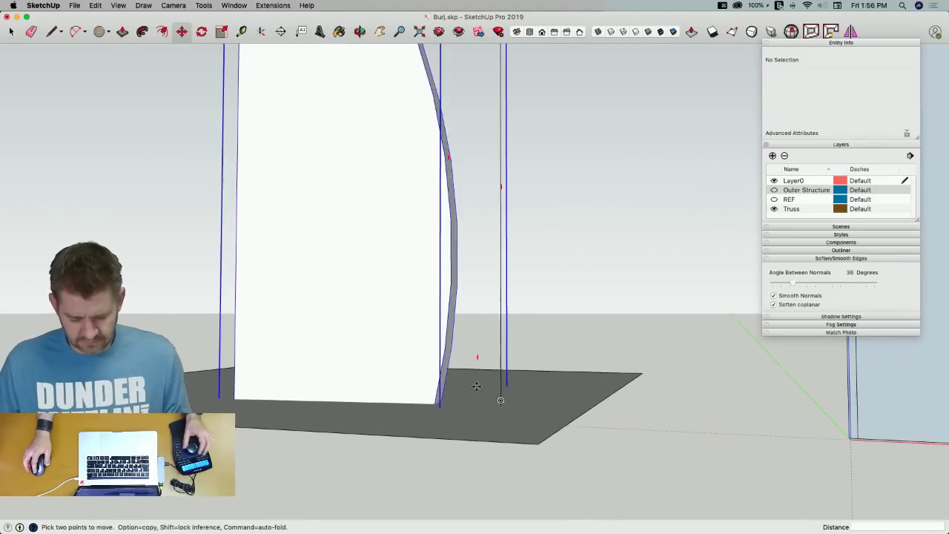
# Turn on Endpoints in the edge style and check the segment spacing along the divided vertical line with the Line tool
pyautogui.click(834, 235)
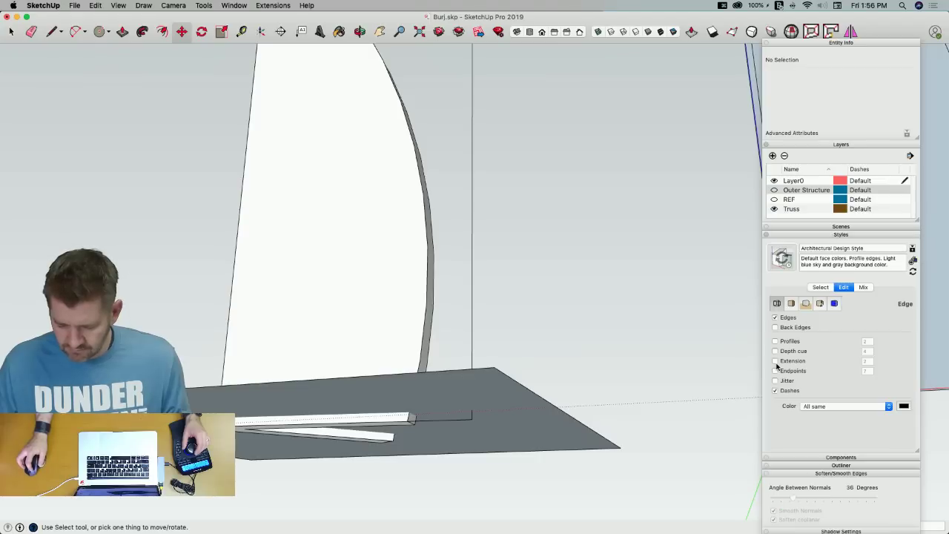
pyautogui.click(775, 371)
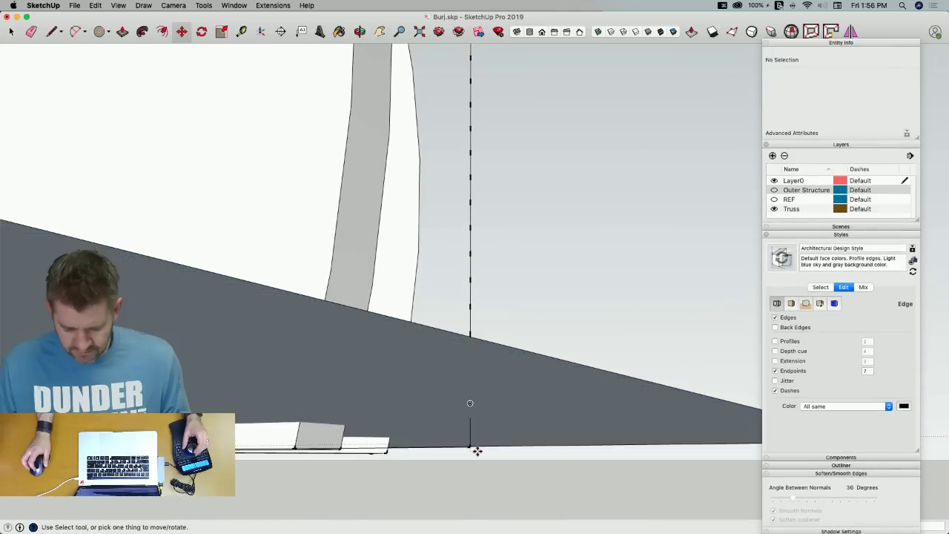
pyautogui.press('l')
pyautogui.click(470, 322)
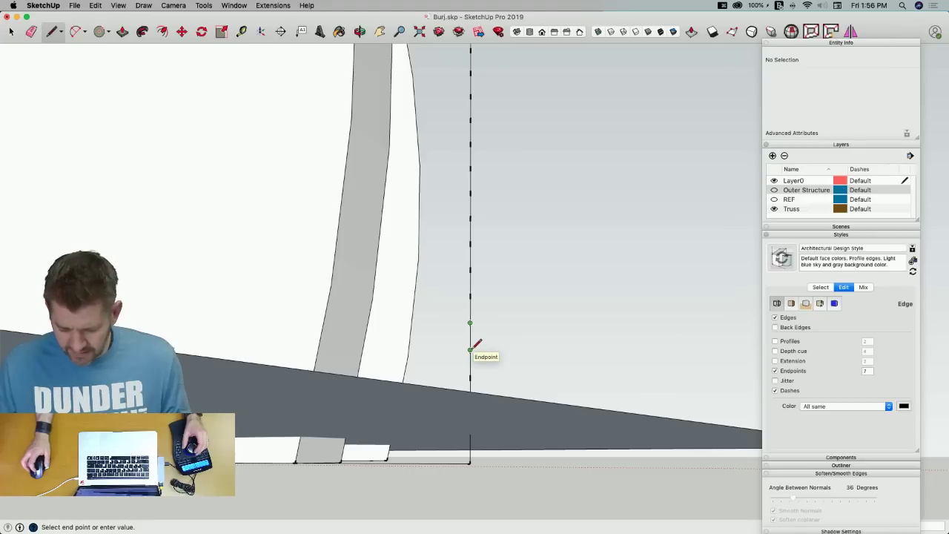
pyautogui.click(831, 459)
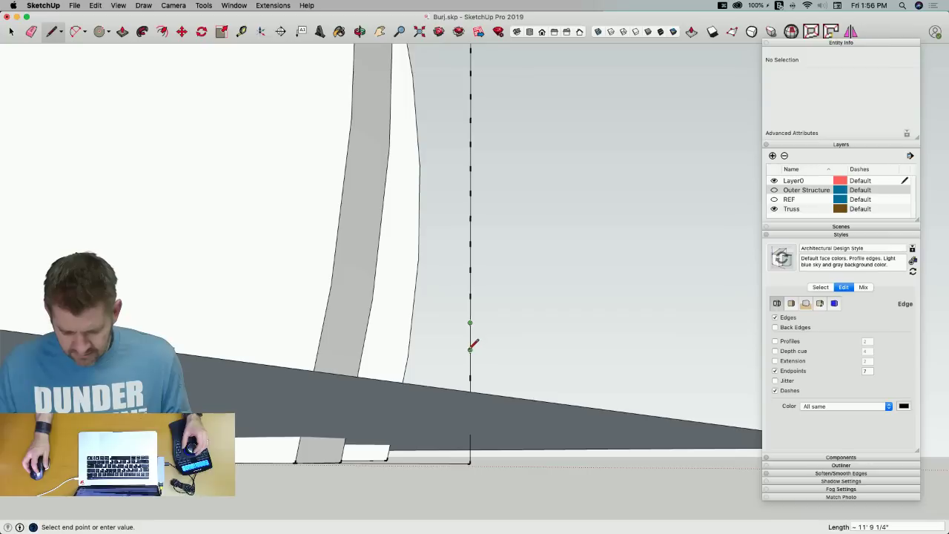
pyautogui.press('Escape')
pyautogui.click(471, 435)
pyautogui.click(470, 464)
pyautogui.press('space')
pyautogui.moveTo(470, 464)
pyautogui.mouseDown(button='middle')
pyautogui.moveTo(498, 423)
pyautogui.moveTo(499, 439)
pyautogui.moveTo(467, 473)
pyautogui.mouseUp(button='middle')
# Copy the ground face up one segment of the divided vertical line, about 11' 9 1/4", and repeat the copy x55
pyautogui.click(501, 438)
pyautogui.press('m')
pyautogui.moveTo(476, 440); pyautogui.dragTo(476, 309, button='middle')
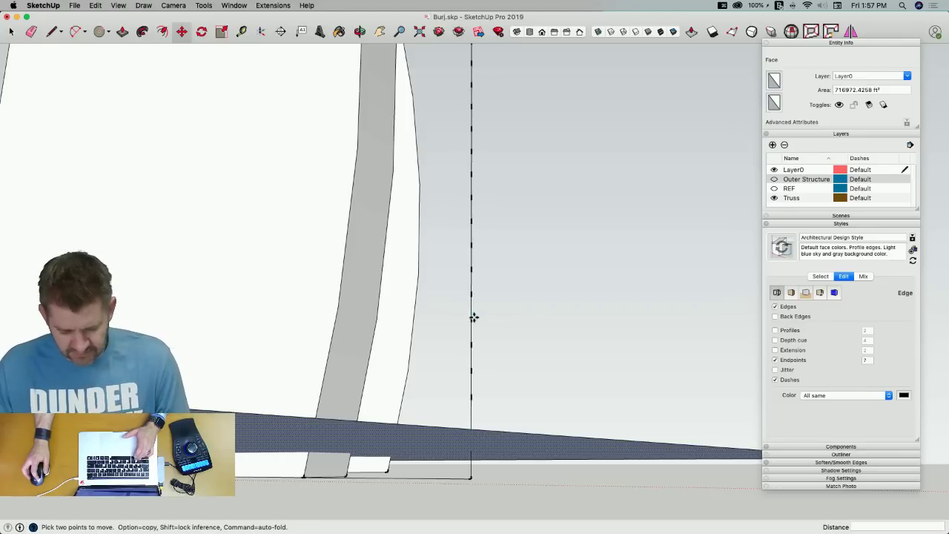
pyautogui.click(473, 316)
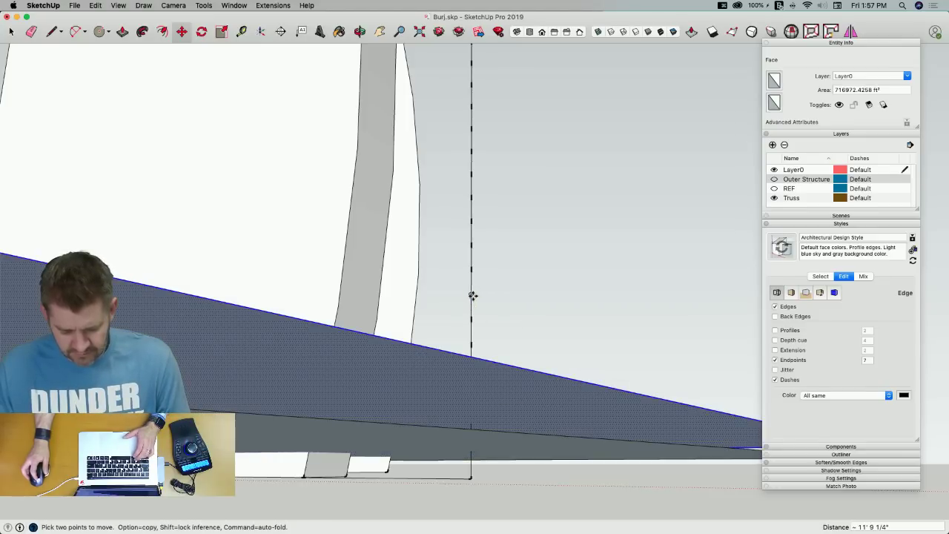
pyautogui.click(471, 295)
pyautogui.write('x55')
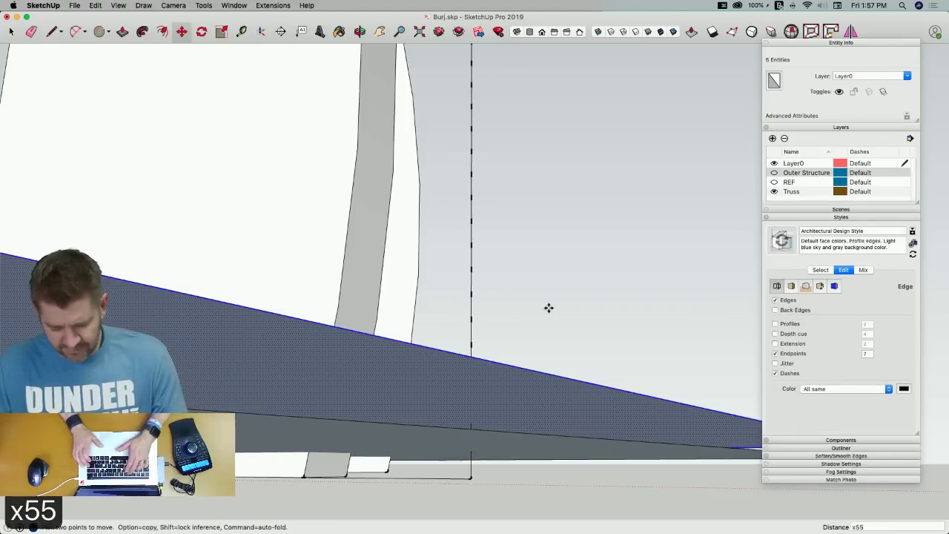
pyautogui.press('Return')
pyautogui.scroll(-10, 549, 308)
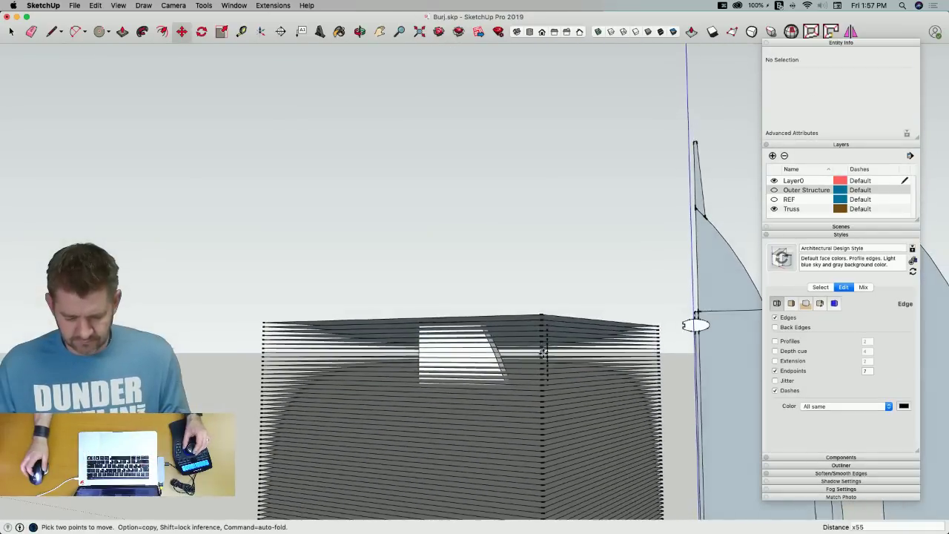
# Select the whole stack of floor faces around the body and intersect their faces with the model
pyautogui.press('space')
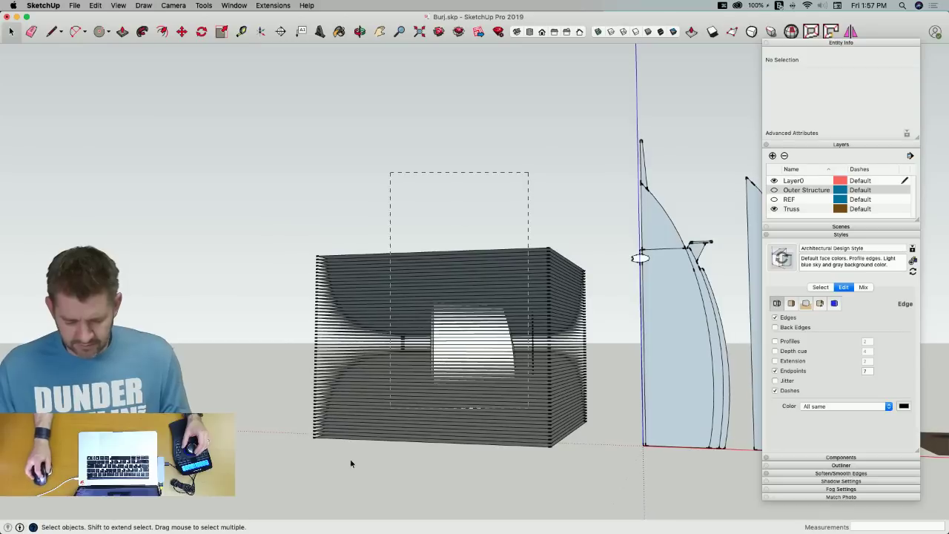
pyautogui.moveTo(297, 530); pyautogui.dragTo(296, 528)
pyautogui.rightClick(441, 347)
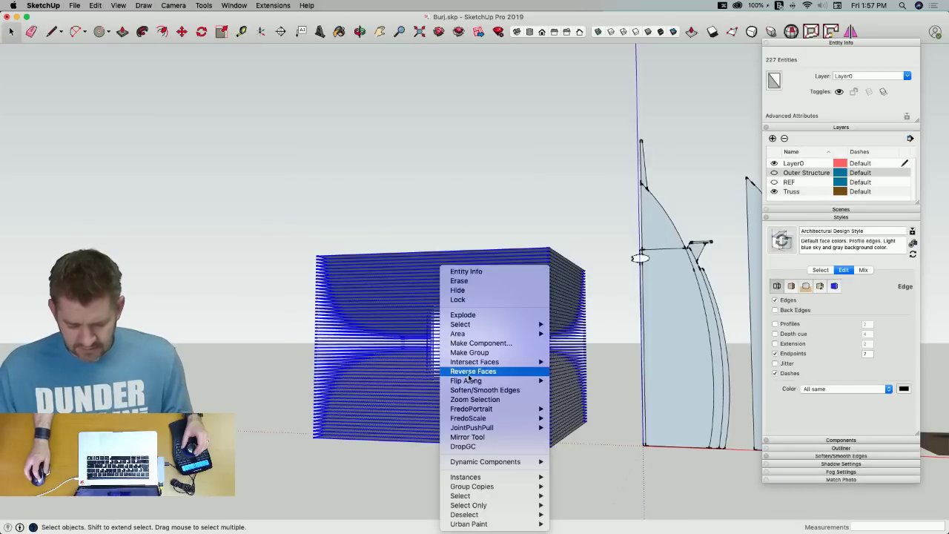
pyautogui.moveTo(517, 362)
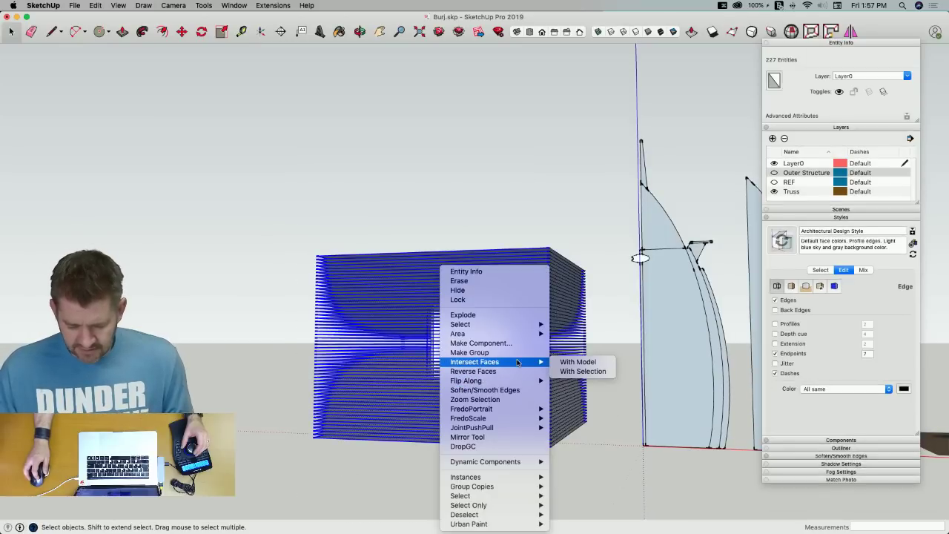
pyautogui.click(578, 362)
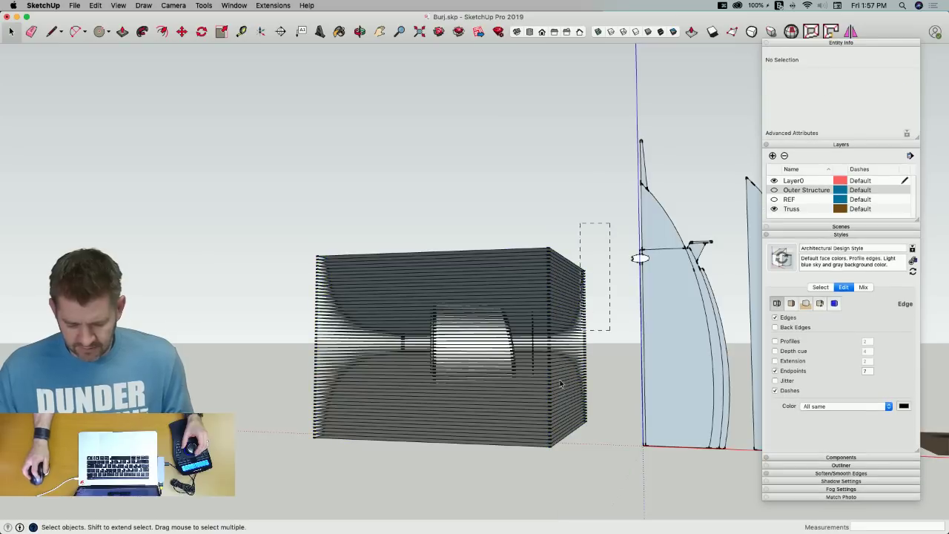
# Delete the oversized floor faces and the leftover outer edges, keeping only the floor lines on the building body
pyautogui.moveTo(529, 456); pyautogui.dragTo(529, 457)
pyautogui.press('BackSpace')
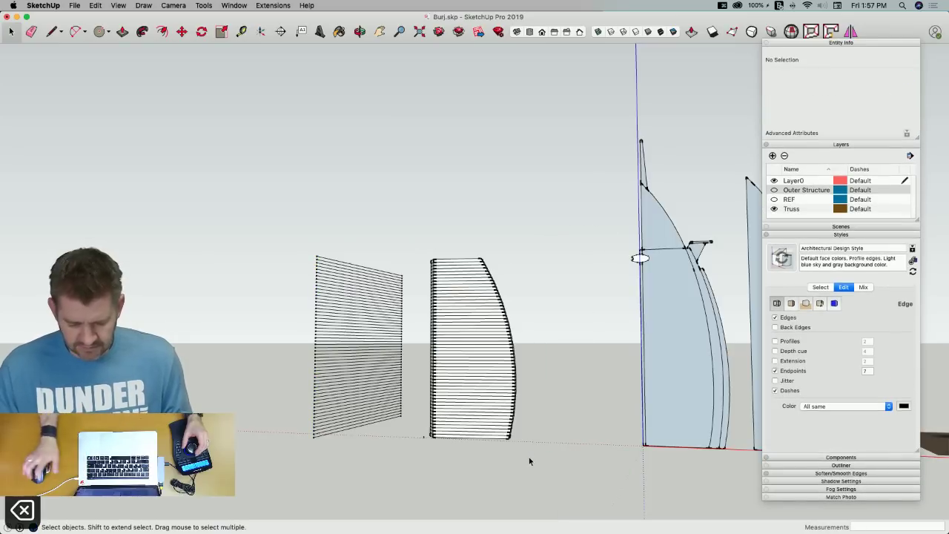
pyautogui.moveTo(172, 247); pyautogui.dragTo(171, 247)
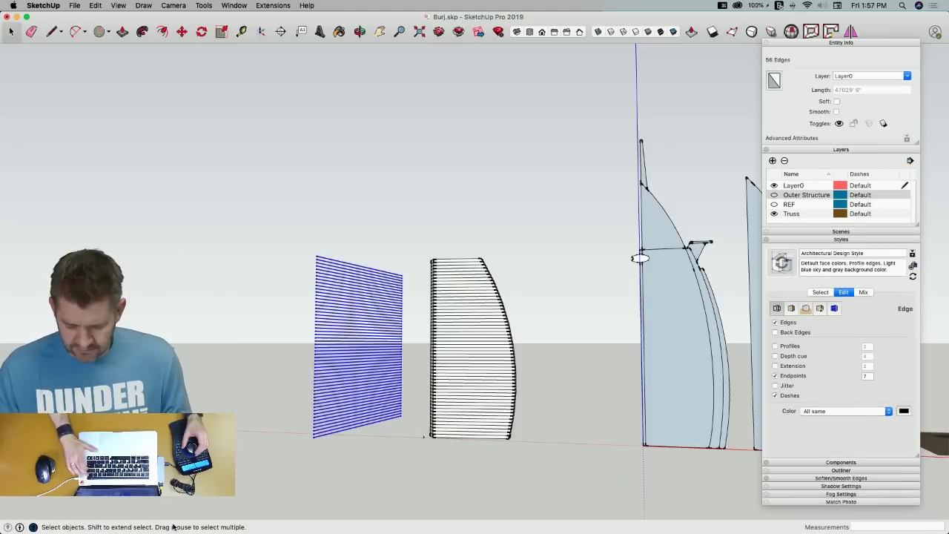
pyautogui.press('BackSpace')
pyautogui.moveTo(519, 348); pyautogui.dragTo(507, 415, button='middle')
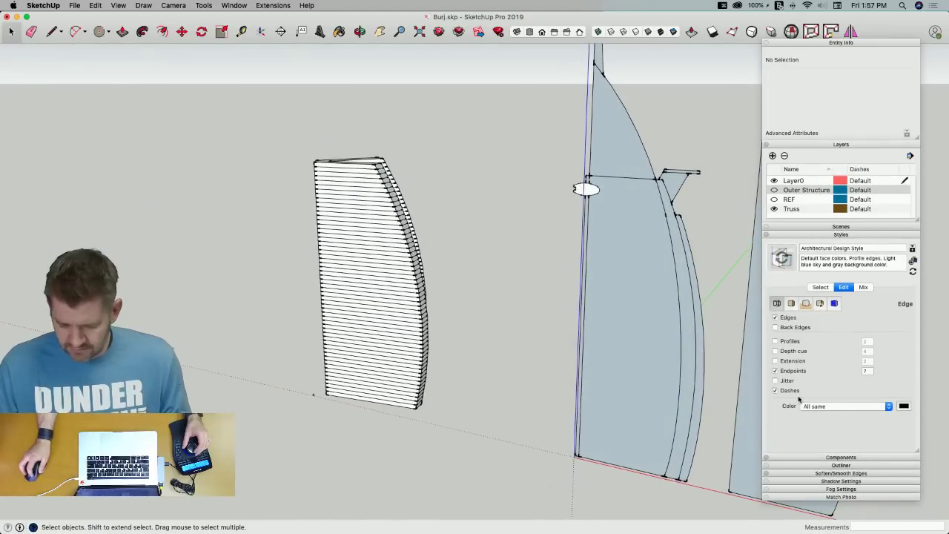
# Turn off edge endpoints in the style and show the Outer Structure layer in the saved model
pyautogui.click(776, 371)
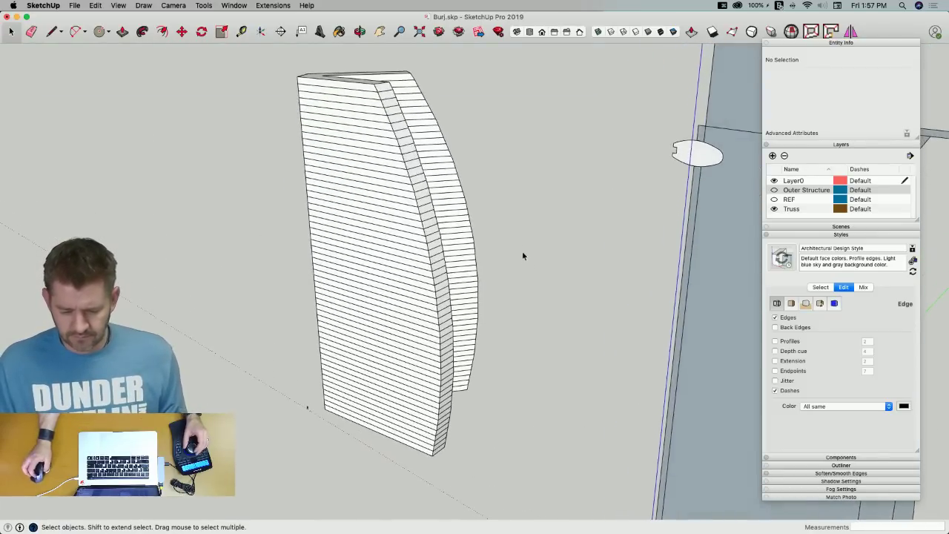
pyautogui.click(774, 191)
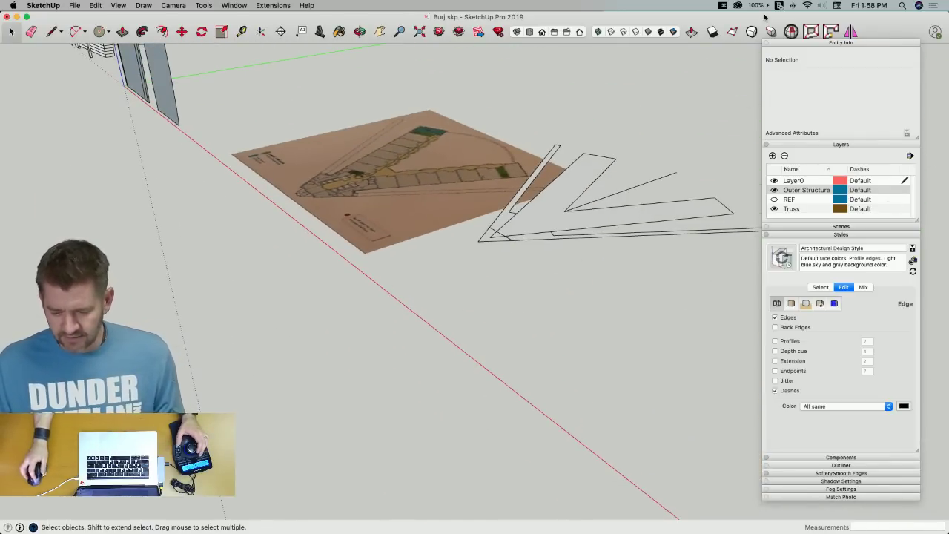
pyautogui.press('super+s')
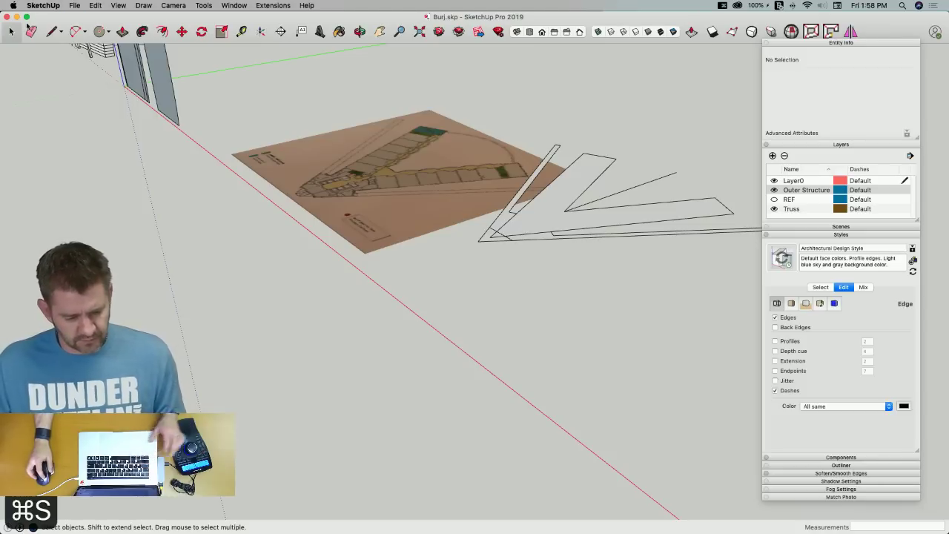
# Switch to the desktop, open the dusk photo of the tower in Preview to examine its rear facade, and return to SketchUp
pyautogui.press('super+q')
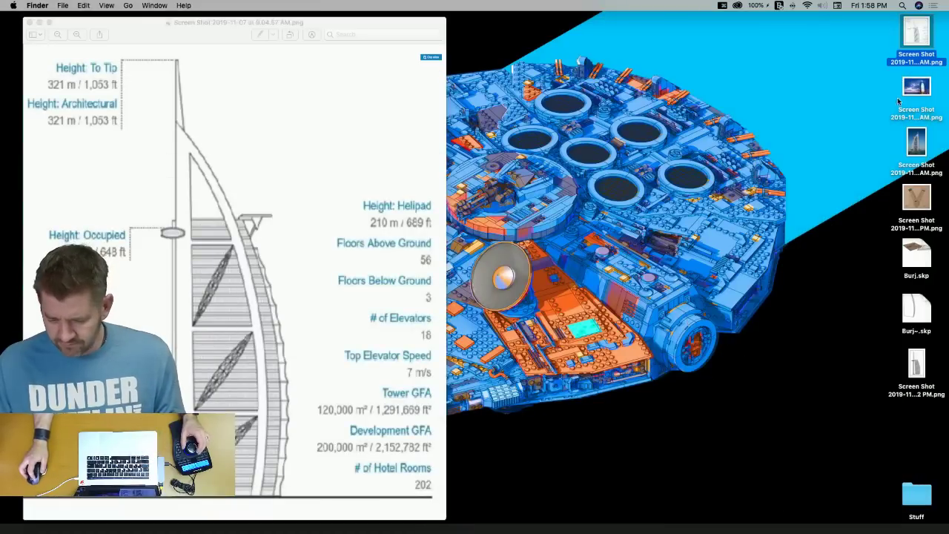
pyautogui.doubleClick(924, 91)
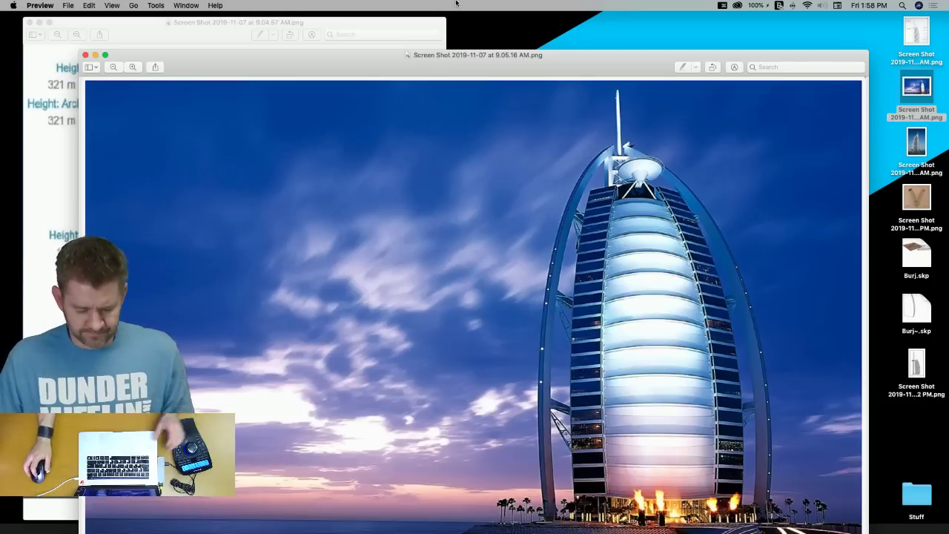
pyautogui.press('super+Tab')
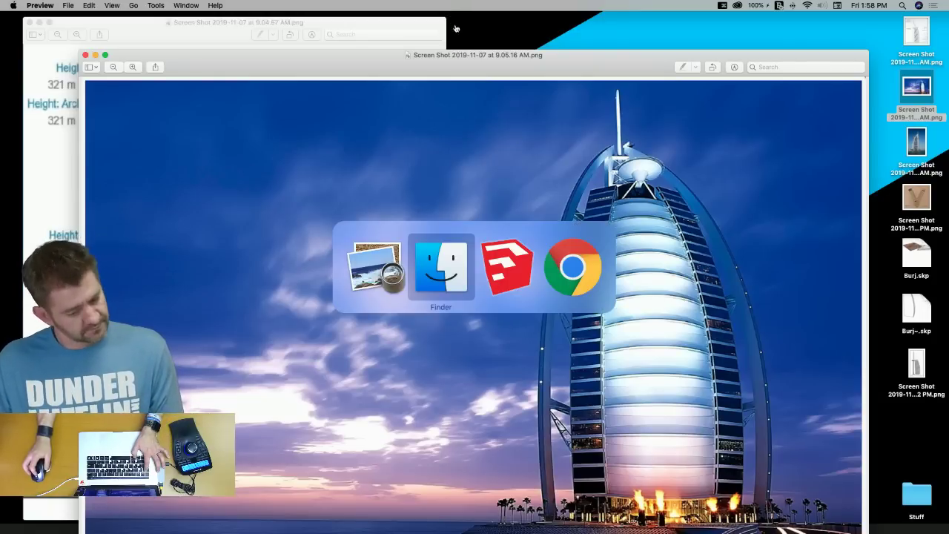
pyautogui.press('super+Tab')
pyautogui.moveTo(3, 169)
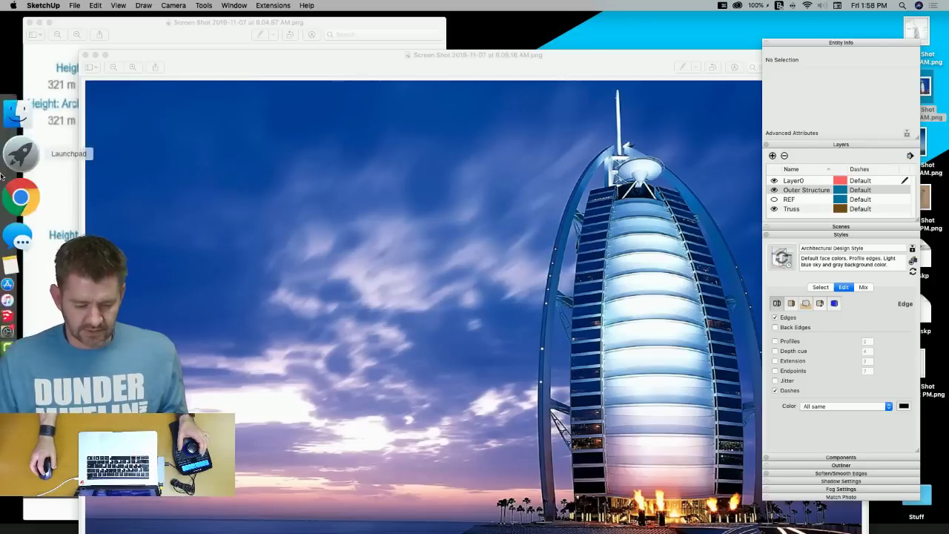
pyautogui.click(18, 258)
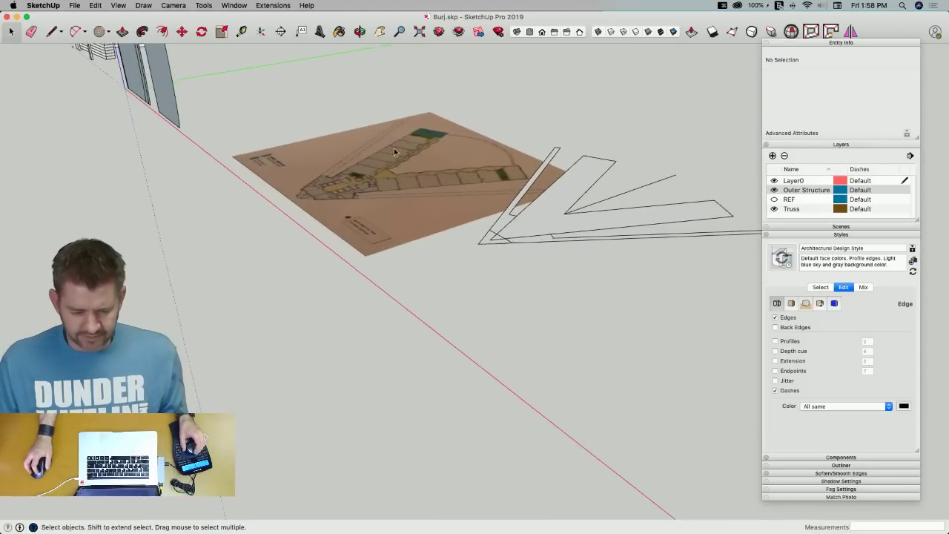
# Draw an open frame off the outer edge of the rear wing: horizontal base and top lines joined by a vertical about 549' 6" tall
pyautogui.press('l')
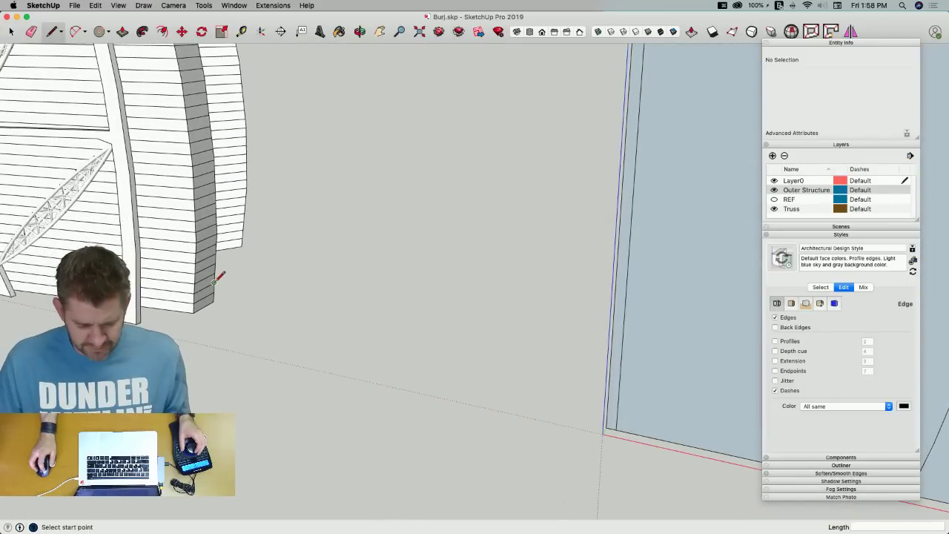
pyautogui.click(215, 282)
pyautogui.press('Escape')
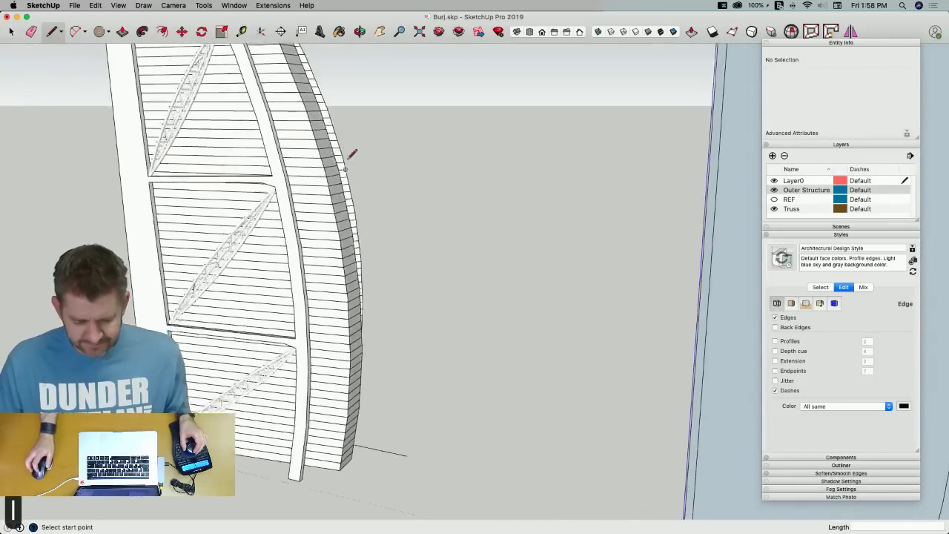
pyautogui.click(347, 168)
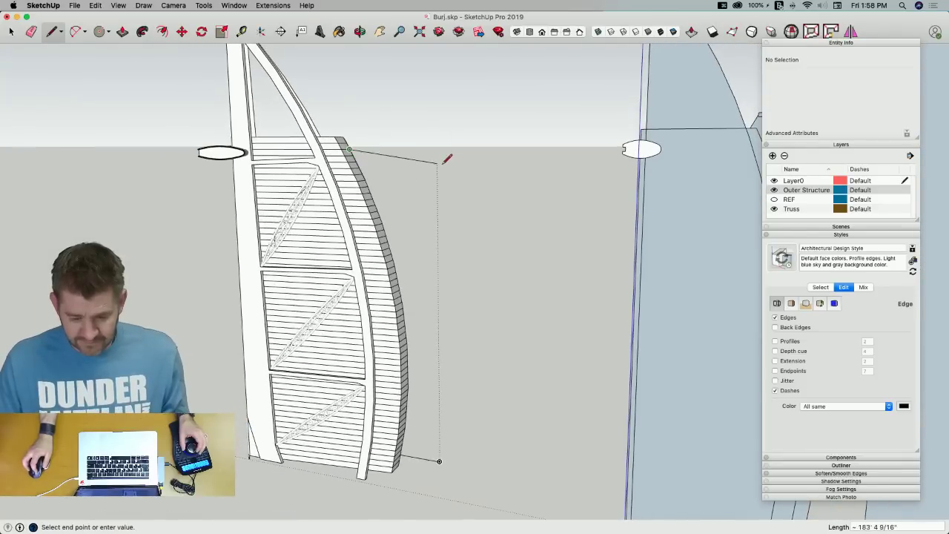
pyautogui.click(440, 454)
pyautogui.click(439, 461)
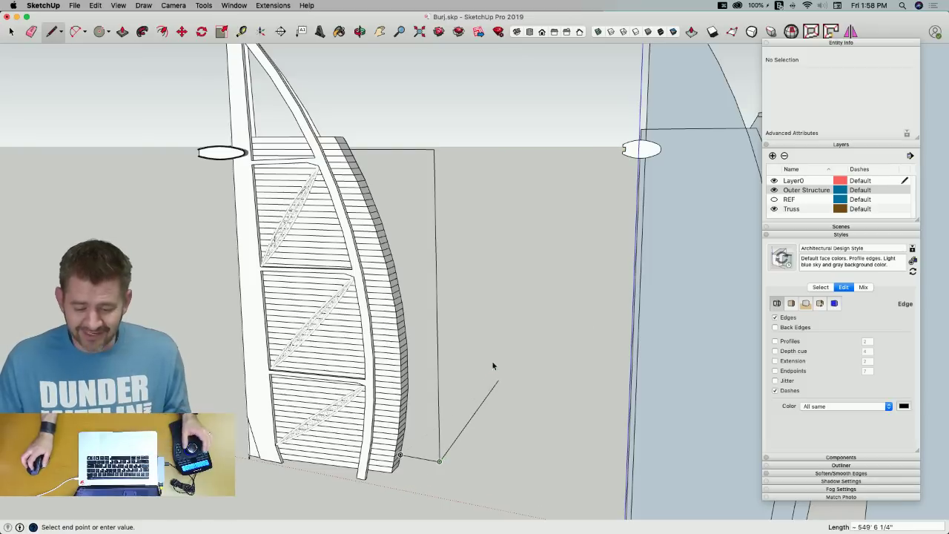
pyautogui.press('space')
# Examine the drawn frame around the wings and compare it with the tower photo in Preview
pyautogui.moveTo(437, 391); pyautogui.dragTo(388, 232, button='middle')
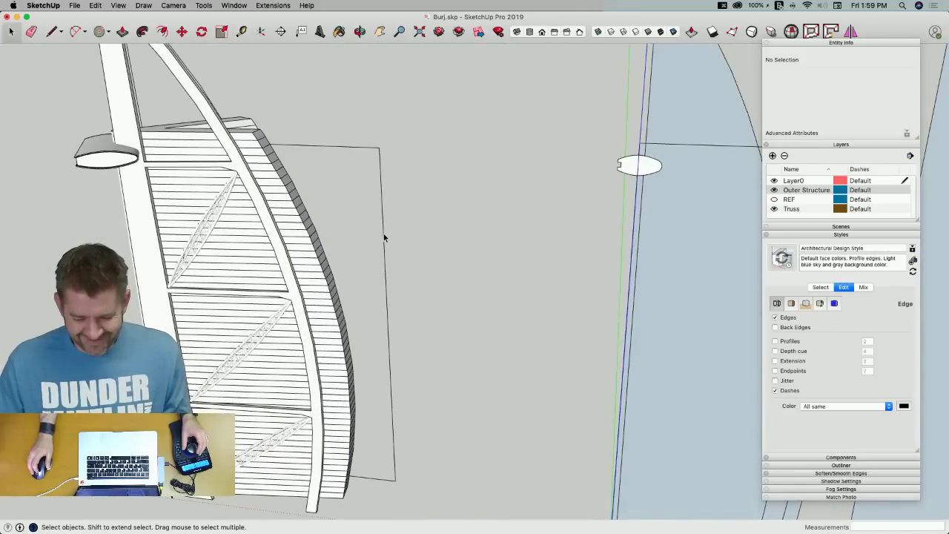
pyautogui.moveTo(385, 236); pyautogui.dragTo(383, 248, button='middle')
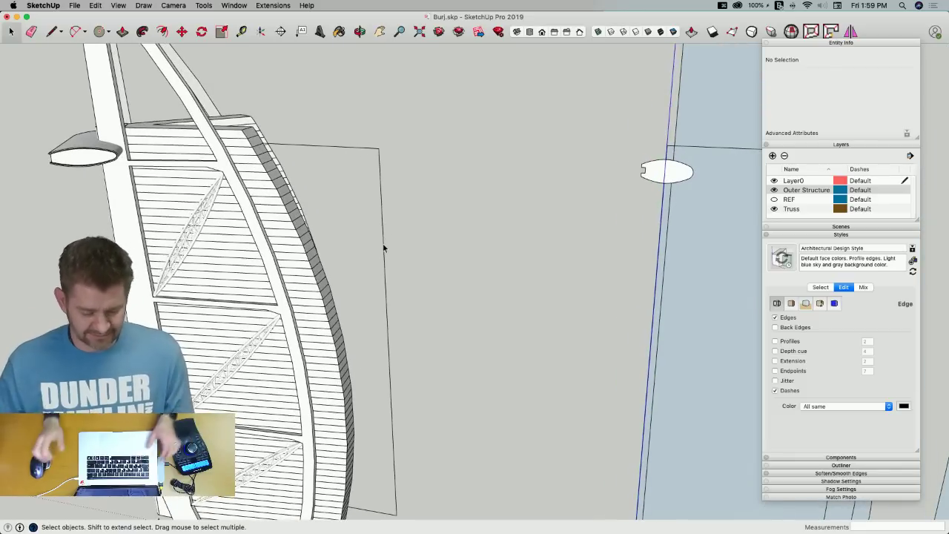
pyautogui.moveTo(332, 209); pyautogui.dragTo(320, 108, button='middle')
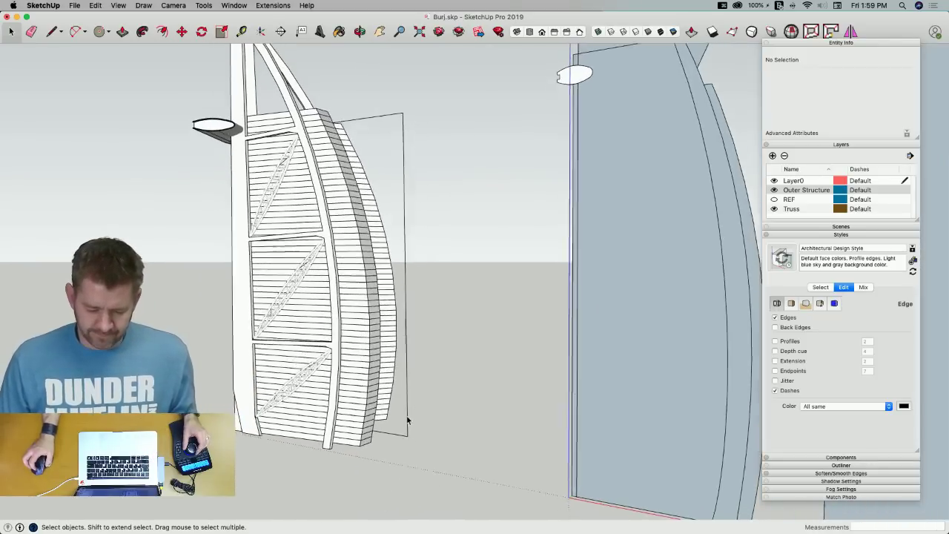
pyautogui.press('super+Tab')
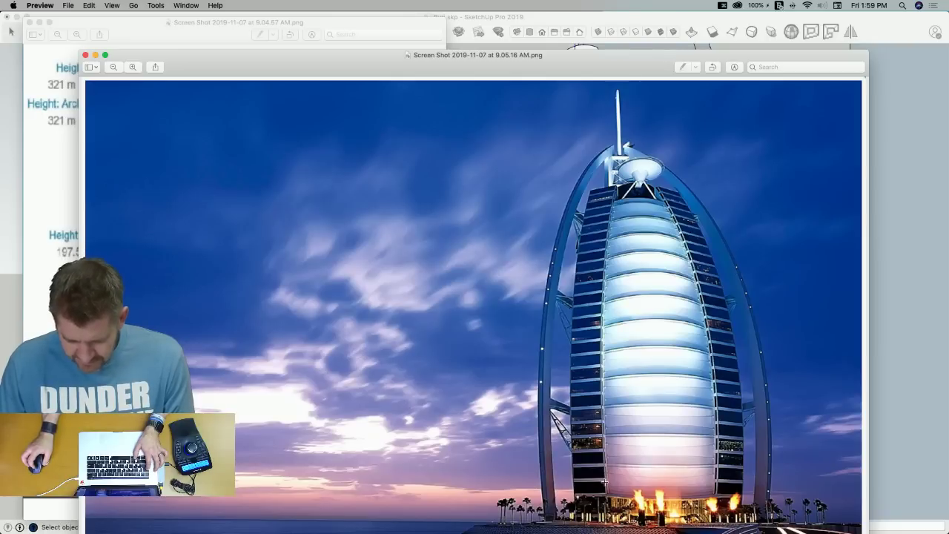
pyautogui.press('super+Tab')
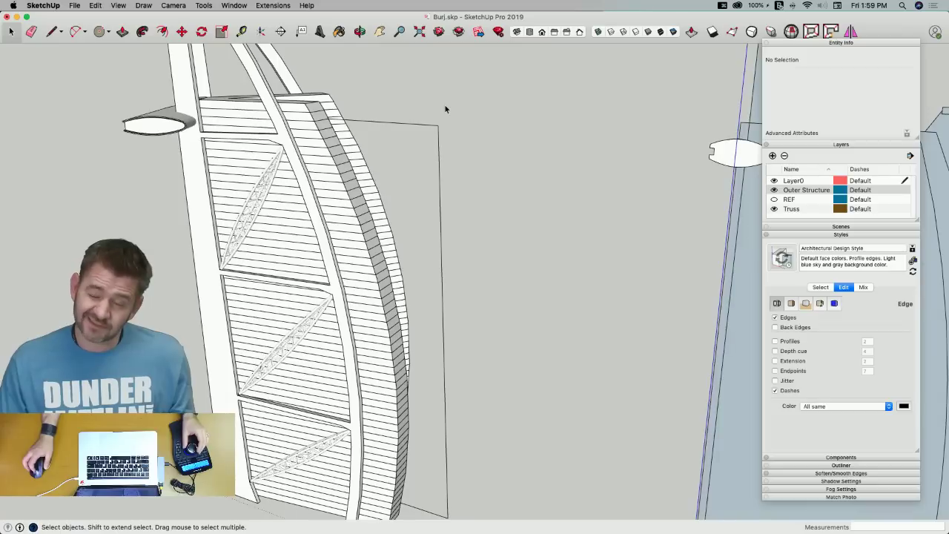
# Draw a second frame off the front wing's outer edge: horizontal top and base lines joined by a vertical about 565' tall
pyautogui.press('l')
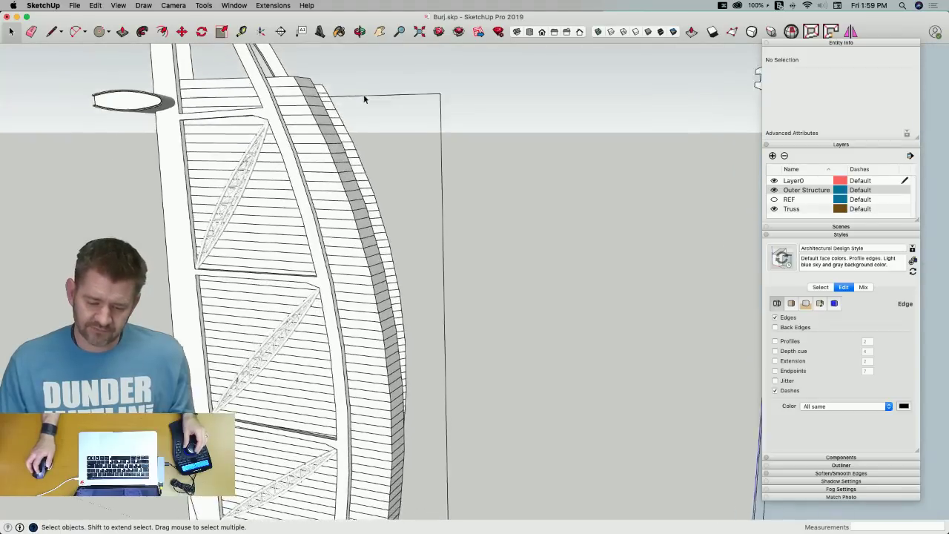
pyautogui.click(326, 97)
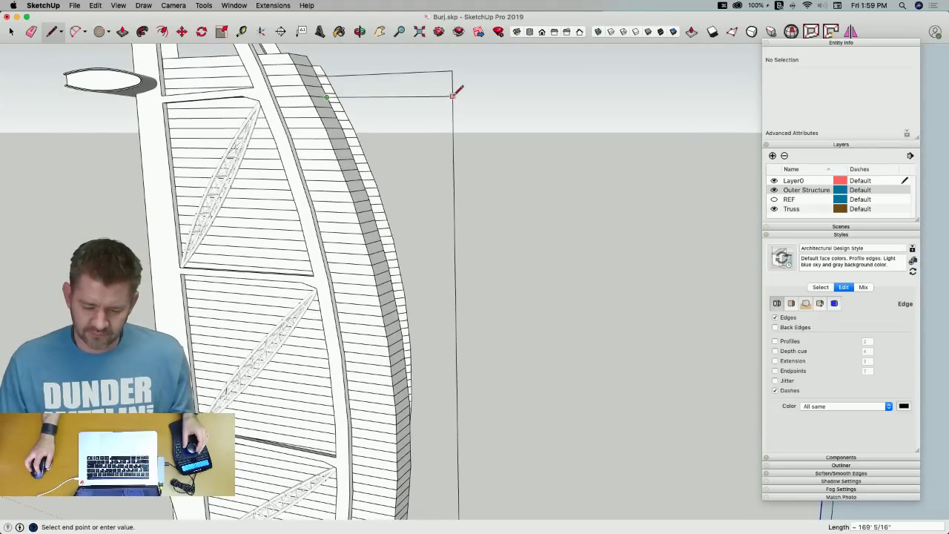
pyautogui.press('Escape')
pyautogui.click(409, 333)
pyautogui.click(496, 342)
pyautogui.press('e')
pyautogui.moveTo(468, 346); pyautogui.dragTo(457, 355)
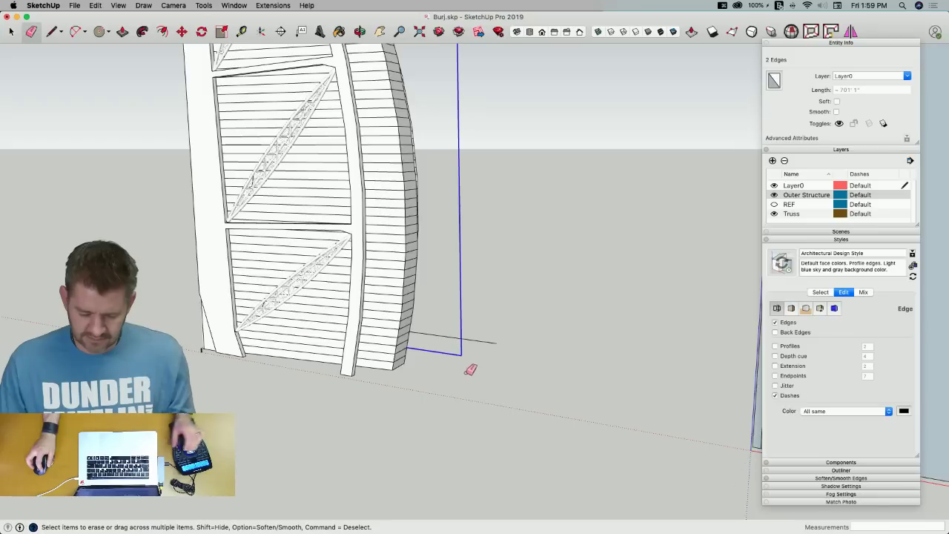
pyautogui.press('l')
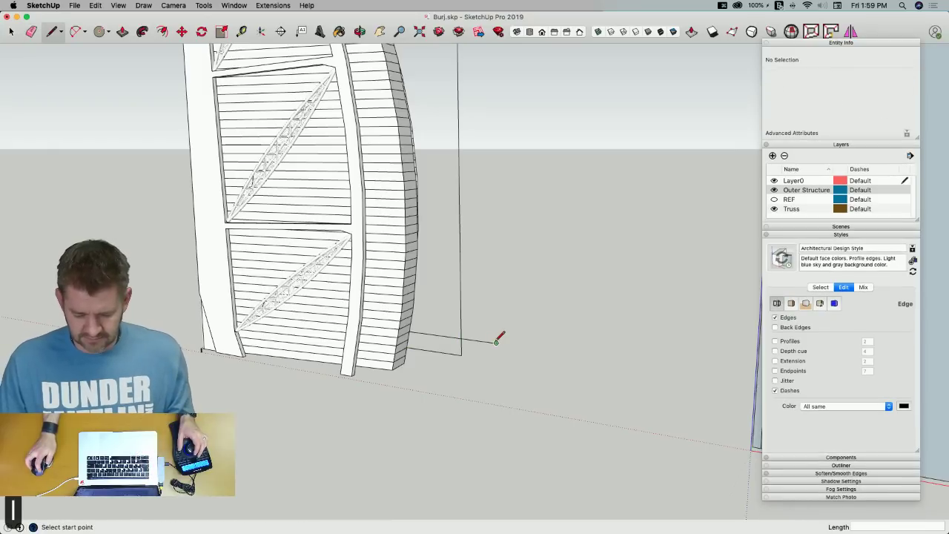
pyautogui.click(497, 342)
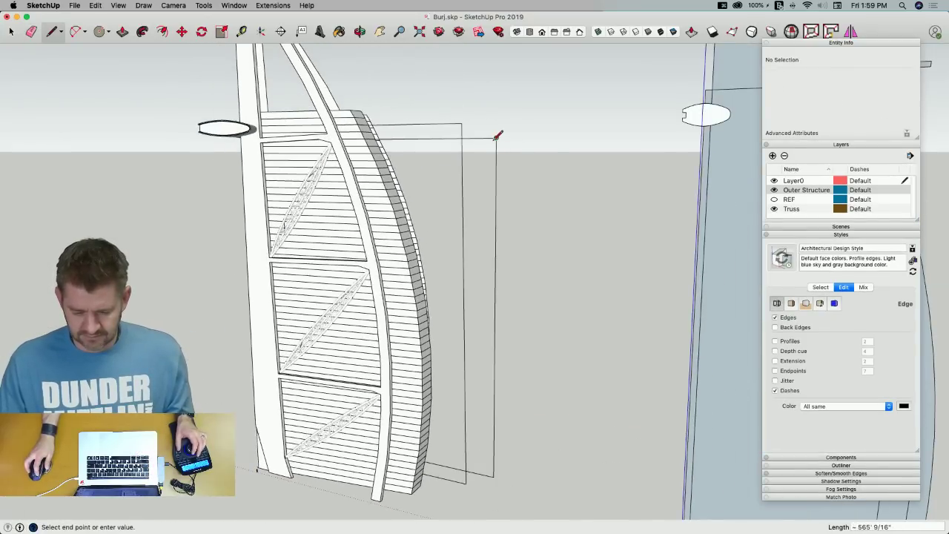
pyautogui.click(497, 135)
# Erase the first frame's lines off the rear wing, keeping only the newly drawn frame
pyautogui.press('e')
pyautogui.moveTo(456, 121); pyautogui.dragTo(469, 130)
pyautogui.click(461, 485)
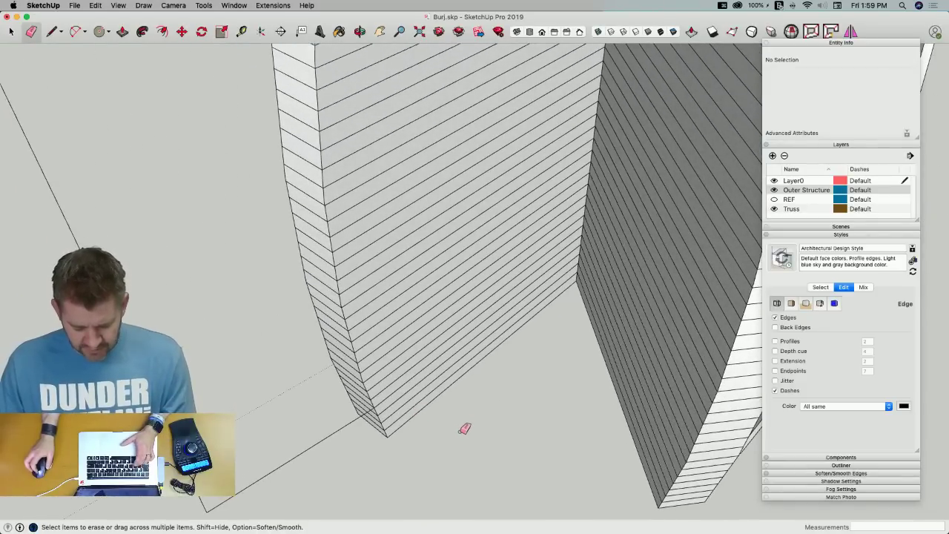
# Draw lines between the wings' inner corners to form the two lowest triangular floor slabs, the first edge about 226' 6" long
pyautogui.press('l')
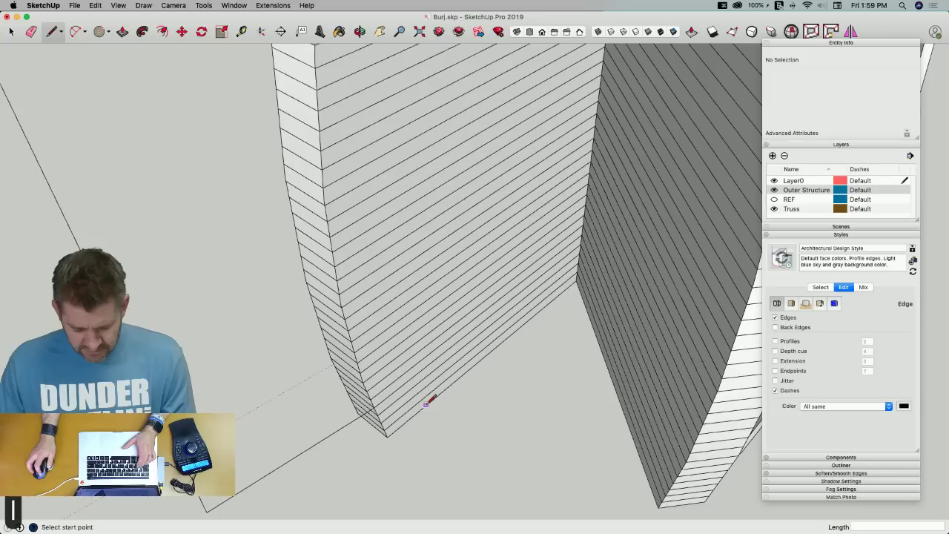
pyautogui.click(426, 405)
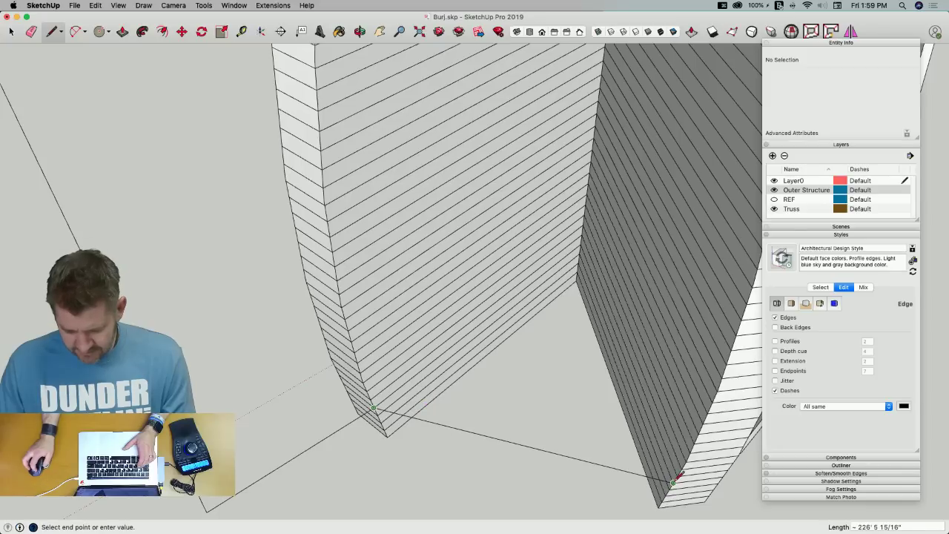
pyautogui.click(680, 475)
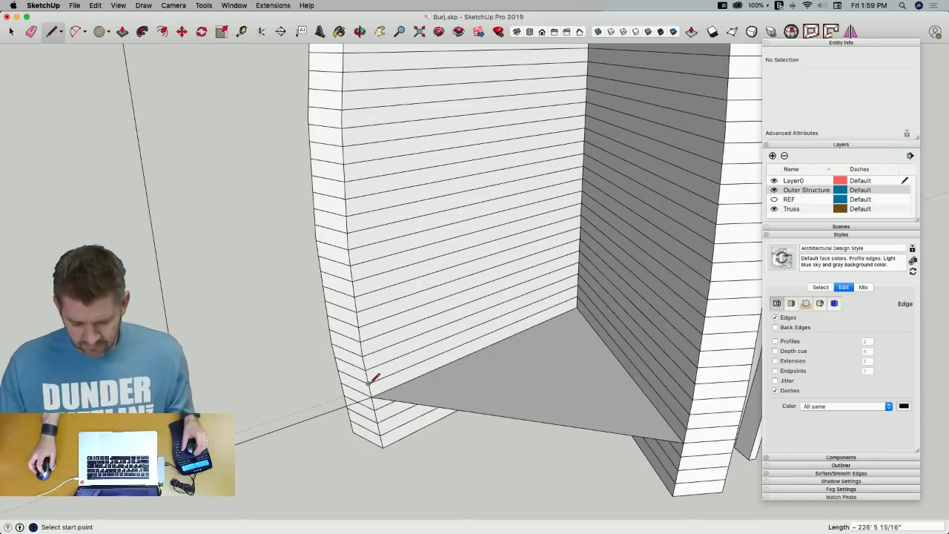
pyautogui.click(360, 342)
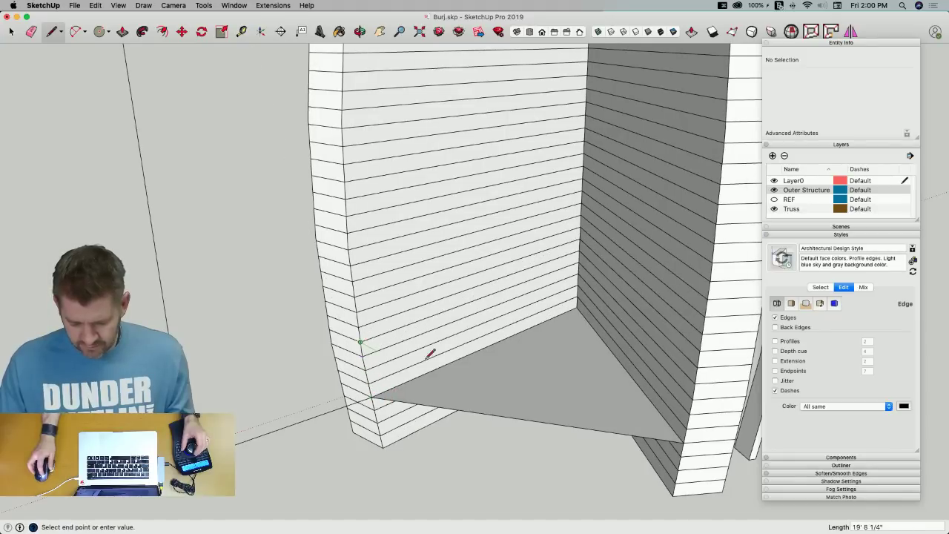
pyautogui.click(693, 400)
# Add the third and fourth floor slabs between the wings with edge lines about 236' 11" and 238' 10" long
pyautogui.moveTo(700, 381); pyautogui.dragTo(425, 364, button='middle')
pyautogui.press('space')
pyautogui.press('l')
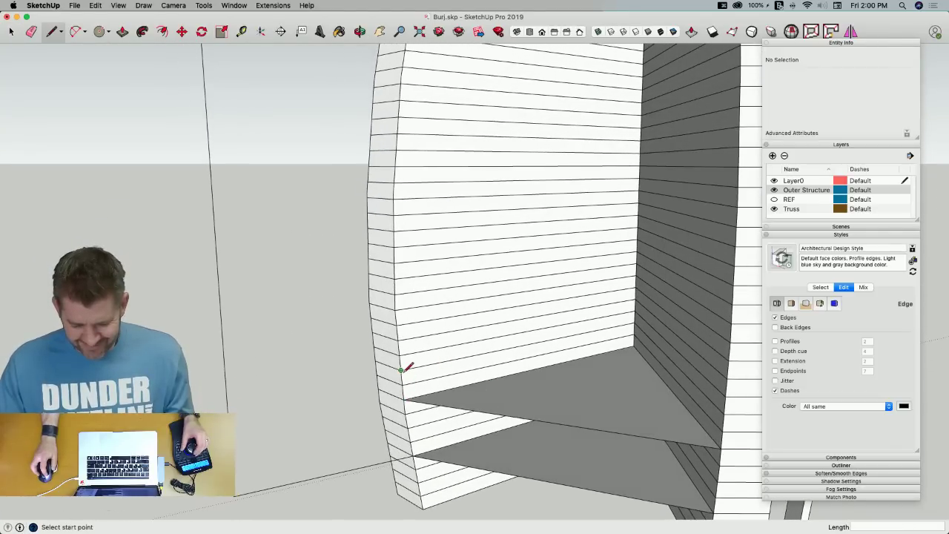
pyautogui.click(399, 339)
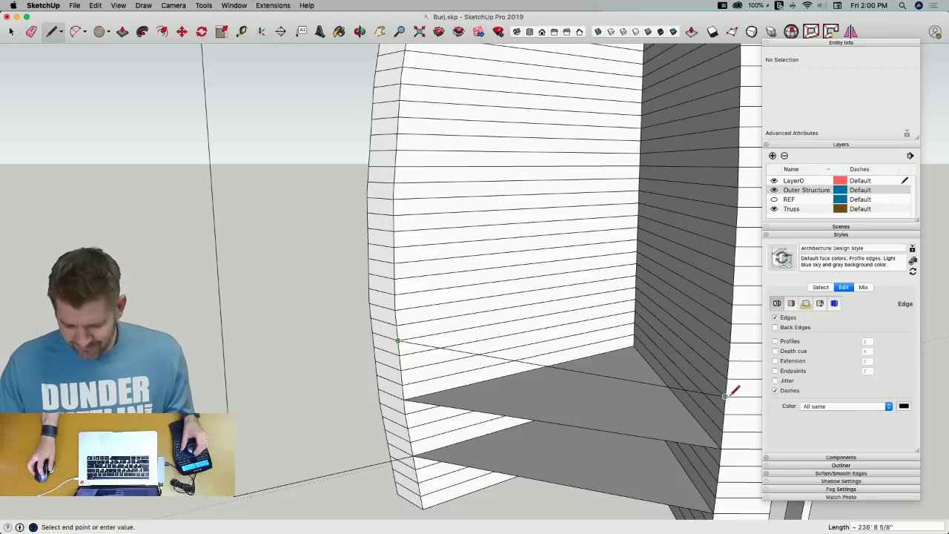
pyautogui.press('Escape')
pyautogui.moveTo(735, 378); pyautogui.dragTo(432, 378, button='middle')
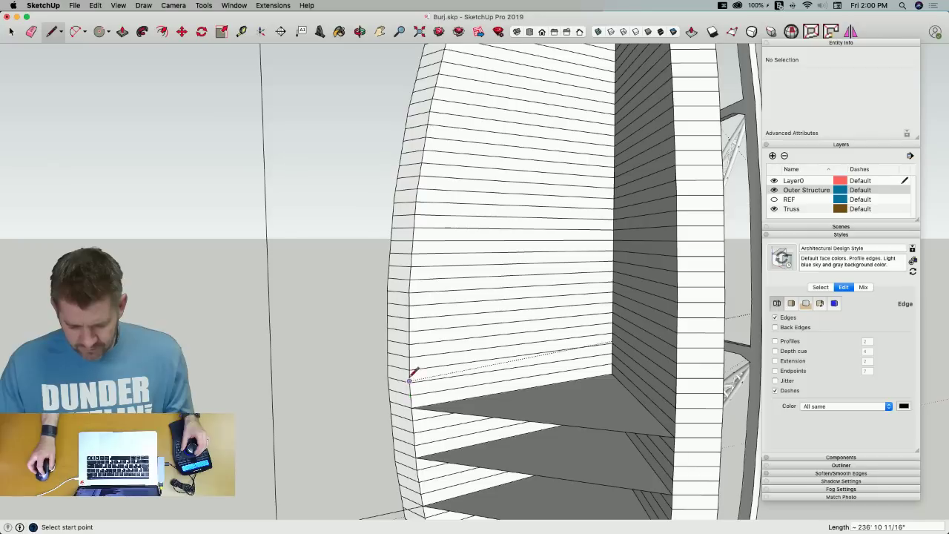
pyautogui.click(409, 356)
pyautogui.click(677, 377)
# Continue up the wings with three more floor slabs, their edge lines about 238' 8", 235' 11" and 232' long
pyautogui.moveTo(678, 364); pyautogui.dragTo(430, 349, button='middle')
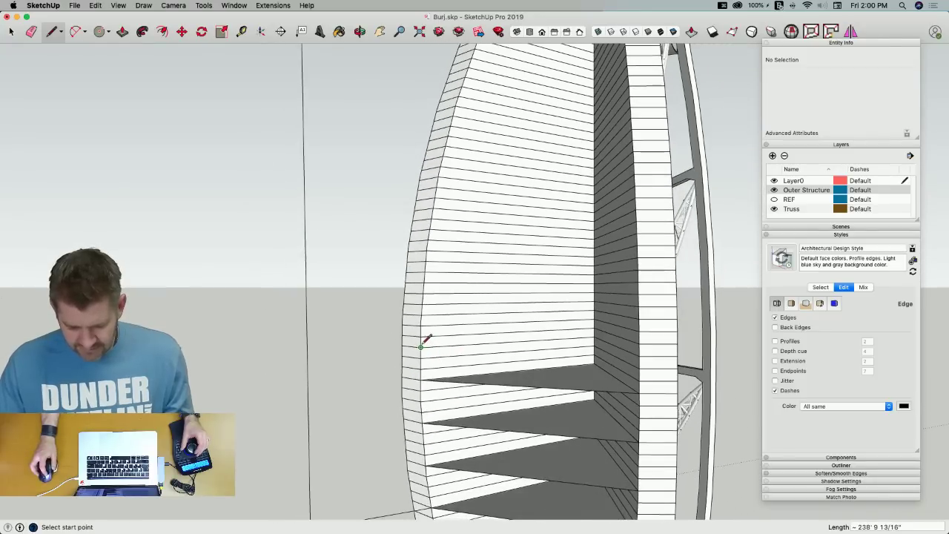
pyautogui.click(646, 340)
pyautogui.moveTo(646, 340); pyautogui.dragTo(425, 356, button='middle')
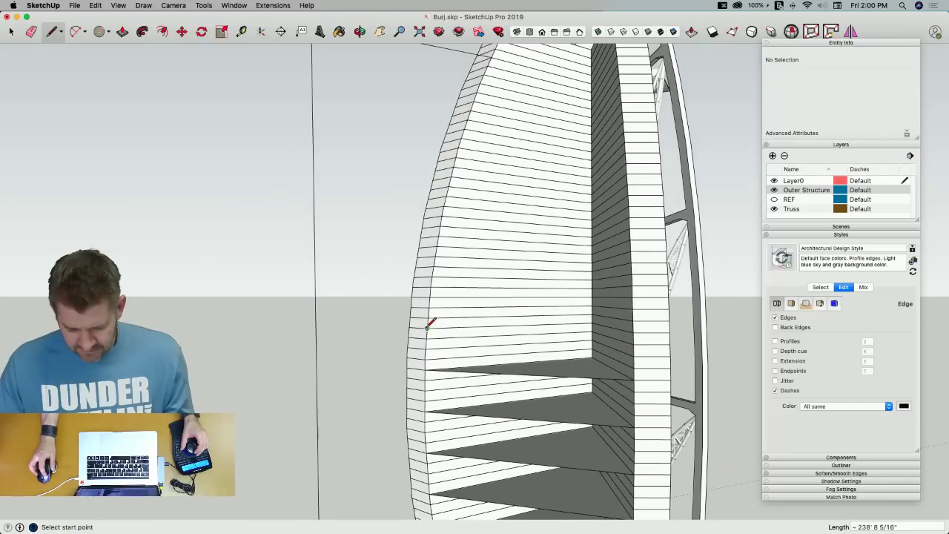
pyautogui.click(634, 331)
pyautogui.moveTo(634, 331)
pyautogui.mouseDown(button='middle')
pyautogui.moveTo(448, 335)
pyautogui.moveTo(438, 385)
pyautogui.mouseUp(button='middle')
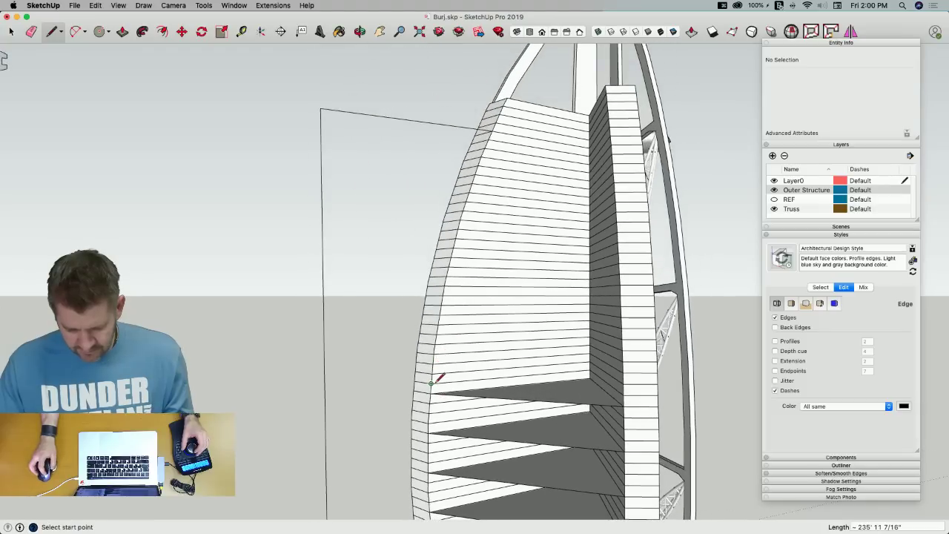
pyautogui.click(434, 355)
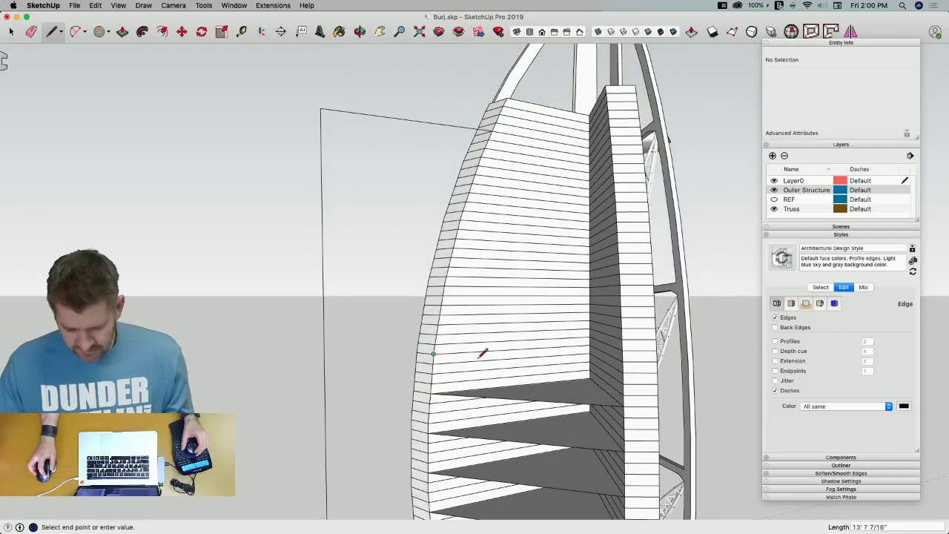
pyautogui.click(623, 360)
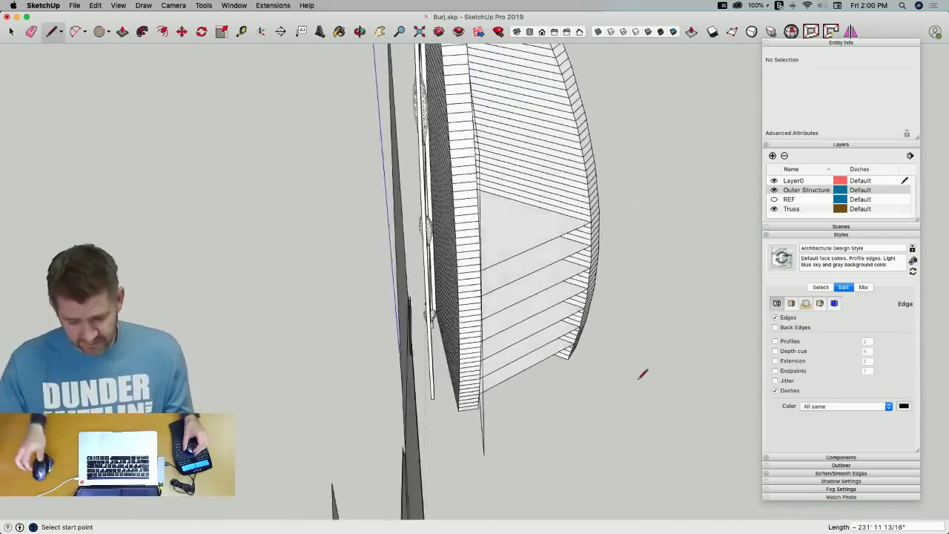
# Continue up the wings with three more floor slabs, their edge lines about 224' 6", 216' and 204' long
pyautogui.moveTo(643, 374)
pyautogui.mouseDown(button='middle')
pyautogui.moveTo(541, 385)
pyautogui.moveTo(445, 426)
pyautogui.moveTo(439, 445)
pyautogui.moveTo(431, 418)
pyautogui.mouseUp(button='middle')
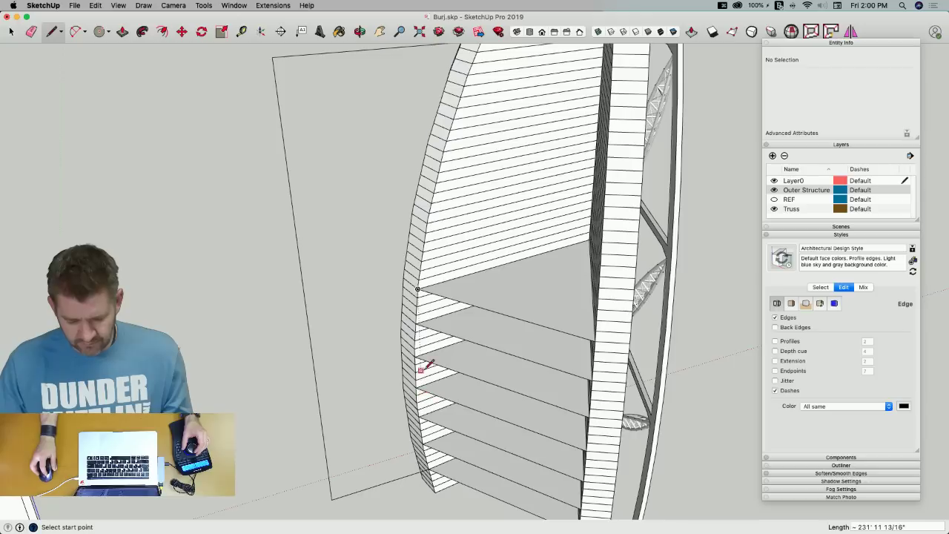
pyautogui.moveTo(418, 314); pyautogui.dragTo(430, 285, button='middle')
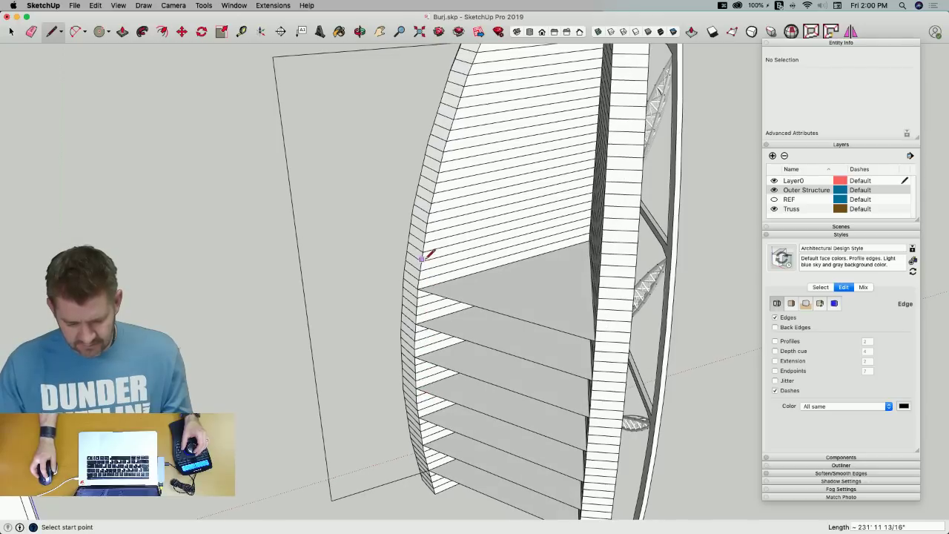
pyautogui.click(598, 298)
pyautogui.moveTo(598, 299)
pyautogui.mouseDown(button='middle')
pyautogui.moveTo(604, 319)
pyautogui.moveTo(453, 251)
pyautogui.mouseUp(button='middle')
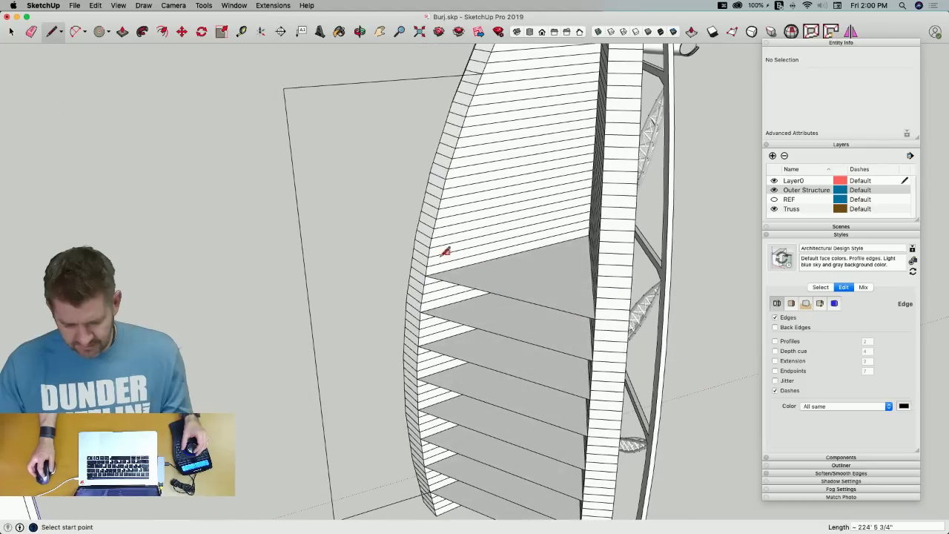
pyautogui.click(432, 236)
pyautogui.moveTo(562, 265)
pyautogui.mouseDown(button='middle')
pyautogui.moveTo(583, 275)
pyautogui.moveTo(497, 254)
pyautogui.mouseUp(button='middle')
pyautogui.click(598, 285)
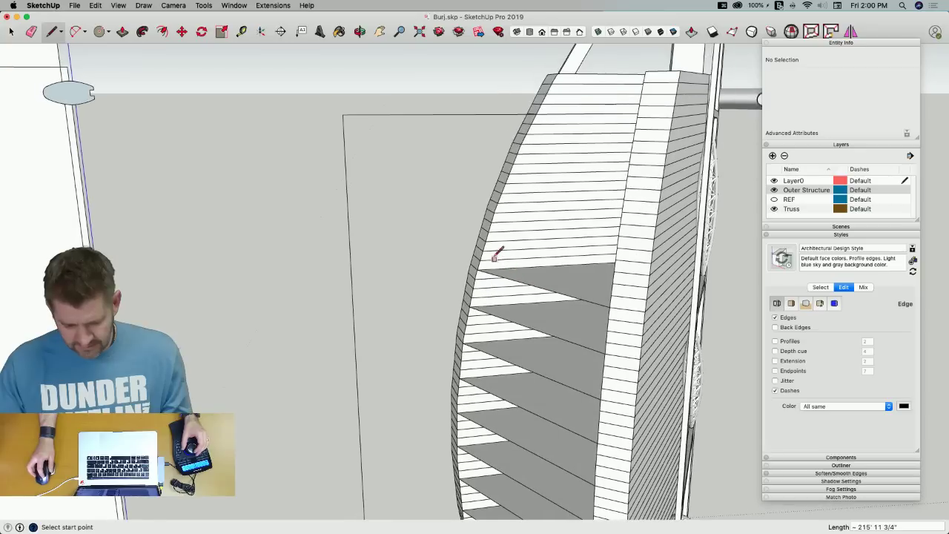
pyautogui.click(616, 259)
pyautogui.moveTo(616, 258)
pyautogui.mouseDown(button='middle')
pyautogui.moveTo(625, 271)
pyautogui.moveTo(523, 243)
pyautogui.mouseUp(button='middle')
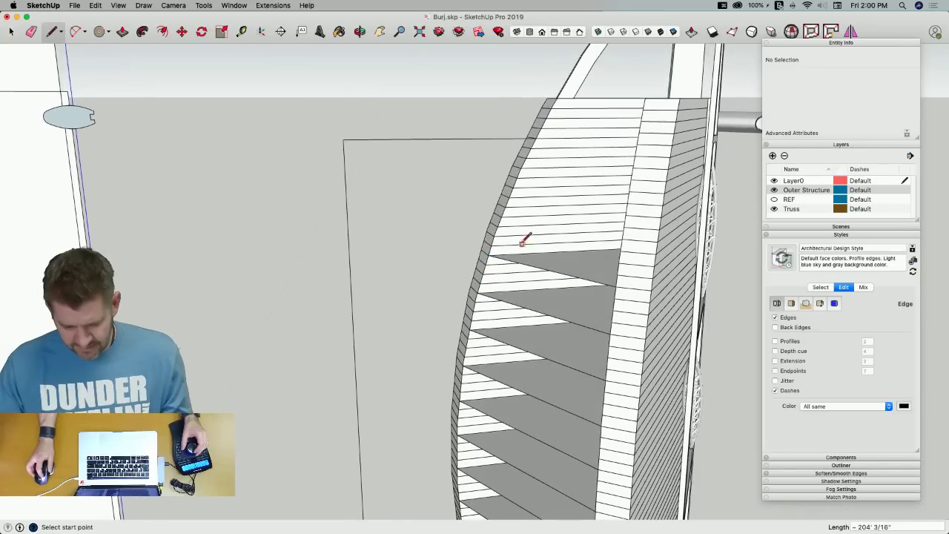
# Draw edge lines for two more floor slabs near the top of the wings, discarding the extra line started above them
pyautogui.click(623, 239)
pyautogui.click(517, 178)
pyautogui.click(632, 190)
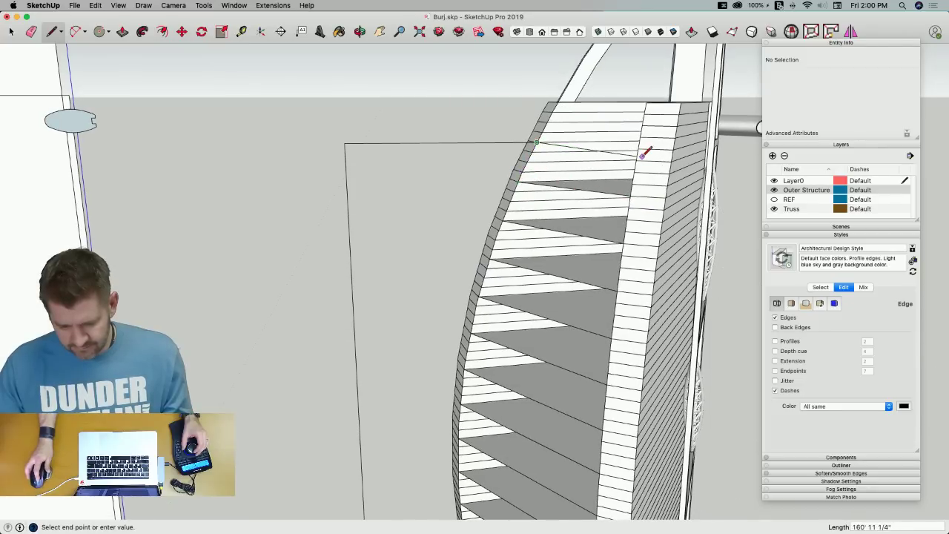
pyautogui.press('super+z')
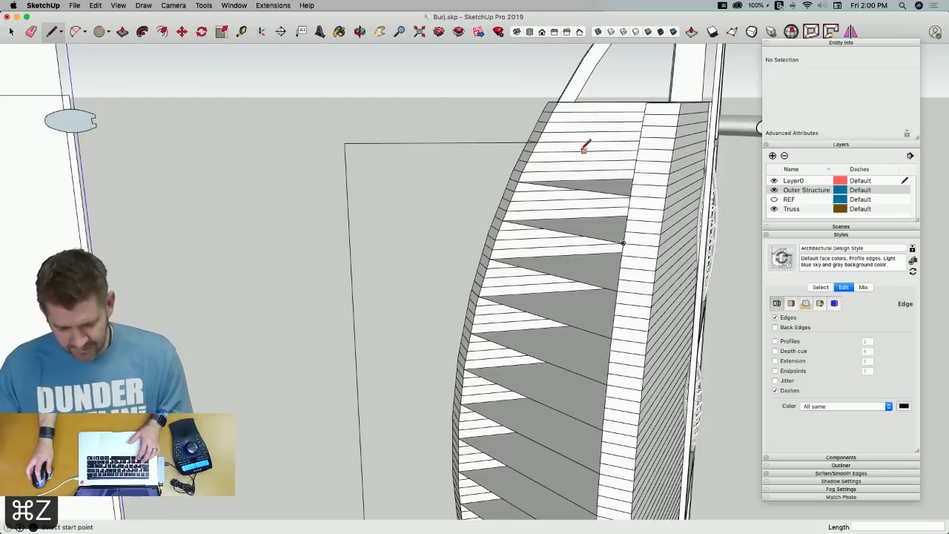
pyautogui.press('Escape')
# Erase the leftover guide frame lines beside the wings
pyautogui.moveTo(396, 185); pyautogui.dragTo(352, 137, button='middle')
pyautogui.press('e')
pyautogui.moveTo(416, 126); pyautogui.dragTo(393, 194)
pyautogui.moveTo(416, 420)
pyautogui.mouseDown(button='middle')
pyautogui.moveTo(427, 427)
pyautogui.moveTo(439, 377)
pyautogui.moveTo(519, 414)
pyautogui.moveTo(489, 420)
pyautogui.moveTo(436, 391)
pyautogui.moveTo(439, 380)
pyautogui.mouseUp(button='middle')
# Check the curved facade bands in the tower's reference photo in Preview, and return to the SketchUp model
pyautogui.press('p')
pyautogui.press('super+Tab')
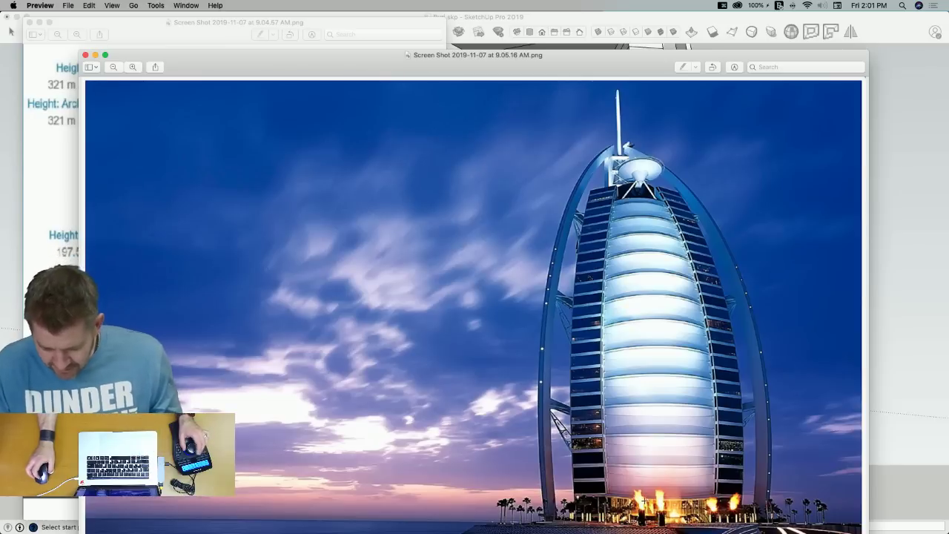
pyautogui.press('super+Tab')
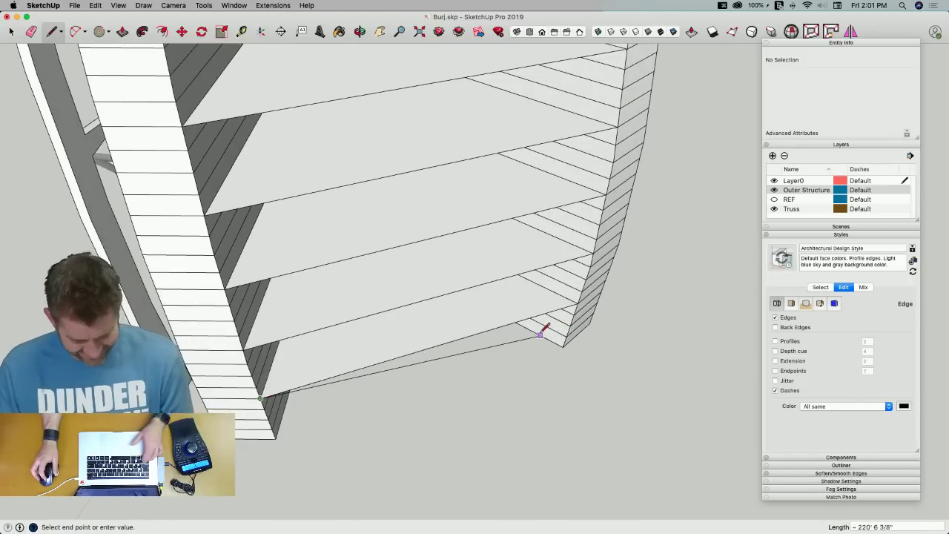
# Draw a two-point arc between the ends of the lowest slab's front edge, bulging outward about 25' 6"
pyautogui.press('a')
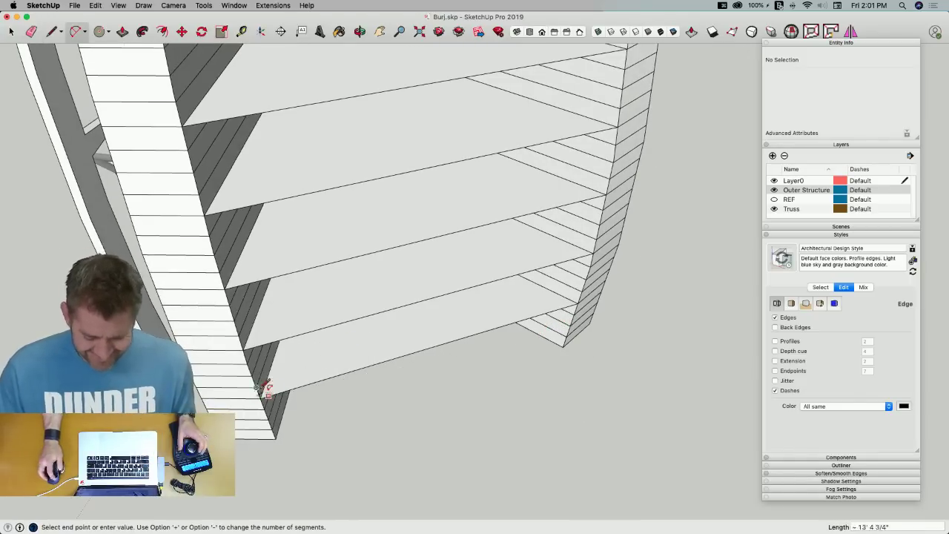
pyautogui.press('l')
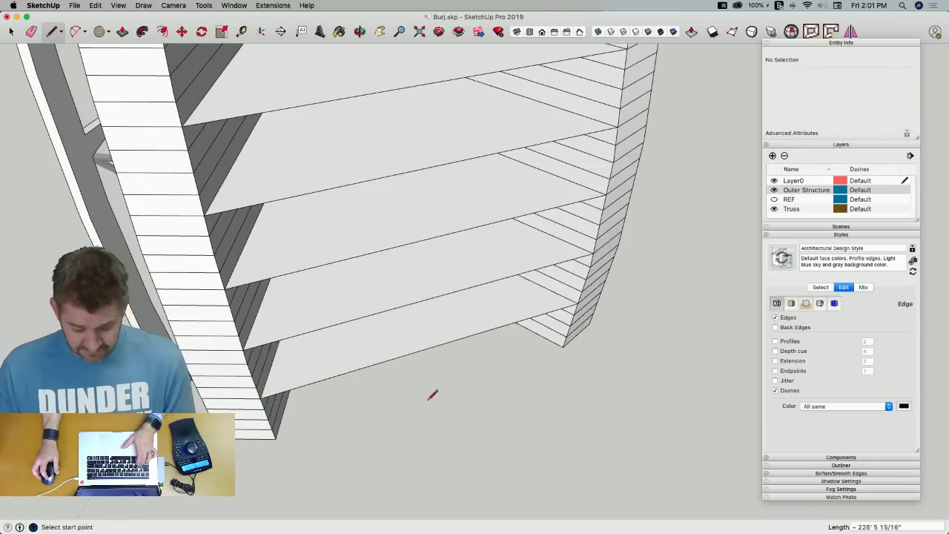
pyautogui.press('a')
pyautogui.click(260, 399)
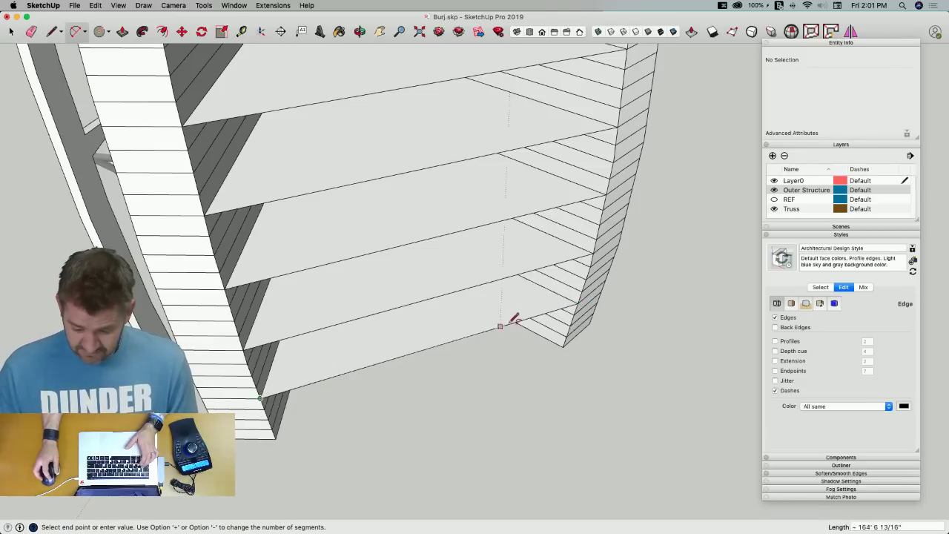
pyautogui.click(577, 305)
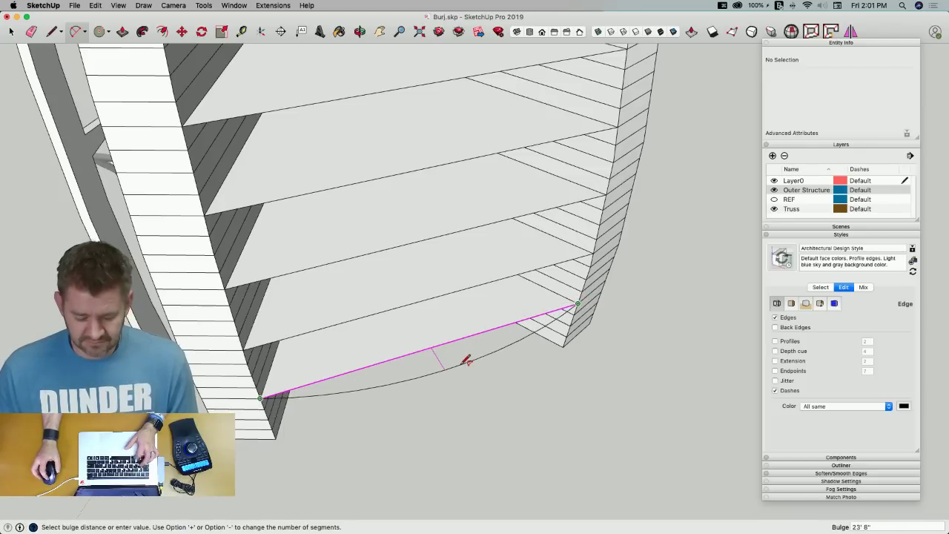
pyautogui.press('super+s')
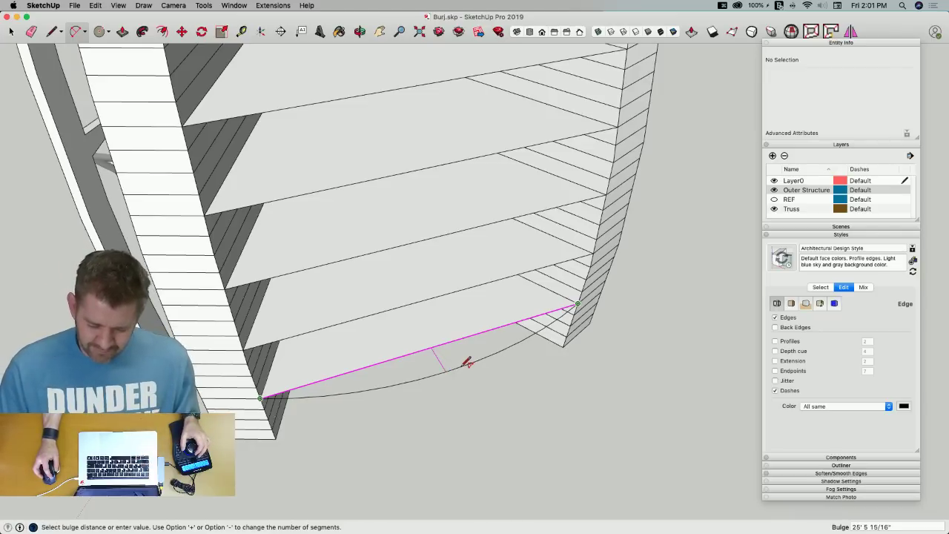
pyautogui.click(468, 362)
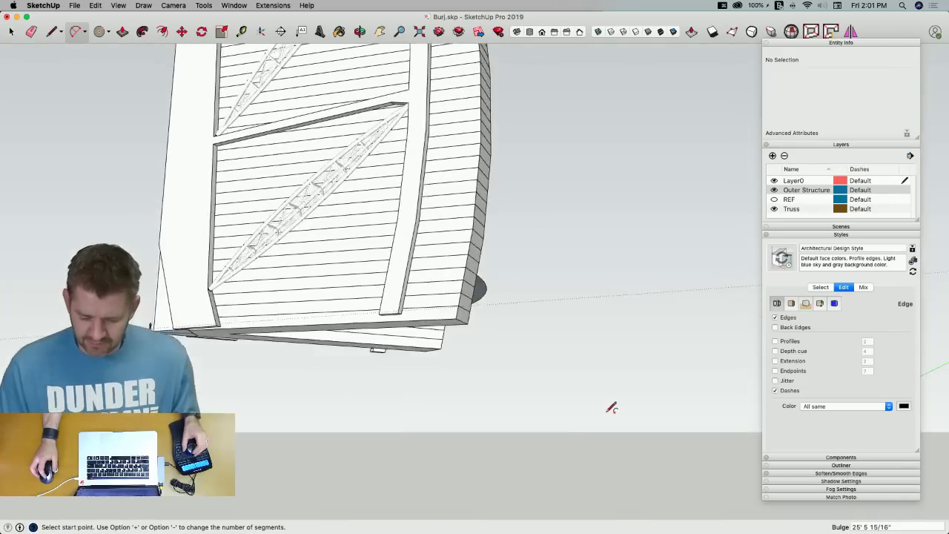
# Copy the curved face of the lowest slab up to the front edge of the second slab
pyautogui.press('space')
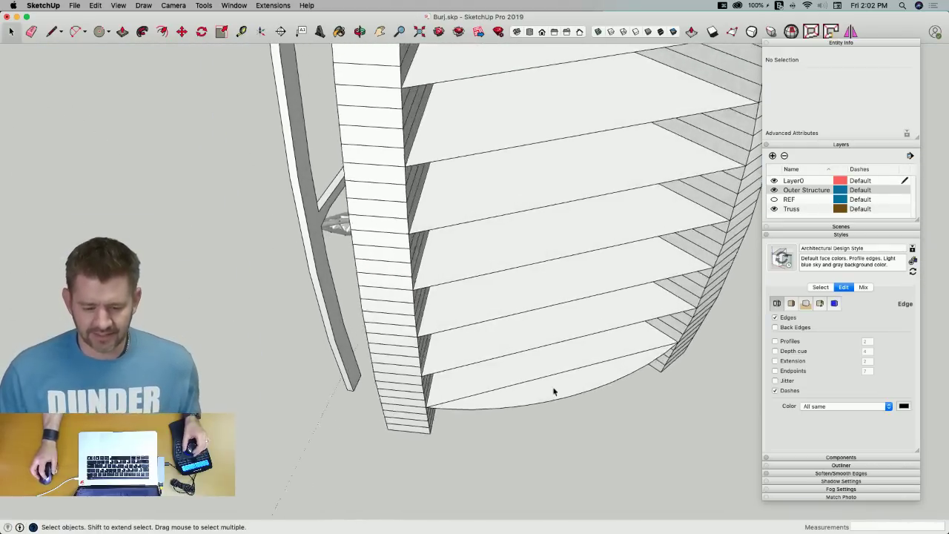
pyautogui.click(442, 399)
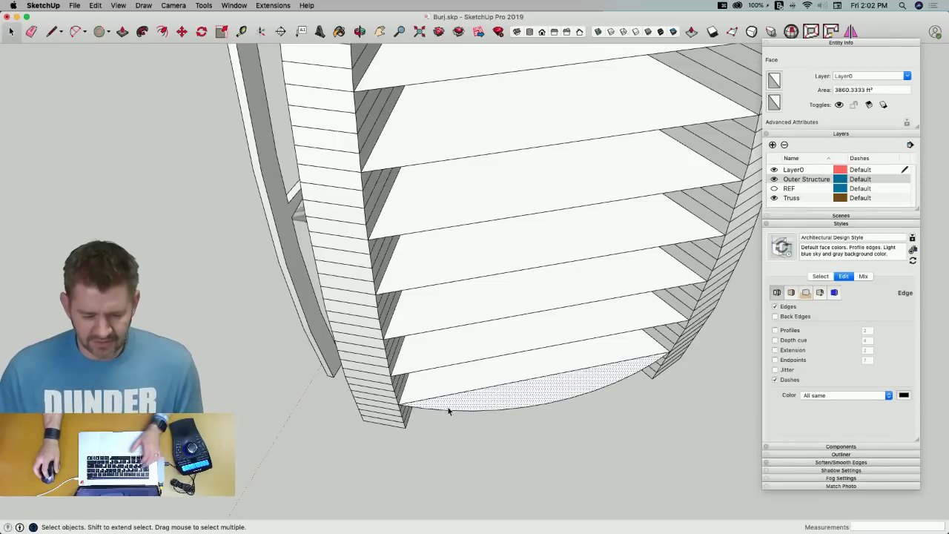
pyautogui.press('m')
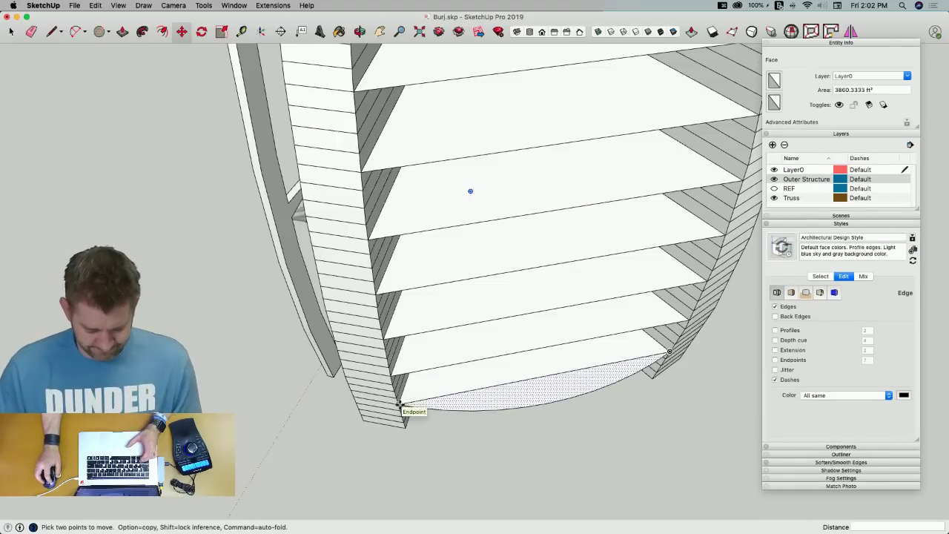
pyautogui.click(399, 402)
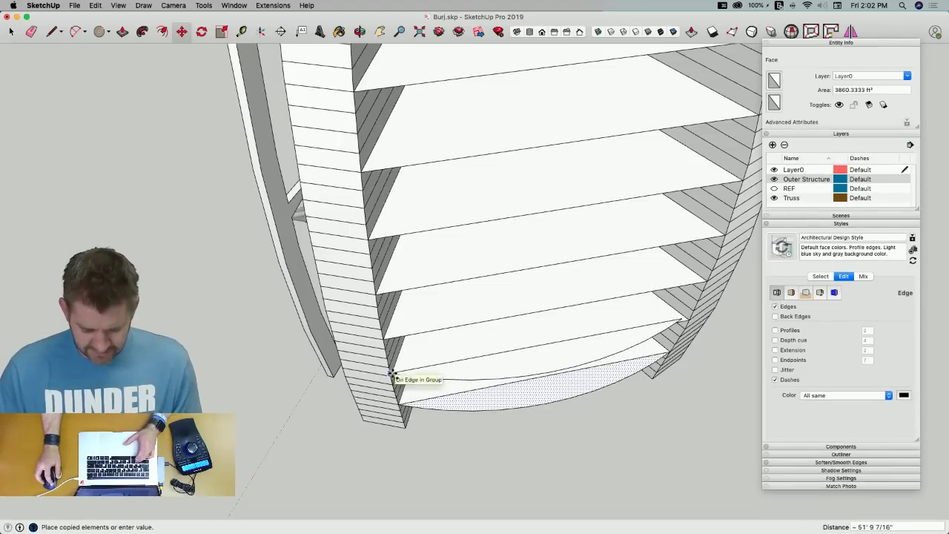
pyautogui.click(489, 368)
# Move the copied arc's far endpoint about 6' 8" to meet the second slab's corner at the opposite wing
pyautogui.press('m')
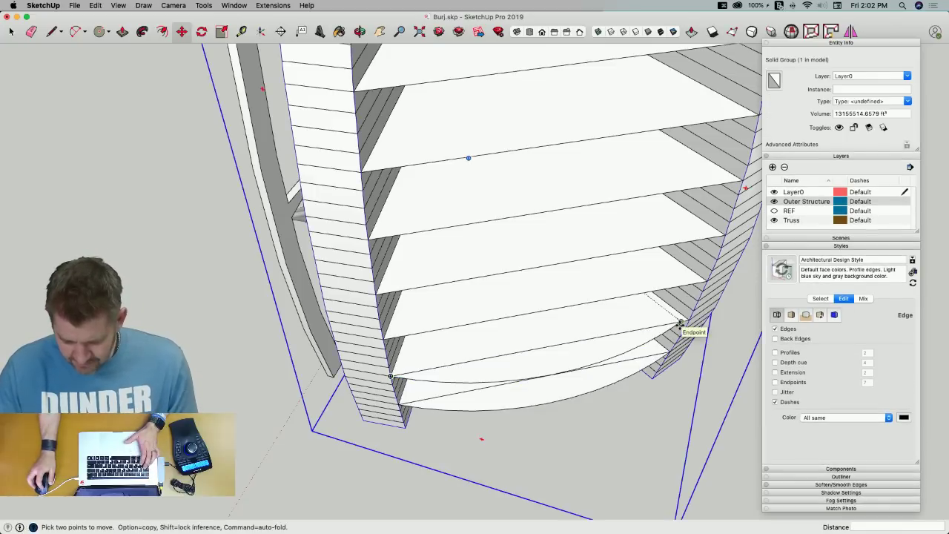
pyautogui.press('Escape')
pyautogui.click(681, 325)
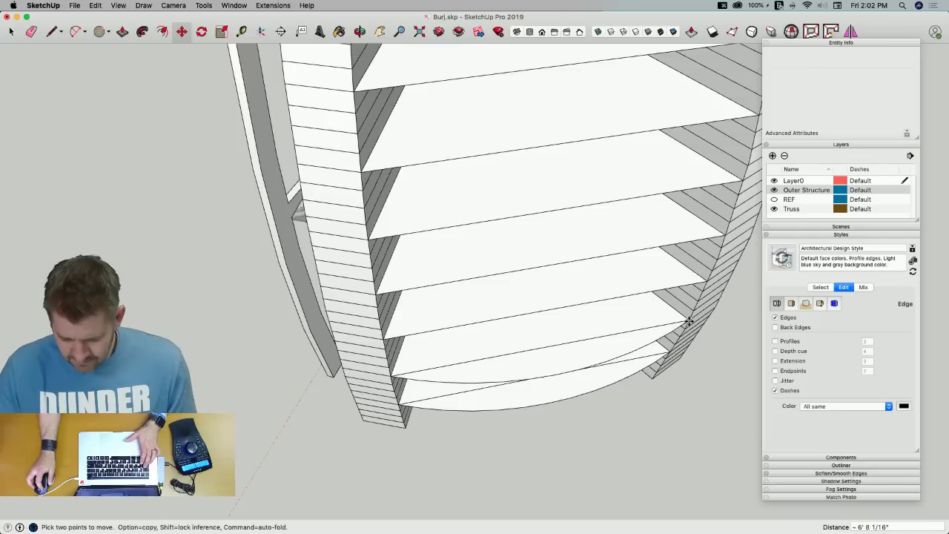
# Copy the second slab's curved face about 47' 3" up to the corner of the third slab
pyautogui.press('space')
pyautogui.click(504, 372)
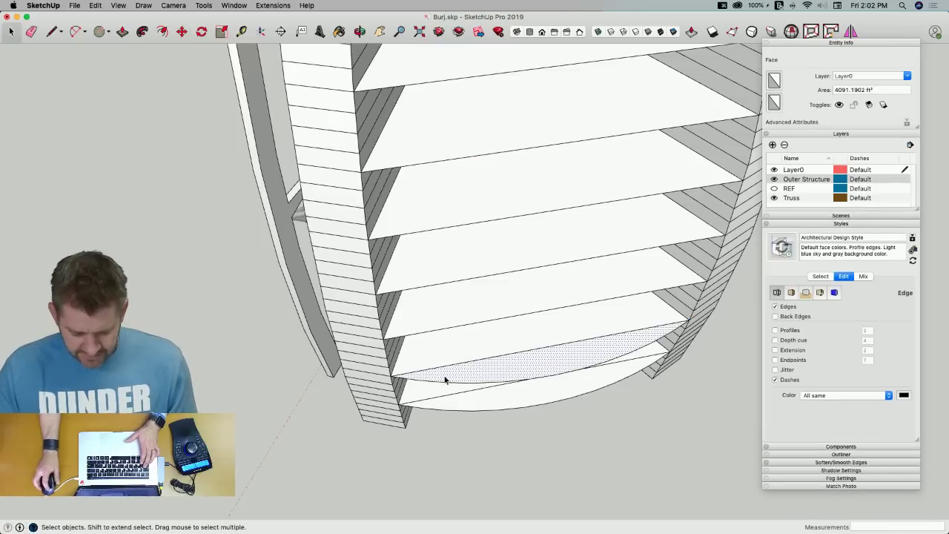
pyautogui.press('m')
pyautogui.click(392, 377)
pyautogui.press('alt')
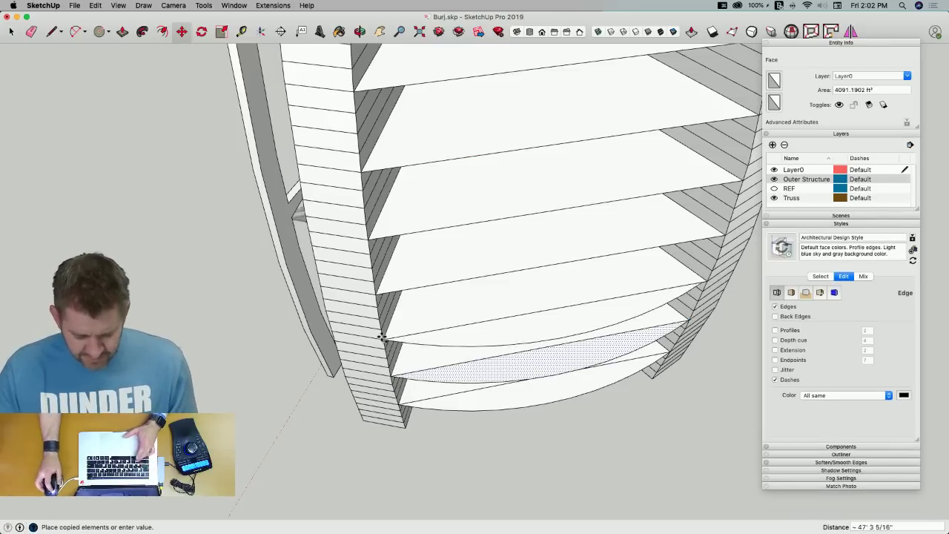
pyautogui.click(385, 338)
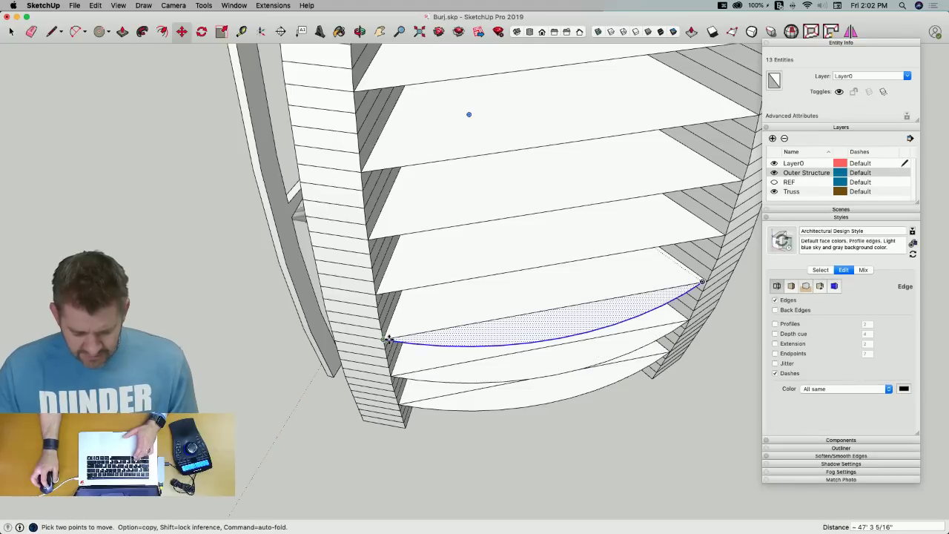
# Copy the curved face from slab to slab up the wing onto the fourth, fifth and sixth slabs
pyautogui.click(385, 339)
pyautogui.click(378, 296)
pyautogui.click(378, 296)
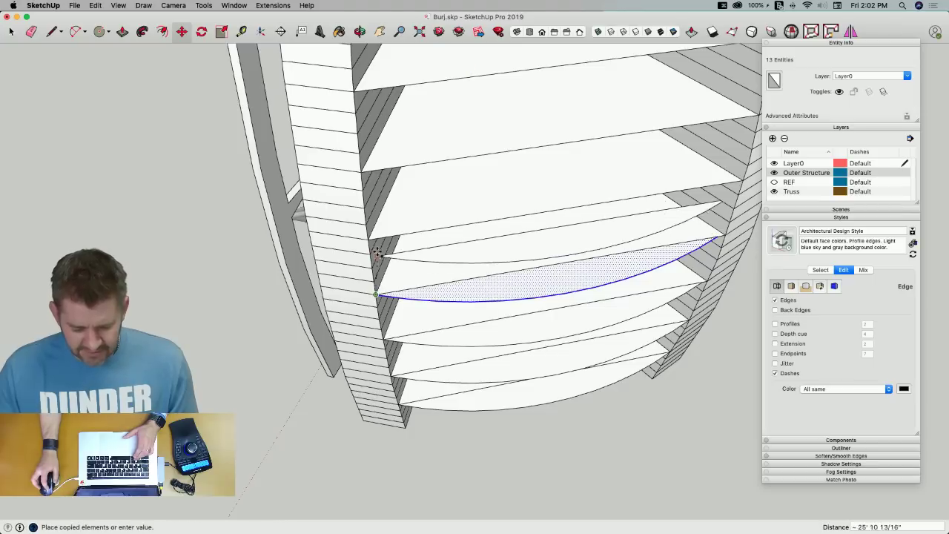
pyautogui.click(369, 240)
pyautogui.click(370, 240)
pyautogui.click(364, 172)
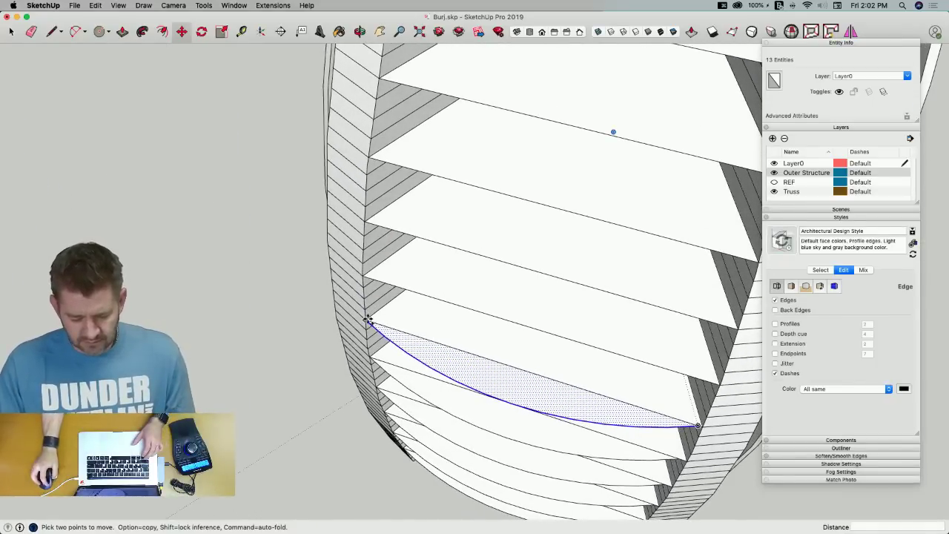
# Copy the curved face from the sixth slab onto the seventh and eighth slabs, aligning it with their wing corners
pyautogui.click(368, 321)
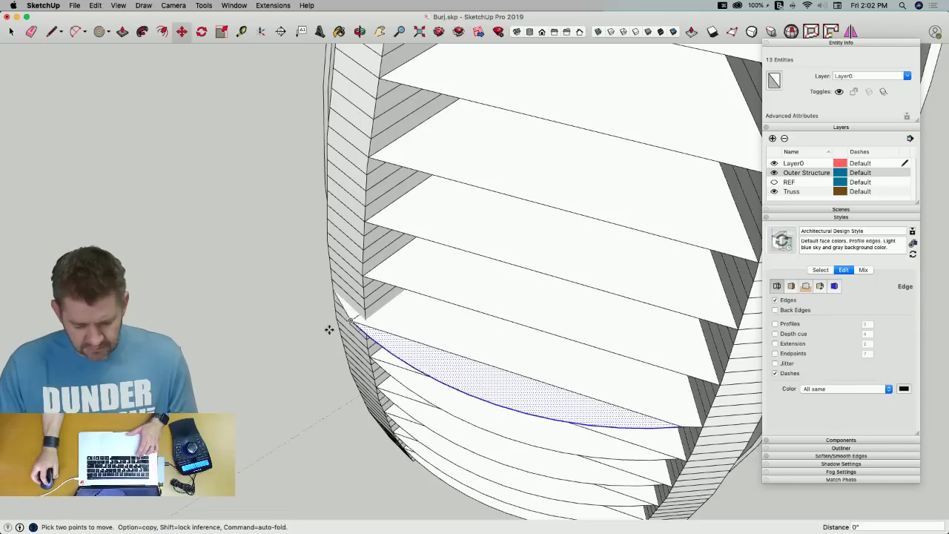
pyautogui.press('alt')
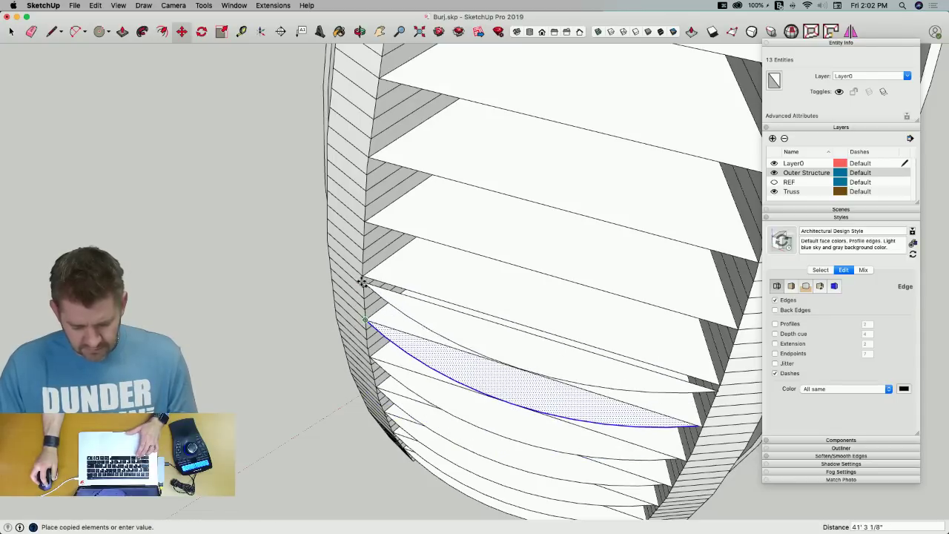
pyautogui.click(364, 278)
pyautogui.click(364, 278)
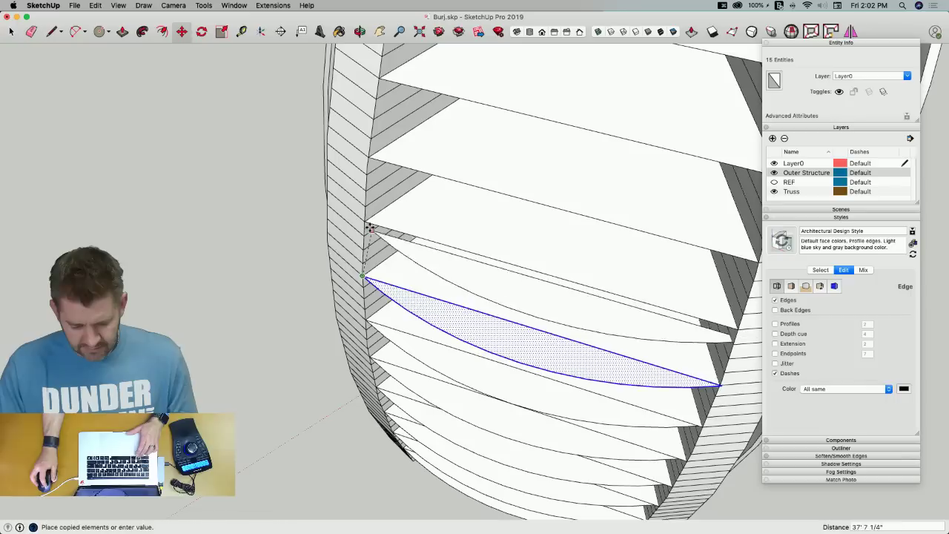
pyautogui.click(365, 221)
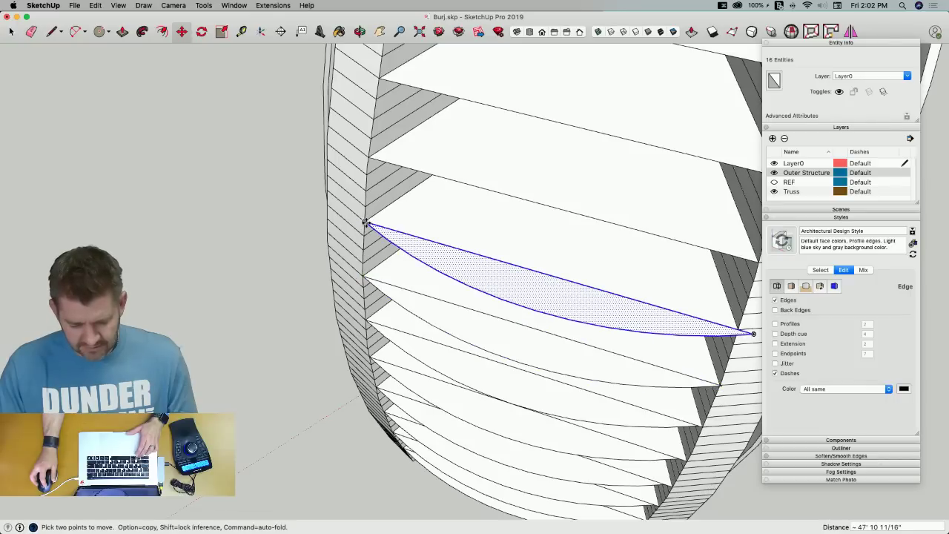
# Copy the curved face from the eighth slab's corner onto the ninth and tenth slabs, the last copy 49' 1 1/2" away
pyautogui.click(366, 221)
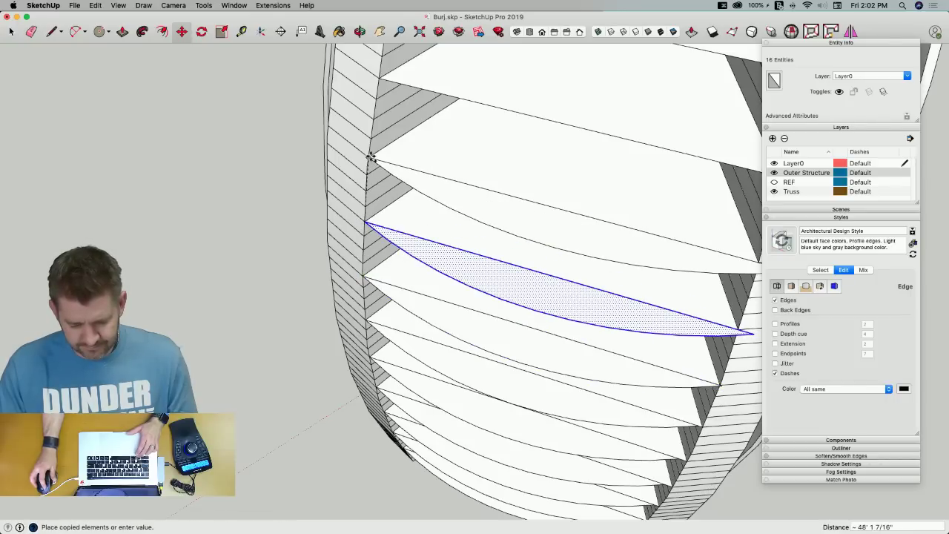
pyautogui.click(367, 159)
pyautogui.click(369, 159)
pyautogui.click(370, 111)
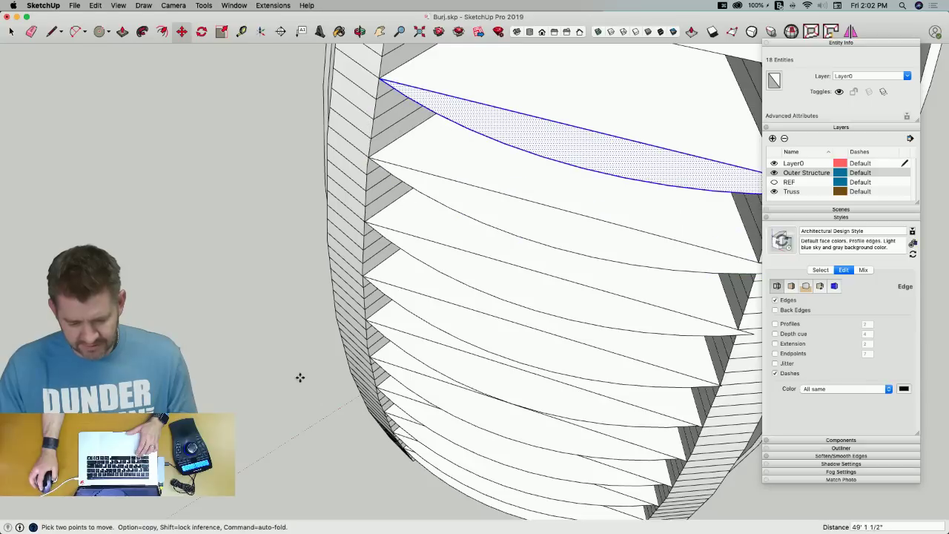
# Copy the curved face onto the three uppermost slabs, snapping each copy to the slab's wing corner
pyautogui.click(337, 244)
pyautogui.click(345, 210)
pyautogui.click(344, 210)
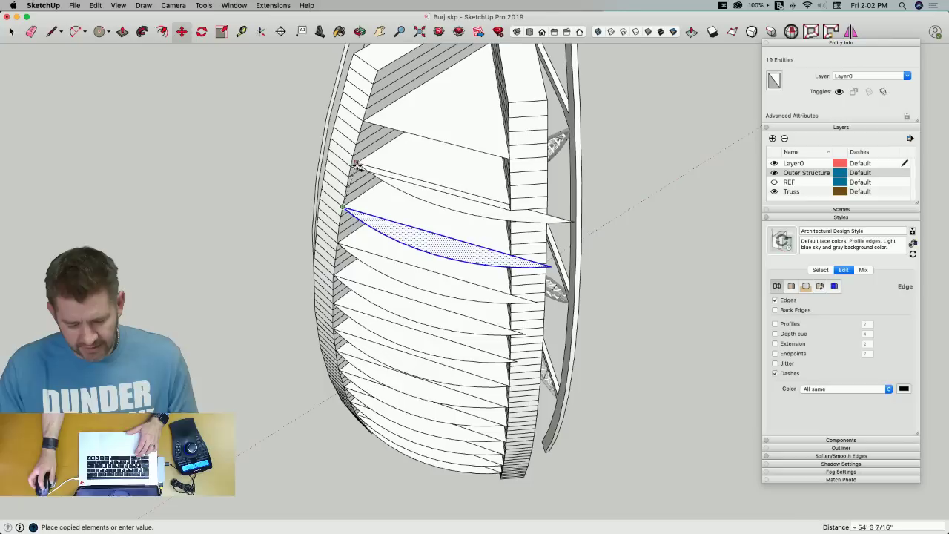
pyautogui.click(354, 166)
pyautogui.click(354, 166)
pyautogui.click(362, 121)
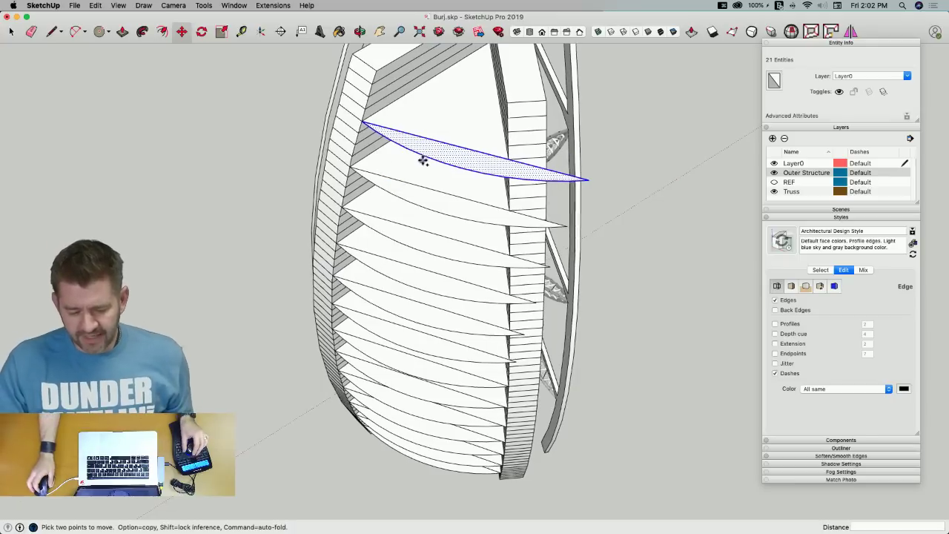
pyautogui.press('space')
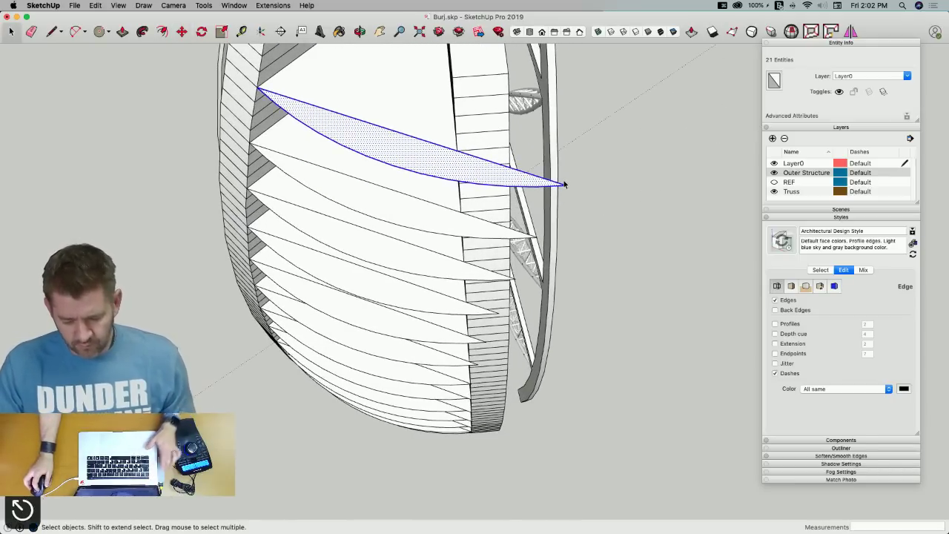
# Move the overhanging tips of the curved faces on the two uppermost slabs onto their wing corners
pyautogui.click(580, 191)
pyautogui.press('m')
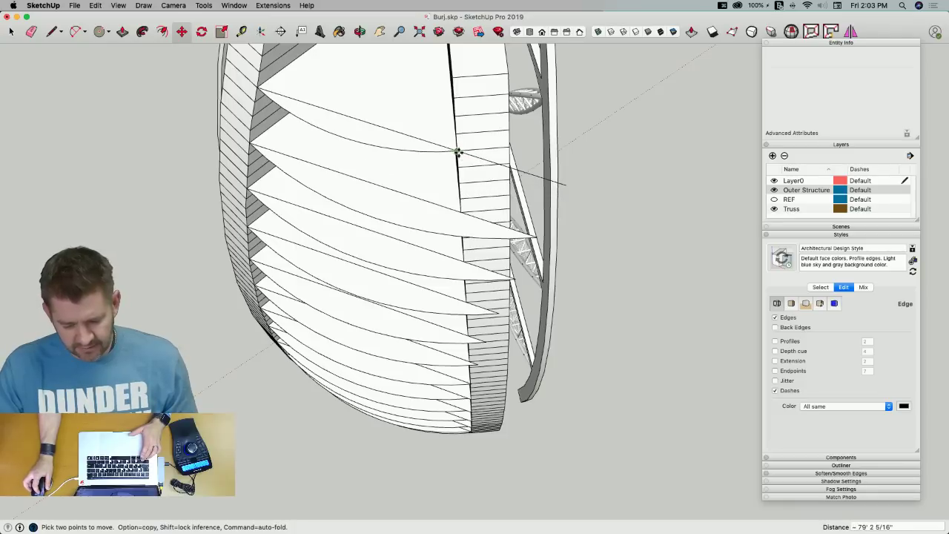
pyautogui.click(458, 152)
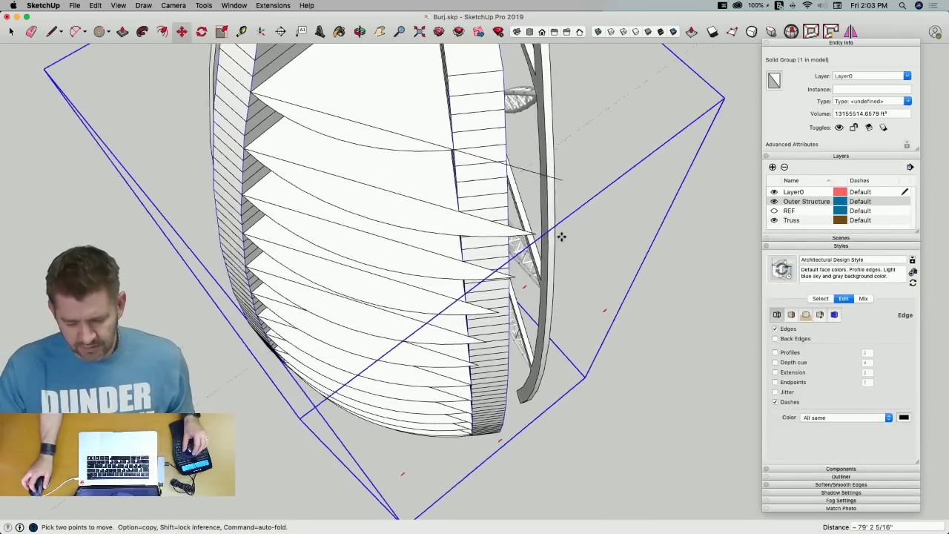
pyautogui.scroll(3, 564, 196)
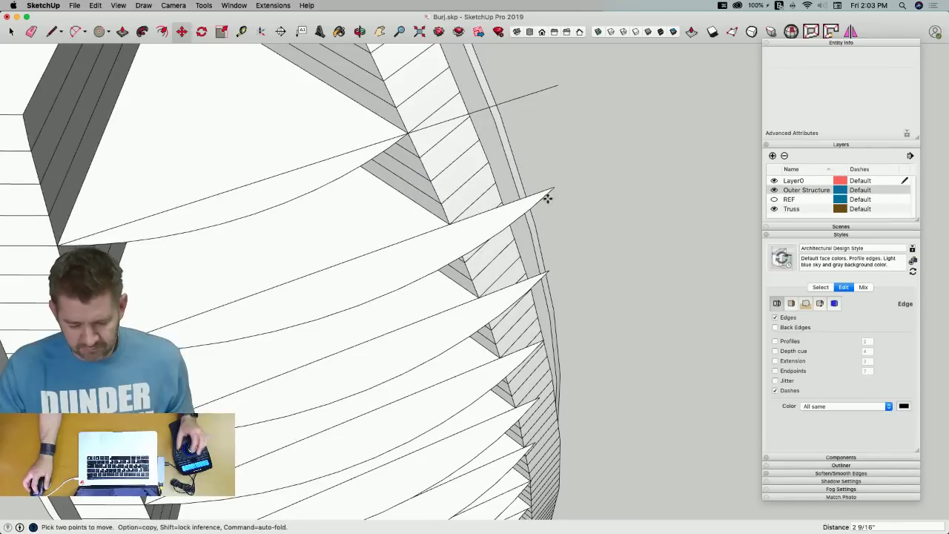
pyautogui.click(451, 224)
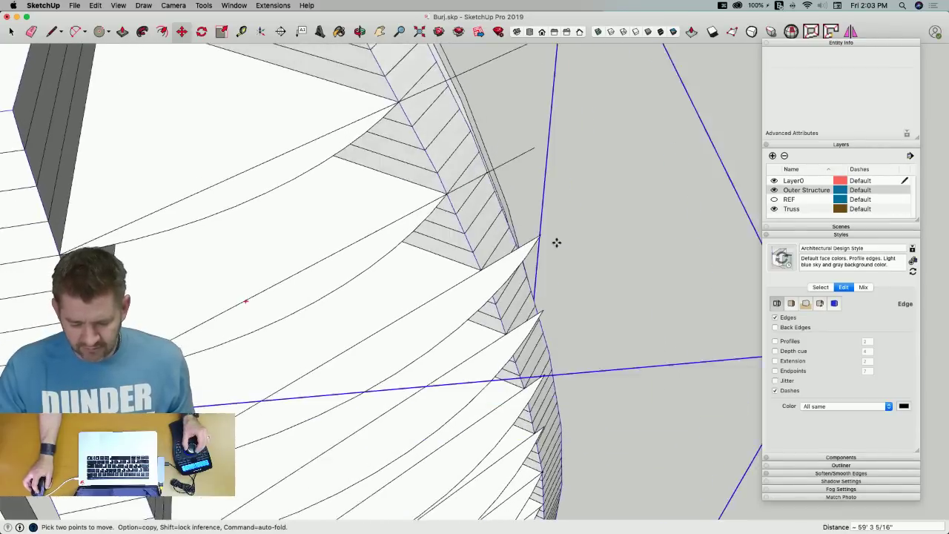
# Move the overhanging curved-face tips of the third, fourth and fifth slabs from the top onto their wing corners
pyautogui.click(539, 226)
pyautogui.click(541, 223)
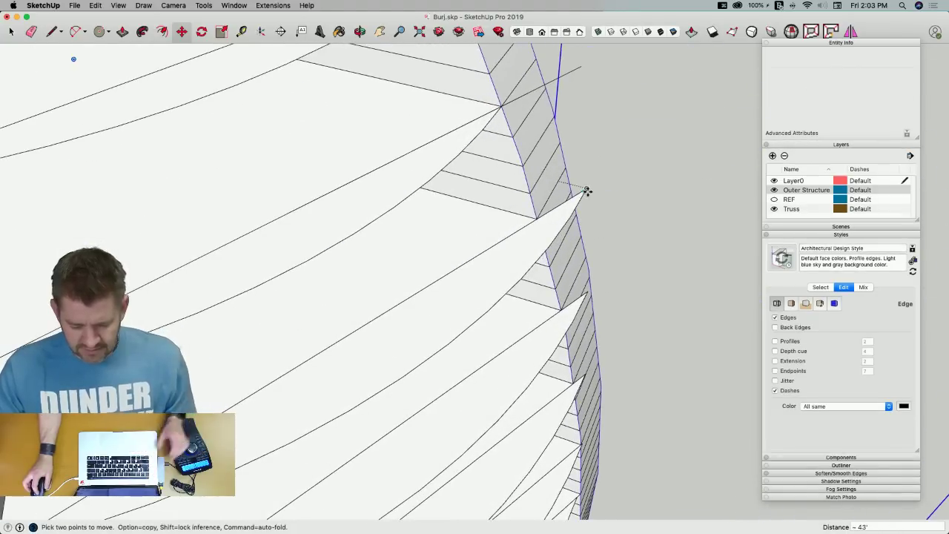
pyautogui.click(586, 190)
pyautogui.click(588, 190)
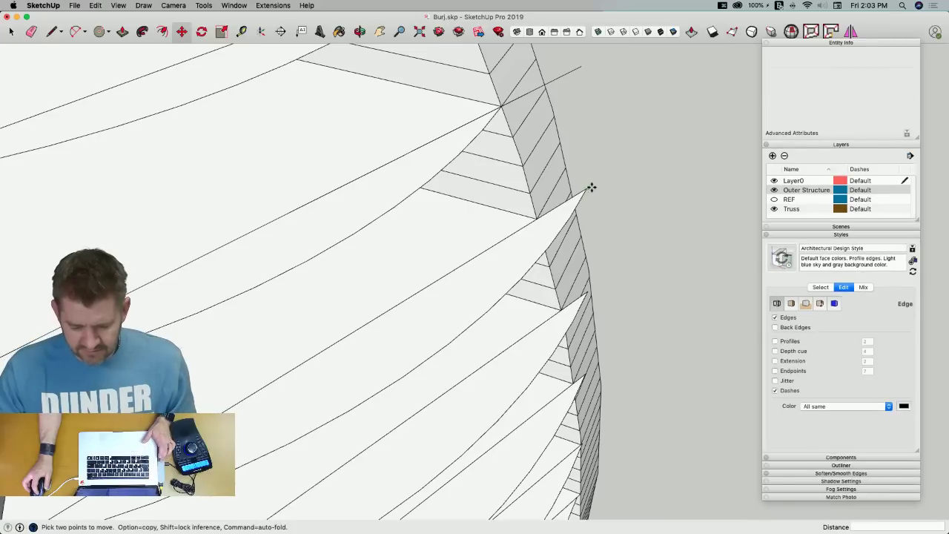
pyautogui.click(588, 189)
pyautogui.click(537, 219)
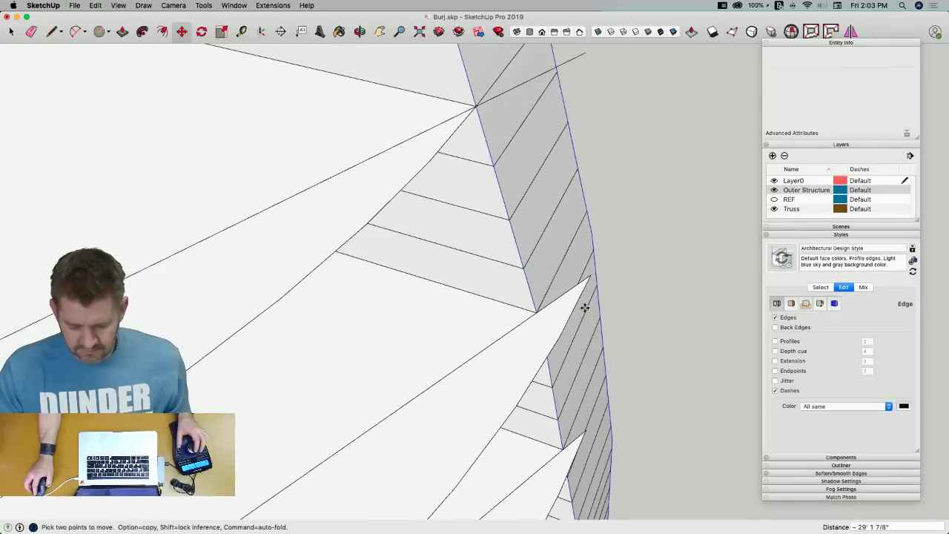
pyautogui.click(594, 258)
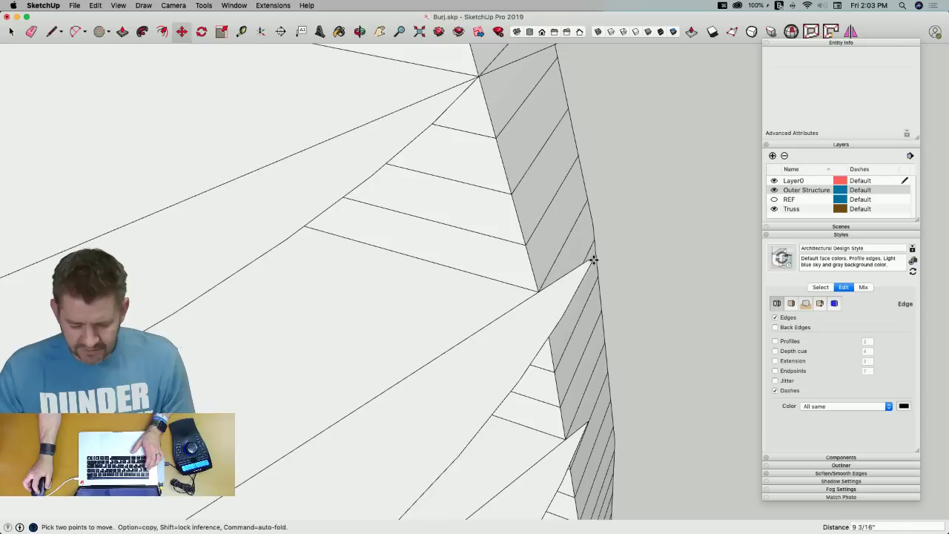
pyautogui.click(541, 291)
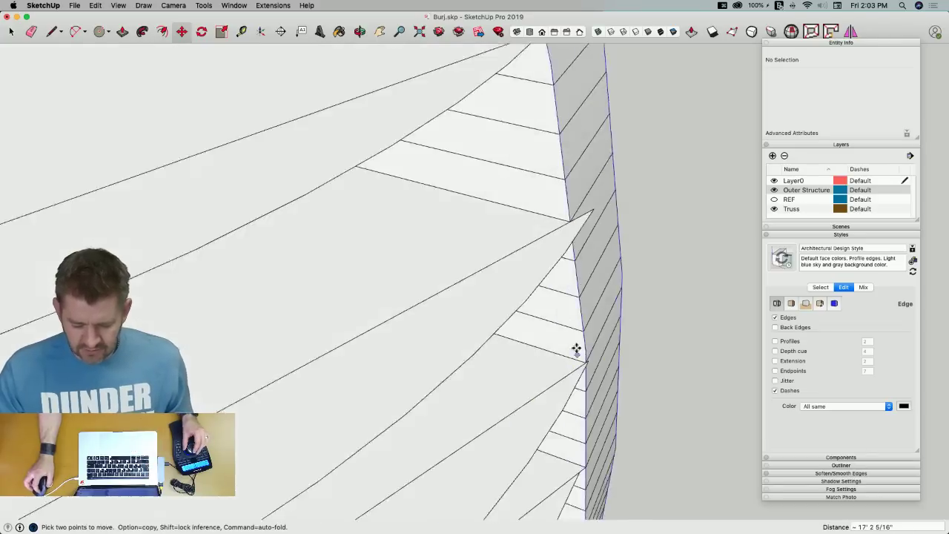
pyautogui.click(607, 209)
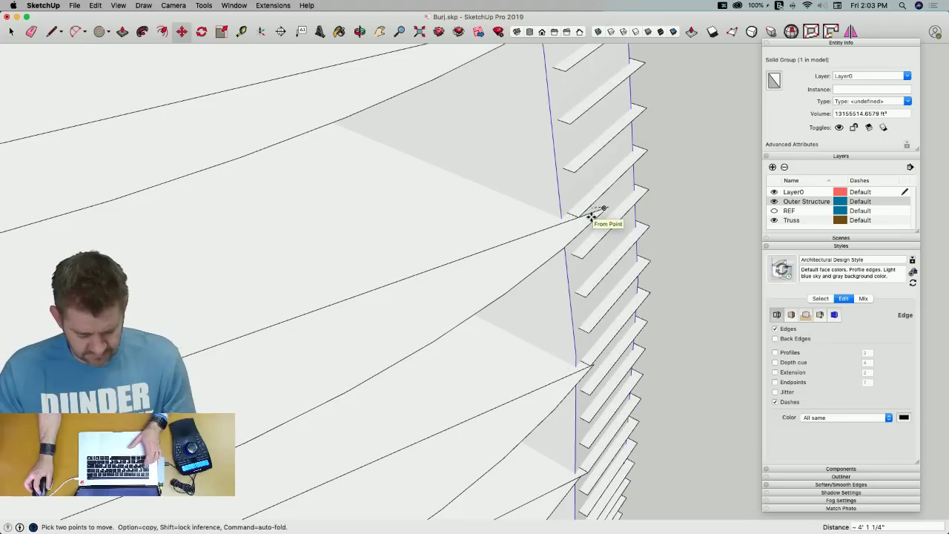
pyautogui.press('super+z')
pyautogui.press('super+z')
# Snap the curved-face tips of the next two slabs down exactly onto their wing corners, undoing the misplaced move
pyautogui.click(590, 212)
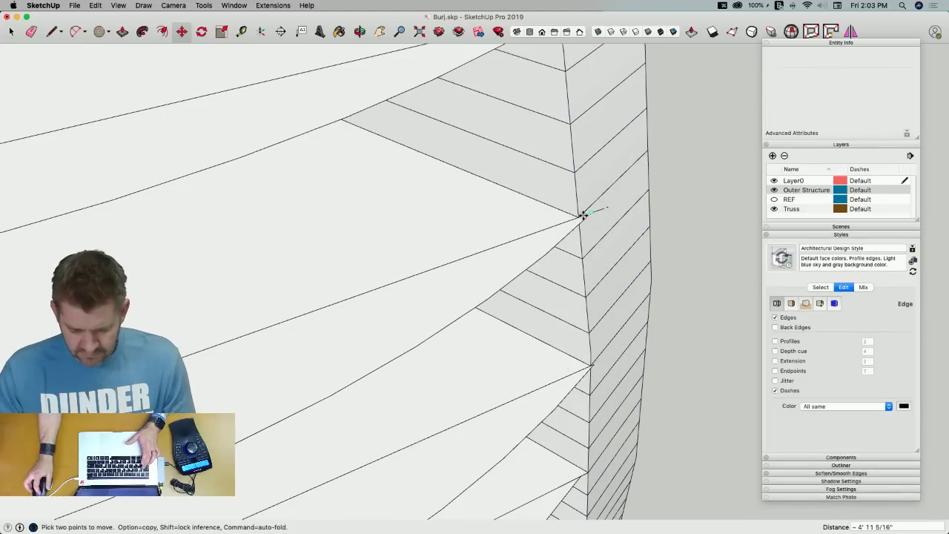
pyautogui.scroll(4, 597, 370)
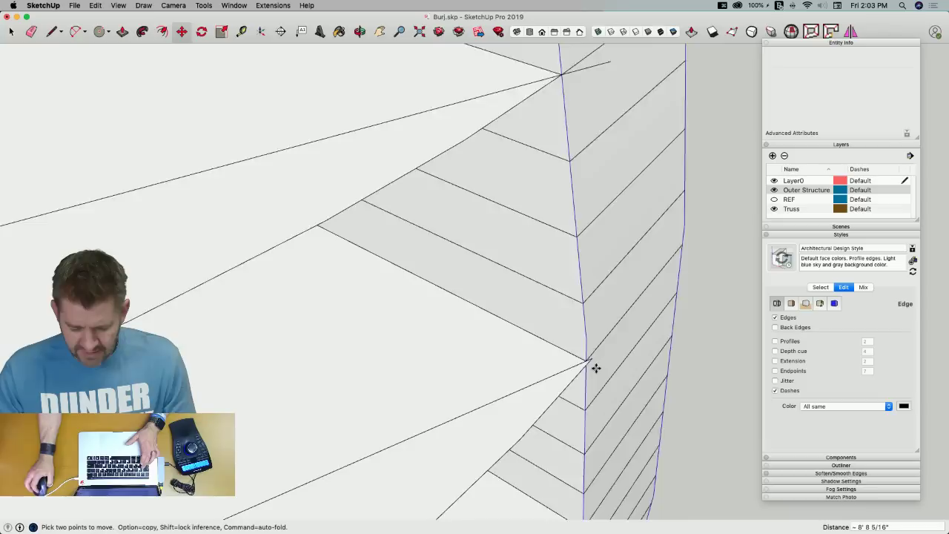
pyautogui.press('super+z')
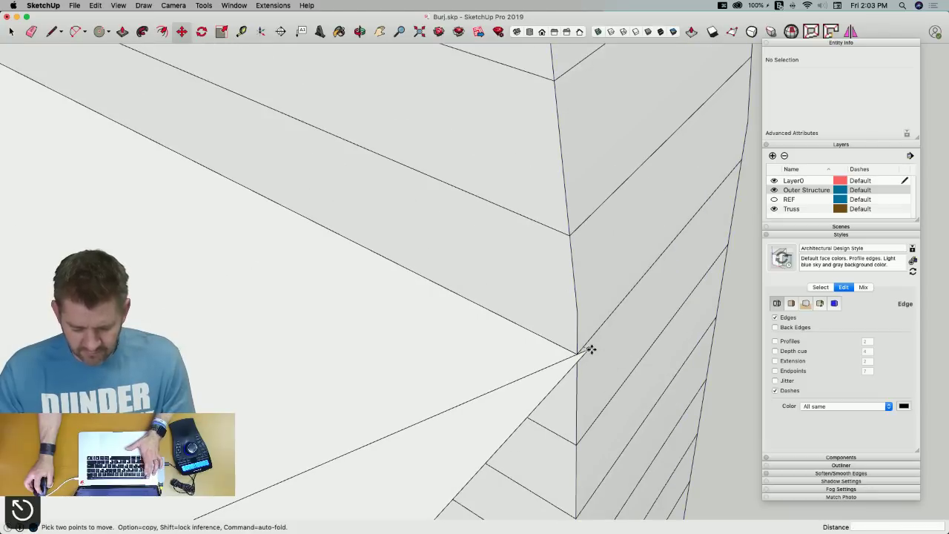
pyautogui.click(589, 350)
pyautogui.click(576, 355)
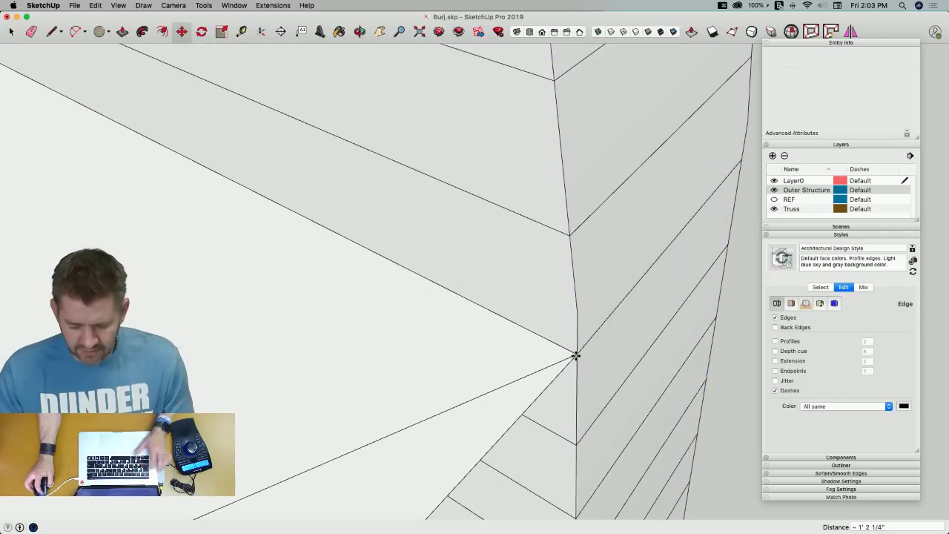
# Move the curved-face tips of the remaining misaligned lower slabs onto their wing corners
pyautogui.click(512, 334)
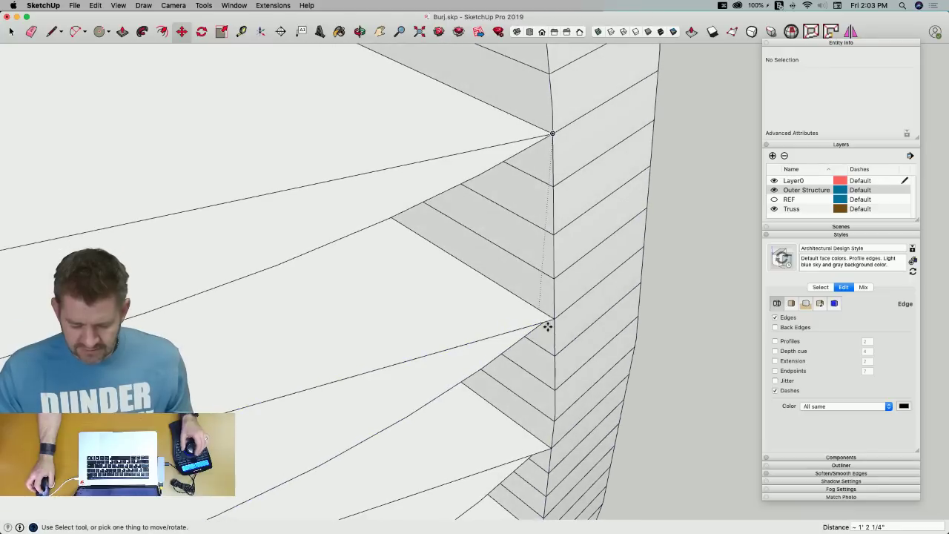
pyautogui.click(543, 323)
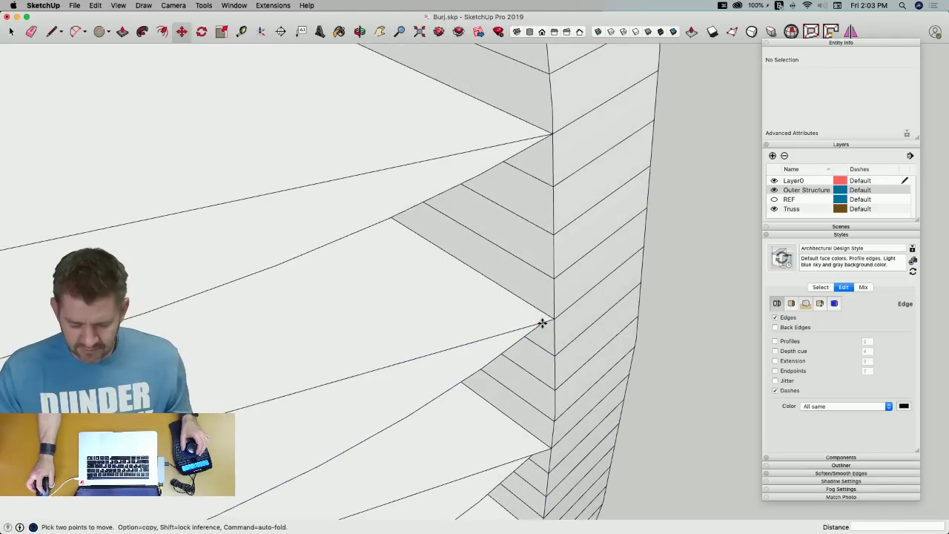
pyautogui.click(542, 323)
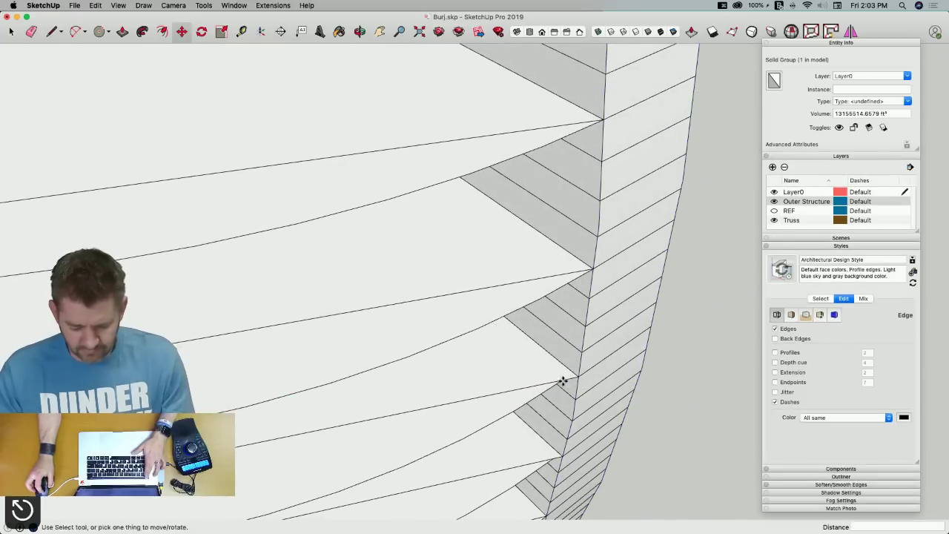
pyautogui.click(563, 383)
pyautogui.click(573, 382)
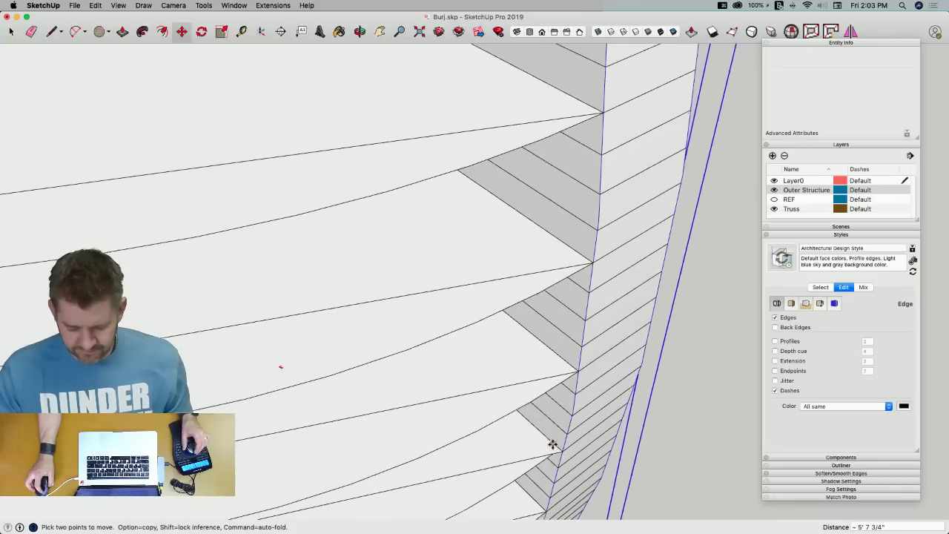
pyautogui.click(553, 452)
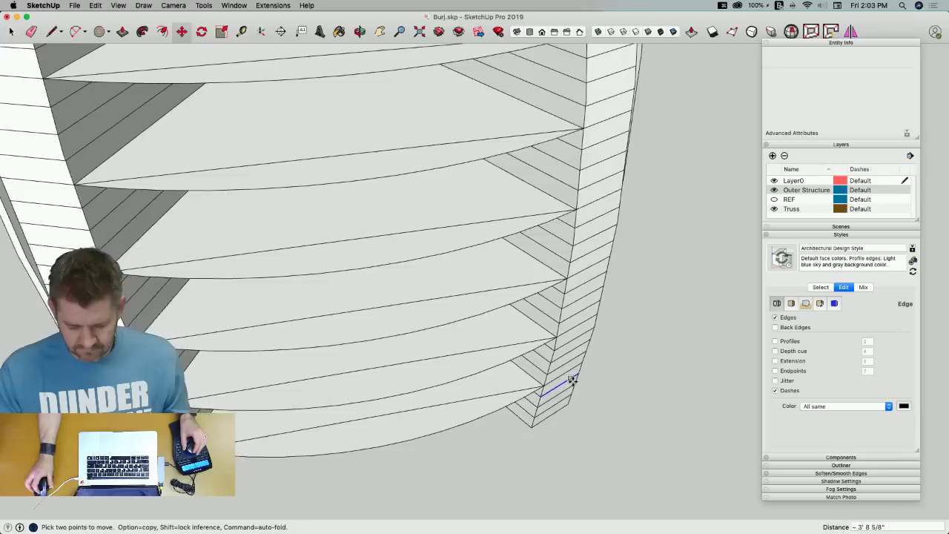
pyautogui.press('space')
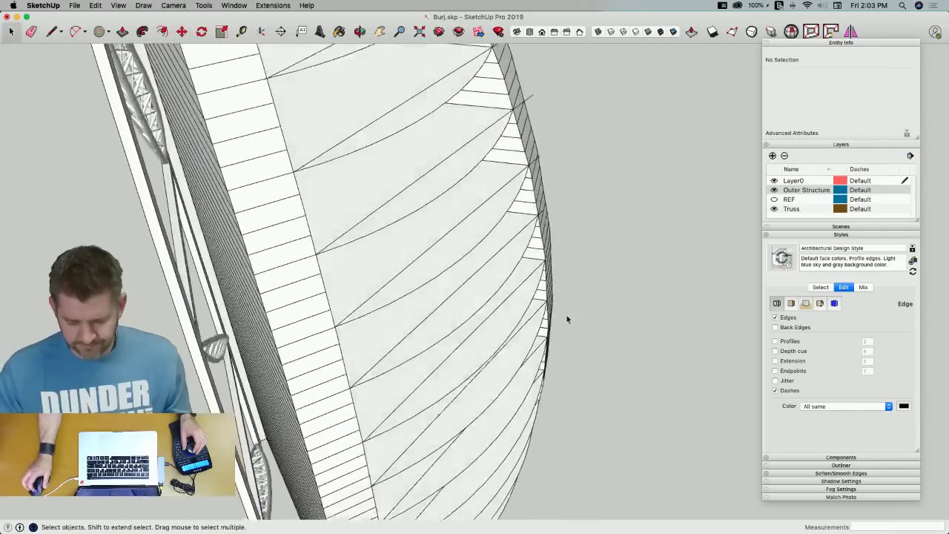
# Erase the straight edges between the slabs and their curved fronts, along with the leftover edge stubs past the wing
pyautogui.press('e')
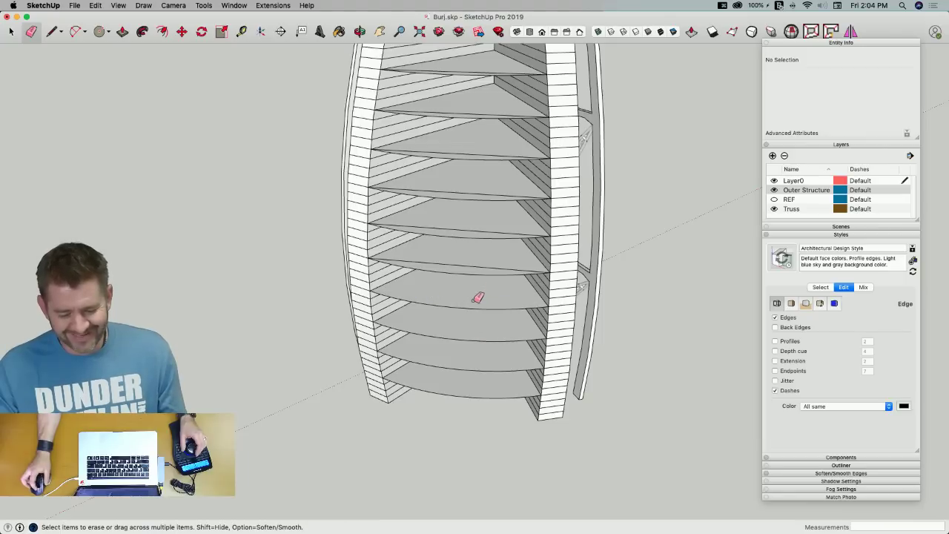
pyautogui.moveTo(479, 188)
pyautogui.mouseDown(button='middle')
pyautogui.moveTo(487, 106)
pyautogui.moveTo(502, 111)
pyautogui.moveTo(520, 141)
pyautogui.moveTo(510, 148)
pyautogui.mouseUp(button='middle')
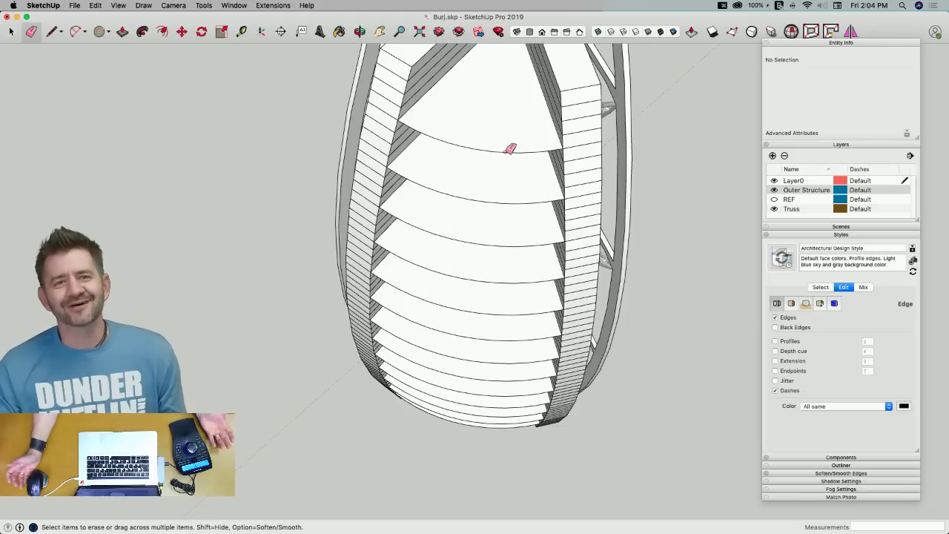
pyautogui.moveTo(485, 187); pyautogui.dragTo(564, 179, button='middle')
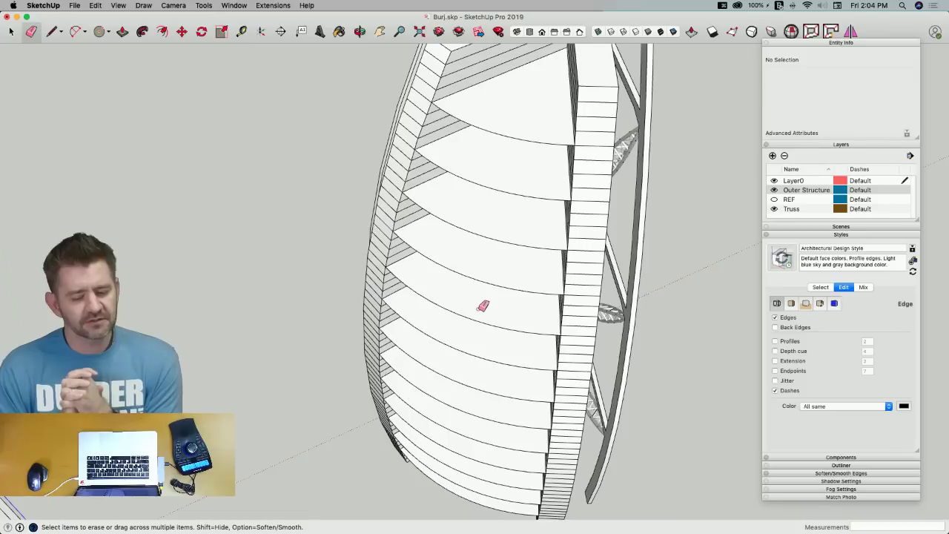
pyautogui.moveTo(483, 306)
pyautogui.mouseDown(button='middle')
pyautogui.moveTo(468, 289)
pyautogui.moveTo(428, 334)
pyautogui.moveTo(366, 322)
pyautogui.moveTo(201, 373)
pyautogui.moveTo(195, 350)
pyautogui.moveTo(205, 341)
pyautogui.moveTo(245, 363)
pyautogui.moveTo(240, 339)
pyautogui.moveTo(464, 294)
pyautogui.moveTo(470, 280)
pyautogui.mouseUp(button='middle')
# Select the solid group that forms the two hotel wings and save the model
pyautogui.press('space')
pyautogui.click(195, 360)
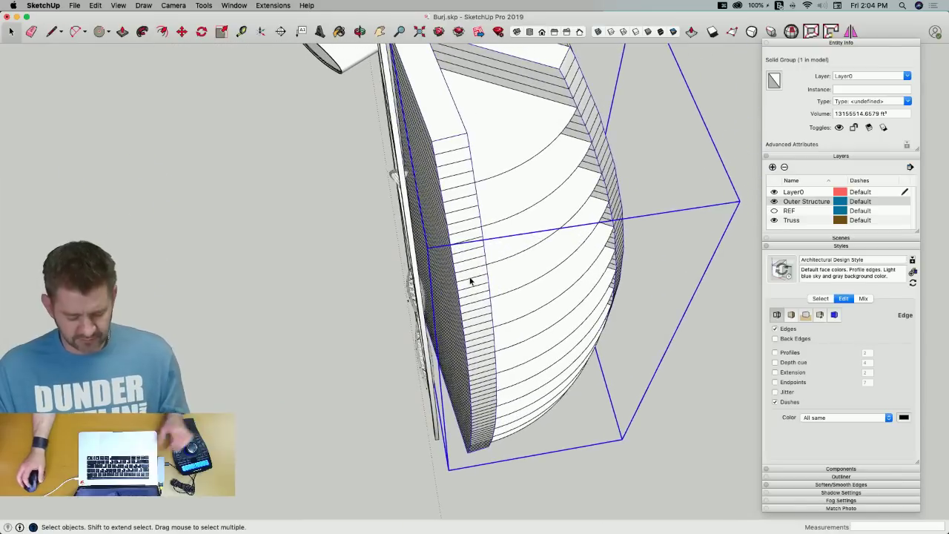
pyautogui.press('super+s')
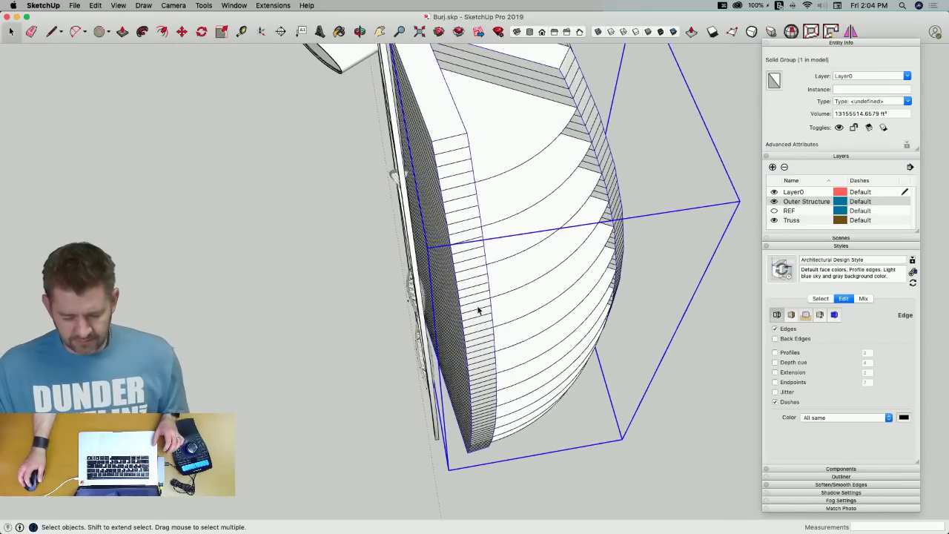
pyautogui.press('m')
pyautogui.press('alt')
pyautogui.click(478, 308)
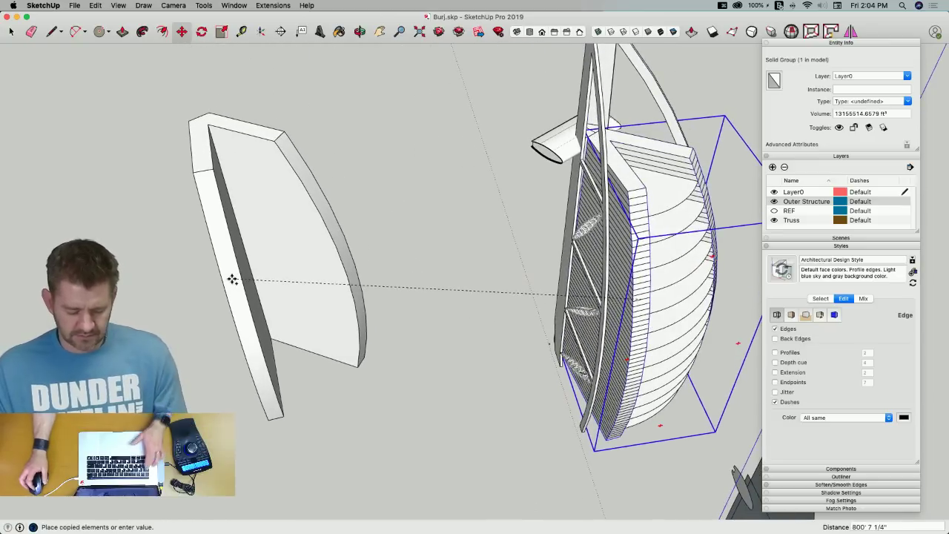
pyautogui.press('Escape')
# Hide the Outer Structure layer to isolate the hotel wings and floor slabs
pyautogui.press('space')
pyautogui.click(637, 201)
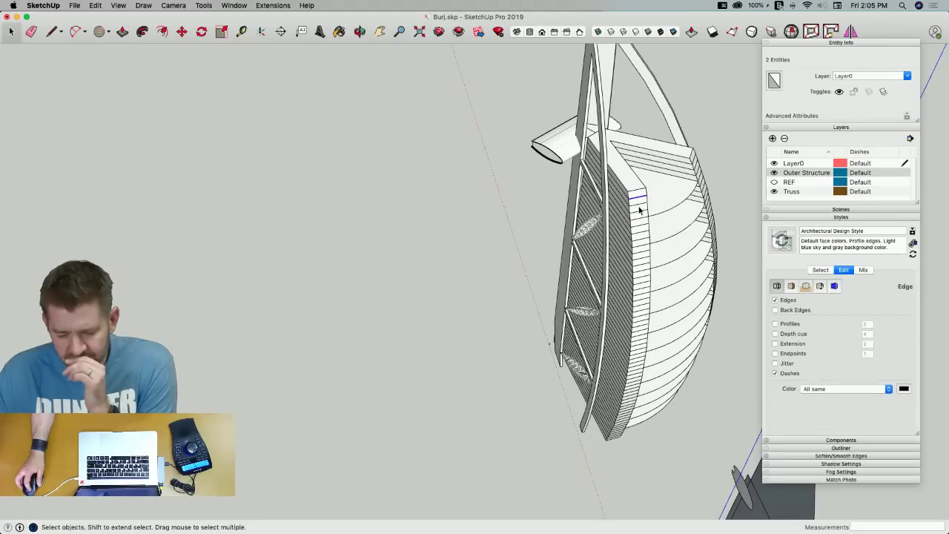
pyautogui.click(774, 172)
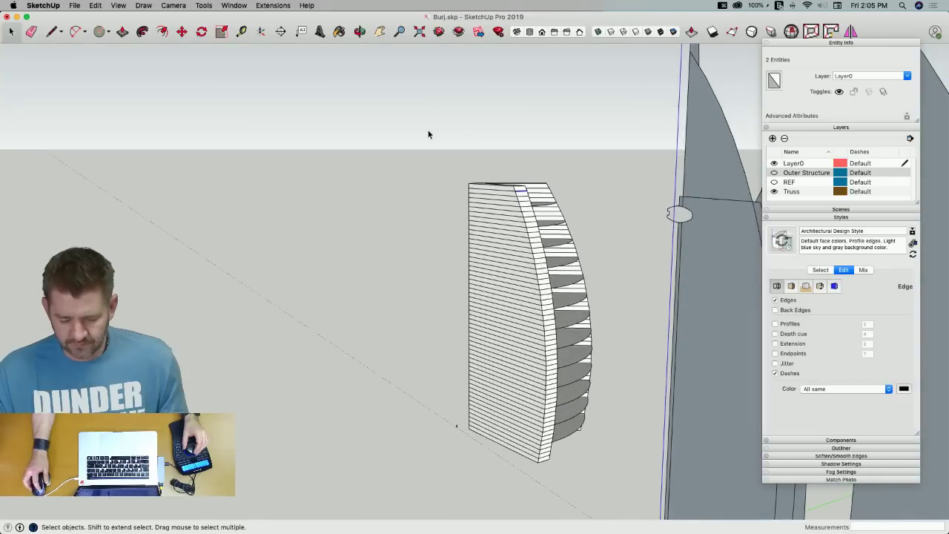
# Select the entire hotel body and take the solid wing group out of the selection
pyautogui.moveTo(519, 235); pyautogui.dragTo(628, 480)
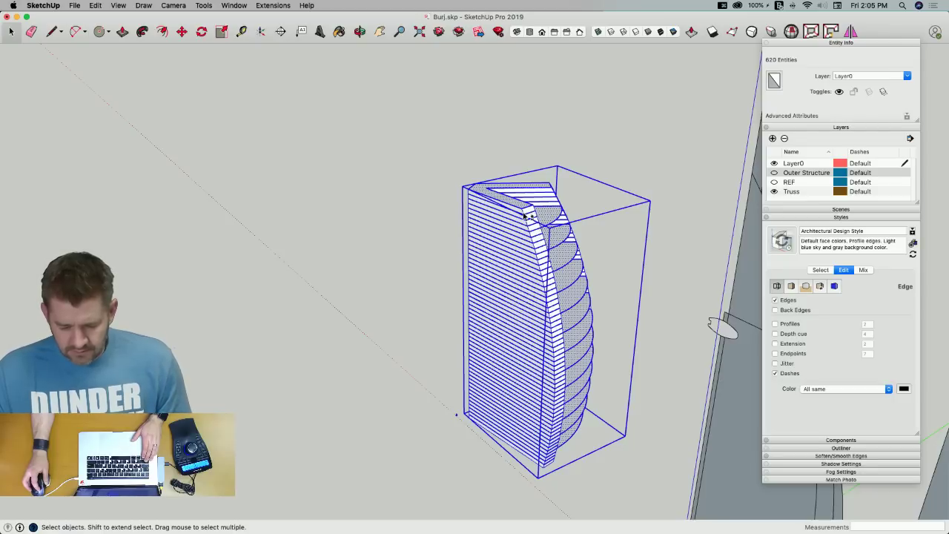
pyautogui.keyDown('shift'); pyautogui.click(525, 214); pyautogui.keyUp('shift')
pyautogui.scroll(2, 442, 407)
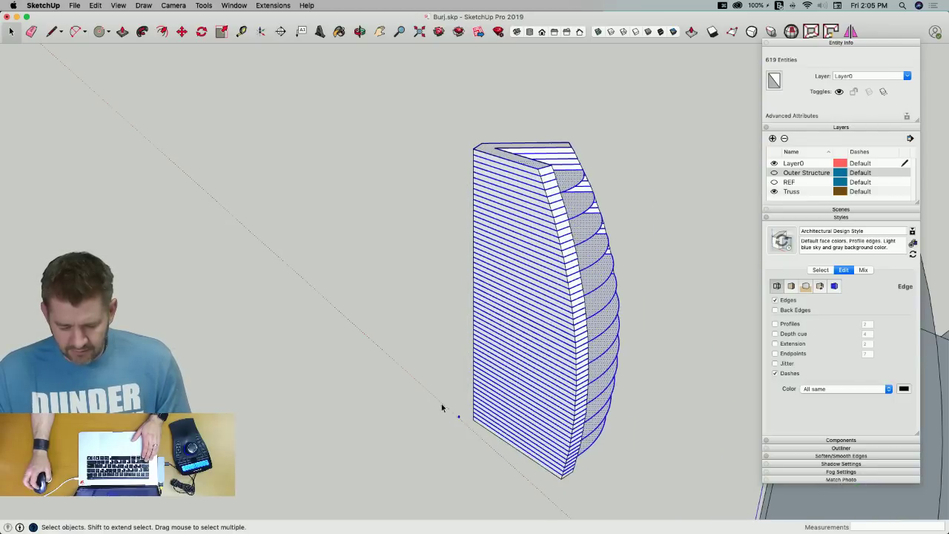
pyautogui.moveTo(663, 279); pyautogui.dragTo(388, 300, button='middle')
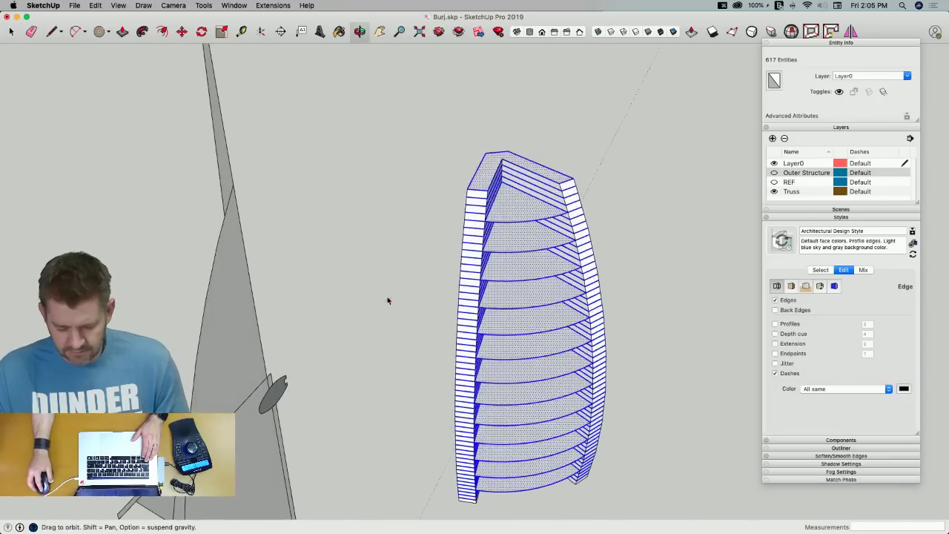
# Remove every curved floor slab between the wings from the selection, leaving only the wings' floor-line geometry selected
pyautogui.keyDown('shift'); pyautogui.click(517, 487); pyautogui.keyUp('shift')
pyautogui.keyDown('shift'); pyautogui.click(515, 468); pyautogui.keyUp('shift')
pyautogui.keyDown('shift'); pyautogui.click(515, 454); pyautogui.keyUp('shift')
pyautogui.keyDown('shift'); pyautogui.click(521, 444); pyautogui.keyUp('shift')
pyautogui.keyDown('shift'); pyautogui.click(525, 413); pyautogui.keyUp('shift')
pyautogui.keyDown('shift'); pyautogui.click(525, 398); pyautogui.keyUp('shift')
pyautogui.keyDown('shift'); pyautogui.click(522, 370); pyautogui.keyUp('shift')
pyautogui.keyDown('shift'); pyautogui.click(521, 352); pyautogui.keyUp('shift')
pyautogui.keyDown('shift'); pyautogui.click(523, 329); pyautogui.keyUp('shift')
pyautogui.keyDown('shift'); pyautogui.click(523, 308); pyautogui.keyUp('shift')
pyautogui.keyDown('shift'); pyautogui.click(517, 275); pyautogui.keyUp('shift')
pyautogui.keyDown('shift'); pyautogui.click(525, 237); pyautogui.keyUp('shift')
pyautogui.keyDown('shift'); pyautogui.click(520, 216); pyautogui.keyUp('shift')
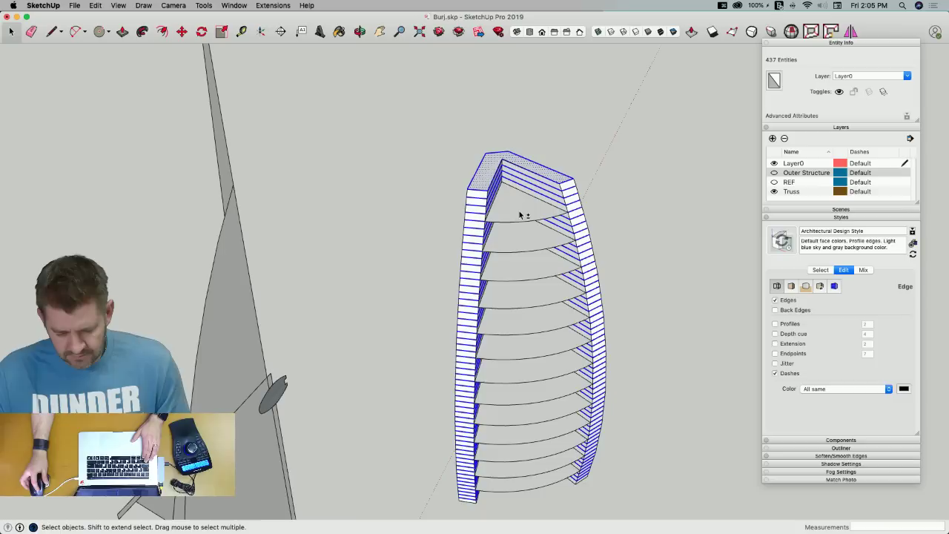
# Group the selected wing floor-line geometry, assign the group to a new layer named Floors, and hide that layer
pyautogui.rightClick(529, 166)
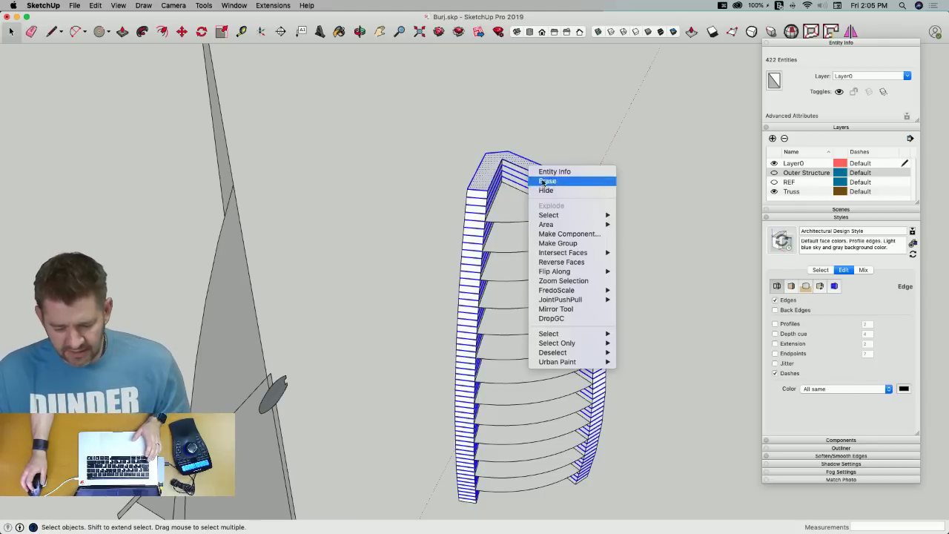
pyautogui.click(567, 244)
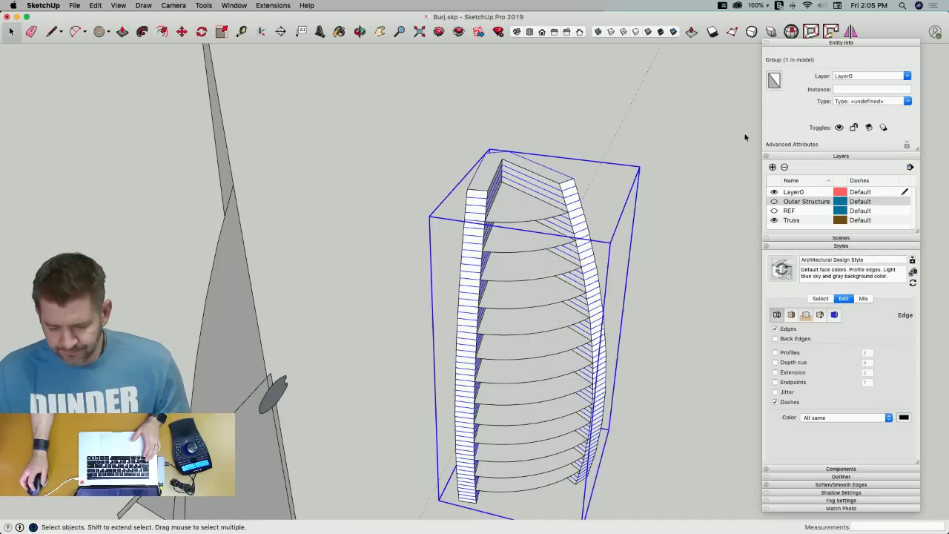
pyautogui.click(856, 76)
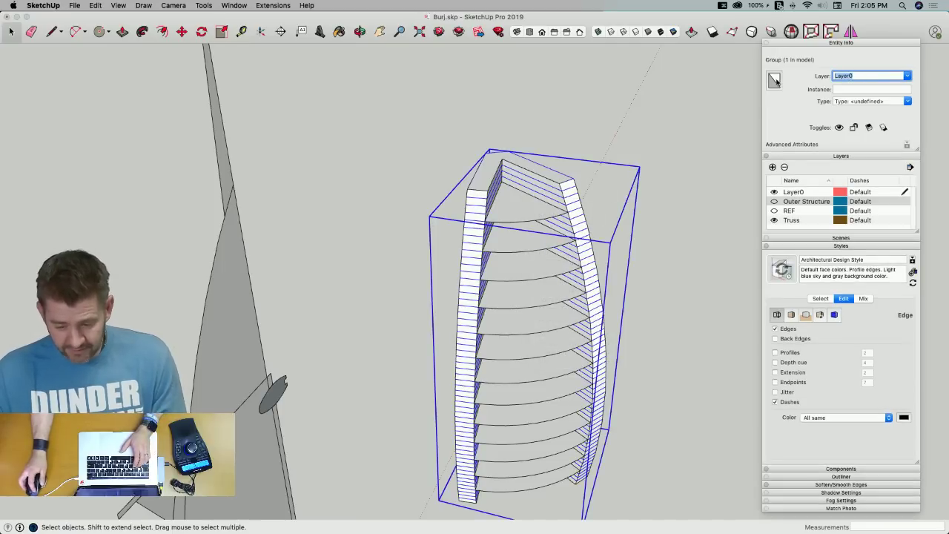
pyautogui.write('Floors')
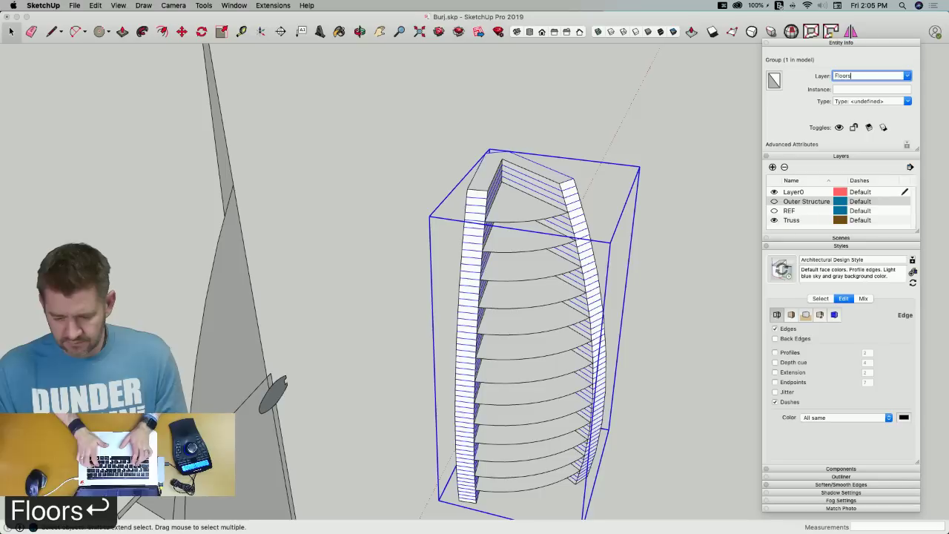
pyautogui.press('Return')
pyautogui.click(775, 203)
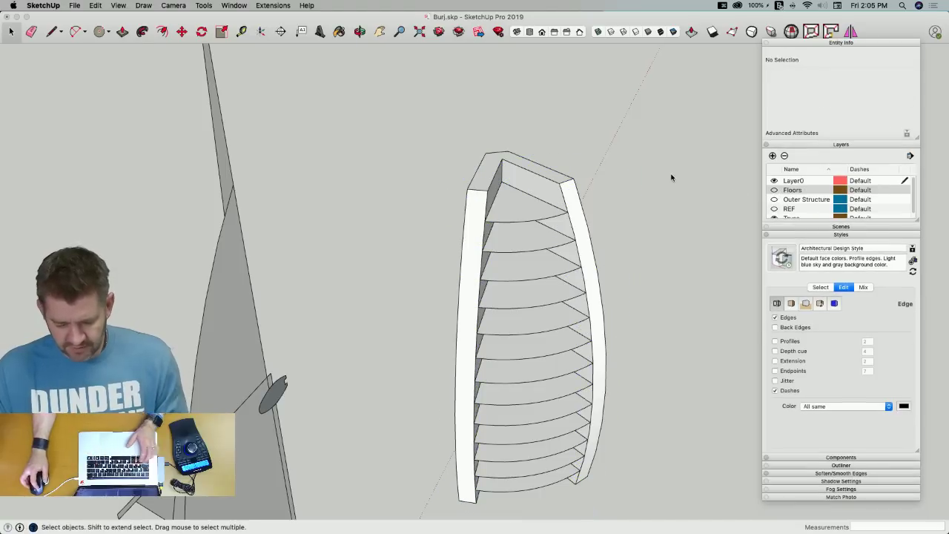
# Copy the solid wing group to an empty spot beside the original tower
pyautogui.click(475, 286)
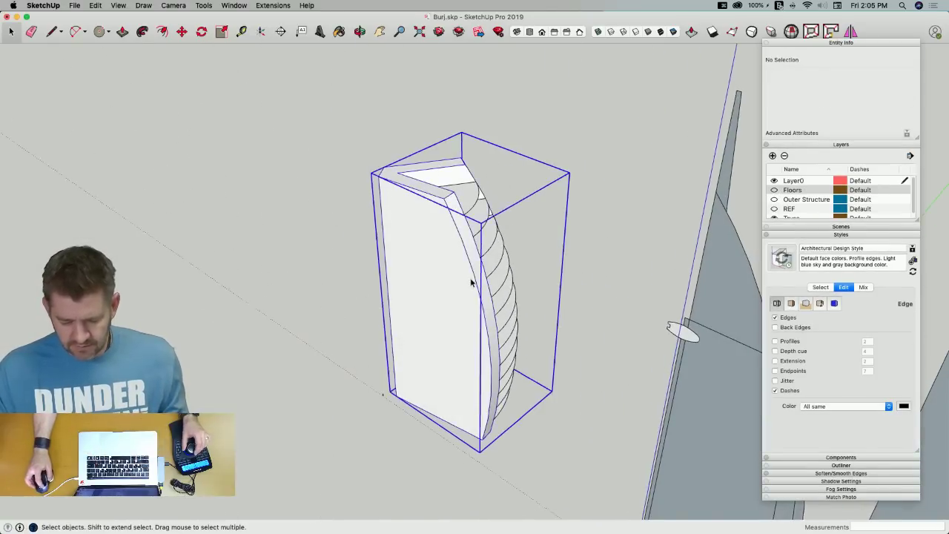
pyautogui.press('m')
pyautogui.click(582, 452)
pyautogui.press('alt')
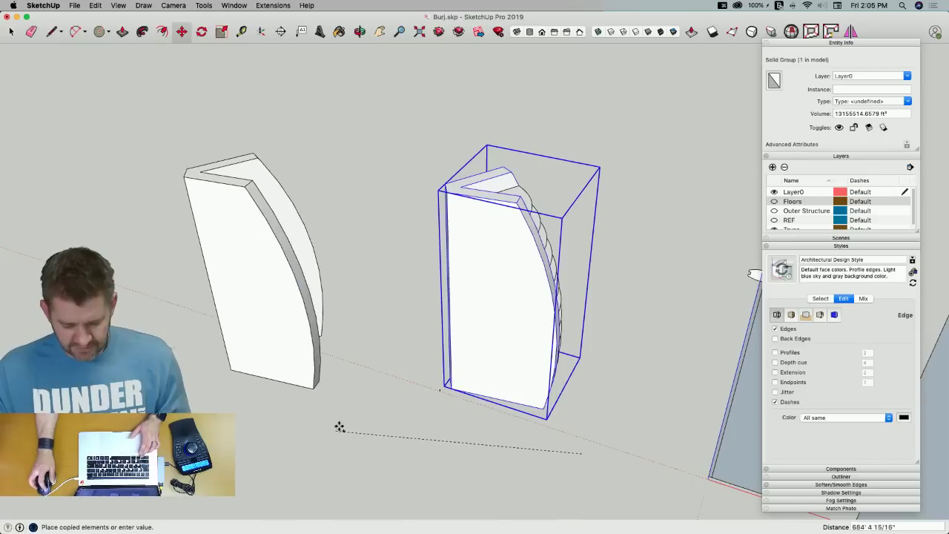
pyautogui.click(391, 407)
pyautogui.press('space')
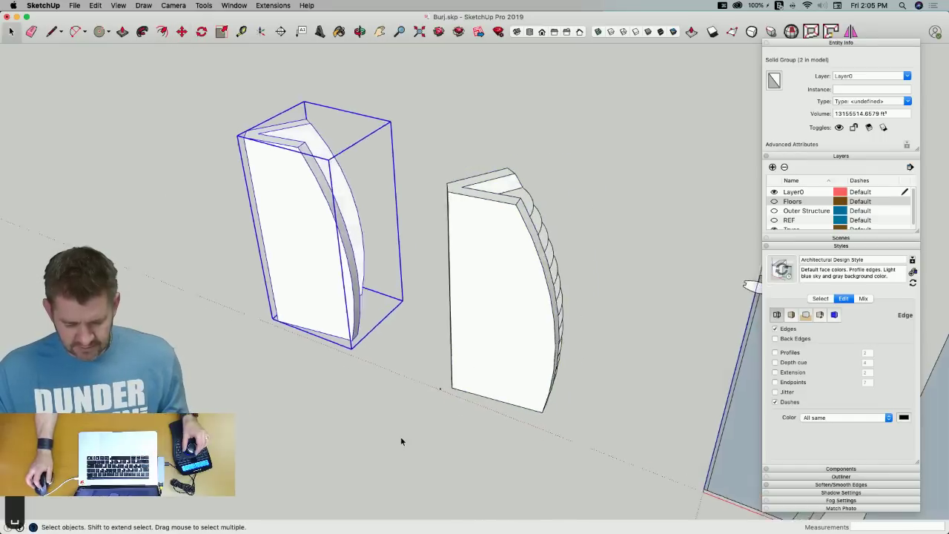
# Explode the original wing group and erase its outer wall edges, leaving only the inner wall faces around the curved floor slabs
pyautogui.click(511, 248)
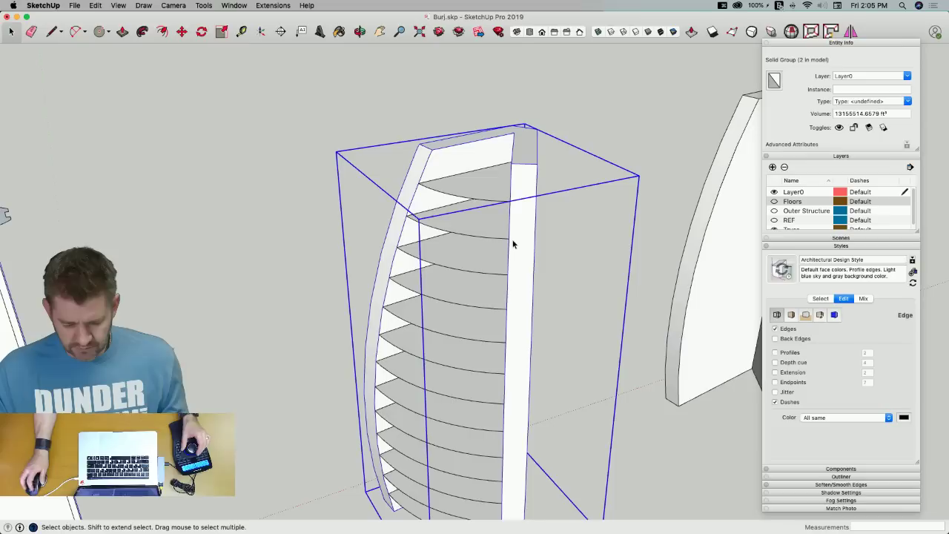
pyautogui.rightClick(512, 240)
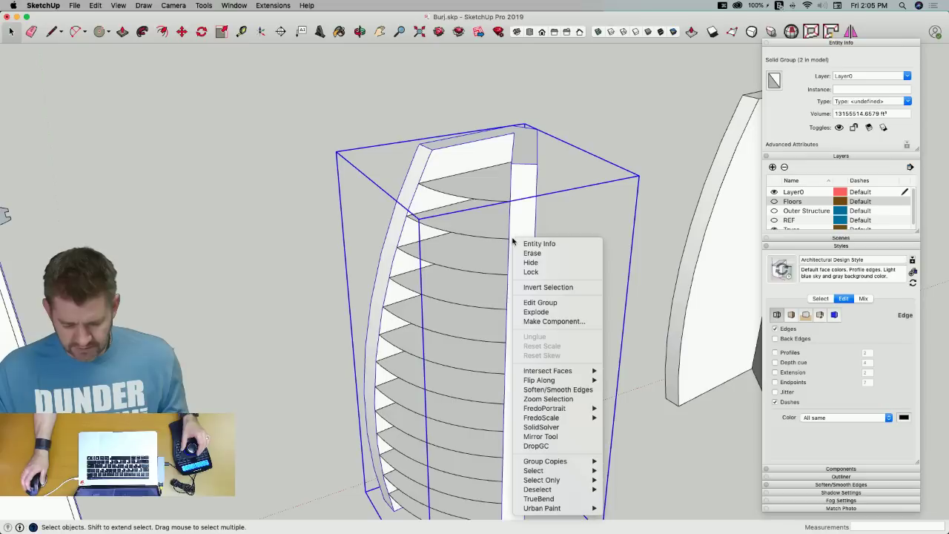
pyautogui.click(546, 311)
pyautogui.press('e')
pyautogui.moveTo(541, 206)
pyautogui.mouseDown()
pyautogui.moveTo(557, 164)
pyautogui.moveTo(529, 160)
pyautogui.mouseUp()
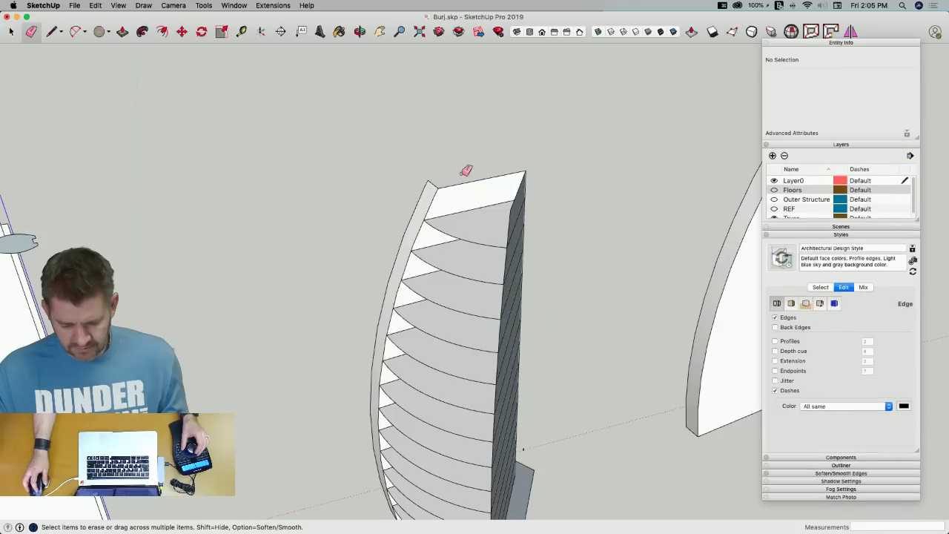
pyautogui.moveTo(428, 178); pyautogui.dragTo(435, 178)
pyautogui.moveTo(435, 178)
pyautogui.mouseDown(button='middle')
pyautogui.moveTo(537, 375)
pyautogui.moveTo(545, 439)
pyautogui.mouseUp(button='middle')
pyautogui.moveTo(545, 438); pyautogui.dragTo(532, 433)
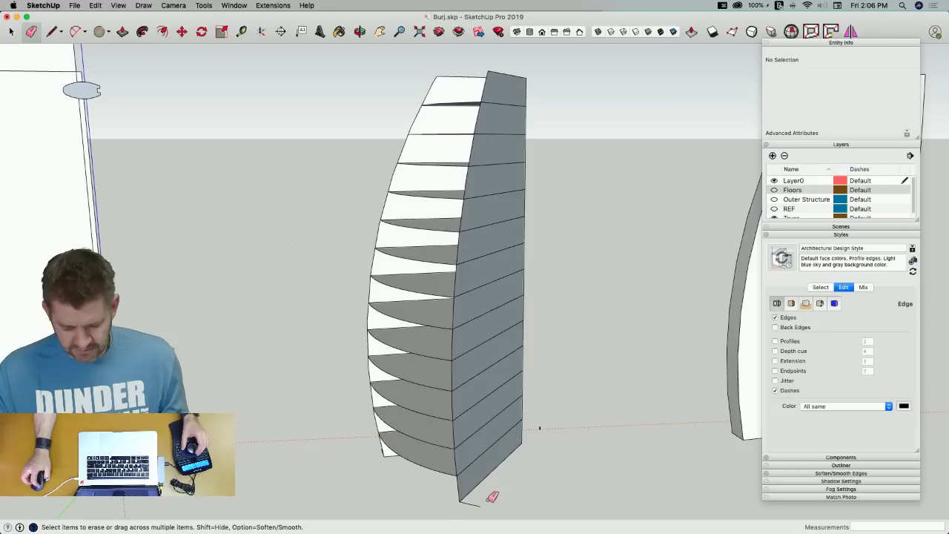
pyautogui.moveTo(475, 502)
pyautogui.mouseDown(button='middle')
pyautogui.moveTo(366, 510)
pyautogui.moveTo(385, 524)
pyautogui.moveTo(418, 443)
pyautogui.moveTo(472, 455)
pyautogui.moveTo(509, 365)
pyautogui.moveTo(526, 449)
pyautogui.moveTo(527, 258)
pyautogui.mouseUp(button='middle')
# Try to strip away the inner wall faces and straight leftover edges, keeping only the curved floor edges and the front outlines
pyautogui.press('space')
pyautogui.moveTo(517, 149); pyautogui.dragTo(485, 517)
pyautogui.press('BackSpace')
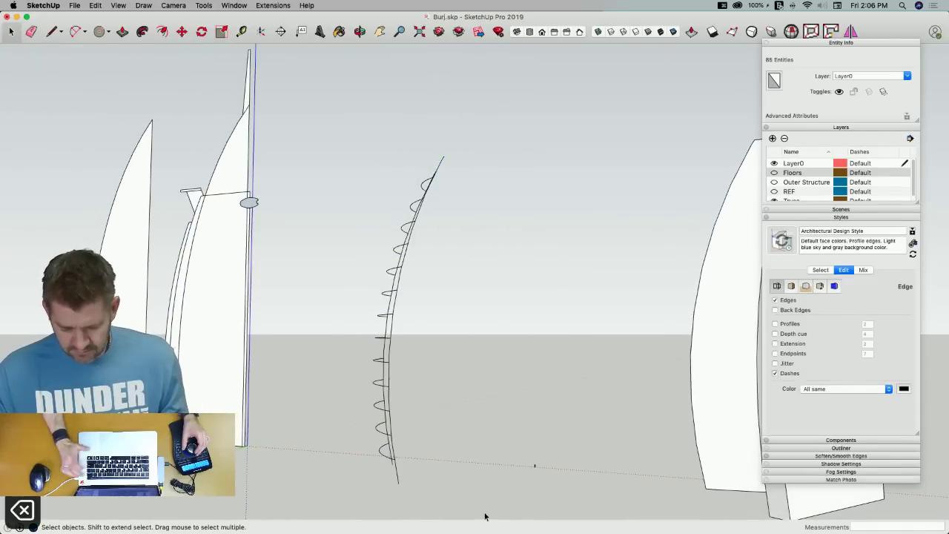
pyautogui.moveTo(488, 514)
pyautogui.mouseDown(button='middle')
pyautogui.moveTo(513, 502)
pyautogui.moveTo(481, 461)
pyautogui.moveTo(447, 220)
pyautogui.moveTo(453, 188)
pyautogui.mouseUp(button='middle')
pyautogui.press('e')
pyautogui.moveTo(526, 206)
pyautogui.mouseDown(button='middle')
pyautogui.moveTo(541, 393)
pyautogui.moveTo(527, 453)
pyautogui.mouseUp(button='middle')
pyautogui.moveTo(365, 444)
pyautogui.mouseDown()
pyautogui.moveTo(392, 436)
pyautogui.moveTo(401, 445)
pyautogui.mouseUp()
pyautogui.moveTo(401, 445)
pyautogui.mouseDown(button='middle')
pyautogui.moveTo(431, 433)
pyautogui.moveTo(421, 454)
pyautogui.mouseUp(button='middle')
pyautogui.press('space')
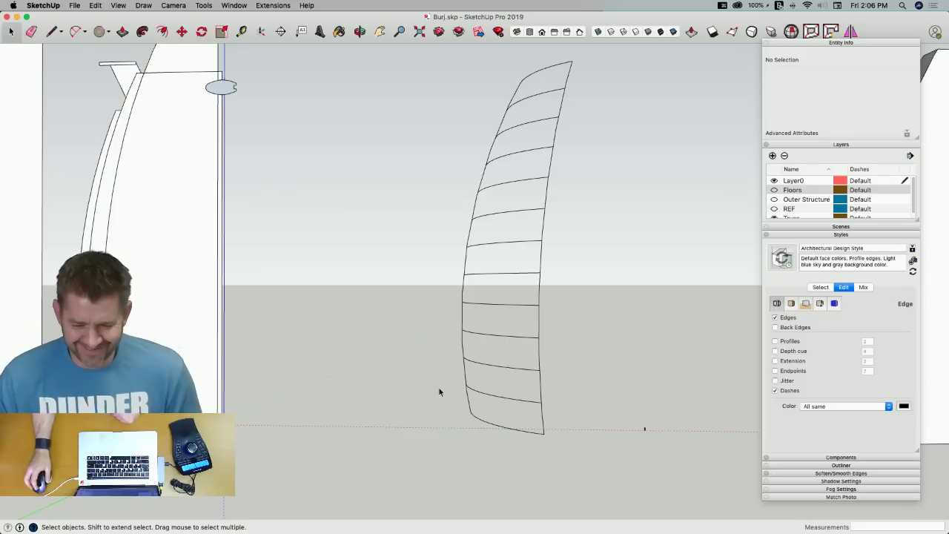
# Select the edges that bound the lowest bay of the curved front framework
pyautogui.moveTo(443, 394); pyautogui.dragTo(418, 351, button='middle')
pyautogui.moveTo(412, 341); pyautogui.dragTo(537, 418)
pyautogui.moveTo(536, 417); pyautogui.dragTo(518, 401, button='middle')
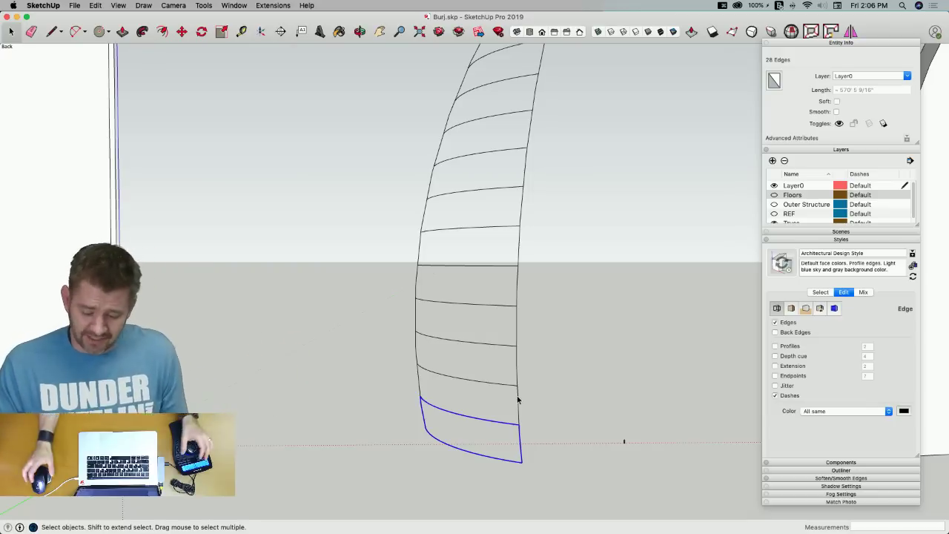
pyautogui.moveTo(517, 398); pyautogui.dragTo(508, 400, button='middle')
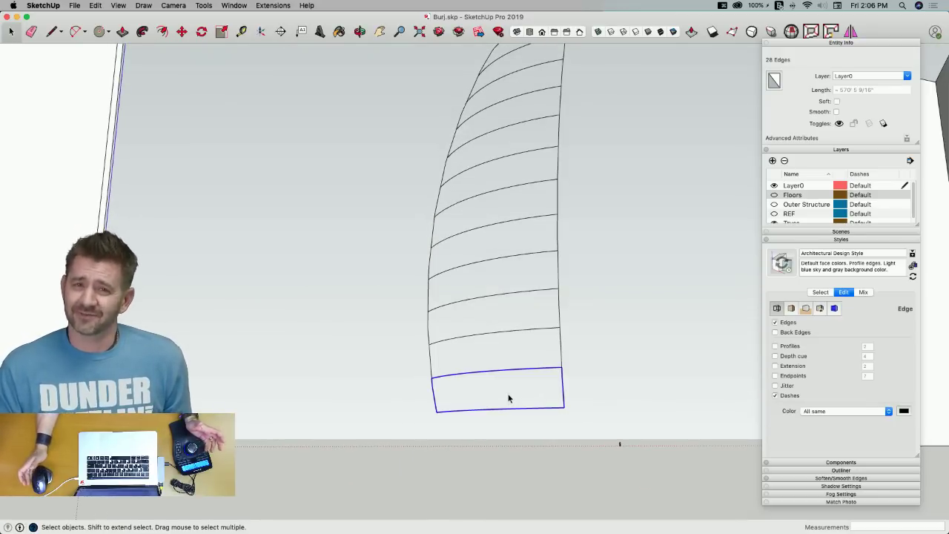
pyautogui.moveTo(510, 399); pyautogui.dragTo(458, 426, button='middle')
pyautogui.moveTo(470, 430); pyautogui.dragTo(438, 429, button='middle')
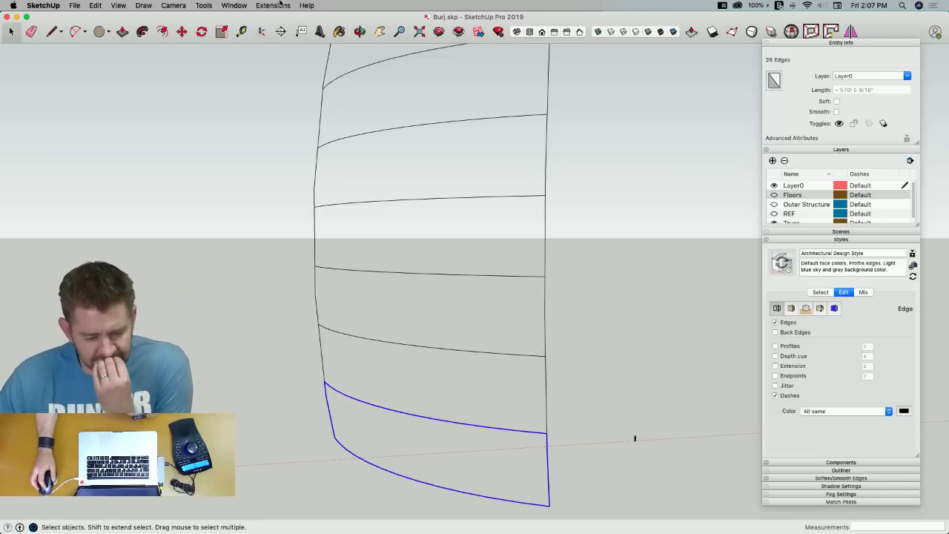
# Show the Curviloft toolset and save the model
pyautogui.click(223, 5)
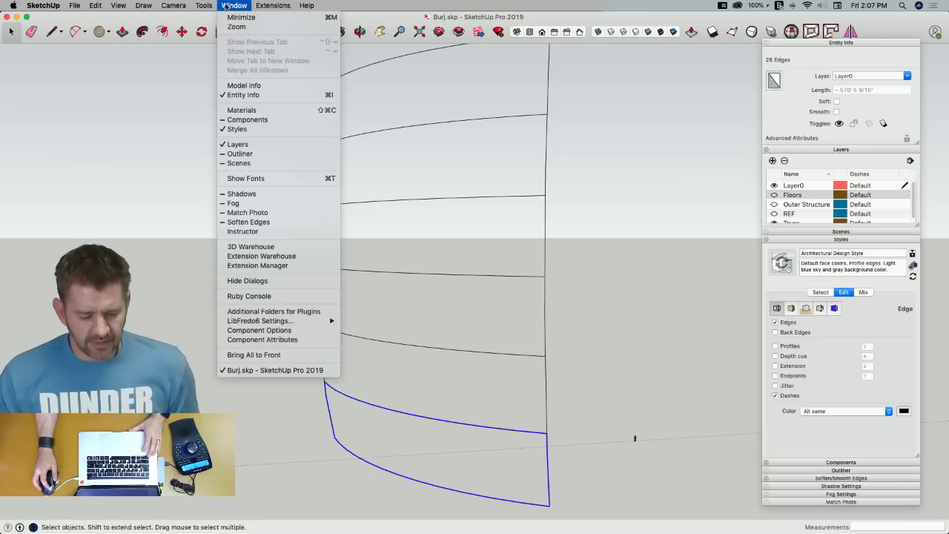
pyautogui.moveTo(208, 5)
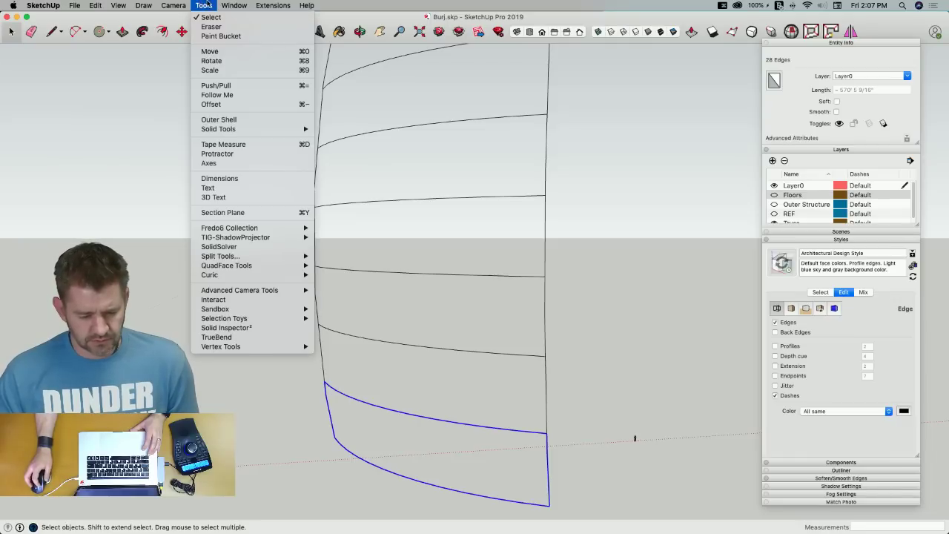
pyautogui.moveTo(259, 5)
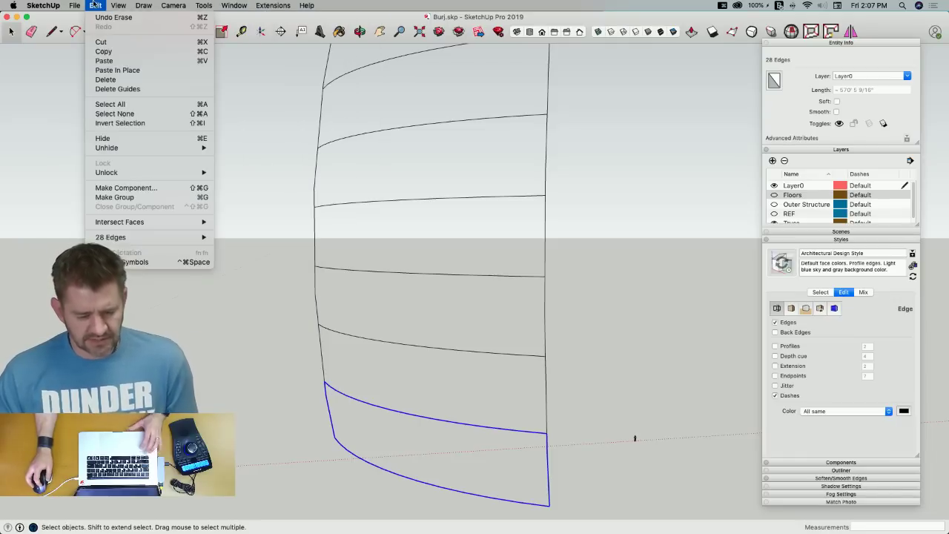
pyautogui.moveTo(111, 5)
pyautogui.moveTo(134, 46)
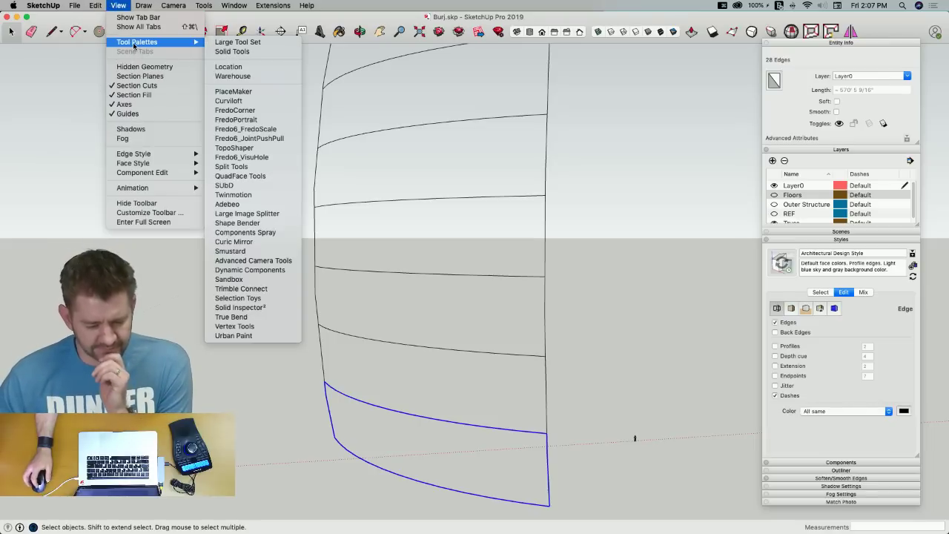
pyautogui.click(268, 101)
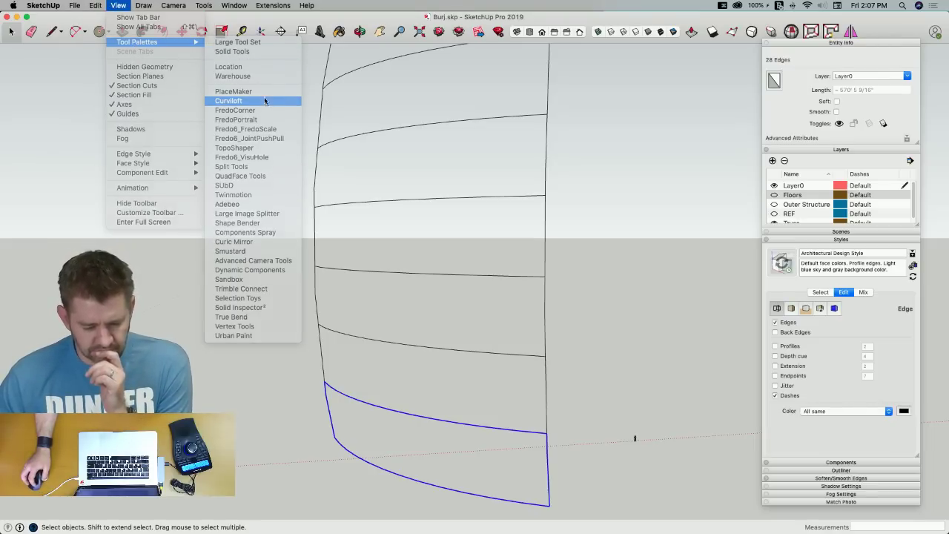
pyautogui.press('super+s')
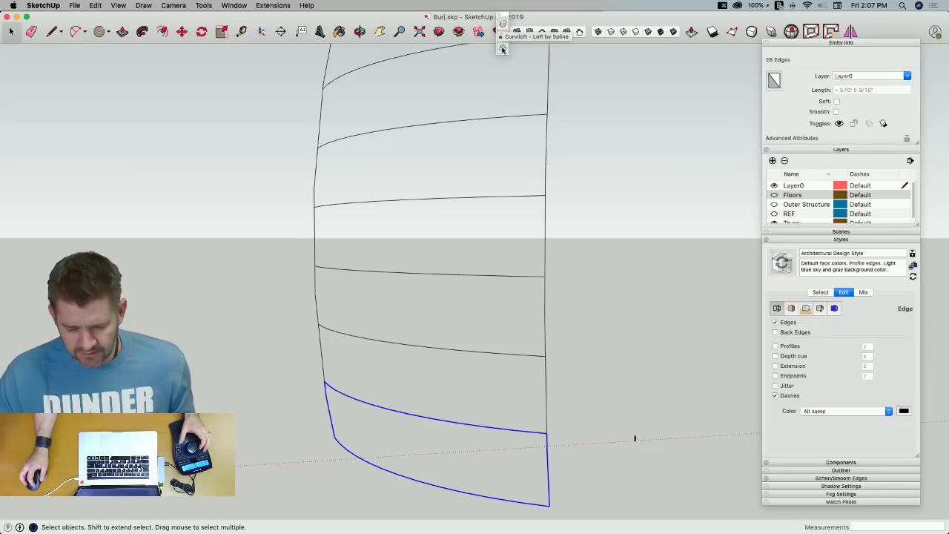
# Try skinning the lowest bay with Curviloft, testing the junction's vertex matching, geometry options and 2D and 3D previews
pyautogui.moveTo(203, 314); pyautogui.dragTo(250, 354, button='middle')
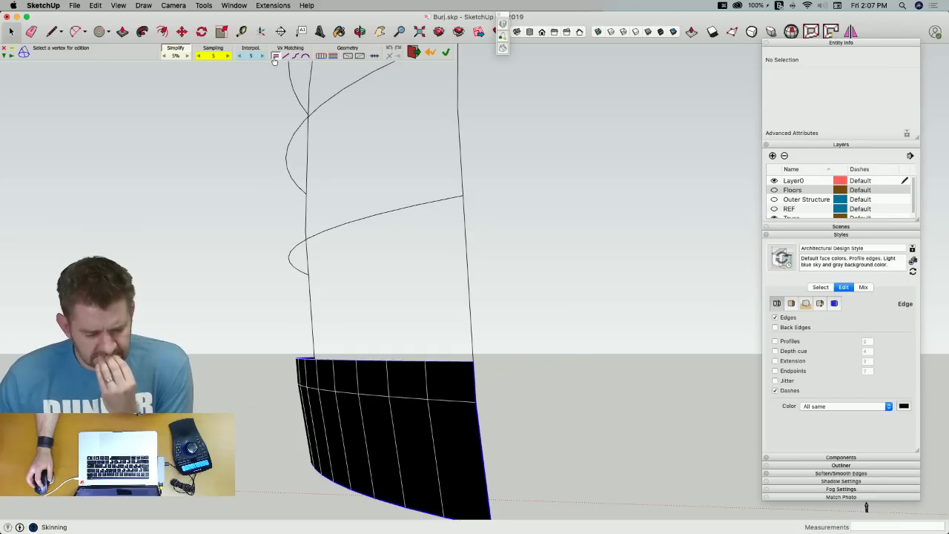
pyautogui.click(440, 450)
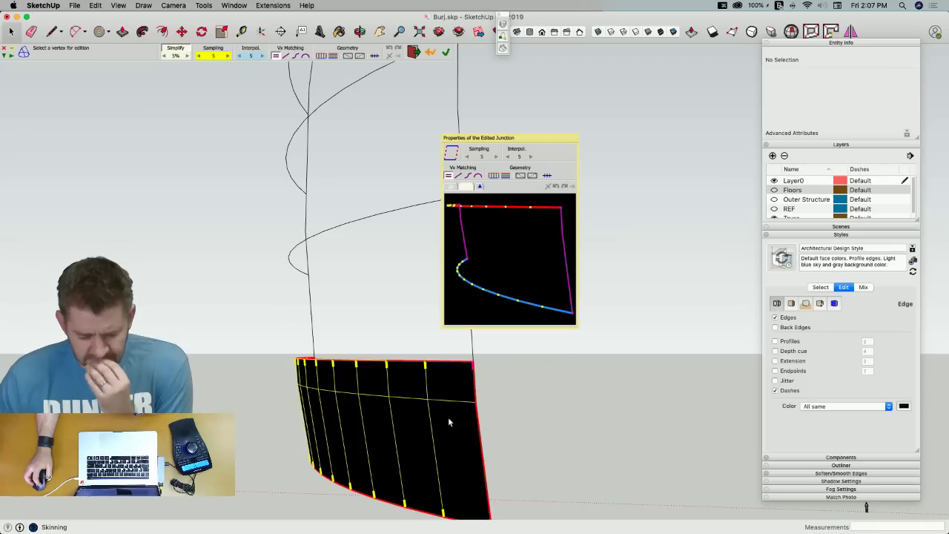
pyautogui.click(478, 177)
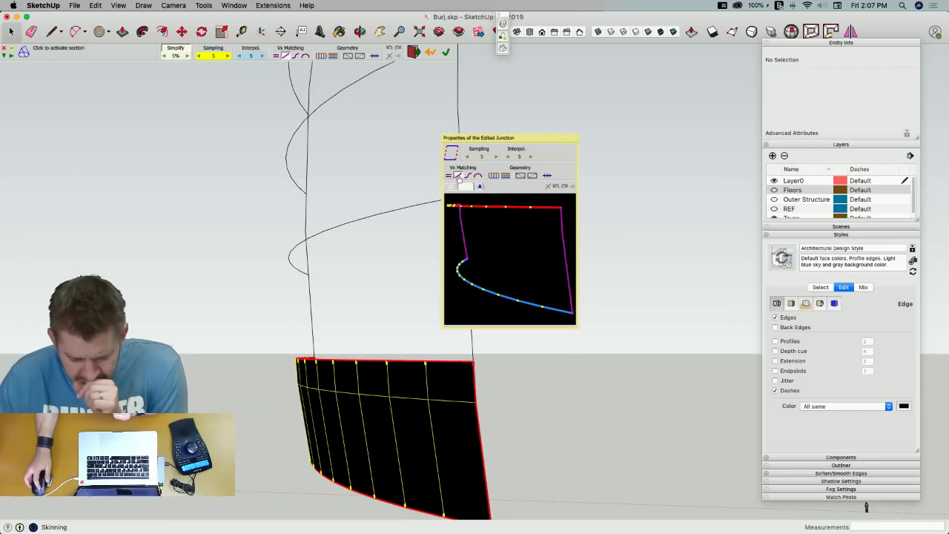
pyautogui.click(492, 176)
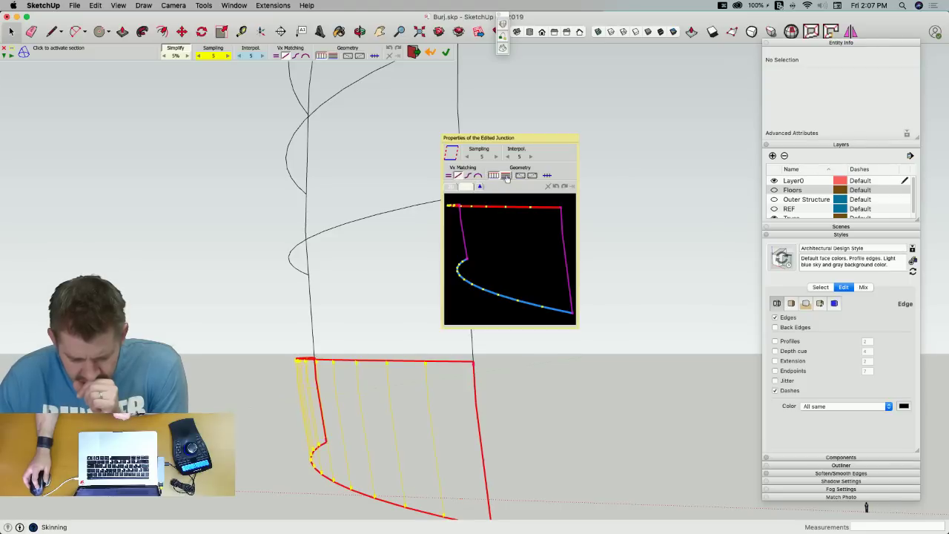
pyautogui.click(492, 176)
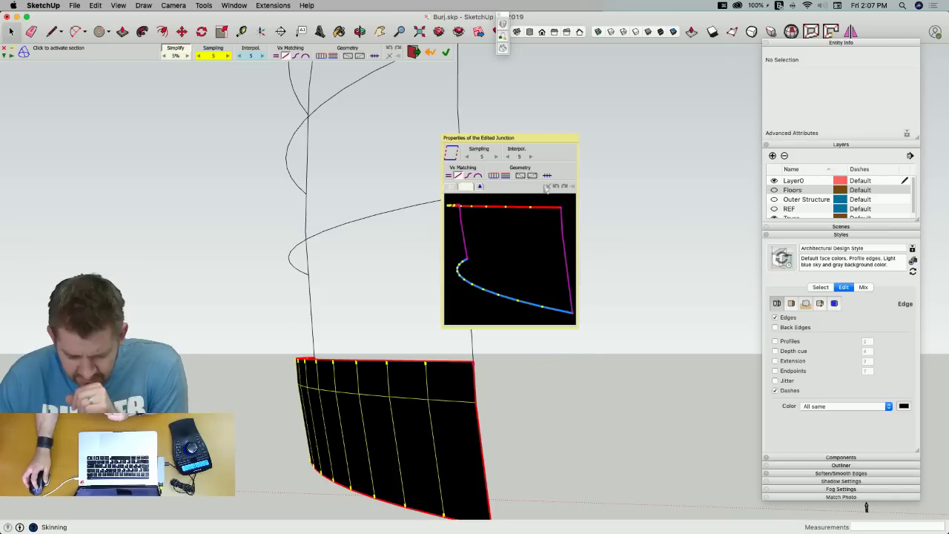
pyautogui.click(456, 188)
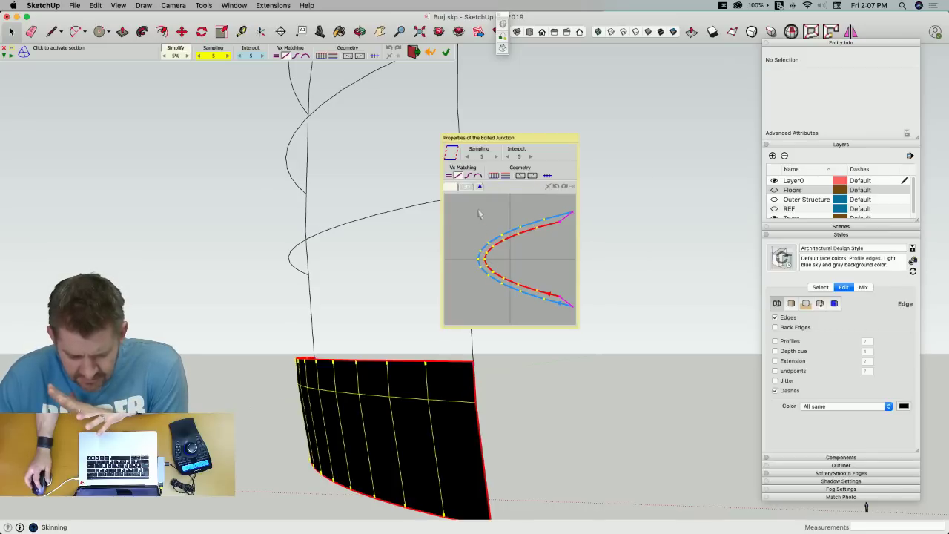
pyautogui.click(479, 187)
pyautogui.click(466, 188)
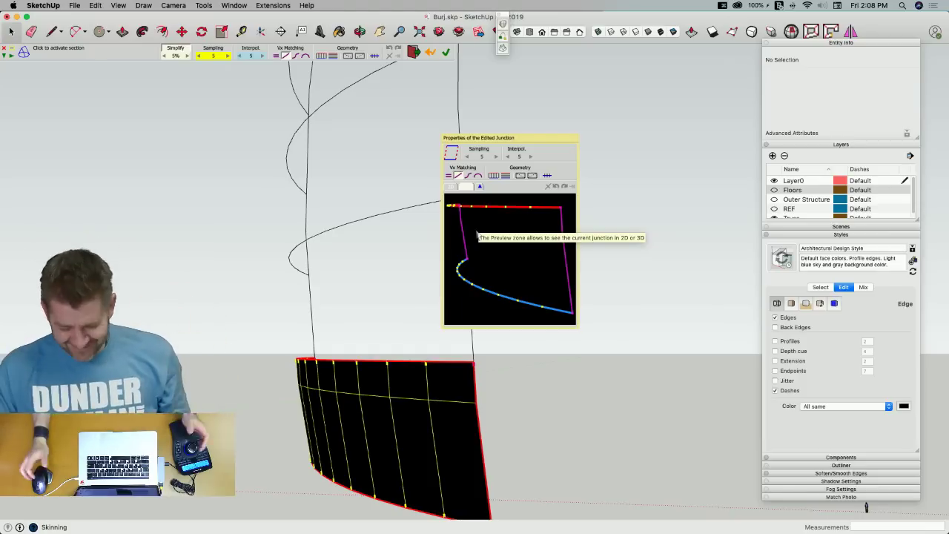
# Leave the skinning tool and undo the deletions until the inner wall faces and floor slabs are restored
pyautogui.moveTo(477, 234); pyautogui.dragTo(363, 346, button='middle')
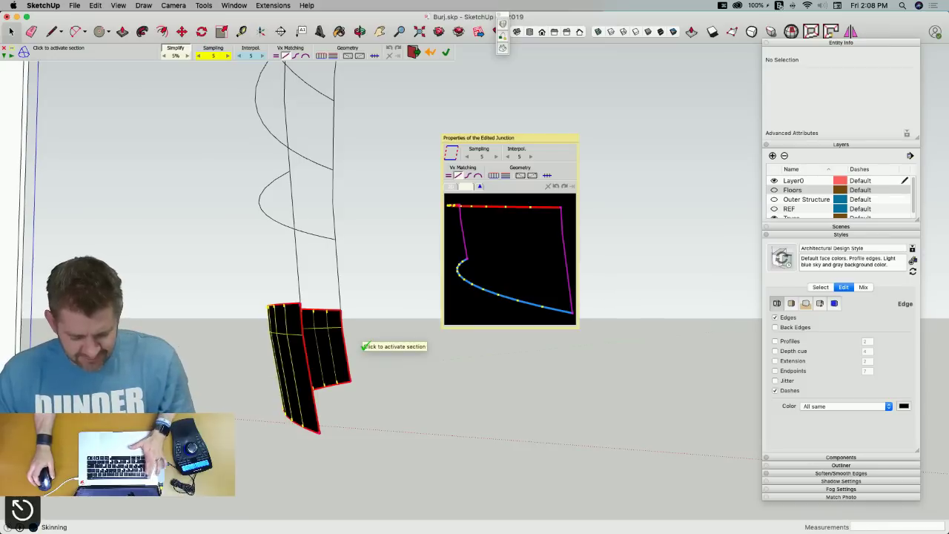
pyautogui.press('space')
pyautogui.click(387, 360)
pyautogui.scroll(5, 387, 361)
pyautogui.moveTo(387, 361); pyautogui.dragTo(380, 392, button='middle')
pyautogui.press('super+z')
pyautogui.press('super+z')
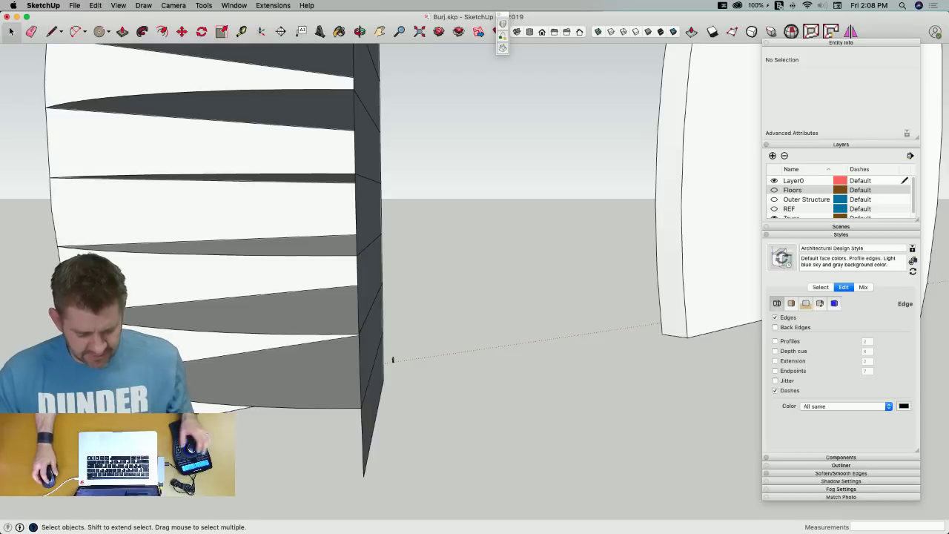
# Draw an inward arc with a 3' bulge along the wing's front edge, spanning the lowest bay between two floor slabs
pyautogui.press('e')
pyautogui.scroll(10, 393, 361)
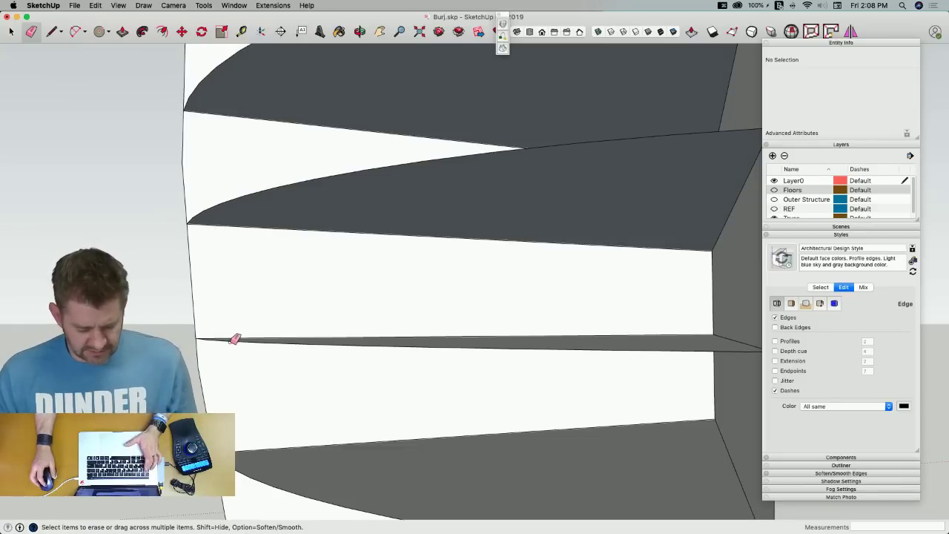
pyautogui.press('a')
pyautogui.click(195, 338)
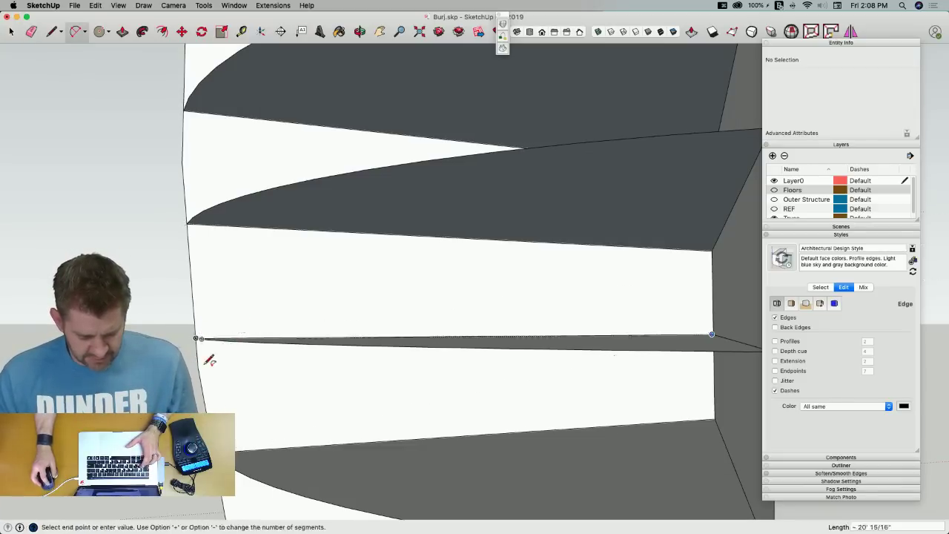
pyautogui.click(214, 405)
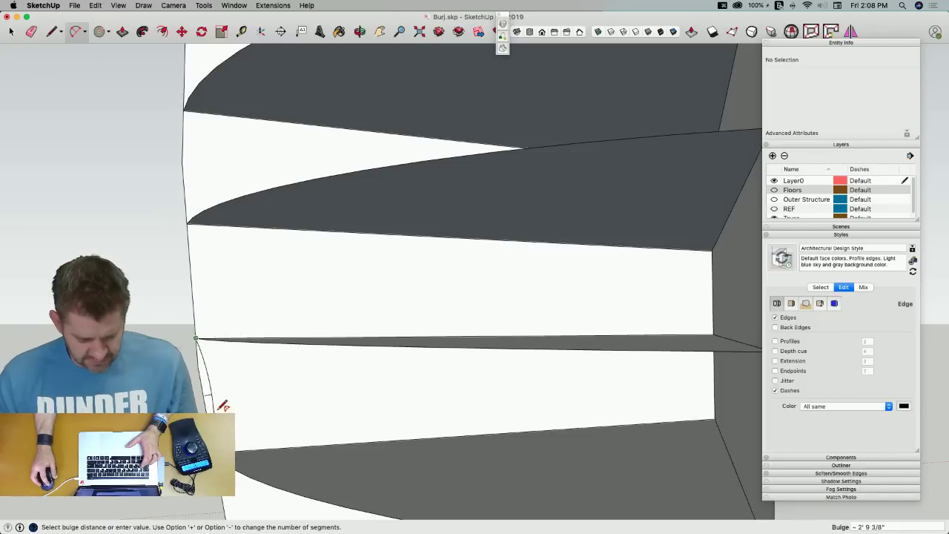
pyautogui.click(221, 407)
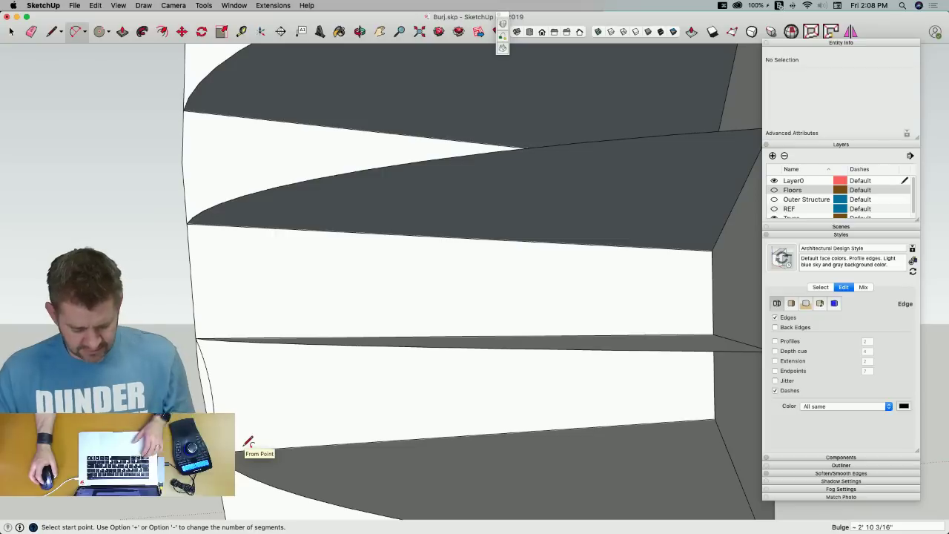
pyautogui.write('3')
pyautogui.press('Return')
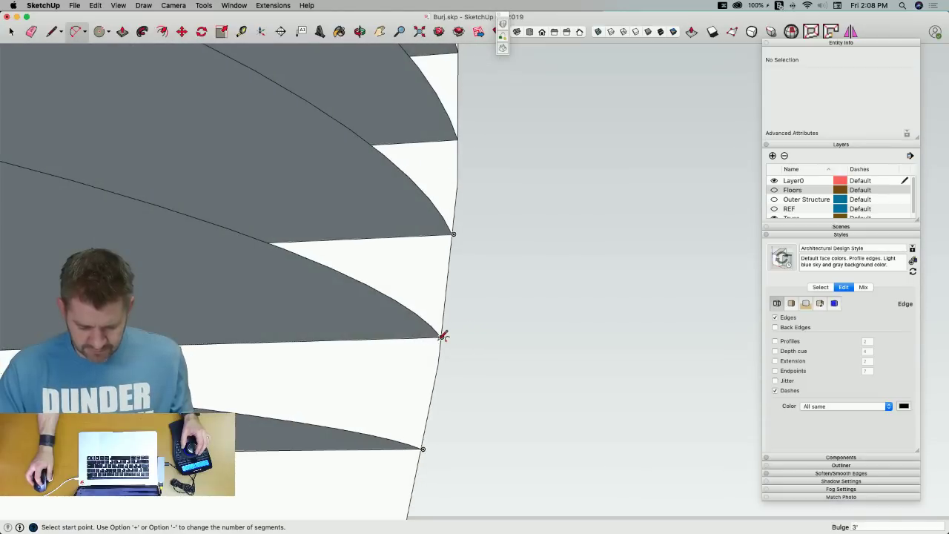
# Try to draw the matching arc on the other wing's edge with a bulge of 3, and then 3'
pyautogui.click(441, 336)
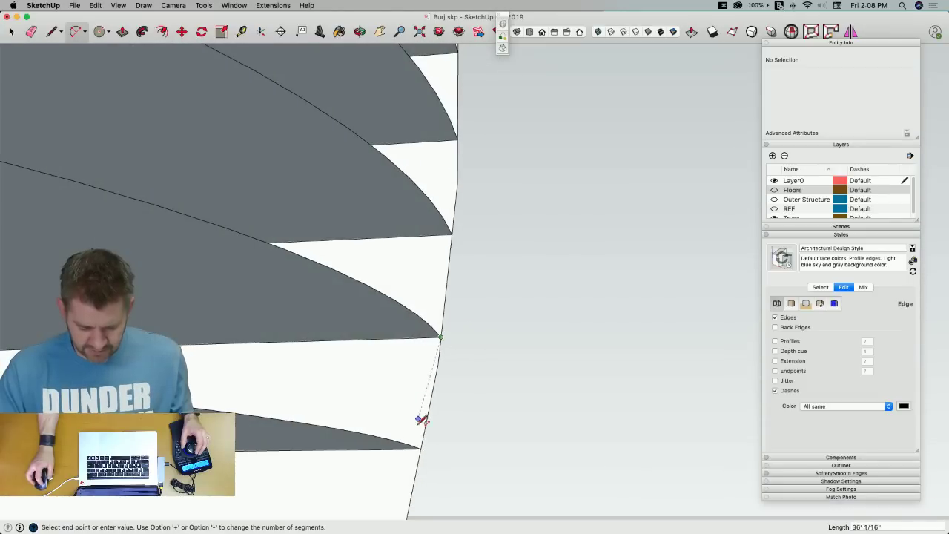
pyautogui.click(421, 448)
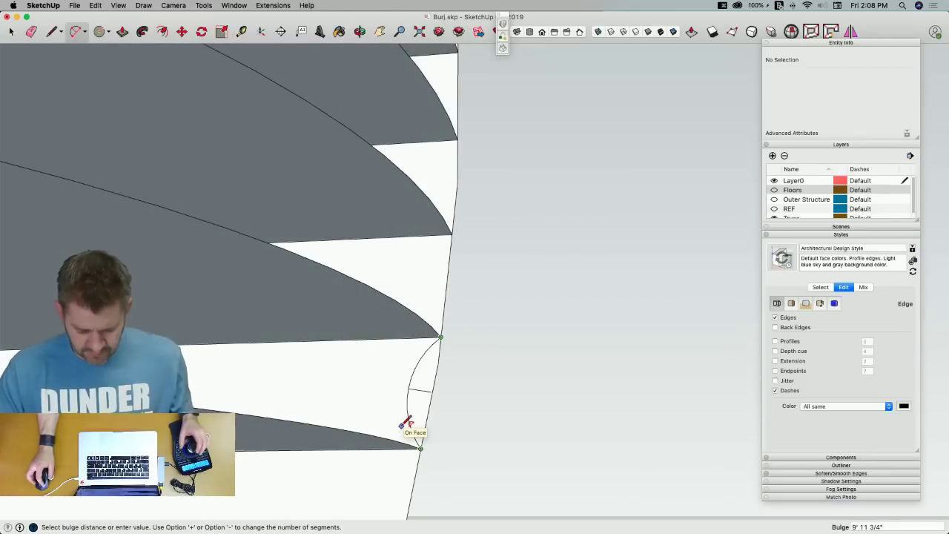
pyautogui.write('3')
pyautogui.press('Return')
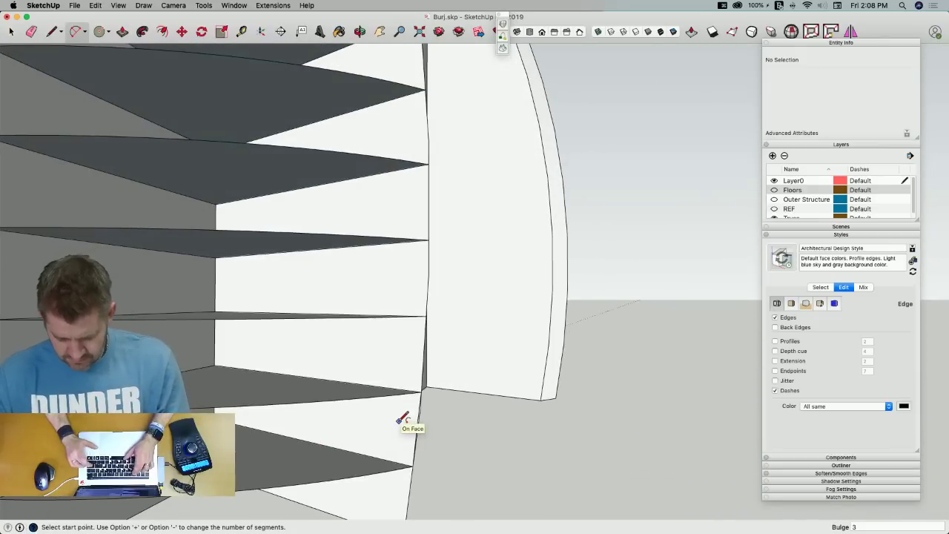
pyautogui.write("3'")
pyautogui.press('Return')
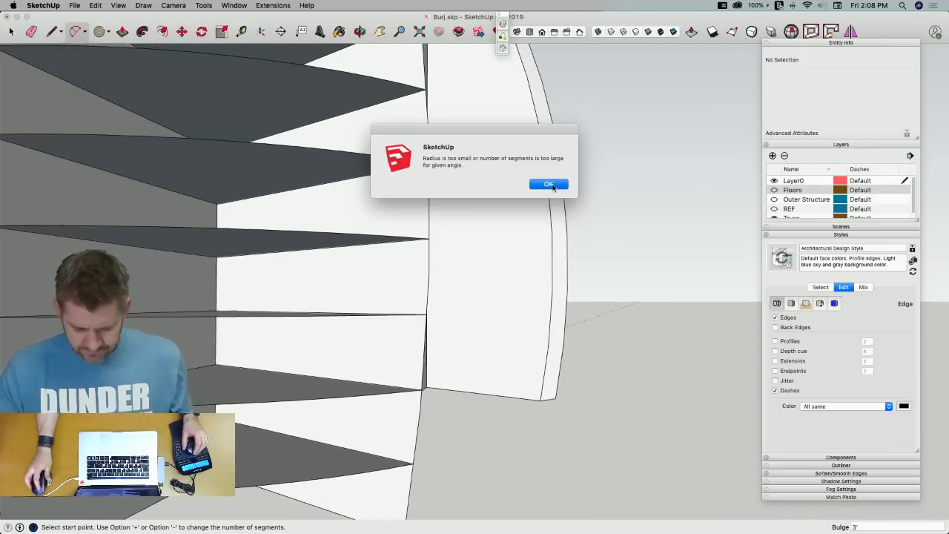
pyautogui.press('Return')
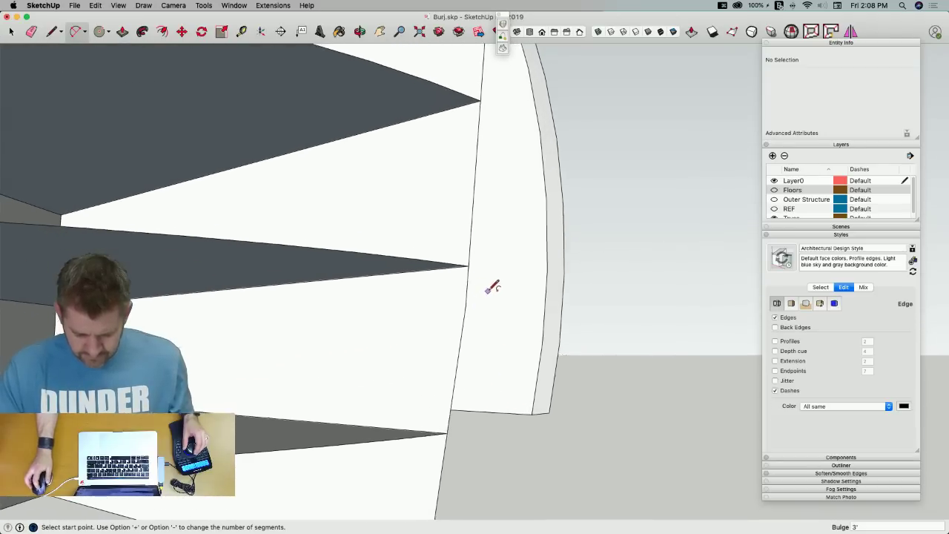
# Draw the matching arc with a 3' bulge on the opposite wing's edge of the bay and erase the leftover geometry outside it
pyautogui.click(471, 263)
pyautogui.click(451, 430)
pyautogui.write('3')
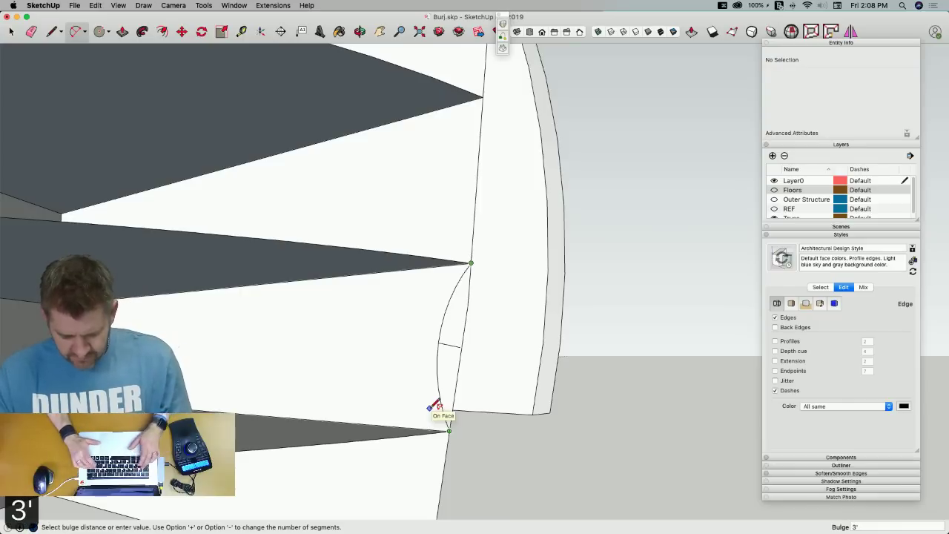
pyautogui.press('Return')
pyautogui.press('e')
pyautogui.moveTo(479, 345); pyautogui.dragTo(455, 403)
# Select the edges bounding the lowest bay, save the model, and skin them into a curved fabric panel with Curviloft
pyautogui.moveTo(369, 393)
pyautogui.mouseDown(button='middle')
pyautogui.moveTo(339, 356)
pyautogui.moveTo(403, 343)
pyautogui.moveTo(411, 356)
pyautogui.moveTo(378, 362)
pyautogui.moveTo(343, 191)
pyautogui.mouseUp(button='middle')
pyautogui.press('space')
pyautogui.moveTo(333, 168); pyautogui.dragTo(491, 330)
pyautogui.moveTo(482, 344); pyautogui.dragTo(311, 250, button='middle')
pyautogui.press('super+s')
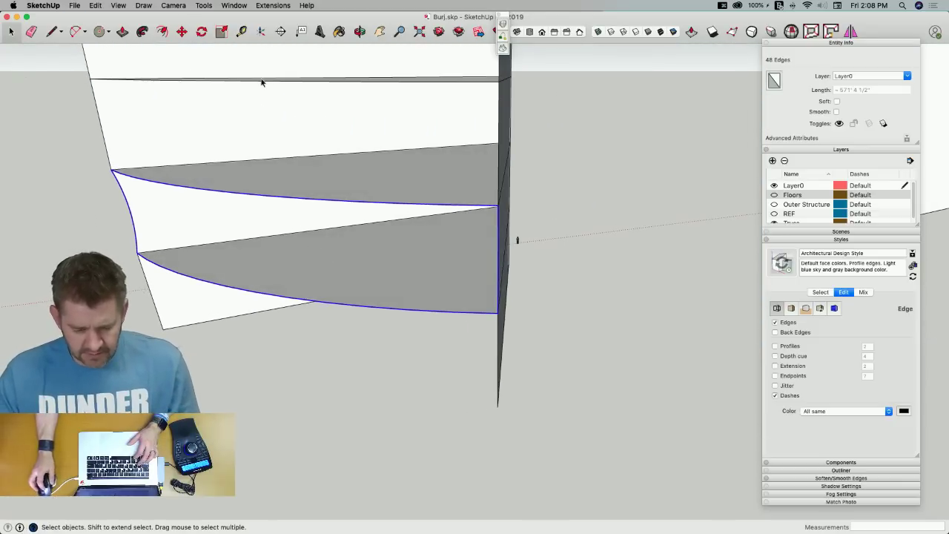
pyautogui.click(503, 49)
pyautogui.moveTo(517, 237); pyautogui.dragTo(740, 319, button='middle')
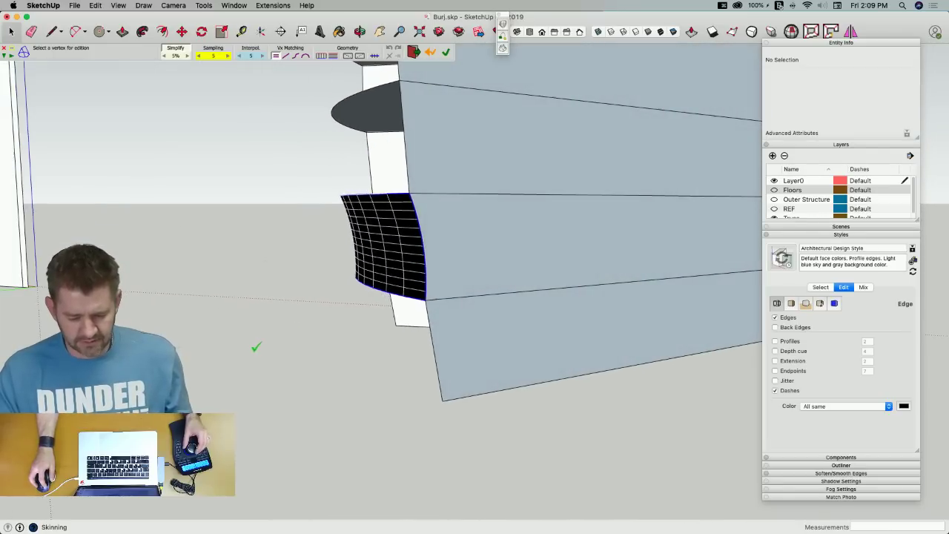
pyautogui.click(255, 346)
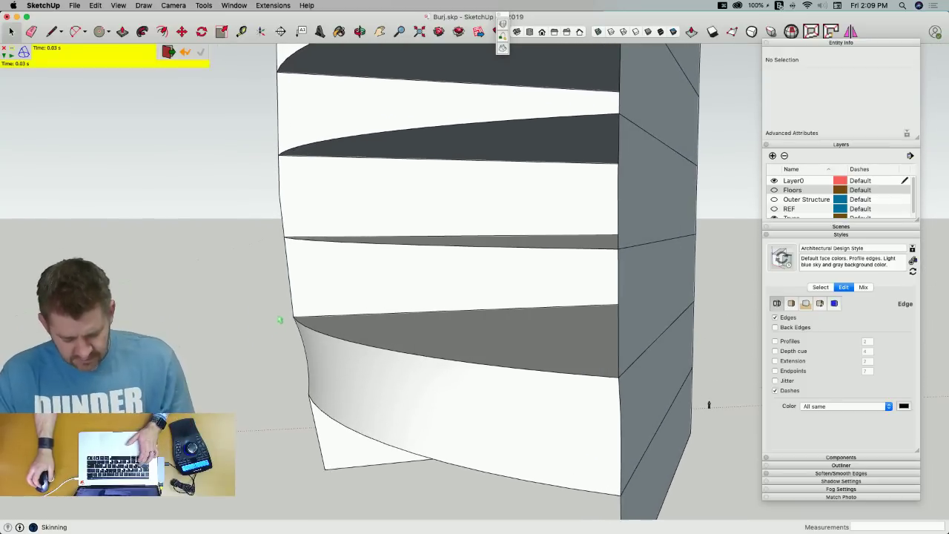
# Draw an inward arc with a 3' bulge on the wing edge of the bay directly above the skinned panel
pyautogui.press('a')
pyautogui.click(293, 317)
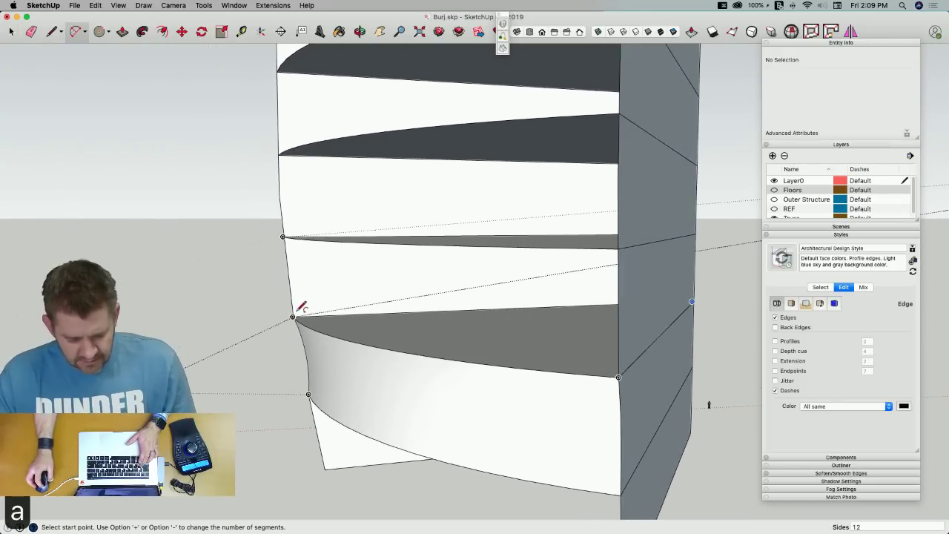
pyautogui.click(284, 238)
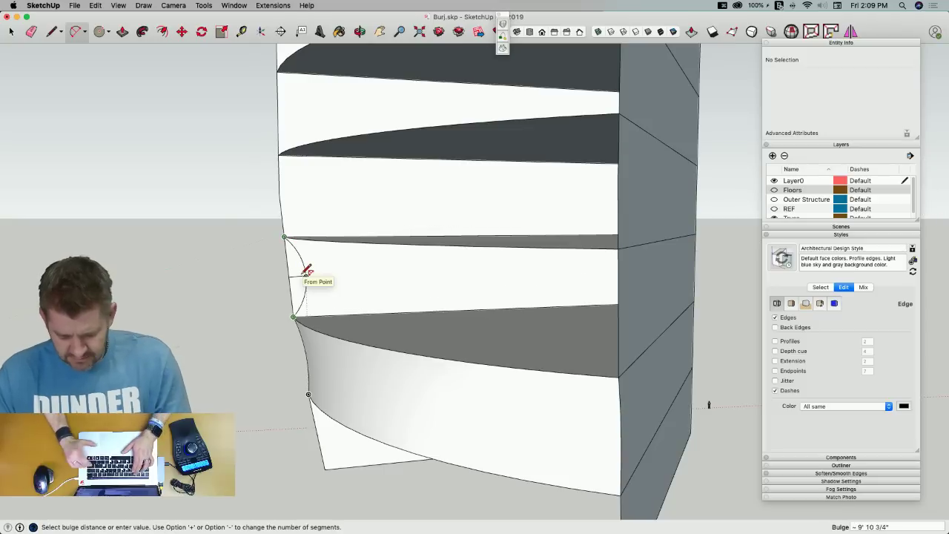
pyautogui.write('3')
pyautogui.press('Return')
pyautogui.write("3'")
pyautogui.press('Return')
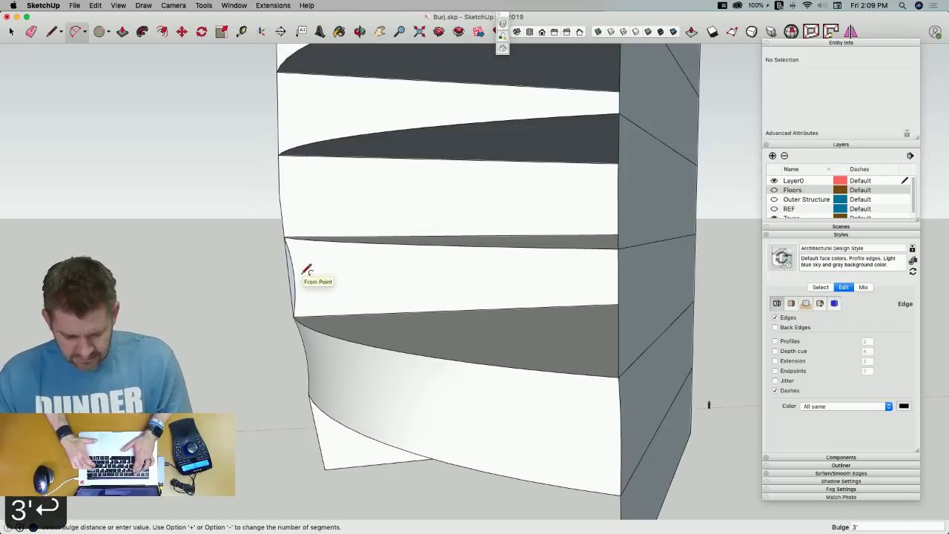
# Add inward arcs with a bulge of 36 to the wing edge in the third and fourth bays from the bottom
pyautogui.click(285, 238)
pyautogui.scroll(4, 285, 160)
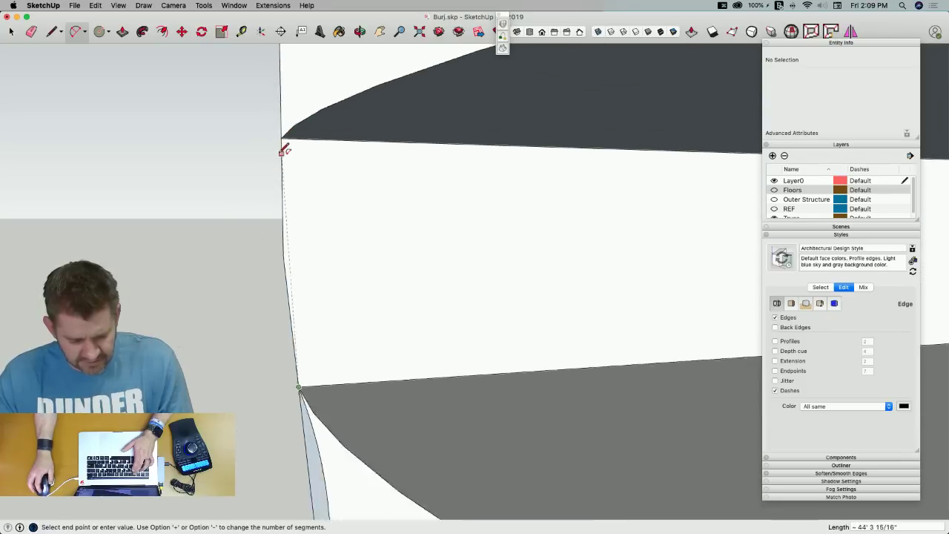
pyautogui.click(285, 118)
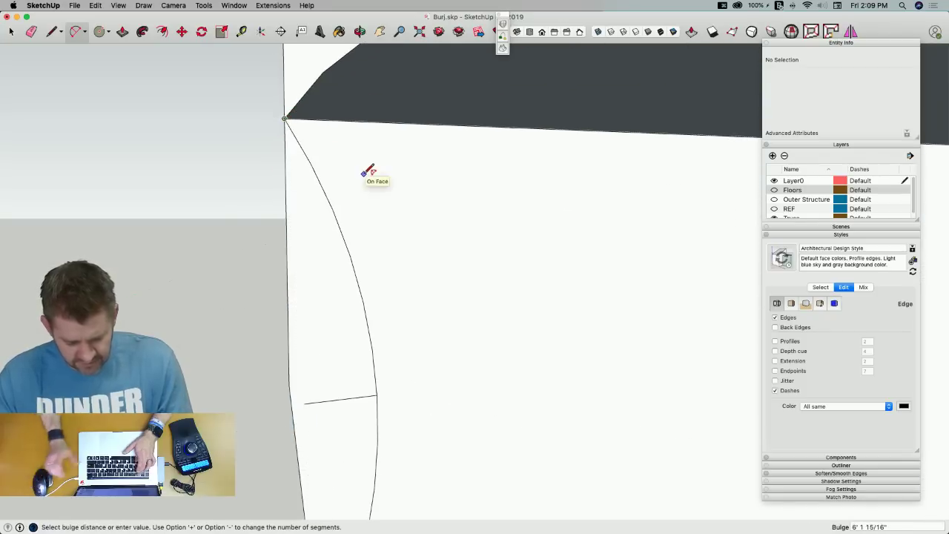
pyautogui.write('36')
pyautogui.press('Return')
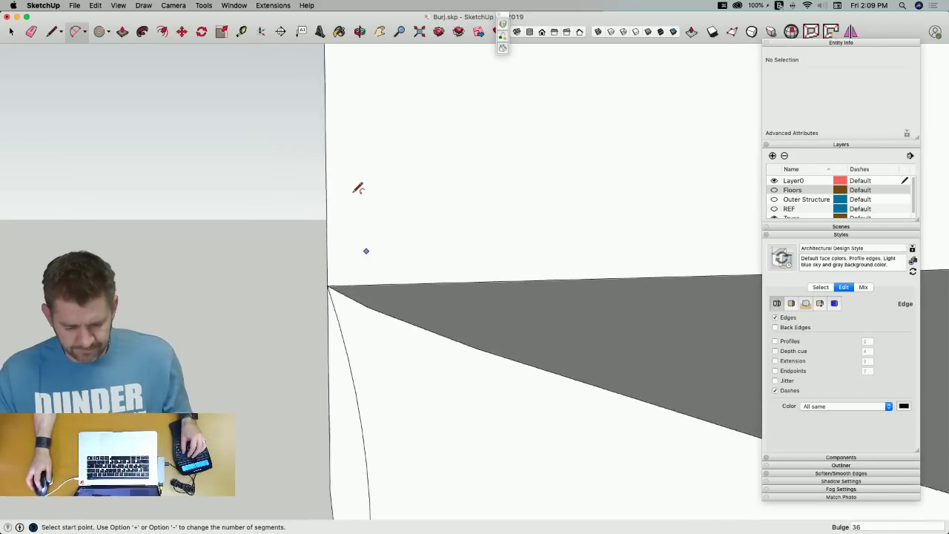
pyautogui.click(333, 297)
pyautogui.scroll(-3, 362, 258)
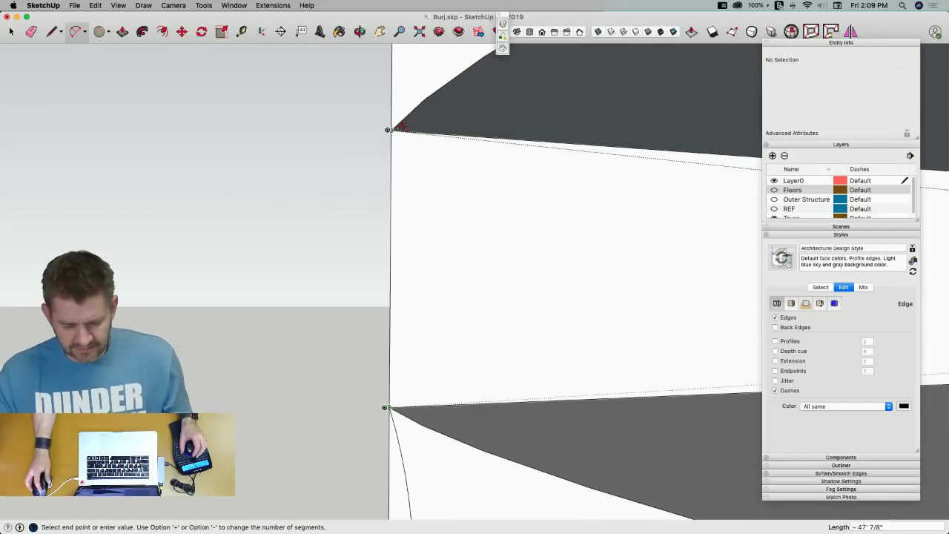
pyautogui.click(387, 130)
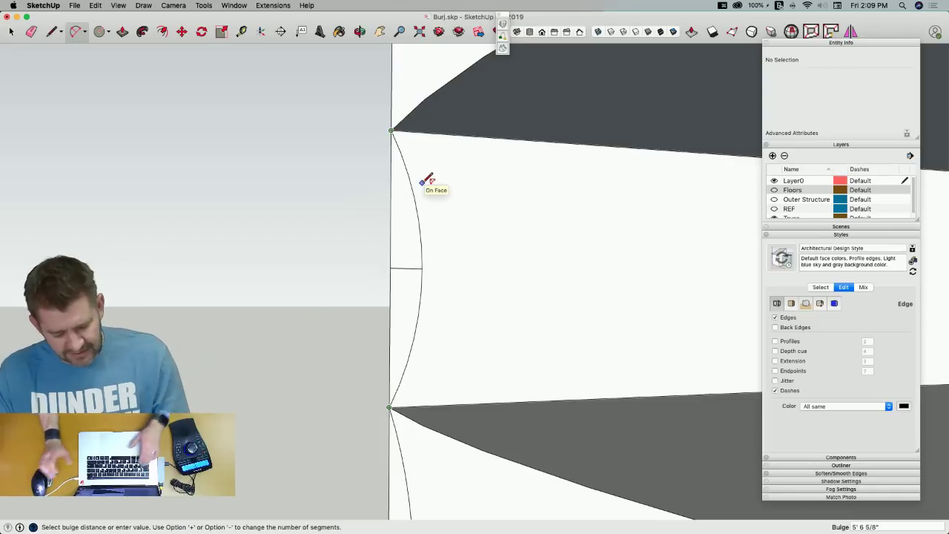
pyautogui.write('36')
pyautogui.press('Return')
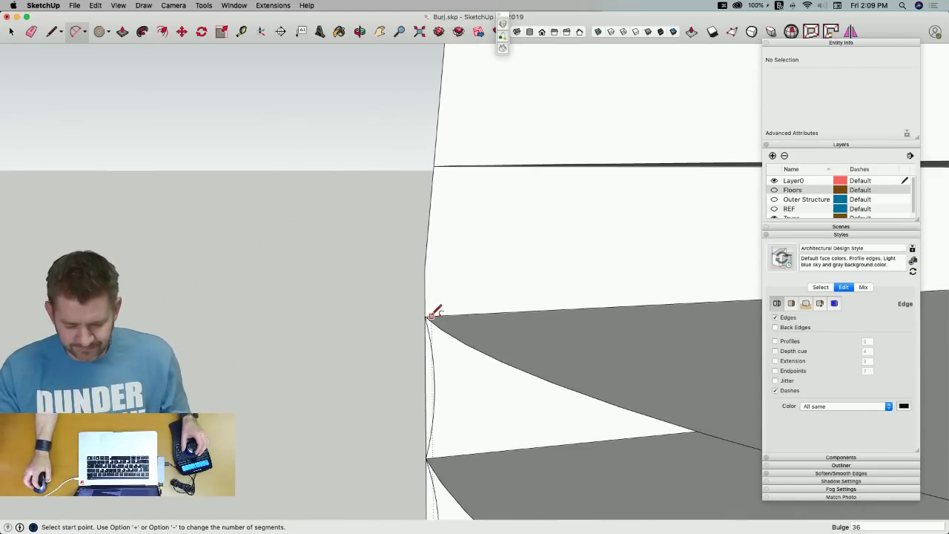
# Continue up the same wing edge with inward arcs of bulge 36 across the fifth and sixth bays
pyautogui.click(425, 317)
pyautogui.click(433, 165)
pyautogui.write('36')
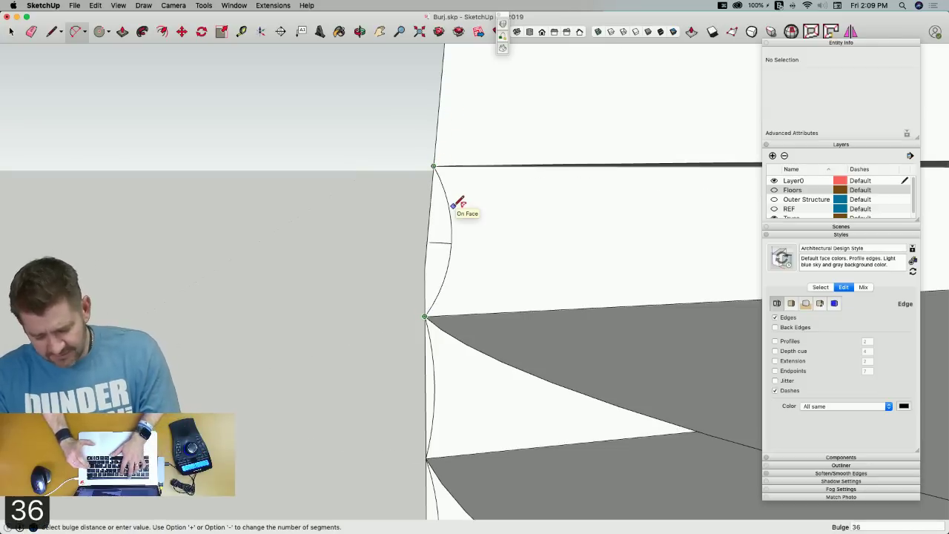
pyautogui.press('Return')
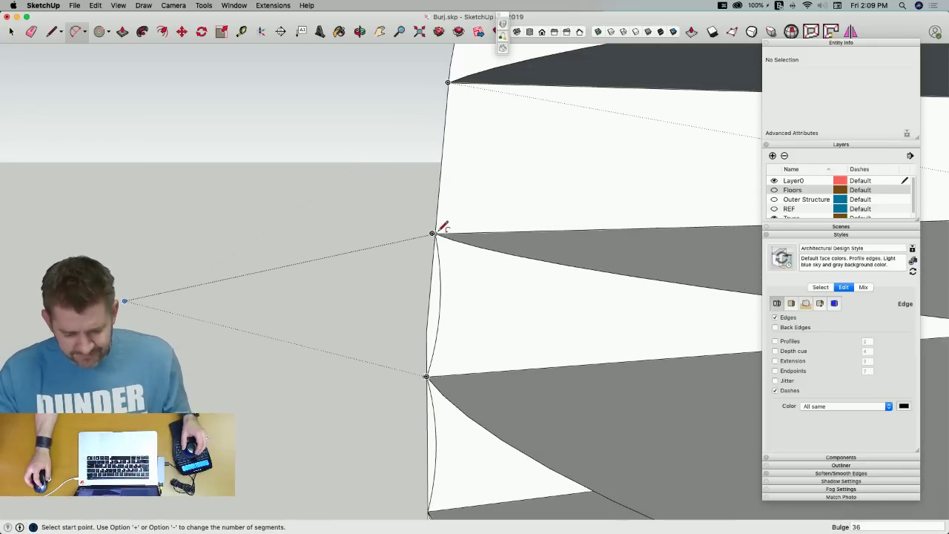
pyautogui.click(433, 233)
pyautogui.click(450, 109)
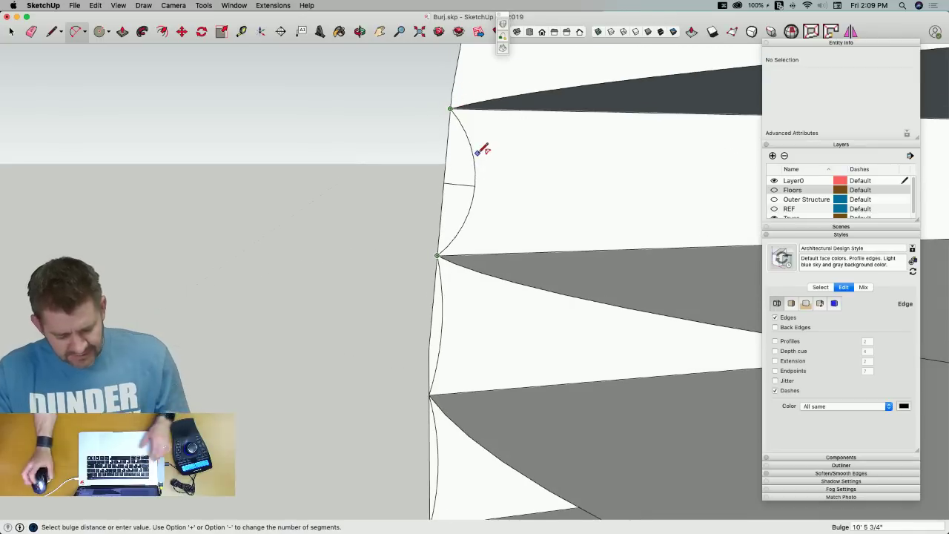
pyautogui.write('36')
pyautogui.press('Return')
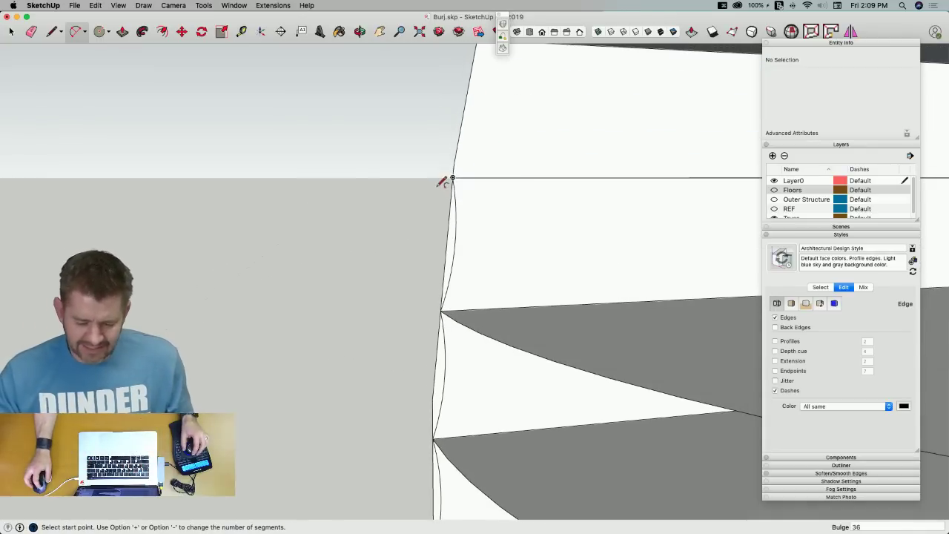
# Draw inward arcs with a bulge of 36 between slab corners in the seventh, eighth and ninth bays of the wing edge
pyautogui.click(452, 178)
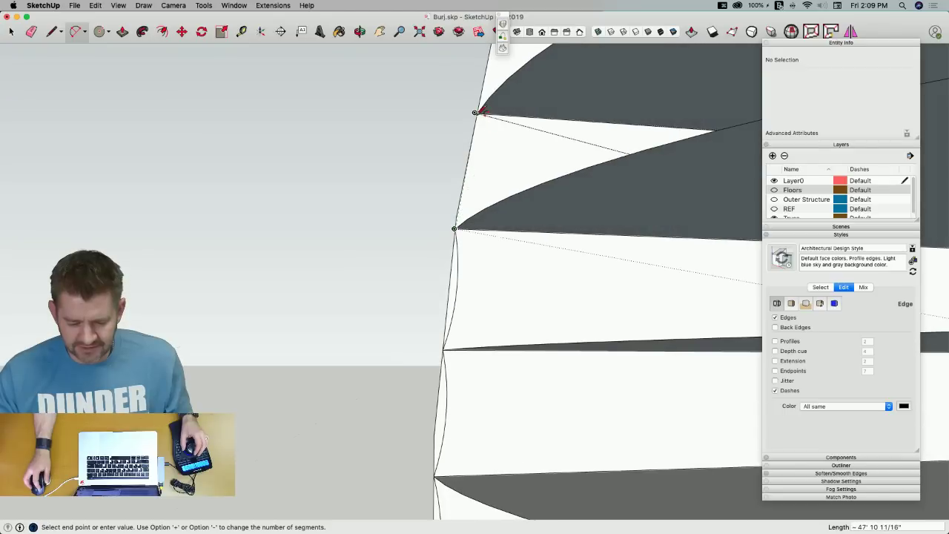
pyautogui.click(475, 113)
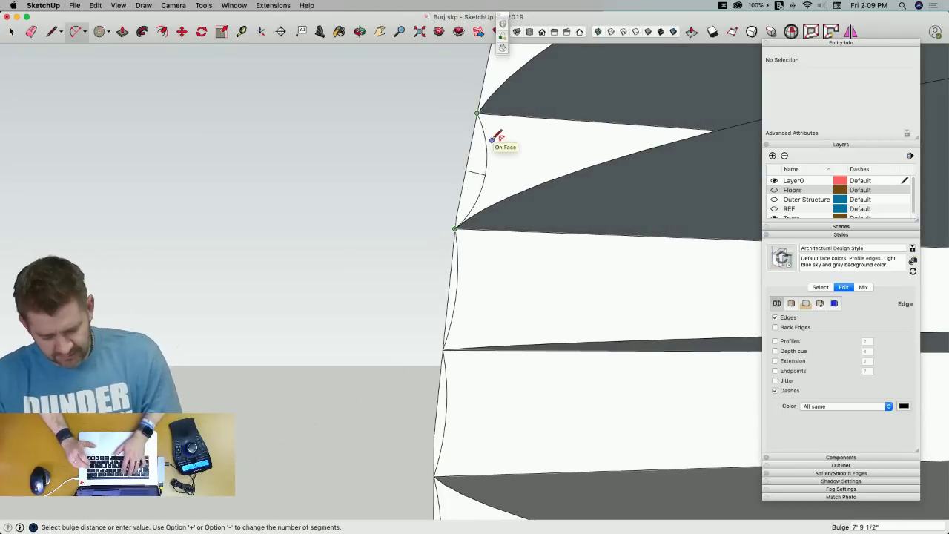
pyautogui.write('36')
pyautogui.press('Return')
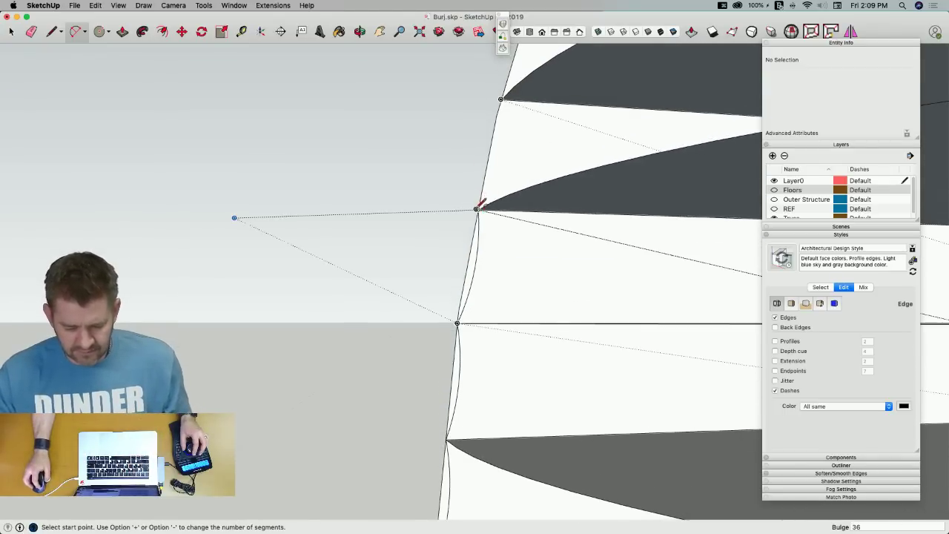
pyautogui.click(478, 208)
pyautogui.click(503, 99)
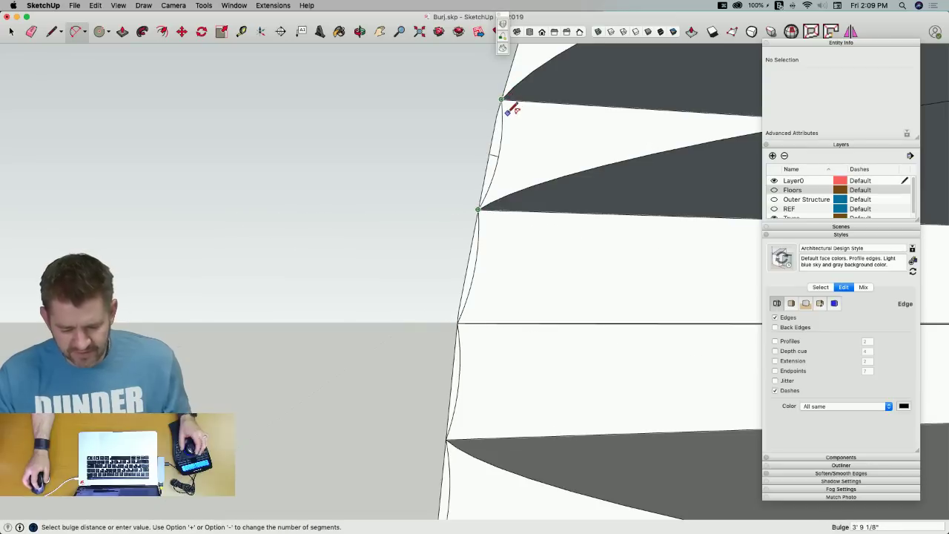
pyautogui.write('36')
pyautogui.press('Return')
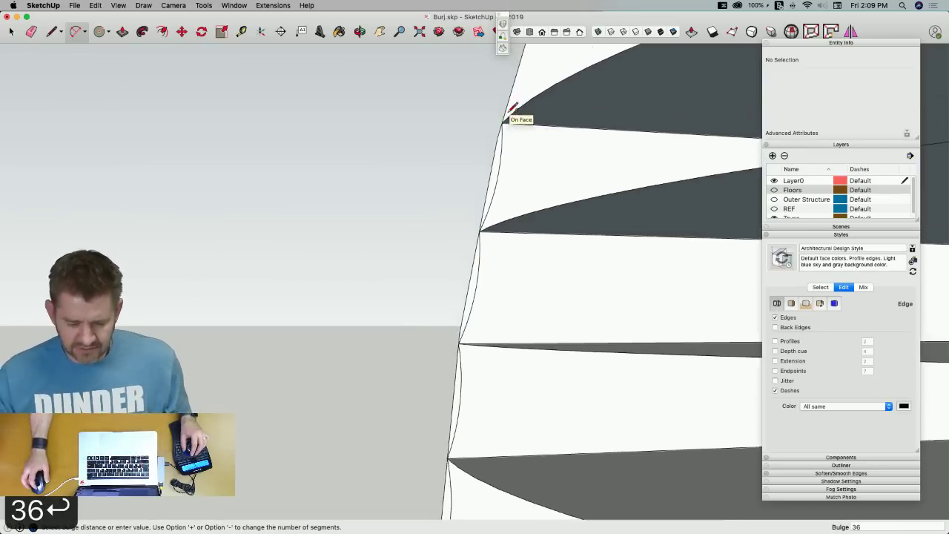
pyautogui.click(497, 236)
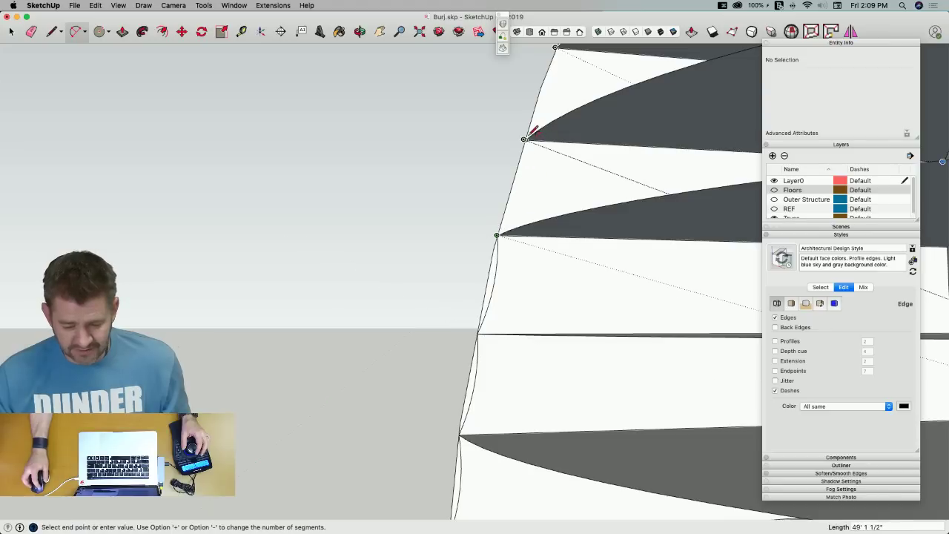
pyautogui.click(524, 139)
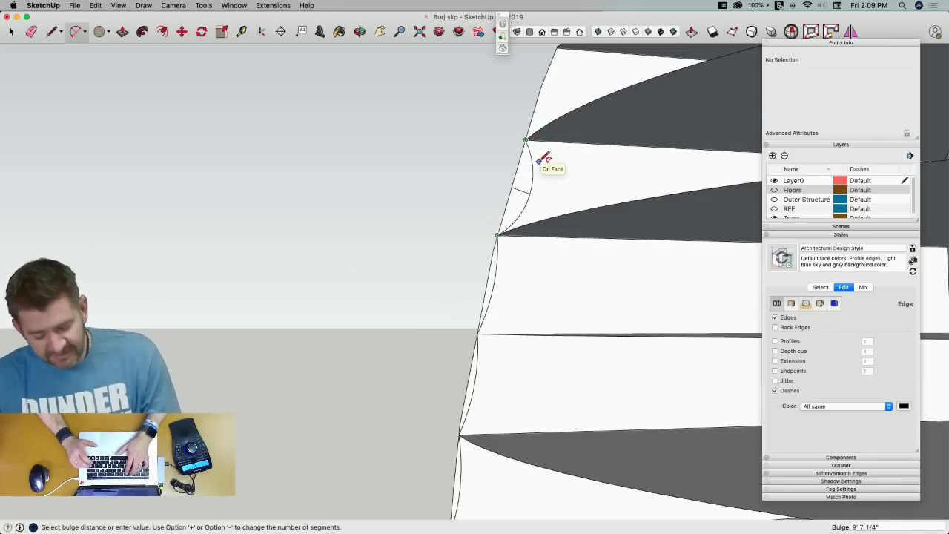
pyautogui.write('36')
pyautogui.press('Return')
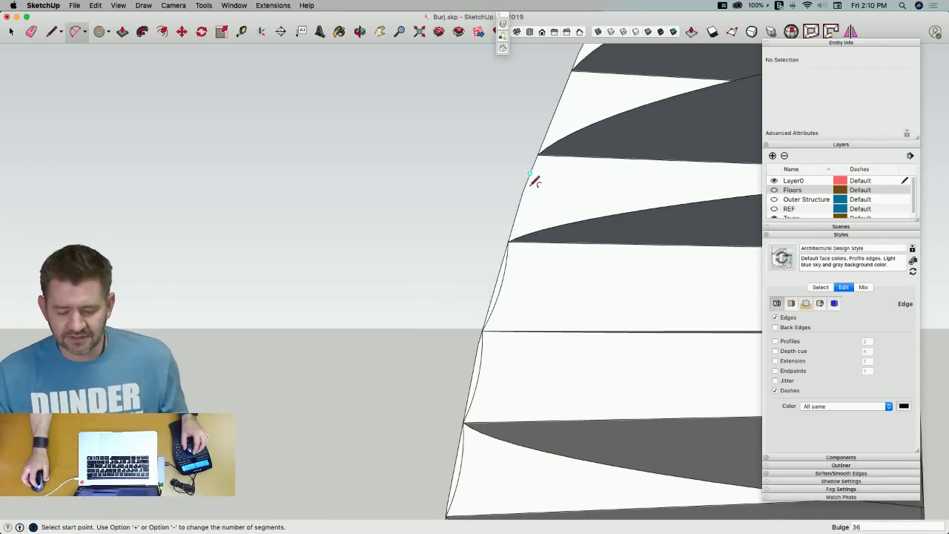
# Draw inward arcs with a bulge of 36 between slab corners in the tenth and eleventh bays of the wing edge
pyautogui.click(509, 242)
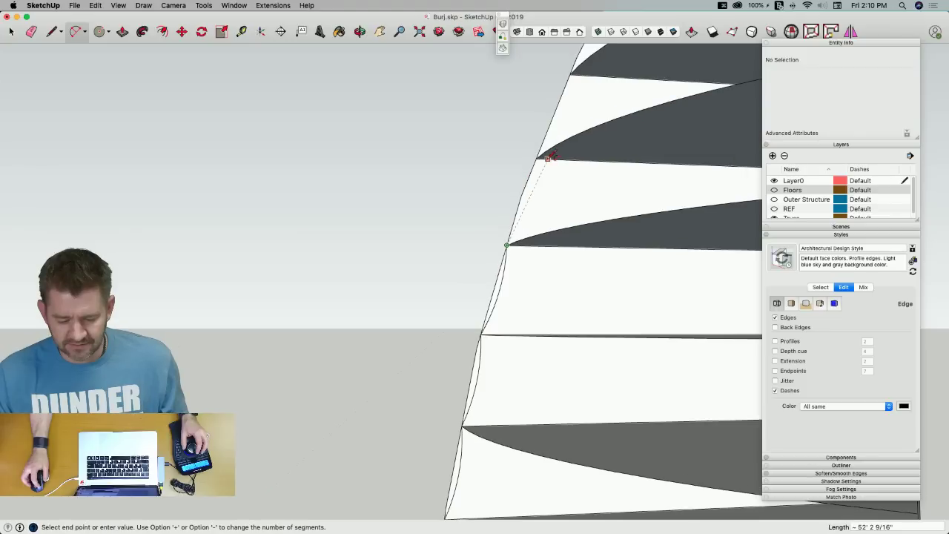
pyautogui.click(537, 159)
pyautogui.write('36')
pyautogui.press('Return')
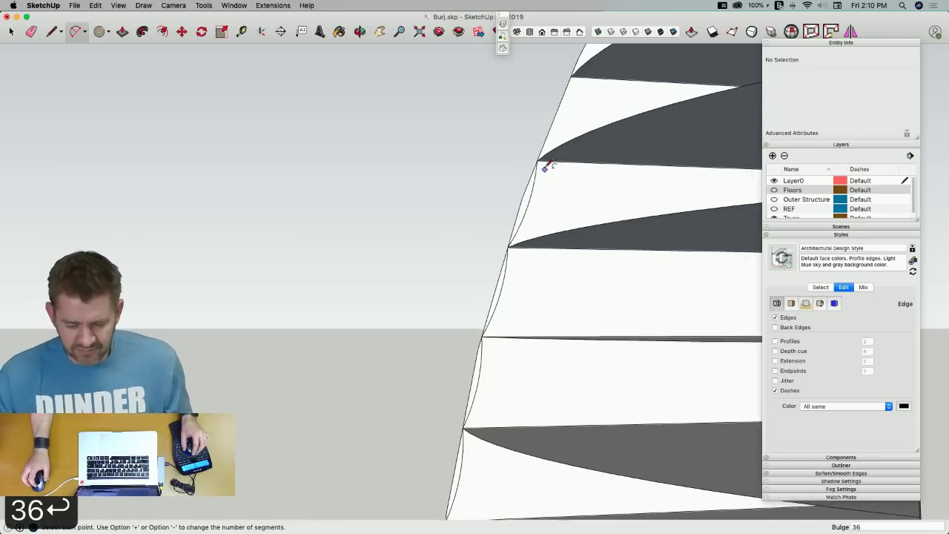
pyautogui.click(536, 198)
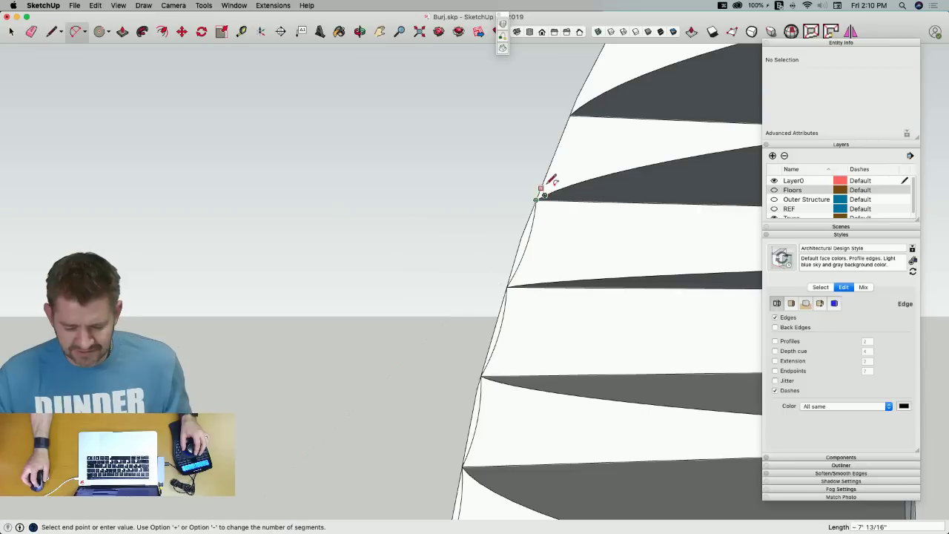
pyautogui.click(570, 115)
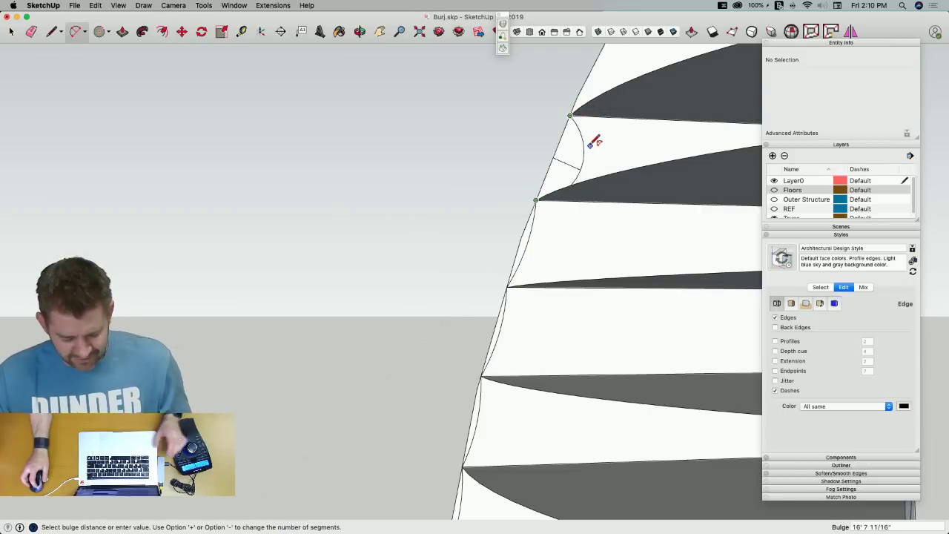
pyautogui.write('36')
pyautogui.press('Return')
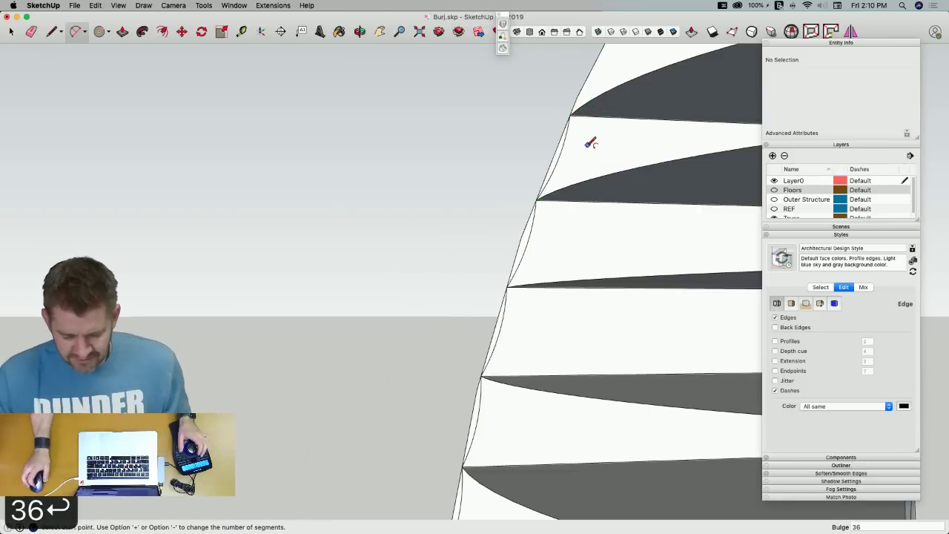
# Add an inward arc with a bulge of 36 on the same wing edge in the bay just below the topmost one
pyautogui.scroll(3, 572, 182)
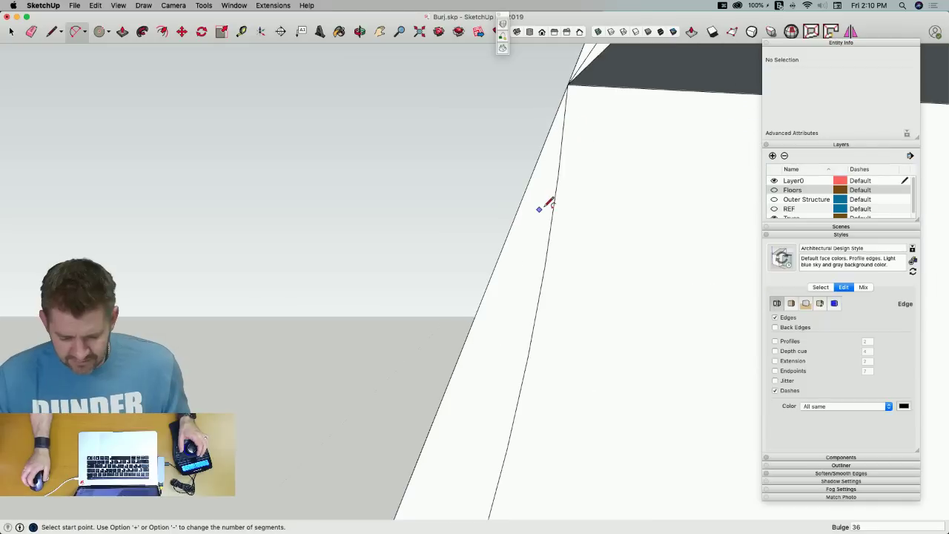
pyautogui.moveTo(501, 255); pyautogui.dragTo(494, 412, button='middle')
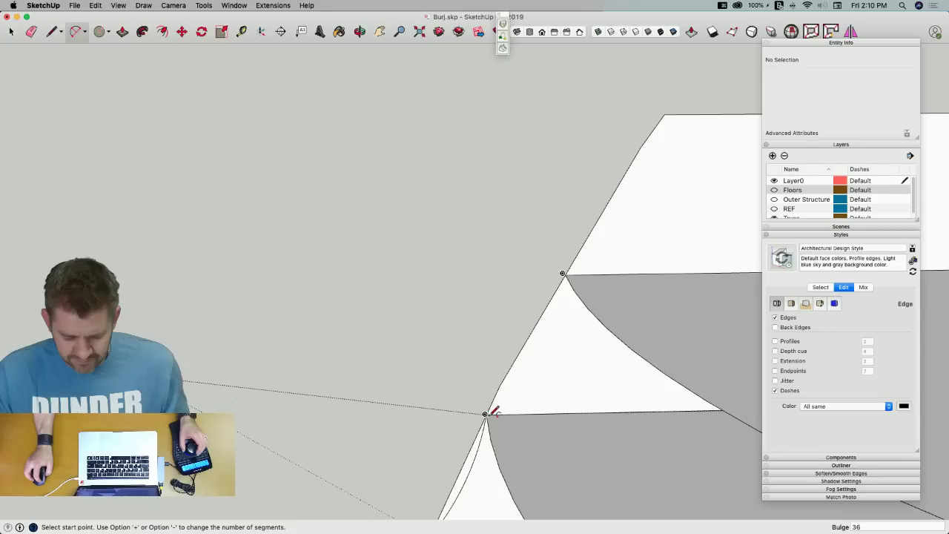
pyautogui.click(485, 413)
pyautogui.click(563, 273)
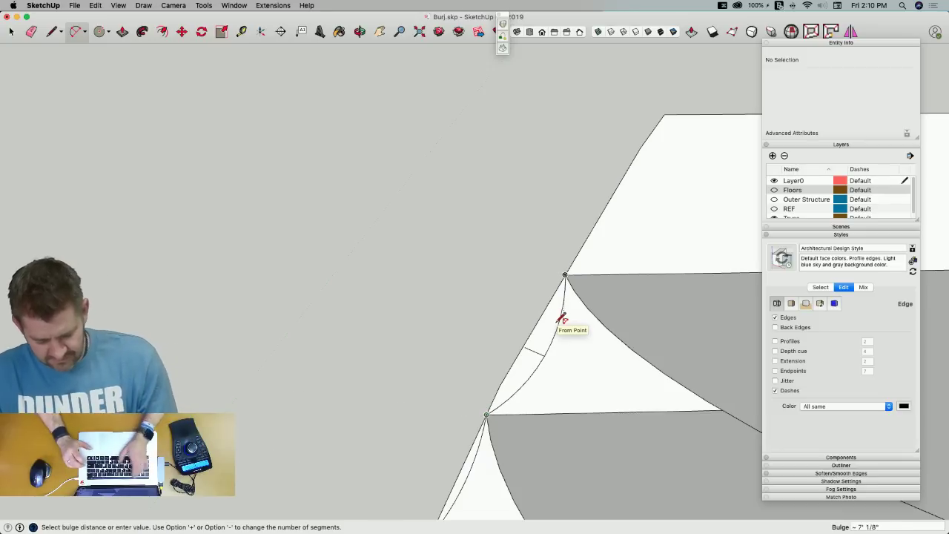
pyautogui.write('36')
pyautogui.press('Return')
pyautogui.scroll(-10, 608, 260)
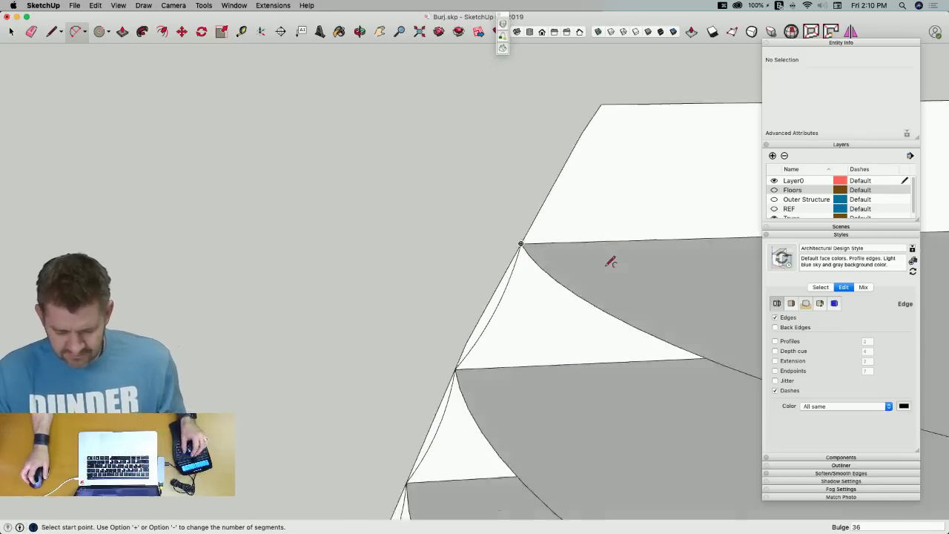
# On the opposite wing edge, draw inward arcs with a bulge of 36 in the two bays directly above the skinned panel
pyautogui.moveTo(581, 253); pyautogui.dragTo(490, 396, button='middle')
pyautogui.scroll(8, 547, 336)
pyautogui.scroll(10, 548, 335)
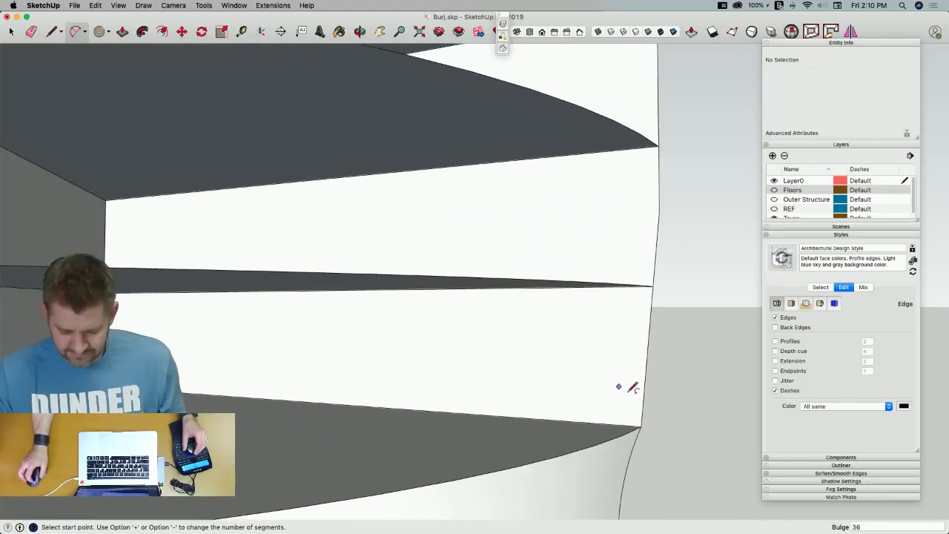
pyautogui.click(640, 423)
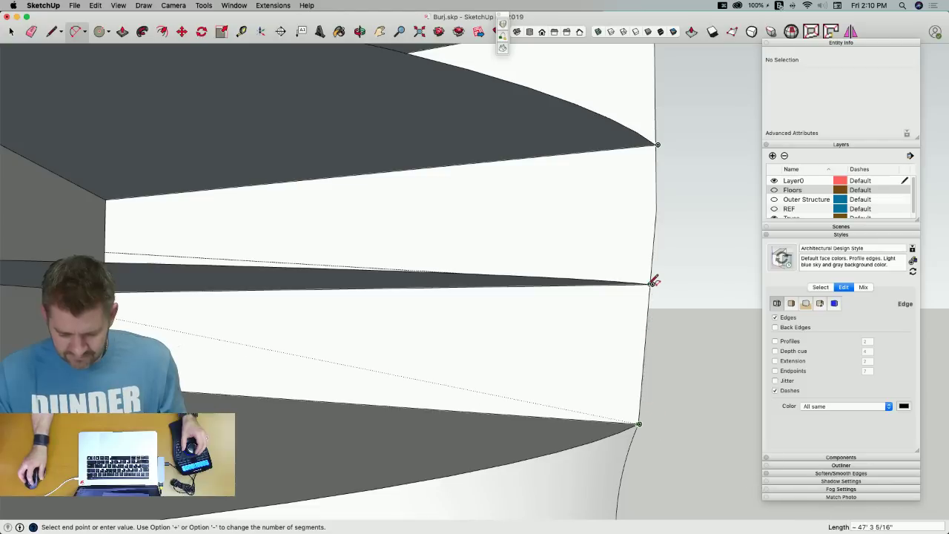
pyautogui.click(651, 284)
pyautogui.write('36')
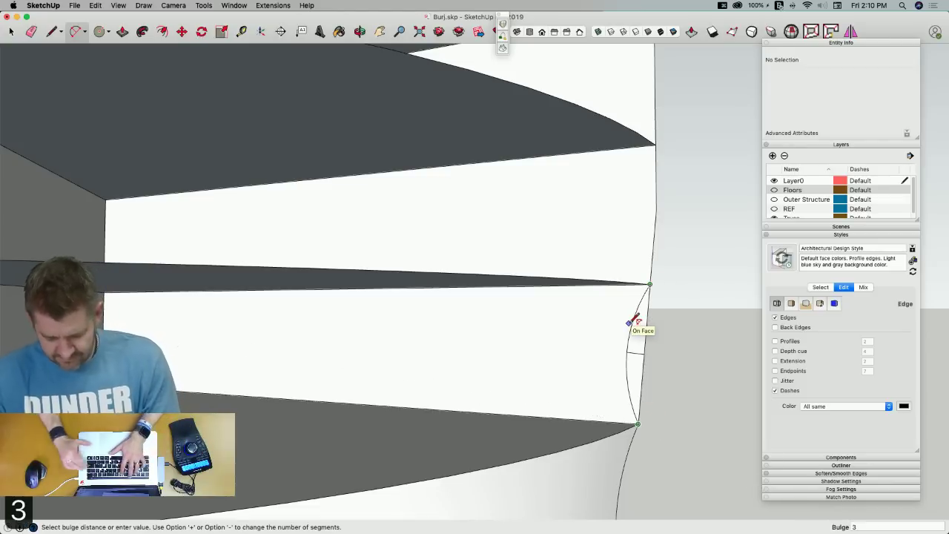
pyautogui.press('Return')
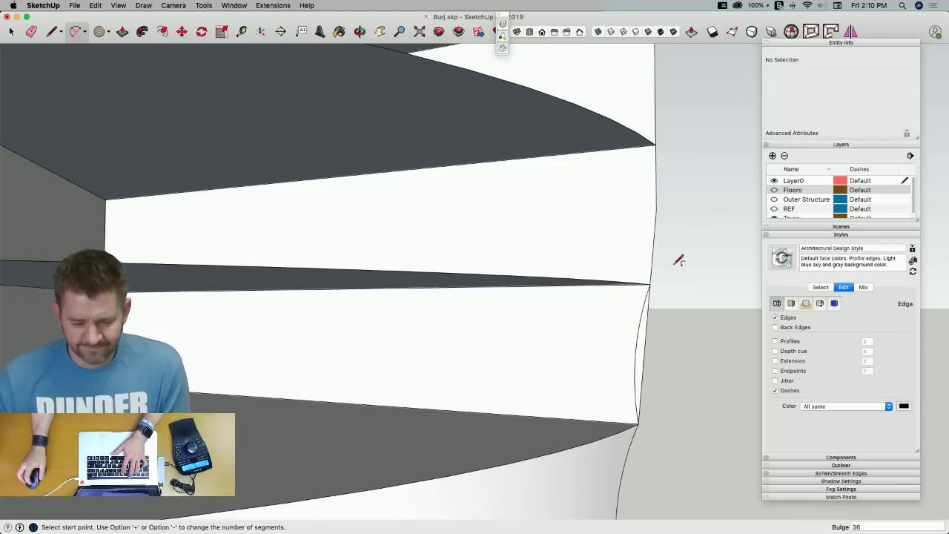
pyautogui.click(651, 284)
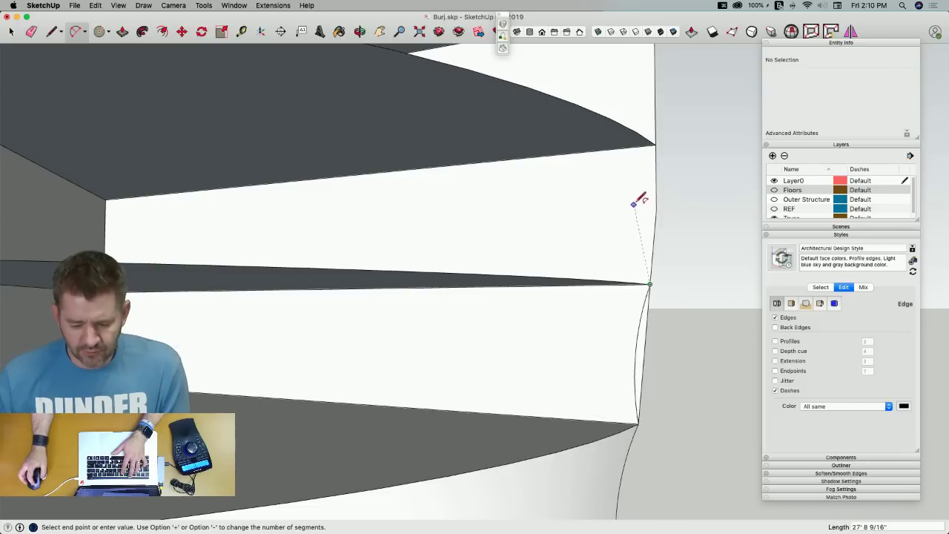
pyautogui.click(654, 144)
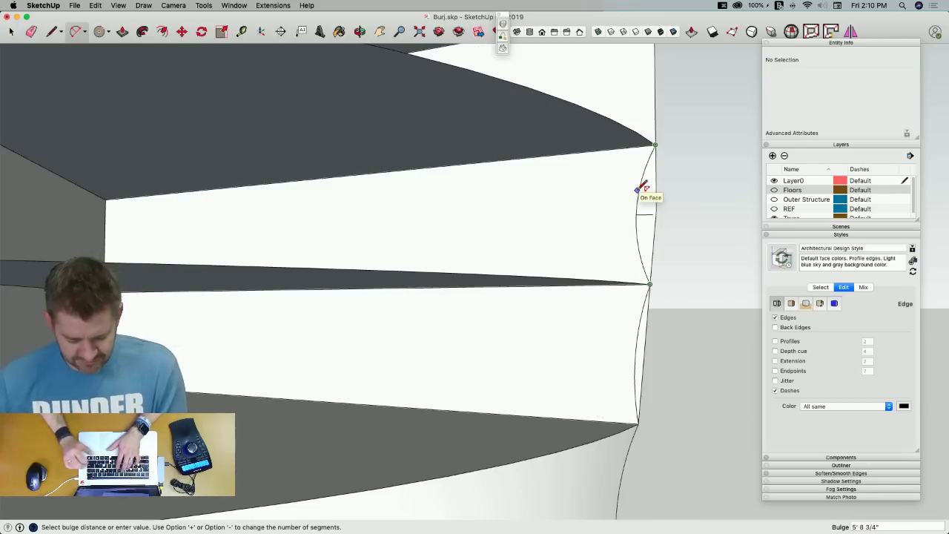
pyautogui.click(643, 187)
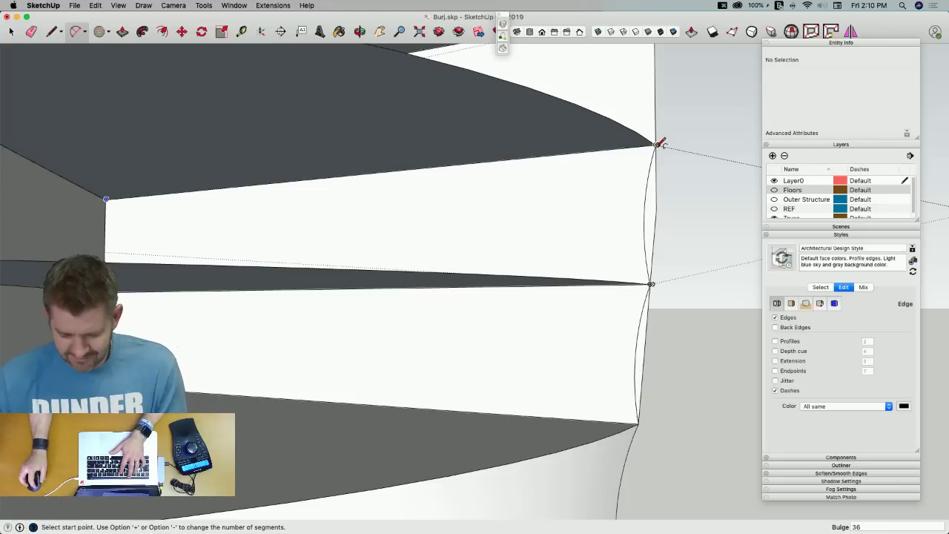
# Add inward arcs with a bulge of 36 to the opposite wing edge in the fourth and fifth bays from the bottom
pyautogui.click(654, 145)
pyautogui.click(650, 284)
pyautogui.write('36')
pyautogui.press('Return')
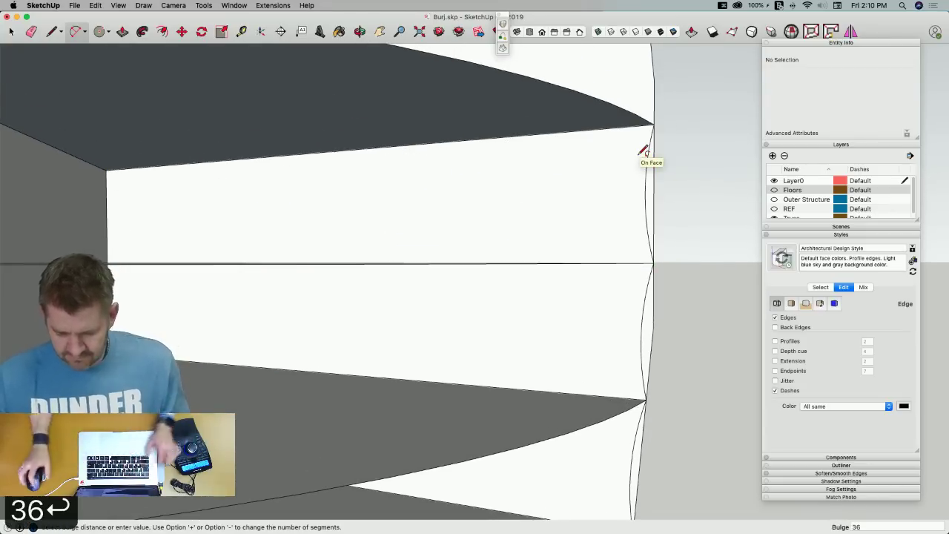
pyautogui.click(654, 126)
pyautogui.moveTo(657, 121); pyautogui.dragTo(650, 123, button='middle')
pyautogui.click(632, 133)
pyautogui.write('36')
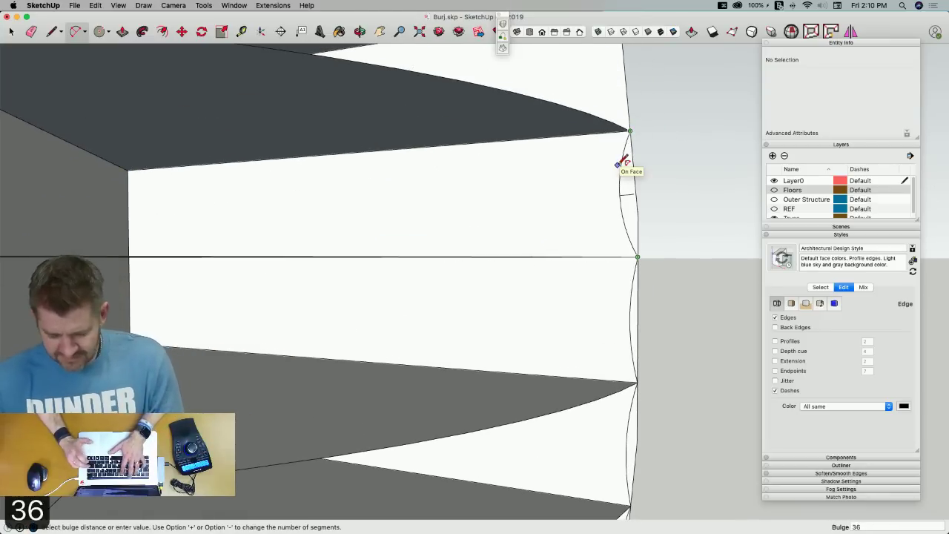
pyautogui.press('Return')
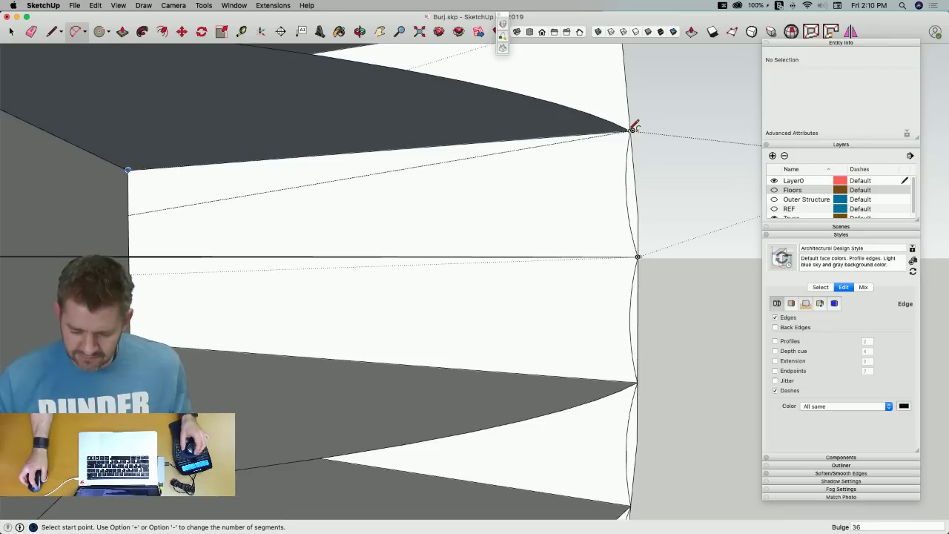
# Continue up the opposite wing edge with inward arcs of bulge 36 across the sixth and seventh bays
pyautogui.click(604, 152)
pyautogui.click(614, 263)
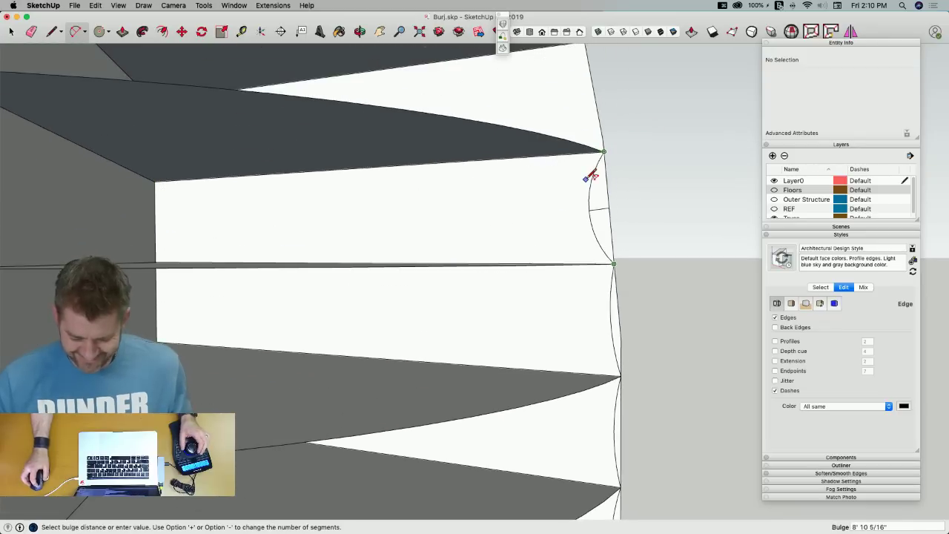
pyautogui.write('36')
pyautogui.press('Return')
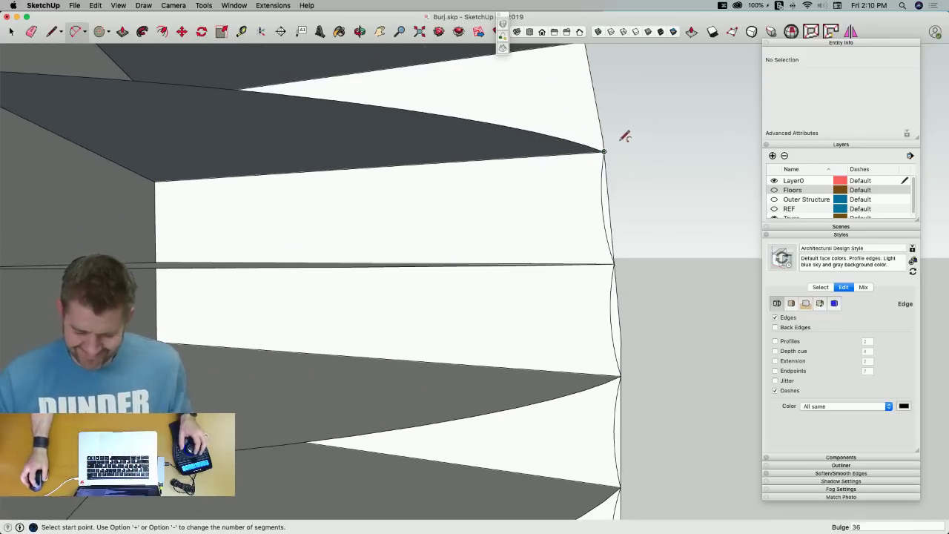
pyautogui.click(598, 123)
pyautogui.click(616, 232)
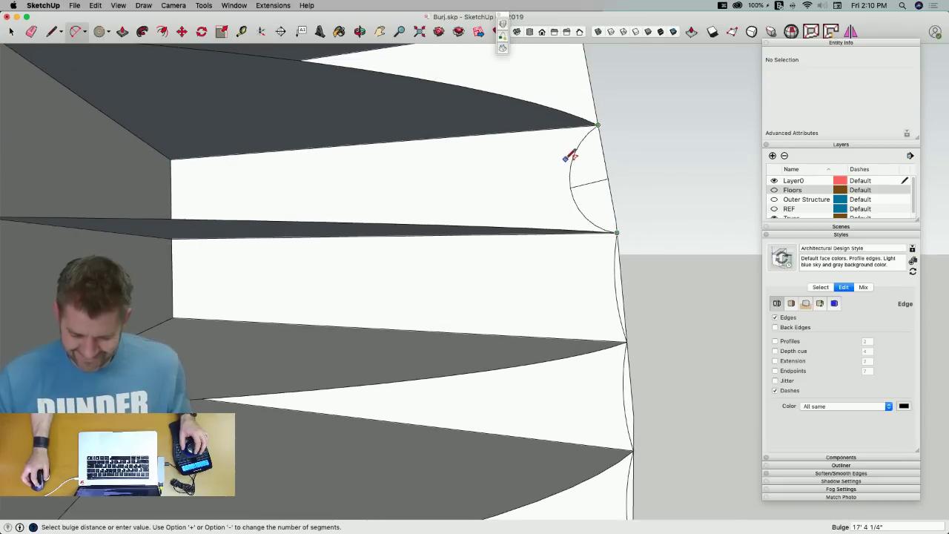
pyautogui.write('36')
pyautogui.press('Return')
# Draw inward arcs with a bulge of 36 between slab corners in the eighth and ninth bays of the opposite wing edge
pyautogui.scroll(-3, 561, 146)
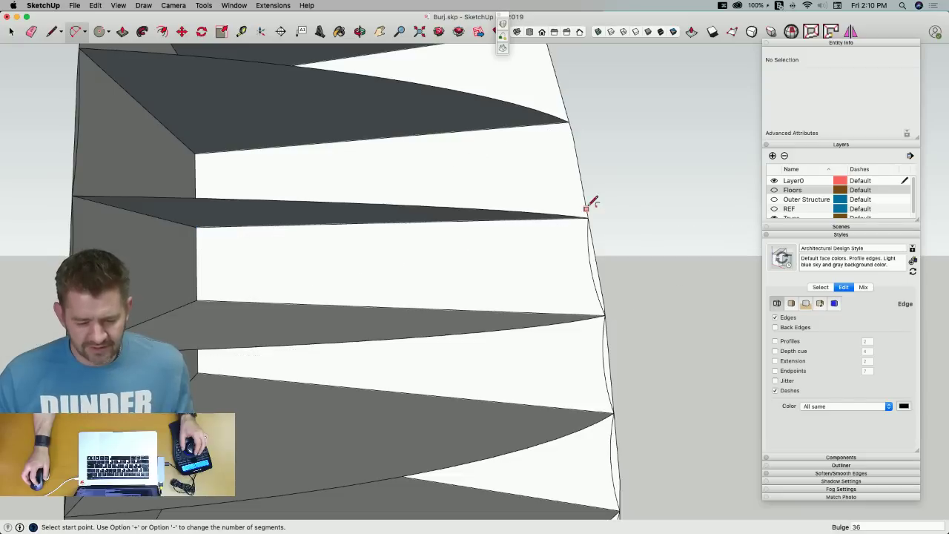
pyautogui.click(589, 217)
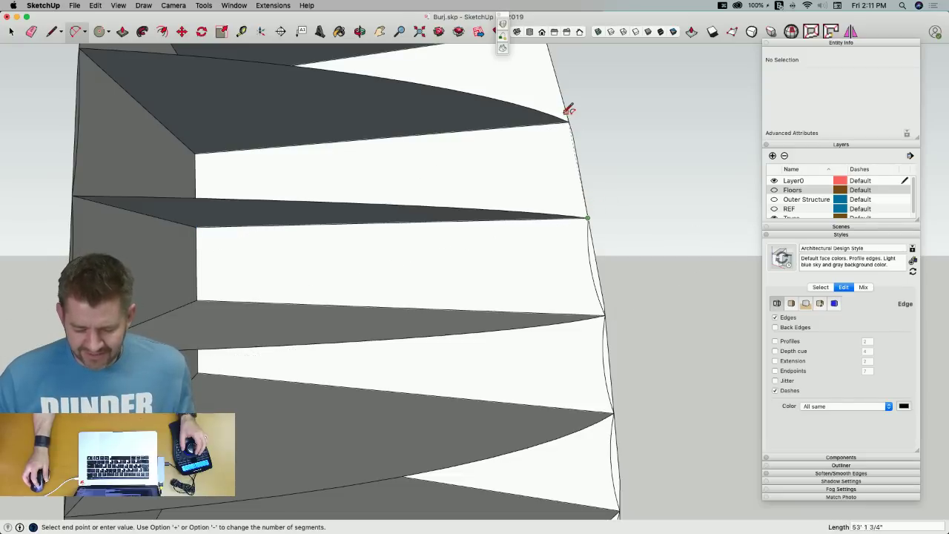
pyautogui.click(568, 122)
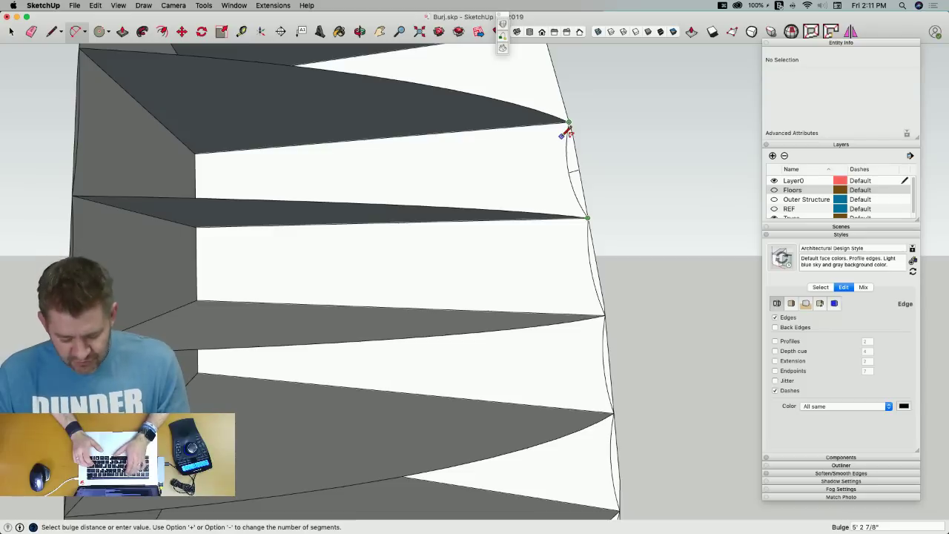
pyautogui.write('36')
pyautogui.press('Return')
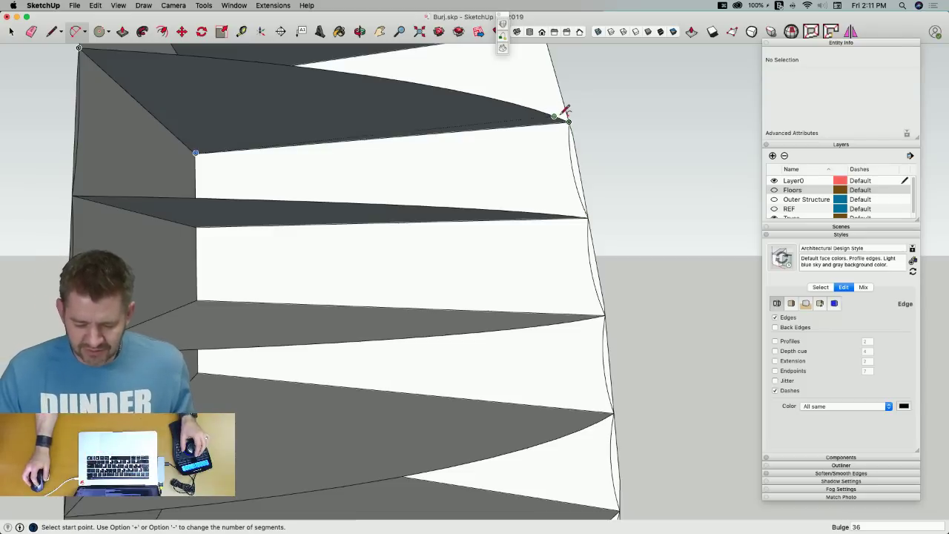
pyautogui.click(570, 121)
pyautogui.click(549, 107)
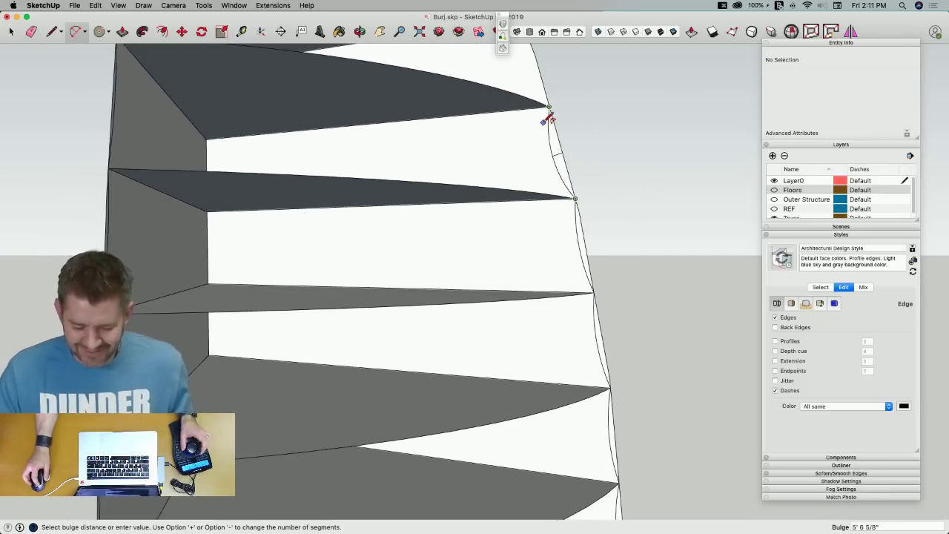
pyautogui.write('36')
pyautogui.press('Return')
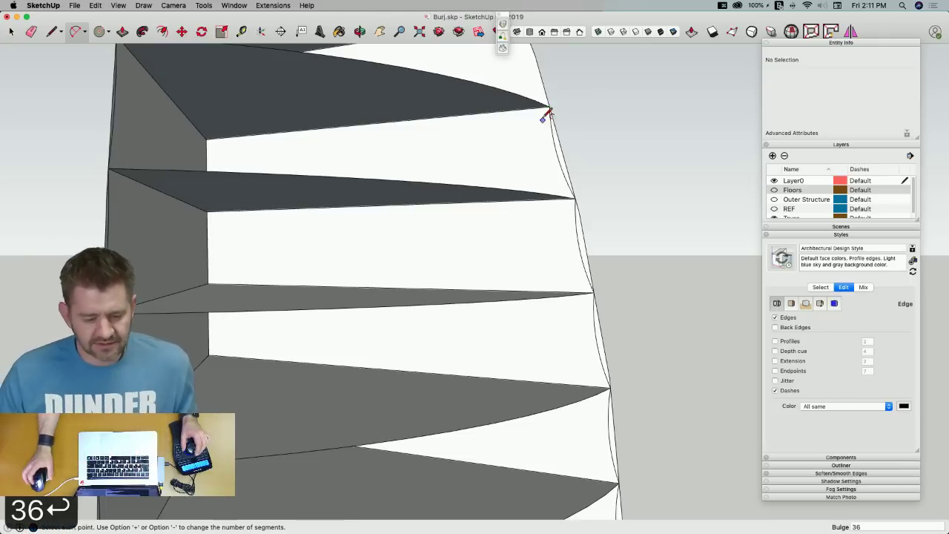
# Draw inward arcs with a bulge of 36 in the three remaining bays of this wing edge, stopping below the topmost bay
pyautogui.click(547, 191)
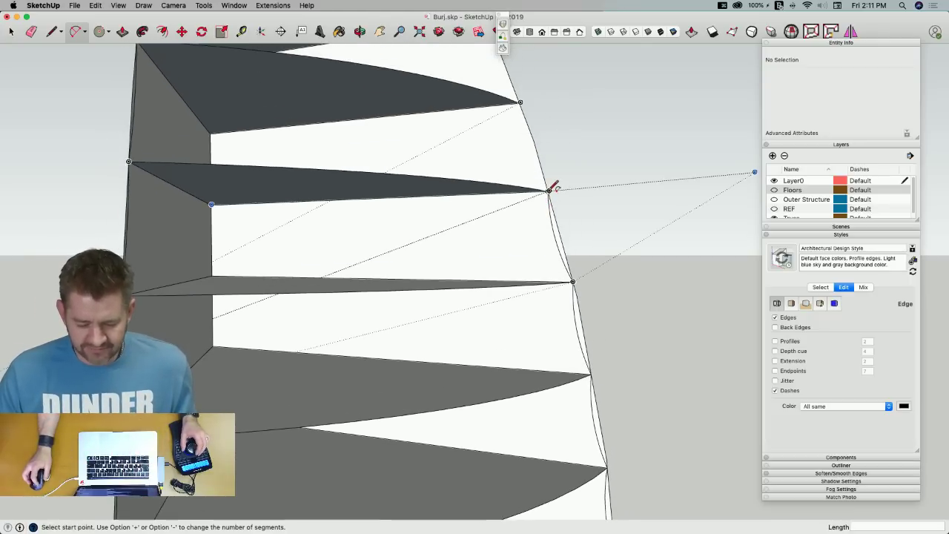
pyautogui.click(518, 103)
pyautogui.write('36')
pyautogui.press('Return')
pyautogui.click(518, 165)
pyautogui.click(483, 78)
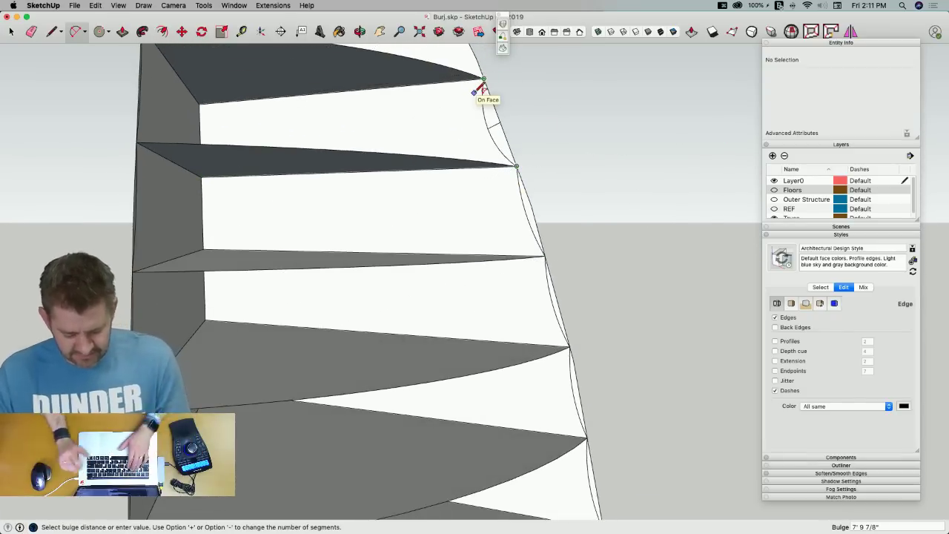
pyautogui.write('36')
pyautogui.press('Return')
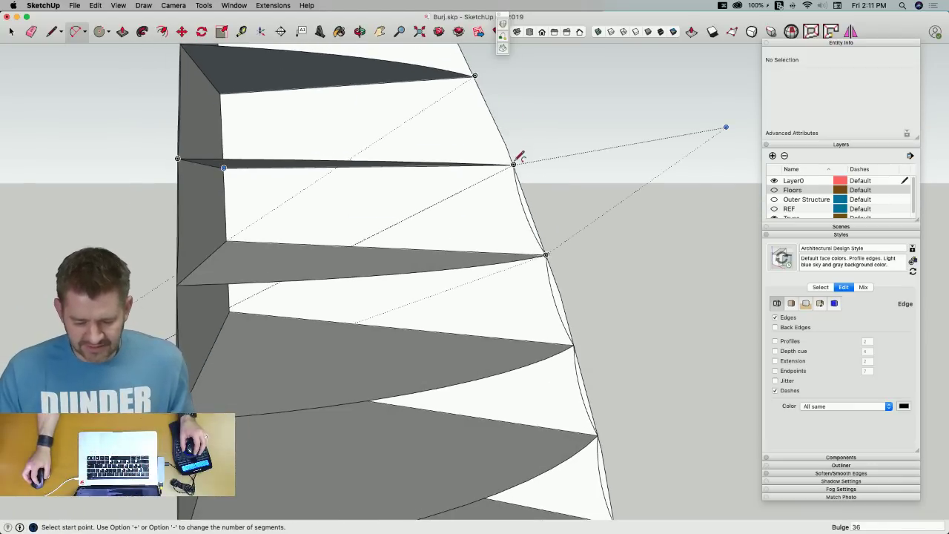
pyautogui.click(514, 163)
pyautogui.click(478, 144)
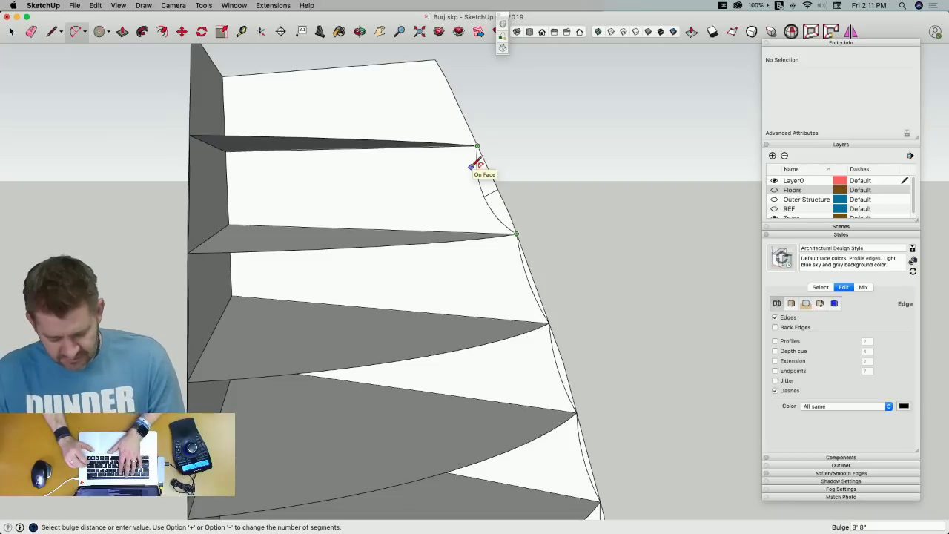
pyautogui.write('36')
pyautogui.press('Return')
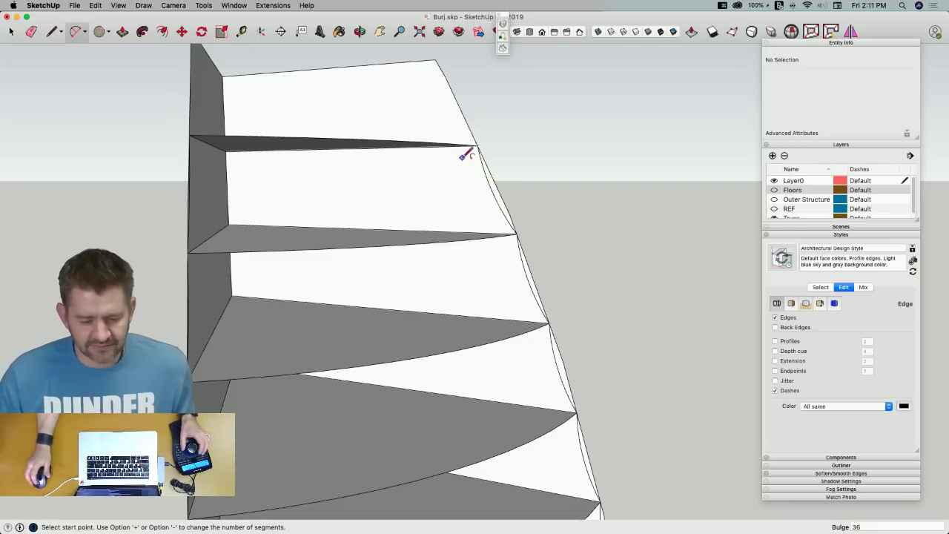
# Erase the straight edges outside the inward arcs along the first wing edge, working down from the second-highest bay
pyautogui.press('e')
pyautogui.click(489, 170)
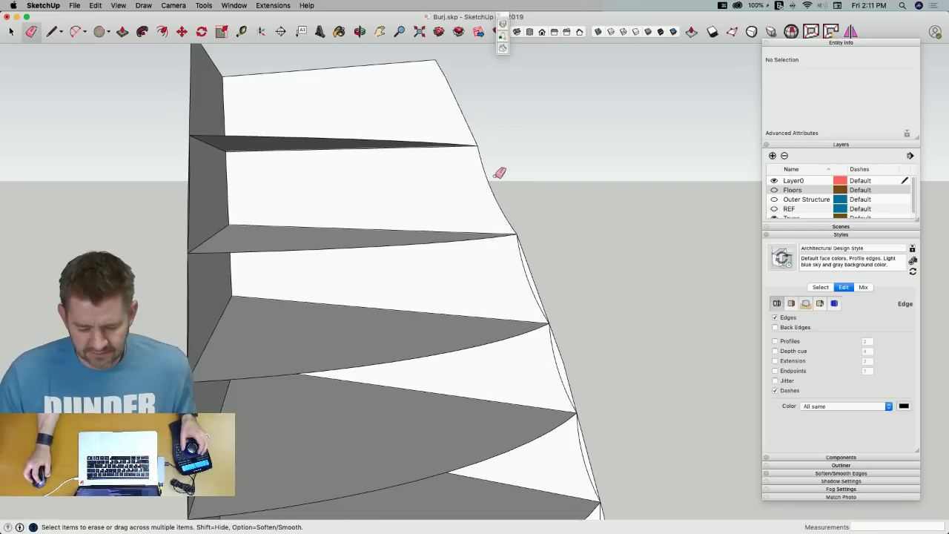
pyautogui.click(532, 265)
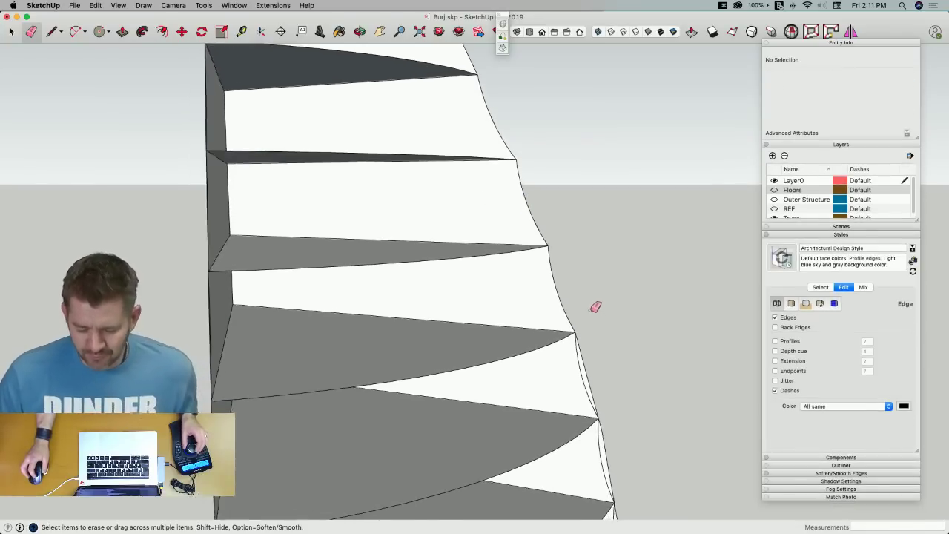
pyautogui.click(601, 372)
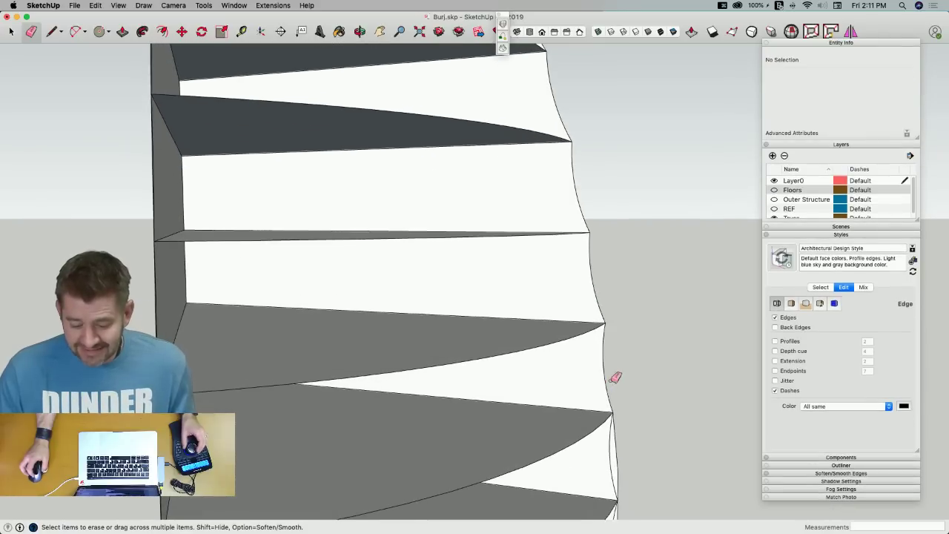
pyautogui.click(620, 321)
pyautogui.click(616, 407)
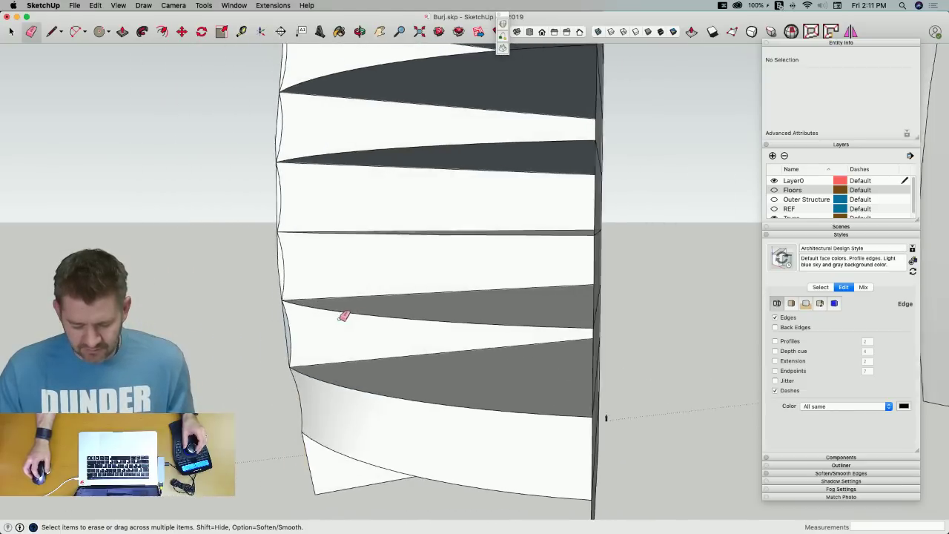
# Try to erase the straight edges beside the arcs in the two bays above the lowest skinned bay on the opposite wing edge
pyautogui.click(293, 341)
pyautogui.click(287, 266)
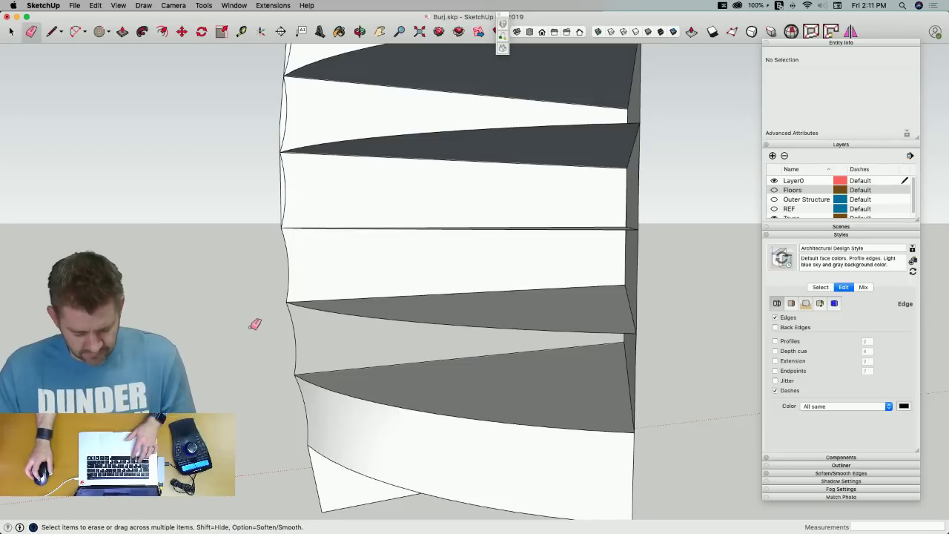
pyautogui.press('super+z')
pyautogui.press('super+z')
# Erase the arc in the bay just above the skinned one and redraw it between the slab corners with a bulge of 36
pyautogui.press('e')
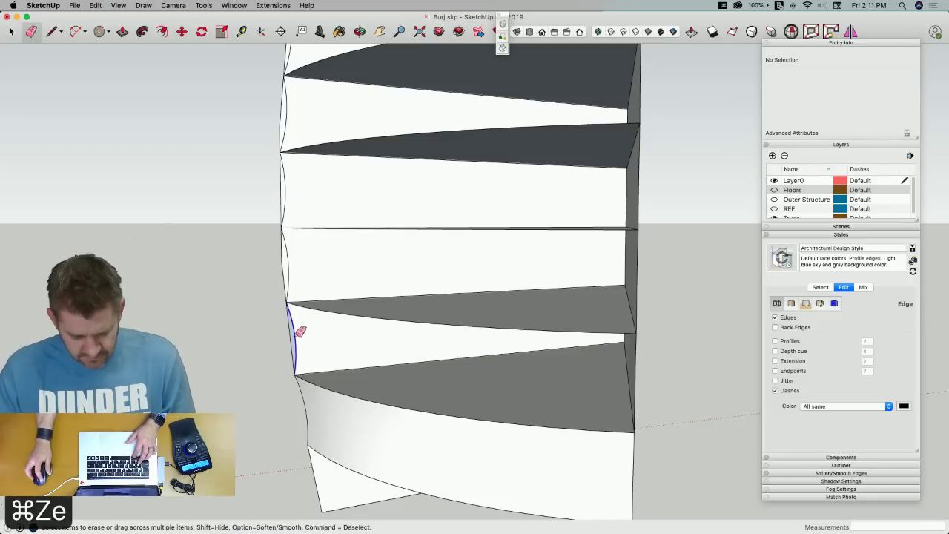
pyautogui.press('l')
pyautogui.press('a')
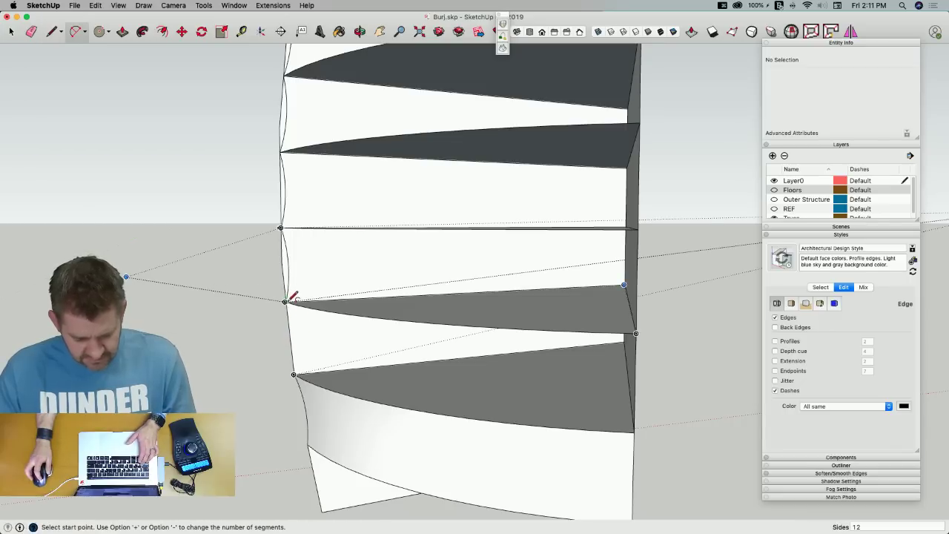
pyautogui.click(288, 301)
pyautogui.click(295, 375)
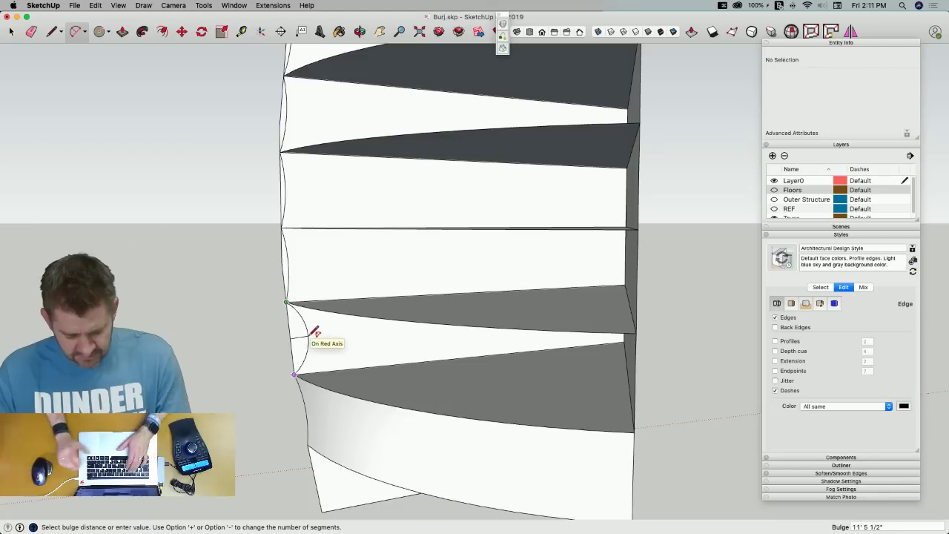
pyautogui.write('36')
pyautogui.press('Return')
# Erase that arc again and redraw it from the back side of the wing wall with a bulge of 36
pyautogui.scroll(3, 323, 336)
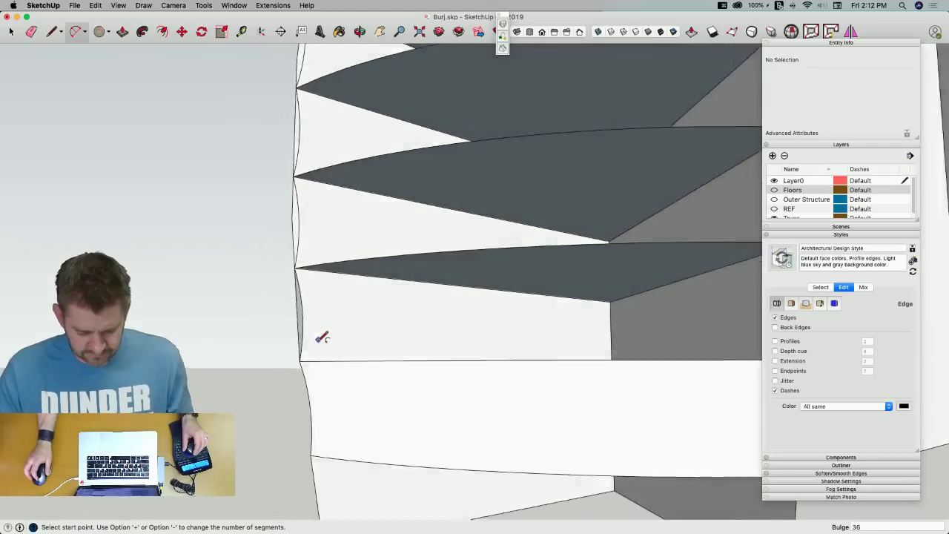
pyautogui.press('e')
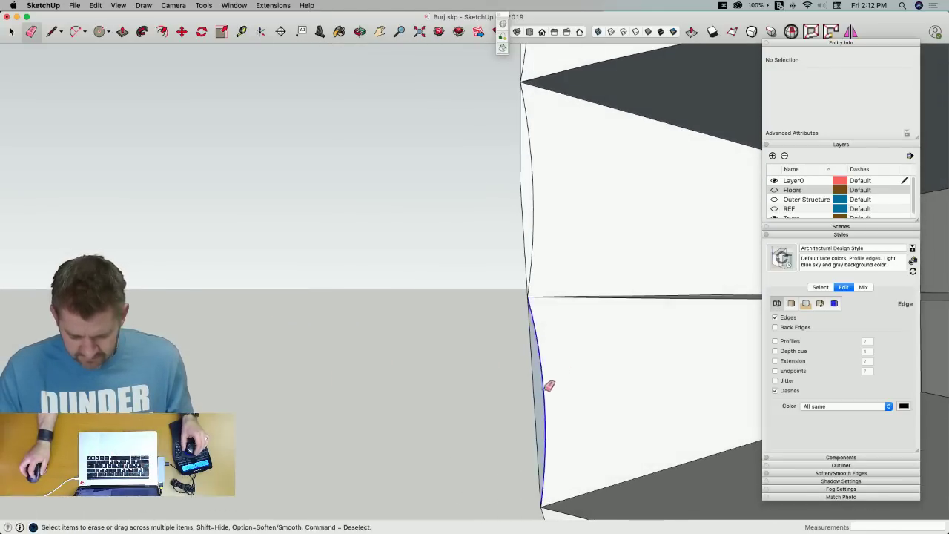
pyautogui.click(545, 389)
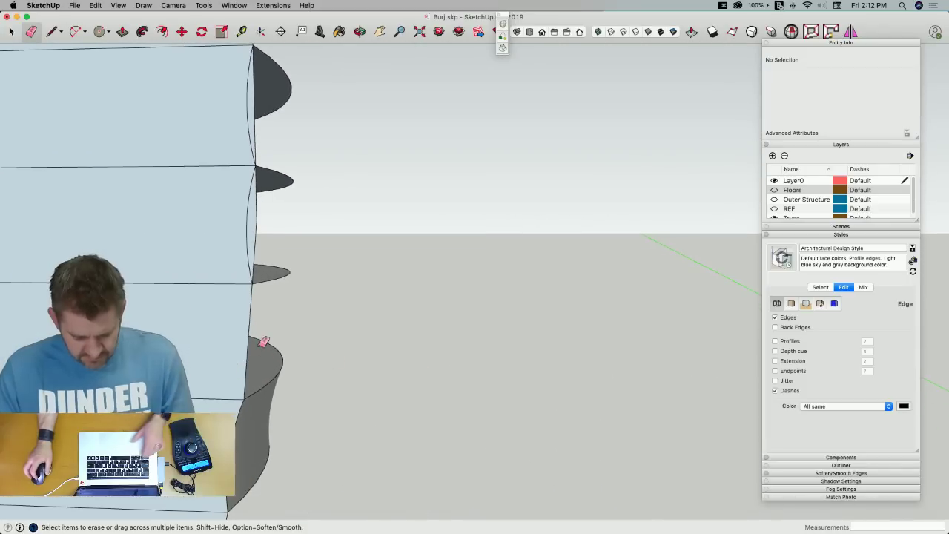
pyautogui.press('a')
pyautogui.scroll(2, 255, 279)
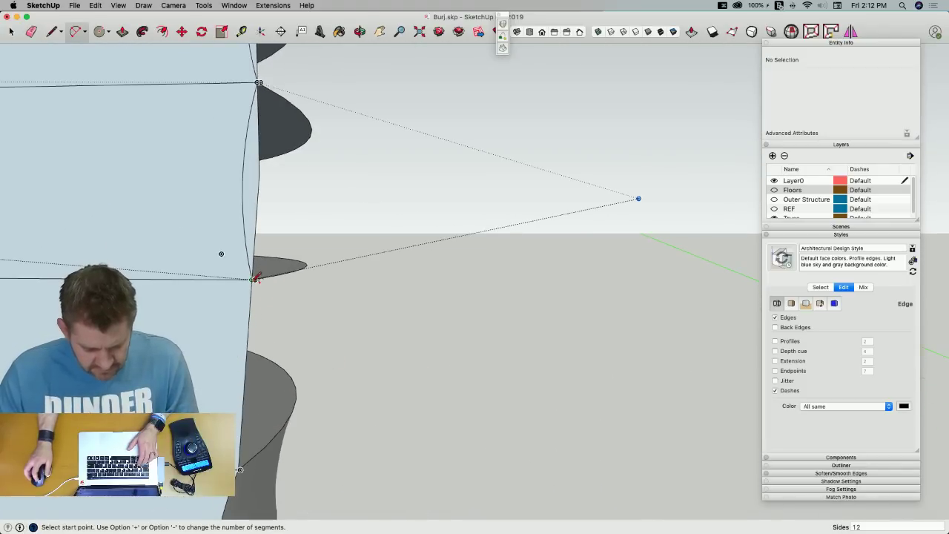
pyautogui.click(253, 279)
pyautogui.click(238, 468)
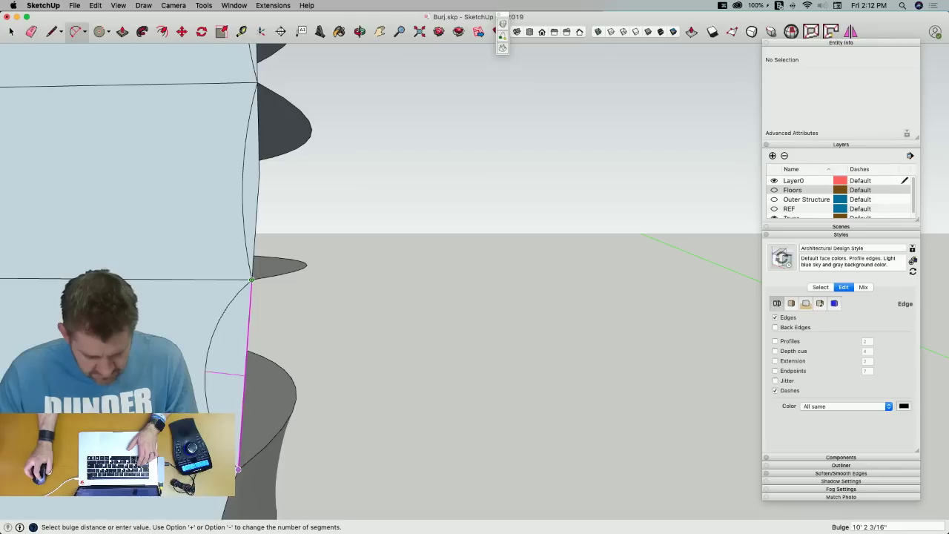
pyautogui.write('36')
pyautogui.press('Return')
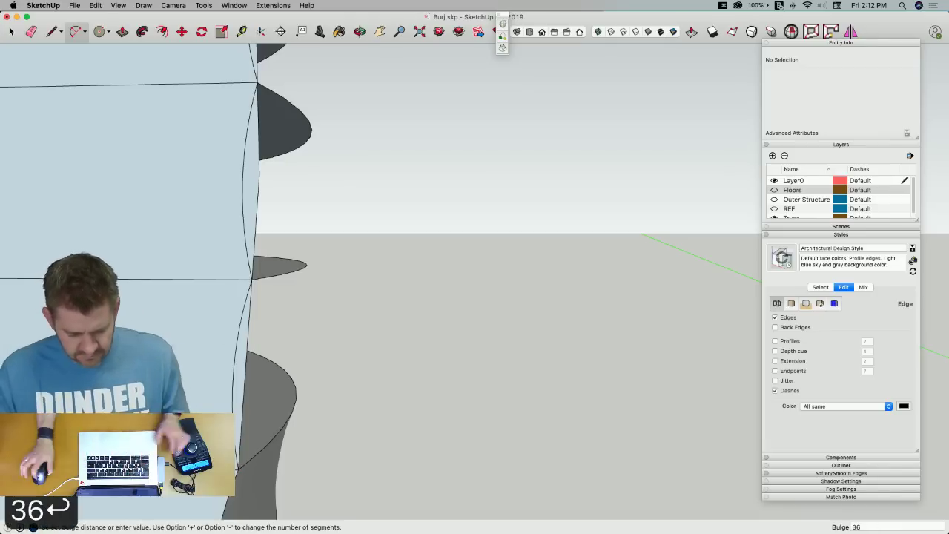
# Erase the straight edges outside the arcs up this wing edge and save the model
pyautogui.press('e')
pyautogui.click(246, 365)
pyautogui.click(257, 224)
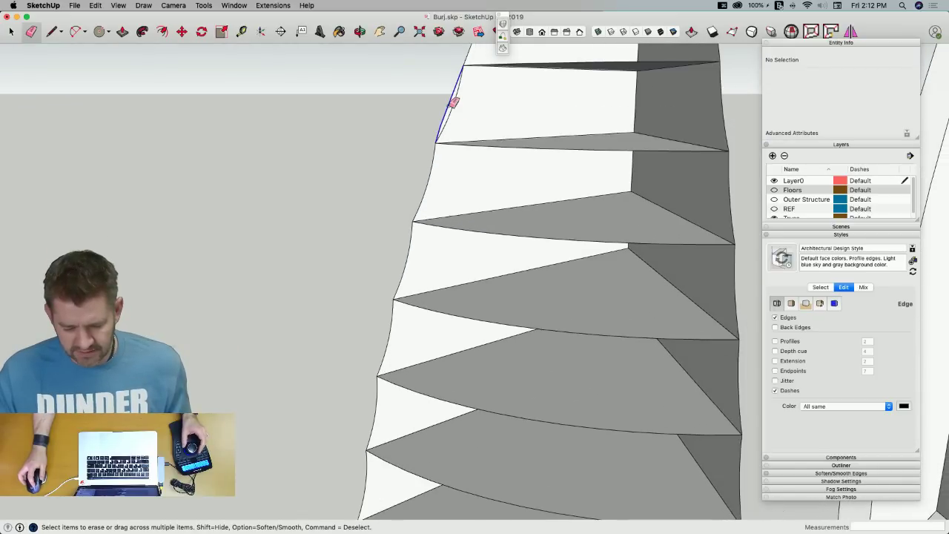
pyautogui.press('space')
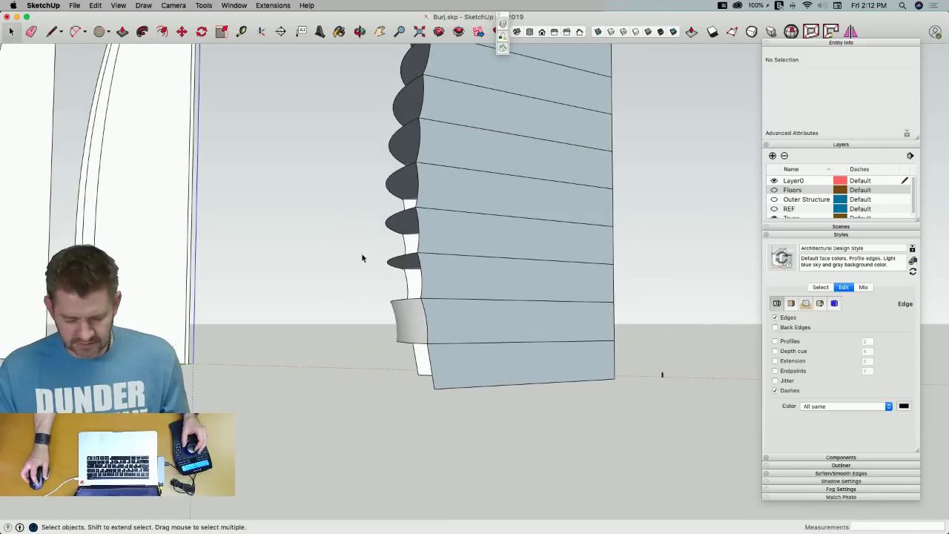
pyautogui.click(362, 258)
pyautogui.press('super+s')
# Skin the second and third curved facade bays from the bottom using their slab curves and side arcs
pyautogui.click(503, 49)
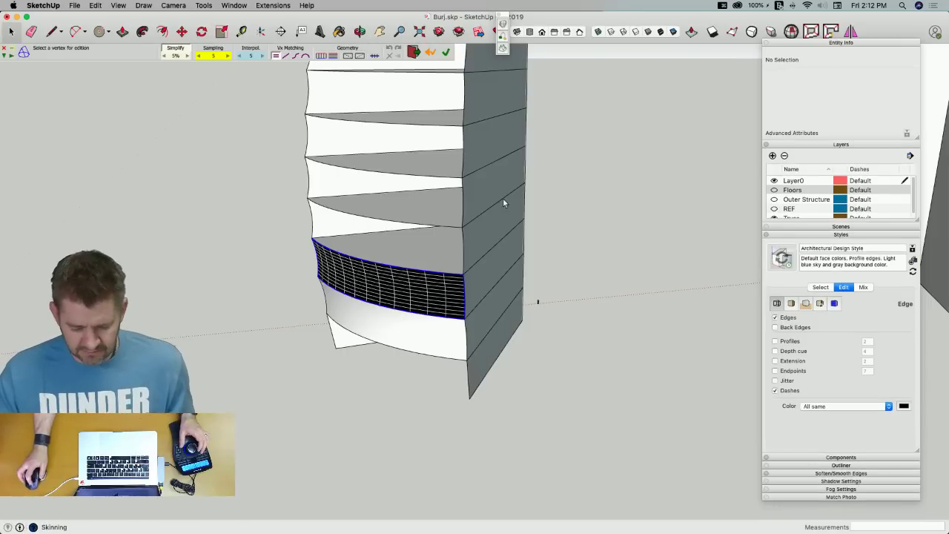
pyautogui.press('space')
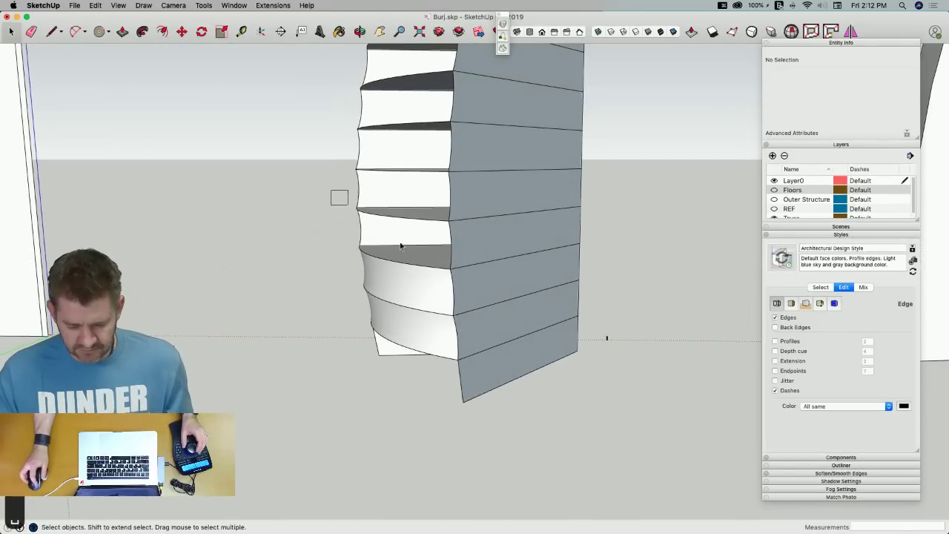
pyautogui.moveTo(333, 191); pyautogui.dragTo(464, 280)
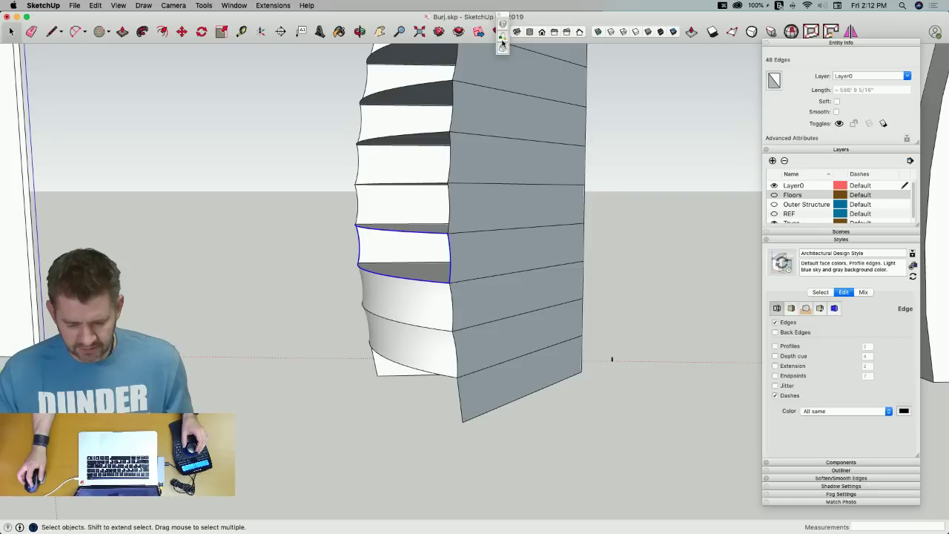
pyautogui.click(503, 44)
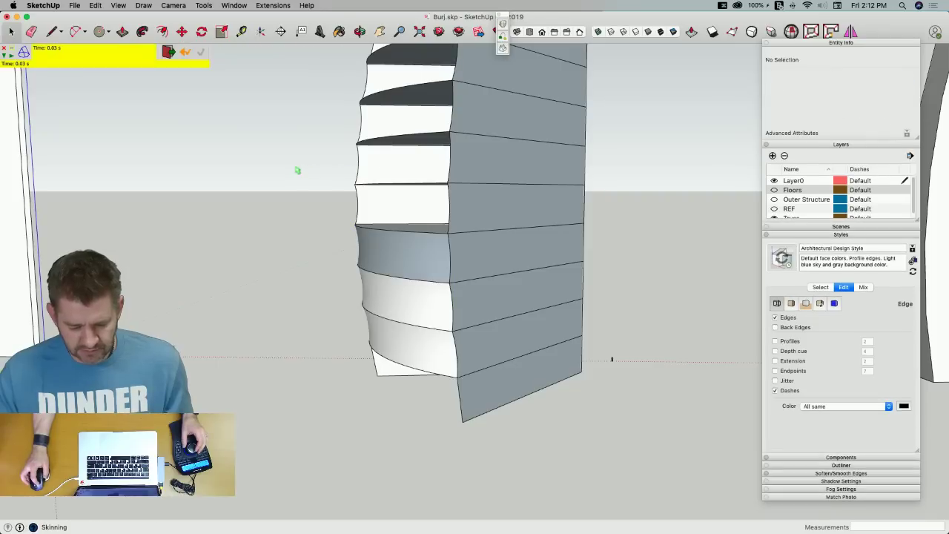
pyautogui.press('space')
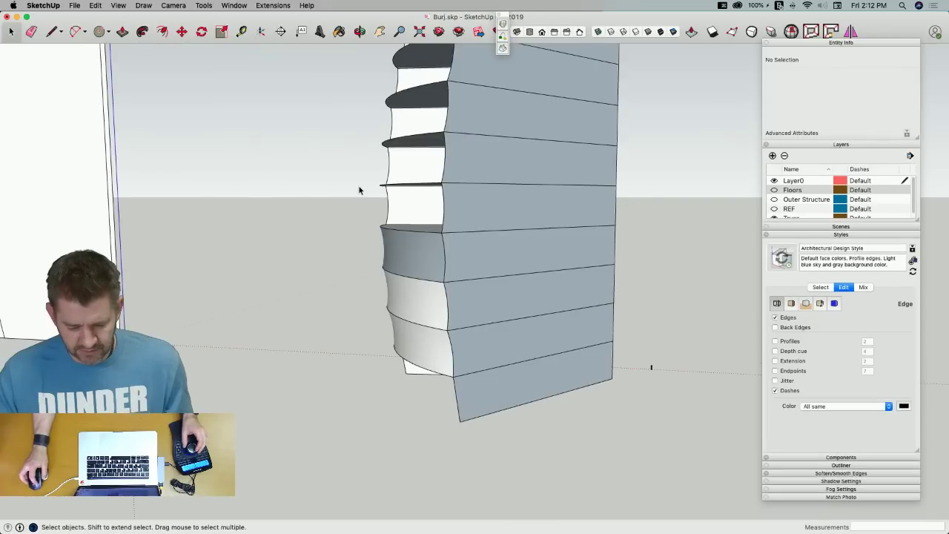
# Skin the fourth and fifth curved facade bays between their bounding slab curves and wing-edge arcs
pyautogui.moveTo(360, 177); pyautogui.dragTo(461, 246)
pyautogui.click(503, 48)
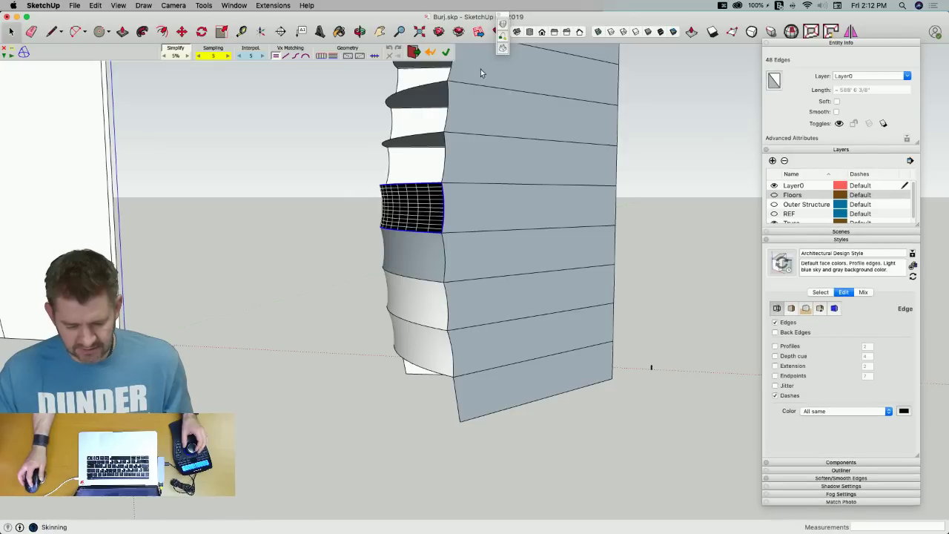
pyautogui.click(337, 164)
pyautogui.press('space')
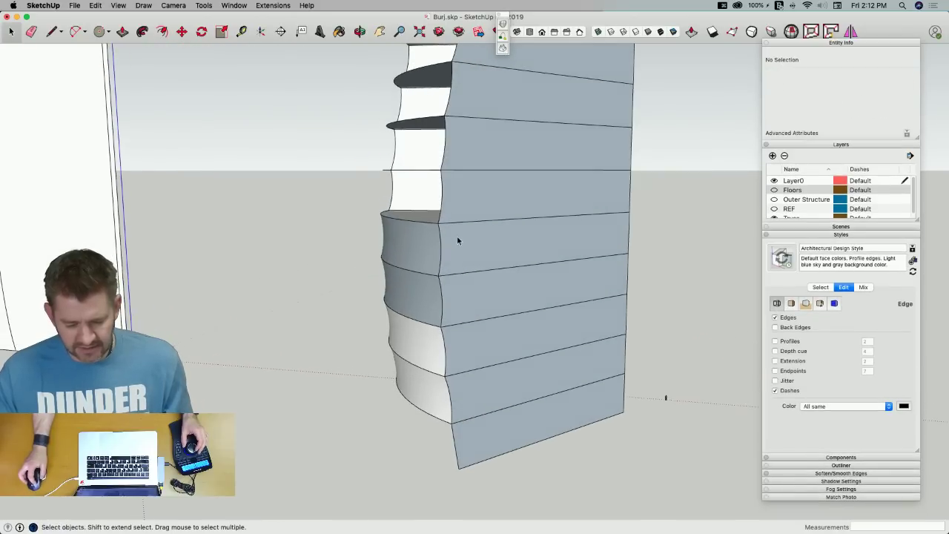
pyautogui.moveTo(460, 242); pyautogui.dragTo(460, 242)
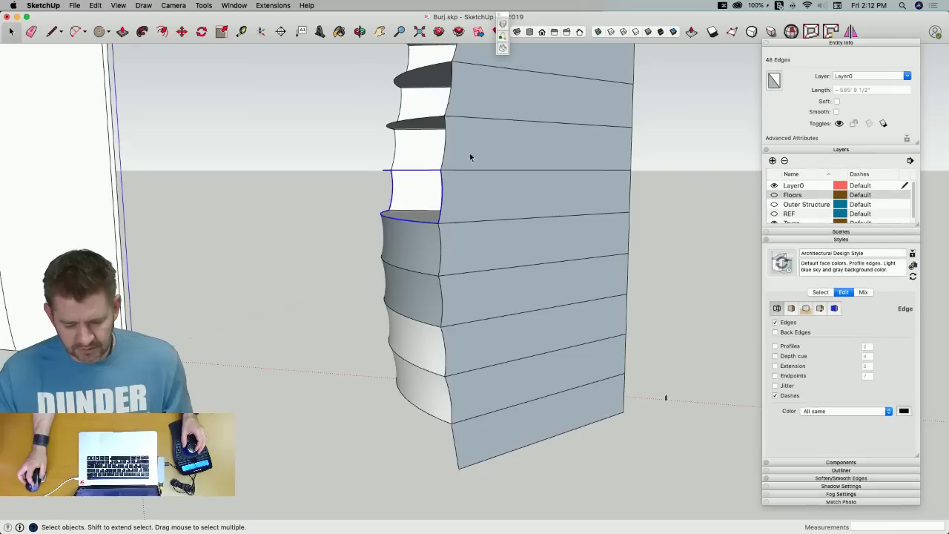
pyautogui.click(503, 49)
pyautogui.click(324, 146)
pyautogui.press('space')
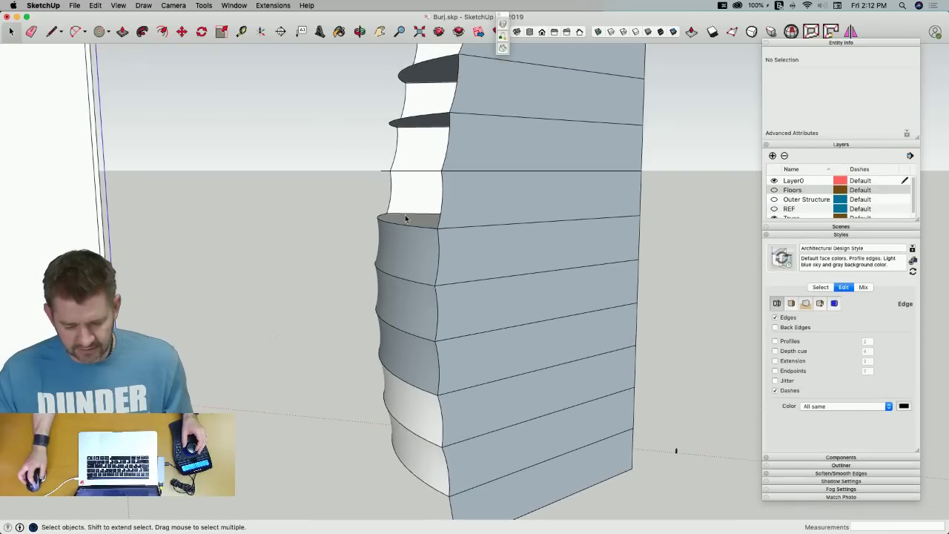
# Select the contours of the sixth and seventh facade bays in turn and skin each one
pyautogui.moveTo(455, 249); pyautogui.dragTo(462, 247)
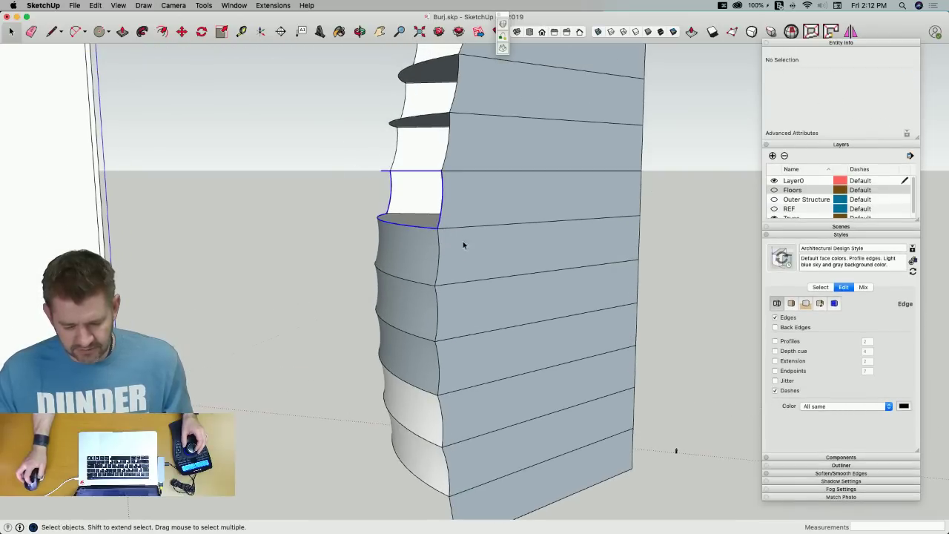
pyautogui.click(501, 48)
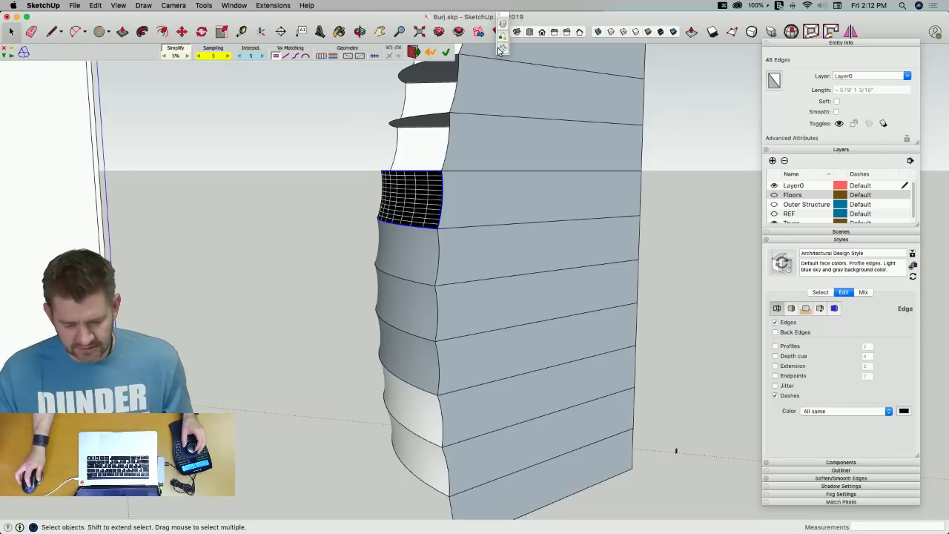
pyautogui.moveTo(369, 135); pyautogui.dragTo(468, 210)
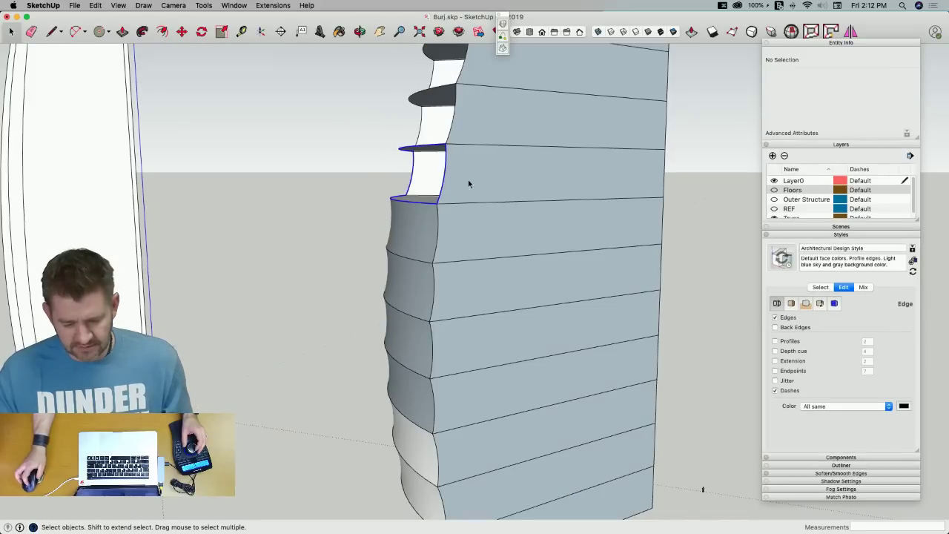
pyautogui.click(503, 49)
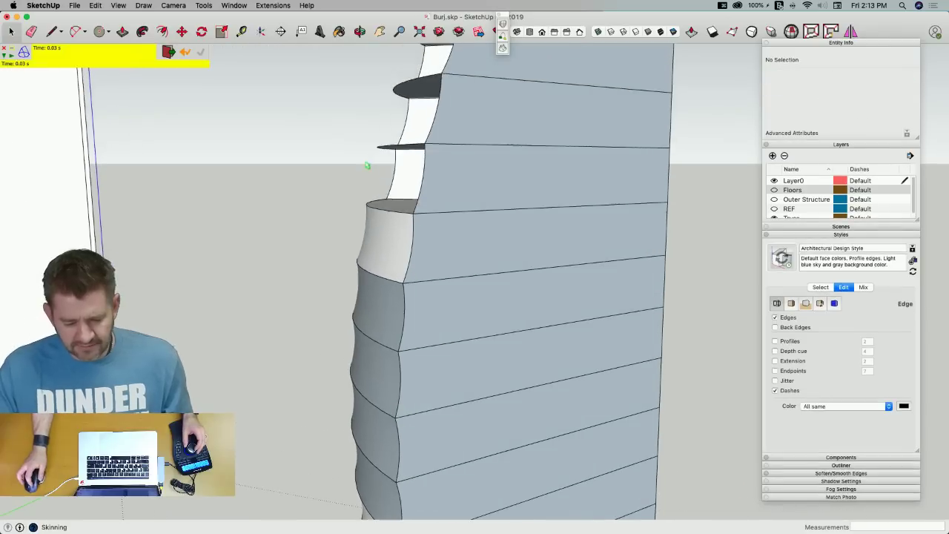
pyautogui.click(365, 163)
# Continue up the tower by skinning the eighth and ninth curved facade bays from their boundary edges
pyautogui.moveTo(443, 224); pyautogui.dragTo(456, 209)
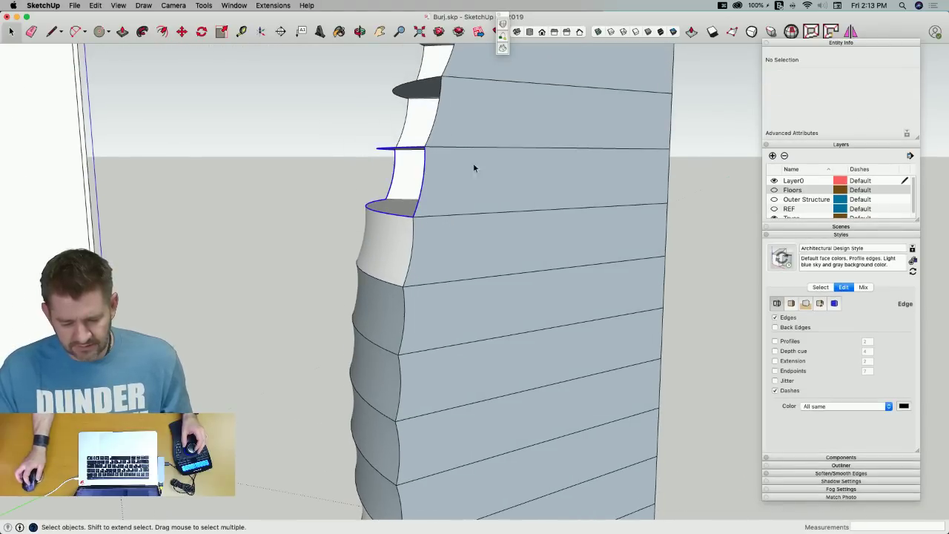
pyautogui.click(503, 48)
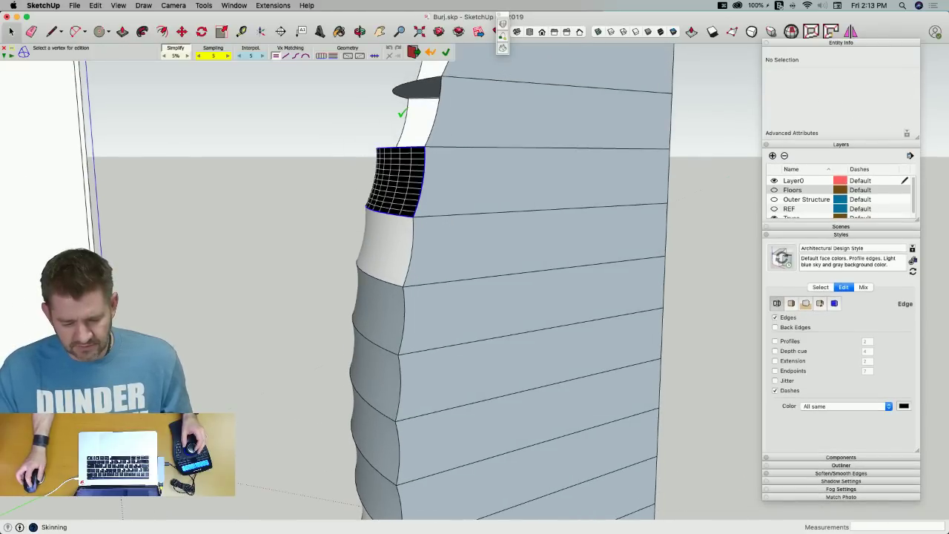
pyautogui.moveTo(360, 139); pyautogui.dragTo(465, 234)
pyautogui.click(502, 49)
pyautogui.click(326, 190)
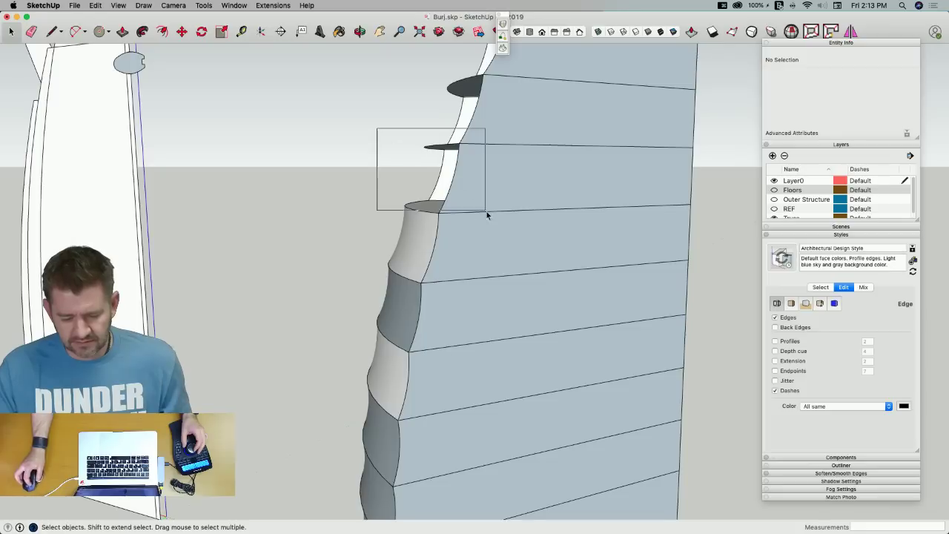
# Skin the tenth and eleventh curved facade bays, leaving the two topmost bays open
pyautogui.moveTo(488, 226); pyautogui.dragTo(488, 227)
pyautogui.click(502, 48)
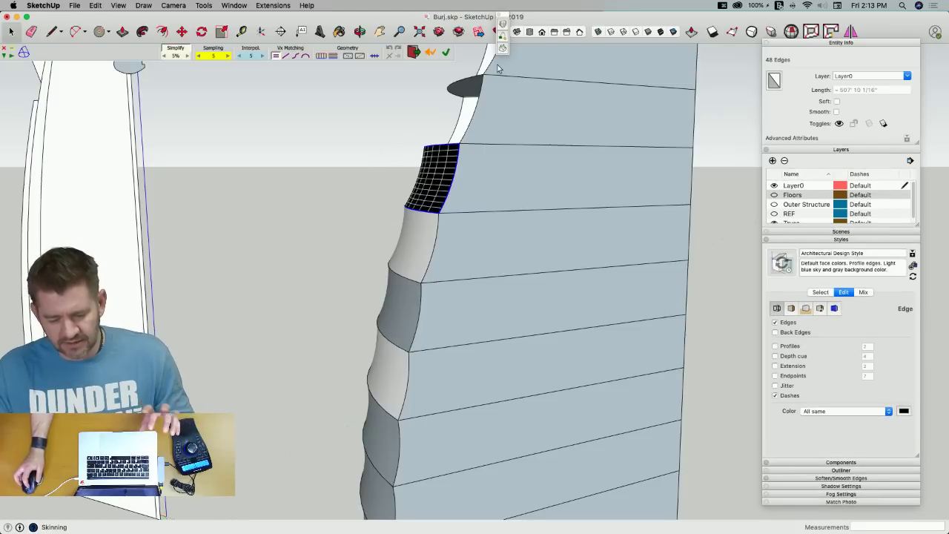
pyautogui.click(416, 109)
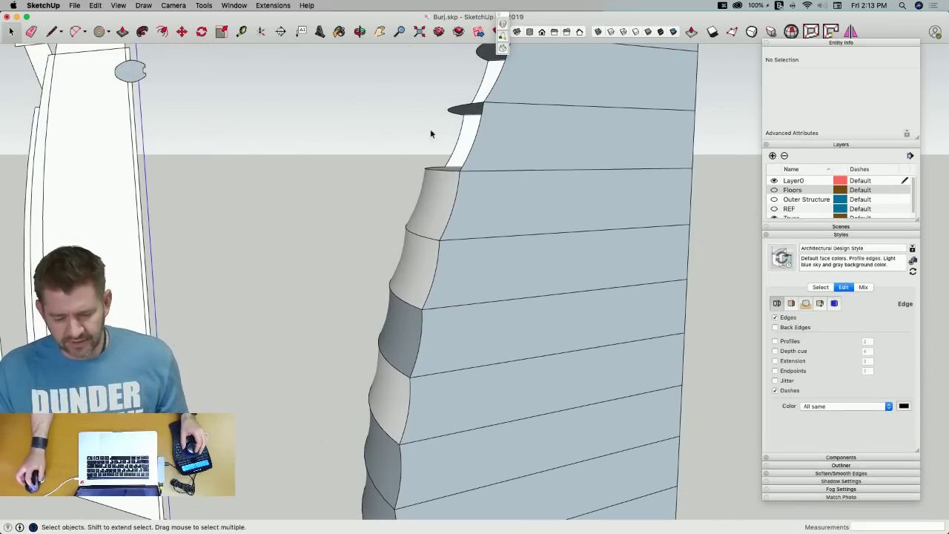
pyautogui.click(502, 49)
pyautogui.click(427, 104)
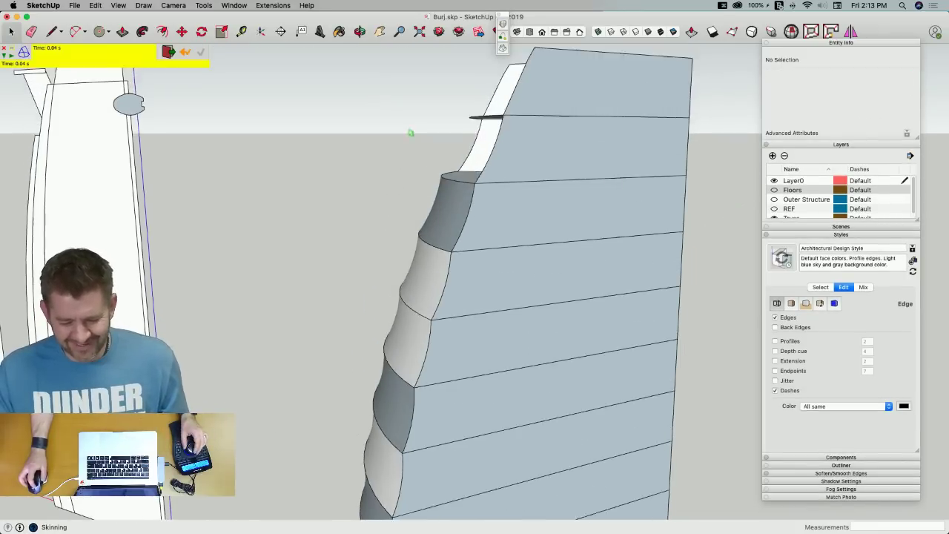
# Skin the next open facade bay near the top, and explode the whole tower body with its skinned bay groups
pyautogui.click(481, 164)
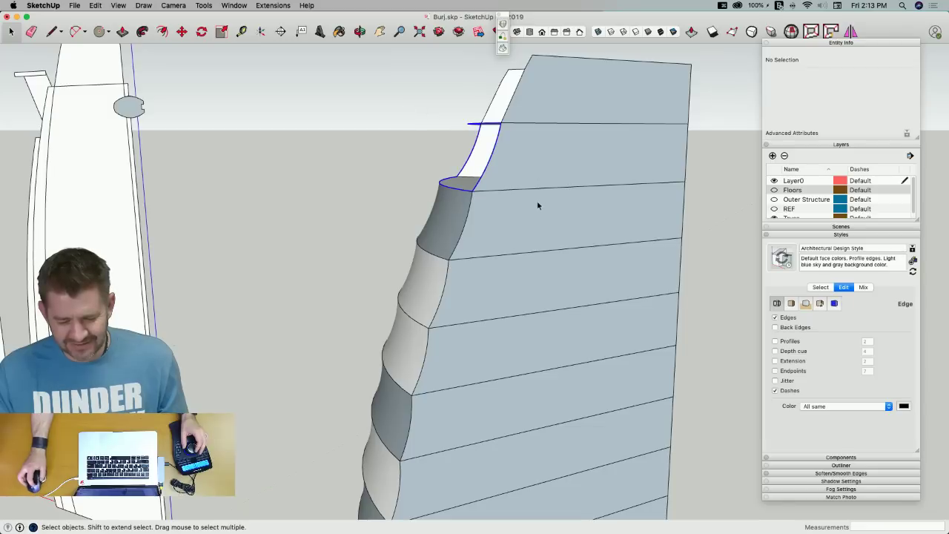
pyautogui.click(503, 48)
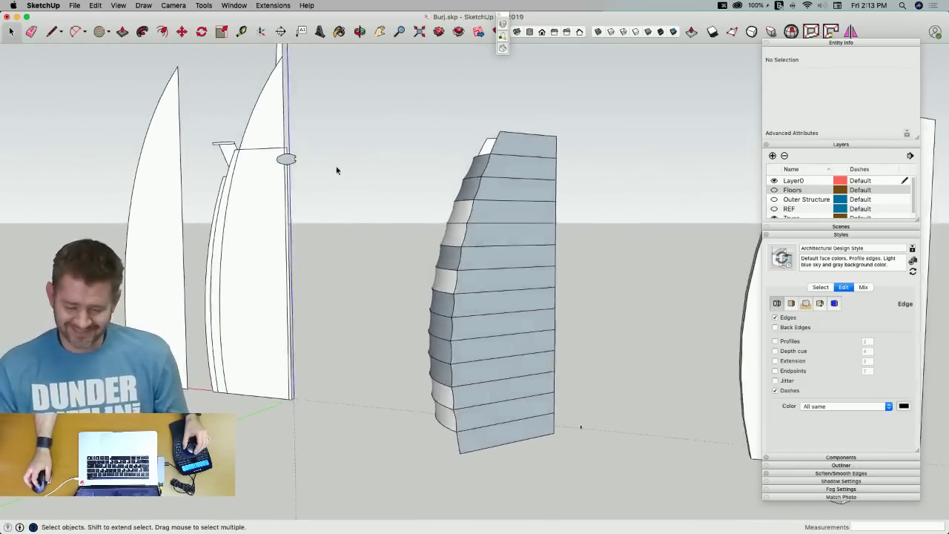
pyautogui.moveTo(360, 117); pyautogui.dragTo(499, 320)
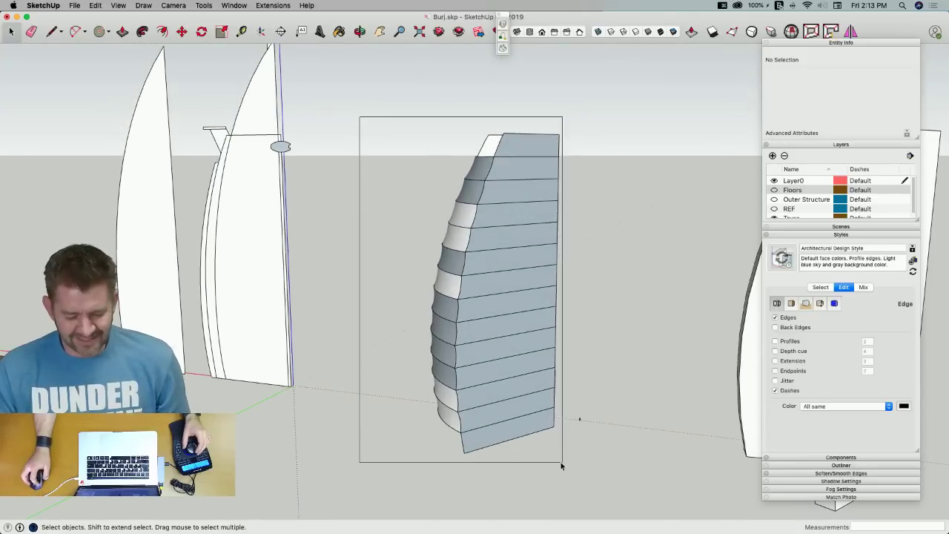
pyautogui.moveTo(562, 462); pyautogui.dragTo(564, 464)
pyautogui.rightClick(471, 343)
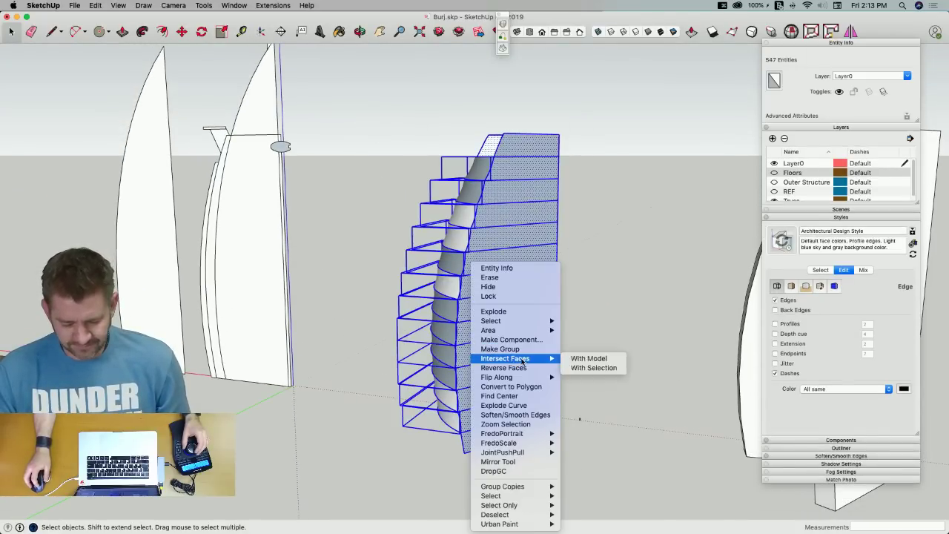
pyautogui.click(511, 311)
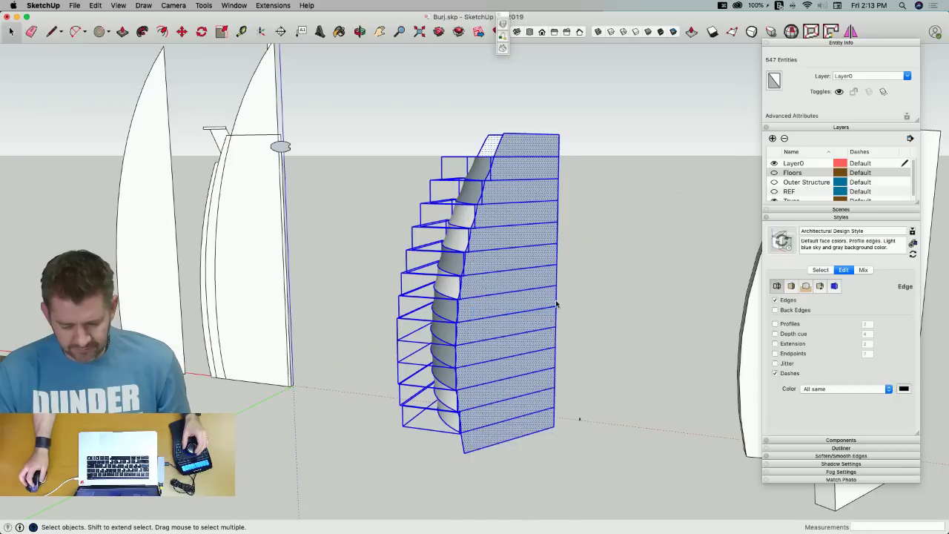
pyautogui.click(616, 254)
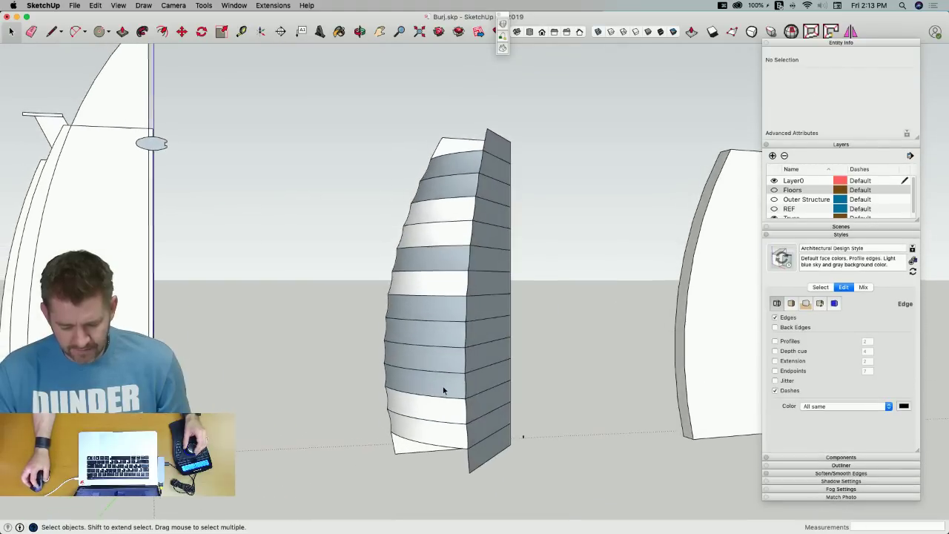
# Select all curved facade bays that show their grey back side and reverse their faces
pyautogui.click(446, 345)
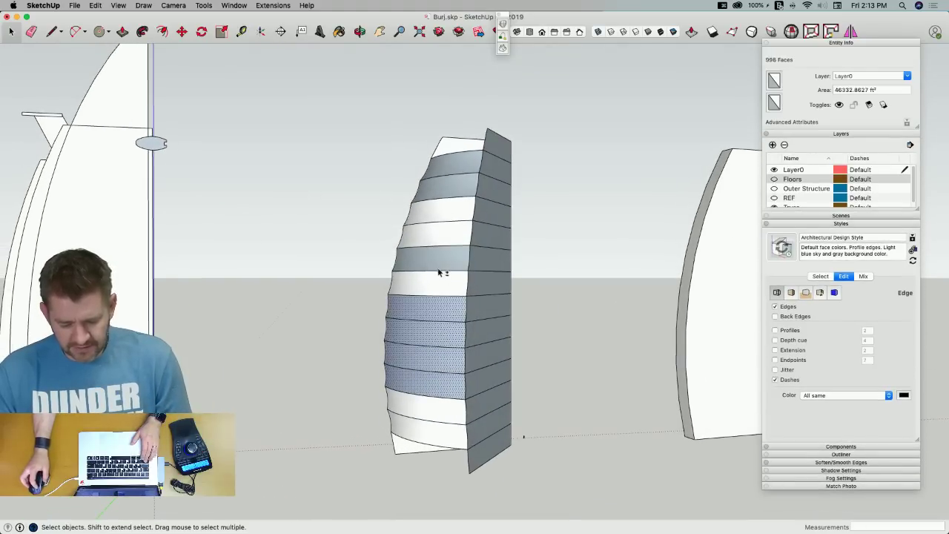
pyautogui.rightClick(463, 164)
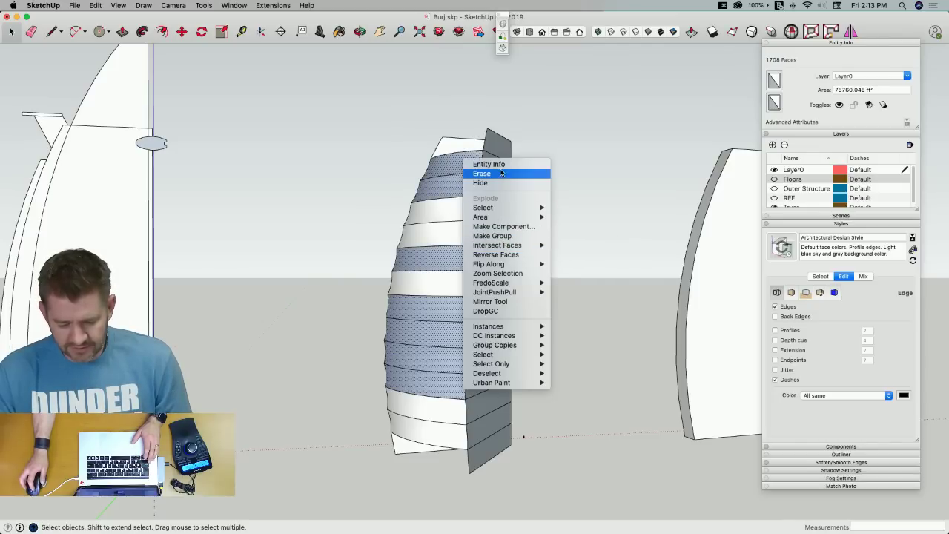
pyautogui.click(525, 256)
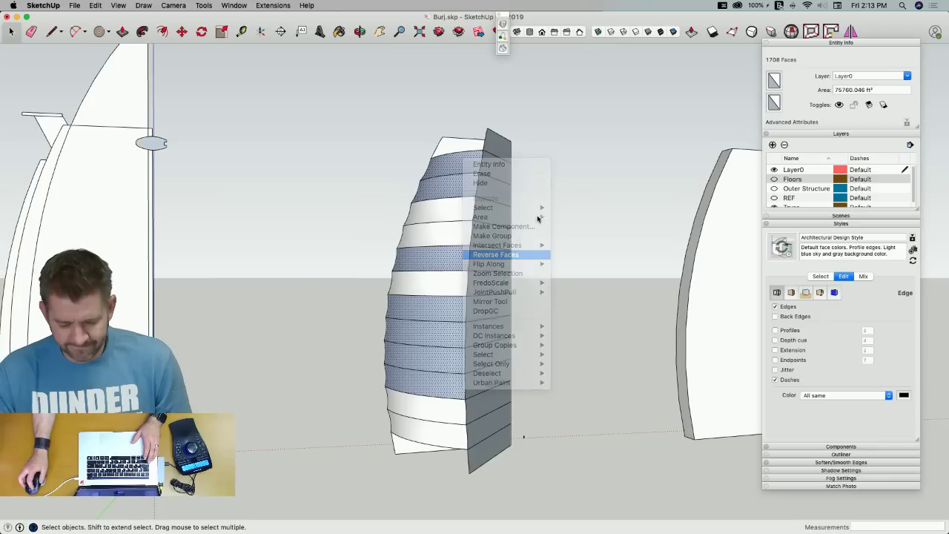
pyautogui.click(504, 127)
# Erase the horizontal dividing edges across the tower body's flat side faces
pyautogui.moveTo(469, 465)
pyautogui.mouseDown()
pyautogui.moveTo(391, 455)
pyautogui.moveTo(503, 454)
pyautogui.moveTo(498, 376)
pyautogui.mouseUp()
pyautogui.moveTo(503, 180)
pyautogui.mouseDown()
pyautogui.moveTo(506, 170)
pyautogui.moveTo(504, 210)
pyautogui.mouseUp()
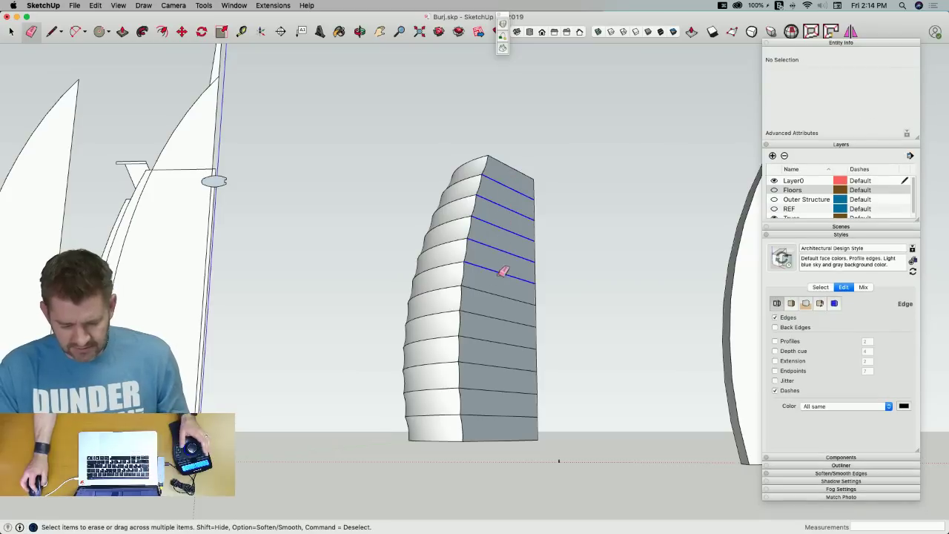
pyautogui.moveTo(511, 402); pyautogui.dragTo(512, 414)
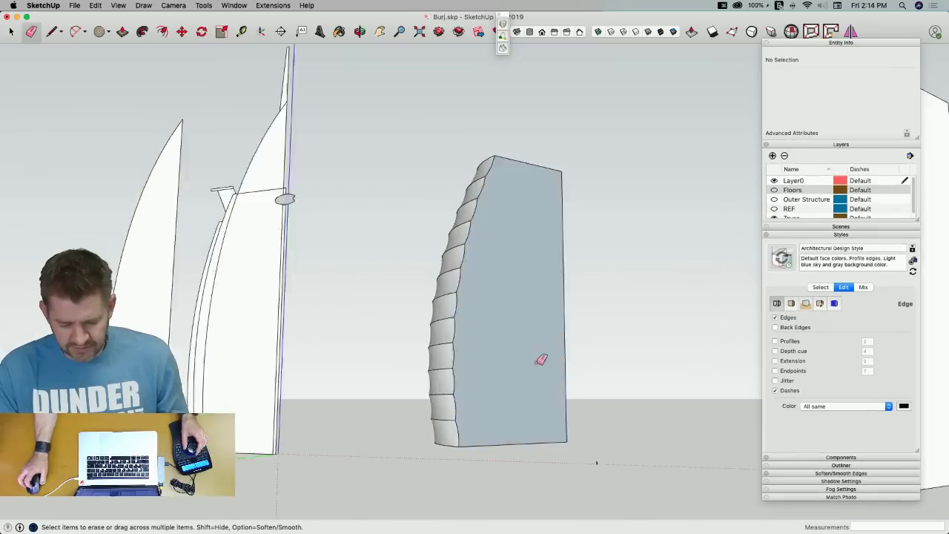
pyautogui.moveTo(490, 453); pyautogui.dragTo(476, 412)
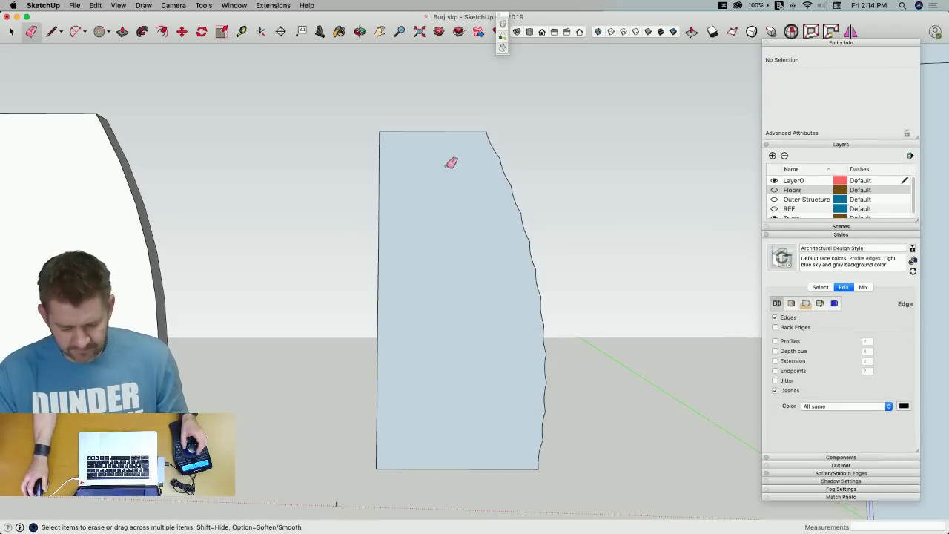
# Orient all faces of the tower body to match its triangular top face
pyautogui.press('space')
pyautogui.rightClick(461, 159)
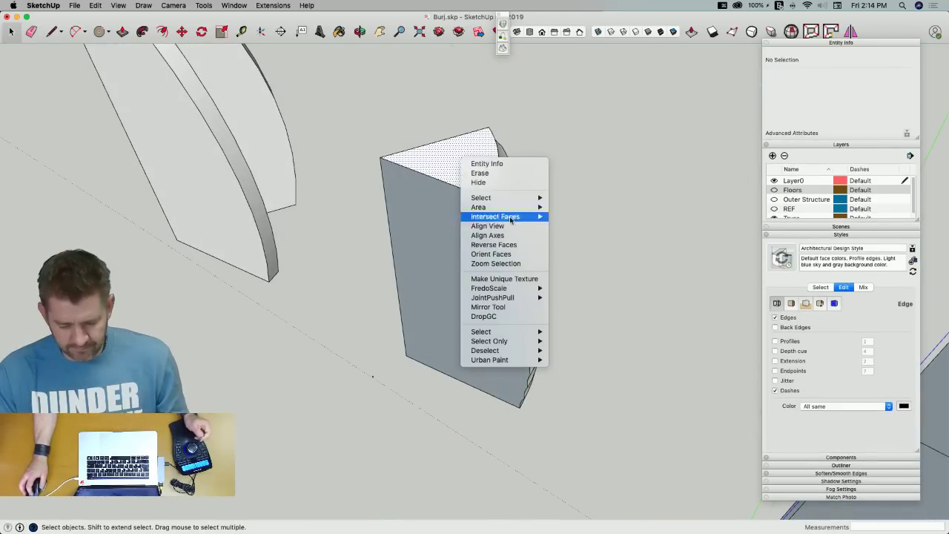
pyautogui.click(516, 255)
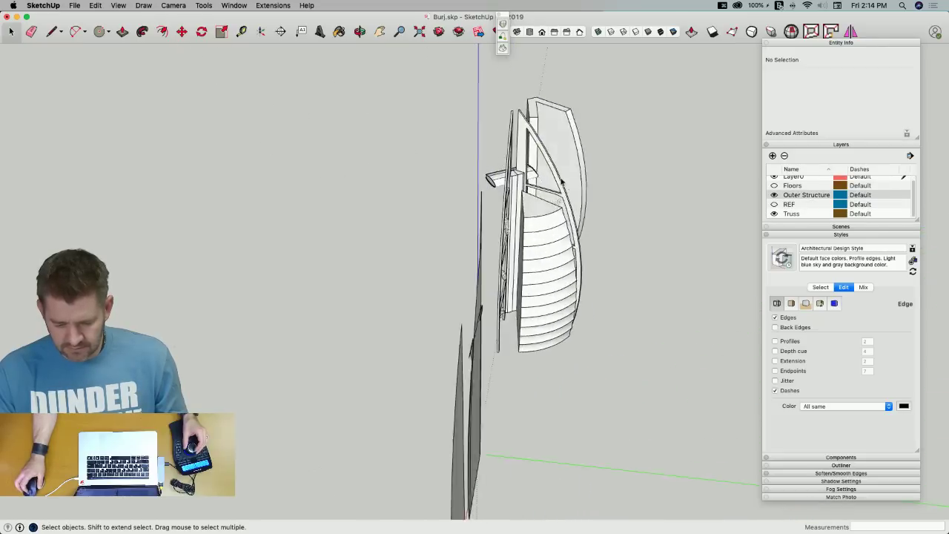
# Move the separate V-shaped solid group onto the tower behind the steel frames, and turn off the X-ray display
pyautogui.press('m')
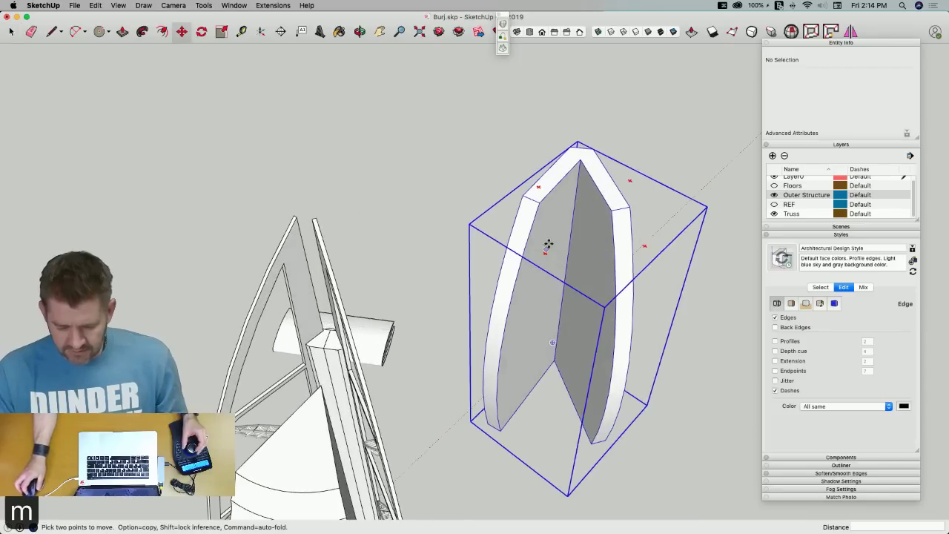
pyautogui.click(574, 213)
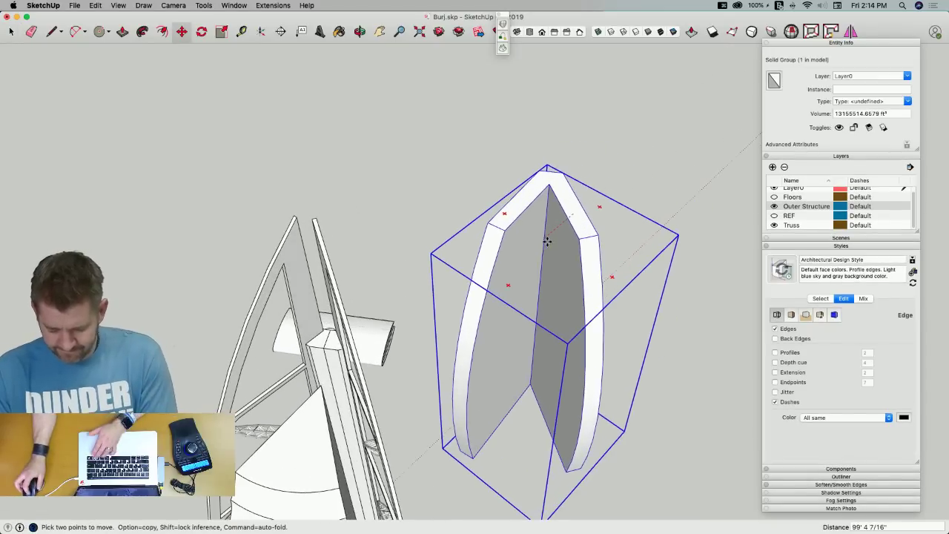
pyautogui.press('Escape')
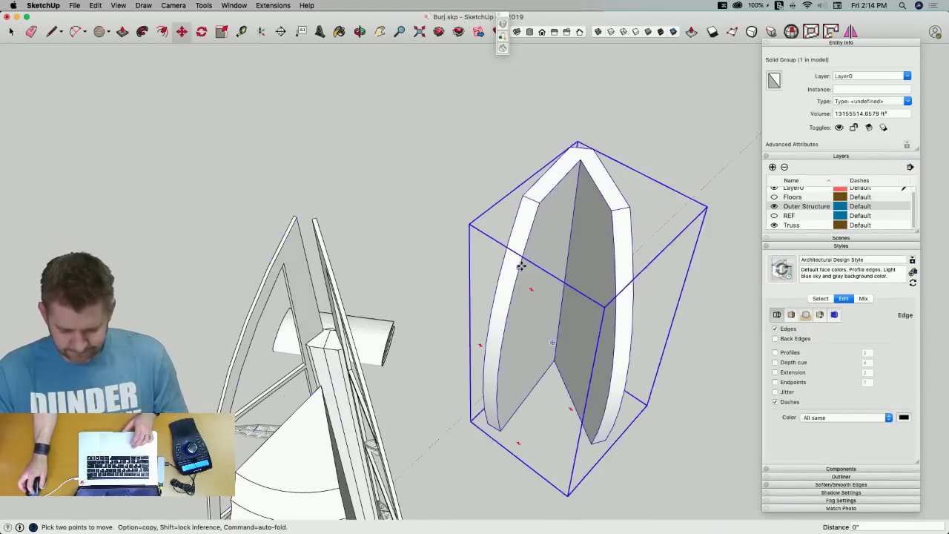
pyautogui.click(570, 232)
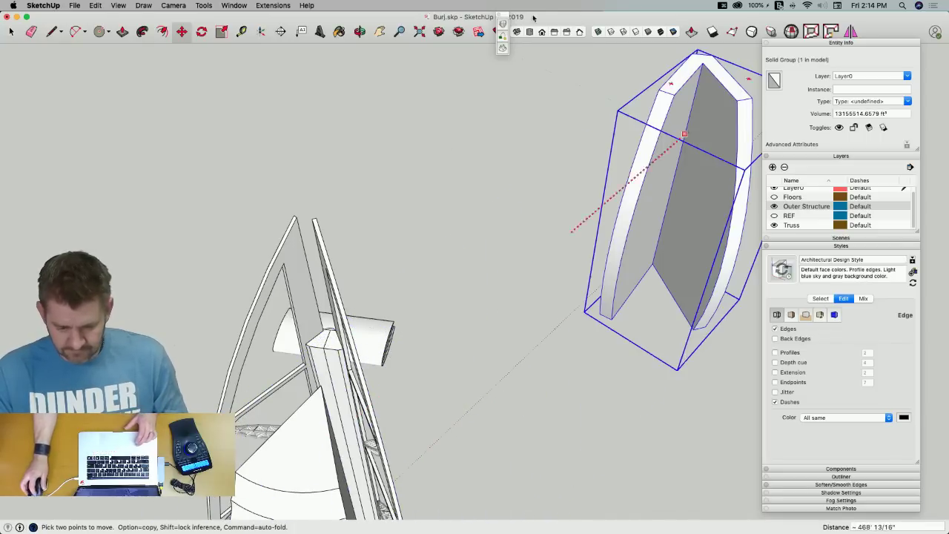
pyautogui.click(320, 386)
pyautogui.press('space')
pyautogui.click(556, 376)
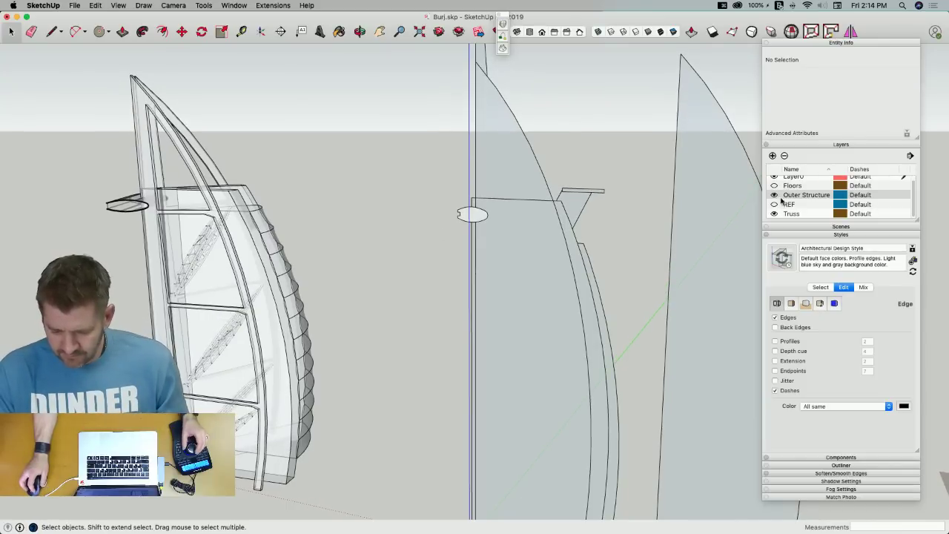
pyautogui.click(583, 32)
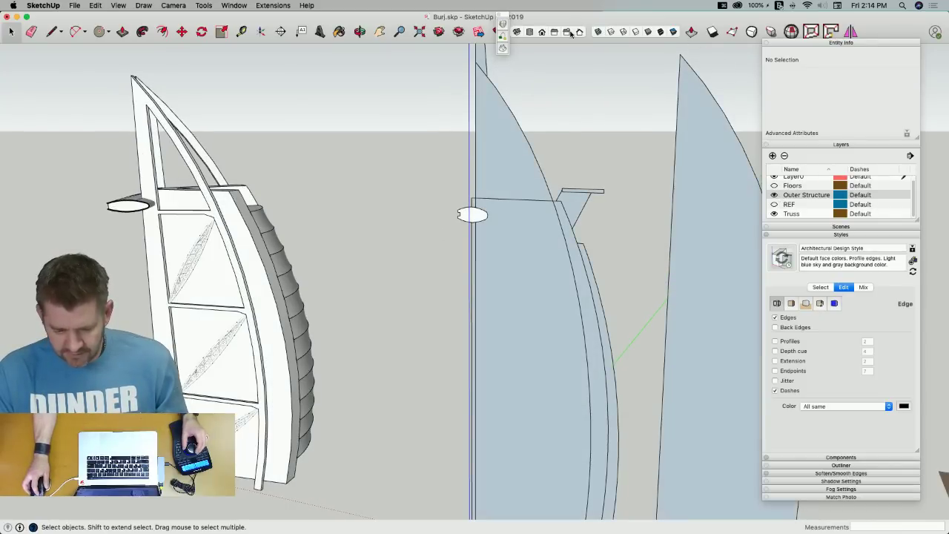
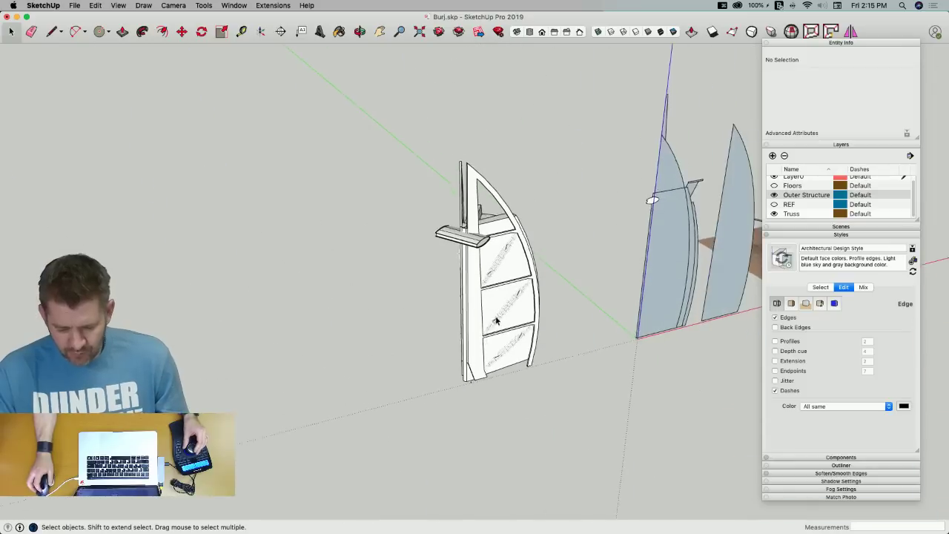
# Group the two Steel Outer Structure components together
pyautogui.click(490, 281)
pyautogui.keyDown('shift'); pyautogui.click(452, 267); pyautogui.keyUp('shift')
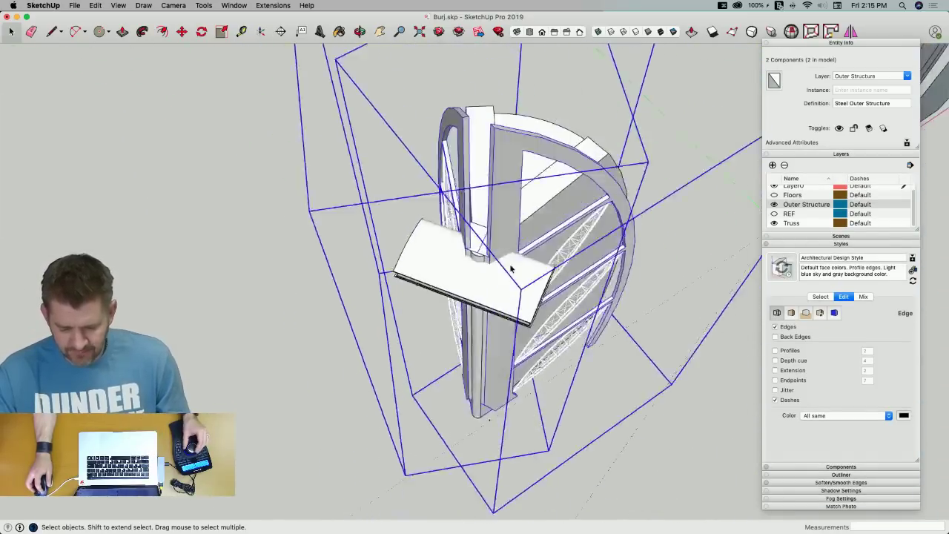
pyautogui.rightClick(496, 244)
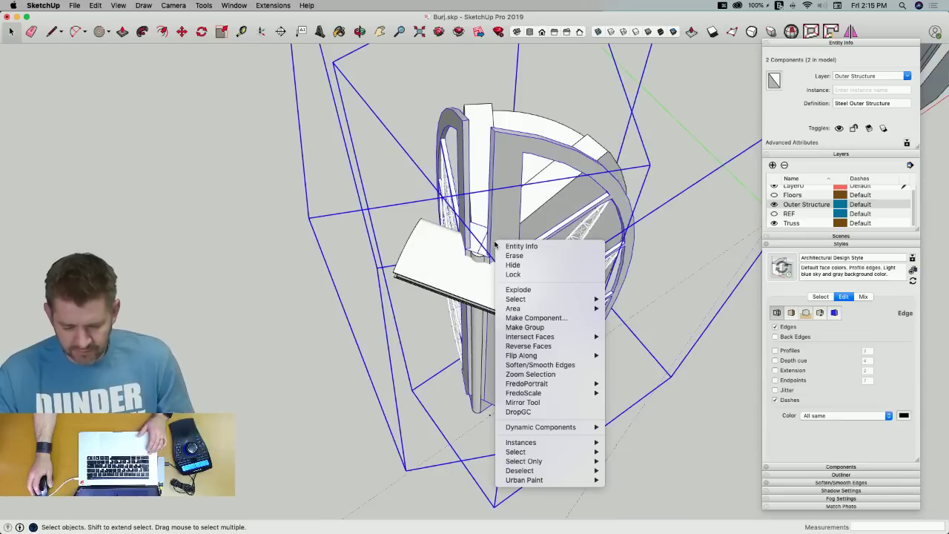
pyautogui.click(525, 328)
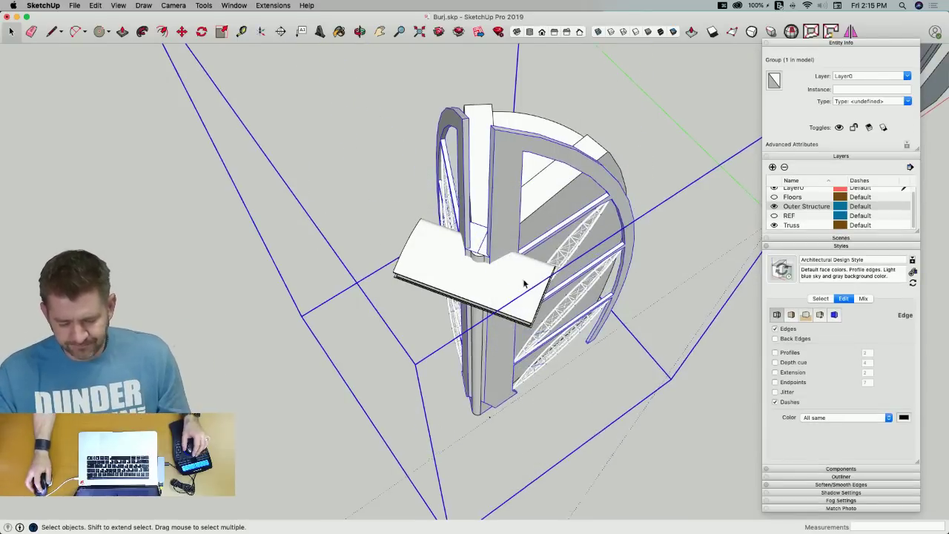
# Inside the new group, explode both steel structure components and erase the unwanted edge between the frames near the mast
pyautogui.doubleClick(502, 235)
pyautogui.click(502, 235)
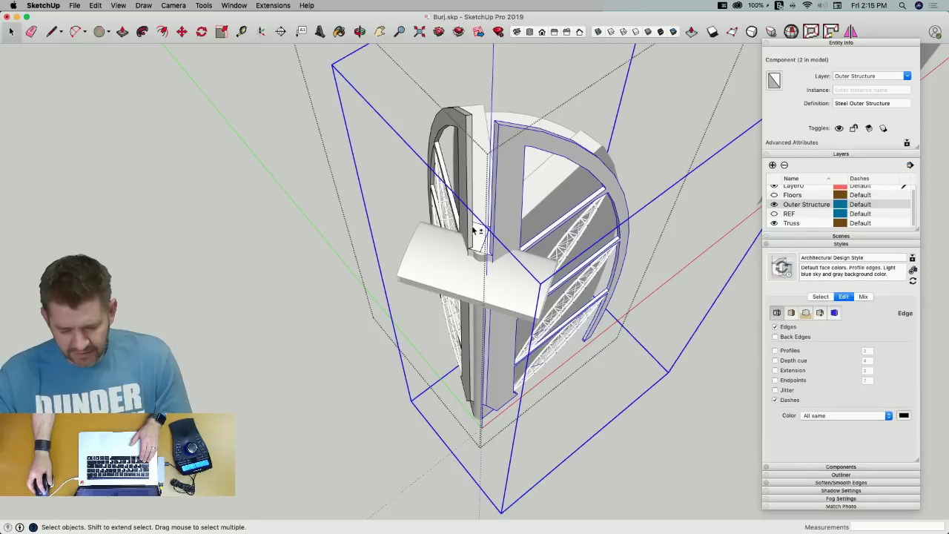
pyautogui.rightClick(473, 231)
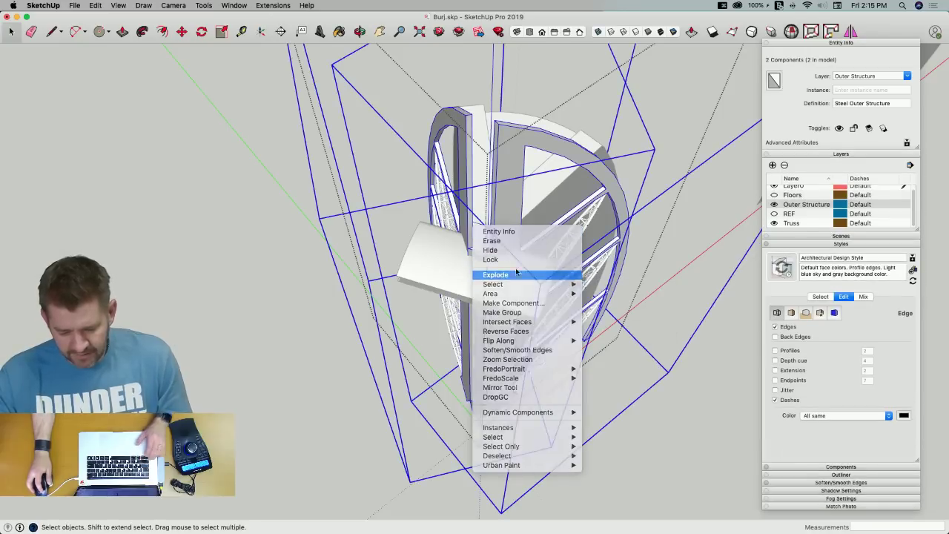
pyautogui.click(493, 274)
pyautogui.press('e')
pyautogui.moveTo(479, 238); pyautogui.dragTo(477, 238)
pyautogui.press('space')
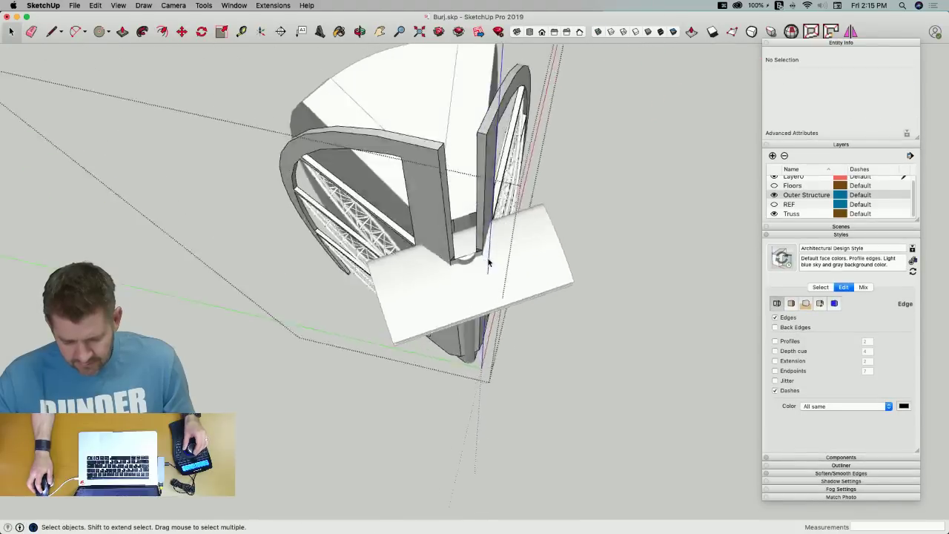
# Close the gap between the two steel frames with a line and push/pull the resulting face upward about 207 feet
pyautogui.press('l')
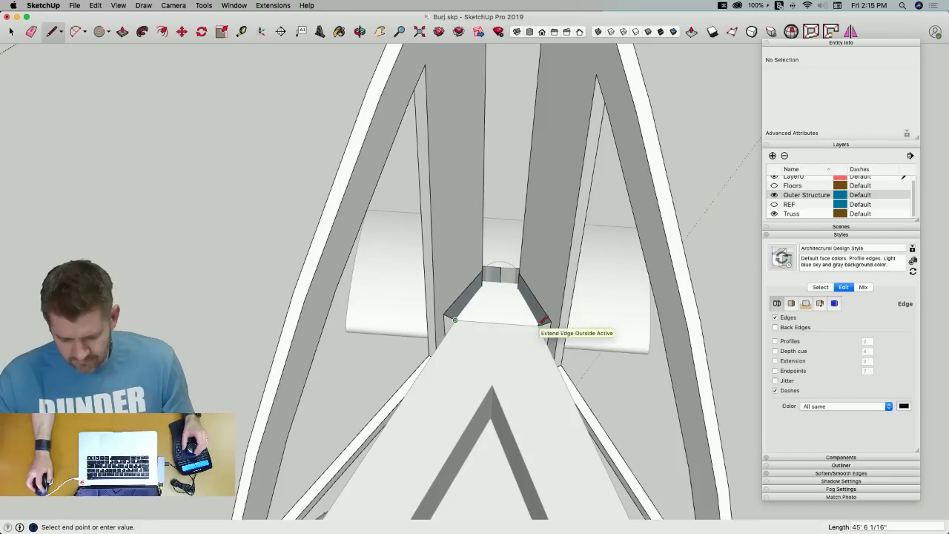
pyautogui.press('space')
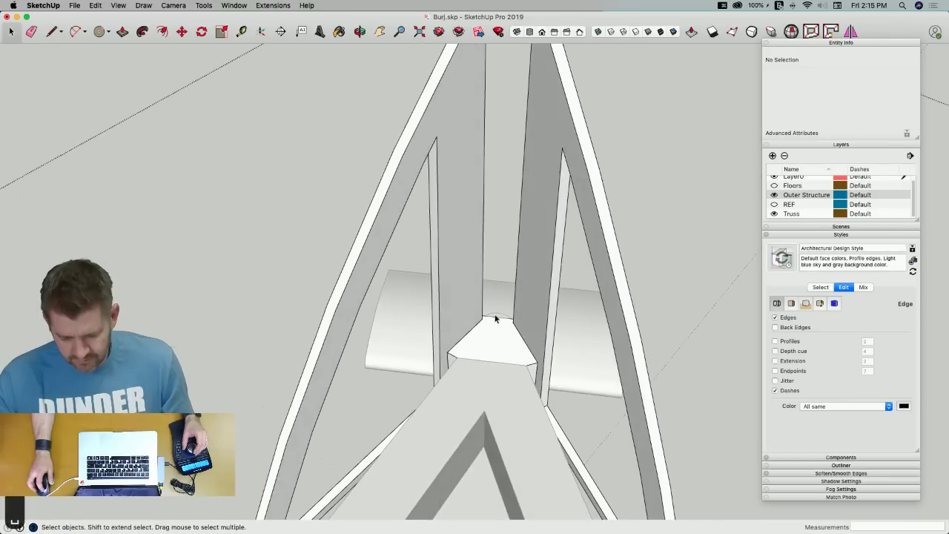
pyautogui.moveTo(483, 333); pyautogui.dragTo(476, 346, button='middle')
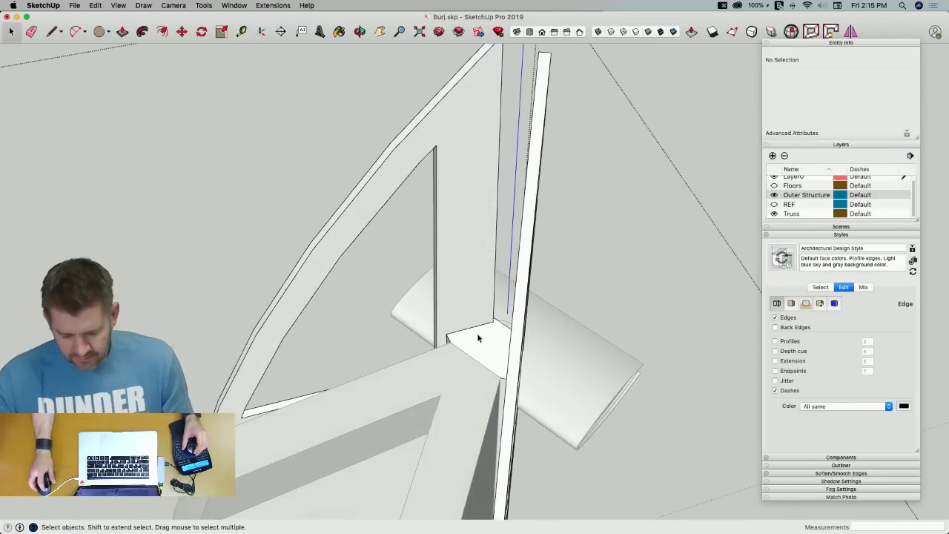
pyautogui.click(479, 342)
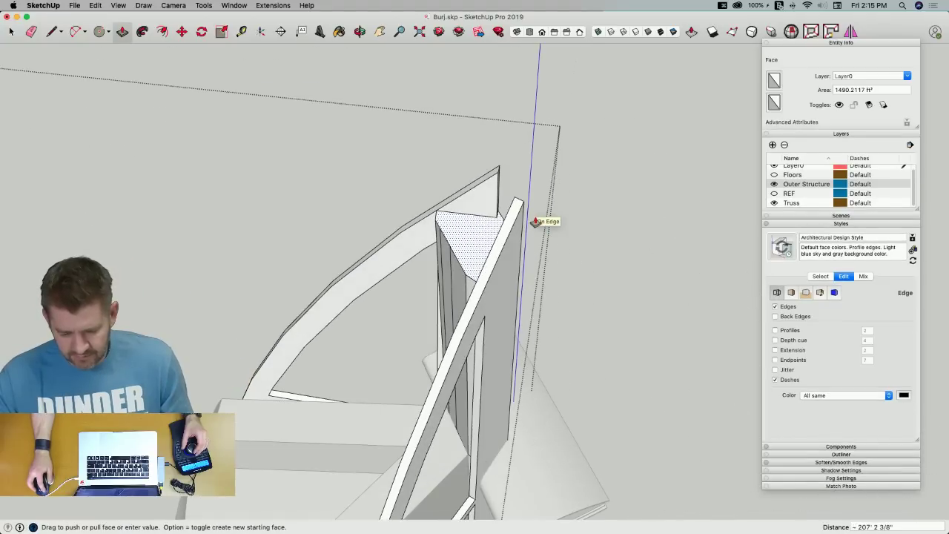
pyautogui.moveTo(536, 222); pyautogui.dragTo(570, 327, button='middle')
# Erase the extra vertical edges on the tower-facing side of the extruded column between the frames
pyautogui.scroll(6, 570, 327)
pyautogui.press('e')
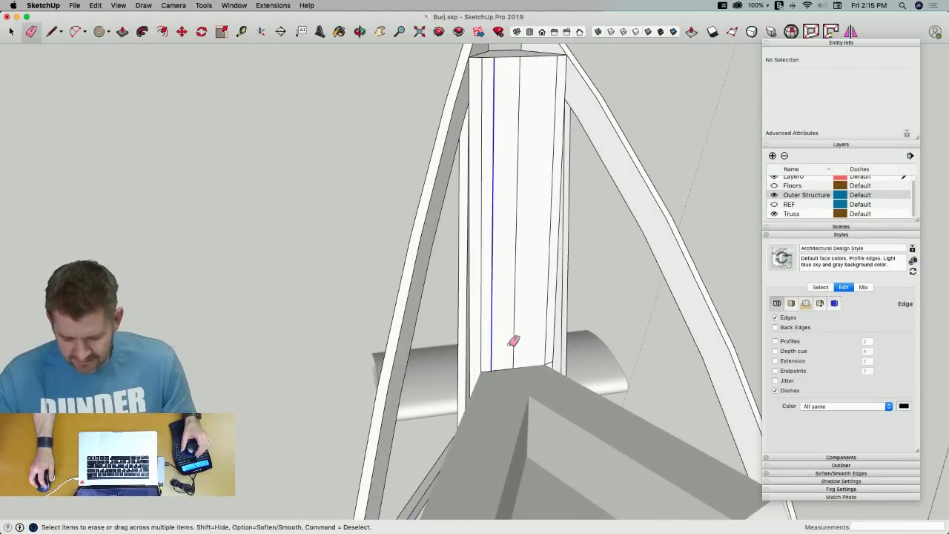
pyautogui.moveTo(507, 345); pyautogui.dragTo(524, 344)
# Erase the column's lower front edge and close its tower-facing side with a rectangle of about 45' 10" by 207' 2"
pyautogui.click(548, 376)
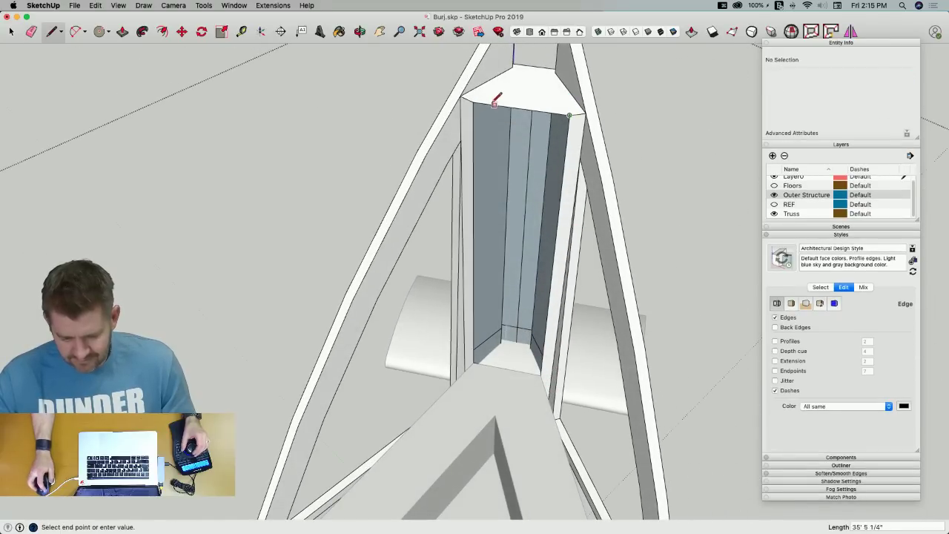
pyautogui.moveTo(481, 150); pyautogui.dragTo(471, 378, button='middle')
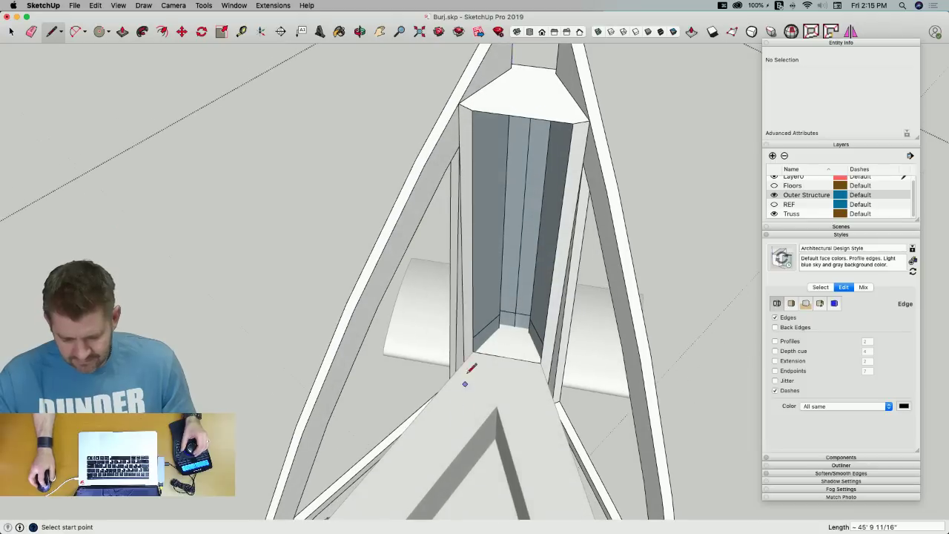
pyautogui.moveTo(549, 355); pyautogui.dragTo(526, 298, button='middle')
pyautogui.scroll(-6, 526, 298)
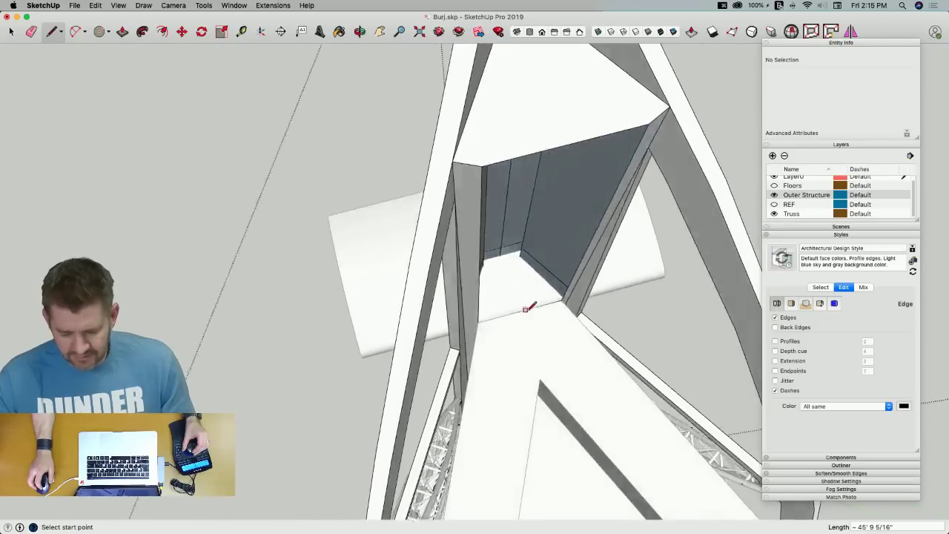
pyautogui.press('r')
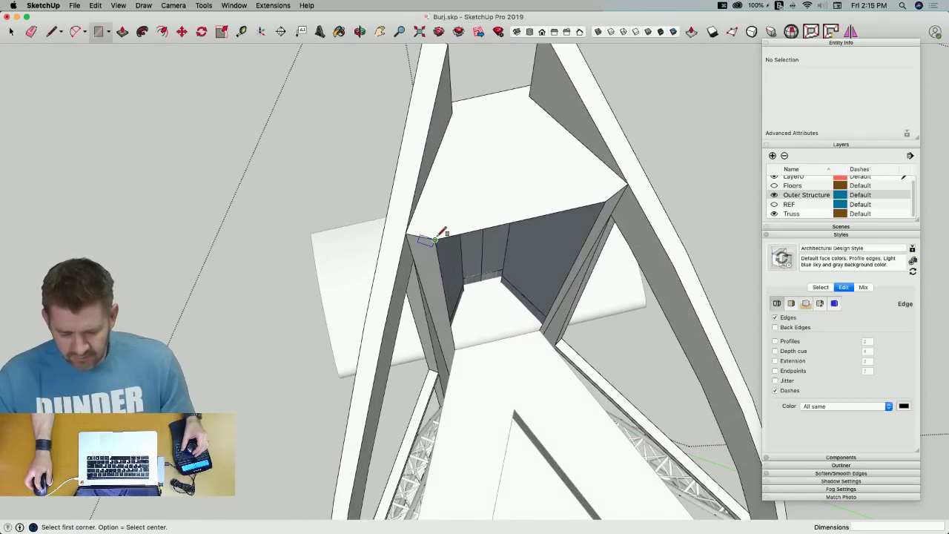
pyautogui.moveTo(438, 236); pyautogui.dragTo(512, 300, button='middle')
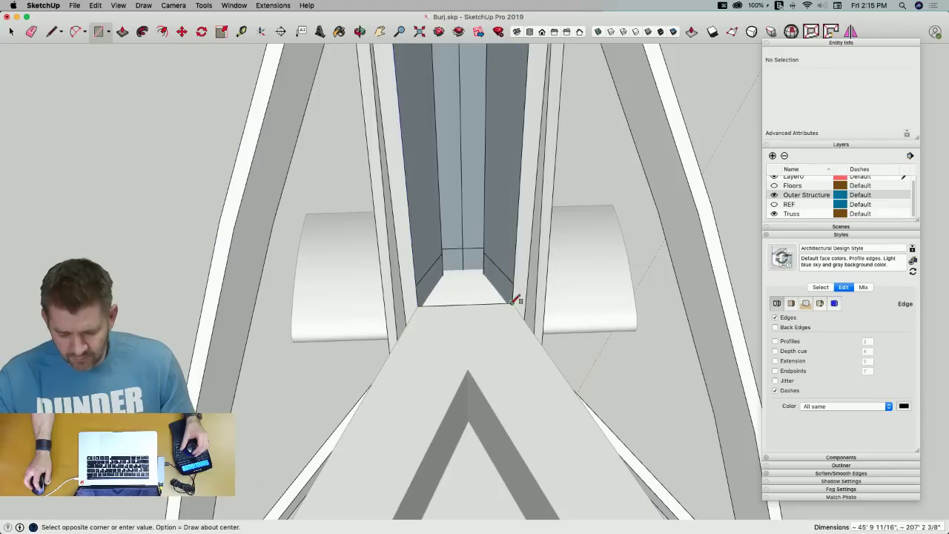
pyautogui.scroll(-3, 511, 297)
# Try to move the column's tower-facing face outward, and delete that face
pyautogui.moveTo(452, 381); pyautogui.dragTo(477, 250, button='middle')
pyautogui.press('space')
pyautogui.click(477, 233)
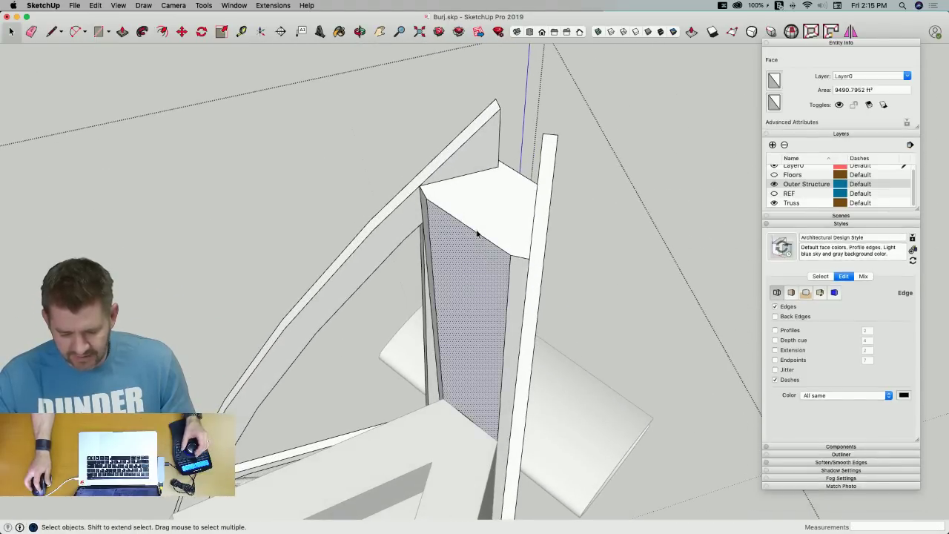
pyautogui.click(479, 235)
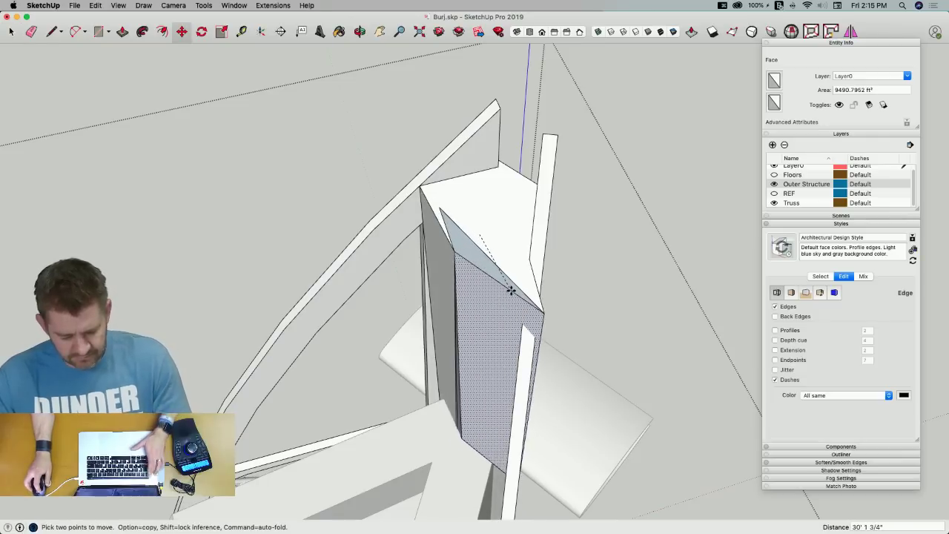
pyautogui.press('Escape')
pyautogui.press('Delete')
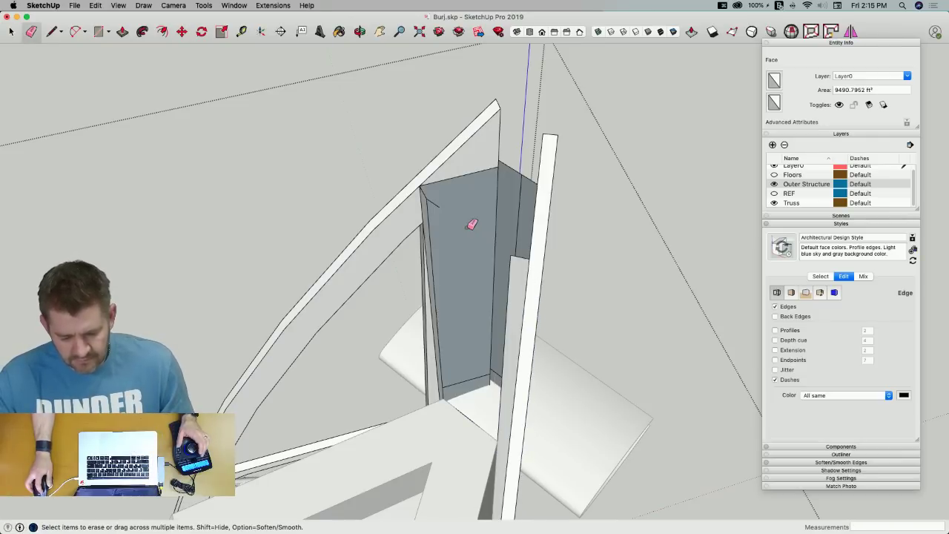
# Draw a line across the column's open top between the frames and push/pull the top face up about 187 feet
pyautogui.press('l')
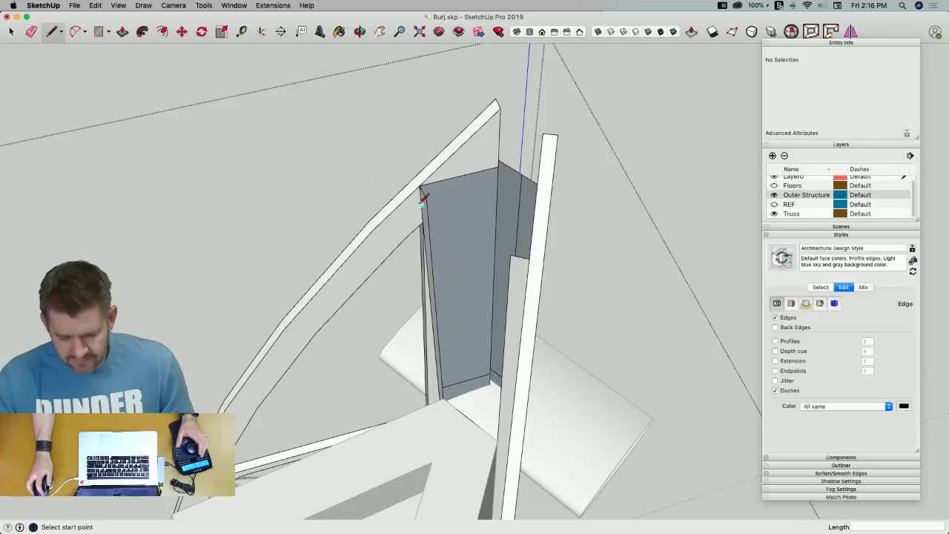
pyautogui.click(511, 255)
pyautogui.moveTo(510, 255)
pyautogui.mouseDown(button='middle')
pyautogui.moveTo(514, 247)
pyautogui.moveTo(460, 319)
pyautogui.moveTo(464, 385)
pyautogui.moveTo(508, 402)
pyautogui.moveTo(572, 364)
pyautogui.moveTo(642, 380)
pyautogui.moveTo(608, 362)
pyautogui.moveTo(620, 283)
pyautogui.mouseUp(button='middle')
pyautogui.scroll(-10, 463, 385)
pyautogui.press('p')
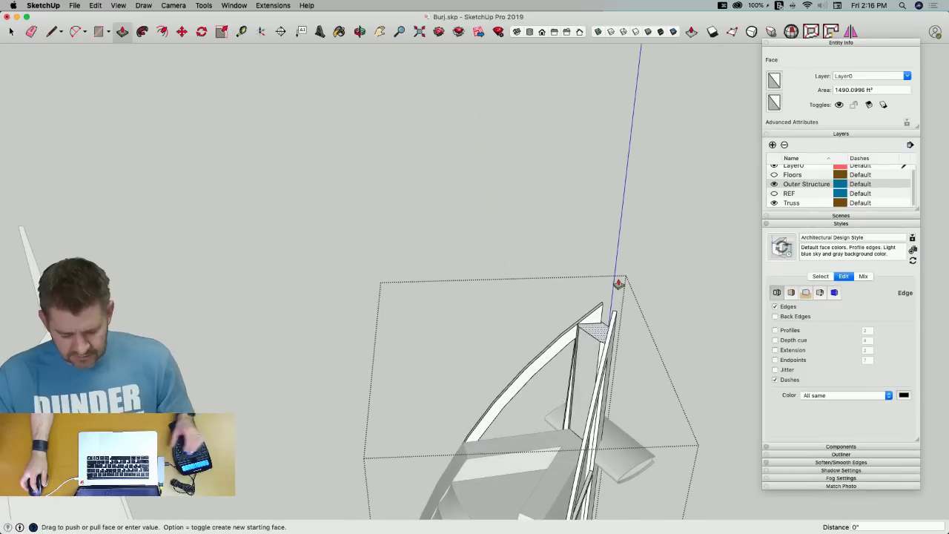
pyautogui.moveTo(613, 282); pyautogui.dragTo(50, 239)
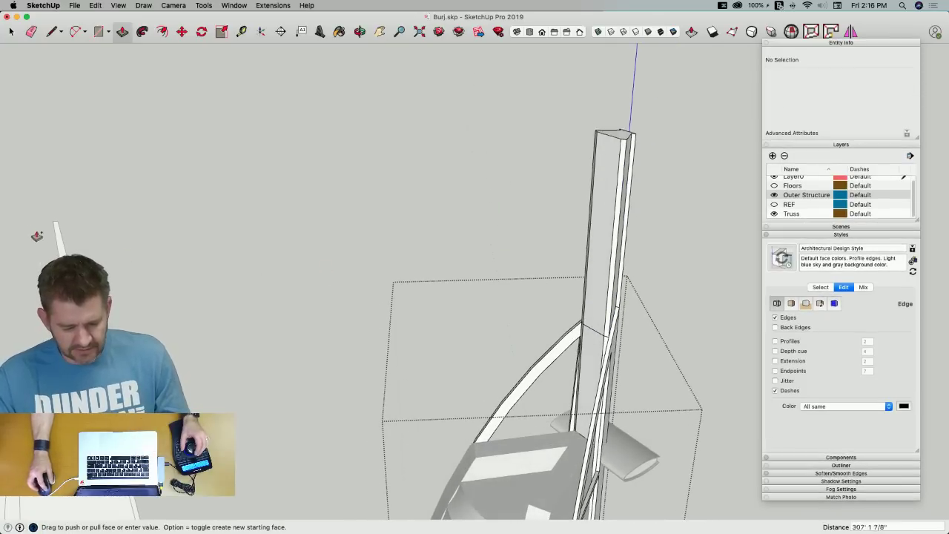
pyautogui.moveTo(67, 231); pyautogui.dragTo(634, 332, button='middle')
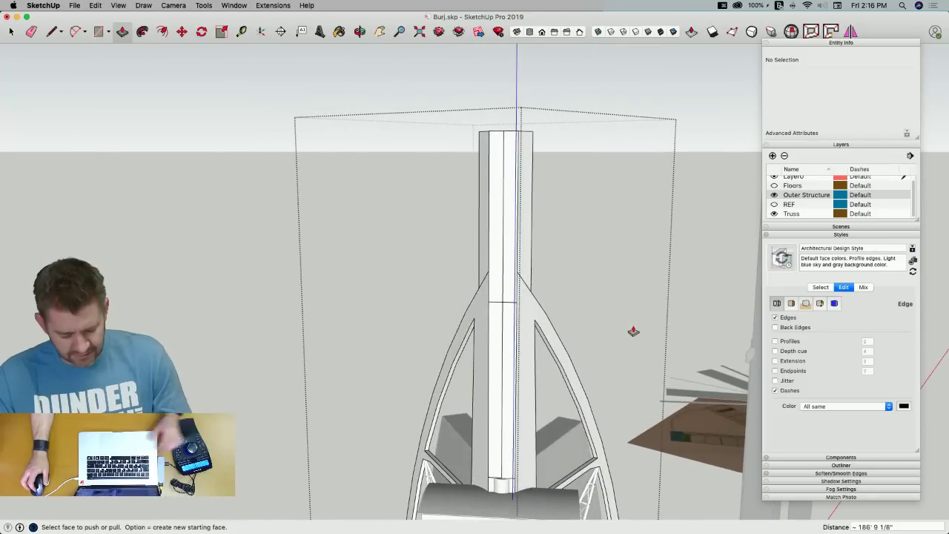
# Undo the column back to the separate frames and close the tower side of the gap at its base with a line
pyautogui.press('super+z')
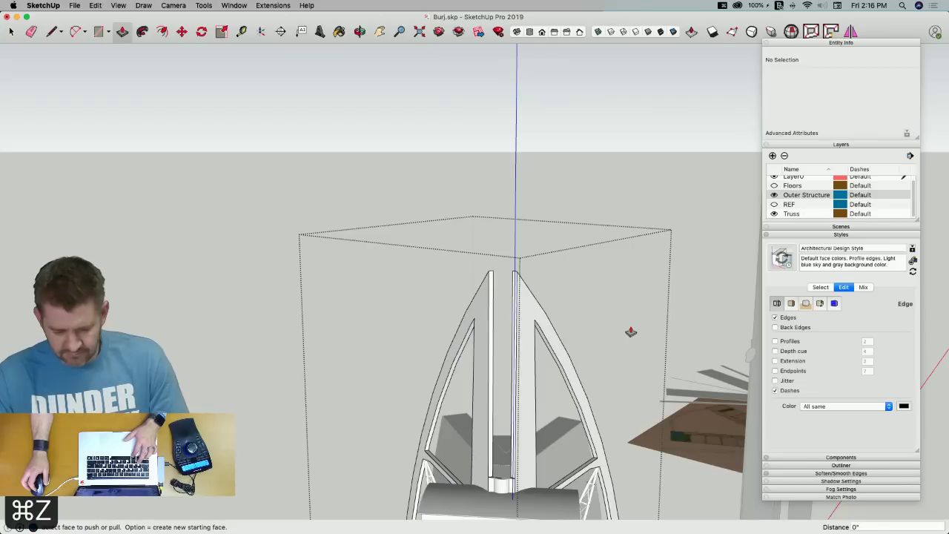
pyautogui.moveTo(599, 357); pyautogui.dragTo(292, 353, button='middle')
pyautogui.press('l')
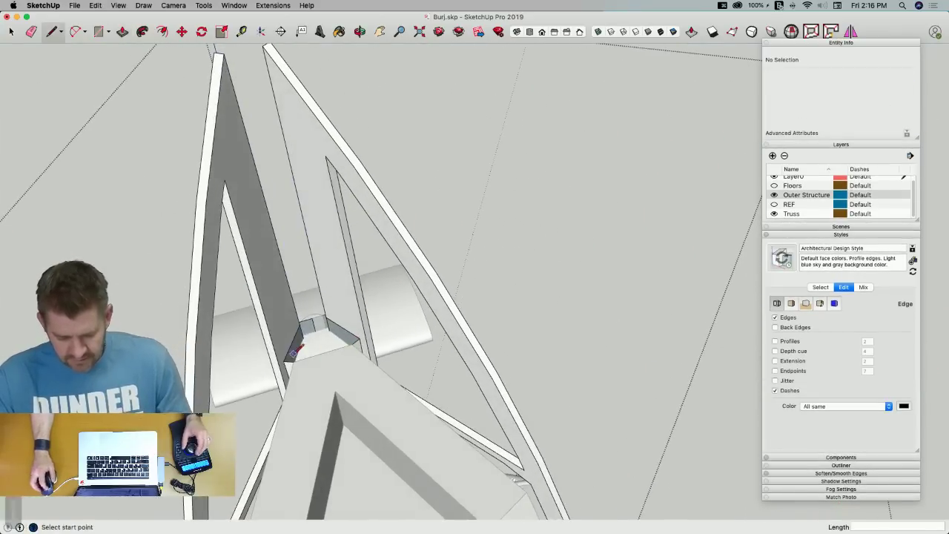
pyautogui.click(353, 344)
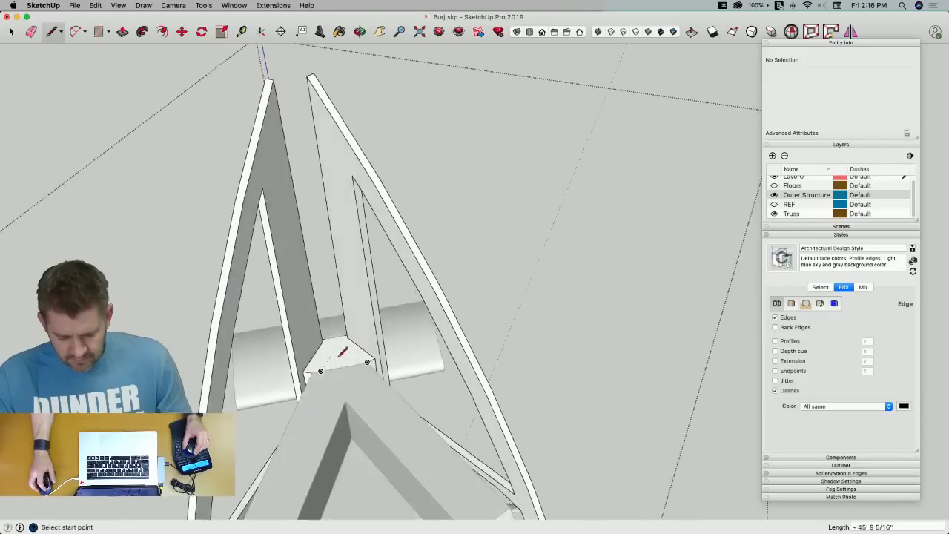
pyautogui.press('space')
# Draw a vertical outline from the column base between the frames, with its top level with the reference elevation's mast tip
pyautogui.press('l')
pyautogui.moveTo(249, 282); pyautogui.dragTo(242, 258, button='middle')
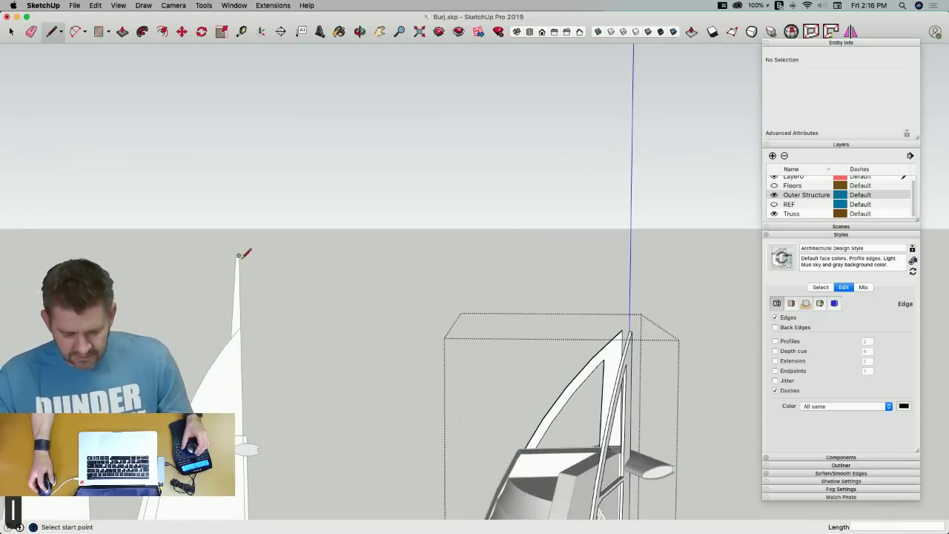
pyautogui.press('space')
pyautogui.press('l')
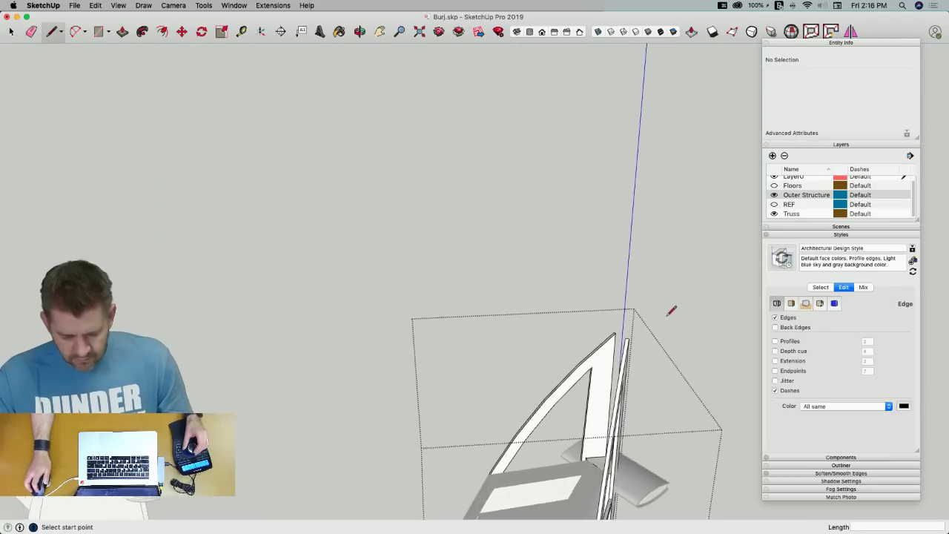
pyautogui.moveTo(662, 319); pyautogui.dragTo(491, 381, button='middle')
pyautogui.scroll(5, 488, 388)
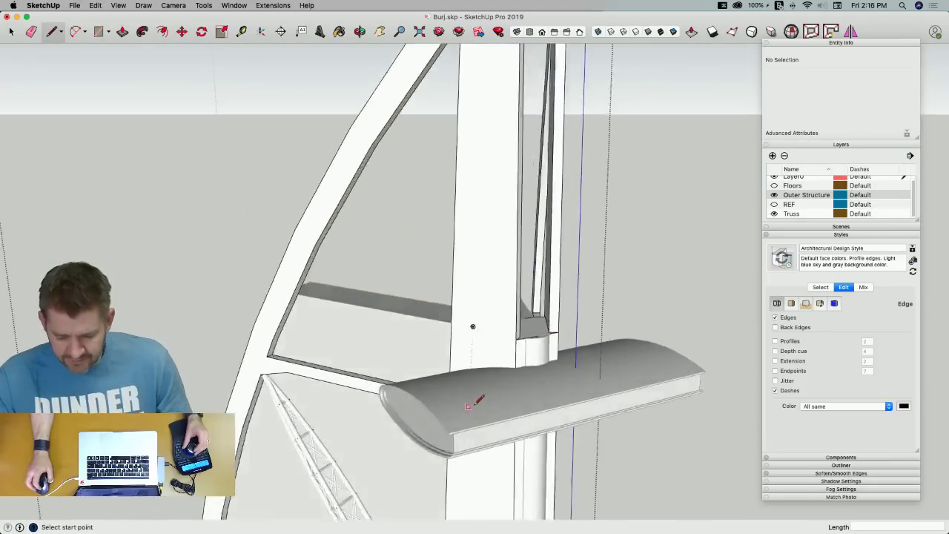
pyautogui.scroll(-10, 497, 384)
pyautogui.moveTo(497, 385); pyautogui.dragTo(492, 240, button='middle')
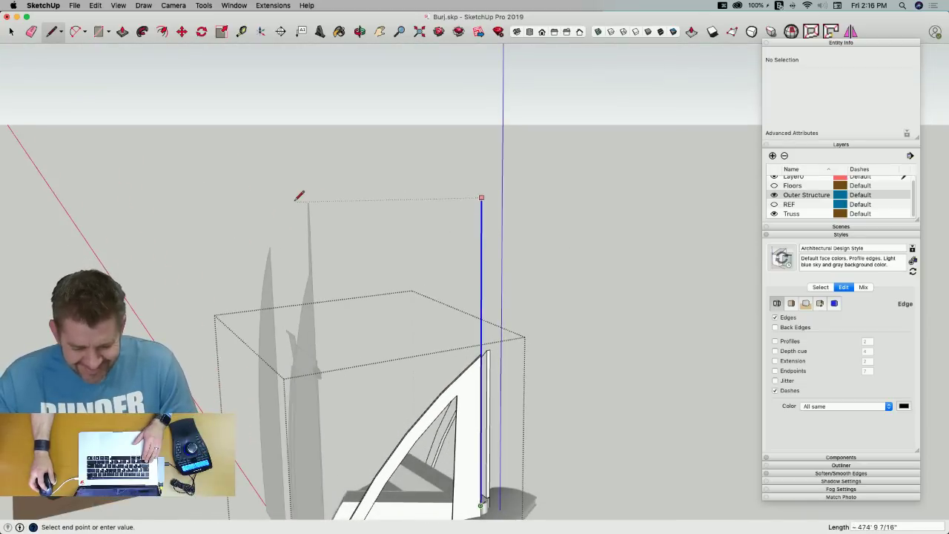
pyautogui.moveTo(504, 238); pyautogui.dragTo(513, 268, button='middle')
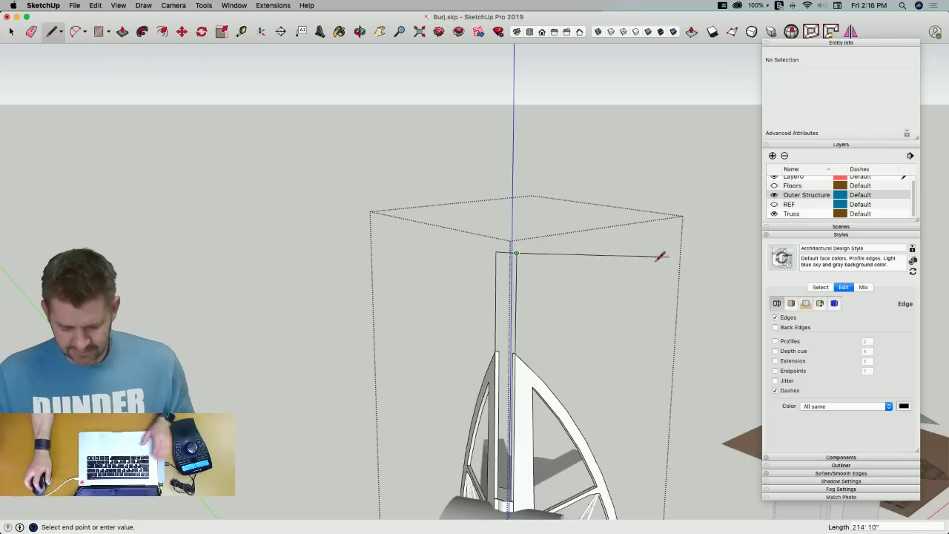
# Draw a vertical rectangle 31' 2 7/8" by 393' 11 1/2" between the frames, from the outline's top to the base
pyautogui.press('space')
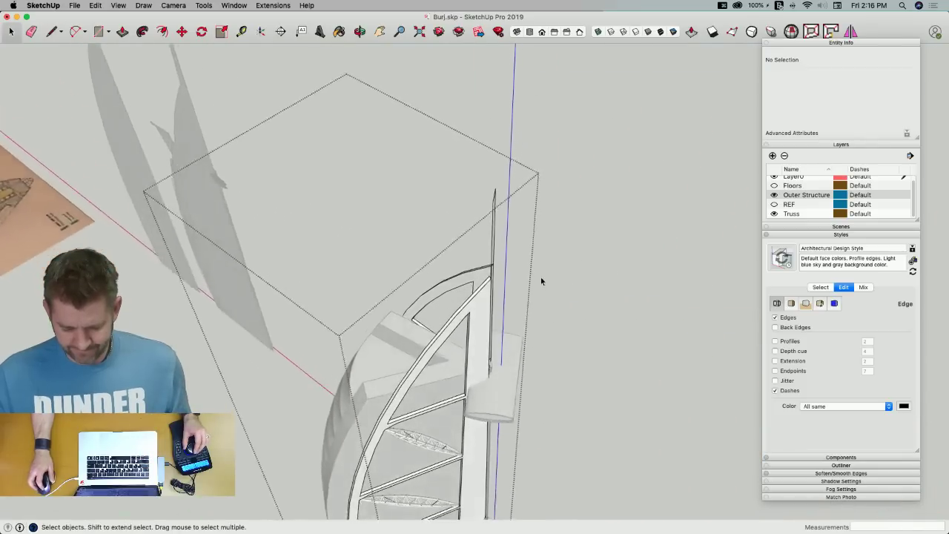
pyautogui.press('r')
pyautogui.click(490, 163)
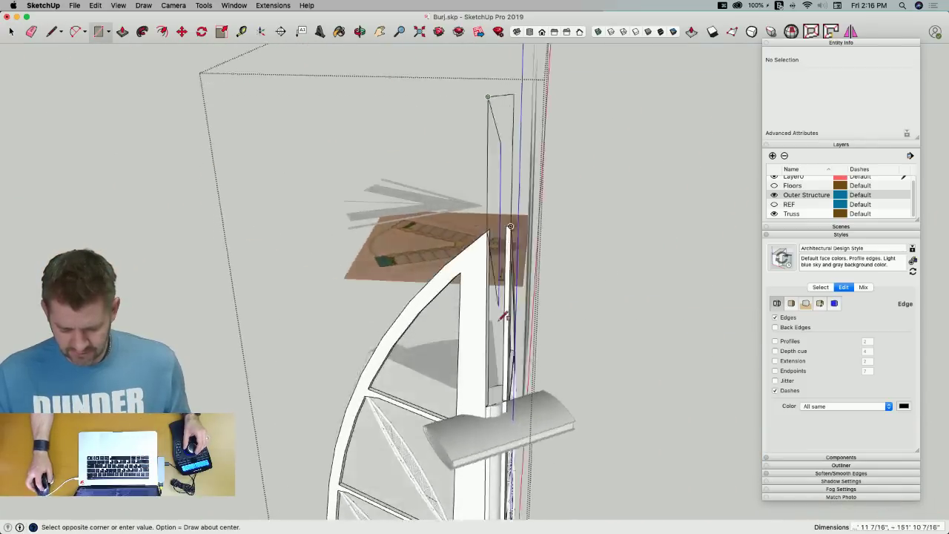
pyautogui.click(512, 366)
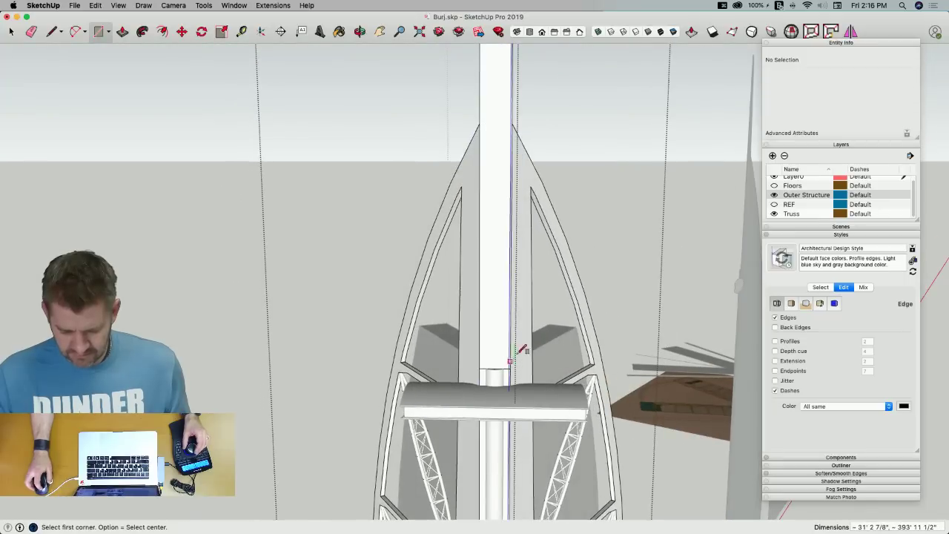
pyautogui.press('space')
# Draw lines across the base face between the frames, from its rear edge to the tower edge, to mark a central strip
pyautogui.moveTo(504, 261); pyautogui.dragTo(483, 223, button='middle')
pyautogui.press('l')
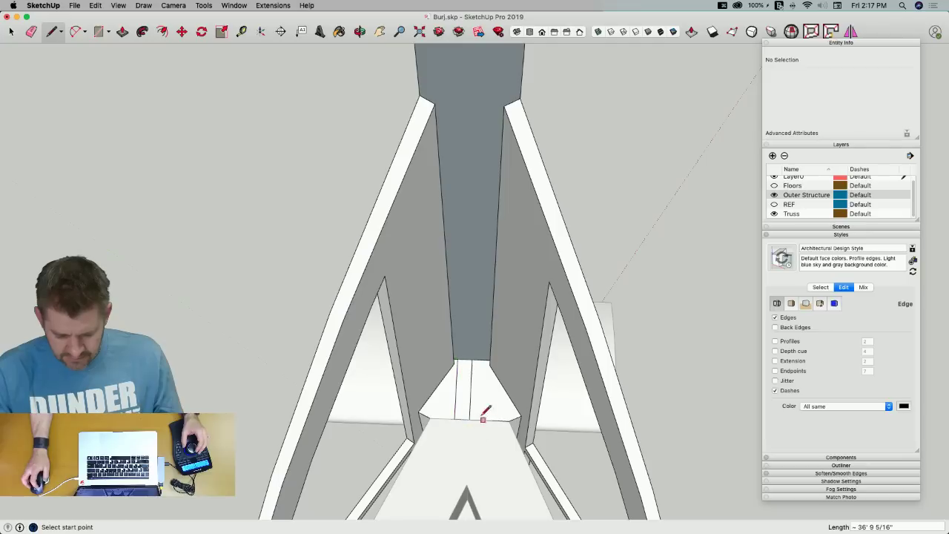
pyautogui.click(487, 359)
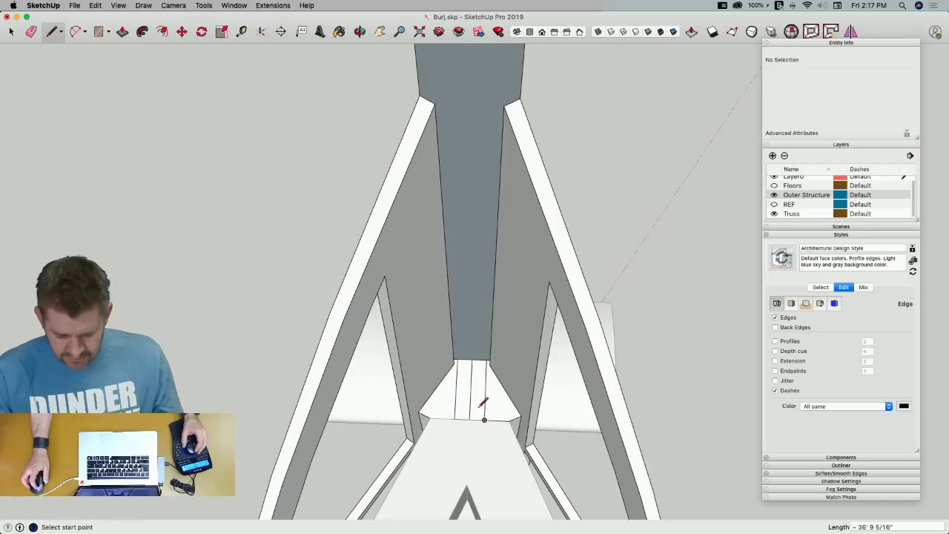
# Erase the tall vertical rectangle and the middle dividing line on the base face
pyautogui.press('e')
pyautogui.scroll(-10, 485, 420)
pyautogui.moveTo(531, 252)
pyautogui.mouseDown()
pyautogui.moveTo(492, 257)
pyautogui.moveTo(477, 311)
pyautogui.mouseUp()
pyautogui.scroll(10, 477, 312)
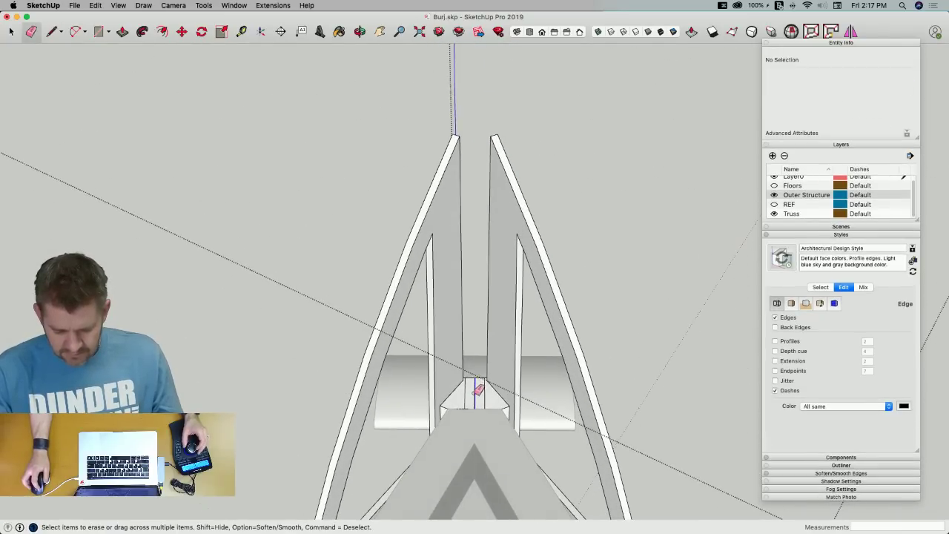
# Push/pull the central base strip up about 393' 11 1/2" to the reference edge and erase that leftover edge
pyautogui.press('p')
pyautogui.click(470, 392)
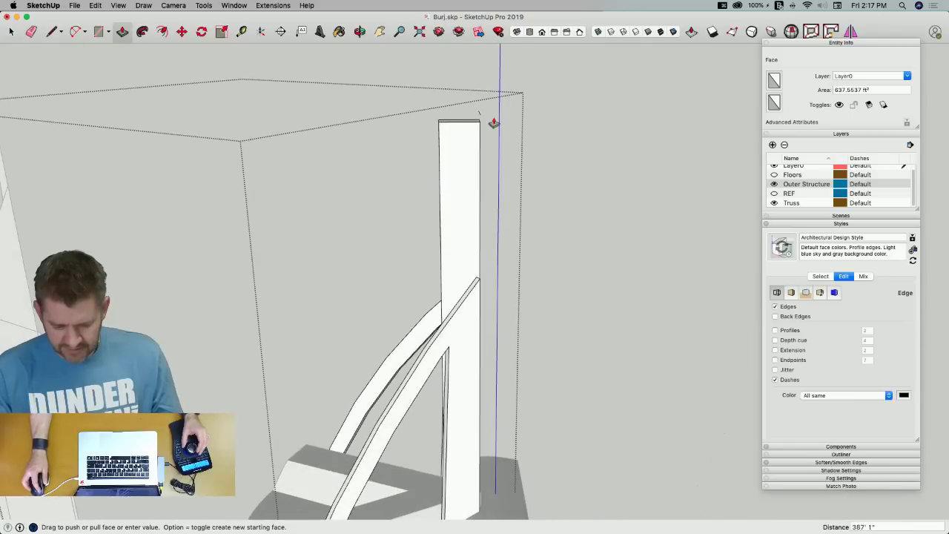
pyautogui.click(477, 121)
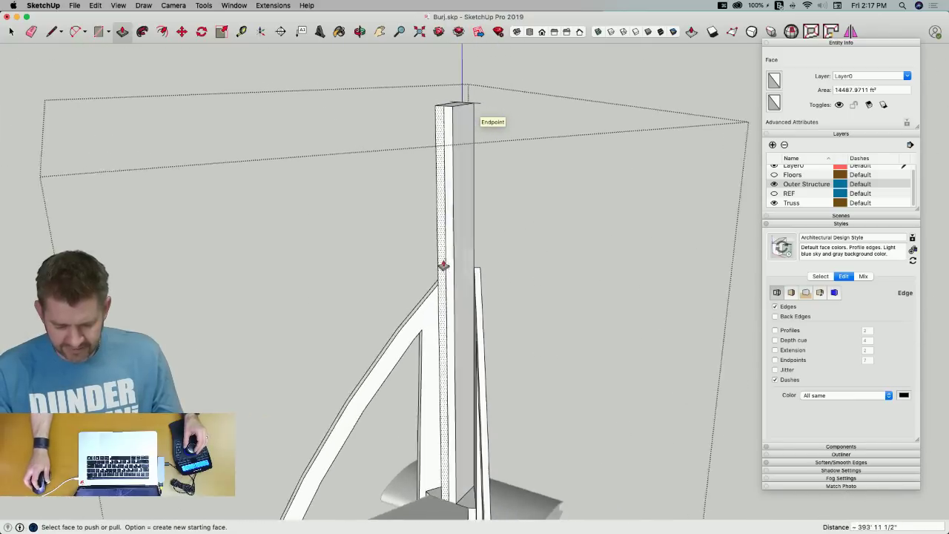
pyautogui.press('e')
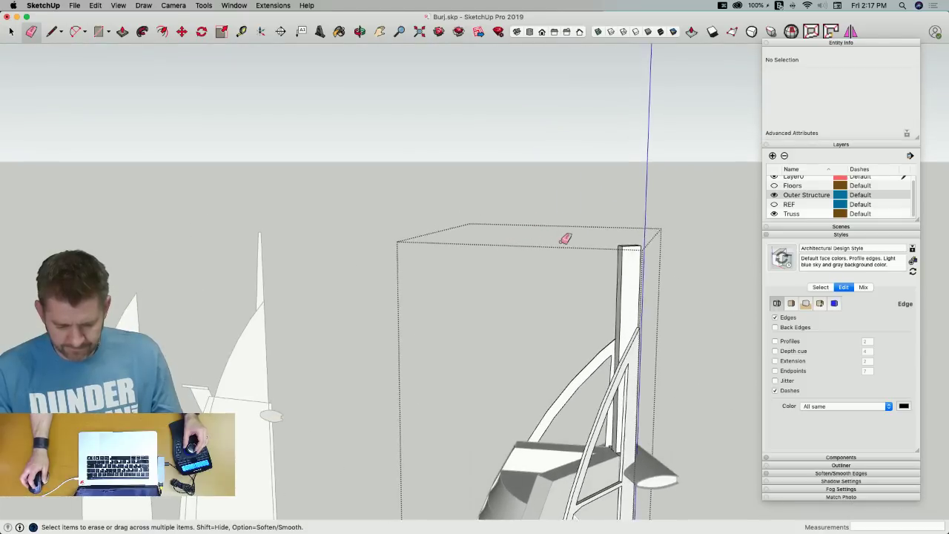
# Try to scale the top face of the tall central column
pyautogui.press('space')
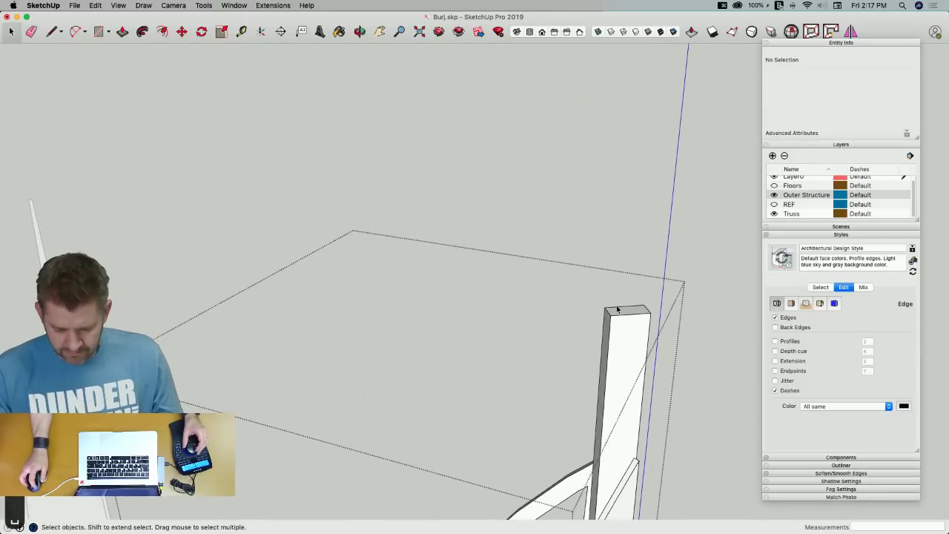
pyautogui.click(612, 313)
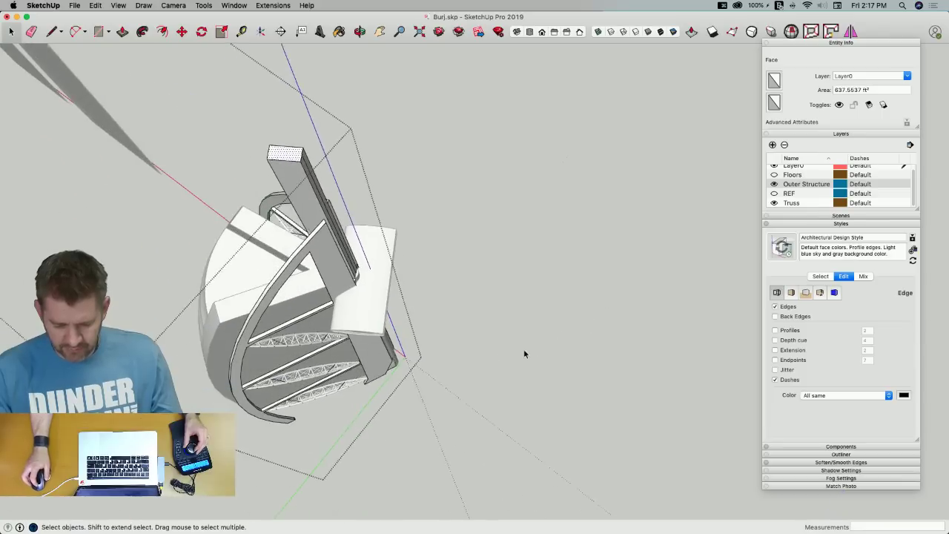
pyautogui.press('s')
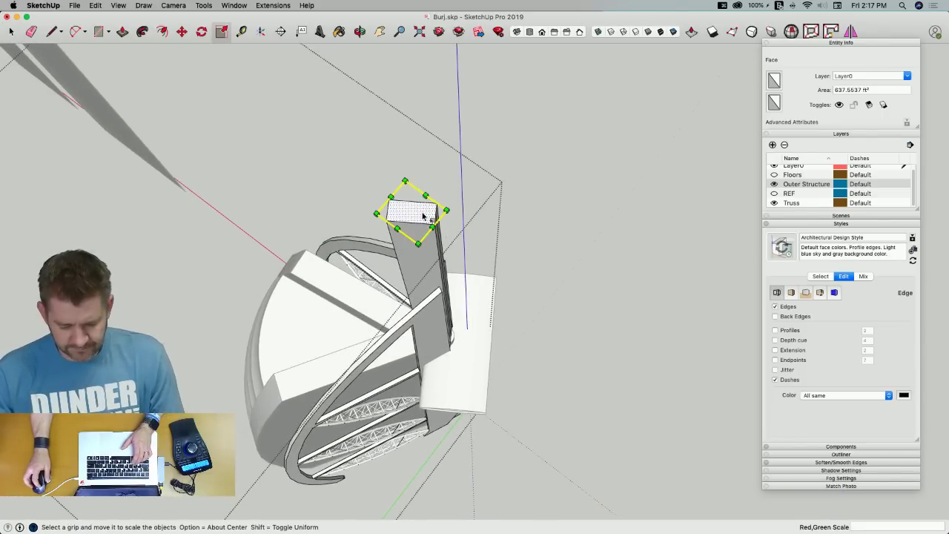
# Try to erase geometry on the rear of the central column and undo the erasure
pyautogui.press('e')
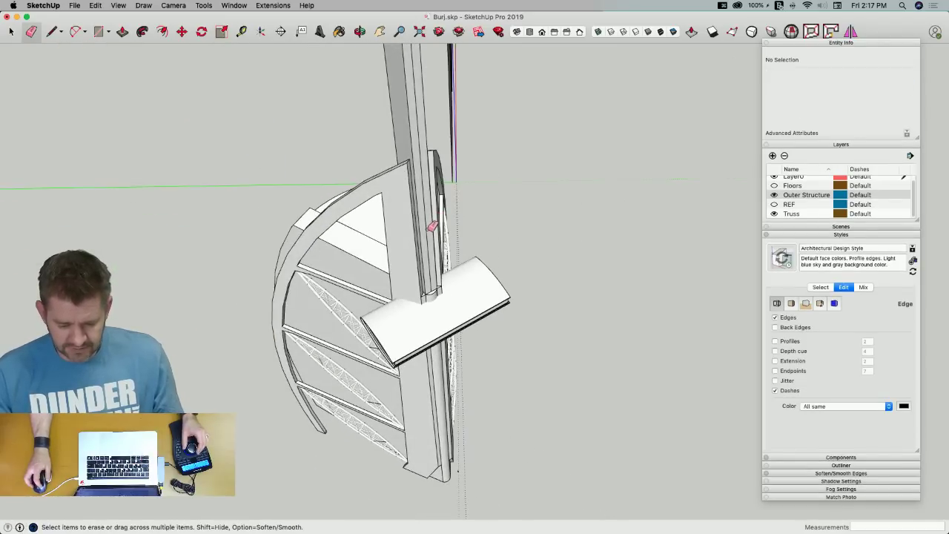
pyautogui.click(432, 226)
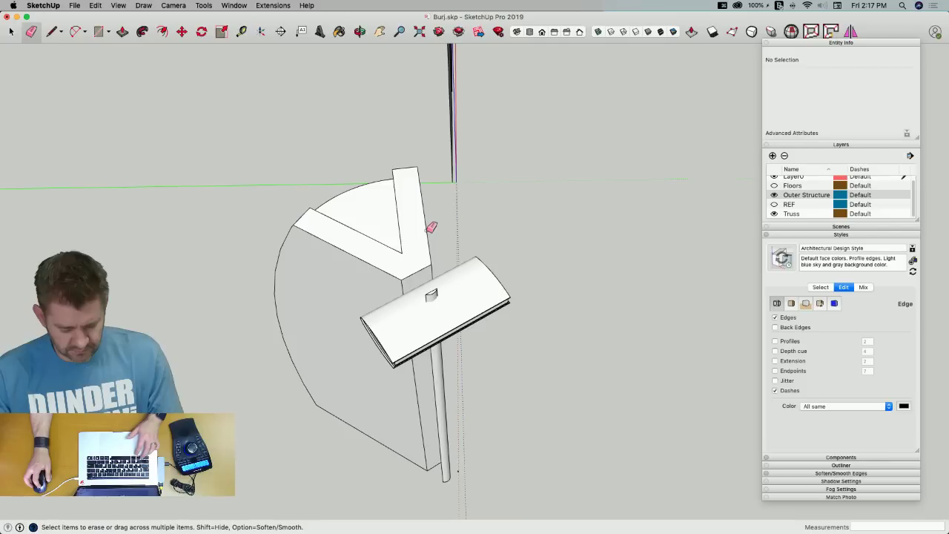
pyautogui.press('super+z')
pyautogui.press('space')
pyautogui.moveTo(428, 236); pyautogui.dragTo(430, 224, button='middle')
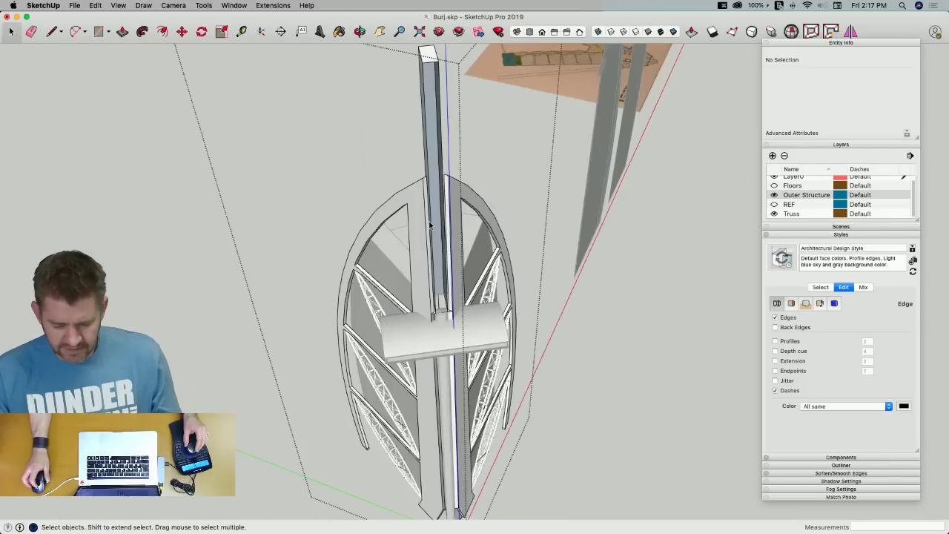
pyautogui.press('r')
pyautogui.click(454, 225)
pyautogui.scroll(10, 455, 227)
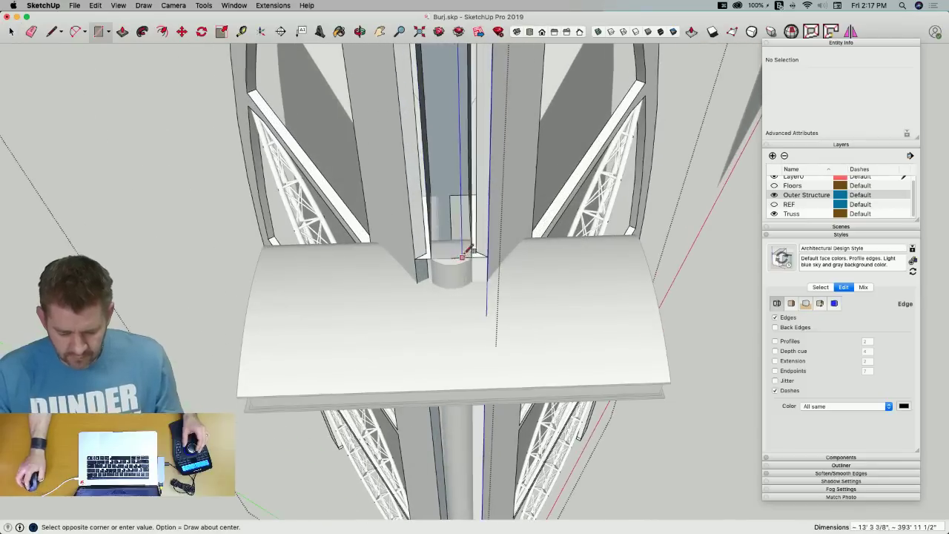
pyautogui.press('space')
# Draw a sloping line down the side face of the central column, from its top edge to its base corner
pyautogui.moveTo(479, 250); pyautogui.dragTo(438, 166, button='middle')
pyautogui.press('l')
pyautogui.scroll(-4, 440, 156)
pyautogui.scroll(3, 483, 161)
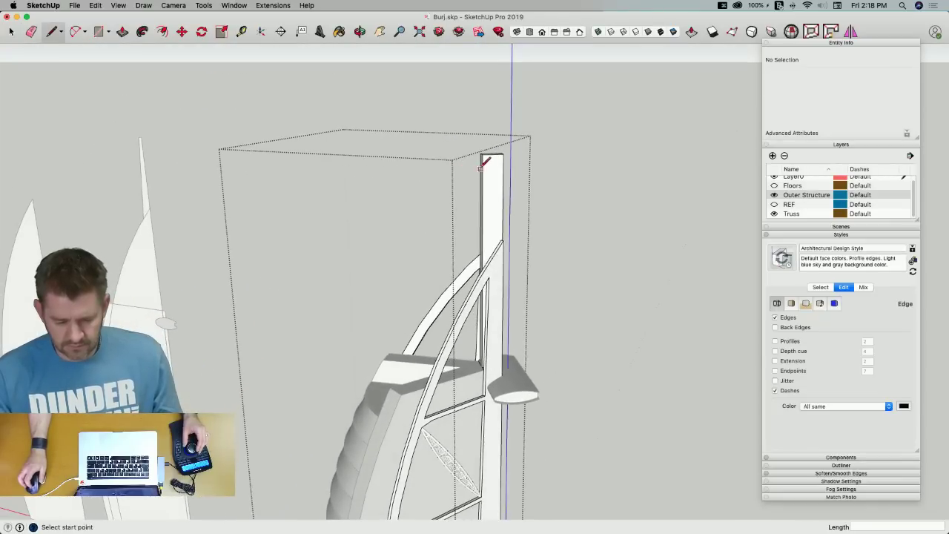
pyautogui.scroll(3, 504, 148)
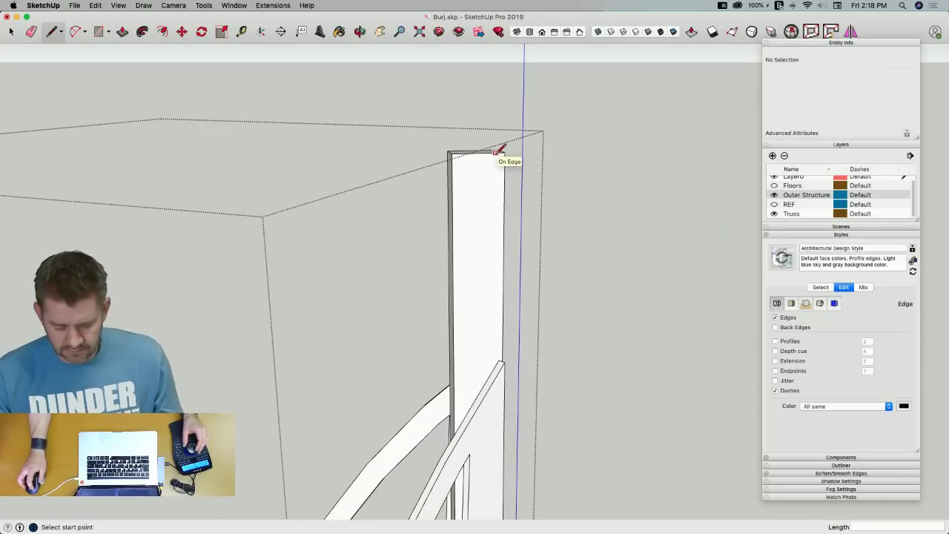
pyautogui.click(495, 152)
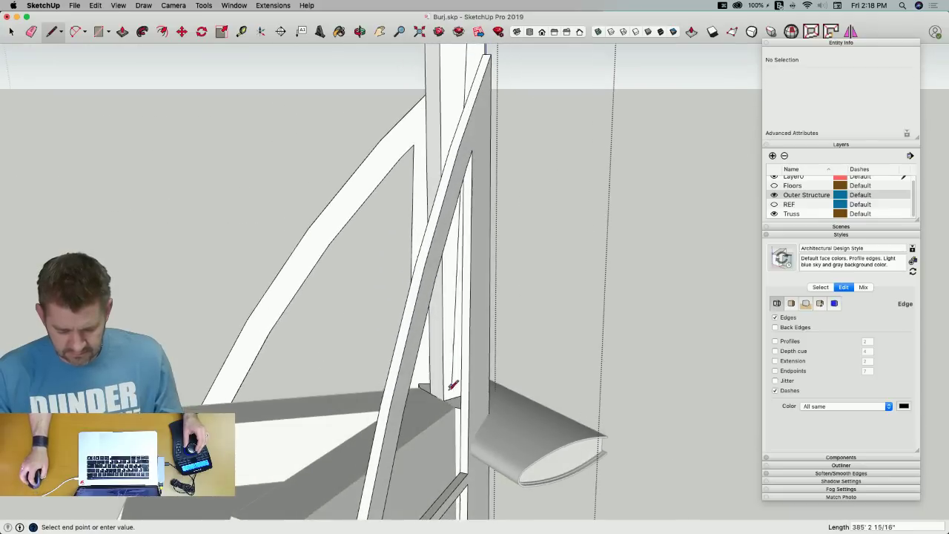
pyautogui.click(444, 400)
# Push/pull the wedge beside the sloping line 17' 4 1/16" through the column to cut it away, and erase the leftover edge
pyautogui.press('p')
pyautogui.click(483, 66)
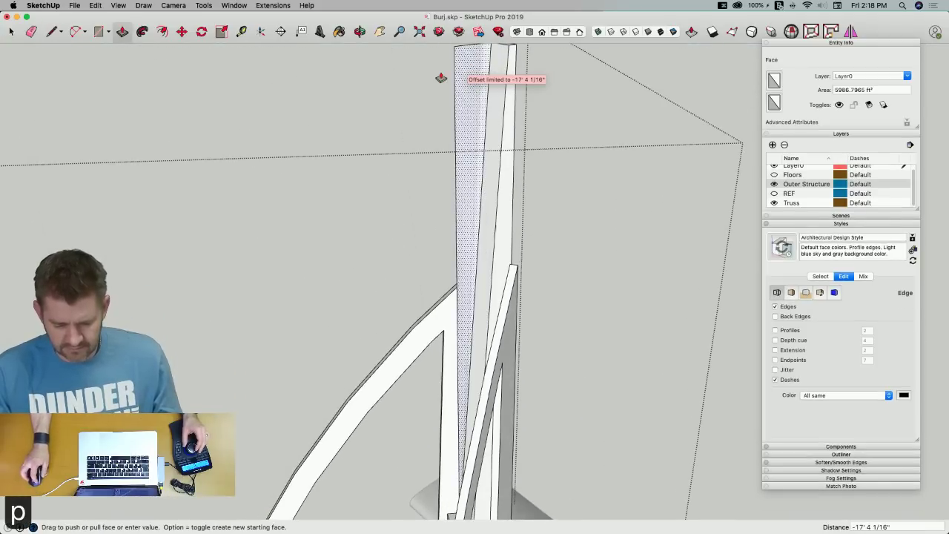
pyautogui.click(434, 77)
pyautogui.press('e')
pyautogui.click(456, 54)
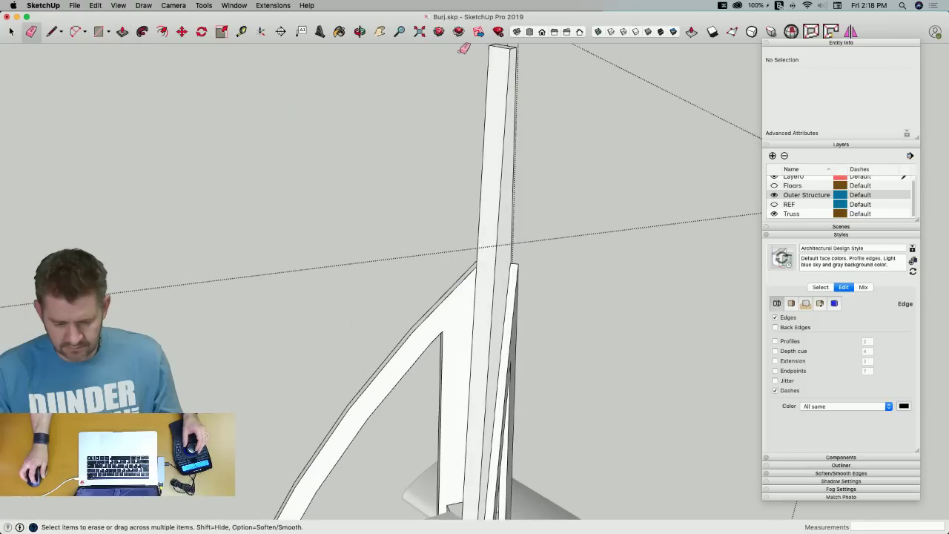
# Draw two full-height lines at the quarter points of the column face using a short centre line, and erase that centre line
pyautogui.press('space')
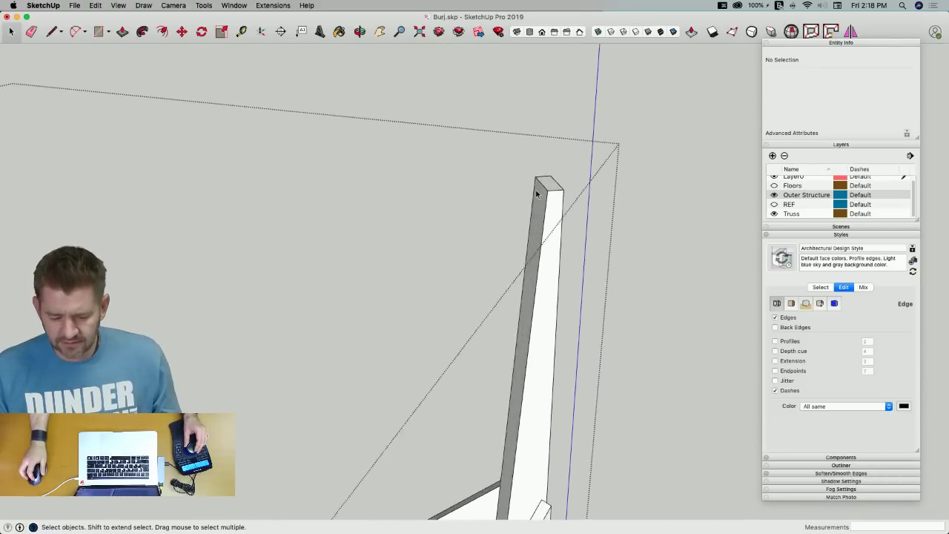
pyautogui.click(558, 224)
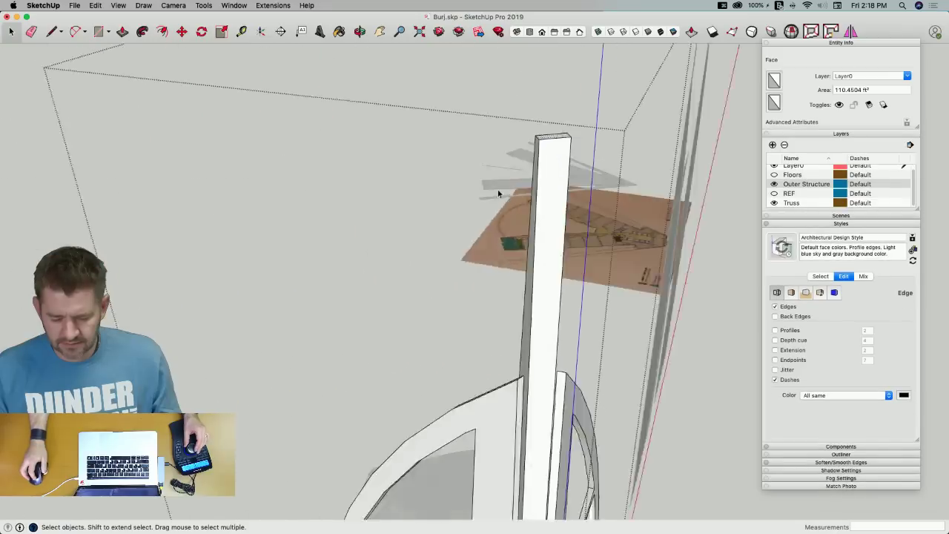
pyautogui.press('l')
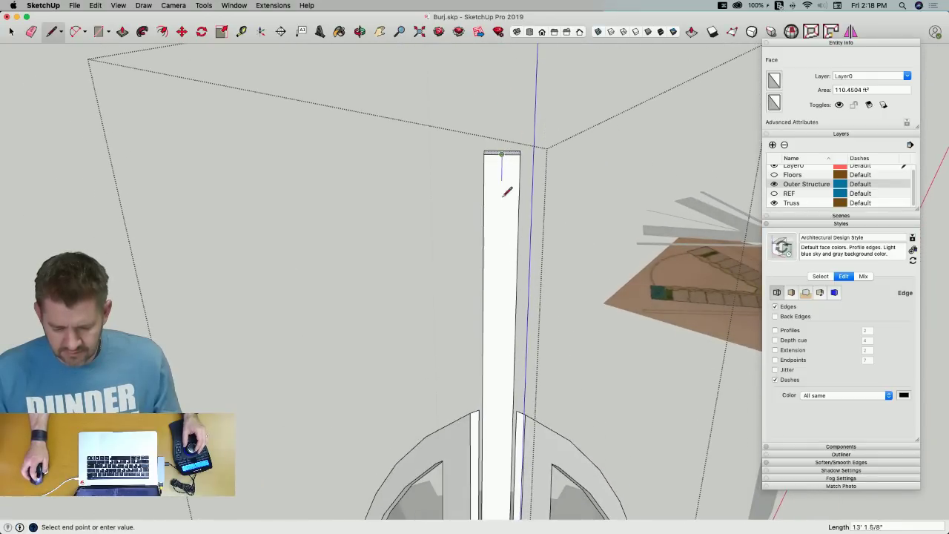
pyautogui.click(493, 153)
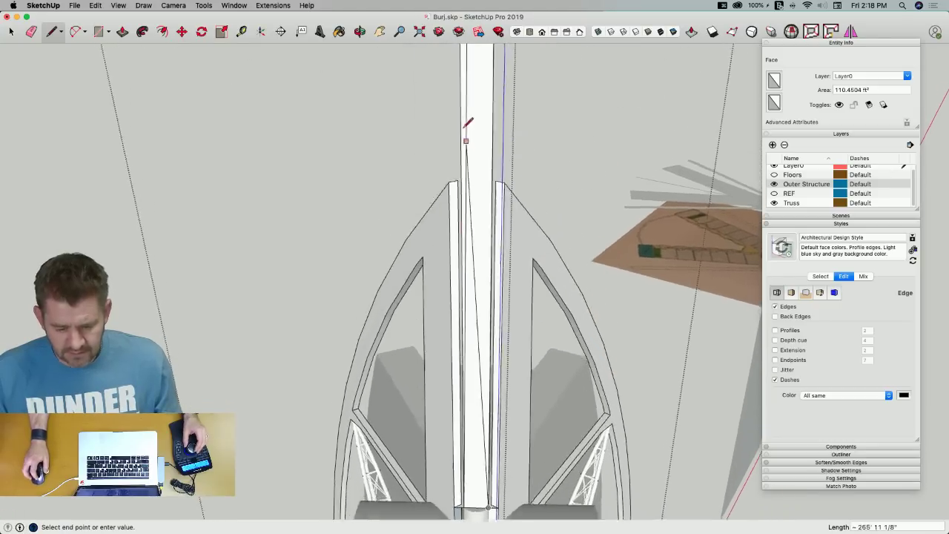
pyautogui.click(505, 233)
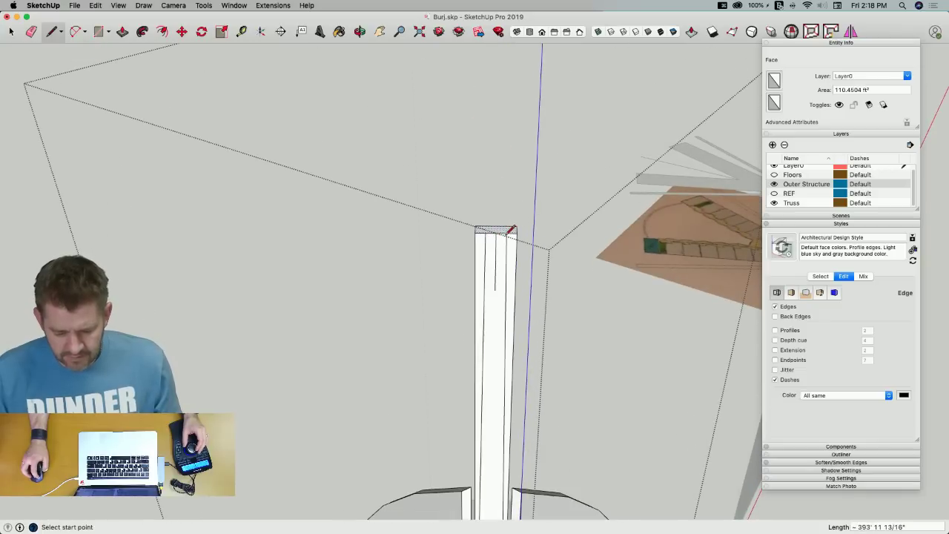
pyautogui.press('p')
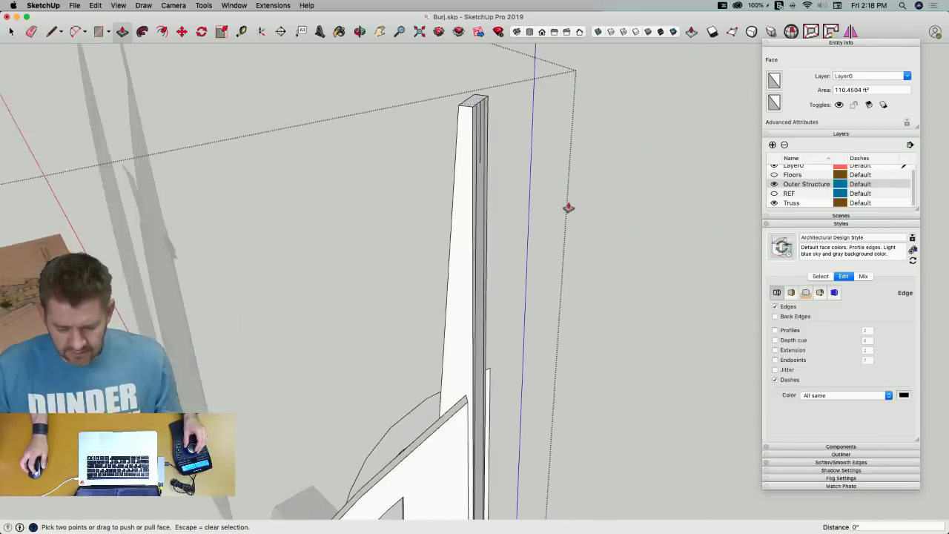
pyautogui.press('e')
pyautogui.click(488, 135)
# Try to push/pull the narrow outer strip of the divided column face
pyautogui.press('p')
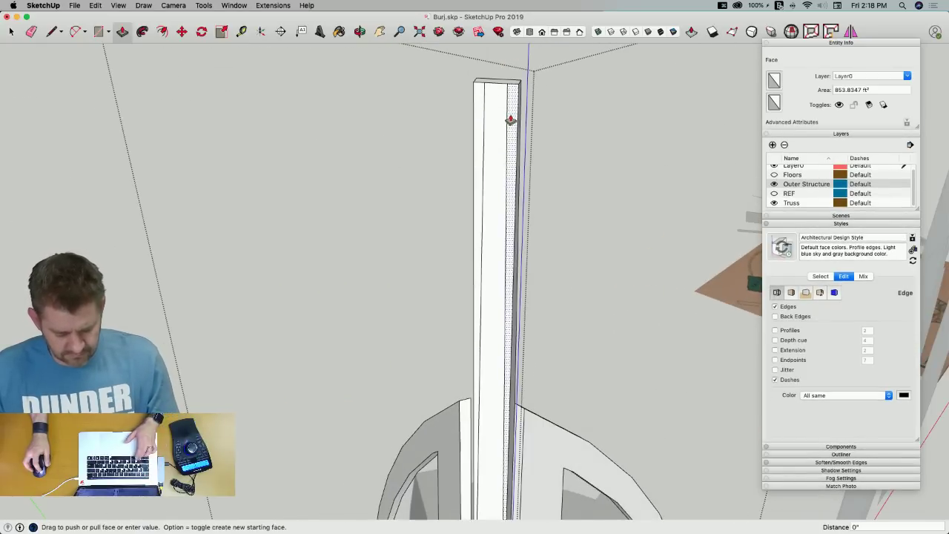
pyautogui.click(511, 120)
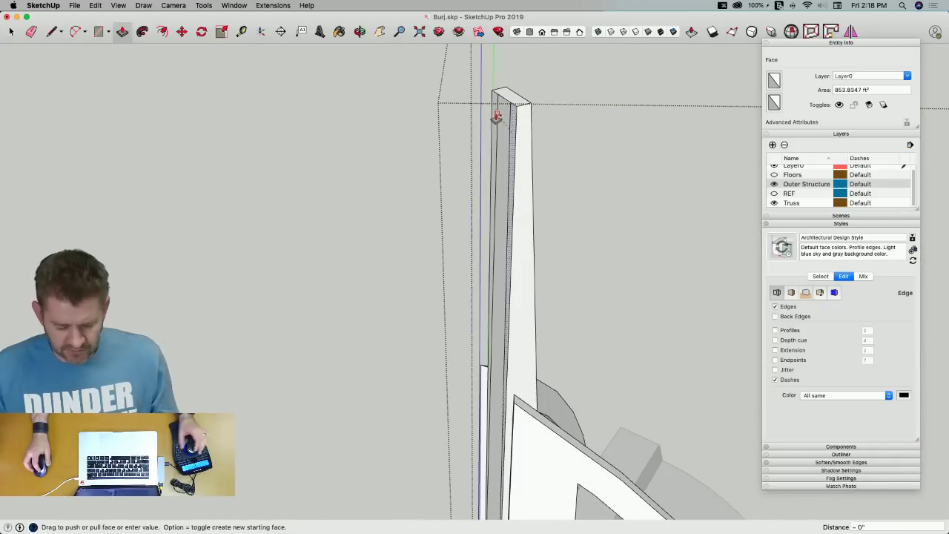
pyautogui.click(508, 121)
pyautogui.click(511, 119)
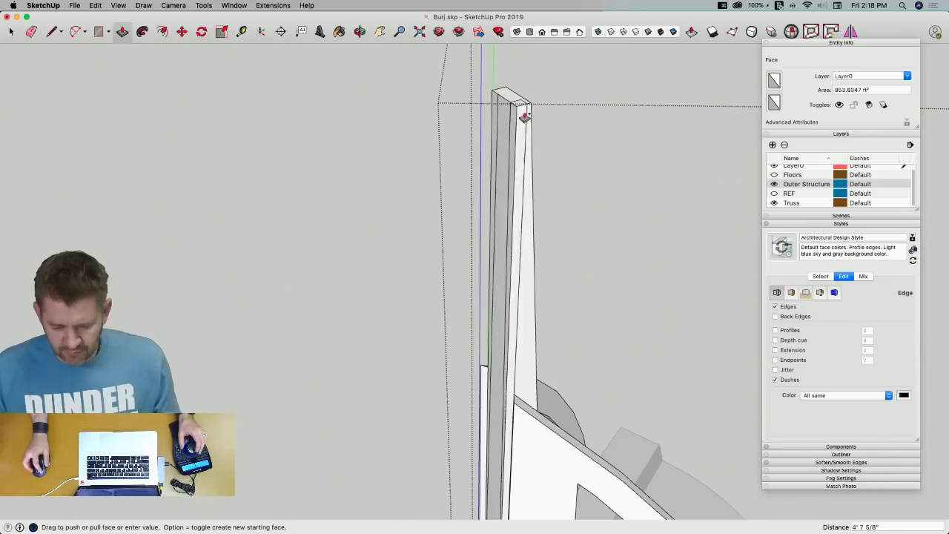
pyautogui.press('Escape')
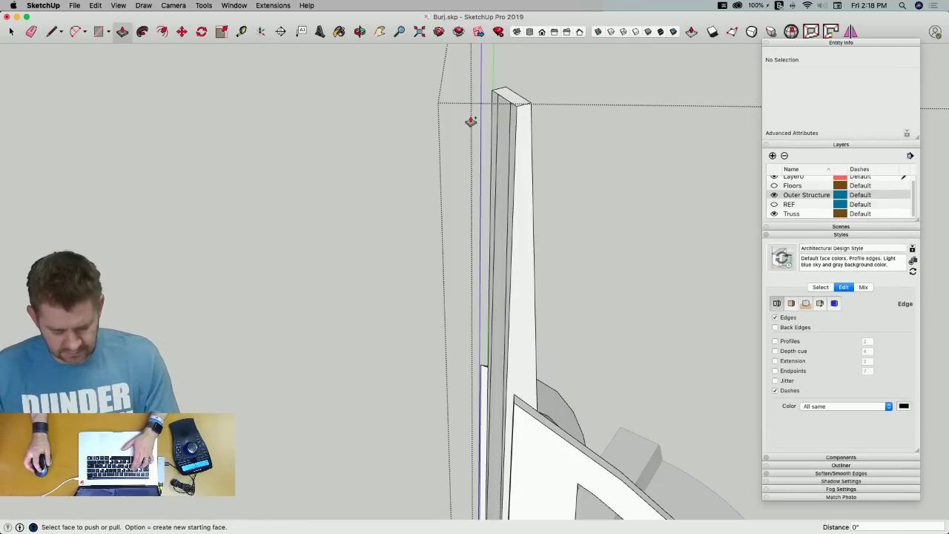
pyautogui.press('e')
pyautogui.press('p')
pyautogui.click(514, 121)
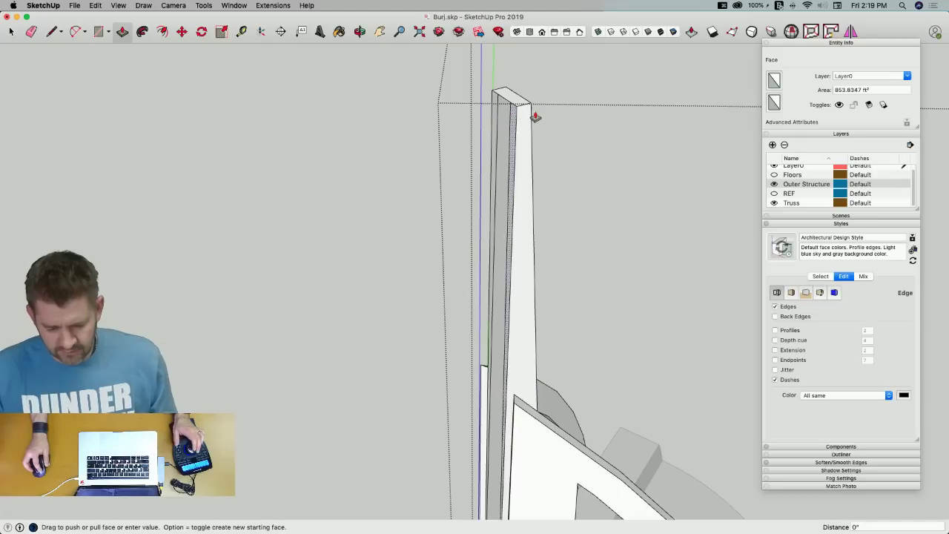
pyautogui.click(571, 113)
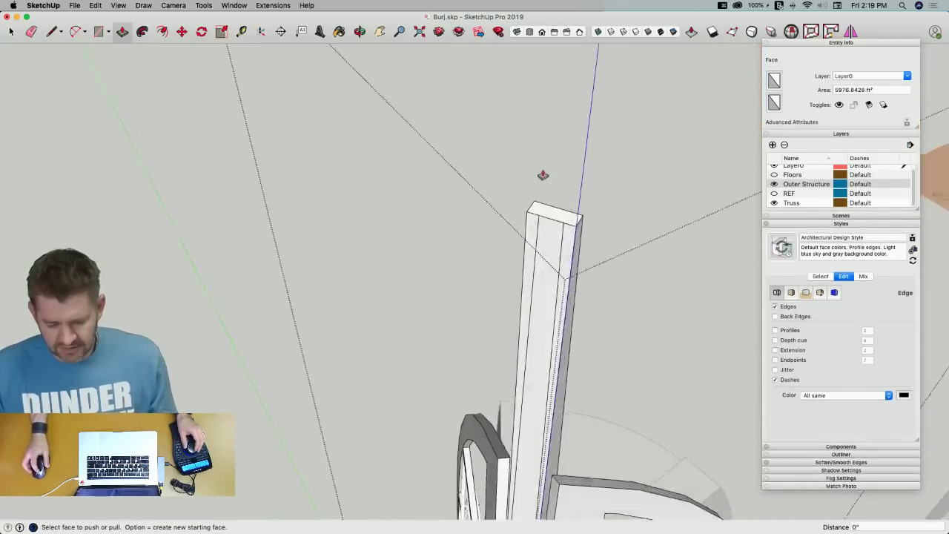
# Push/pull the narrow outer strip out 43' 11 5/16" from a new starting face to form a tall fin
pyautogui.click(547, 233)
pyautogui.click(547, 233)
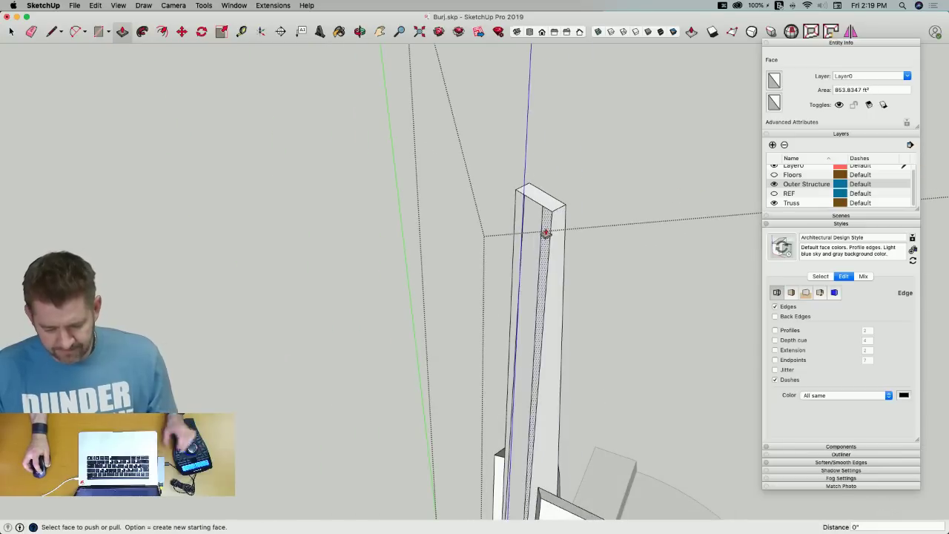
pyautogui.press('alt')
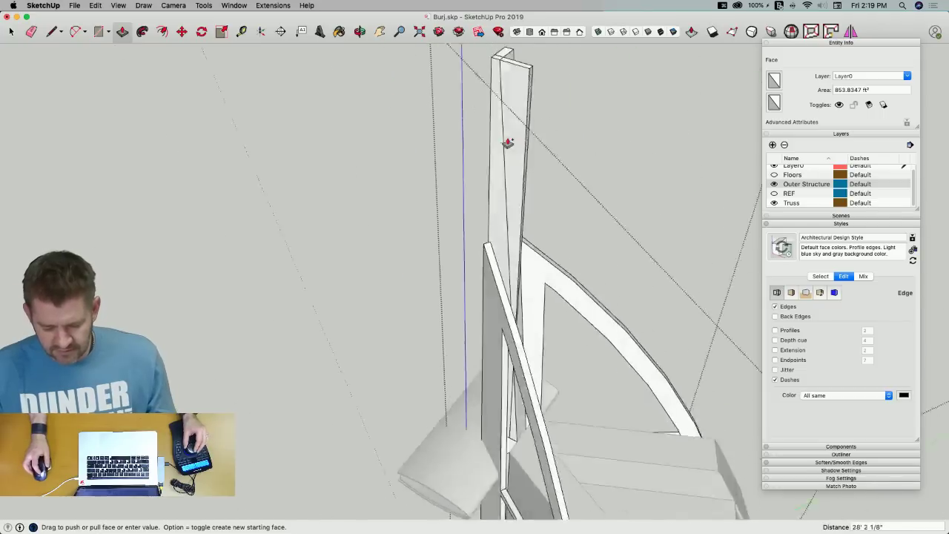
pyautogui.click(545, 163)
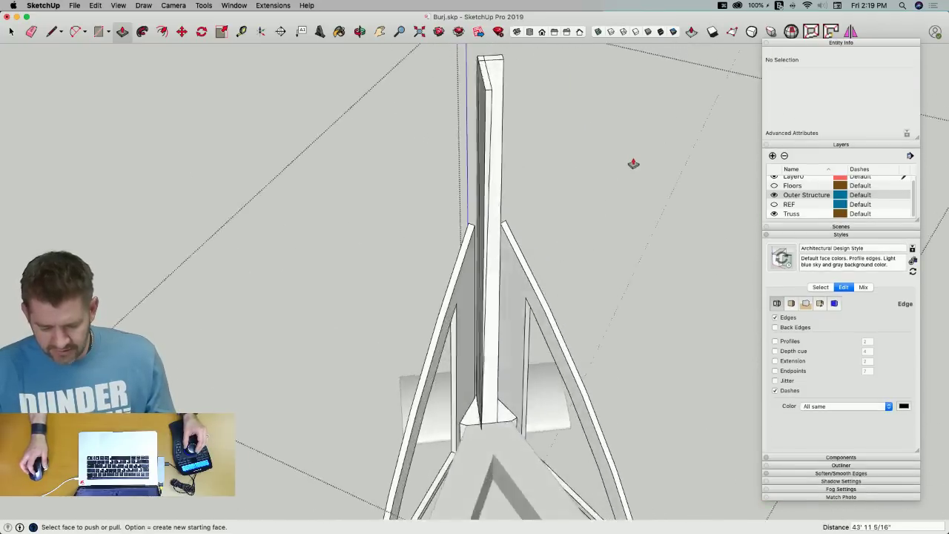
# Try to redraw the full-height line between the column's middle face and the remaining strip, and erase that line
pyautogui.press('space')
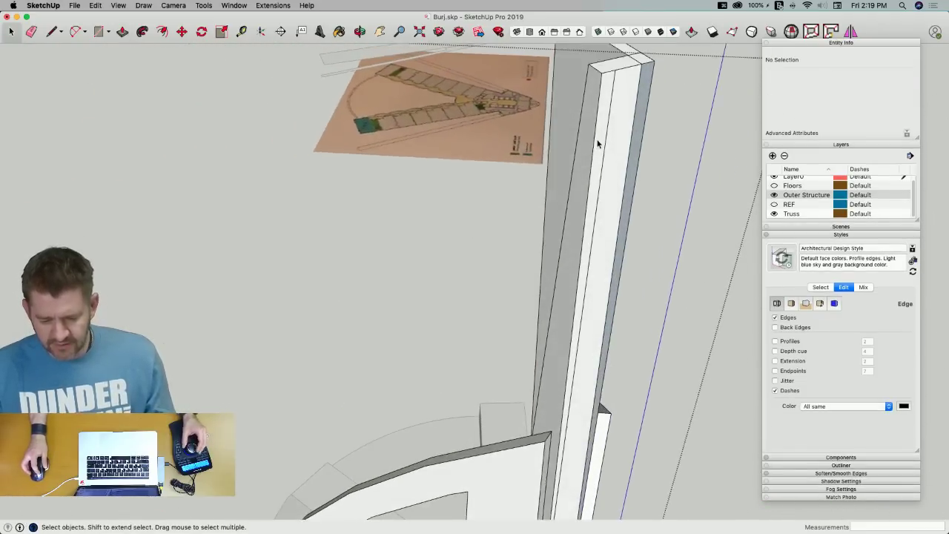
pyautogui.click(597, 144)
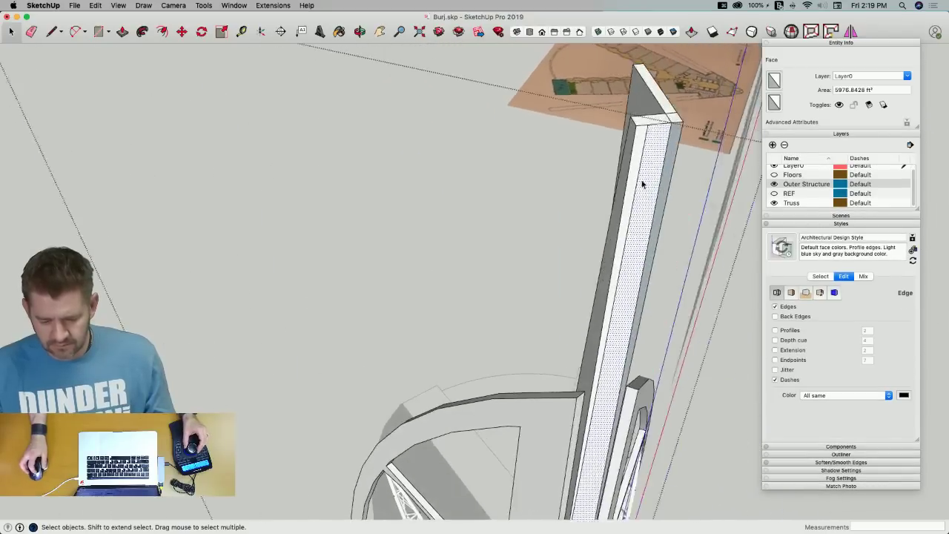
pyautogui.press('e')
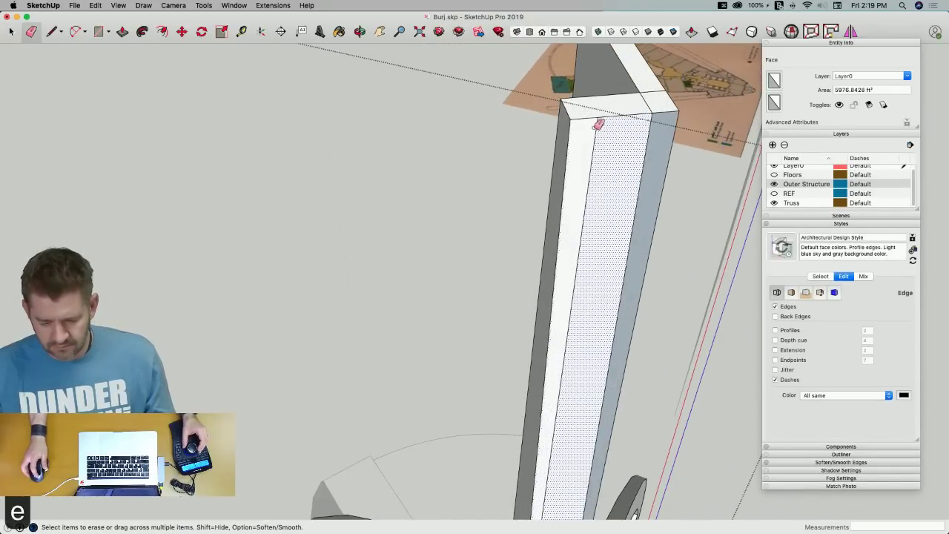
pyautogui.press('l')
pyautogui.click(598, 116)
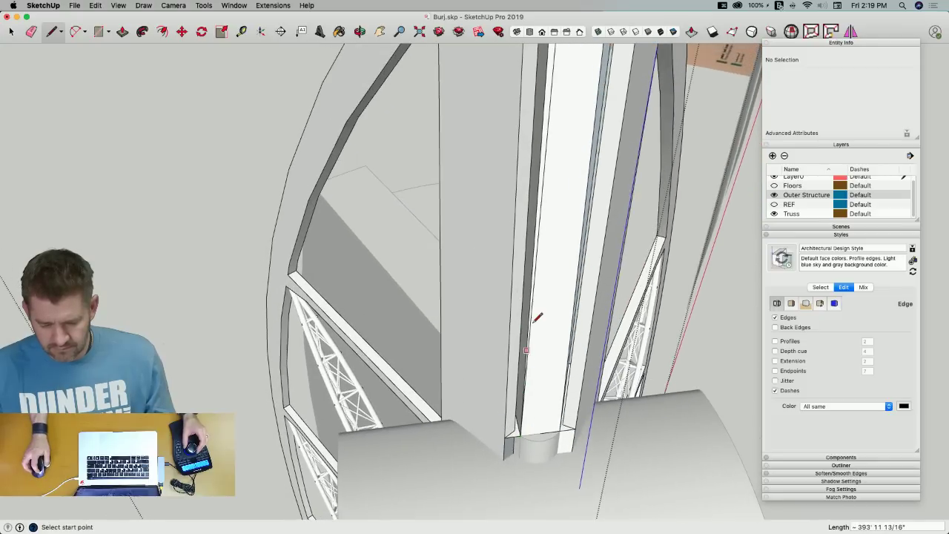
pyautogui.press('space')
pyautogui.click(613, 173)
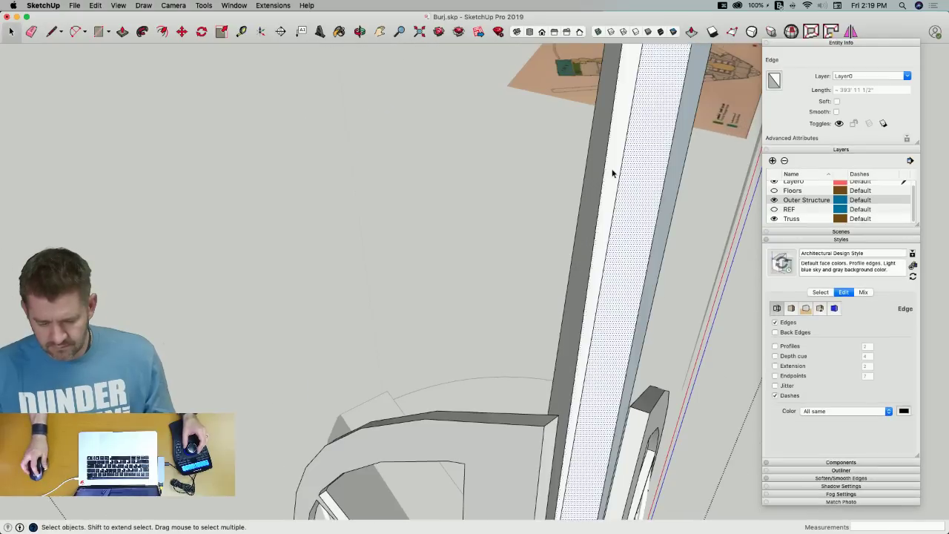
pyautogui.press('e')
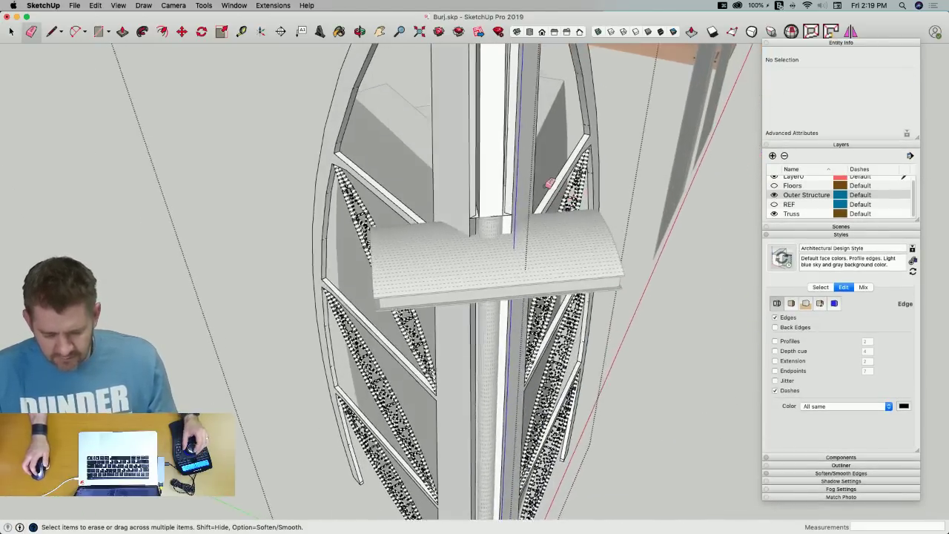
# Draw a full-height line from base to top separating the remaining strip, and delete the wide middle face of the column
pyautogui.press('l')
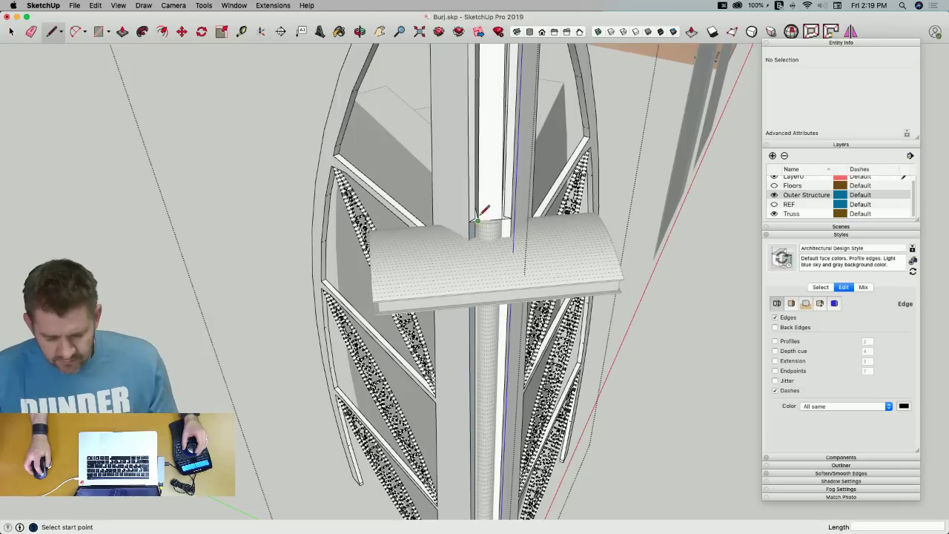
pyautogui.click(478, 219)
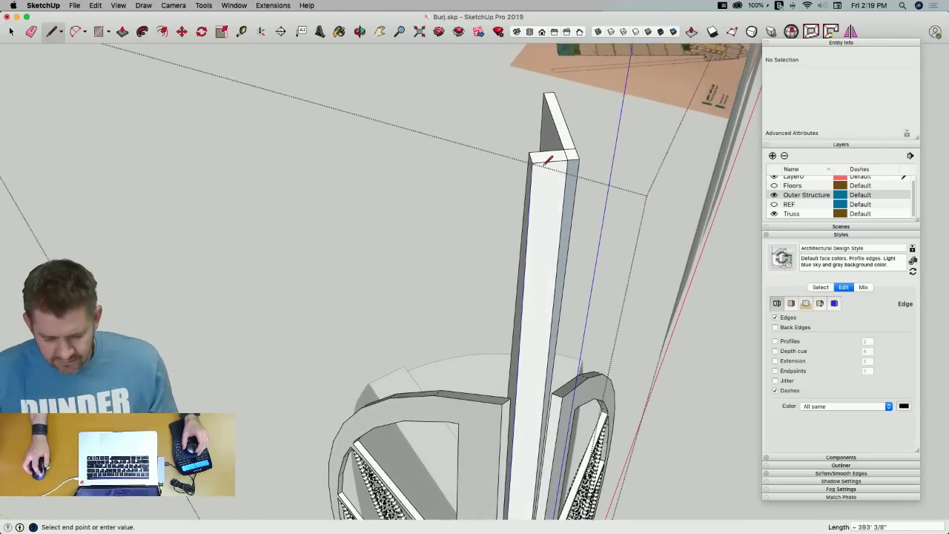
pyautogui.press('space')
pyautogui.click(541, 184)
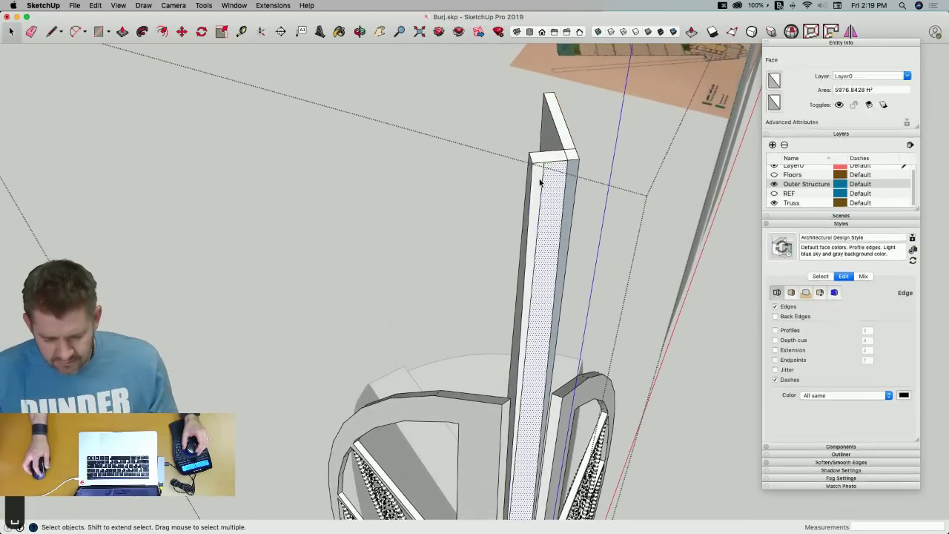
pyautogui.press('Delete')
# Push/pull the remaining strip about 43' 11 3/8" to match the other fin, and draw a line about 8' 8 1/16" across the gap's top edge
pyautogui.click(538, 180)
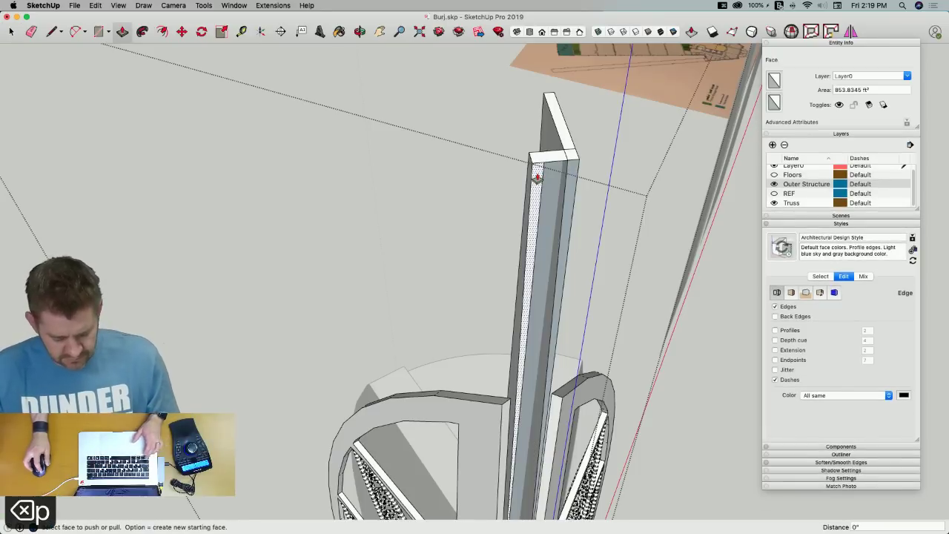
pyautogui.press('p')
pyautogui.click(529, 147)
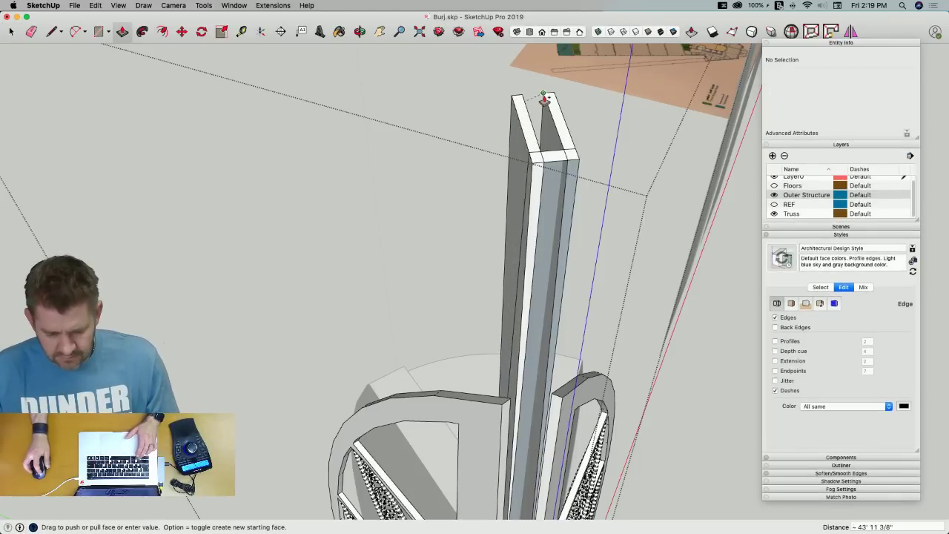
pyautogui.click(543, 97)
pyautogui.press('l')
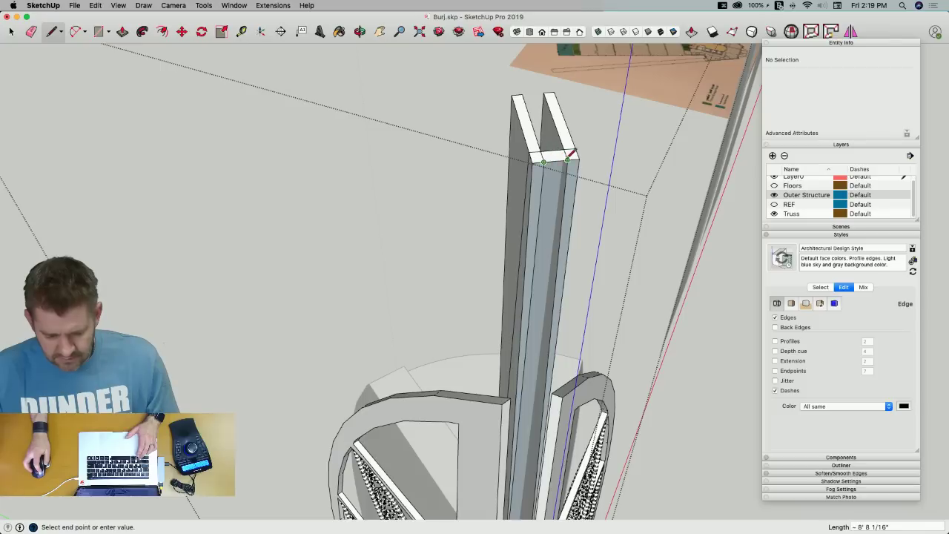
pyautogui.press('space')
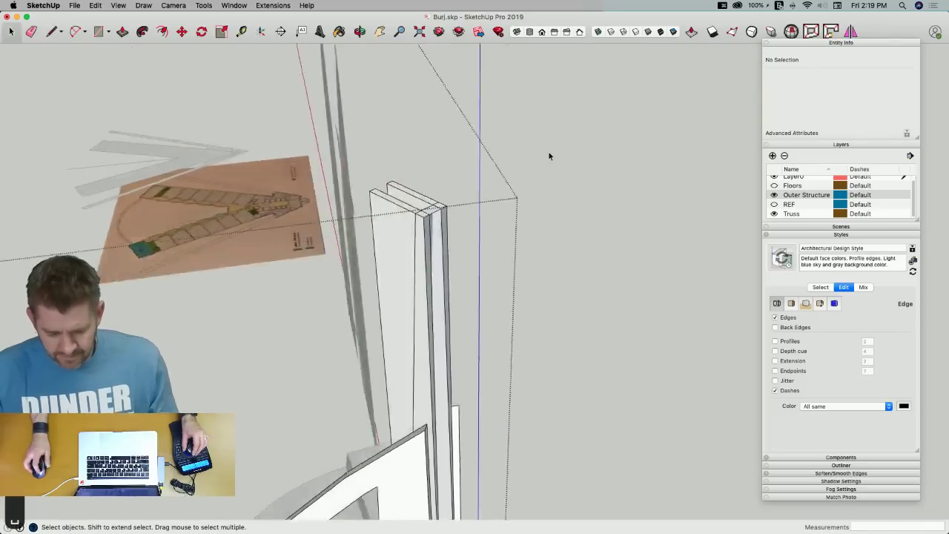
# Intersect the mast's faces and delete the excess parts of both fins outside their sloping taper lines
pyautogui.moveTo(513, 140); pyautogui.dragTo(336, 326)
pyautogui.rightClick(403, 265)
pyautogui.moveTo(445, 354)
pyautogui.click(520, 376)
pyautogui.moveTo(399, 186); pyautogui.dragTo(324, 250)
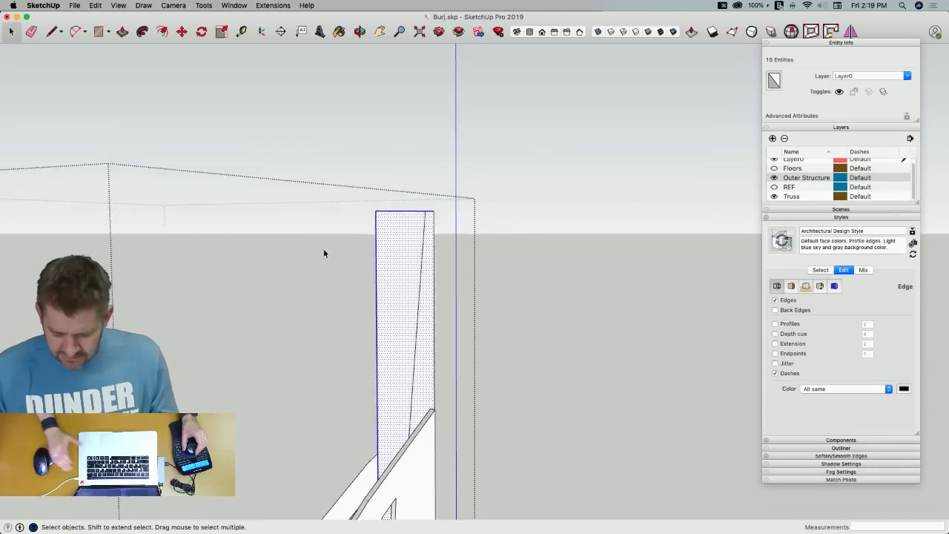
pyautogui.press('Delete')
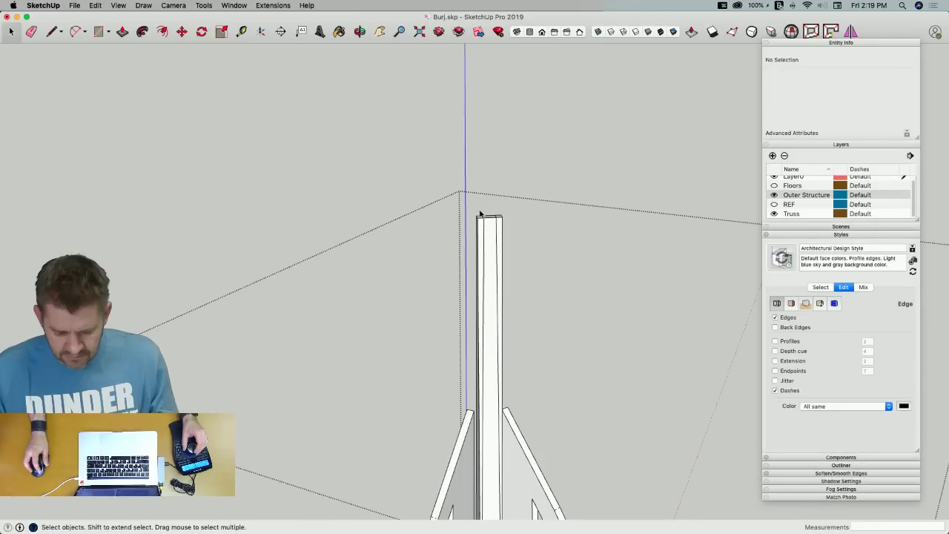
pyautogui.moveTo(497, 221); pyautogui.dragTo(477, 199)
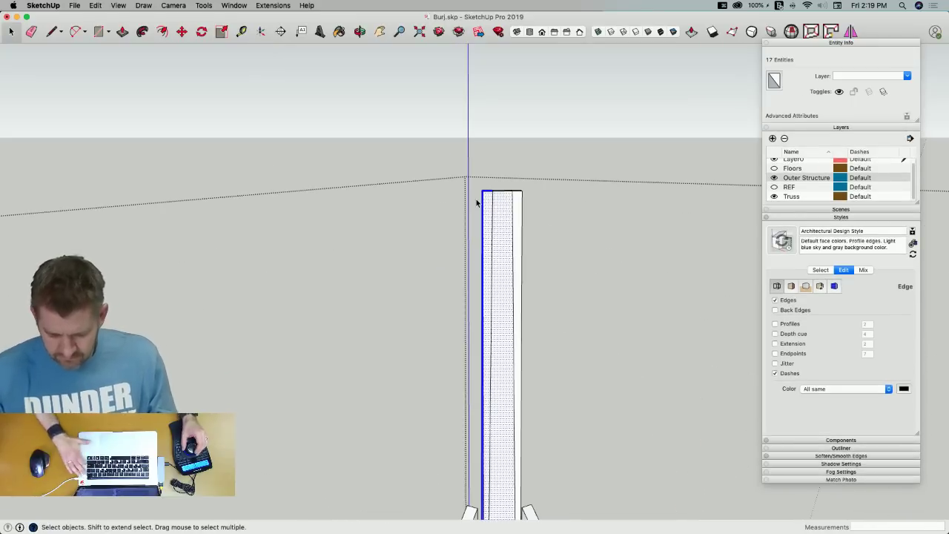
pyautogui.press('BackSpace')
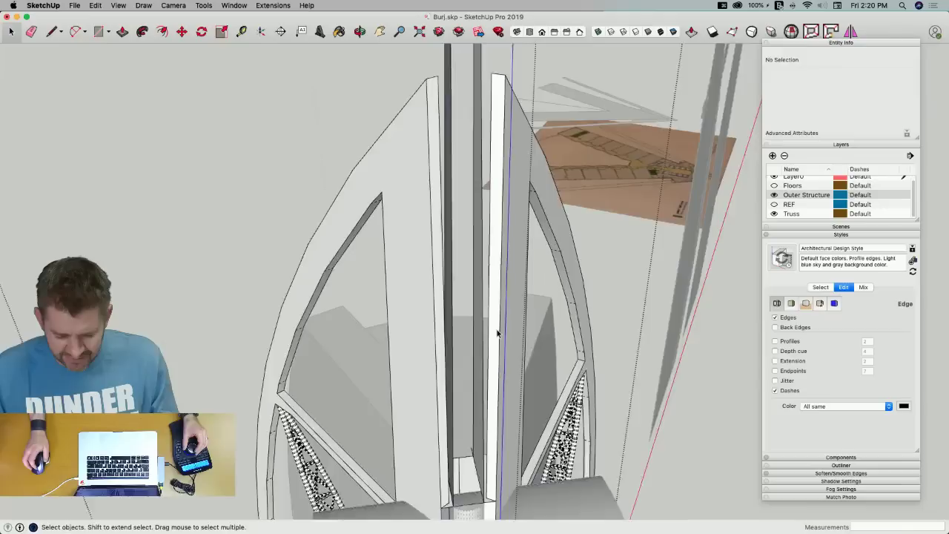
# Draw a line from the base of the gap between the fins up to the mast's top
pyautogui.press('l')
pyautogui.click(466, 451)
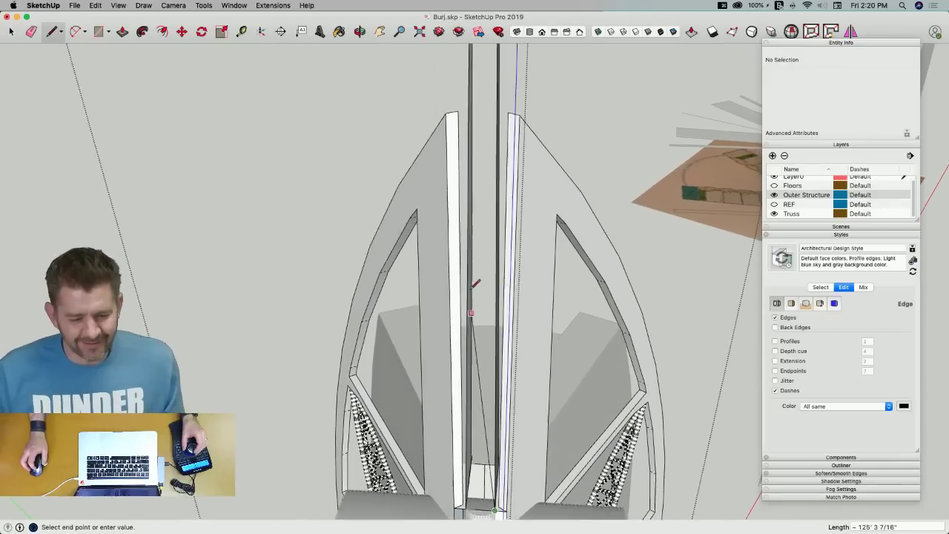
pyautogui.click(488, 198)
# Erase an edge of the mast's top cap, redraw it across the gap, and undo the last erasure of the mast's face
pyautogui.press('e')
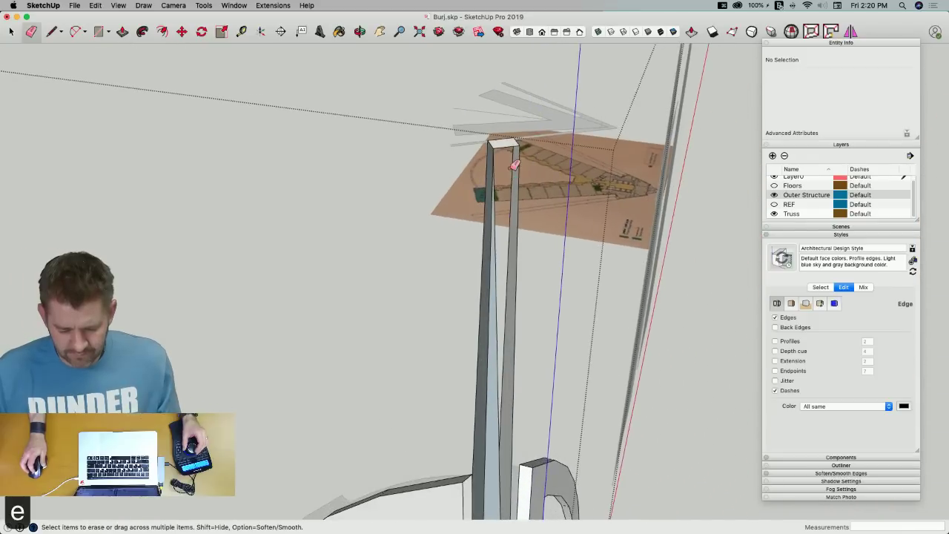
pyautogui.click(506, 146)
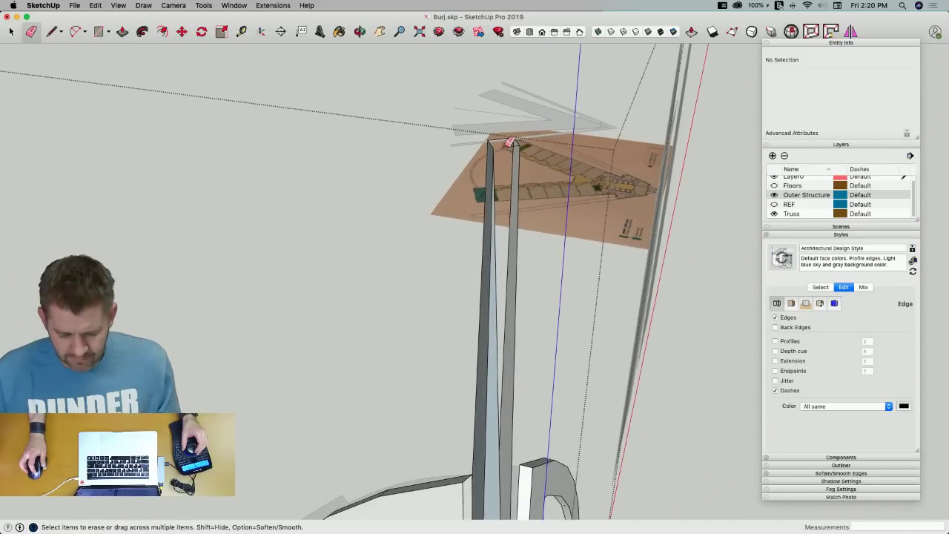
pyautogui.press('l')
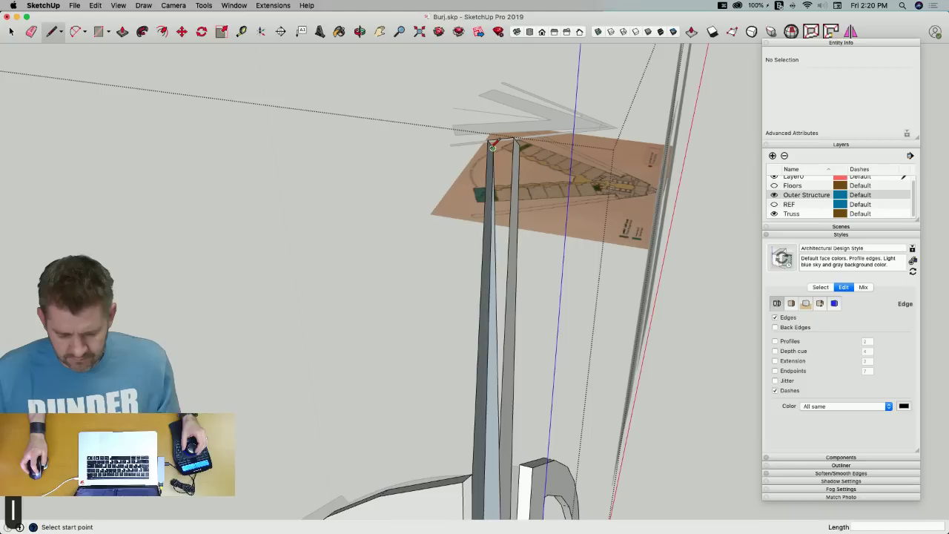
pyautogui.click(492, 146)
pyautogui.press('e')
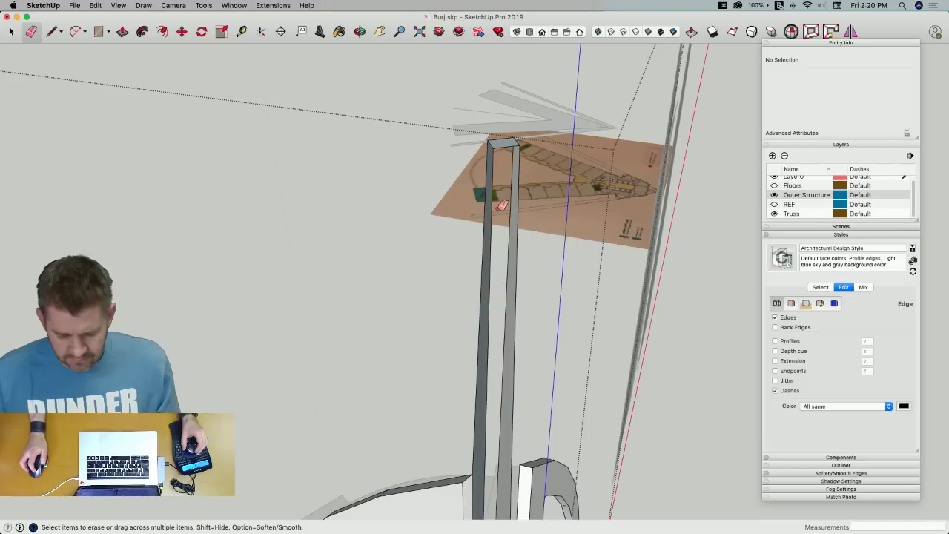
pyautogui.press('super+z')
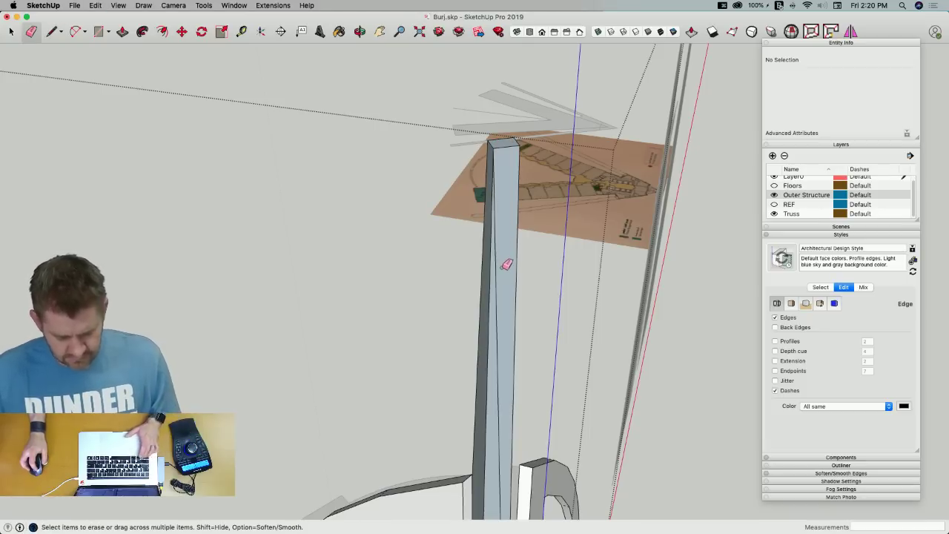
# Draw a line about 395' 4 1/8" long from the mast's top corner down to the column's base corner
pyautogui.moveTo(538, 302)
pyautogui.mouseDown(button='middle')
pyautogui.moveTo(583, 182)
pyautogui.moveTo(619, 191)
pyautogui.moveTo(600, 163)
pyautogui.moveTo(600, 101)
pyautogui.moveTo(608, 97)
pyautogui.moveTo(500, 131)
pyautogui.moveTo(473, 106)
pyautogui.mouseUp(button='middle')
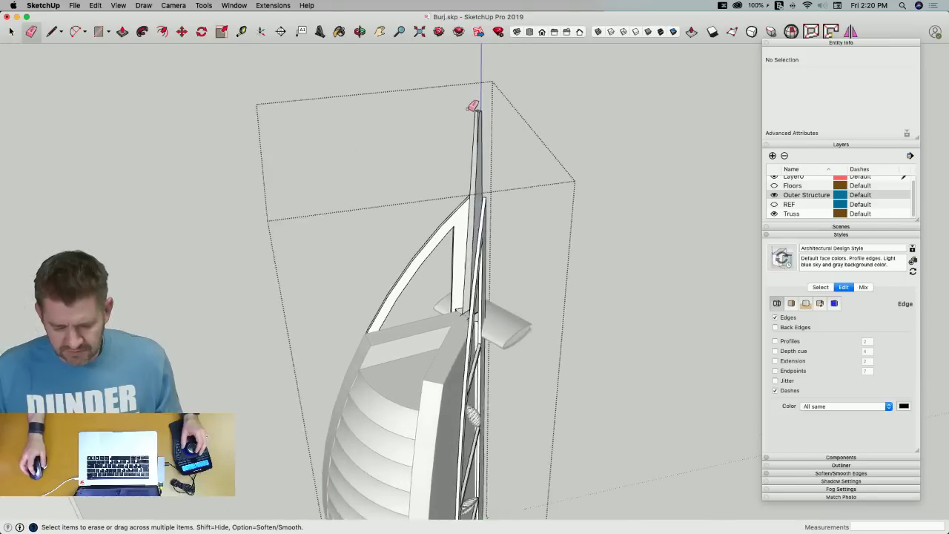
pyautogui.scroll(5, 473, 106)
pyautogui.press('l')
pyautogui.click(475, 117)
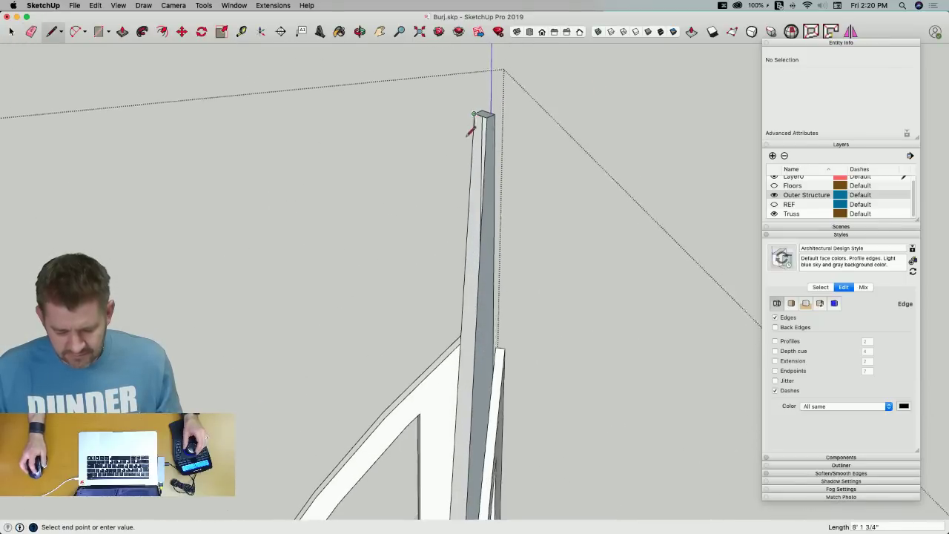
pyautogui.scroll(10, 492, 250)
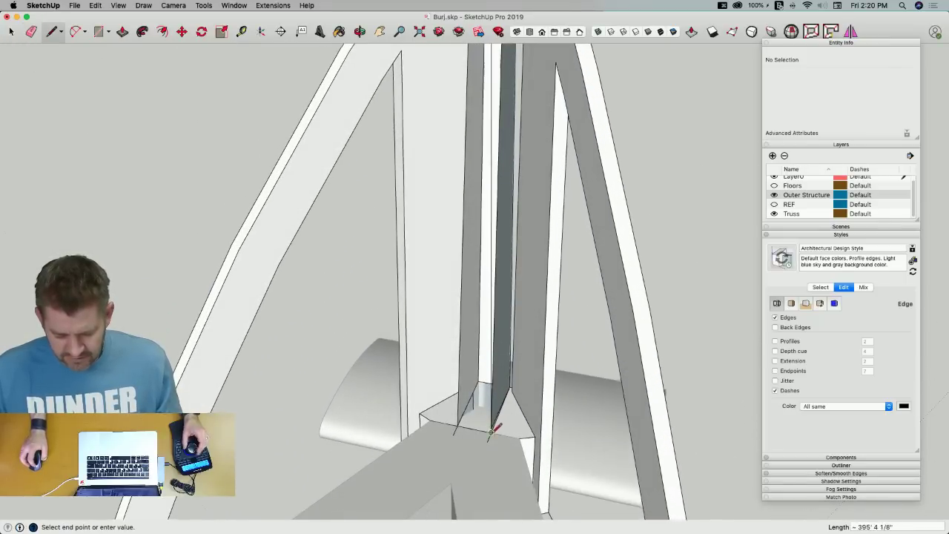
pyautogui.scroll(6, 491, 429)
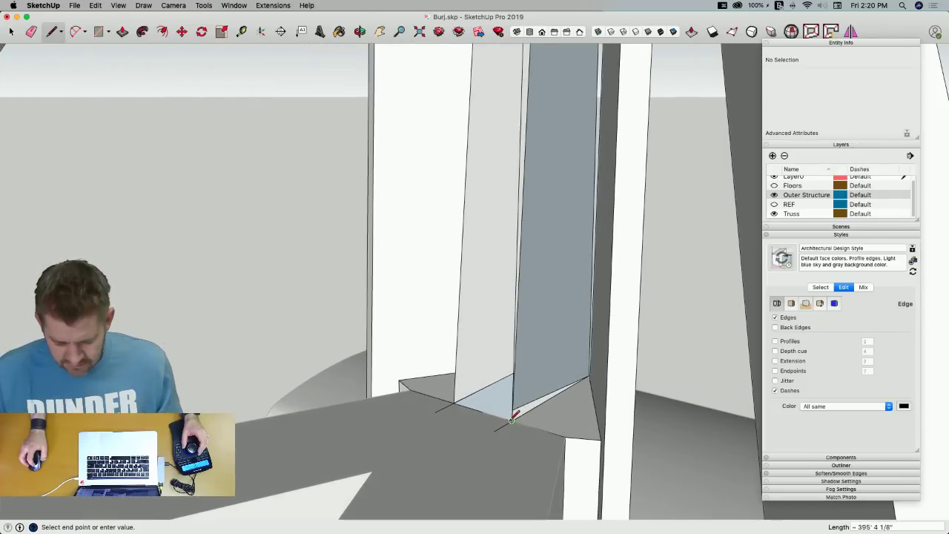
pyautogui.click(512, 420)
# Try to erase the bottom edge of the mast's side face and redraw it about 36' 9 5/16" long
pyautogui.press('e')
pyautogui.click(535, 398)
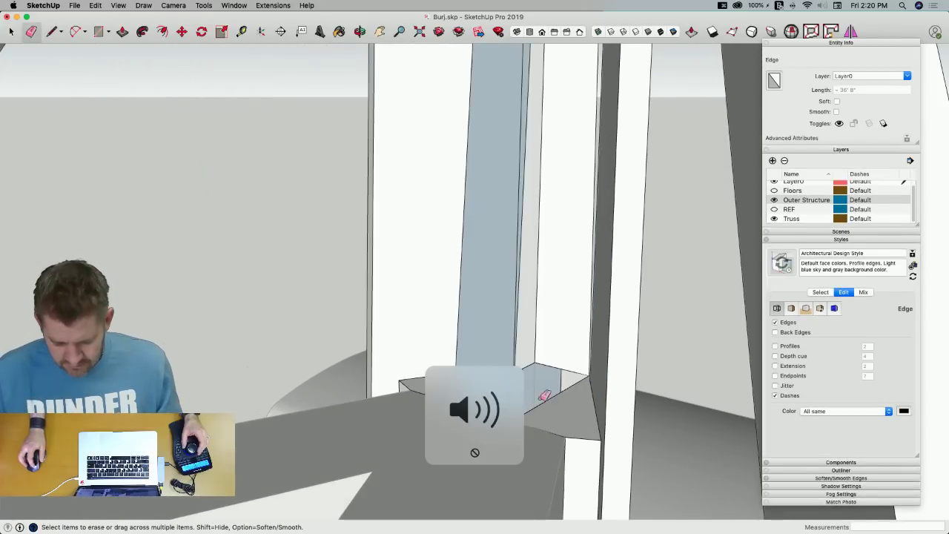
pyautogui.press('l')
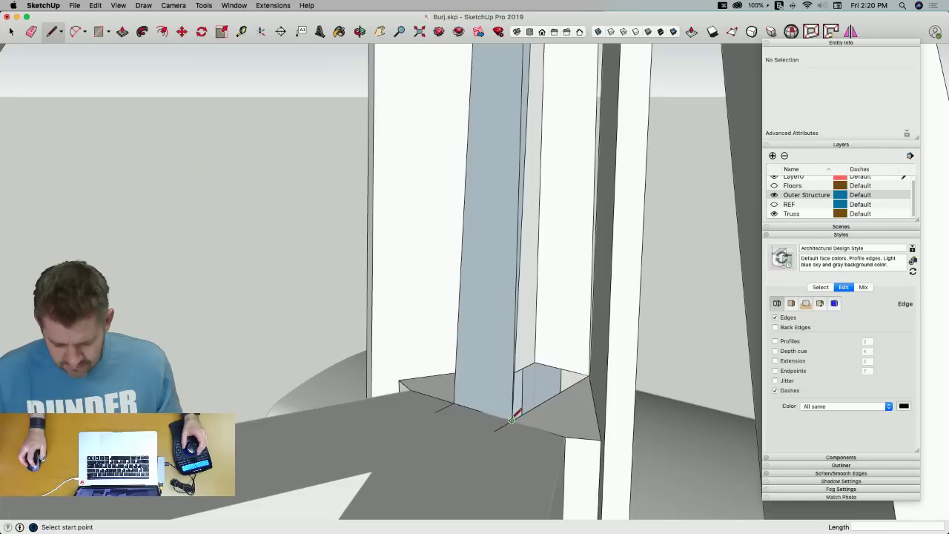
pyautogui.click(589, 374)
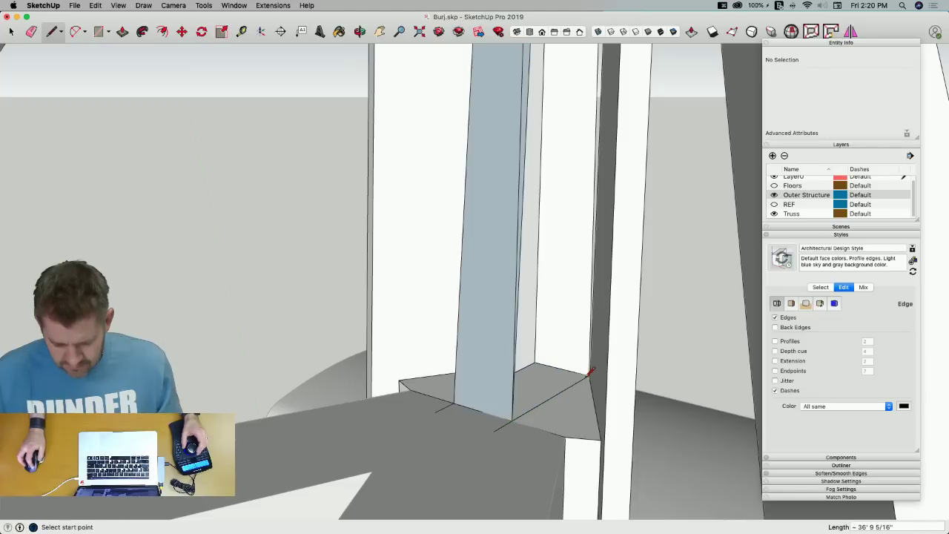
pyautogui.moveTo(583, 377); pyautogui.dragTo(578, 218, button='middle')
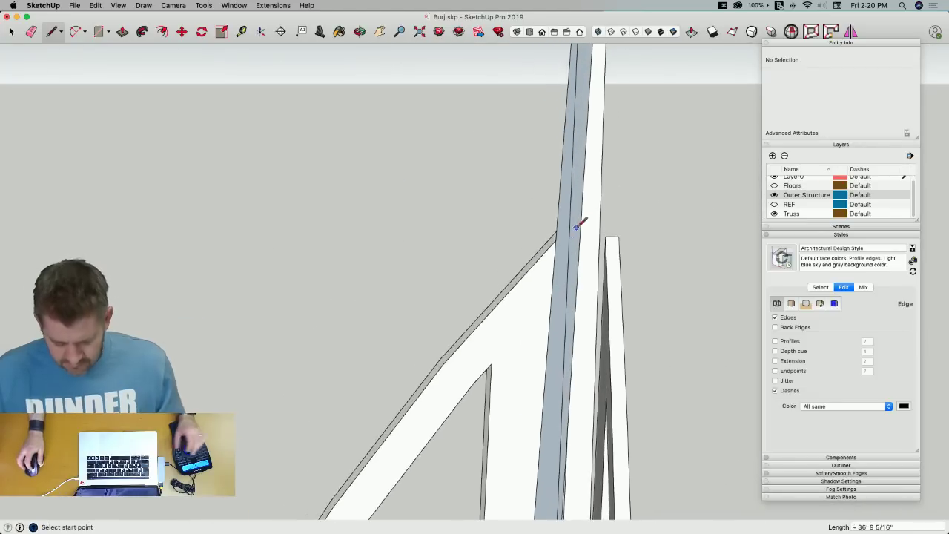
pyautogui.press('super+z')
pyautogui.moveTo(612, 248)
pyautogui.mouseDown(button='middle')
pyautogui.moveTo(571, 224)
pyautogui.moveTo(599, 229)
pyautogui.moveTo(568, 413)
pyautogui.moveTo(608, 398)
pyautogui.mouseUp(button='middle')
pyautogui.press('super+z')
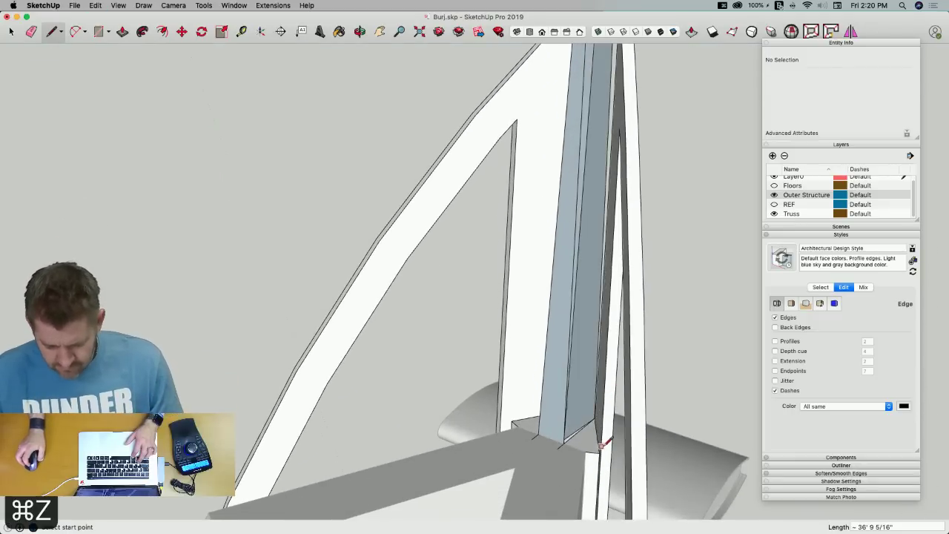
# Draw a short line about 2' 7 7/8" long at the mast's bottom corner and erase the leftover edge to close the sliver
pyautogui.scroll(5, 582, 428)
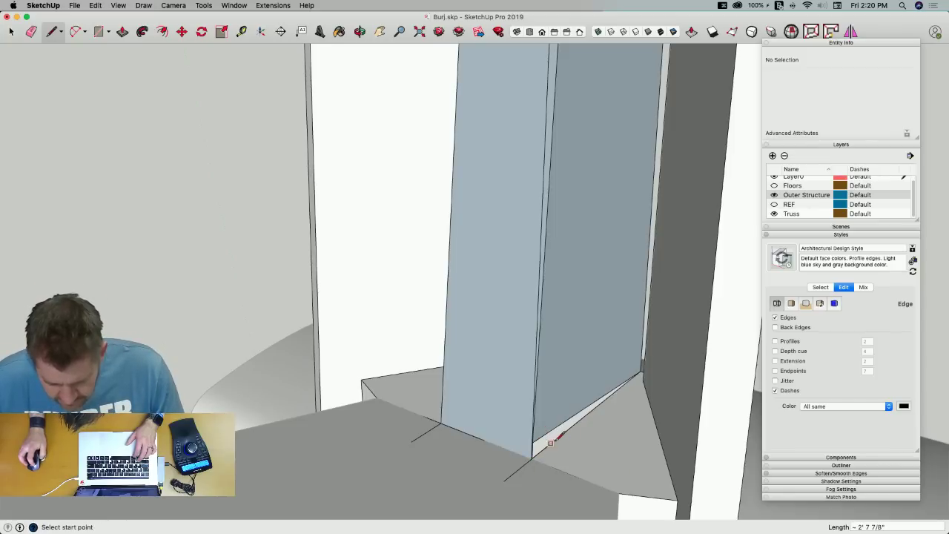
pyautogui.press('e')
pyautogui.press('m')
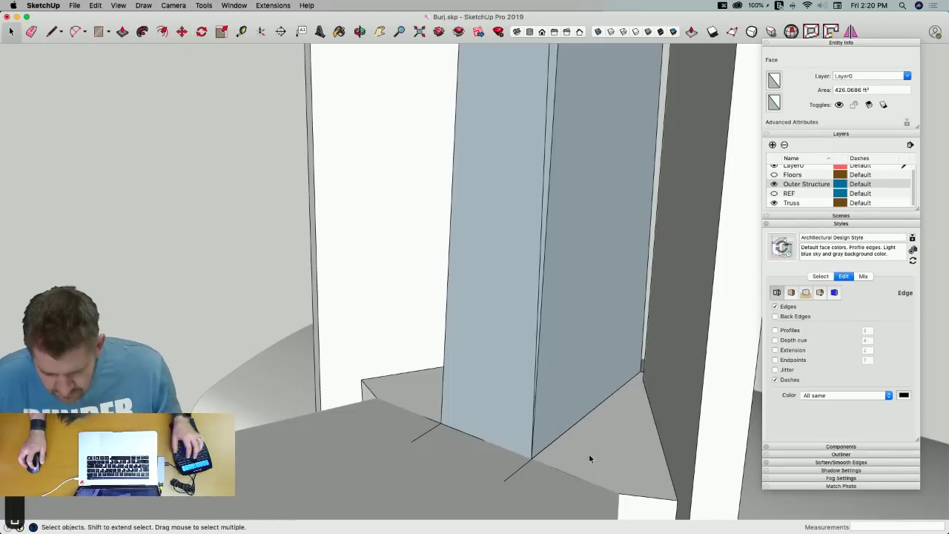
pyautogui.press('space')
pyautogui.scroll(5, 568, 275)
pyautogui.press('e')
pyautogui.scroll(-3, 563, 245)
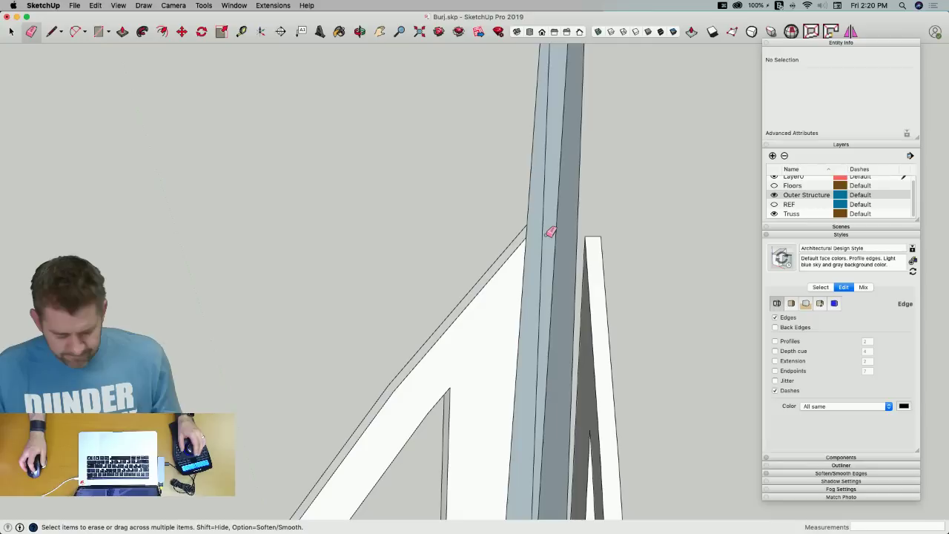
pyautogui.scroll(-5, 564, 215)
# Reverse all faces of the tapered mast
pyautogui.press('space')
pyautogui.tripleClick(535, 215)
pyautogui.rightClick(535, 216)
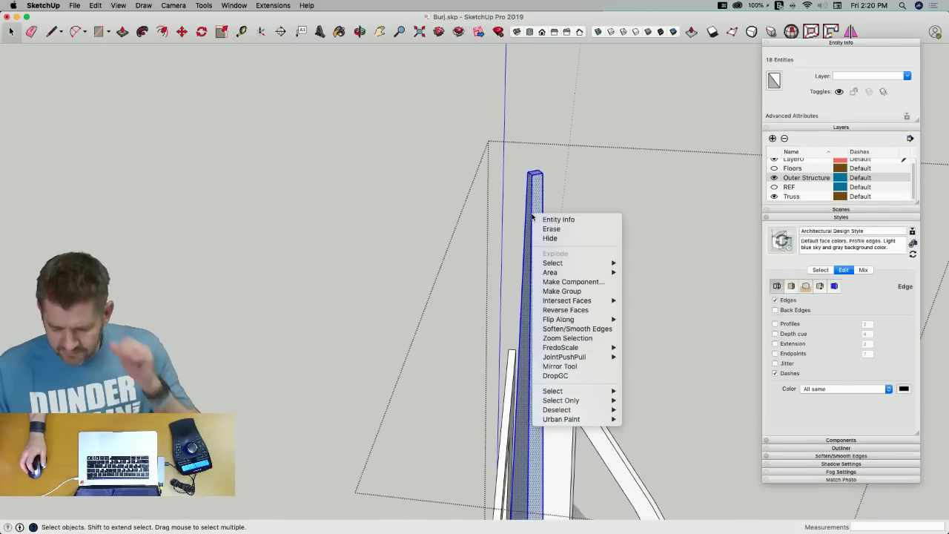
pyautogui.click(587, 310)
# Open the group of the supporting column below the mast for editing
pyautogui.moveTo(609, 285); pyautogui.dragTo(521, 116, button='middle')
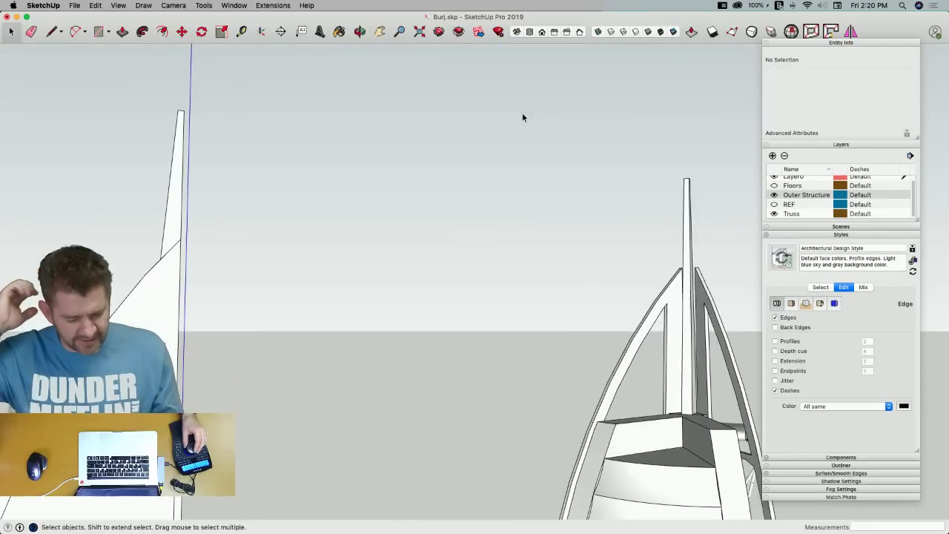
pyautogui.scroll(-5, 522, 116)
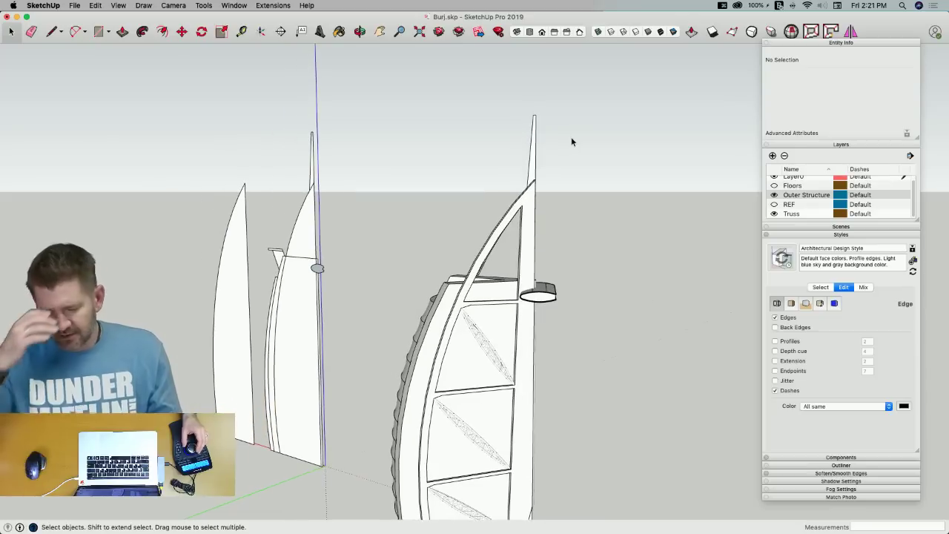
pyautogui.moveTo(571, 142); pyautogui.dragTo(534, 226, button='middle')
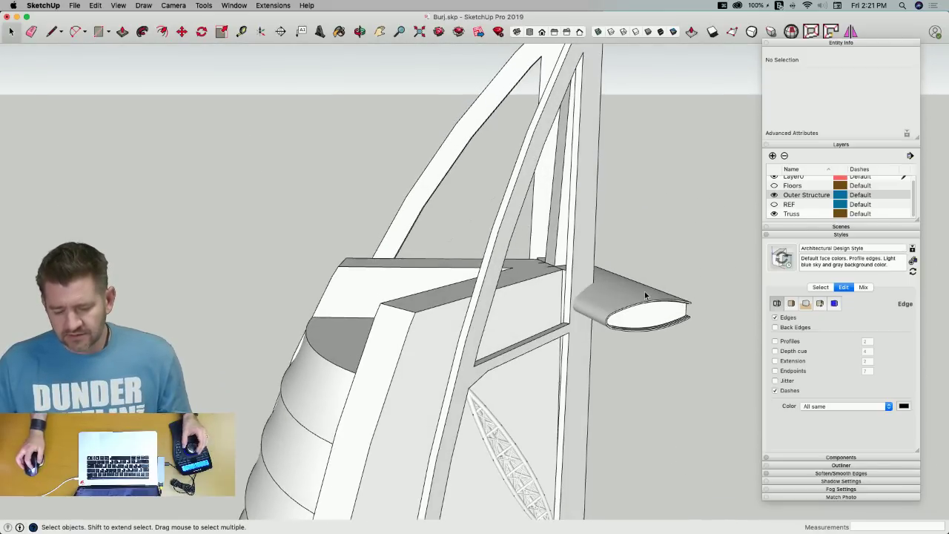
pyautogui.click(550, 284)
pyautogui.press('e')
pyautogui.click(545, 278)
pyautogui.press('Escape')
pyautogui.press('Escape')
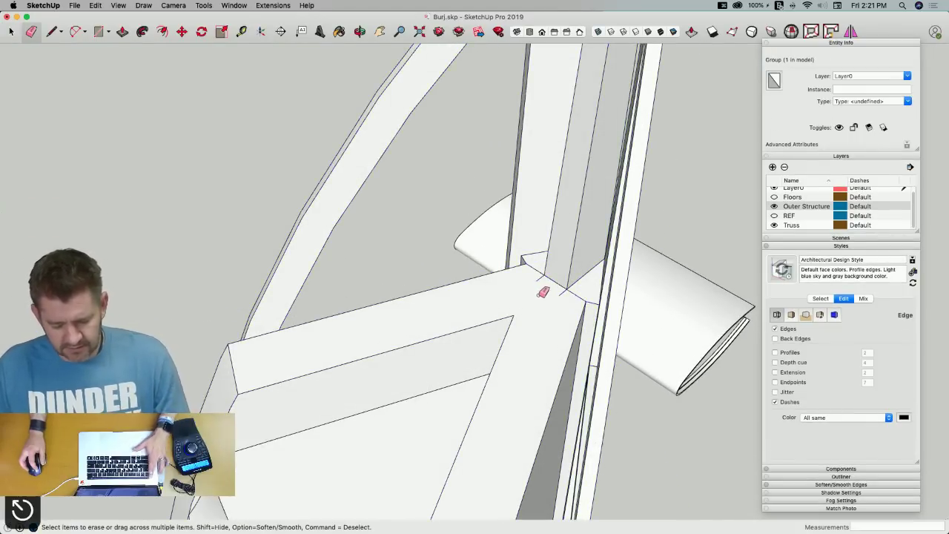
pyautogui.doubleClick(554, 269)
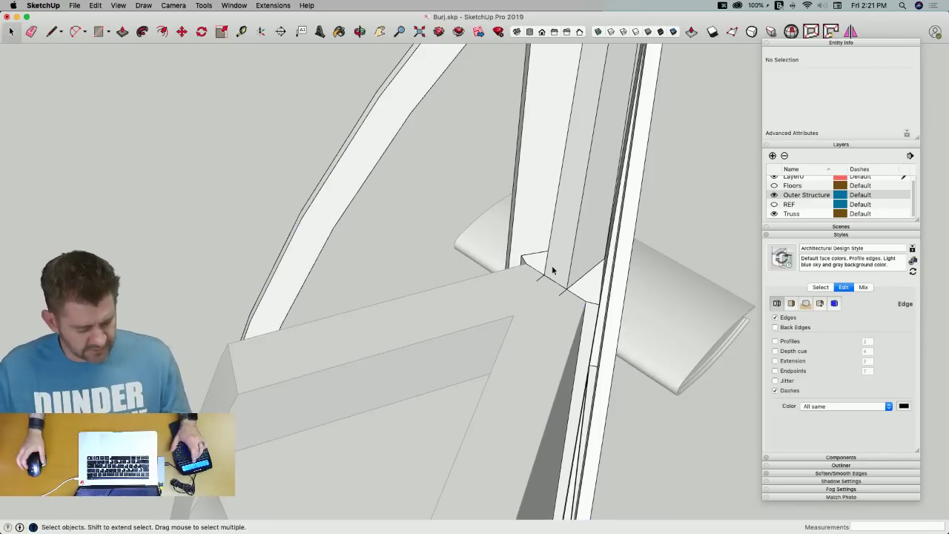
pyautogui.scroll(-5, 558, 272)
pyautogui.press('e')
pyautogui.scroll(4, 544, 271)
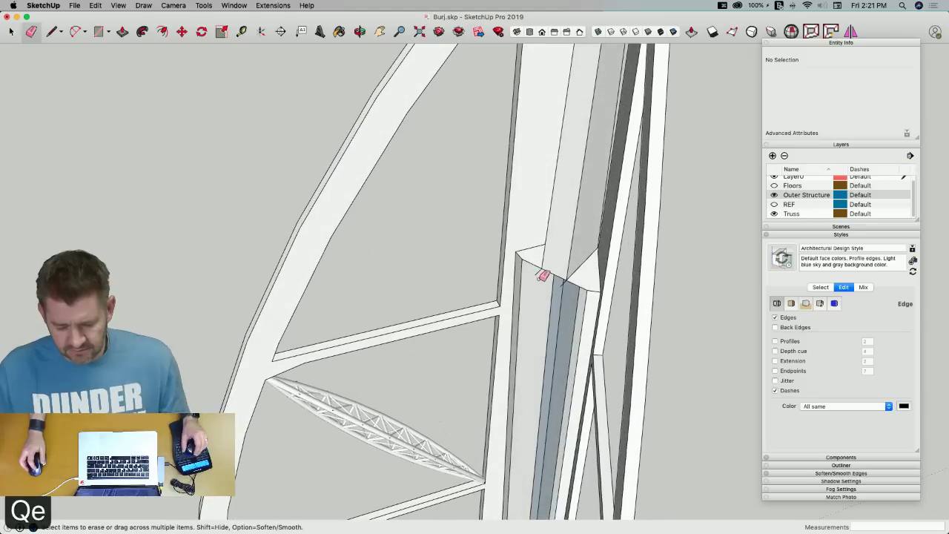
# Draw a line about 659' 1/2" long down the column's front to its base, and erase the stray edge across the base
pyautogui.moveTo(541, 271)
pyautogui.mouseDown(button='middle')
pyautogui.moveTo(576, 282)
pyautogui.moveTo(569, 290)
pyautogui.moveTo(568, 265)
pyautogui.moveTo(551, 314)
pyautogui.moveTo(525, 281)
pyautogui.mouseUp(button='middle')
pyautogui.press('l')
pyautogui.click(551, 279)
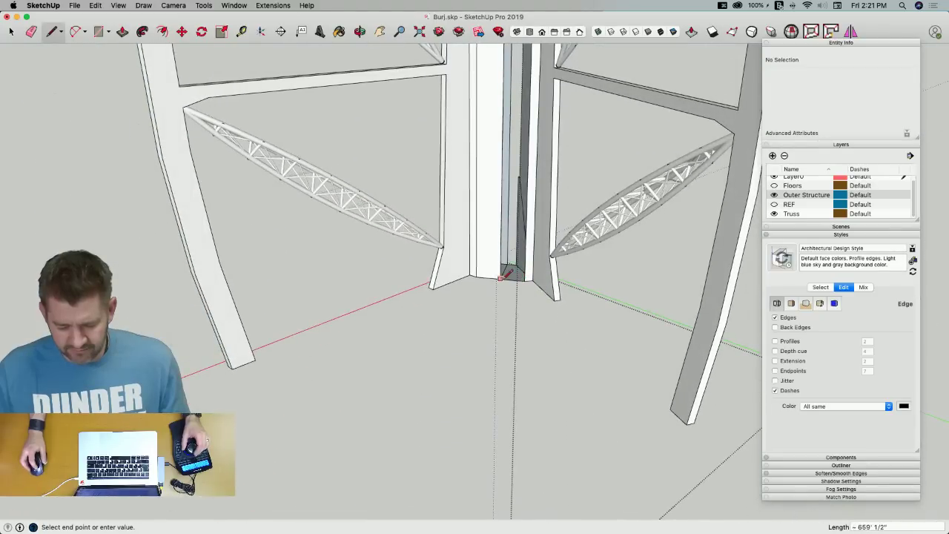
pyautogui.scroll(6, 501, 277)
pyautogui.press('e')
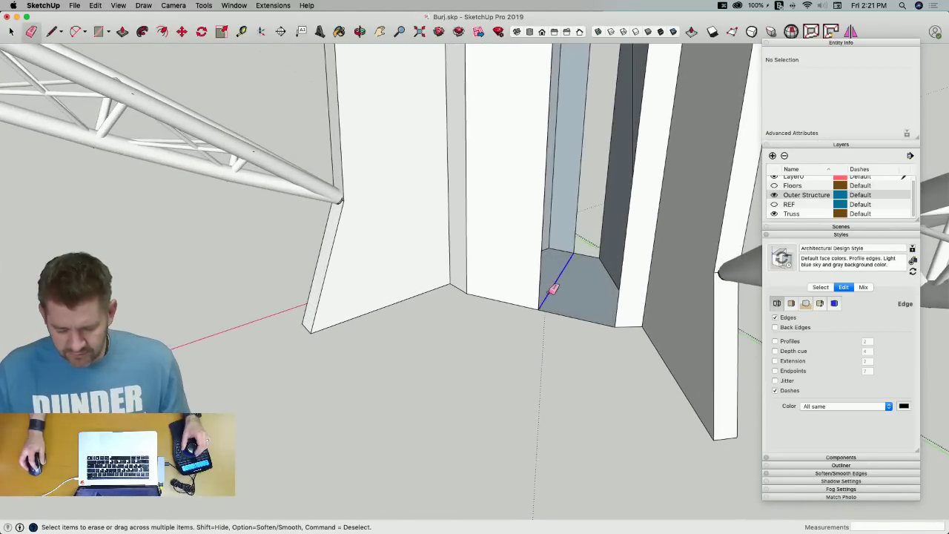
# Fill the open strip in the column's front from its base up to the top edge
pyautogui.press('r')
pyautogui.click(542, 308)
pyautogui.moveTo(542, 308); pyautogui.dragTo(542, 280, button='middle')
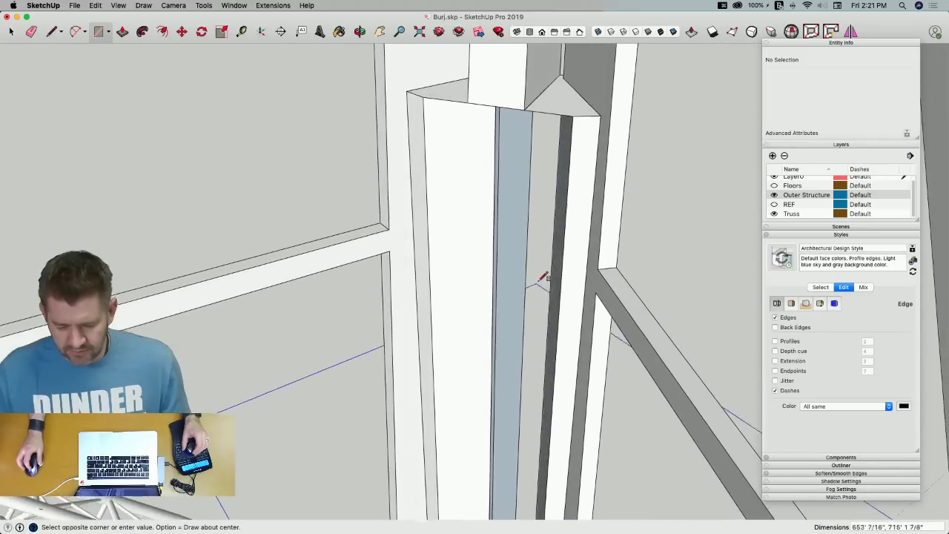
pyautogui.press('Escape')
pyautogui.press('e')
pyautogui.scroll(6, 526, 148)
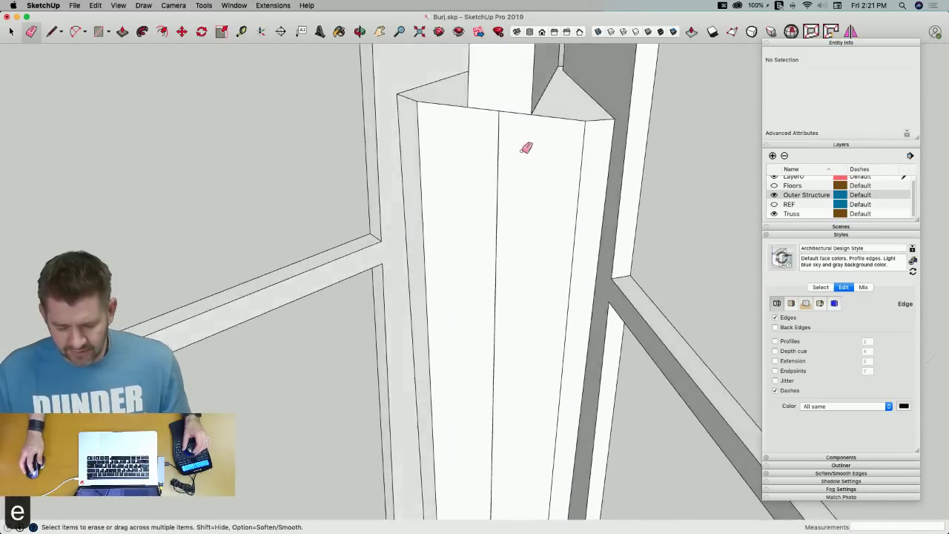
# Erase the edges dividing the column's front and its broken top edge, and redraw the top edge as one line about 45' 9 11/16" long
pyautogui.moveTo(598, 241)
pyautogui.mouseDown(button='middle')
pyautogui.moveTo(445, 231)
pyautogui.moveTo(400, 205)
pyautogui.moveTo(383, 254)
pyautogui.moveTo(381, 204)
pyautogui.mouseUp(button='middle')
pyautogui.press('l')
pyautogui.press('e')
pyautogui.click(347, 171)
pyautogui.click(443, 181)
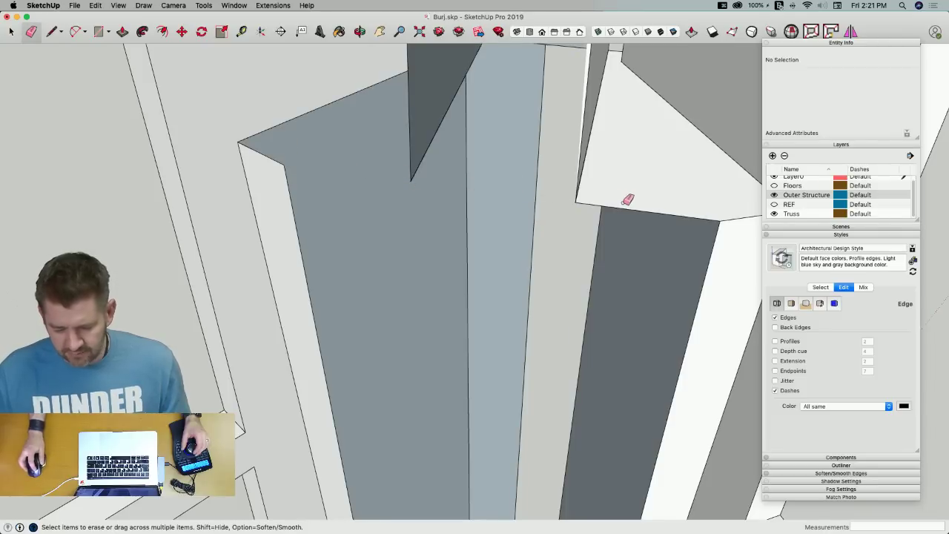
pyautogui.click(627, 207)
pyautogui.press('l')
pyautogui.click(719, 221)
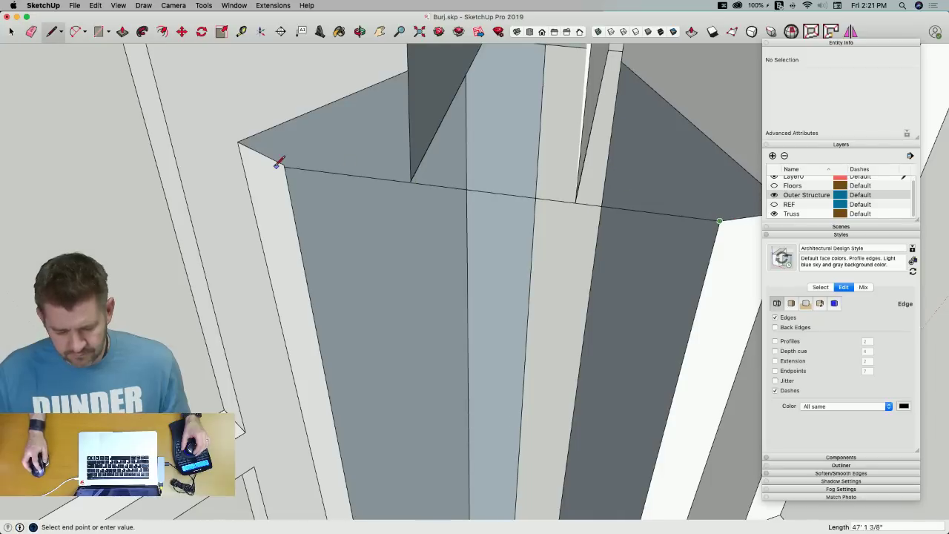
pyautogui.click(285, 164)
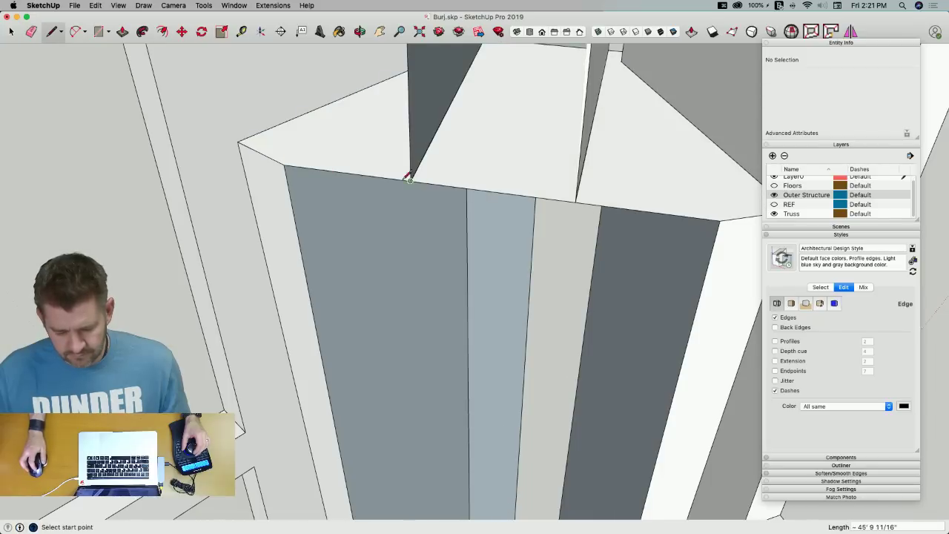
# Fill the column's whole front with a rectangle about 45' 9 11/16" by 659' 1/2", from the top corner to the opposite base corner
pyautogui.press('r')
pyautogui.click(285, 164)
pyautogui.moveTo(285, 164); pyautogui.dragTo(423, 283, button='middle')
pyautogui.scroll(-3, 430, 339)
pyautogui.click(430, 336)
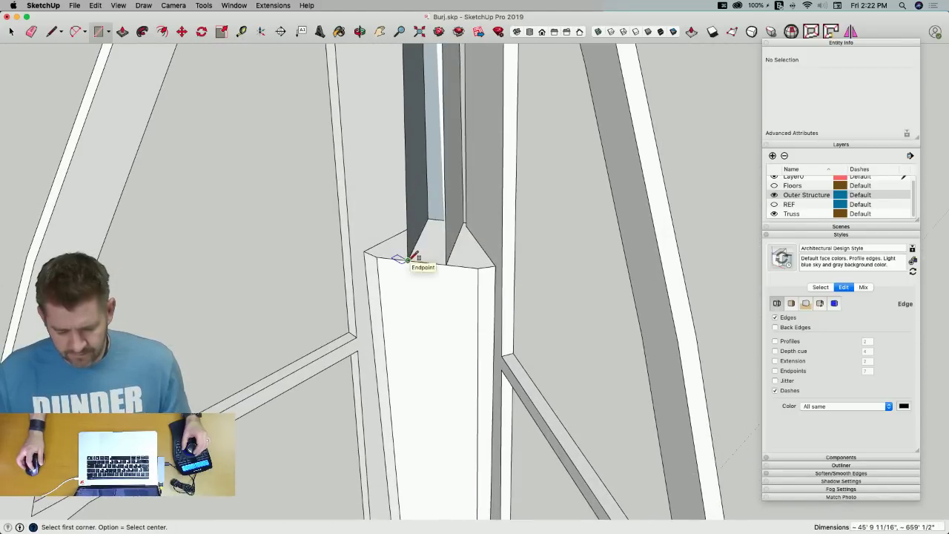
# Draw a rectangle about 12' 11 5/8" by 395' 1 9/16" over the upper mast's front and erase its edges overhanging the mast
pyautogui.click(414, 258)
pyautogui.scroll(-10, 416, 256)
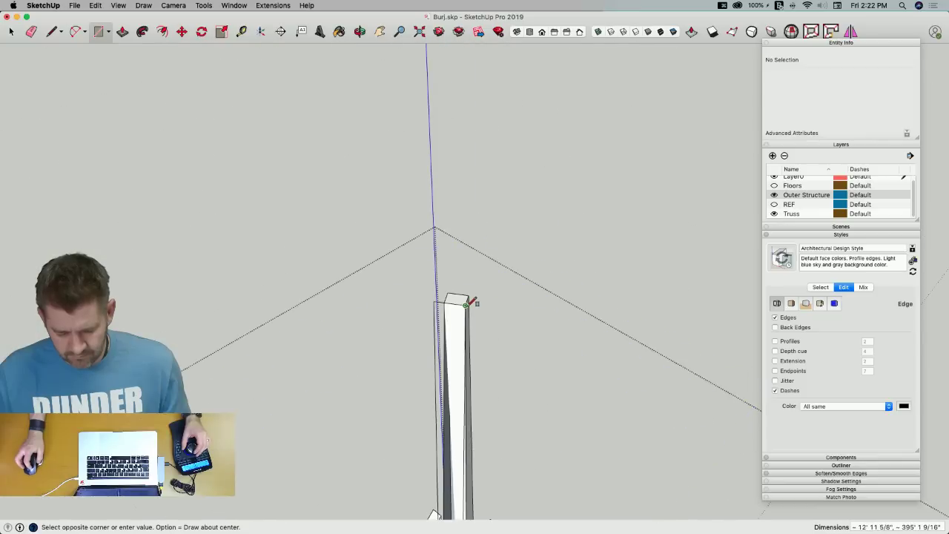
pyautogui.press('e')
pyautogui.moveTo(469, 303); pyautogui.dragTo(441, 255, button='middle')
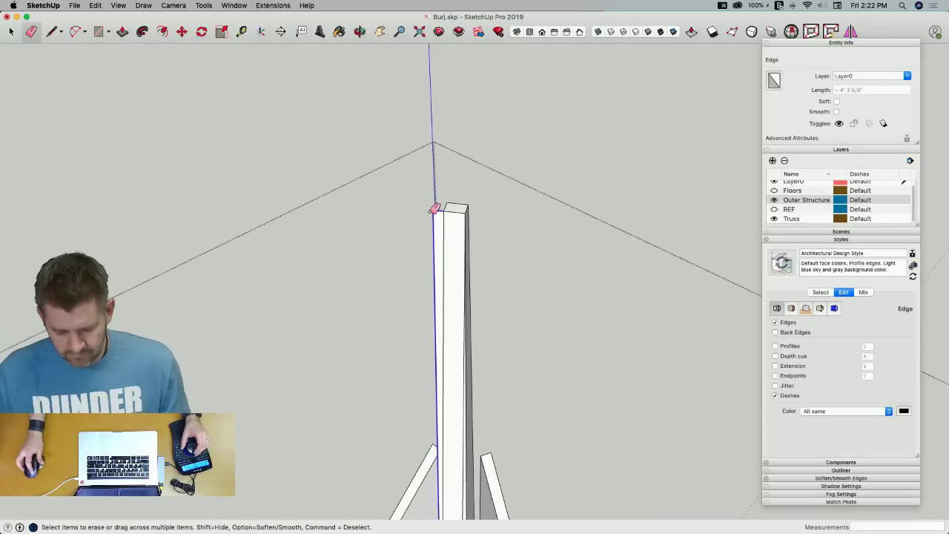
pyautogui.scroll(5, 438, 293)
# Close the gap at the mast's base with a line about 4' 4 5/16" long, and erase the edge running up the mast's front
pyautogui.scroll(8, 450, 307)
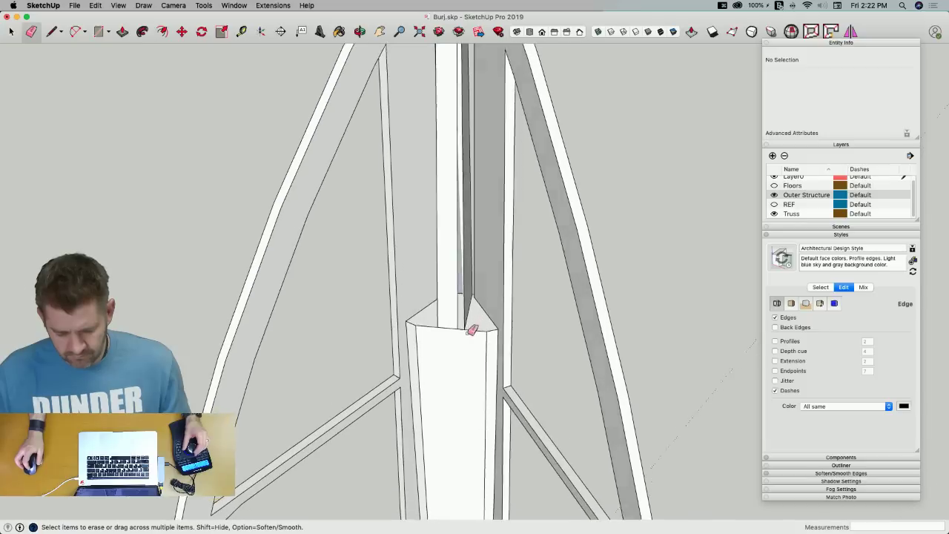
pyautogui.scroll(10, 492, 316)
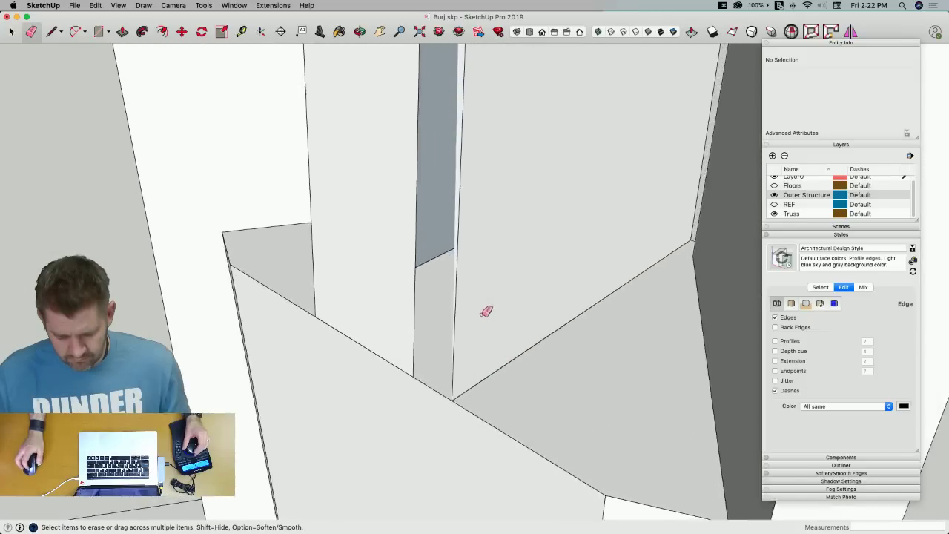
pyautogui.press('l')
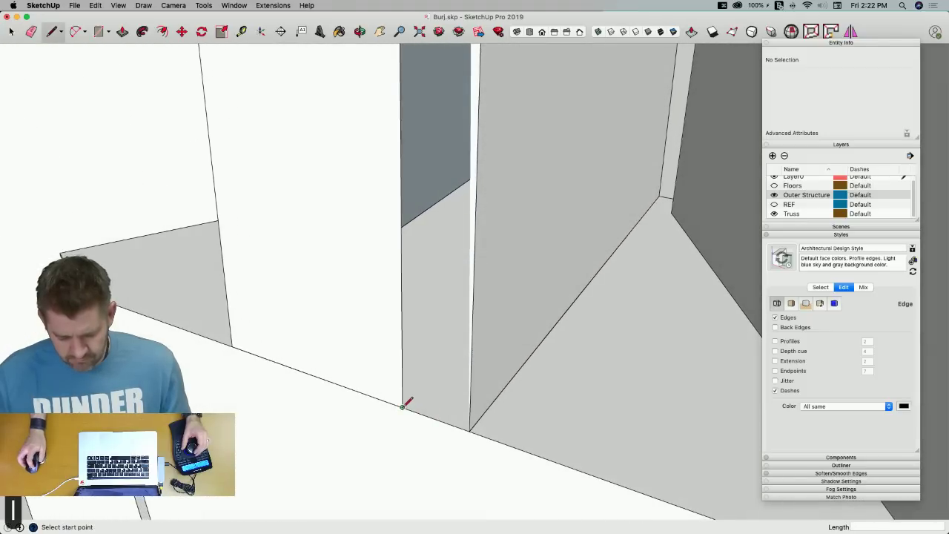
pyautogui.click(469, 431)
pyautogui.moveTo(469, 431); pyautogui.dragTo(477, 302, button='middle')
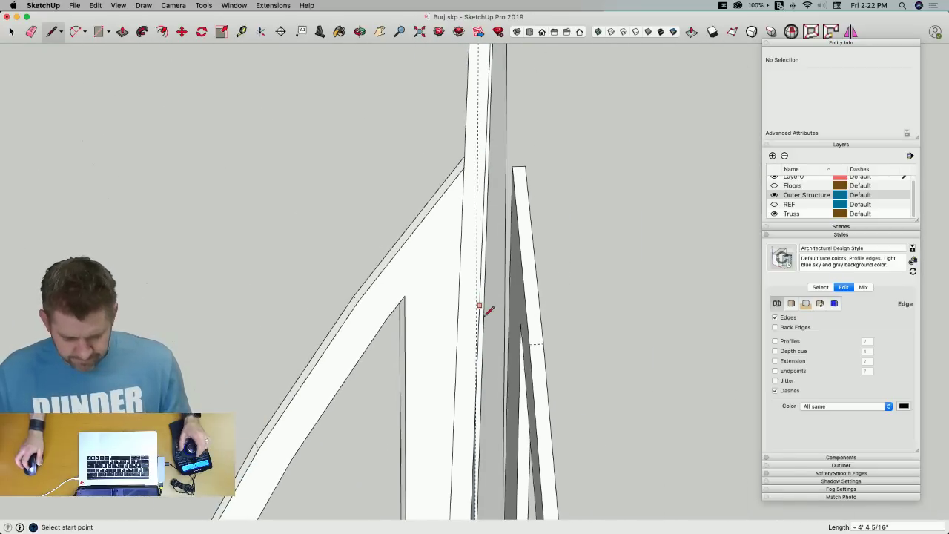
pyautogui.press('e')
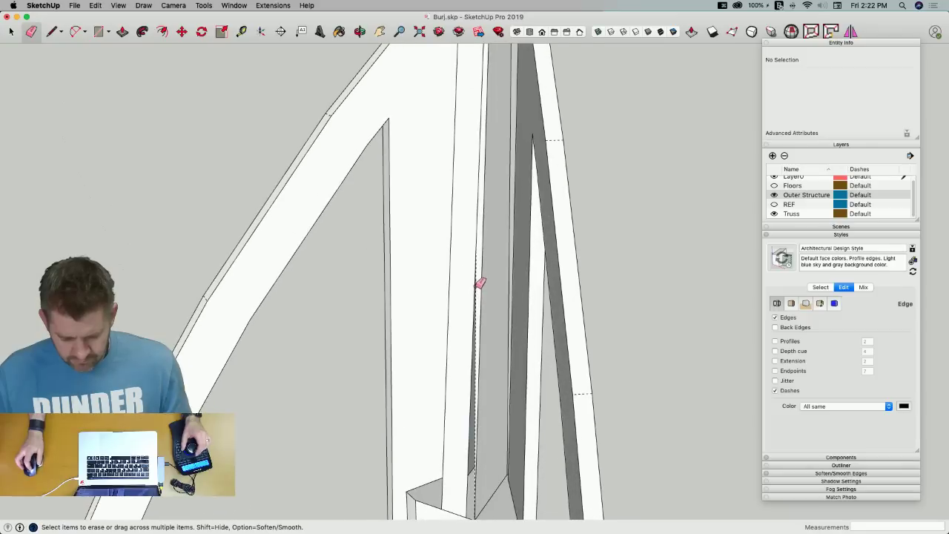
pyautogui.click(481, 287)
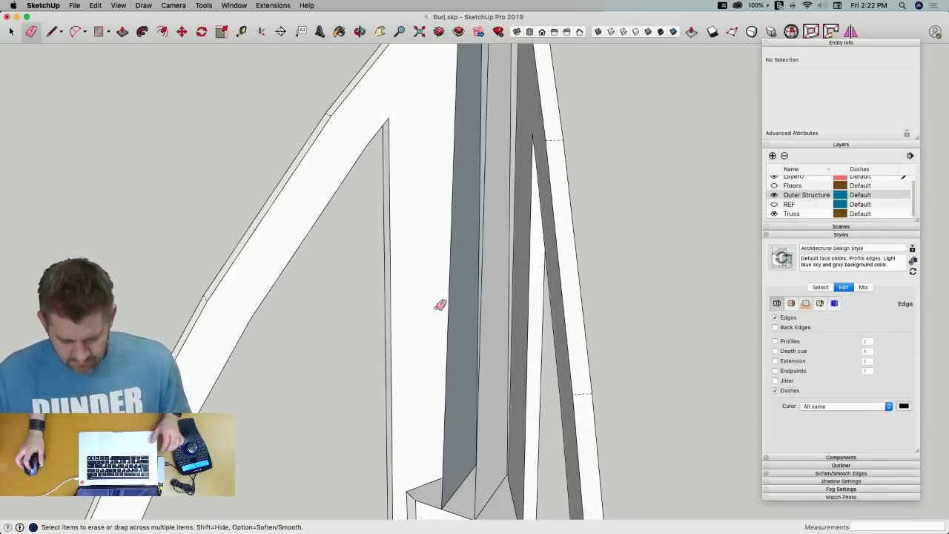
# Draw a rotated rectangle on the mast's open front, about 395' 1 13/16" long and 8' 8" wide, from its base corner to its top
pyautogui.press('r')
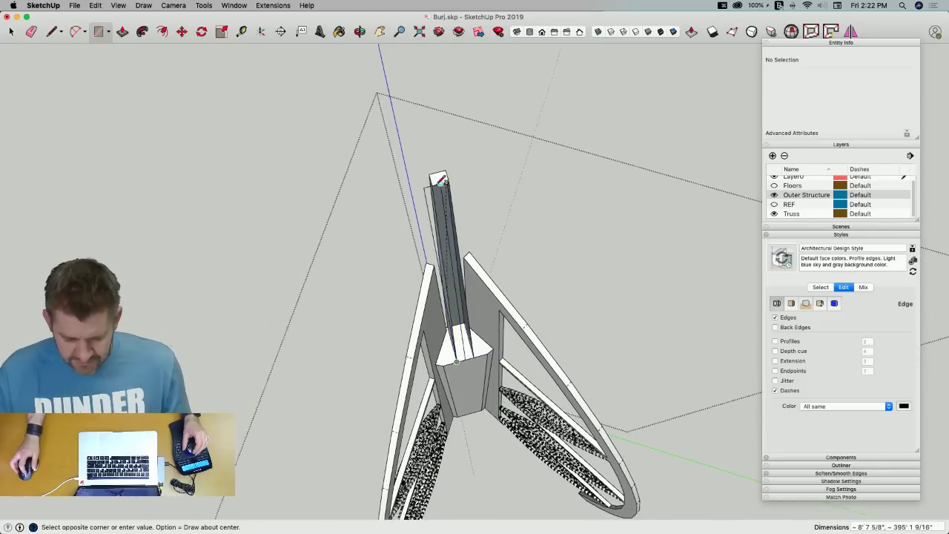
pyautogui.press('space')
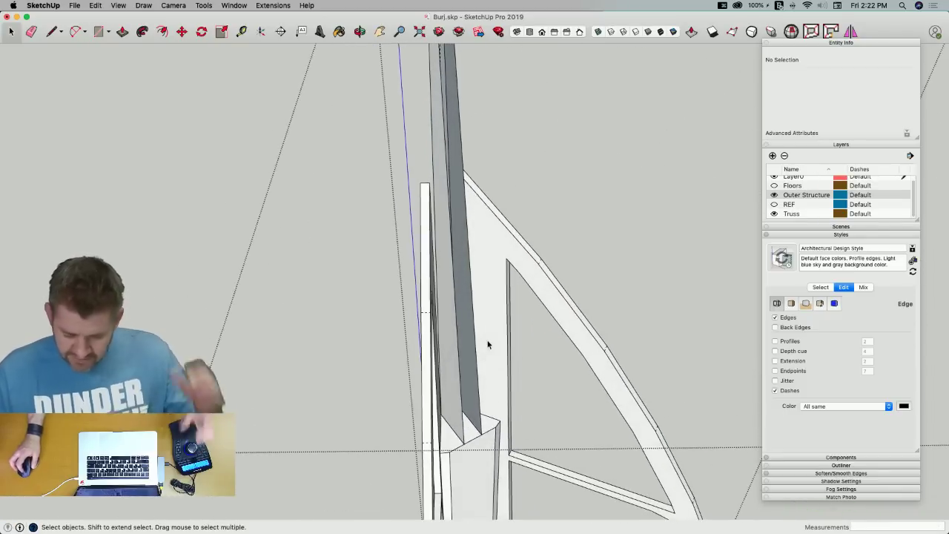
pyautogui.click(107, 33)
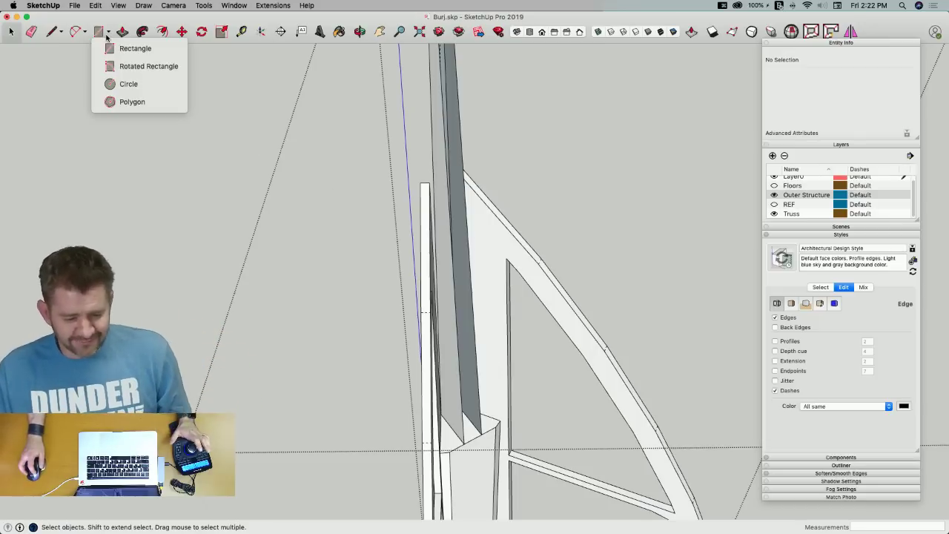
pyautogui.click(152, 72)
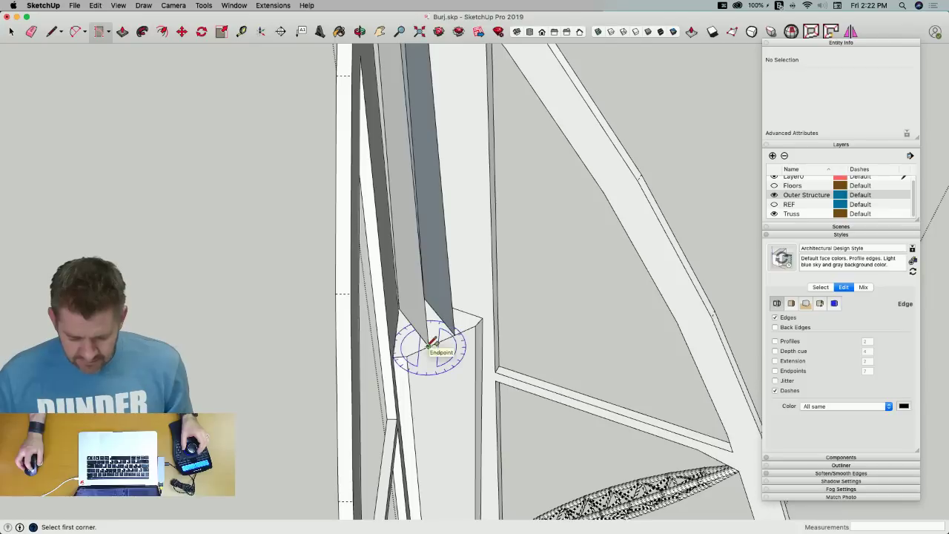
pyautogui.click(430, 345)
pyautogui.scroll(-10, 432, 208)
pyautogui.click(507, 316)
pyautogui.scroll(4, 520, 304)
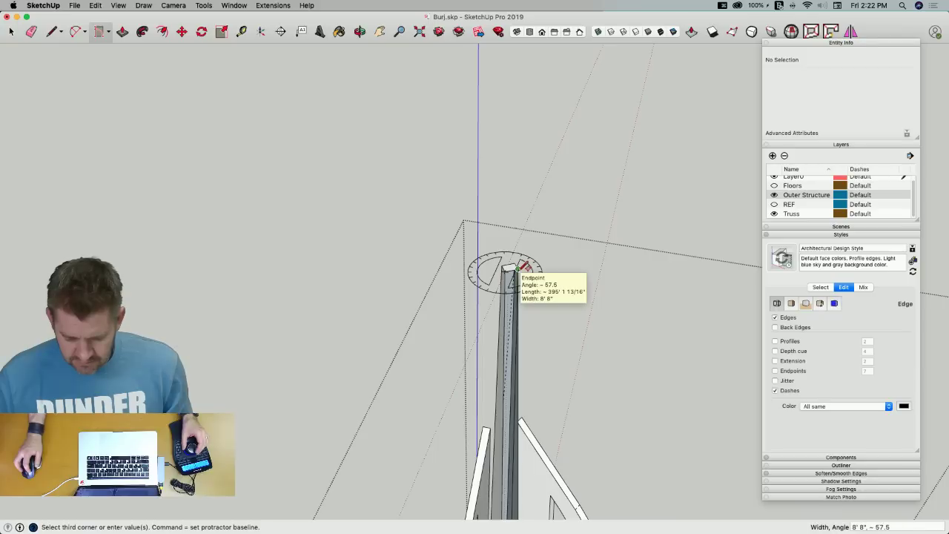
pyautogui.click(519, 269)
# Try to move the new face's free vertical edge about 8' 11 15/16" along the base to the mast's opposite front corner
pyautogui.scroll(8, 571, 286)
pyautogui.scroll(5, 497, 308)
pyautogui.press('space')
pyautogui.click(465, 288)
pyautogui.press('m')
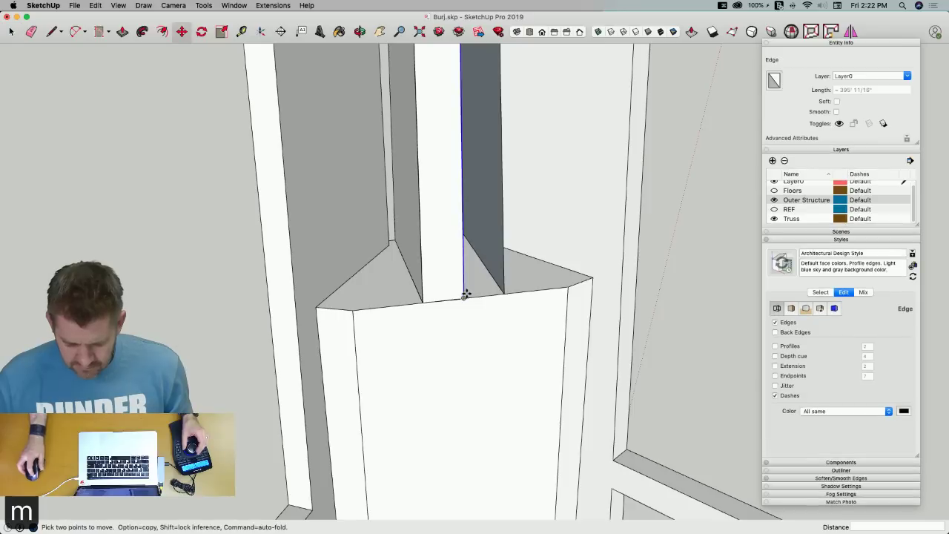
pyautogui.click(466, 296)
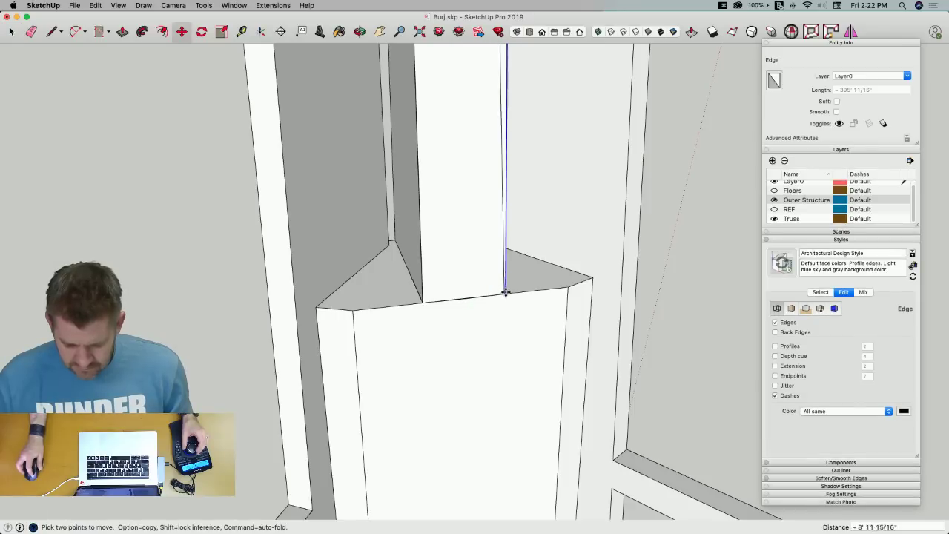
pyautogui.click(571, 286)
pyautogui.press('space')
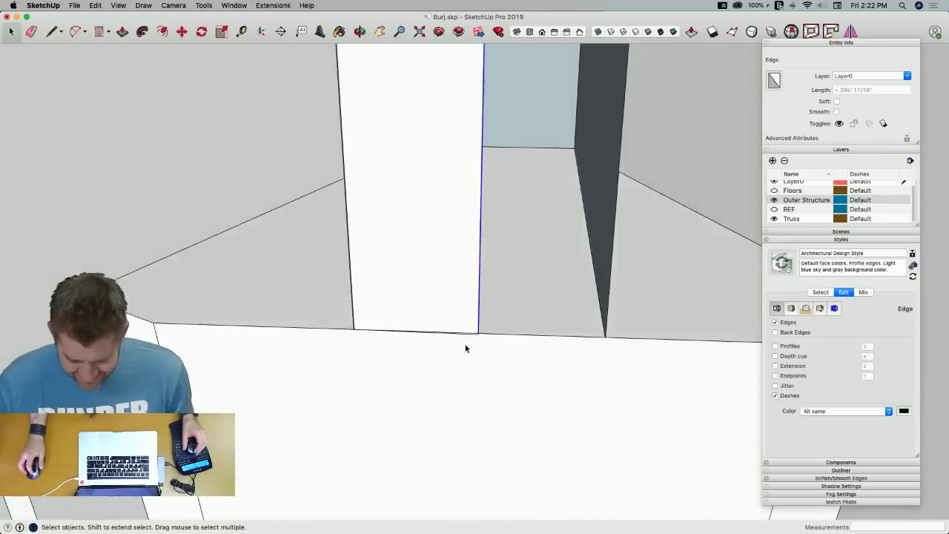
# Erase the stray base edge, fill the open half with a base line about 8' 8 7/16" long, and erase the edge dividing the mast's front
pyautogui.moveTo(465, 348); pyautogui.dragTo(508, 345, button='middle')
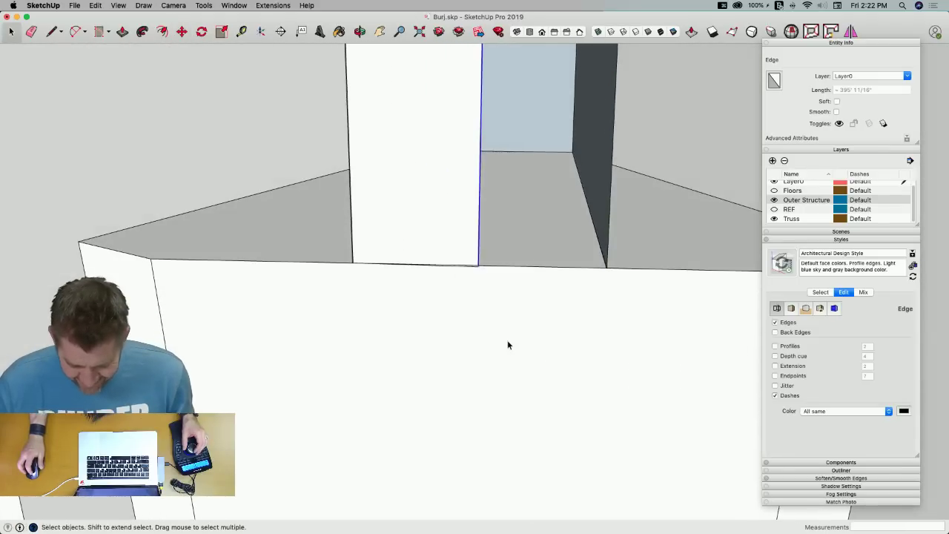
pyautogui.press('e')
pyautogui.press('l')
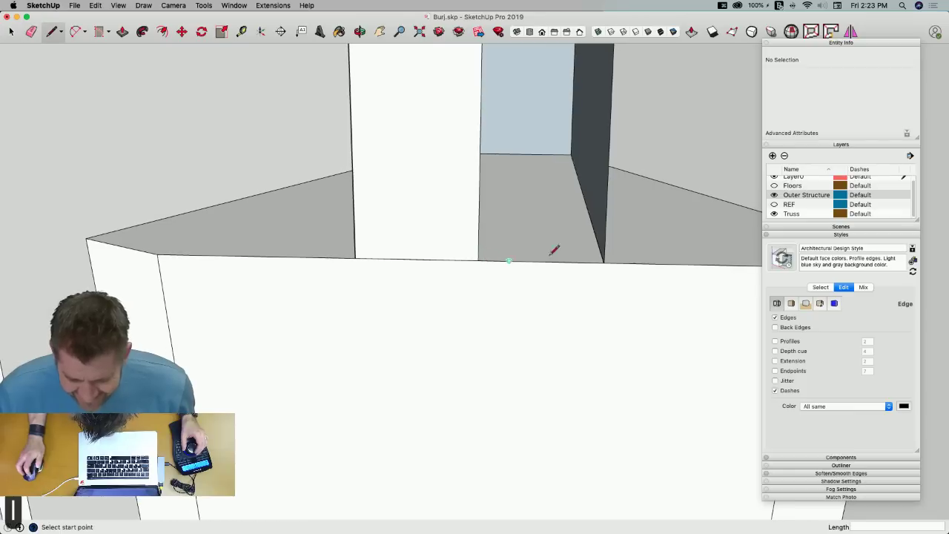
pyautogui.click(478, 259)
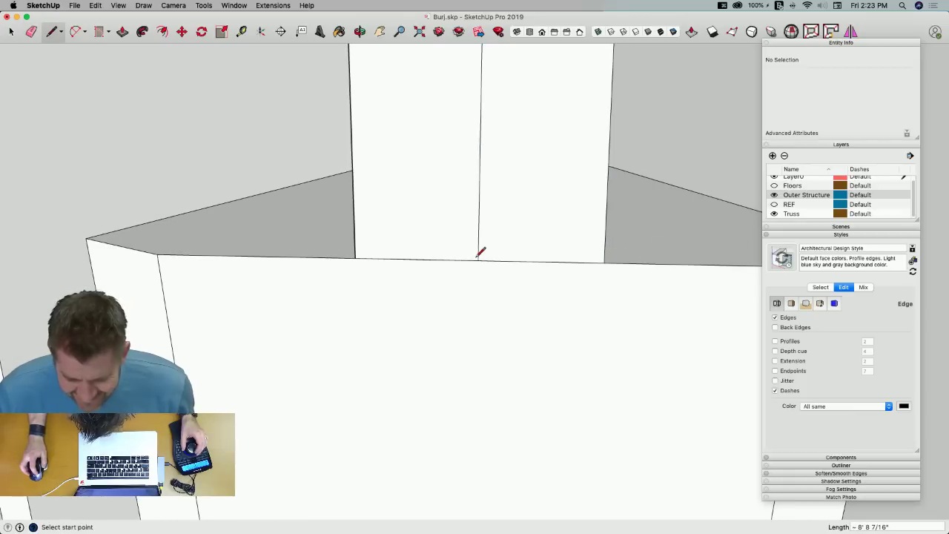
pyautogui.press('e')
pyautogui.scroll(-10, 472, 235)
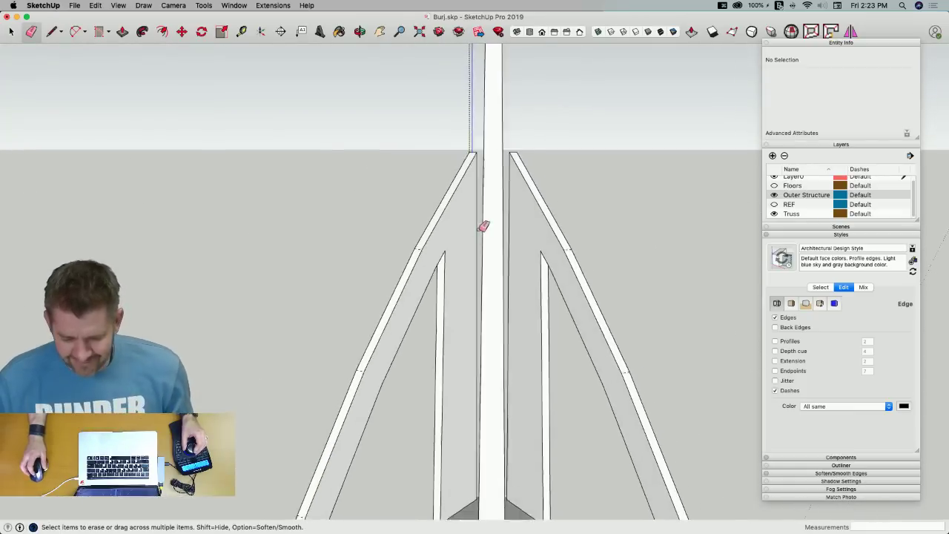
# Inspect the top of the tower's outer structure around the recessed roof face
pyautogui.moveTo(519, 241)
pyautogui.mouseDown(button='middle')
pyautogui.moveTo(543, 267)
pyautogui.moveTo(563, 356)
pyautogui.mouseUp(button='middle')
pyautogui.press('space')
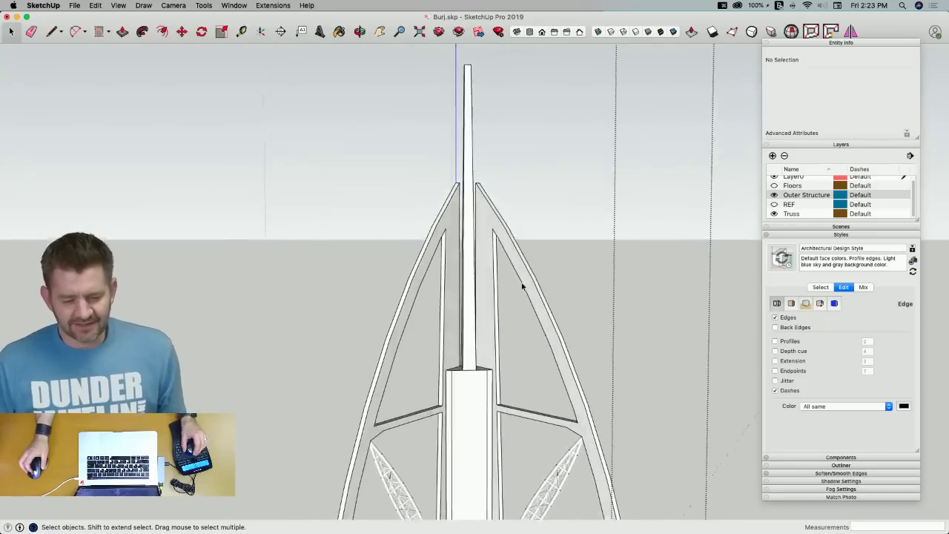
pyautogui.click(324, 229)
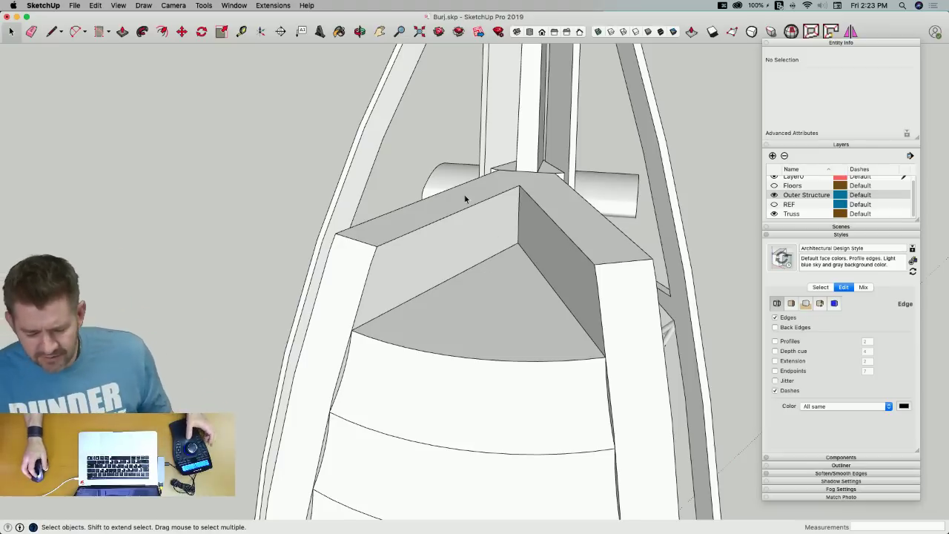
pyautogui.moveTo(509, 284); pyautogui.dragTo(457, 267, button='middle')
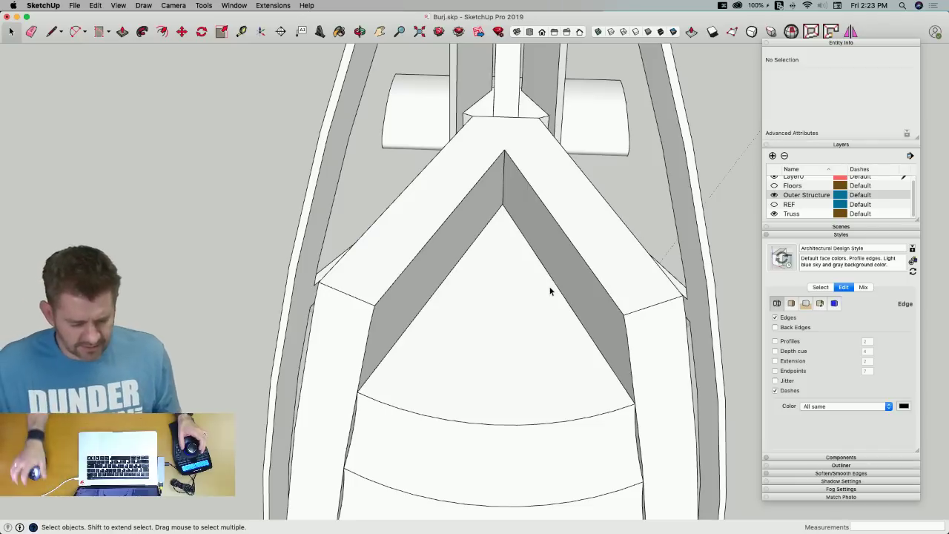
# Look through the reference photos of the tower's top in the Chrome forum thread and return to SketchUp
pyautogui.moveTo(2, 326)
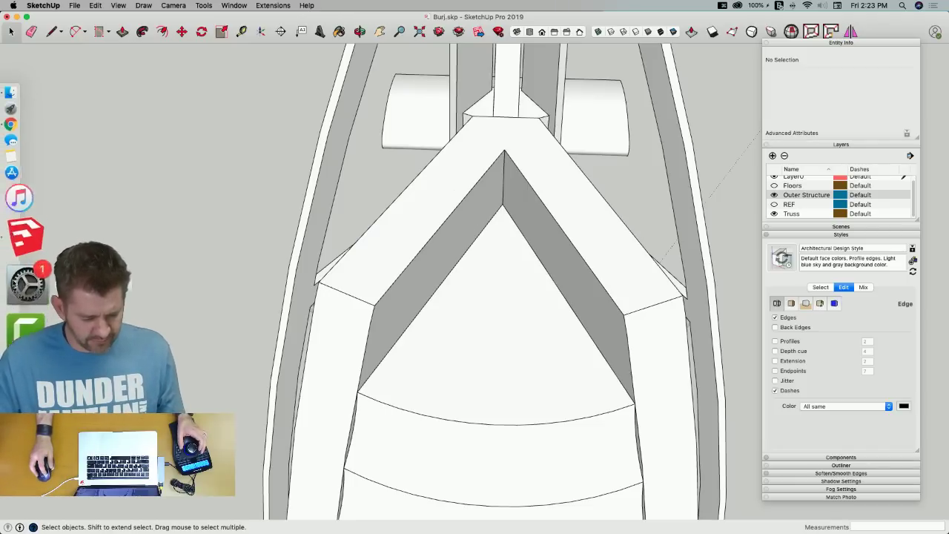
pyautogui.click(24, 177)
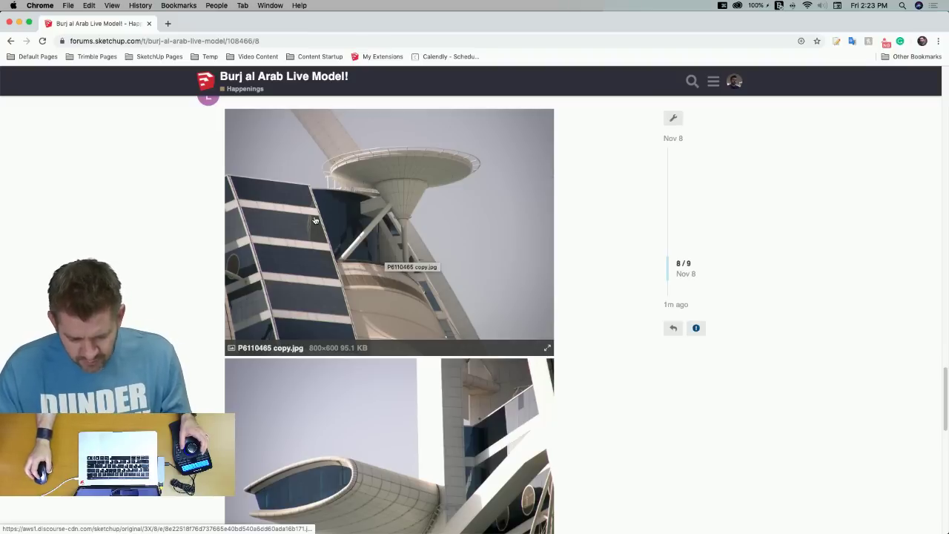
pyautogui.scroll(-10, 314, 220)
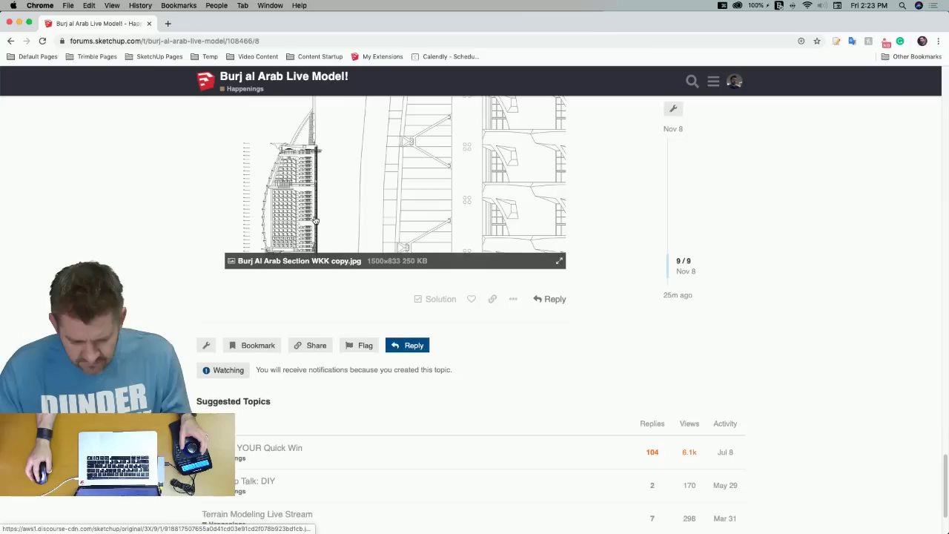
pyautogui.scroll(10, 315, 220)
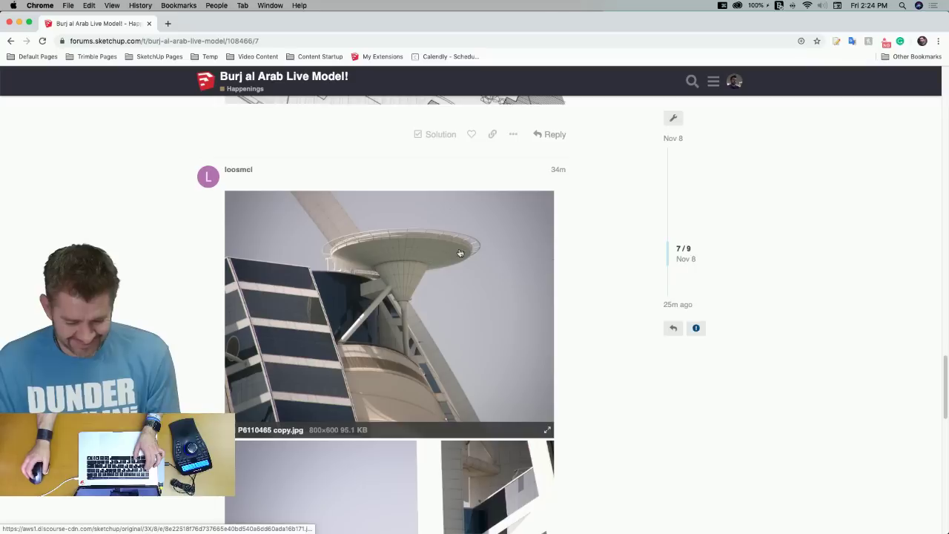
pyautogui.press('super+Tab')
pyautogui.press('super+Tab')
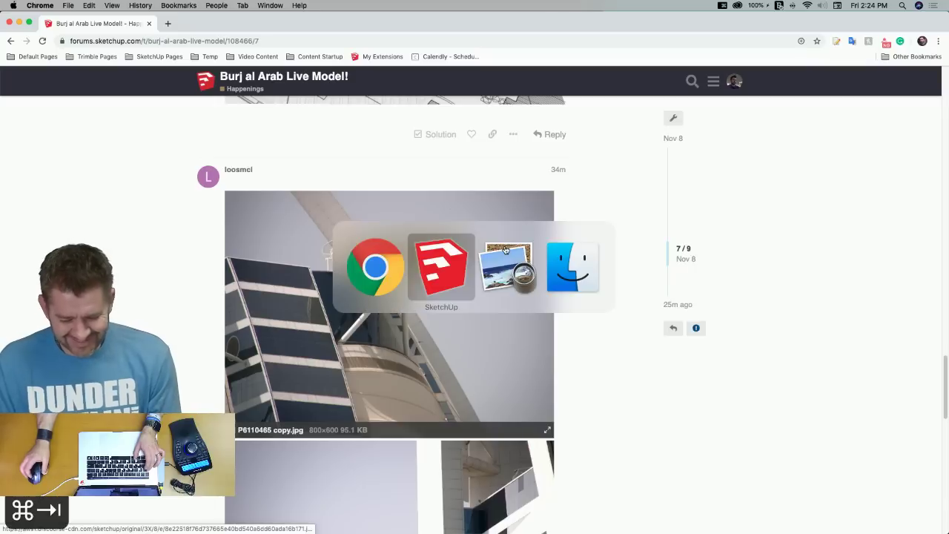
pyautogui.click(454, 267)
# Offset the curved front edge of the recessed roof face inward
pyautogui.scroll(2, 421, 331)
pyautogui.scroll(5, 420, 332)
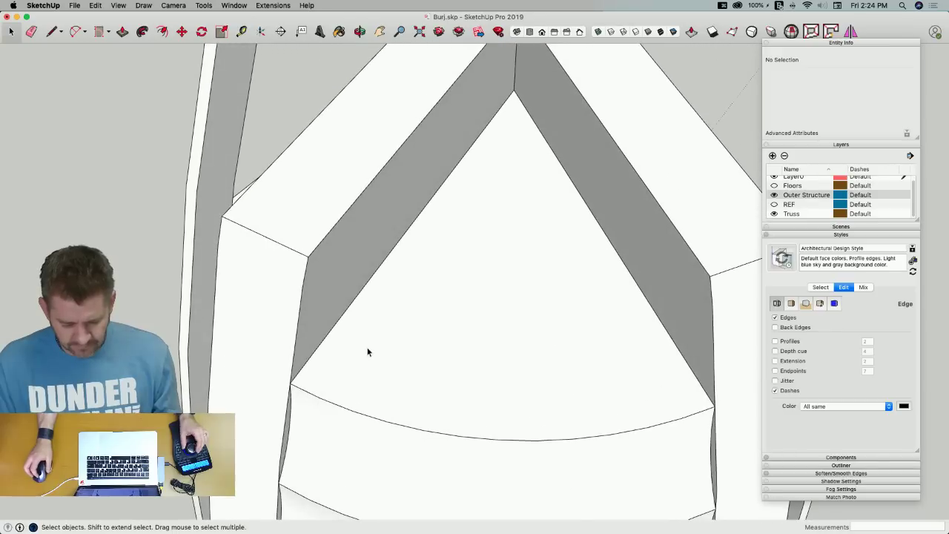
pyautogui.click(385, 398)
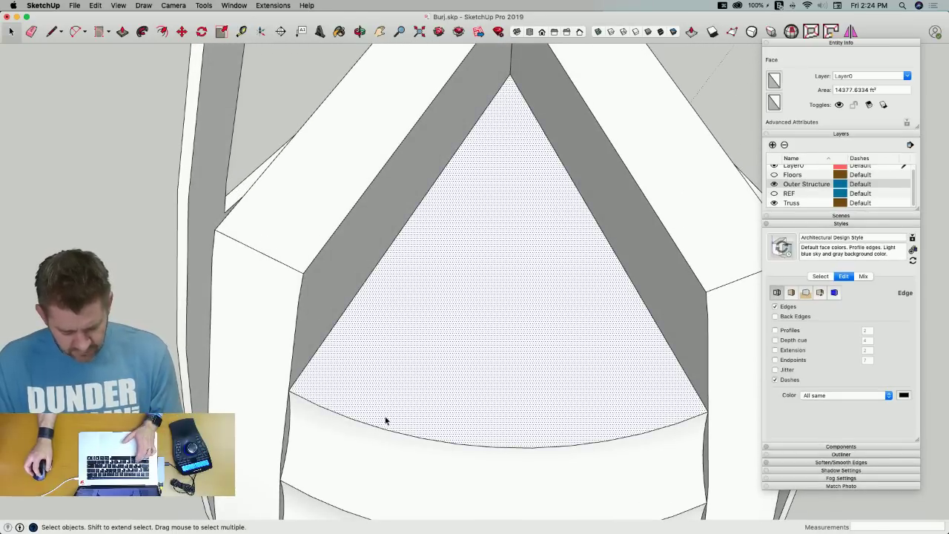
pyautogui.click(384, 430)
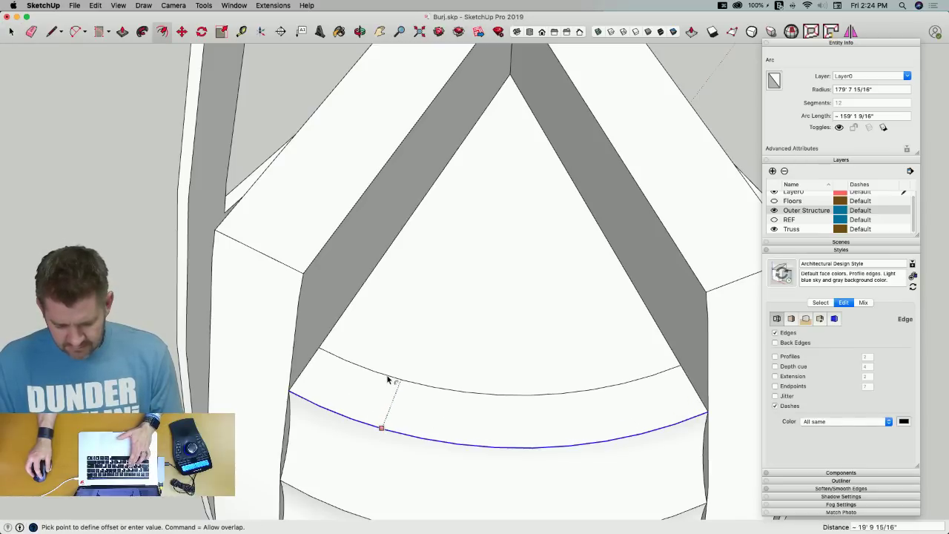
pyautogui.press('p')
pyautogui.click(388, 352)
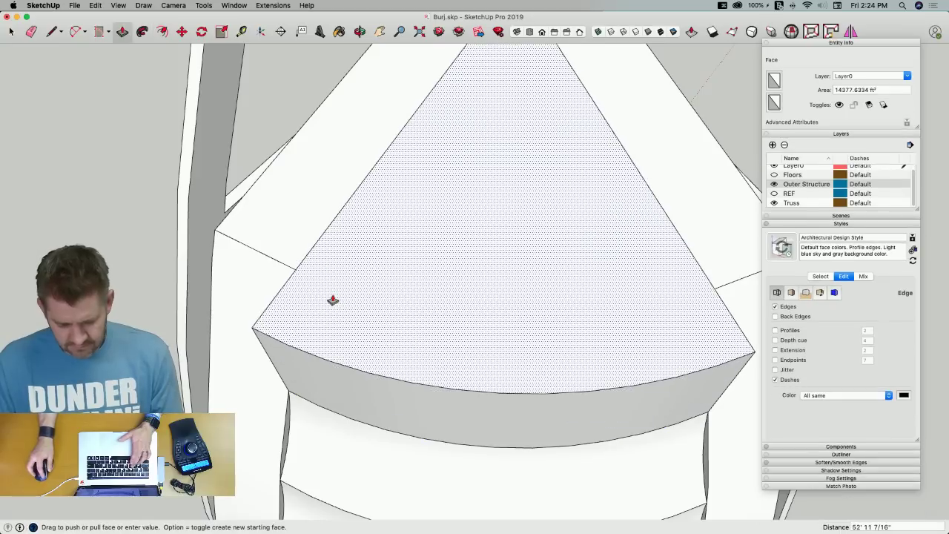
pyautogui.press('Escape')
# Draw short lines joining the ends of the offset arc to the side walls
pyautogui.scroll(6, 333, 334)
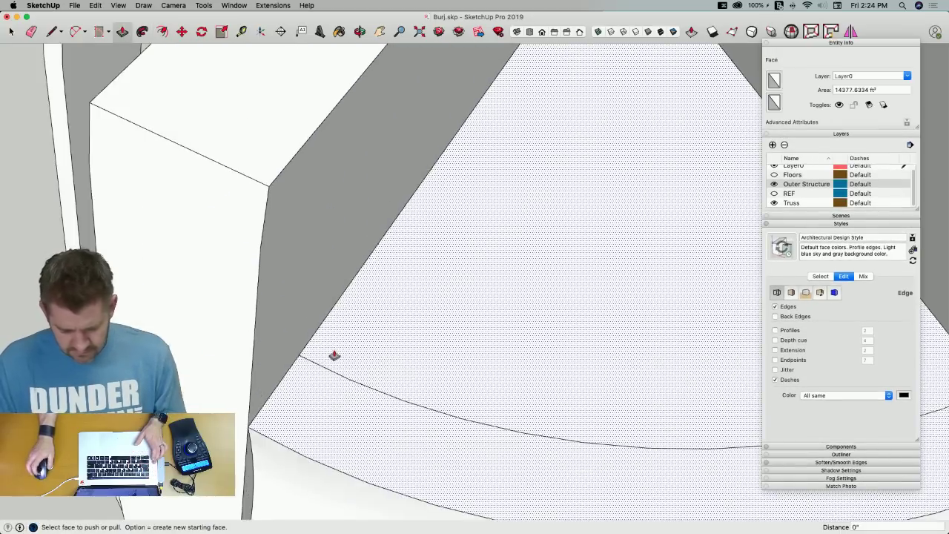
pyautogui.scroll(5, 722, 366)
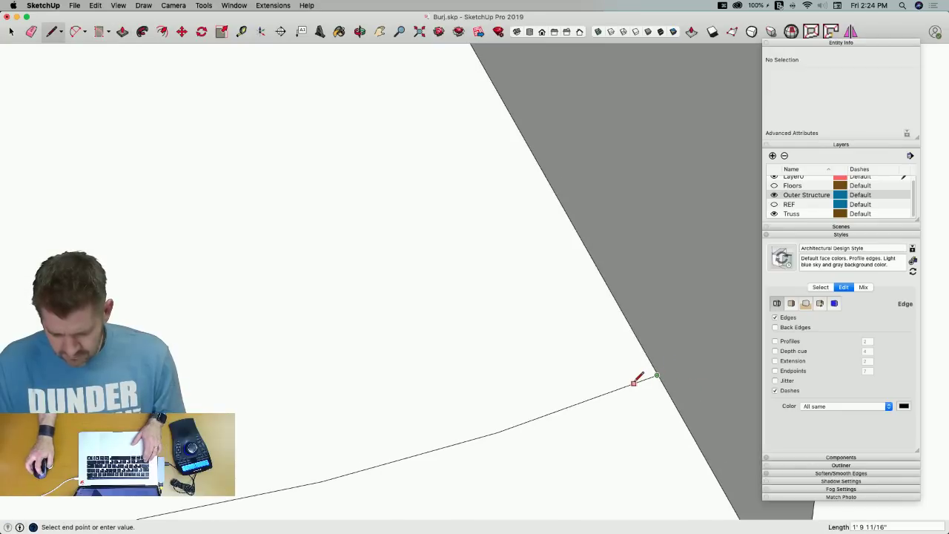
pyautogui.scroll(-6, 670, 364)
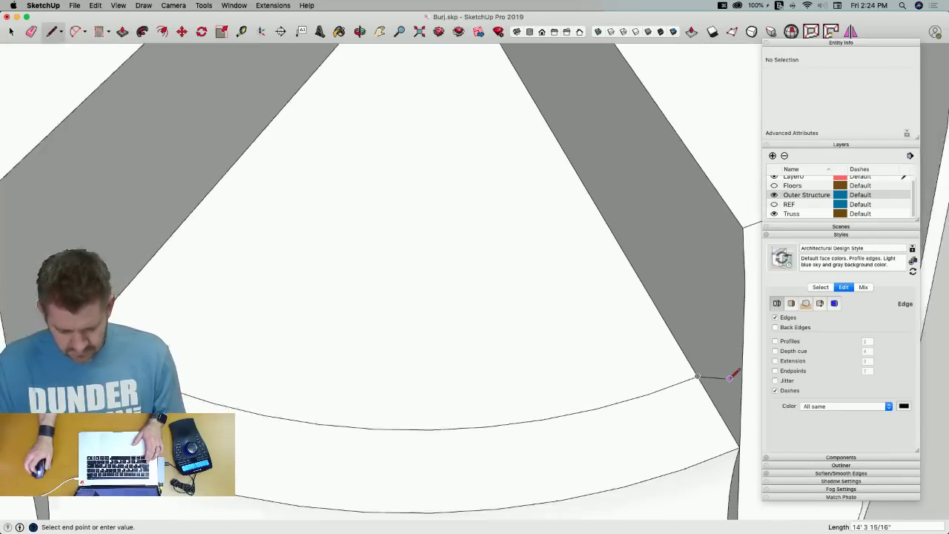
pyautogui.scroll(6, 236, 356)
pyautogui.press('Escape')
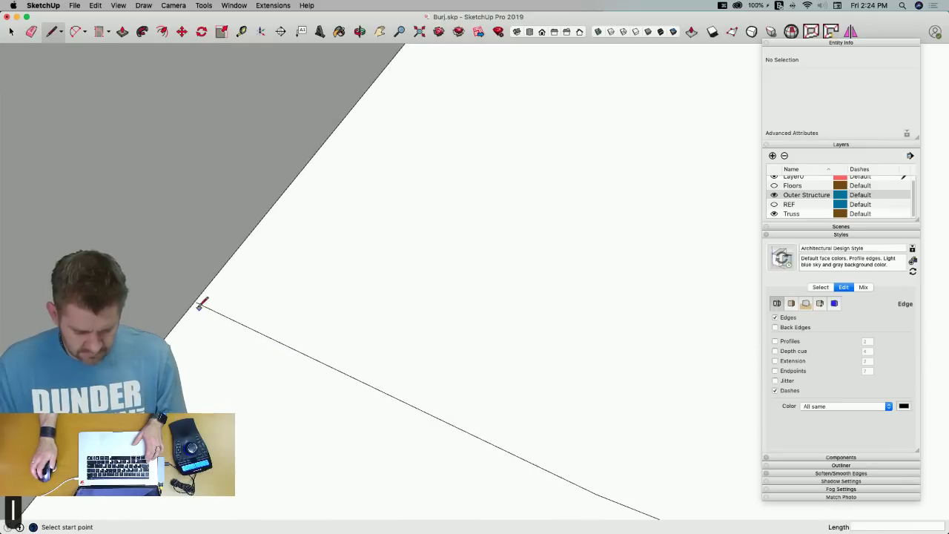
# Try to raise the roof face behind the offset arc about 36 ft, and undo back to the plain roof face
pyautogui.press('p')
pyautogui.click(286, 300)
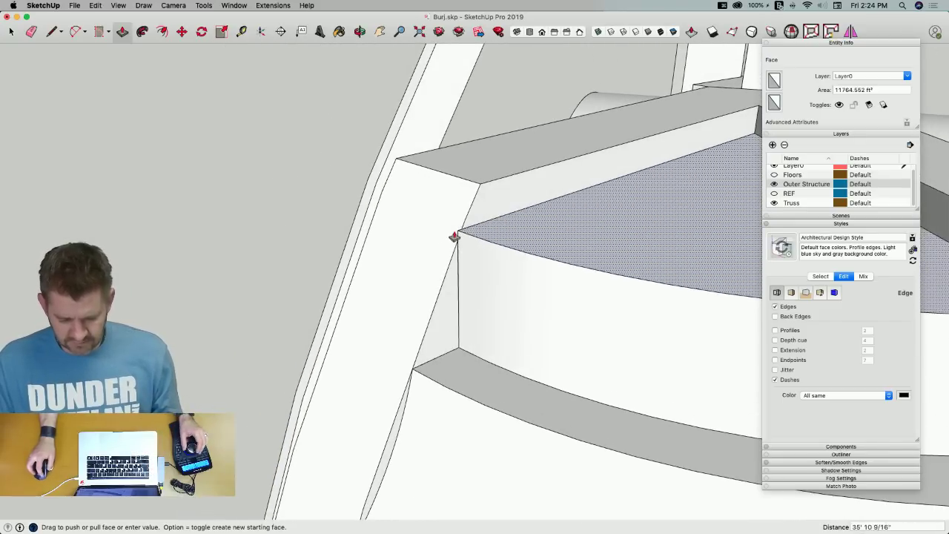
pyautogui.click(457, 247)
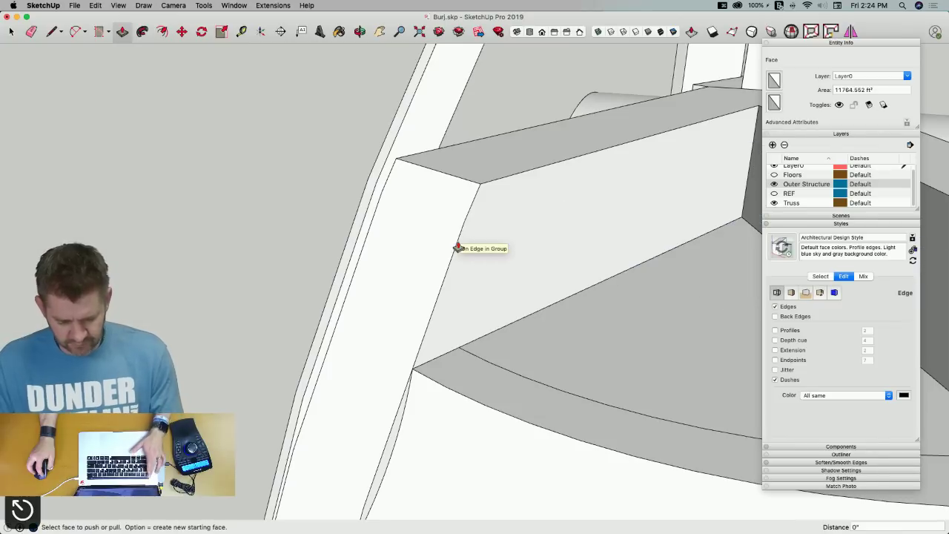
pyautogui.press('super+z')
# Offset the roof's curved front edge inward about 29 ft and join the new arc's ends to the side walls with short lines
pyautogui.press('space')
pyautogui.click(484, 404)
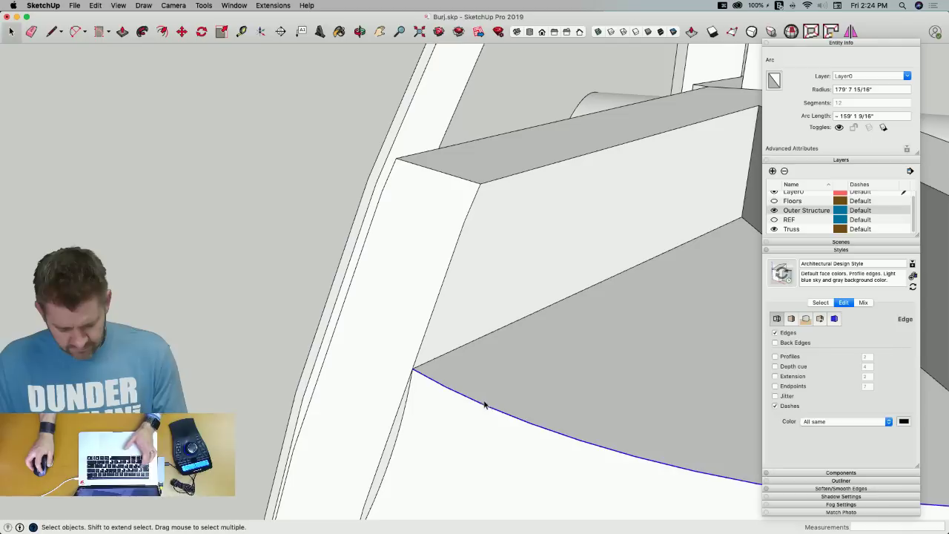
pyautogui.press('f')
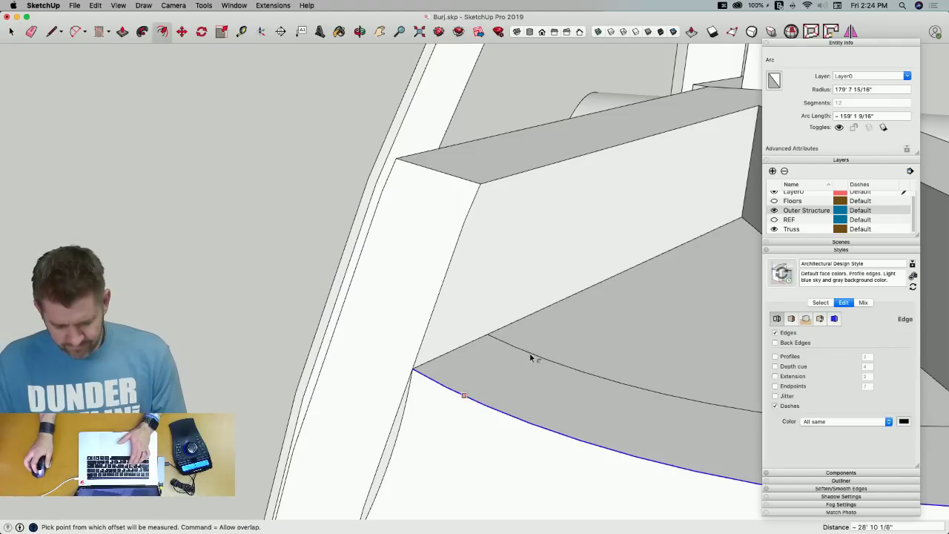
pyautogui.scroll(5, 501, 343)
pyautogui.press('l')
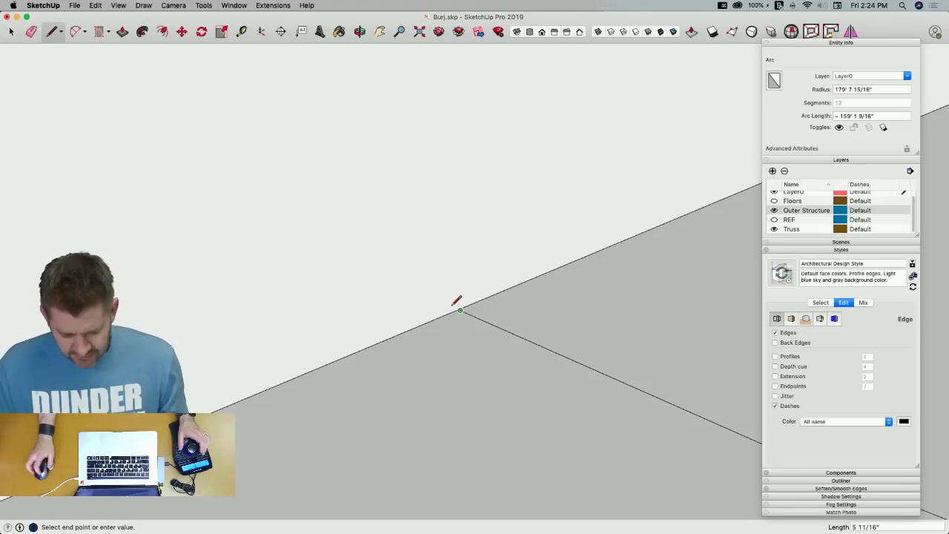
pyautogui.press('Escape')
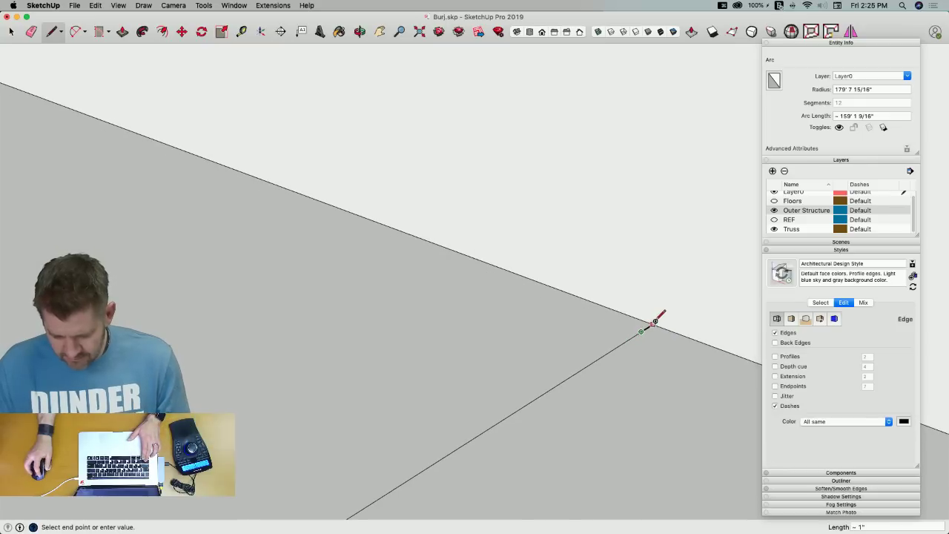
# Push/pull the roof face behind the new arc up to the top of the surrounding frame
pyautogui.press('p')
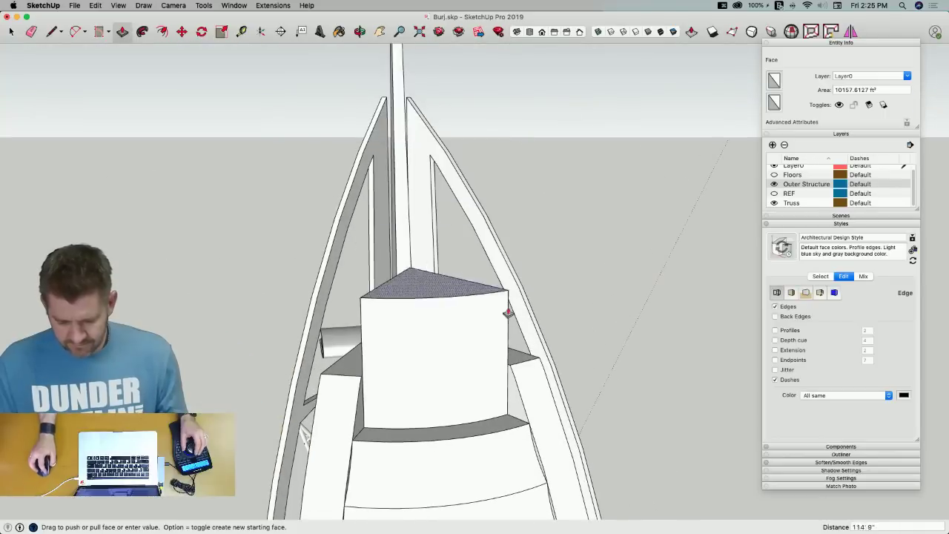
pyautogui.scroll(10, 486, 336)
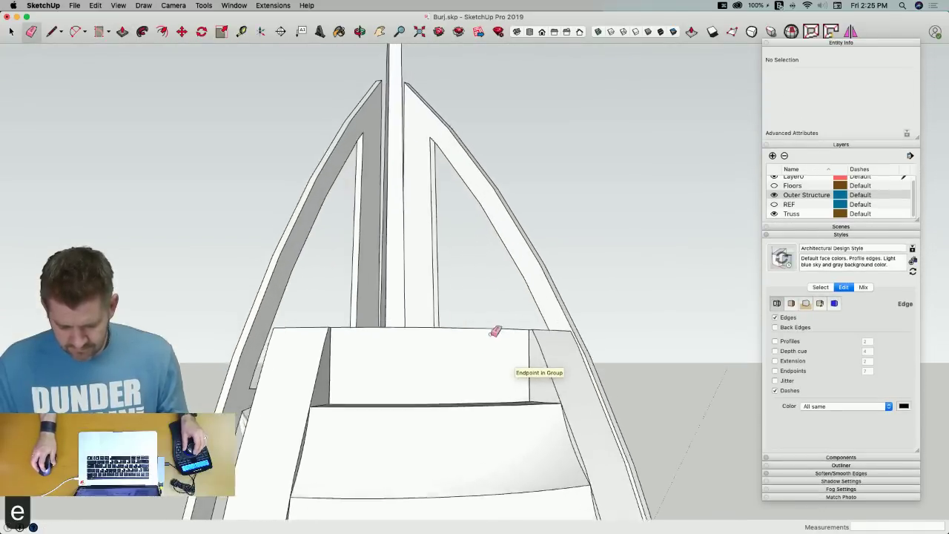
pyautogui.press('e')
pyautogui.scroll(-10, 542, 334)
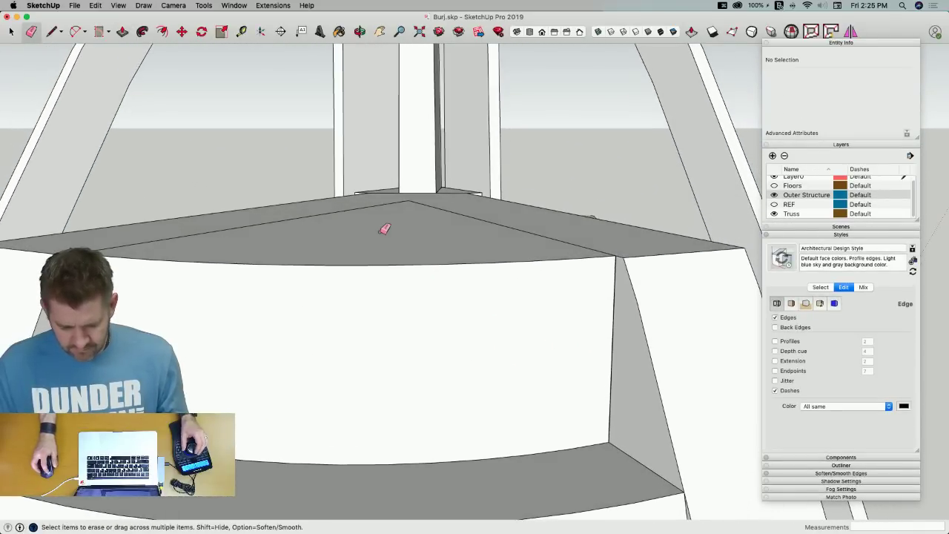
# Lower the raised roof face about 4 ft 3 in below the top of the frame
pyautogui.press('p')
pyautogui.click(380, 250)
pyautogui.click(382, 257)
# Examine the helipad outline in the side-profile drawing group beside the tower
pyautogui.moveTo(381, 256); pyautogui.dragTo(533, 202, button='middle')
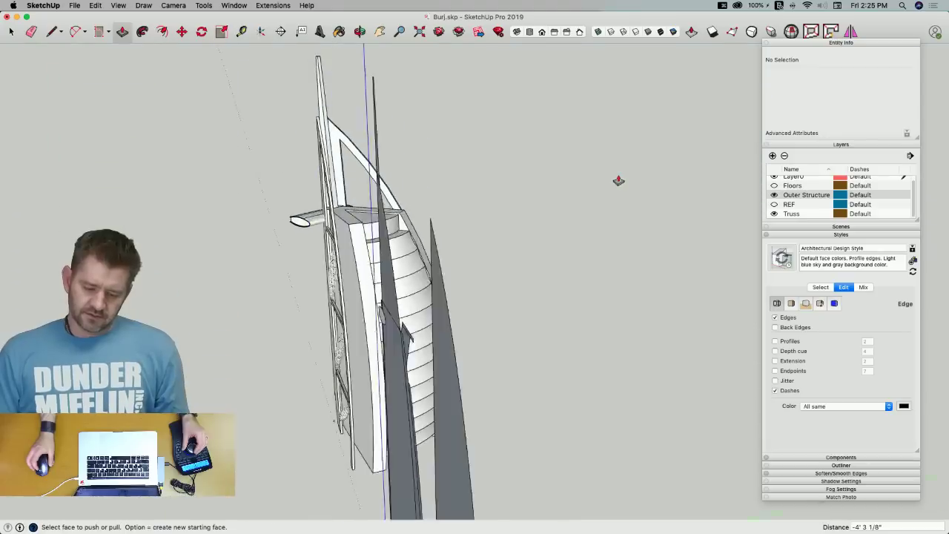
pyautogui.press('space')
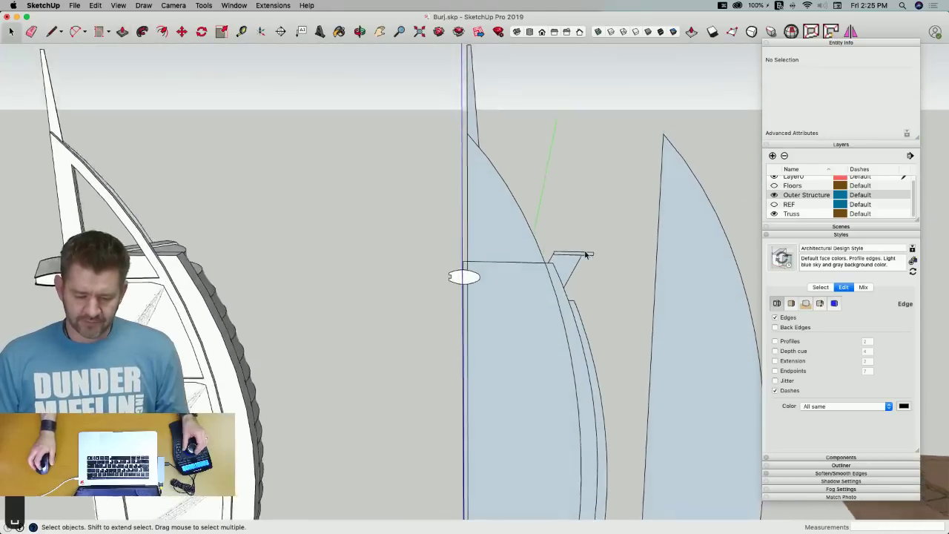
pyautogui.click(582, 254)
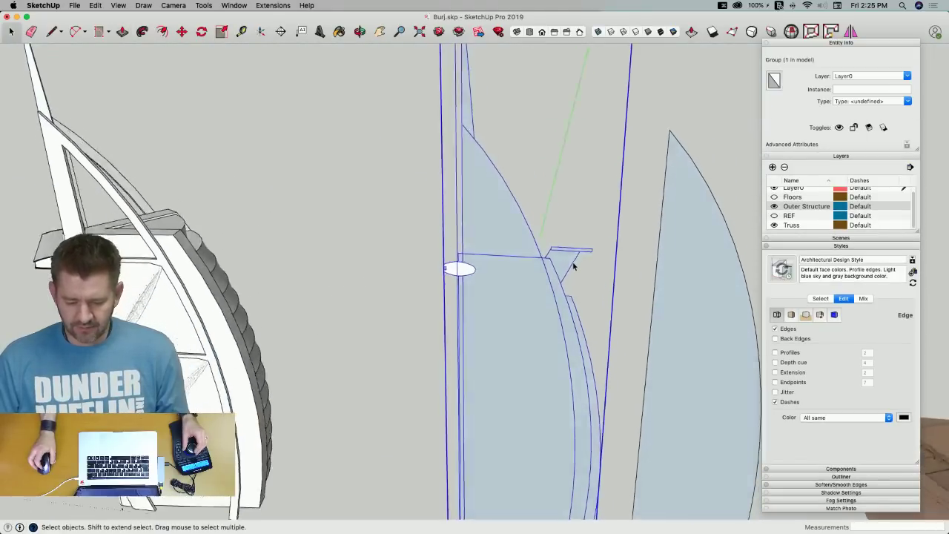
pyautogui.press('super+3')
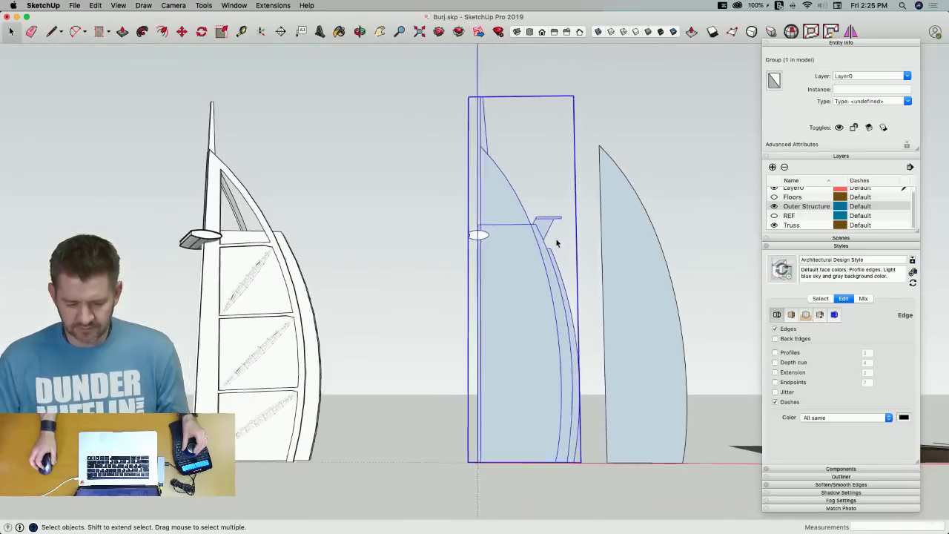
pyautogui.scroll(5, 518, 285)
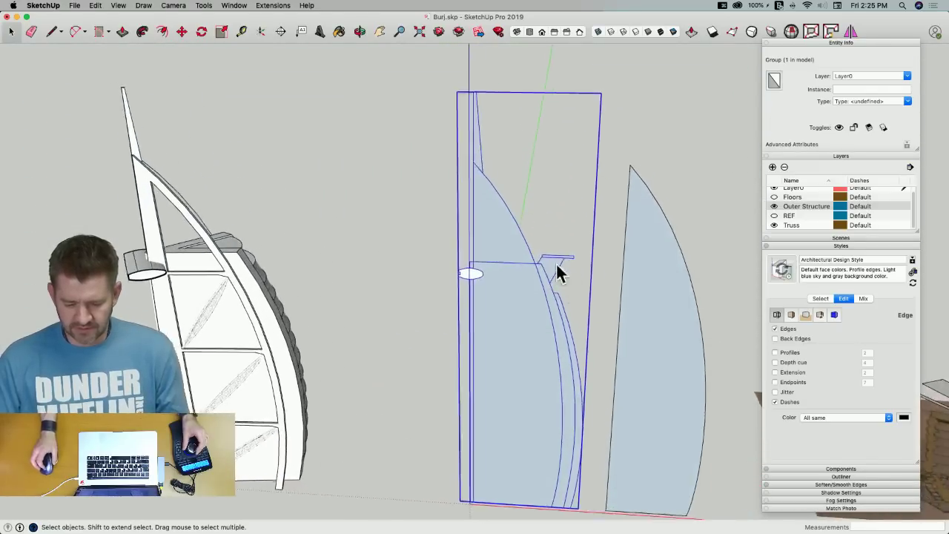
pyautogui.moveTo(551, 267); pyautogui.dragTo(588, 216, button='middle')
pyautogui.scroll(5, 585, 270)
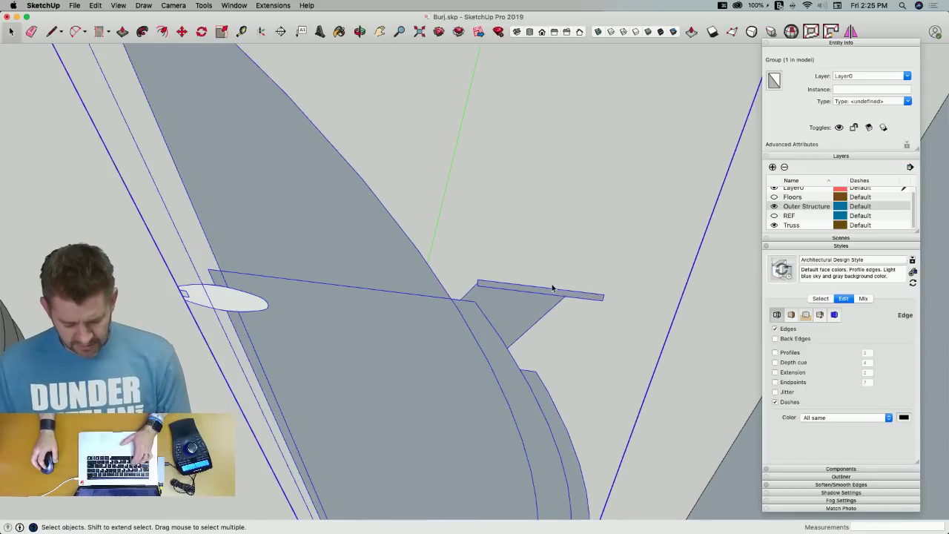
# Try to draw a circle of 36' 1 1/4" radius centred on the helipad outline's top edge, and undo it
pyautogui.press('c')
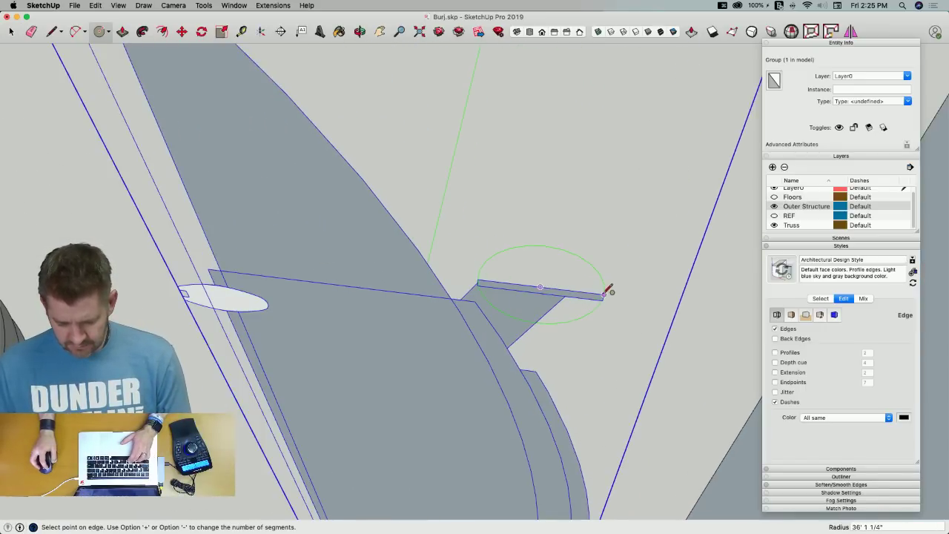
pyautogui.click(605, 294)
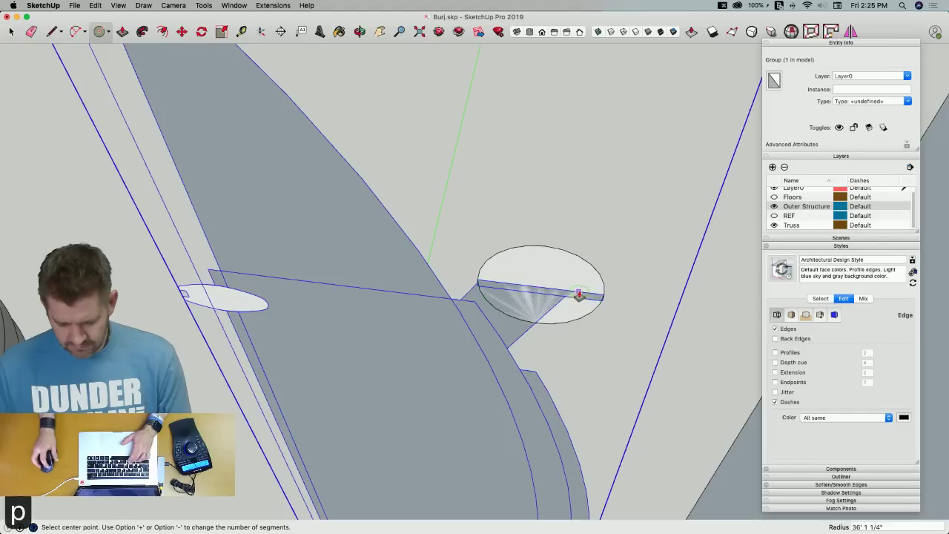
pyautogui.press('p')
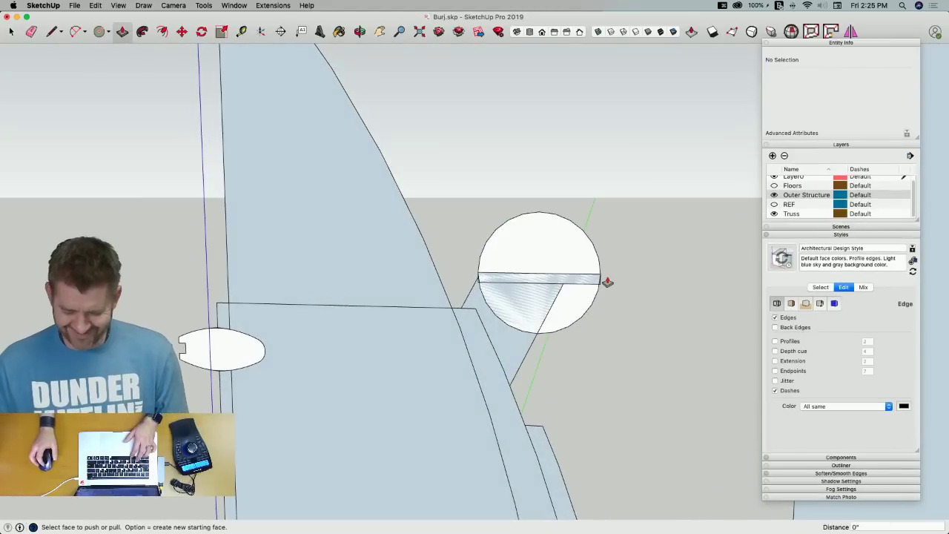
pyautogui.press('super+z')
pyautogui.moveTo(576, 254); pyautogui.dragTo(523, 232, button='middle')
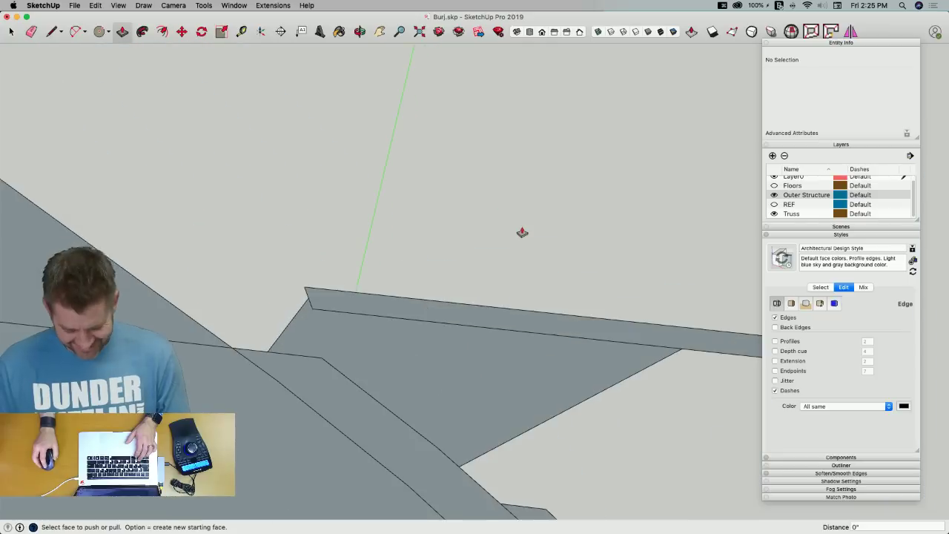
# Draw a circle of 36' 1 1/4" radius centred on the helipad outline's top edge and push/pull it into a thick disc
pyautogui.press('c')
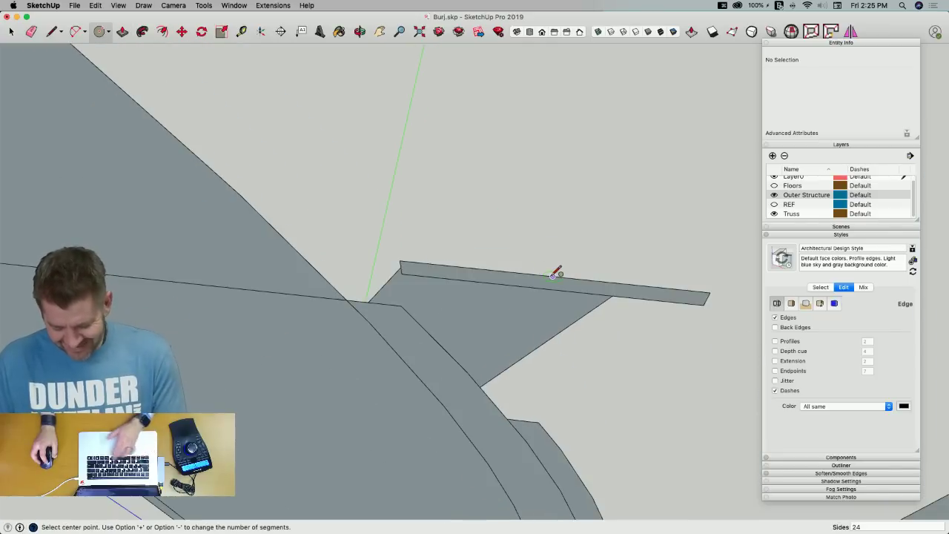
pyautogui.click(710, 293)
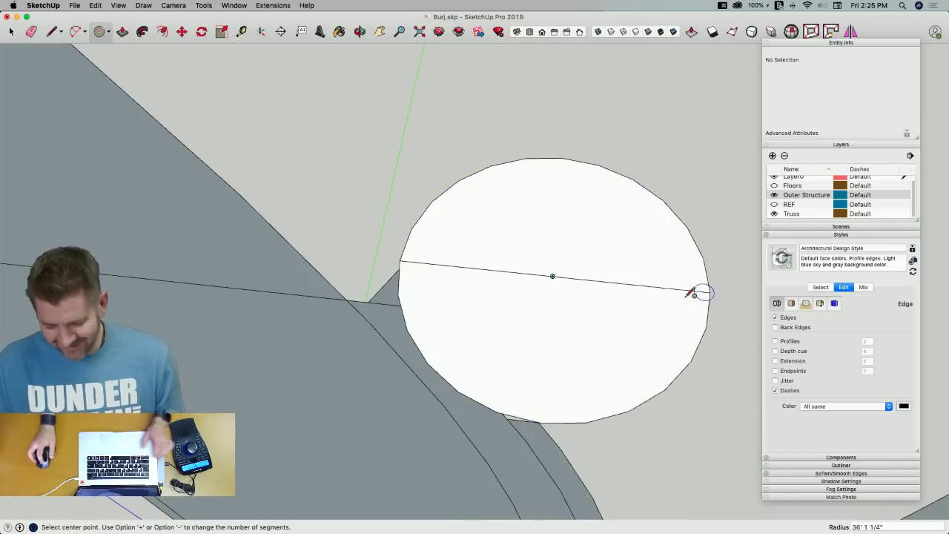
pyautogui.press('p')
pyautogui.moveTo(646, 309); pyautogui.dragTo(632, 290, button='middle')
pyautogui.click(631, 271)
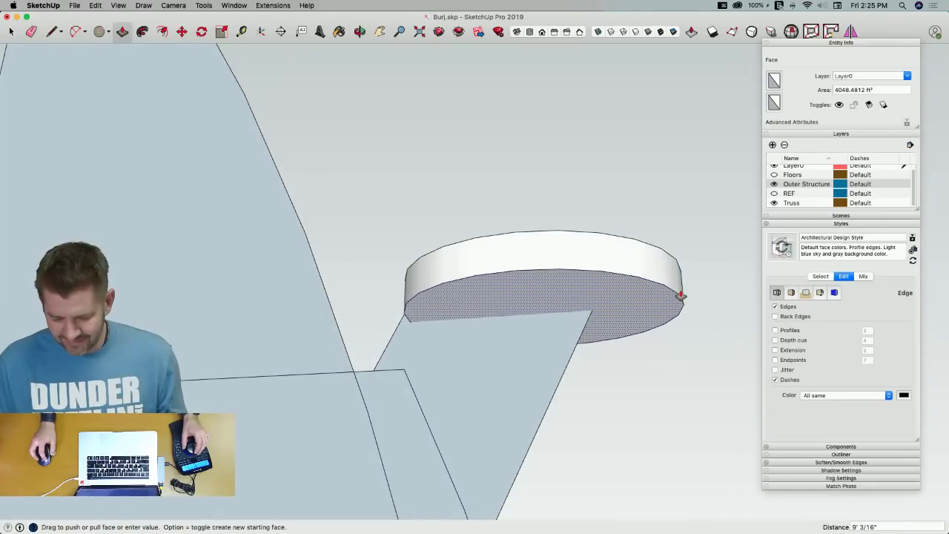
pyautogui.moveTo(682, 295); pyautogui.dragTo(663, 275, button='middle')
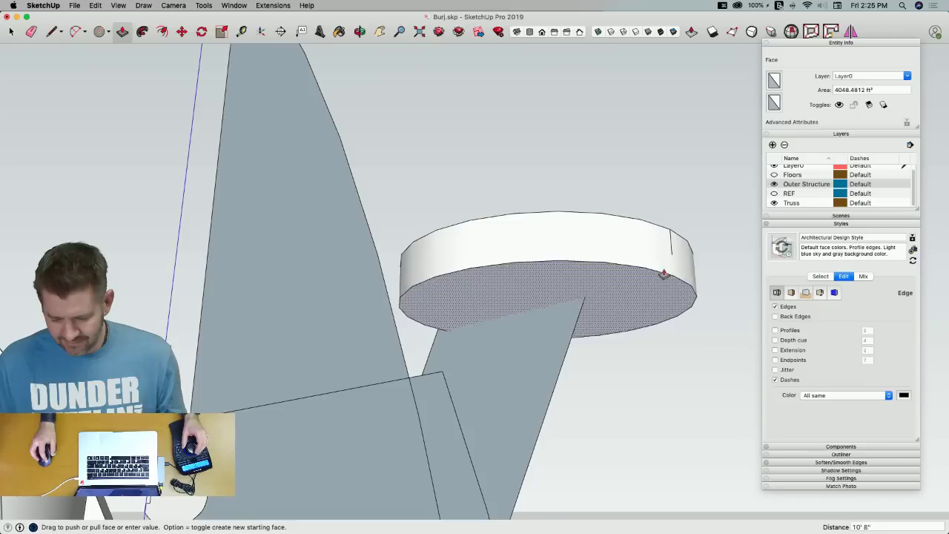
pyautogui.click(671, 258)
# Select all the geometry of the helipad disc and make it a group
pyautogui.press('space')
pyautogui.tripleClick(631, 239)
pyautogui.moveTo(633, 242); pyautogui.dragTo(549, 290, button='middle')
pyautogui.rightClick(549, 284)
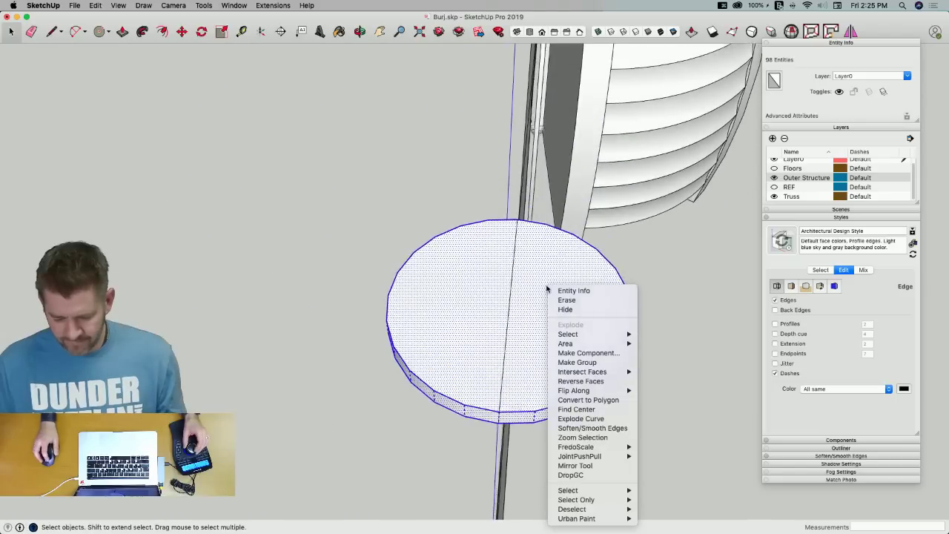
pyautogui.click(572, 363)
# Move the helipad group by its rim point about 727' 11" along the red axis, from the profile drawing to the tower
pyautogui.moveTo(572, 362); pyautogui.dragTo(530, 244, button='middle')
pyautogui.press('m')
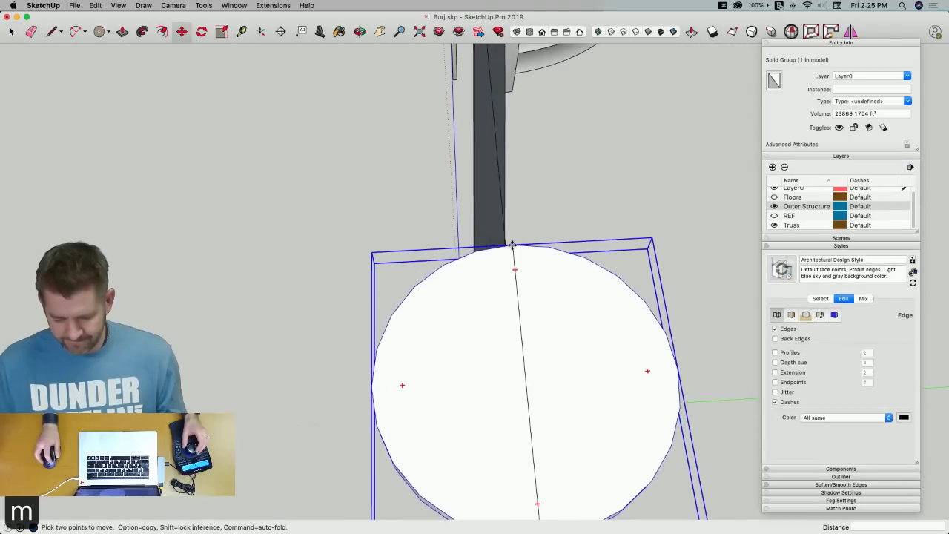
pyautogui.click(513, 246)
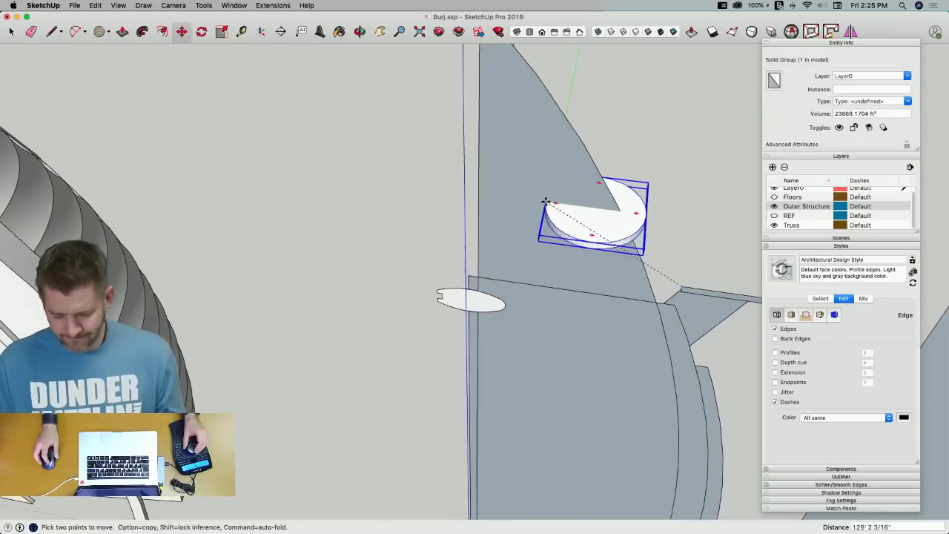
pyautogui.moveTo(546, 202); pyautogui.dragTo(500, 289, button='middle')
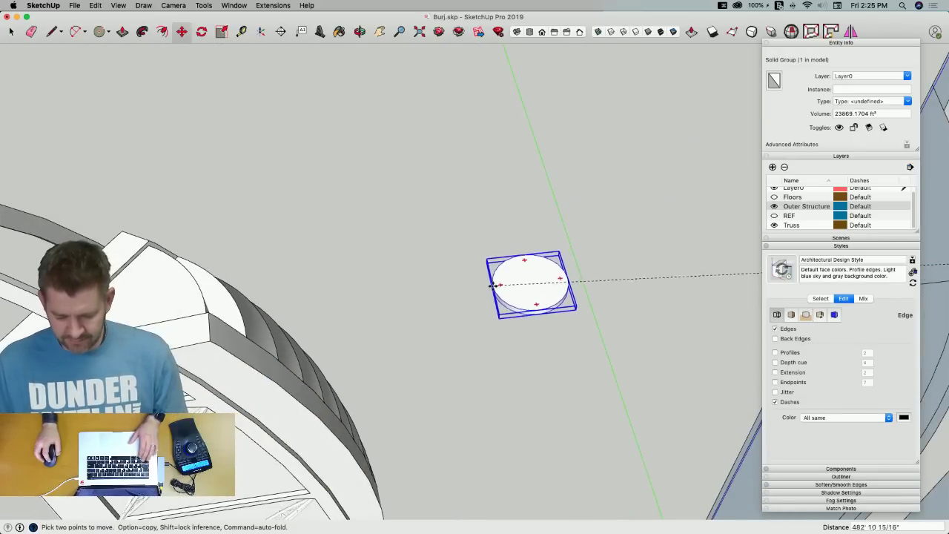
pyautogui.press('Right')
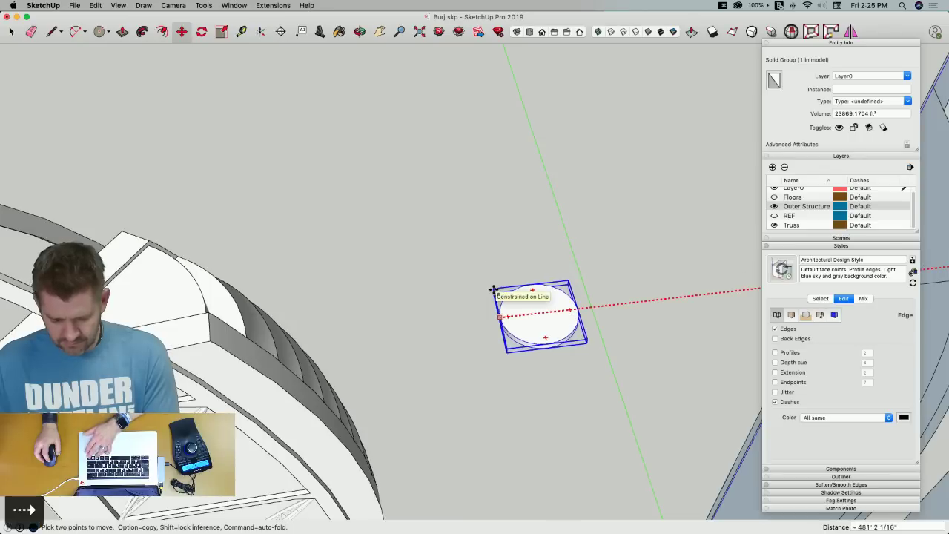
pyautogui.scroll(5, 250, 296)
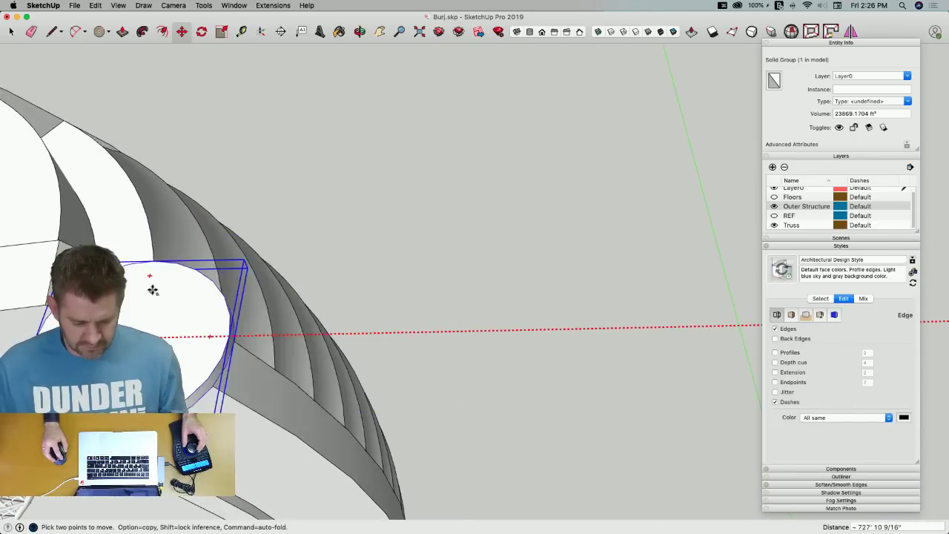
pyautogui.scroll(-10, 360, 214)
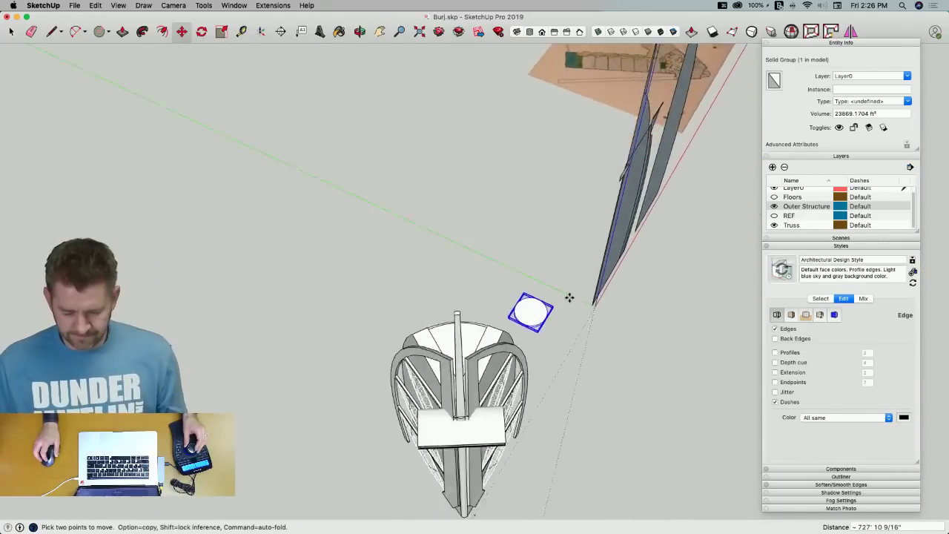
# Draw a crossing reference line at the tower's base tip and rotate the helipad group about 32.5 degrees around to the tower's ribbed, curved side
pyautogui.press('l')
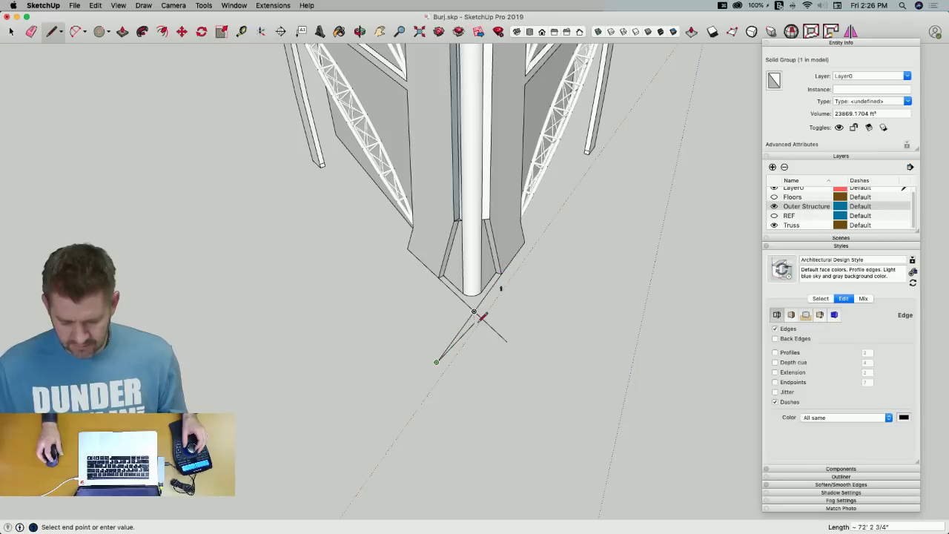
pyautogui.click(476, 313)
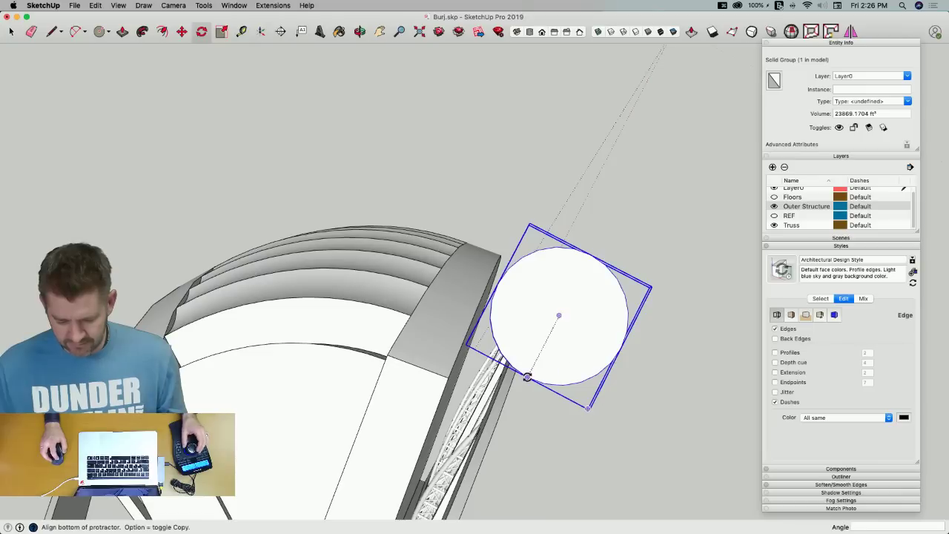
pyautogui.click(526, 377)
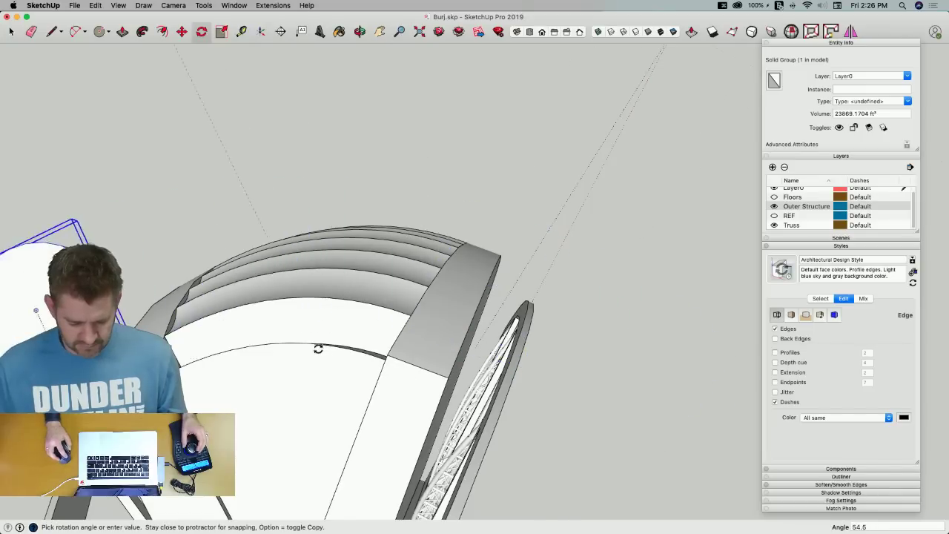
pyautogui.click(267, 344)
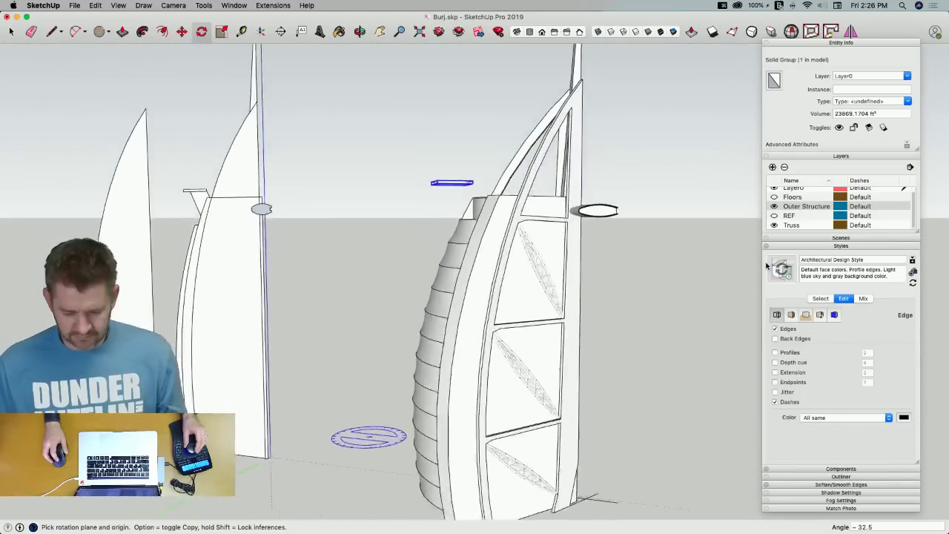
# Erase the crossing reference lines at the tower's base tip
pyautogui.press('space')
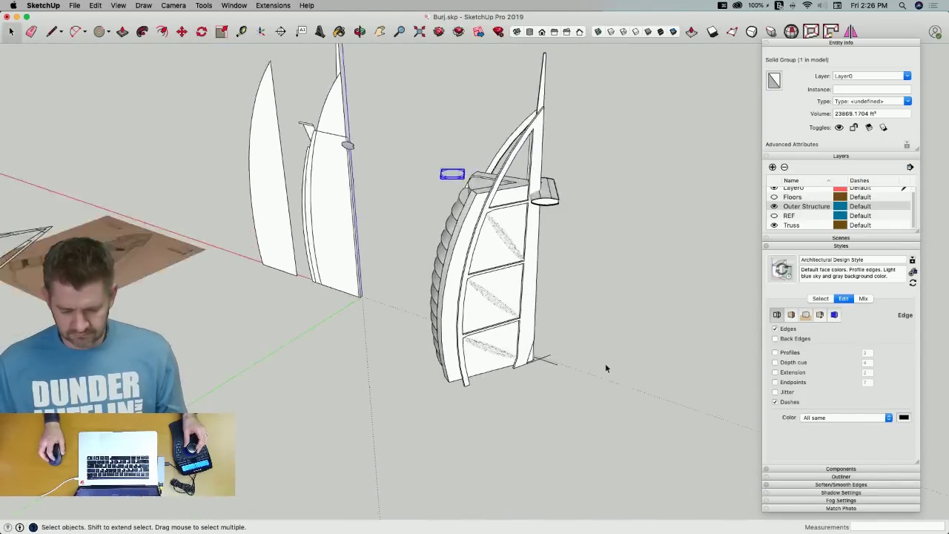
pyautogui.press('e')
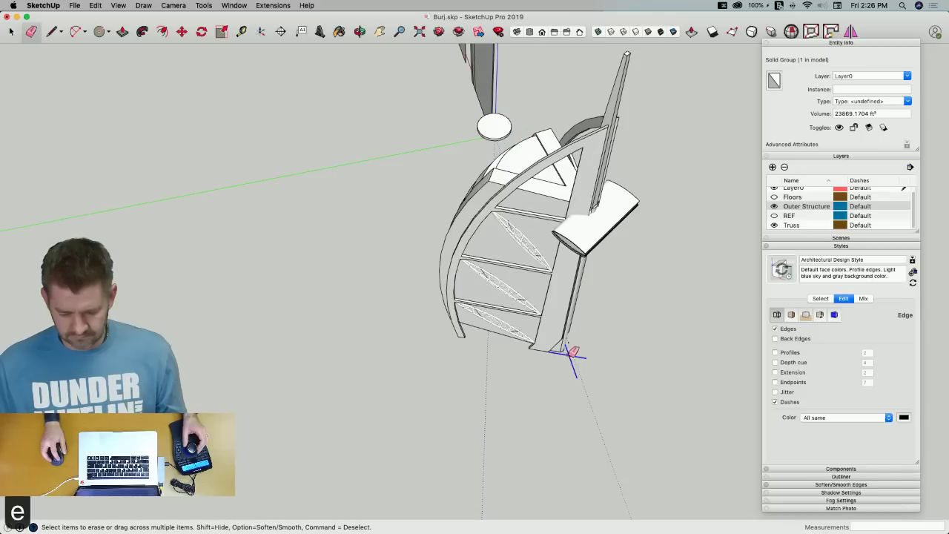
pyautogui.click(575, 350)
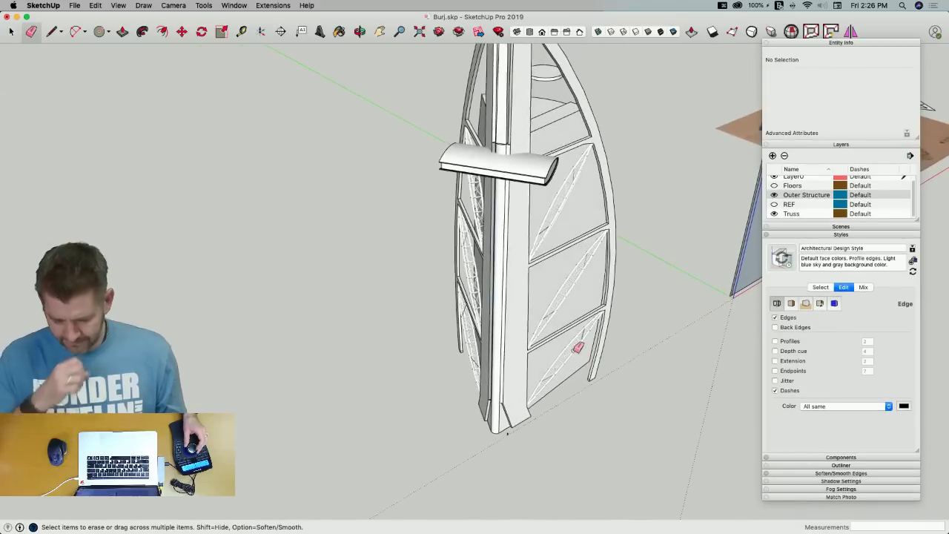
pyautogui.press('space')
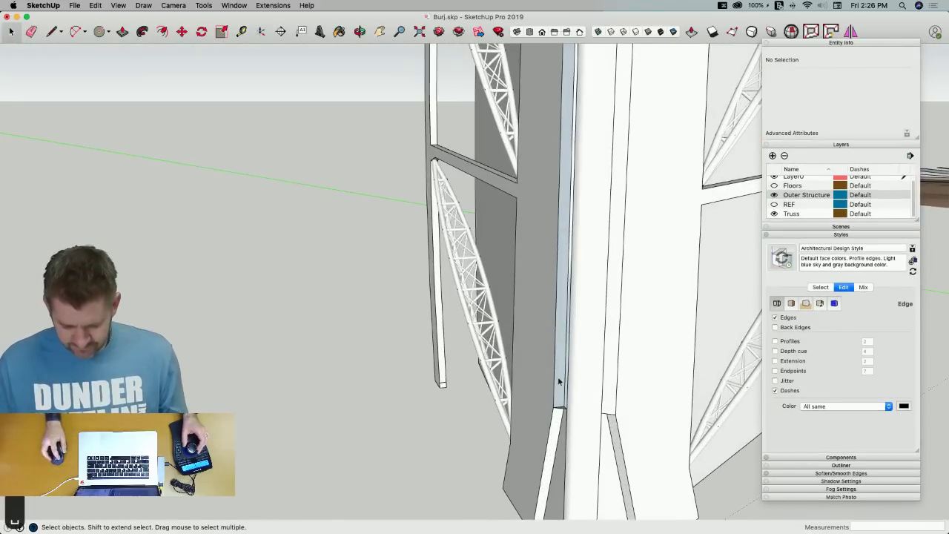
# Draw a vertical line about 570' long up one side of the central shaft recess to close its open side face
pyautogui.press('l')
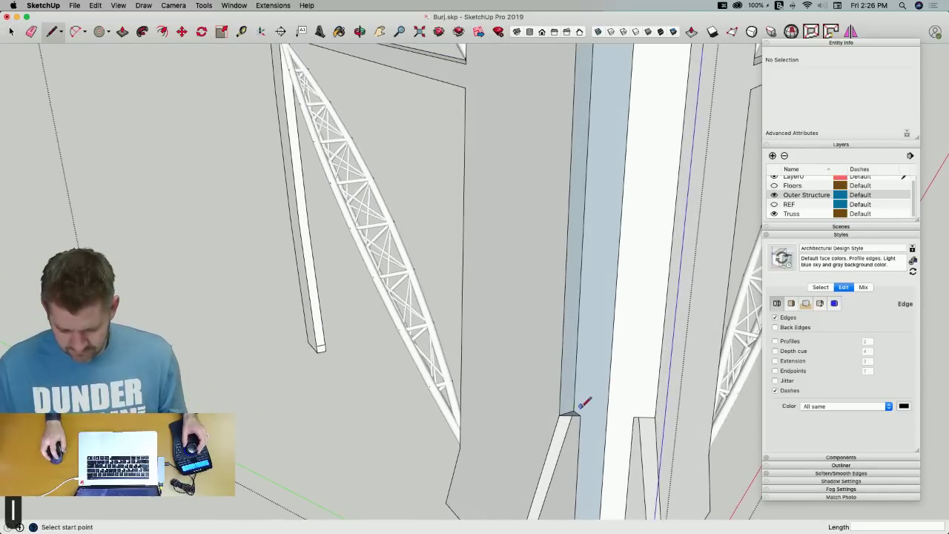
pyautogui.click(580, 414)
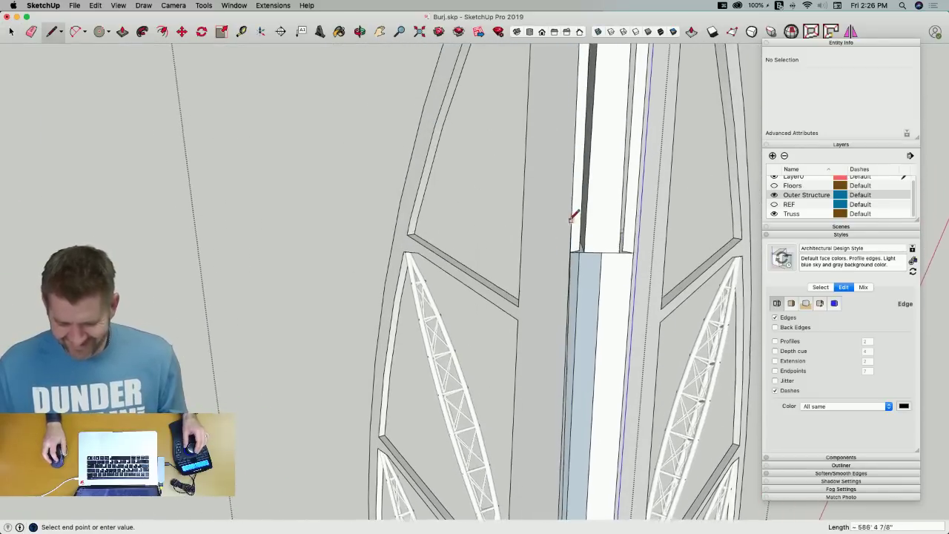
pyautogui.click(585, 256)
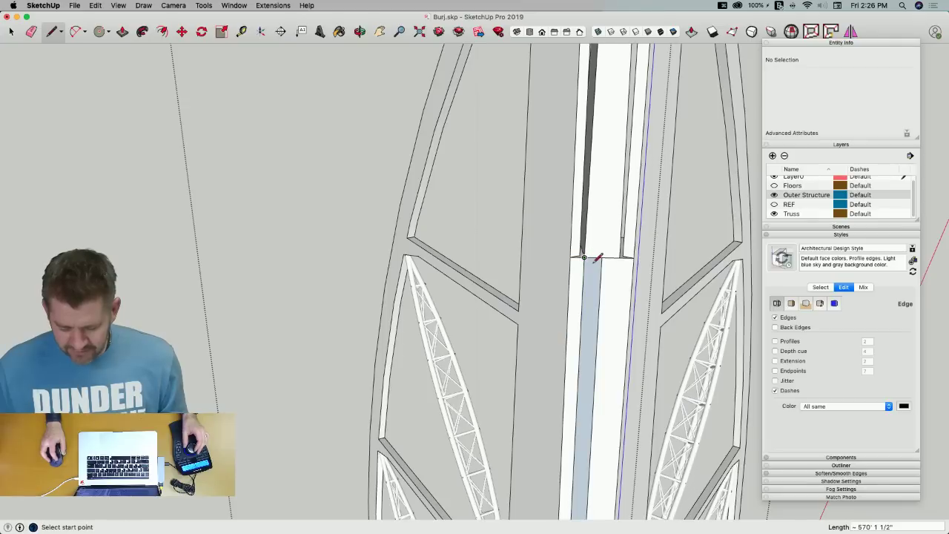
# Erase the short edge at the base of the shaft recess and draw a line from the base corner up its full height to close it
pyautogui.press('r')
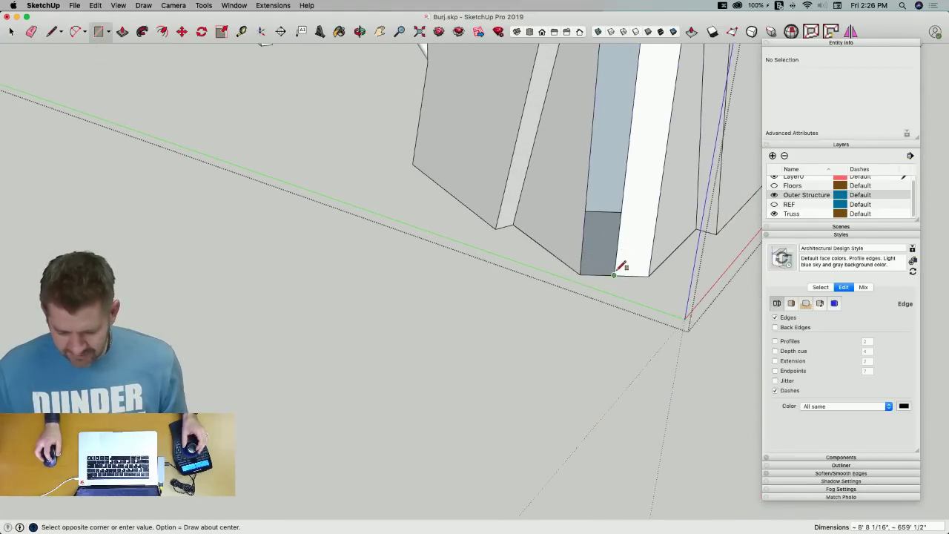
pyautogui.click(618, 272)
pyautogui.press('e')
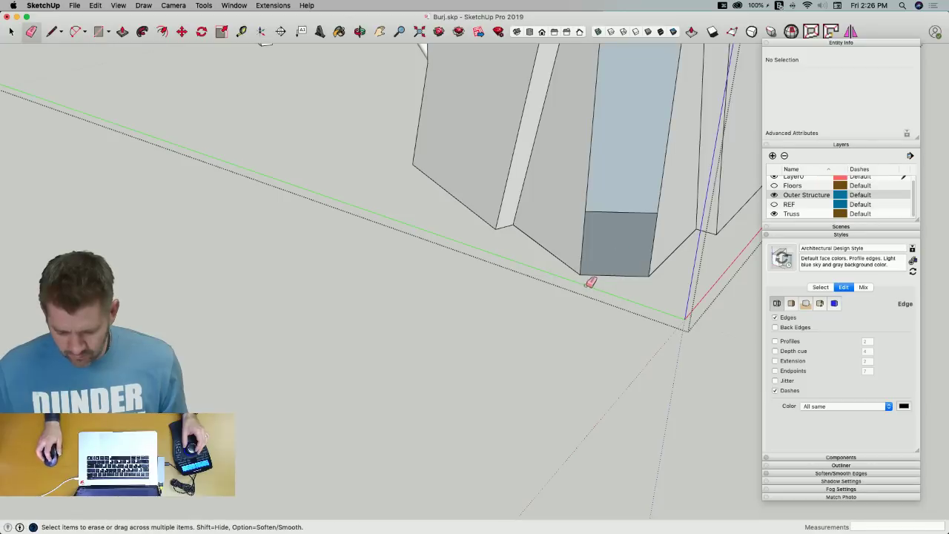
pyautogui.click(609, 275)
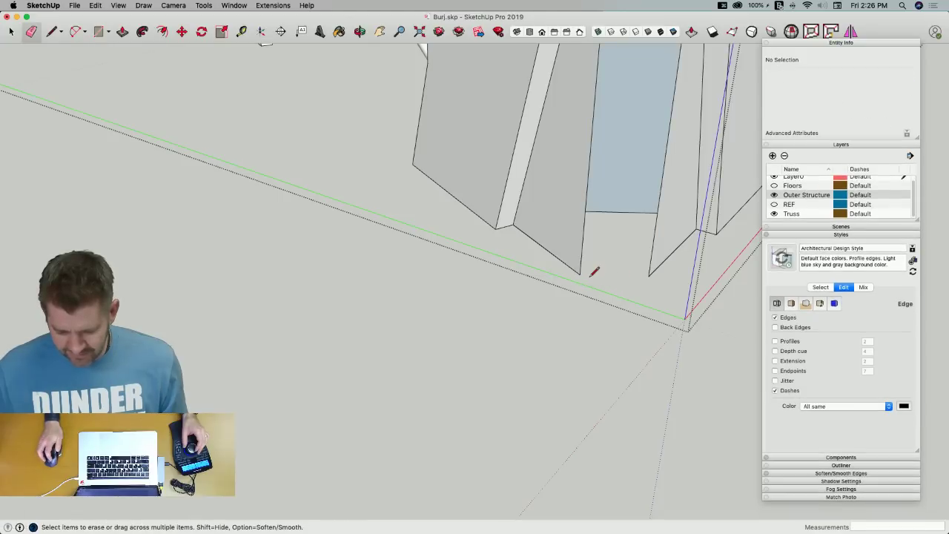
pyautogui.click(650, 275)
pyautogui.scroll(5, 575, 376)
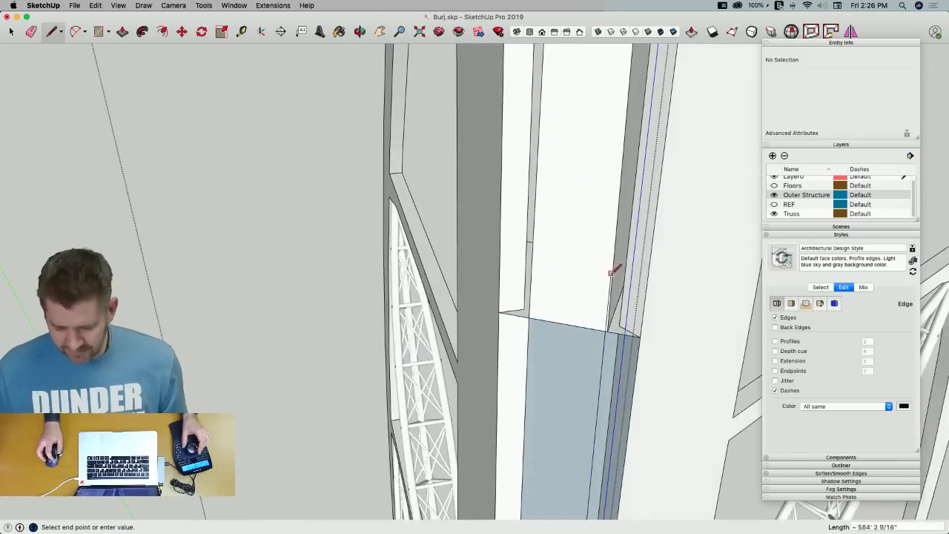
# Try to erase the vertical edges and the top cross edge of the new shaft faces, and undo each erasure
pyautogui.press('e')
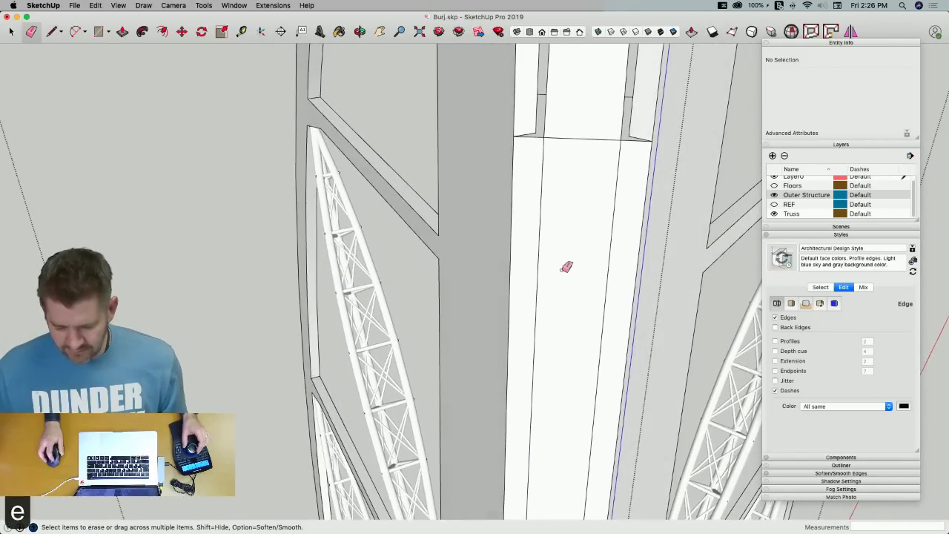
pyautogui.click(545, 231)
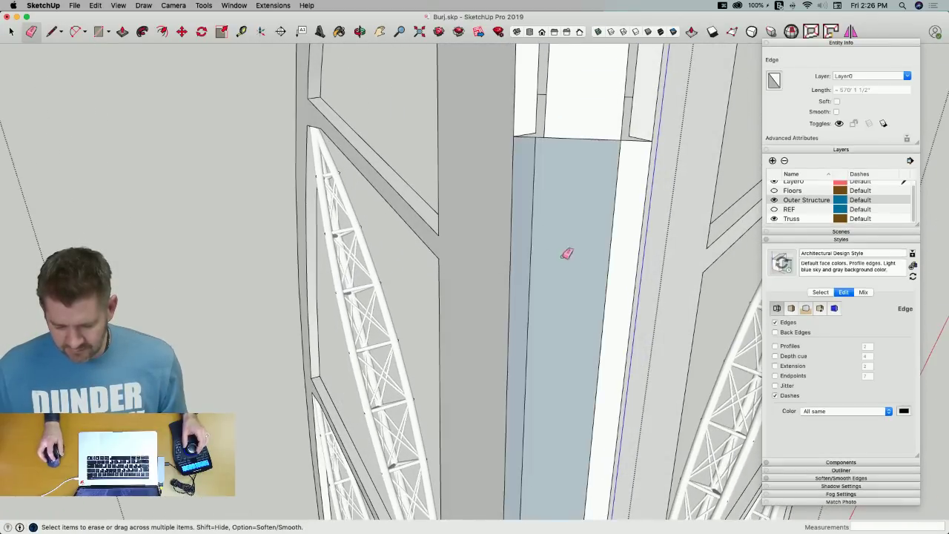
pyautogui.press('super+z')
pyautogui.click(611, 248)
pyautogui.press('super+z')
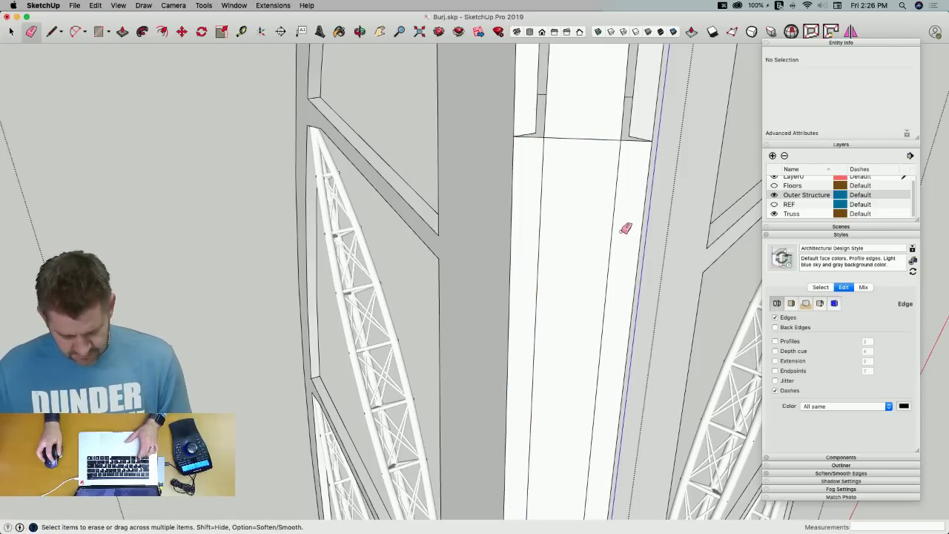
pyautogui.moveTo(574, 230); pyautogui.dragTo(556, 191)
pyautogui.click(578, 139)
pyautogui.press('super+z')
pyautogui.press('space')
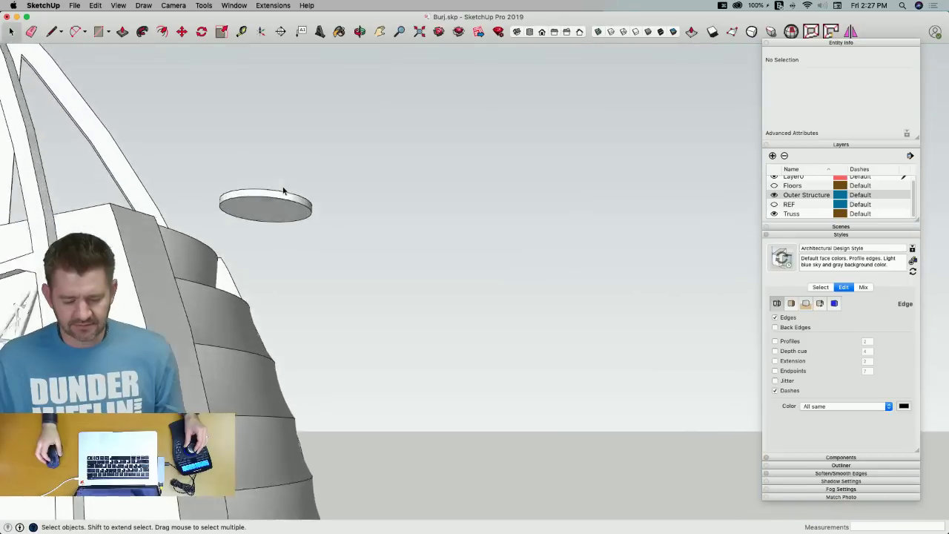
# Switch to Chrome to check the helipad support in the forum's Burj al Arab photo, and return to SketchUp
pyautogui.press('super+Tab')
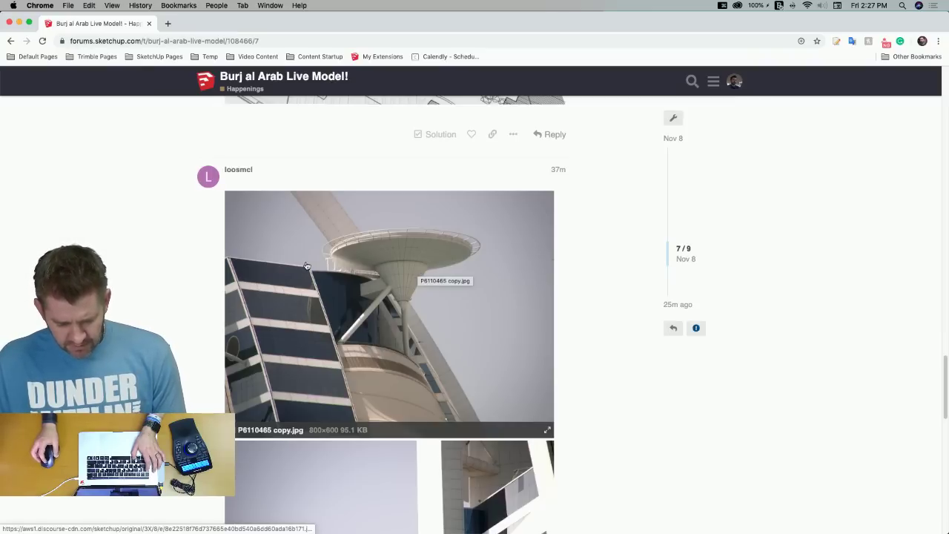
pyautogui.press('super+Tab')
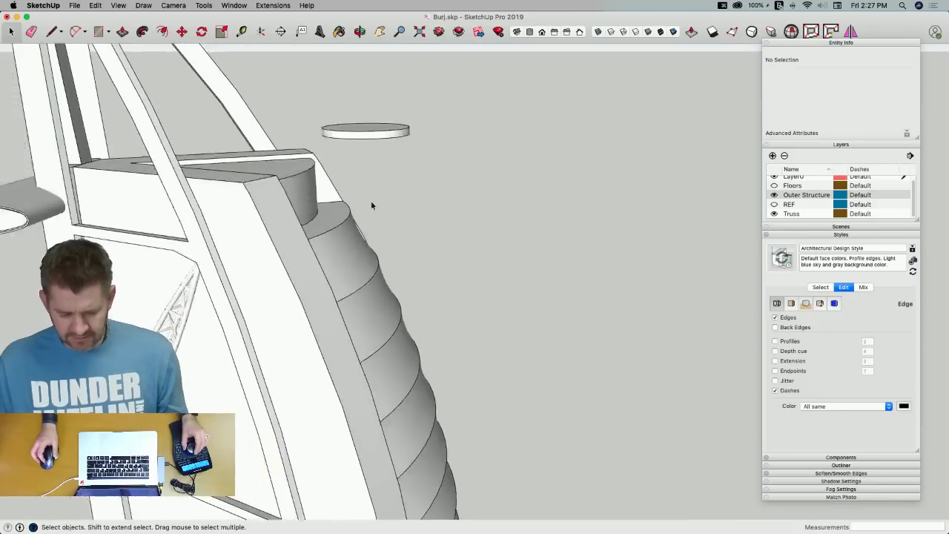
# Draw a centreline across the lowered roof face from its inner apex to the middle of its curved edge
pyautogui.moveTo(372, 205)
pyautogui.mouseDown(button='middle')
pyautogui.moveTo(451, 267)
pyautogui.moveTo(544, 373)
pyautogui.moveTo(486, 285)
pyautogui.moveTo(386, 244)
pyautogui.moveTo(819, 254)
pyautogui.moveTo(123, 250)
pyautogui.moveTo(184, 295)
pyautogui.moveTo(207, 282)
pyautogui.moveTo(299, 277)
pyautogui.mouseUp(button='middle')
pyautogui.press('l')
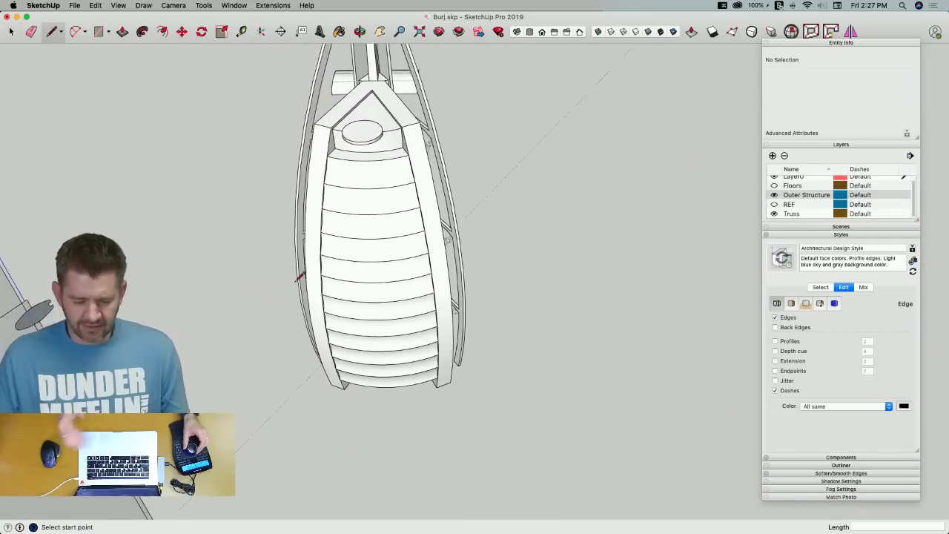
pyautogui.scroll(10, 299, 277)
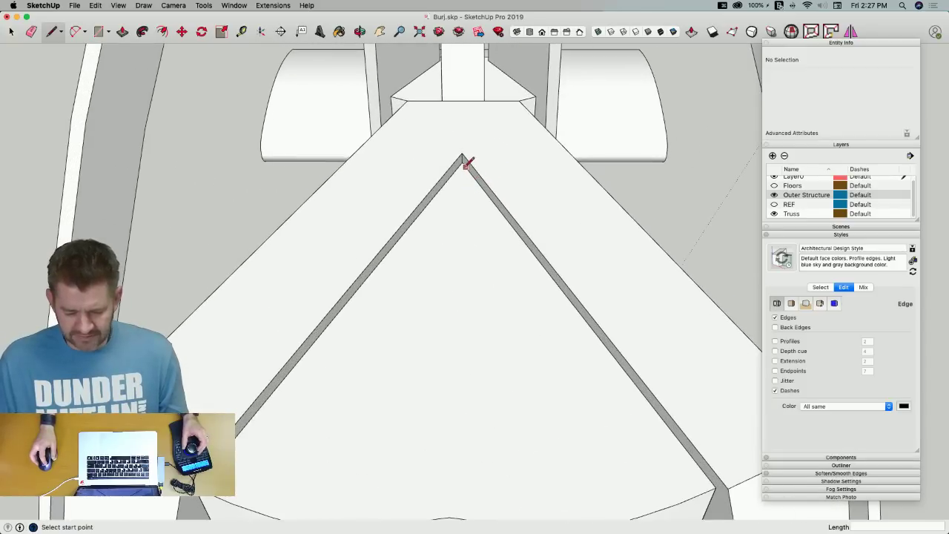
pyautogui.click(465, 164)
pyautogui.moveTo(463, 158); pyautogui.dragTo(483, 316, button='middle')
pyautogui.press('space')
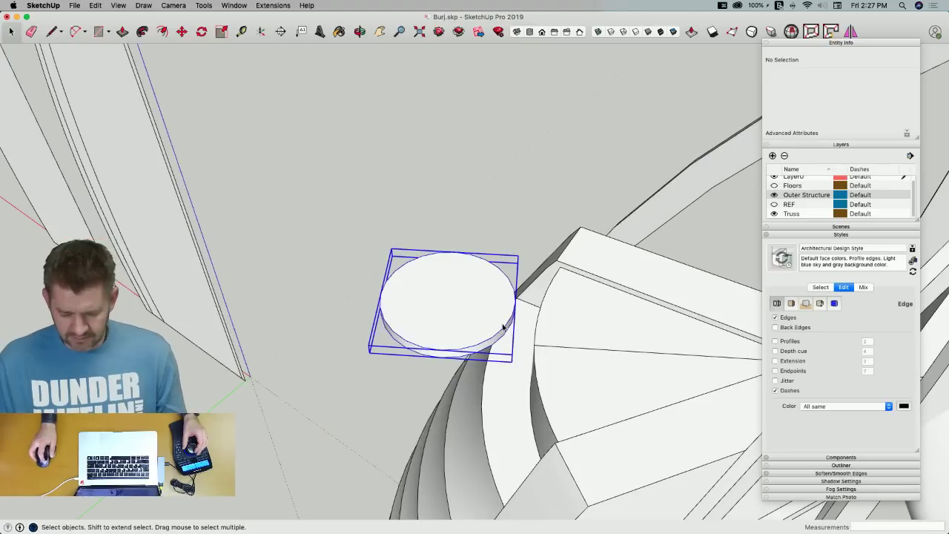
# Move the helipad disc about 11' 8" towards the curved edge of the roof
pyautogui.press('m')
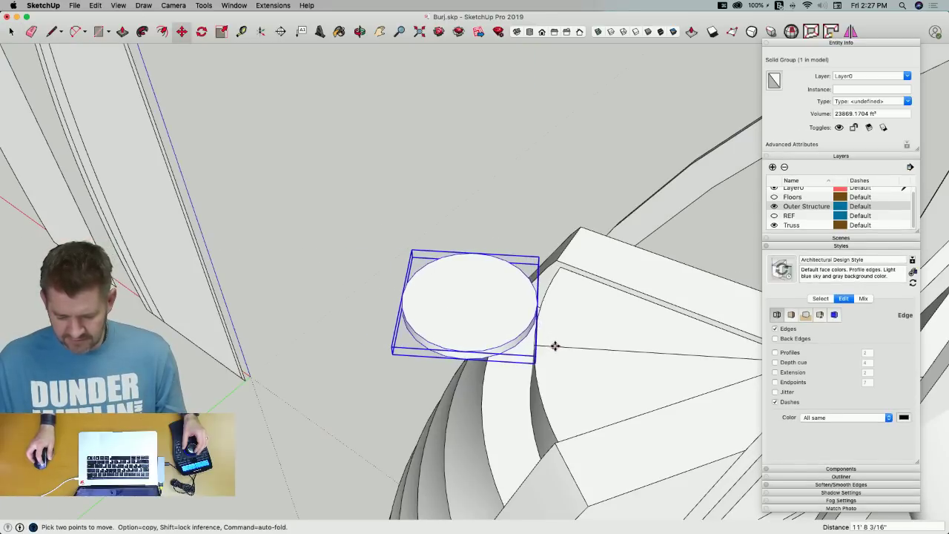
pyautogui.moveTo(564, 346); pyautogui.dragTo(532, 365, button='middle')
pyautogui.press('space')
# Open the helipad disc group and push its underside upward to make the disc thinner
pyautogui.scroll(5, 525, 355)
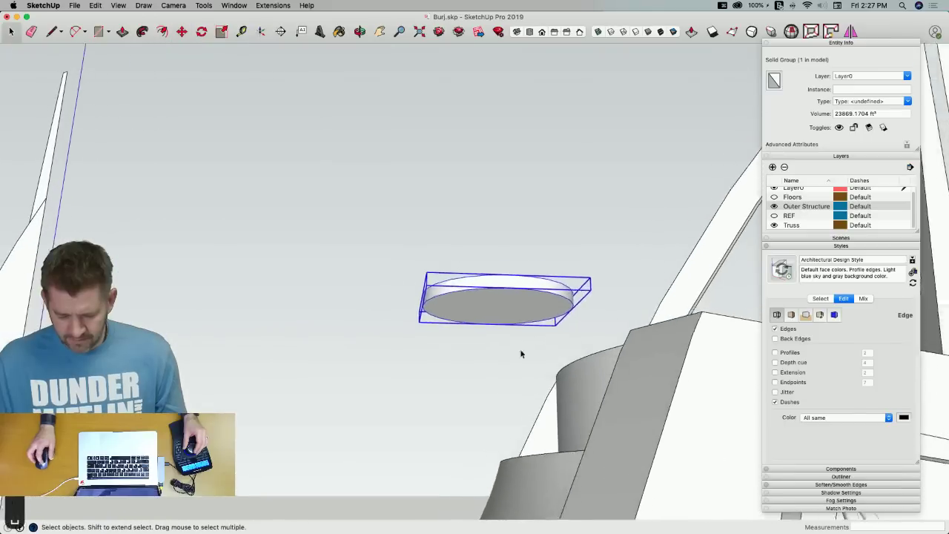
pyautogui.doubleClick(512, 328)
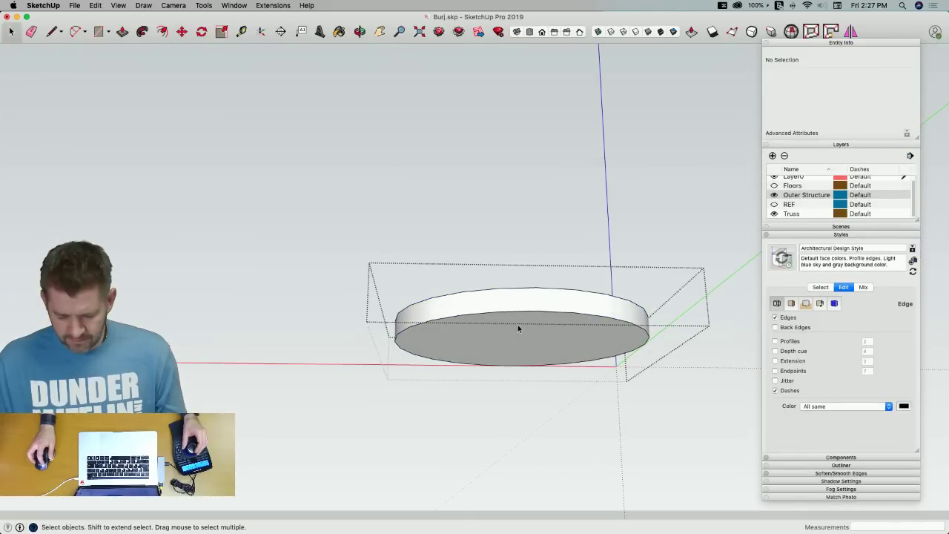
pyautogui.press('p')
pyautogui.click(517, 327)
pyautogui.click(515, 326)
pyautogui.press('space')
# Offset the disc's underside edge inward and lower the inner circular face about 9' 9" vertically to form a shallow cone
pyautogui.press('f')
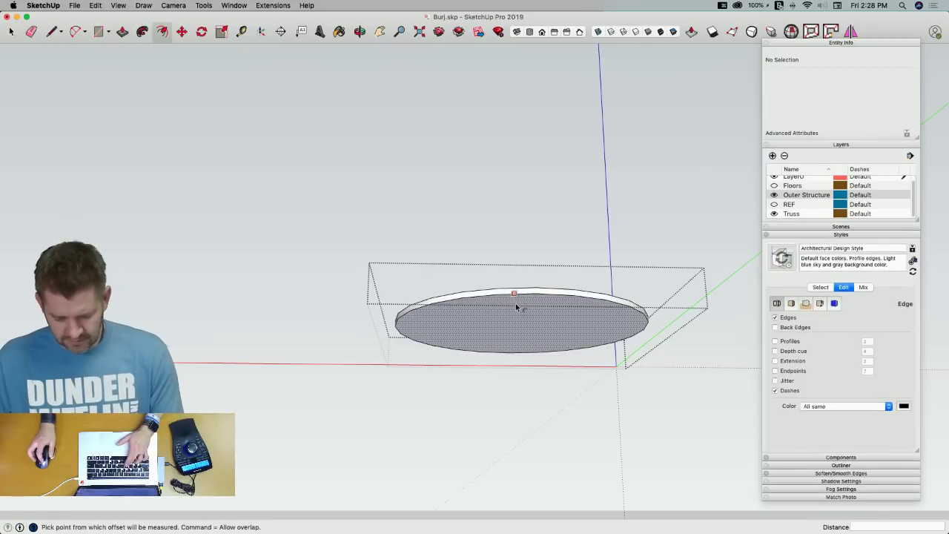
pyautogui.click(515, 298)
pyautogui.click(517, 317)
pyautogui.press('space')
pyautogui.click(514, 325)
pyautogui.press('m')
pyautogui.click(515, 327)
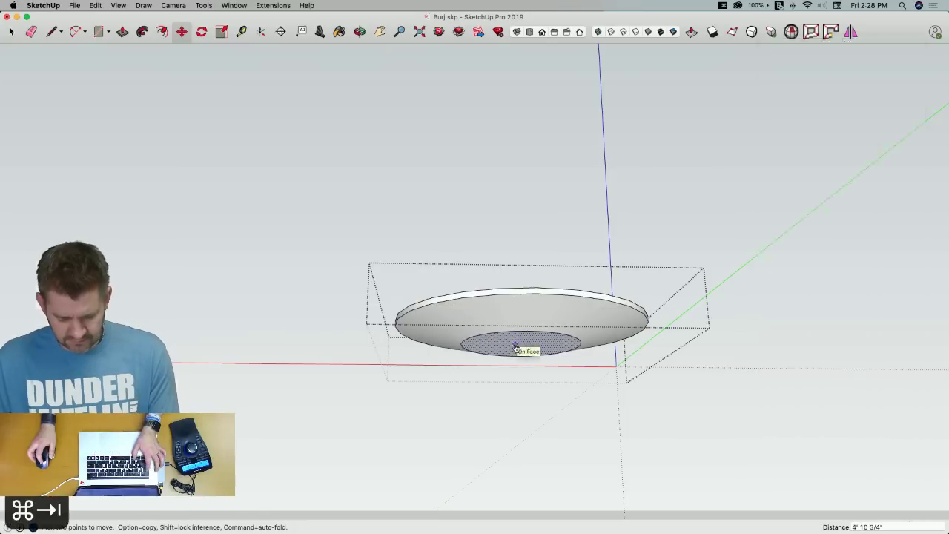
pyautogui.press('super+Tab')
pyautogui.press('super+Tab')
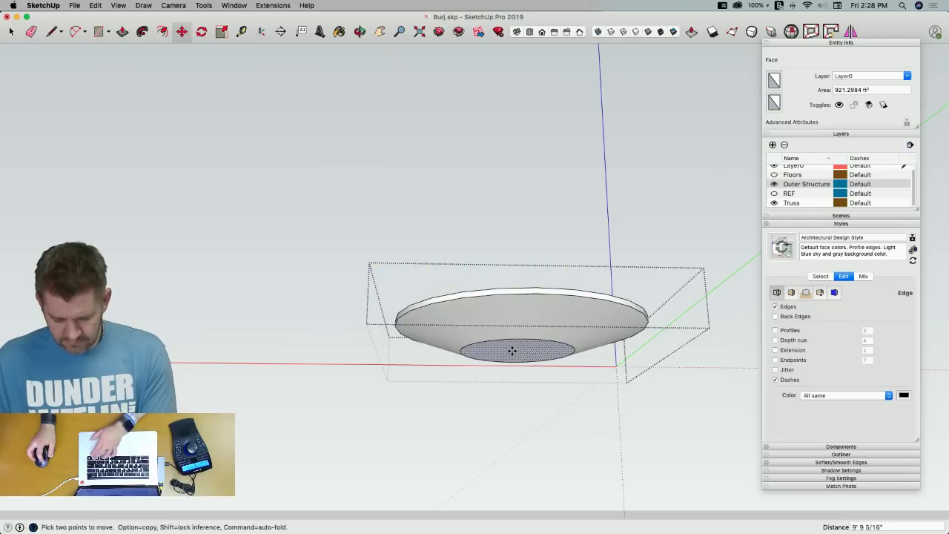
pyautogui.press('Up')
# After checking the forum photo, offset a small circle inside the cone's underside and lower it about 21' 3" vertically
pyautogui.press('cmd+Tab')
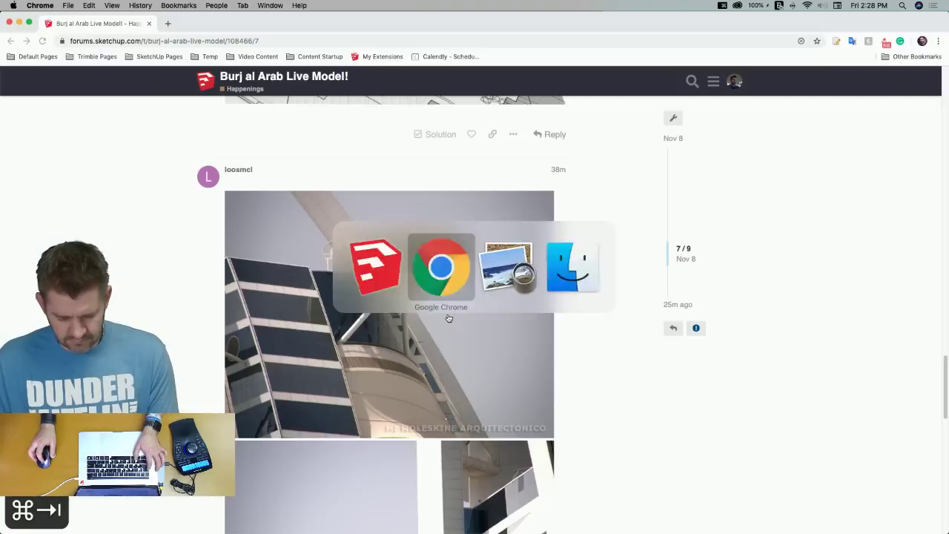
pyautogui.press('cmd+Tab')
pyautogui.press('o')
pyautogui.moveTo(499, 378)
pyautogui.mouseDown()
pyautogui.moveTo(492, 354)
pyautogui.moveTo(501, 297)
pyautogui.mouseUp()
pyautogui.press('f')
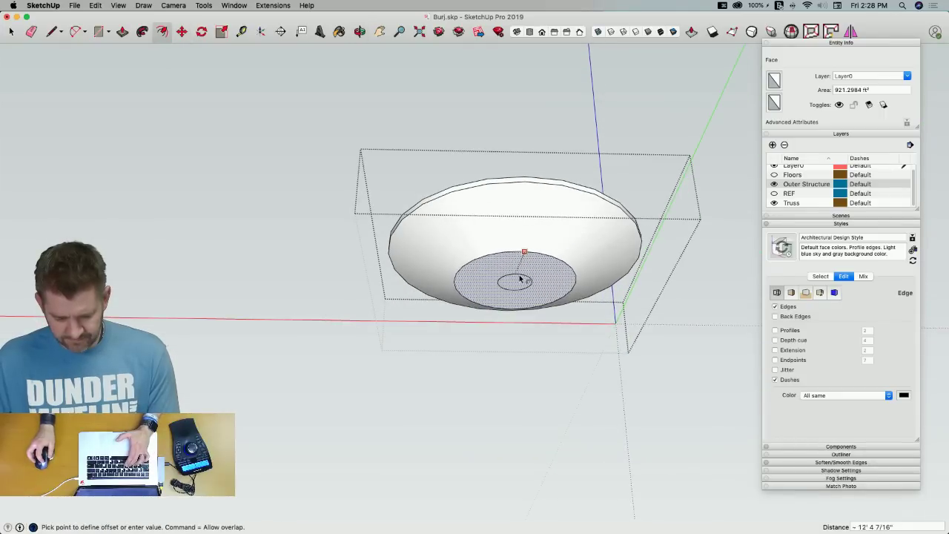
pyautogui.click(517, 284)
pyautogui.press('m')
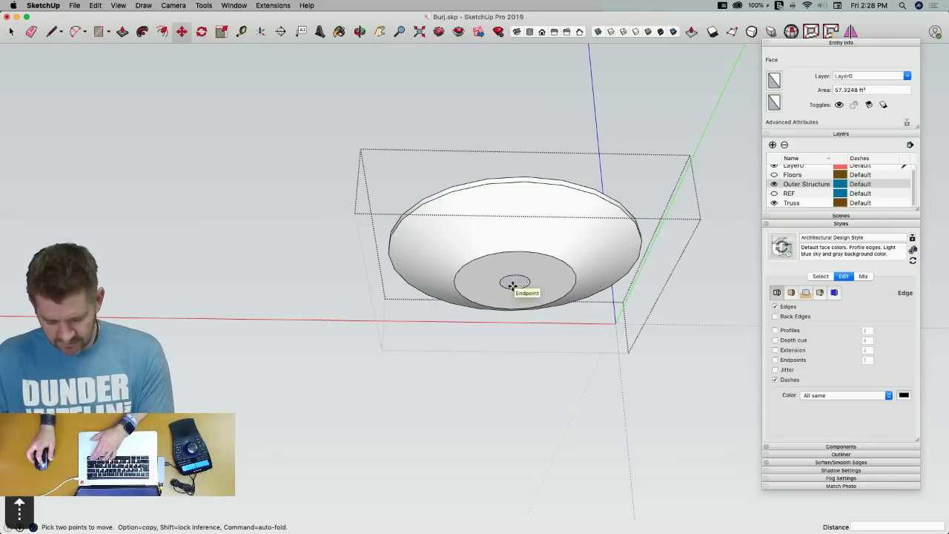
pyautogui.press('shift')
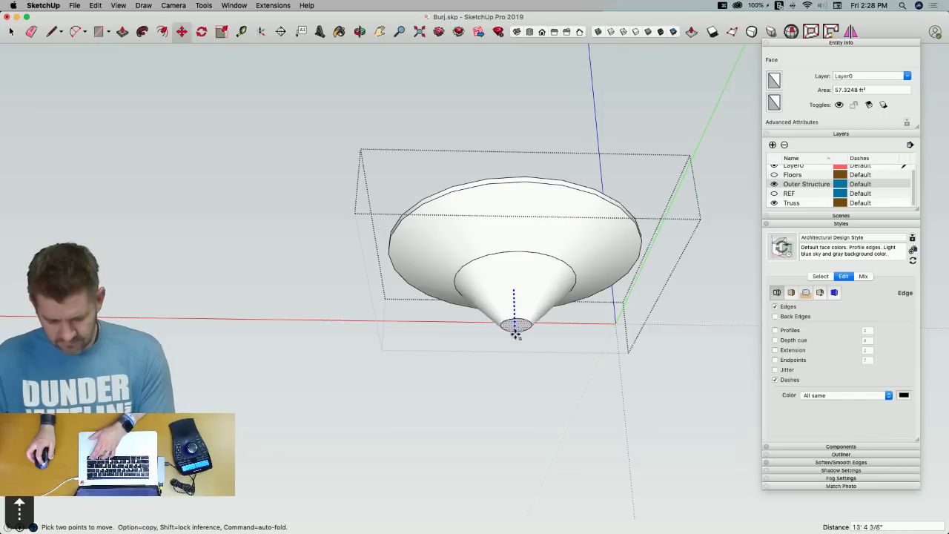
pyautogui.click(514, 354)
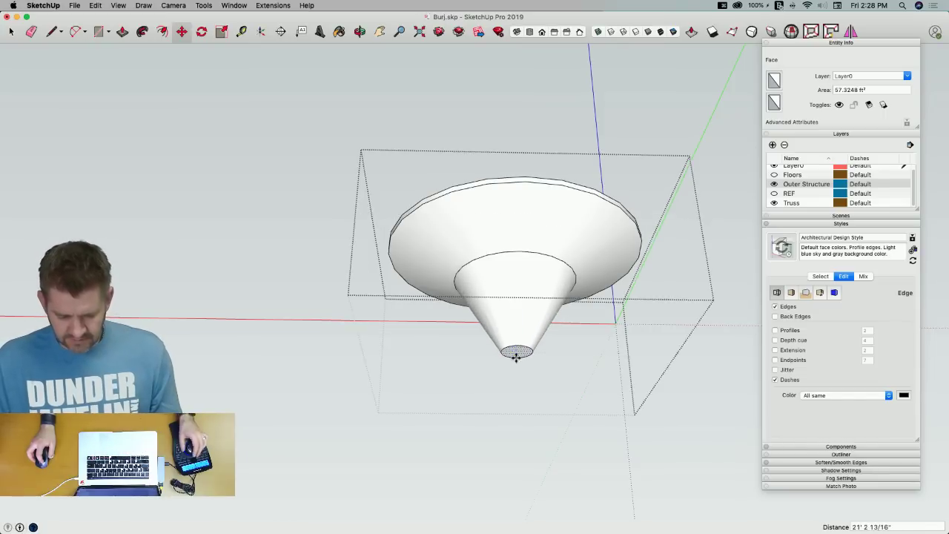
# Close the helipad group and compare its cone with the helipad support in the forum photo in Chrome
pyautogui.moveTo(515, 356); pyautogui.dragTo(420, 319, button='middle')
pyautogui.press('super+Tab')
pyautogui.press('super+Tab')
pyautogui.press('space')
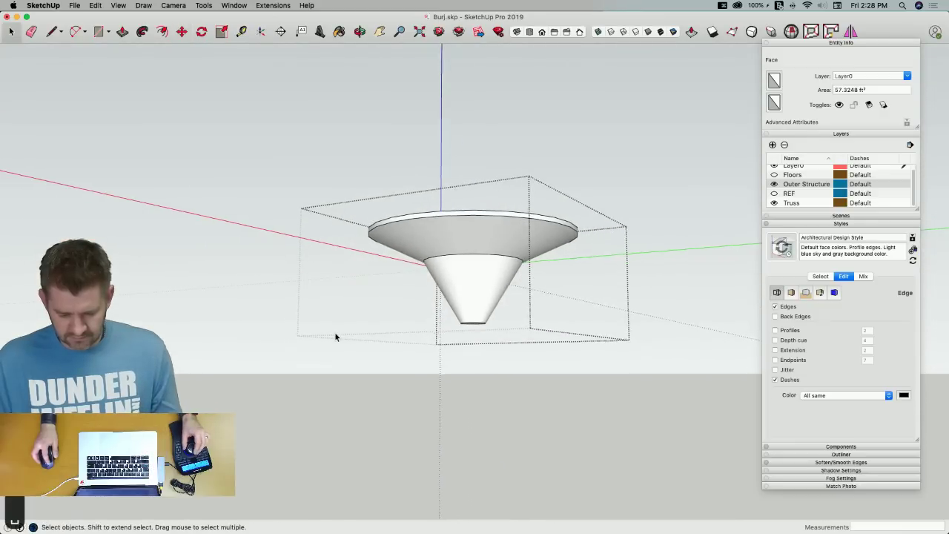
pyautogui.click(340, 330)
pyautogui.click(573, 327)
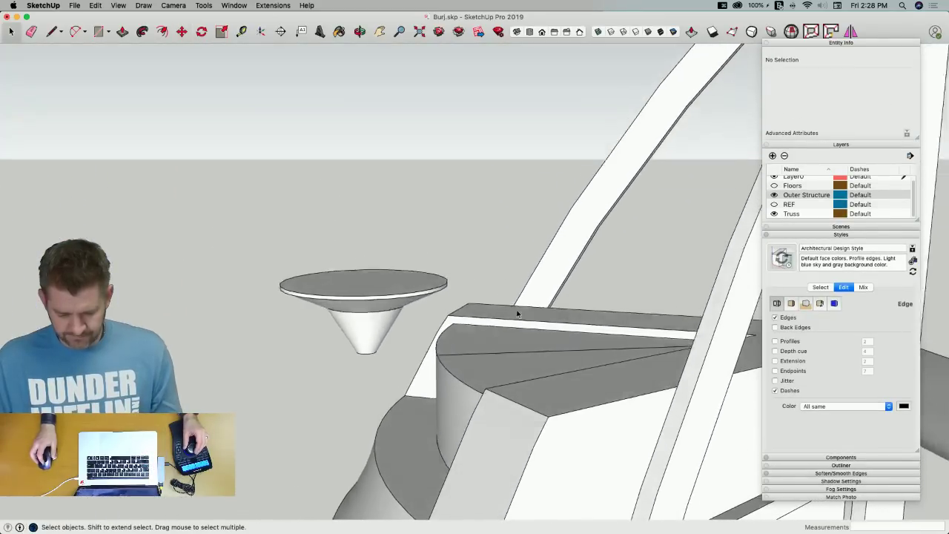
pyautogui.press('super+Tab')
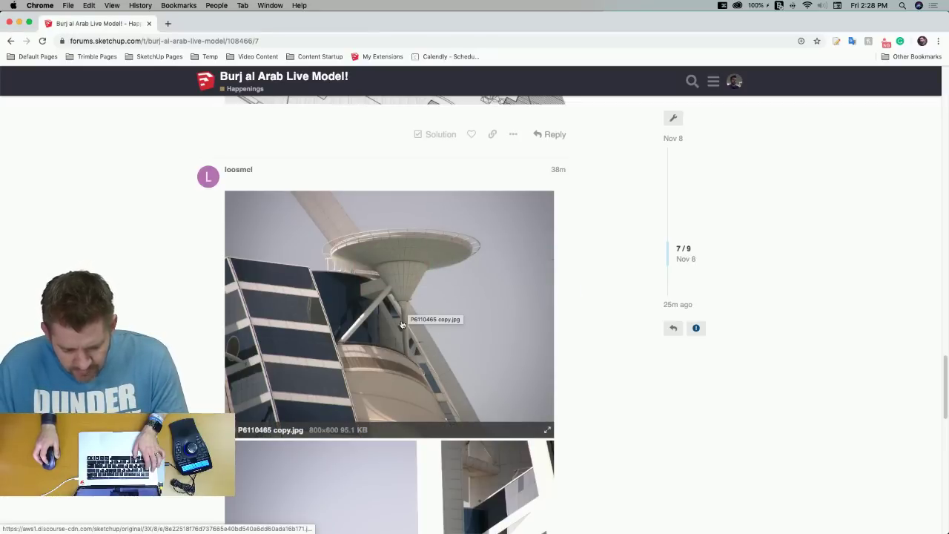
pyautogui.press('super+Tab')
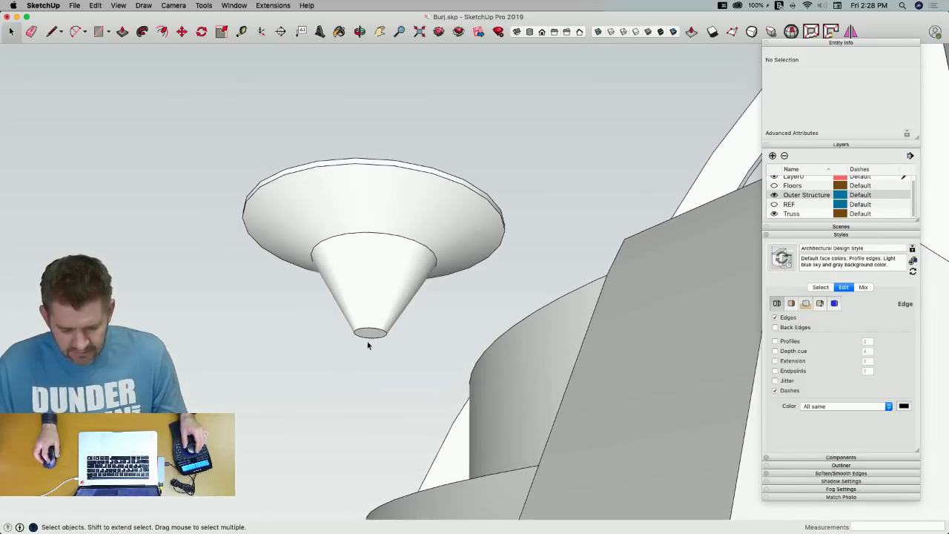
pyautogui.press('super+Tab')
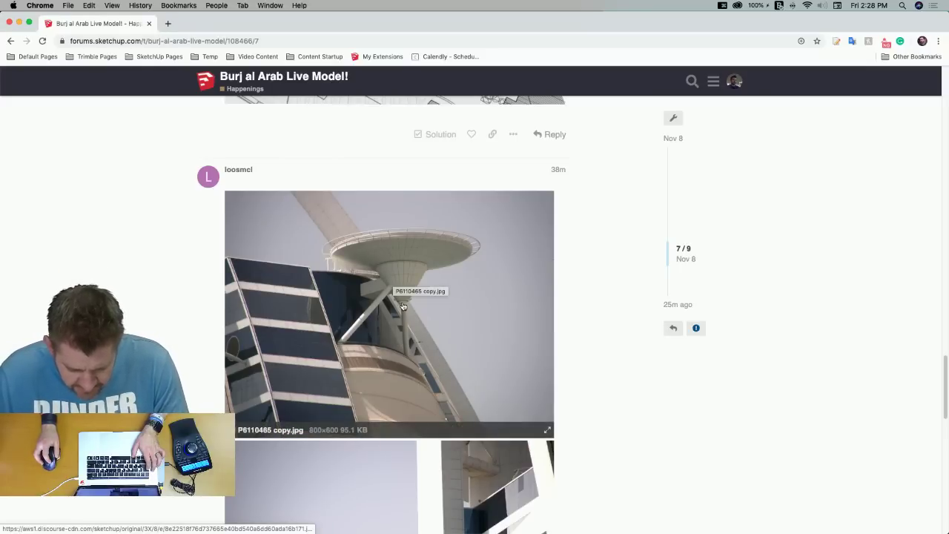
pyautogui.press('super+Tab')
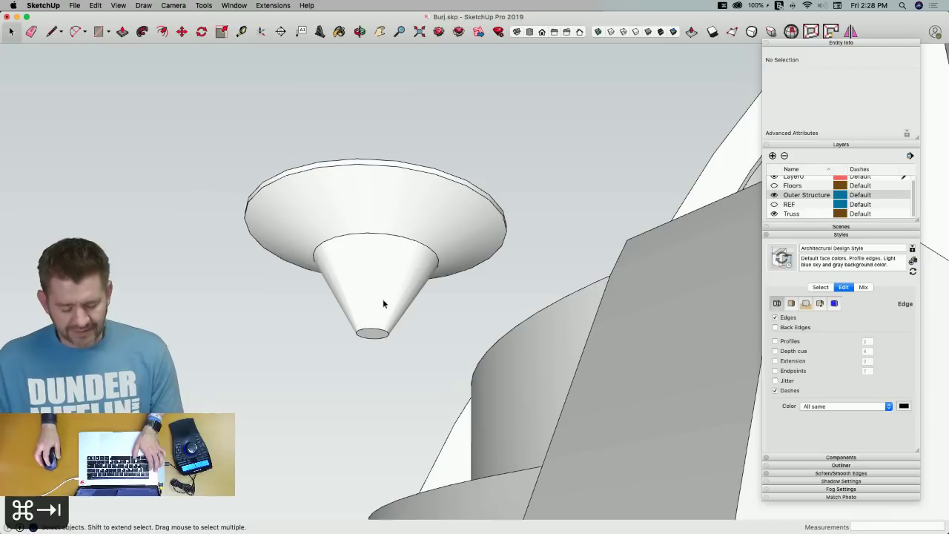
# Scale the cone's bottom face down almost to a point, lower it about 4' vertically, and close the helipad group
pyautogui.doubleClick(370, 340)
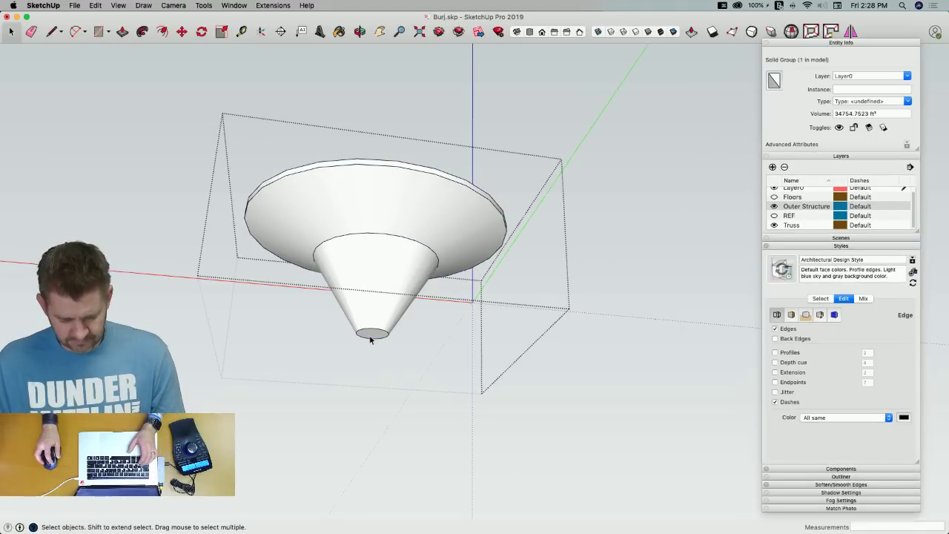
pyautogui.click(370, 341)
pyautogui.press('s')
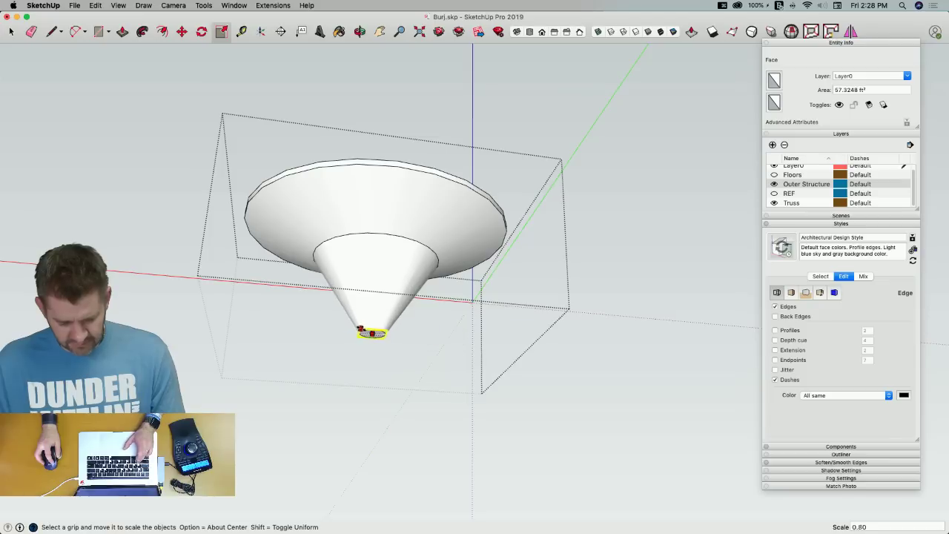
pyautogui.press('m')
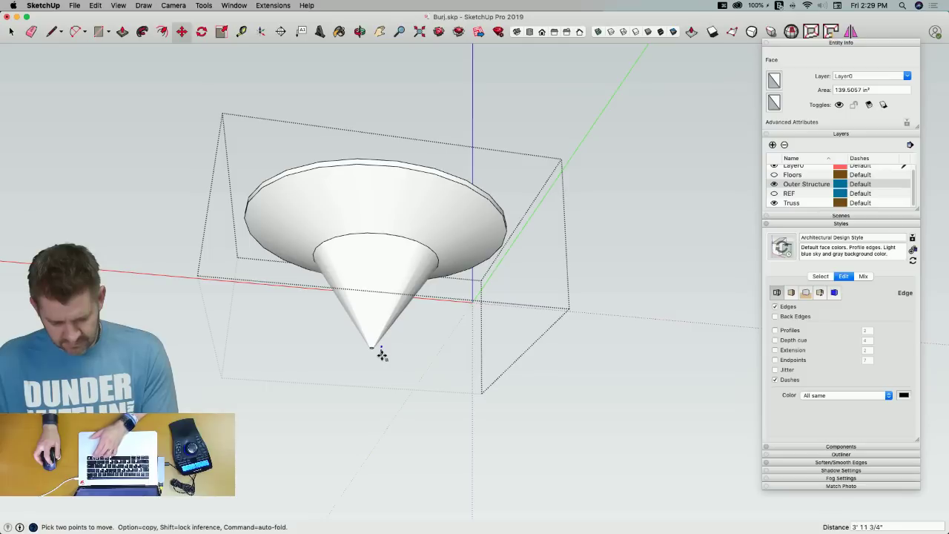
pyautogui.press('space')
pyautogui.click(263, 394)
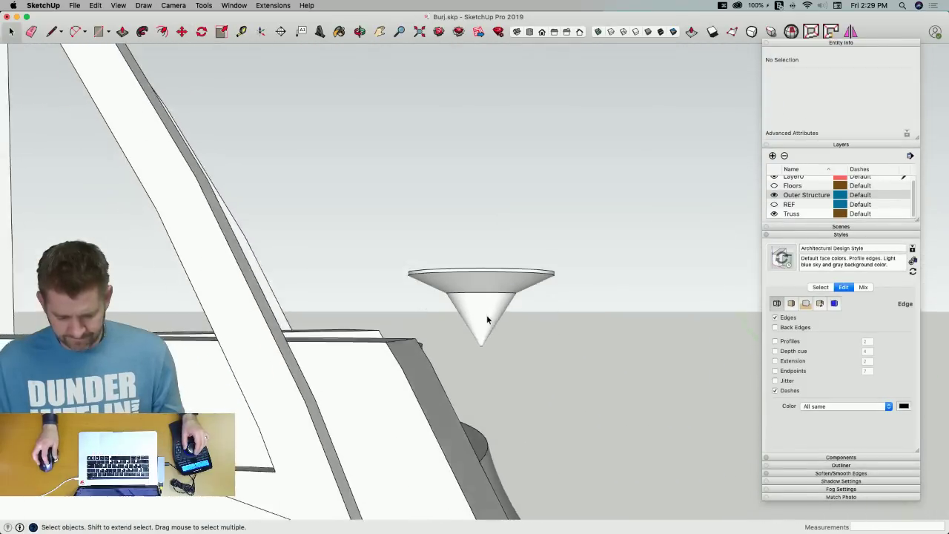
pyautogui.doubleClick(487, 321)
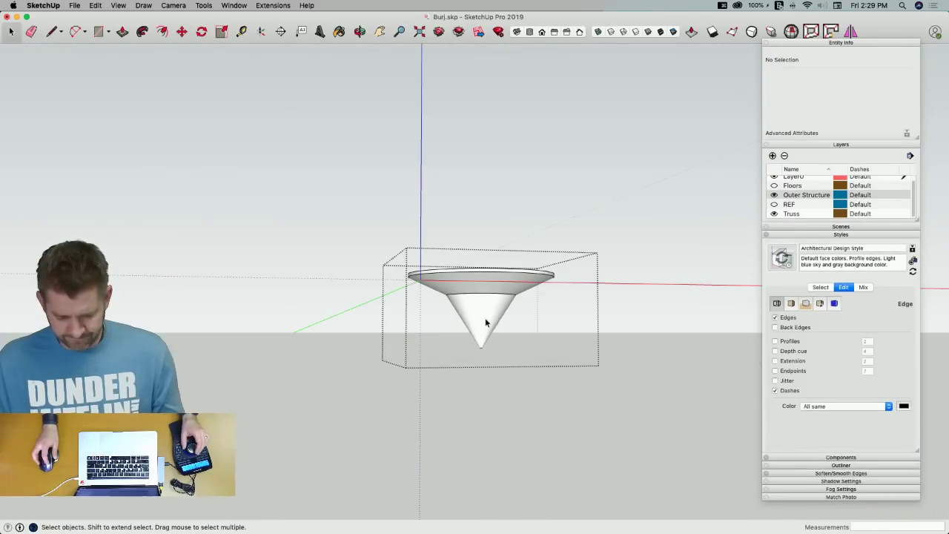
pyautogui.tripleClick(487, 323)
pyautogui.click(574, 394)
# Move the helipad group about 5' 8" along the direction of the roof centreline
pyautogui.click(490, 328)
pyautogui.press('m')
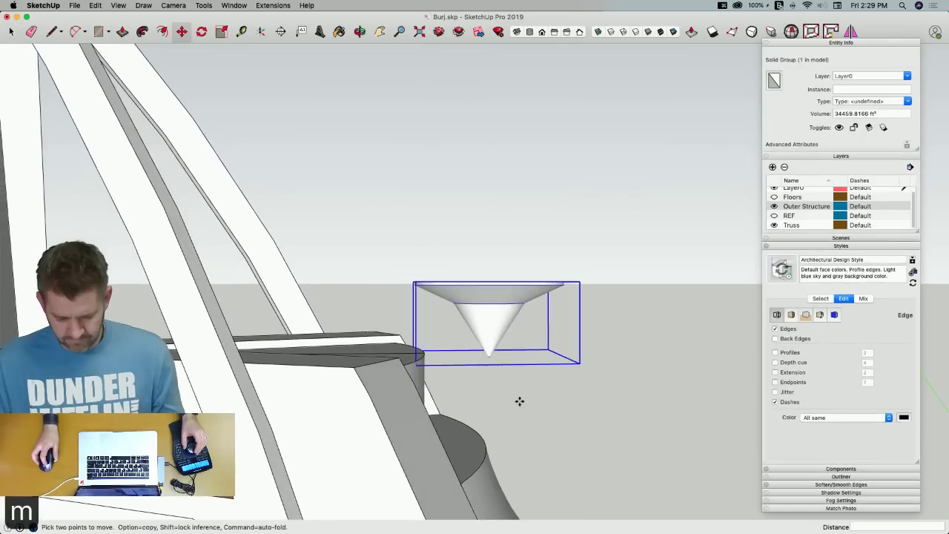
pyautogui.press('space')
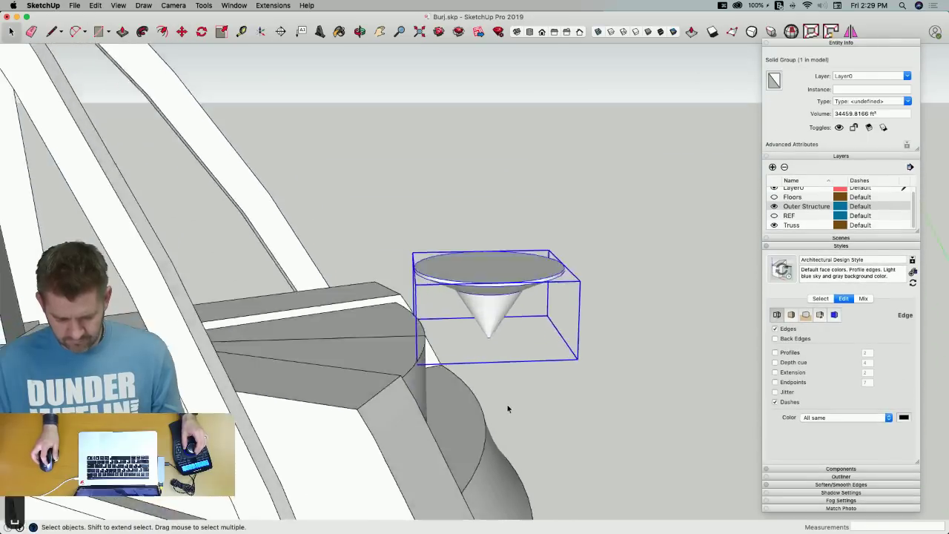
pyautogui.press('m')
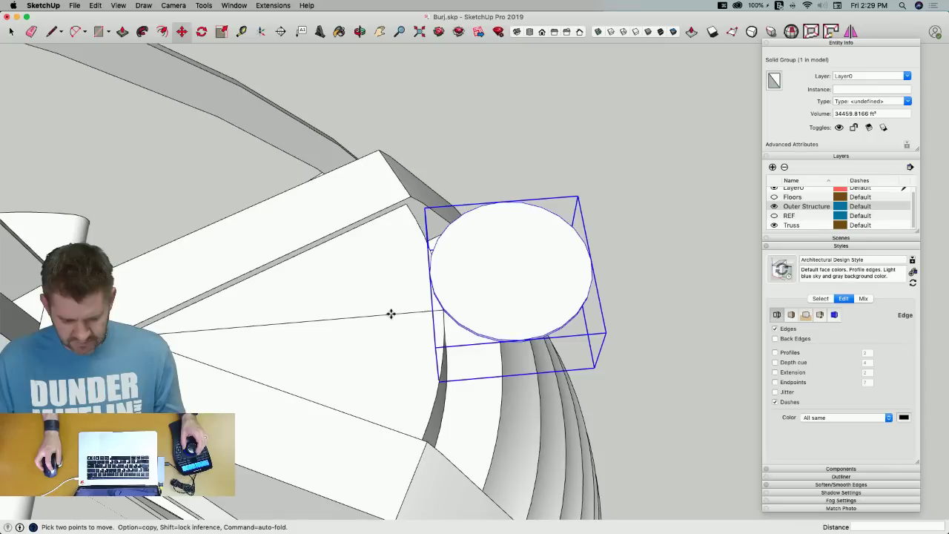
pyautogui.click(379, 314)
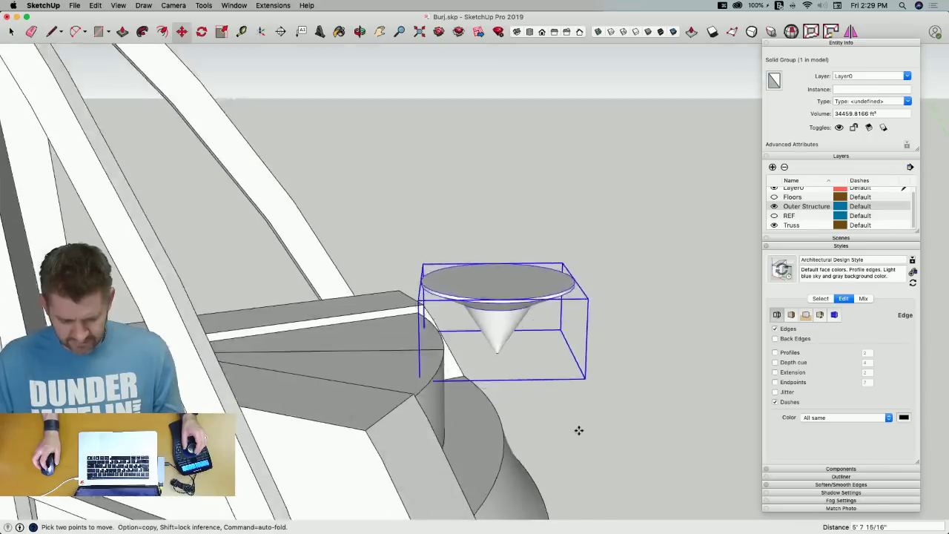
pyautogui.press('space')
# Compare the helipad's position over the roof edge with the forum photo in Chrome, viewing the model from several sides
pyautogui.press('super+Tab')
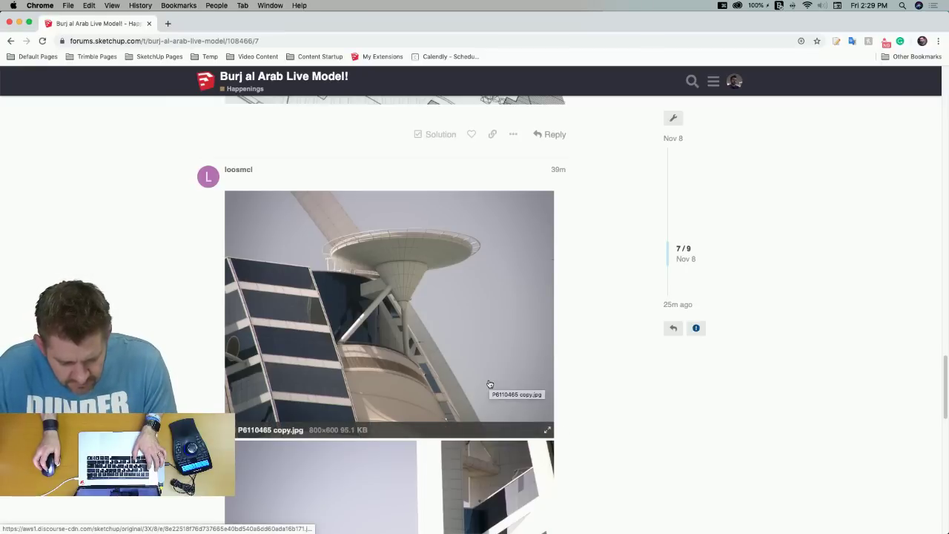
pyautogui.press('super+Tab')
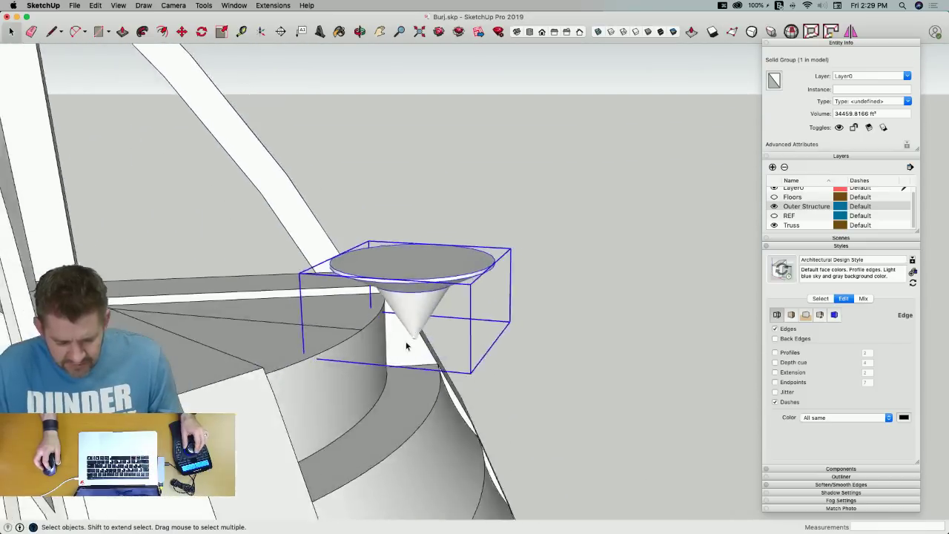
pyautogui.moveTo(407, 346); pyautogui.dragTo(373, 392, button='middle')
pyautogui.moveTo(453, 330); pyautogui.dragTo(467, 356, button='middle')
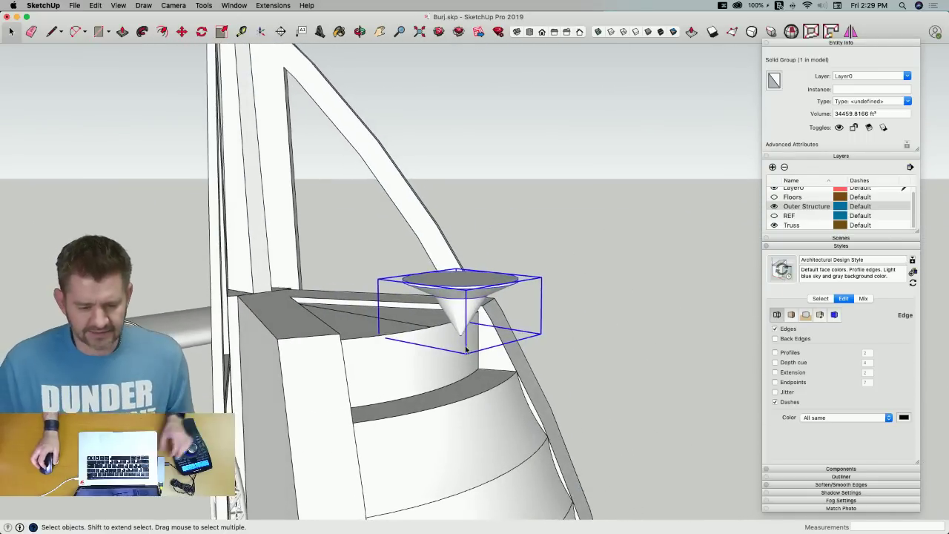
pyautogui.press('m')
pyautogui.moveTo(551, 304); pyautogui.dragTo(459, 356, button='middle')
pyautogui.press('space')
# Open the helipad group and scale the circle at the cone's tip to a radius of about 4 7/16"
pyautogui.scroll(6, 464, 377)
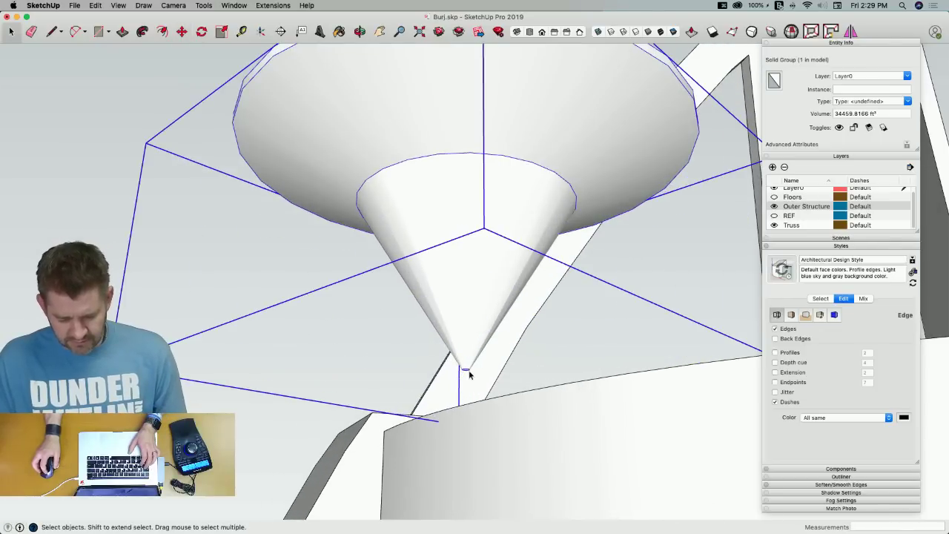
pyautogui.doubleClick(466, 373)
pyautogui.click(464, 369)
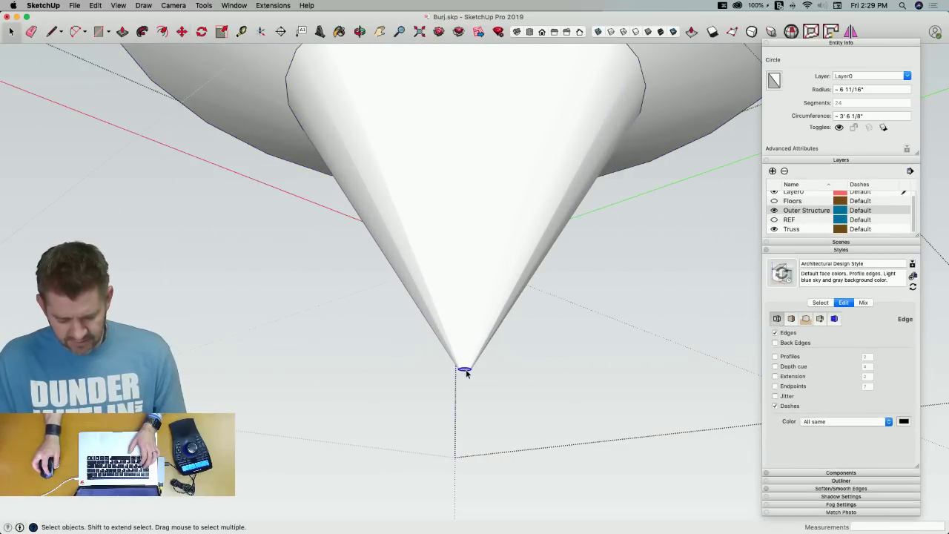
pyautogui.press('s')
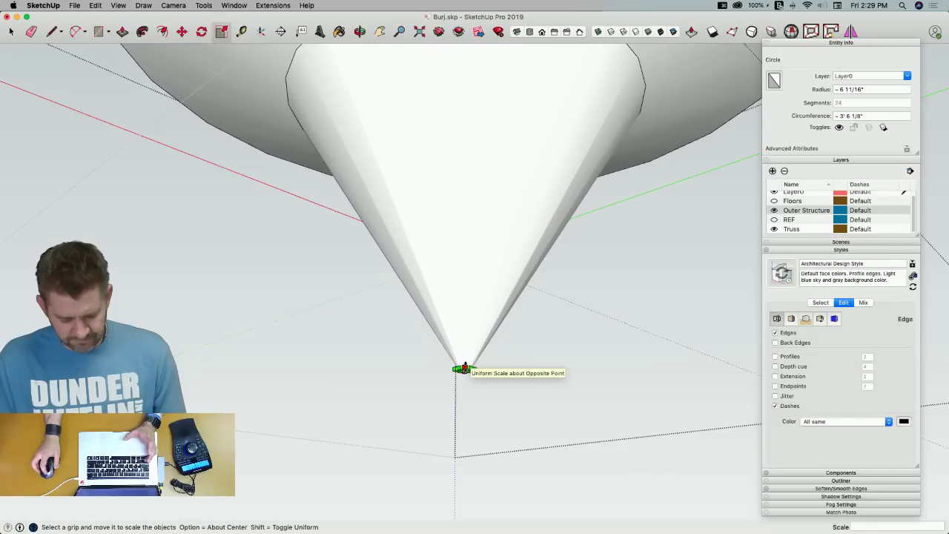
pyautogui.moveTo(464, 368)
pyautogui.mouseDown()
pyautogui.moveTo(619, 311)
pyautogui.moveTo(402, 338)
pyautogui.moveTo(534, 307)
pyautogui.moveTo(463, 369)
pyautogui.mouseUp()
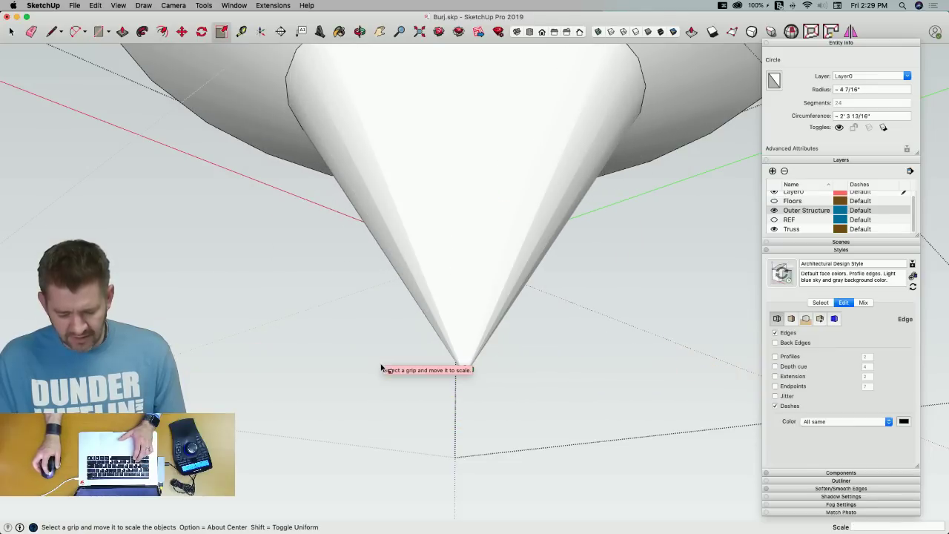
pyautogui.press('space')
pyautogui.click(463, 377)
pyautogui.scroll(4, 466, 373)
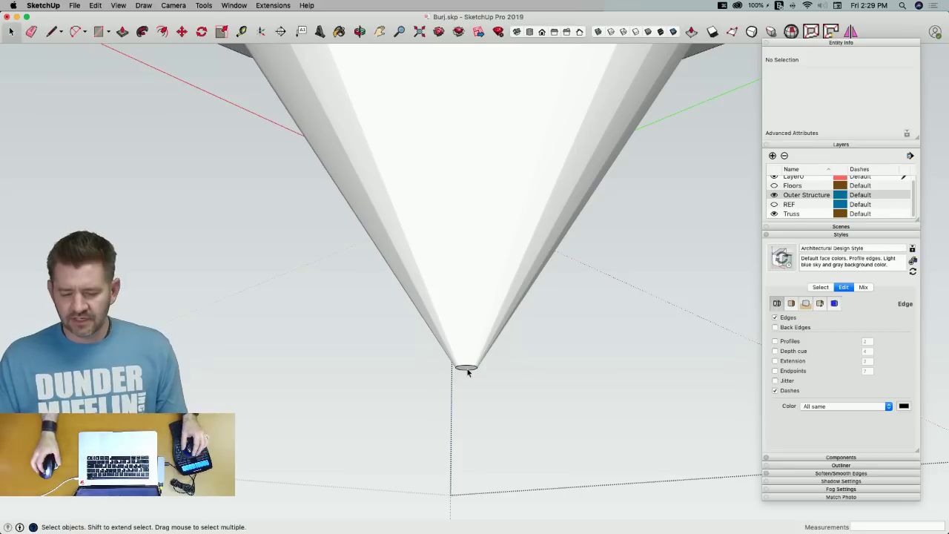
pyautogui.scroll(-6, 468, 369)
pyautogui.moveTo(459, 357); pyautogui.dragTo(400, 292, button='middle')
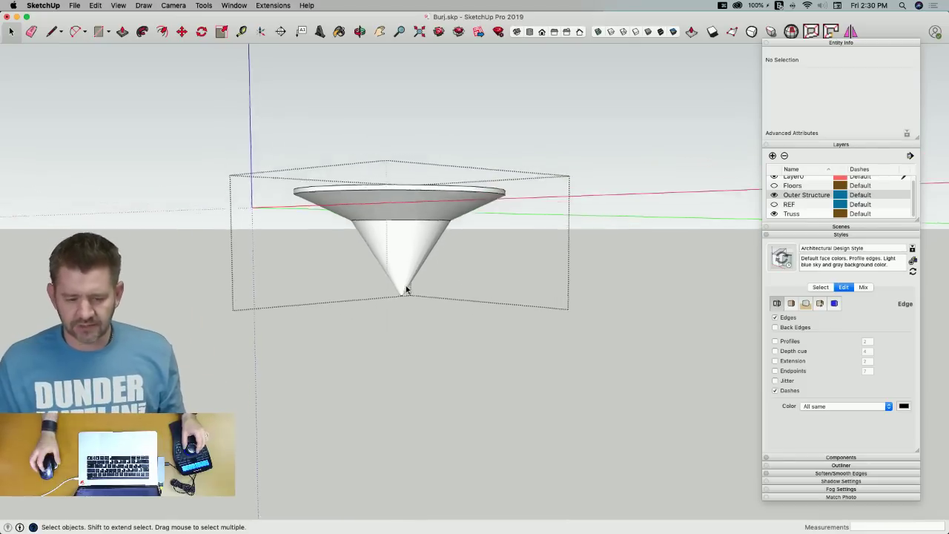
# Select the small circular face at the cone's tip and look at it in the bottom view
pyautogui.scroll(3, 405, 288)
pyautogui.moveTo(610, 267); pyautogui.dragTo(425, 396, button='middle')
pyautogui.scroll(5, 424, 407)
pyautogui.scroll(6, 420, 399)
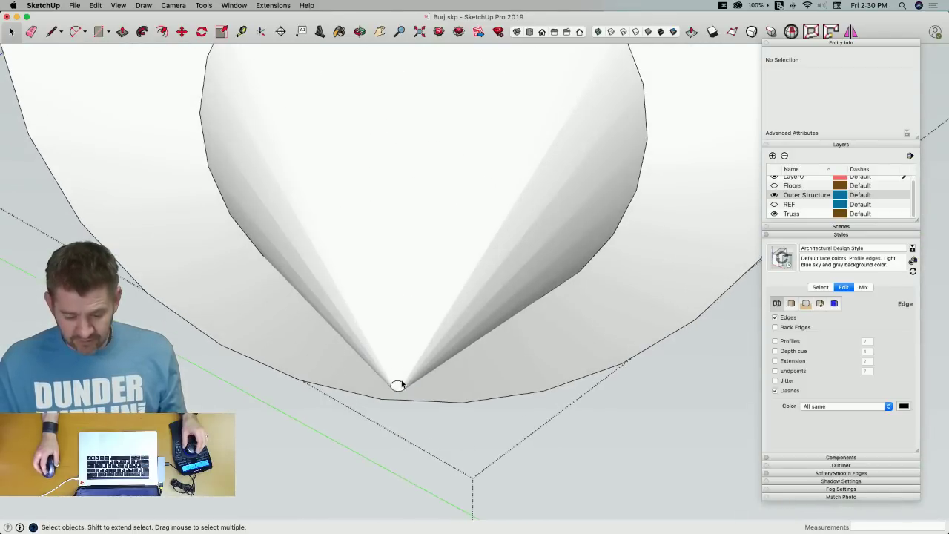
pyautogui.doubleClick(445, 338)
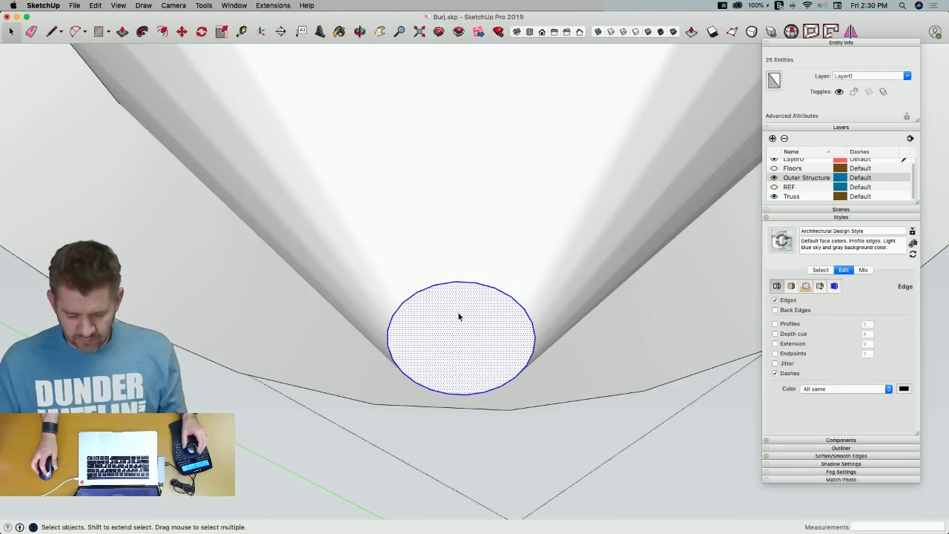
pyautogui.press('super+7')
pyautogui.scroll(4, 479, 306)
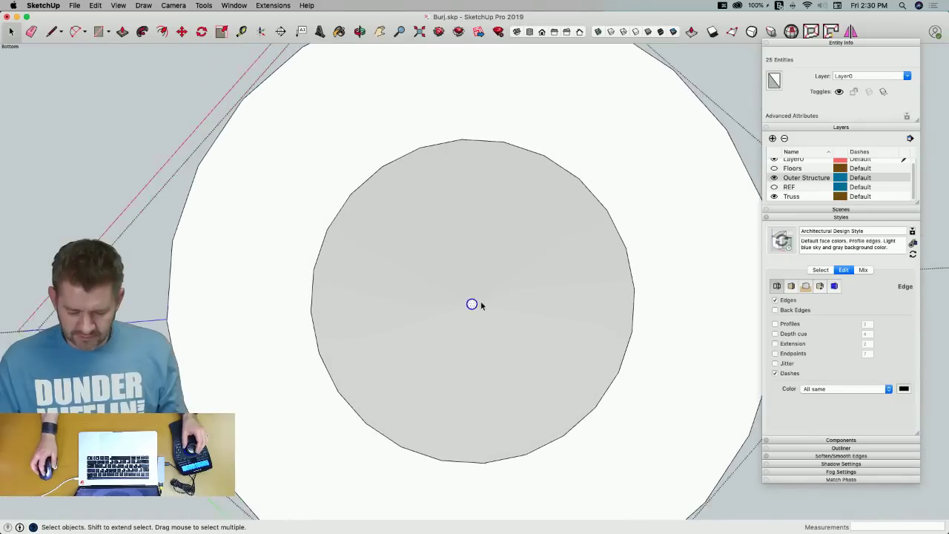
# Try to adjust the small circle at the cone's tip with the Move tool
pyautogui.press('m')
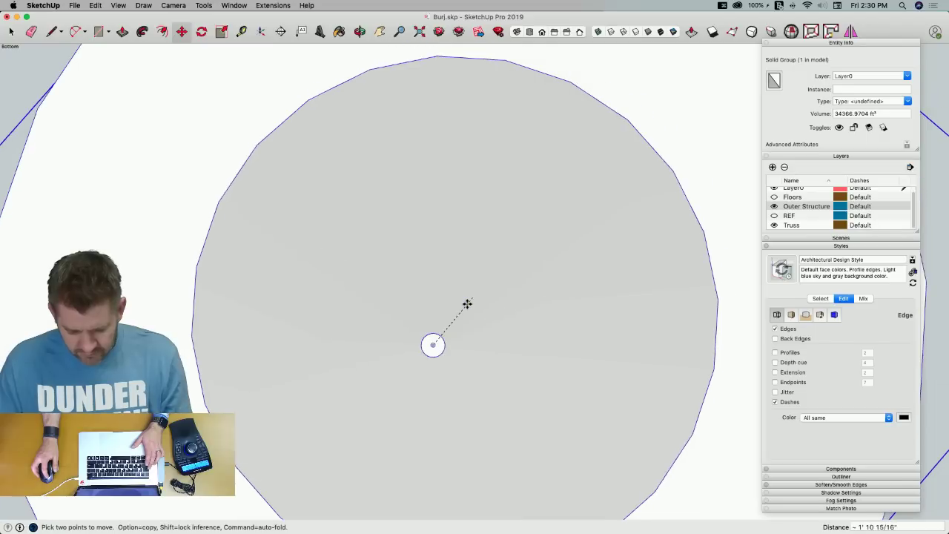
pyautogui.press('space')
pyautogui.click(467, 312)
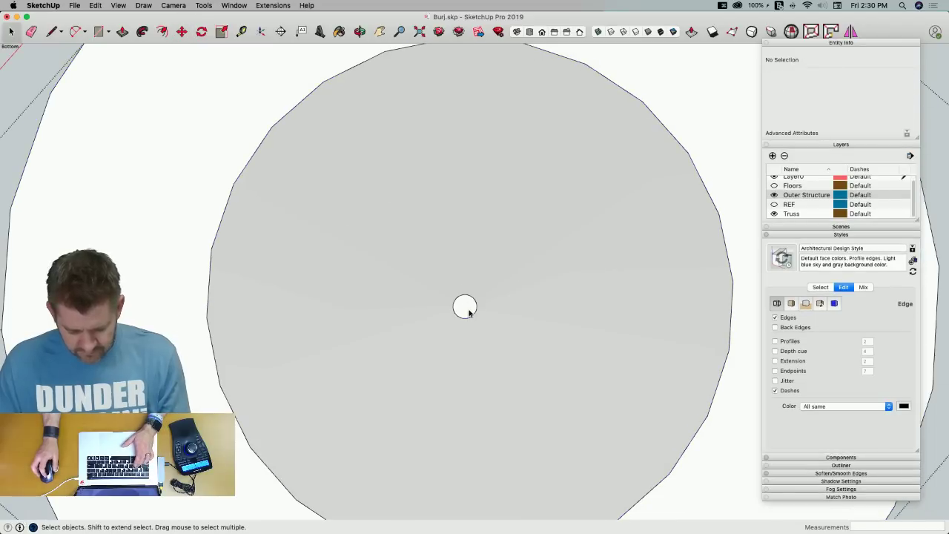
pyautogui.press('m')
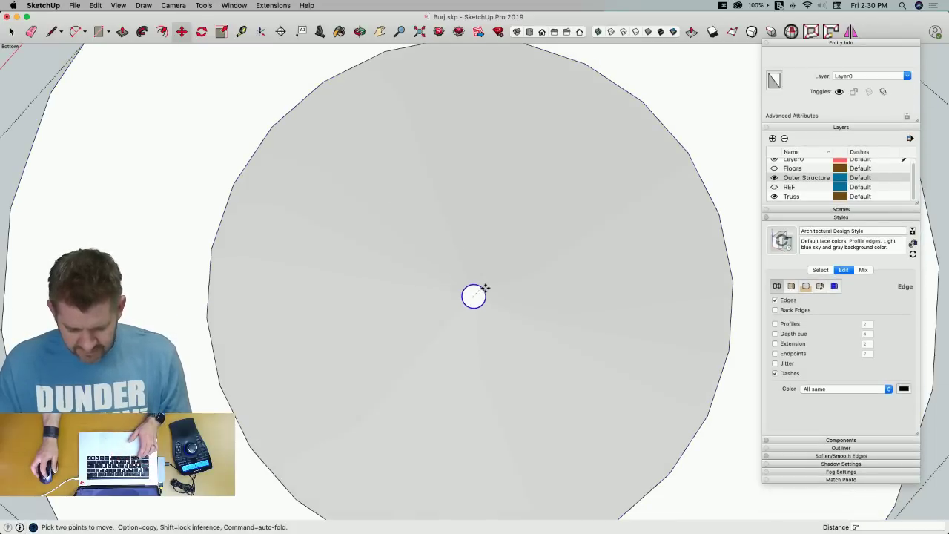
pyautogui.scroll(3, 475, 297)
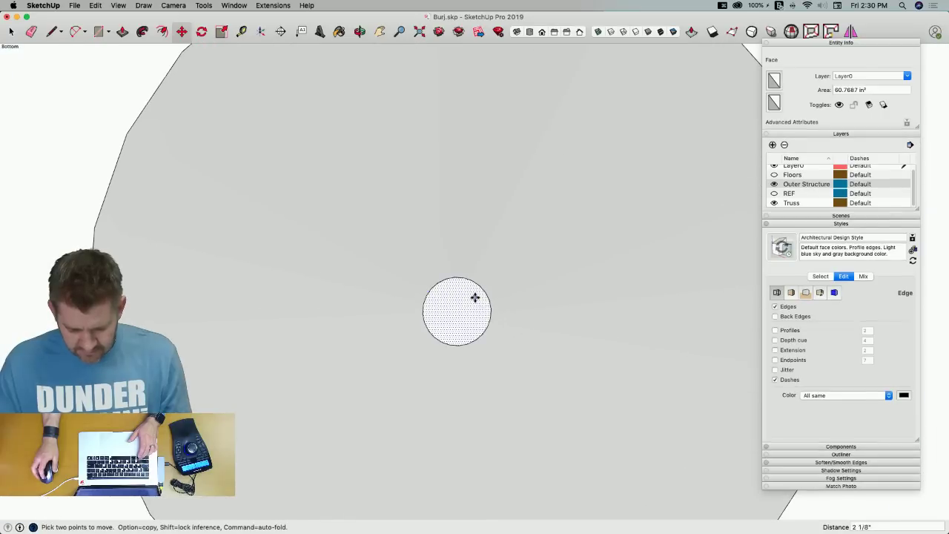
pyautogui.press('l')
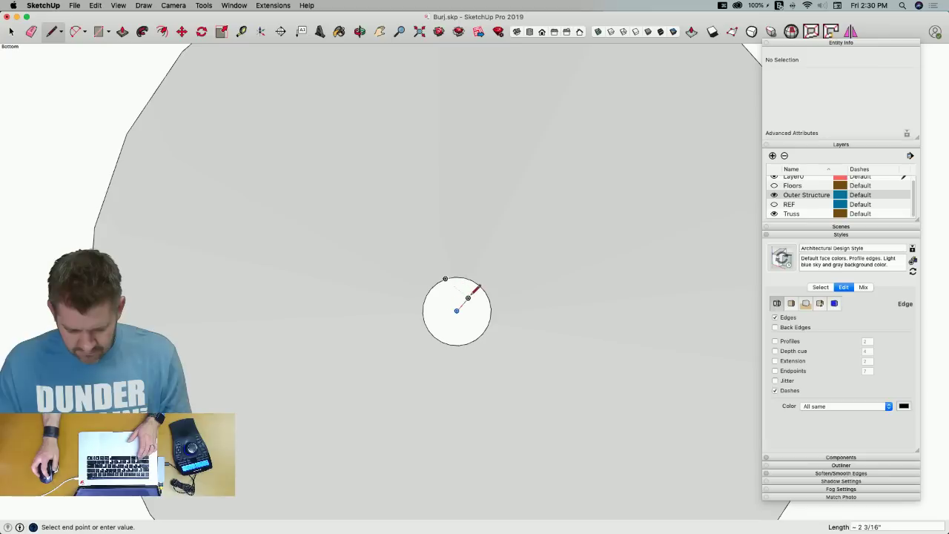
pyautogui.press('m')
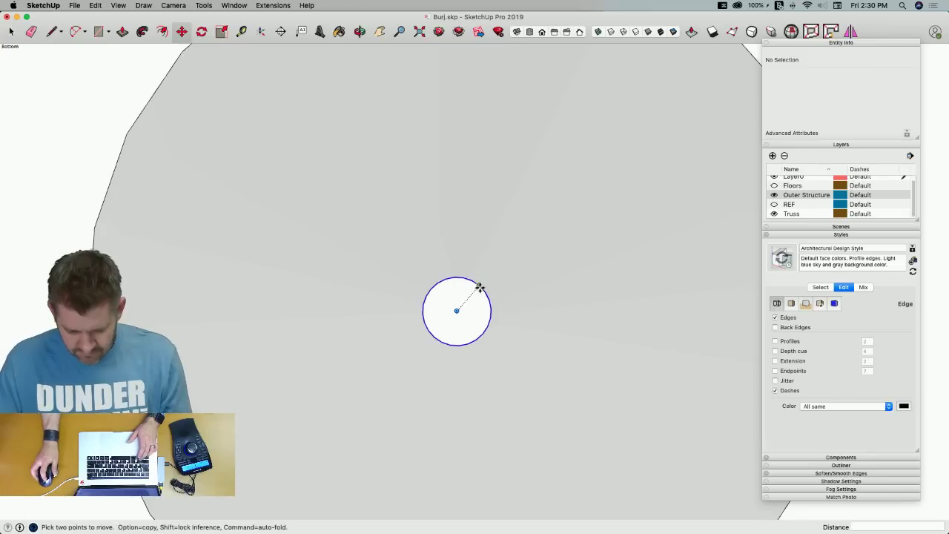
pyautogui.click(481, 289)
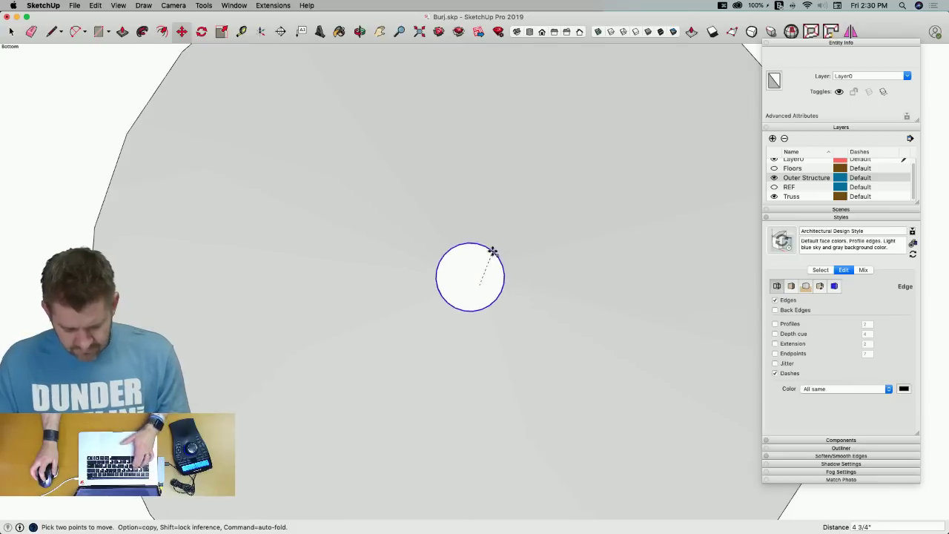
pyautogui.press('Escape')
pyautogui.press('space')
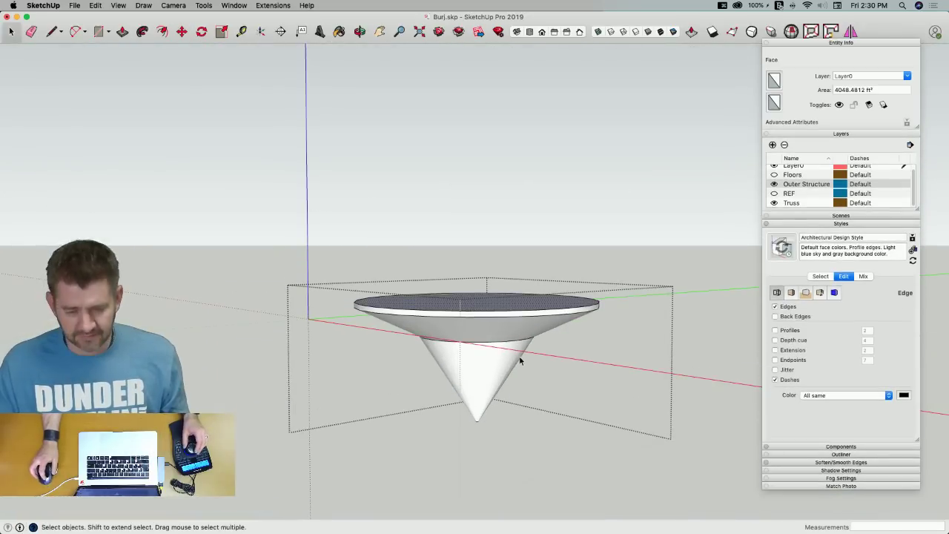
# Close the helipad group and lower it vertically about 22' 5" beside the roof edge
pyautogui.click(437, 172)
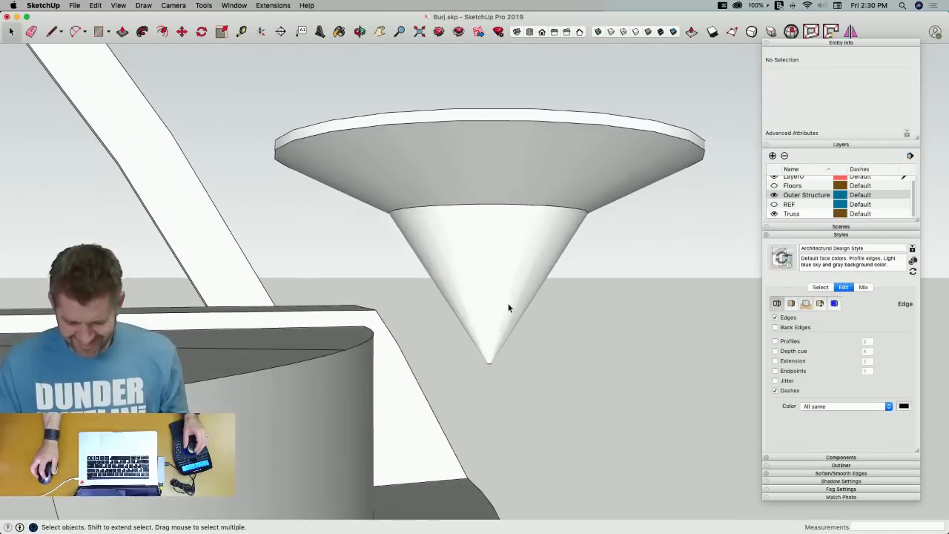
pyautogui.doubleClick(482, 288)
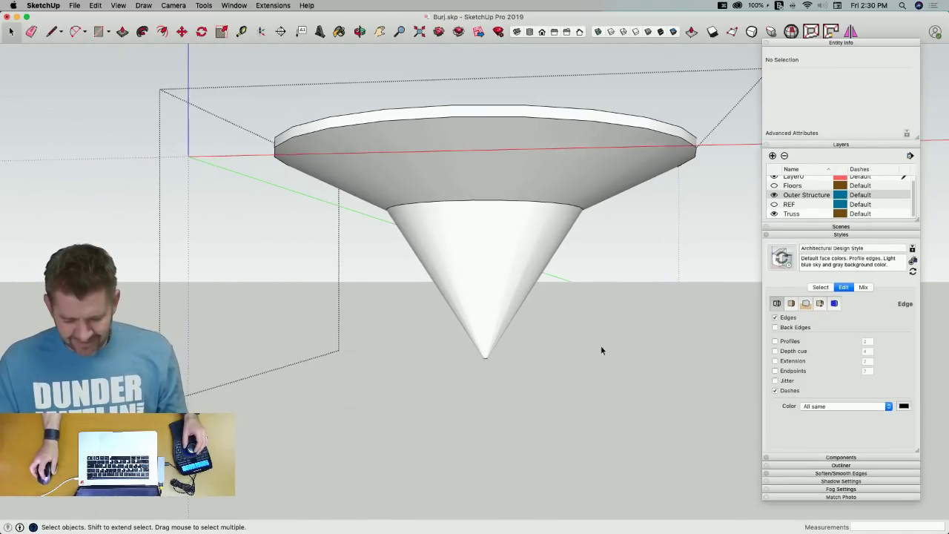
pyautogui.click(593, 421)
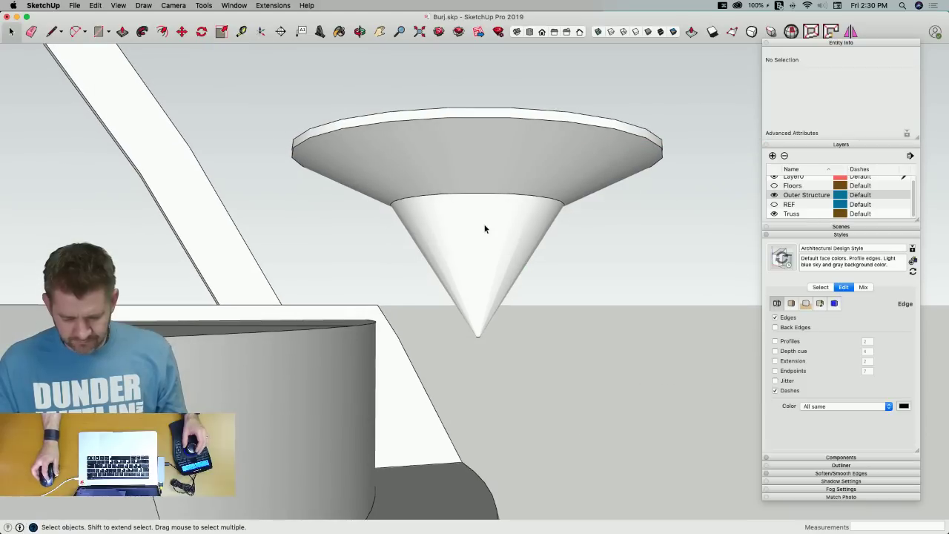
pyautogui.click(496, 242)
pyautogui.press('m')
pyautogui.click(492, 240)
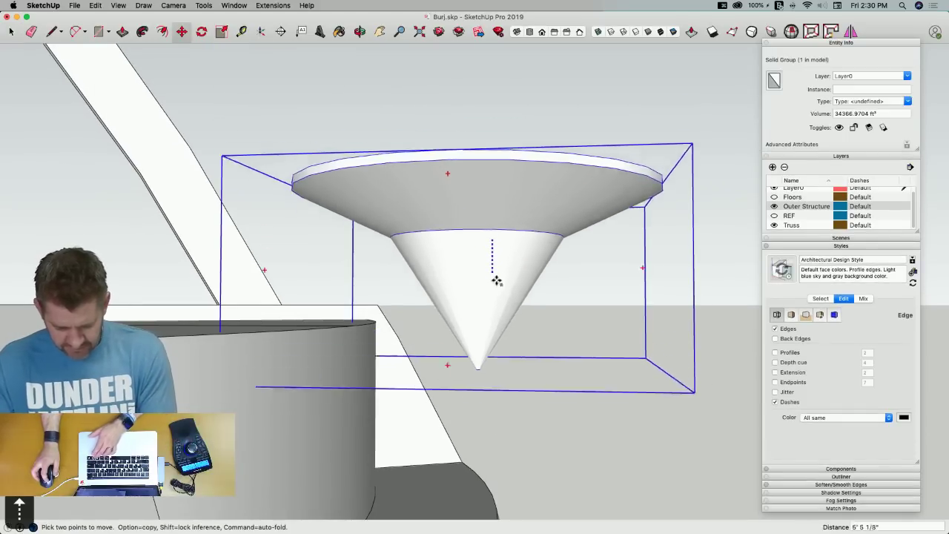
pyautogui.click(505, 362)
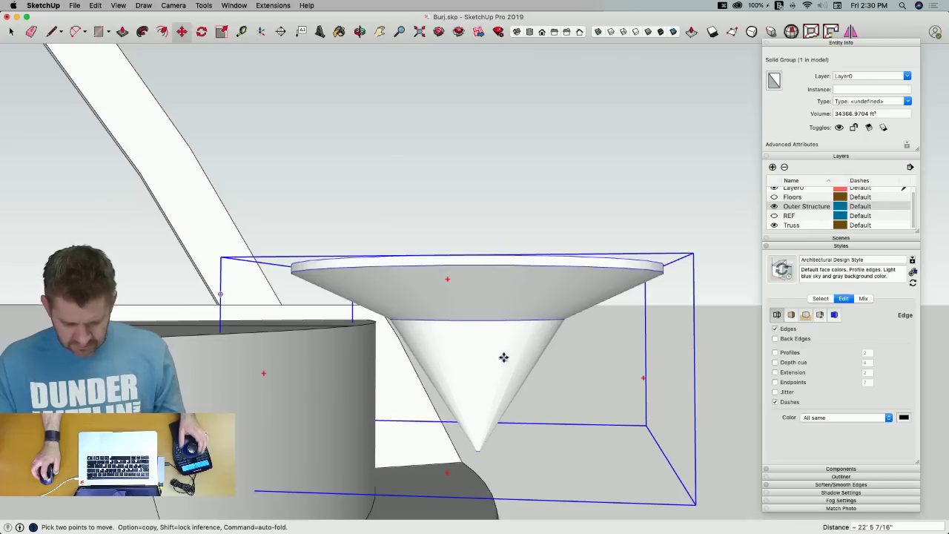
pyautogui.press('space')
# Compare the lowered helipad's position on the tower with the forum photo in Chrome and the tower photo in Preview
pyautogui.scroll(-15, 531, 392)
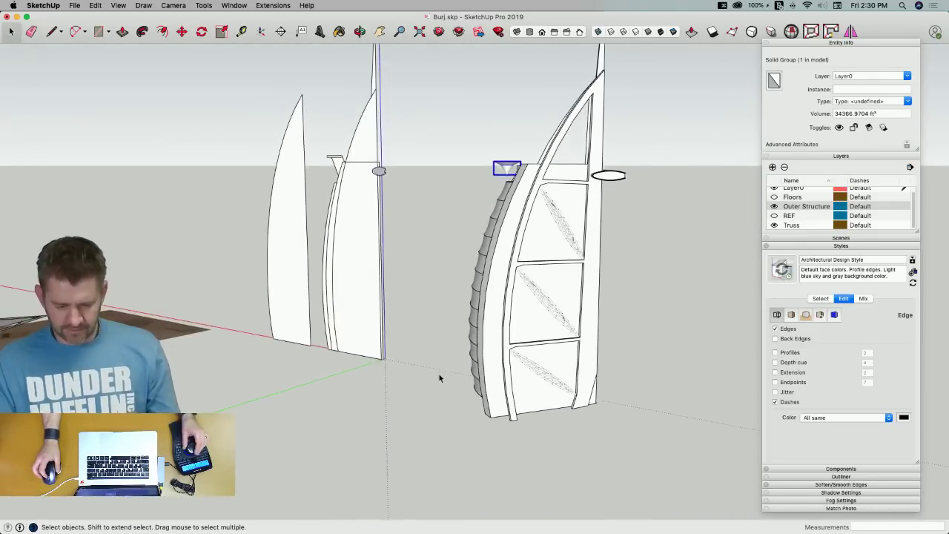
pyautogui.scroll(12, 439, 378)
pyautogui.scroll(8, 449, 207)
pyautogui.moveTo(449, 208); pyautogui.dragTo(502, 275, button='middle')
pyautogui.press('super+Tab')
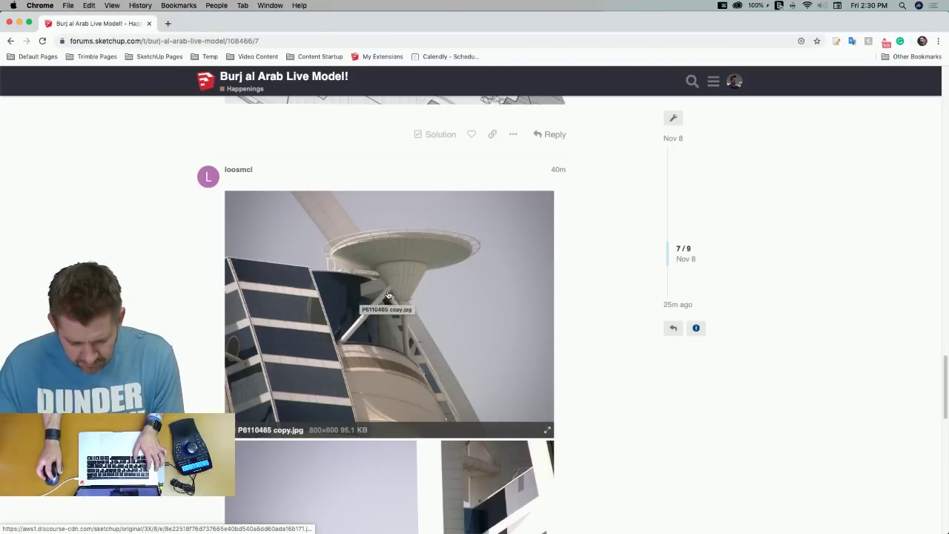
pyautogui.press('super+Tab')
pyautogui.moveTo(380, 339)
pyautogui.mouseDown(button='middle')
pyautogui.moveTo(600, 396)
pyautogui.moveTo(824, 341)
pyautogui.mouseUp(button='middle')
pyautogui.press('super+Tab')
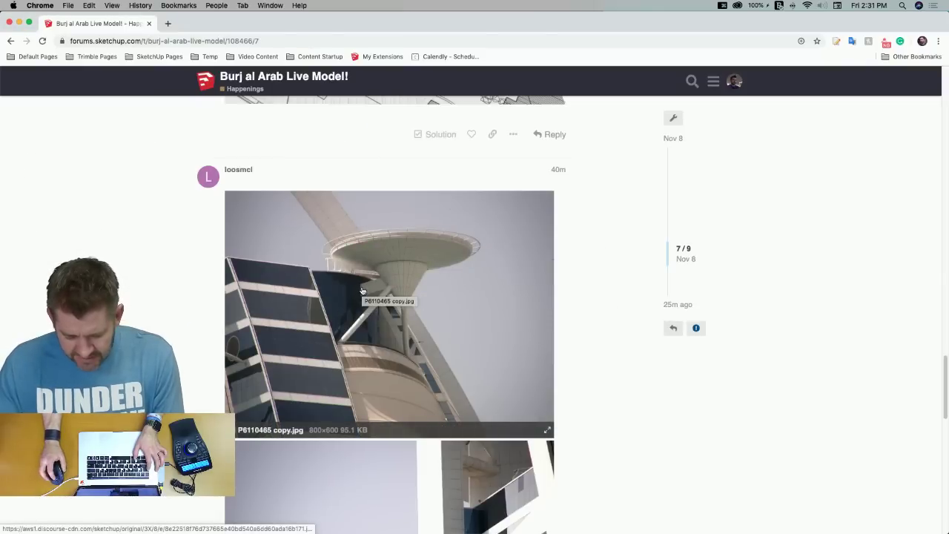
pyautogui.press('super+Tab')
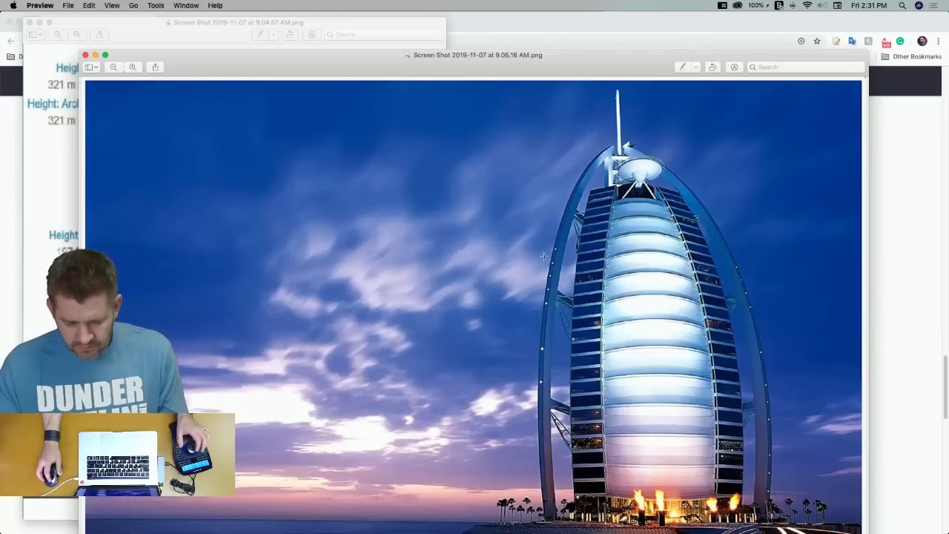
pyautogui.press('super+Tab')
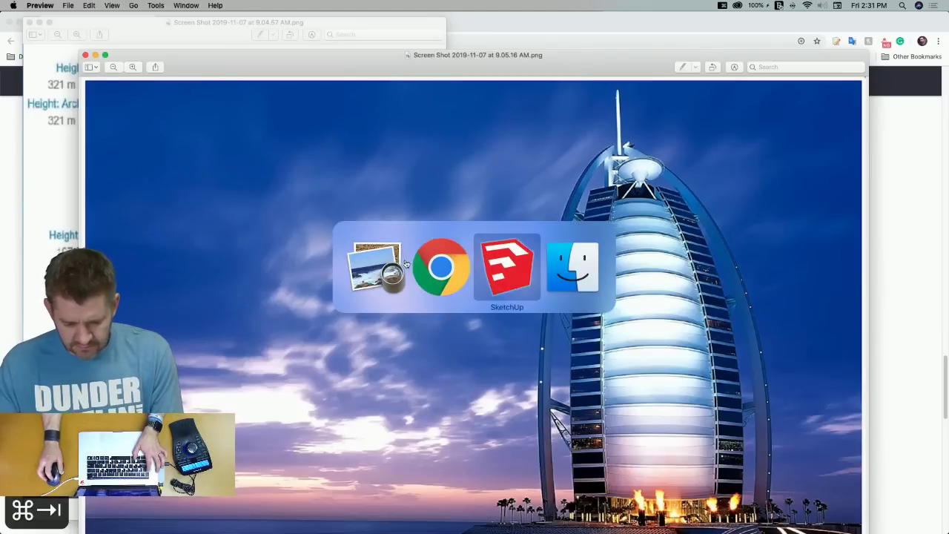
pyautogui.press('super+Tab')
pyautogui.press('super+Tab')
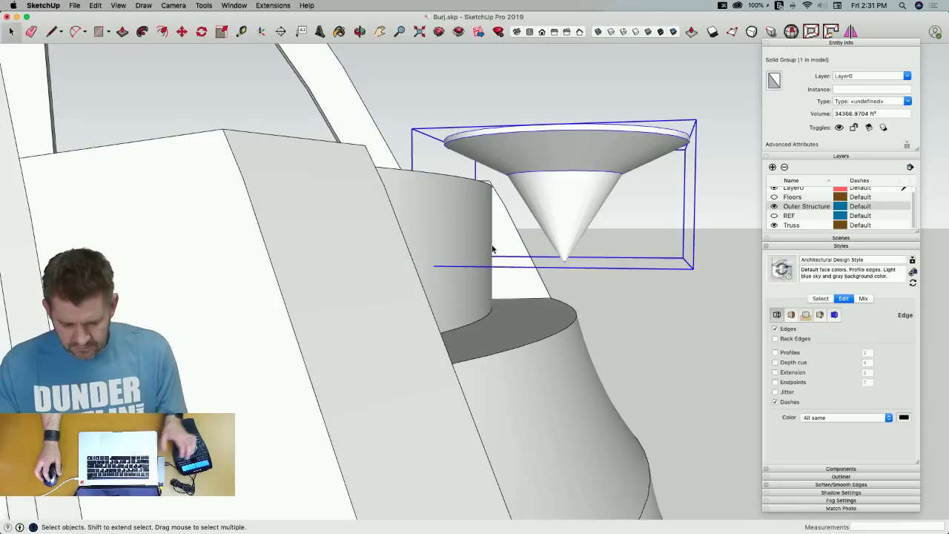
# Group all connected geometry of the tower body with the curved, ribbed facade beneath the helipad
pyautogui.press('l')
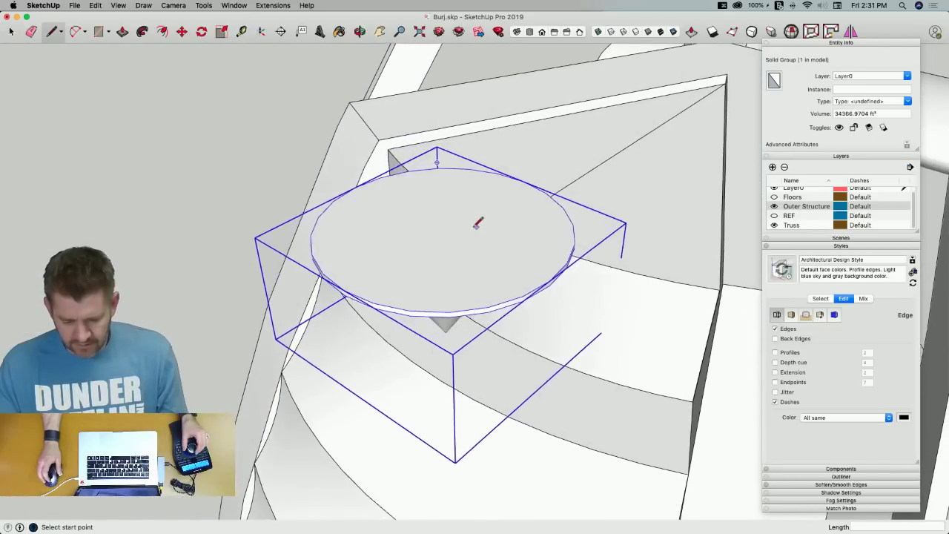
pyautogui.press('space')
pyautogui.click(632, 255)
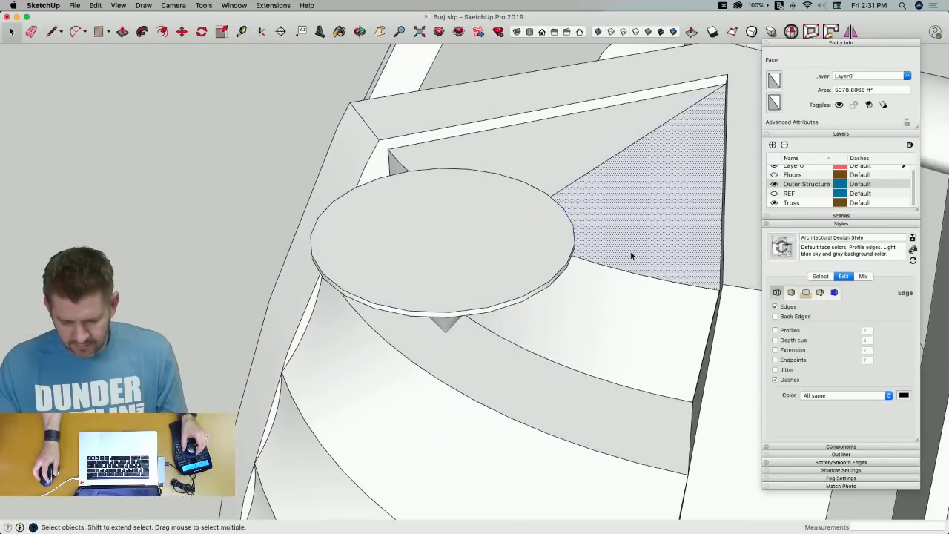
pyautogui.tripleClick(632, 255)
pyautogui.rightClick(631, 251)
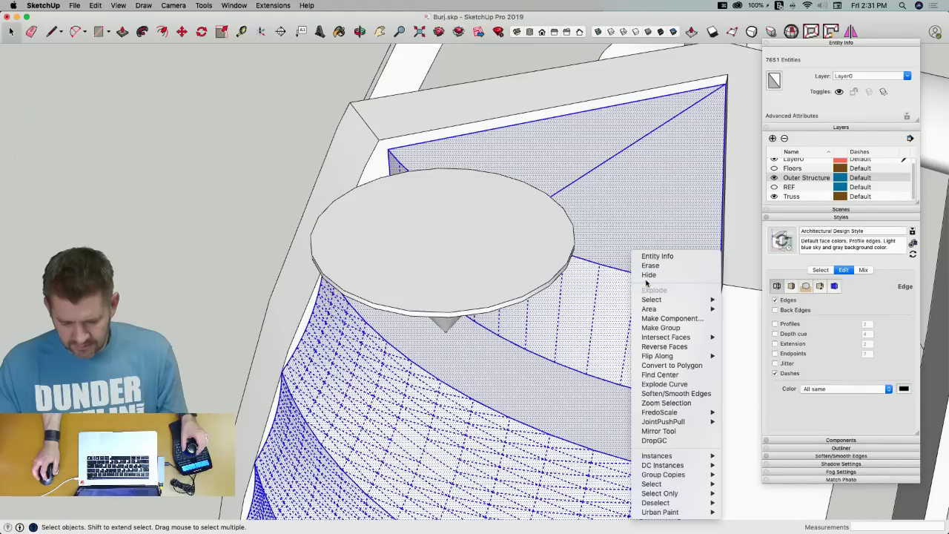
pyautogui.click(658, 328)
# Open the new tower body group and draw a short vertical line down the curved top wall from the roof centreline's outer end
pyautogui.scroll(5, 615, 240)
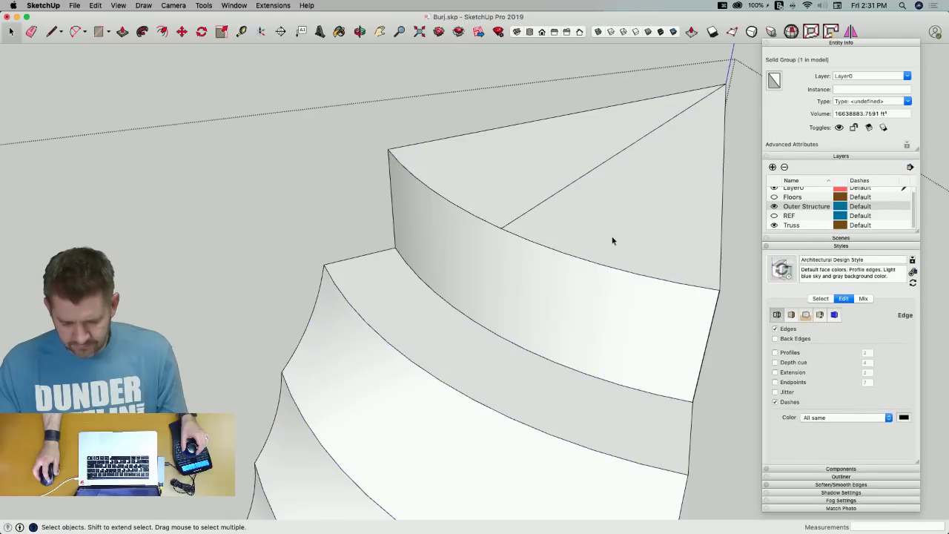
pyautogui.doubleClick(612, 241)
pyautogui.moveTo(612, 240); pyautogui.dragTo(541, 244, button='middle')
pyautogui.scroll(3, 532, 222)
pyautogui.press('l')
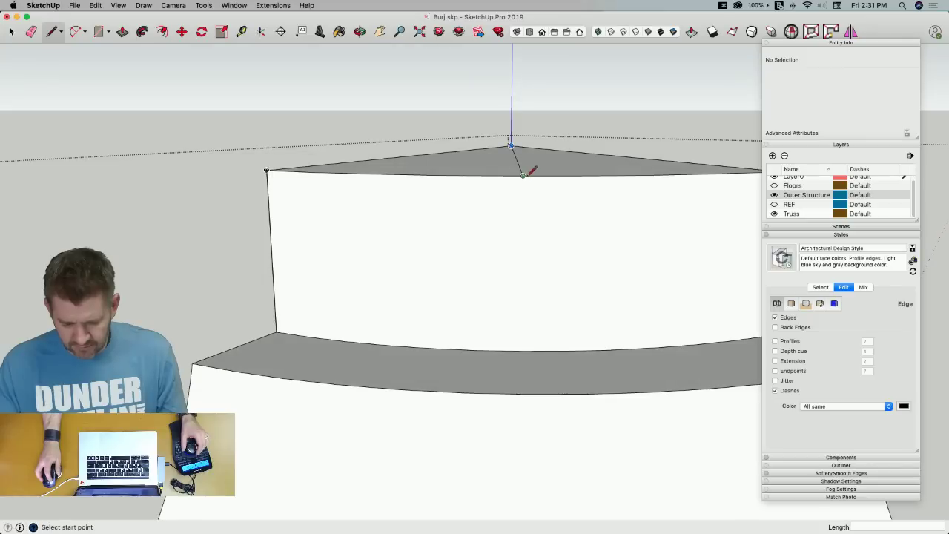
pyautogui.moveTo(525, 207)
pyautogui.mouseDown(button='middle')
pyautogui.moveTo(528, 238)
pyautogui.moveTo(528, 223)
pyautogui.mouseUp(button='middle')
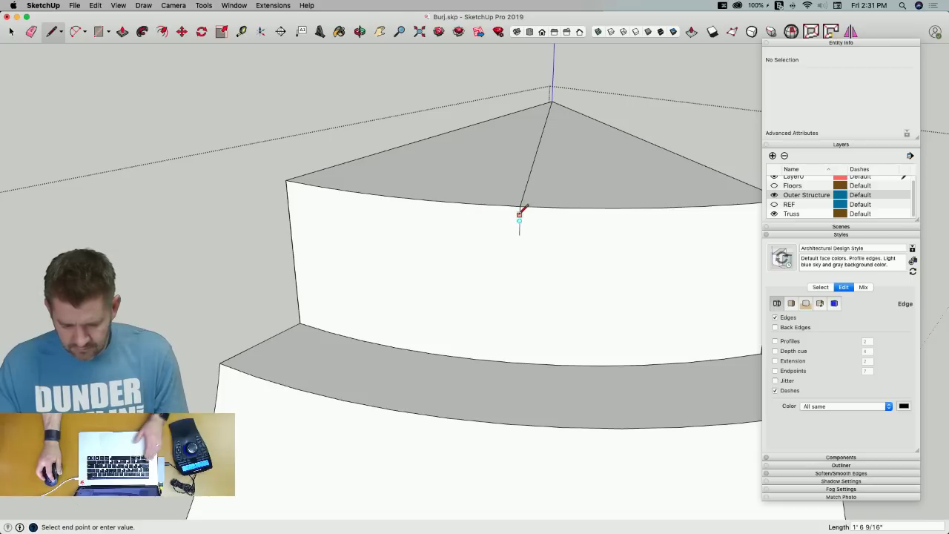
pyautogui.click(520, 215)
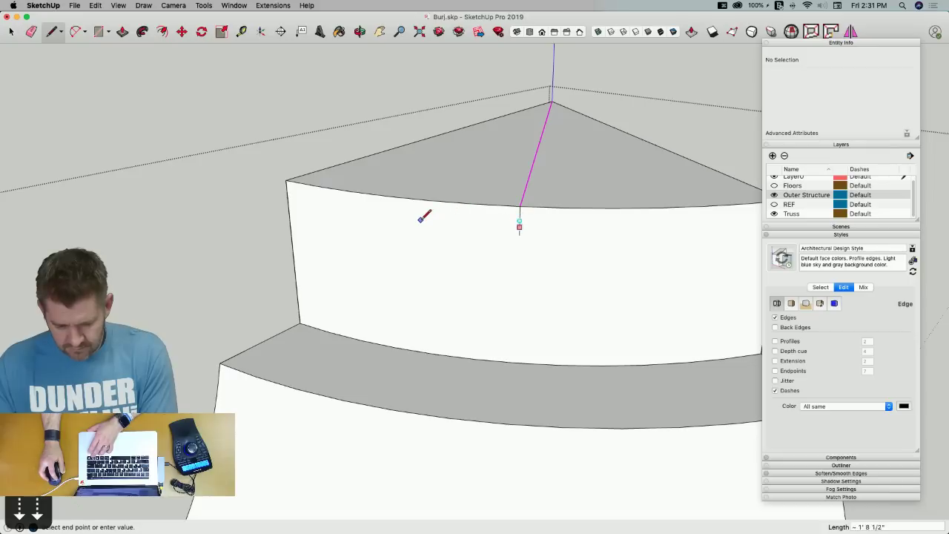
pyautogui.moveTo(504, 218); pyautogui.dragTo(463, 247, button='middle')
pyautogui.scroll(-10, 444, 242)
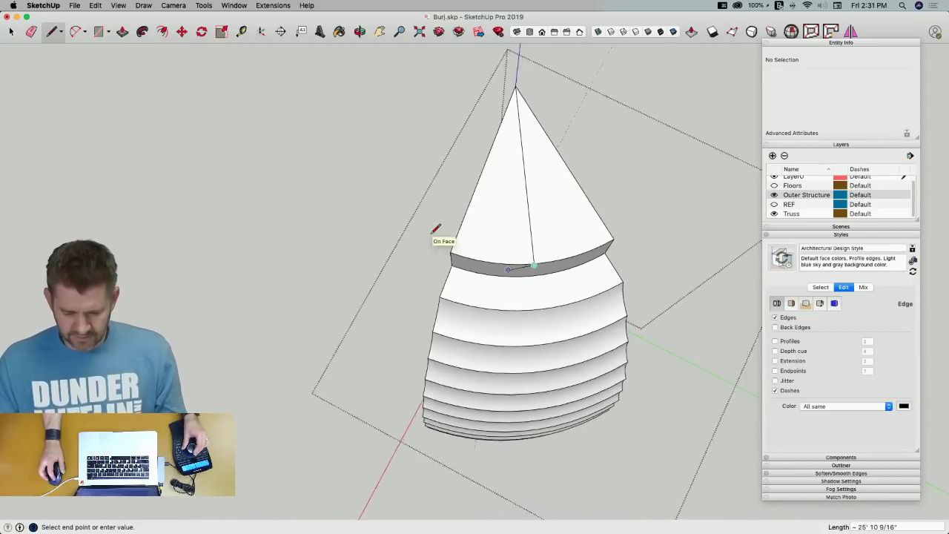
pyautogui.press('space')
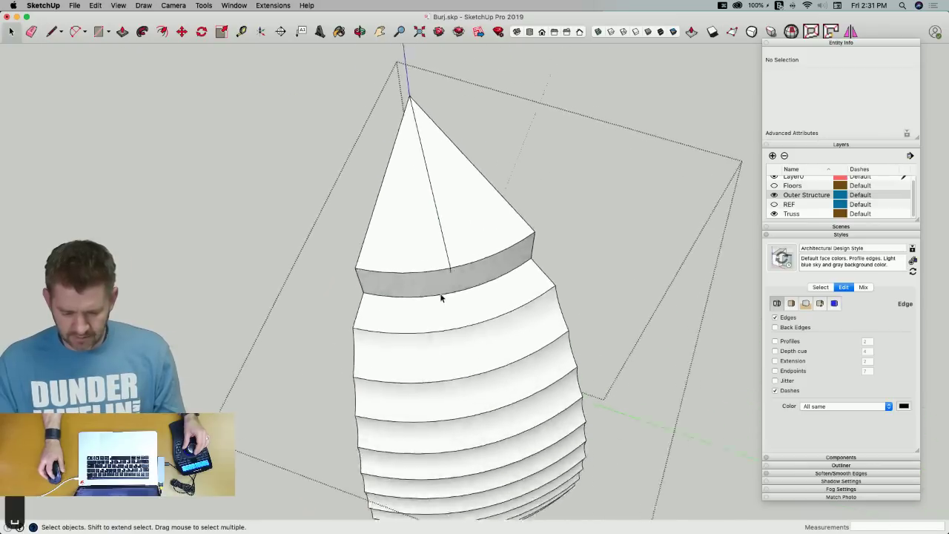
# Realign the drawing axes with the origin at the roof's apex and the red axis along the roof centreline
pyautogui.click(263, 32)
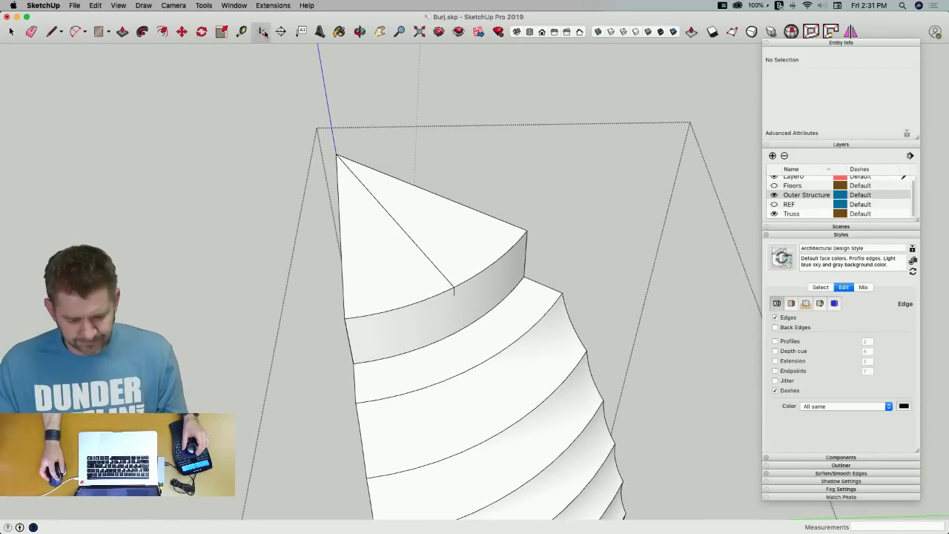
pyautogui.click(364, 186)
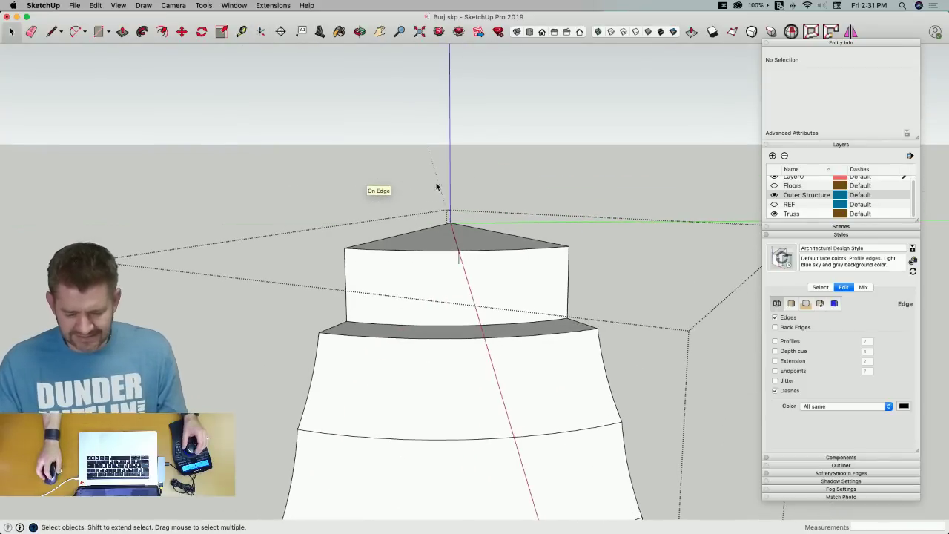
# Sketch the top, side and bottom edges of a small rectangle beside the short vertical line on the curved top wall
pyautogui.scroll(3, 463, 264)
pyautogui.scroll(2, 467, 257)
pyautogui.press('l')
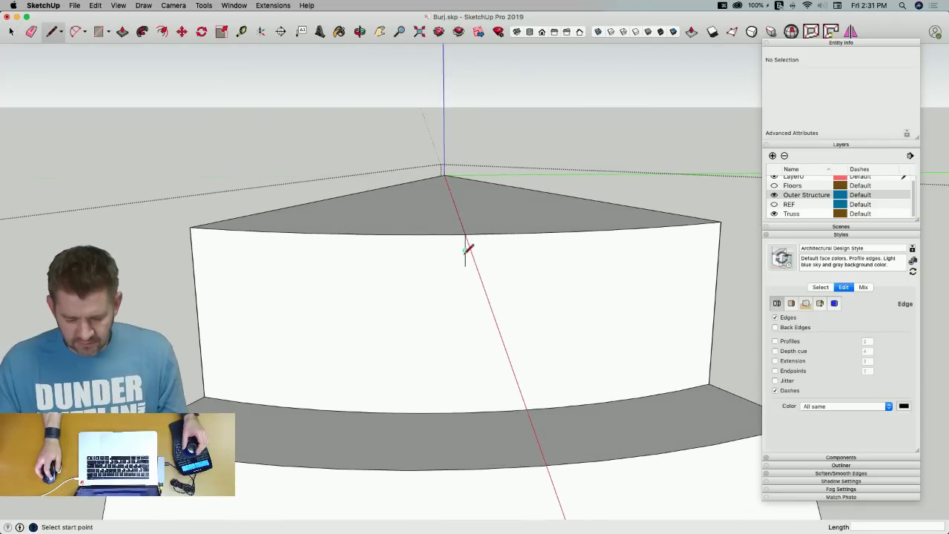
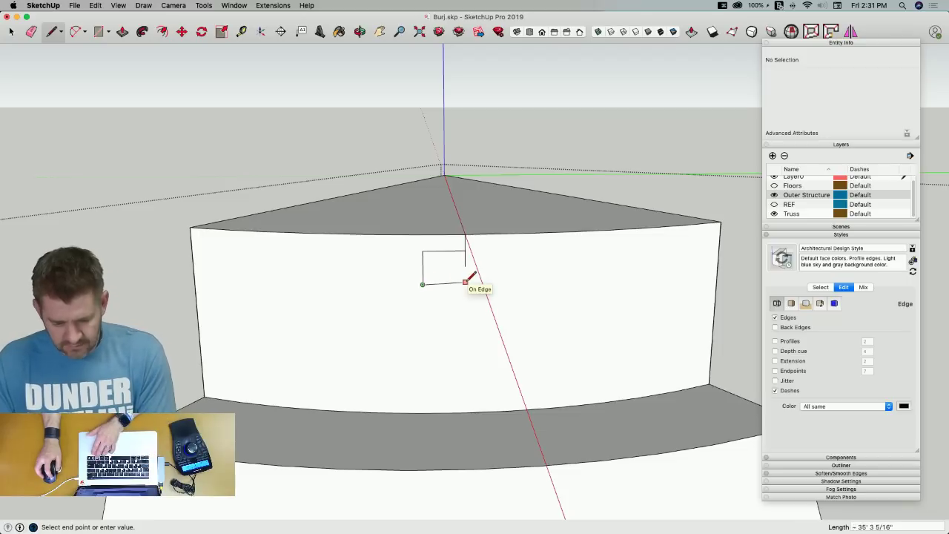
pyautogui.press('Escape')
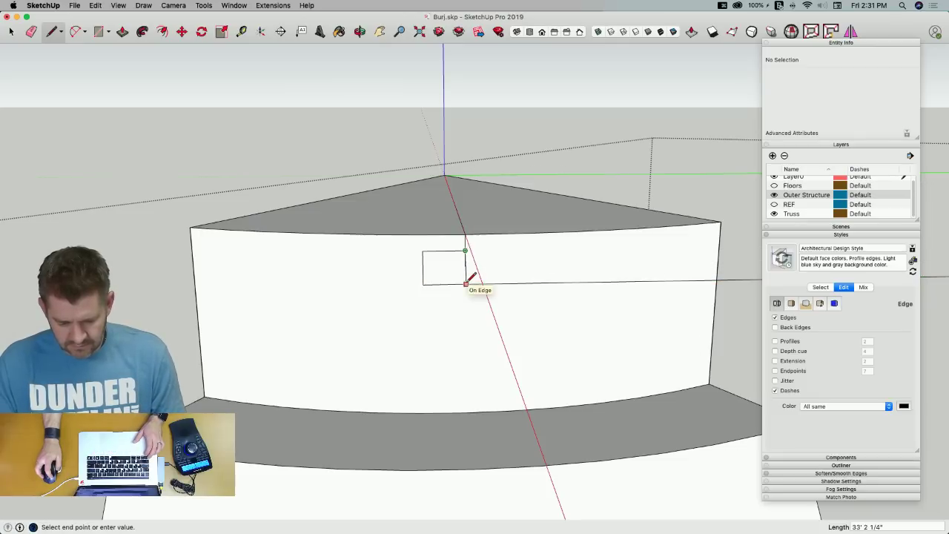
pyautogui.press('shift')
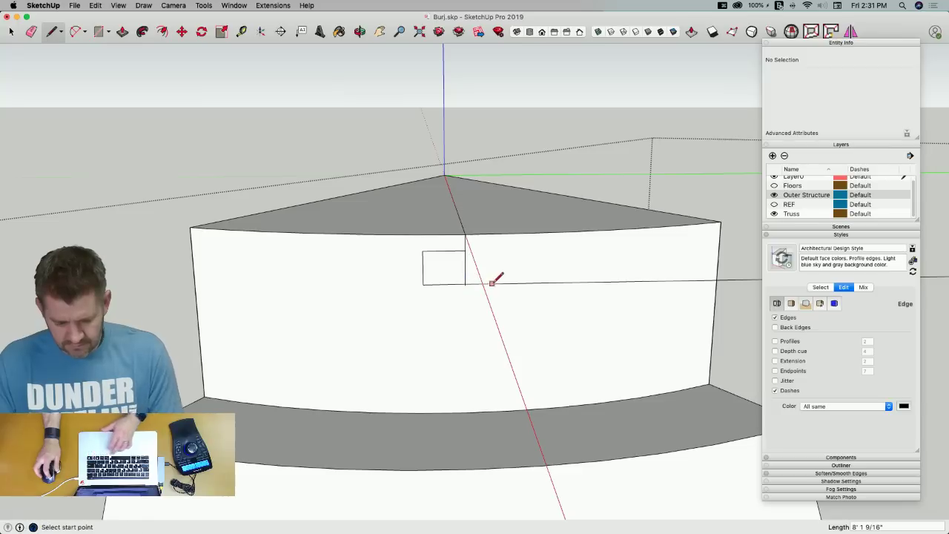
pyautogui.press('e')
pyautogui.press('l')
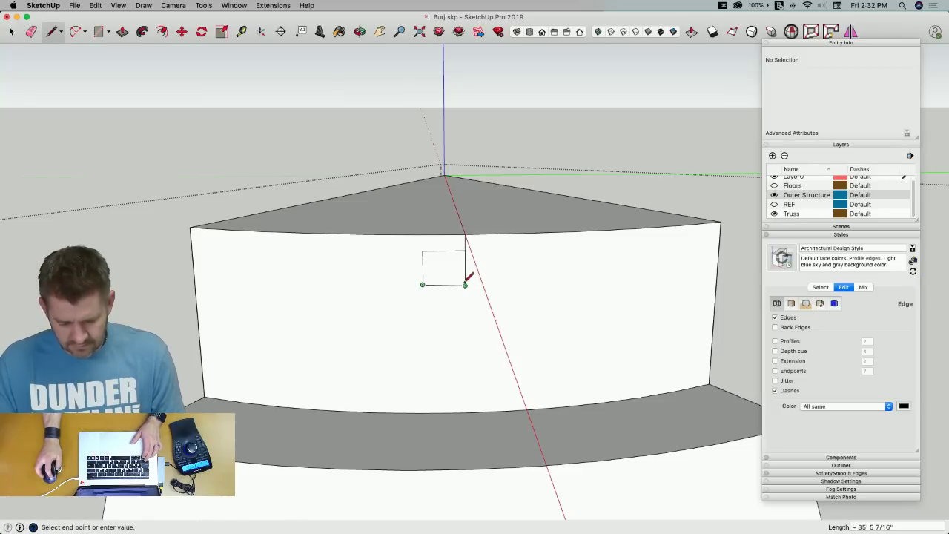
pyautogui.press('Left')
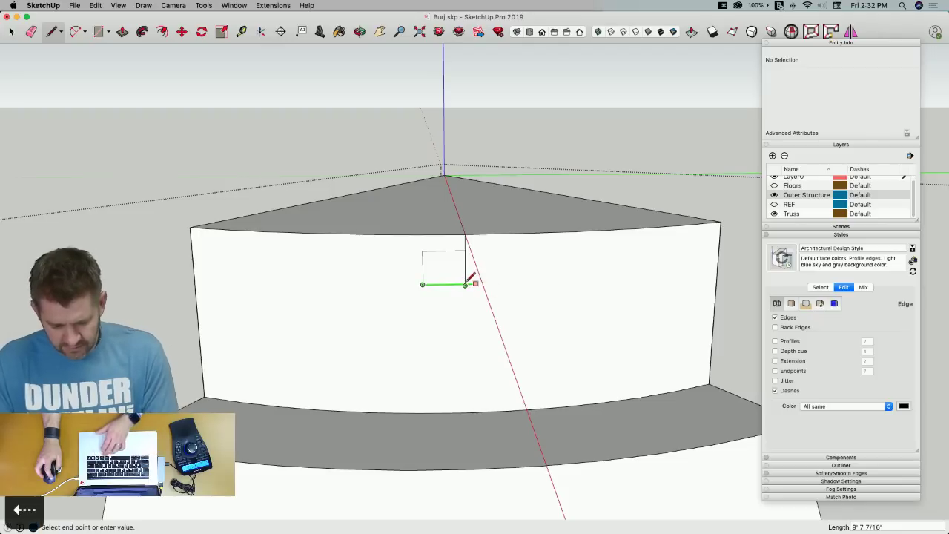
pyautogui.moveTo(475, 282)
pyautogui.mouseDown(button='middle')
pyautogui.moveTo(498, 304)
pyautogui.moveTo(475, 270)
pyautogui.mouseUp(button='middle')
# Erase the rectangle's misaligned side and bottom edges and redraw them to close it, with a vertical side about 8' 1 9/16" high
pyautogui.press('e')
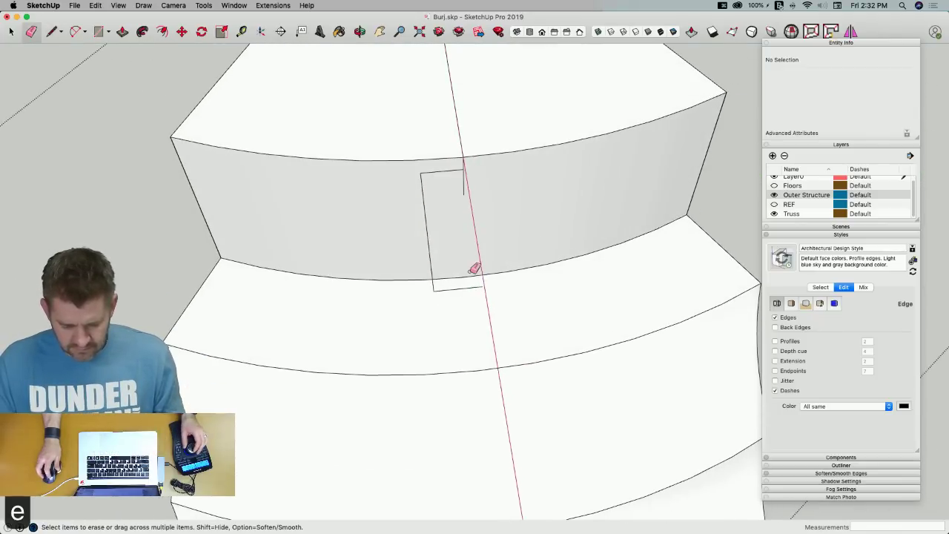
pyautogui.moveTo(450, 290); pyautogui.dragTo(437, 288)
pyautogui.moveTo(447, 239); pyautogui.dragTo(439, 230, button='middle')
pyautogui.press('l')
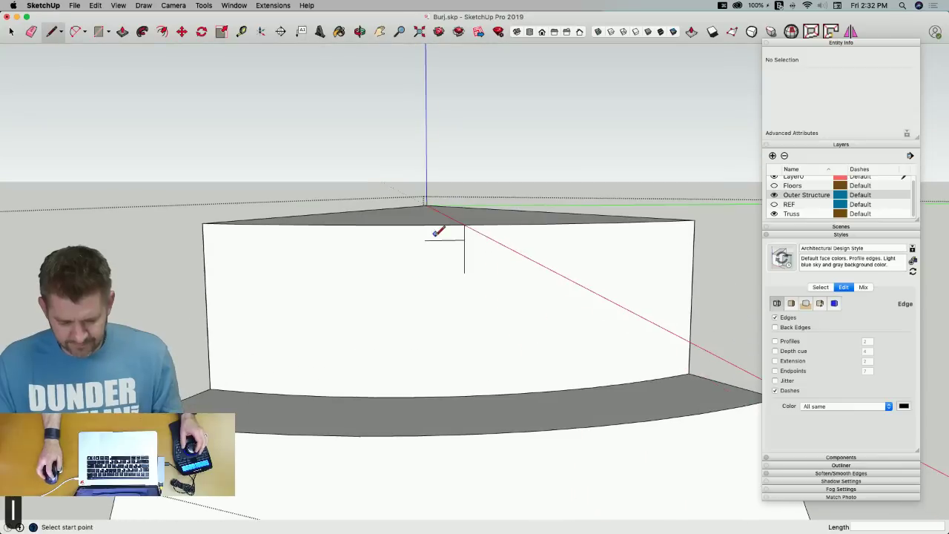
pyautogui.press('Up')
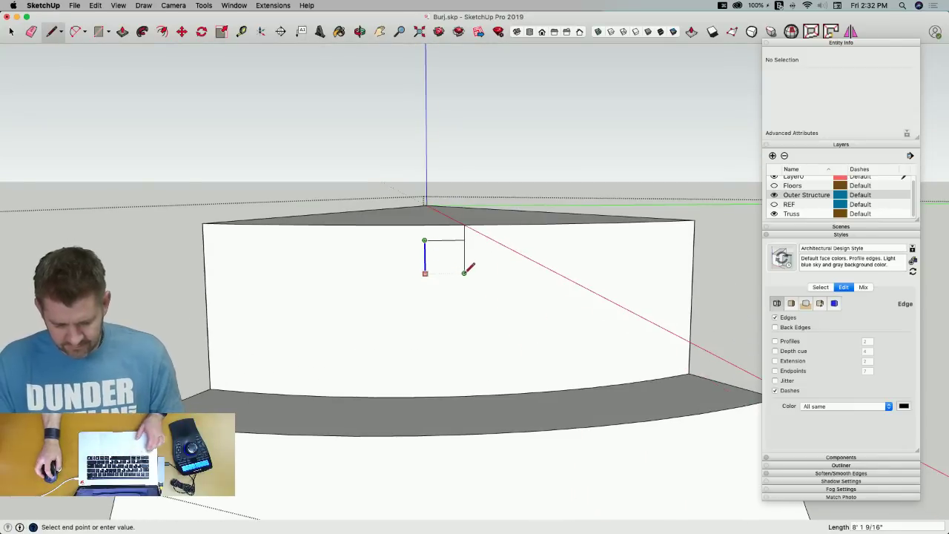
# Copy the rectangular face to the other side of the vertical line so both rectangles share that edge
pyautogui.press('space')
pyautogui.click(437, 265)
pyautogui.press('m')
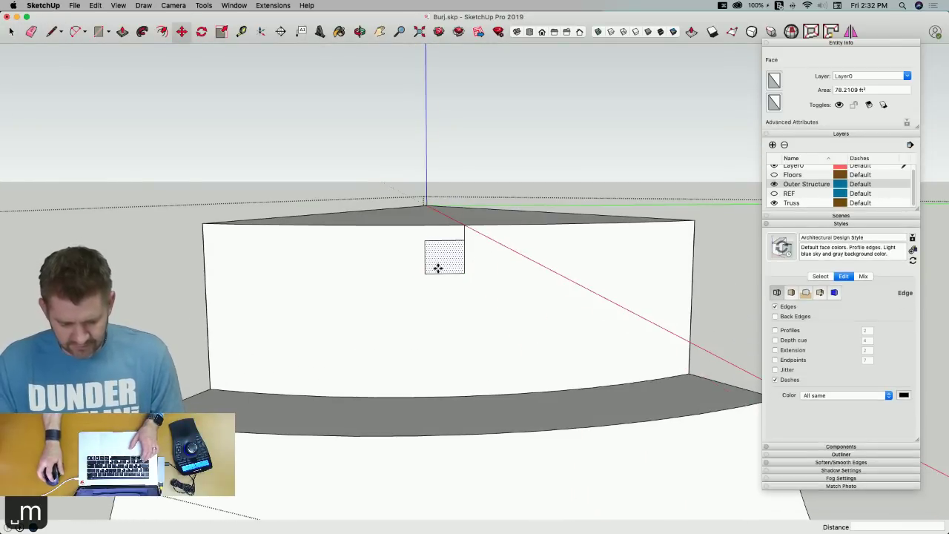
pyautogui.press('alt')
pyautogui.click(428, 275)
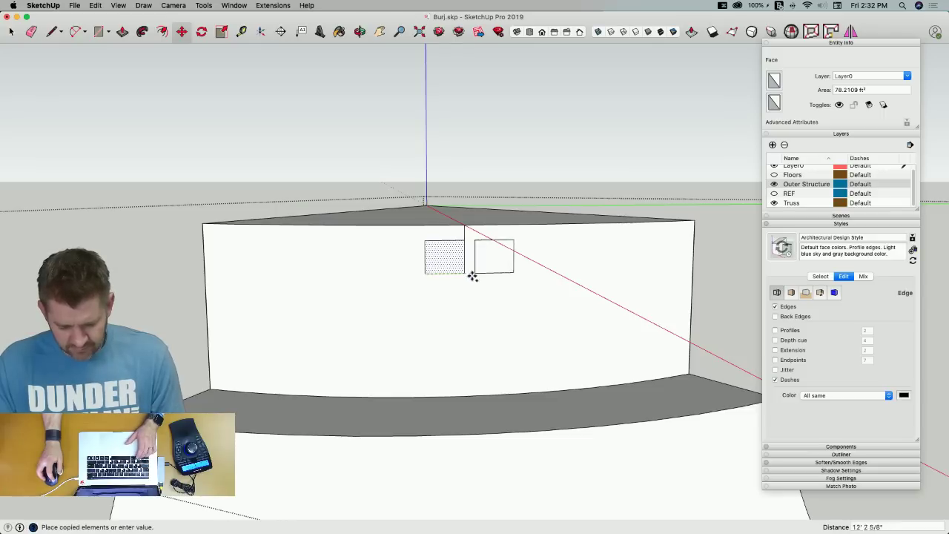
pyautogui.click(464, 273)
# Draw a vertical line from the rectangles' shared bottom corner to the wall's base, undoing the trial erasures of their shared edge
pyautogui.press('e')
pyautogui.click(465, 260)
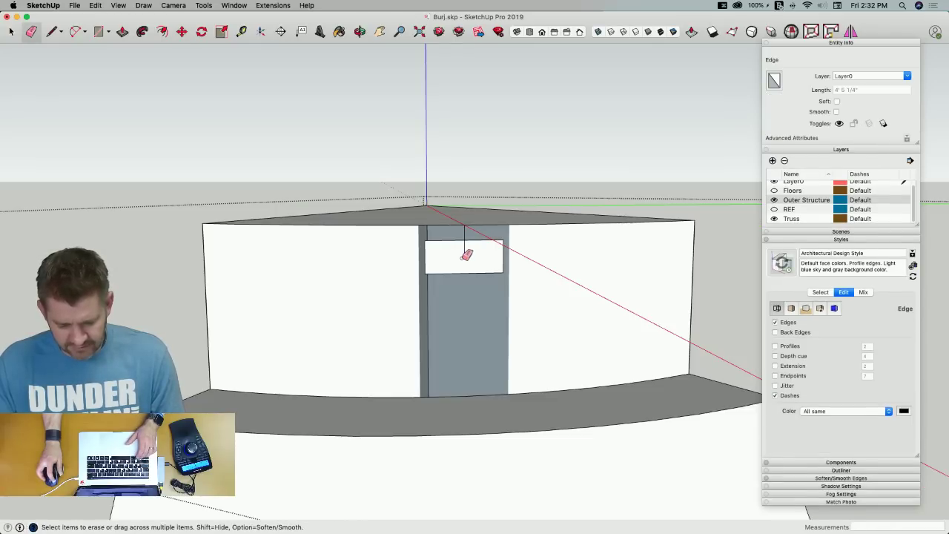
pyautogui.press('super+z')
pyautogui.press('l')
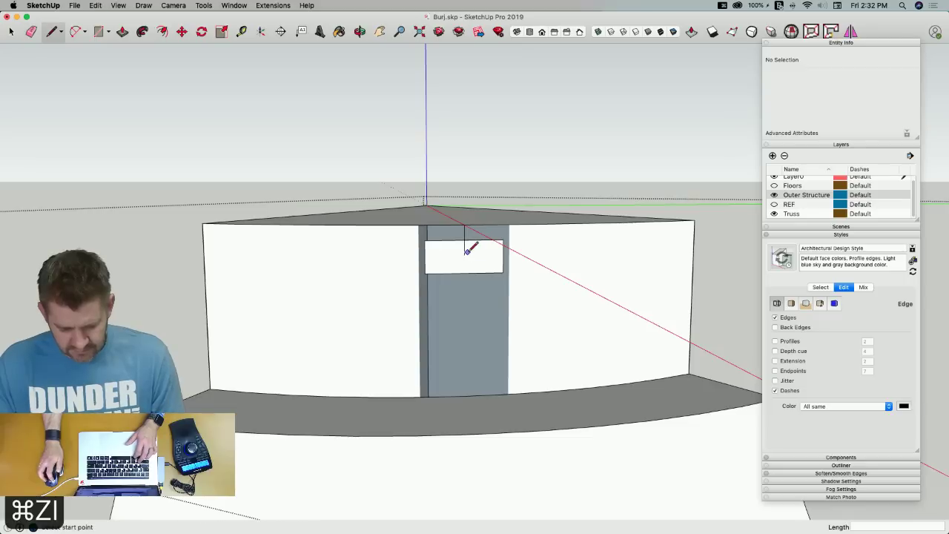
pyautogui.press('super+z')
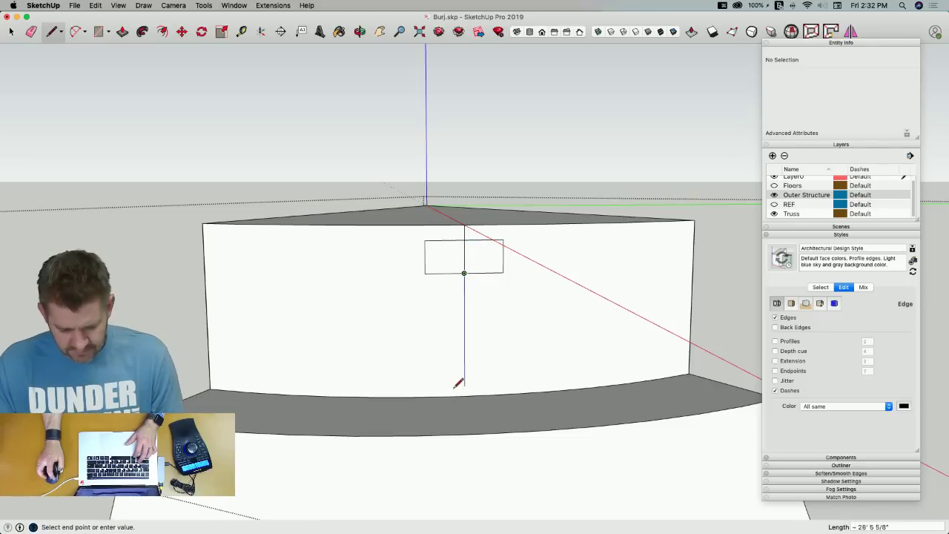
pyautogui.press('e')
pyautogui.click(466, 256)
pyautogui.press('super+z')
# Push/Pull both rectangles outward from the curved top wall by about 26' 4 7/16"
pyautogui.press('p')
pyautogui.click(445, 259)
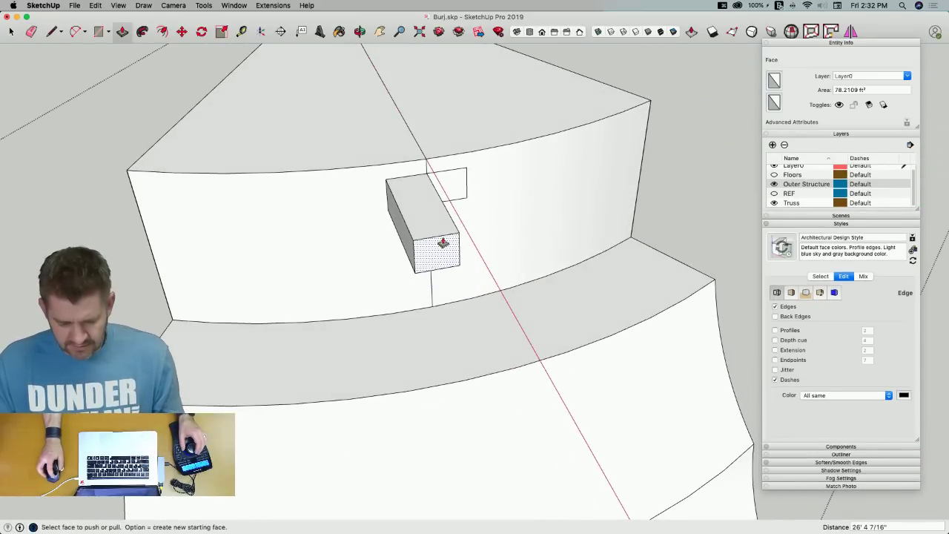
pyautogui.click(443, 243)
pyautogui.click(440, 248)
# Erase the edges dividing the two extruded blocks to form one beam, and remove the leftover vertical lines on the wall
pyautogui.press('e')
pyautogui.moveTo(457, 241); pyautogui.dragTo(466, 230)
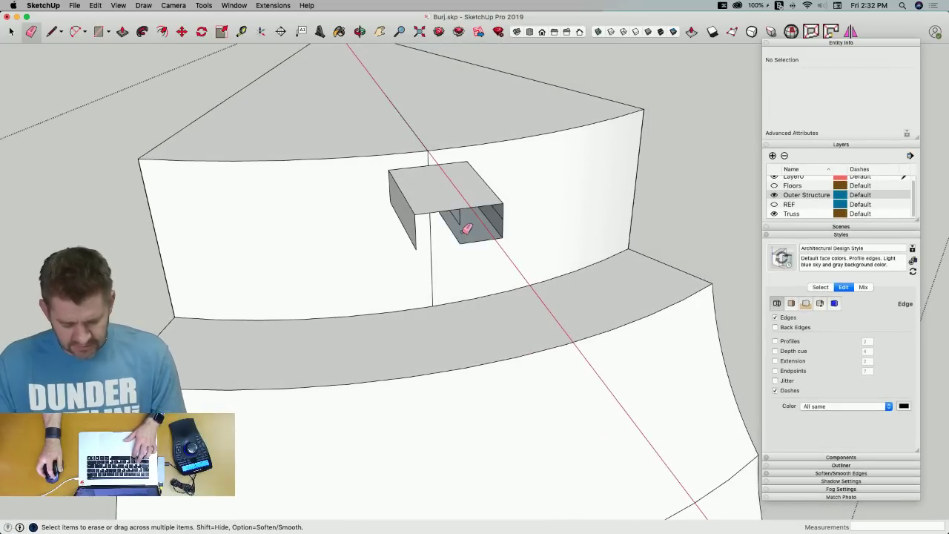
pyautogui.press('super+z')
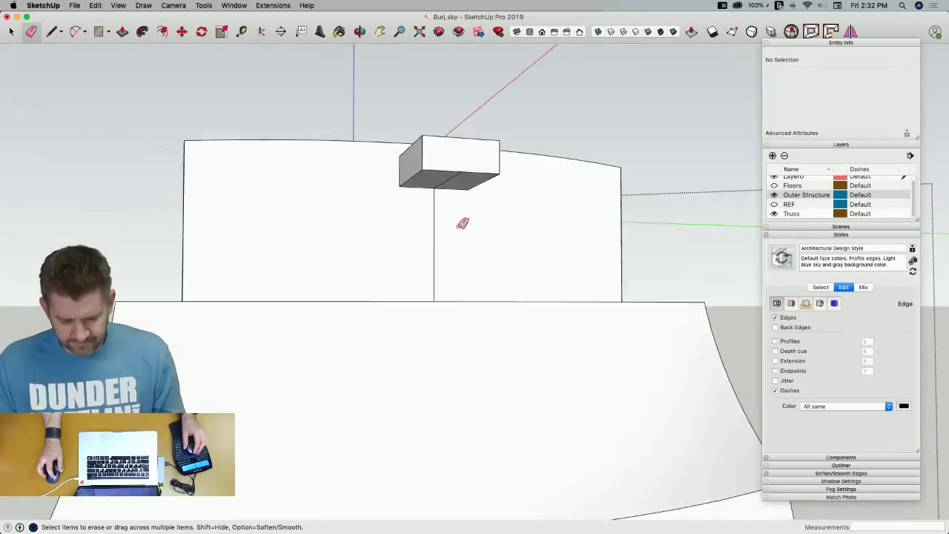
pyautogui.moveTo(458, 227)
pyautogui.mouseDown(button='middle')
pyautogui.moveTo(455, 170)
pyautogui.moveTo(417, 326)
pyautogui.mouseUp(button='middle')
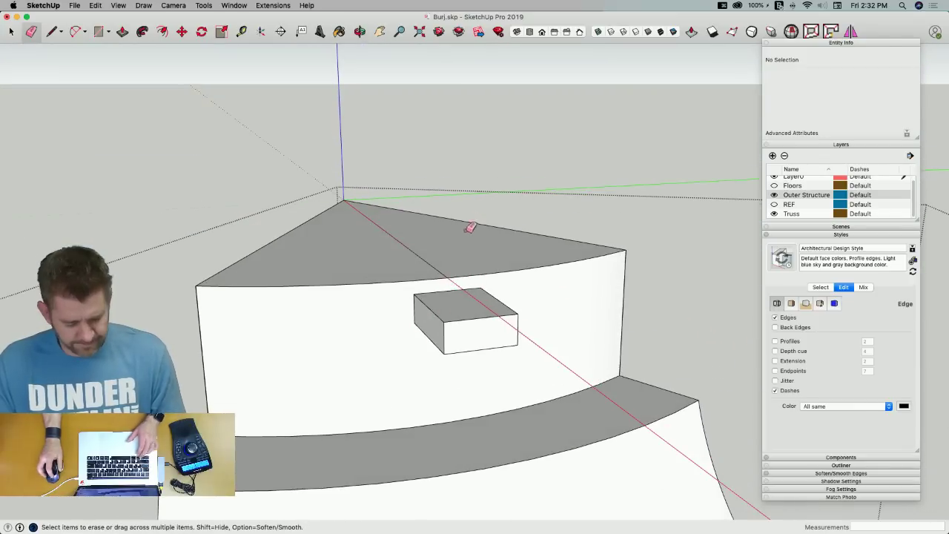
# Show the hidden helipad and surrounding structure, and thin the beam beneath the cone from its underside with Push/Pull
pyautogui.press('q')
pyautogui.moveTo(481, 217); pyautogui.dragTo(438, 287, button='middle')
pyautogui.press('p')
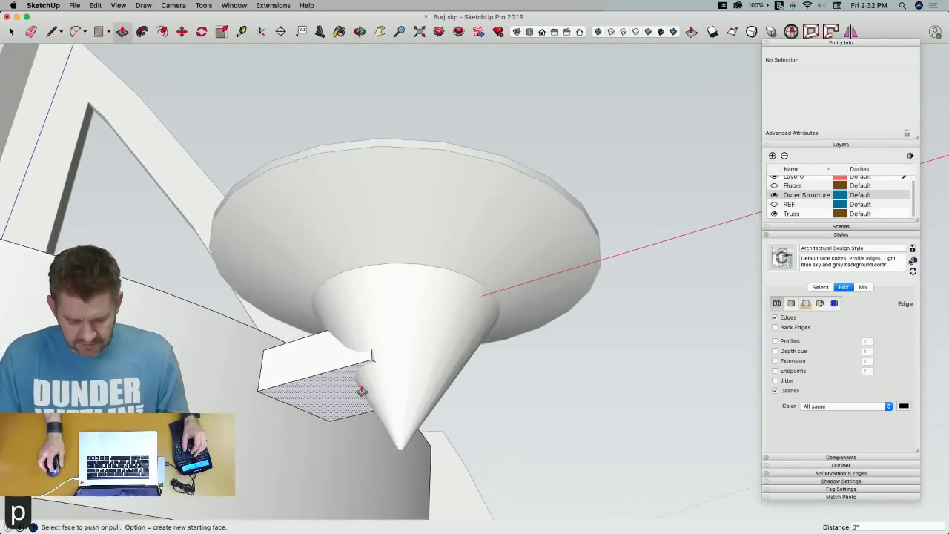
pyautogui.click(350, 403)
pyautogui.moveTo(350, 389)
pyautogui.mouseDown(button='middle')
pyautogui.moveTo(307, 361)
pyautogui.moveTo(557, 386)
pyautogui.mouseUp(button='middle')
pyautogui.click(316, 376)
pyautogui.click(550, 383)
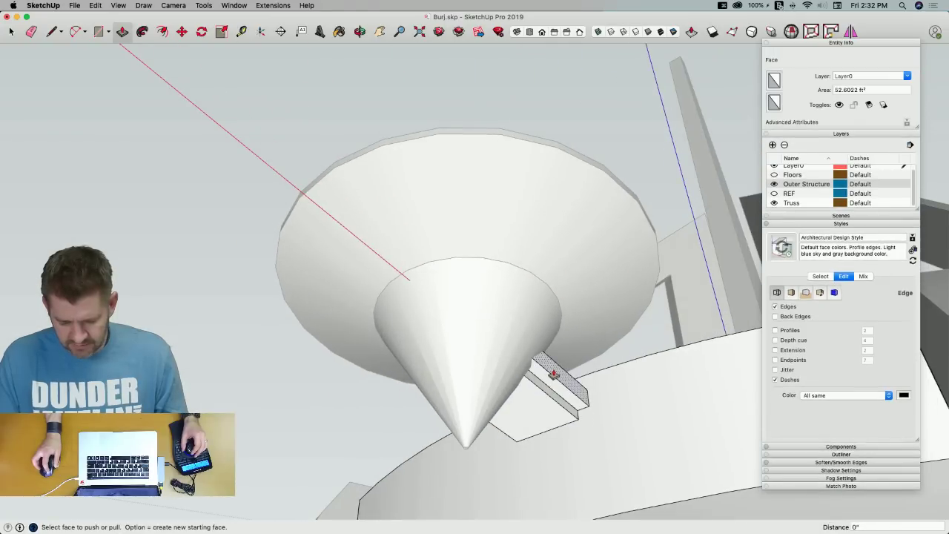
pyautogui.press('e')
pyautogui.moveTo(543, 374)
pyautogui.mouseDown(button='middle')
pyautogui.moveTo(527, 434)
pyautogui.moveTo(524, 411)
pyautogui.mouseUp(button='middle')
# Extend the beam's underside downward by 3' 8 7/8", using the forum photo in Chrome as reference, and save the model
pyautogui.press('super+Tab')
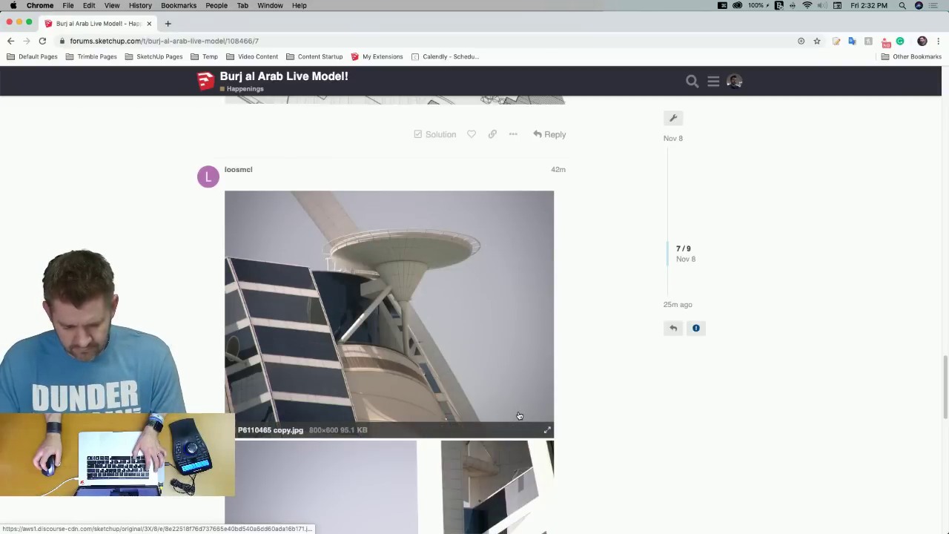
pyautogui.press('super+Tab')
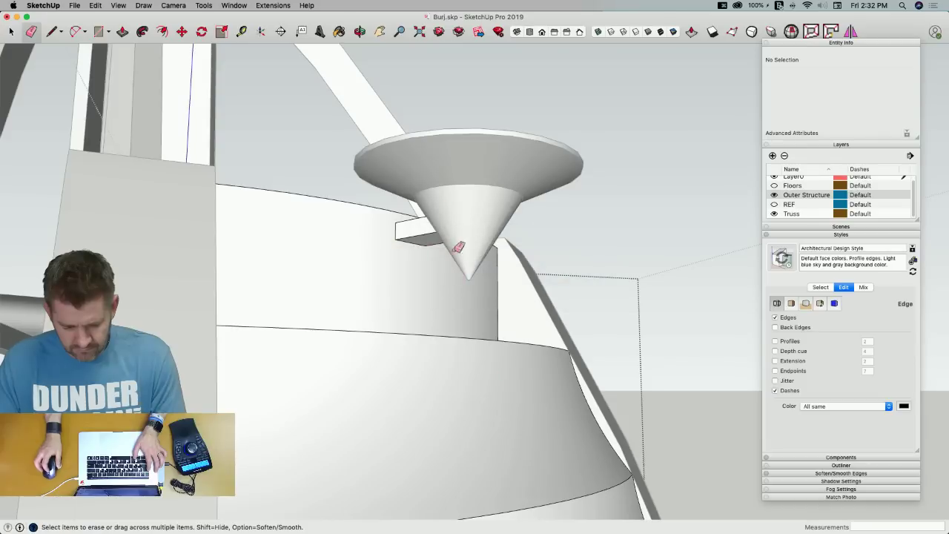
pyautogui.press('p')
pyautogui.click(434, 247)
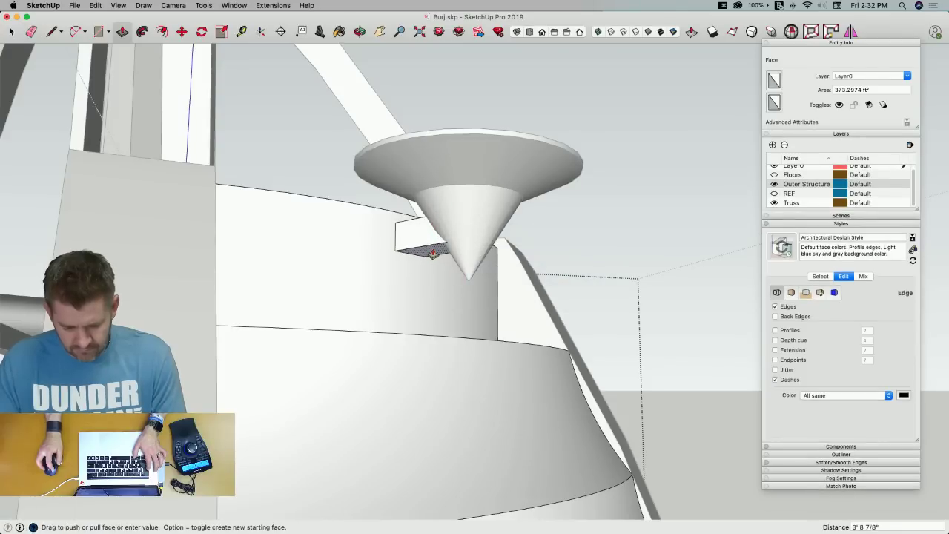
pyautogui.click(434, 253)
pyautogui.press('super+s')
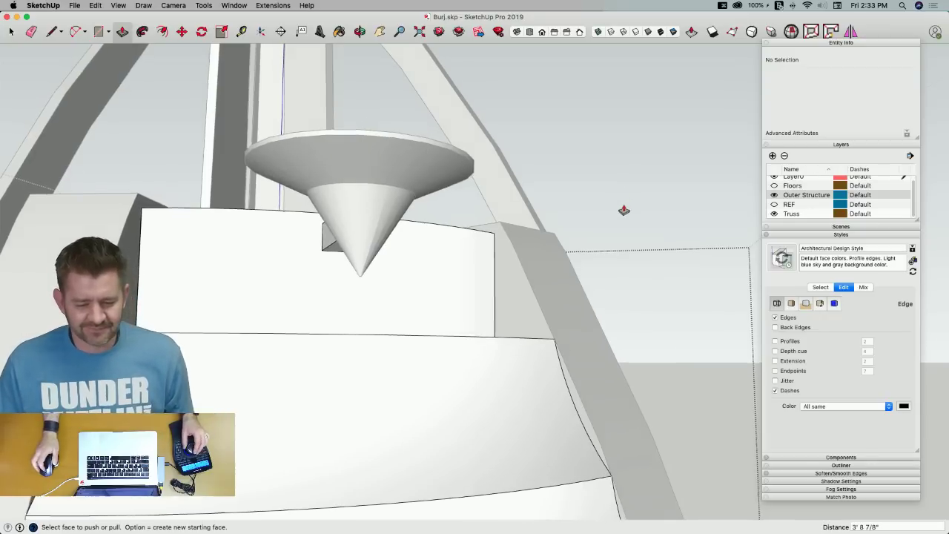
# Draw a line across the ledge below the top wall near each of its two ends, following the forum photo in Chrome
pyautogui.press('l')
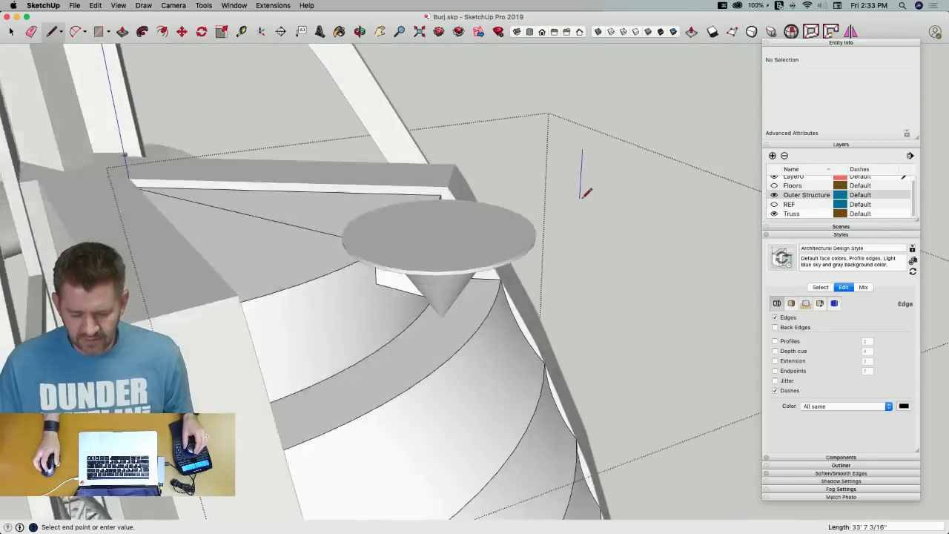
pyautogui.press('e')
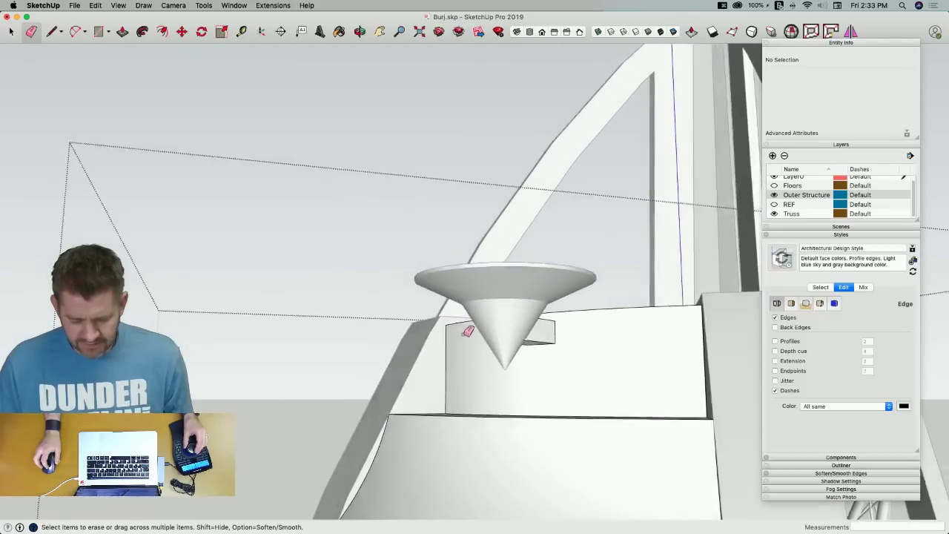
pyautogui.press('super+Tab')
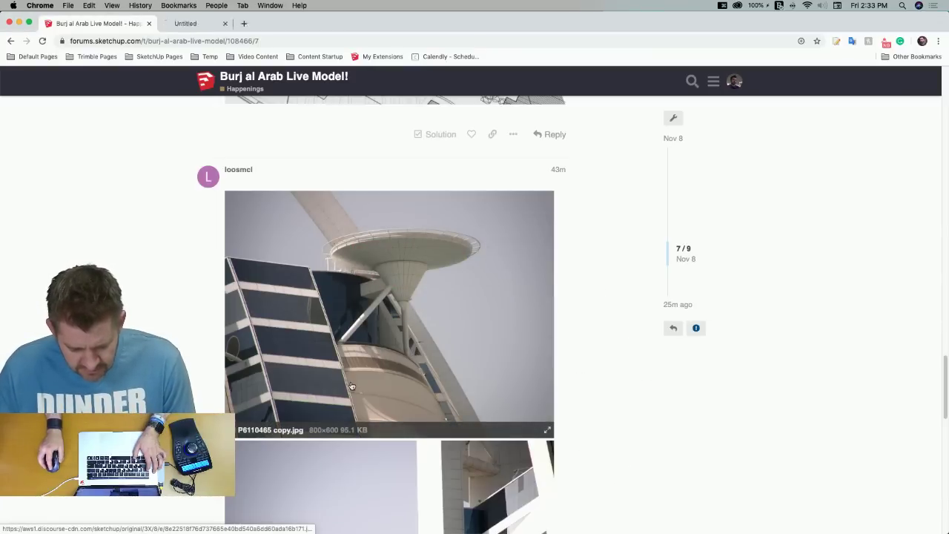
pyautogui.press('super+Tab')
pyautogui.press('l')
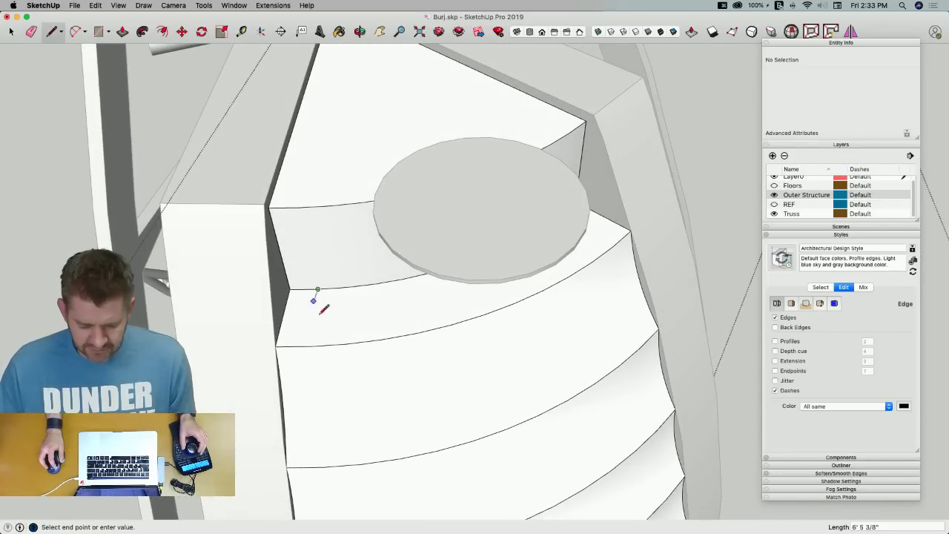
pyautogui.click(313, 345)
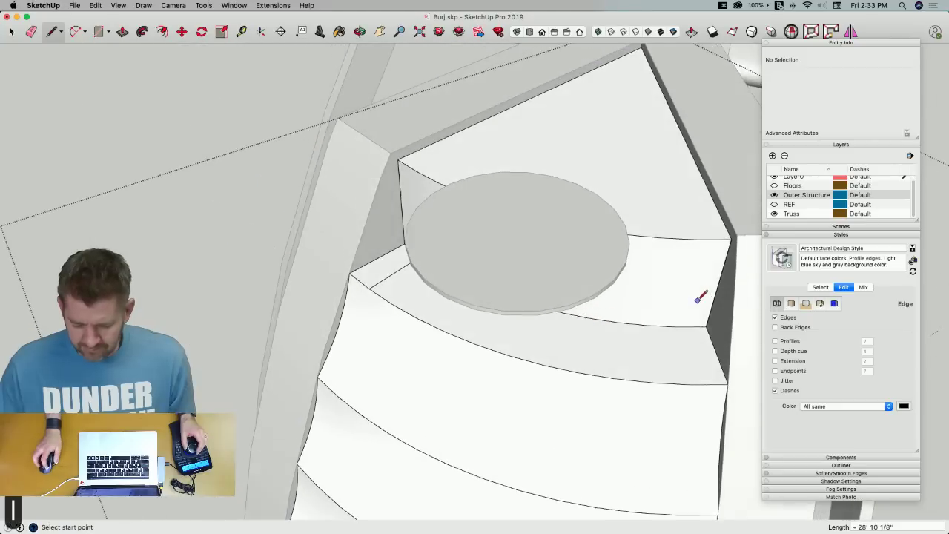
pyautogui.click(690, 386)
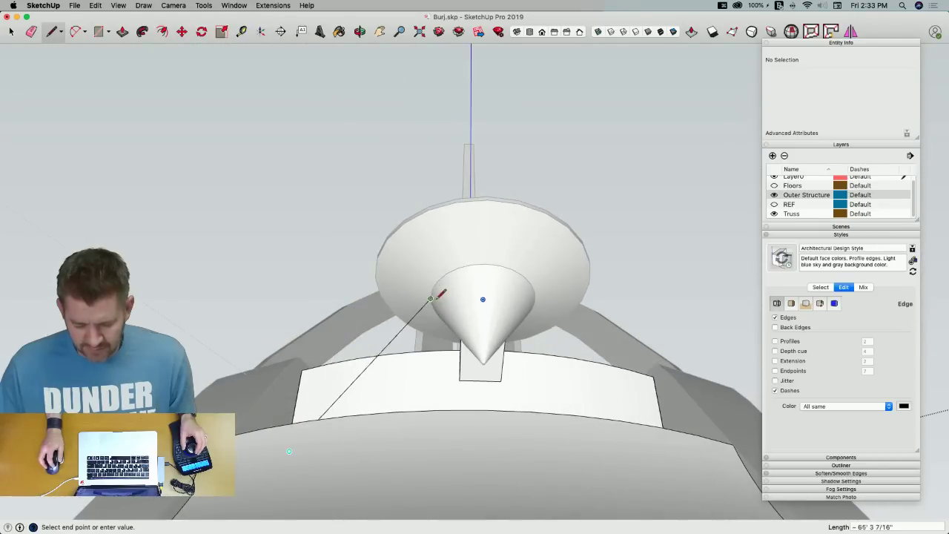
# Draw a diagonal strut line about 63' 5" long from one ledge line's midpoint to the beam's bottom edge at the helipad cone
pyautogui.press('super+Tab')
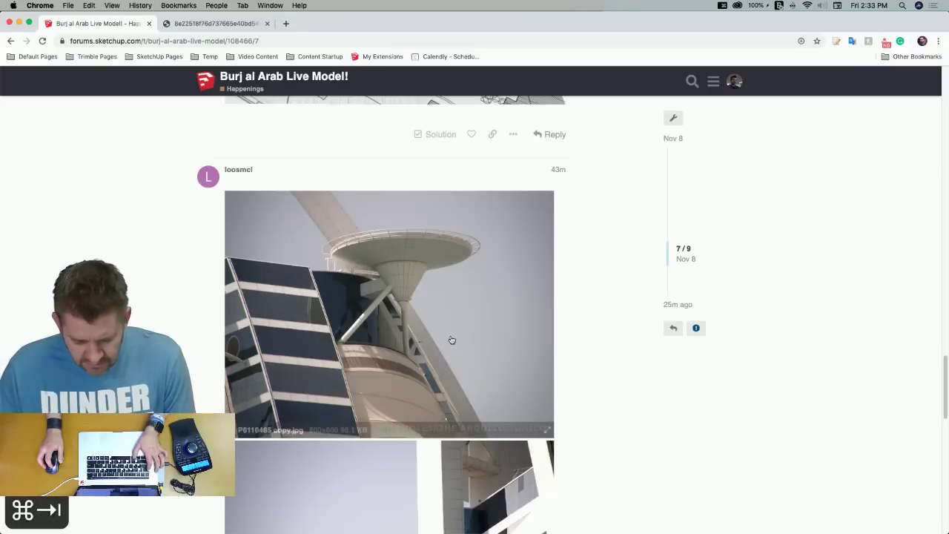
pyautogui.press('super+Tab')
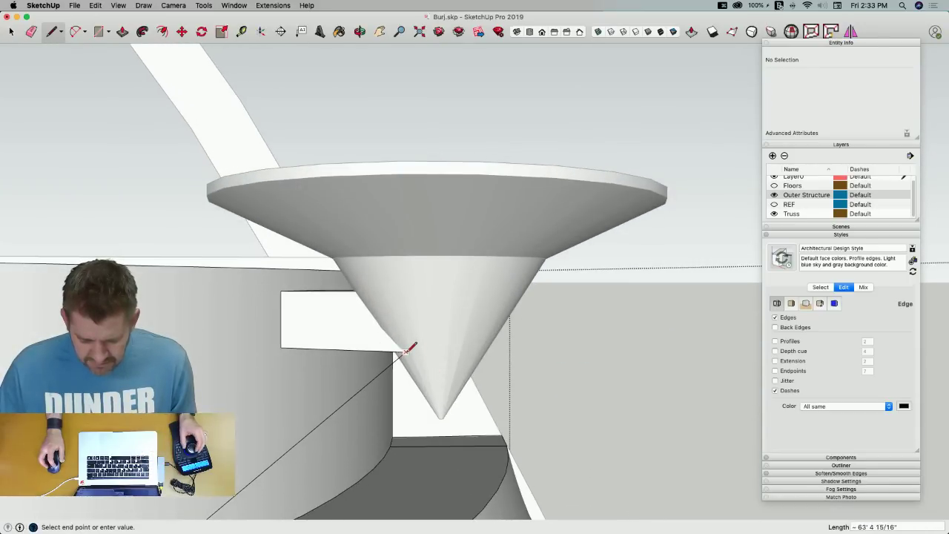
pyautogui.click(407, 351)
# Draw the second diagonal strut line from the beam's other bottom edge at the cone to the opposite ledge line's midpoint, and save
pyautogui.moveTo(510, 352); pyautogui.dragTo(479, 318, button='middle')
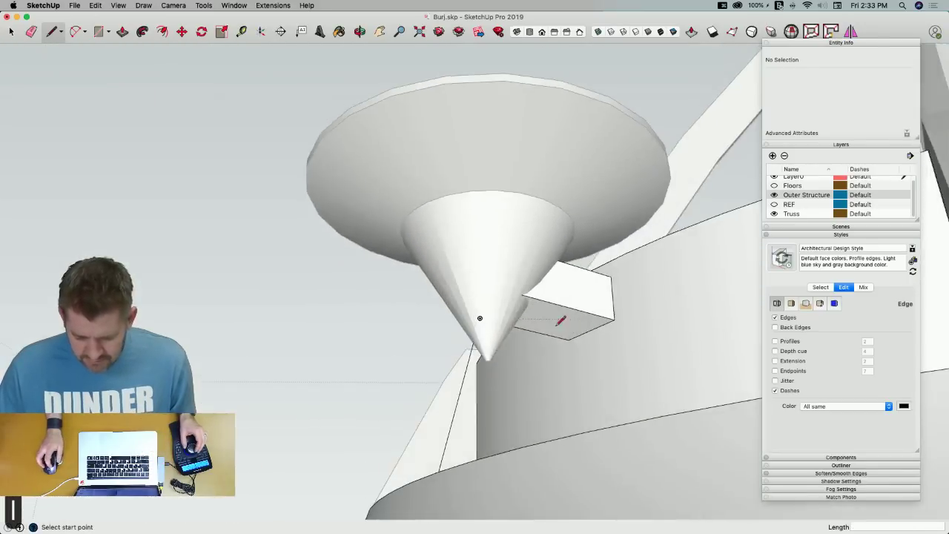
pyautogui.scroll(2, 524, 293)
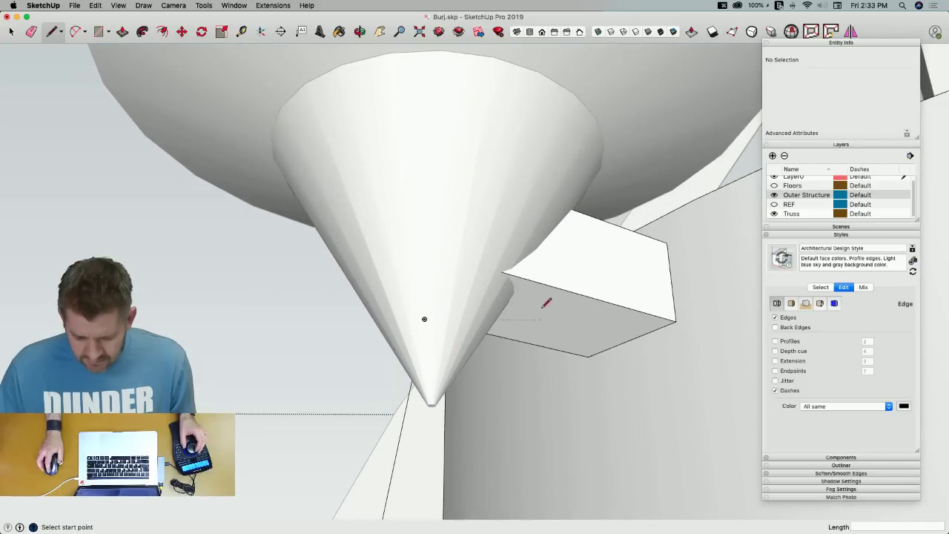
pyautogui.moveTo(503, 268)
pyautogui.mouseDown(button='middle')
pyautogui.moveTo(603, 316)
pyautogui.moveTo(618, 312)
pyautogui.mouseUp(button='middle')
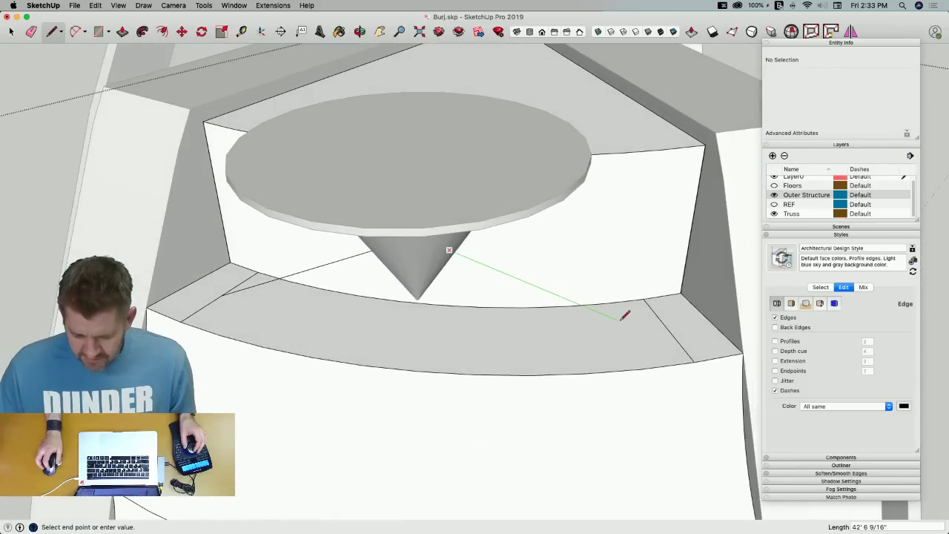
pyautogui.click(670, 327)
pyautogui.press('space')
pyautogui.moveTo(670, 327)
pyautogui.mouseDown(button='middle')
pyautogui.moveTo(506, 298)
pyautogui.moveTo(454, 321)
pyautogui.moveTo(411, 284)
pyautogui.moveTo(304, 117)
pyautogui.moveTo(345, 120)
pyautogui.moveTo(361, 32)
pyautogui.mouseUp(button='middle')
pyautogui.press('super+s')
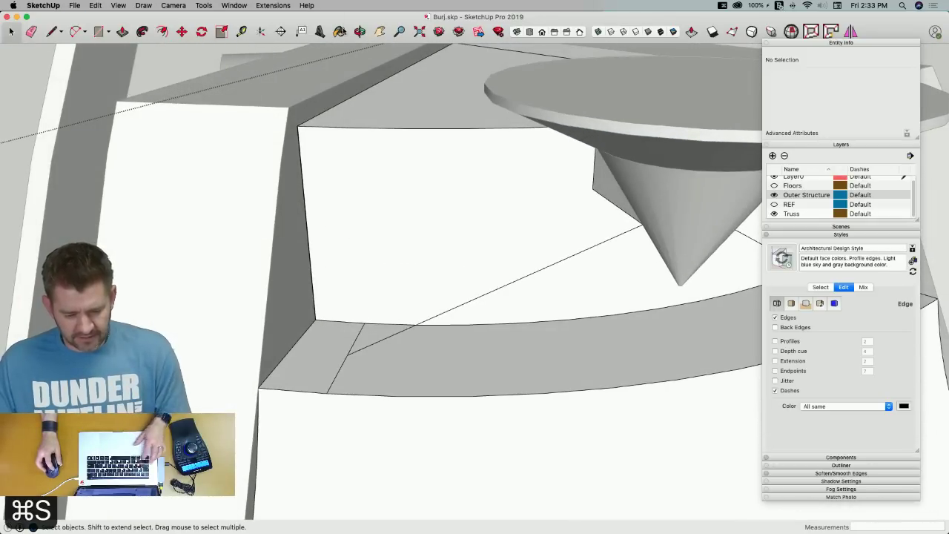
# Align the drawing axes to the first strut line and draw a 24" radius circle perpendicular to it, centred on the line
pyautogui.click(348, 355)
pyautogui.click(504, 288)
pyautogui.click(504, 290)
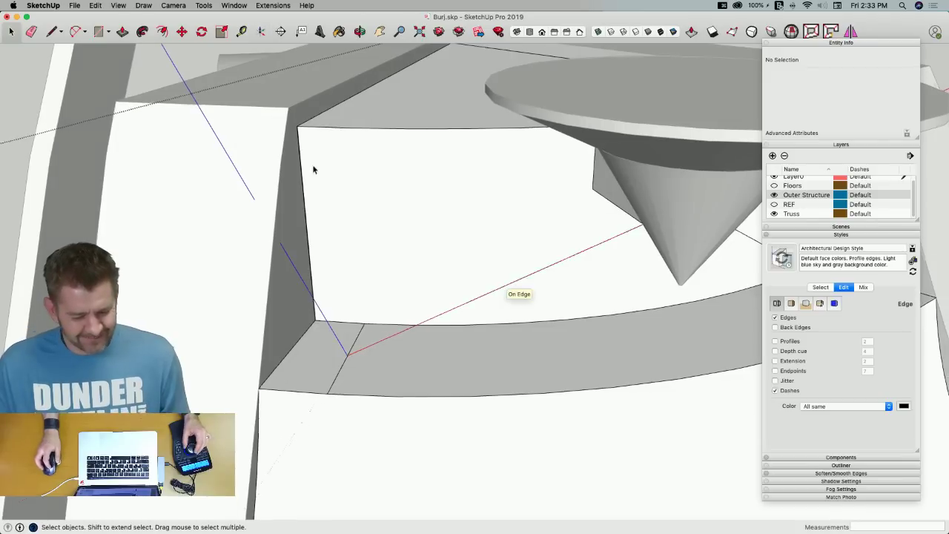
pyautogui.press('c')
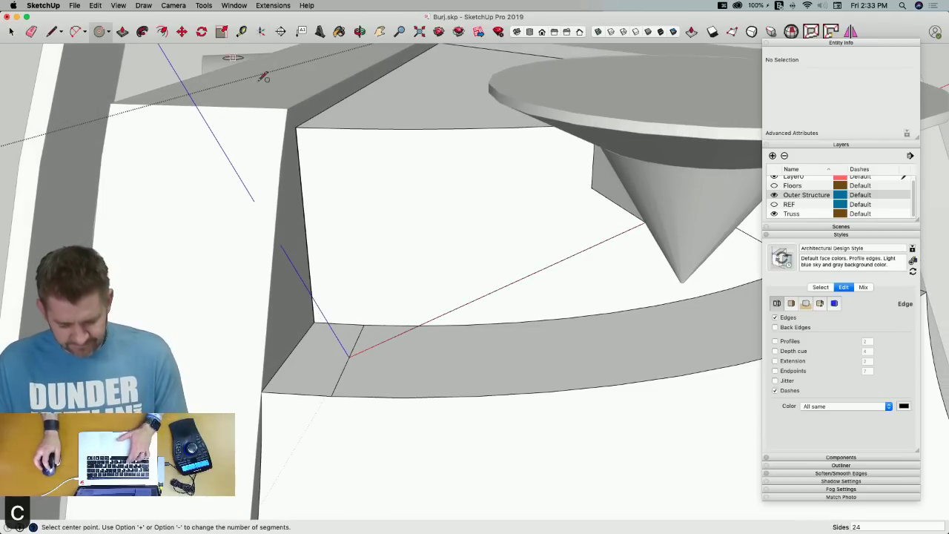
pyautogui.click(462, 305)
pyautogui.moveTo(472, 302); pyautogui.dragTo(453, 342, button='middle')
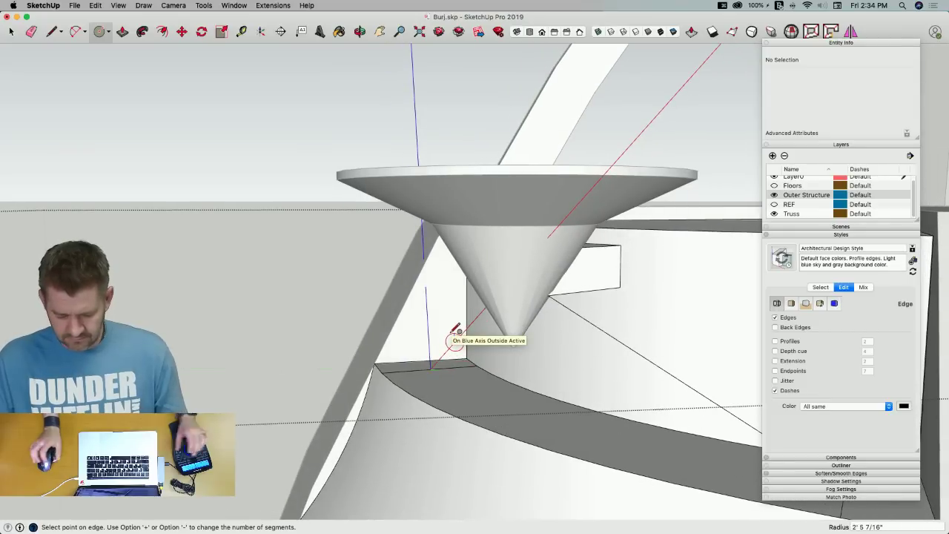
pyautogui.write('24')
pyautogui.press('Return')
# Push/Pull the circle both ways along the first strut line, down into the ledge and up about 41' 5 3/4" into the cone
pyautogui.moveTo(456, 331); pyautogui.dragTo(438, 308, button='middle')
pyautogui.press('p')
pyautogui.click(429, 340)
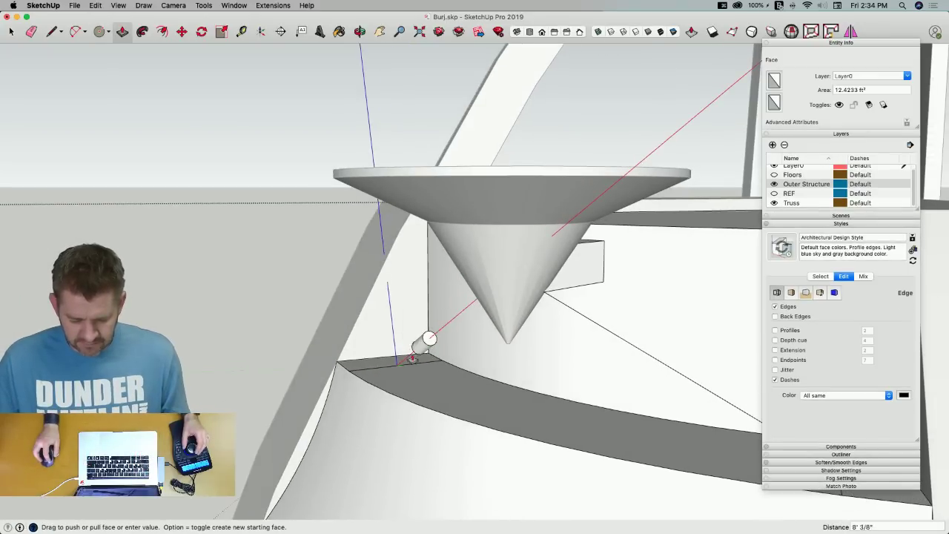
pyautogui.click(380, 392)
pyautogui.click(428, 339)
pyautogui.click(509, 303)
pyautogui.moveTo(509, 304); pyautogui.dragTo(546, 335, button='middle')
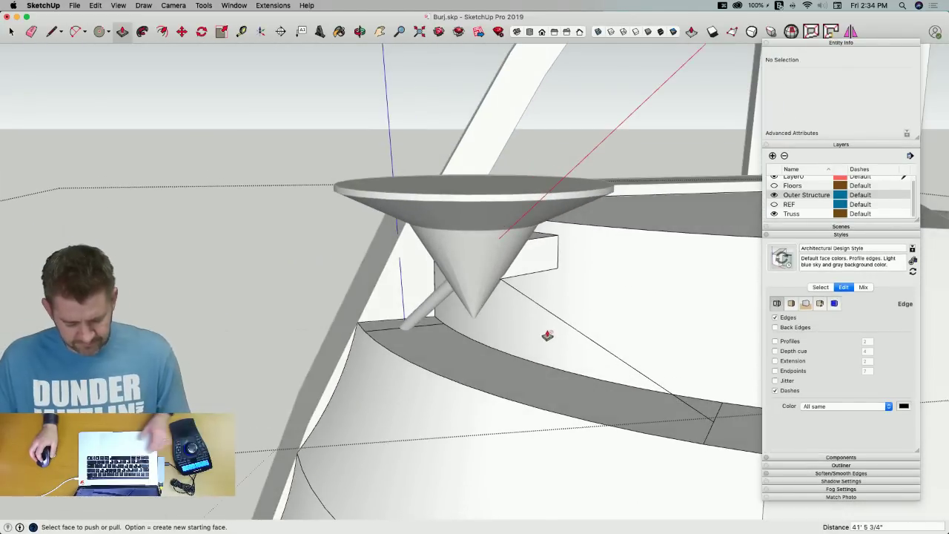
# Align the drawing axes to the second strut line and draw a 24" radius circle perpendicular to it, centred on the line
pyautogui.click(261, 32)
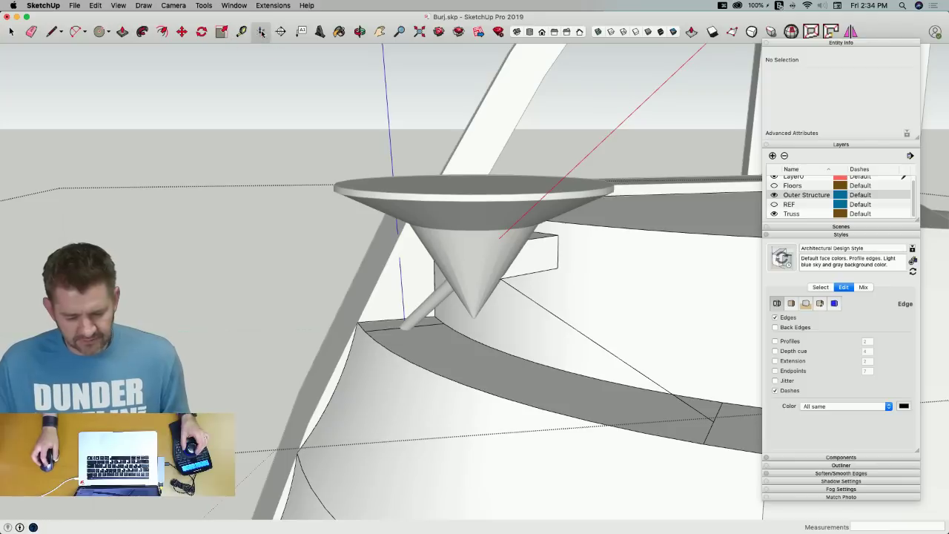
pyautogui.click(590, 340)
pyautogui.click(566, 325)
pyautogui.click(568, 326)
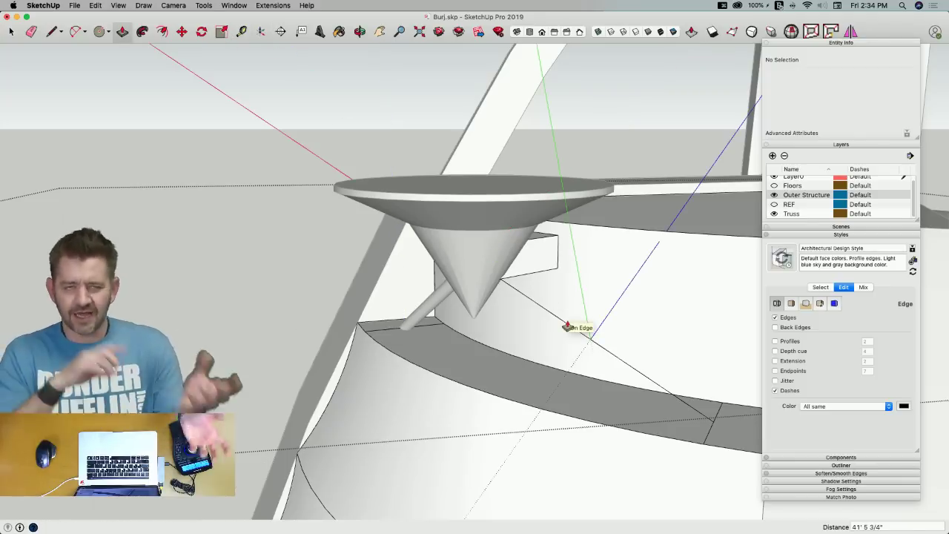
pyautogui.press('c')
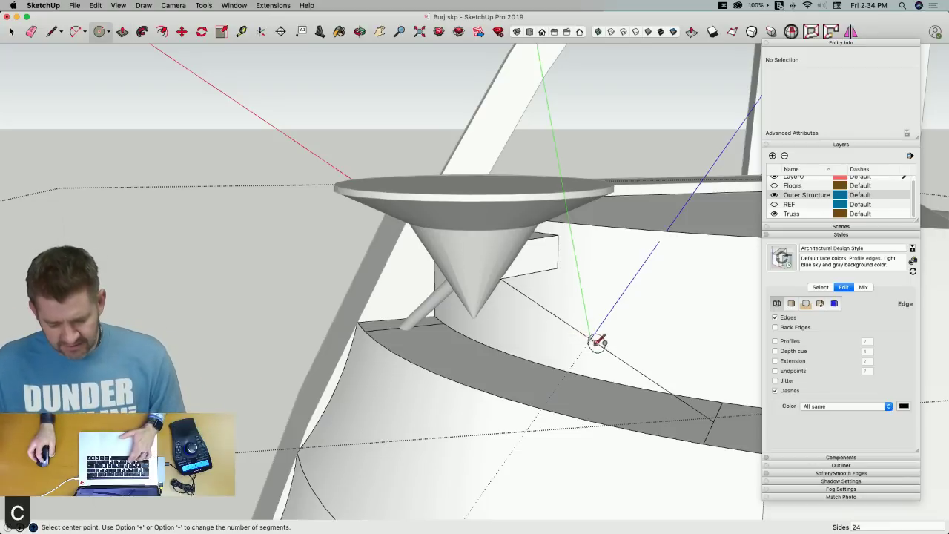
pyautogui.click(591, 339)
pyautogui.write('24')
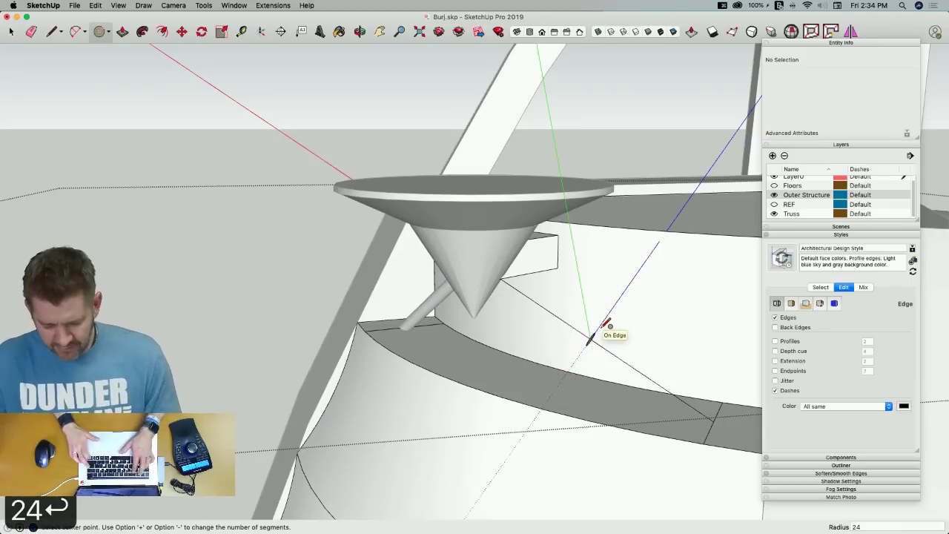
pyautogui.press('Return')
# Push/Pull the second circle both ways along its strut line, between the helipad cone and the ledge
pyautogui.press('p')
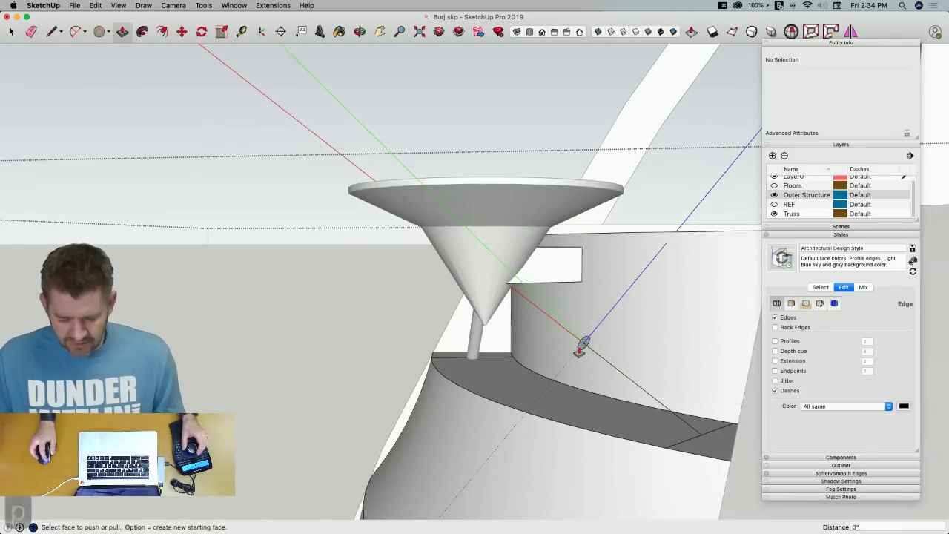
pyautogui.click(583, 345)
pyautogui.click(580, 350)
pyautogui.click(717, 465)
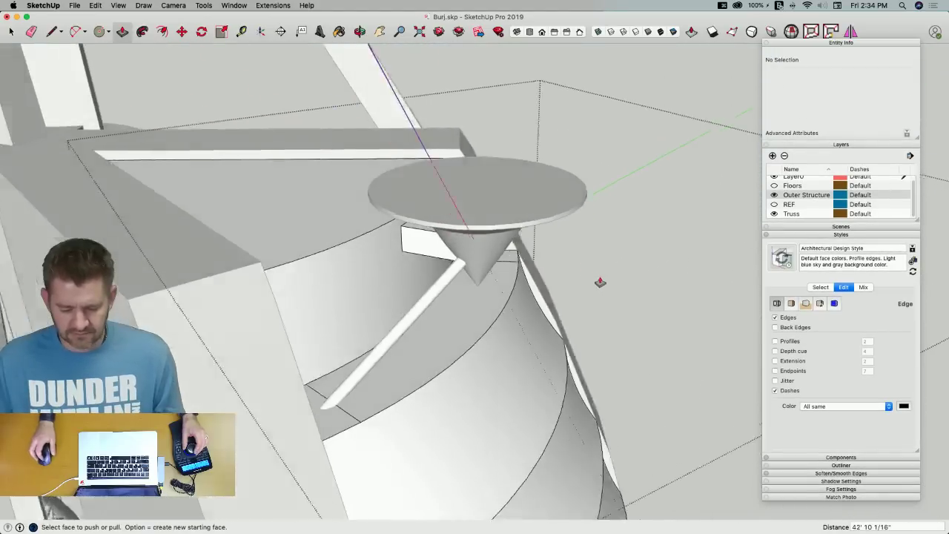
pyautogui.moveTo(601, 282); pyautogui.dragTo(579, 275, button='middle')
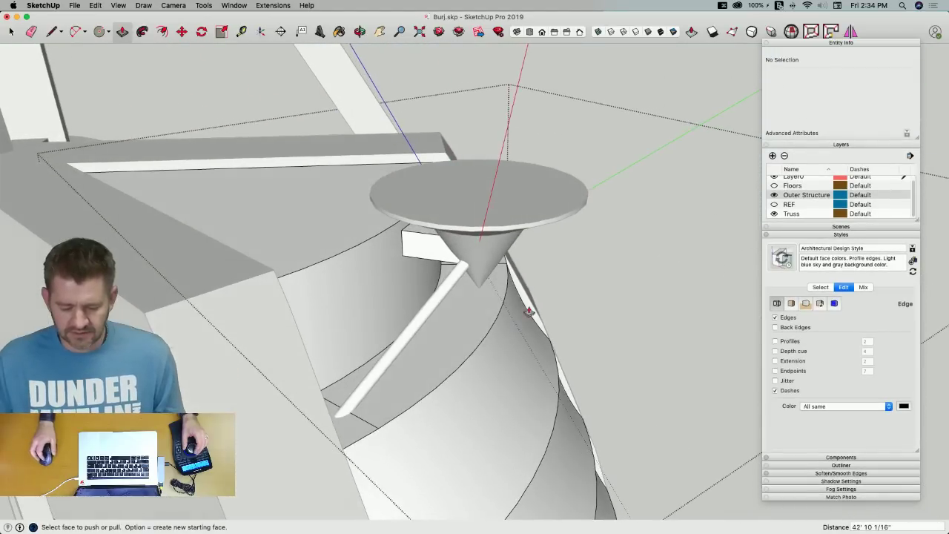
# Erase the two construction lines across the ledge at the strut bases, and reset the drawing axes
pyautogui.press('e')
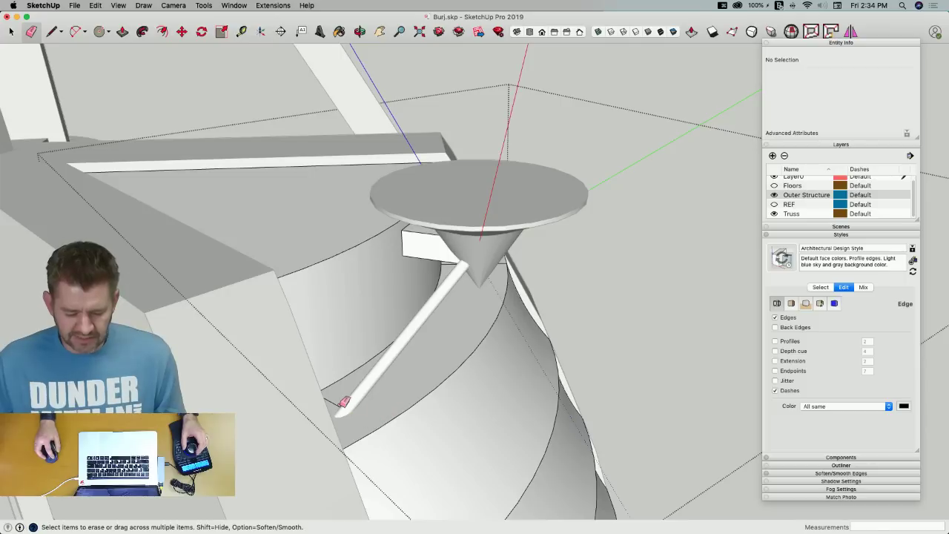
pyautogui.moveTo(341, 402)
pyautogui.mouseDown(button='middle')
pyautogui.moveTo(547, 335)
pyautogui.moveTo(651, 349)
pyautogui.moveTo(636, 334)
pyautogui.moveTo(636, 346)
pyautogui.mouseUp(button='middle')
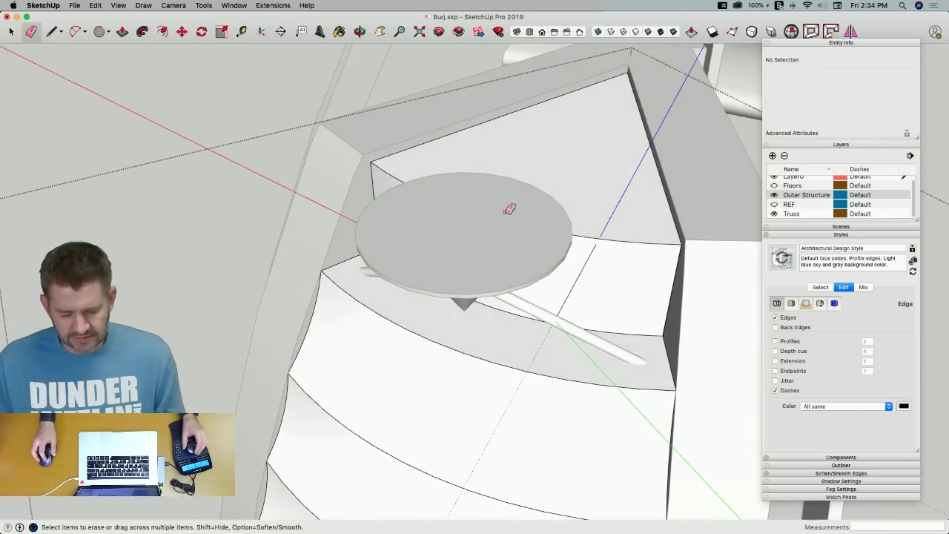
pyautogui.rightClick(622, 202)
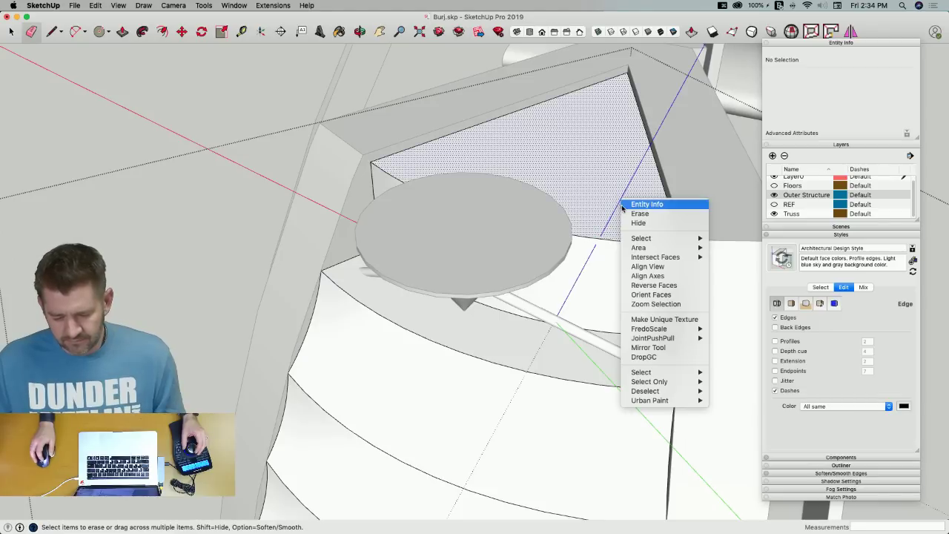
pyautogui.click(275, 184)
pyautogui.rightClick(275, 185)
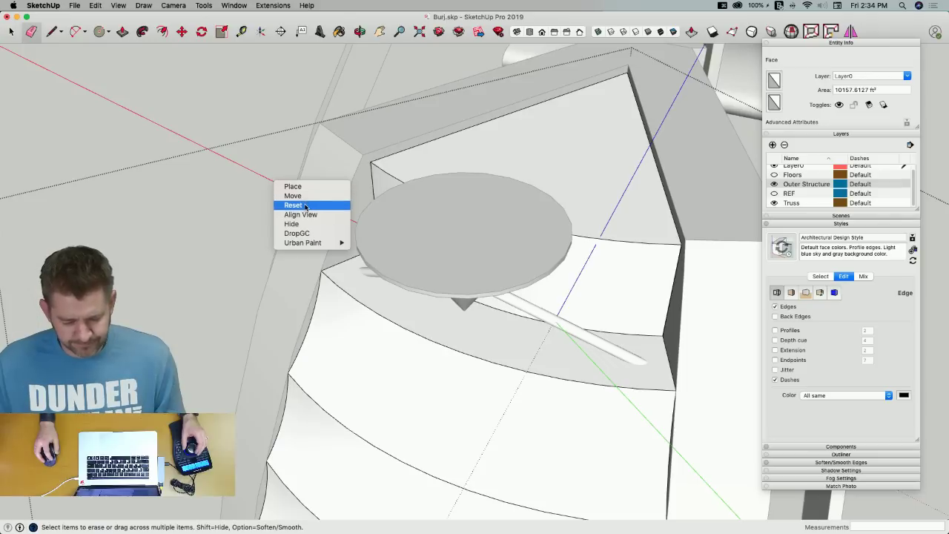
pyautogui.click(302, 204)
pyautogui.press('space')
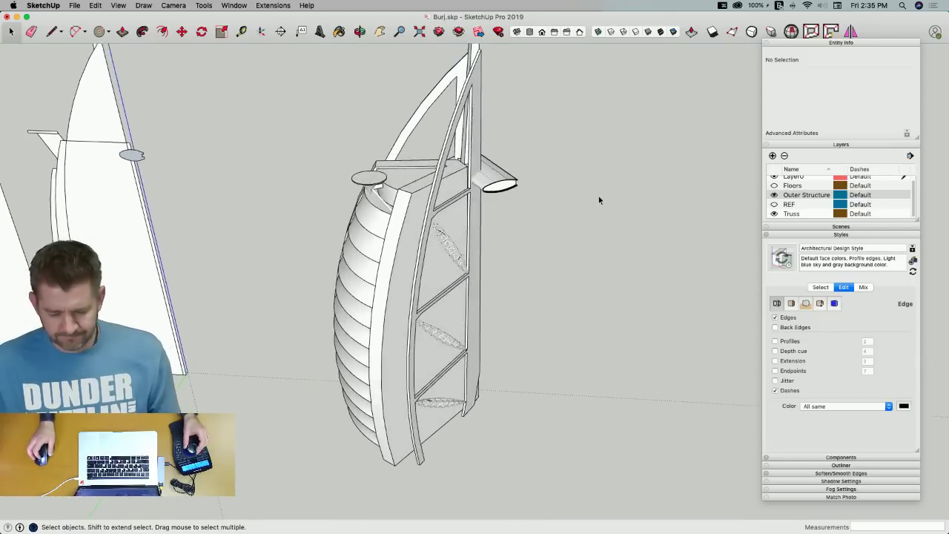
# Examine the mast's shape in the Burj 2.JPG elevations on the SketchUp forum in Chrome, and return to SketchUp
pyautogui.moveTo(2, 193)
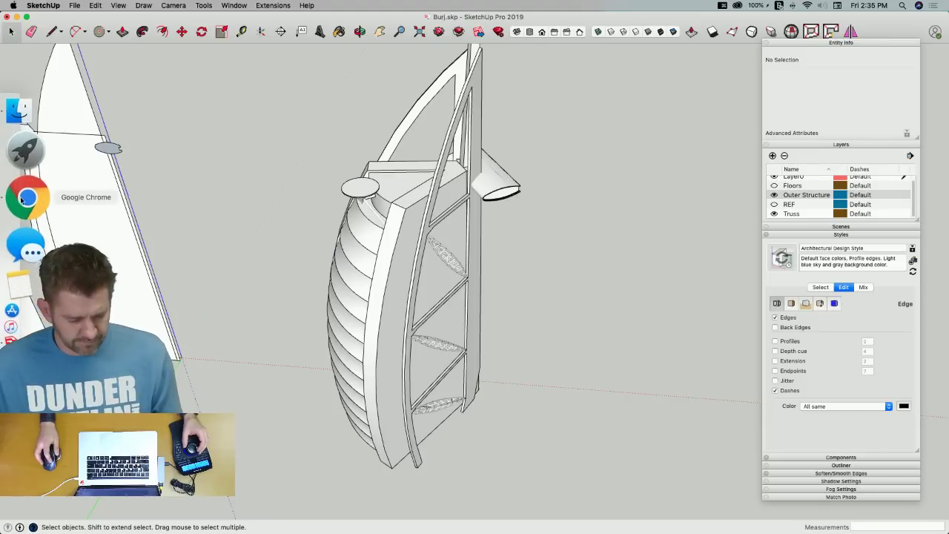
pyautogui.click(22, 199)
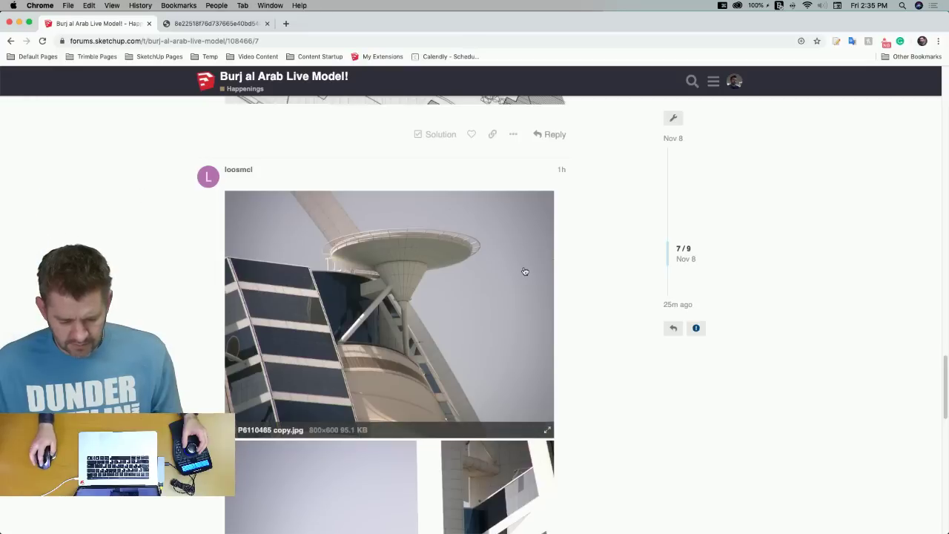
pyautogui.scroll(10, 524, 271)
pyautogui.scroll(10, 523, 270)
pyautogui.scroll(-8, 524, 270)
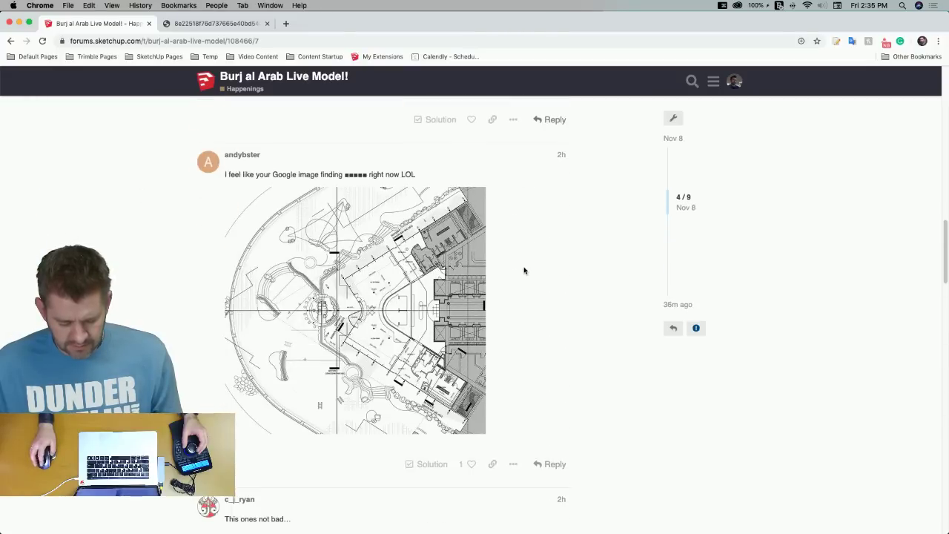
pyautogui.click(490, 223)
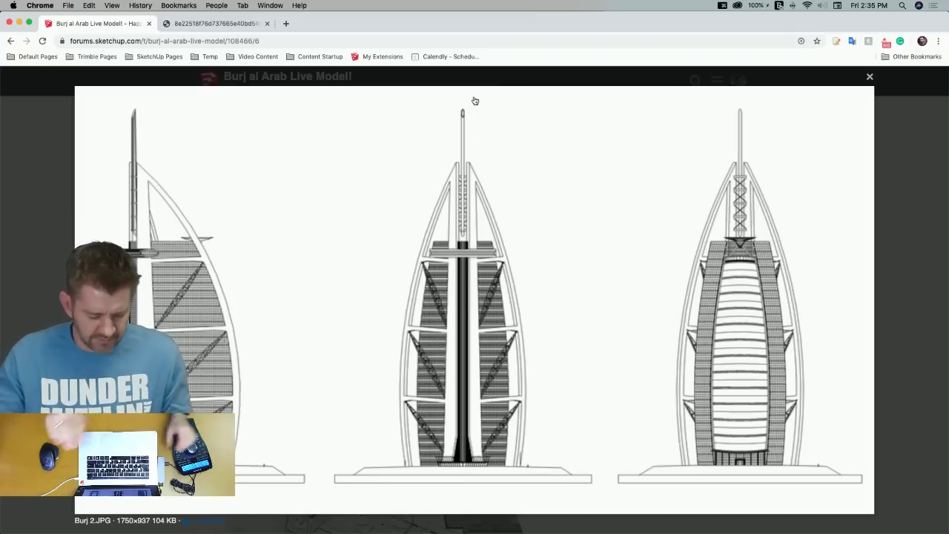
pyautogui.press('super+Tab')
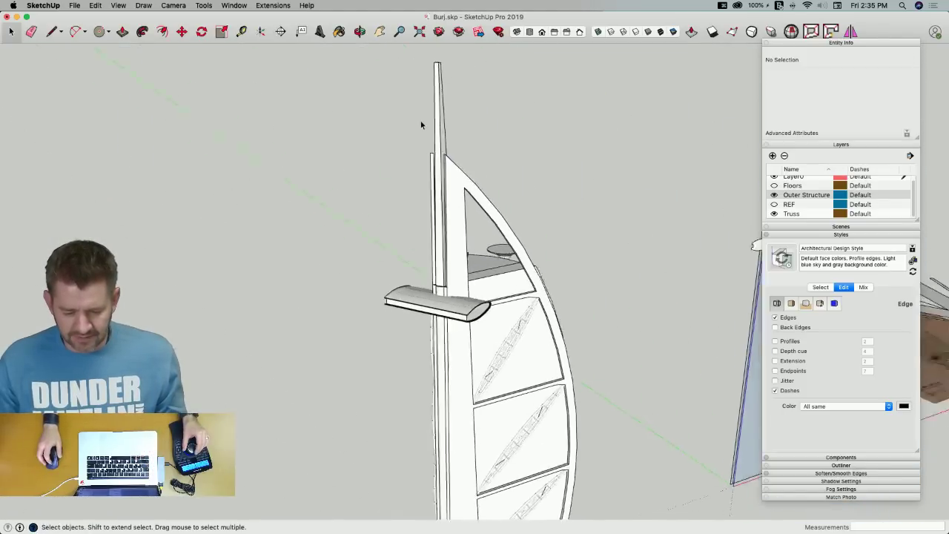
# Open the outer structure group for editing and delete the flat, tapered central mast between the two legs
pyautogui.press('l')
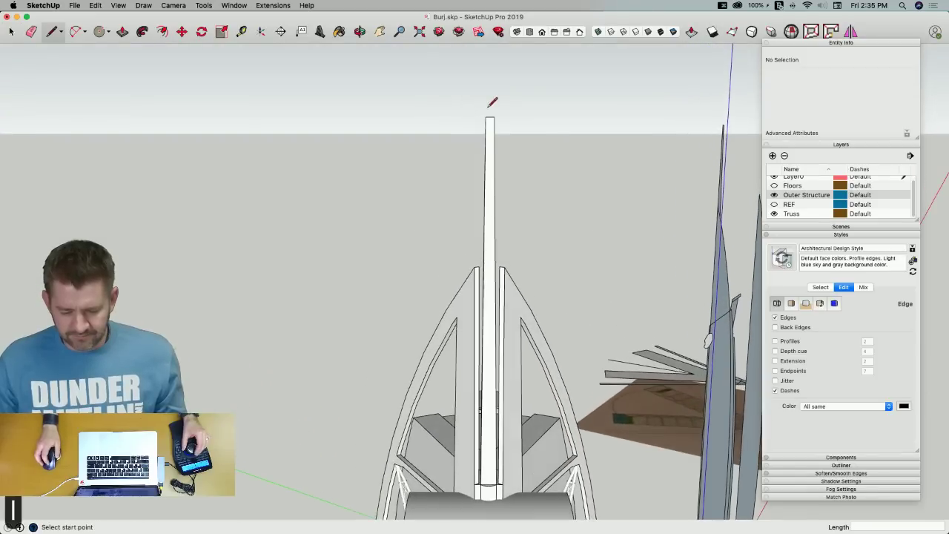
pyautogui.press('e')
pyautogui.press('space')
pyautogui.click(496, 124)
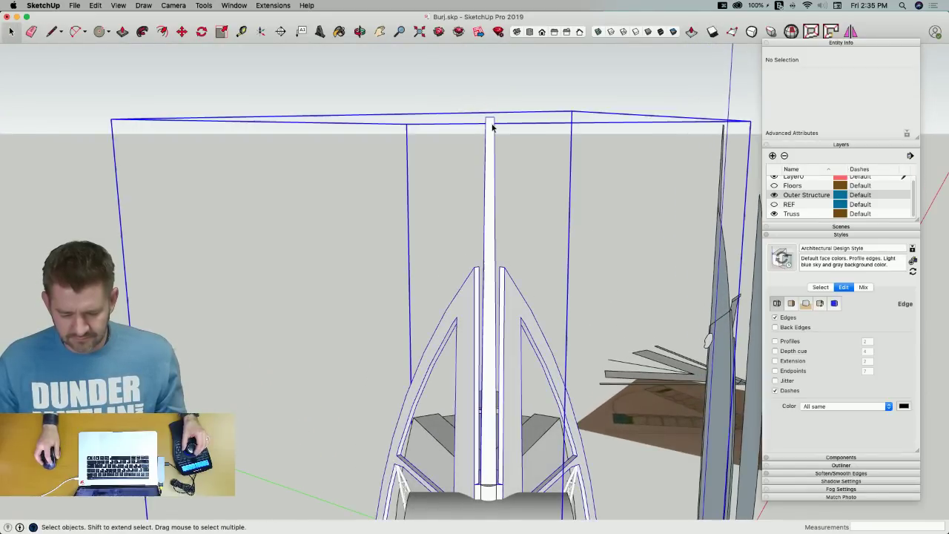
pyautogui.doubleClick(494, 126)
pyautogui.click(472, 134)
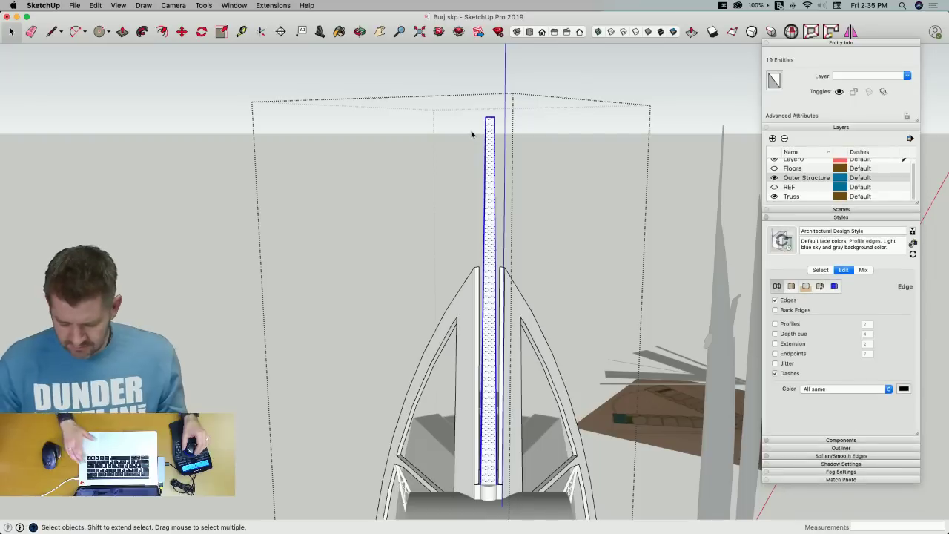
pyautogui.press('BackSpace')
pyautogui.scroll(10, 501, 363)
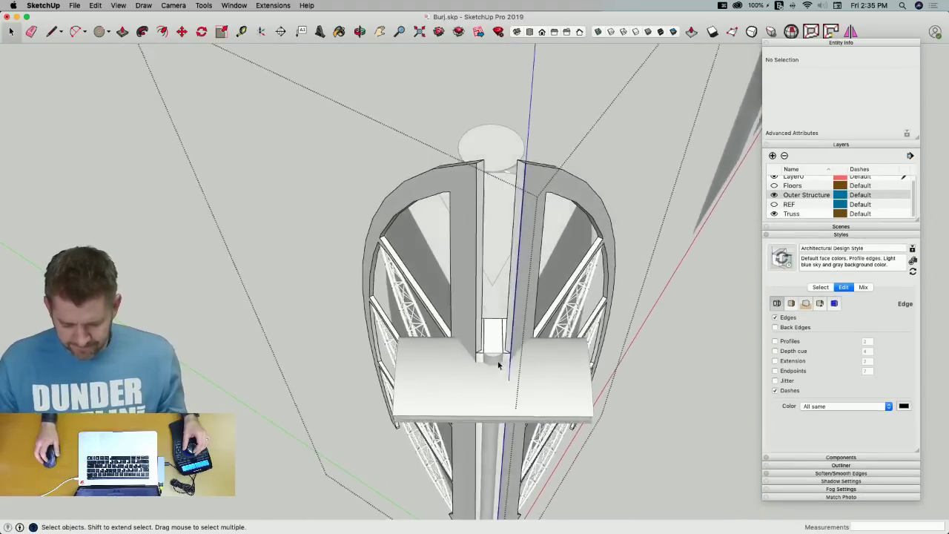
pyautogui.scroll(3, 464, 354)
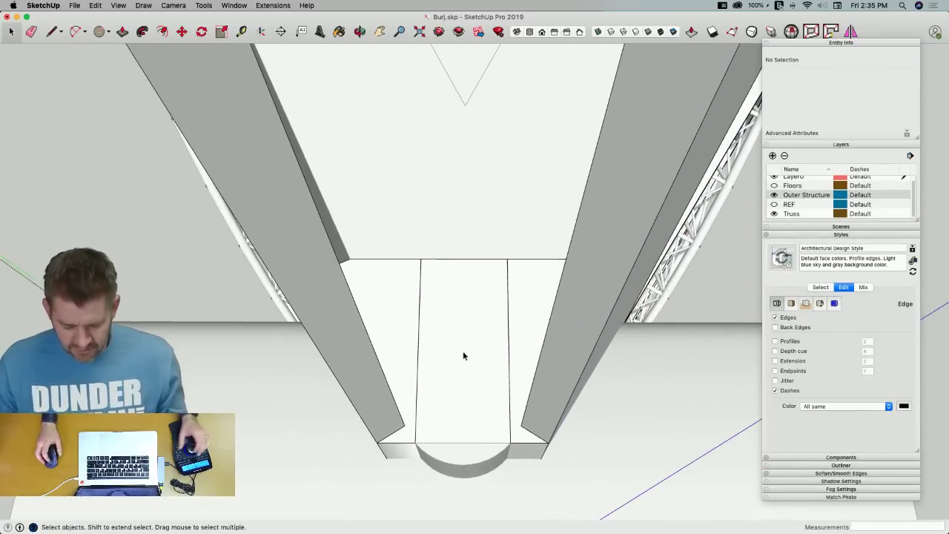
pyautogui.press('f')
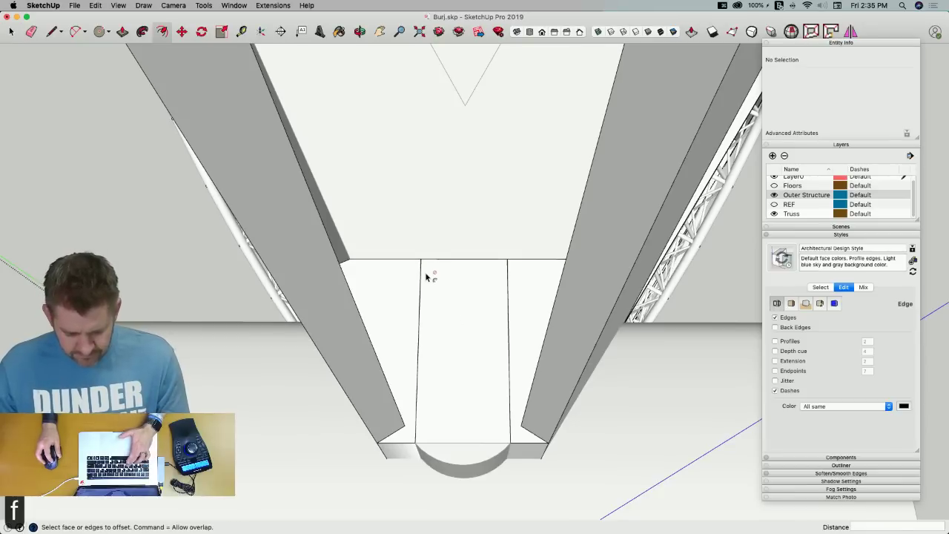
pyautogui.press('space')
pyautogui.click(428, 284)
pyautogui.press('f')
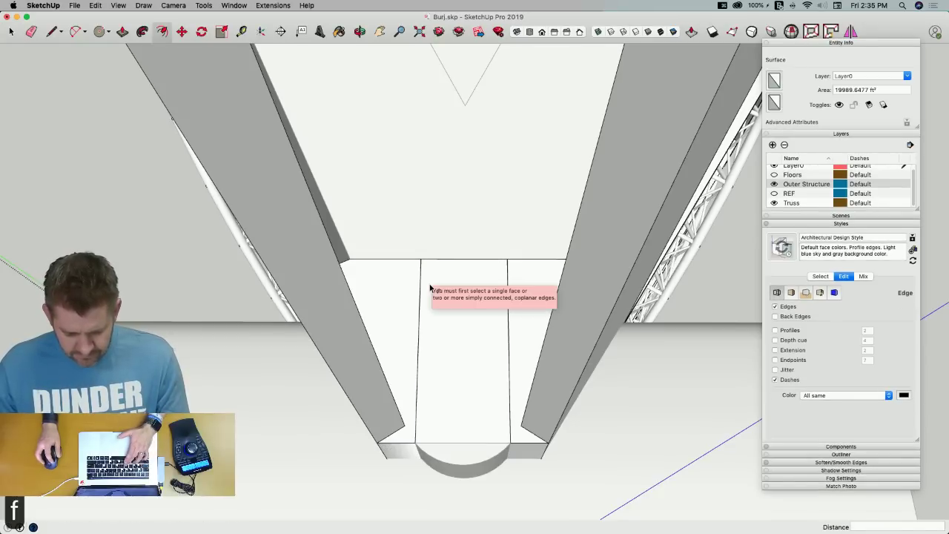
# Draw a line about 31' 2 7/8" long across the mast base, joining the outer corners of the two legs
pyautogui.press('l')
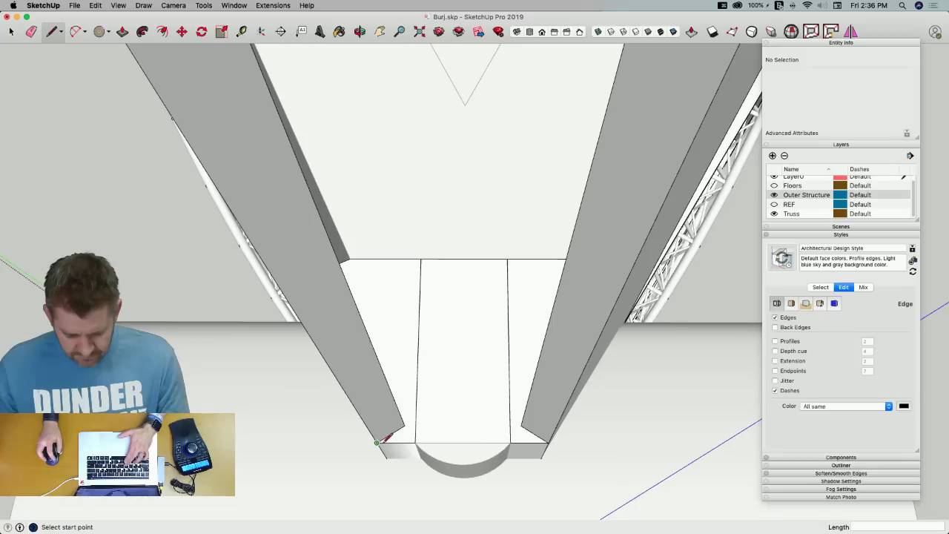
pyautogui.click(549, 443)
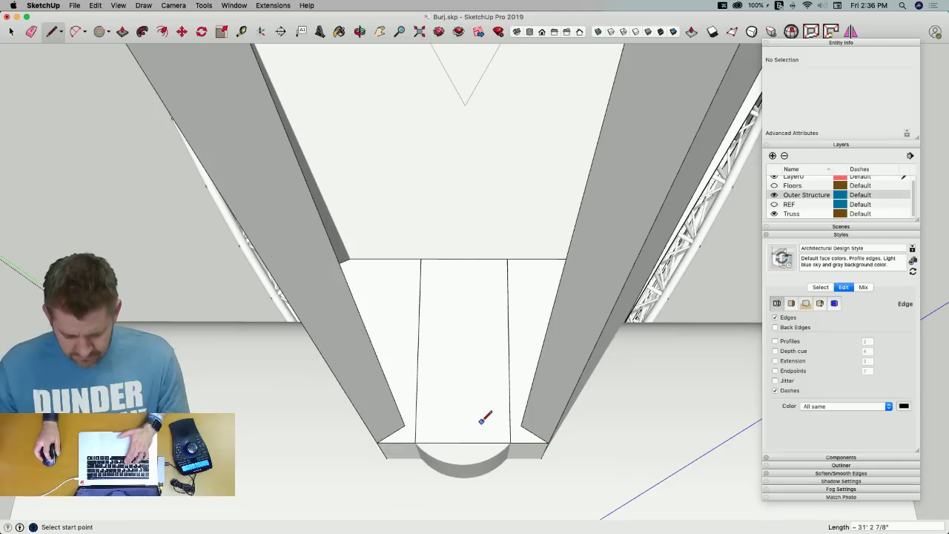
# Offset the central face of the mast base inward by about 4' 11 11/16"
pyautogui.press('space')
pyautogui.click(466, 414)
pyautogui.press('f')
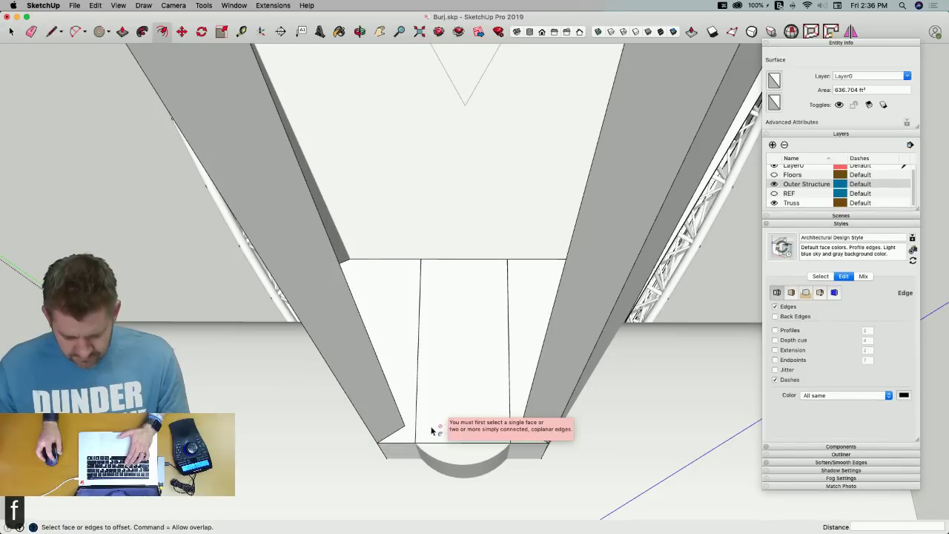
pyautogui.press('space')
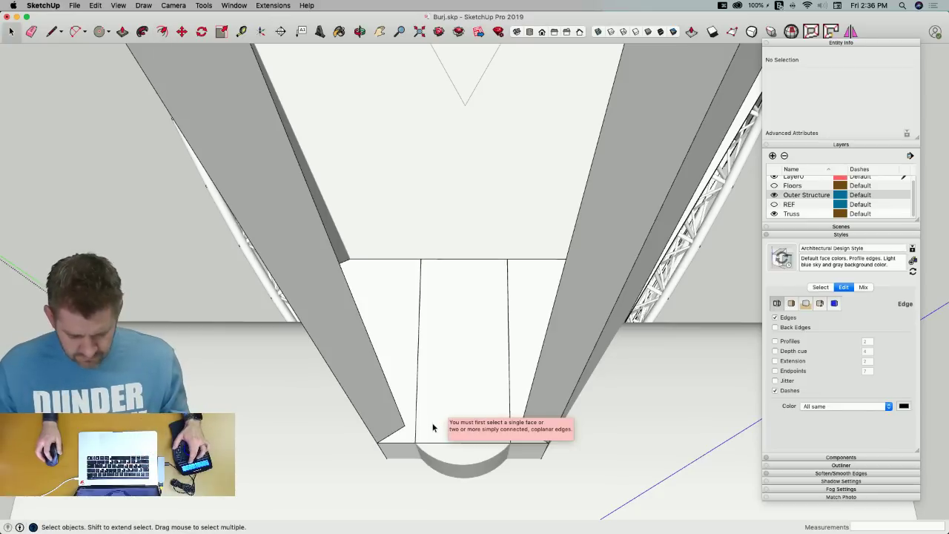
pyautogui.click(436, 407)
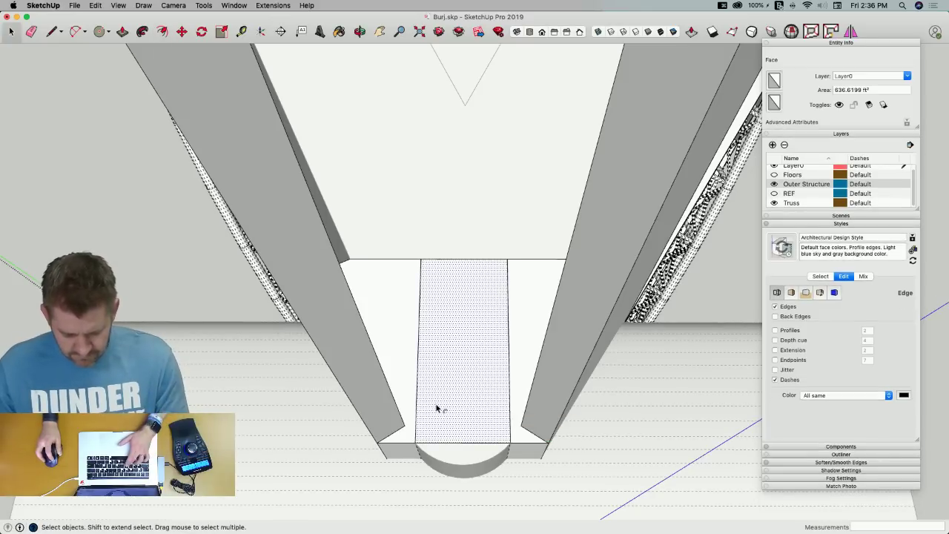
pyautogui.press('f')
pyautogui.click(437, 405)
pyautogui.click(443, 402)
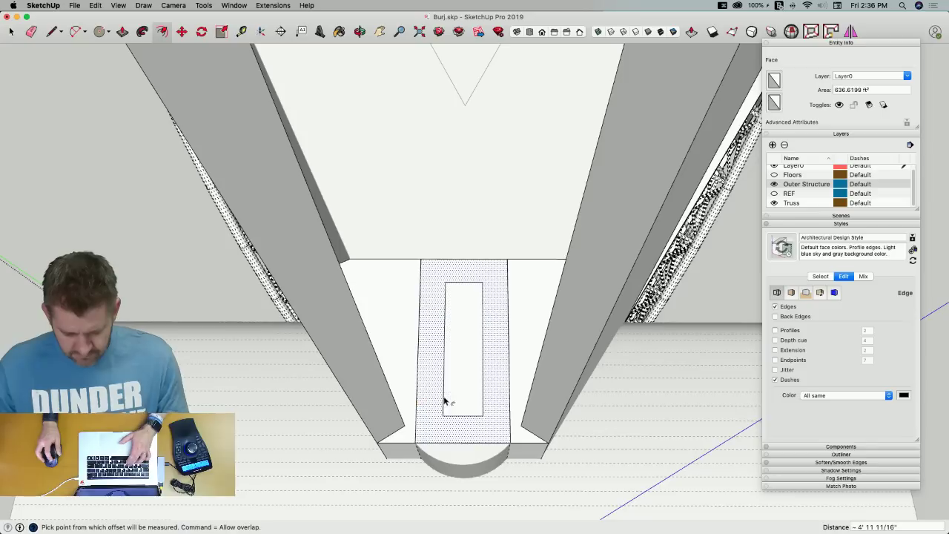
# Pull the inner rectangle up about 393' 11 1/2" to the reference mast tip, and check the Burj 2.JPG elevations in Chrome before returning to SketchUp
pyautogui.press('p')
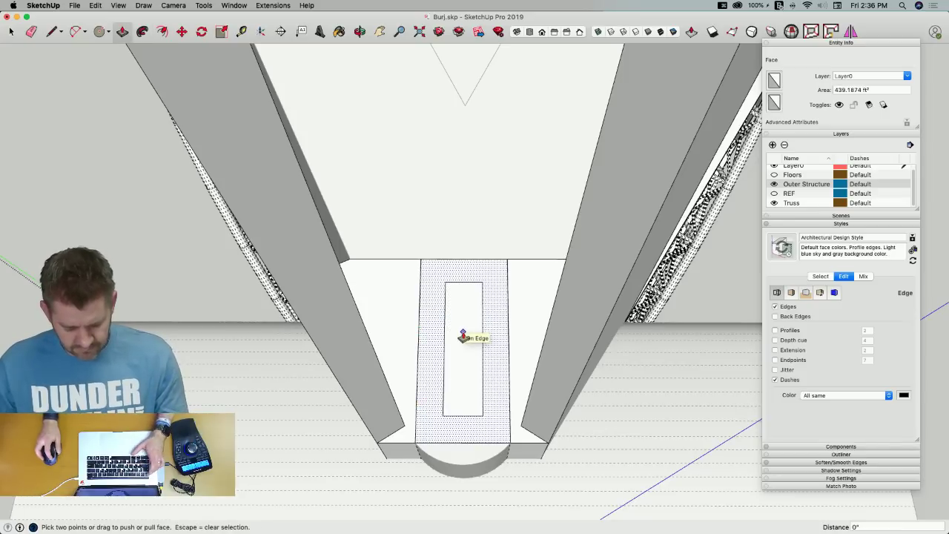
pyautogui.press('Escape')
pyautogui.click(463, 337)
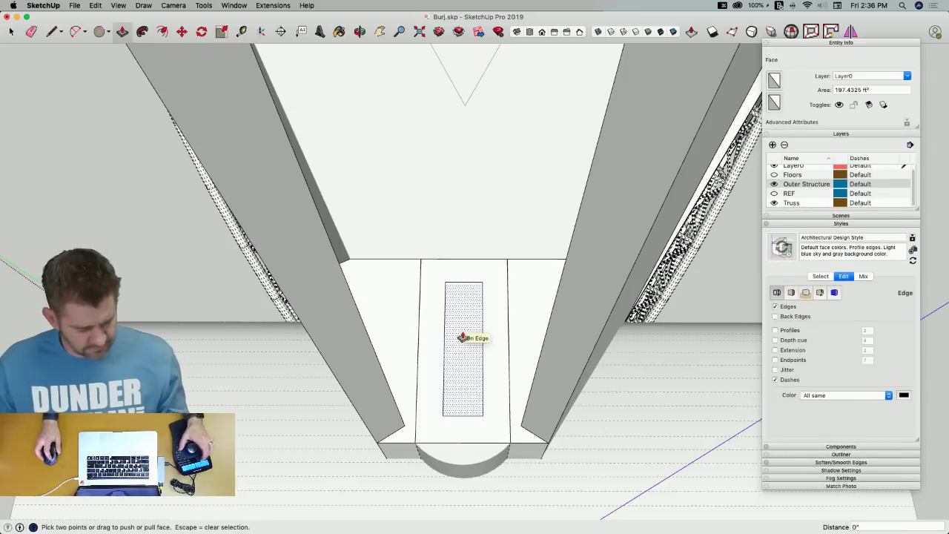
pyautogui.click(463, 337)
pyautogui.scroll(-10, 473, 223)
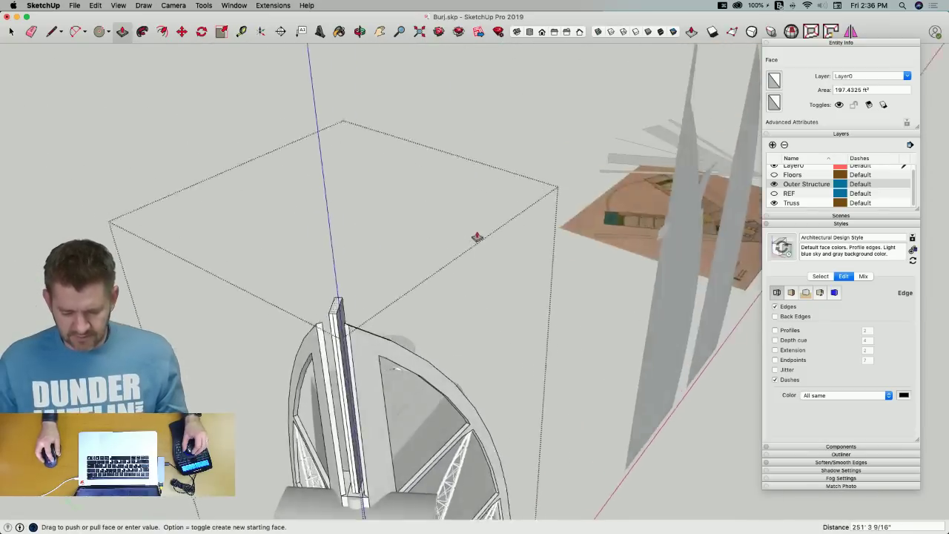
pyautogui.click(663, 104)
pyautogui.scroll(5, 447, 161)
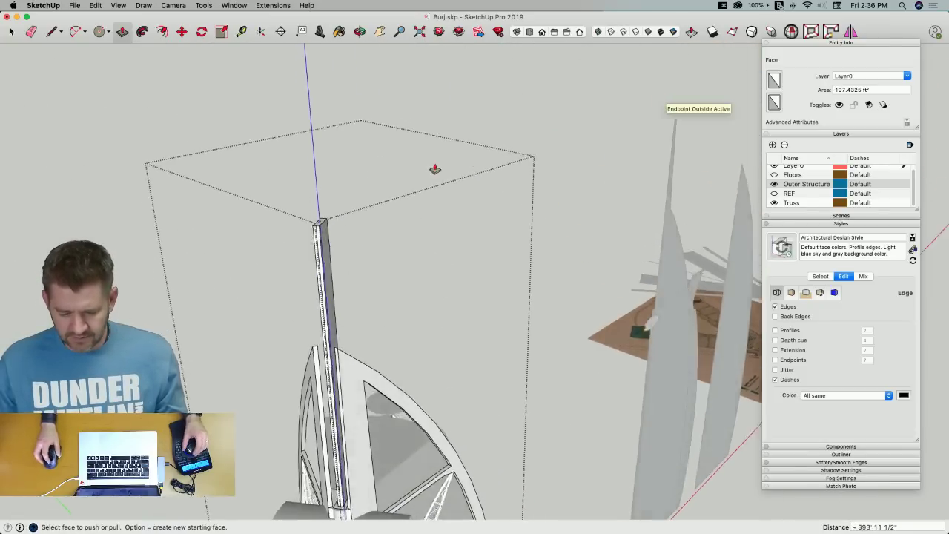
pyautogui.press('super+Tab')
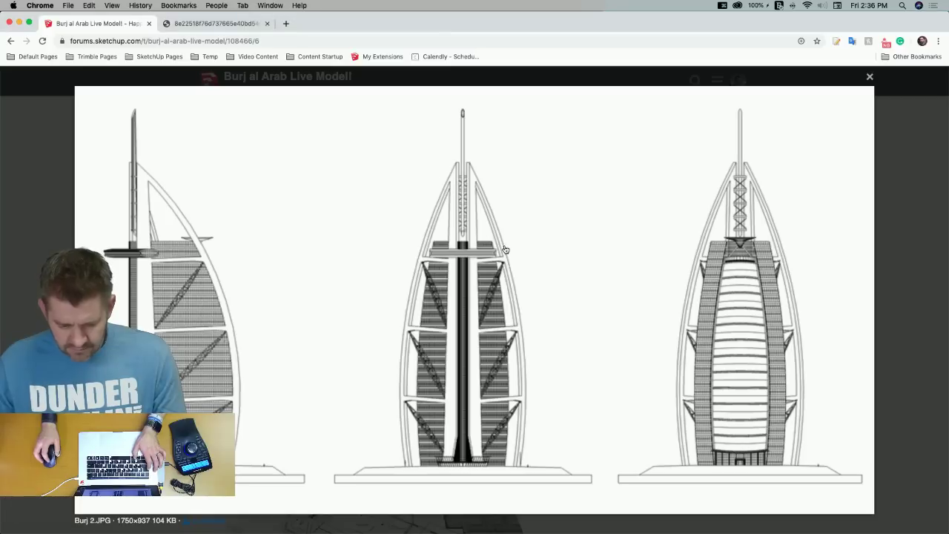
pyautogui.press('super+Tab')
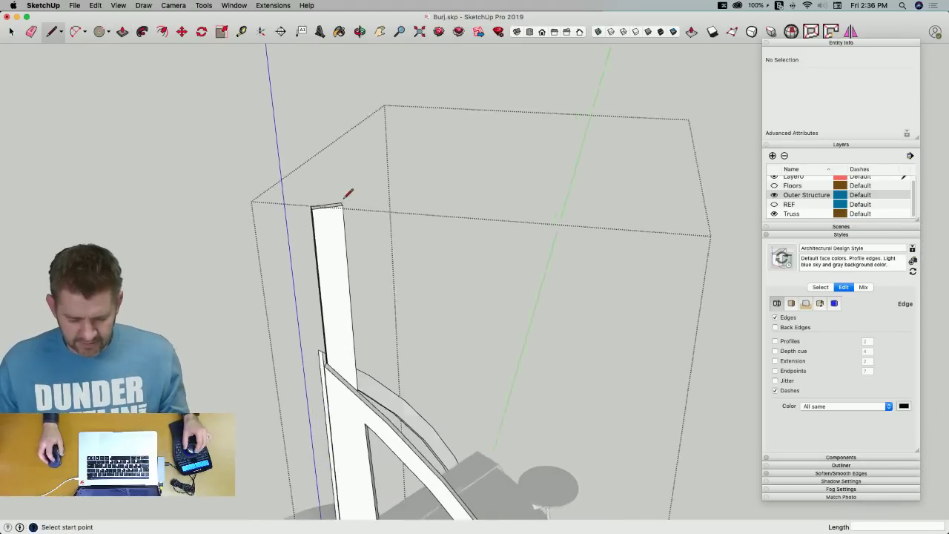
# Erase the stray edges at the mast's base and top, and redraw them to close the open face, with a line about 7' 4 9/16" across the top
pyautogui.press('p')
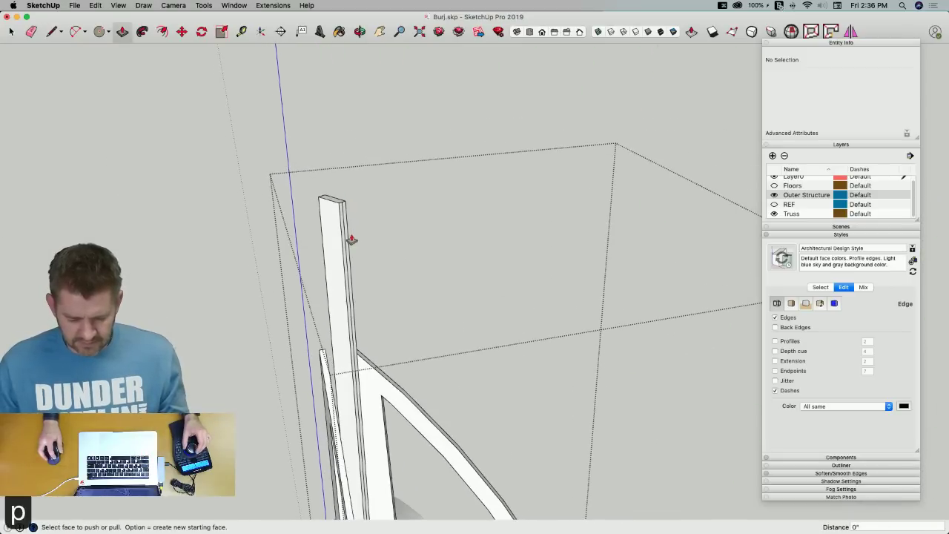
pyautogui.press('e')
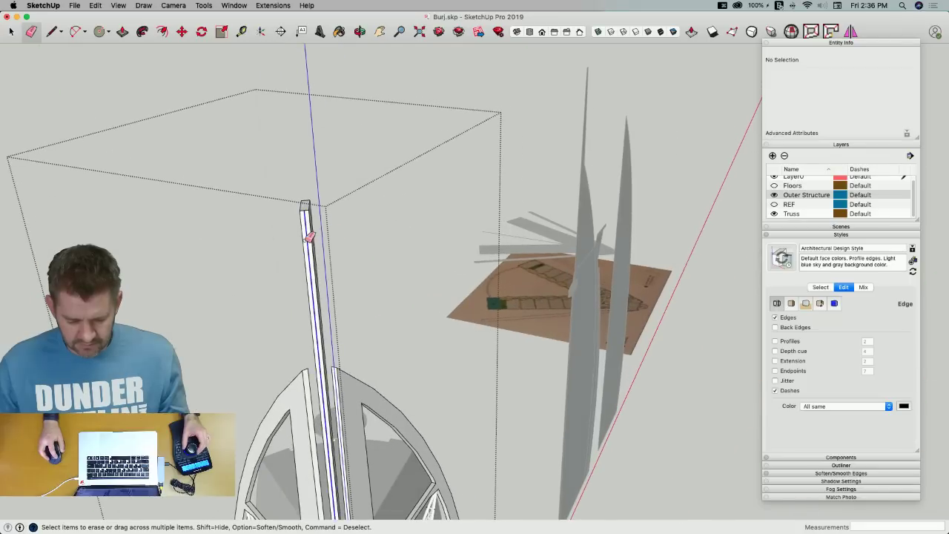
pyautogui.press('super+z')
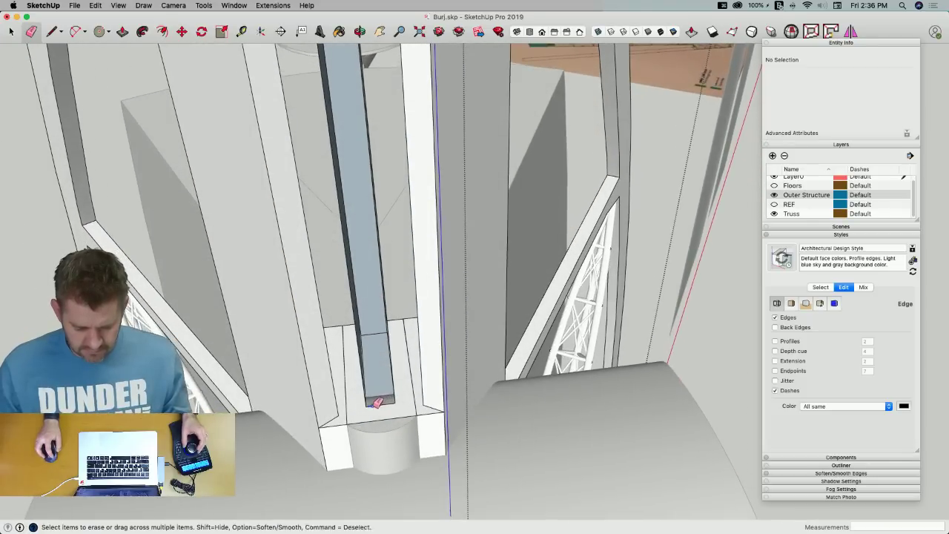
pyautogui.click(375, 404)
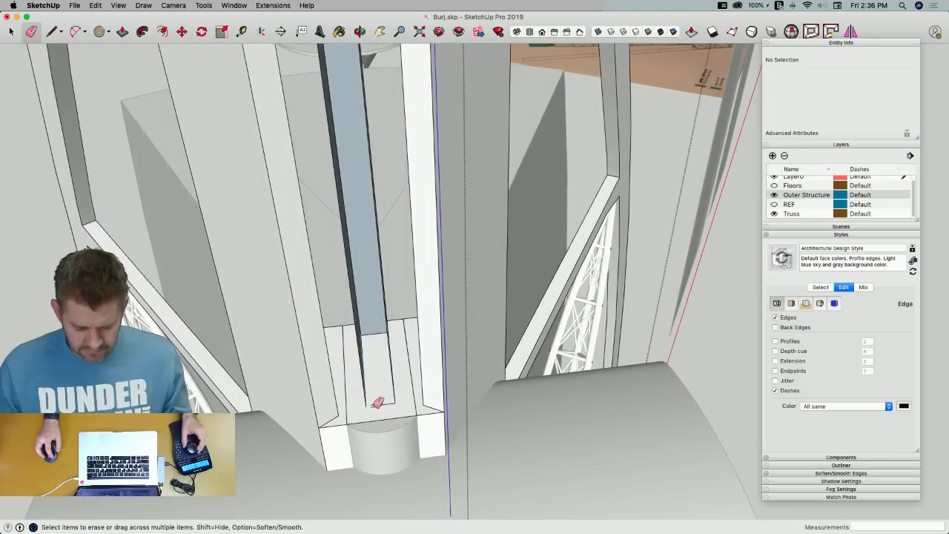
pyautogui.press('l')
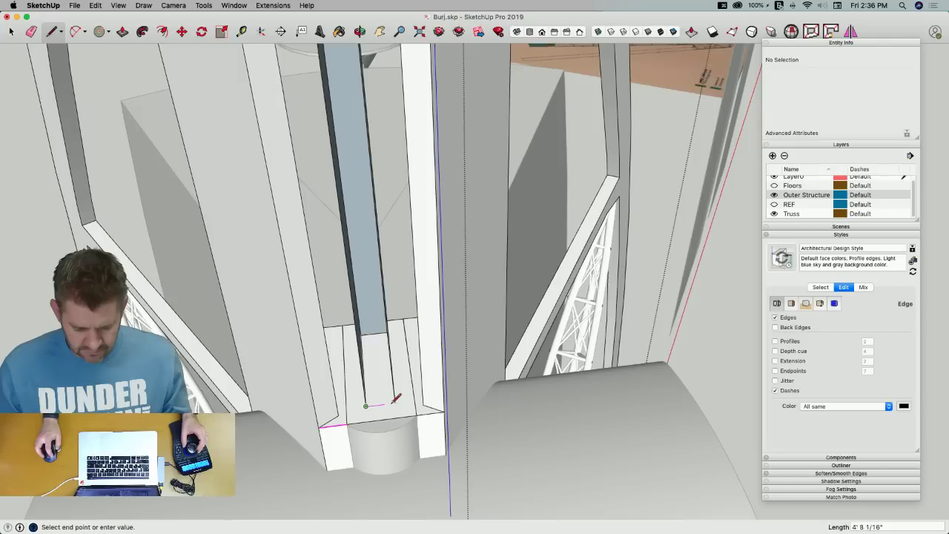
pyautogui.press('e')
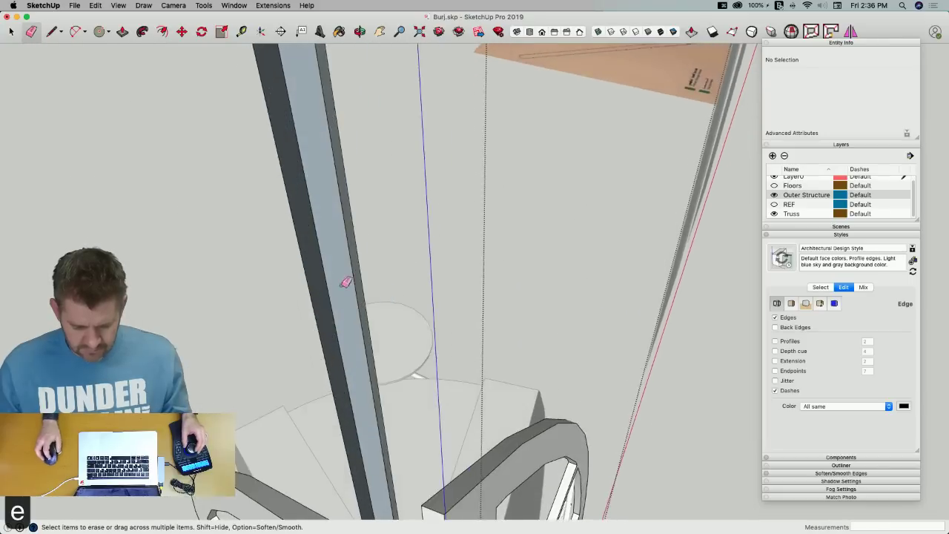
pyautogui.click(396, 345)
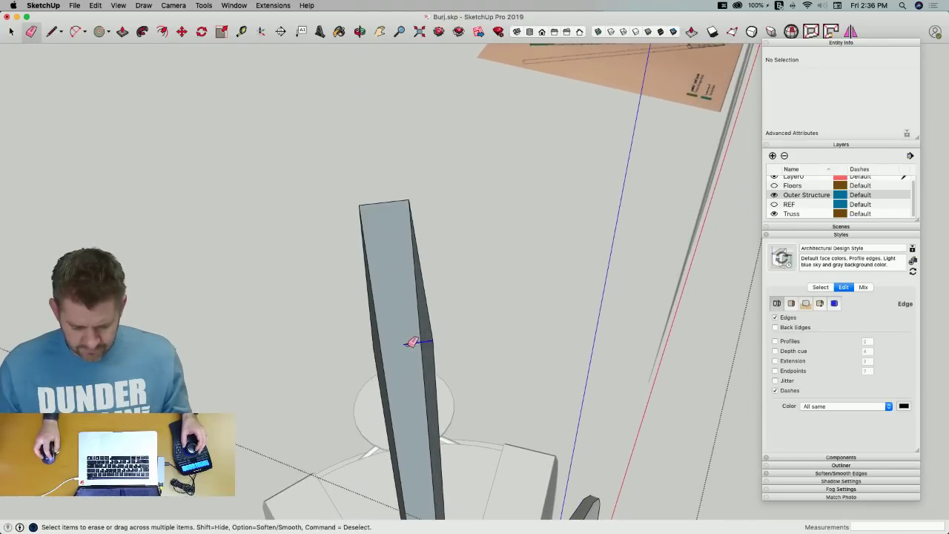
pyautogui.press('l')
pyautogui.click(373, 348)
pyautogui.click(433, 340)
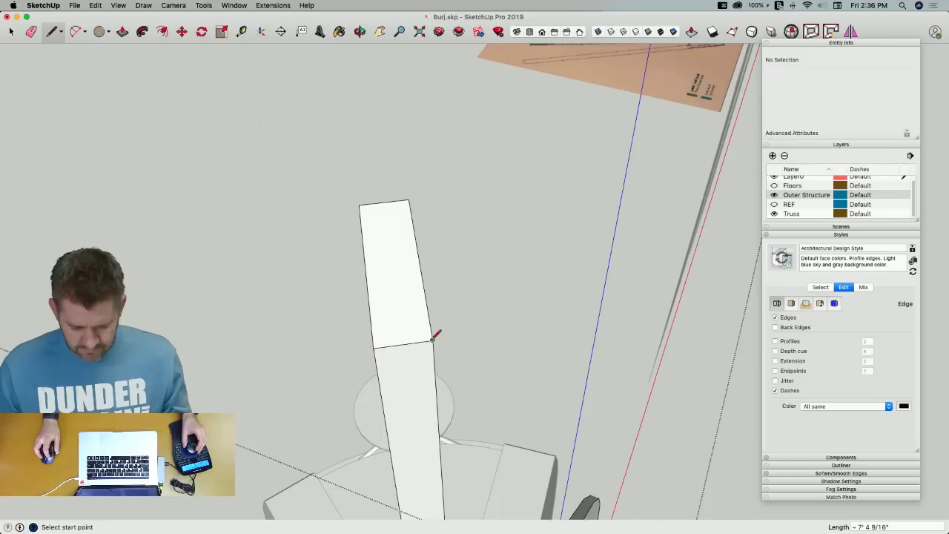
# Push the mast's narrow face inward and redraw the side edges at its top and base in place of the leftover ones
pyautogui.press('space')
pyautogui.press('p')
pyautogui.moveTo(601, 240); pyautogui.dragTo(581, 231)
pyautogui.press('e')
pyautogui.moveTo(621, 107); pyautogui.dragTo(610, 104)
pyautogui.press('l')
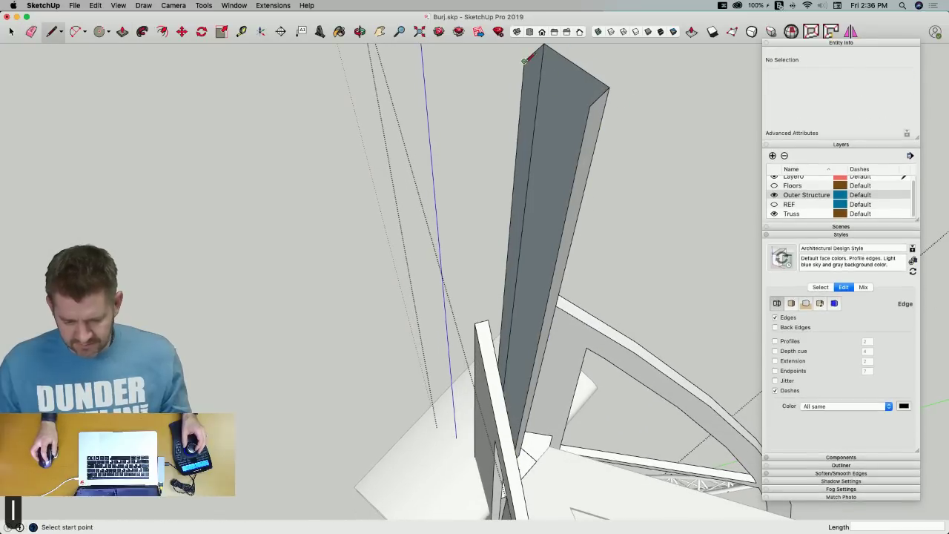
pyautogui.click(592, 104)
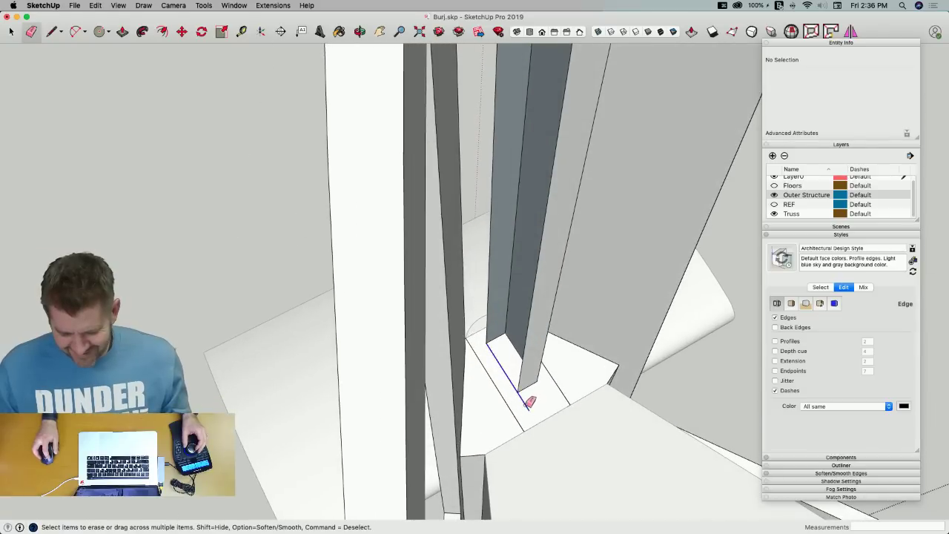
pyautogui.press('l')
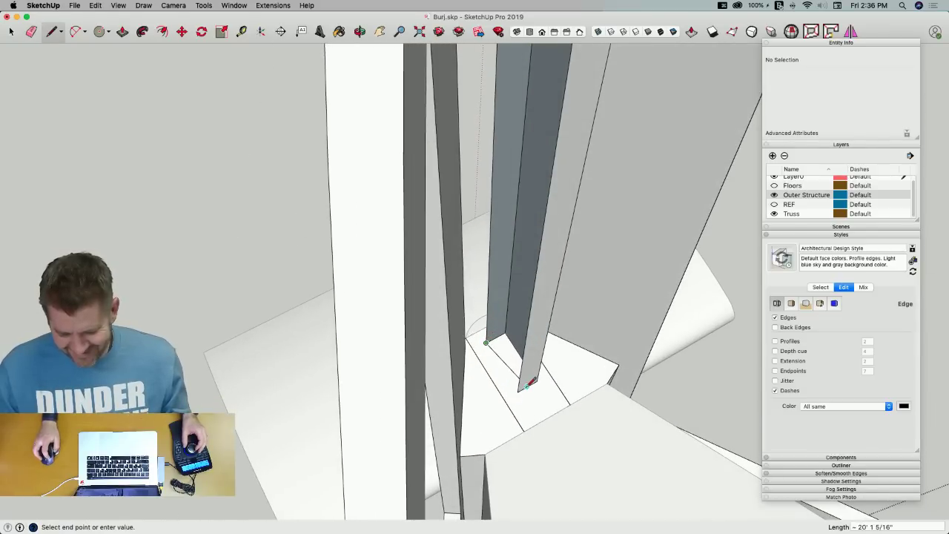
pyautogui.click(518, 391)
# Erase the two lines running along the ledge on either side of the mast's base, keeping the ledge faces intact
pyautogui.press('e')
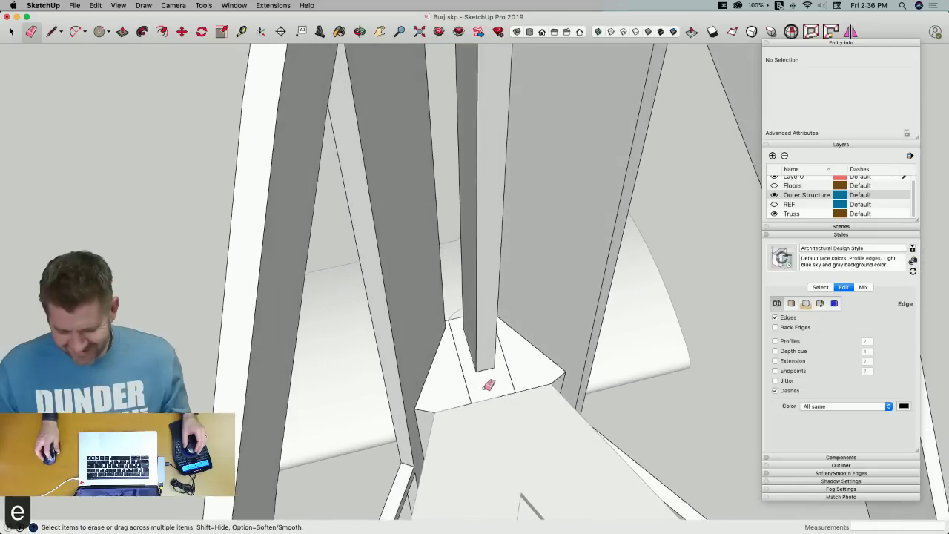
pyautogui.moveTo(471, 386); pyautogui.dragTo(507, 381)
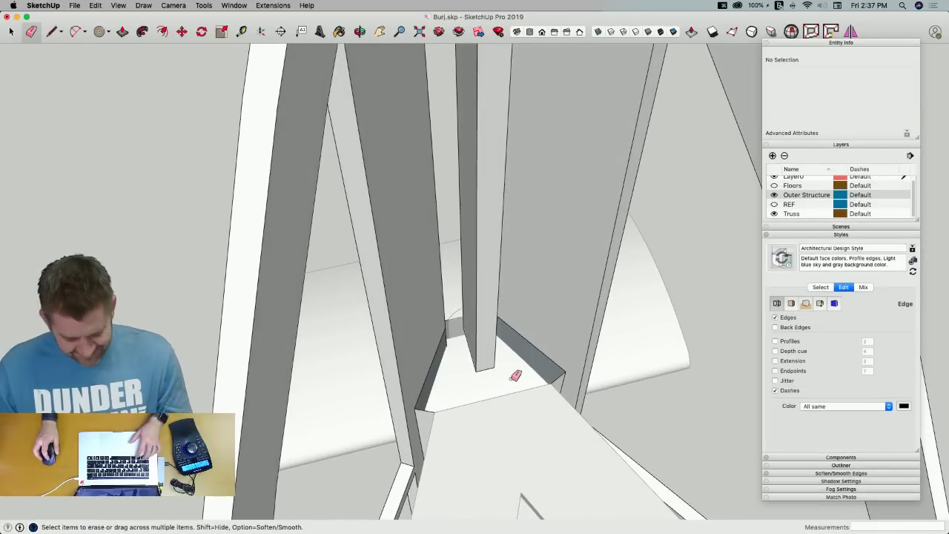
pyautogui.press('super+z')
pyautogui.press('super+z')
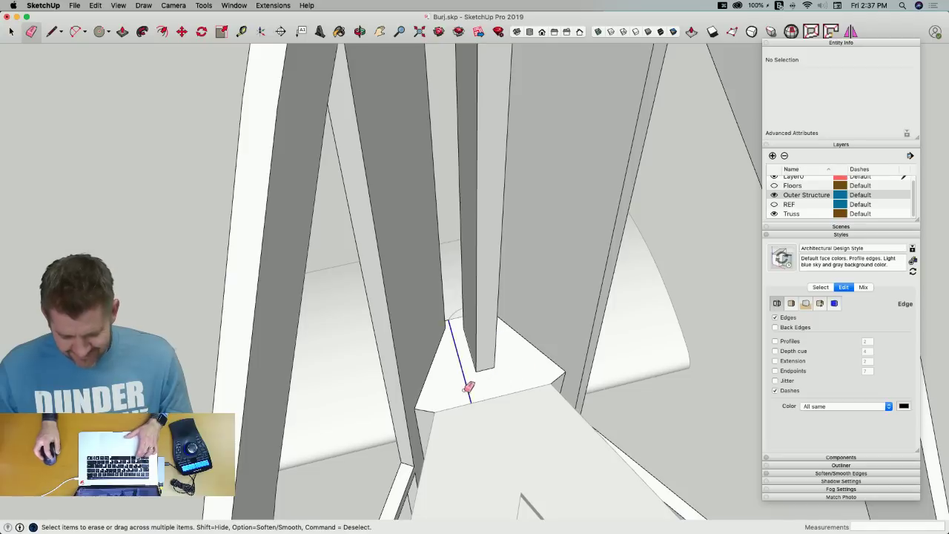
pyautogui.scroll(-10, 534, 381)
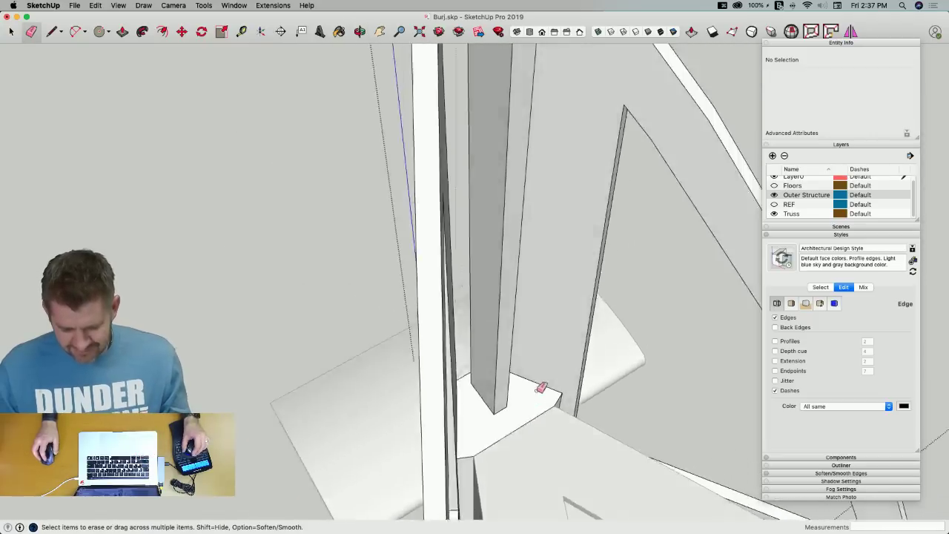
# Reduce the mast's depth further with Push/Pull, and replace the overhanging side edges with new ones ending at its corners
pyautogui.press('space')
pyautogui.moveTo(527, 359)
pyautogui.mouseDown(button='middle')
pyautogui.moveTo(509, 271)
pyautogui.moveTo(519, 218)
pyautogui.moveTo(512, 180)
pyautogui.moveTo(465, 167)
pyautogui.moveTo(509, 290)
pyautogui.moveTo(494, 381)
pyautogui.moveTo(470, 356)
pyautogui.moveTo(483, 407)
pyautogui.mouseUp(button='middle')
pyautogui.press('p')
pyautogui.click(500, 210)
pyautogui.press('e')
pyautogui.click(512, 196)
pyautogui.press('l')
pyautogui.click(466, 168)
pyautogui.press('e')
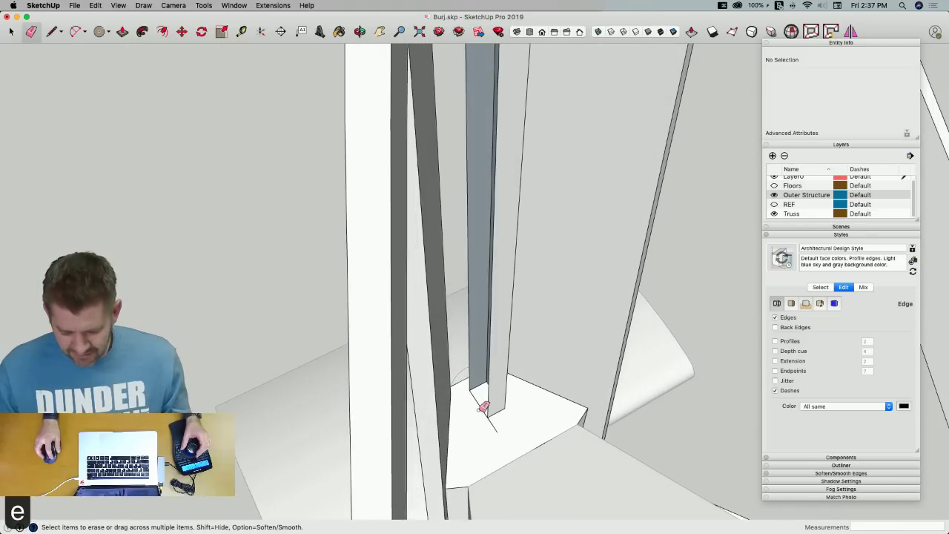
pyautogui.press('l')
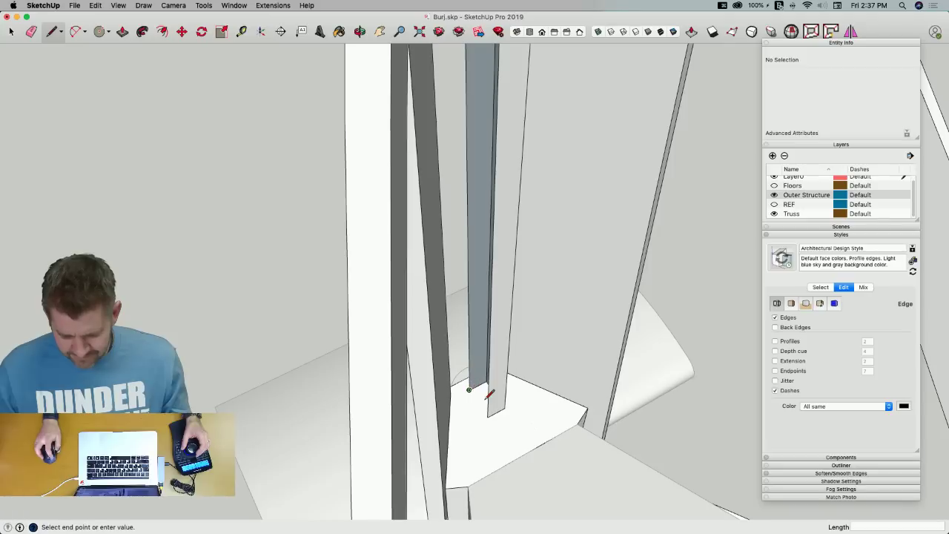
pyautogui.click(488, 408)
# Draw a diagonal across the top of the mast's side face, and try to remove the resulting wedge with Push/Pull
pyautogui.moveTo(488, 407); pyautogui.dragTo(486, 189, button='middle')
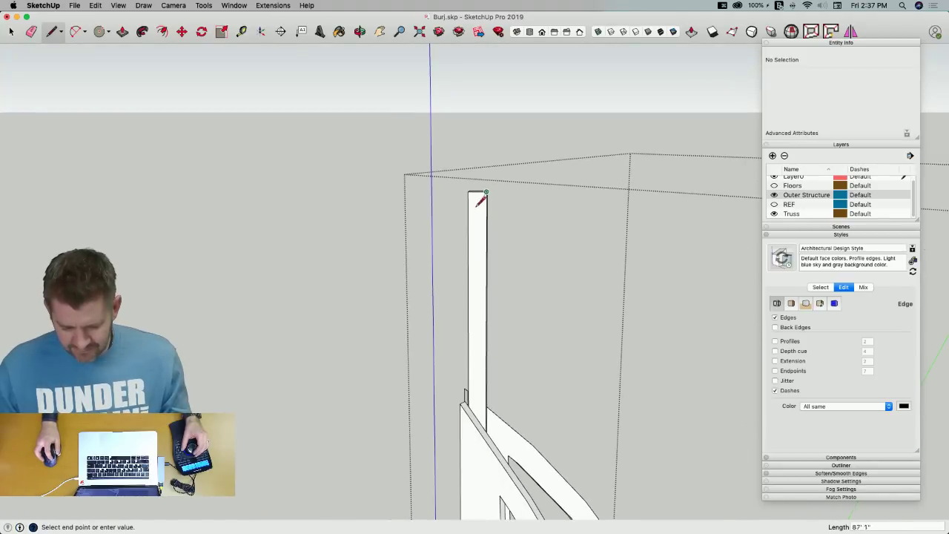
pyautogui.press('p')
pyautogui.click(471, 204)
pyautogui.moveTo(481, 184)
pyautogui.mouseDown(button='middle')
pyautogui.moveTo(485, 195)
pyautogui.moveTo(509, 197)
pyautogui.mouseUp(button='middle')
pyautogui.click(509, 197)
pyautogui.press('l')
pyautogui.press('e')
pyautogui.scroll(3, 519, 181)
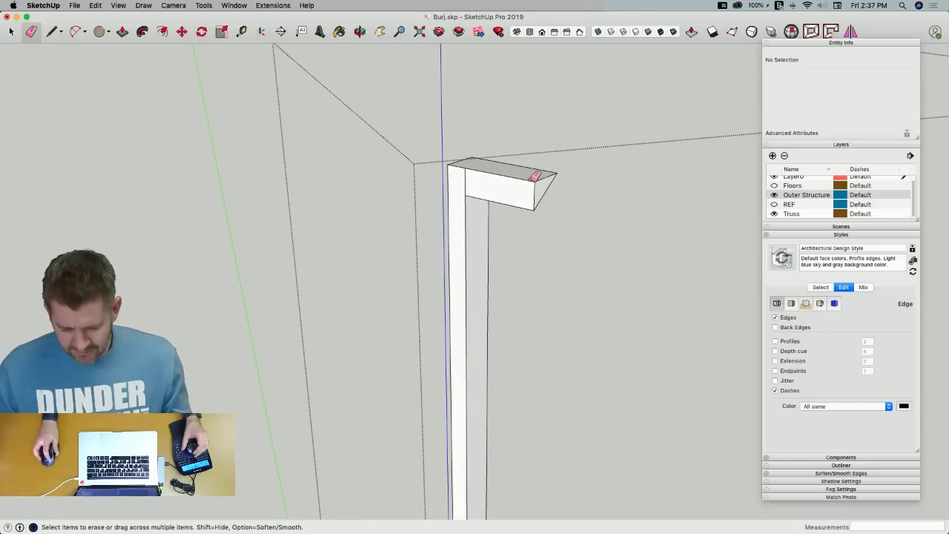
pyautogui.press('super+z')
# Outline the mast's sloped top from the diagonal across to the opposite side, and erase the corner edges above it
pyautogui.press('l')
pyautogui.click(465, 195)
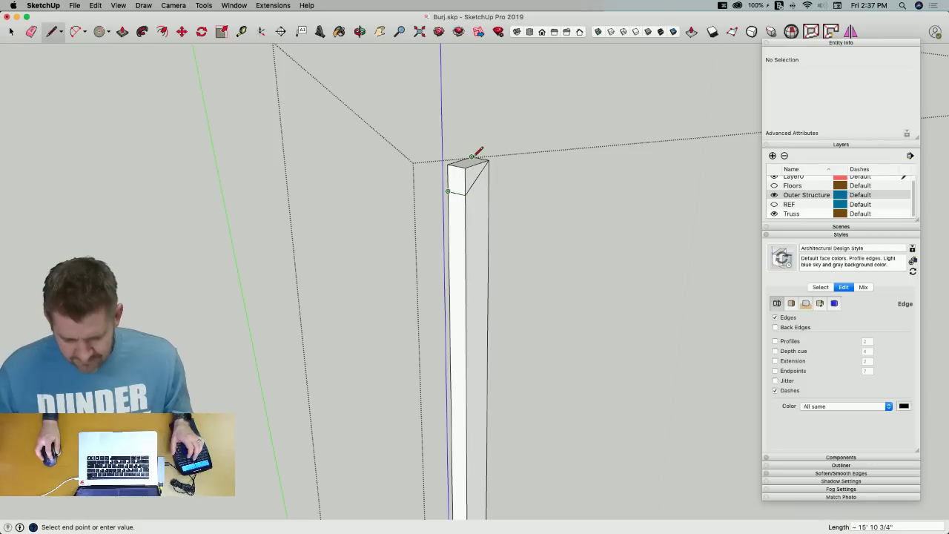
pyautogui.press('e')
pyautogui.click(461, 161)
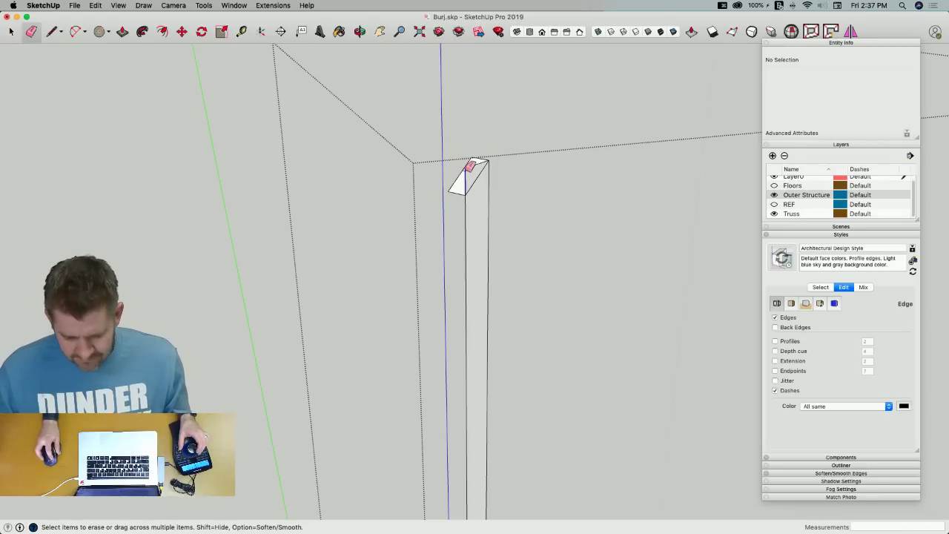
# Redraw the mast's long corner edge, about 384' 9 1/4" from the sloped top to the base, and close its open faces
pyautogui.press('l')
pyautogui.click(468, 173)
pyautogui.moveTo(469, 173)
pyautogui.mouseDown(button='middle')
pyautogui.moveTo(483, 250)
pyautogui.moveTo(465, 264)
pyautogui.mouseUp(button='middle')
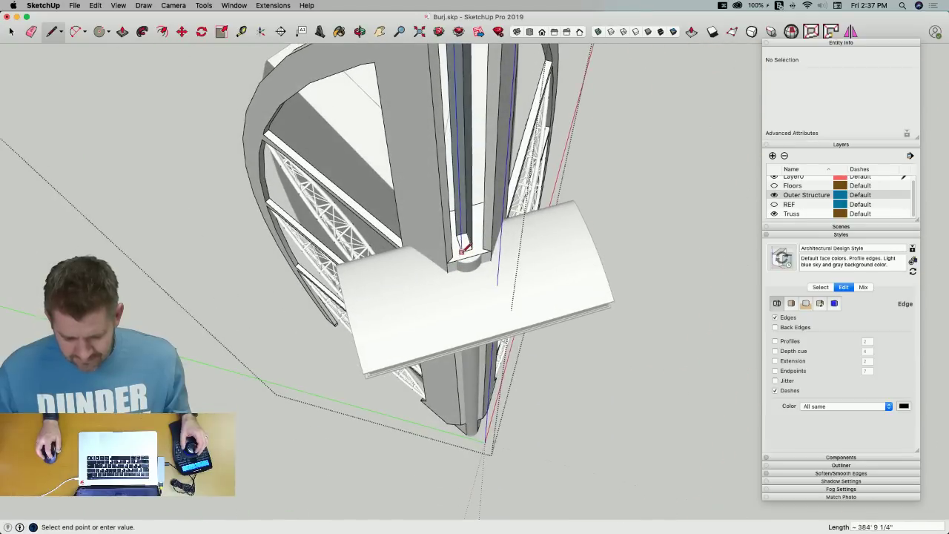
pyautogui.press('e')
pyautogui.scroll(4, 472, 250)
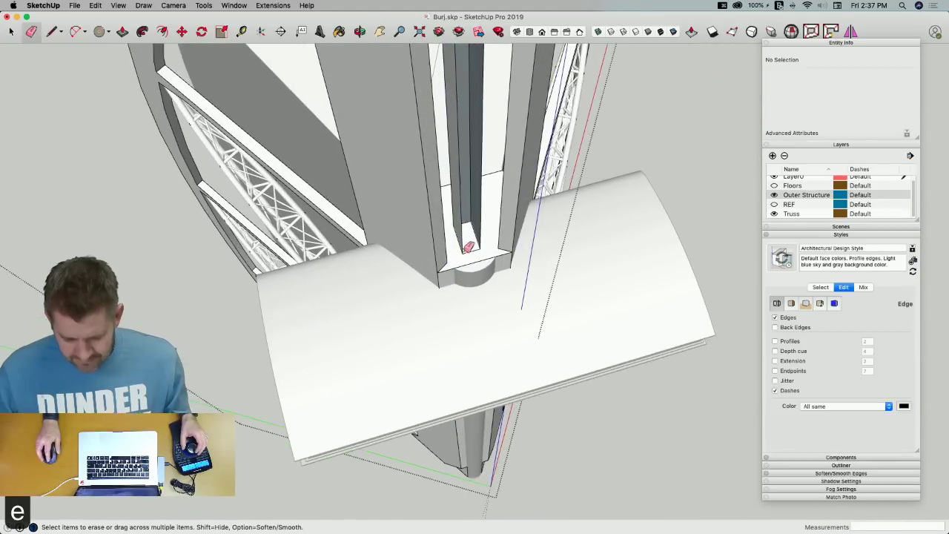
pyautogui.press('l')
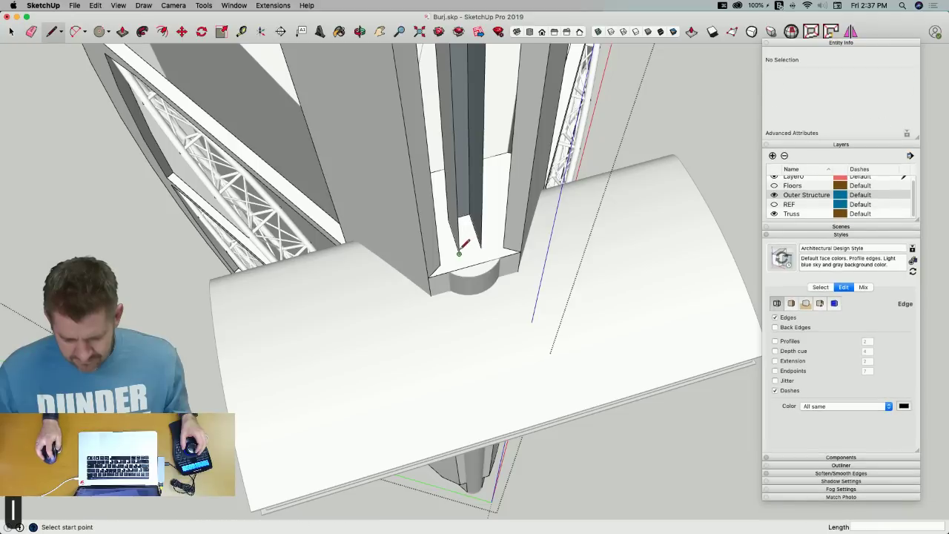
pyautogui.scroll(-8, 488, 239)
pyautogui.press('space')
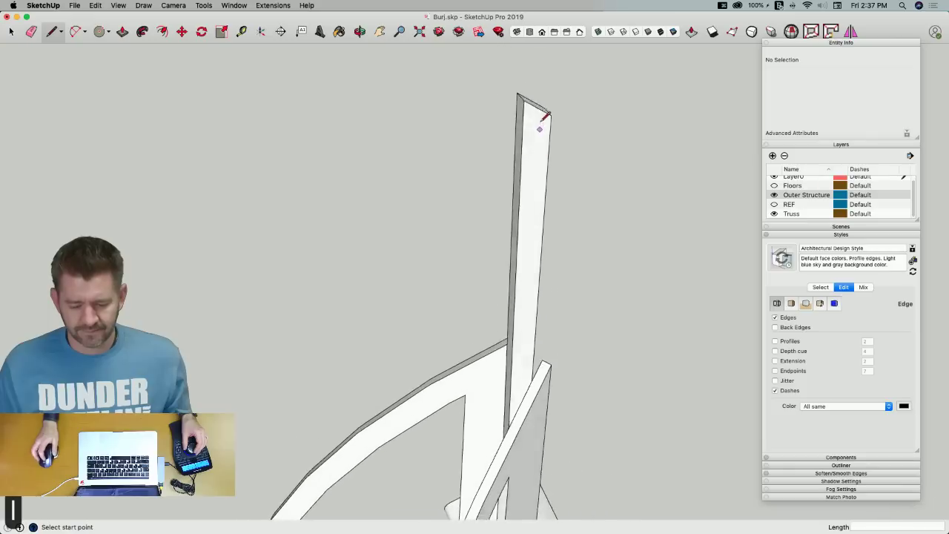
# Delete the rectangular mast above its footprint on the tower's roof face
pyautogui.press('e')
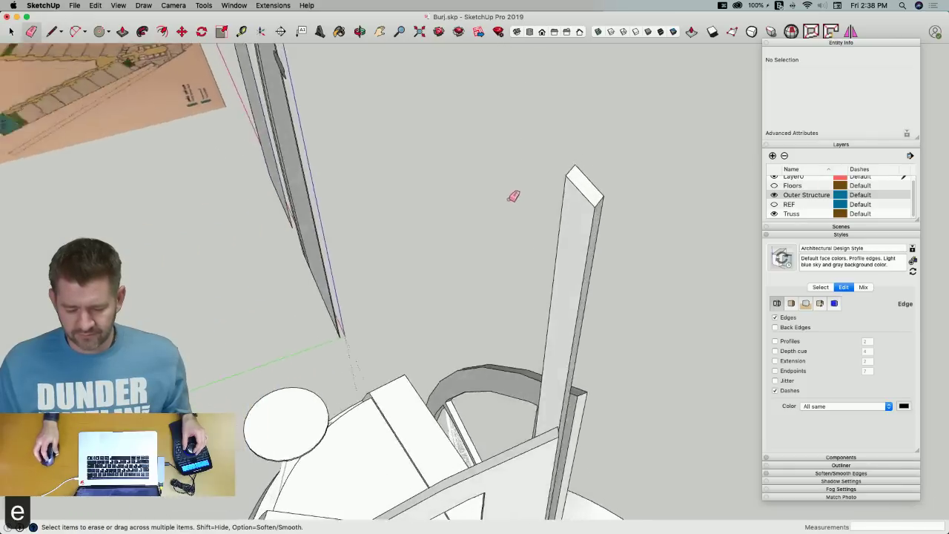
pyautogui.press('space')
pyautogui.moveTo(632, 100); pyautogui.dragTo(553, 226)
pyautogui.doubleClick(586, 232)
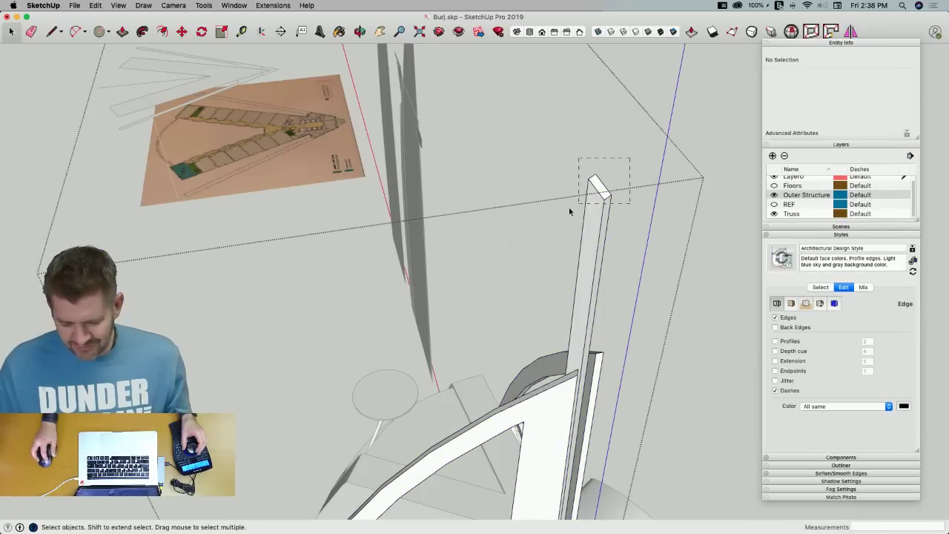
pyautogui.press('super+a')
pyautogui.press('Escape')
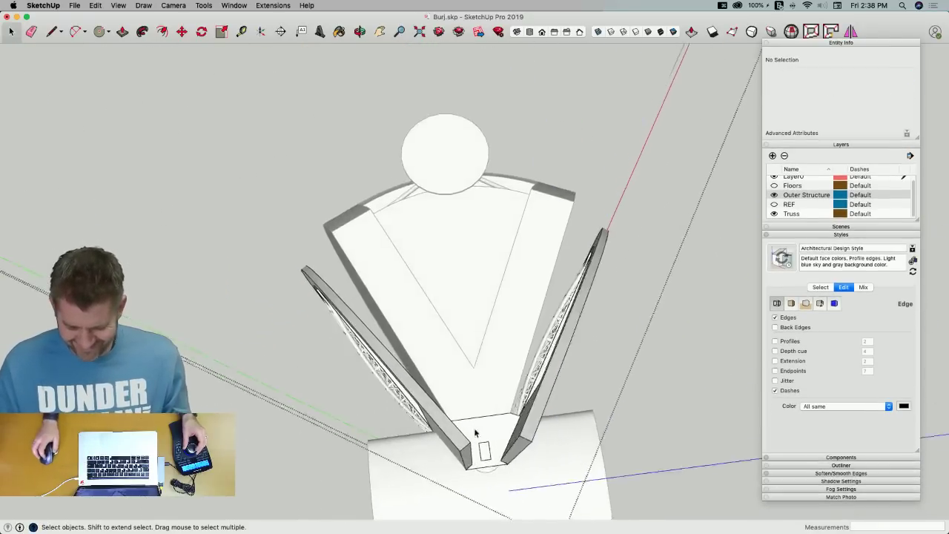
# Erase the first stray edge that divides the roof face beside the mast's rectangular footprint
pyautogui.scroll(3, 485, 439)
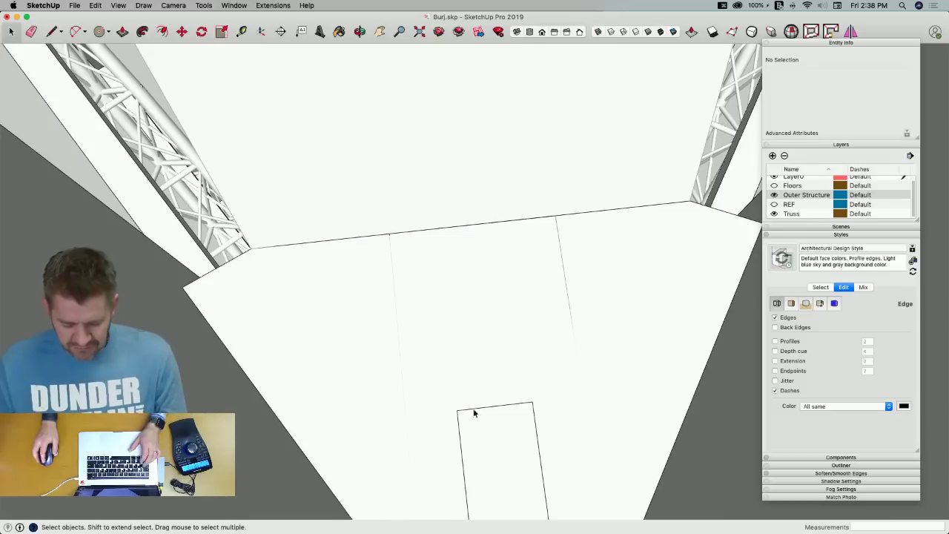
pyautogui.scroll(-3, 476, 419)
pyautogui.scroll(3, 480, 421)
pyautogui.press('e')
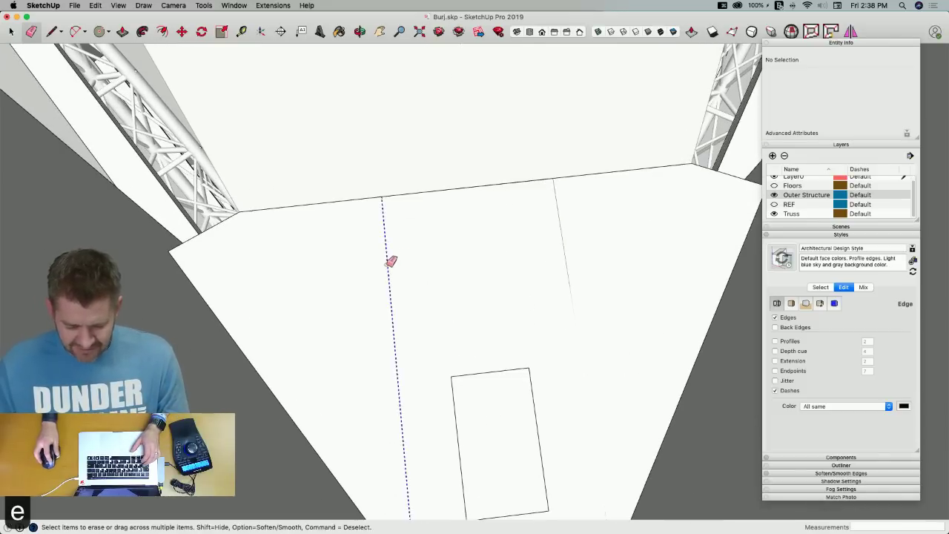
# Try to erase the roof face's second dividing edge and redraw its long boundary edge, and undo these changes
pyautogui.click(567, 254)
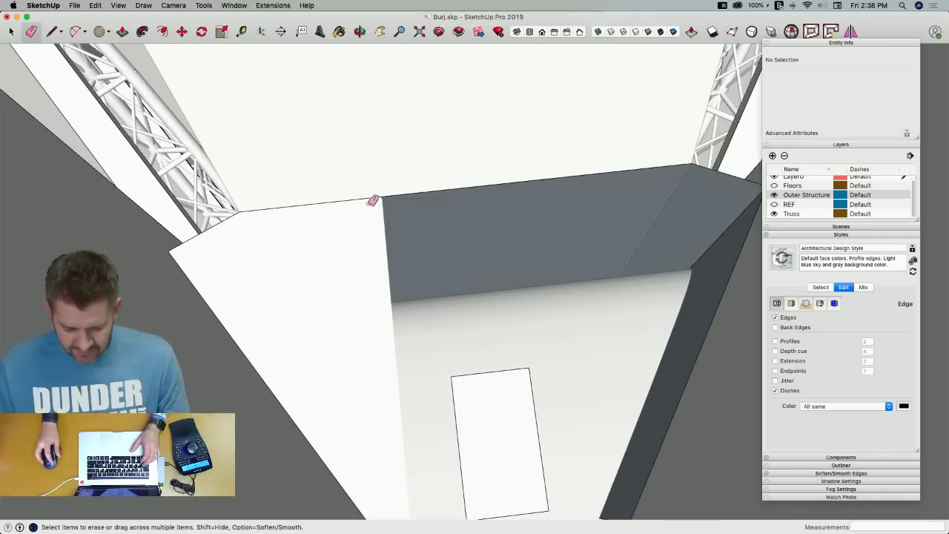
pyautogui.click(386, 198)
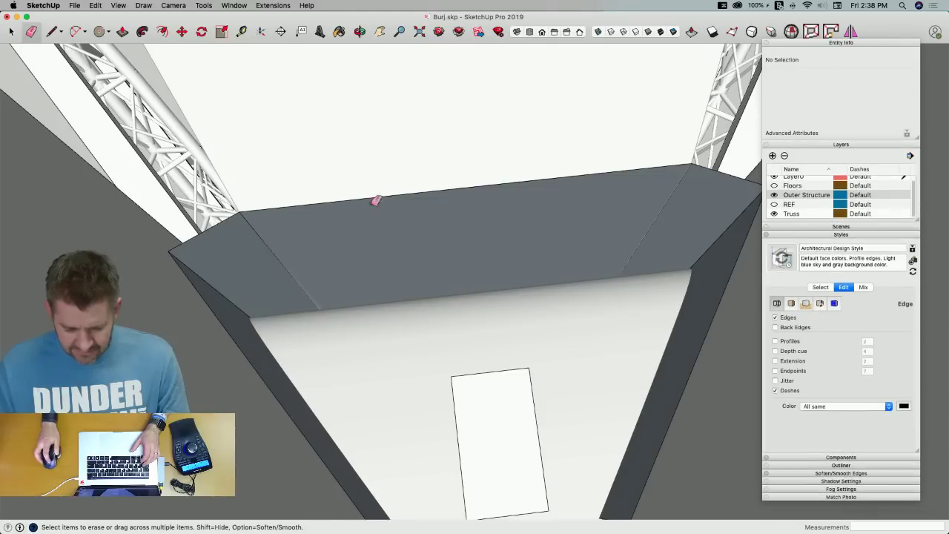
pyautogui.press('l')
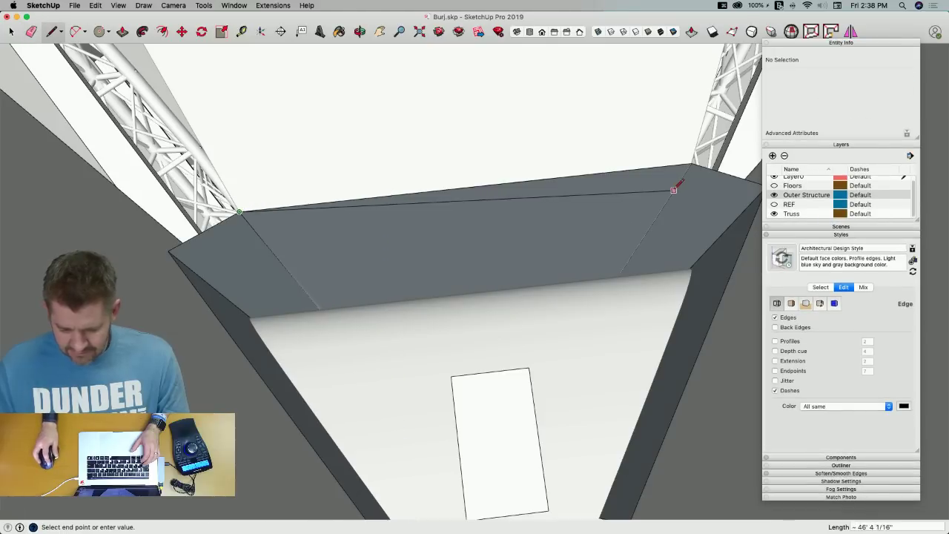
pyautogui.press('super+z')
pyautogui.press('super+z')
pyautogui.press('super+z')
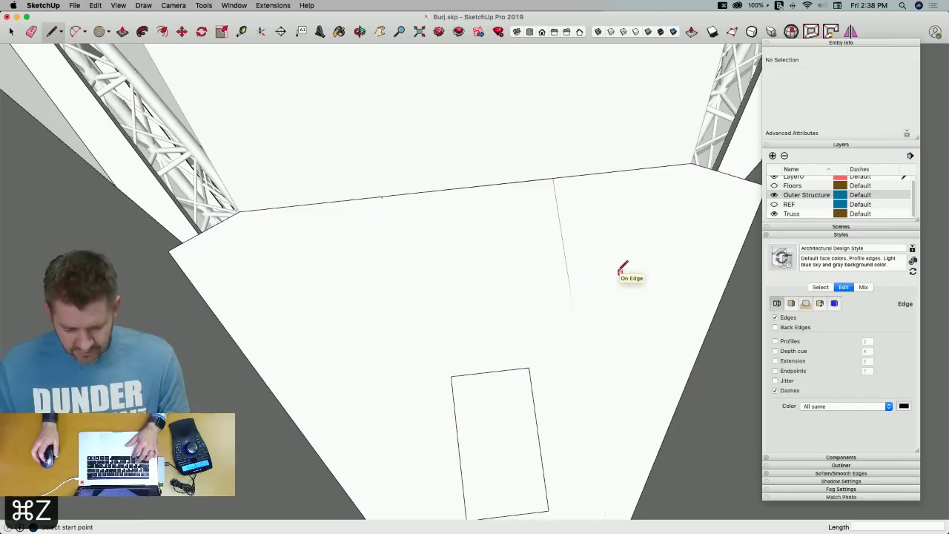
# Draw a semicircular arc about 7' 4 3/8" across between the long sides of the mast's rectangular footprint
pyautogui.press('a')
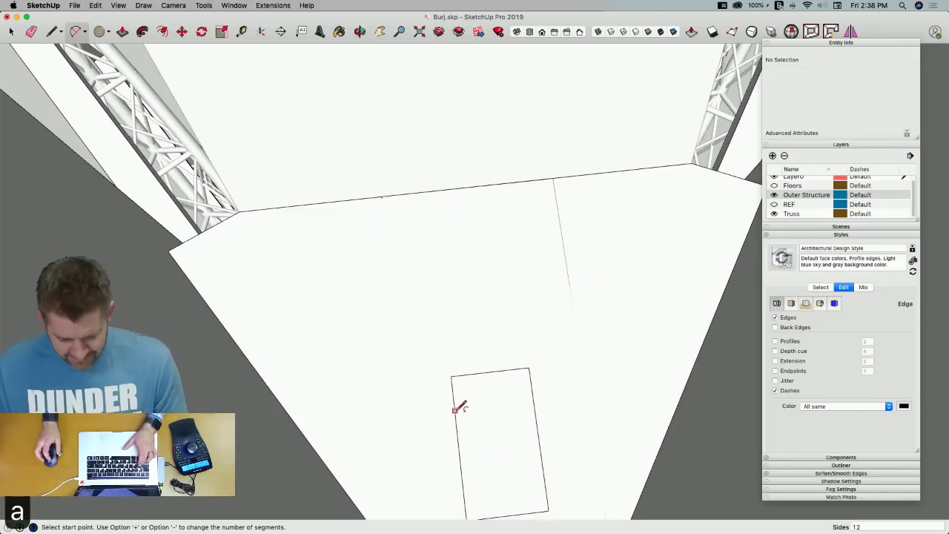
pyautogui.click(457, 431)
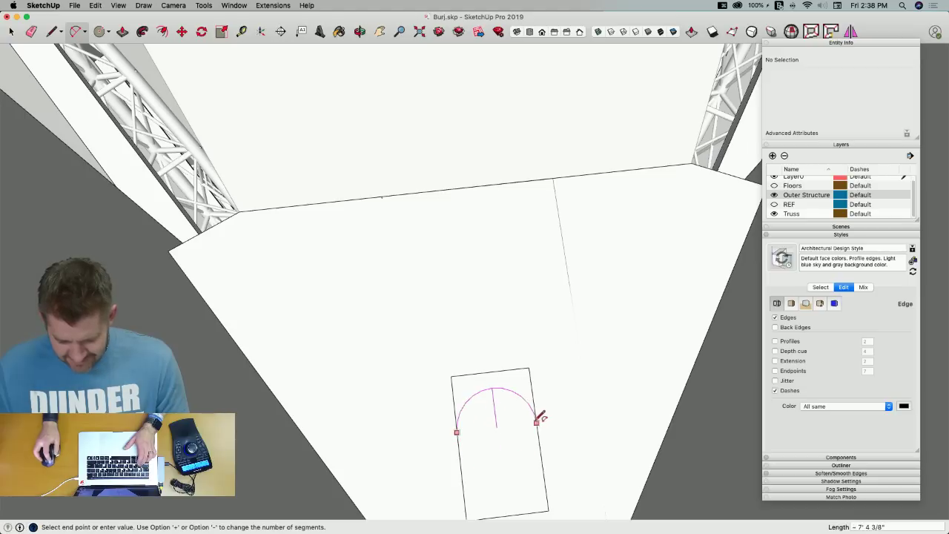
pyautogui.click(539, 419)
# Try to round the footprint's opposite end with an arc and erase the corners outside both arcs, and undo it
pyautogui.click(461, 474)
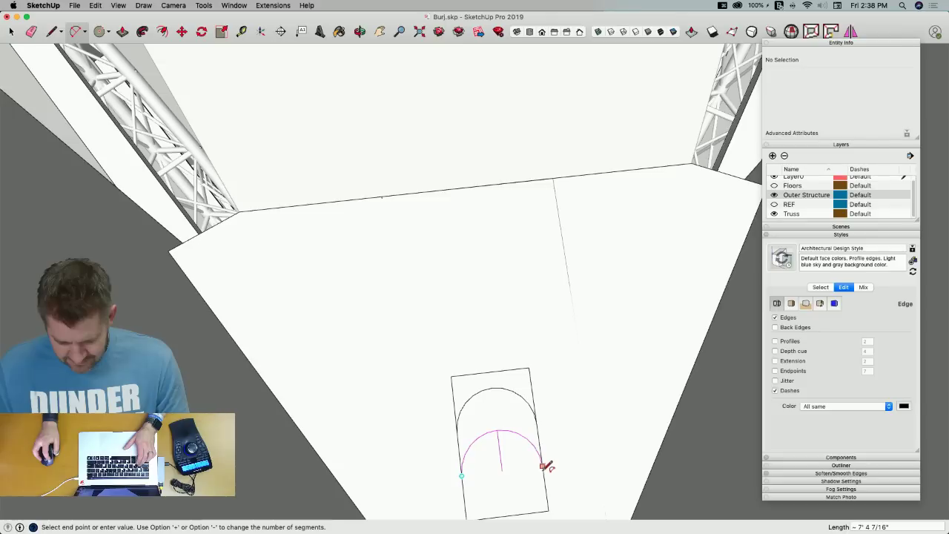
pyautogui.click(543, 466)
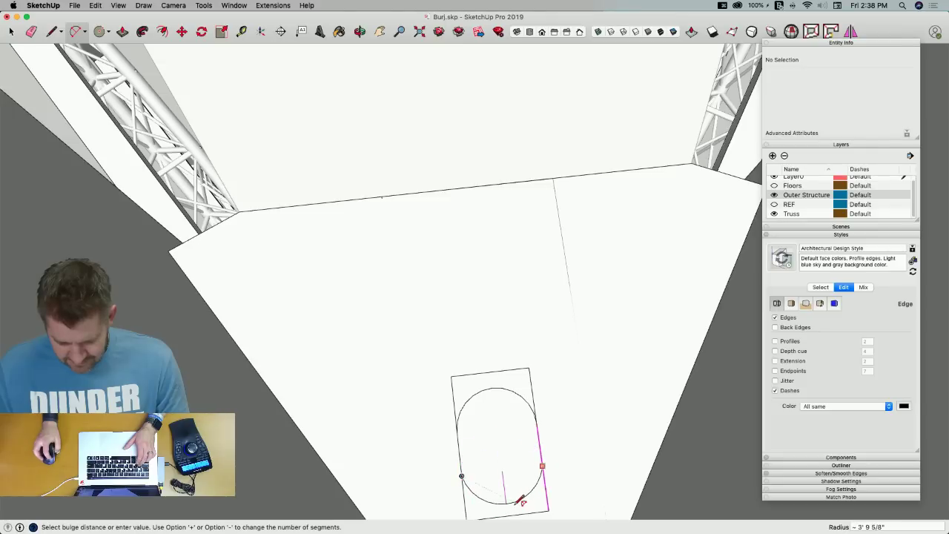
pyautogui.click(521, 502)
pyautogui.press('e')
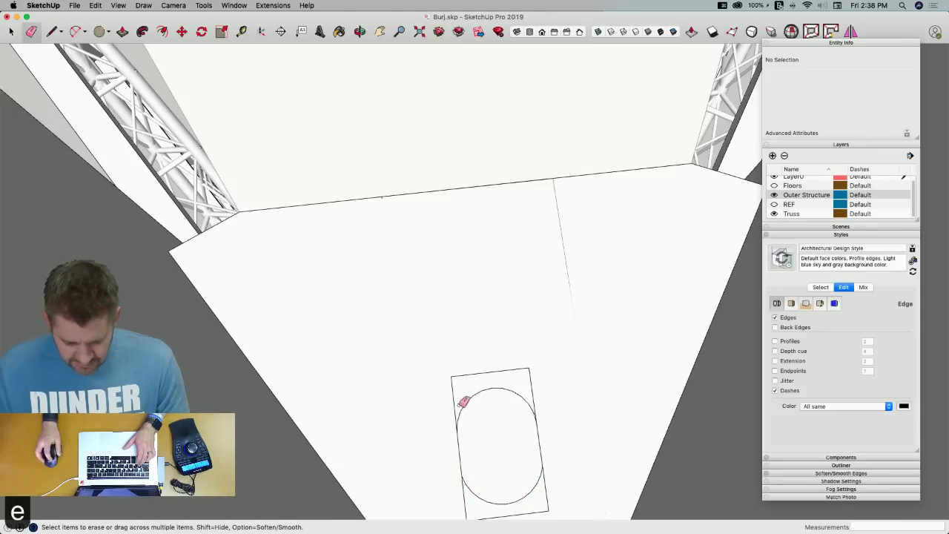
pyautogui.moveTo(455, 381); pyautogui.dragTo(525, 382)
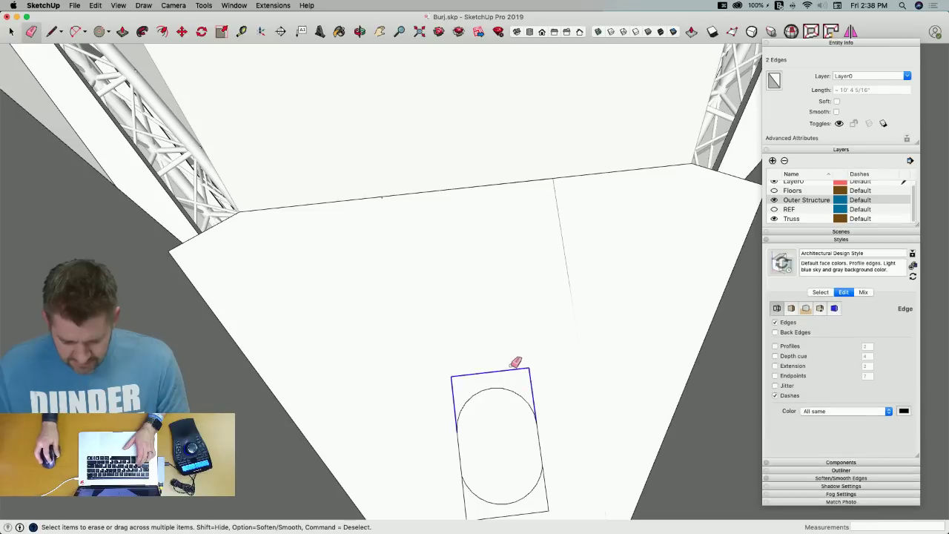
pyautogui.moveTo(555, 465)
pyautogui.mouseDown()
pyautogui.moveTo(542, 502)
pyautogui.moveTo(466, 501)
pyautogui.mouseUp()
pyautogui.press('space')
pyautogui.press('e')
pyautogui.press('space')
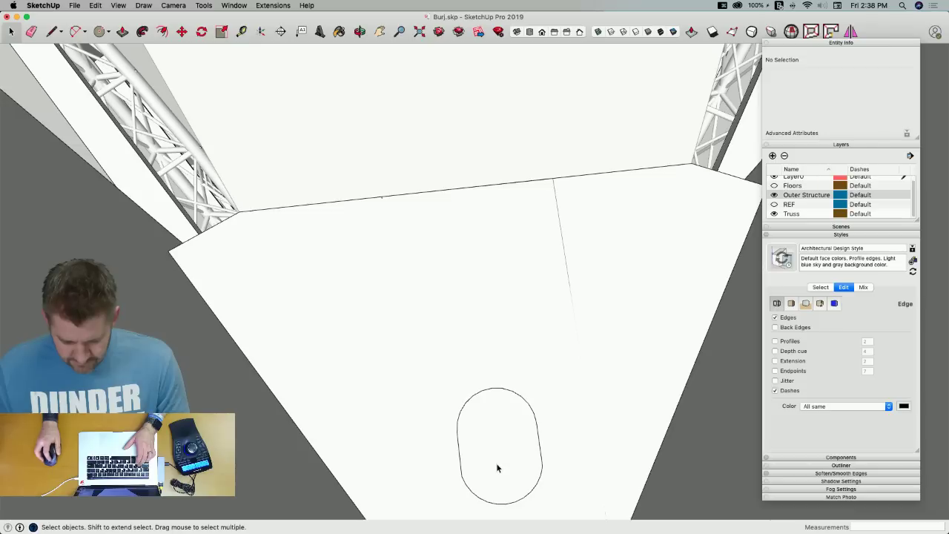
pyautogui.press('super+z')
pyautogui.press('super+z')
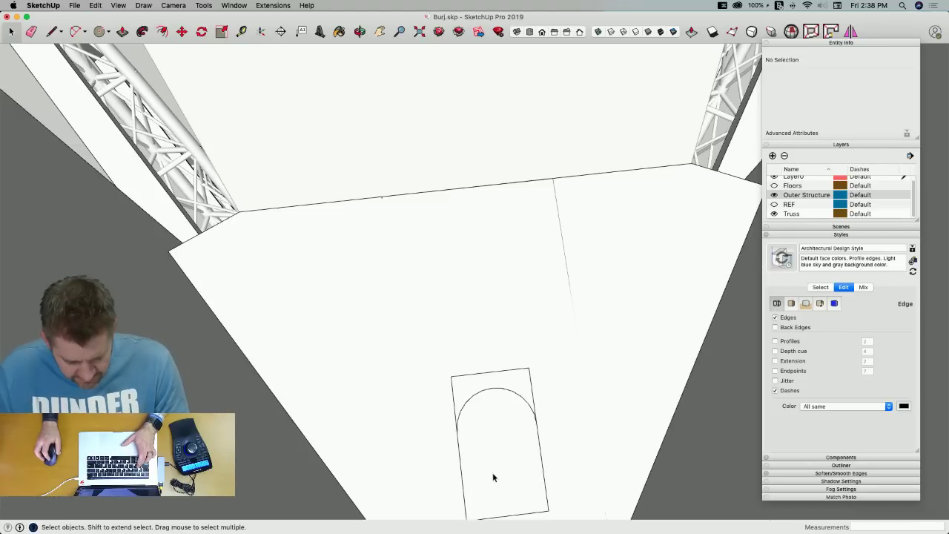
# Draw an opposite semicircle with a radius of about 3' 8 3/8" closer to the first, and erase the rectangle's leftover corners
pyautogui.press('a')
pyautogui.click(460, 462)
pyautogui.click(541, 451)
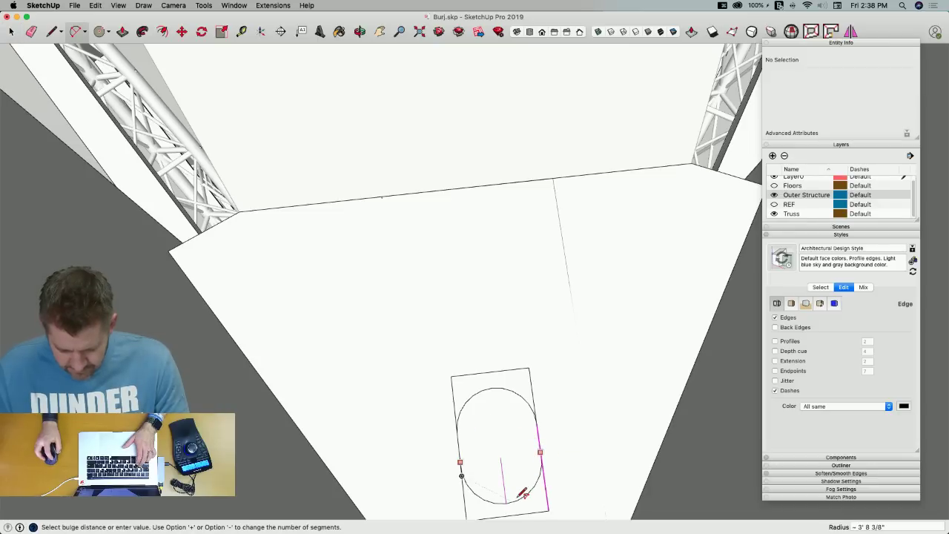
pyautogui.click(521, 490)
pyautogui.press('e')
pyautogui.moveTo(540, 500); pyautogui.dragTo(494, 513)
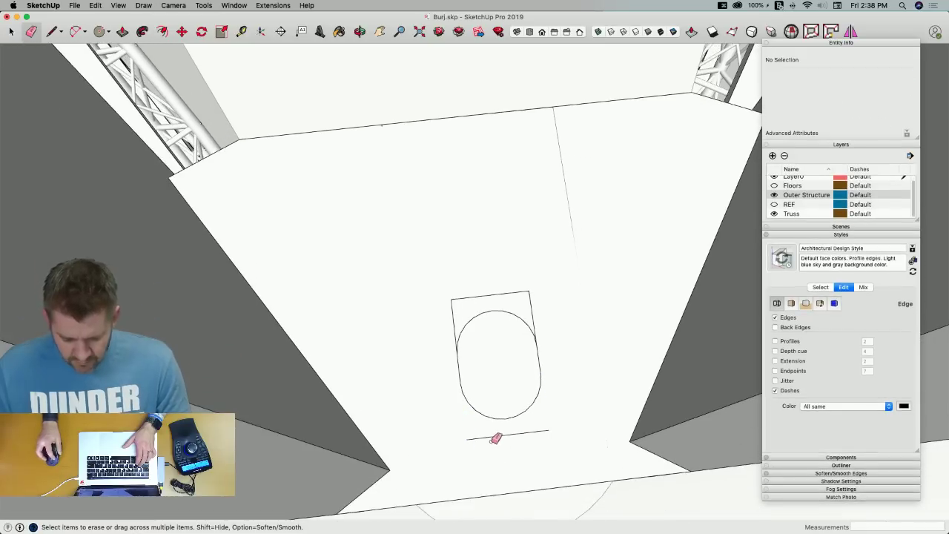
pyautogui.moveTo(499, 292)
pyautogui.mouseDown()
pyautogui.moveTo(471, 294)
pyautogui.moveTo(482, 333)
pyautogui.mouseUp()
# Lengthen the rounded slot by moving its end arc along a temporary centre line about 37' 3/16" long, and erase that line
pyautogui.press('space')
pyautogui.click(522, 371)
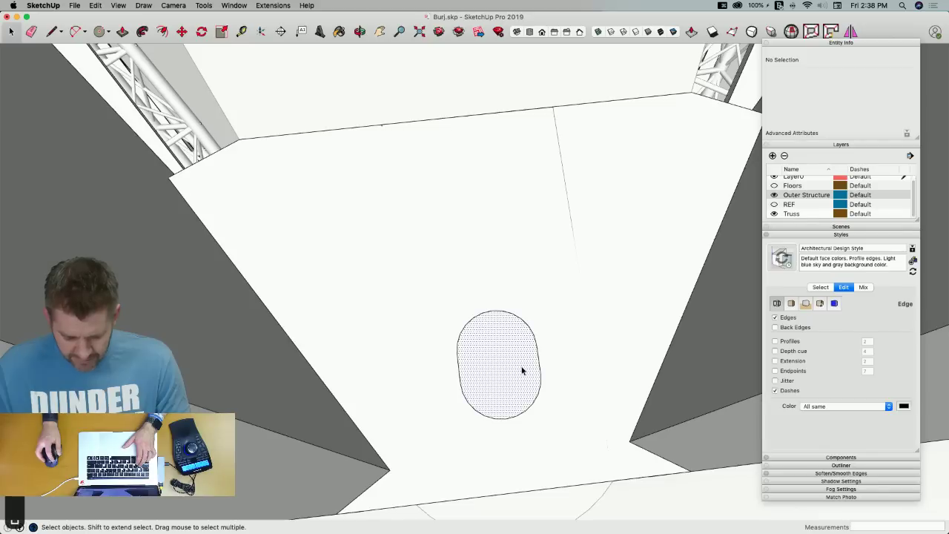
pyautogui.click(488, 316)
pyautogui.press('m')
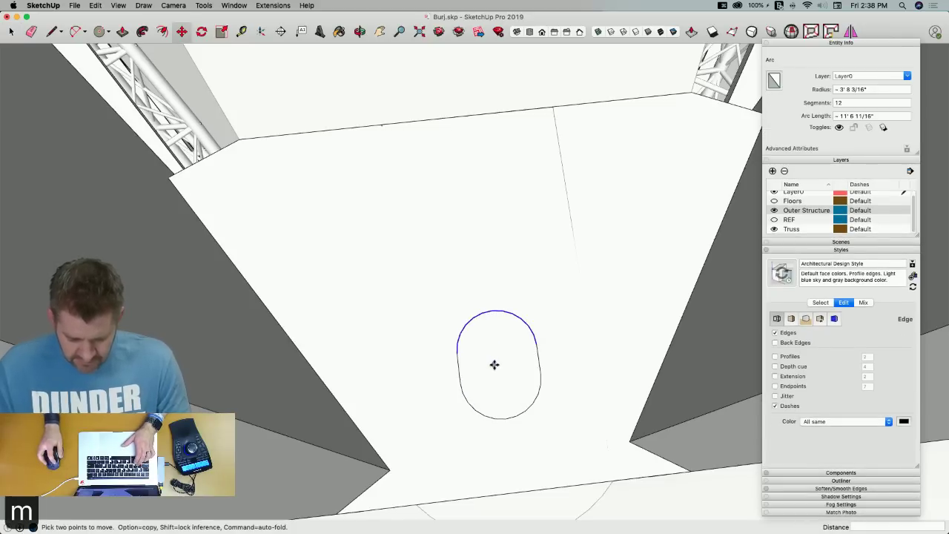
pyautogui.click(495, 364)
pyautogui.press('l')
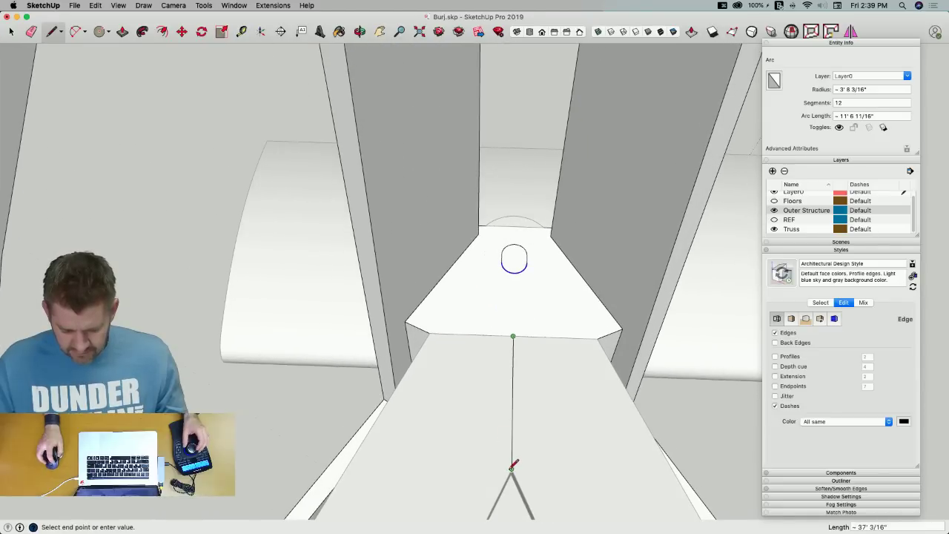
pyautogui.press('m')
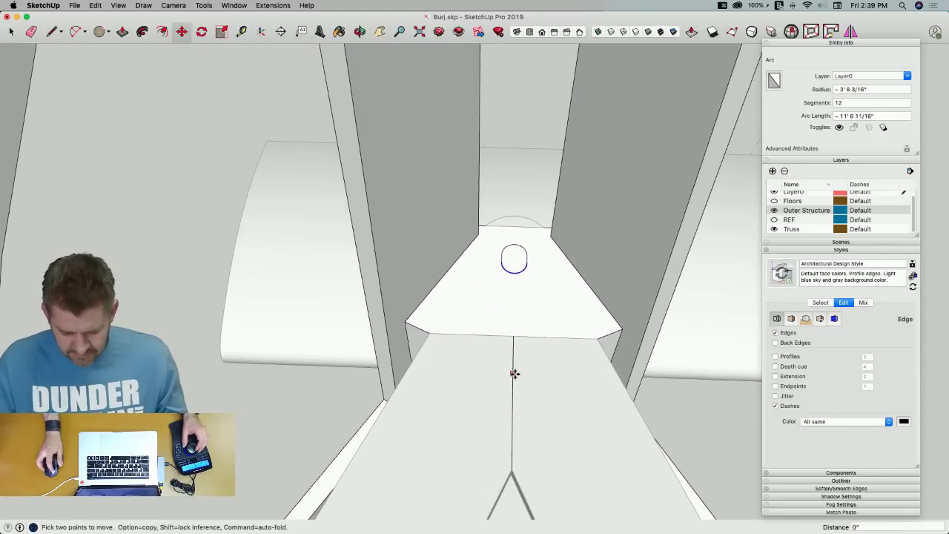
pyautogui.press('e')
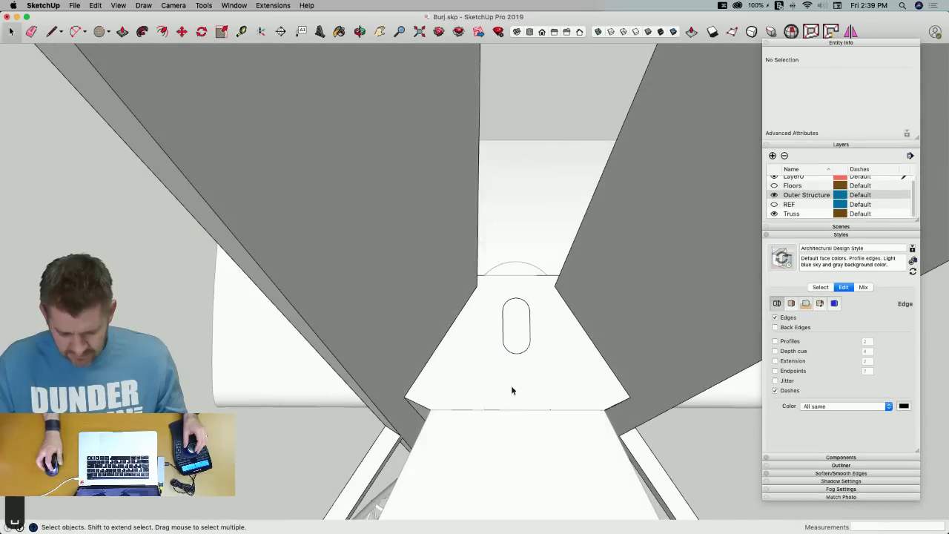
# Extrude the rounded slot upward about 393' 11 1/2" with Push/Pull to form the mast
pyautogui.press('p')
pyautogui.click(513, 324)
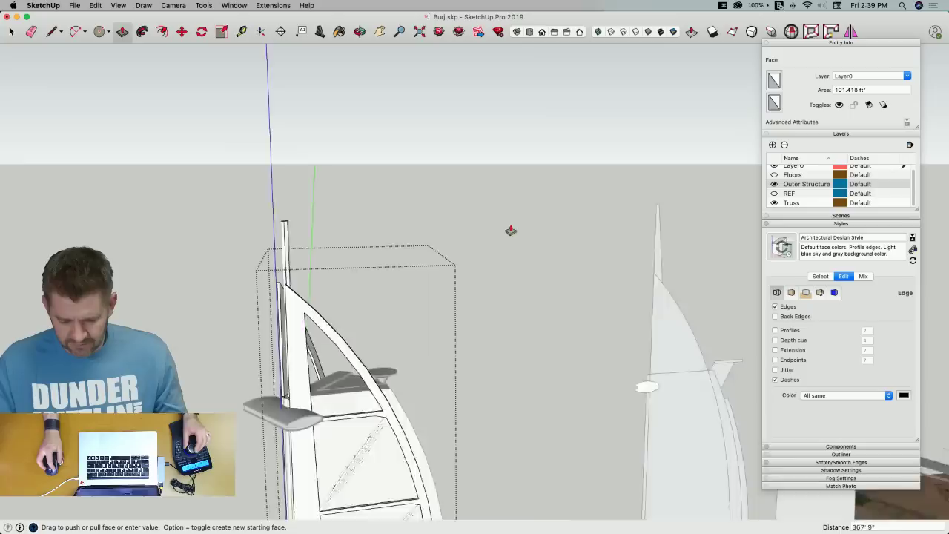
pyautogui.click(489, 223)
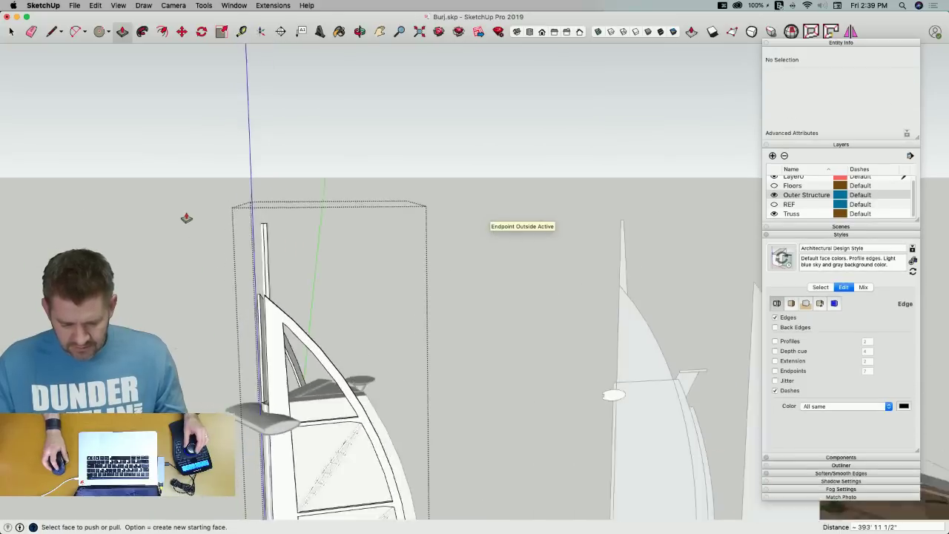
# Soften the vertical edges where the rounded mast's flat sides meet its curved ends
pyautogui.press('space')
pyautogui.press('e')
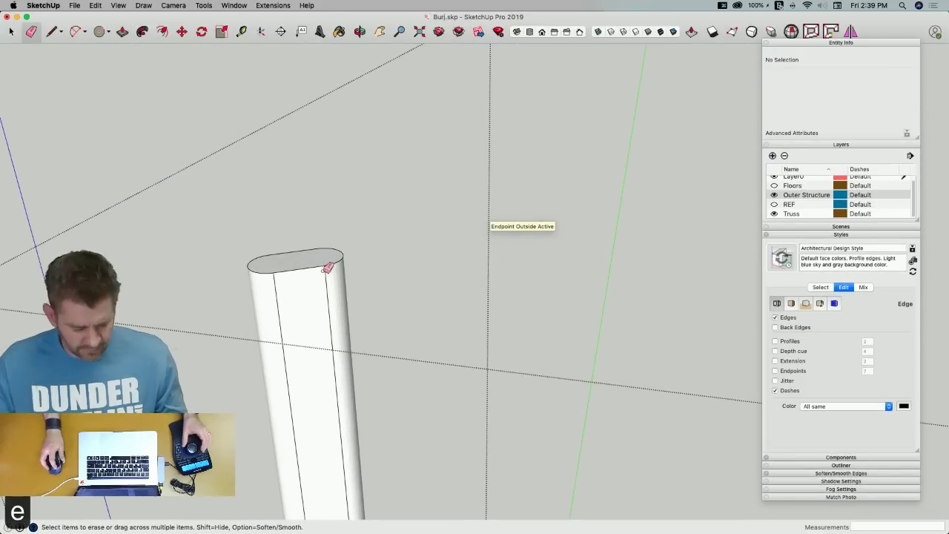
pyautogui.click(326, 283)
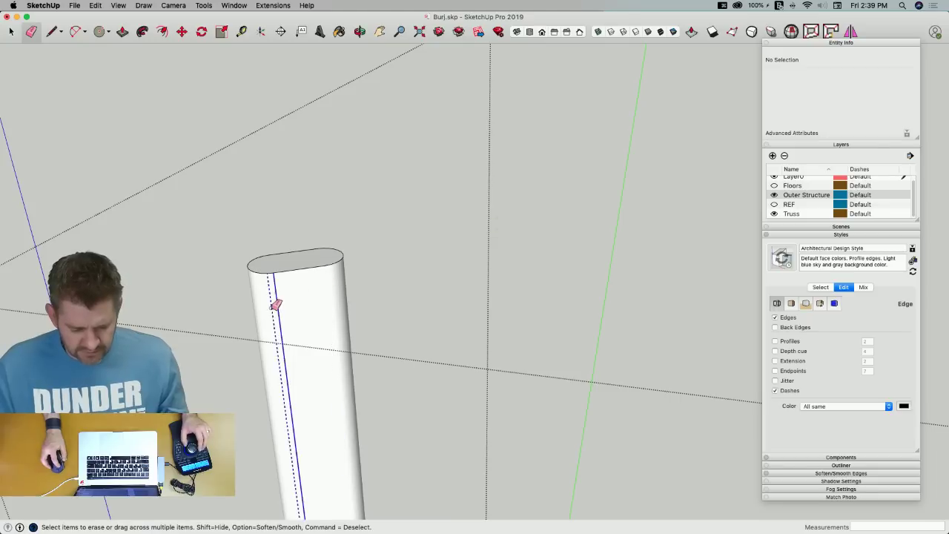
pyautogui.moveTo(546, 153); pyautogui.dragTo(490, 146)
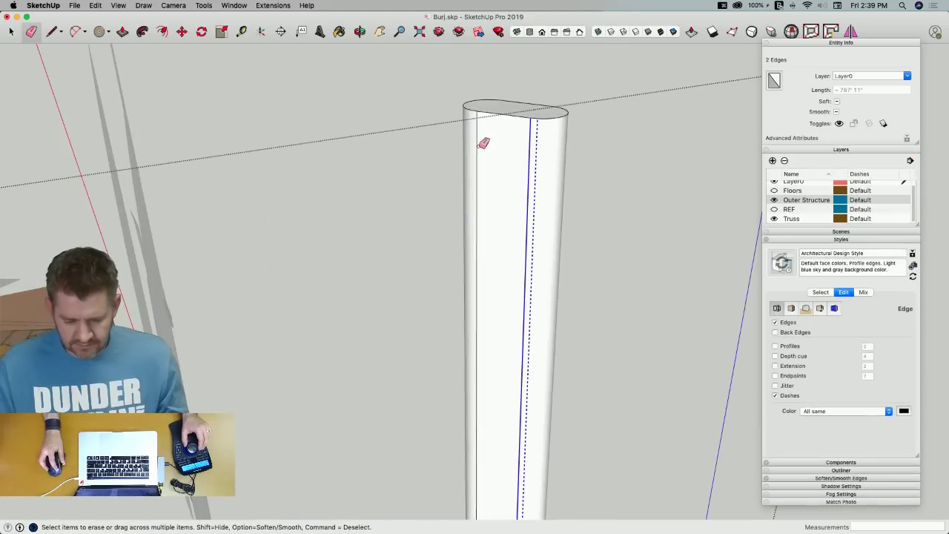
pyautogui.press('space')
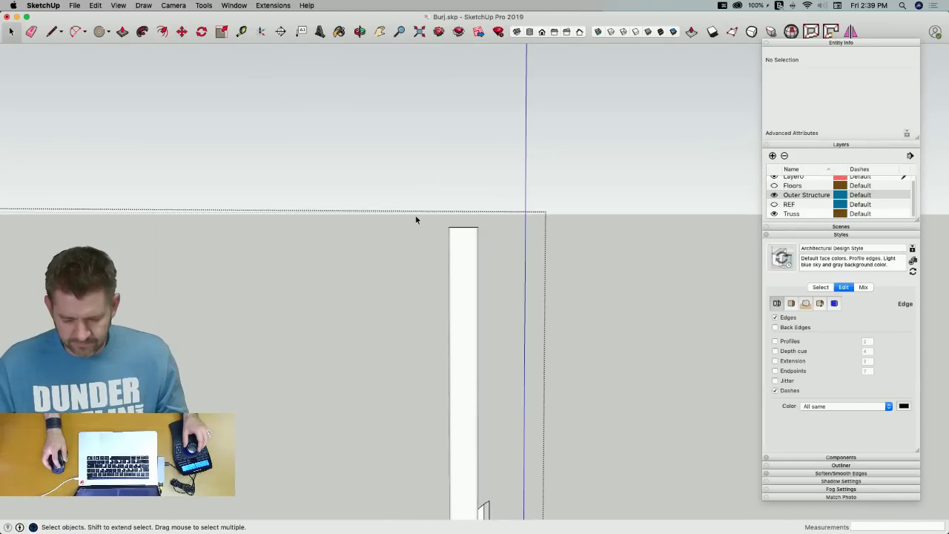
pyautogui.press('l')
pyautogui.click(524, 208)
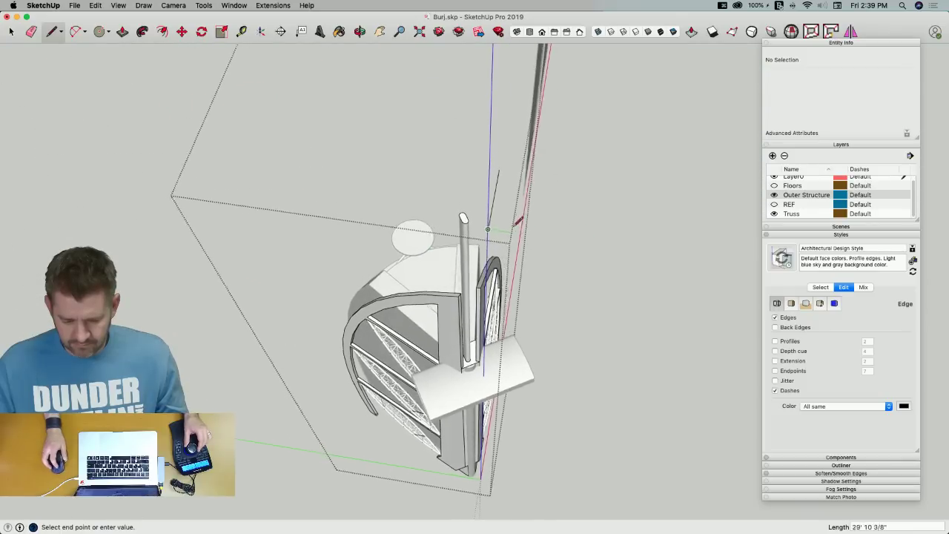
pyautogui.press('e')
pyautogui.press('e')
pyautogui.press('l')
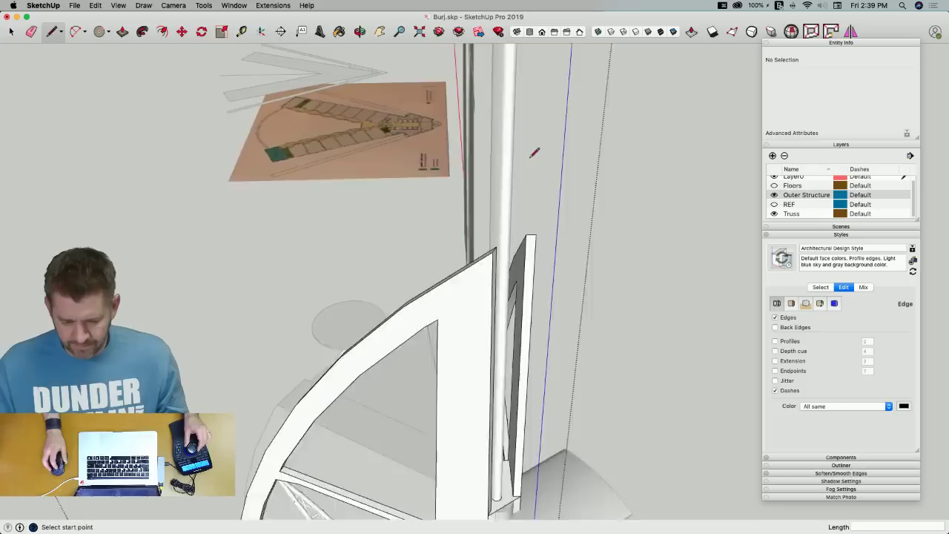
# Copy the mast's rounded top face straight up, about 26' 5 3/8" above the original
pyautogui.press('space')
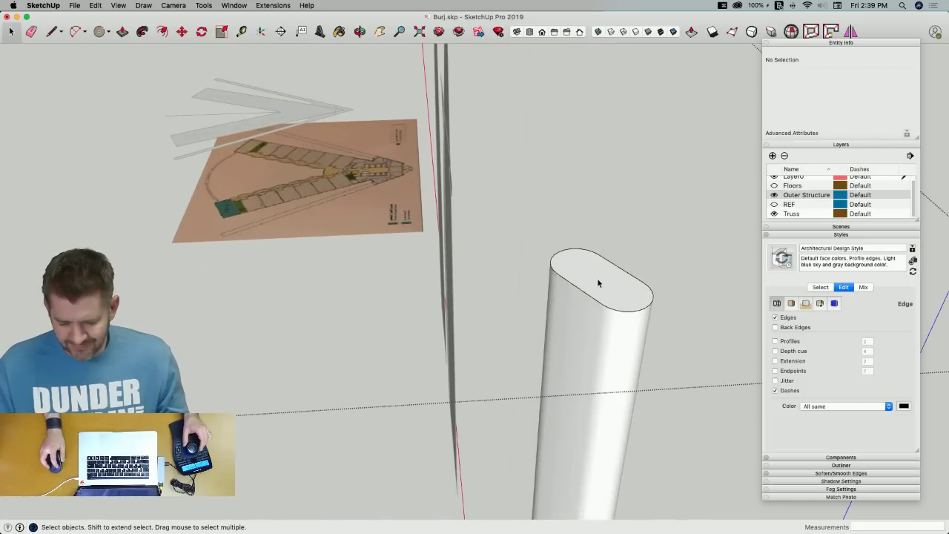
pyautogui.click(598, 278)
pyautogui.press('m')
pyautogui.press('alt')
pyautogui.click(597, 278)
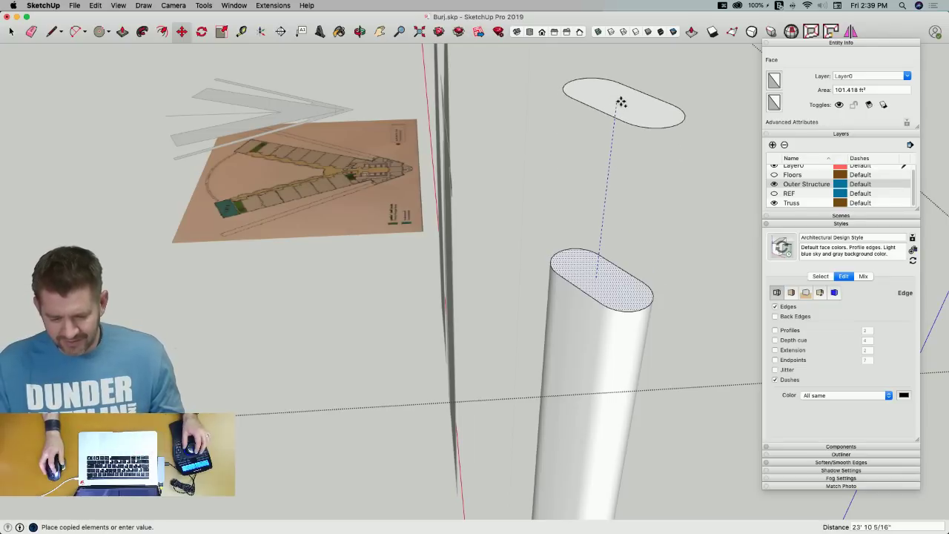
pyautogui.click(615, 78)
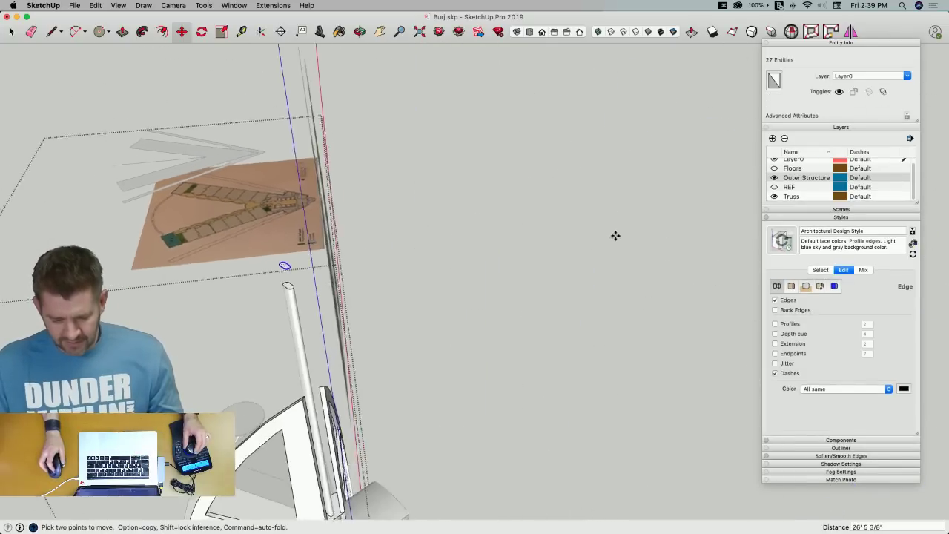
# Scale the copied rounded face above the mast by 12 and tilt it to a diagonal slope
pyautogui.press('s')
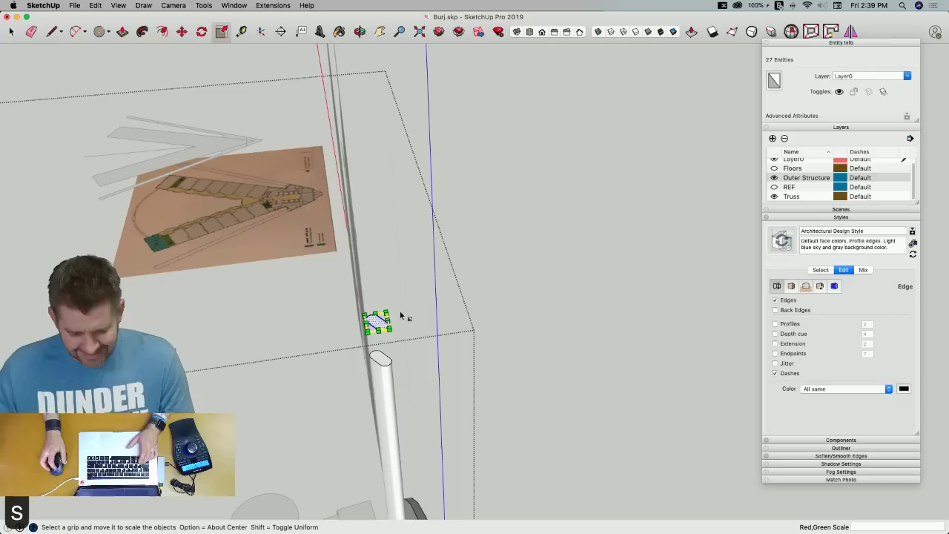
pyautogui.moveTo(386, 312); pyautogui.dragTo(481, 236)
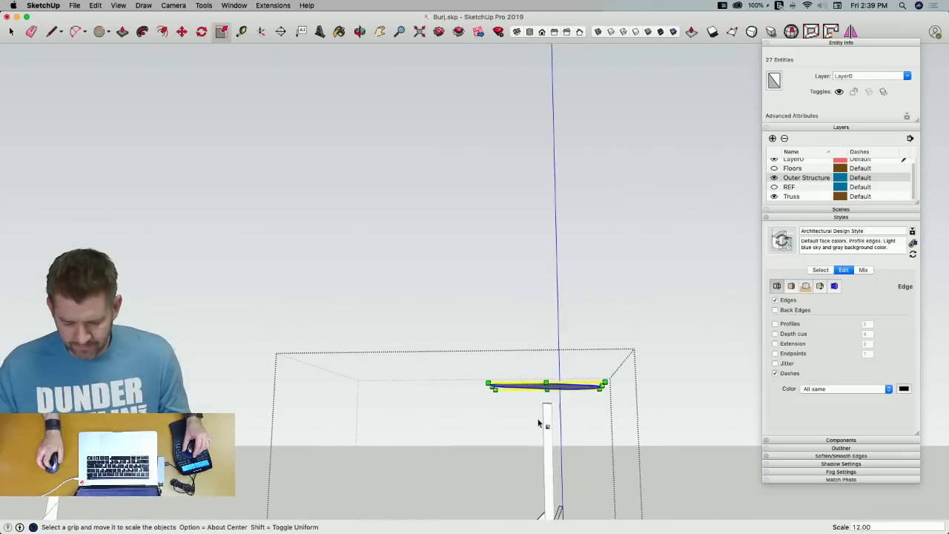
pyautogui.press('q')
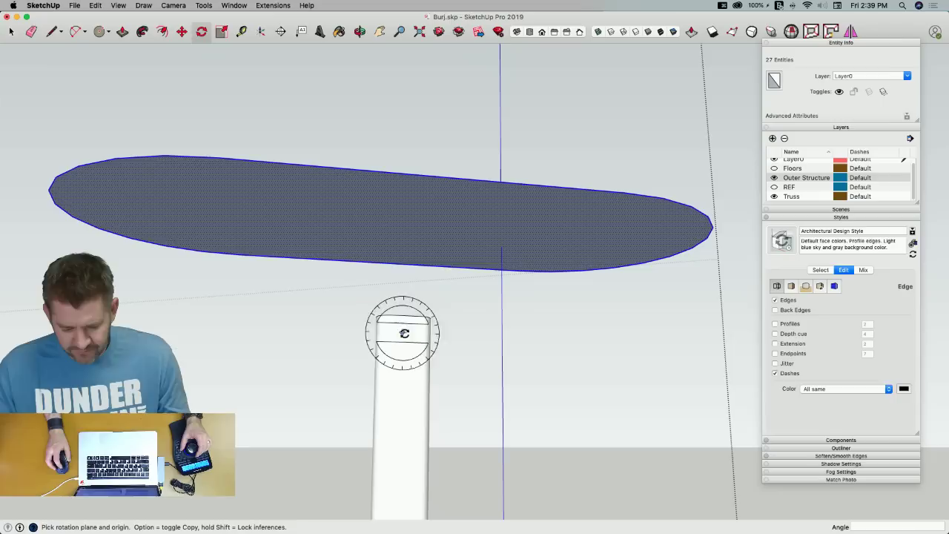
pyautogui.click(533, 332)
pyautogui.click(503, 401)
# Move the tilted face straight down about 36' 6 5/8" so that it cuts through the top of the mast
pyautogui.press('m')
pyautogui.click(511, 335)
pyautogui.press('Up')
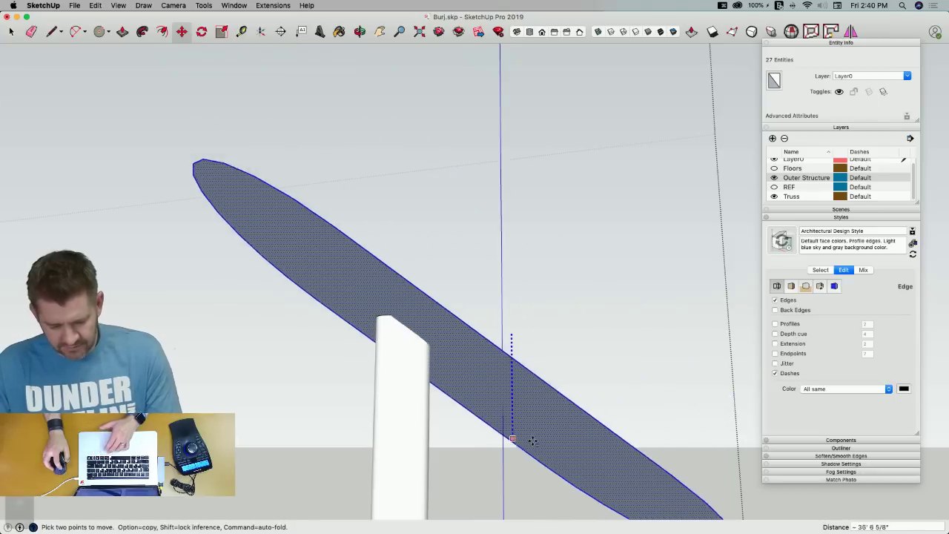
pyautogui.press('space')
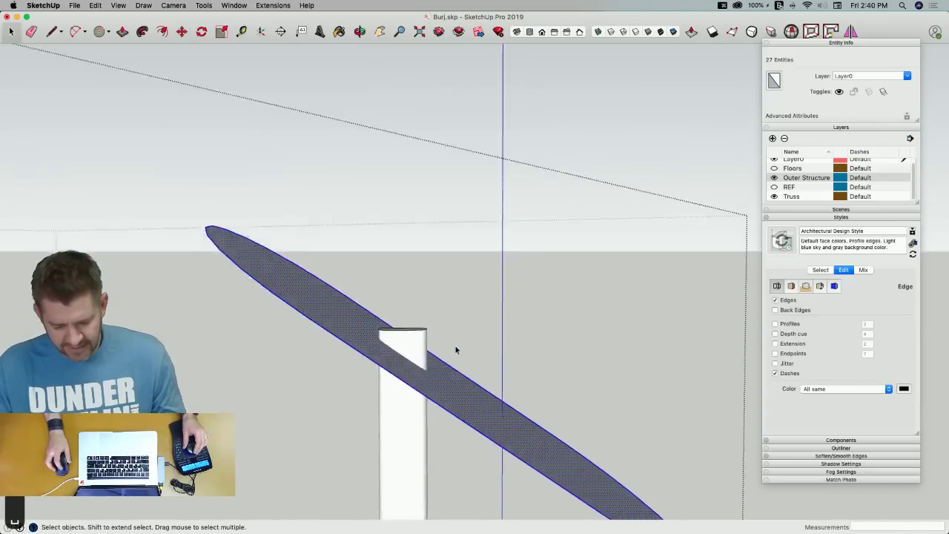
# Intersect the tilted face and the mast's side surface with each other, limited to the selection
pyautogui.keyDown('shift'); pyautogui.click(406, 338); pyautogui.keyUp('shift')
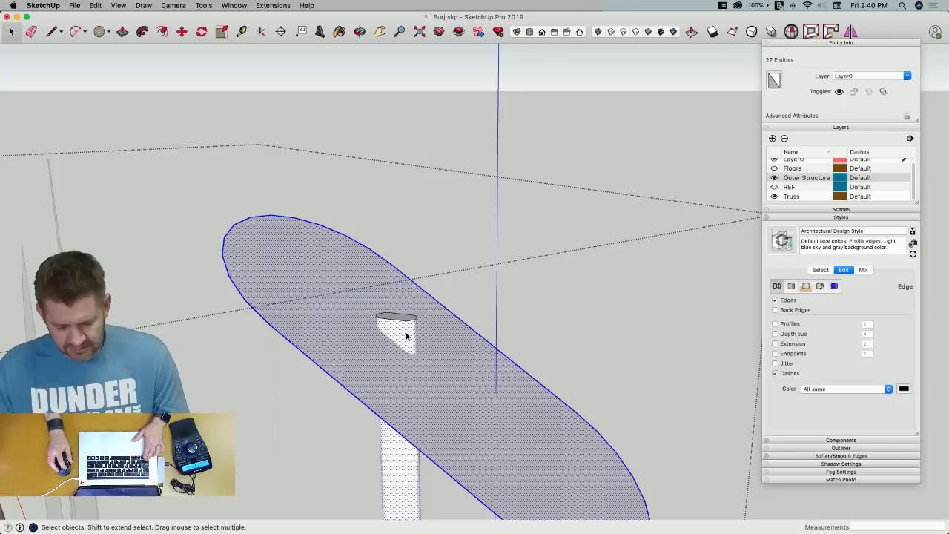
pyautogui.rightClick(406, 338)
pyautogui.moveTo(470, 391)
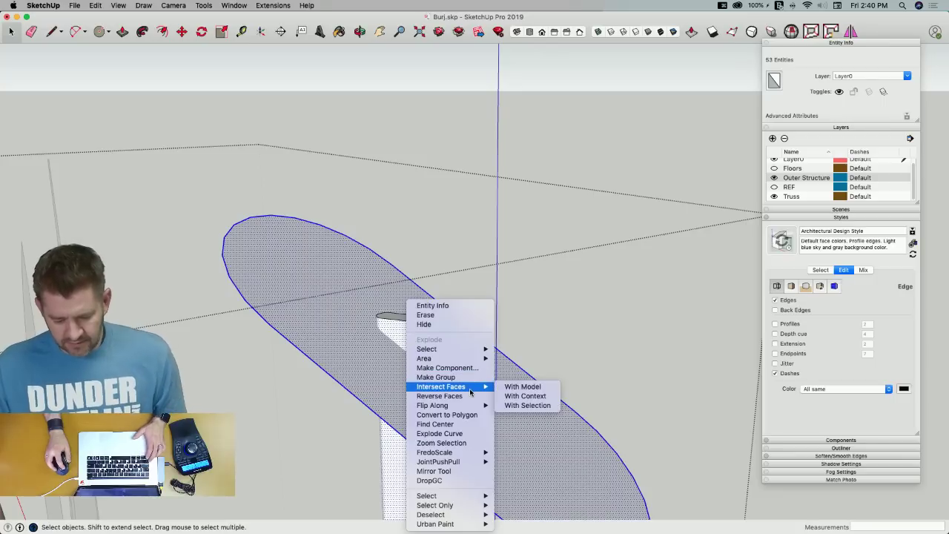
pyautogui.click(535, 407)
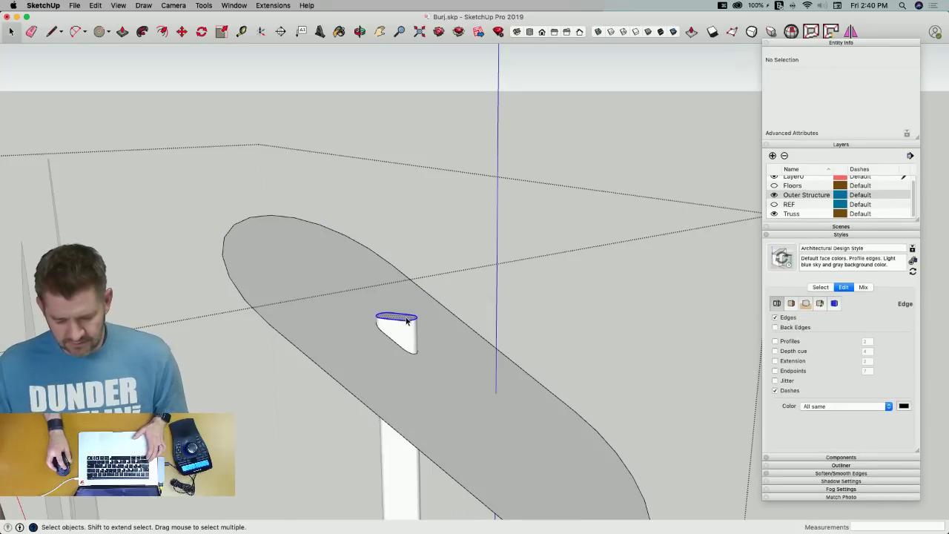
# Delete the mast's cap above the slanted cut and the surplus part of the tilted cutting face around it
pyautogui.click(407, 320)
pyautogui.press('Delete')
pyautogui.doubleClick(454, 317)
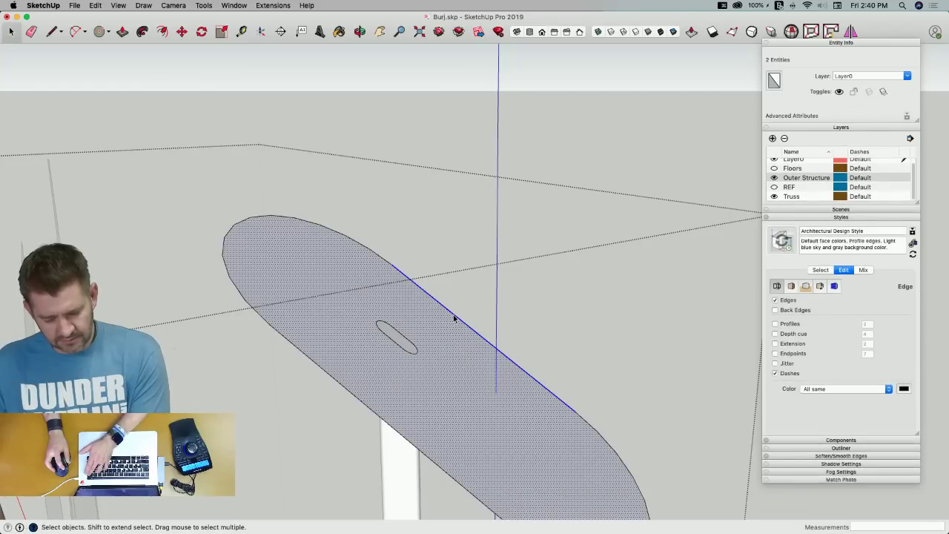
pyautogui.click(385, 261)
pyautogui.press('Delete')
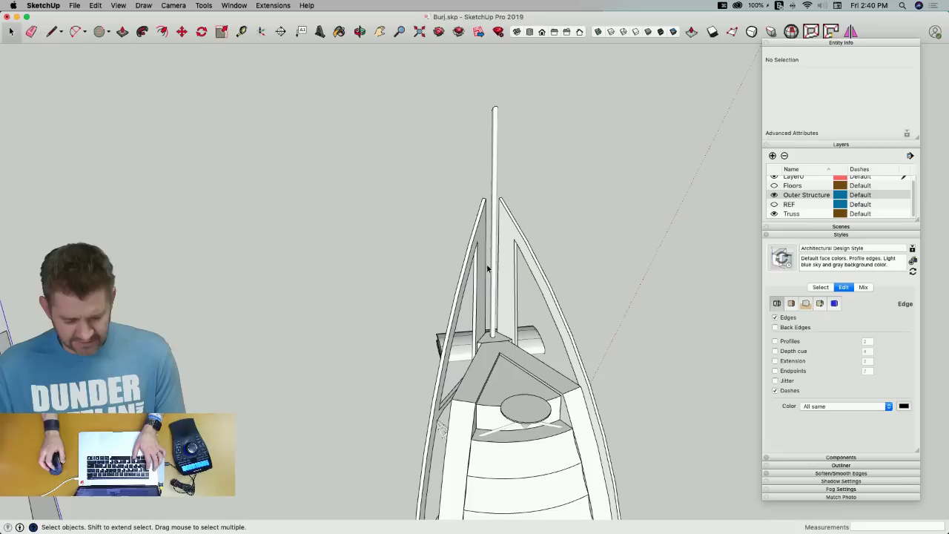
# Switch to Chrome and examine the aerial photos in the Burj al Arab forum thread for the shape of the mast tip
pyautogui.moveTo(2, 276)
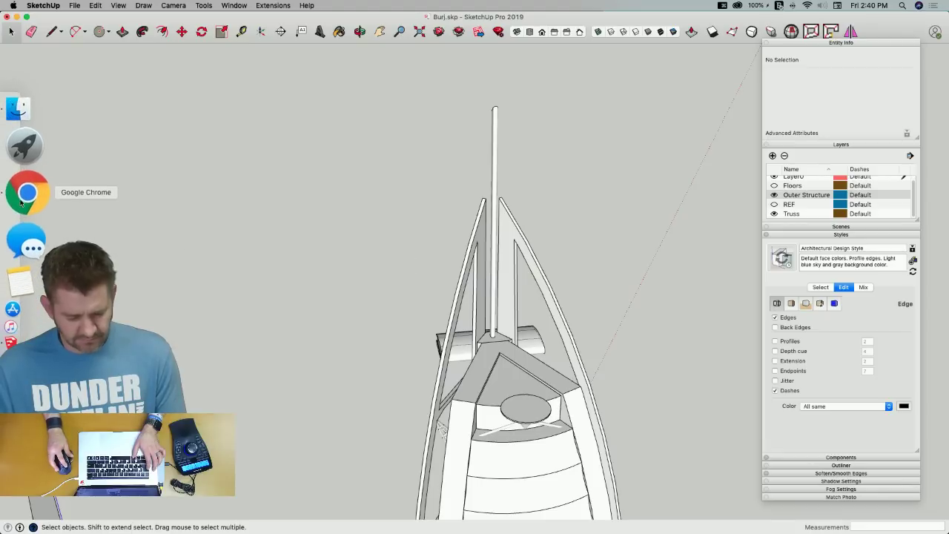
pyautogui.click(25, 195)
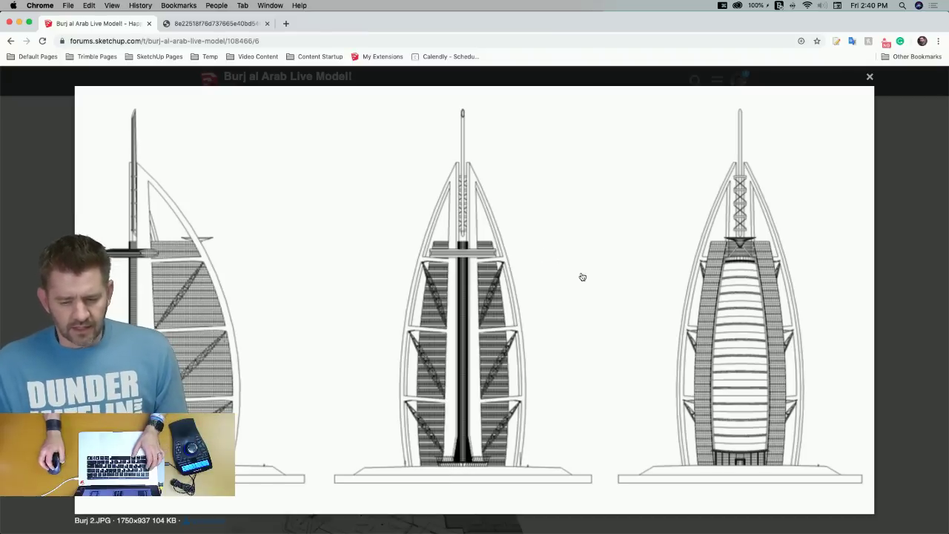
pyautogui.click(67, 219)
pyautogui.scroll(-10, 214, 248)
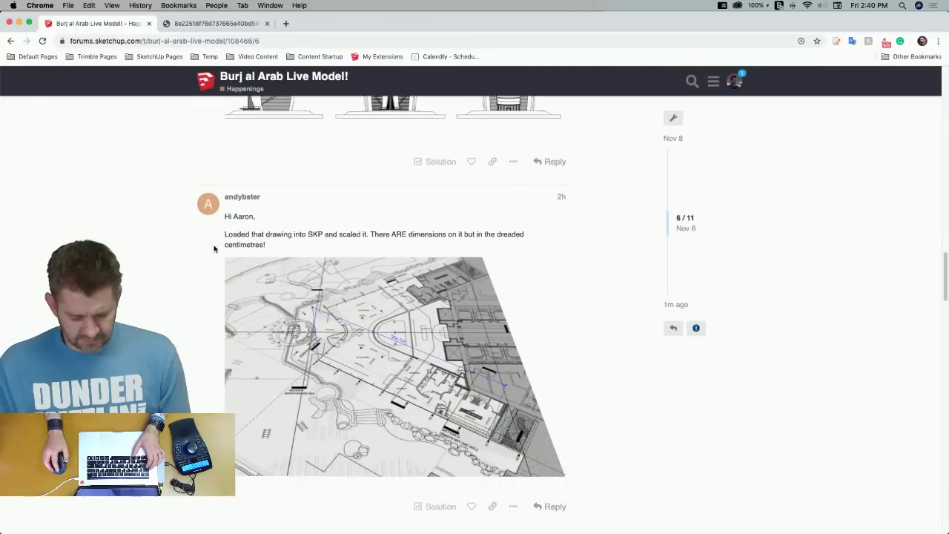
pyautogui.scroll(-10, 213, 248)
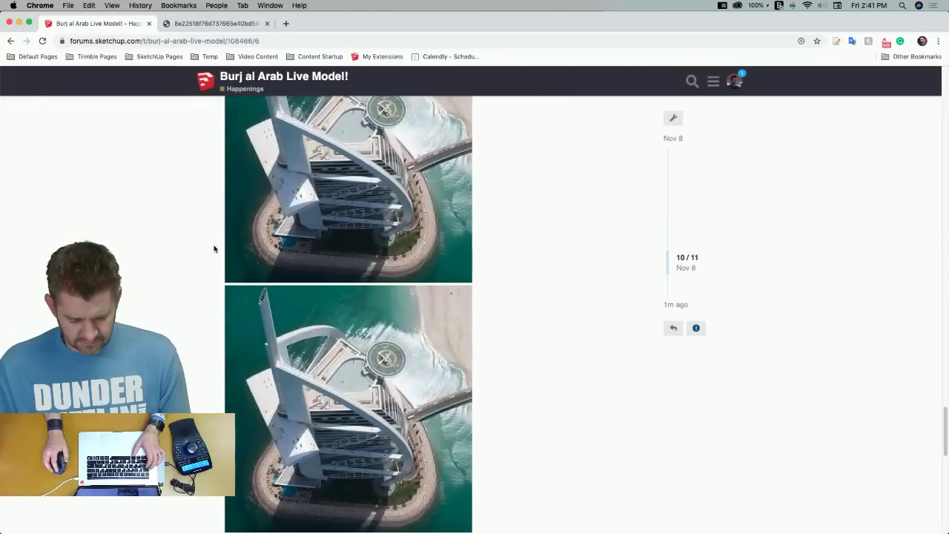
pyautogui.scroll(-3, 213, 249)
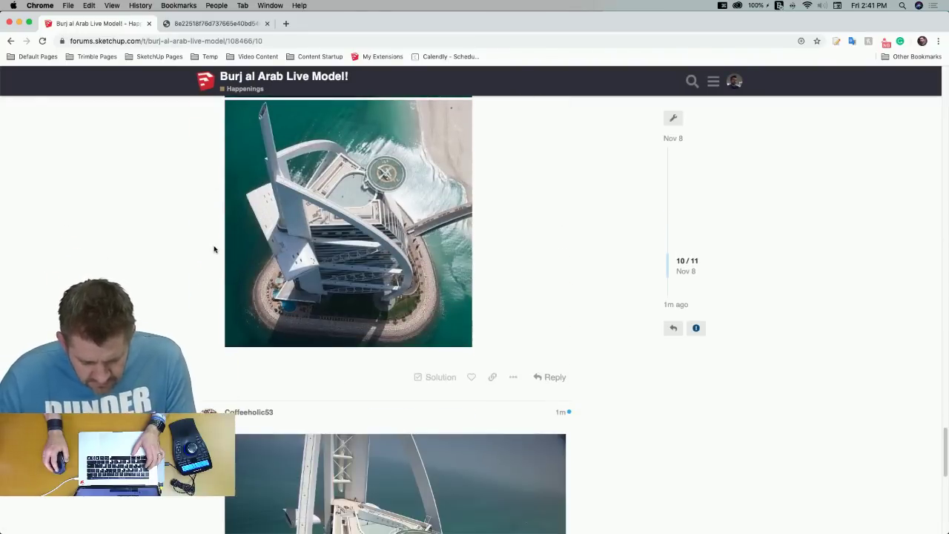
pyautogui.scroll(2, 213, 248)
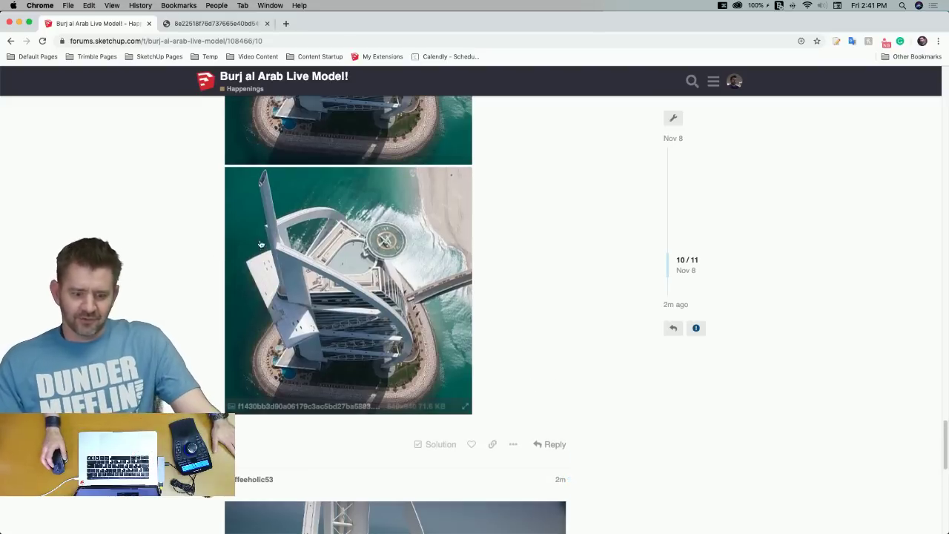
pyautogui.scroll(1, 331, 312)
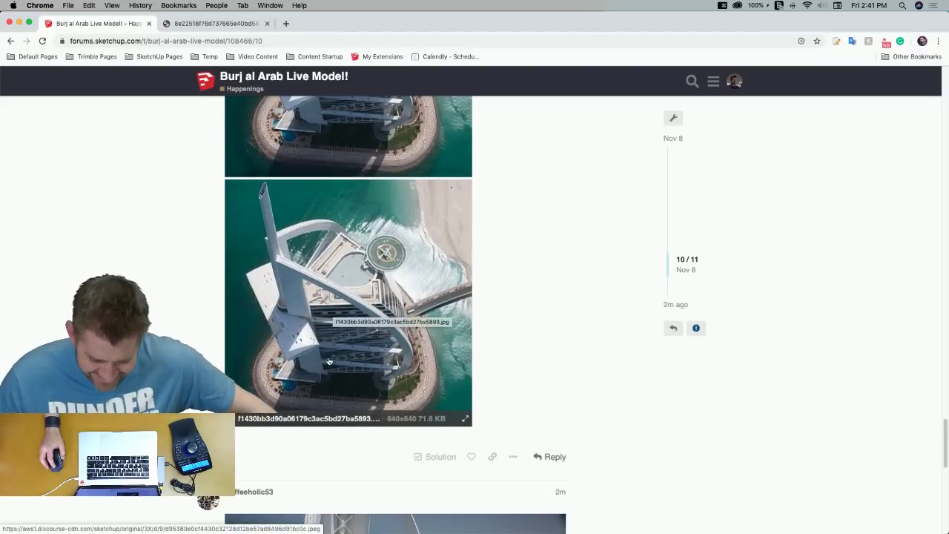
pyautogui.click(329, 337)
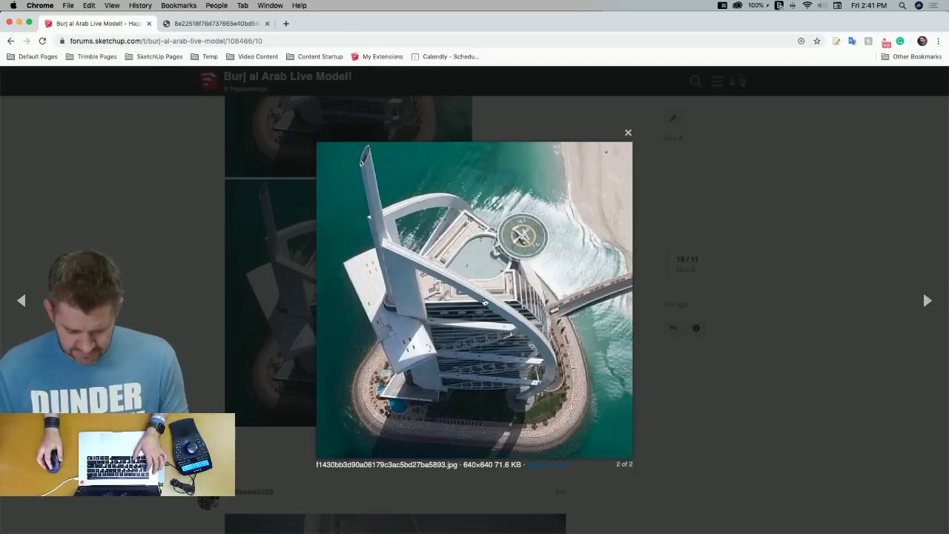
pyautogui.click(659, 372)
# Look through the remaining forum photos, including the one of the helipad and mast lattice, and return to SketchUp
pyautogui.scroll(3, 532, 339)
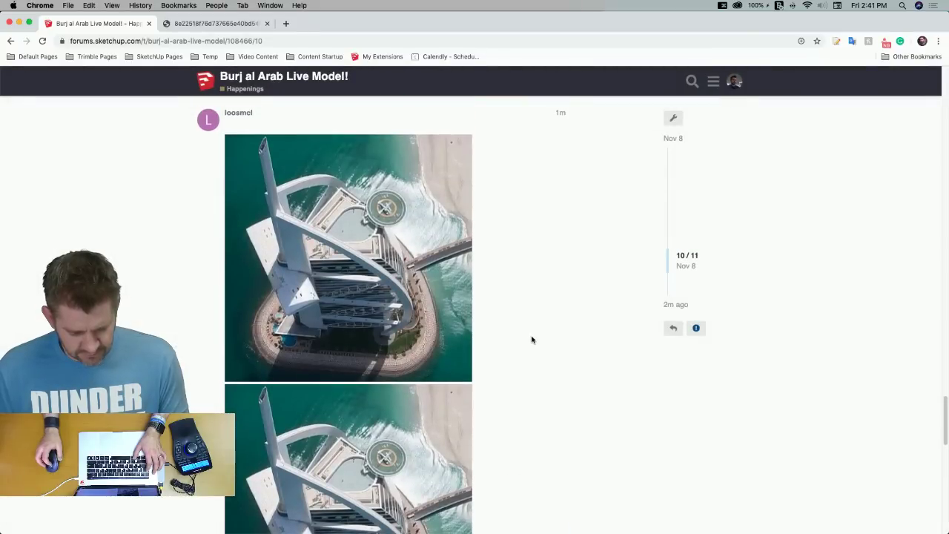
pyautogui.scroll(-10, 532, 339)
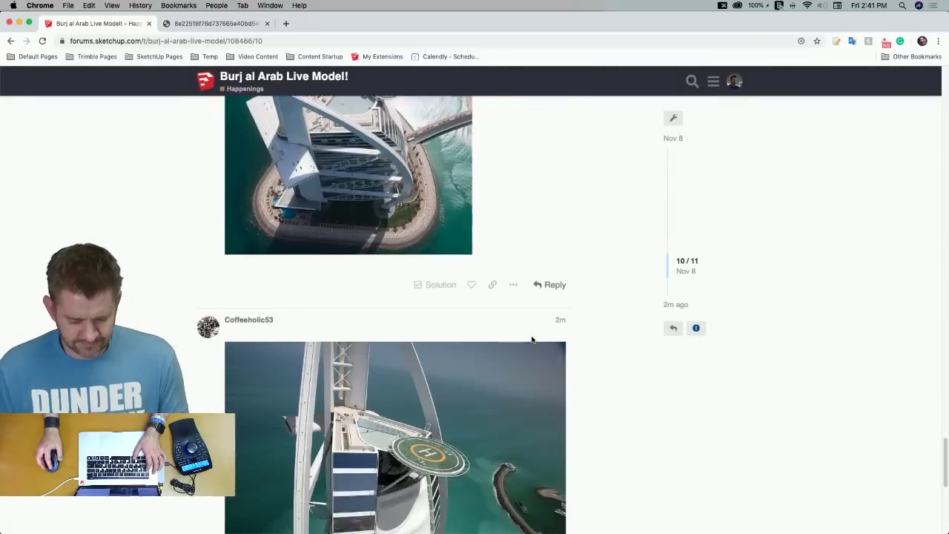
pyautogui.scroll(1, 532, 341)
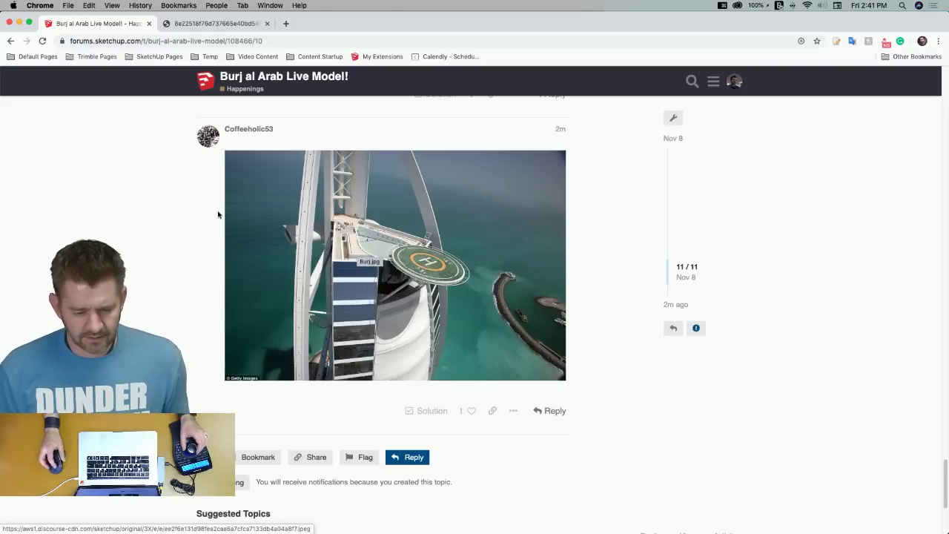
pyautogui.scroll(-5, 182, 190)
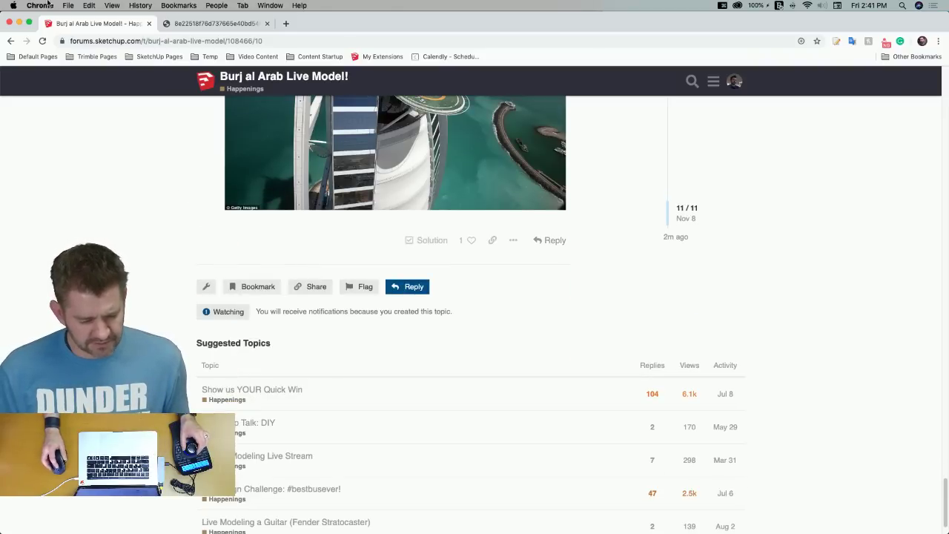
pyautogui.click(10, 24)
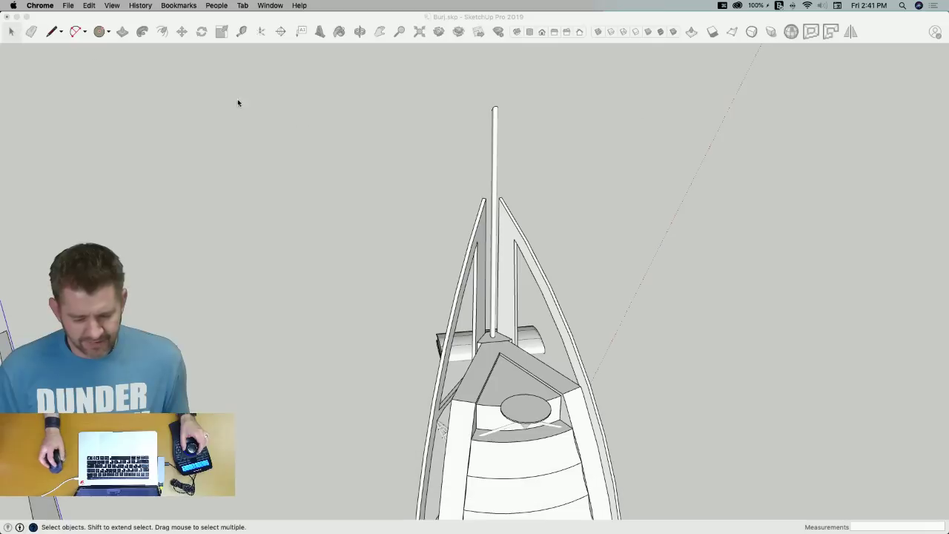
# Open the outer structure group for editing and select the mast's side surface
pyautogui.click(382, 146)
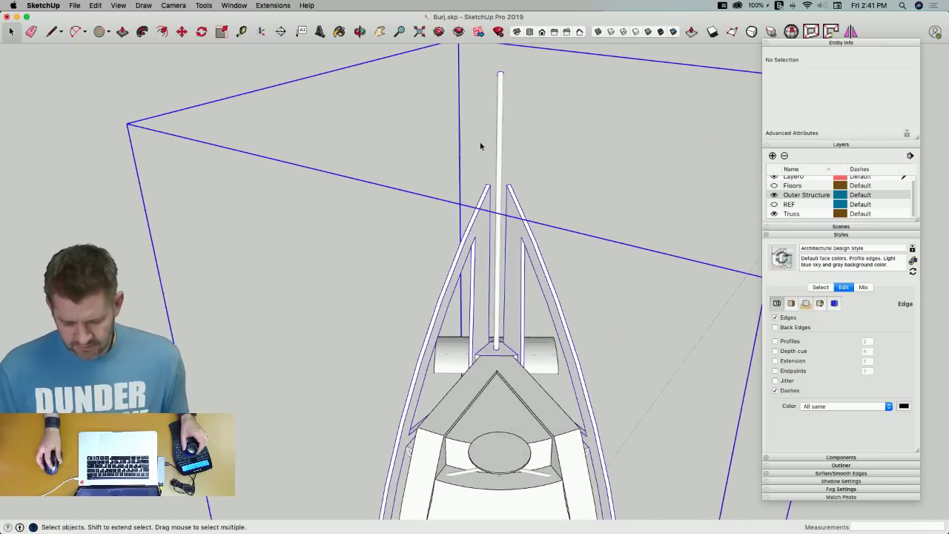
pyautogui.doubleClick(501, 147)
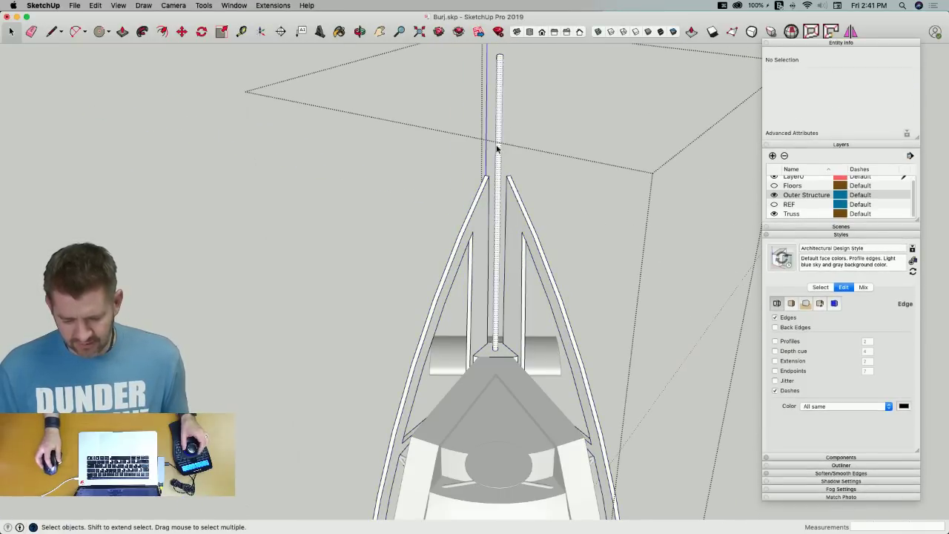
pyautogui.click(497, 148)
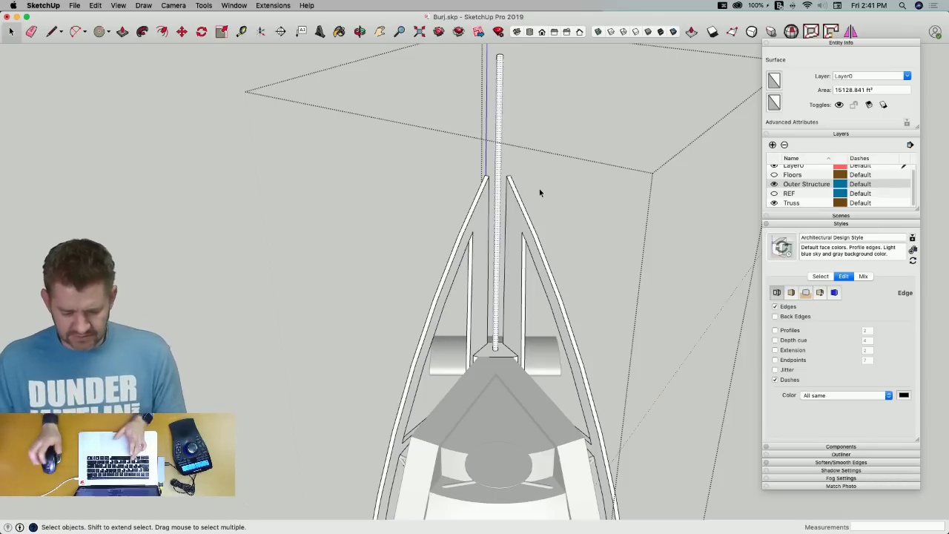
# Switch to Chrome, study the helipad photo to see how the mast relates to the side arches, and return to SketchUp
pyautogui.press('super+Tab')
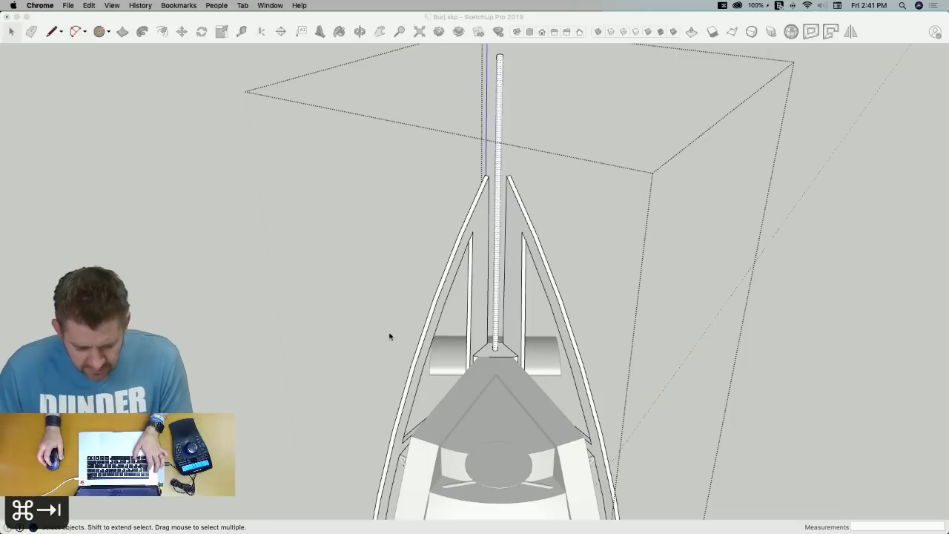
pyautogui.press('super+Tab')
pyautogui.press('super+shift+Tab')
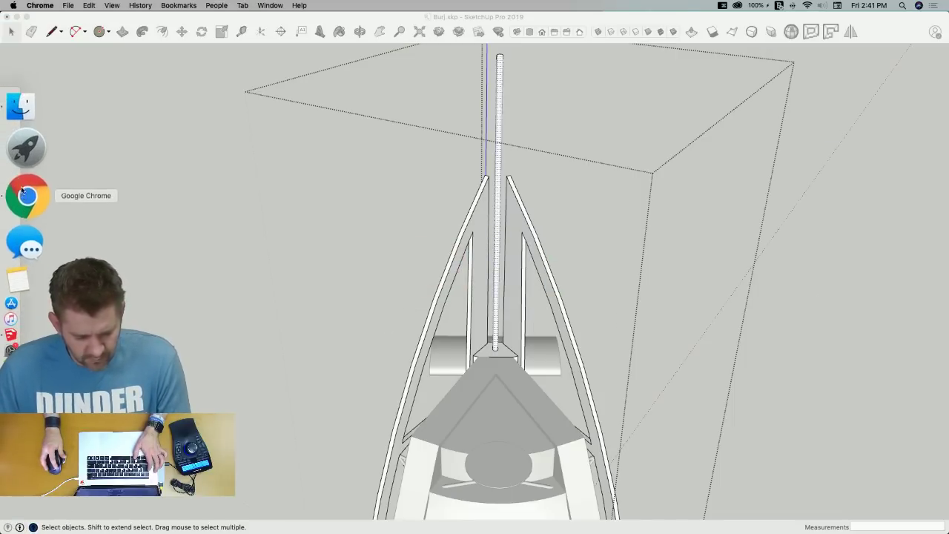
pyautogui.click(29, 195)
pyautogui.scroll(5, 281, 273)
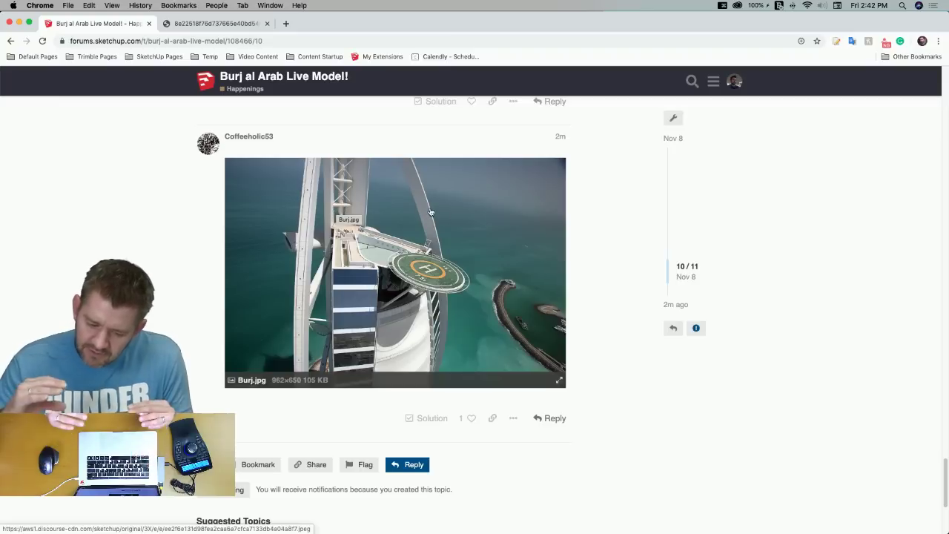
pyautogui.press('super+Tab')
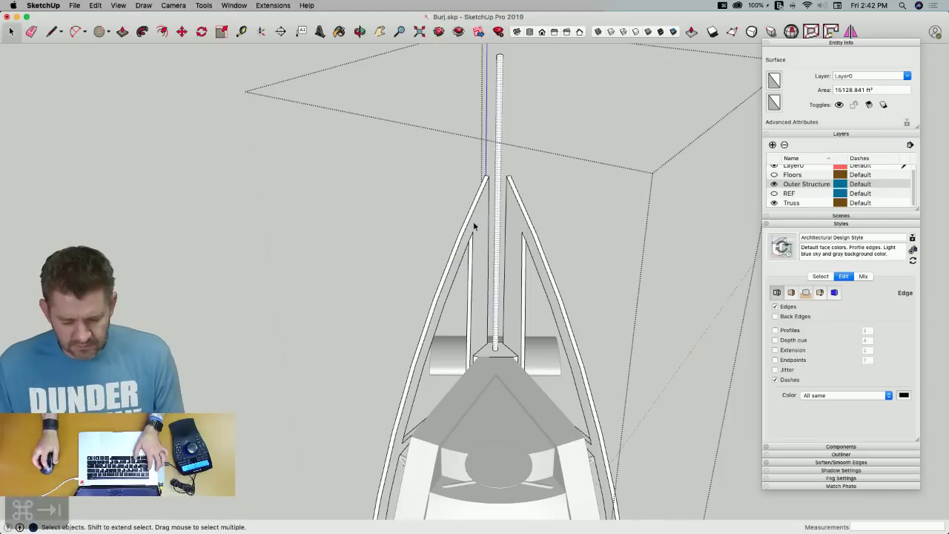
# Select all of the mast's connected geometry and make it a group
pyautogui.rightClick(499, 153)
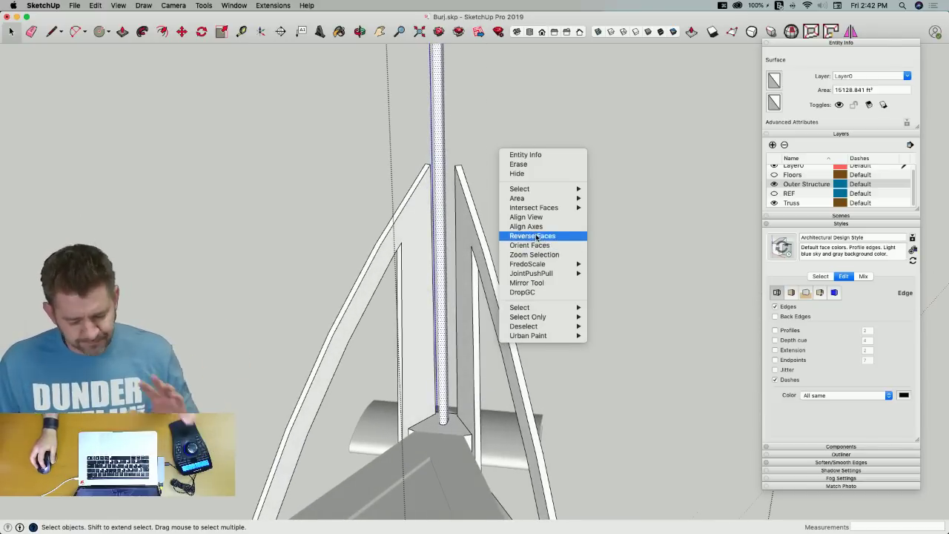
pyautogui.click(443, 222)
pyautogui.rightClick(444, 221)
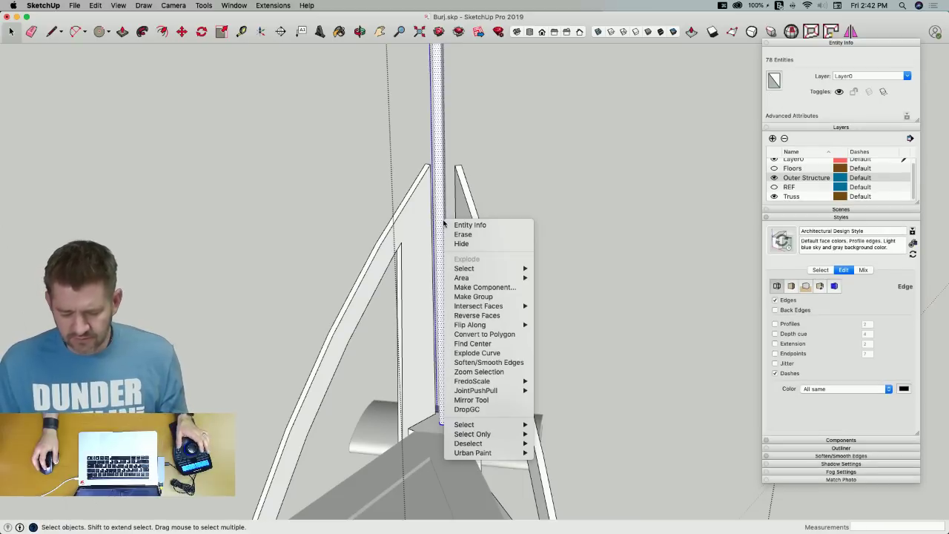
pyautogui.click(496, 297)
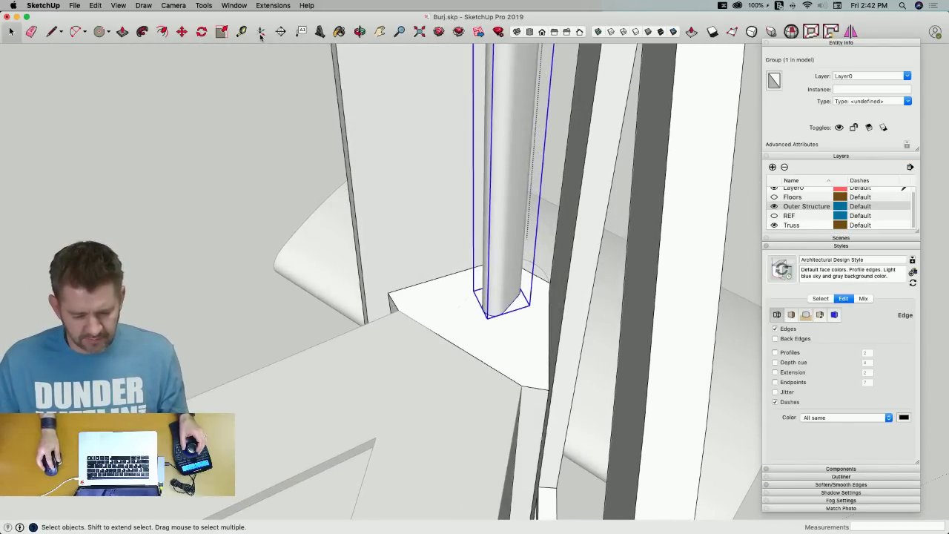
# Place the drawing axes at the base of the mast, with the red axis aligned along the mast's flat side
pyautogui.click(260, 32)
pyautogui.click(540, 308)
pyautogui.click(533, 323)
pyautogui.click(533, 323)
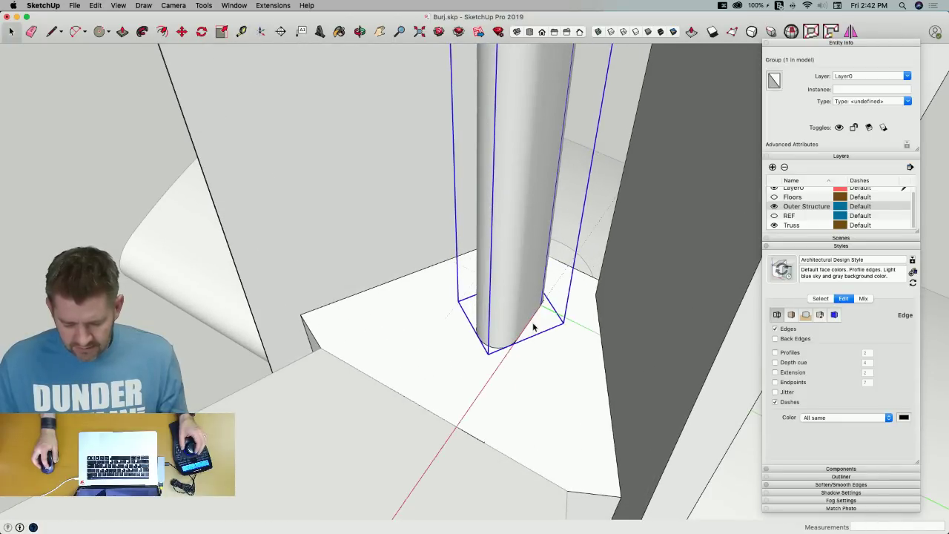
# Rotate a copy of the mast 90 degrees about the red axis to make a horizontal crossbar
pyautogui.press('q')
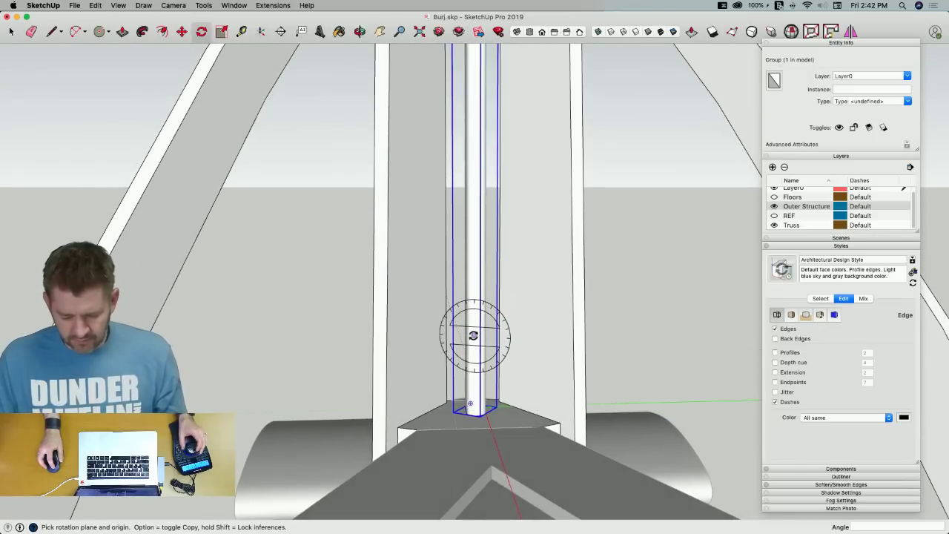
pyautogui.press('Right')
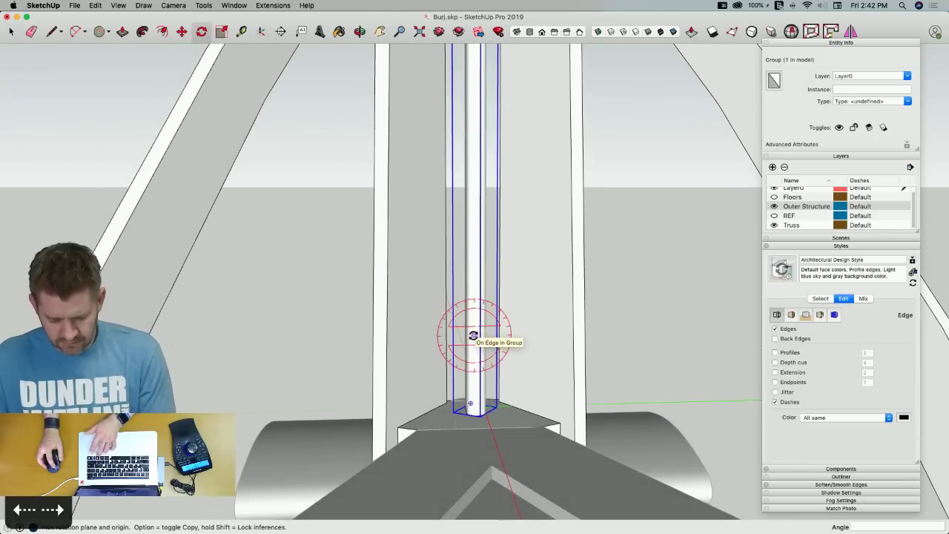
pyautogui.click(473, 336)
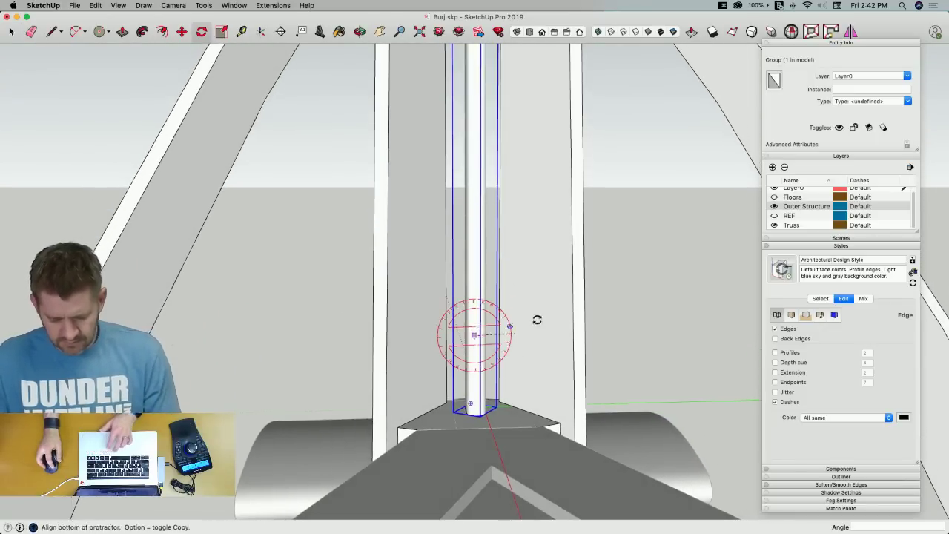
pyautogui.click(649, 333)
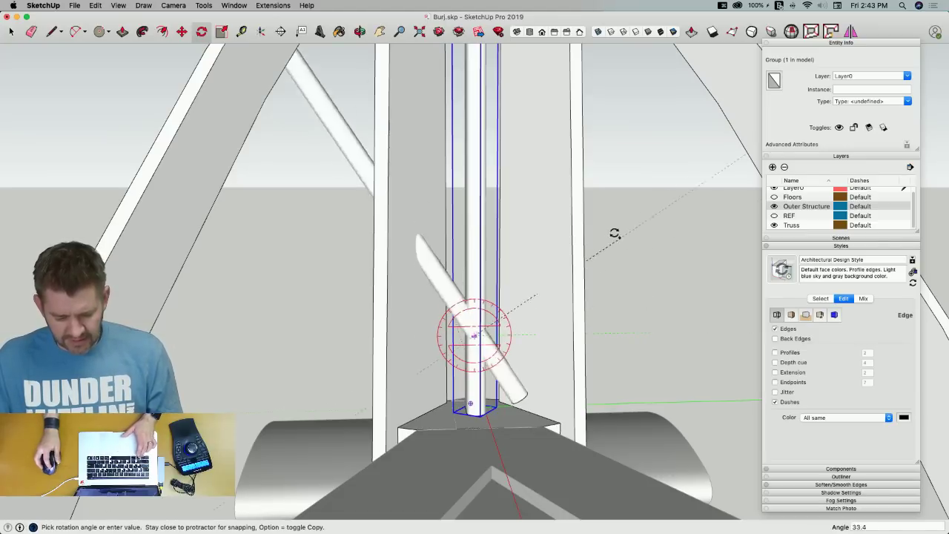
pyautogui.click(473, 191)
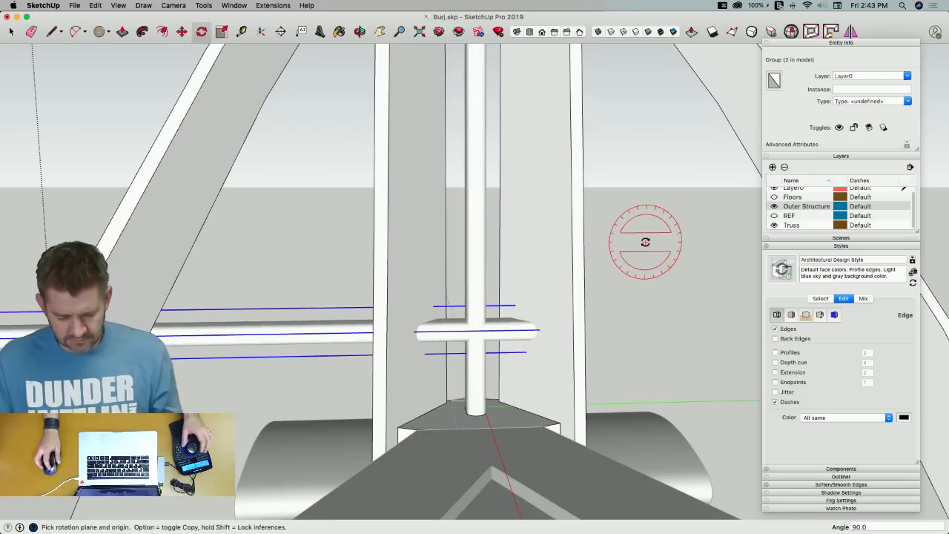
# Move the horizontal crossbar sideways about 5' 10" relative to the upright mast
pyautogui.press('space')
pyautogui.moveTo(634, 347); pyautogui.dragTo(492, 373, button='middle')
pyautogui.press('m')
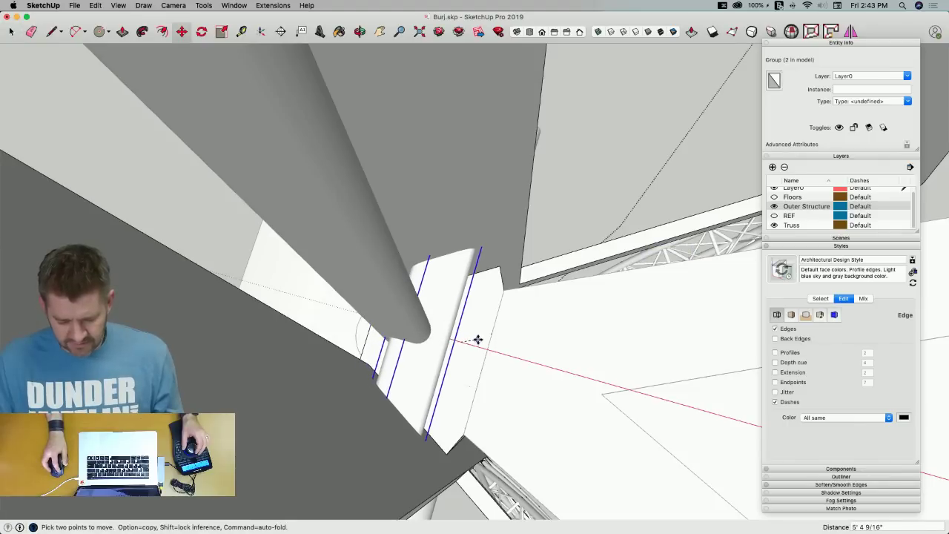
pyautogui.moveTo(479, 339); pyautogui.dragTo(474, 380, button='middle')
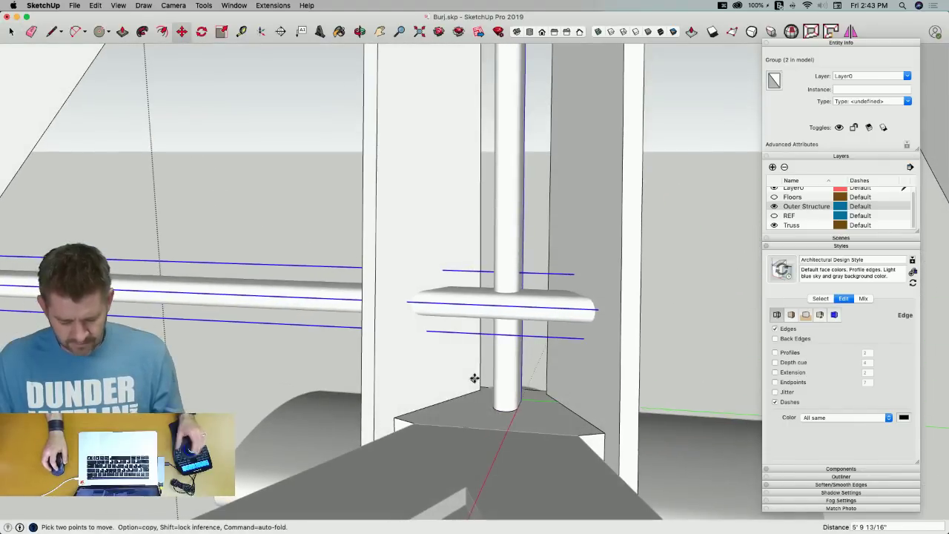
pyautogui.press('s')
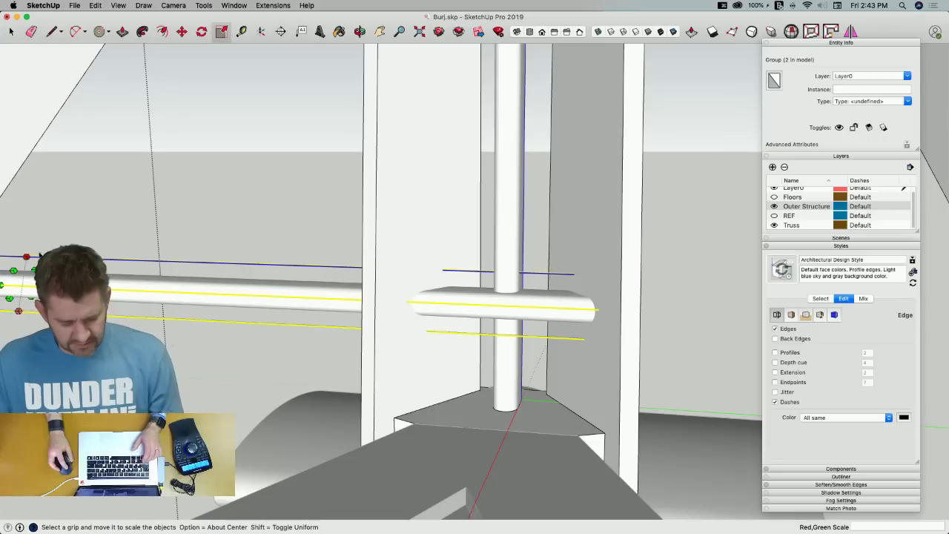
pyautogui.moveTo(165, 248); pyautogui.dragTo(358, 274, button='middle')
pyautogui.press('space')
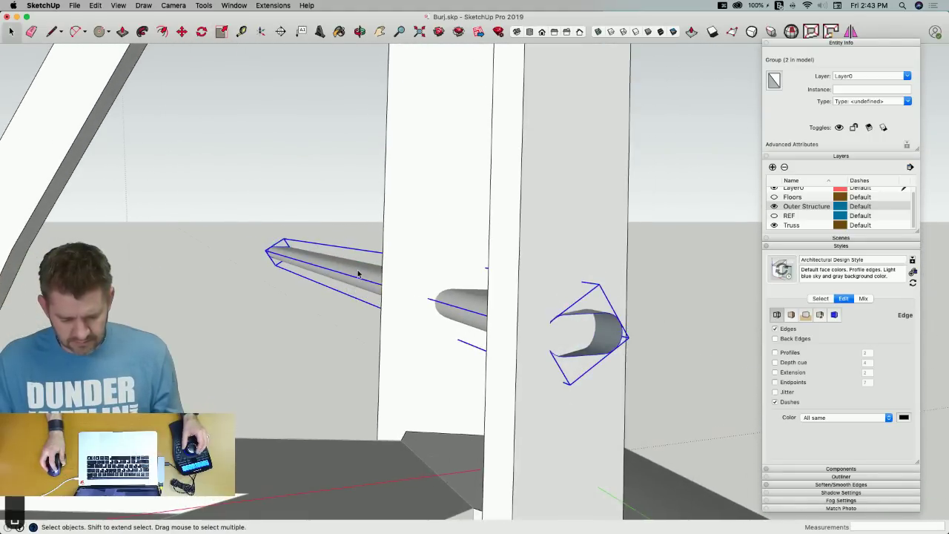
# Open the crossbar group for editing and place its axes on the end profile, with the red axis along the flat edge
pyautogui.doubleClick(359, 273)
pyautogui.press('super+a')
pyautogui.press('s')
pyautogui.press('super+shift+a')
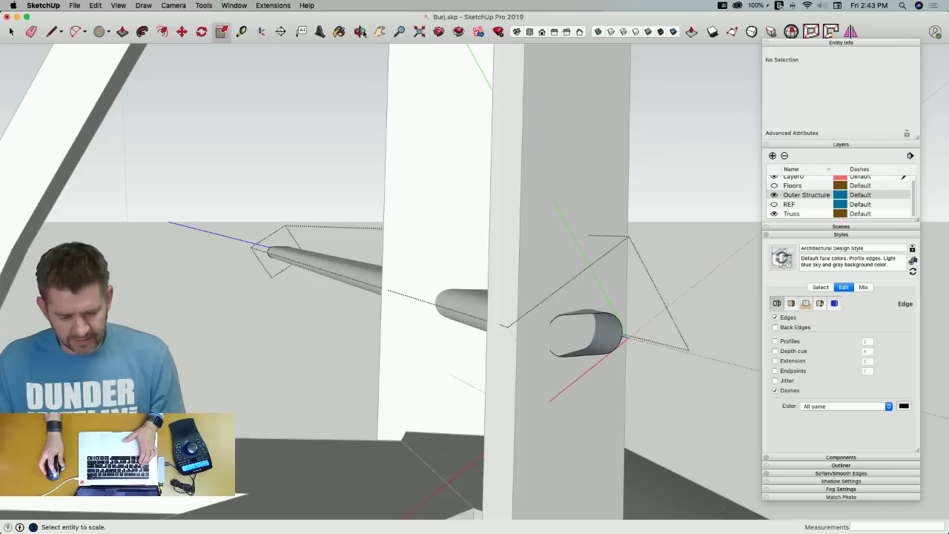
pyautogui.click(260, 31)
pyautogui.click(576, 313)
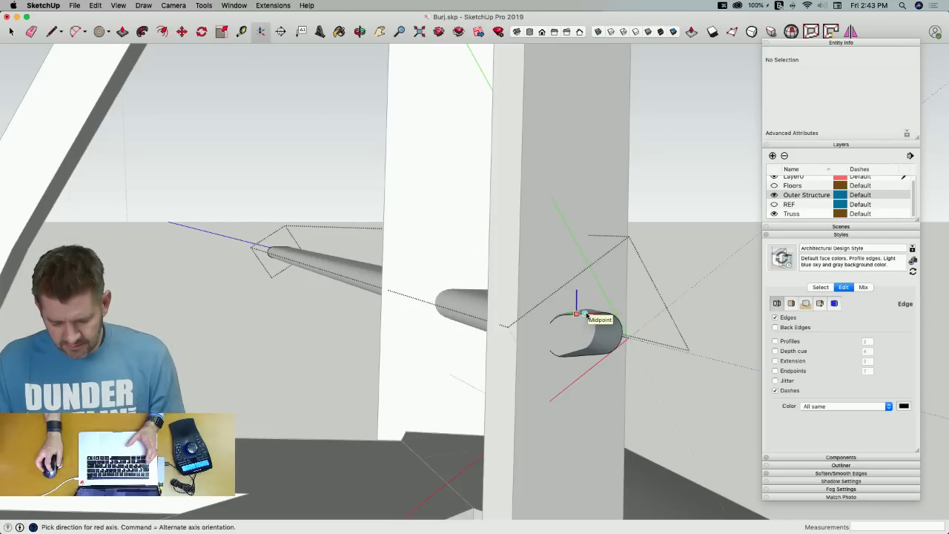
pyautogui.doubleClick(586, 316)
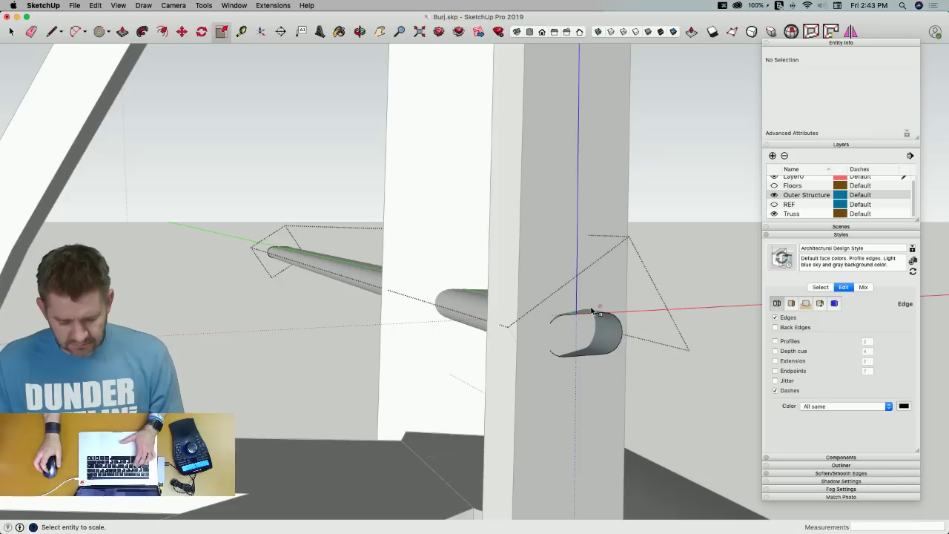
# Flatten all the crossbar's geometry along the blue axis in two passes, the first at a scale of about 0.81, and close the group
pyautogui.press('space')
pyautogui.tripleClick(584, 313)
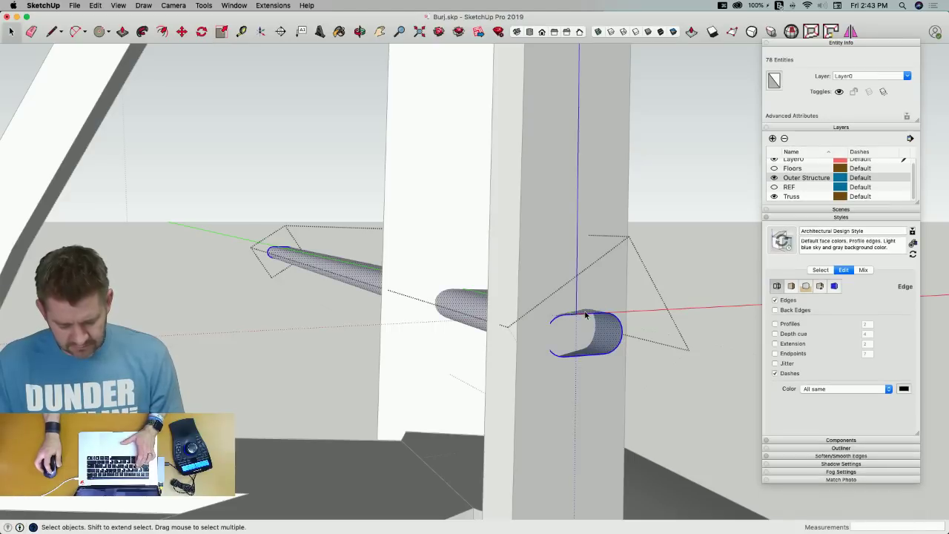
pyautogui.press('s')
pyautogui.moveTo(344, 261); pyautogui.dragTo(343, 264)
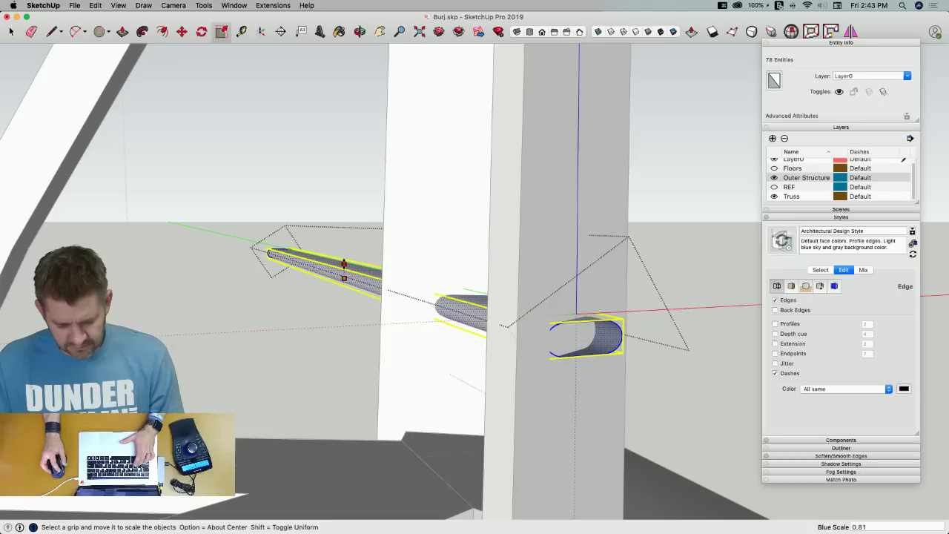
pyautogui.moveTo(343, 263); pyautogui.dragTo(290, 263, button='middle')
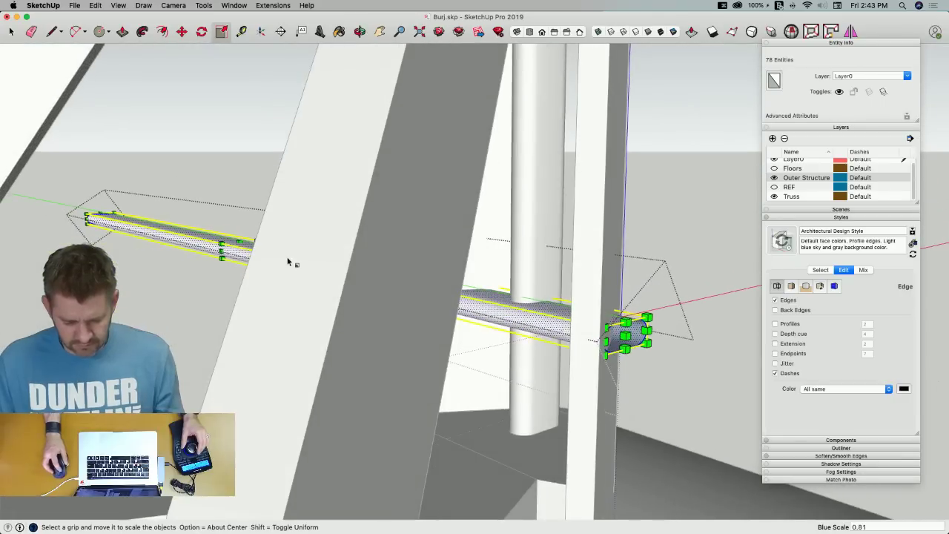
pyautogui.moveTo(249, 250); pyautogui.dragTo(248, 251)
pyautogui.press('space')
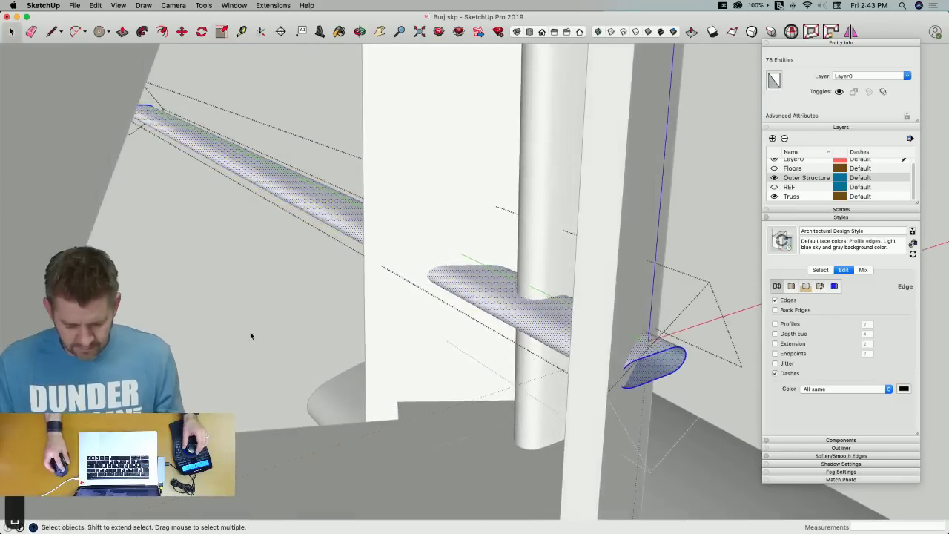
pyautogui.click(253, 333)
# Move the flattened crossbar 2' so the mast passes through its width, and compare it with the helipad photo in Chrome before returning to SketchUp
pyautogui.moveTo(457, 362); pyautogui.dragTo(375, 327, button='middle')
pyautogui.click(487, 314)
pyautogui.press('m')
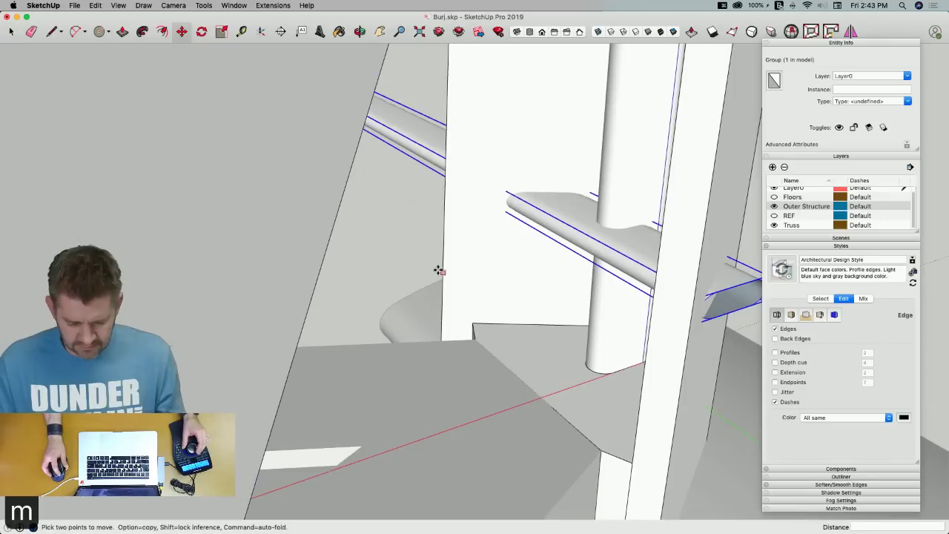
pyautogui.click(440, 271)
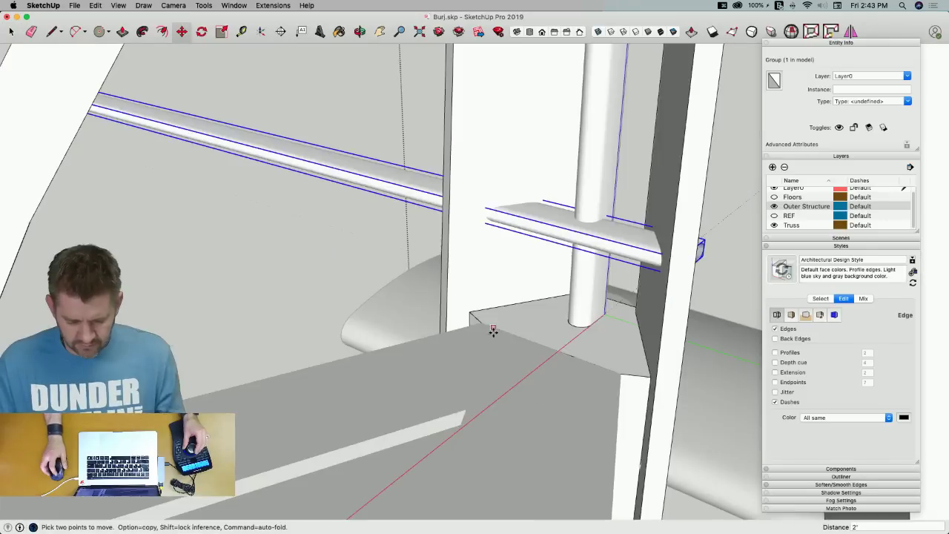
pyautogui.moveTo(494, 332); pyautogui.dragTo(382, 359, button='middle')
pyautogui.press('super+Tab')
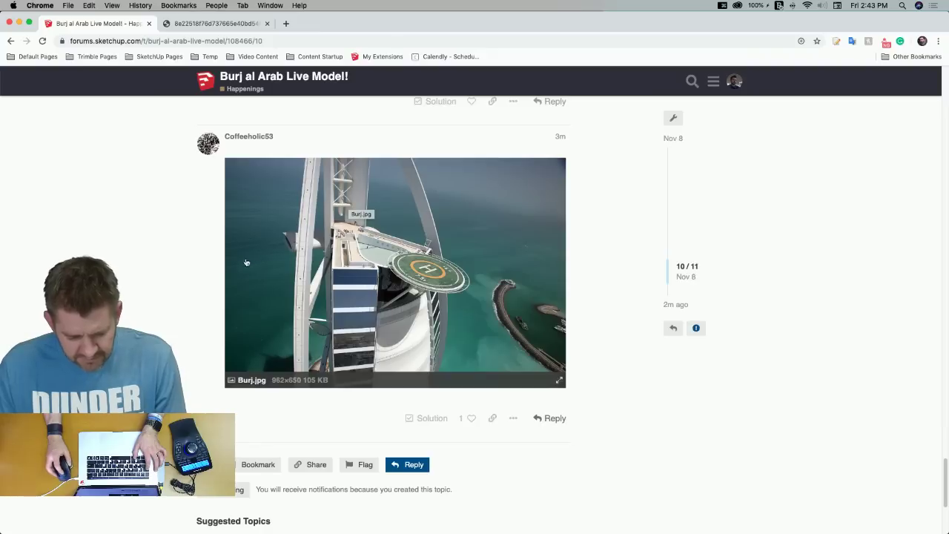
pyautogui.press('super+Tab')
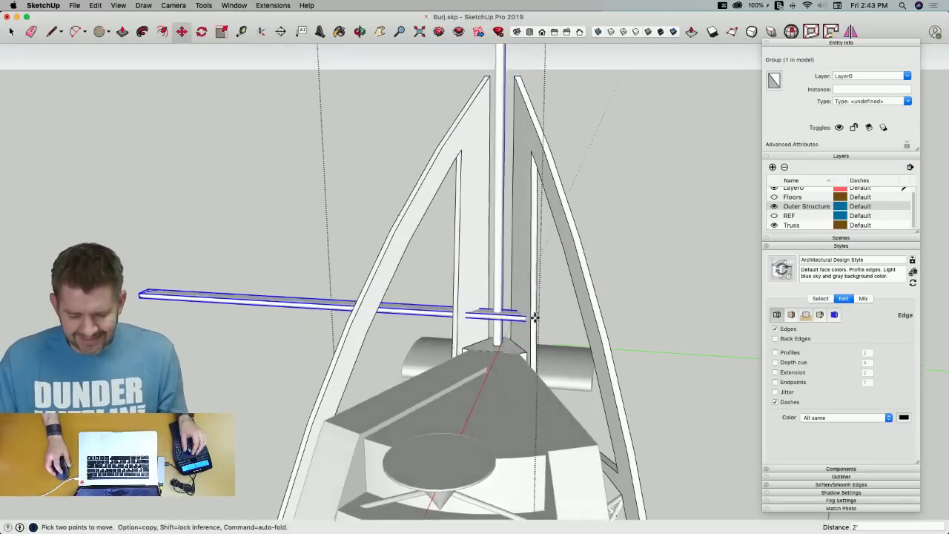
# Copy the crossbar about 166' straight up the mast and divide the distance by 4 for evenly spaced copies
pyautogui.press('m')
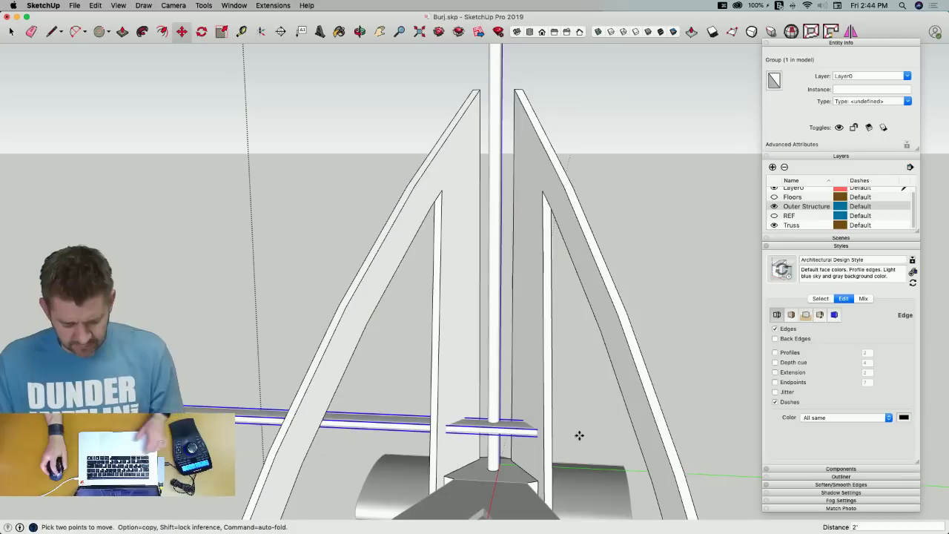
pyautogui.click(580, 436)
pyautogui.press('alt')
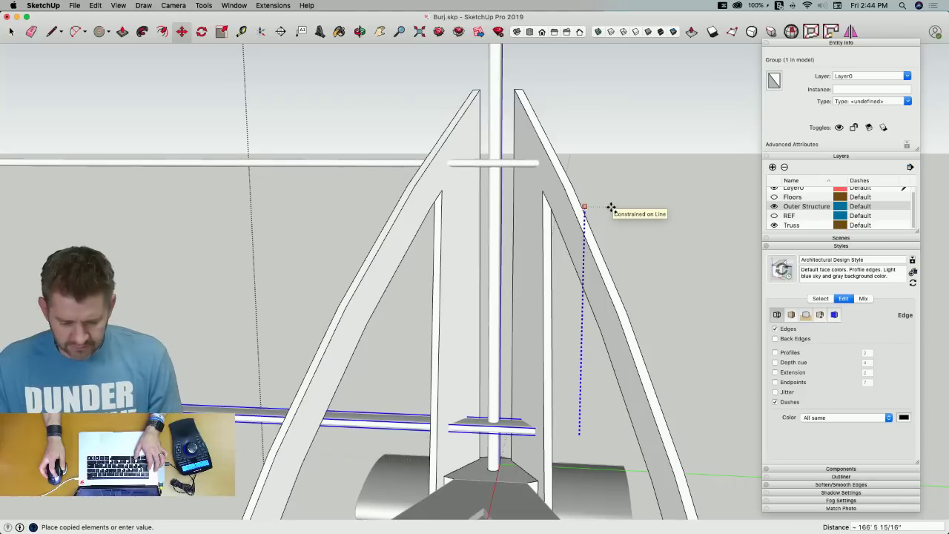
pyautogui.click(610, 207)
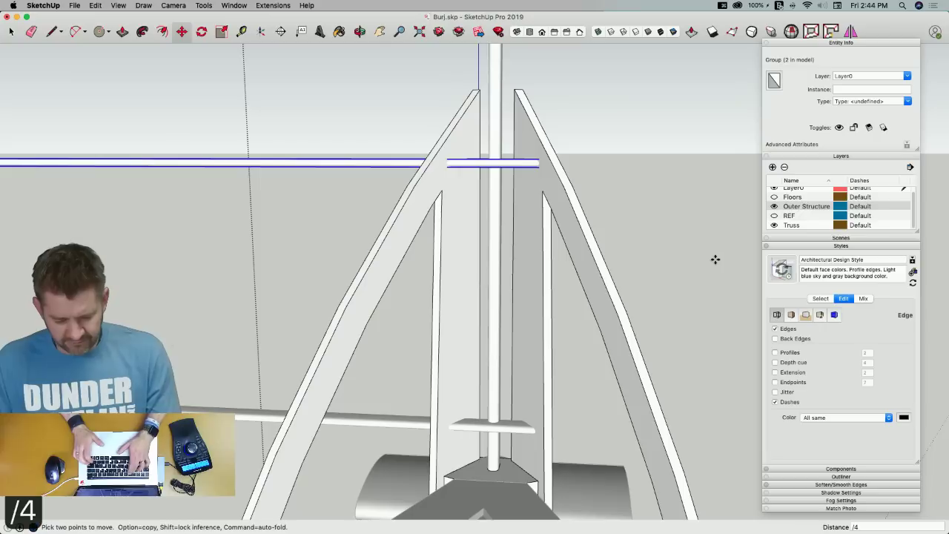
pyautogui.write('/4')
pyautogui.press('Return')
# Select the five crossbars and intersect their faces with the selection
pyautogui.moveTo(716, 259); pyautogui.dragTo(356, 93, button='middle')
pyautogui.press('space')
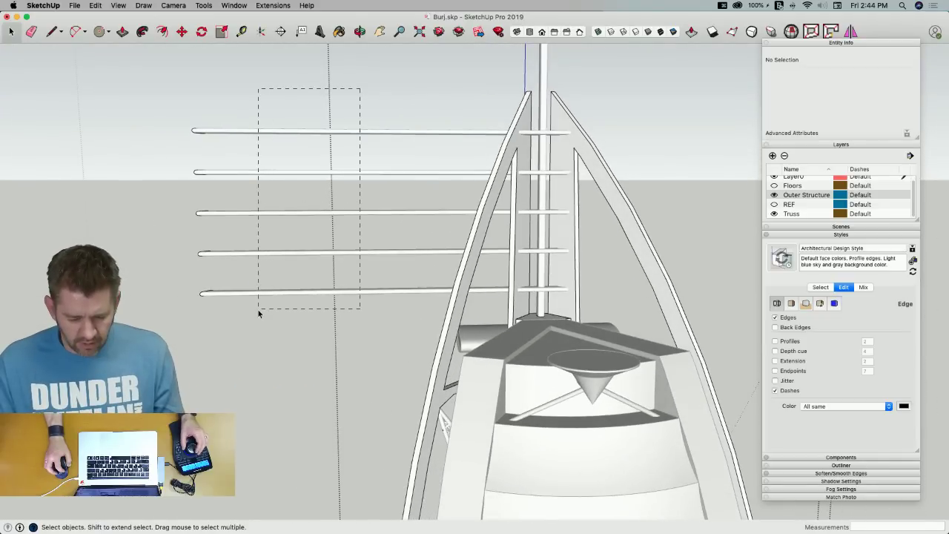
pyautogui.moveTo(258, 308); pyautogui.dragTo(258, 309)
pyautogui.rightClick(561, 227)
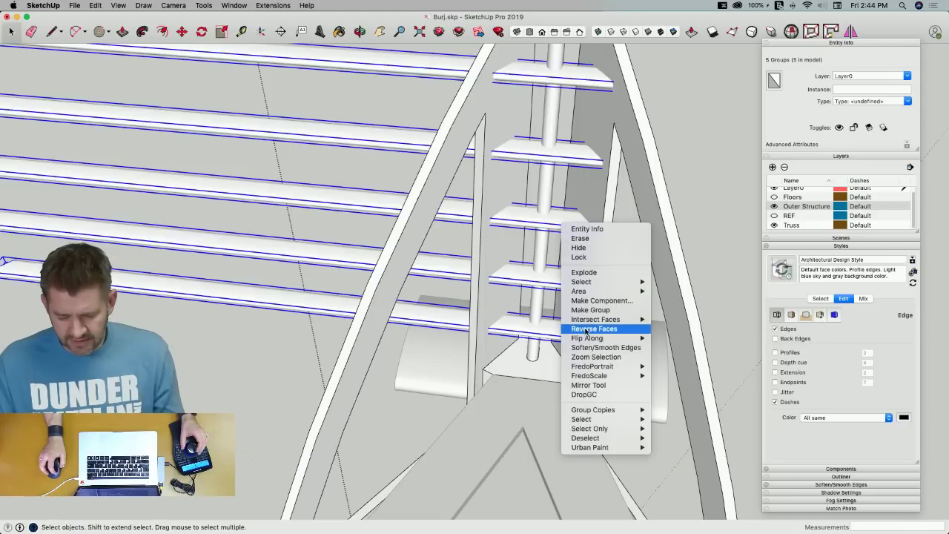
pyautogui.moveTo(592, 325)
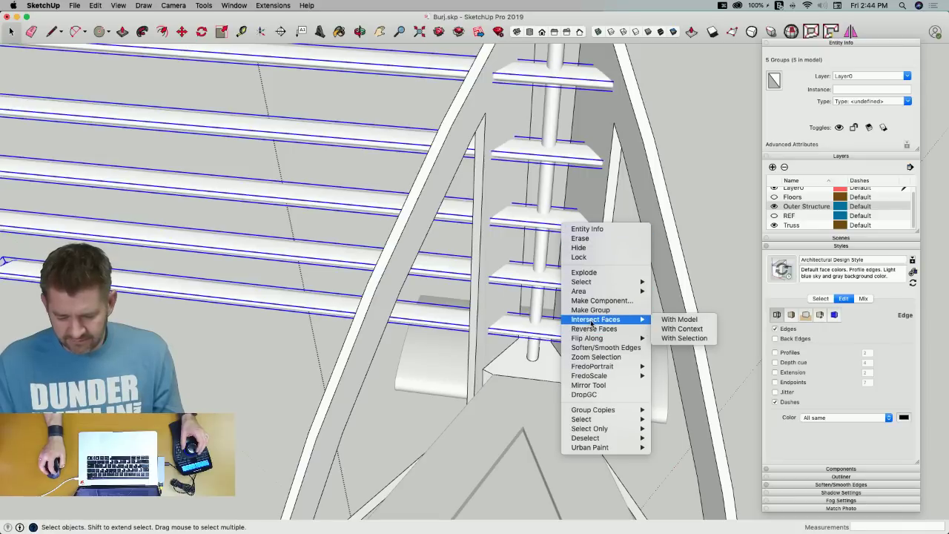
pyautogui.click(696, 338)
pyautogui.click(711, 152)
# Try to delete the excess geometry inside the lowest crossbar group, undo the deletion and close the group
pyautogui.moveTo(634, 185); pyautogui.dragTo(365, 271, button='middle')
pyautogui.moveTo(365, 268); pyautogui.dragTo(268, 111)
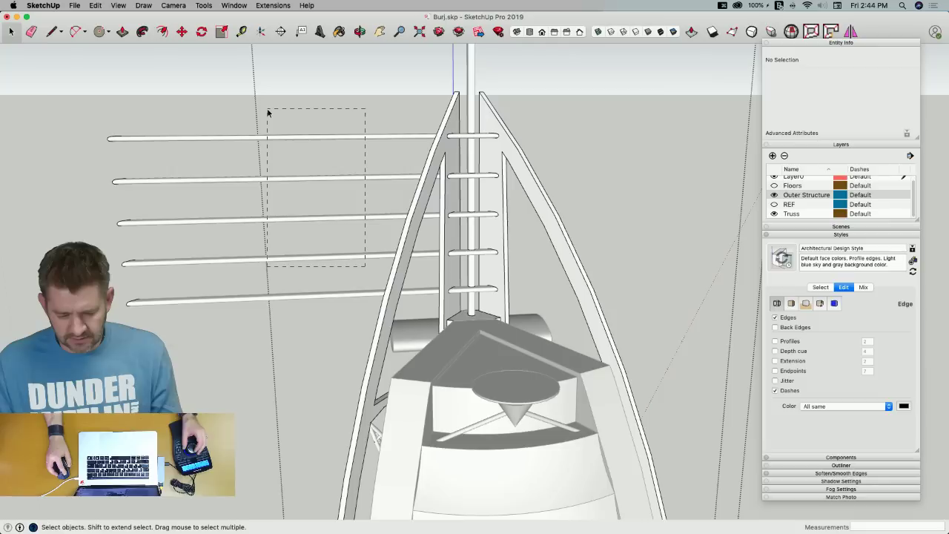
pyautogui.click(328, 299)
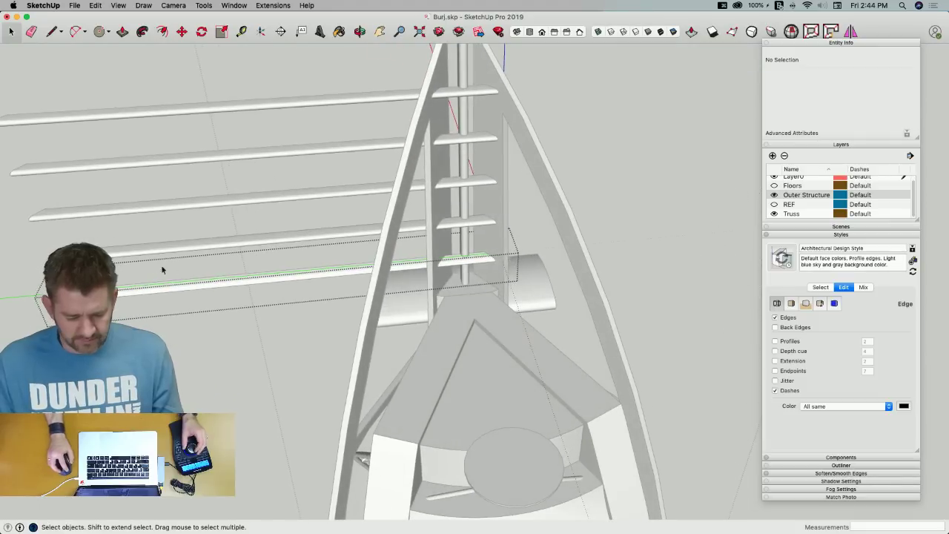
pyautogui.press('Delete')
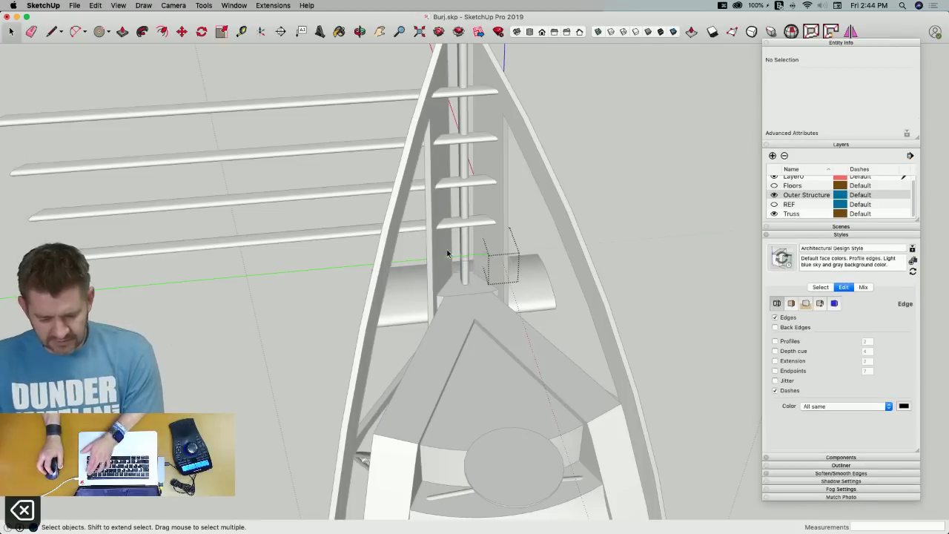
pyautogui.press('super+z')
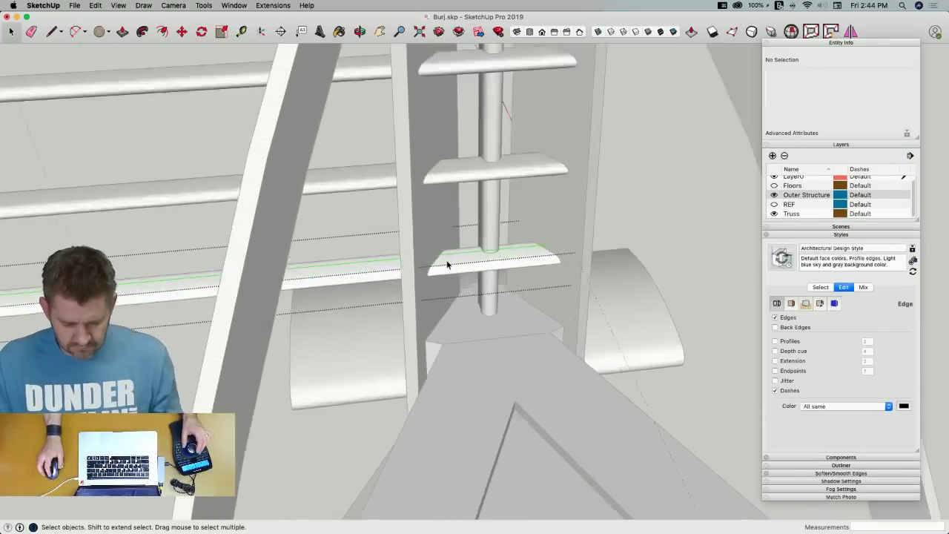
pyautogui.press('q')
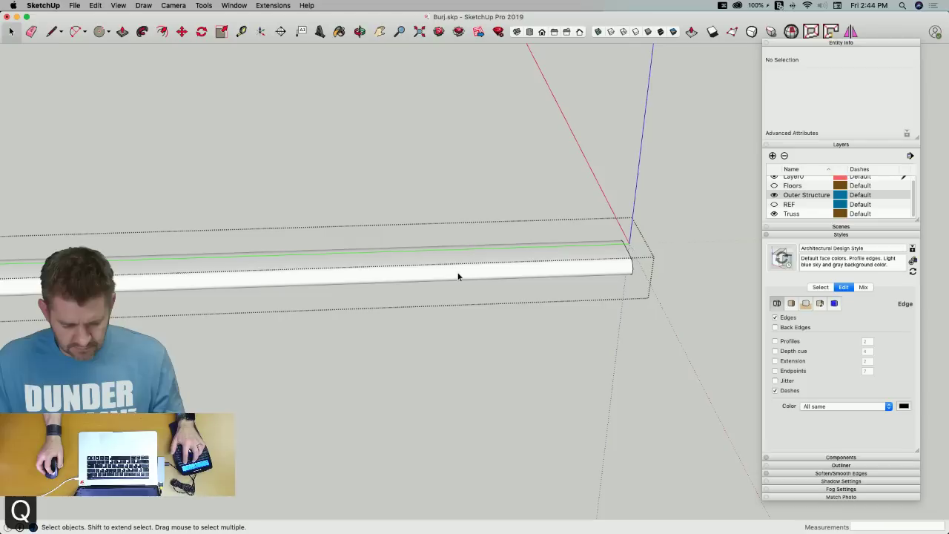
pyautogui.click(636, 244)
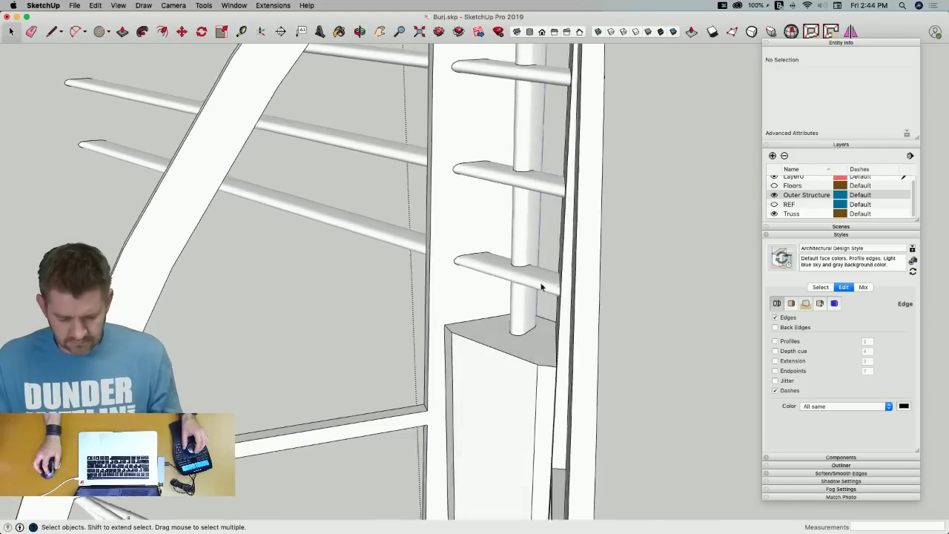
# Select all five crossbar groups and explode them
pyautogui.click(535, 281)
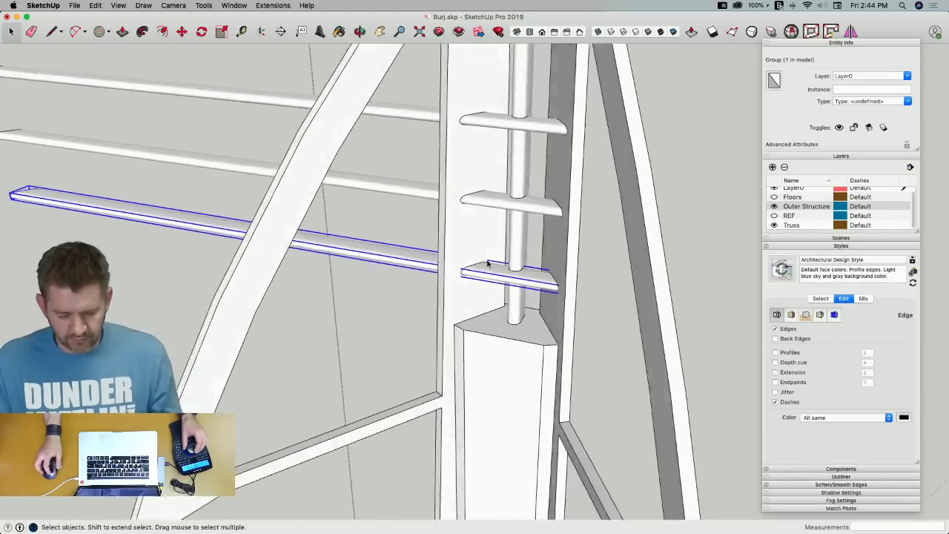
pyautogui.keyDown('shift'); pyautogui.moveTo(403, 94); pyautogui.dragTo(304, 250); pyautogui.keyUp('shift')
pyautogui.rightClick(326, 244)
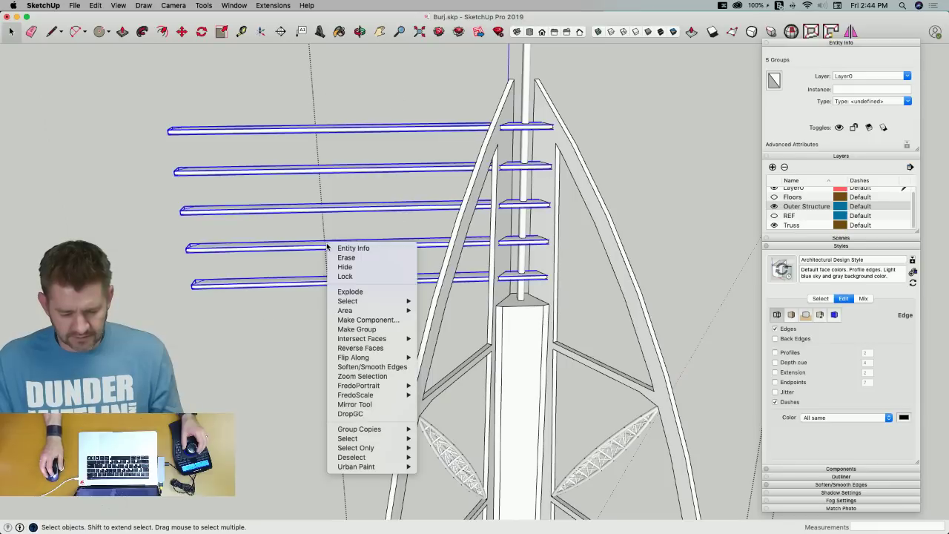
pyautogui.click(387, 292)
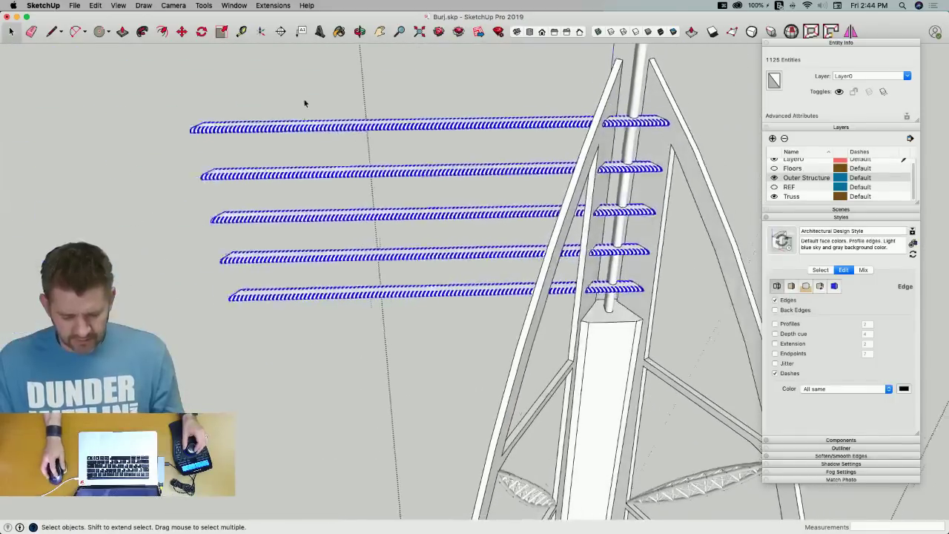
# Delete the crossbar ends that stick out beyond the outer faces of both side arches
pyautogui.moveTo(308, 77); pyautogui.dragTo(197, 363)
pyautogui.press('BackSpace')
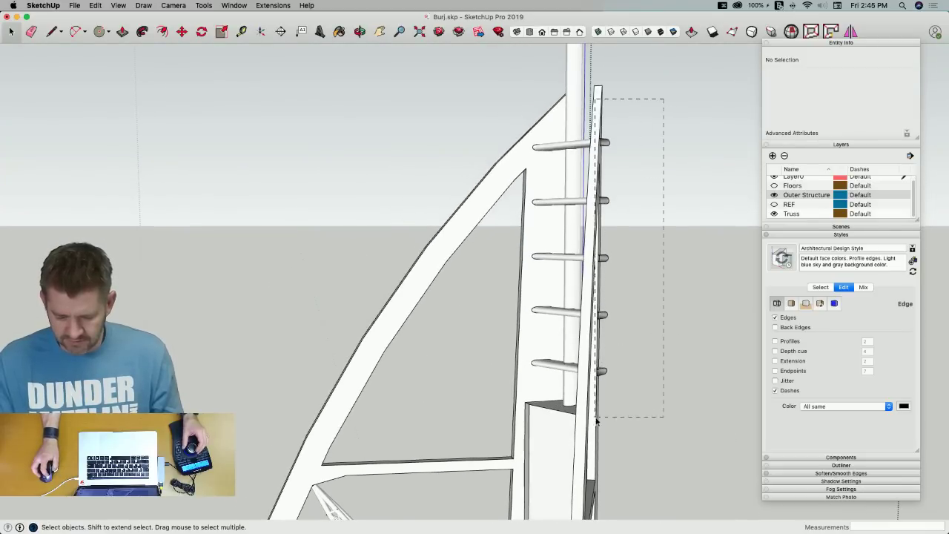
pyautogui.moveTo(597, 420)
pyautogui.mouseDown()
pyautogui.moveTo(615, 413)
pyautogui.moveTo(605, 414)
pyautogui.mouseUp()
pyautogui.press('Escape')
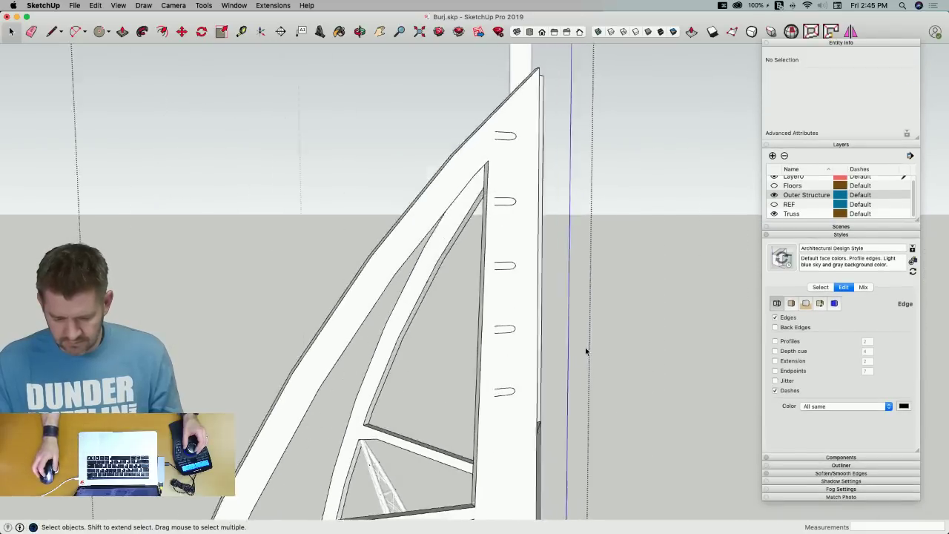
# Erase the straight edges of the crossbar outlines left on the outer faces of the two arches
pyautogui.press('e')
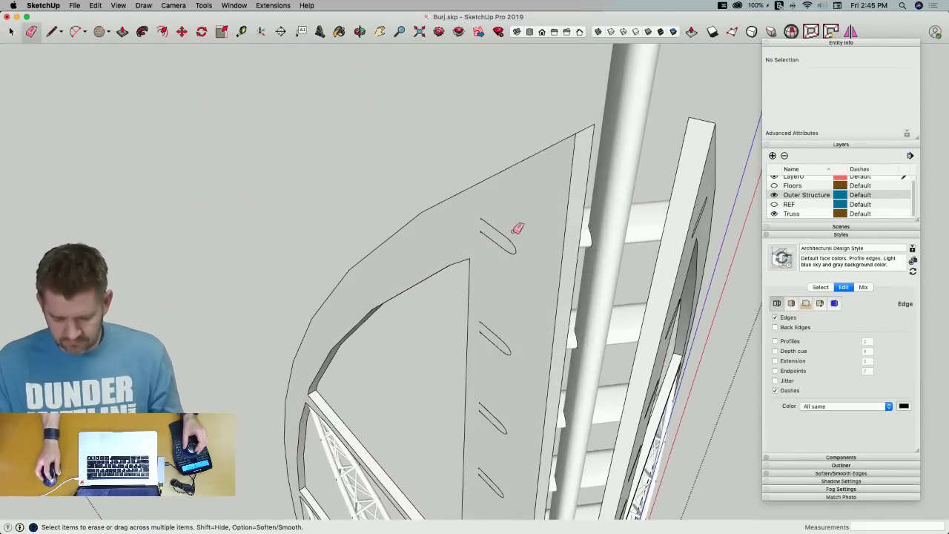
pyautogui.moveTo(512, 241); pyautogui.dragTo(483, 223)
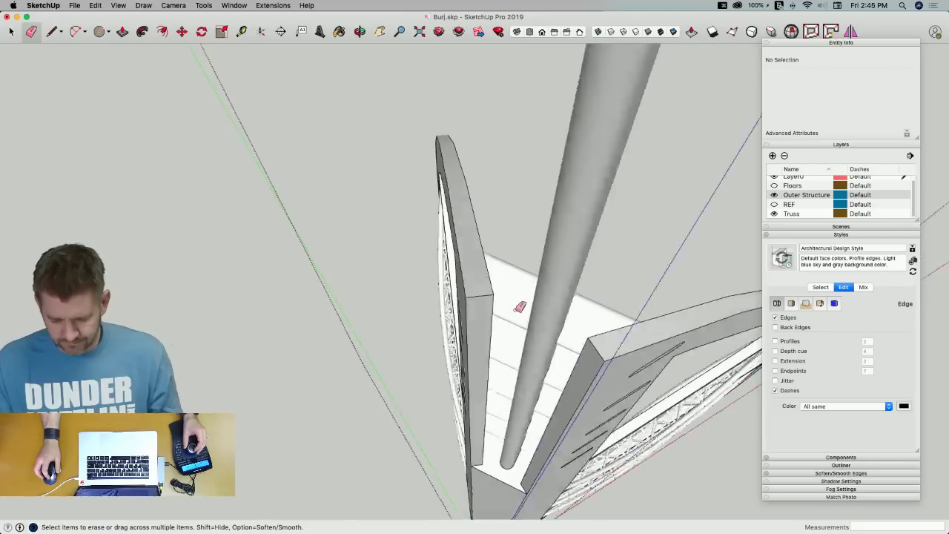
pyautogui.press('space')
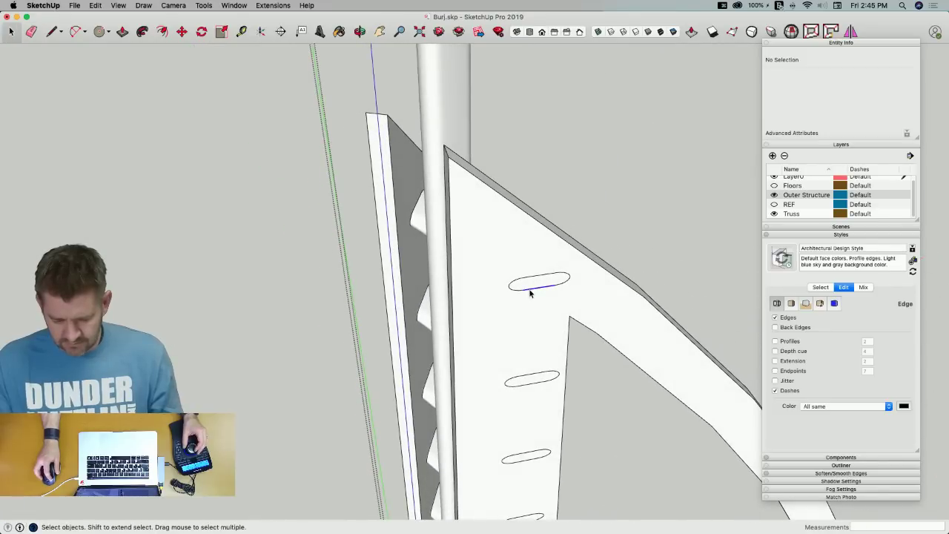
pyautogui.click(530, 291)
pyautogui.press('e')
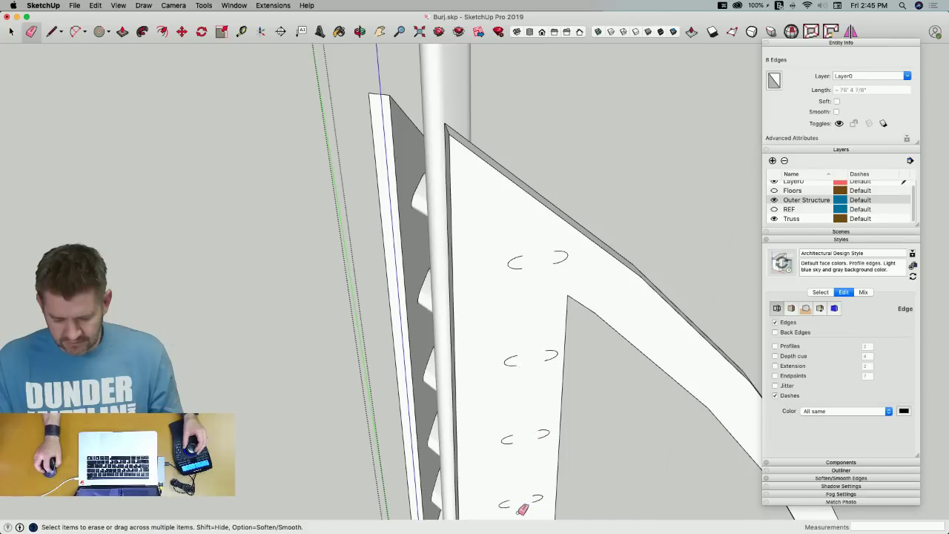
pyautogui.moveTo(519, 513); pyautogui.dragTo(519, 515)
pyautogui.moveTo(524, 301); pyautogui.dragTo(521, 344)
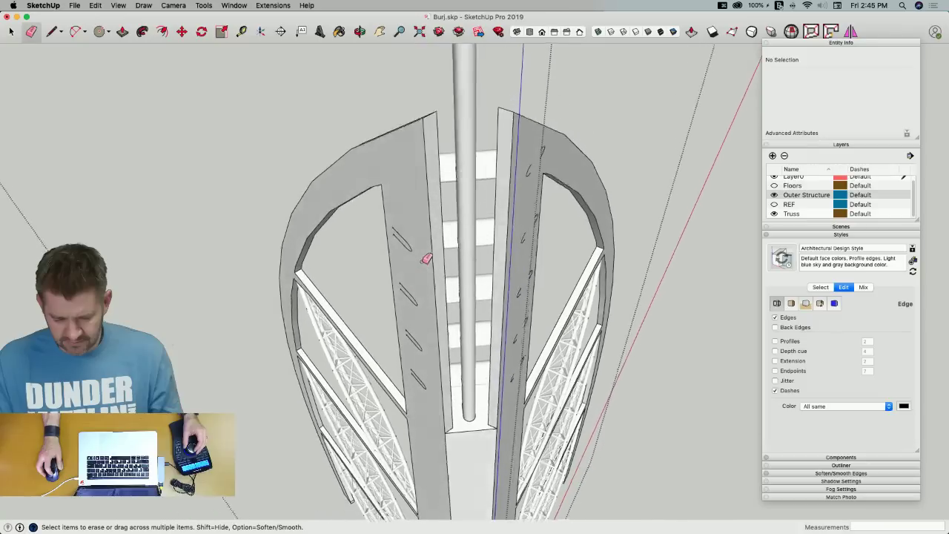
# Select the inner faces of both arches that face the mast and hide them
pyautogui.press('space')
pyautogui.click(434, 237)
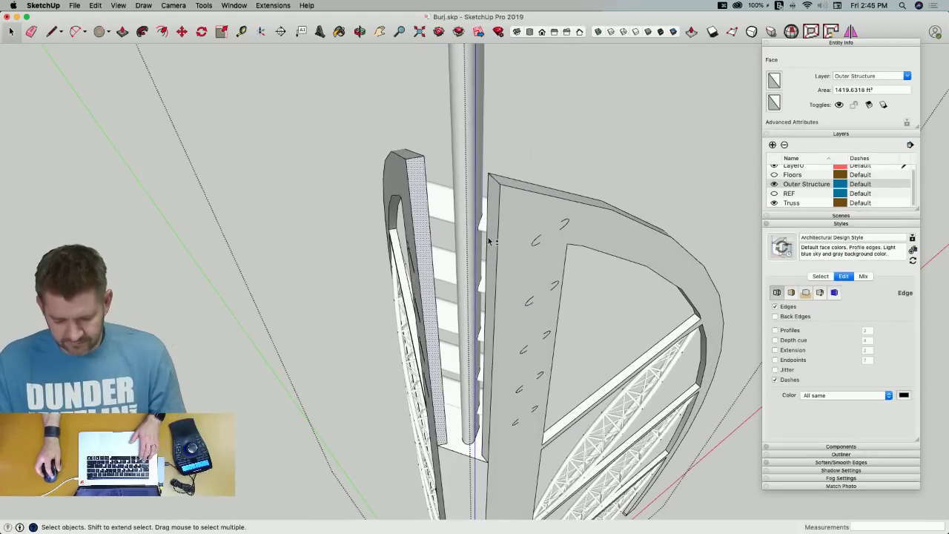
pyautogui.rightClick(494, 239)
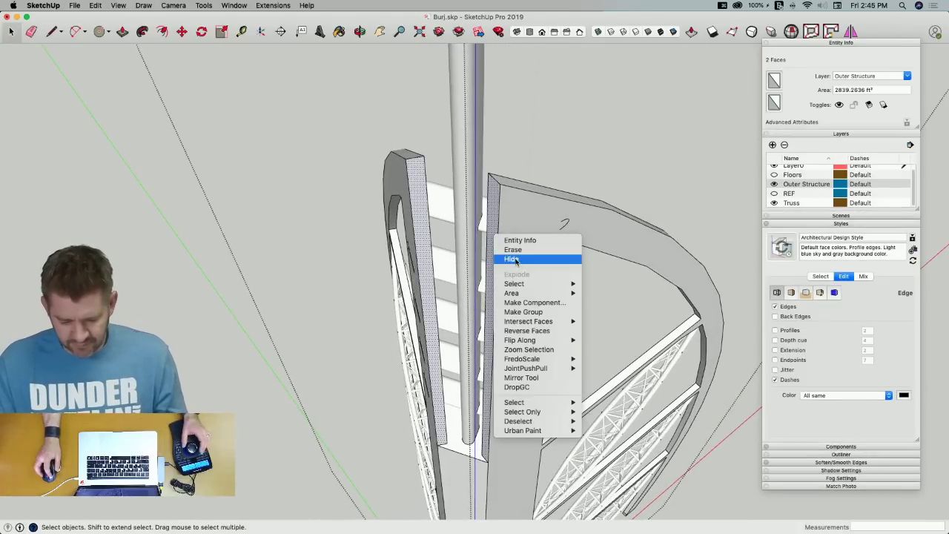
pyautogui.click(512, 261)
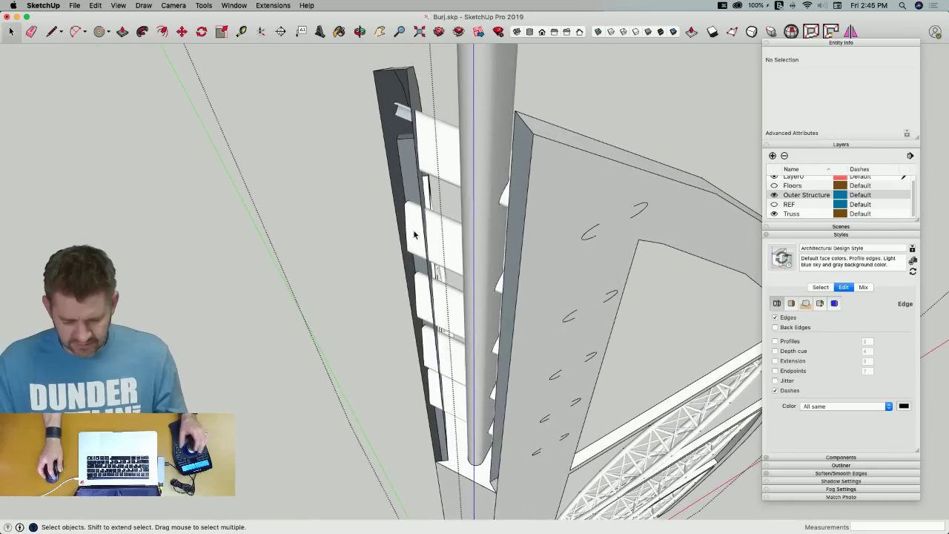
# Delete the crossbar pieces enclosed inside the first arch
pyautogui.click(414, 235)
pyautogui.press('BackSpace')
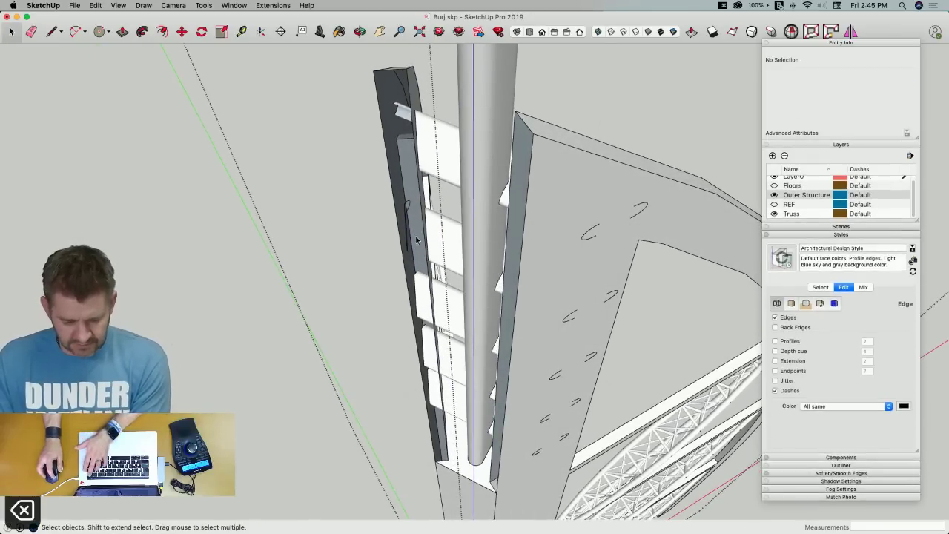
pyautogui.click(402, 114)
pyautogui.press('BackSpace')
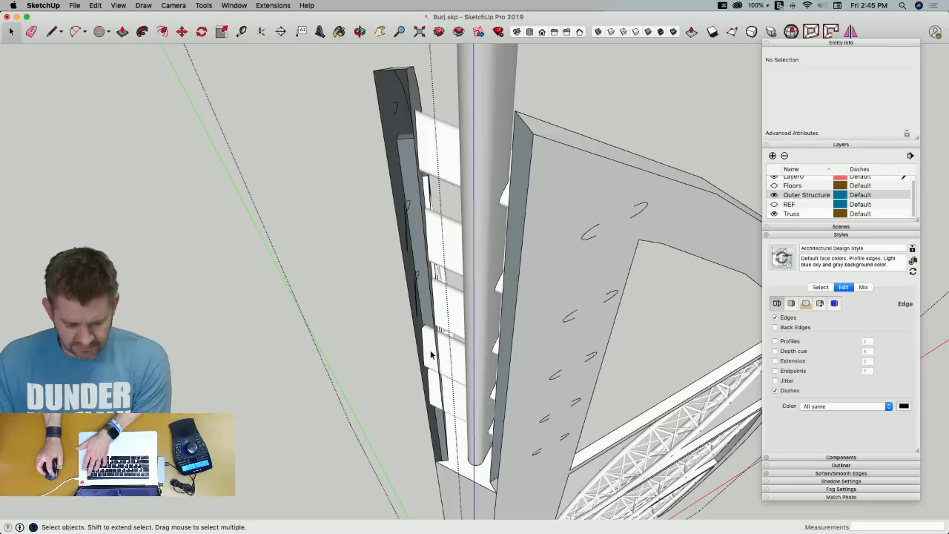
# Delete the crossbar pieces enclosed inside the opposite arch
pyautogui.moveTo(431, 388); pyautogui.dragTo(668, 355, button='middle')
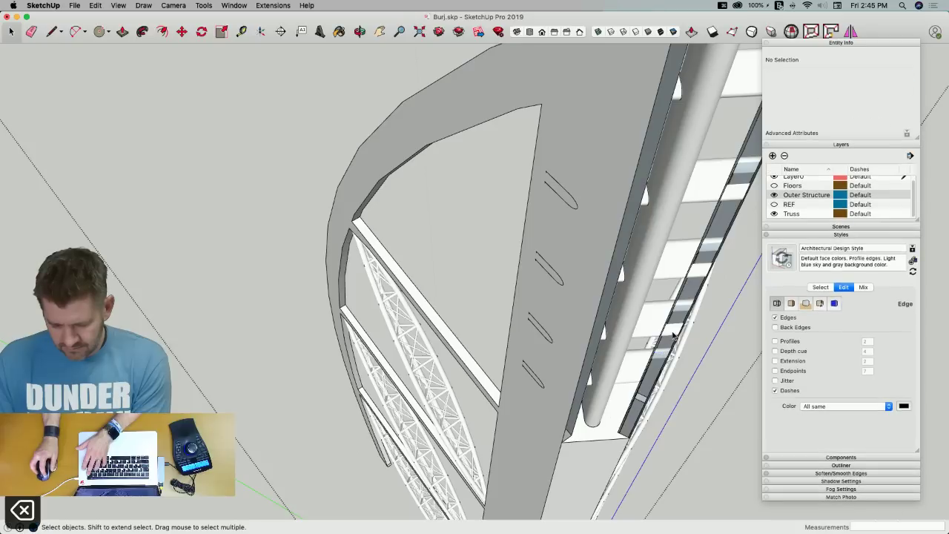
pyautogui.press('BackSpace')
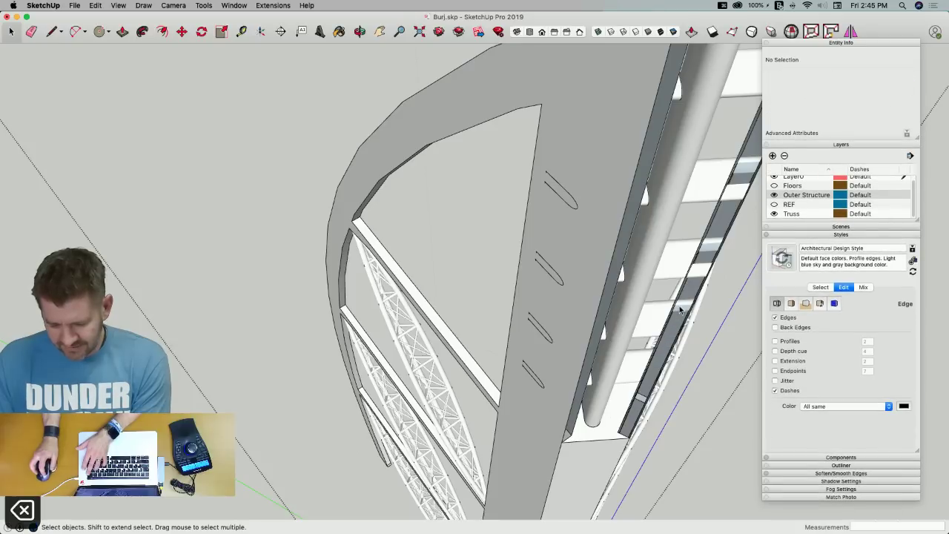
pyautogui.press('BackSpace')
pyautogui.press('BackSpace')
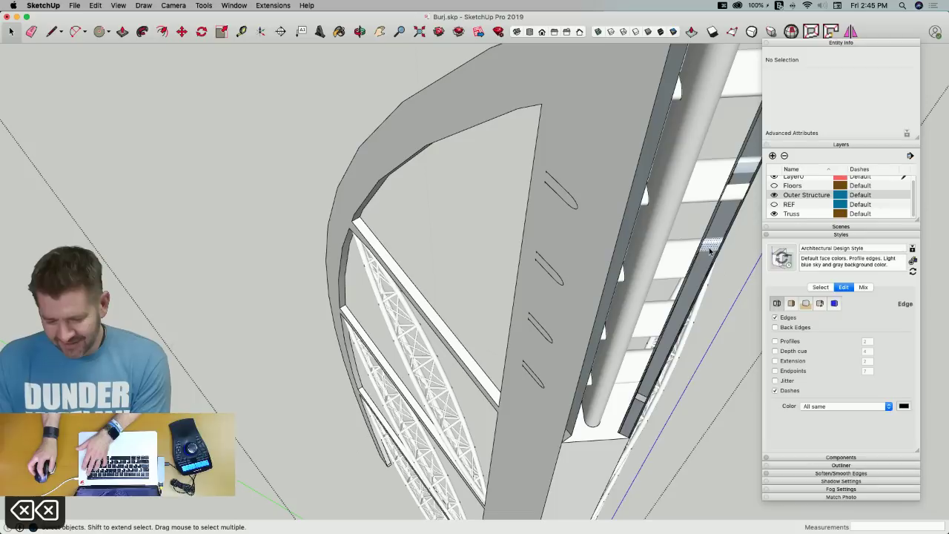
pyautogui.moveTo(733, 197); pyautogui.dragTo(558, 350, button='middle')
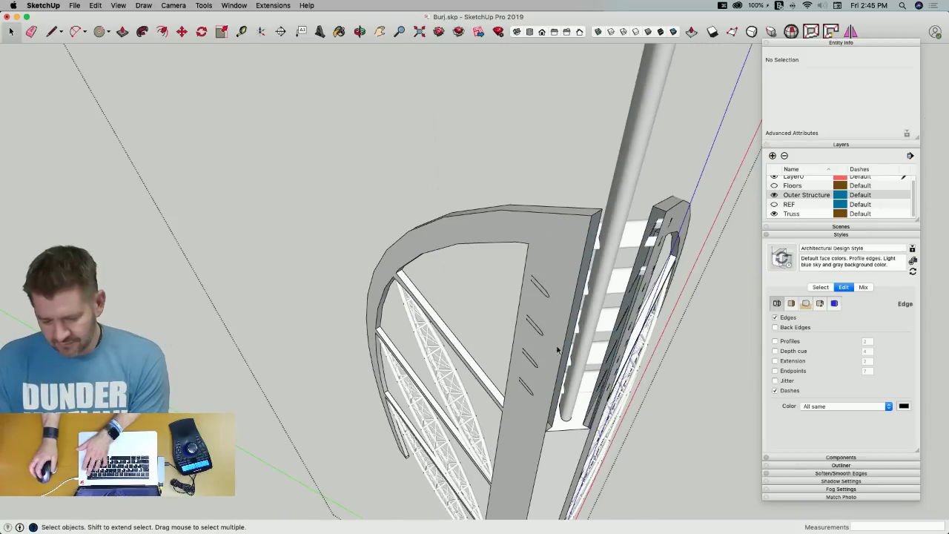
pyautogui.scroll(2, 636, 282)
pyautogui.click(644, 268)
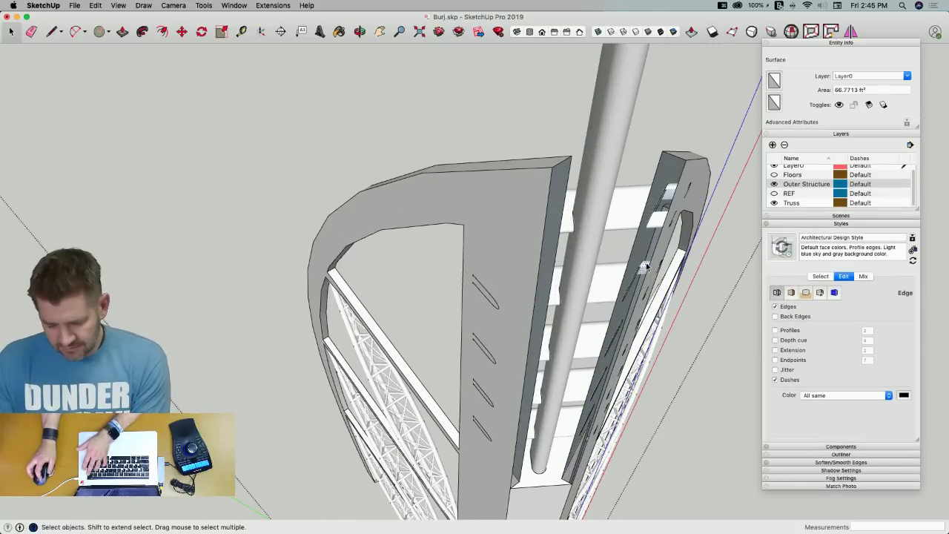
pyautogui.press('BackSpace')
pyautogui.click(671, 192)
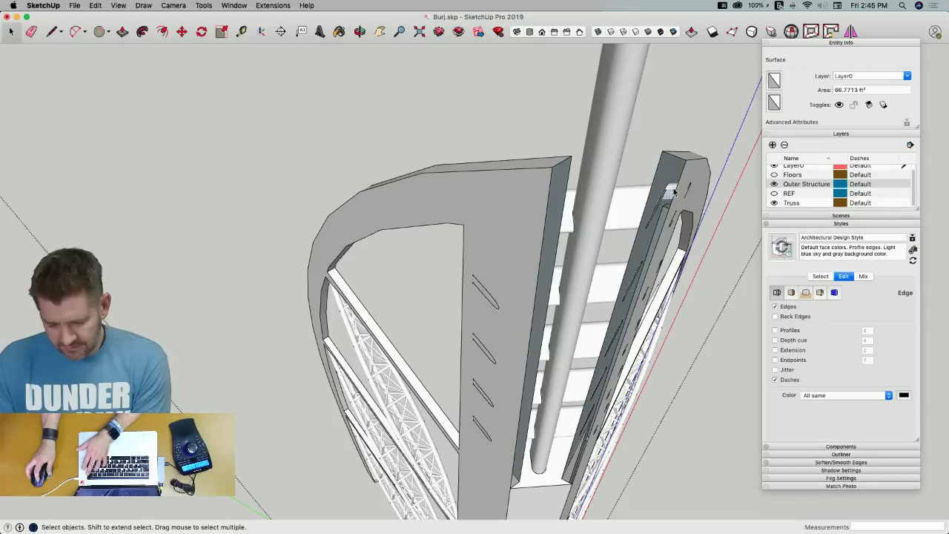
pyautogui.press('BackSpace')
# Unhide all hidden faces of the arches
pyautogui.moveTo(238, 169); pyautogui.dragTo(379, 223, button='middle')
pyautogui.click(97, 5)
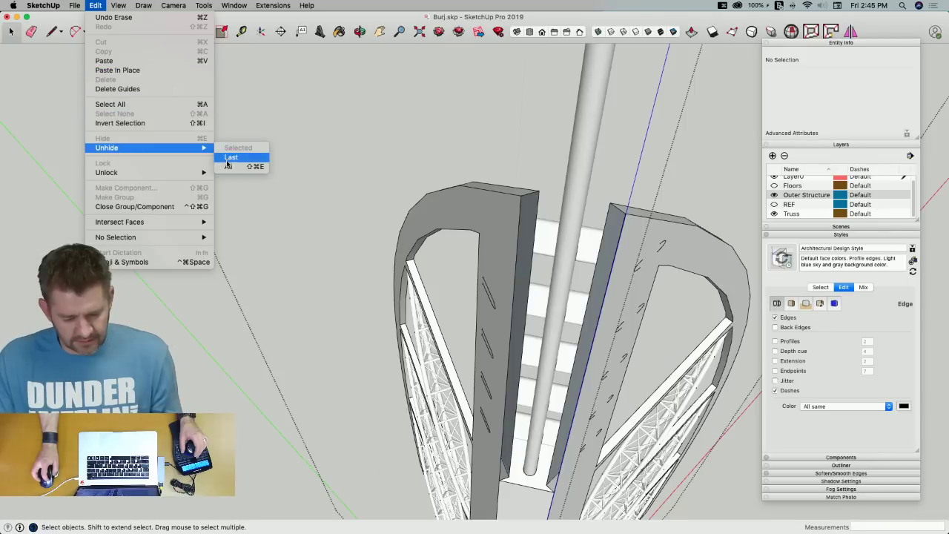
pyautogui.click(231, 168)
# Erase leftover curved edges of the upper crossbar outlines on the arch's outer face
pyautogui.moveTo(644, 331)
pyautogui.mouseDown(button='middle')
pyautogui.moveTo(599, 329)
pyautogui.moveTo(453, 262)
pyautogui.moveTo(509, 251)
pyautogui.mouseUp(button='middle')
pyautogui.scroll(4, 453, 262)
pyautogui.press('e')
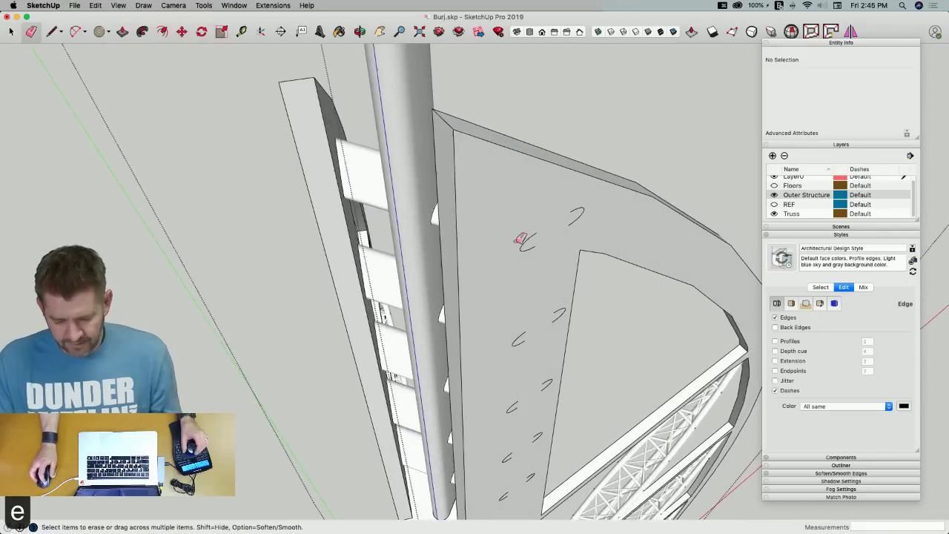
pyautogui.moveTo(524, 248); pyautogui.dragTo(537, 249)
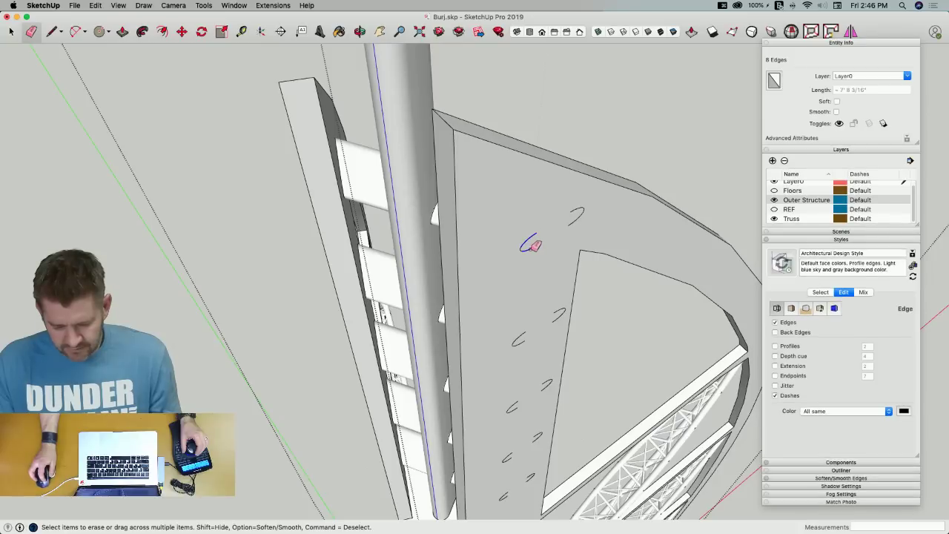
pyautogui.moveTo(569, 219); pyautogui.dragTo(583, 212)
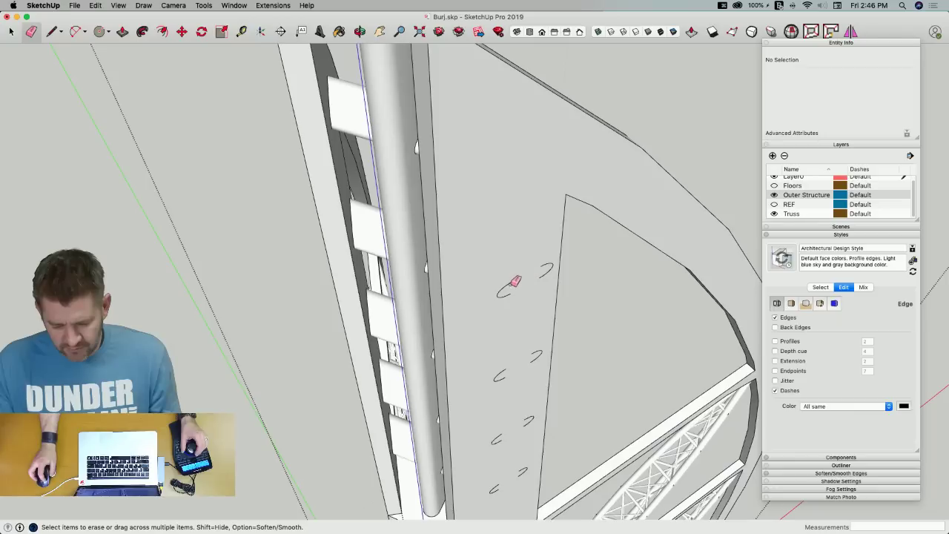
pyautogui.click(504, 290)
pyautogui.press('space')
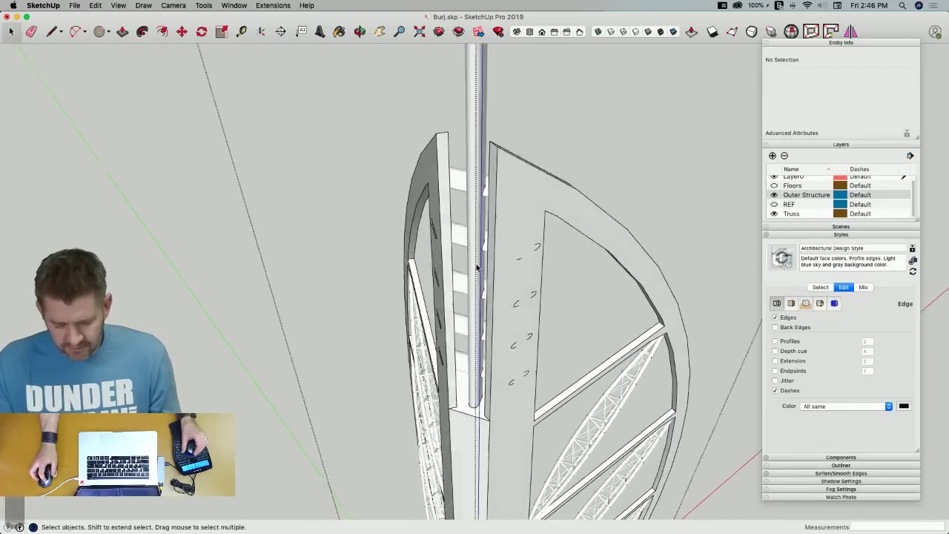
# Select the upper tower geometry, save the model and erase the stray edges with the CleanUp³ extension
pyautogui.moveTo(630, 164); pyautogui.dragTo(309, 373)
pyautogui.moveTo(291, 423); pyautogui.dragTo(292, 424)
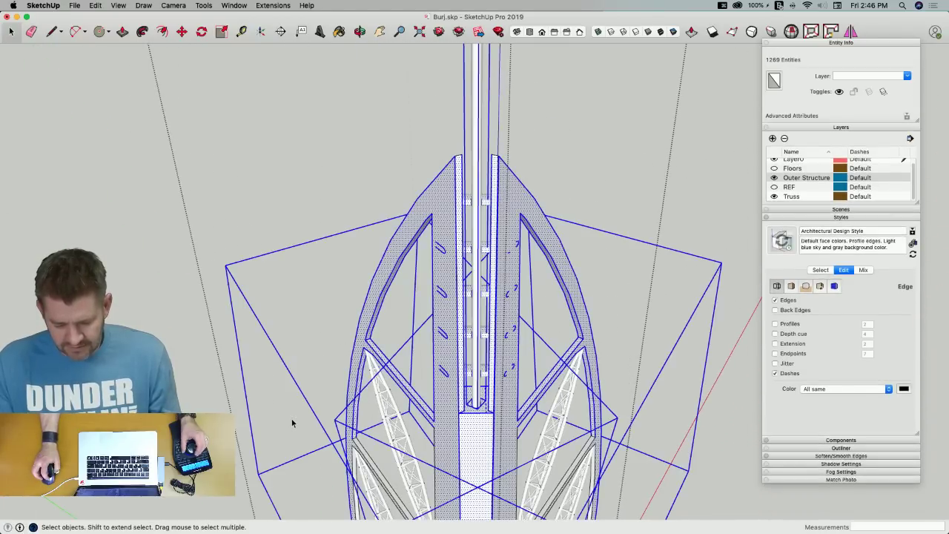
pyautogui.press('super+s')
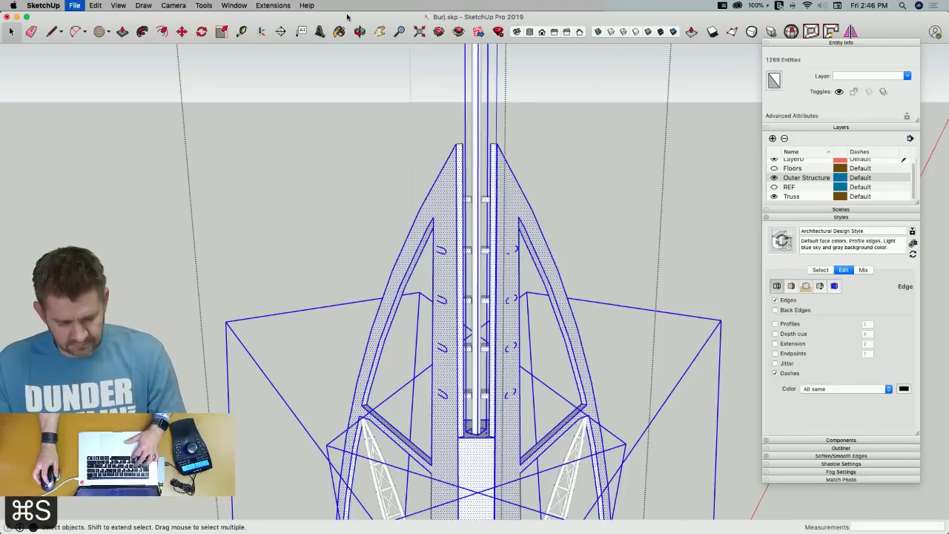
pyautogui.click(273, 6)
pyautogui.moveTo(296, 139)
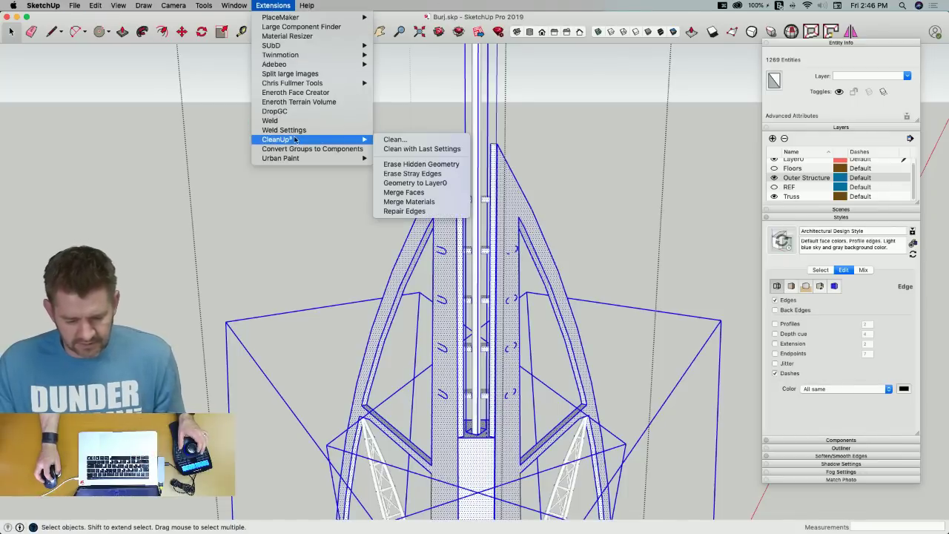
pyautogui.click(451, 173)
pyautogui.click(614, 178)
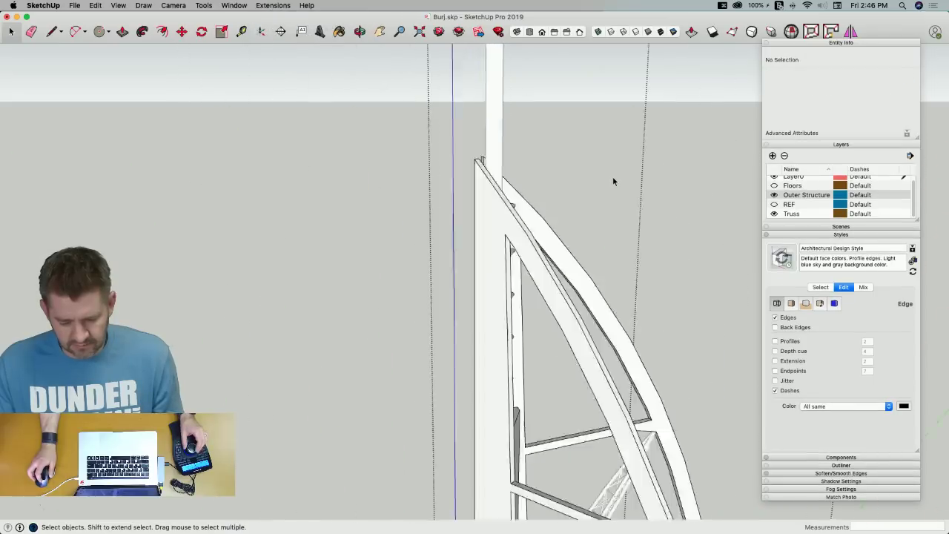
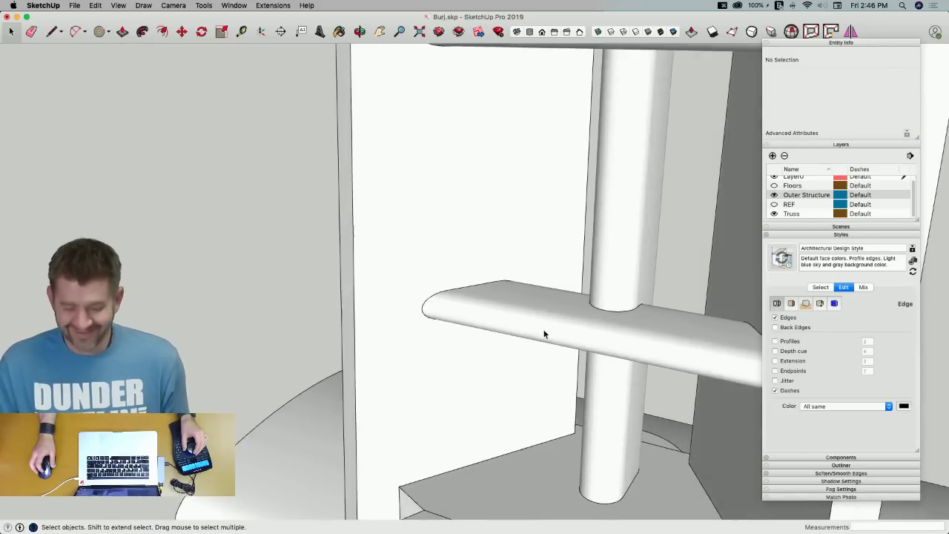
# Switch to Chrome to examine the Burj al Arab reference photo in the forum thread, and return to SketchUp
pyautogui.press('l')
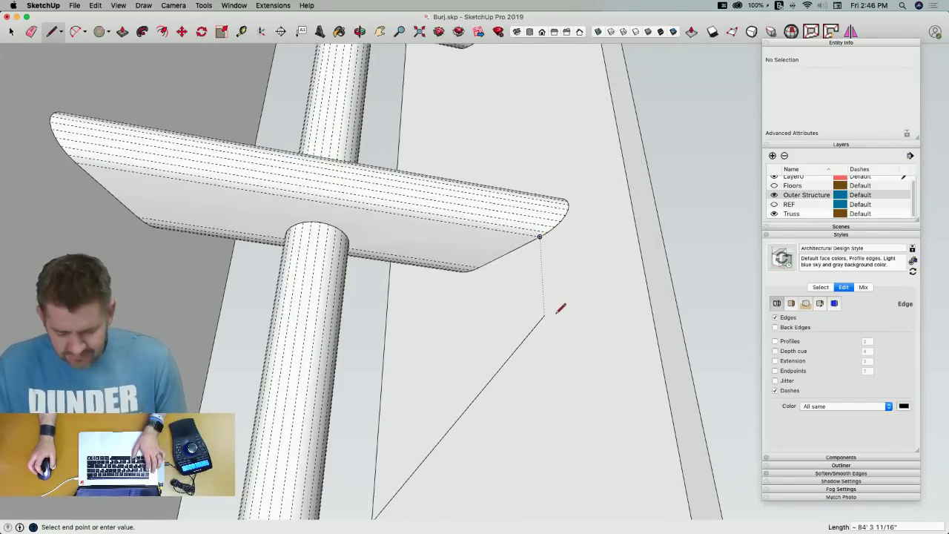
pyautogui.moveTo(0, 291)
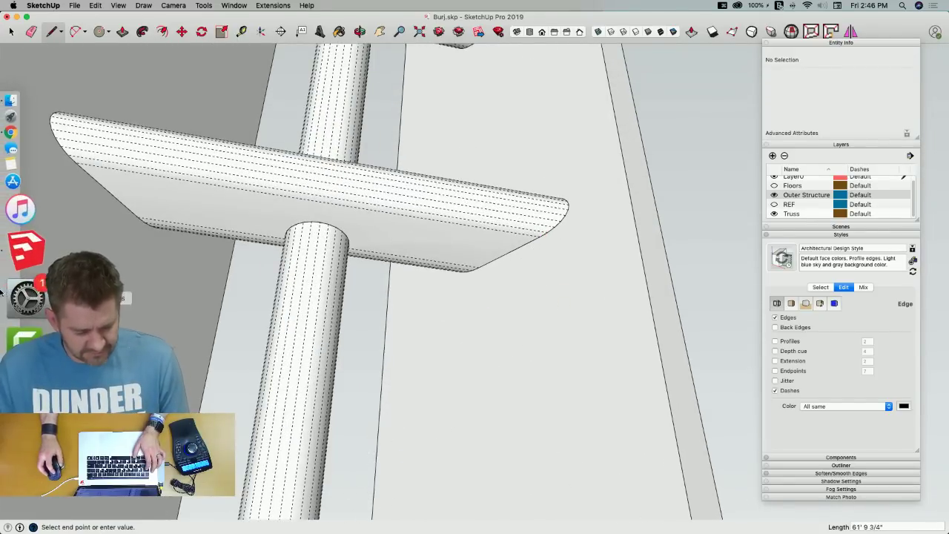
pyautogui.click(27, 187)
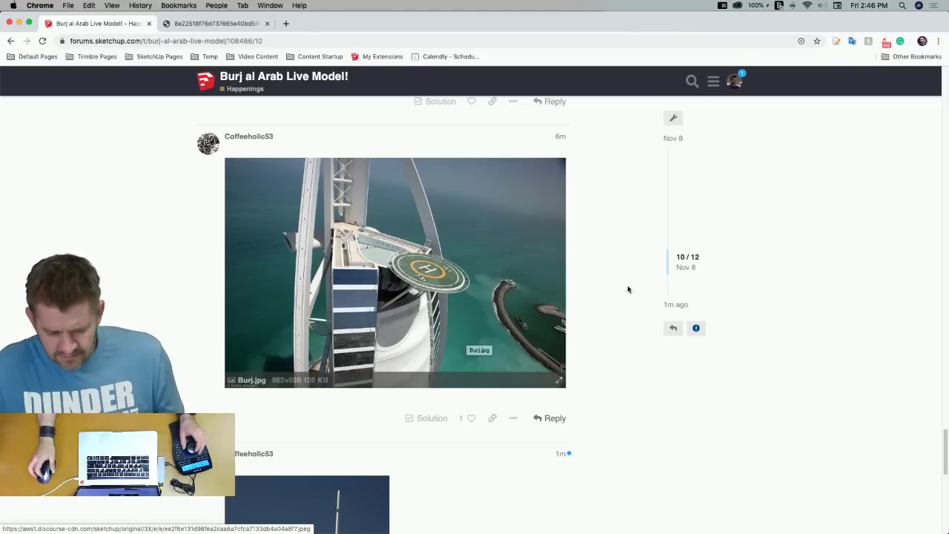
pyautogui.press('super+Tab')
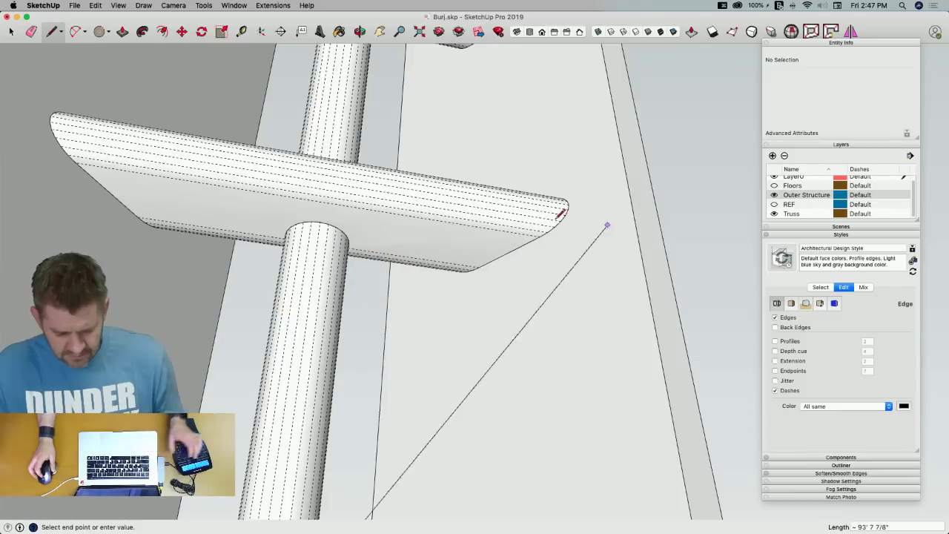
# Draw vertical lines about 36' 4" long between two neighbouring crossbars, one on each side of the mast
pyautogui.moveTo(610, 223)
pyautogui.mouseDown(button='middle')
pyautogui.moveTo(388, 229)
pyautogui.moveTo(384, 426)
pyautogui.mouseUp(button='middle')
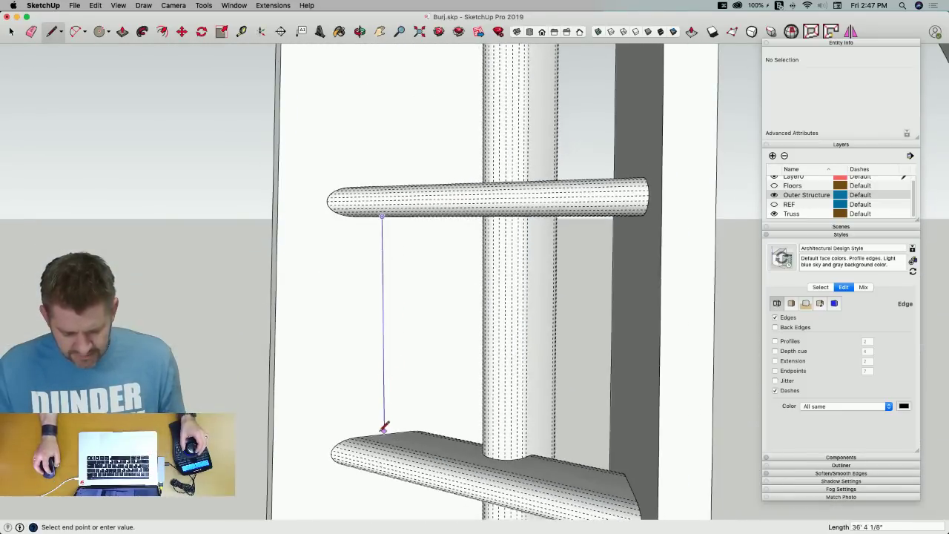
pyautogui.click(384, 432)
pyautogui.press('Escape')
pyautogui.moveTo(525, 250); pyautogui.dragTo(353, 225, button='middle')
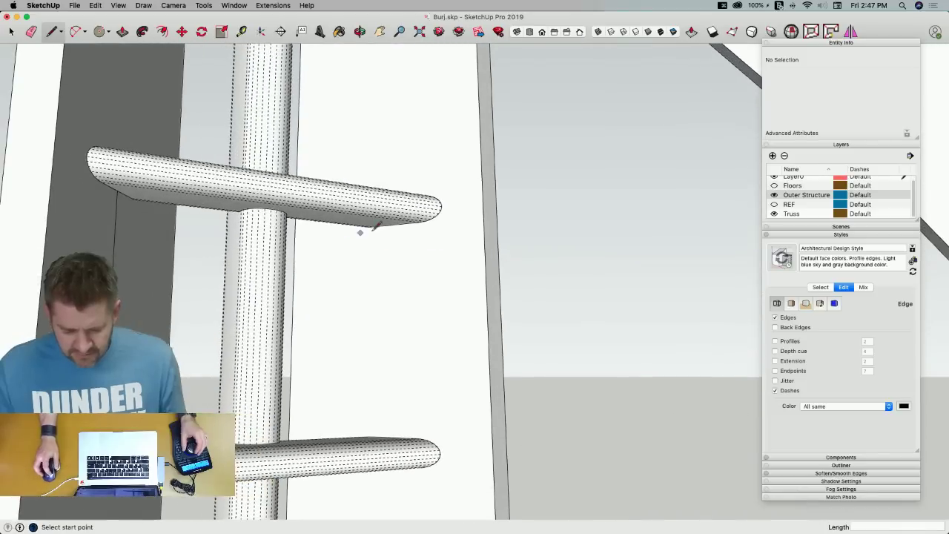
pyautogui.click(396, 223)
pyautogui.moveTo(399, 432); pyautogui.dragTo(449, 407, button='middle')
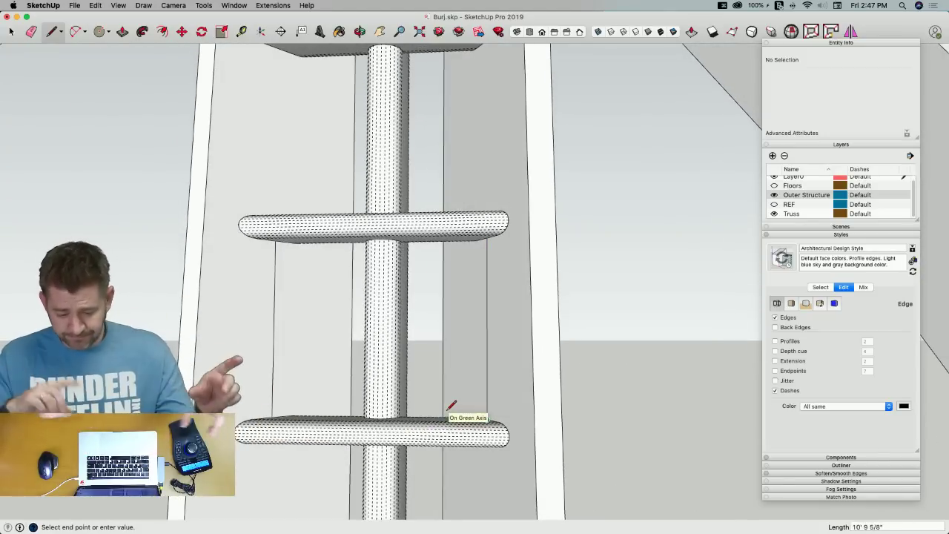
# Turn off the hidden geometry display, then check the Burj al Arab reference photo in Chrome and return to SketchUp
pyautogui.press('Escape')
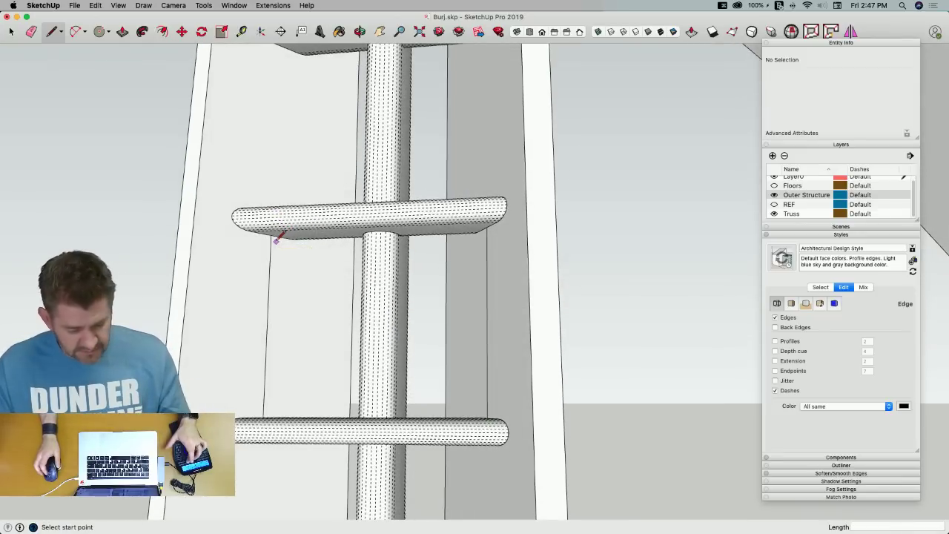
pyautogui.hotkey('alt', 'h')
pyautogui.press('super+Tab')
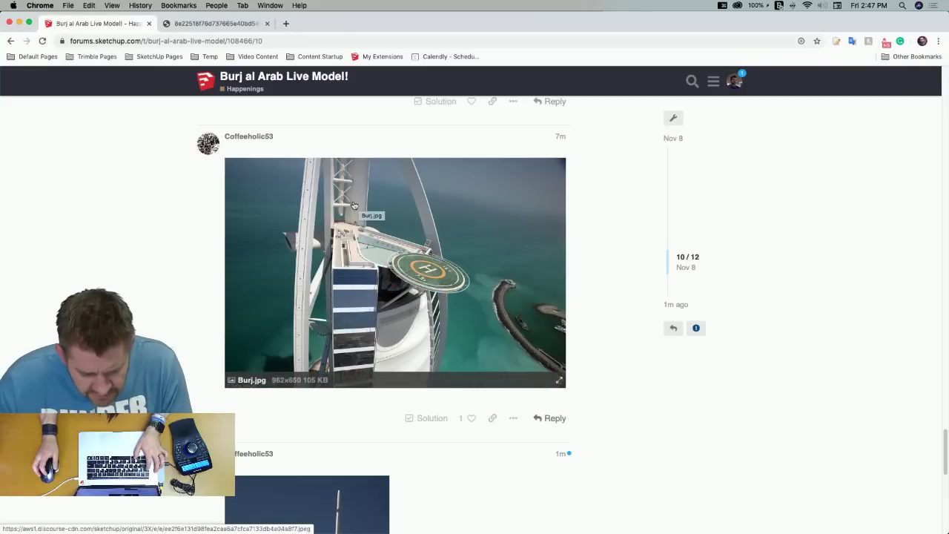
pyautogui.press('super+Tab')
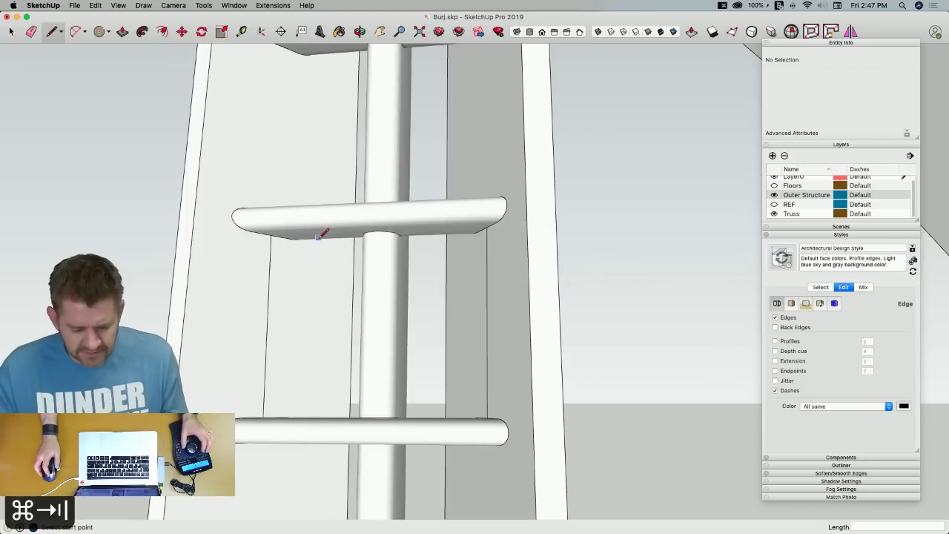
# Try bracing the bay with two crossing diagonals about 57' 11 7/8" long between opposite ends of the vertical lines
pyautogui.click(271, 234)
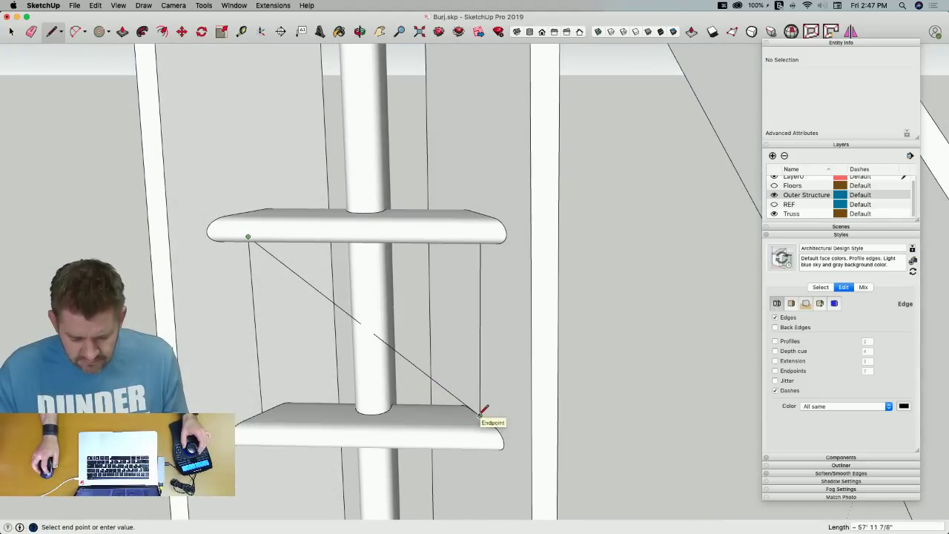
pyautogui.click(479, 416)
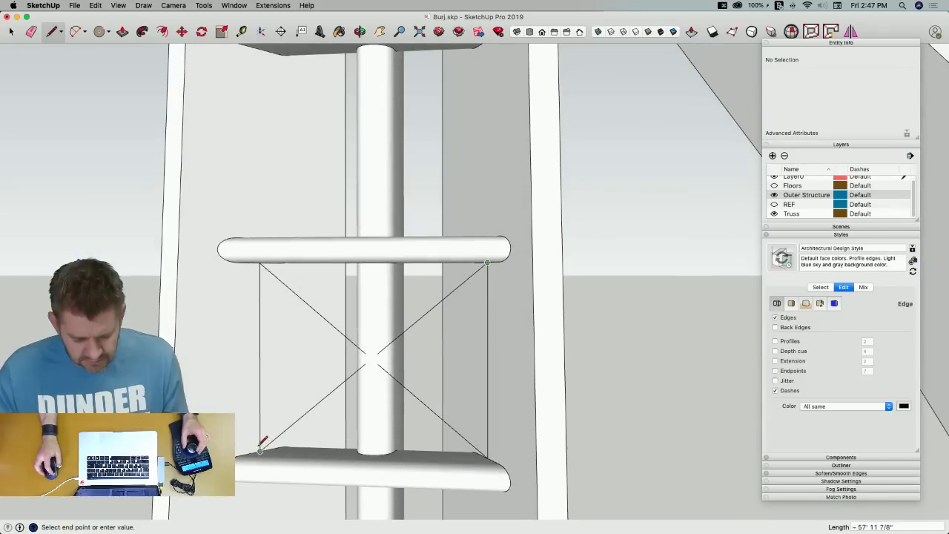
pyautogui.click(265, 443)
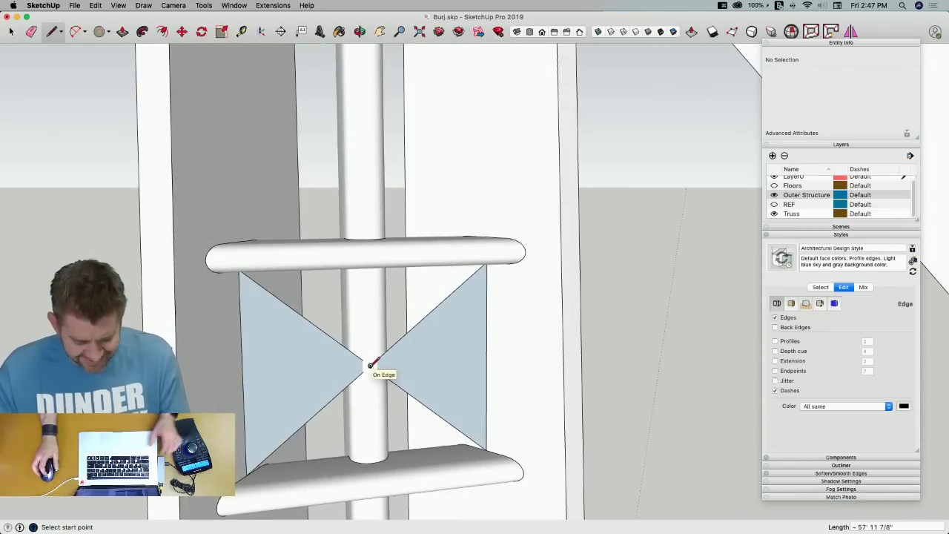
# Compare the bracing with the reference photo in Chrome, return to SketchUp and undo both crossing diagonals
pyautogui.press('super+Tab')
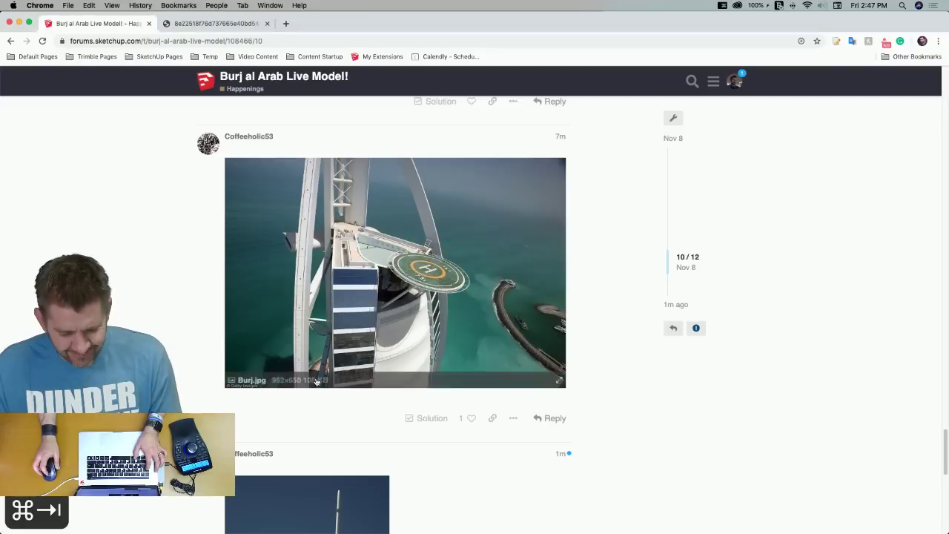
pyautogui.press('super+Tab')
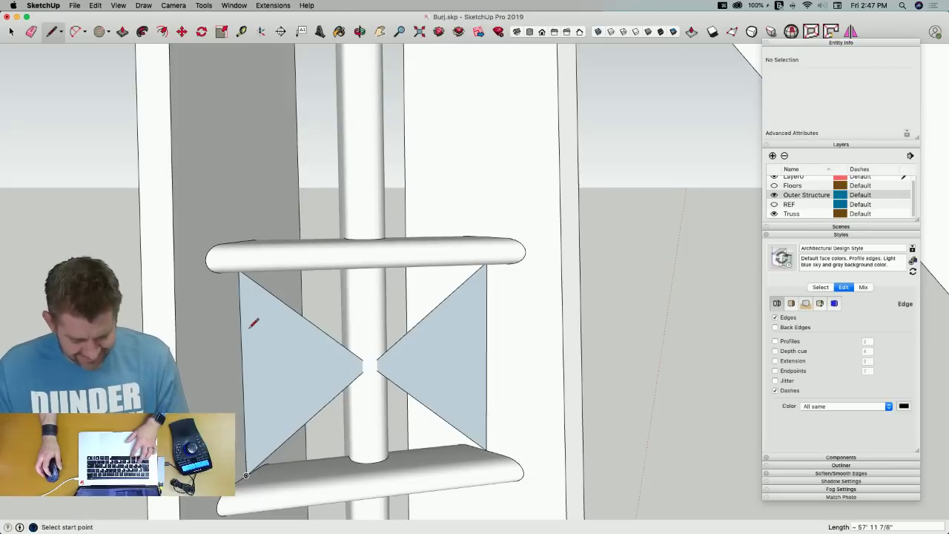
pyautogui.press('super+z')
pyautogui.press('super+z')
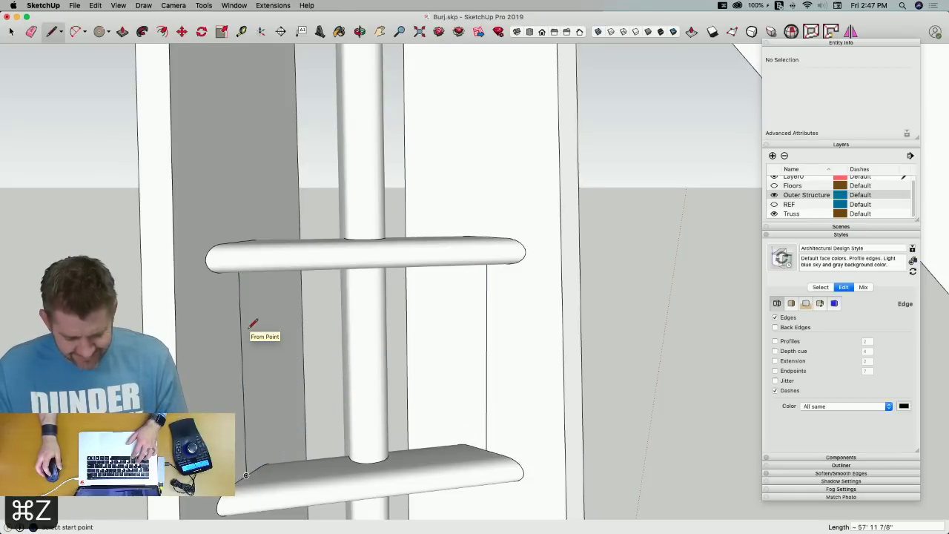
# Undo the last vertical line and redraw it between the two crossbars beside the mast, about 36' 10" long
pyautogui.press('space')
pyautogui.press('super+z')
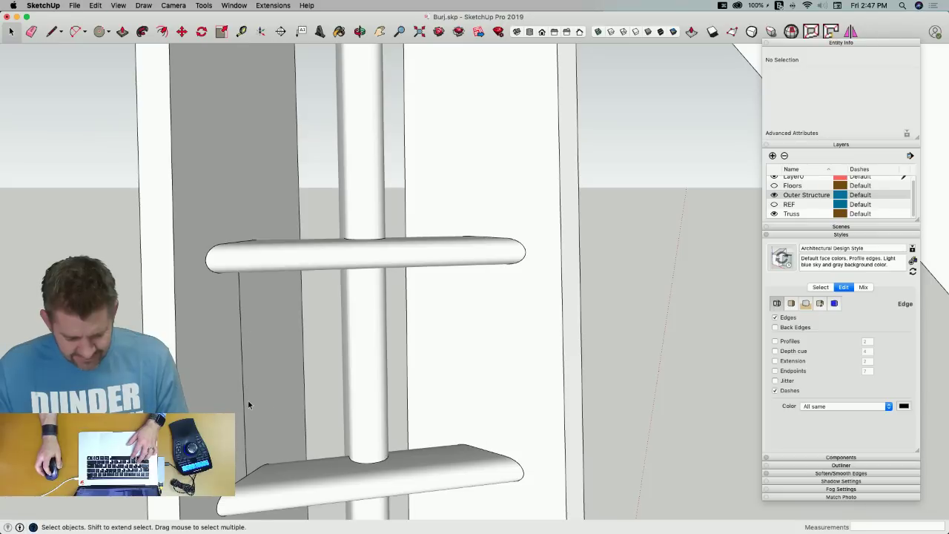
pyautogui.press('l')
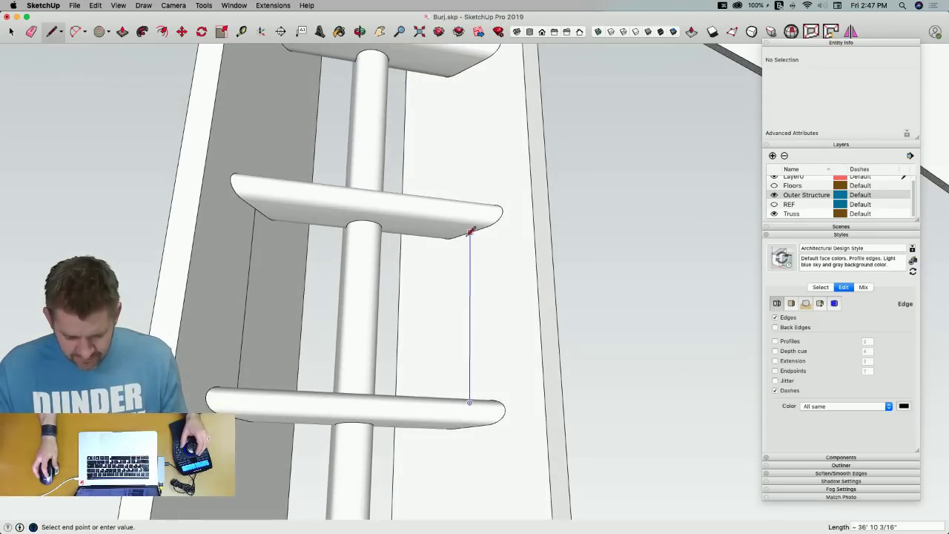
pyautogui.click(471, 232)
pyautogui.press('Escape')
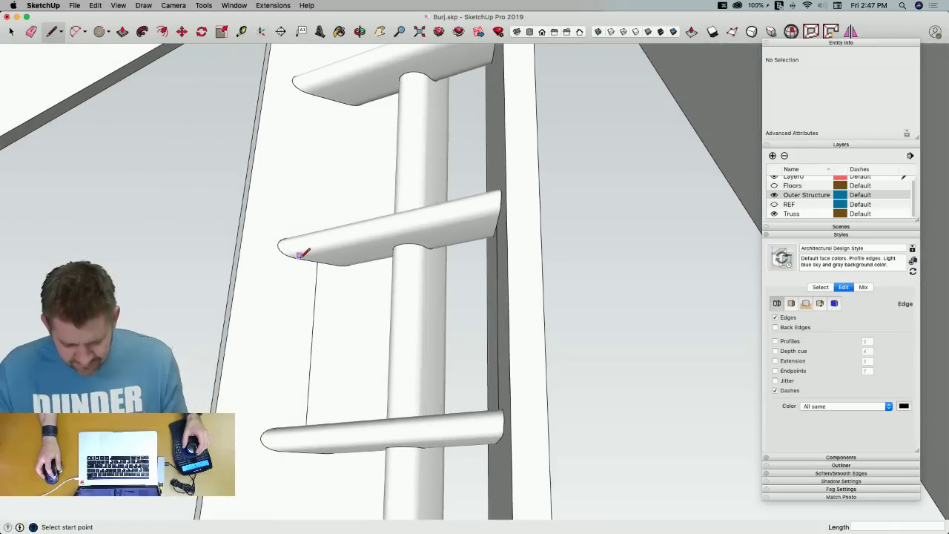
# Draw a 2' edge from one vertical line's upper end along the crossbar end, and a parallel vertical about 37' 3" long to the lower crossbar
pyautogui.scroll(6, 303, 258)
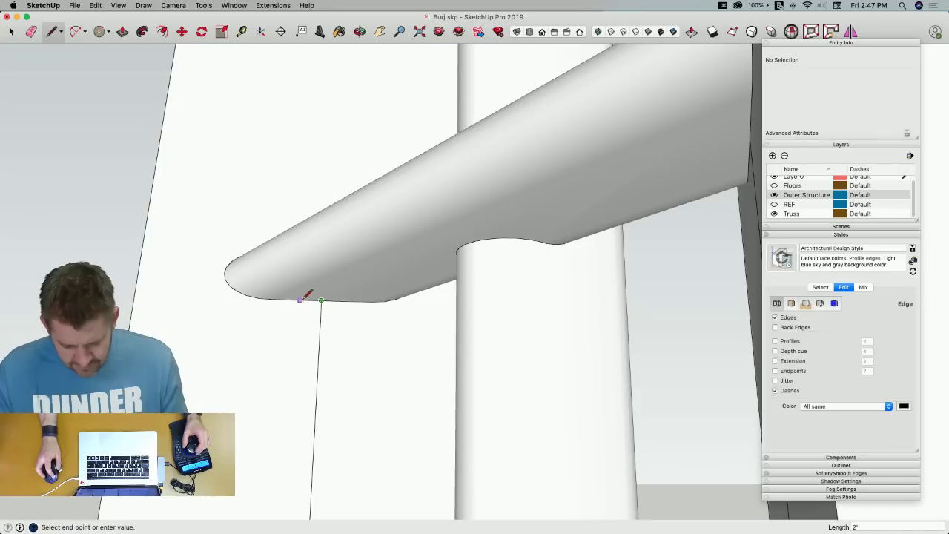
pyautogui.moveTo(307, 297); pyautogui.dragTo(309, 244, button='middle')
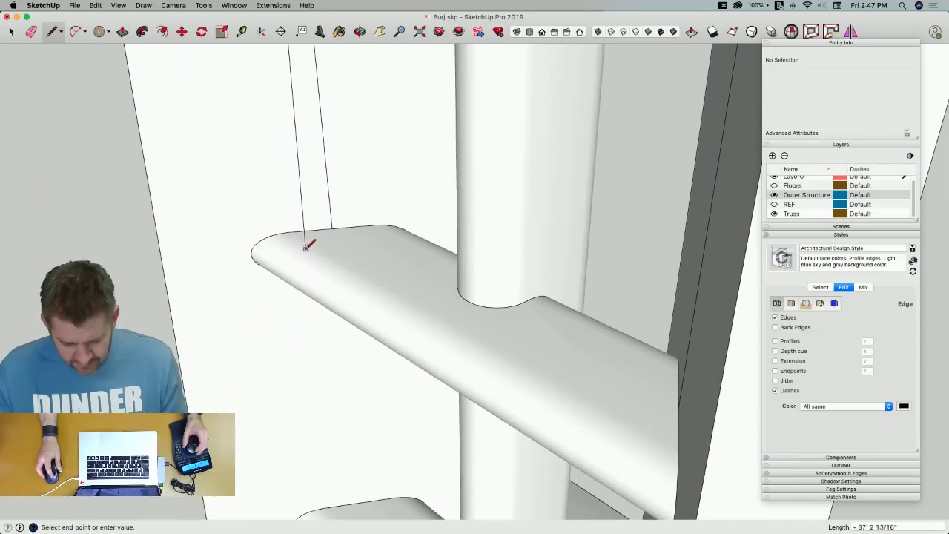
pyautogui.click(308, 229)
pyautogui.press('Escape')
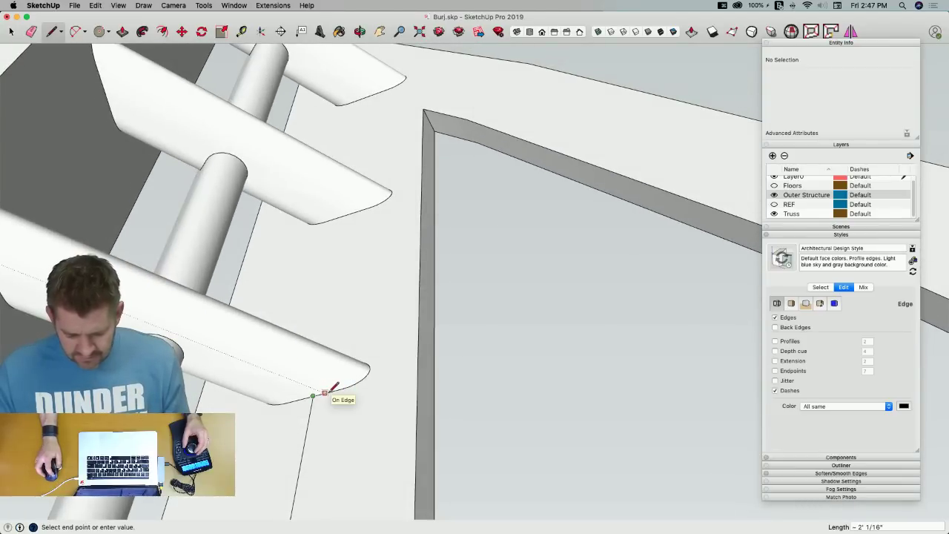
# Draw a 24" edge from the upper end of the vertical line on the mast's other side, along the crossbar's end edge
pyautogui.moveTo(334, 386); pyautogui.dragTo(466, 218, button='middle')
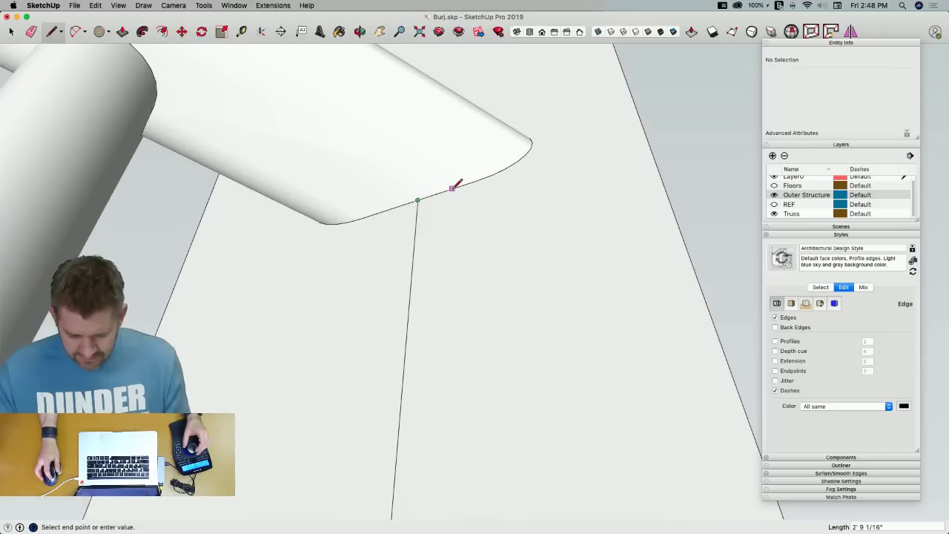
pyautogui.write('24')
pyautogui.press('Return')
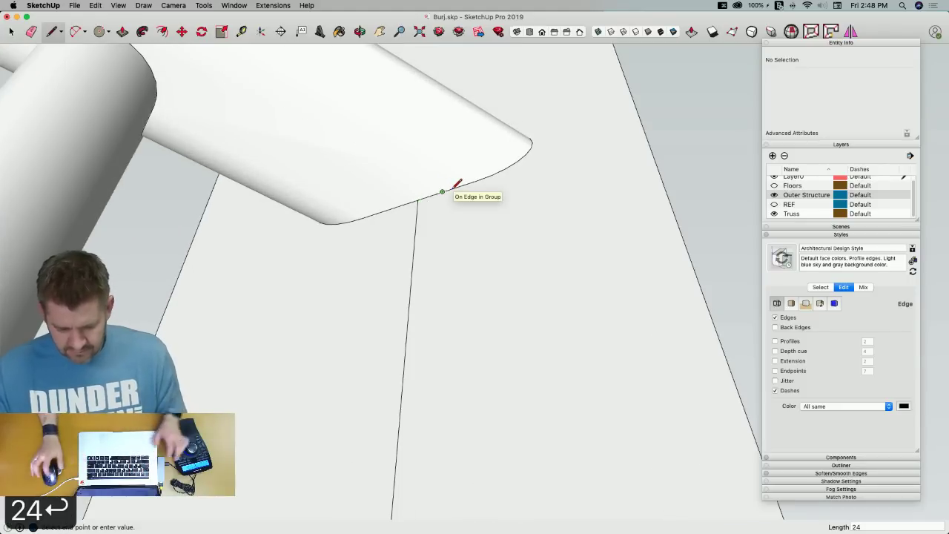
# Draw a vertical line between the upper and lower crossbars near their end, and erase the old vertical line beside it
pyautogui.click(445, 191)
pyautogui.moveTo(470, 289); pyautogui.dragTo(508, 430, button='middle')
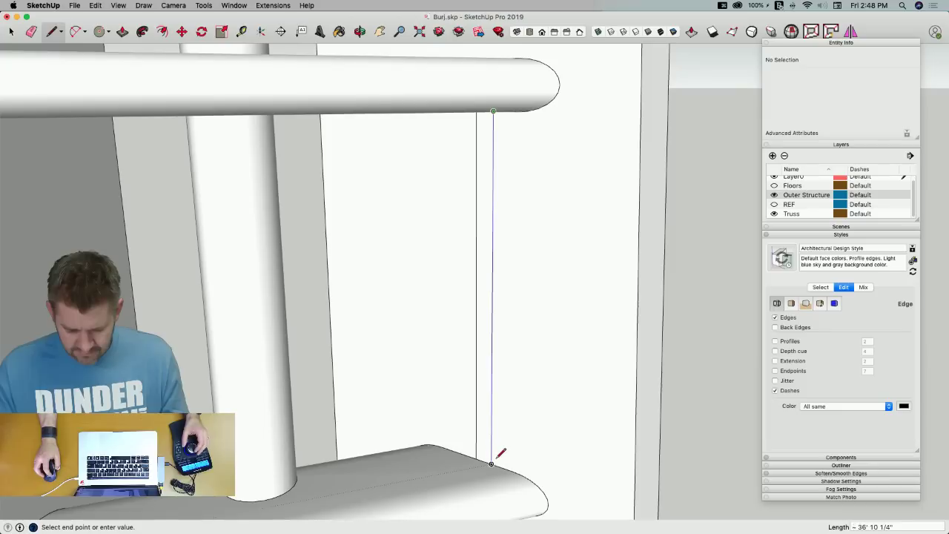
pyautogui.press('e')
pyautogui.moveTo(482, 396)
pyautogui.mouseDown(button='middle')
pyautogui.moveTo(498, 411)
pyautogui.moveTo(440, 172)
pyautogui.moveTo(572, 333)
pyautogui.moveTo(534, 402)
pyautogui.mouseUp(button='middle')
pyautogui.click(453, 334)
# Draw two crossing diagonals between opposite ends of the vertical lines in the crossbar bay, and save the model
pyautogui.press('l')
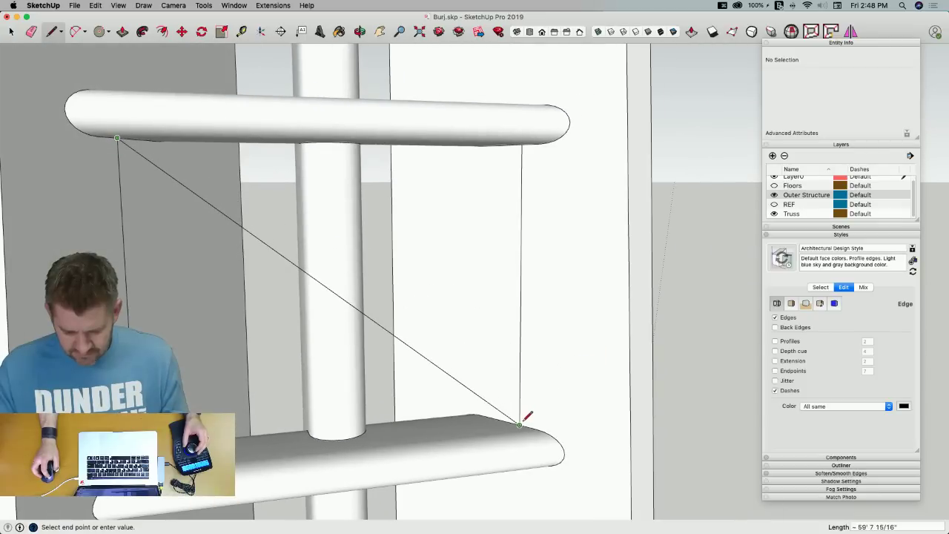
pyautogui.click(520, 425)
pyautogui.press('Escape')
pyautogui.moveTo(453, 297); pyautogui.dragTo(247, 403, button='middle')
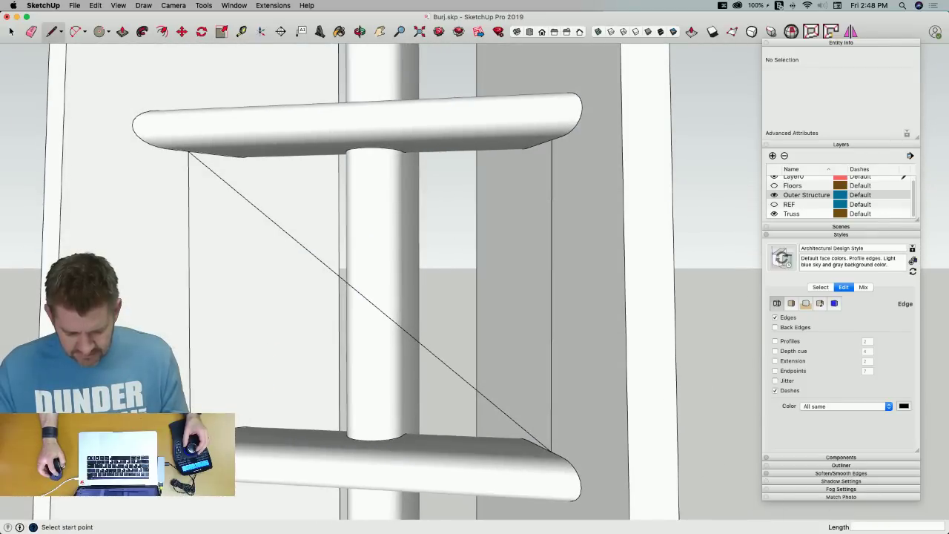
pyautogui.click(189, 437)
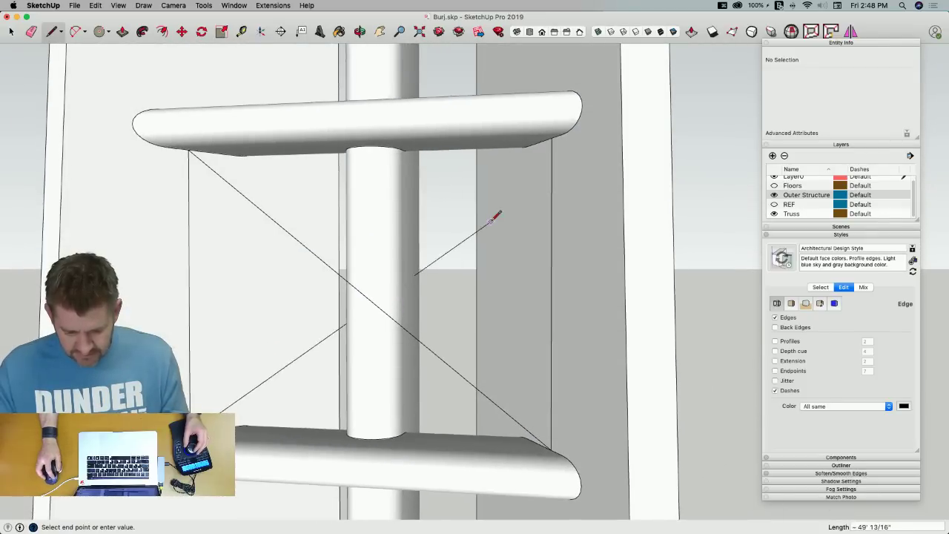
pyautogui.click(556, 145)
pyautogui.press('space')
pyautogui.moveTo(442, 240); pyautogui.dragTo(419, 329, button='middle')
pyautogui.press('super+s')
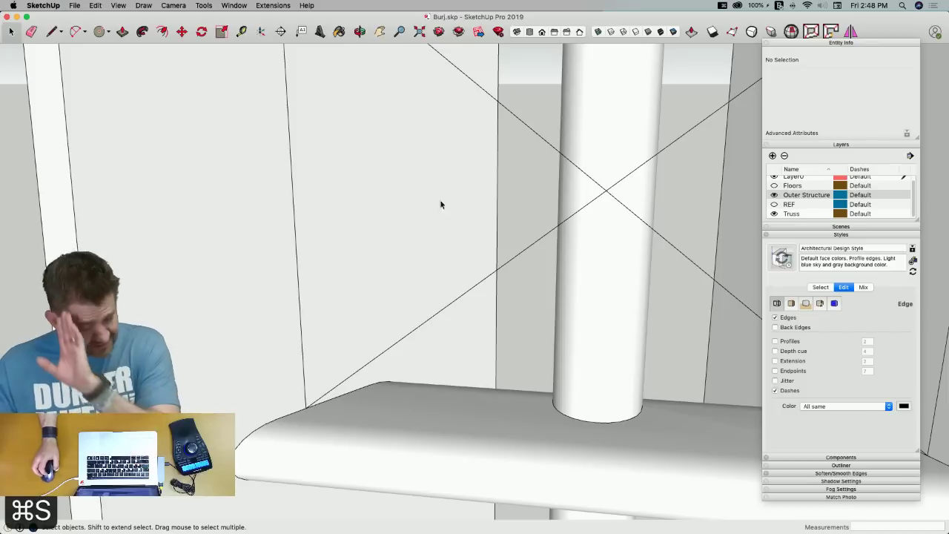
# Place the drawing axes on the diagonal that starts at the lower crossbar's near end, with the red axis along it
pyautogui.click(262, 32)
pyautogui.click(430, 319)
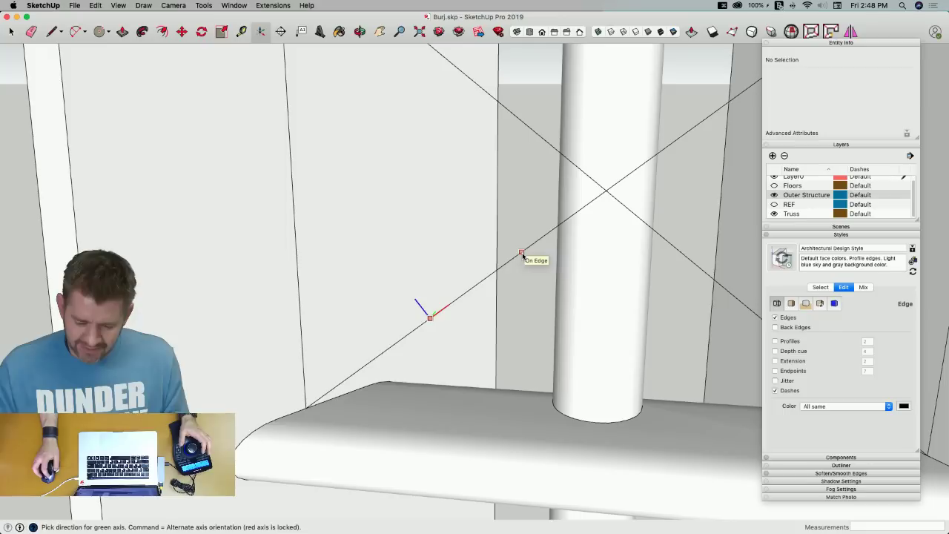
pyautogui.click(523, 256)
pyautogui.click(523, 257)
# Draw a circle of 6-inch radius at the axes origin on the first diagonal, perpendicular to the red axis
pyautogui.press('c')
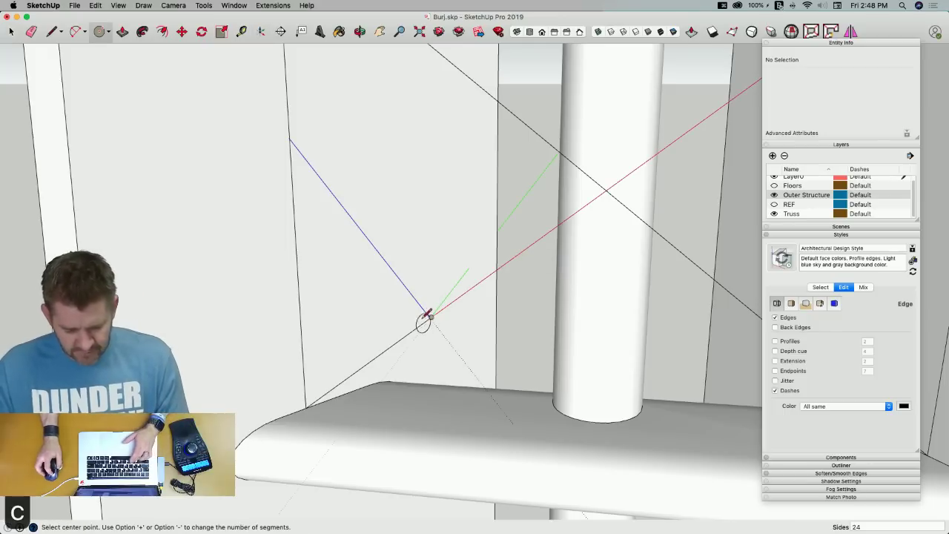
pyautogui.press('Right')
pyautogui.click(430, 318)
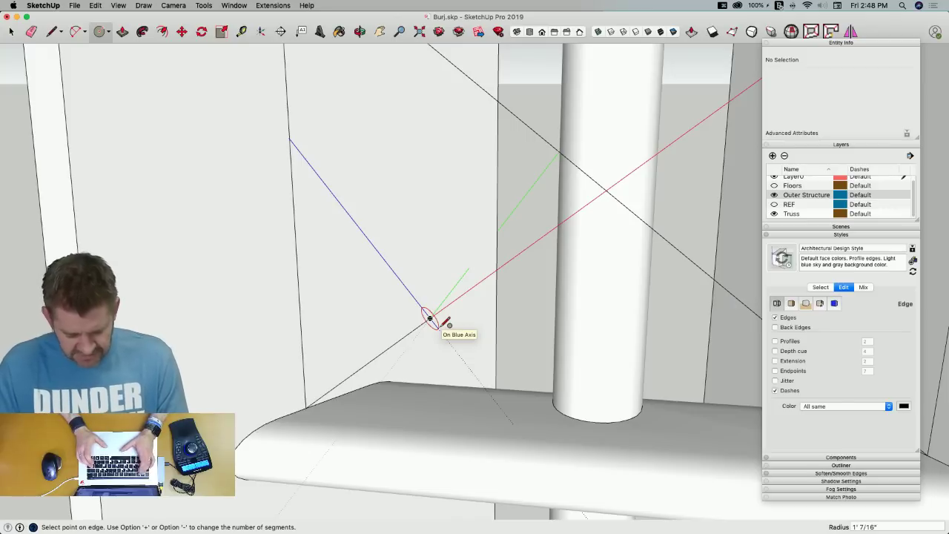
pyautogui.write('6')
pyautogui.press('Return')
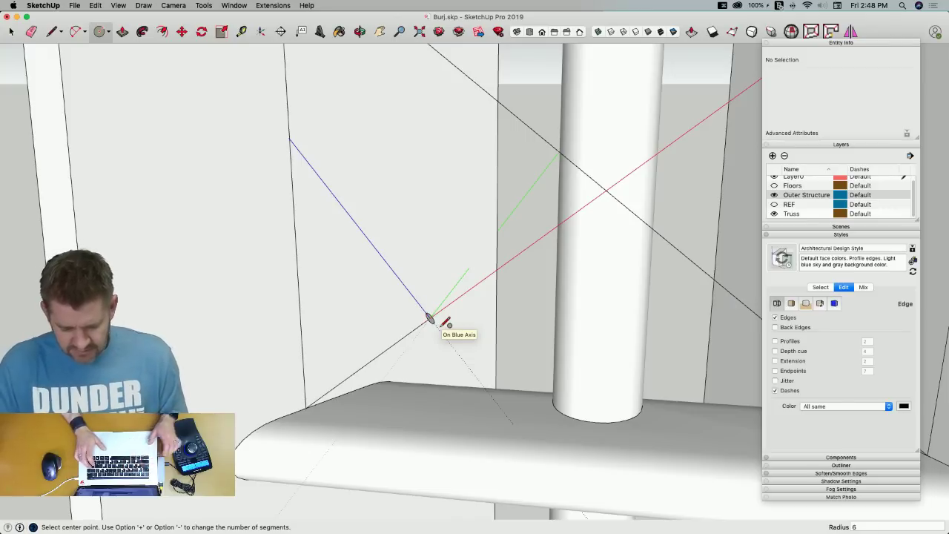
# Extrude the circle in both directions along the first diagonal until the rod reaches both the lower and upper crossbars
pyautogui.press('p')
pyautogui.click(430, 321)
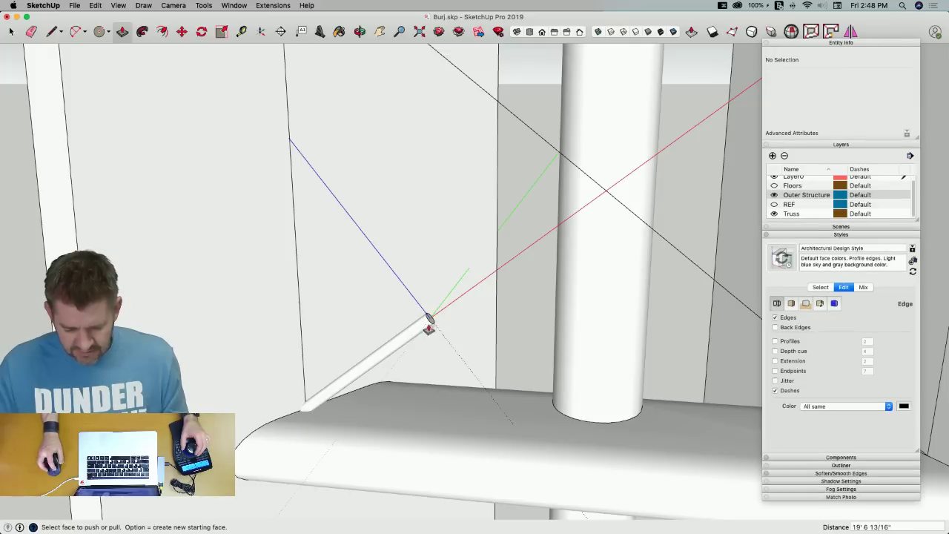
pyautogui.moveTo(608, 222); pyautogui.dragTo(670, 224, button='middle')
pyautogui.click(670, 224)
pyautogui.press('e')
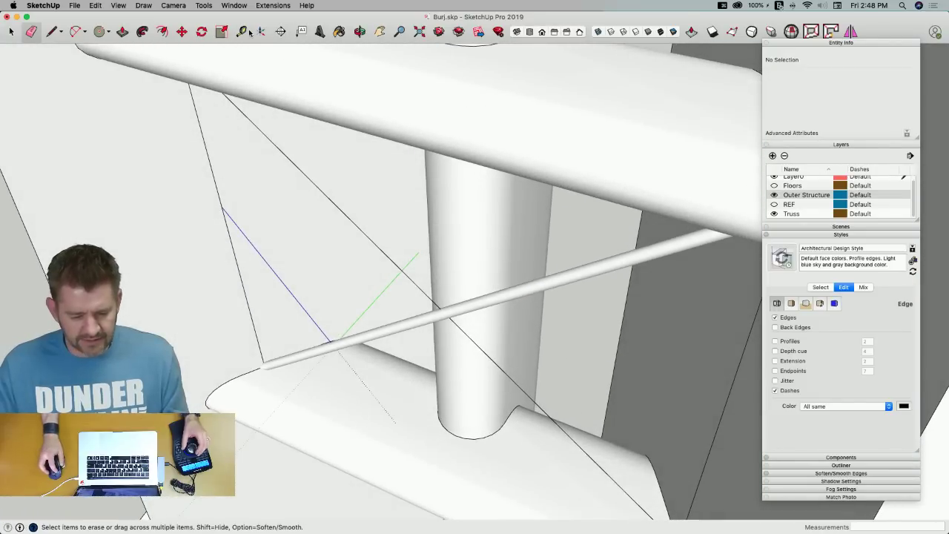
# Realign the drawing axes to the second diagonal, with the red axis running along it
pyautogui.click(261, 34)
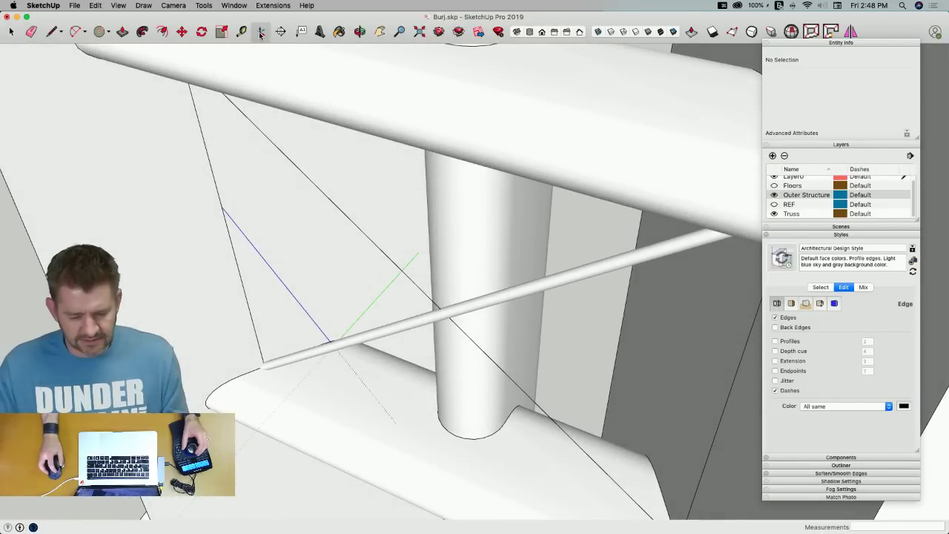
pyautogui.click(351, 221)
pyautogui.click(325, 195)
pyautogui.press('e')
# Draw a circle of 6-inch radius centred on the second diagonal, perpendicular to it
pyautogui.press('c')
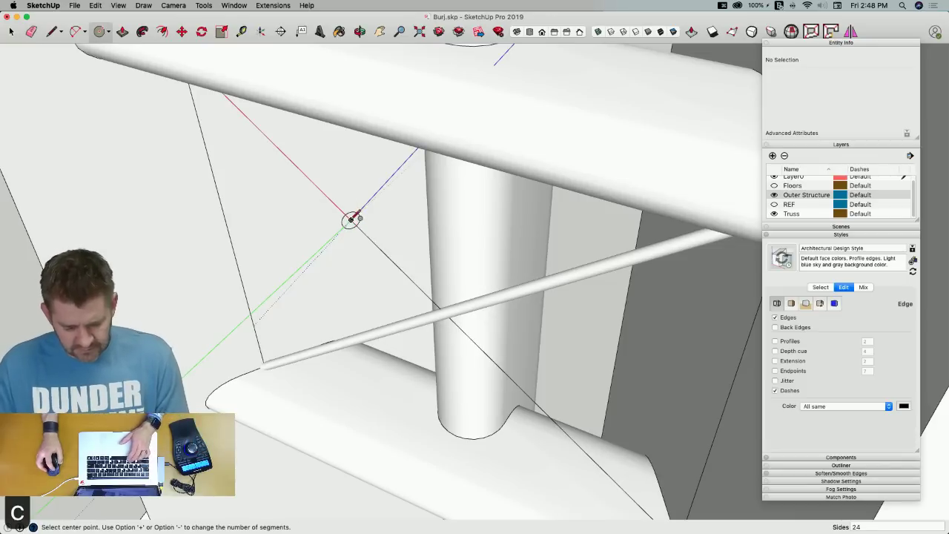
pyautogui.click(351, 219)
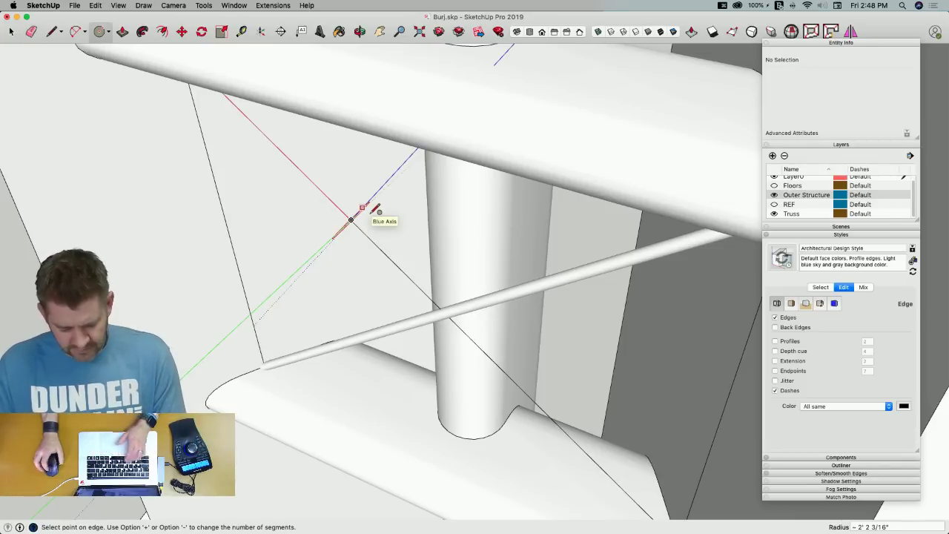
pyautogui.write('6')
pyautogui.press('Return')
pyautogui.moveTo(363, 207); pyautogui.dragTo(313, 235, button='middle')
# Extrude the second circle both ways along its diagonal so the rod spans from the upper to the lower crossbar
pyautogui.press('p')
pyautogui.click(361, 314)
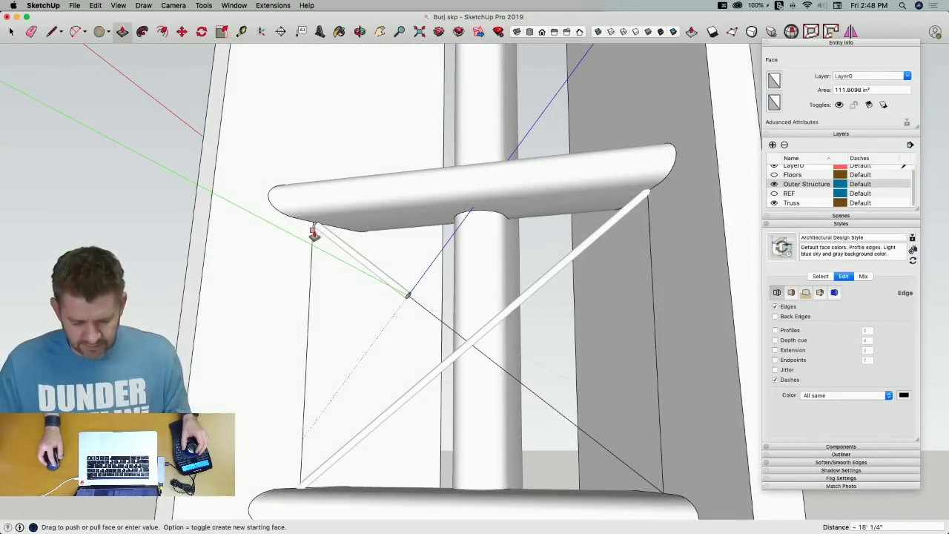
pyautogui.click(303, 222)
pyautogui.moveTo(337, 271); pyautogui.dragTo(379, 275, button='middle')
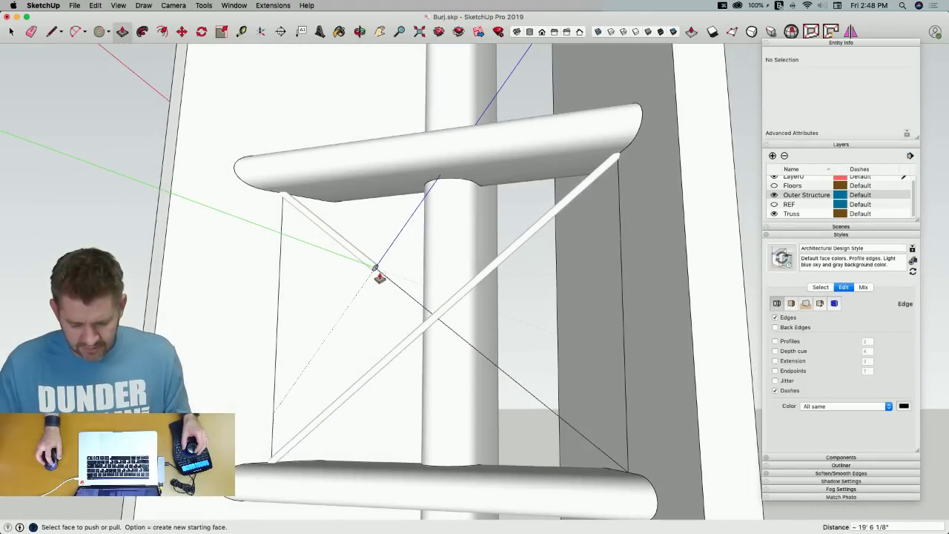
pyautogui.click(375, 275)
pyautogui.click(624, 481)
pyautogui.moveTo(623, 480)
pyautogui.mouseDown(button='middle')
pyautogui.moveTo(443, 290)
pyautogui.moveTo(307, 214)
pyautogui.moveTo(278, 250)
pyautogui.mouseUp(button='middle')
# Erase the leftover vertical line beside the cross brace and reset the drawing axes to their default position
pyautogui.press('e')
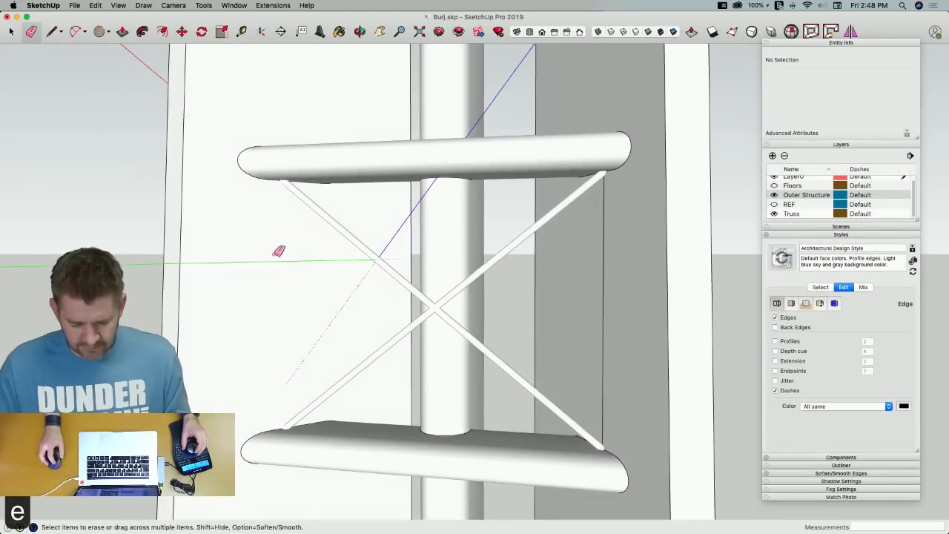
pyautogui.click(602, 297)
pyautogui.press('space')
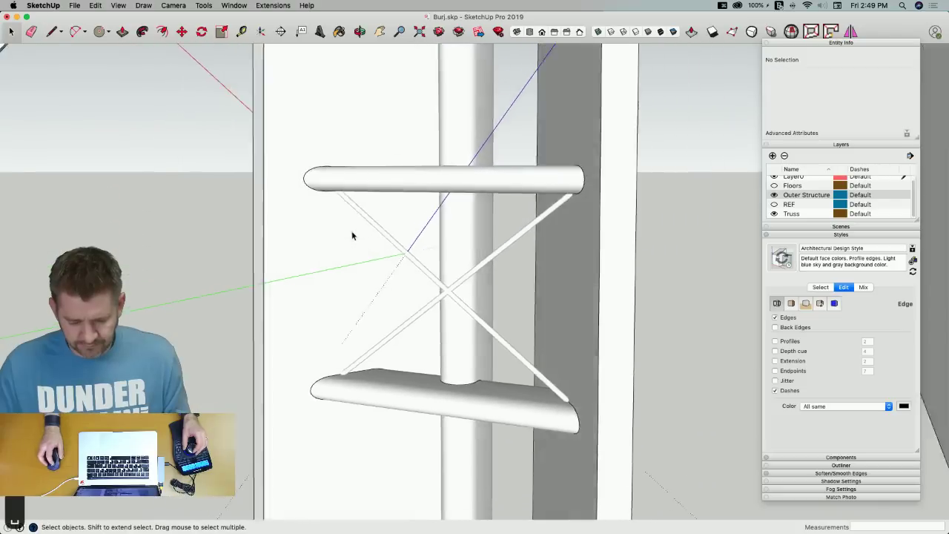
pyautogui.rightClick(503, 208)
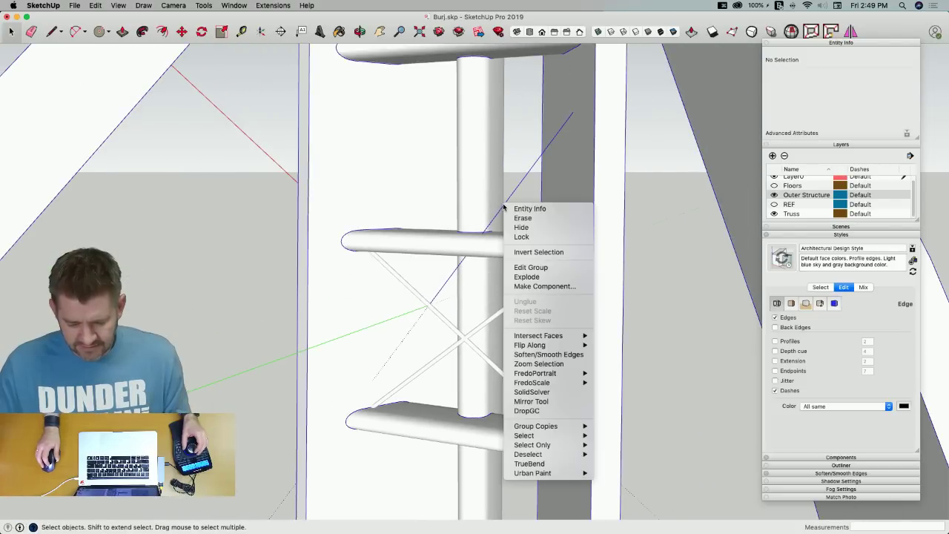
pyautogui.rightClick(526, 180)
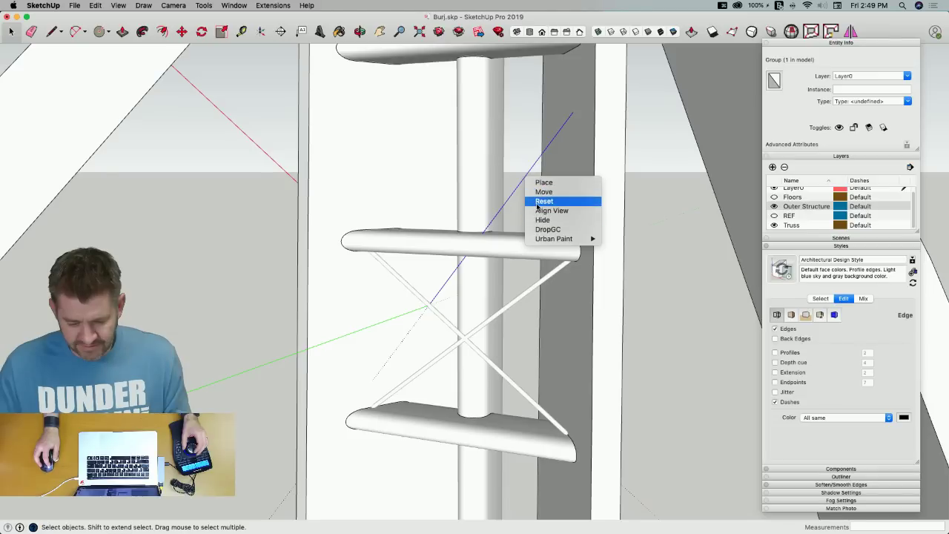
pyautogui.click(545, 211)
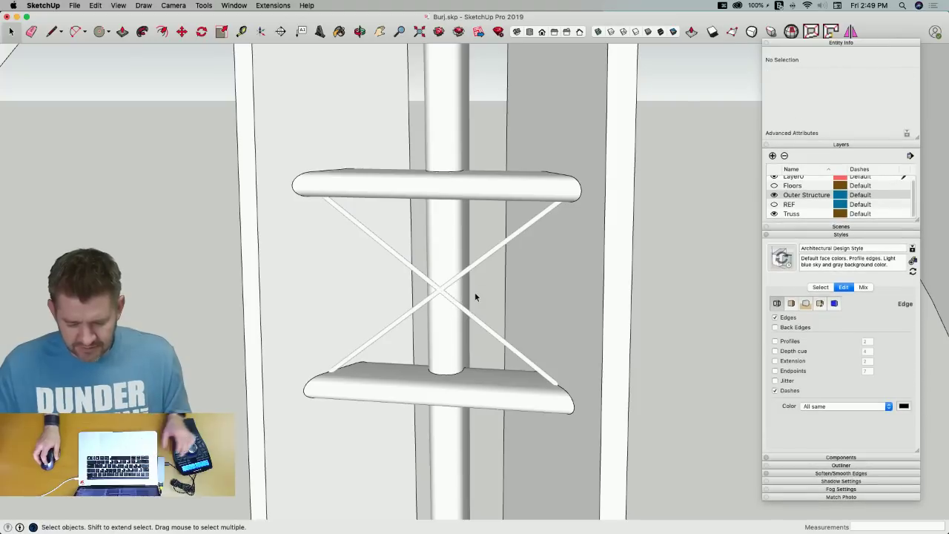
# Copy the cross brace up one crossbar bay, about 41' 7 1/2", and repeat it as a 2x array
pyautogui.click(429, 281)
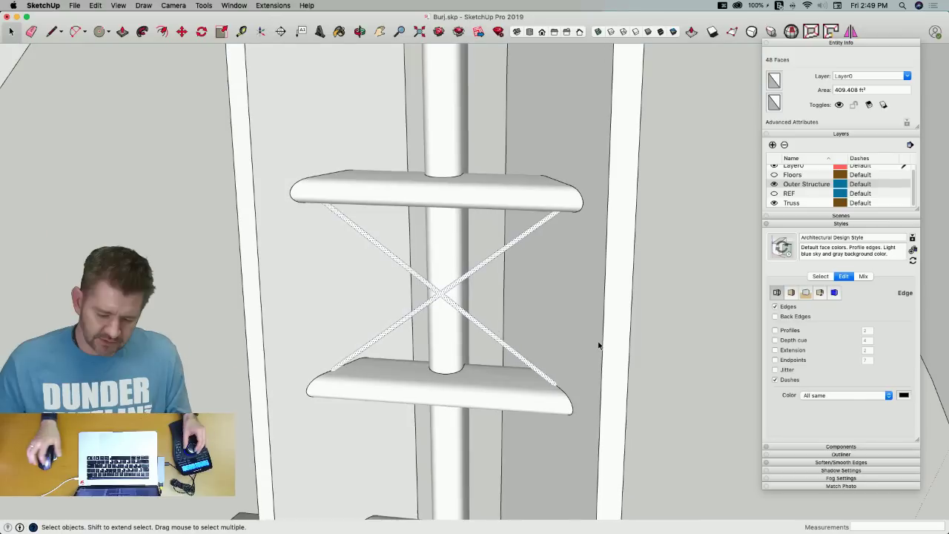
pyautogui.press('m')
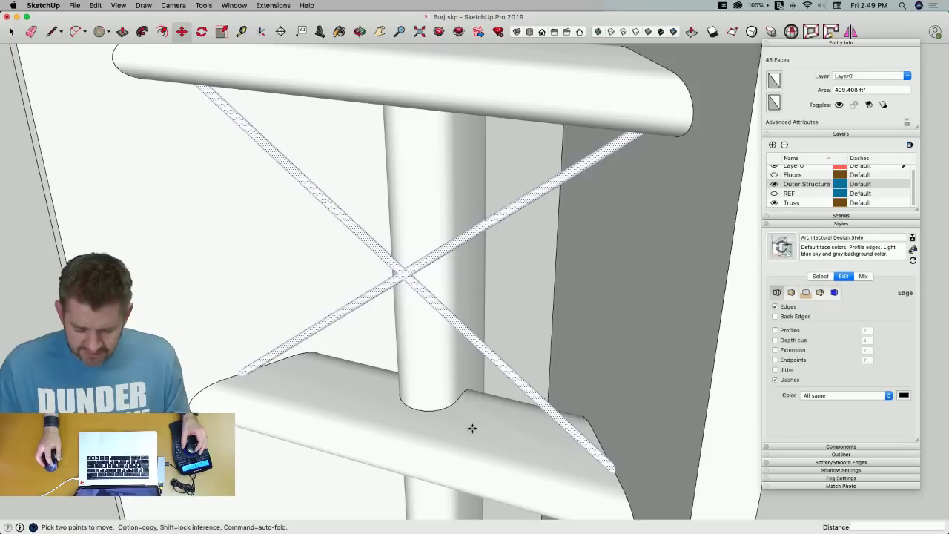
pyautogui.press('alt')
pyautogui.click(472, 428)
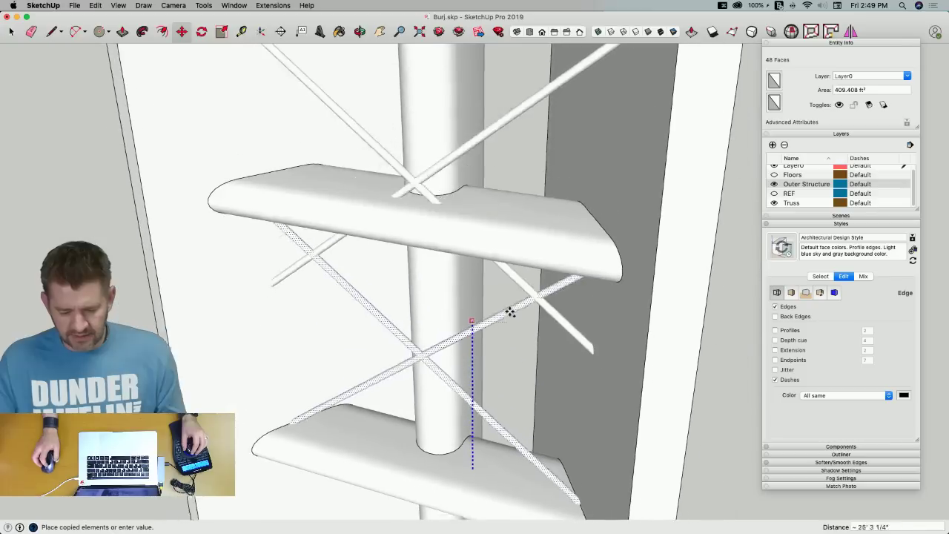
pyautogui.click(455, 213)
pyautogui.scroll(-5, 455, 213)
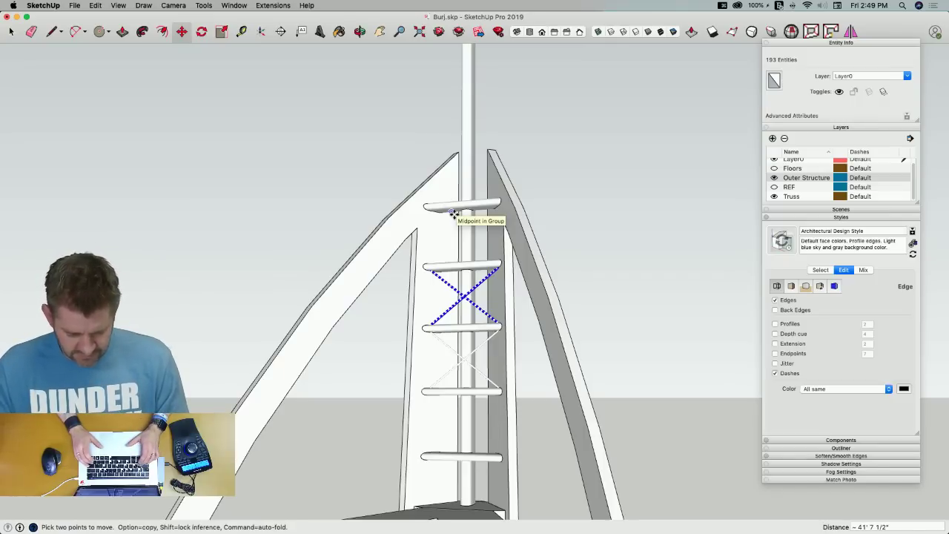
pyautogui.write('2x')
pyautogui.press('Return')
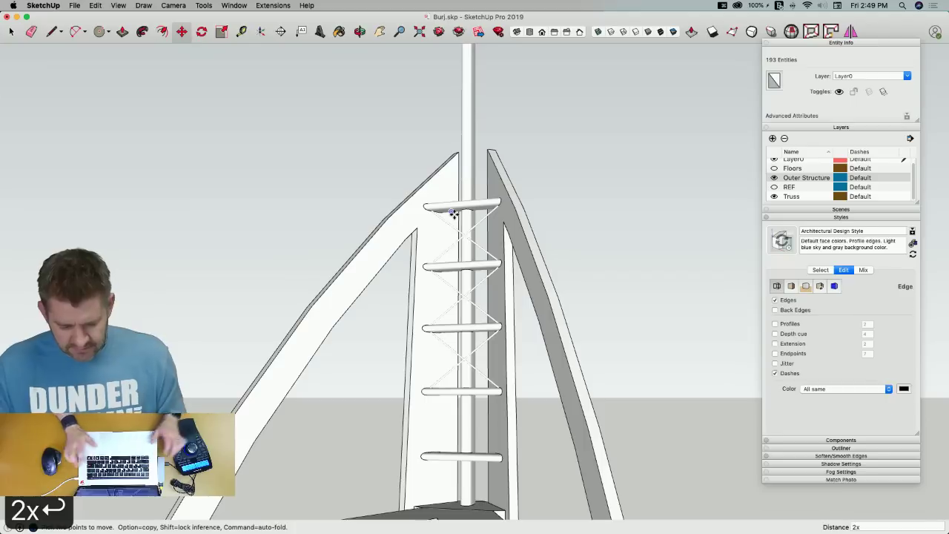
# Copy the cross brace down into the bay above the lowest crossbar, matching the points where crossbar and mast meet
pyautogui.press('space')
pyautogui.scroll(5, 458, 300)
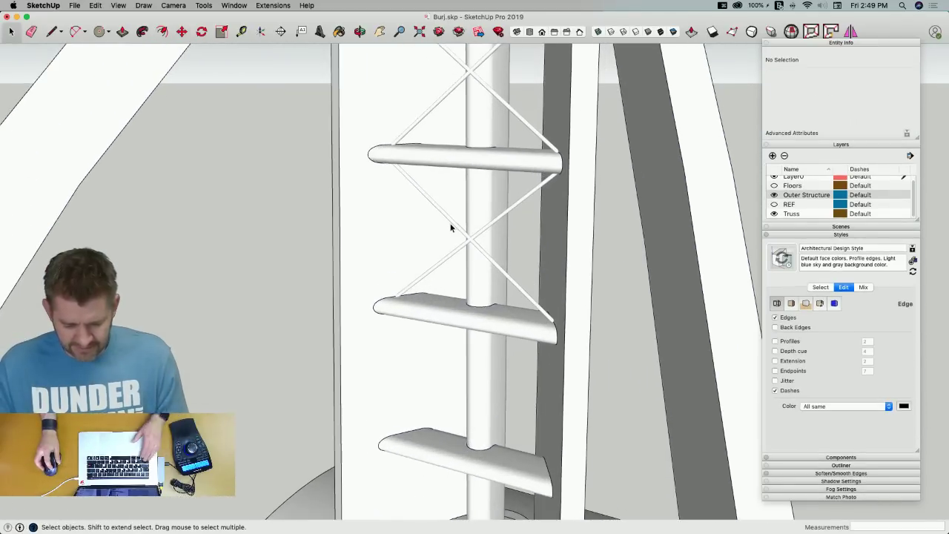
pyautogui.press('m')
pyautogui.scroll(5, 460, 282)
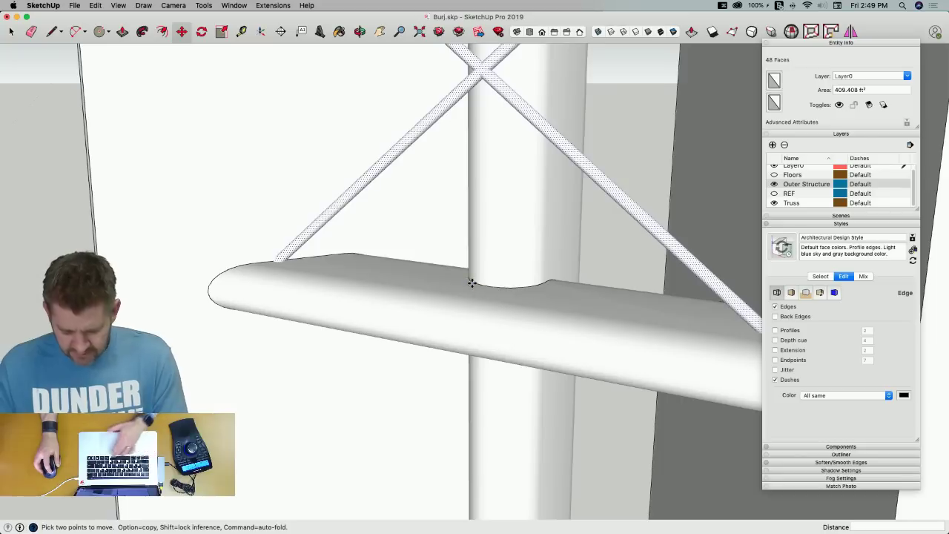
pyautogui.press('alt')
pyautogui.click(472, 282)
pyautogui.scroll(-3, 474, 340)
pyautogui.click(502, 322)
pyautogui.press('space')
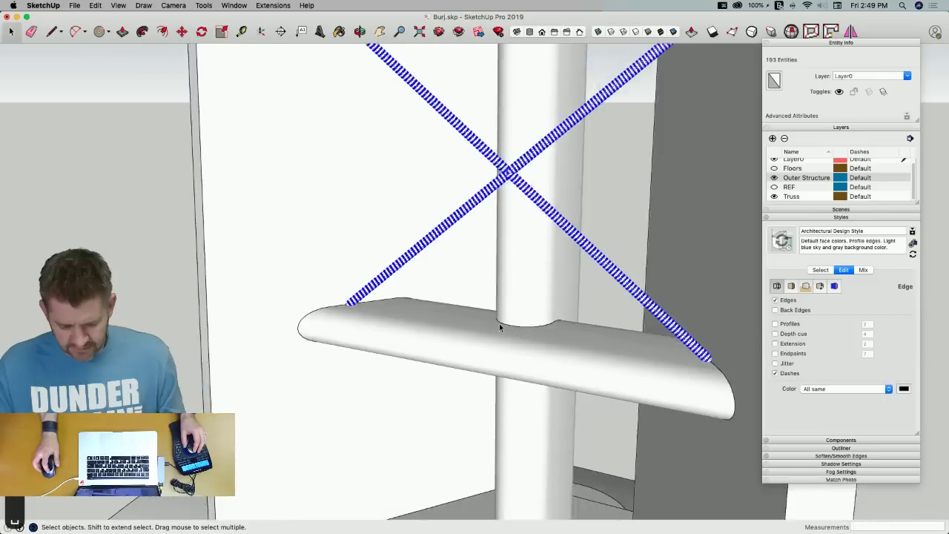
pyautogui.scroll(-10, 500, 323)
pyautogui.click(626, 317)
# Inspect the braced mast, switch to Chrome to compare it with the forum's Burj al Arab photo, and return to SketchUp
pyautogui.scroll(-2, 626, 317)
pyautogui.moveTo(617, 327); pyautogui.dragTo(464, 269, button='middle')
pyautogui.scroll(3, 462, 269)
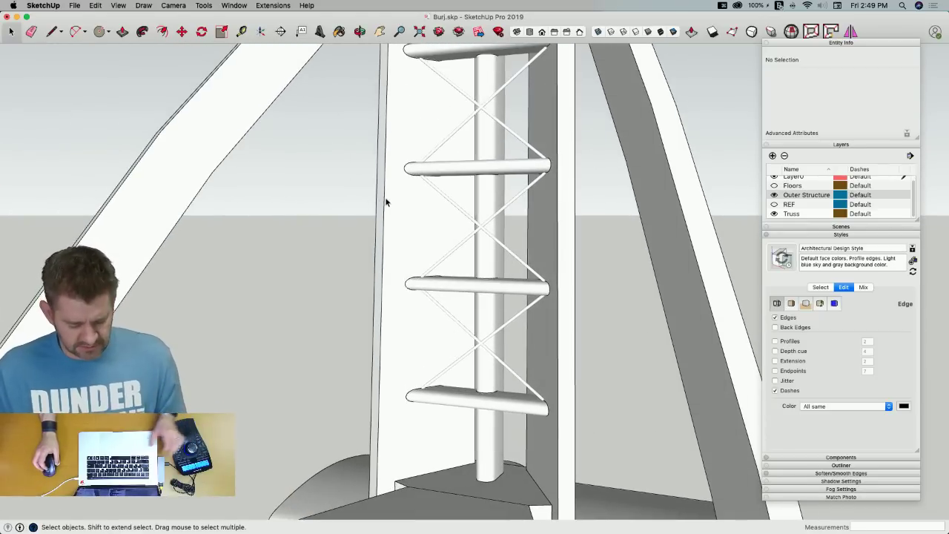
pyautogui.press('super+Tab')
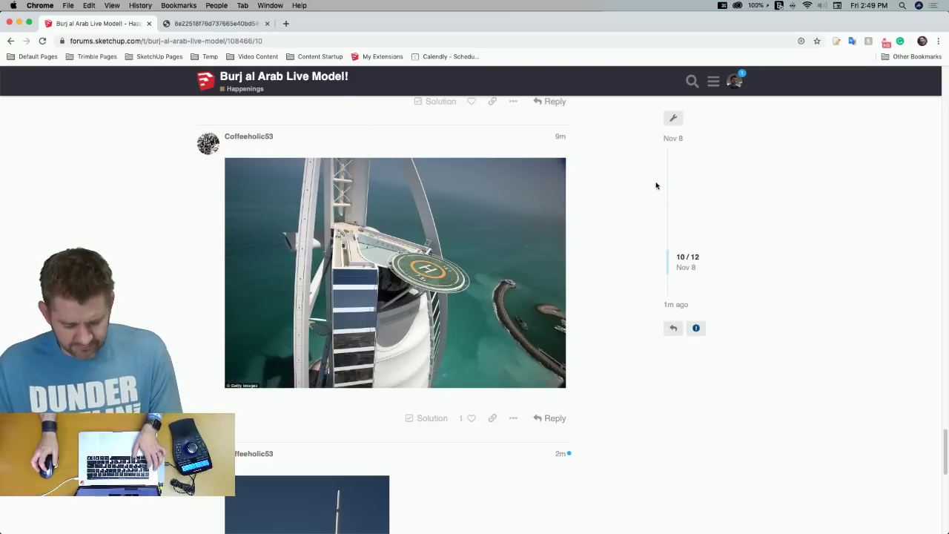
pyautogui.press('super+Tab')
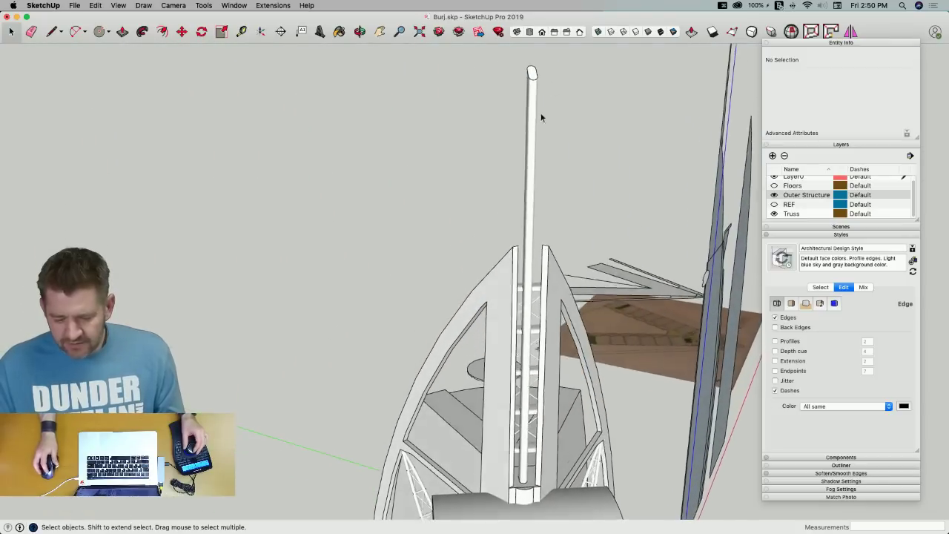
# Open the mast structure's group for editing and select the slanted face at the mast's tip
pyautogui.click(536, 77)
pyautogui.doubleClick(536, 77)
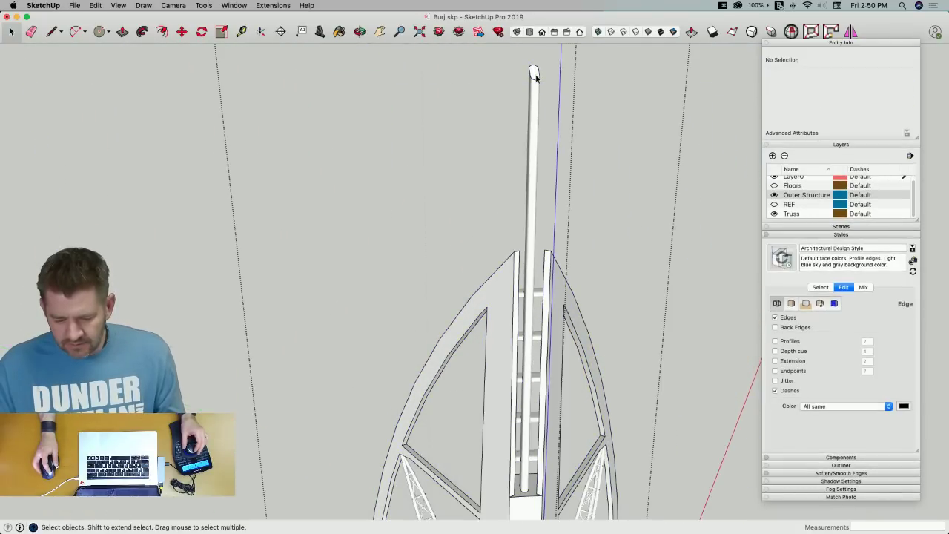
pyautogui.click(533, 73)
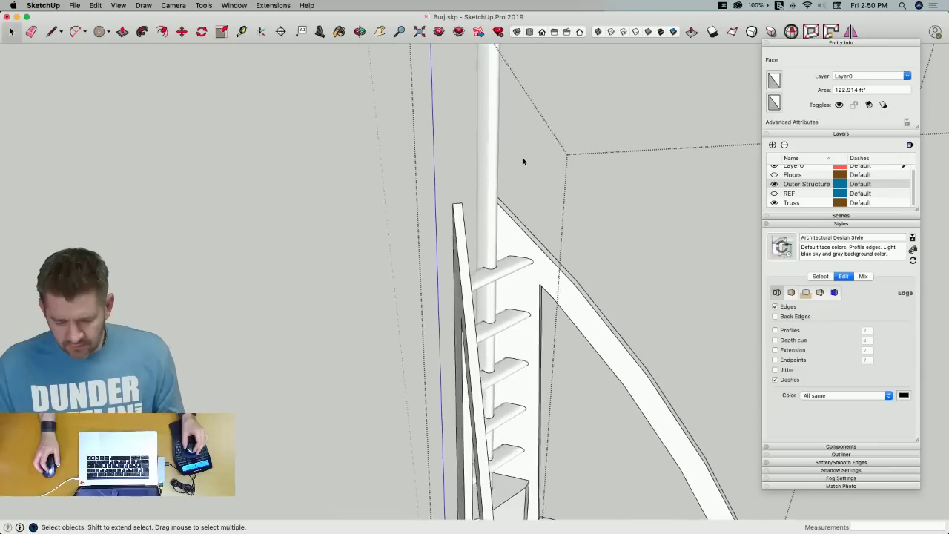
pyautogui.moveTo(503, 171)
pyautogui.mouseDown(button='middle')
pyautogui.moveTo(485, 161)
pyautogui.moveTo(553, 190)
pyautogui.mouseUp(button='middle')
# Draw a short vertical reference line upward from the highest point of the mast's slanted top face
pyautogui.press('l')
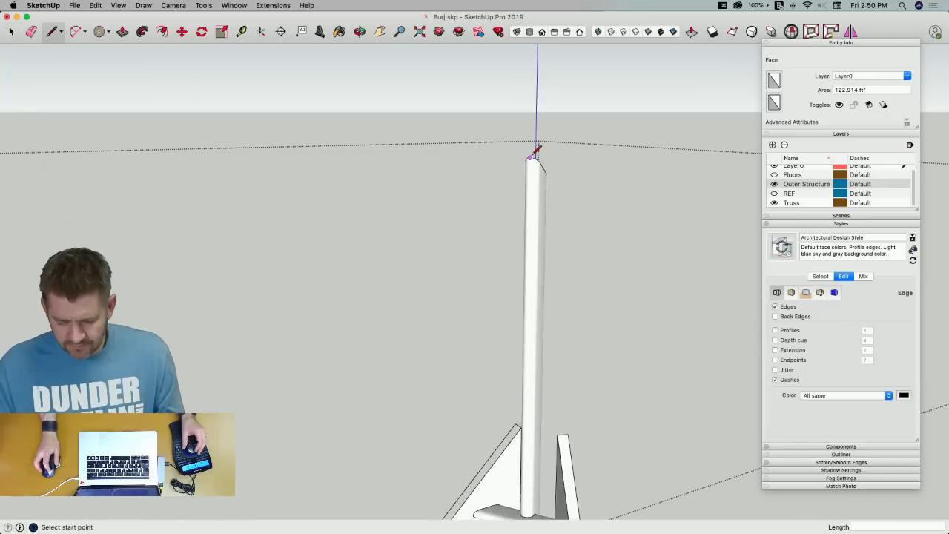
pyautogui.moveTo(532, 156); pyautogui.dragTo(542, 159, button='middle')
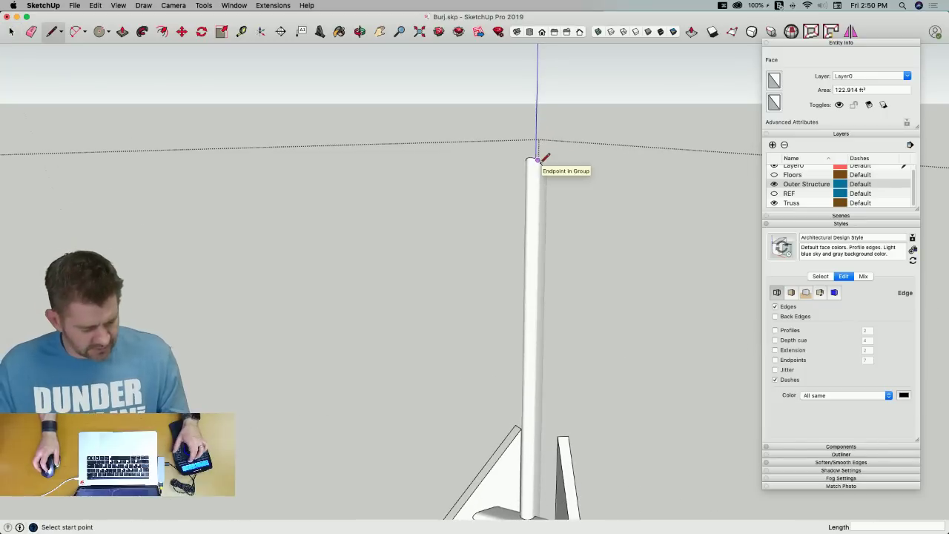
pyautogui.scroll(6, 564, 161)
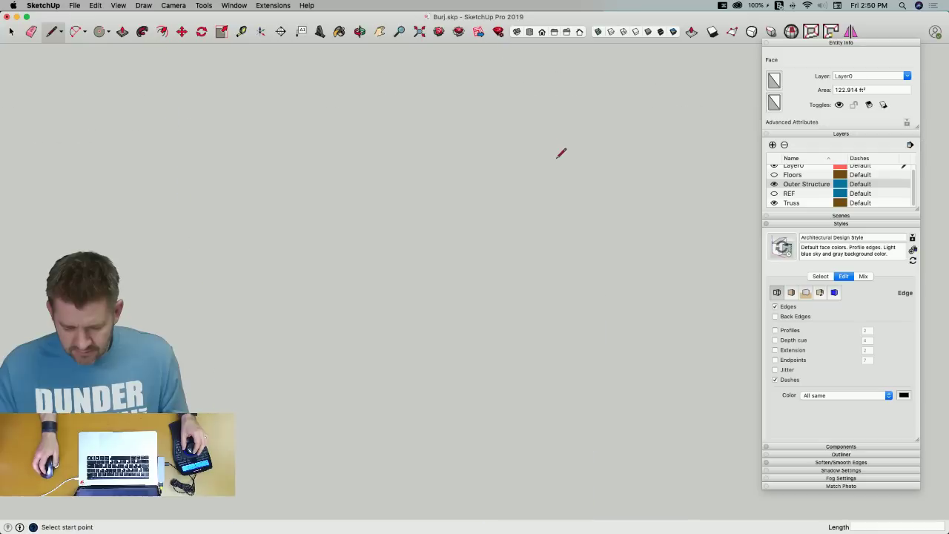
pyautogui.moveTo(561, 154)
pyautogui.mouseDown(button='middle')
pyautogui.moveTo(555, 170)
pyautogui.moveTo(574, 174)
pyautogui.moveTo(560, 102)
pyautogui.moveTo(531, 128)
pyautogui.moveTo(523, 215)
pyautogui.moveTo(551, 143)
pyautogui.moveTo(552, 110)
pyautogui.moveTo(624, 172)
pyautogui.mouseUp(button='middle')
pyautogui.click(552, 113)
pyautogui.click(530, 80)
# Rotate a copy of the slanted top face half a turn in the vertical plane about a point above the mast
pyautogui.press('space')
pyautogui.press('q')
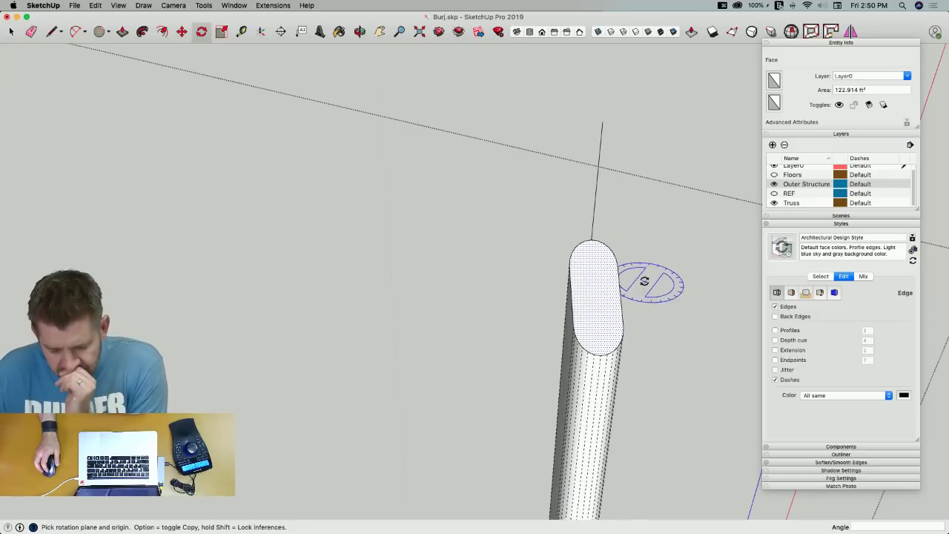
pyautogui.press('space')
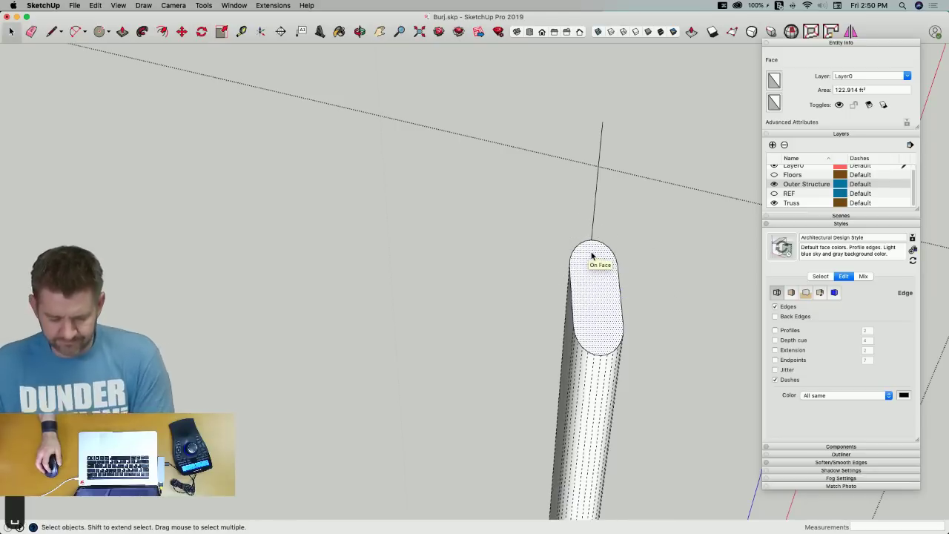
pyautogui.press('q')
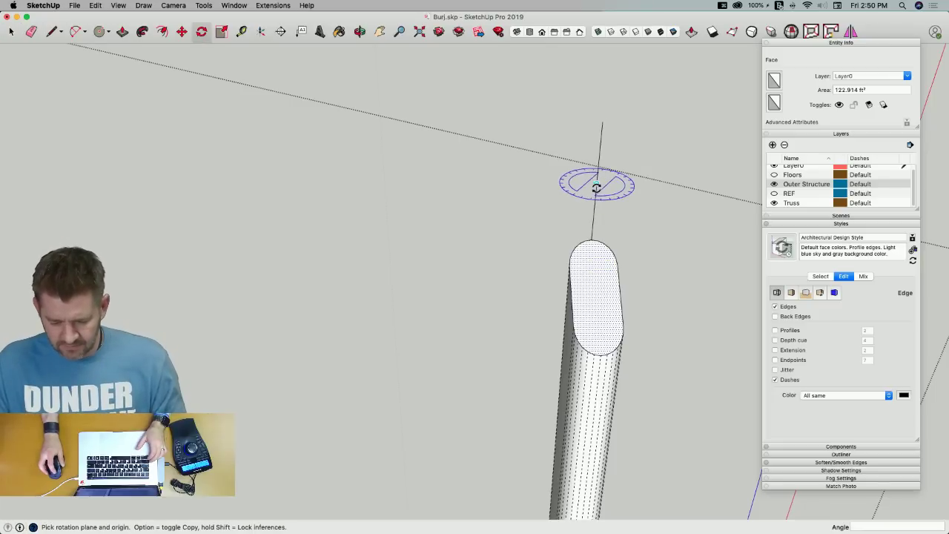
pyautogui.moveTo(597, 186); pyautogui.dragTo(267, 373, button='middle')
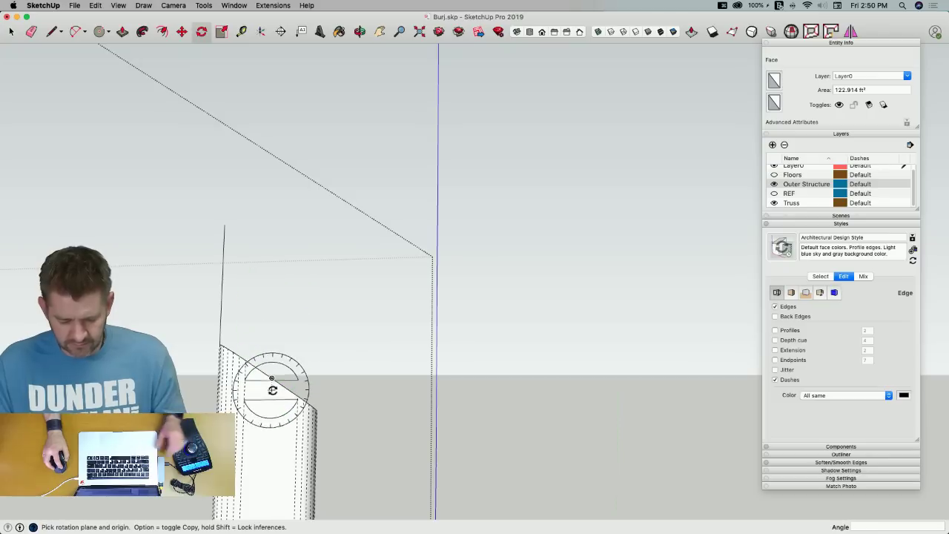
pyautogui.click(275, 270)
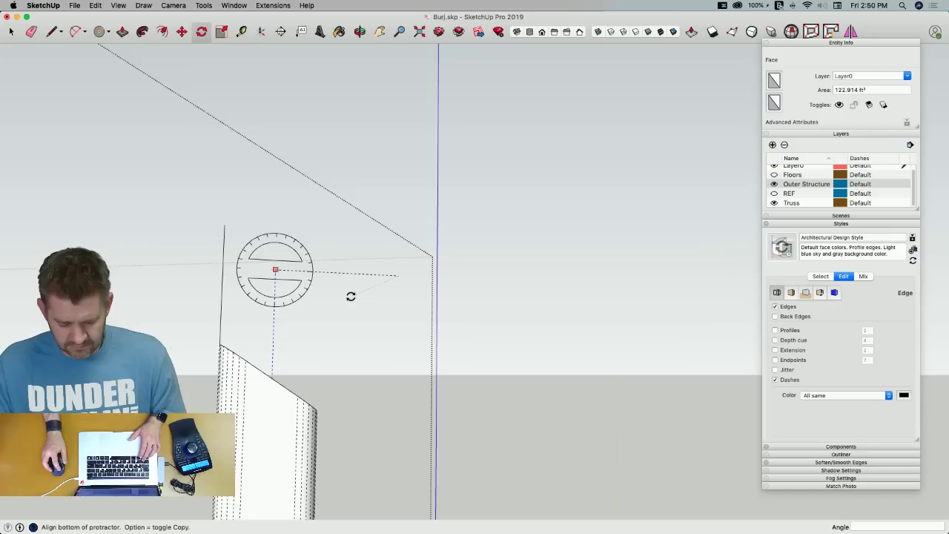
pyautogui.click(350, 296)
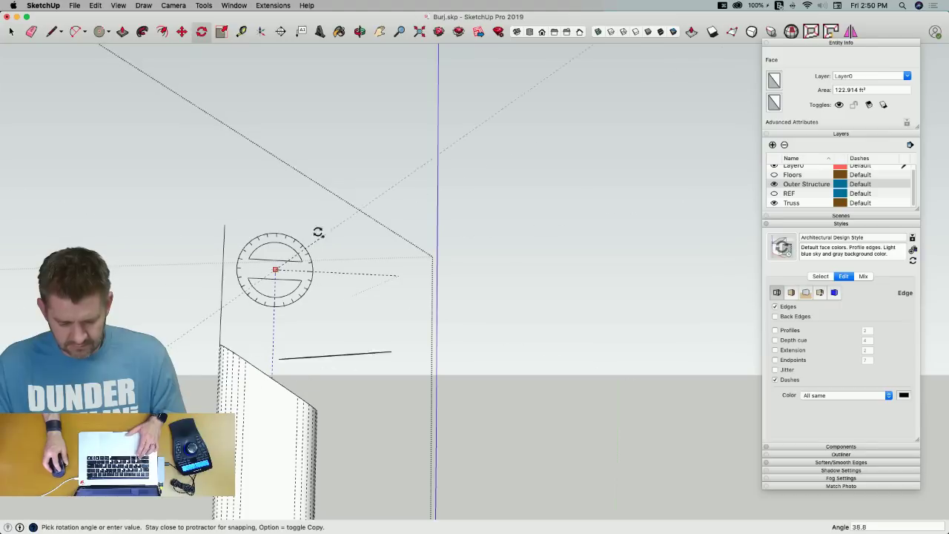
pyautogui.click(166, 267)
# Erase the vertical line above the mast's tip and select the copied slanted face floating over it
pyautogui.press('e')
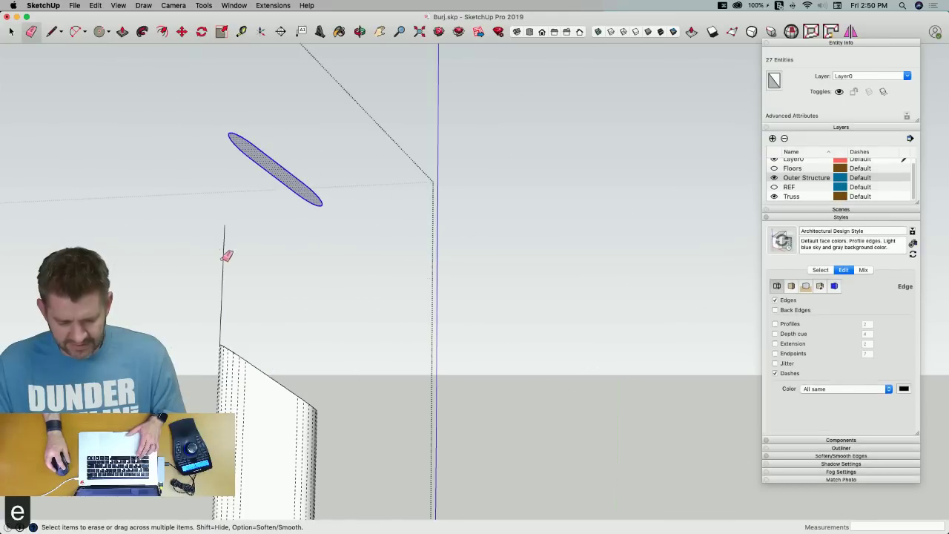
pyautogui.press('space')
pyautogui.click(274, 173)
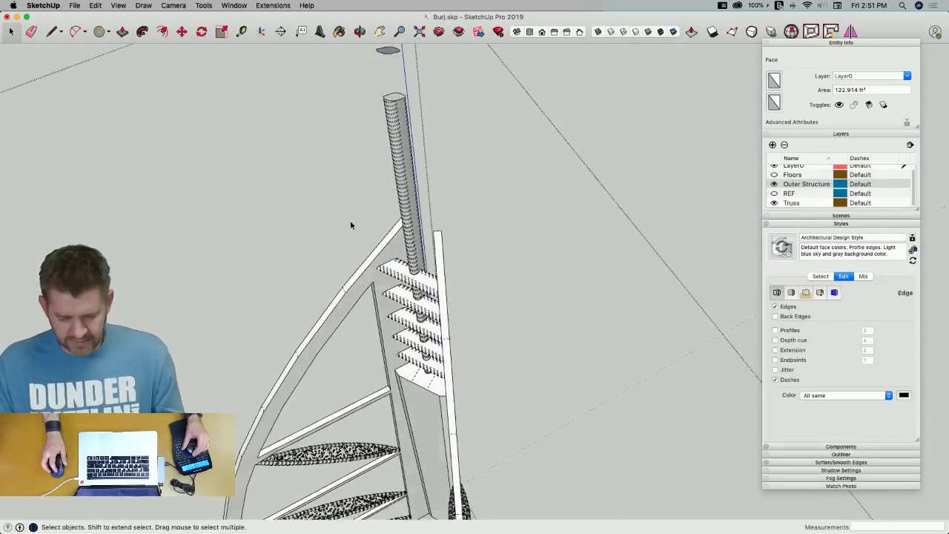
# Check the forum's Burj al Arab photo in Chrome, return to SketchUp and rotate the face copy 180° in the horizontal plane
pyautogui.press('super+Tab')
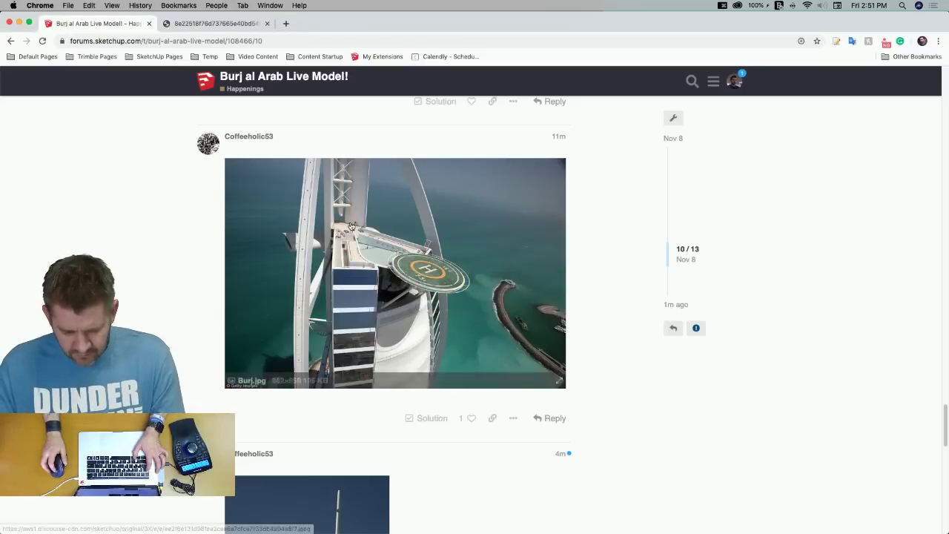
pyautogui.press('super+Tab')
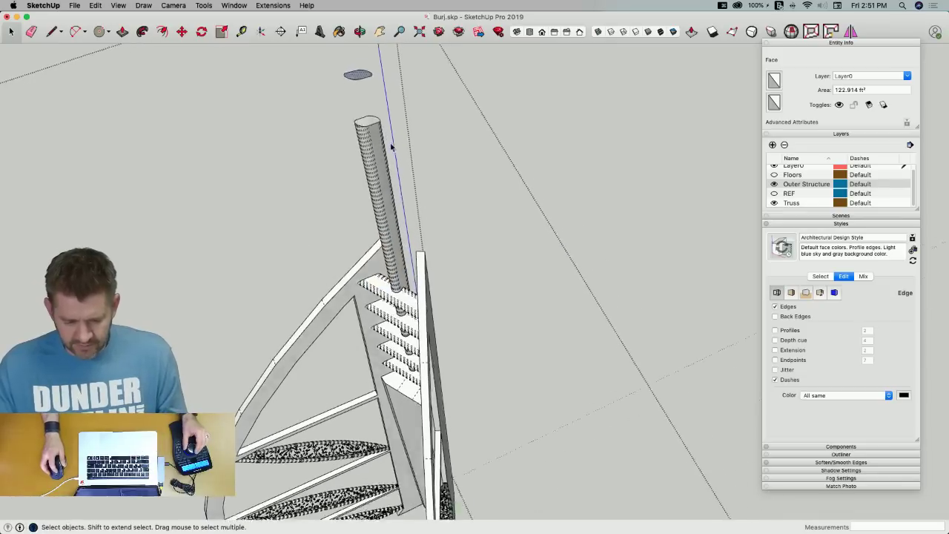
pyautogui.press('q')
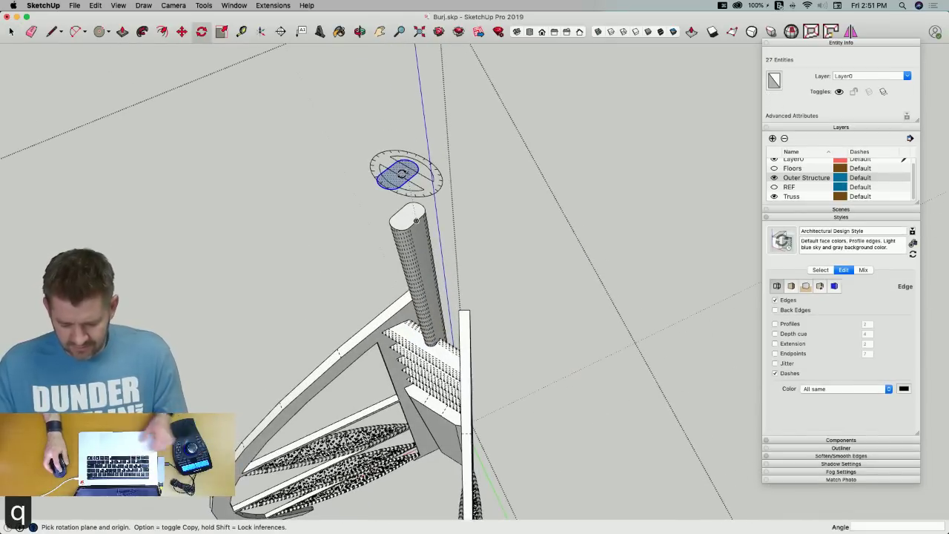
pyautogui.press('shift')
pyautogui.click(401, 174)
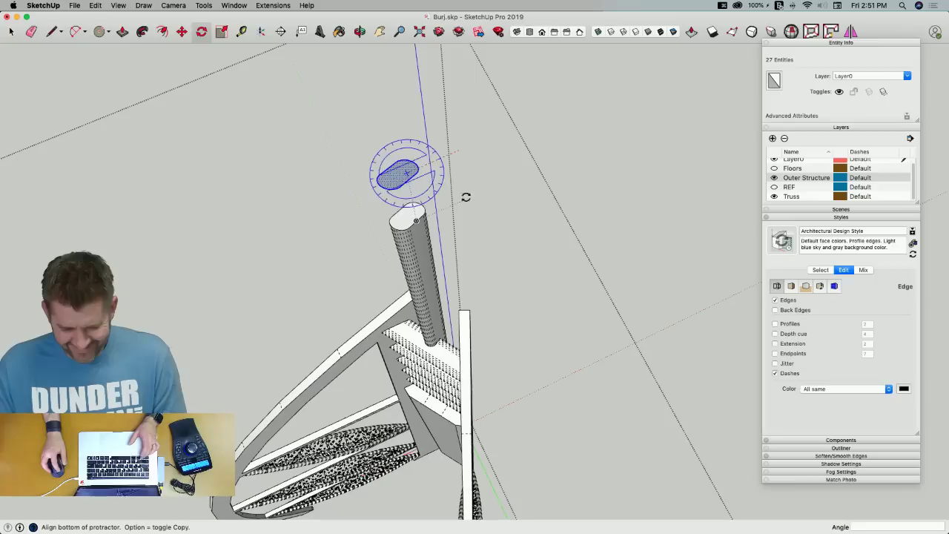
pyautogui.click(495, 175)
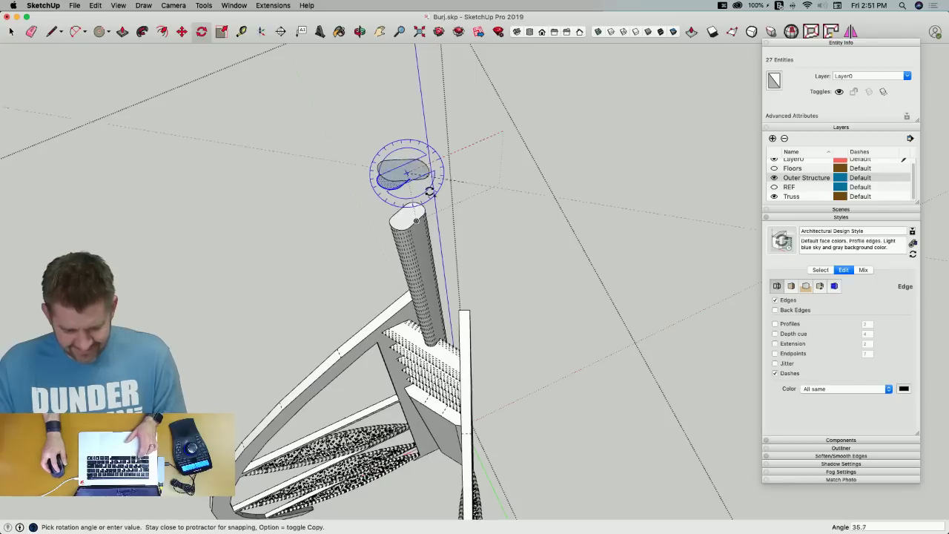
pyautogui.click(291, 222)
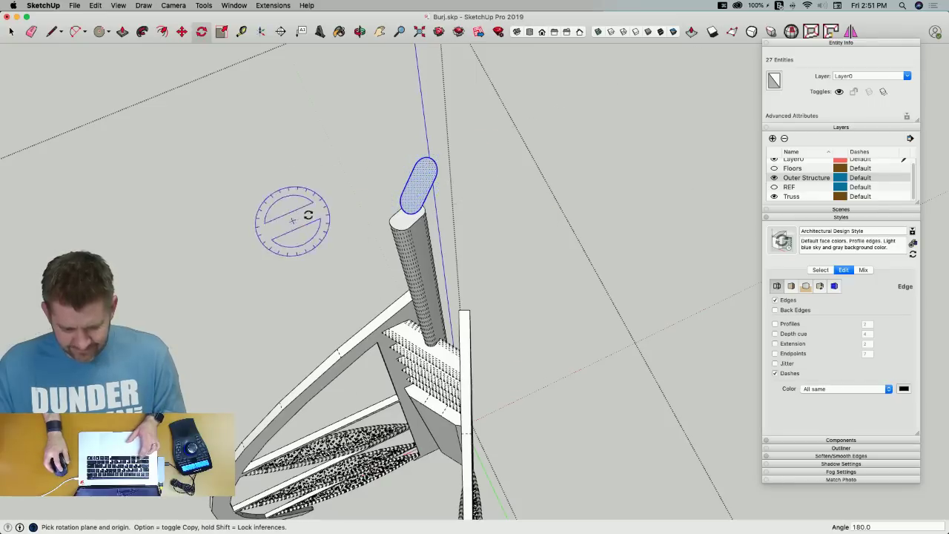
# Move the rotated slanted face down onto the mast section between the lowest crossbar and the platform
pyautogui.press('m')
pyautogui.scroll(10, 474, 156)
pyautogui.scroll(-10, 469, 163)
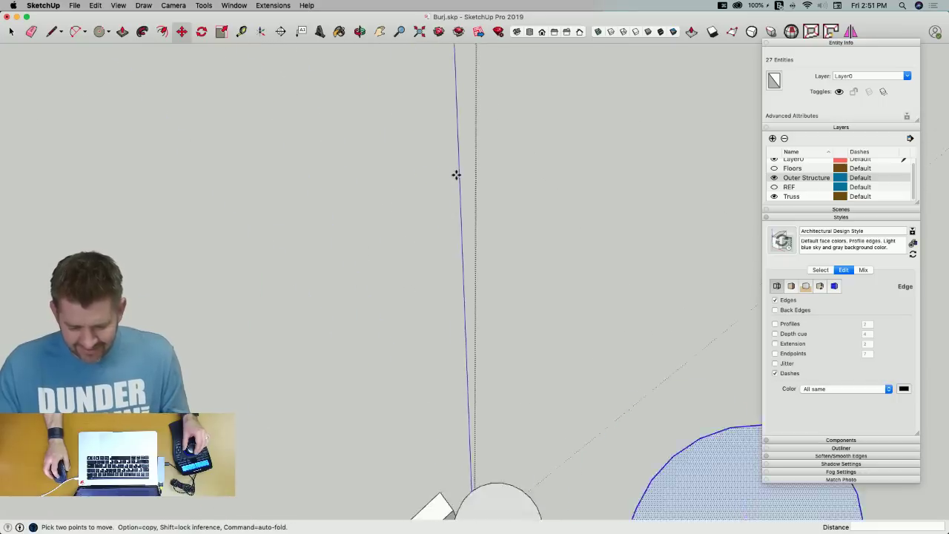
pyautogui.click(535, 259)
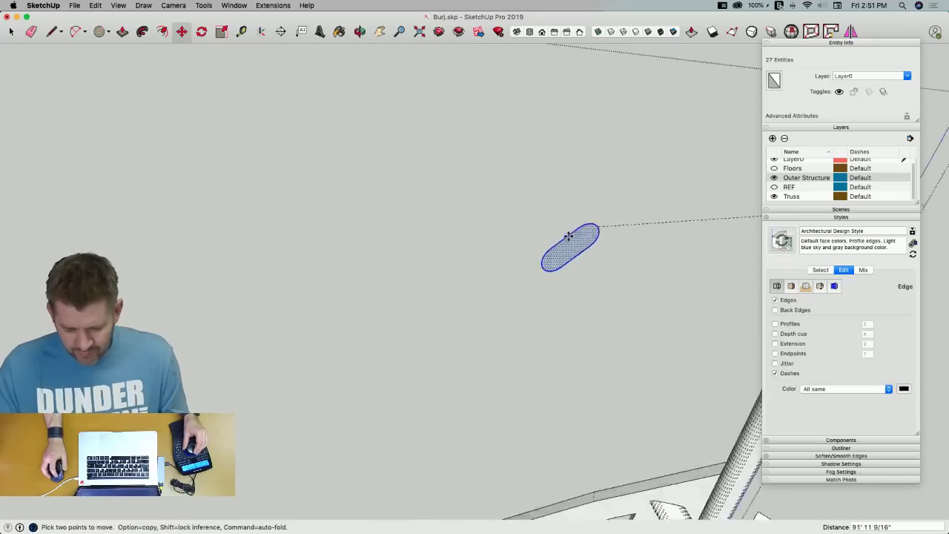
pyautogui.scroll(5, 488, 285)
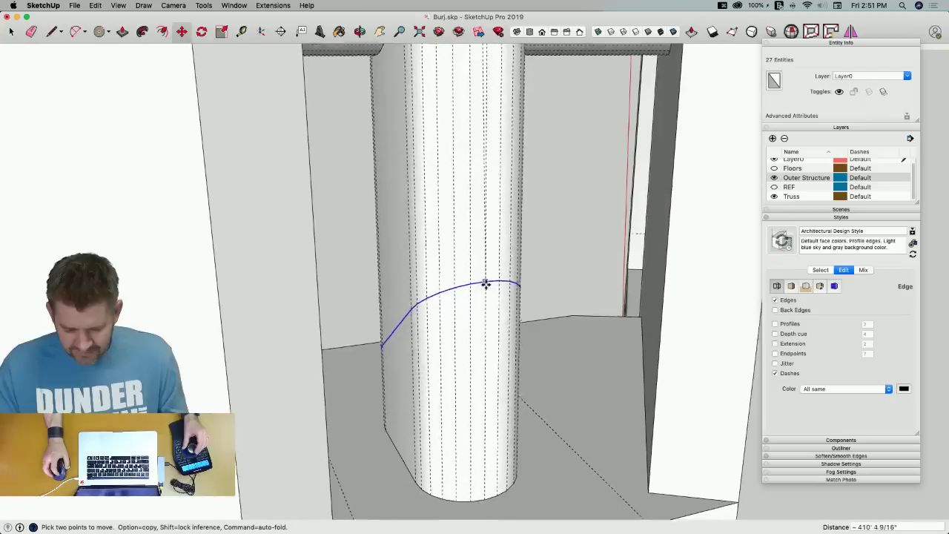
pyautogui.moveTo(484, 284); pyautogui.dragTo(486, 256, button='middle')
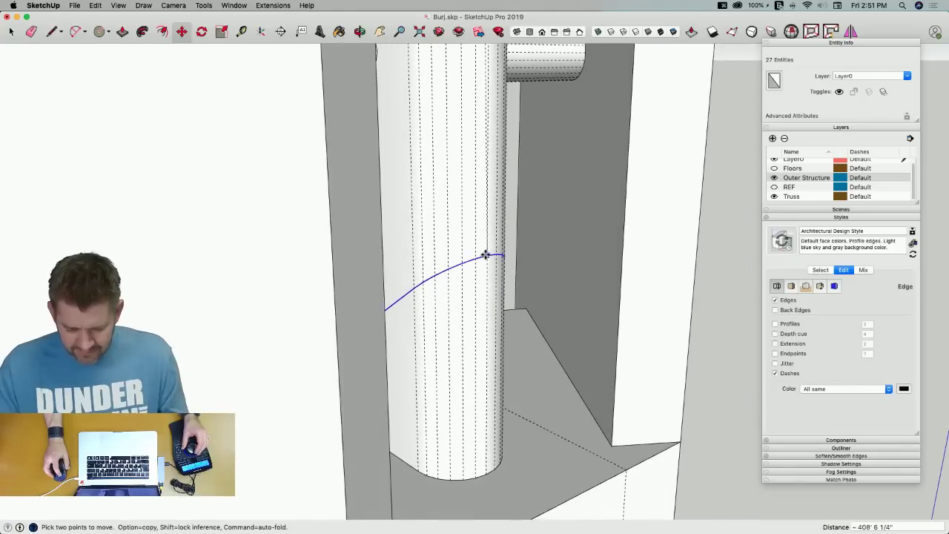
pyautogui.click(488, 163)
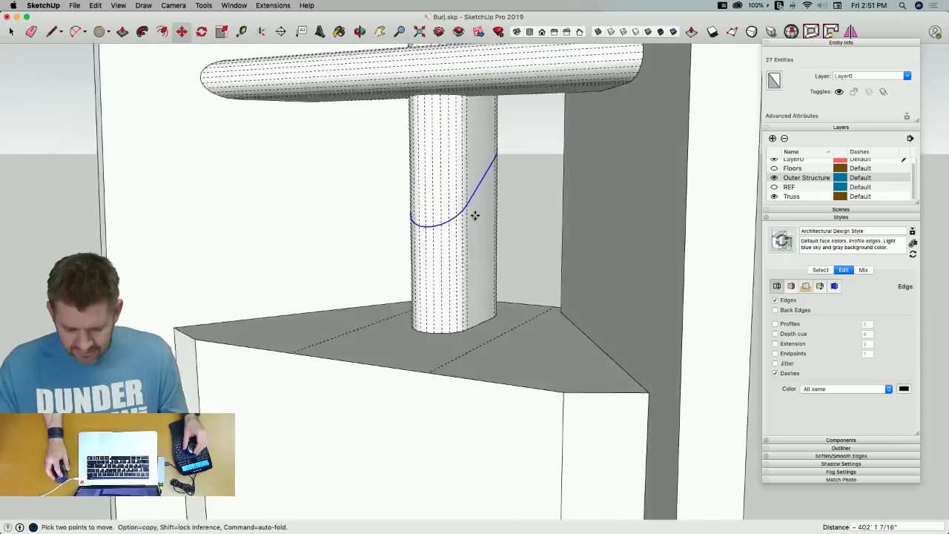
# Adjust the slanted face's height below the lowest crossbar, comparing it with the forum photo in Chrome, and deselect it
pyautogui.moveTo(474, 215); pyautogui.dragTo(462, 188, button='middle')
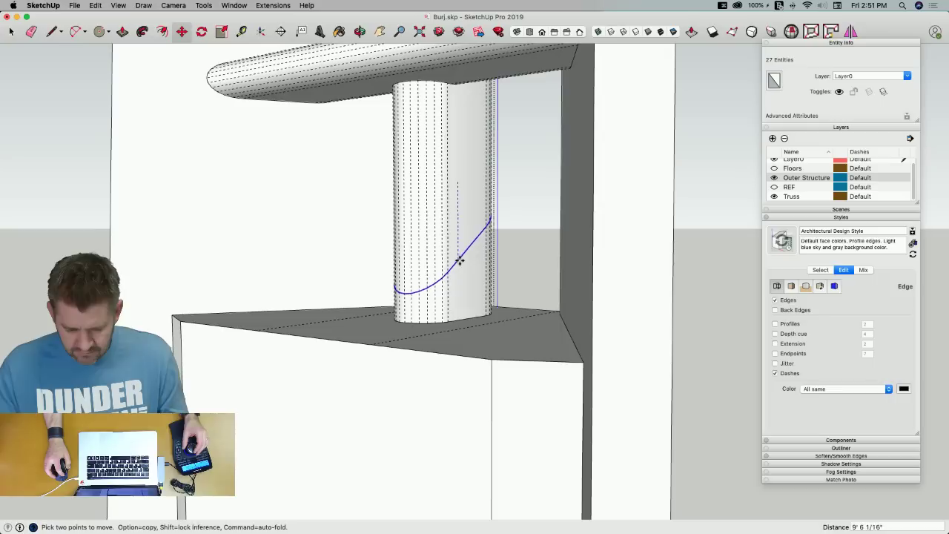
pyautogui.moveTo(459, 270); pyautogui.dragTo(536, 161, button='middle')
pyautogui.press('q')
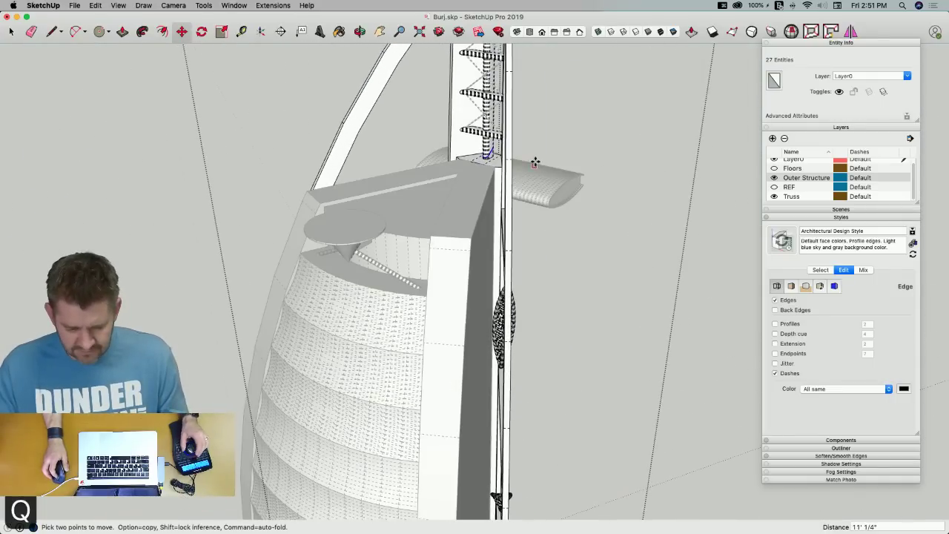
pyautogui.scroll(5, 536, 161)
pyautogui.moveTo(488, 165); pyautogui.dragTo(455, 242, button='middle')
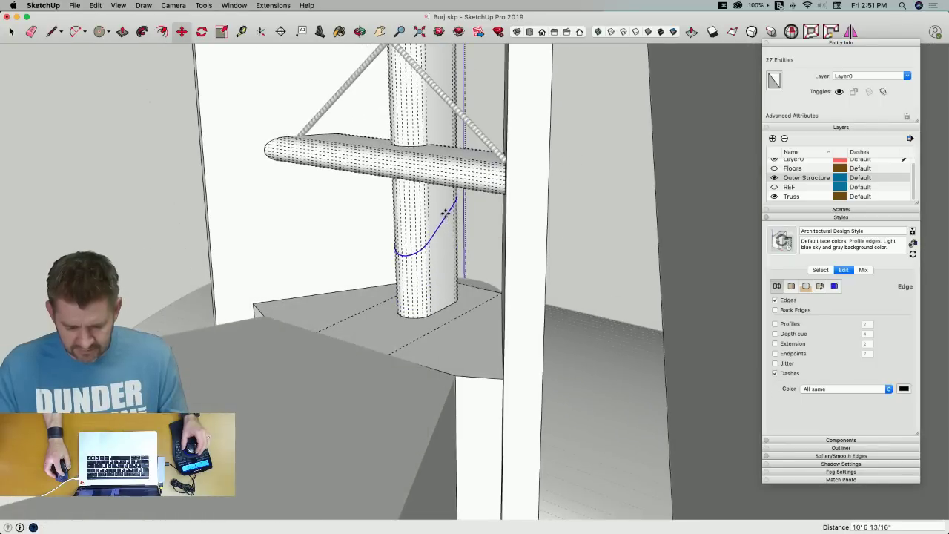
pyautogui.press('super+Tab')
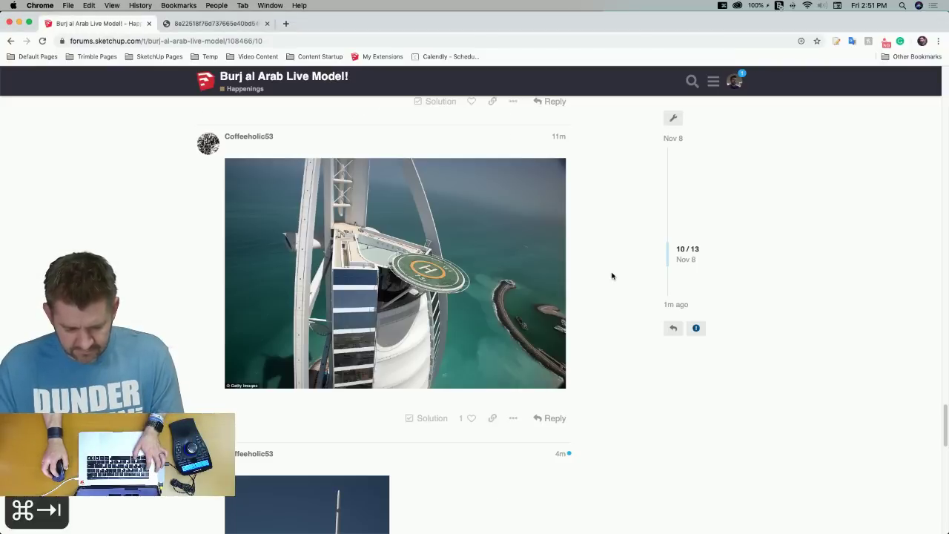
pyautogui.press('super+Tab')
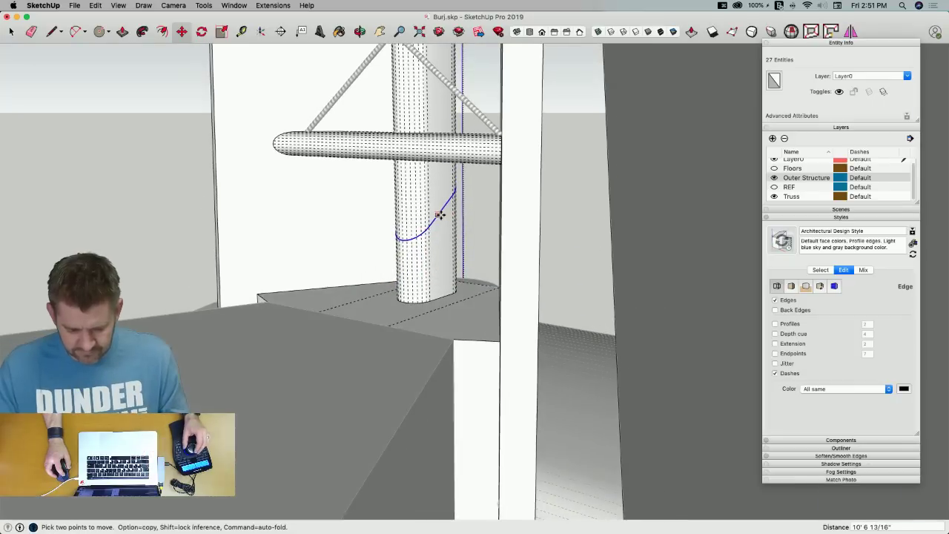
pyautogui.press('space')
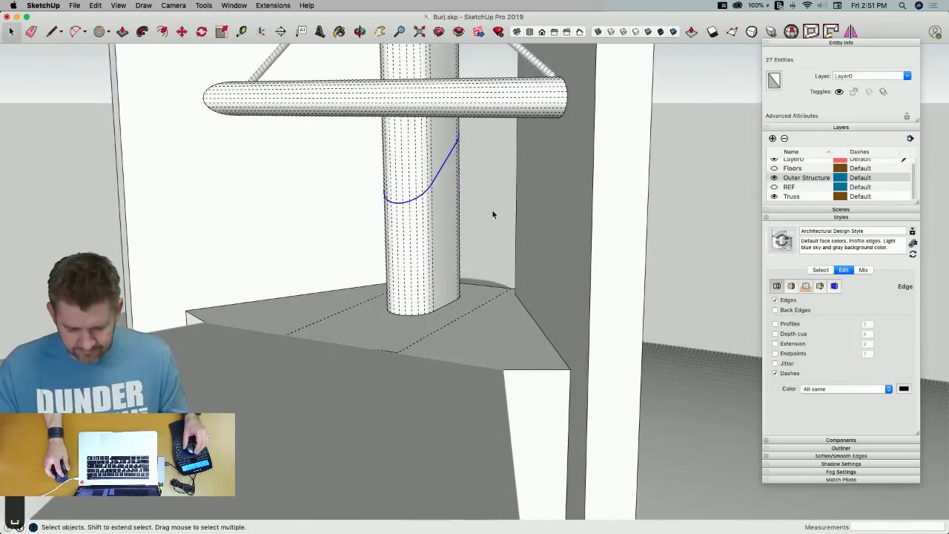
pyautogui.click(492, 210)
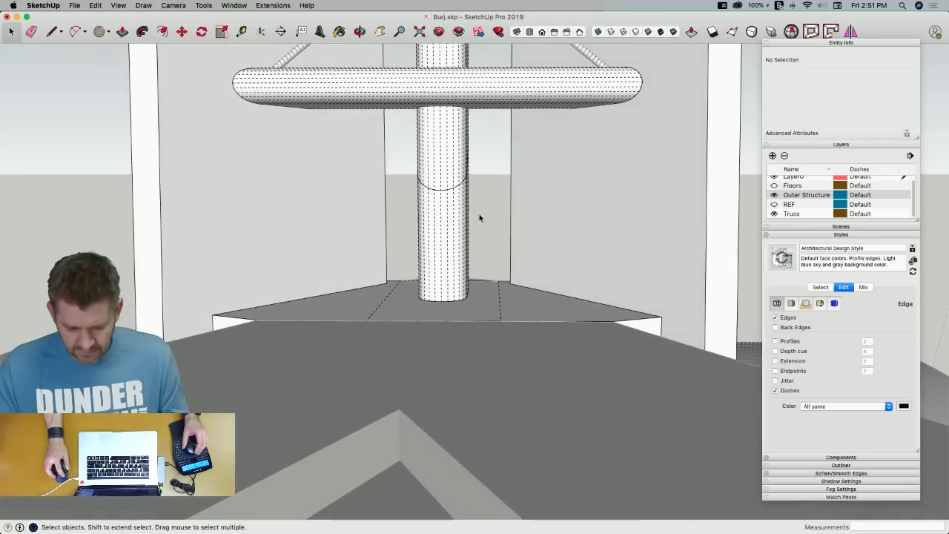
# Explode the mast group that the slanted face passes through
pyautogui.click(416, 242)
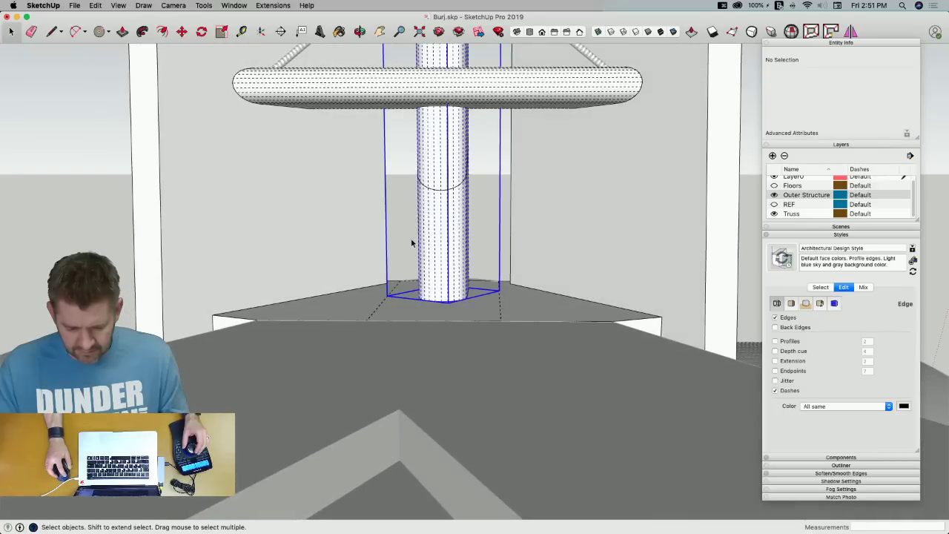
pyautogui.rightClick(459, 228)
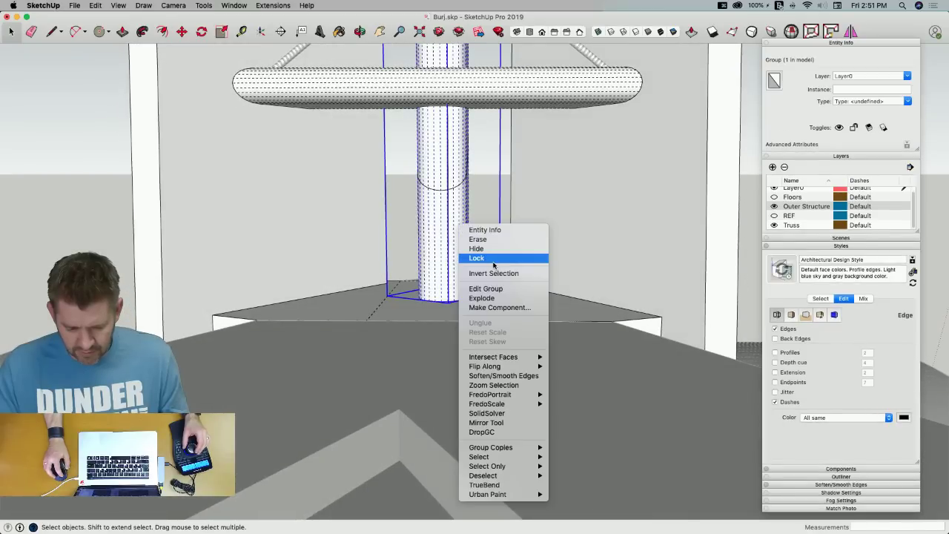
pyautogui.click(494, 258)
# Try to intersect the lower mast section with the slanted face, using Intersect Faces With Selection, and clear the selection
pyautogui.moveTo(487, 207); pyautogui.dragTo(419, 236)
pyautogui.moveTo(420, 236); pyautogui.dragTo(502, 151, button='middle')
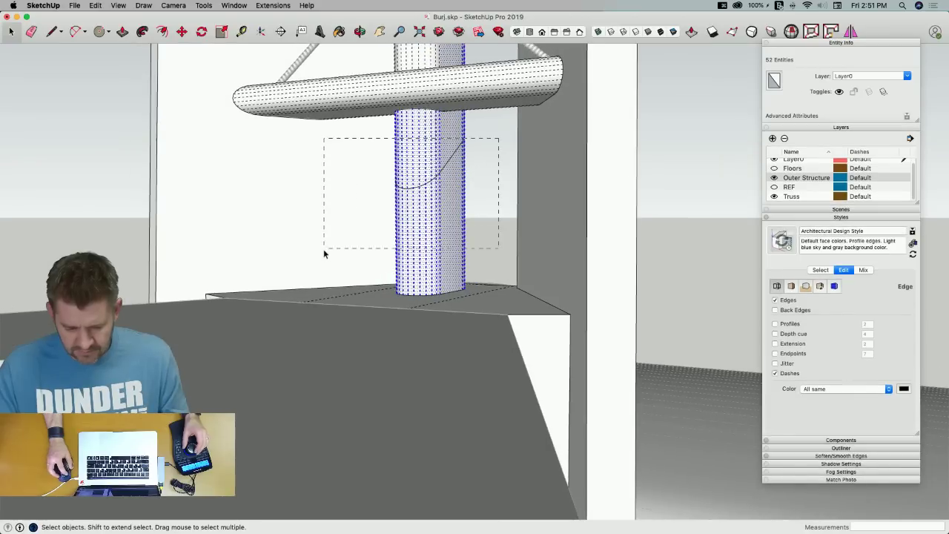
pyautogui.moveTo(325, 253); pyautogui.dragTo(324, 253)
pyautogui.moveTo(356, 235); pyautogui.dragTo(499, 247, button='middle')
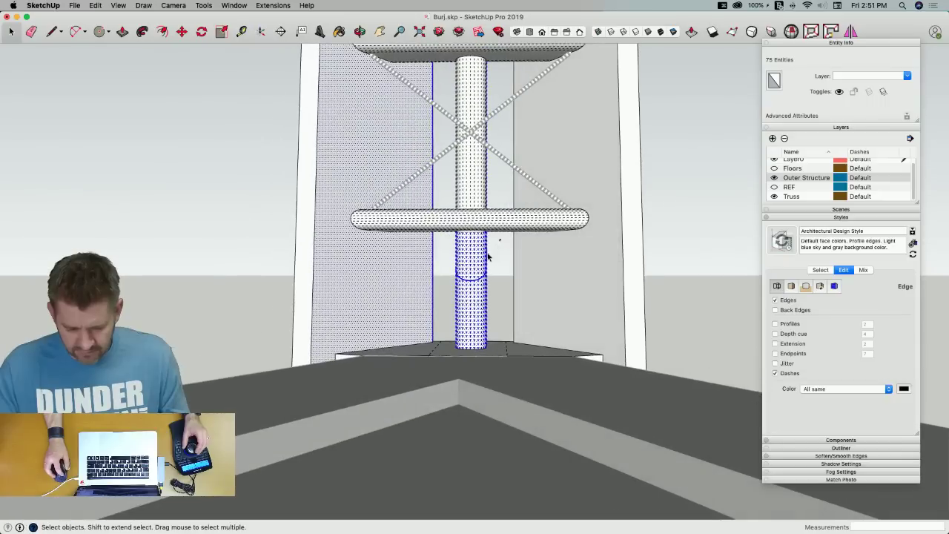
pyautogui.moveTo(443, 300); pyautogui.dragTo(454, 301)
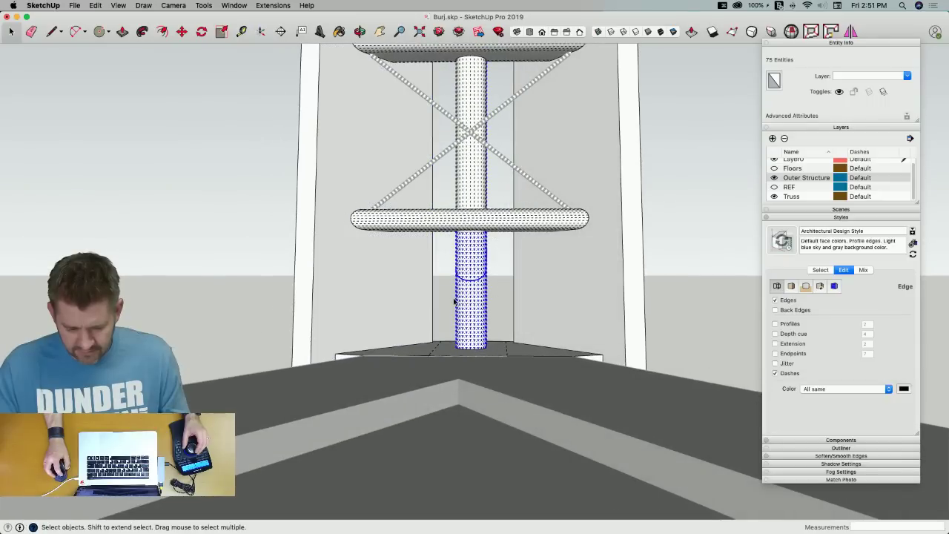
pyautogui.rightClick(467, 299)
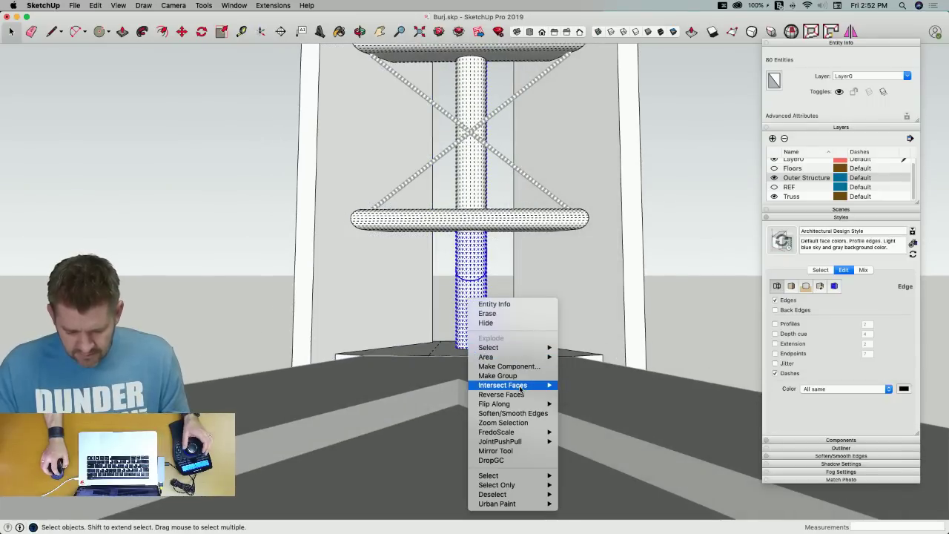
pyautogui.moveTo(533, 388)
pyautogui.click(599, 404)
pyautogui.click(504, 301)
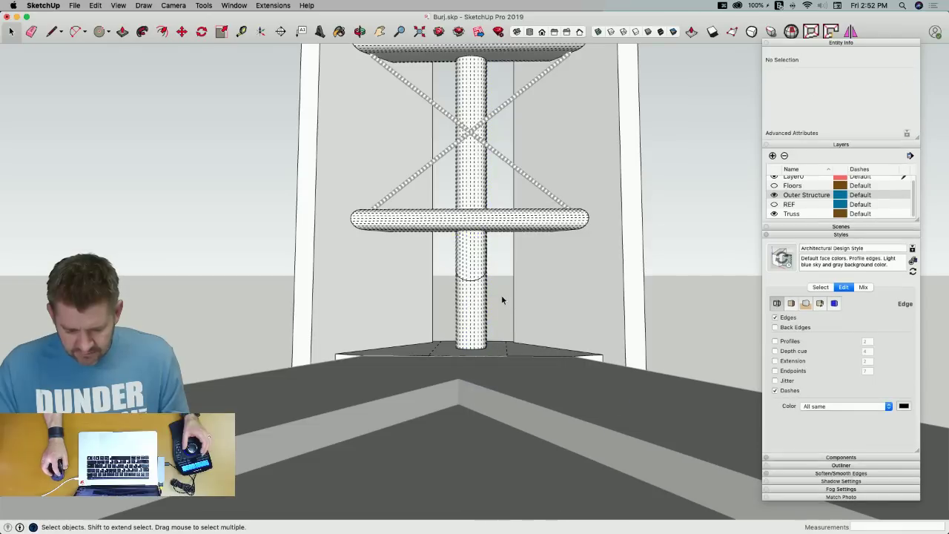
# Inspect the slanted cut line on the lower mast up close, and undo back to before the face copy's rotation
pyautogui.moveTo(495, 288); pyautogui.dragTo(446, 301)
pyautogui.scroll(10, 479, 286)
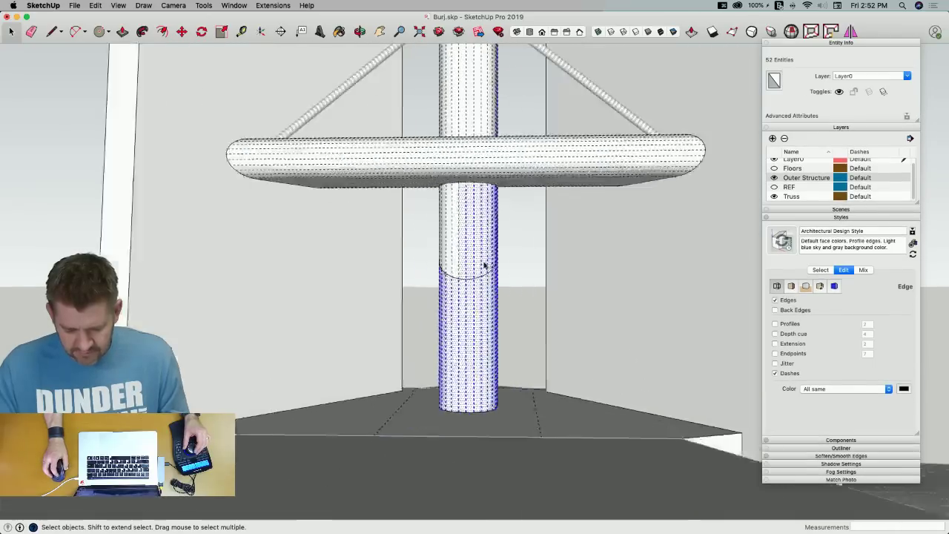
pyautogui.scroll(8, 475, 295)
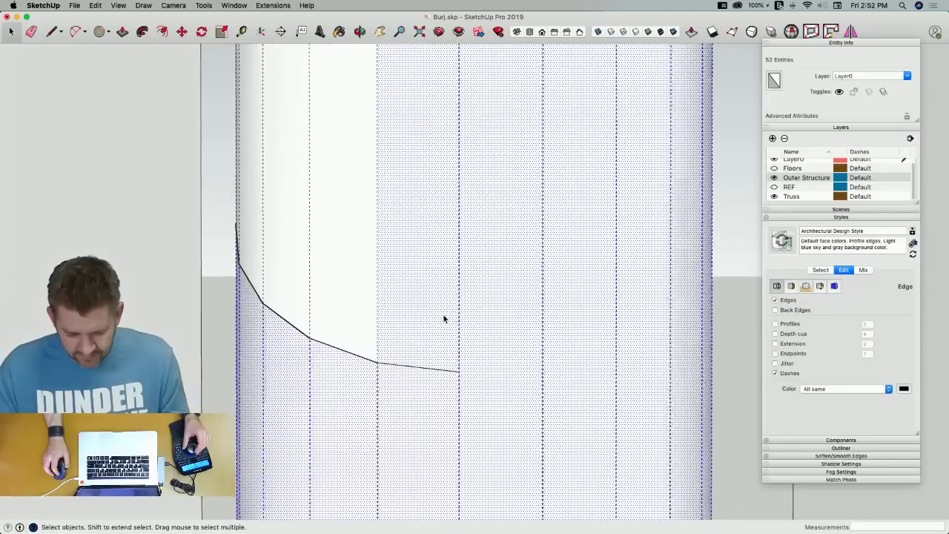
pyautogui.scroll(10, 363, 232)
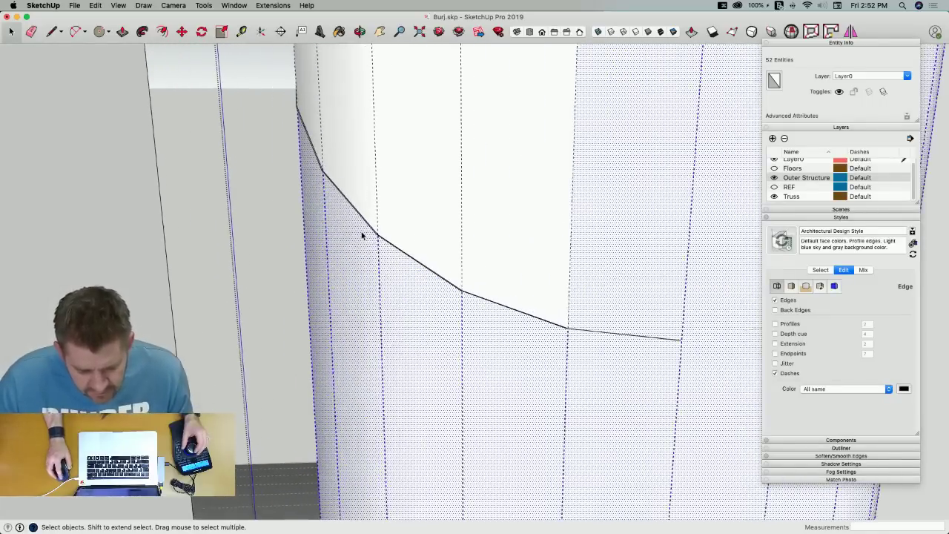
pyautogui.scroll(3, 386, 244)
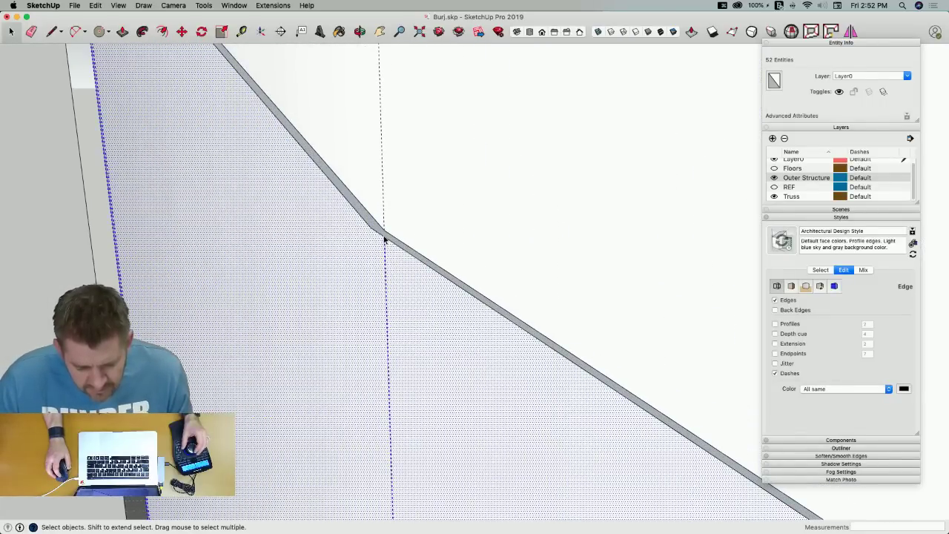
pyautogui.scroll(-15, 383, 236)
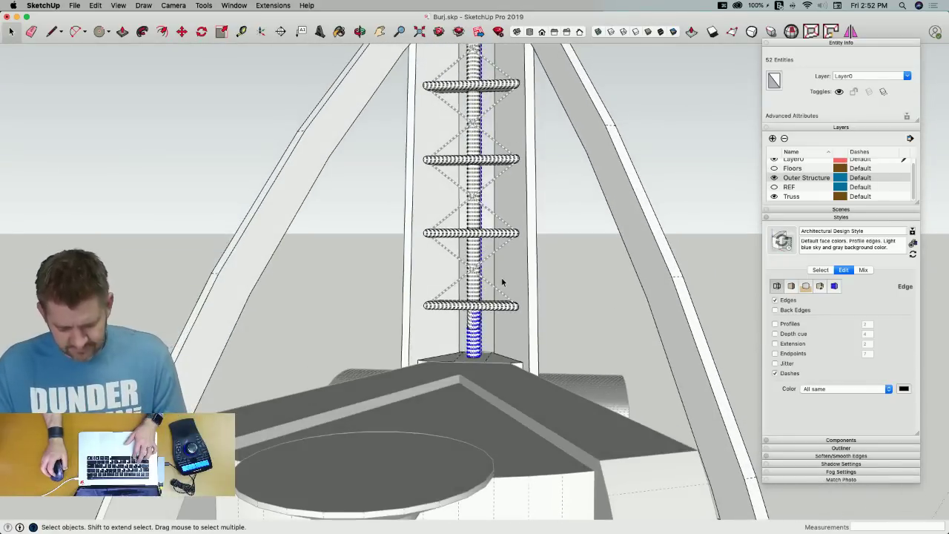
pyautogui.press('super+z')
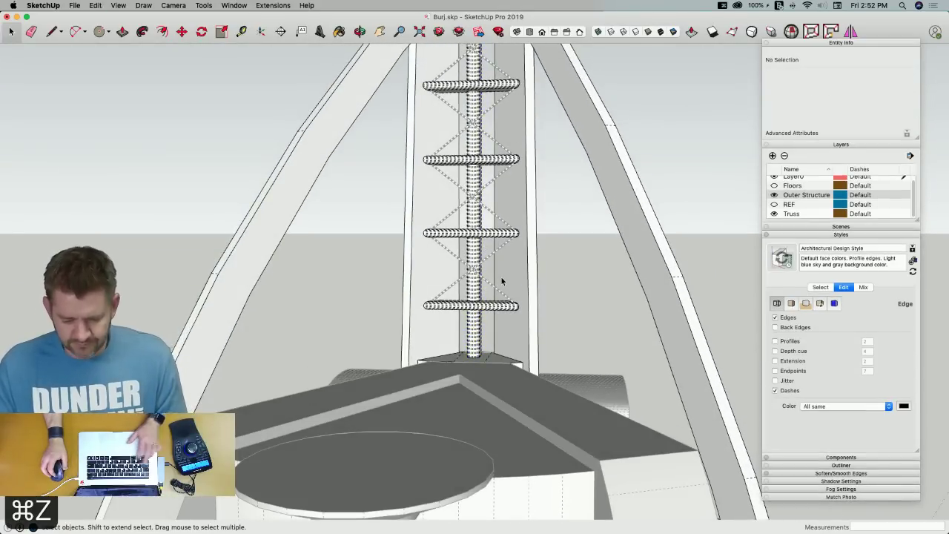
# Select the slanted face copy above the mast top and rotate it 180° in the horizontal plane
pyautogui.scroll(-5, 545, 167)
pyautogui.moveTo(483, 192)
pyautogui.mouseDown(button='middle')
pyautogui.moveTo(466, 157)
pyautogui.moveTo(505, 230)
pyautogui.moveTo(501, 152)
pyautogui.moveTo(496, 186)
pyautogui.mouseUp(button='middle')
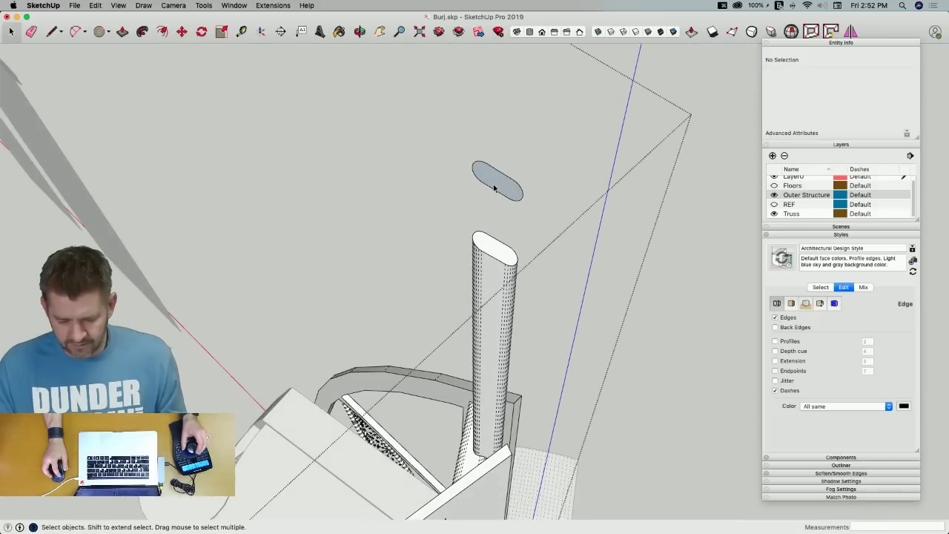
pyautogui.doubleClick(496, 185)
pyautogui.press('q')
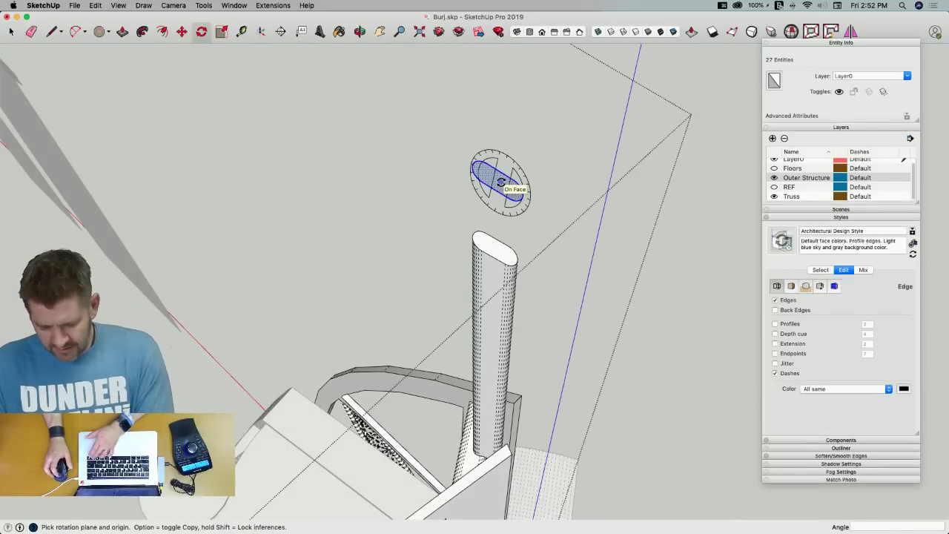
pyautogui.click(501, 181)
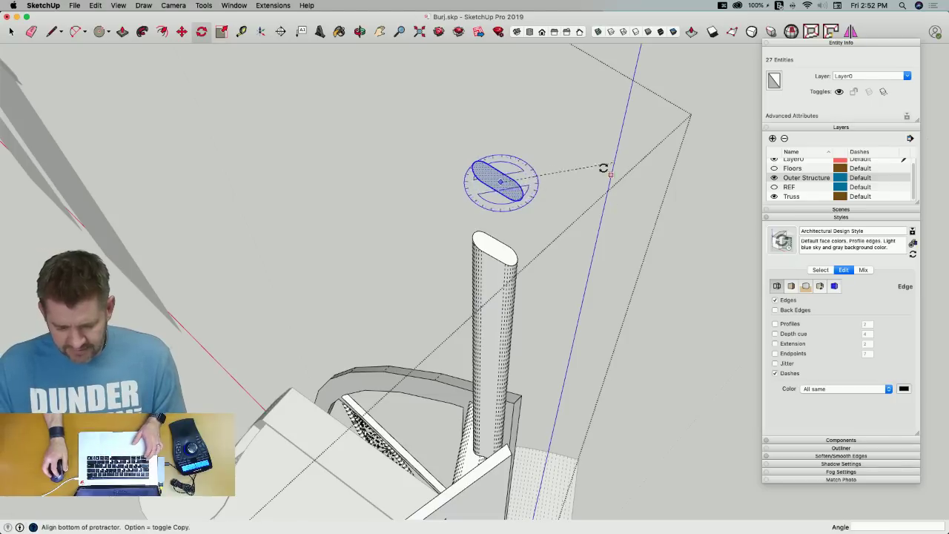
pyautogui.click(466, 207)
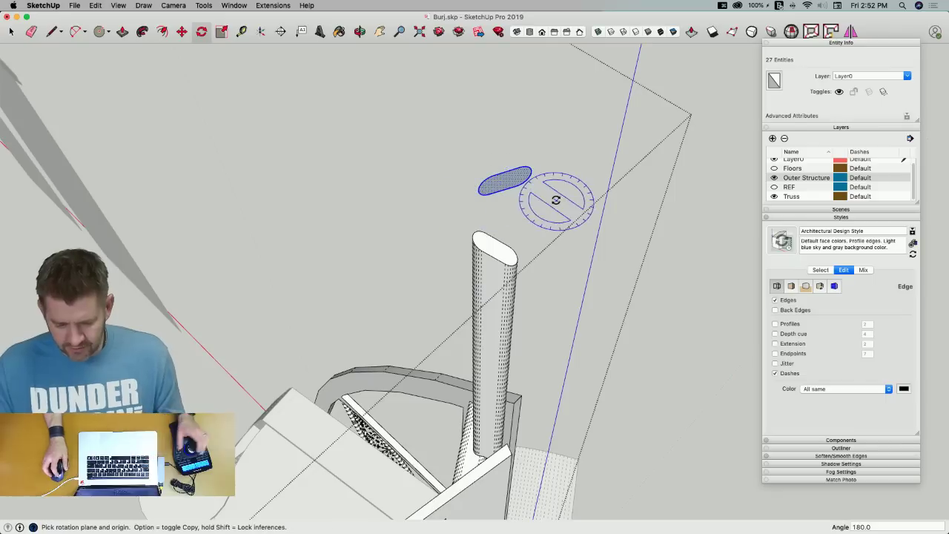
# Move the rotated slanted face down onto the mast, just below the lowest crossbar and above the platform
pyautogui.press('m')
pyautogui.moveTo(554, 196); pyautogui.dragTo(443, 302, button='middle')
pyautogui.click(434, 291)
pyautogui.scroll(10, 486, 263)
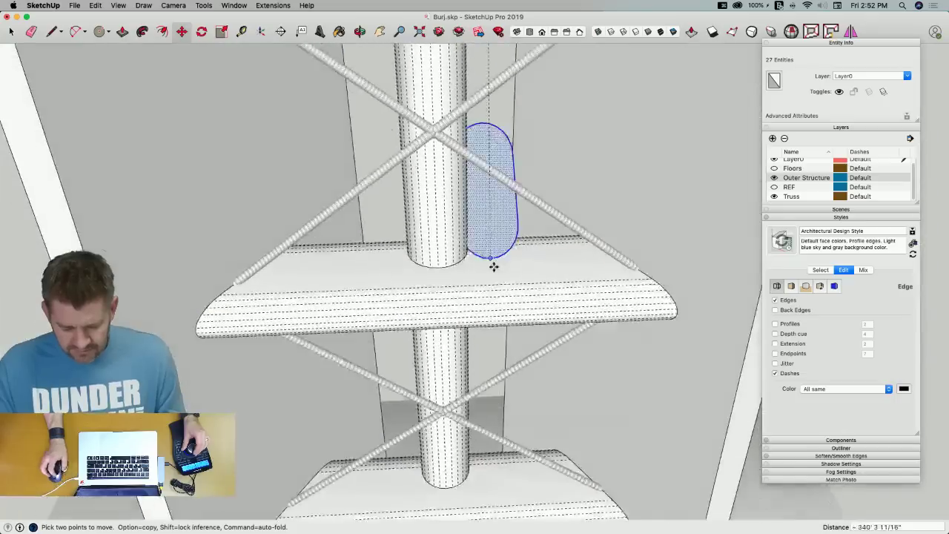
pyautogui.scroll(8, 486, 260)
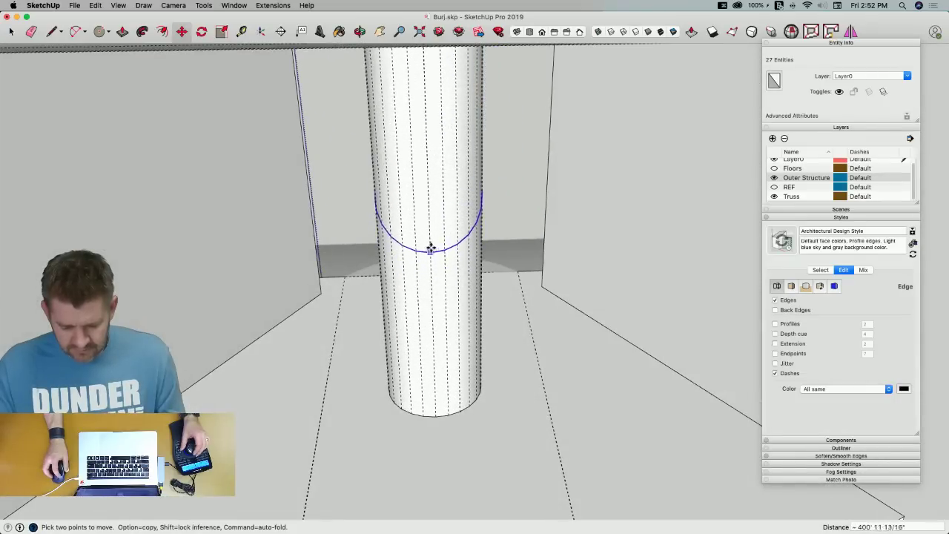
pyautogui.scroll(10, 458, 293)
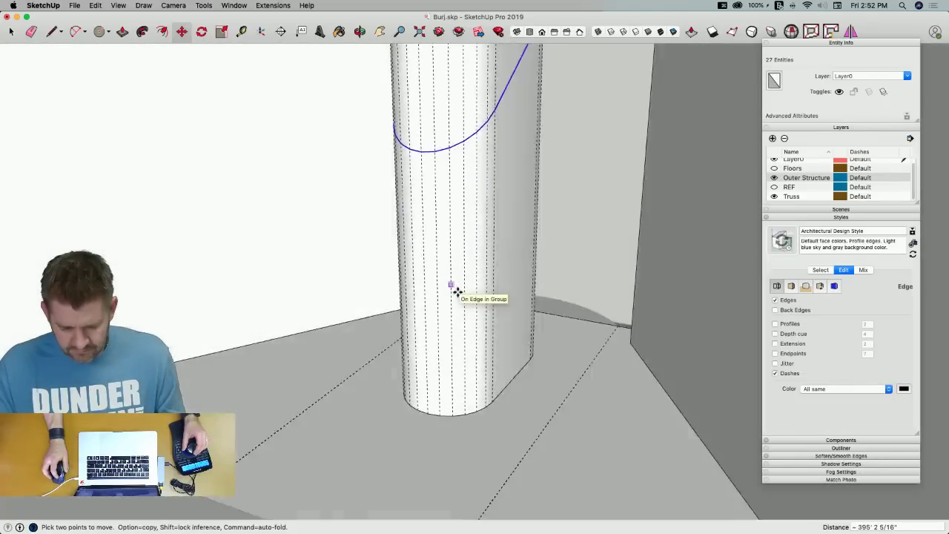
pyautogui.scroll(15, 458, 293)
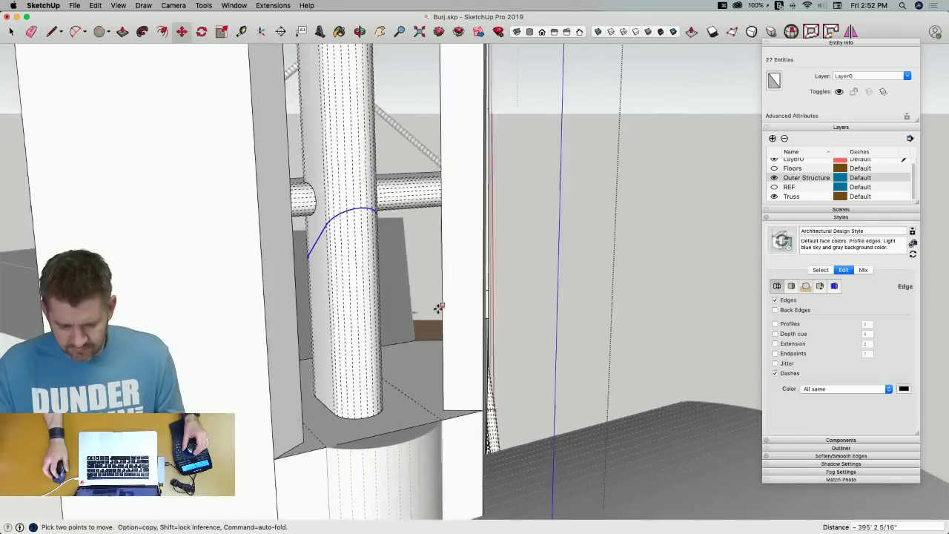
pyautogui.scroll(-5, 465, 314)
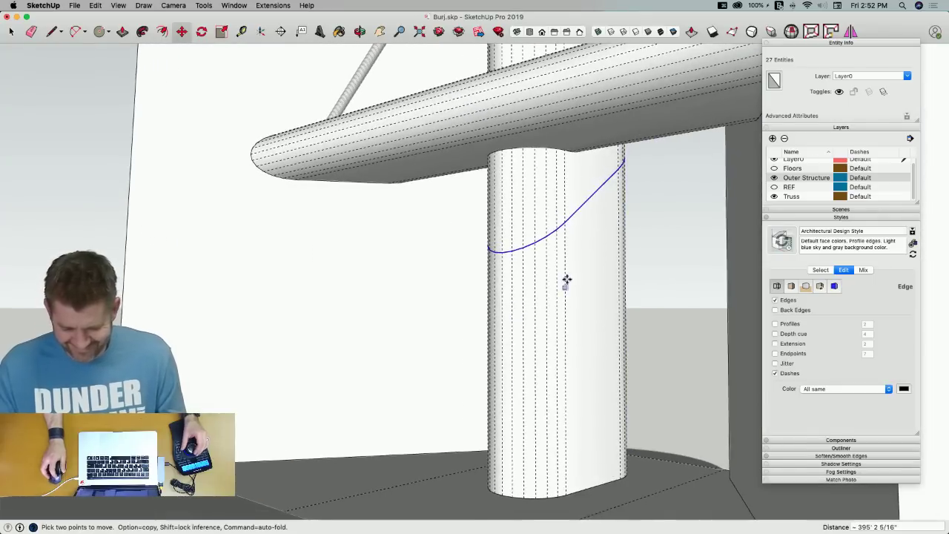
# Explode the mast group crossed by the slanted face and clear the selection
pyautogui.press('space')
pyautogui.click(581, 289)
pyautogui.rightClick(581, 289)
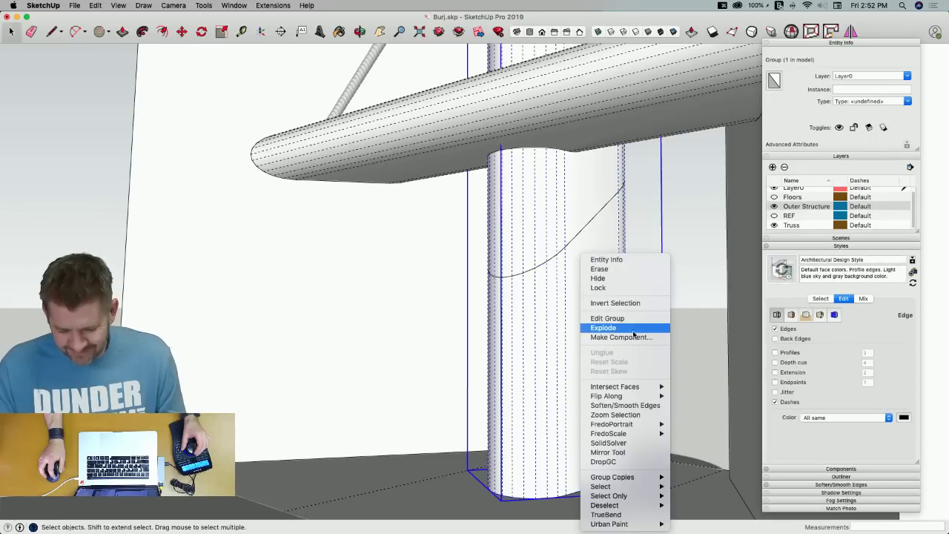
pyautogui.click(632, 331)
pyautogui.click(568, 301)
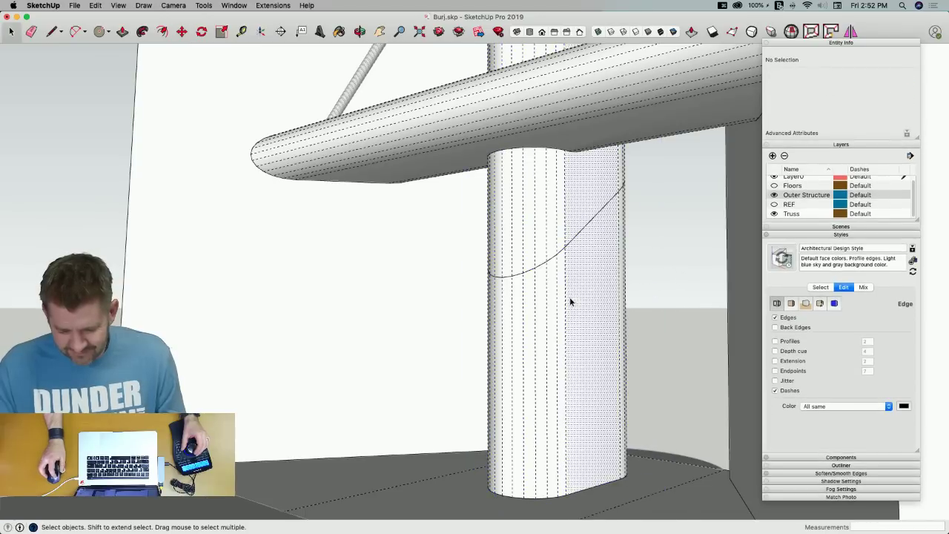
# Try to intersect the exploded mast section with the slanted face outline, using Intersect Faces With Selection
pyautogui.click(545, 315)
pyautogui.click(537, 319)
pyautogui.scroll(10, 521, 326)
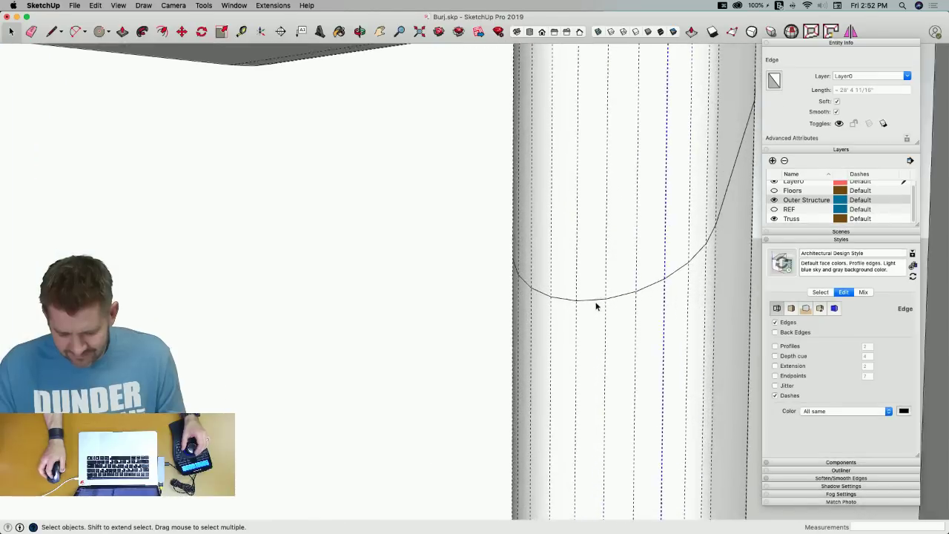
pyautogui.click(595, 301)
pyautogui.scroll(-10, 597, 271)
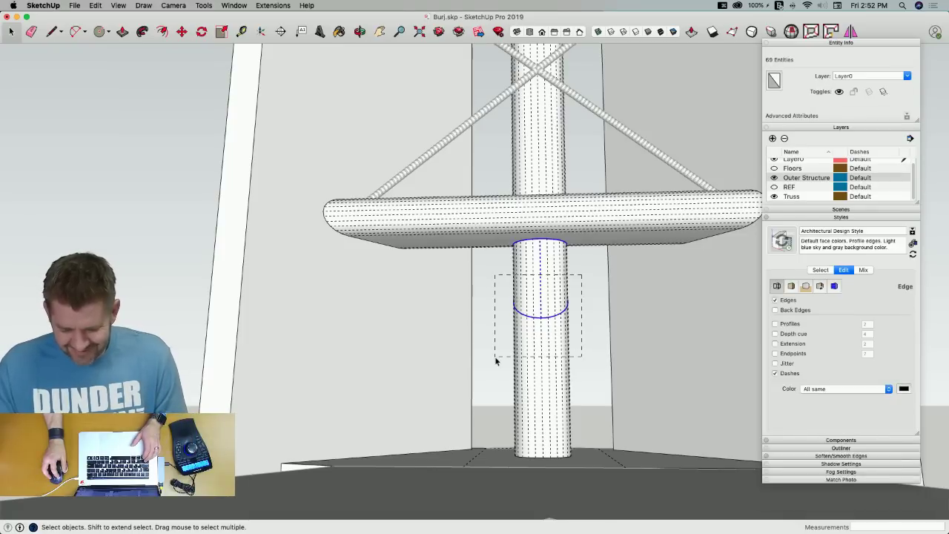
pyautogui.moveTo(496, 360); pyautogui.dragTo(497, 360)
pyautogui.rightClick(548, 330)
pyautogui.moveTo(590, 406)
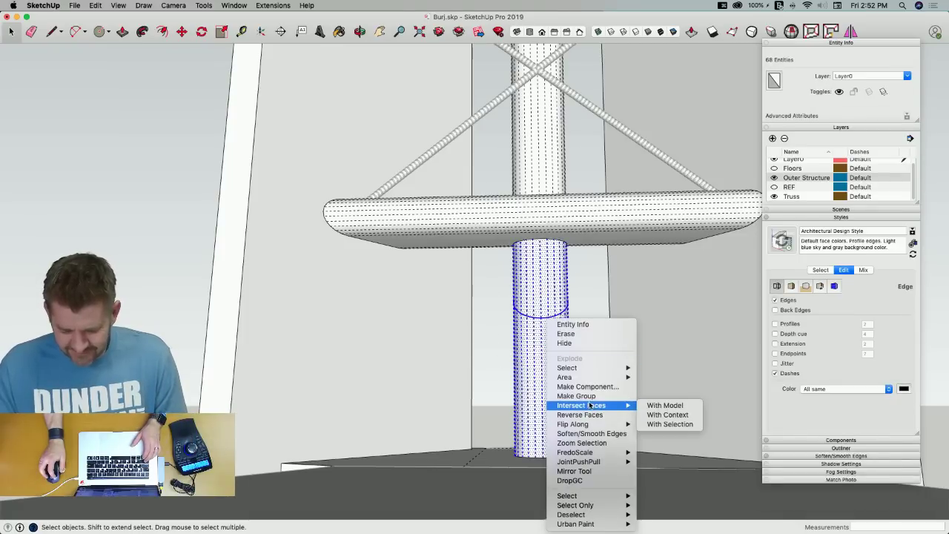
pyautogui.click(658, 424)
# Check whether the mast's lower end is separated at the slanted outline, and undo back to the grouped mast
pyautogui.moveTo(583, 327); pyautogui.dragTo(500, 380)
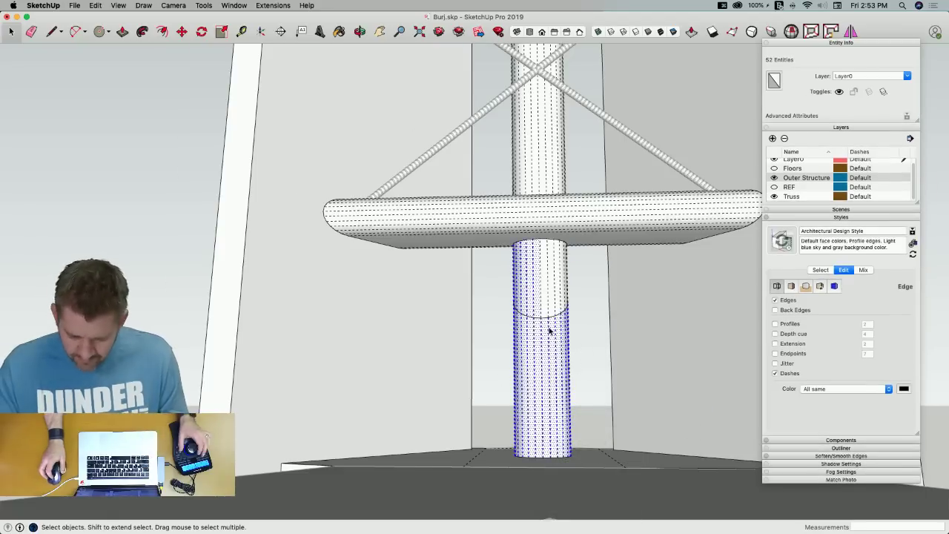
pyautogui.scroll(5, 552, 328)
pyautogui.scroll(-8, 549, 323)
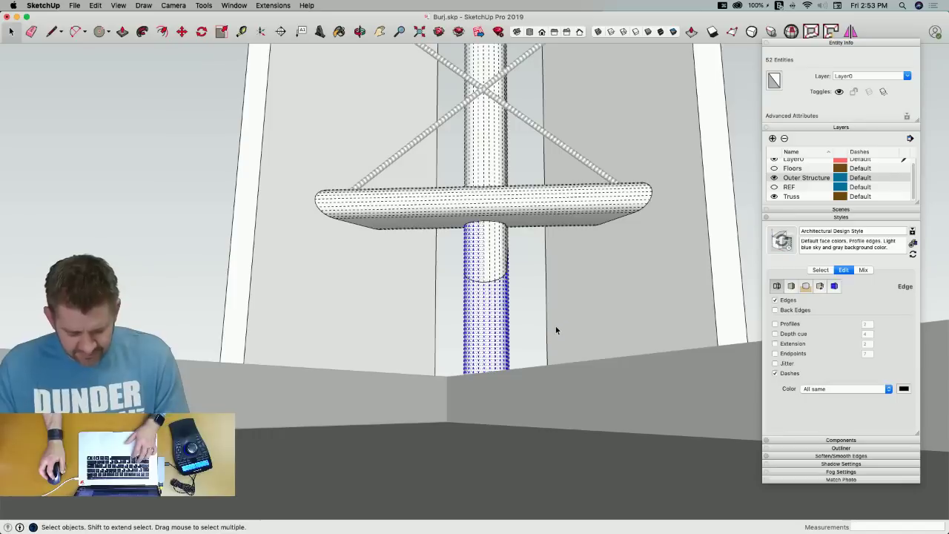
pyautogui.press('super+z')
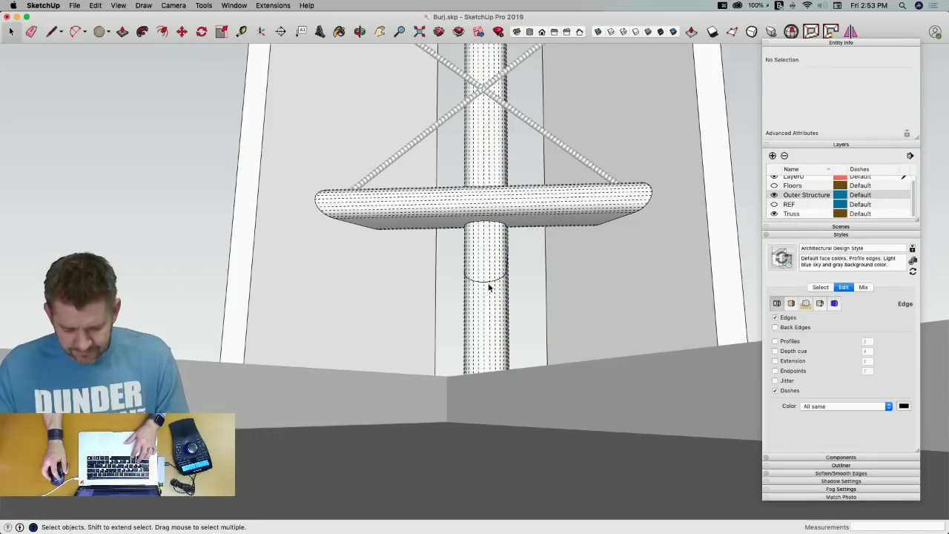
# Select the slanted face inside the mast and scale it up so that it extends beyond the mast's sides
pyautogui.click(487, 282)
pyautogui.click(488, 282)
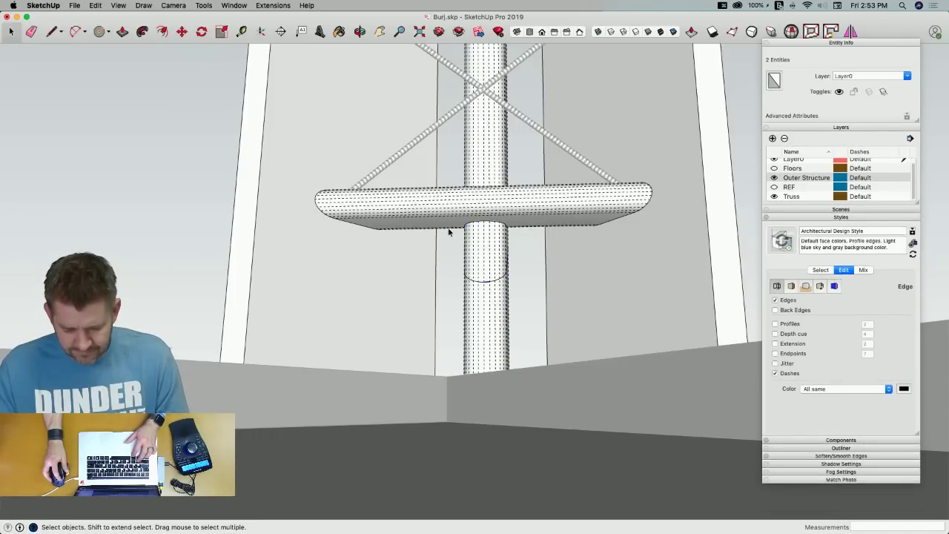
pyautogui.moveTo(449, 240); pyautogui.dragTo(539, 303)
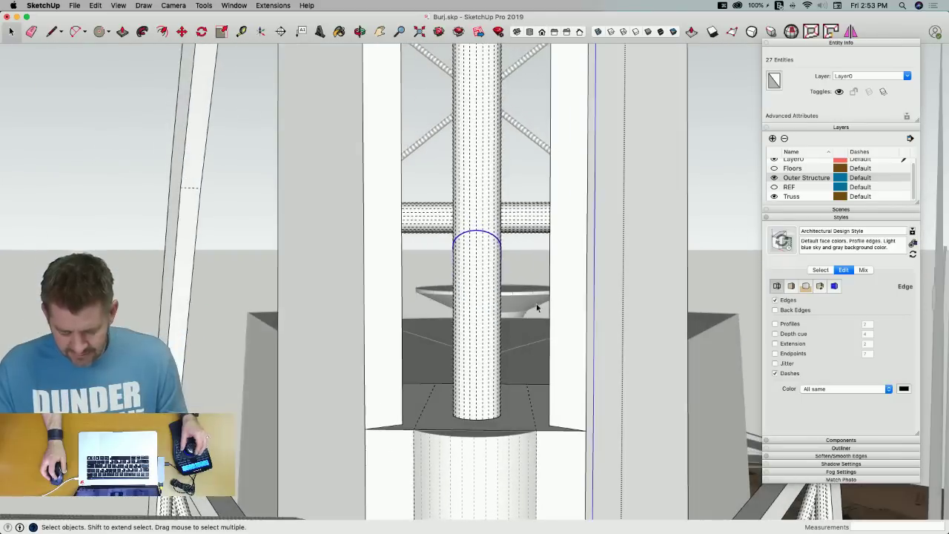
pyautogui.press('s')
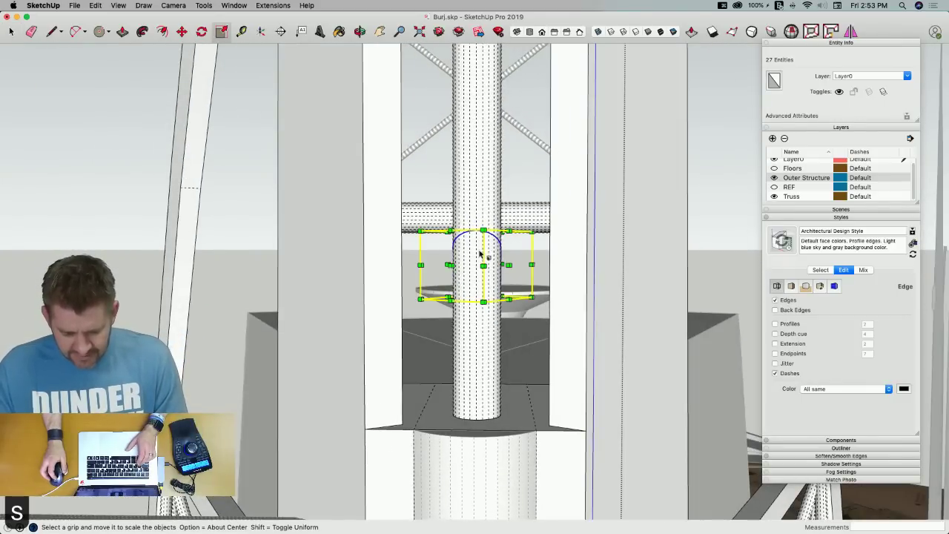
pyautogui.moveTo(483, 230); pyautogui.dragTo(503, 213)
pyautogui.press('space')
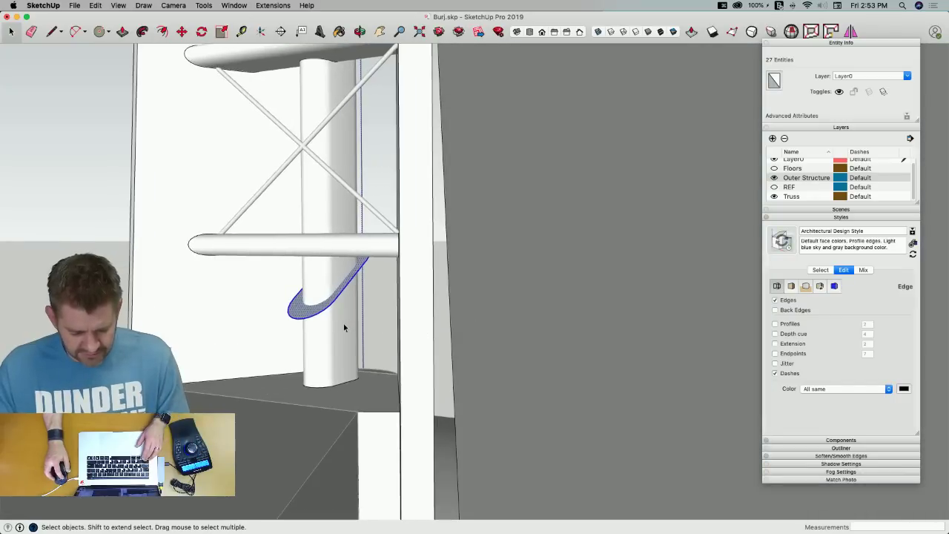
# Explode the mast group that the enlarged slanted face passes through, and select the mast's surface
pyautogui.keyDown('shift'); pyautogui.click(344, 327); pyautogui.keyUp('shift')
pyautogui.rightClick(343, 322)
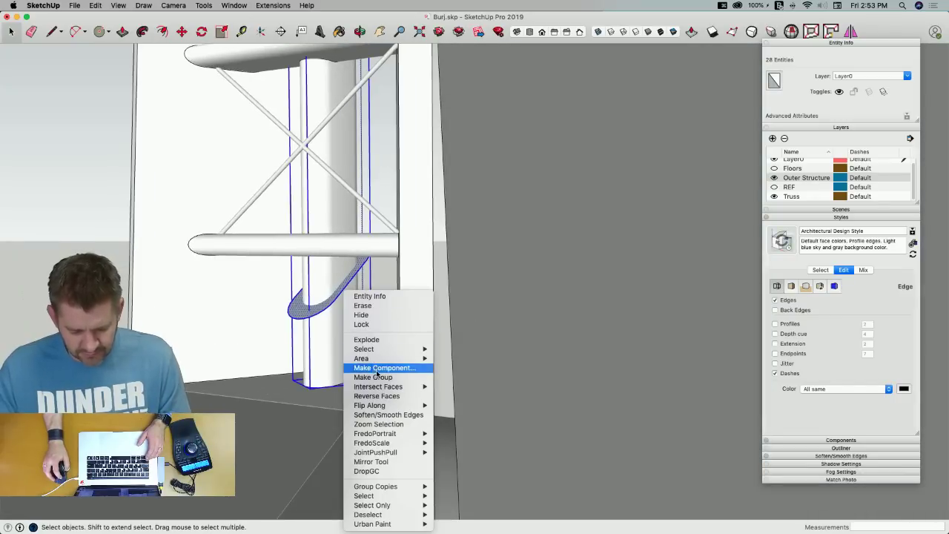
pyautogui.click(345, 320)
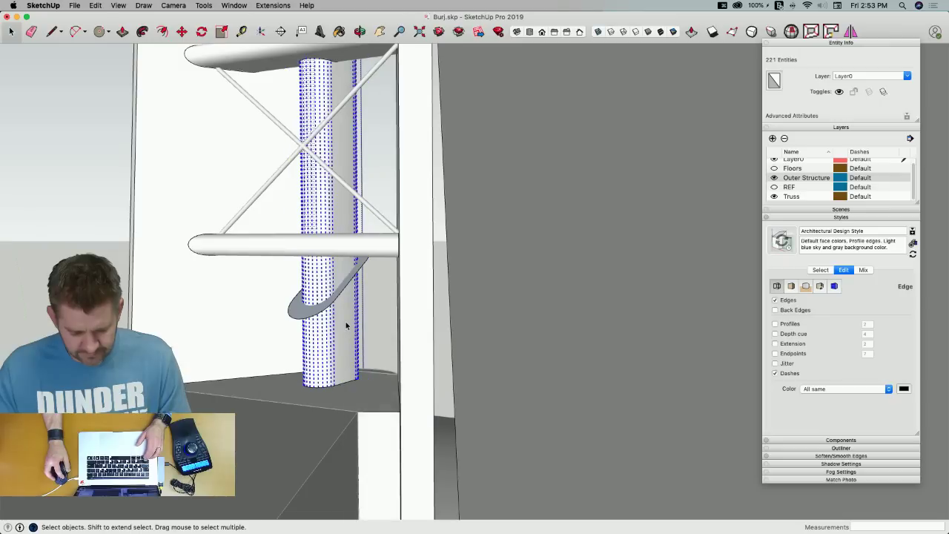
pyautogui.click(345, 322)
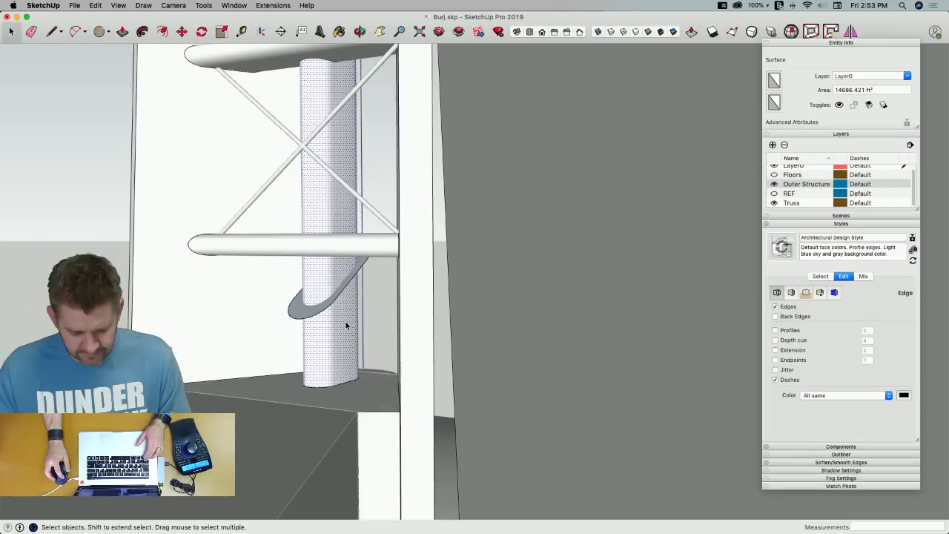
# Intersect the mast with the enlarged slanted face, and delete the leftover face, its outer edges and the mast section below the cut
pyautogui.rightClick(306, 315)
pyautogui.moveTo(385, 398)
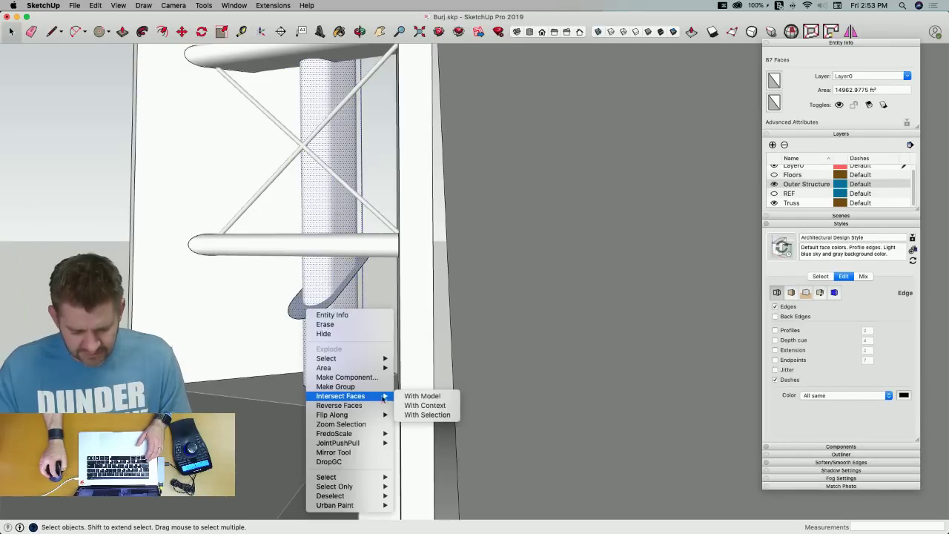
pyautogui.click(424, 415)
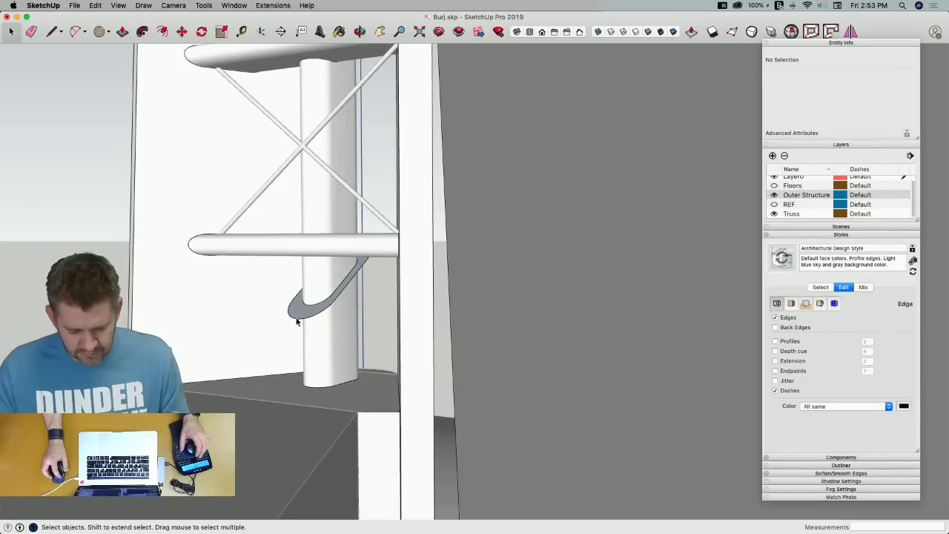
pyautogui.click(297, 321)
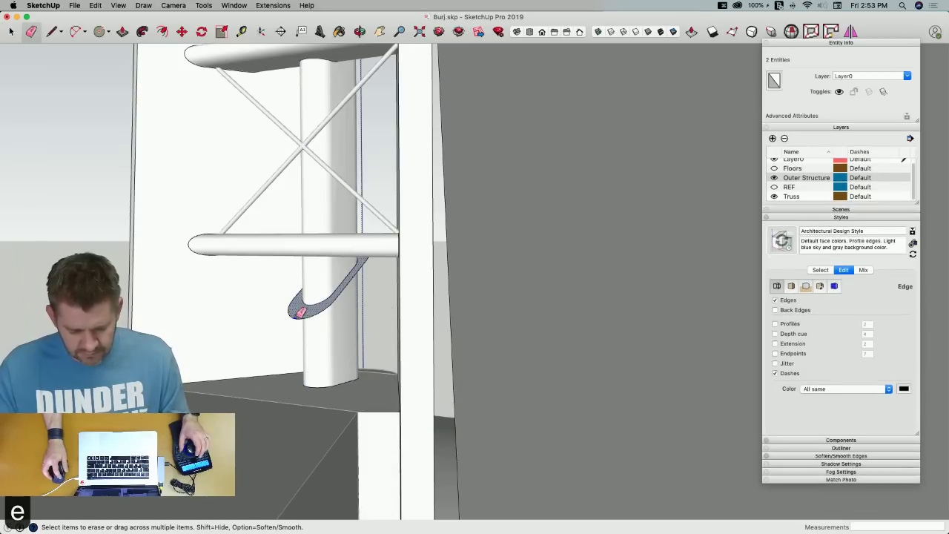
pyautogui.press('Delete')
pyautogui.click(289, 319)
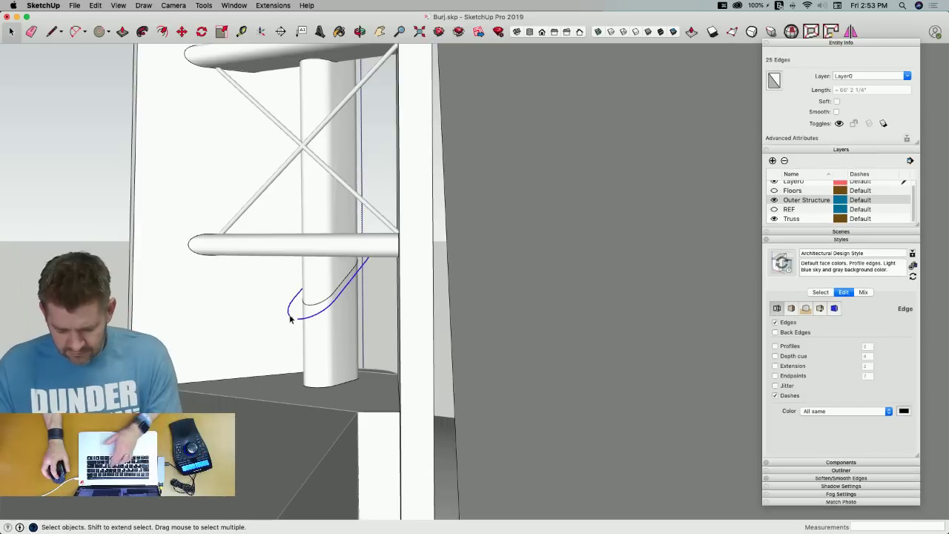
pyautogui.press('BackSpace')
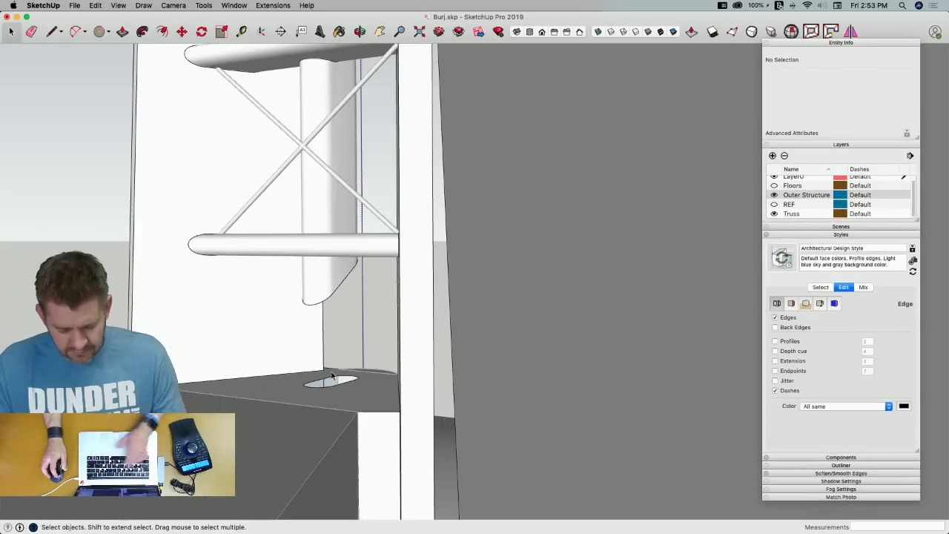
# Fill the oval opening in the roof deck beneath the shortened mast, erase its outline edges, and save the model
pyautogui.press('l')
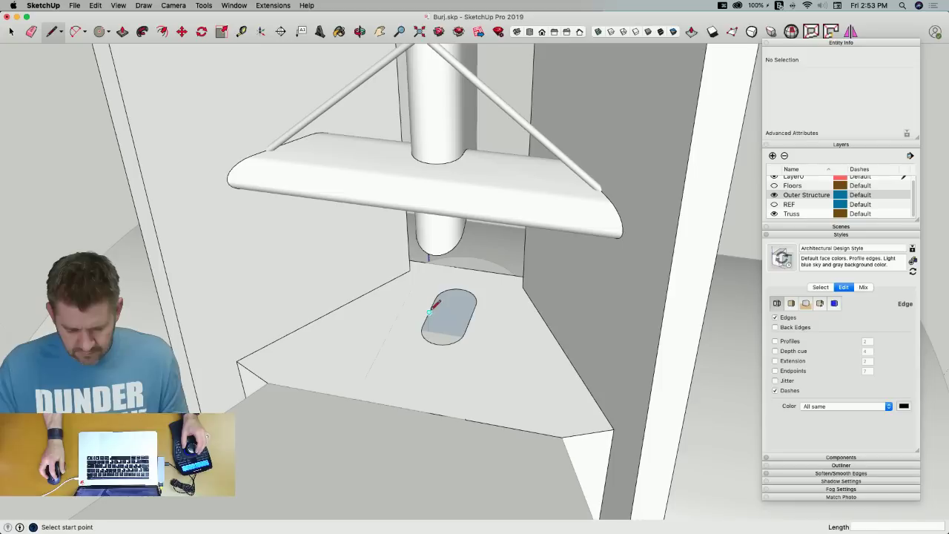
pyautogui.click(471, 320)
pyautogui.press('e')
pyautogui.moveTo(473, 320)
pyautogui.mouseDown()
pyautogui.moveTo(427, 337)
pyautogui.moveTo(437, 300)
pyautogui.moveTo(475, 294)
pyautogui.mouseUp()
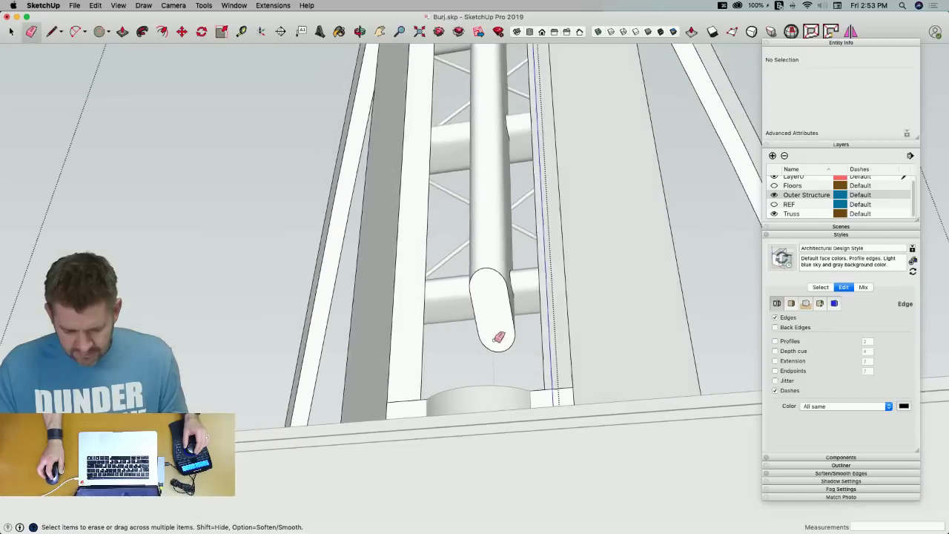
pyautogui.press('space')
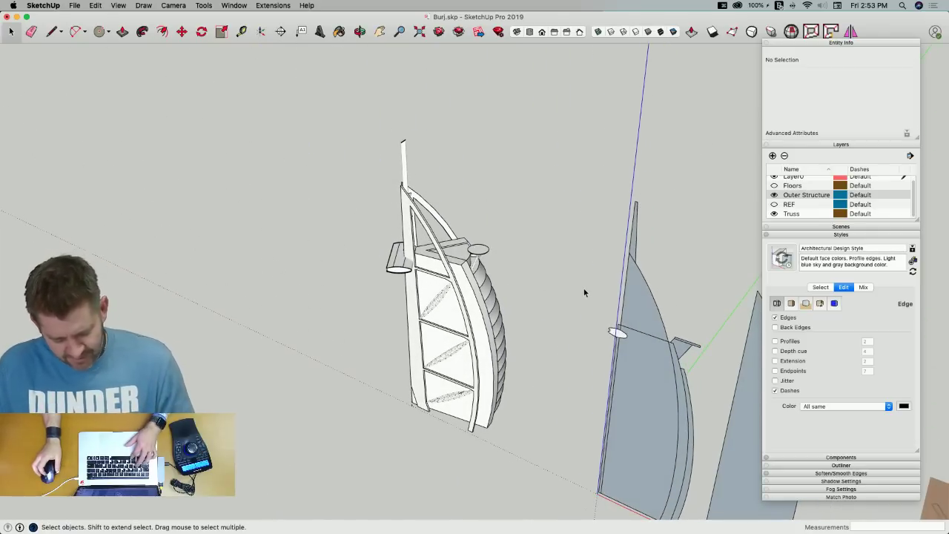
pyautogui.press('super+s')
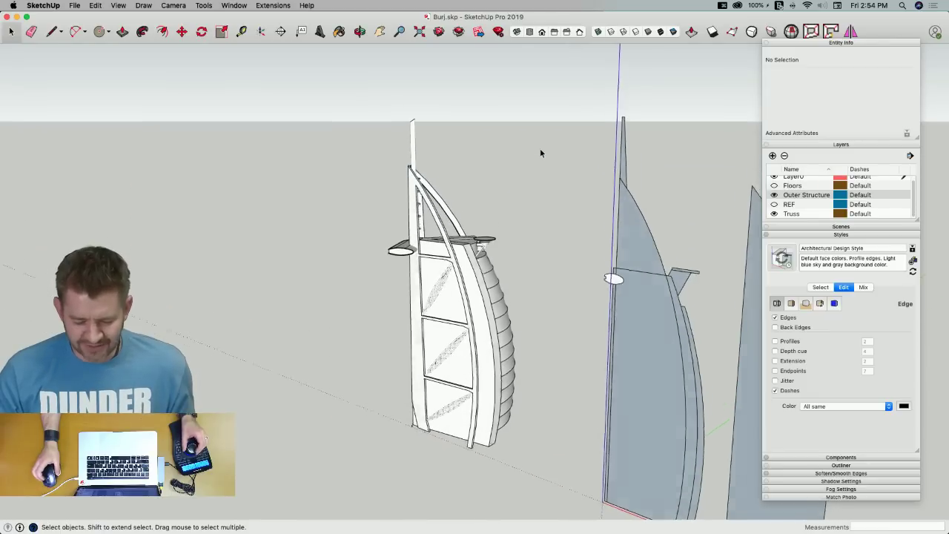
# Make the Floors layer visible and delete the reference profiles and plan images standing beside the building
pyautogui.click(774, 186)
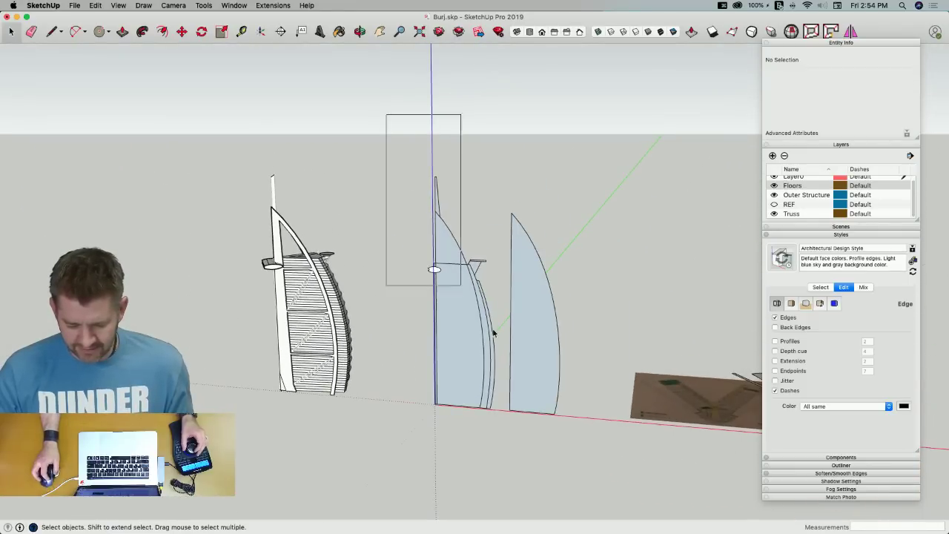
pyautogui.moveTo(493, 333); pyautogui.dragTo(758, 454)
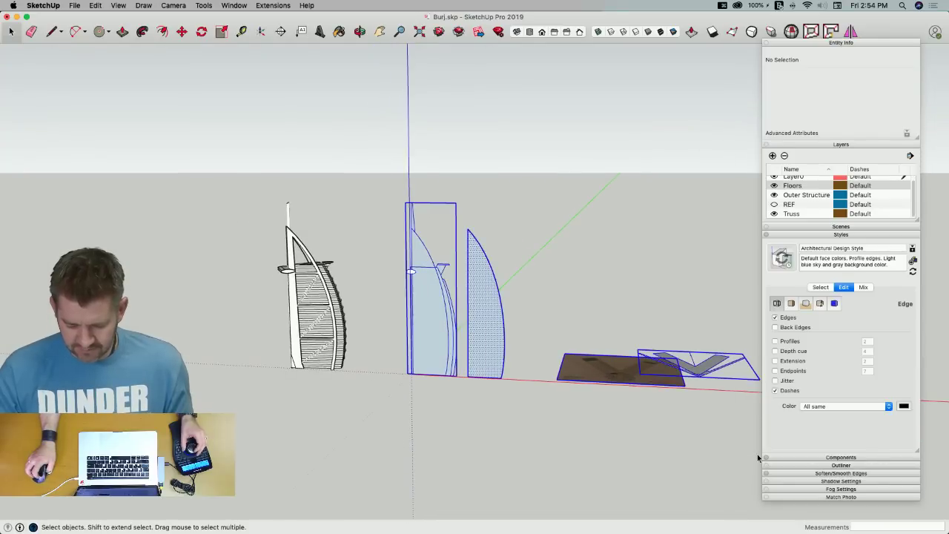
pyautogui.press('BackSpace')
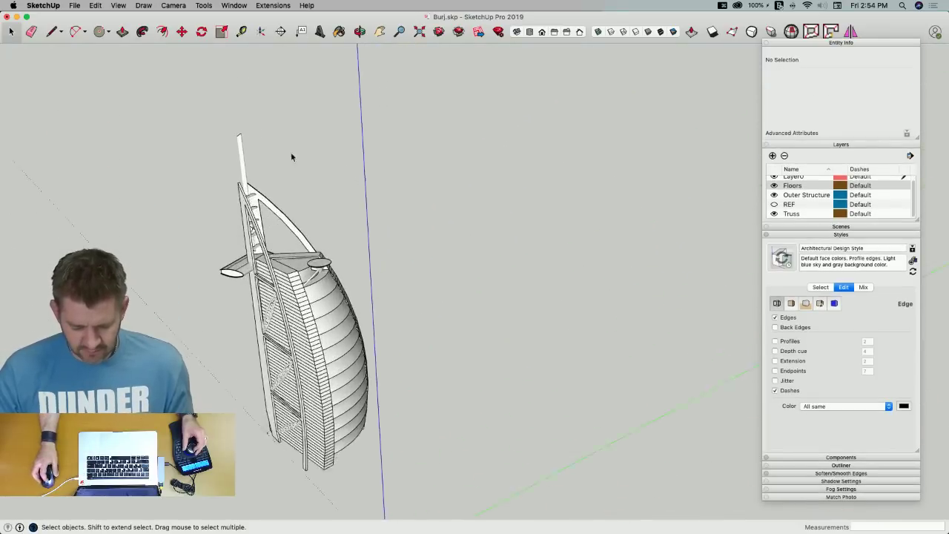
# Select the building's geometry and group its outer structure
pyautogui.click(445, 310)
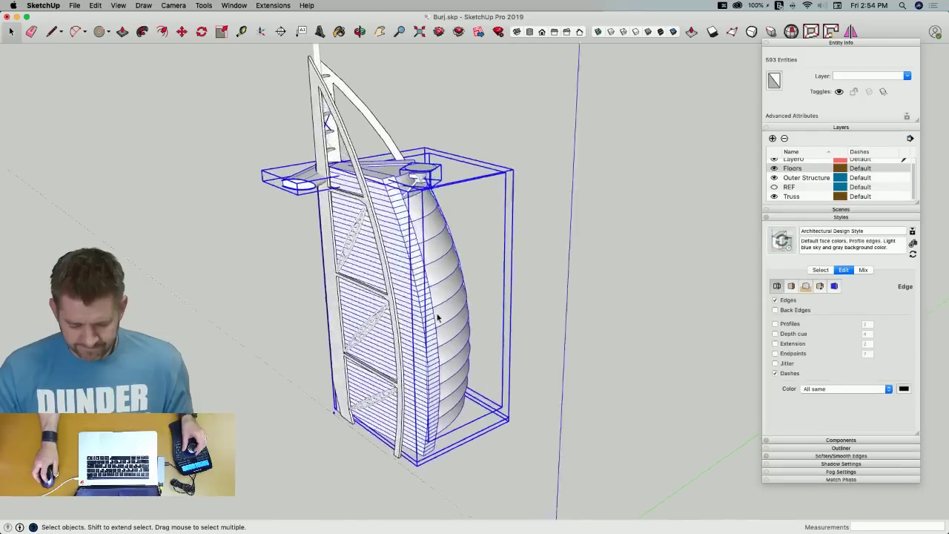
pyautogui.press('m')
pyautogui.press('space')
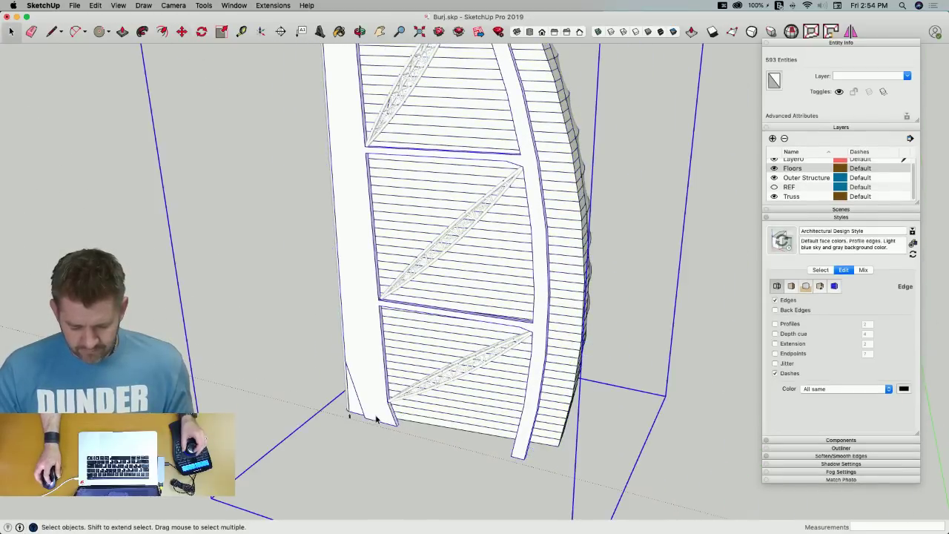
pyautogui.press('g')
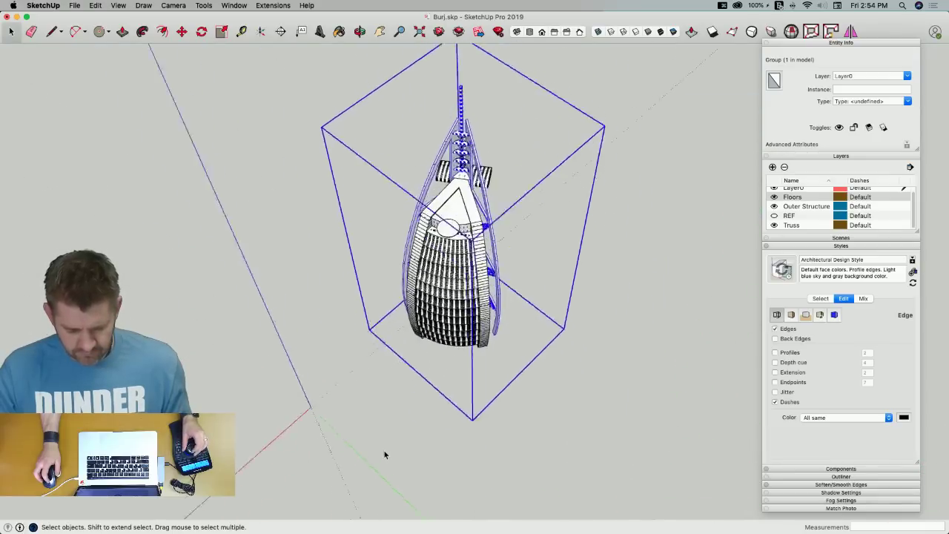
pyautogui.click(385, 451)
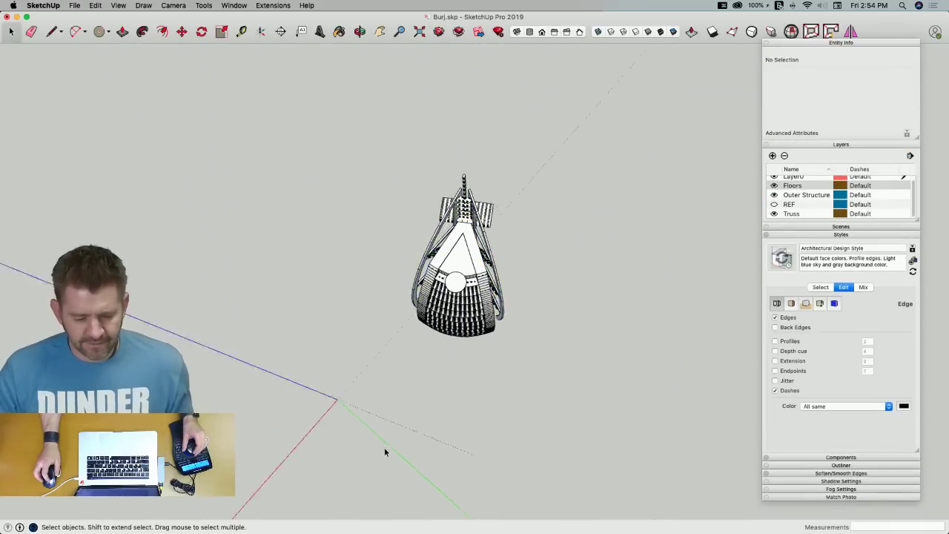
# Select the entire building and move it by the bottom corner at the mast's base onto the origin
pyautogui.moveTo(335, 124); pyautogui.dragTo(600, 488)
pyautogui.press('m')
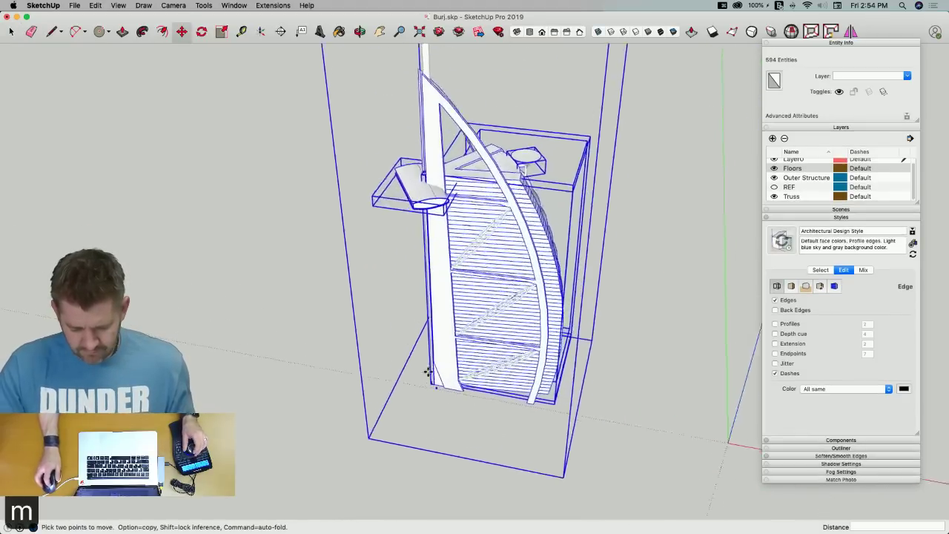
pyautogui.scroll(8, 435, 387)
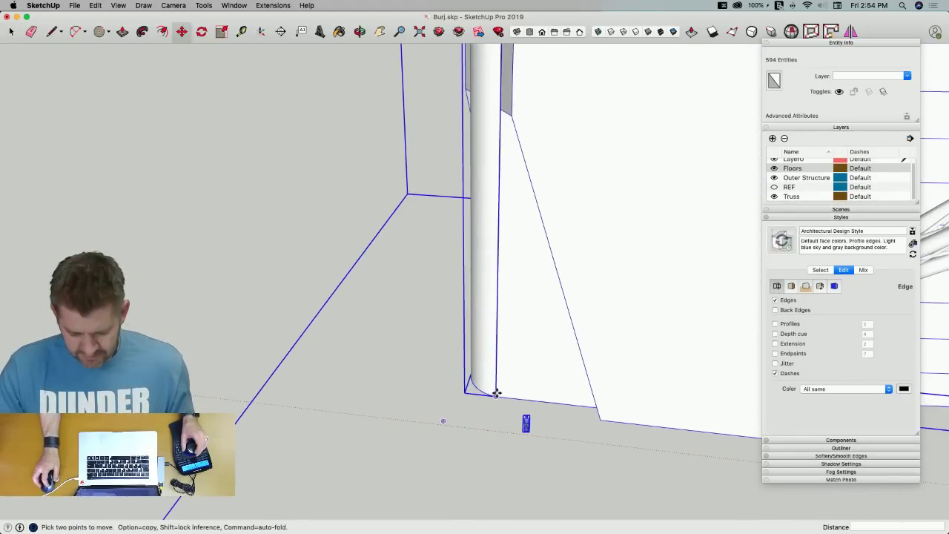
pyautogui.click(496, 394)
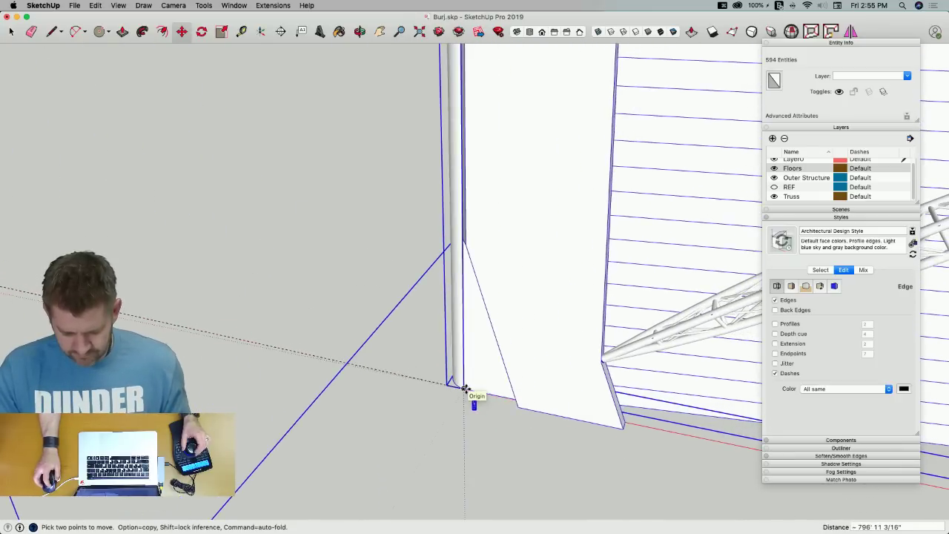
pyautogui.click(465, 388)
pyautogui.scroll(-10, 365, 390)
pyautogui.press('space')
pyautogui.click(348, 418)
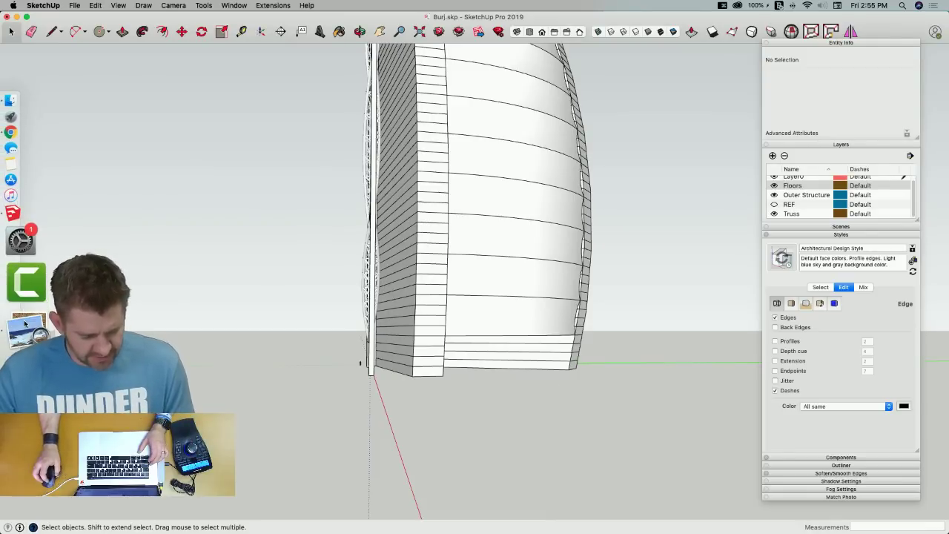
# Switch to Chrome and examine the newest Burj al Arab photos of the mast, roof and helipad in the forum thread
pyautogui.click(26, 179)
pyautogui.scroll(-10, 655, 449)
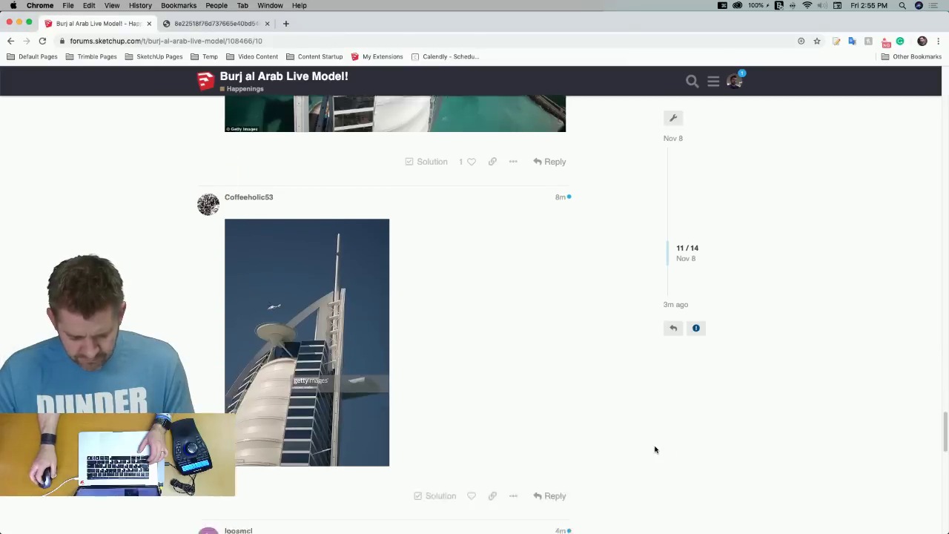
pyautogui.scroll(-4, 655, 449)
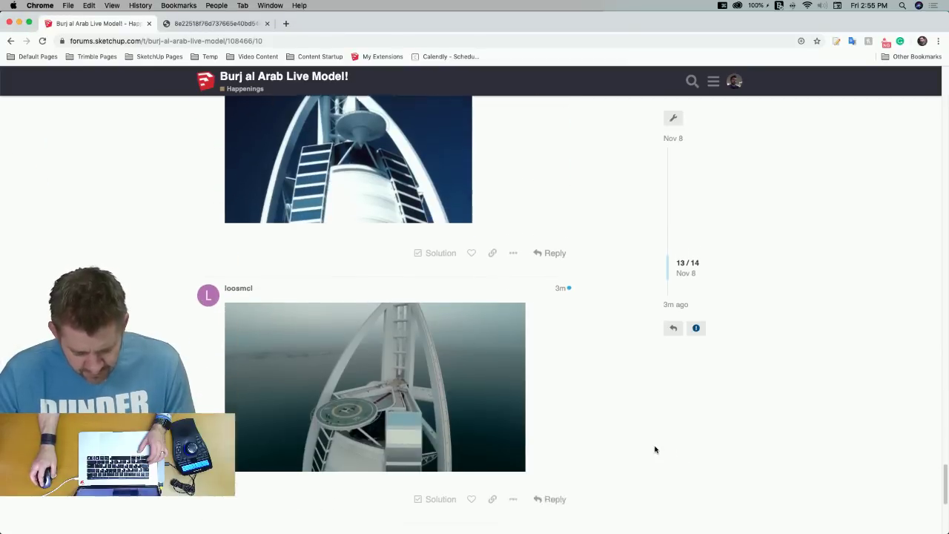
pyautogui.scroll(-6, 655, 450)
pyautogui.scroll(4, 645, 445)
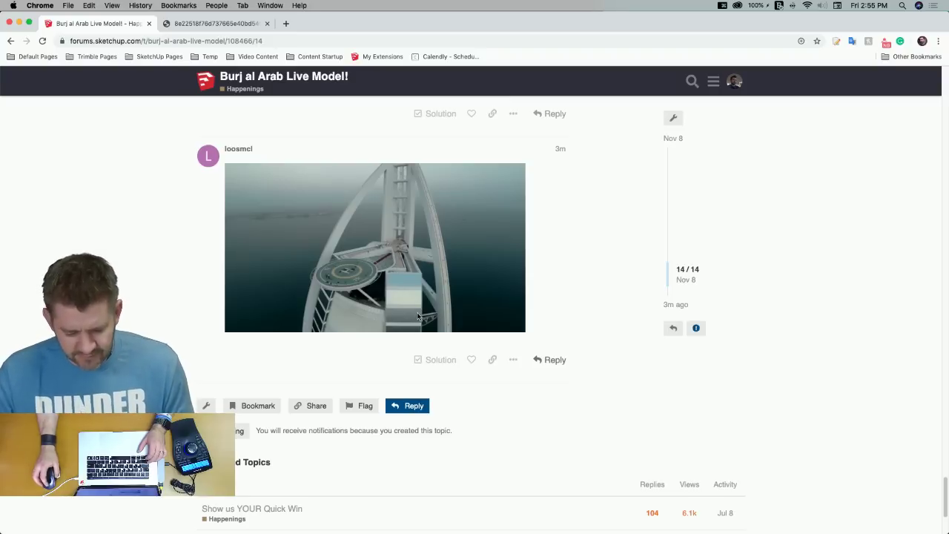
# Review the earlier section drawing, floor plans, terrace plan and photos in the forum thread for details of the building
pyautogui.scroll(20, 456, 268)
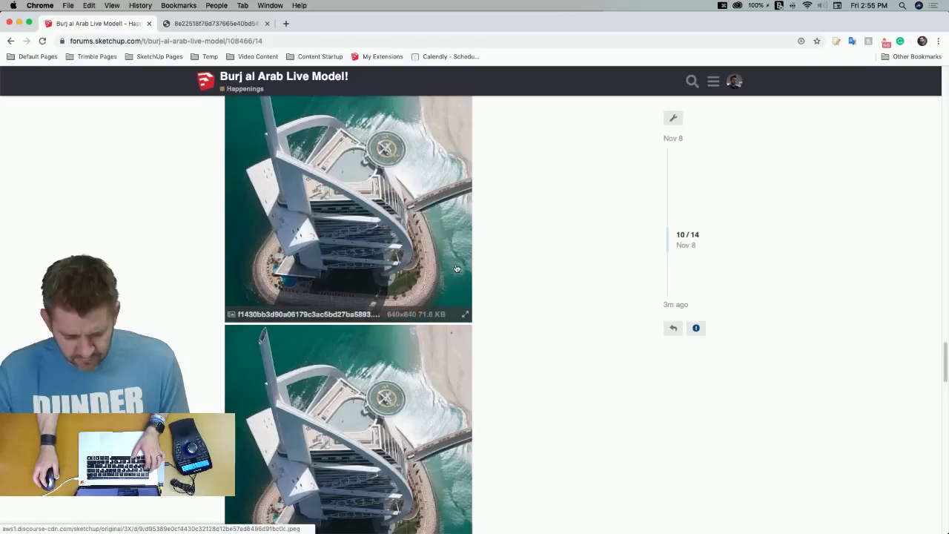
pyautogui.scroll(-1, 456, 268)
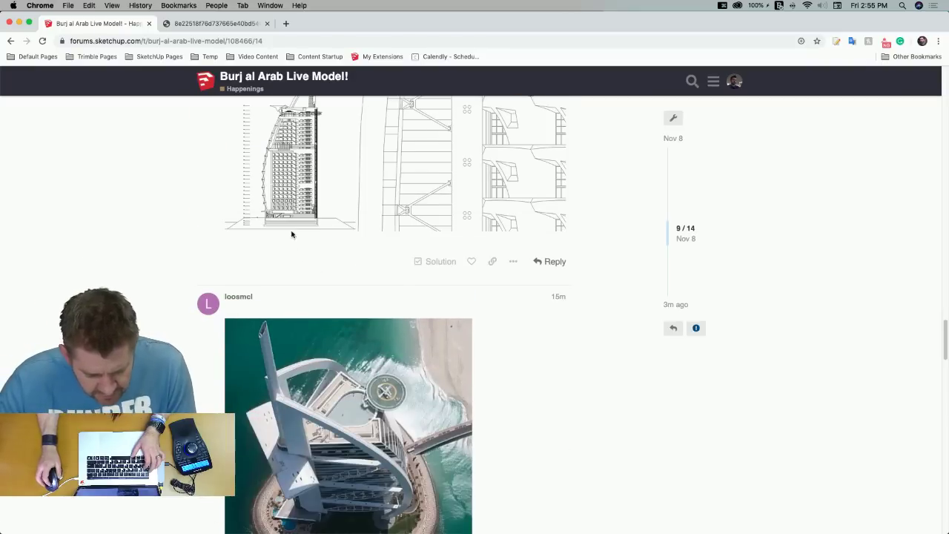
pyautogui.scroll(10, 334, 315)
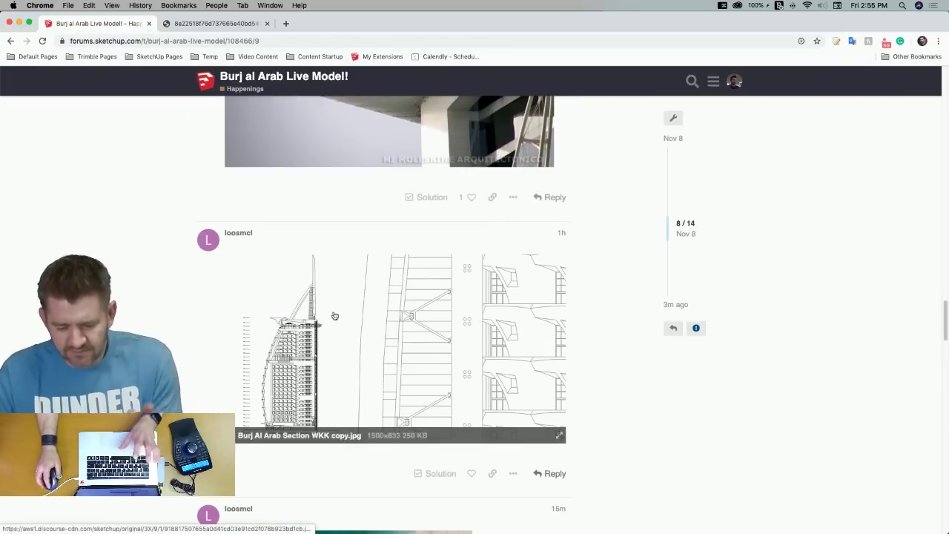
pyautogui.scroll(15, 334, 316)
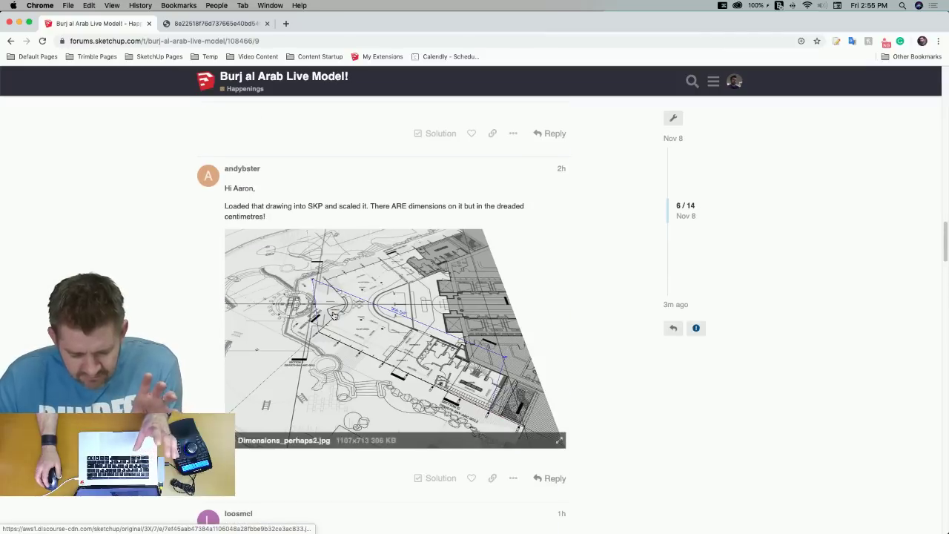
pyautogui.scroll(5, 334, 316)
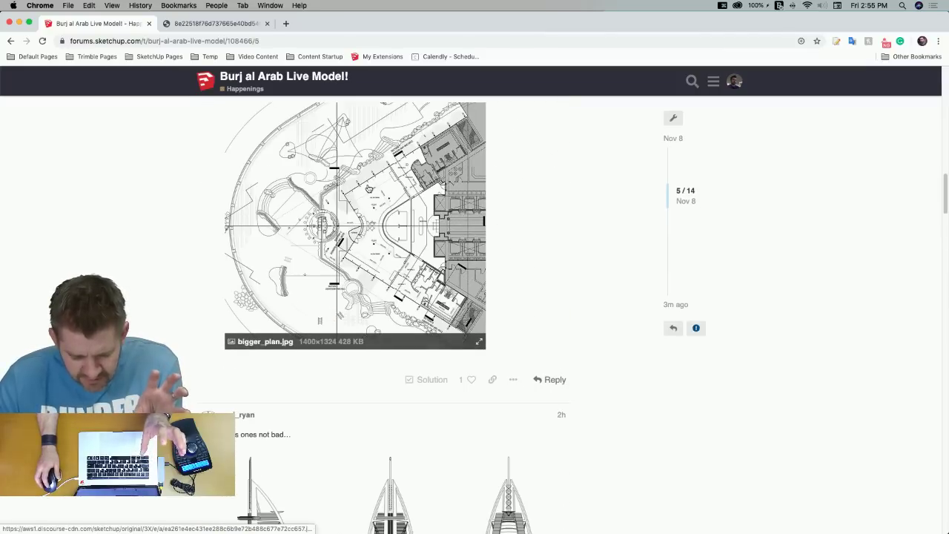
pyautogui.scroll(7, 406, 231)
pyautogui.scroll(5, 270, 254)
pyautogui.scroll(5, 276, 252)
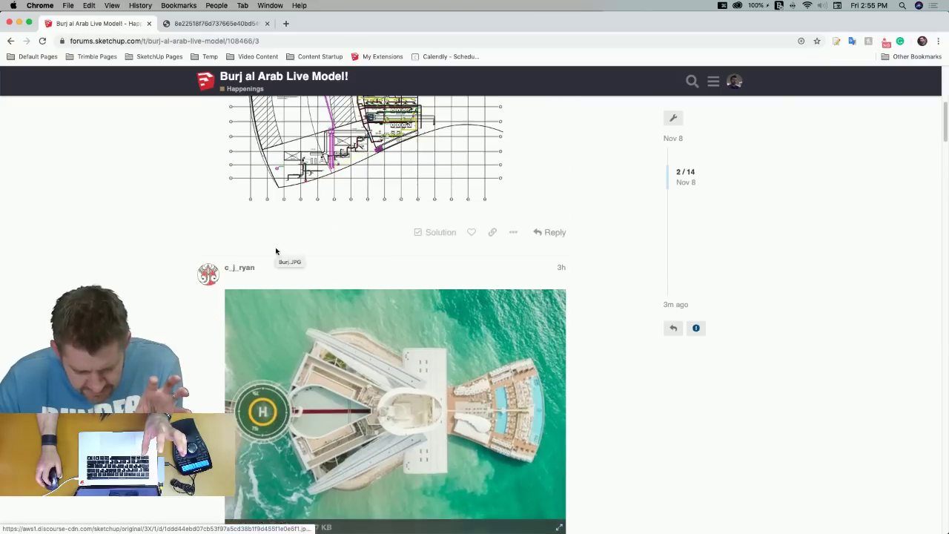
pyautogui.scroll(4, 275, 252)
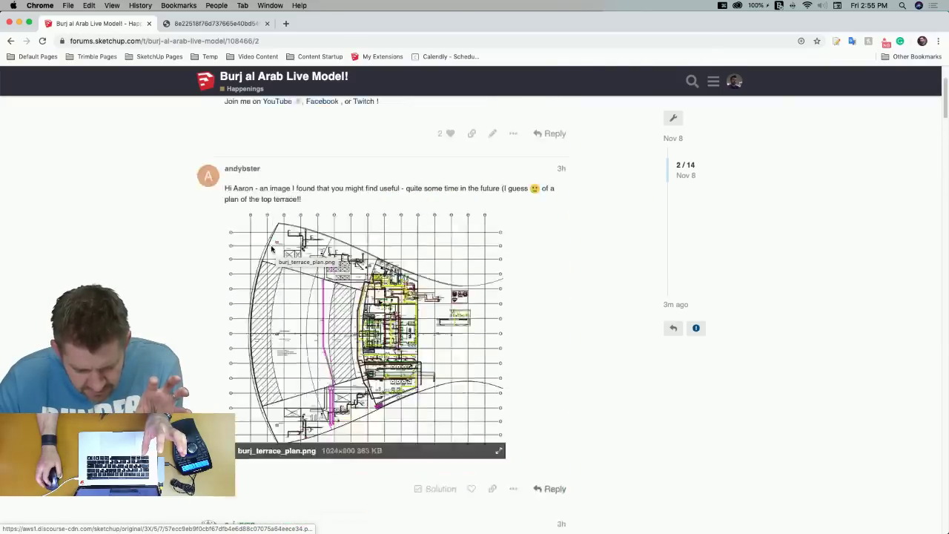
pyautogui.scroll(-20, 310, 341)
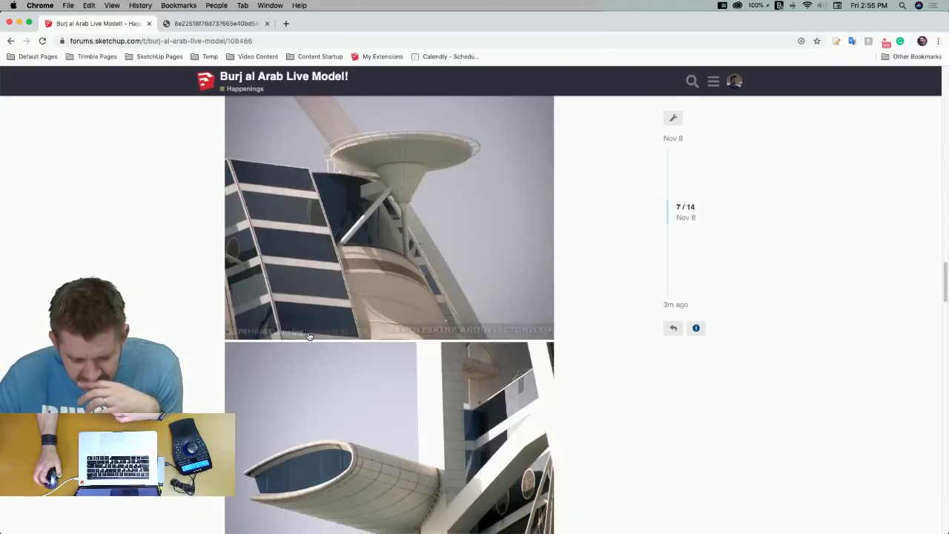
pyautogui.scroll(-20, 310, 337)
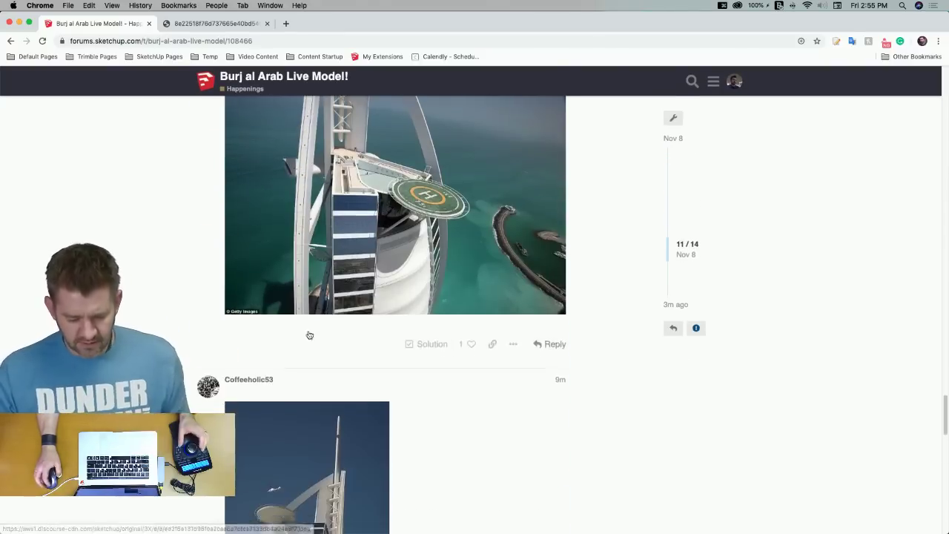
pyautogui.scroll(-5, 310, 331)
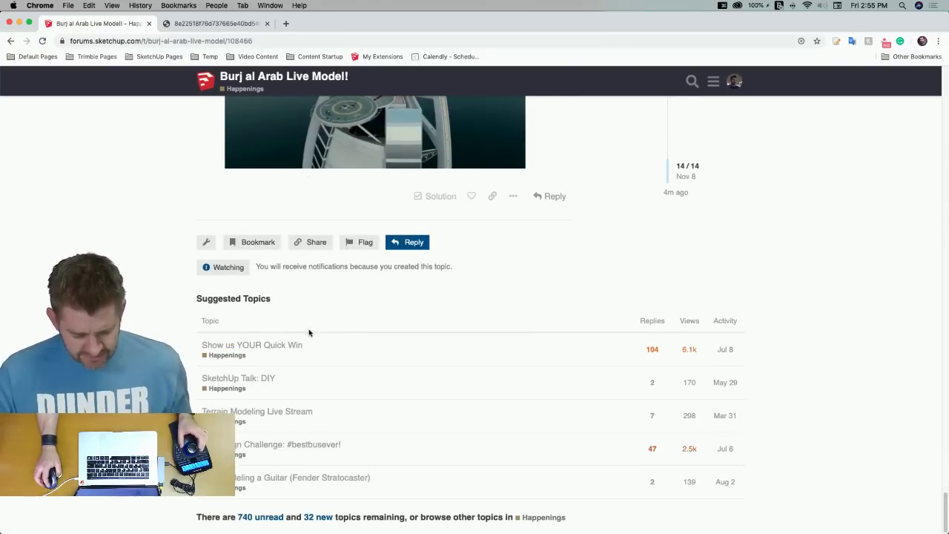
# Check the building's base in SketchUp, return to Chrome and compare the top terrace plan with the aerial photo in the forum thread
pyautogui.press('super+Tab')
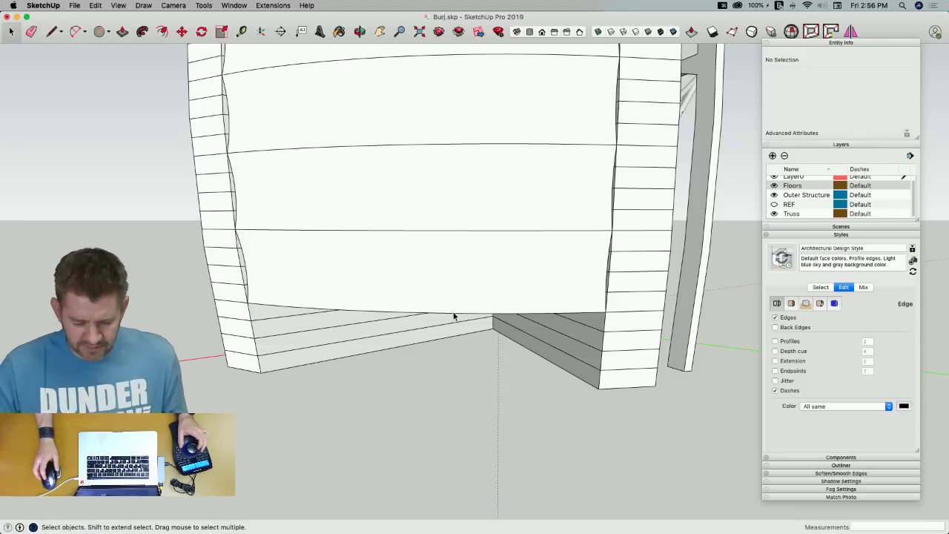
pyautogui.press('super+Tab')
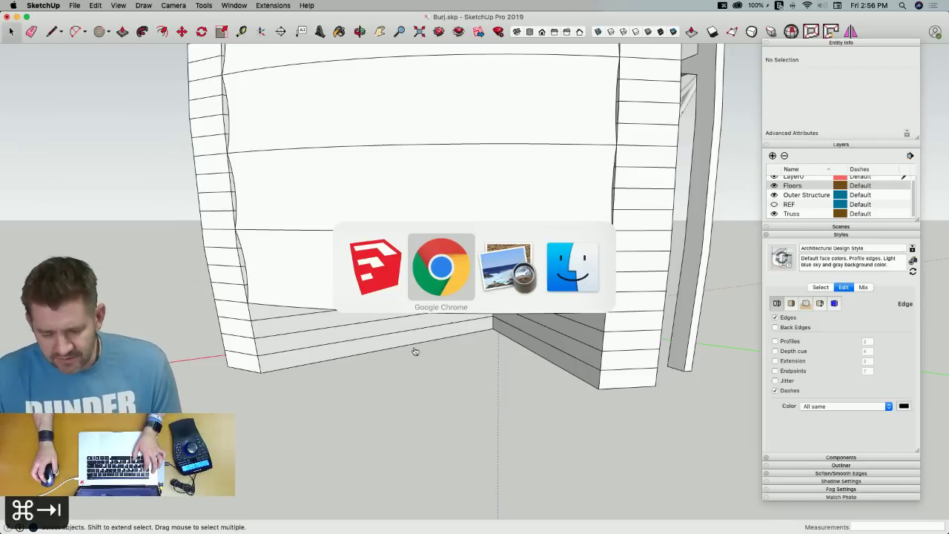
pyautogui.scroll(15, 360, 298)
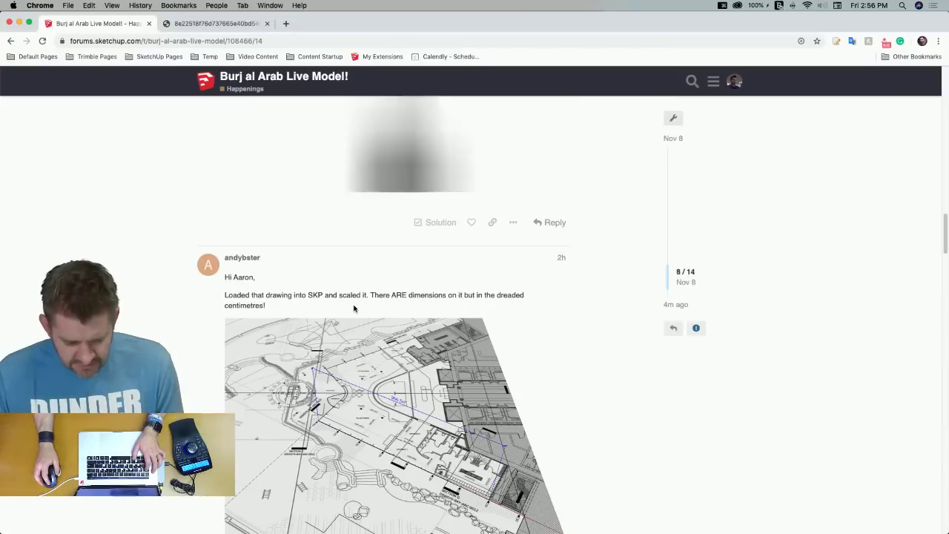
pyautogui.scroll(10, 354, 309)
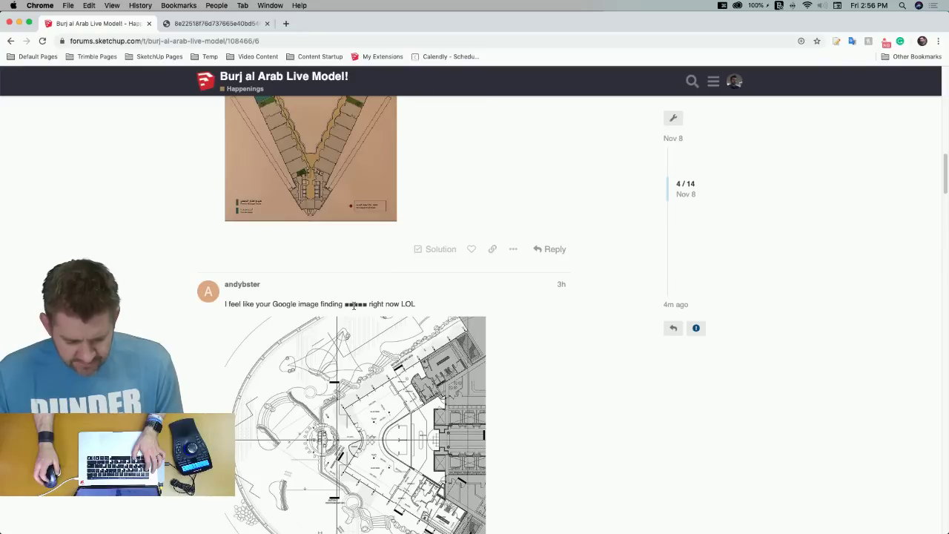
pyautogui.scroll(5, 355, 310)
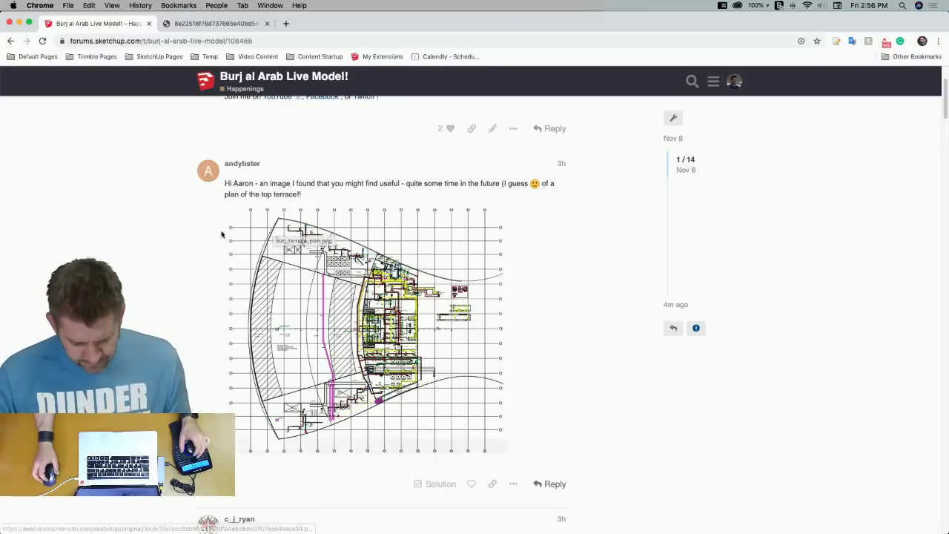
pyautogui.scroll(-1, 304, 245)
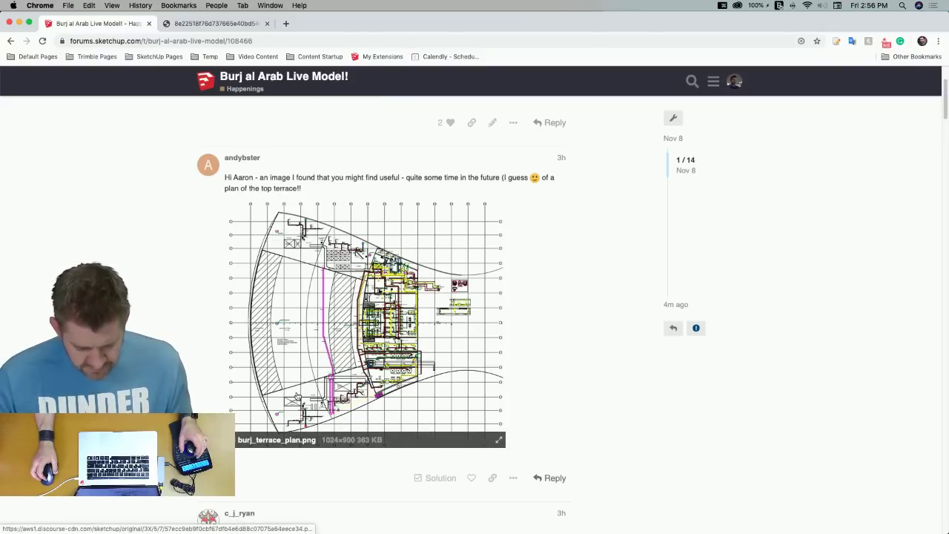
pyautogui.scroll(-8, 296, 397)
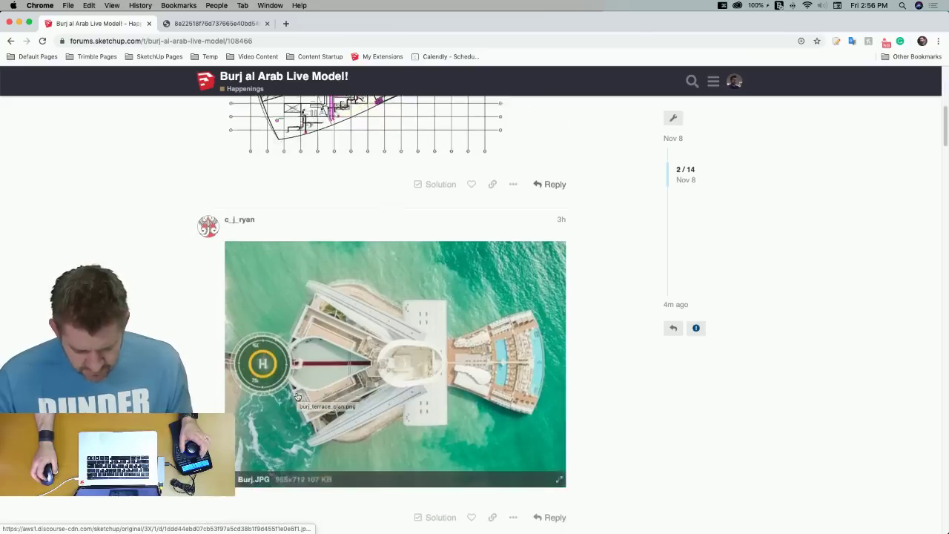
pyautogui.scroll(4, 297, 397)
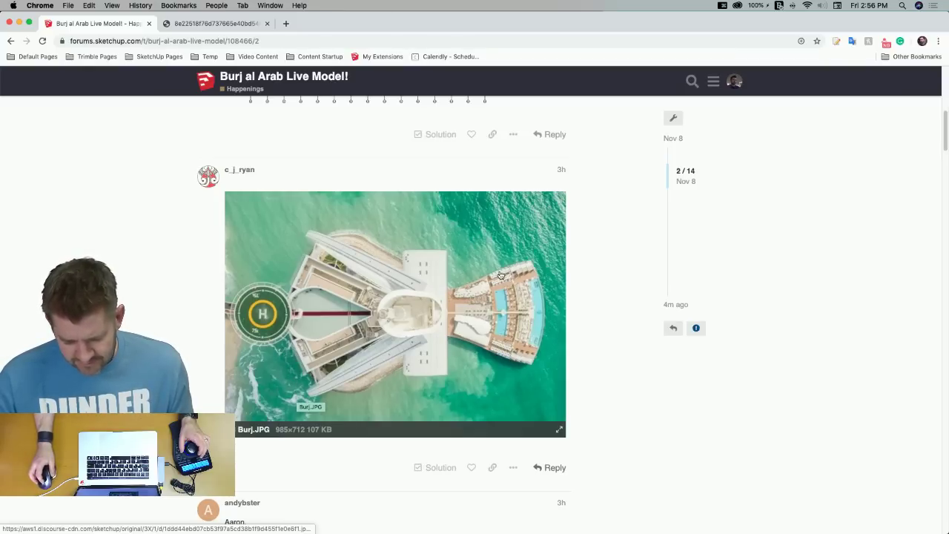
pyautogui.scroll(10, 490, 297)
pyautogui.scroll(-6, 441, 271)
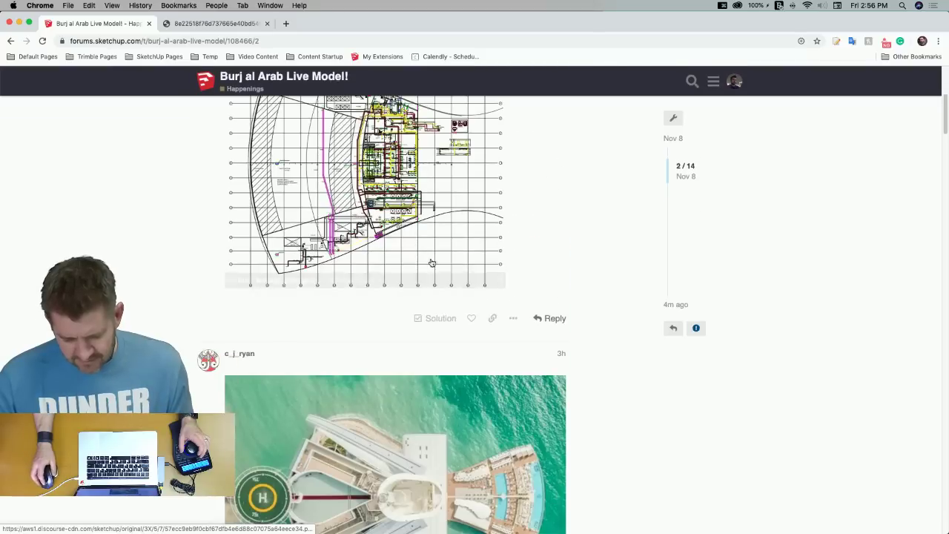
pyautogui.scroll(3, 418, 237)
pyautogui.scroll(-5, 288, 354)
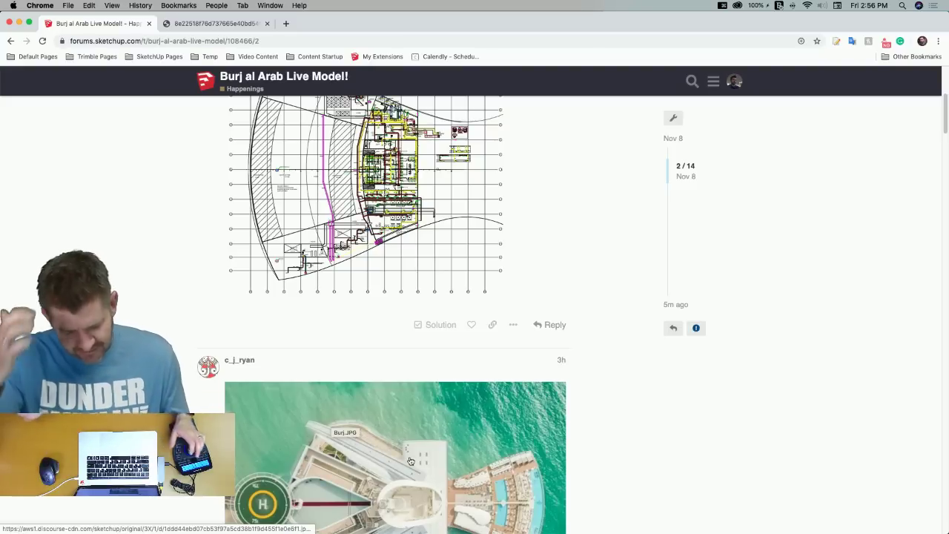
pyautogui.scroll(2, 410, 462)
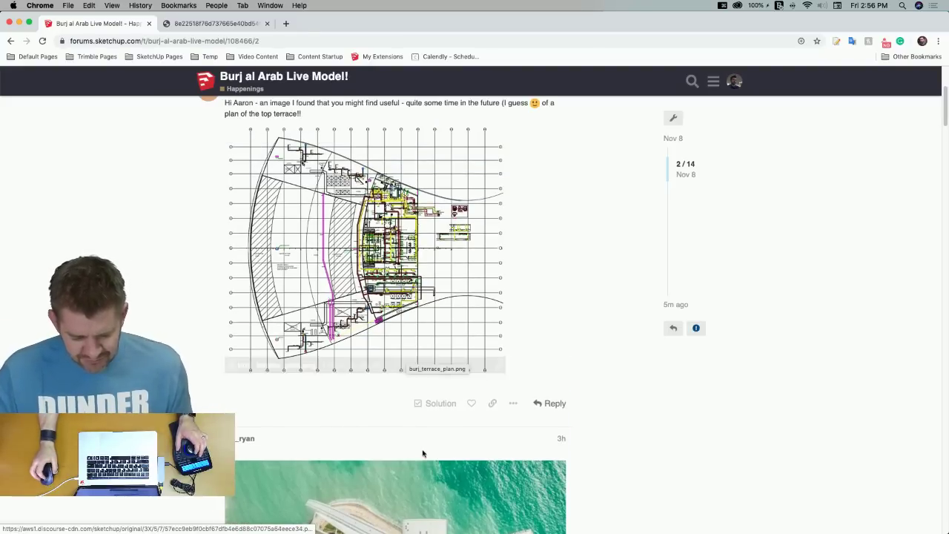
# Examine the newest forum photos of the mast, the helipad and the top of the facade
pyautogui.scroll(-20, 413, 421)
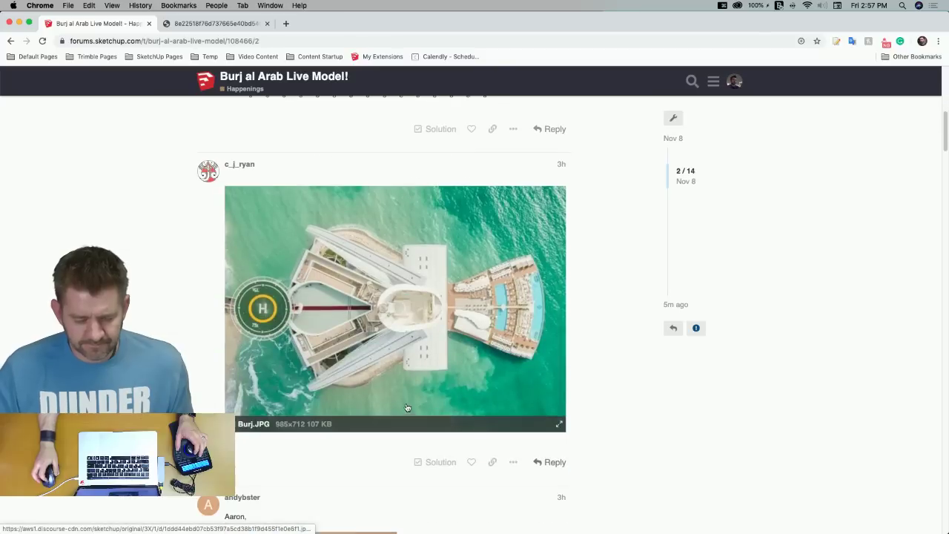
pyautogui.scroll(10, 399, 407)
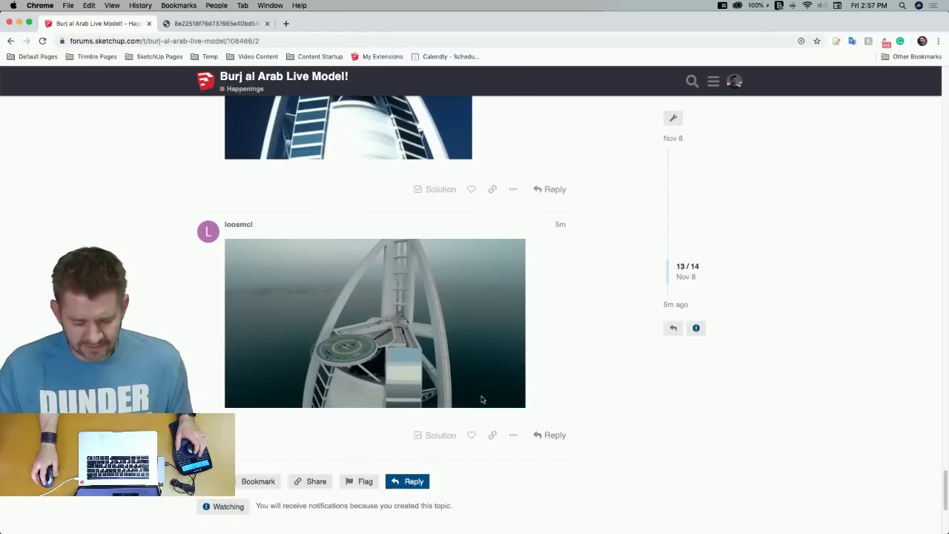
pyautogui.scroll(1, 550, 399)
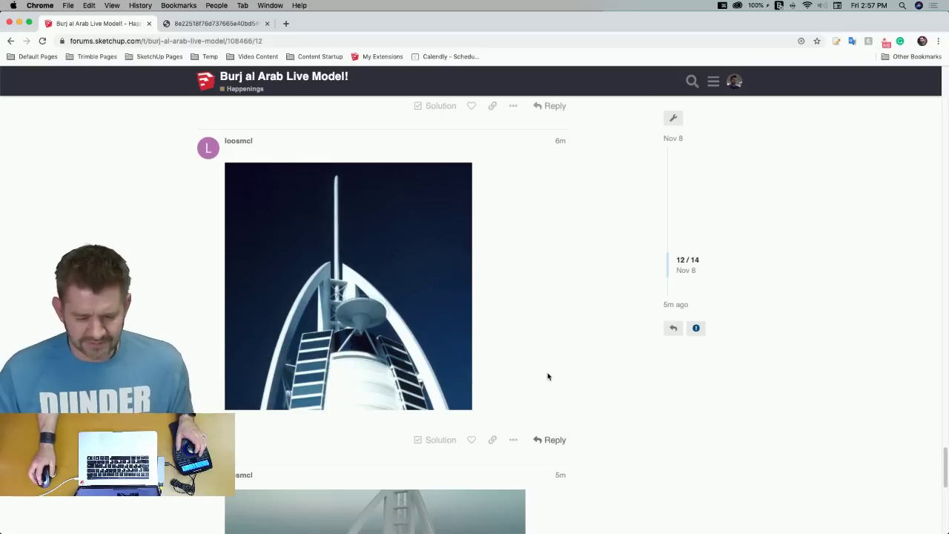
pyautogui.scroll(4, 545, 370)
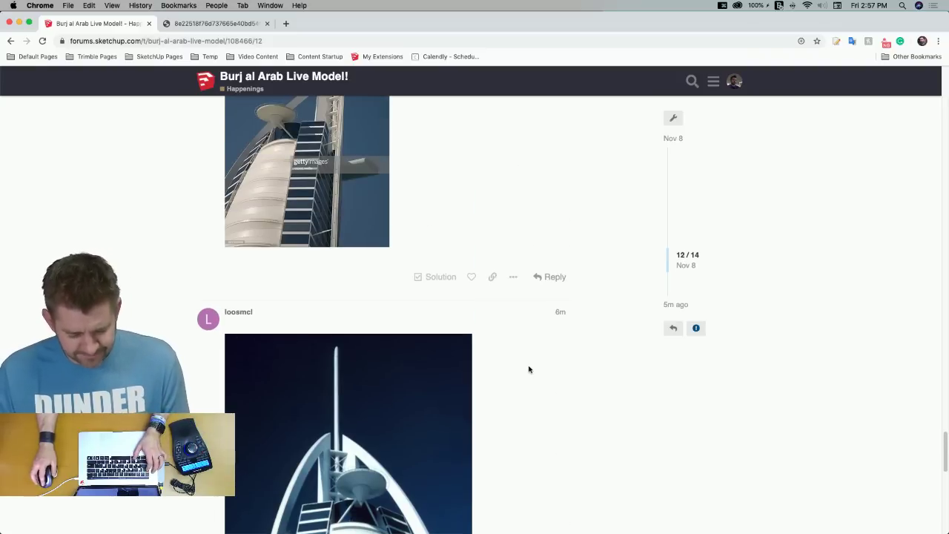
pyautogui.scroll(4, 529, 370)
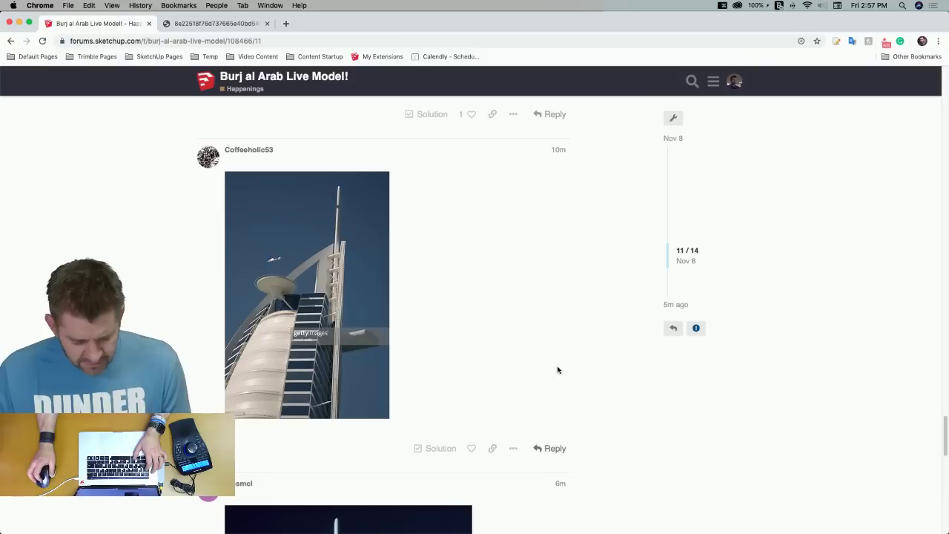
pyautogui.scroll(-8, 558, 370)
pyautogui.scroll(-10, 554, 373)
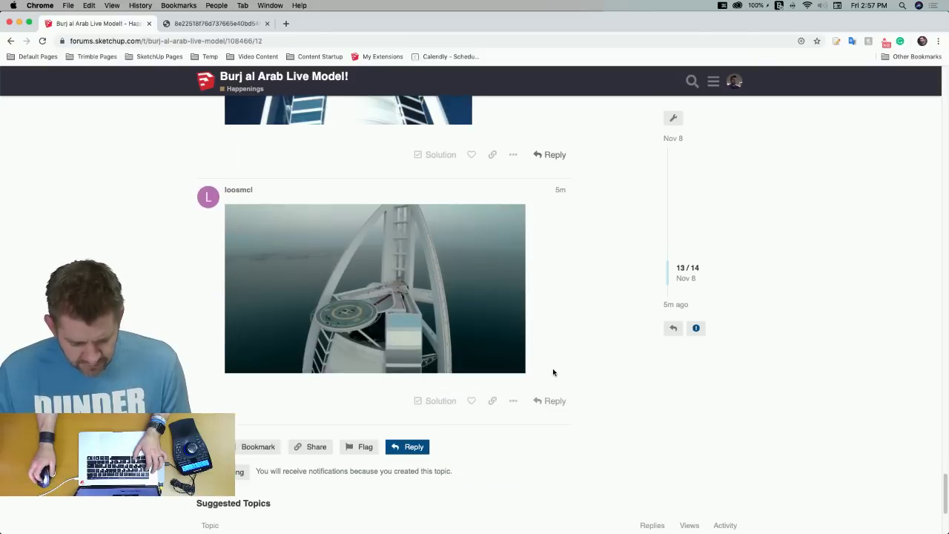
pyautogui.scroll(4, 547, 371)
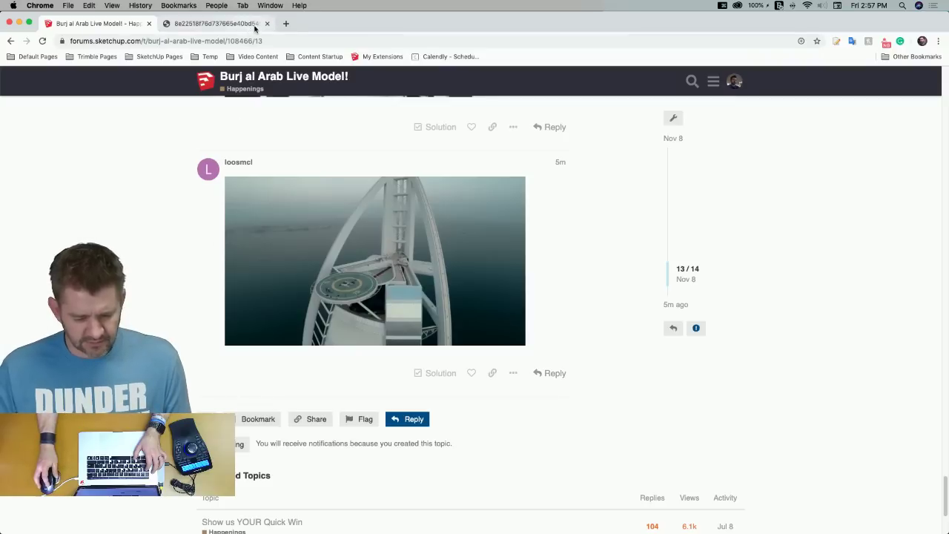
# Search Google Images for "burj entryway" in a new browser tab
pyautogui.click(287, 24)
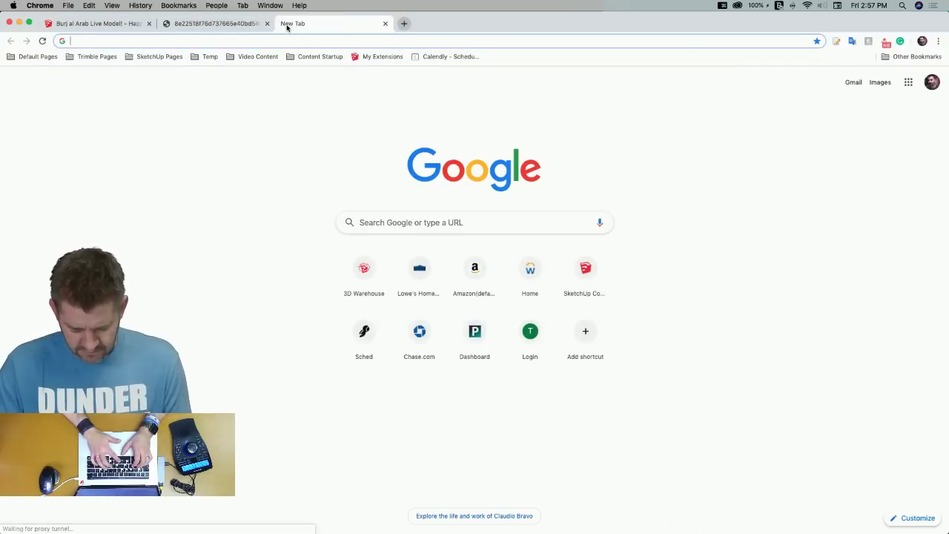
pyautogui.write('burj entr')
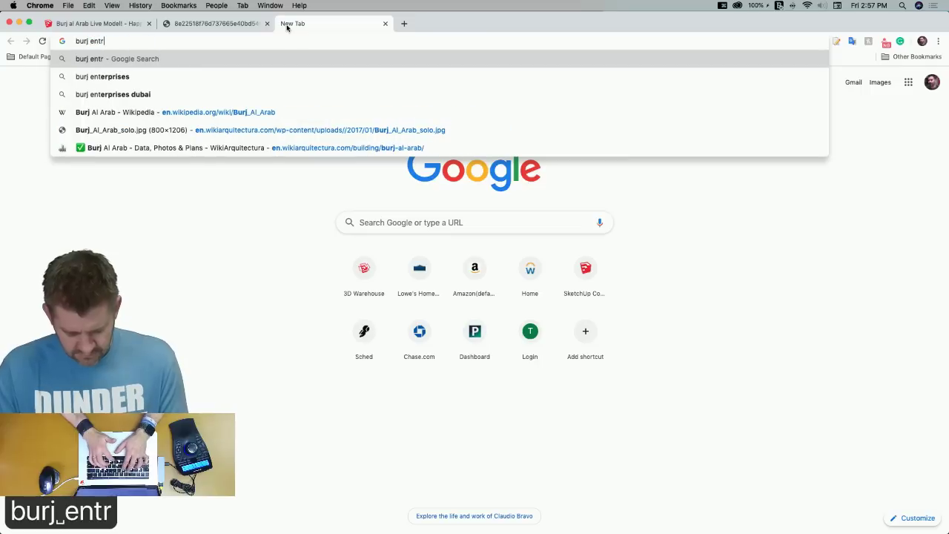
pyautogui.write('uway')
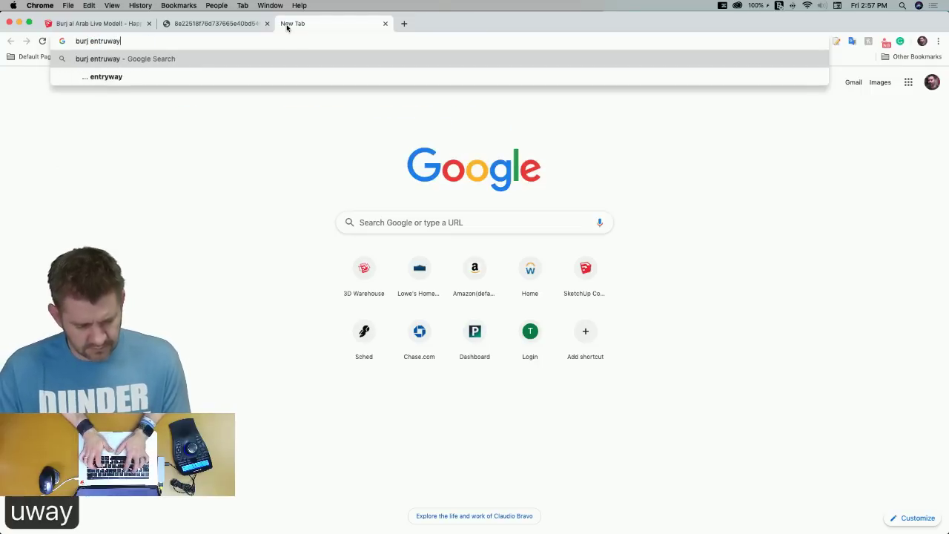
pyautogui.press('BackSpace')
pyautogui.press('BackSpace')
pyautogui.press('BackSpace')
pyautogui.press('BackSpace')
pyautogui.press('BackSpace')
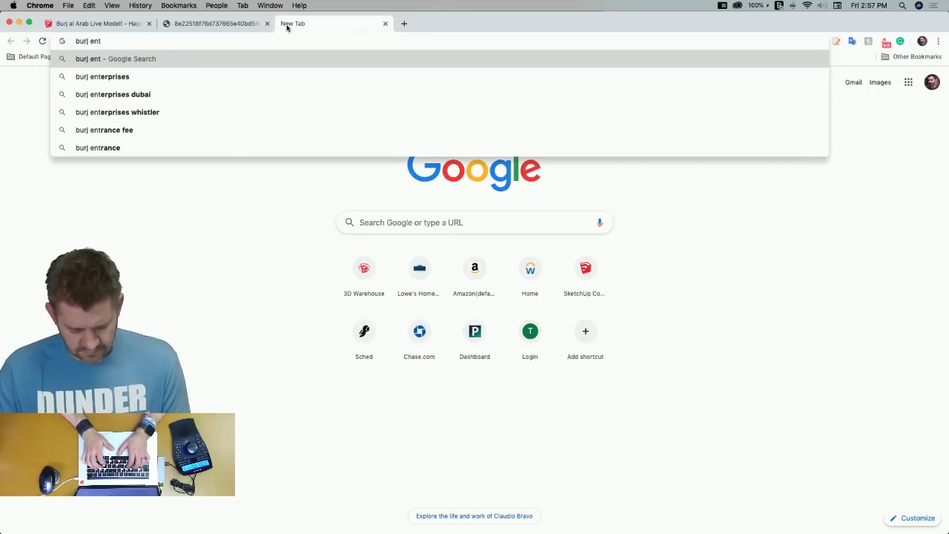
pyautogui.write('ryway')
pyautogui.press('Return')
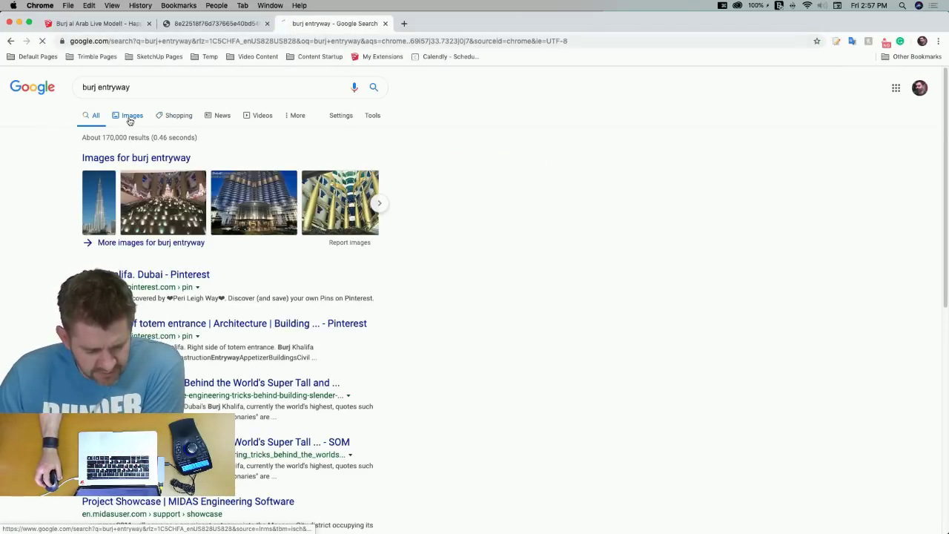
pyautogui.click(130, 121)
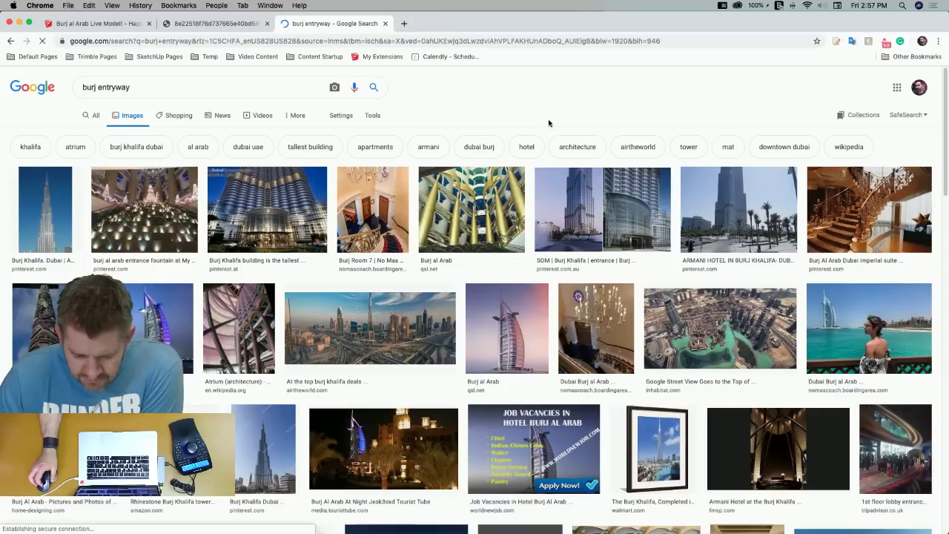
# Refine the image search to "burj al arab entryway" and look through the results for exterior views of the entrance
pyautogui.click(101, 88)
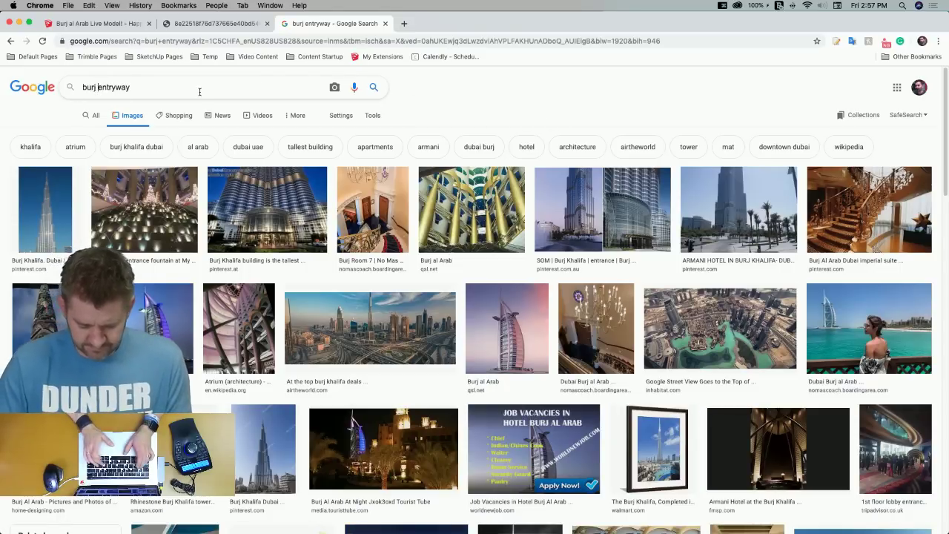
pyautogui.write('al arab')
pyautogui.press('Return')
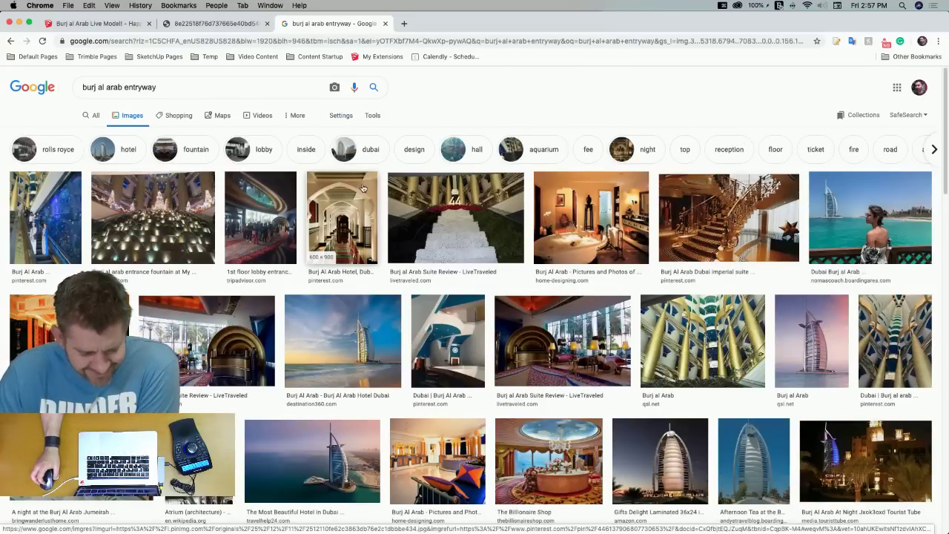
pyautogui.scroll(-10, 363, 188)
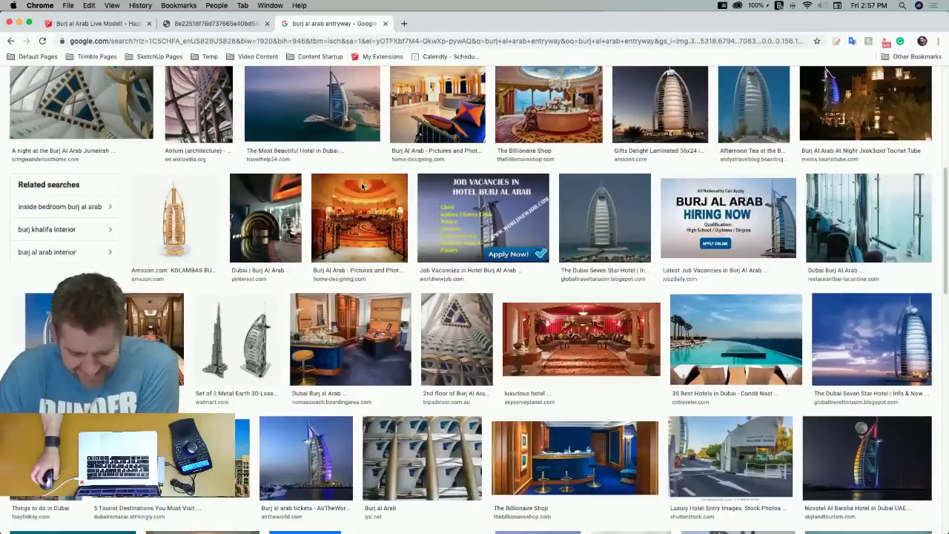
pyautogui.scroll(-6, 362, 187)
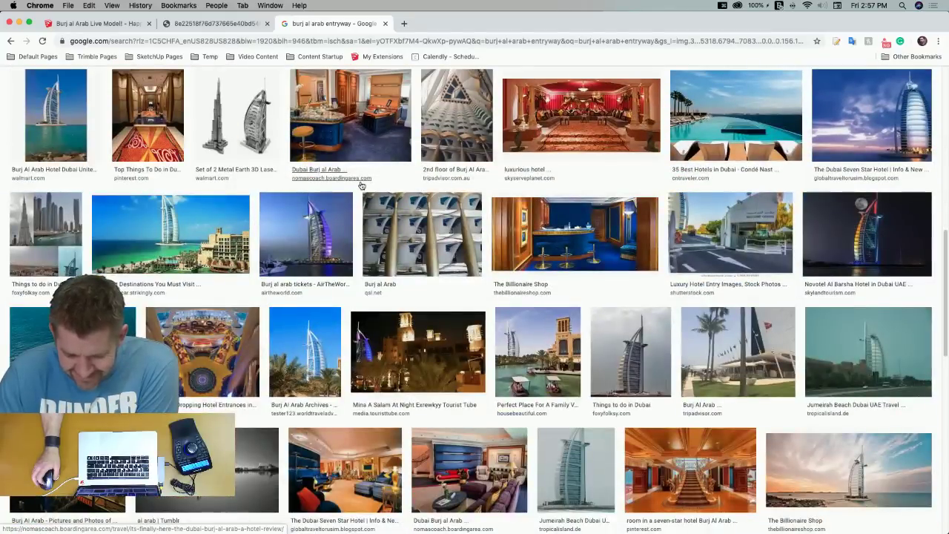
pyautogui.scroll(-1, 361, 185)
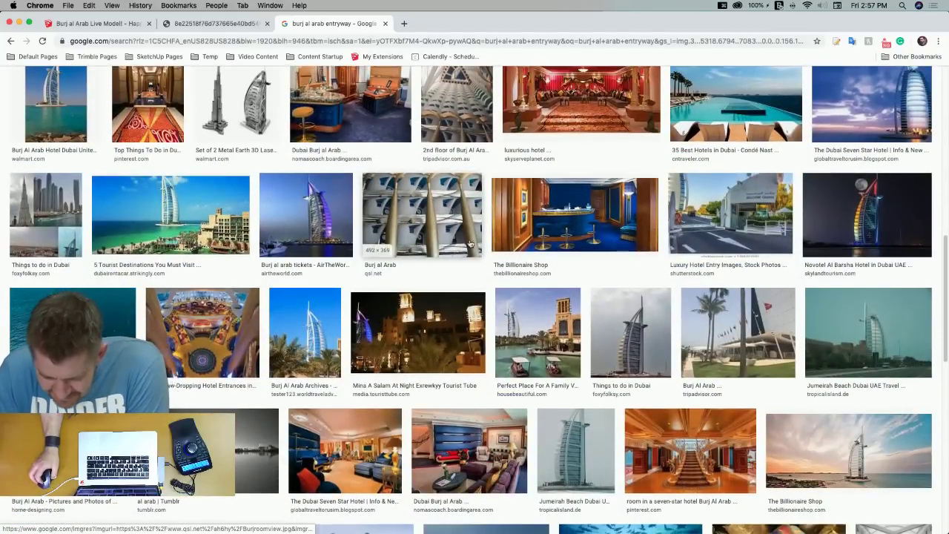
pyautogui.scroll(-4, 477, 243)
pyautogui.scroll(15, 477, 242)
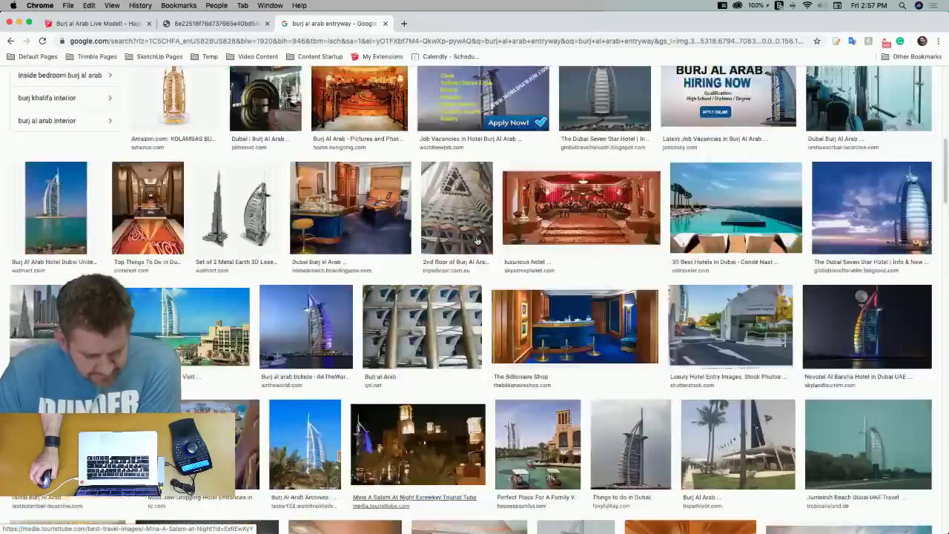
# Change the image search to "burj al arab front entry" and open the Adventurous Kate photo of the building's front facade
pyautogui.doubleClick(132, 88)
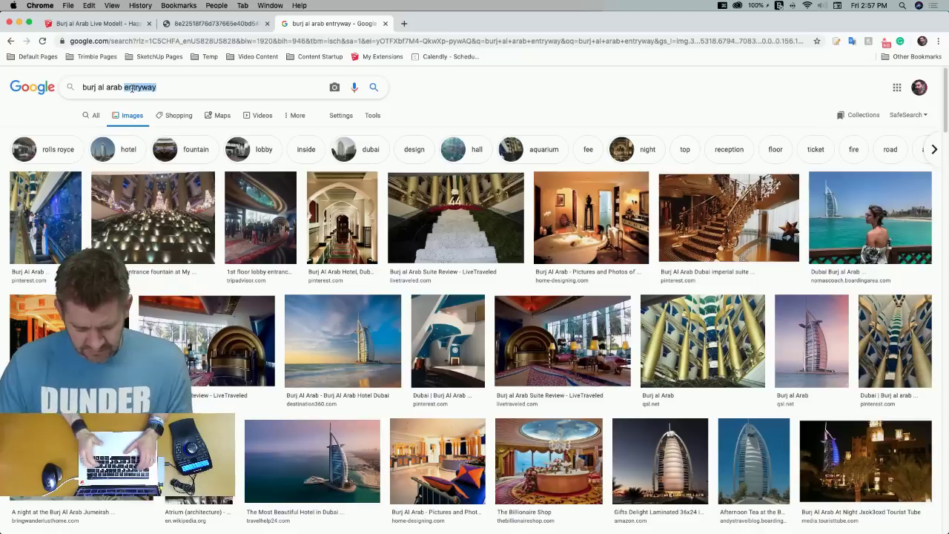
pyautogui.write('front')
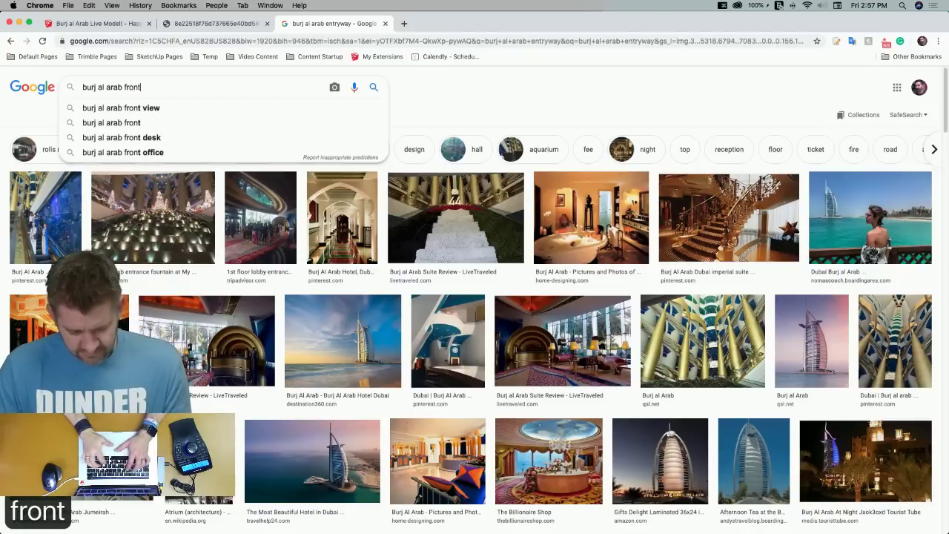
pyautogui.write(' entry')
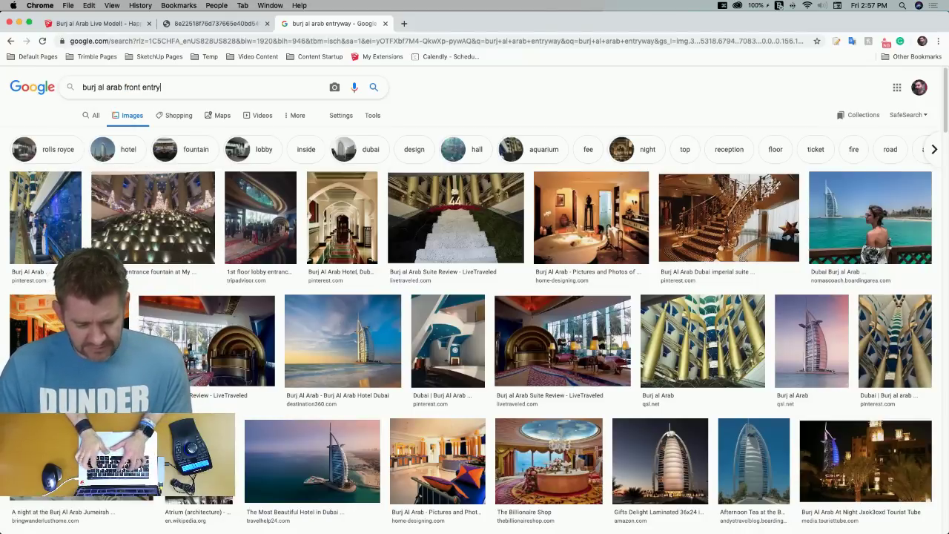
pyautogui.press('Return')
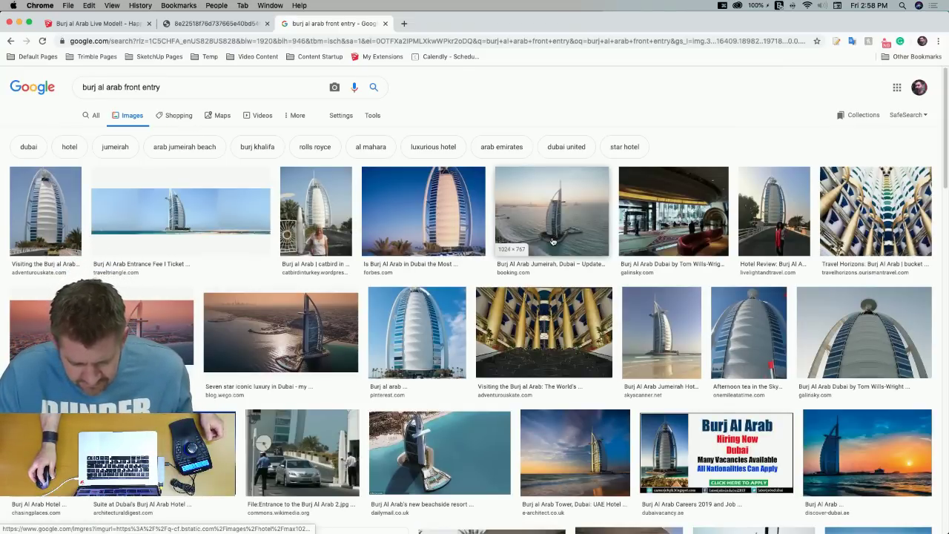
pyautogui.click(43, 233)
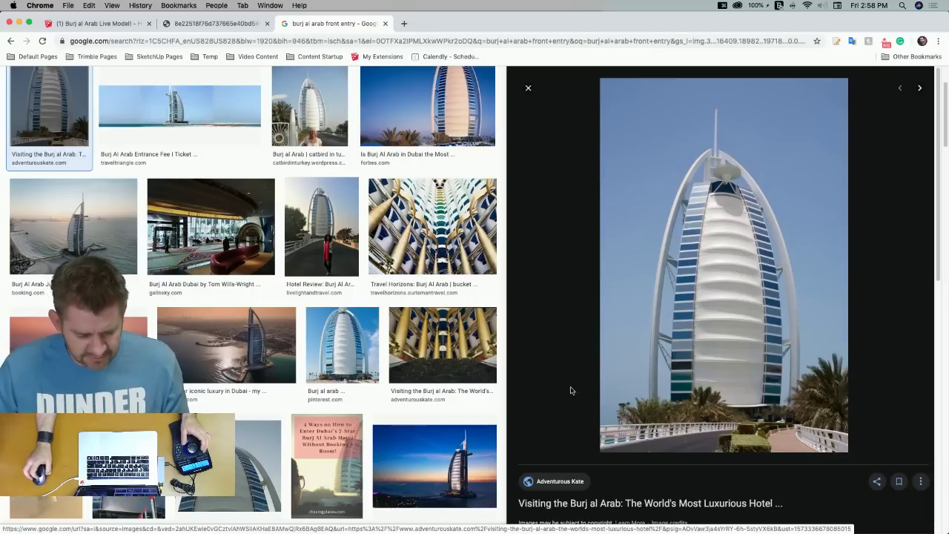
# Open the Pinterest photo of the building's front facade, then switch back to the SketchUp model
pyautogui.click(345, 371)
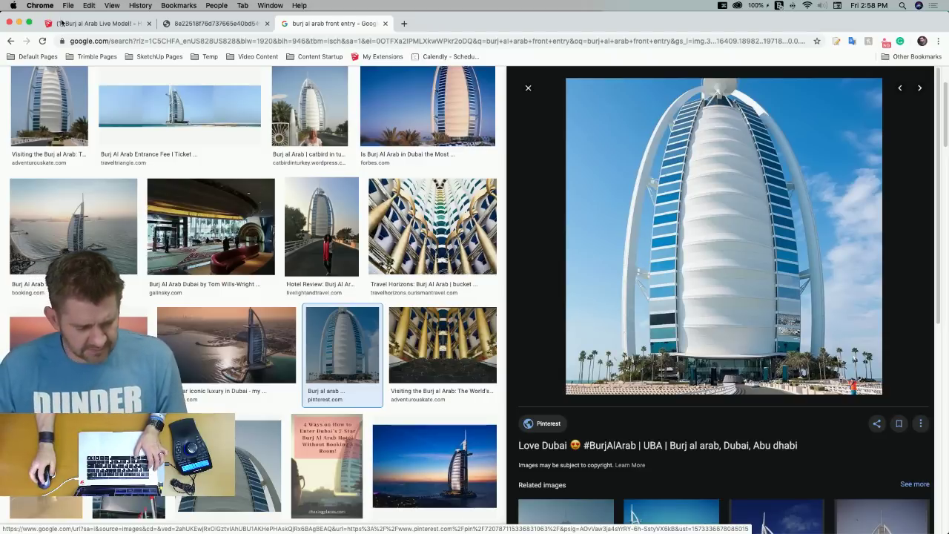
pyautogui.click(19, 23)
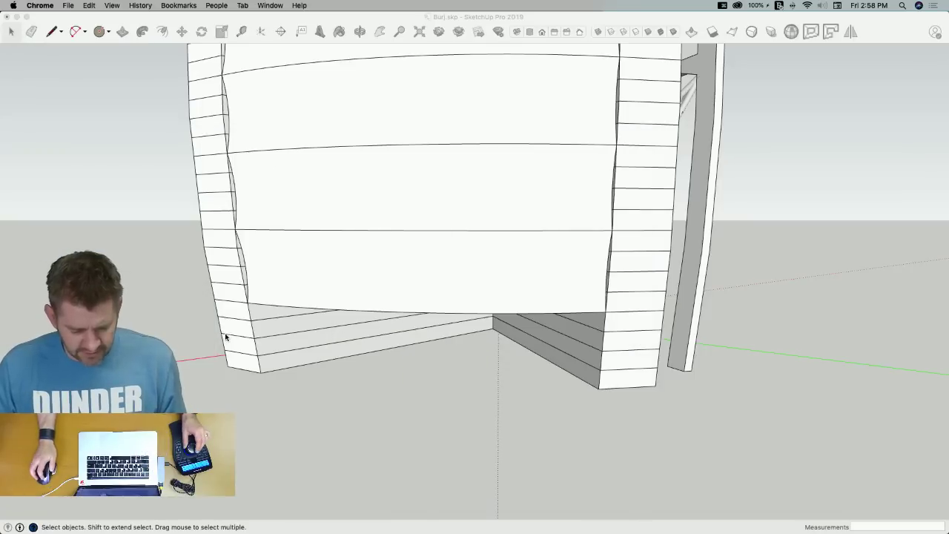
pyautogui.click(353, 429)
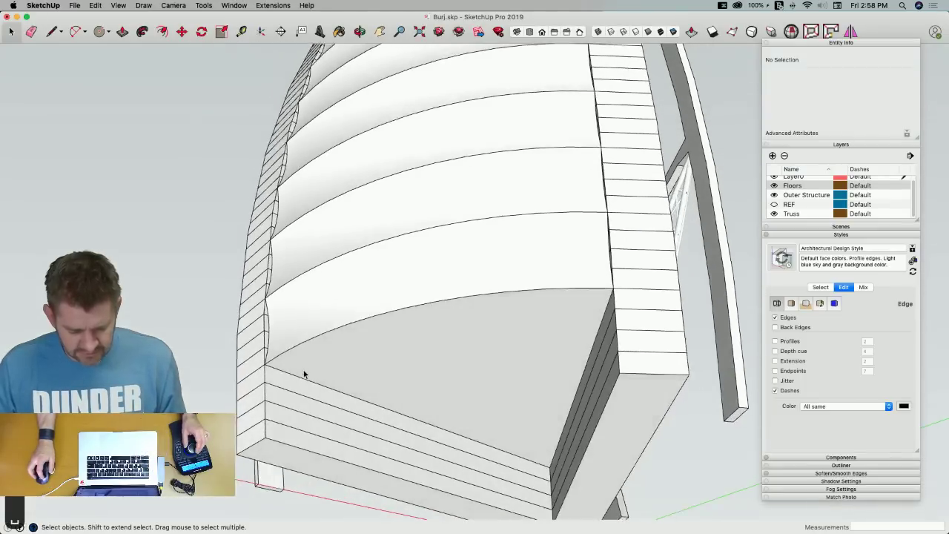
# Open the fabric facade group for editing and copy its bottom face
pyautogui.click(307, 360)
pyautogui.doubleClick(306, 361)
pyautogui.click(318, 362)
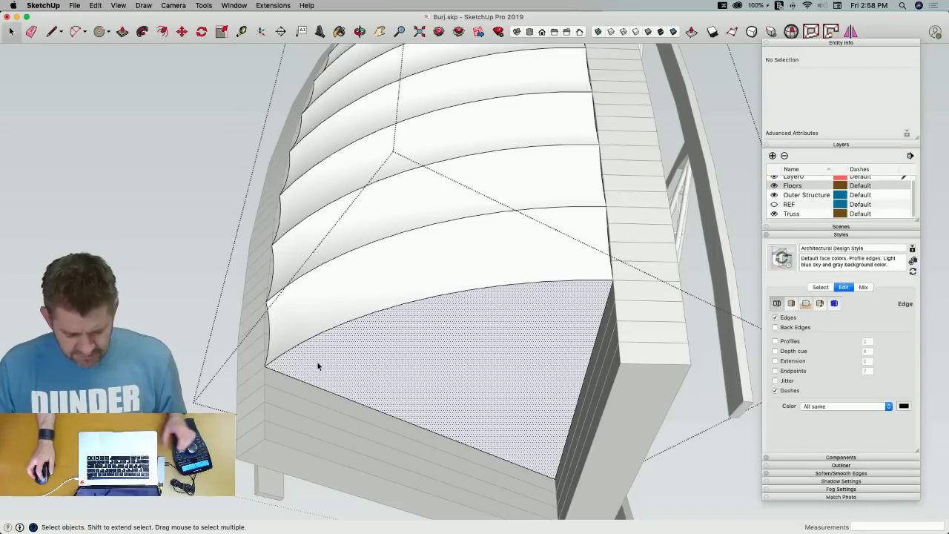
pyautogui.press('super+c')
# Paste the copied face outside the group at the tower's base and move it so its corner meets the wing wall's bottom corner
pyautogui.click(216, 384)
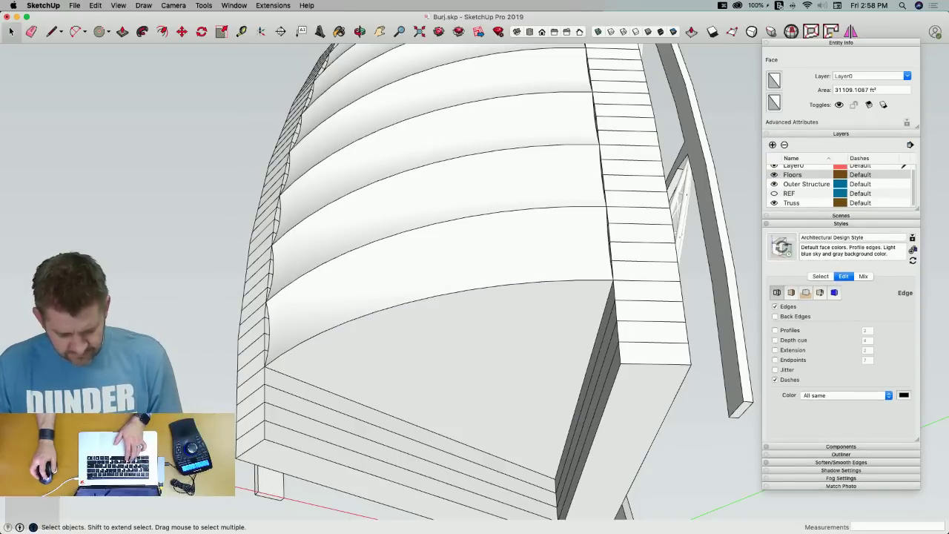
pyautogui.press('super+v')
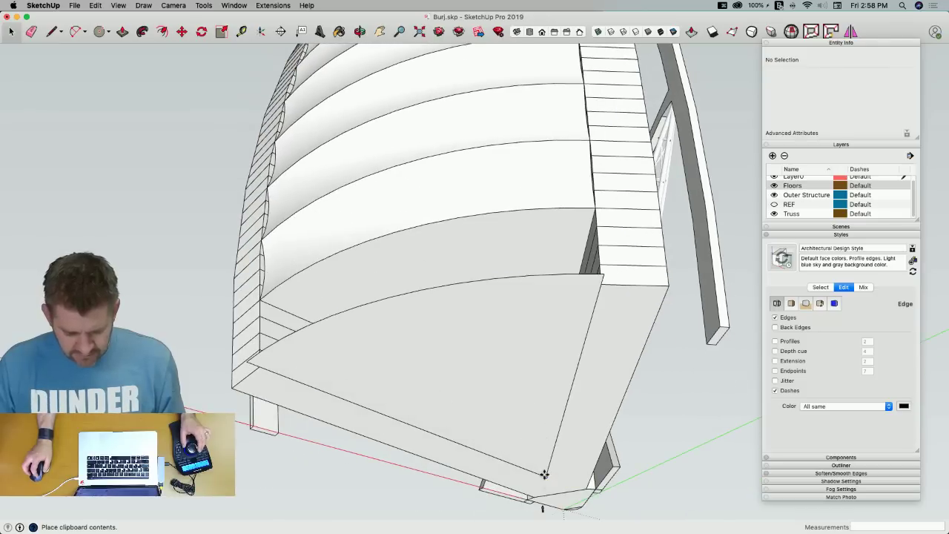
pyautogui.click(543, 475)
pyautogui.click(230, 388)
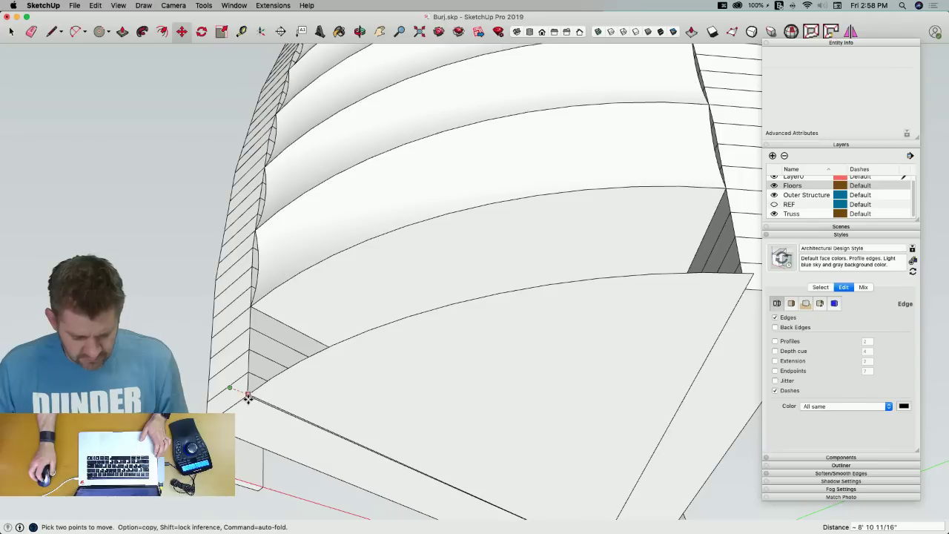
pyautogui.scroll(5, 248, 398)
pyautogui.moveTo(185, 353); pyautogui.dragTo(441, 320, button='middle')
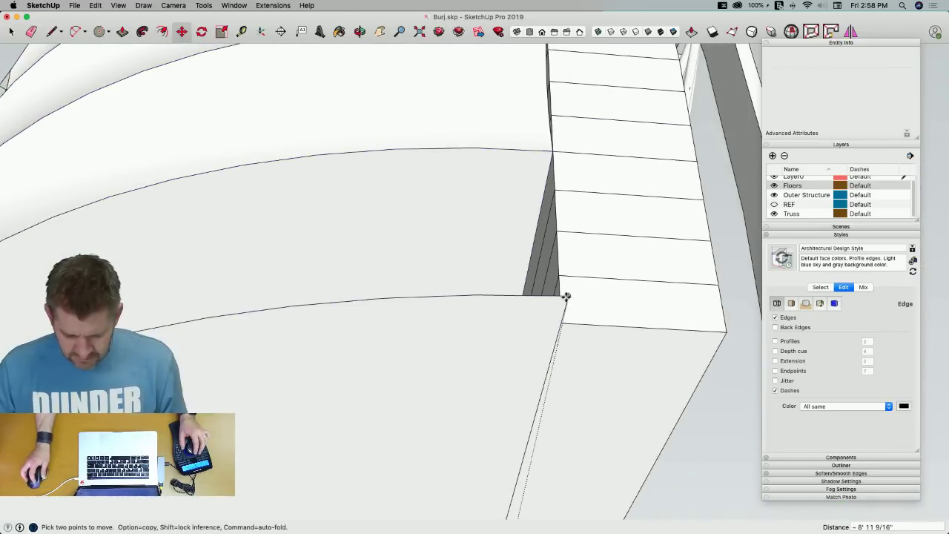
pyautogui.click(567, 297)
pyautogui.click(562, 325)
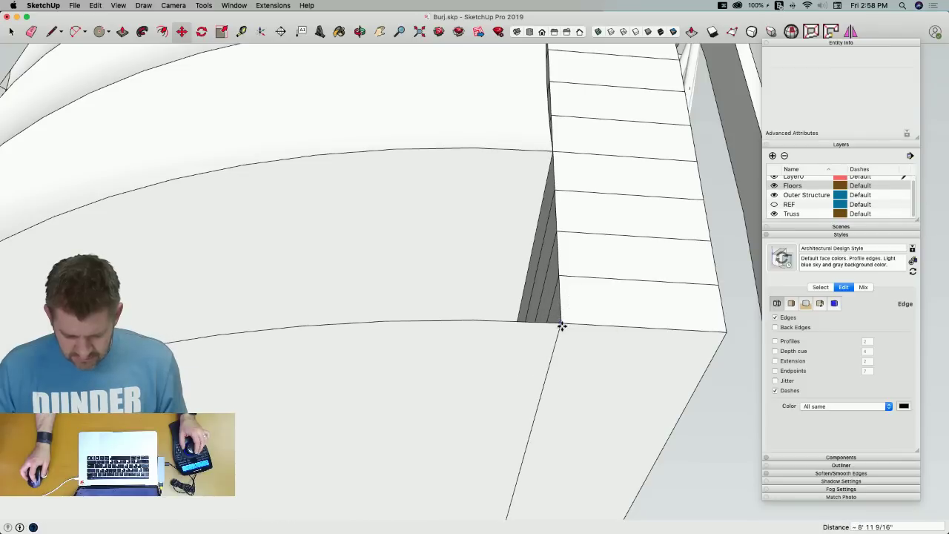
# Extrude the aligned face about 47' up to the facade's underside, then undo the extrusion and the alignment move
pyautogui.press('p')
pyautogui.click(301, 201)
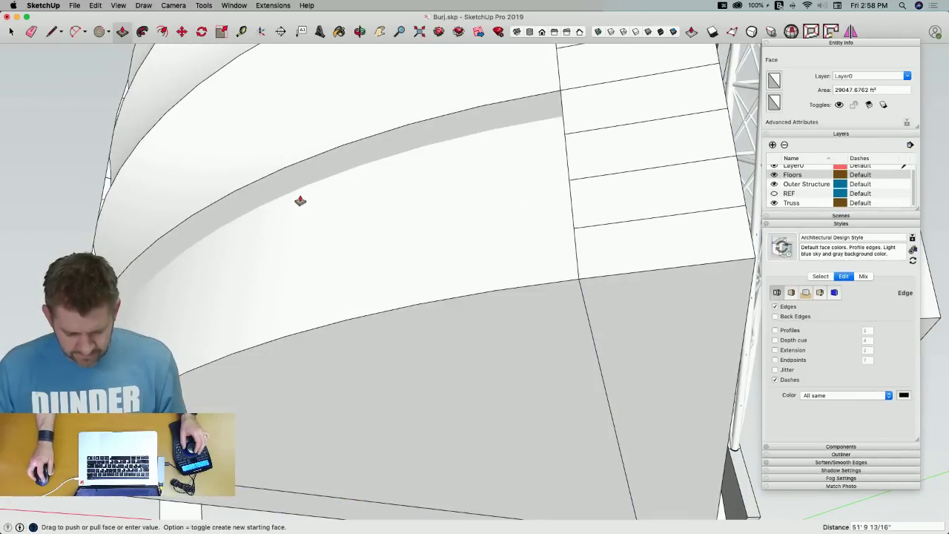
pyautogui.click(264, 195)
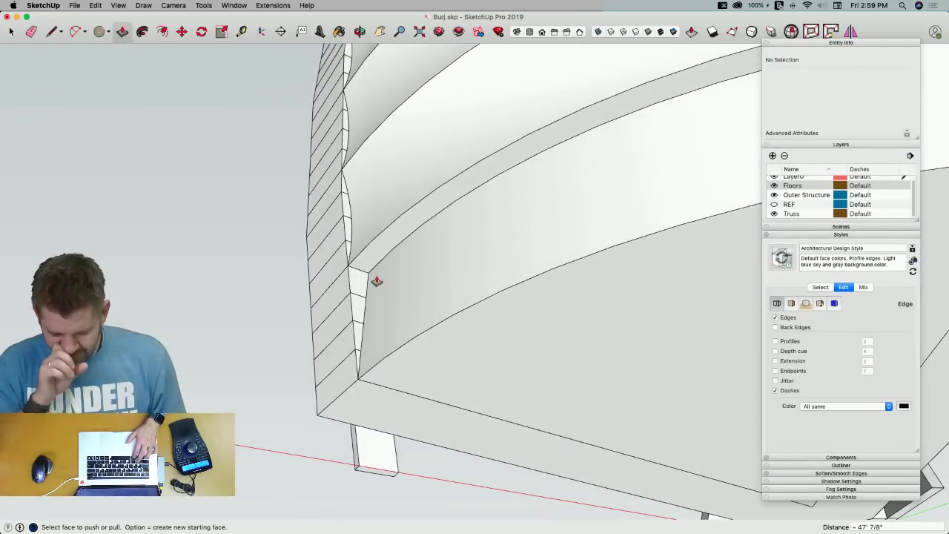
pyautogui.press('super+z')
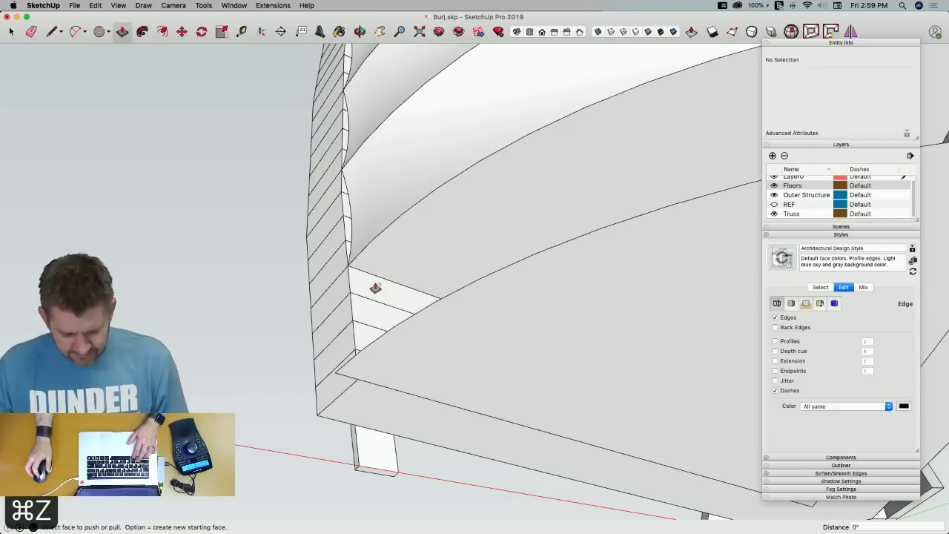
# Push/Pull the unaligned pasted face about 47' up to the facade's underside, then undo it
pyautogui.press('m')
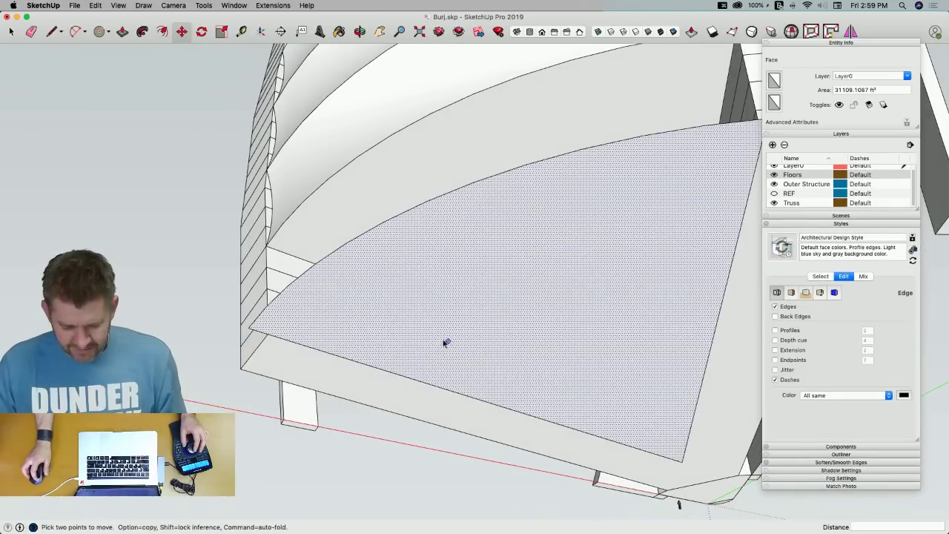
pyautogui.press('space')
pyautogui.press('p')
pyautogui.click(437, 342)
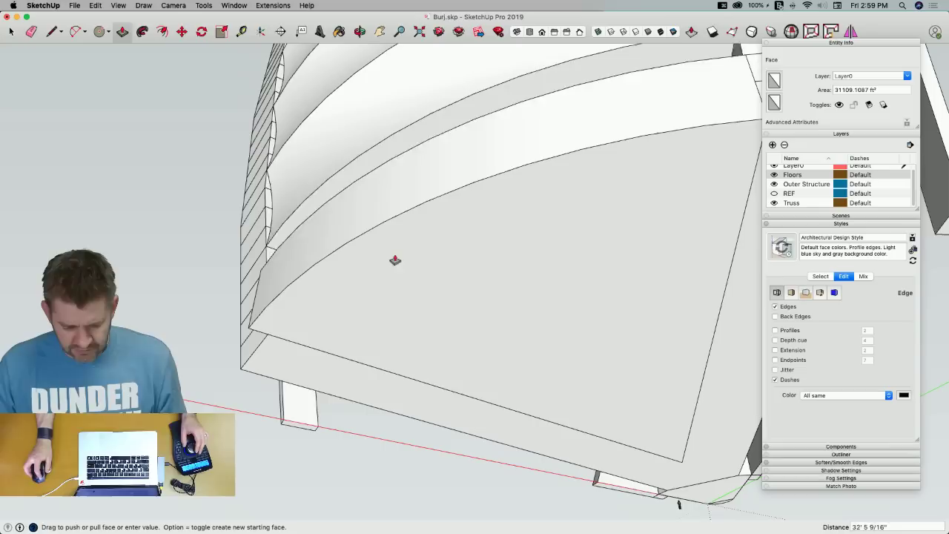
pyautogui.click(311, 221)
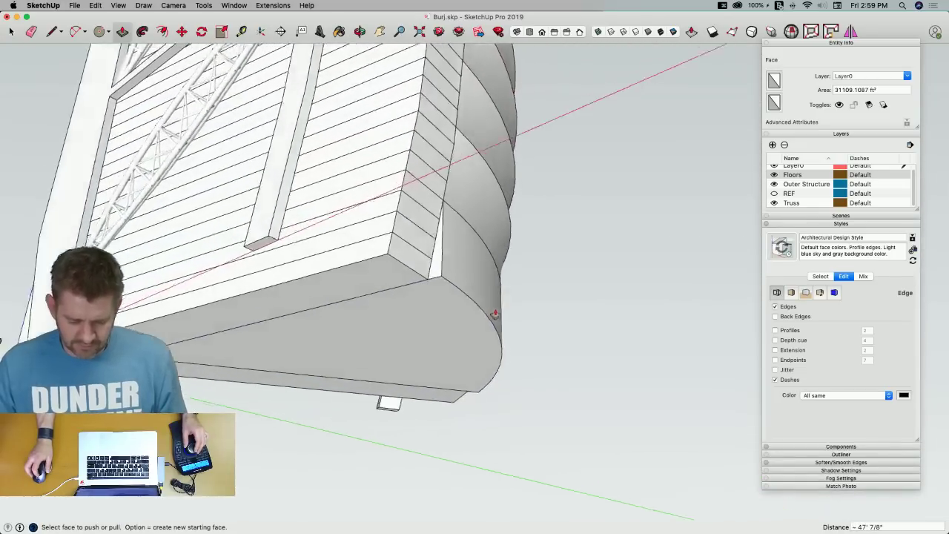
pyautogui.press('super+z')
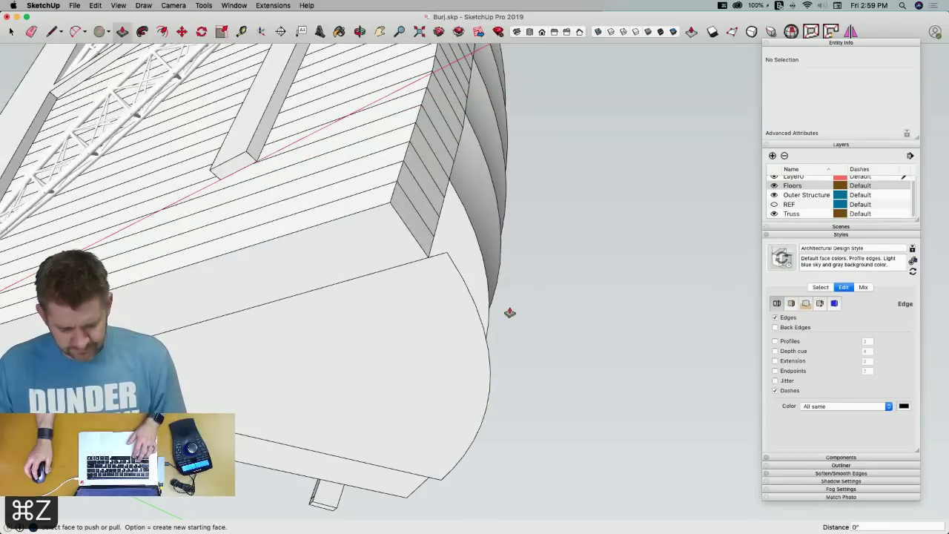
# Paste a copy of the facade's bottom face inside the facade group, with its point on the tower's lower inner corner
pyautogui.moveTo(410, 304); pyautogui.dragTo(104, 296, button='middle')
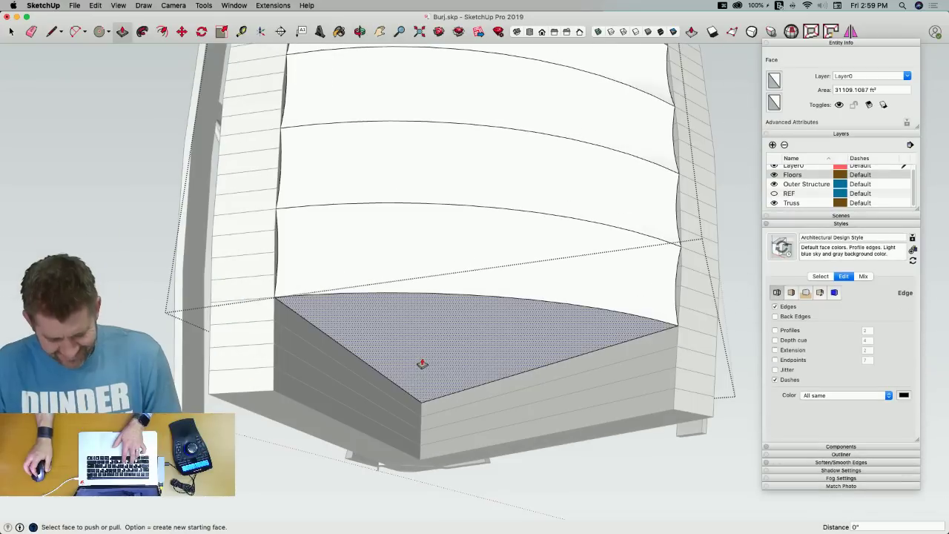
pyautogui.press('super+v')
pyautogui.click(421, 462)
pyautogui.press('p')
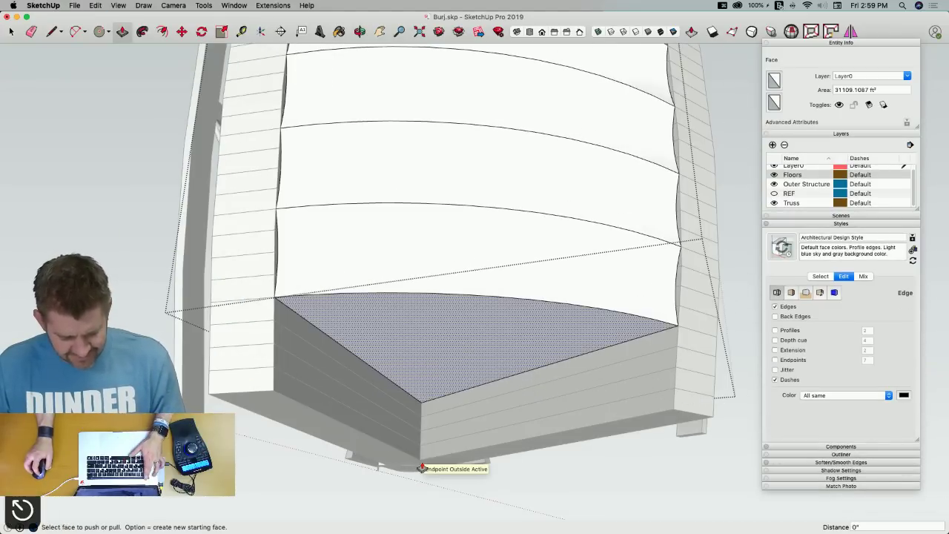
pyautogui.press('super+v')
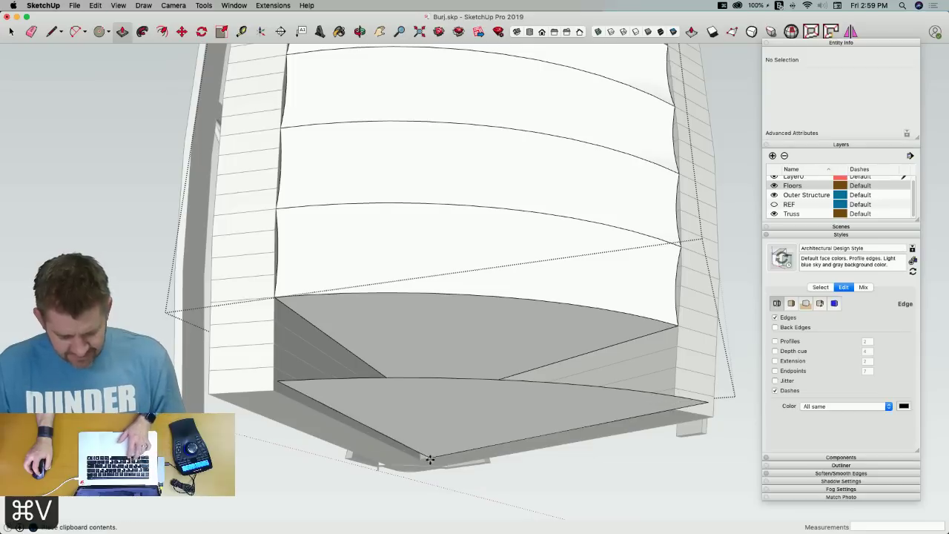
pyautogui.click(419, 461)
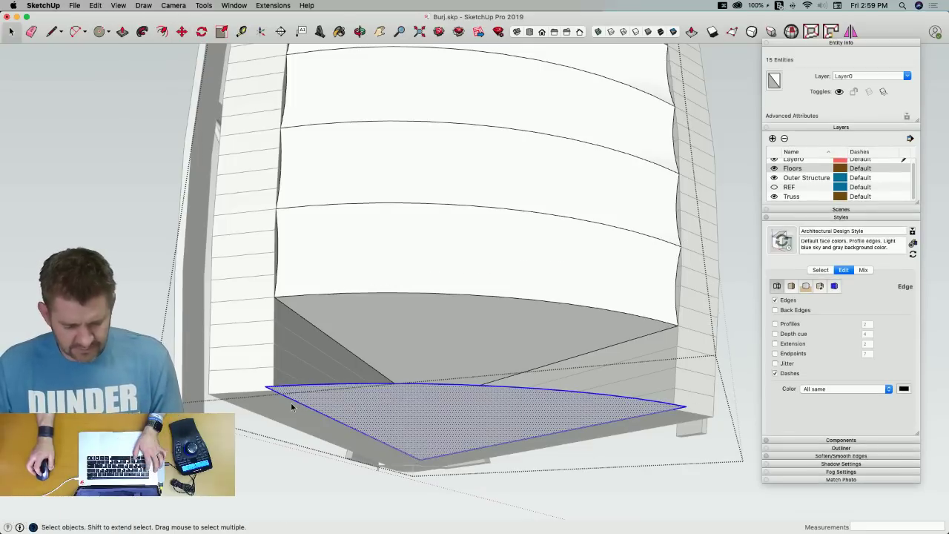
# Switch to Chrome and examine the forum thread's photo of the front entrance, then return to SketchUp
pyautogui.press('super+Tab')
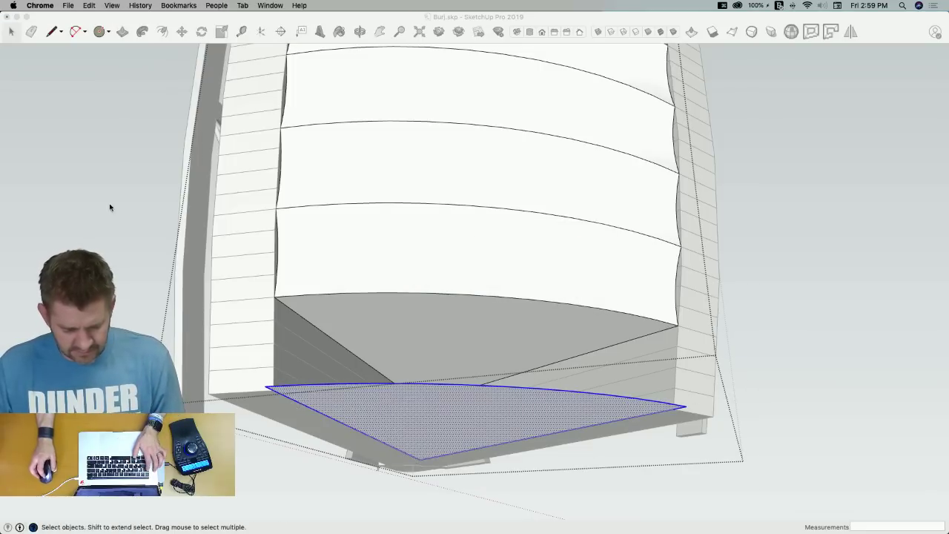
pyautogui.click(24, 187)
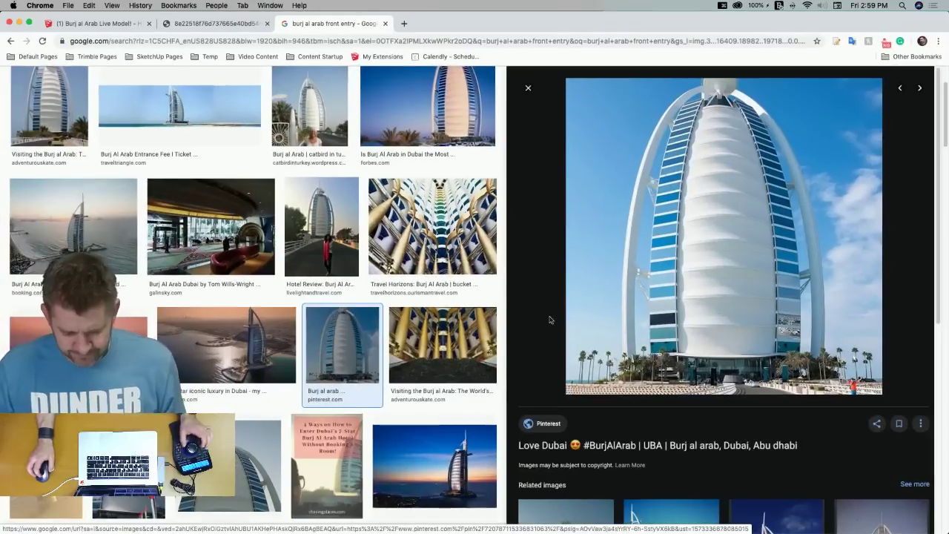
pyautogui.click(97, 23)
pyautogui.scroll(-5, 390, 208)
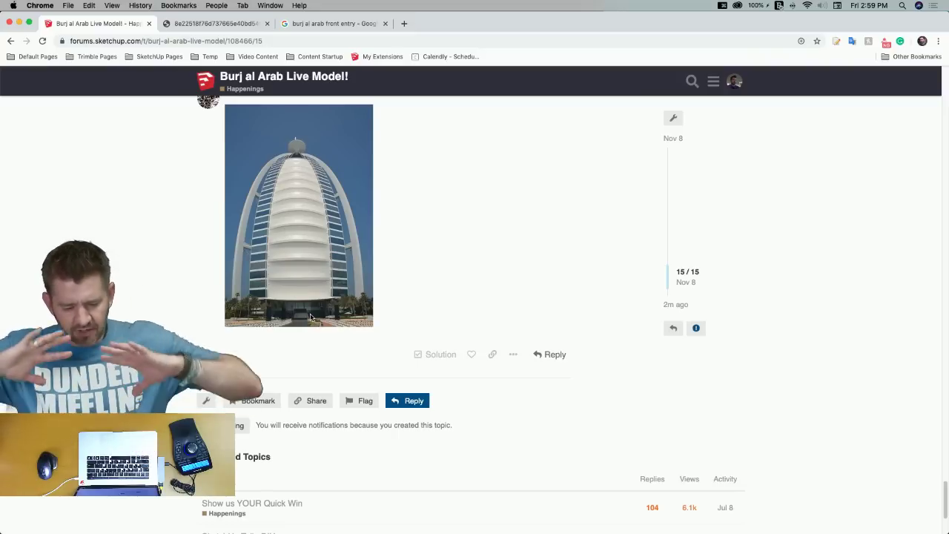
pyautogui.press('super+Tab')
# Offset the pasted face's curved front edge inward by about 25' 6"
pyautogui.moveTo(348, 296); pyautogui.dragTo(268, 276, button='middle')
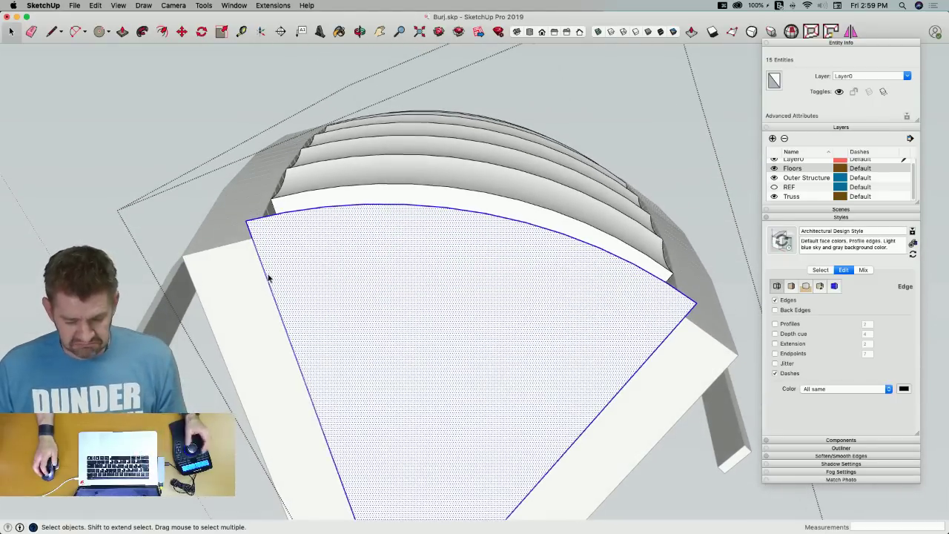
pyautogui.press('l')
pyautogui.press('space')
pyautogui.click(273, 220)
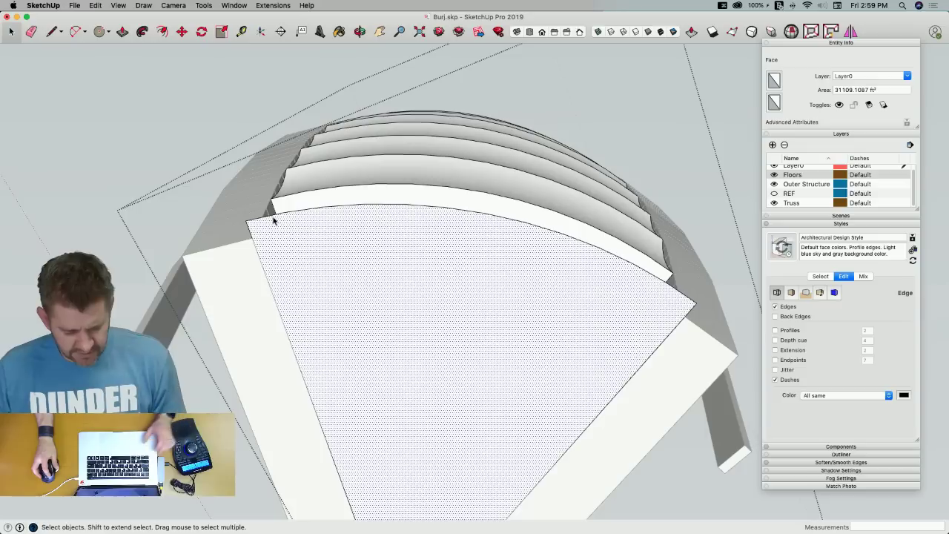
pyautogui.click(273, 221)
pyautogui.press('f')
pyautogui.click(274, 217)
pyautogui.click(285, 269)
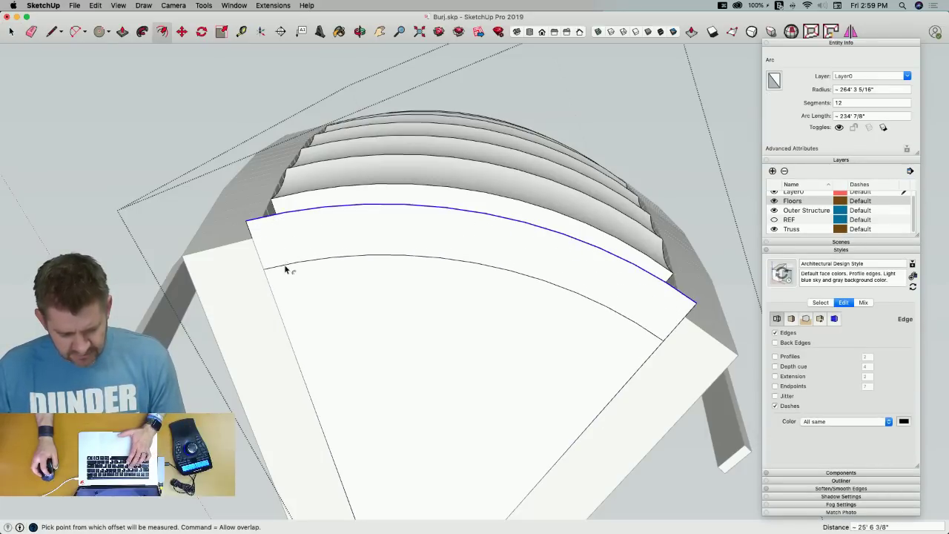
# Split the pasted face along the offset arc by drawing short lines at the arc's ends, and erase the outer strip
pyautogui.press('p')
pyautogui.click(310, 309)
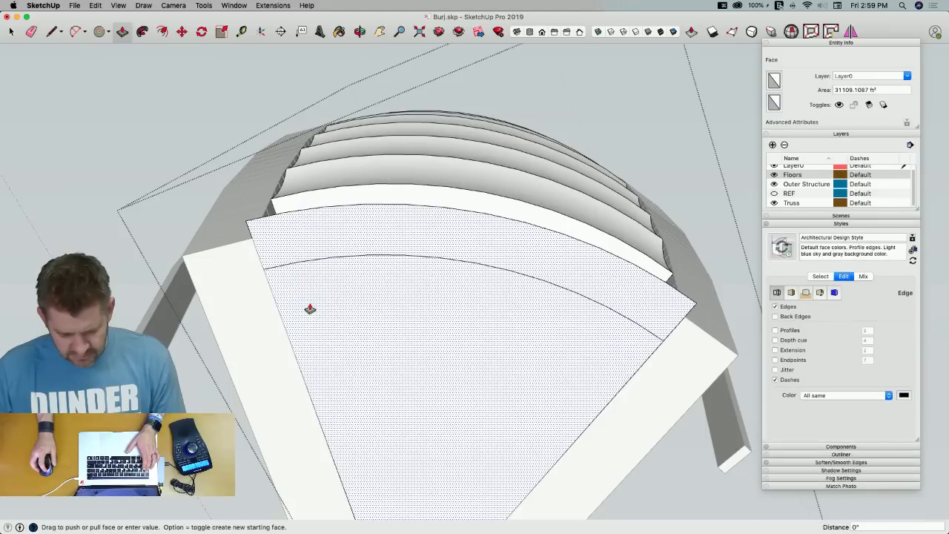
pyautogui.press('l')
pyautogui.scroll(5, 268, 265)
pyautogui.scroll(2, 245, 269)
pyautogui.click(187, 282)
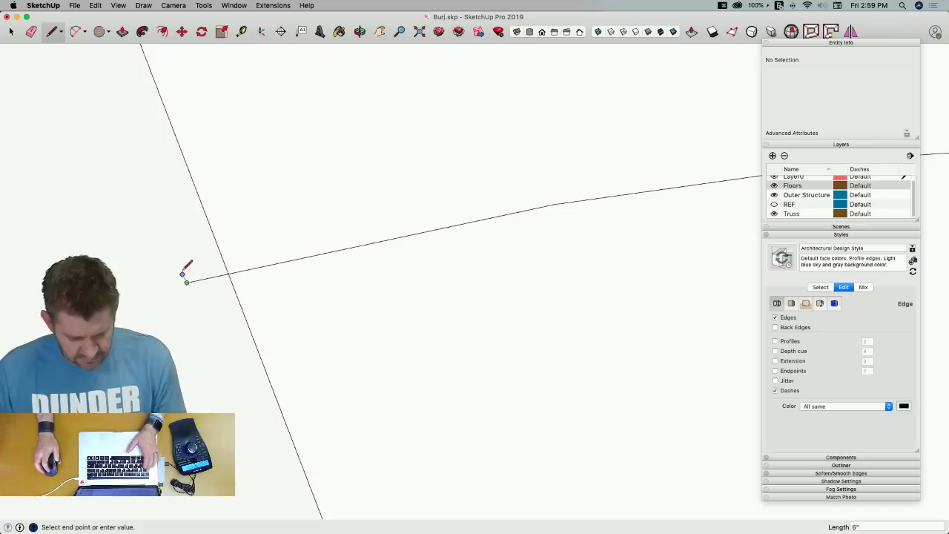
pyautogui.press('Escape')
pyautogui.scroll(-5, 454, 250)
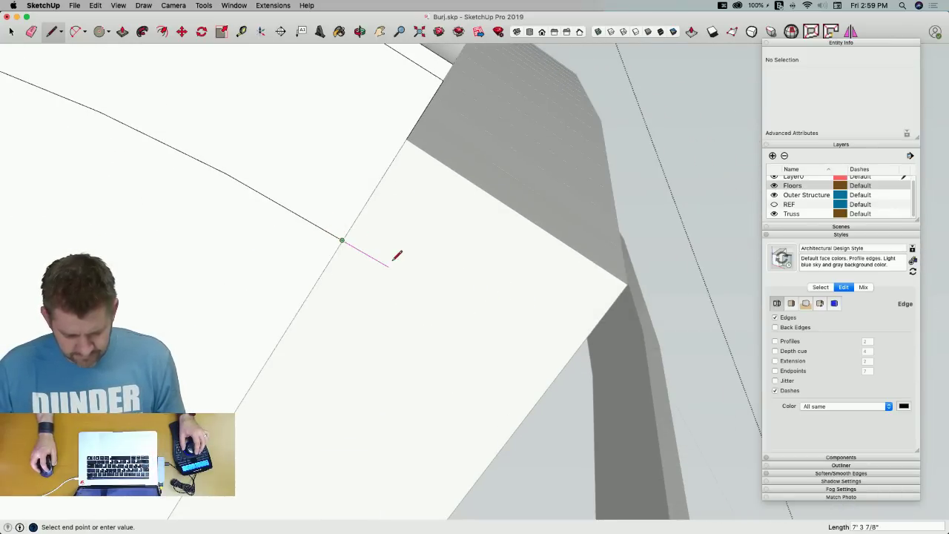
pyautogui.press('e')
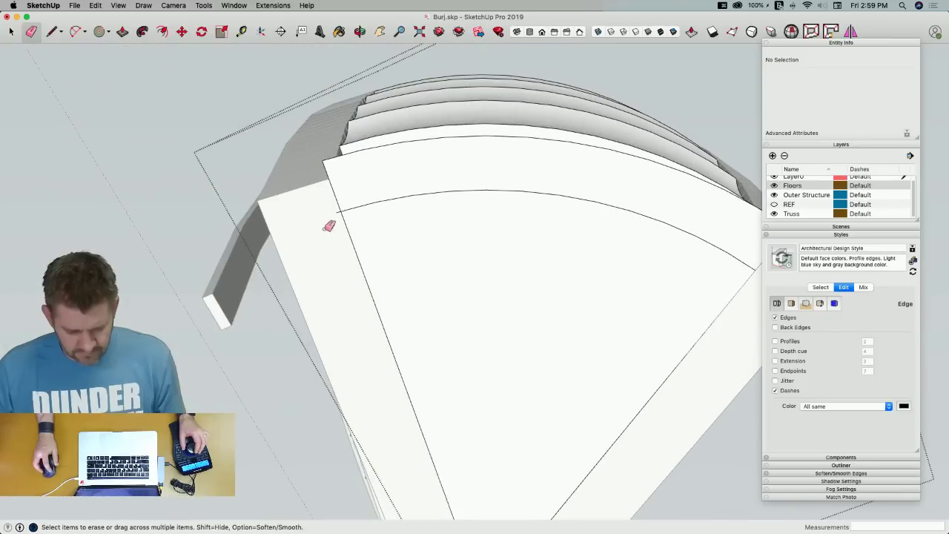
pyautogui.click(342, 207)
pyautogui.moveTo(322, 155)
pyautogui.mouseDown(button='middle')
pyautogui.moveTo(477, 170)
pyautogui.moveTo(674, 214)
pyautogui.mouseUp(button='middle')
# Extrude the remaining inner base face up to the facade's underside to form the recessed entrance wall
pyautogui.press('p')
pyautogui.click(576, 231)
pyautogui.moveTo(576, 230)
pyautogui.mouseDown(button='middle')
pyautogui.moveTo(496, 262)
pyautogui.moveTo(384, 197)
pyautogui.mouseUp(button='middle')
pyautogui.click(239, 144)
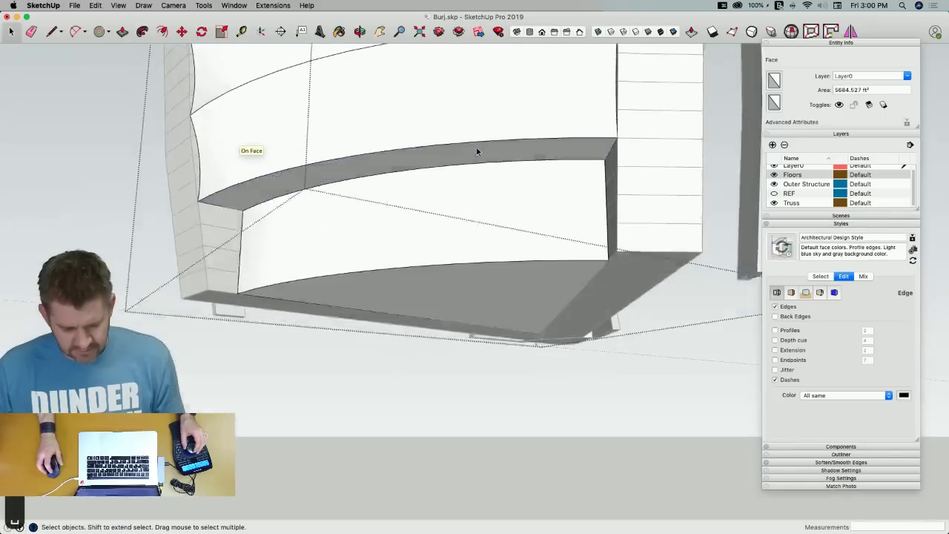
# Pull the curved strip on the facade's underside down by about 4'
pyautogui.press('space')
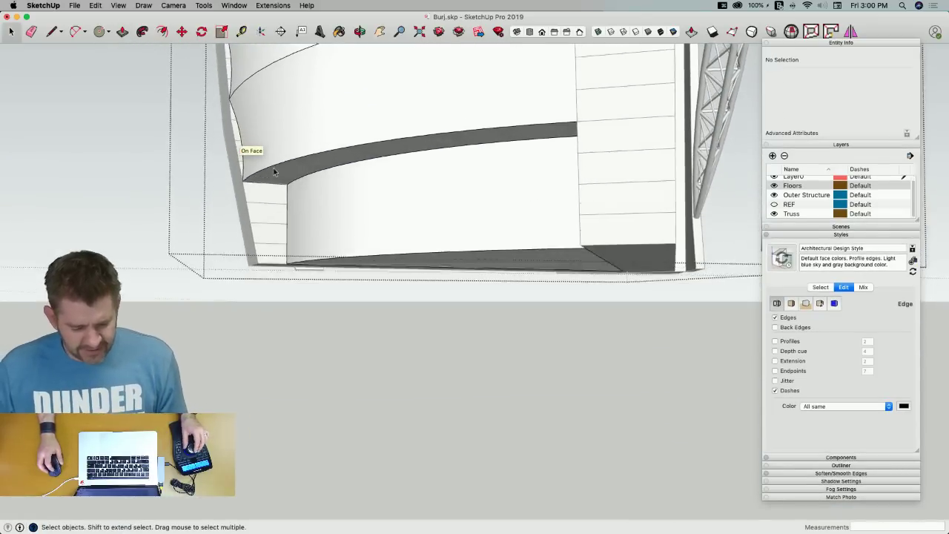
pyautogui.press('p')
pyautogui.click(240, 135)
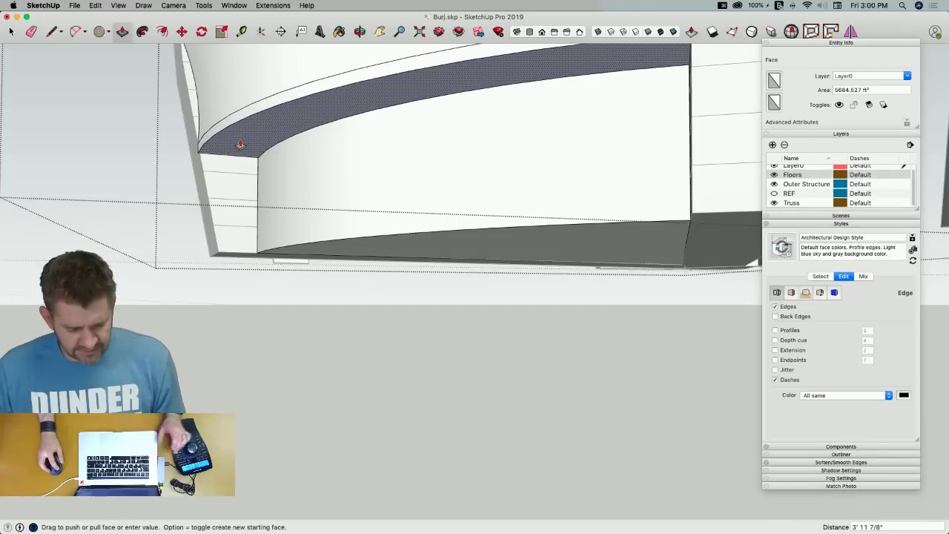
pyautogui.click(240, 139)
# Offset the outer arc of the entrance soffit's curved strip outward by about 6' 7"
pyautogui.press('space')
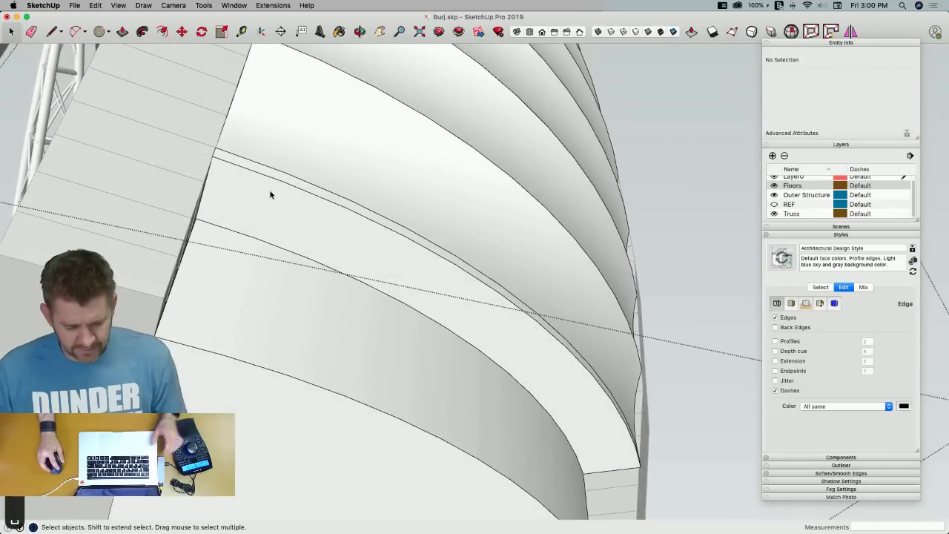
pyautogui.click(270, 193)
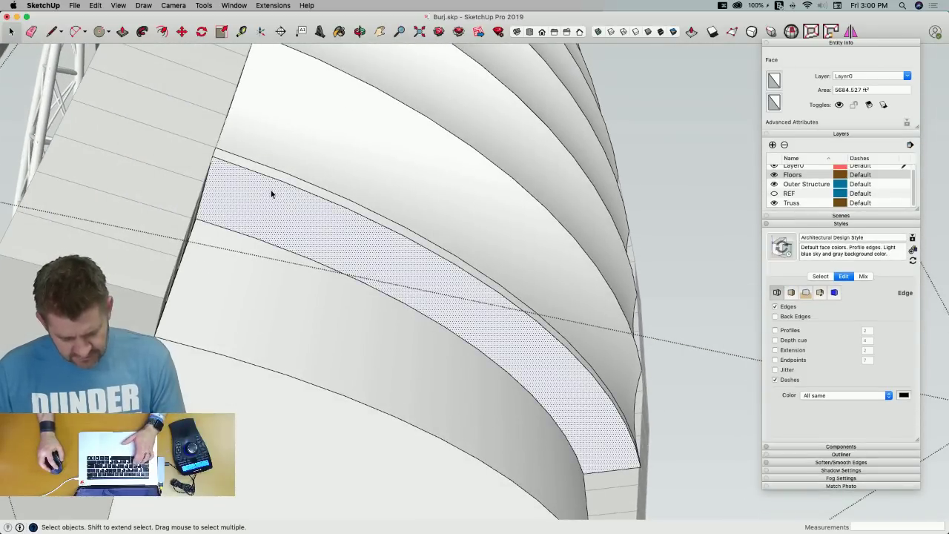
pyautogui.click(274, 180)
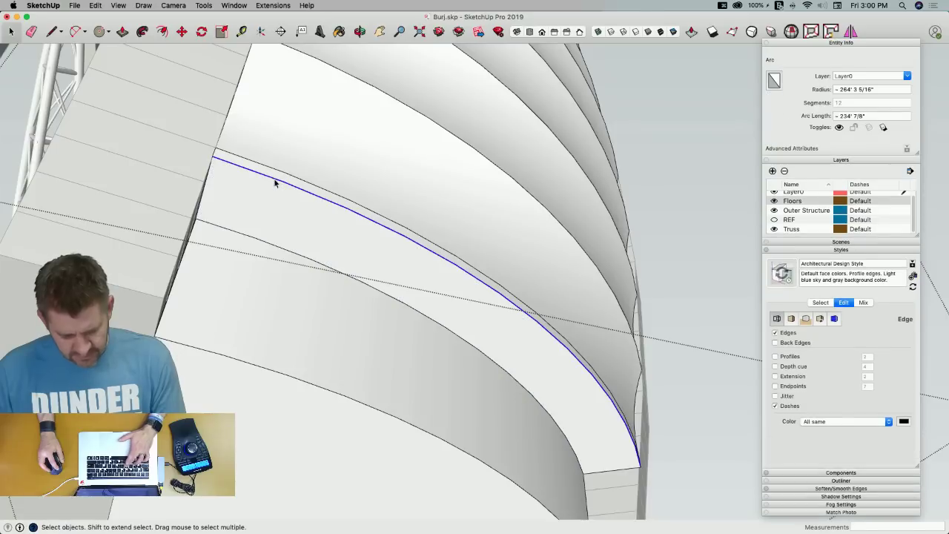
pyautogui.press('f')
pyautogui.click(274, 178)
pyautogui.moveTo(290, 180); pyautogui.dragTo(347, 337, button='middle')
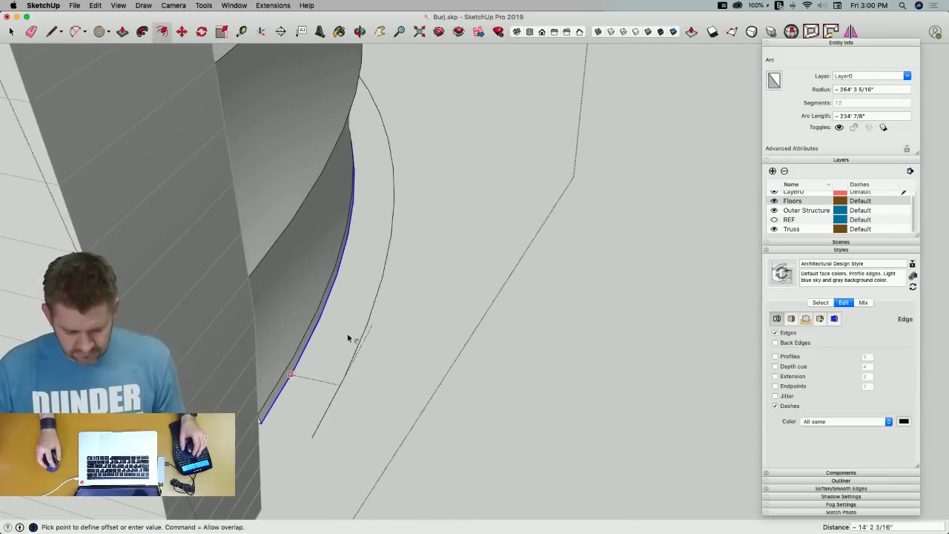
pyautogui.click(310, 391)
pyautogui.moveTo(314, 378); pyautogui.dragTo(284, 313, button='middle')
# Close both ends of the offset strip with short lines between the soffit arc and the offset arc
pyautogui.press('l')
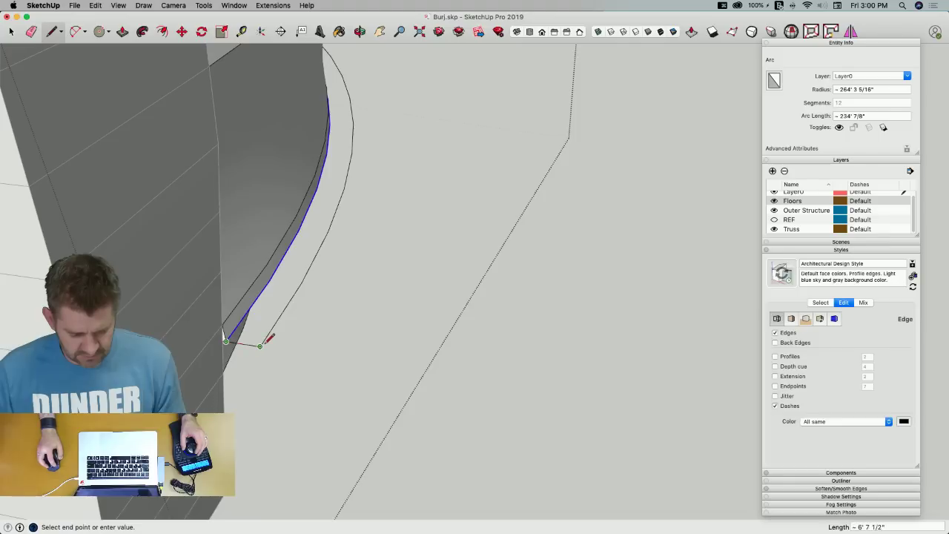
pyautogui.click(261, 346)
pyautogui.moveTo(261, 346); pyautogui.dragTo(536, 306, button='middle')
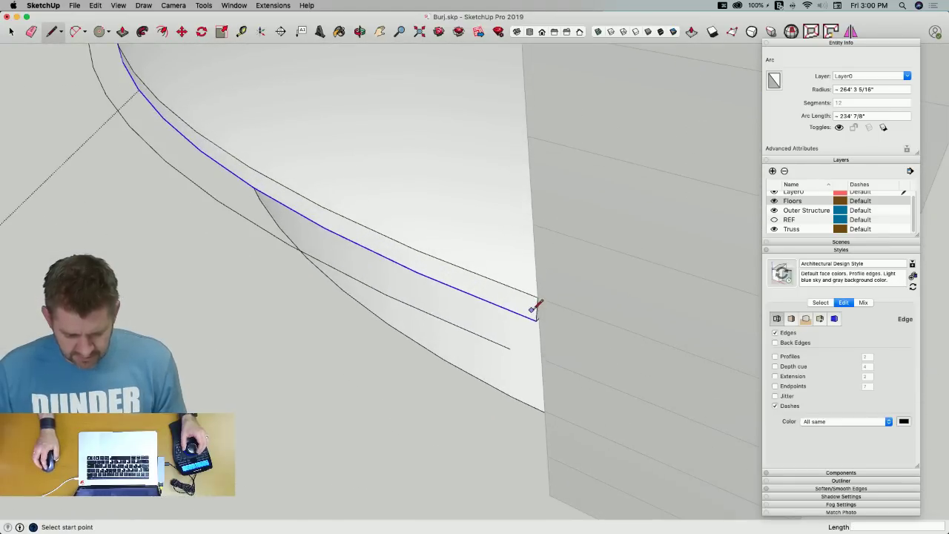
pyautogui.click(511, 346)
# Extrude the projecting strip up to the top edge of the band beneath the fabric facade and leave the group
pyautogui.press('p')
pyautogui.click(490, 322)
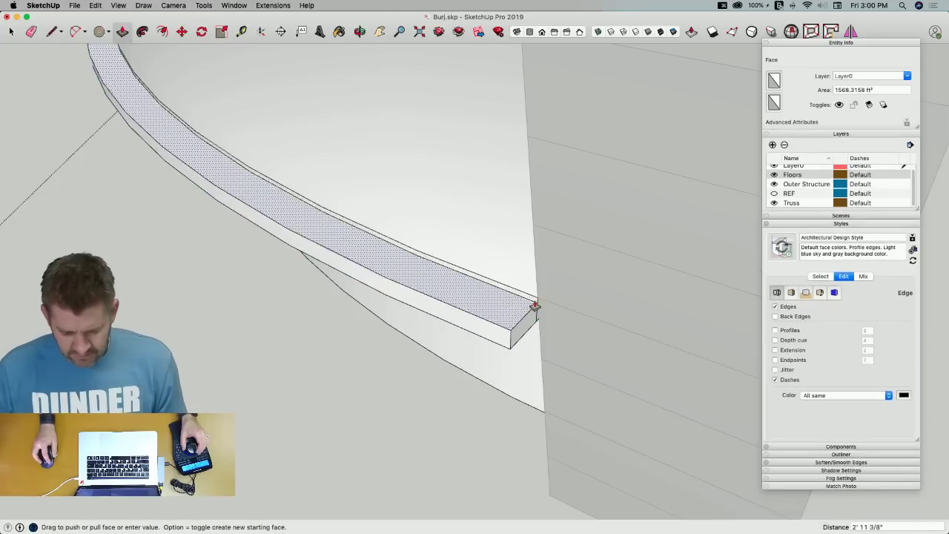
pyautogui.click(535, 300)
pyautogui.press('space')
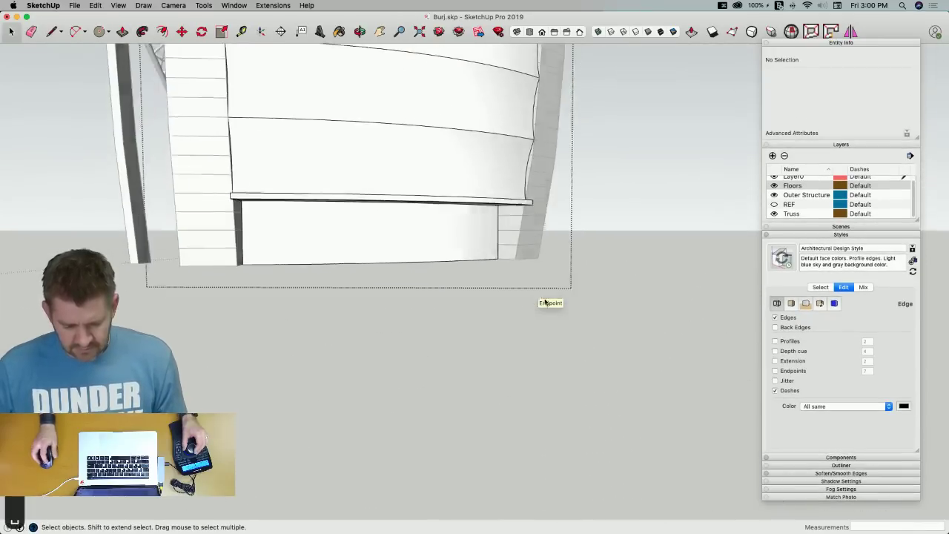
pyautogui.click(590, 317)
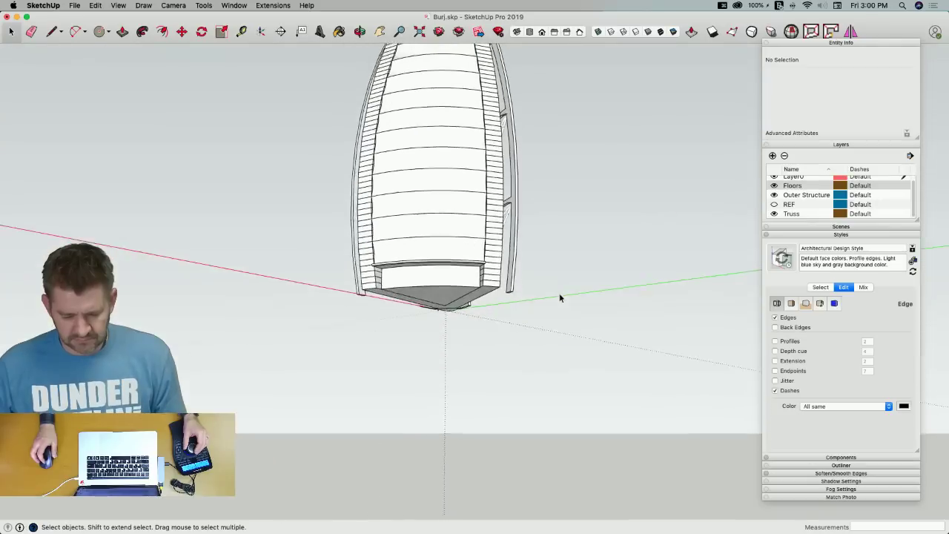
# Undo the accidental edit, erase the leftover seam edges around the projecting ledge inside the facade group, and leave the group
pyautogui.press('e')
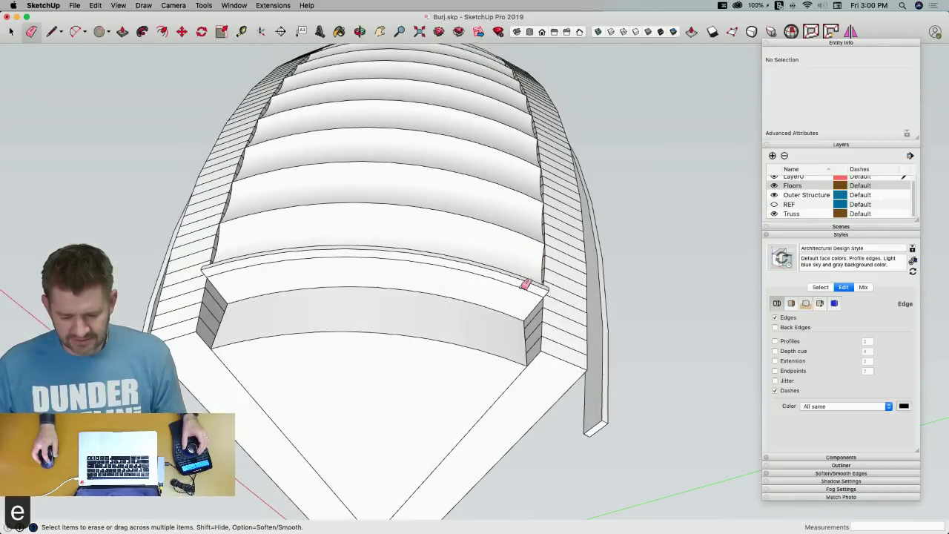
pyautogui.press('super+z')
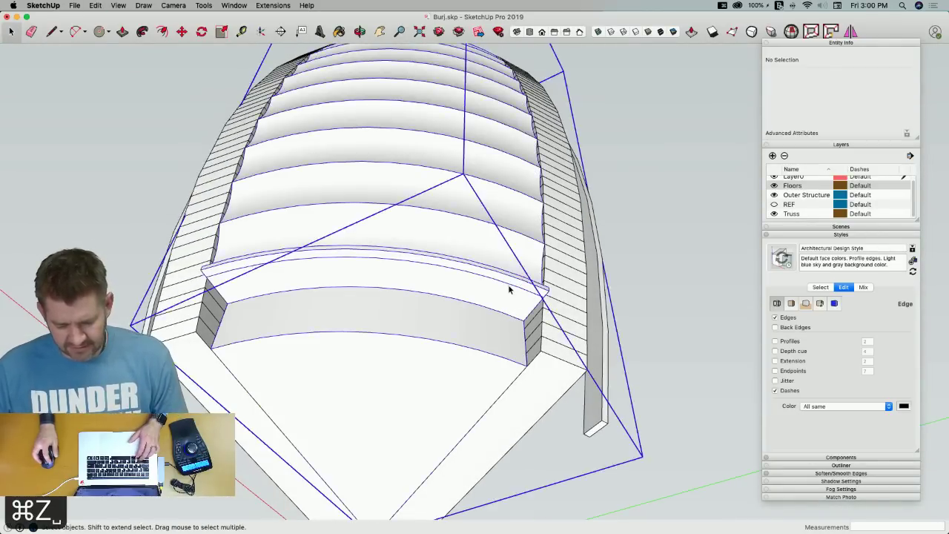
pyautogui.press('super+z')
pyautogui.press('e')
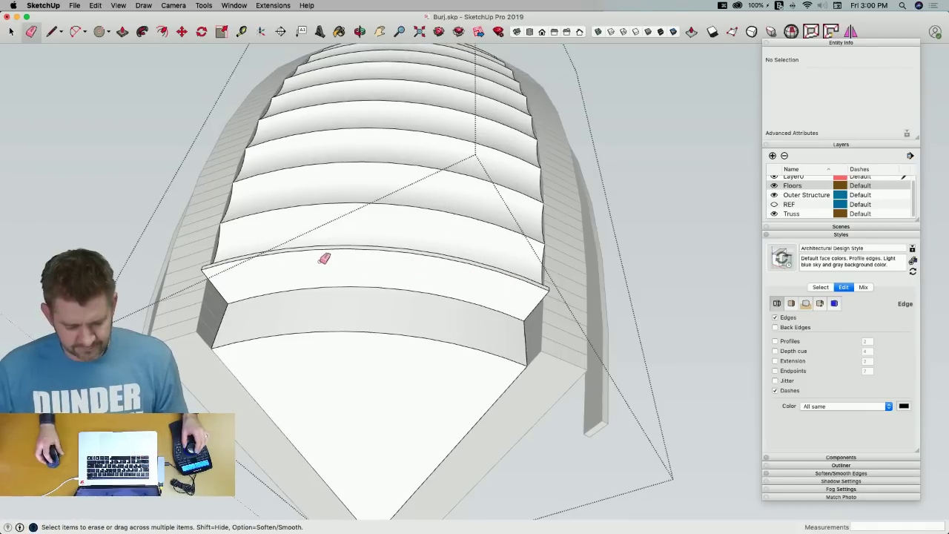
pyautogui.press('space')
pyautogui.click(650, 307)
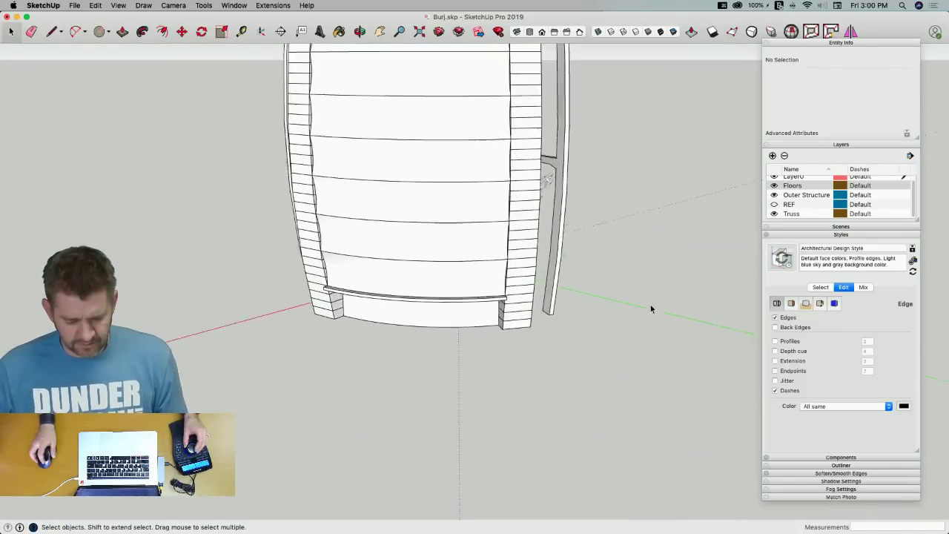
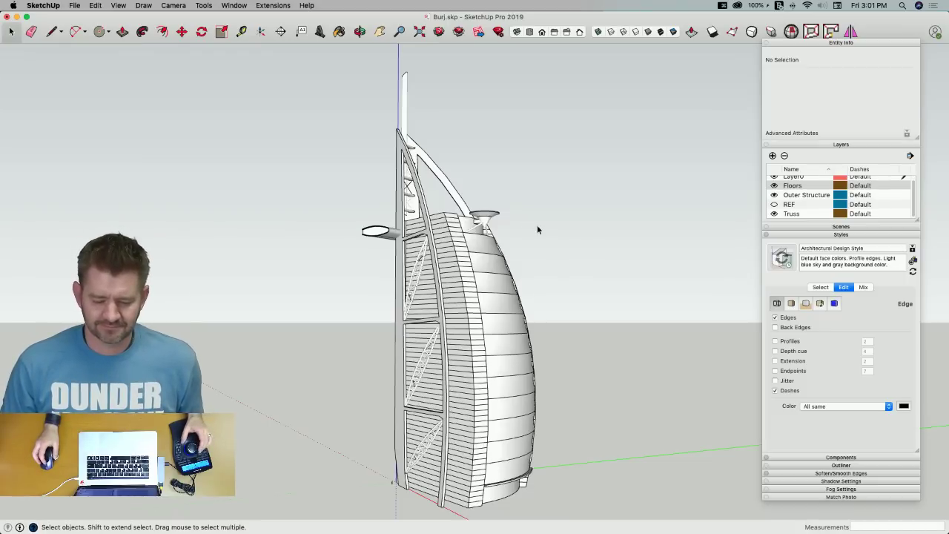
# Switch to Chrome and examine the Burj al Arab forum thread's front-view photos, opening the newest entrance photo at full size
pyautogui.press('super+Tab')
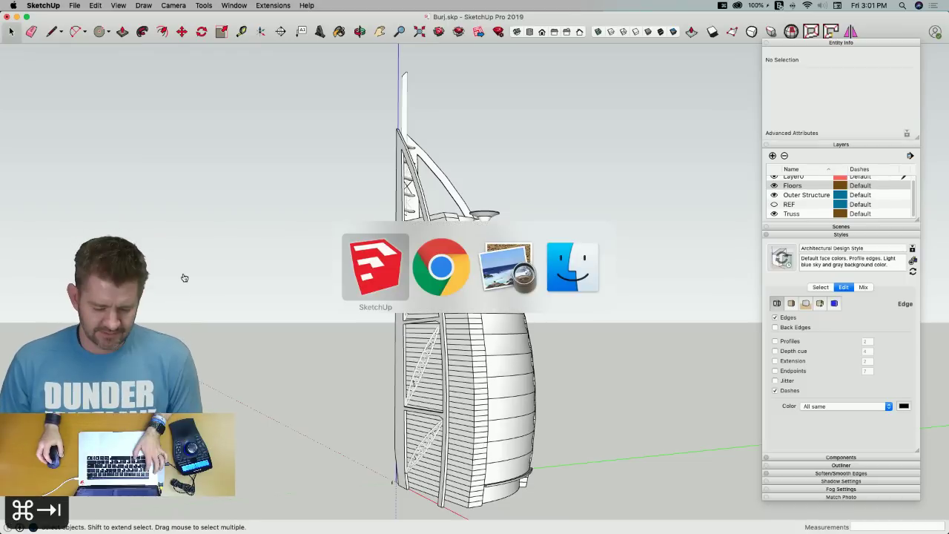
pyautogui.press('super+Tab')
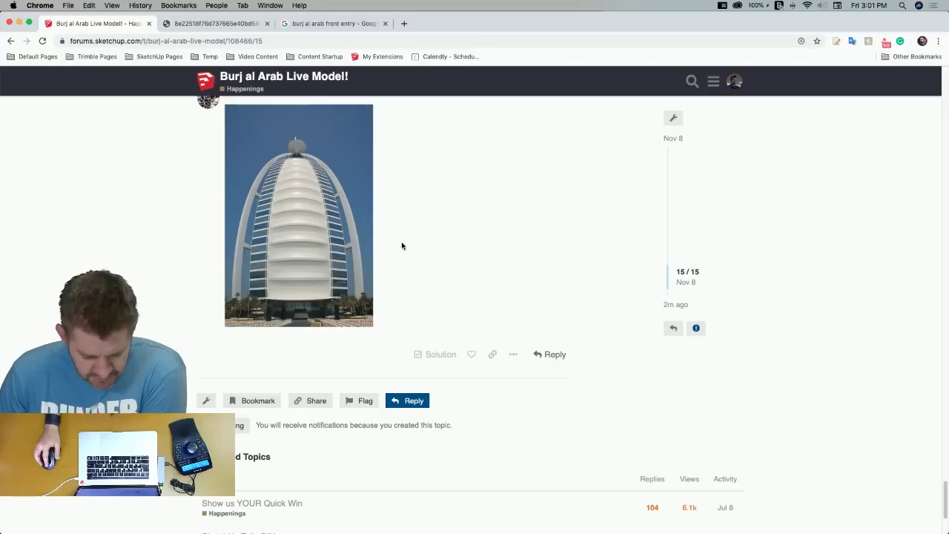
pyautogui.scroll(5, 400, 250)
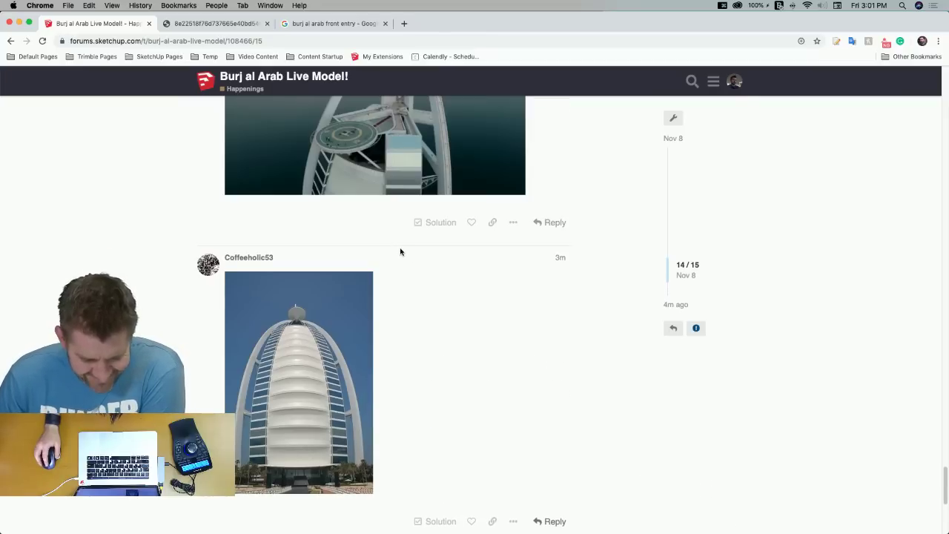
pyautogui.scroll(-4, 210, 239)
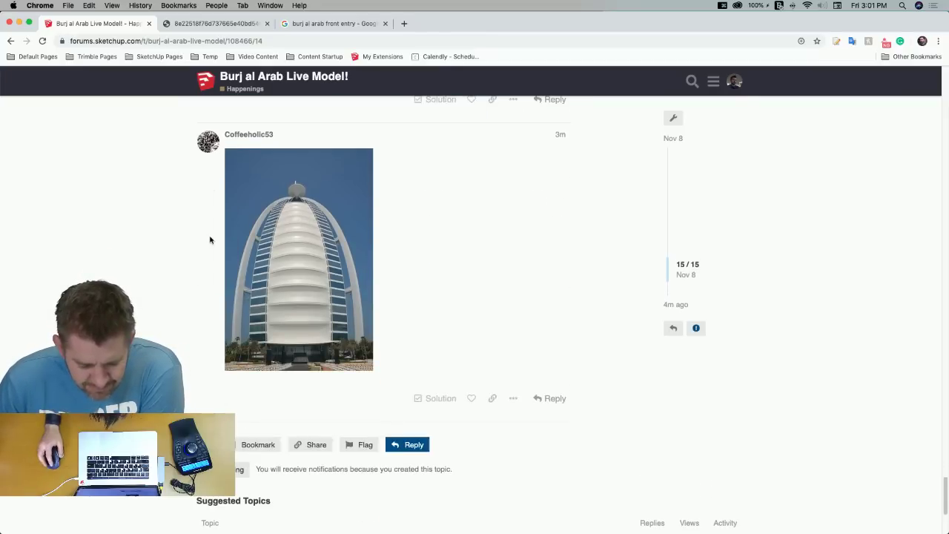
pyautogui.scroll(-3, 201, 240)
pyautogui.scroll(3, 200, 239)
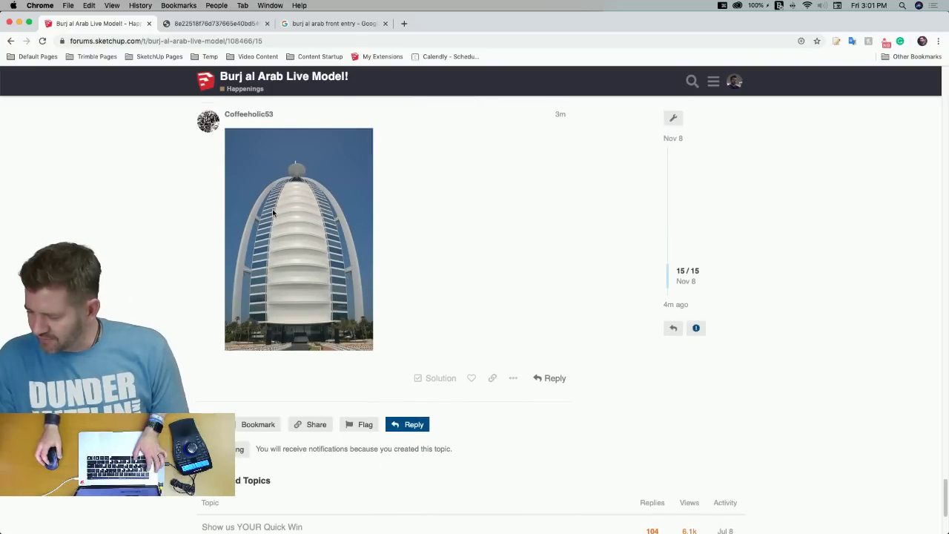
pyautogui.press('super+Tab')
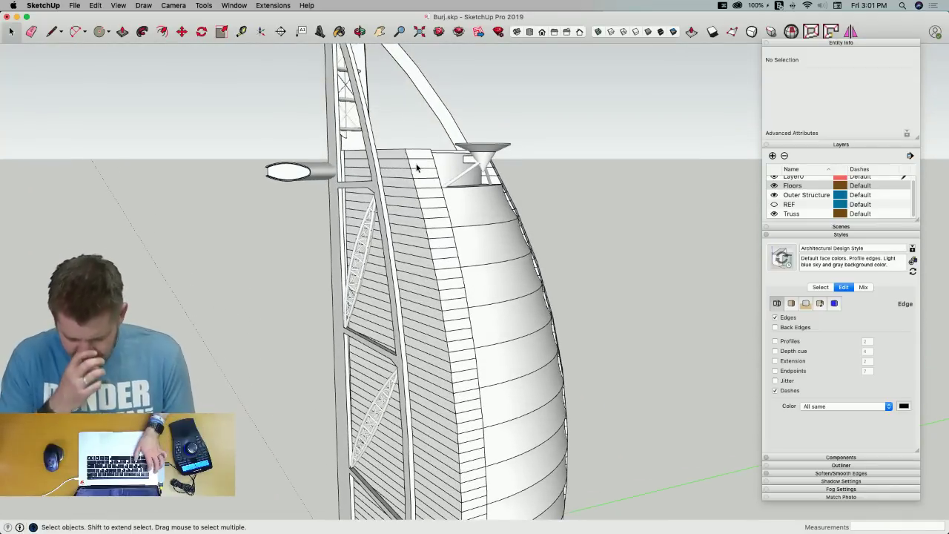
pyautogui.press('super+Tab')
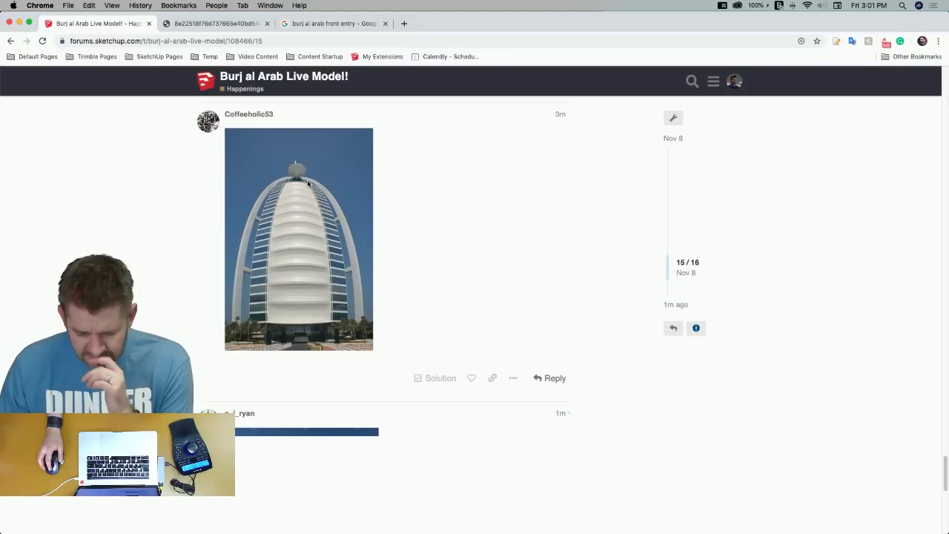
pyautogui.scroll(-5, 341, 327)
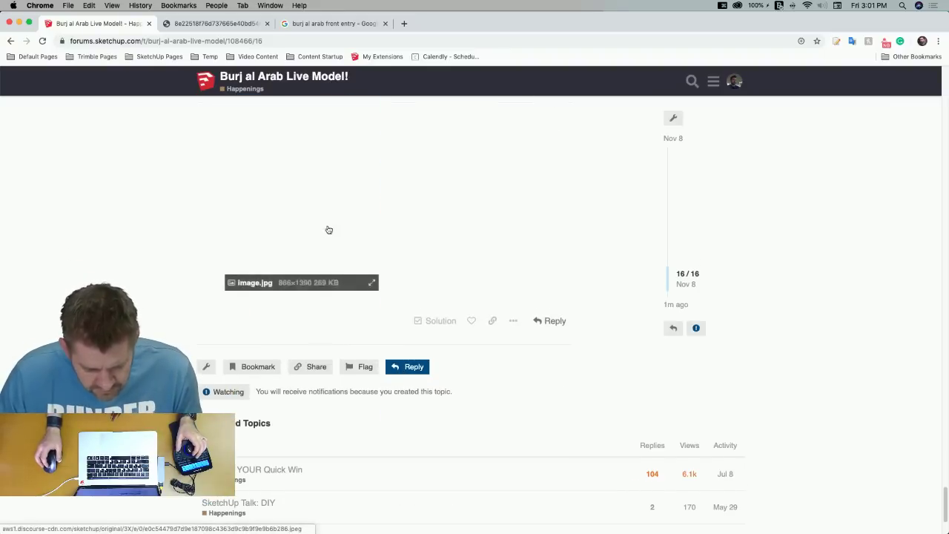
pyautogui.click(324, 205)
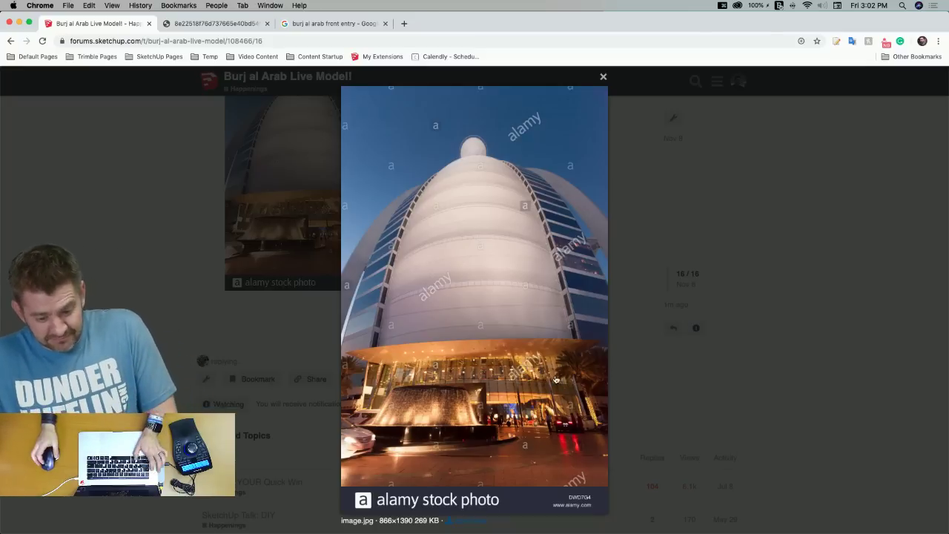
# Switch back to SketchUp and examine the entrance ledge, the soffit and the building's side against the reference photo
pyautogui.press('super+Tab')
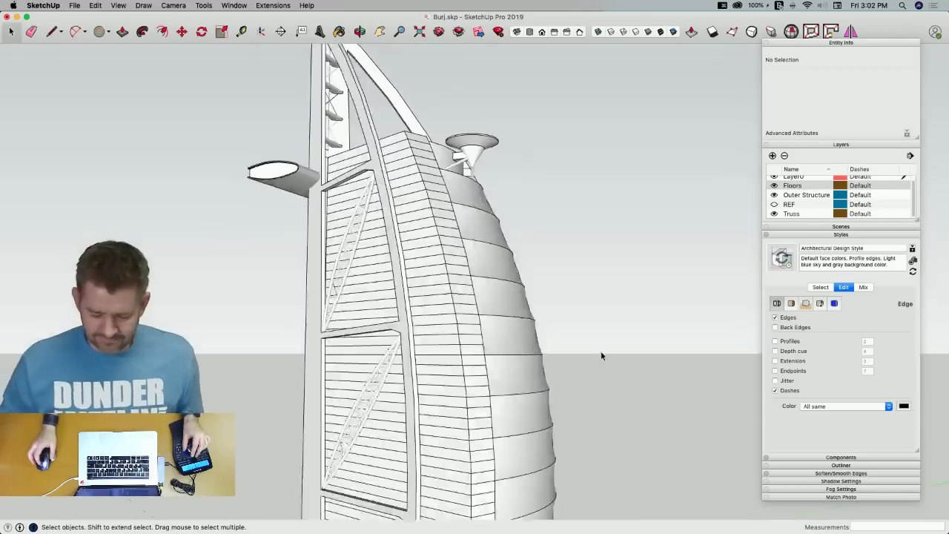
pyautogui.scroll(10, 586, 353)
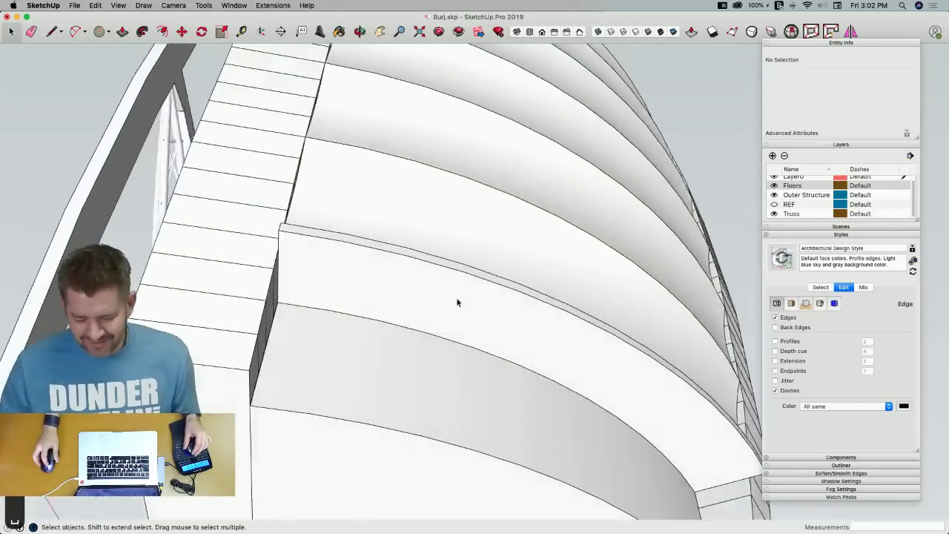
pyautogui.scroll(3, 334, 293)
pyautogui.scroll(6, 304, 280)
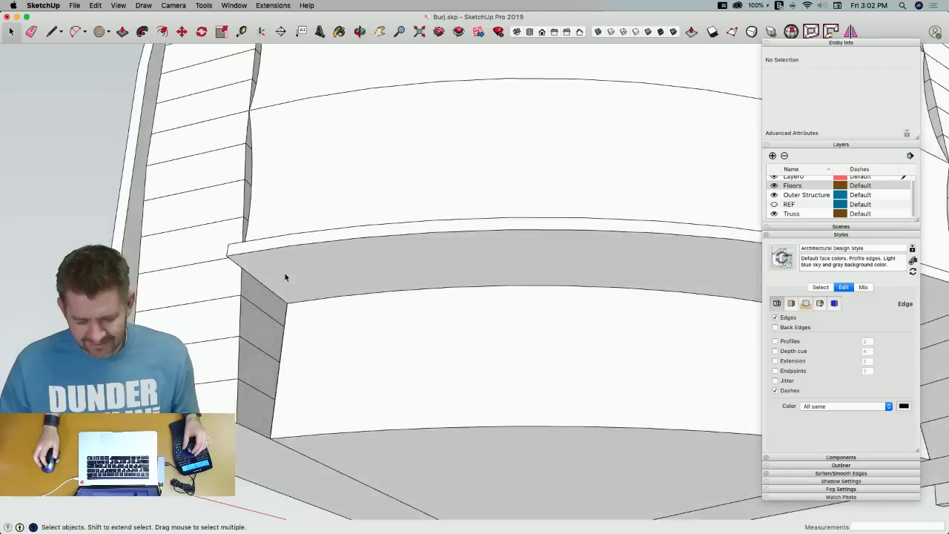
pyautogui.scroll(-4, 282, 297)
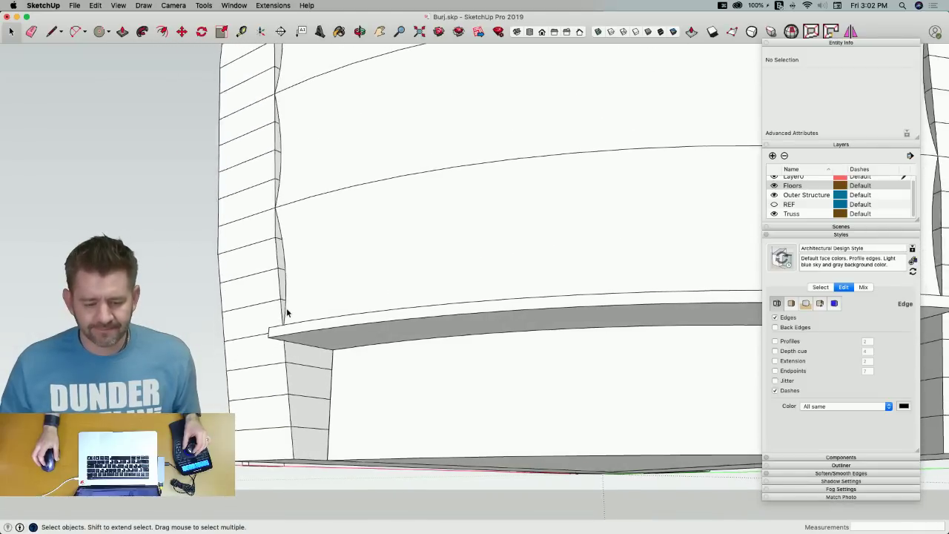
pyautogui.scroll(-5, 288, 313)
pyautogui.moveTo(289, 314); pyautogui.dragTo(340, 330, button='middle')
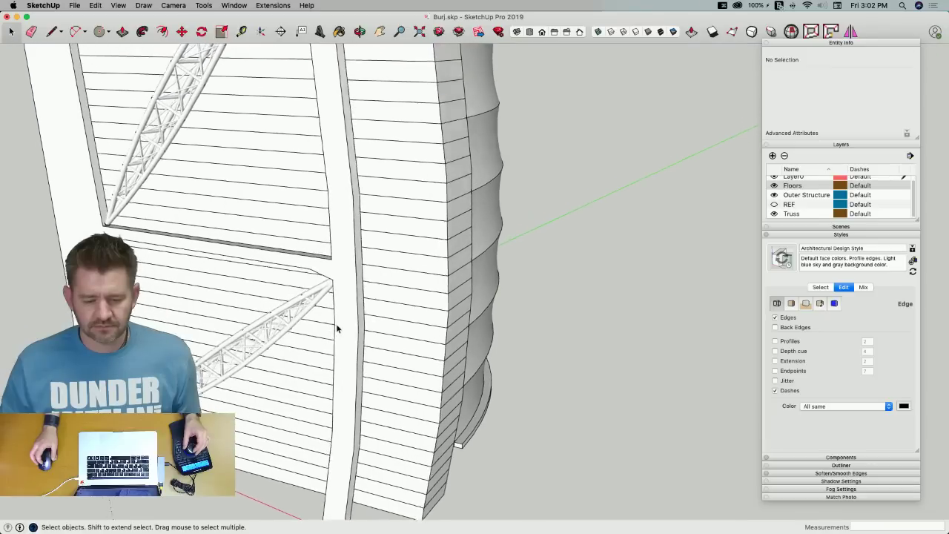
pyautogui.scroll(-10, 337, 328)
# Draw lines from the mast's tip horizontally outward, straight down to ground level, and back about 320' to the building's base corner
pyautogui.press('l')
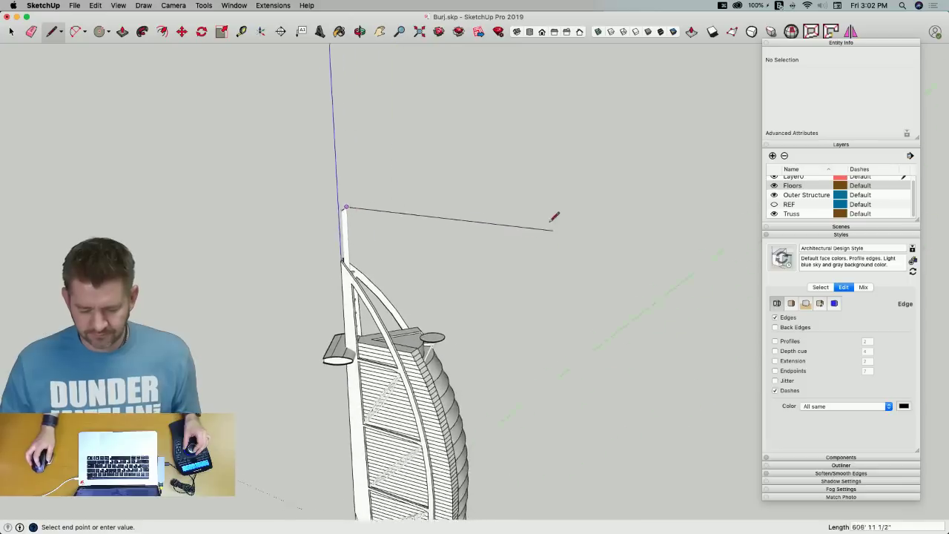
pyautogui.click(487, 159)
pyautogui.press('shift')
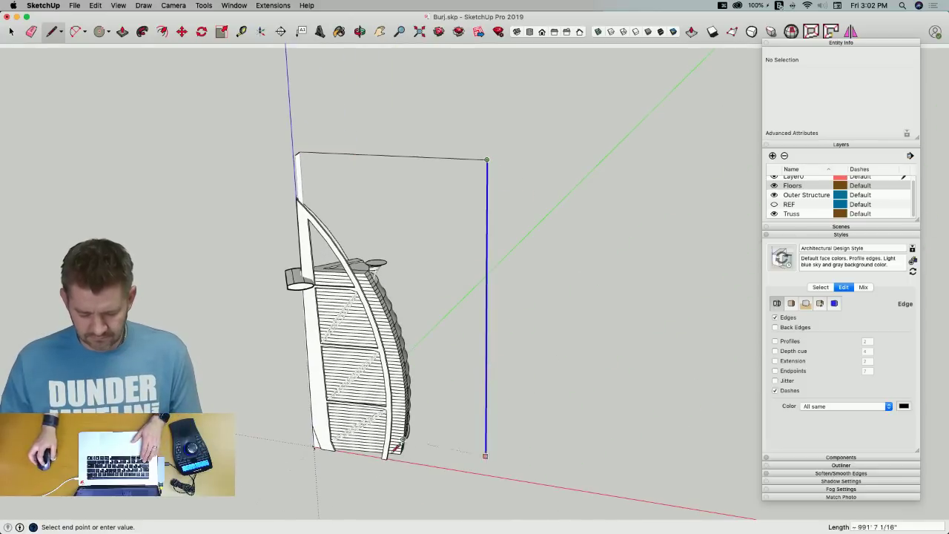
pyautogui.click(401, 452)
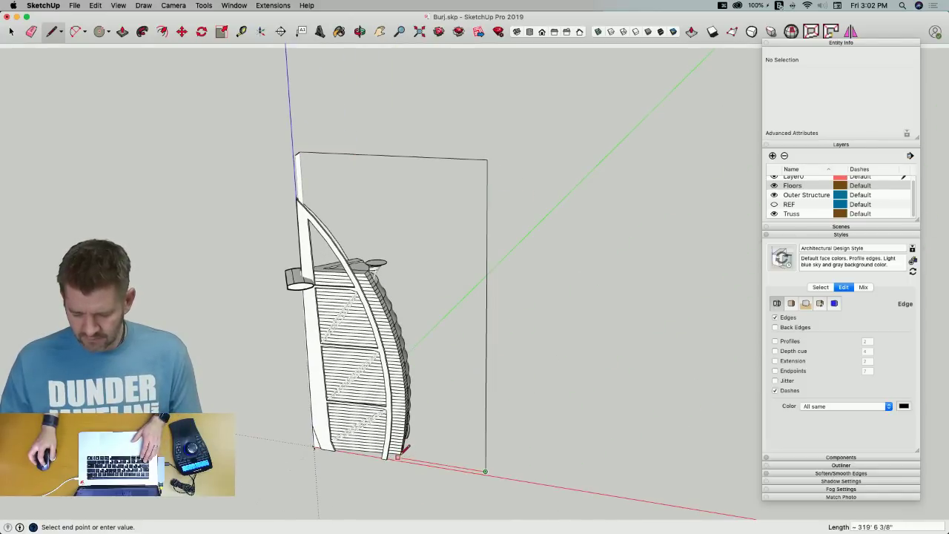
pyautogui.scroll(3, 400, 452)
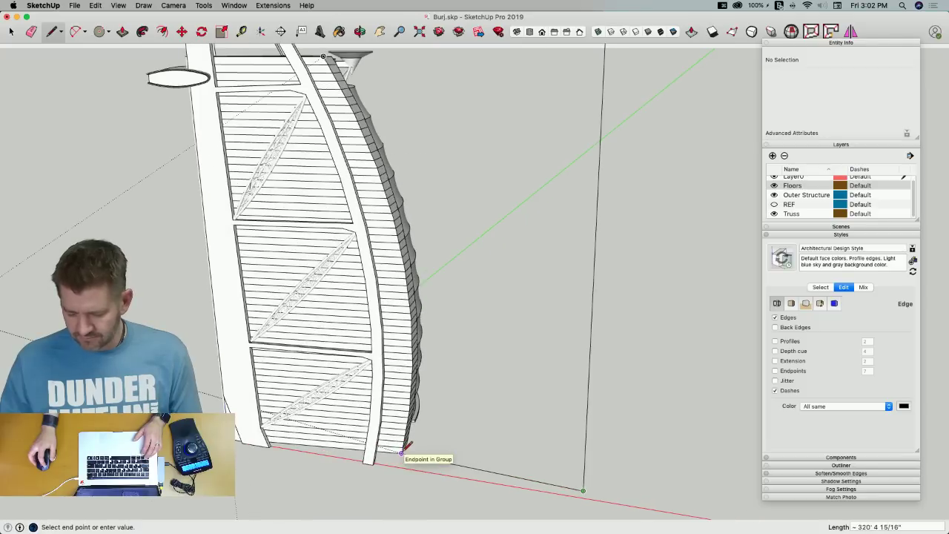
pyautogui.click(401, 452)
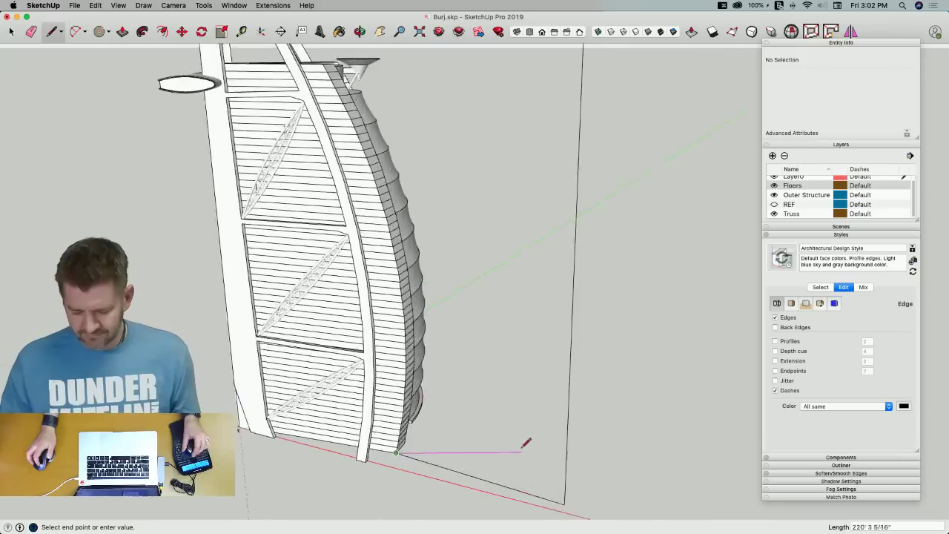
# Measure the outline's vertical height from its upper outer corner to the ground and compare it with the height diagram in Preview
pyautogui.press('l')
pyautogui.press('l')
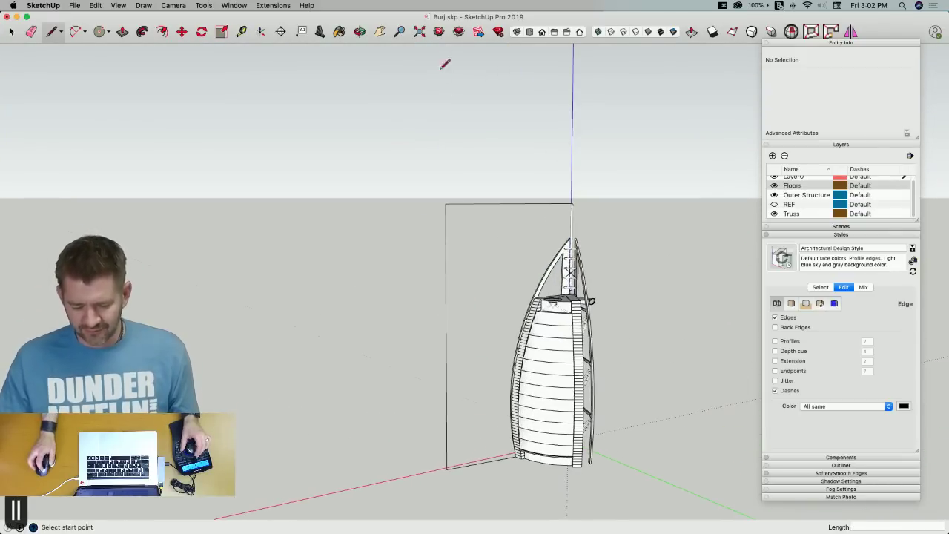
pyautogui.click(445, 202)
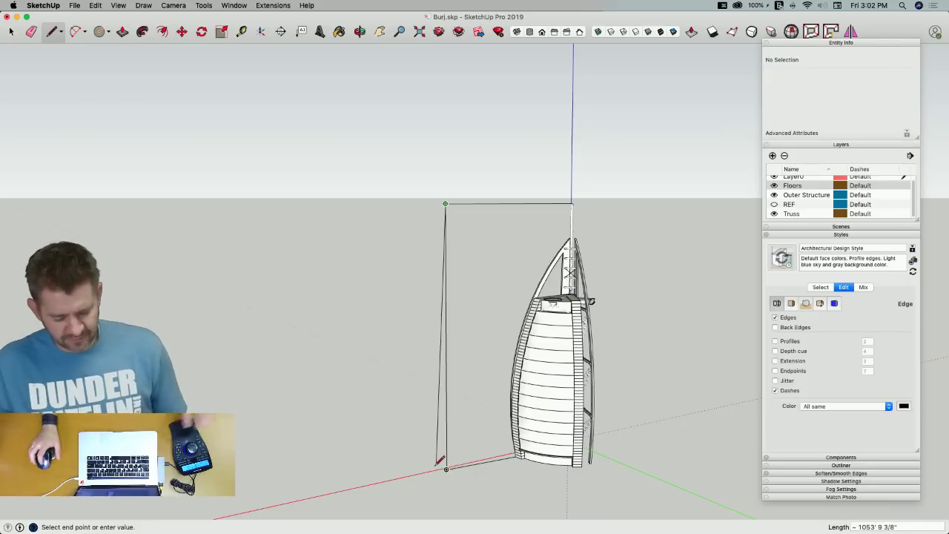
pyautogui.press('super+Tab')
pyautogui.press('super+Tab')
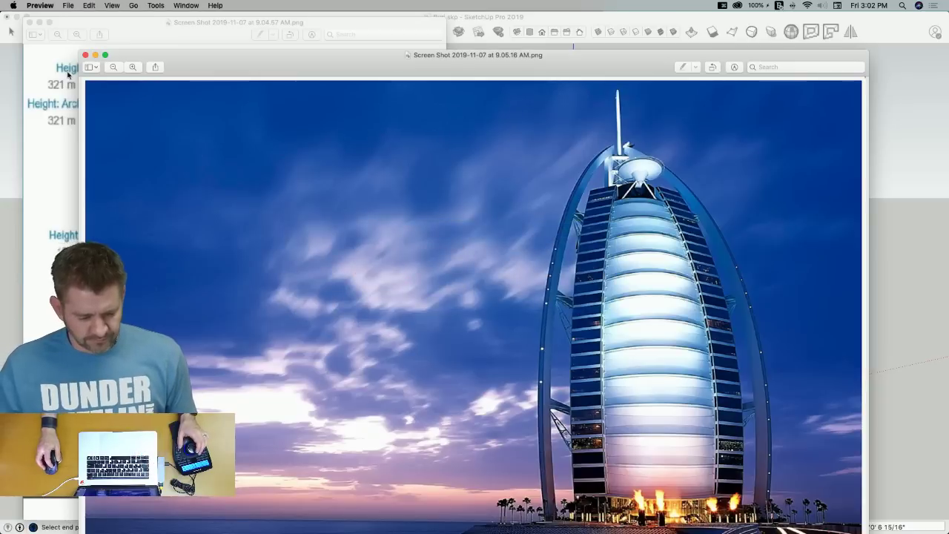
pyautogui.click(67, 83)
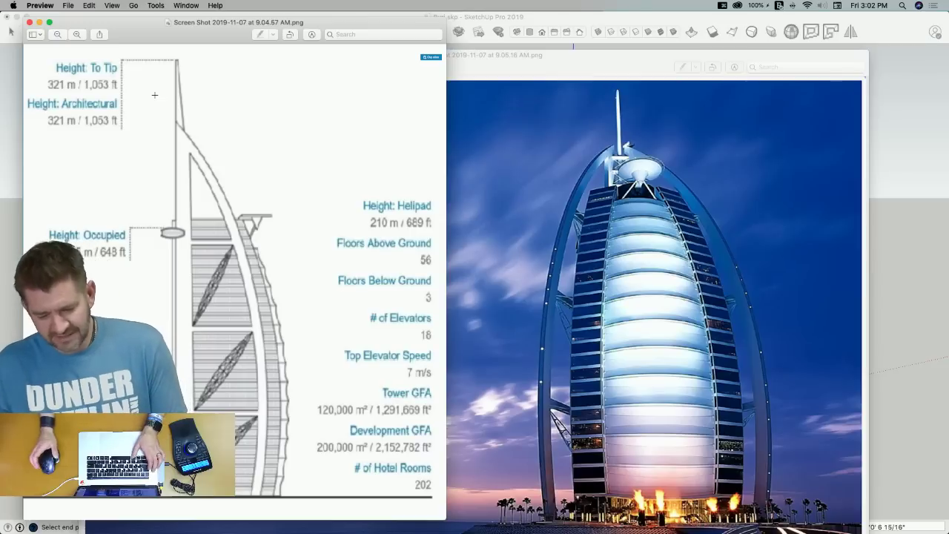
pyautogui.press('super+Tab')
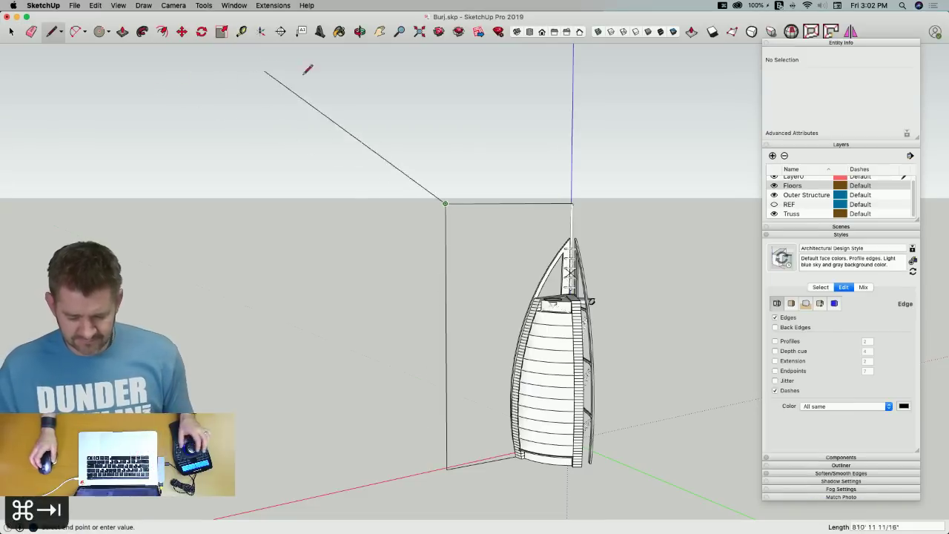
pyautogui.press('space')
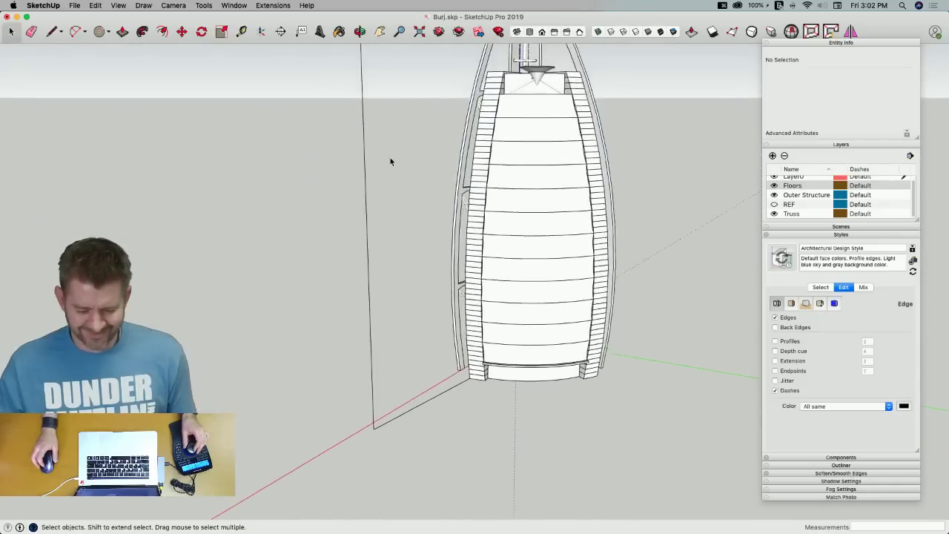
# Erase the outline lines drawn from the mast's tip out to the corner, down to the ground and back to the base
pyautogui.press('e')
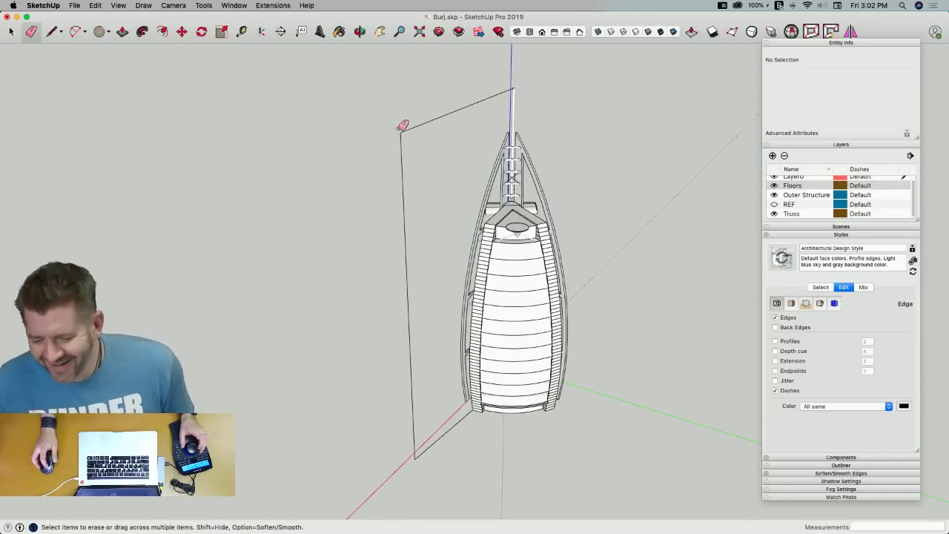
pyautogui.click(401, 132)
pyautogui.moveTo(417, 444); pyautogui.dragTo(445, 440)
pyautogui.press('space')
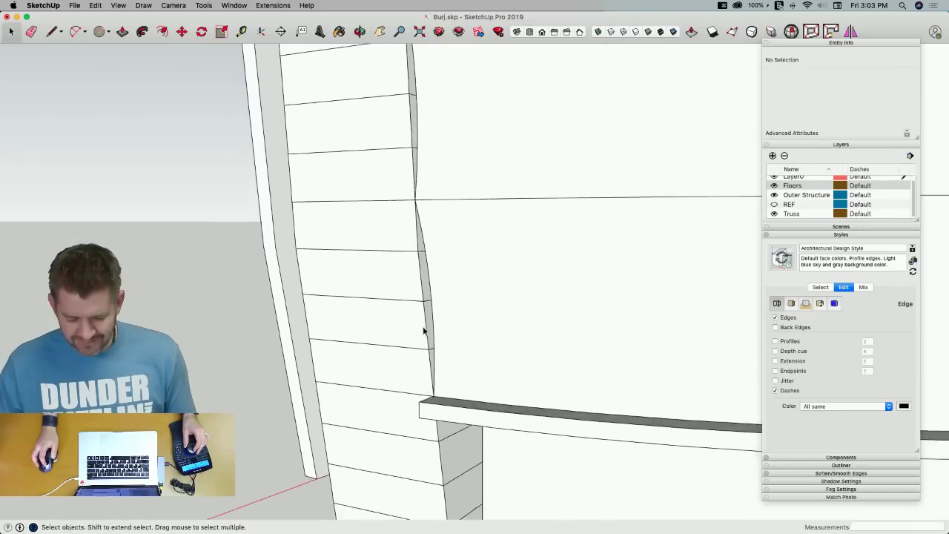
# Draw a large horizontal rectangle around the whole building at a floor line above the entrance ledge, its closing side about 504' long
pyautogui.press('l')
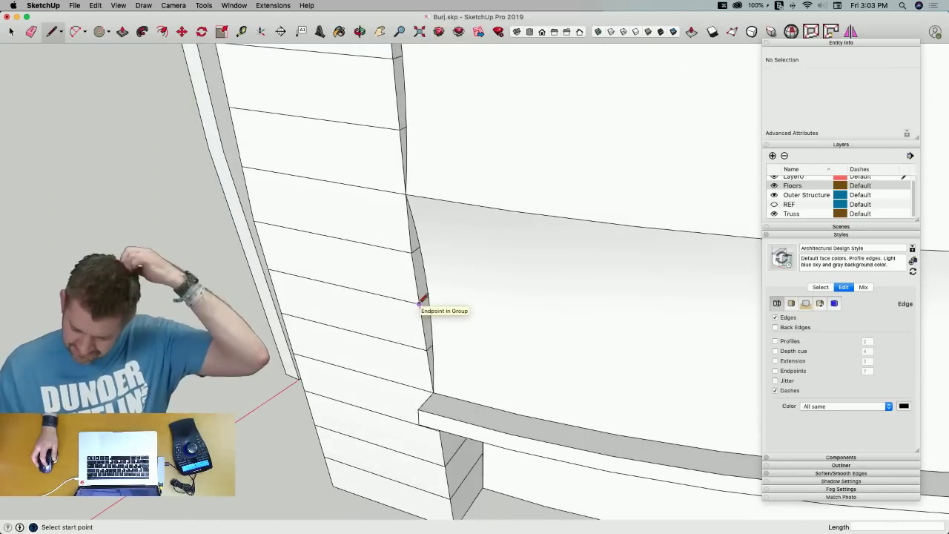
pyautogui.click(268, 268)
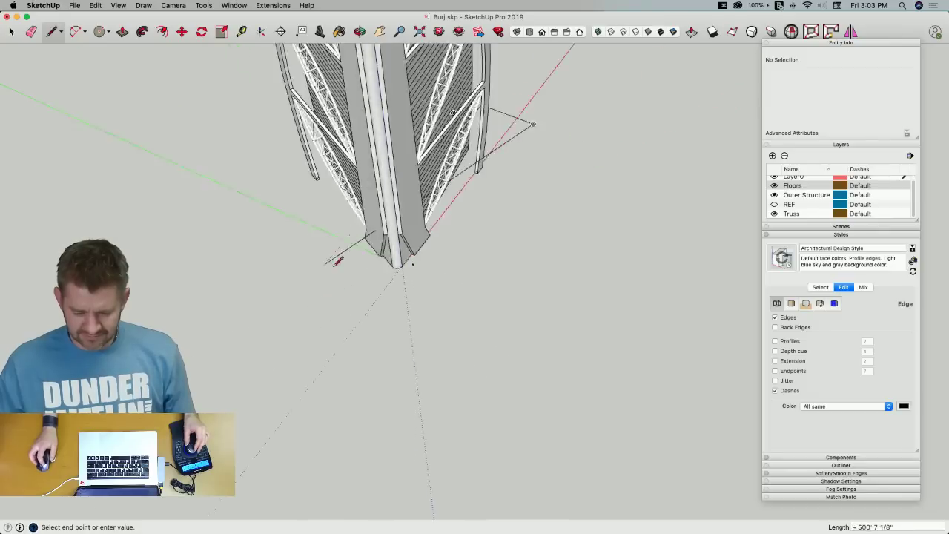
pyautogui.click(443, 325)
pyautogui.click(245, 341)
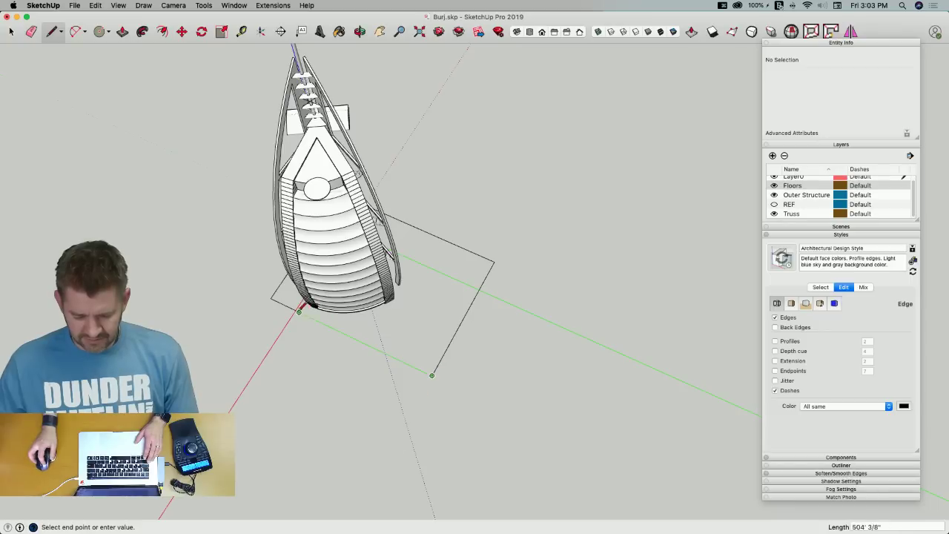
pyautogui.click(299, 312)
pyautogui.press('e')
pyautogui.click(299, 312)
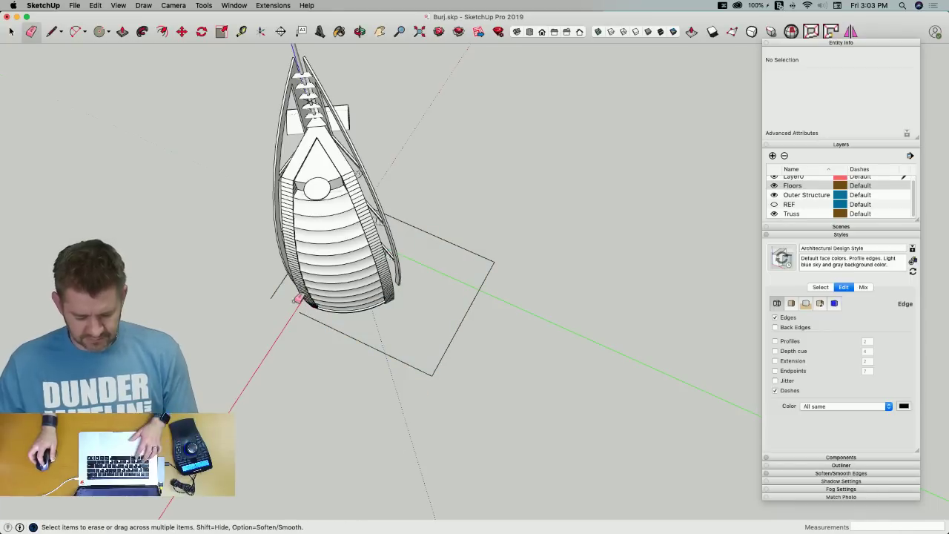
pyautogui.press('super+z')
# Copy the large horizontal face downward by about 1' 10 11/16", from the ledge's upper corner to the midpoint of its thickness
pyautogui.press('space')
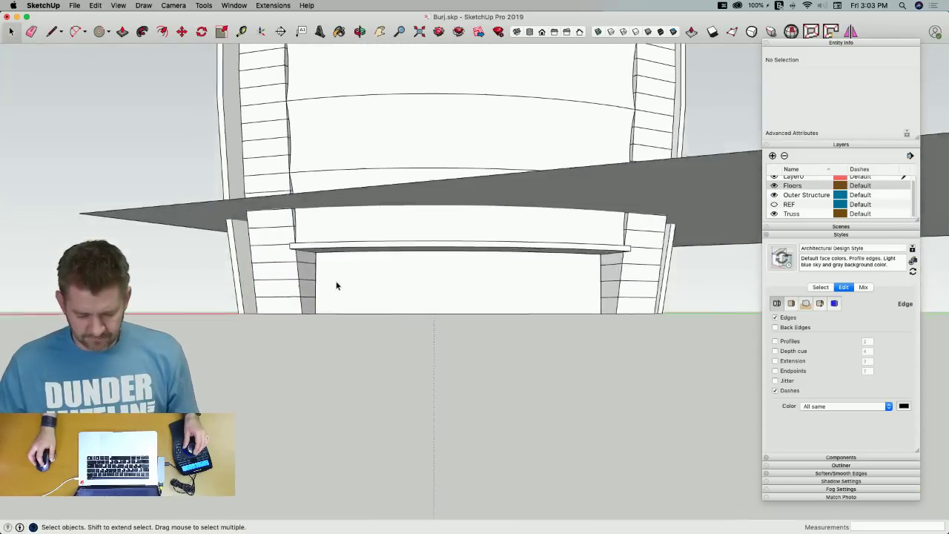
pyautogui.moveTo(384, 304); pyautogui.dragTo(392, 248, button='middle')
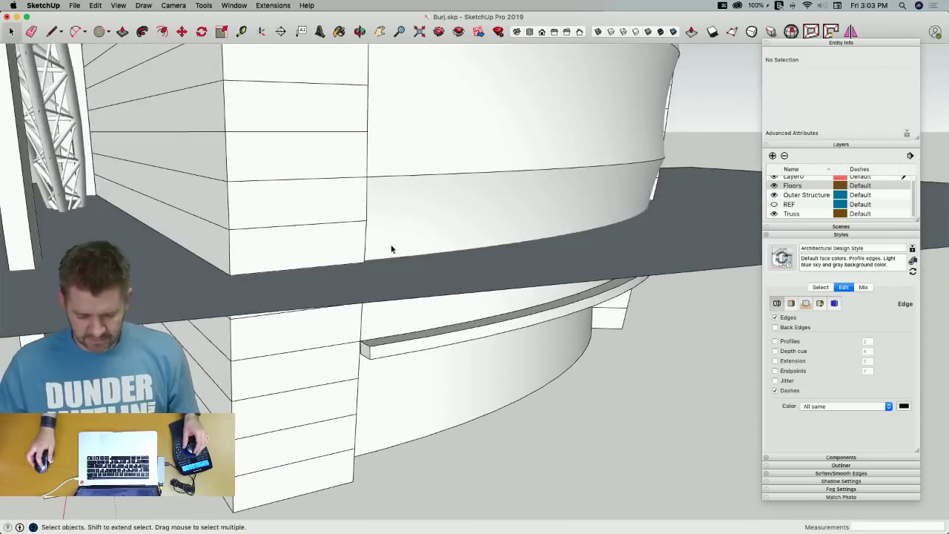
pyautogui.click(385, 280)
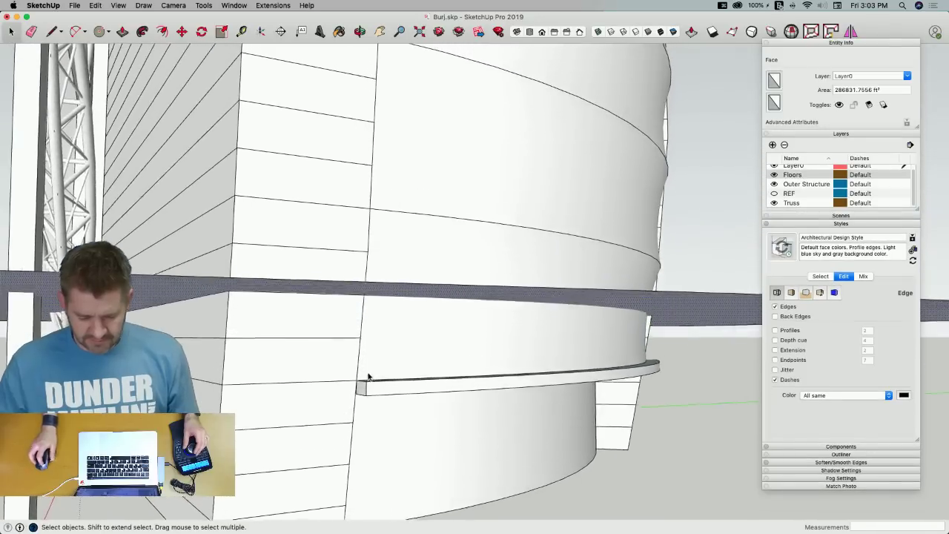
pyautogui.press('m')
pyautogui.scroll(3, 363, 382)
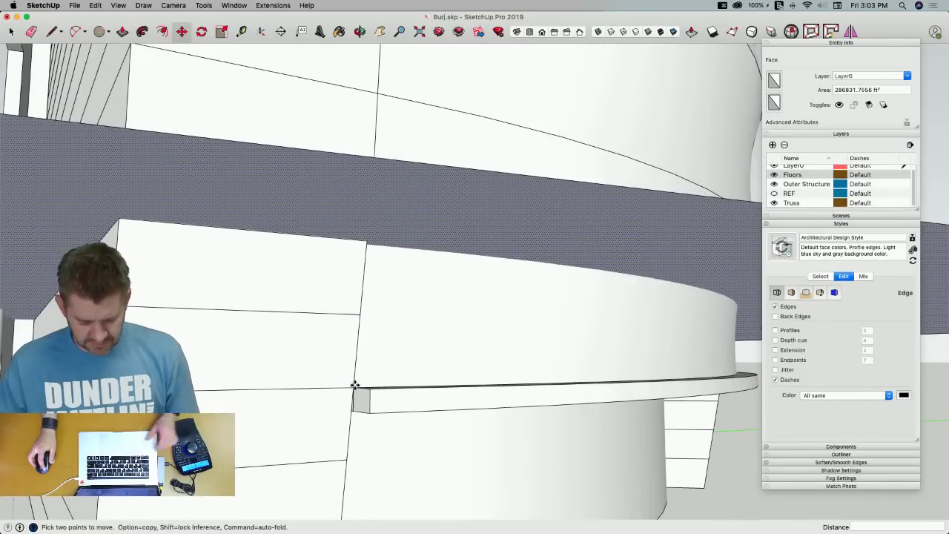
pyautogui.press('alt')
pyautogui.click(355, 385)
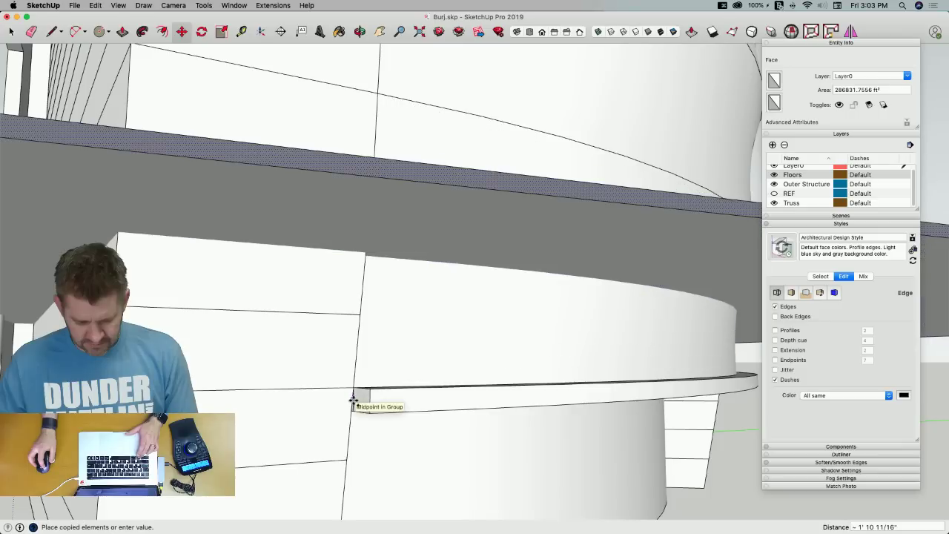
pyautogui.click(354, 401)
# Select both horizontal planes with their edges and copy the pair straight up the facade by about 23' 9 5/16"
pyautogui.press('space')
pyautogui.scroll(-5, 504, 434)
pyautogui.moveTo(466, 449); pyautogui.dragTo(616, 226, button='middle')
pyautogui.moveTo(436, 337); pyautogui.dragTo(356, 350)
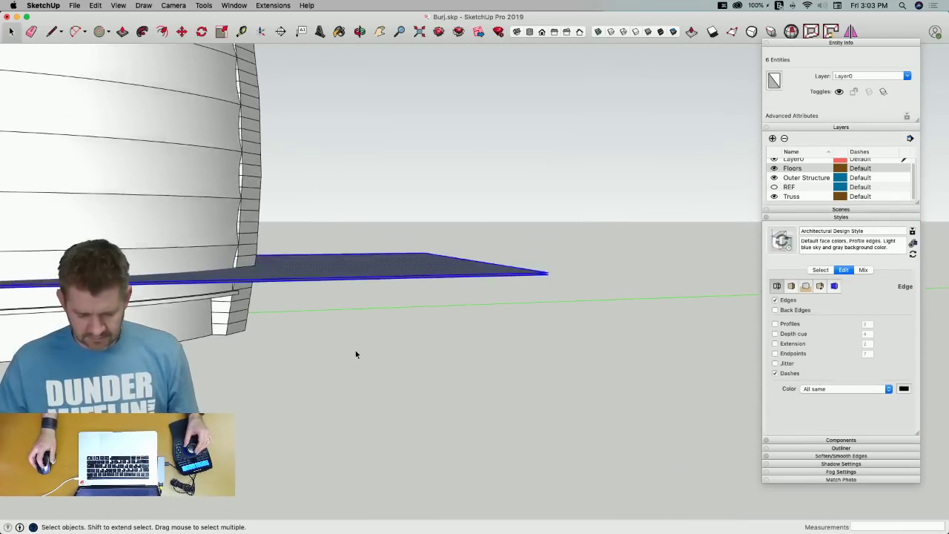
pyautogui.scroll(10, 356, 351)
pyautogui.press('m')
pyautogui.scroll(2, 282, 367)
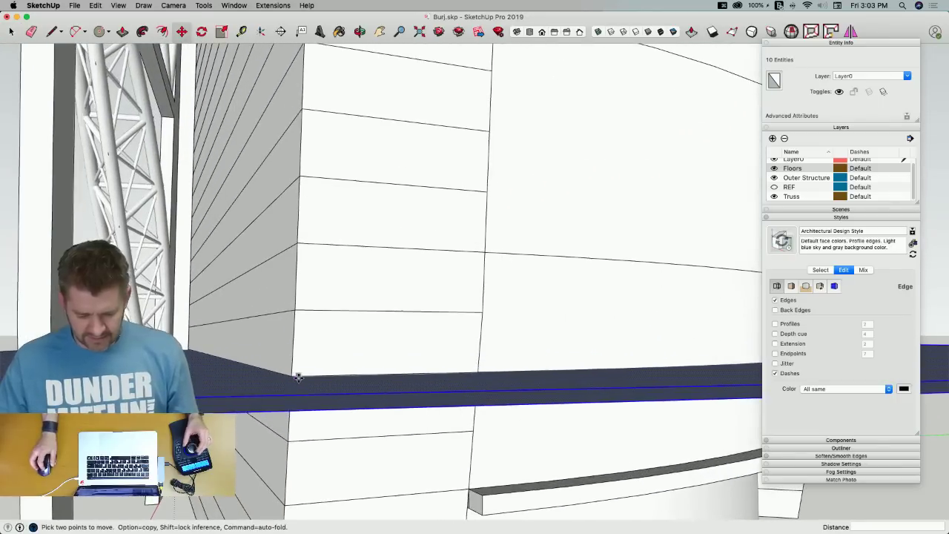
pyautogui.click(295, 377)
pyautogui.press('alt')
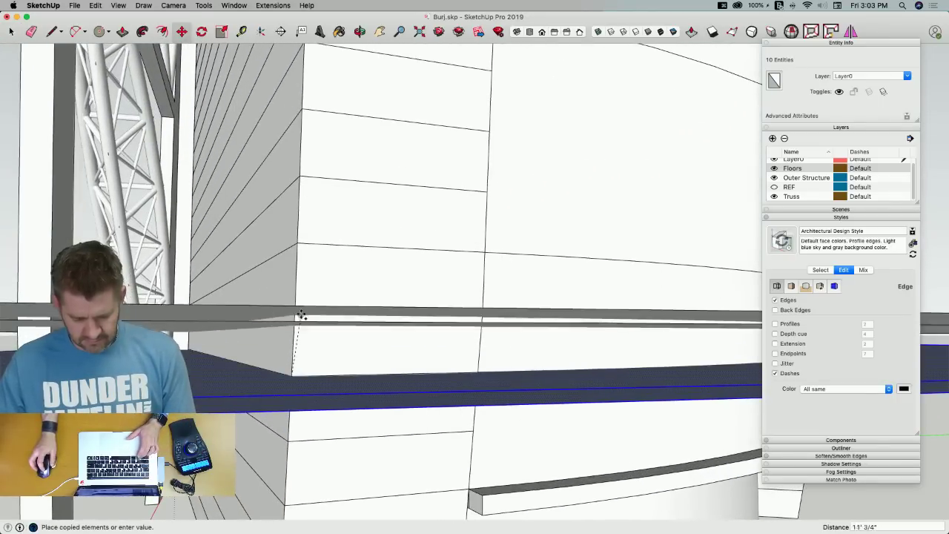
pyautogui.moveTo(297, 282); pyautogui.dragTo(290, 528, button='middle')
pyautogui.click(310, 282)
# Repeat the upward copy of the plane pair 26 times (x26) at the same spacing
pyautogui.scroll(-5, 315, 293)
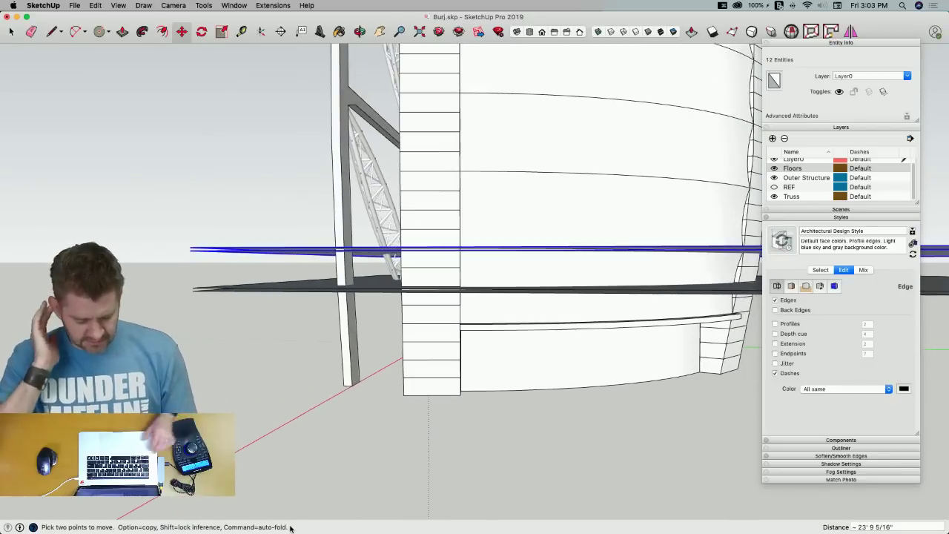
pyautogui.write('x2')
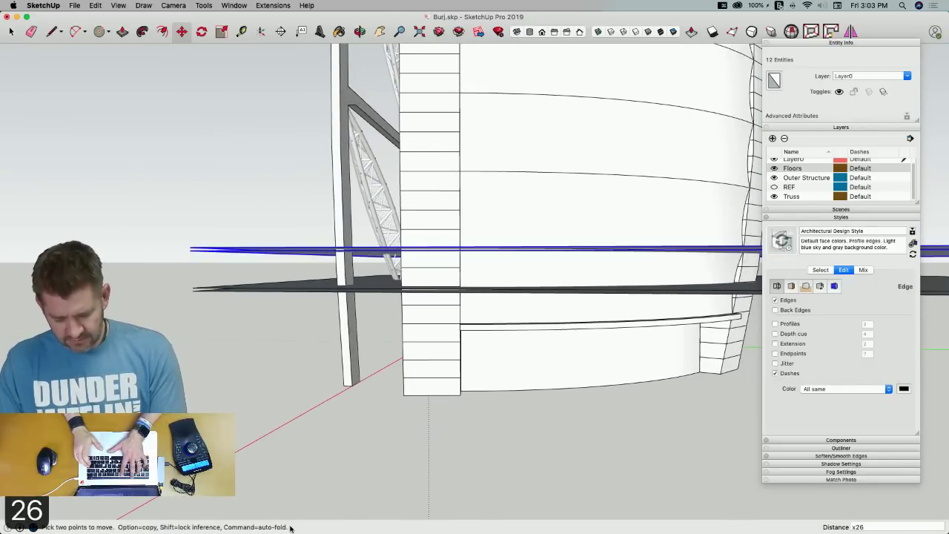
pyautogui.write('6')
pyautogui.press('Return')
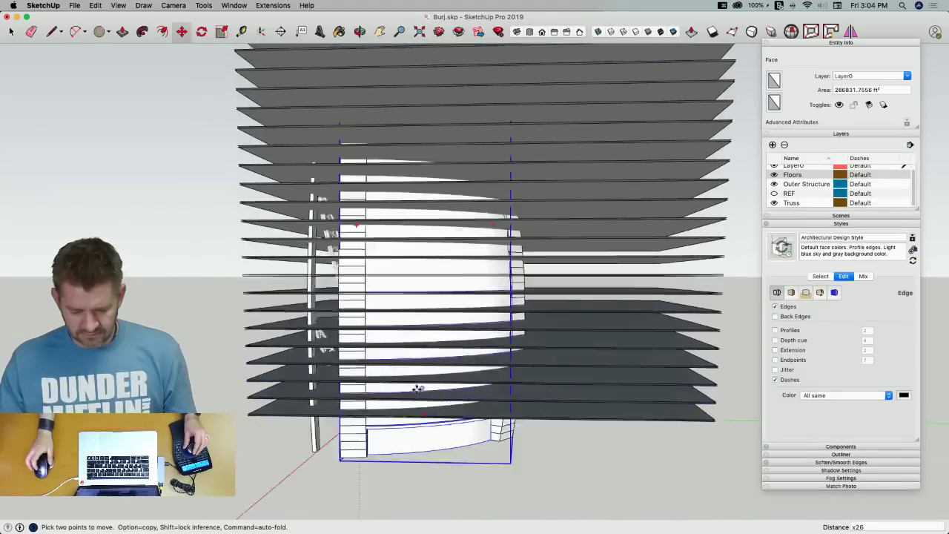
# Copy the lowest plane pair down two floor lines, about 23' 6 7/16", and repeat it as two copies (2x)
pyautogui.press('space')
pyautogui.moveTo(285, 234); pyautogui.dragTo(232, 274)
pyautogui.scroll(10, 475, 275)
pyautogui.press('m')
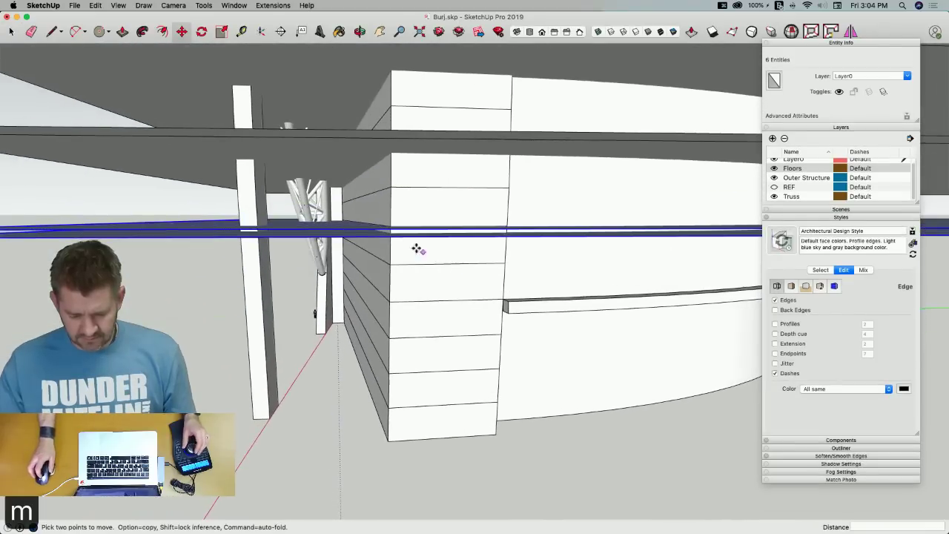
pyautogui.press('alt')
pyautogui.click(391, 225)
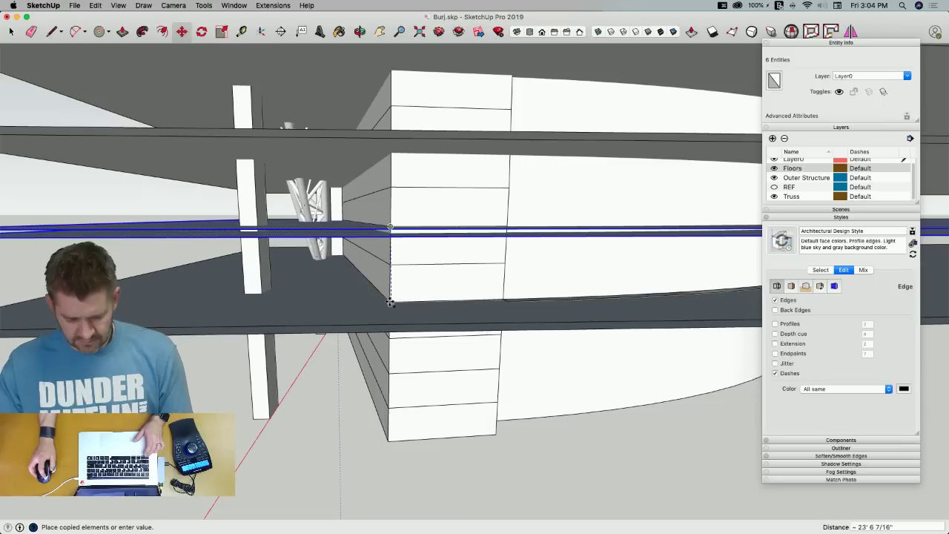
pyautogui.click(390, 303)
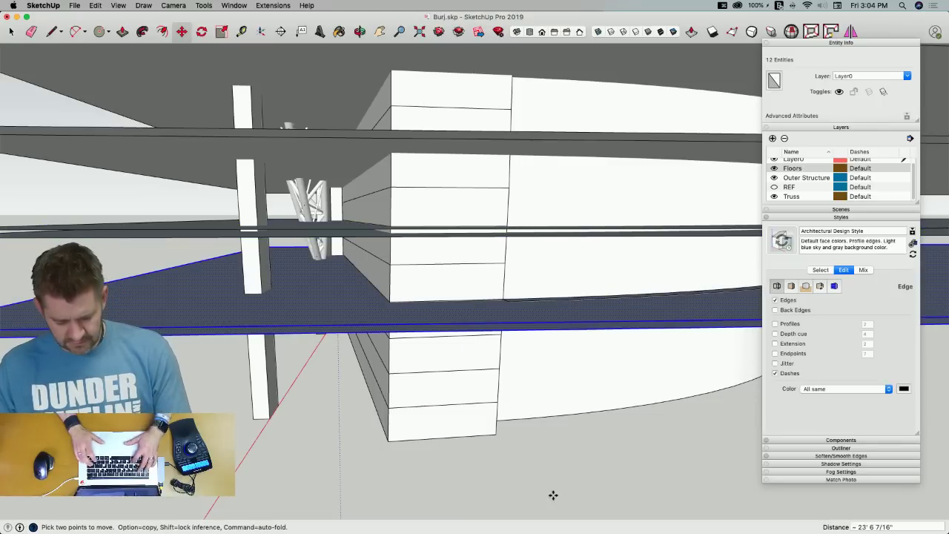
pyautogui.press('Return')
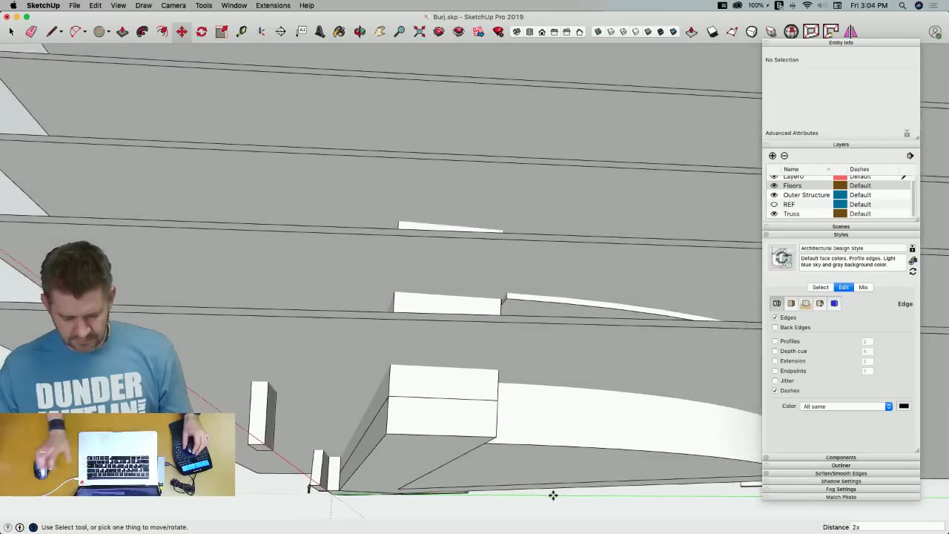
pyautogui.press('space')
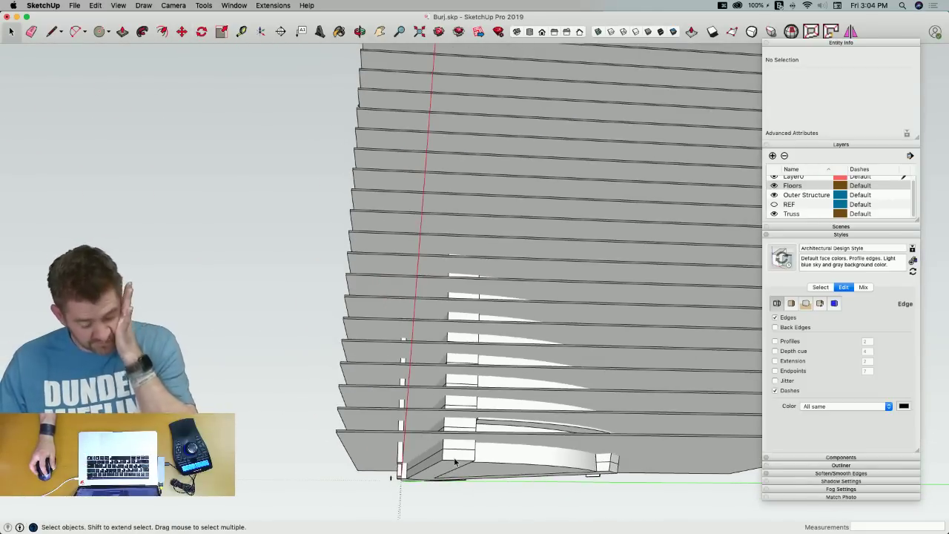
pyautogui.click(455, 459)
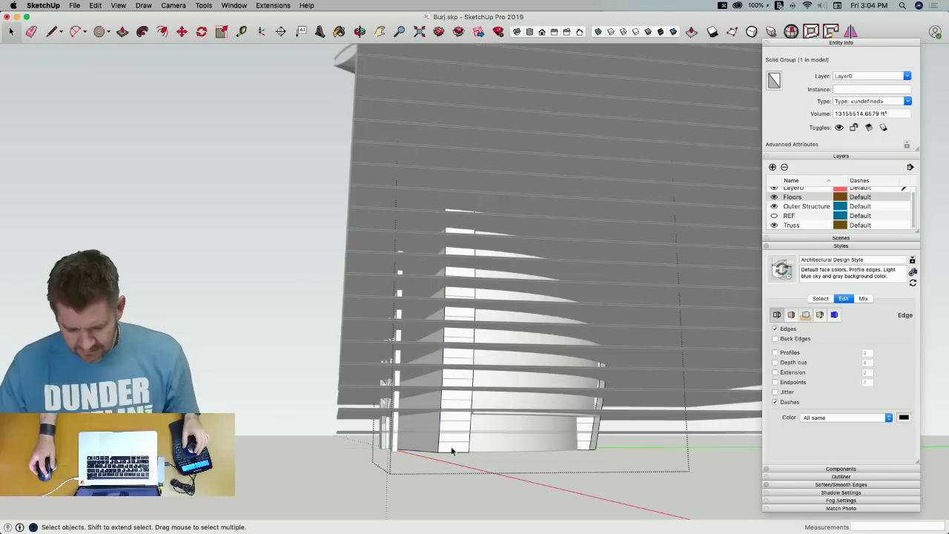
pyautogui.click(451, 449)
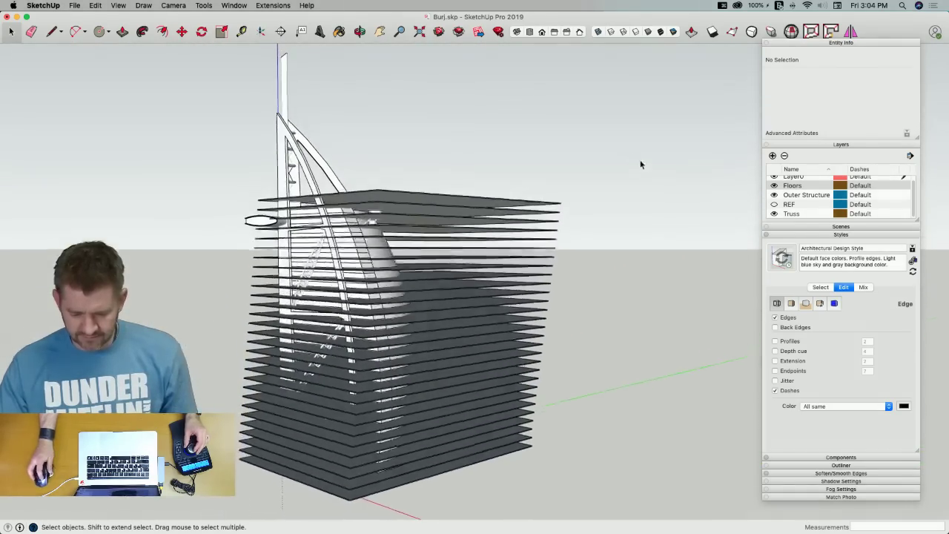
pyautogui.moveTo(618, 155); pyautogui.dragTo(479, 503)
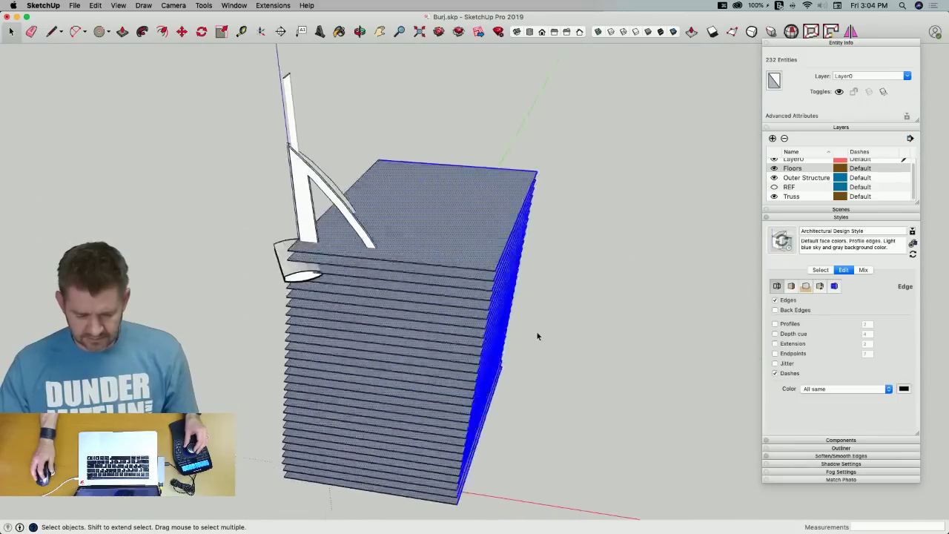
pyautogui.rightClick(399, 280)
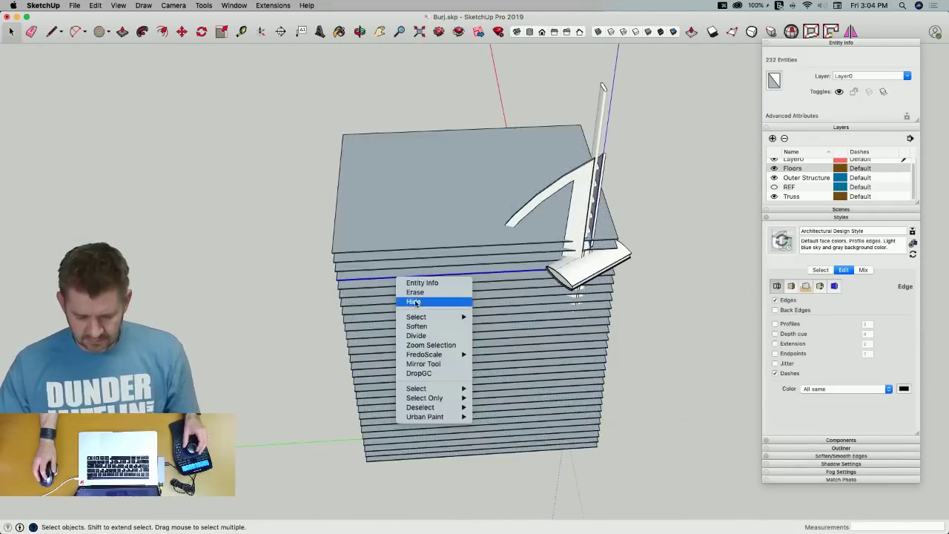
pyautogui.click(413, 302)
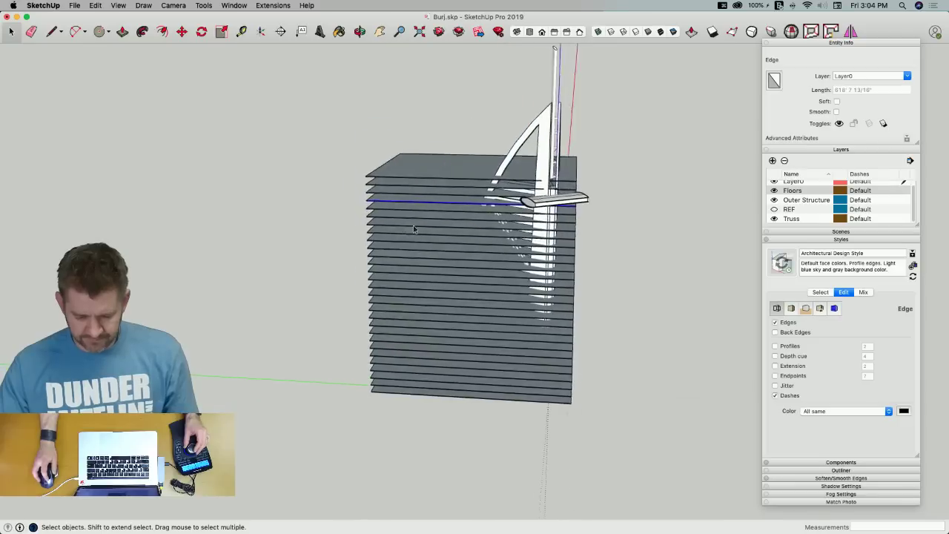
# Select all the stacked horizontal planes with their edges and make them one group
pyautogui.moveTo(348, 367); pyautogui.dragTo(335, 383)
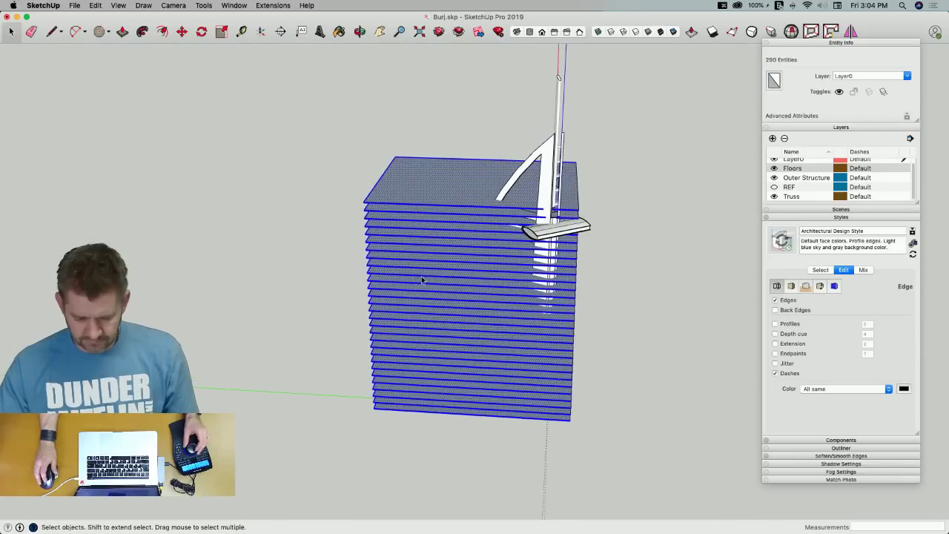
pyautogui.rightClick(420, 276)
pyautogui.click(450, 350)
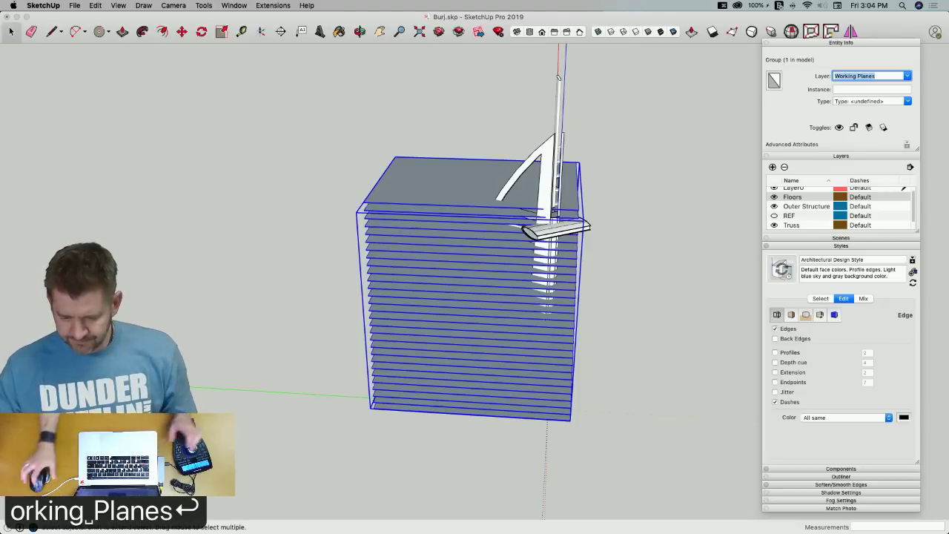
# Hide the Working Planes, Outer Structure and Floors layers, leaving the Truss layer shown
pyautogui.scroll(-2, 862, 220)
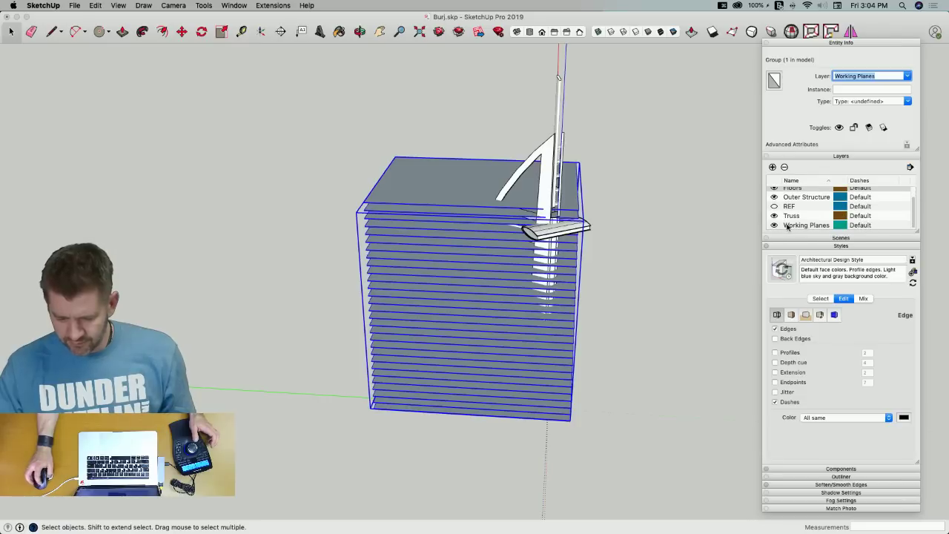
pyautogui.click(774, 226)
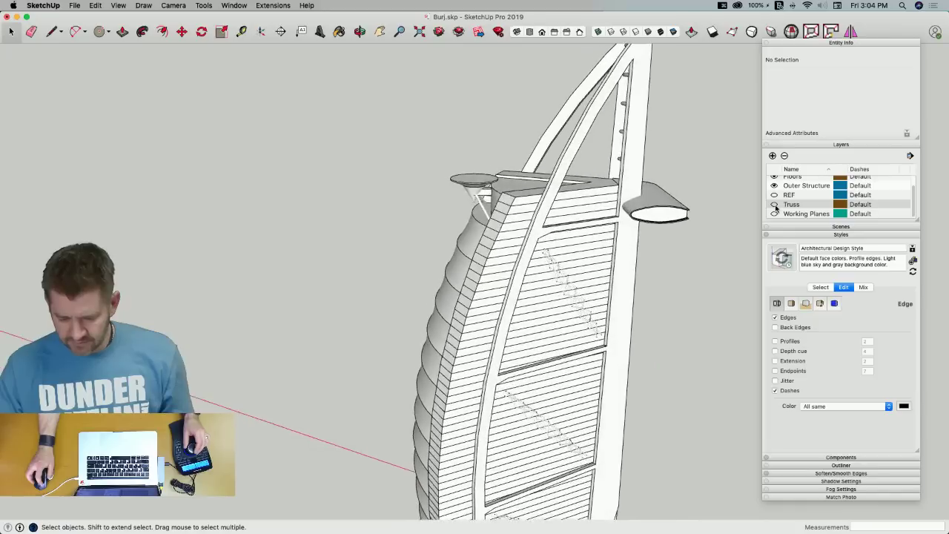
pyautogui.click(774, 186)
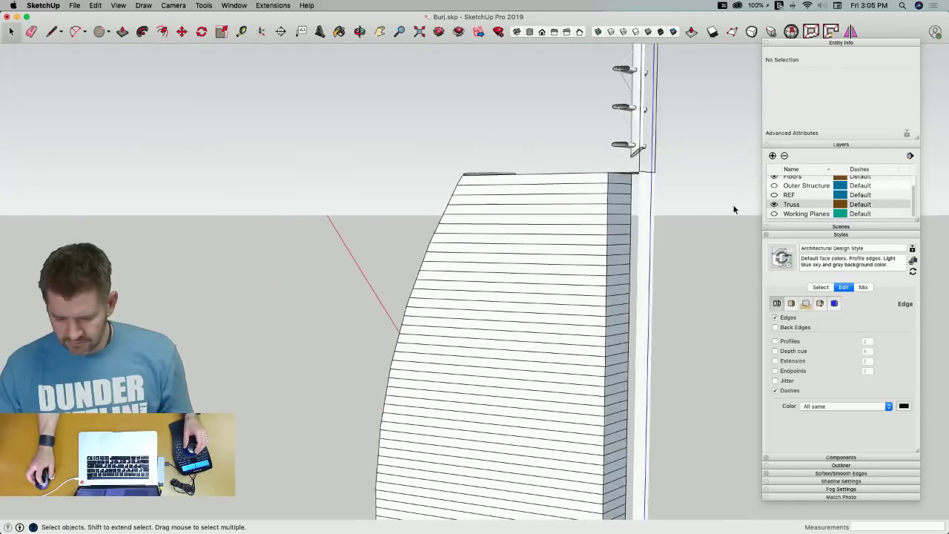
pyautogui.scroll(2, 792, 199)
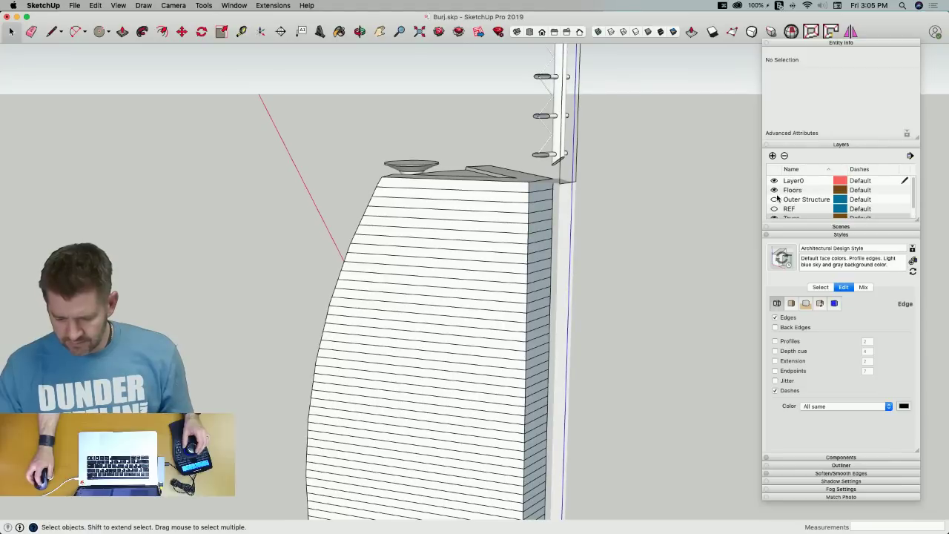
pyautogui.click(774, 190)
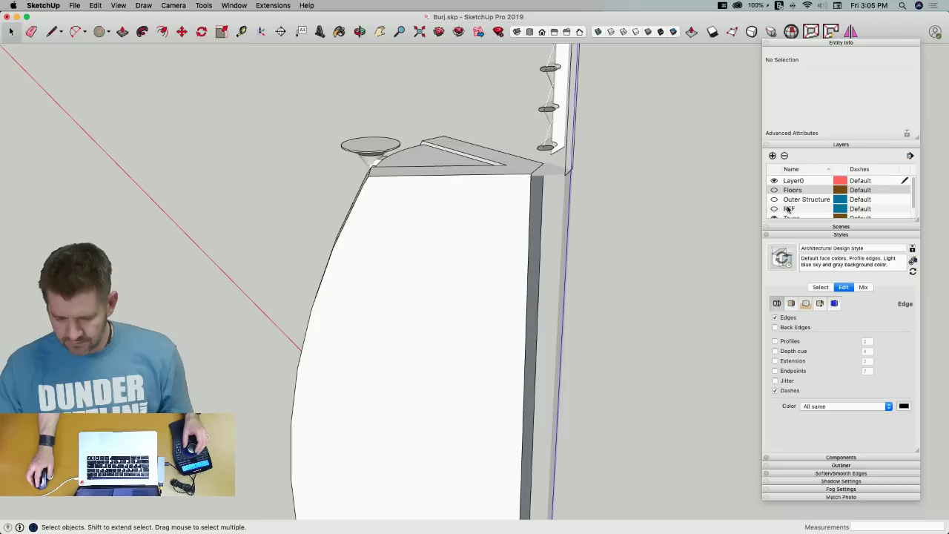
# Select the mast group with its short crossbars and assign it to one of the hidden layers
pyautogui.click(544, 108)
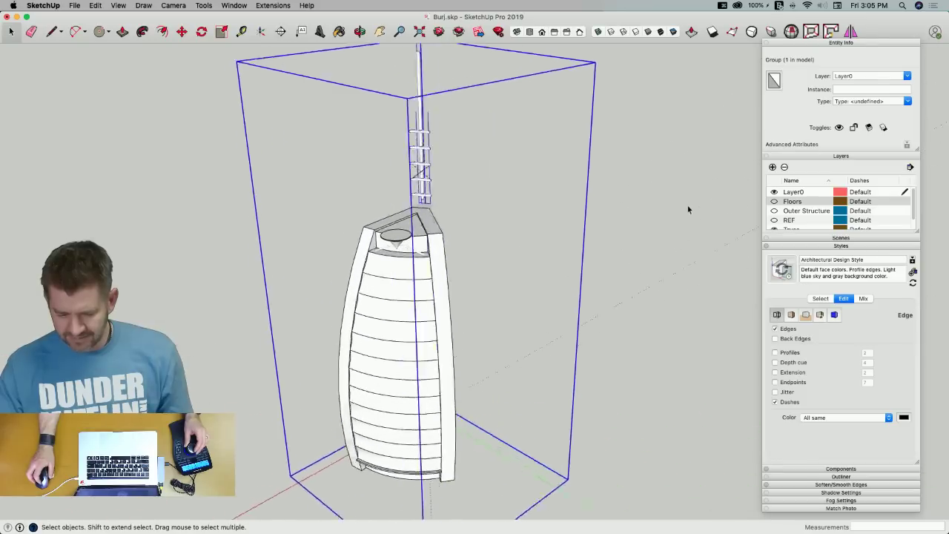
pyautogui.click(907, 77)
pyautogui.click(860, 96)
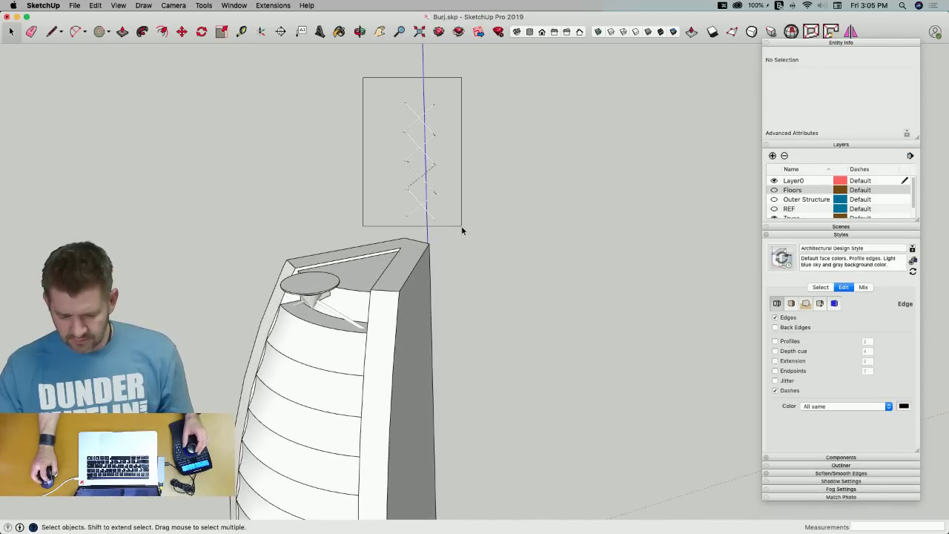
# Group all the loose crossed braces of the mast and assign the group to a hidden layer
pyautogui.moveTo(461, 230); pyautogui.dragTo(461, 229)
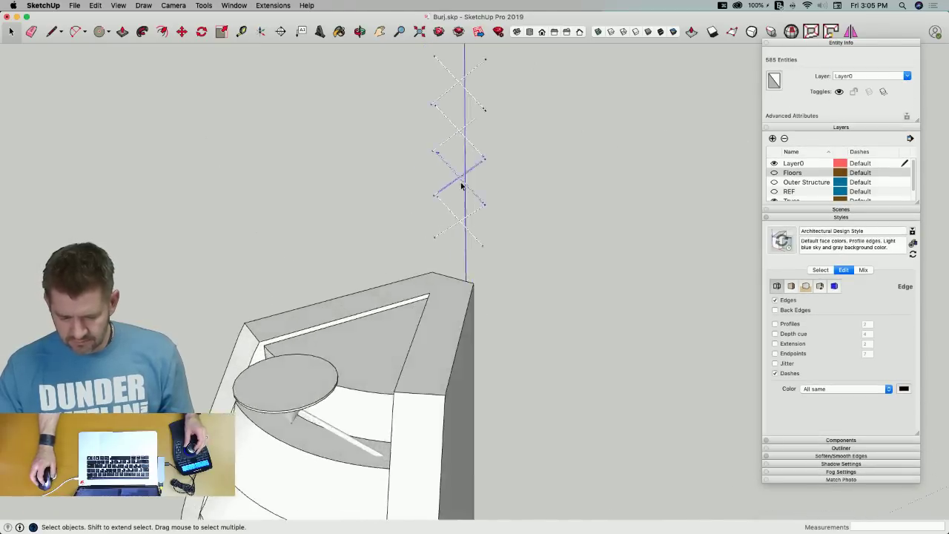
pyautogui.rightClick(483, 183)
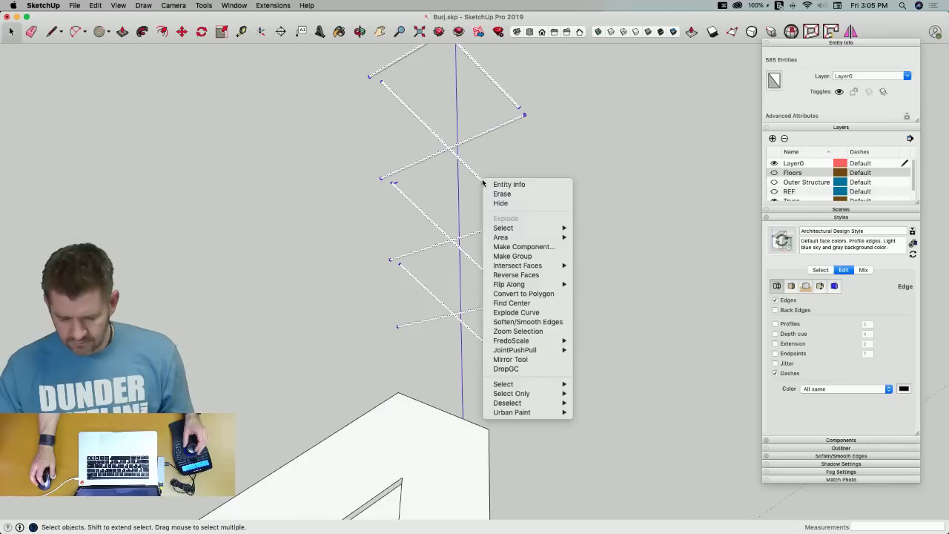
pyautogui.click(528, 257)
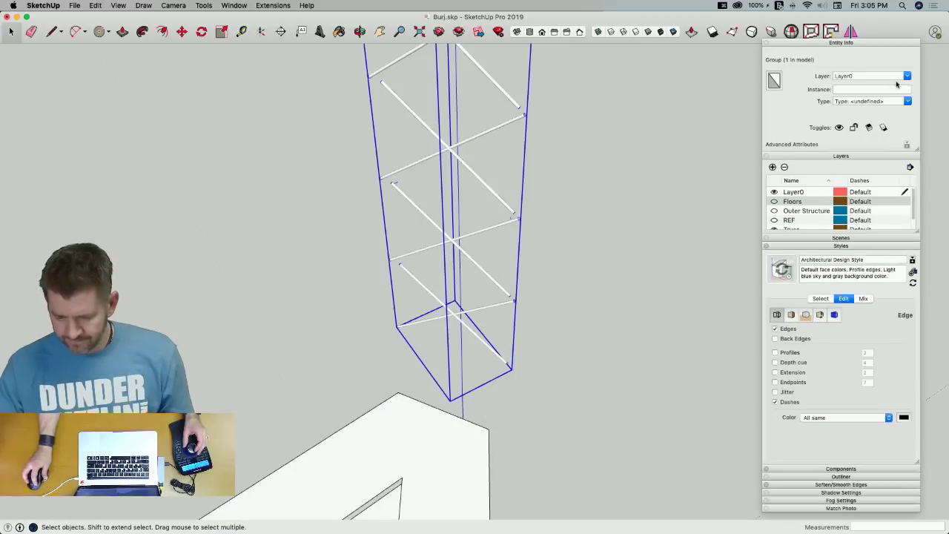
pyautogui.click(908, 76)
pyautogui.click(857, 96)
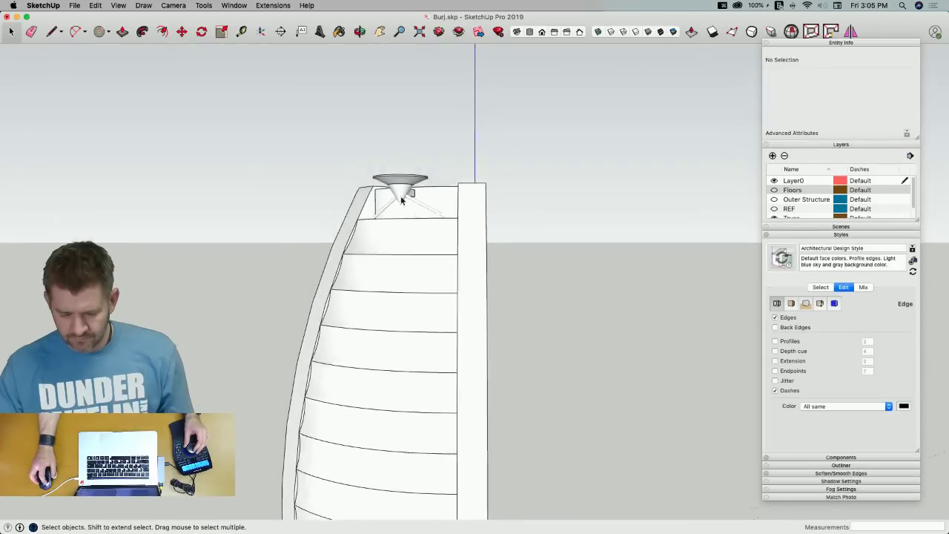
# Assign the helipad to a Helipad layer and the middle section to a Midle Portion layer, and hide both layers
pyautogui.click(401, 200)
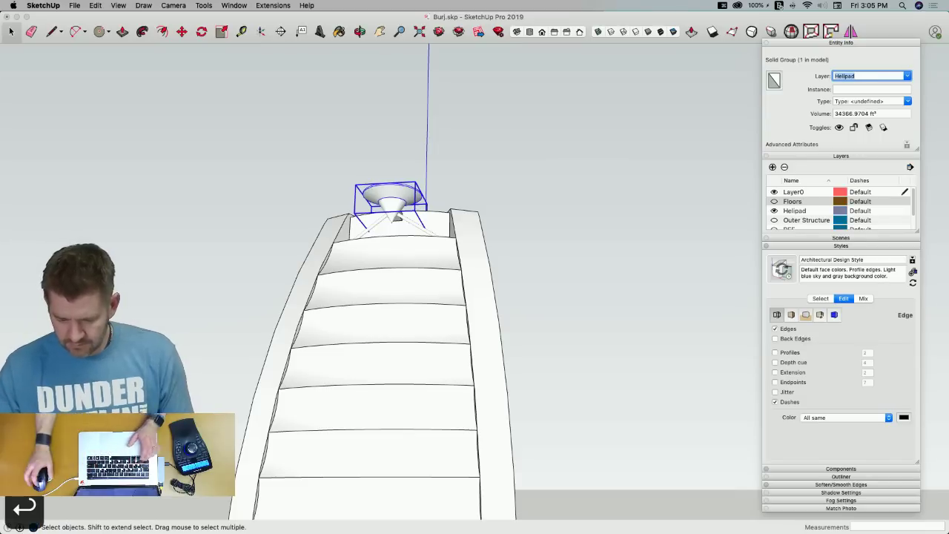
pyautogui.click(775, 211)
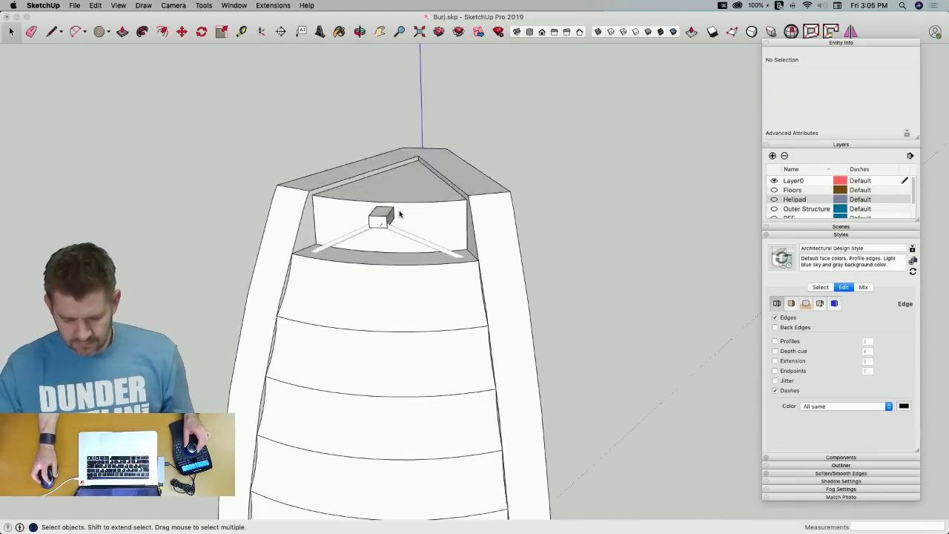
pyautogui.click(399, 256)
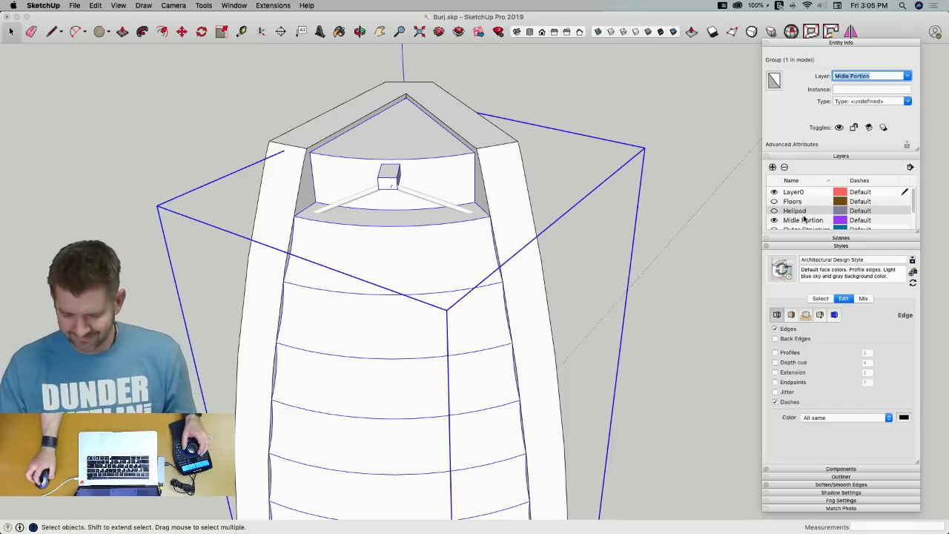
pyautogui.click(774, 221)
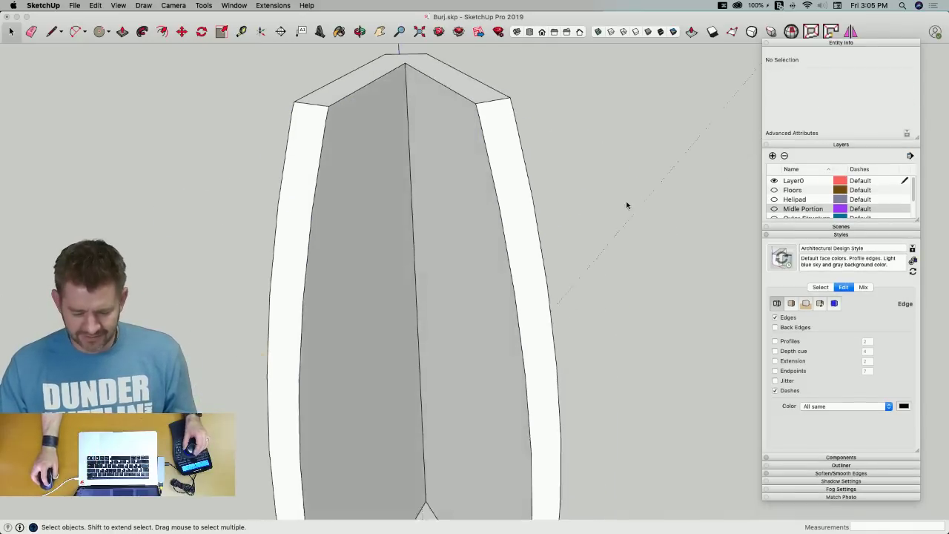
# Show the Working Planes layer again around the V-shaped tower body
pyautogui.scroll(-2, 764, 214)
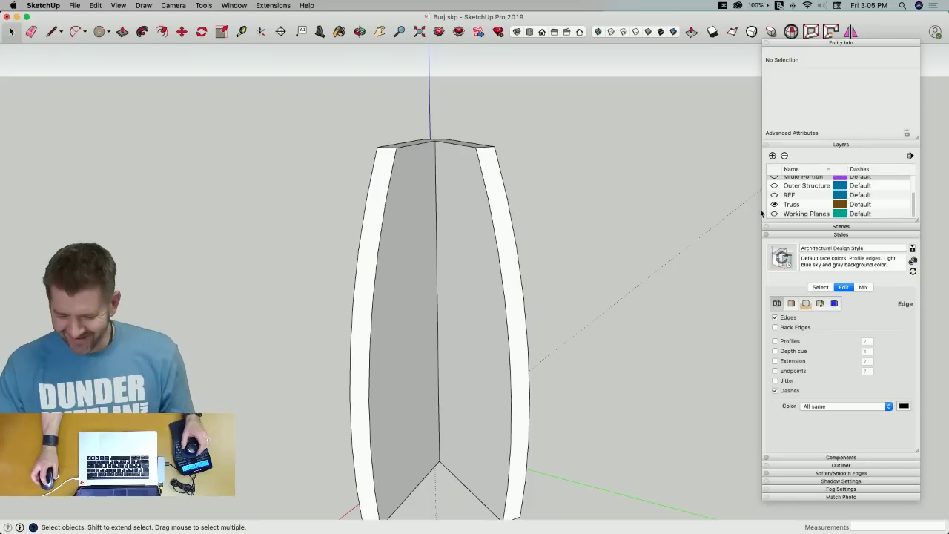
pyautogui.click(774, 213)
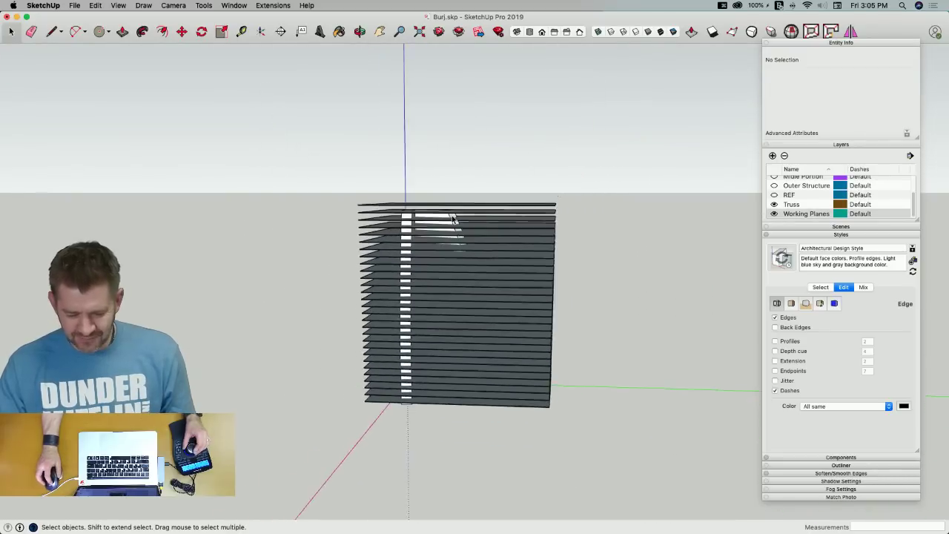
pyautogui.click(397, 215)
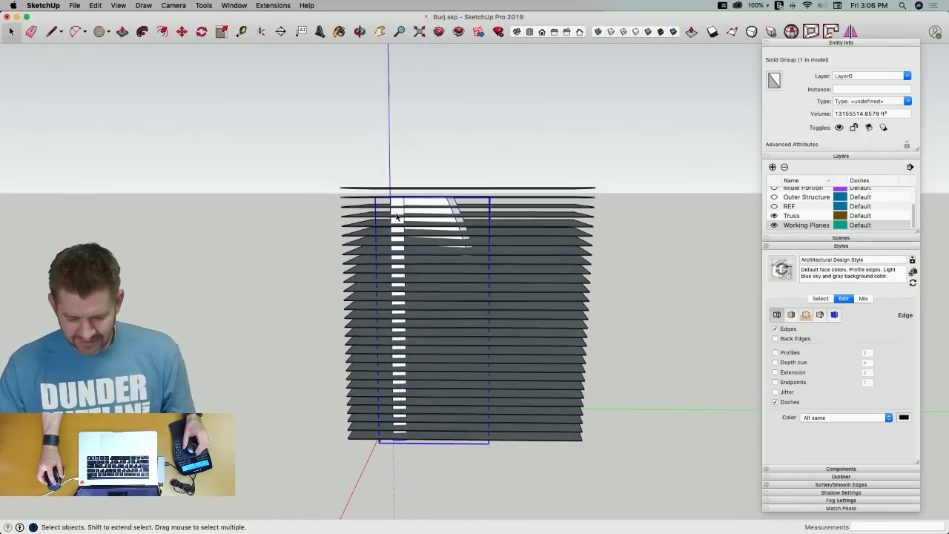
pyautogui.click(549, 224)
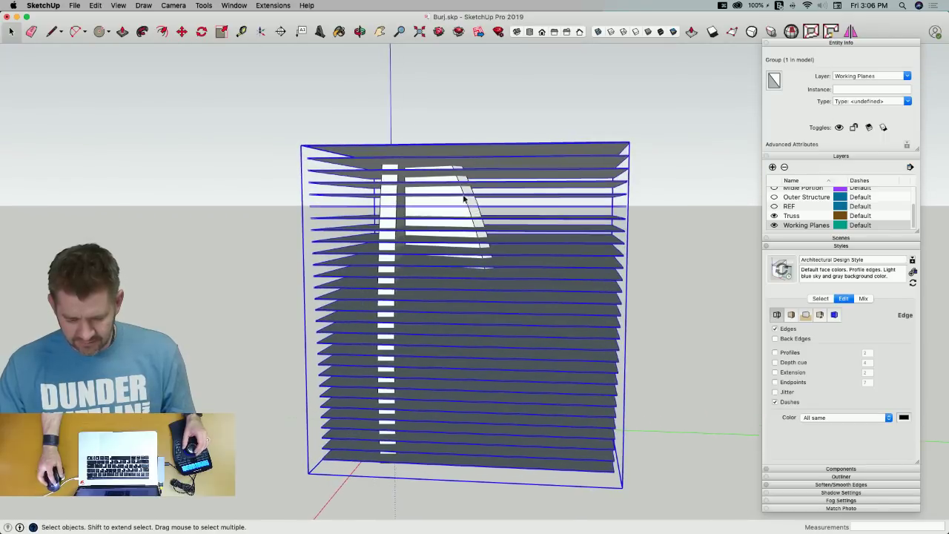
pyautogui.doubleClick(459, 192)
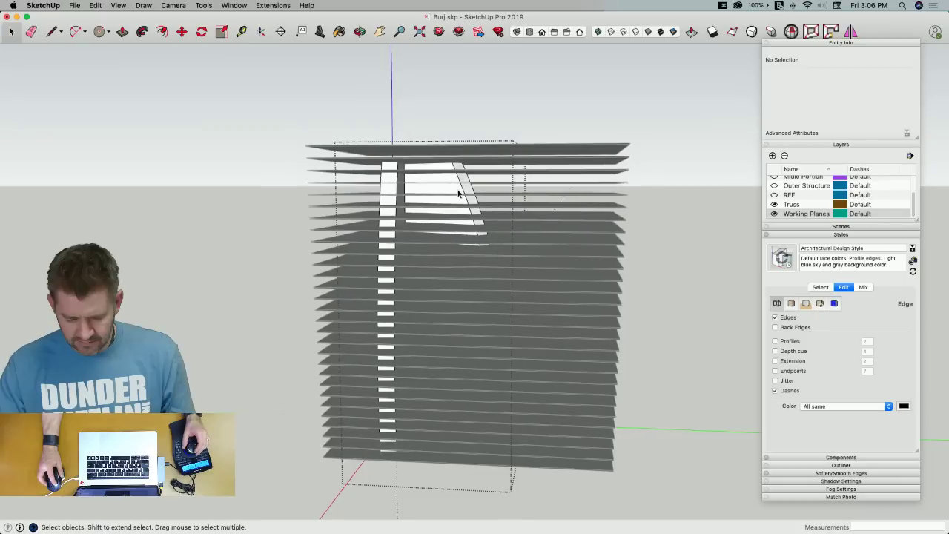
pyautogui.click(459, 192)
pyautogui.click(672, 225)
# Cut the working planes group and paste it in place inside the V-shaped tower body's group
pyautogui.click(612, 173)
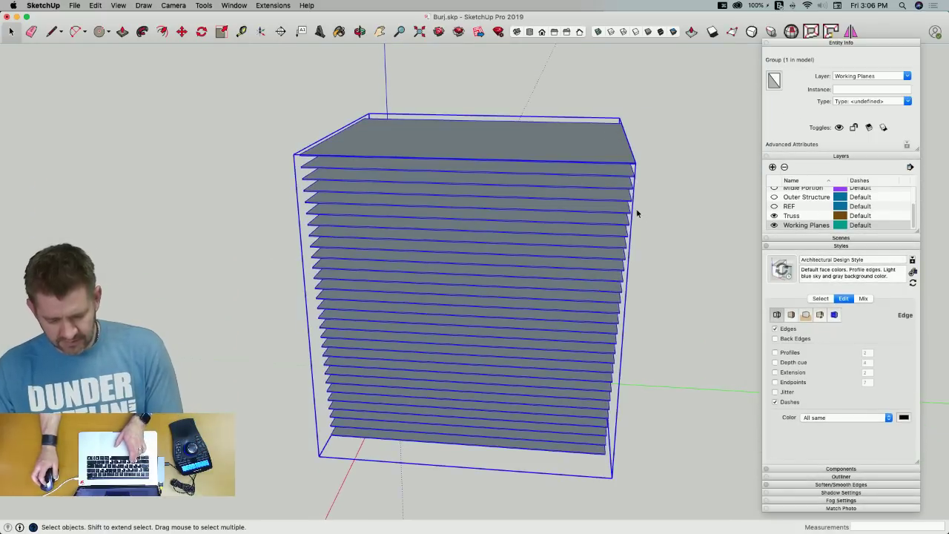
pyautogui.press('super+x')
pyautogui.doubleClick(428, 175)
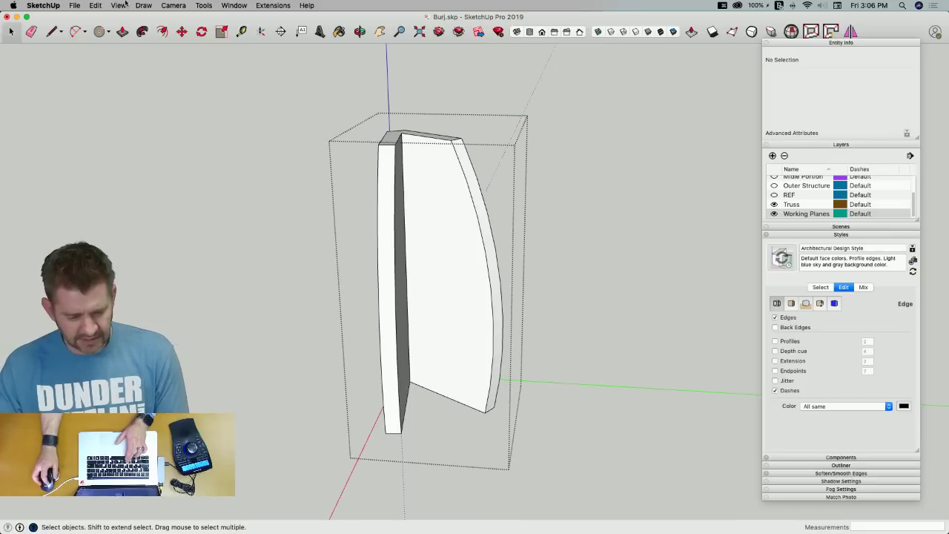
pyautogui.click(95, 5)
pyautogui.click(113, 70)
# Select all of the V-shaped body's geometry and intersect its faces with the working planes
pyautogui.rightClick(461, 173)
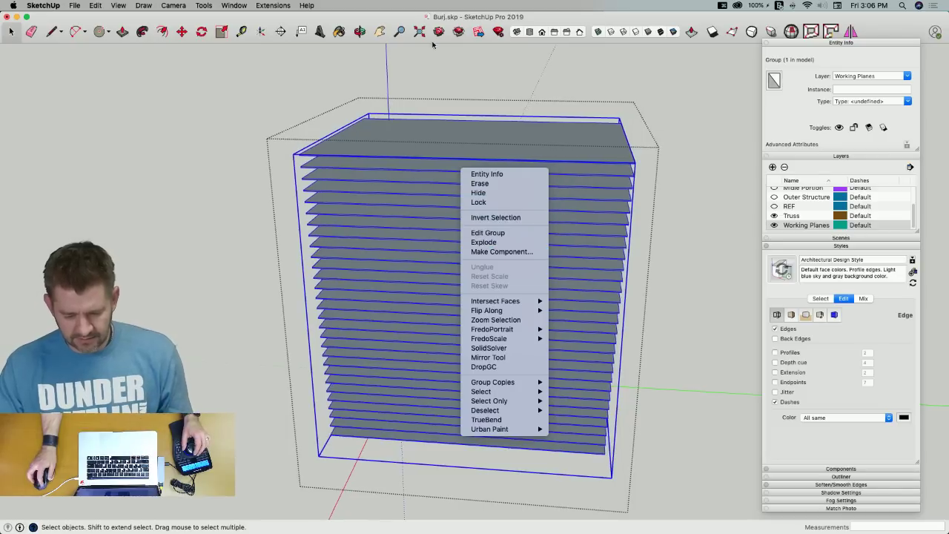
pyautogui.click(427, 84)
pyautogui.scroll(5, 423, 98)
pyautogui.tripleClick(356, 90)
pyautogui.rightClick(356, 90)
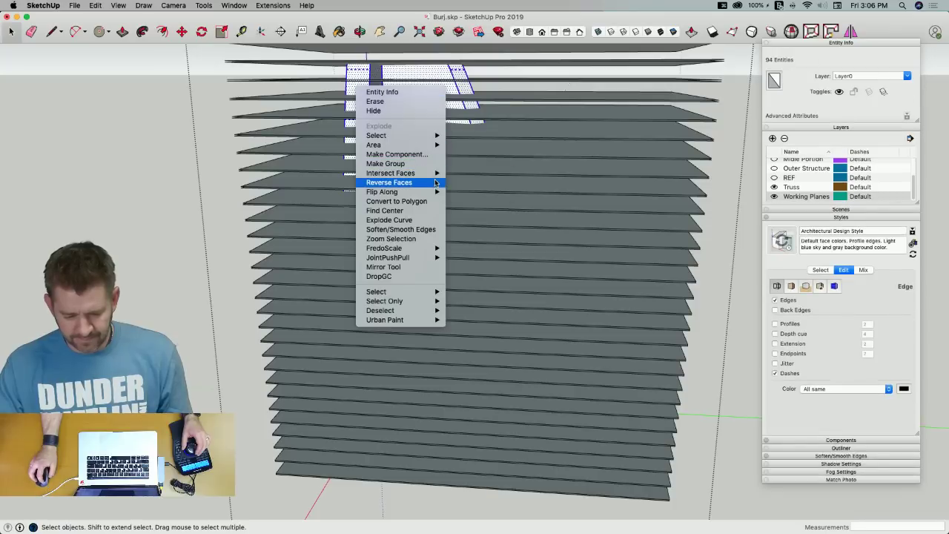
pyautogui.click(483, 183)
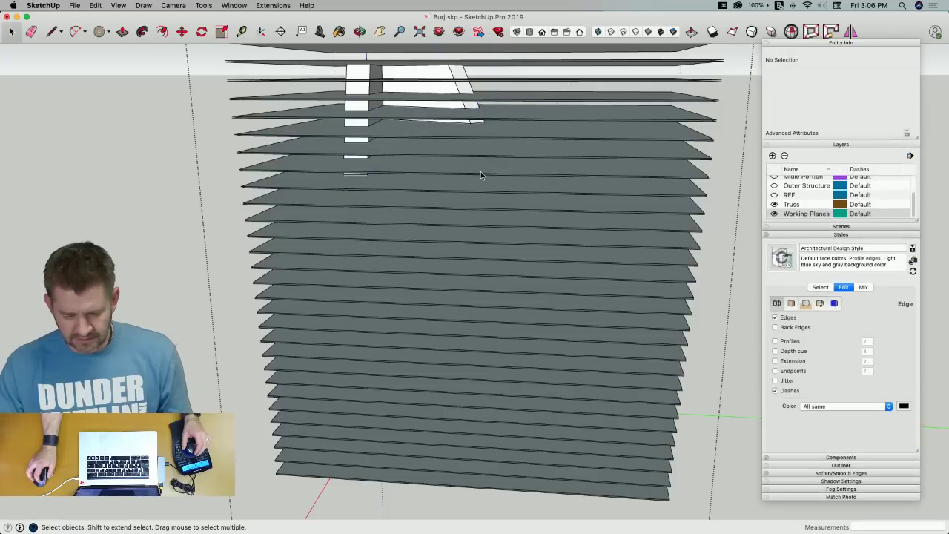
# Delete the pasted working planes, inspect the floor bands on the V-shaped body, and leave its group
pyautogui.scroll(-5, 471, 136)
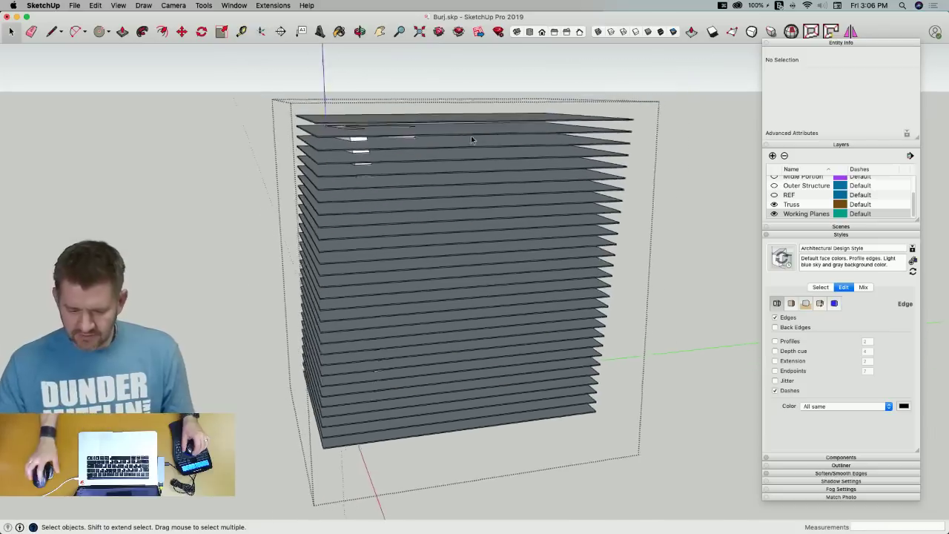
pyautogui.click(511, 151)
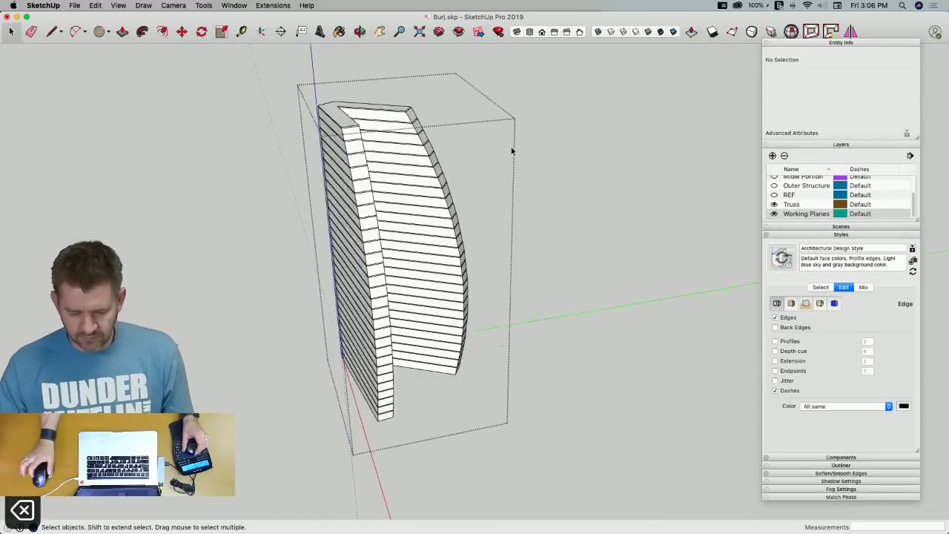
pyautogui.click(438, 184)
pyautogui.scroll(10, 466, 202)
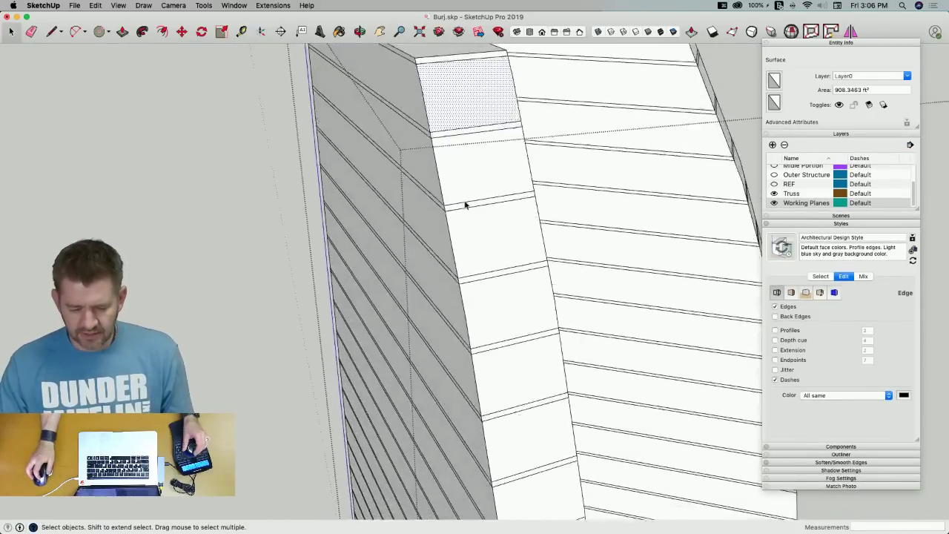
pyautogui.scroll(8, 372, 279)
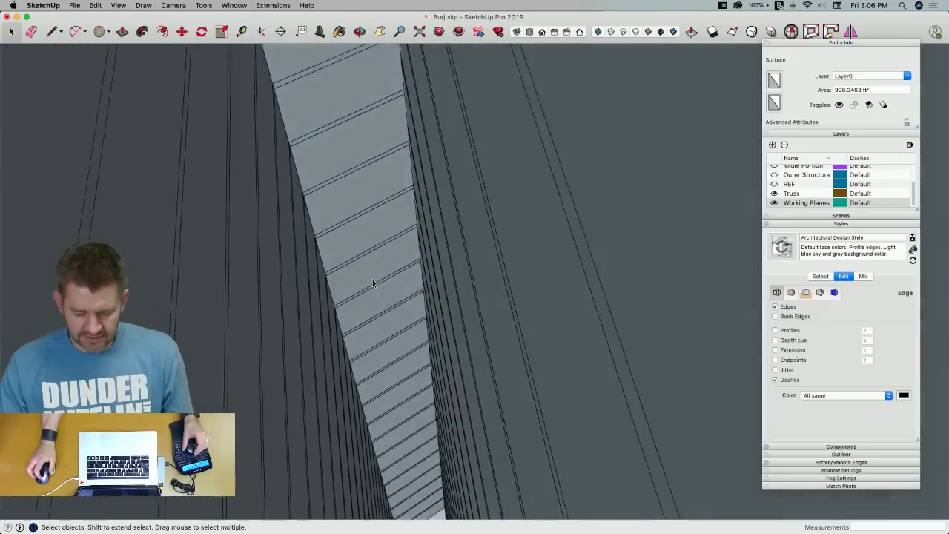
pyautogui.scroll(-8, 372, 278)
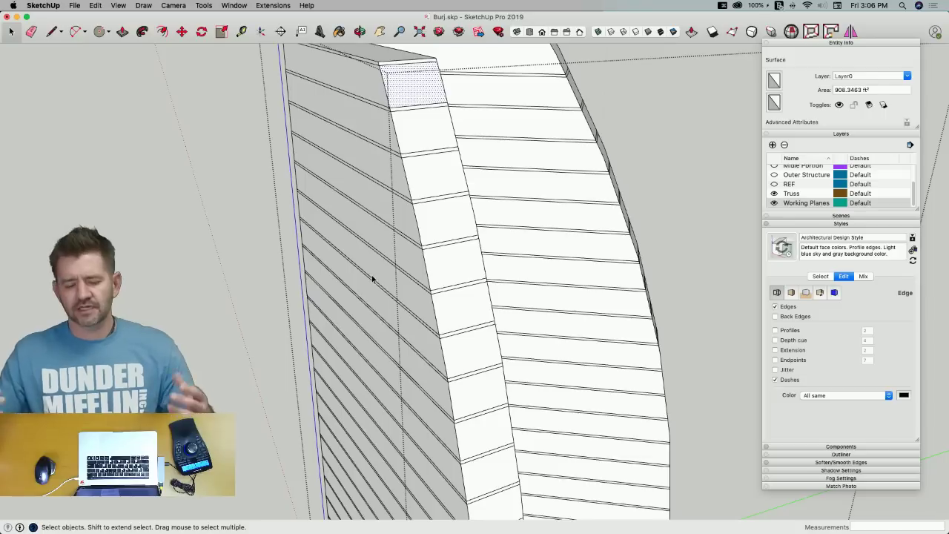
pyautogui.scroll(-10, 373, 279)
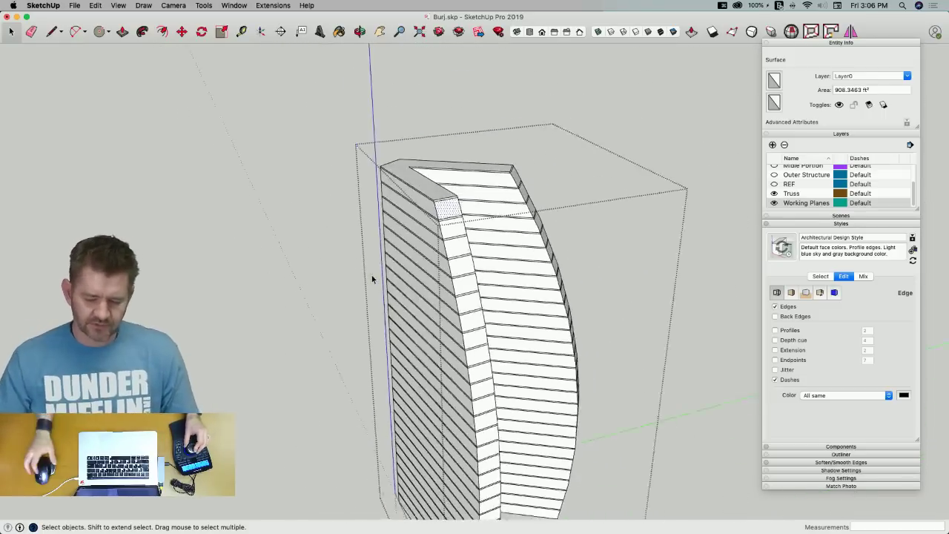
pyautogui.click(293, 232)
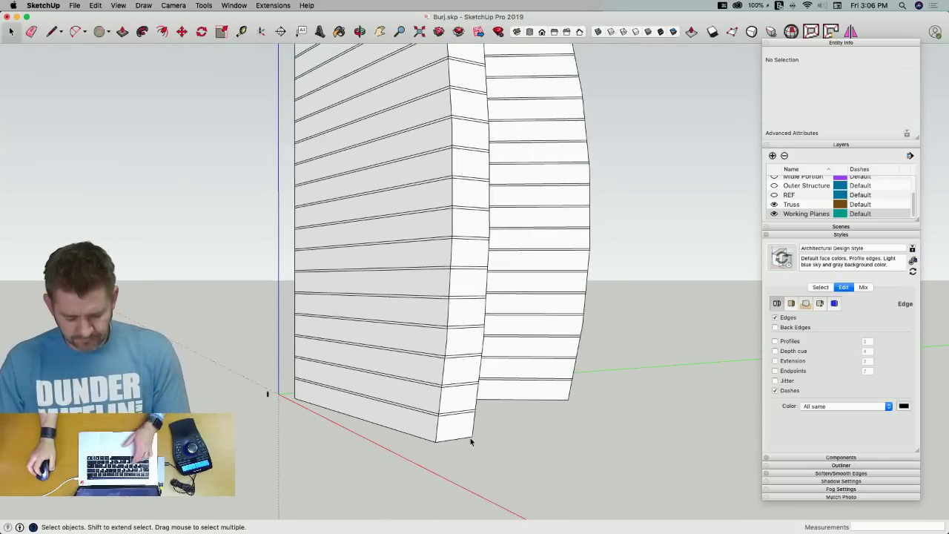
# Try painting the V-shaped tower body with the Midnight colour, and undo the paint
pyautogui.press('b')
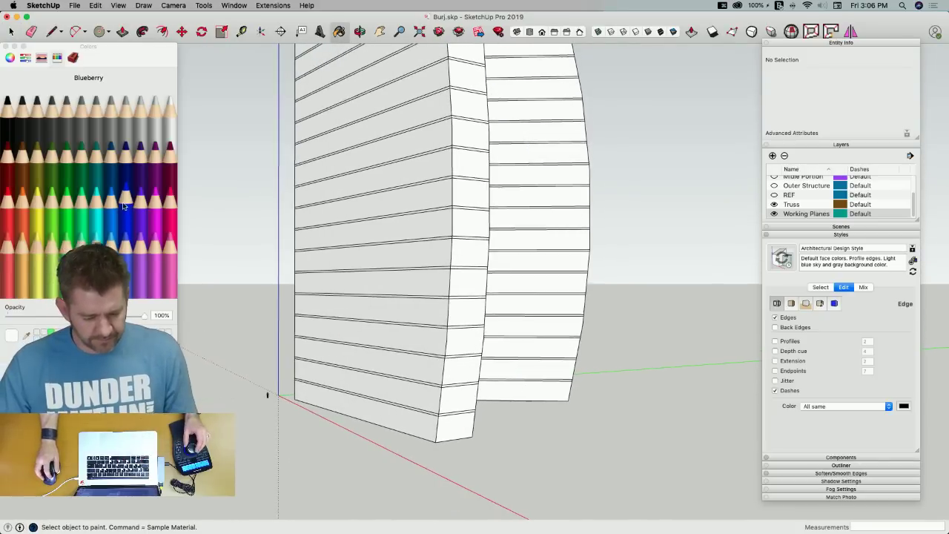
pyautogui.click(126, 148)
pyautogui.click(458, 416)
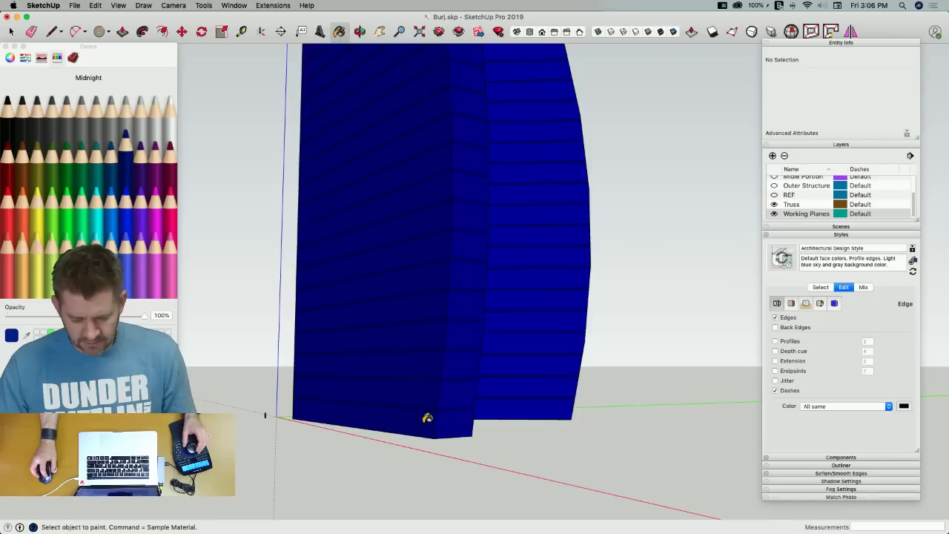
pyautogui.press('super+z')
pyautogui.press('space')
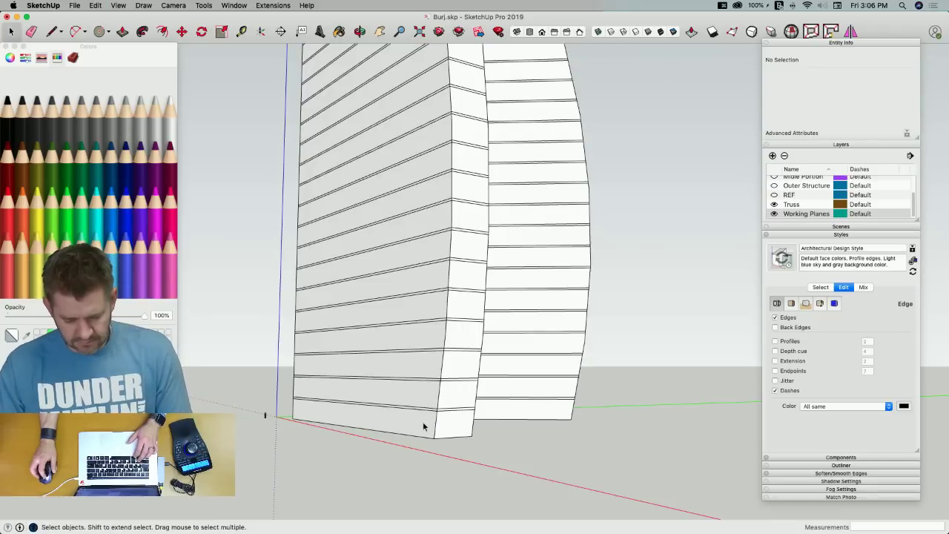
# Open the V-shaped tower body's group for editing and activate the Paint Bucket
pyautogui.doubleClick(419, 424)
pyautogui.press('b')
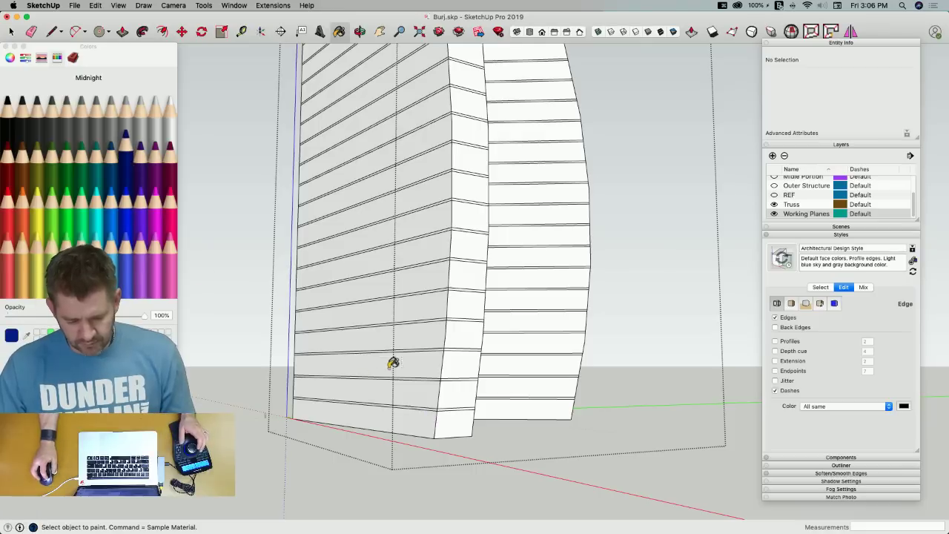
# Try painting the lowest floor bands on one wing's outer face and end strip Midnight
pyautogui.click(435, 416)
pyautogui.click(451, 417)
pyautogui.click(433, 389)
pyautogui.click(433, 362)
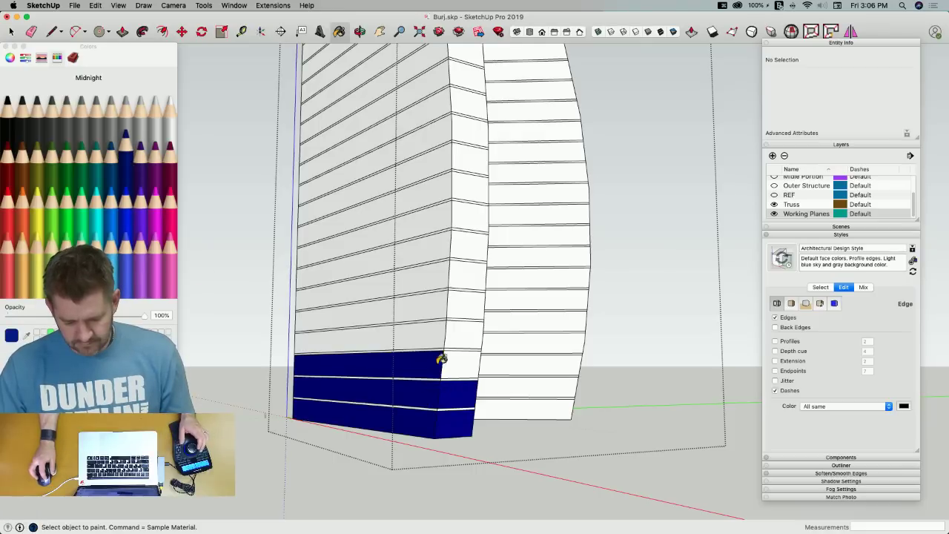
pyautogui.click(439, 331)
pyautogui.click(450, 304)
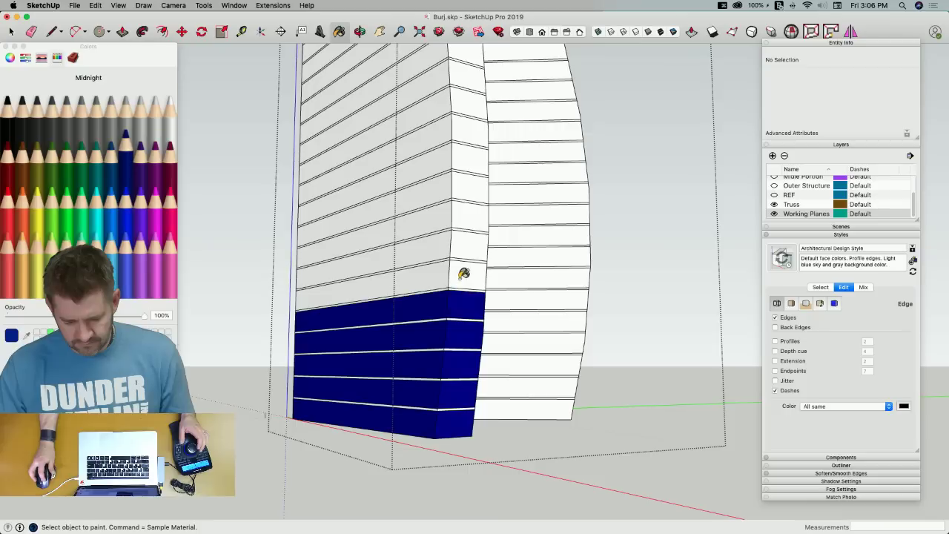
pyautogui.click(464, 274)
pyautogui.click(470, 238)
pyautogui.click(465, 214)
pyautogui.click(439, 214)
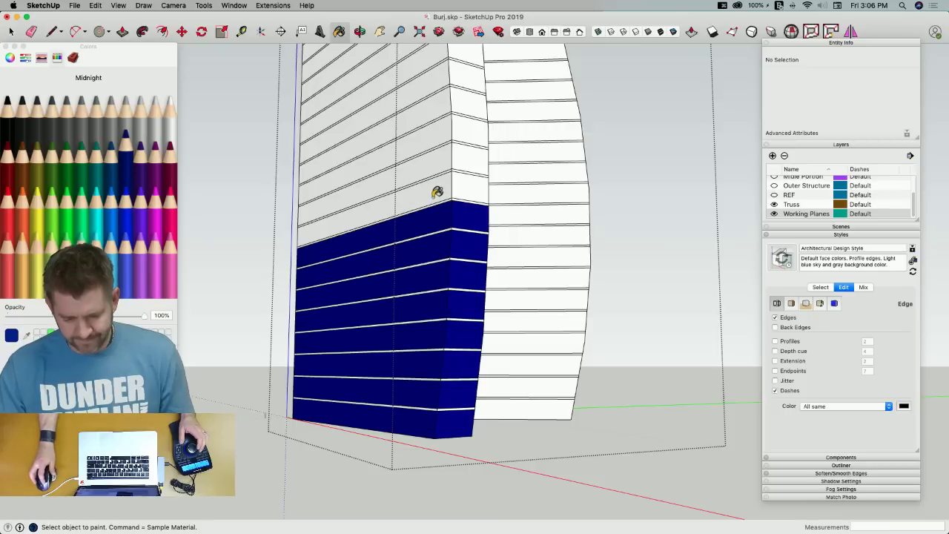
pyautogui.click(463, 176)
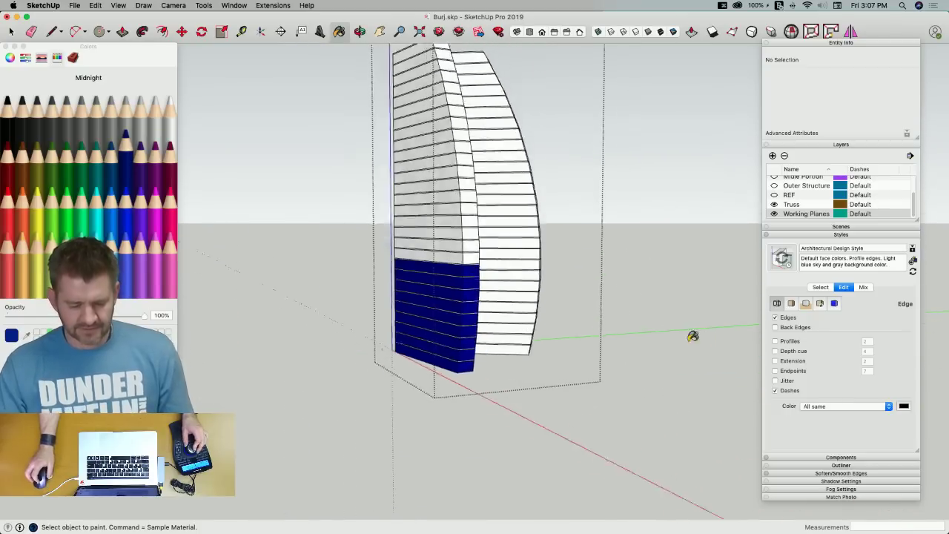
# Repaint the Midnight floor bands on the wing's outer face and end strip with Blueberry, working up from the base
pyautogui.click(130, 219)
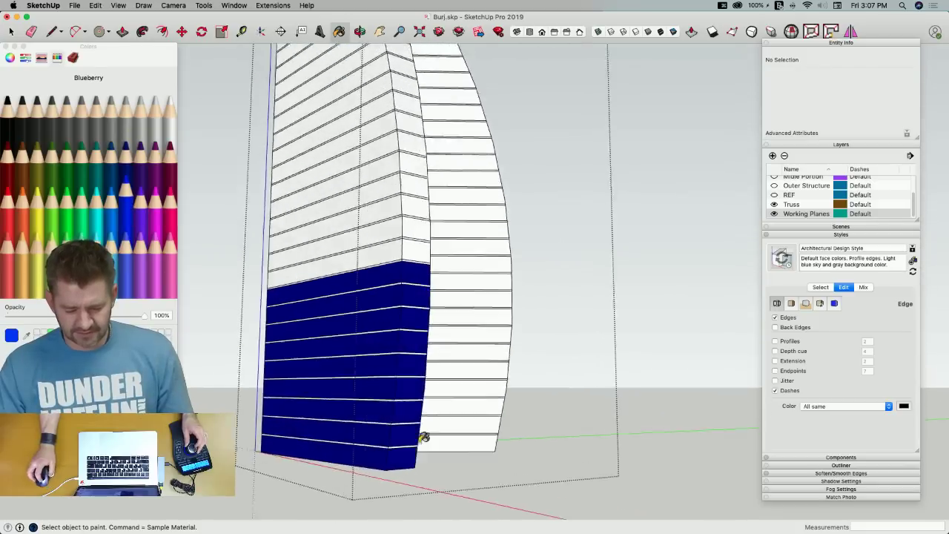
pyautogui.click(362, 476)
pyautogui.click(364, 458)
pyautogui.click(394, 454)
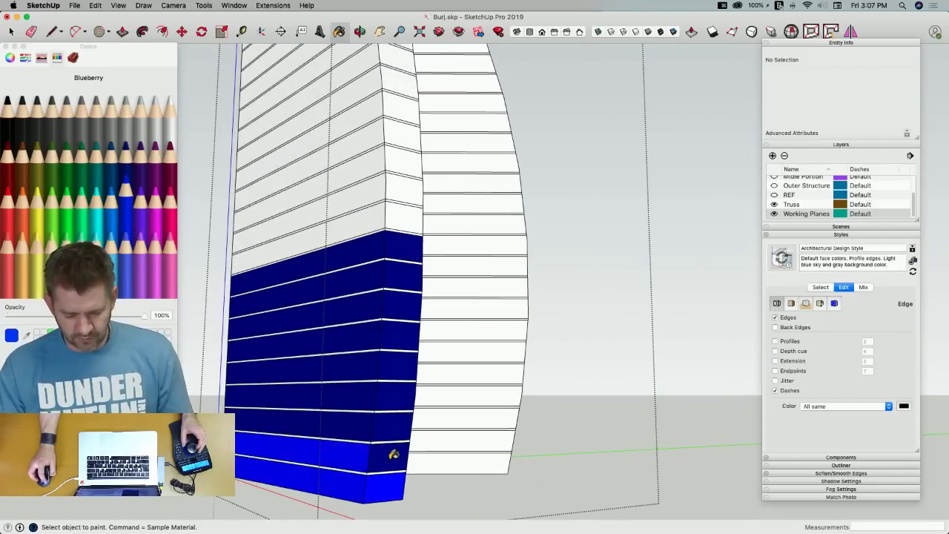
pyautogui.click(391, 422)
pyautogui.click(361, 412)
pyautogui.click(372, 392)
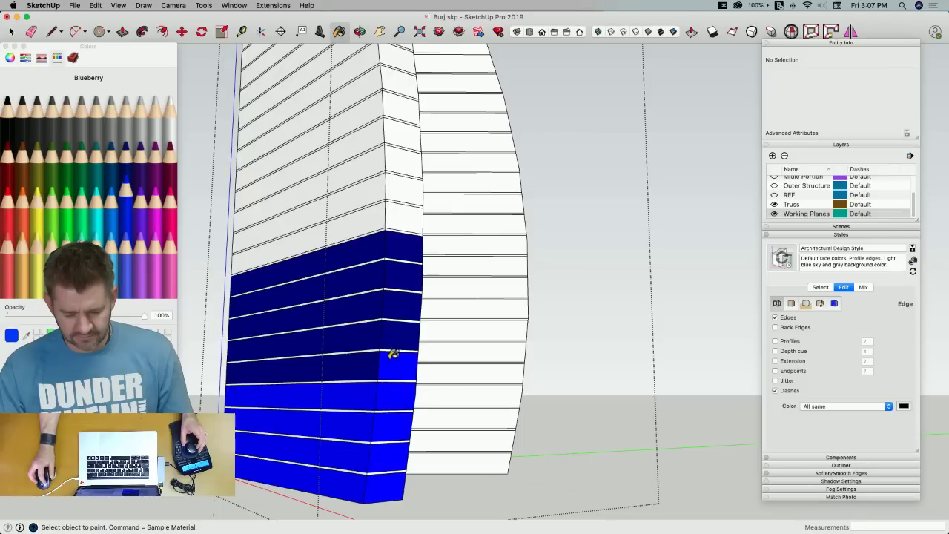
pyautogui.click(398, 358)
pyautogui.click(366, 346)
pyautogui.click(377, 335)
pyautogui.click(398, 301)
pyautogui.click(371, 308)
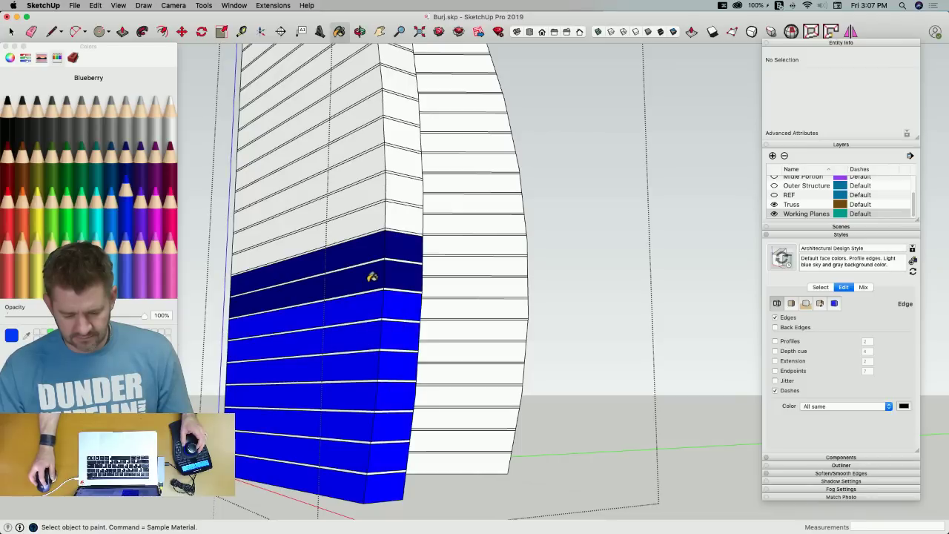
pyautogui.click(371, 276)
pyautogui.click(399, 267)
pyautogui.click(380, 245)
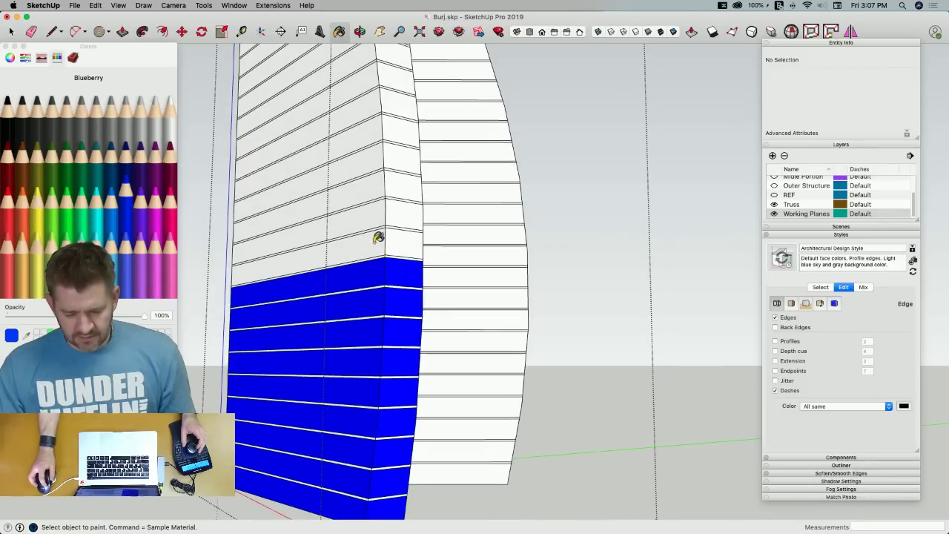
# Paint the blank mid-height floor bands on the same wing's outer face and end strip Blueberry
pyautogui.click(379, 240)
pyautogui.click(375, 209)
pyautogui.click(377, 191)
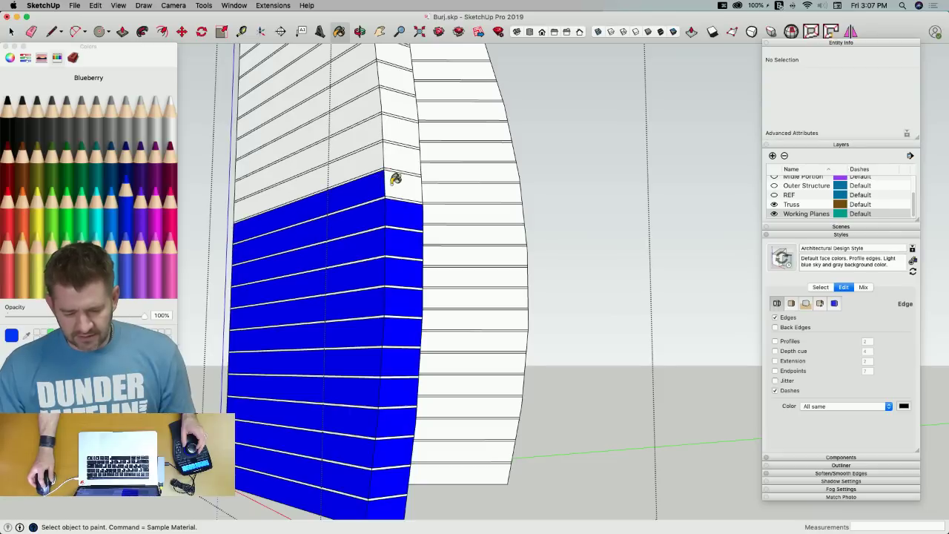
pyautogui.click(396, 180)
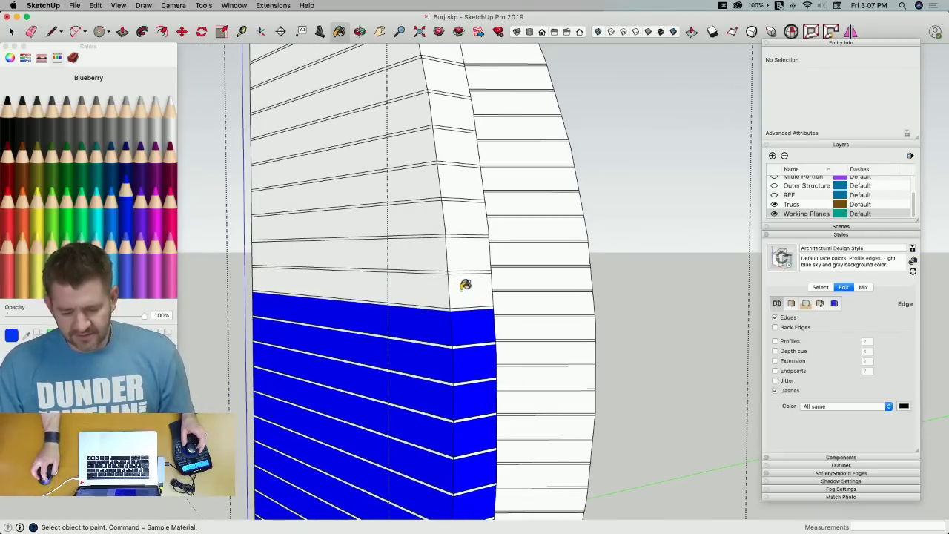
pyautogui.click(427, 282)
pyautogui.click(422, 247)
pyautogui.click(464, 230)
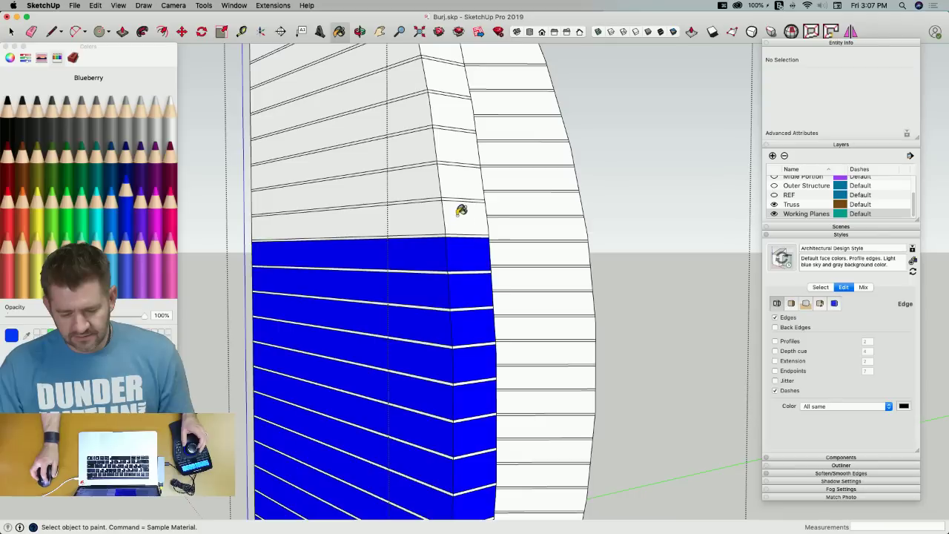
pyautogui.click(461, 213)
pyautogui.click(431, 213)
pyautogui.click(428, 191)
pyautogui.click(450, 173)
pyautogui.click(454, 143)
pyautogui.click(423, 141)
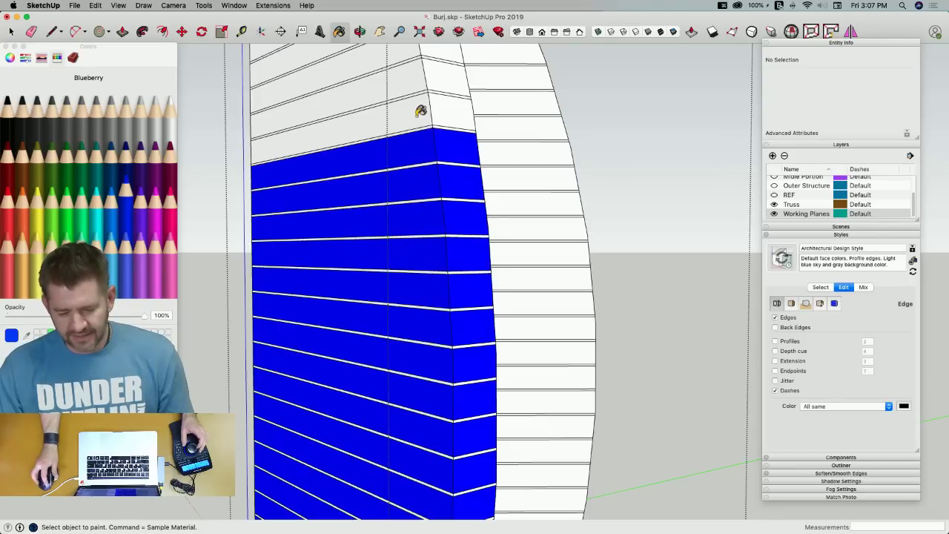
pyautogui.click(422, 111)
pyautogui.click(450, 106)
# Paint the remaining upper floor bands of this wing's outer face and end strip Blueberry up to the roof
pyautogui.click(488, 217)
pyautogui.click(496, 204)
pyautogui.click(458, 190)
pyautogui.click(456, 166)
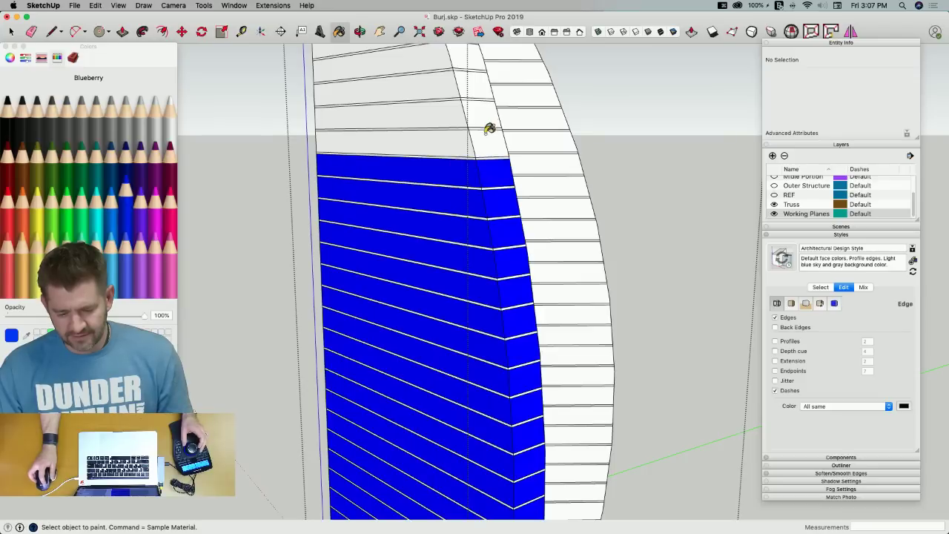
pyautogui.click(454, 137)
pyautogui.click(443, 108)
pyautogui.scroll(-5, 474, 79)
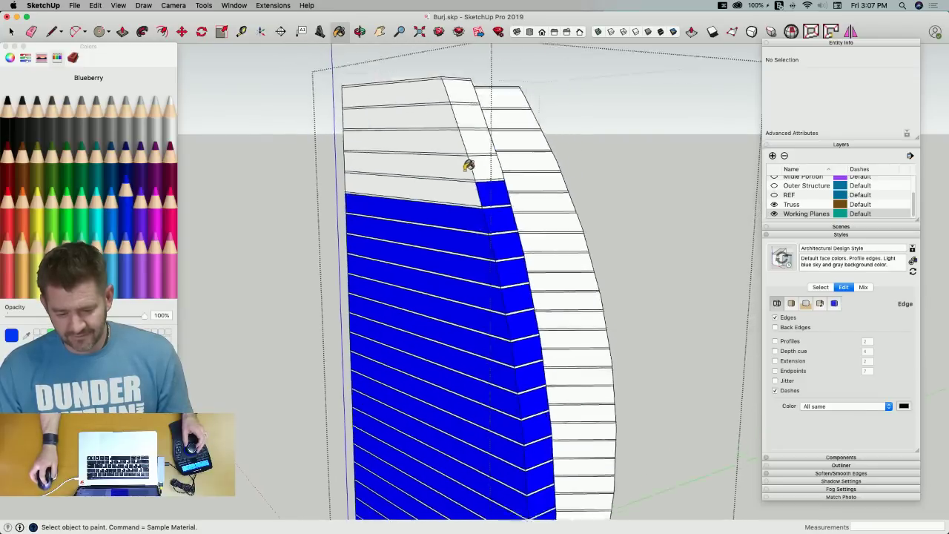
pyautogui.click(479, 245)
pyautogui.click(499, 230)
pyautogui.click(464, 210)
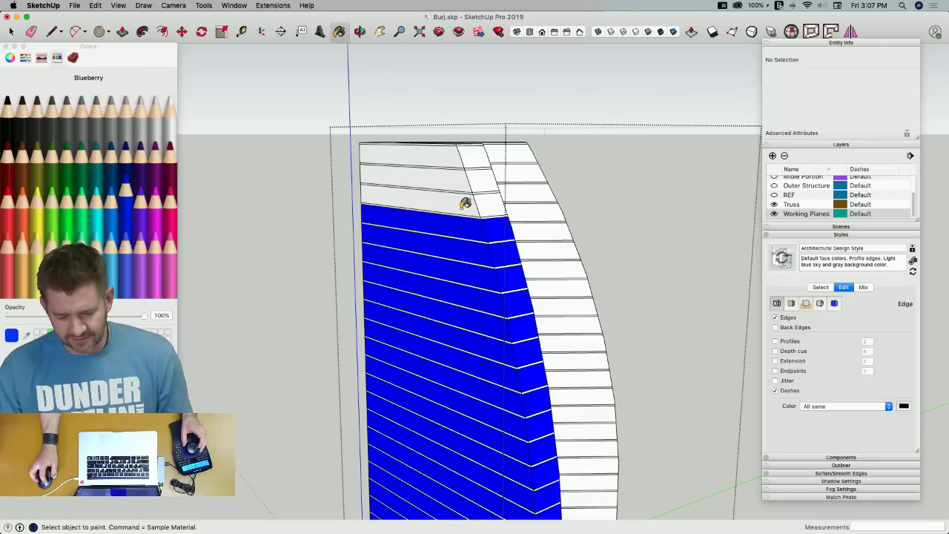
pyautogui.click(489, 207)
pyautogui.click(475, 179)
pyautogui.click(445, 152)
# Paint the top five floor bands on the inner V faces and the other wing's end strip Blueberry
pyautogui.moveTo(477, 155)
pyautogui.mouseDown(button='middle')
pyautogui.moveTo(496, 203)
pyautogui.moveTo(505, 152)
pyautogui.mouseUp(button='middle')
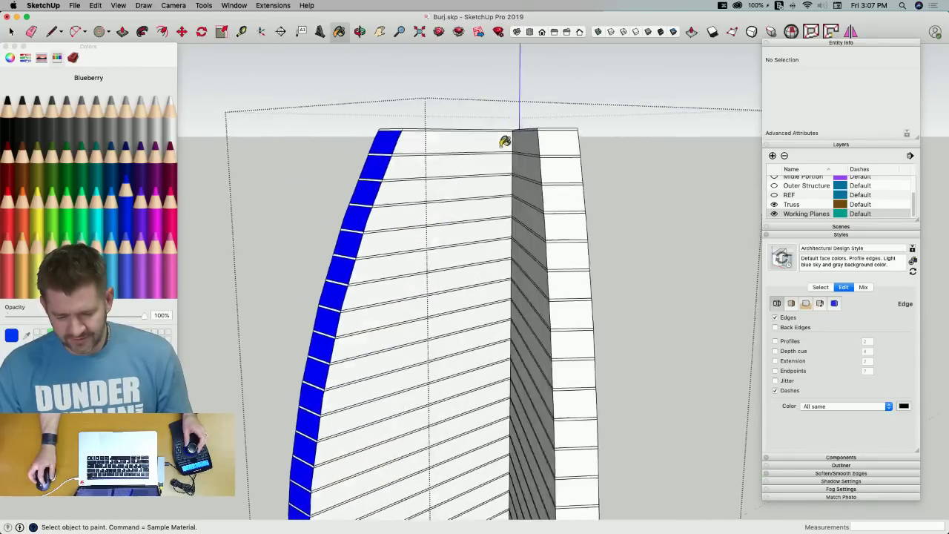
pyautogui.click(496, 149)
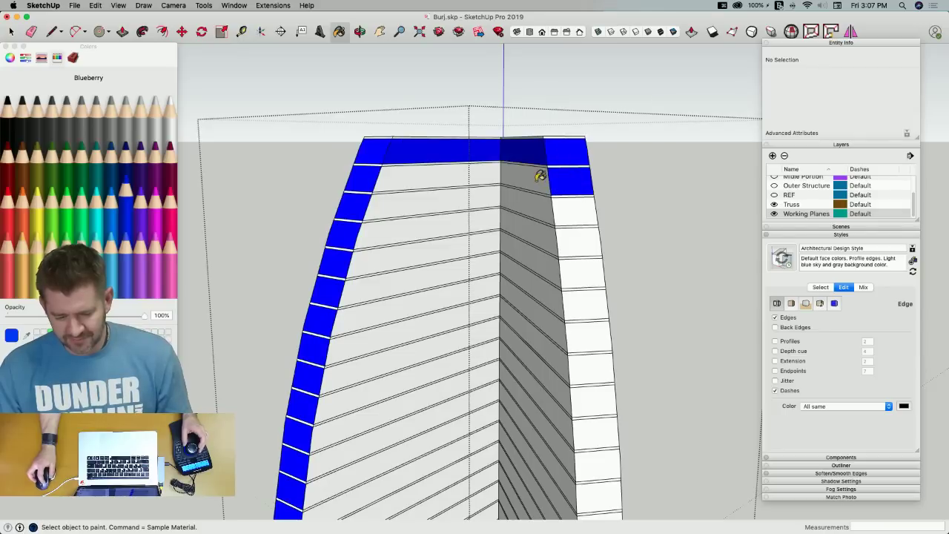
pyautogui.click(540, 176)
pyautogui.click(483, 172)
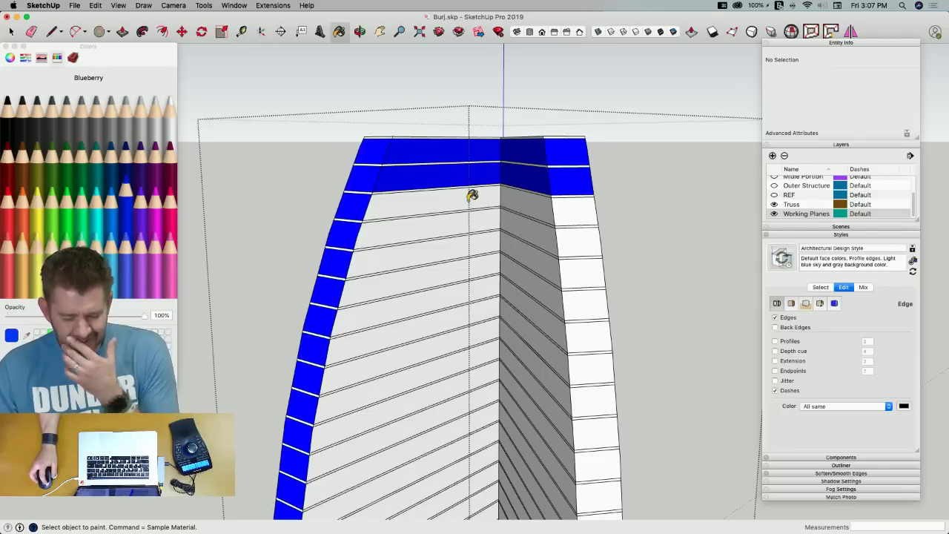
pyautogui.click(473, 195)
pyautogui.click(544, 201)
pyautogui.click(538, 231)
pyautogui.click(468, 225)
pyautogui.click(474, 240)
pyautogui.click(541, 253)
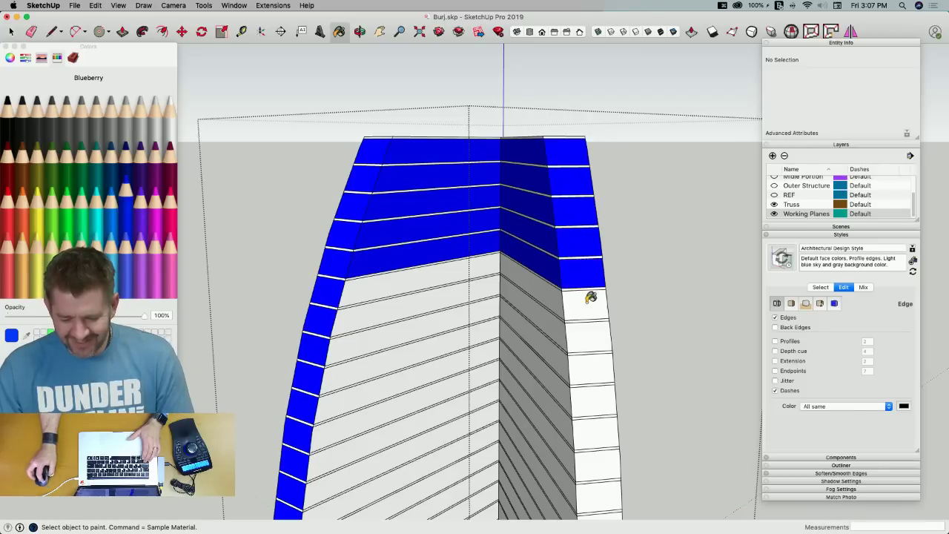
# Select the next three floor bands one at a time across the whole V-shaped body and paint each Blueberry
pyautogui.press('space')
pyautogui.moveTo(609, 267); pyautogui.dragTo(491, 276)
pyautogui.moveTo(334, 273); pyautogui.dragTo(334, 273)
pyautogui.press('b')
pyautogui.click(458, 260)
pyautogui.press('space')
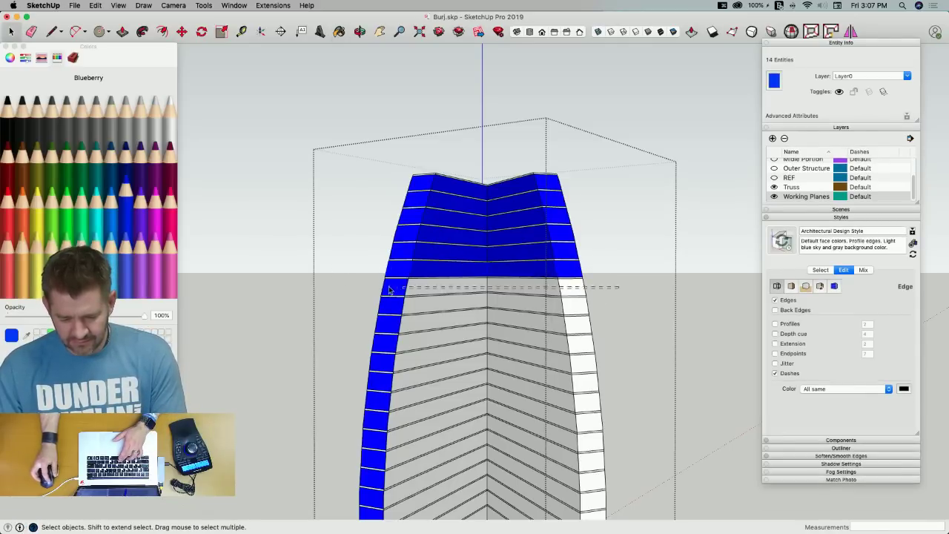
pyautogui.moveTo(360, 290); pyautogui.dragTo(362, 291)
pyautogui.press('b')
pyautogui.click(423, 281)
pyautogui.press('space')
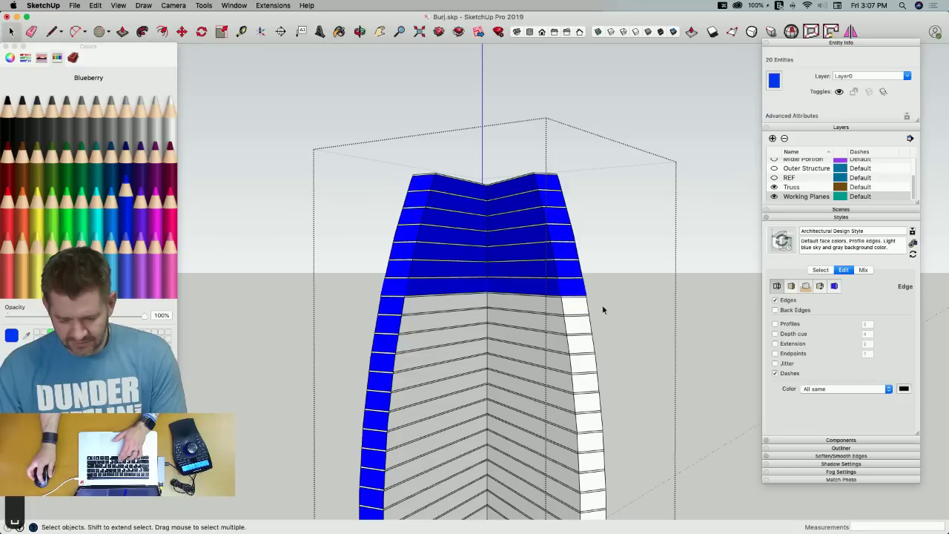
pyautogui.moveTo(354, 304); pyautogui.dragTo(629, 330)
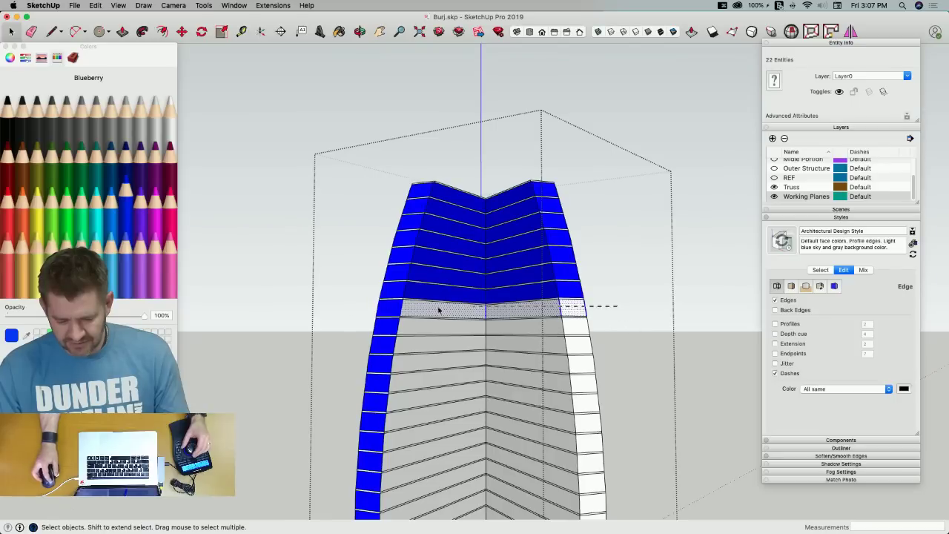
pyautogui.moveTo(365, 312); pyautogui.dragTo(366, 312)
pyautogui.press('b')
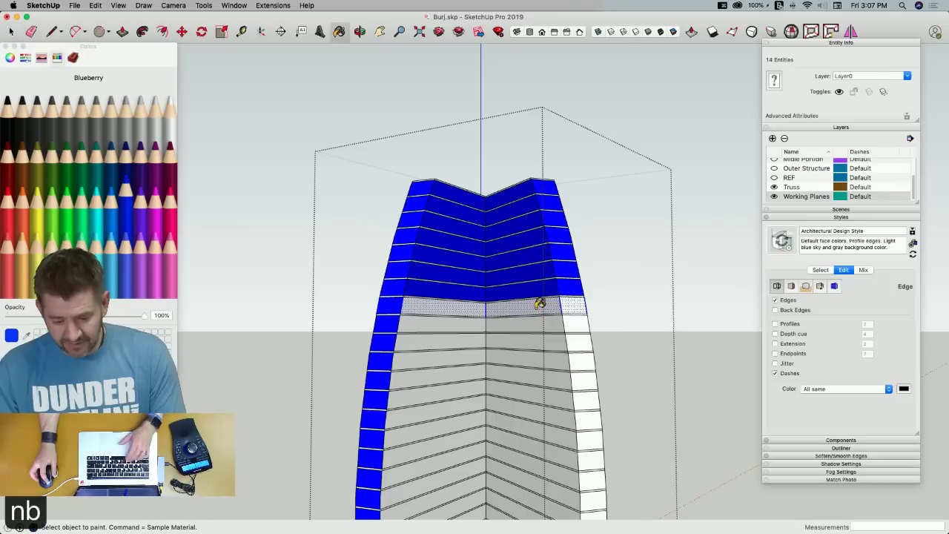
pyautogui.click(536, 304)
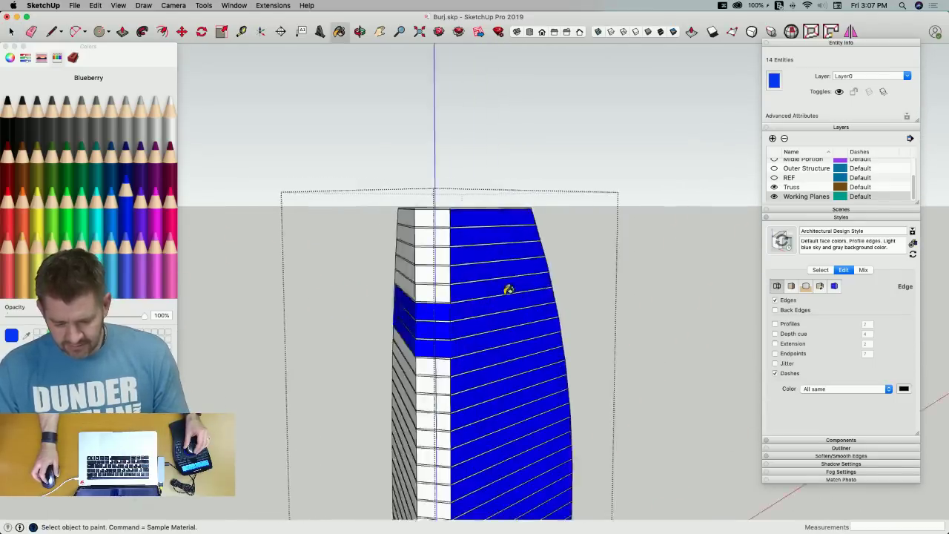
# Paint the upper floor bands on the other wing's outer face and the narrow rear strip Blueberry
pyautogui.click(495, 284)
pyautogui.click(477, 282)
pyautogui.click(479, 311)
pyautogui.click(512, 315)
pyautogui.click(474, 342)
pyautogui.click(470, 356)
pyautogui.click(515, 377)
pyautogui.click(517, 387)
pyautogui.click(471, 384)
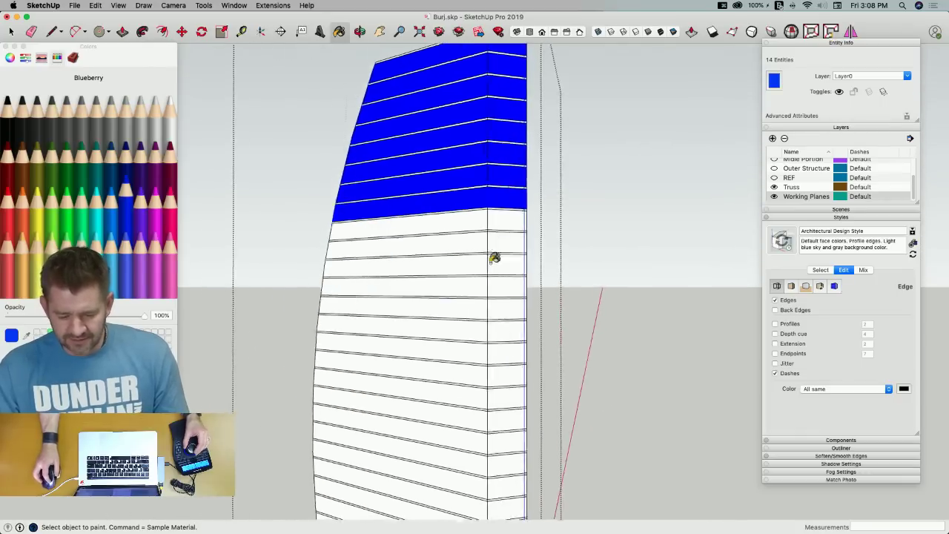
pyautogui.click(507, 184)
pyautogui.click(483, 180)
pyautogui.click(485, 199)
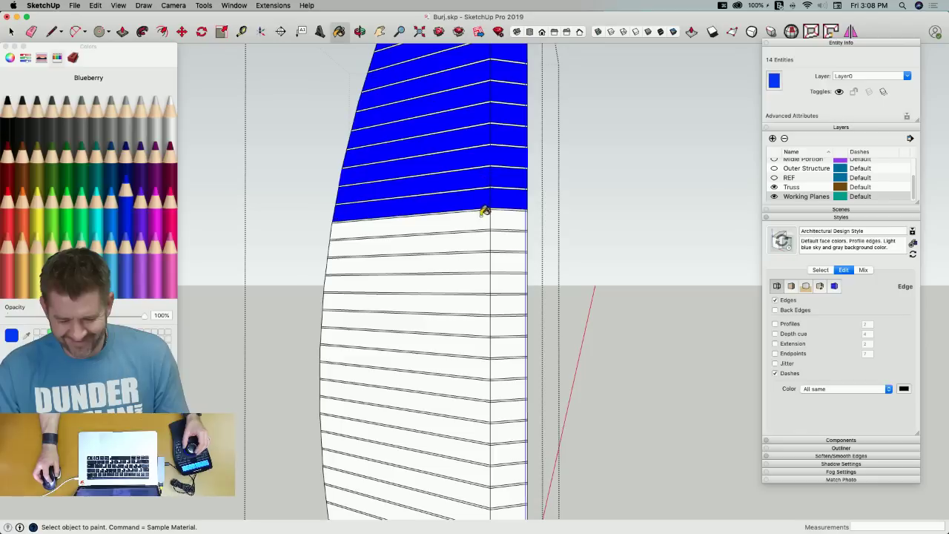
# Paint the mid-height floor bands on the other wing's outer face and the narrow rear strip Blueberry
pyautogui.click(486, 220)
pyautogui.click(505, 241)
pyautogui.click(485, 250)
pyautogui.click(486, 265)
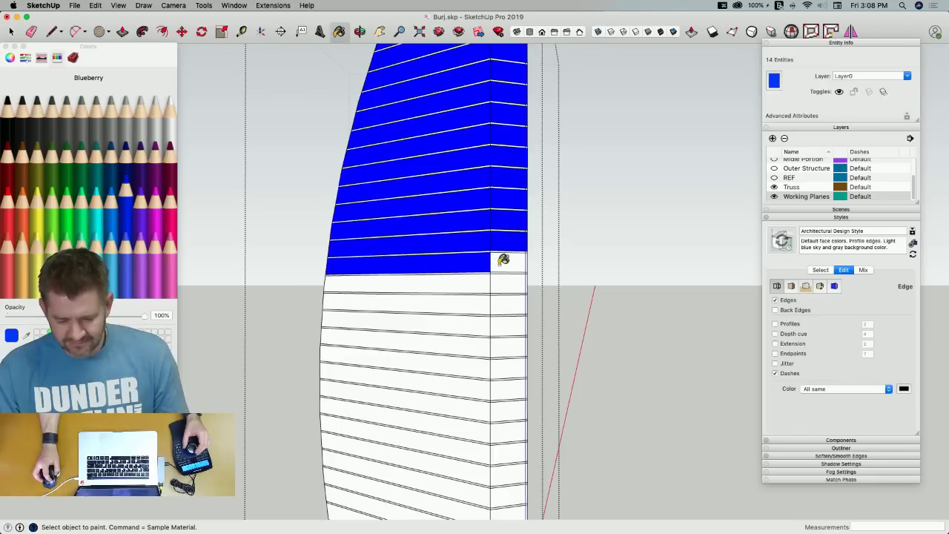
pyautogui.click(485, 280)
pyautogui.click(484, 299)
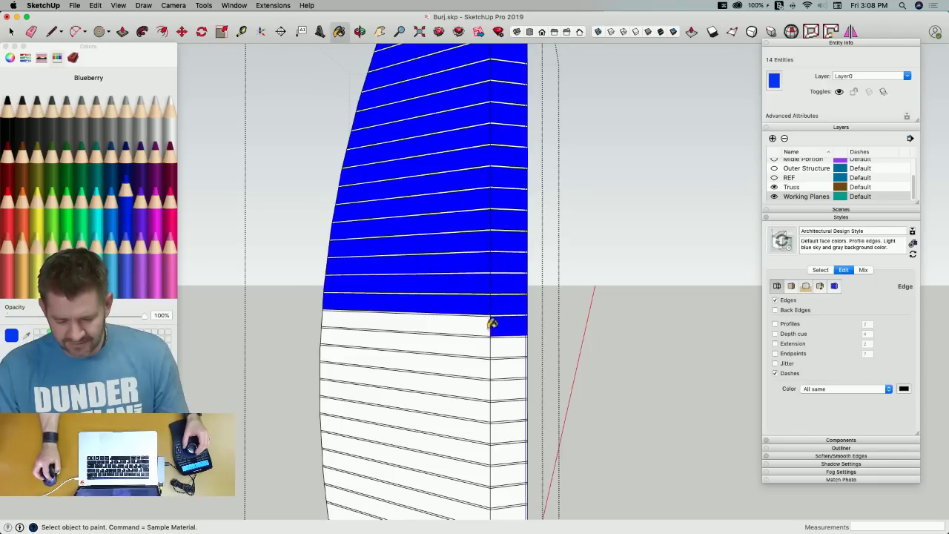
pyautogui.click(478, 327)
pyautogui.click(483, 343)
# Paint the remaining lower floor bands on the other wing's outer face and rear strip Blueberry down to the base
pyautogui.moveTo(505, 339)
pyautogui.keyDown('shift'); pyautogui.mouseDown(button='middle')
pyautogui.moveTo(481, 233)
pyautogui.moveTo(498, 211)
pyautogui.mouseUp(button='middle'); pyautogui.keyUp('shift')
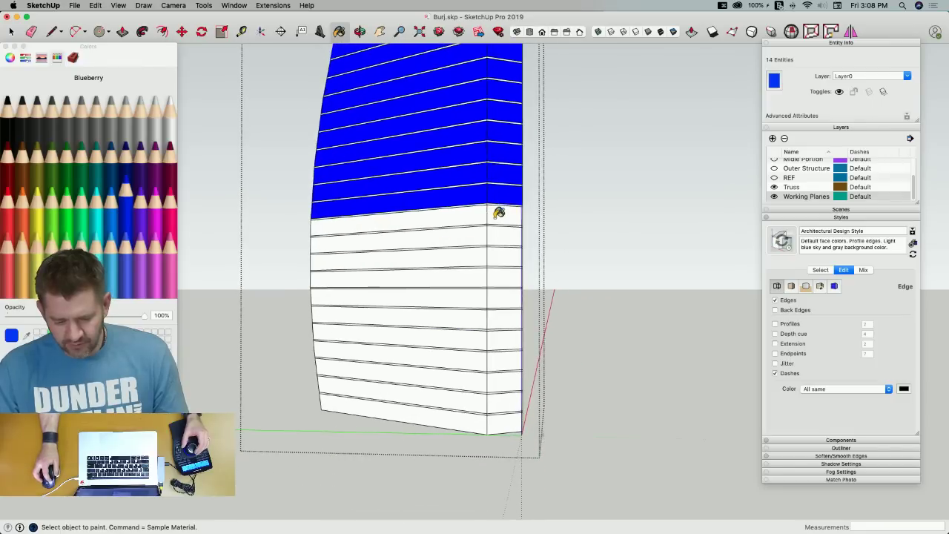
pyautogui.click(483, 216)
pyautogui.click(484, 241)
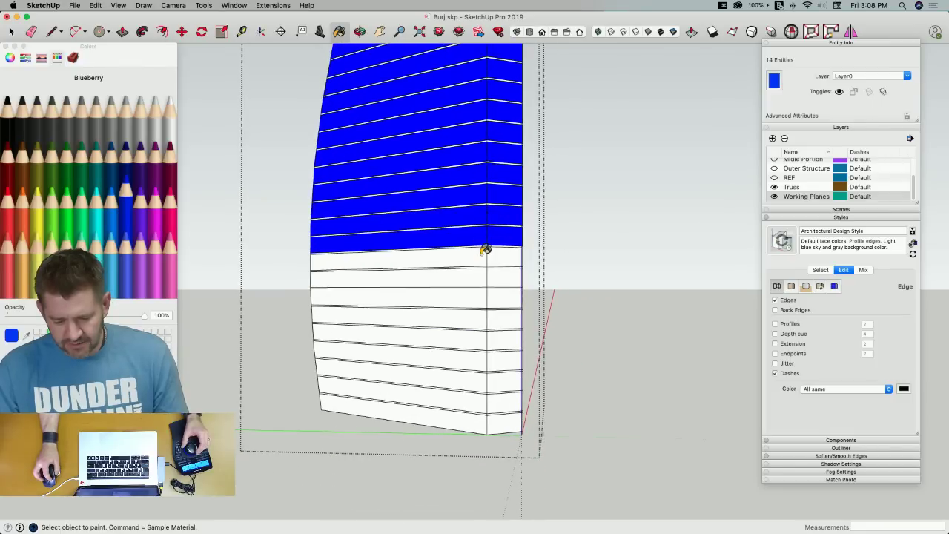
pyautogui.moveTo(482, 254)
pyautogui.mouseDown()
pyautogui.moveTo(503, 360)
pyautogui.moveTo(489, 375)
pyautogui.moveTo(505, 378)
pyautogui.mouseUp()
pyautogui.click(475, 397)
pyautogui.click(507, 409)
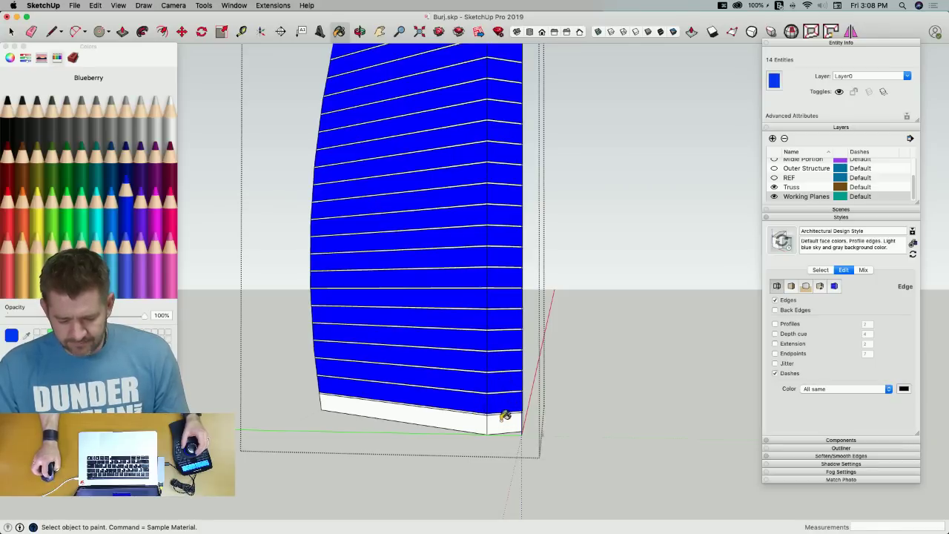
pyautogui.click(468, 416)
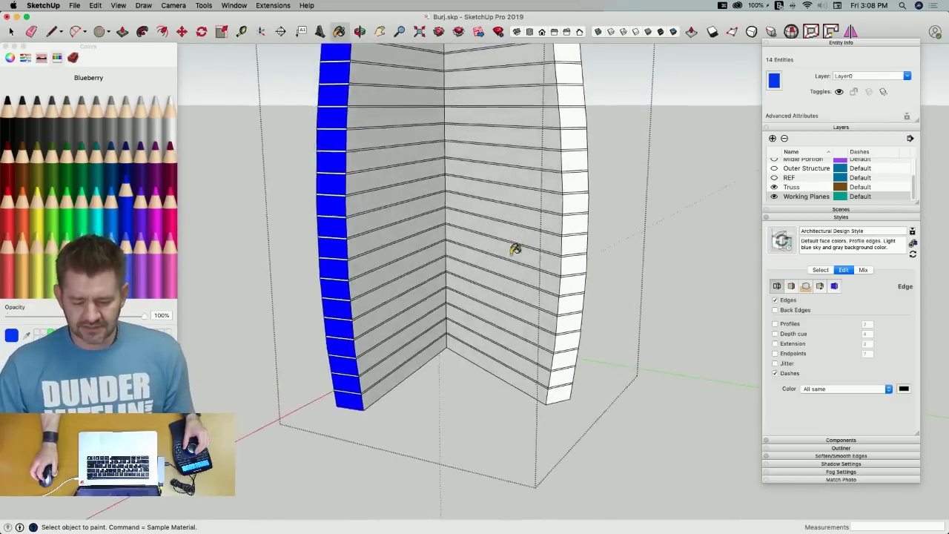
# Paint the lowest three floor bands on the tower's two inner V faces and adjoining end strip Blueberry
pyautogui.click(412, 342)
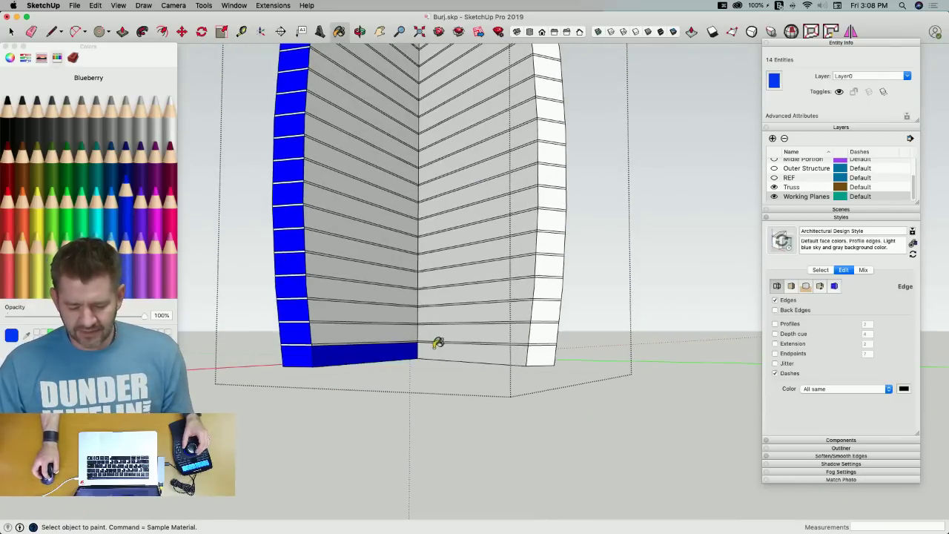
pyautogui.click(524, 349)
pyautogui.click(494, 326)
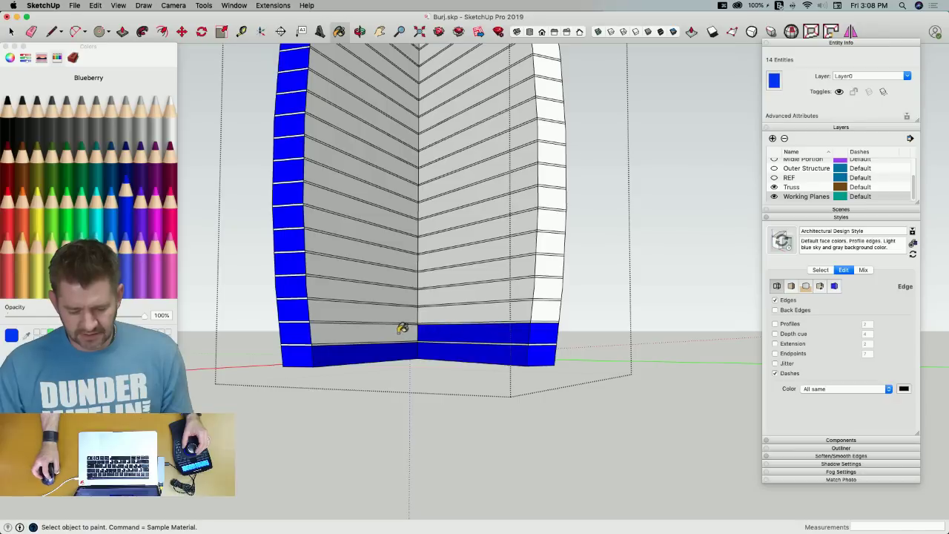
pyautogui.click(403, 330)
pyautogui.click(392, 310)
pyautogui.click(486, 311)
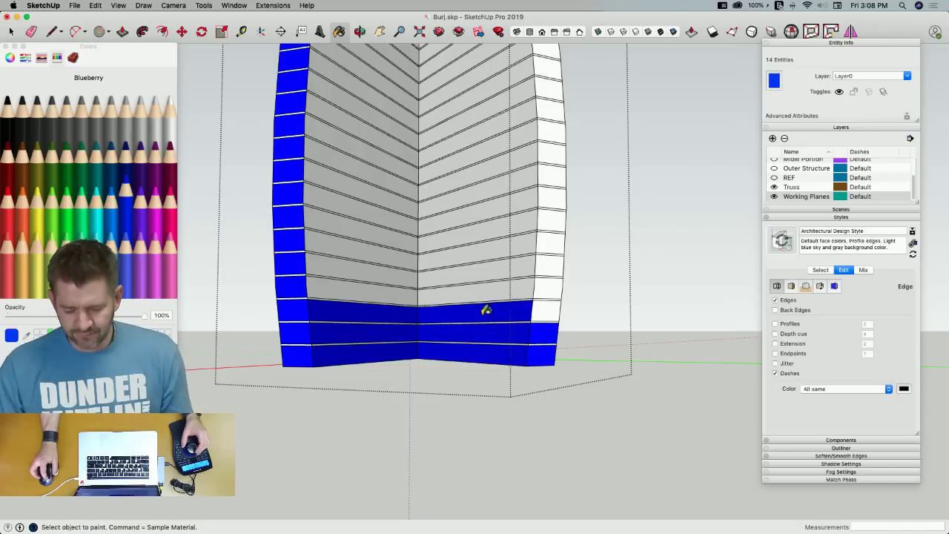
# Paint the next lower floor bands on both inner V faces and the white end strip Blueberry
pyautogui.click(552, 283)
pyautogui.click(555, 257)
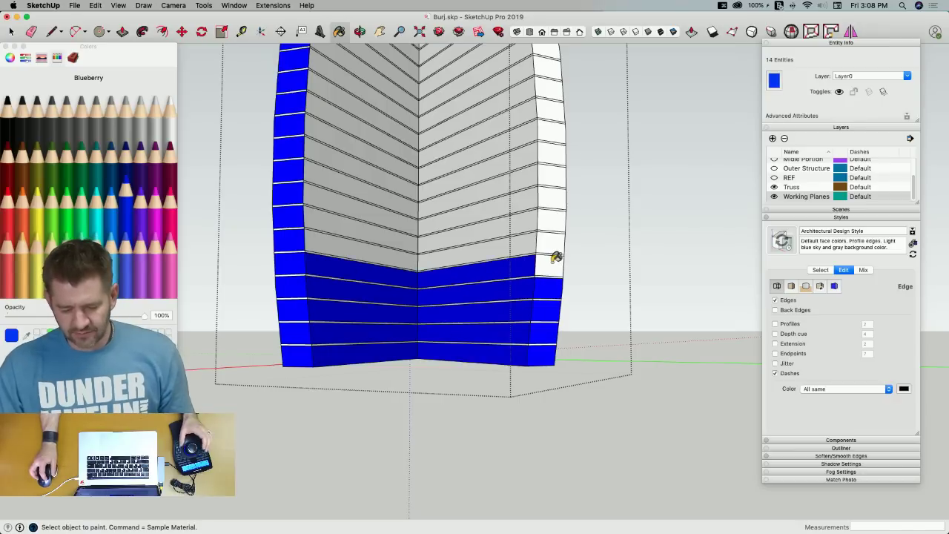
pyautogui.click(510, 240)
pyautogui.click(384, 256)
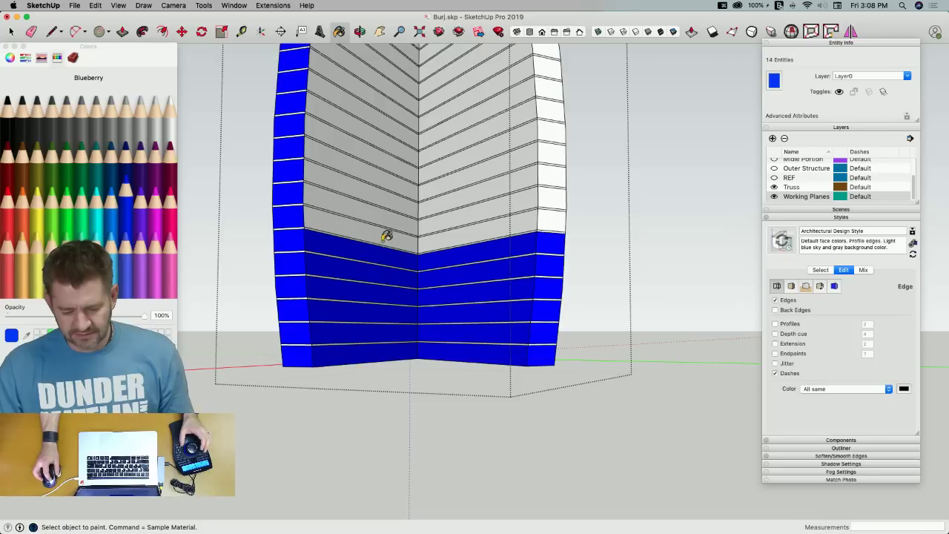
pyautogui.click(388, 235)
pyautogui.click(470, 233)
pyautogui.click(552, 192)
pyautogui.click(425, 213)
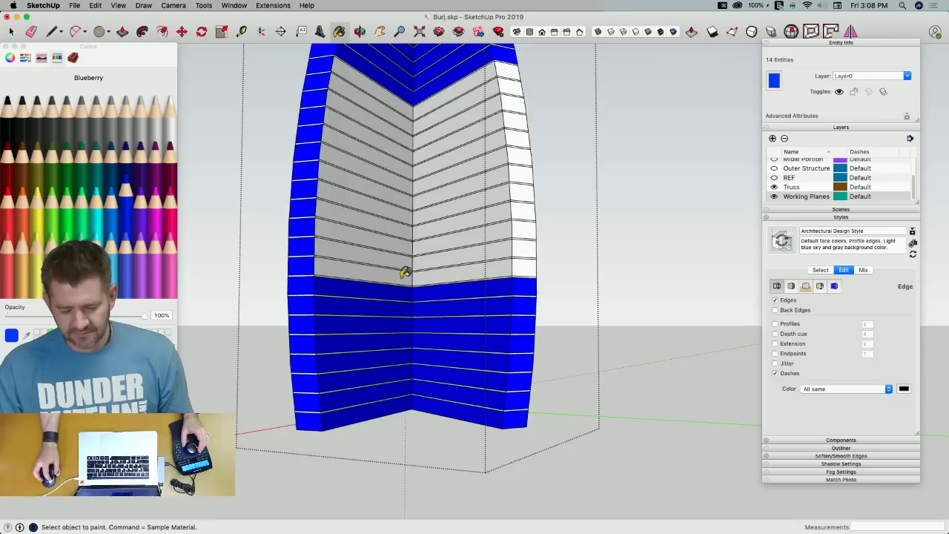
# Continue up to mid-height, painting the unpainted floor bands on the inner V faces and end strip Blueberry
pyautogui.click(403, 271)
pyautogui.click(469, 266)
pyautogui.click(487, 249)
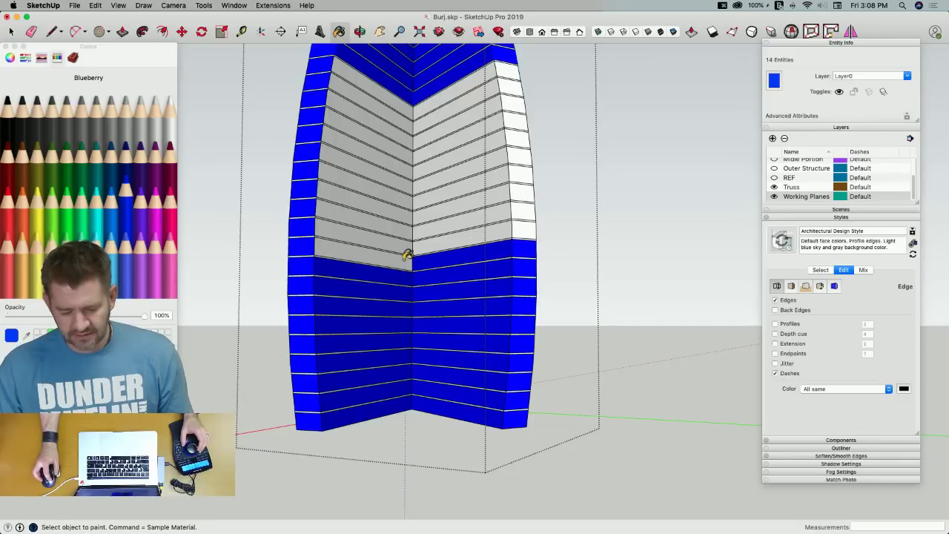
pyautogui.click(401, 256)
pyautogui.click(397, 237)
pyautogui.click(461, 233)
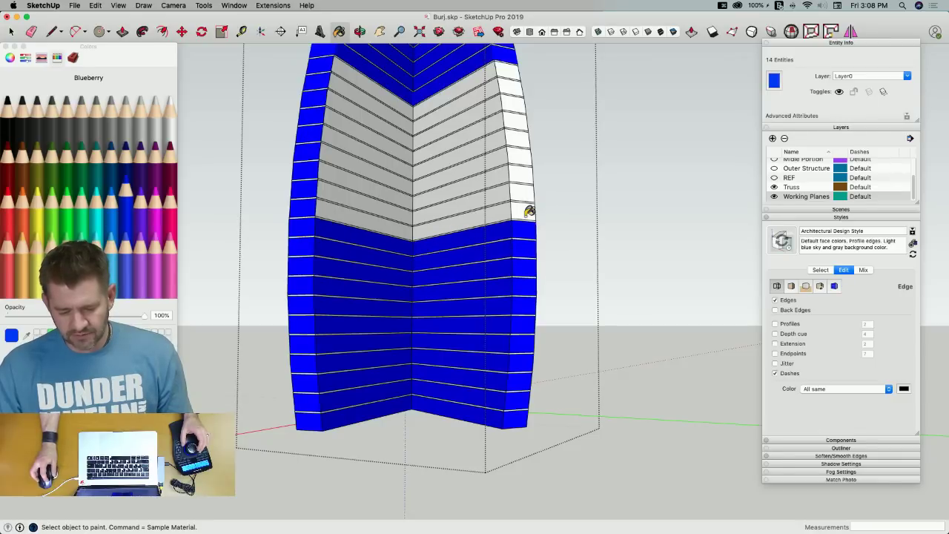
pyautogui.click(503, 211)
pyautogui.click(390, 212)
pyautogui.click(387, 205)
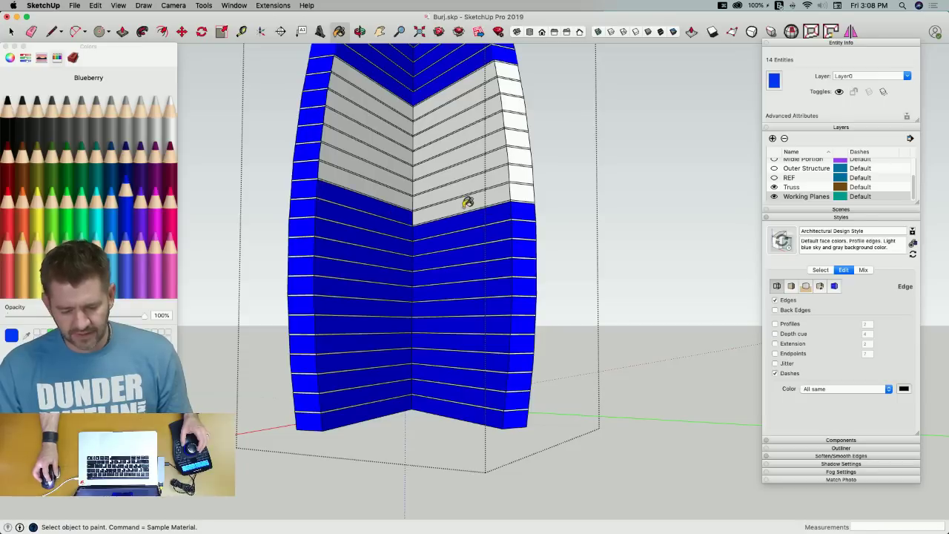
pyautogui.click(472, 205)
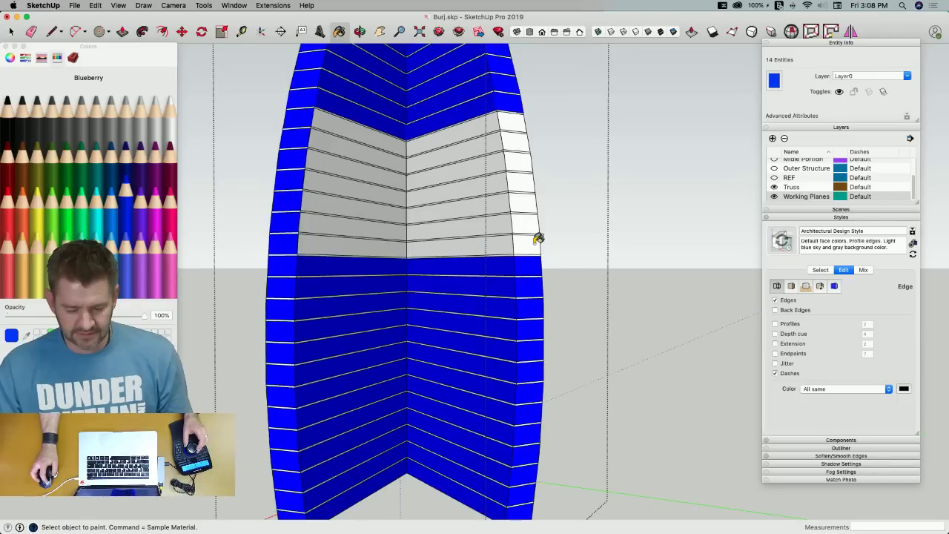
# Paint the lowest two bands of the remaining unpainted mid-height gap Blueberry across the inner faces and end strip
pyautogui.click(536, 242)
pyautogui.click(476, 247)
pyautogui.click(384, 248)
pyautogui.click(385, 233)
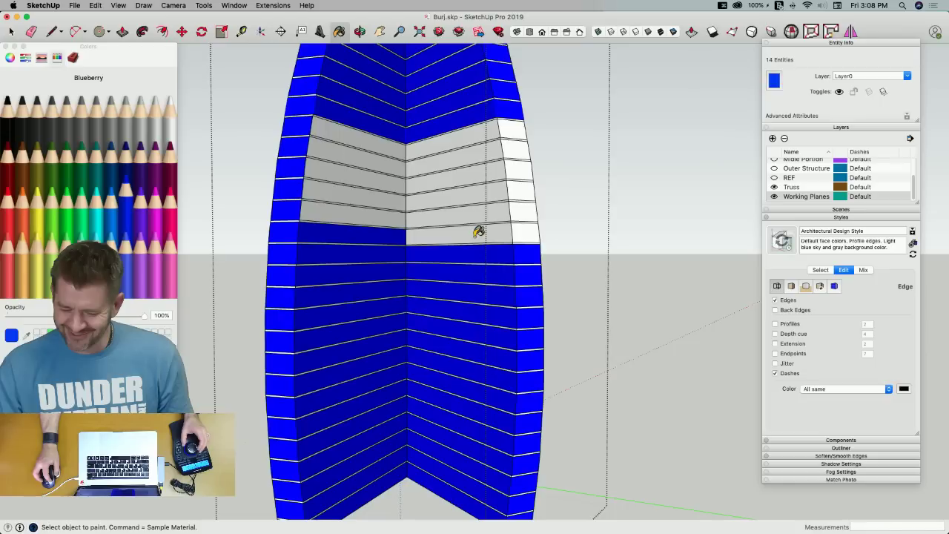
pyautogui.click(478, 233)
pyautogui.click(528, 223)
# Paint the last unpainted floor bands Blueberry until they meet the blue upper bands on the inner V faces and end strip
pyautogui.click(387, 208)
pyautogui.click(387, 194)
pyautogui.click(468, 192)
pyautogui.click(517, 186)
pyautogui.click(517, 170)
pyautogui.click(456, 182)
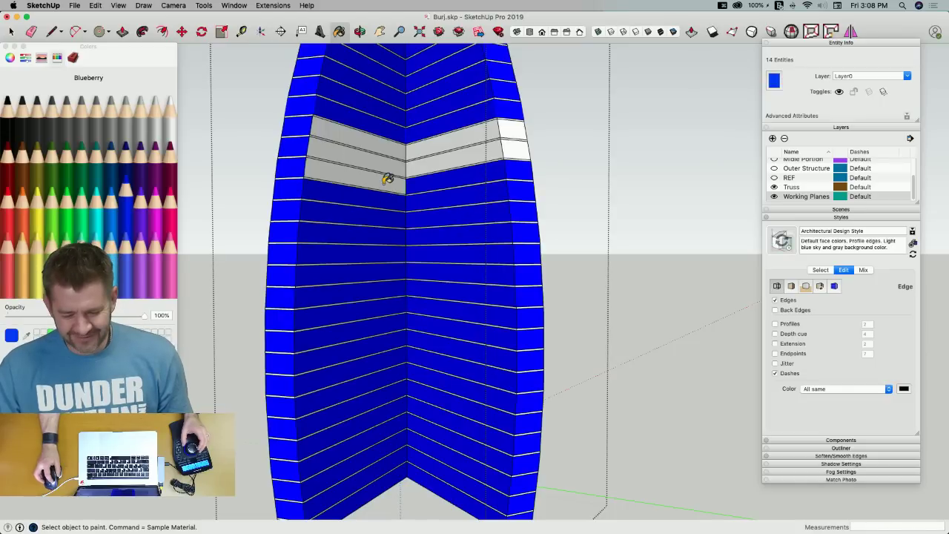
pyautogui.click(387, 179)
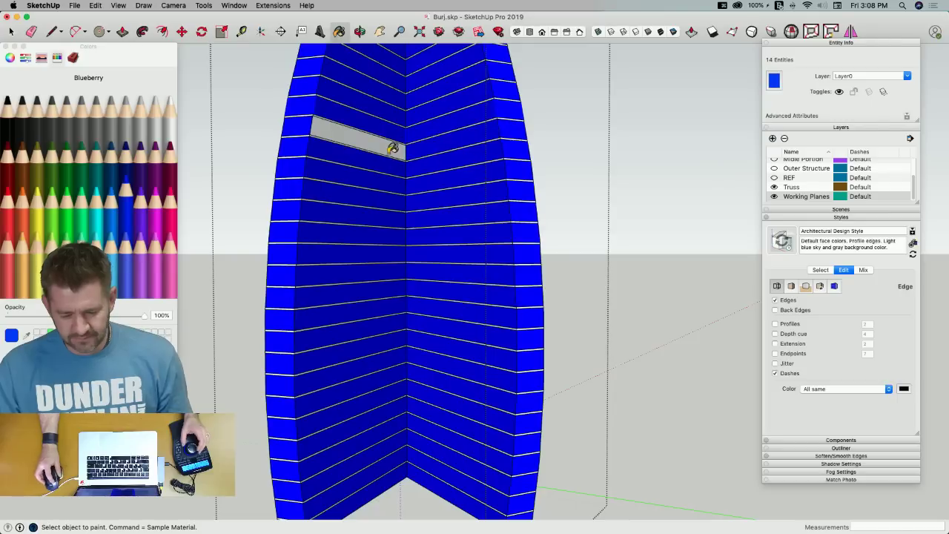
pyautogui.click(393, 148)
pyautogui.scroll(-5, 621, 178)
pyautogui.press('space')
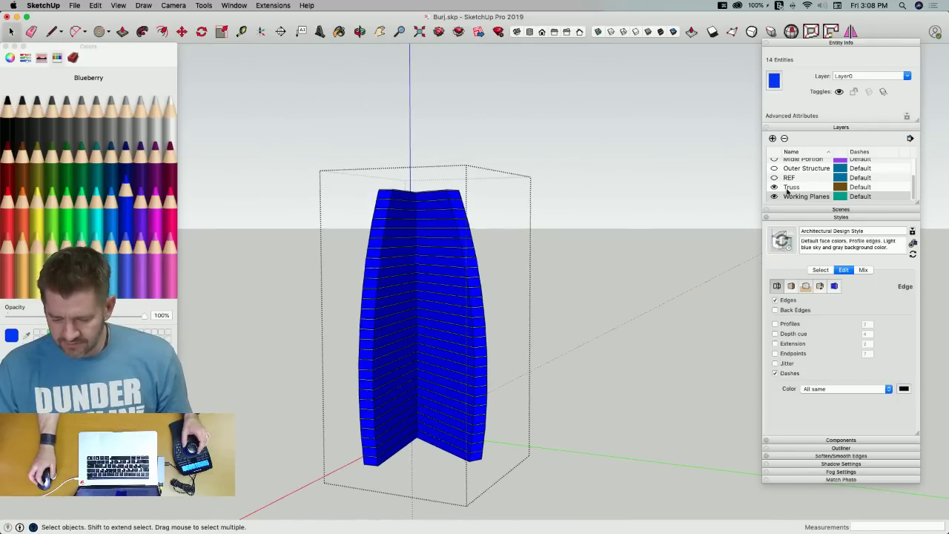
# Make the Outer Structure, Midle Portion, Helipad and Floors layers visible and close the Colors window
pyautogui.scroll(3, 788, 191)
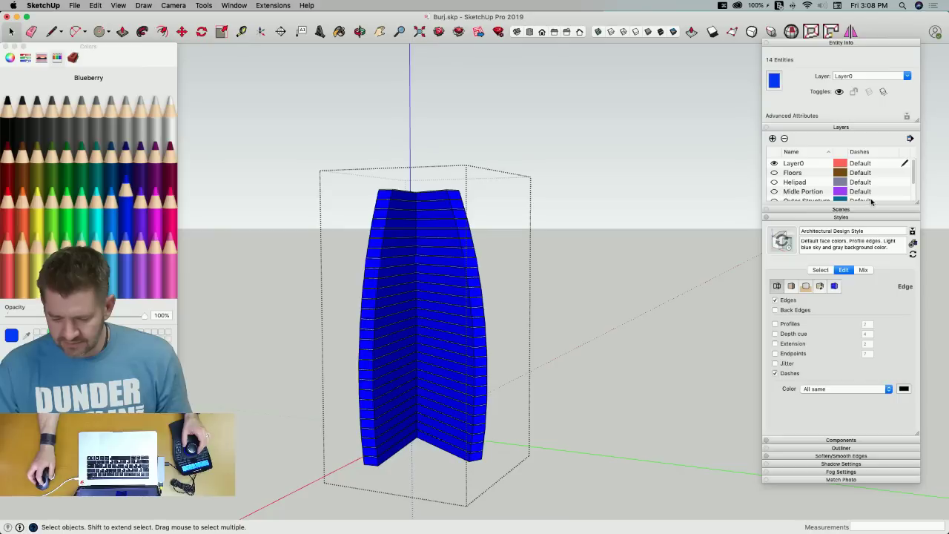
pyautogui.moveTo(913, 176); pyautogui.dragTo(915, 209)
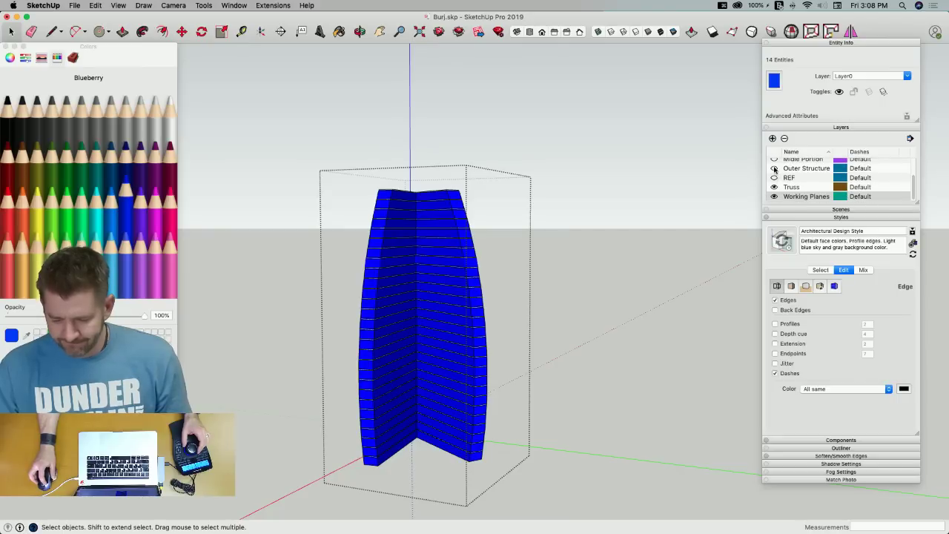
pyautogui.click(775, 170)
pyautogui.click(632, 192)
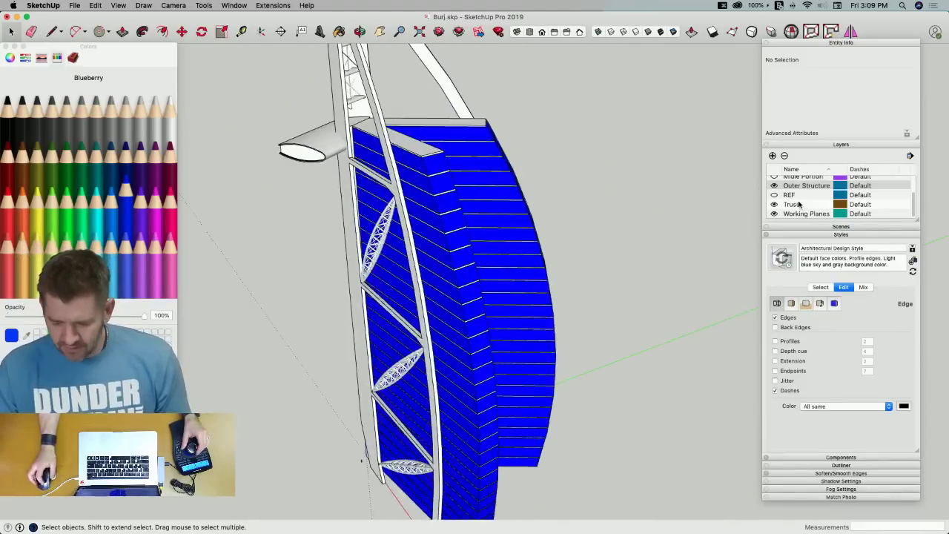
pyautogui.click(775, 186)
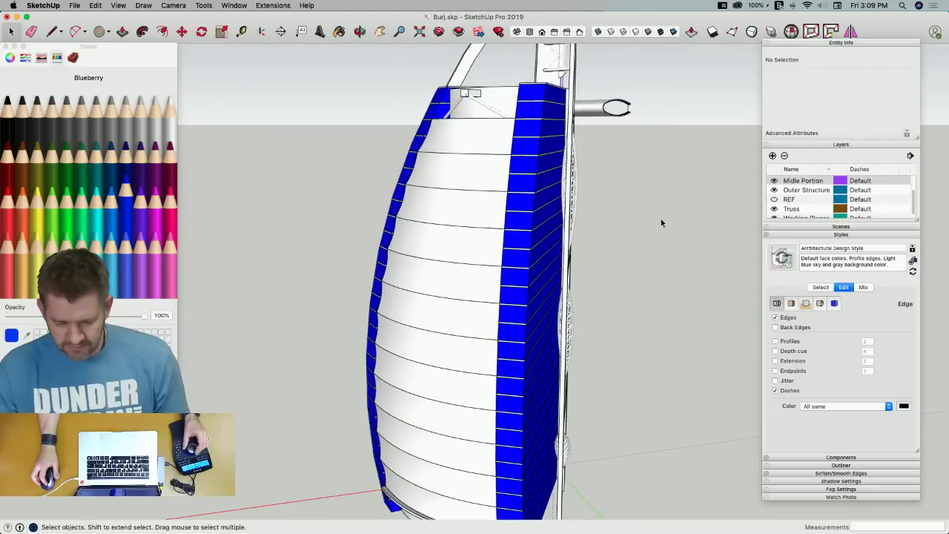
pyautogui.scroll(3, 801, 207)
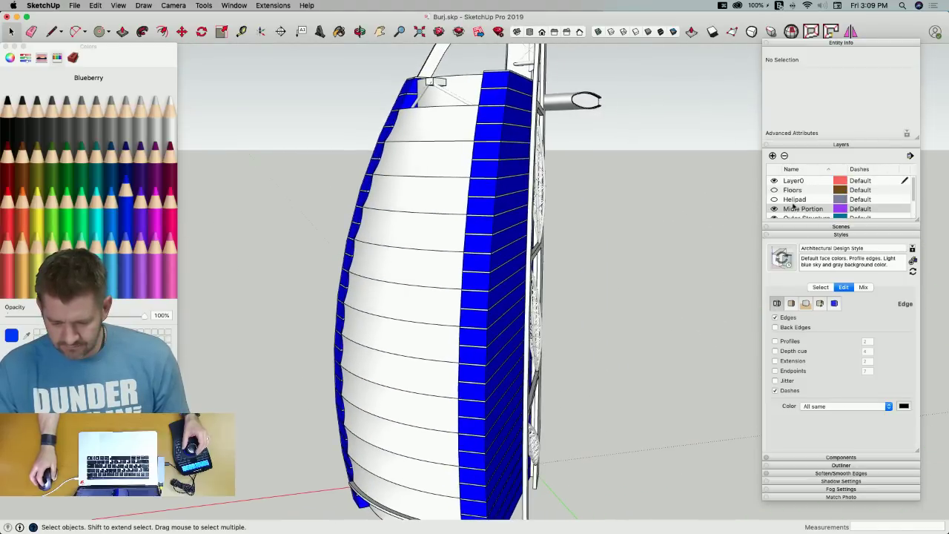
pyautogui.click(774, 199)
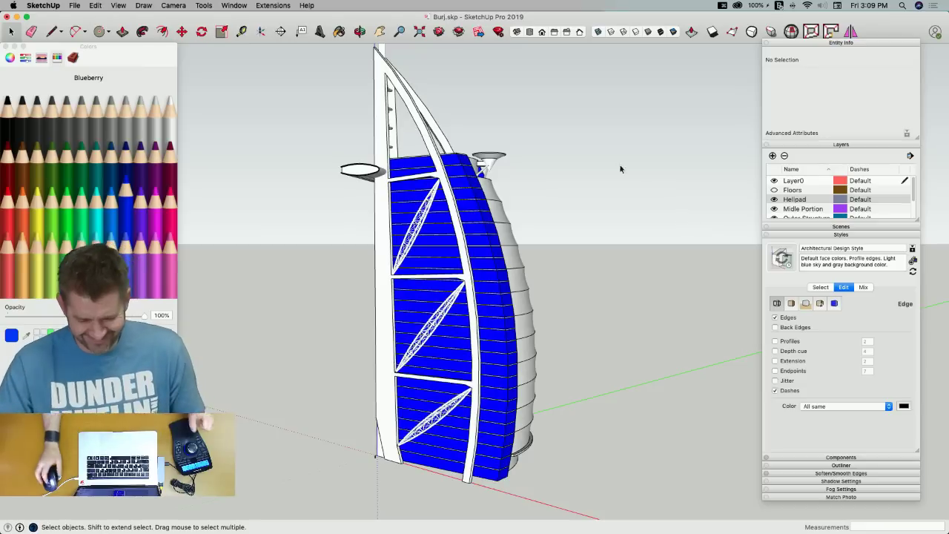
pyautogui.click(6, 46)
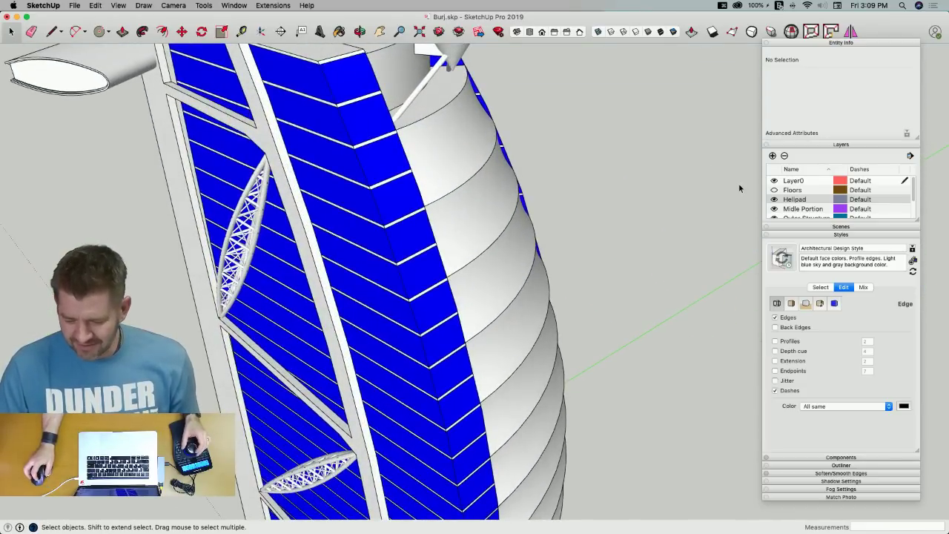
pyautogui.click(774, 190)
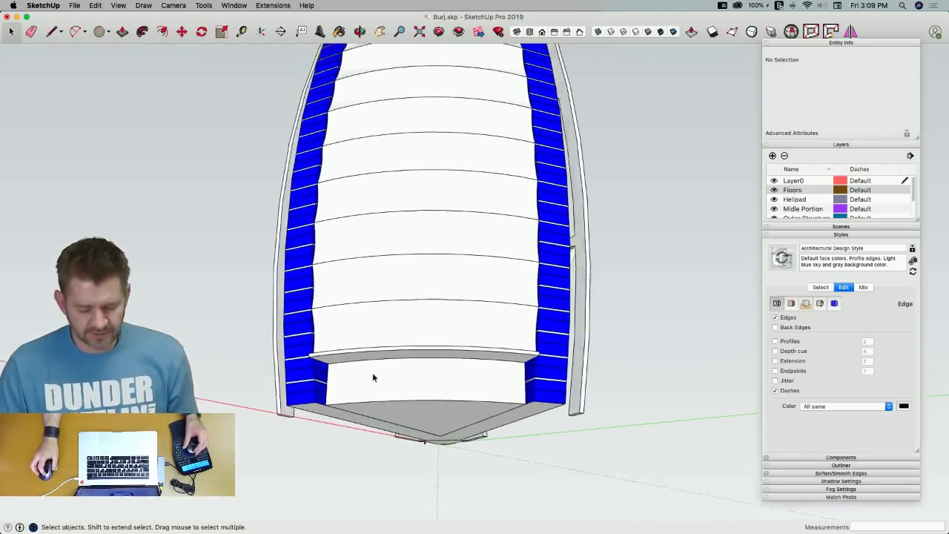
# Open the middle portion group, paint its lowest curved wall below the ledge Blueberry, and close the Colors window
pyautogui.click(377, 382)
pyautogui.doubleClick(377, 384)
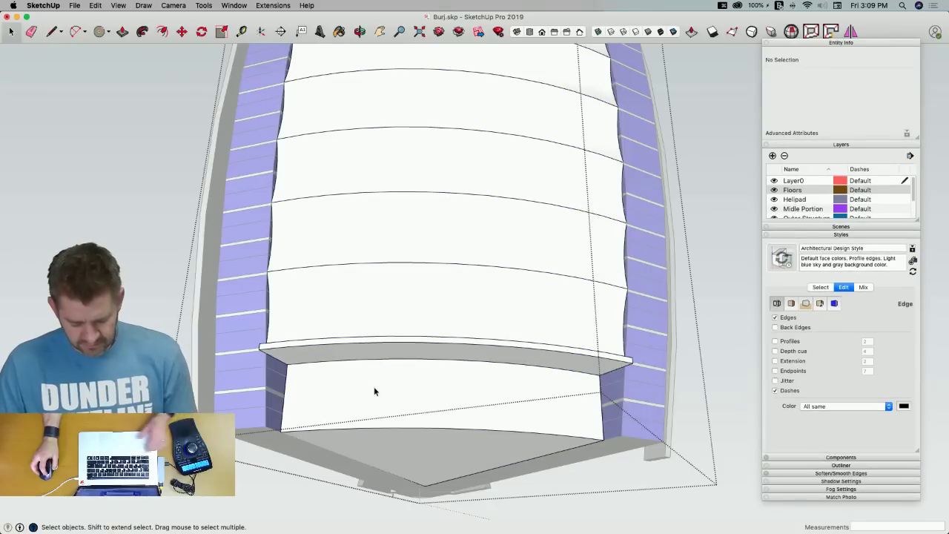
pyautogui.press('b')
pyautogui.click(379, 384)
pyautogui.press('space')
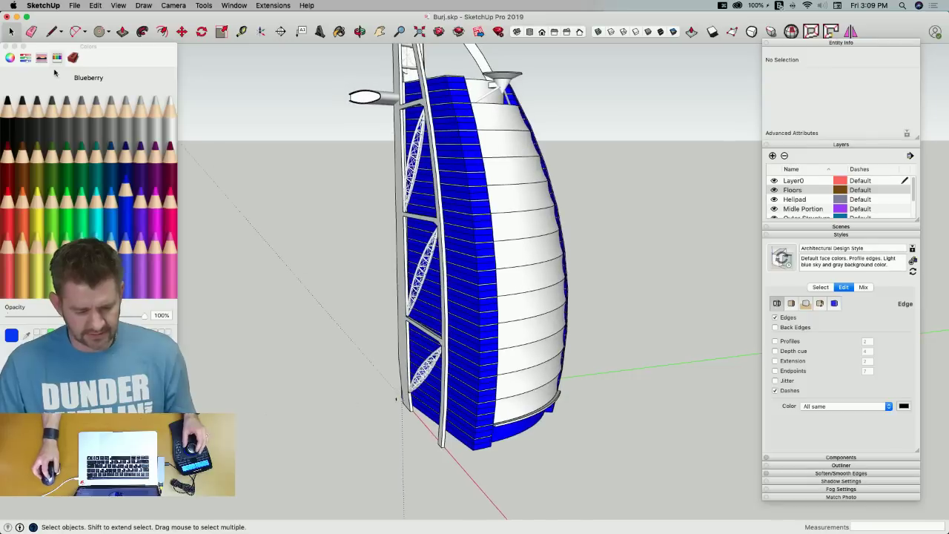
pyautogui.click(5, 46)
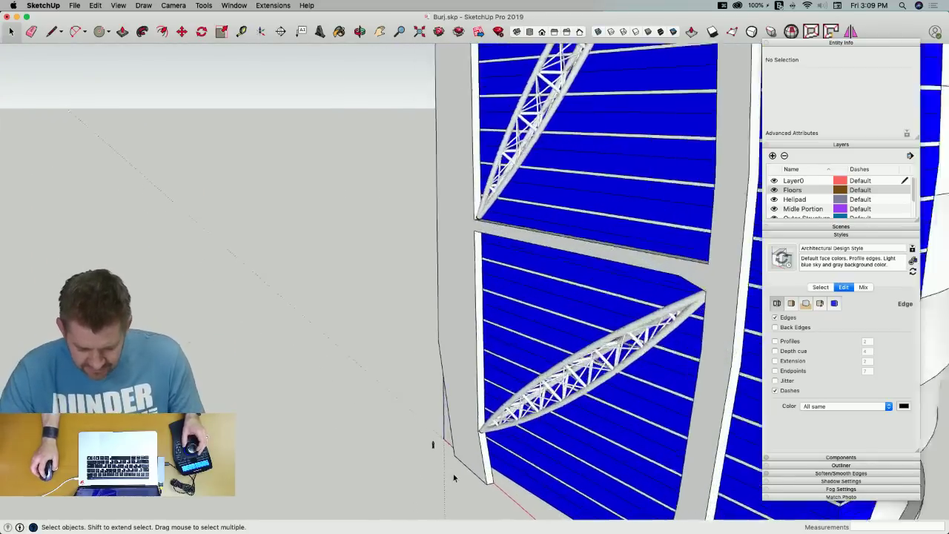
# Move the scale figure from the ground beside the tower's mast onto the helipad deck
pyautogui.click(426, 436)
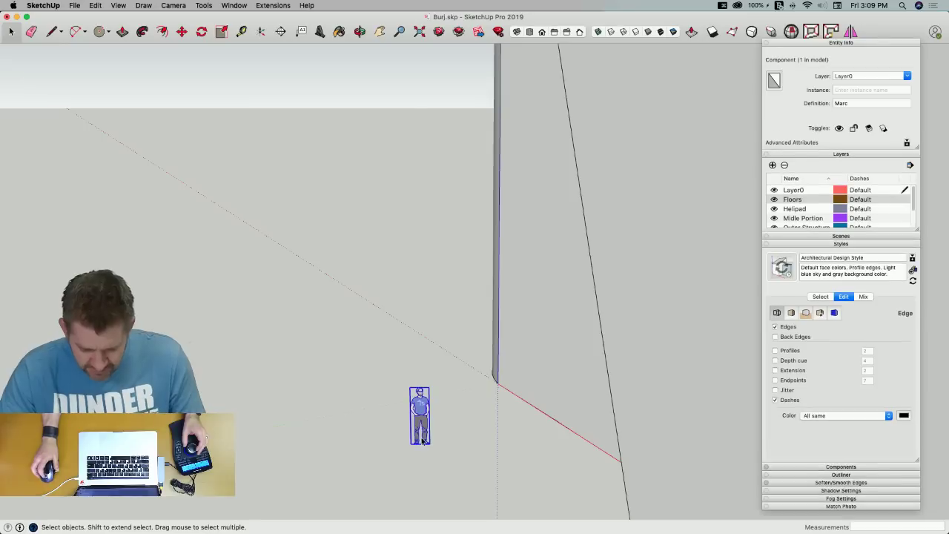
pyautogui.press('m')
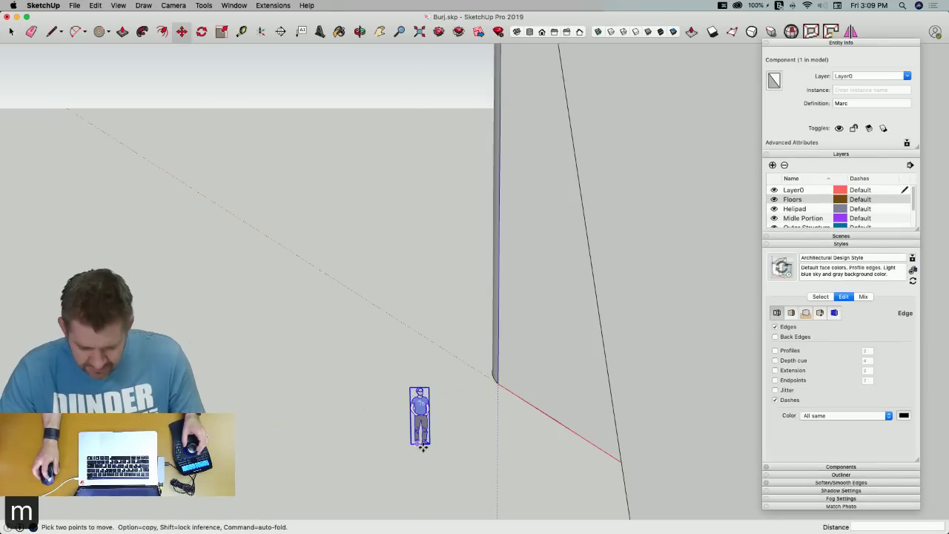
pyautogui.click(499, 385)
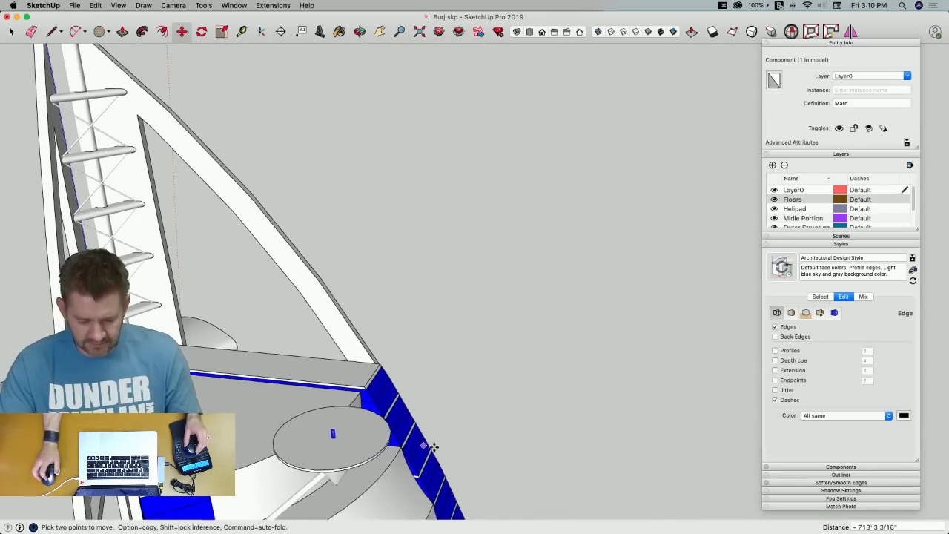
pyautogui.click(415, 443)
pyautogui.press('space')
pyautogui.click(646, 307)
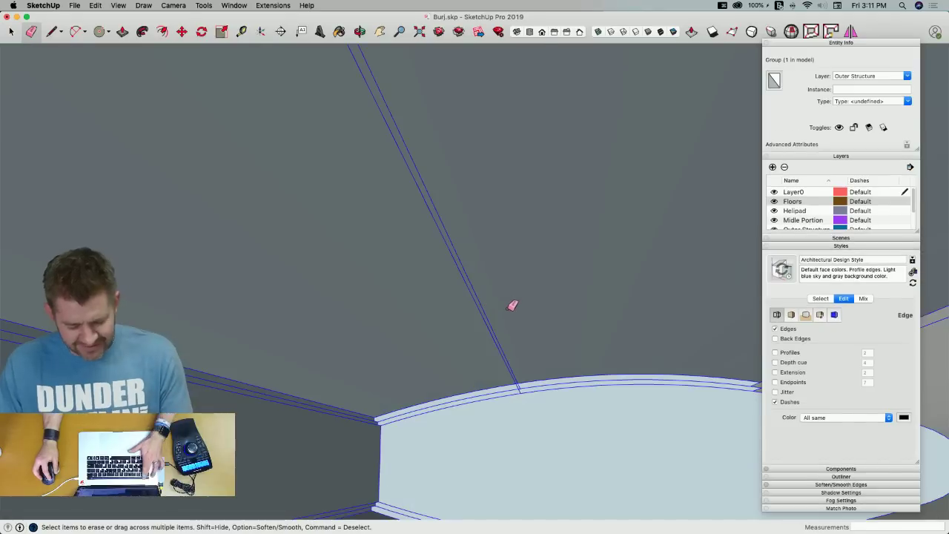
# Erase the pair of stray lines crossing the outer structure's interior surface above the elliptical opening
pyautogui.press('e')
pyautogui.click(484, 304)
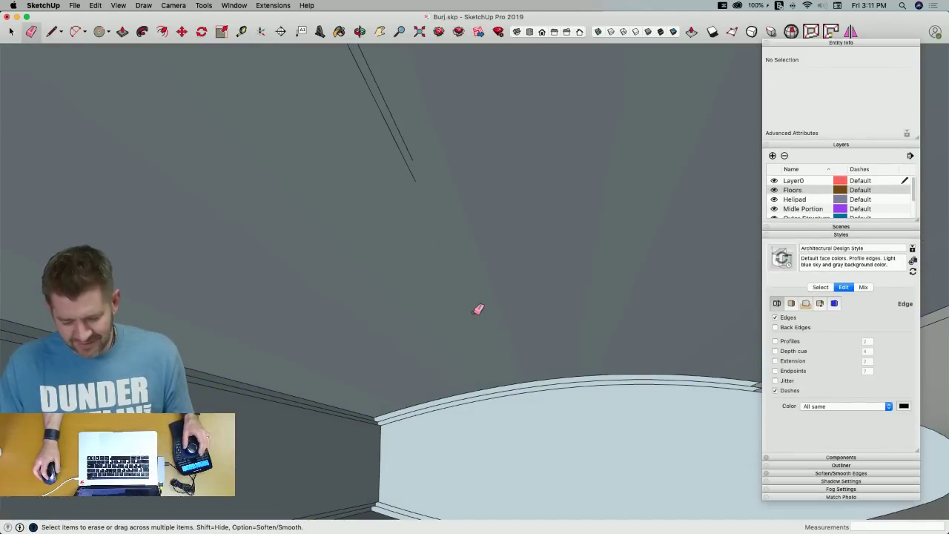
pyautogui.click(399, 174)
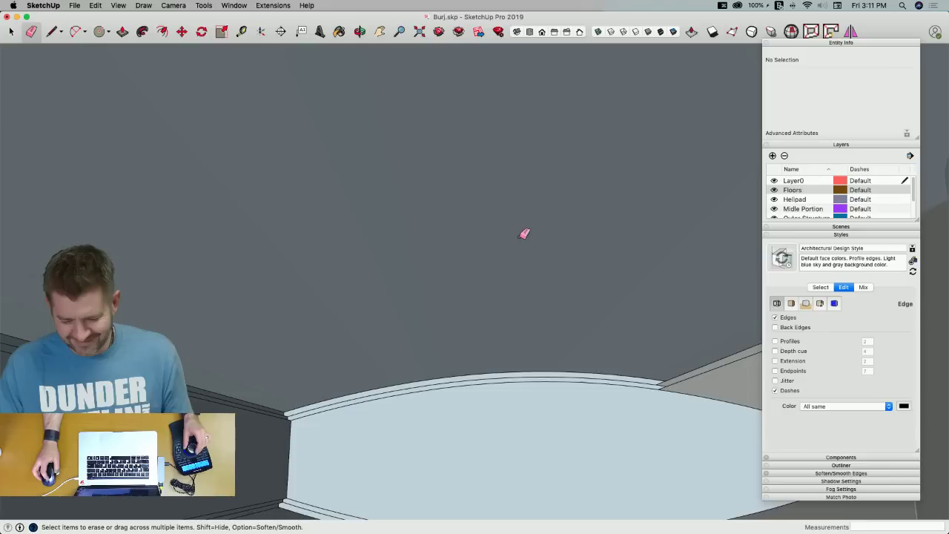
# Delete the interior face at the rounded end of the elliptical opening and erase the leftover lines beside it
pyautogui.press('space')
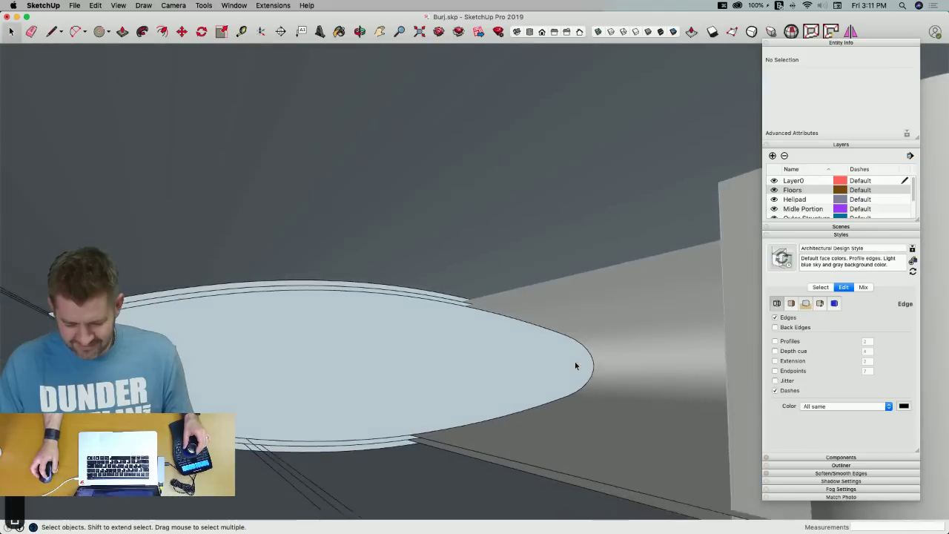
pyautogui.click(615, 270)
pyautogui.press('BackSpace')
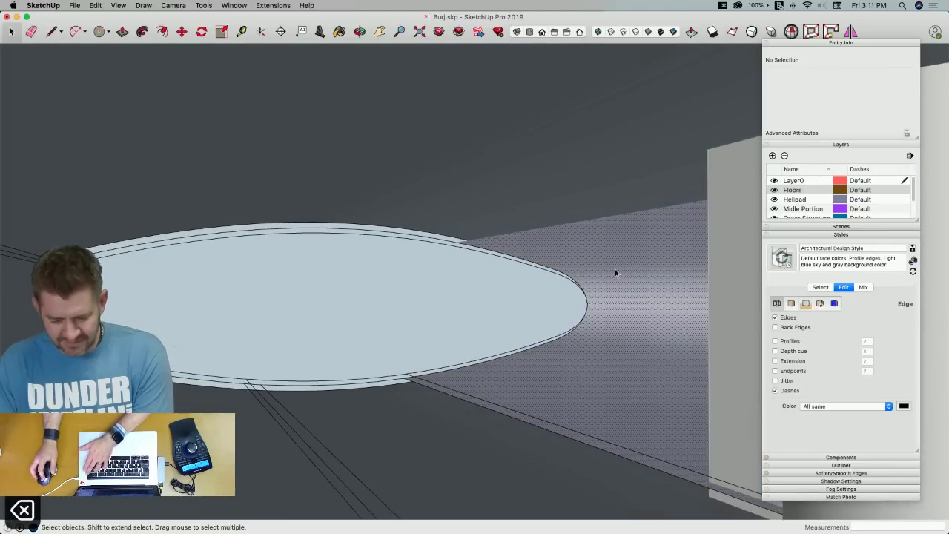
pyautogui.press('e')
pyautogui.moveTo(511, 392)
pyautogui.mouseDown()
pyautogui.moveTo(293, 465)
pyautogui.moveTo(333, 430)
pyautogui.mouseUp()
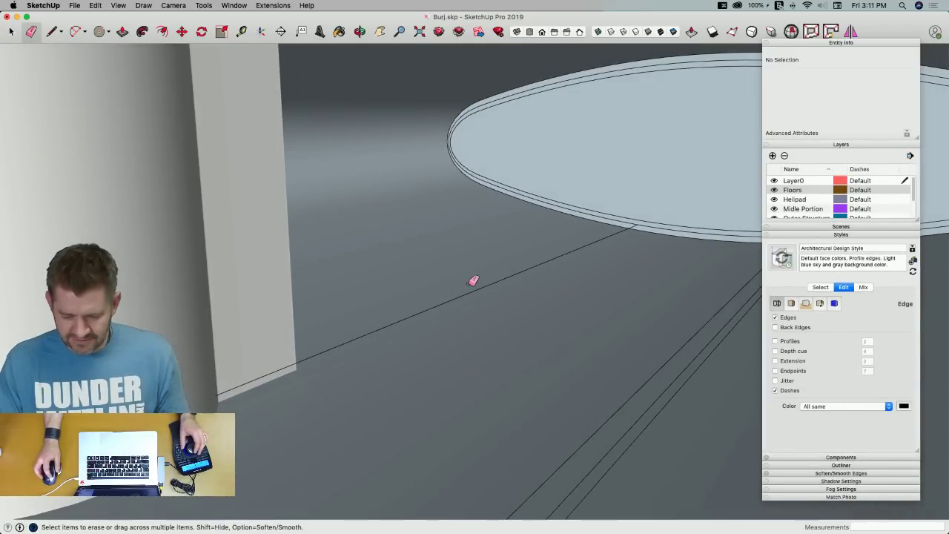
pyautogui.moveTo(474, 281)
pyautogui.mouseDown()
pyautogui.moveTo(685, 430)
pyautogui.moveTo(578, 349)
pyautogui.mouseUp()
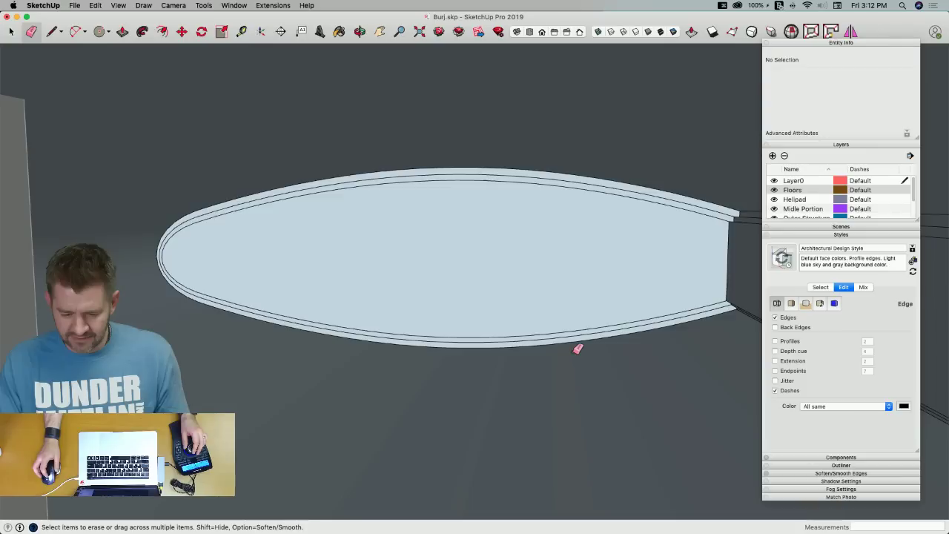
# Move the scale figure about 28' 7" across the helipad deck toward its edge and save the model
pyautogui.press('space')
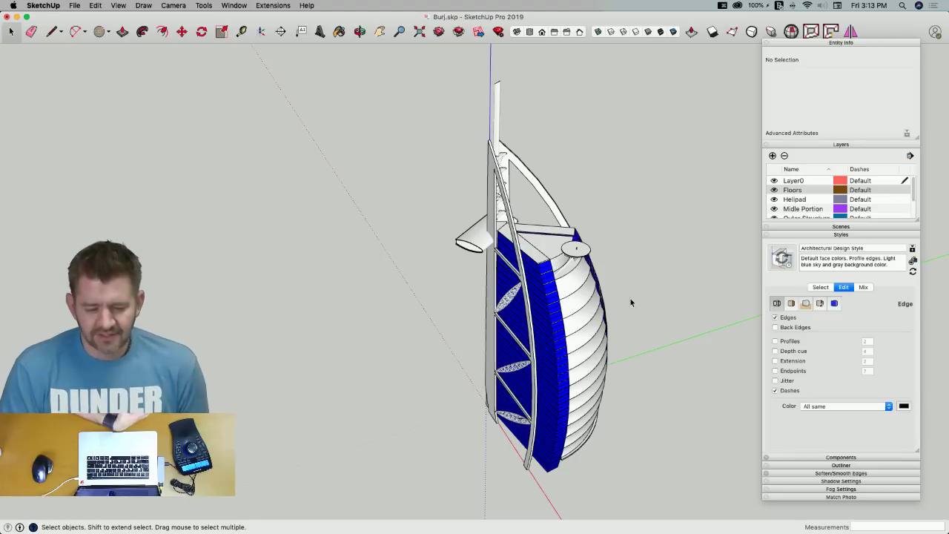
pyautogui.scroll(4, 598, 254)
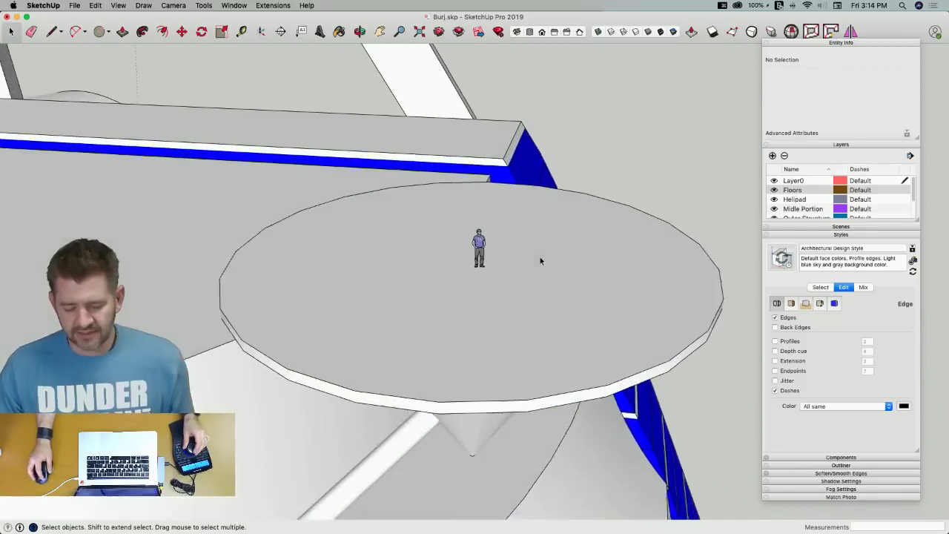
pyautogui.click(479, 248)
pyautogui.press('m')
pyautogui.click(537, 304)
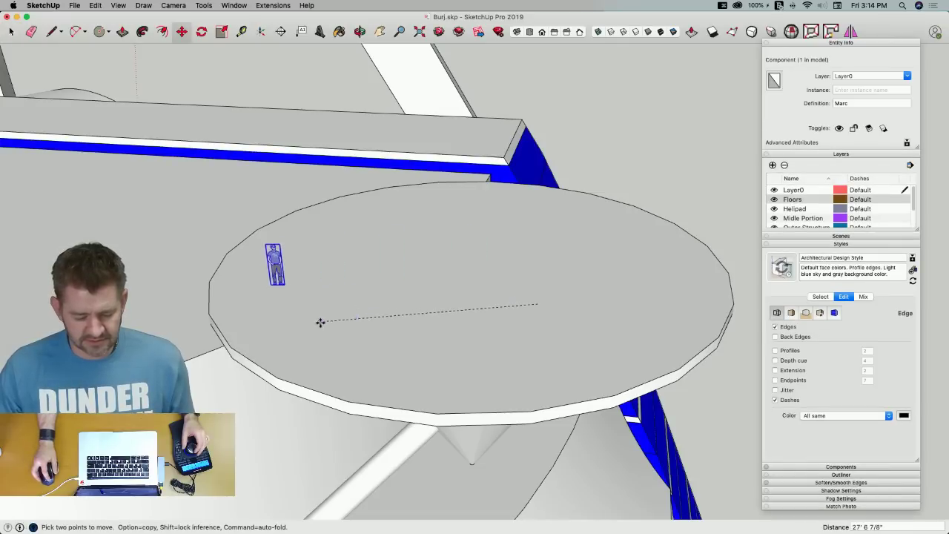
pyautogui.click(312, 331)
pyautogui.press('super+s')
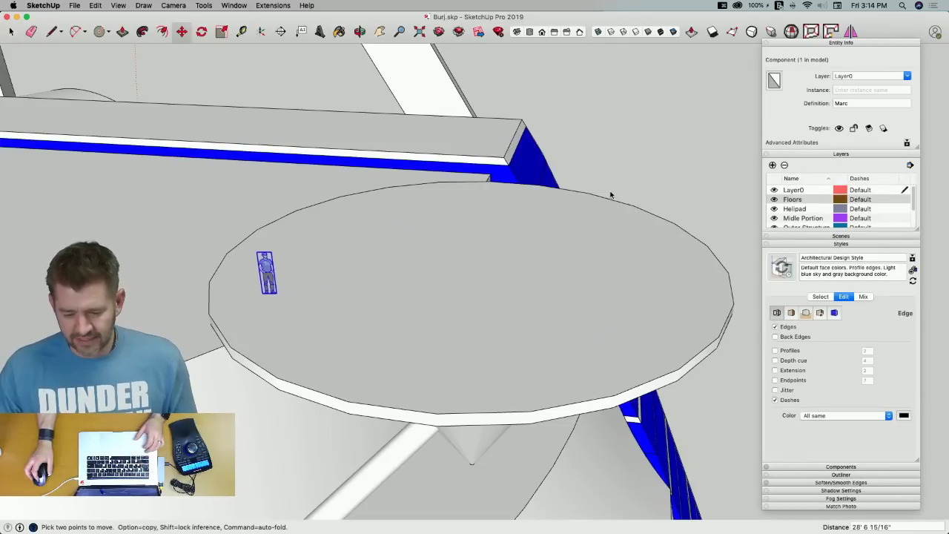
# Download the SketchUp Helicopter model from the account's own 3D Warehouse models into the file and place it at the helipad
pyautogui.press('w')
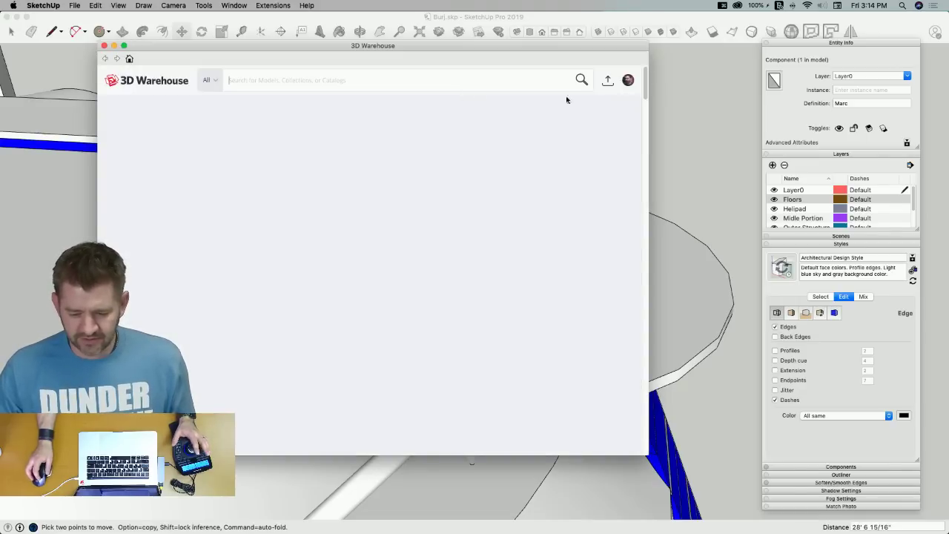
pyautogui.click(629, 79)
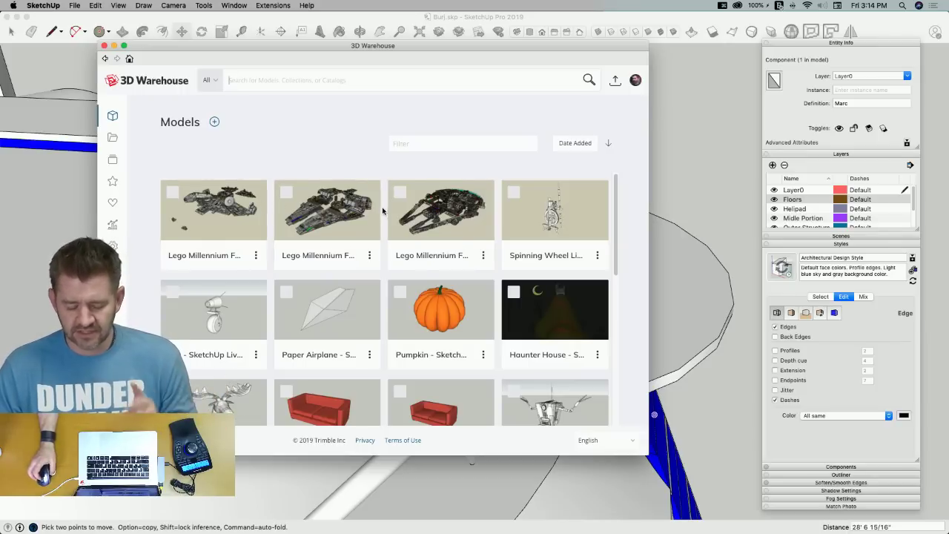
pyautogui.moveTo(618, 195); pyautogui.dragTo(599, 314)
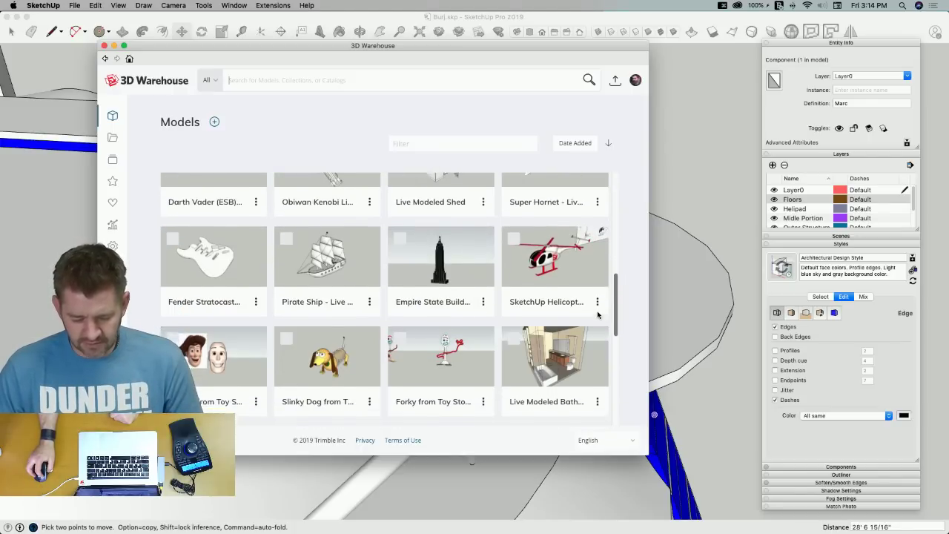
pyautogui.click(547, 278)
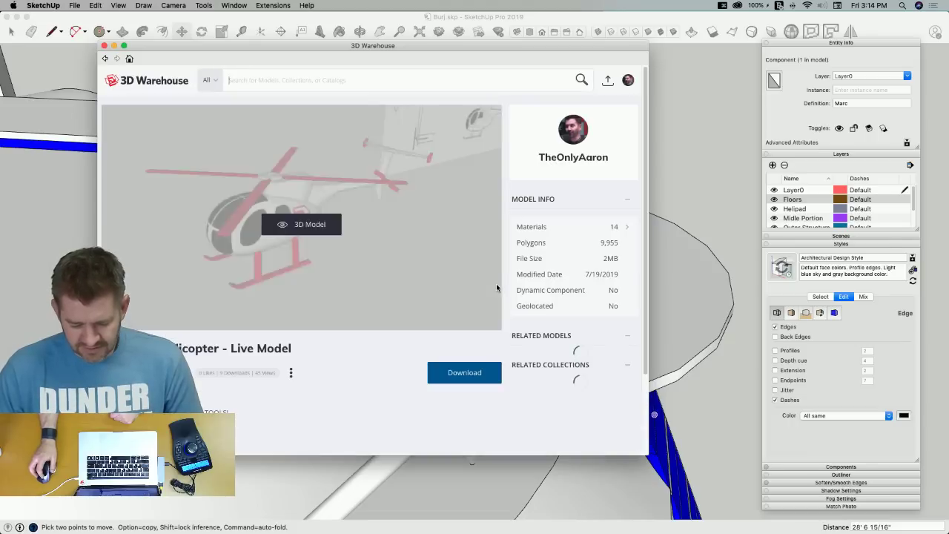
pyautogui.click(461, 376)
pyautogui.click(540, 184)
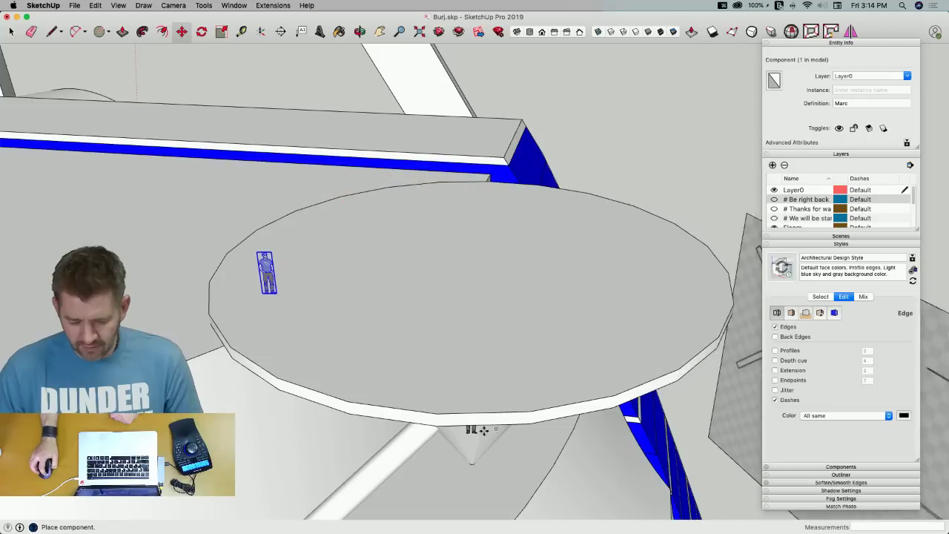
pyautogui.click(468, 403)
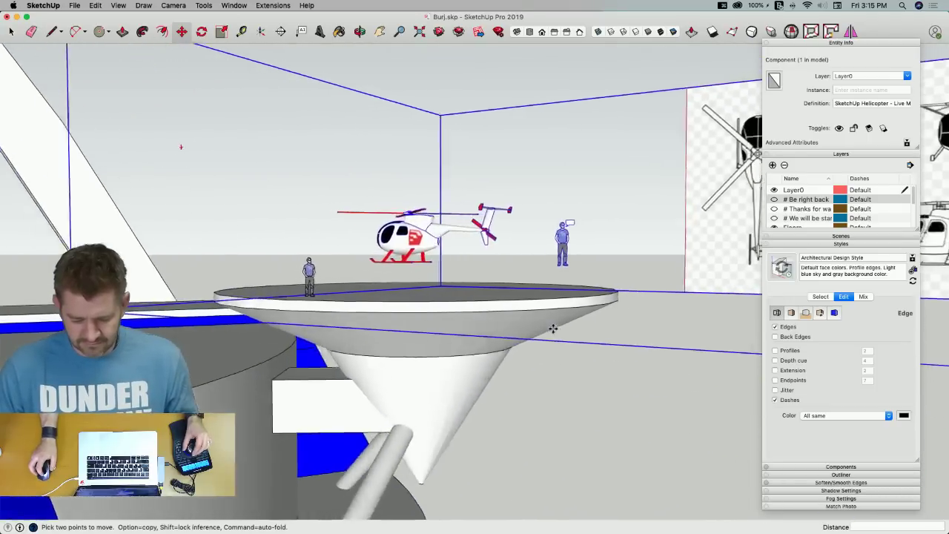
# Open the helicopter component, delete the extra figure and parts beside the helicopter, and unlock and delete the reference image
pyautogui.moveTo(554, 329); pyautogui.dragTo(521, 274, button='middle')
pyautogui.press('space')
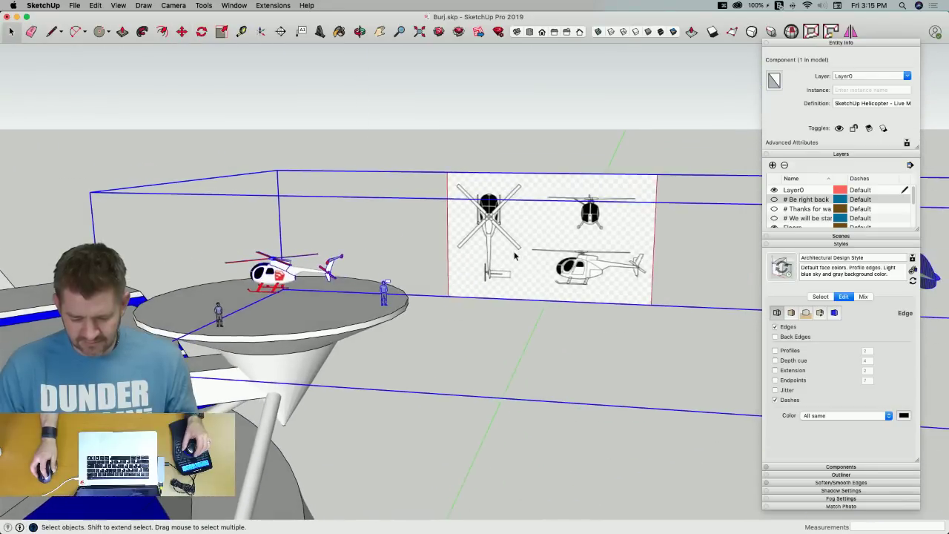
pyautogui.doubleClick(513, 253)
pyautogui.moveTo(696, 195); pyautogui.dragTo(193, 350)
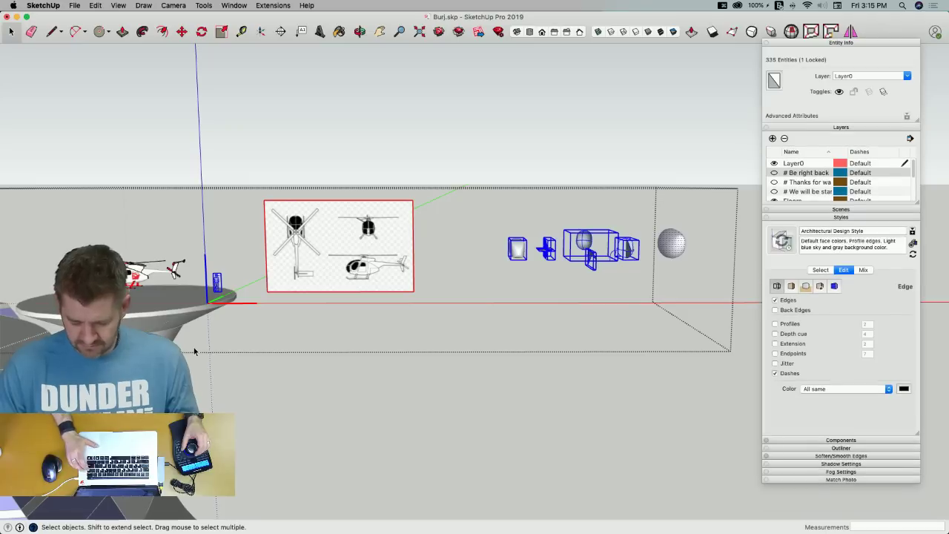
pyautogui.press('Delete')
pyautogui.rightClick(301, 252)
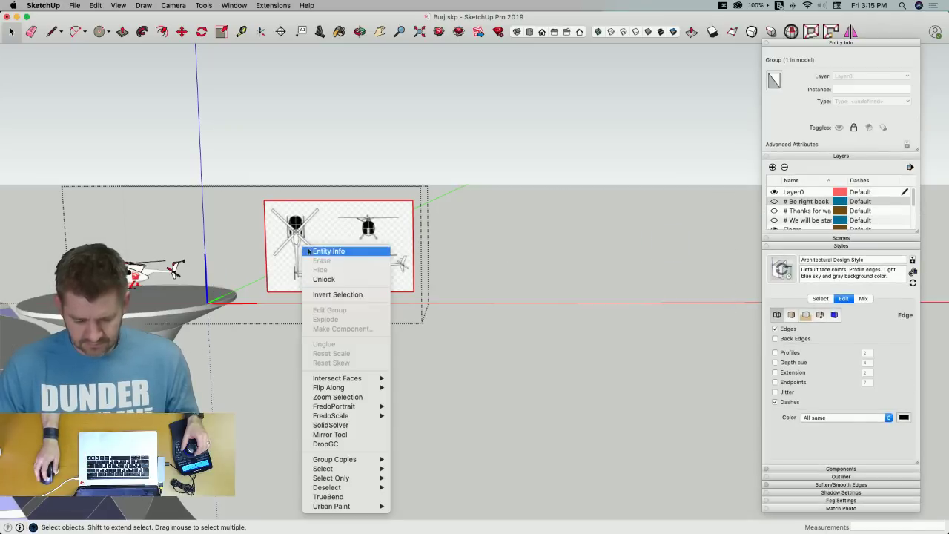
pyautogui.click(331, 282)
pyautogui.press('Delete')
# Move the helicopter along the vertical axis from its skid end down onto the helipad deck, and deselect it
pyautogui.scroll(10, 333, 335)
pyautogui.press('m')
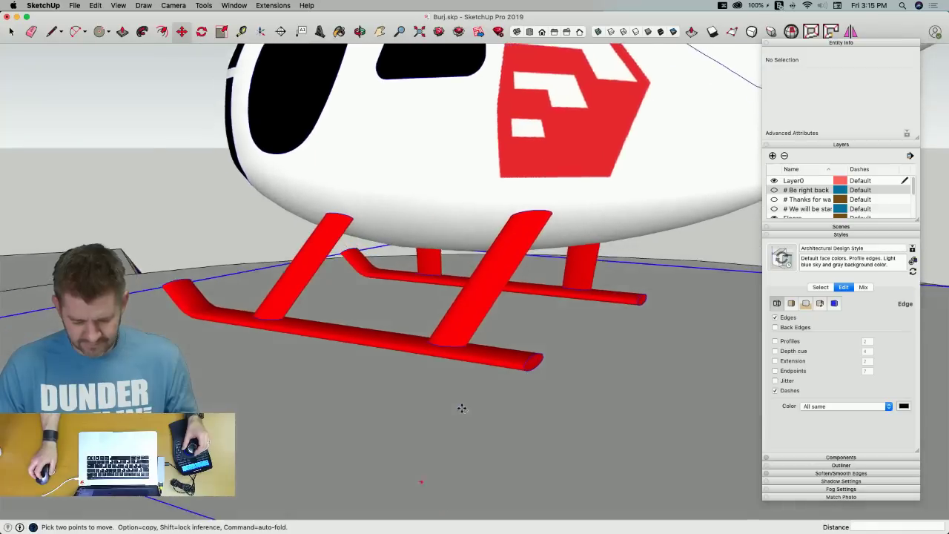
pyautogui.click(511, 371)
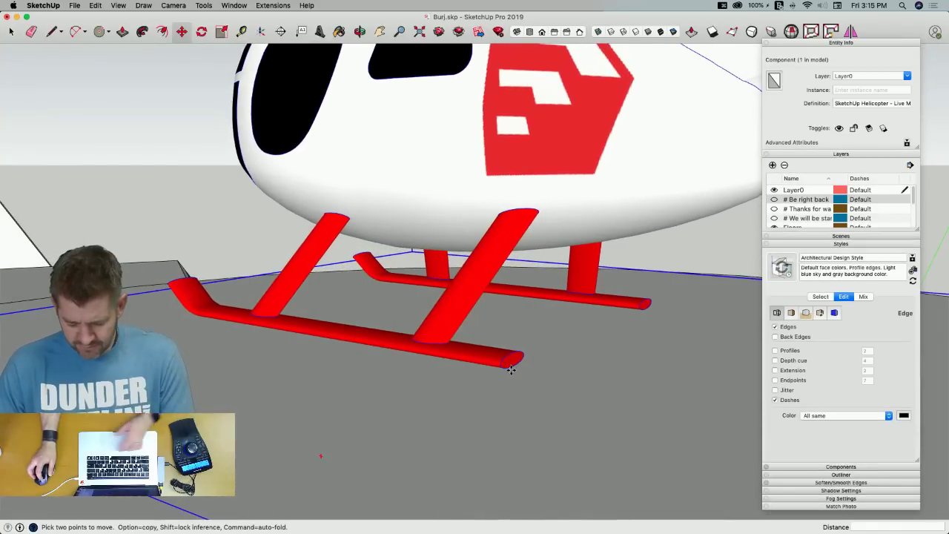
pyautogui.press('Up')
pyautogui.scroll(-10, 374, 475)
pyautogui.click(423, 301)
pyautogui.scroll(-10, 435, 296)
pyautogui.press('space')
pyautogui.click(341, 364)
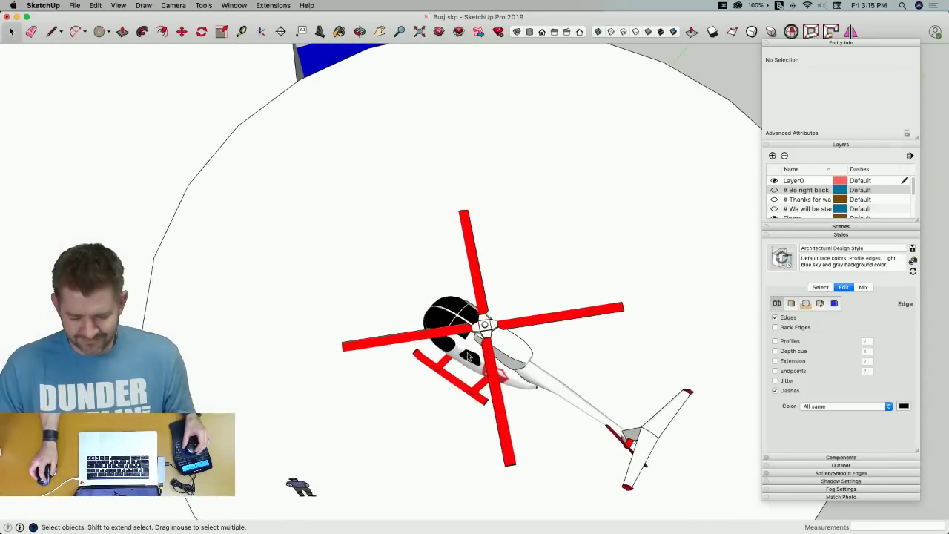
# Rotate the helicopter about 34.9 degrees in the plane of the helipad deck
pyautogui.click(445, 367)
pyautogui.press('q')
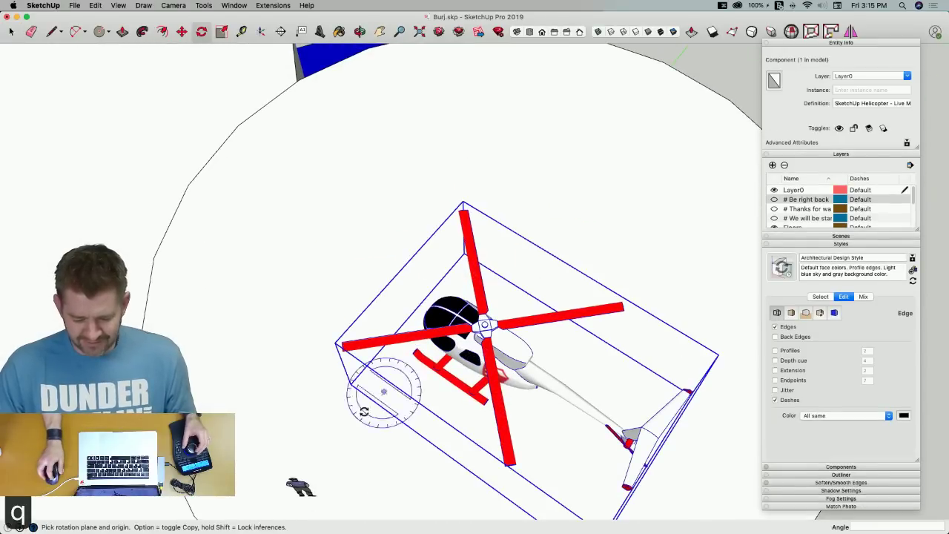
pyautogui.click(349, 407)
pyautogui.click(418, 445)
pyautogui.click(487, 390)
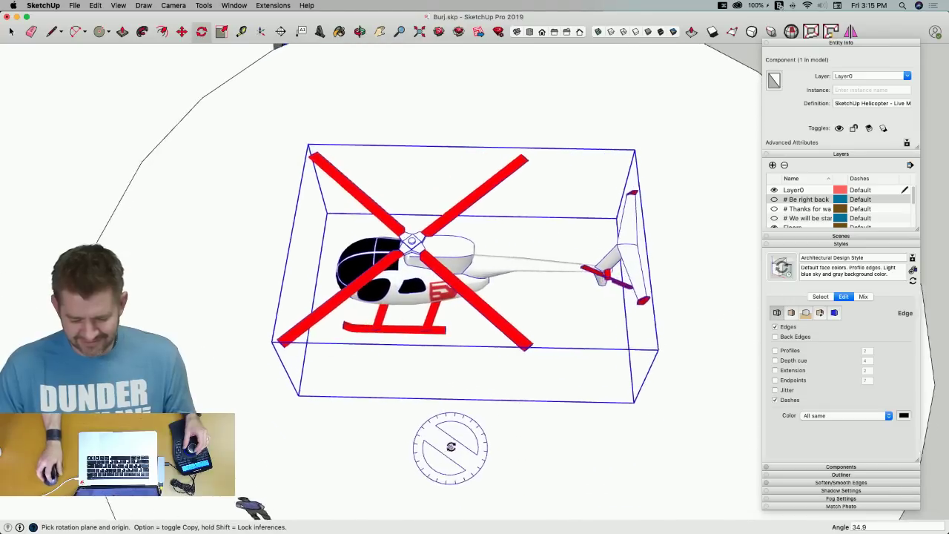
# Move the helicopter about 11' 5 1/2" across the helipad deck and clear the selection
pyautogui.press('m')
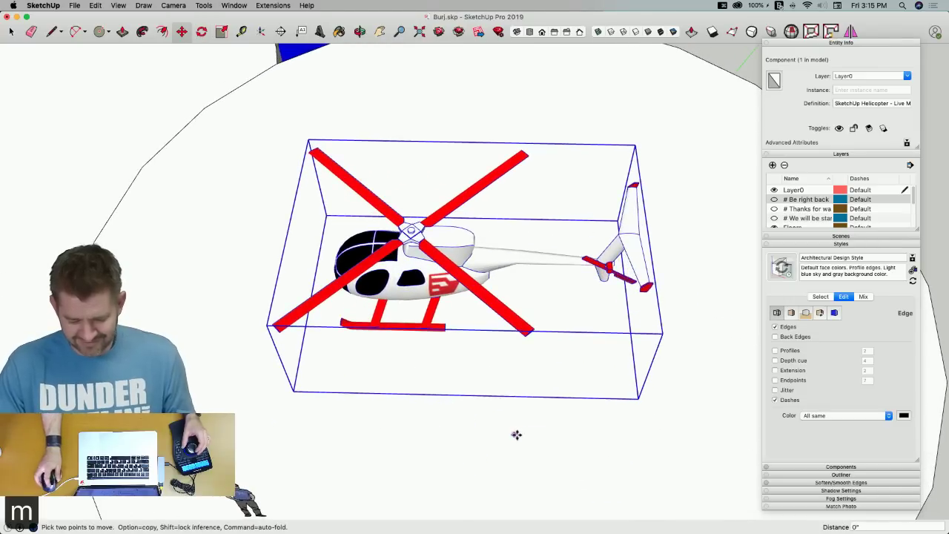
pyautogui.click(515, 434)
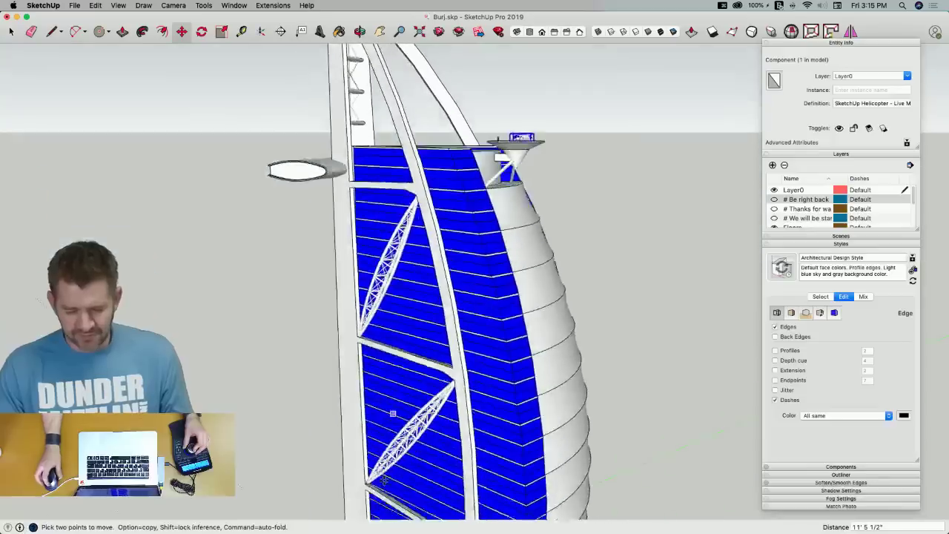
pyautogui.click(393, 413)
pyautogui.press('space')
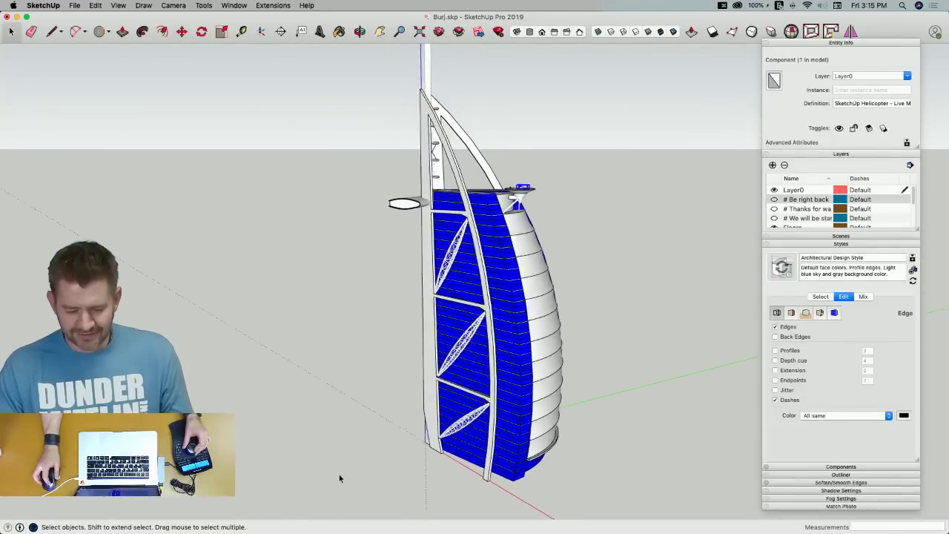
pyautogui.click(338, 473)
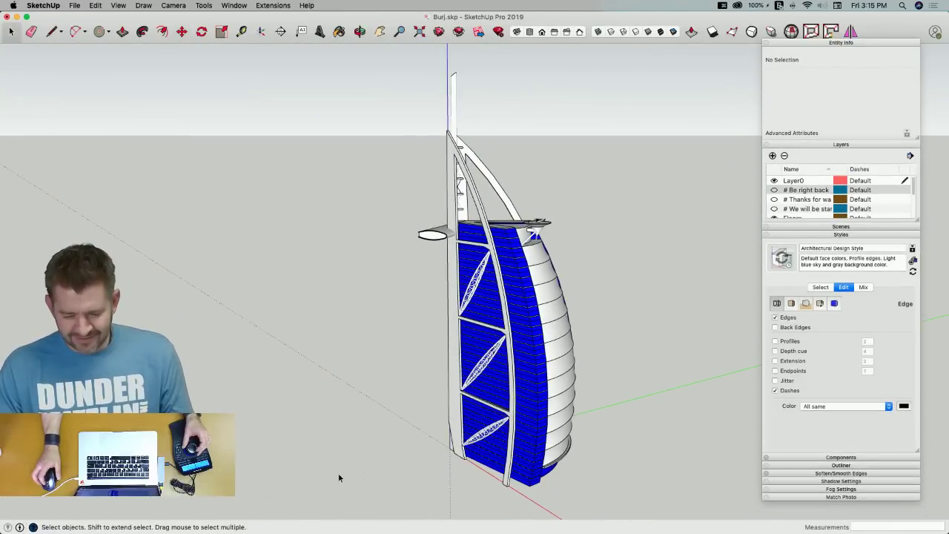